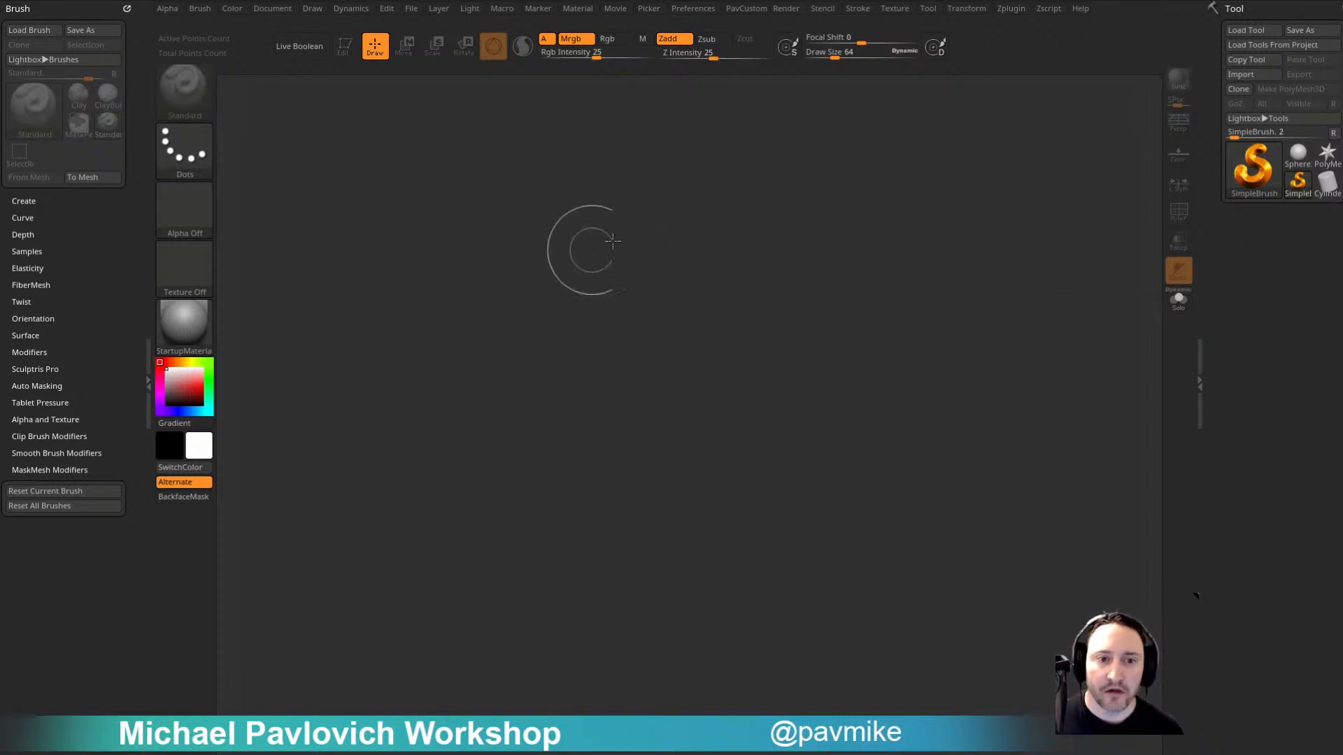
Step: Set the draw size to about 87
key("s")
mouse_move(623, 279)
left_mouse_down()
mouse_move(649, 285)
mouse_move(632, 286)
left_mouse_up()
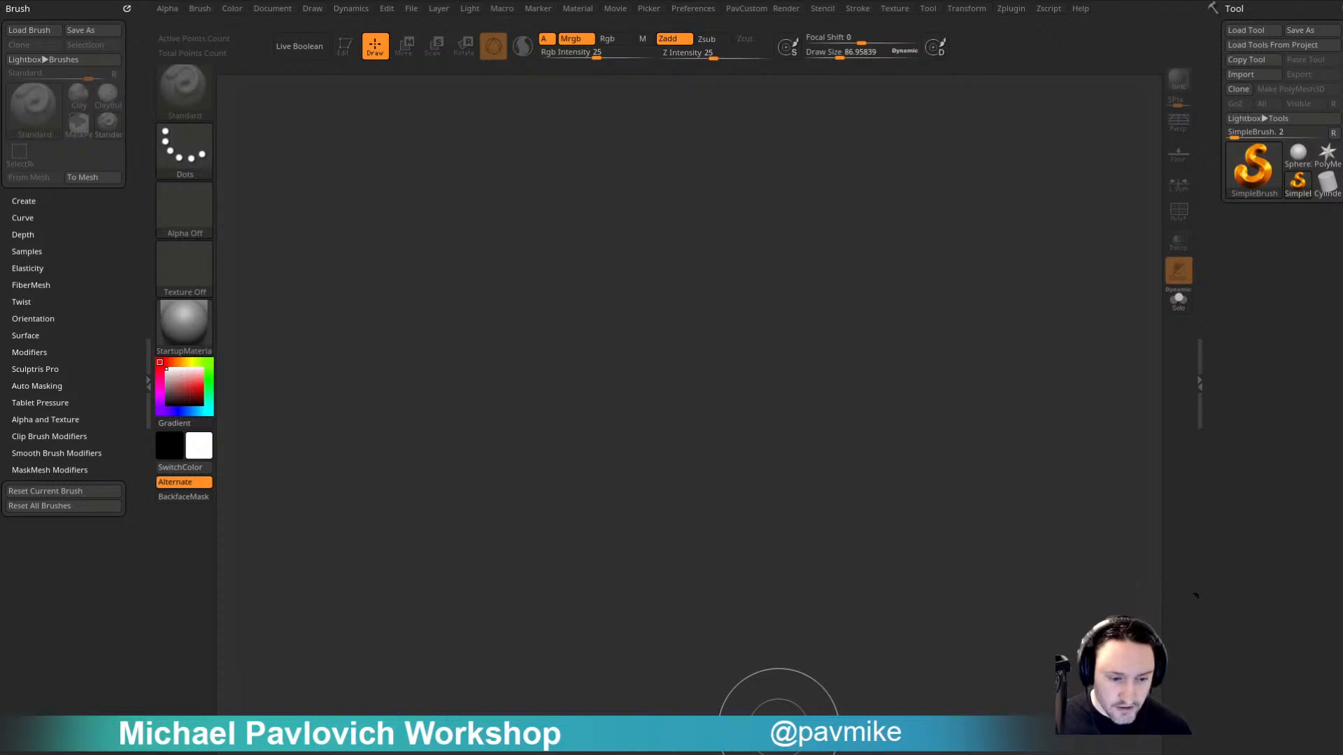
Step: Switch to the browser and review the private brush tutorial uploads in the YouTube Studio channel content list
left_click(429, 752)
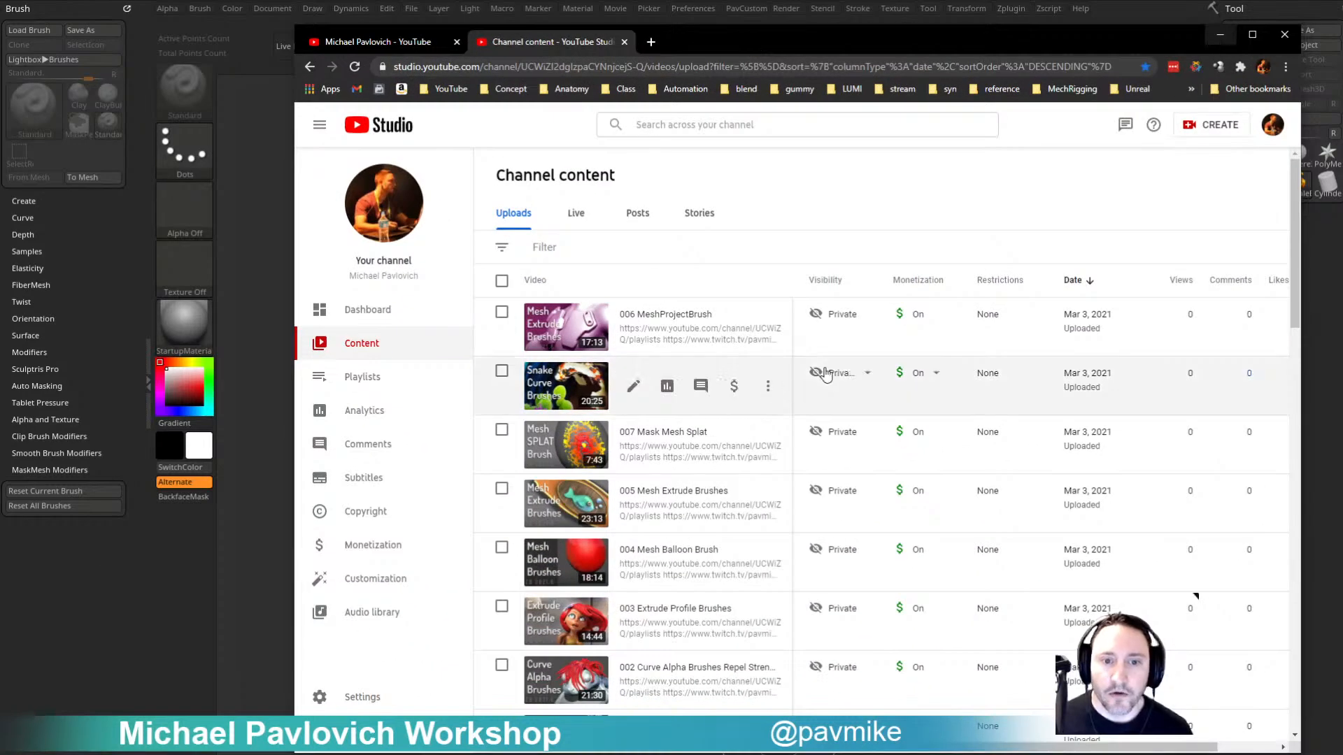
scroll(769, 381, "down", 2)
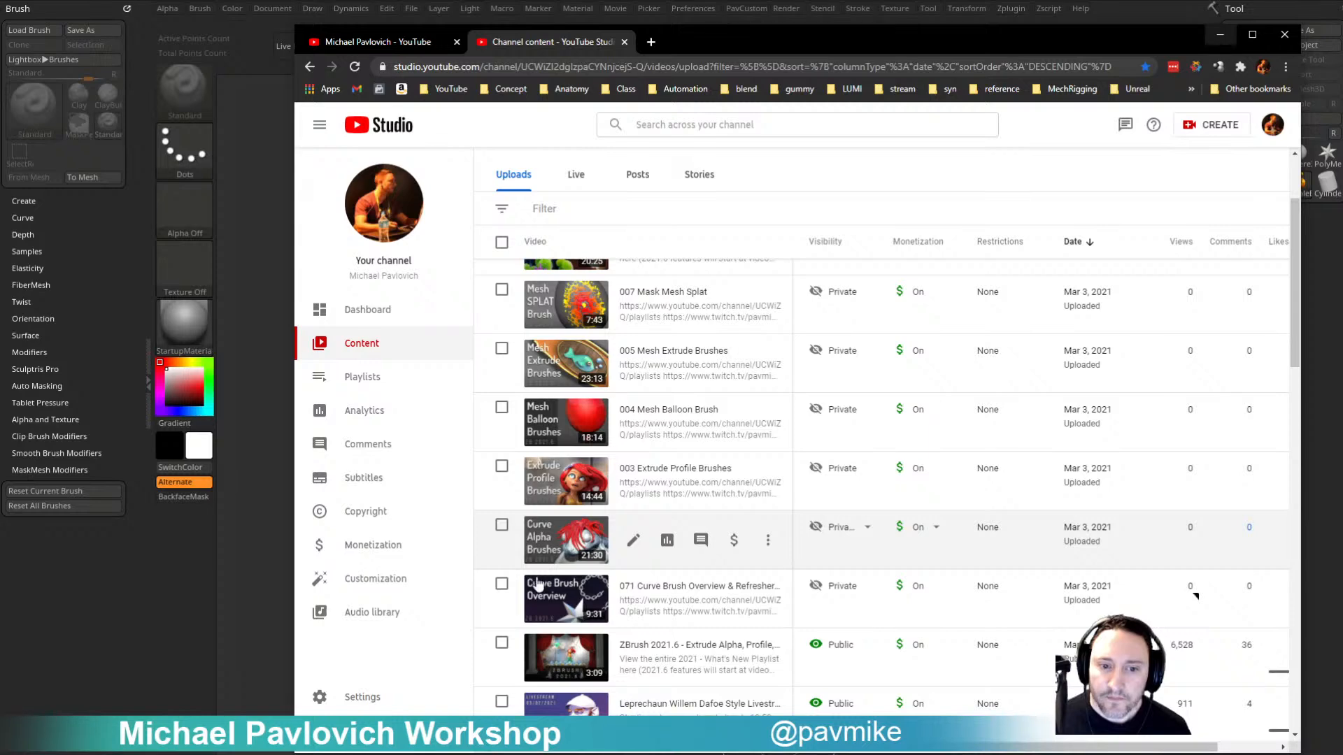
scroll(803, 481, "up", 2)
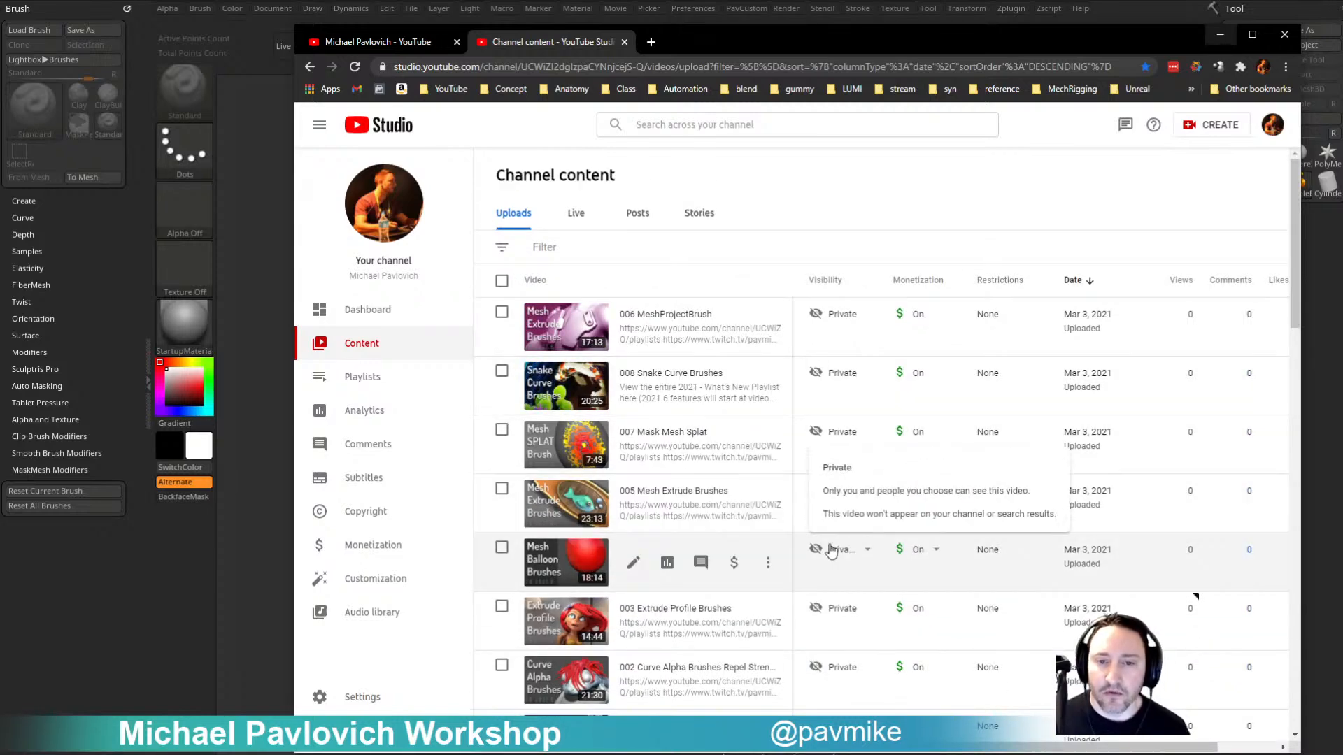
left_click_drag(693, 43, 779, 728)
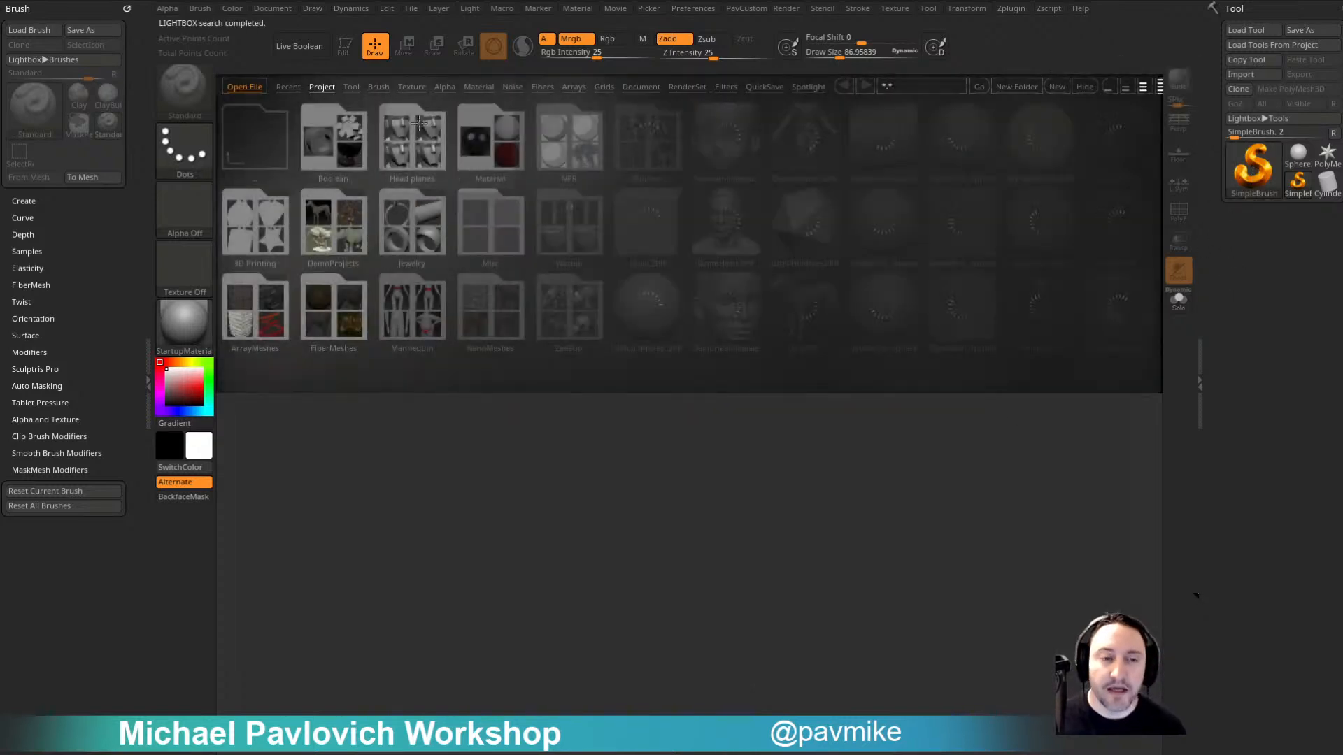
Step: Open the stylized bald head project from the Lightbox project library and frame the head on the canvas
left_click(731, 139)
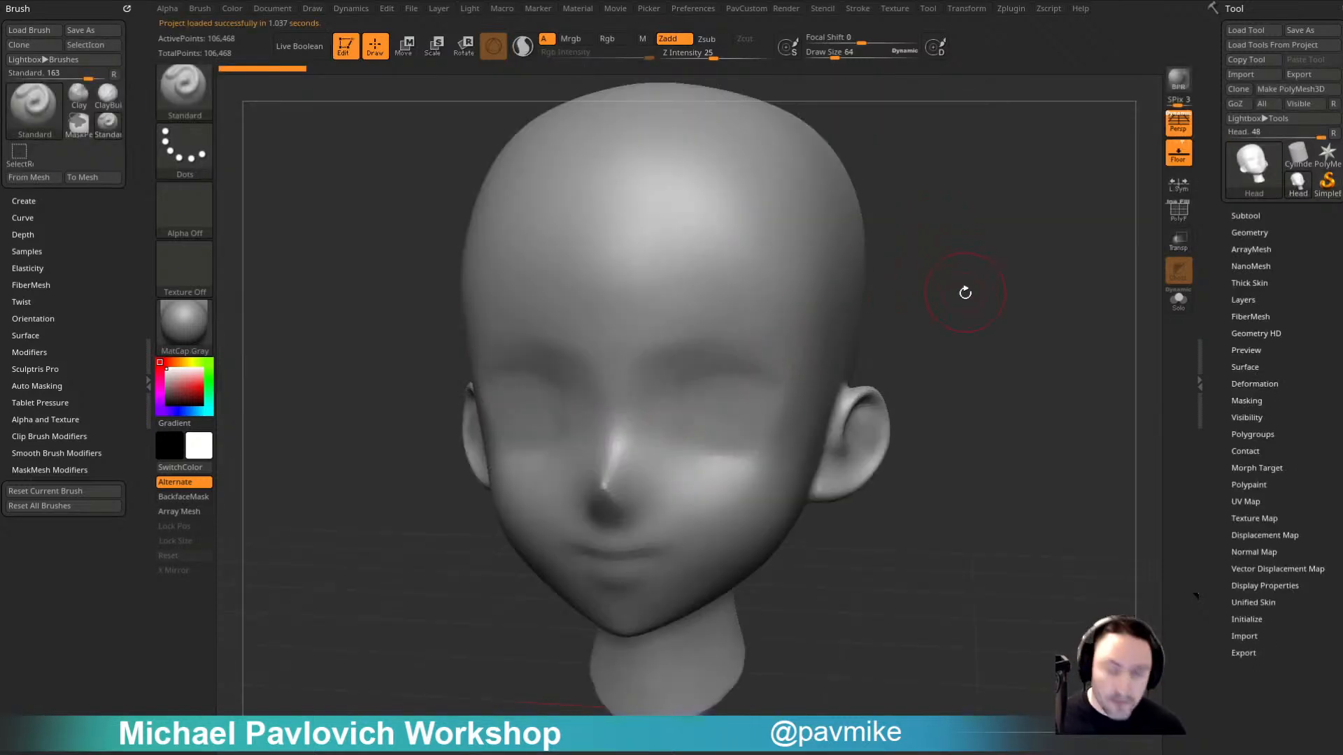
key("f")
mouse_move(965, 293)
left_mouse_down("shift")
mouse_move(977, 273)
mouse_move(950, 330)
mouse_move(959, 344)
left_mouse_up("shift")
key("f")
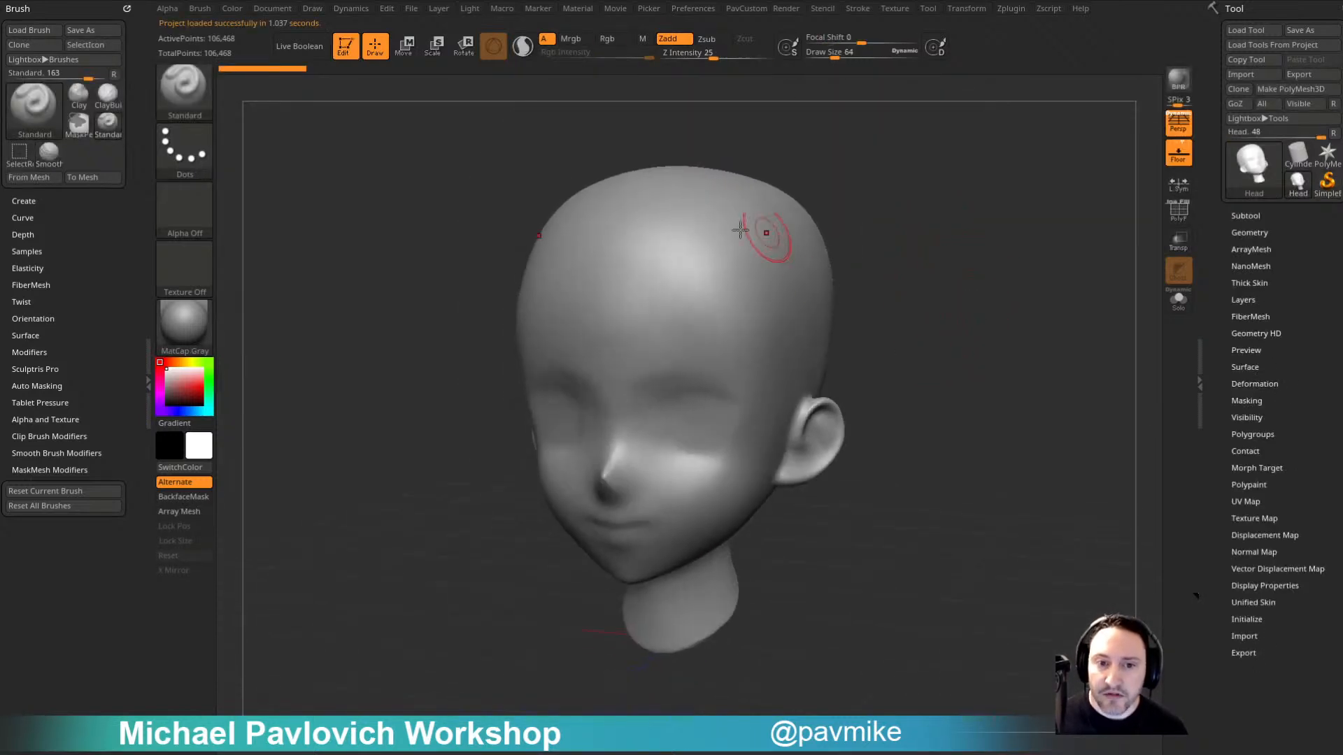
Step: Turn off the floor grid and the perspective view for the head
left_click(1182, 154)
left_click(1180, 126)
left_click_drag(932, 285, 913, 390, "shift")
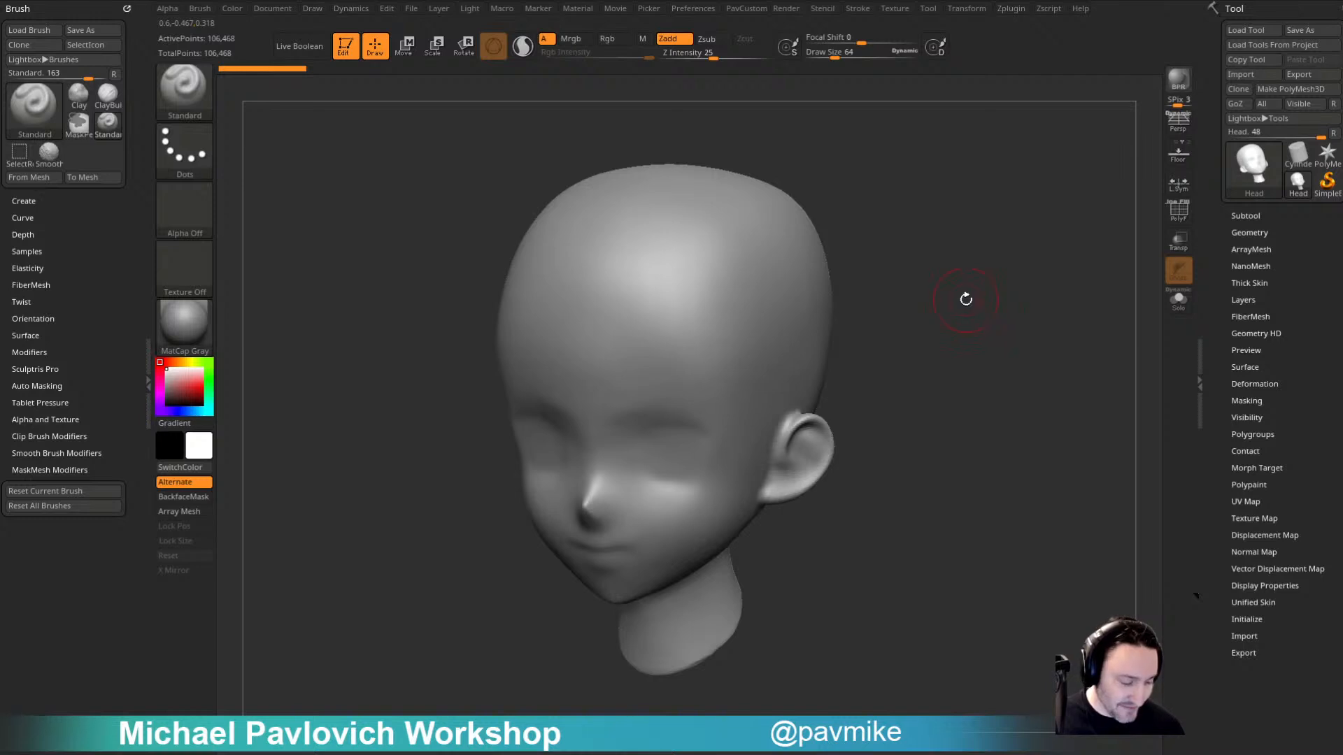
key("1")
key("1")
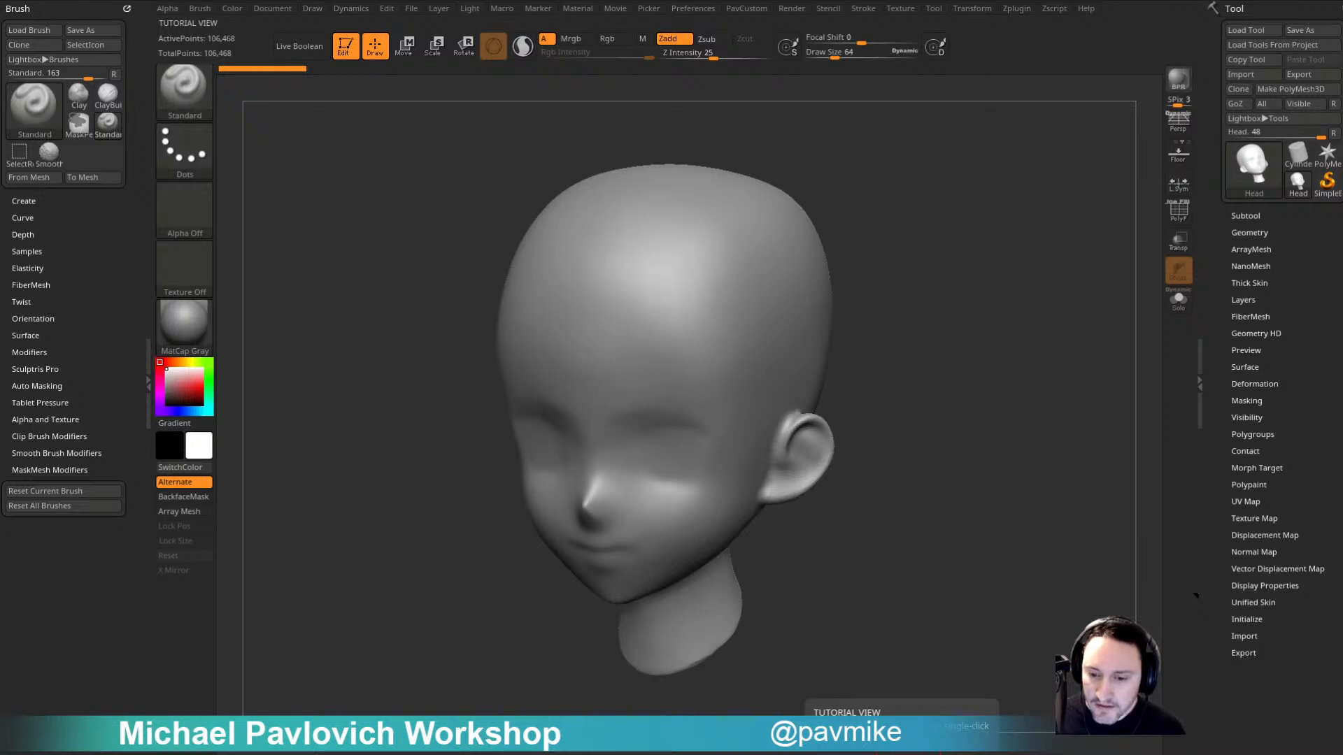
Step: Switch to the browser and look over the created playlists, uploads and past live streams on the YouTube channel's home page
left_click_drag(899, 752, 701, 62)
scroll(659, 355, "down", 5)
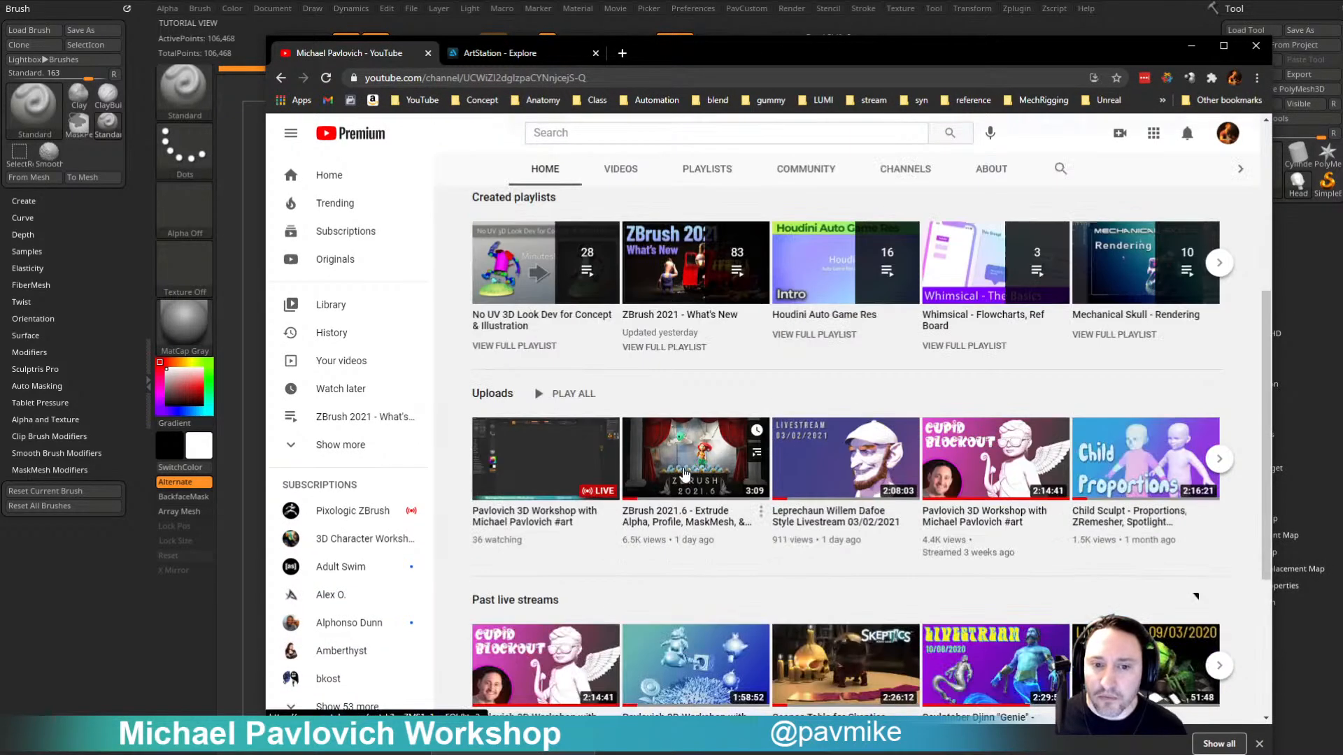
scroll(718, 570, "down", 2)
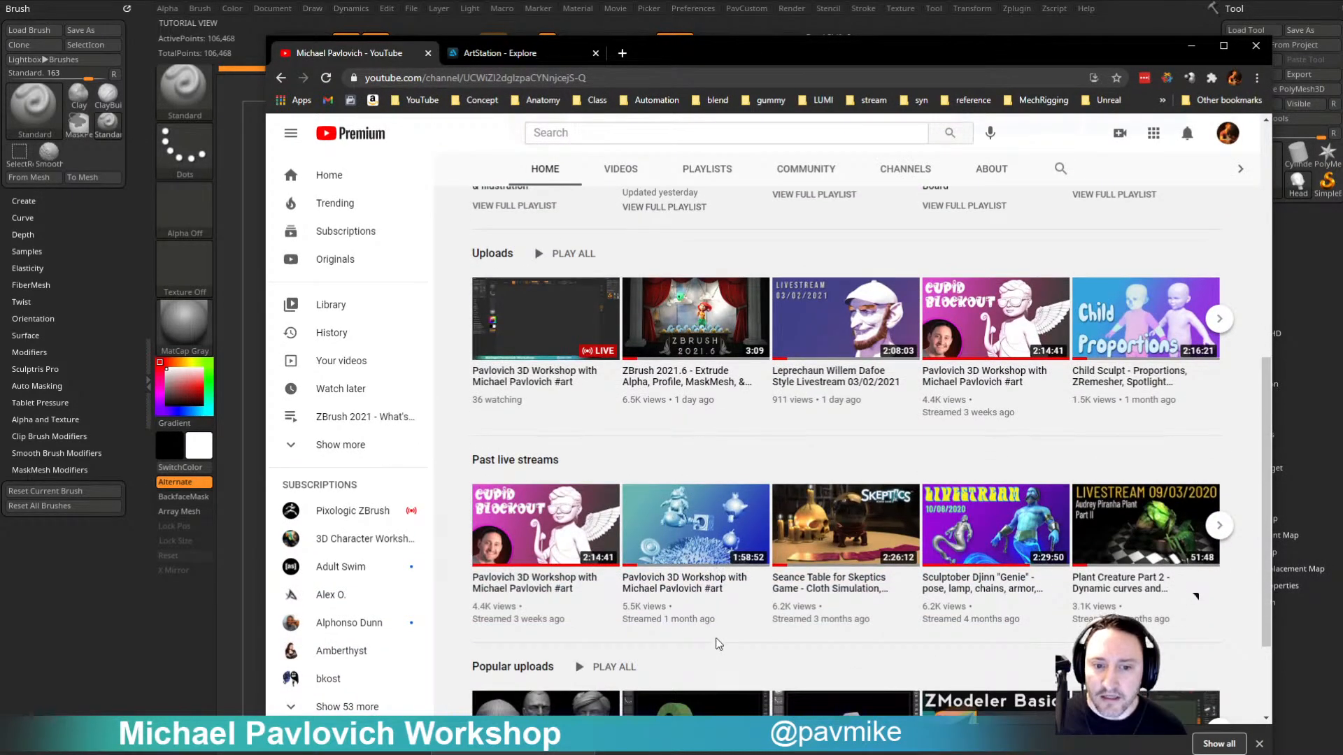
scroll(718, 642, "up", 5)
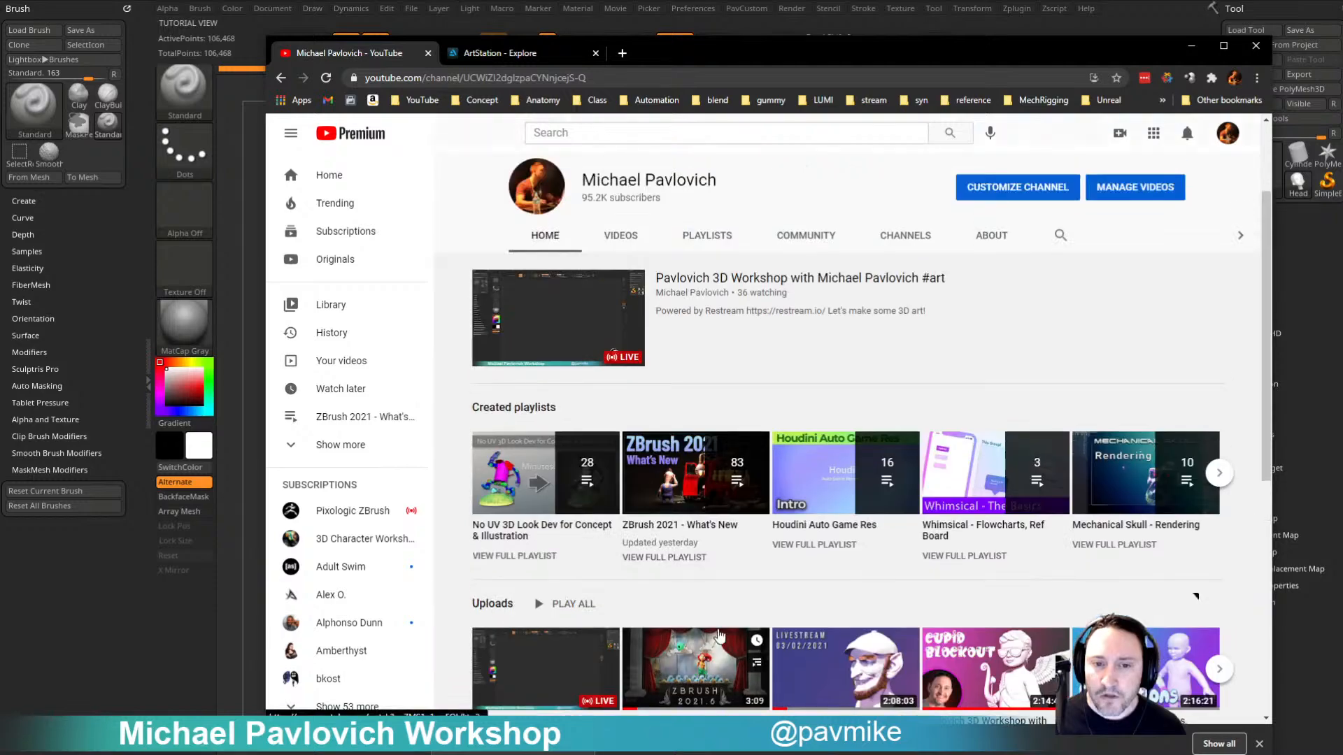
scroll(743, 592, "down", 4)
scroll(741, 592, "up", 3)
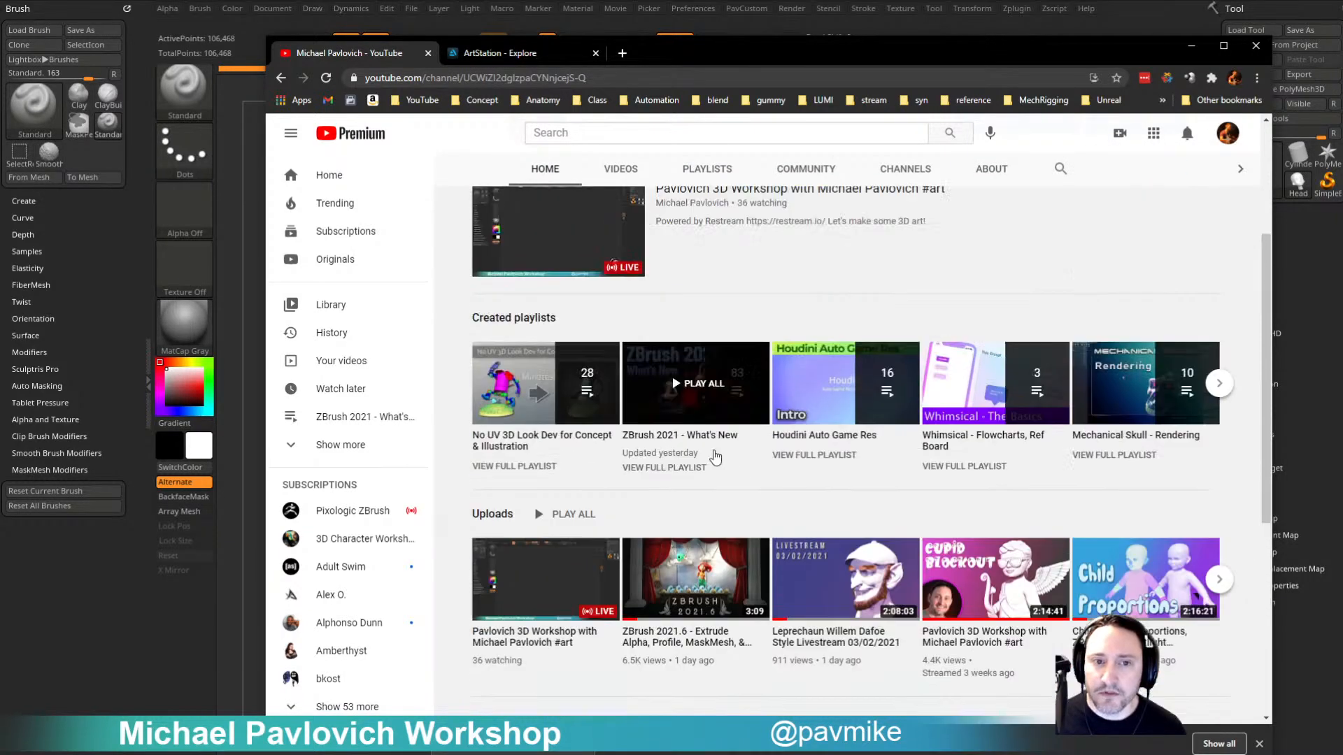
Step: Open the channel's playlists, examine the full "NEW Intro to ZBrush - ZBrush for Ideation" playlist, select its address, and return to ZBrush
left_click(422, 101)
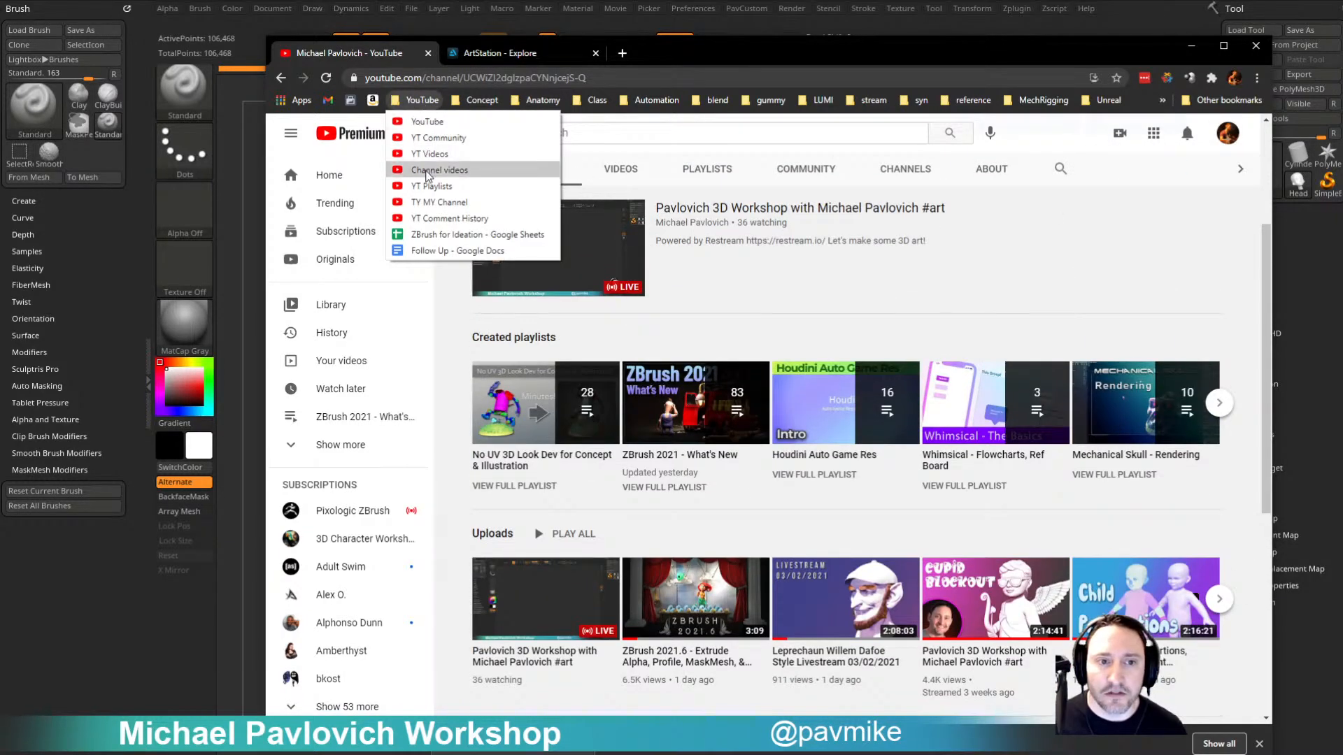
left_click(422, 183)
scroll(689, 369, "down", 6)
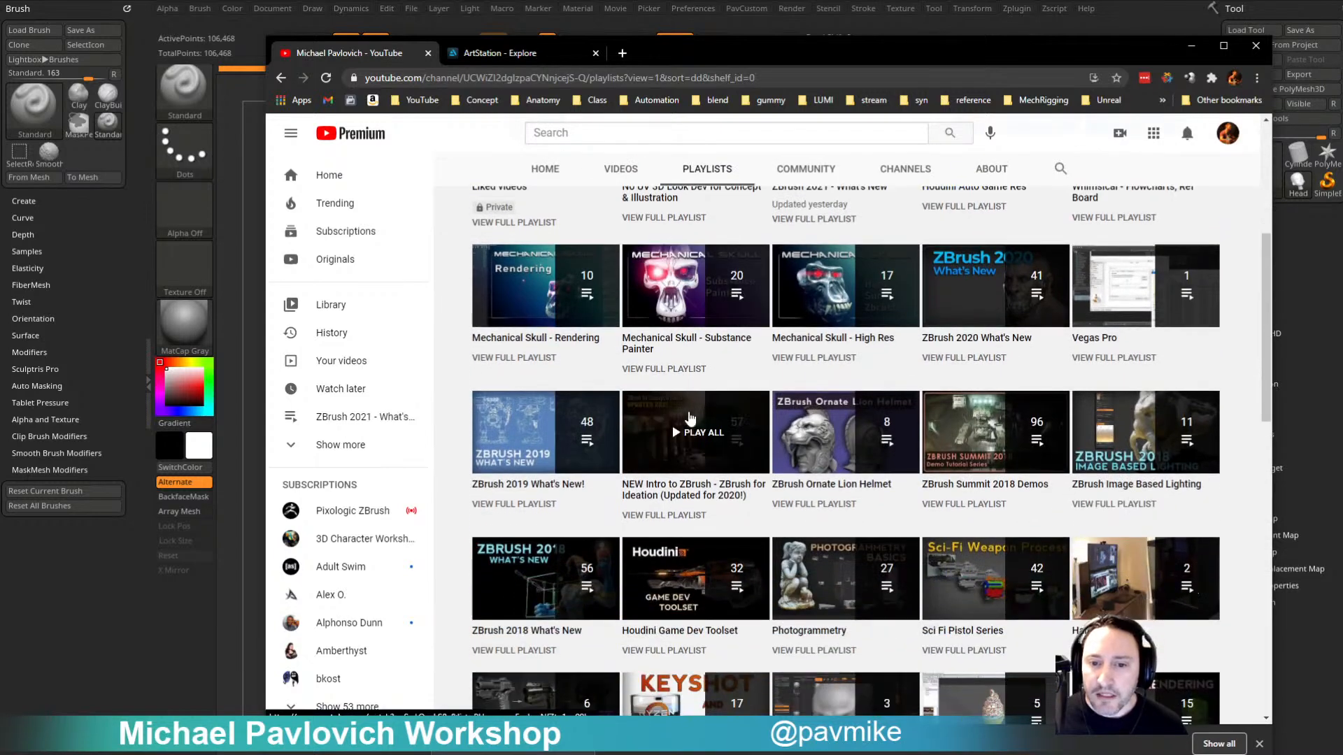
left_click(668, 515)
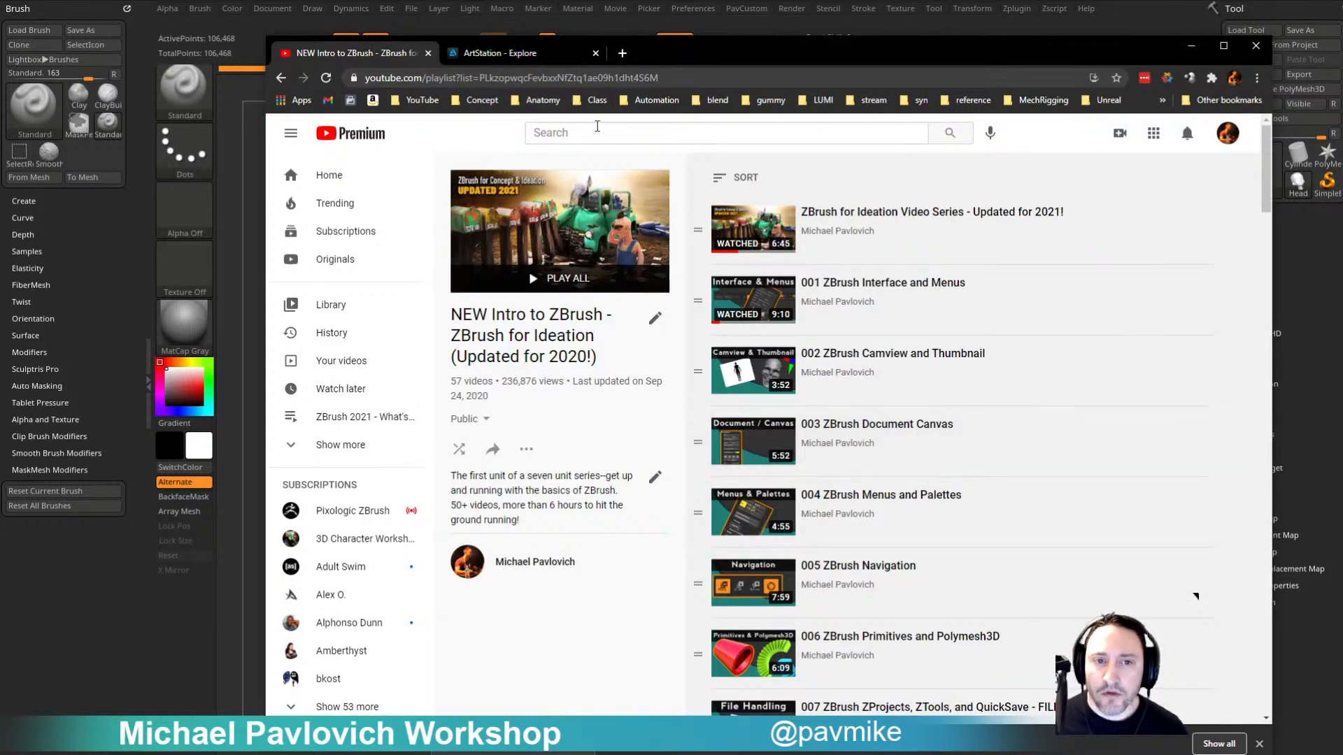
key("ctrl+l")
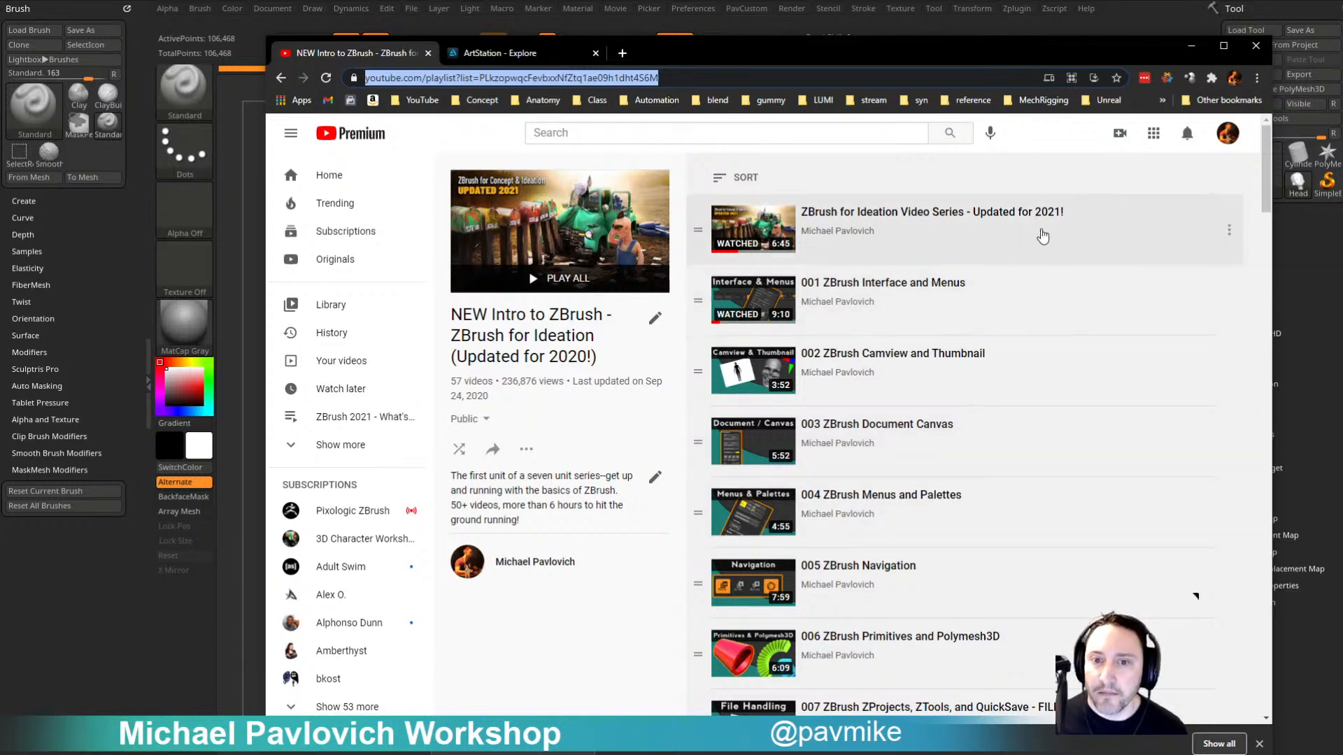
scroll(1038, 234, "down", 20)
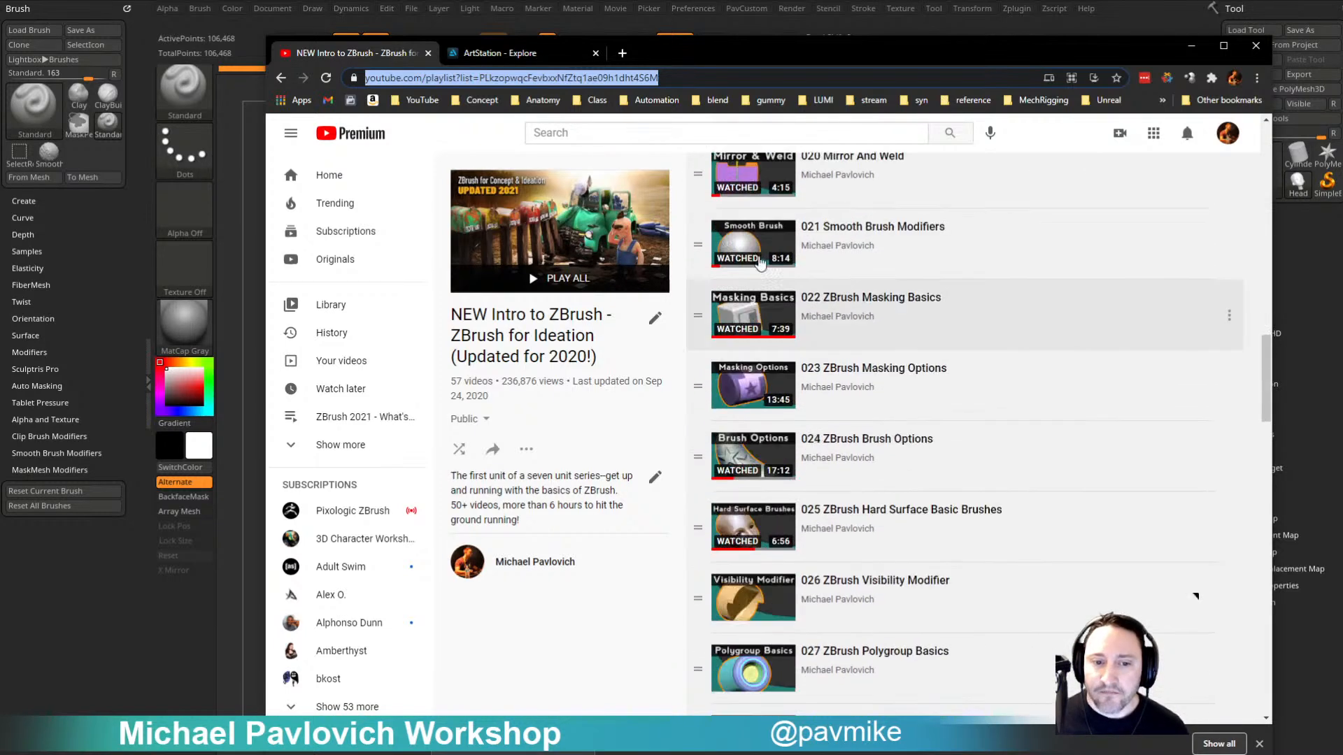
key("alt+Tab")
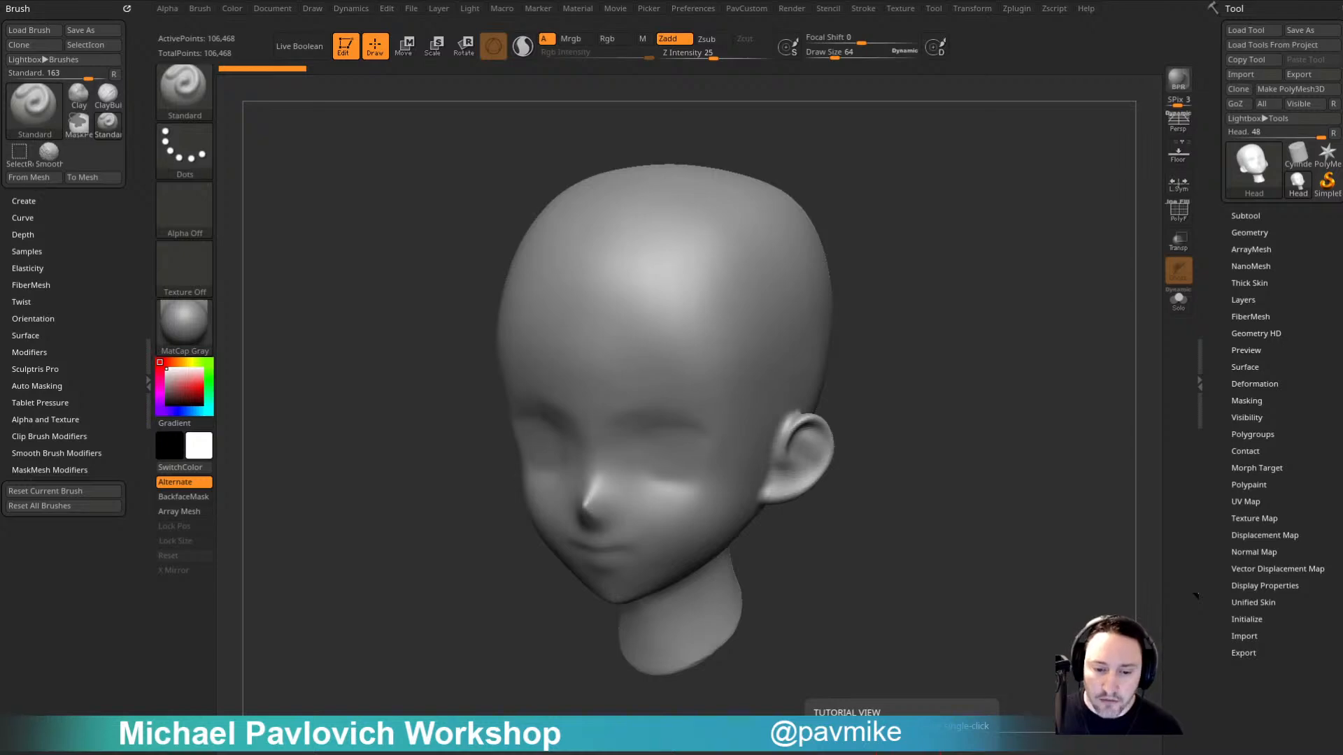
Step: Switch back to the browser and look through the channel's other tutorial playlists
left_click_drag(909, 754, 682, 2)
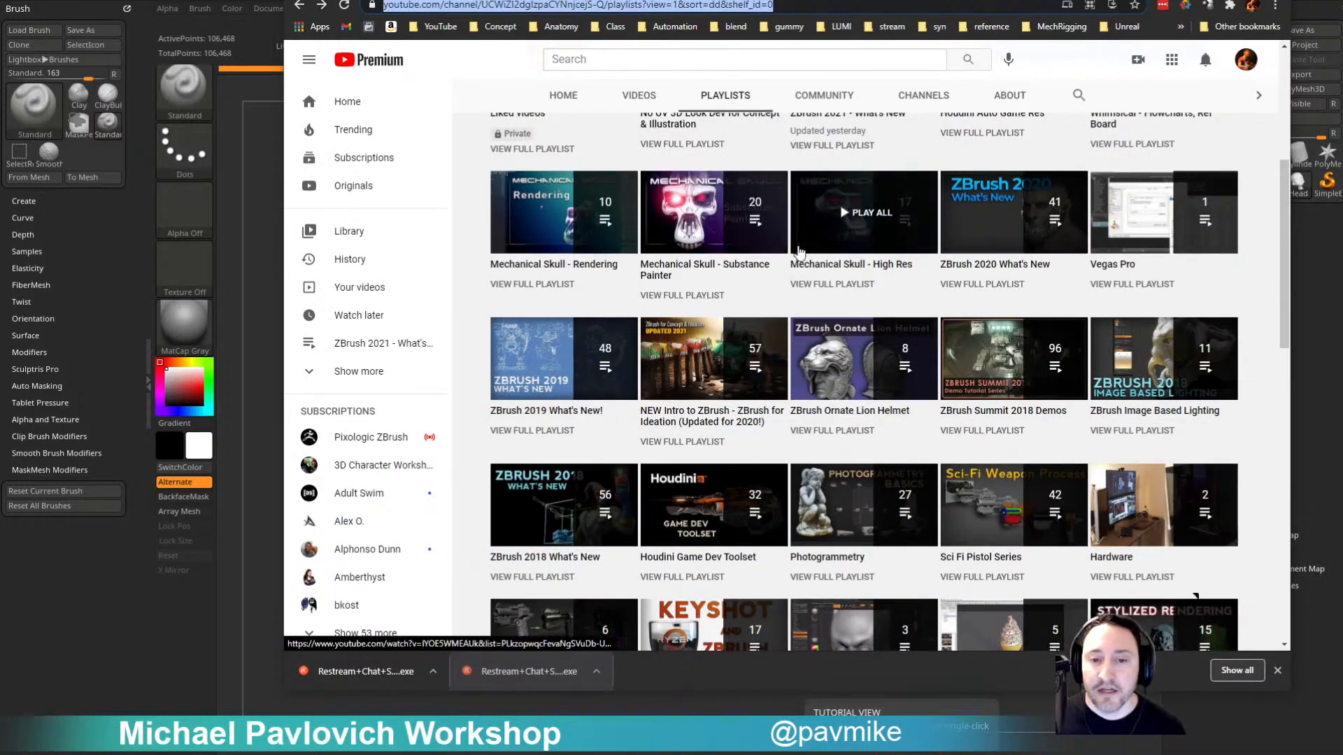
scroll(714, 210, "down", 4)
scroll(743, 467, "down", 4)
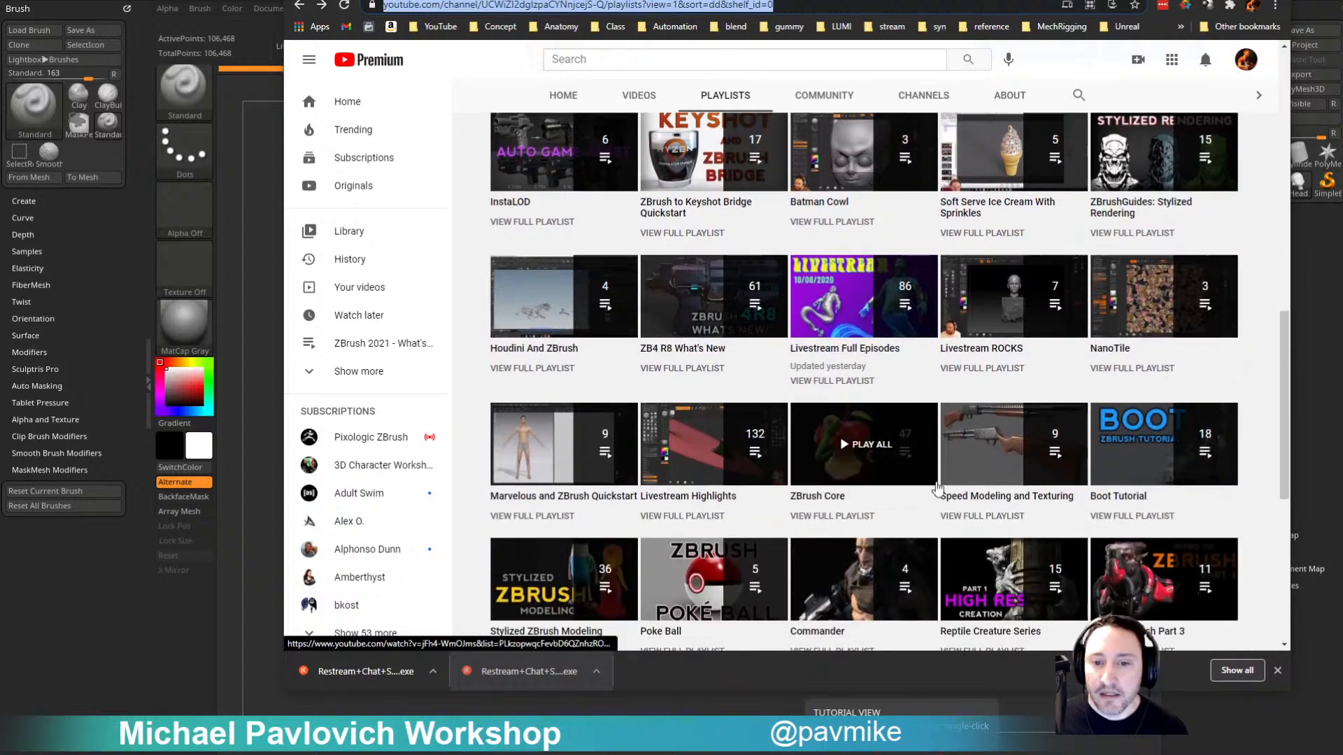
scroll(887, 511, "up", 6)
Step: Switch to the ArtStation page and open the signed-in artist's own profile
left_click(616, 0)
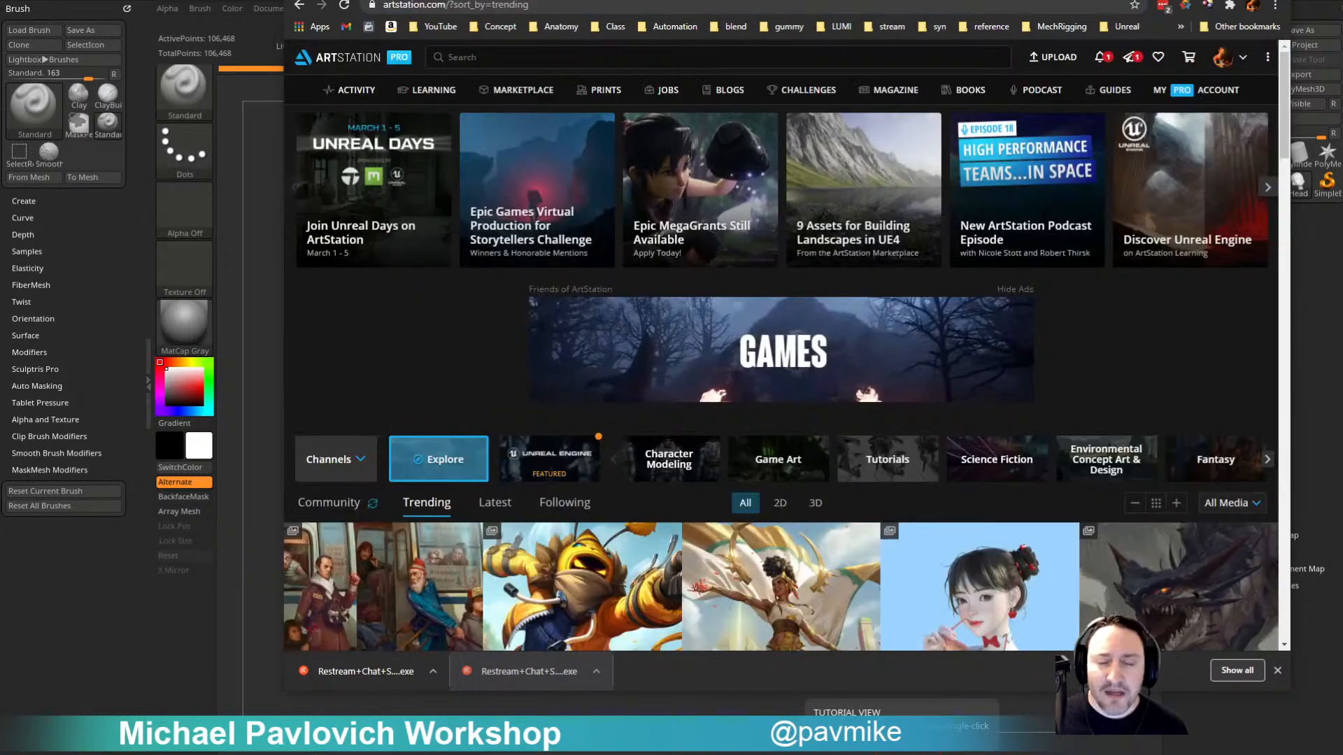
left_click(773, 10)
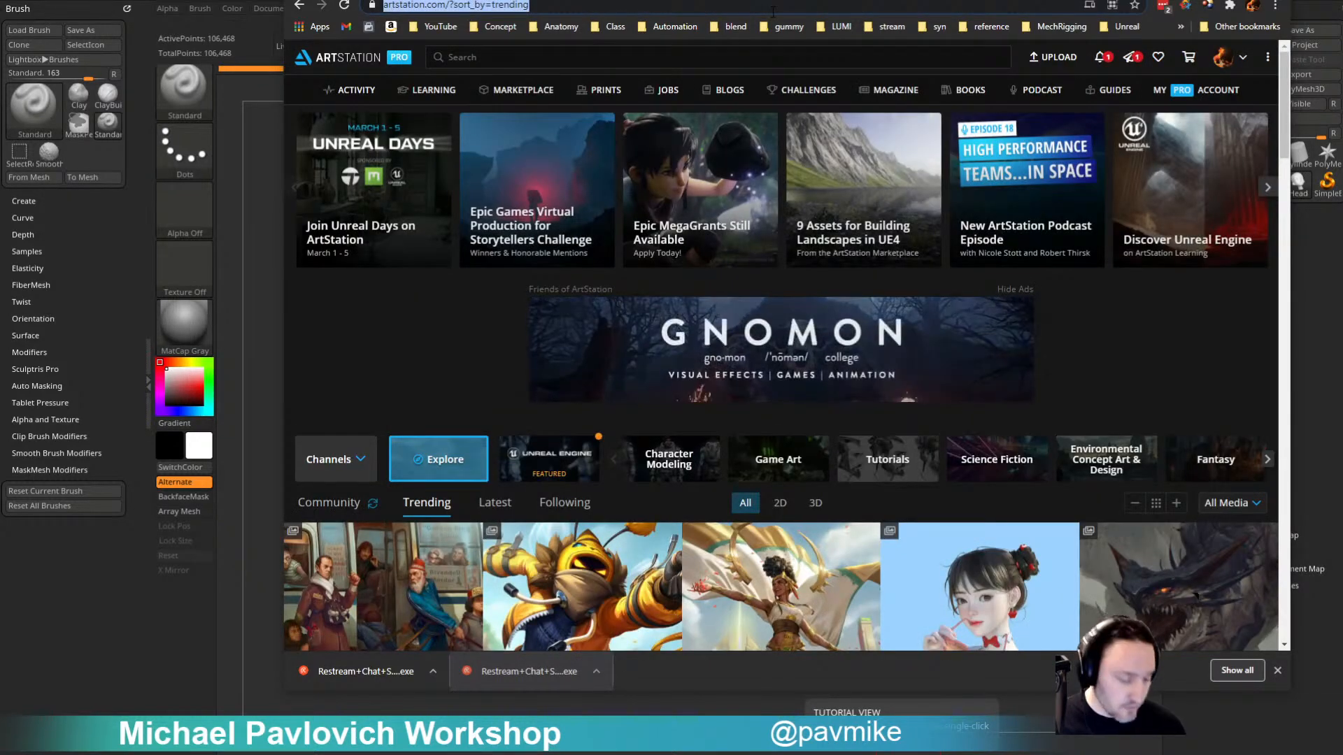
left_click(1224, 58)
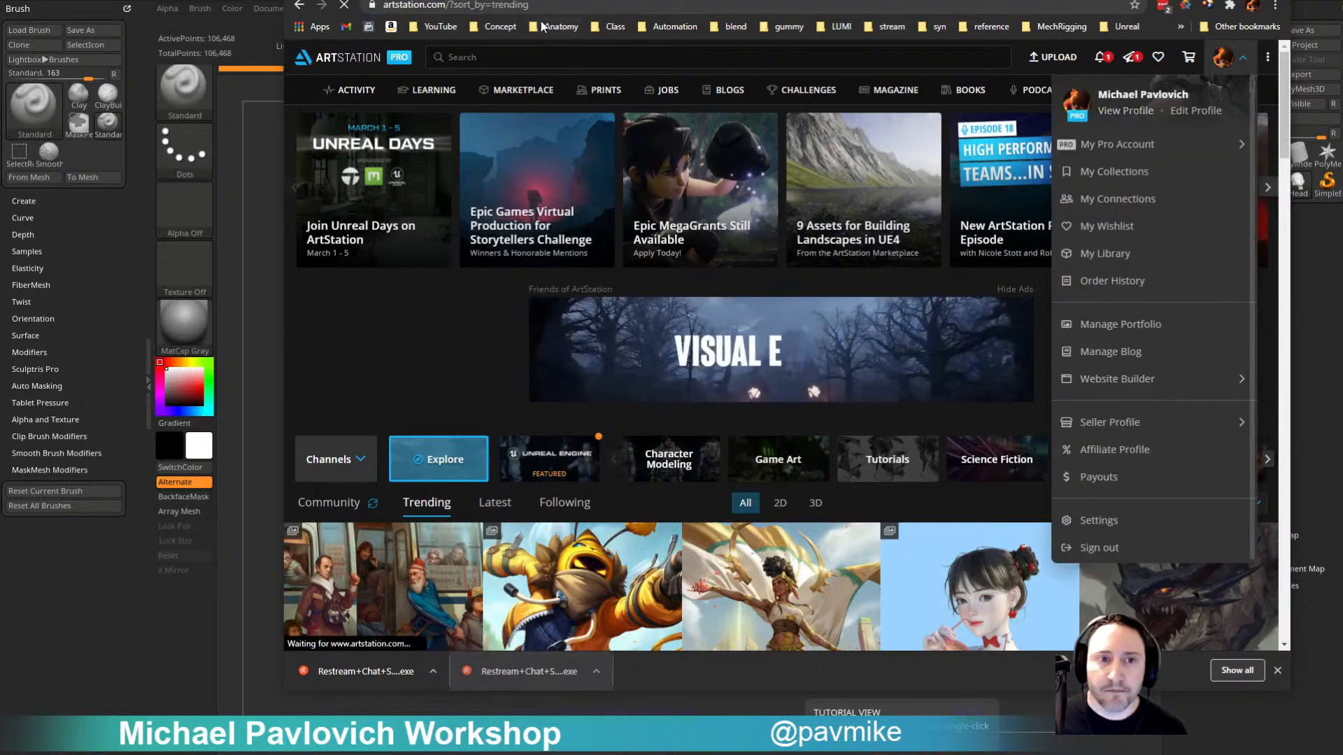
left_click(1123, 111)
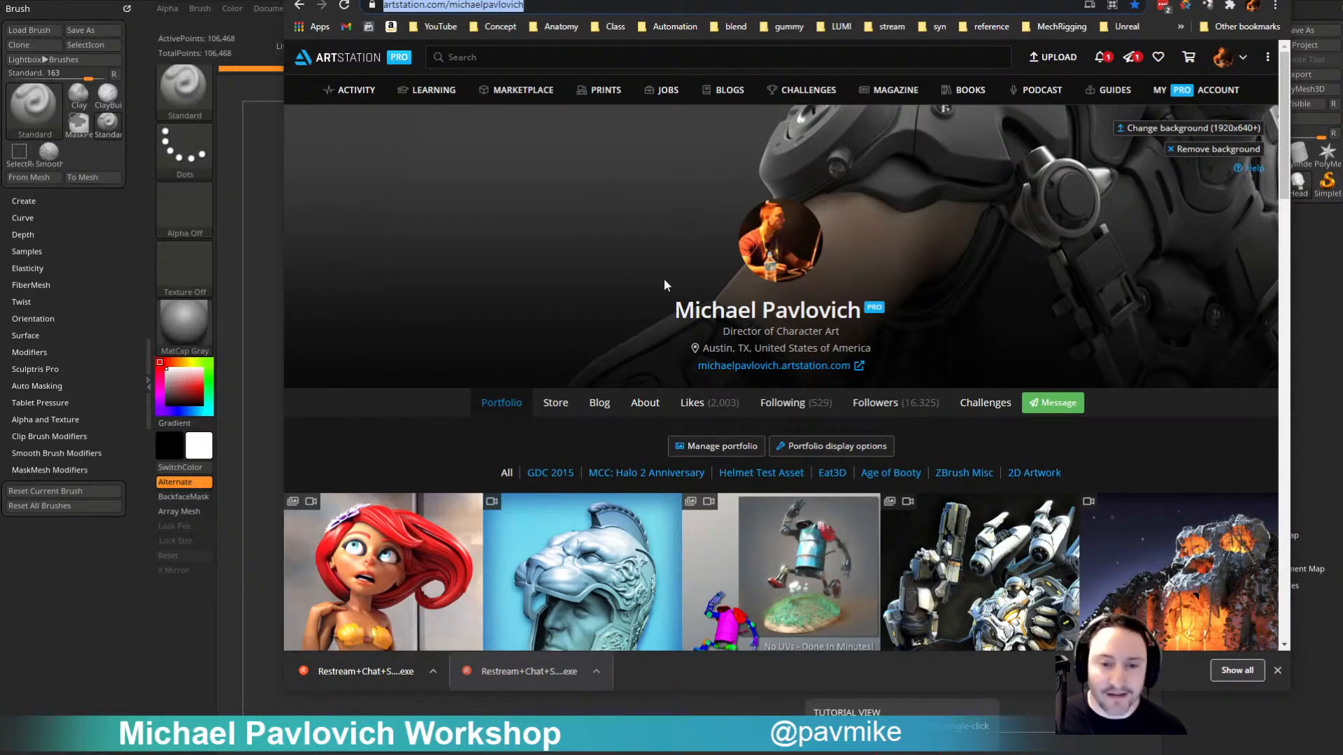
Step: Browse the ArtStation portfolio, open the ZBrush 2019 What's New artwork, view its embedded video playlist, and return to ZBrush
scroll(665, 278, "down", 15)
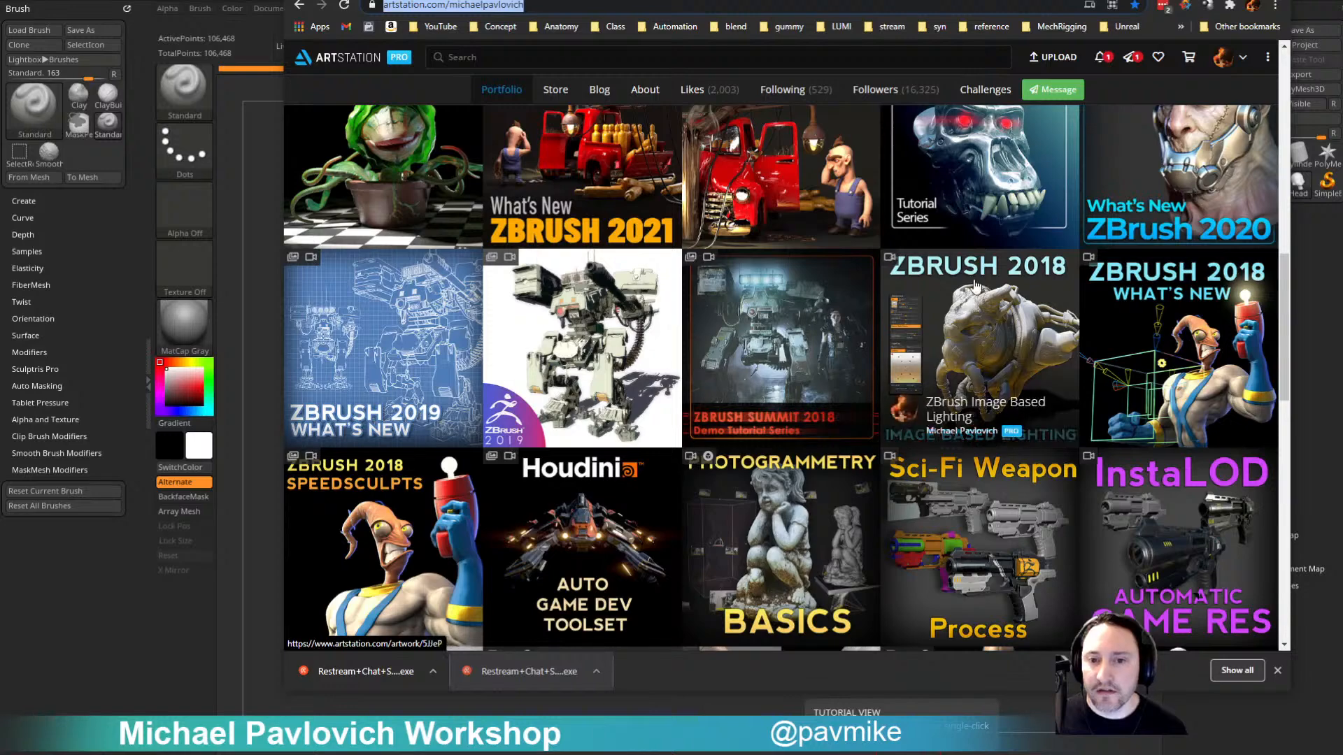
scroll(979, 300, "up", 4)
scroll(988, 320, "down", 2)
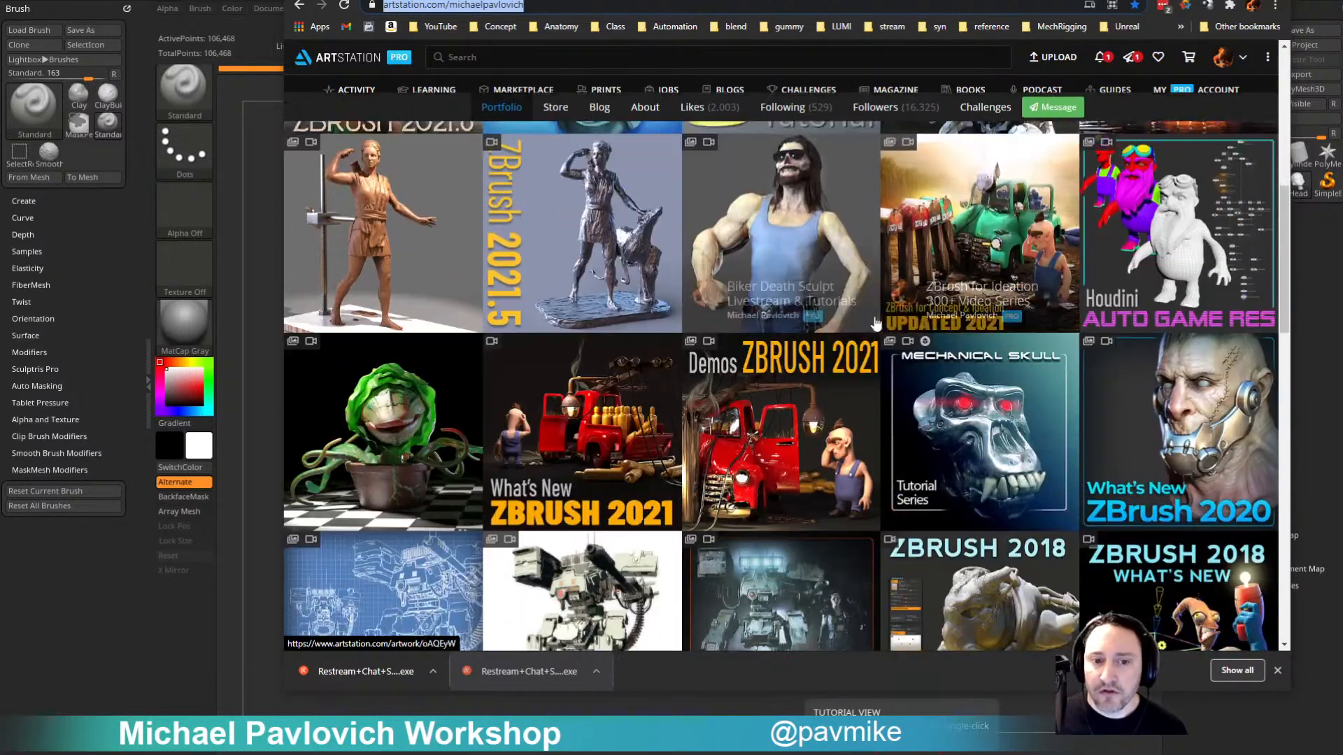
left_click(391, 441)
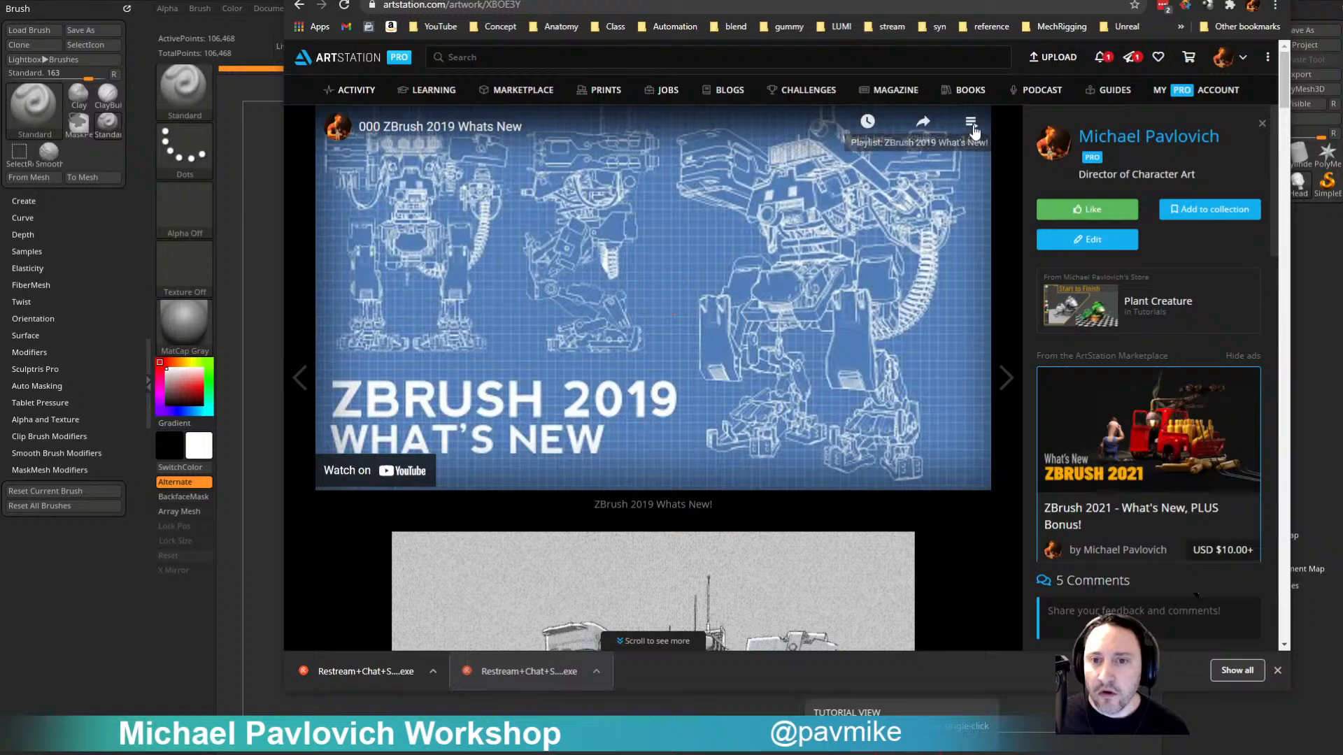
left_click(972, 140)
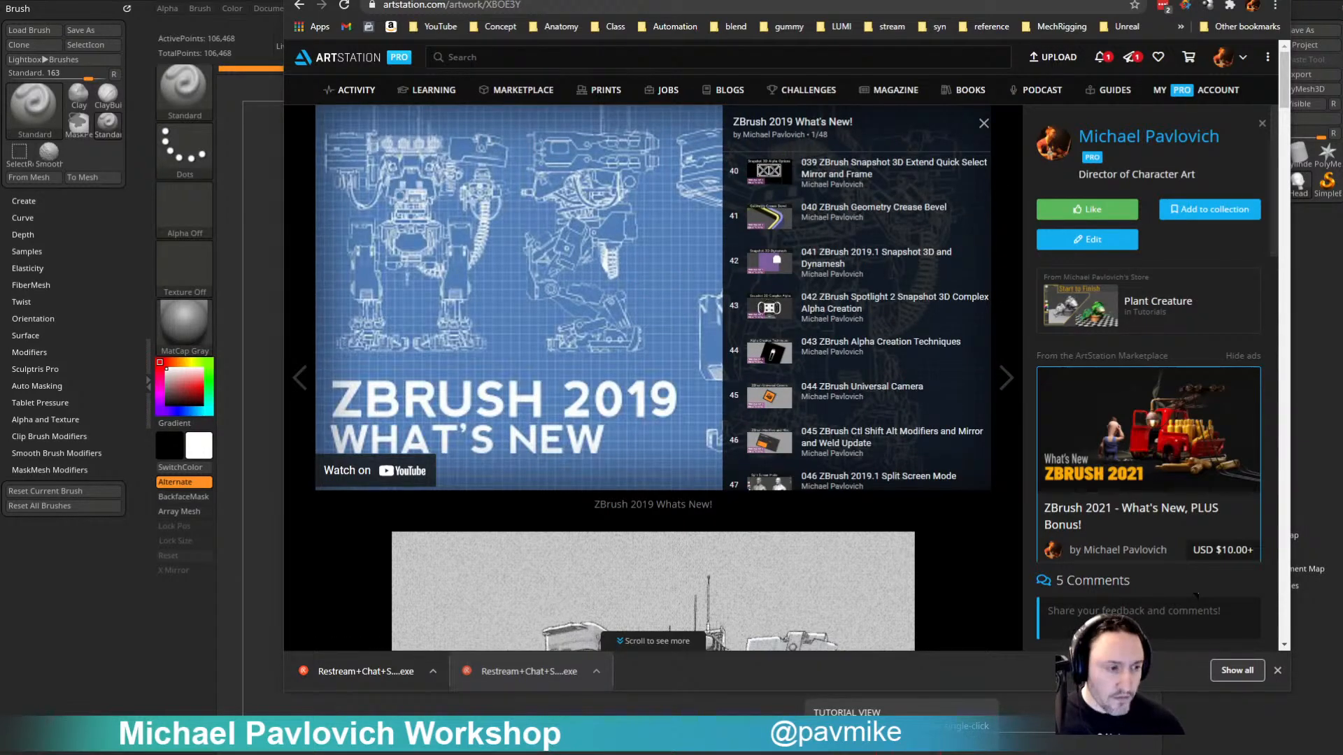
key("alt+Tab")
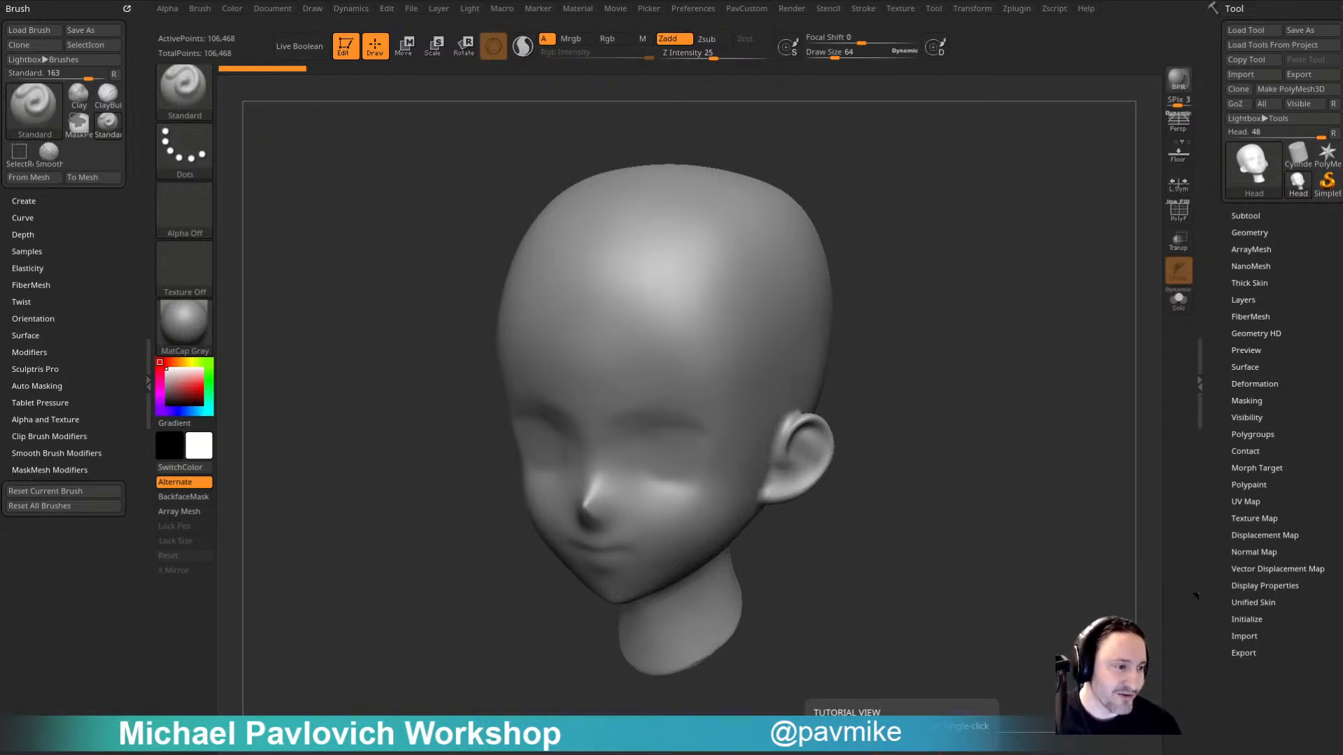
Step: Orbit to a three-quarter view of the head and choose the CurveAlpha brush from the brushes starting with C
left_click_drag(899, 332, 954, 321)
left_click_drag(912, 232, 938, 271)
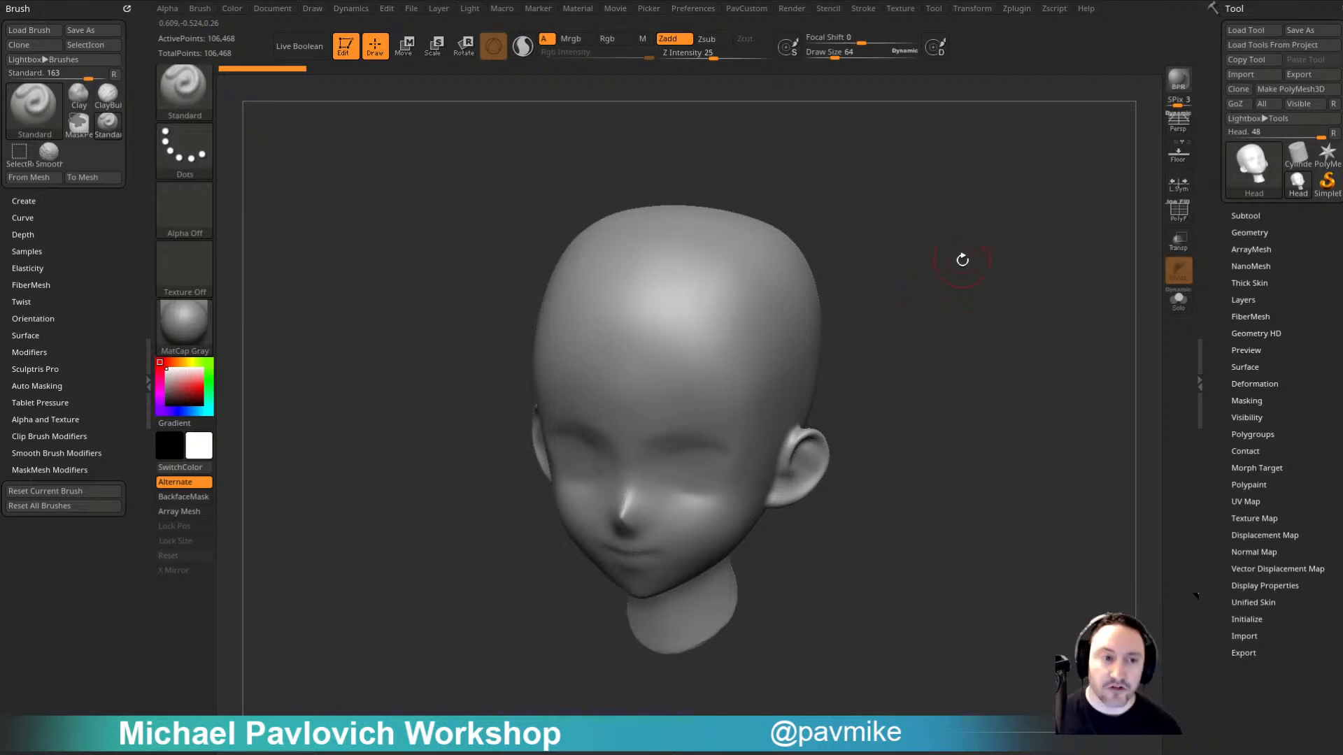
left_click_drag(966, 336, 956, 303)
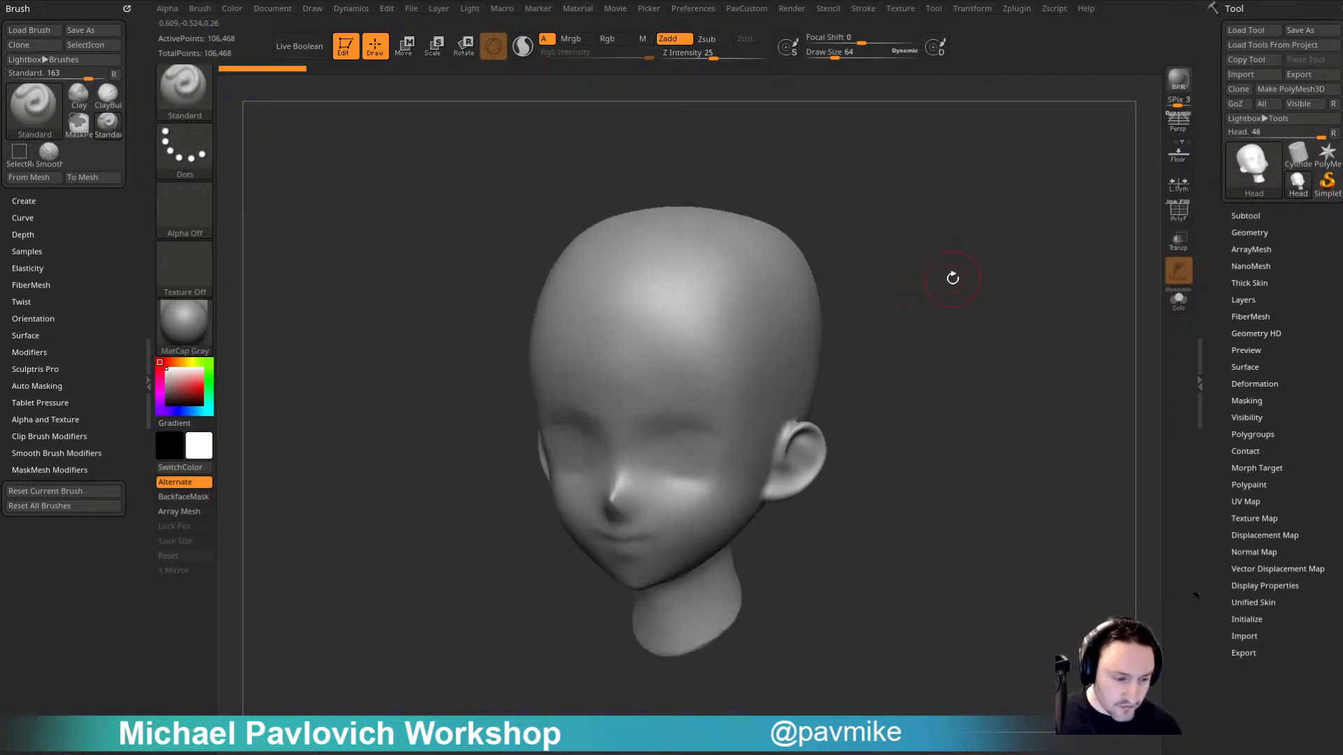
key("b")
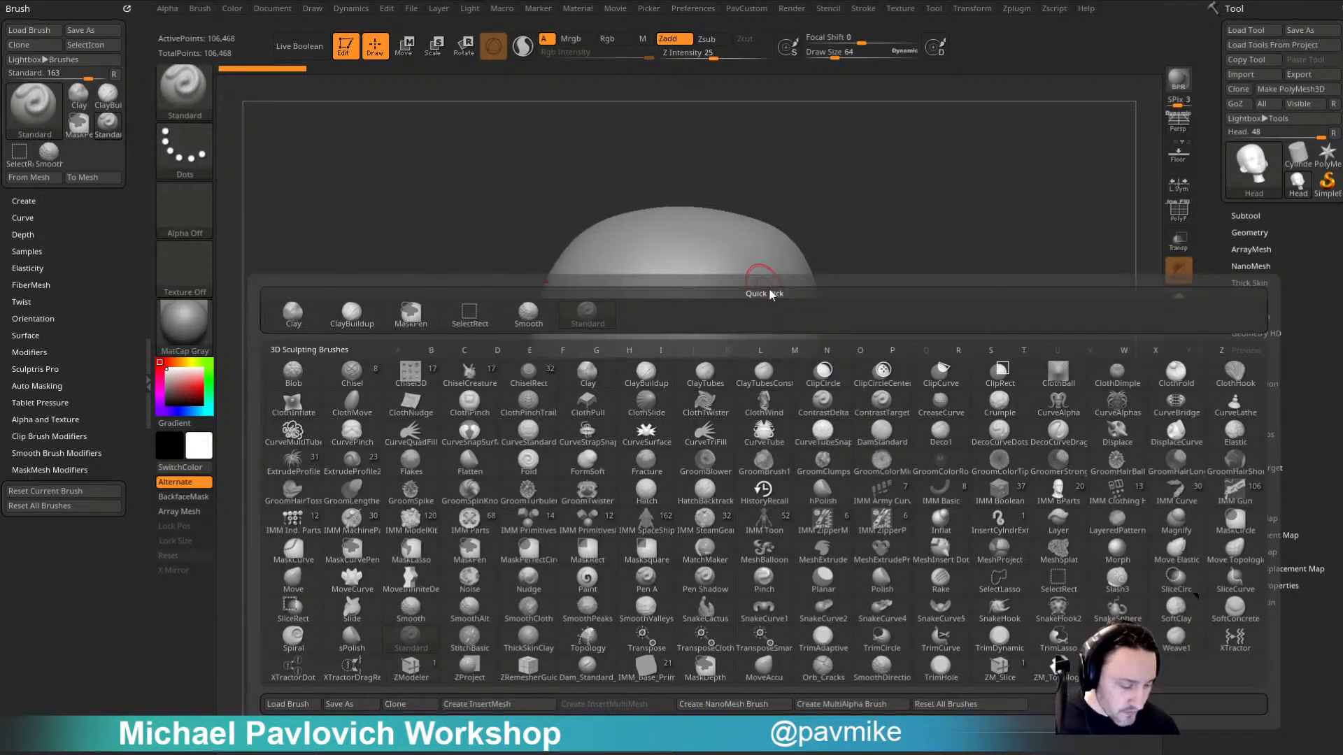
key("b")
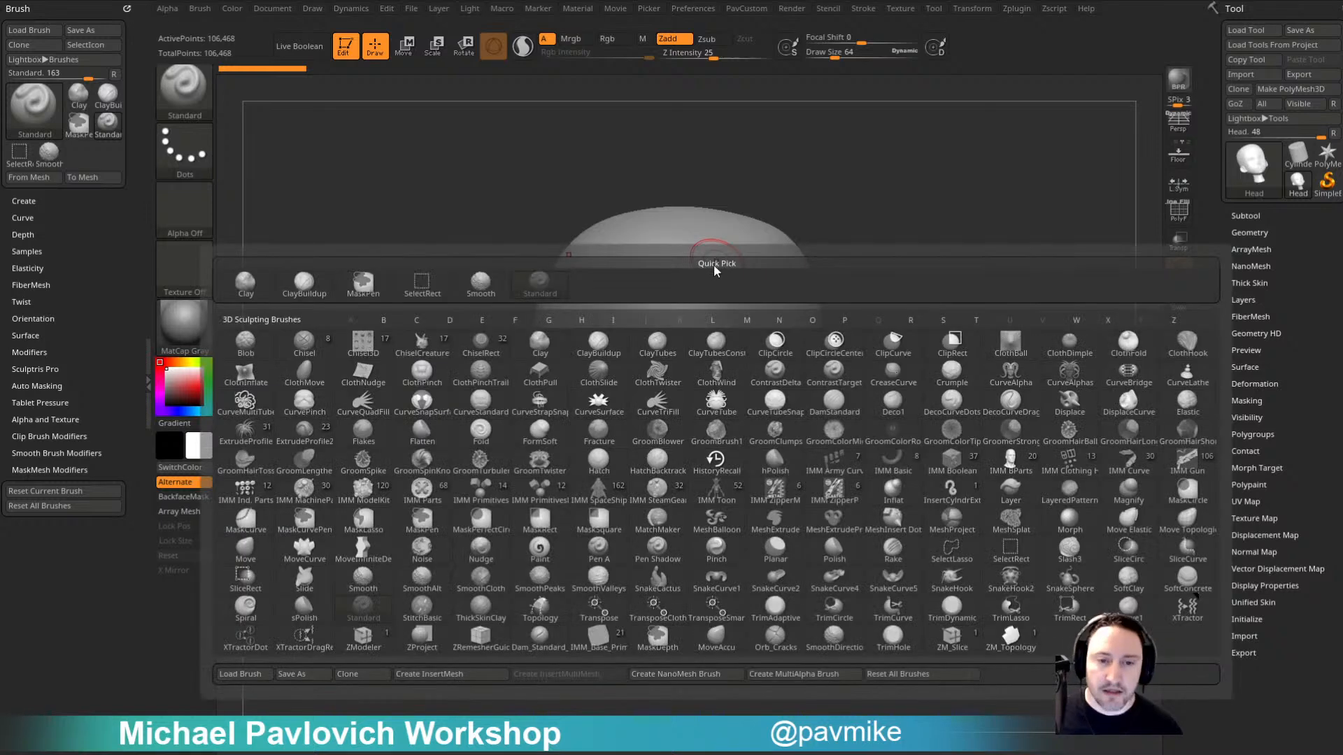
key("c")
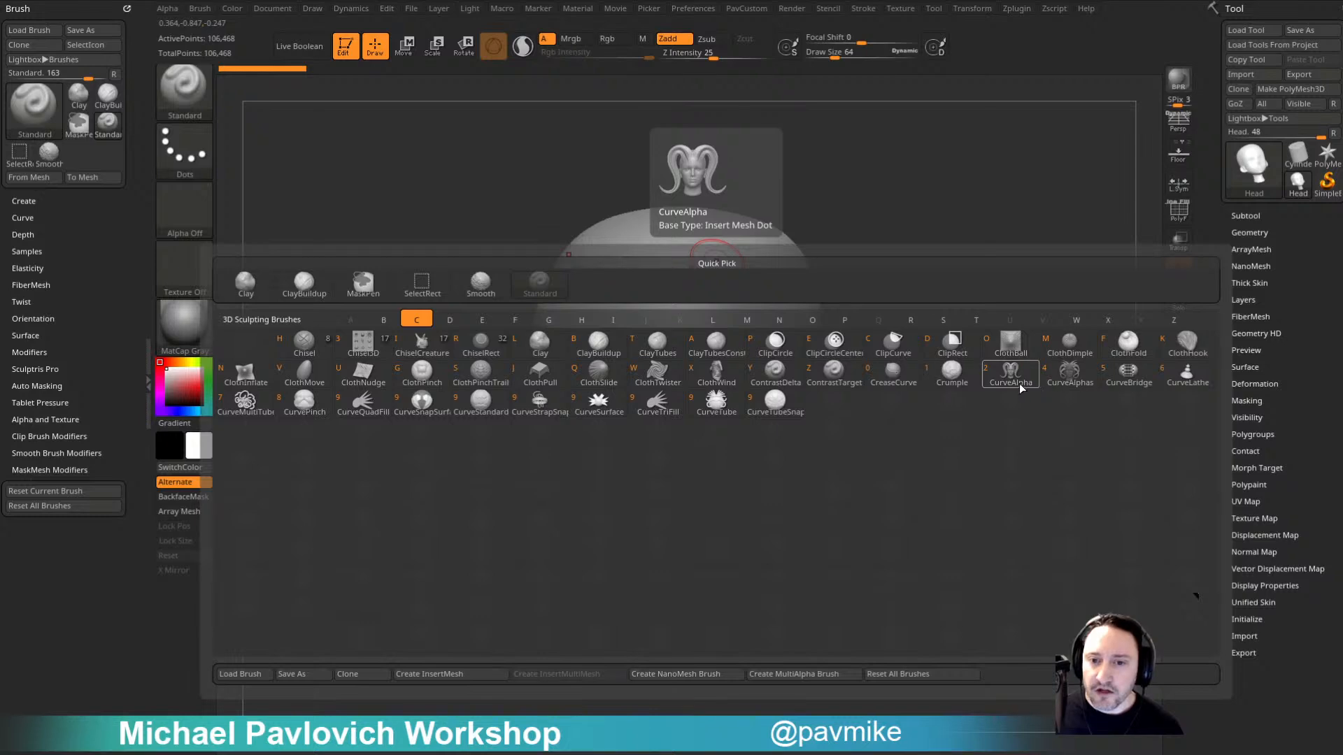
key("2")
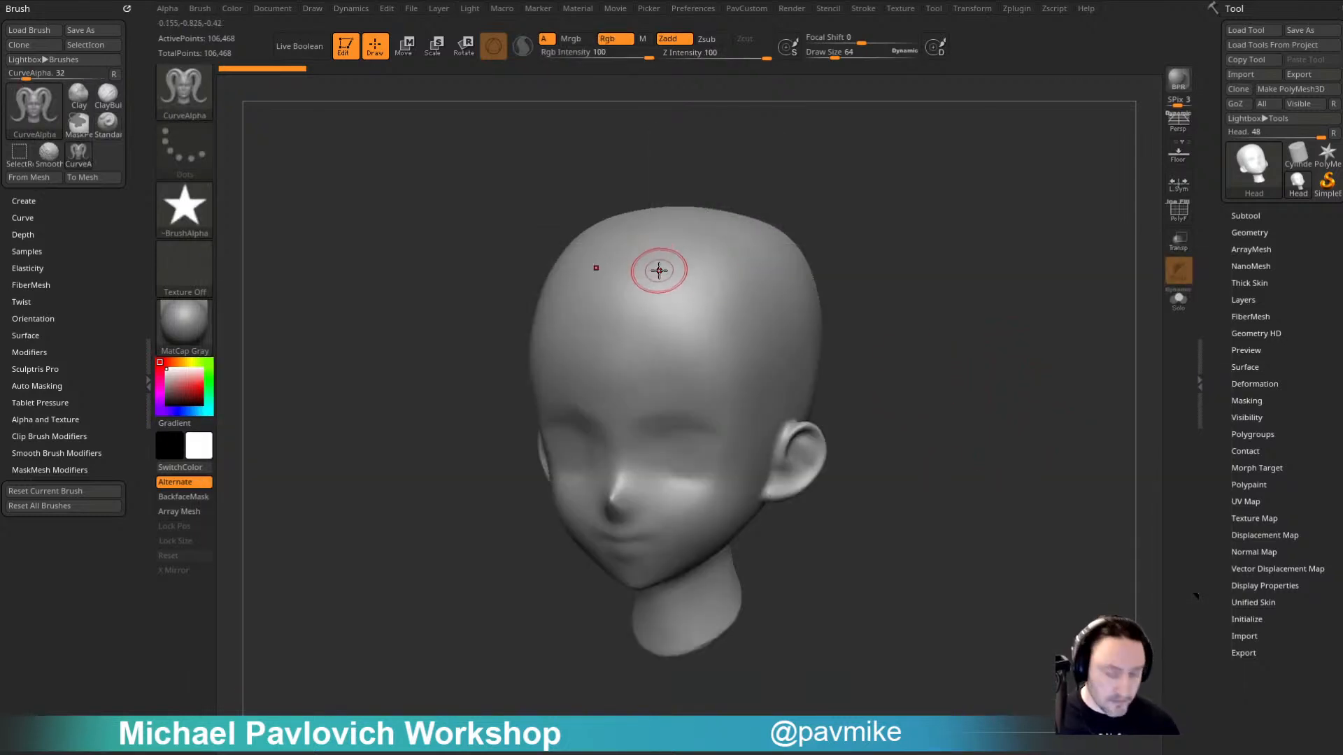
Step: Load the CurveAlphas brush from the sculpting brush library
key("b")
key("c")
left_click(1013, 389)
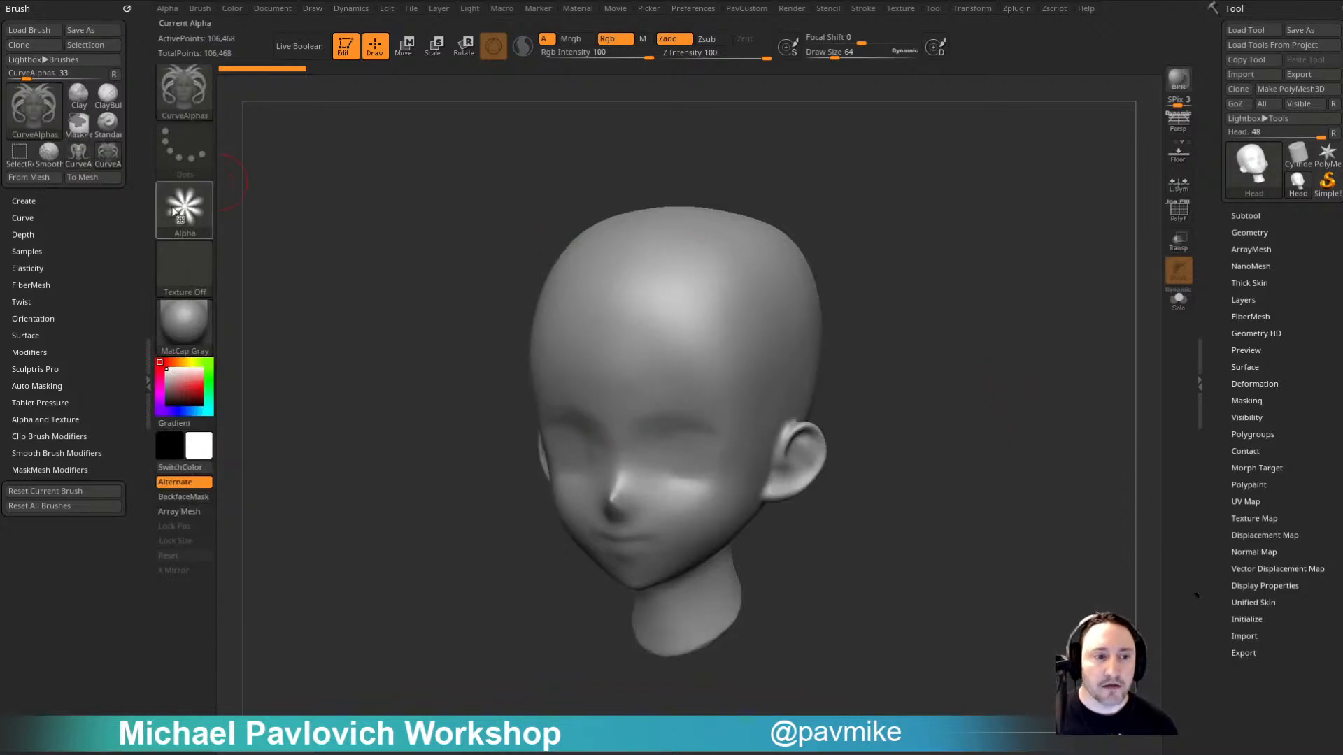
Step: Undock the Brush palette, dock it back into the side tray, and make CurveAlpha the active brush
left_click(148, 377)
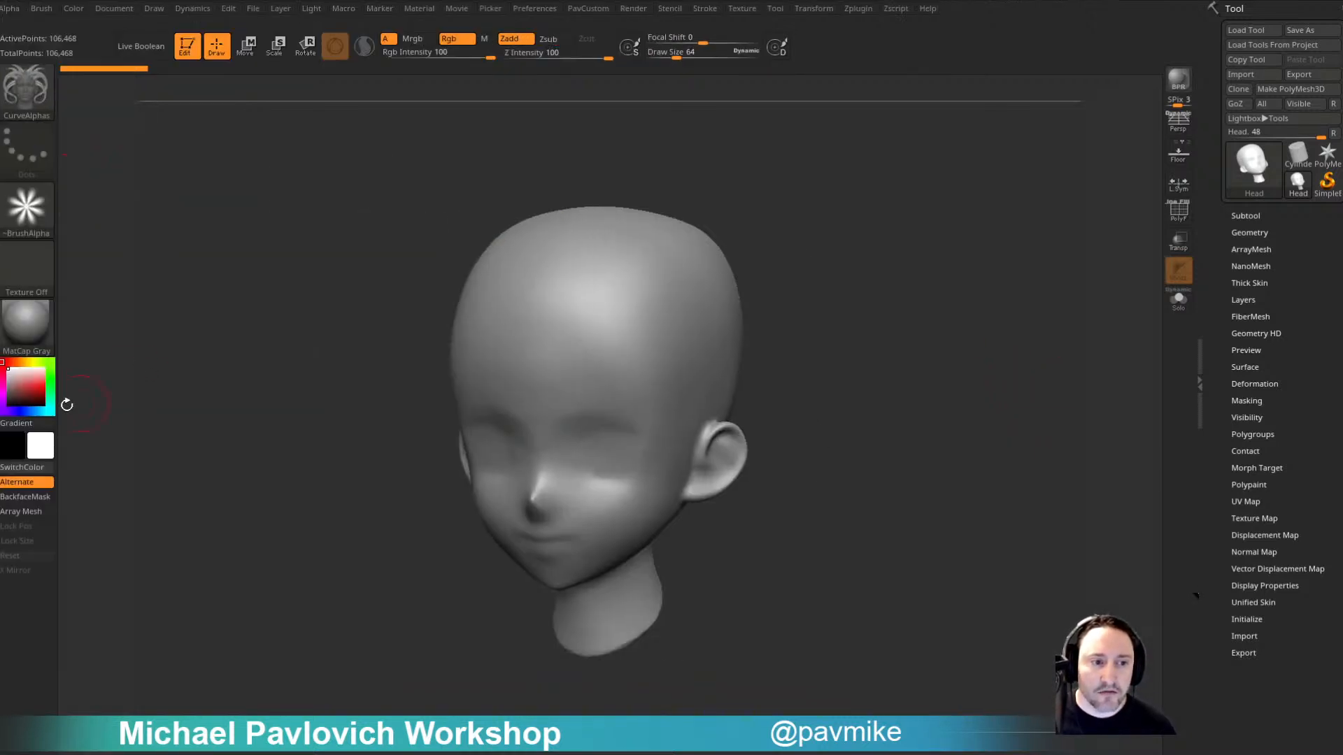
left_click(1, 381)
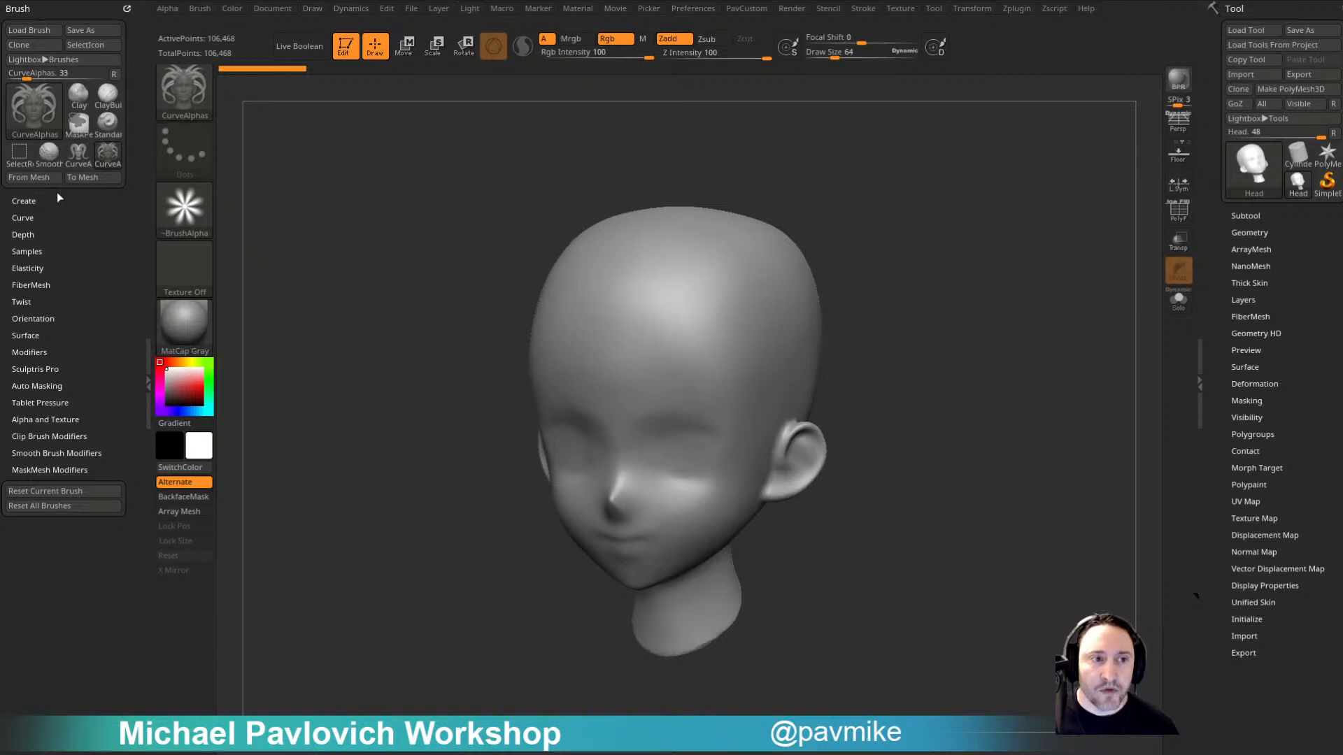
left_click_drag(128, 7, 359, 199)
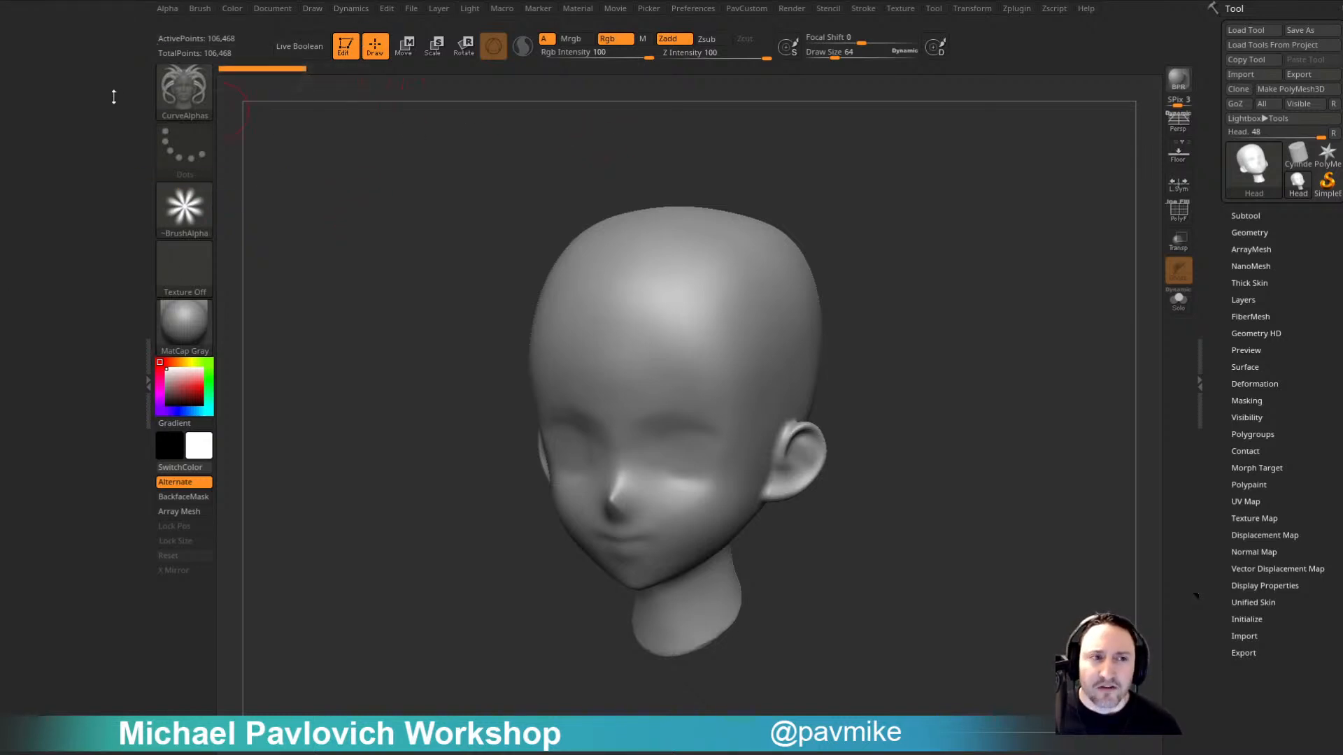
left_click(202, 9)
mouse_move(195, 26)
left_mouse_down()
mouse_move(94, 70)
mouse_move(42, 63)
left_mouse_up()
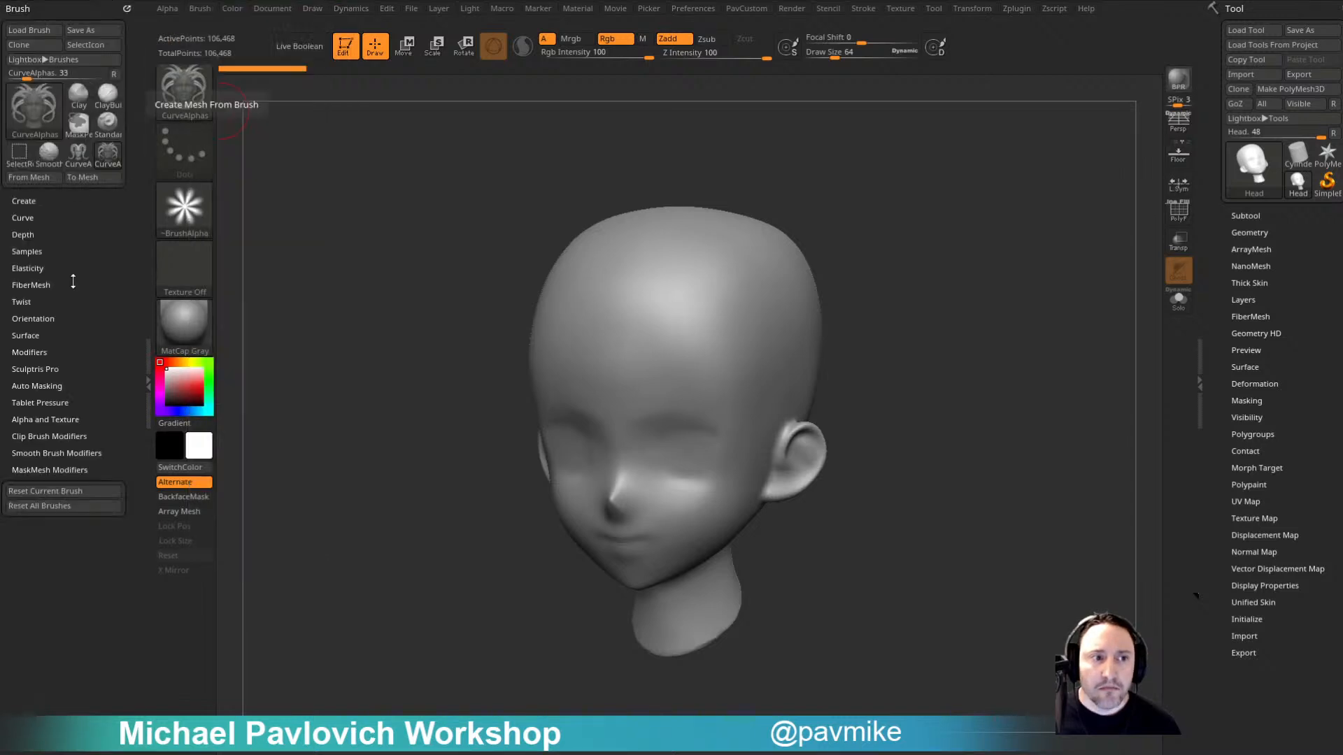
left_click(83, 154)
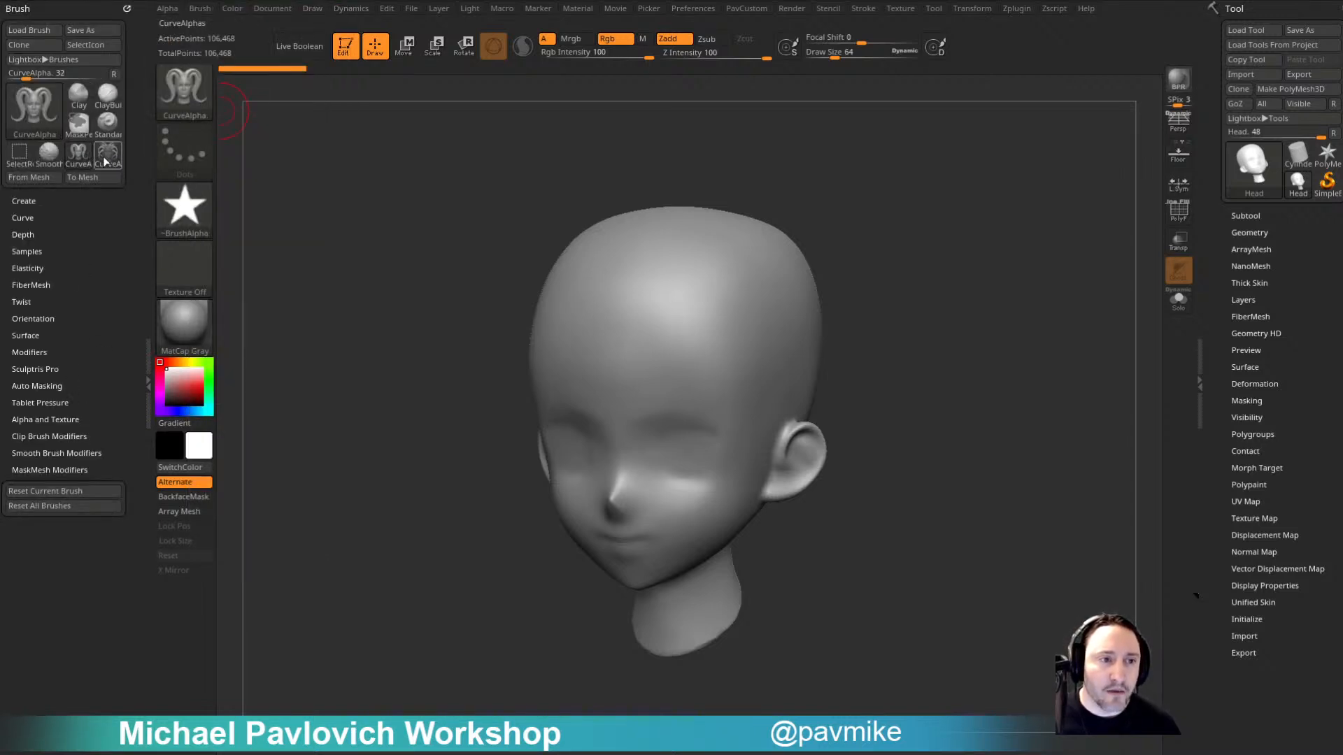
left_click(79, 161)
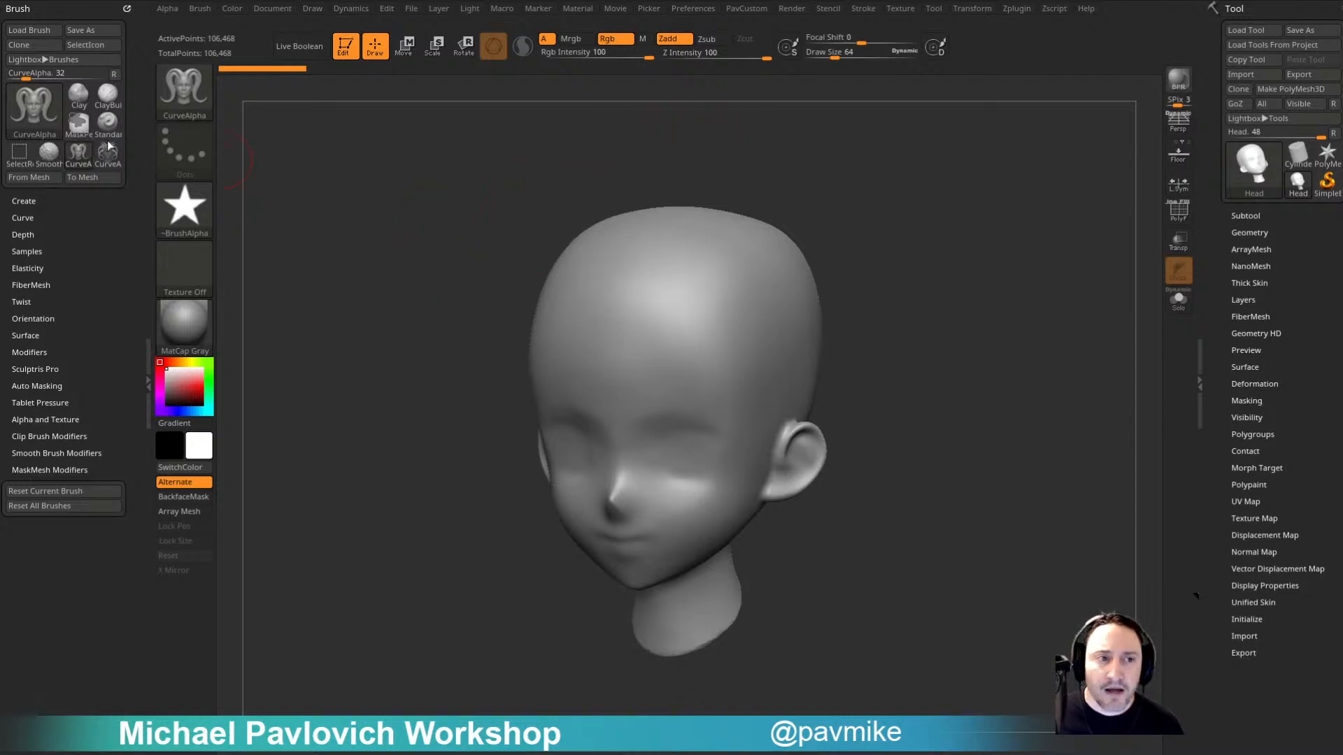
Step: Review the Interface and Config preferences and store the current UI configuration
left_click(706, 10)
key("shift")
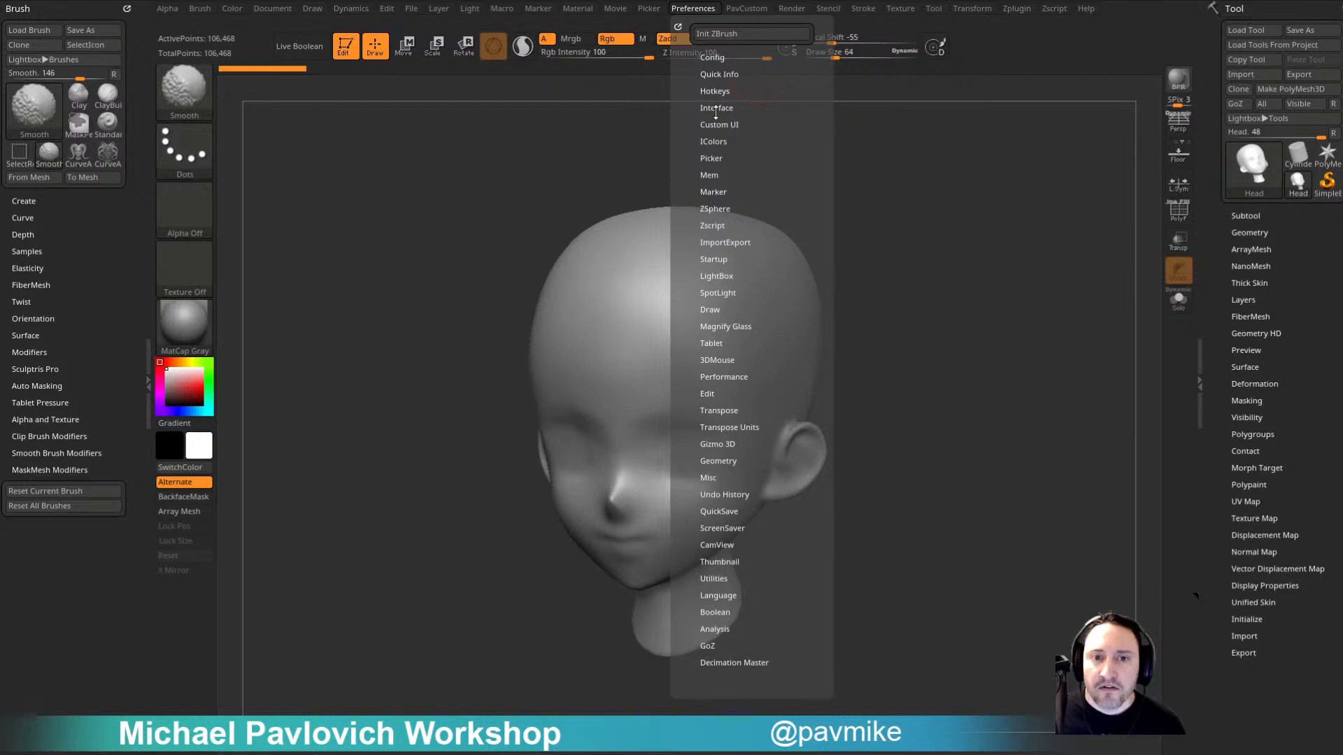
left_click(716, 108)
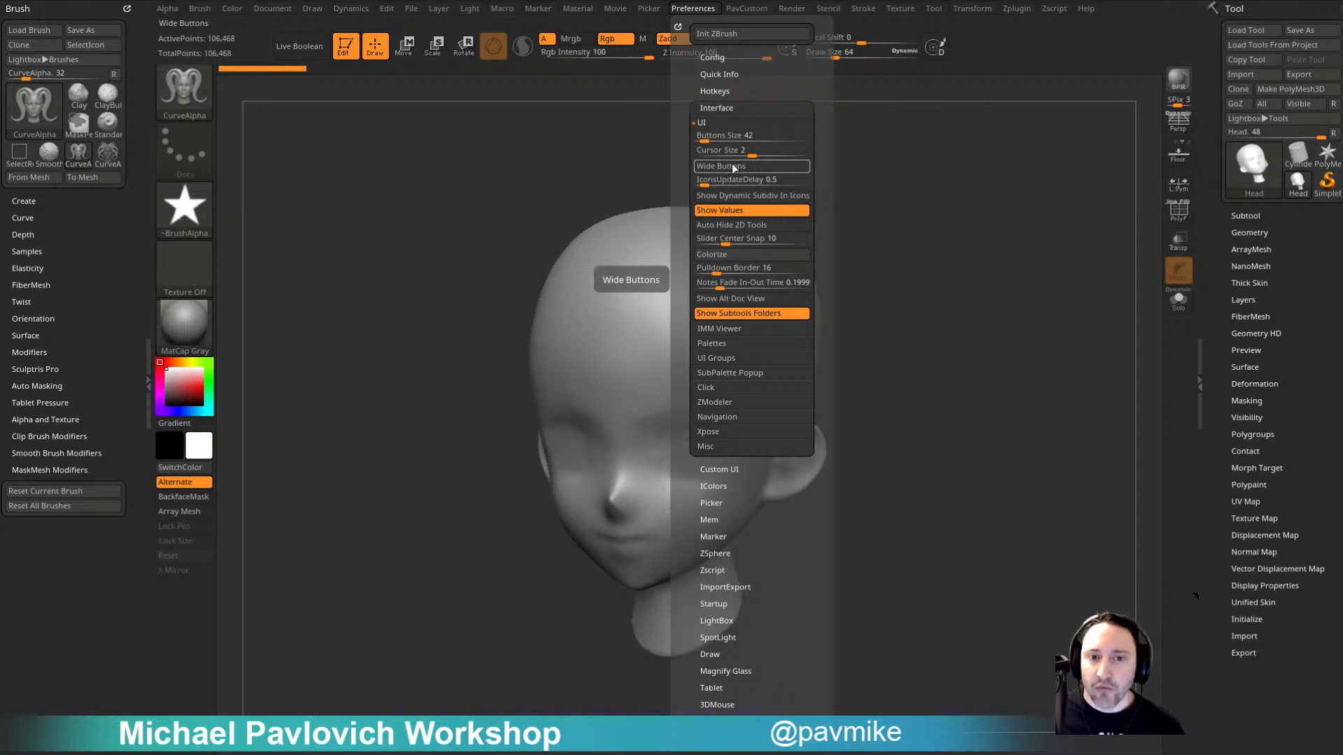
left_click(732, 108)
left_click(724, 57)
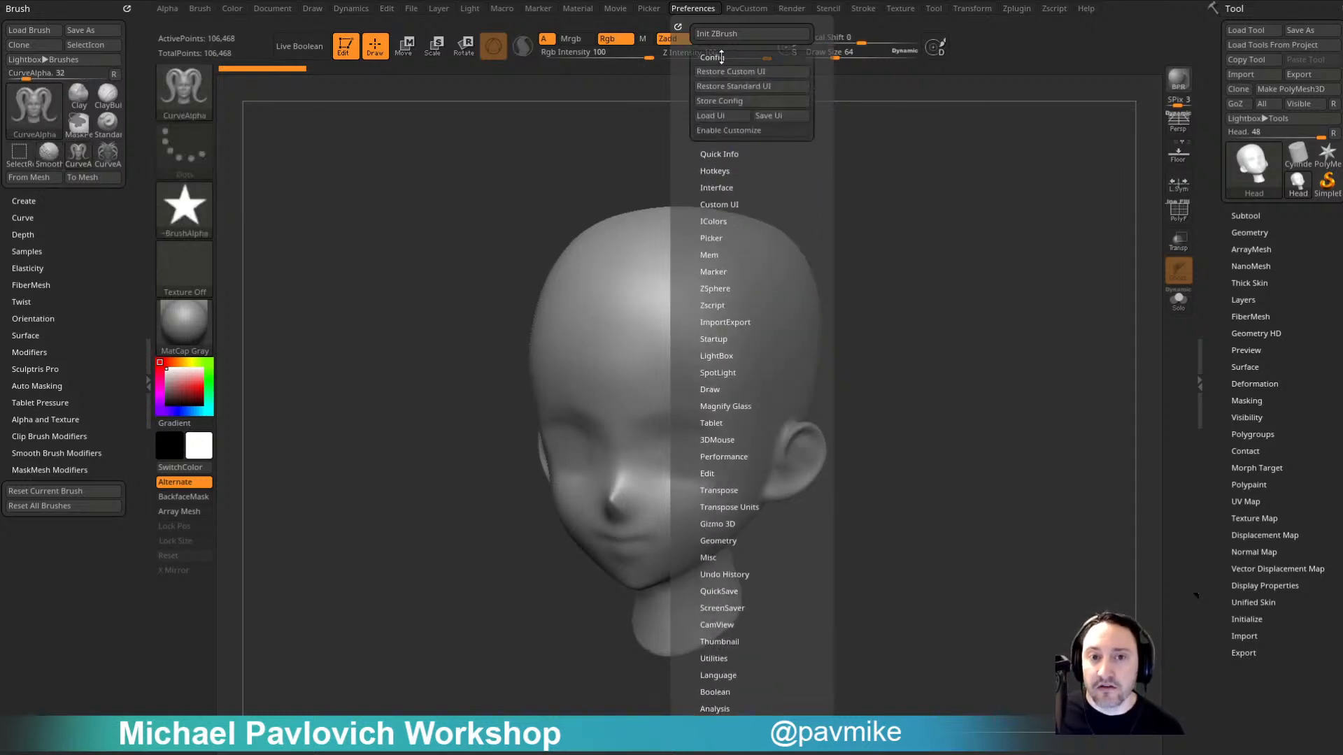
left_click(737, 105)
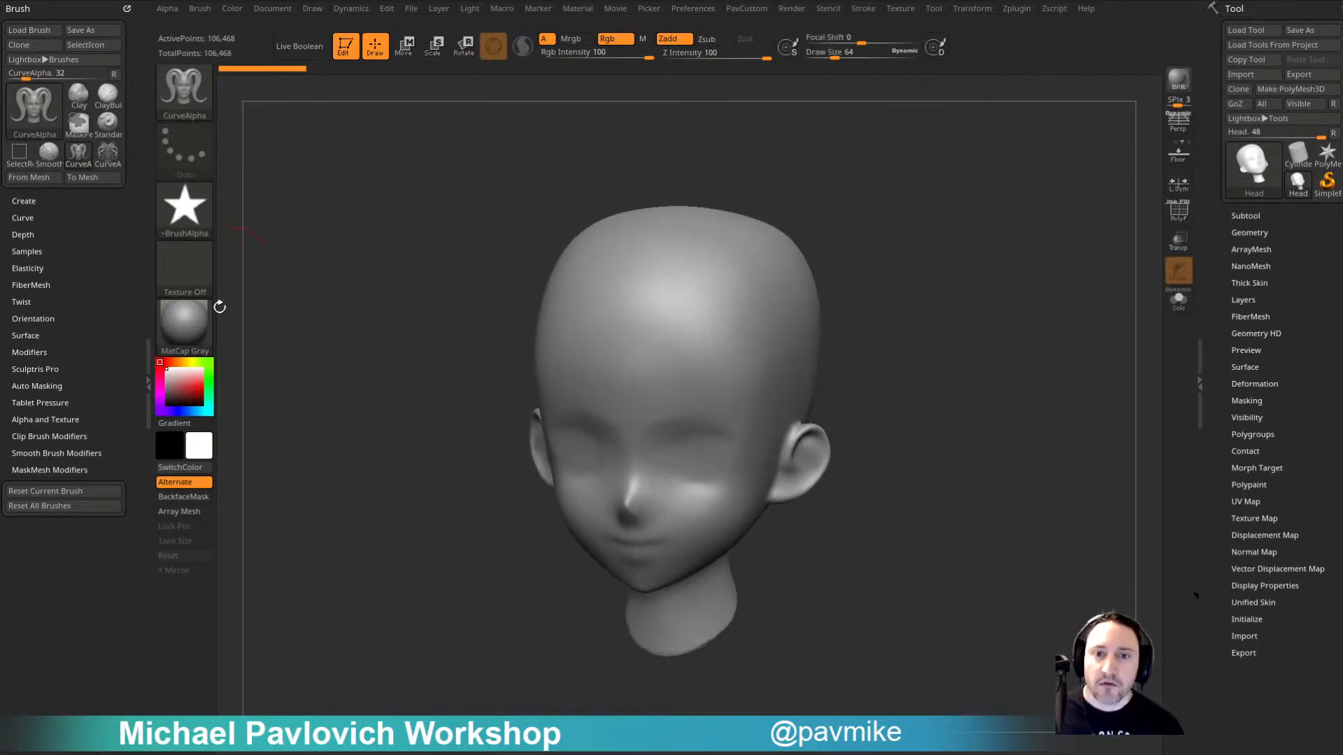
Step: Try moving the whole head away from its original place with the transform gizmo
mouse_move(944, 330)
left_mouse_down()
mouse_move(965, 310)
mouse_move(979, 353)
mouse_move(961, 338)
left_mouse_up()
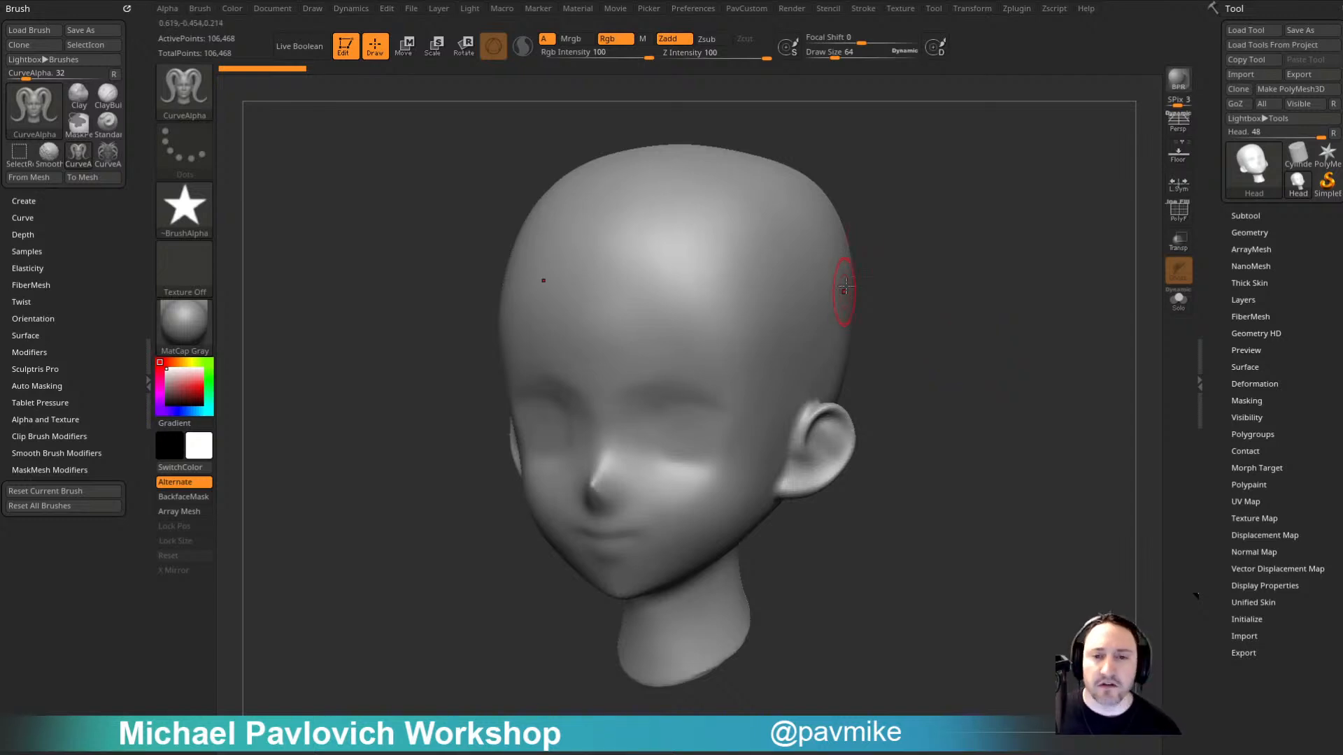
left_click_drag(944, 330, 917, 284, "alt")
key("w")
left_click_drag(693, 387, 532, 317)
key("ctrl+z")
left_click_drag(698, 389, 863, 377)
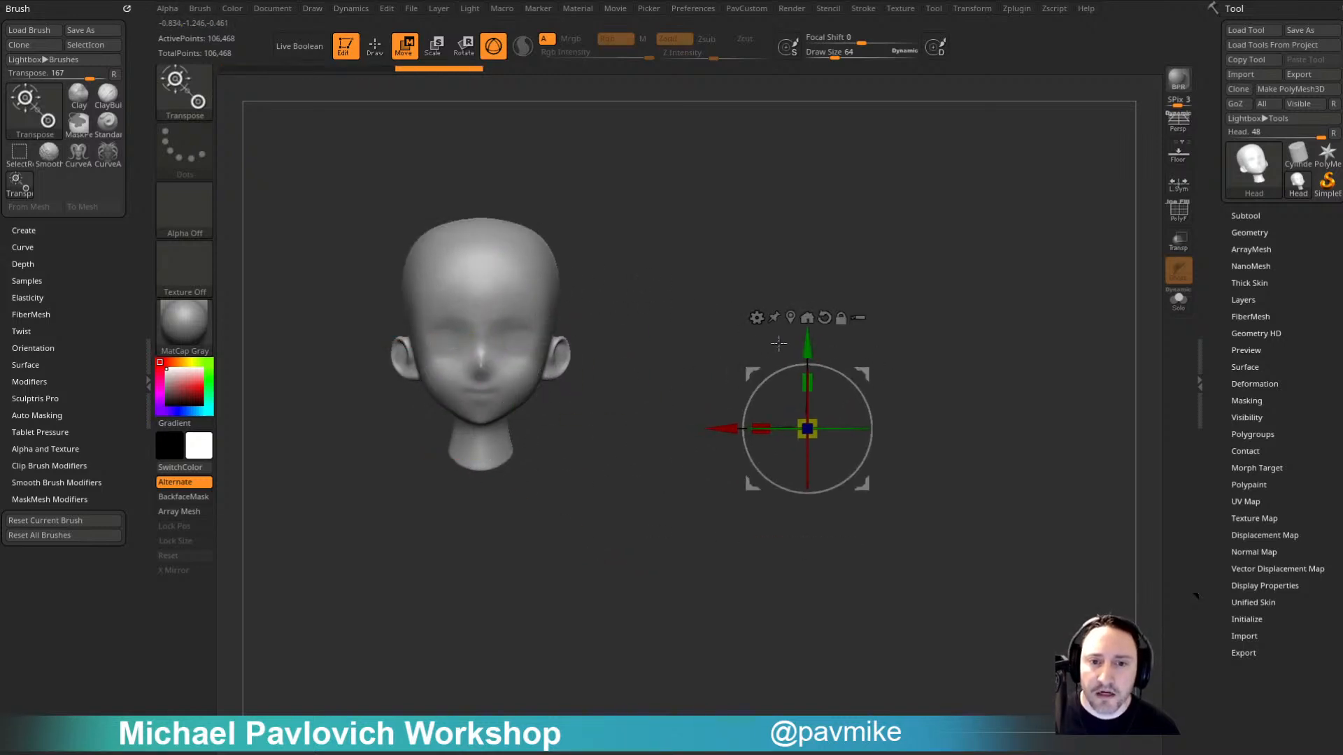
Step: Try the transform gizmo's centering, home and reset options on the displaced head
left_click(790, 320)
left_click_drag(534, 289, 953, 371, "alt")
left_click(903, 318)
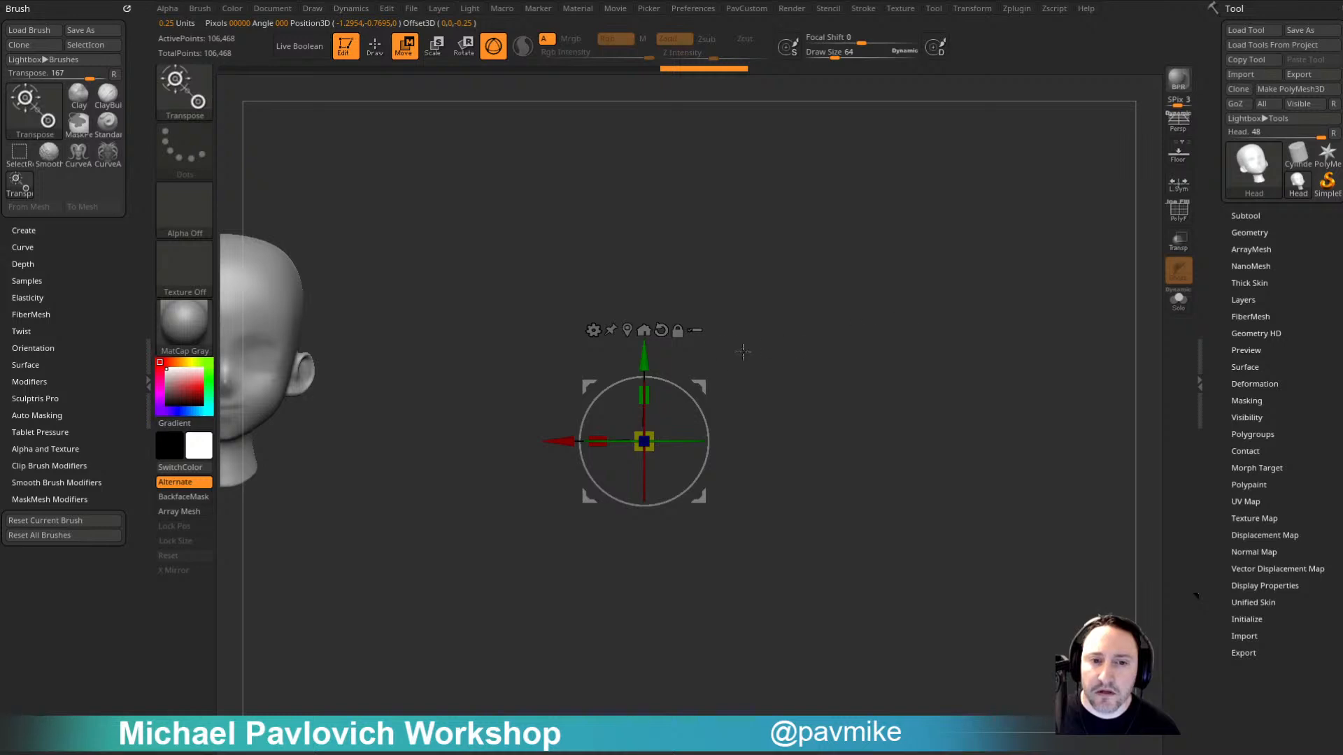
key("ctrl+z")
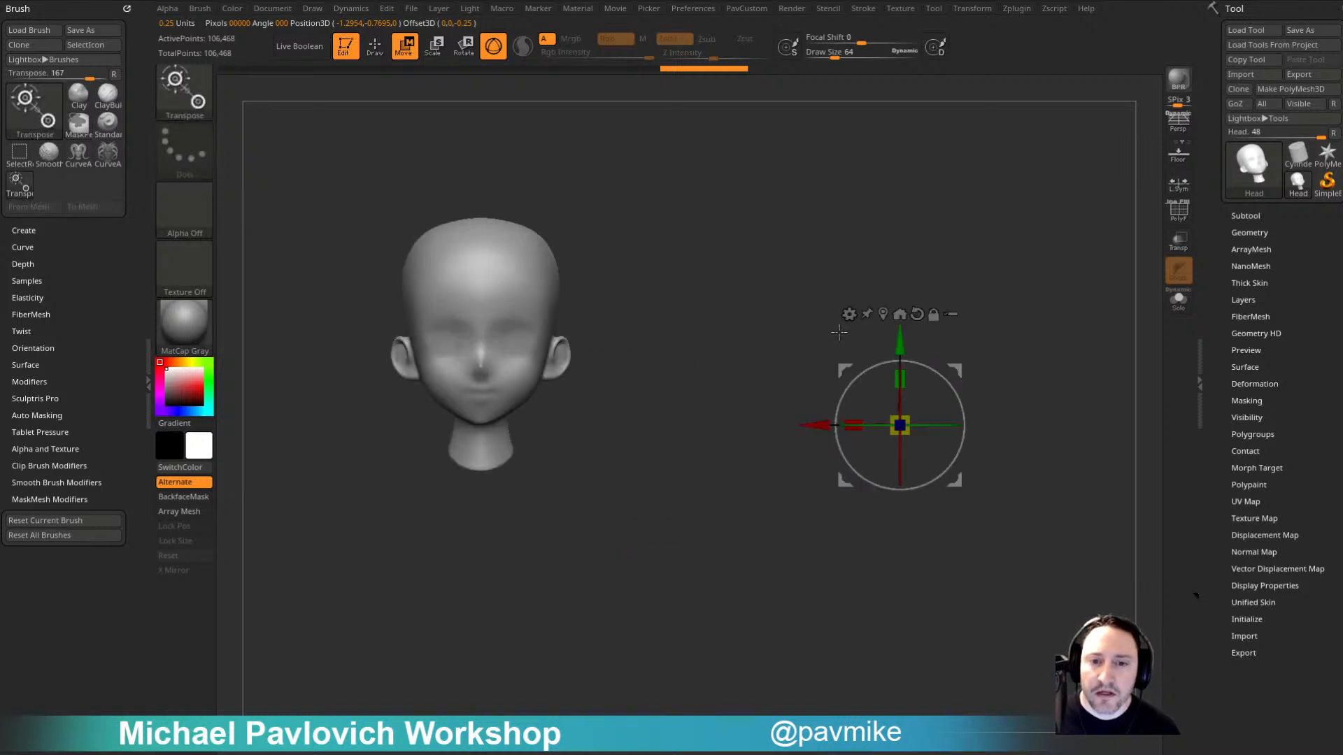
left_click_drag(956, 369, 860, 349)
left_click(826, 293)
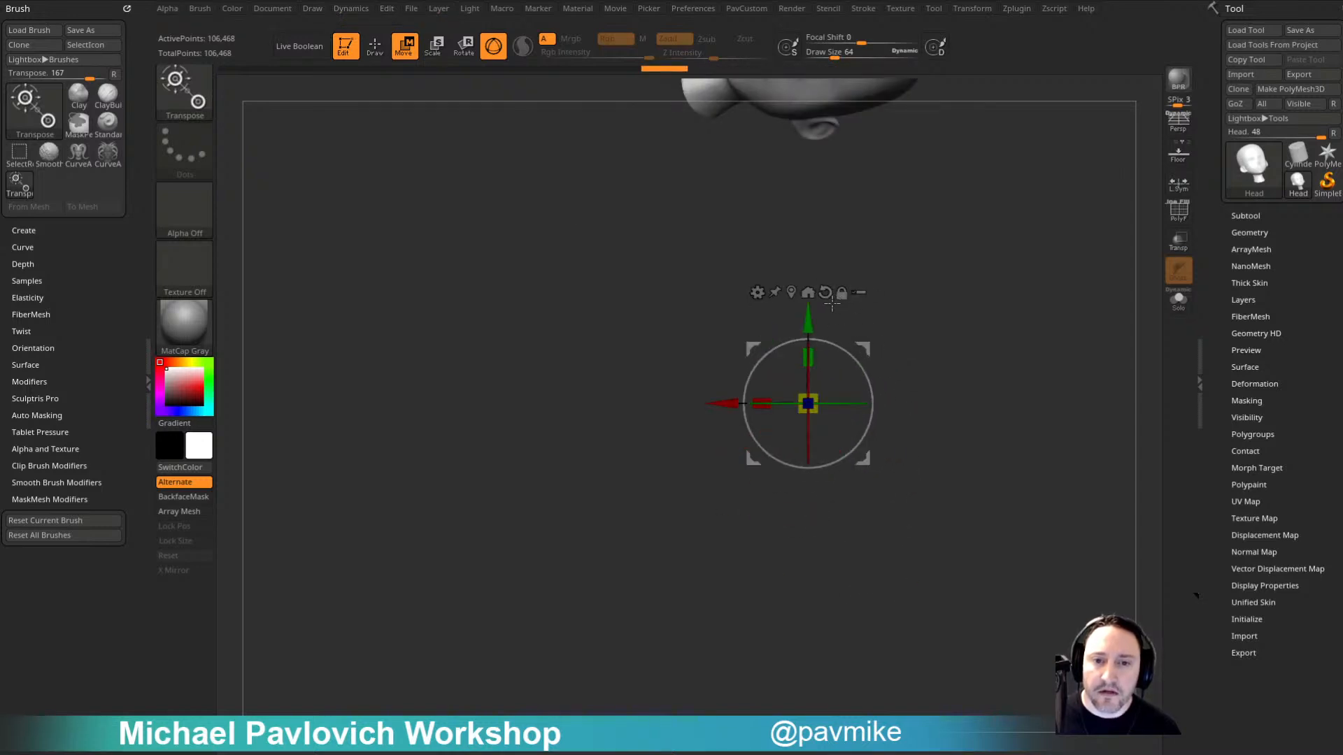
left_click(808, 292)
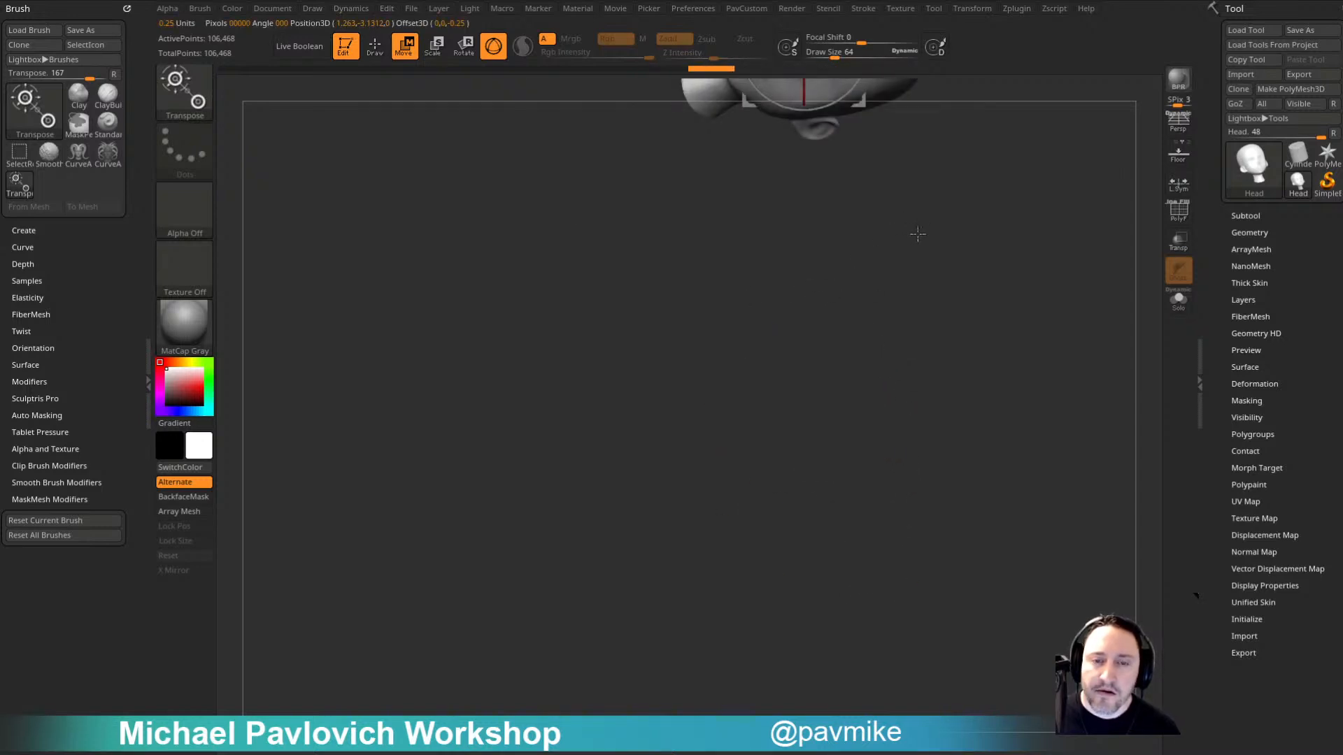
Step: Undo the gizmo moves on the head and return to drawing with the CurveAlpha brush
key("ctrl+z")
key("ctrl+z")
key("ctrl+z")
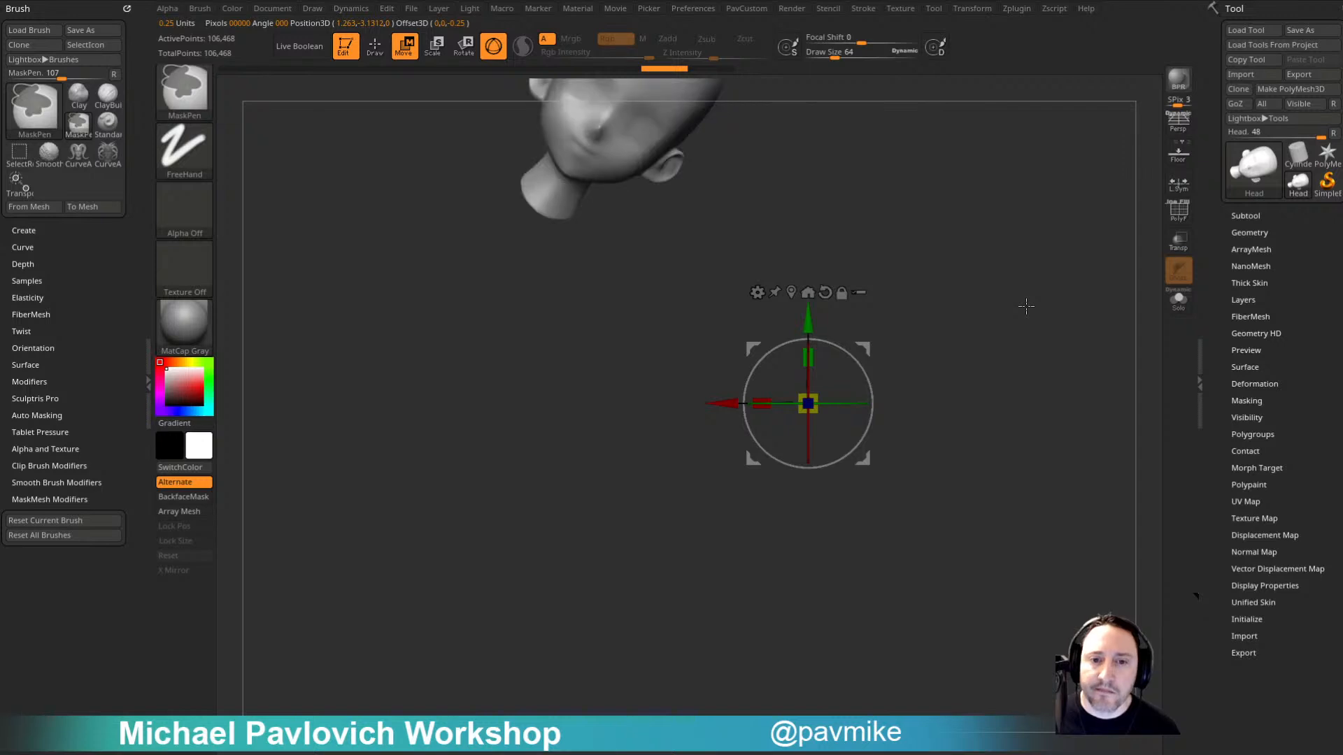
key("ctrl+z")
key("ctrl+z")
key("ctrl+z")
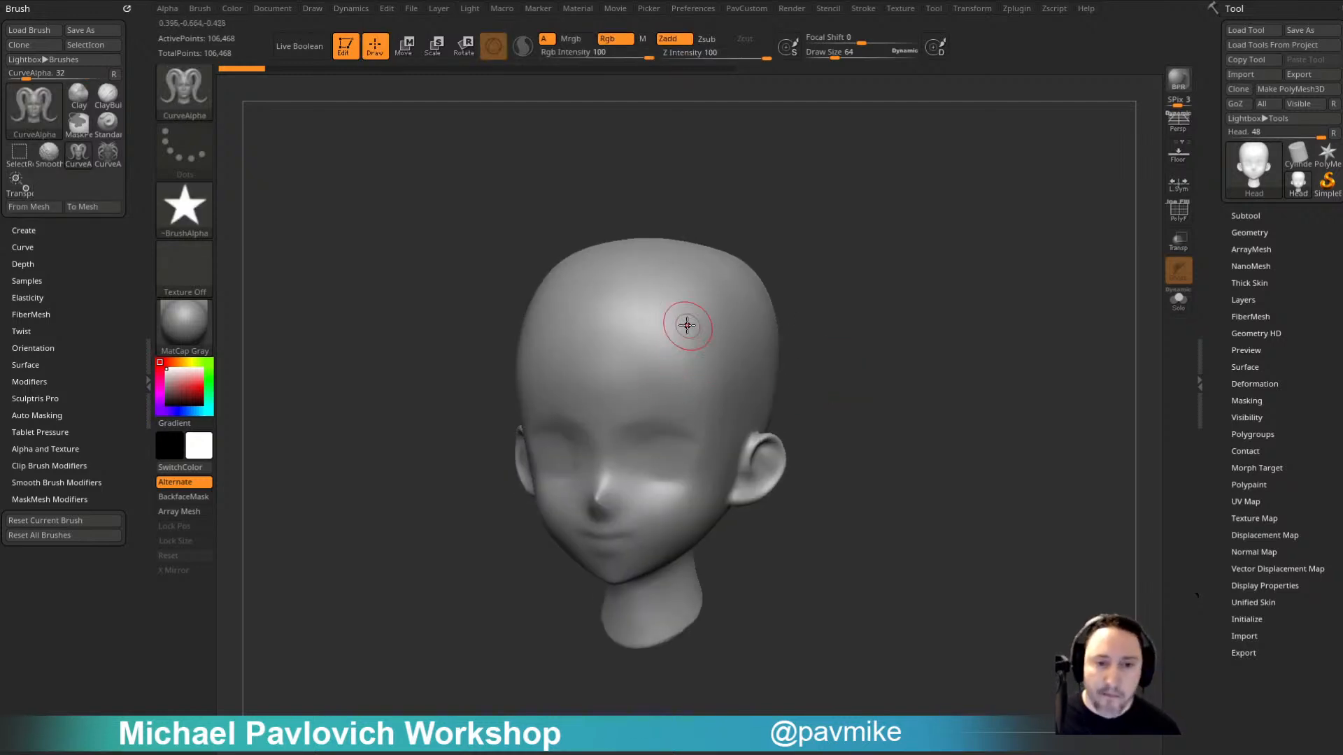
Step: Try drawing a symmetrical pair of star-profile horns from the head's upper sides with CurveAlpha, and undo them
left_click_drag(865, 307, 893, 324)
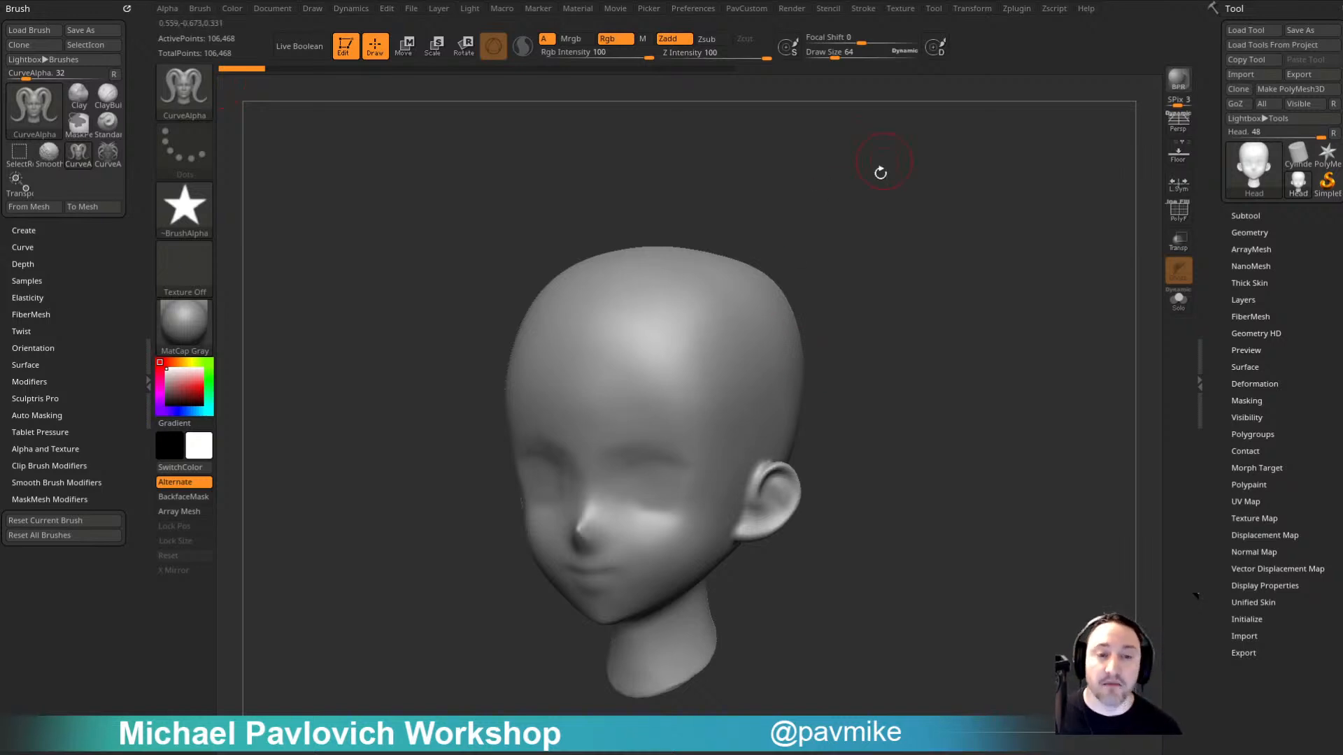
left_click_drag(902, 287, 815, 302)
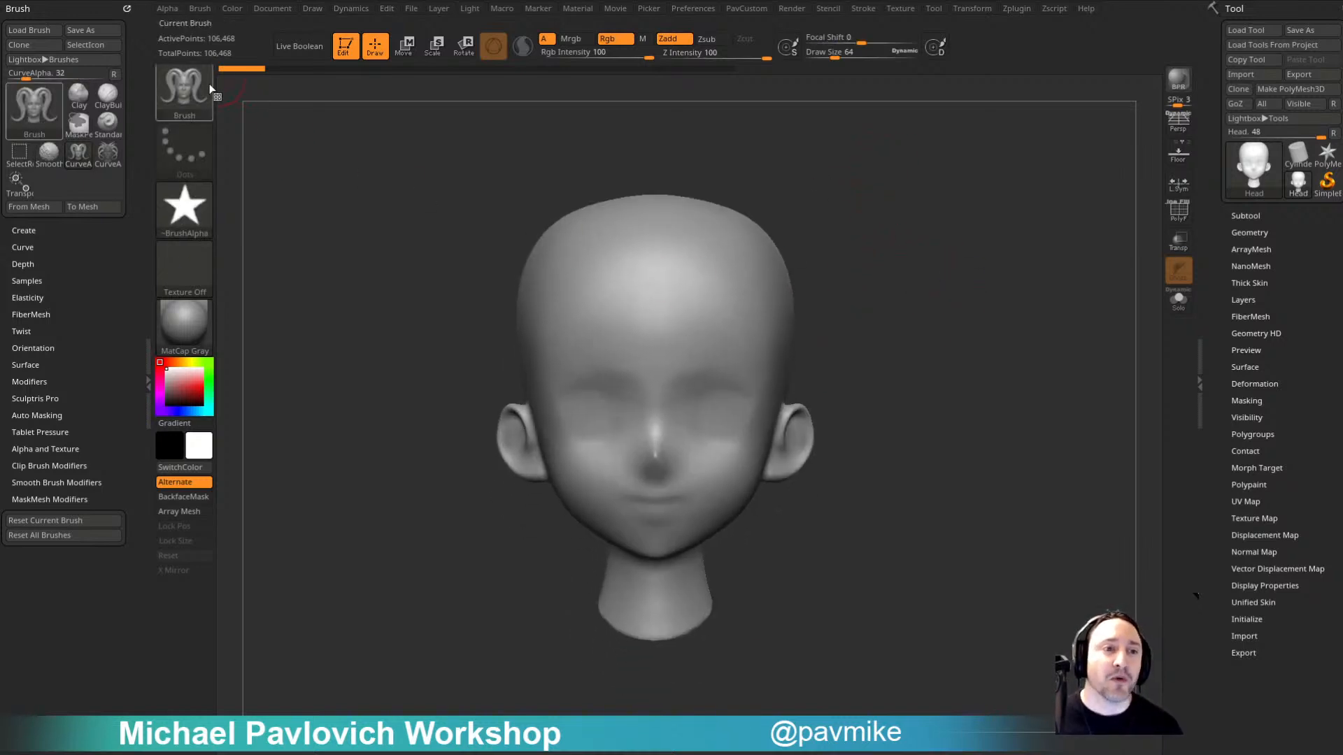
left_click_drag(831, 236, 734, 305, "alt")
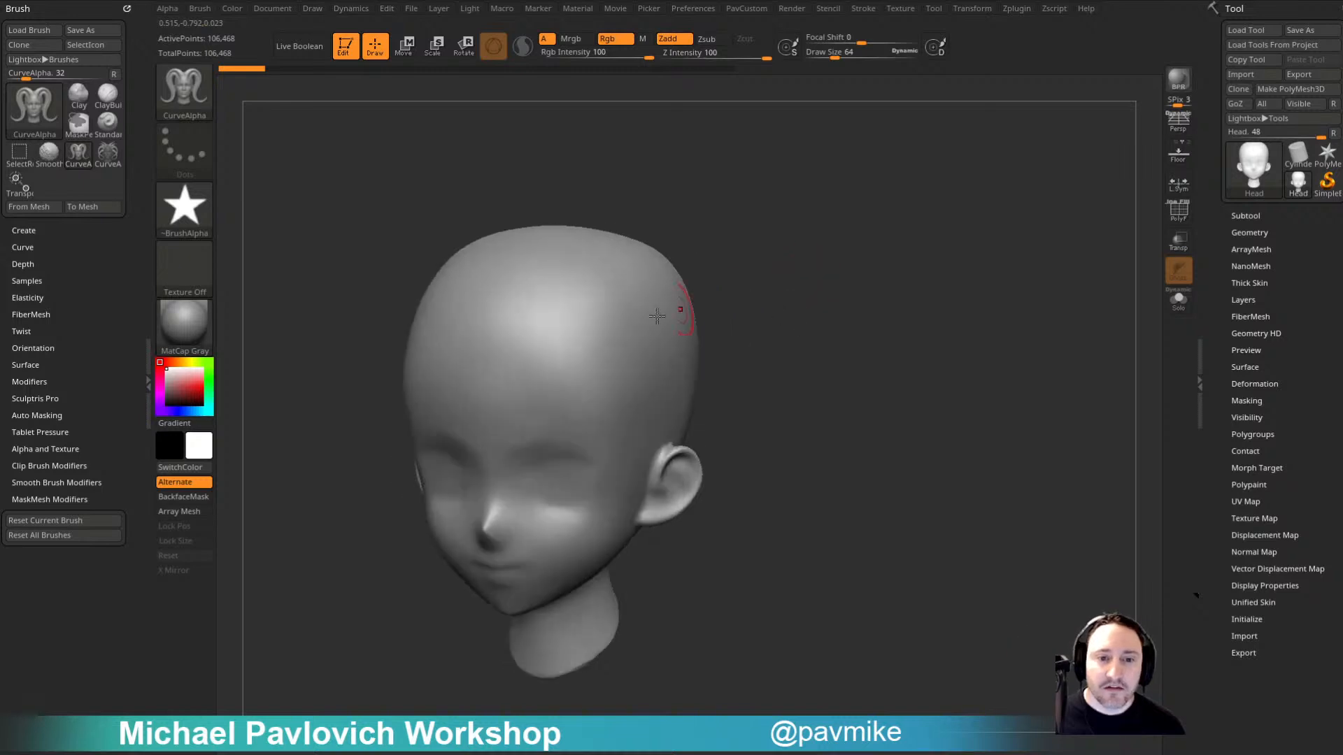
left_click_drag(586, 336, 774, 373)
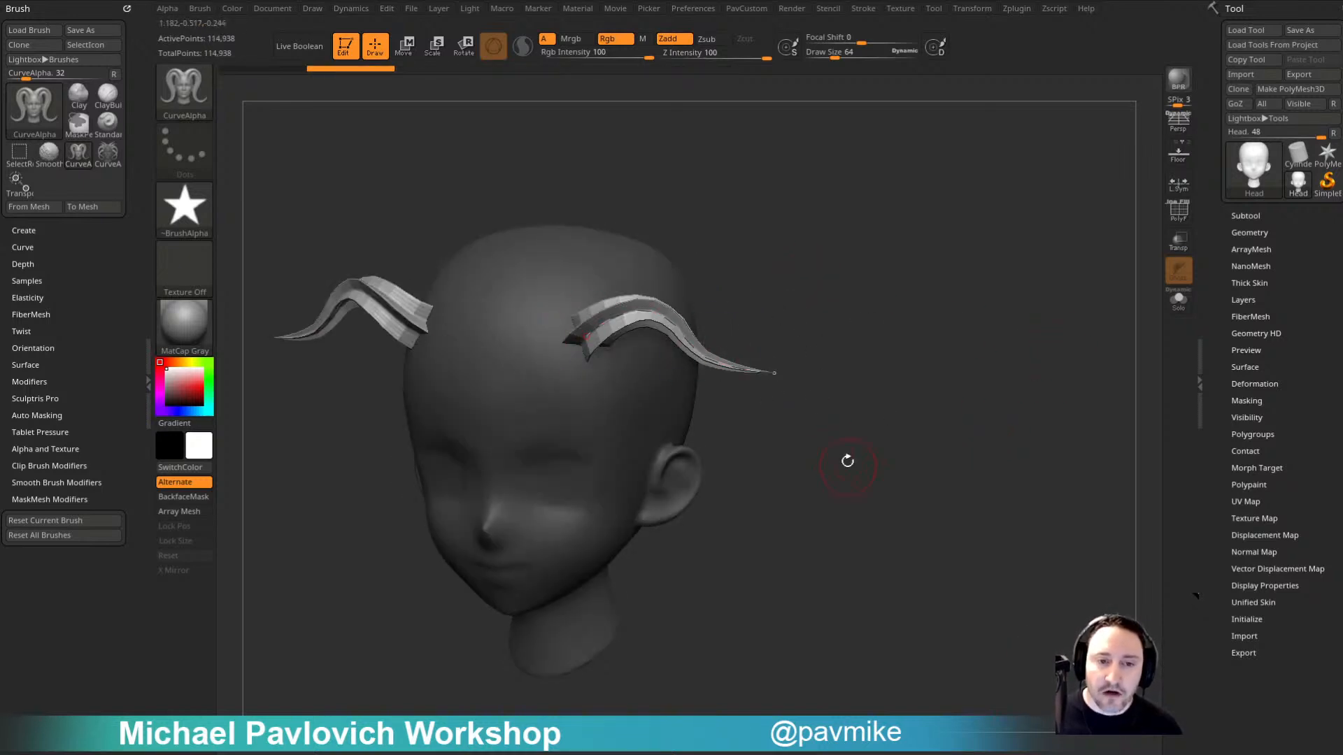
key("ctrl+z")
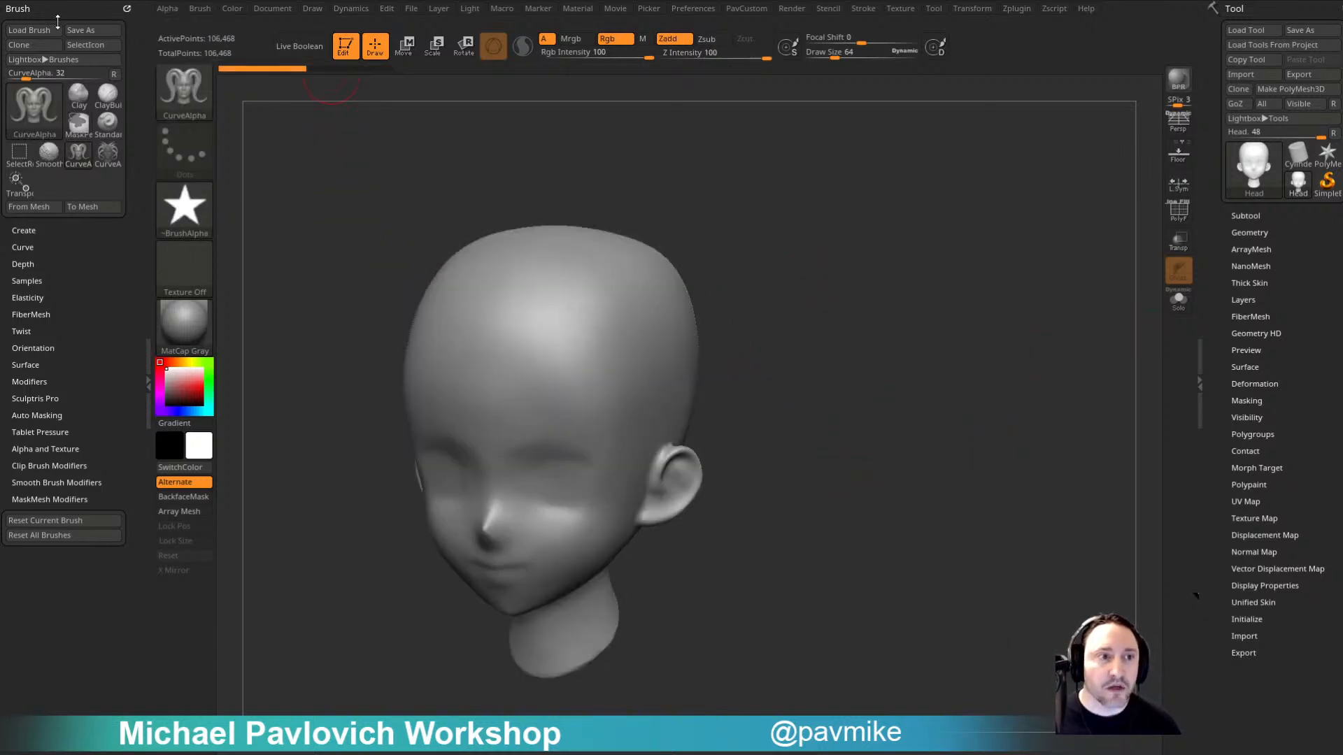
Step: Expand the brush's Curve settings and dock the Stroke palette above the Brush palette
left_click(28, 247)
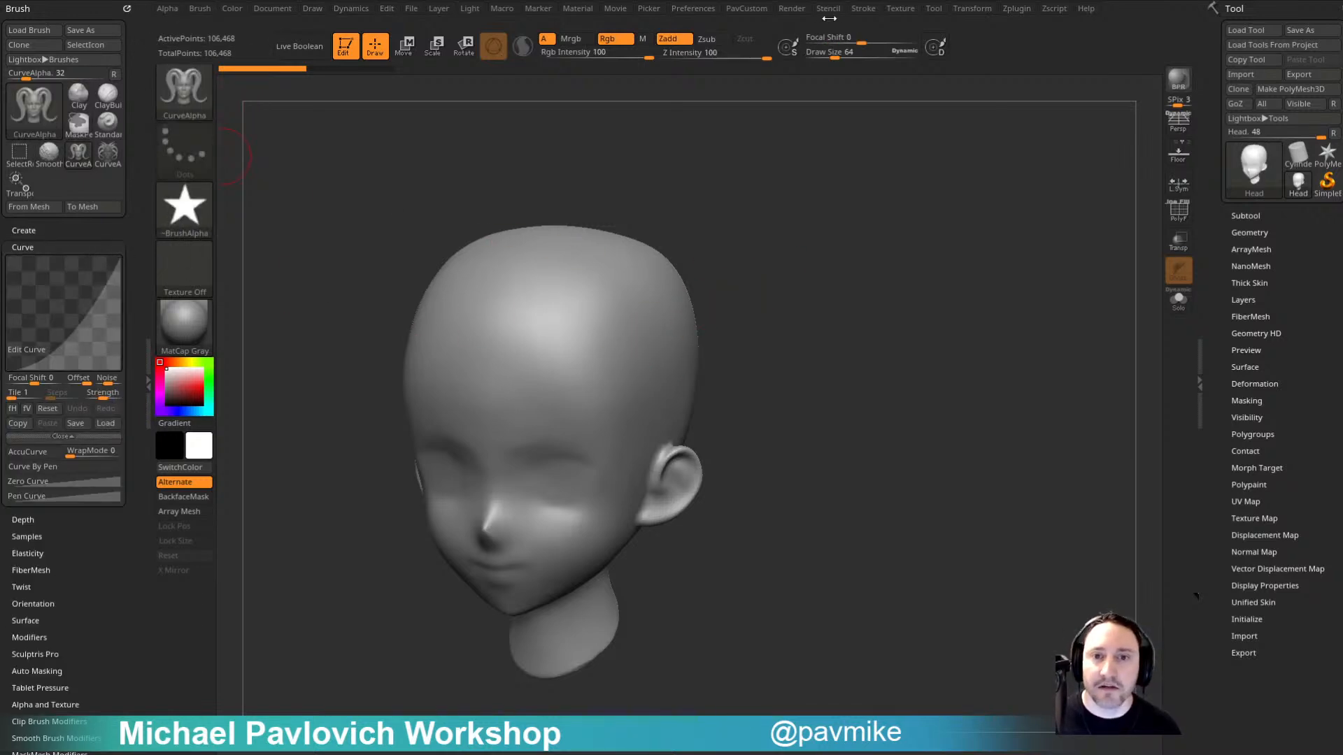
left_click(863, 8)
mouse_move(857, 27)
left_mouse_down()
mouse_move(867, 20)
mouse_move(42, 42)
left_mouse_up()
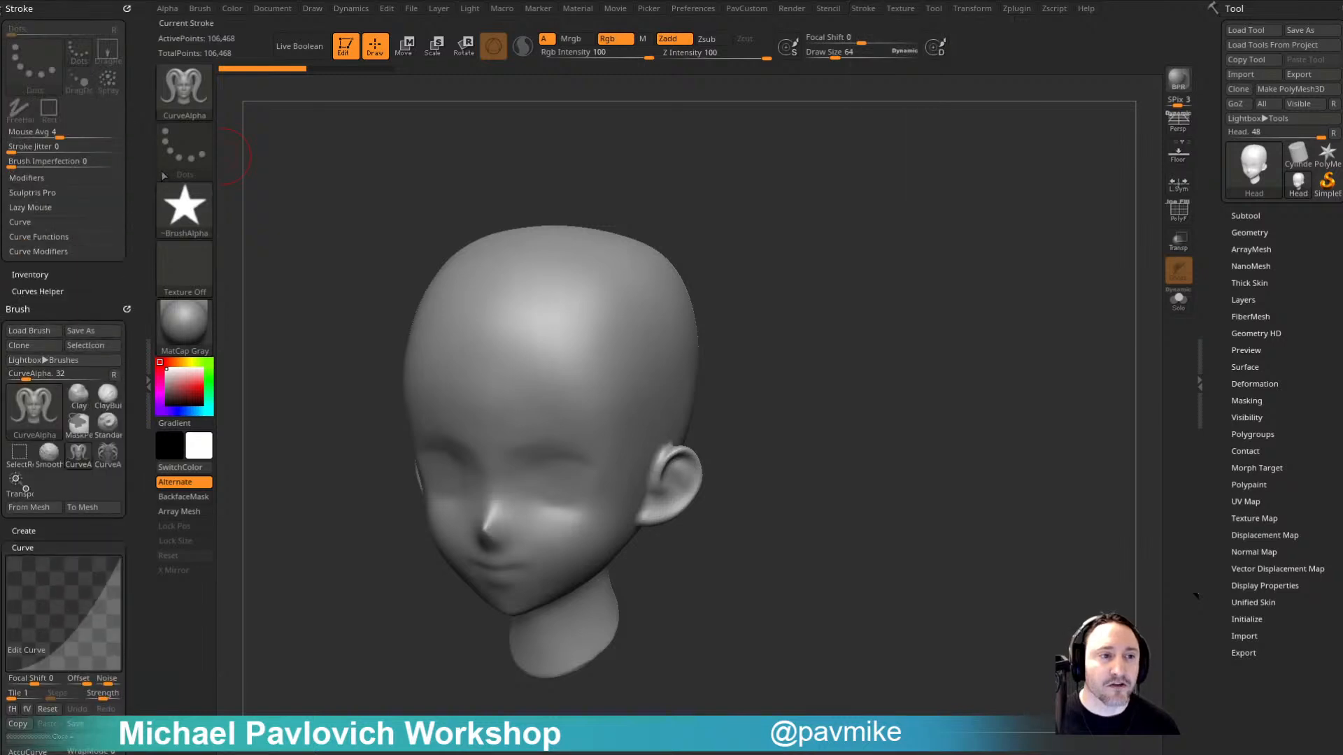
Step: Draw long, wavy mirrored horns from the head's upper sides and expand the stroke's Curve, Curve Functions and Curve Modifiers settings
mouse_move(580, 299)
left_mouse_down()
mouse_move(713, 353)
mouse_move(887, 397)
left_mouse_up()
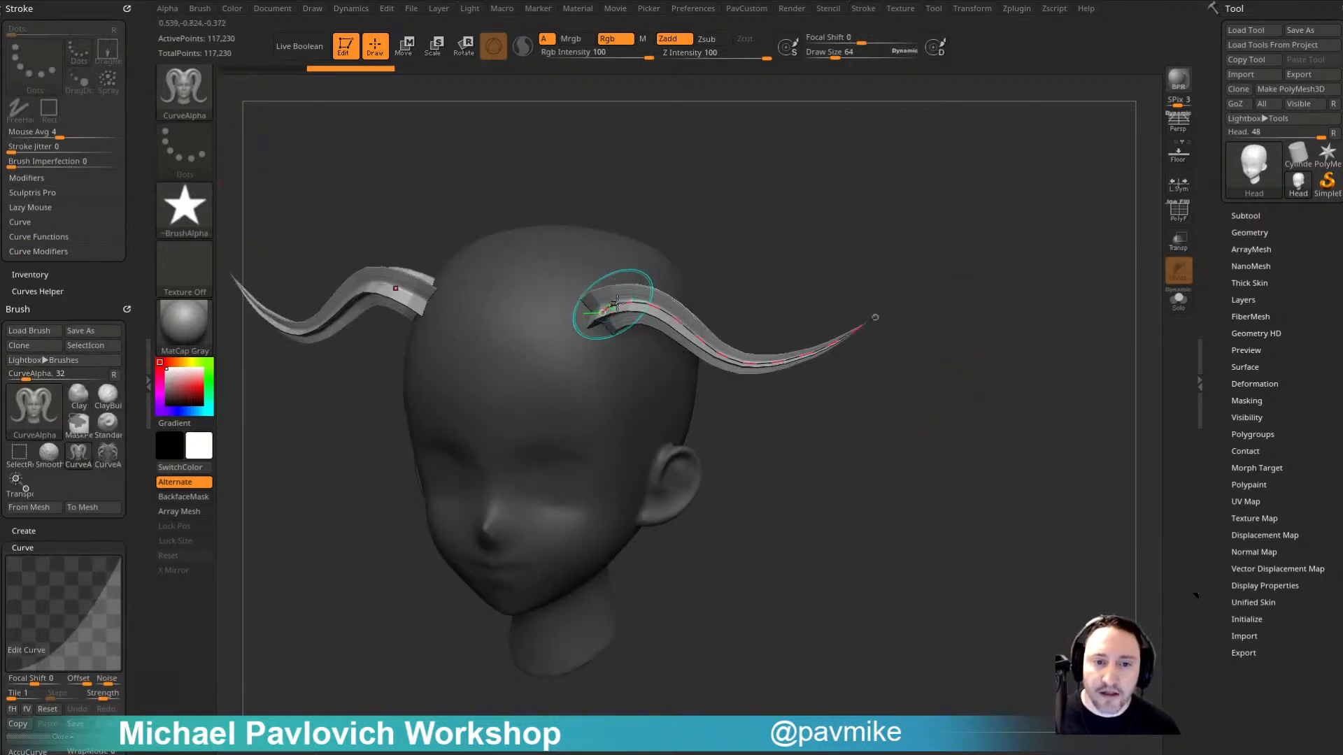
left_click(39, 221, "shift")
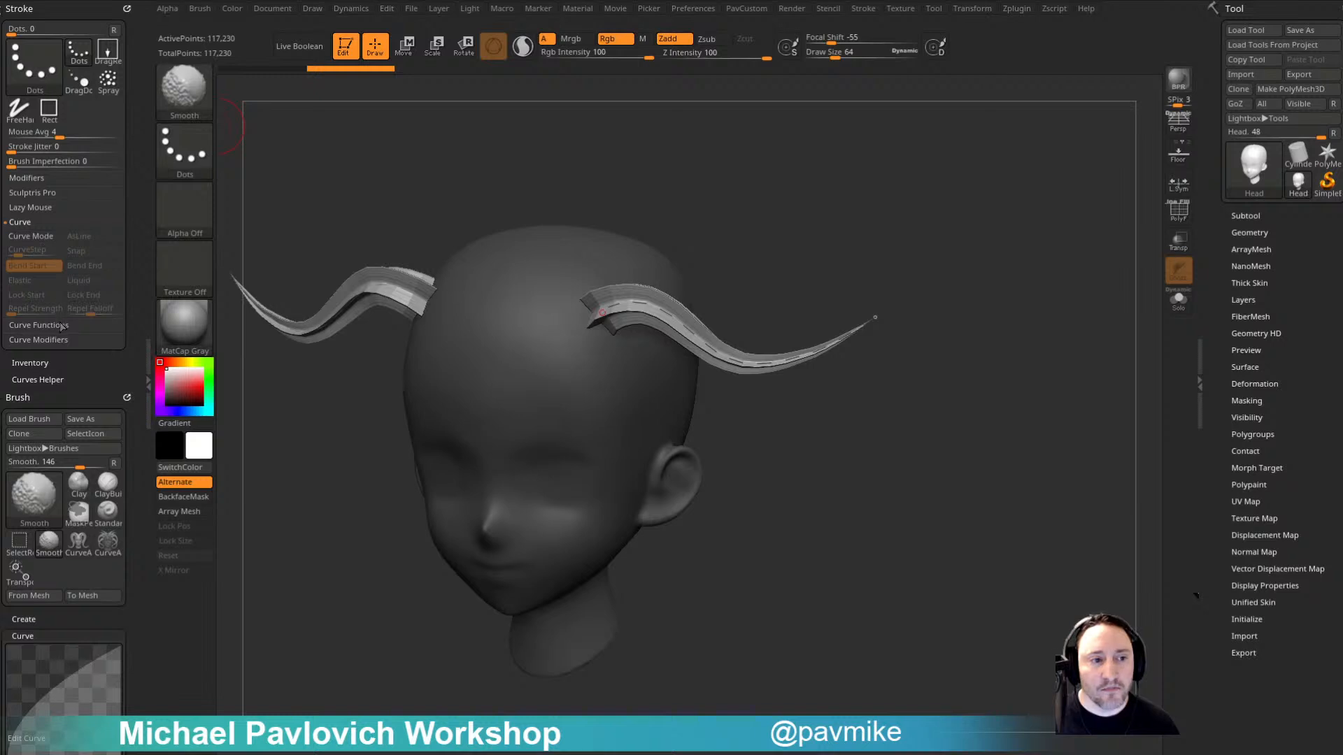
left_click(59, 325, "shift")
left_click(42, 428, "shift")
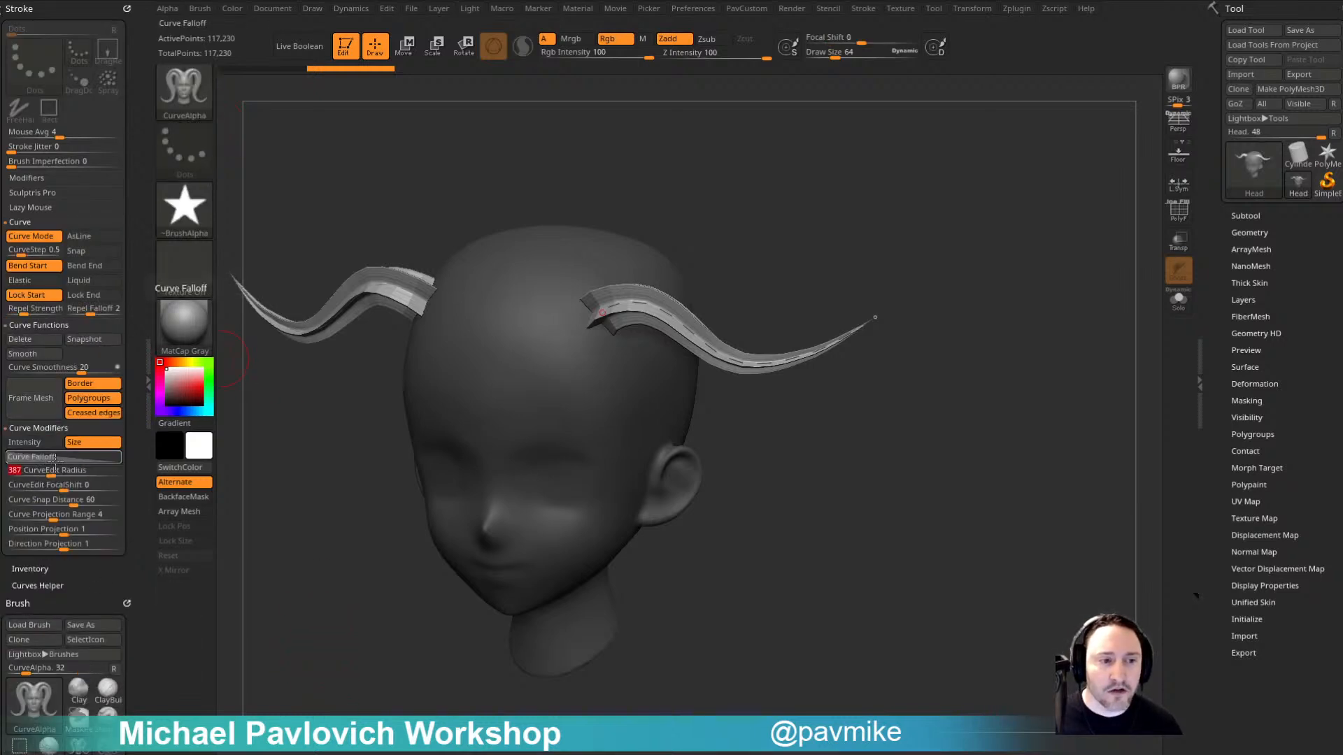
Step: Expand the Curve Falloff graph for the horns' curve and reduce the CurveEdit Radius to 49
left_click(31, 457)
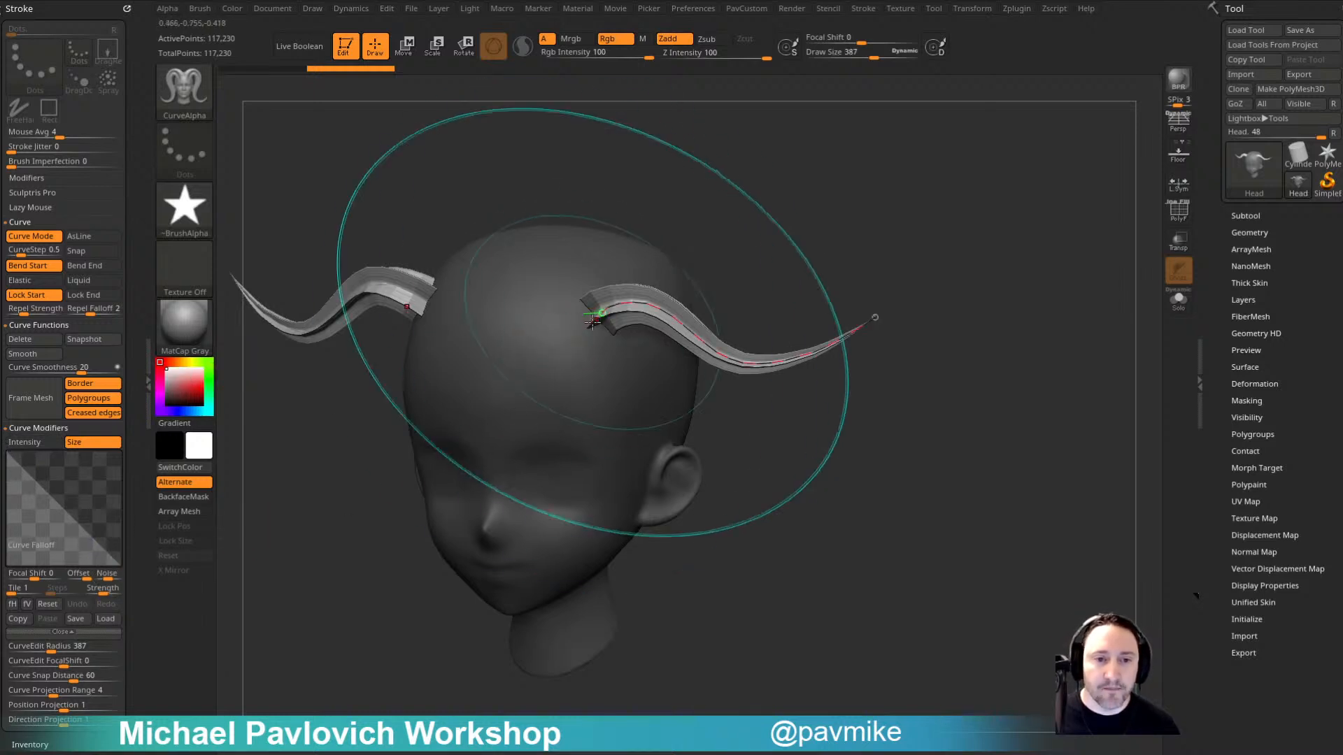
key("s")
left_click_drag(594, 320, 540, 336)
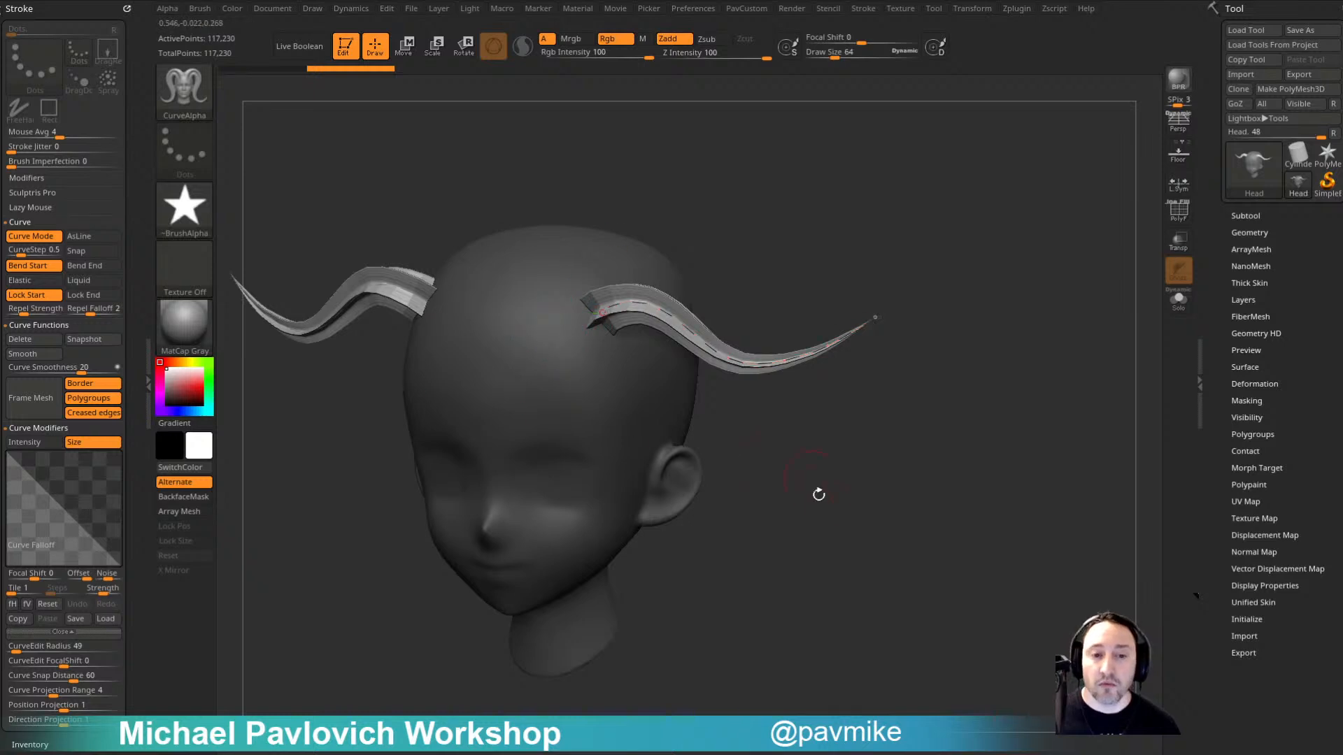
Step: Reduce the draw size to about 22 and update the existing horn curve with it to get thinner horns
mouse_move(815, 491)
left_mouse_down()
mouse_move(594, 382)
mouse_move(611, 382)
left_mouse_up()
key("s")
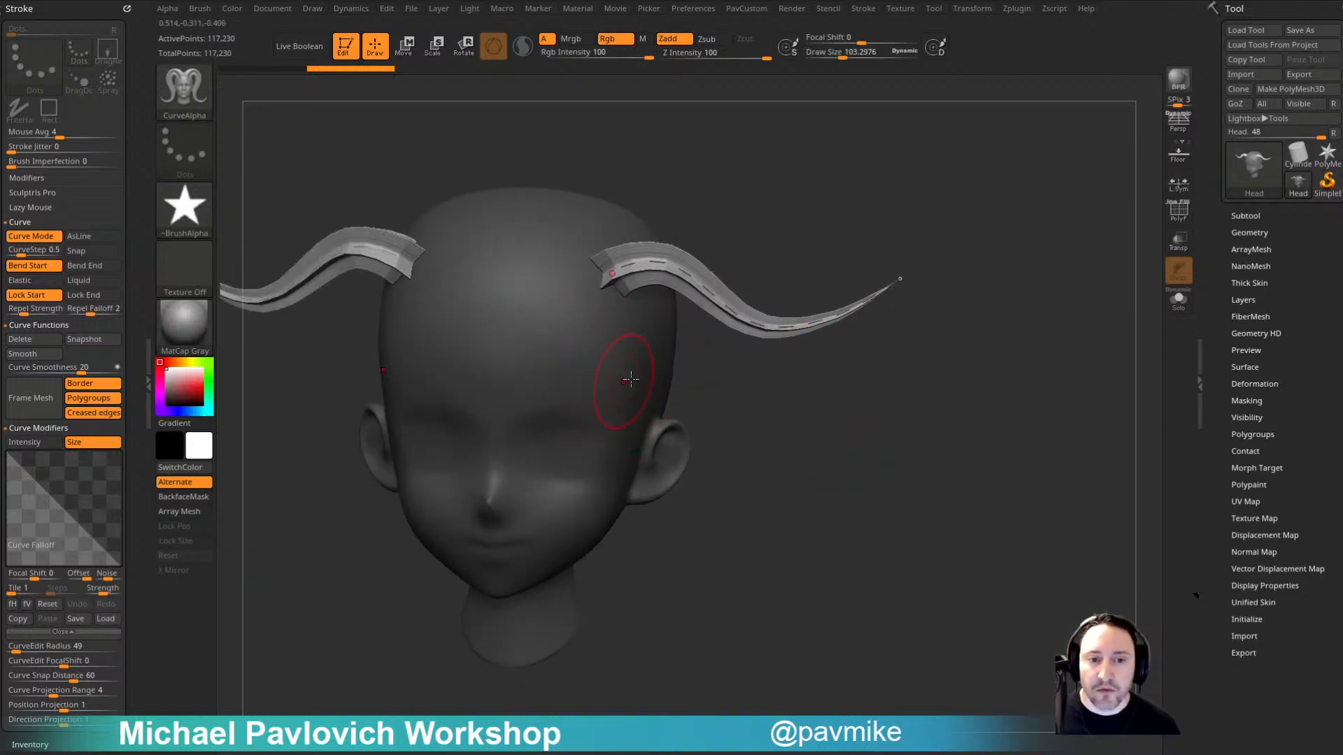
key("s")
left_click(968, 334)
key("s")
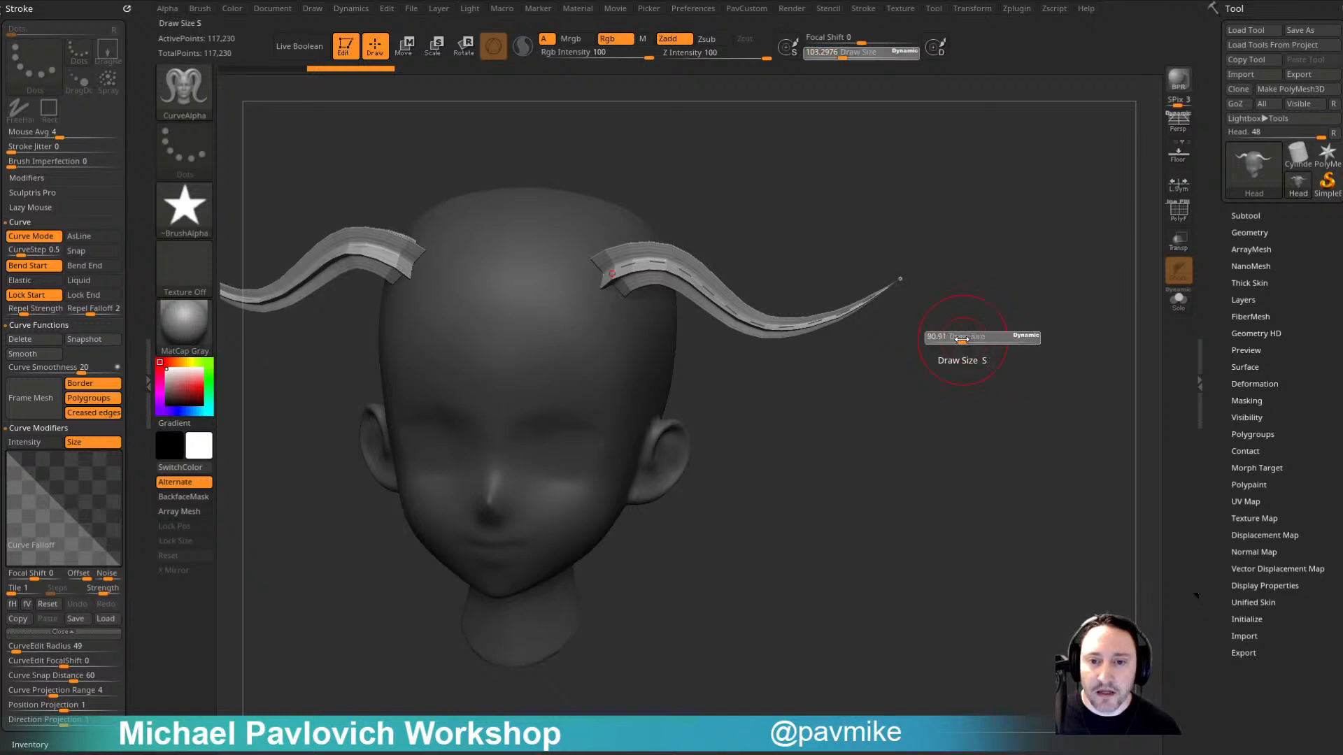
mouse_move(963, 338)
left_mouse_down()
mouse_move(949, 344)
mouse_move(972, 345)
mouse_move(935, 341)
mouse_move(987, 354)
mouse_move(965, 359)
left_mouse_up()
key("s")
key("s")
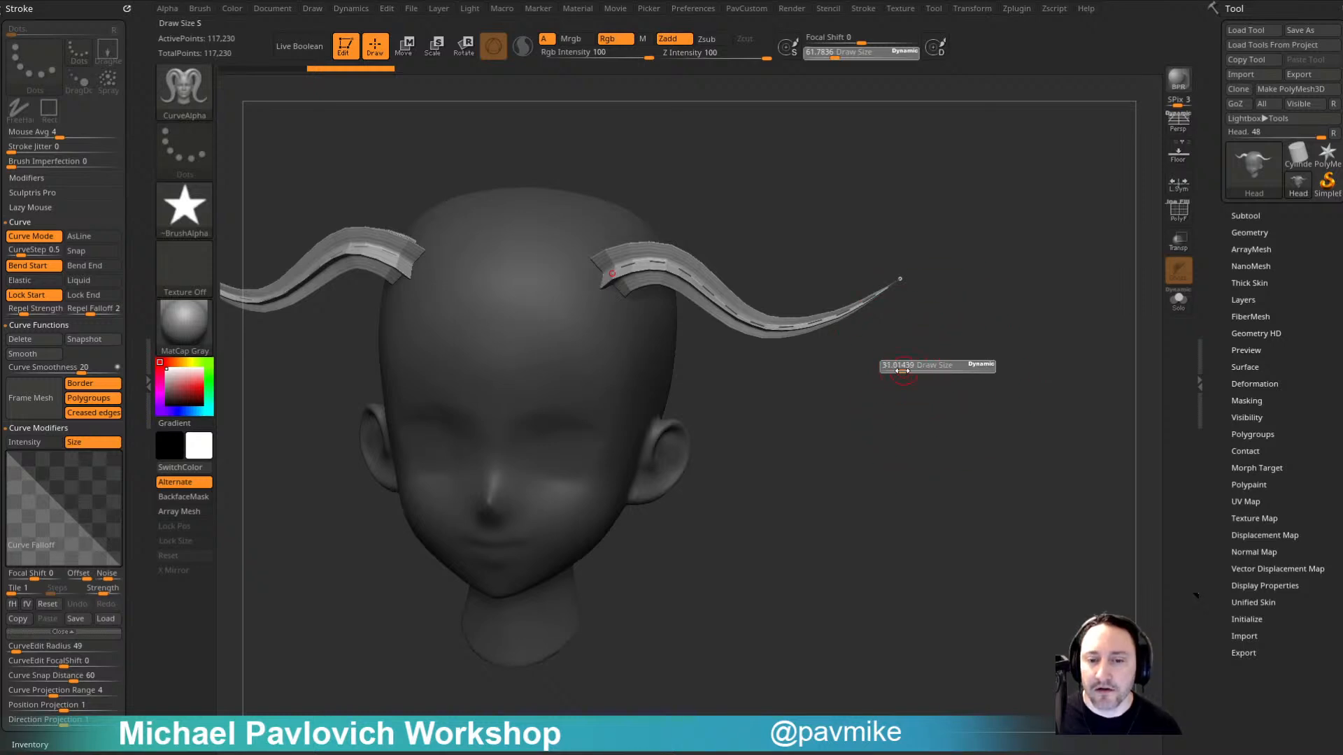
left_click(779, 325)
Step: Raise the draw size to about 76 and update the horn curve to thicken the horns
key("s")
left_click_drag(948, 420, 962, 421)
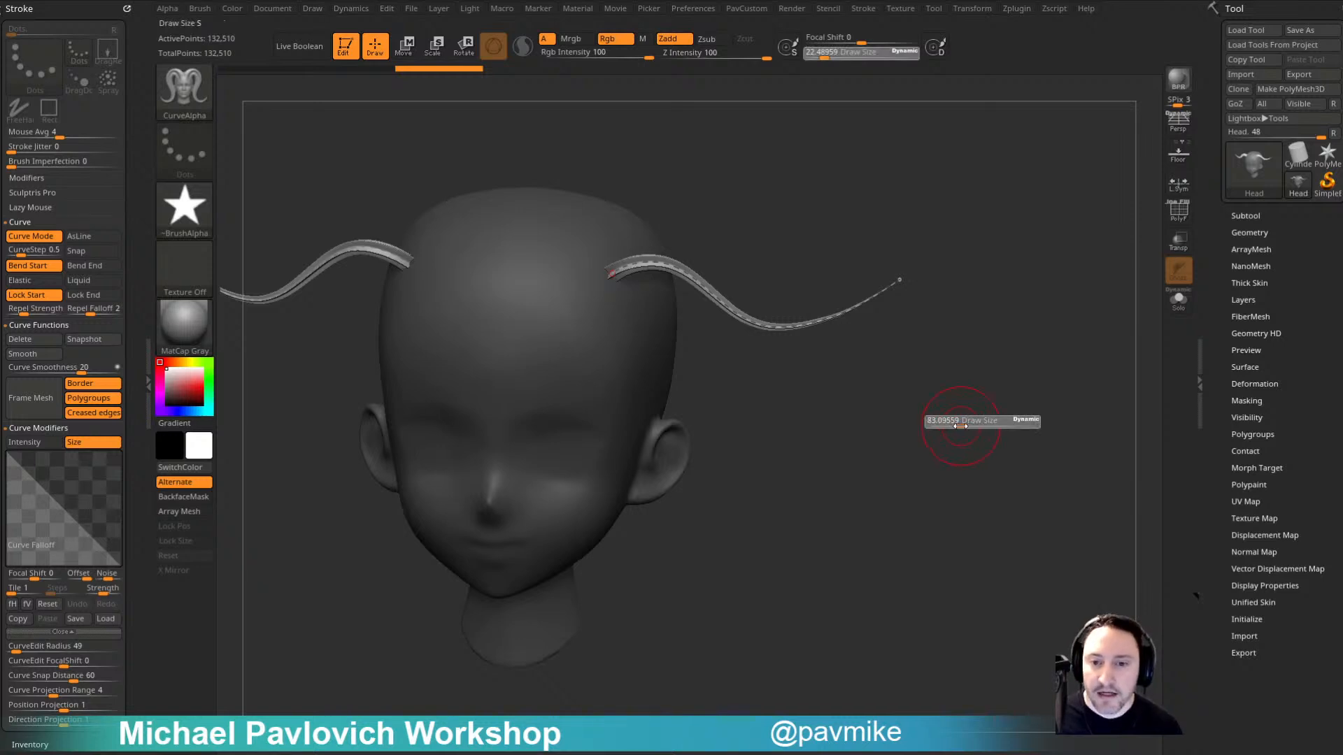
left_click(743, 320)
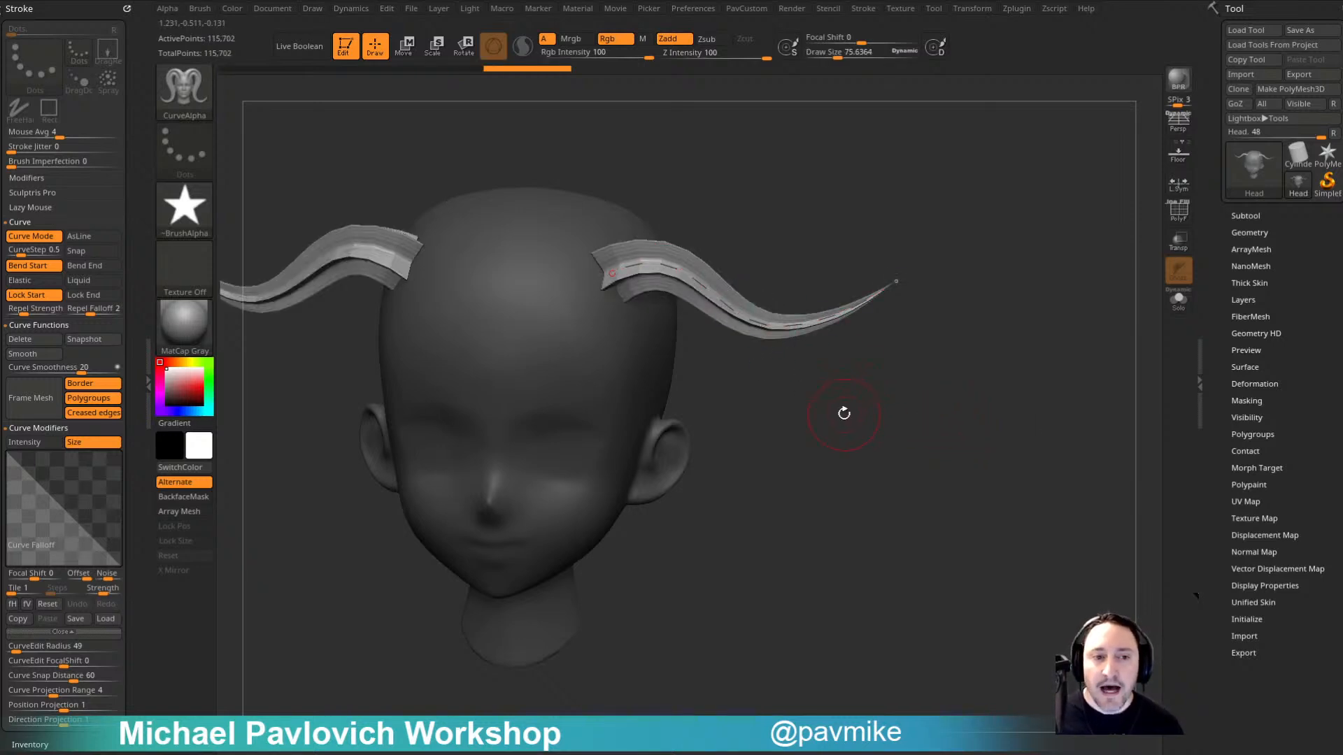
Step: Flip the curve falloff horizontally and update the horns so they start thin and widen toward their outer ends
left_click(14, 605)
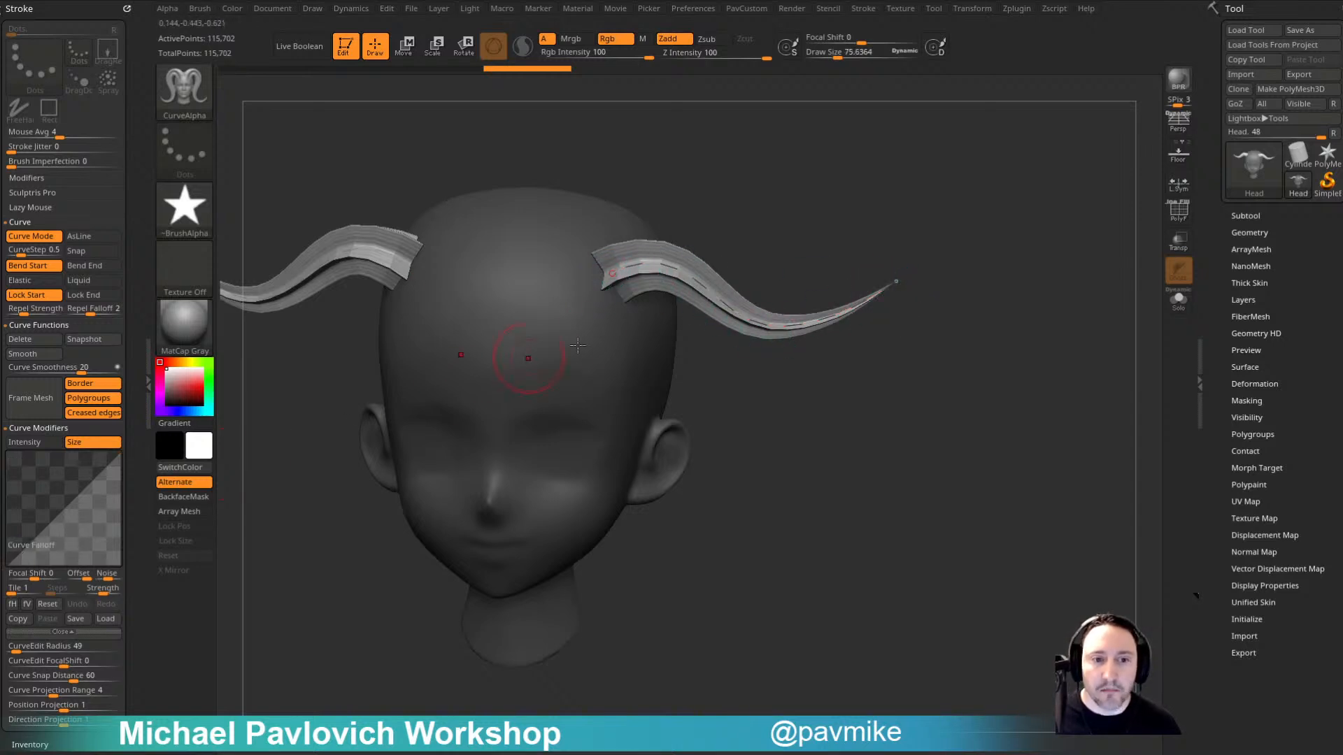
left_click(729, 300)
left_click_drag(839, 396, 839, 440)
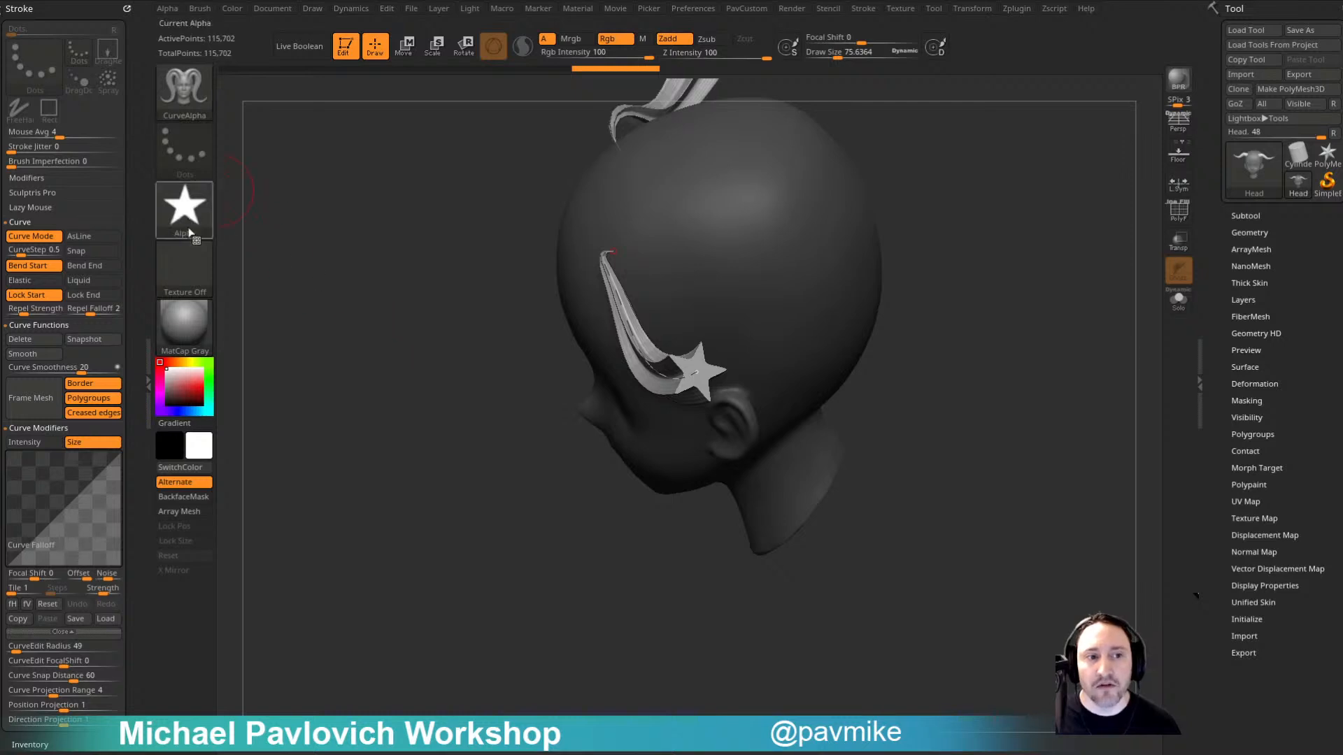
Step: Switch the brush alpha to the arrow-shaped Alpha 33 and update the horn curve with that profile
left_click(184, 206)
left_click(554, 384)
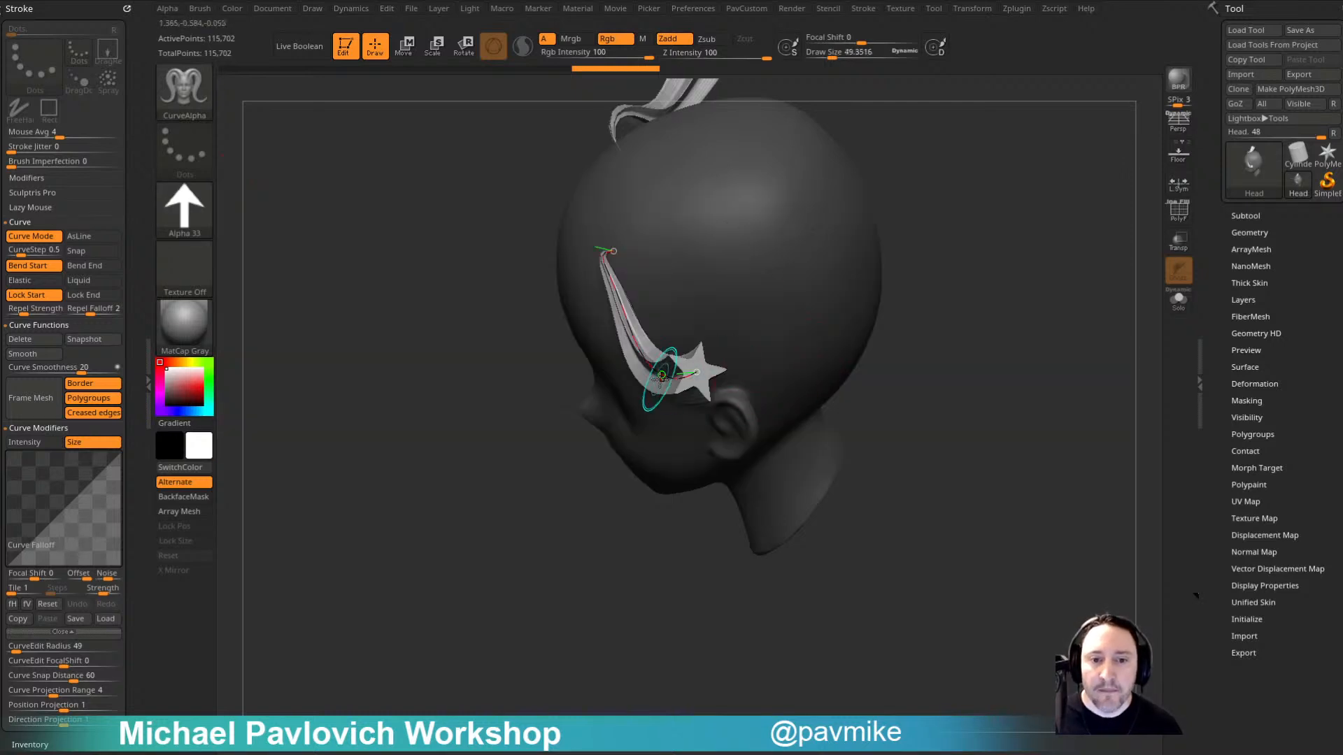
left_click(670, 385)
left_click(597, 411)
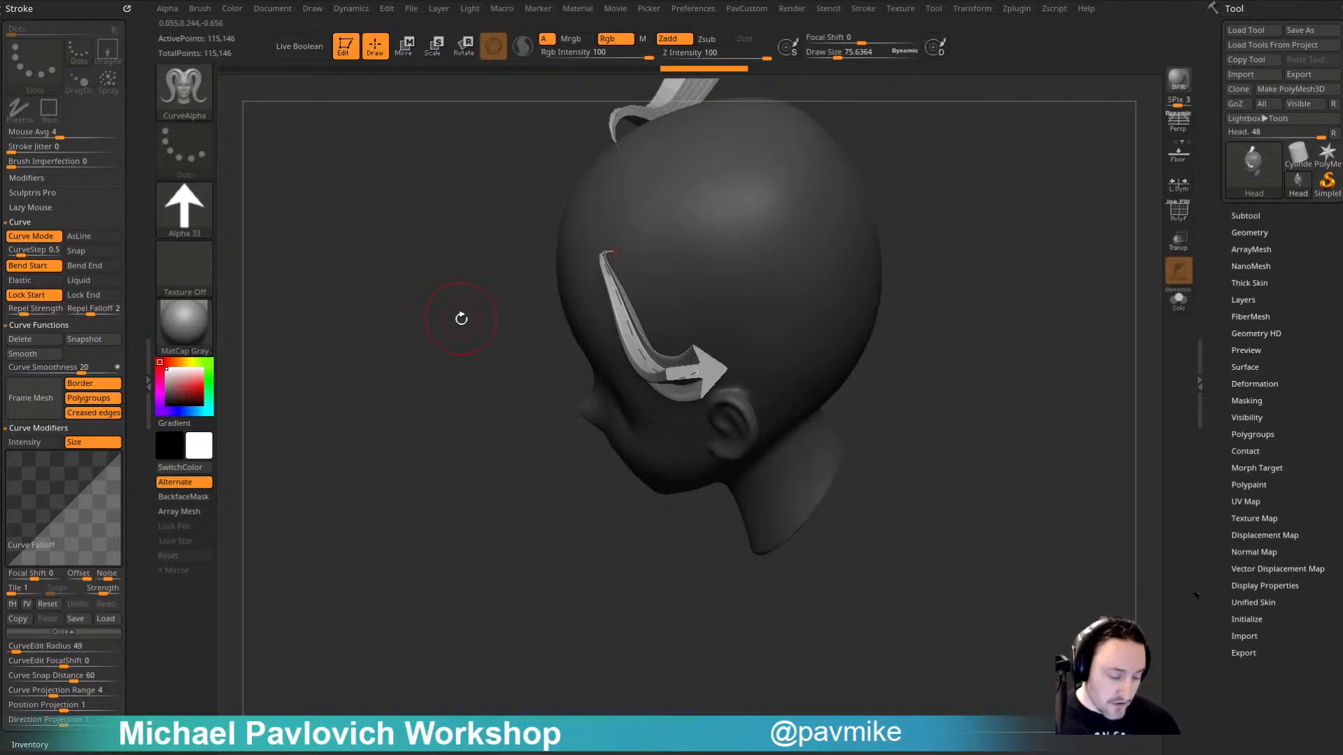
Step: Load the cross-shaped HS003 alpha from LightBox and update the horn curve with that profile
key("comma")
left_click(446, 88)
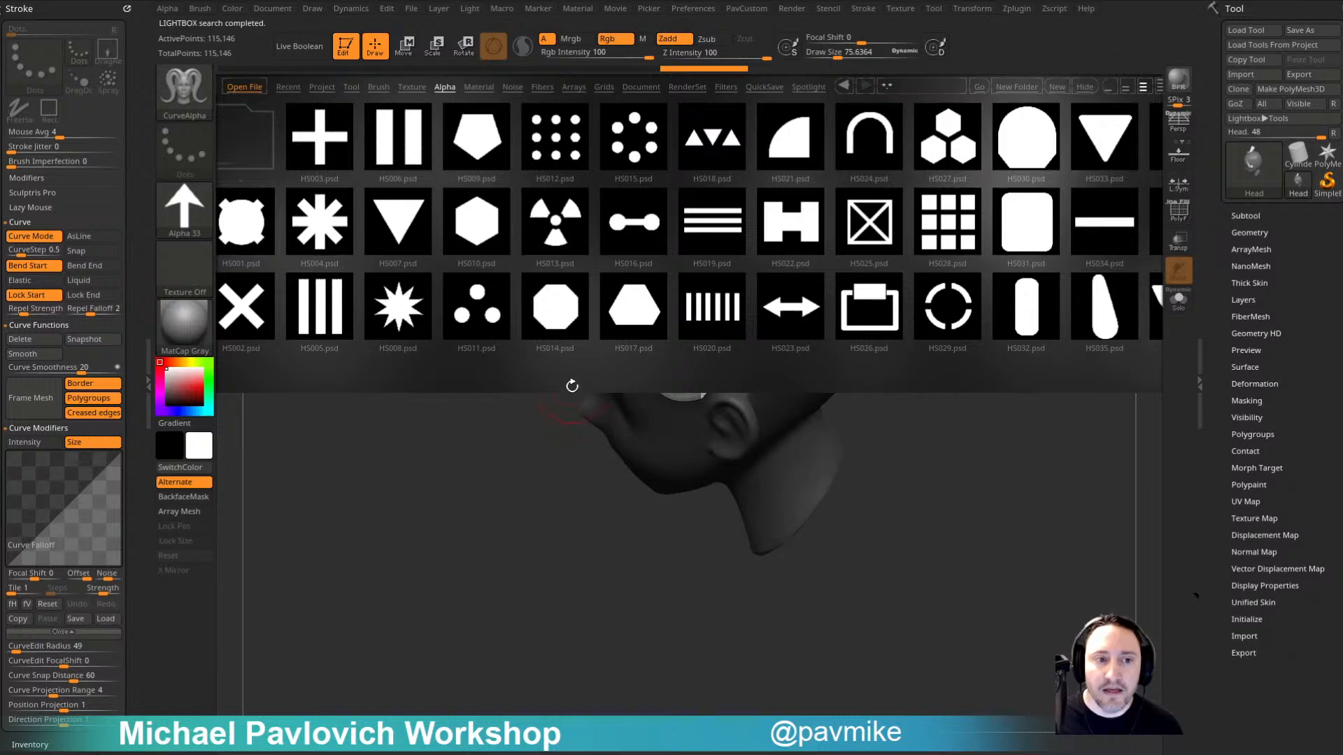
left_click_drag(319, 136, 338, 136)
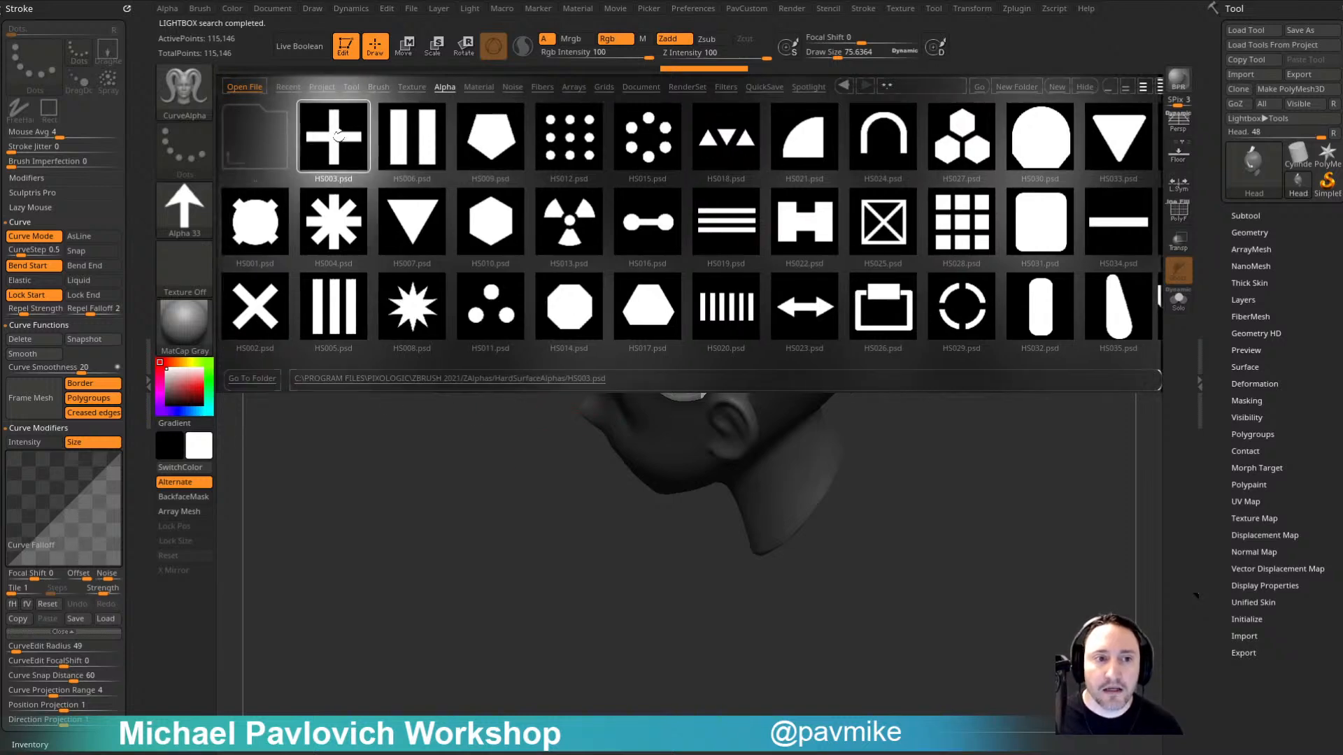
double_click(338, 139)
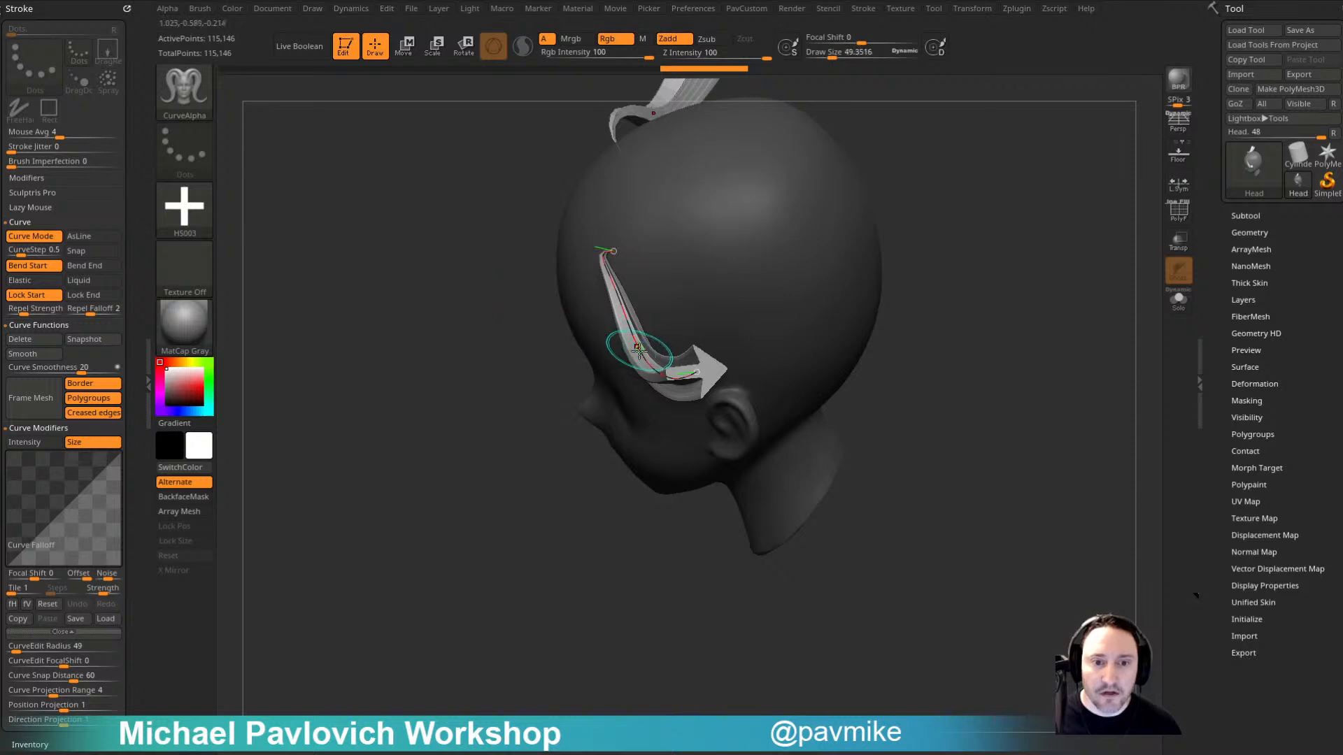
left_click(638, 348)
left_click_drag(541, 566, 565, 554)
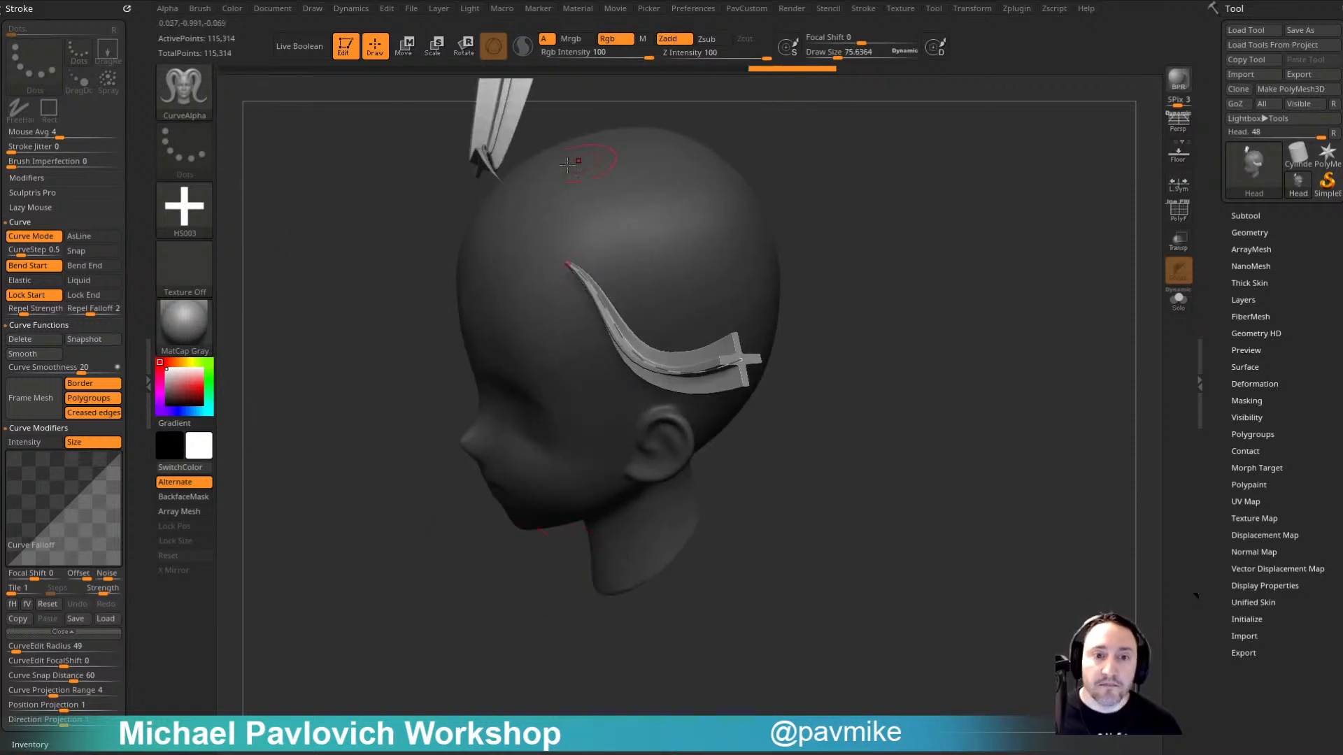
Step: Drop the active curve so the cross-profile horns remain as finished geometry on the head
left_click(752, 271)
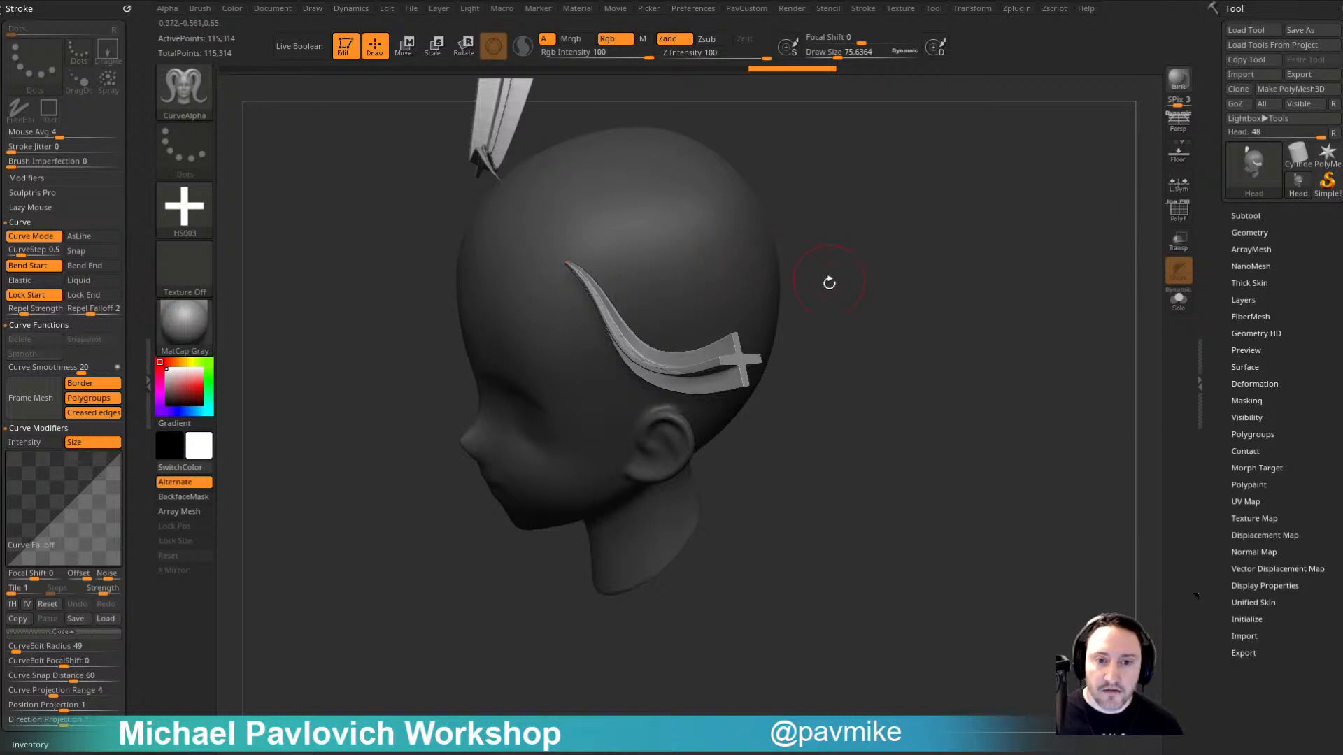
left_click_drag(791, 254, 875, 256)
left_click_drag(783, 195, 849, 279, "alt")
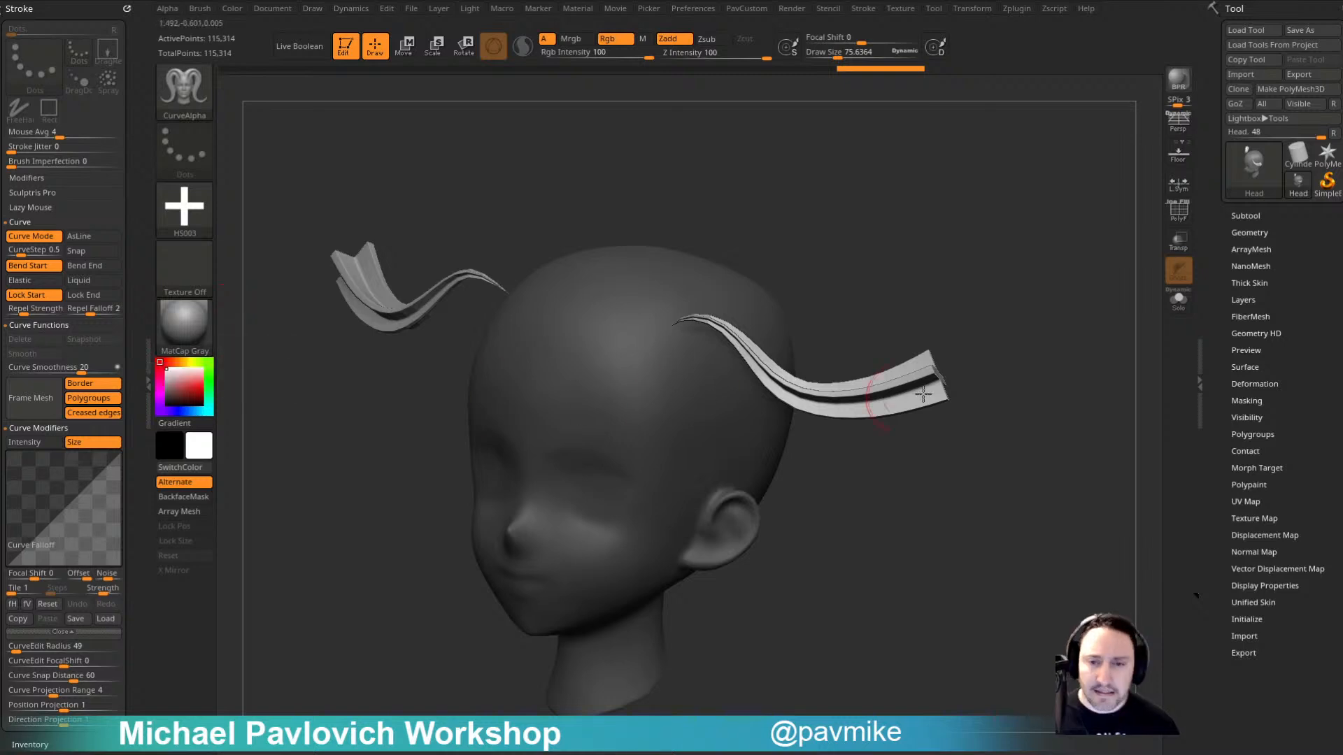
Step: Hide the unmasked horns so only the head shows, and expand the Geometry and Visibility settings
left_click(1246, 232)
left_click_drag(1034, 324, 1154, 308, "shift")
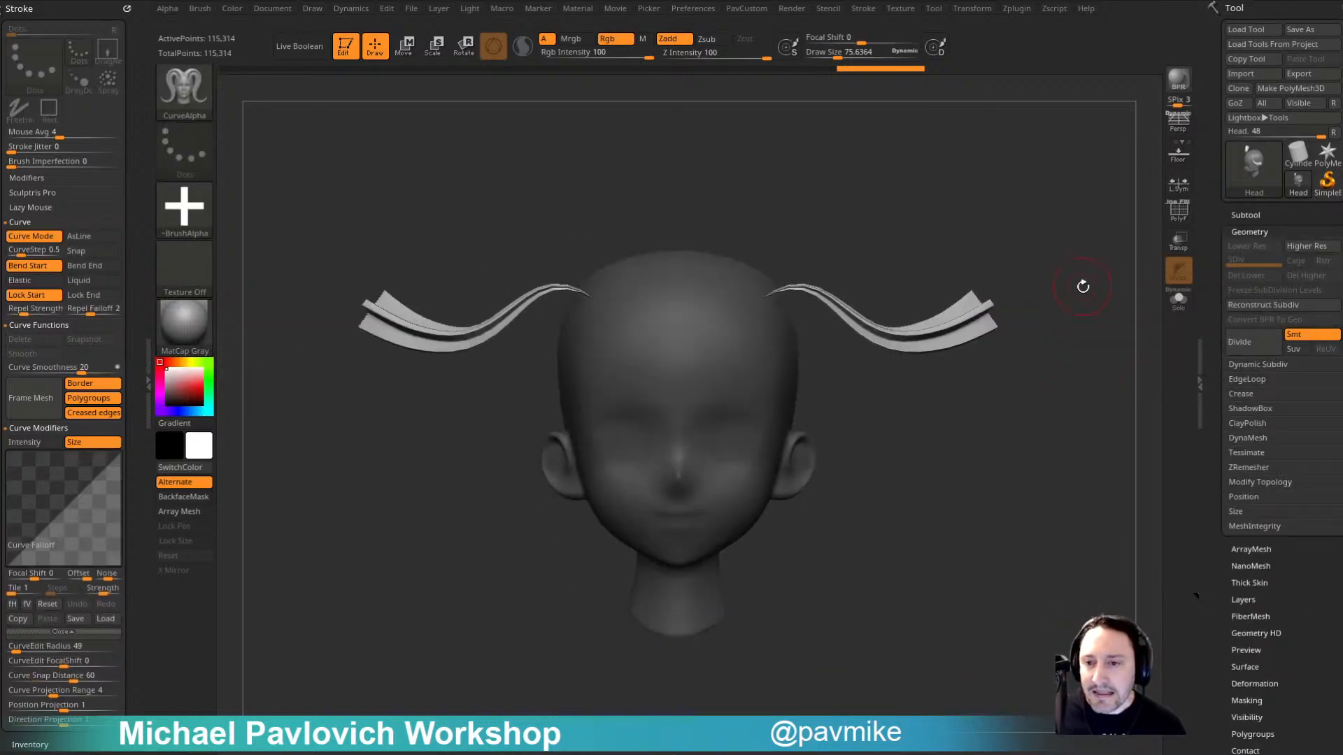
key("space")
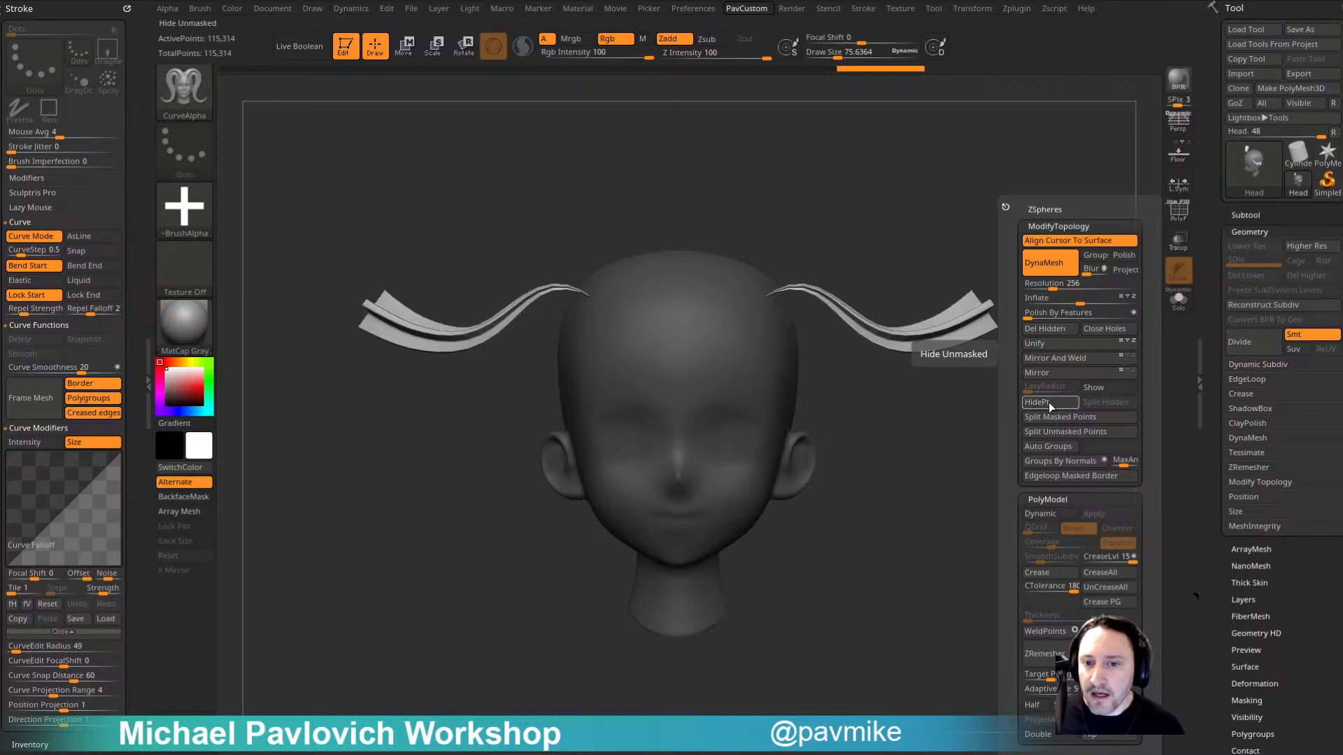
left_click(1048, 401)
scroll(1246, 473, "down", 5)
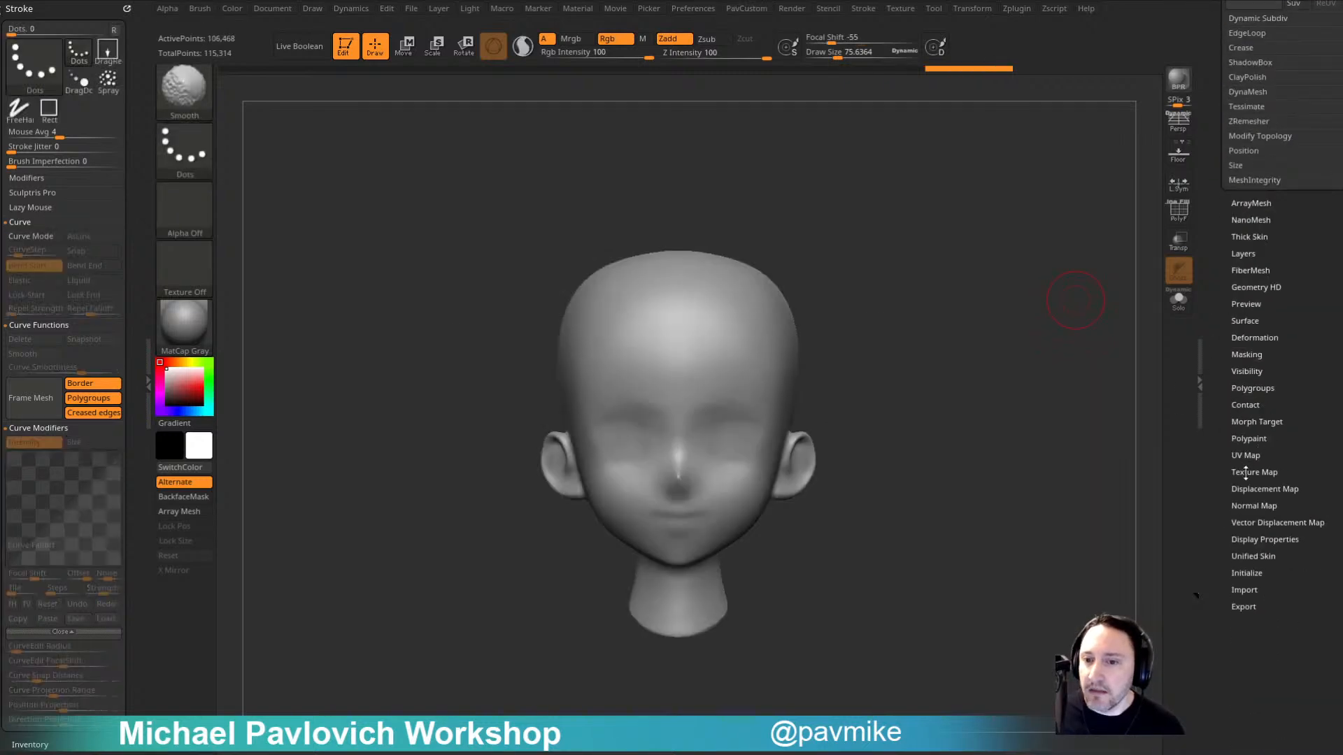
left_click(1244, 371)
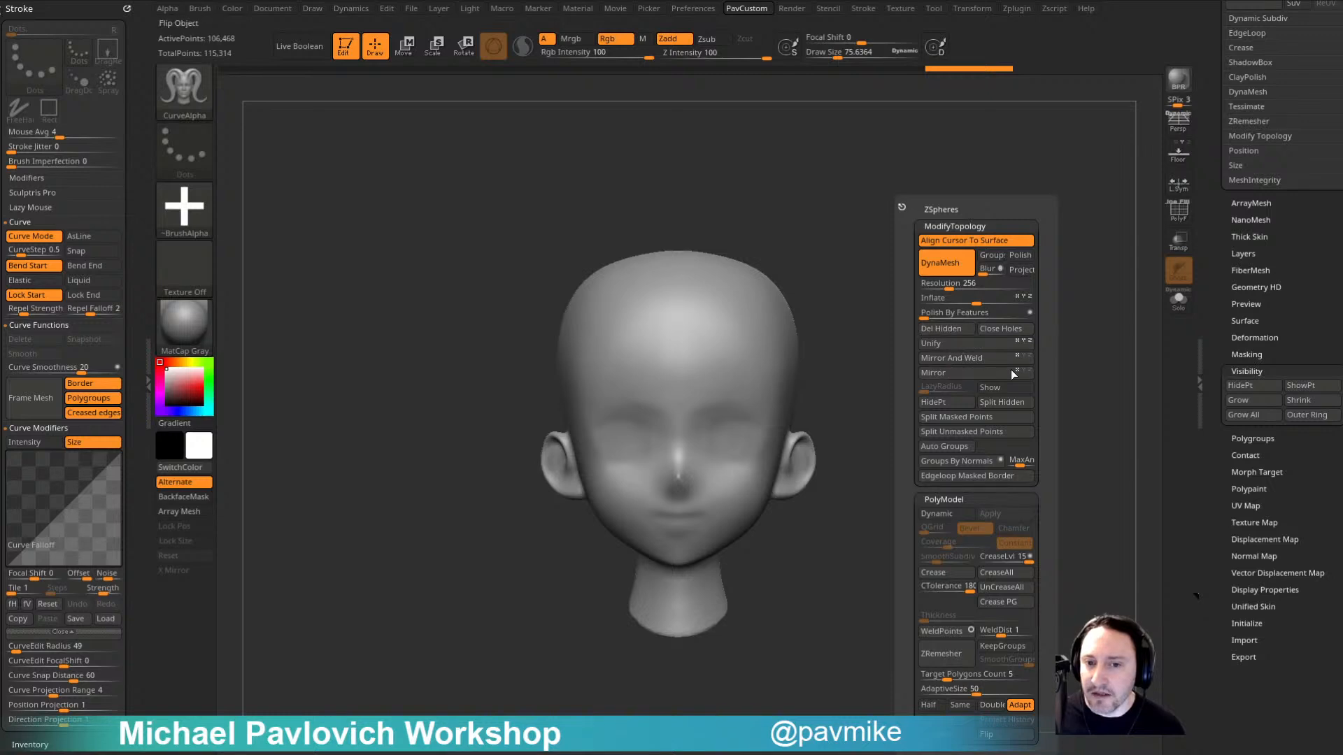
Step: Delete the hidden horn geometry from the head mesh
key("2")
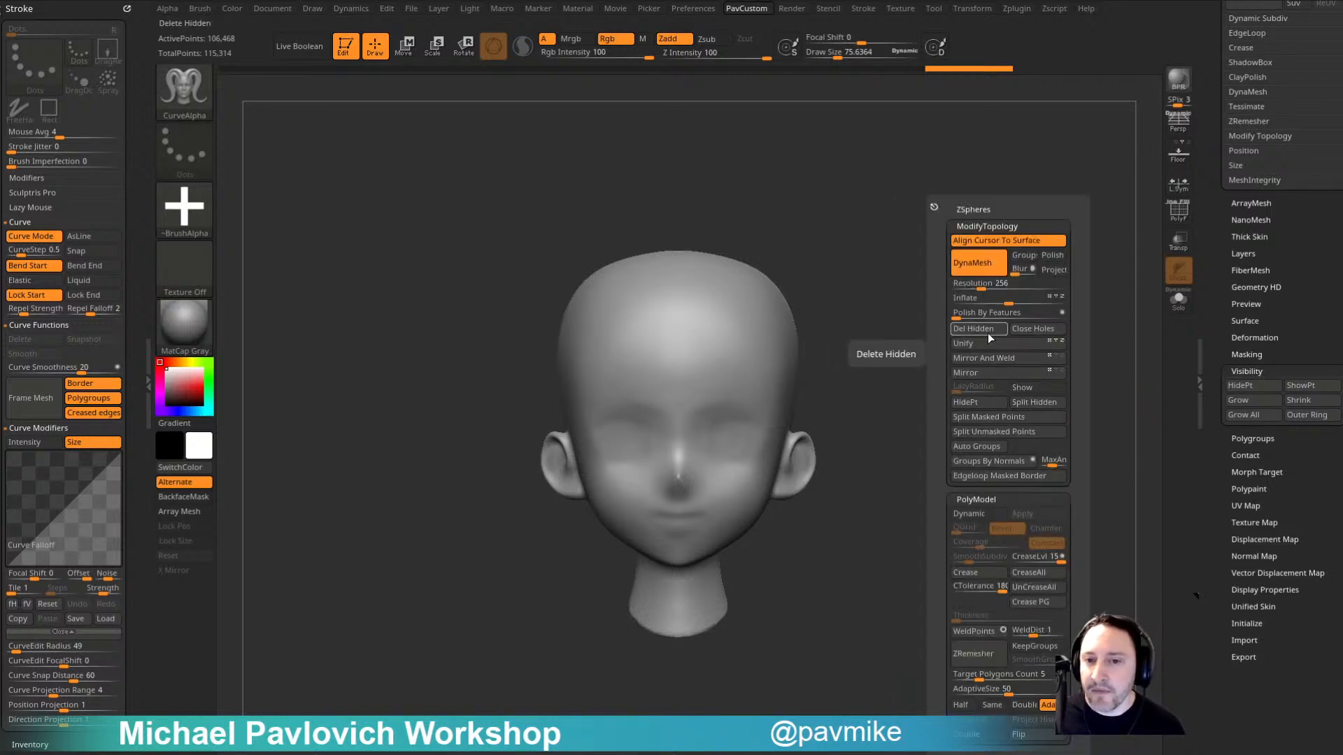
left_click(988, 332)
left_click_drag(1222, 325, 1202, 526)
left_click_drag(1011, 333, 1051, 388)
left_click_drag(978, 331, 1005, 326)
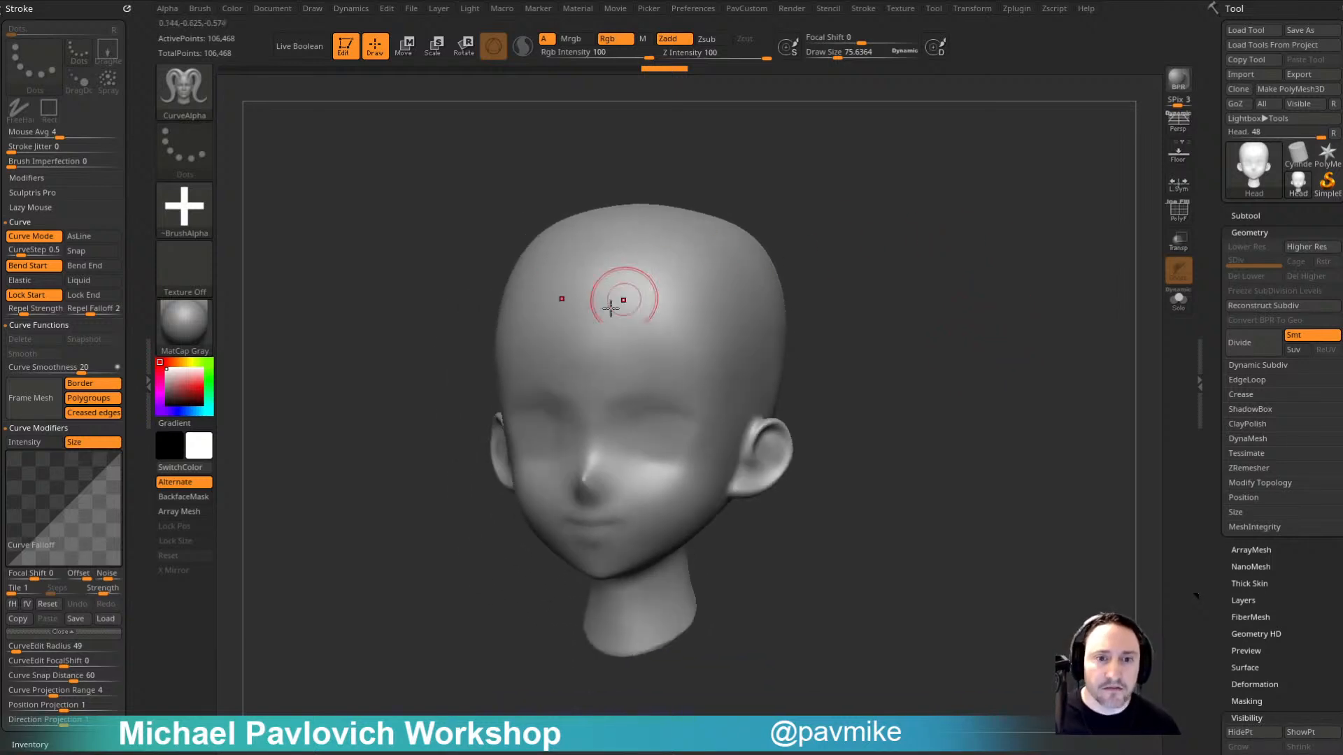
Step: Create a new alpha from the head mesh in side profile, scaled down slightly to fit the frame
left_click_drag(873, 301, 938, 395)
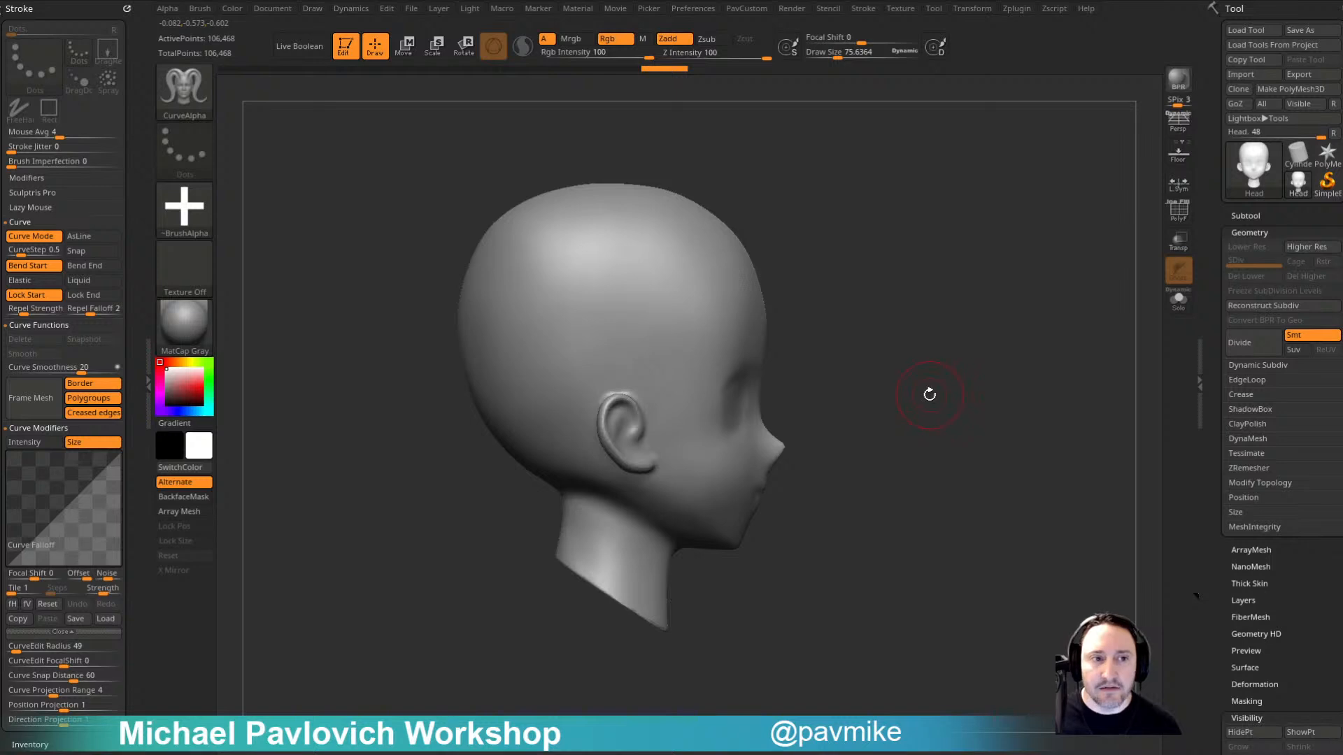
left_click(167, 8)
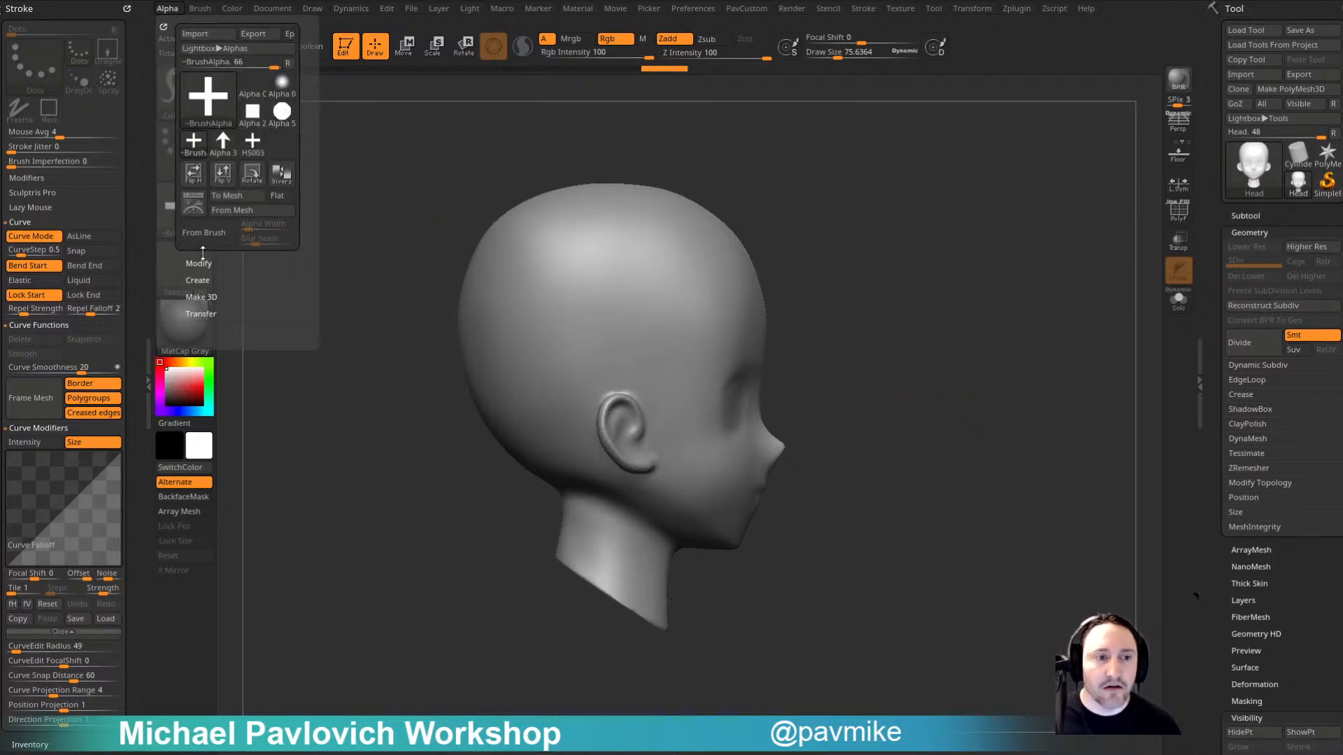
left_click(237, 211)
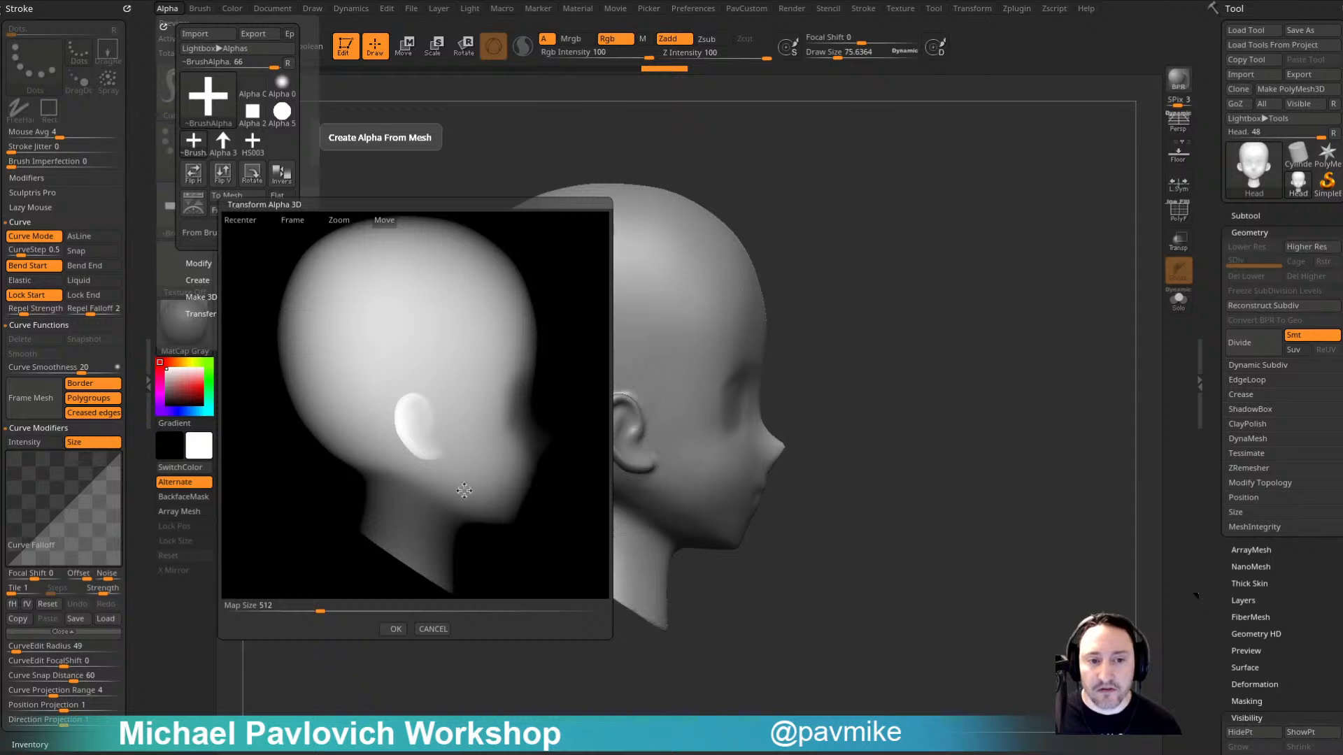
mouse_move(335, 226)
left_mouse_down()
mouse_move(336, 195)
mouse_move(353, 212)
left_mouse_up()
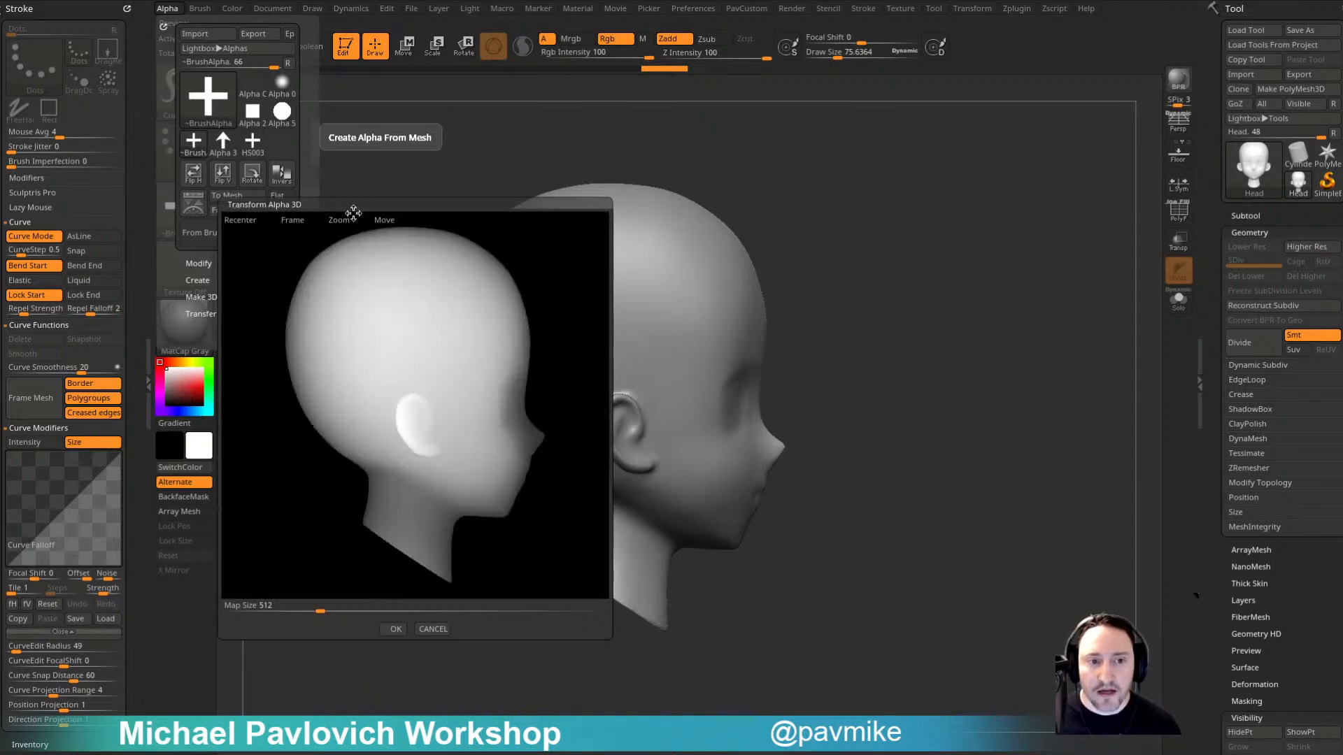
left_click(394, 629)
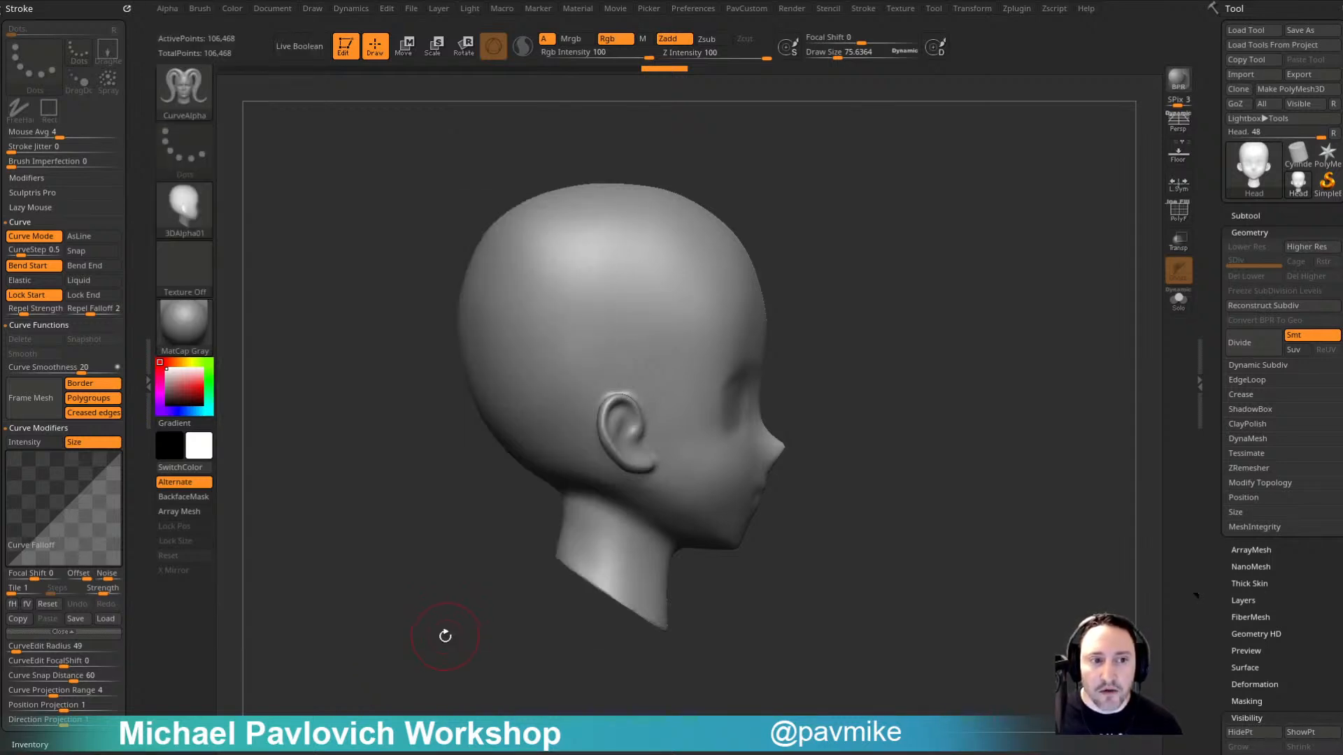
Step: Try drawing mirrored horns from the head's upper sides with the head-profile alpha, and undo them
left_click_drag(840, 392, 909, 266)
mouse_move(621, 300)
left_mouse_down()
mouse_move(893, 245)
mouse_move(986, 425)
mouse_move(603, 464)
left_mouse_up()
left_click_drag(931, 482, 1019, 357)
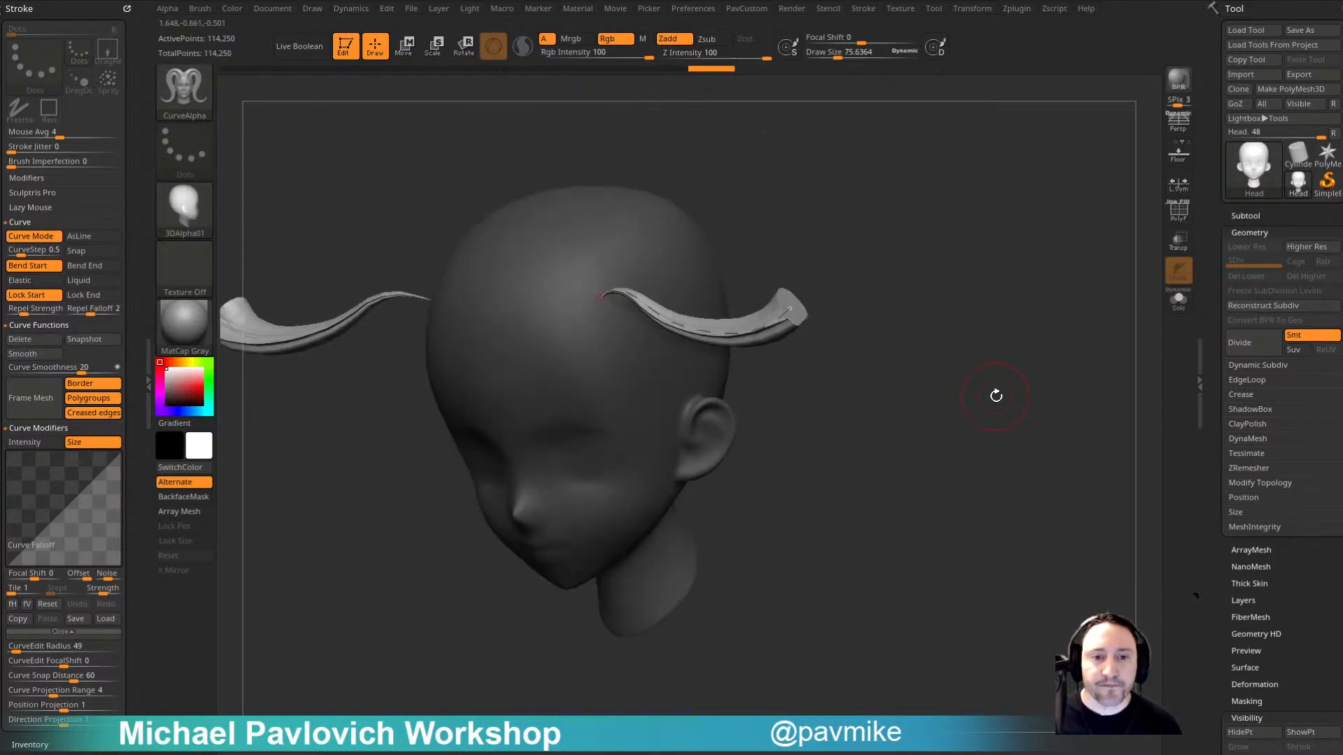
key("ctrl+z")
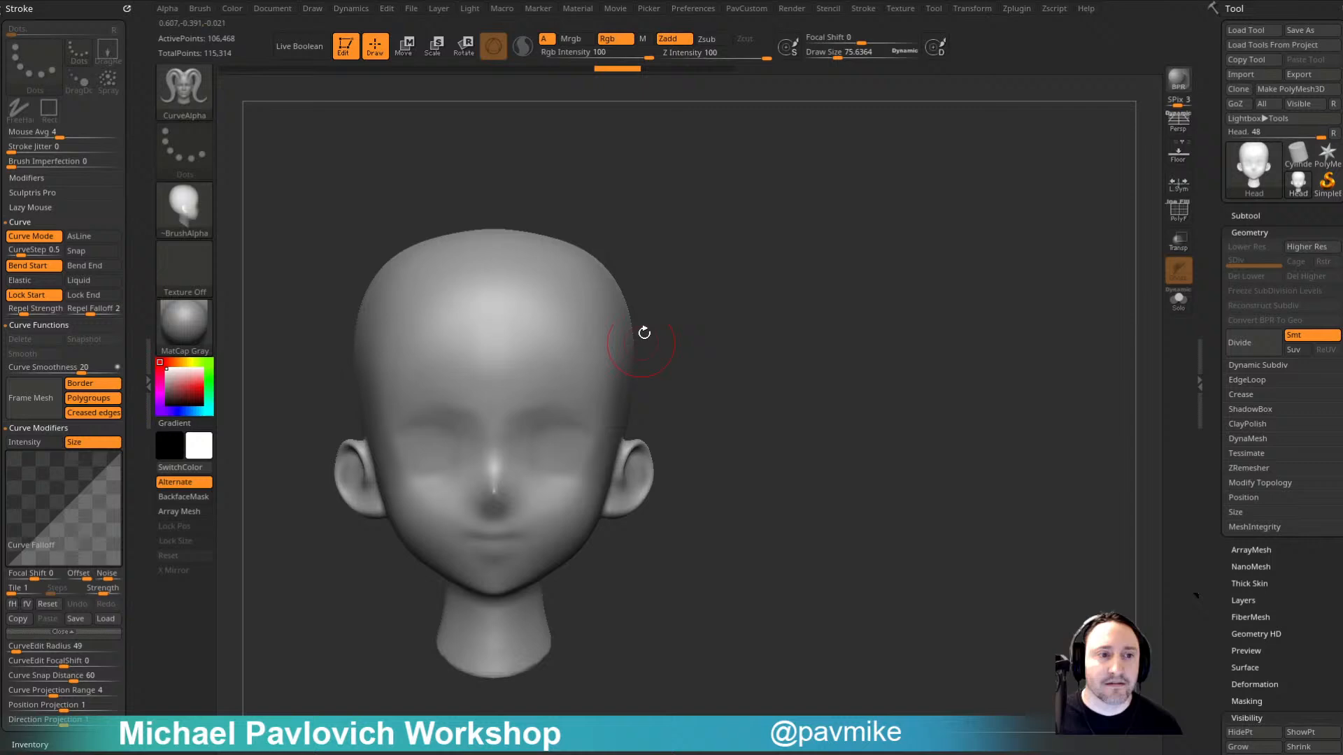
Step: Bring the head to a front view and set the brush alpha to Alpha Off
left_click_drag(645, 333, 721, 327, "alt")
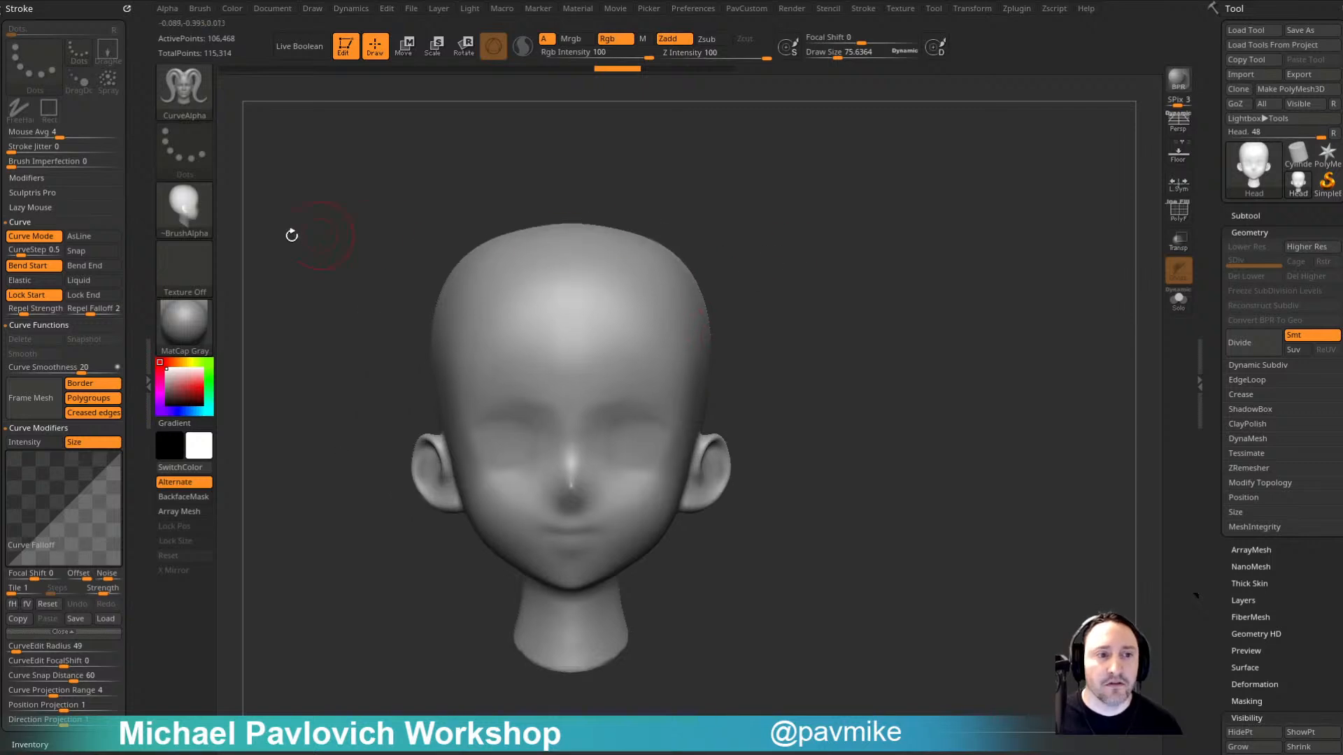
left_click(207, 213)
left_click(260, 222)
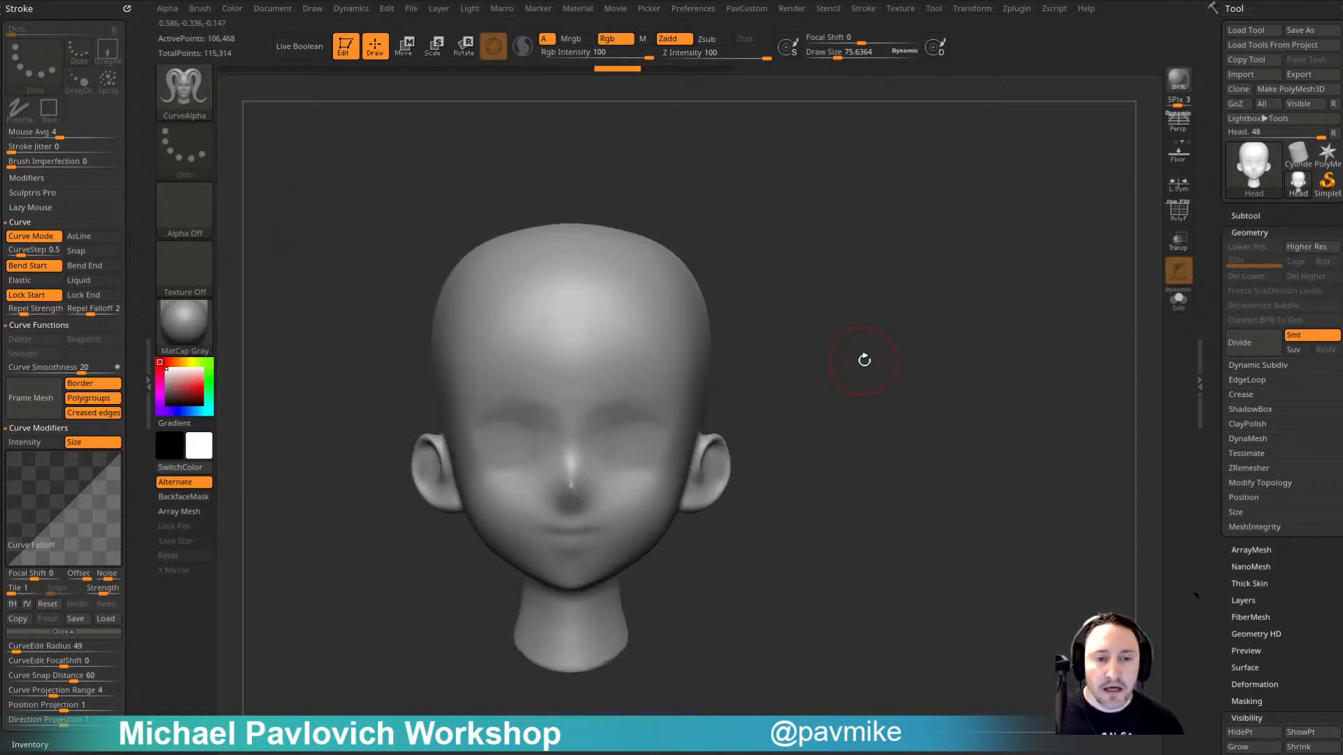
Step: Bring the head to side view, select the 3DAlpha01 head-profile alpha, and convert it to a relief mesh
left_click_drag(863, 353, 965, 360)
left_click(187, 213)
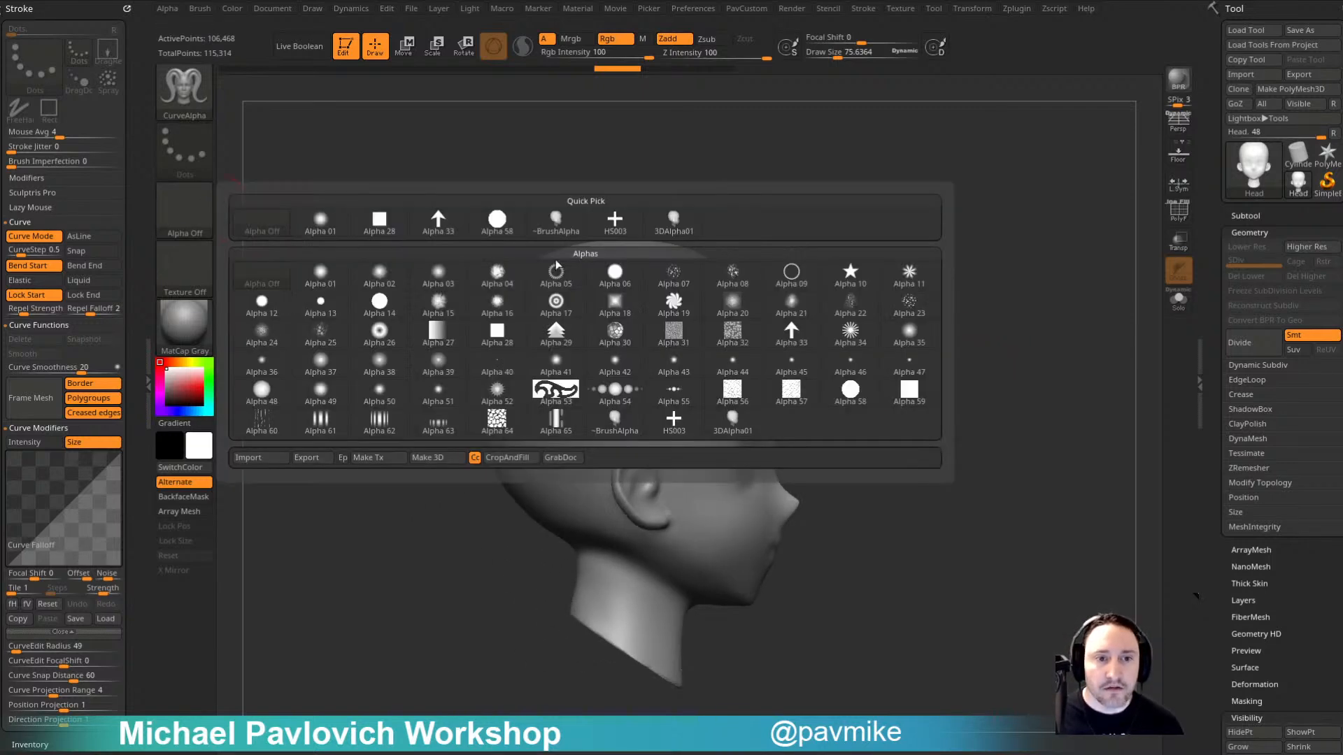
left_click(688, 217)
left_click(187, 210)
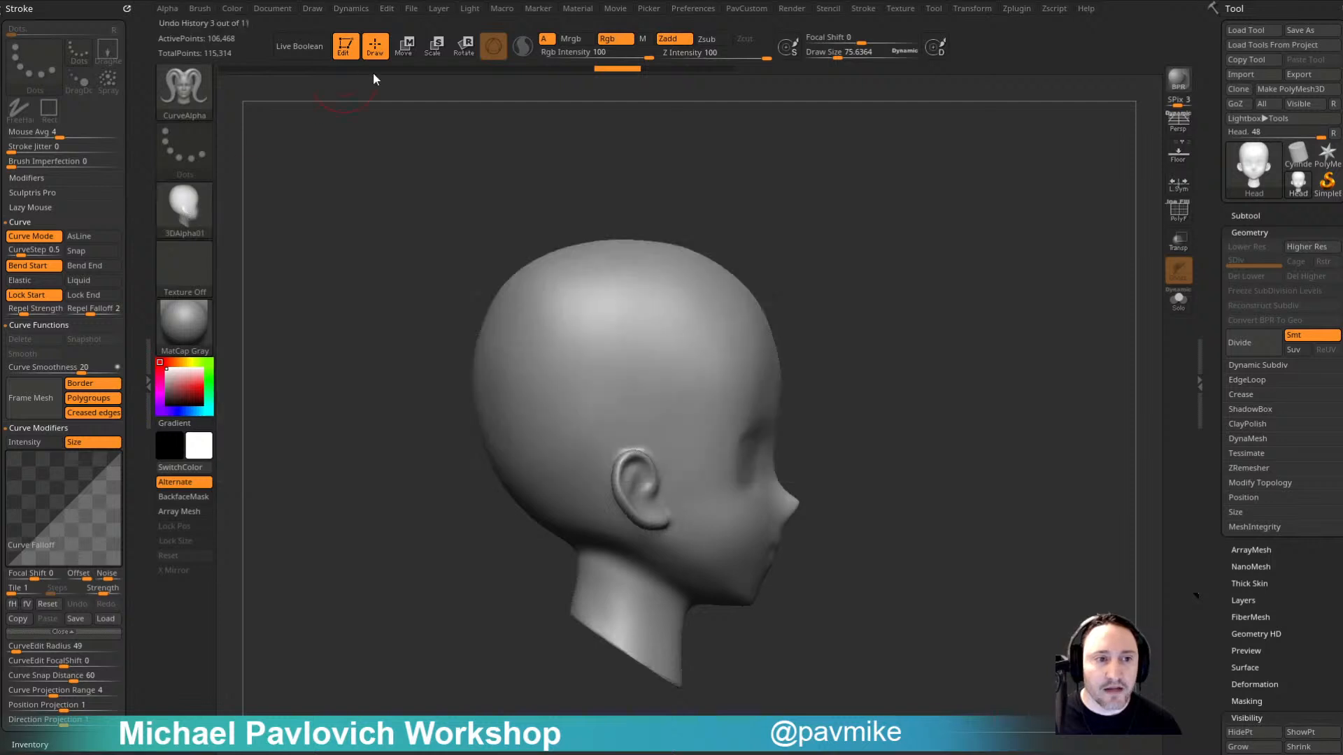
left_click(169, 10)
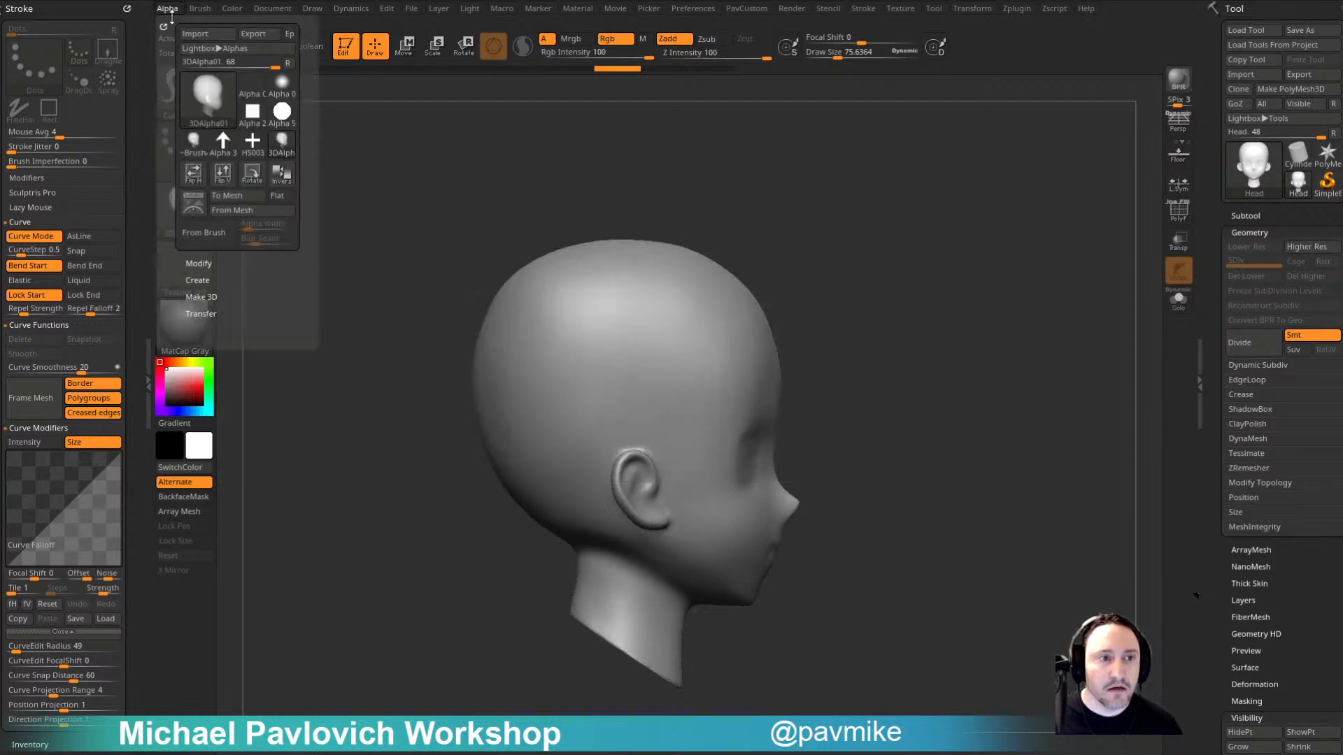
left_click(250, 195)
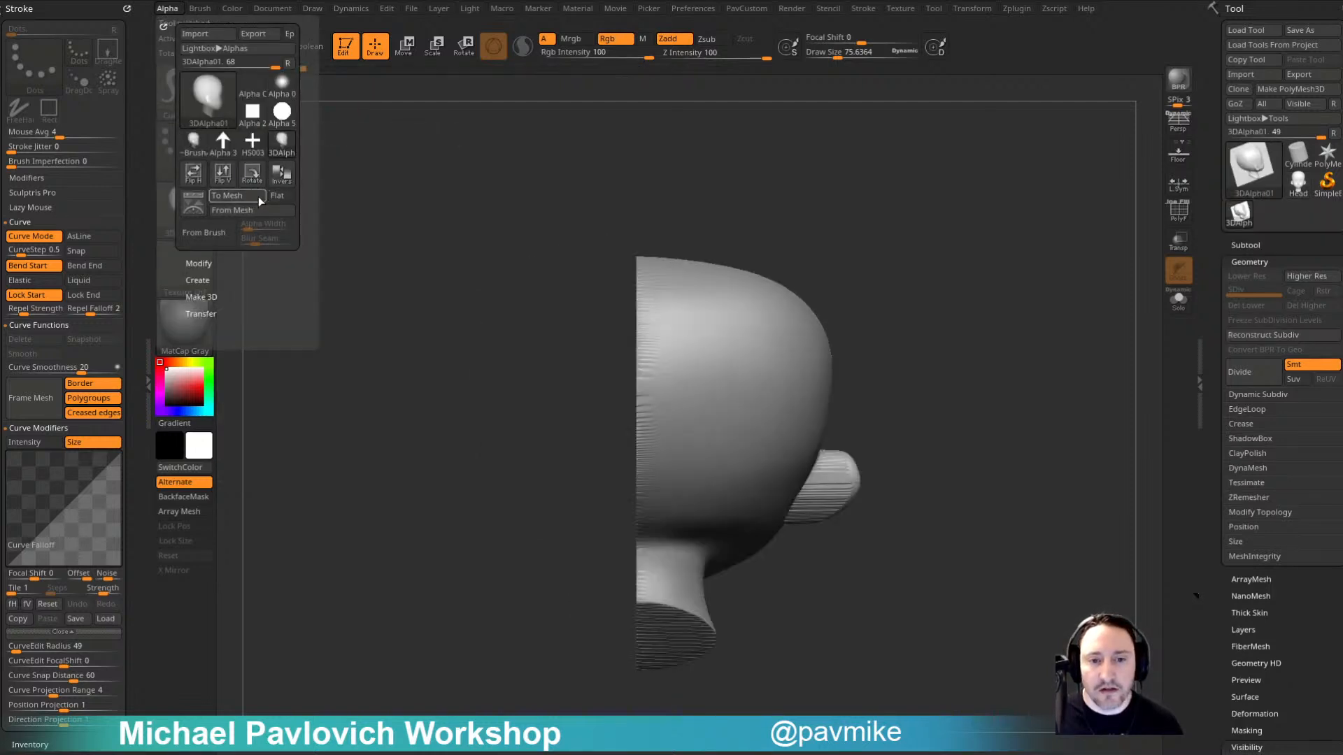
left_click_drag(809, 280, 746, 384)
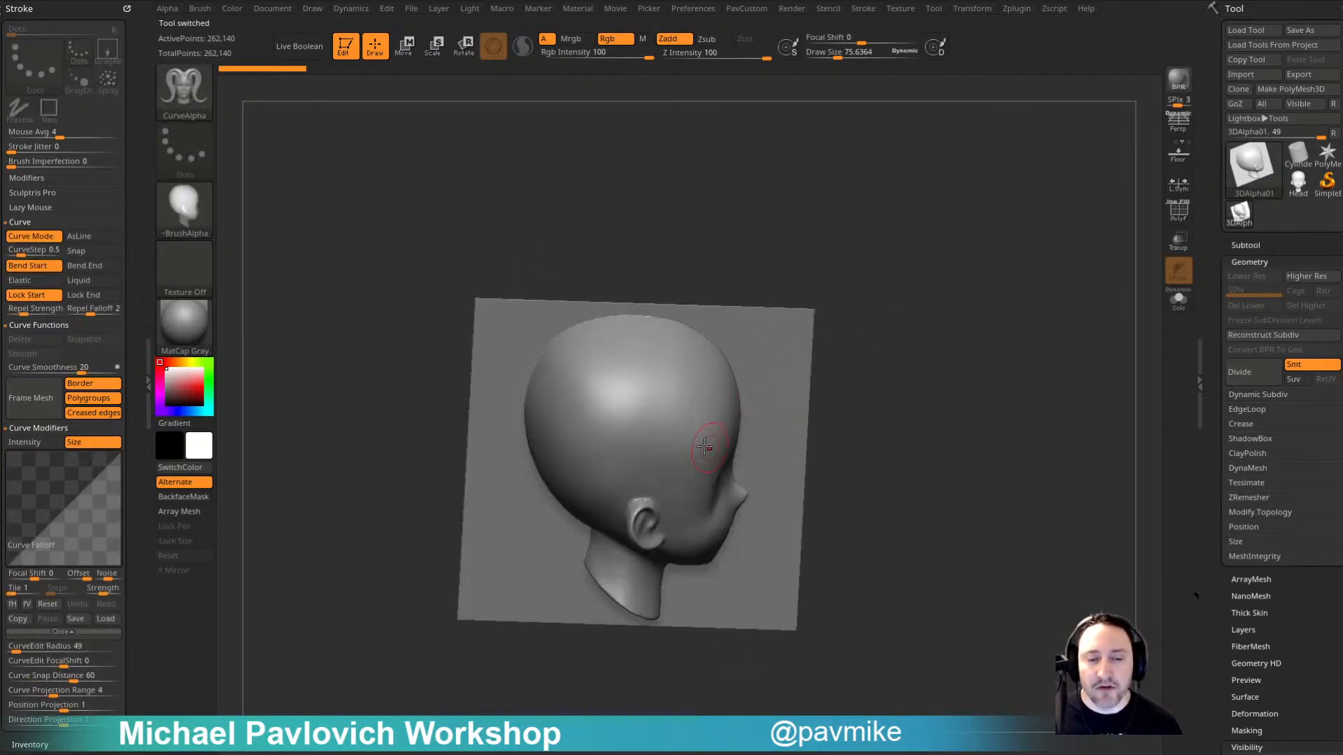
left_click_drag(897, 473, 893, 425)
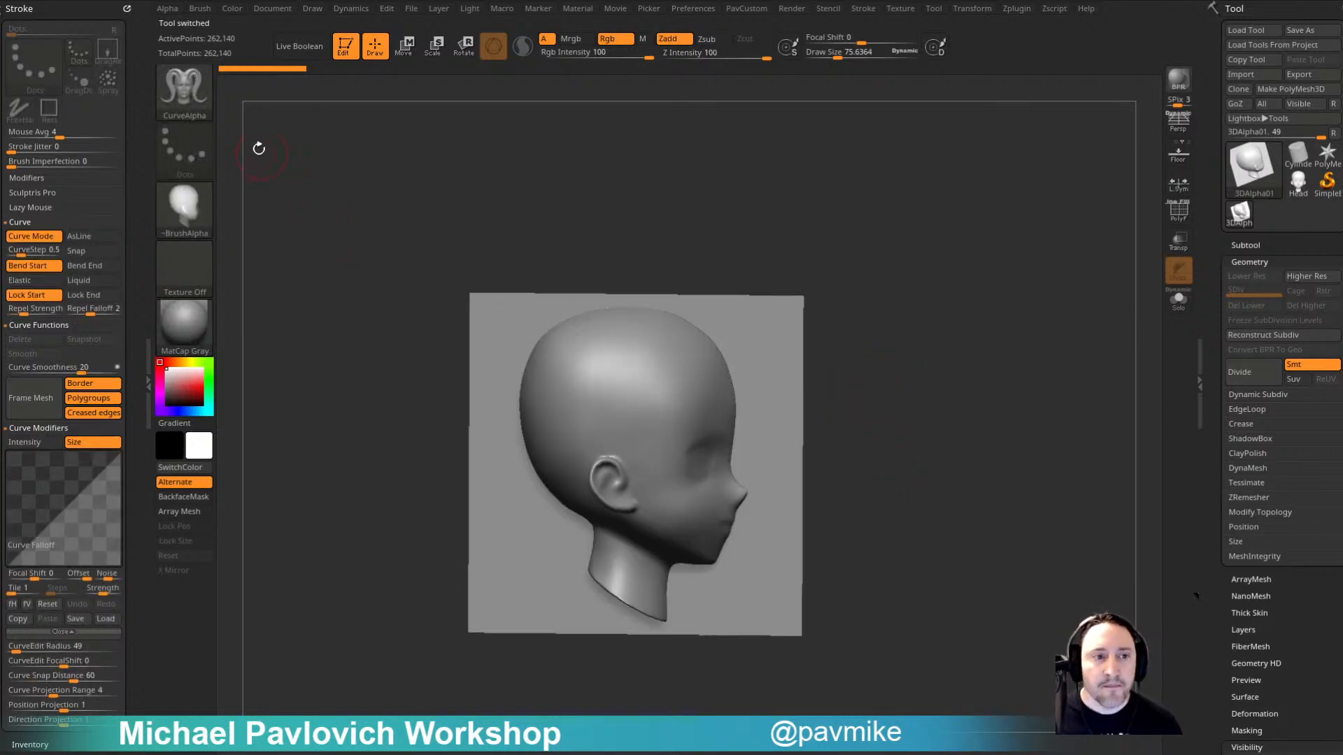
Step: Convert the ~BrushAlpha head-profile alpha to a mesh with Flat enabled, making a plain silhouette, and view its polyframe
left_click(184, 209)
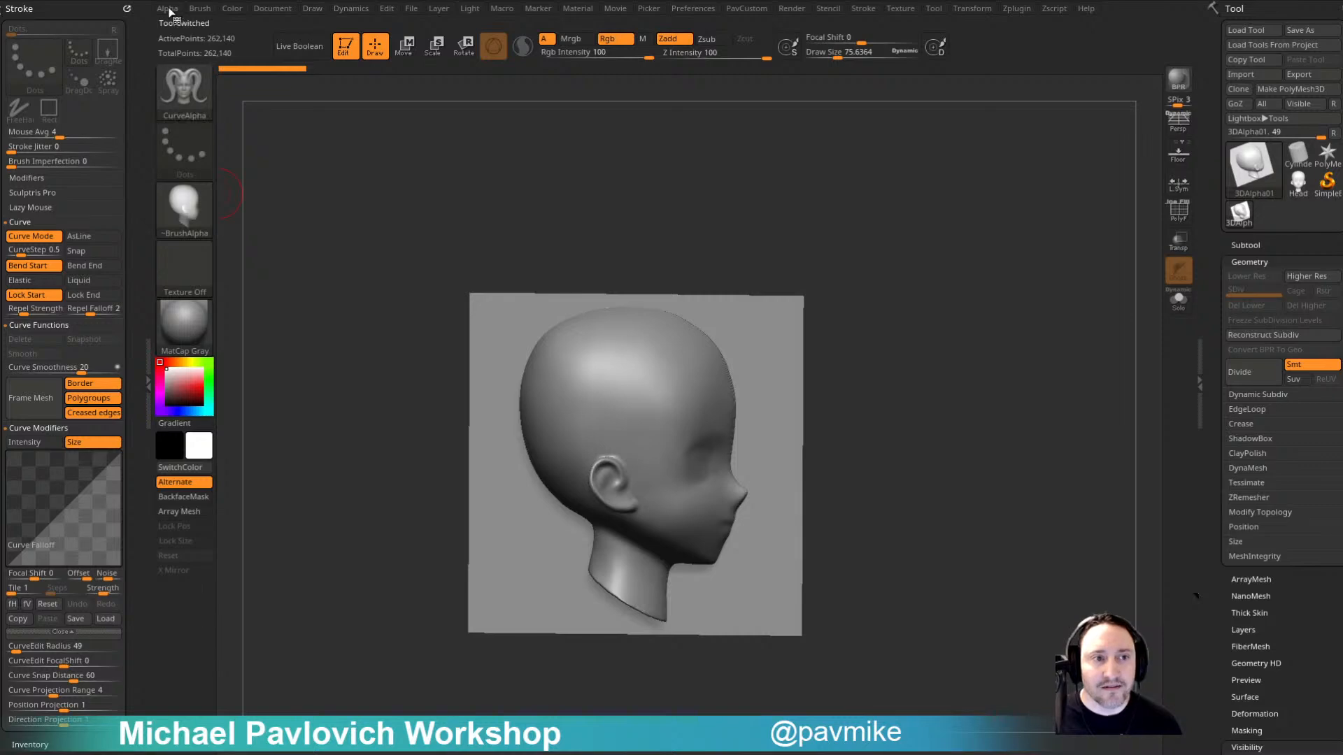
left_click(168, 9)
left_click(254, 199)
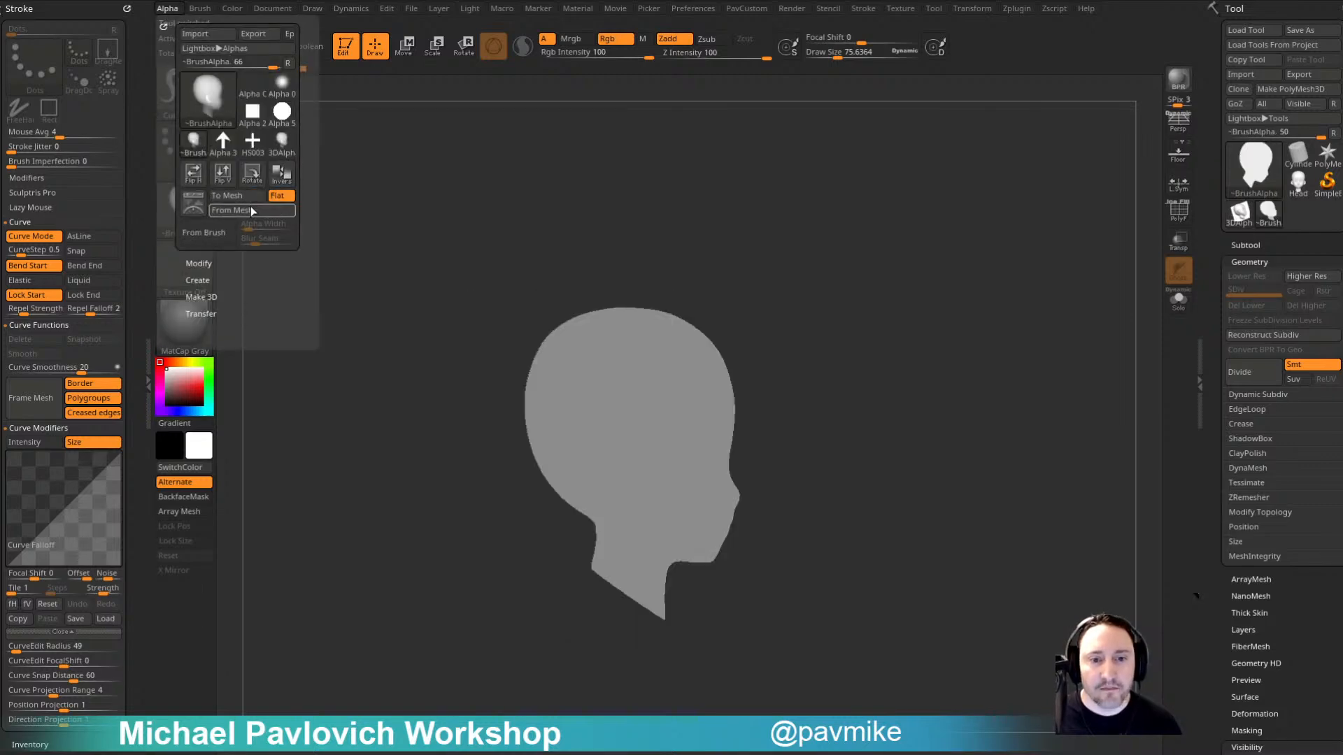
key("shift+f")
right_click_drag(988, 354, 1008, 389, "ctrl")
left_click(1179, 210)
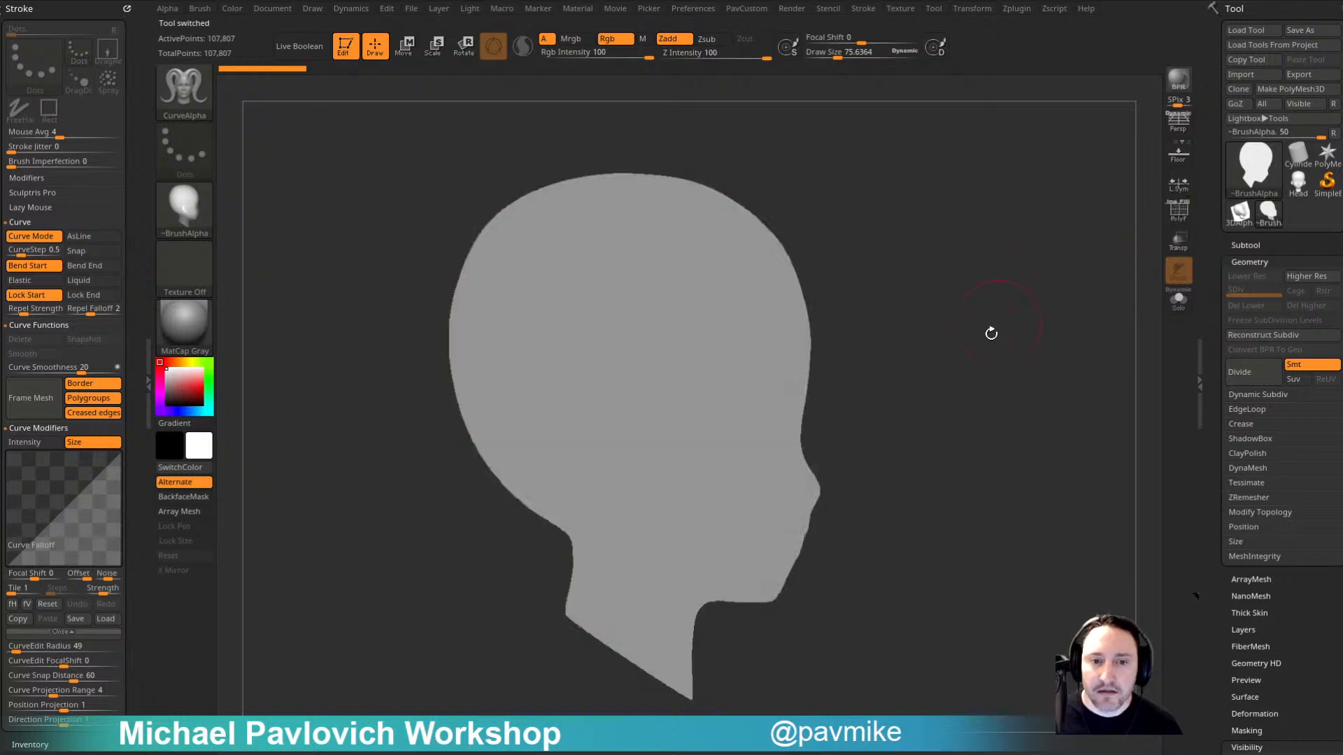
right_click_drag(989, 333, 973, 348, "ctrl")
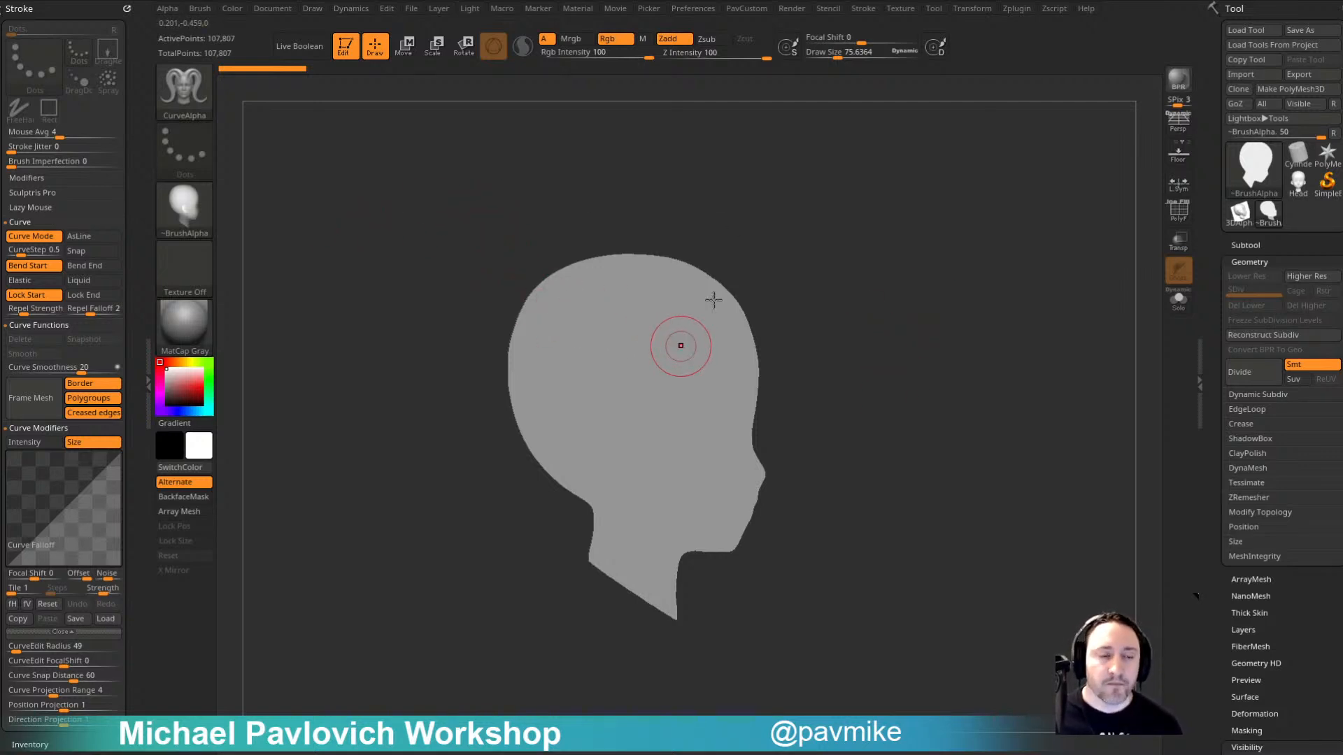
Step: Switch back to the Head tool and draw mirrored horns outward from its upper sides with the head-profile alpha, undoing the first try
left_click(1298, 182)
right_click_drag(817, 298, 844, 281, "ctrl")
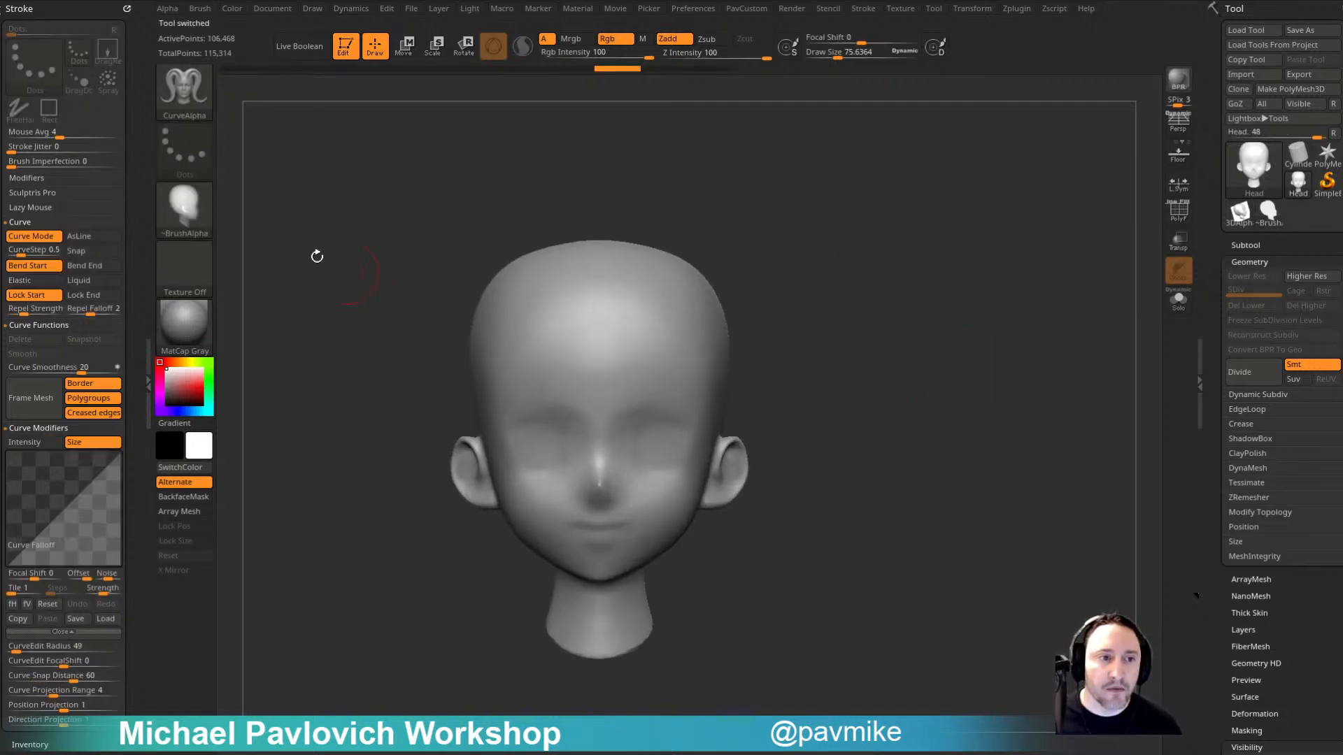
mouse_move(667, 325)
left_mouse_down()
mouse_move(707, 307)
mouse_move(954, 322)
left_mouse_up()
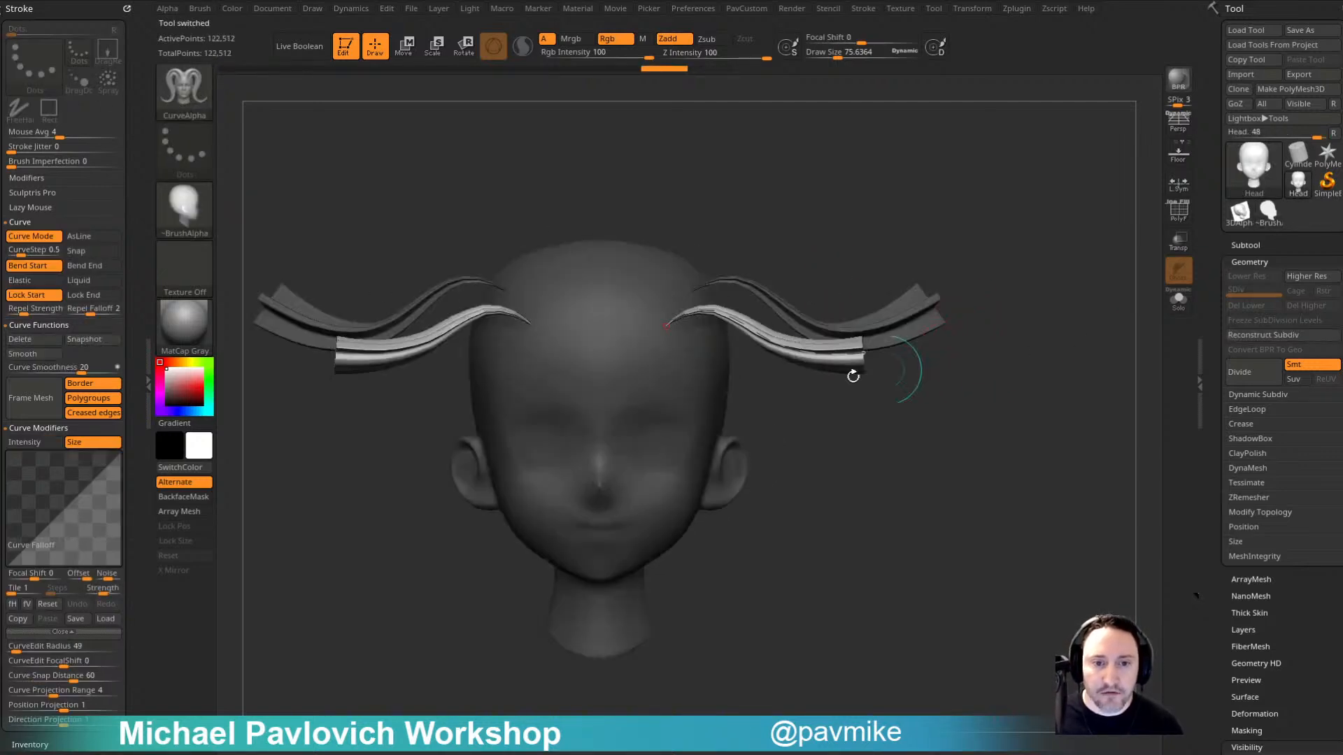
right_click_drag(740, 231, 1037, 270)
key("ctrl+z")
key("space")
left_click(995, 332)
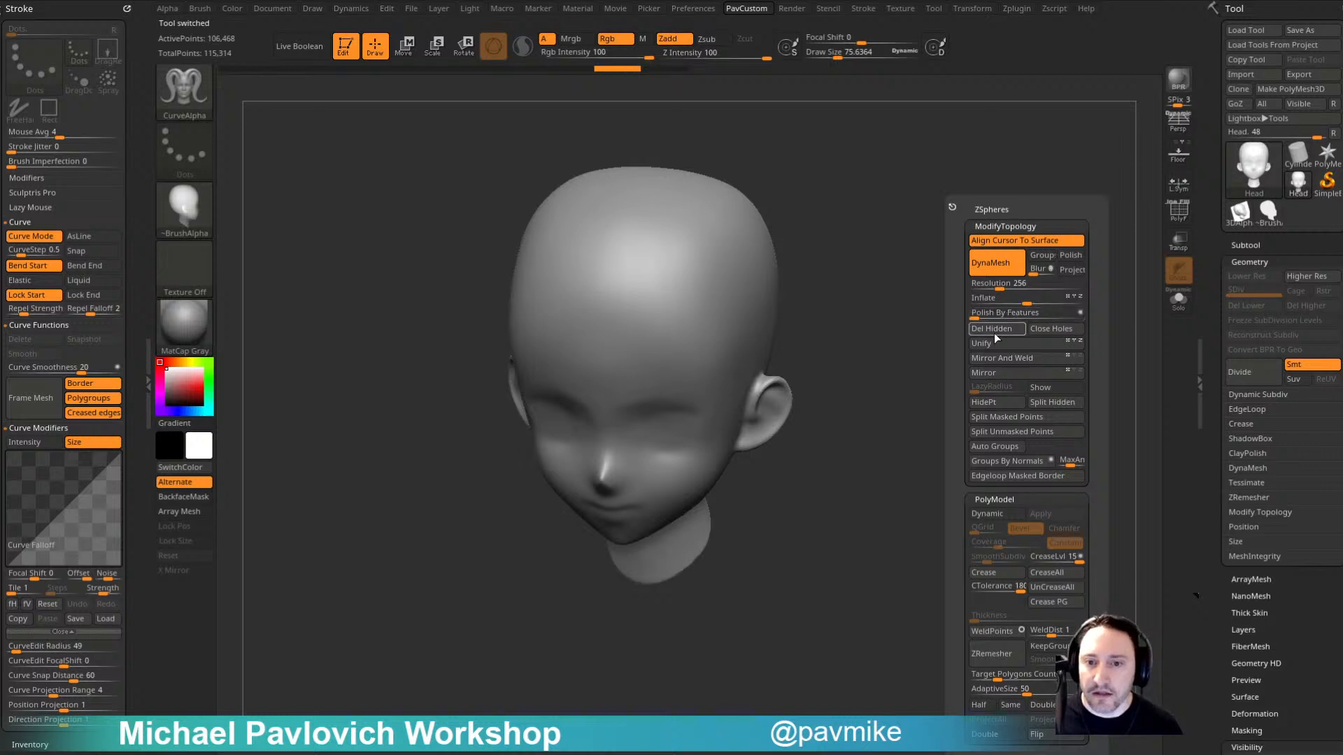
left_click_drag(749, 287, 938, 271)
right_click_drag(1019, 330, 959, 339, "shift")
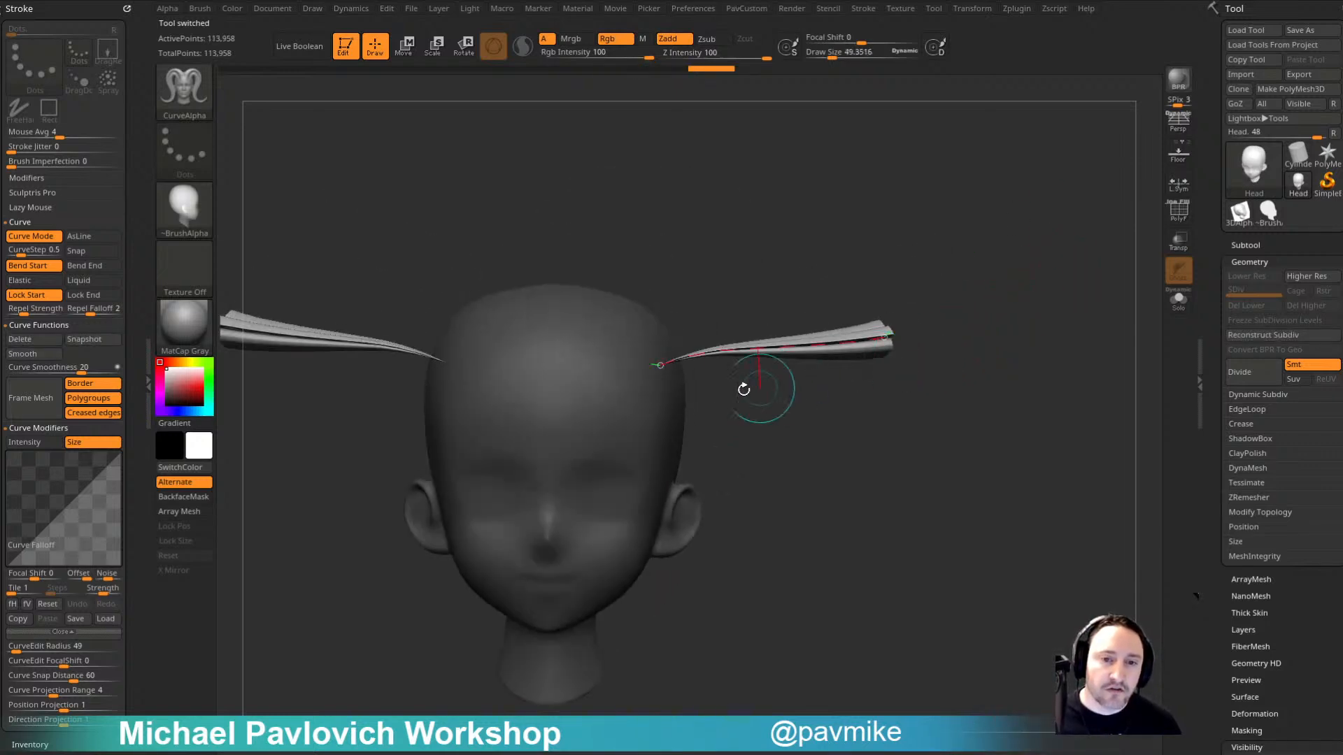
Step: Set the brush alpha to Alpha 19 and apply it to the existing mirrored horn curve
left_click_drag(132, 246, 140, 198)
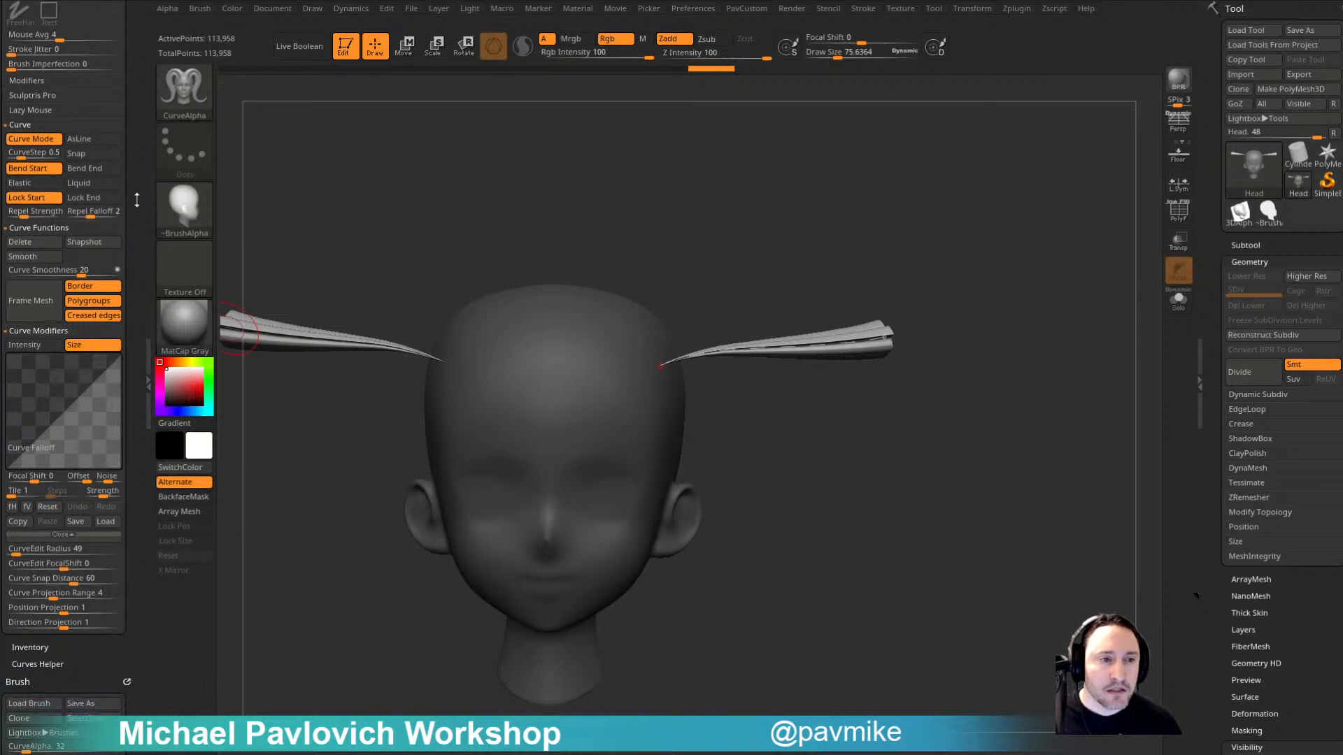
left_click(203, 211)
left_click(674, 301)
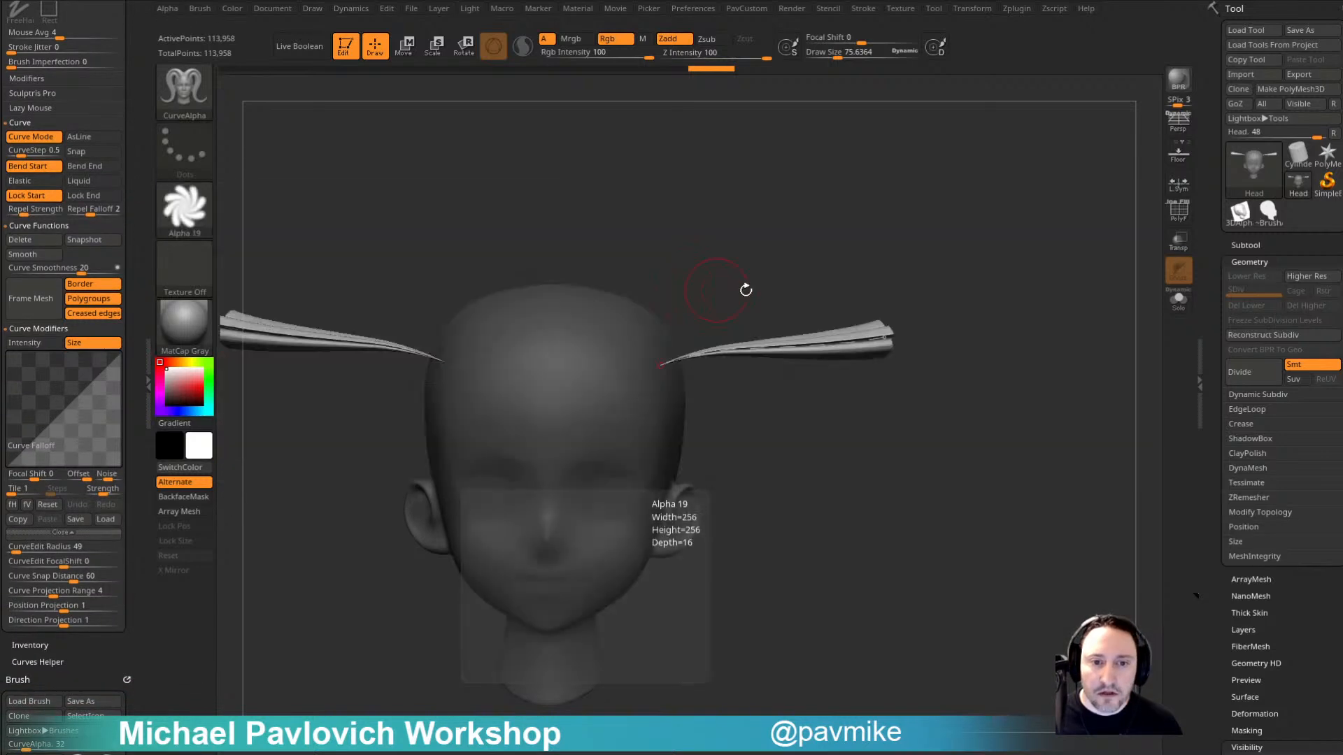
left_click_drag(1012, 358, 989, 408)
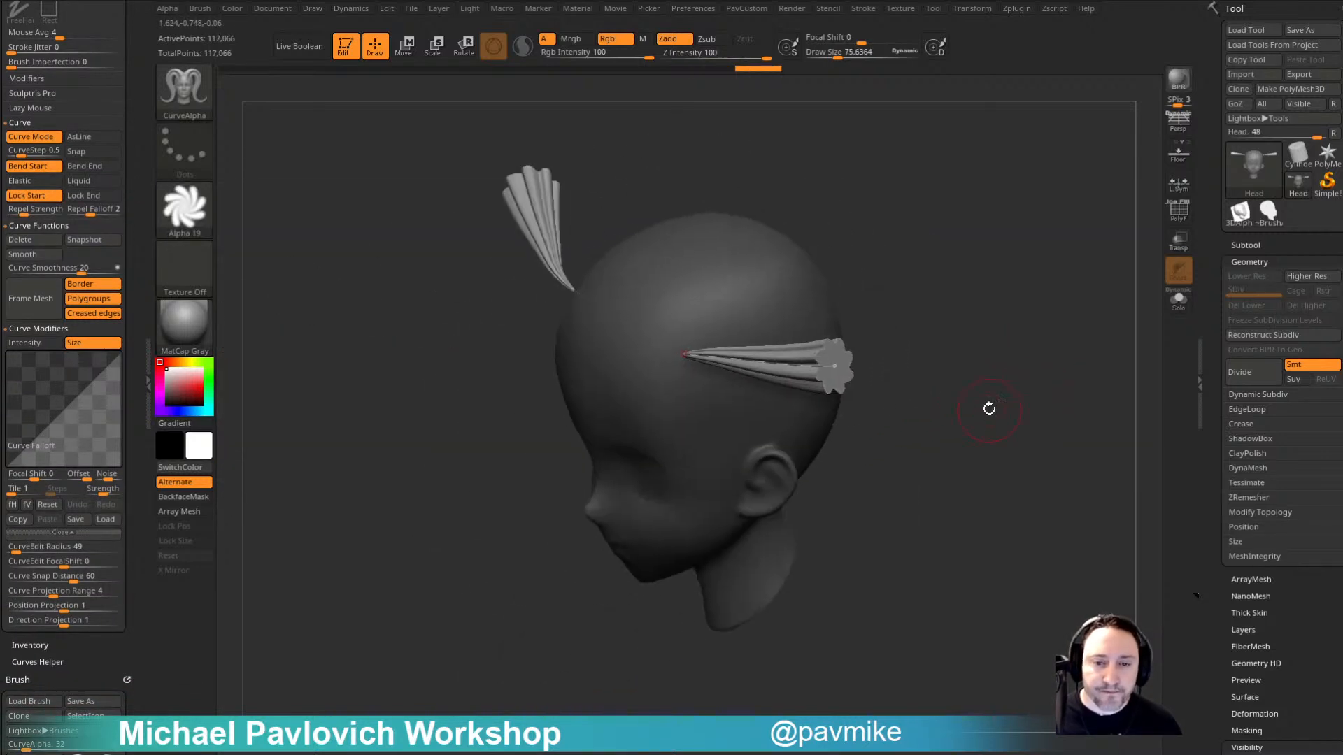
Step: Turn on the polyframe temporarily and examine the topology along the fluted horn and across its end cap
left_click(1179, 212)
left_click_drag(1098, 319, 1052, 476)
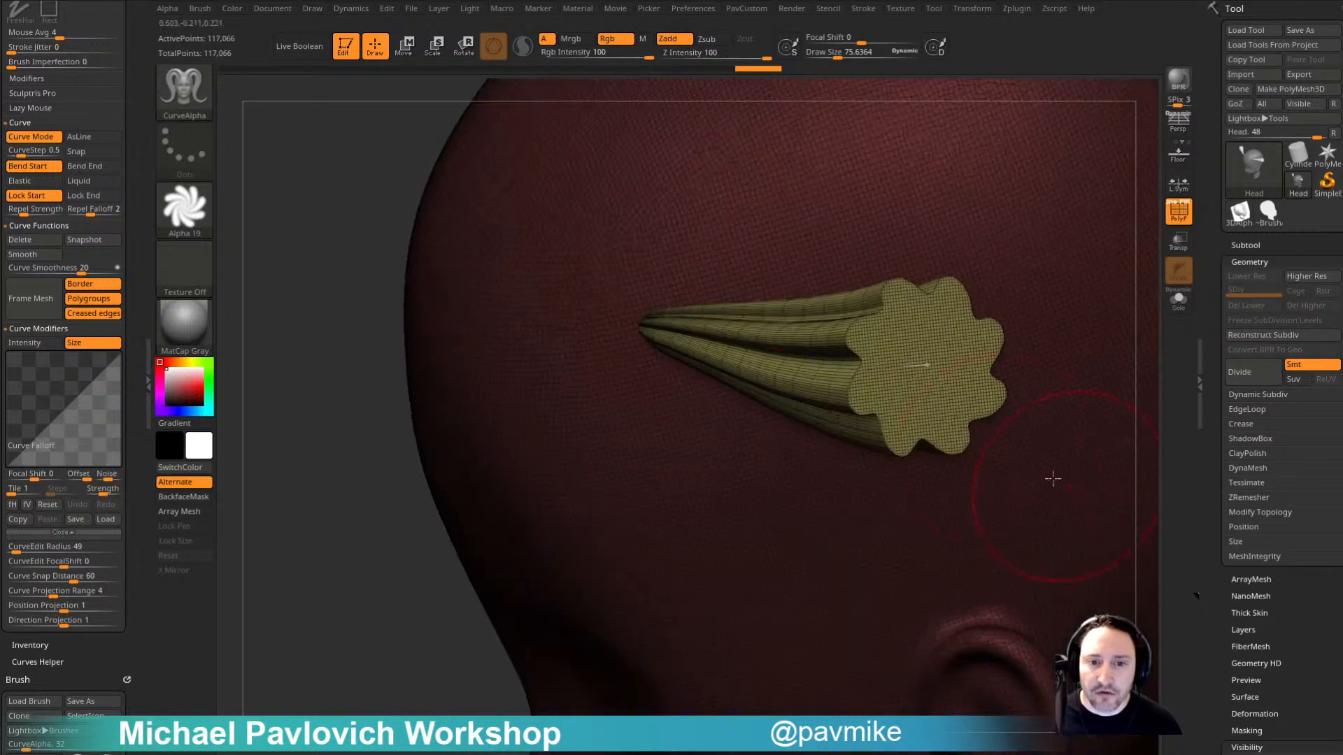
right_click_drag(943, 354, 758, 375, "alt")
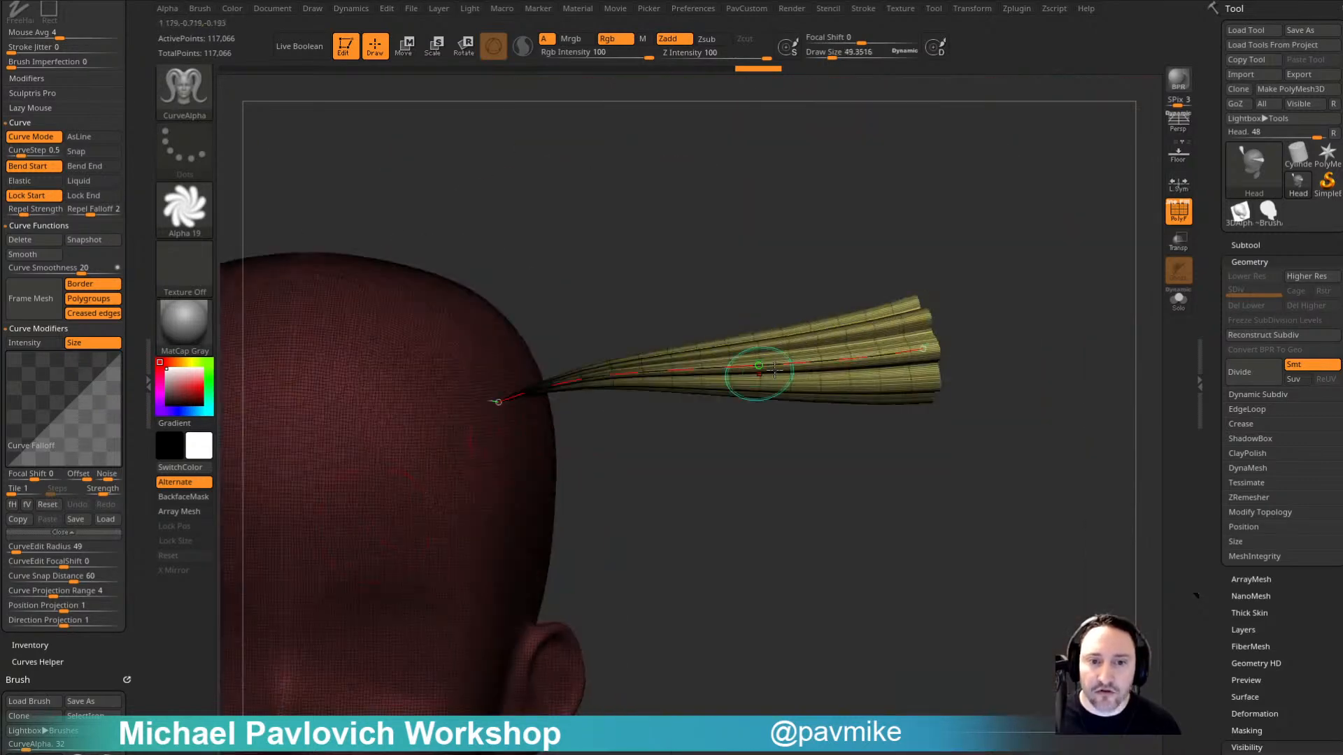
right_click_drag(976, 397, 924, 364, "ctrl")
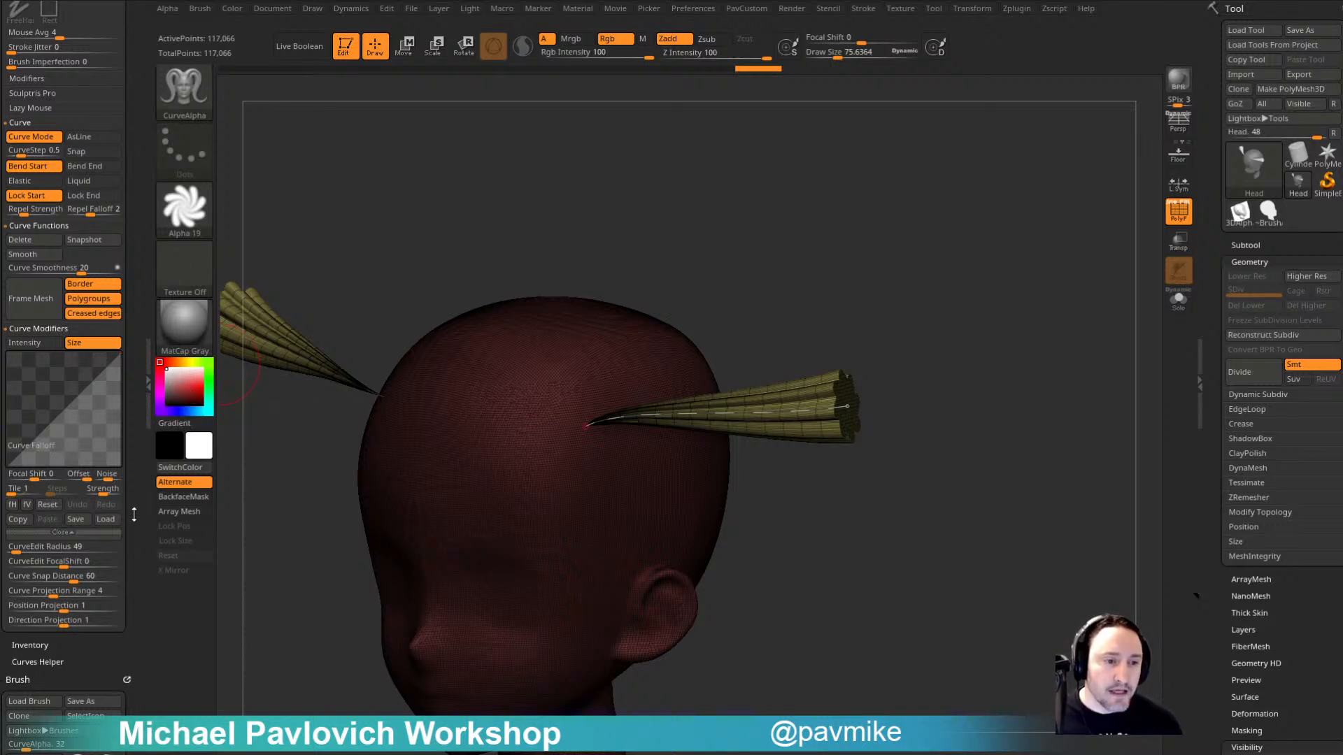
scroll(119, 578, "up", 3)
left_click_drag(119, 581, 119, 595)
mouse_move(913, 384)
right_mouse_down()
mouse_move(979, 389)
mouse_move(953, 396)
mouse_move(982, 379)
right_mouse_up()
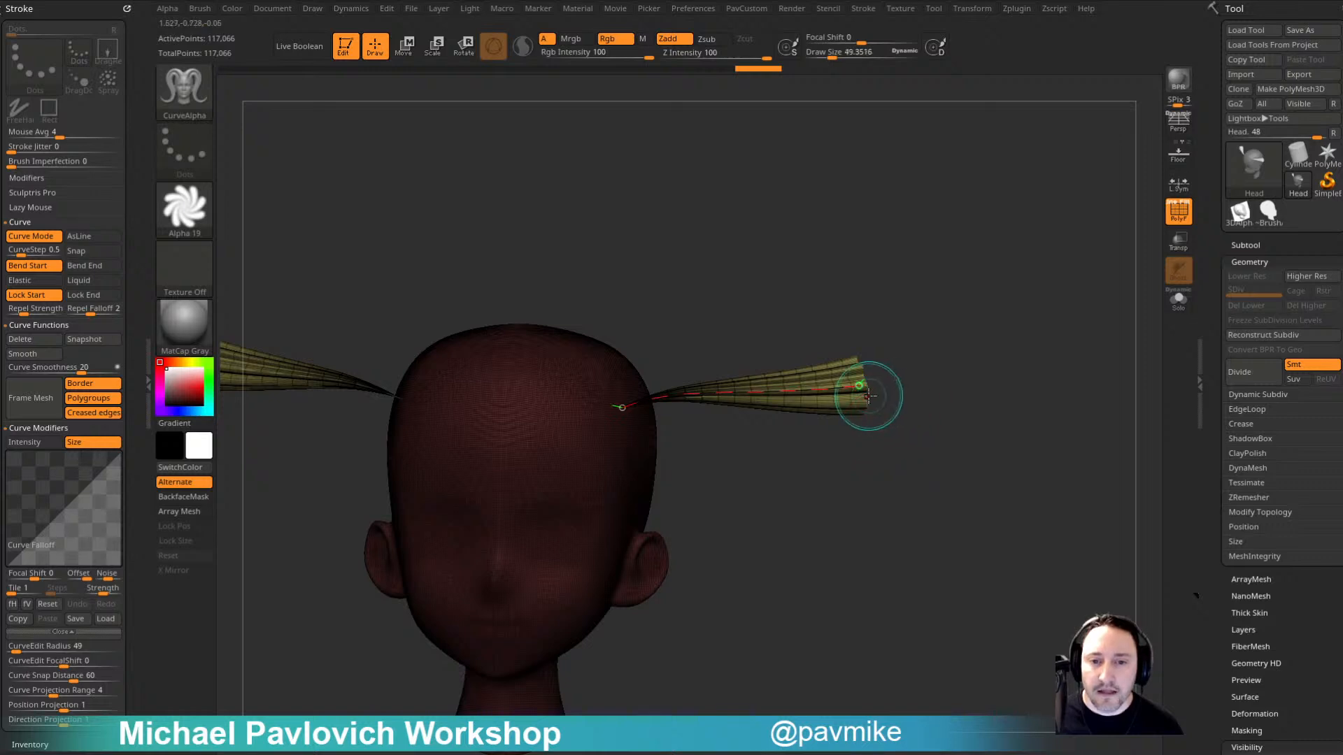
left_click(1178, 214)
Step: Bend the mirrored horns upward by their curve ends and switch their cross-section to the Alpha 10 star
mouse_move(859, 387)
left_mouse_down()
mouse_move(902, 447)
mouse_move(806, 286)
mouse_move(893, 292)
left_mouse_up()
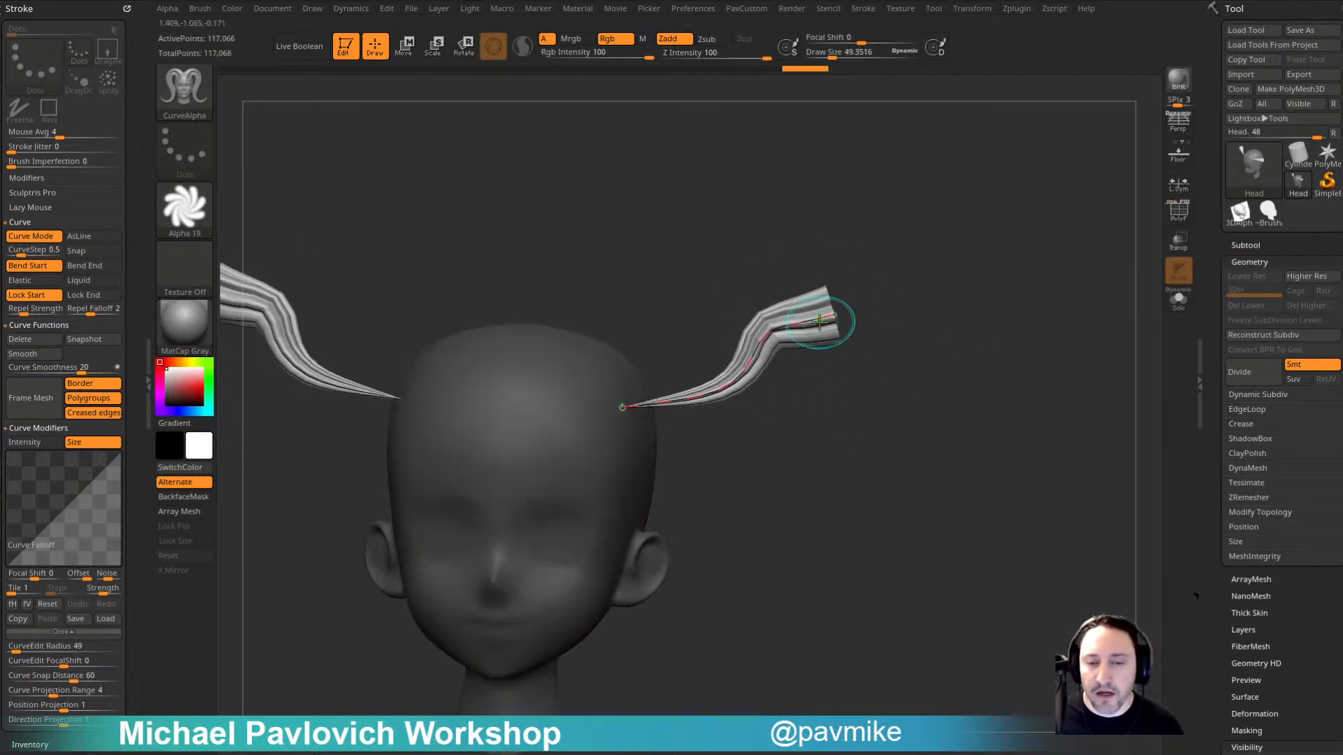
left_click(184, 208)
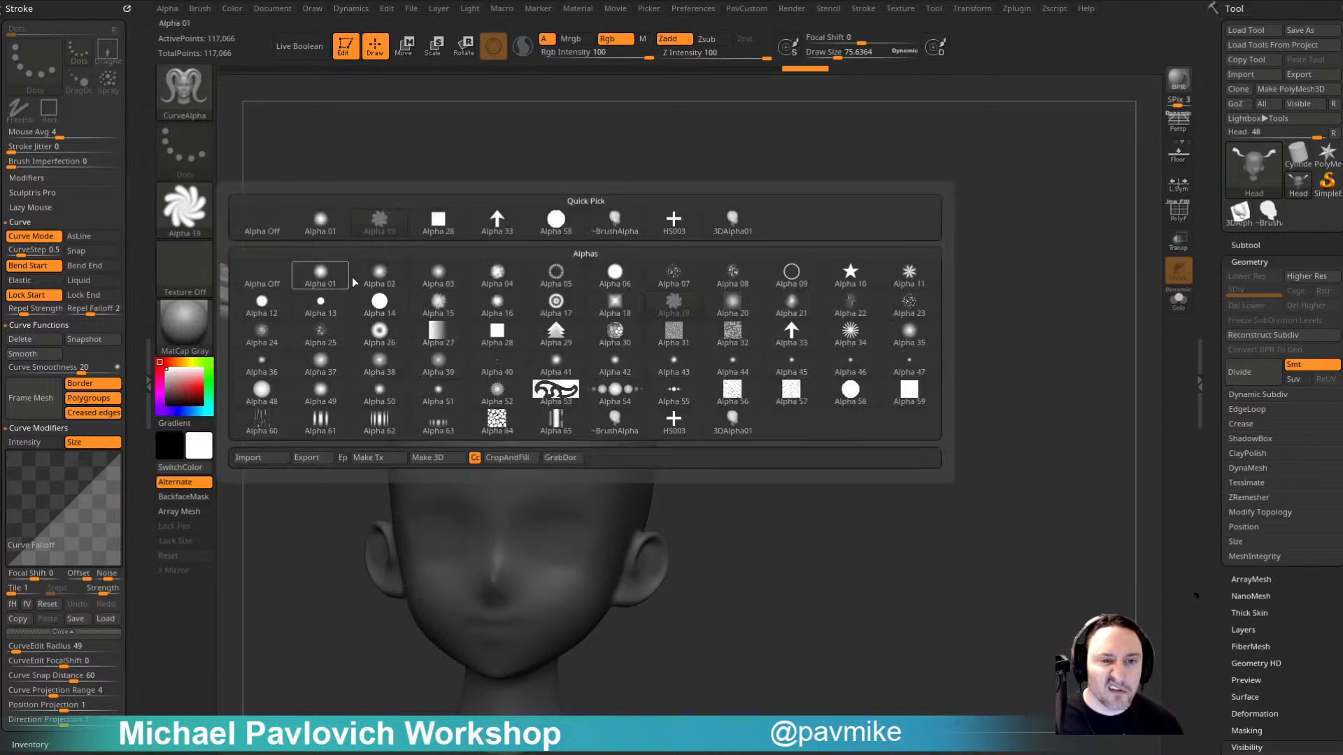
left_click(851, 281)
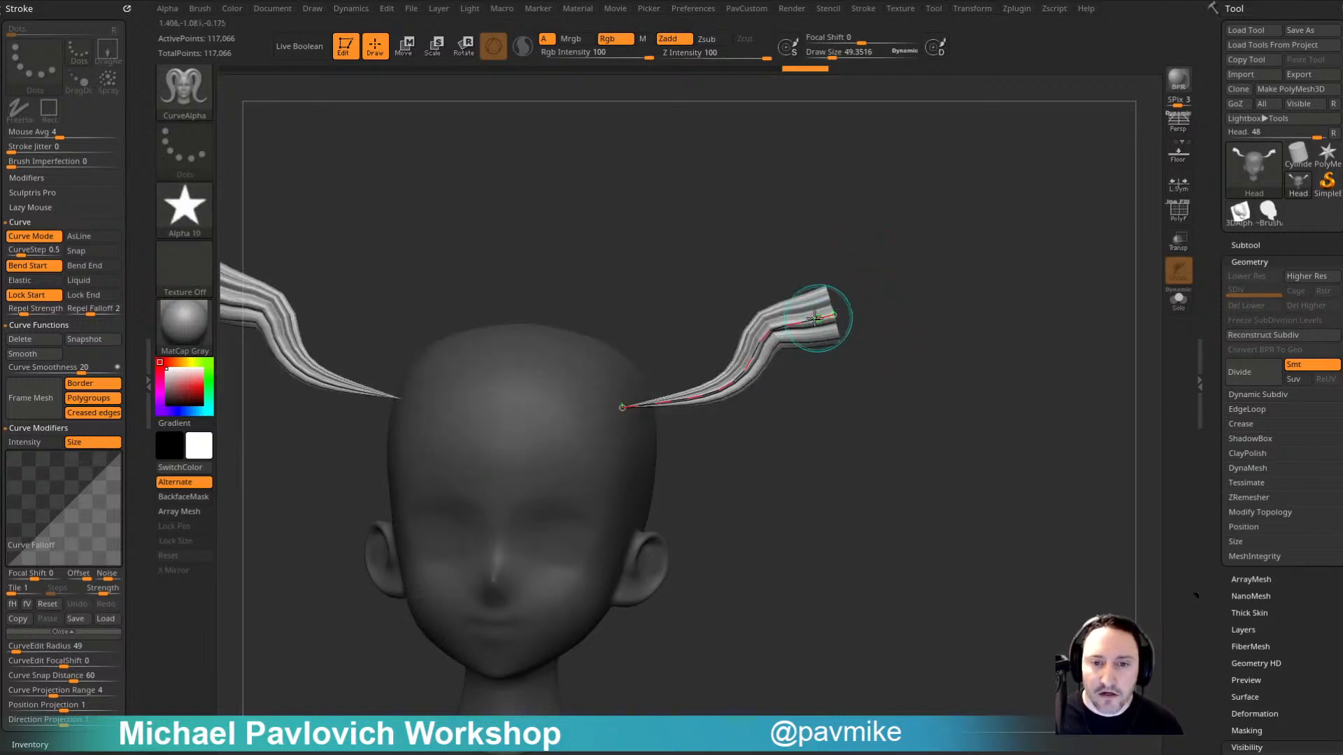
left_click(826, 316)
left_click_drag(893, 306, 847, 383)
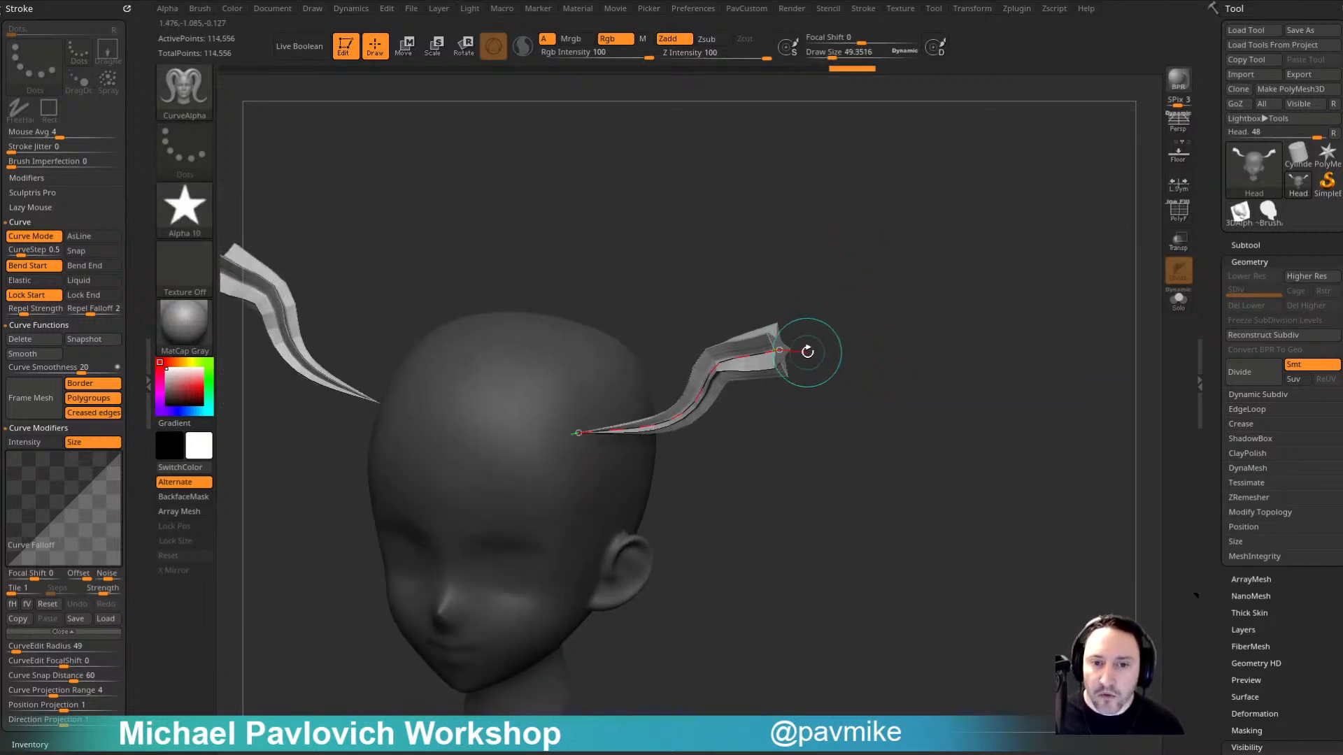
Step: Extend the star-profile horn curve well beyond the head and reshape it into a long, winding S-shape
key("[")
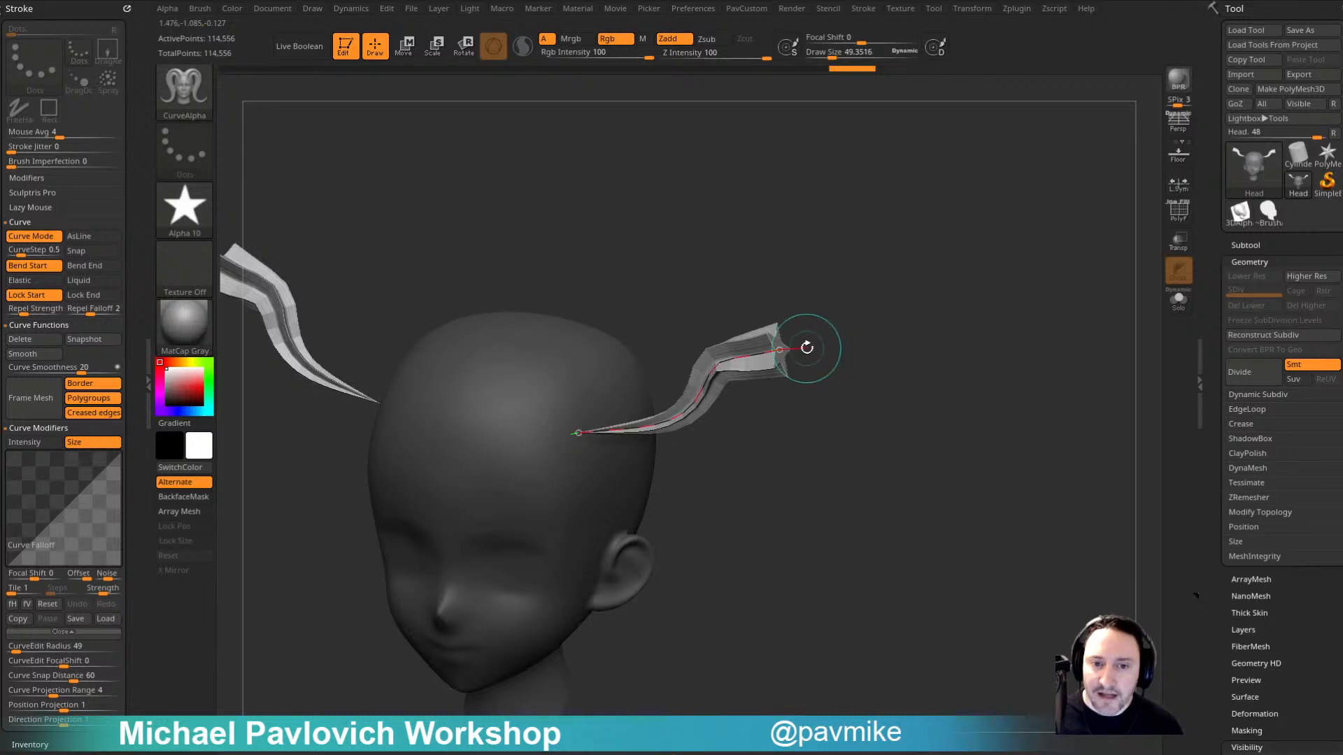
left_click_drag(807, 349, 826, 349)
left_click_drag(915, 412, 835, 498)
mouse_move(825, 563)
left_mouse_down()
mouse_move(968, 441)
mouse_move(714, 300)
mouse_move(707, 324)
mouse_move(724, 295)
left_mouse_up()
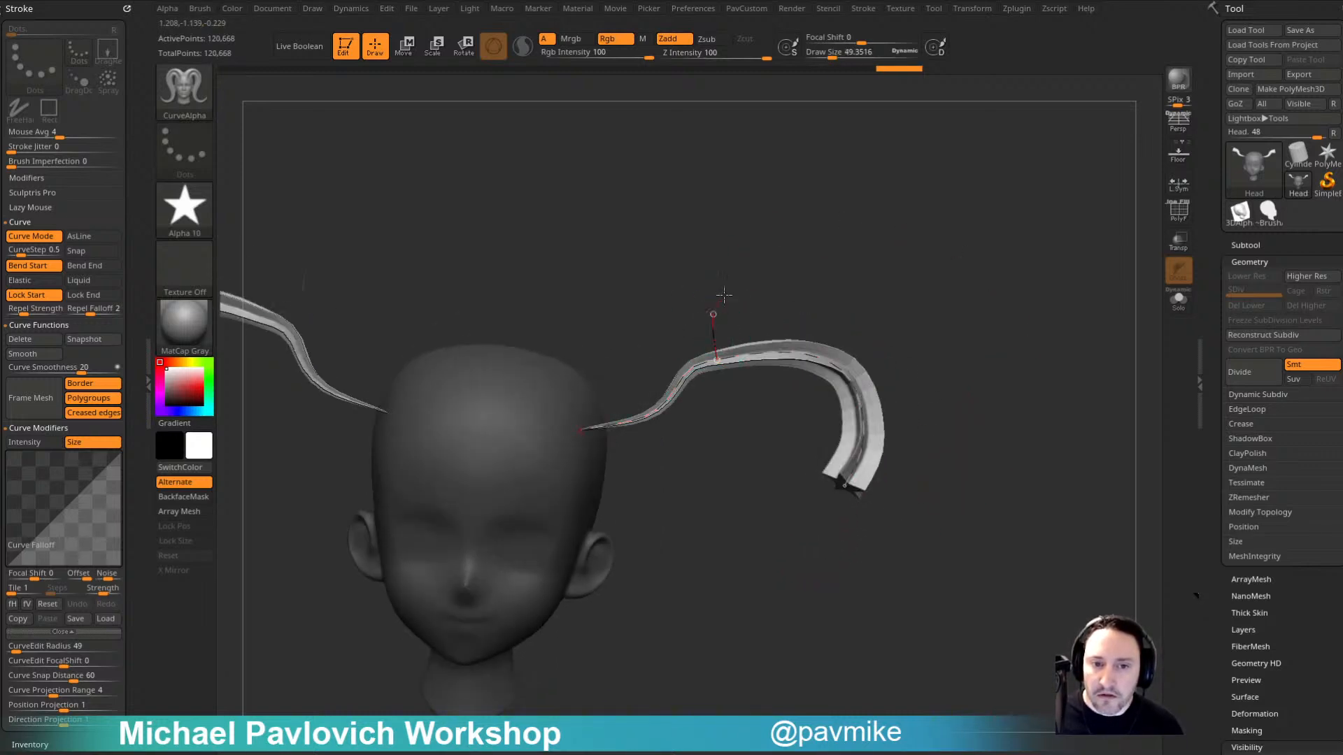
left_click_drag(797, 395, 797, 396)
key("]")
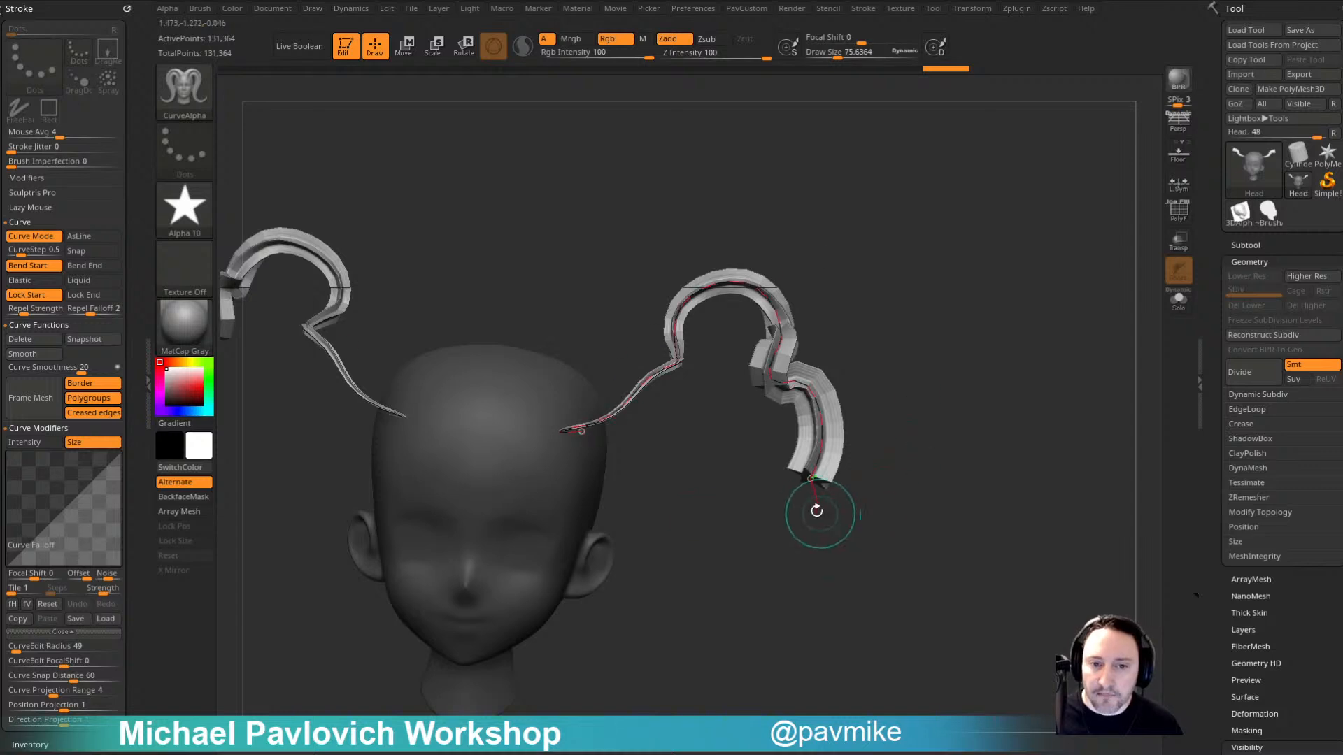
mouse_move(811, 478)
left_mouse_down()
mouse_move(1022, 478)
mouse_move(754, 253)
mouse_move(608, 168)
mouse_move(1081, 361)
left_mouse_up()
left_click_drag(989, 503, 953, 515)
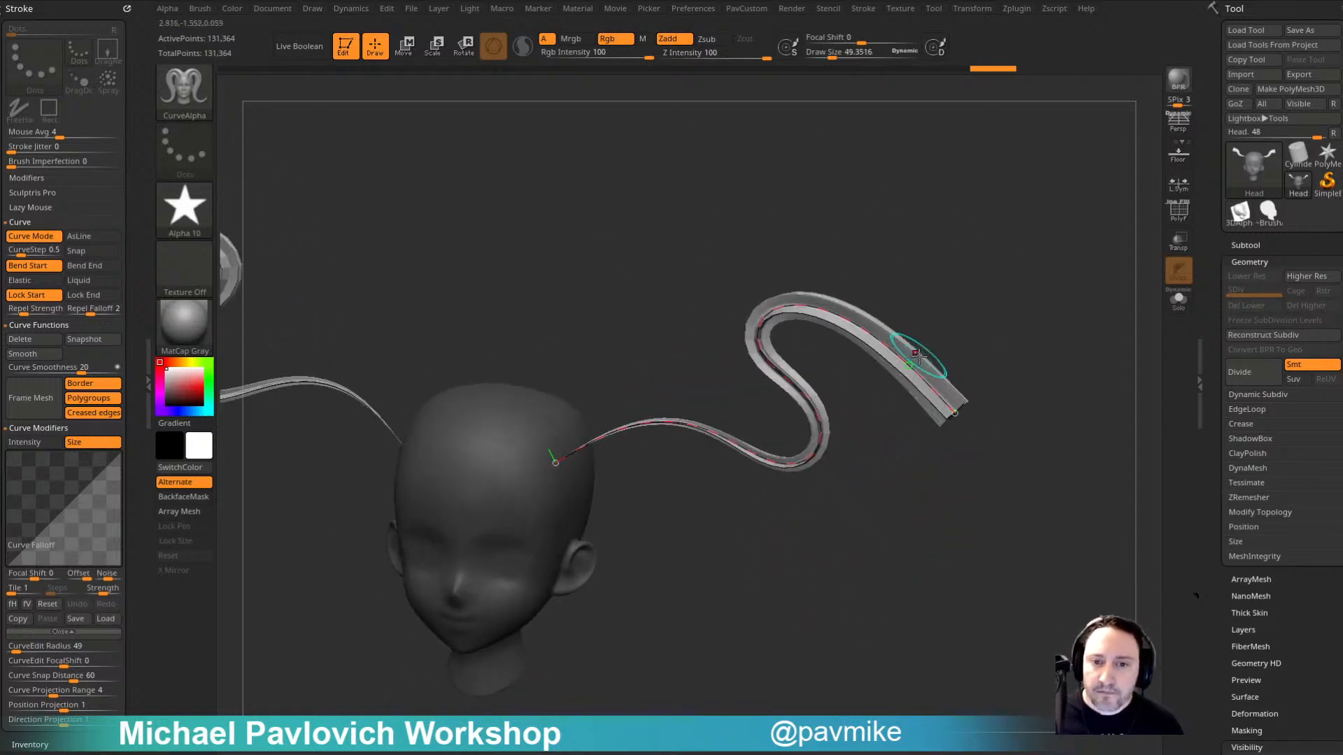
Step: Set the draw size to about 65 and update the winding horn curve with it
key("s")
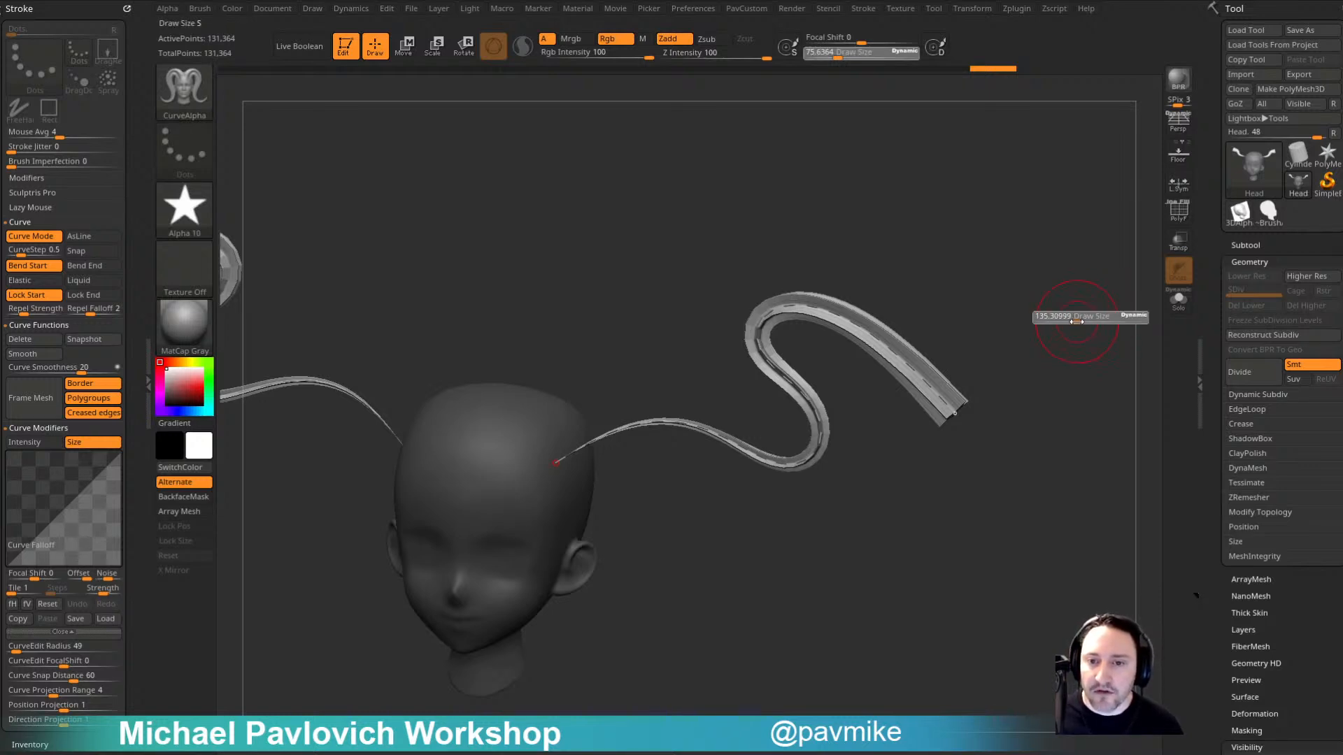
left_click_drag(1064, 322, 890, 362)
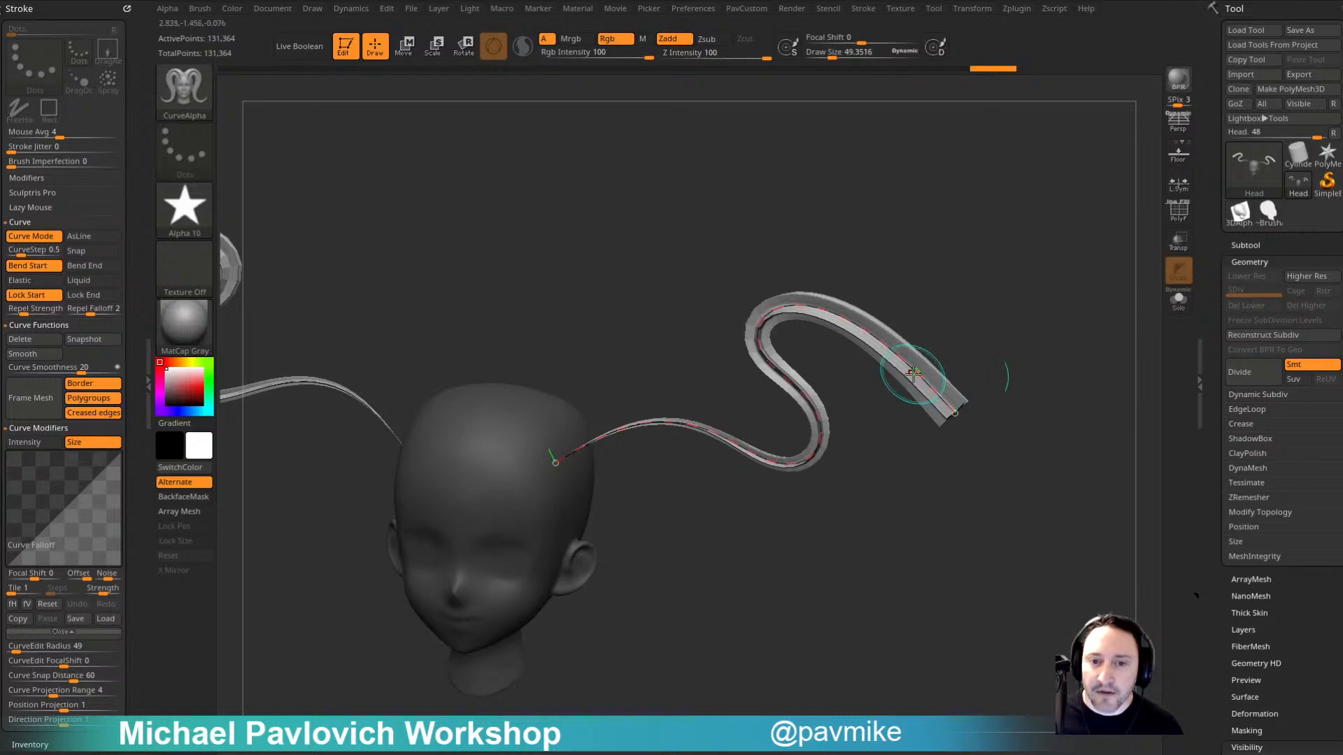
left_click(962, 375)
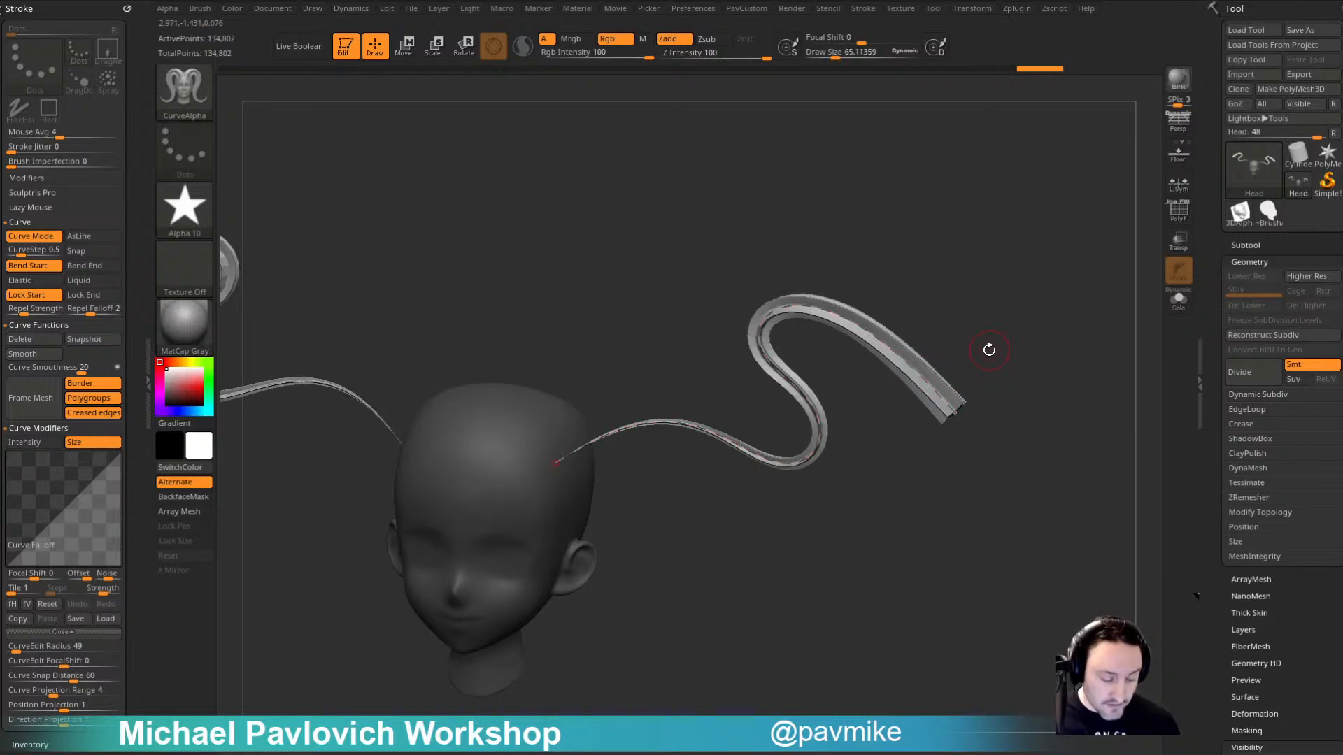
Step: Switch to the IMM Curve brush with the Necklace Link insert and apply it to the winding horn curve
key("b")
key("i")
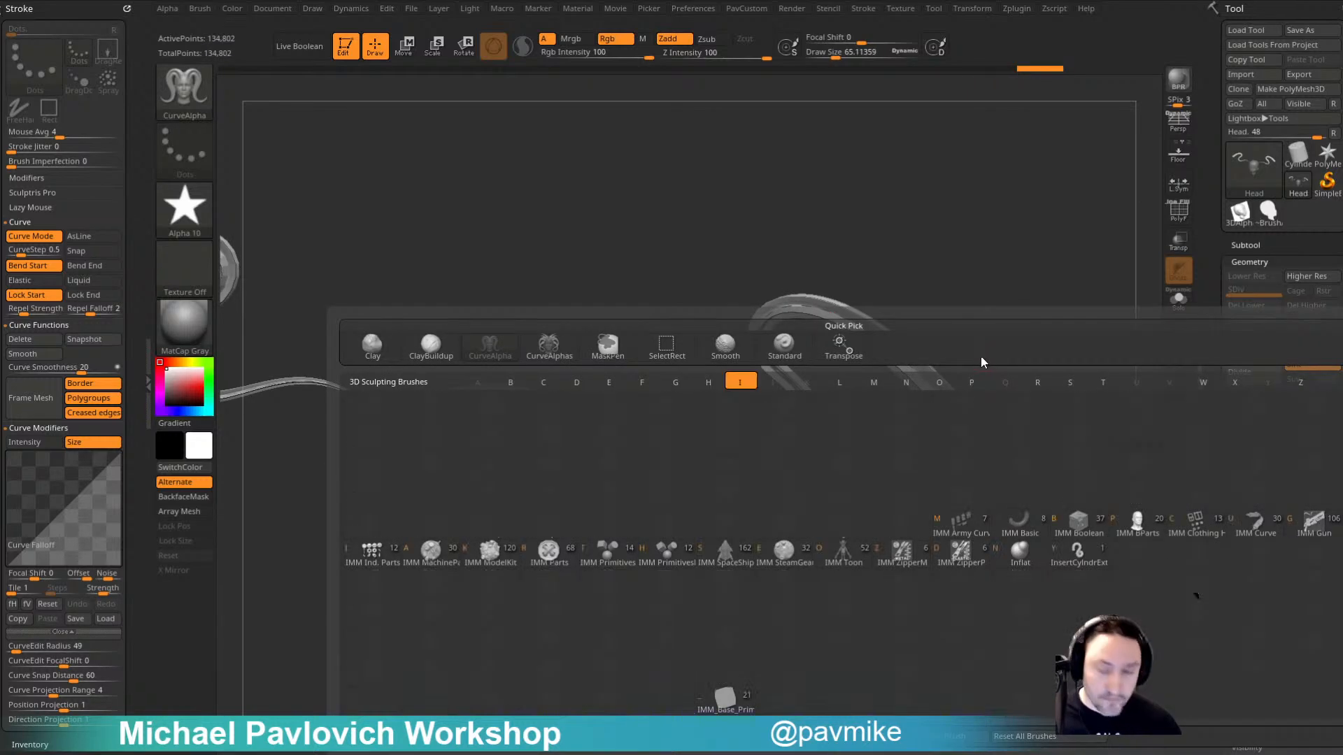
left_click(1256, 519)
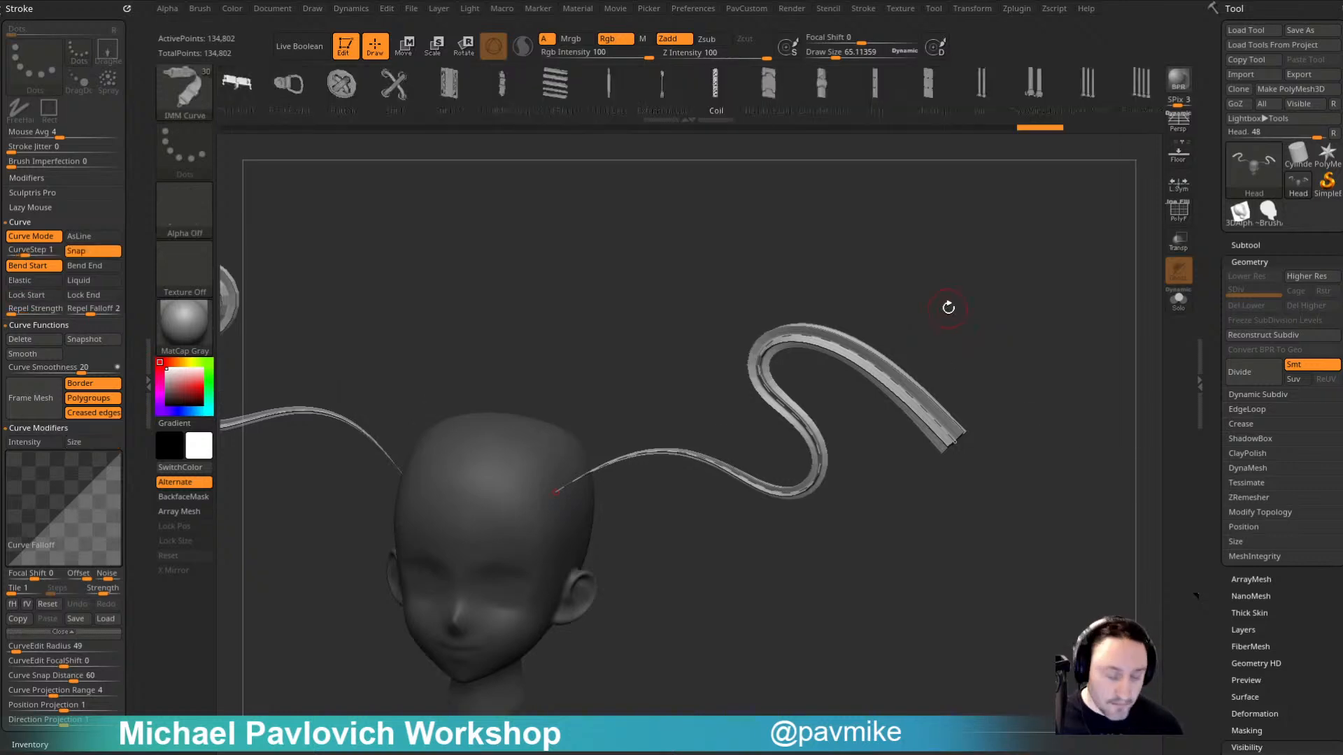
key("m")
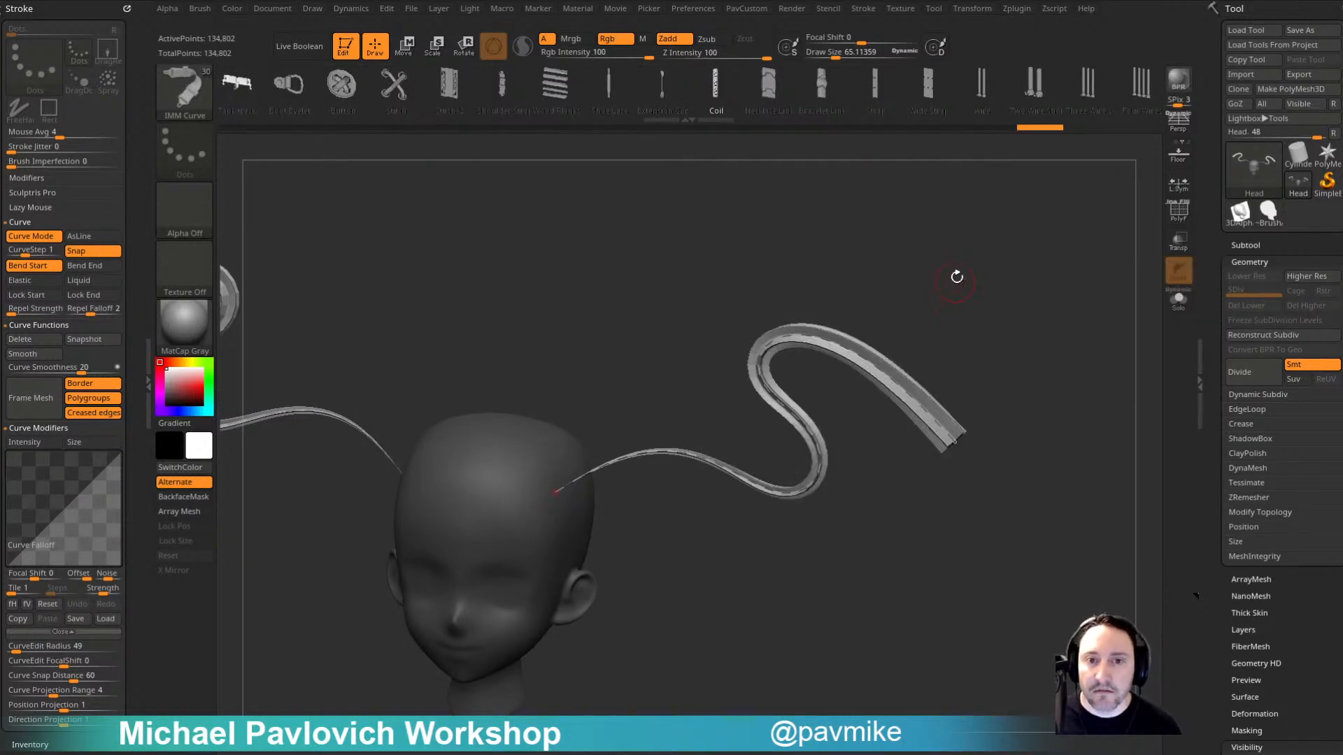
key("m")
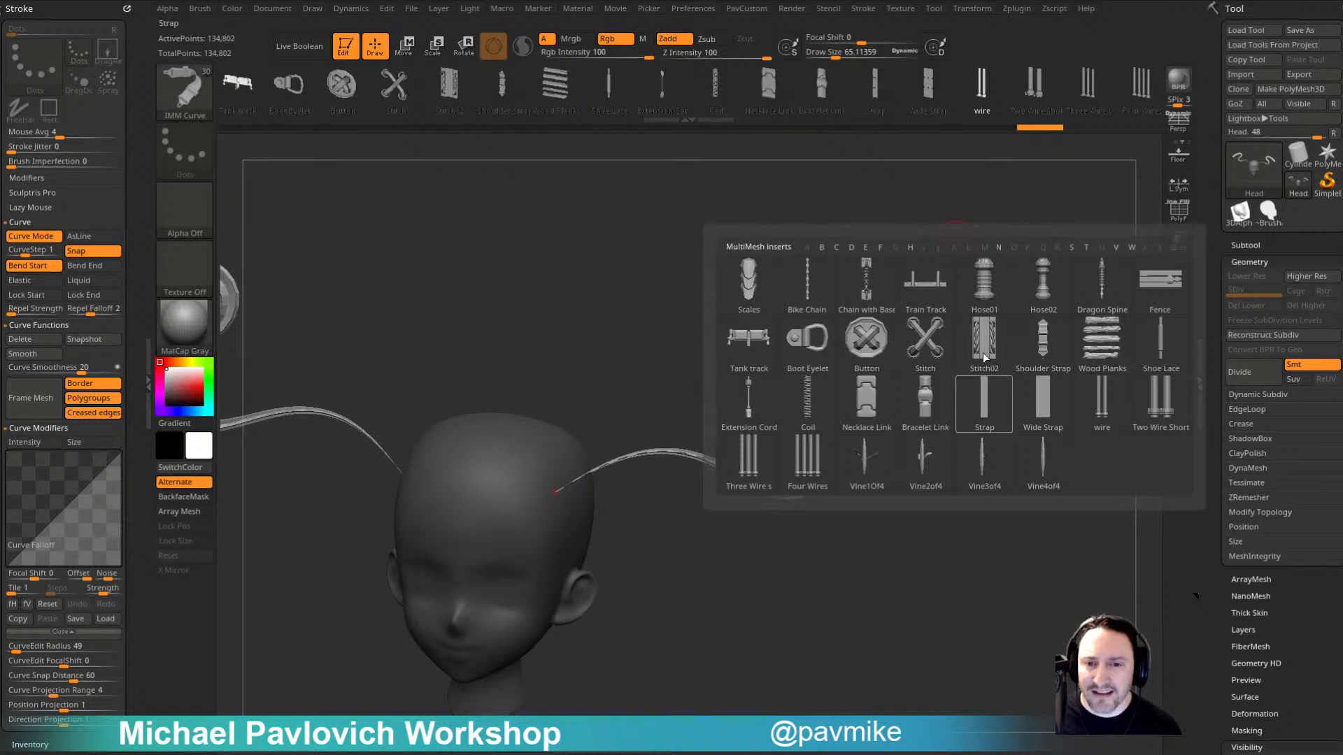
left_click(863, 405)
left_click(869, 372)
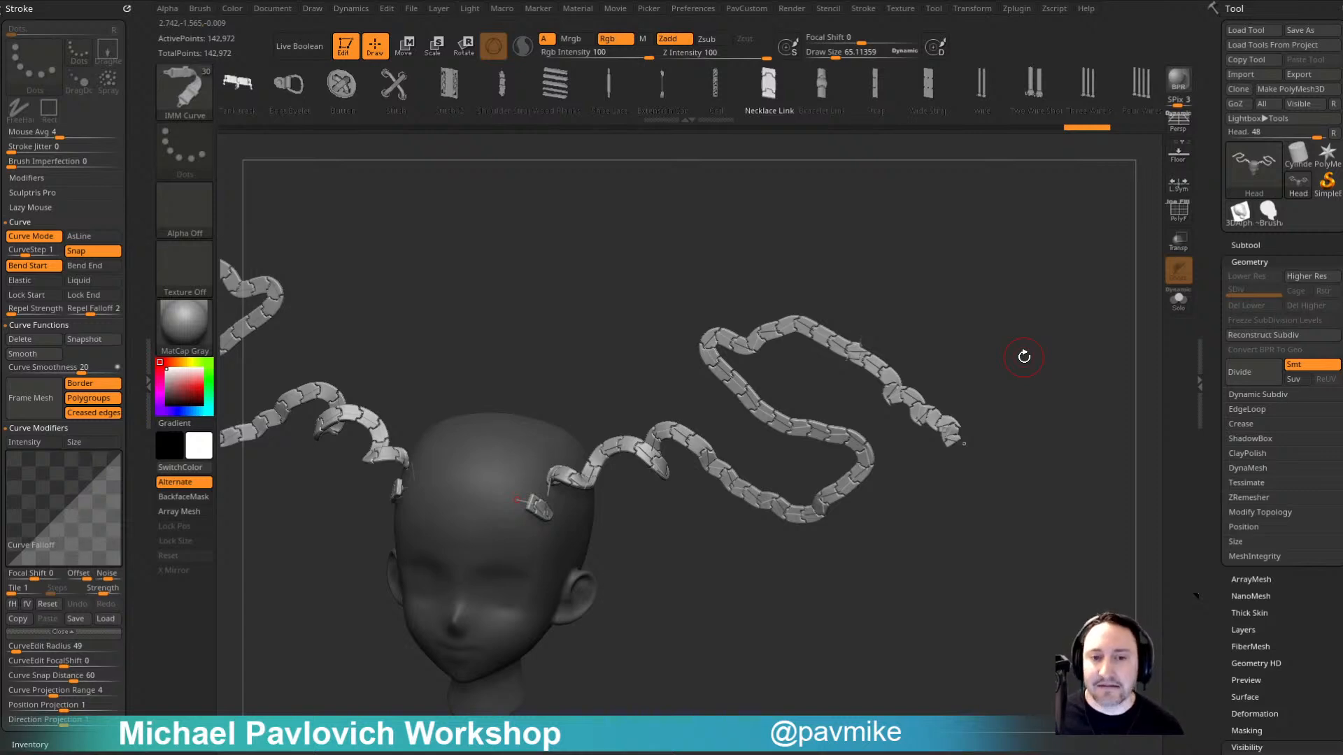
Step: Pull the end of the necklace-link curve around below the horn and back toward the head in a wide sweep
mouse_move(962, 441)
left_mouse_down()
mouse_move(989, 507)
mouse_move(870, 642)
left_mouse_up()
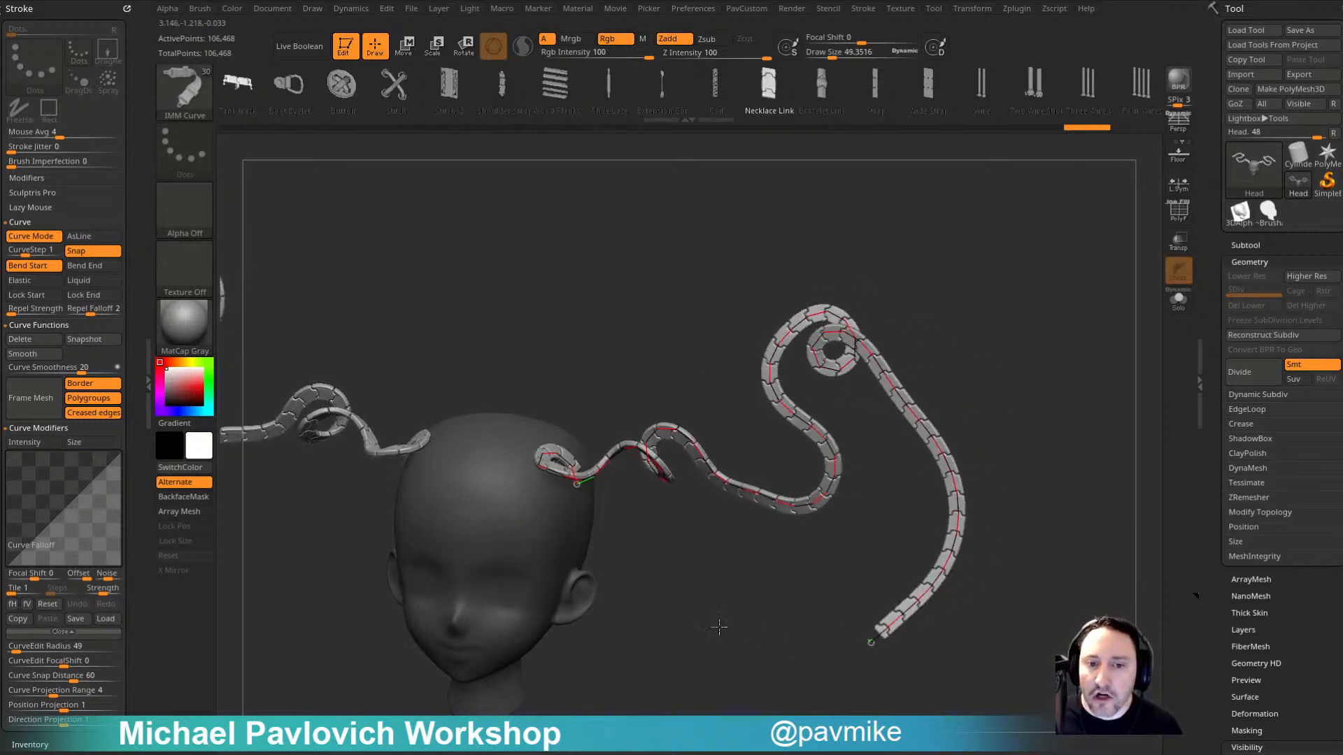
left_click_drag(719, 628, 605, 538)
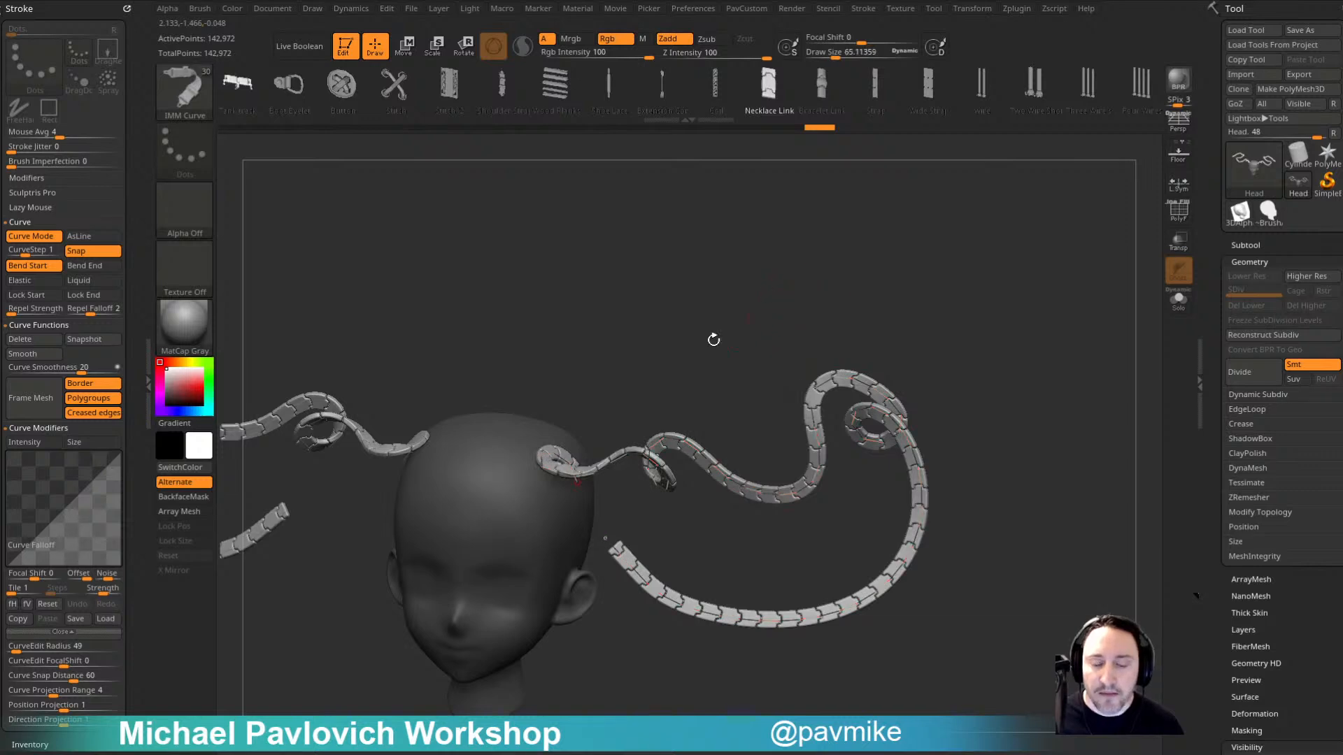
Step: Draw a new mirrored curve outward from the upper side of the head, trying the Bracelet Link and Wide Strap inserts on it
mouse_move(577, 484)
left_mouse_down()
mouse_move(559, 556)
mouse_move(584, 507)
mouse_move(815, 367)
mouse_move(871, 357)
left_mouse_up()
left_click(822, 90)
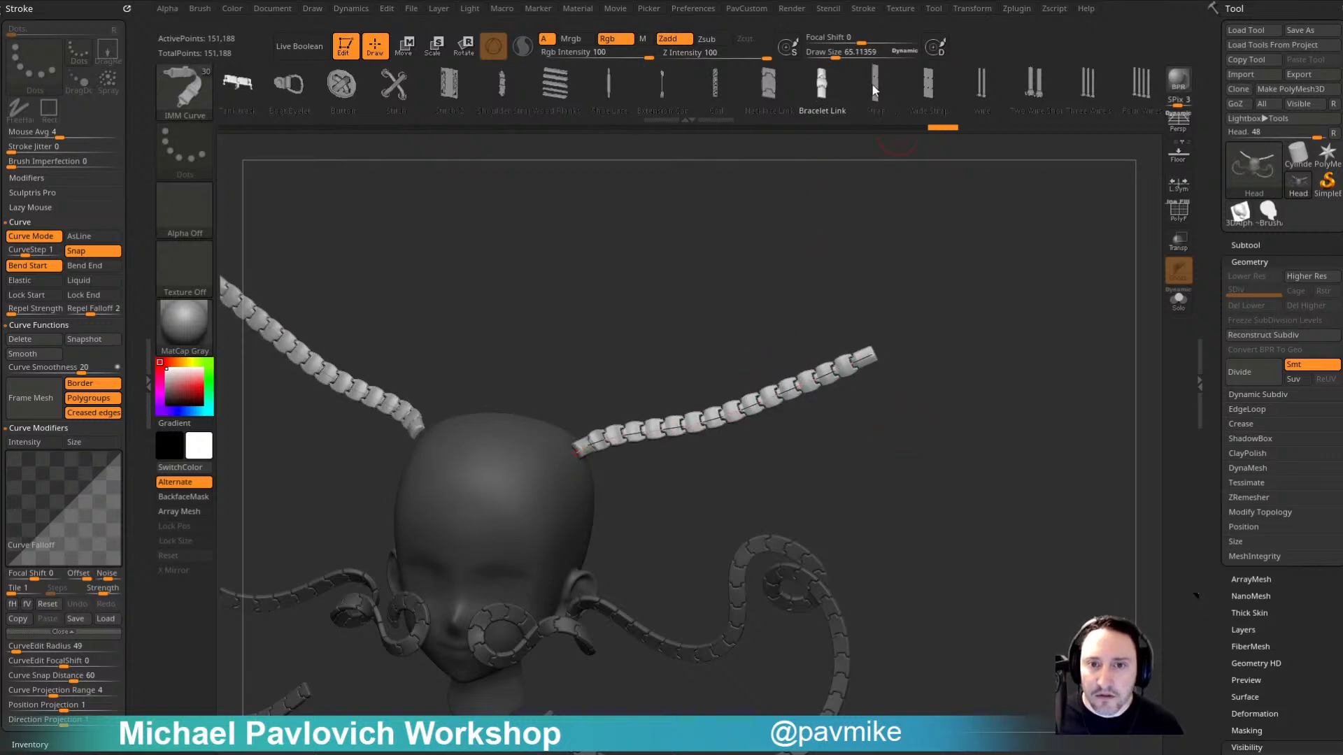
left_click(921, 87)
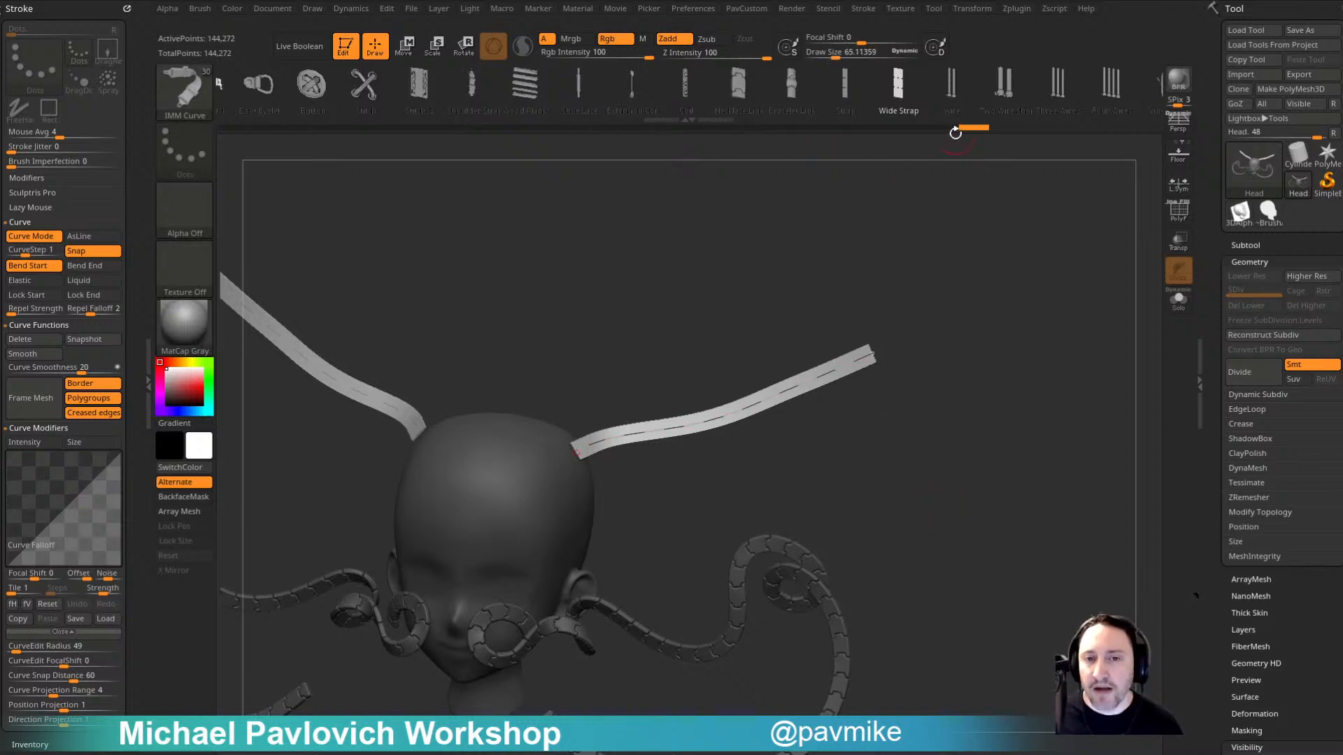
left_click_drag(939, 487, 964, 421)
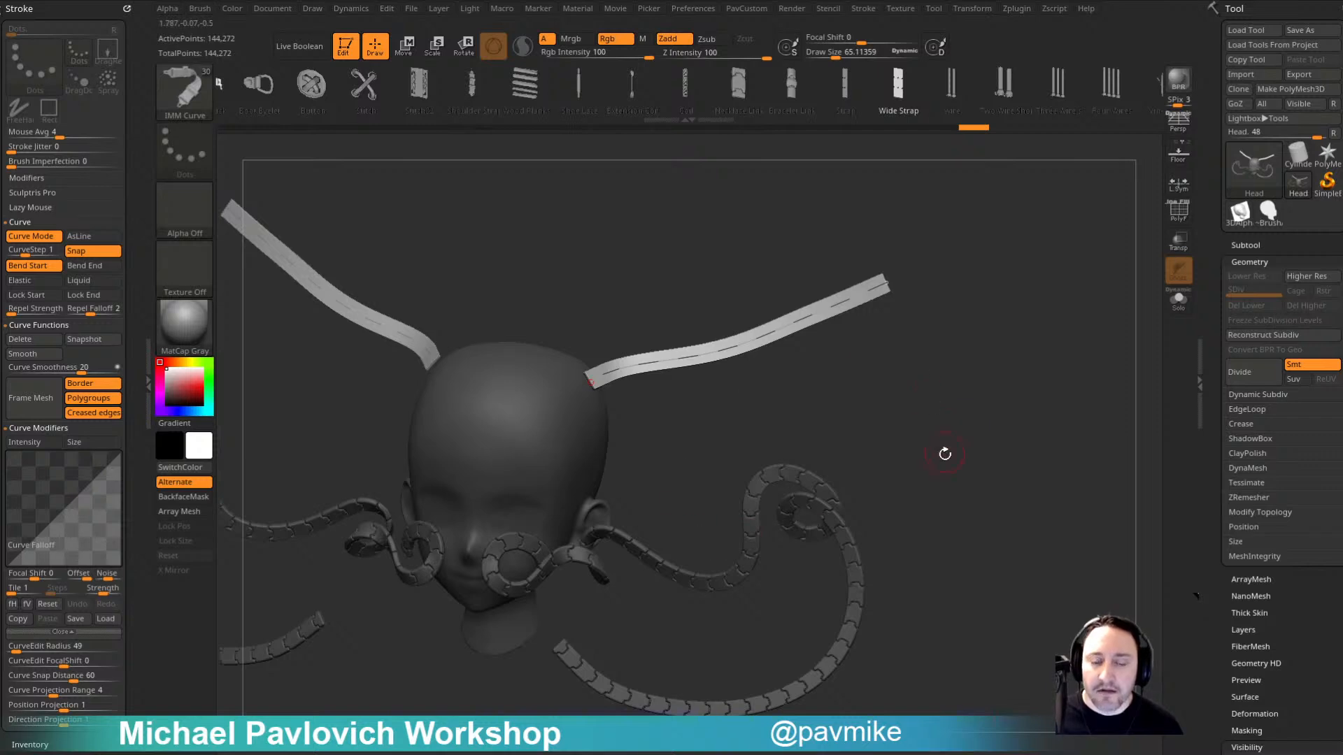
Step: Undo the insert-mesh curves back to the winding star-profile horns
key("ctrl+z")
key("ctrl+z")
key("ctrl+z")
key("ctrl+z")
key("ctrl+z")
key("ctrl+z")
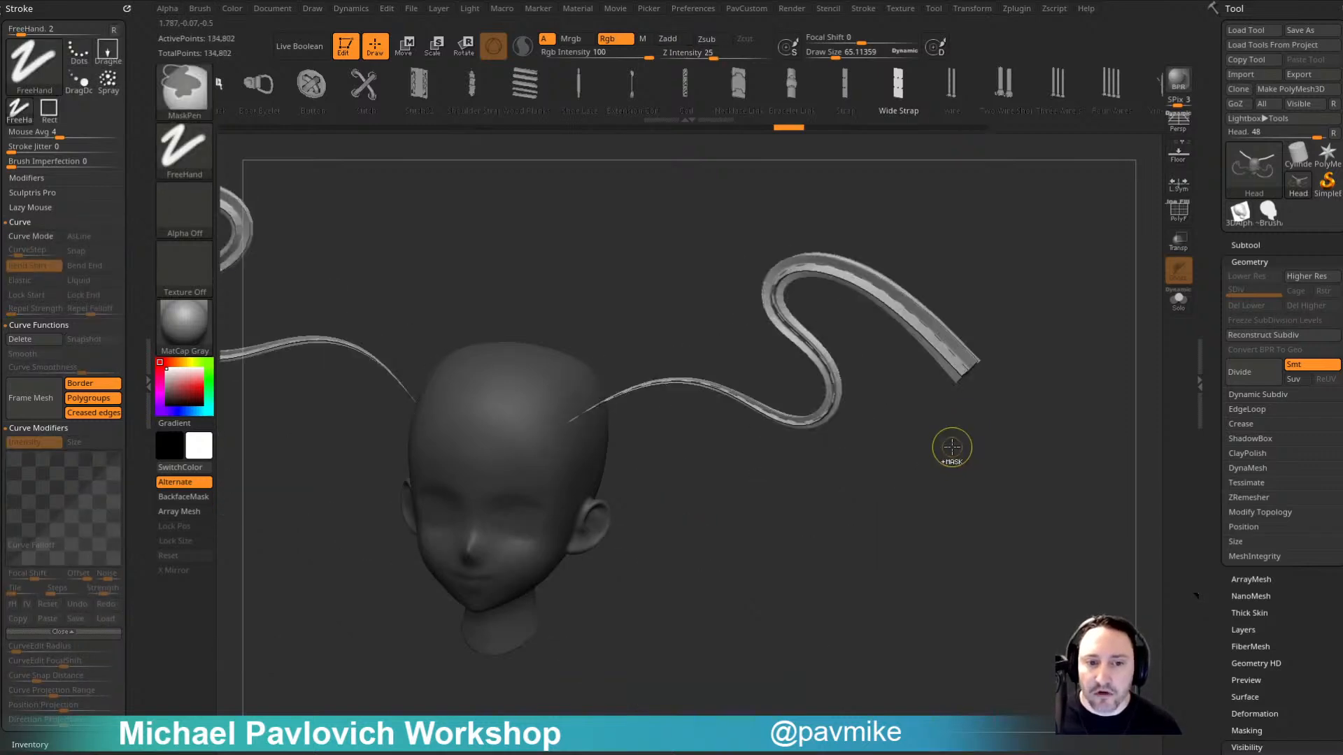
Step: Update the winding horn curve with the Wide Strap insert and reshape it into a large arch above the head
mouse_move(1007, 465)
left_mouse_down()
mouse_move(989, 473)
mouse_move(824, 338)
mouse_move(835, 428)
left_mouse_up()
left_click_drag(894, 560, 951, 579)
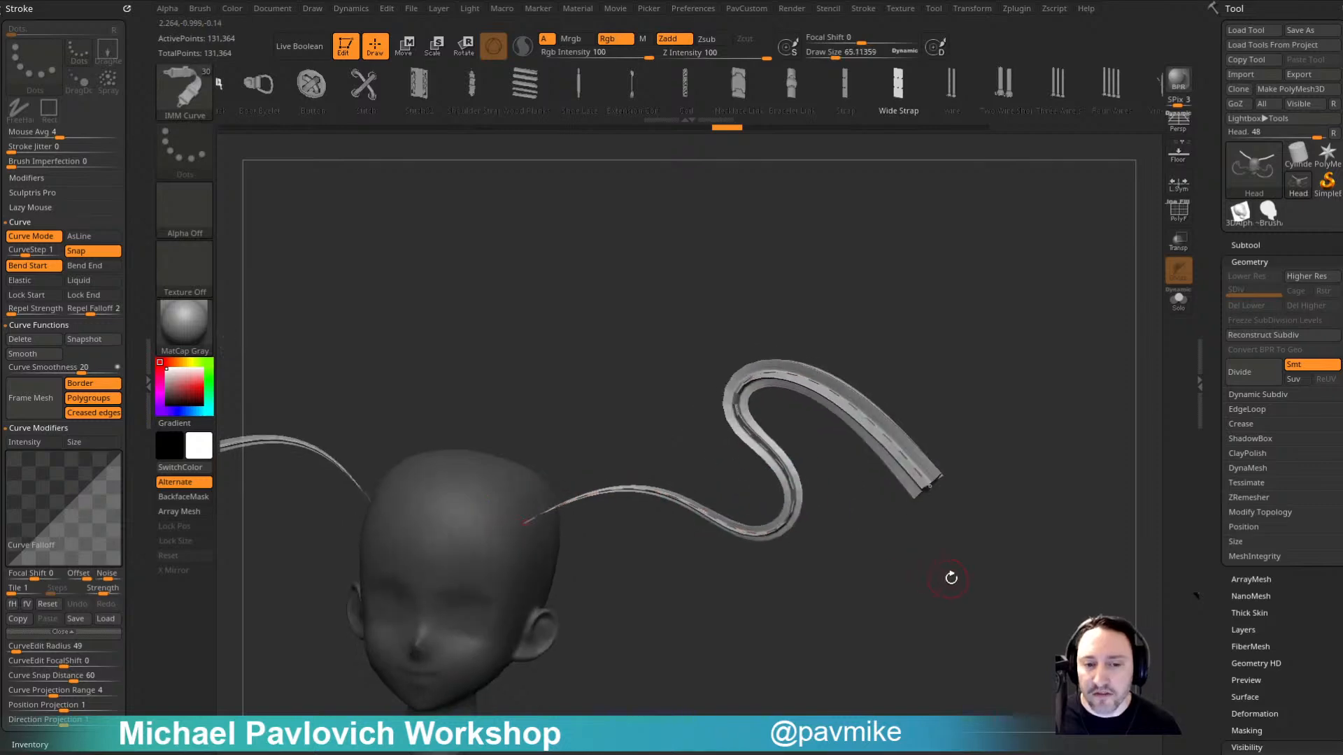
mouse_move(934, 479)
left_mouse_down()
mouse_move(921, 518)
mouse_move(545, 312)
mouse_move(843, 526)
left_mouse_up()
Step: Switch back to the CurveAlpha brush and convert the strap arch to the star profile
key("b")
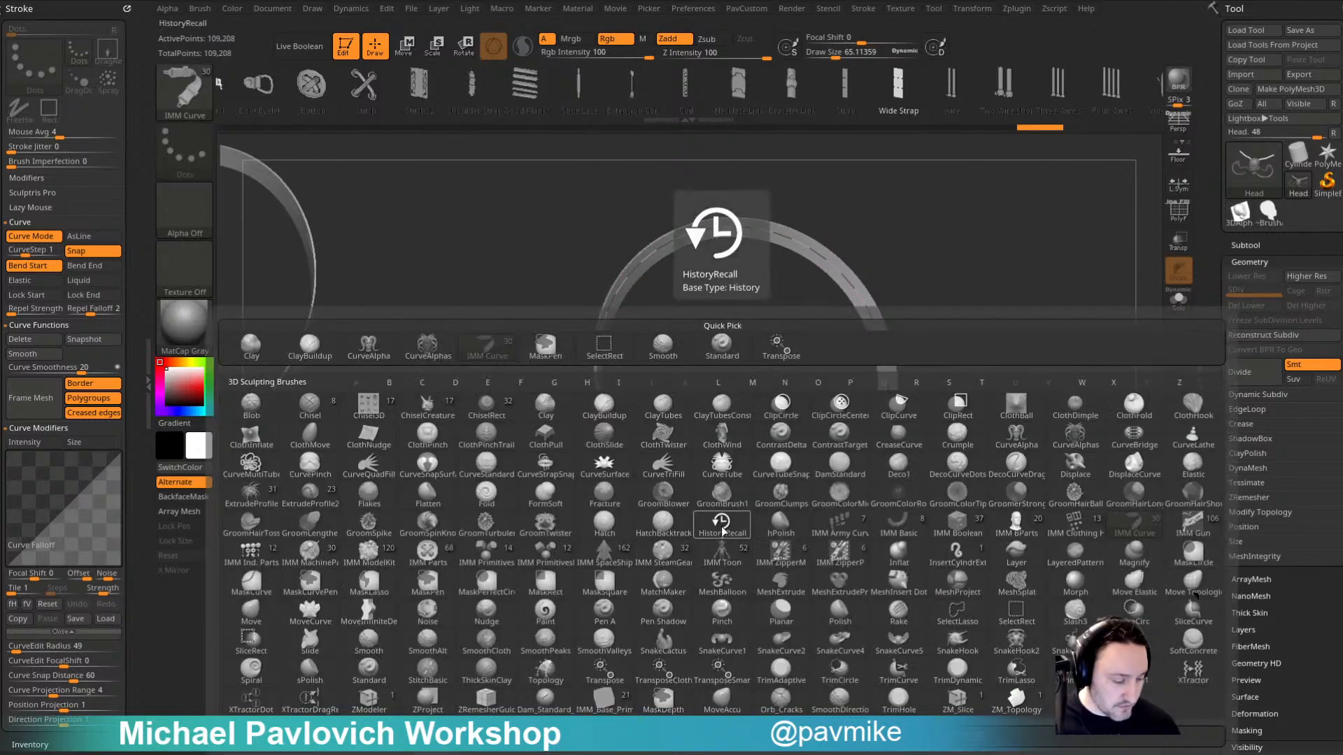
key("2")
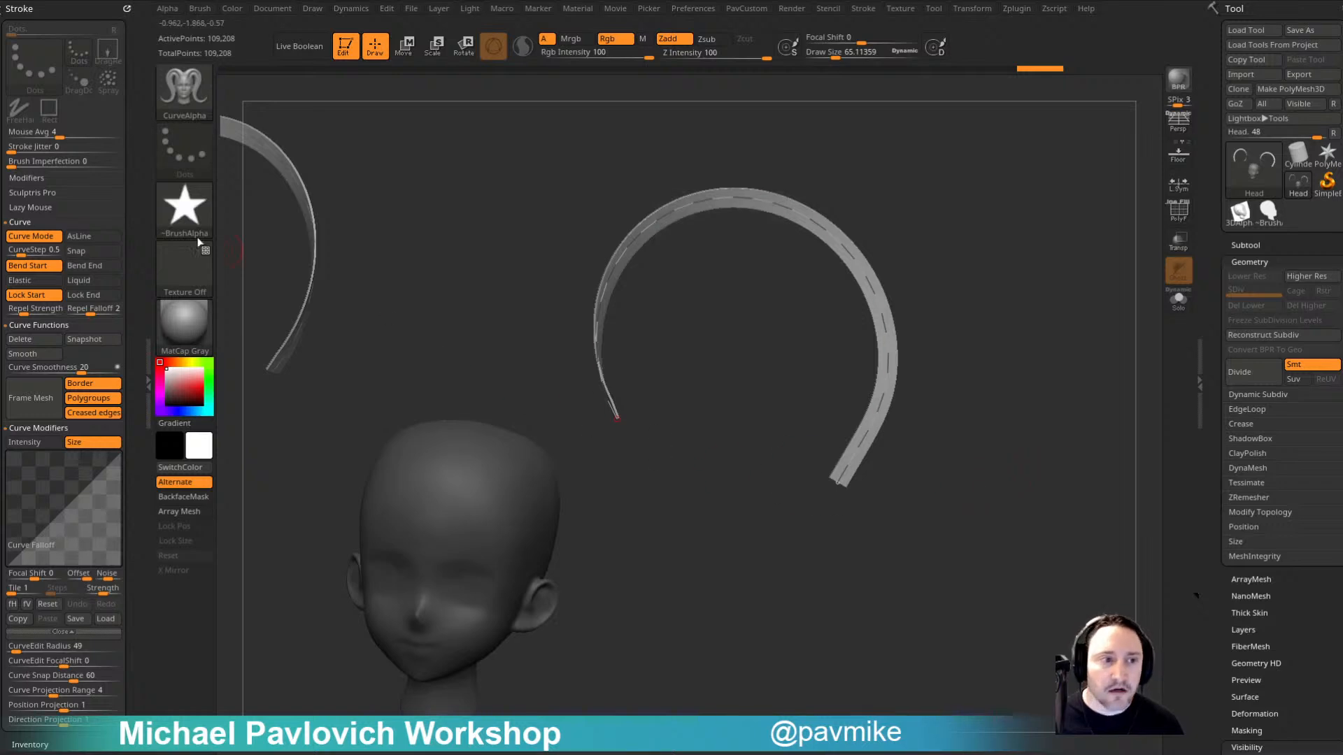
left_click(870, 324)
mouse_move(1026, 449)
left_mouse_down()
mouse_move(998, 480)
mouse_move(1052, 390)
mouse_move(1044, 413)
left_mouse_up()
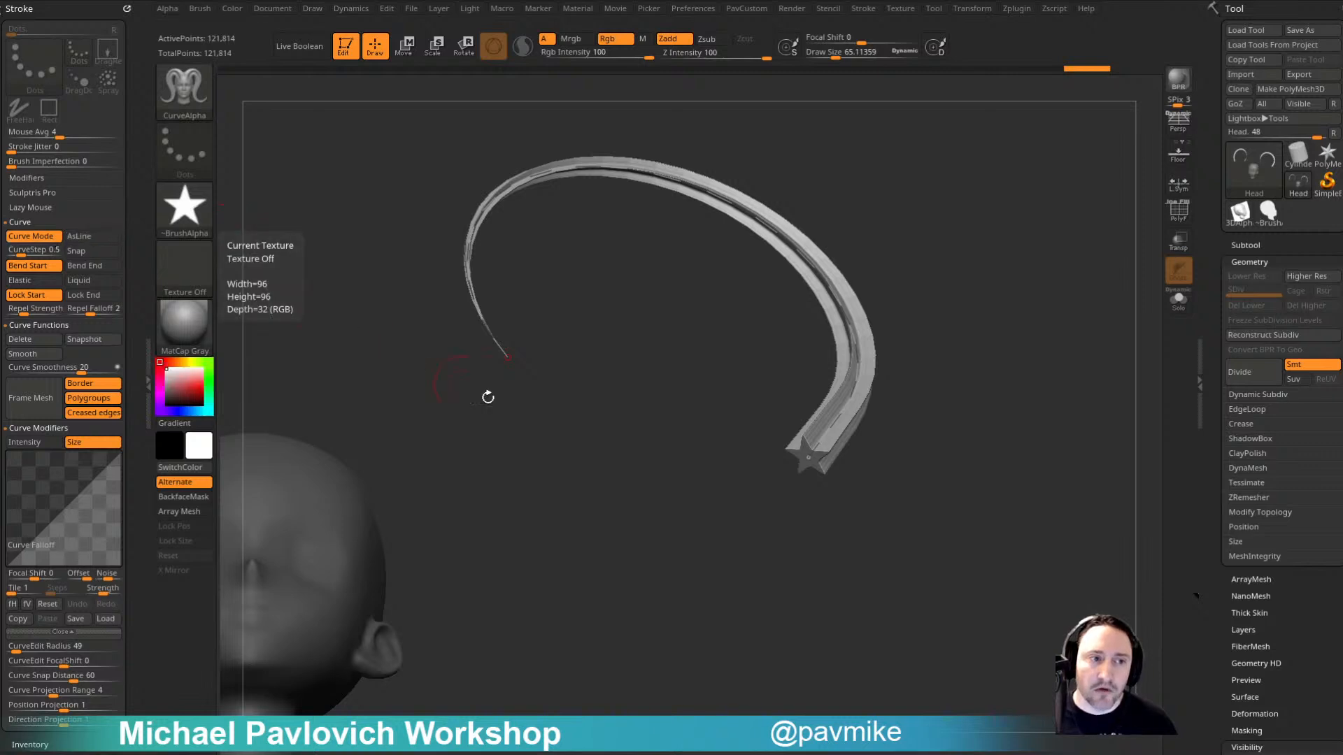
mouse_move(874, 308)
left_mouse_down()
mouse_move(947, 300)
mouse_move(854, 311)
left_mouse_up()
left_click_drag(921, 369, 900, 413)
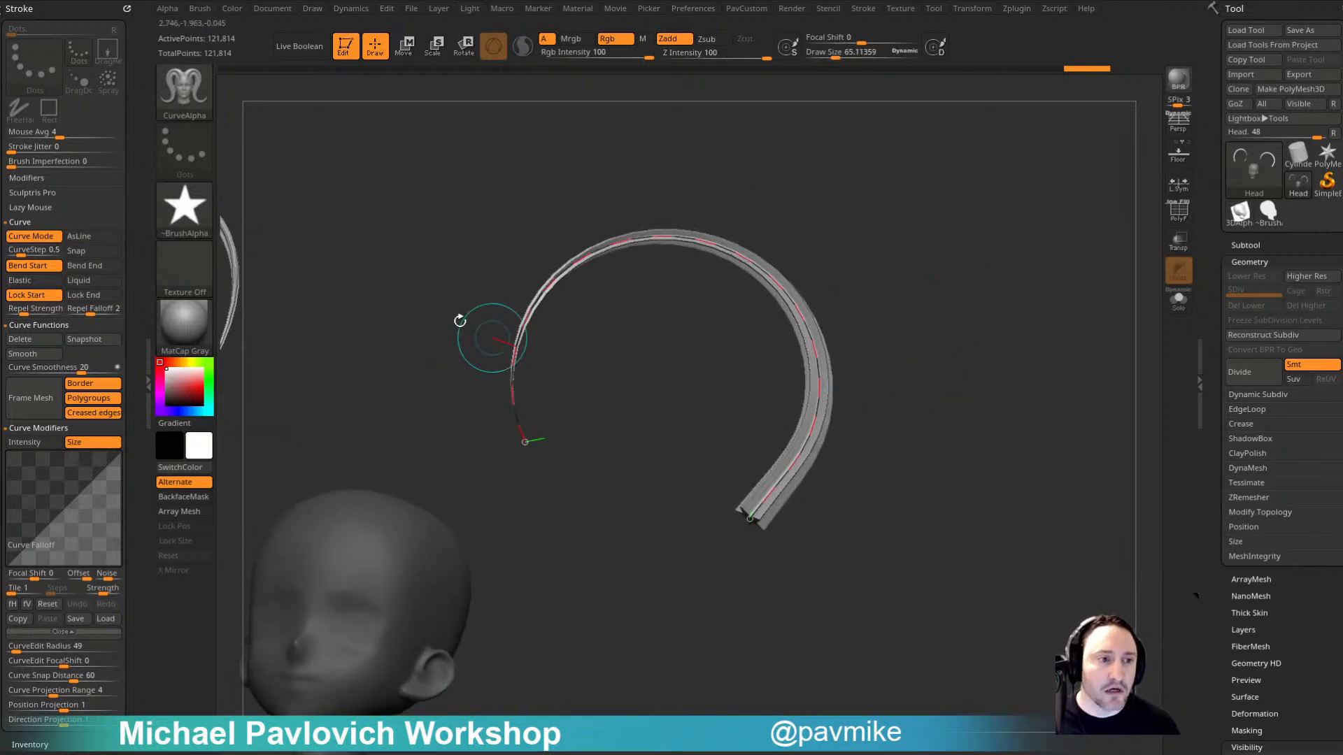
Step: Turn on AsLine and draw two pairs of straight star-profile spikes, from the top and the sides of the head
left_click(94, 235)
left_click_drag(396, 542, 432, 381)
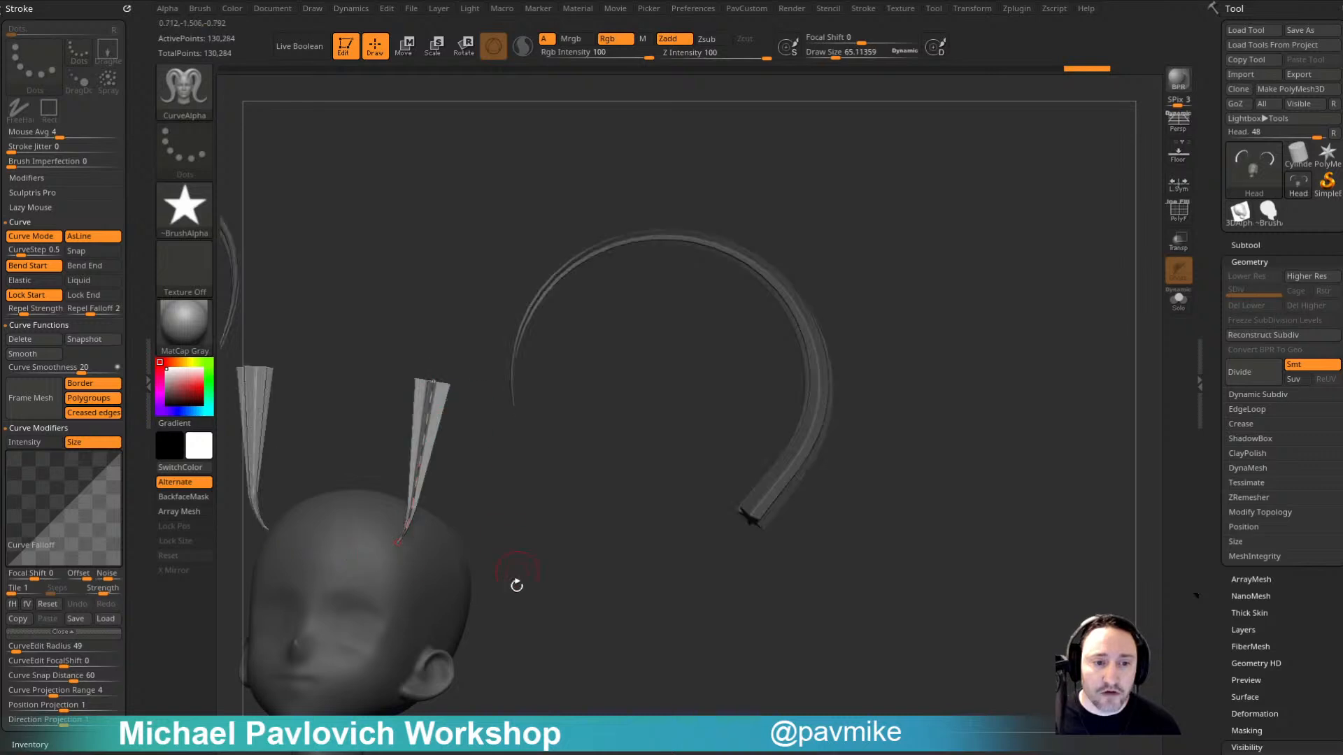
left_click_drag(452, 596, 644, 547)
left_click_drag(739, 549, 765, 606)
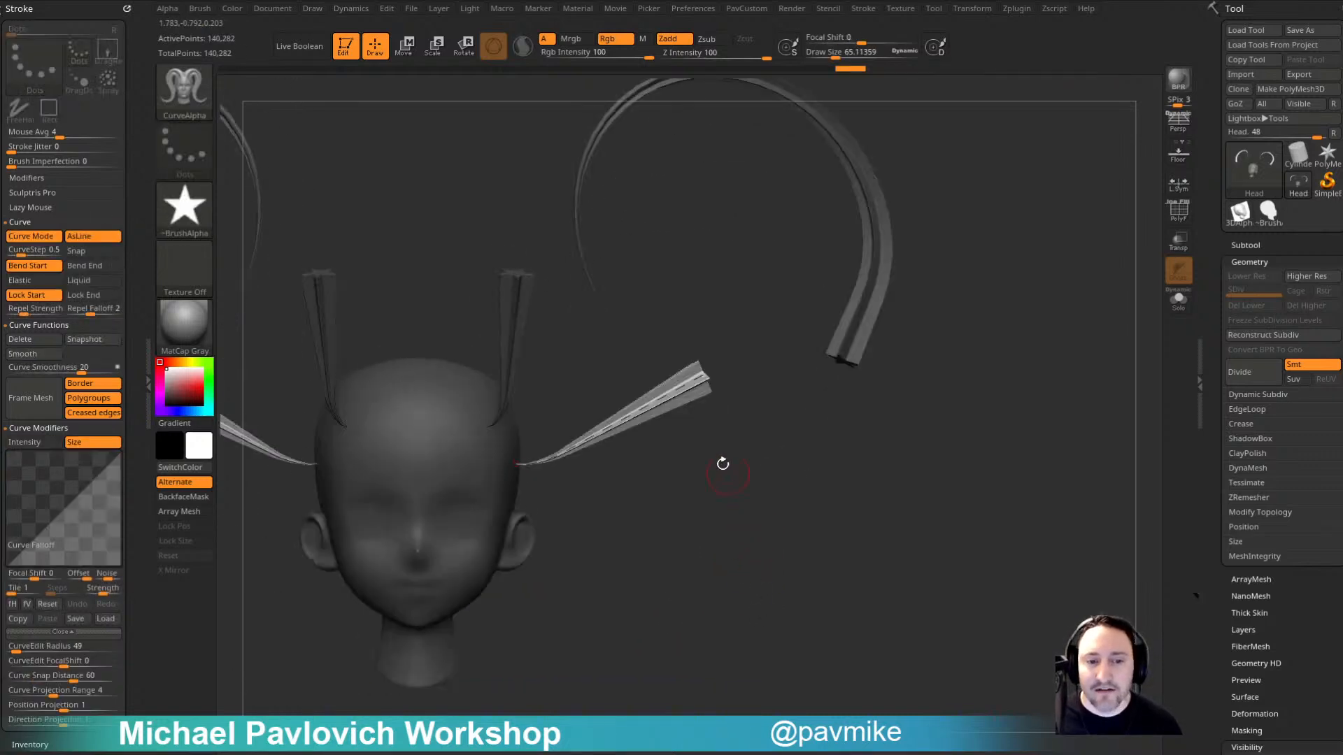
Step: Undo the spikes and try other straight star-profile lines running sideways and downward from the temples
key("ctrl+z")
key("ctrl+z")
left_click_drag(654, 489, 682, 486)
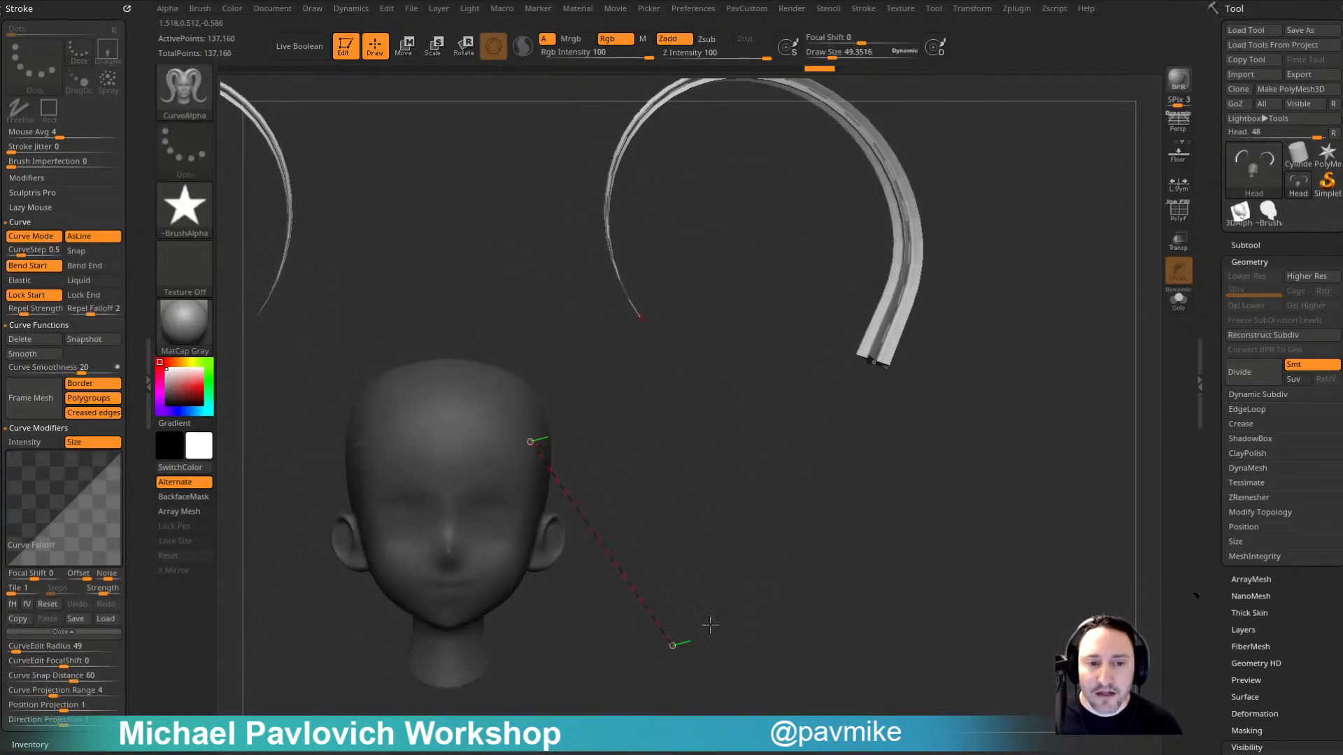
key("ctrl+z")
left_click_drag(519, 463, 751, 470)
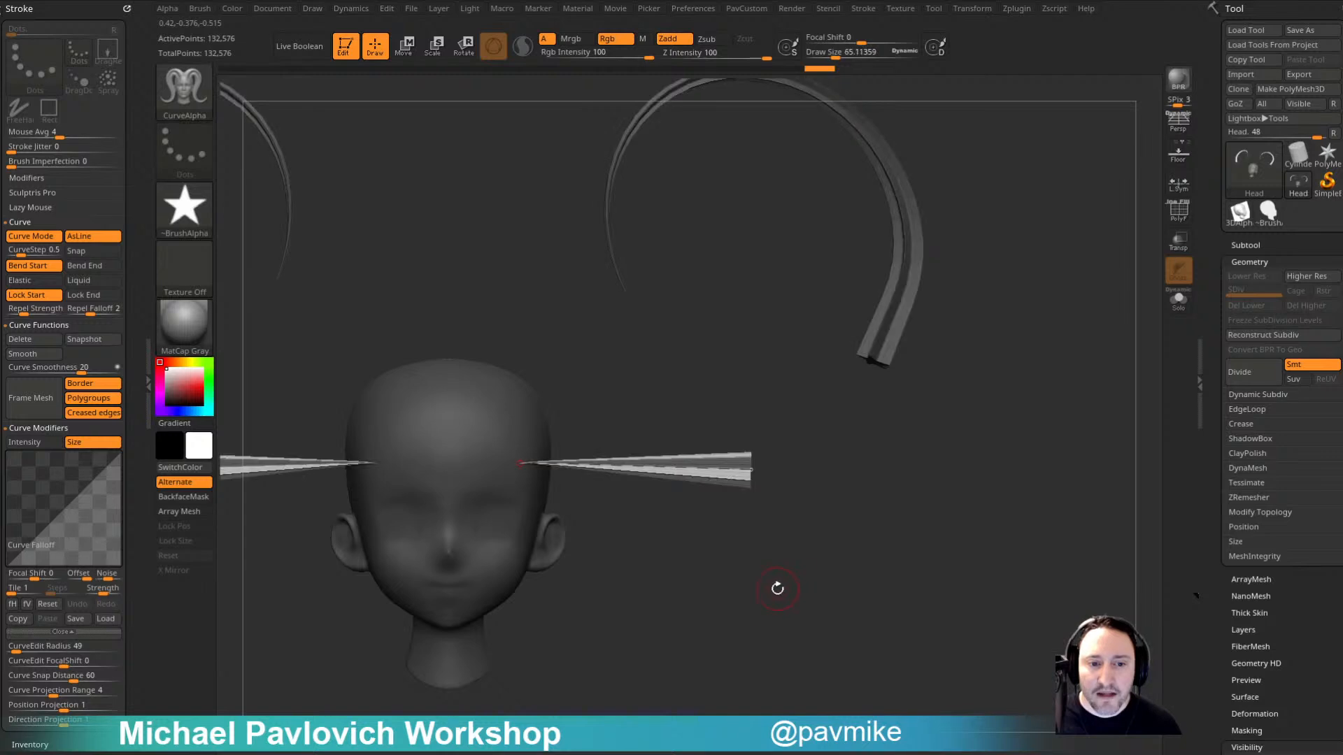
key("ctrl+z")
left_click_drag(534, 430, 659, 563)
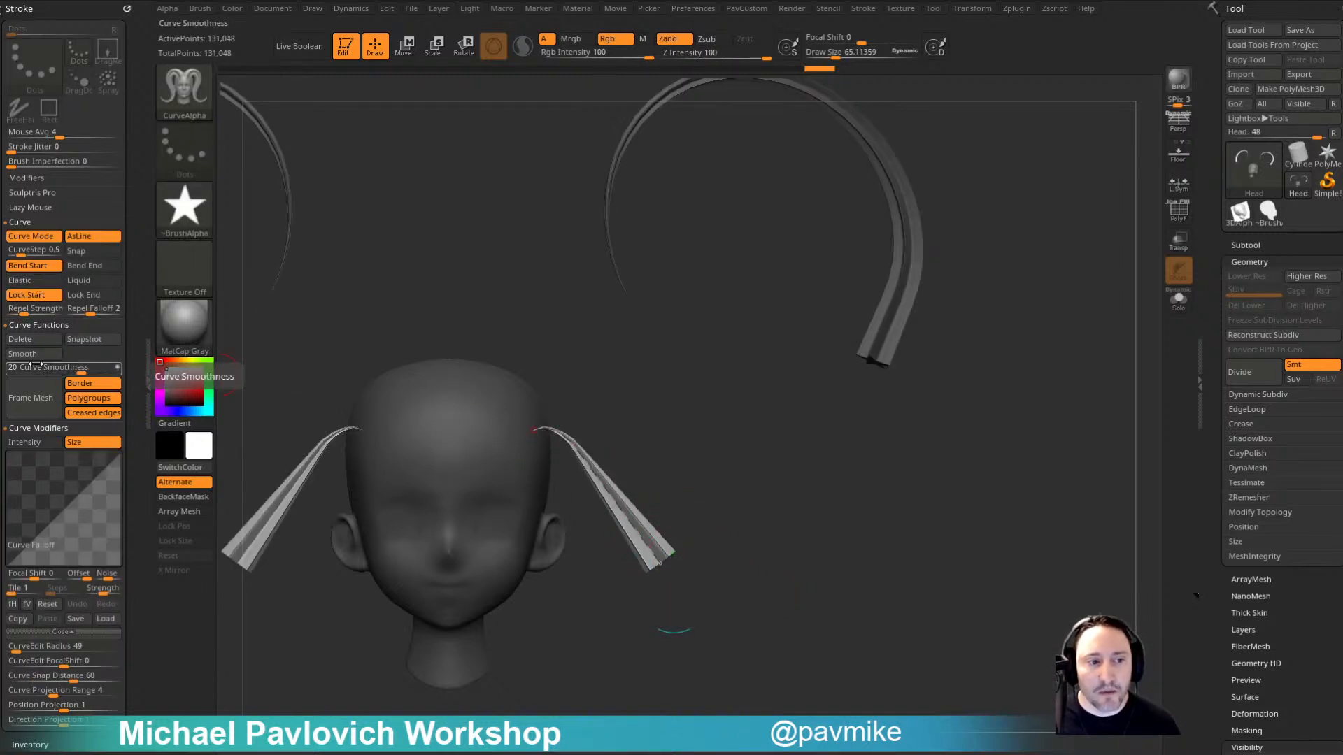
Step: Undo the last pair of spikes and lower the curve's Repel Strength to its minimum
scroll(67, 578, "down", 2)
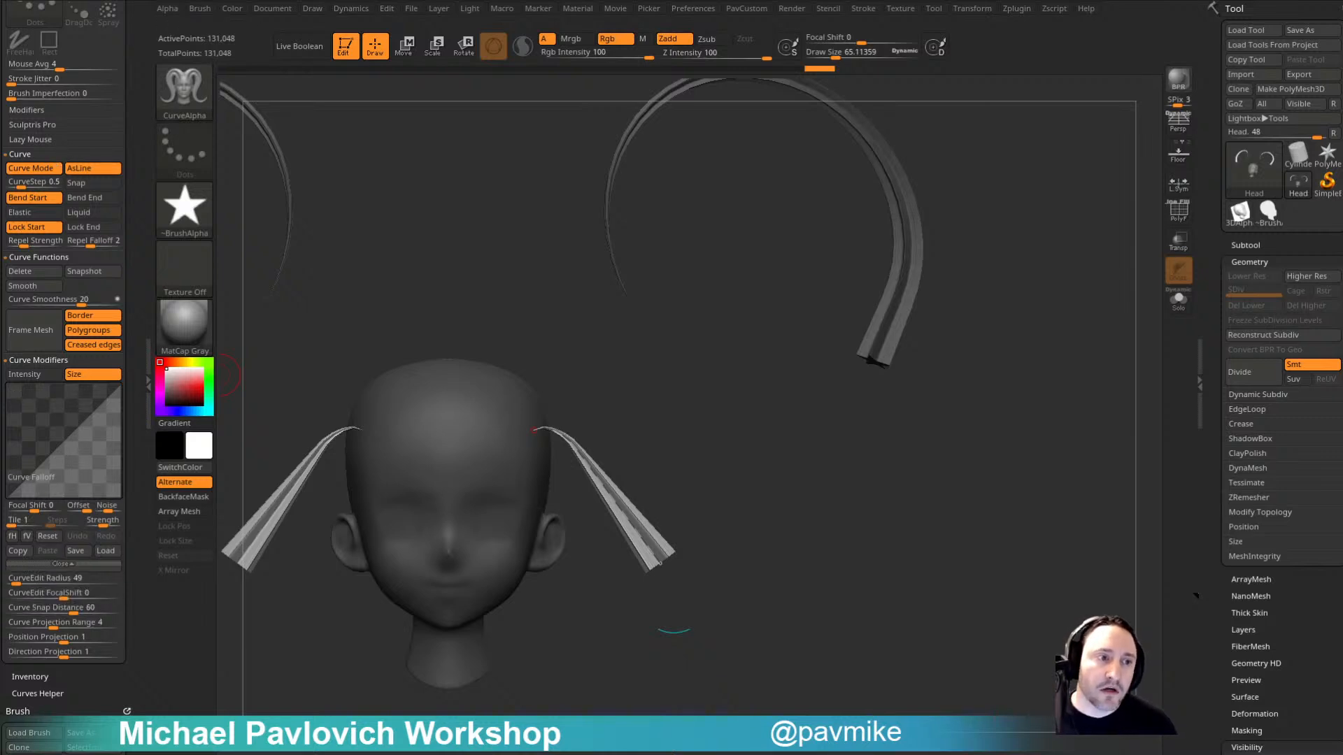
scroll(3, 204, "up", 1)
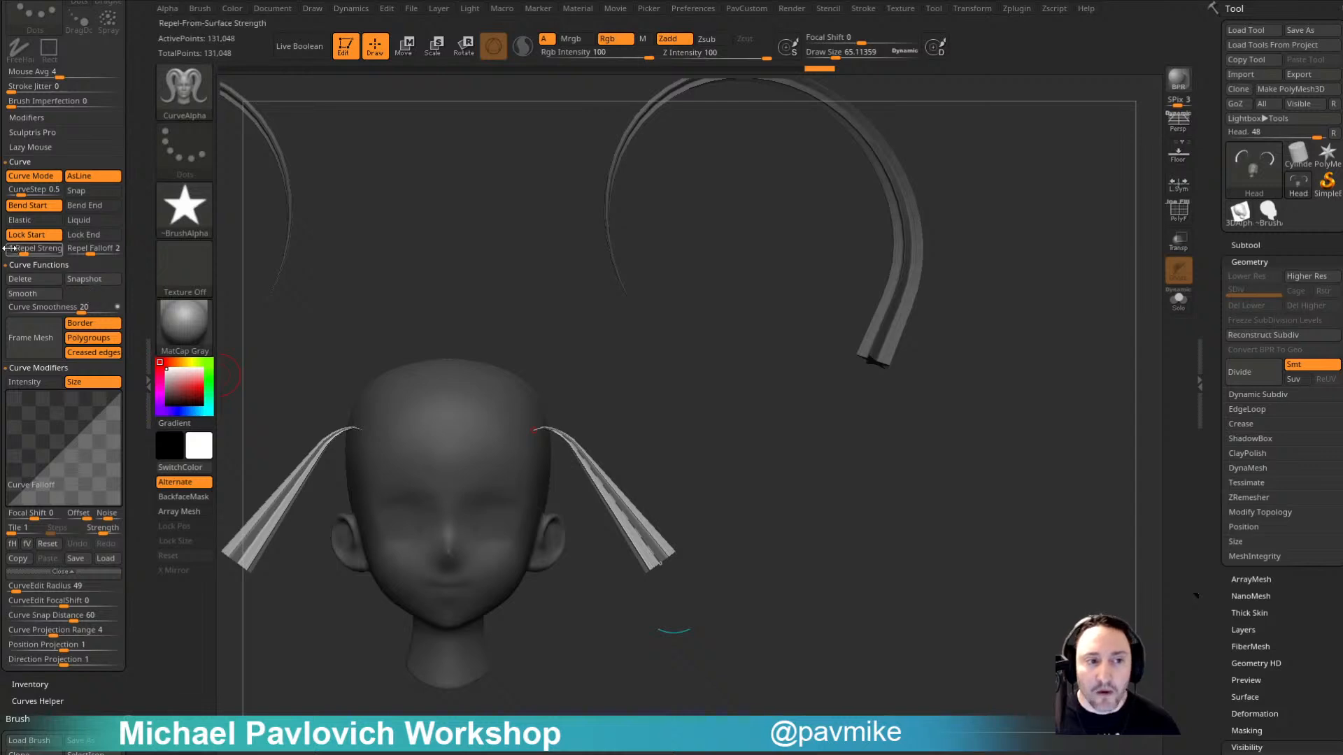
key("ctrl+z")
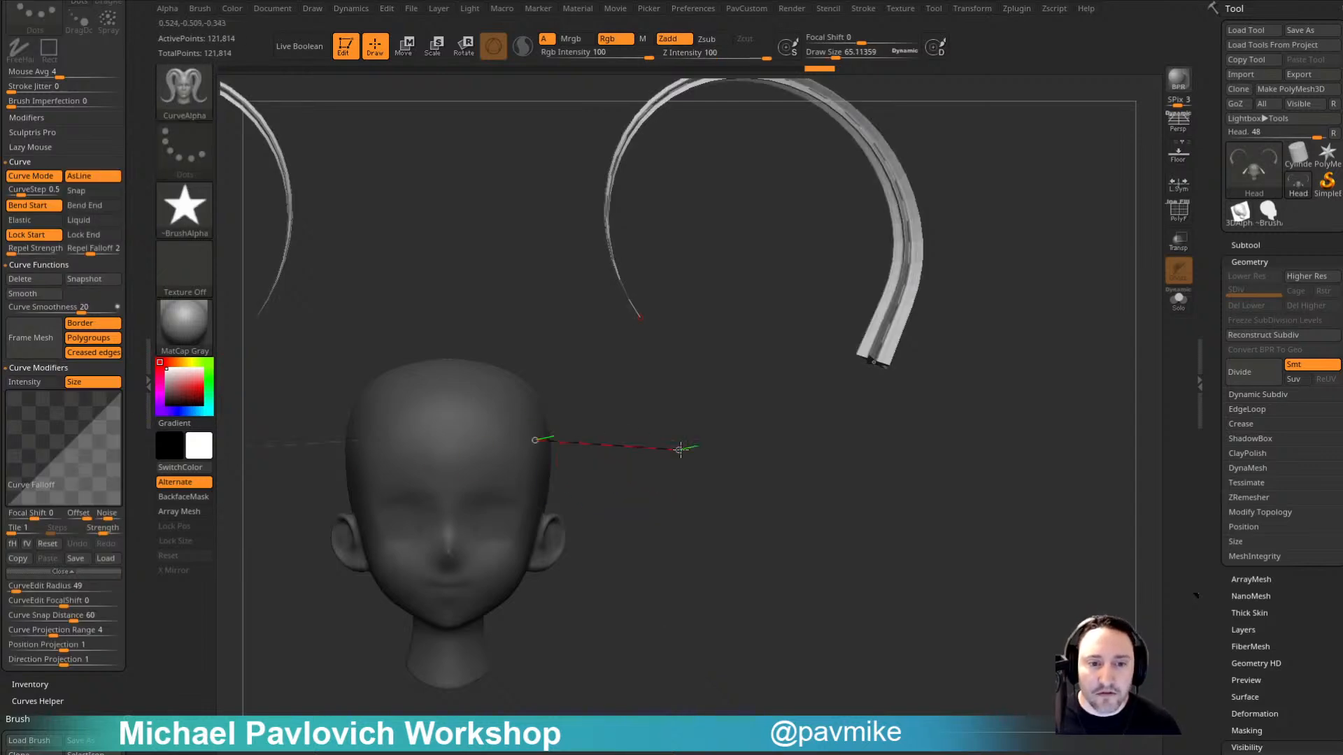
Step: Try straight spikes downward and outward from the temples with the reduced repel setting, and undo them
left_click_drag(680, 450, 681, 450)
key("ctrl+z")
left_click_drag(528, 437, 639, 592)
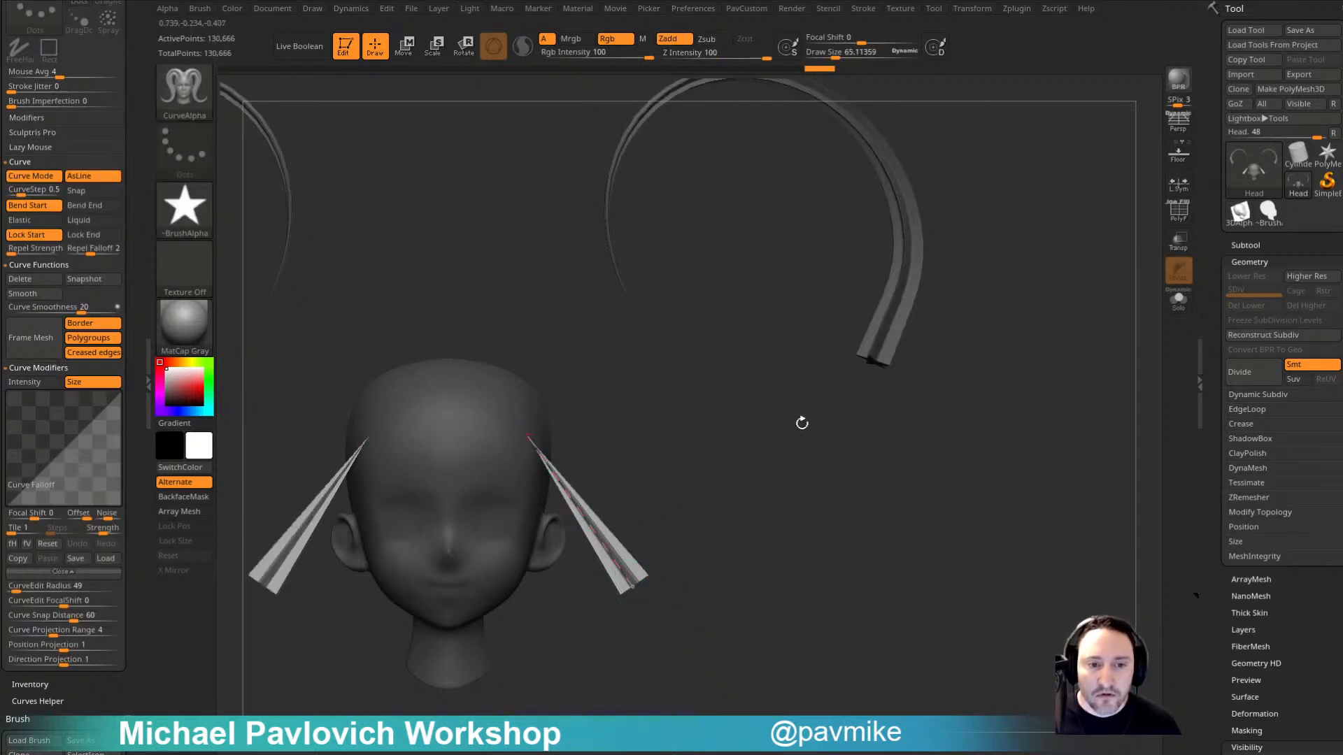
left_click_drag(523, 424, 707, 435)
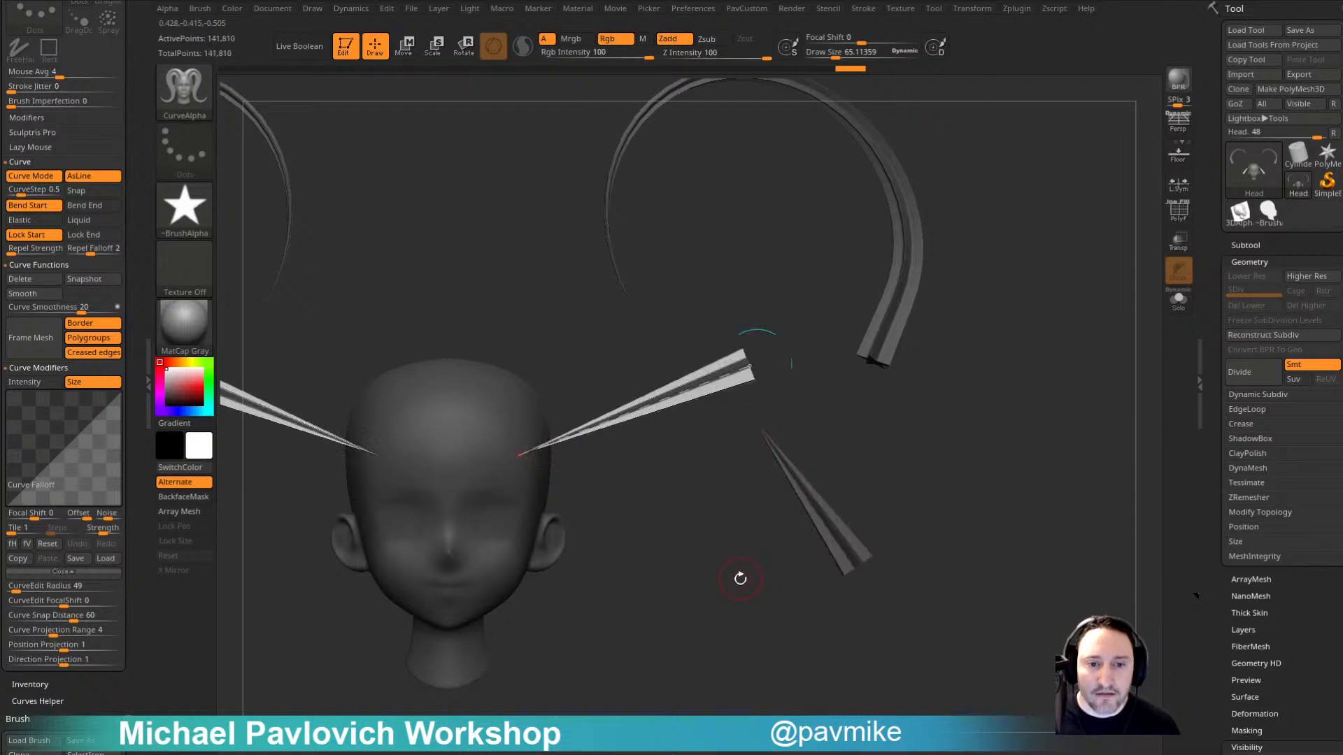
key("ctrl+z")
key("ctrl+z")
key("ctrl+z")
Step: Turn on curve Snap and switch to the IMM Curve brush with the Necklace Link insert
left_click_drag(725, 531, 718, 594, "alt")
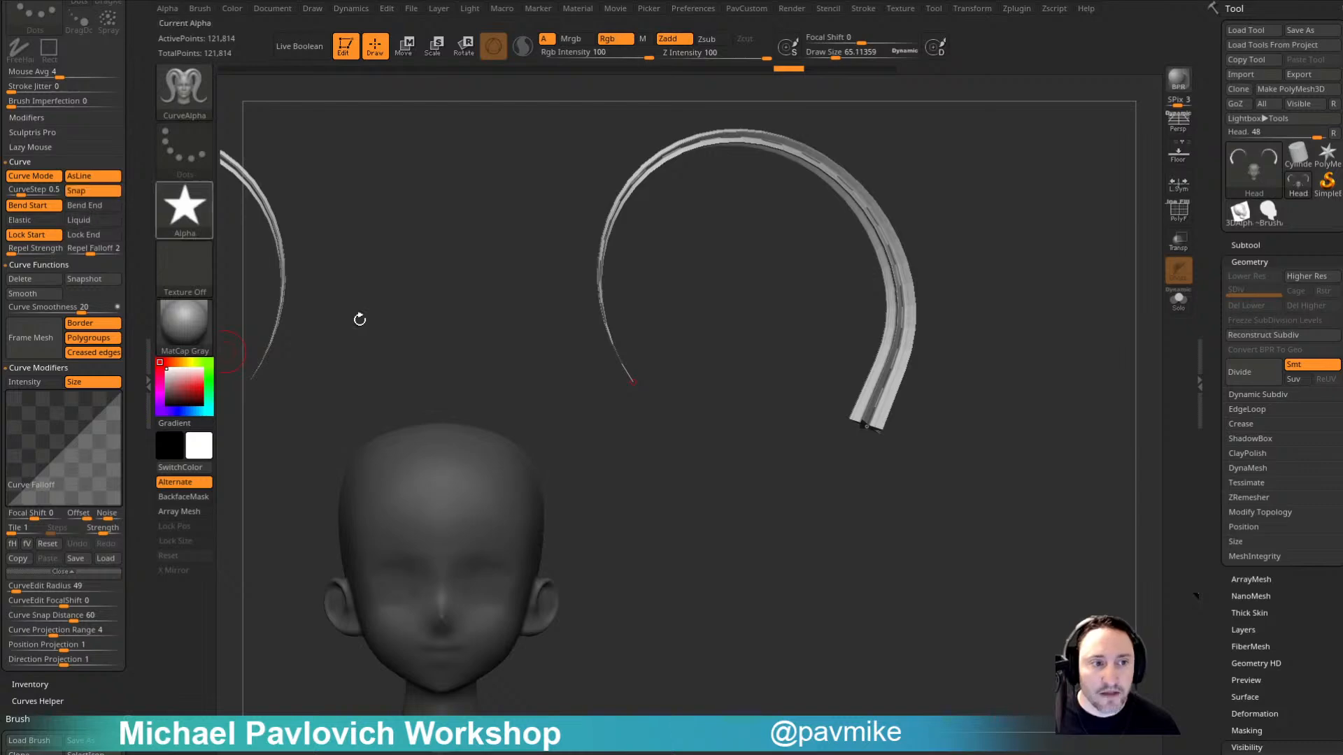
key("b")
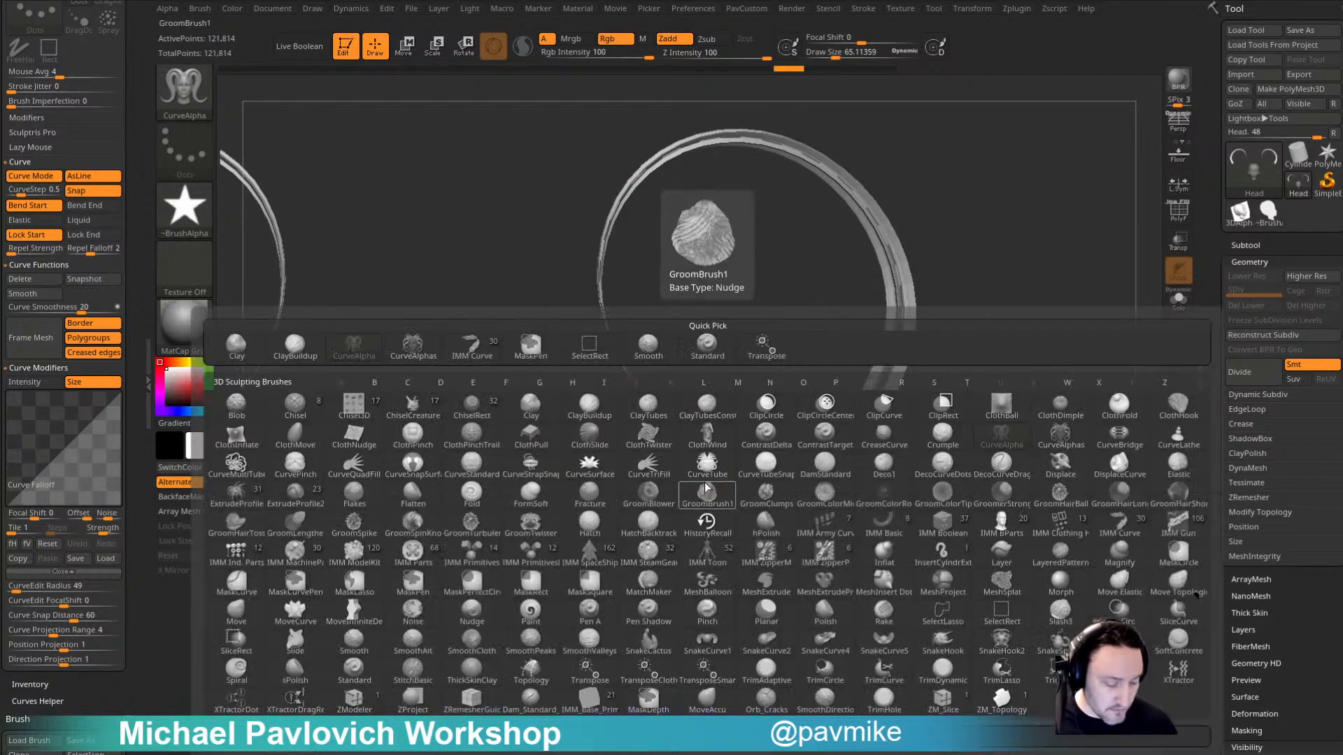
key("c")
key("Escape")
key("b")
key("i")
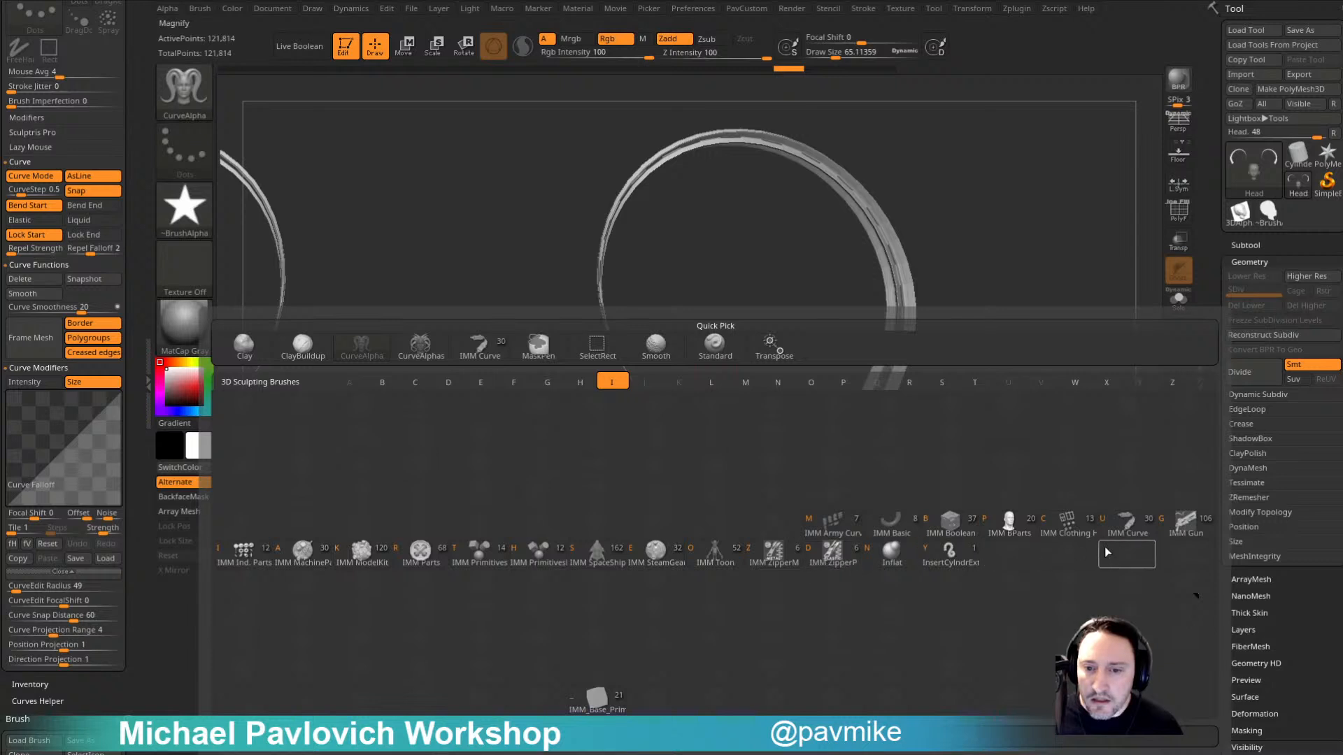
key("u")
key("m")
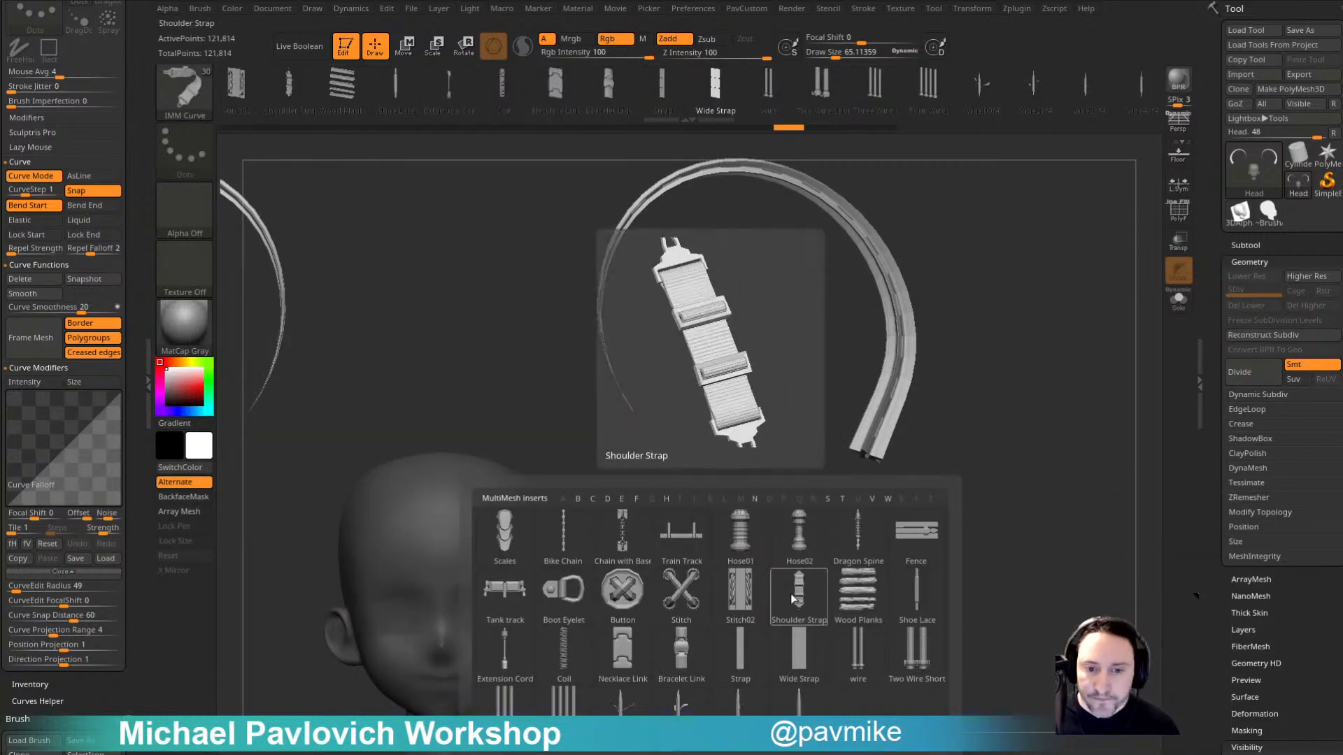
left_click(648, 653)
Step: Draw a mirrored necklace-link curve down the sides of the forehead and extend it along the surface above the ear
left_click_drag(515, 613, 514, 616)
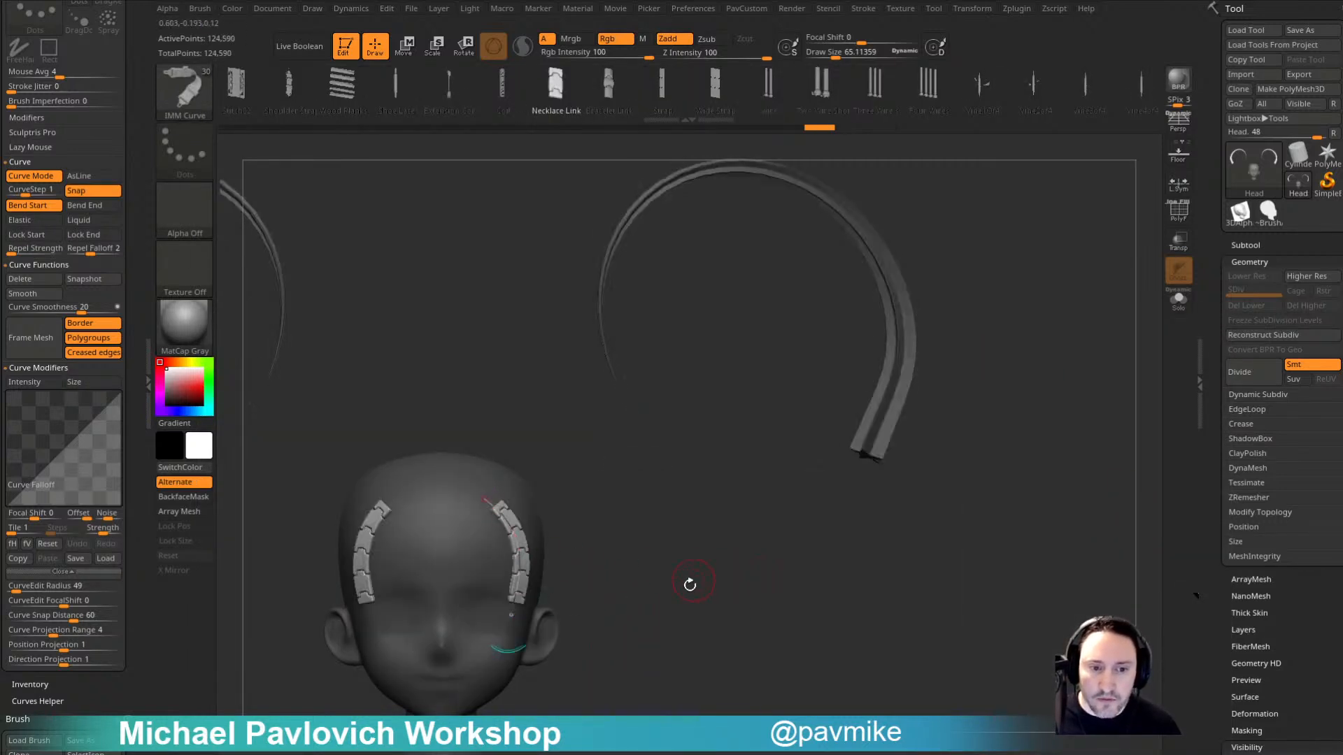
mouse_move(689, 584)
left_mouse_down("alt")
mouse_move(749, 489)
mouse_move(724, 493)
left_mouse_up("alt")
left_click_drag(565, 609, 650, 518)
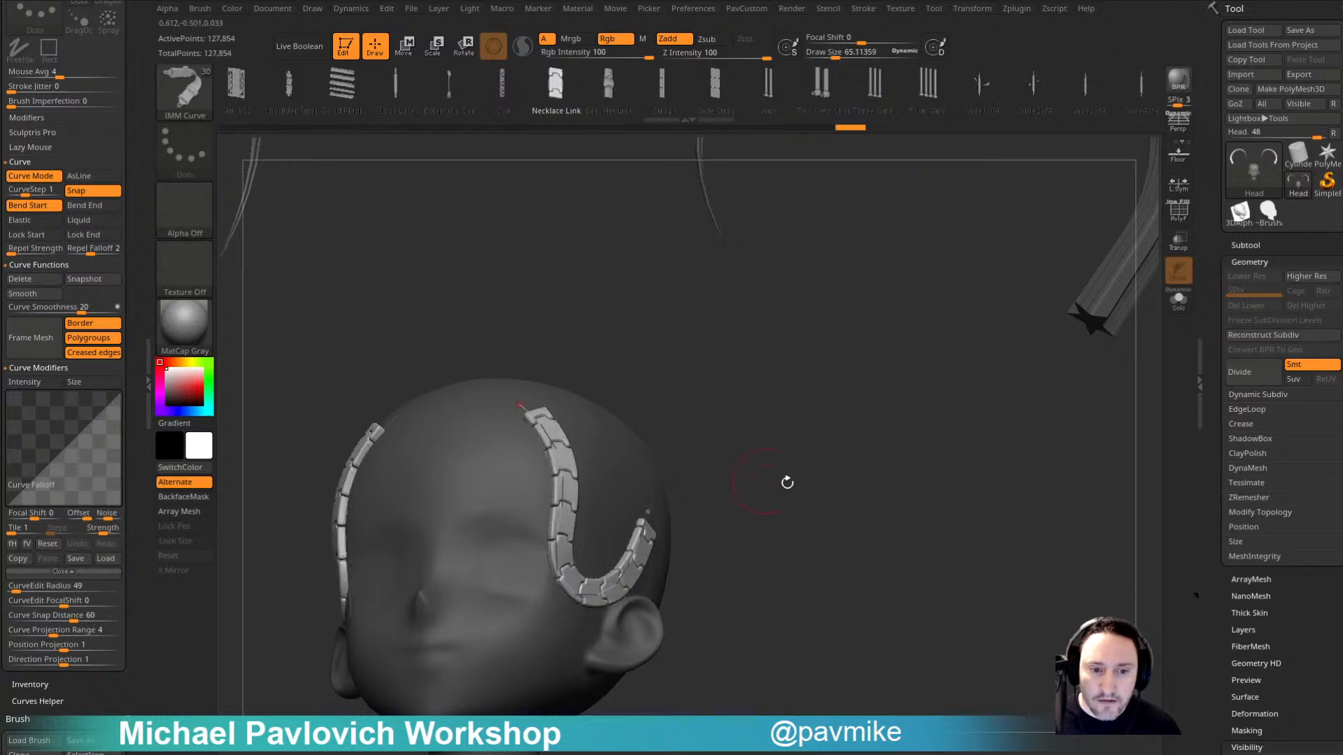
mouse_move(786, 478)
left_mouse_down()
mouse_move(721, 490)
mouse_move(718, 419)
left_mouse_up()
mouse_move(864, 430)
left_mouse_down()
mouse_move(710, 417)
mouse_move(776, 358)
mouse_move(878, 432)
left_mouse_up()
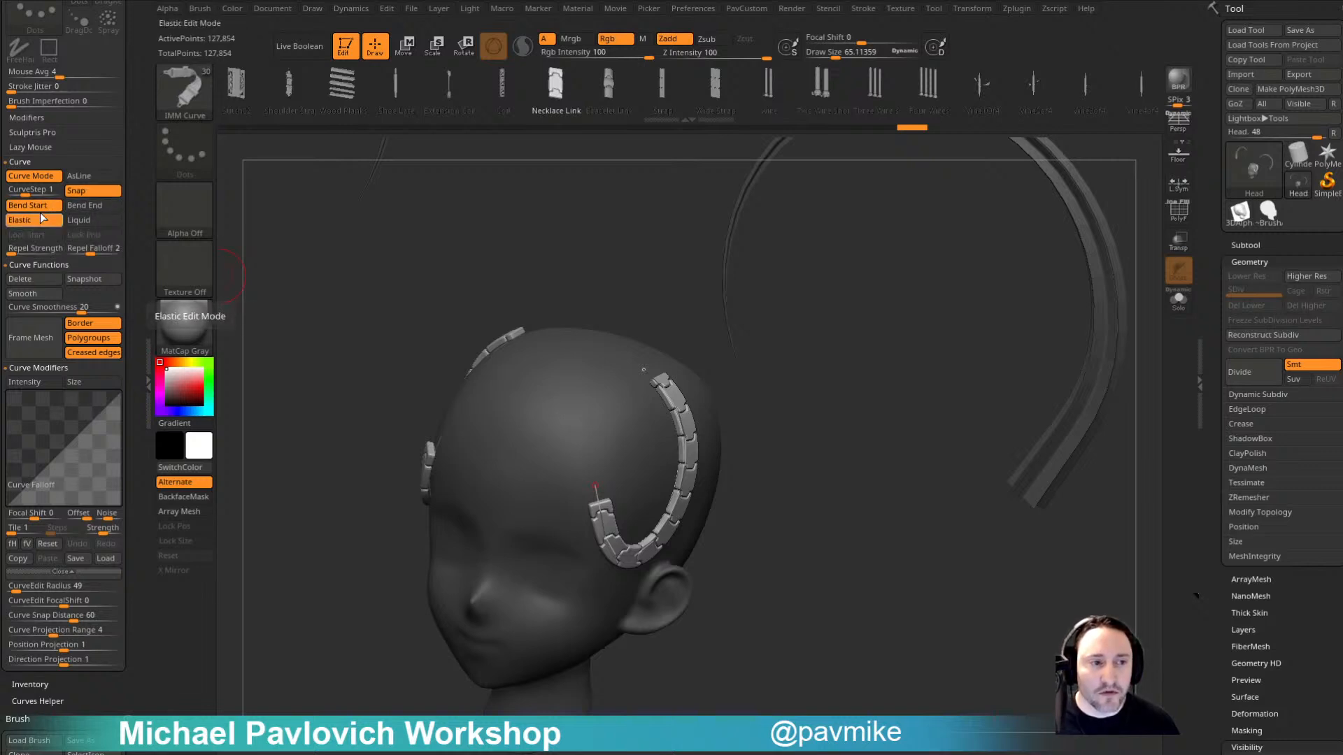
Step: Switch curve editing to Liquid and stretch the end of the necklace-link curve off the head into a long arch
left_click_drag(769, 385, 760, 447)
mouse_move(635, 397)
left_mouse_down()
mouse_move(615, 196)
mouse_move(675, 375)
mouse_move(699, 259)
mouse_move(1004, 575)
mouse_move(661, 433)
mouse_move(686, 311)
mouse_move(647, 283)
left_mouse_up()
key("ctrl+z")
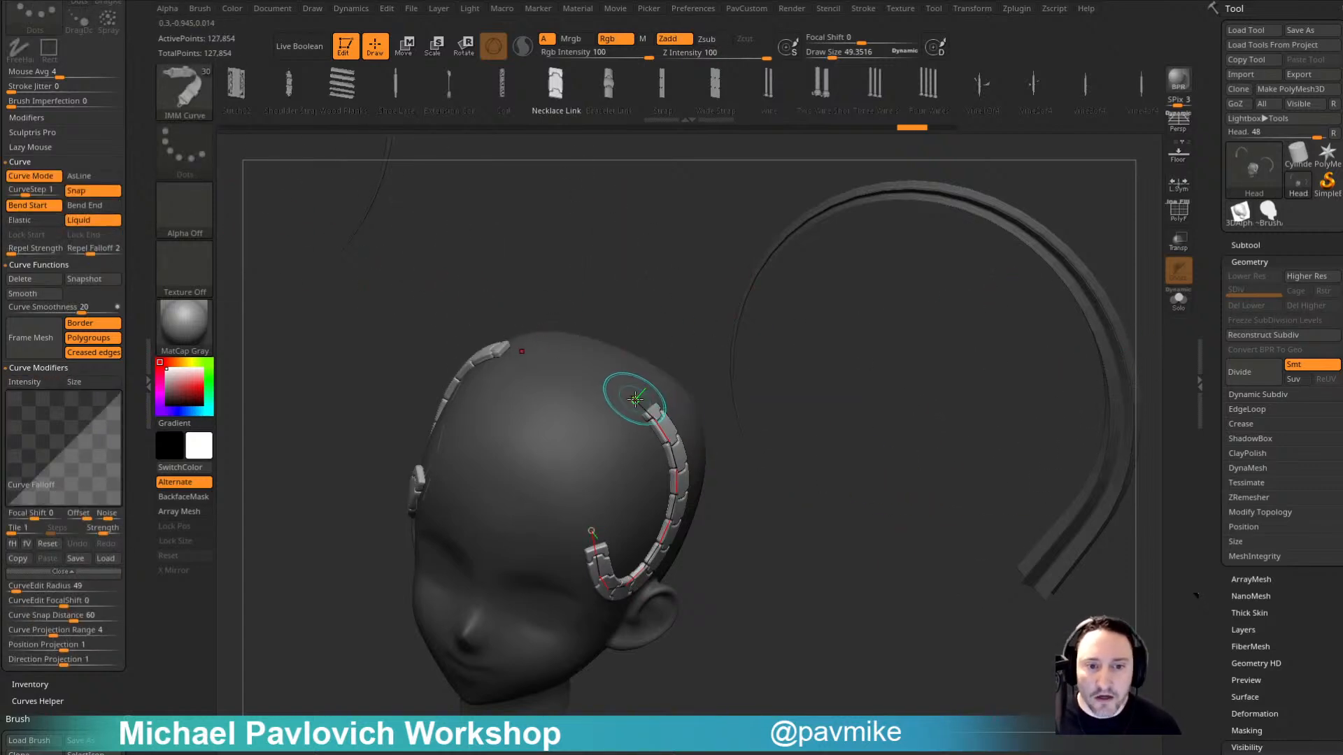
mouse_move(635, 398)
left_mouse_down()
mouse_move(650, 207)
mouse_move(706, 227)
mouse_move(644, 272)
mouse_move(674, 437)
mouse_move(626, 143)
mouse_move(829, 287)
mouse_move(834, 264)
mouse_move(651, 273)
mouse_move(672, 504)
mouse_move(776, 238)
mouse_move(901, 367)
left_mouse_up()
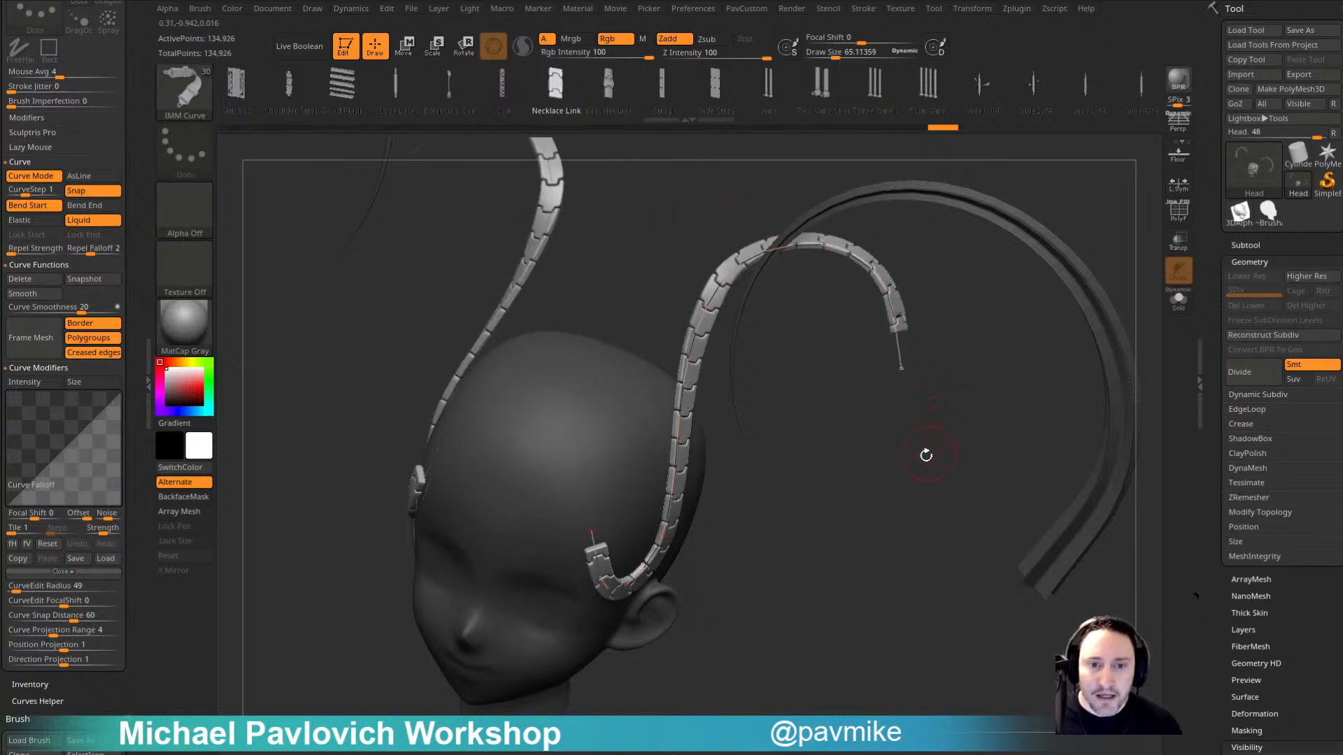
Step: Pull the arch of the necklace-link curve downward with smaller brush sizes, reducing the curve edit radius to 20
left_click_drag(926, 455, 867, 473)
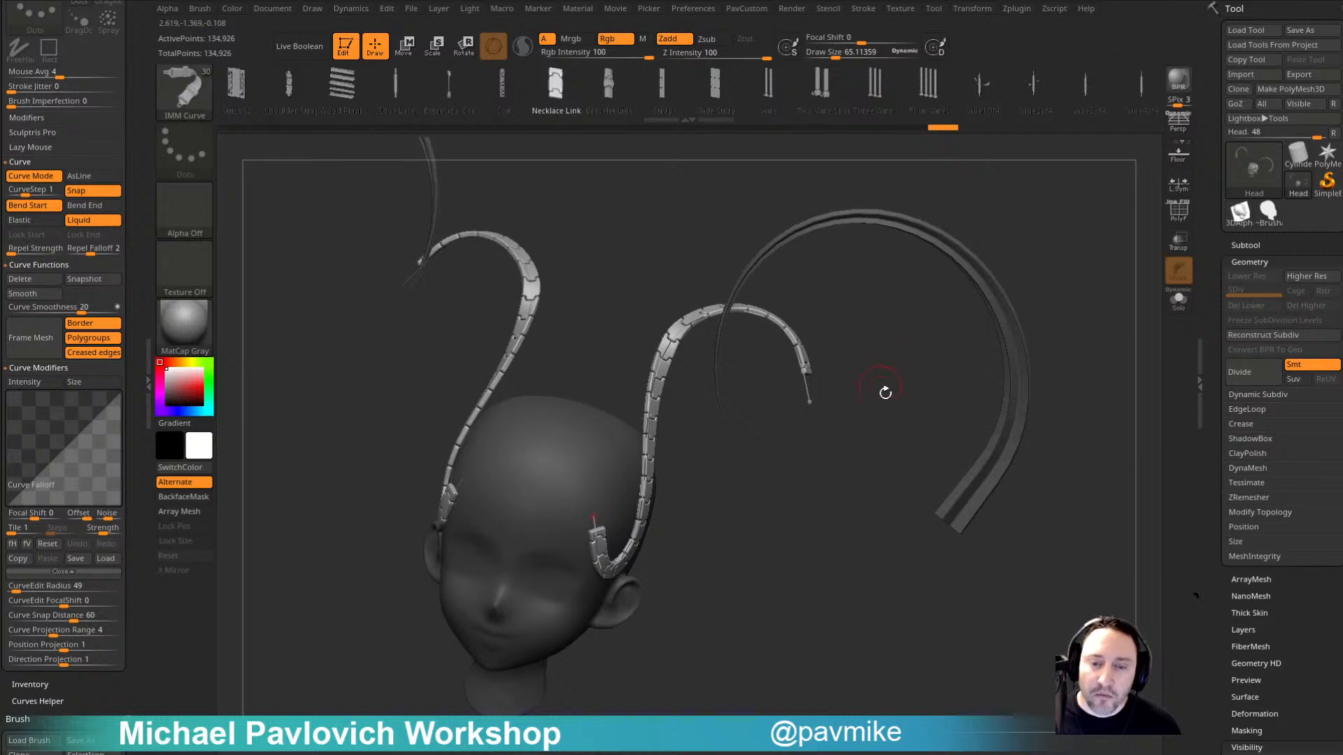
key("s")
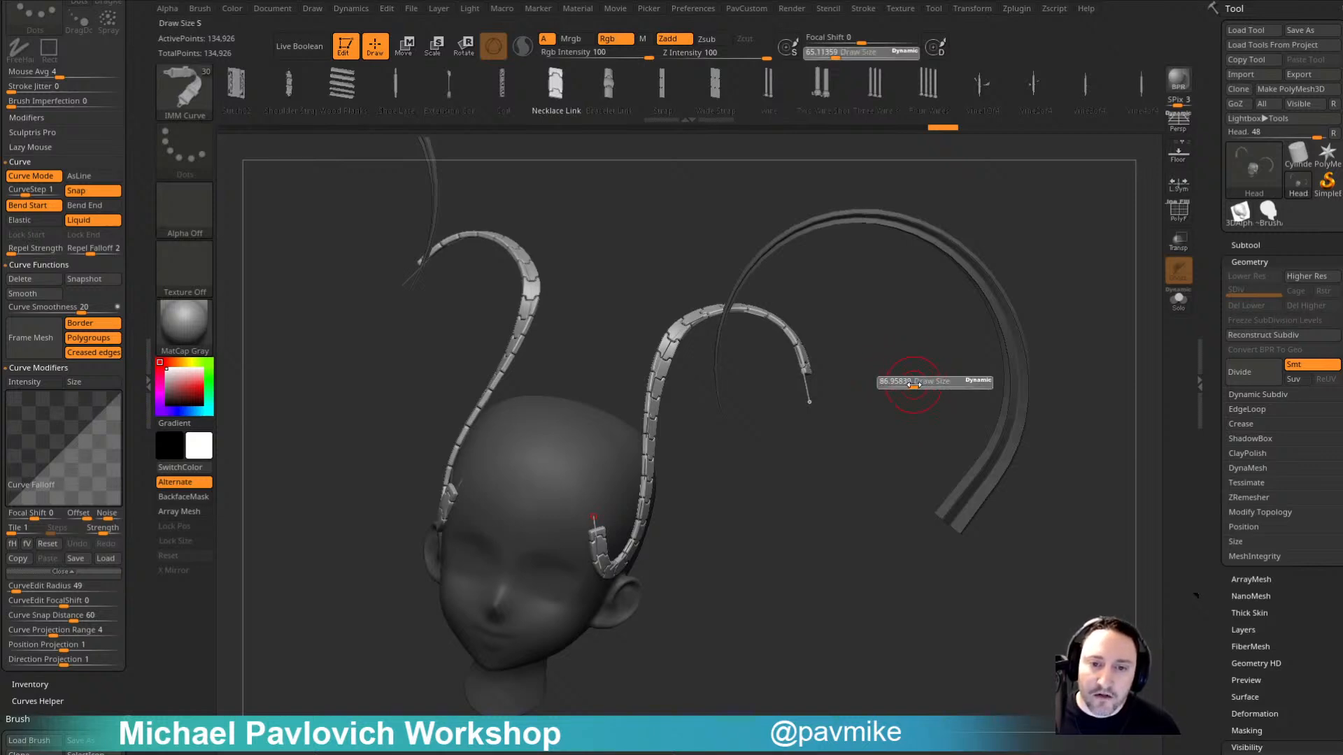
left_click(794, 331)
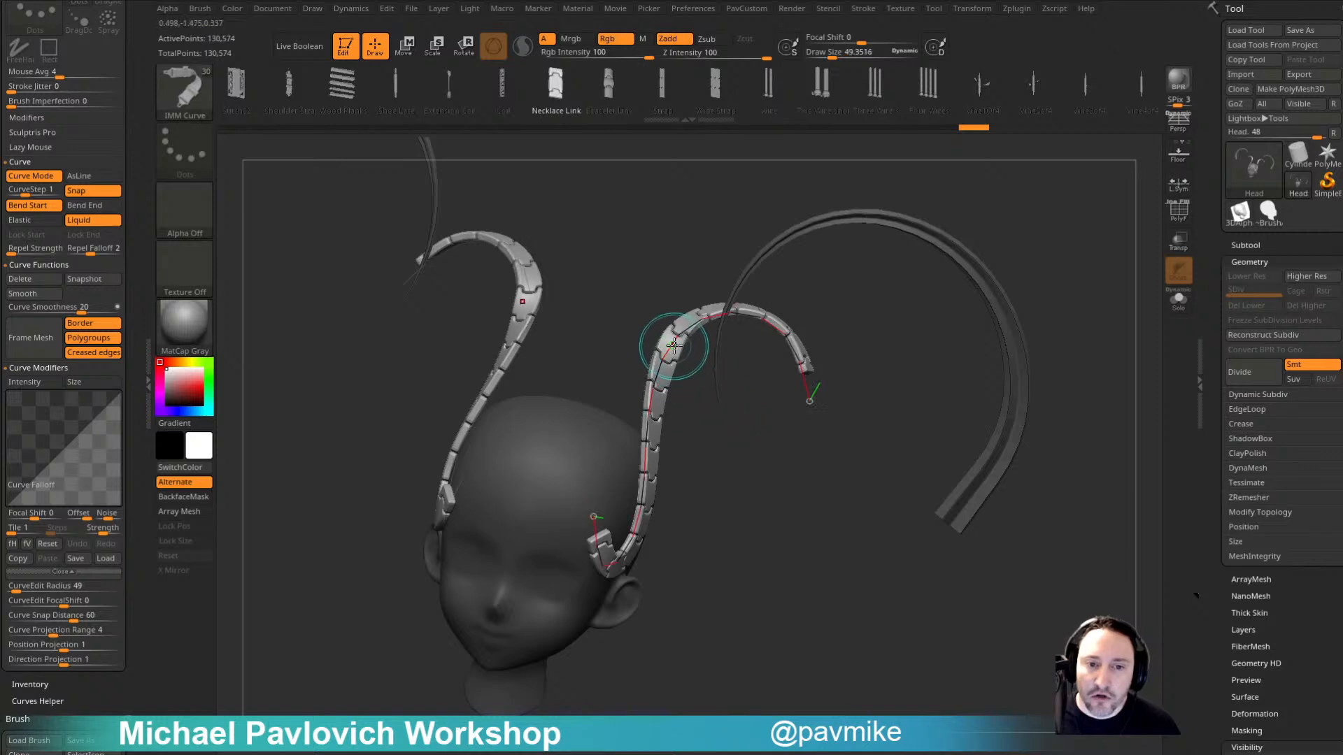
mouse_move(674, 347)
left_mouse_down()
mouse_move(668, 325)
mouse_move(692, 377)
mouse_move(673, 366)
mouse_move(690, 376)
left_mouse_up()
key("s")
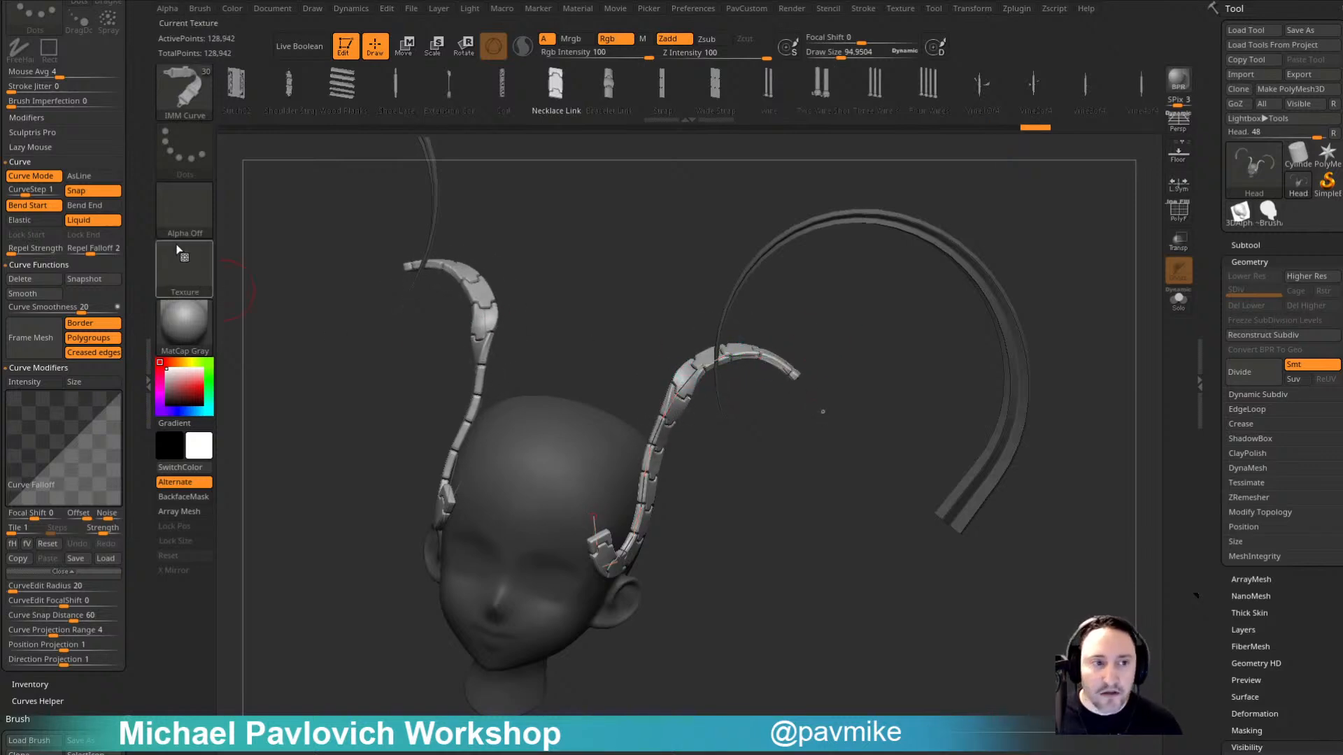
left_click_drag(812, 420, 810, 414)
Step: Turn off curve Snap and smooth the free end of the necklace-link curve with the curve edit radius at 20
left_click_drag(848, 309, 803, 447)
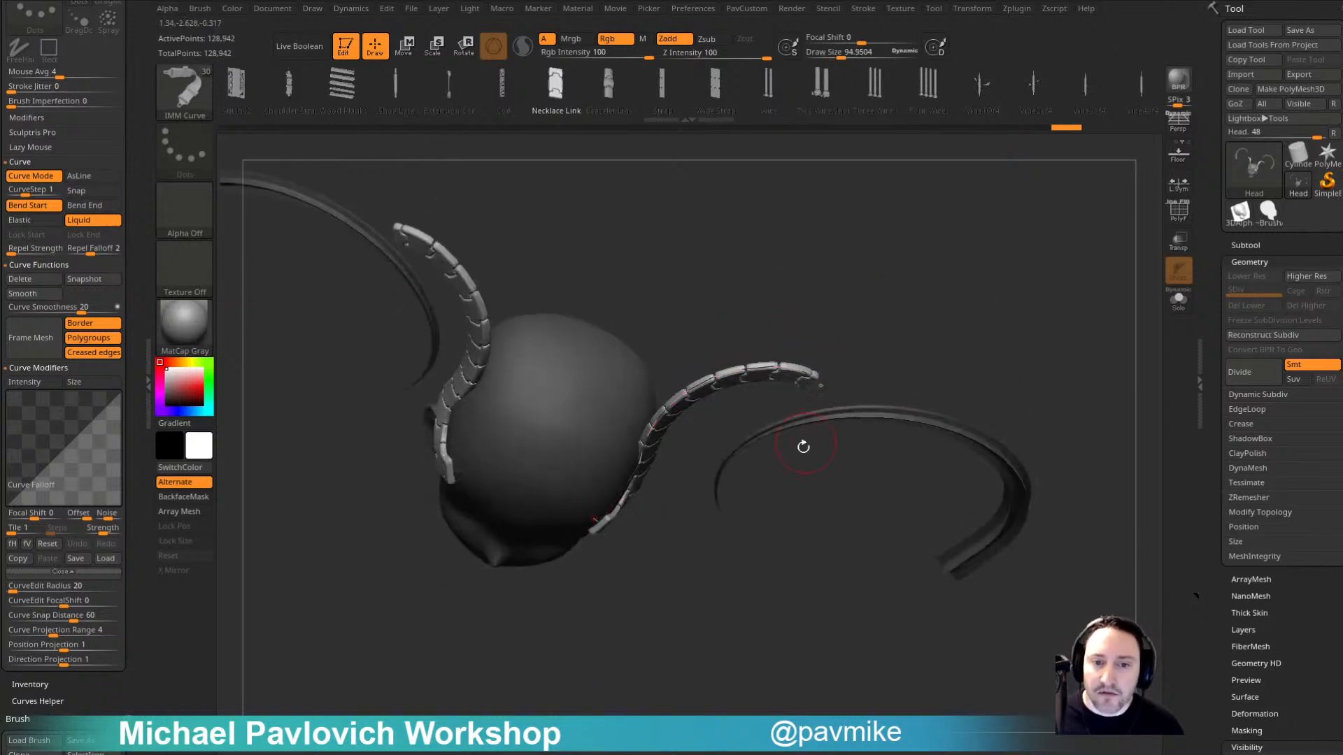
left_click_drag(842, 523, 782, 329)
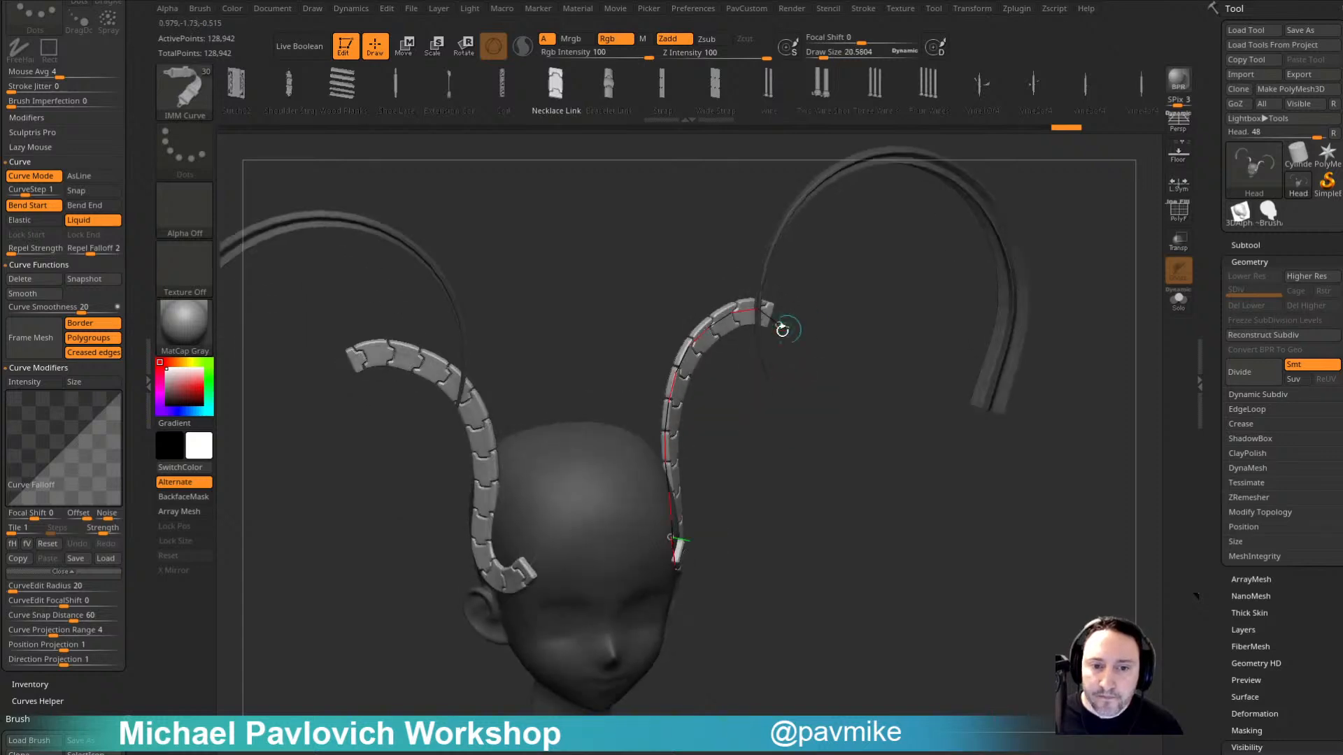
mouse_move(694, 336)
left_mouse_down("shift")
mouse_move(768, 305)
mouse_move(727, 349)
left_mouse_up("shift")
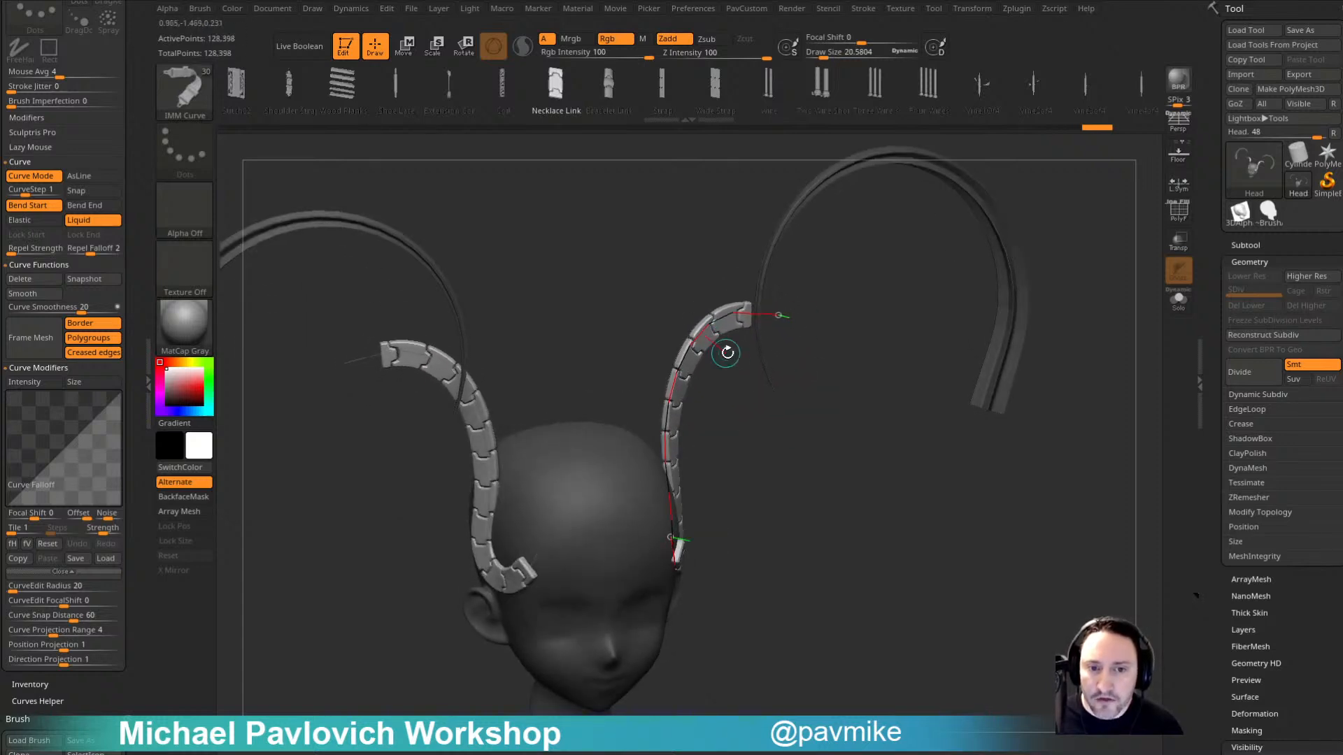
key("s")
left_click_drag(733, 407, 753, 406)
left_click(695, 351)
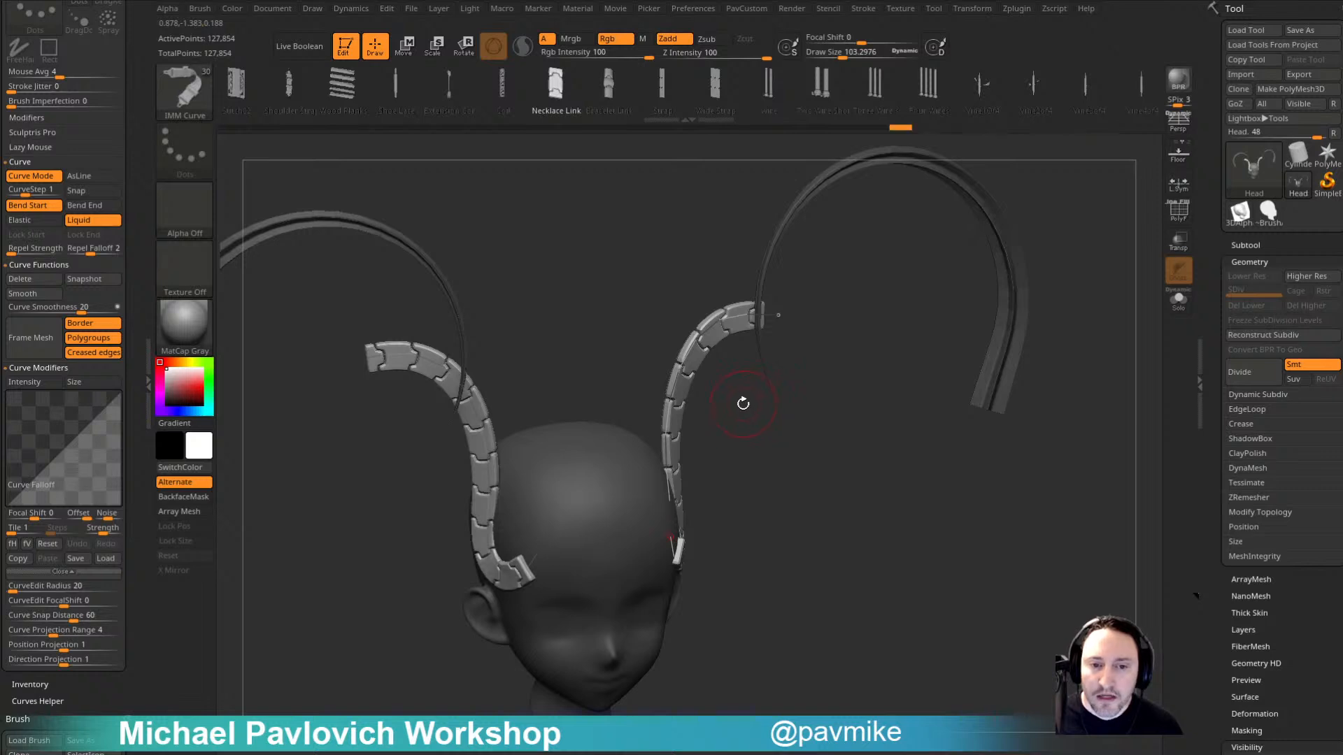
Step: Lift the upper part of the curve with a curve edit radius of 112 and extend its free end across the head into another arch
key("s")
mouse_move(698, 379)
left_mouse_down()
mouse_move(711, 379)
mouse_move(680, 344)
mouse_move(681, 316)
left_mouse_up()
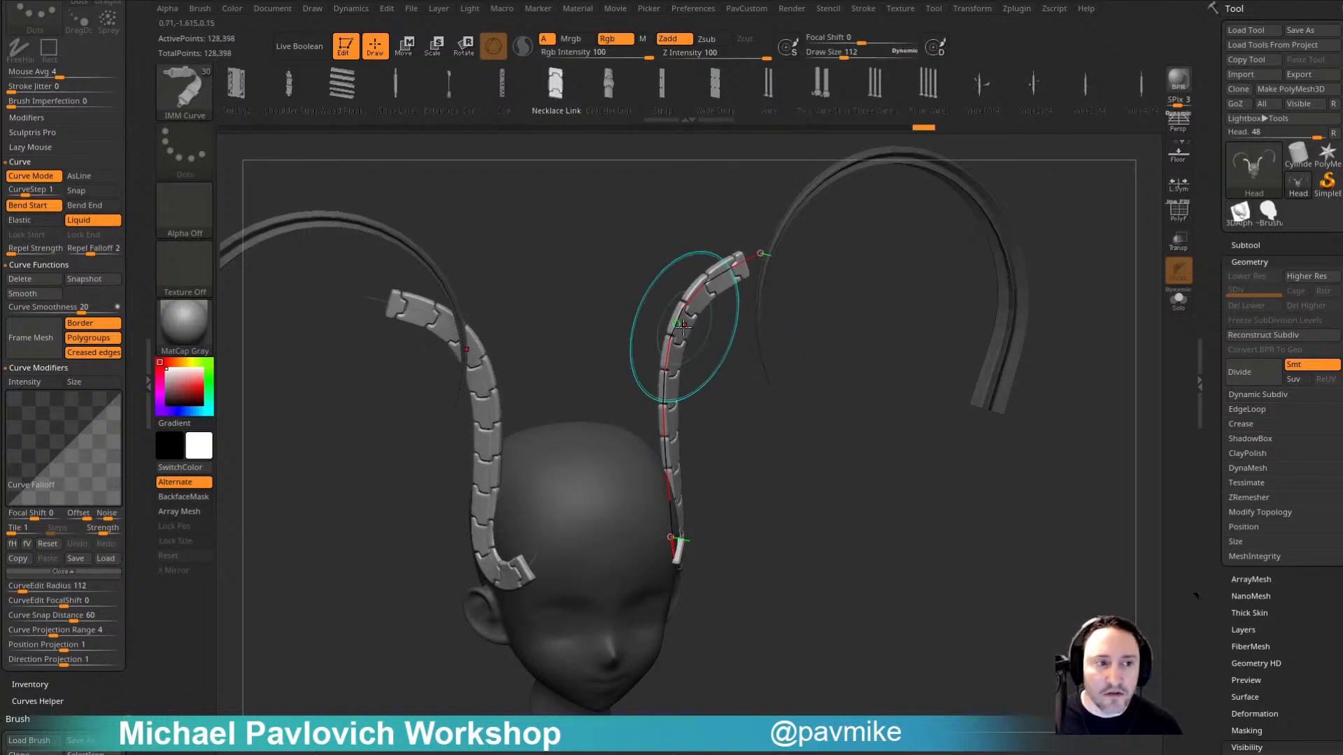
left_click_drag(742, 428, 769, 516)
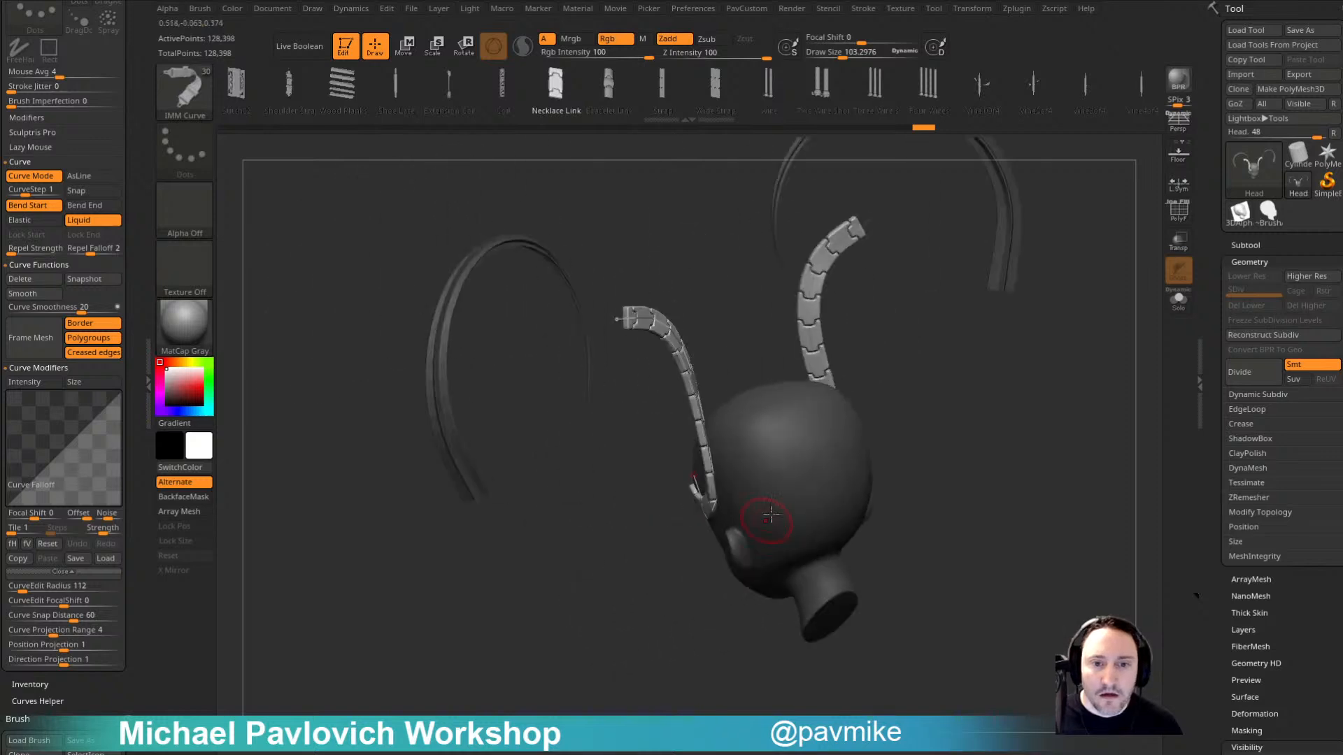
mouse_move(975, 414)
left_mouse_down()
mouse_move(891, 450)
mouse_move(959, 393)
mouse_move(909, 443)
mouse_move(675, 391)
mouse_move(937, 390)
mouse_move(973, 526)
mouse_move(725, 435)
left_mouse_up()
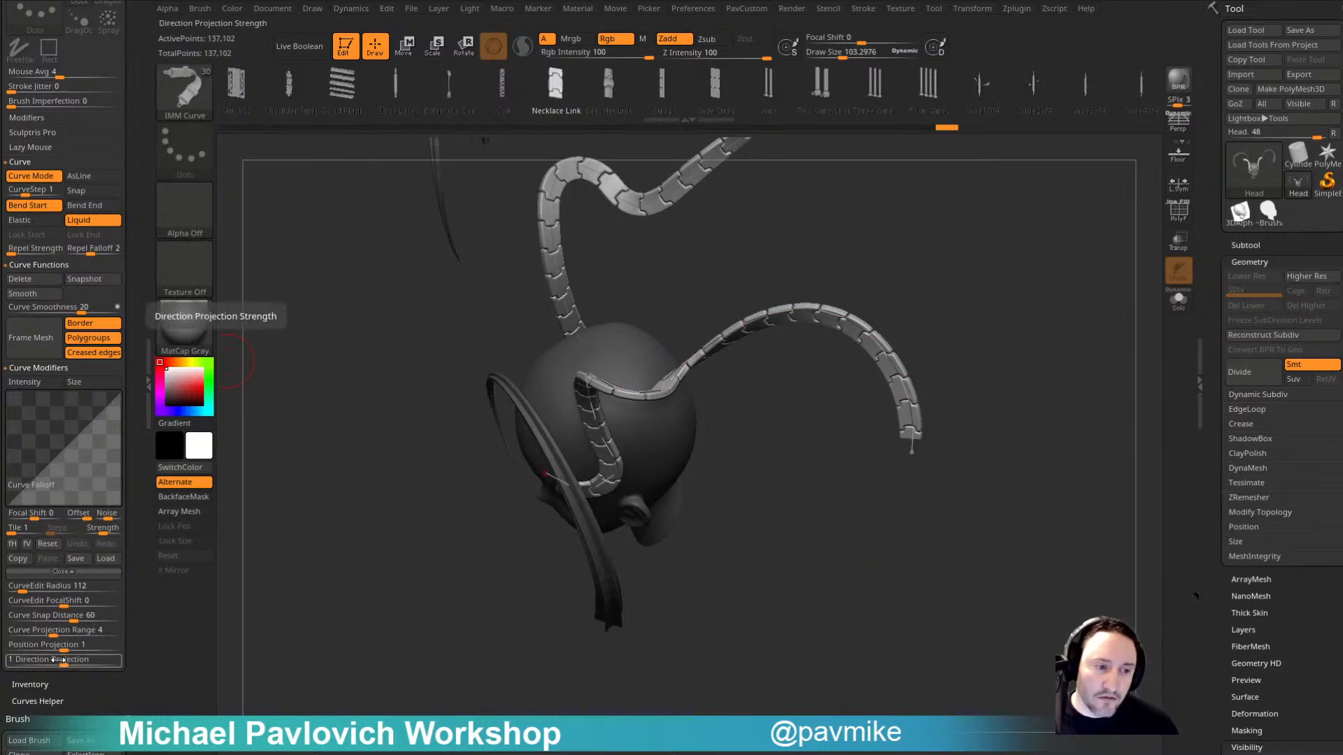
Step: Set Curve Snap Distance to 18 and twist the links along the extended arch
left_click_drag(53, 618, 28, 621)
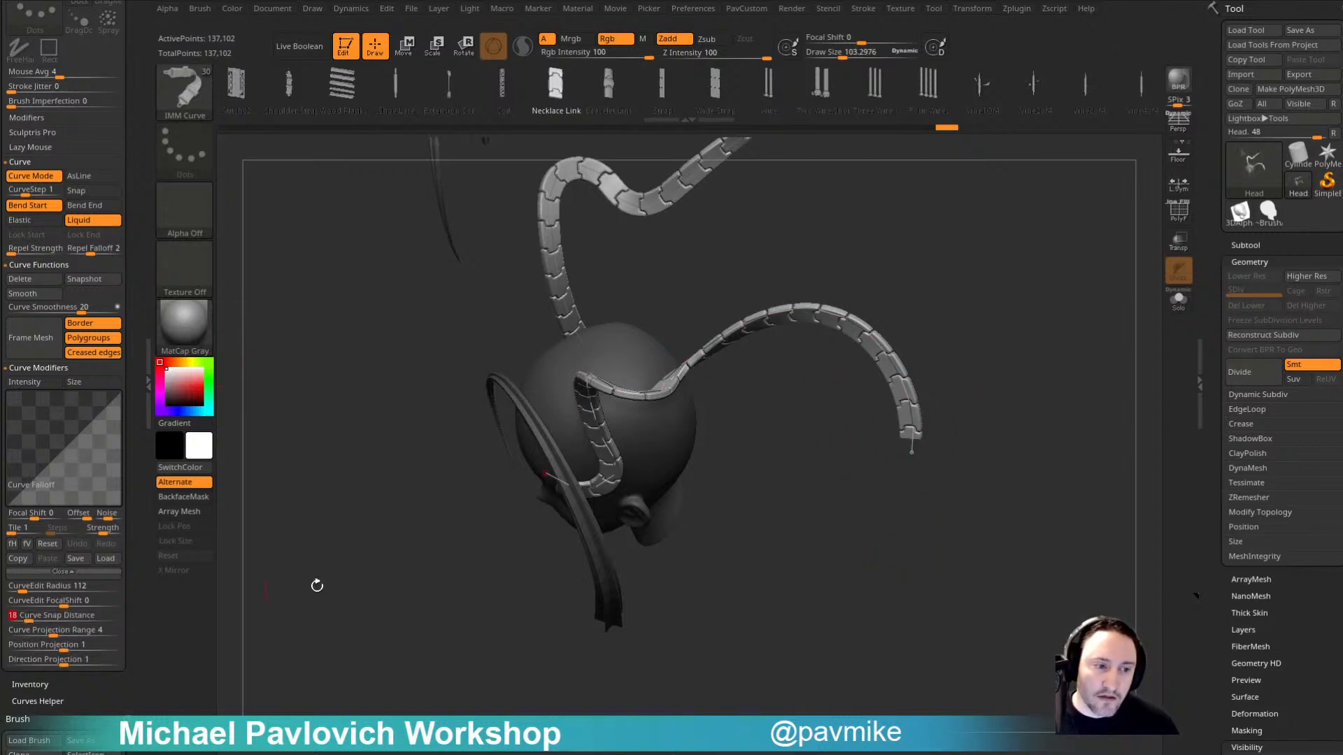
left_click_drag(316, 586, 915, 494)
left_click_drag(755, 402, 947, 383)
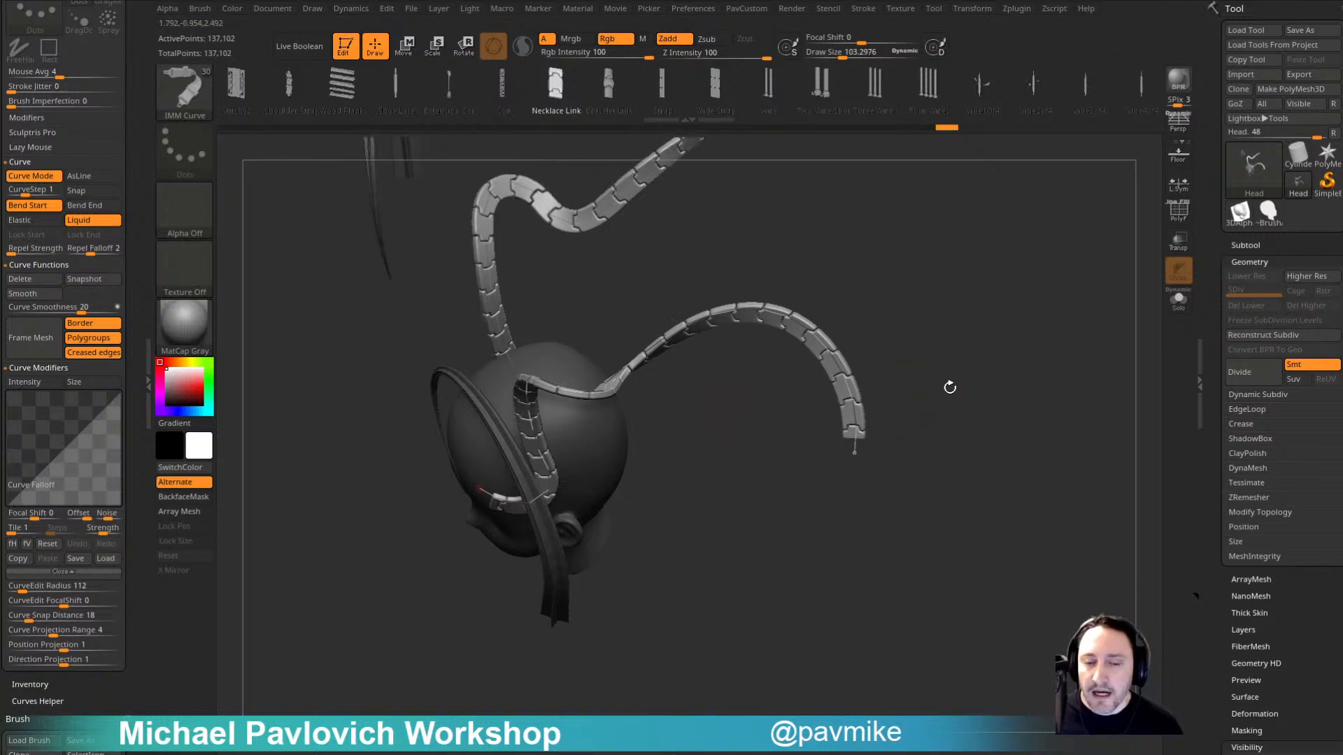
mouse_move(752, 315)
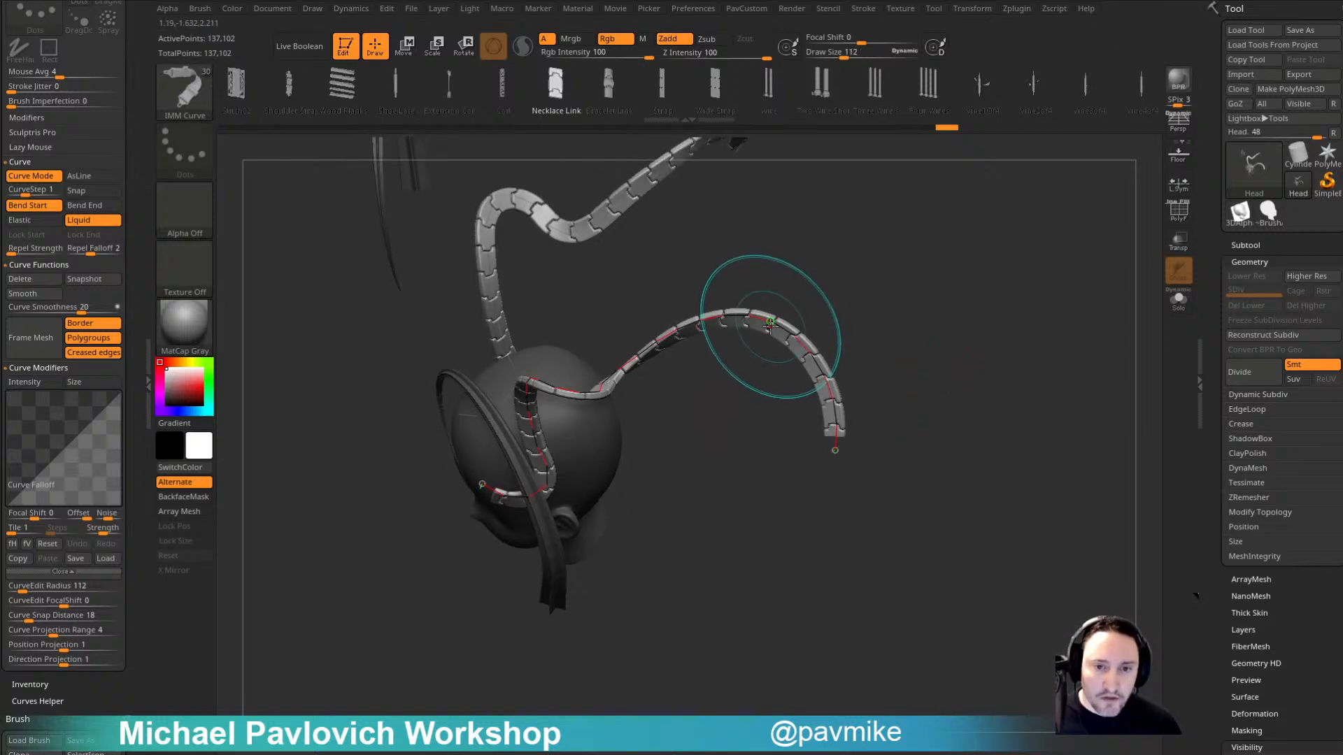
left_click_drag(771, 326, 738, 330, "ctrl")
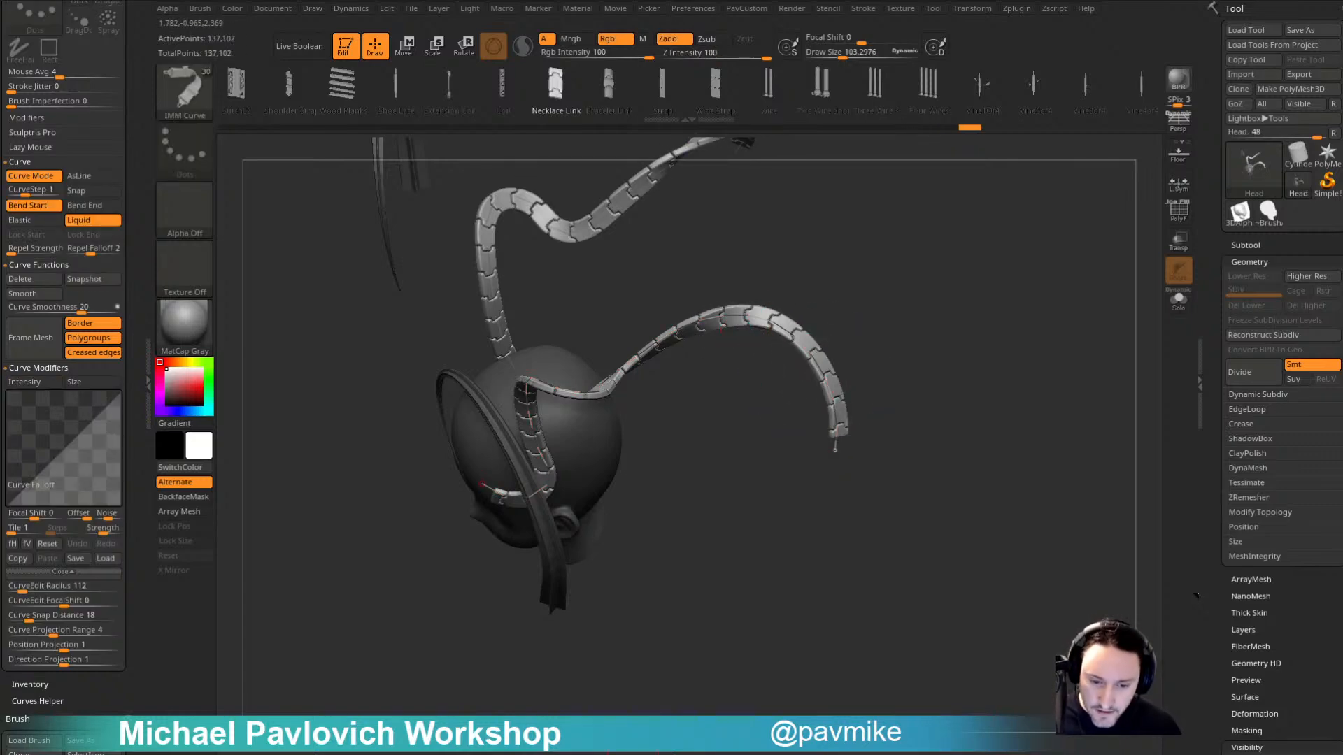
Step: Switch to the browser, open the ZBrush 2021.6 Test Demos project on ArtStation and play its video
left_click_drag(909, 754, 745, 107)
scroll(570, 249, "up", 9)
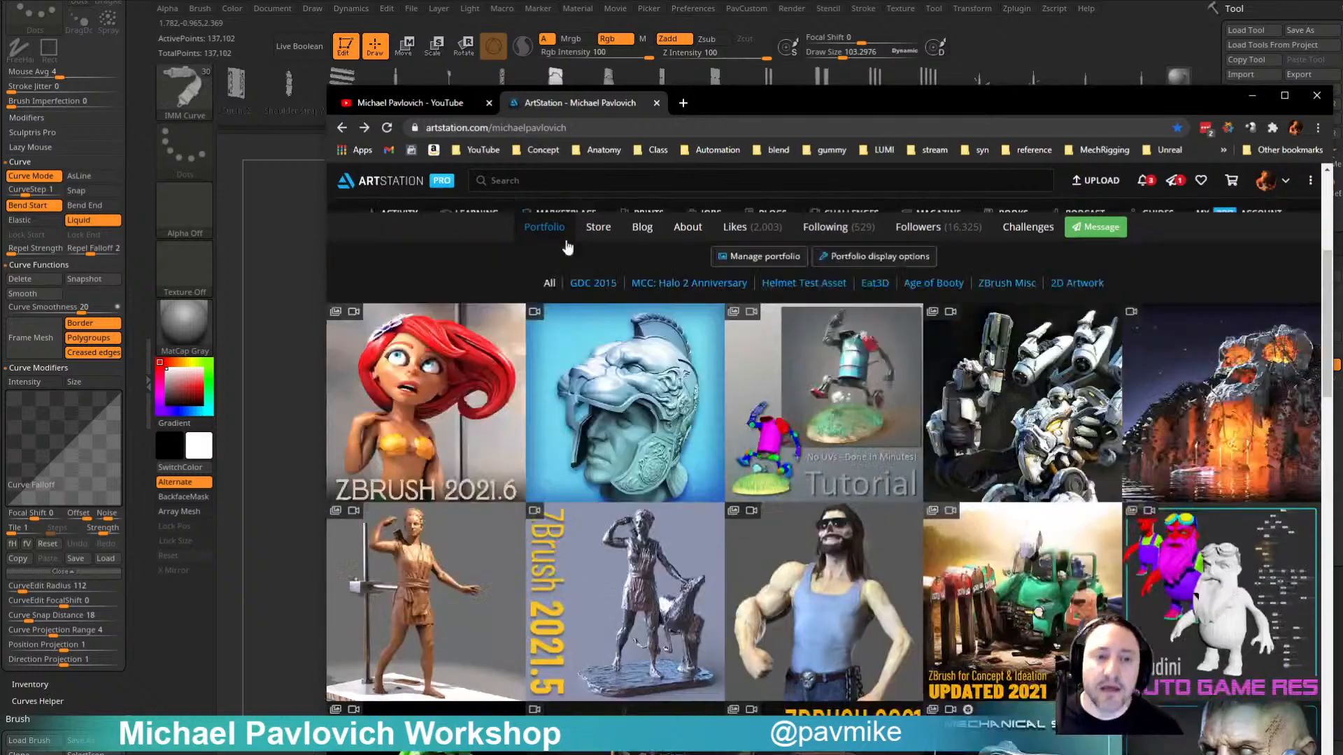
scroll(407, 666, "down", 3)
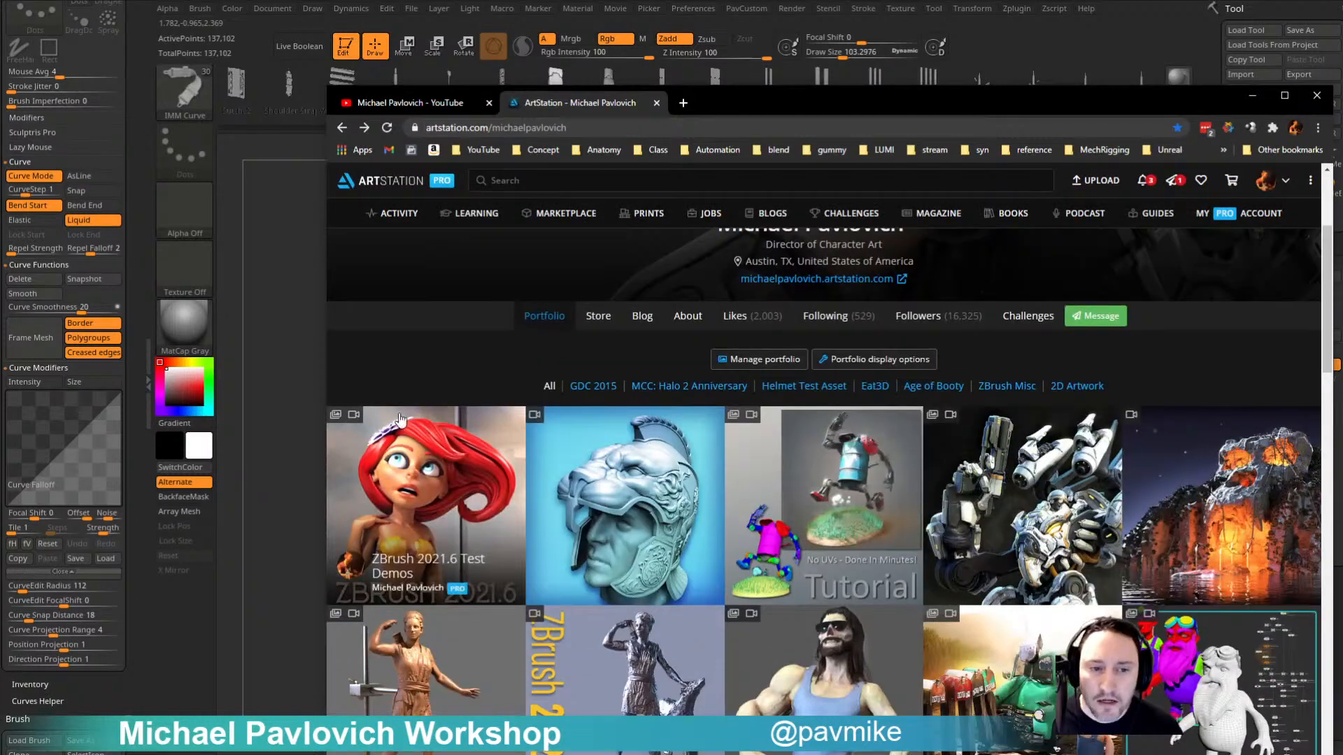
left_click(429, 453)
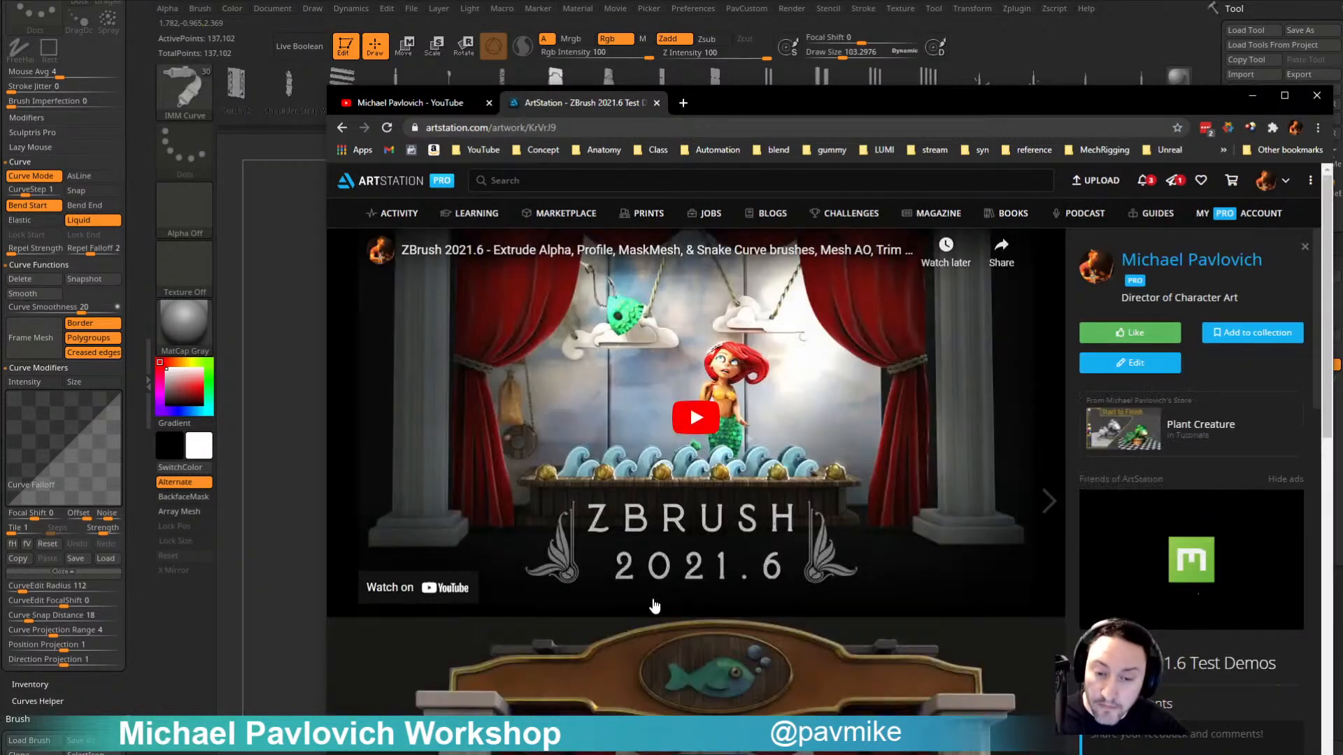
left_click(760, 393)
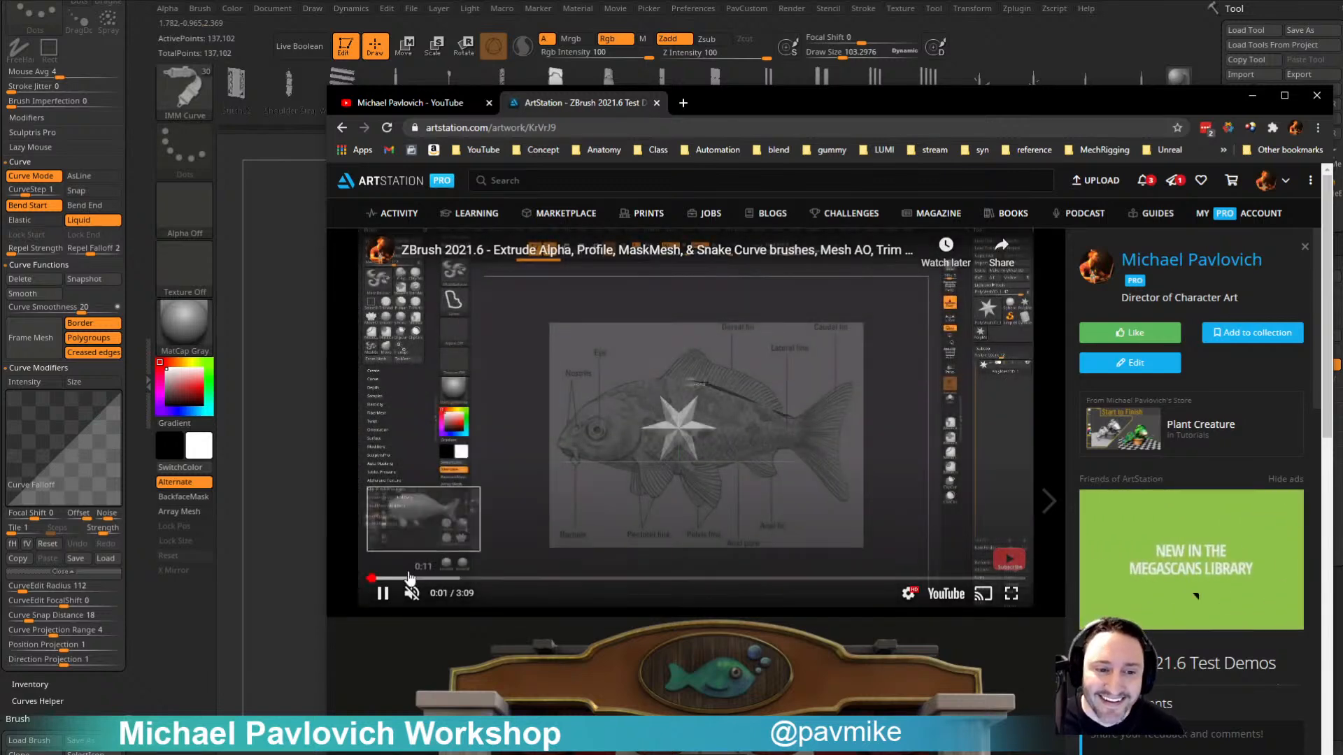
Step: Skim the demo video for examples of curve and extrude profile brushes, pause it and switch back to ZBrush
left_click(476, 579)
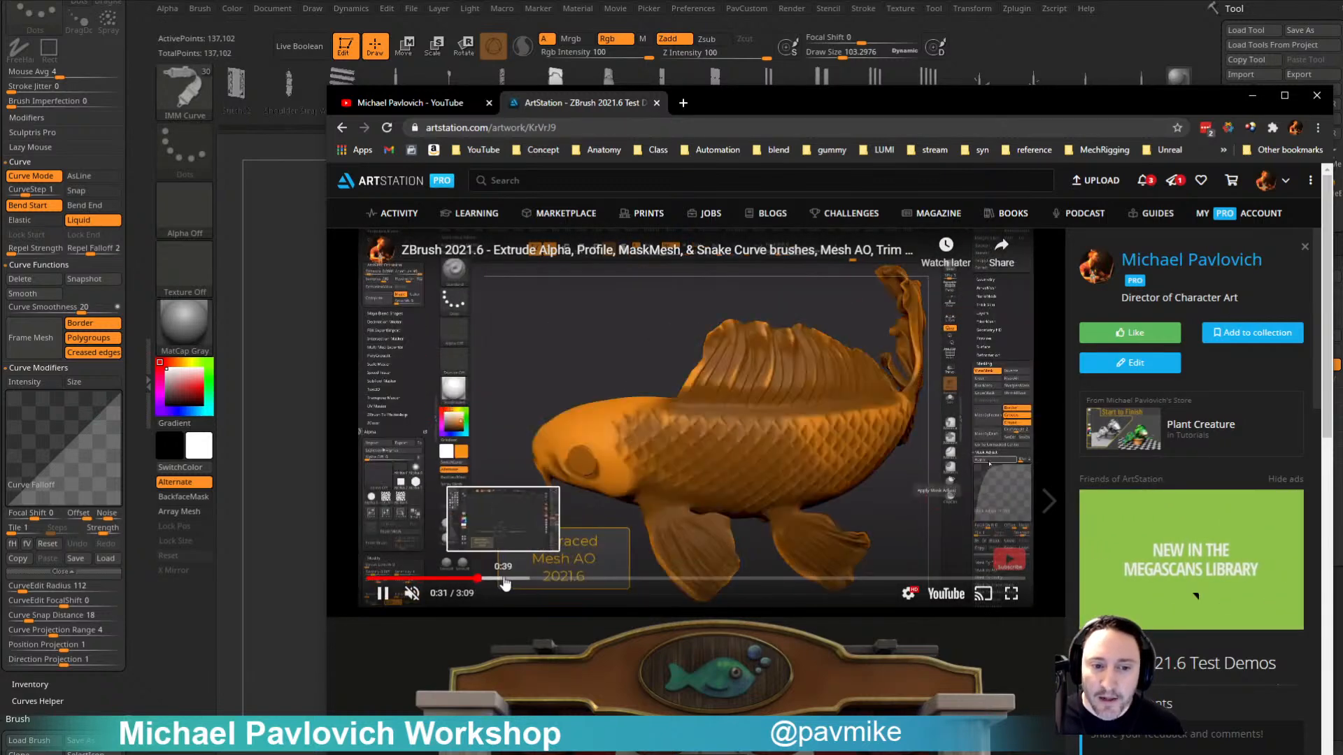
left_click(503, 579)
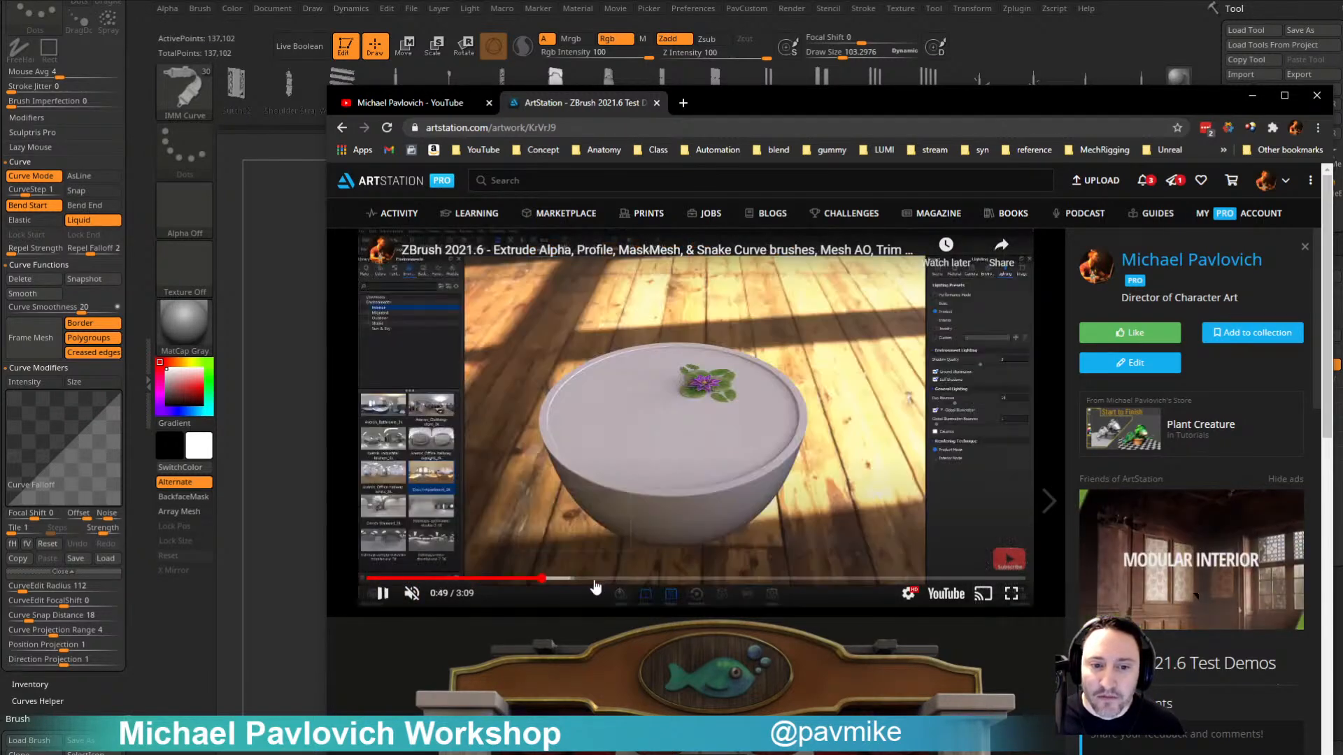
left_click(600, 579)
left_click(668, 580)
left_click(692, 580)
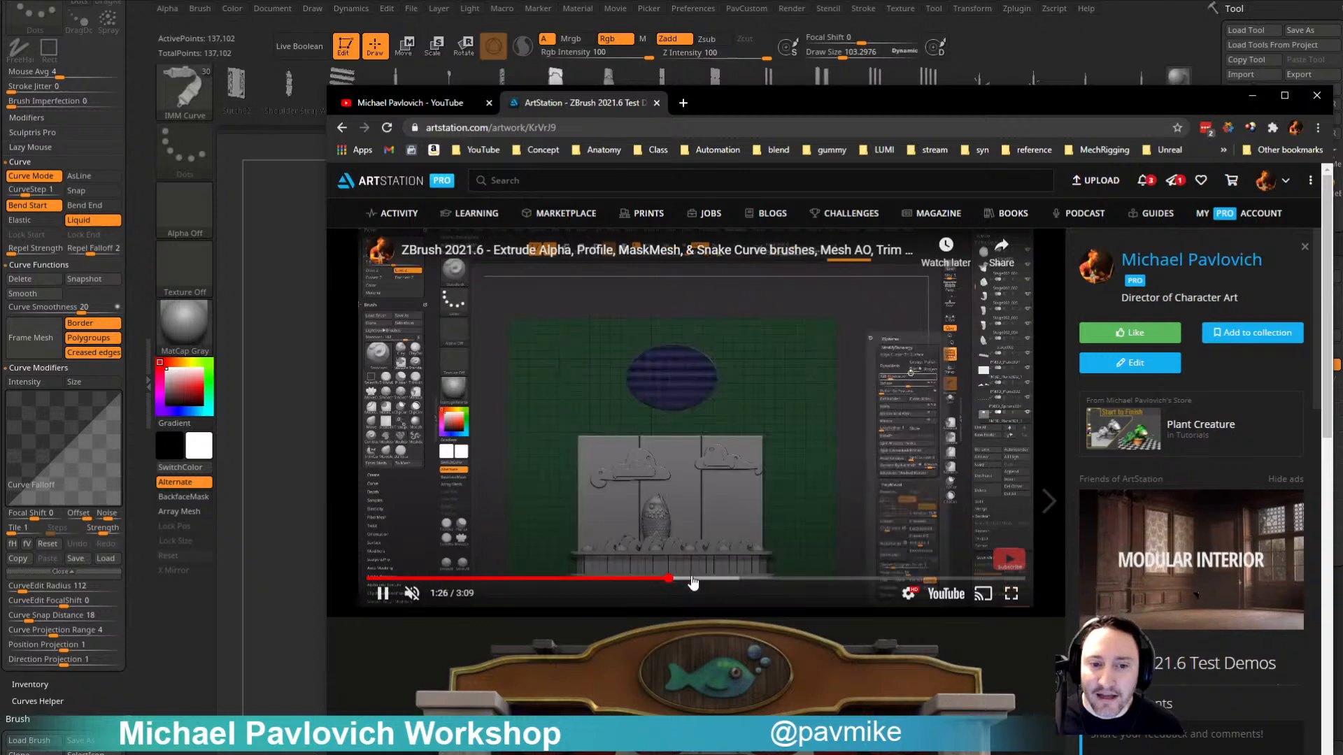
left_click(705, 579)
left_click(722, 579)
left_click(758, 579)
left_click(774, 579)
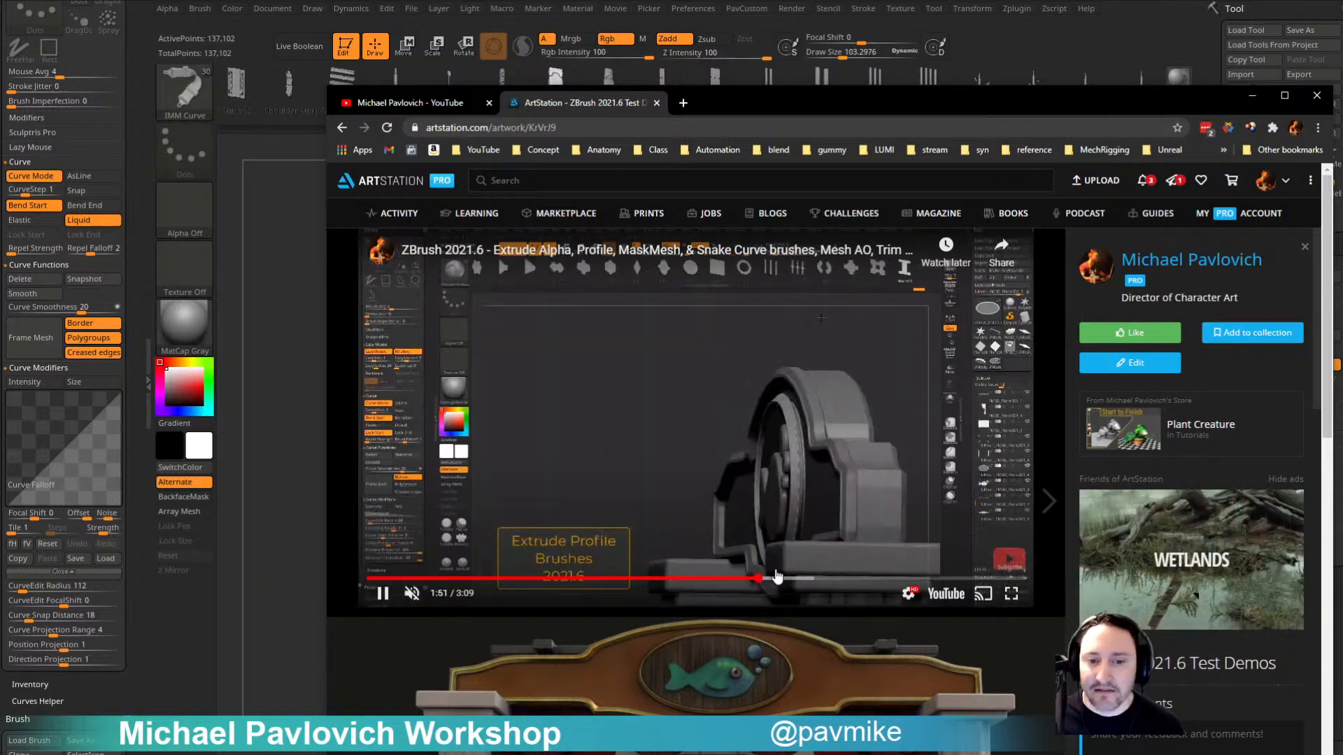
left_click(794, 579)
left_click(798, 579)
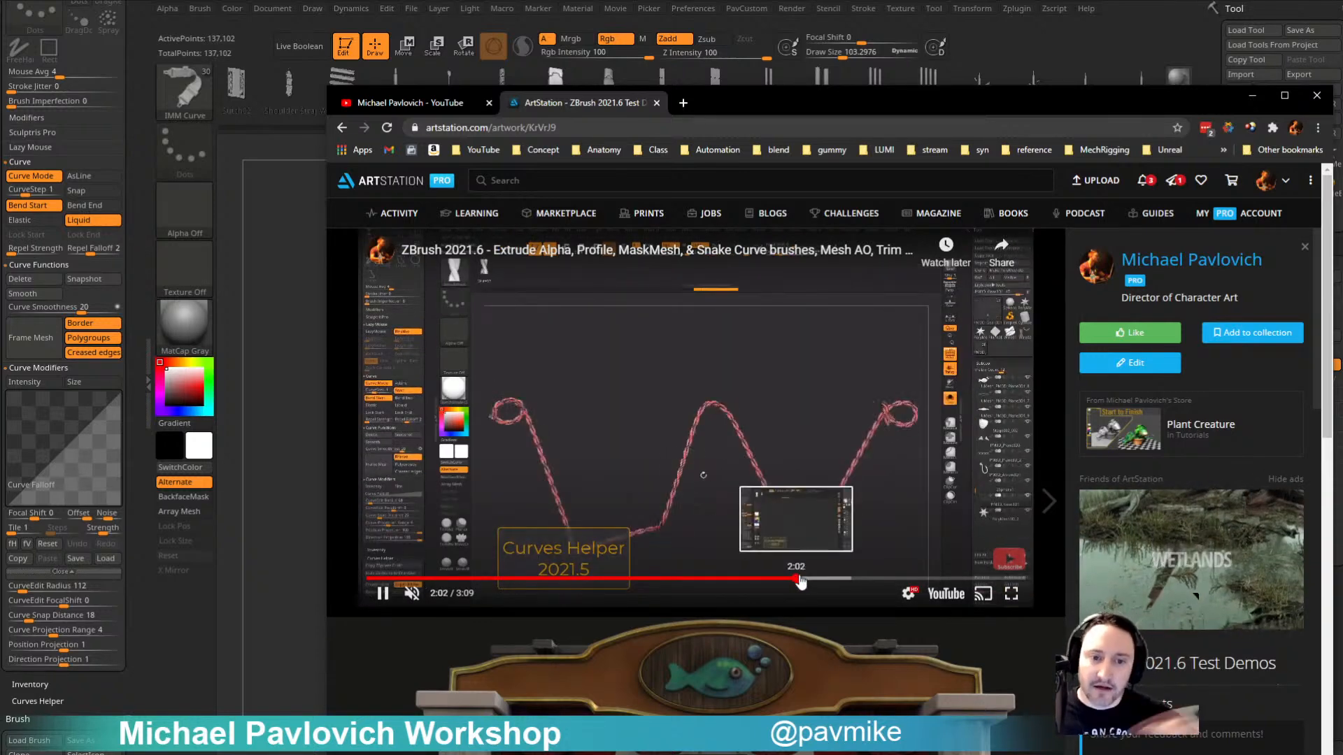
left_click(818, 579)
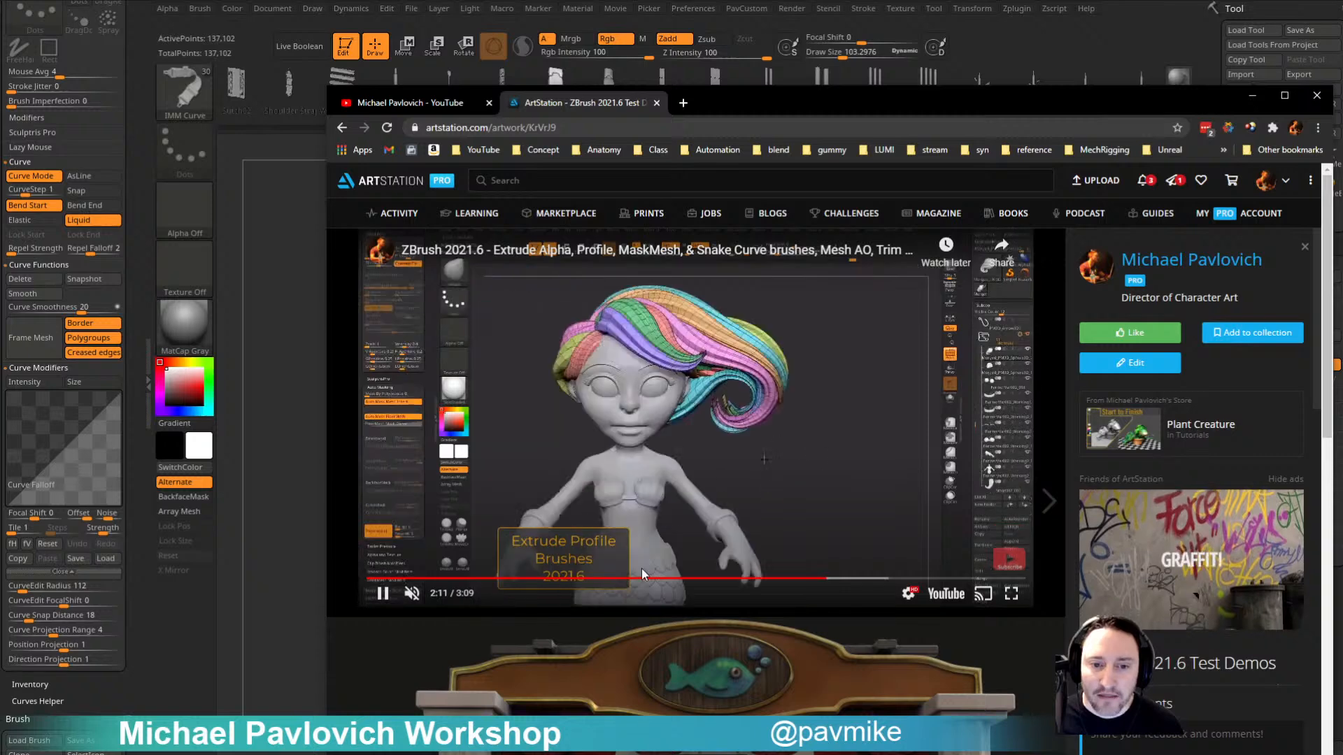
left_click(382, 600)
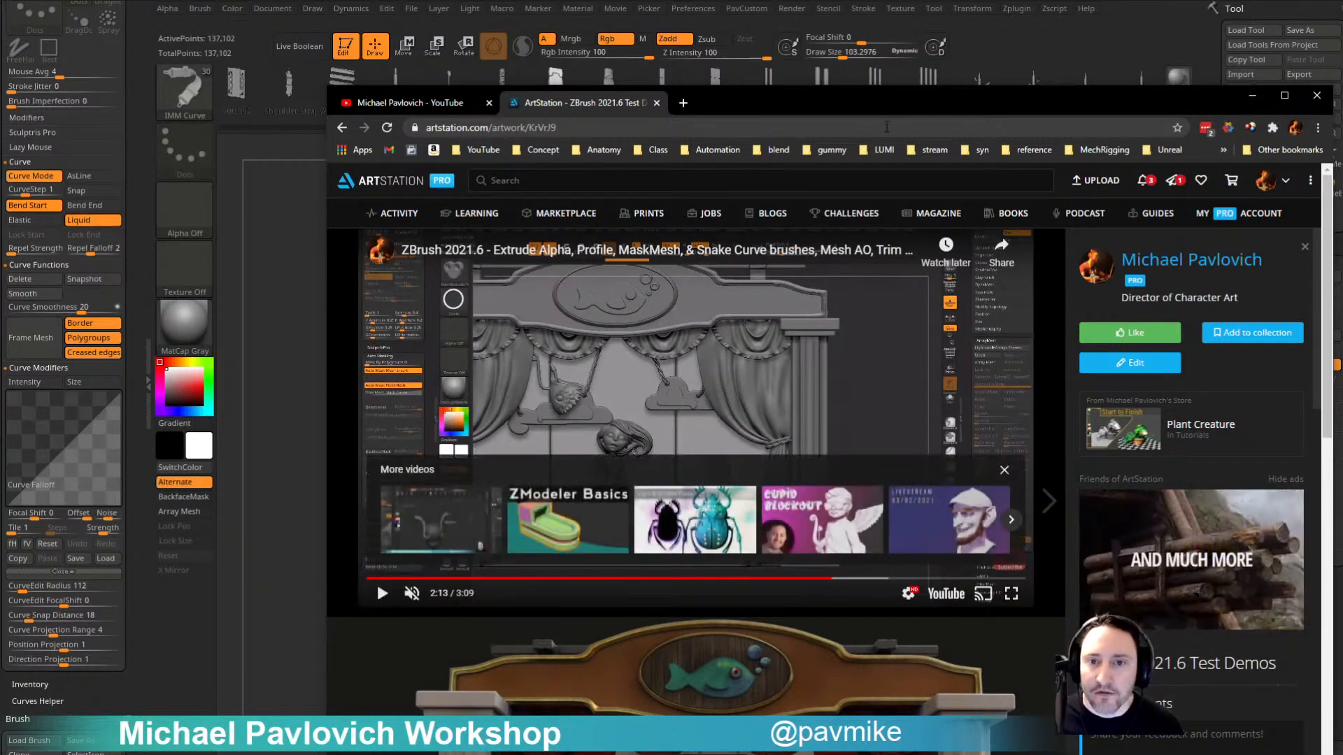
left_click_drag(889, 100, 1021, 754)
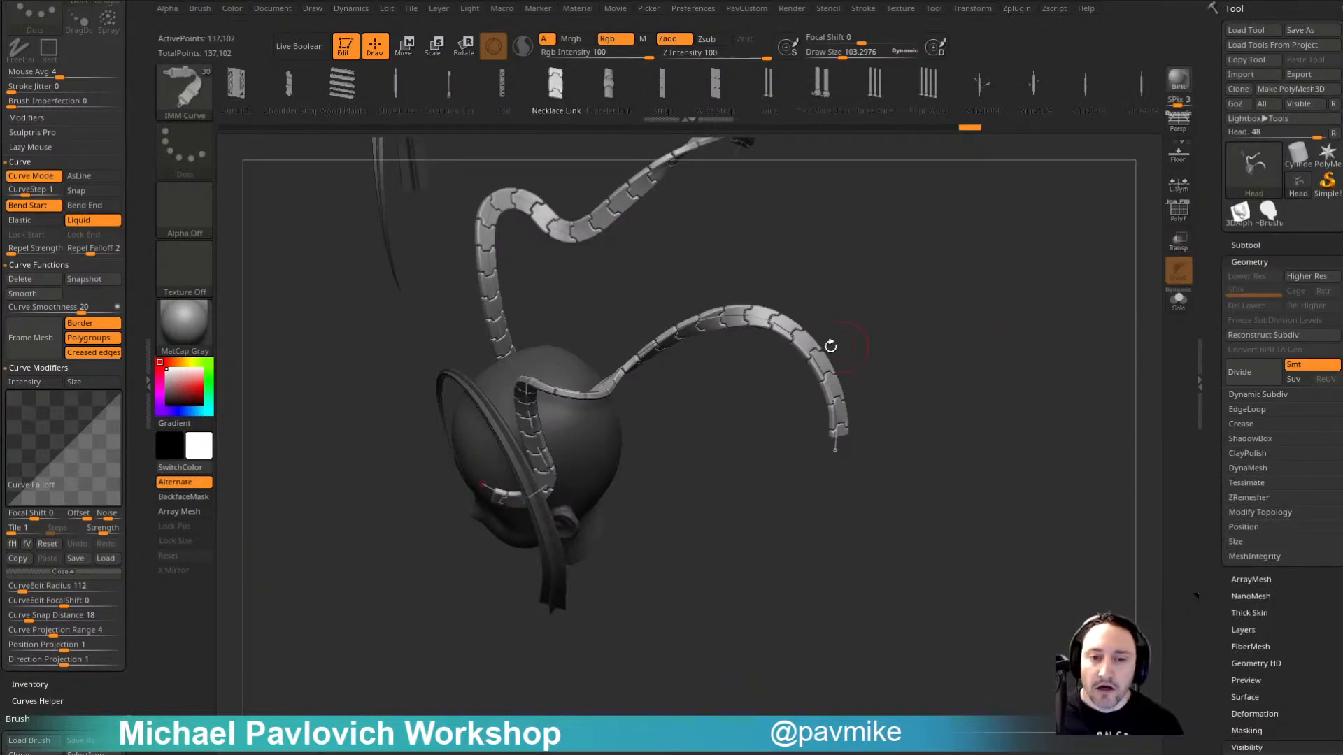
Step: Flatten the extended arch of the necklace-link curve into a nearly straight span running out from the head
key("ctrl")
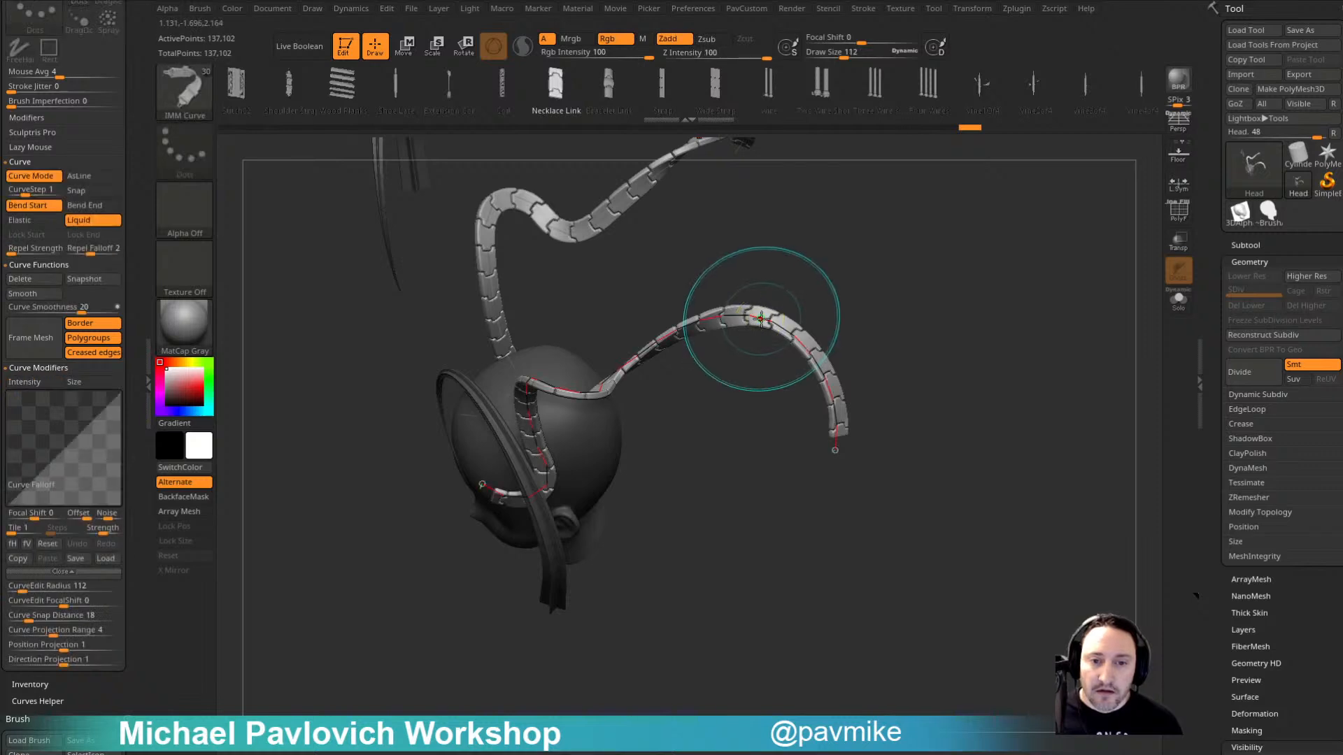
left_click(763, 319)
mouse_move(763, 319)
left_mouse_down()
mouse_move(659, 369)
mouse_move(706, 390)
mouse_move(654, 375)
left_mouse_up()
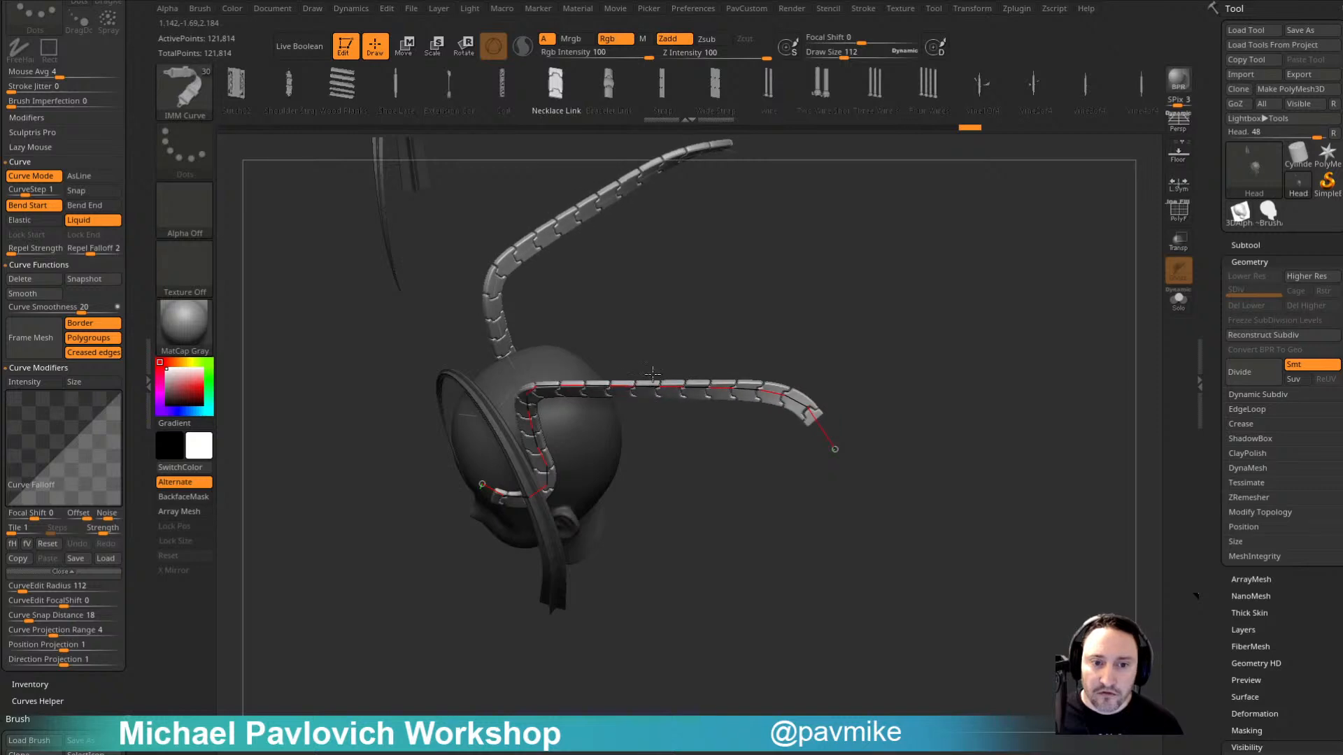
Step: Bend the straight span into a wave with a curve edit radius of 10 and soften the wave
left_click_drag(878, 343, 924, 297)
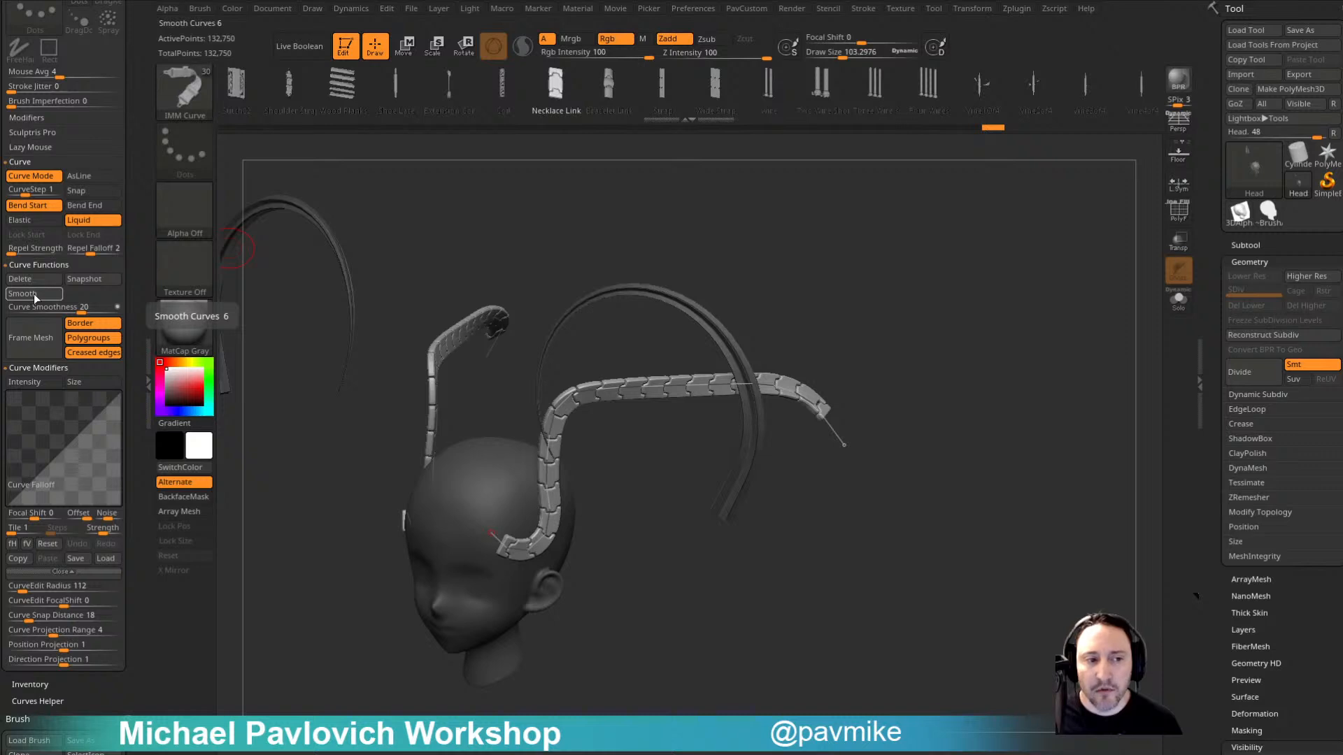
mouse_move(910, 350)
left_mouse_down()
mouse_move(1057, 355)
mouse_move(959, 399)
left_mouse_up()
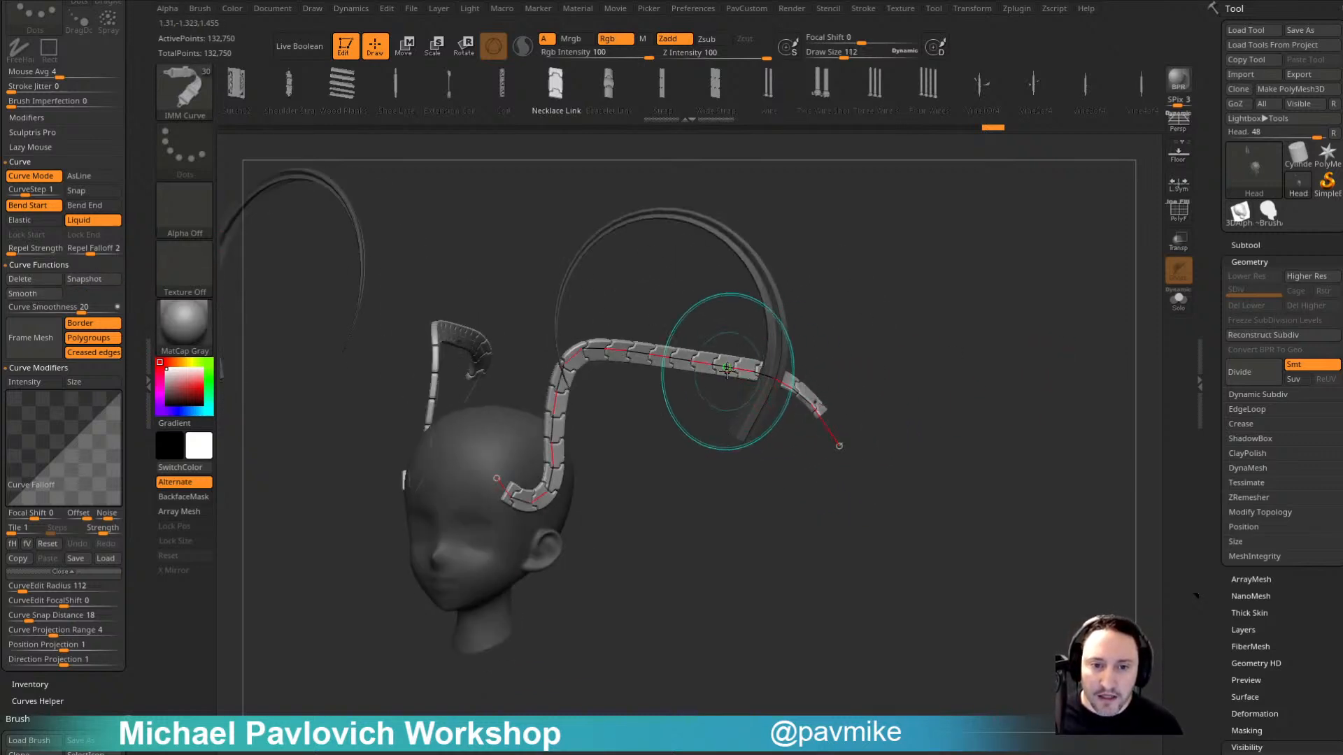
key("s")
mouse_move(717, 366)
left_mouse_down()
mouse_move(699, 366)
mouse_move(632, 436)
mouse_move(701, 384)
mouse_move(739, 428)
left_mouse_up()
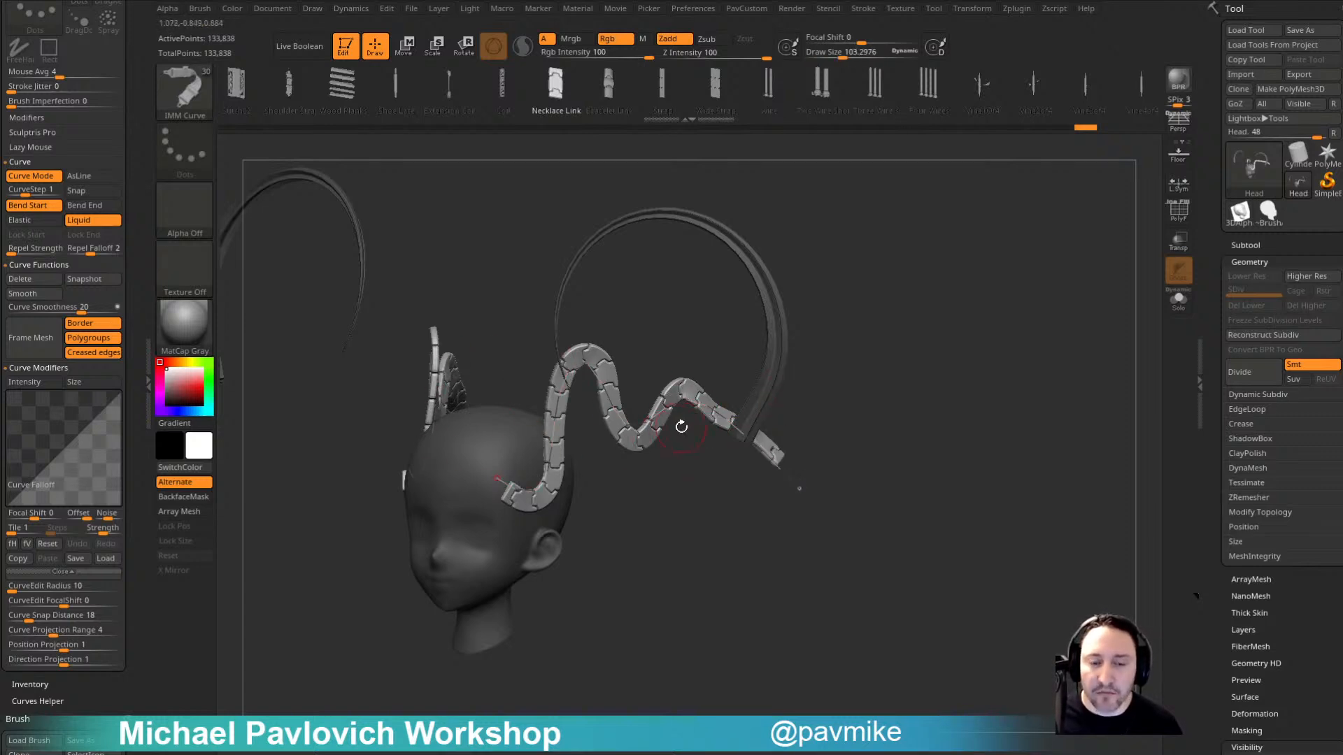
left_click(701, 406)
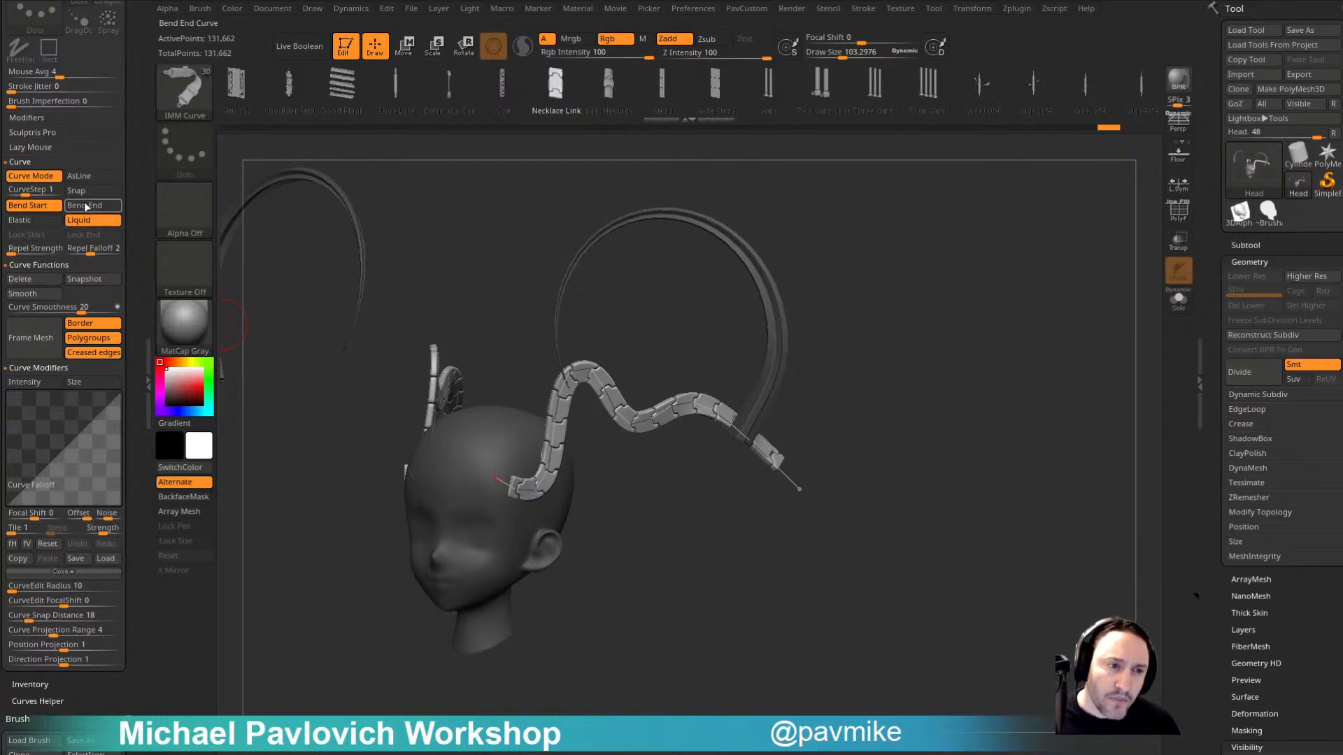
Step: Extend the free end of the necklace-link curve down and around into a long upward-sweeping hook
left_click_drag(897, 390, 894, 369)
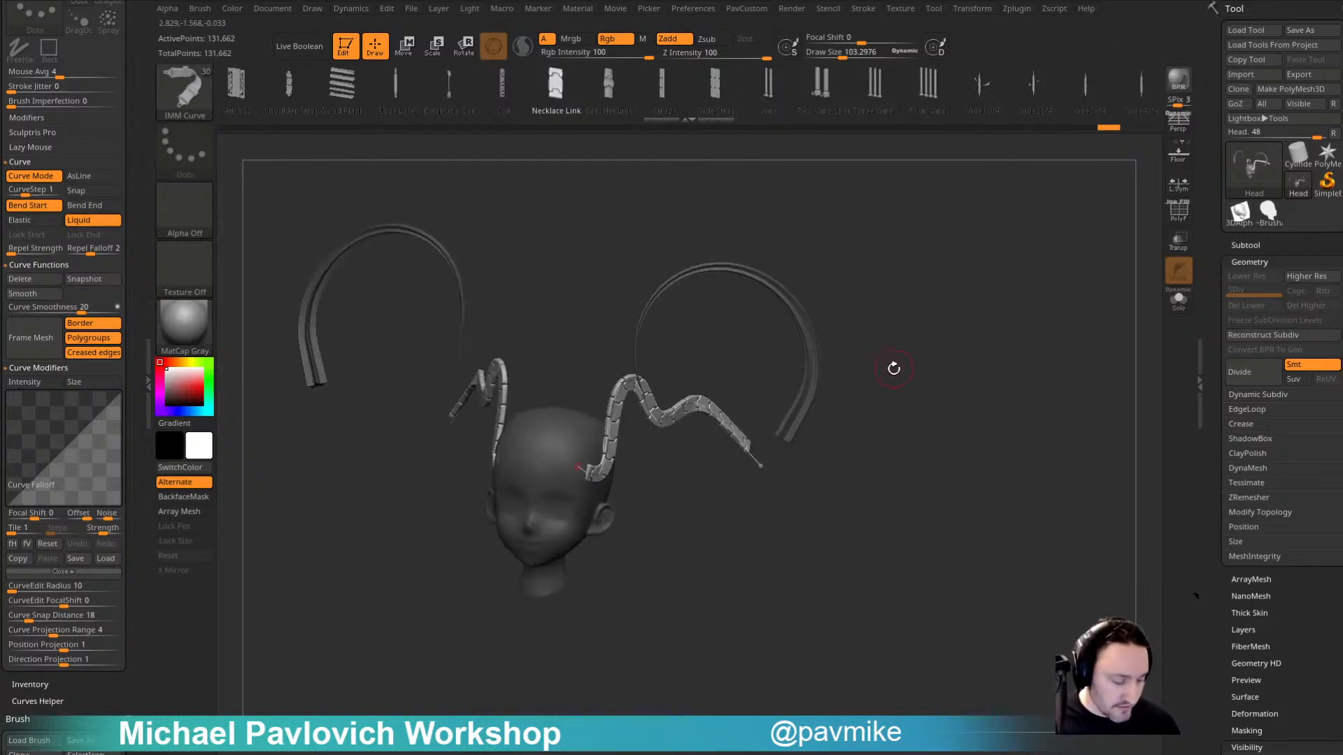
mouse_move(761, 469)
left_mouse_down()
mouse_move(788, 582)
mouse_move(936, 388)
left_mouse_up()
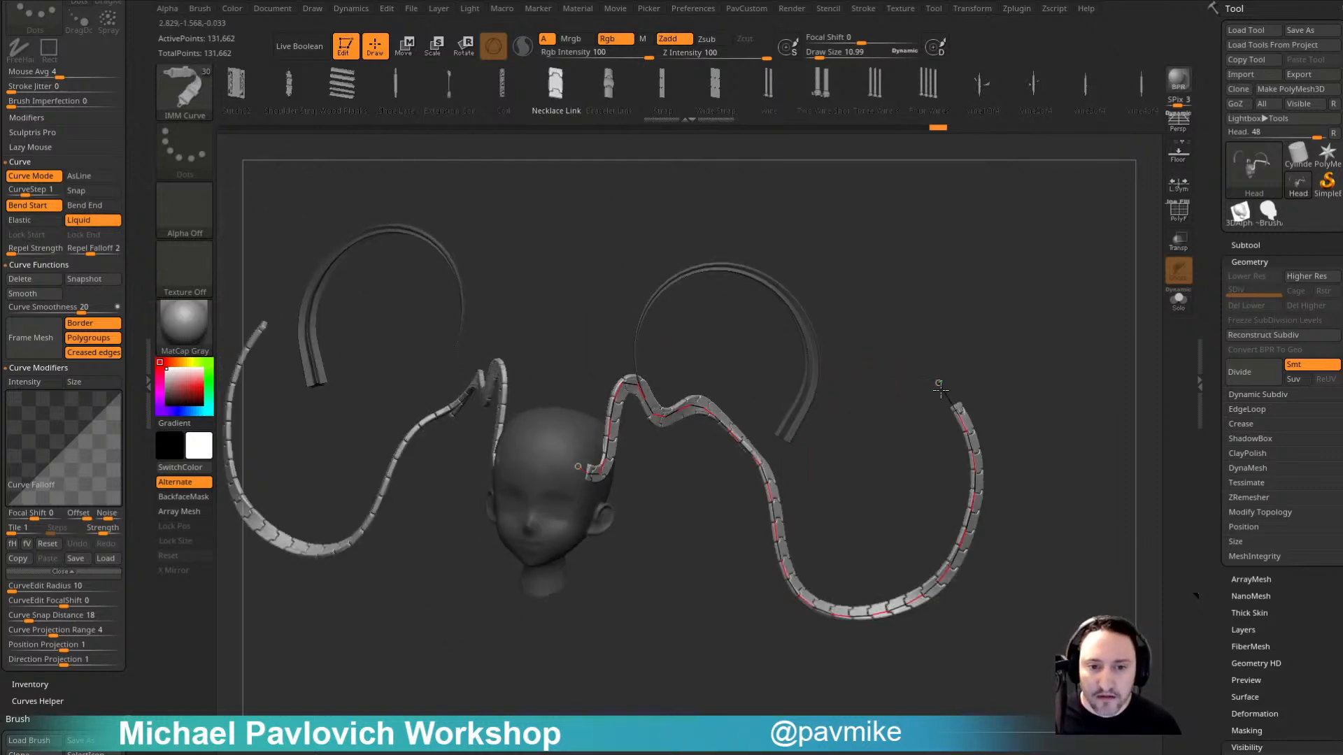
Step: Undo the hook extension, bend and lengthen the wavy necklace-link curve, and leave snapshot copies of its shape in place
key("ctrl+z")
left_click_drag(705, 409, 704, 456)
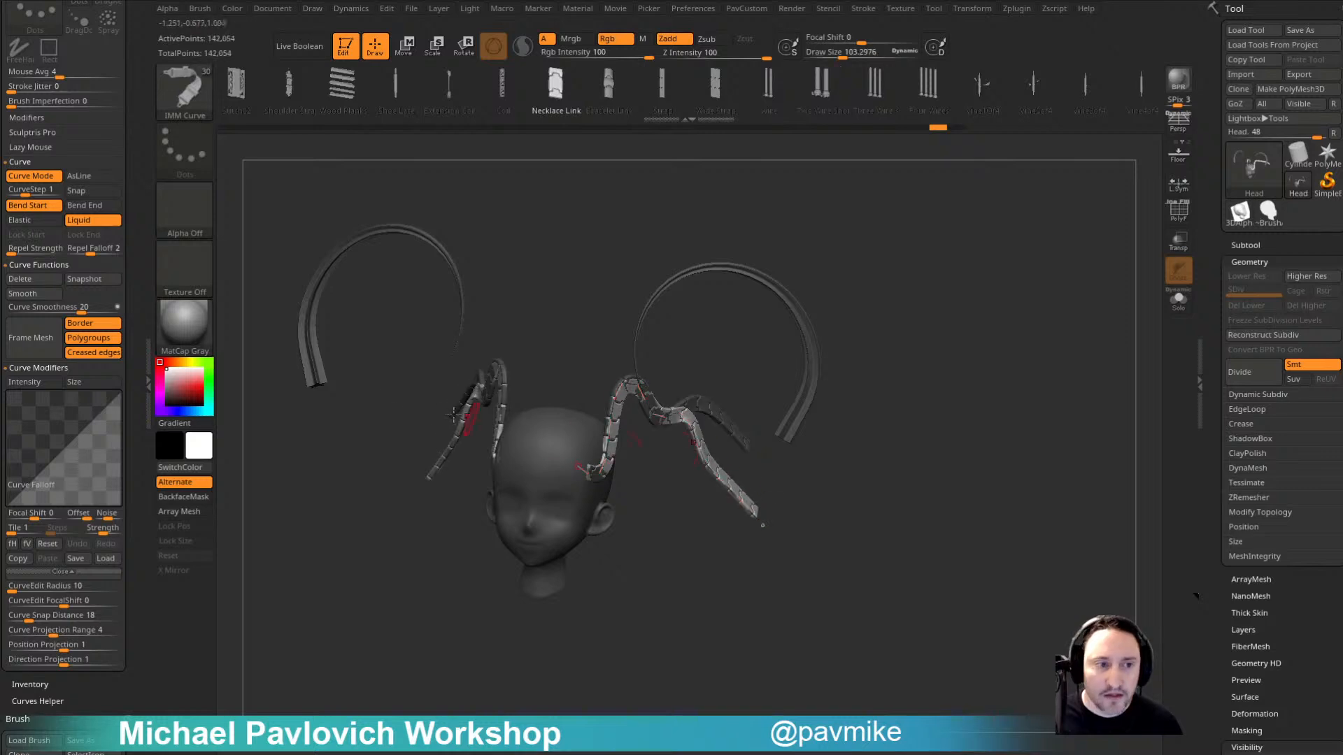
mouse_move(760, 525)
left_mouse_down()
mouse_move(1021, 518)
mouse_move(875, 301)
mouse_move(923, 552)
mouse_move(983, 363)
mouse_move(943, 466)
left_mouse_up()
key("5")
left_click_drag(1101, 494, 952, 533, "alt")
Step: Turn off Bend Start and leave a fan of snapshot copies while moving the necklace-link arch inward toward the head
left_click(45, 207)
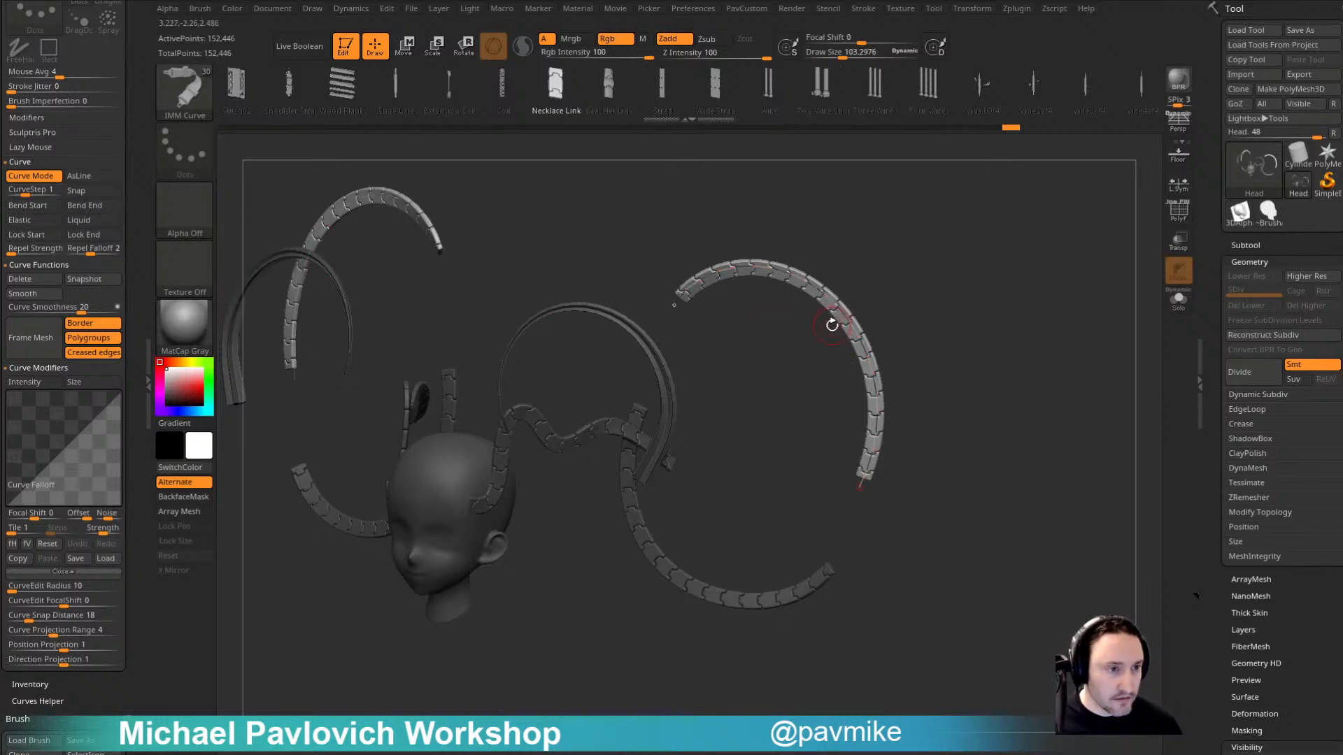
left_click_drag(845, 316, 720, 436)
key("5")
key("5")
left_click_drag(996, 465, 1014, 580)
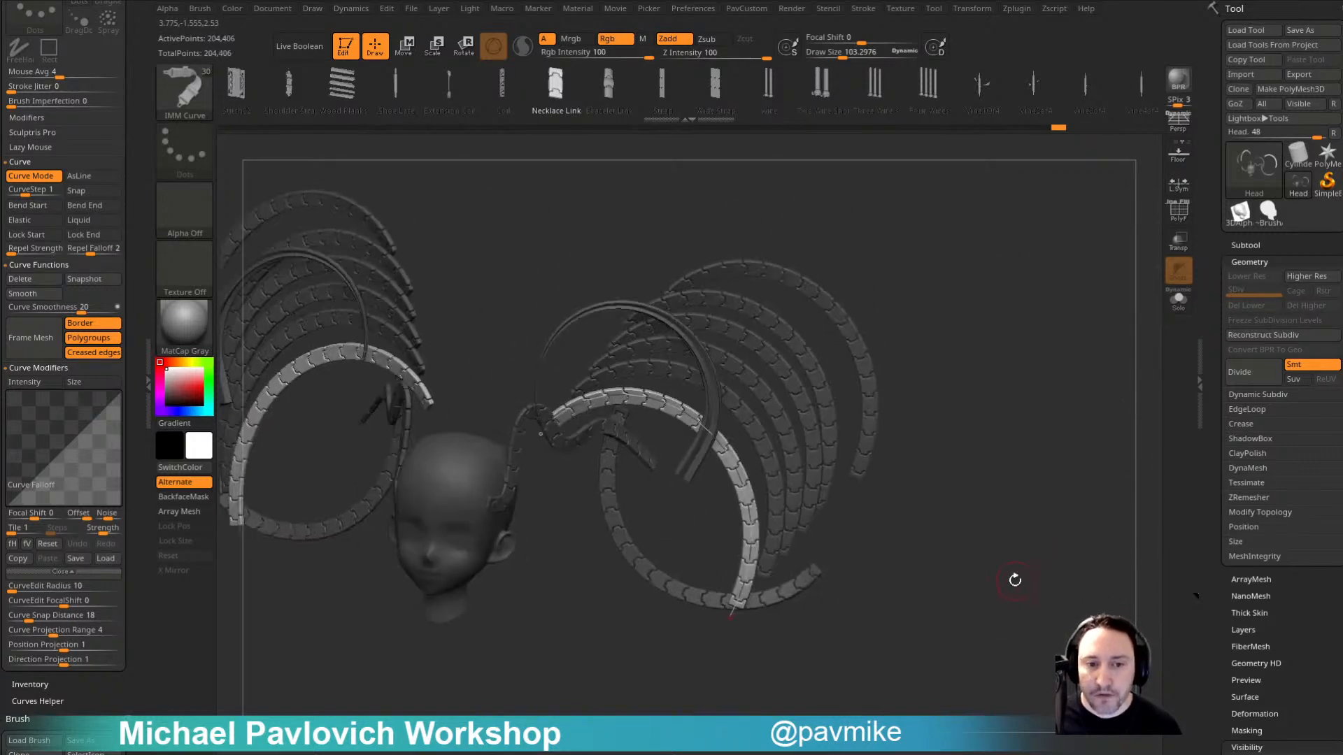
Step: Roll the undo history back to the bare head and select the CurveAlpha brush
left_click_drag(1064, 130, 150, 112)
left_click_drag(819, 403, 901, 406, "alt")
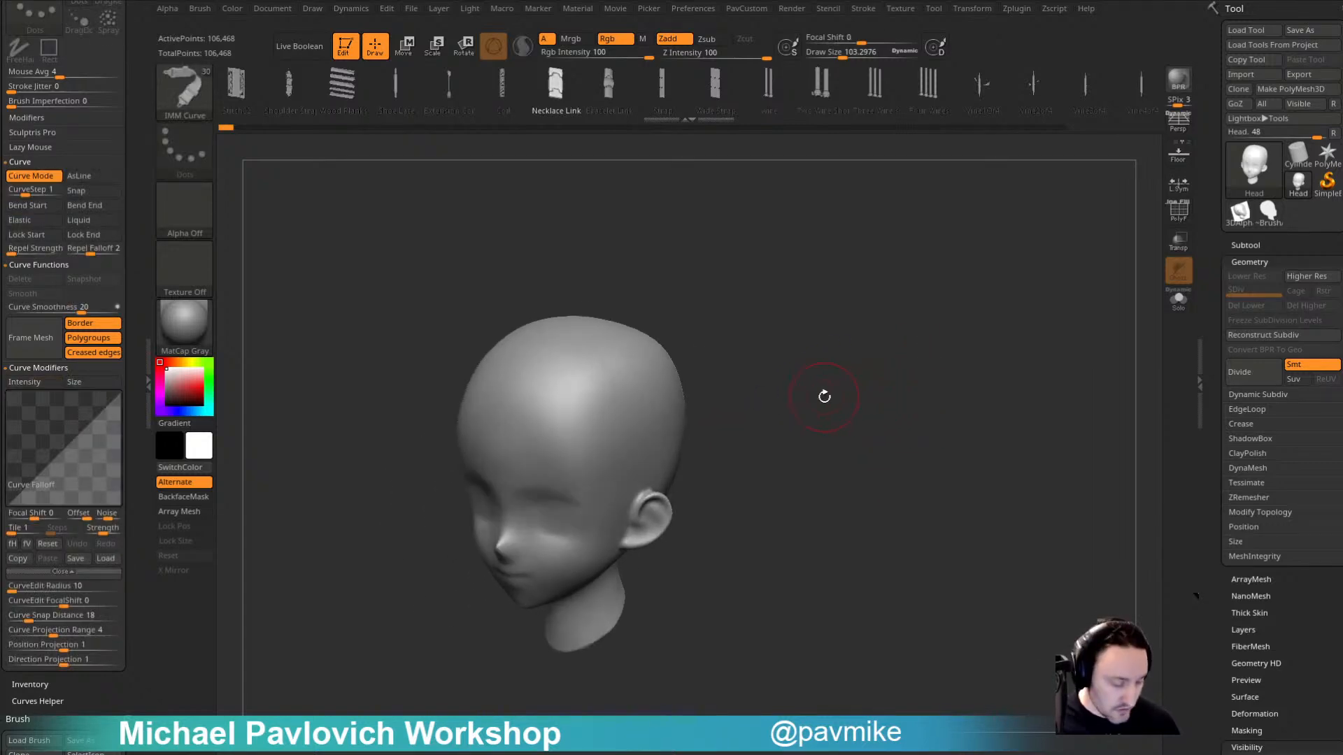
key("b")
key("c")
left_click(1117, 445)
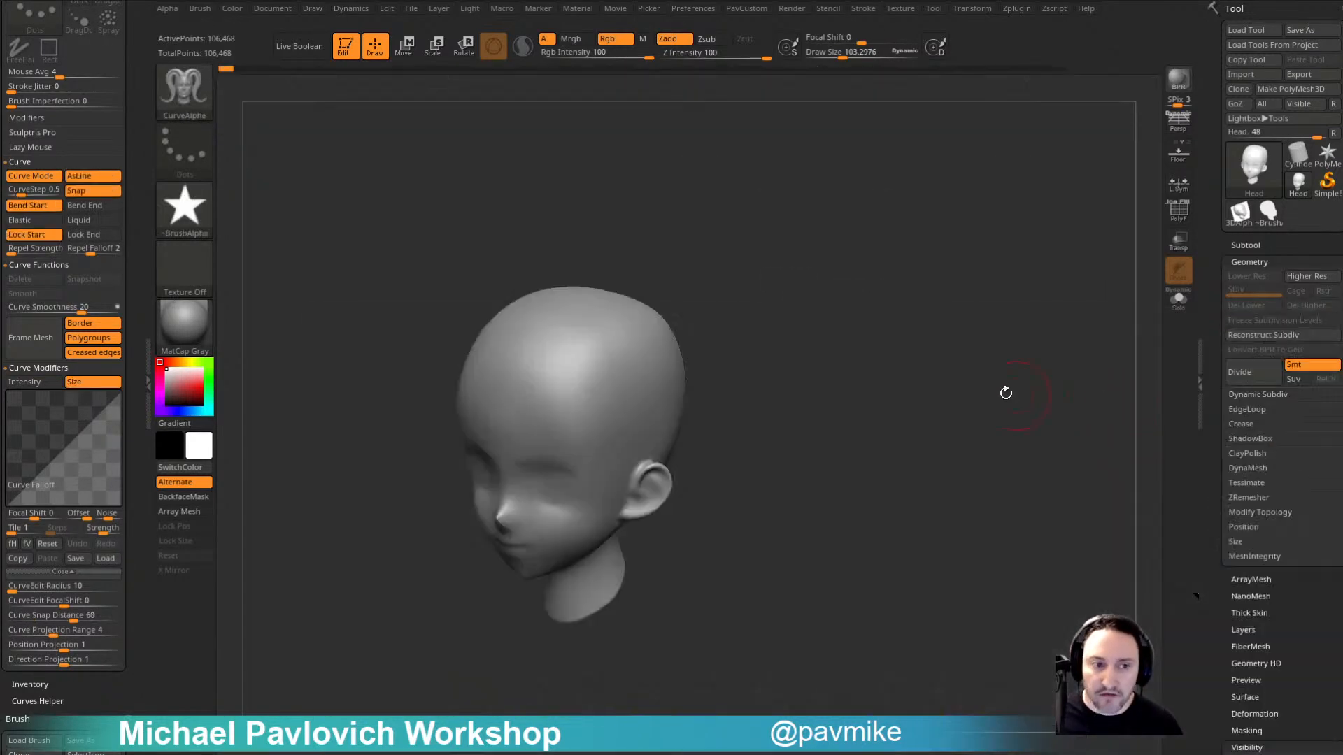
Step: Draw a straight star-profile spike outward from the side of the head, accept discarding the newer undo history, and turn off AsLine
left_click_drag(750, 337, 701, 372, "alt")
left_click_drag(573, 419, 809, 351)
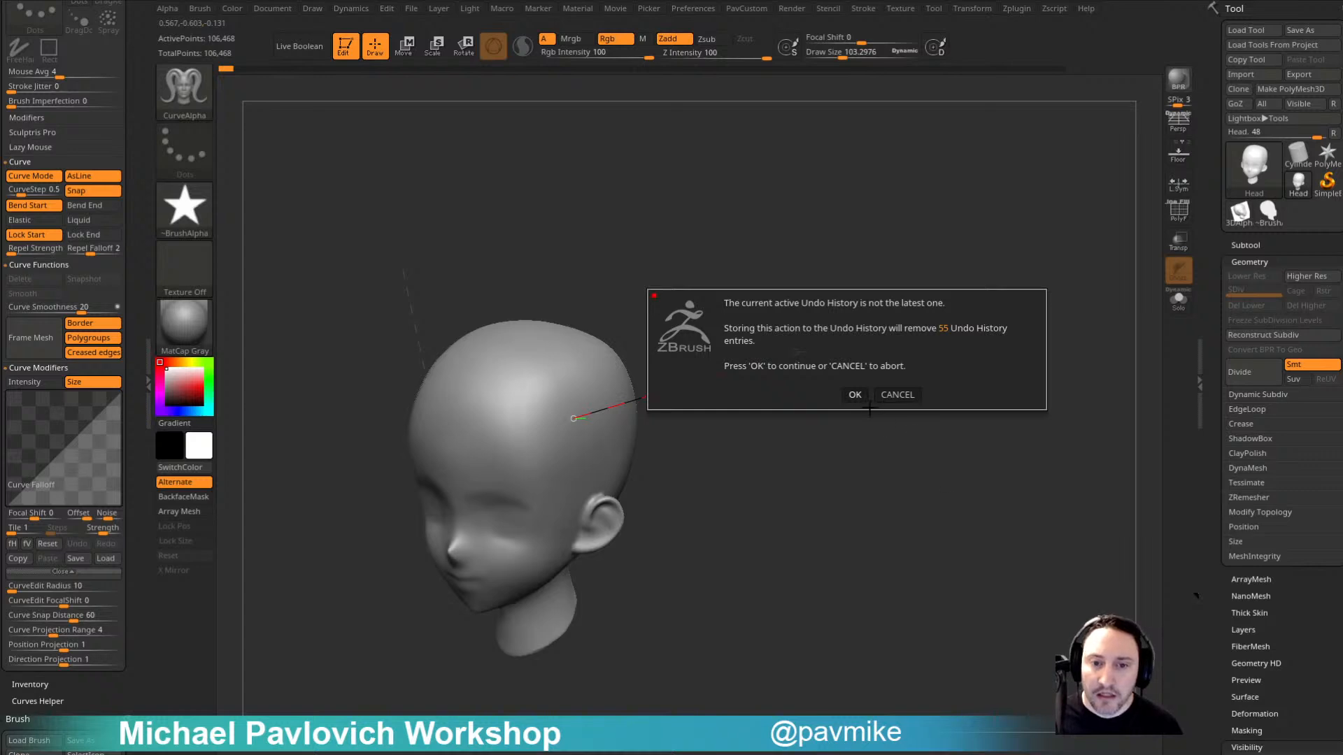
left_click(855, 395)
left_click(93, 175)
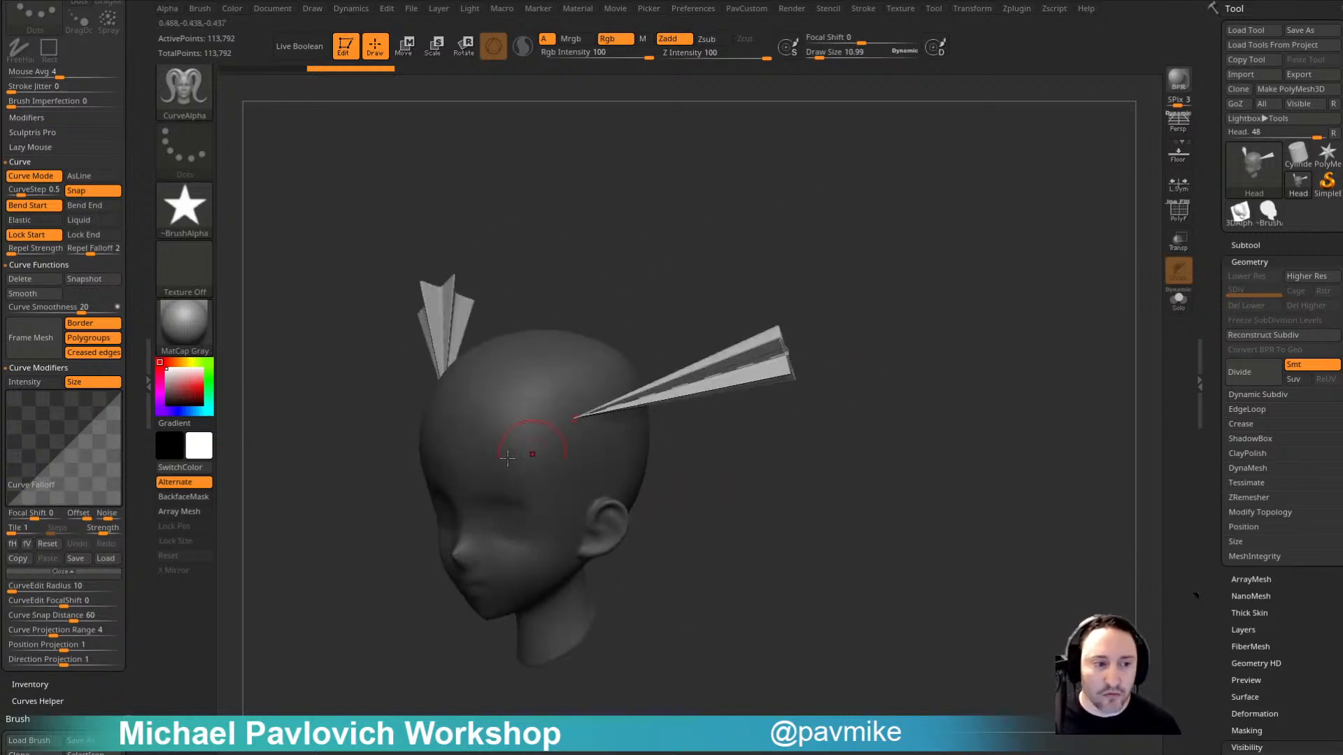
Step: Flip the curve falloff horizontally so the spike tapers toward its tip, and bend its free end downward into a horn
left_click(26, 544)
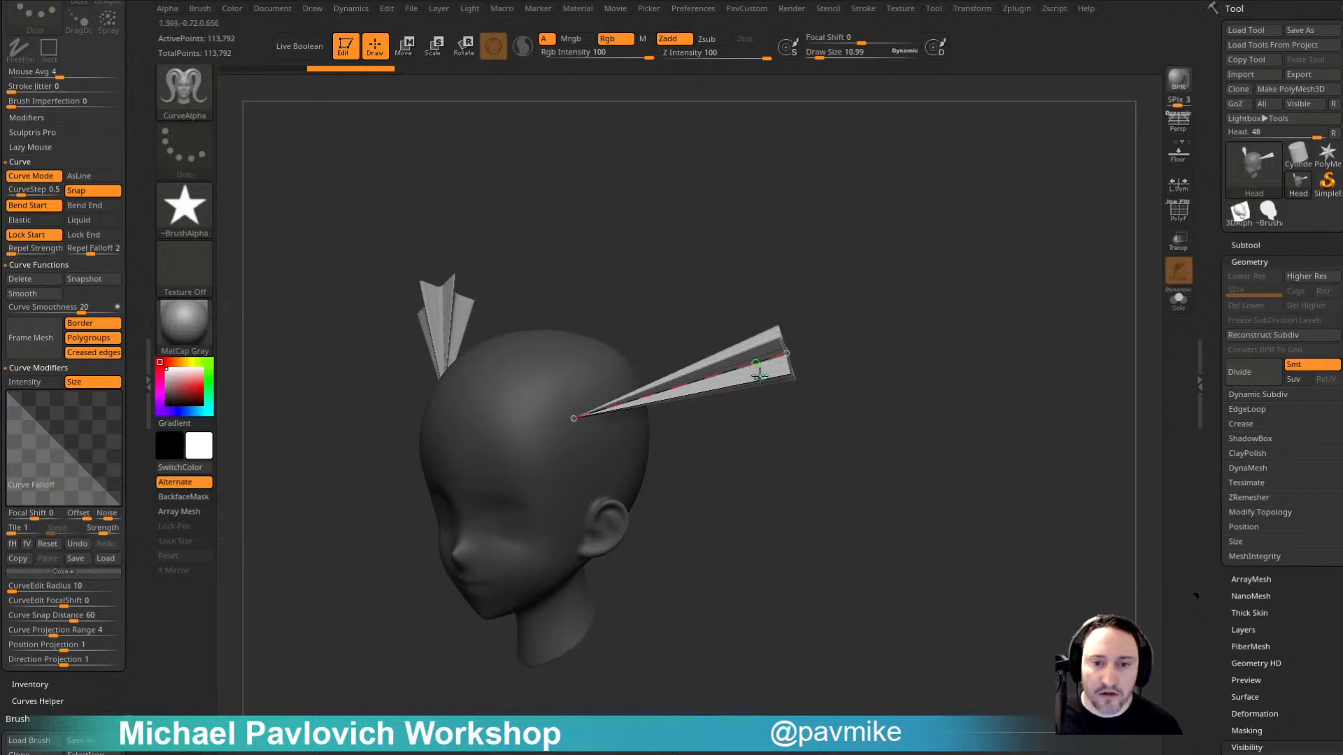
left_click(776, 364)
left_click_drag(919, 384, 923, 404)
mouse_move(791, 355)
left_mouse_down()
mouse_move(794, 418)
mouse_move(701, 557)
left_mouse_up()
left_click_drag(825, 427, 900, 415)
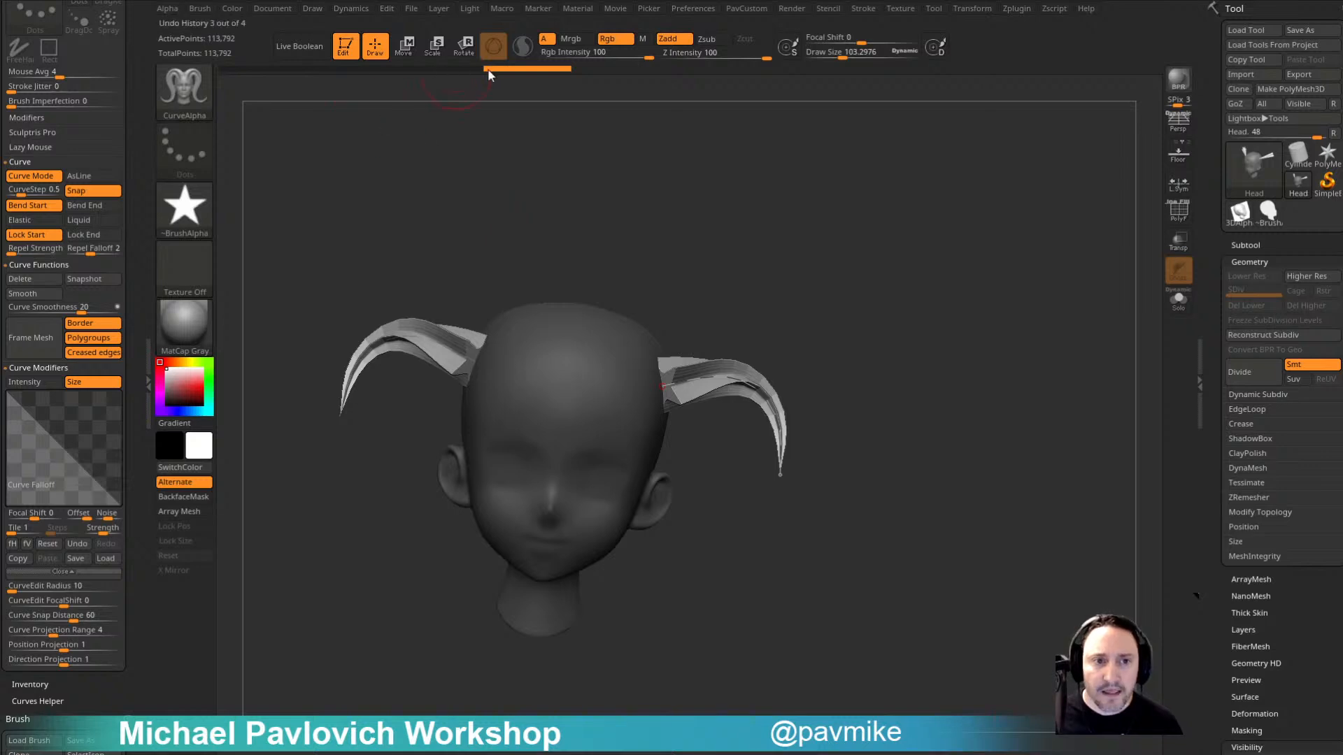
Step: Return to the bare head, undo a test strand, and set the curve Repel Strength to 2
left_click(285, 69)
mouse_move(784, 289)
left_mouse_down("alt")
mouse_move(725, 261)
mouse_move(713, 308)
left_mouse_up("alt")
left_click_drag(582, 336, 609, 491)
key("ctrl+z")
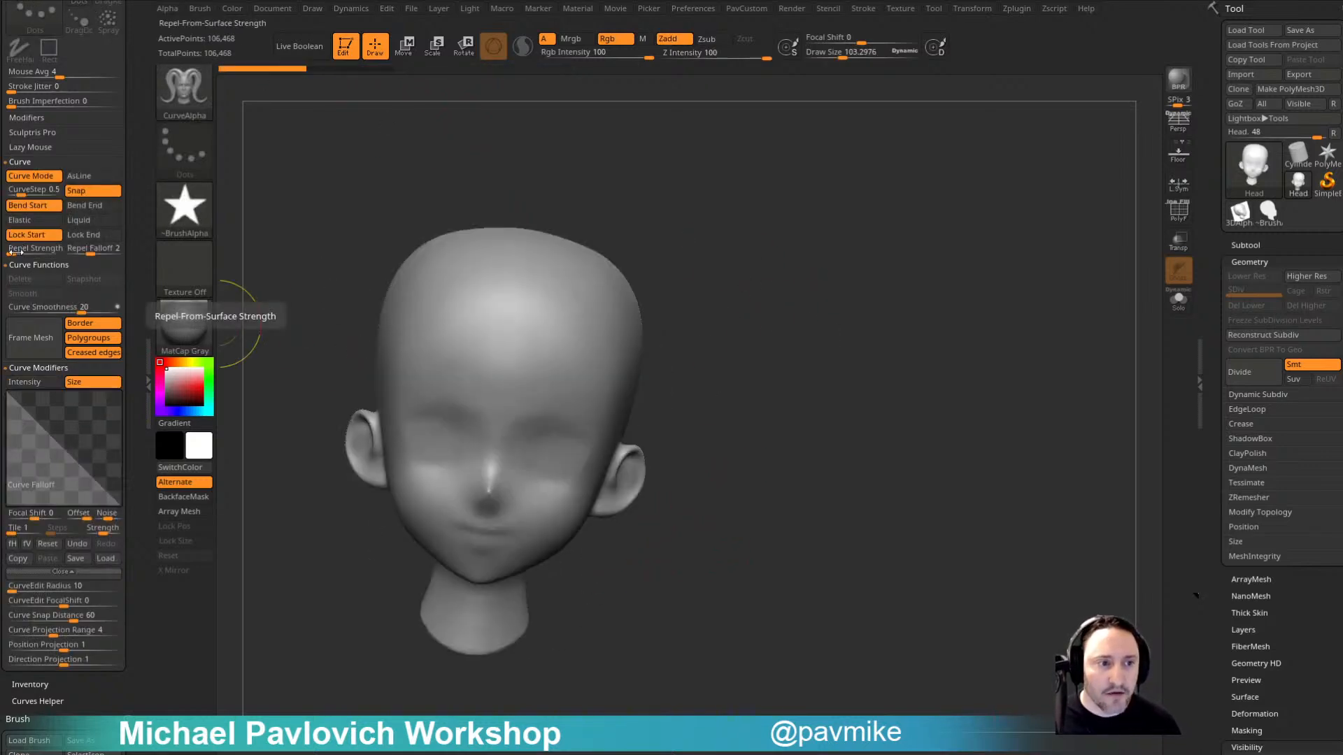
left_click(15, 252)
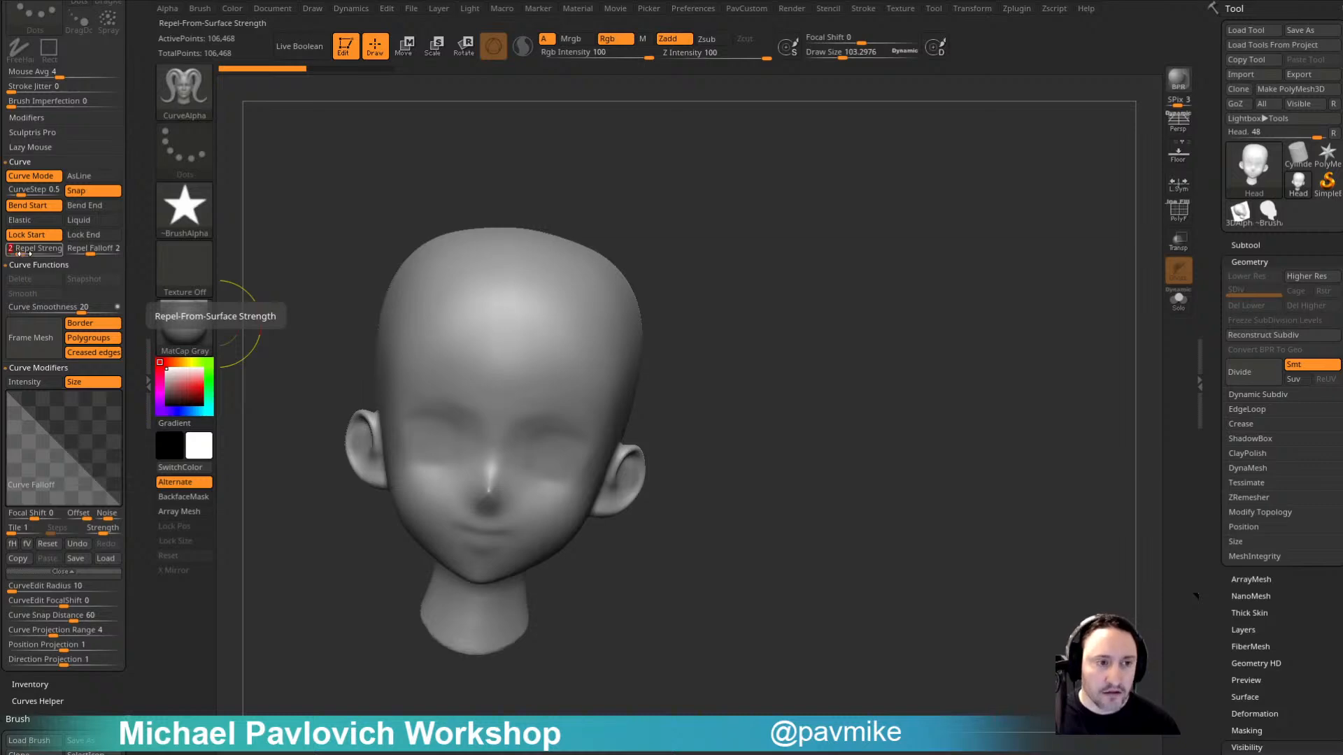
left_click(98, 250)
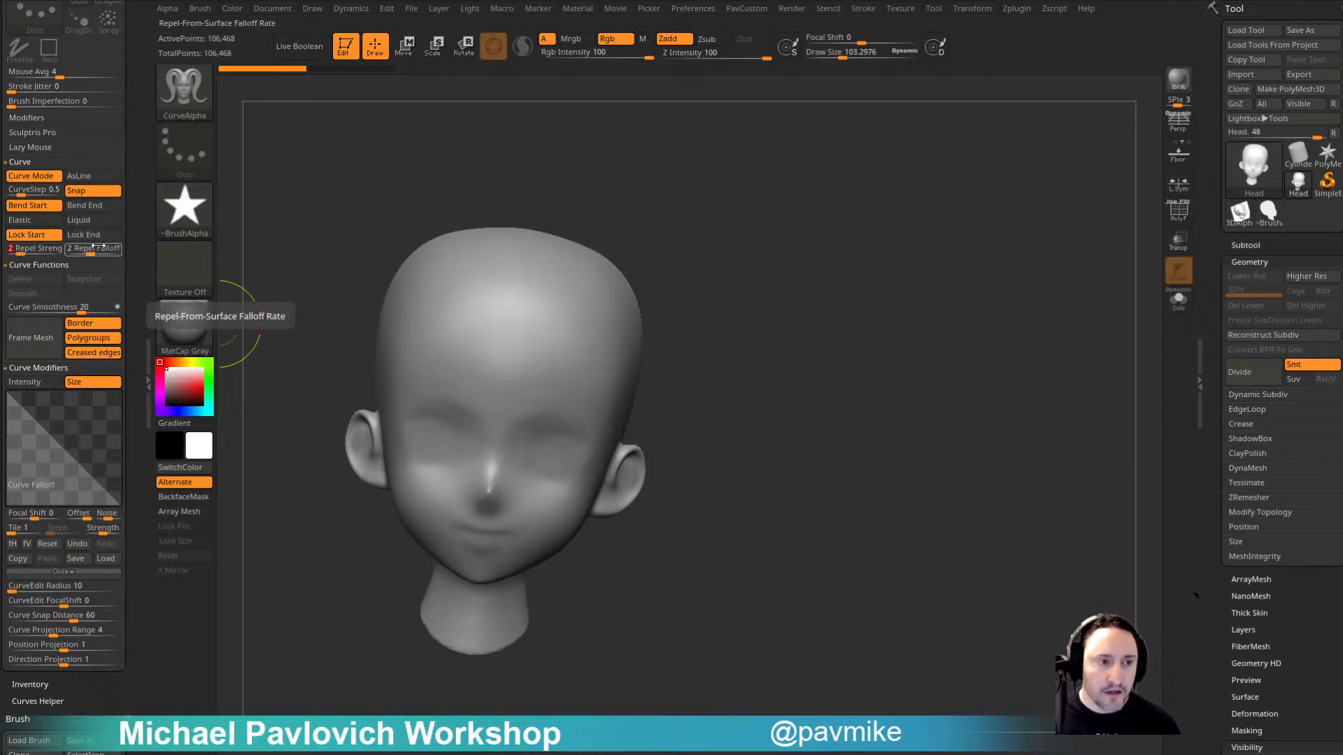
Step: Turn off Snap and draw a star-profile strand from the upper forehead down beside the face to neck level
left_click(198, 11)
left_click_drag(140, 92, 118, 3)
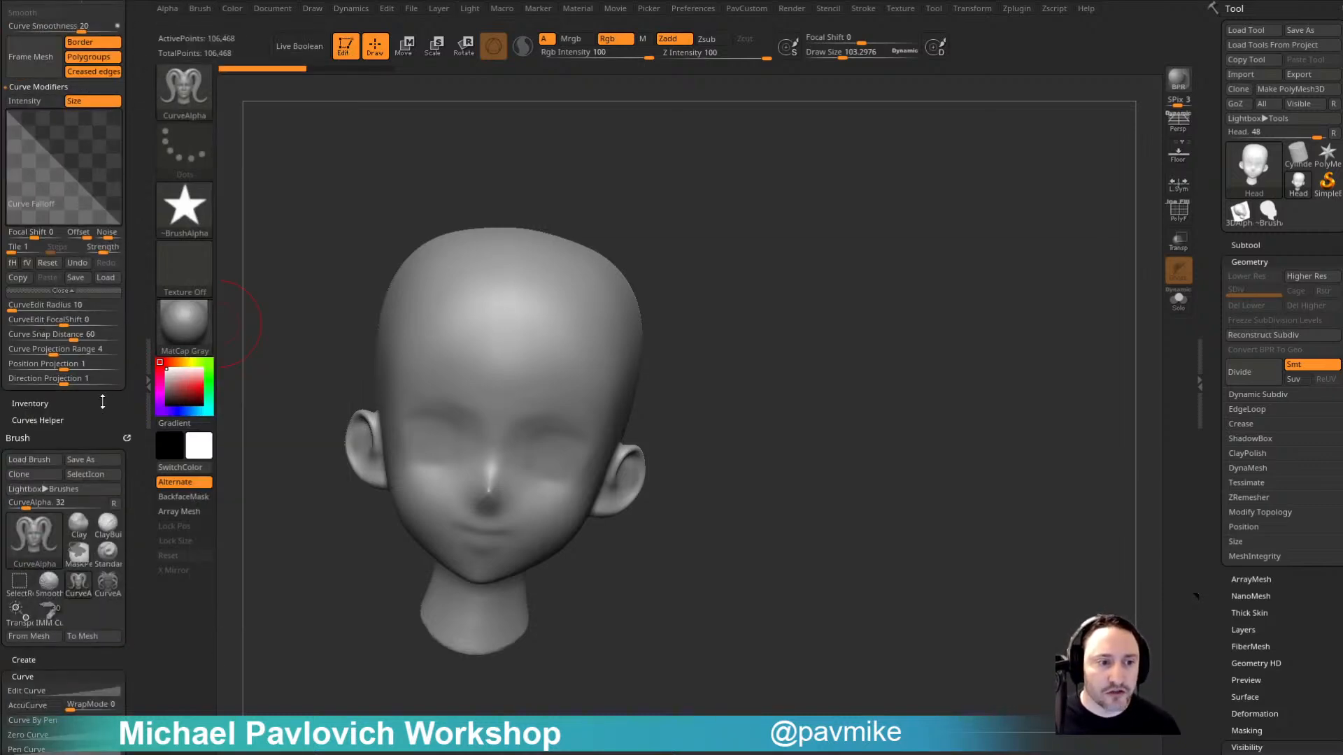
mouse_move(103, 402)
left_mouse_down()
mouse_move(97, 220)
mouse_move(49, 312)
left_mouse_up()
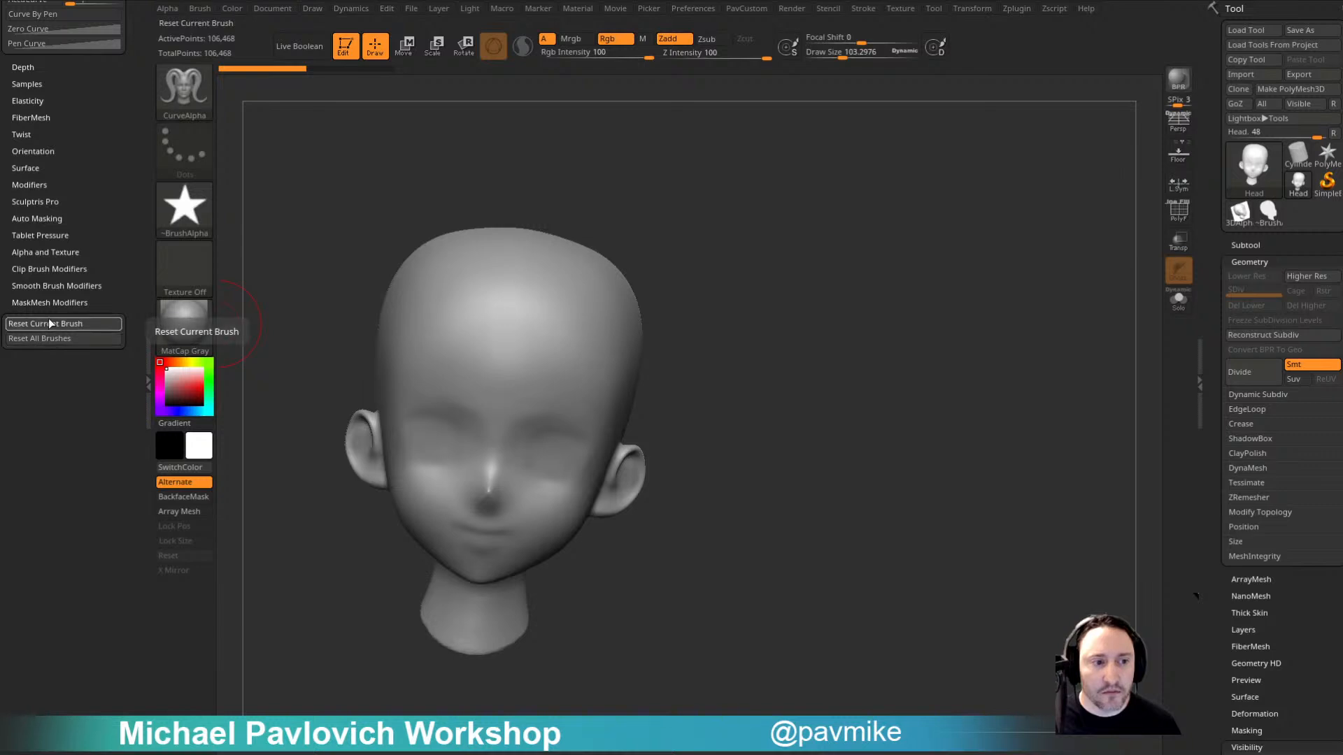
left_click_drag(135, 250, 128, 512)
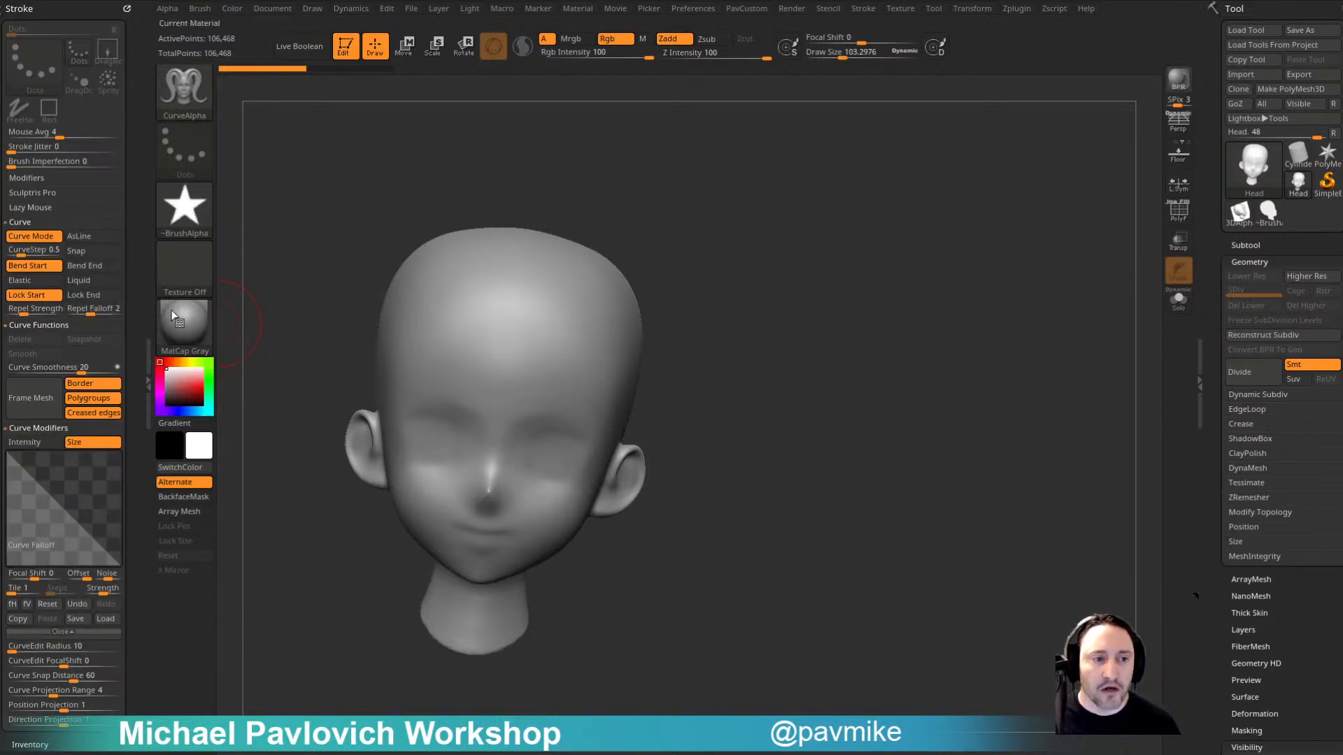
left_click_drag(820, 386, 797, 339)
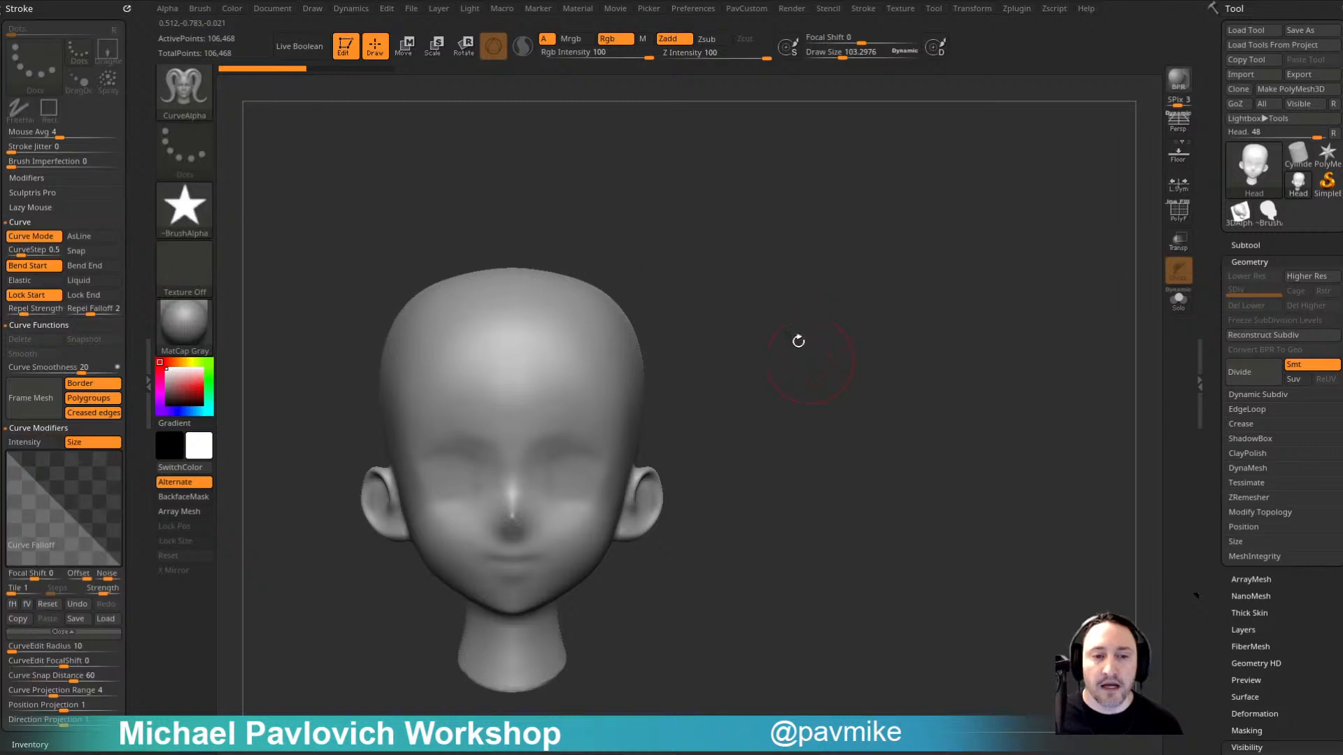
mouse_move(595, 337)
left_mouse_down()
mouse_move(621, 599)
mouse_move(638, 641)
left_mouse_up()
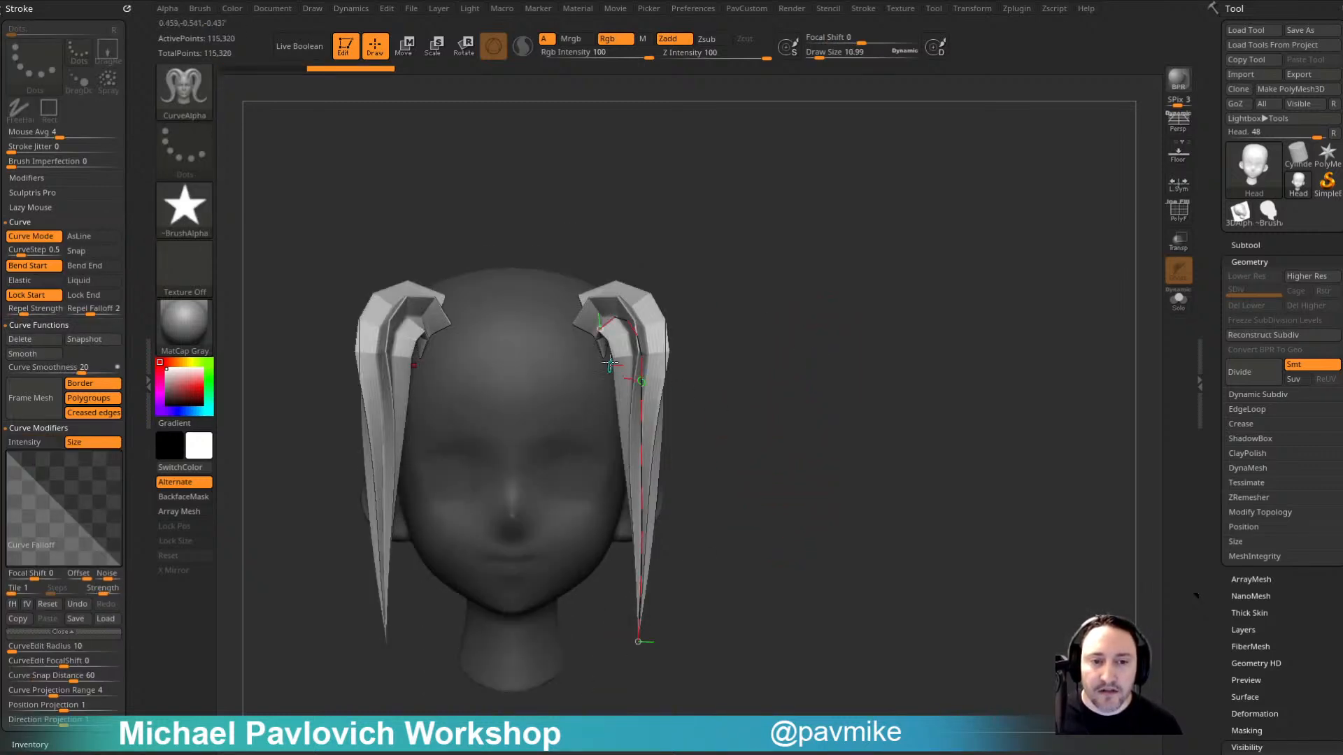
Step: Undo the strand, redraw it down the face with Repel Strength 0 for comparison, and undo that one too
left_click_drag(24, 310, 9, 310)
key("ctrl+z")
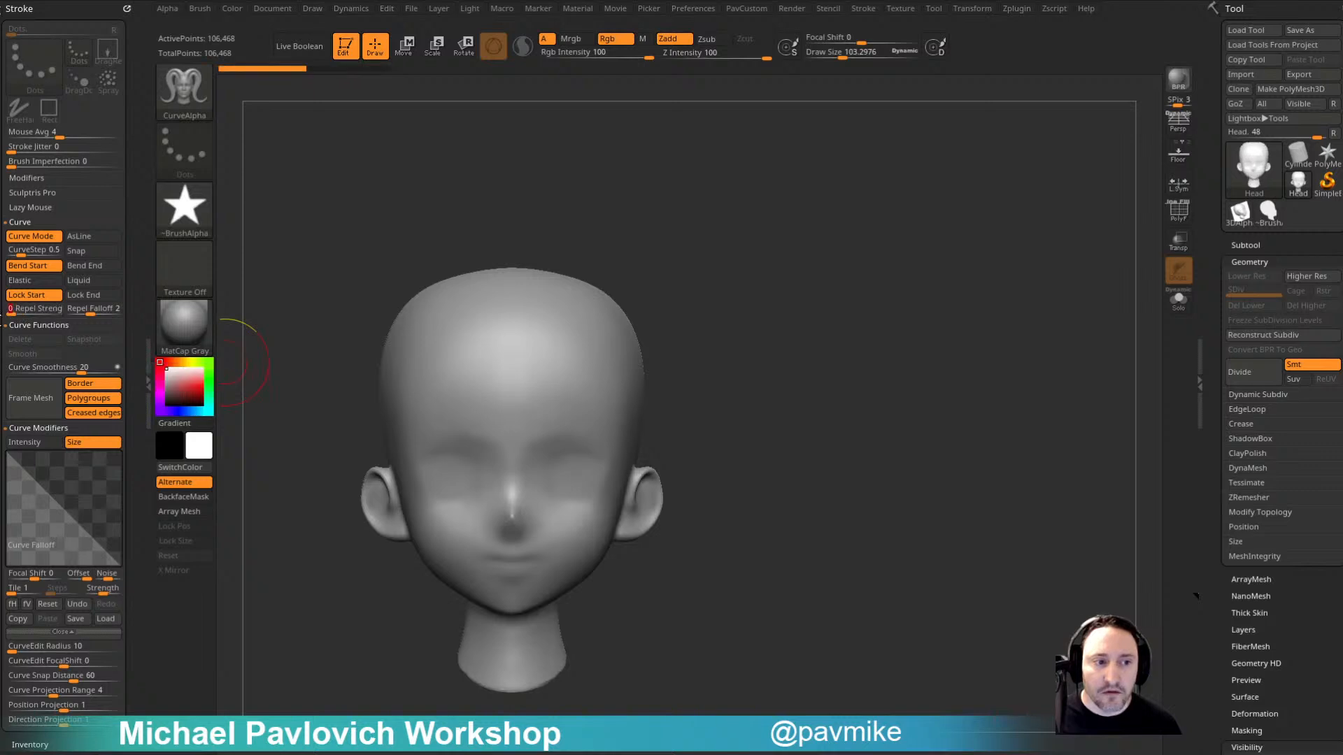
left_click_drag(599, 361, 602, 605)
mouse_move(899, 521)
left_mouse_down()
mouse_move(884, 573)
mouse_move(875, 498)
left_mouse_up()
key("ctrl+z")
key("ctrl+z")
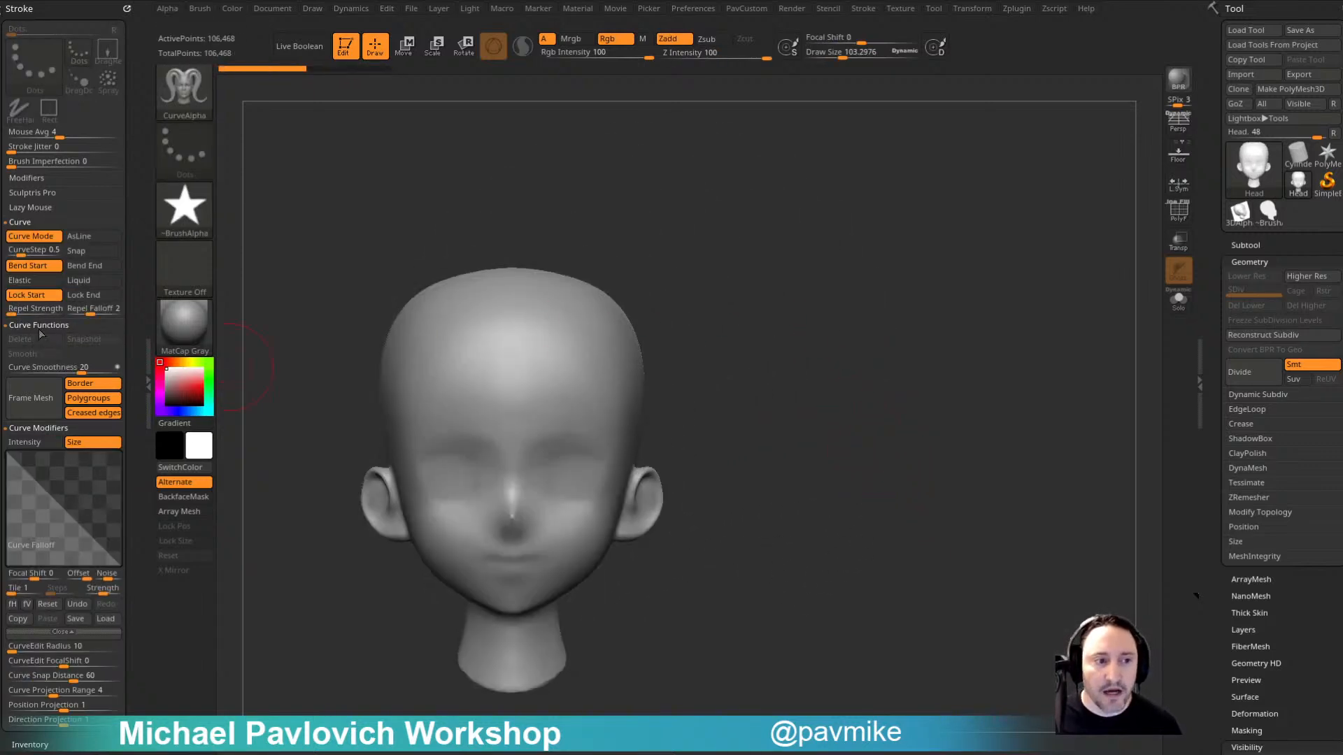
Step: Set the Repel Strength to 4 and draw a star-profile strand from the side of the forehead down past the cheek
left_click(22, 309)
type("4")
key("Return")
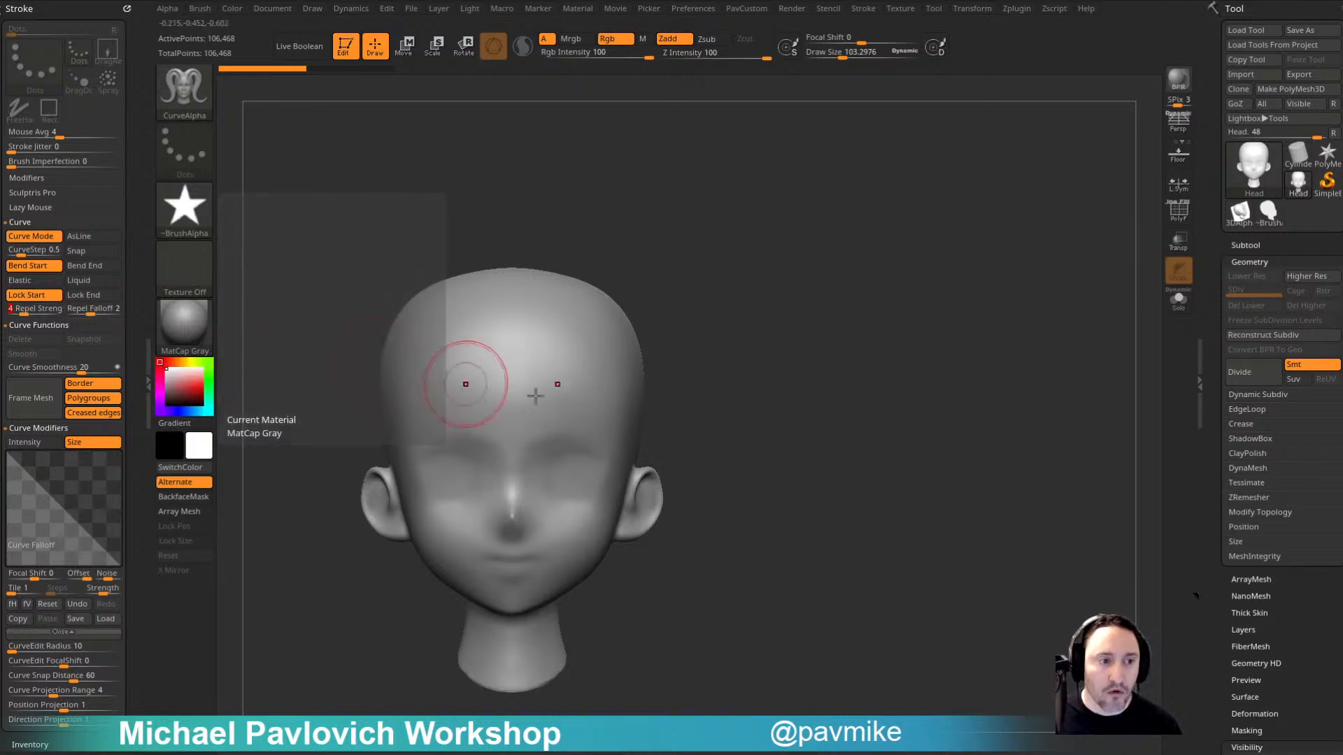
left_click_drag(606, 360, 649, 581)
left_click_drag(768, 514, 740, 321)
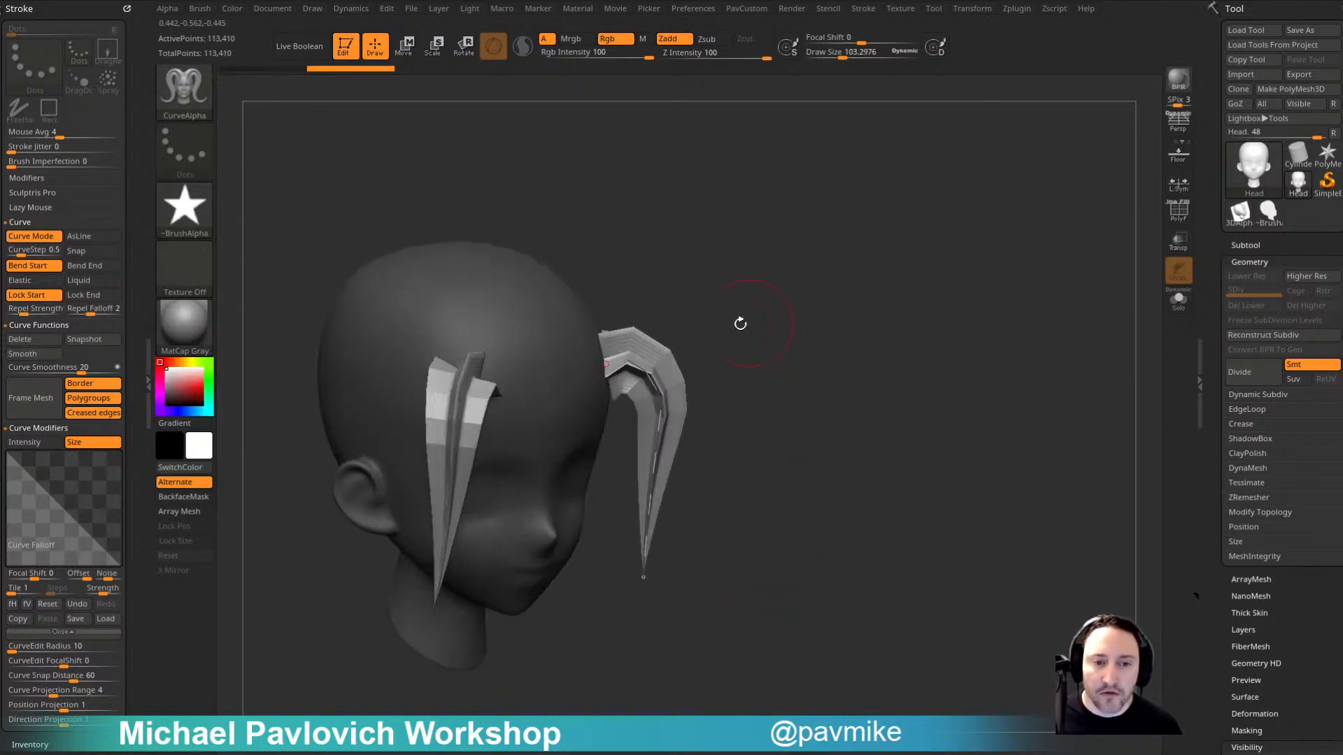
left_click_drag(746, 228, 775, 245, "alt")
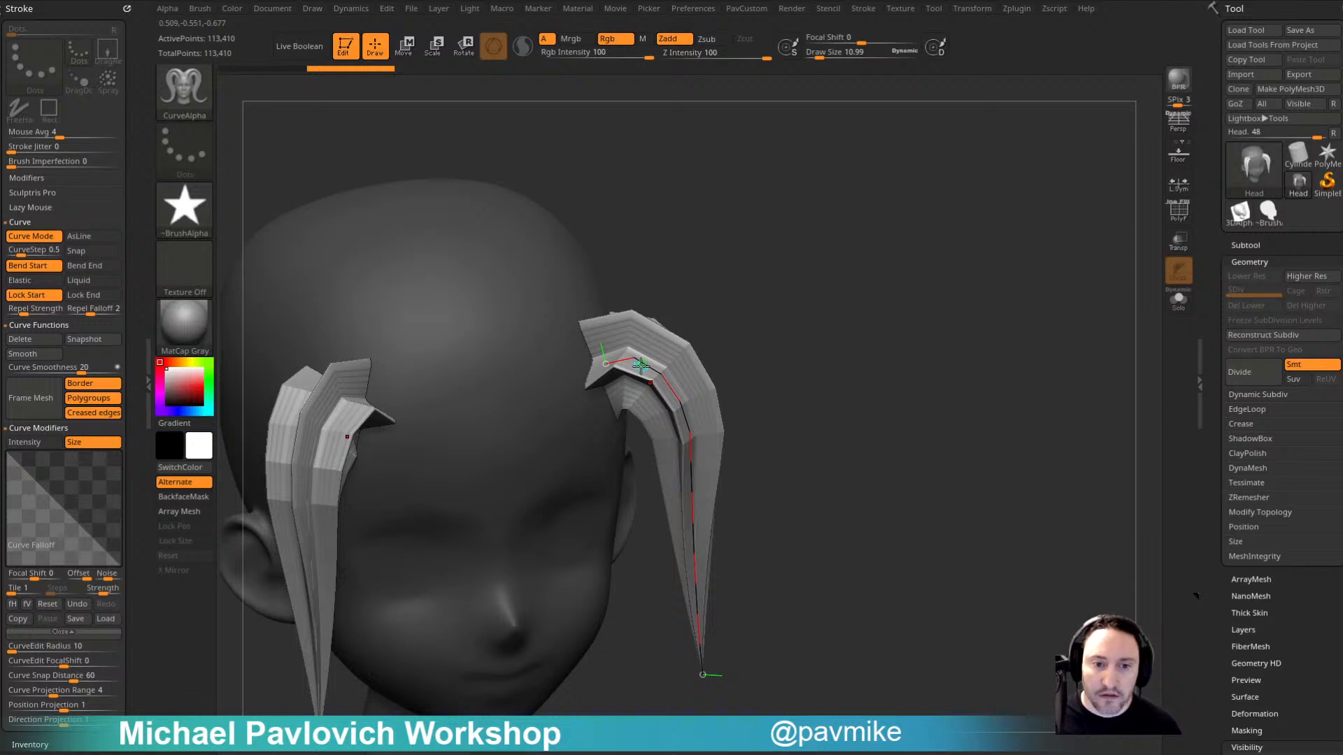
Step: Set the curve edit radius to 58 and try to pull the strand's root in toward the head
key("s")
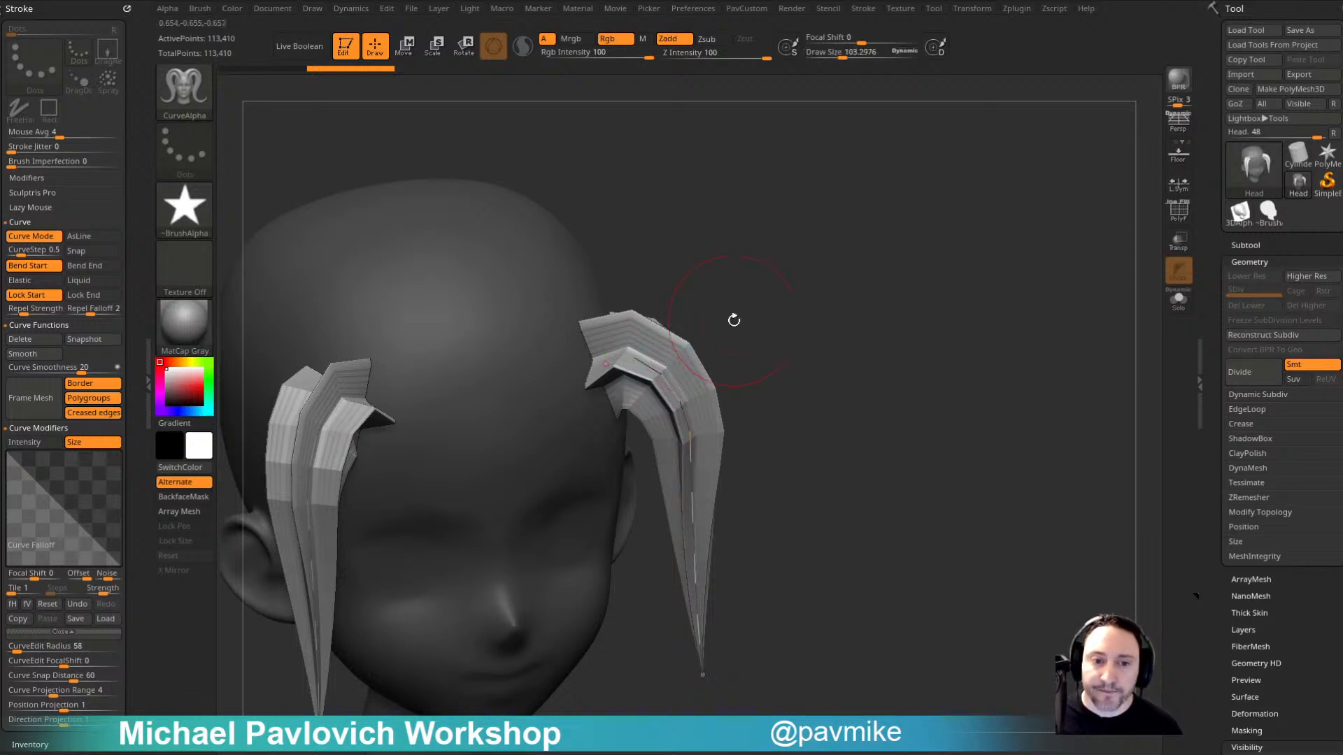
mouse_move(734, 319)
right_mouse_down("ctrl")
mouse_move(749, 327)
mouse_move(722, 424)
right_mouse_up("ctrl")
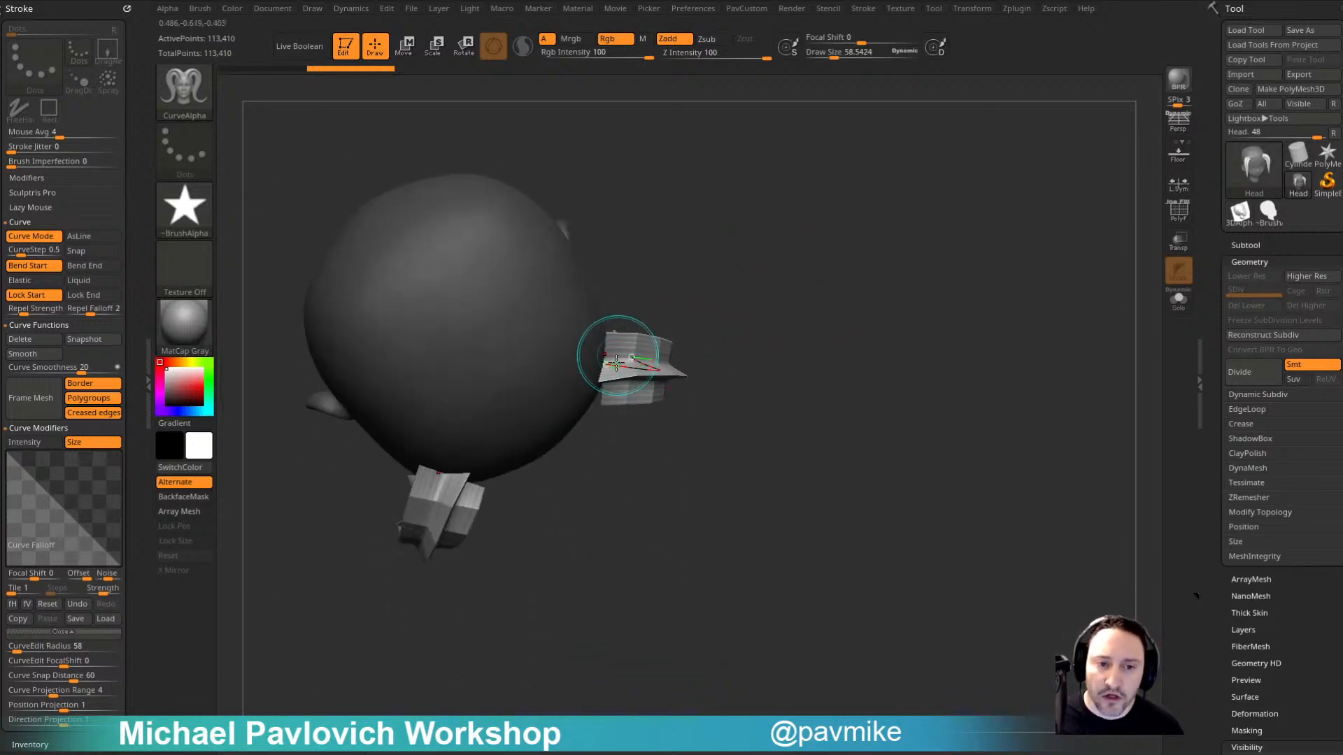
right_click_drag(615, 351, 699, 318)
left_click_drag(613, 379, 565, 362)
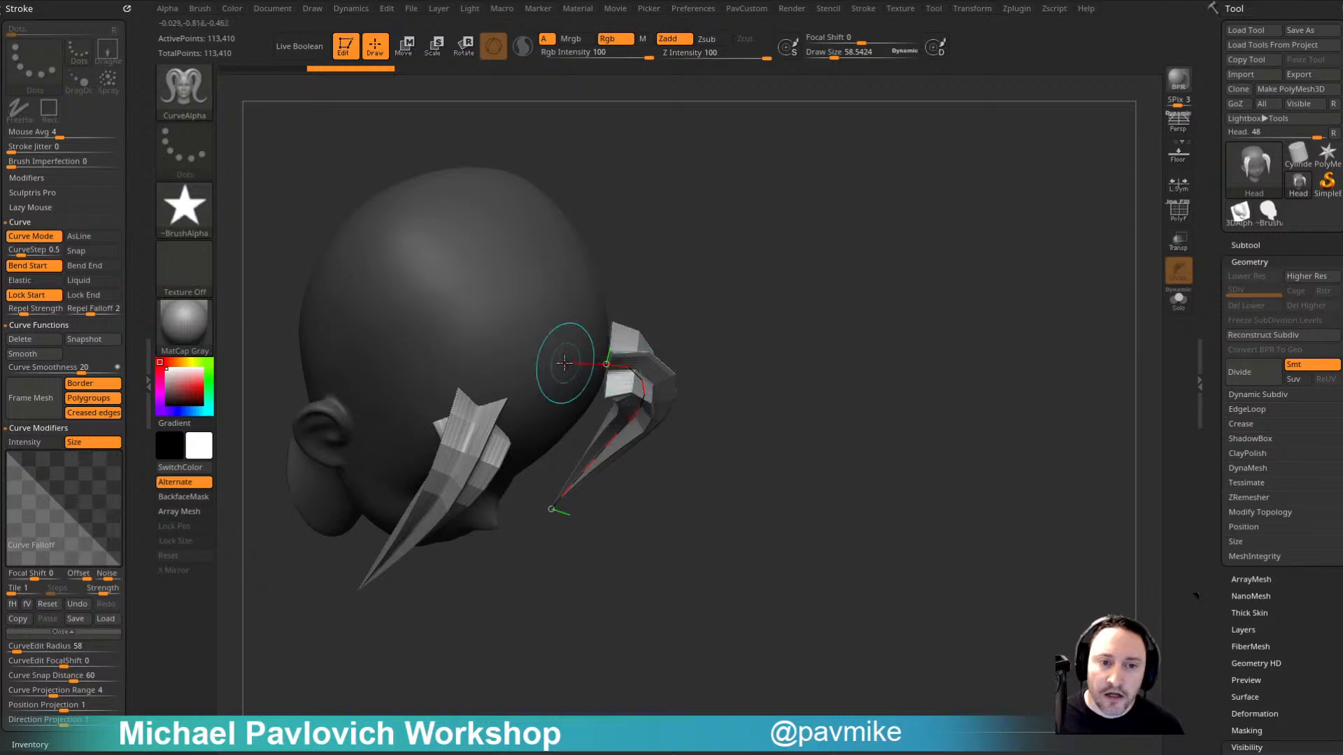
Step: Reduce the draw size to about 52 and update the strand so it becomes thinner on both sides of the head
right_click_drag(650, 353, 736, 270)
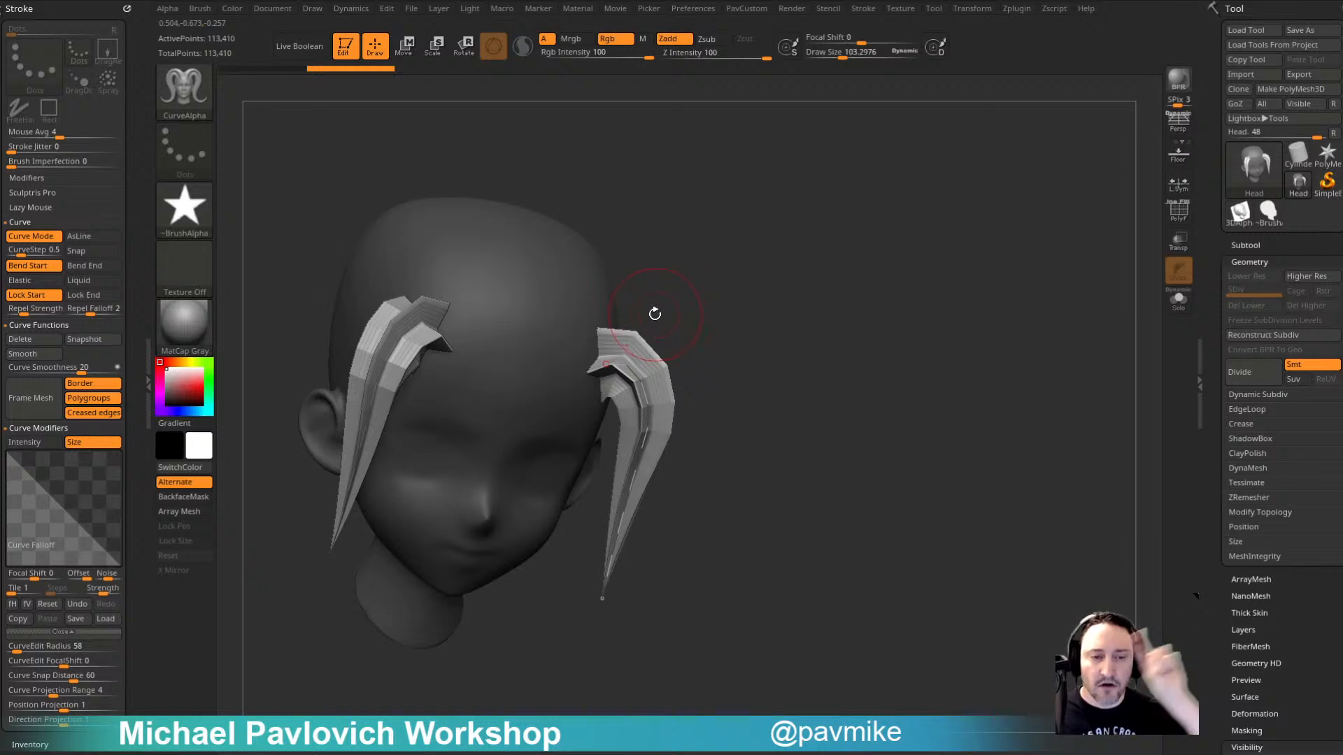
right_click_drag(648, 322, 653, 308)
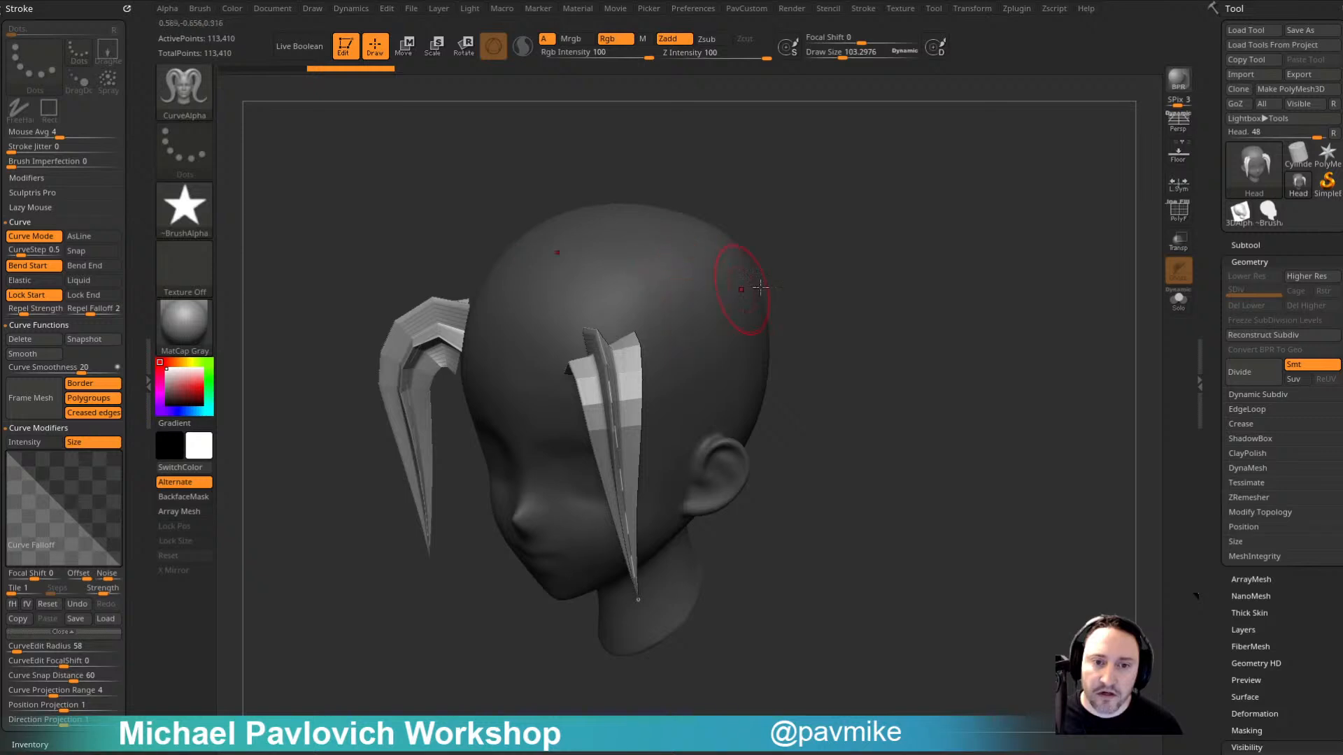
right_click_drag(760, 286, 806, 266)
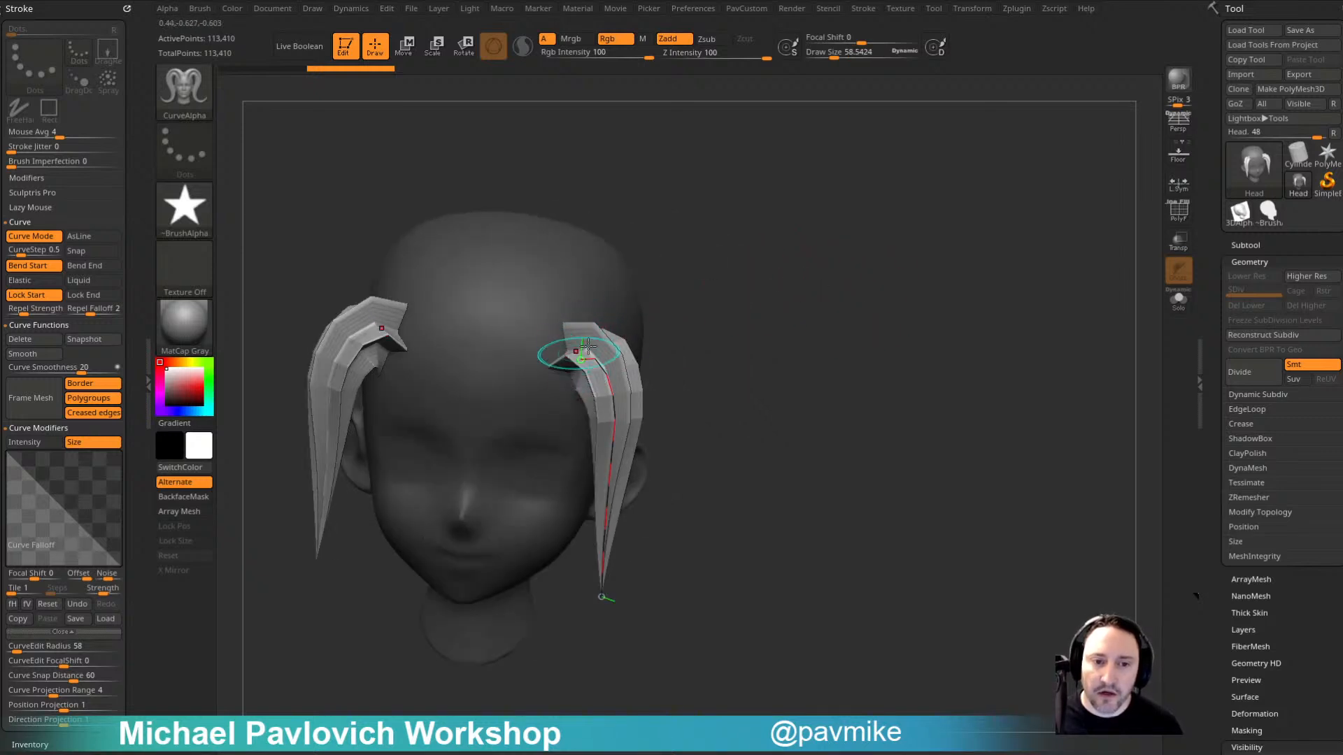
right_click_drag(731, 288, 779, 296)
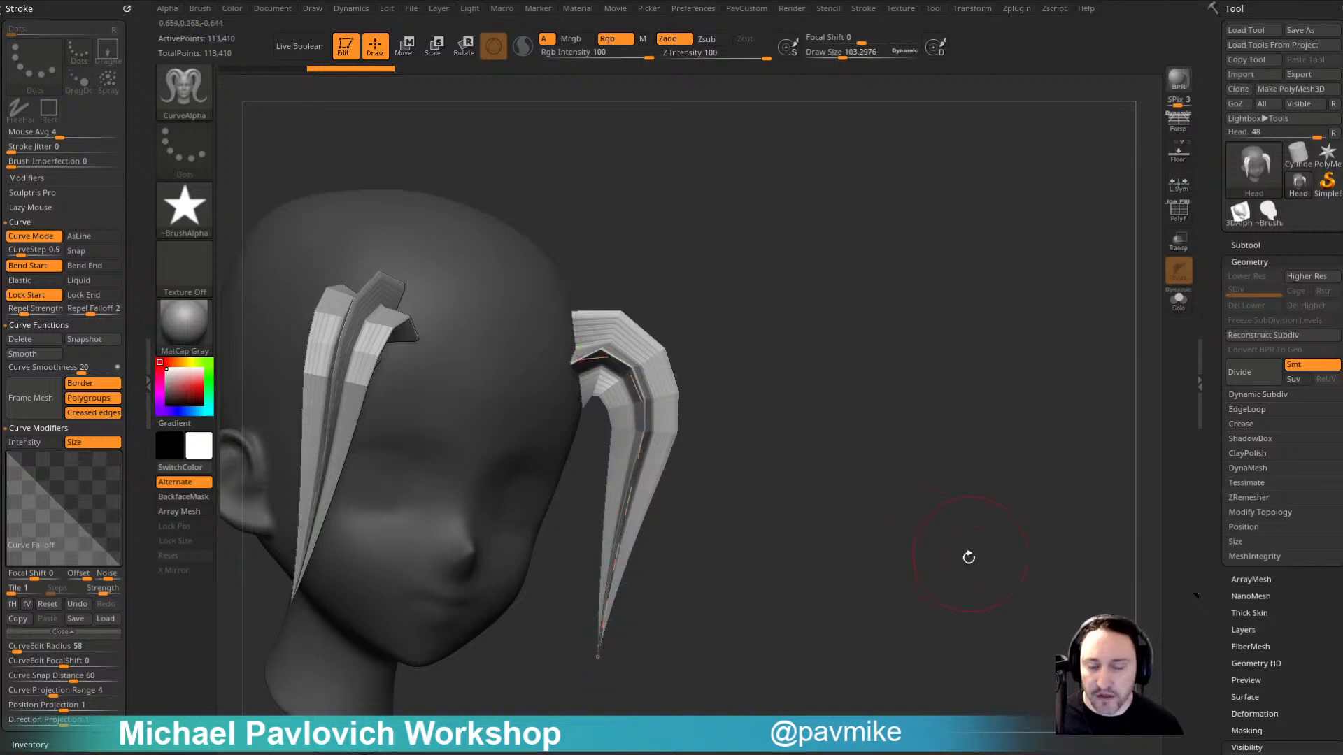
right_click_drag(971, 538, 937, 430, "ctrl")
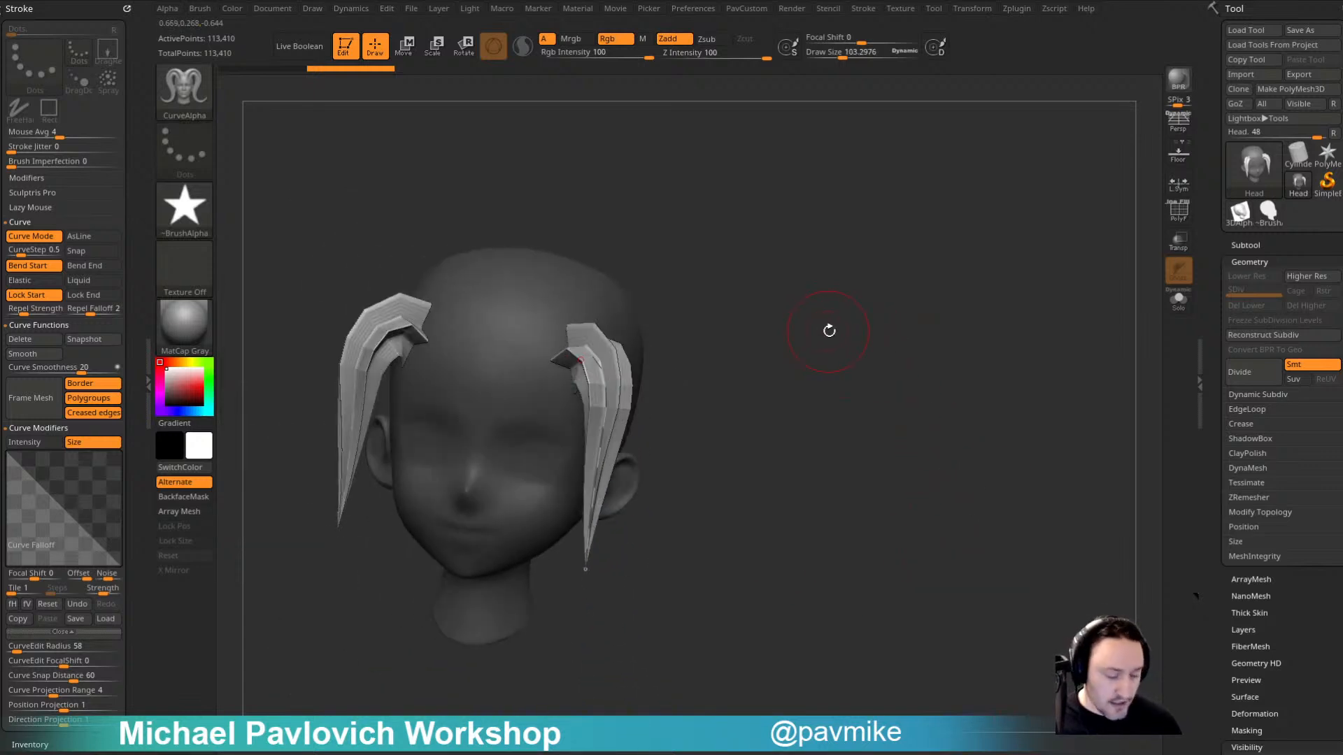
key("s")
left_click_drag(829, 332, 817, 334)
left_click(607, 407)
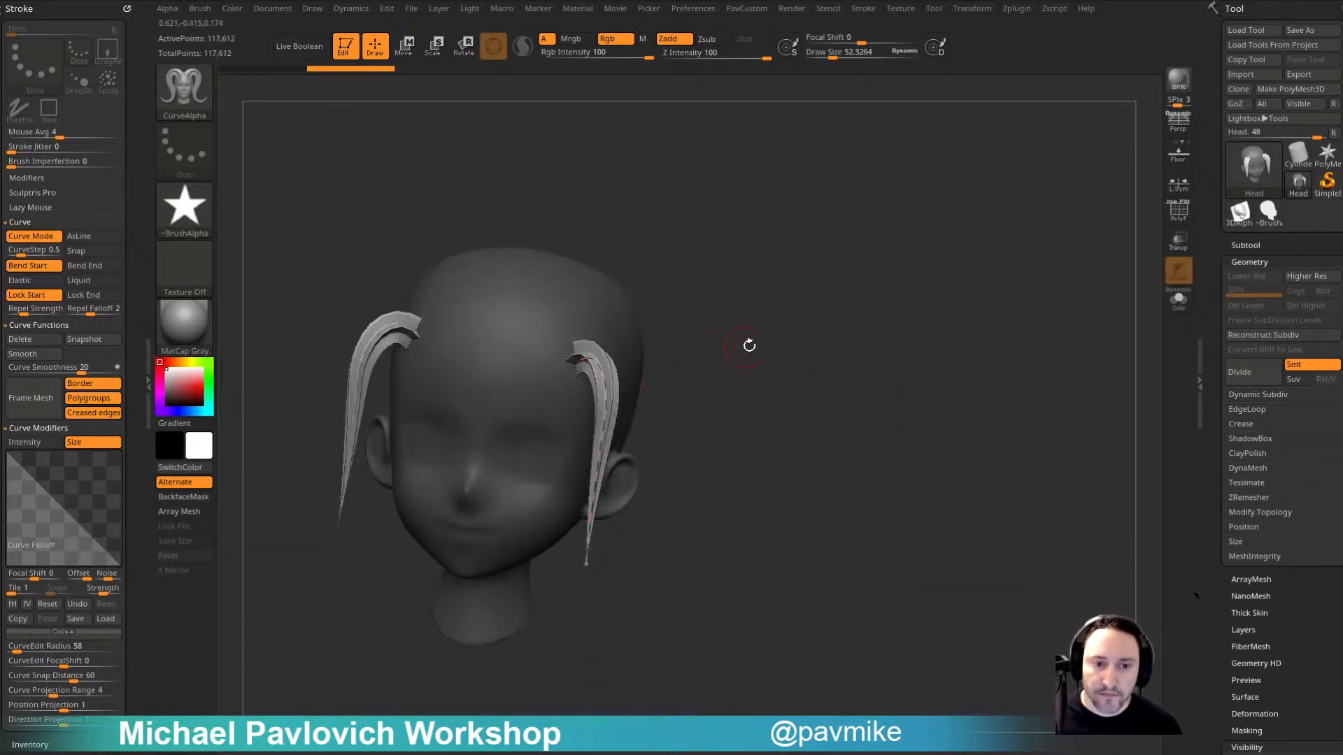
Step: Try to draw a second star-profile strand close beside the existing one on the side of the head, and undo it
right_click_drag(749, 345, 713, 364)
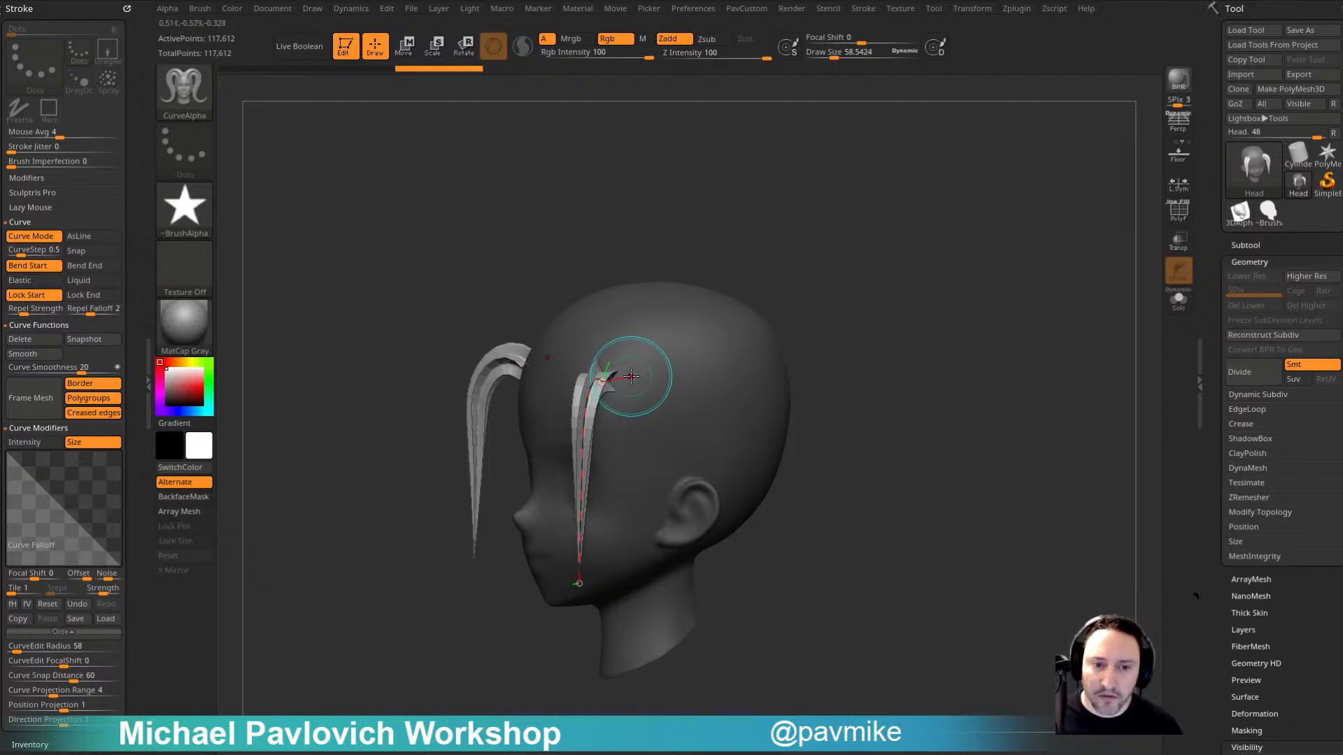
left_click_drag(609, 380, 639, 524)
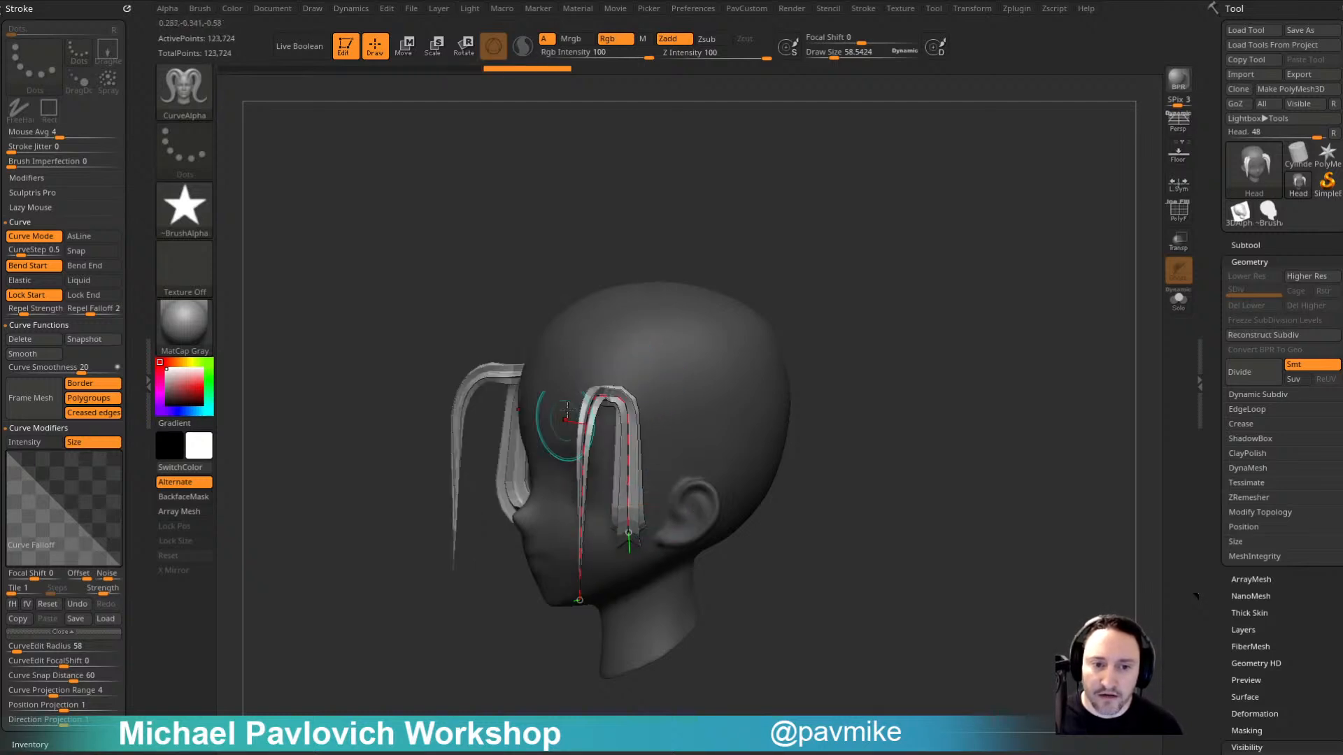
key("ctrl+z")
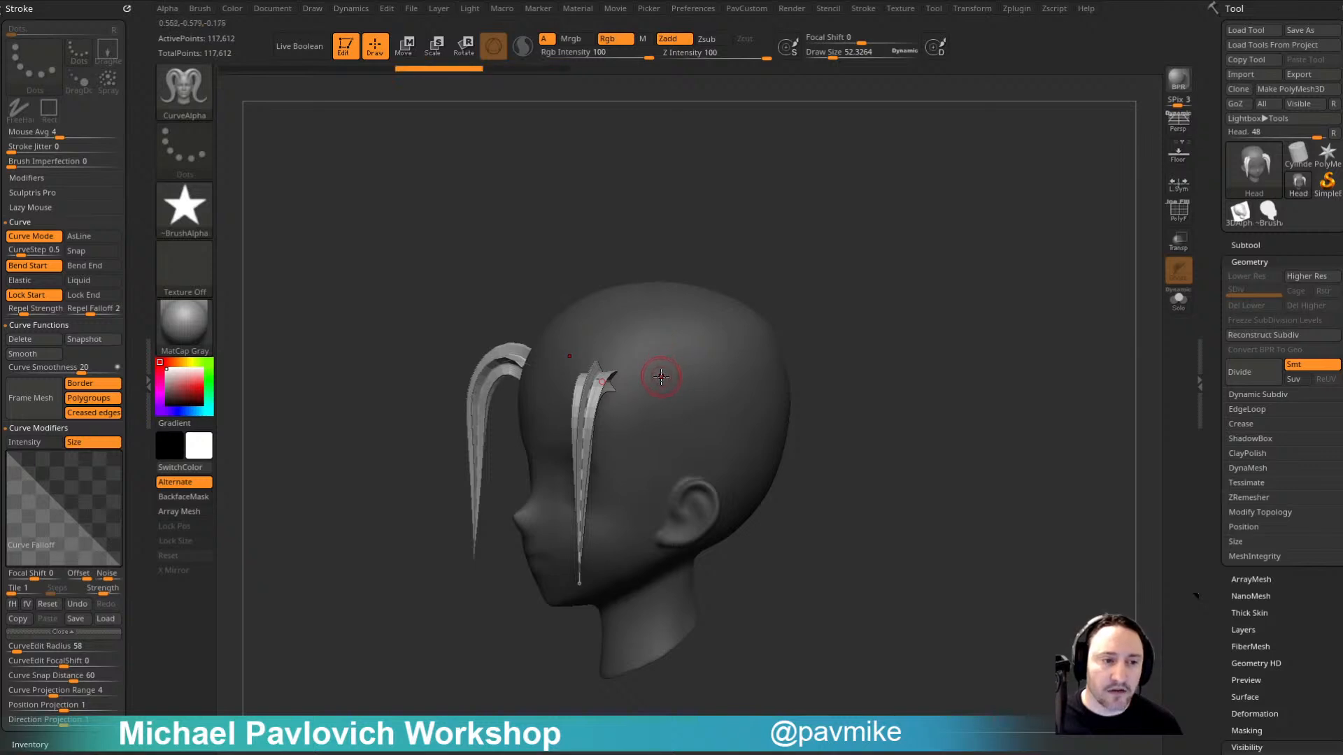
Step: Set the Curve Snap Distance to 10 and draw a second separate strand beside the first one
scroll(111, 278, "down", 5)
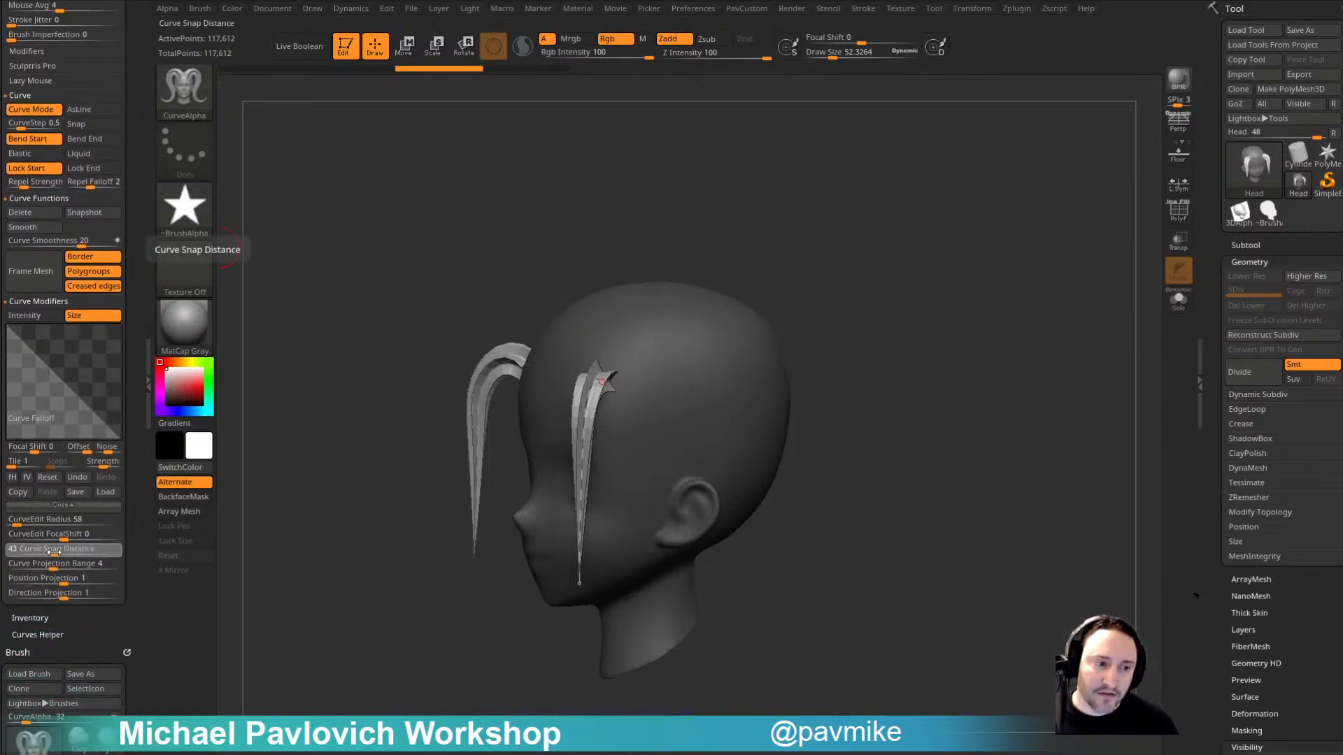
left_click_drag(58, 553, 20, 554)
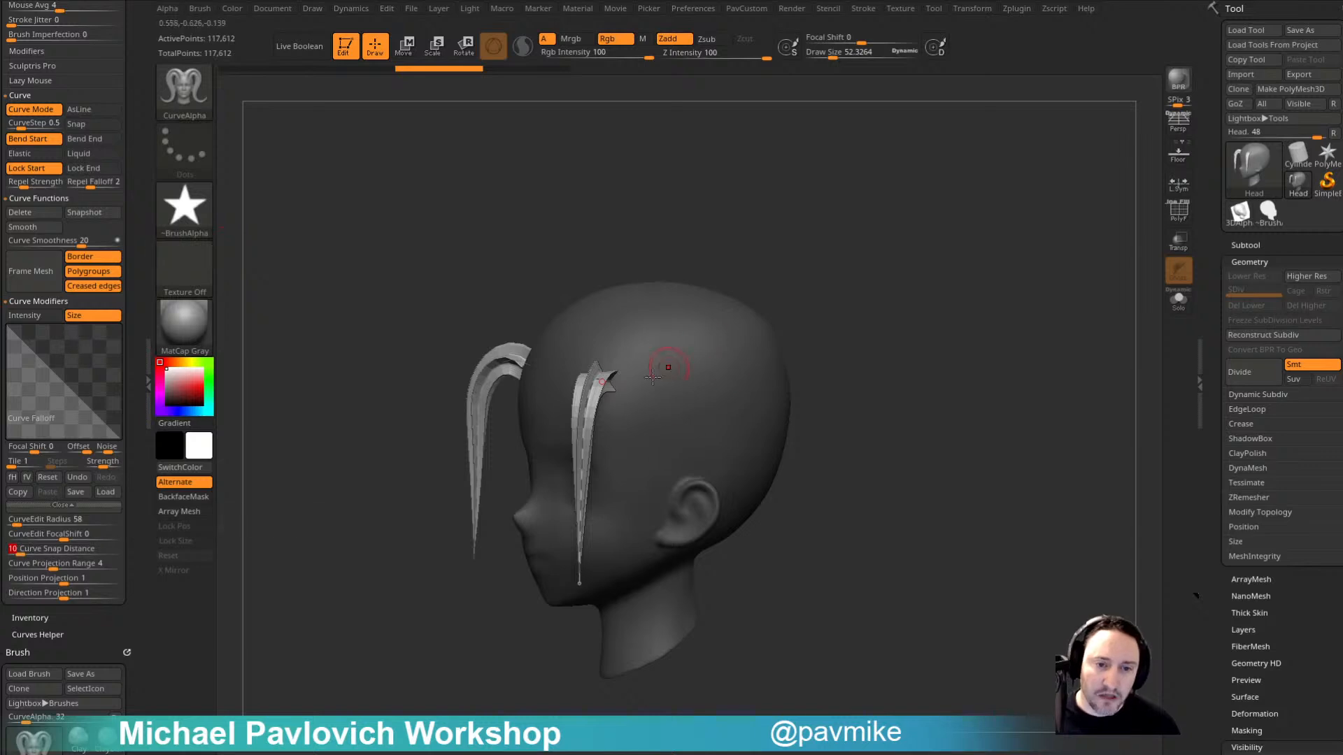
left_click_drag(877, 351, 825, 334, "alt")
left_click_drag(578, 353, 567, 530)
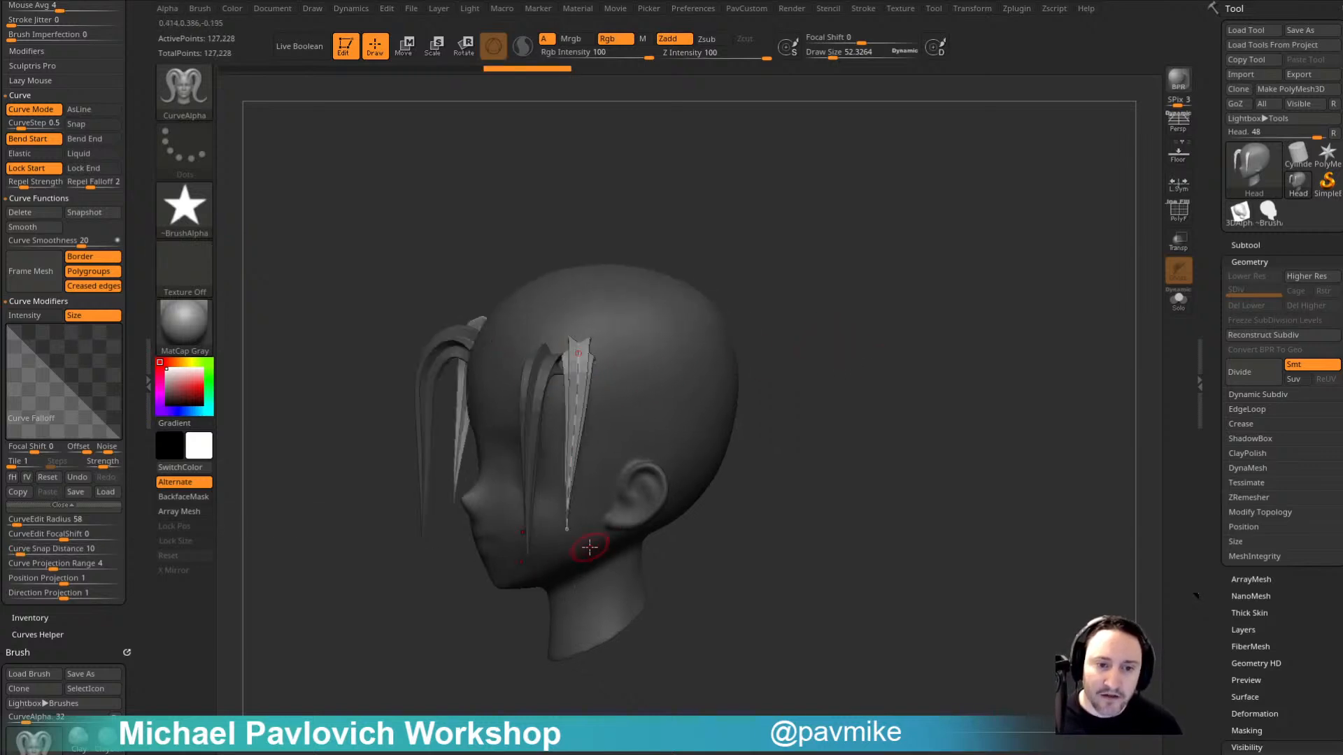
Step: Draw more strands around the side toward the back of the head, and roll the undo history back to the bare head
mouse_move(801, 371)
left_mouse_down()
mouse_move(851, 378)
mouse_move(762, 375)
left_mouse_up()
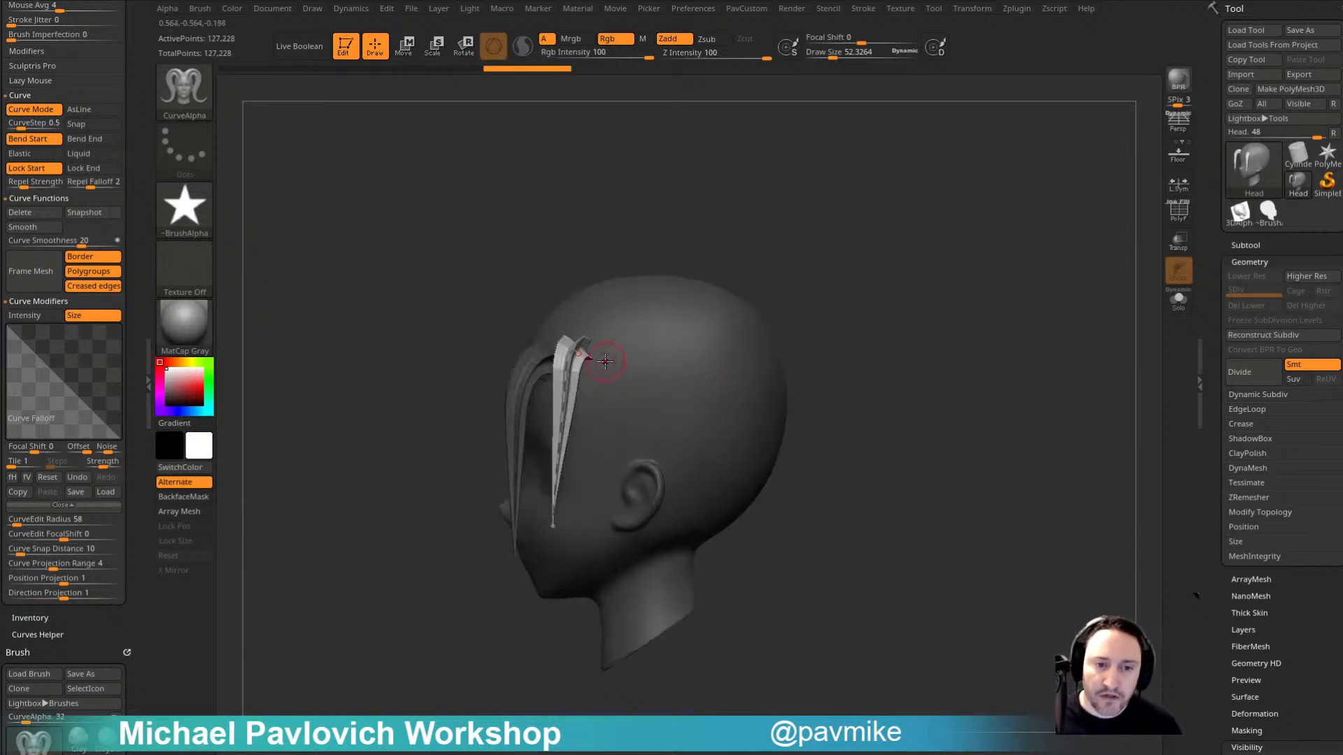
mouse_move(606, 355)
left_mouse_down()
mouse_move(591, 490)
mouse_move(625, 488)
left_mouse_up()
left_click_drag(660, 348, 659, 508)
left_click_drag(693, 350, 702, 525)
mouse_move(903, 435)
left_mouse_down()
mouse_move(921, 411)
mouse_move(848, 377)
mouse_move(809, 387)
mouse_move(732, 336)
left_mouse_up()
mouse_move(712, 491)
left_mouse_down()
mouse_move(680, 445)
mouse_move(652, 448)
mouse_move(676, 522)
left_mouse_up()
left_click_drag(806, 371, 880, 360)
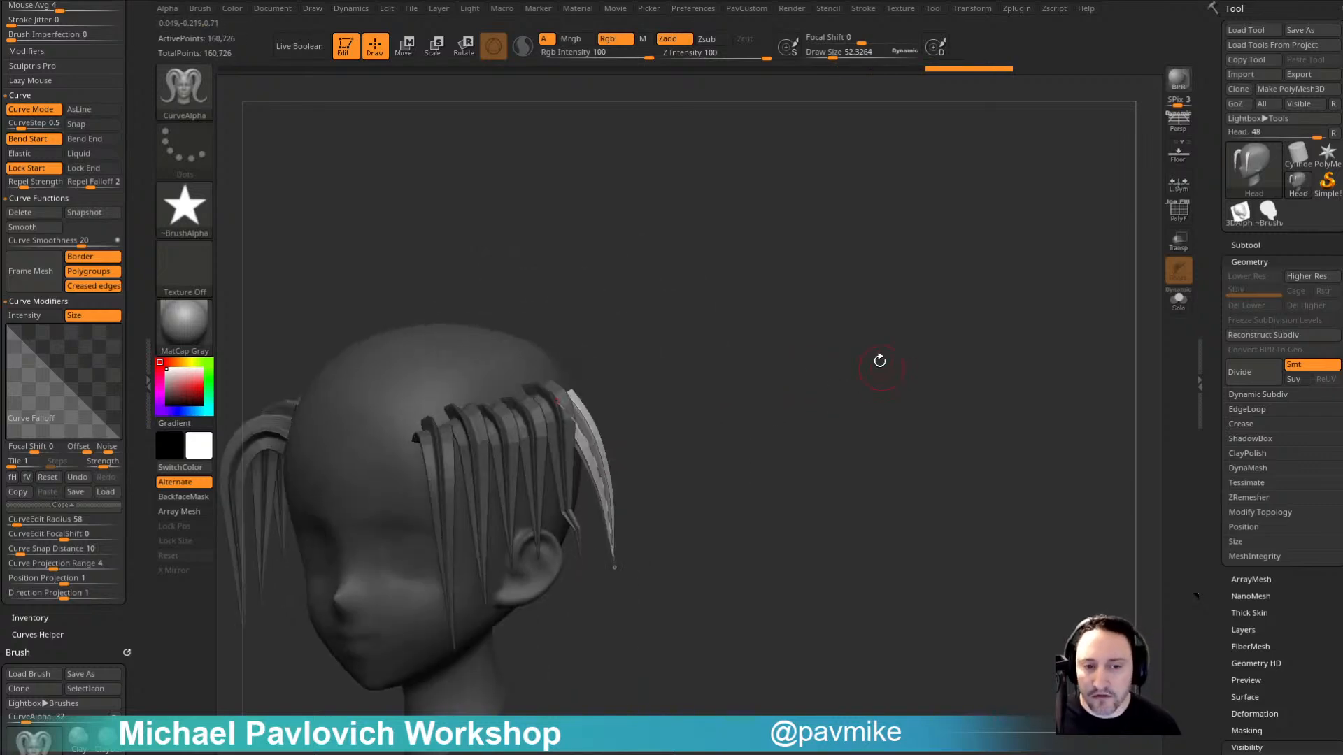
left_click_drag(931, 69, 221, 73)
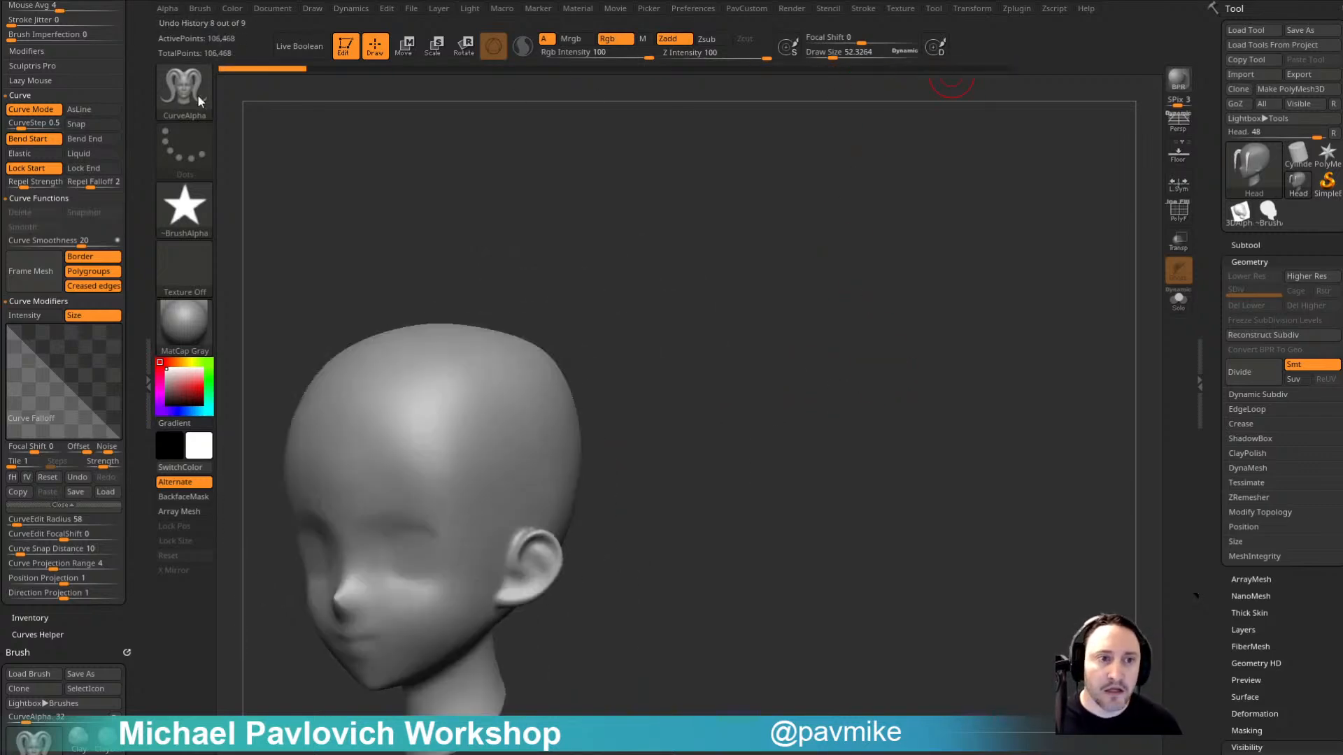
Step: Select the CurveAlphas brush and draw two multi-strand clumps hanging from the side of the forehead
key("b")
key("c")
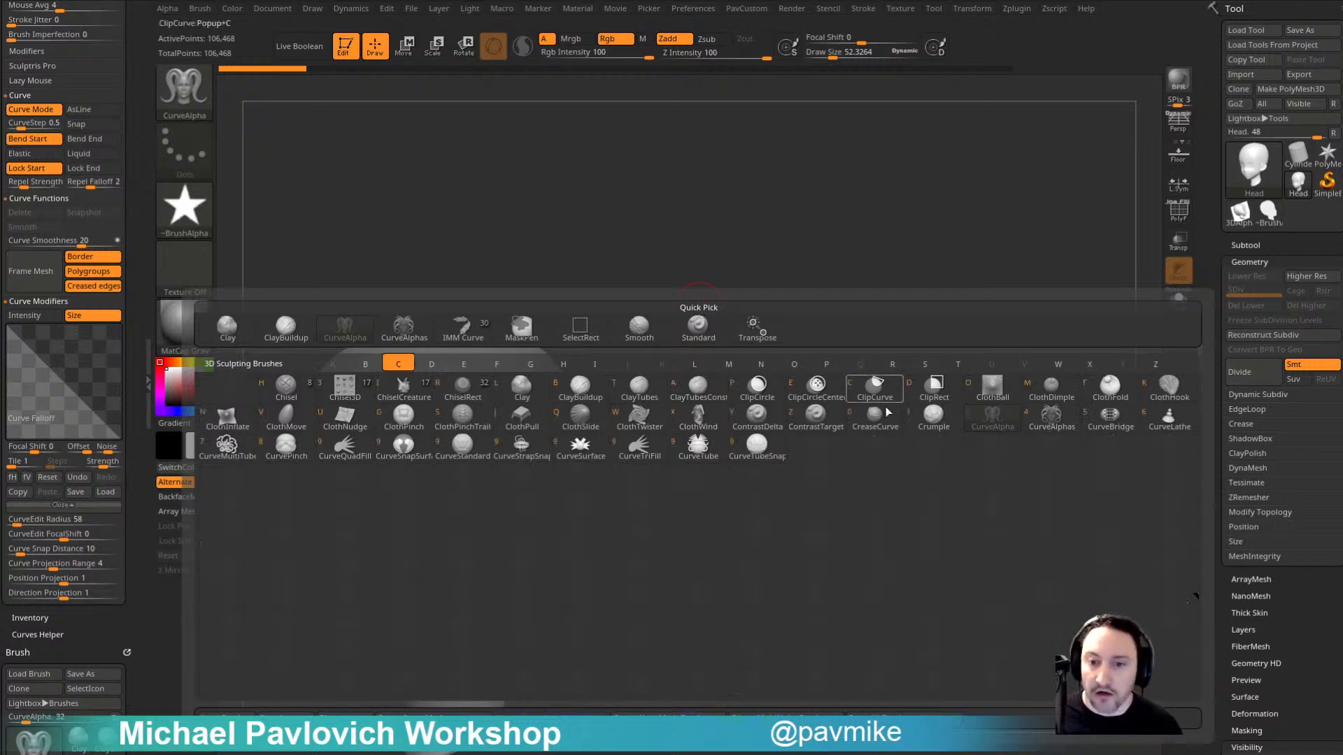
left_click(1049, 416)
mouse_move(896, 425)
left_mouse_down()
mouse_move(945, 390)
mouse_move(928, 379)
left_mouse_up()
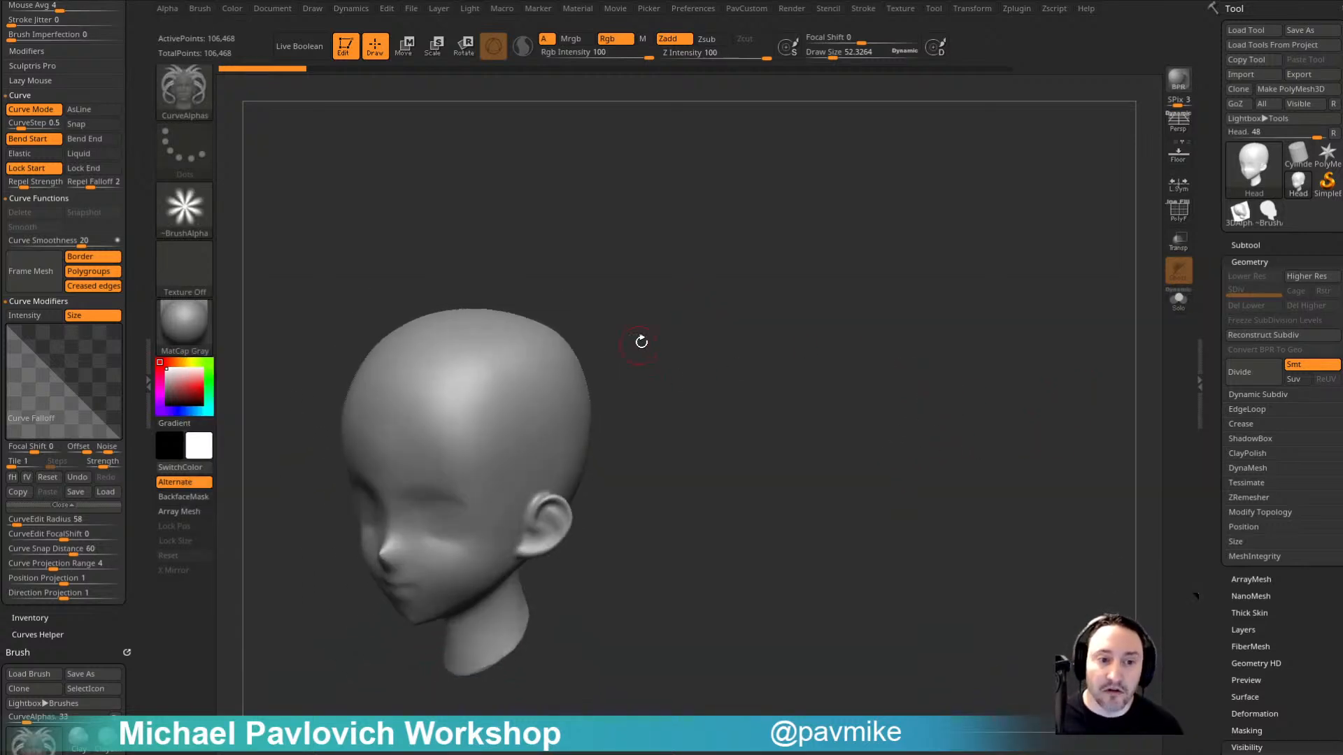
left_click_drag(640, 340, 598, 337)
left_click_drag(453, 405, 481, 602)
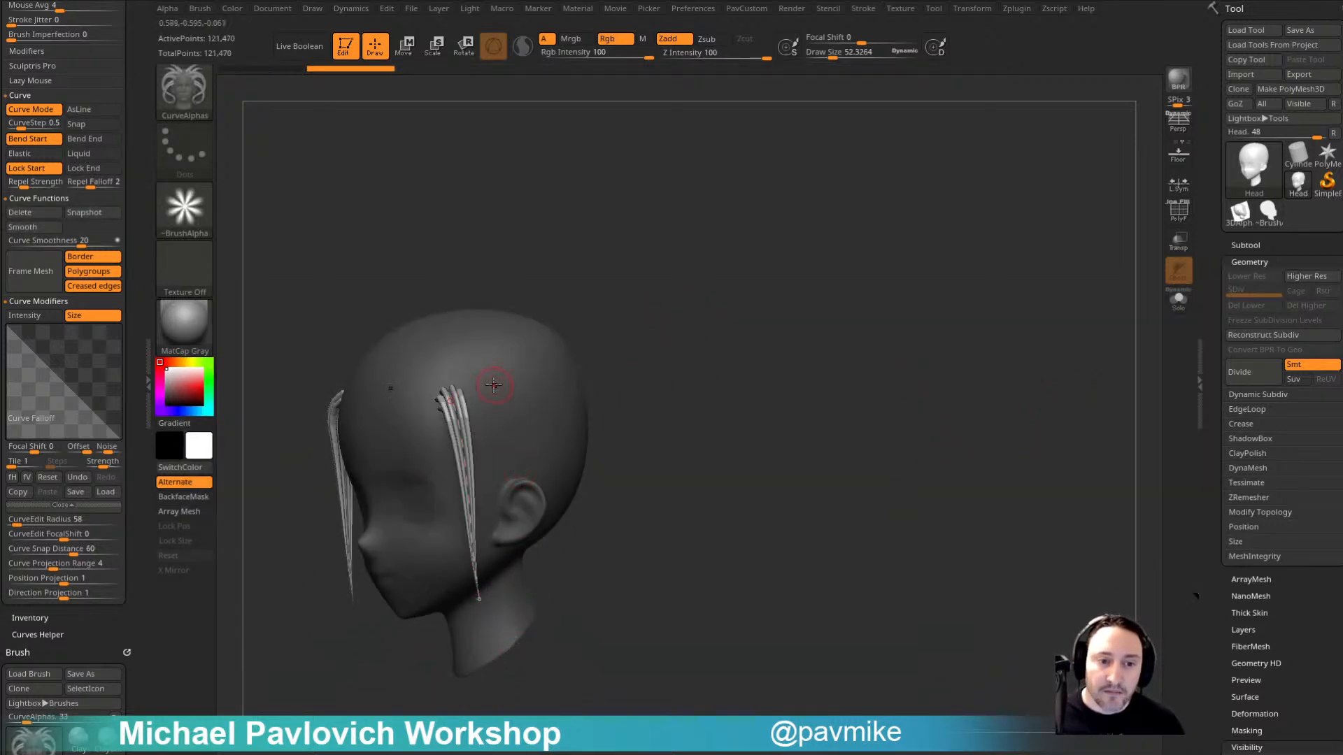
left_click_drag(494, 383, 530, 542)
Step: Try to draw a third clump behind the other two, and undo it
left_click_drag(536, 376, 565, 514)
left_click_drag(686, 408, 657, 413)
key("ctrl+z")
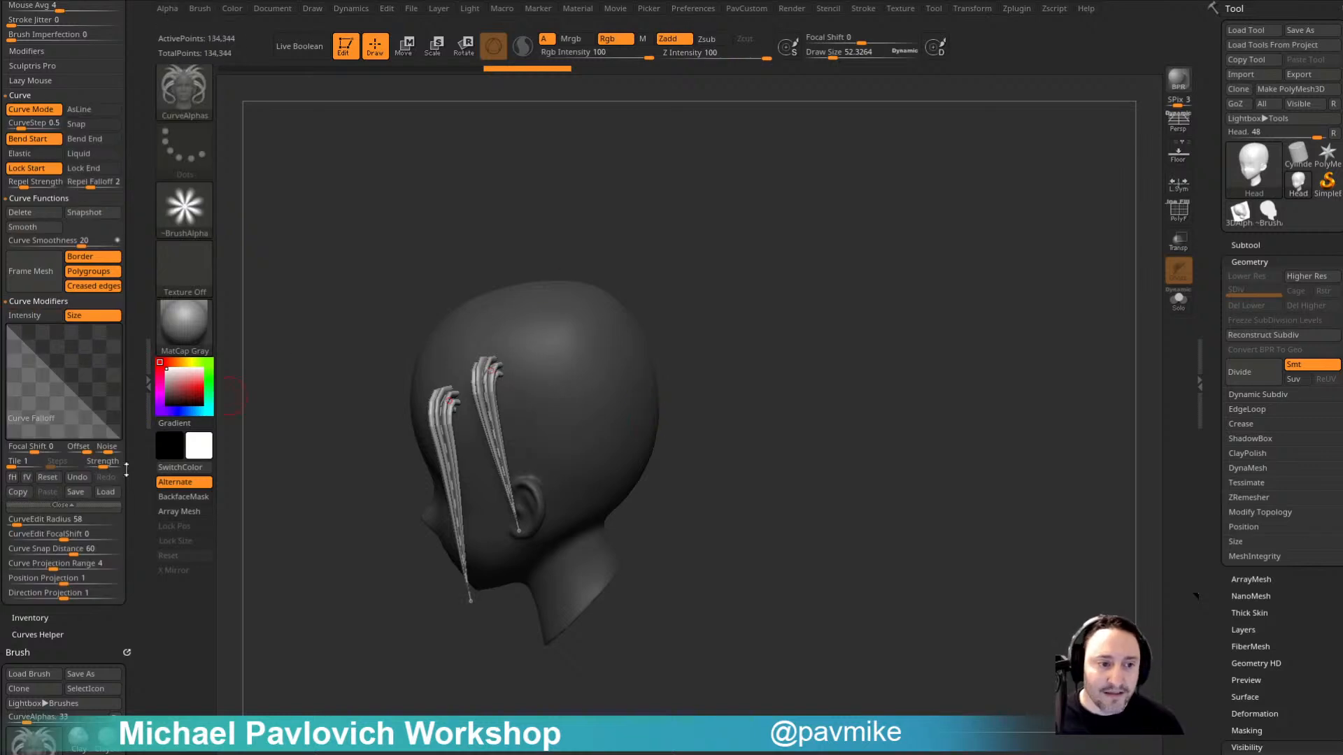
Step: Set the Curve Snap Distance to 15, draw two more clumps toward the back of the head, and nudge one clump's tip
type("15")
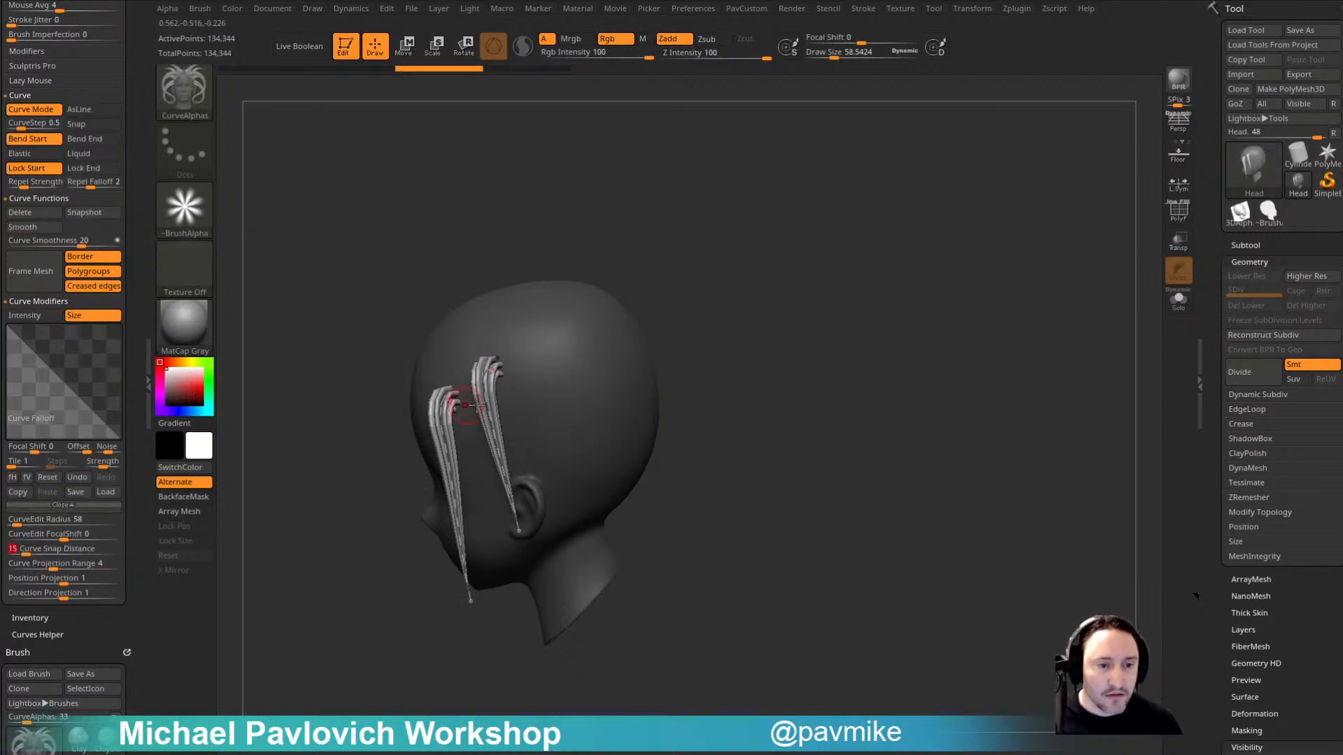
left_click_drag(533, 387, 554, 516)
left_click_drag(572, 372, 608, 518)
left_click_drag(725, 394, 725, 356)
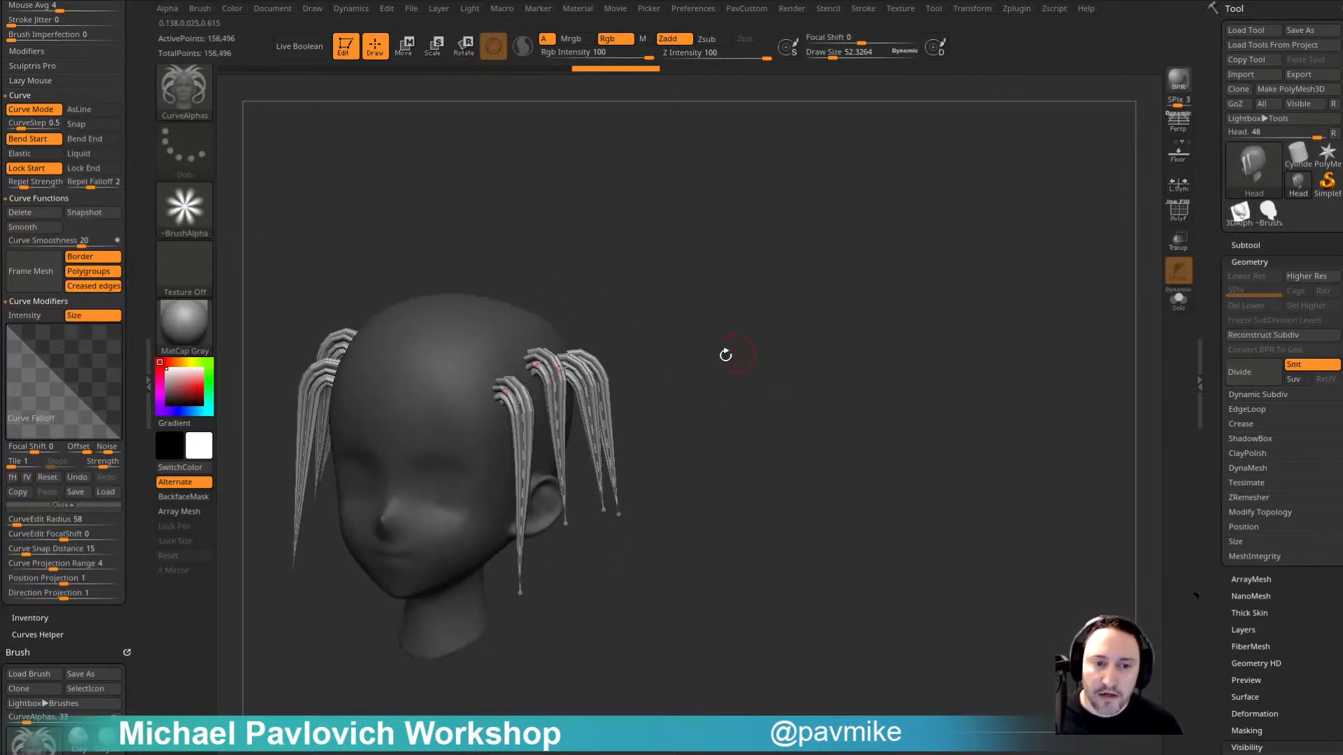
left_click_drag(565, 523, 573, 537)
mouse_move(792, 360)
left_mouse_down()
mouse_move(777, 359)
mouse_move(810, 383)
left_mouse_up()
key("b")
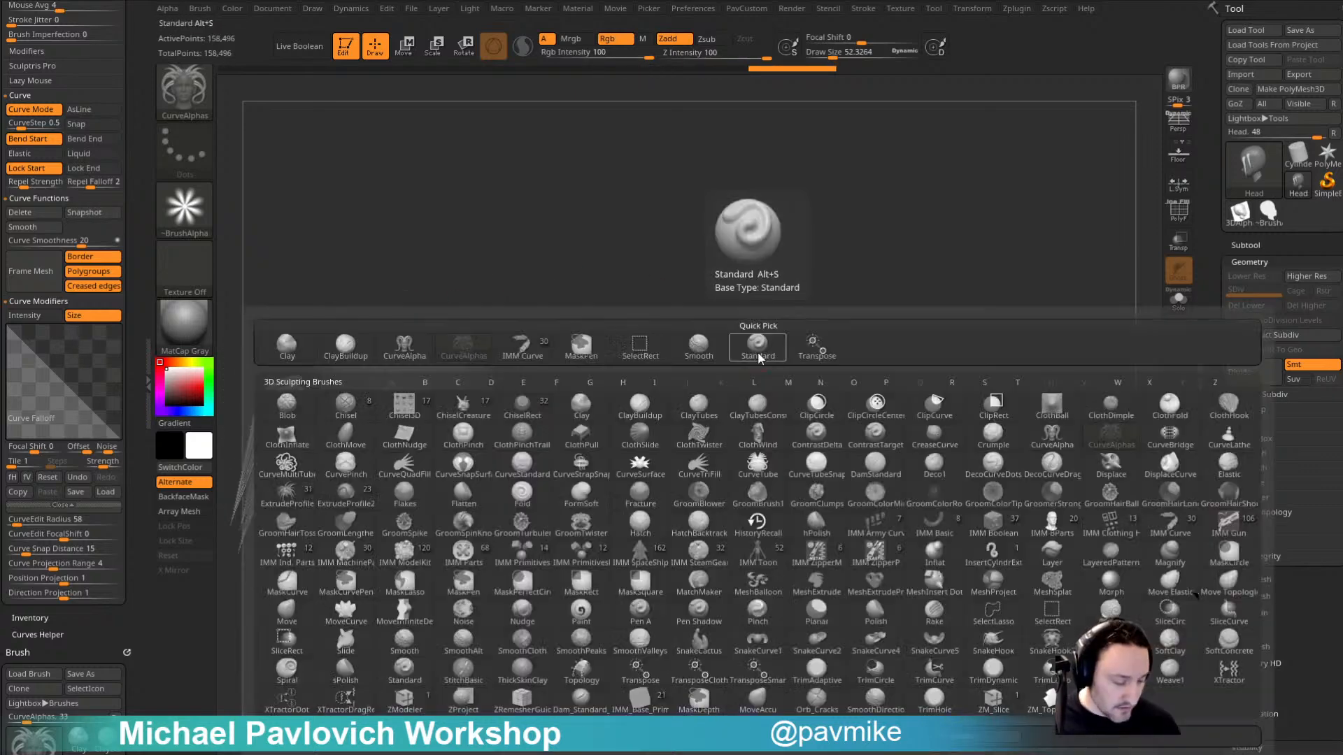
key("c")
key("t")
left_click_drag(764, 333, 747, 327)
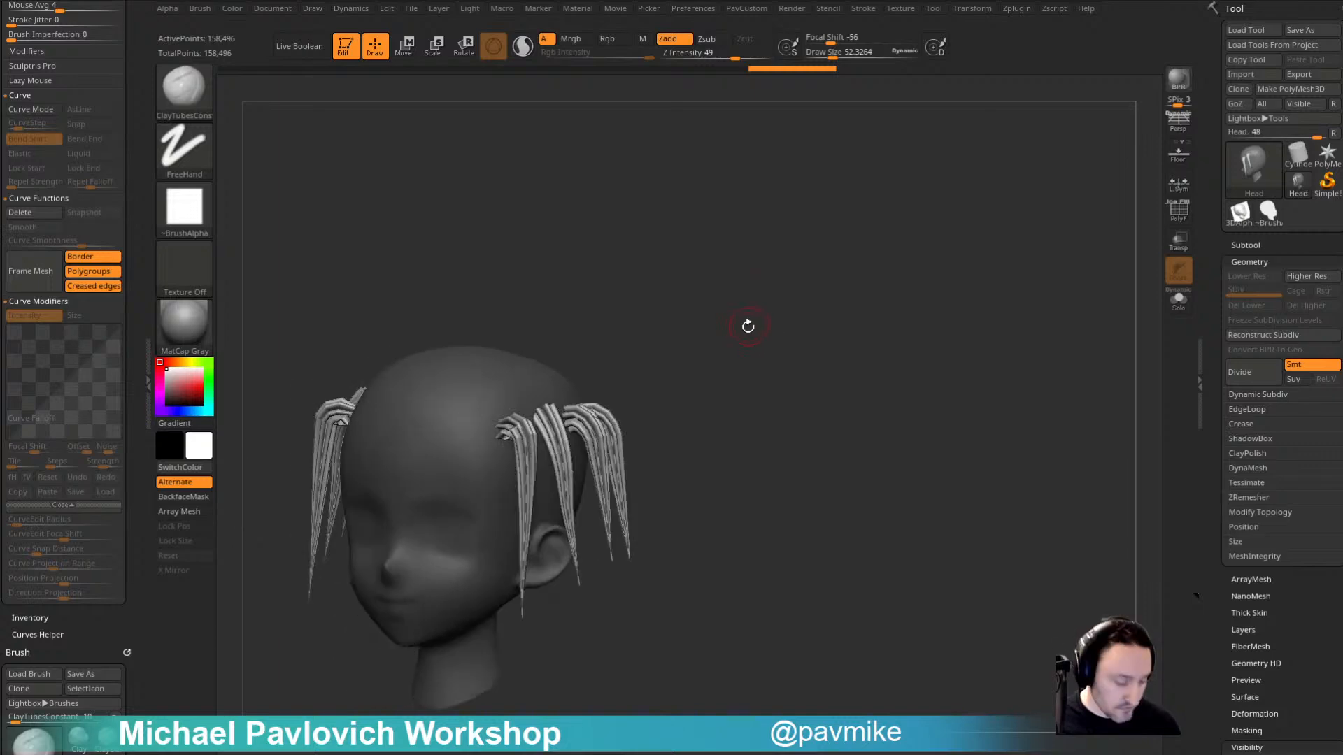
Step: Switch back to the CurveAlpha brush with the star alpha and check its curve settings
key("b")
key("c")
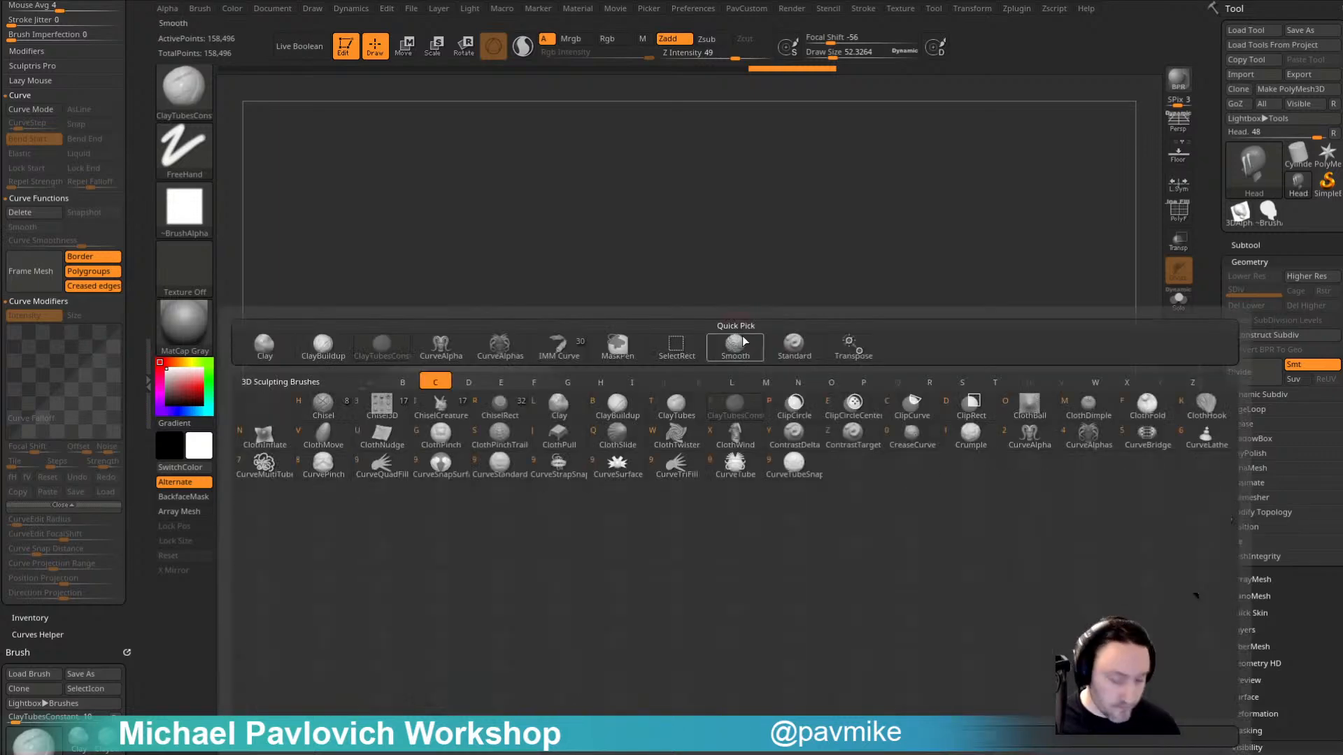
left_click(1024, 437)
left_click_drag(908, 471, 710, 383)
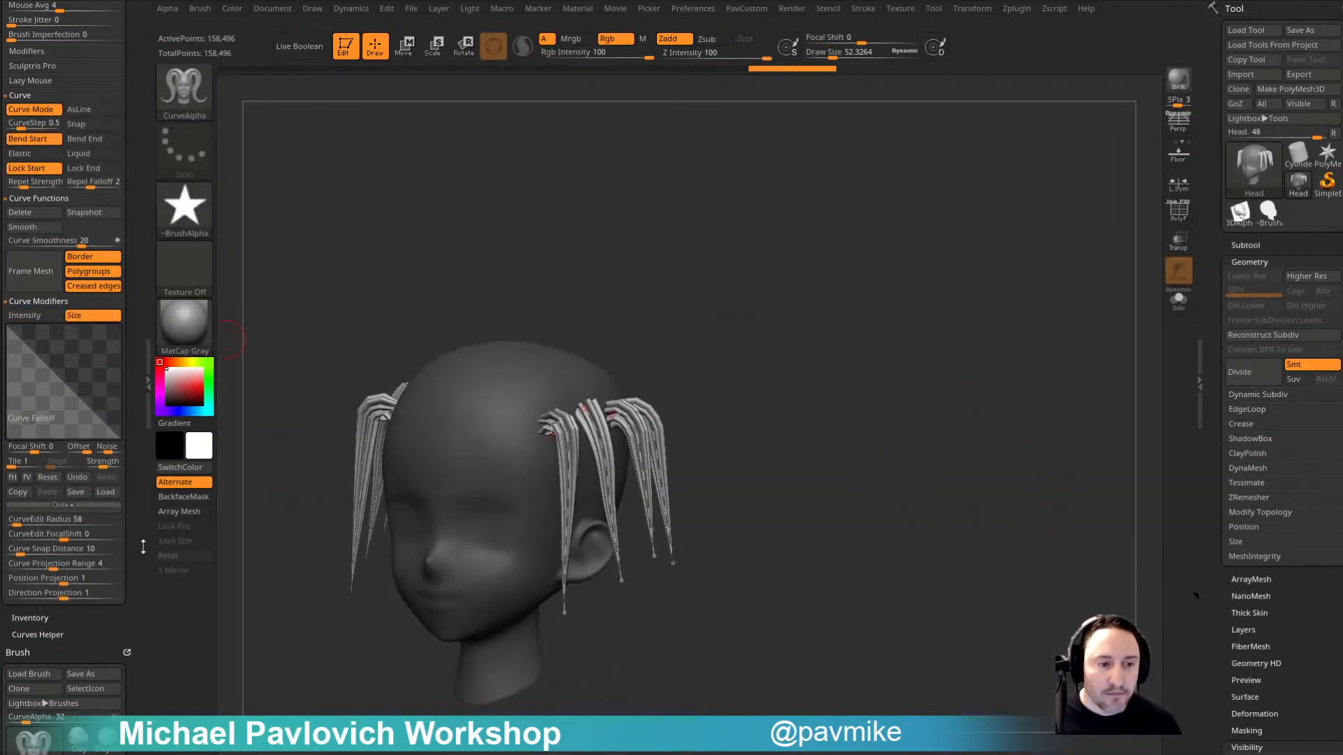
scroll(54, 549, "down", 5)
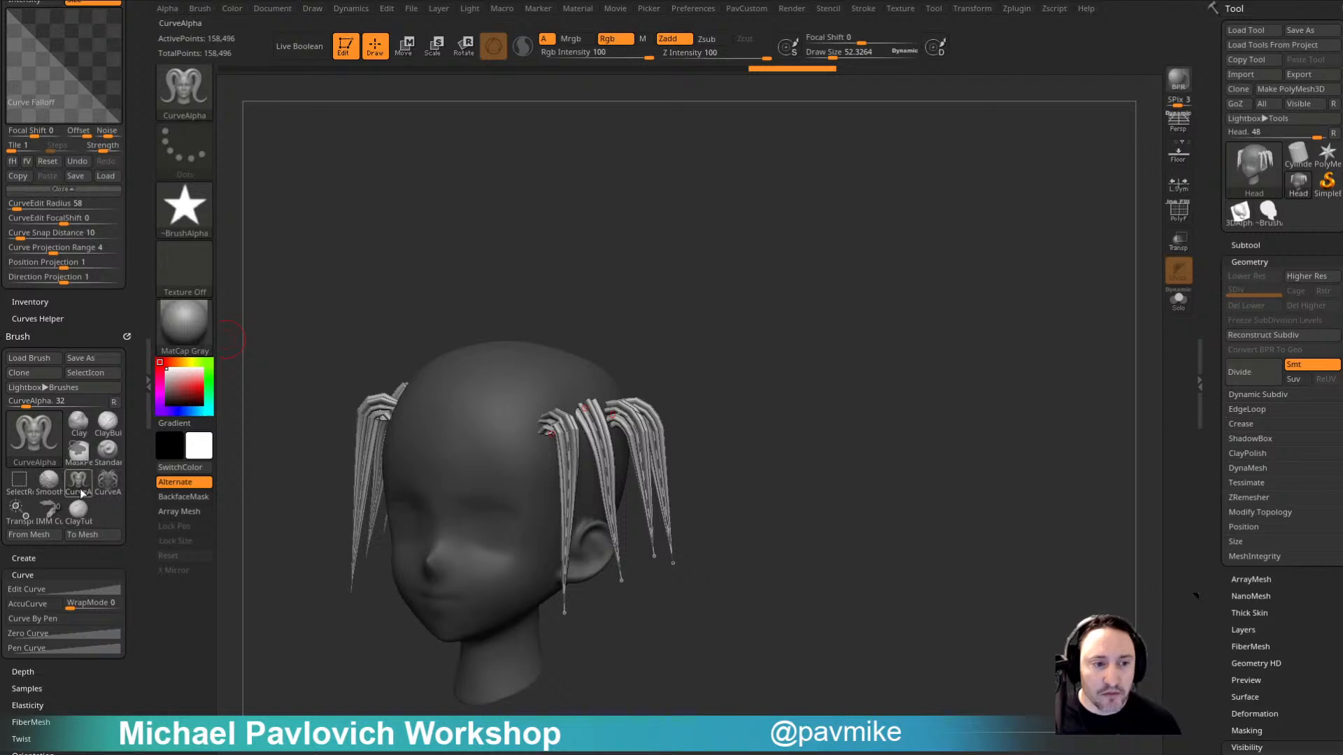
scroll(133, 440, "up", 7)
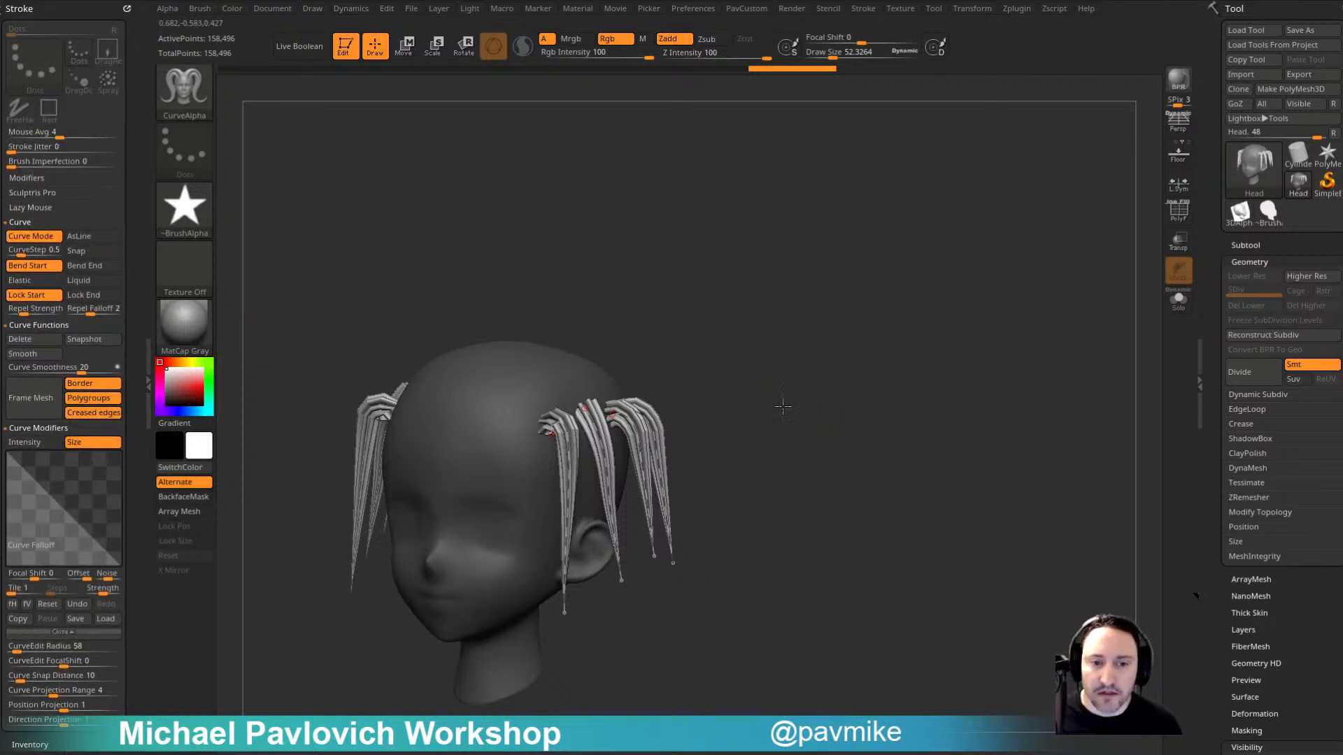
left_click_drag(783, 406, 844, 385)
Step: Roll the undo history back to the bare head and draw a long horn-like curve outward from the side of the forehead
left_click_drag(799, 69, 297, 89)
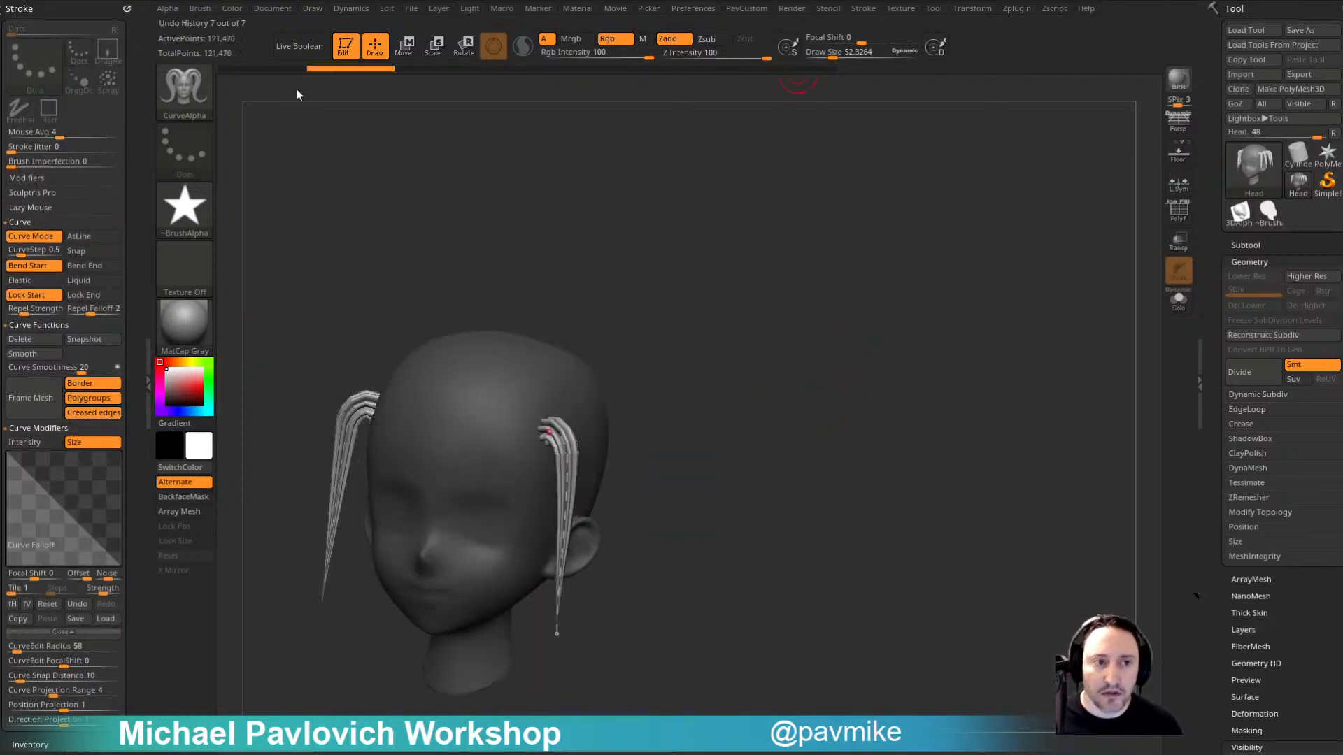
mouse_move(737, 357)
left_mouse_down()
mouse_move(774, 318)
mouse_move(796, 327)
mouse_move(776, 339)
left_mouse_up()
left_click_drag(712, 392, 662, 391, "alt")
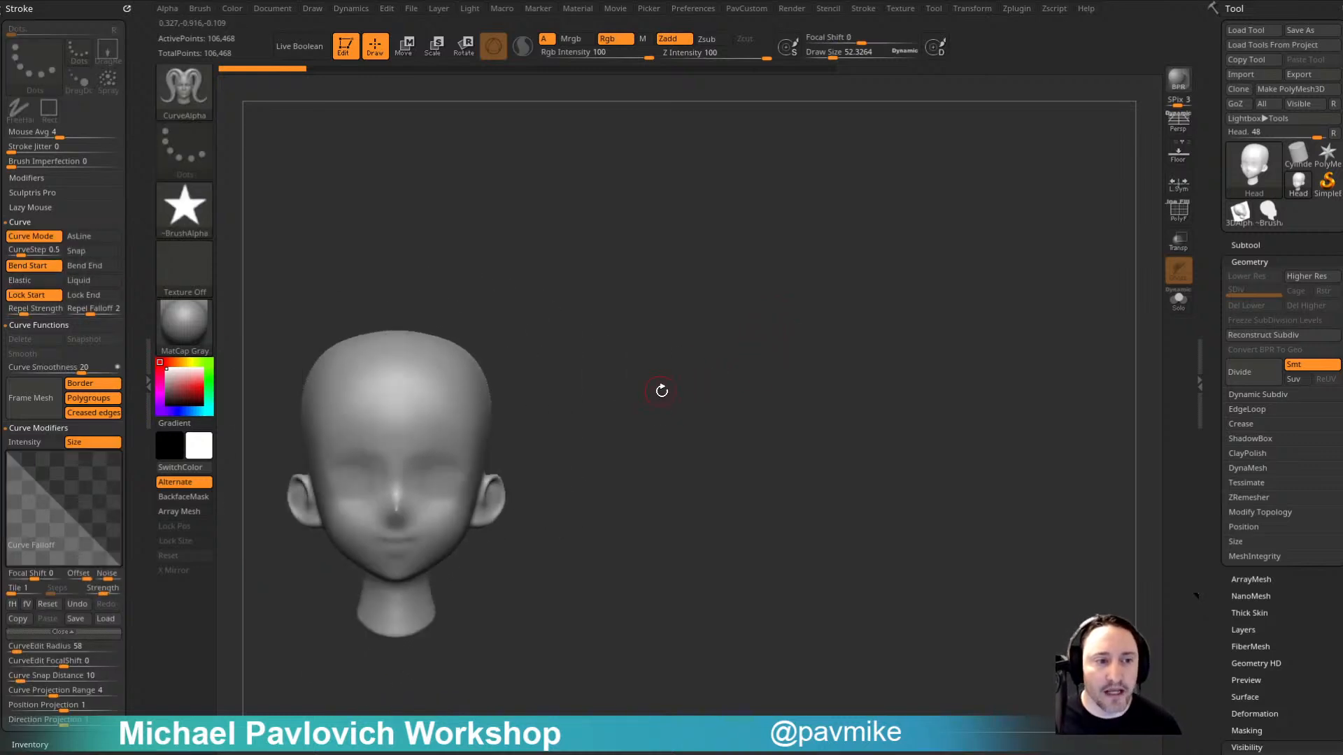
left_click_drag(466, 389, 752, 322)
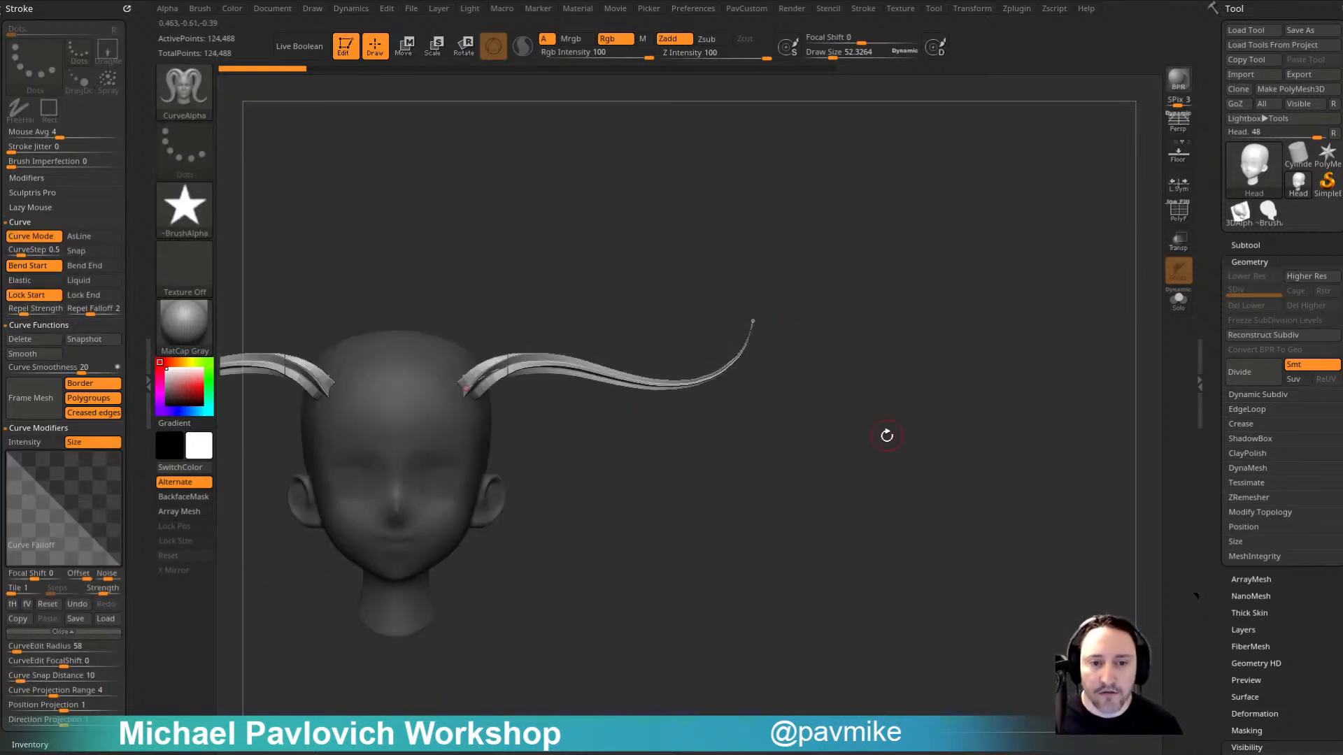
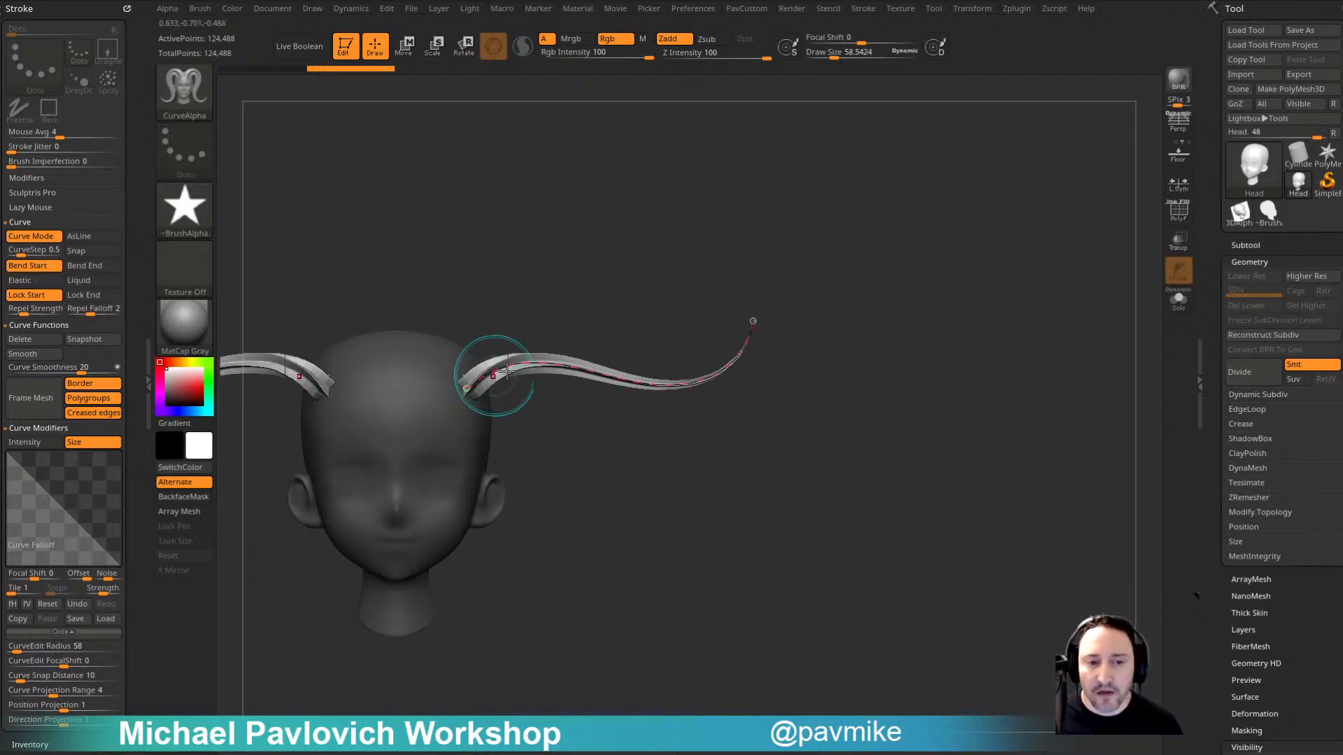
Step: Pull the middle of the horn curve upward with Lock Start on, and undo the bend
left_click(621, 371)
left_click_drag(591, 431, 614, 478)
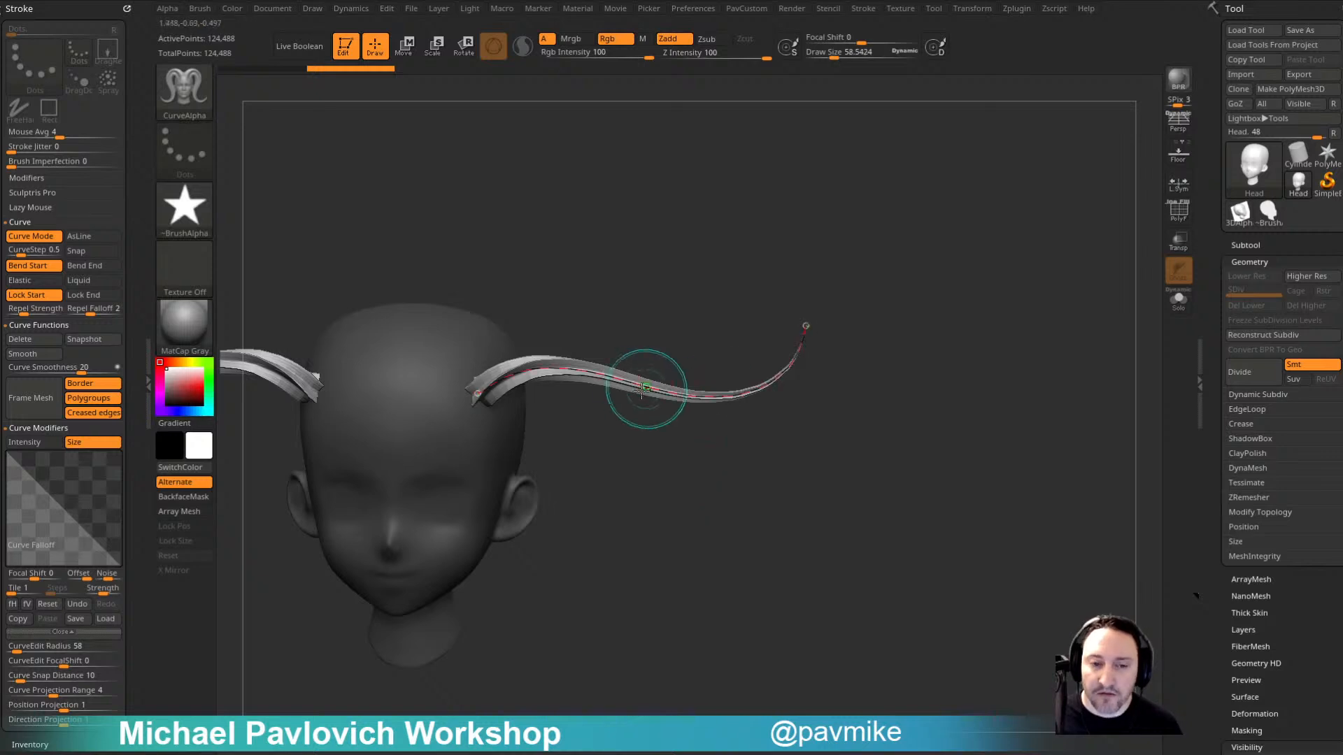
left_click(644, 378)
mouse_move(644, 378)
left_mouse_down()
mouse_move(638, 395)
mouse_move(672, 399)
mouse_move(658, 321)
left_mouse_up()
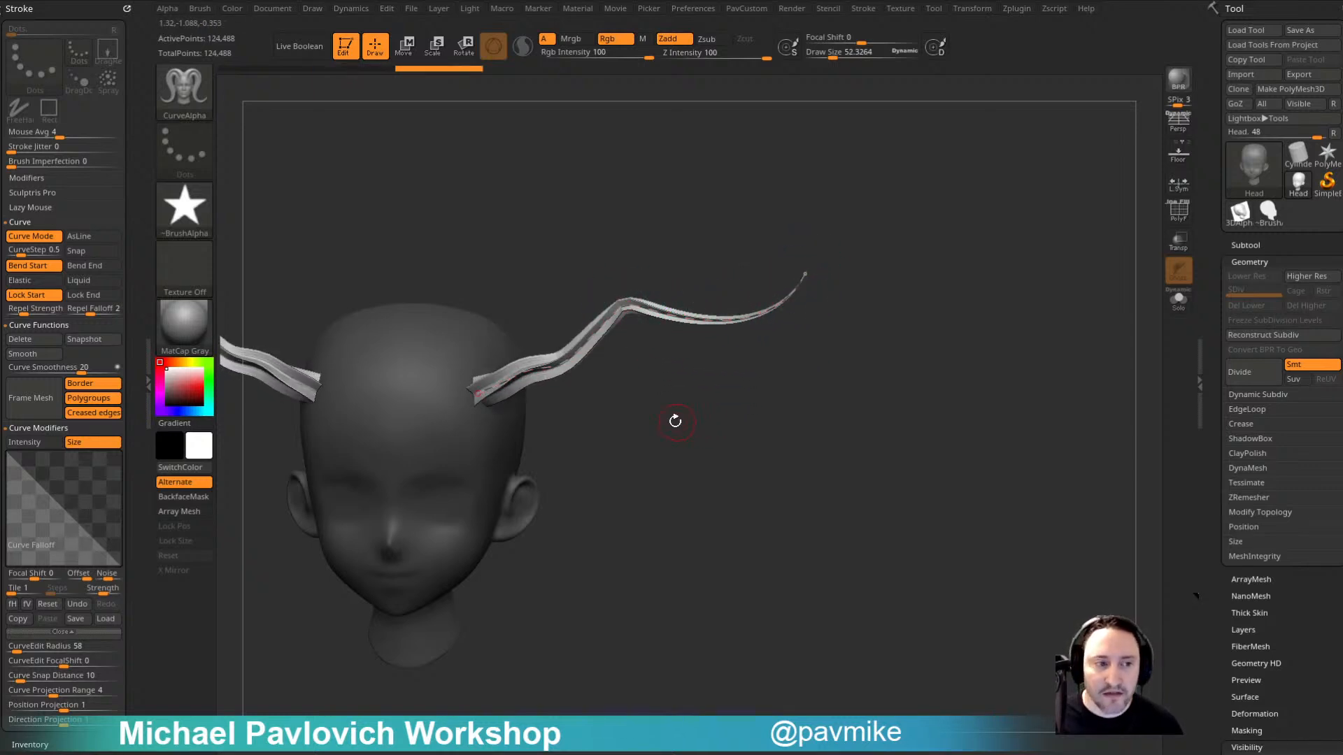
left_click_drag(428, 407, 556, 381, "shift")
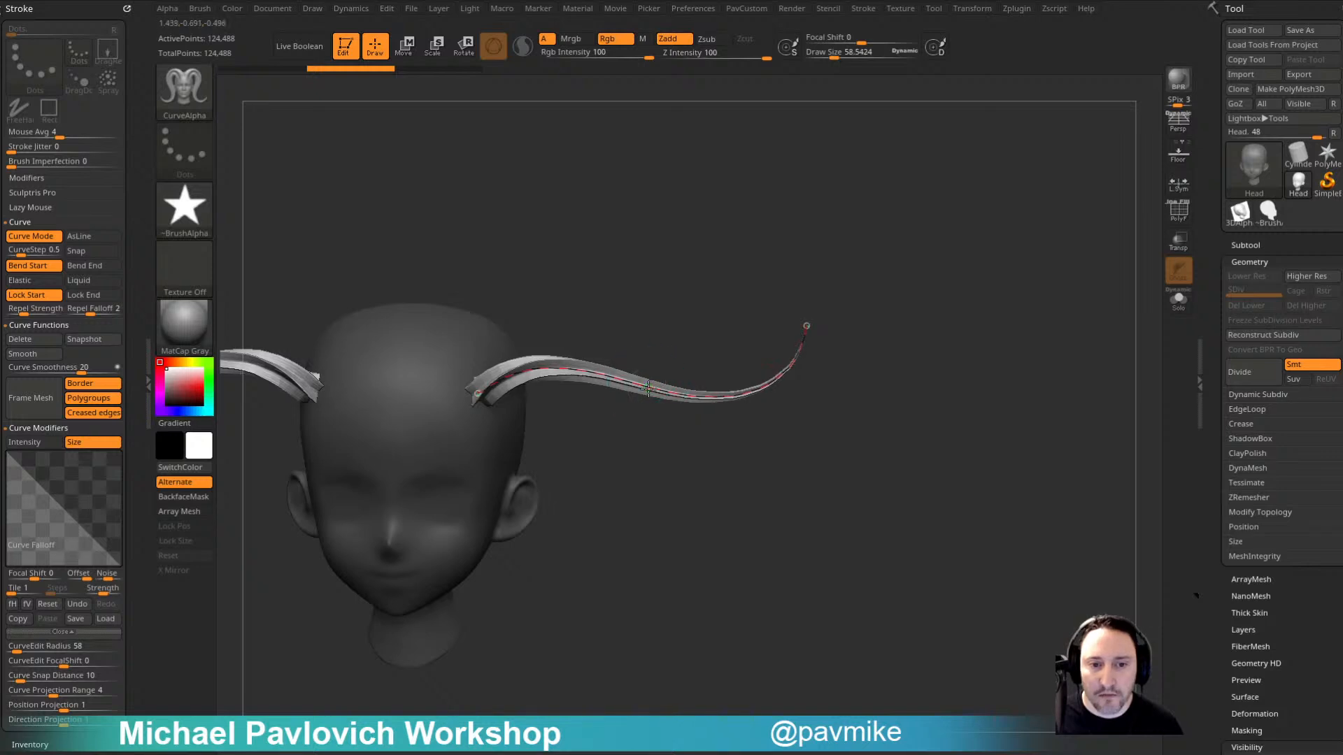
Step: Pull the horn's far end slightly outward, and draw a short strand above the ear and undo it
left_click_drag(778, 379, 793, 384)
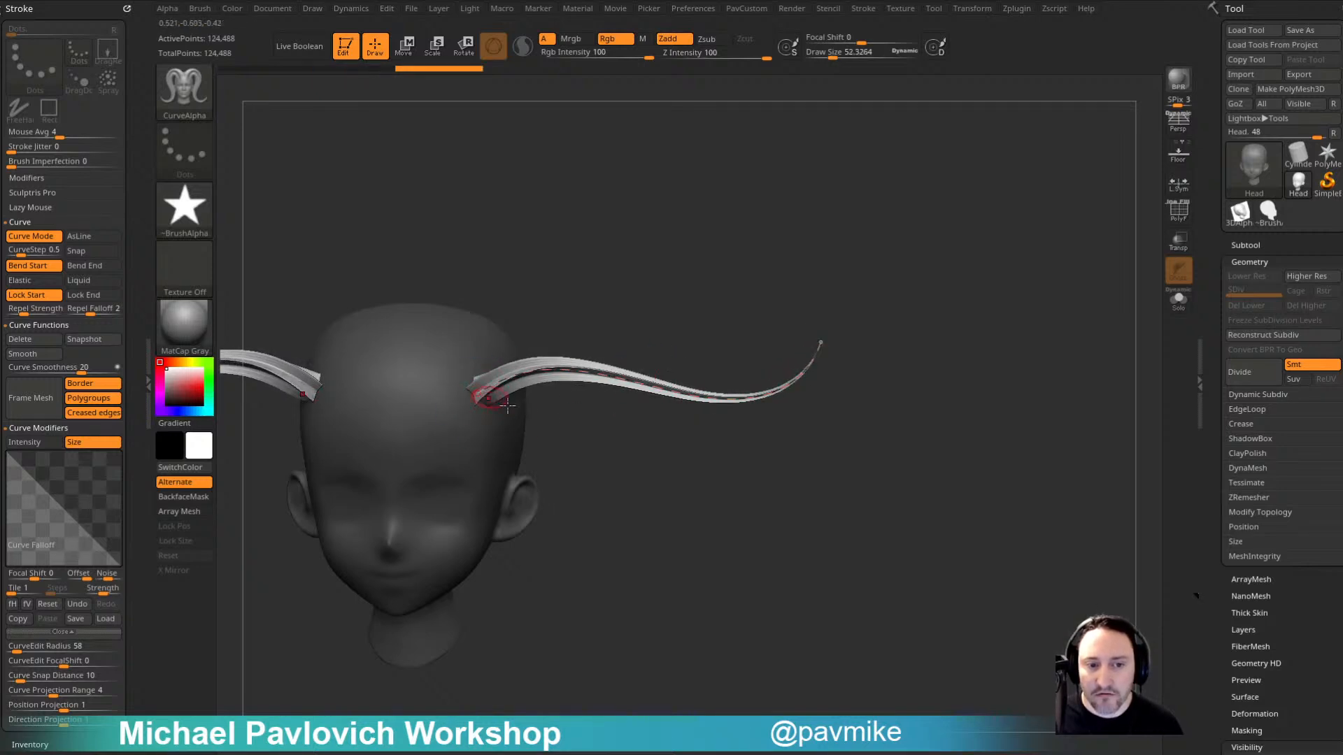
left_click_drag(699, 350, 554, 306)
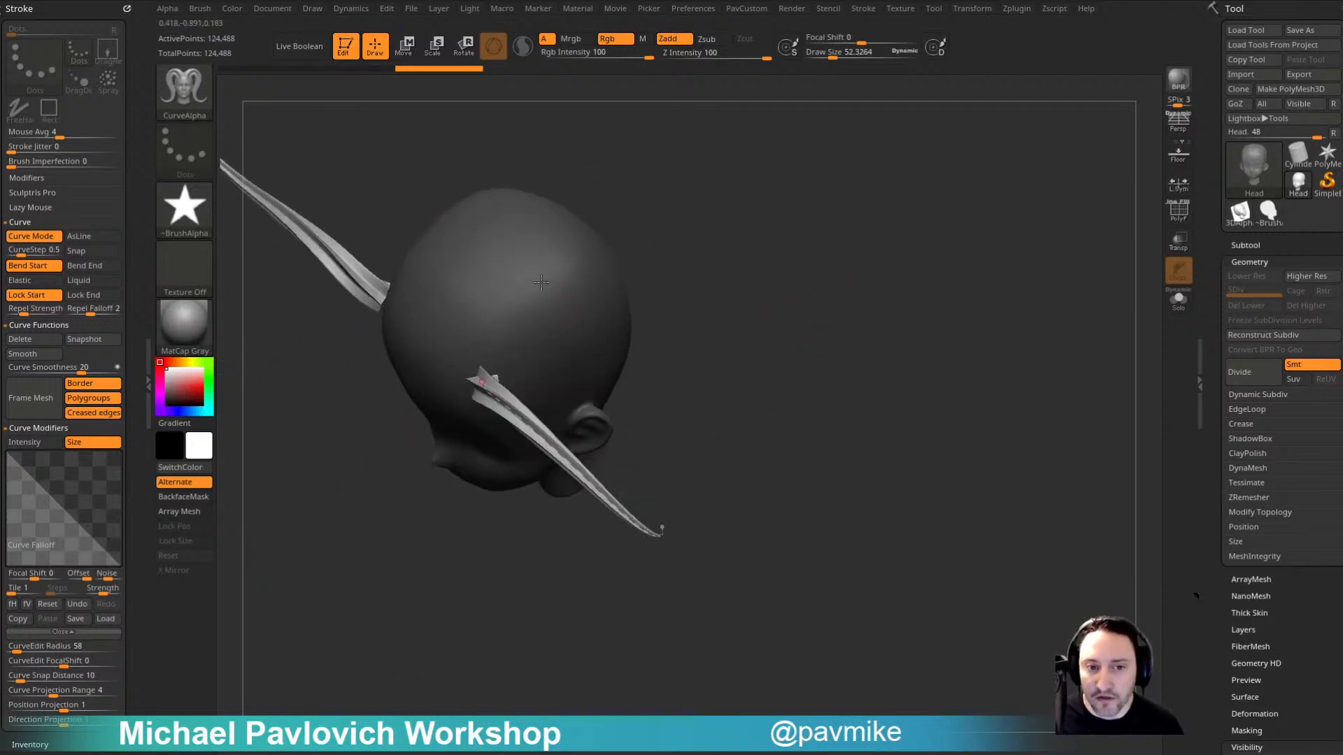
left_click_drag(574, 392, 572, 386)
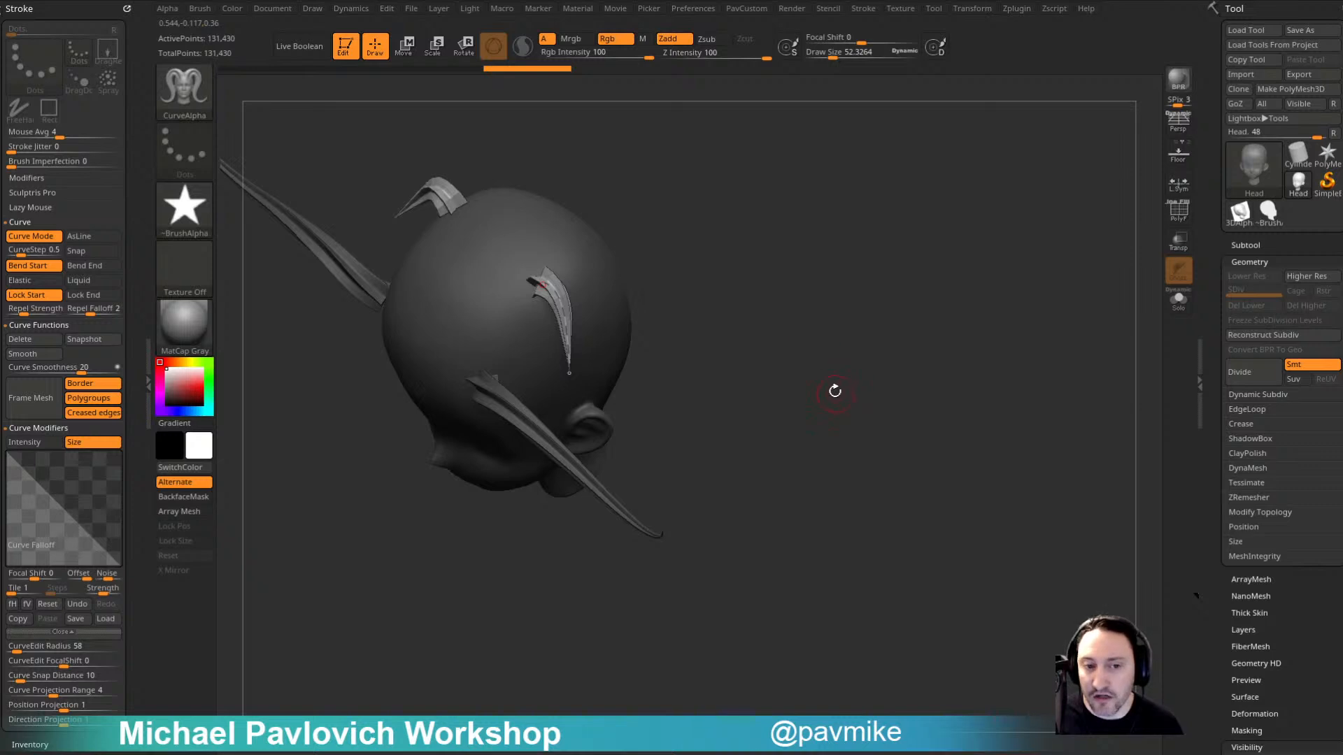
key("ctrl+z")
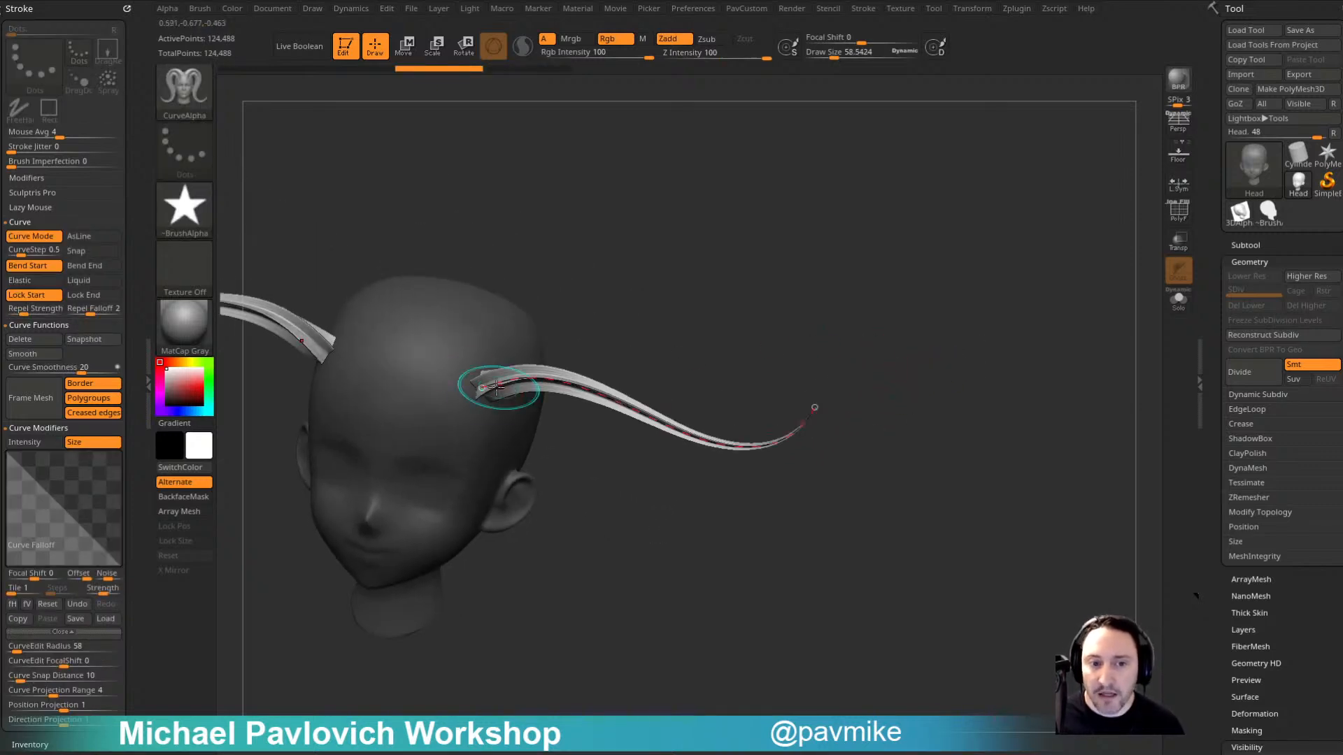
Step: Turn off Lock Start and pull the middle of the horn outward, detaching its root from the head
left_click(496, 386)
left_click(34, 295)
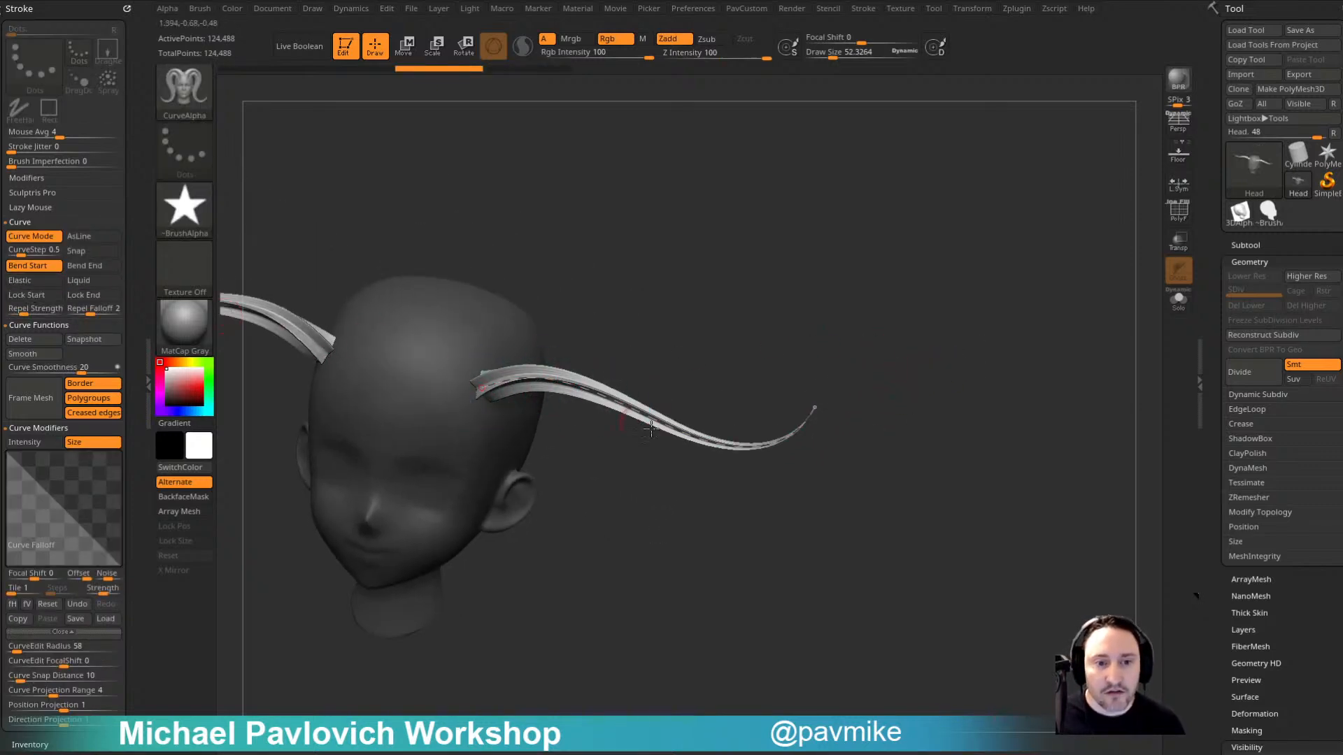
left_click_drag(651, 383, 749, 308)
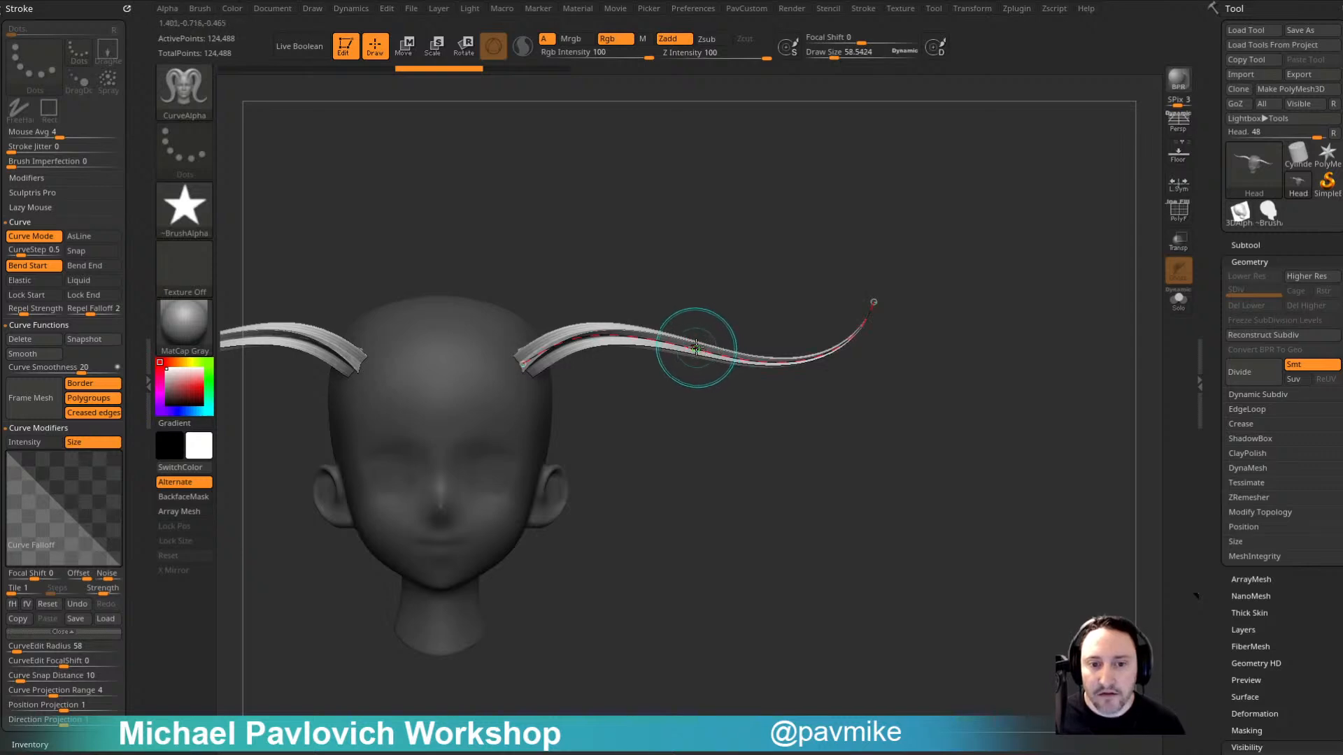
mouse_move(697, 348)
left_mouse_down()
mouse_move(735, 329)
mouse_move(715, 420)
mouse_move(734, 406)
mouse_move(727, 321)
mouse_move(707, 402)
mouse_move(757, 369)
mouse_move(699, 329)
mouse_move(727, 476)
mouse_move(741, 301)
mouse_move(781, 280)
mouse_move(784, 323)
left_mouse_up()
left_click_drag(861, 451, 800, 467, "alt")
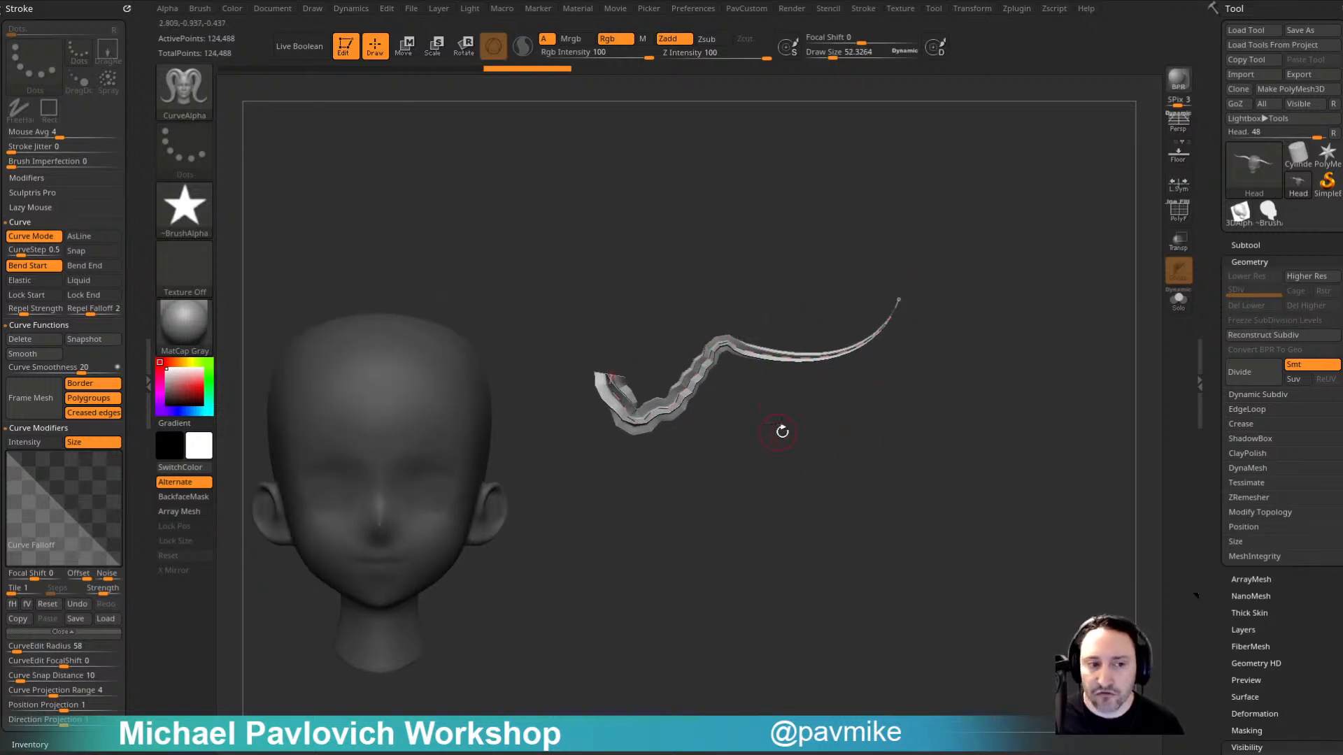
Step: Undo the last pull and reshape the horn by its middle with only Bend End enabled
left_click(91, 265)
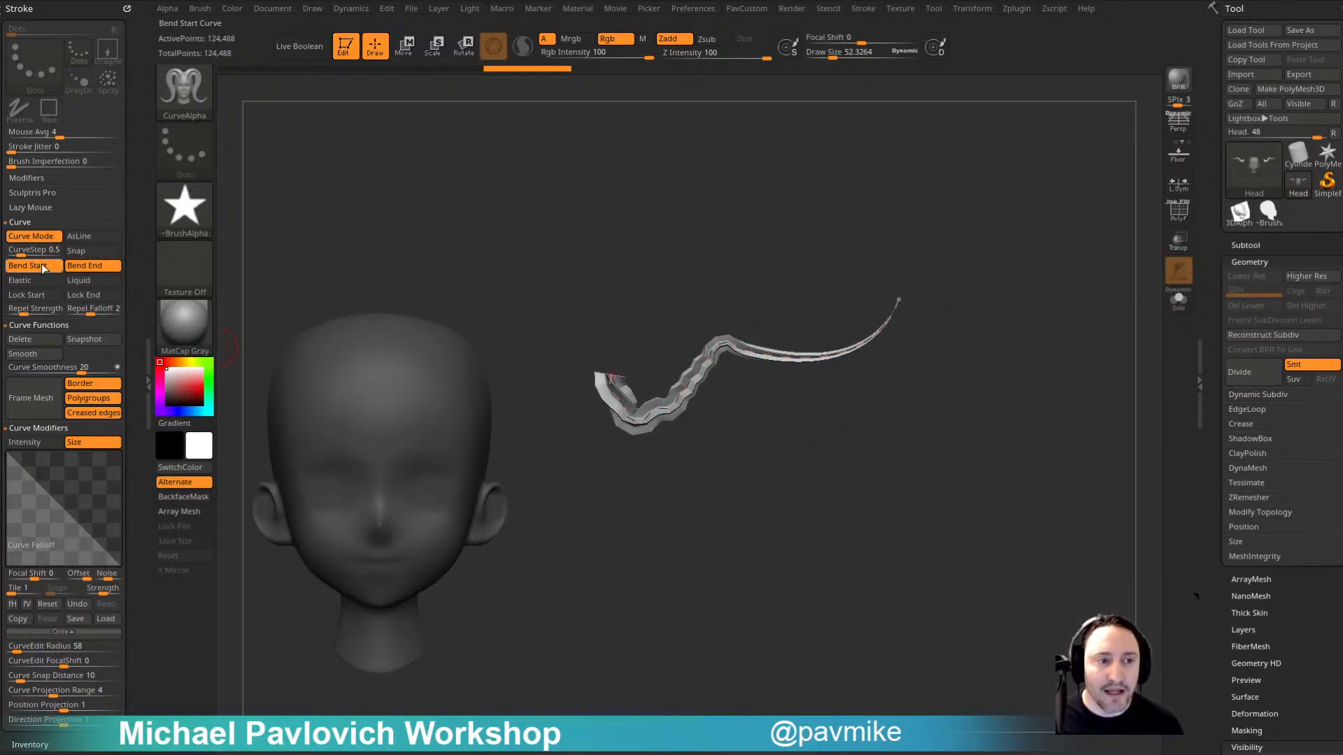
key("ctrl+z")
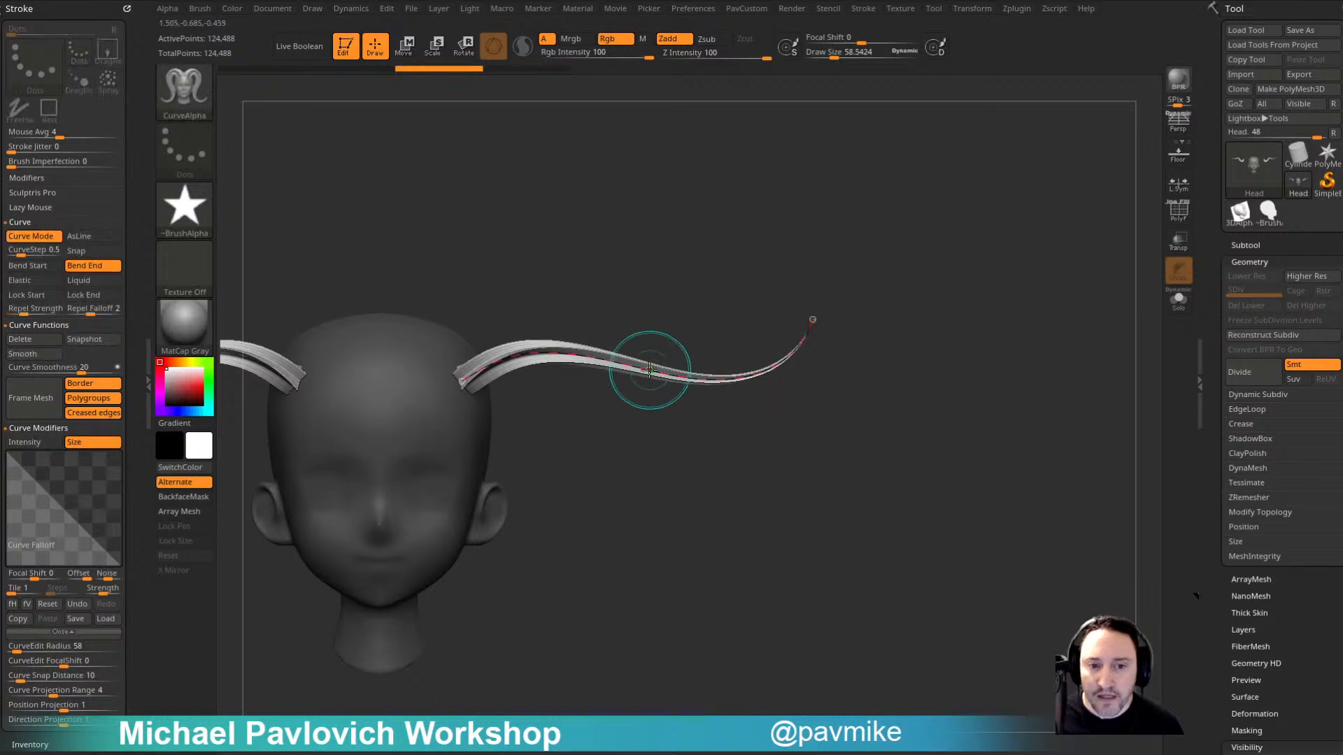
mouse_move(631, 364)
left_mouse_down()
mouse_move(644, 333)
mouse_move(661, 378)
mouse_move(670, 360)
mouse_move(737, 445)
mouse_move(699, 400)
left_mouse_up()
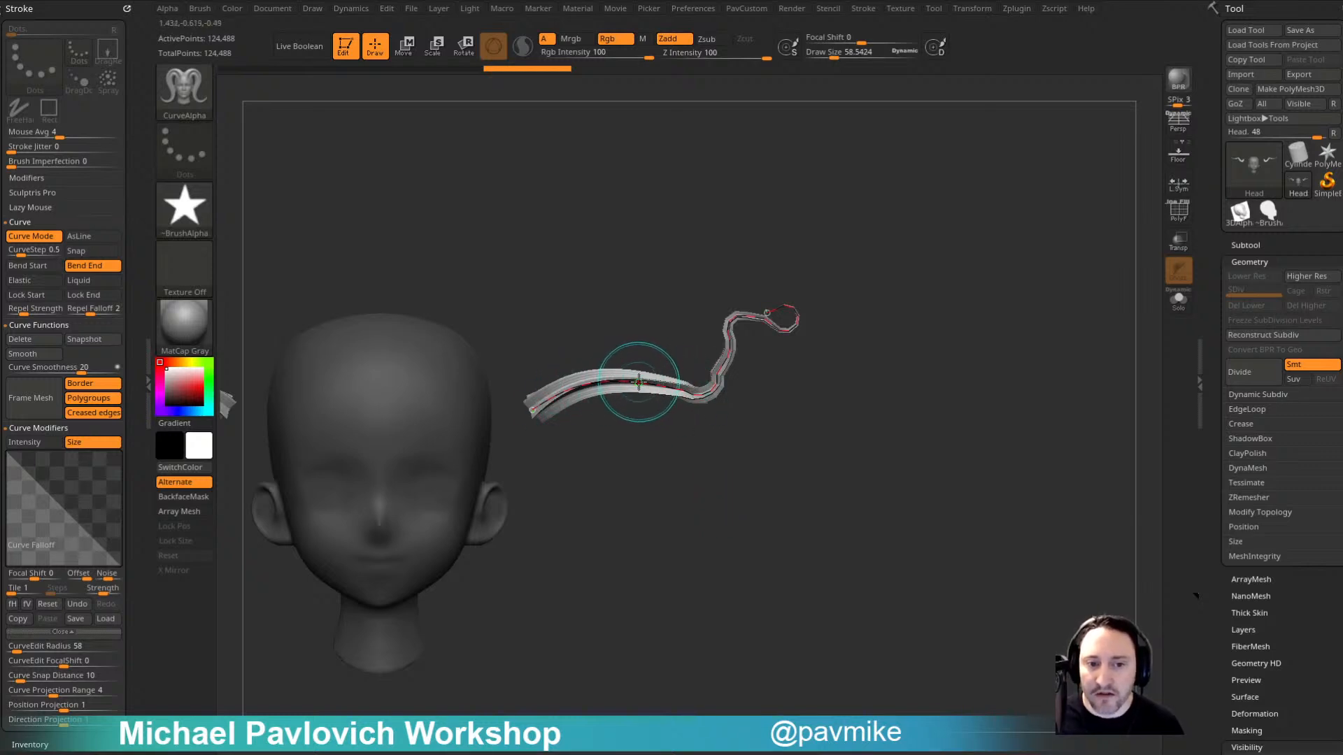
left_click_drag(639, 382, 654, 368)
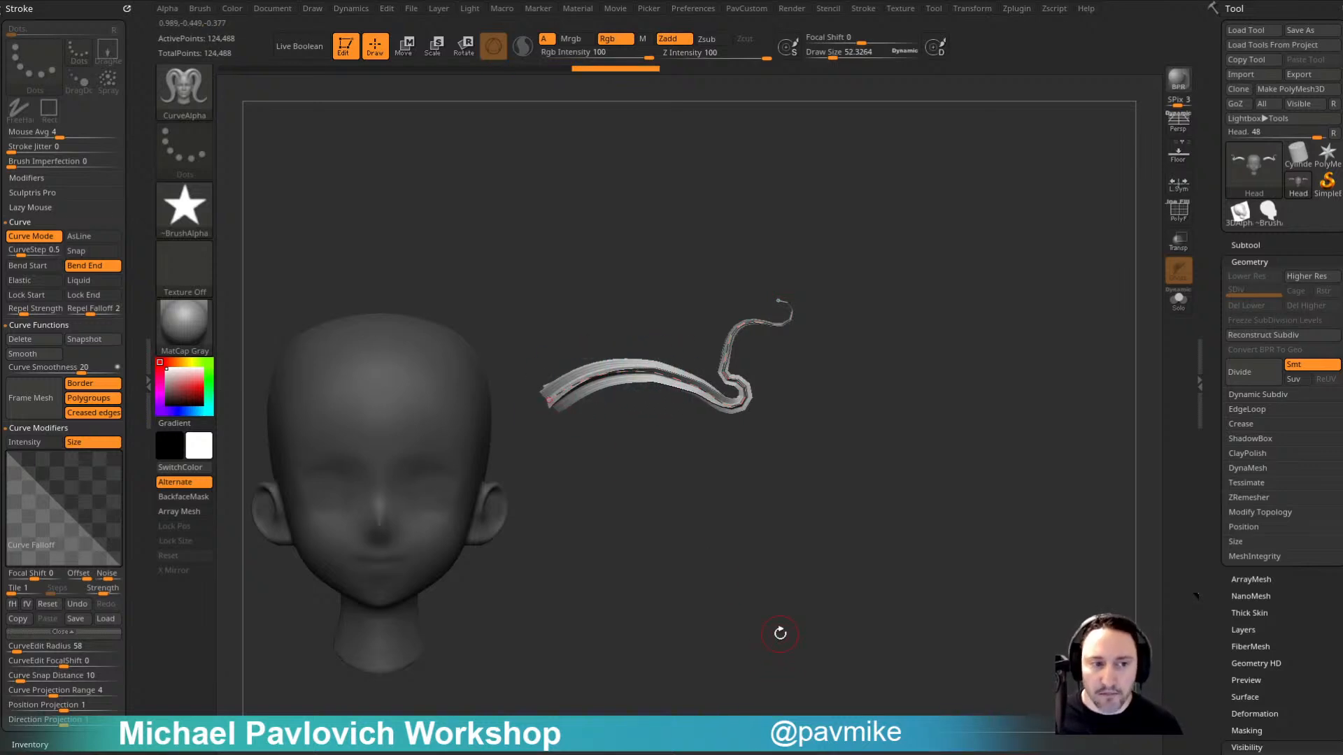
Step: Turn on Bend Start alongside Bend End and pull the detached horn by its middle
left_click(38, 266)
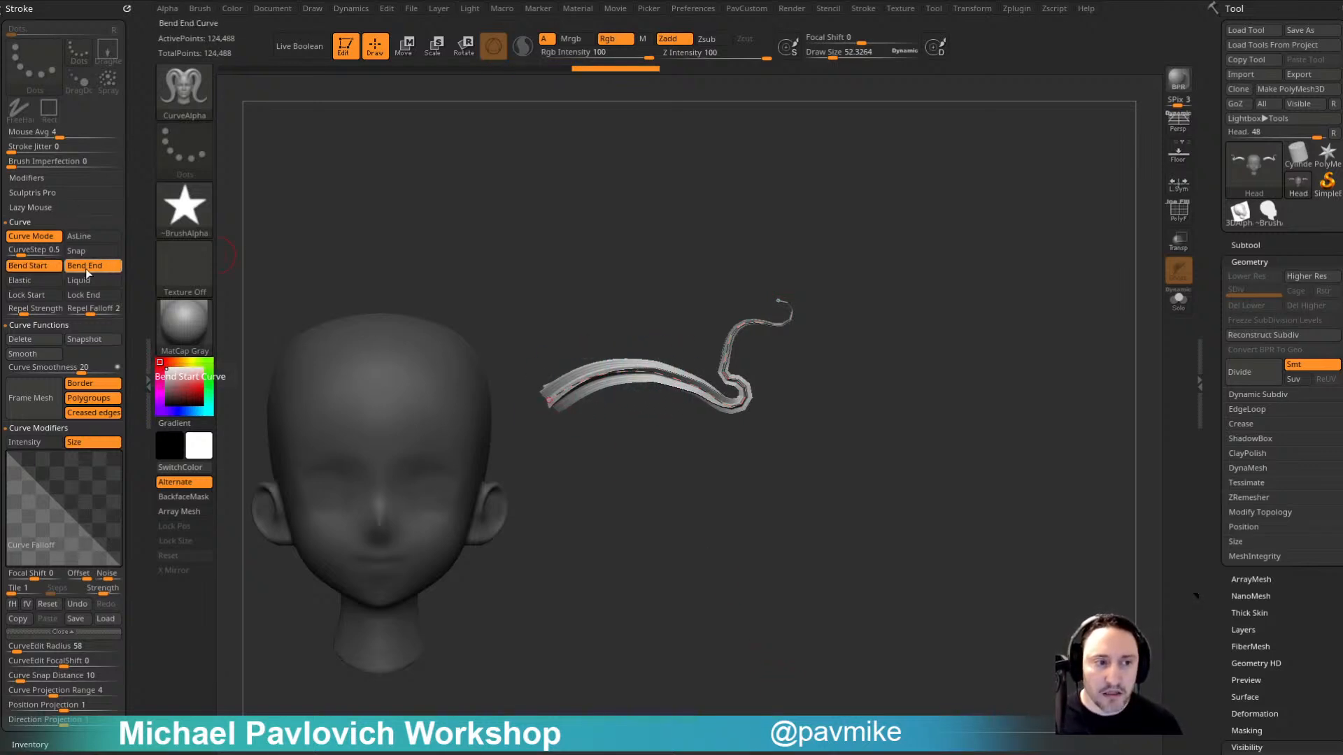
mouse_move(660, 380)
left_mouse_down()
mouse_move(659, 269)
mouse_move(658, 337)
mouse_move(840, 473)
mouse_move(816, 456)
mouse_move(682, 470)
mouse_move(641, 340)
left_mouse_up()
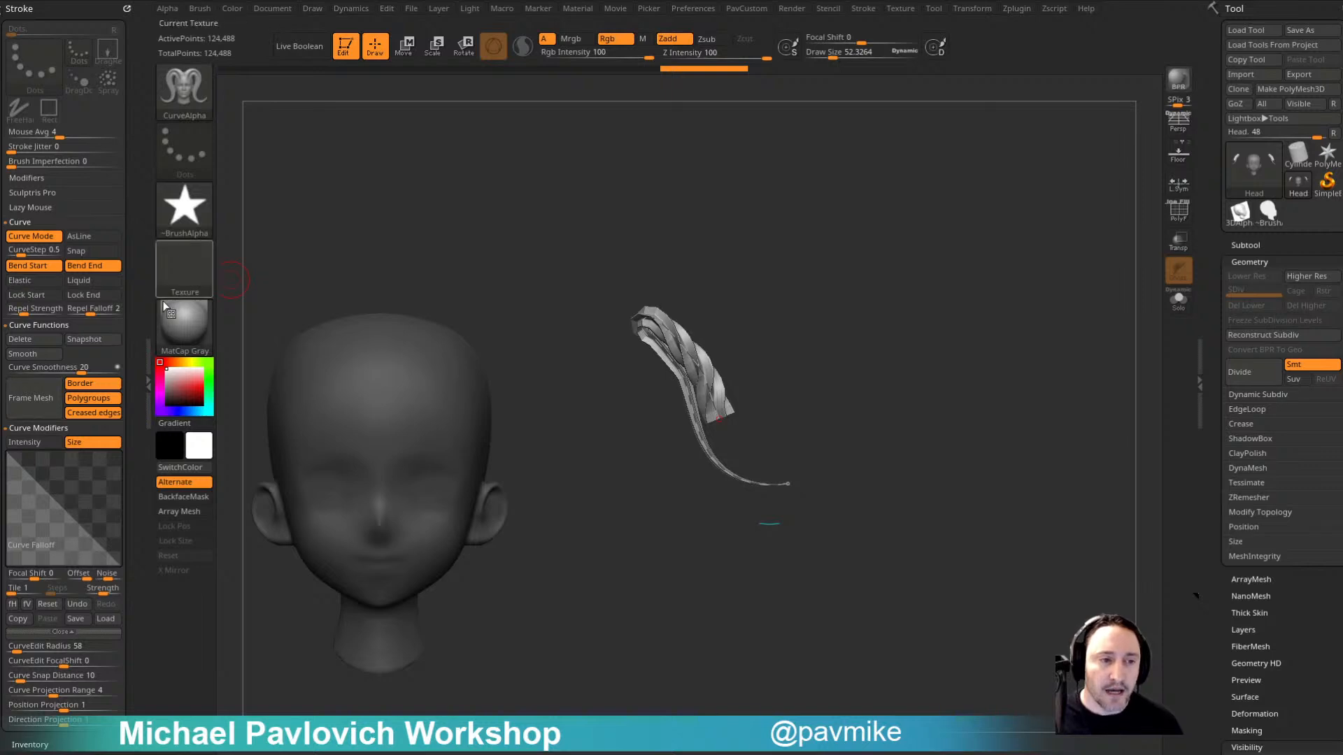
left_click_drag(621, 493, 607, 476)
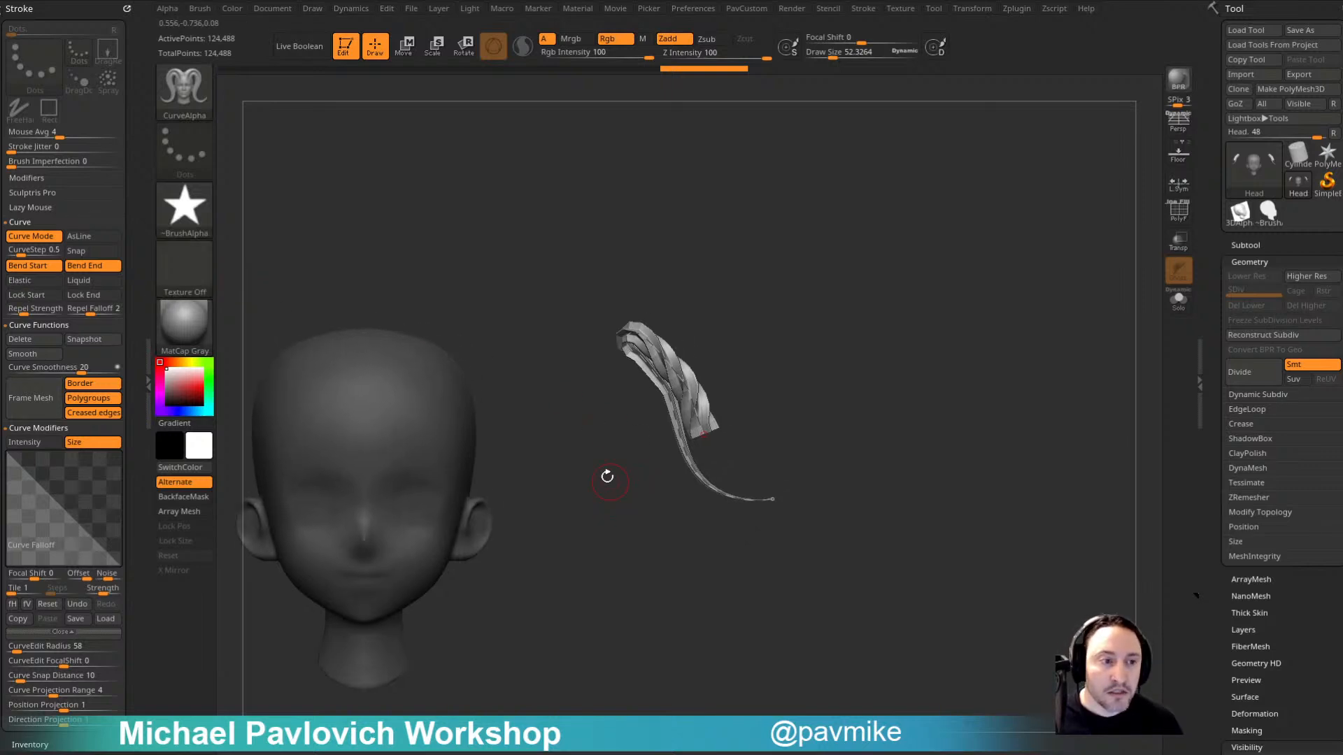
Step: Turn on Lock Start and Lock End and repeatedly pull the middle of the horn downward and sideways
left_click(42, 300)
left_click(83, 296)
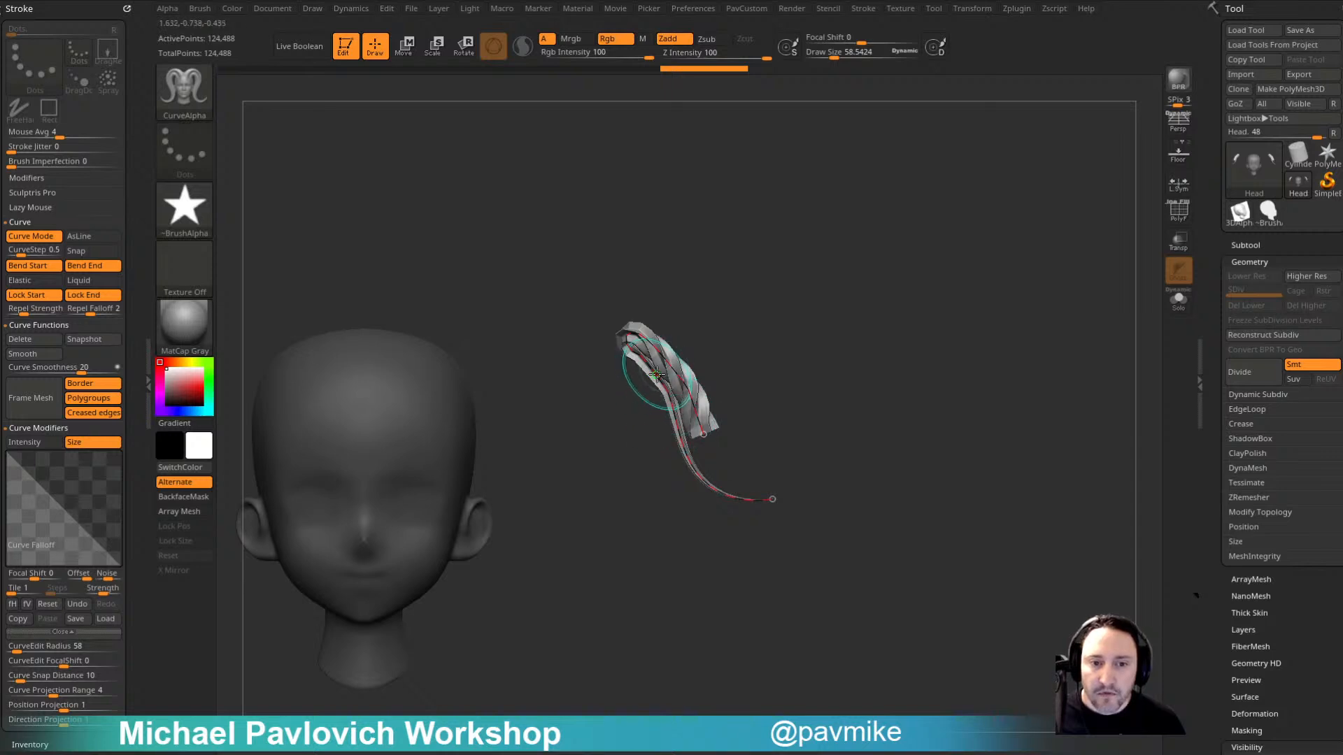
mouse_move(654, 377)
left_mouse_down()
mouse_move(594, 626)
mouse_move(766, 642)
mouse_move(743, 647)
left_mouse_up()
left_click_drag(911, 463, 921, 316, "alt")
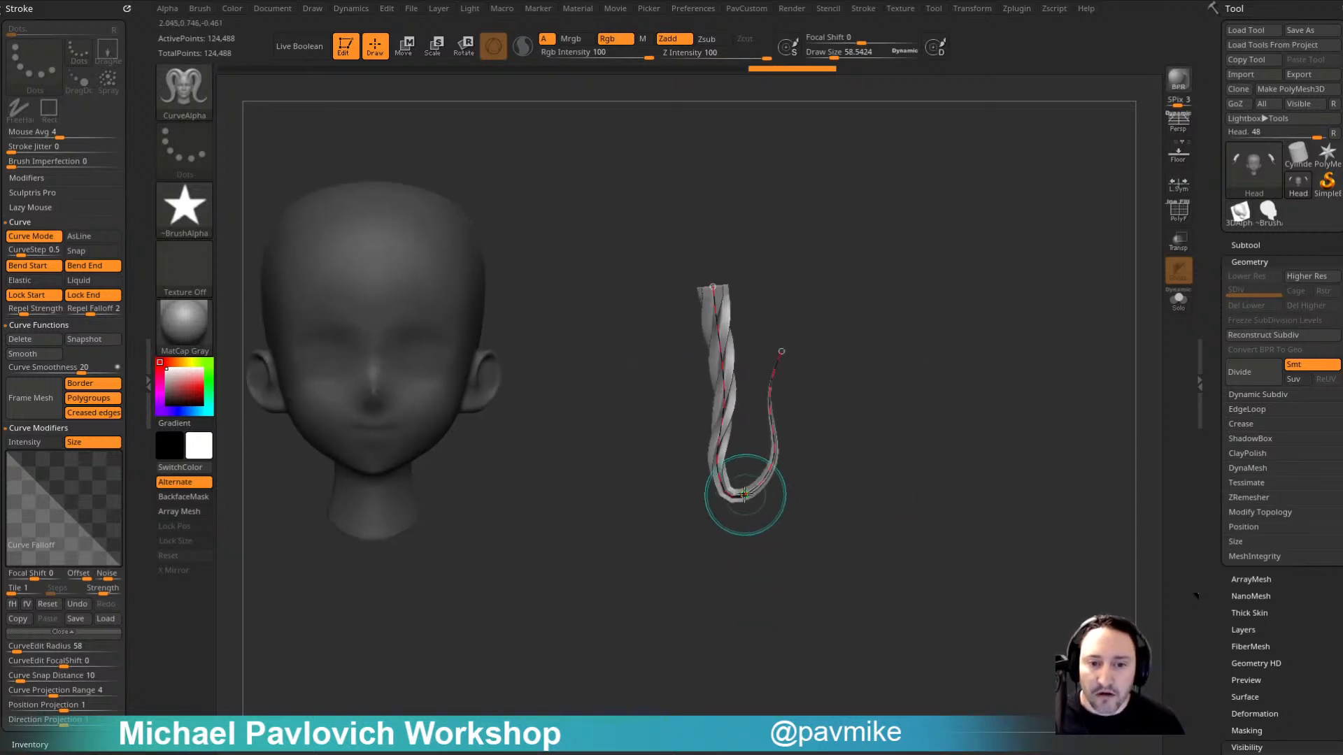
mouse_move(746, 500)
left_mouse_down()
mouse_move(684, 593)
mouse_move(815, 658)
mouse_move(832, 630)
mouse_move(779, 559)
left_mouse_up()
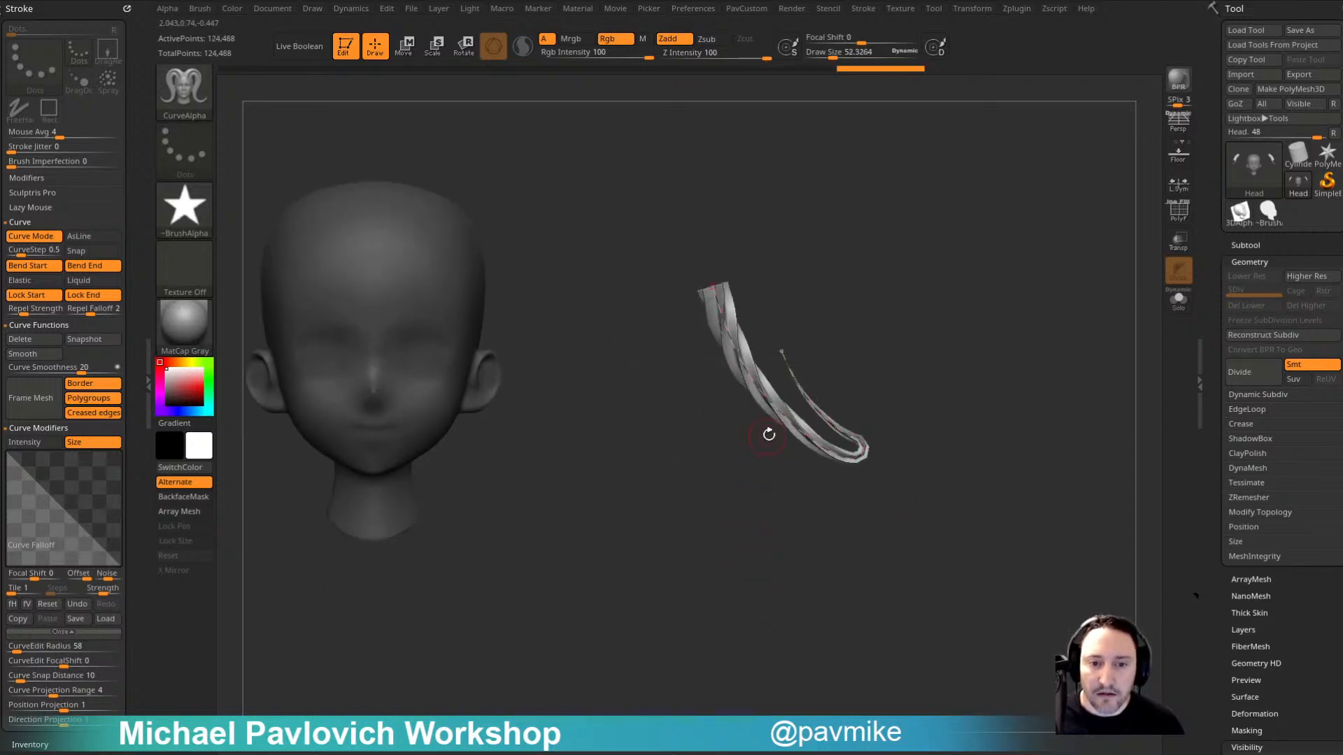
mouse_move(778, 405)
left_mouse_down()
mouse_move(648, 581)
mouse_move(676, 622)
left_mouse_up()
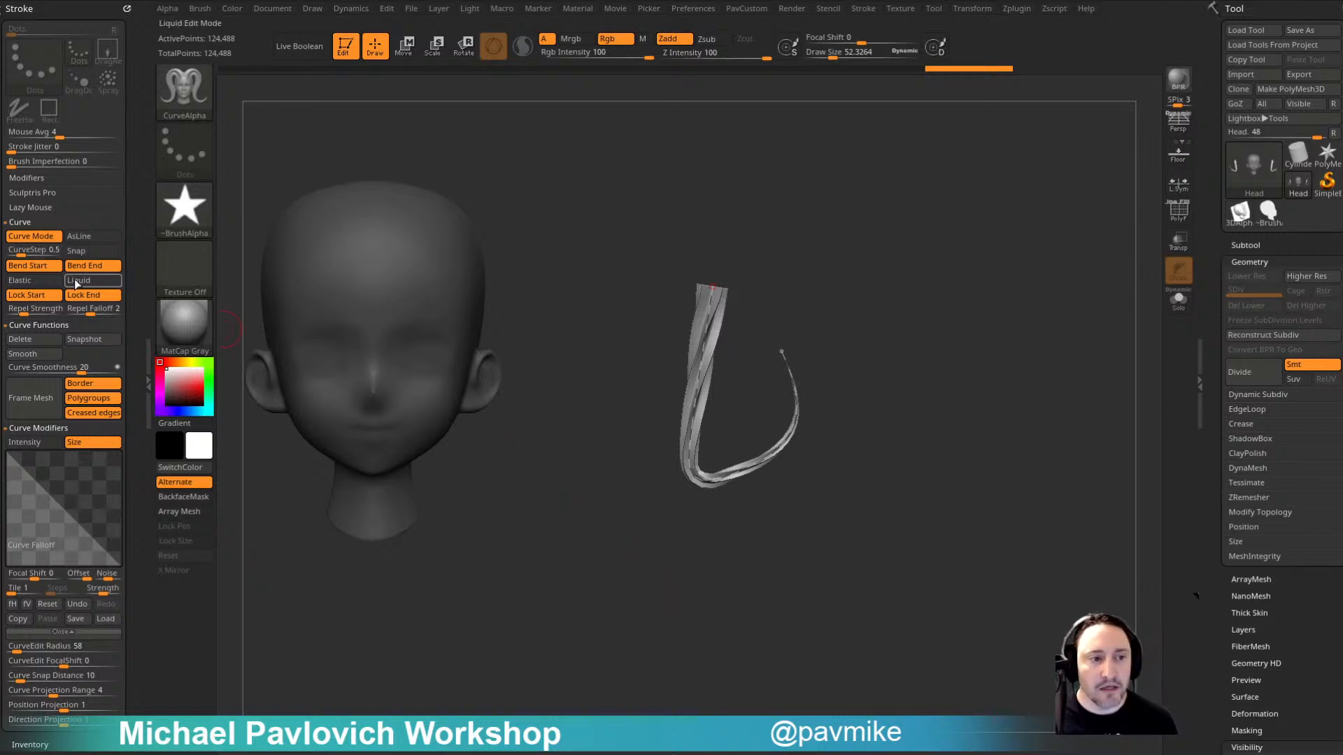
Step: Reset all brushes to their defaults and select the CurveAlpha brush again
mouse_move(135, 302)
left_mouse_down()
mouse_move(129, 184)
mouse_move(71, 227)
left_mouse_up()
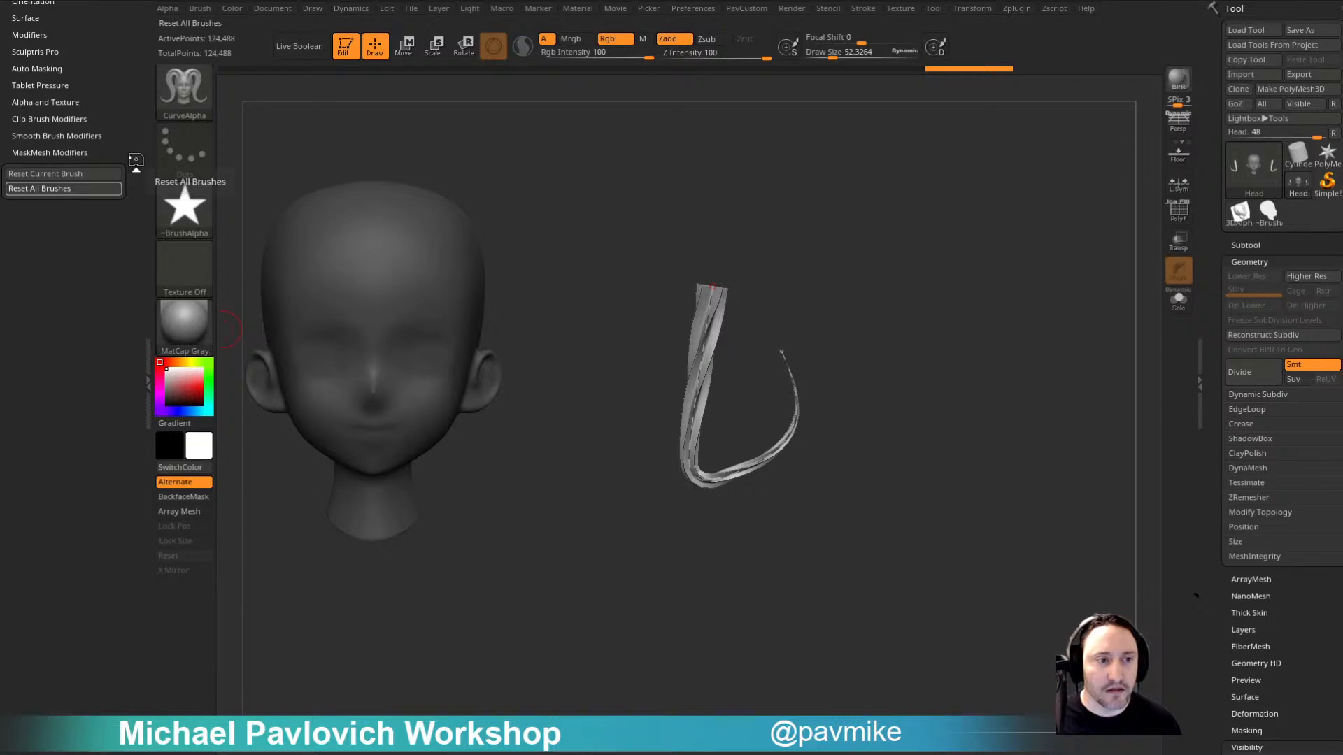
left_click_drag(136, 161, 107, 428)
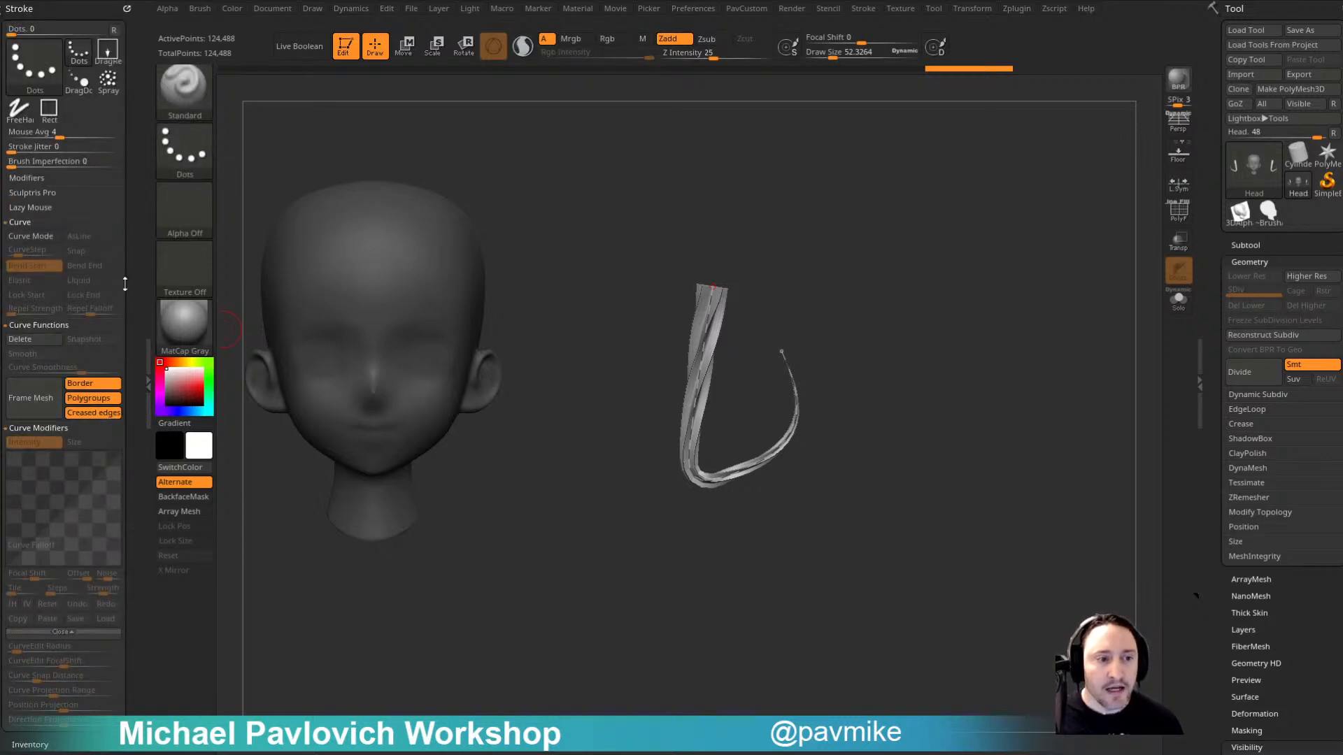
key("b")
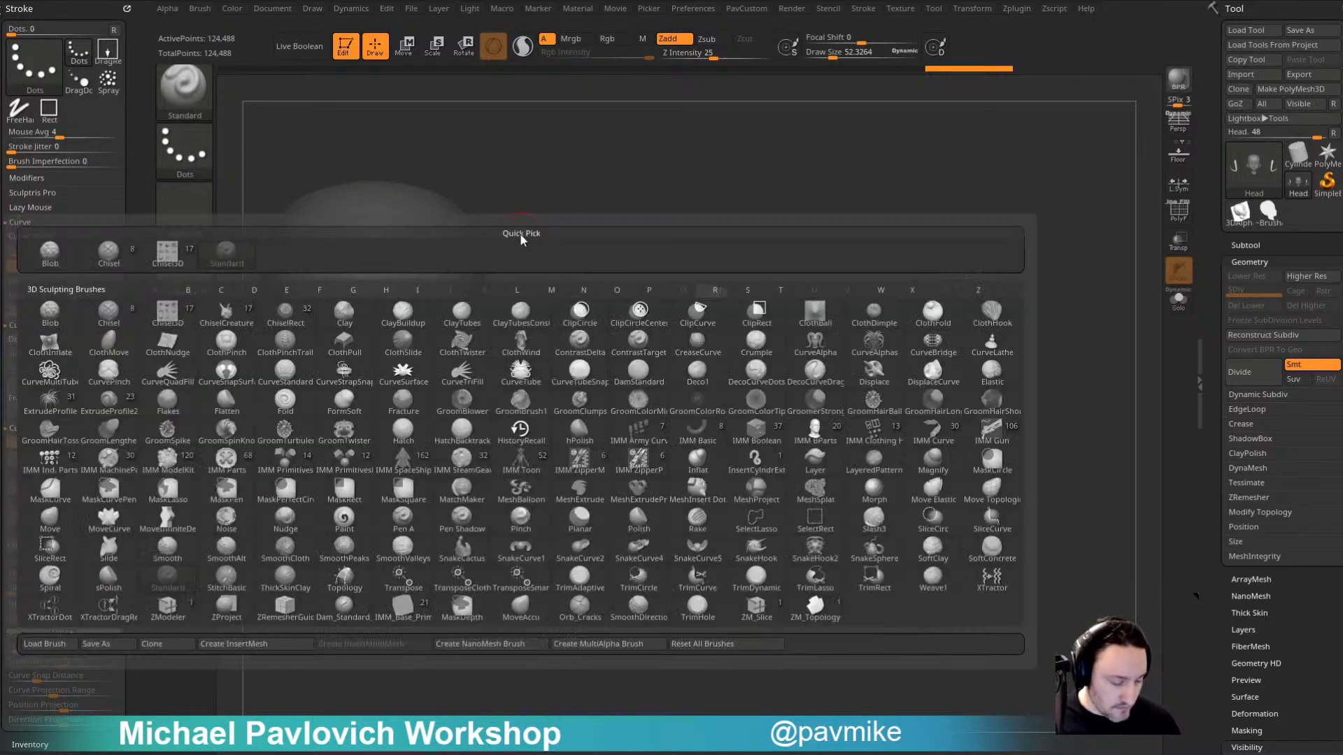
key("c")
key("2")
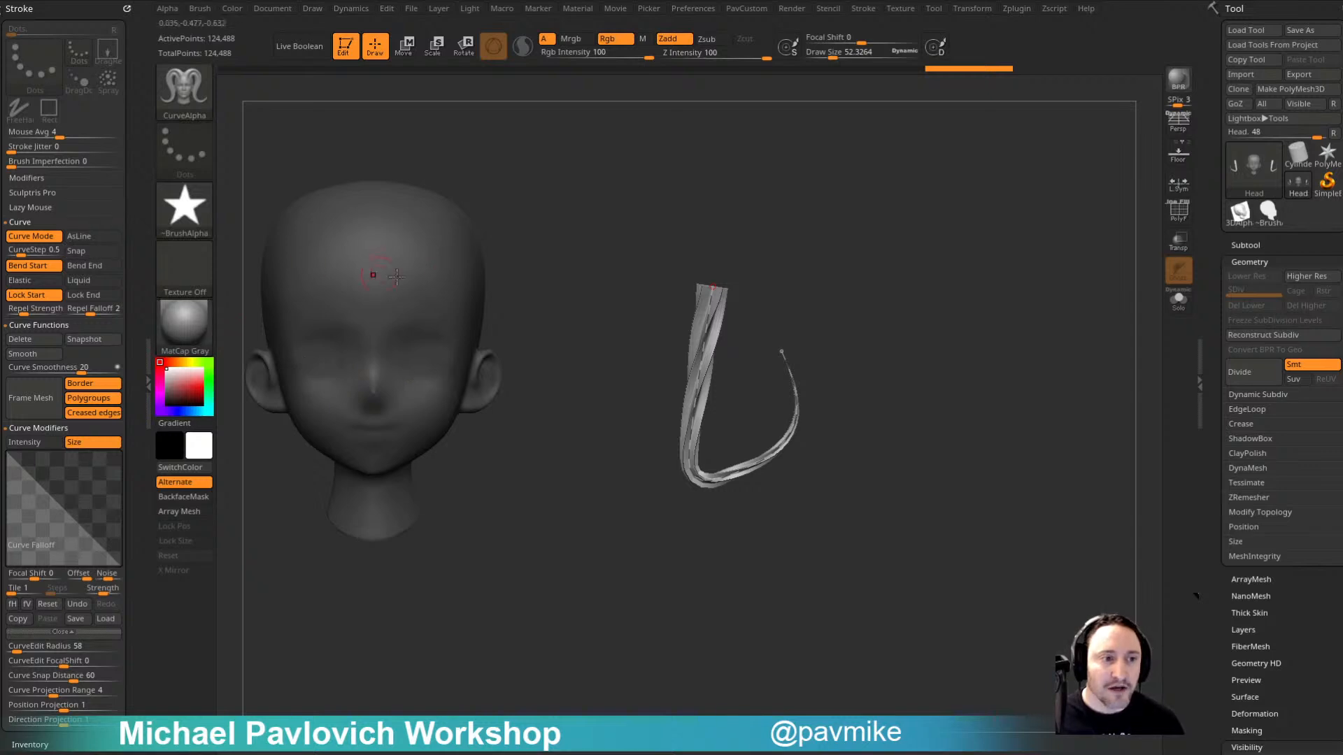
Step: Roll the undo history back to the bare head and draw a drooping horn curve from the side of the forehead
left_click_drag(680, 307, 648, 336, "alt")
left_click_drag(537, 245, 663, 253, "alt")
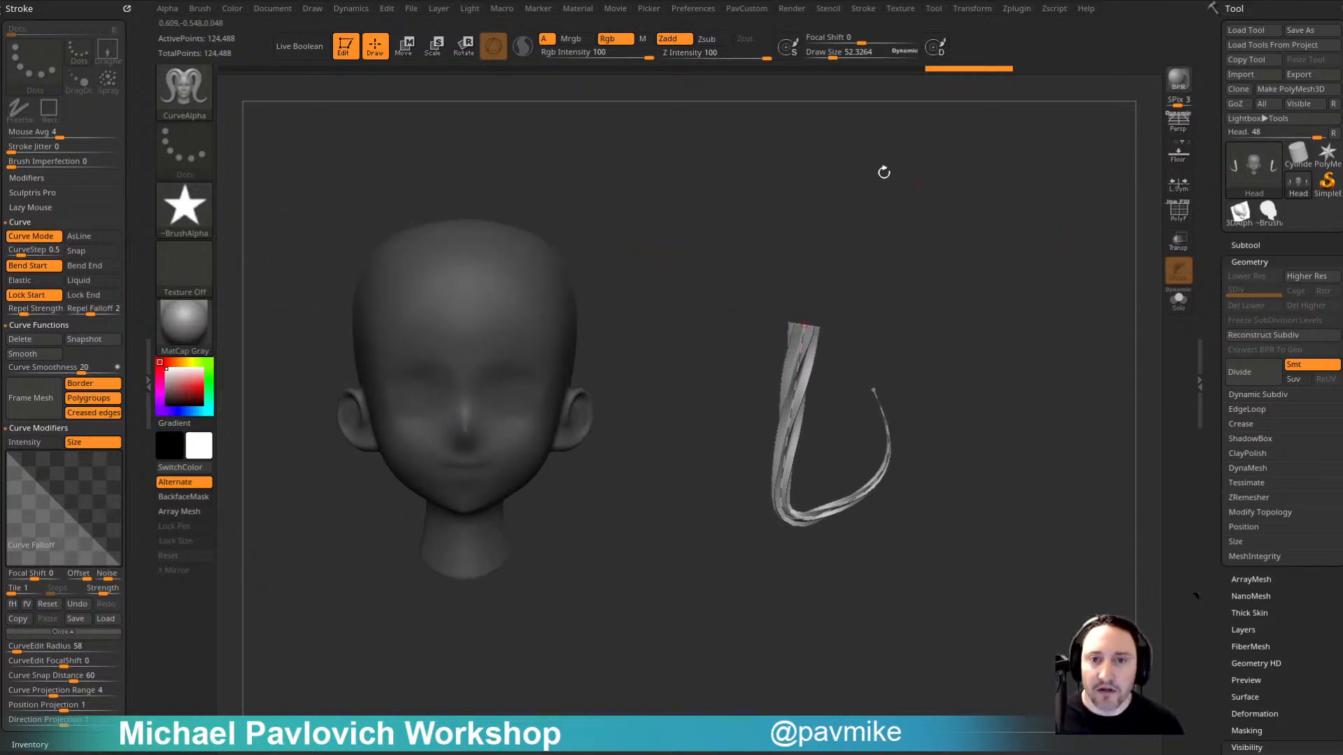
left_click_drag(934, 70, 230, 69)
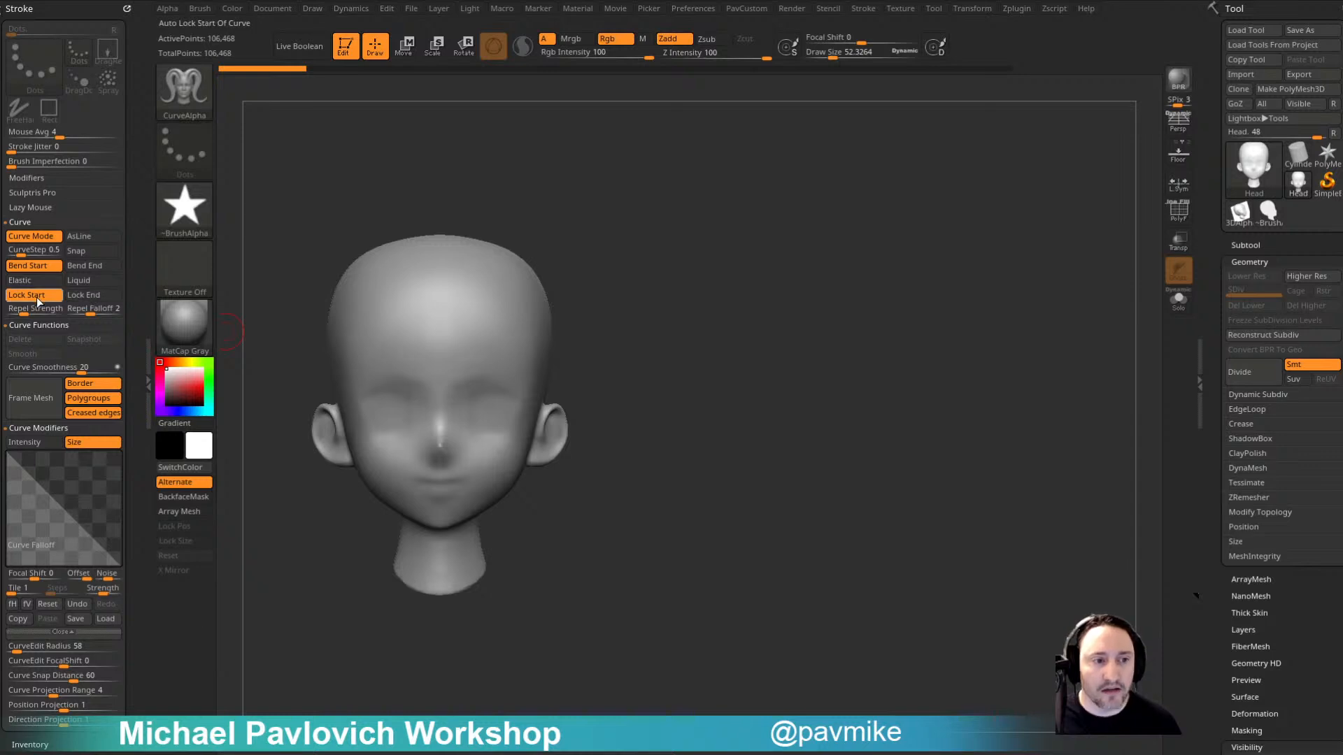
left_click_drag(625, 271, 662, 240, "alt")
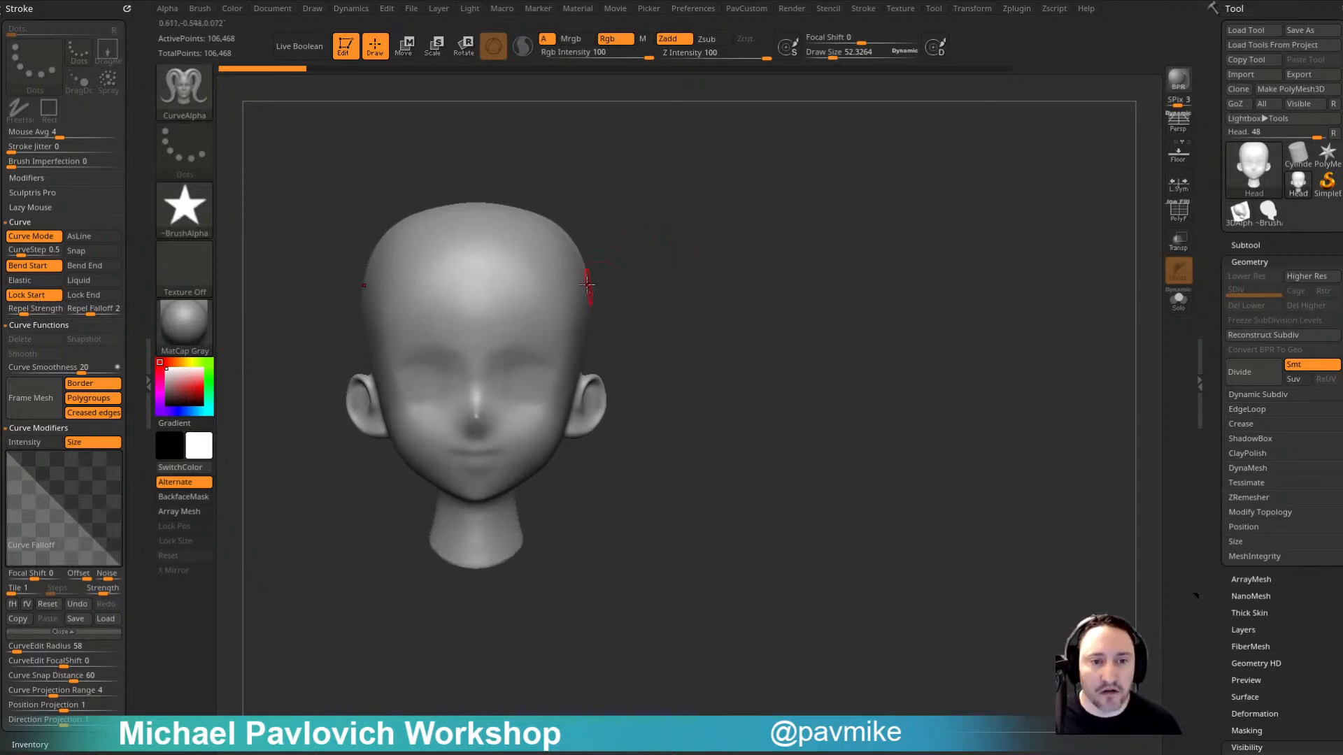
key("ctrl+shift+z")
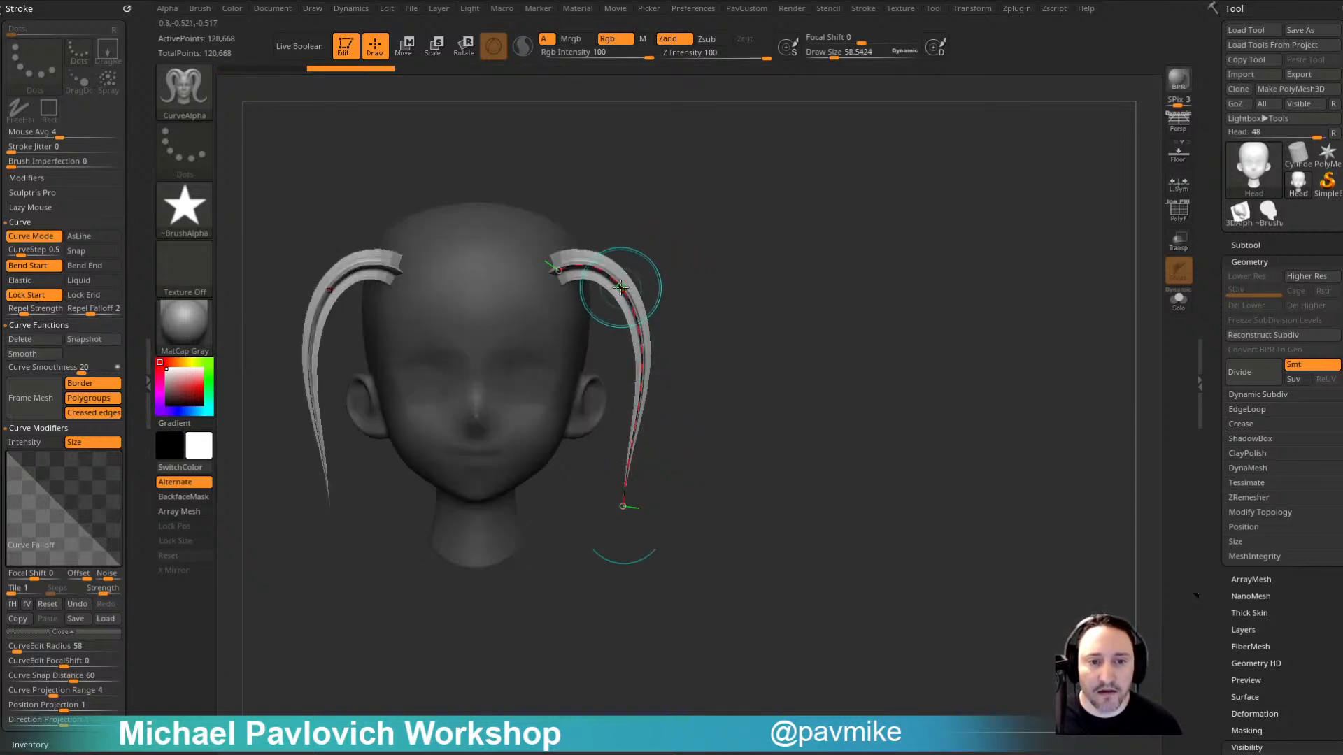
Step: Pull the middle of the drooping horn with Lock Start and Bend Start on, and undo the bends
key("ctrl+shift+z")
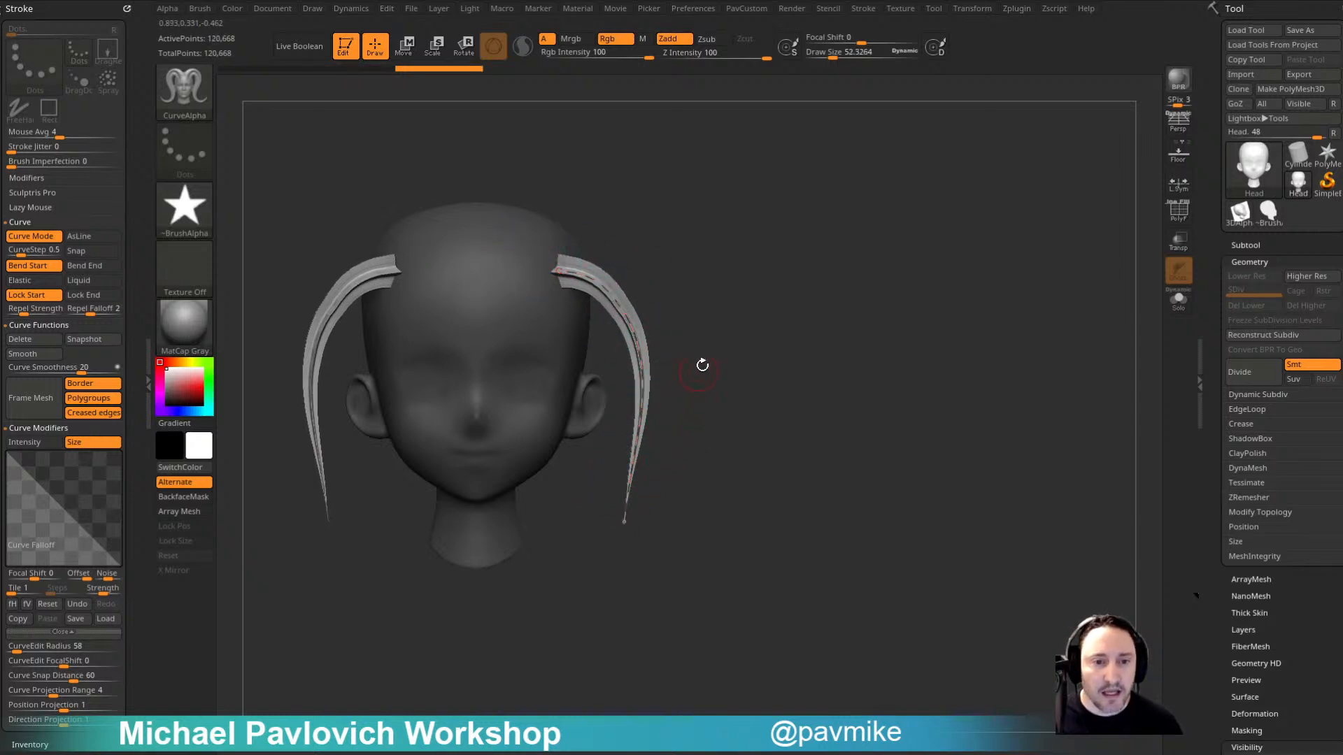
left_click_drag(702, 363, 687, 382, "alt")
key("ctrl+z")
left_click_drag(611, 324, 638, 372)
key("ctrl+z")
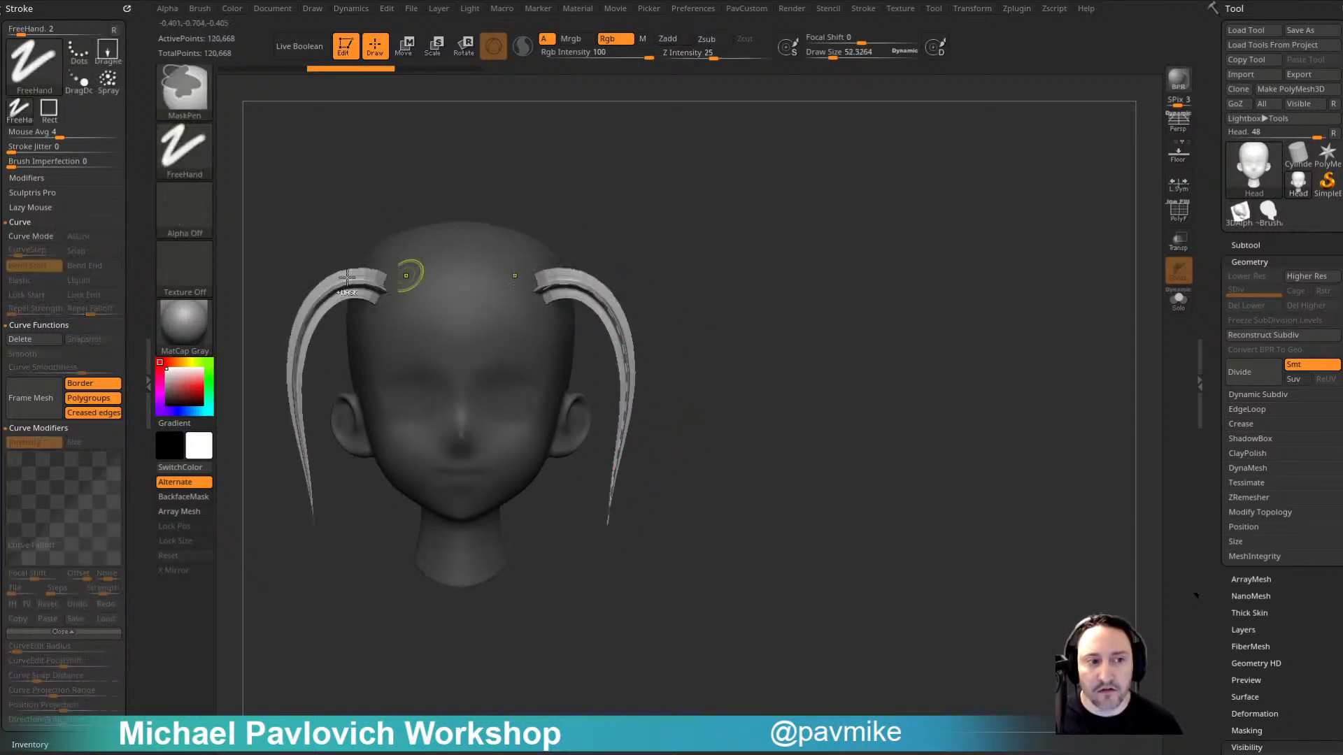
Step: Enable Bend End in place of Bend Start, pull the horn curve near its root, and undo the pulls
left_click(102, 265)
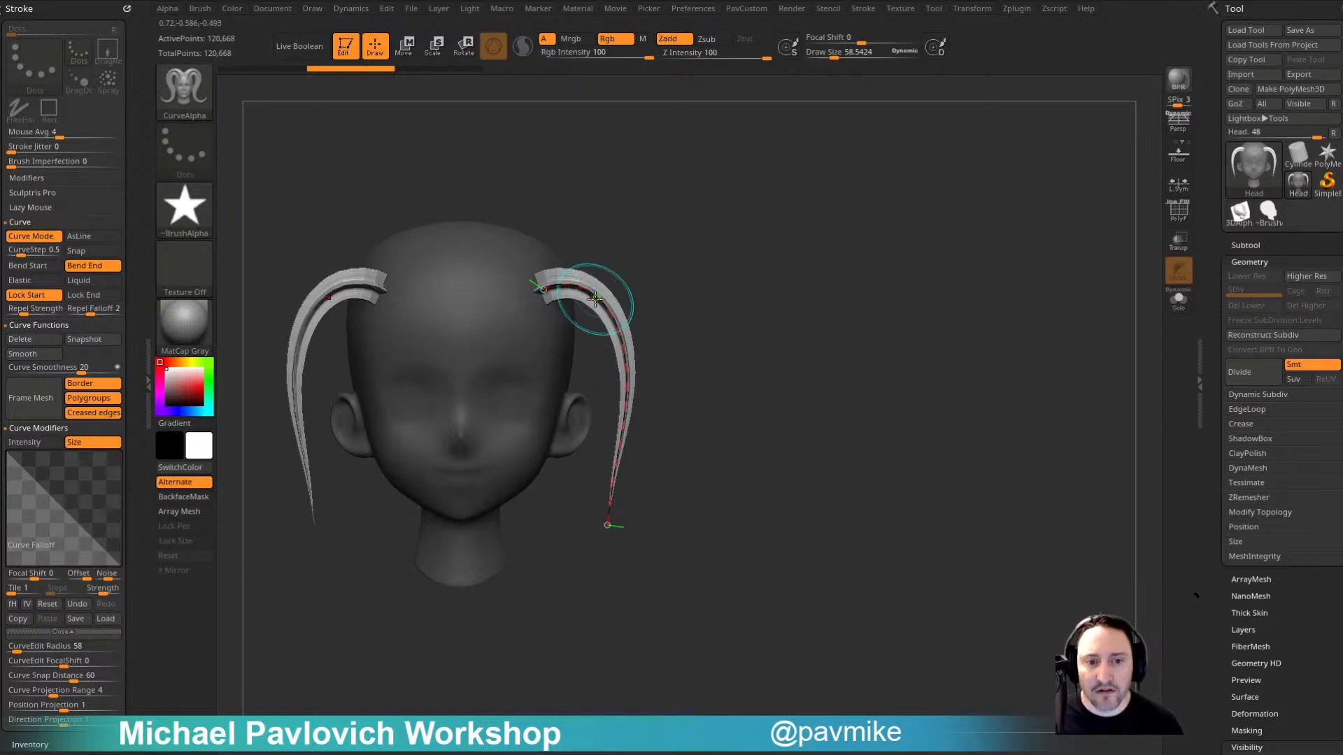
mouse_move(544, 289)
left_mouse_down()
mouse_move(556, 318)
mouse_move(555, 293)
left_mouse_up()
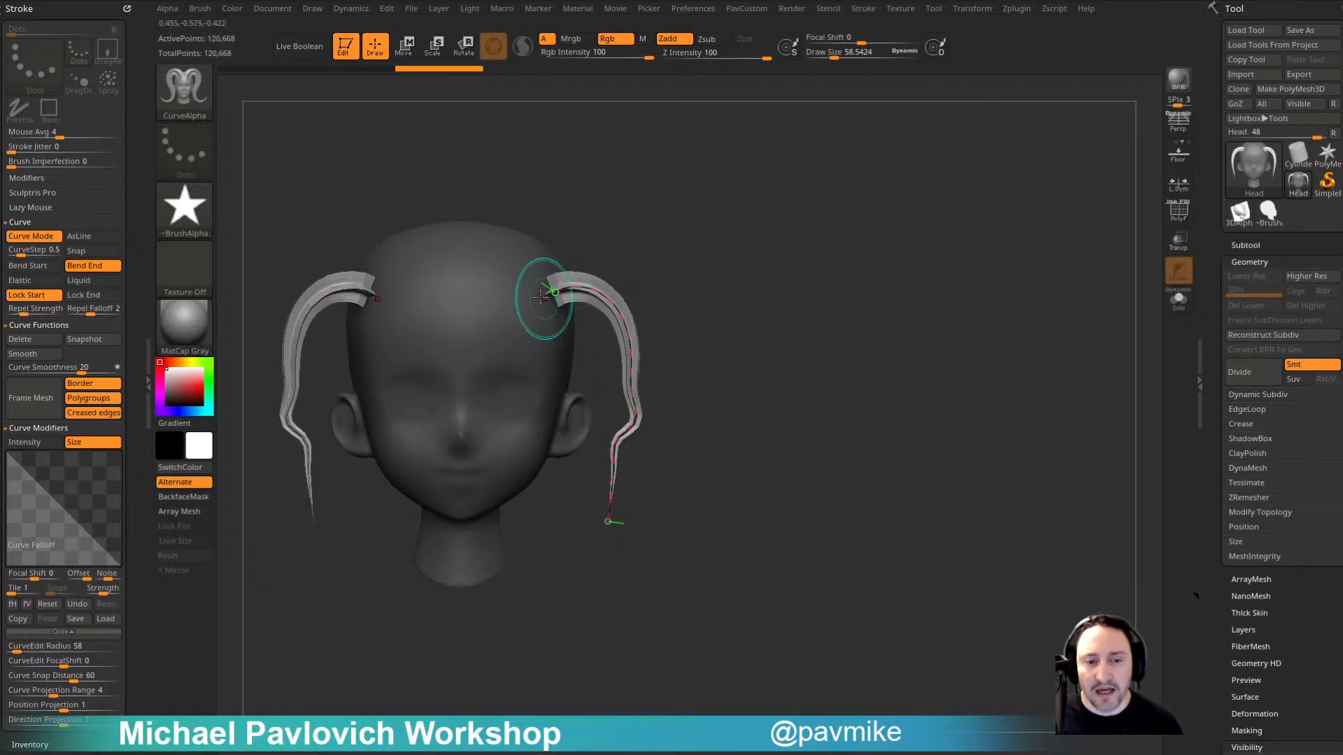
key("ctrl+z")
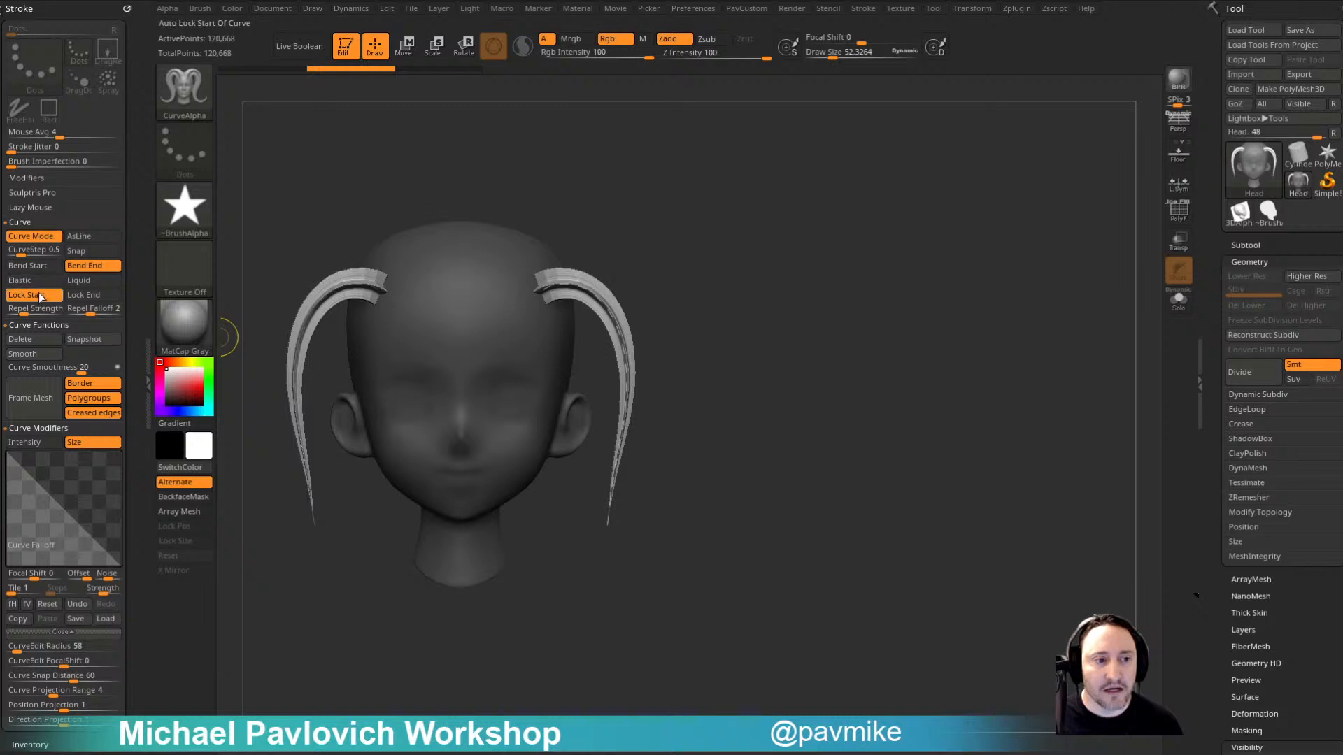
left_click_drag(543, 288, 549, 306)
key("ctrl+z")
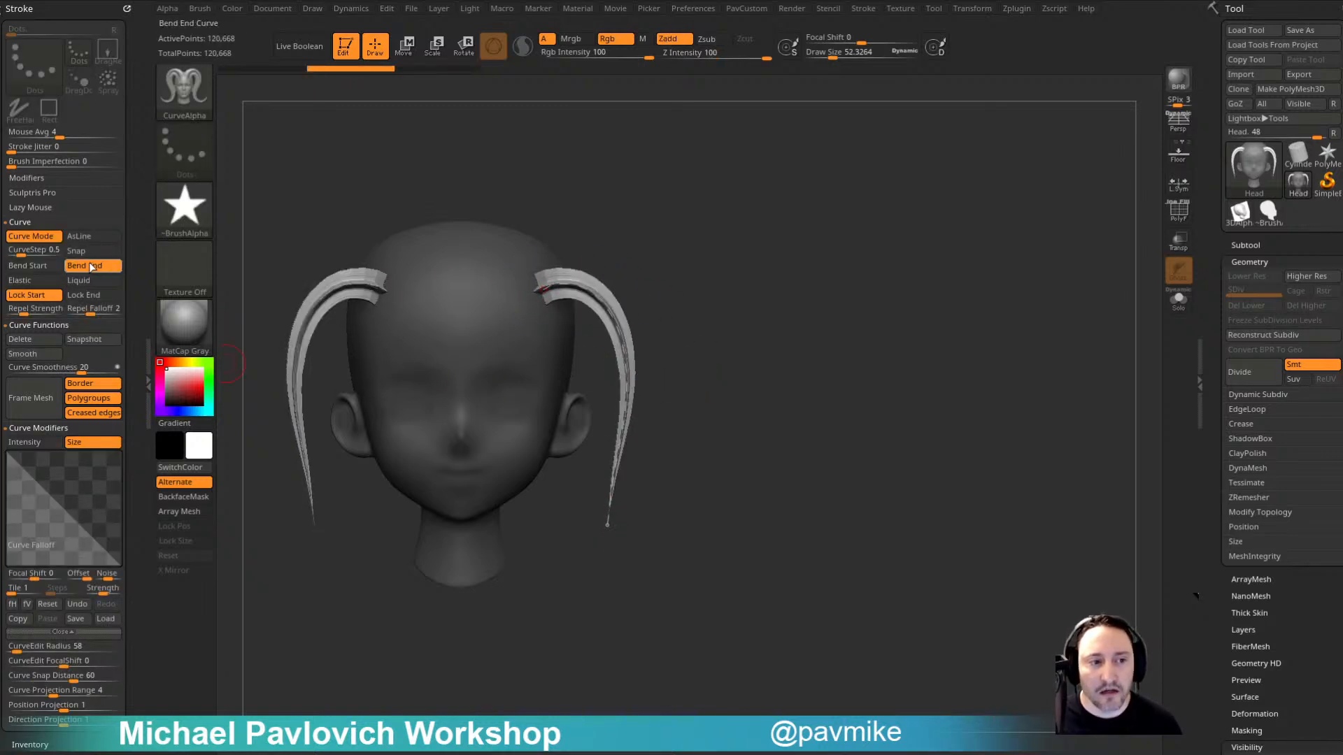
Step: Switch back to Bend Start without Bend End, pull the middle of the horn downward, and undo back to the bare head
left_click(34, 267)
left_click(86, 268)
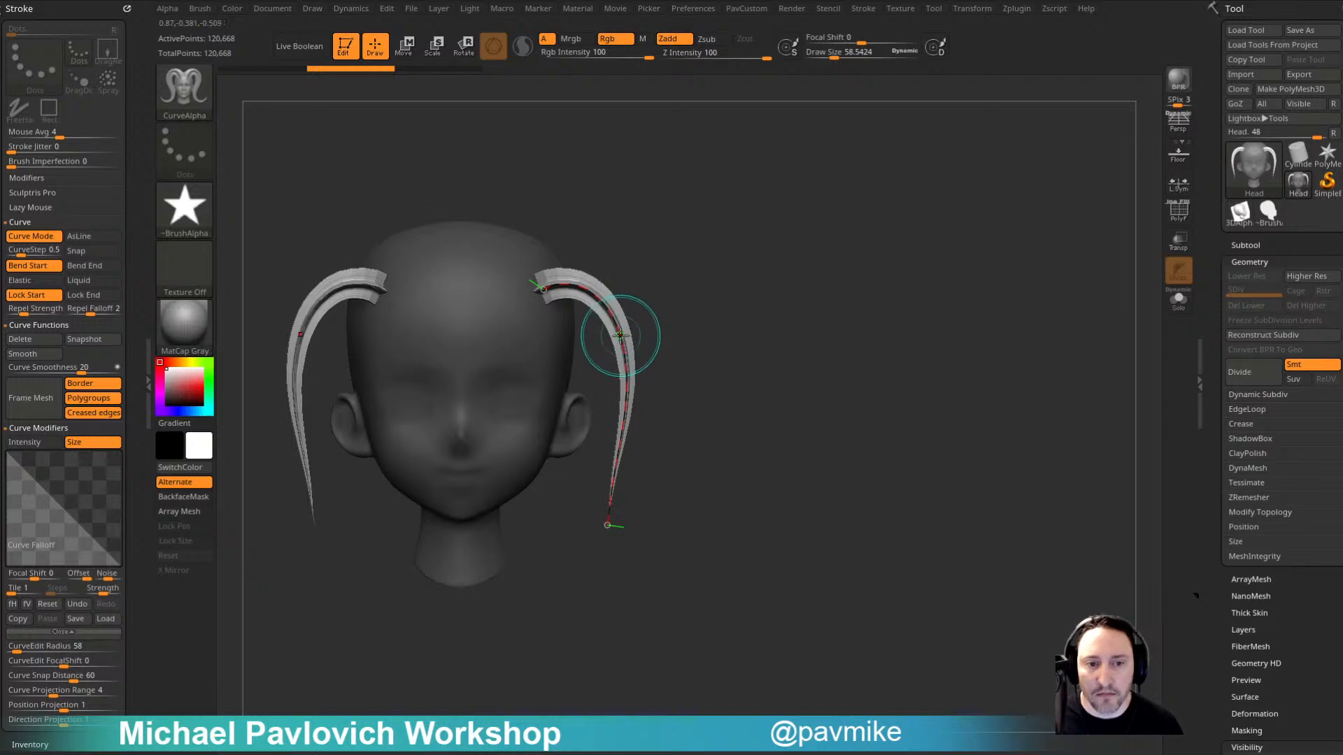
left_click_drag(620, 340, 618, 511)
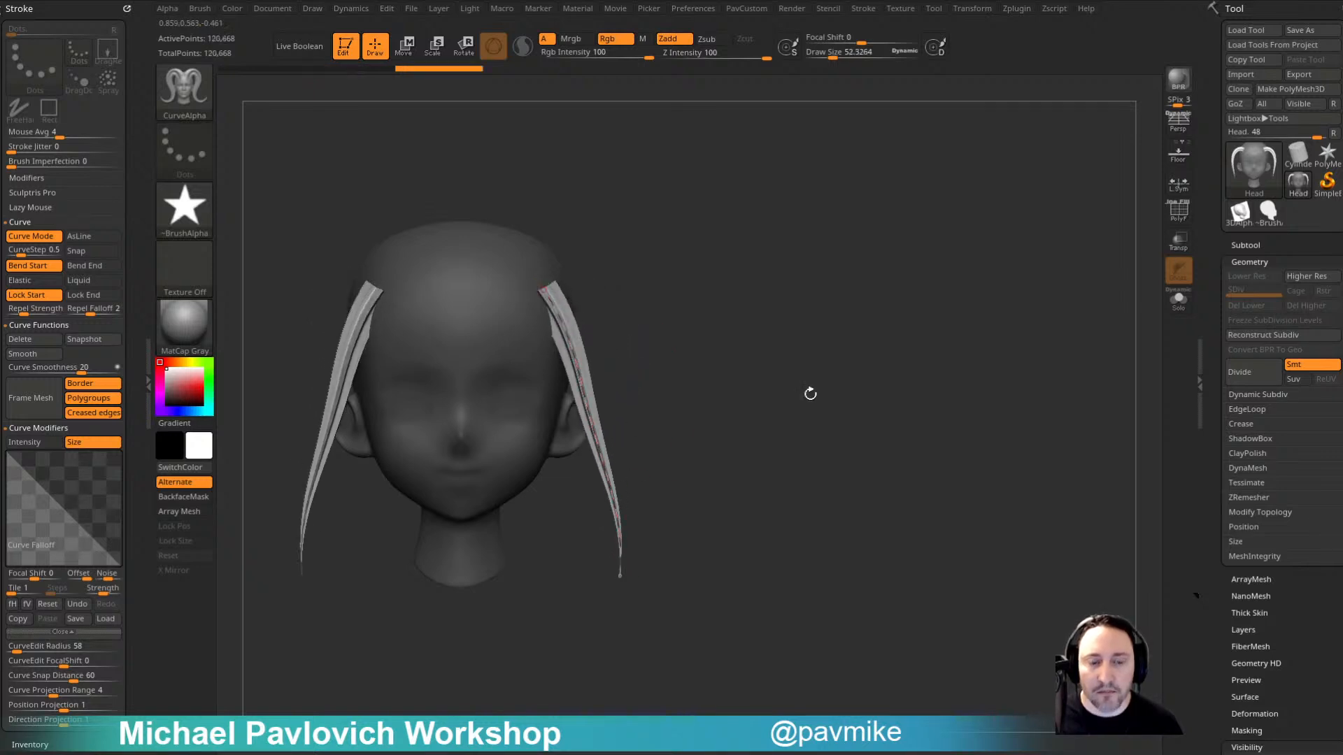
key("ctrl+z")
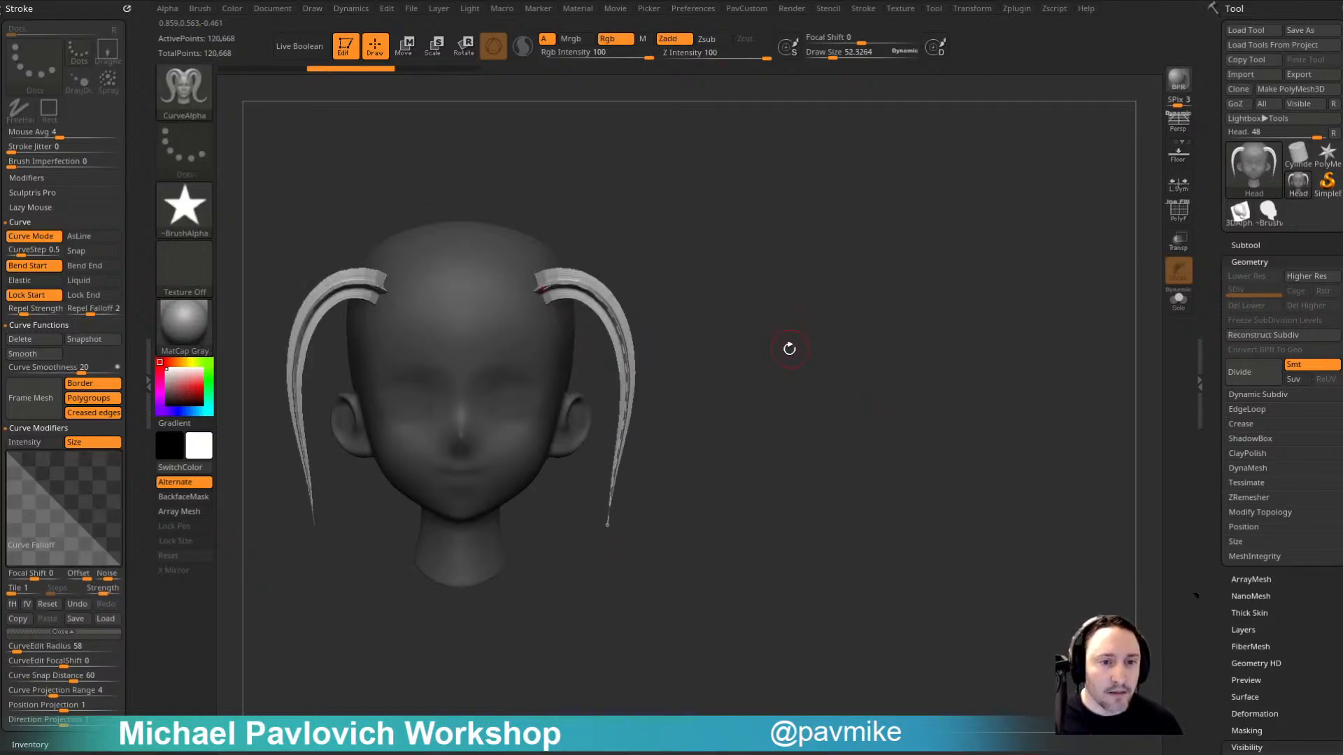
key("ctrl+z")
Step: Set Repel Strength to 0 and draw a straight strand from the side of the forehead down to chin level
left_click_drag(728, 321, 776, 347)
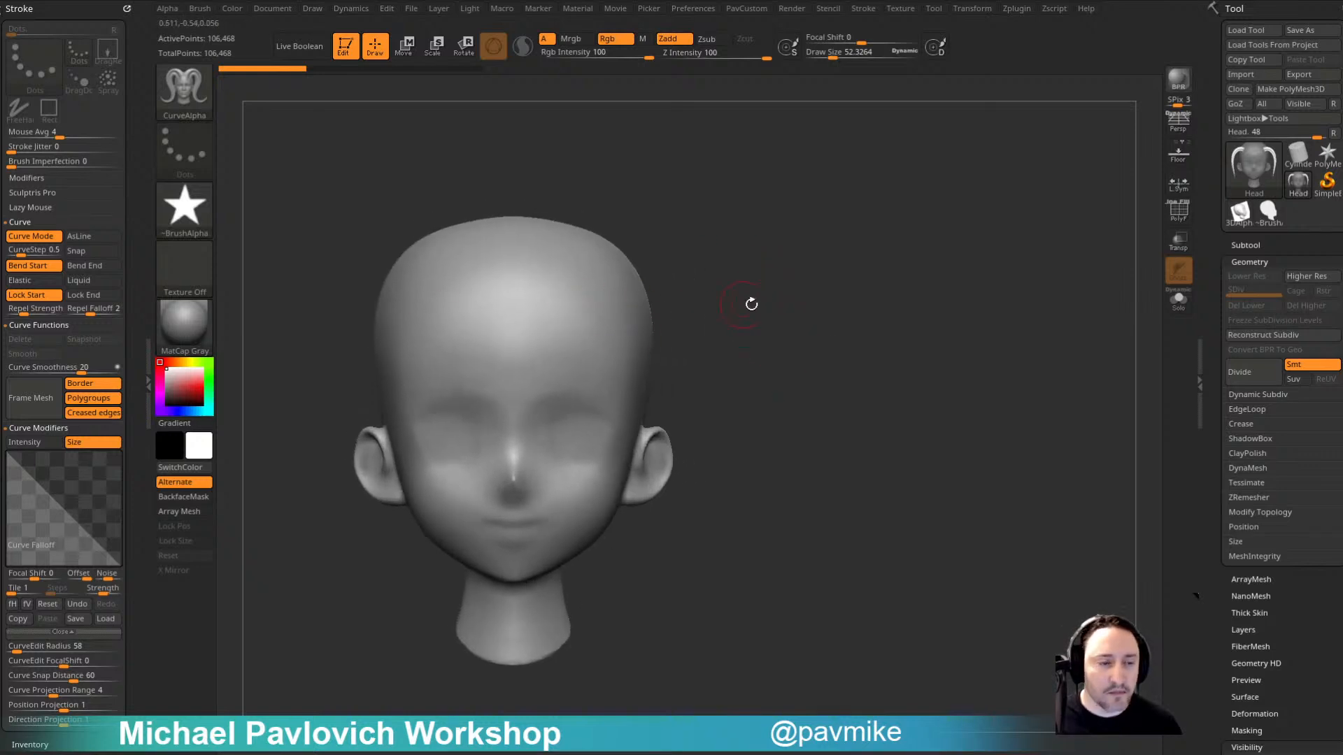
left_click_drag(751, 304, 731, 309)
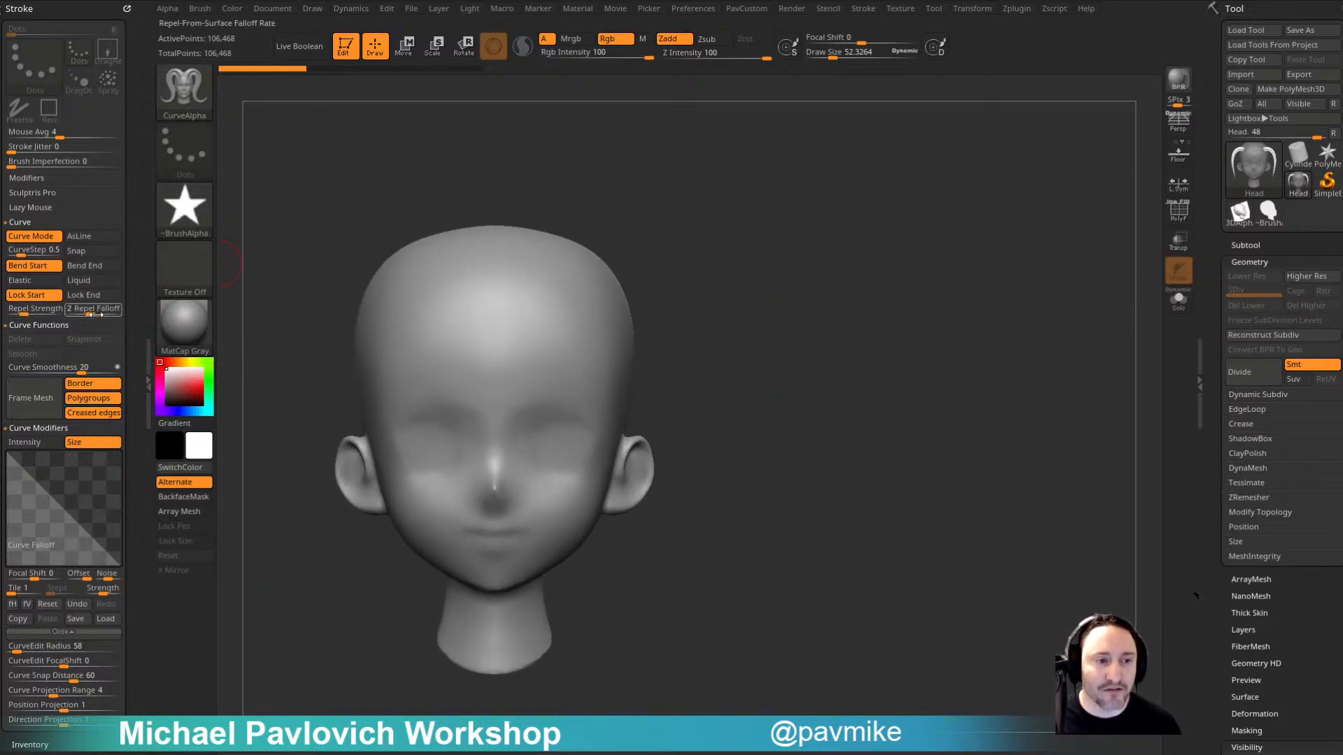
left_click_drag(746, 381, 754, 375)
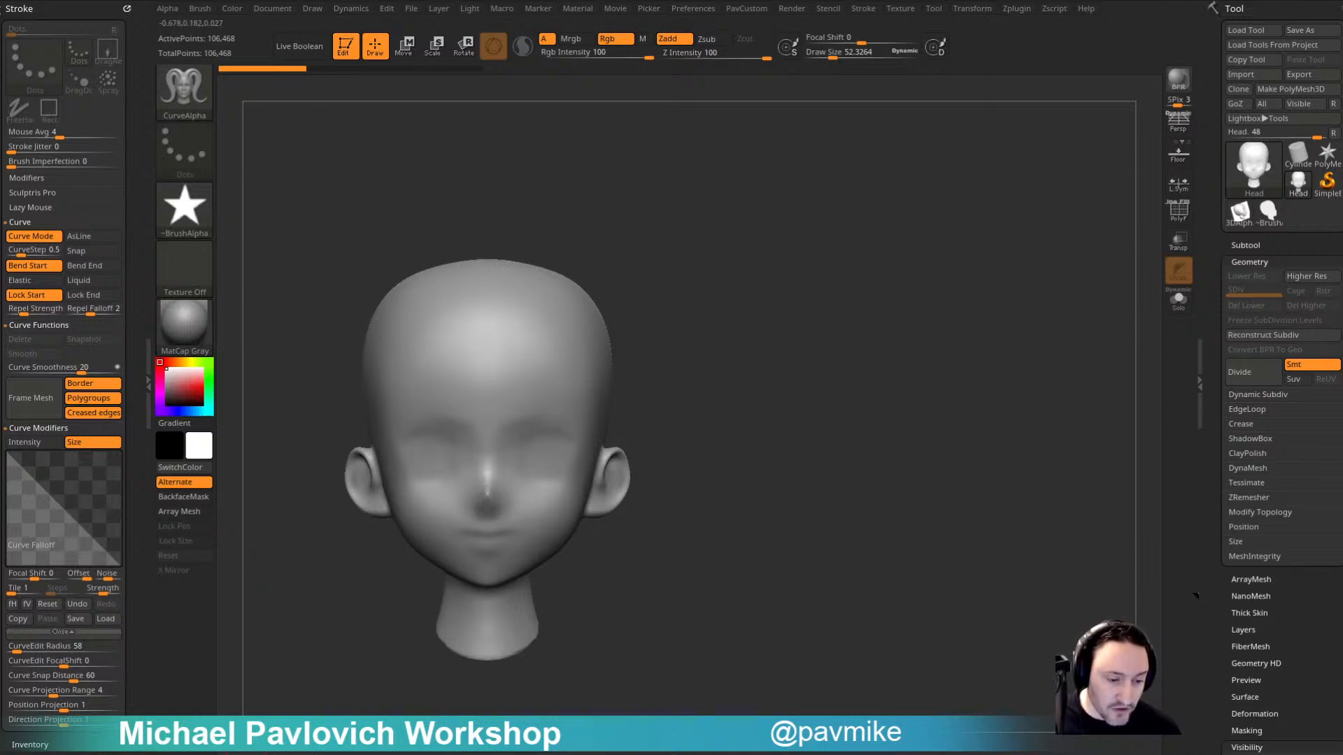
type("4")
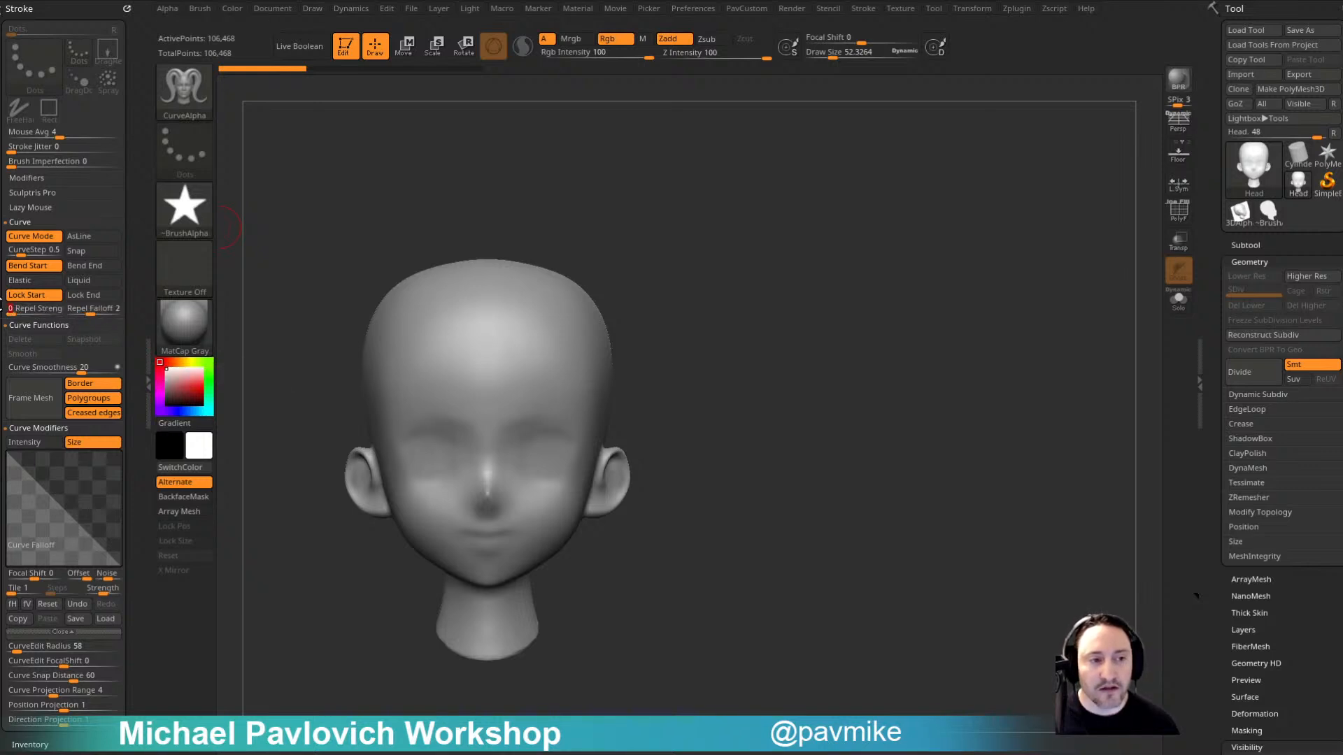
left_click_drag(707, 306, 779, 249)
left_click_drag(578, 283, 577, 556)
left_click_drag(808, 389, 654, 380)
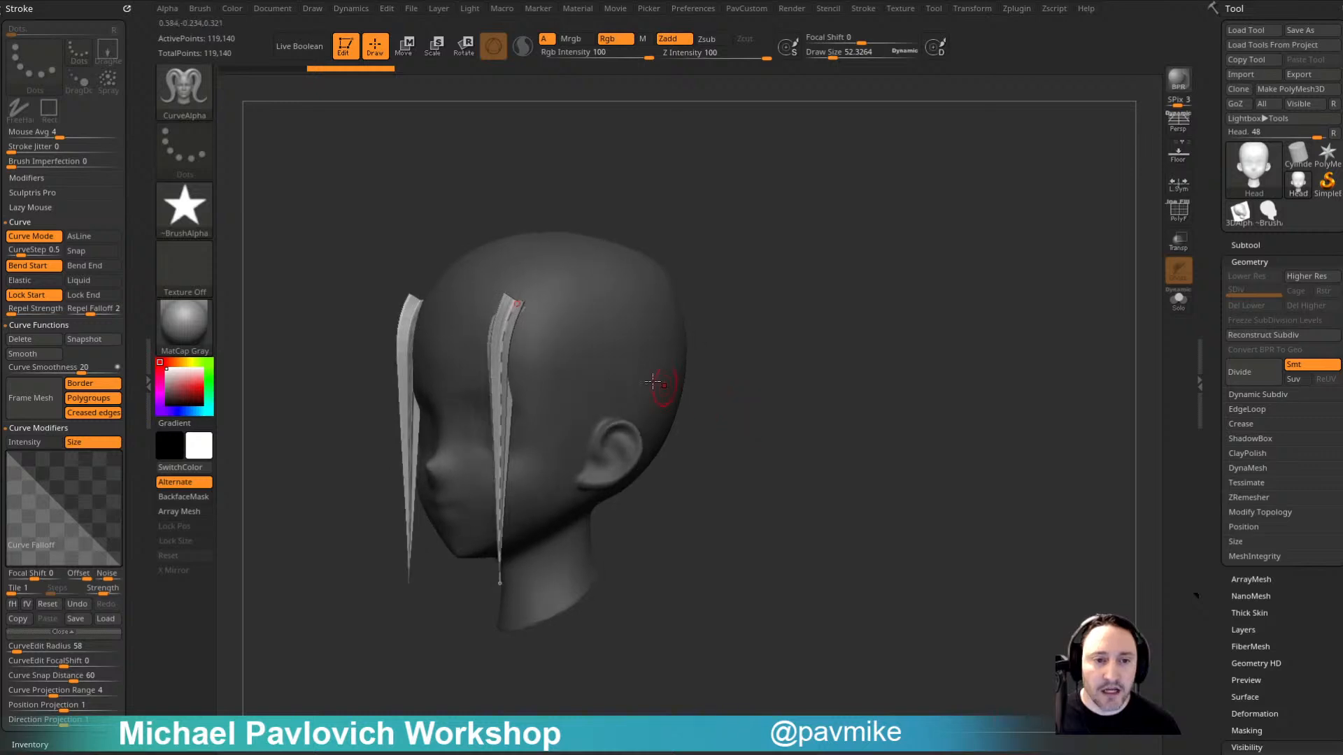
left_click(576, 348)
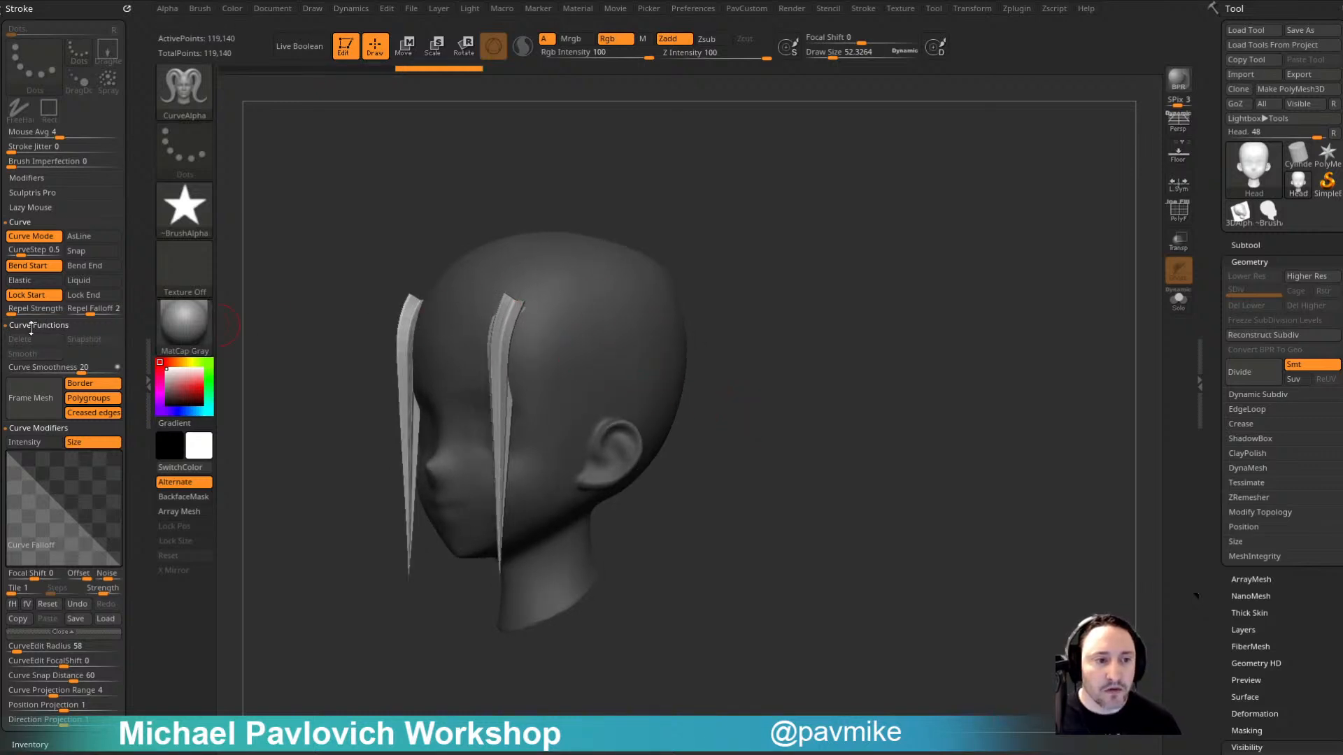
Step: Set Repel Strength to 5
left_click(16, 310)
type("5")
key("Return")
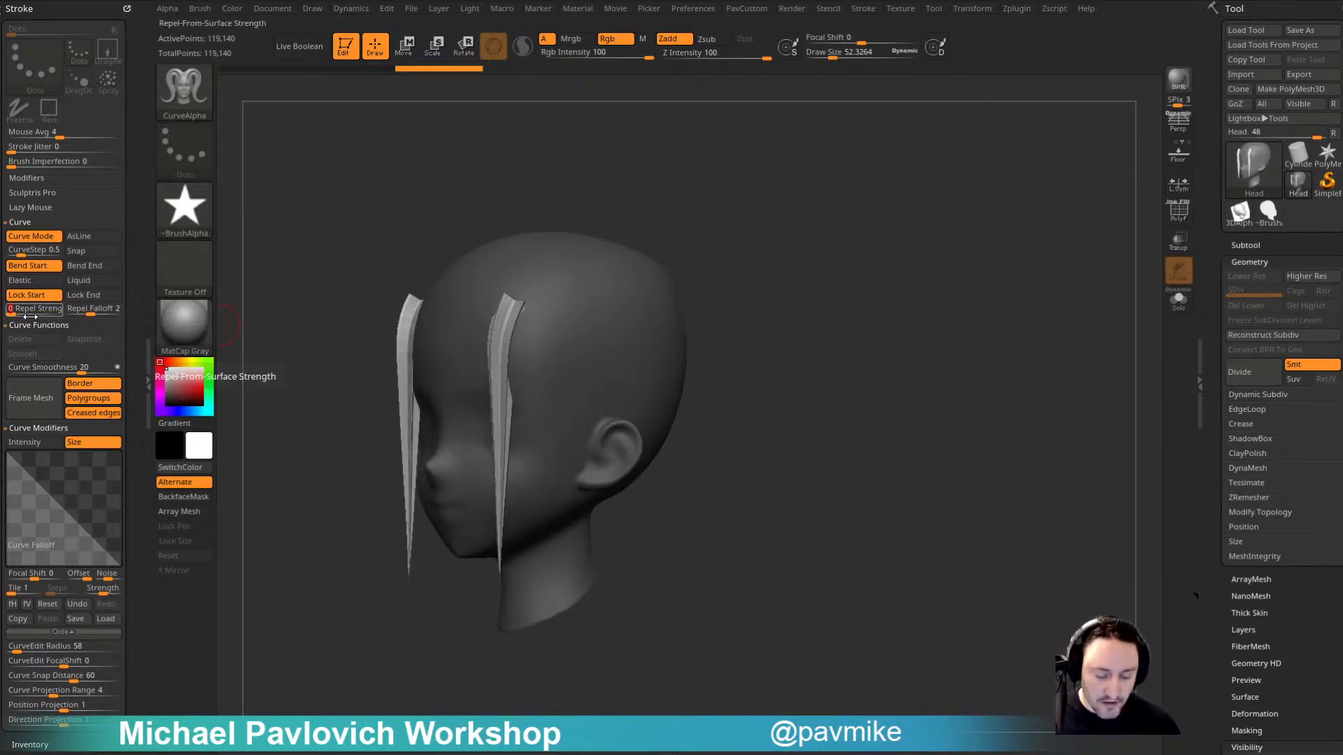
Step: Draw a straight strand from the side of the head down to jaw level, between the previous strand and the ear
left_click_drag(783, 335, 775, 335)
left_click_drag(570, 313, 569, 526)
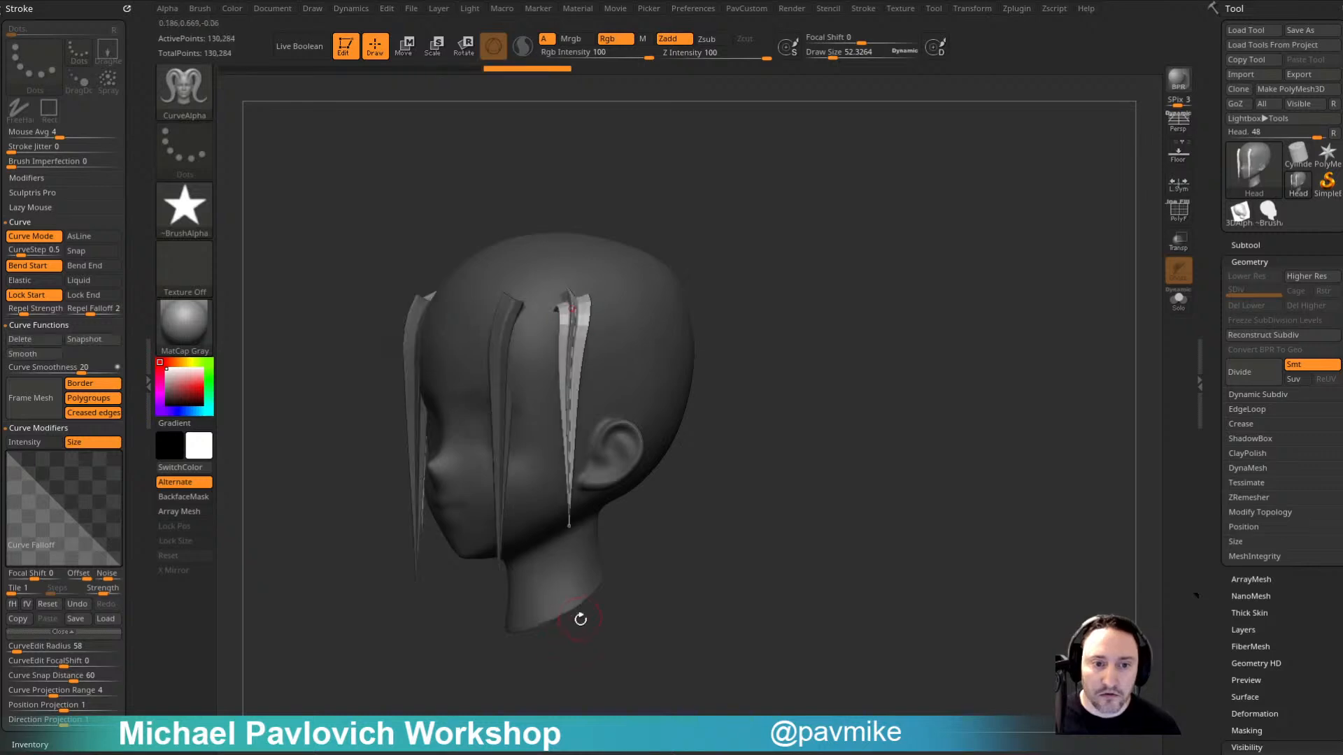
left_click_drag(746, 298, 705, 298)
left_click(464, 293)
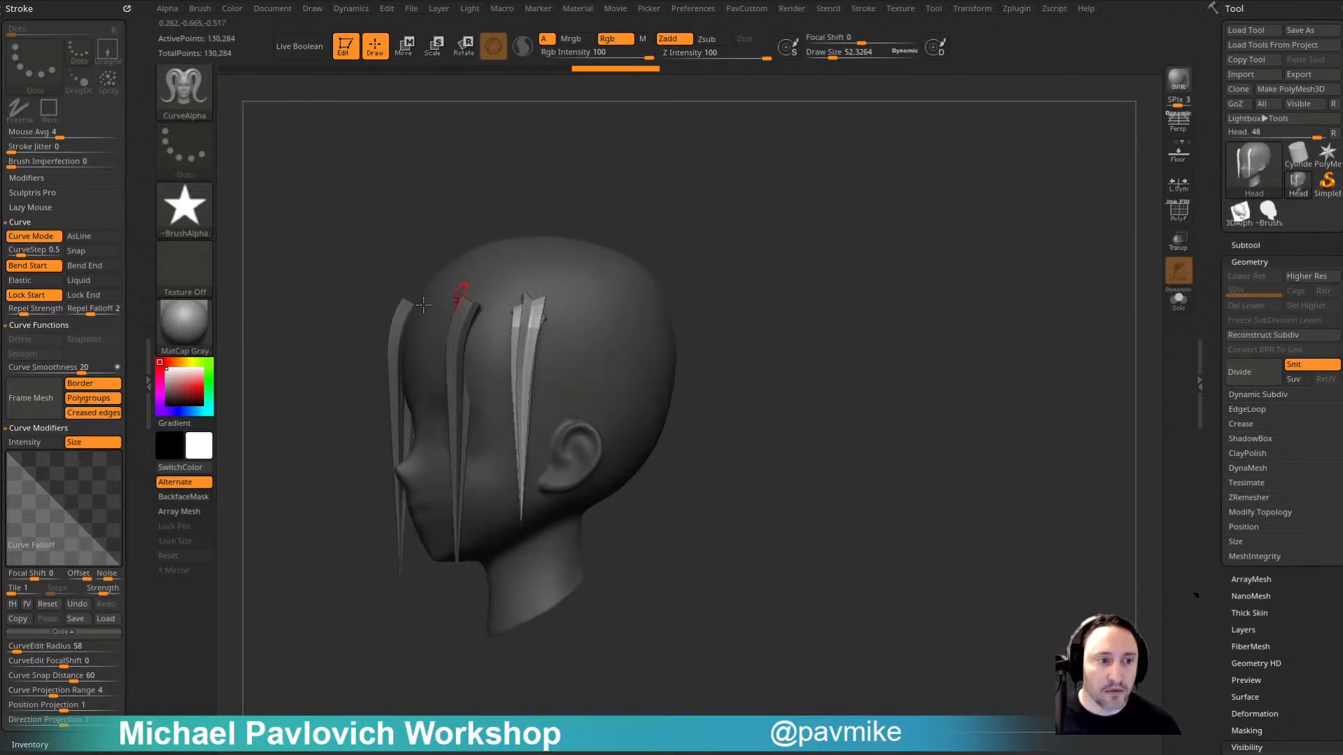
Step: Raise Repel Strength further and draw another strand from above the ear downward behind it
left_click_drag(23, 311, 73, 311)
left_click_drag(713, 340, 706, 337)
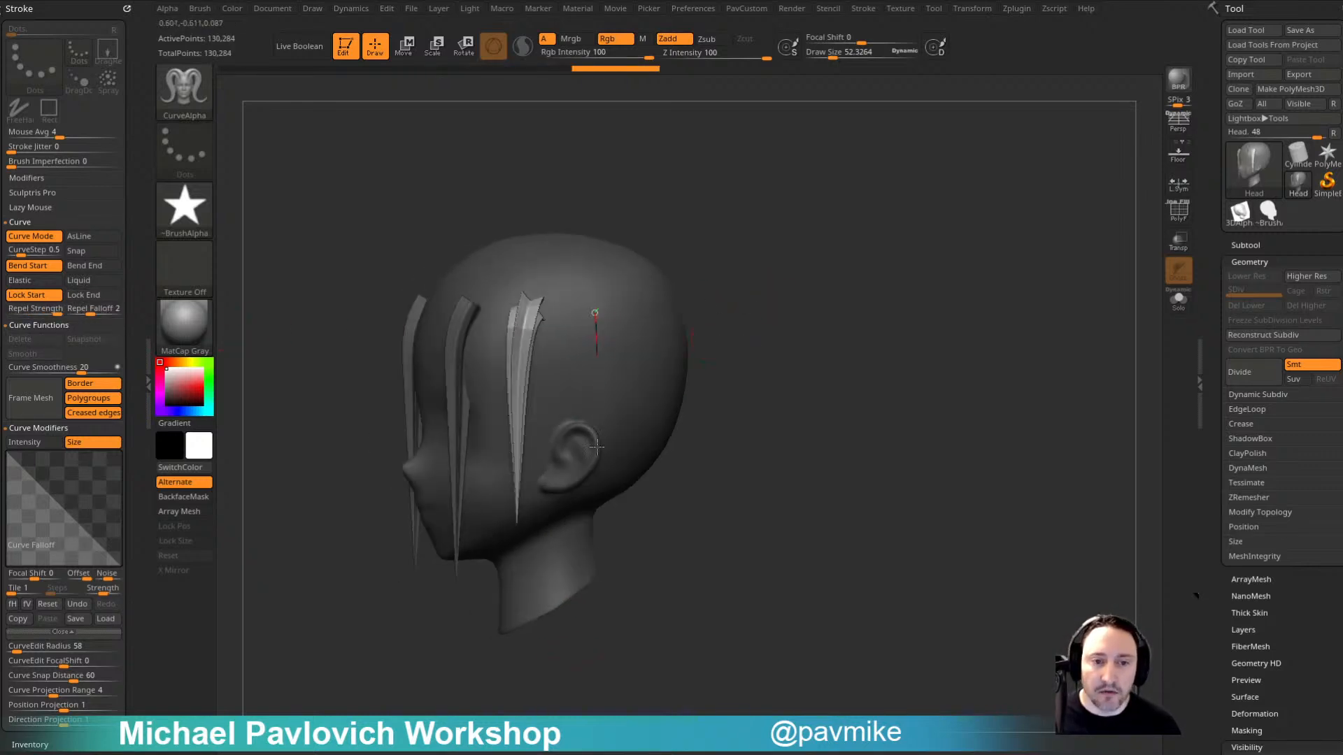
left_click_drag(598, 446, 623, 500)
mouse_move(752, 379)
left_mouse_down()
mouse_move(862, 341)
mouse_move(927, 346)
mouse_move(898, 329)
left_mouse_up()
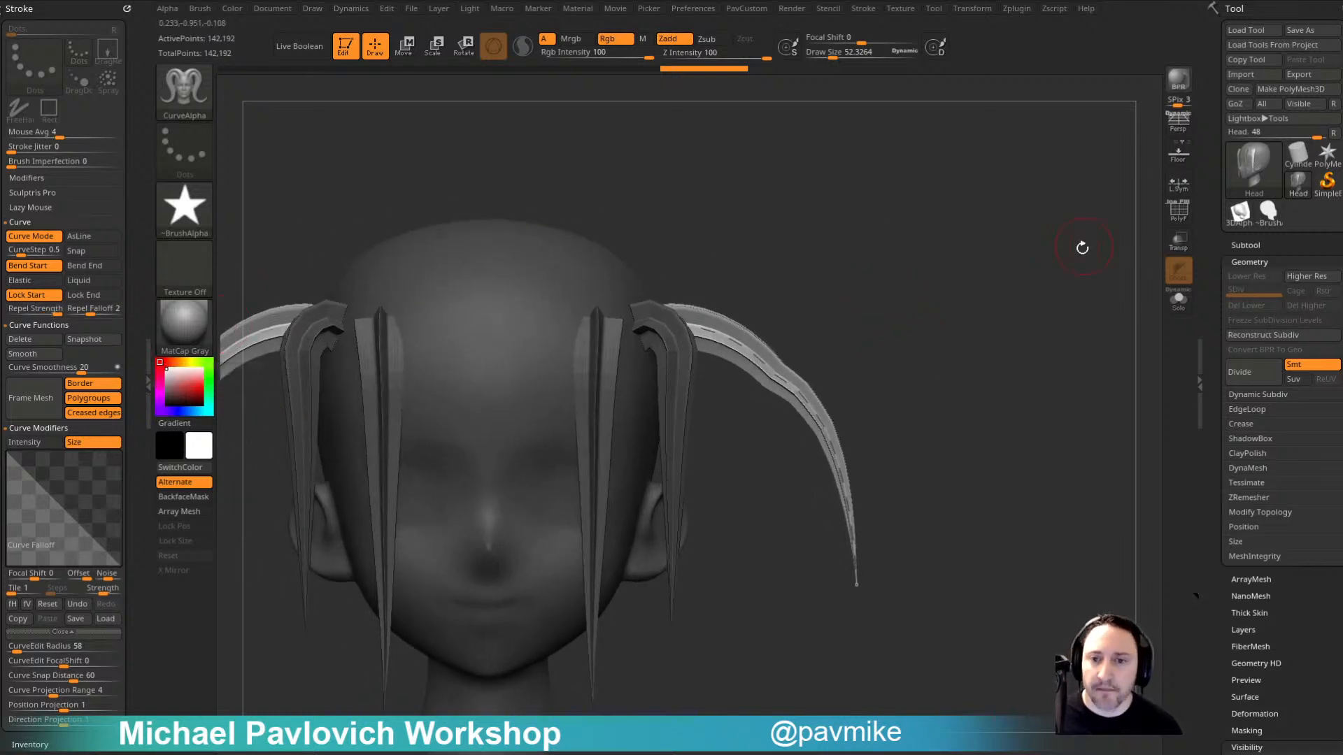
Step: Show the polyframe, switch the material to SkinShade4, and examine up close how the strands are pushed away from the head
mouse_move(980, 342)
left_mouse_down("alt")
mouse_move(987, 285)
mouse_move(1010, 306)
left_mouse_up("alt")
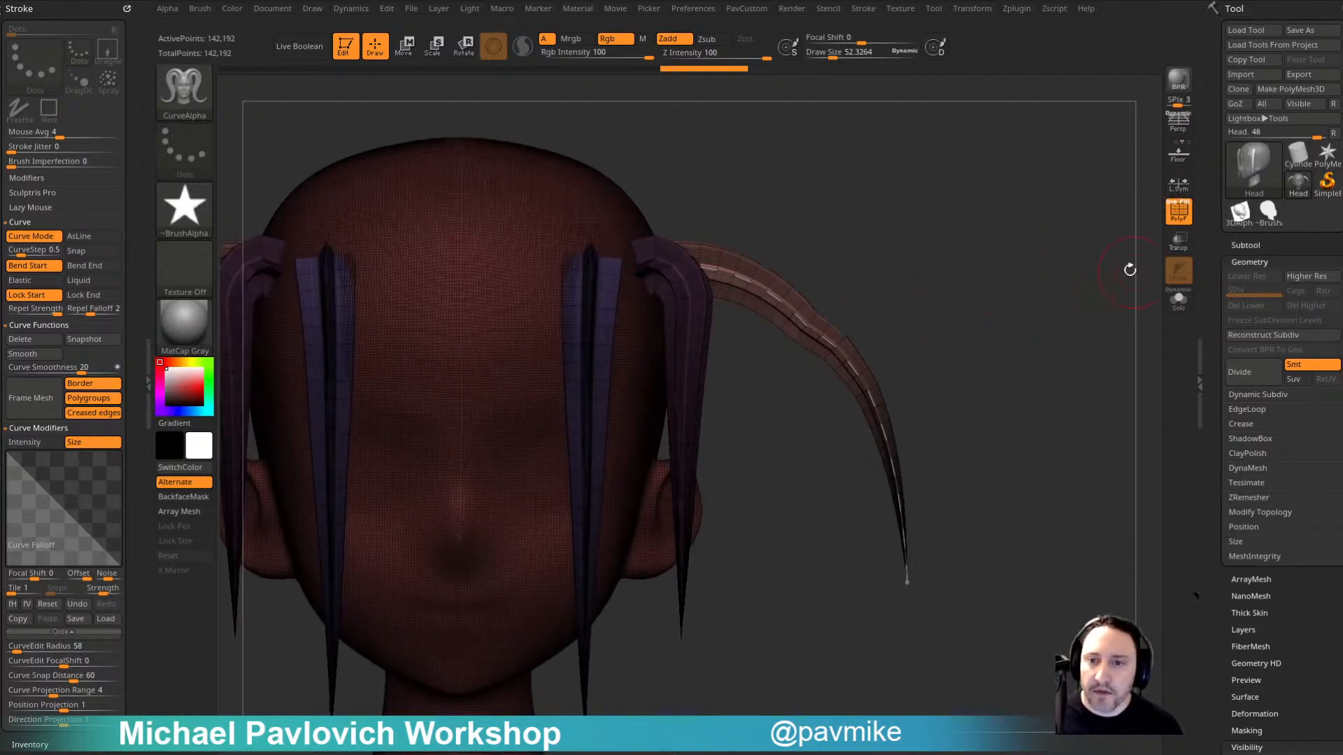
left_click(184, 325)
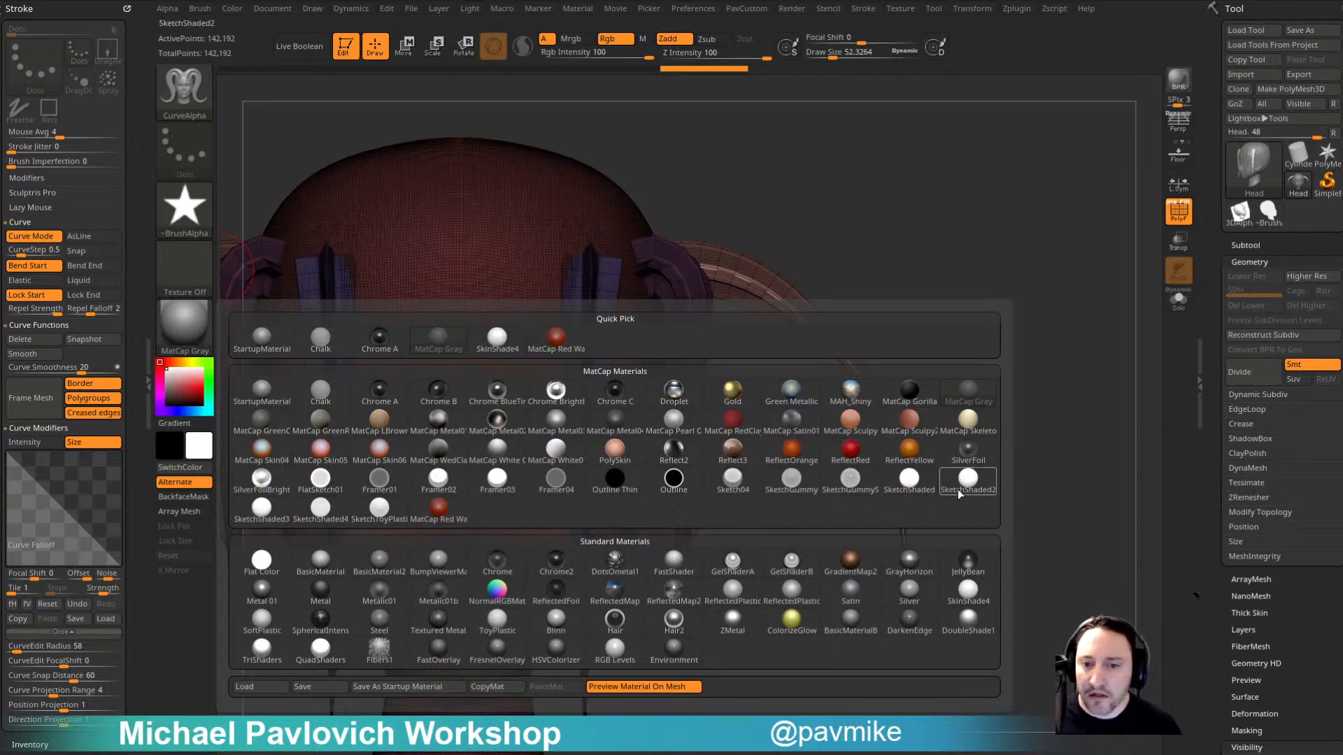
left_click(965, 589)
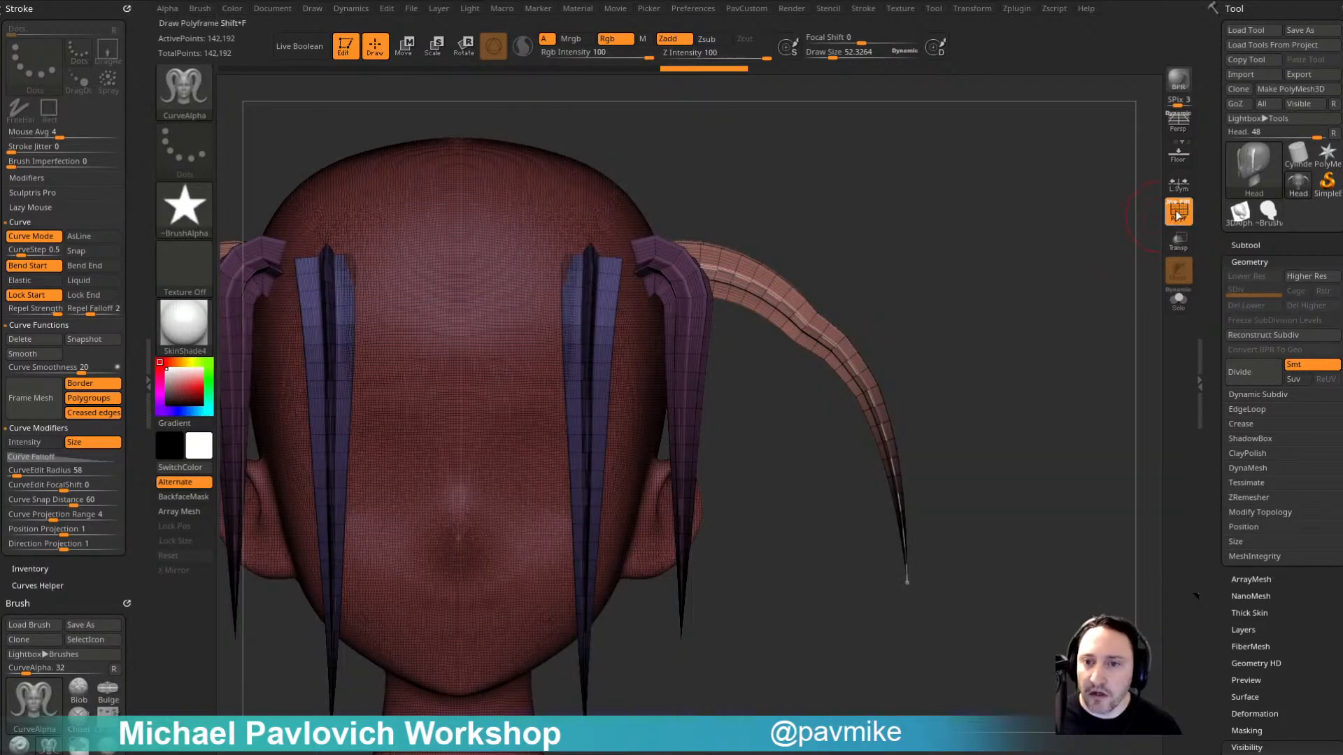
mouse_move(983, 271)
left_mouse_down("alt")
mouse_move(959, 276)
mouse_move(1025, 258)
mouse_move(1017, 291)
mouse_move(969, 300)
mouse_move(949, 278)
mouse_move(971, 264)
mouse_move(976, 284)
left_mouse_up("alt")
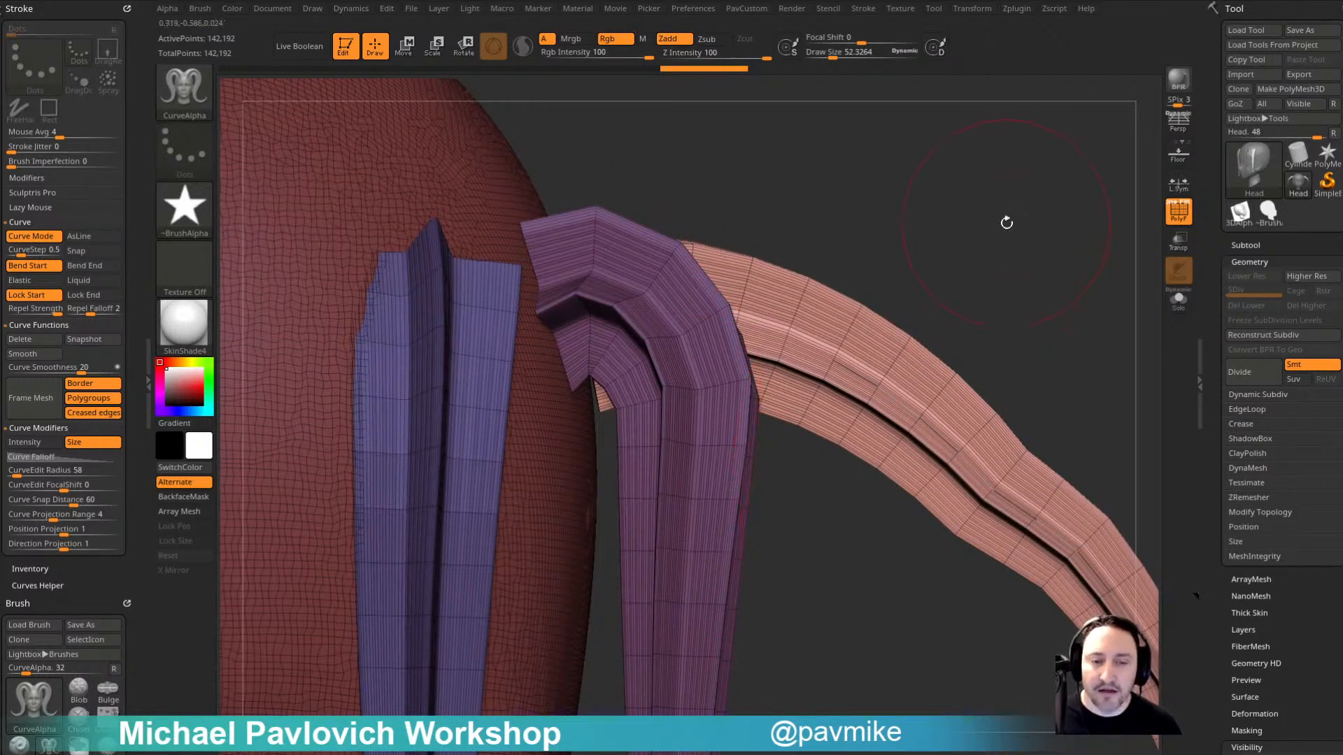
left_click_drag(1006, 223, 947, 201)
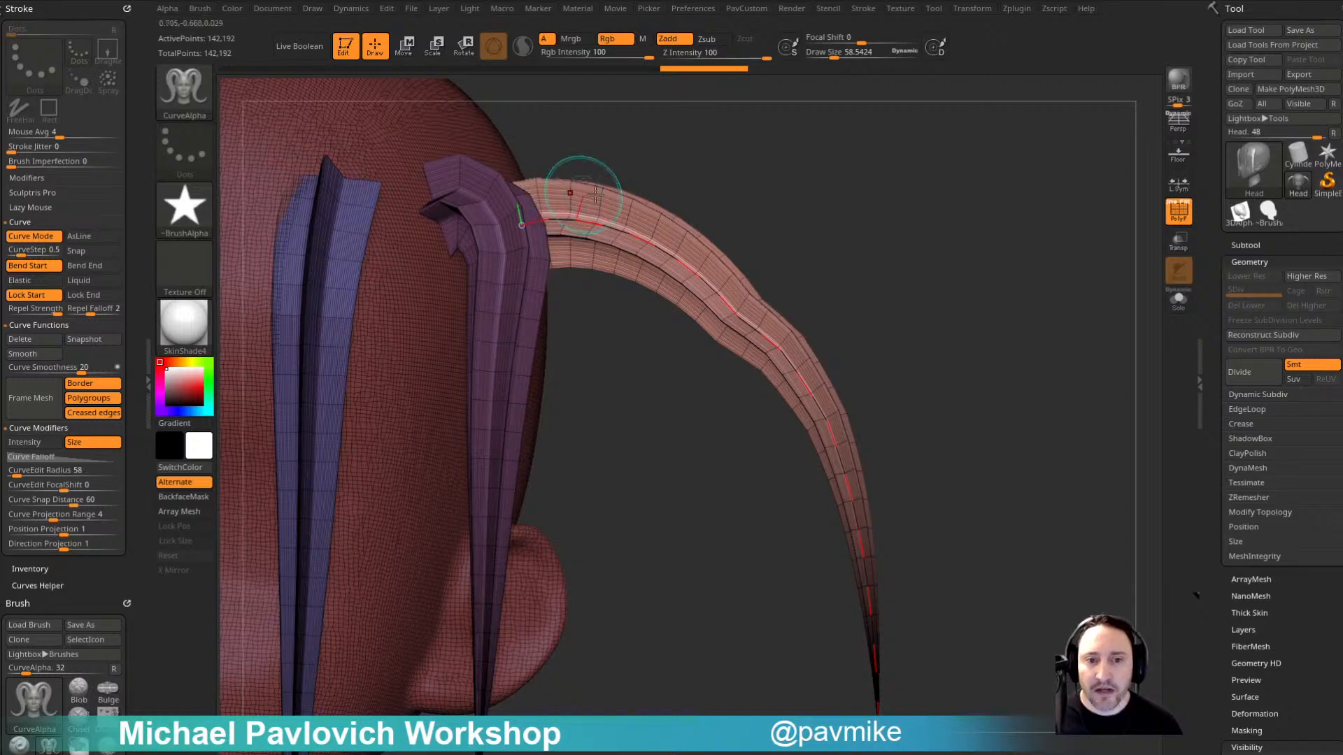
left_click_drag(915, 369, 878, 310, "alt")
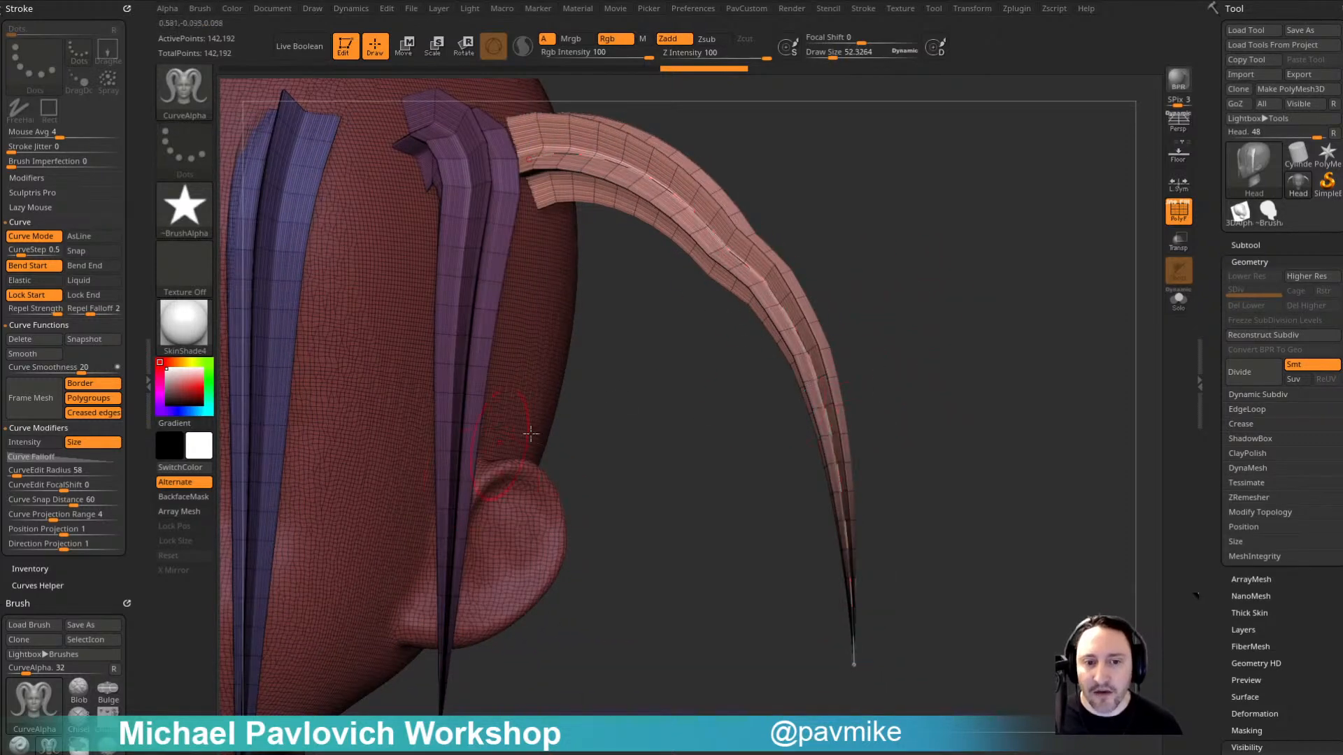
right_click_drag(530, 434, 542, 389, "ctrl")
mouse_move(872, 349)
left_mouse_down()
mouse_move(744, 368)
mouse_move(947, 348)
mouse_move(934, 326)
left_mouse_up()
Step: Undo all the drawn strands back to the bare head and turn the polyframe off
key("ctrl")
key("ctrl+z")
key("ctrl+z")
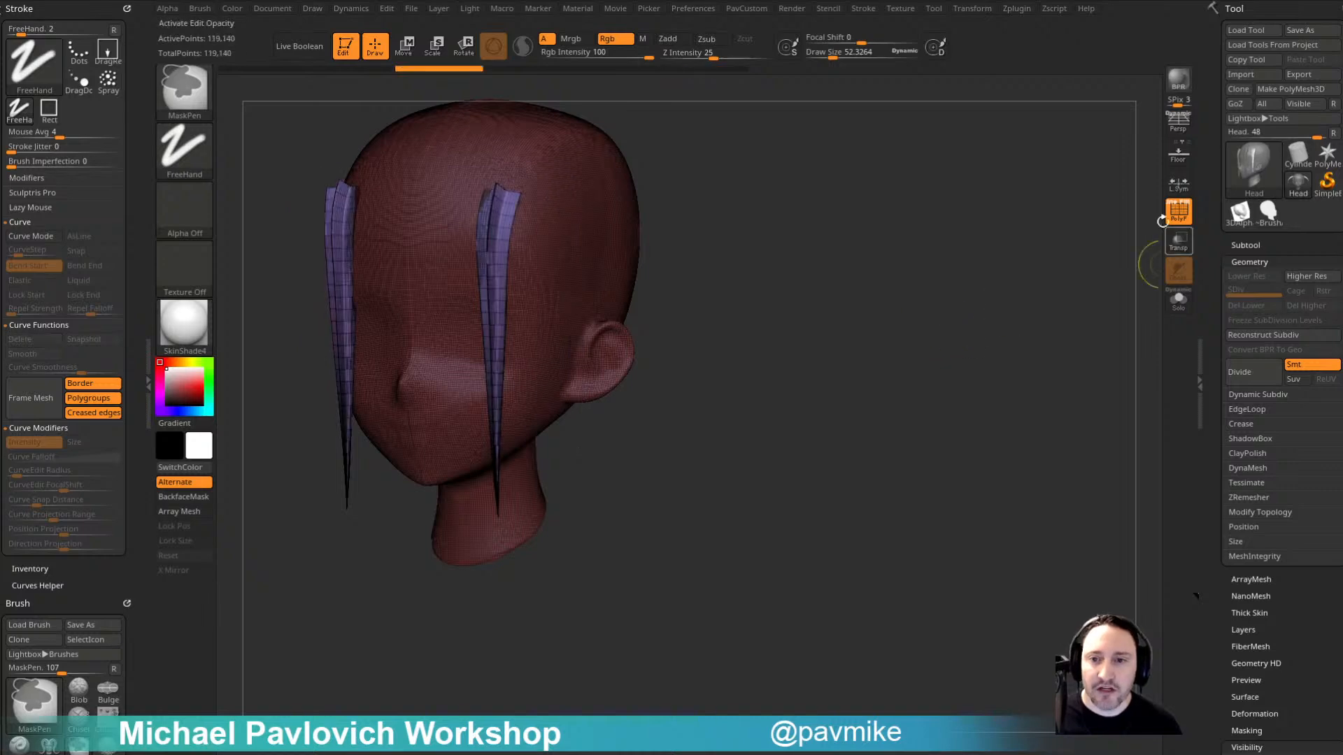
key("shift+f")
key("ctrl+z")
key("ctrl+z")
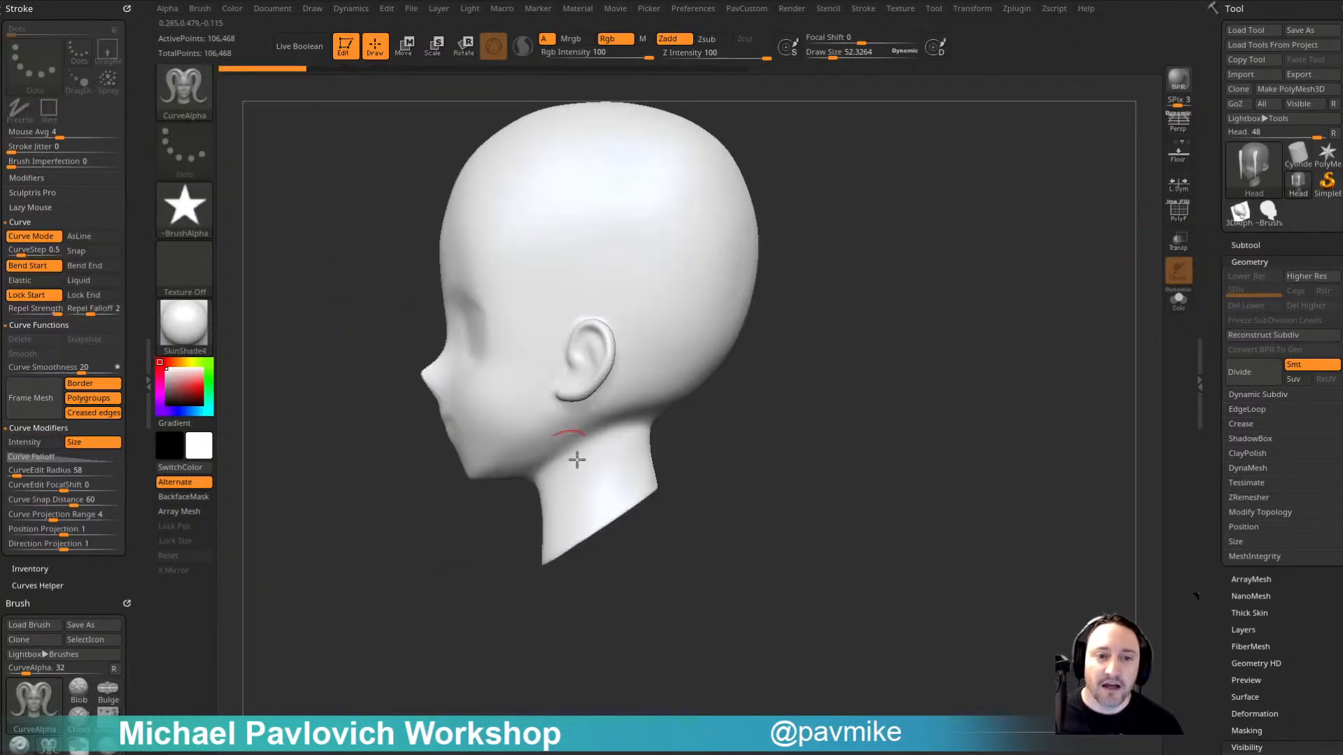
Step: Set Repel Strength to 4 and draw a long strand from the upper side of the head down past the ear and neck
left_click_drag(308, 334, 304, 324)
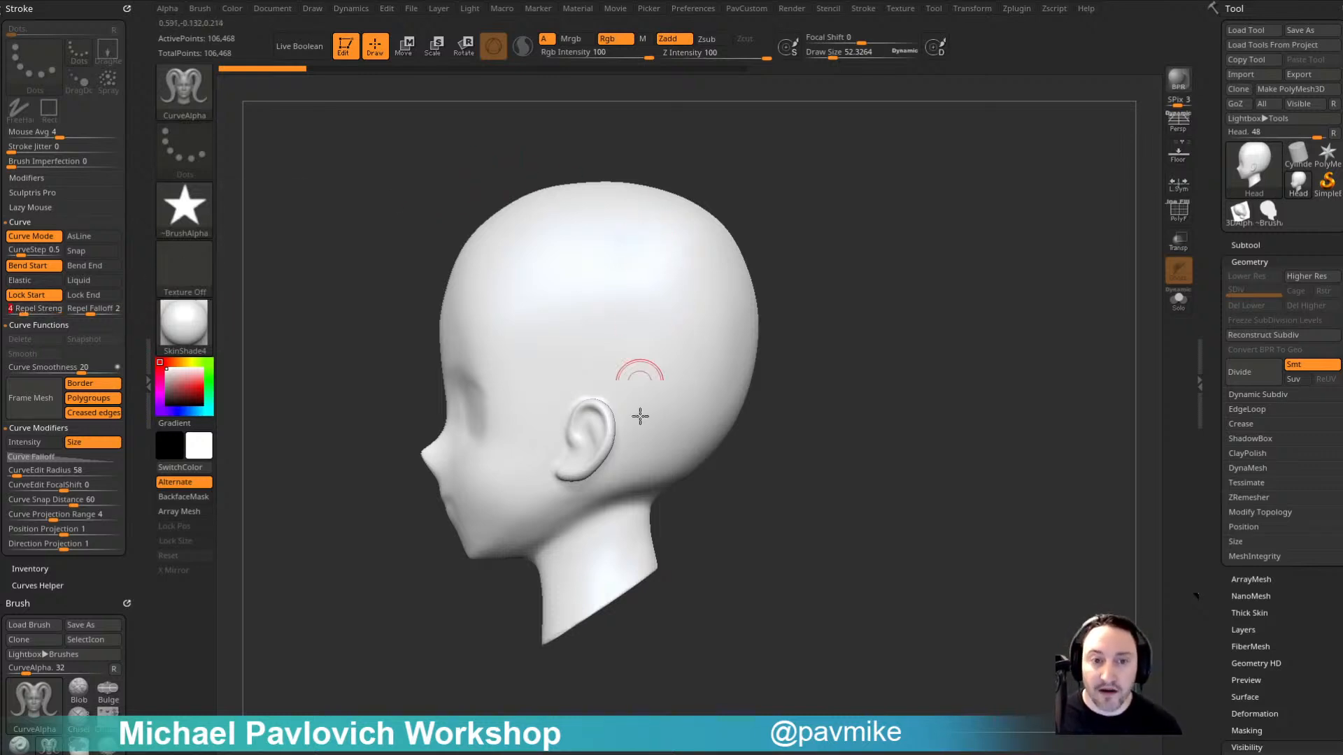
left_click_drag(828, 463, 787, 458, "alt")
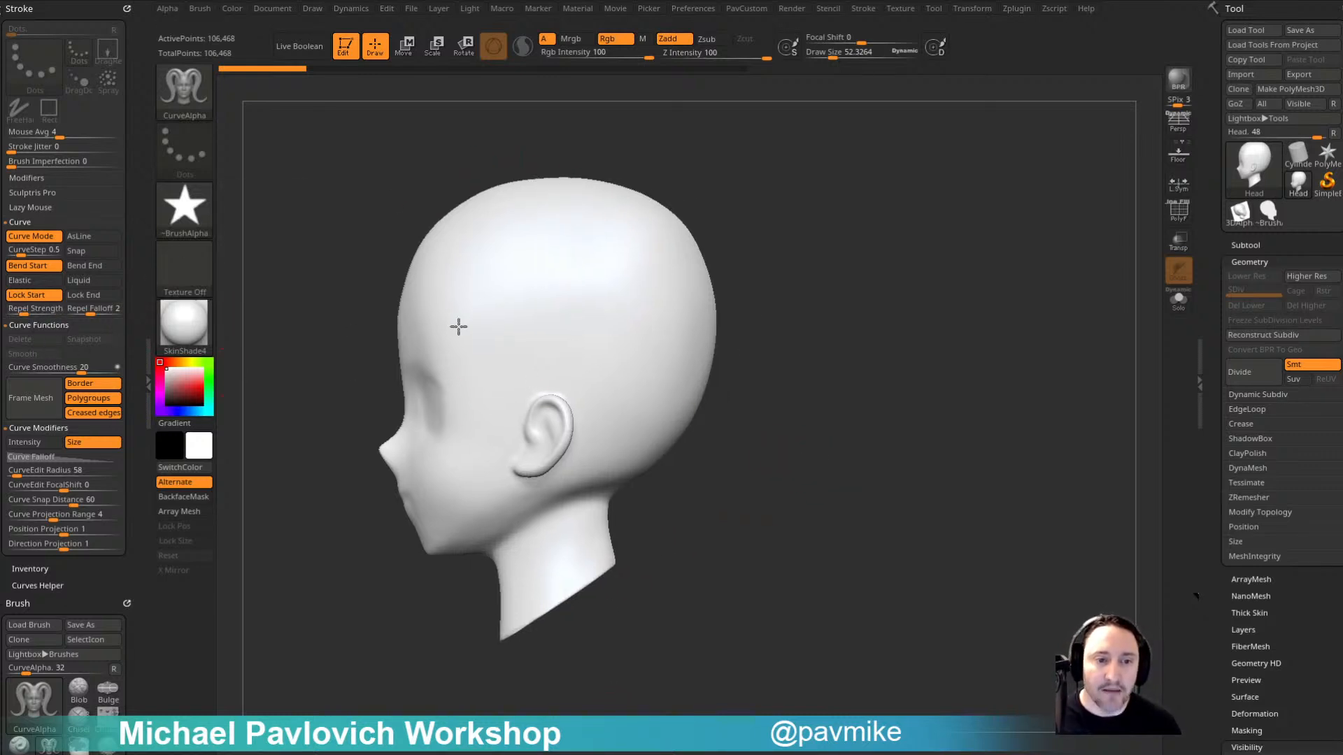
left_click_drag(822, 347, 824, 283, "alt")
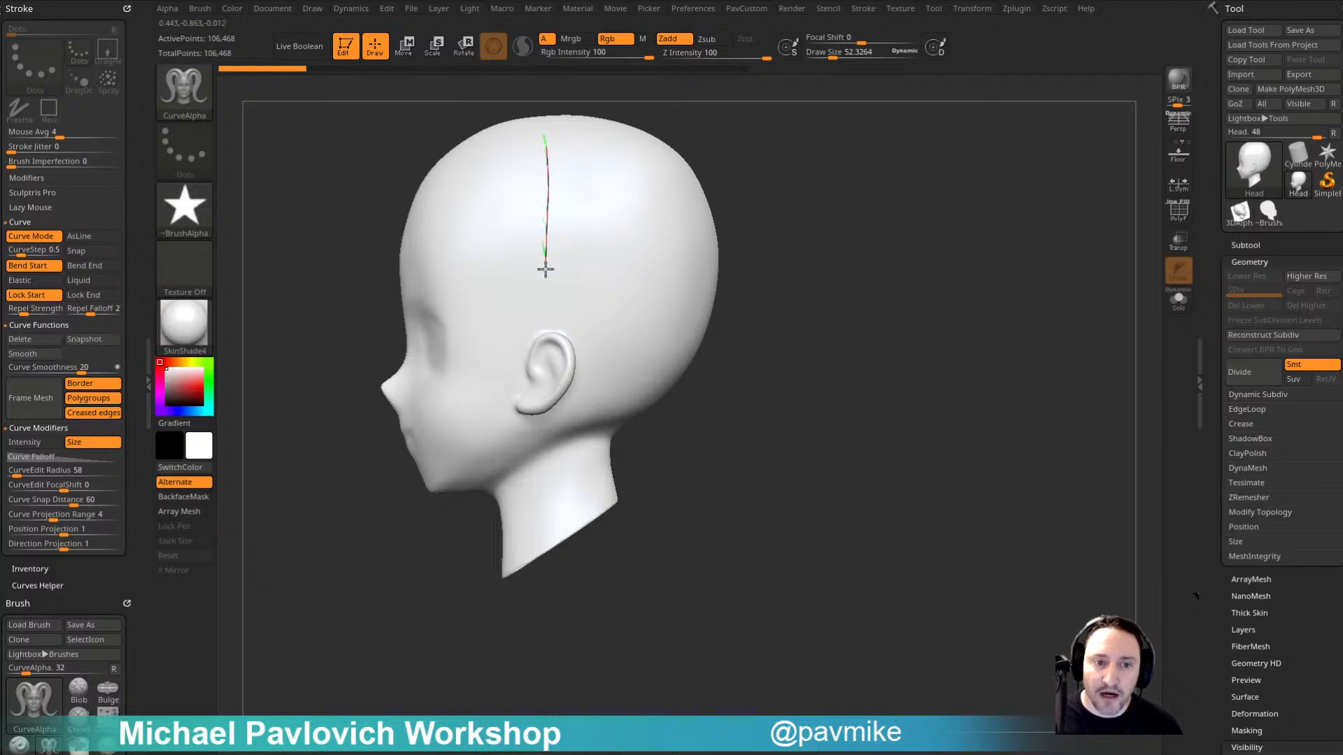
left_click_drag(550, 516, 546, 595)
left_click_drag(815, 320, 885, 311)
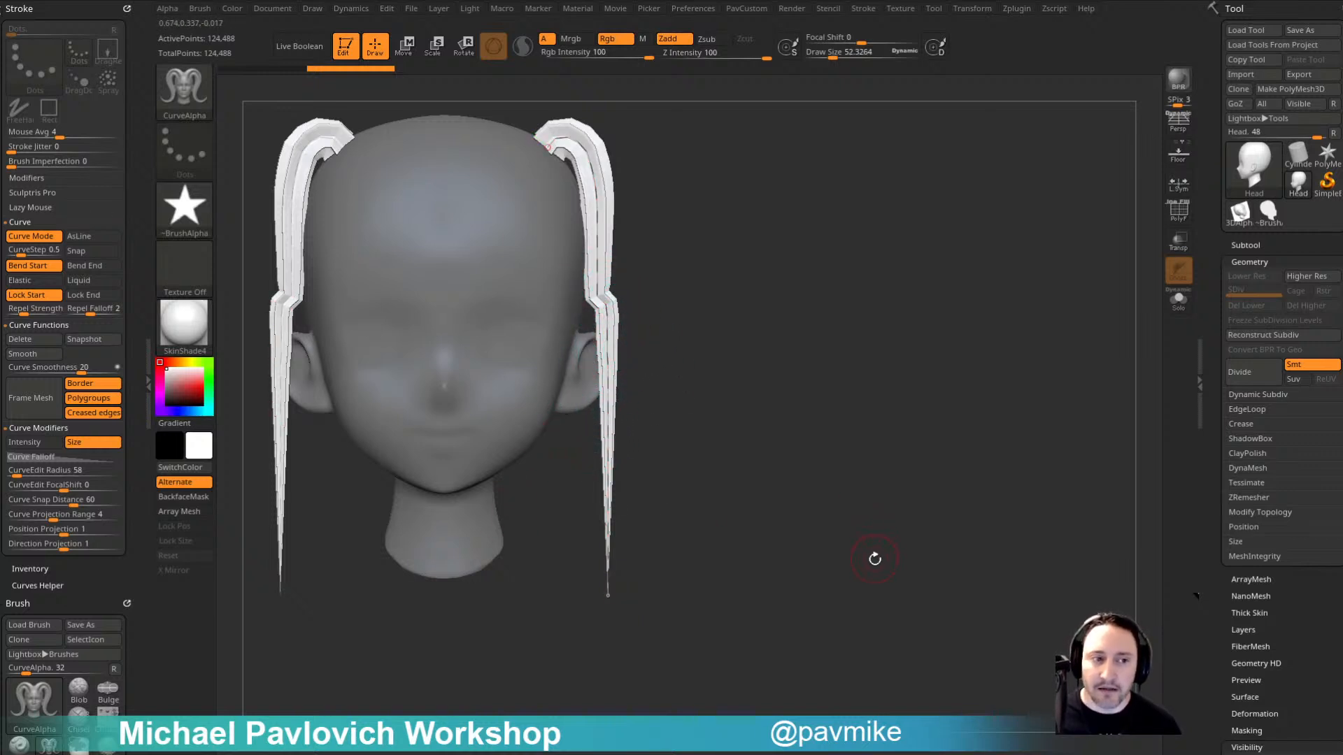
Step: Dock the Picker palette in the tray above the Stroke palette, with its Depth options available
left_click(646, 9)
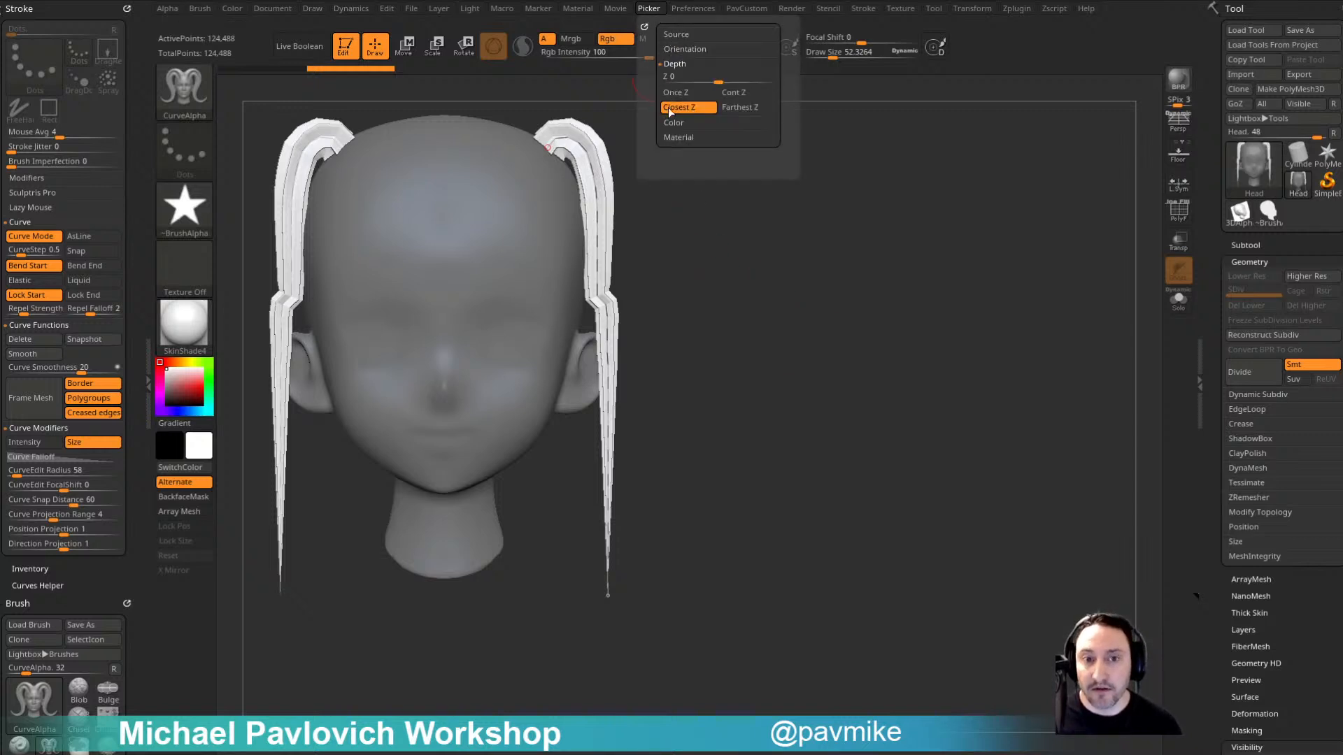
mouse_move(644, 26)
left_mouse_down()
mouse_move(404, 120)
mouse_move(63, 21)
left_mouse_up()
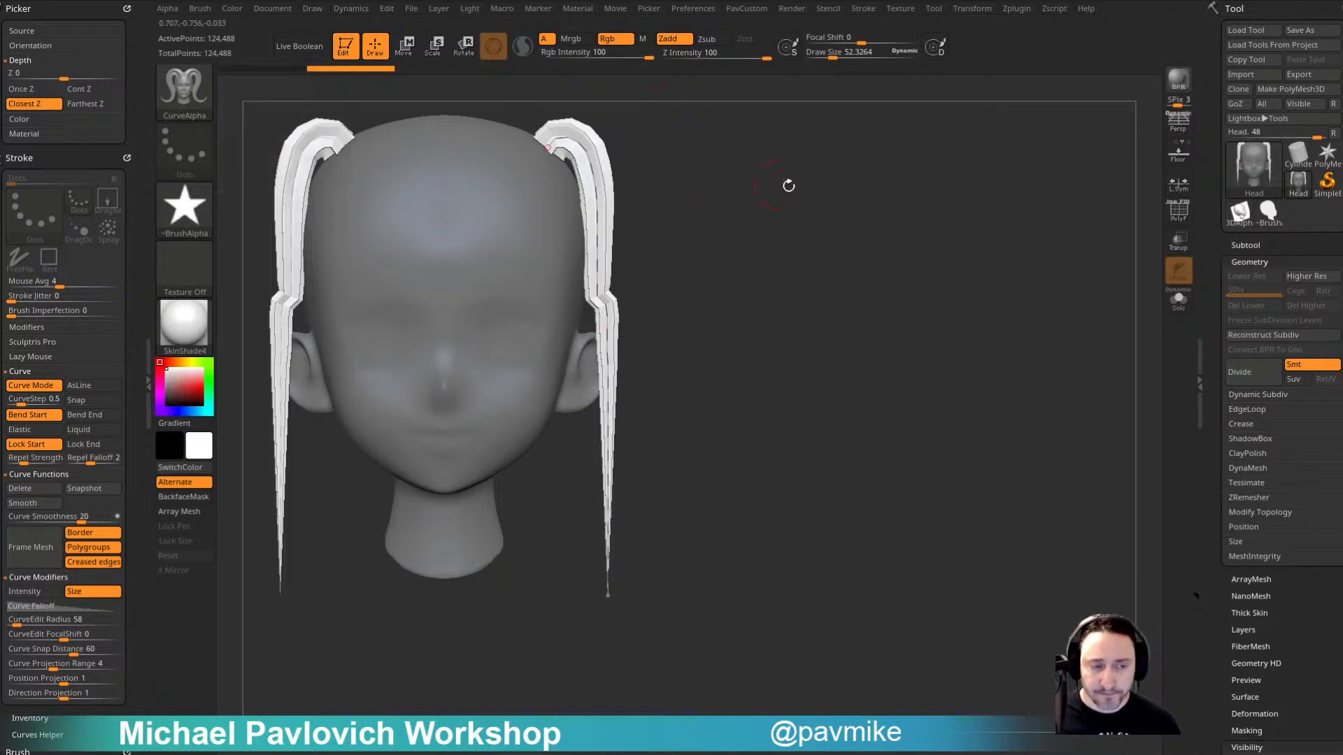
left_click_drag(785, 186, 732, 272)
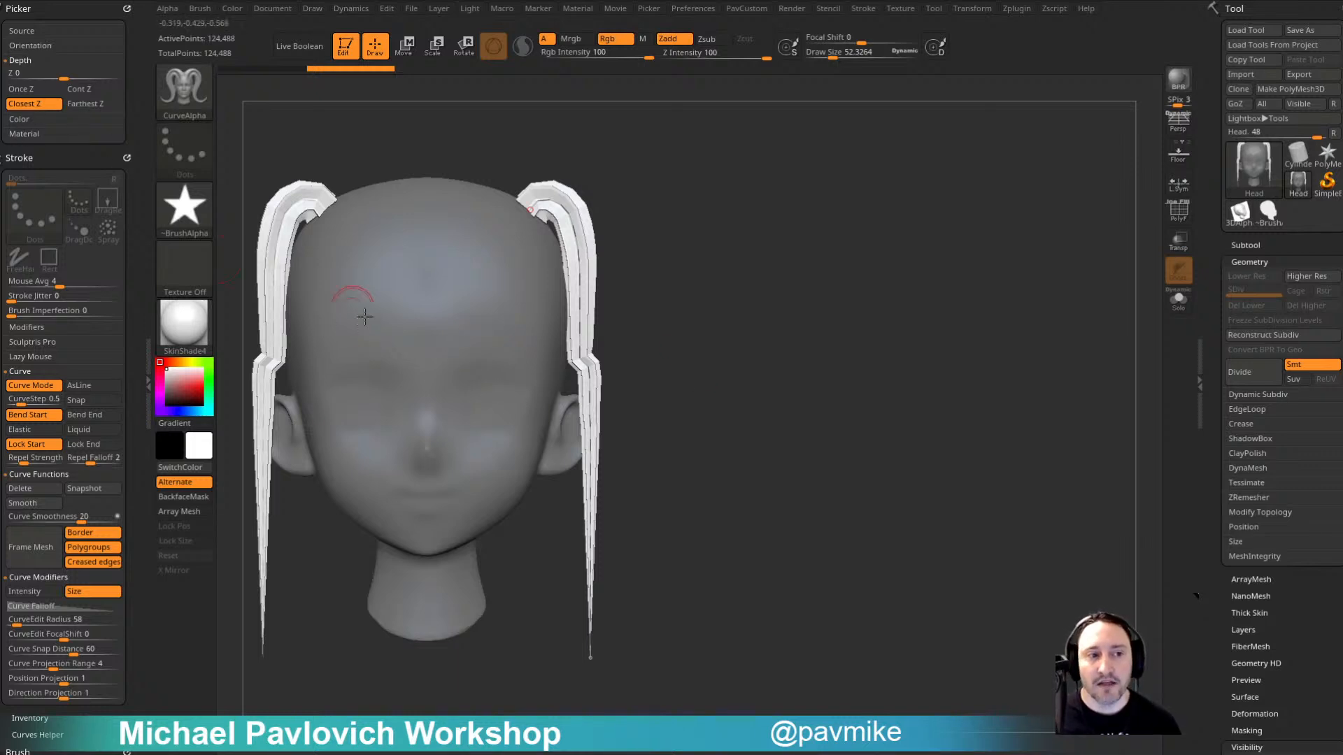
Step: Undo the strand and, with Closest Z depth active, redraw it starting just above the head's outline and ending below the neck
left_click_drag(756, 504, 753, 480, "shift")
left_click_drag(867, 315, 791, 327, "shift")
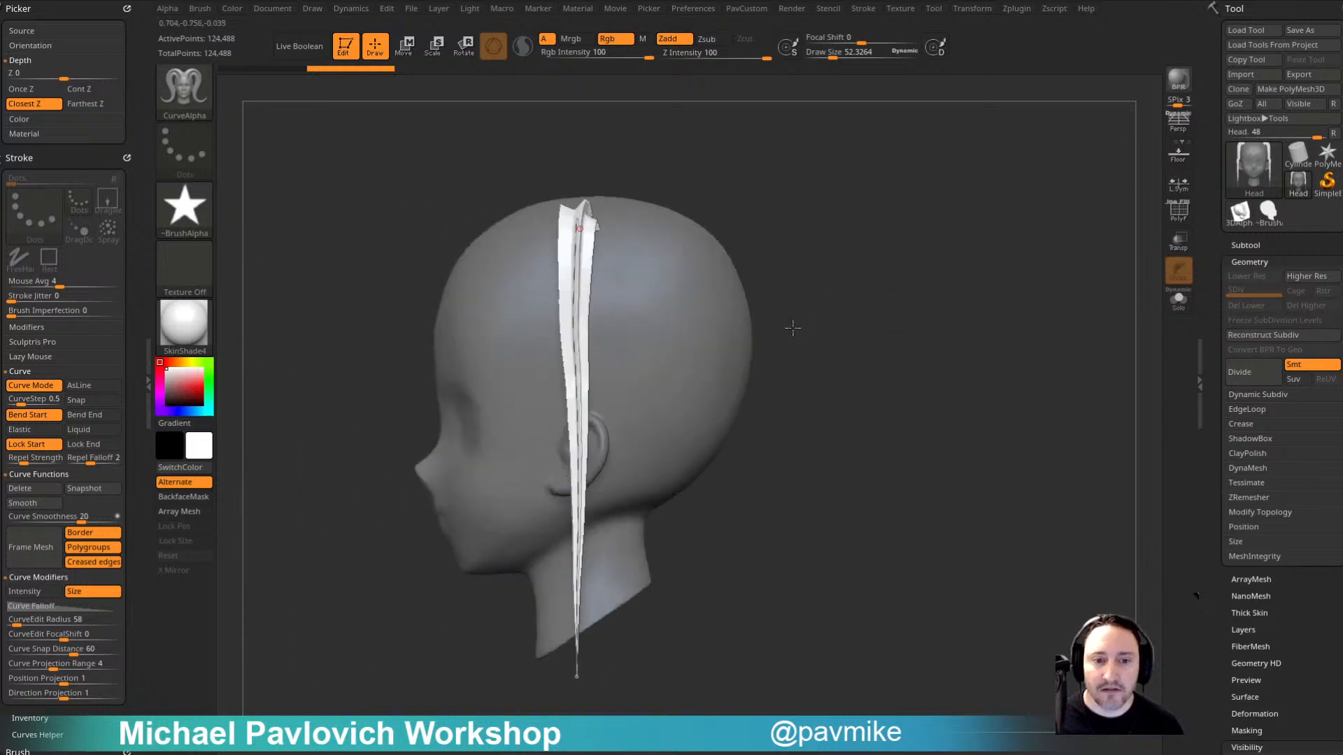
key("ctrl+z")
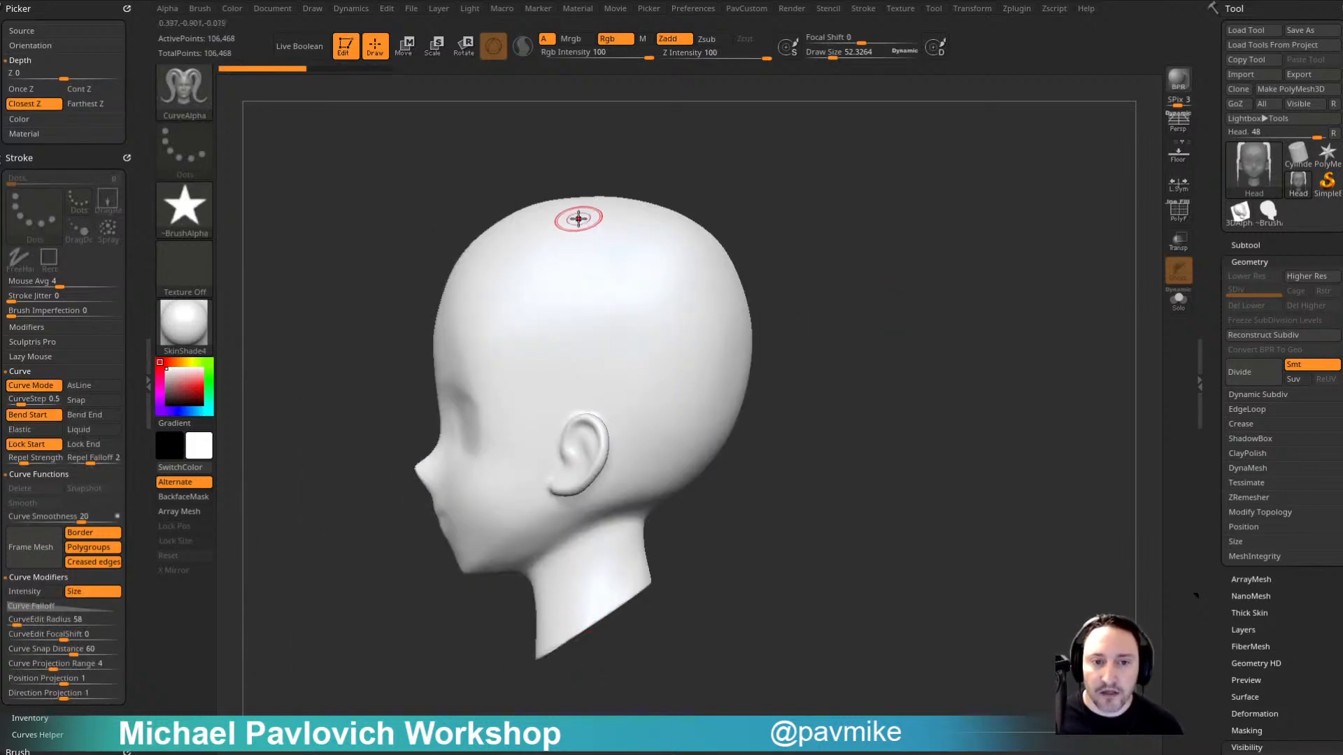
left_click_drag(578, 190, 584, 696)
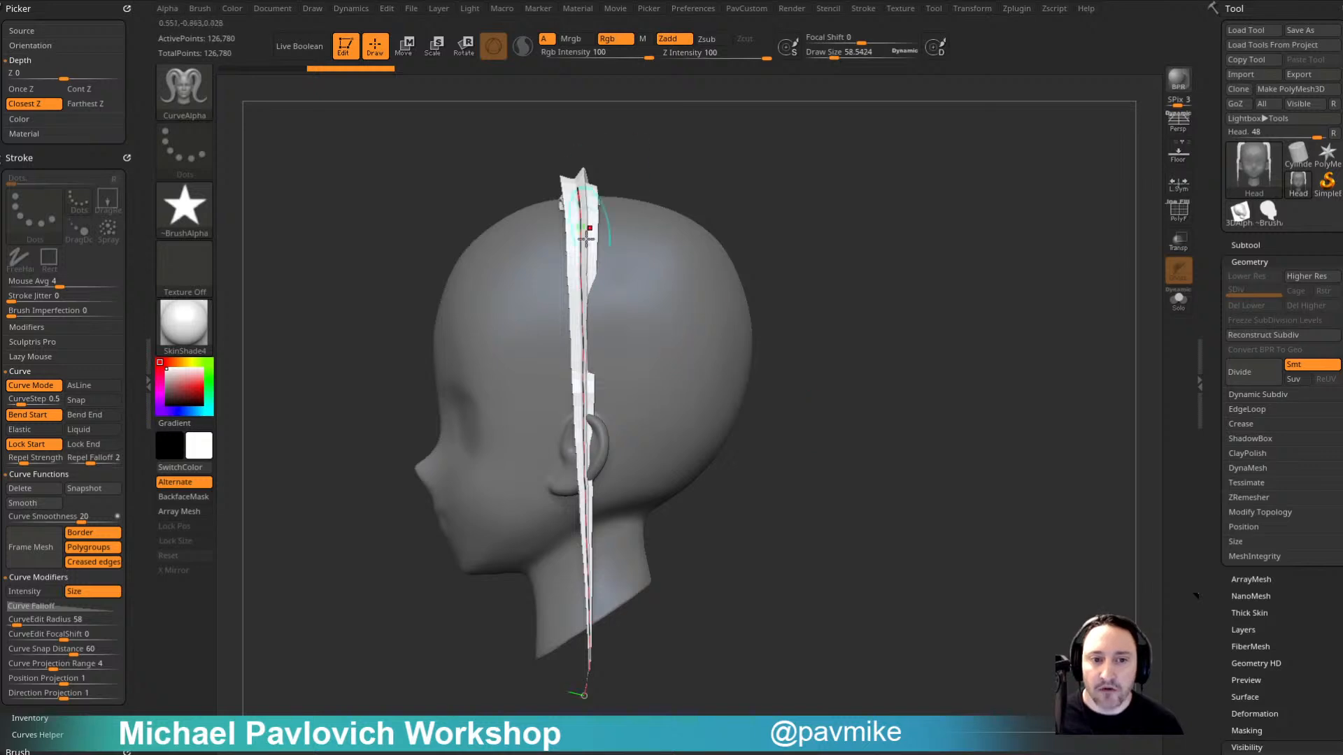
left_click_drag(791, 275, 857, 279, "shift")
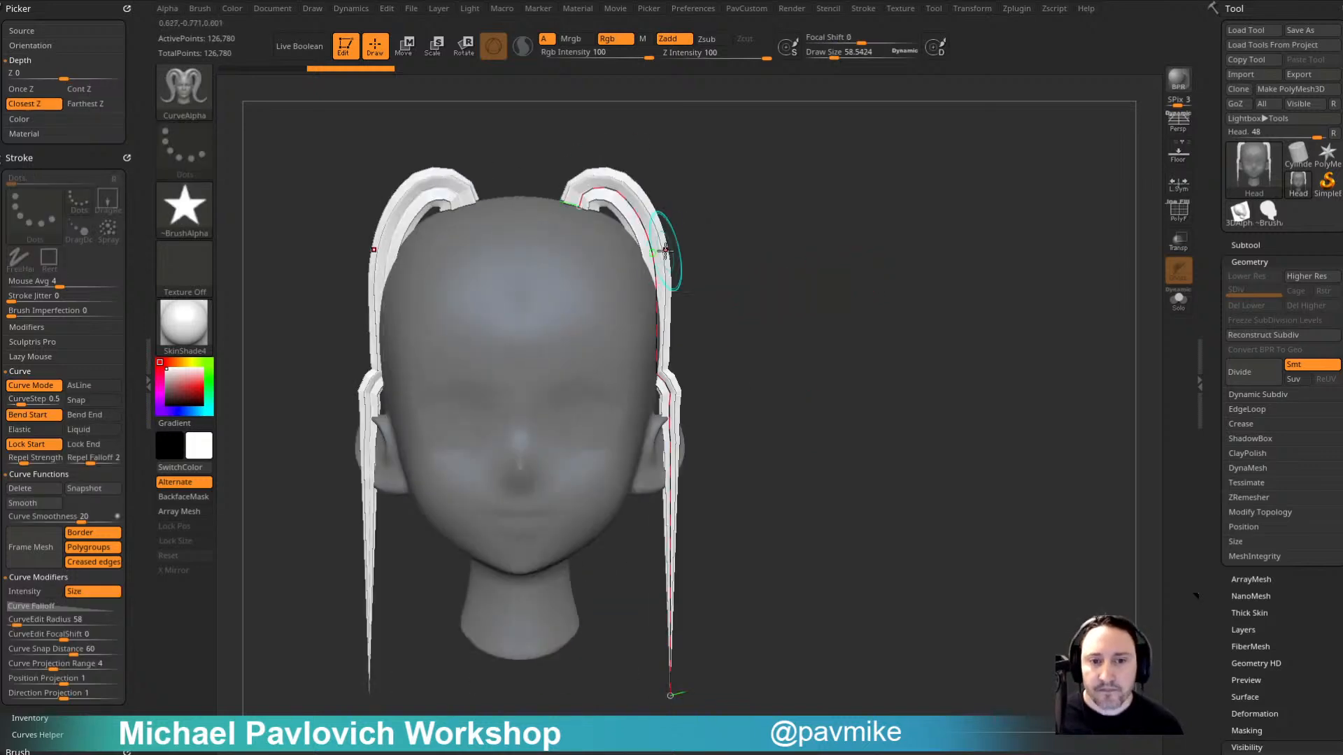
left_click_drag(757, 462, 723, 467, "alt")
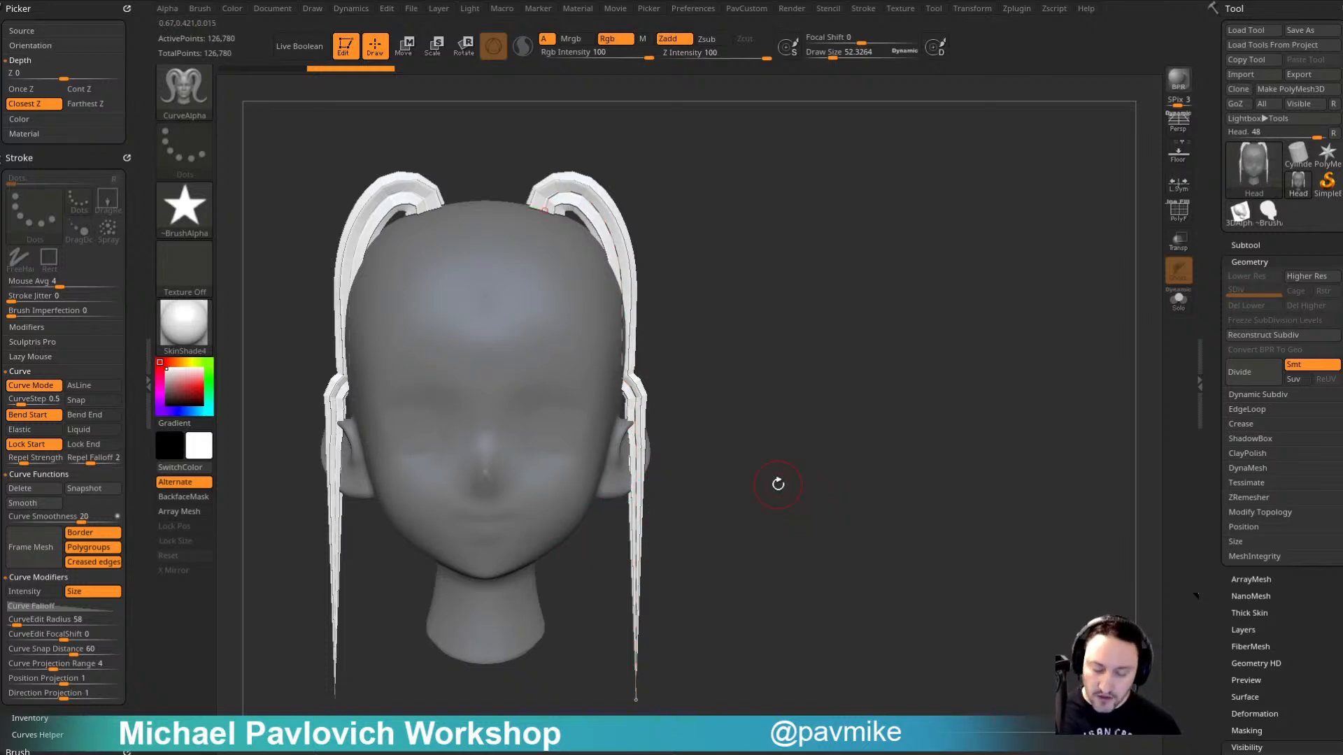
Step: Undo the strand, switch Picker Depth to Farthest Z, and draw a strand from above the ear upward past the top of the head
key("ctrl+z")
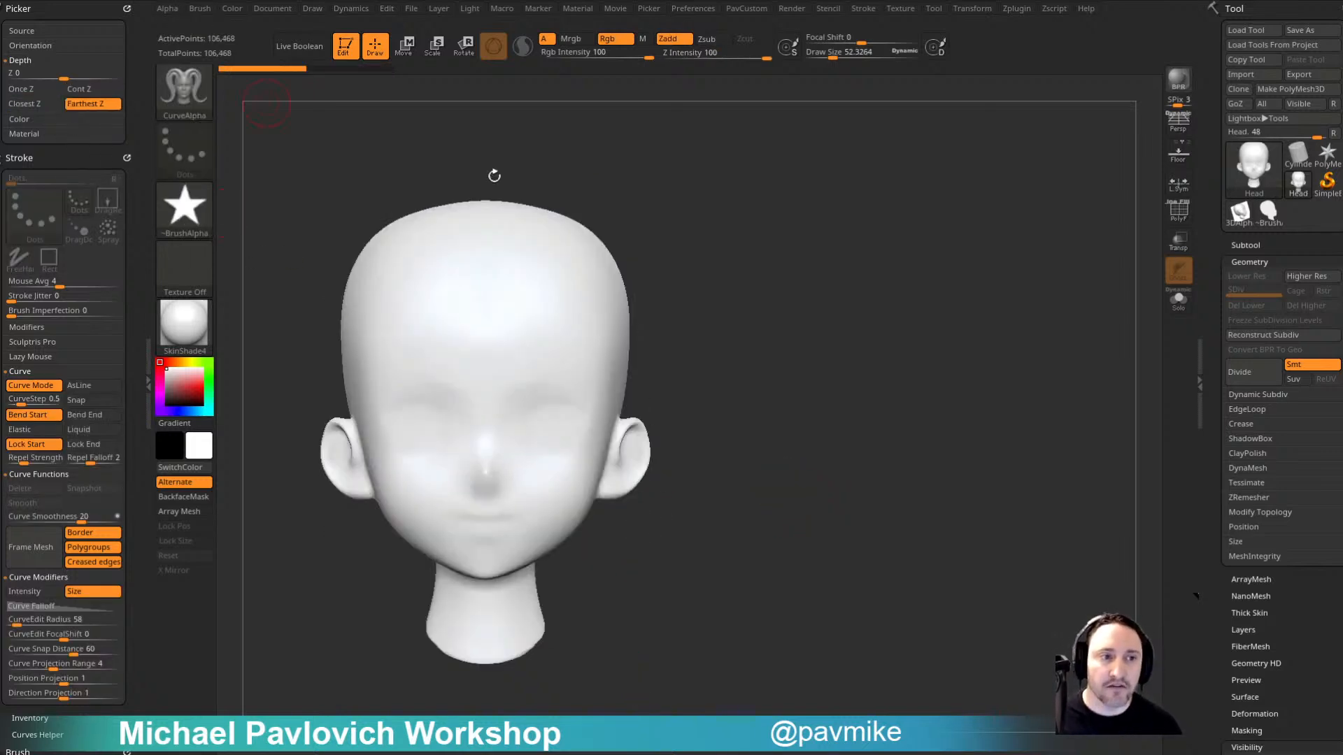
left_click_drag(494, 174, 613, 350, "shift")
left_click_drag(565, 393, 554, 87)
mouse_move(798, 280)
left_mouse_down("shift")
mouse_move(894, 330)
mouse_move(935, 400)
left_mouse_up("shift")
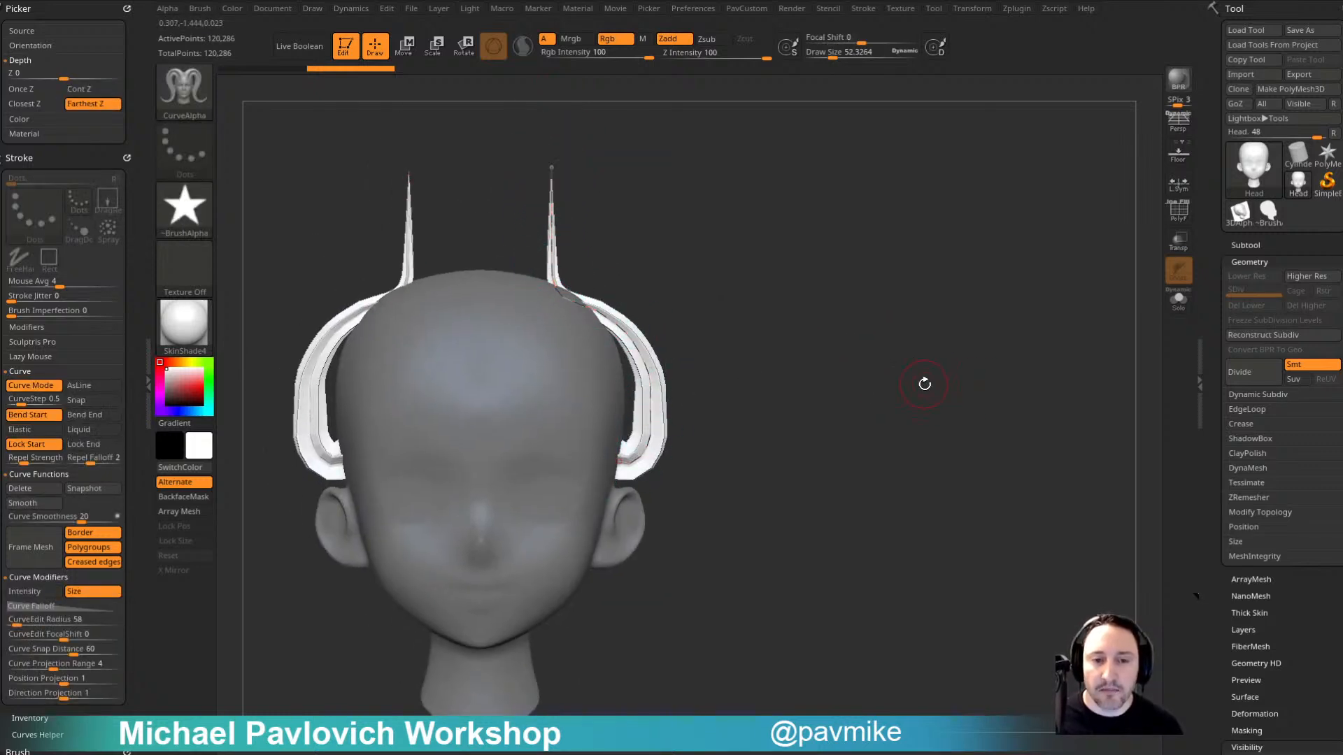
Step: Undo the upward strand and set Picker Depth back to Closest Z
key("ctrl+z")
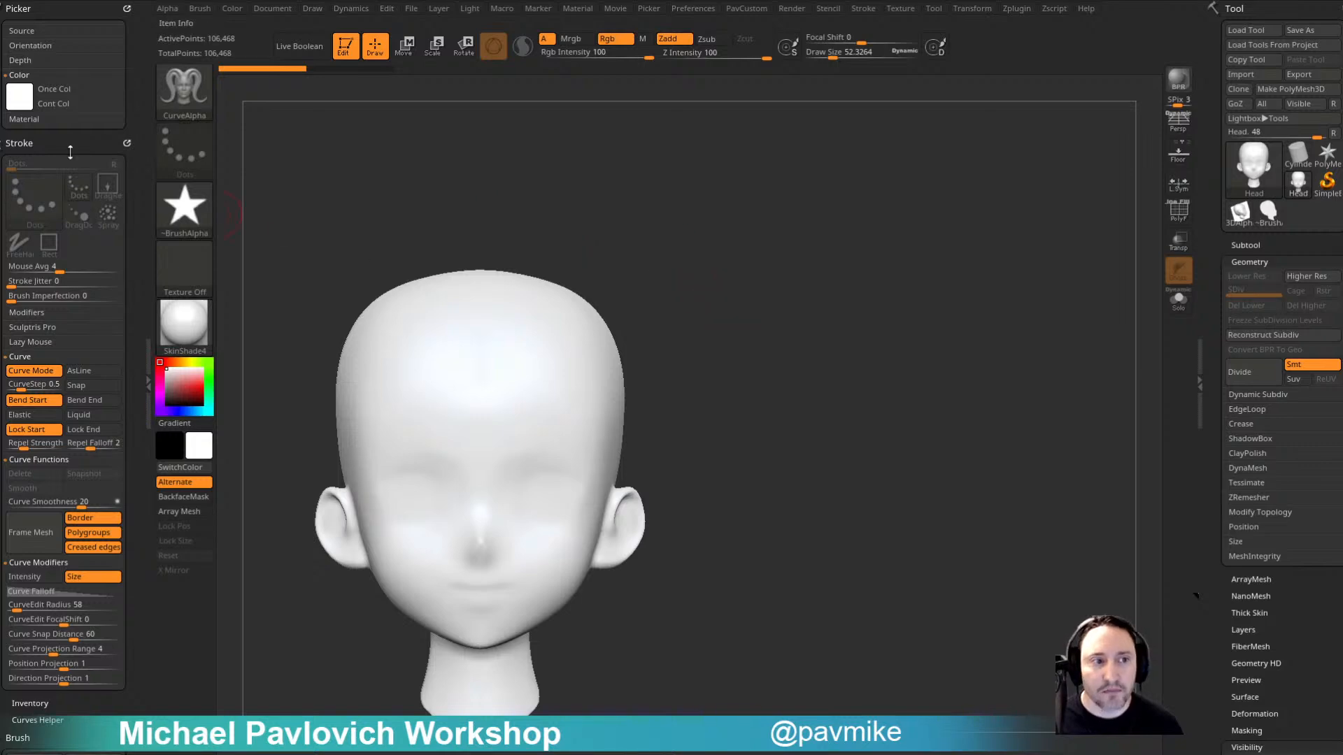
left_click(30, 59)
left_click(28, 103)
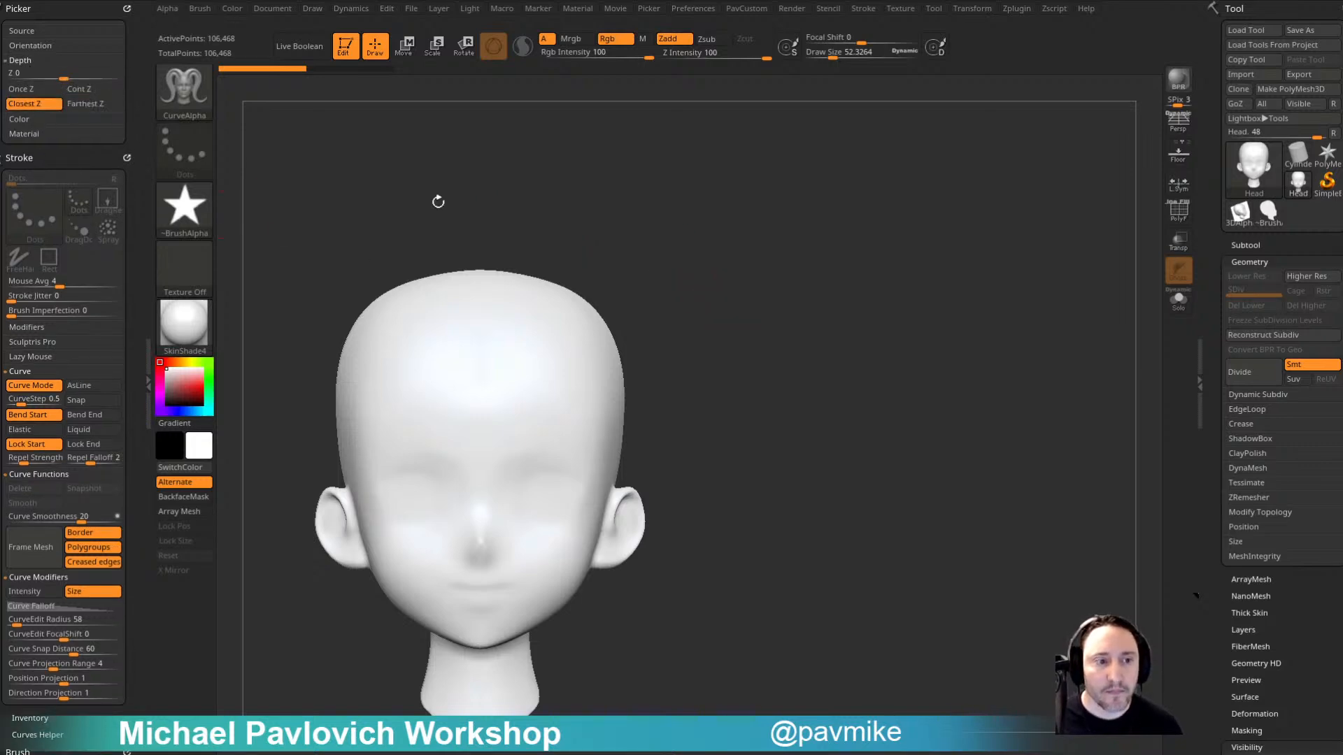
right_click_drag(566, 413, 575, 364, "alt")
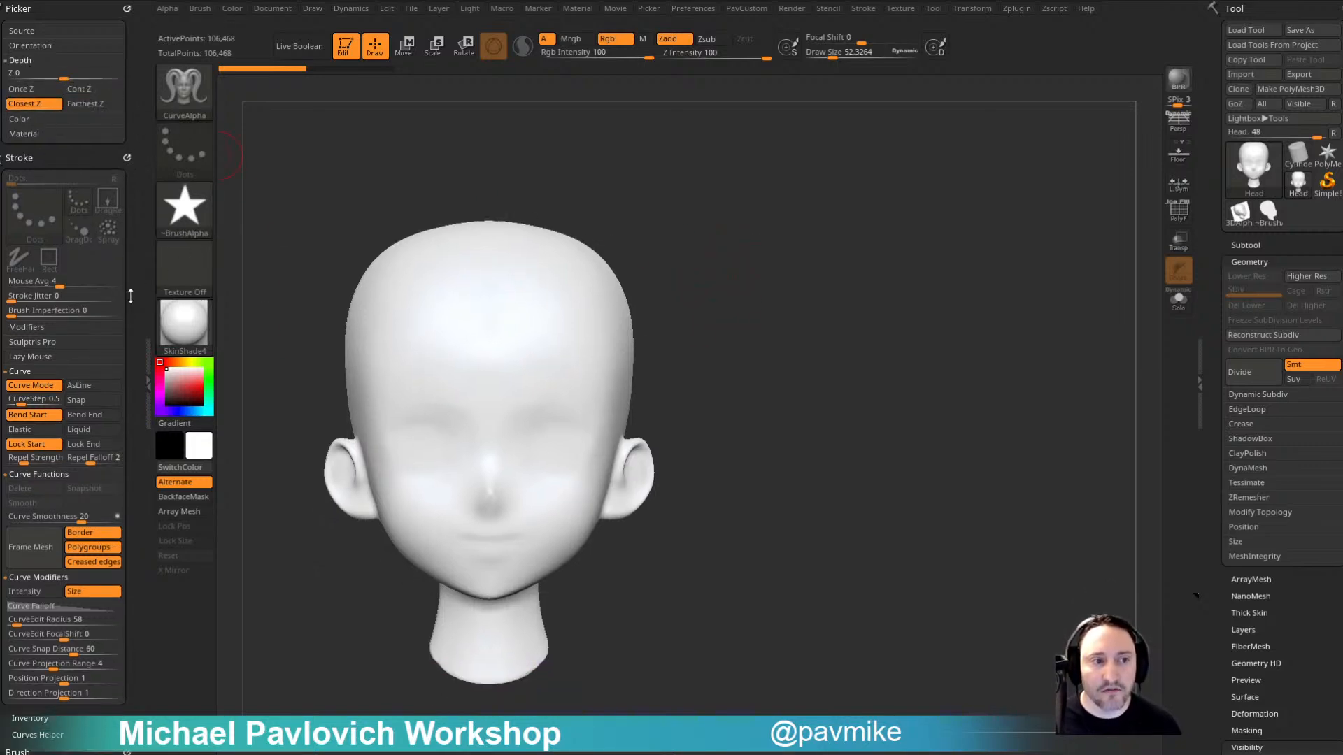
Step: Look over the Brush palette's Curve settings and brush reset options
left_click_drag(128, 384, 126, 189)
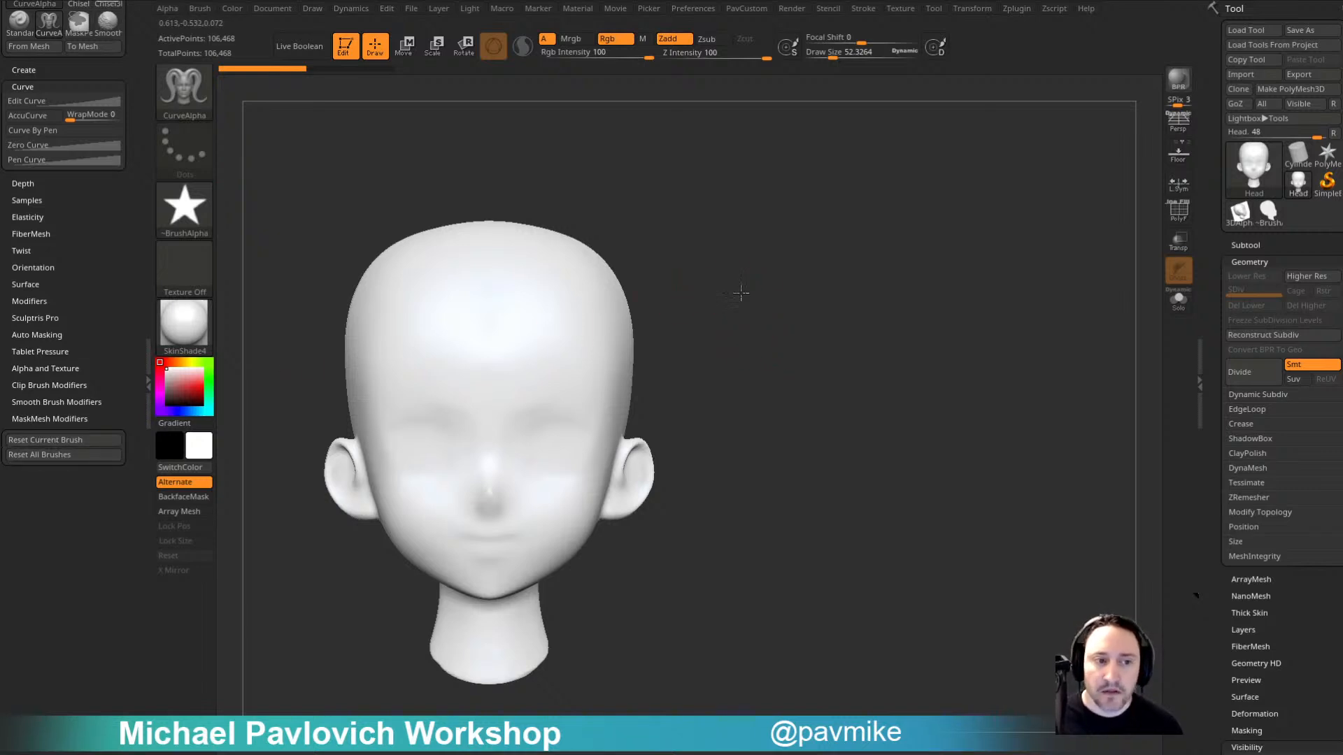
left_click_drag(741, 292, 809, 315)
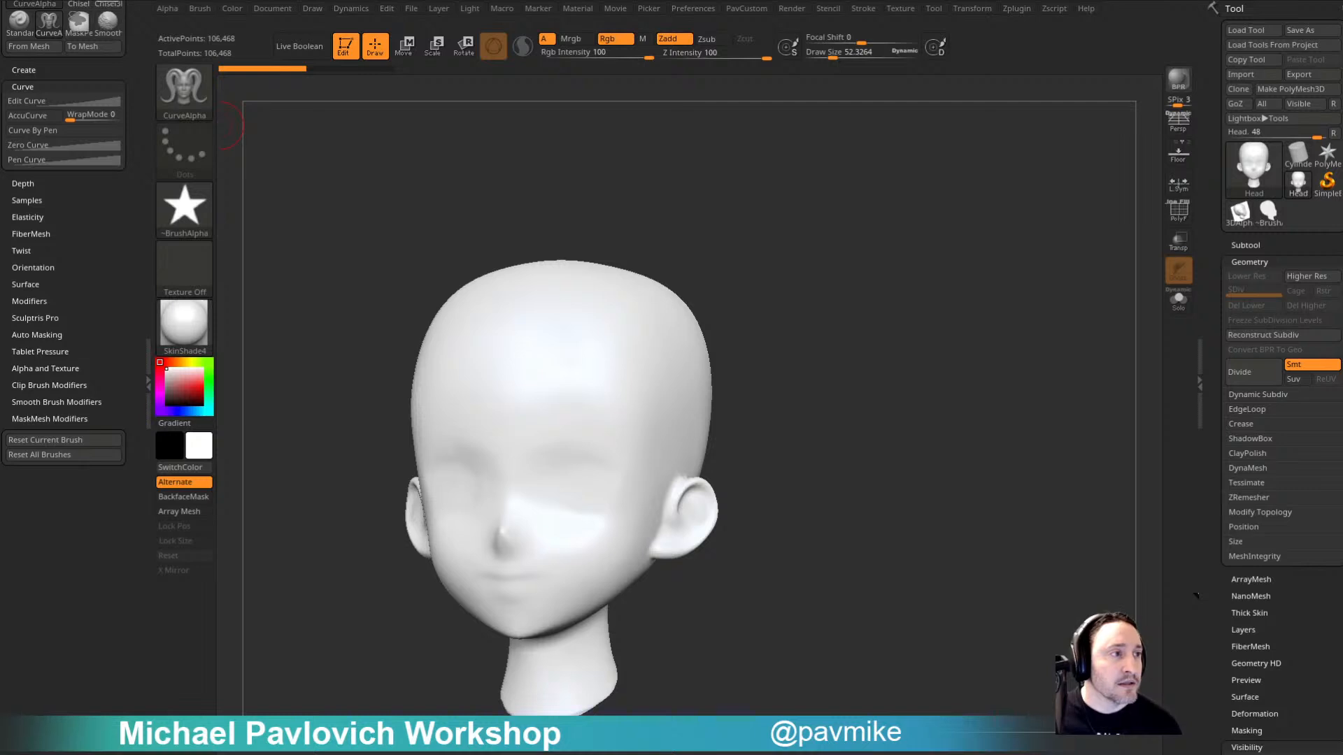
left_click(184, 87)
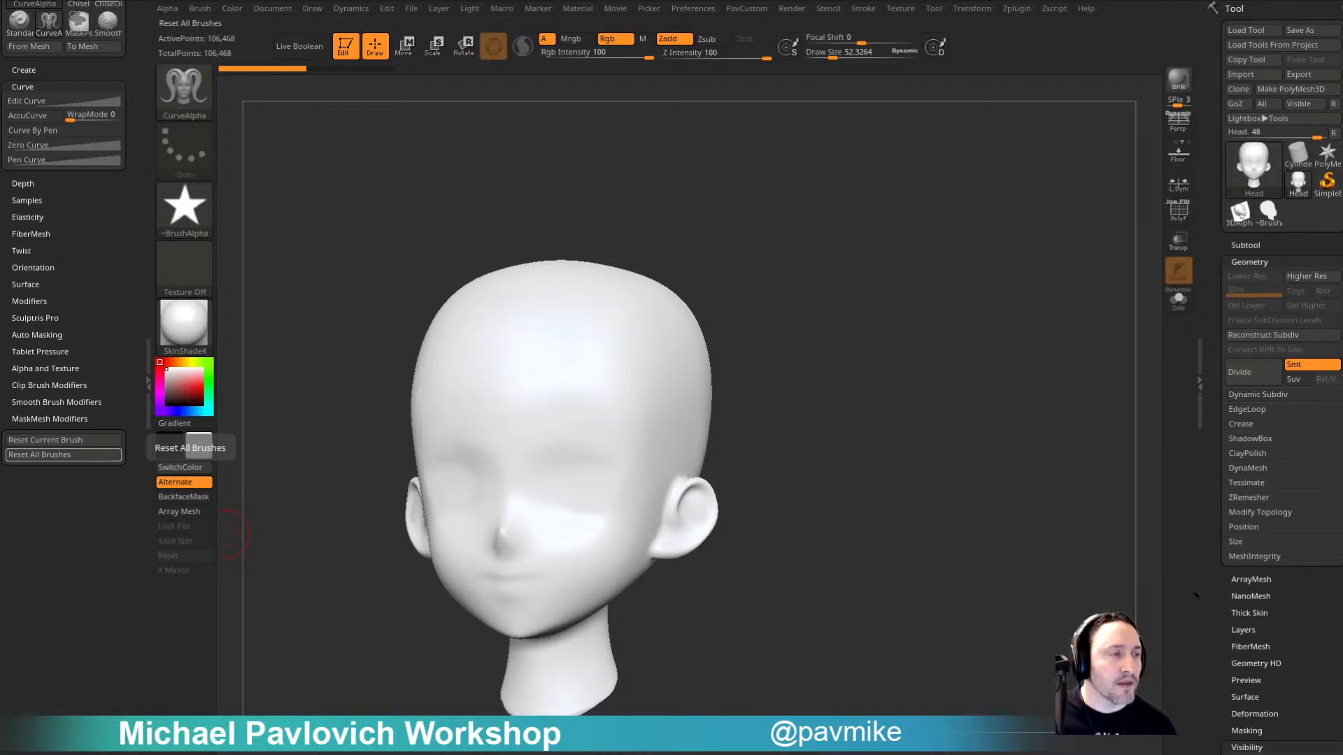
Step: Draw a horn outward from the upper side of the forehead and turn on the polyframe to view its polygroups
mouse_move(827, 324)
left_mouse_down()
mouse_move(844, 356)
mouse_move(857, 330)
left_mouse_up()
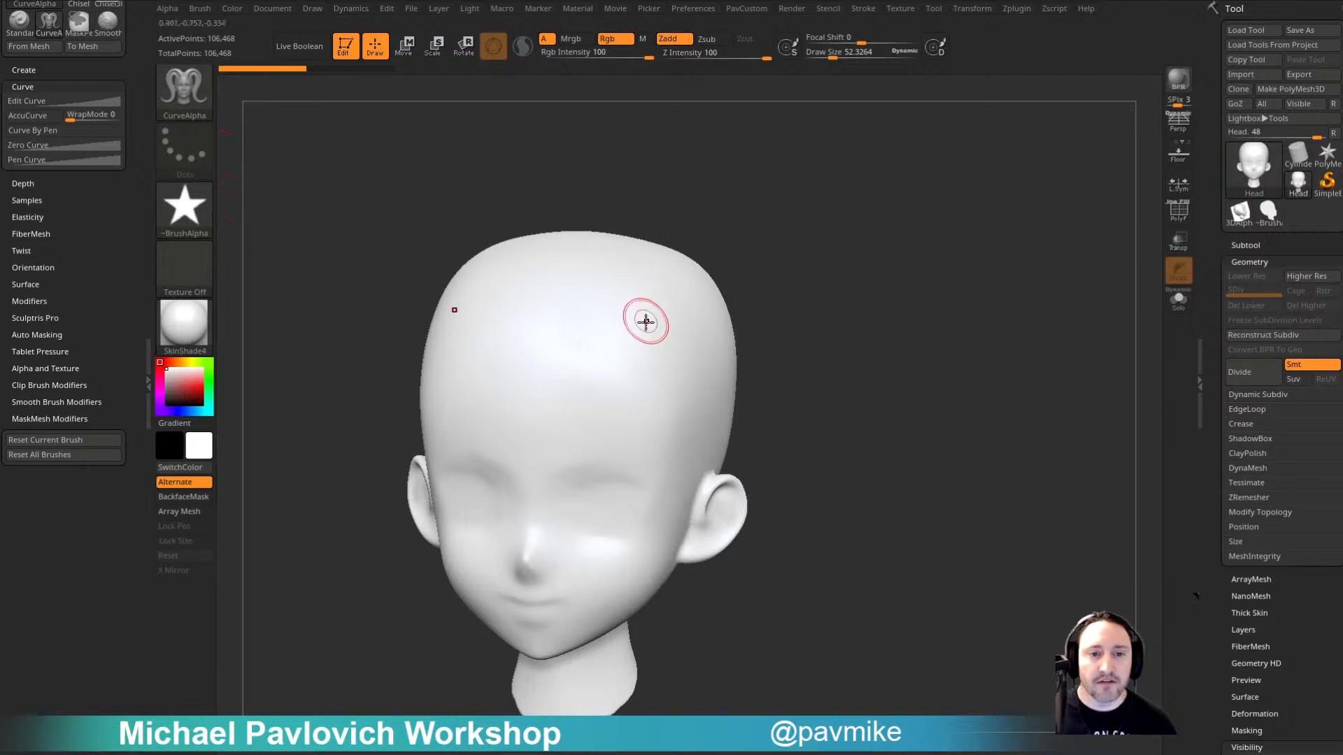
left_click_drag(644, 318, 876, 309)
left_click(1178, 210)
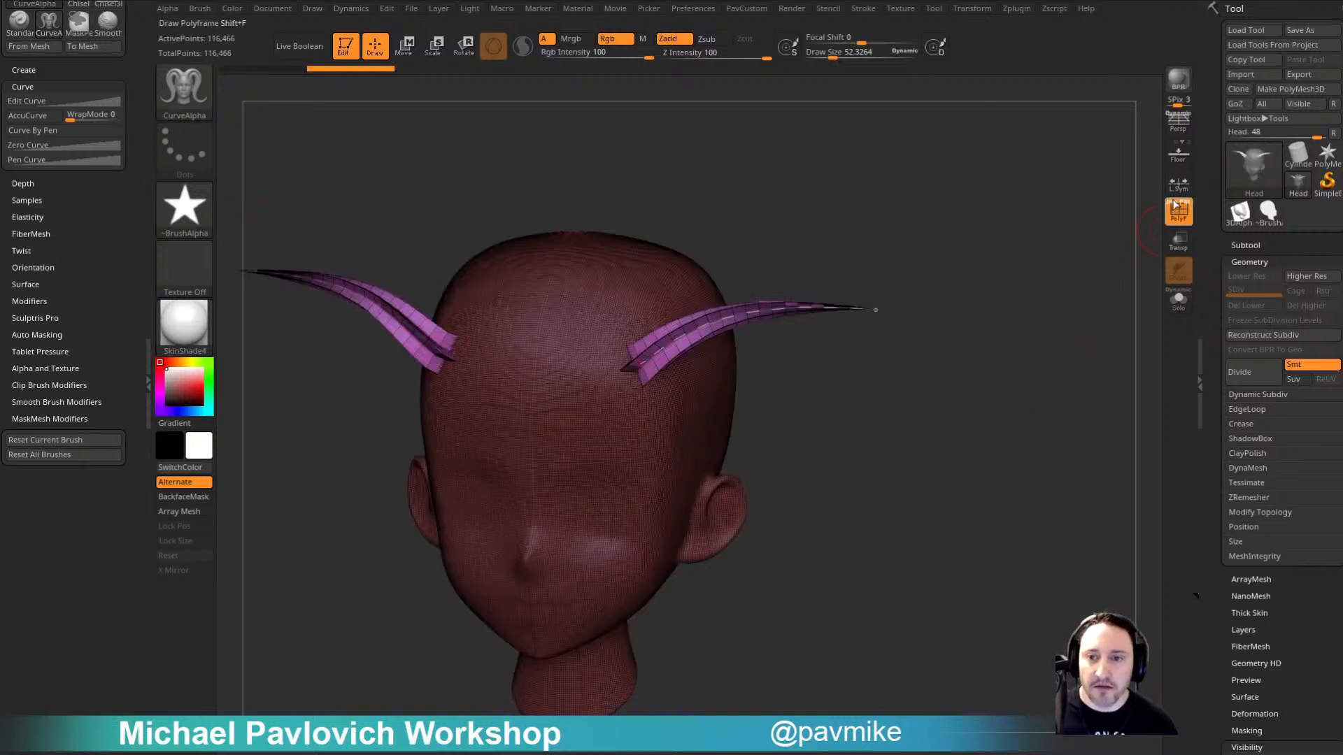
left_click_drag(1031, 345, 827, 341)
left_click_drag(137, 82, 149, 323)
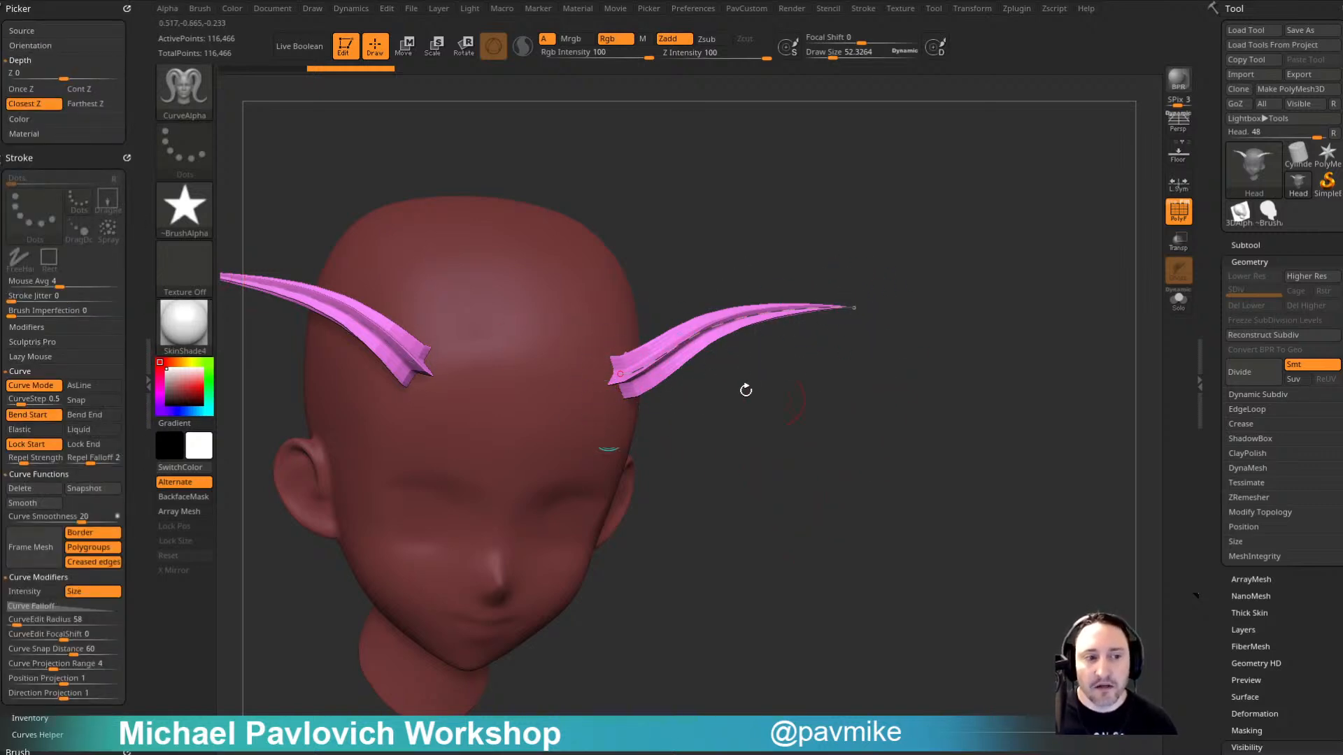
Step: Flip the Curve Falloff graph horizontally and update the horn's curve so the horn tapers toward the forehead
left_click_drag(139, 393, 137, 270)
key("shift")
left_click(59, 308)
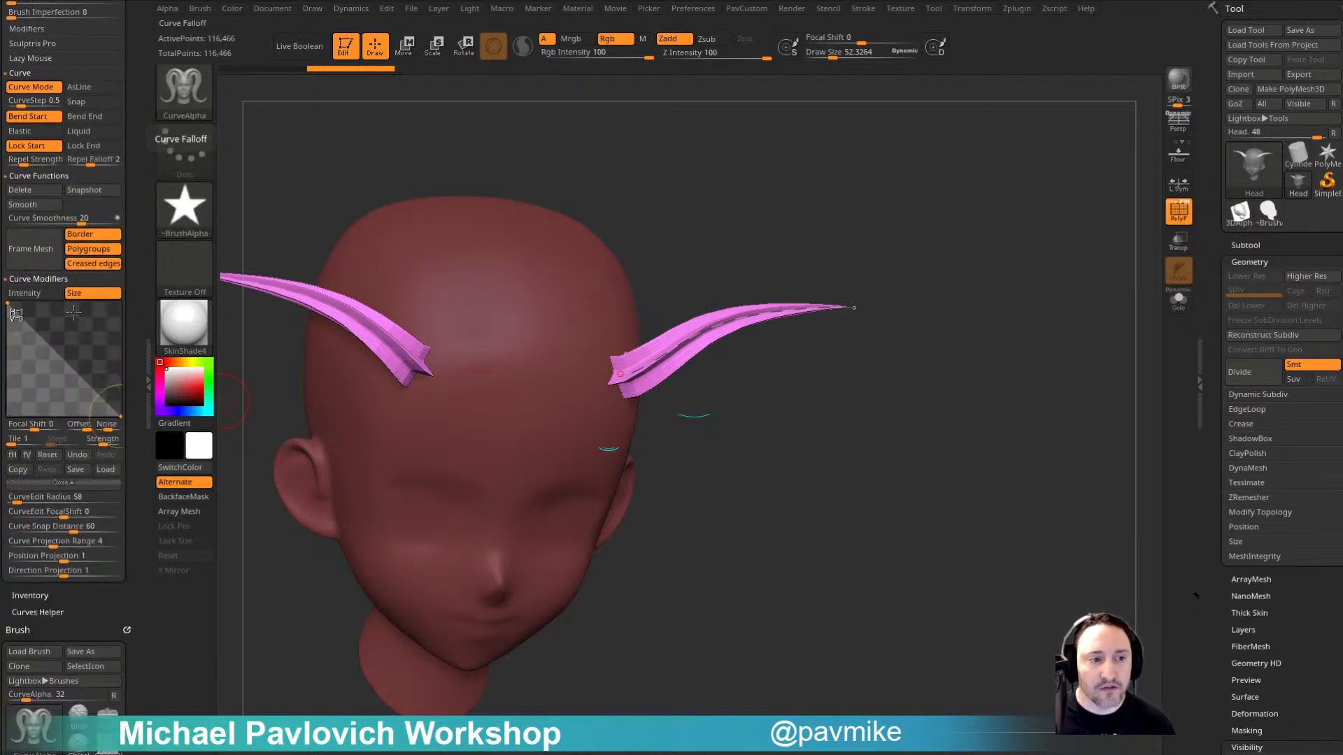
left_click(25, 454)
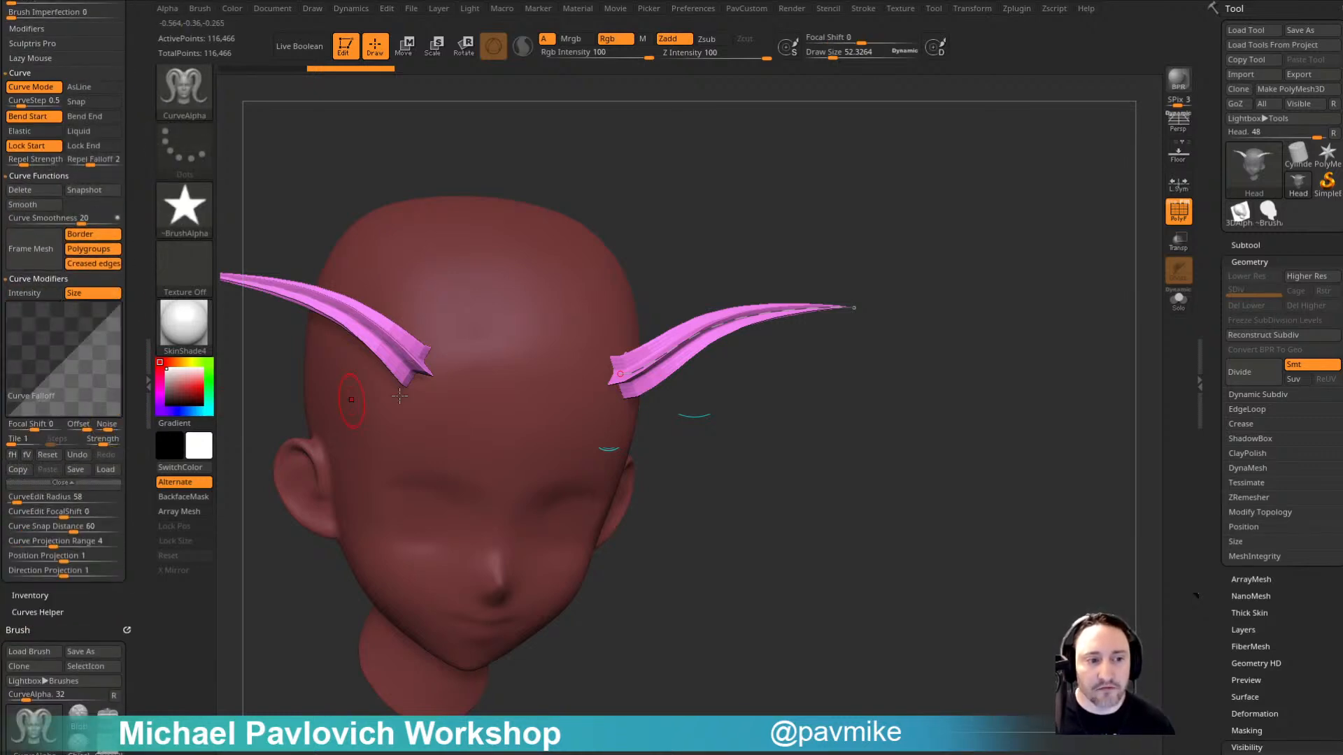
left_click(759, 308)
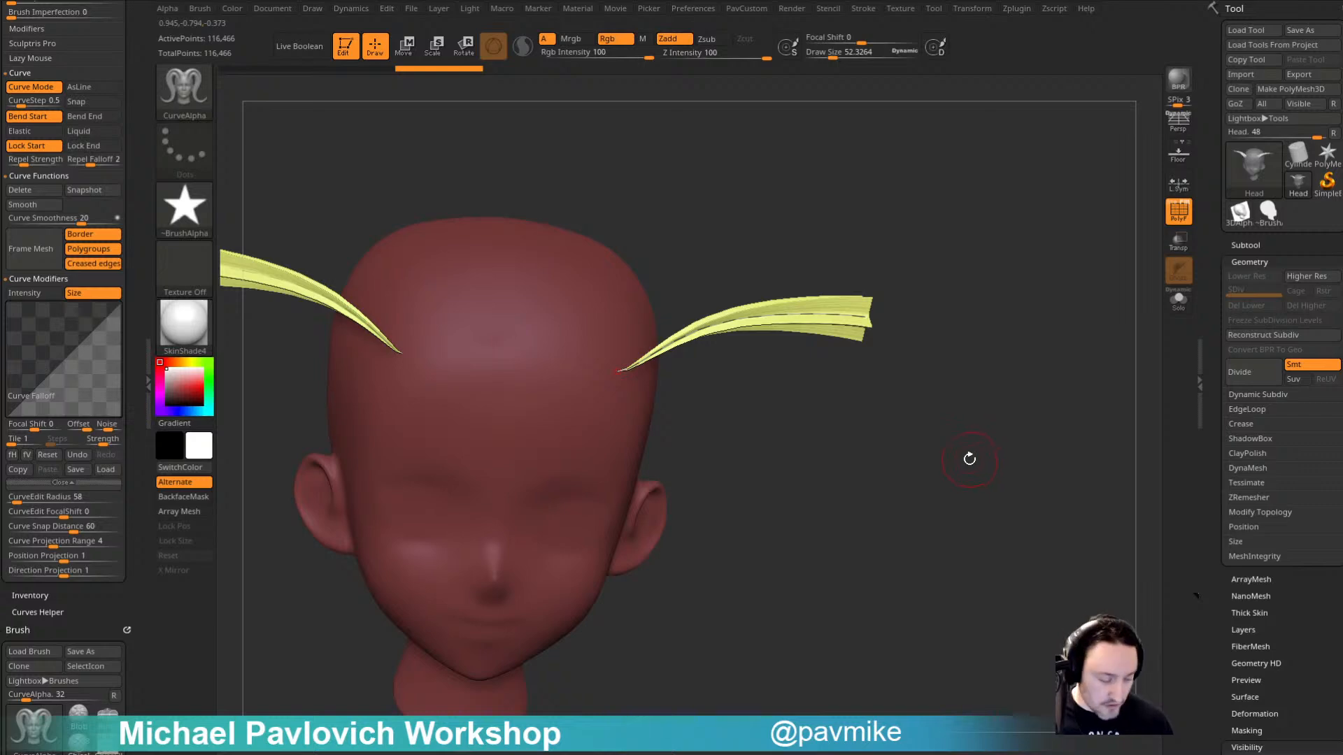
Step: Switch to the IMM Curve brush and look over its insert meshes
key("b")
key("i")
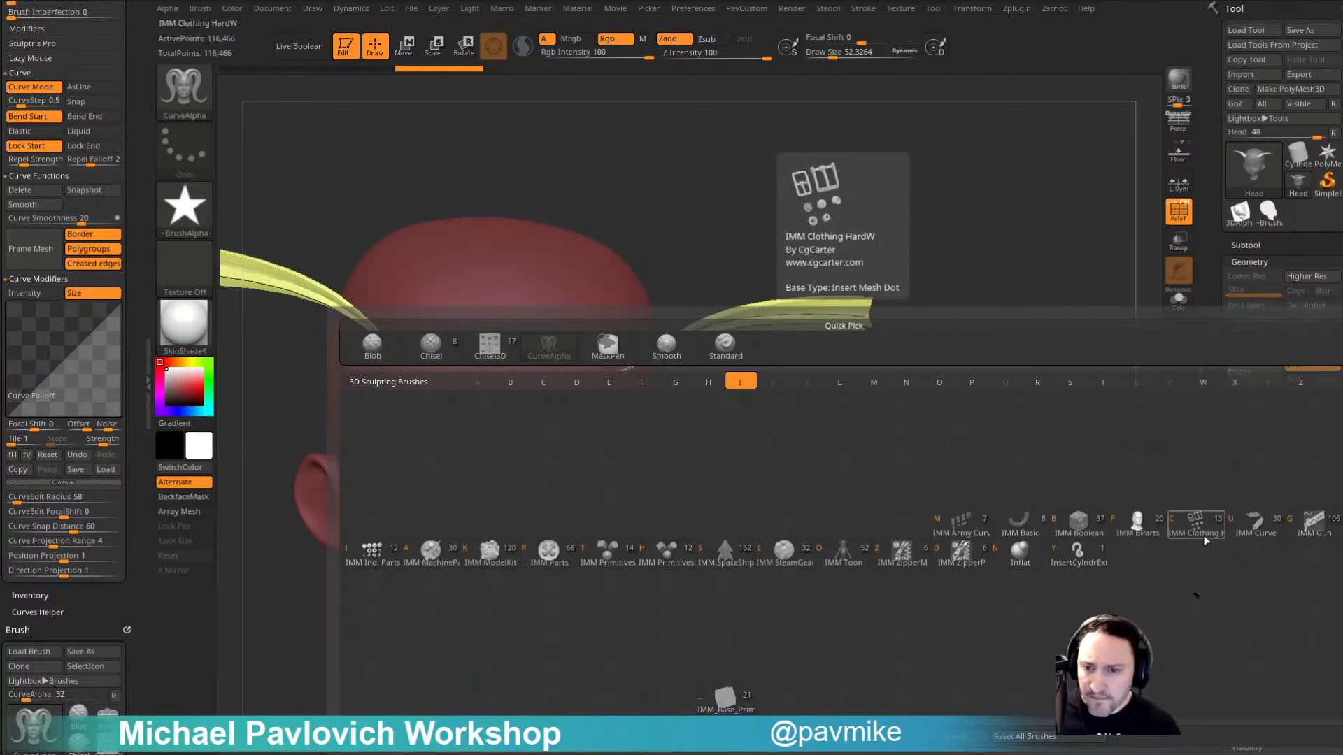
left_click(1255, 523)
key("m")
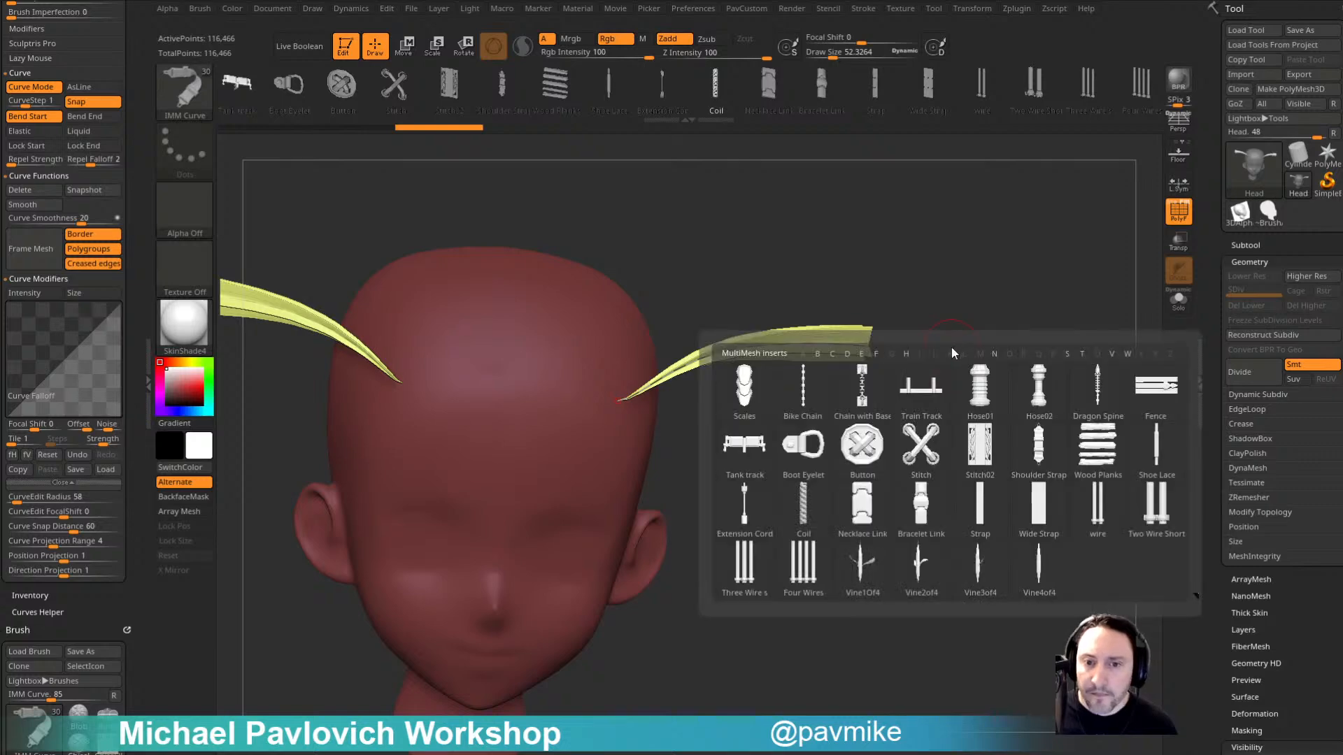
Step: Select the IMM ZipperP brush and draw a zipper from the temple outward at a draw size of about 13.8
key("b")
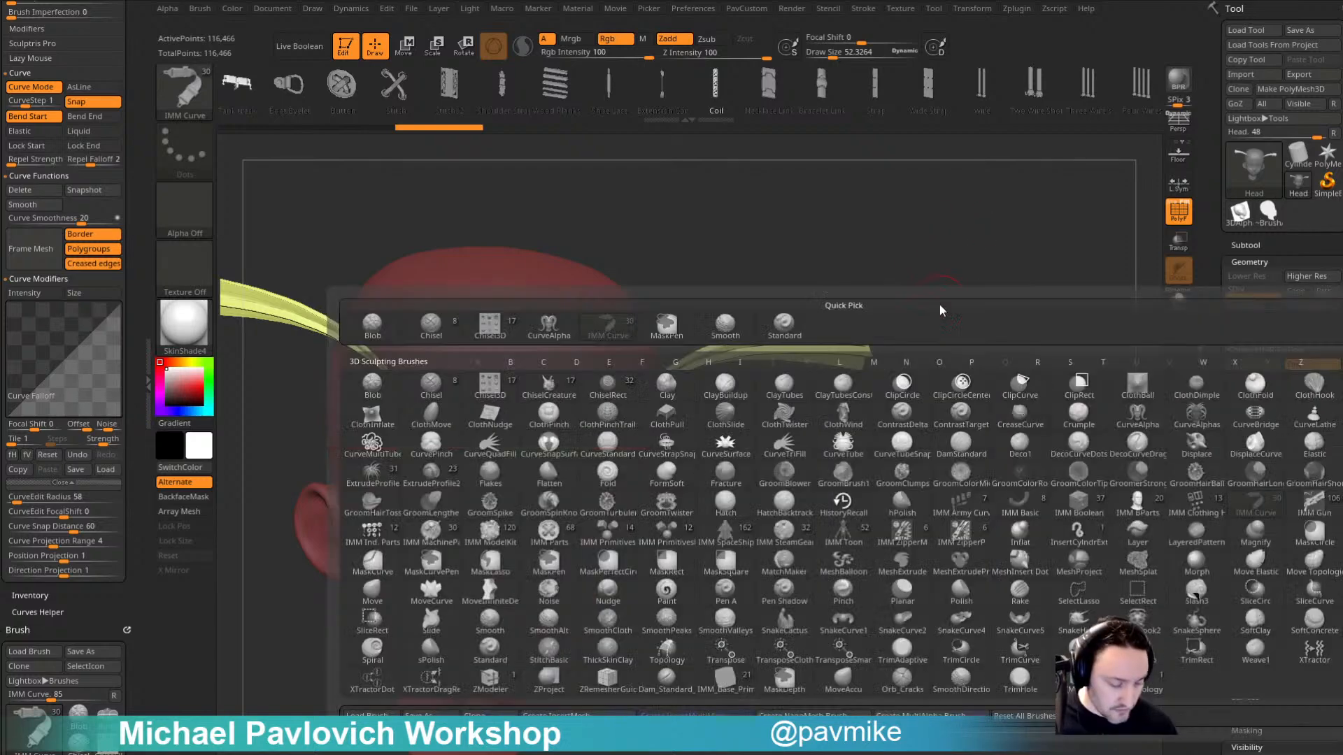
key("i")
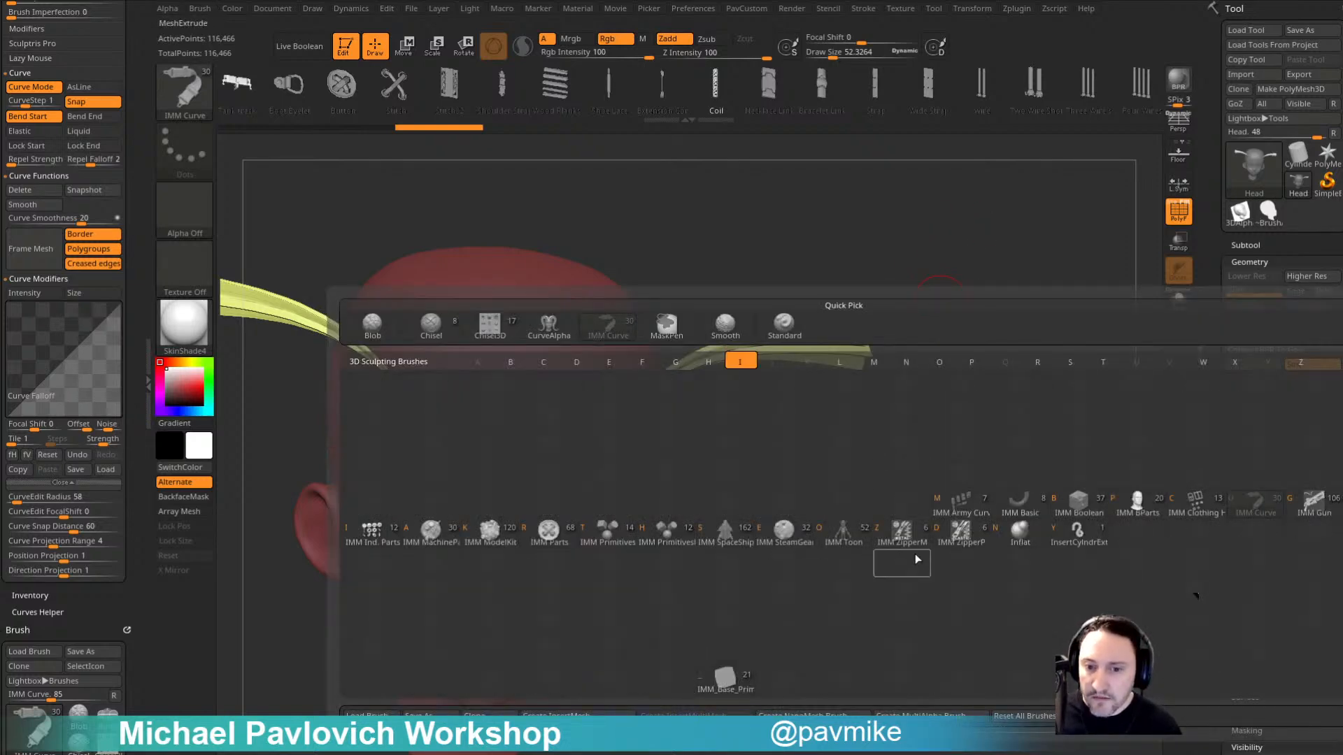
left_click(954, 527)
left_click_drag(951, 524, 879, 449)
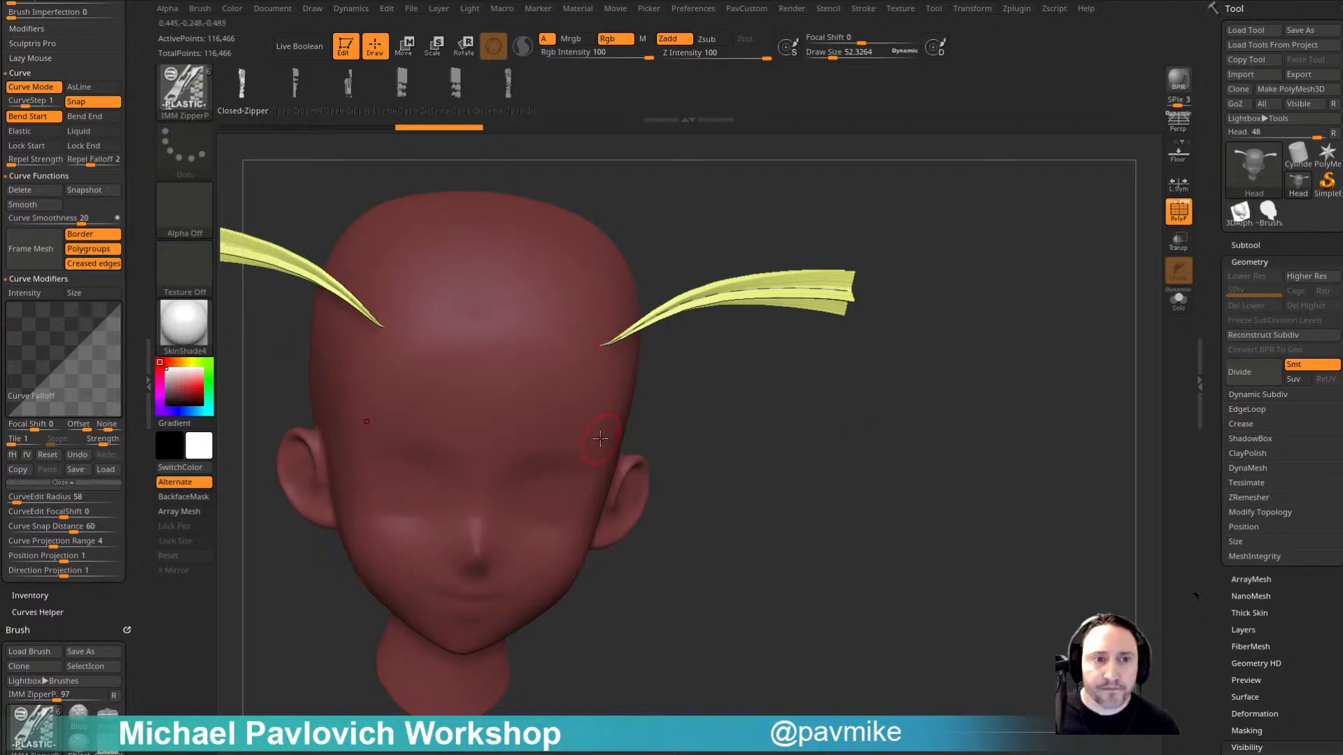
mouse_move(599, 423)
left_mouse_down()
mouse_move(859, 476)
mouse_move(825, 437)
mouse_move(902, 449)
left_mouse_up()
key("ctrl+z")
key("s")
left_click_drag(884, 505, 733, 545)
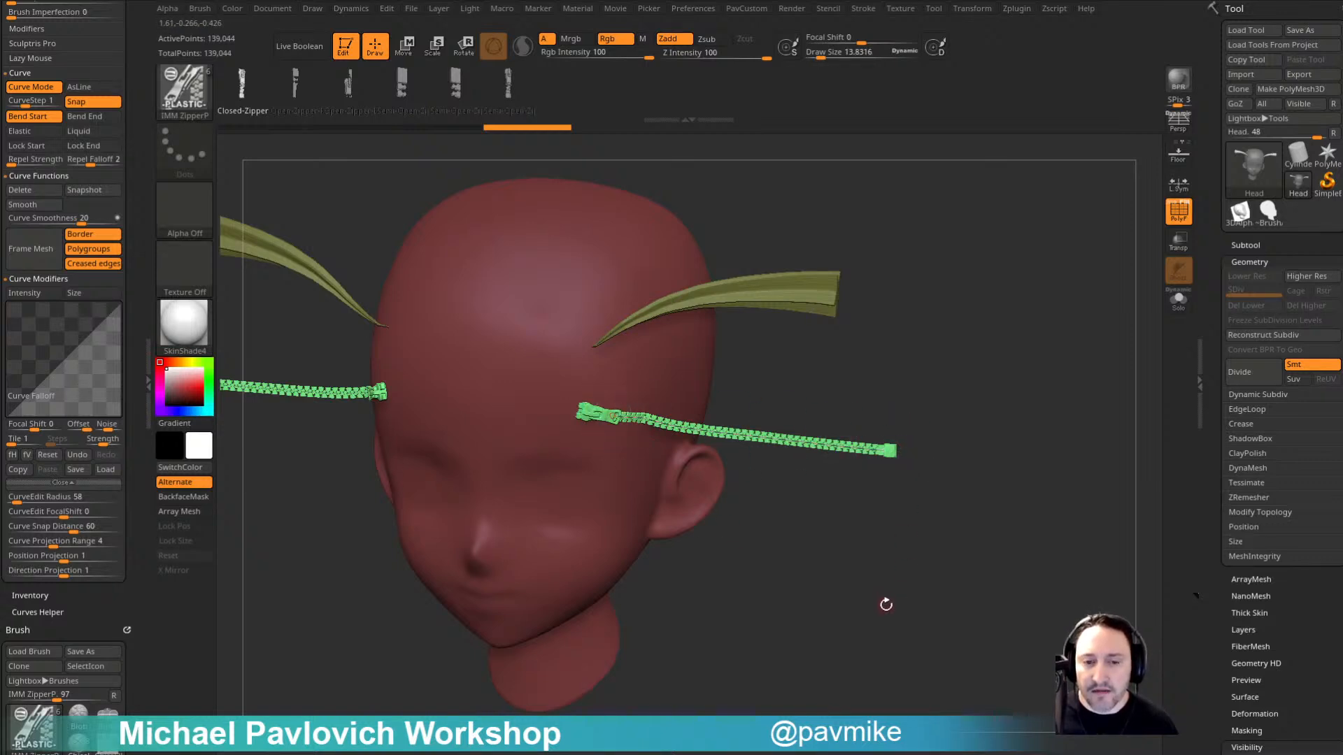
left_click_drag(890, 602, 892, 584)
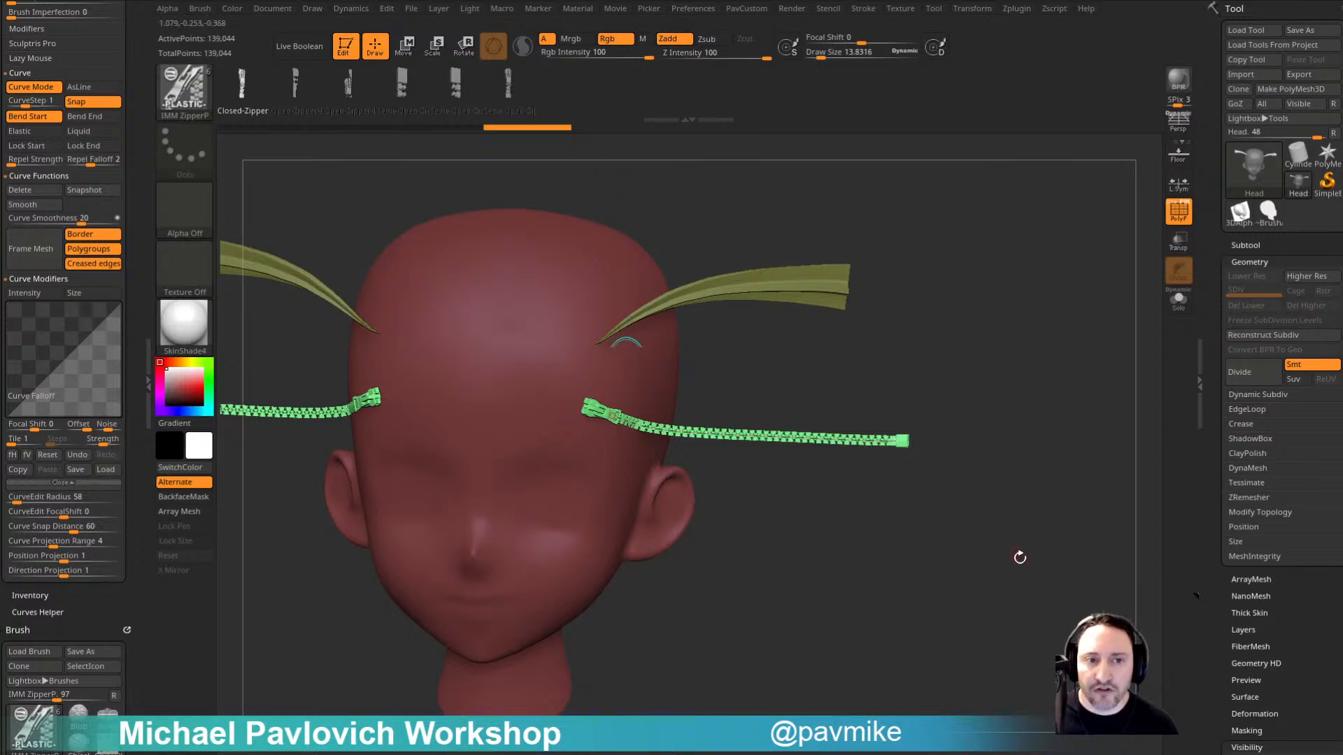
left_click_drag(1020, 557, 1007, 533, "alt")
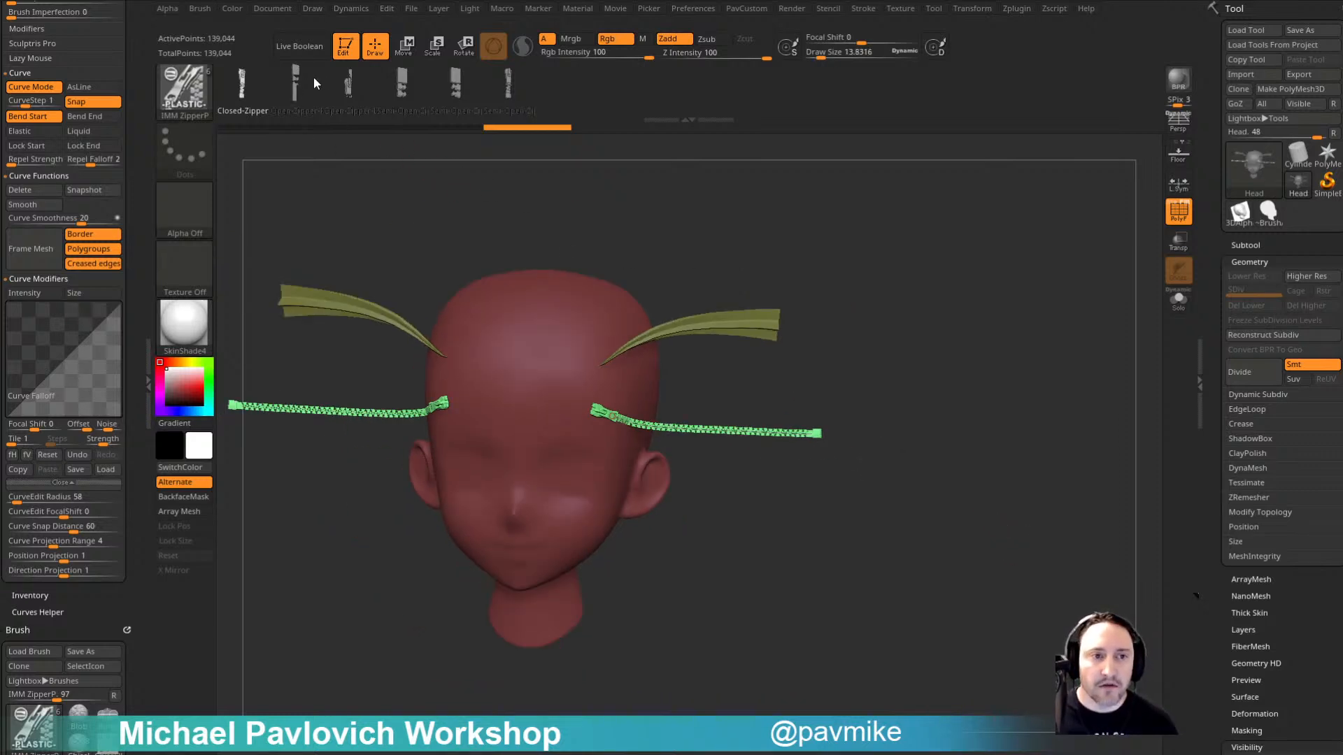
Step: Clear the canvas, place a PolyMesh3D star on it and enter Edit mode
left_click(346, 47)
left_click(249, 76)
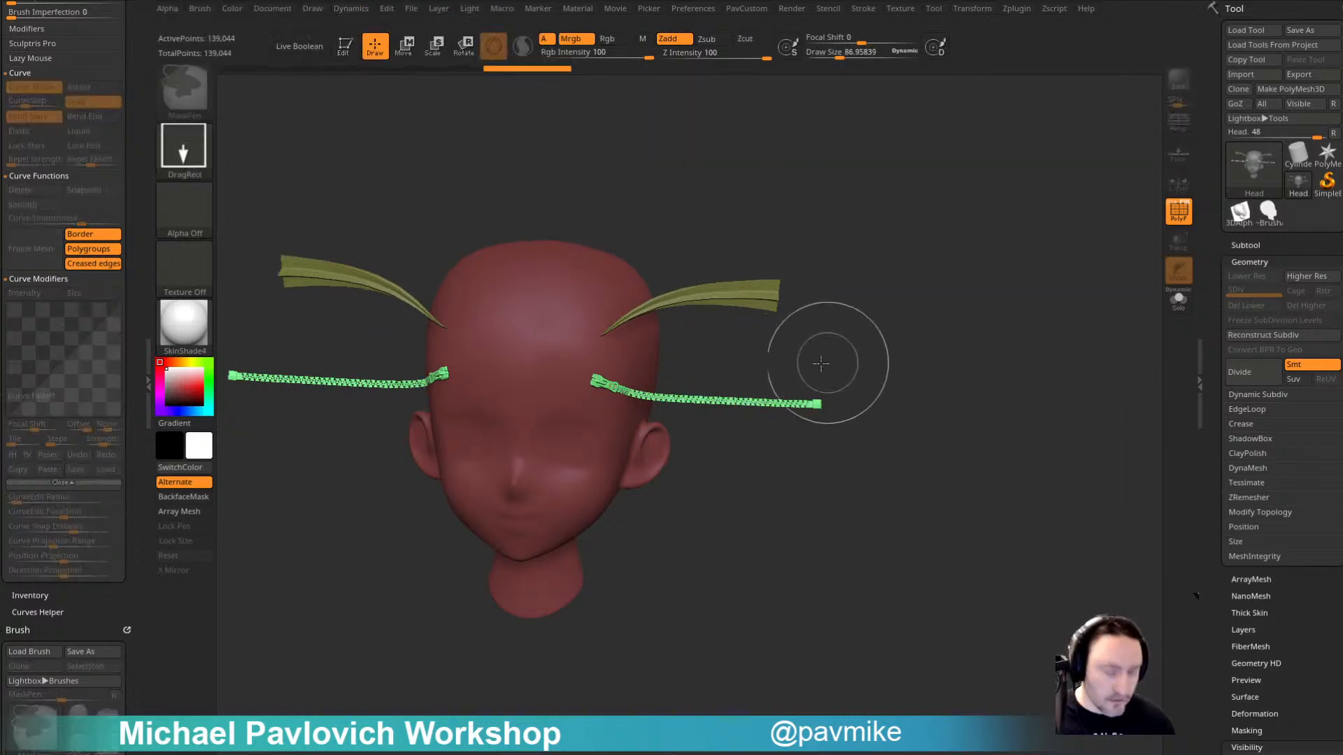
key("ctrl+n")
left_click(1327, 152)
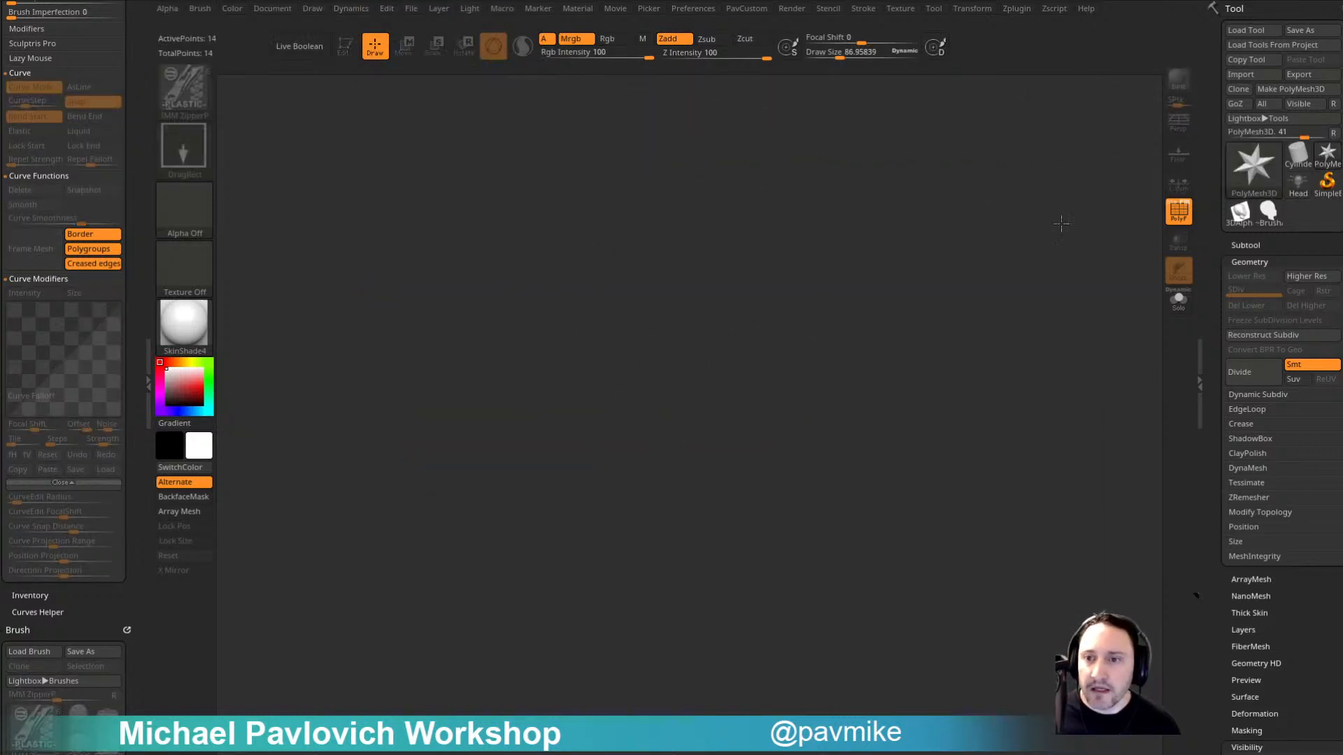
left_click_drag(551, 406, 650, 490)
left_click(347, 48)
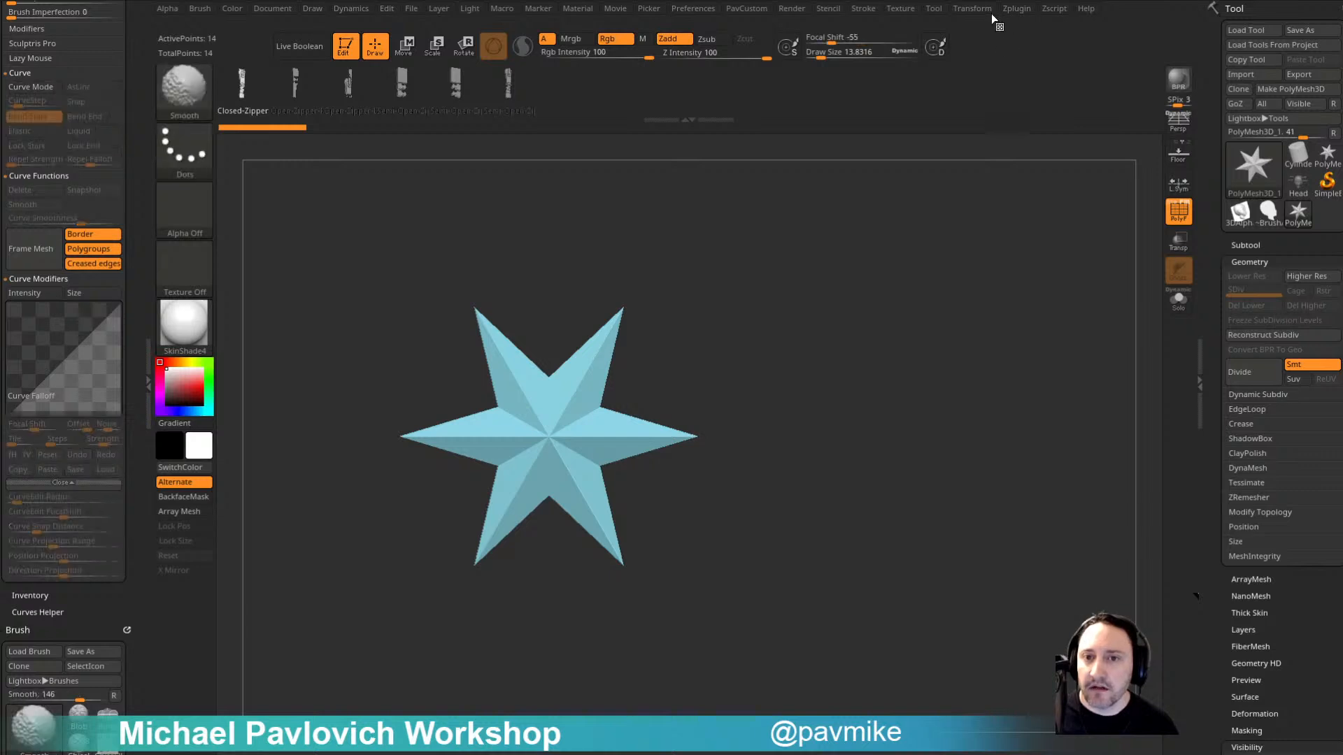
Step: Expand the IMM Extractor plugin's options and look at Pixologic's ZBrush Plugins download page in the browser
left_click(1016, 9, "shift")
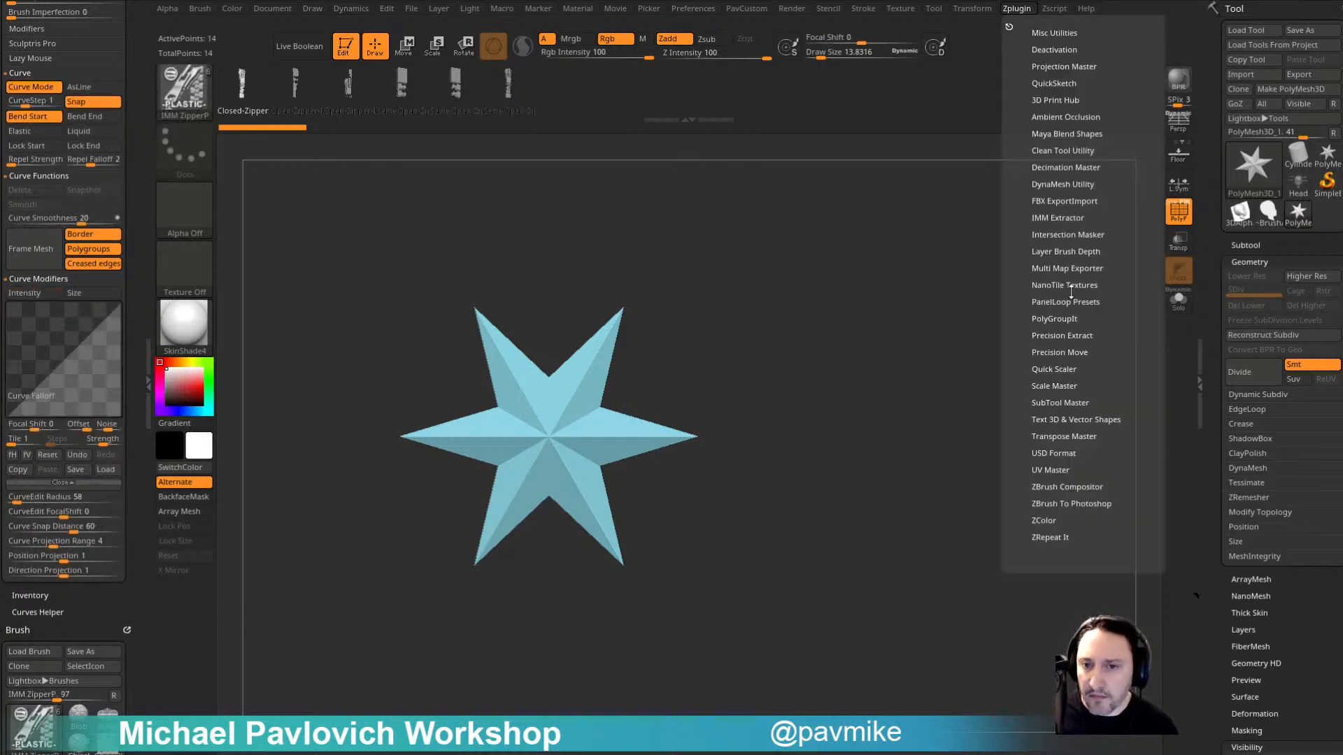
left_click(1058, 218)
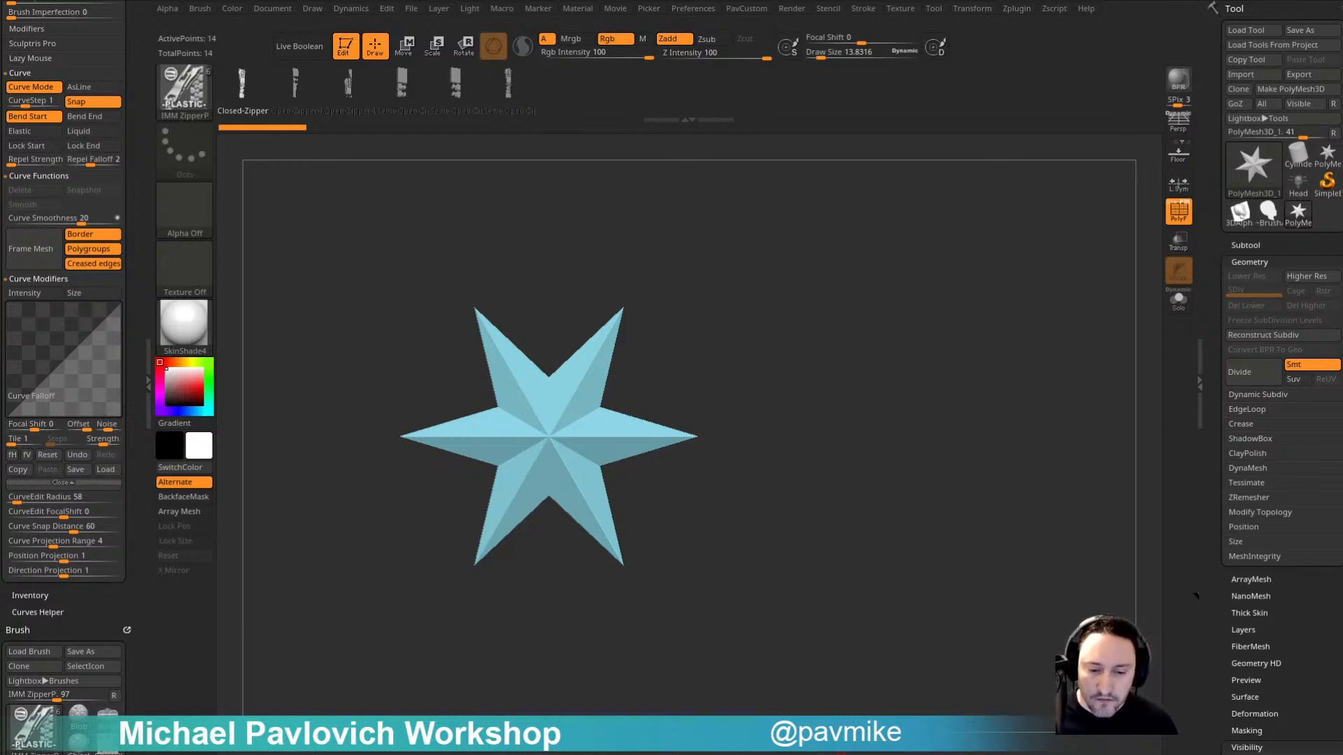
left_click_drag(720, 754, 632, 46)
left_click(620, 69)
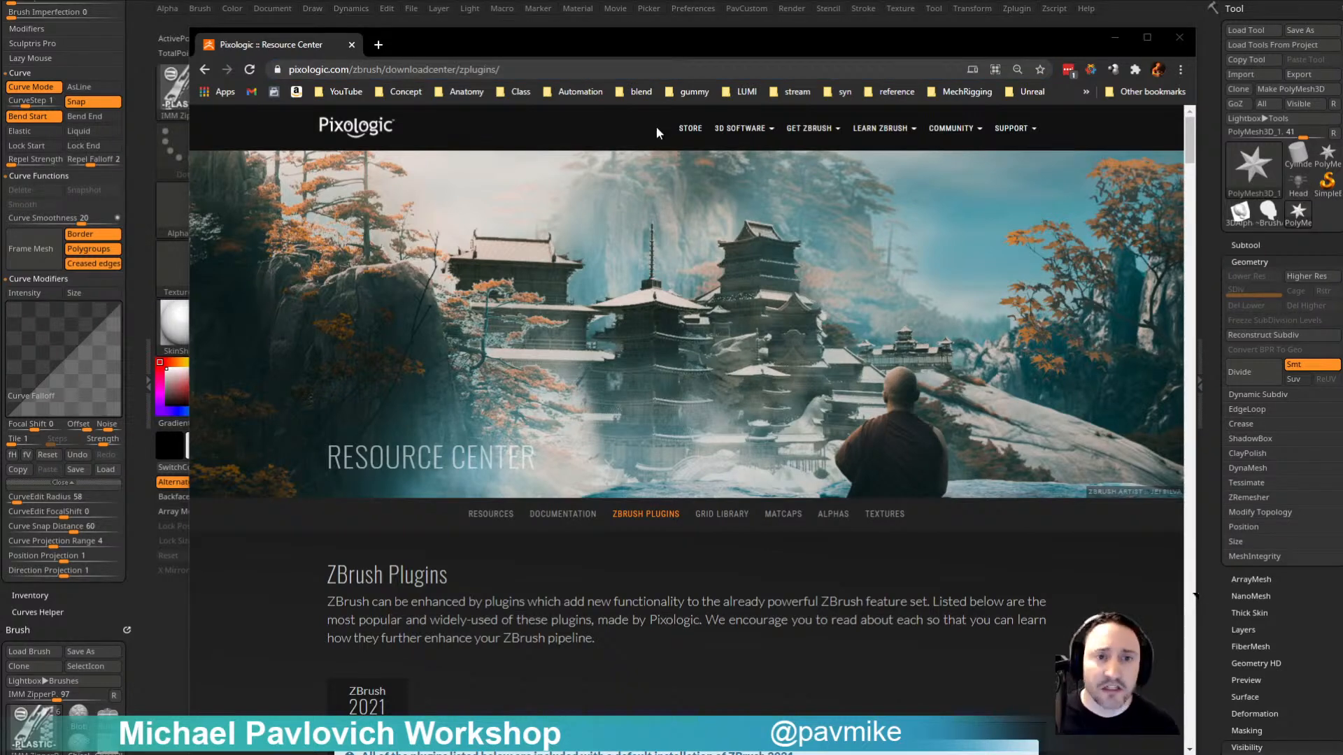
left_click_drag(665, 38, 665, 0)
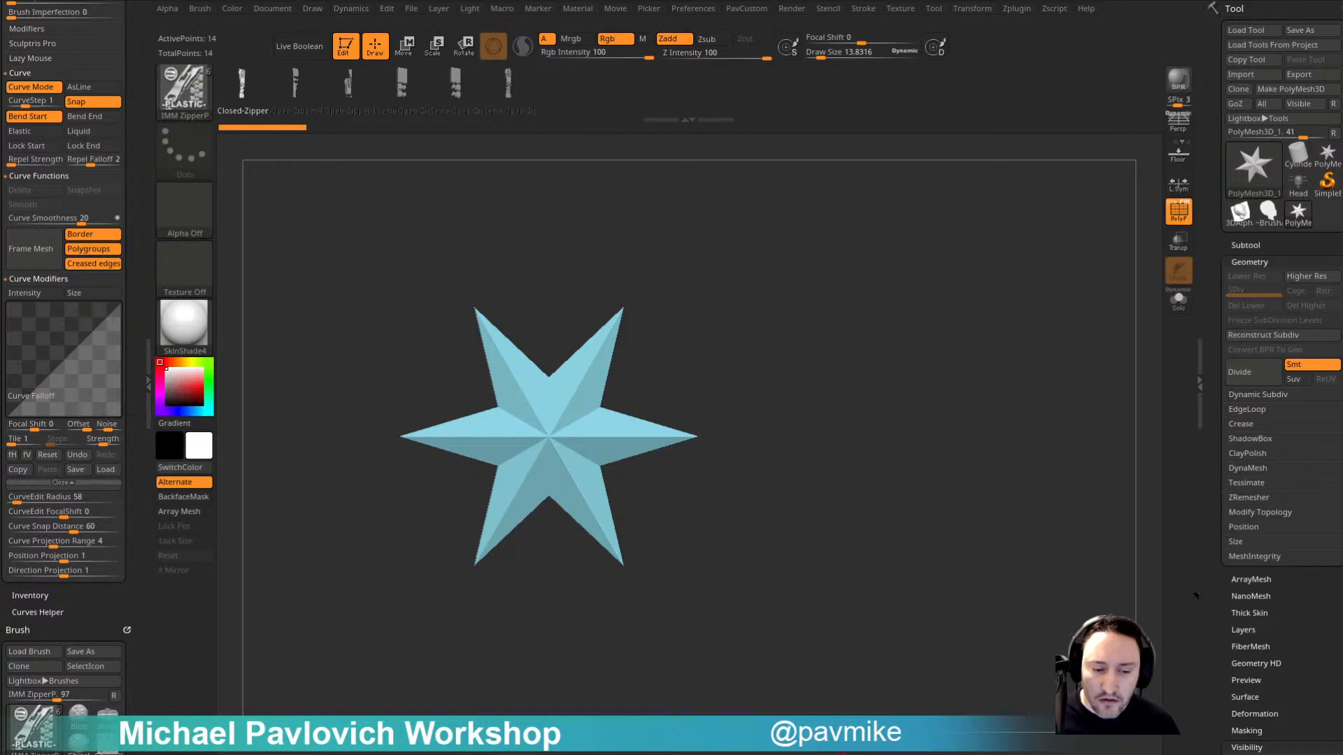
Step: Switch to the browser window with the YouTube channel and search the channel for "plugin"
left_click_drag(839, 754, 703, 52)
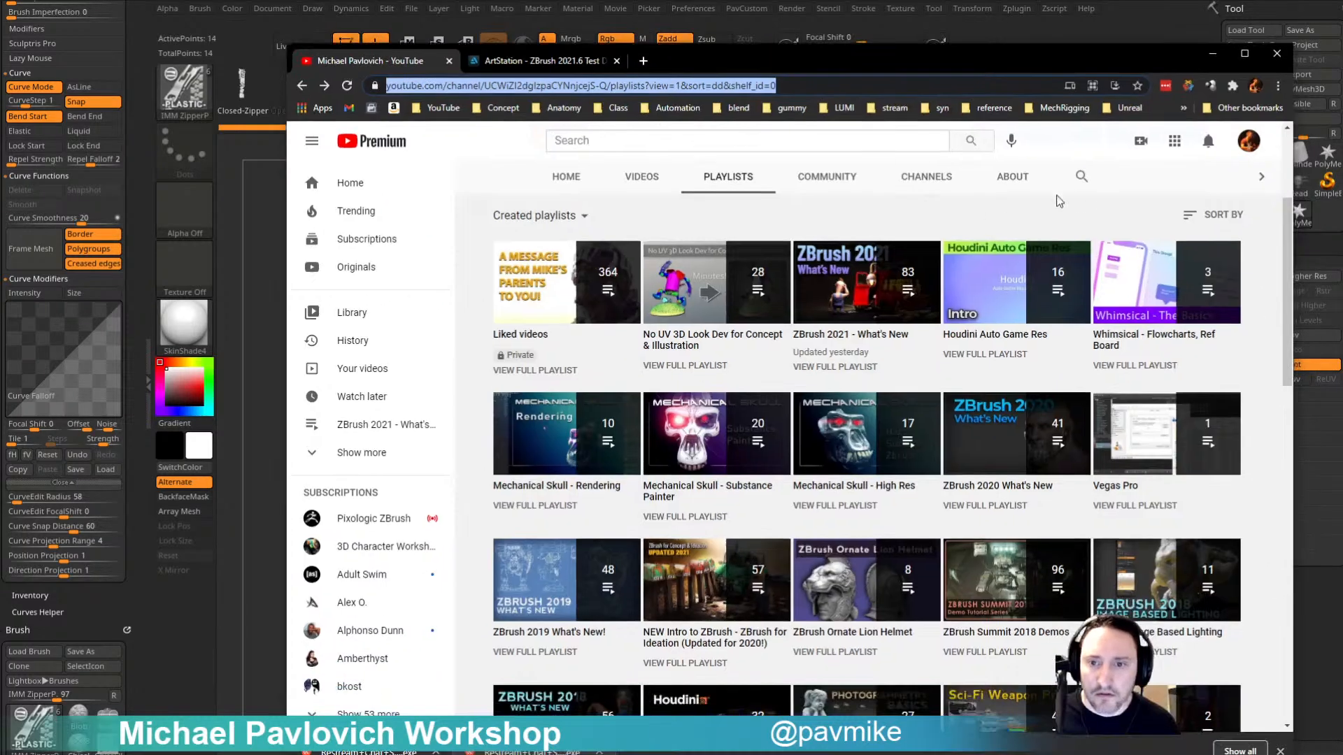
left_click(1079, 180)
scroll(1004, 301, "up", 3)
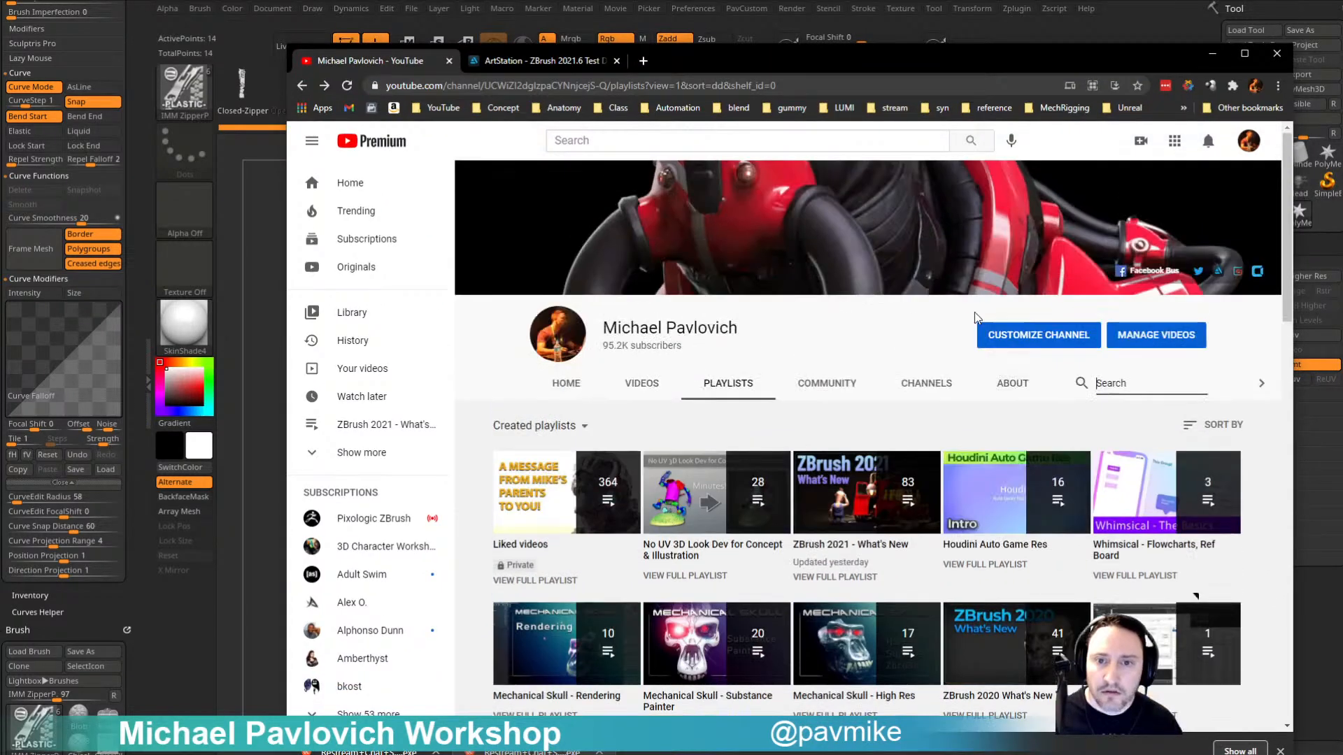
type("plugin")
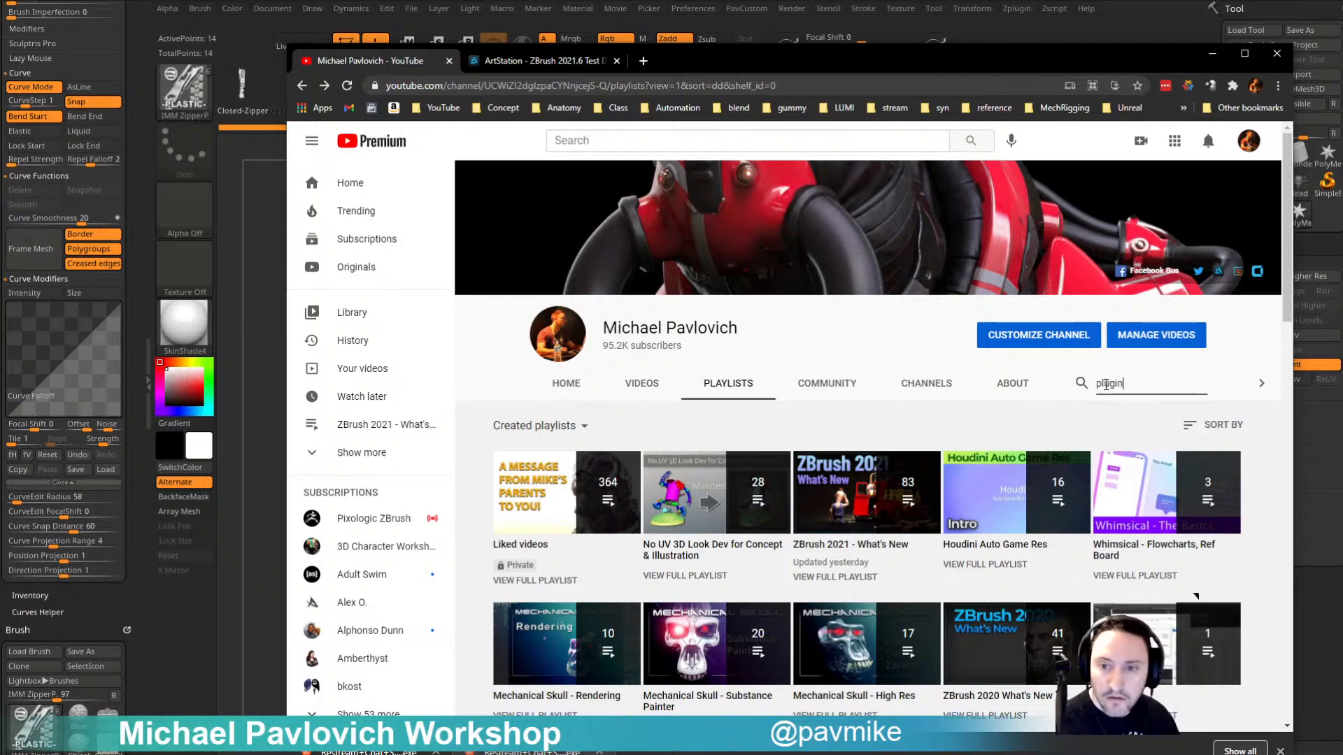
key("Return")
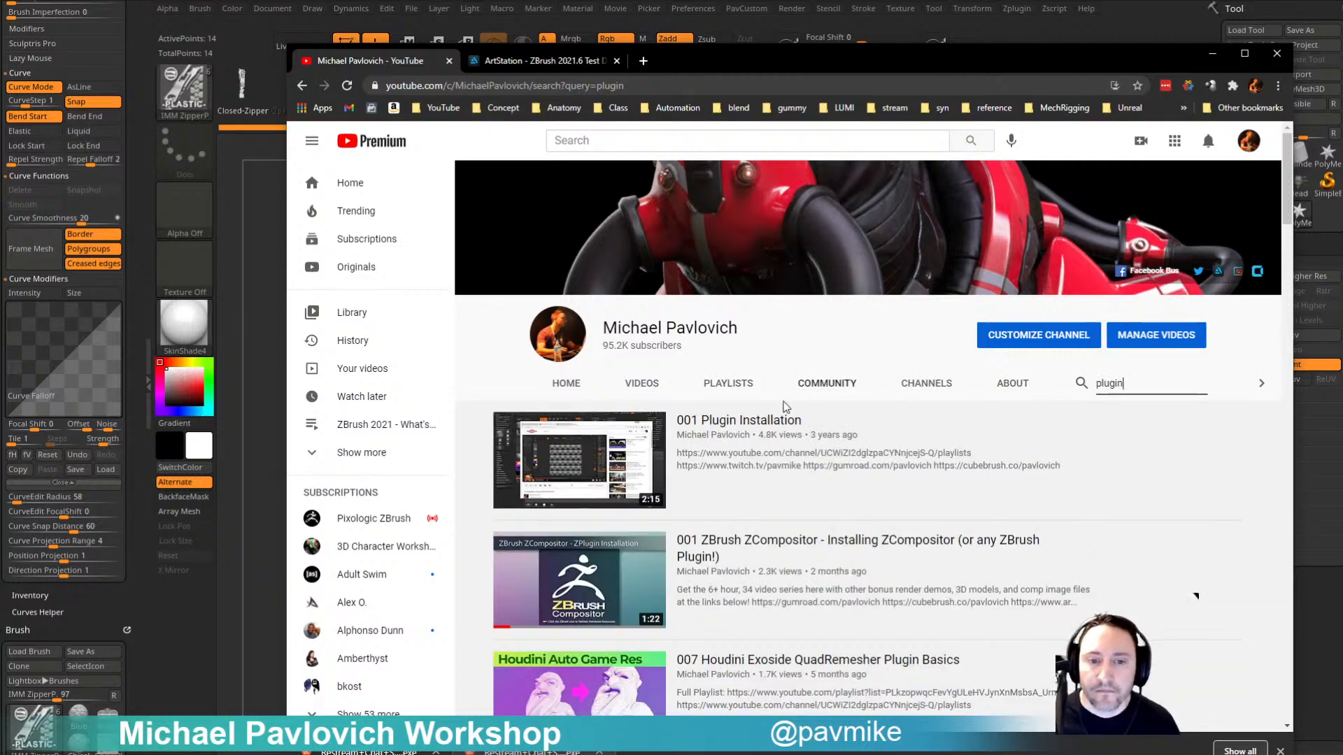
Step: Open the 001 Plugin Installation video, select its web address, and return to ZBrush
left_click(760, 428)
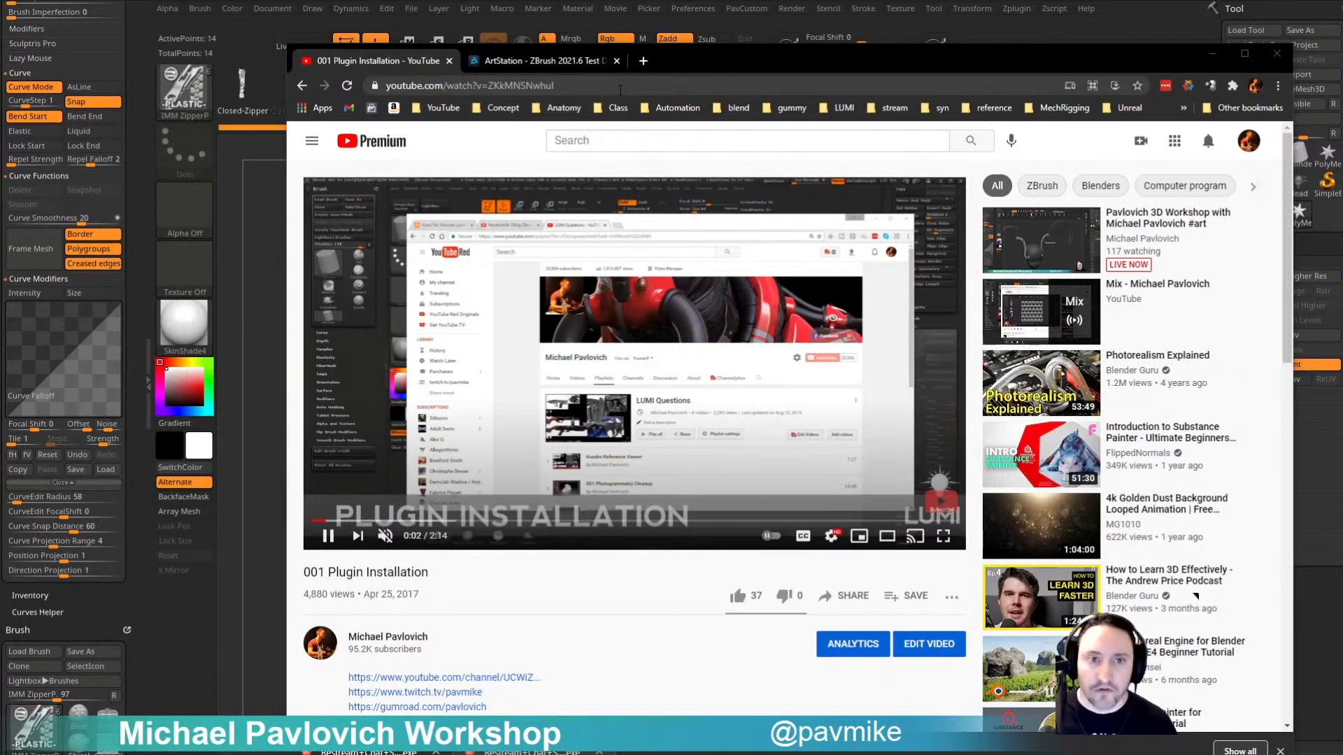
left_click(307, 86)
left_click(727, 86)
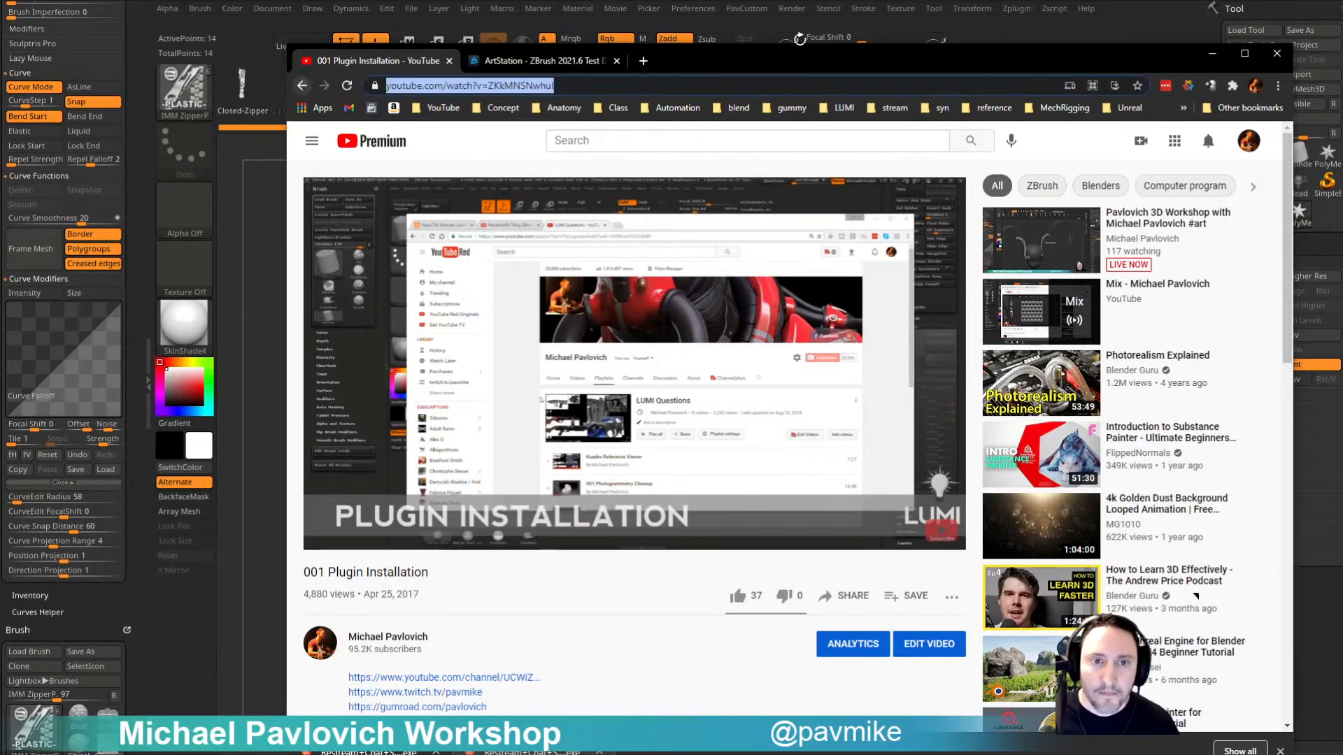
left_click_drag(797, 61, 841, 754)
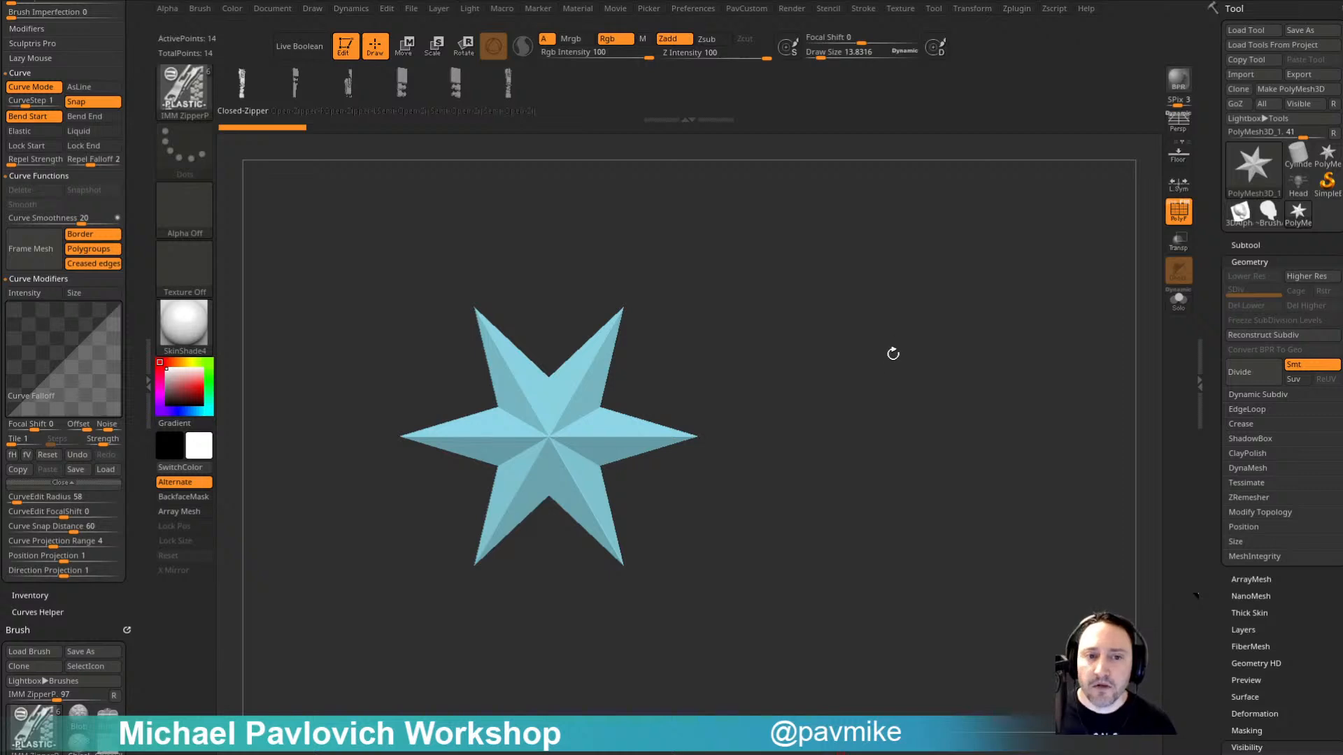
Step: Replace the star with the zipper brush's insert meshes in turn, ending on Closed-Zipper
left_click_drag(867, 306, 964, 350, "alt")
key("w")
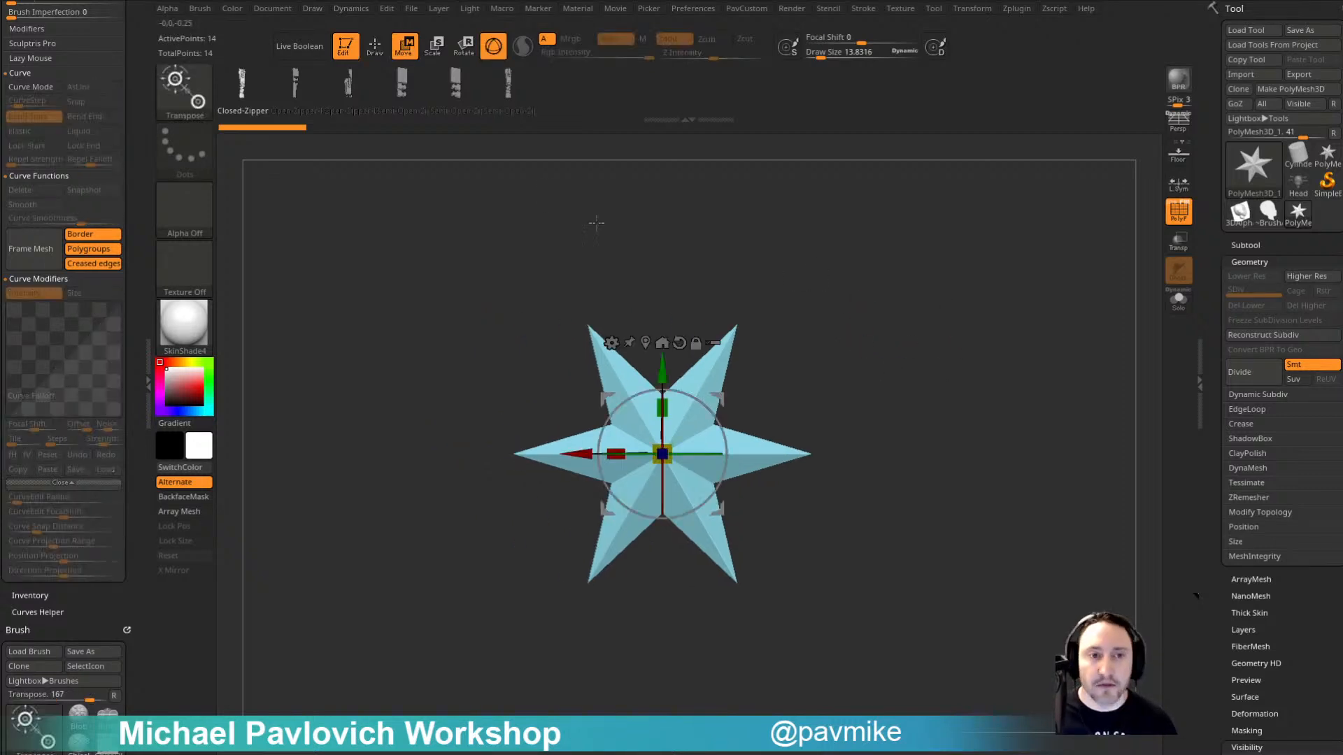
left_click(456, 84)
left_click(400, 85)
left_click(295, 86)
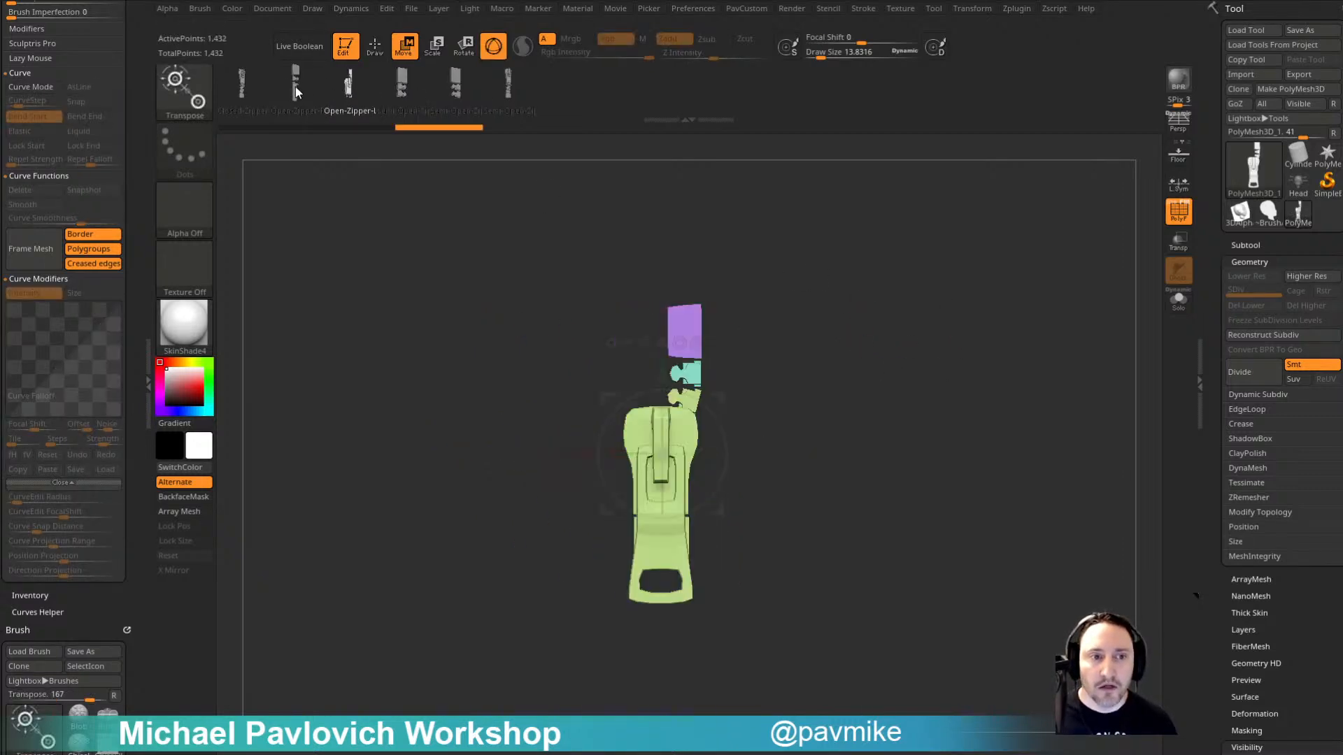
left_click(241, 84)
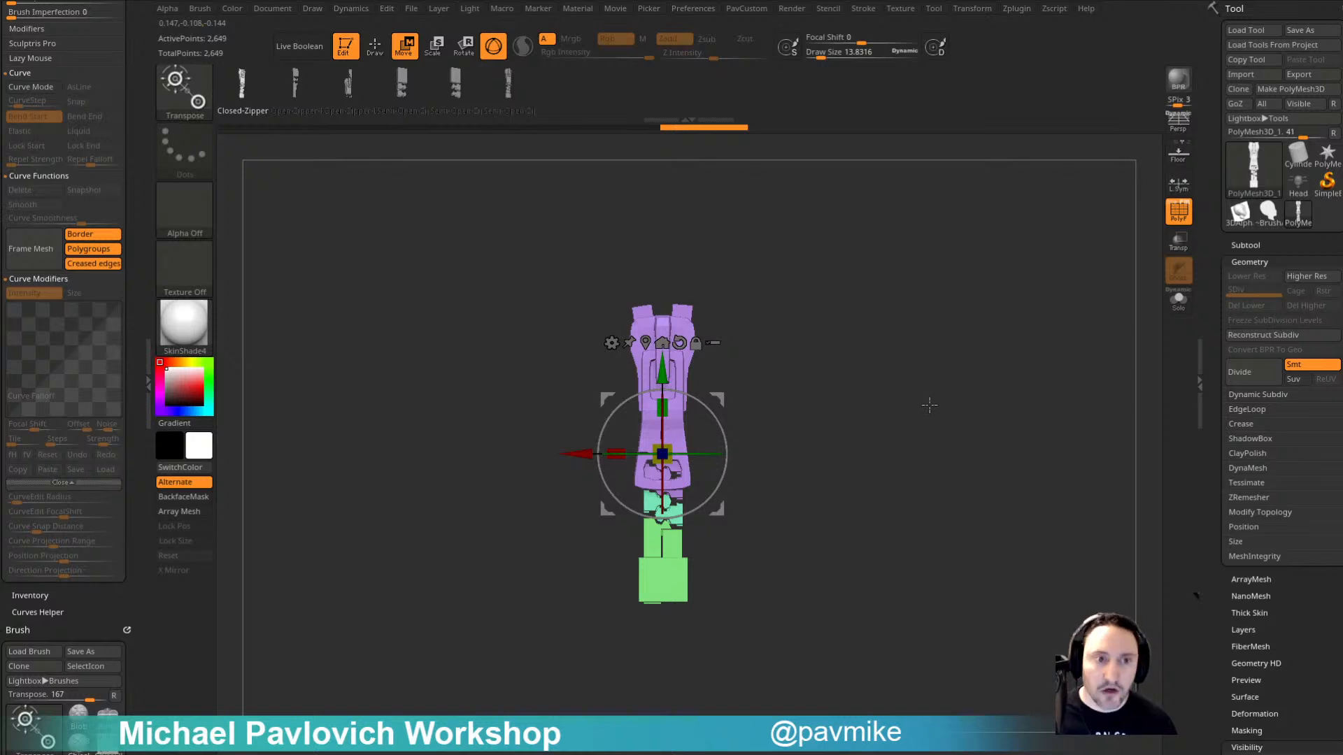
Step: Extract the zipper IMM brush to subtools with IMM Extractor and expand the Subtool list
key("q")
left_click(1016, 8)
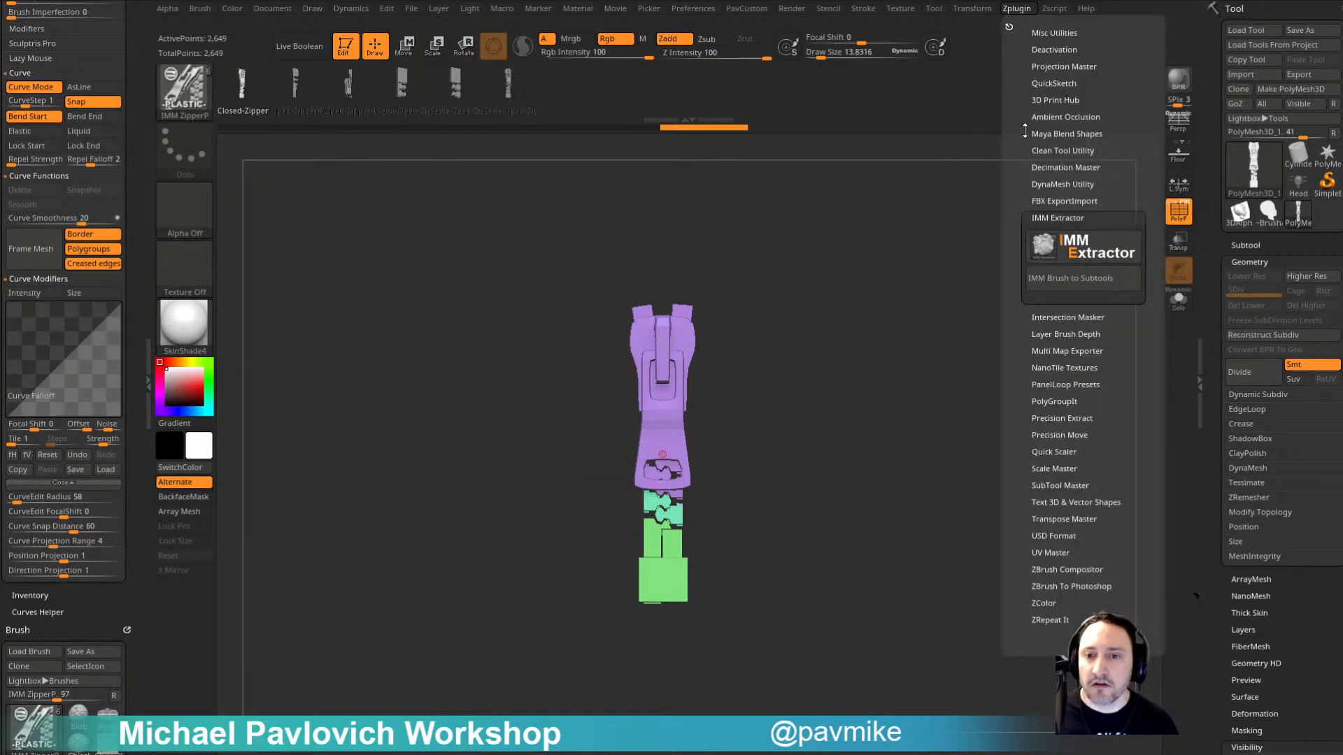
left_click(1063, 279)
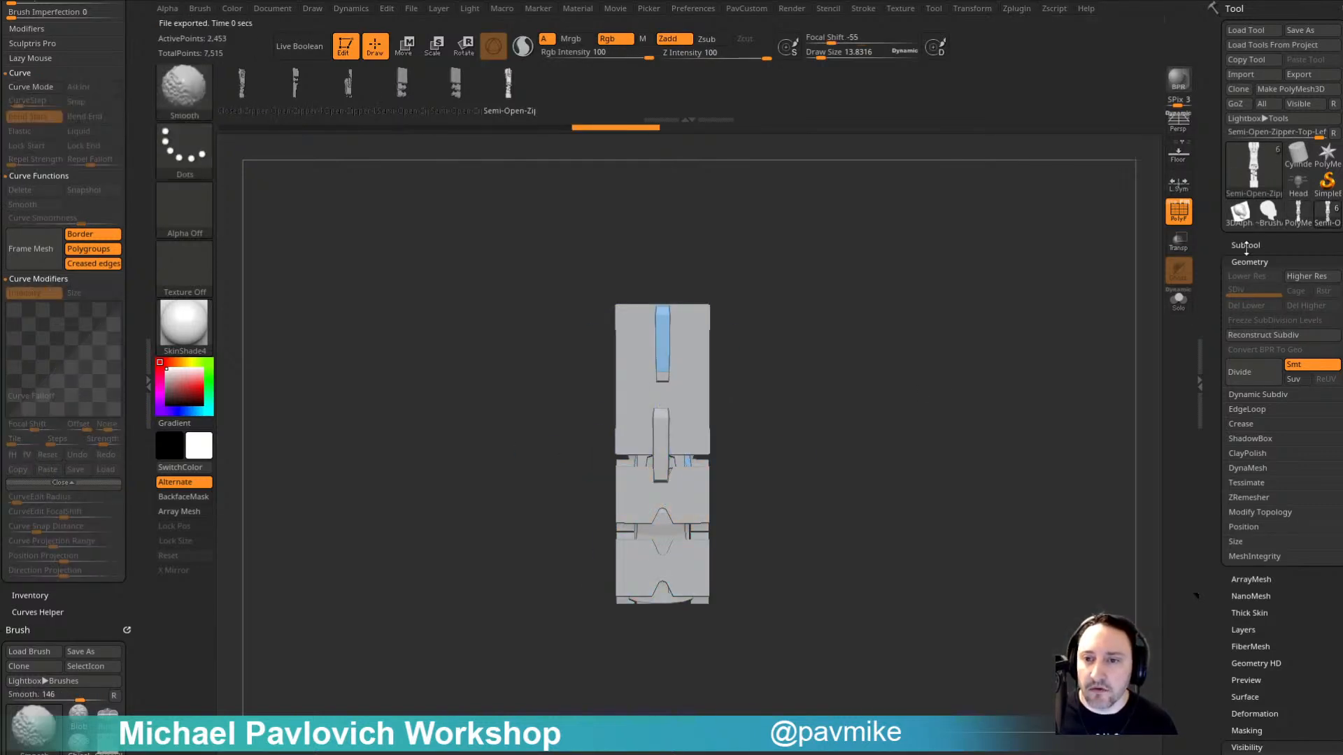
left_click(1245, 245)
mouse_move(1112, 342)
left_mouse_down()
mouse_move(1019, 353)
mouse_move(1100, 351)
left_mouse_up()
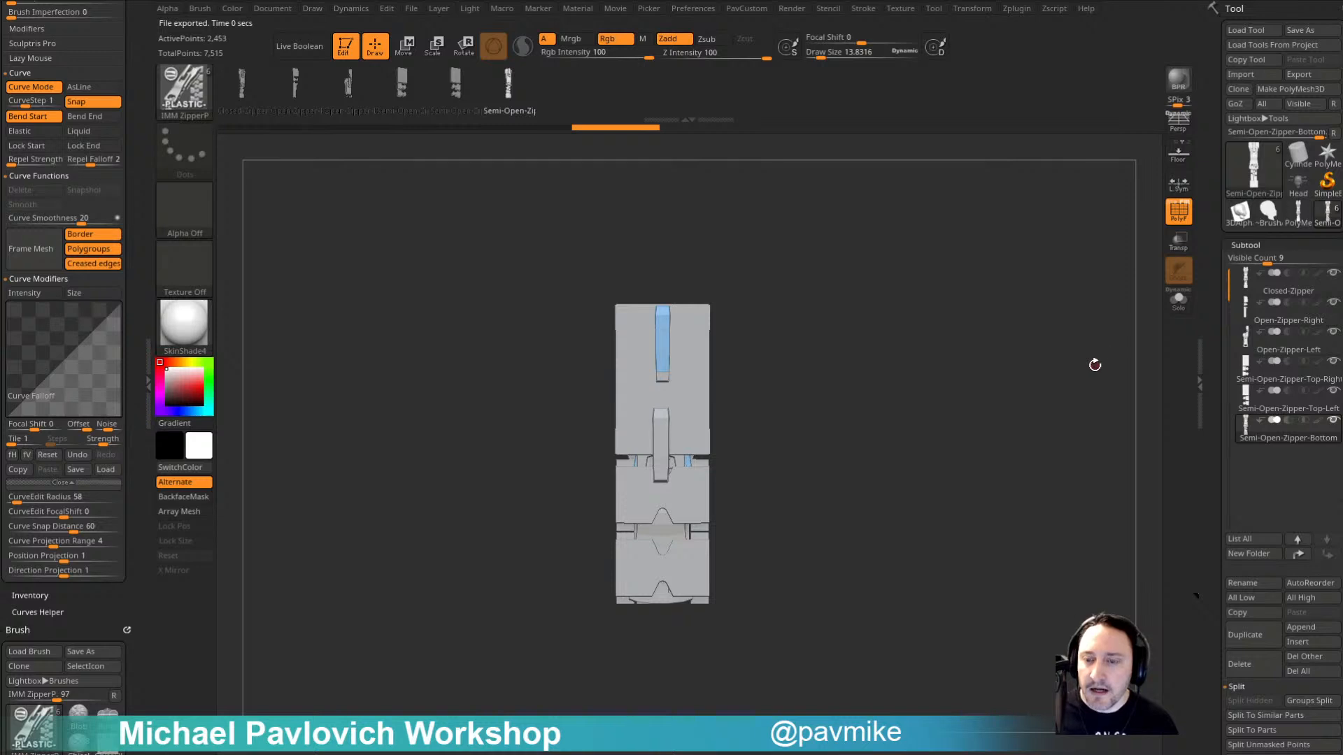
Step: Select the Closed-Zipper subtool and isolate it with Solo
left_click(1287, 290)
left_click(1179, 300)
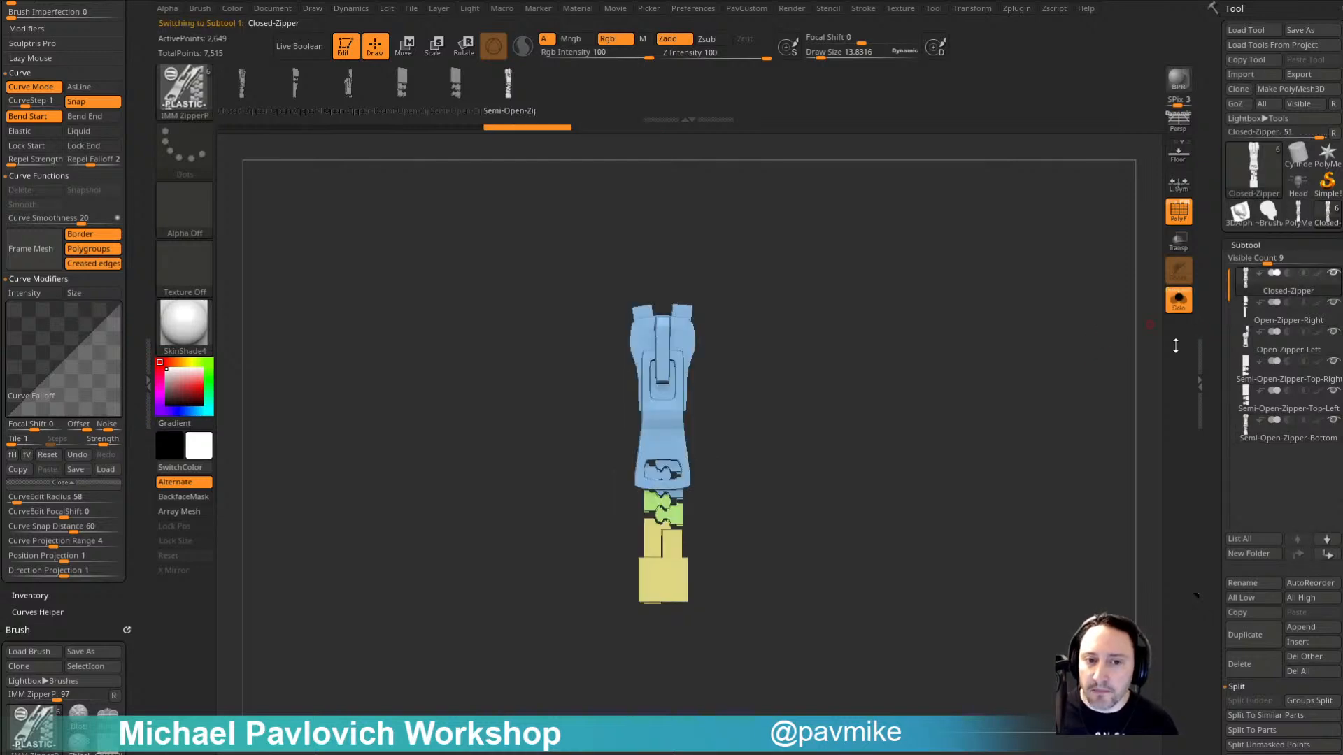
left_click_drag(832, 479, 811, 458, "alt")
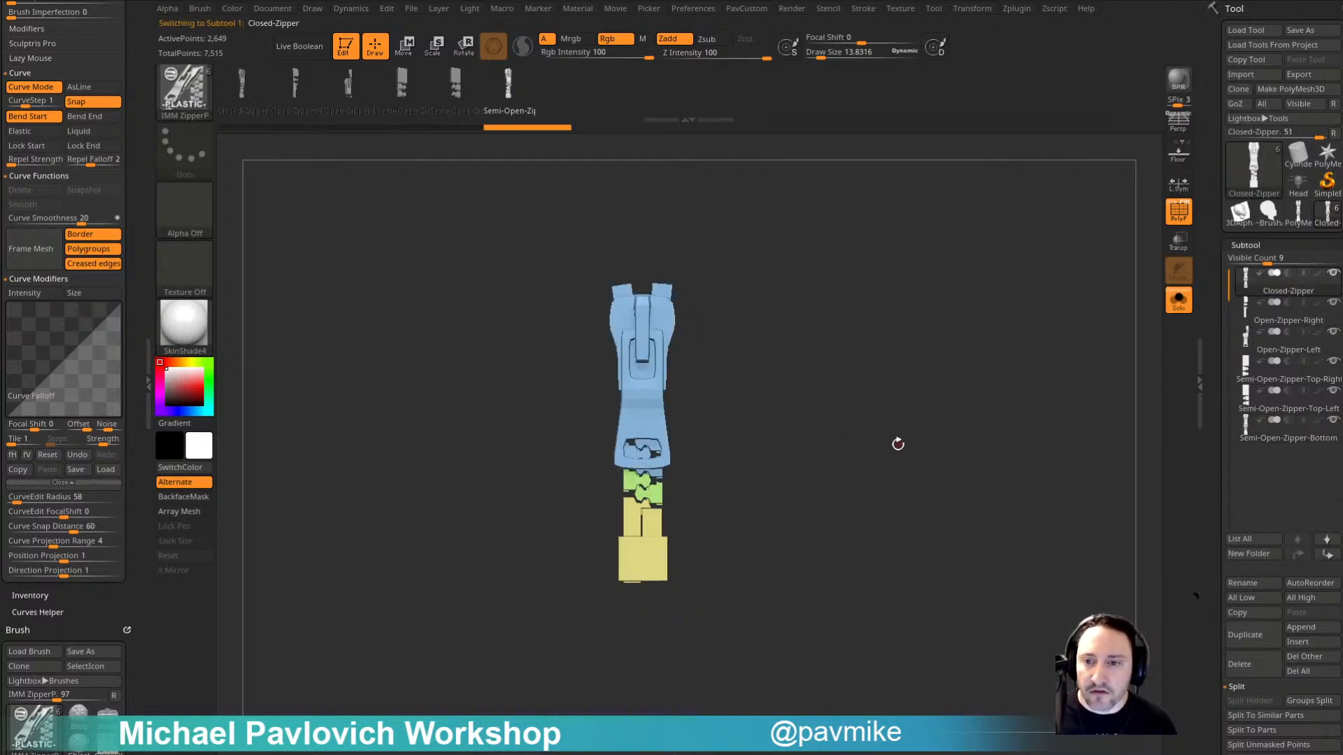
Step: Duplicate the Closed-Zipper subtool and rename the copy as Closed-Zipper R
left_click(1253, 633)
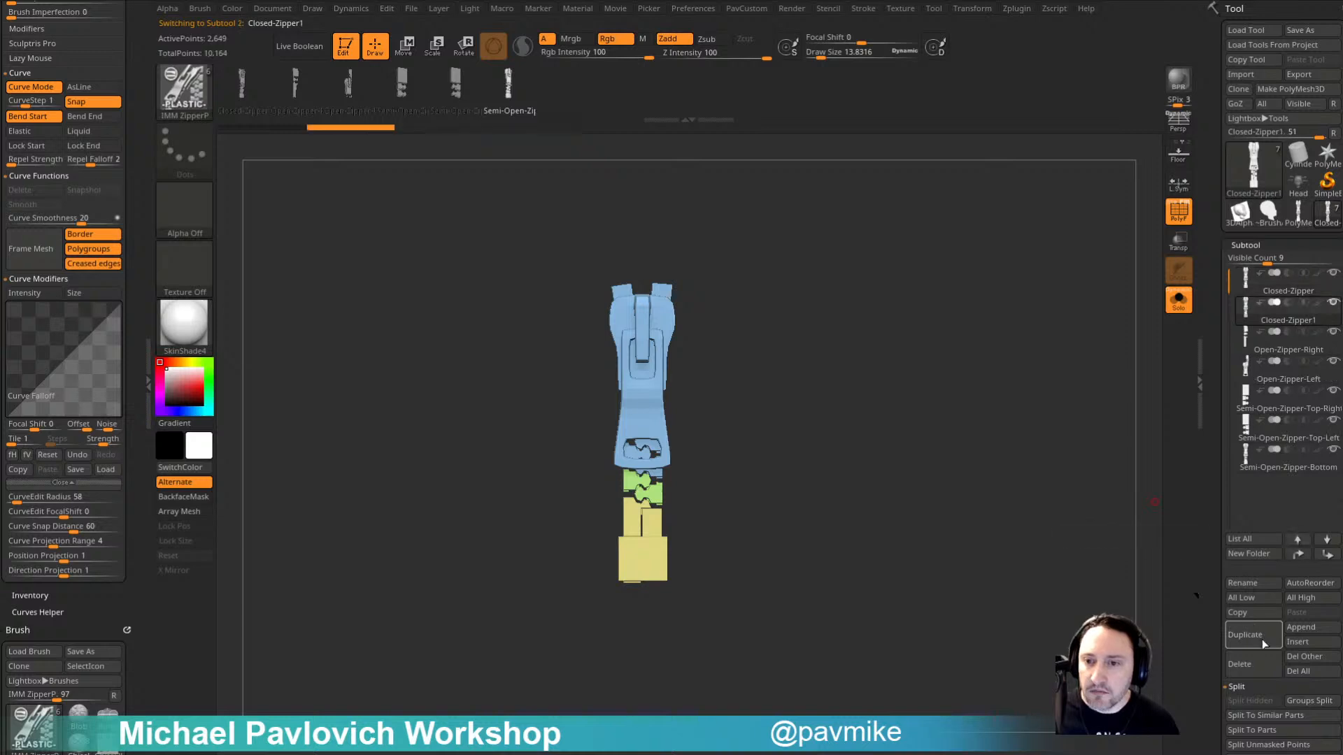
left_click(1247, 585)
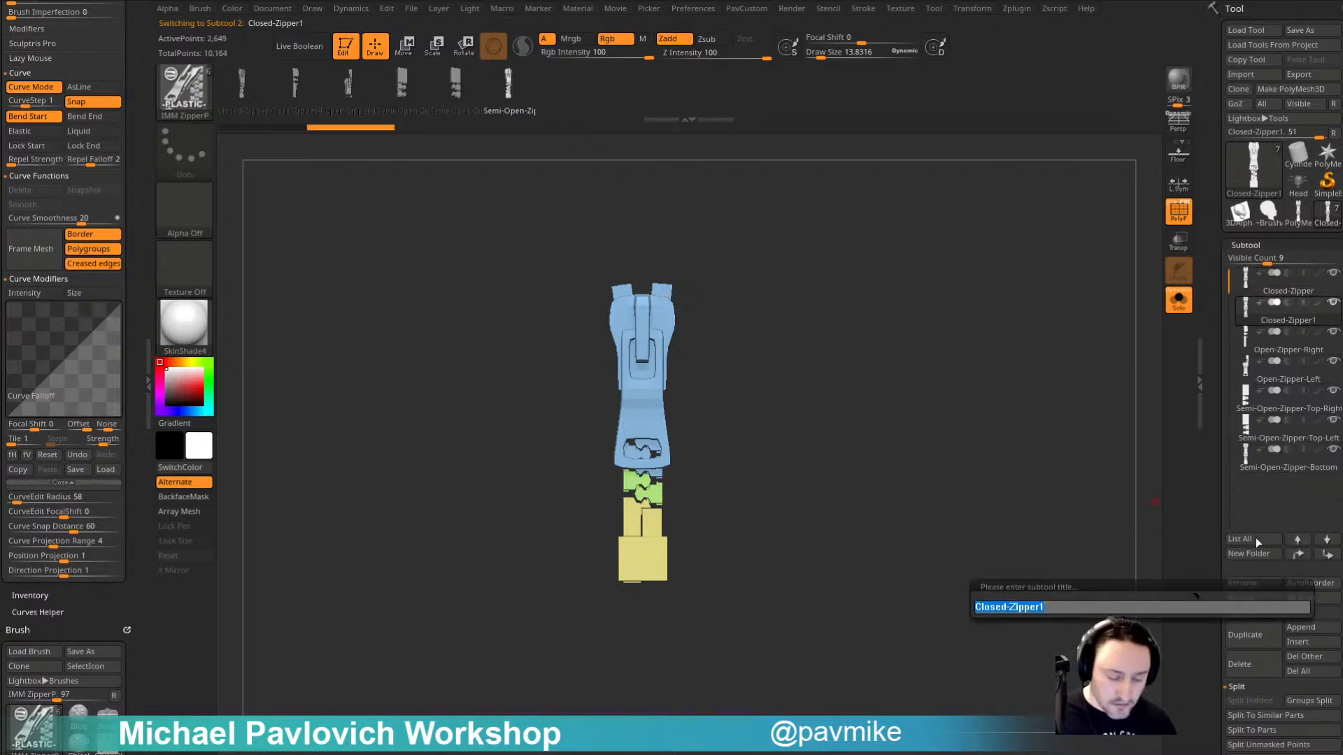
key("Home")
key("BackSpace")
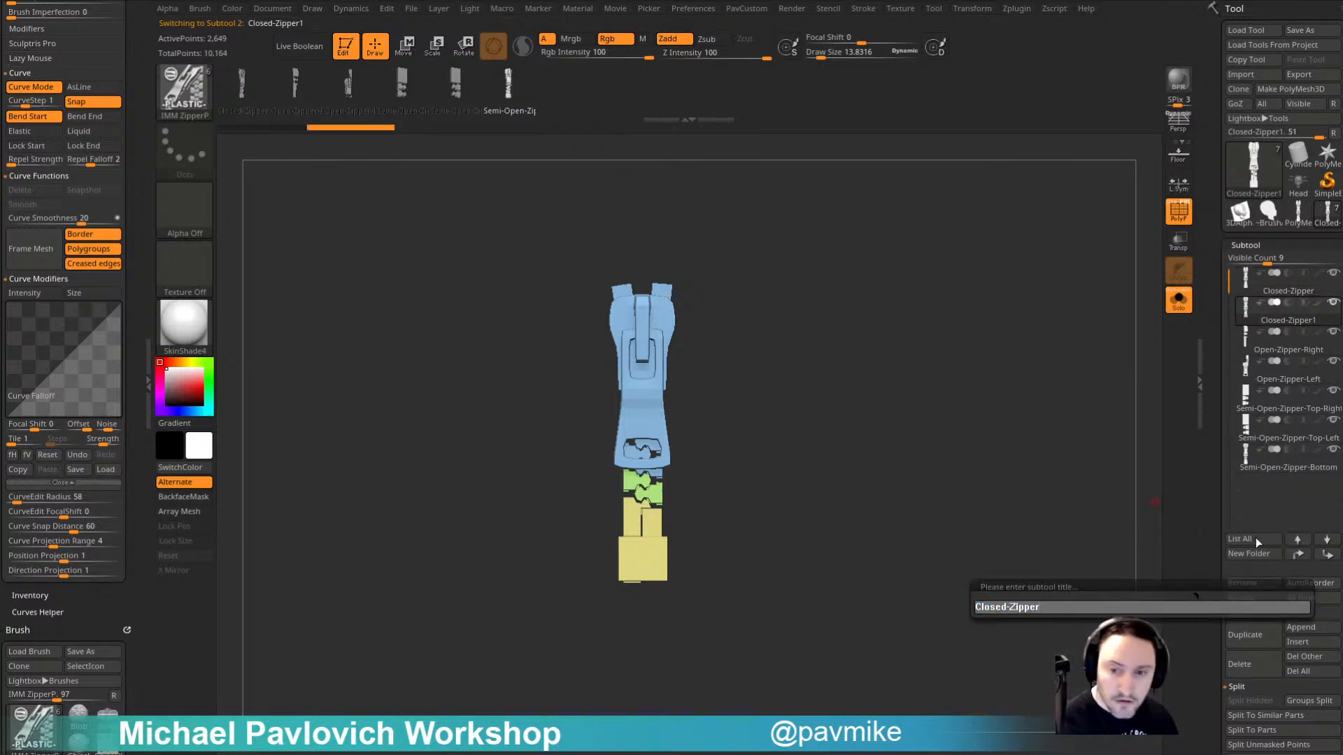
type("R")
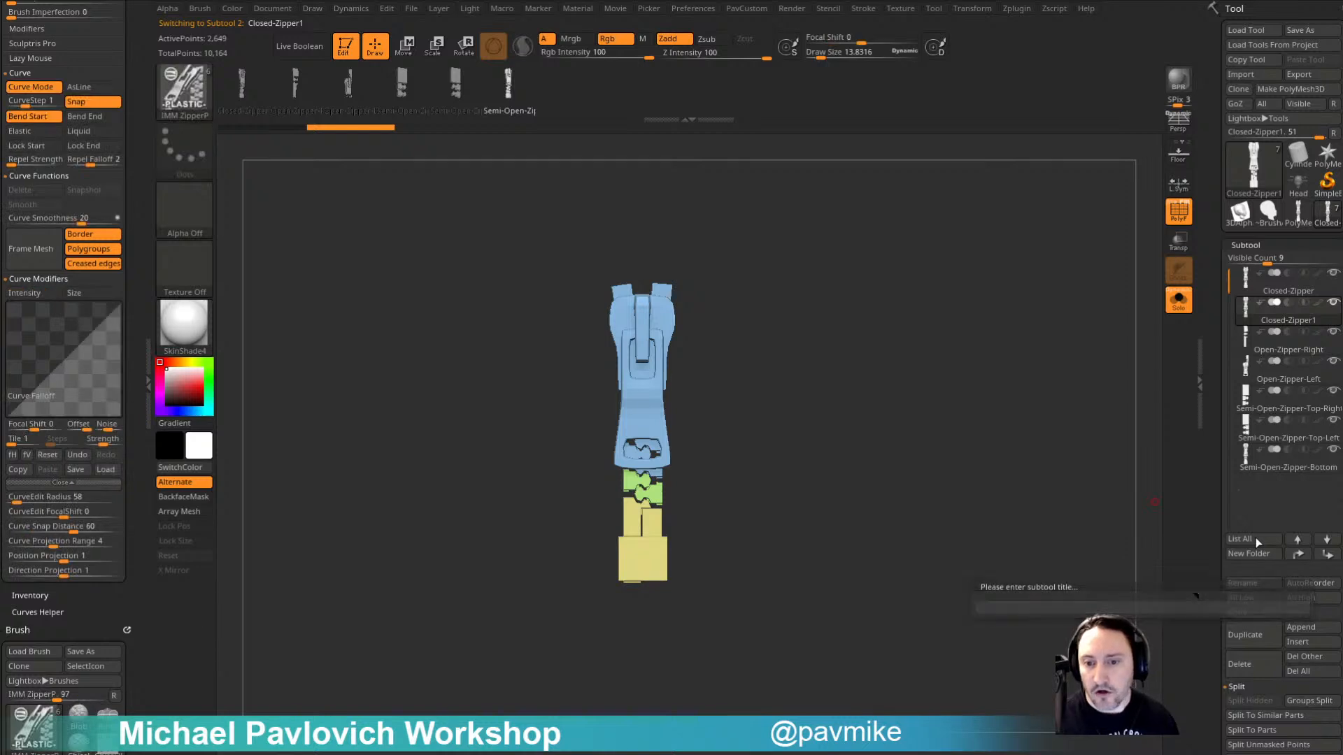
key("Return")
Step: Rotate the Closed-Zipper R mesh half a turn so it is upside down, and return to Draw mode
key("w")
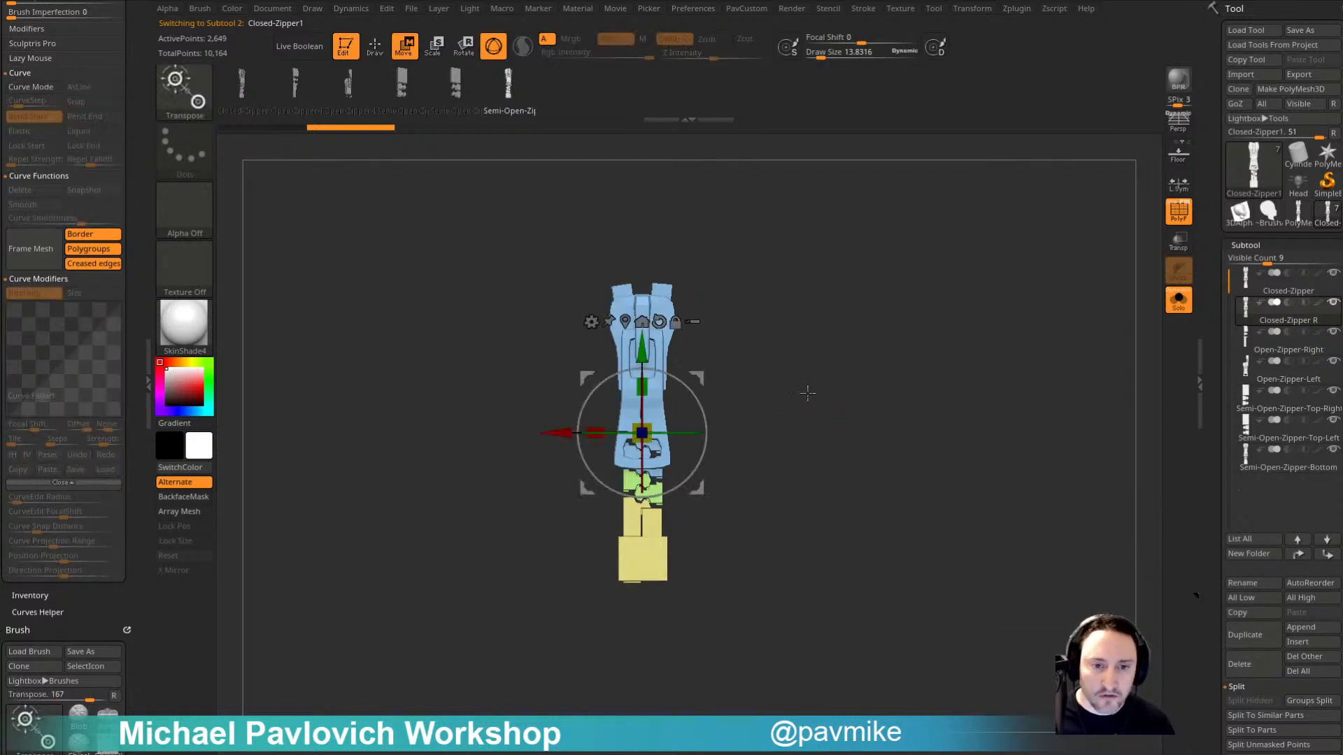
left_click_drag(688, 389, 531, 538)
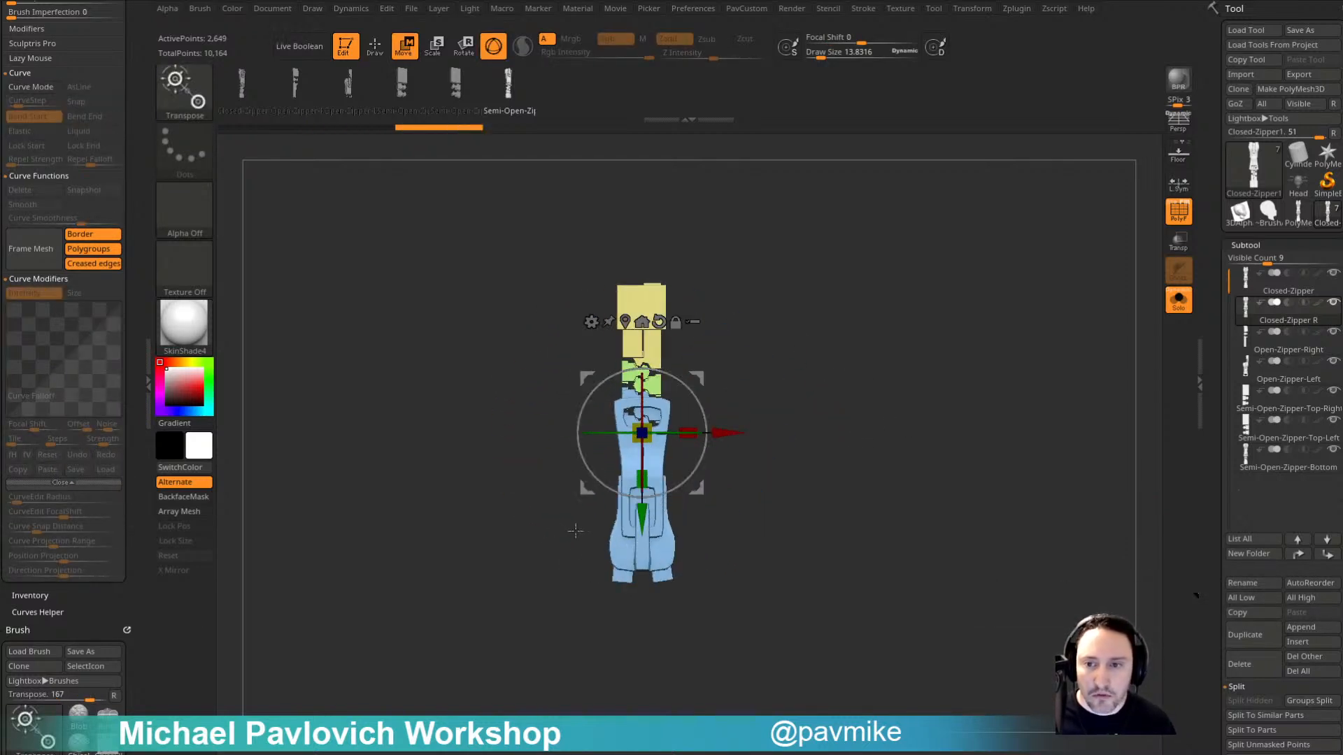
key("q")
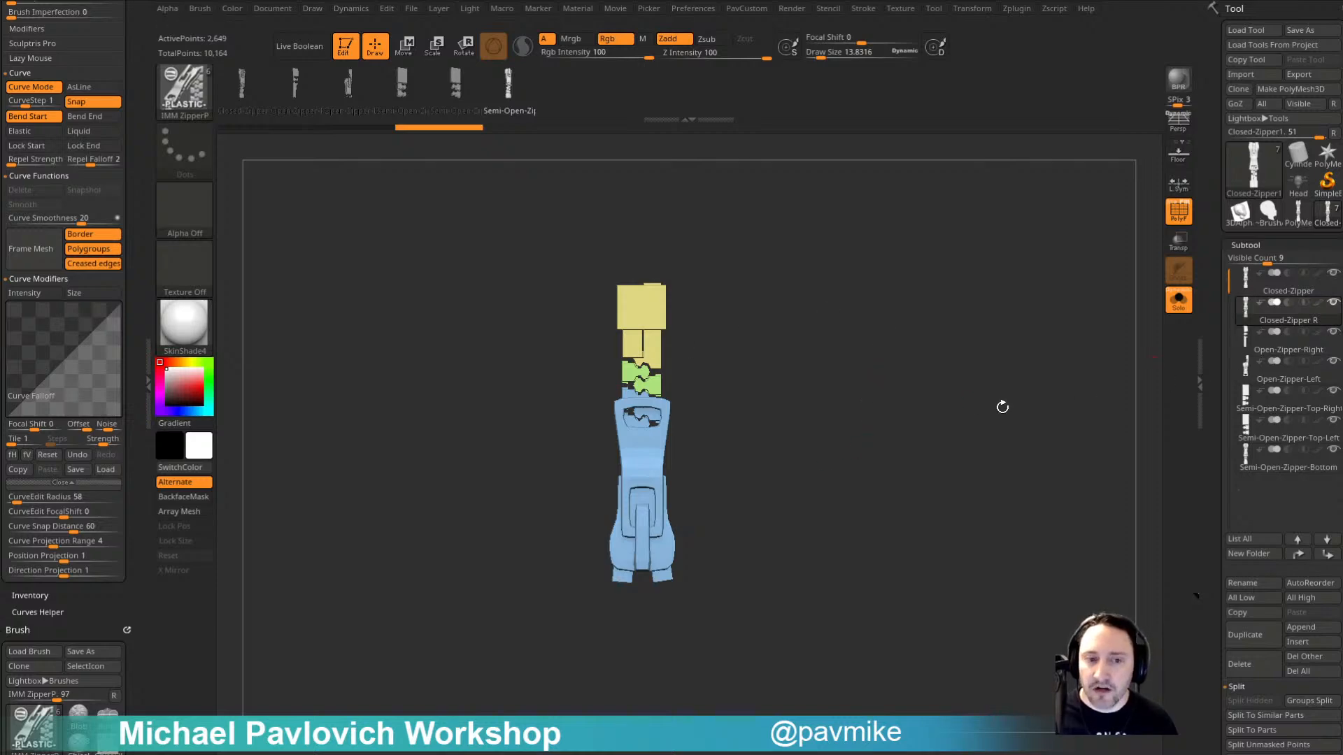
Step: Append the flipped zipper mesh to the IMM ZipperP brush as a new insert mesh
key("b")
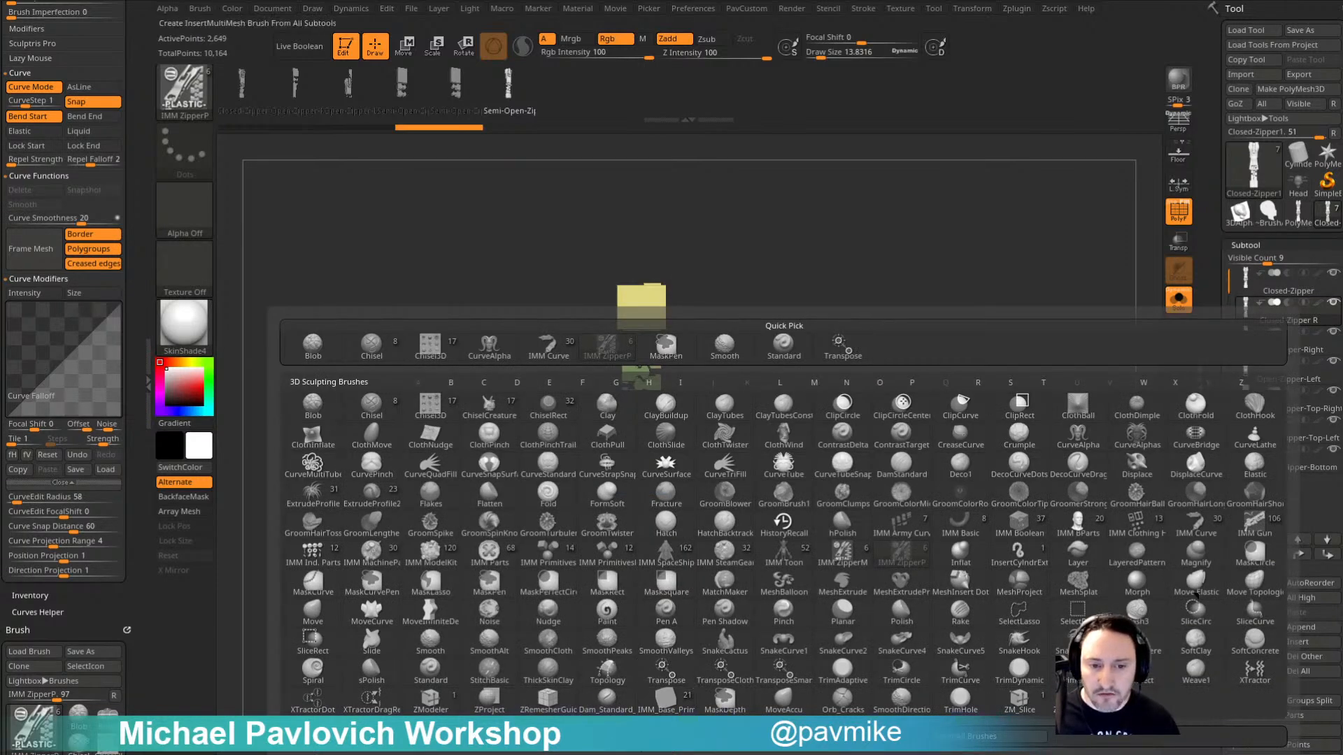
left_click(200, 8)
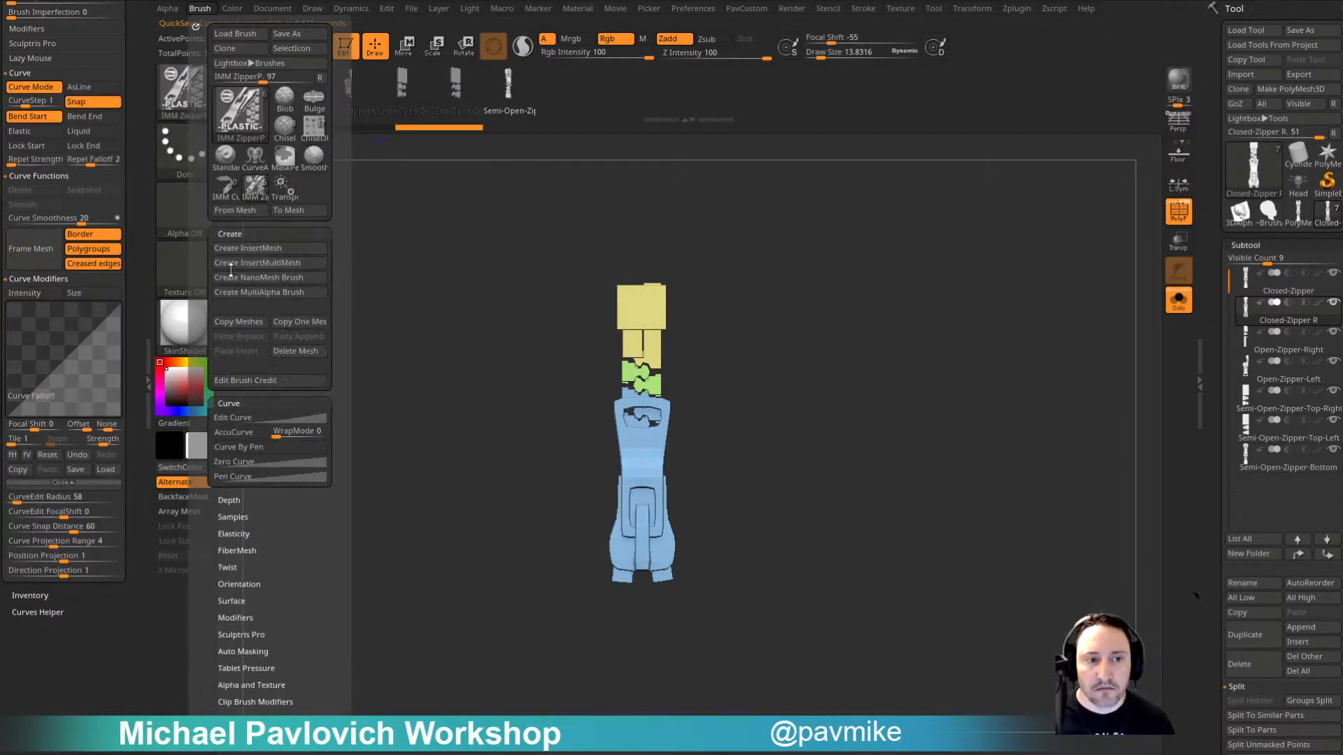
left_click(196, 27)
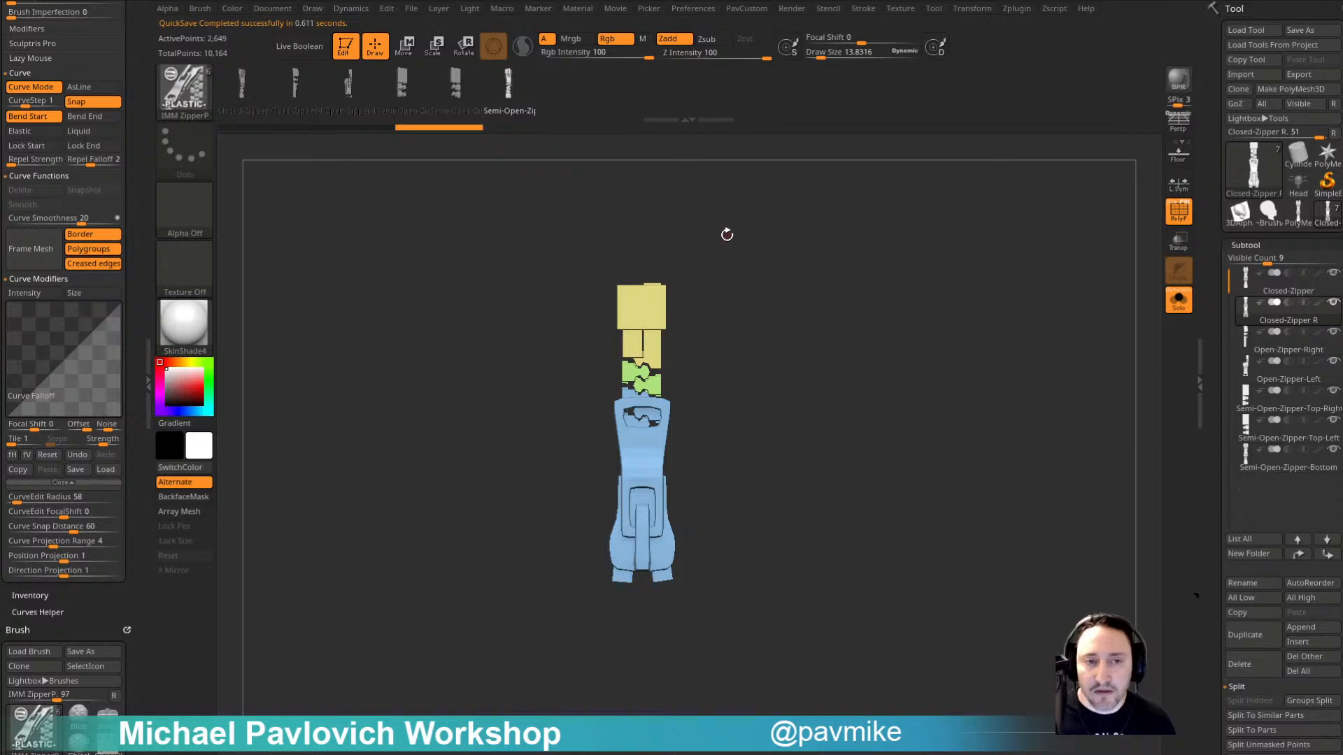
left_click(200, 8)
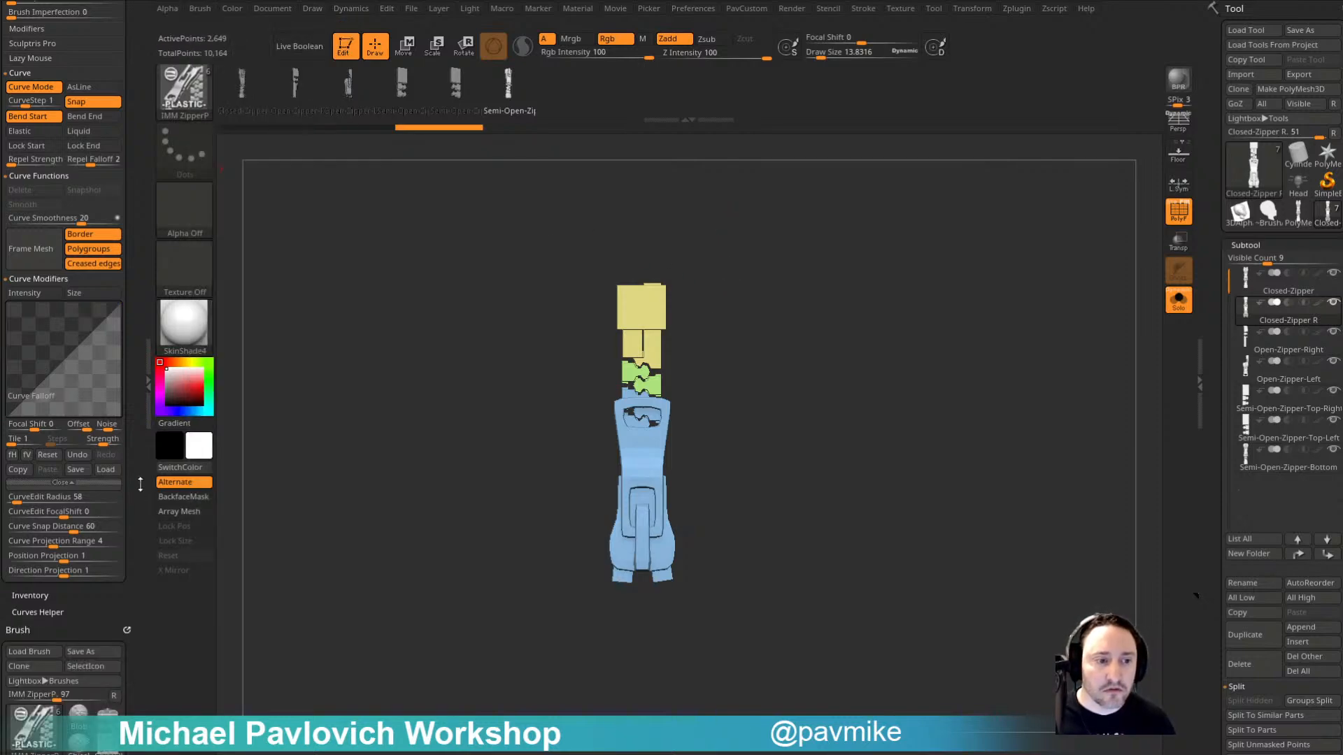
left_click_drag(140, 483, 138, 326)
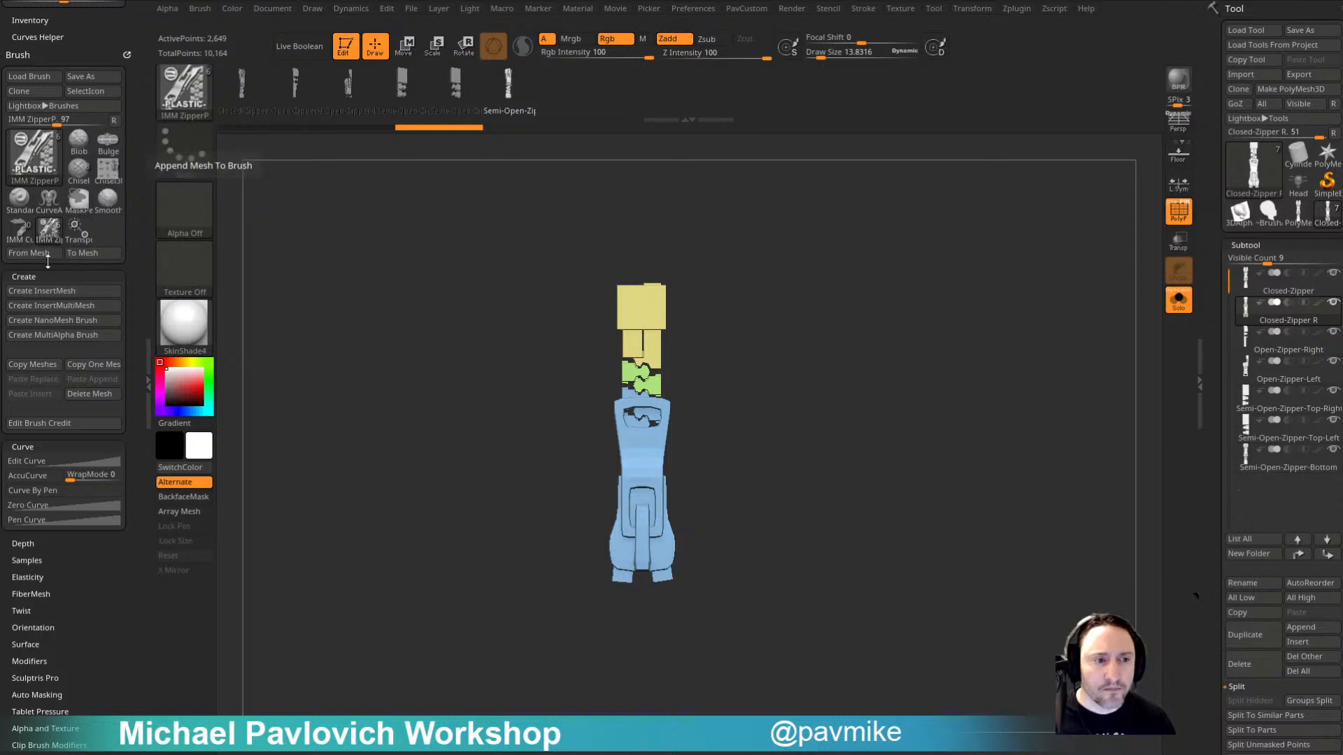
left_click(75, 291)
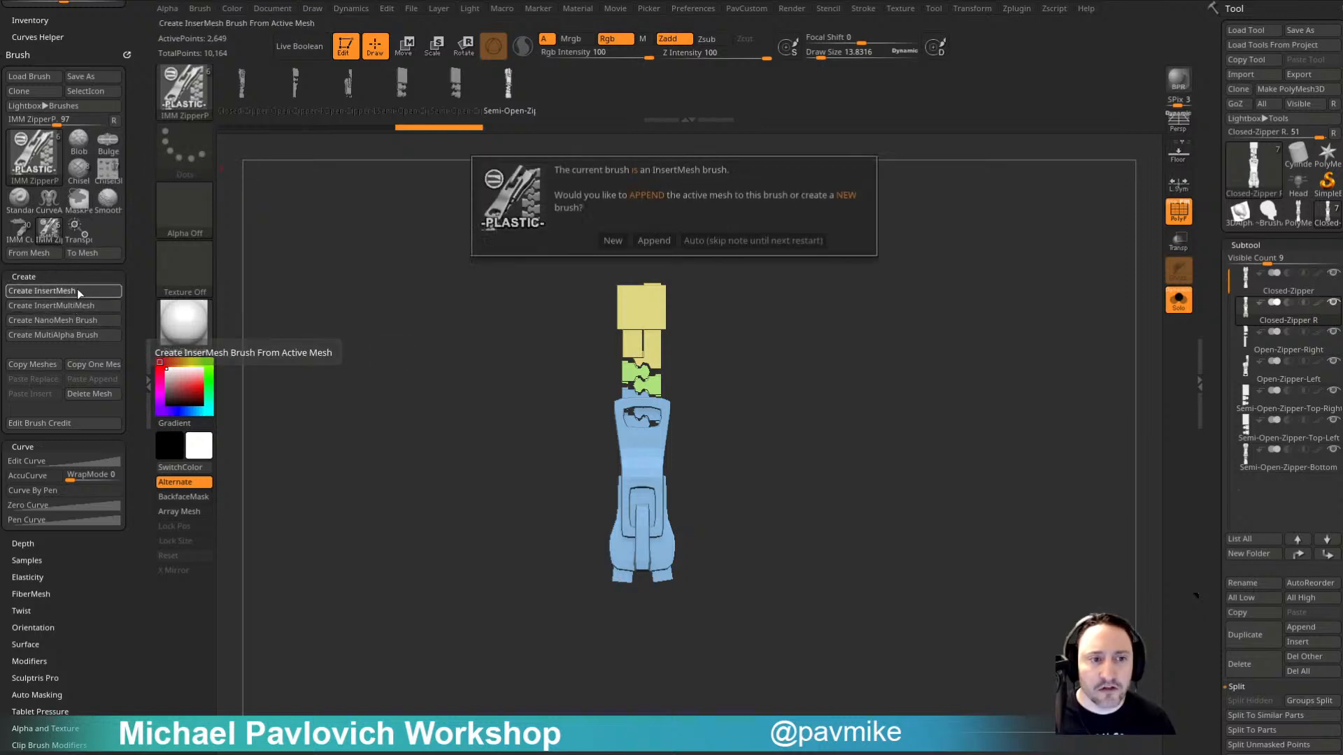
left_click(652, 240)
left_click(236, 320)
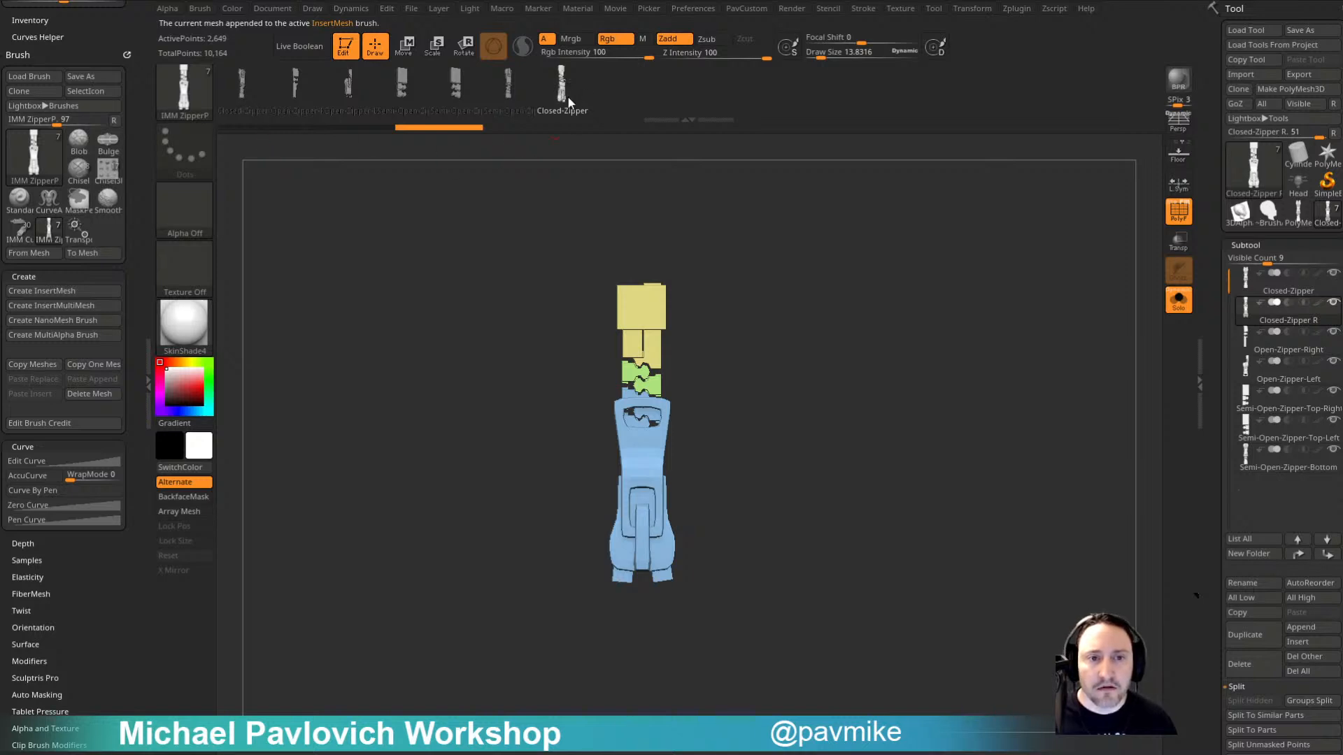
Step: Draw a gently arched zipper curve across the canvas with the original Closed-Zipper mesh at a draw size of about 72
left_click_drag(783, 282, 744, 287)
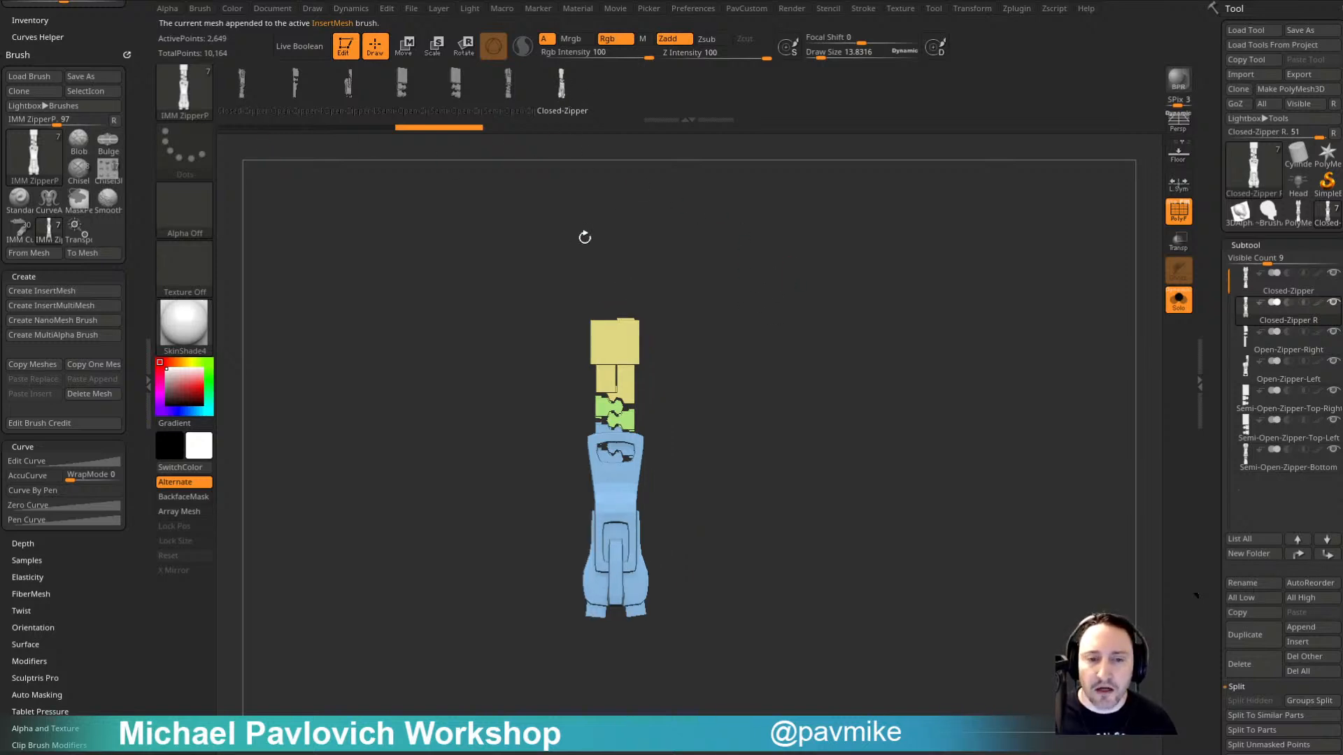
left_click_drag(753, 363, 685, 335, "alt")
left_click(241, 86)
key("s")
left_click_drag(547, 322, 970, 370)
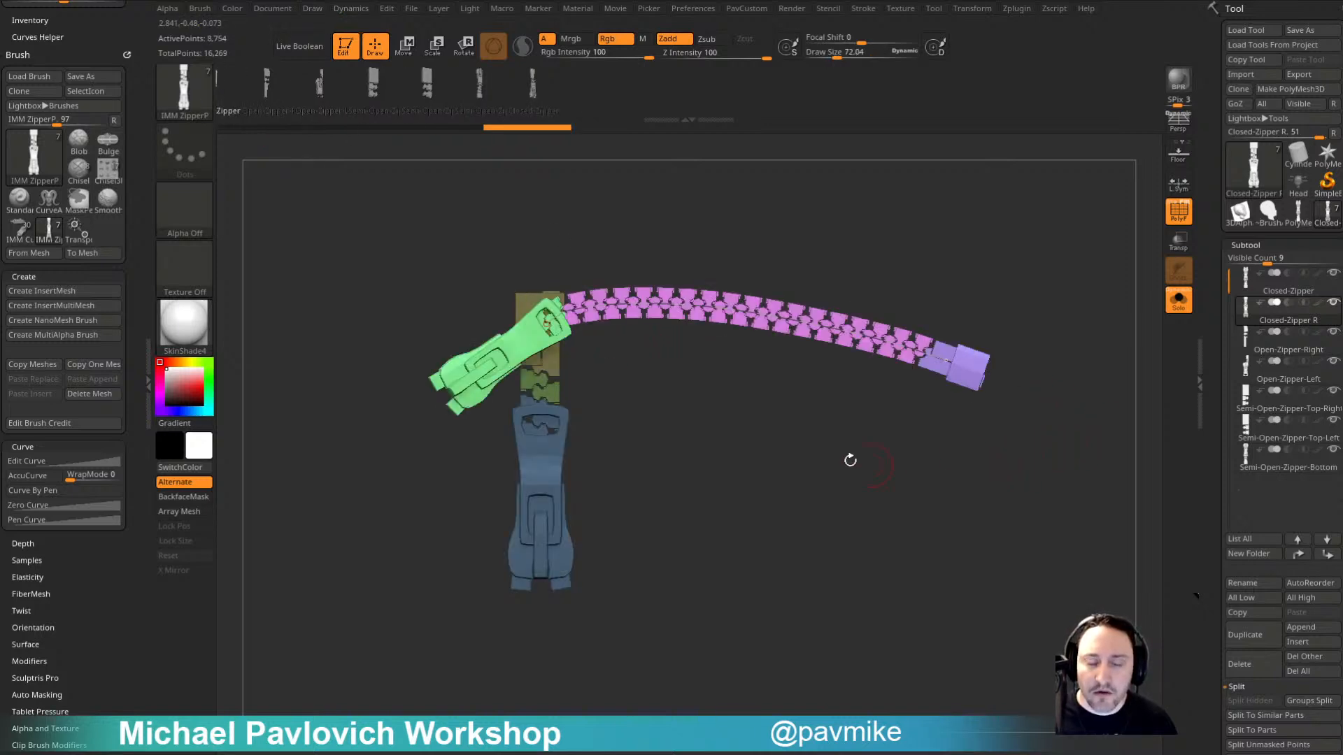
Step: Switch the zipper on the curve between the flipped and original meshes, ending on the flipped one
left_click_drag(854, 428, 810, 496, "alt")
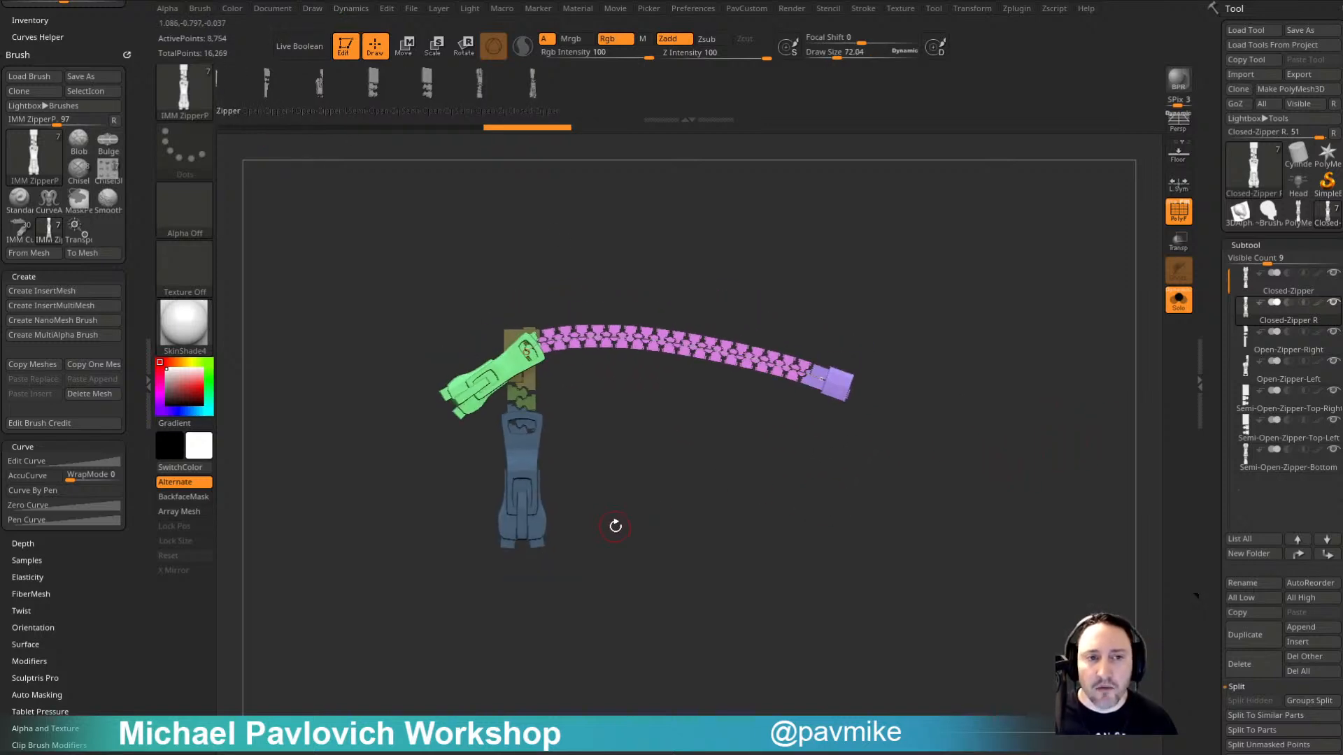
left_click(534, 90)
left_click(760, 412)
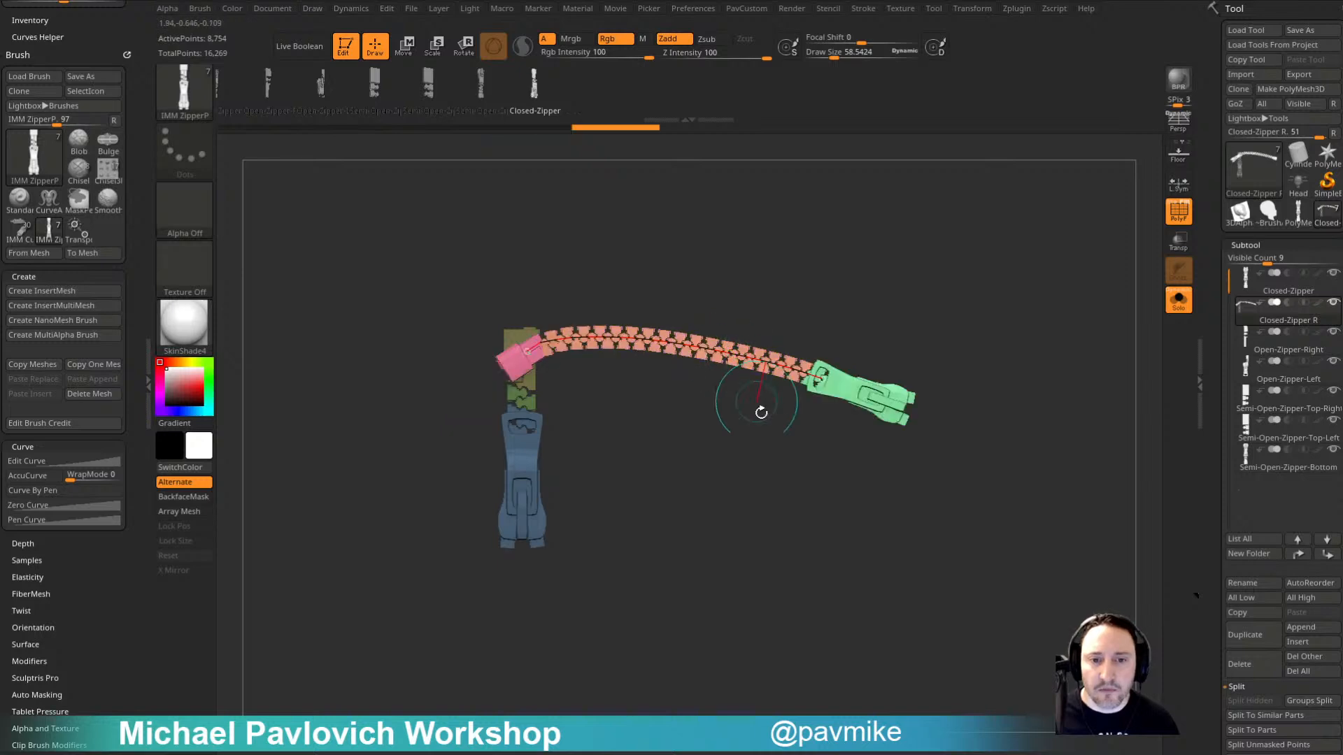
left_click(752, 528)
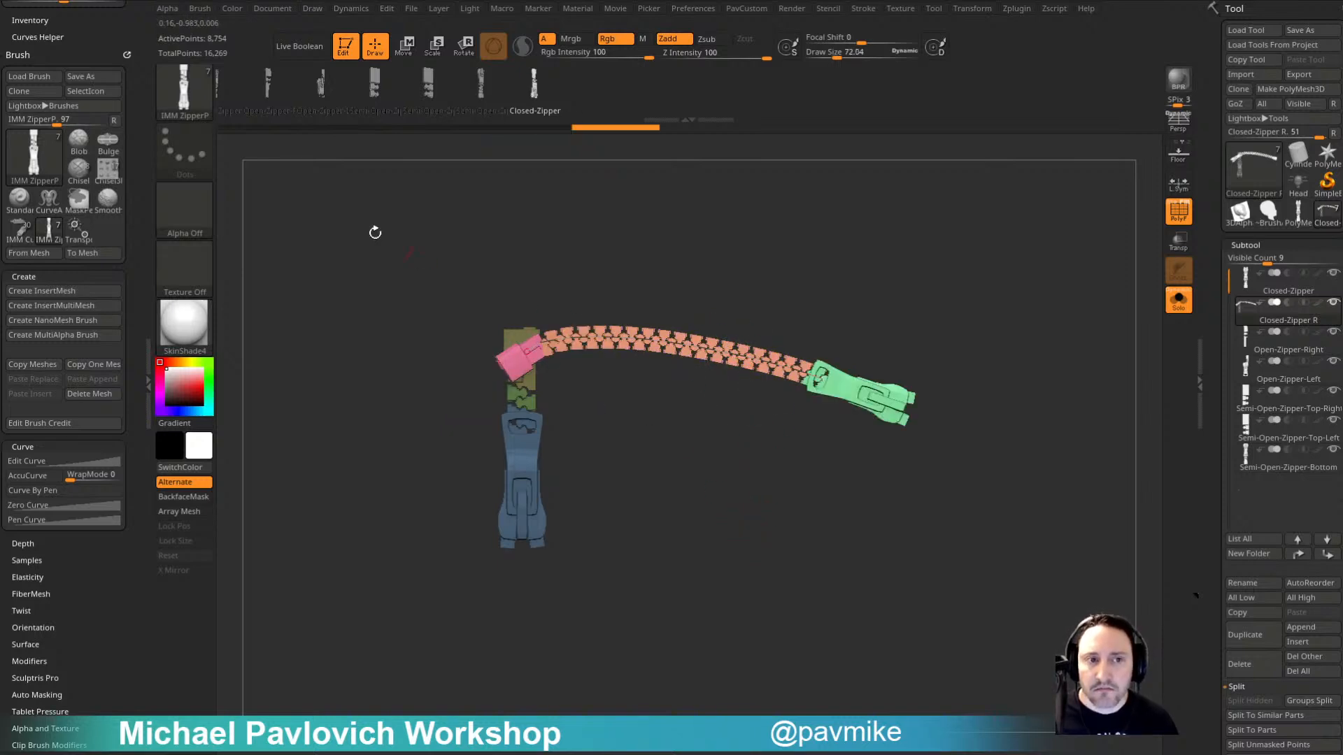
left_click(733, 362)
left_click(779, 98)
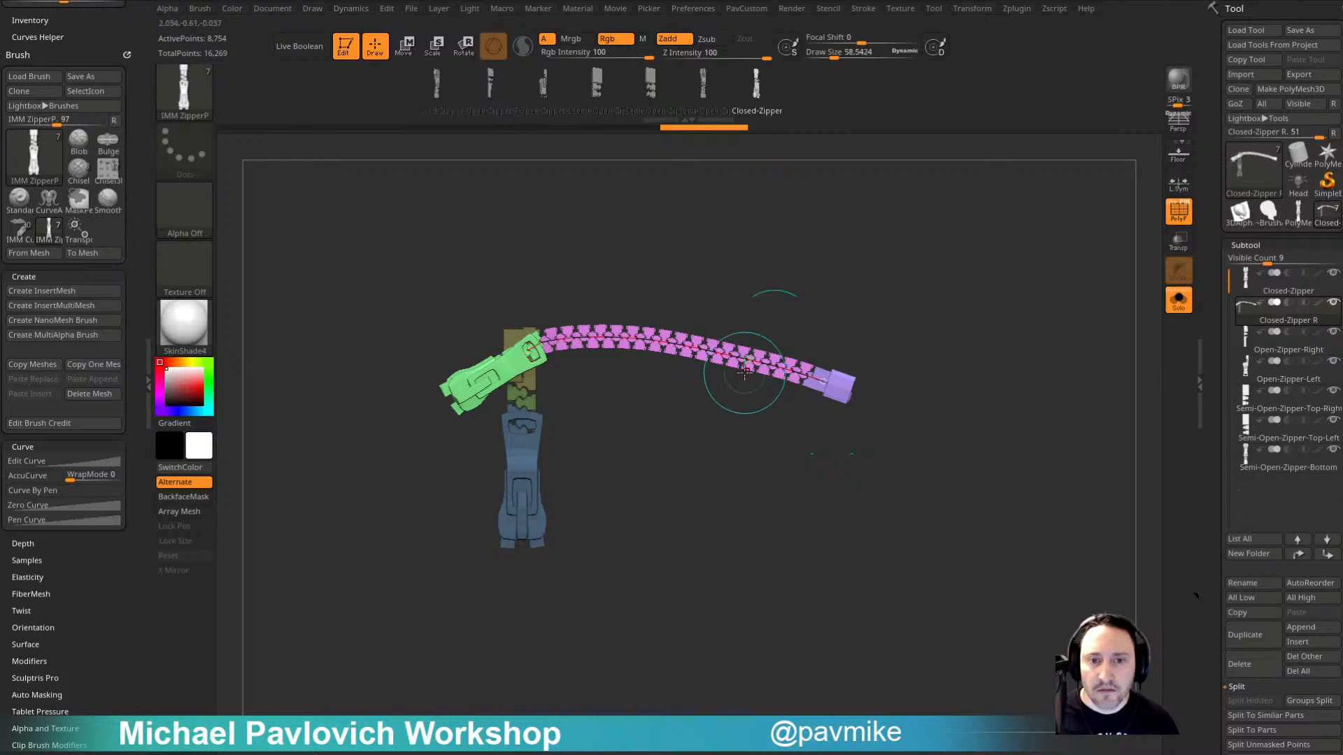
left_click(749, 359)
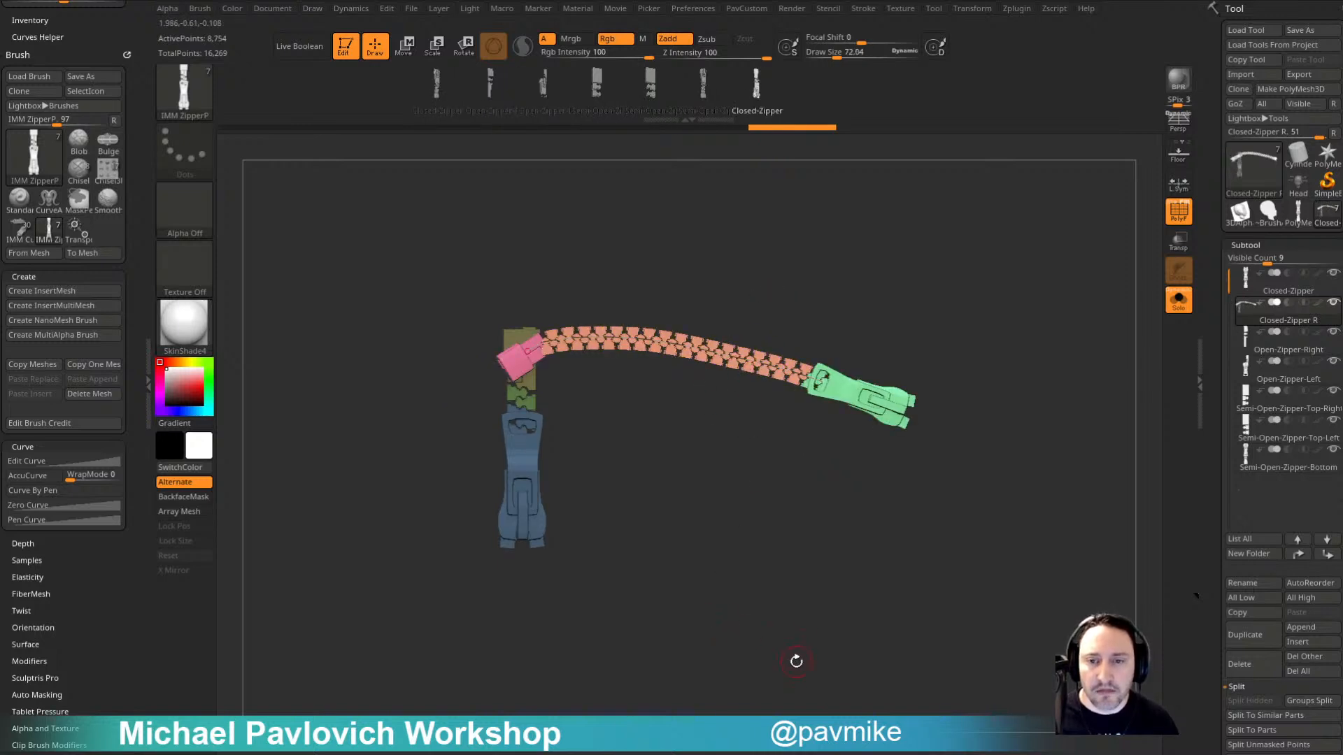
Step: Delete all subtools of the extracted zipper tool and make the Head tool active
left_click(1298, 671)
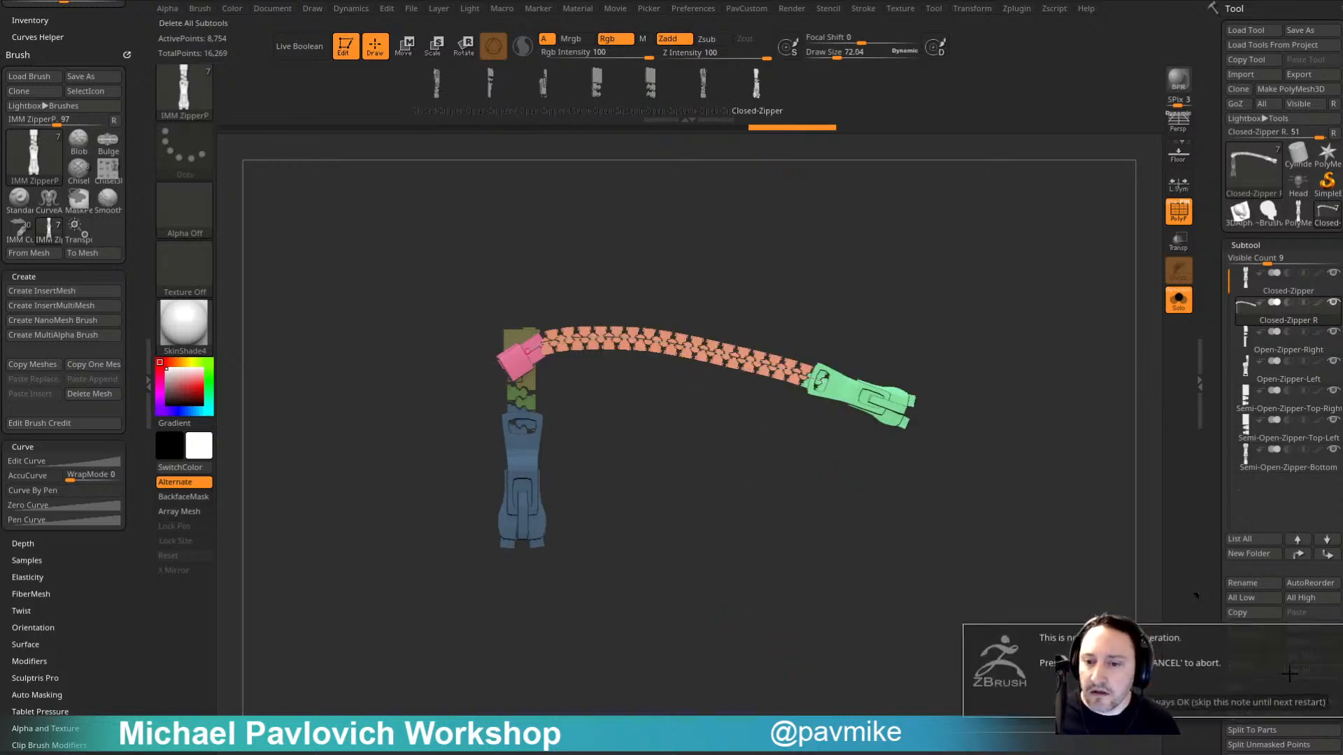
left_click(1193, 703)
left_click(1270, 212)
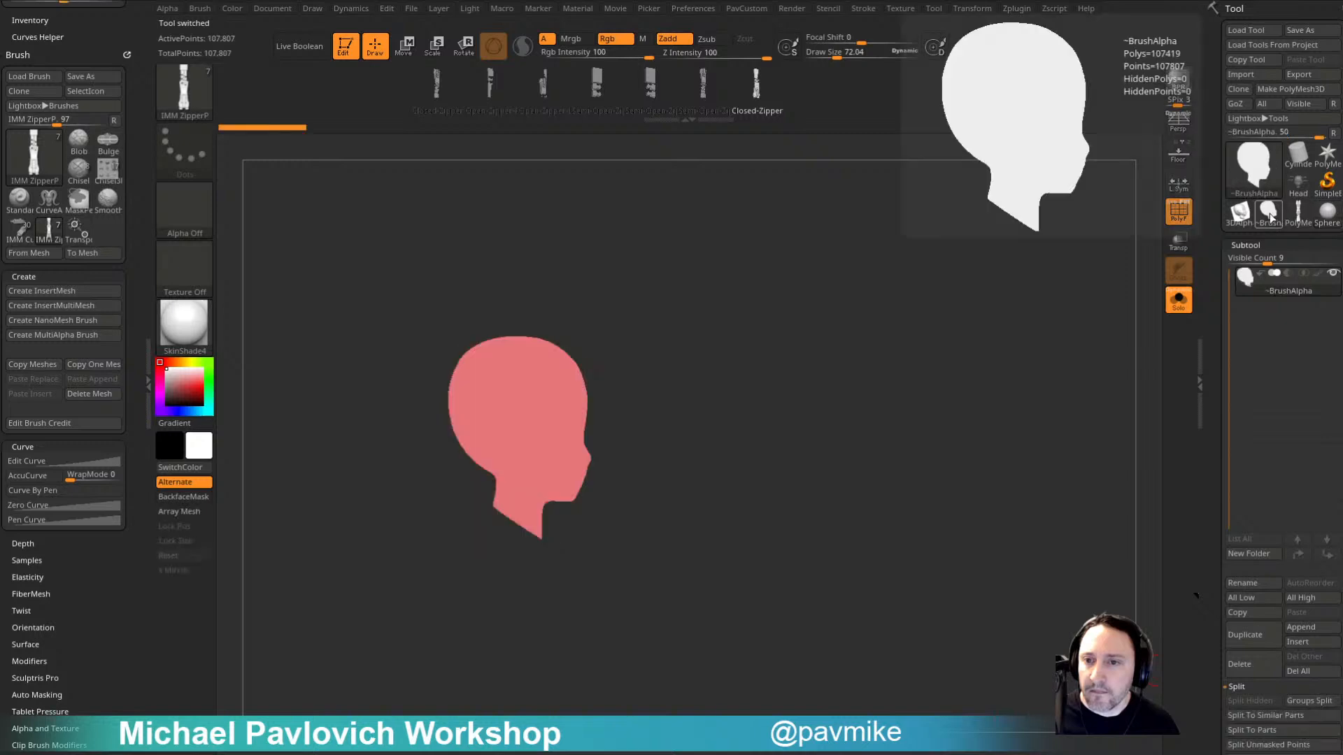
left_click(1300, 183)
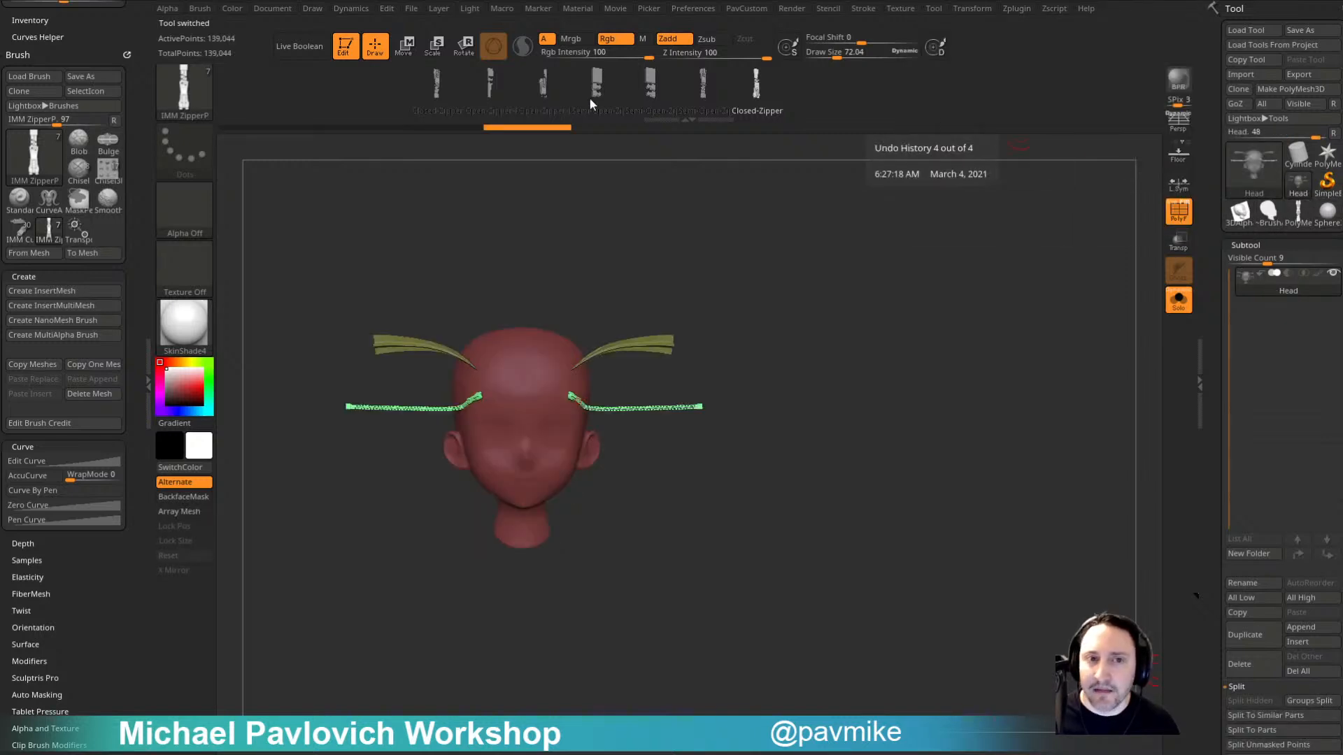
Step: Run the Delete Unselected Tools macro to remove every tool except the head
left_click(516, 13)
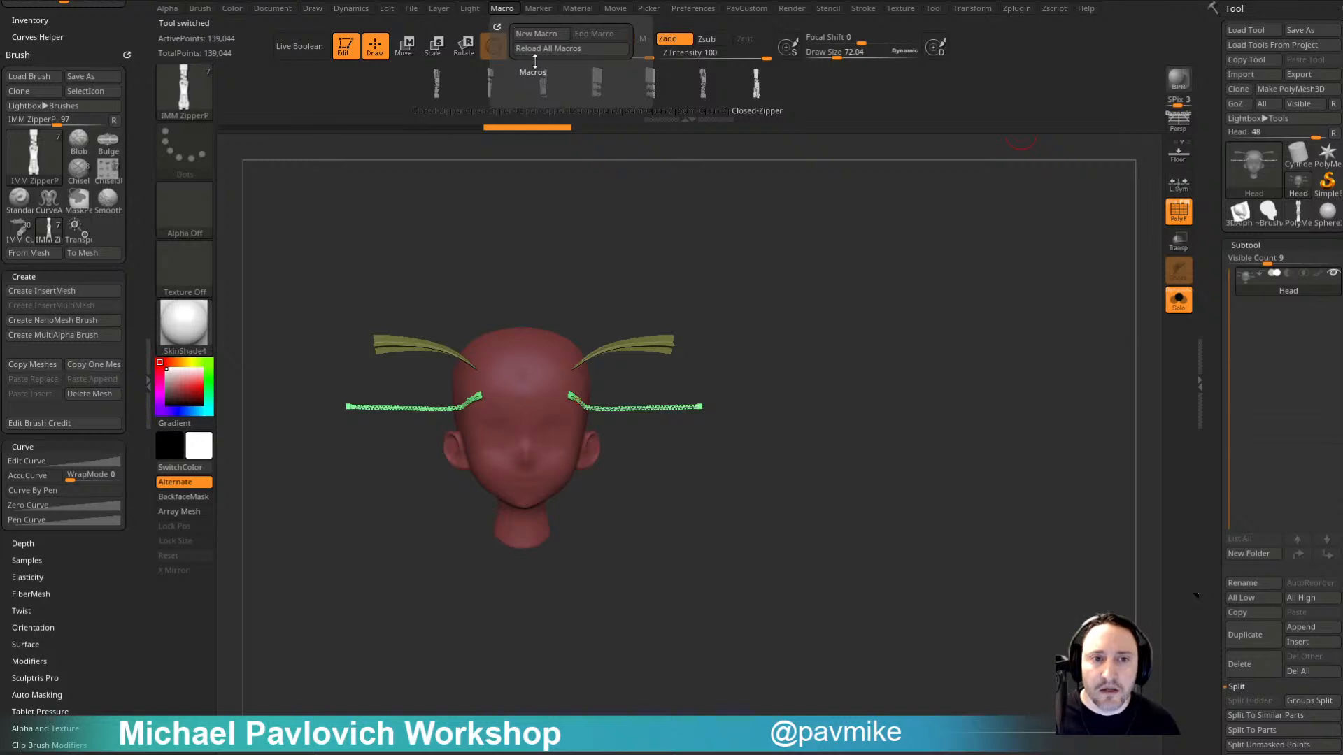
left_click(532, 71)
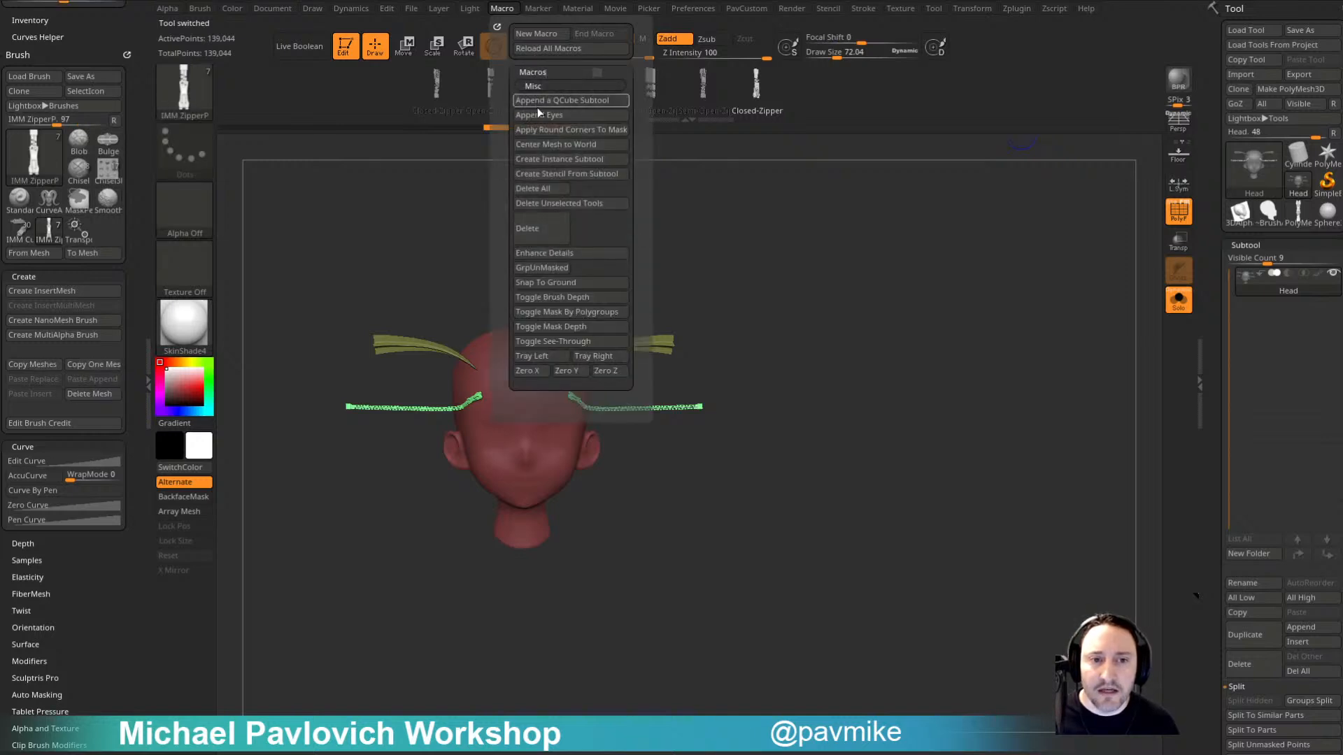
left_click(539, 203)
left_click(720, 246)
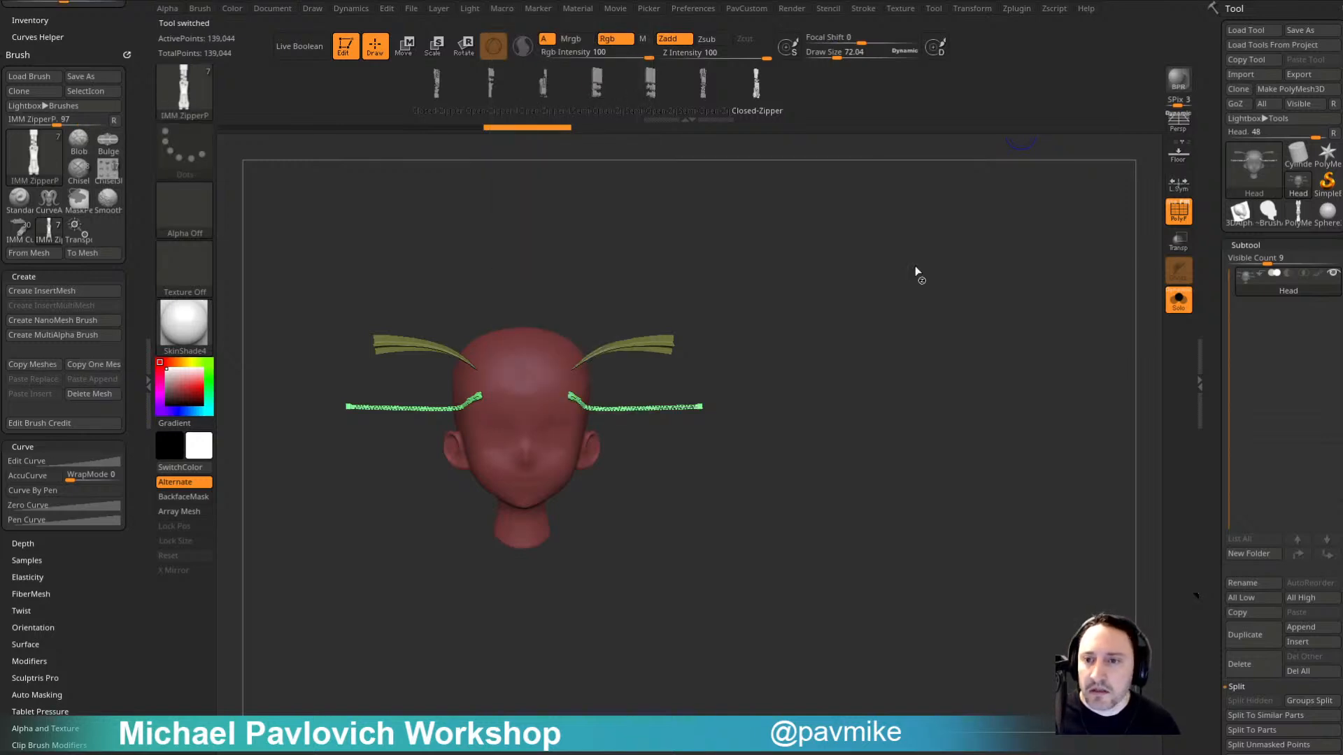
Step: Isolate the head's polygroup, hiding the attached hair strands and zipper meshes
mouse_move(1001, 268)
left_mouse_down()
mouse_move(847, 340)
mouse_move(880, 279)
left_mouse_up()
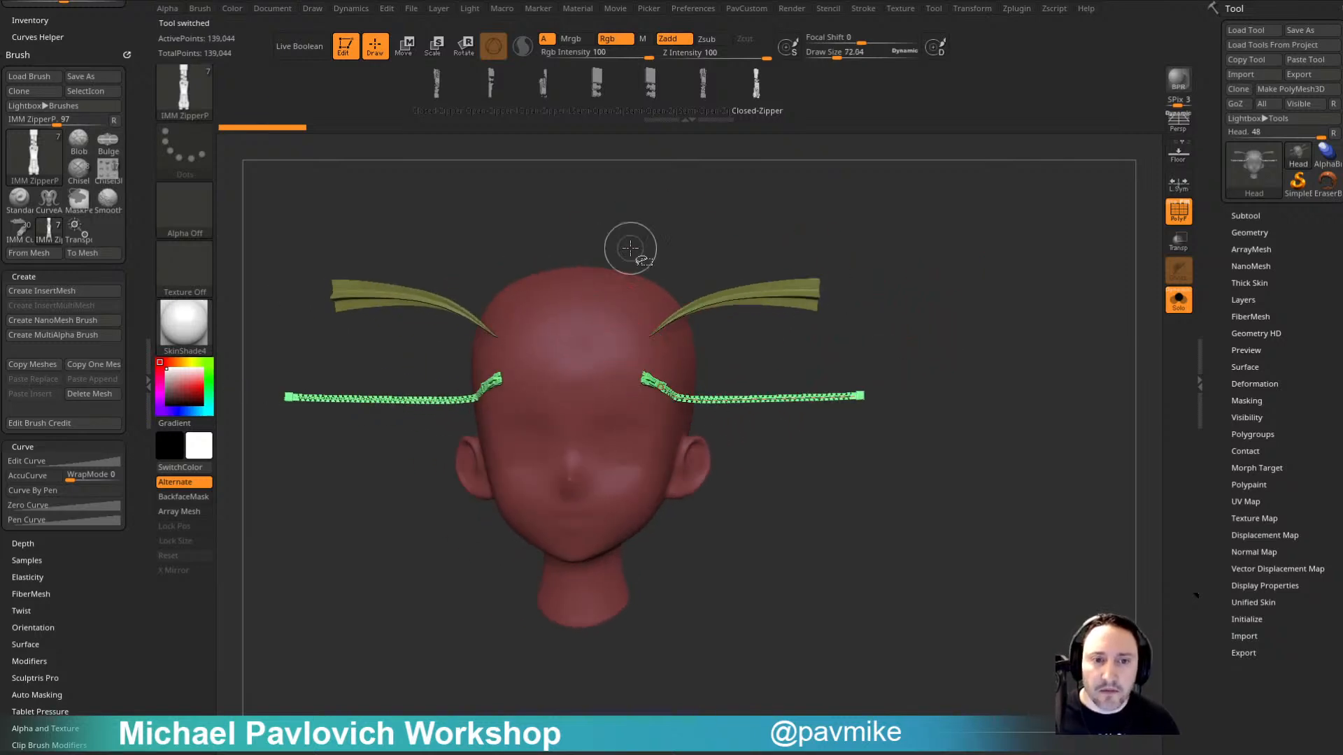
left_click_drag(637, 241, 591, 305, "ctrl+shift")
left_click(918, 329, "ctrl+shift")
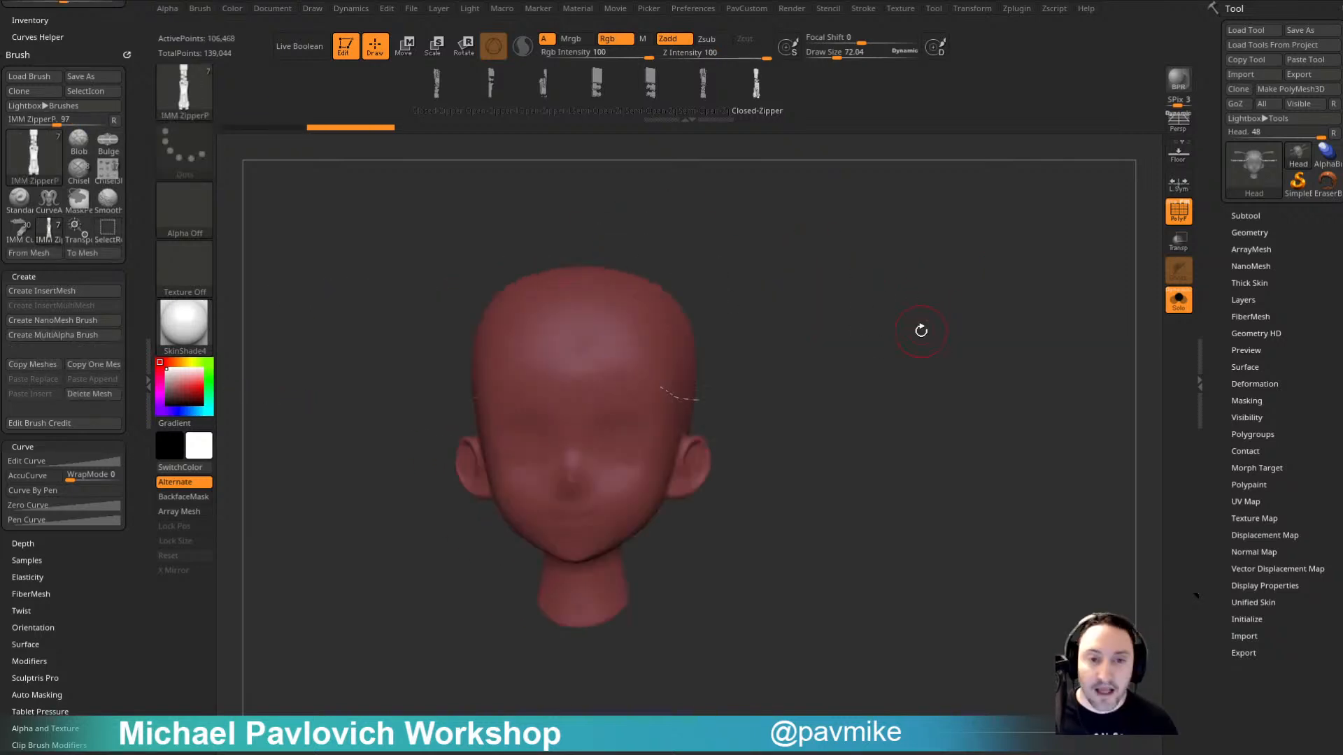
Step: Clear the mask from the head mesh
key("2")
left_click(900, 329)
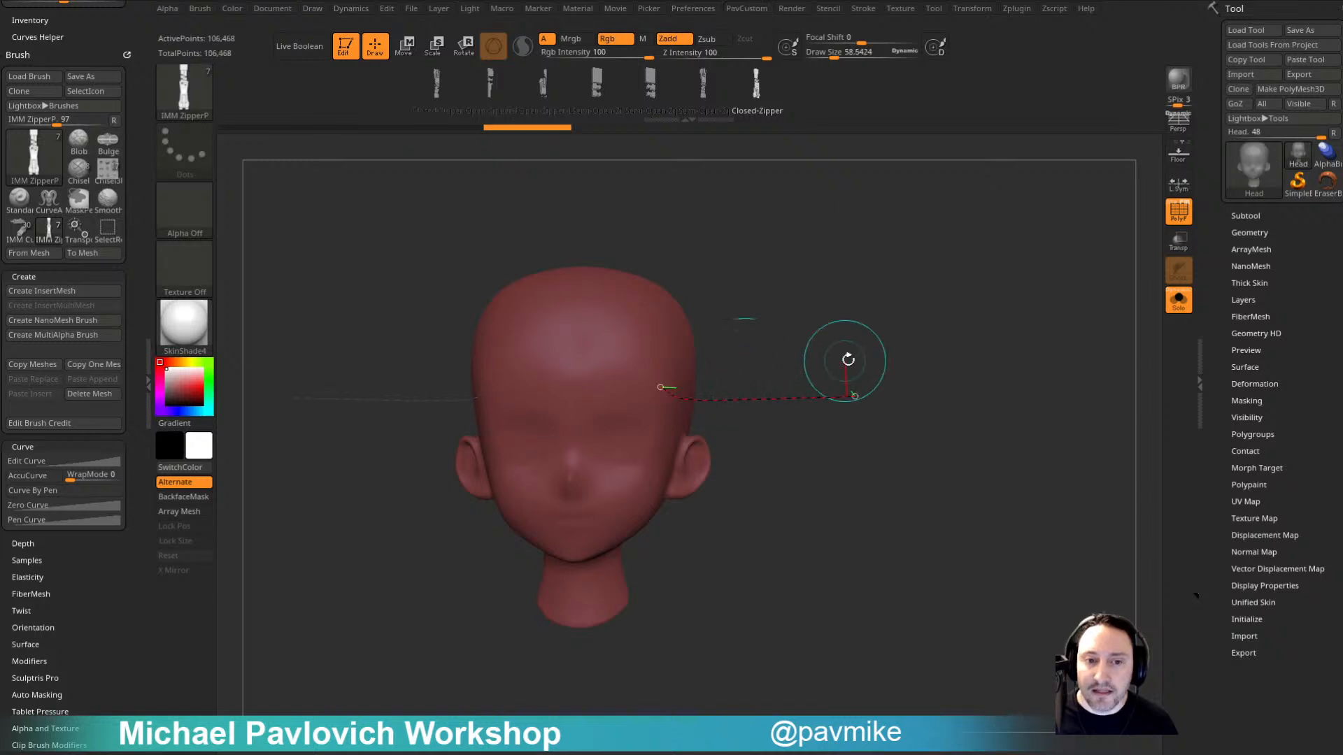
right_click_drag(940, 358, 969, 326, "shift")
left_click_drag(969, 327, 996, 387, "ctrl")
right_click_drag(996, 388, 1045, 363, "alt")
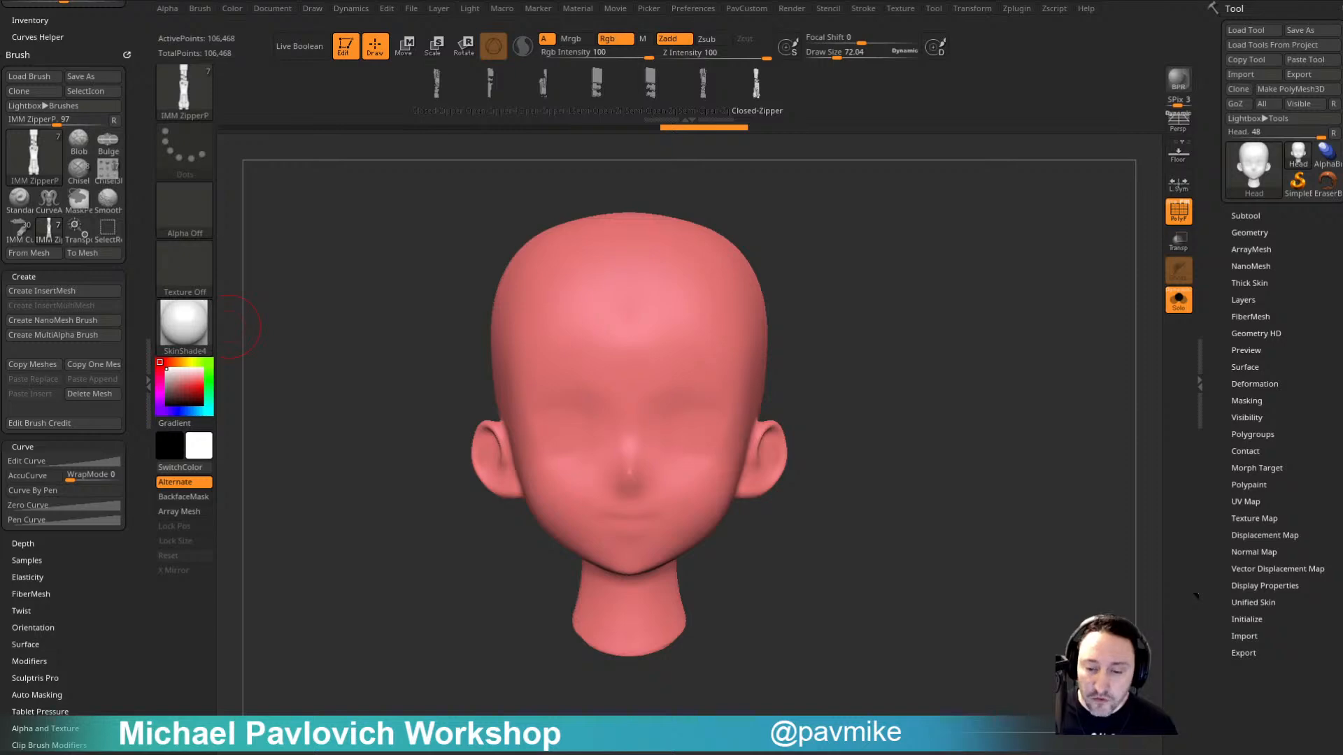
Step: Switch to the browser, go back to the YouTube channel's playlists and browse them
left_click_drag(742, 754, 702, 48)
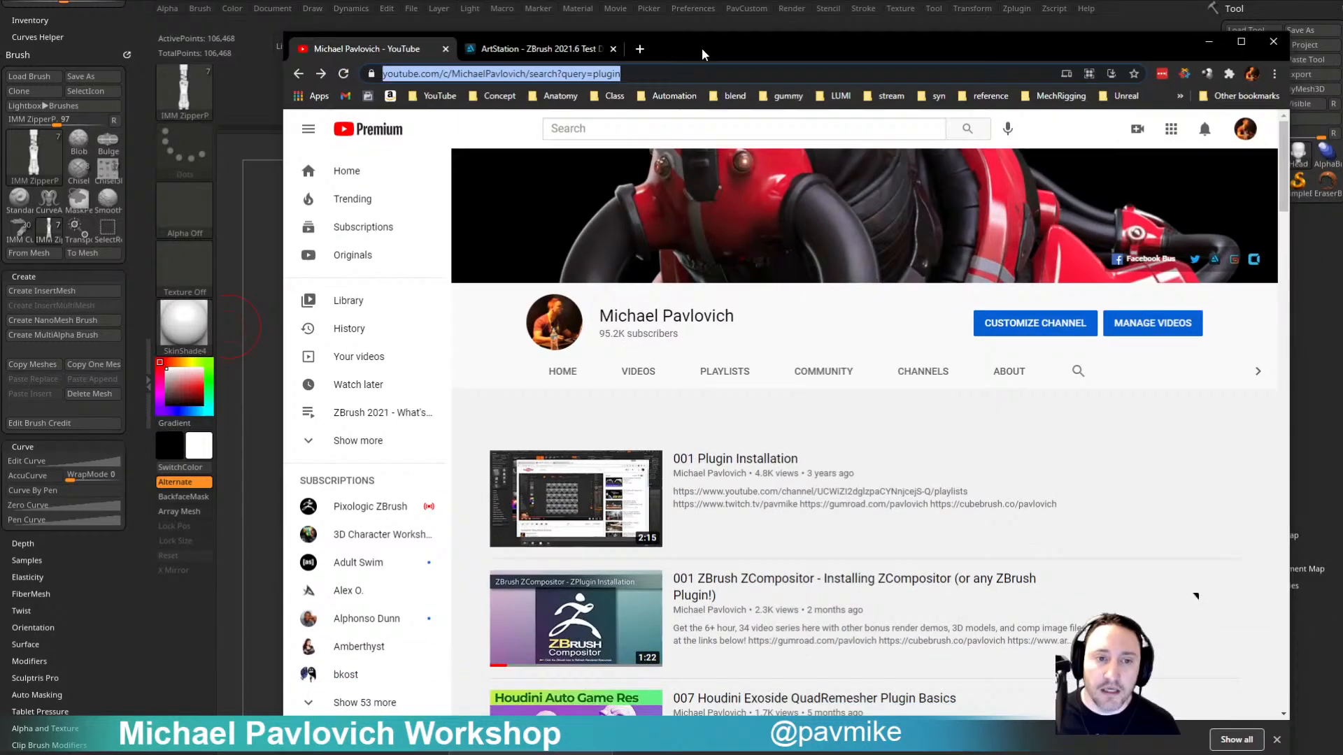
left_click(300, 74)
scroll(712, 468, "down", 4)
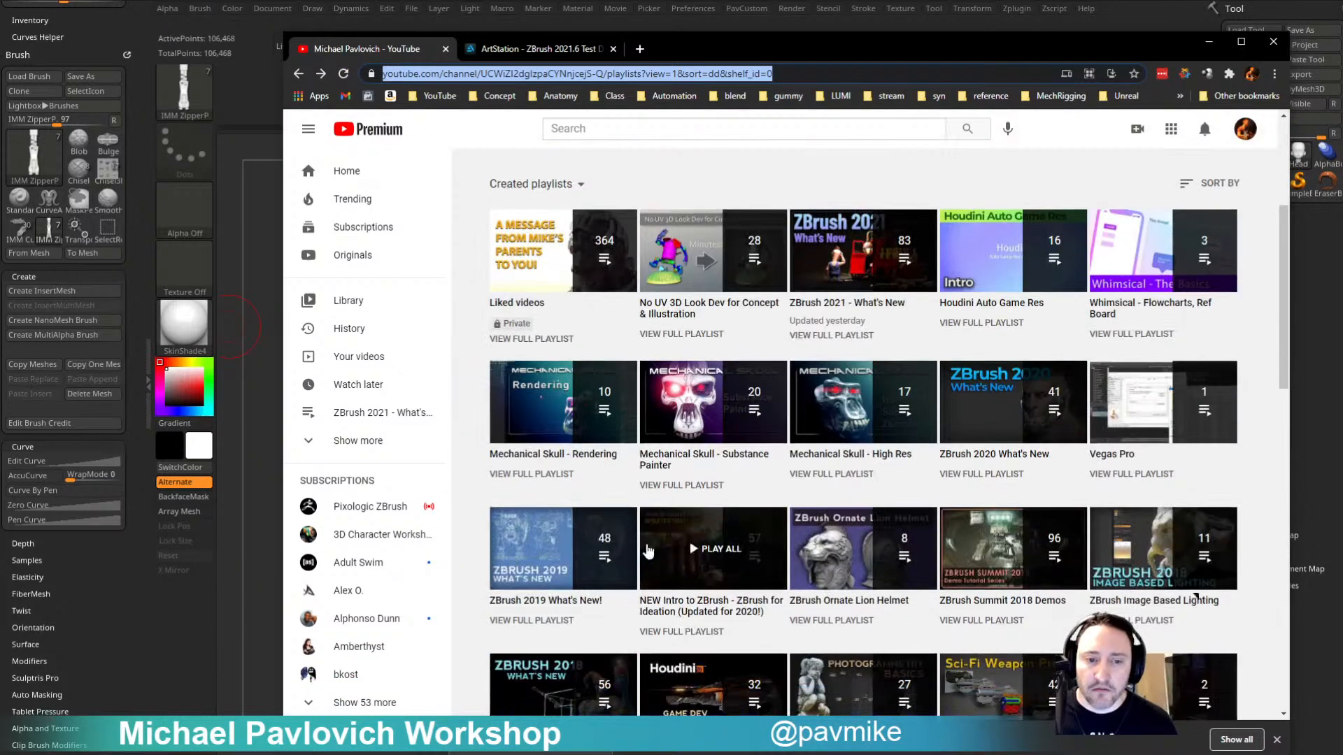
scroll(658, 487, "up", 4)
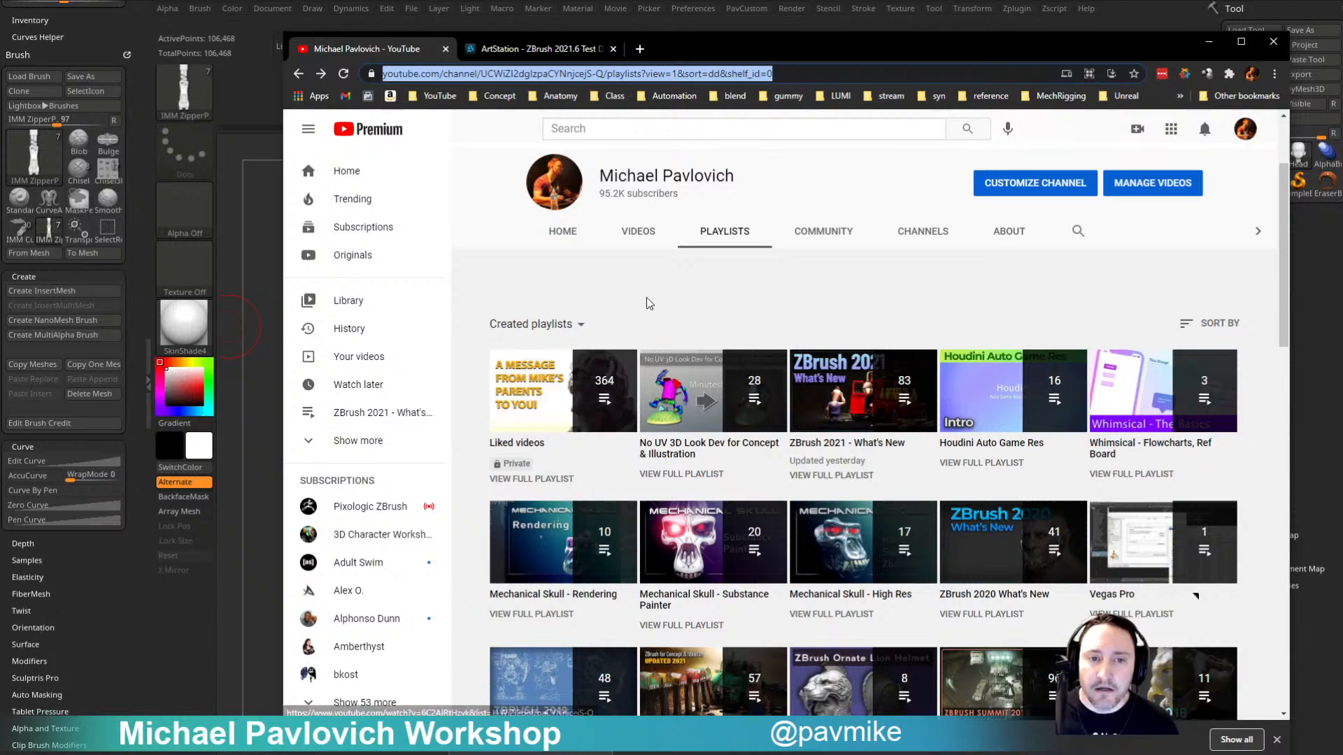
Step: Browse the channel's uploaded videos and open "024 Marmoset 4Texture Project Truck Setup"
left_click(636, 231)
scroll(638, 419, "down", 3)
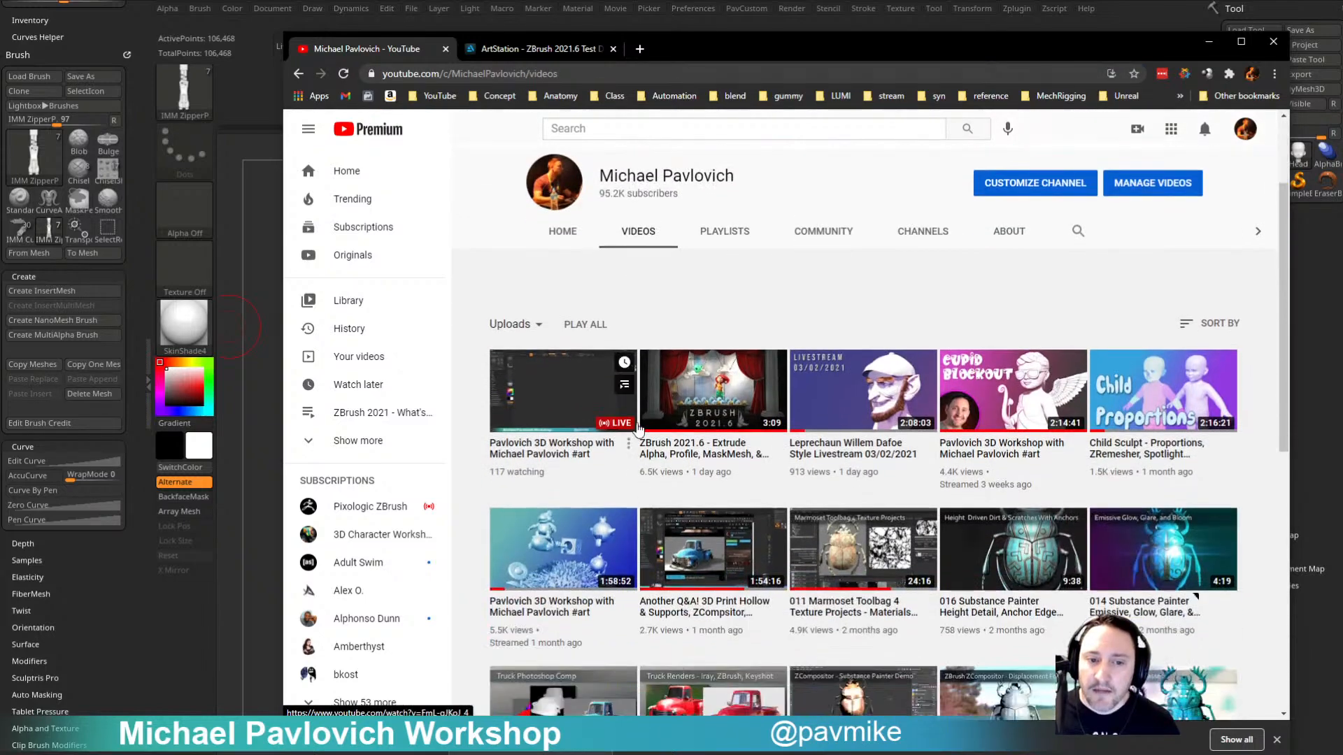
scroll(641, 559, "down", 10)
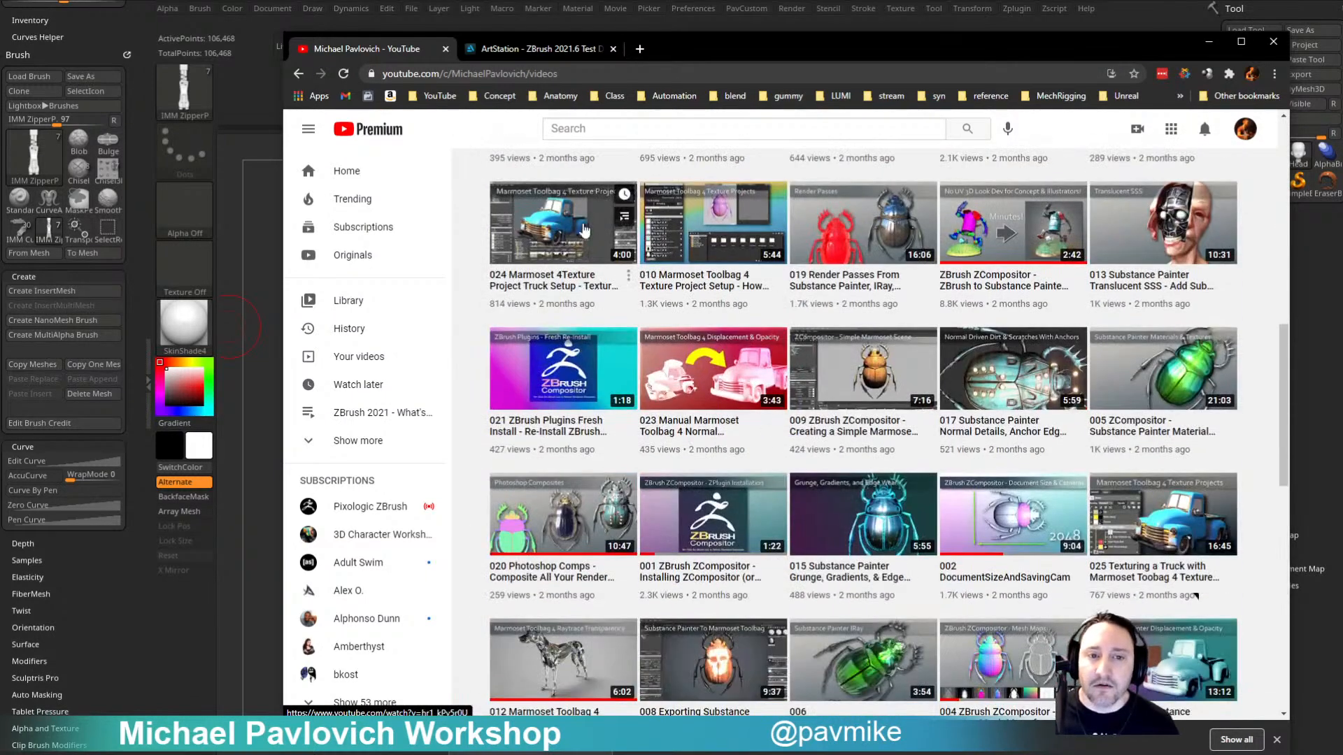
left_click(585, 231)
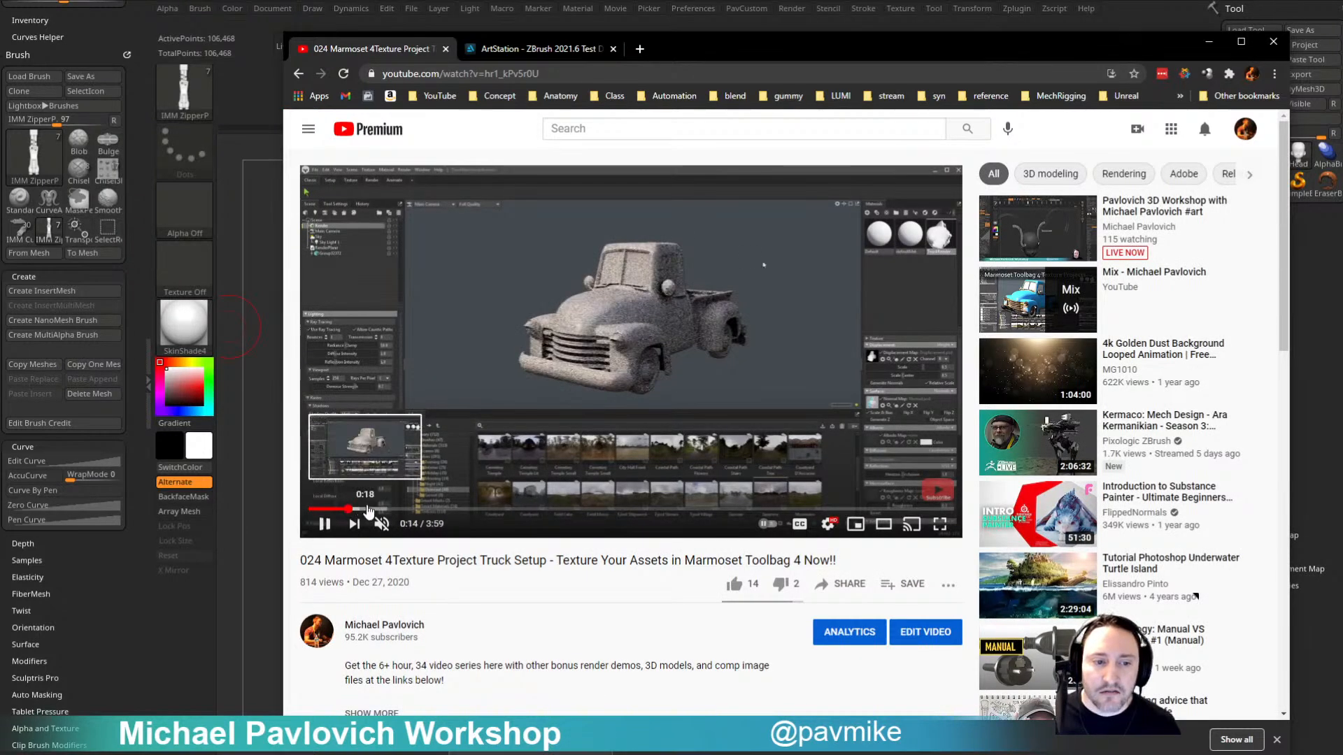
Step: Skip the video ahead to about 0:27 and set its playback speed to 0.25
left_click(383, 509)
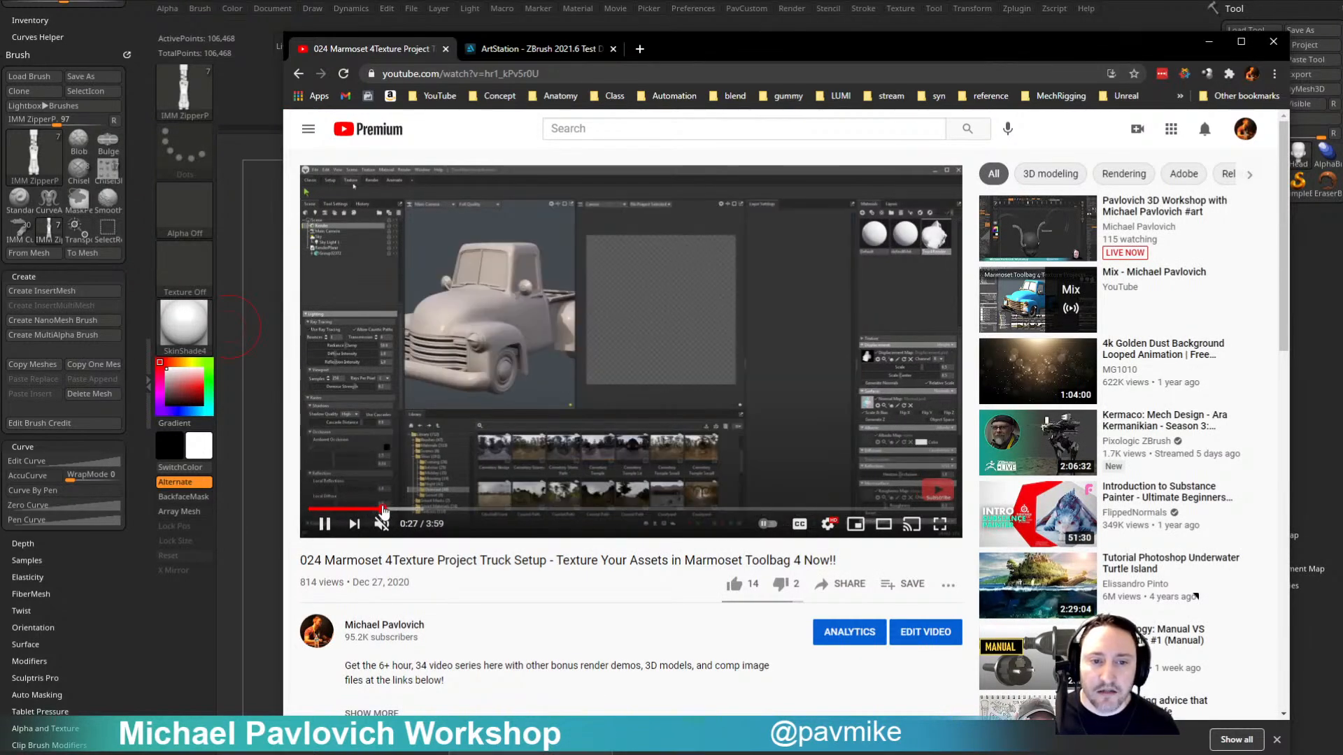
left_click(828, 526)
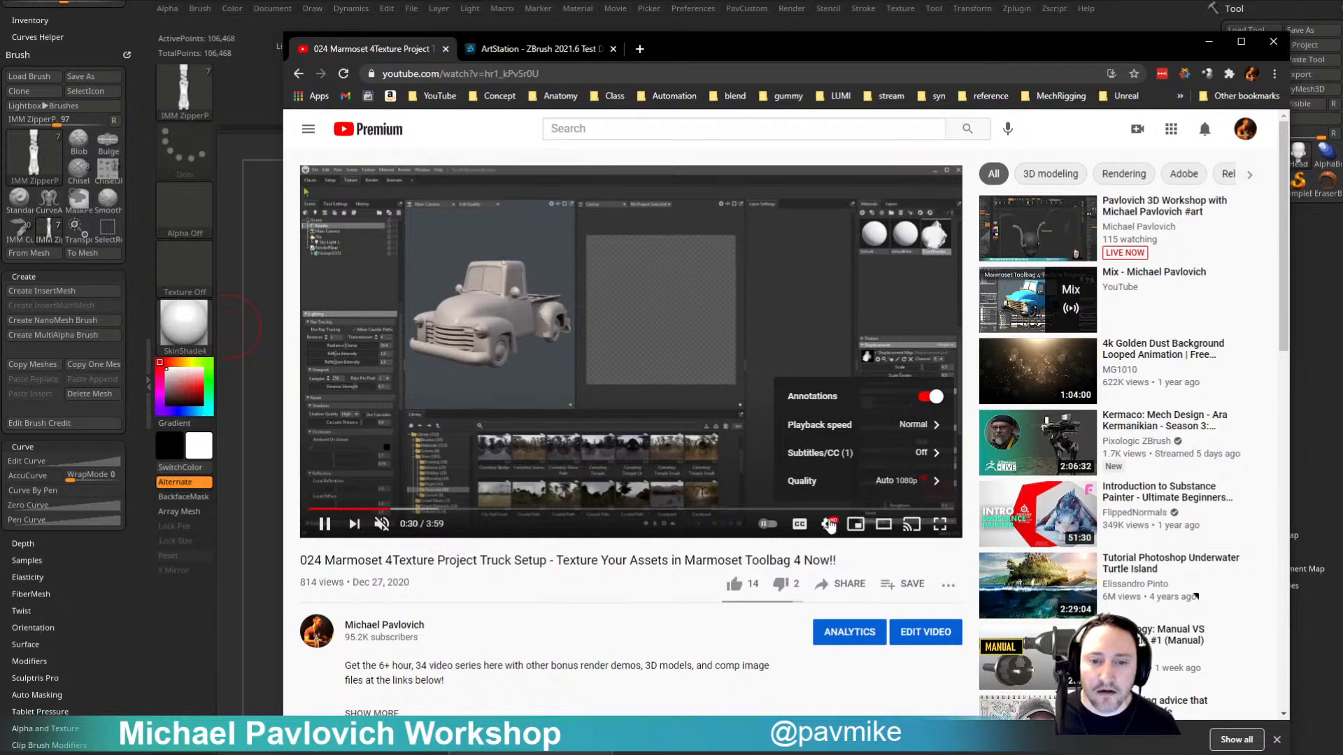
left_click(819, 437)
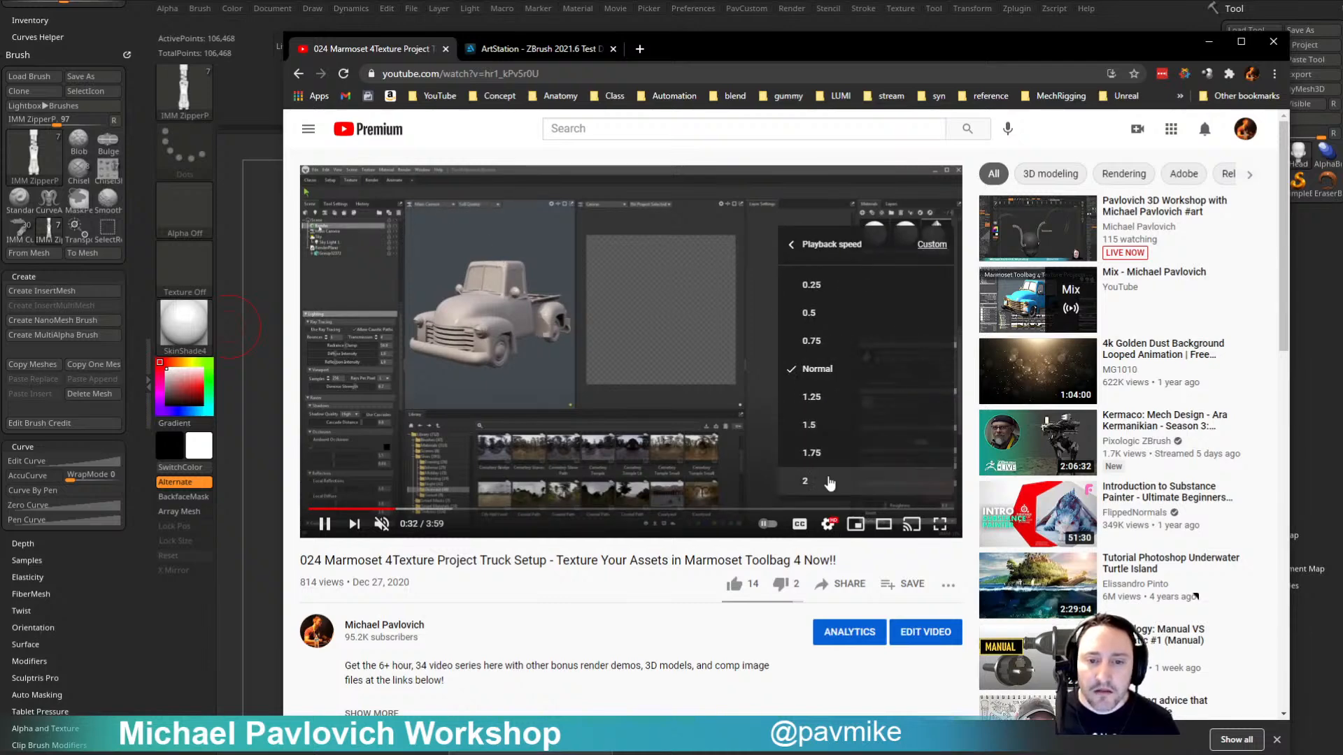
left_click(826, 287)
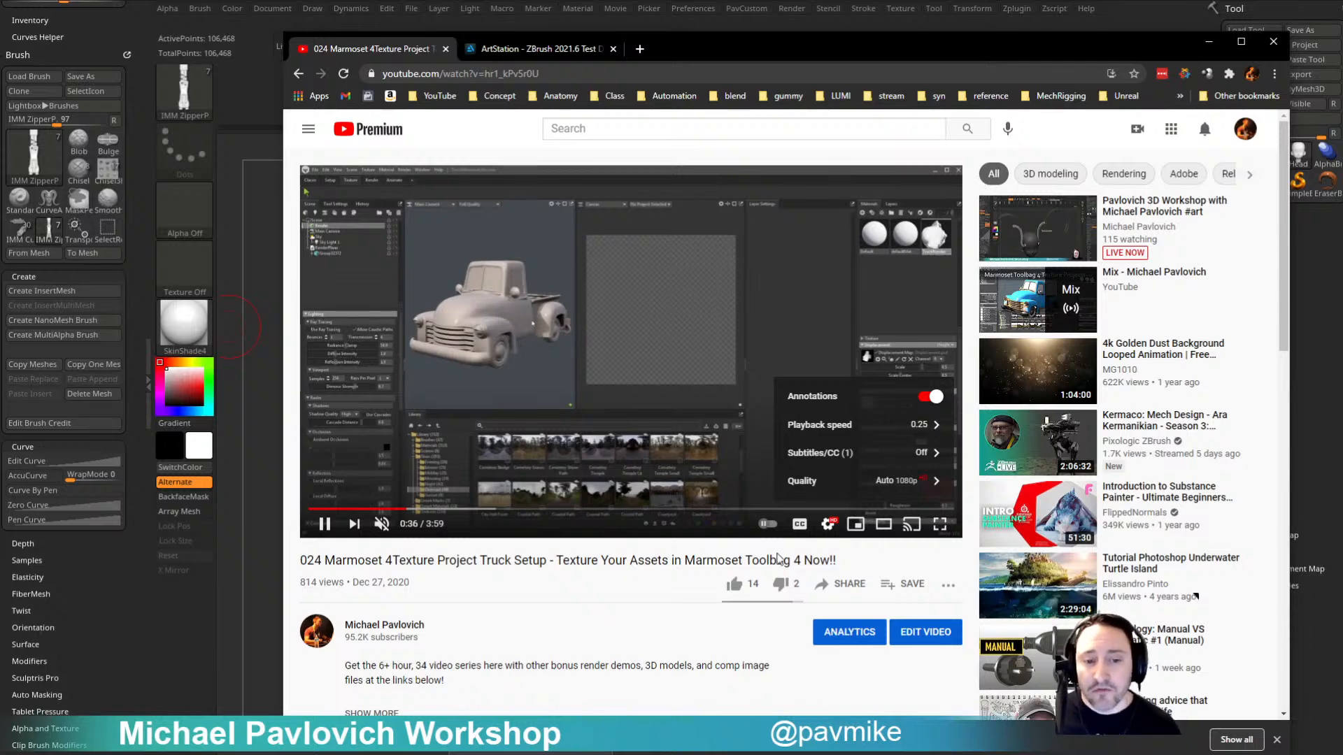
Step: Set the video's playback speed to 2, then move the browser window away to return to ZBrush
left_click(827, 526)
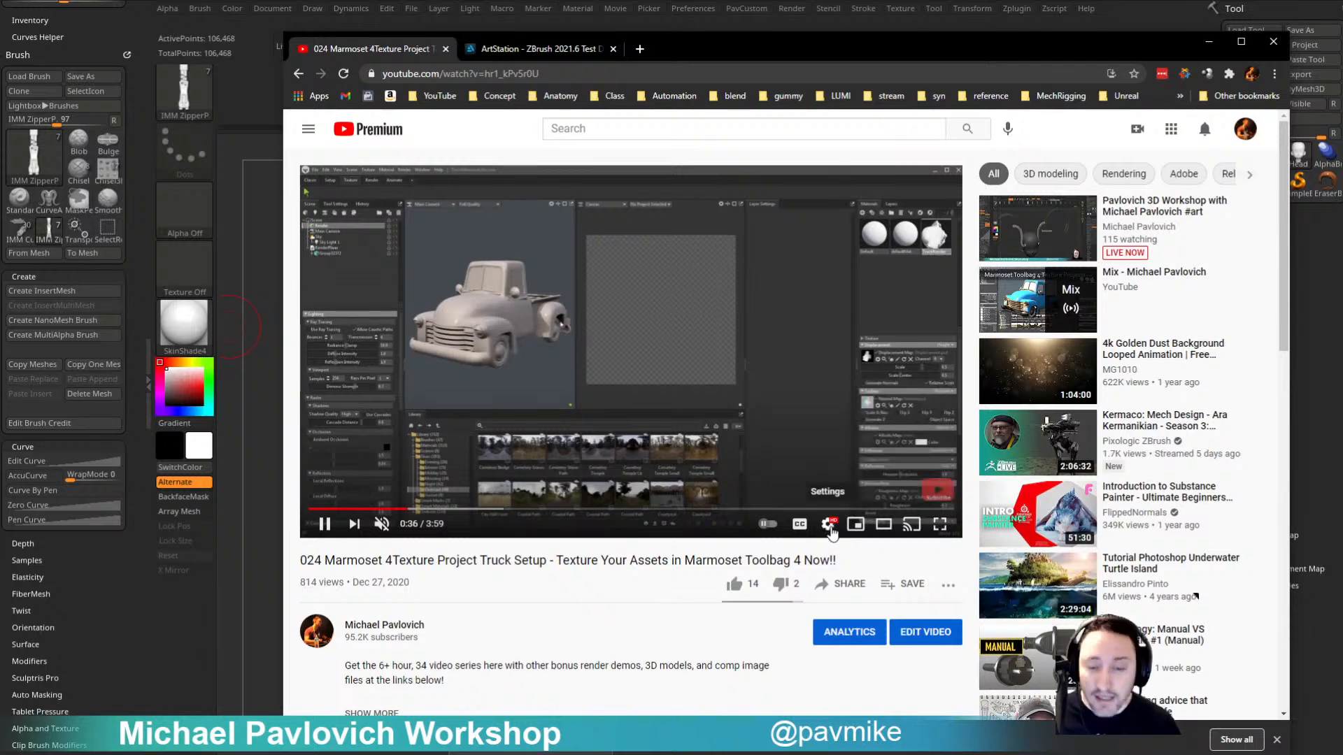
left_click(828, 528)
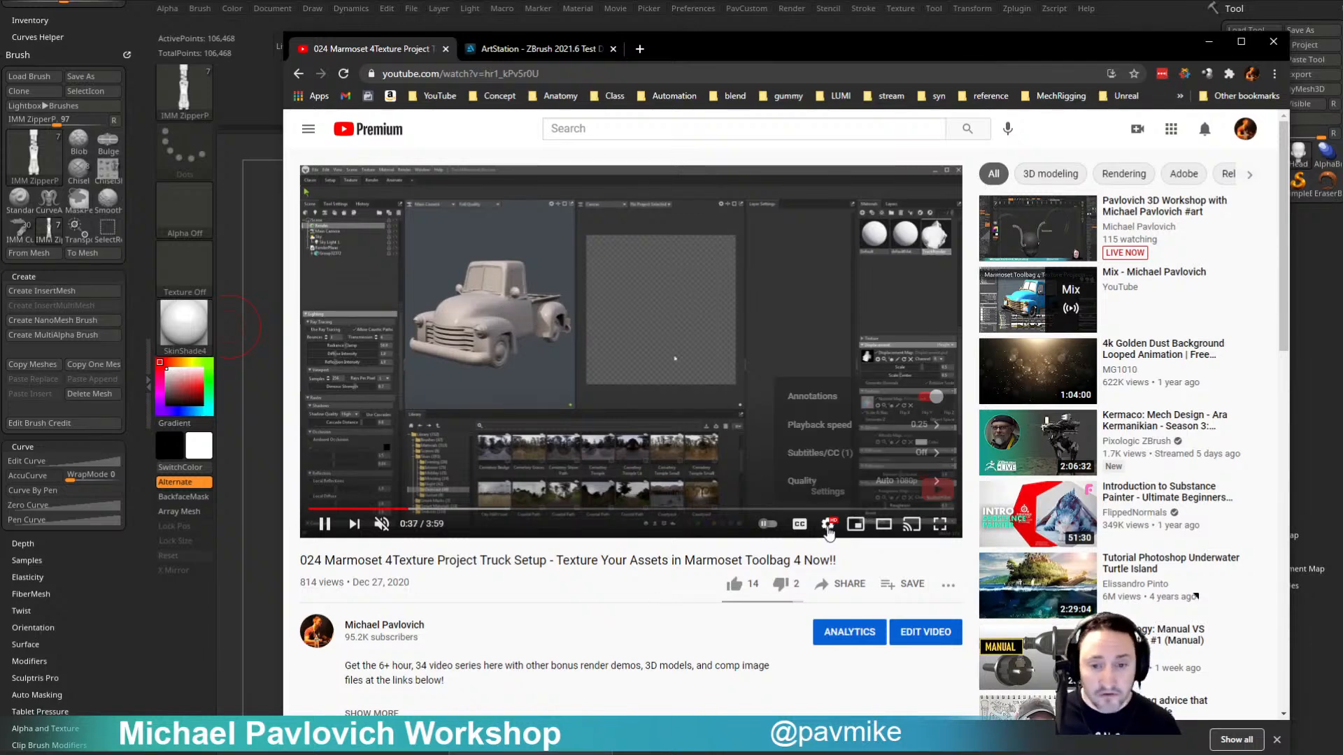
left_click(817, 427)
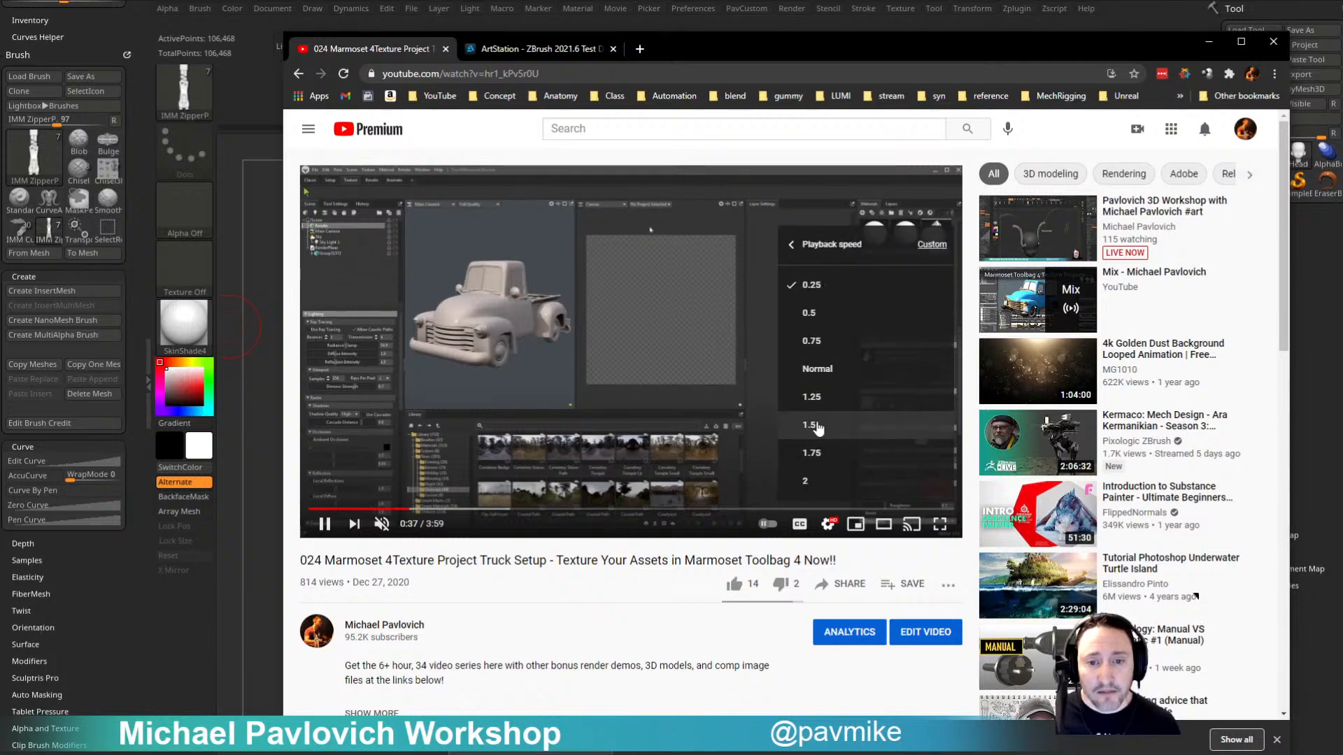
left_click(810, 483)
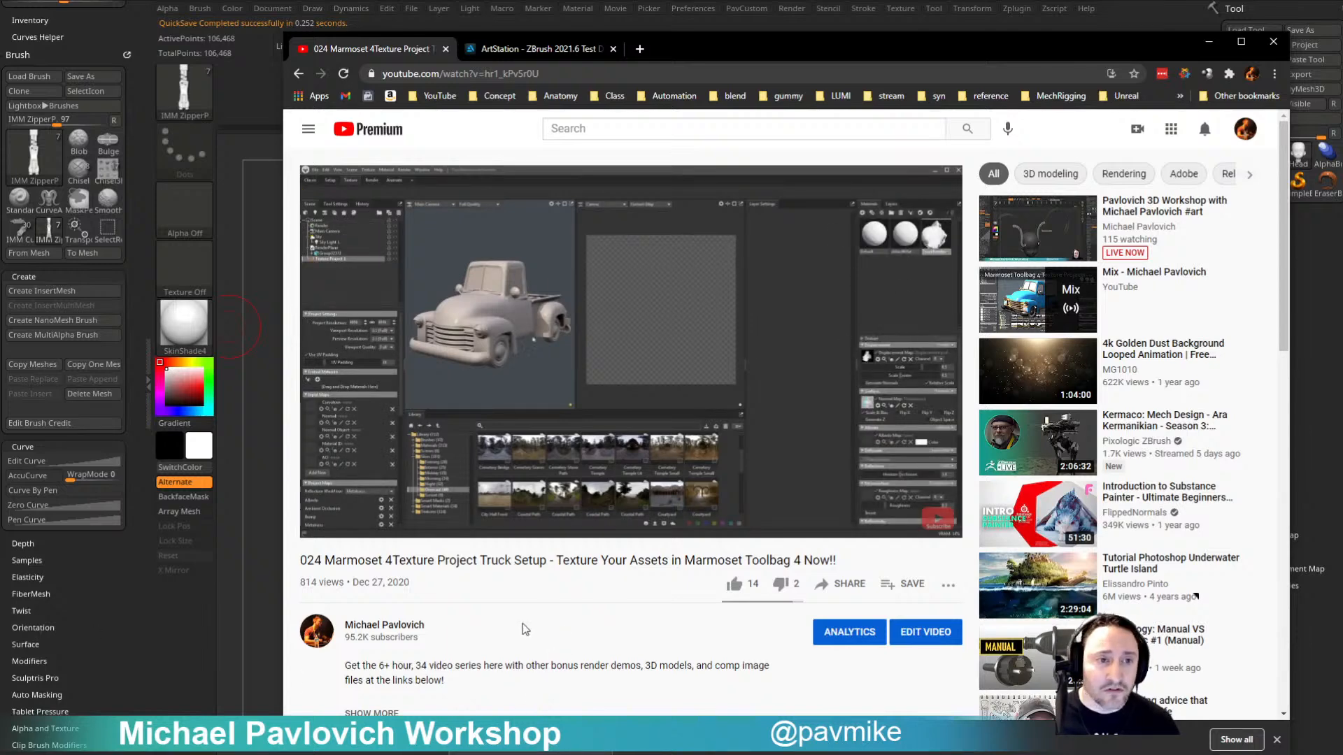
left_click_drag(731, 56, 1342, 55)
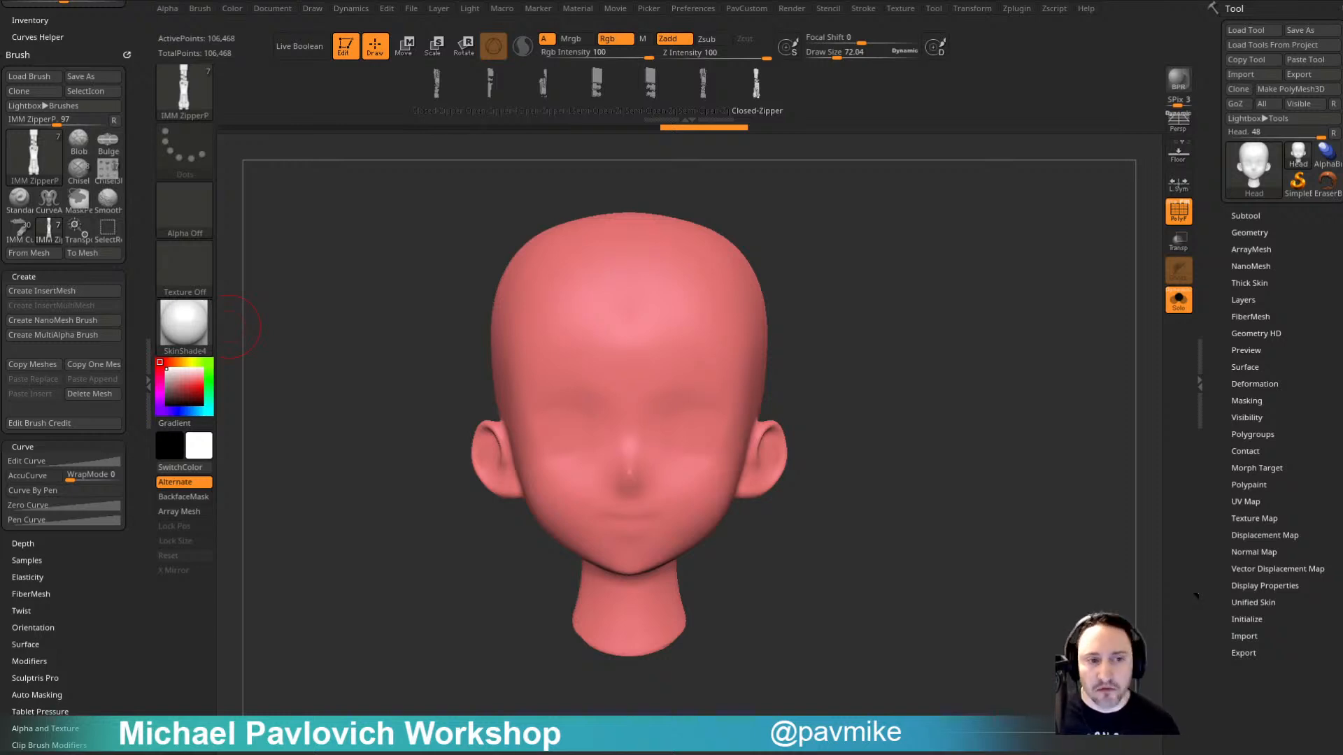
Step: Turn off the PolyFrame display on the head and view it at a three-quarter angle
left_click_drag(897, 209, 506, 259)
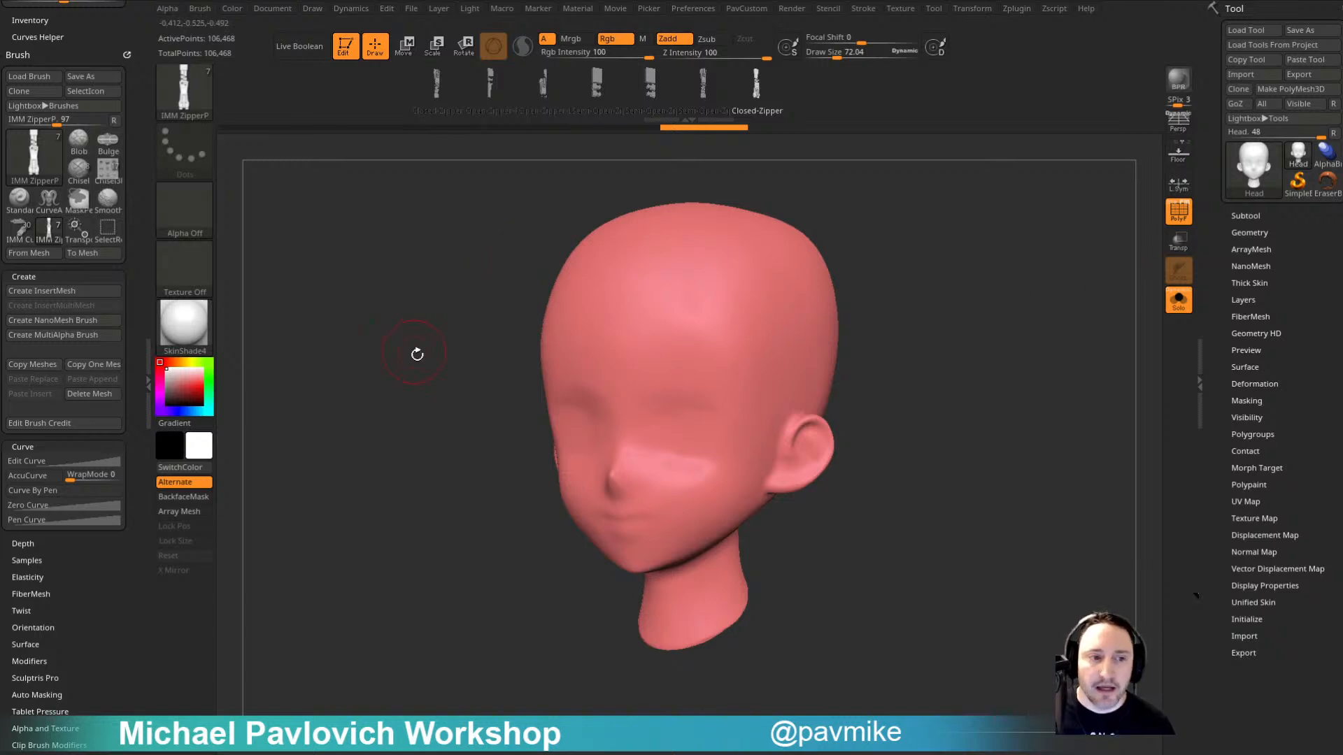
left_click(1179, 210)
left_click_drag(1035, 280, 932, 315)
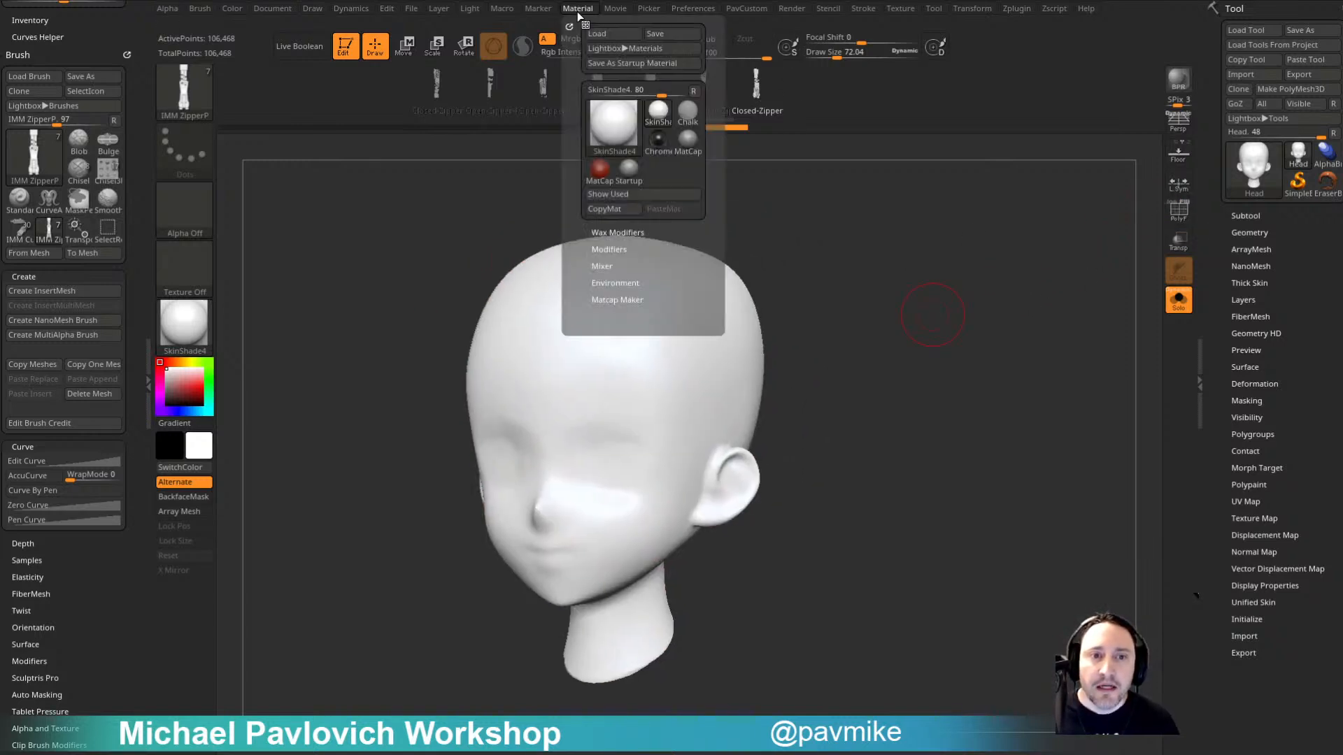
Step: Adjust the wax strength in the SkinShade4 material's wax modifiers
left_click(577, 9)
left_click(612, 232)
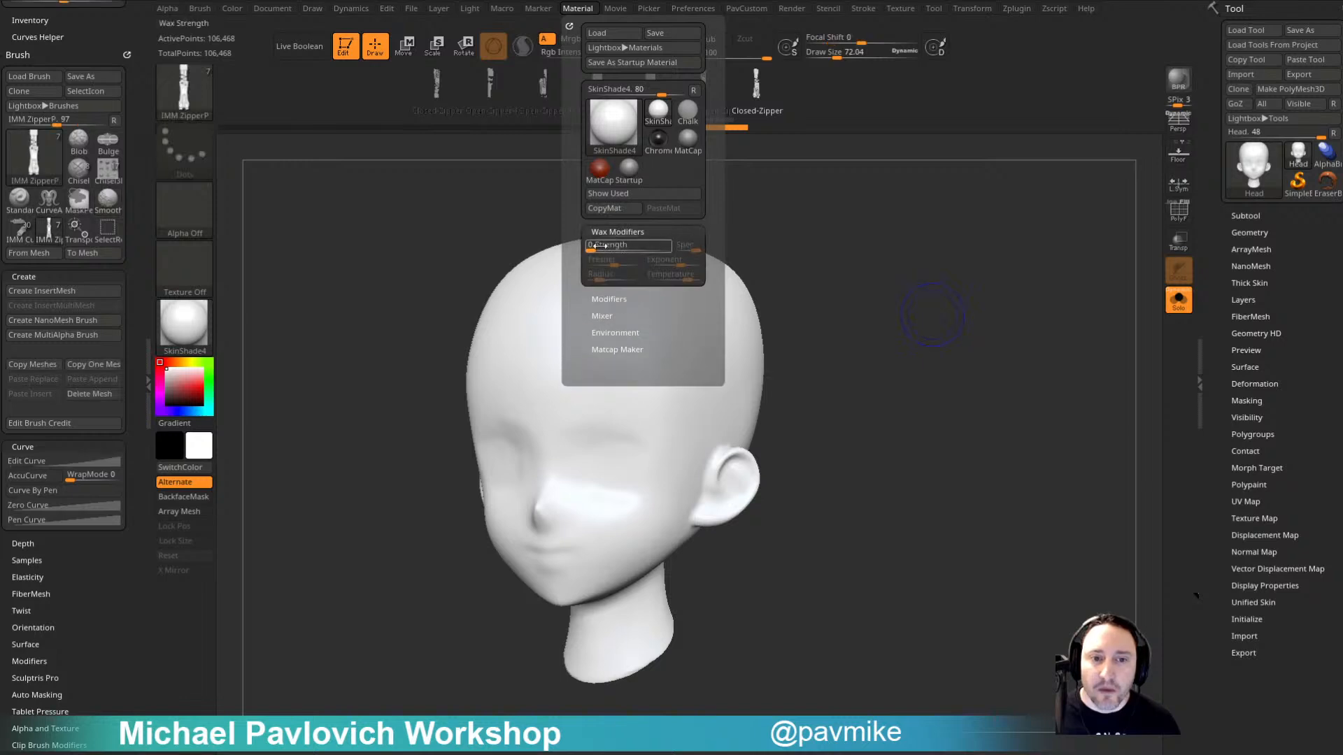
left_click(615, 244)
left_click(615, 278)
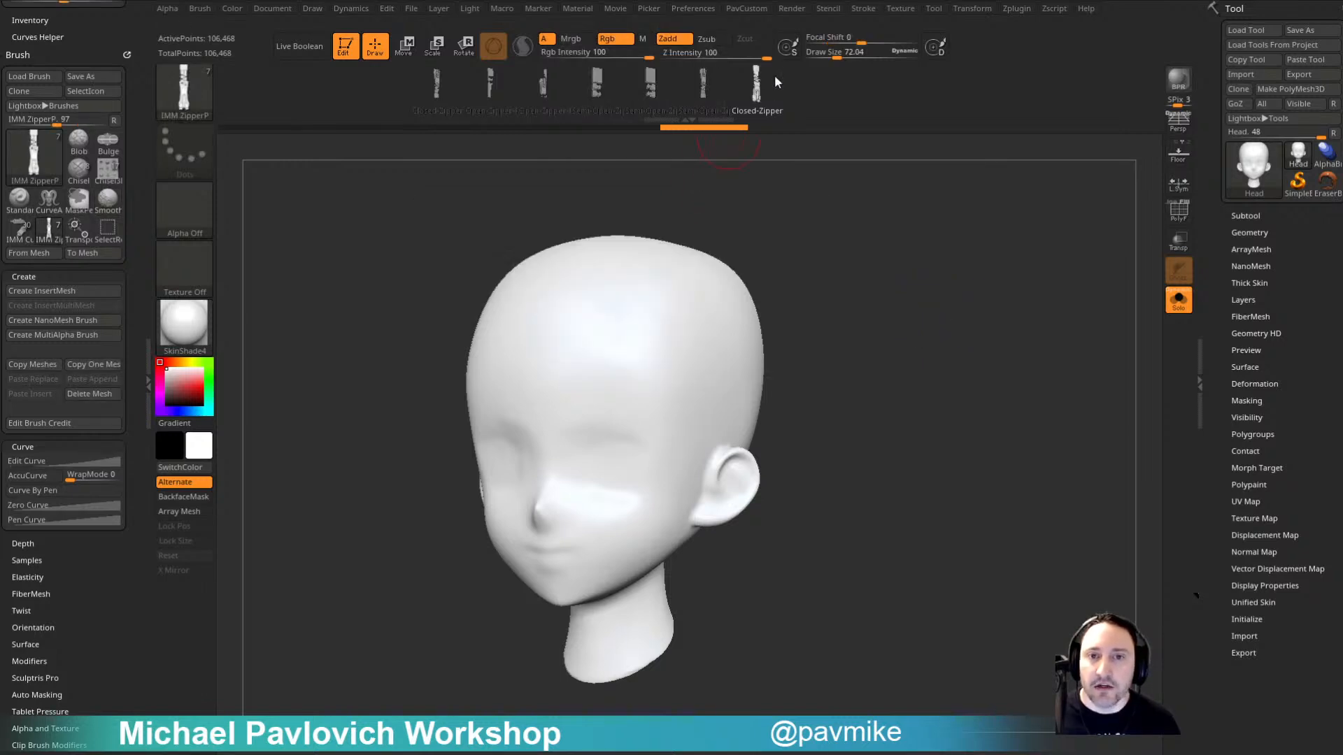
Step: Enable the wax preview in the render properties and fine-tune the SkinShade4 material's wax strength
left_click(790, 8)
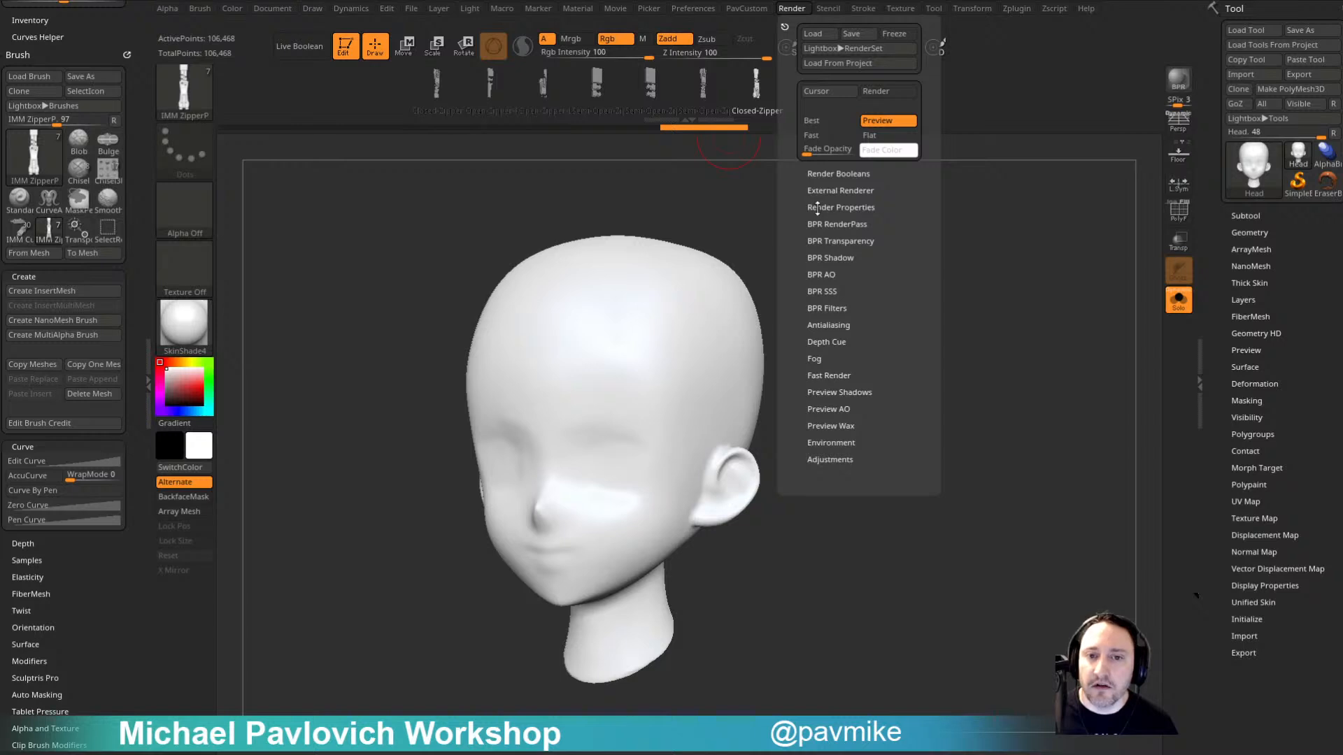
left_click(817, 207)
left_click(820, 265)
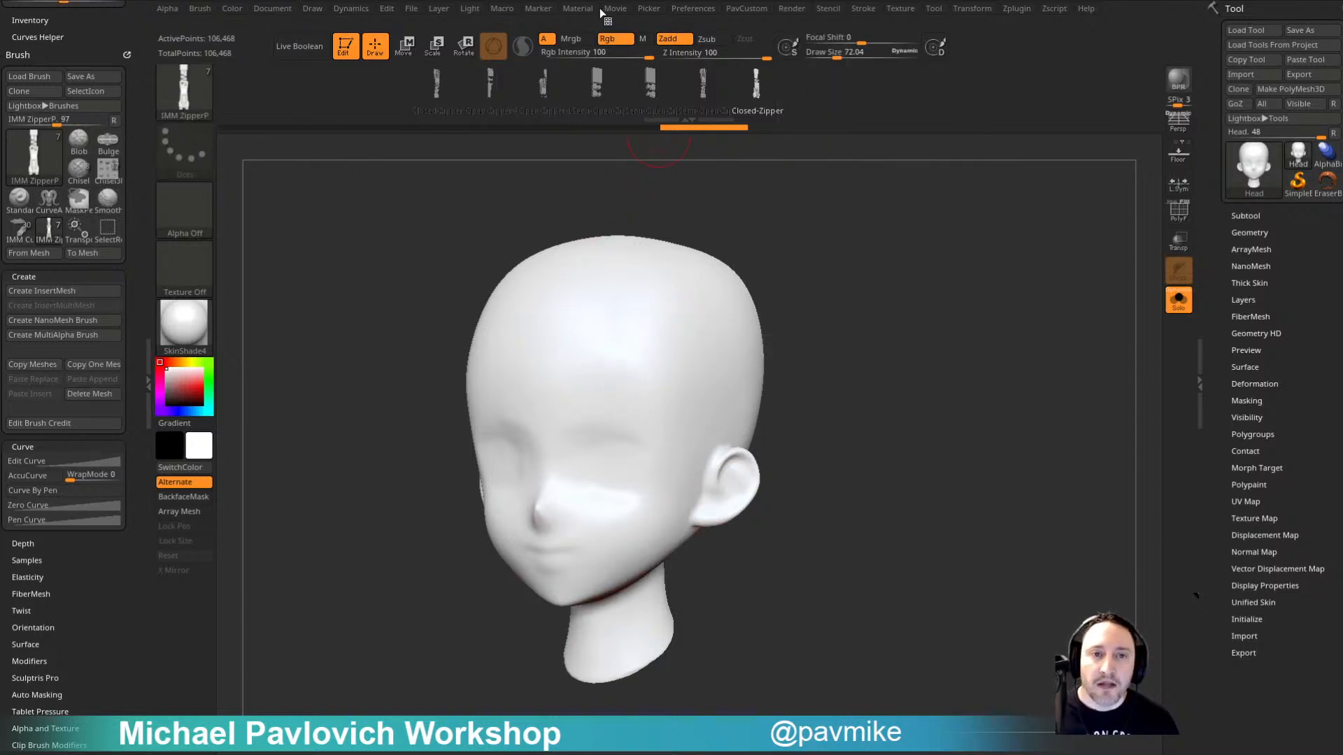
left_click(577, 9)
mouse_move(633, 249)
left_mouse_down()
mouse_move(668, 249)
mouse_move(630, 246)
left_mouse_up()
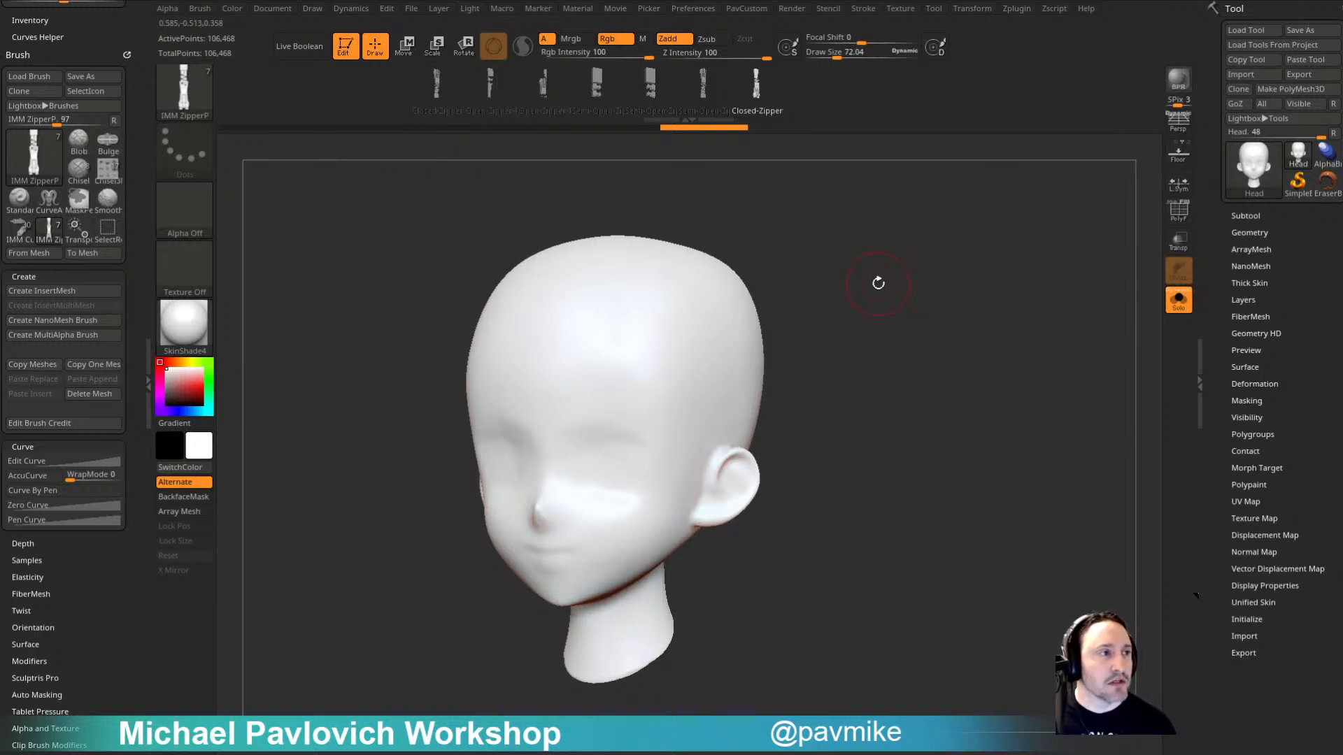
Step: Look through the insert-mesh brushes in Lightbox's _IMM brush folder
left_click_drag(879, 284, 880, 286)
key("b")
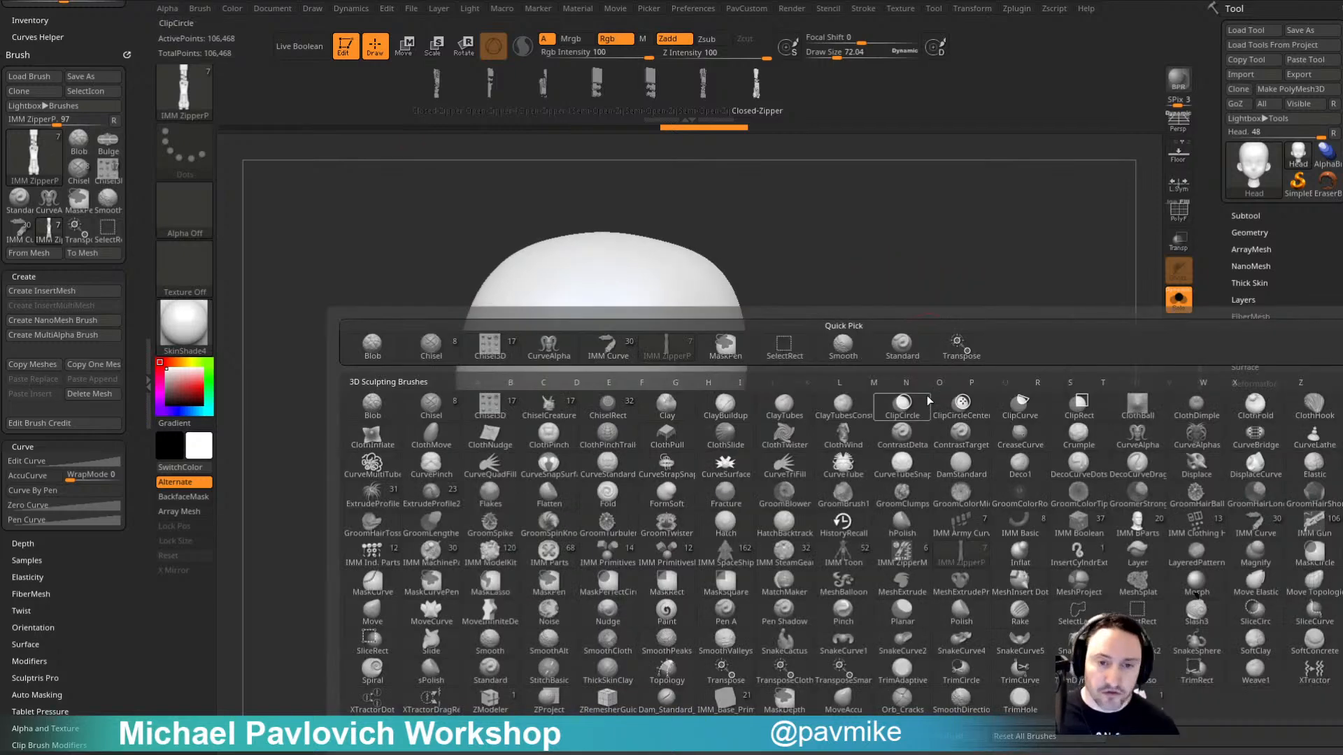
key("comma")
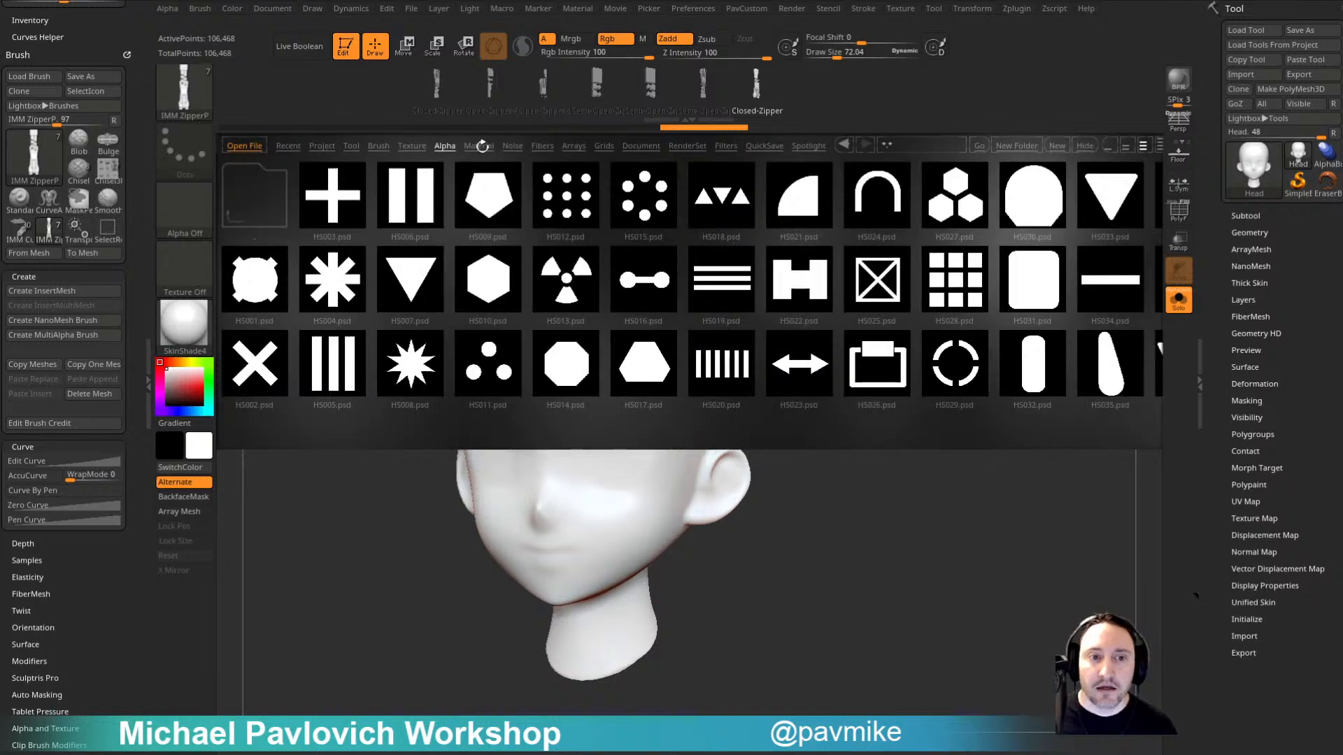
left_click(379, 144)
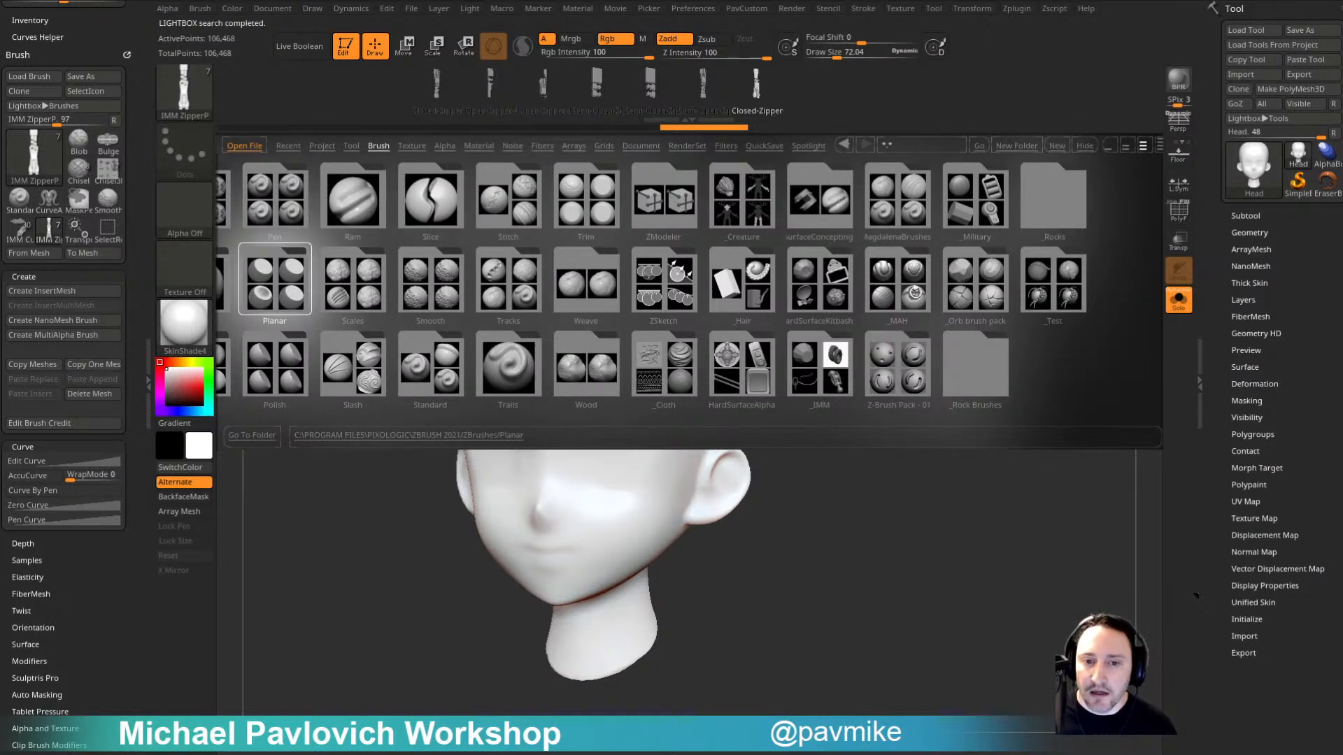
left_click(830, 374)
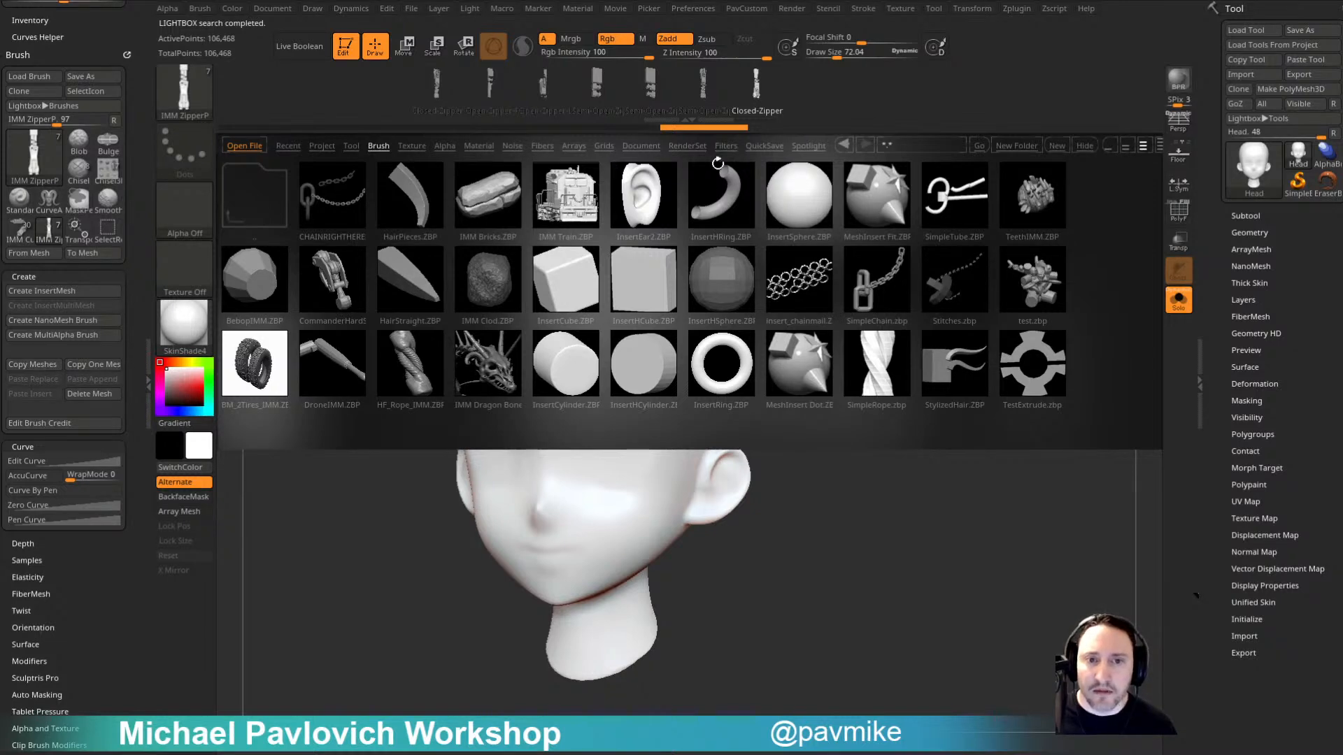
Step: Load the sm_IM Mitsuami braid brush from Lightbox's _Hair brush folder
left_click(378, 144)
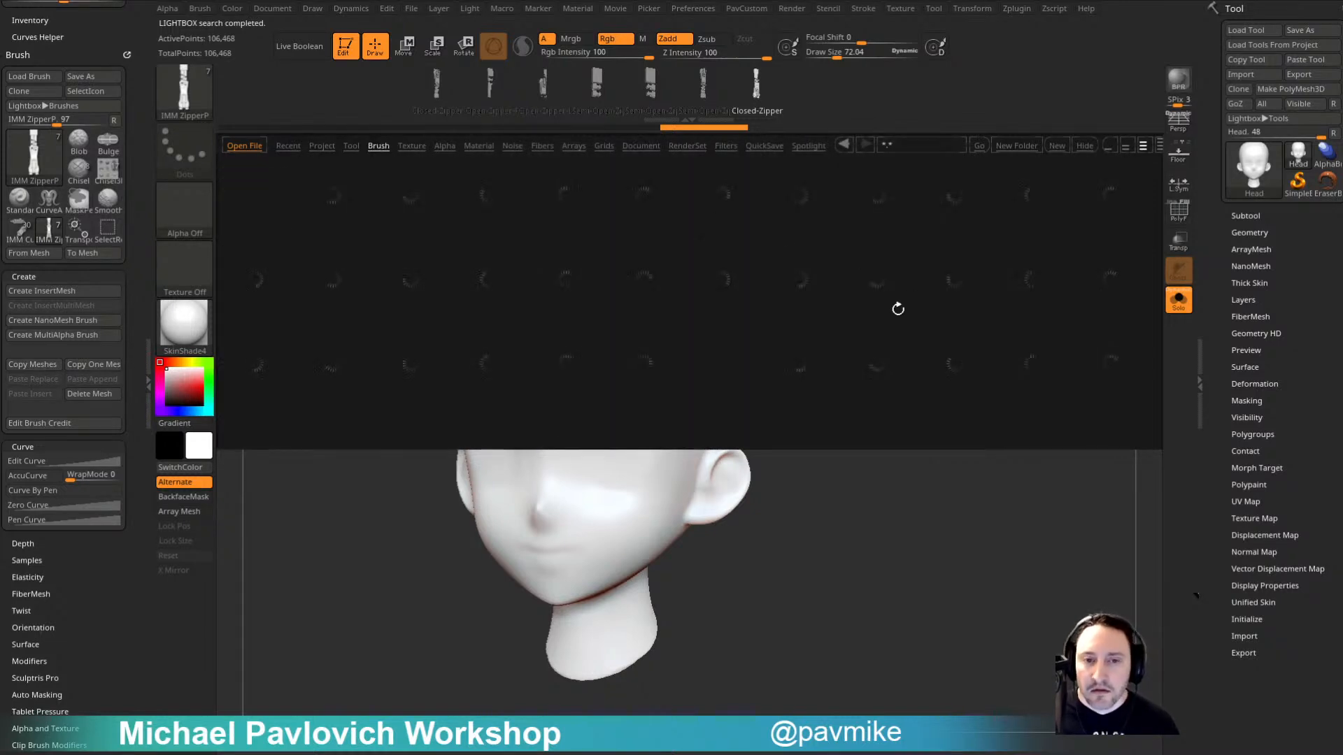
left_click(856, 279)
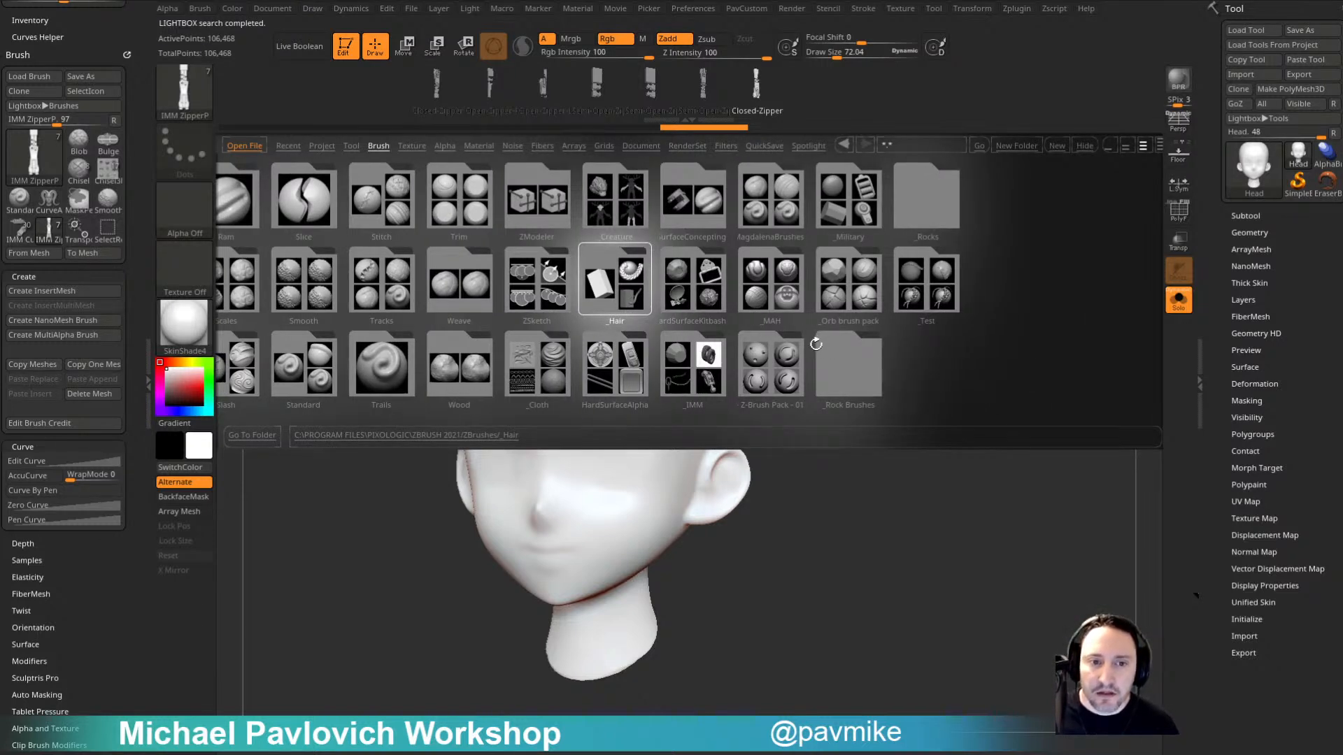
left_click(616, 275)
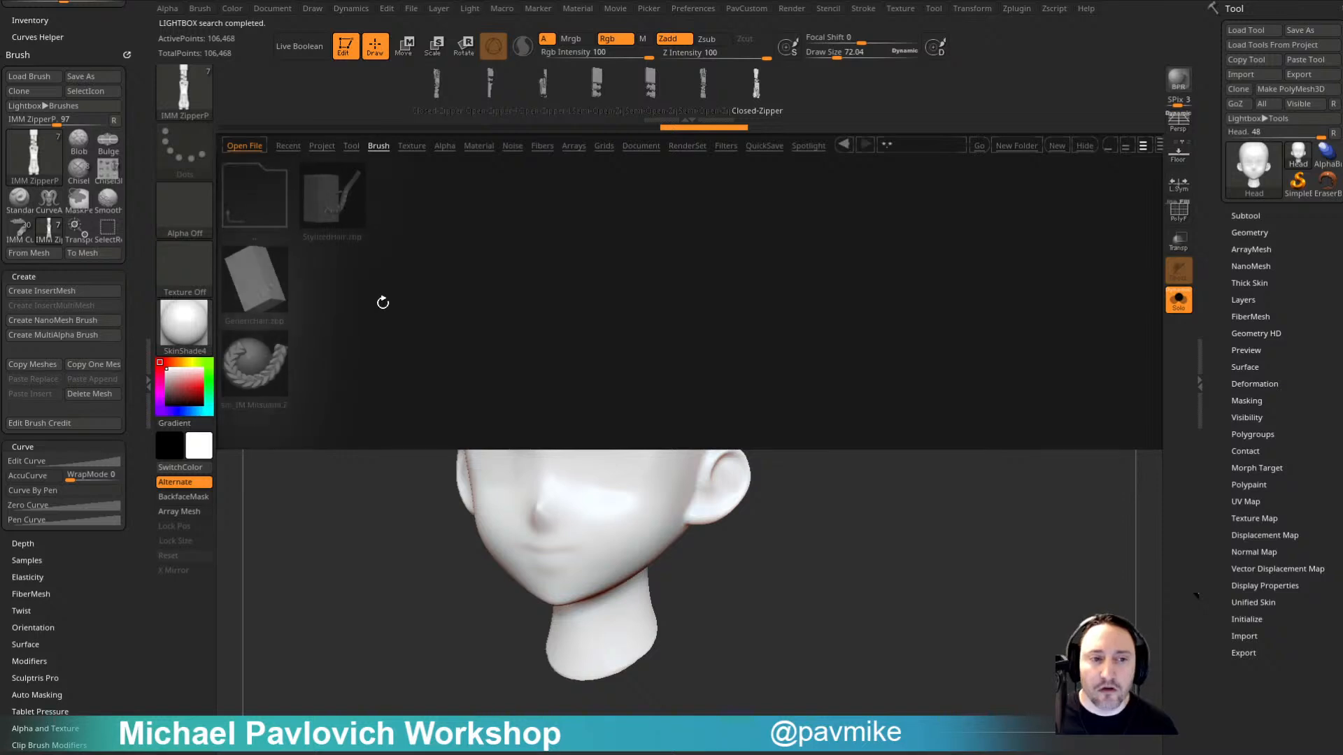
double_click(259, 363)
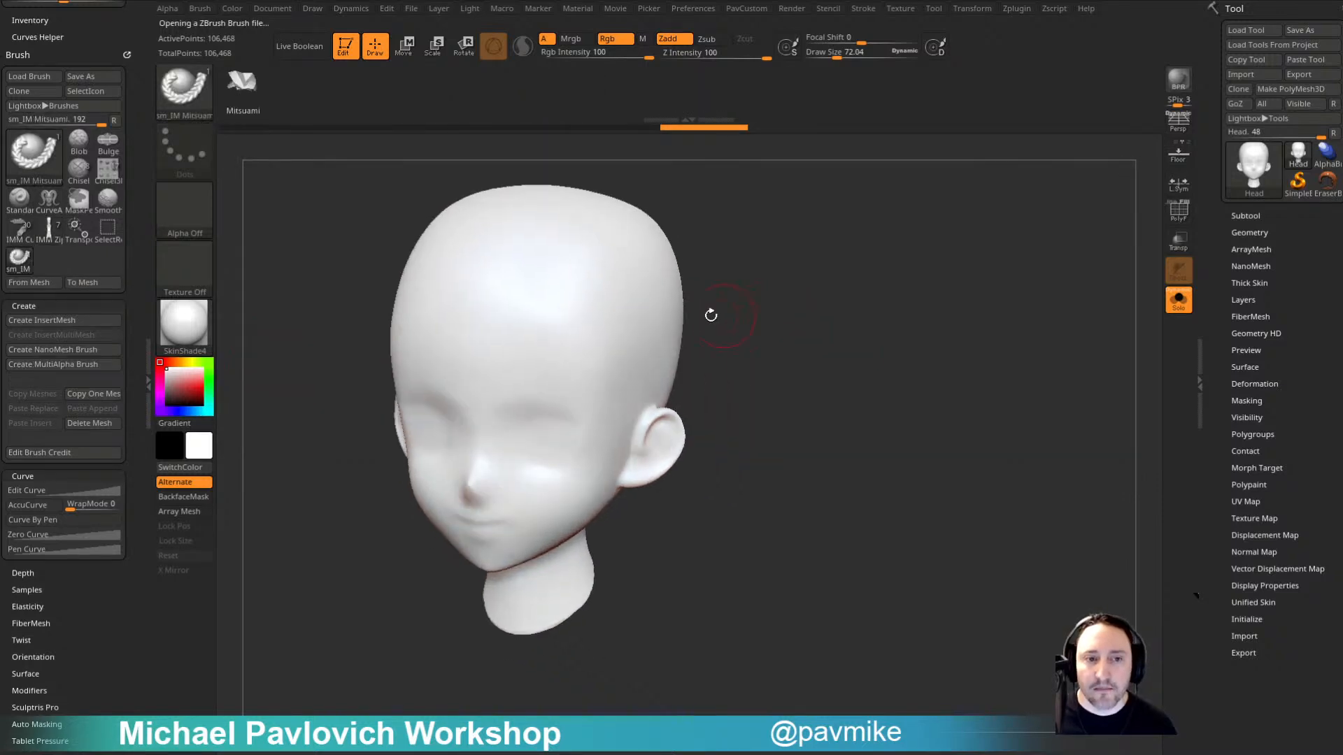
Step: Try drawing a Mitsuami braid outward from the side of the head, inspect it and undo it
left_click_drag(616, 301, 809, 442)
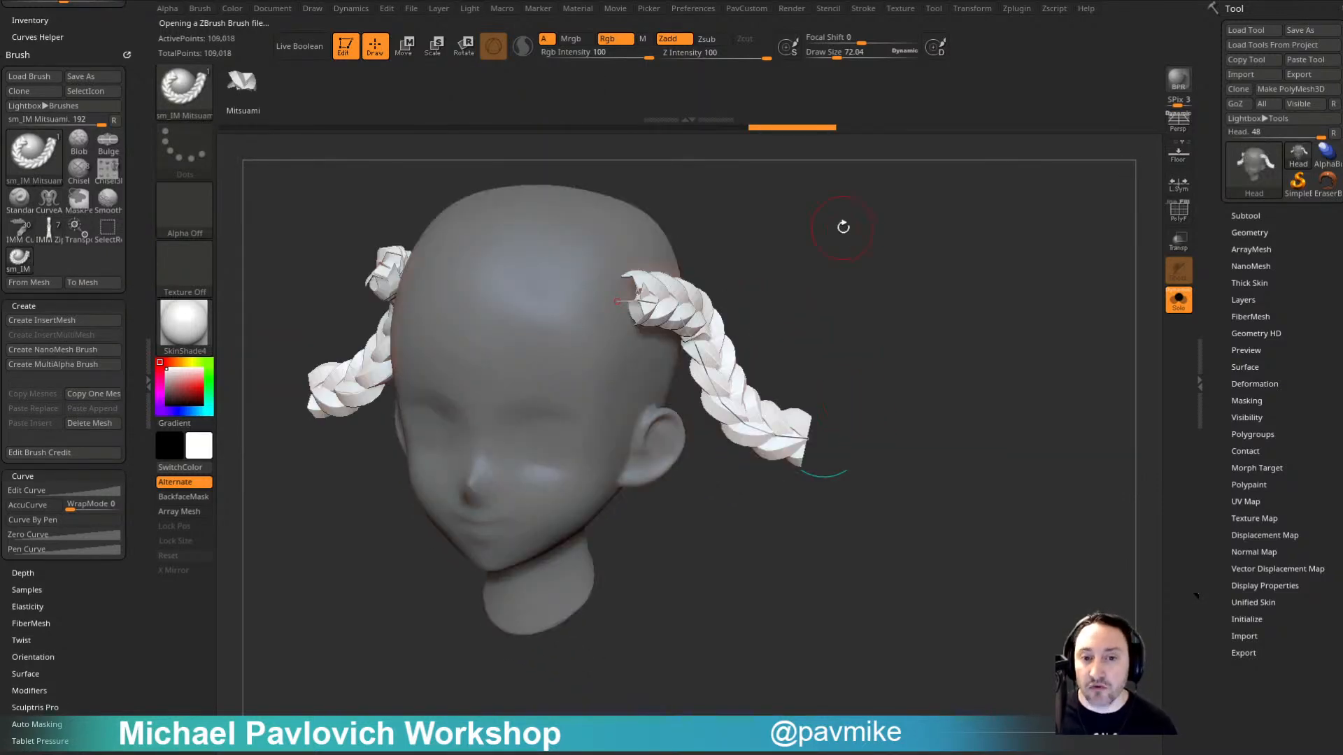
left_click_drag(842, 226, 825, 297)
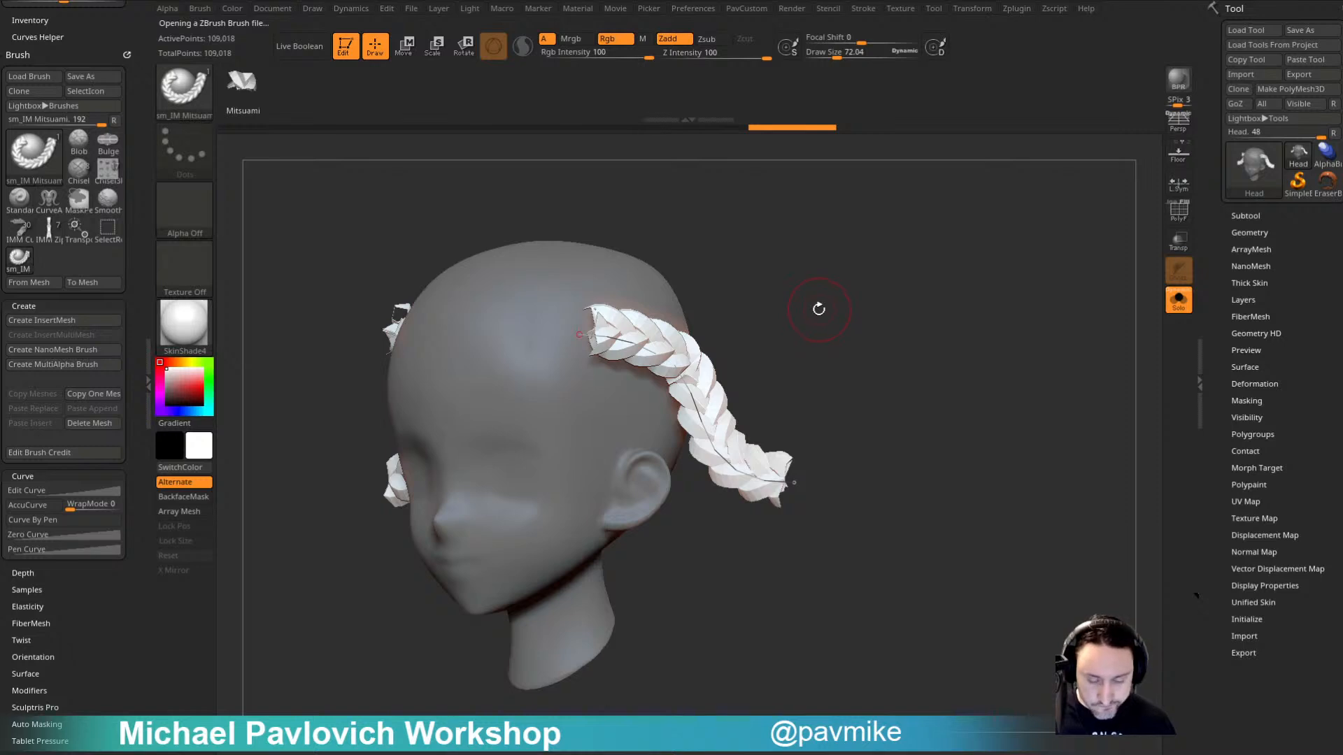
key("ctrl+z")
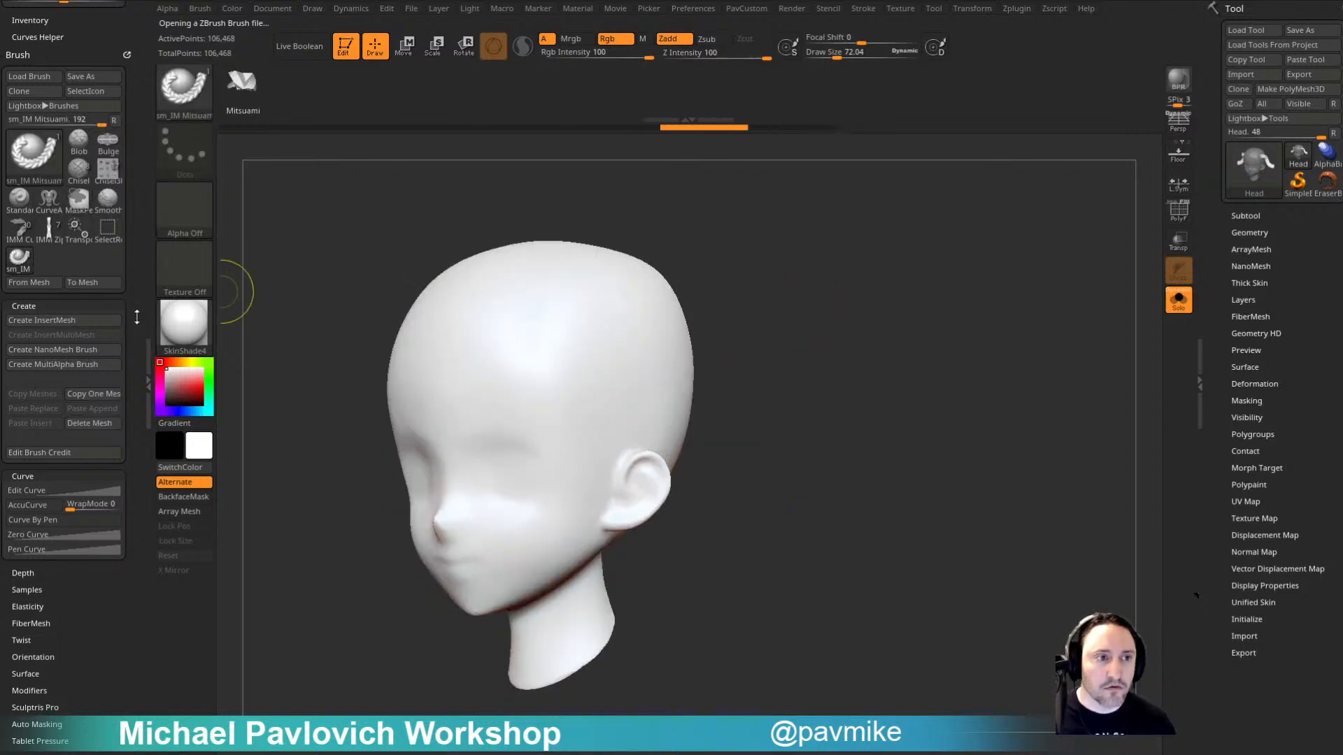
Step: Try drawing a Mitsuami braid from the upper side of the head down past the ear and undo it
left_click_drag(138, 316, 139, 471)
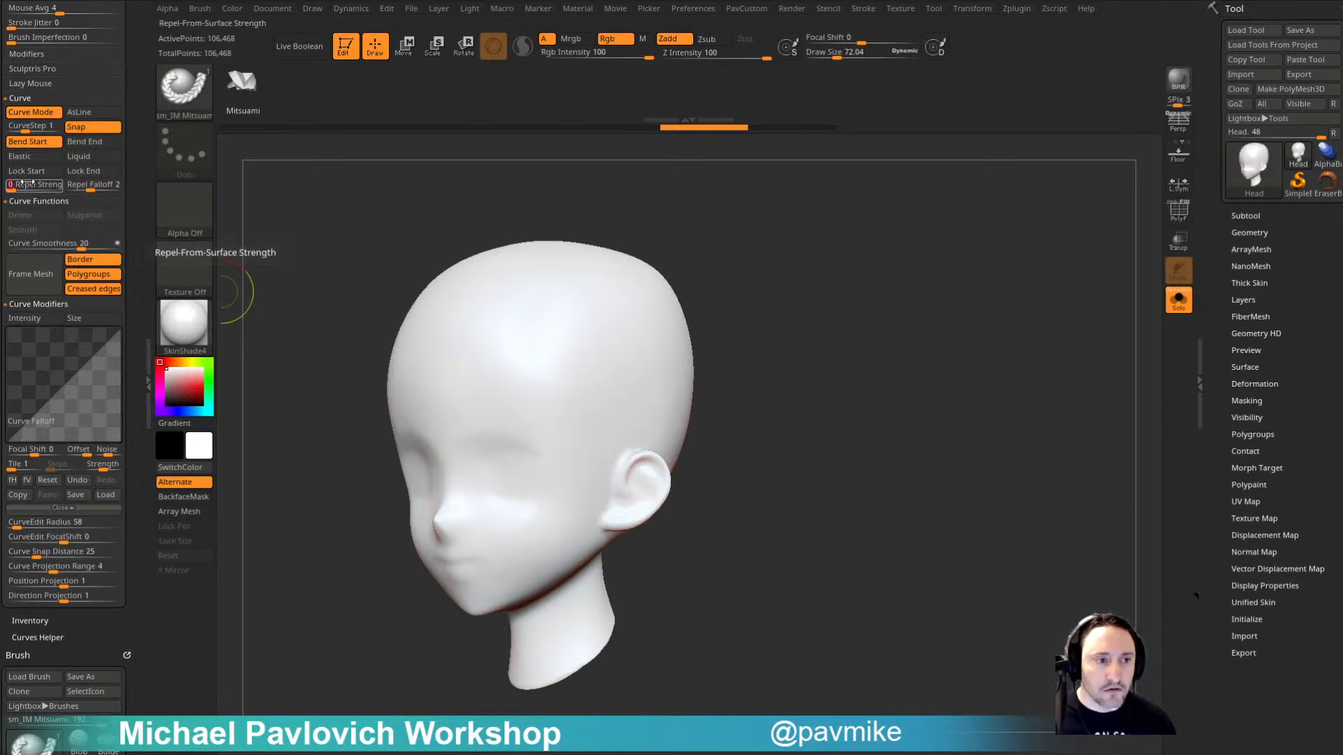
left_click_drag(826, 390, 800, 371, "alt")
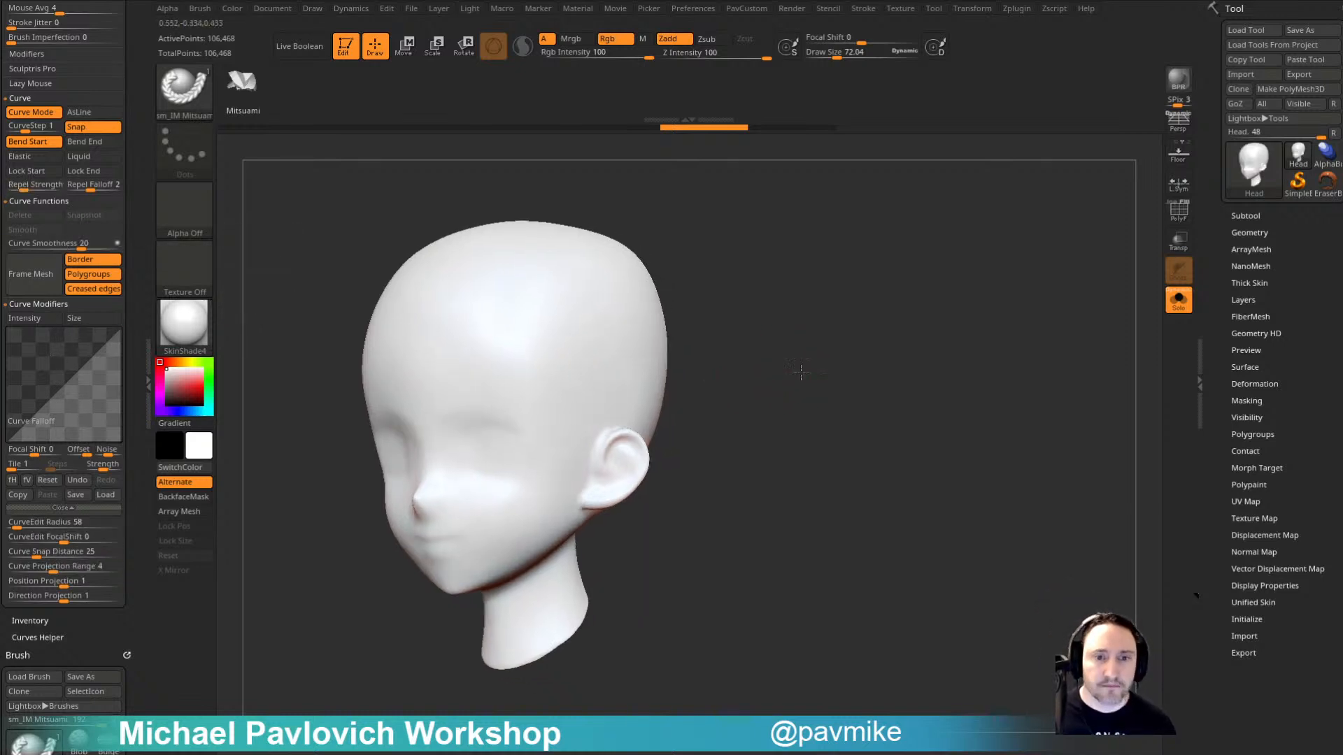
mouse_move(617, 320)
left_mouse_down()
mouse_move(680, 489)
mouse_move(712, 503)
left_mouse_up()
left_click_drag(831, 449, 841, 420)
key("ctrl+z")
Step: Duplicate the Head subtool
left_click(1246, 215)
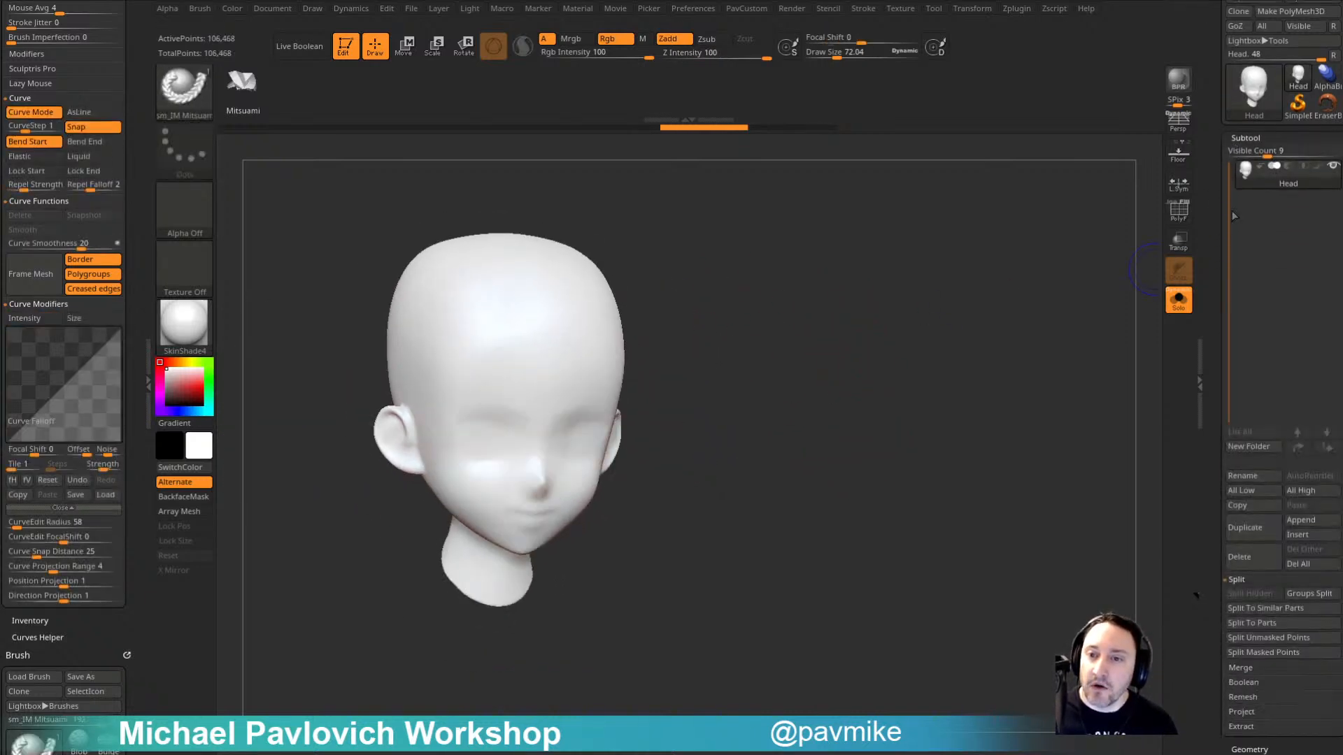
left_click_drag(1030, 423, 1042, 426, "shift")
left_click(1252, 528)
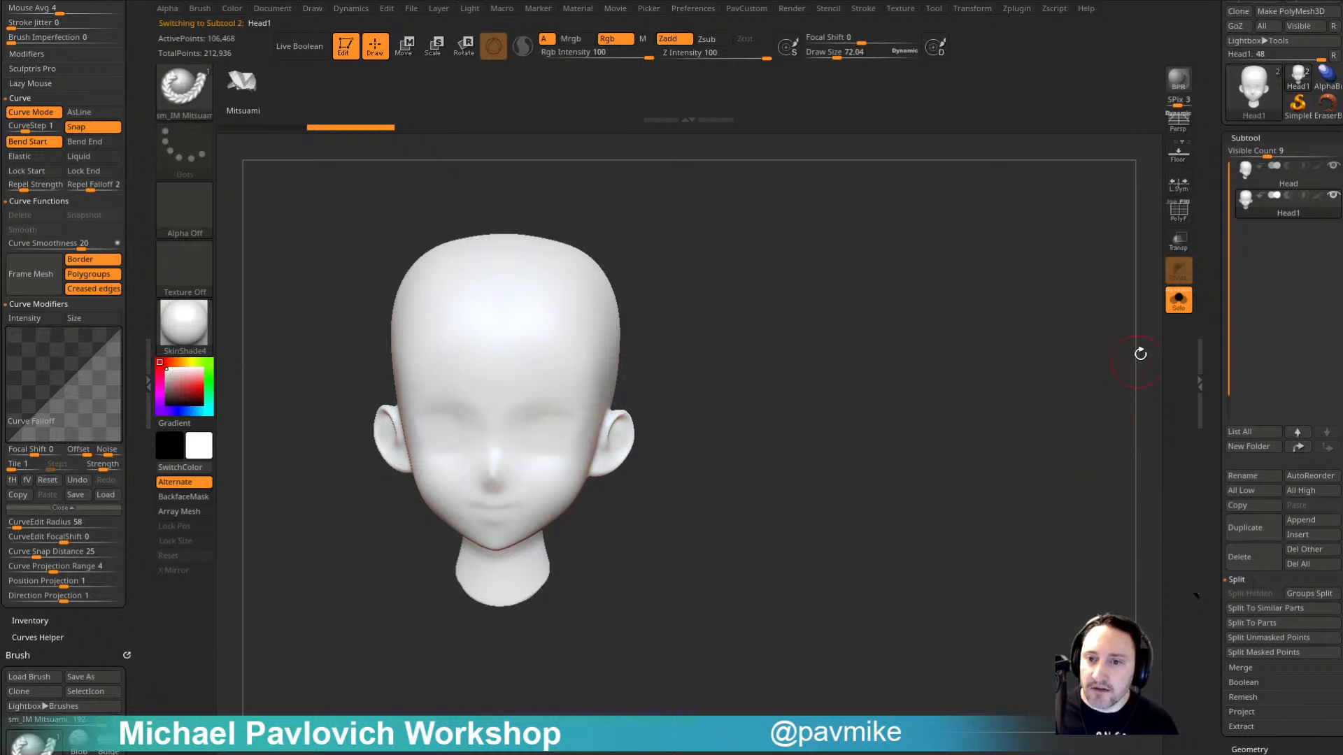
Step: Turn on ghosted transparency and shrink the duplicate Head1 inside the original with negative Inflate deformations
left_click(1178, 246)
left_click_drag(1210, 281, 1211, 105)
left_click_drag(1015, 288, 1085, 324)
left_click_drag(1222, 470, 1221, 364)
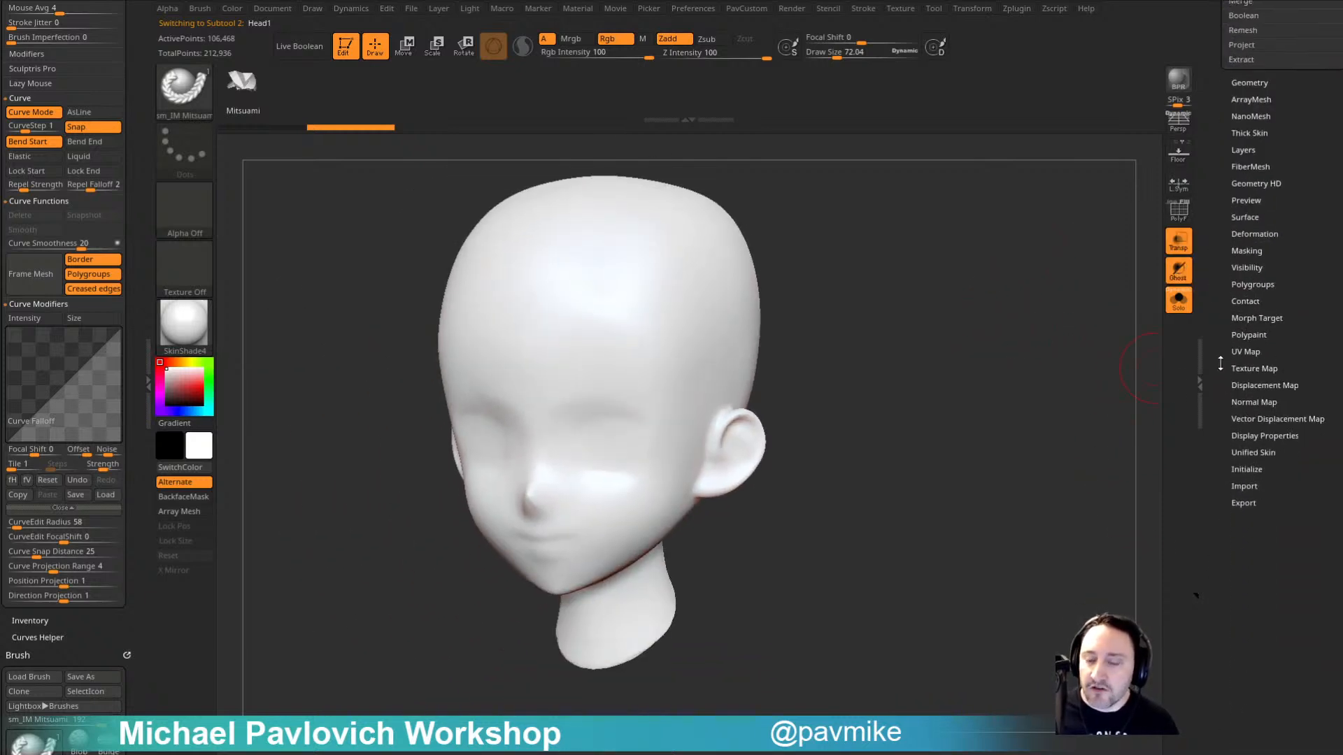
key("shift")
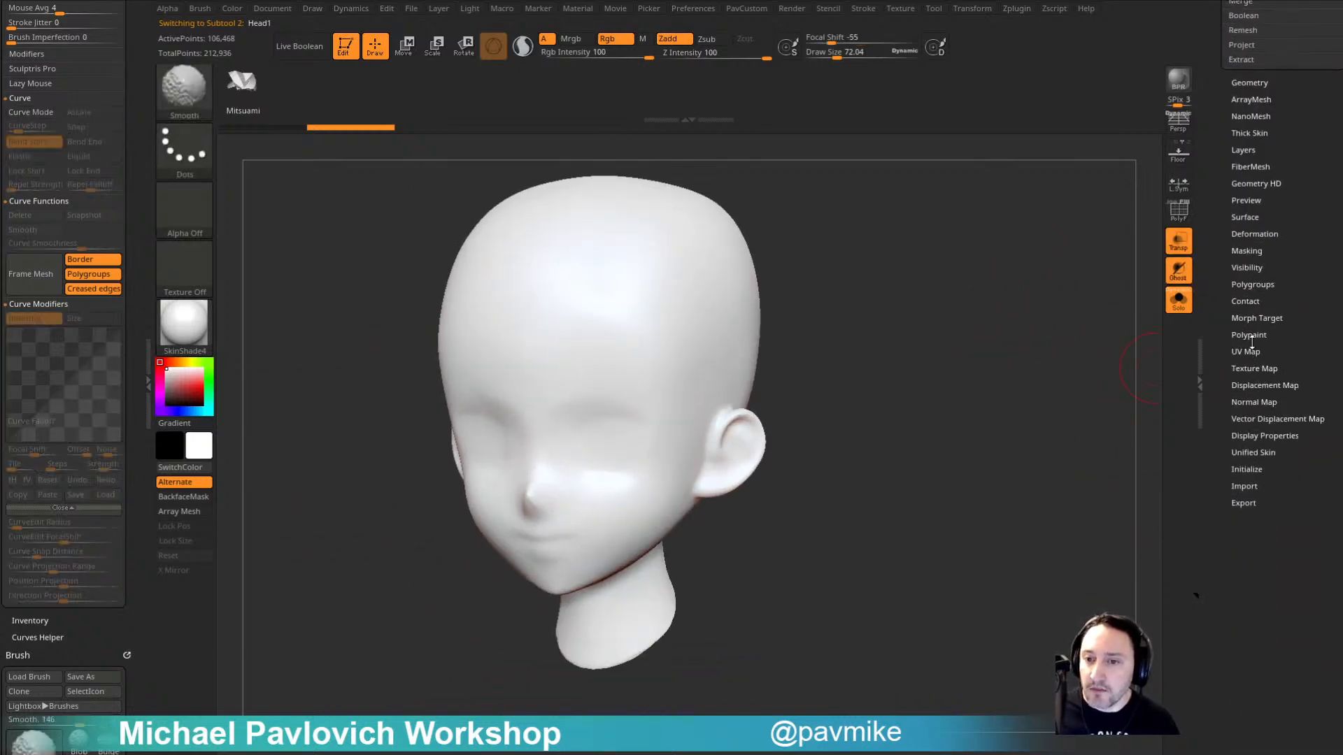
left_click(1252, 235)
left_click_drag(1217, 357, 1215, 237)
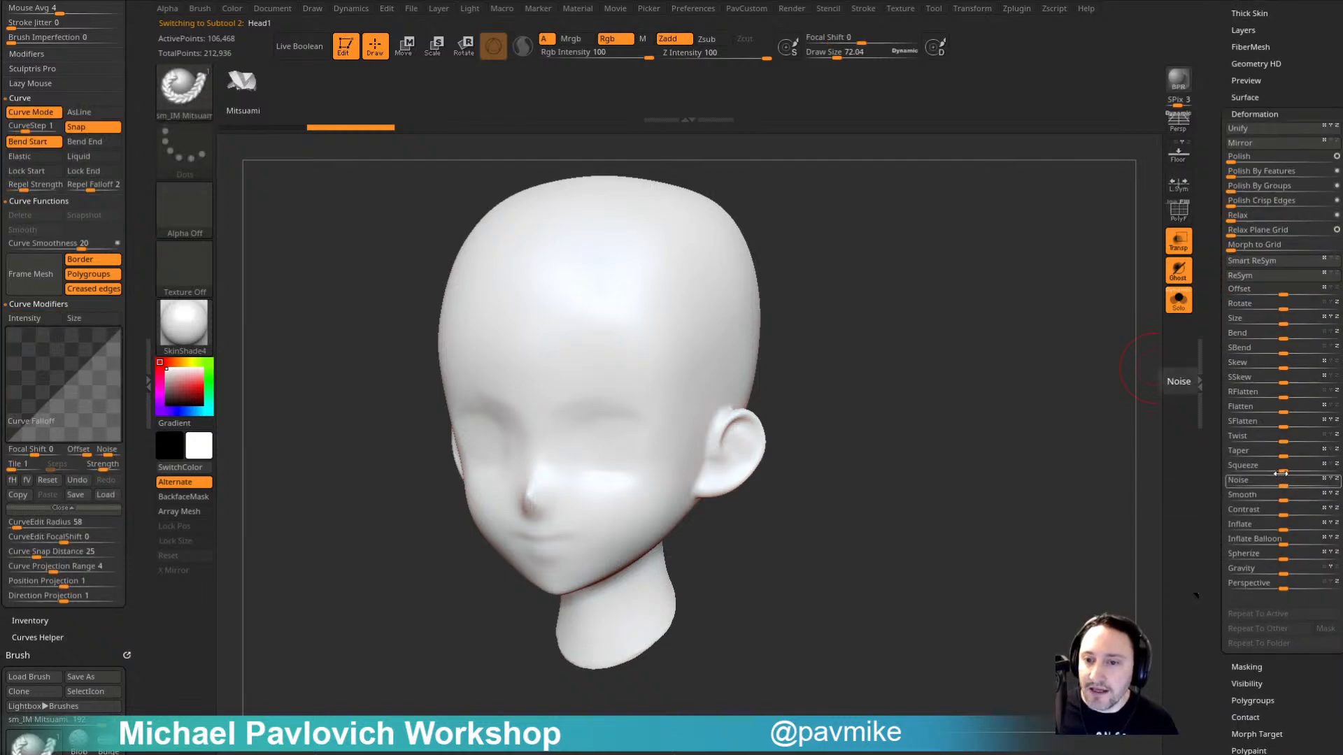
left_click_drag(1281, 531, 1273, 533)
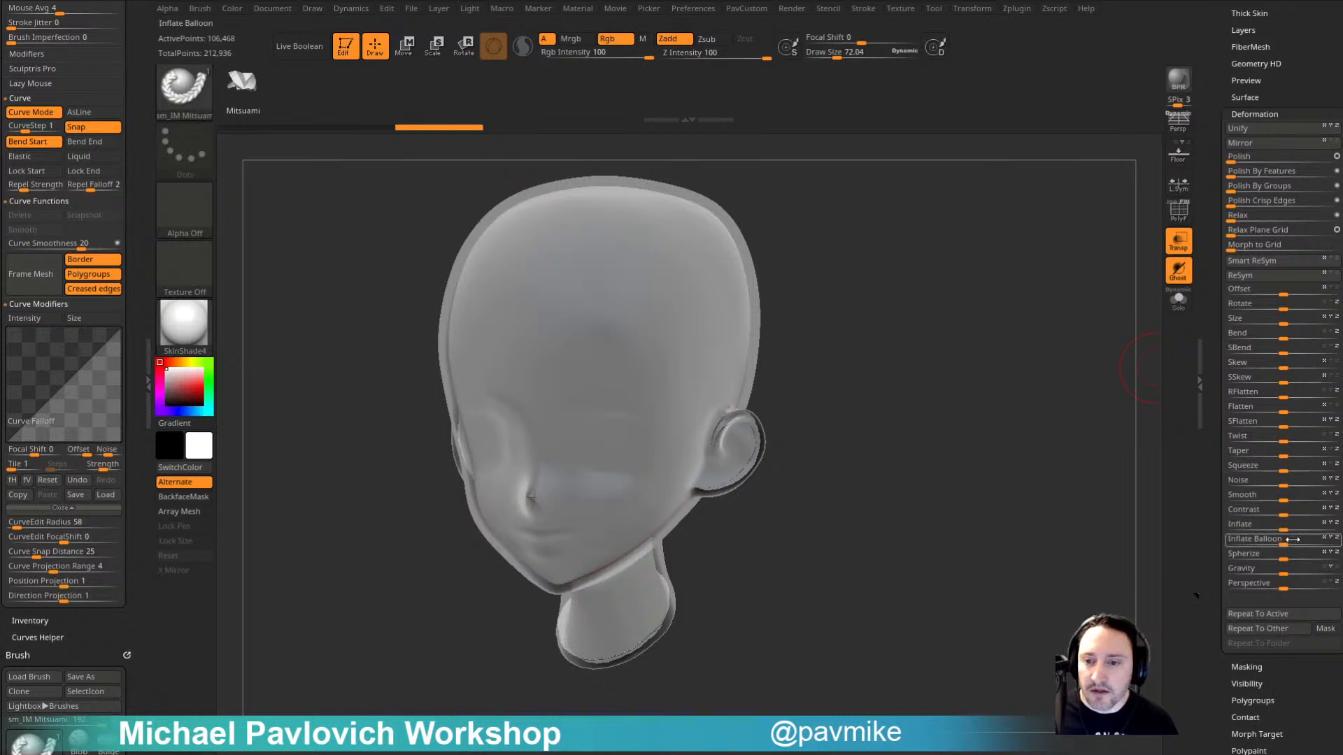
left_click_drag(1282, 529, 1247, 537)
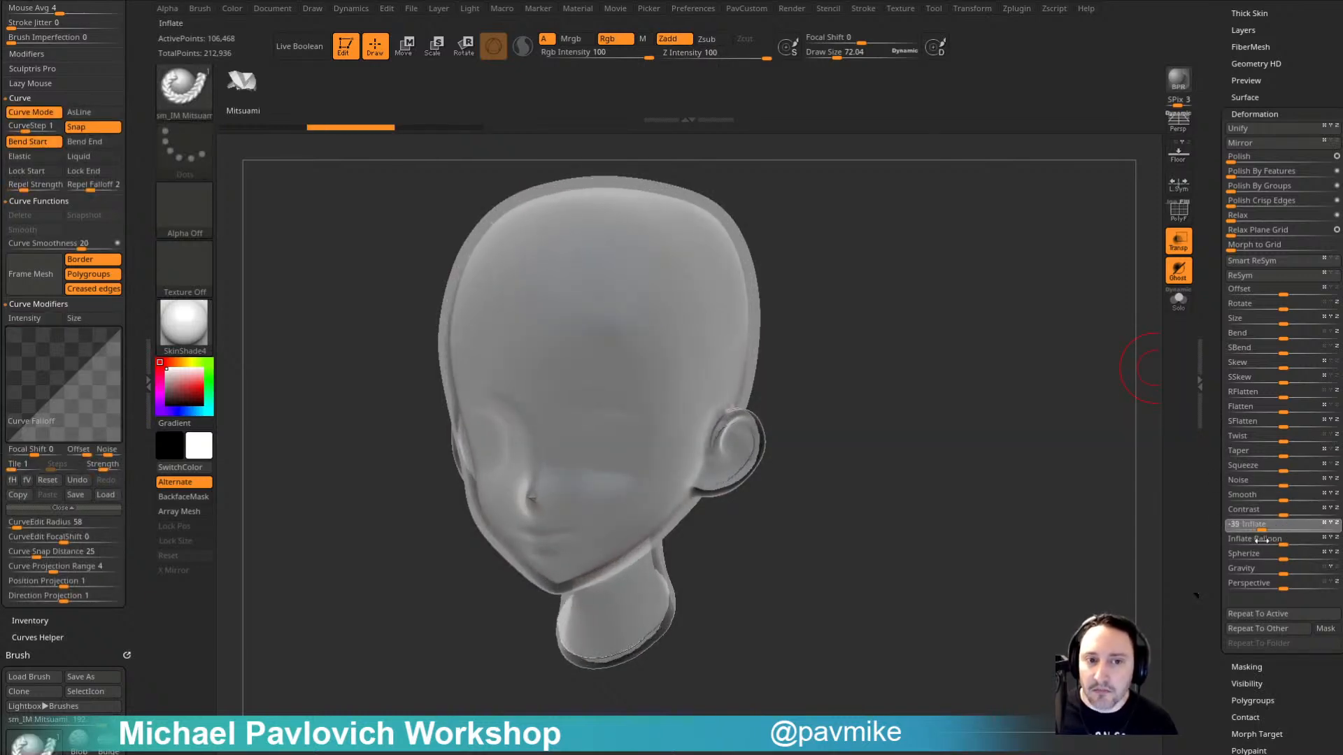
Step: Turn off ghosting and transparency, and make the original Head the active subtool
left_click_drag(1211, 337, 1212, 579)
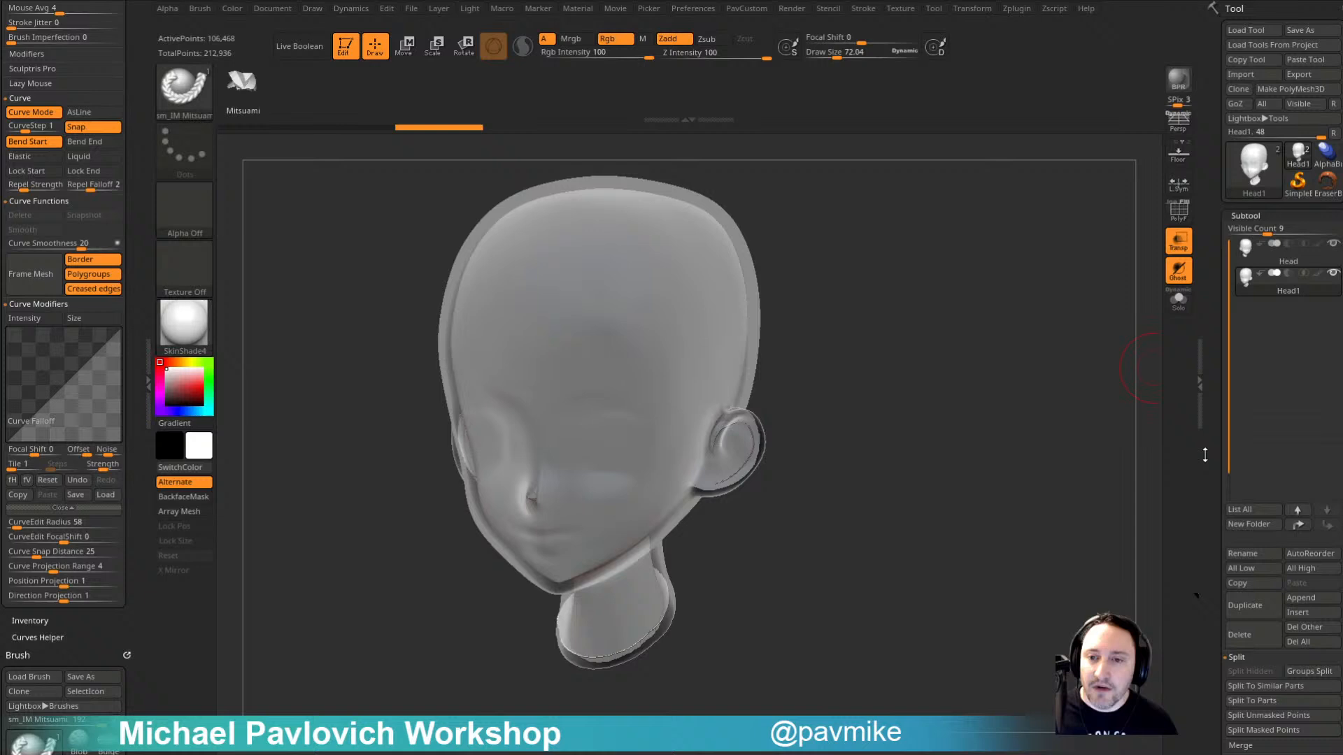
left_click(1178, 272)
left_click(1178, 243)
left_click_drag(980, 372, 1023, 344, "alt")
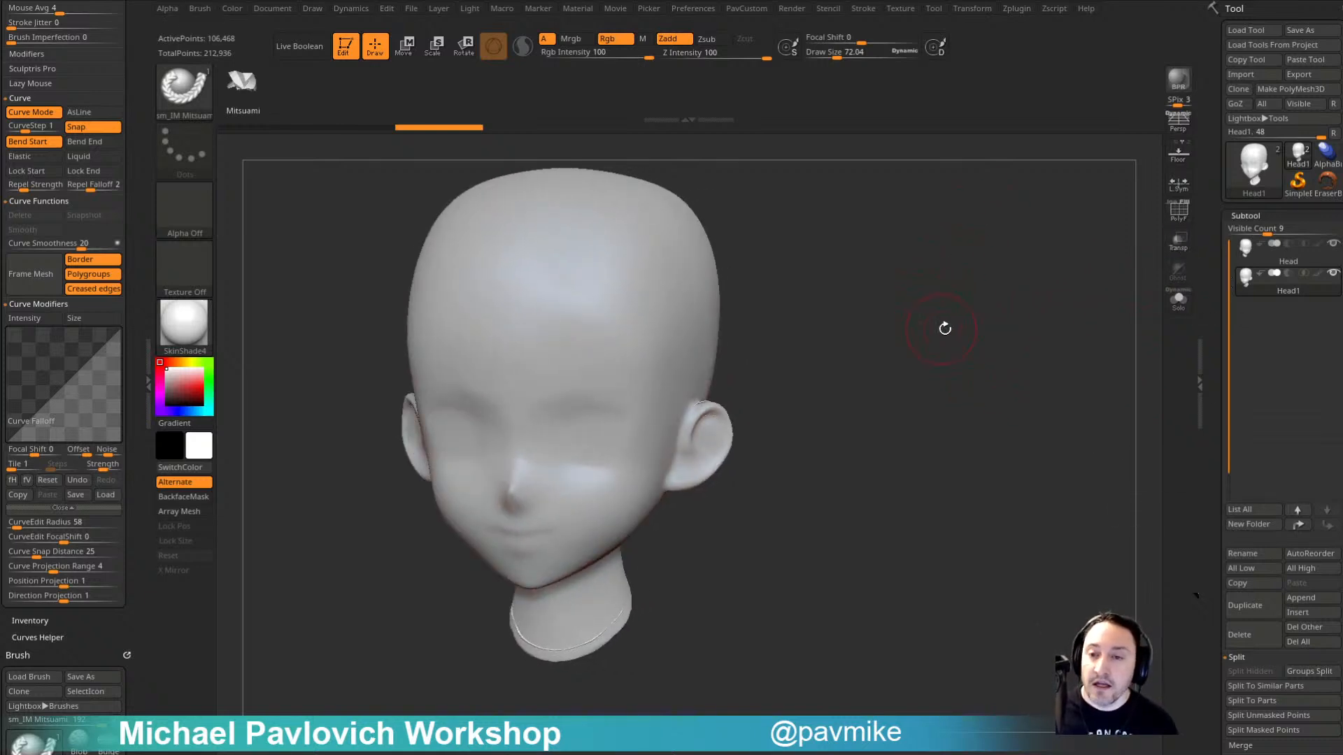
key("ctrl+shift+d")
left_click(1274, 274)
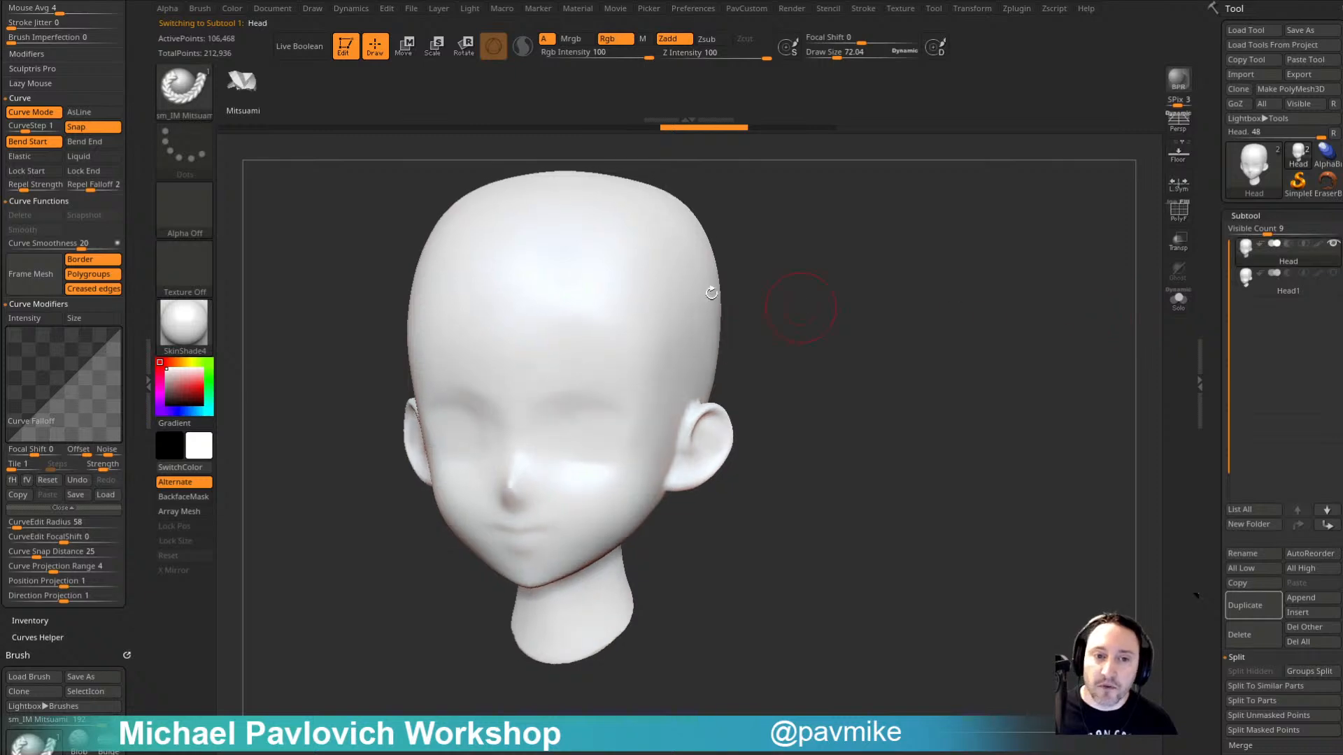
Step: Select the CurveAlpha brush, try a first strand on the side of the head and undo it
key("b")
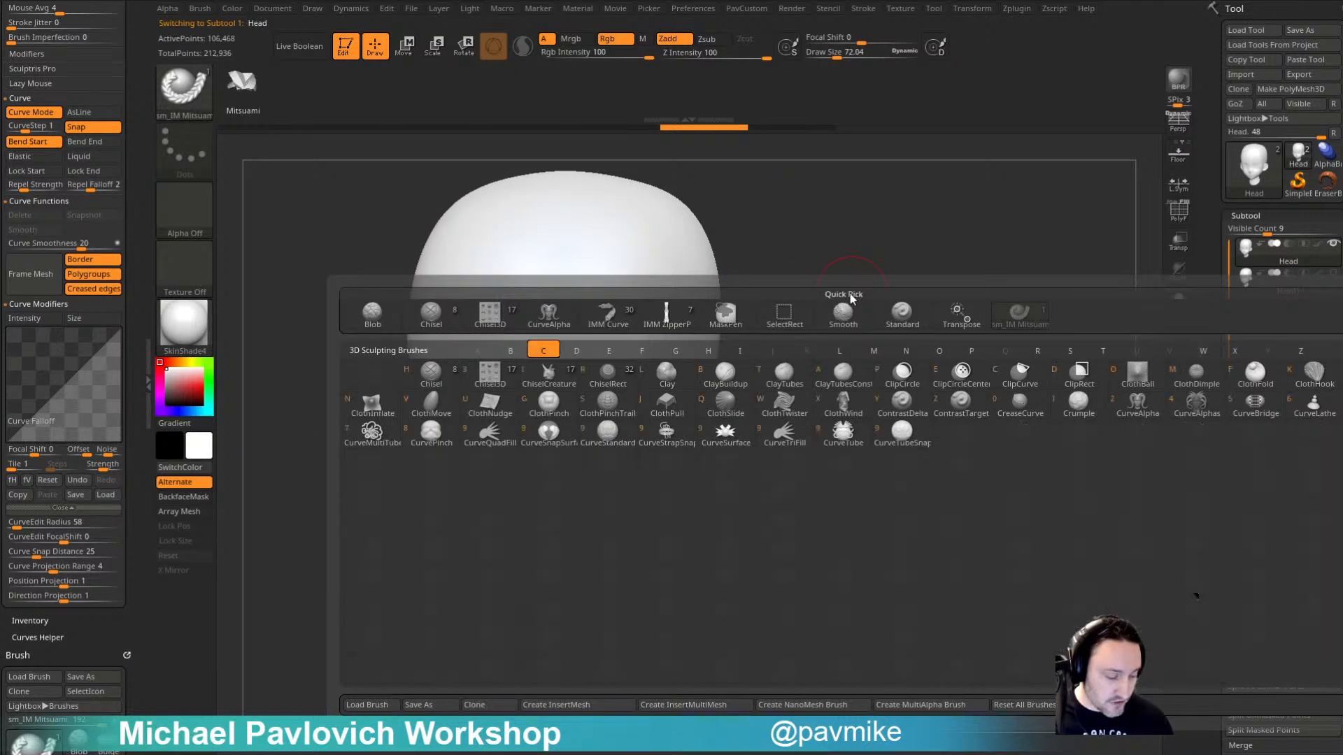
key("2")
left_click_drag(867, 248, 830, 268)
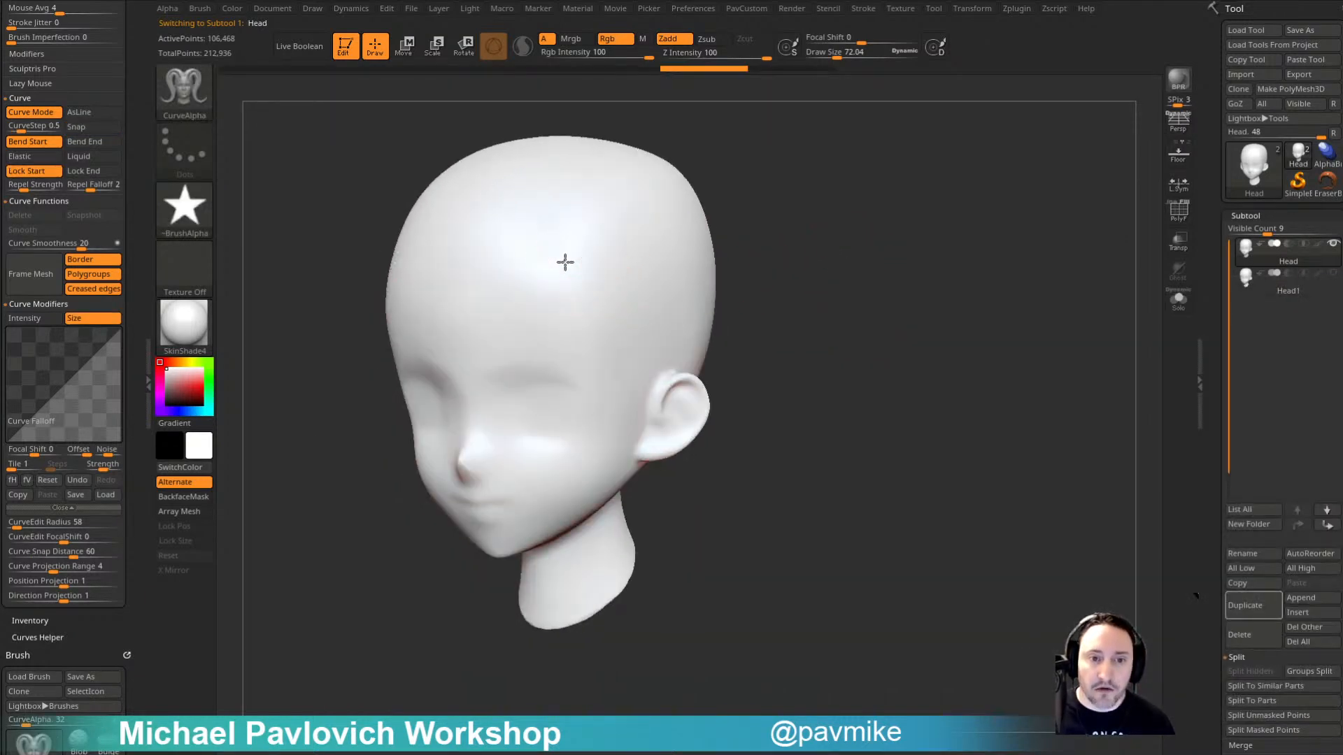
left_click_drag(564, 260, 605, 448)
key("ctrl+z")
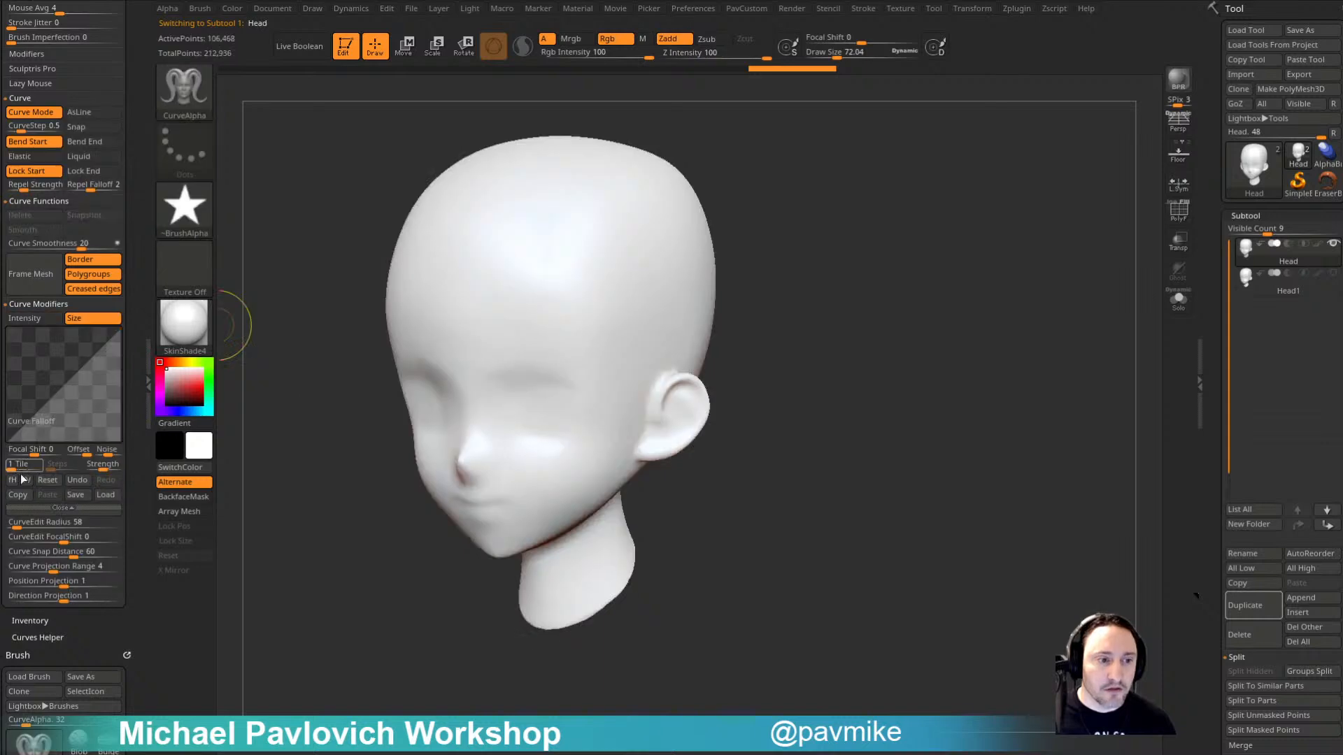
Step: Draw a tapered CurveAlpha strand down the side of the head and thin it with a draw size of about 31
left_click_drag(595, 274, 608, 526)
key("s")
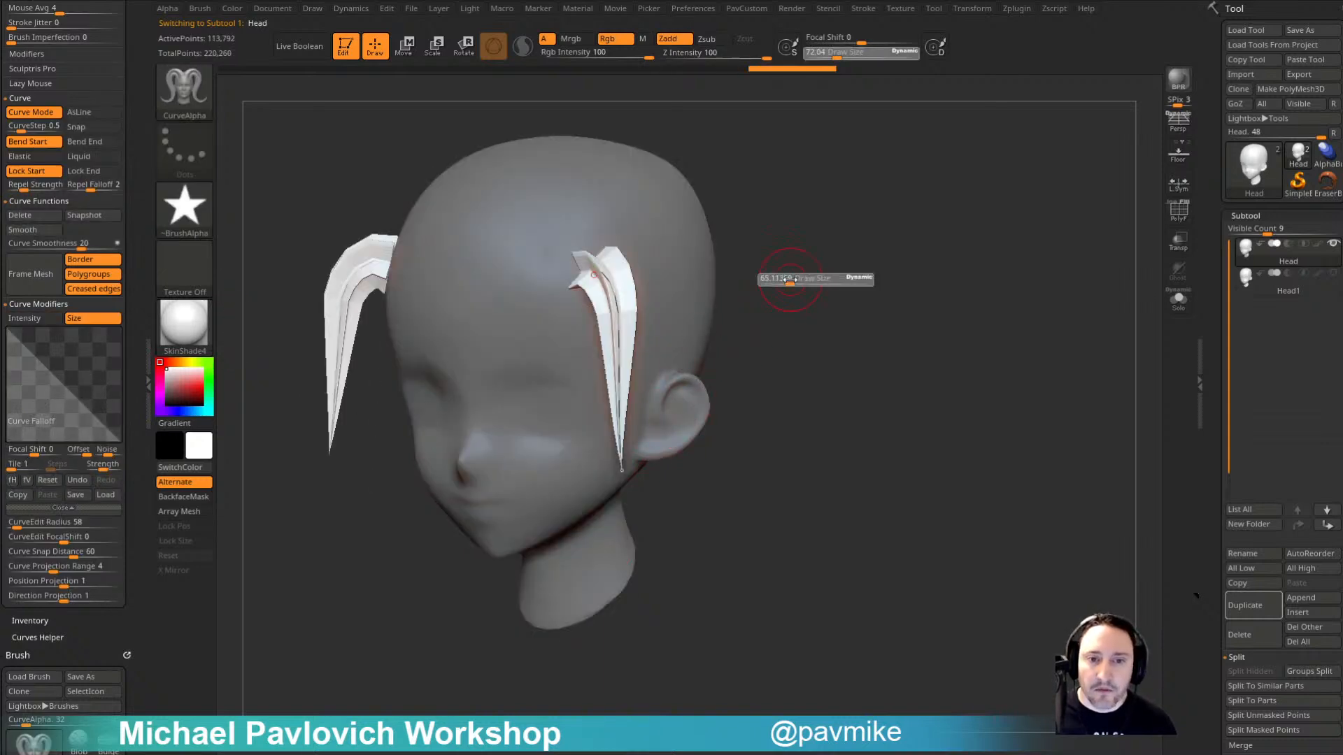
left_click(781, 280)
left_click_drag(794, 280, 662, 290)
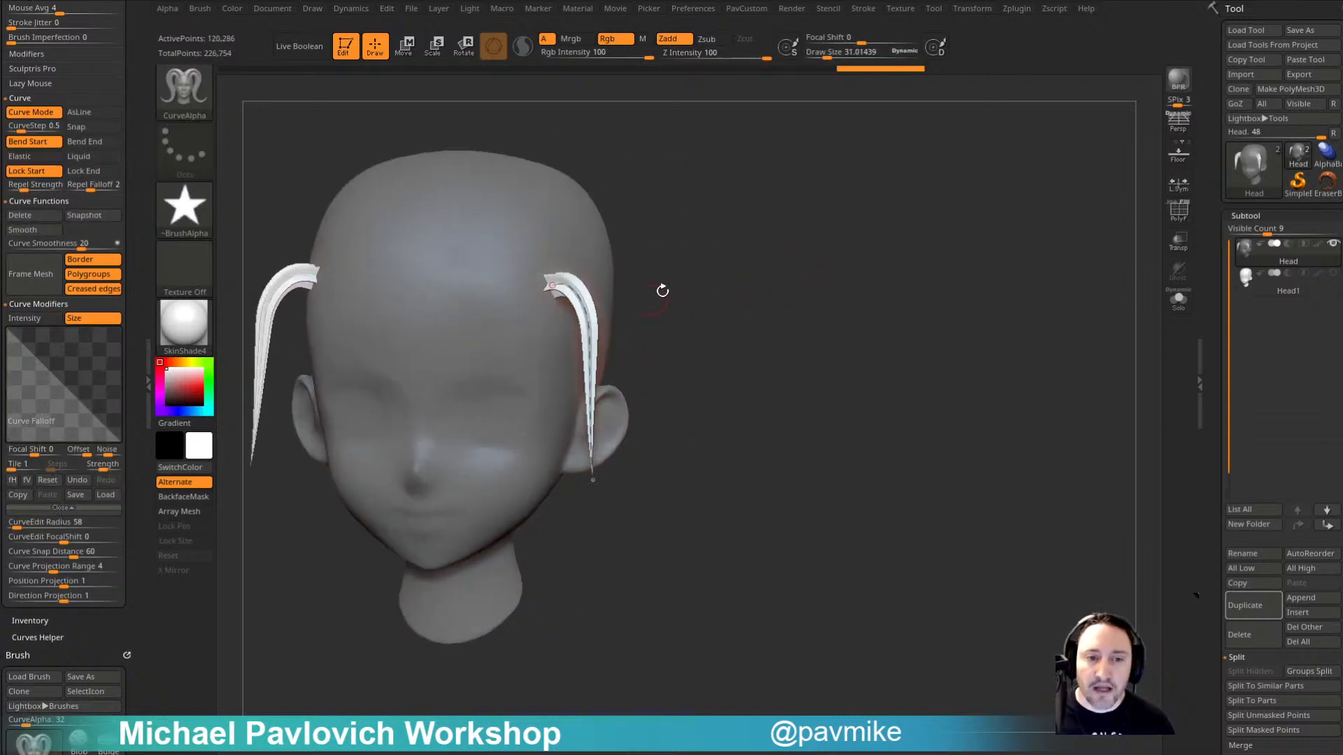
left_click_drag(805, 351, 644, 291)
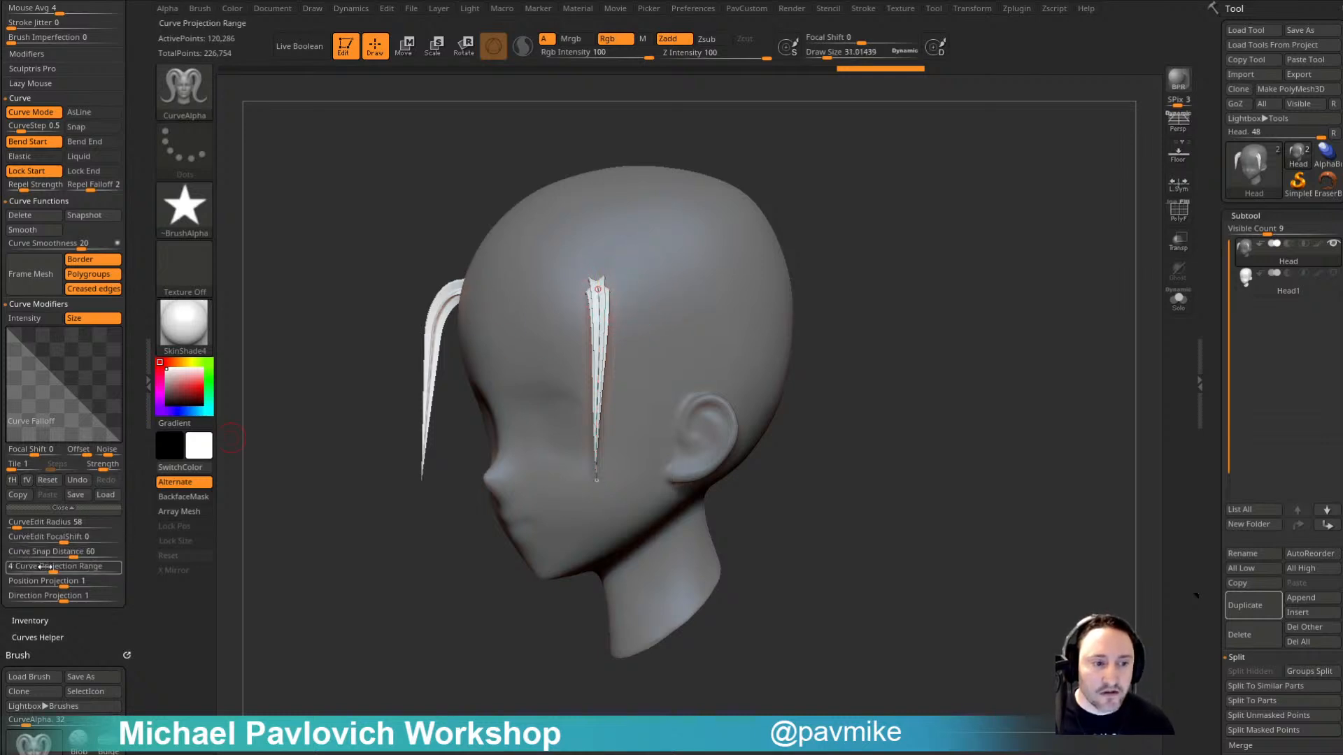
Step: Set the curve snap distance to 13 and draw two more strands between the first one and the ear
type("13")
key("Return")
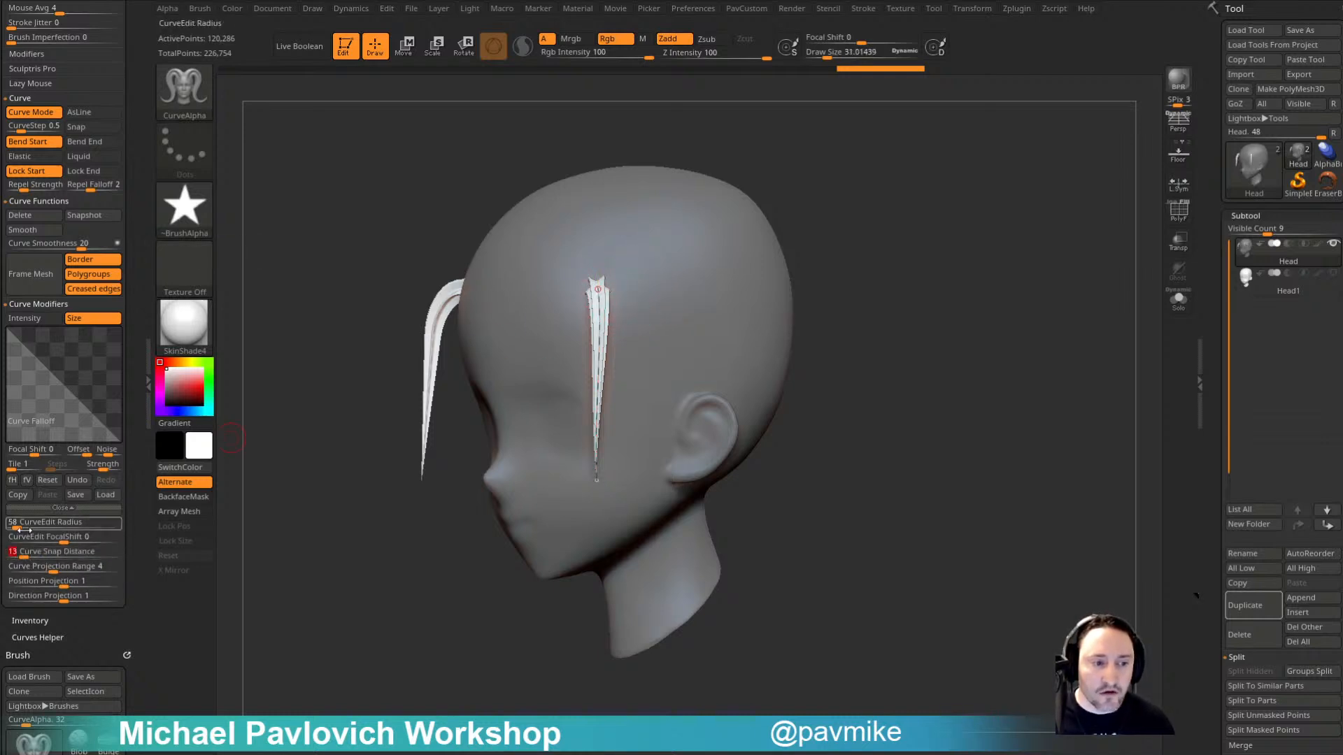
left_click_drag(628, 279, 634, 444)
left_click_drag(662, 300, 664, 458)
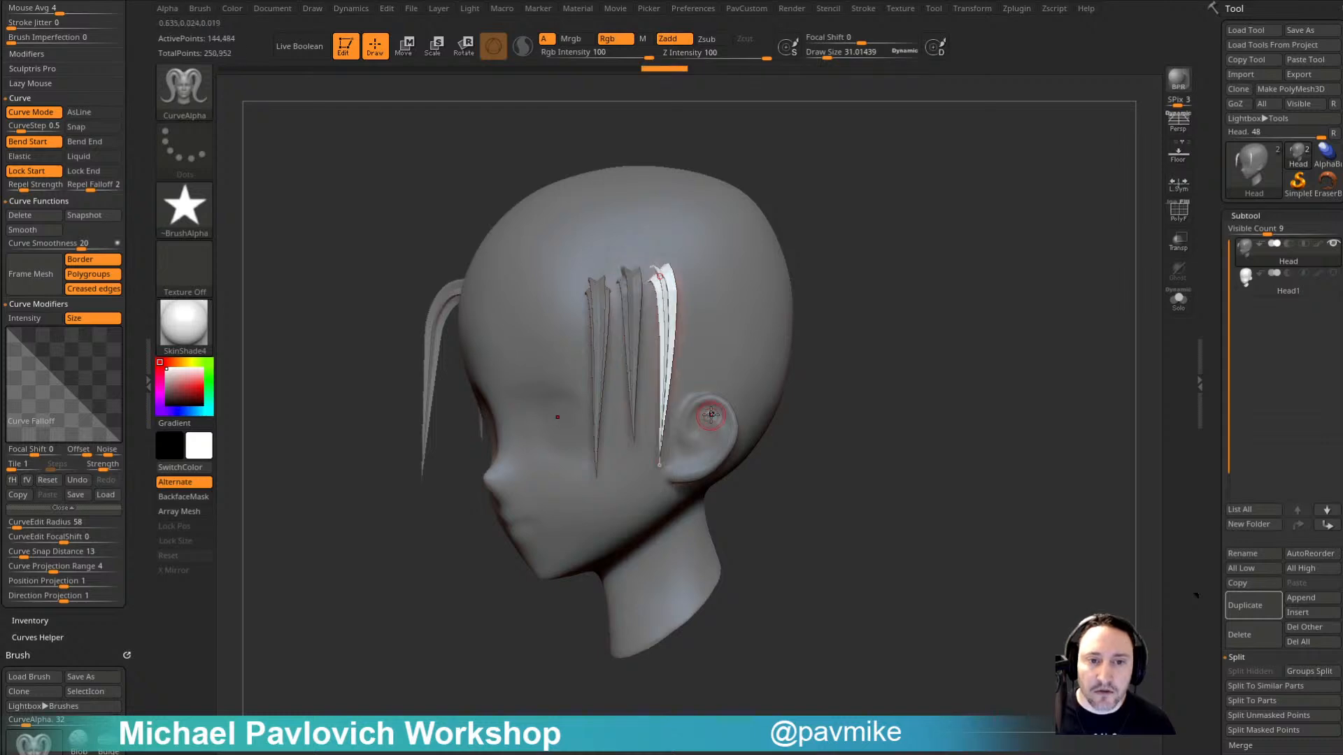
mouse_move(805, 303)
left_mouse_down()
mouse_move(926, 300)
mouse_move(794, 297)
mouse_move(812, 261)
mouse_move(779, 312)
mouse_move(808, 324)
mouse_move(775, 258)
left_mouse_up()
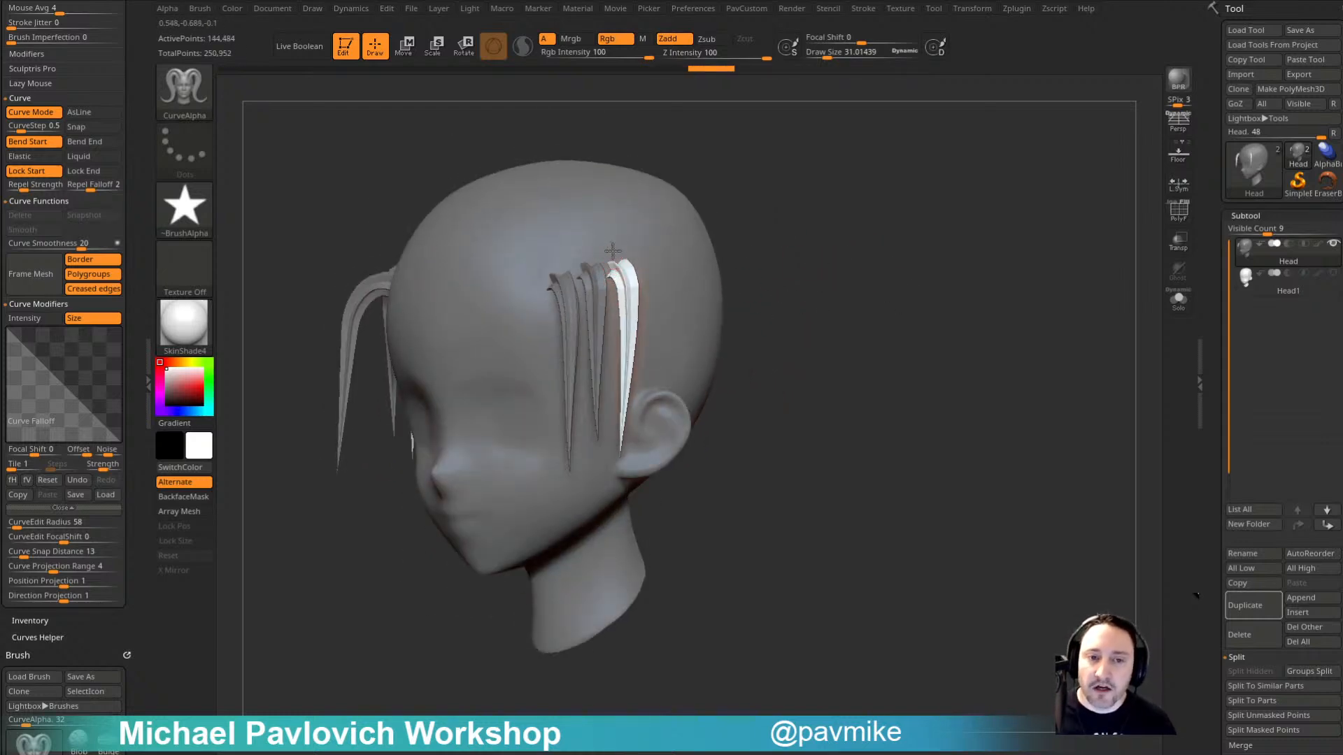
Step: Draw a strand sweeping forward across the existing strands and point out the Closest Z depth picker option
left_click_drag(610, 256, 547, 419)
mouse_move(740, 391)
left_mouse_down()
mouse_move(824, 349)
mouse_move(759, 322)
left_mouse_up()
left_click(649, 9)
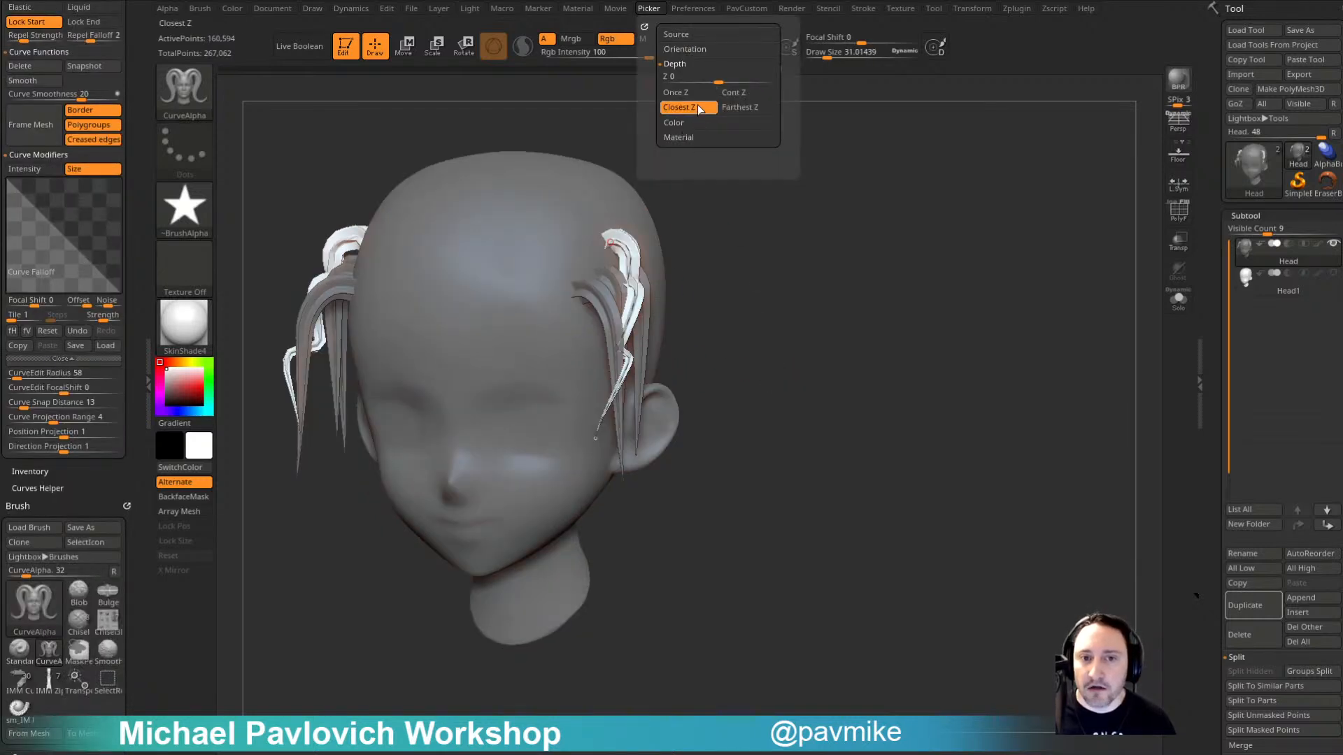
left_click_drag(836, 359, 797, 359)
left_click_drag(786, 219, 731, 210)
Step: Examine from the side and front how the newest strand runs over the strands beneath it
right_click_drag(664, 200, 742, 227)
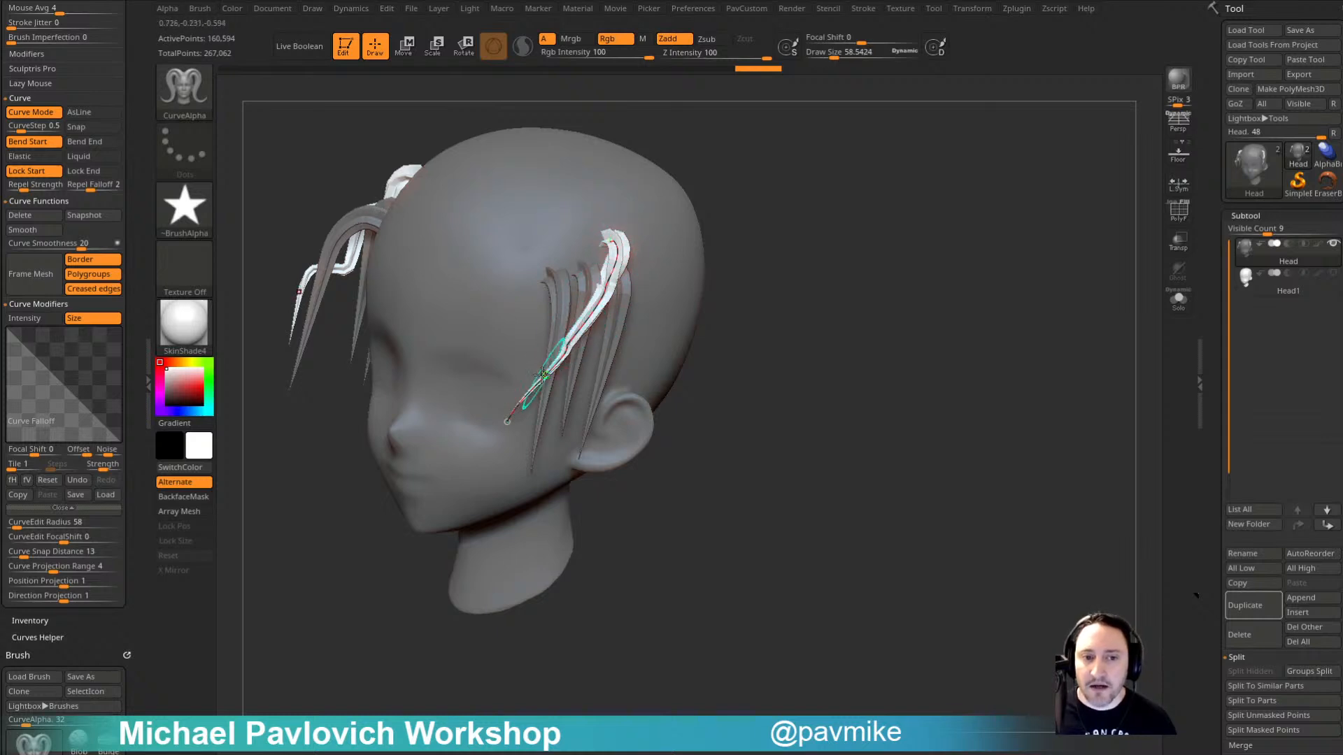
key("[")
key("[")
key("[")
left_click_drag(817, 286, 822, 297)
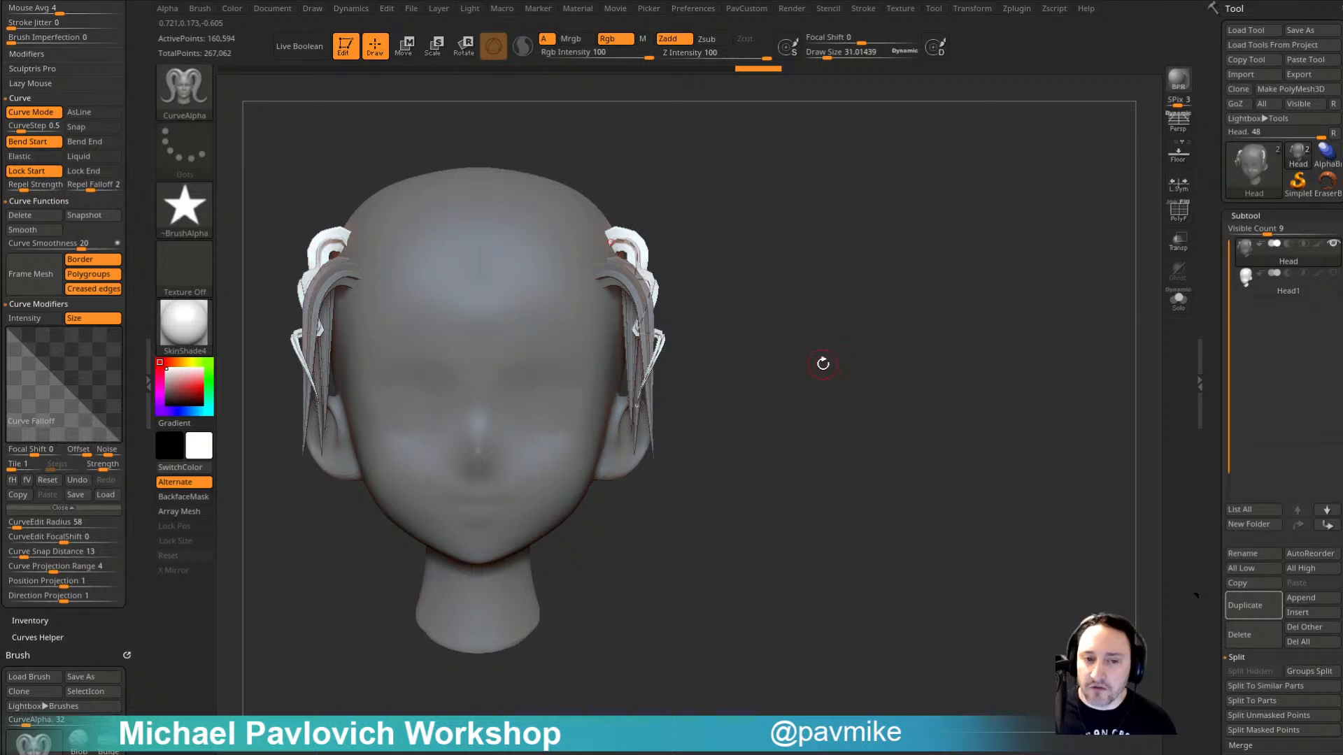
left_click_drag(831, 298, 893, 378)
left_click_drag(749, 343, 835, 330)
Step: Undo all the CurveAlpha strands on the head
key("ctrl+z")
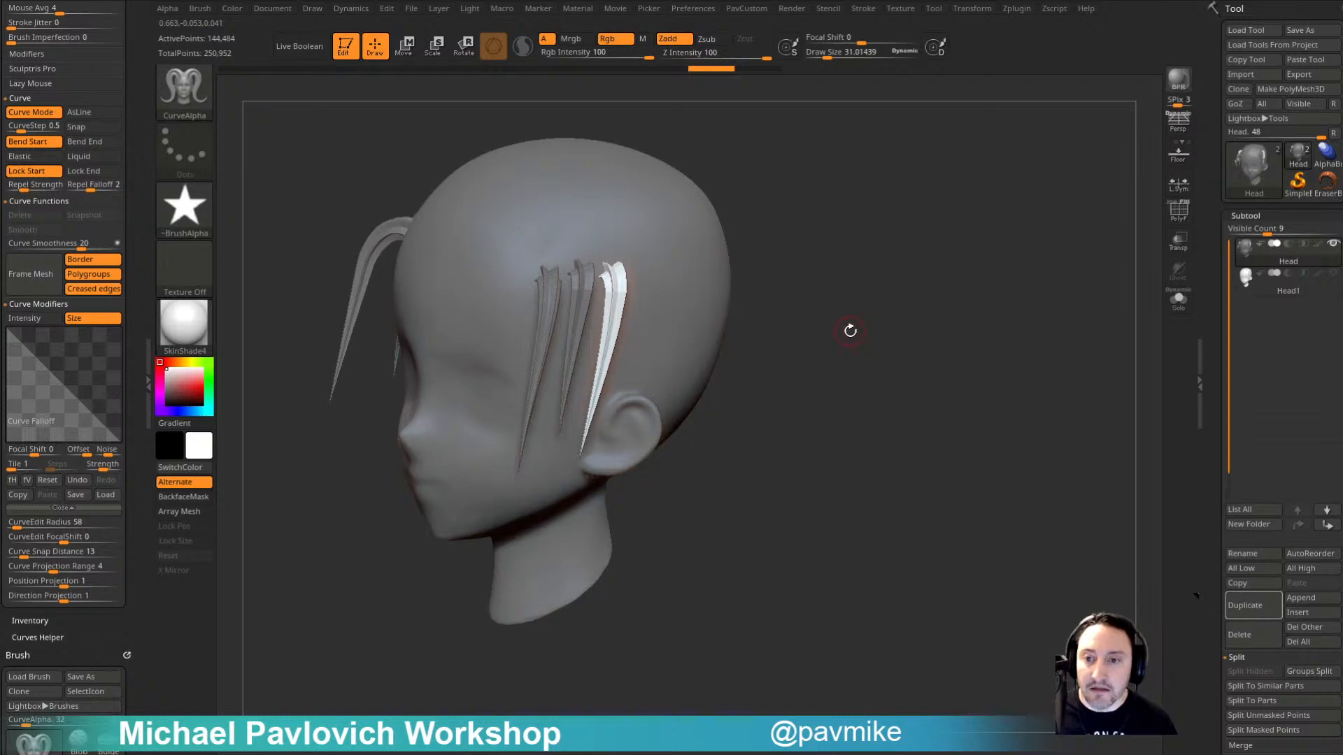
key("ctrl")
key("ctrl+z")
key("ctrl+z")
key("ctrl+z")
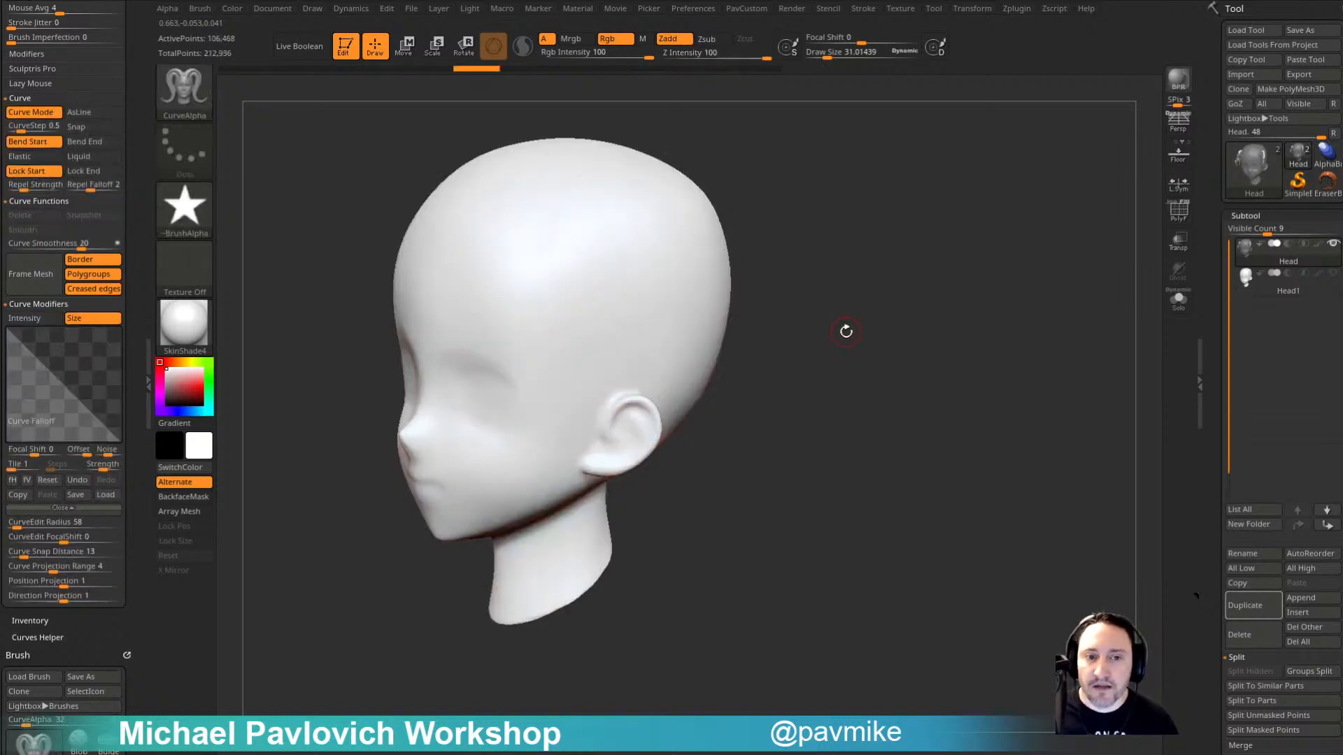
left_click_drag(845, 329, 906, 330)
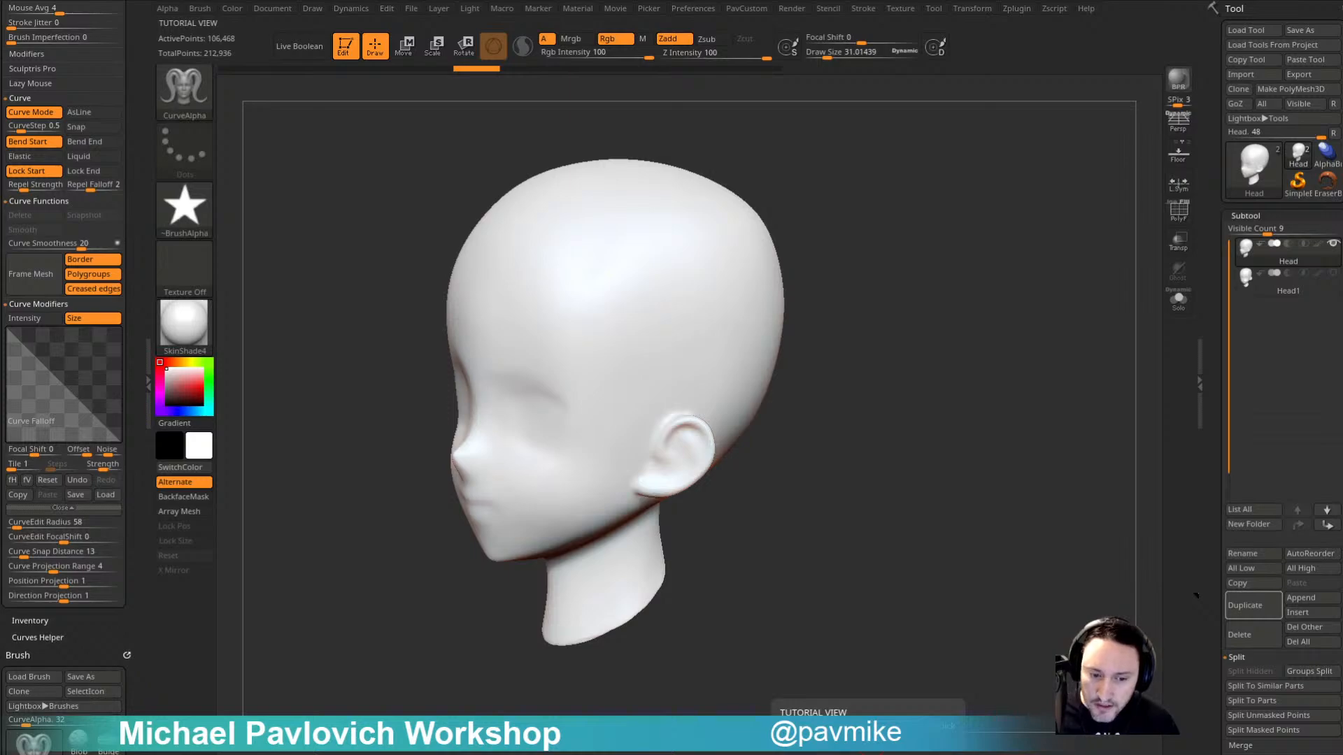
Step: Switch to the ArtStation portfolio in the browser and open the ZBrush 2020 What's New artwork
key("alt+Tab")
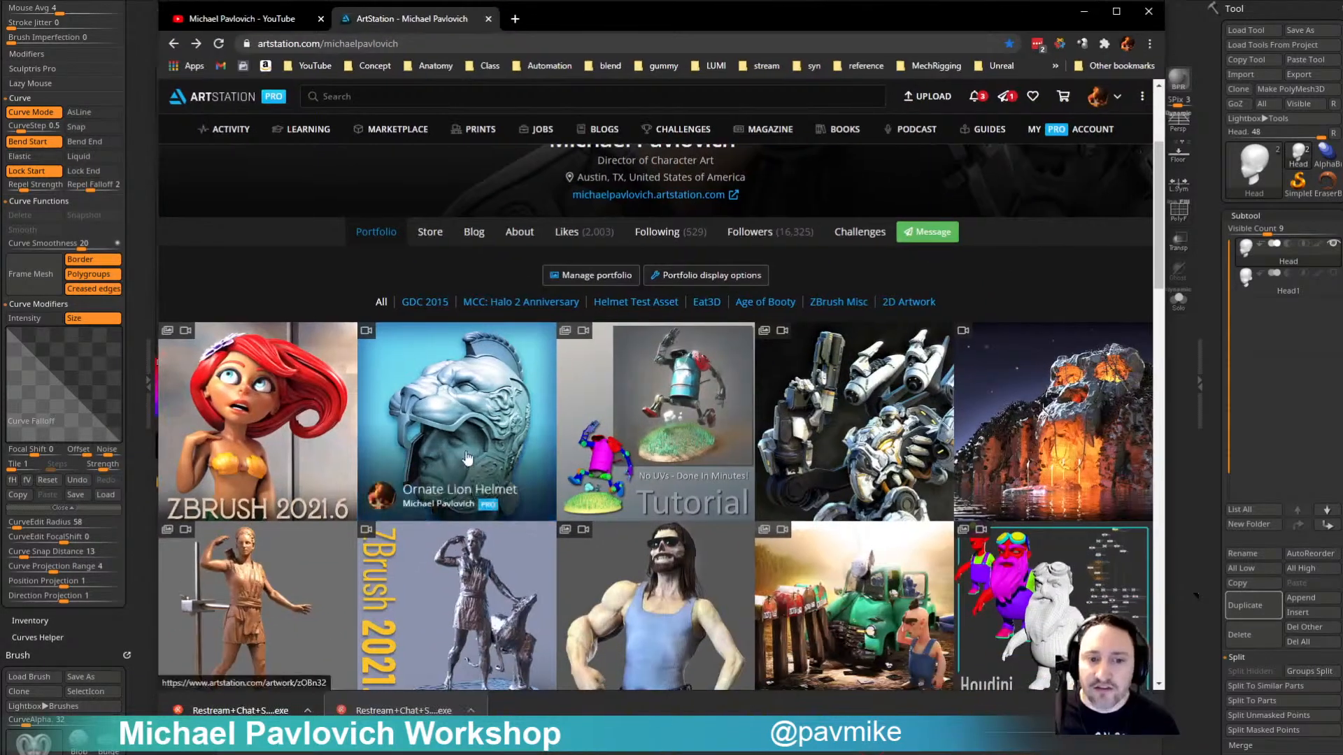
scroll(476, 478, "down", 3)
scroll(476, 478, "down", 3)
left_click(1052, 392)
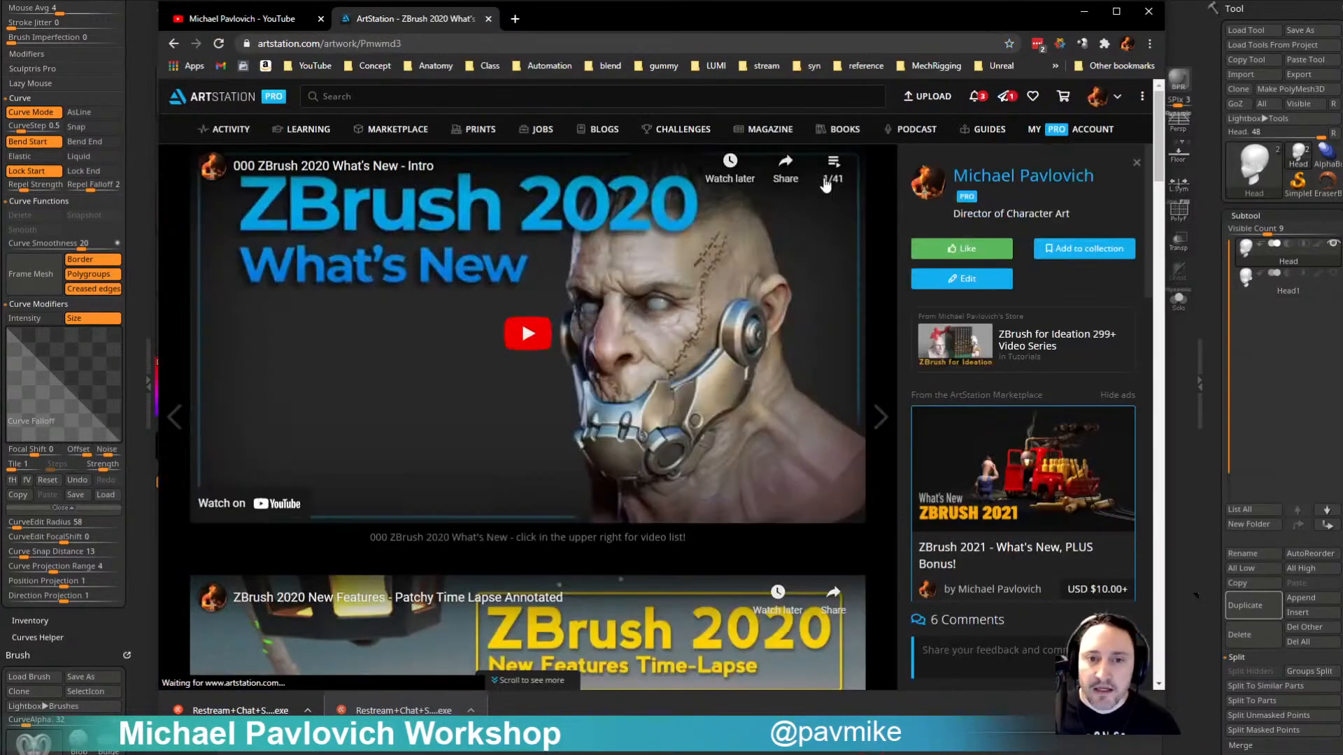
Step: Browse the ZBrush 2020 What's New video playlist, select the page's web address and return to ZBrush
left_click(826, 184)
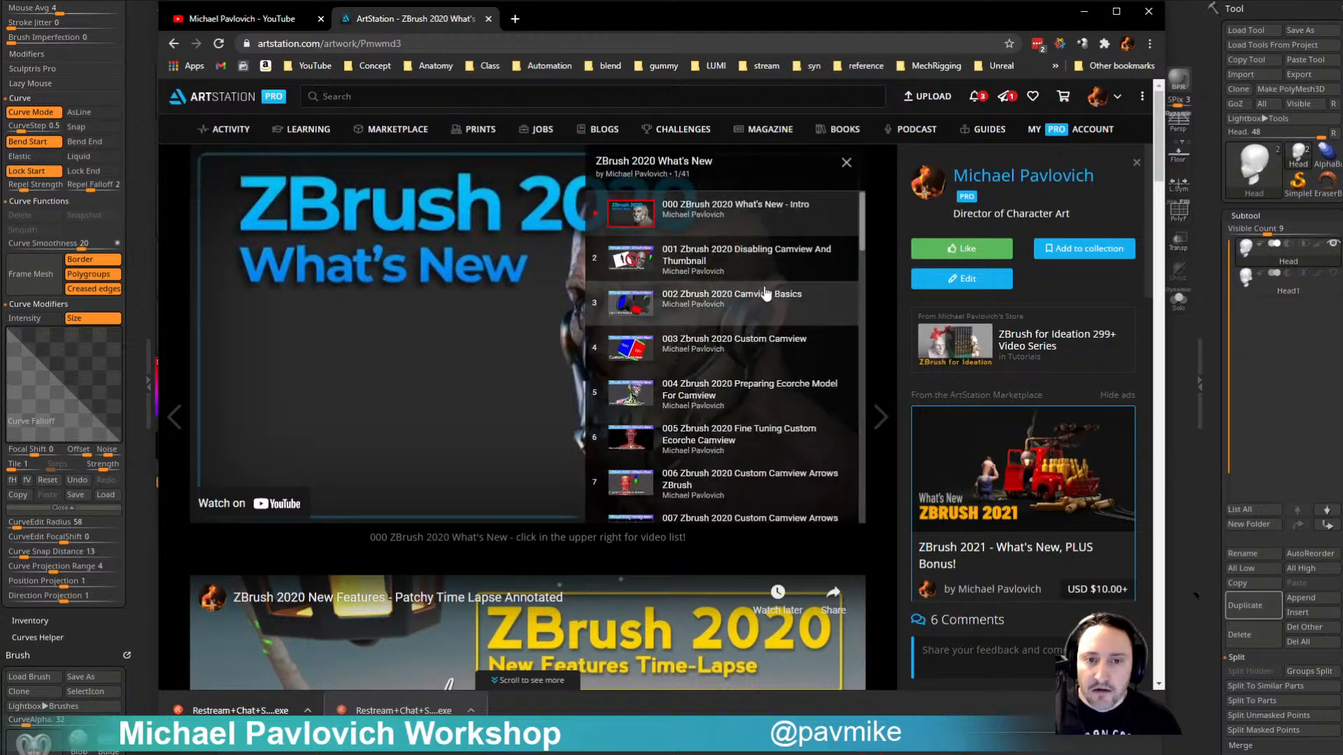
scroll(759, 350, "down", 10)
scroll(741, 315, "up", 3)
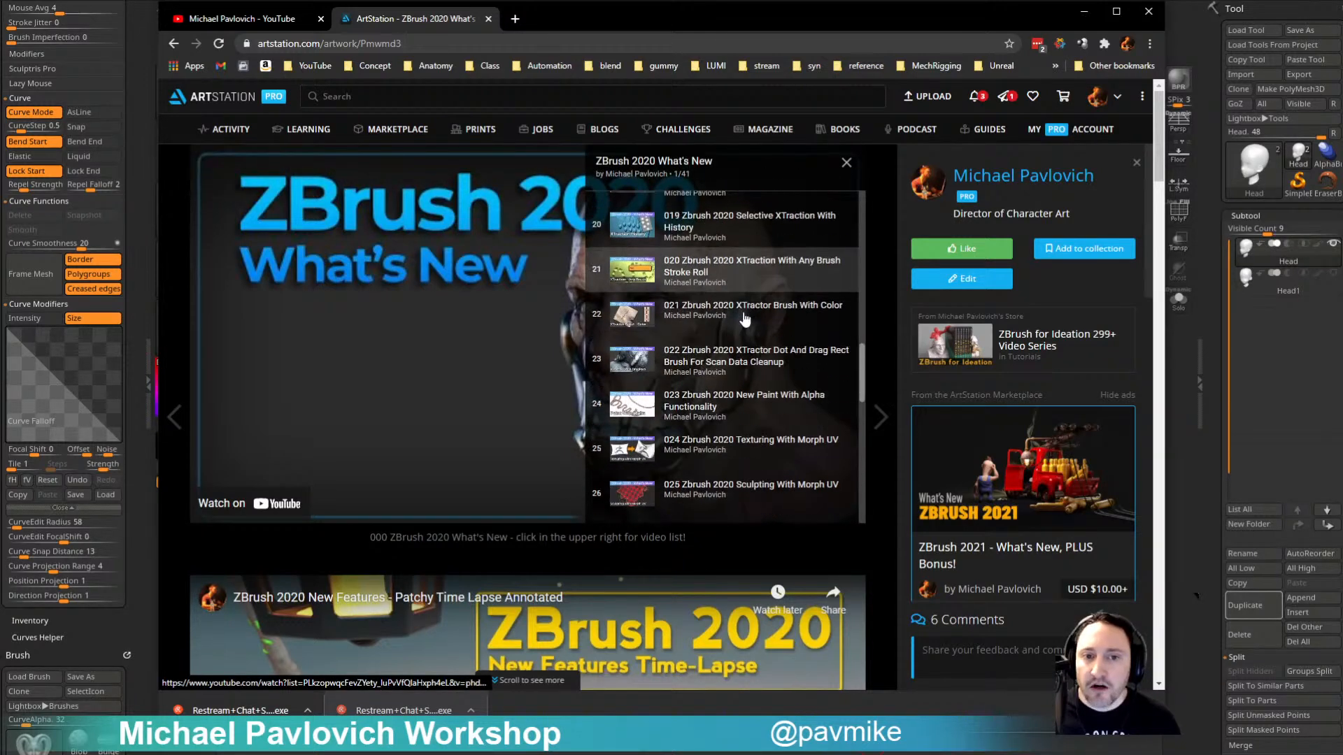
left_click(591, 46)
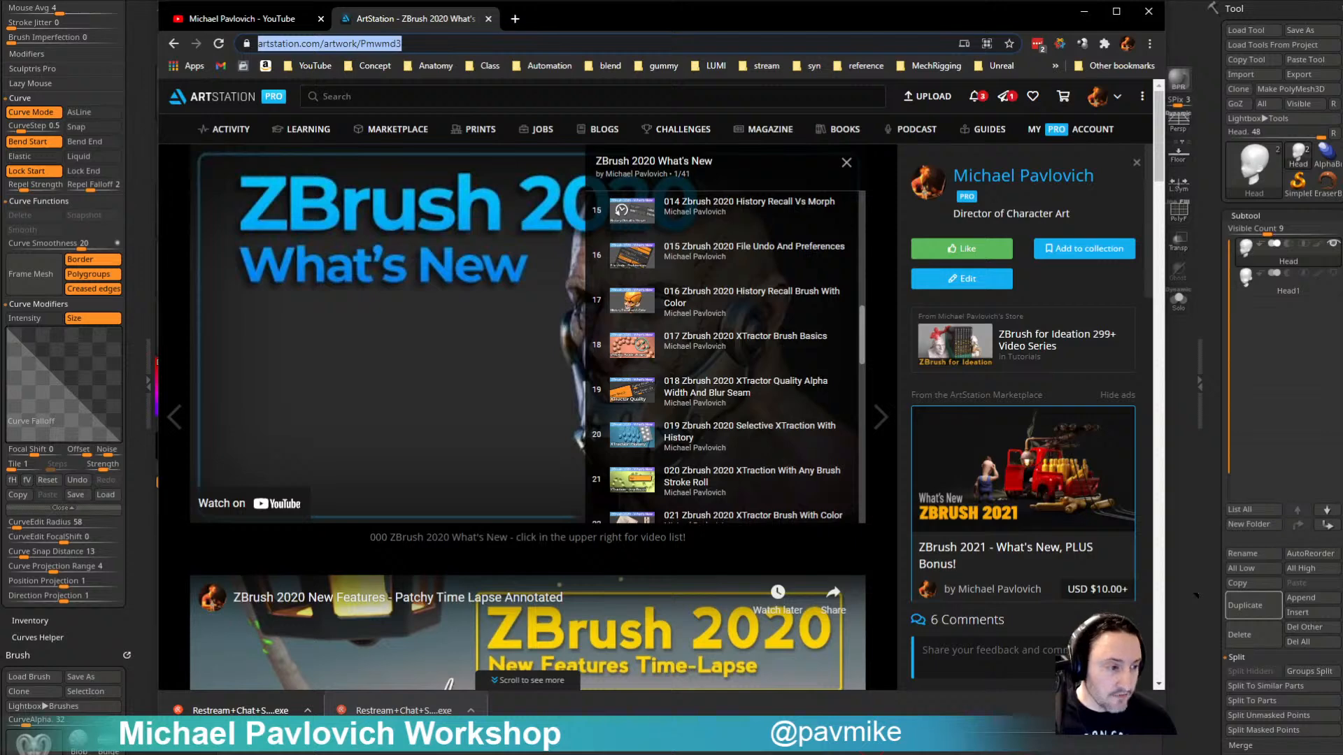
left_click_drag(624, 20, 811, 754)
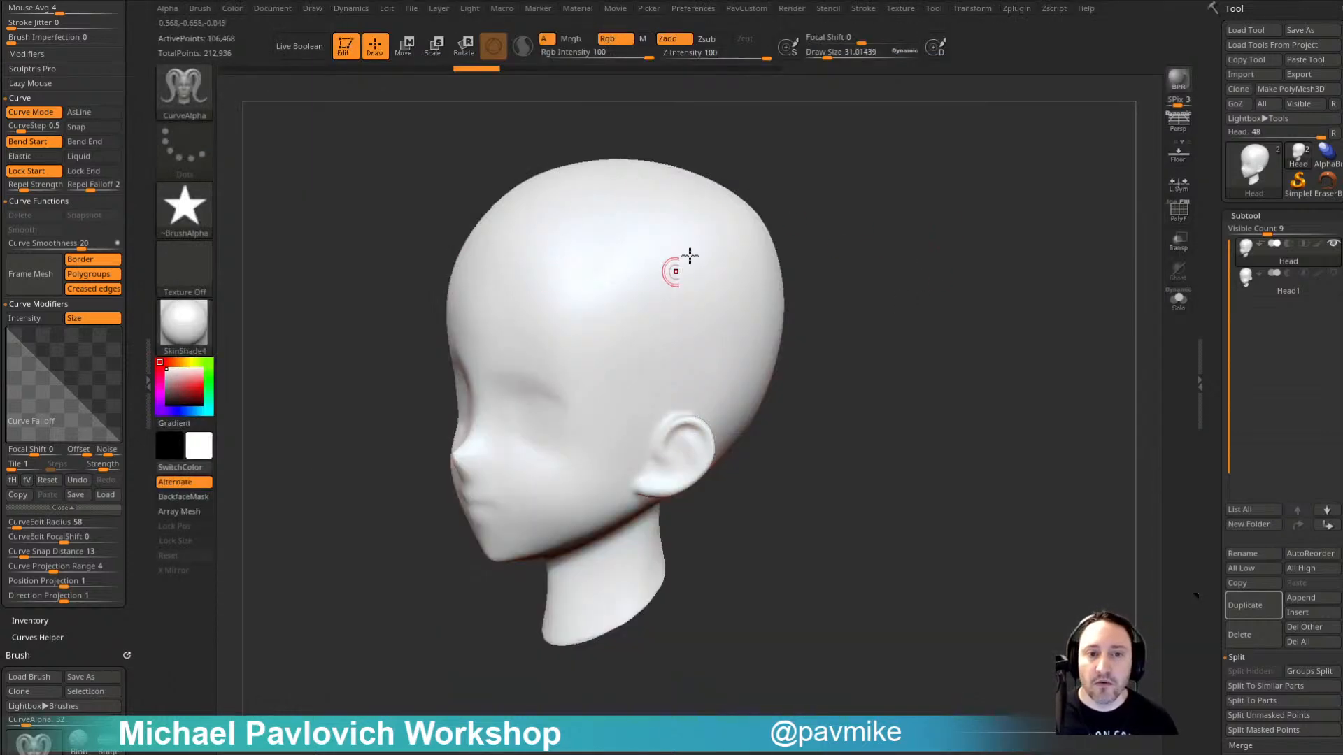
Step: Jump back in the undo history to the early state with the zipper and curved strands on the head
left_click_drag(805, 301, 860, 329)
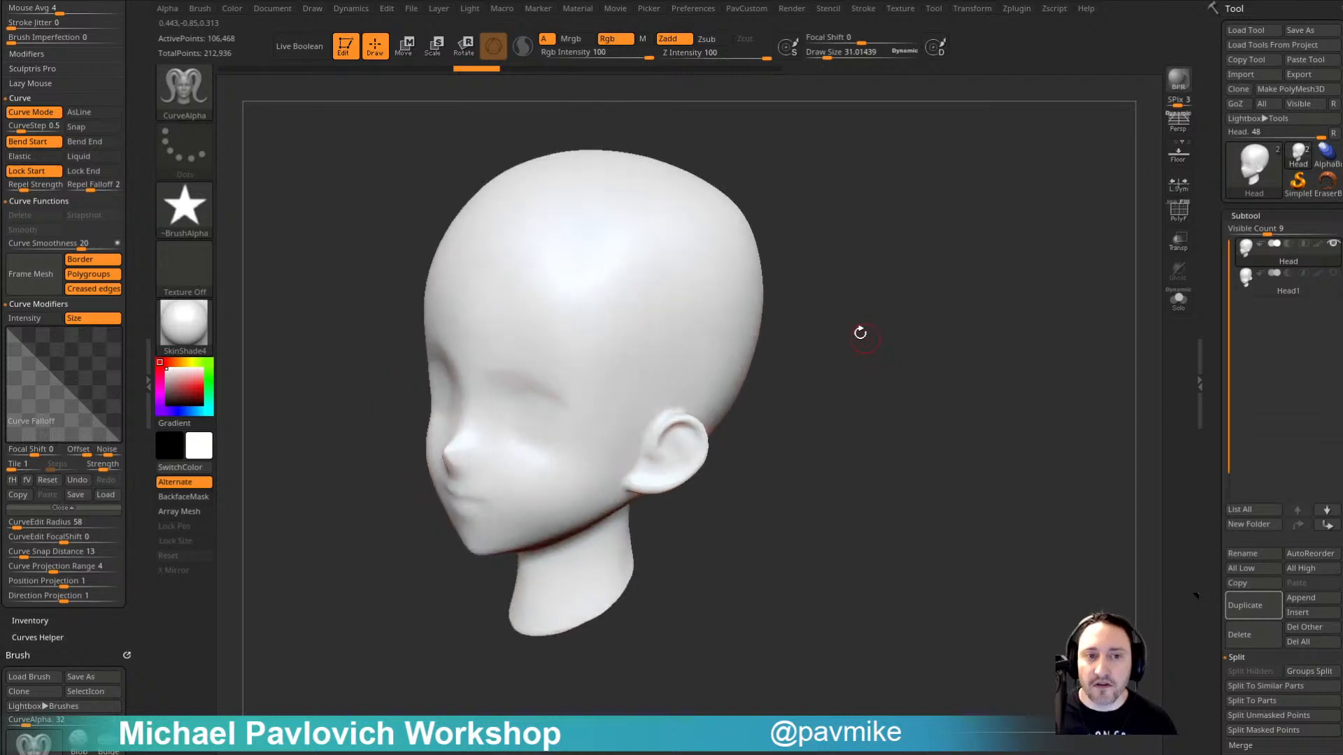
left_click(236, 70)
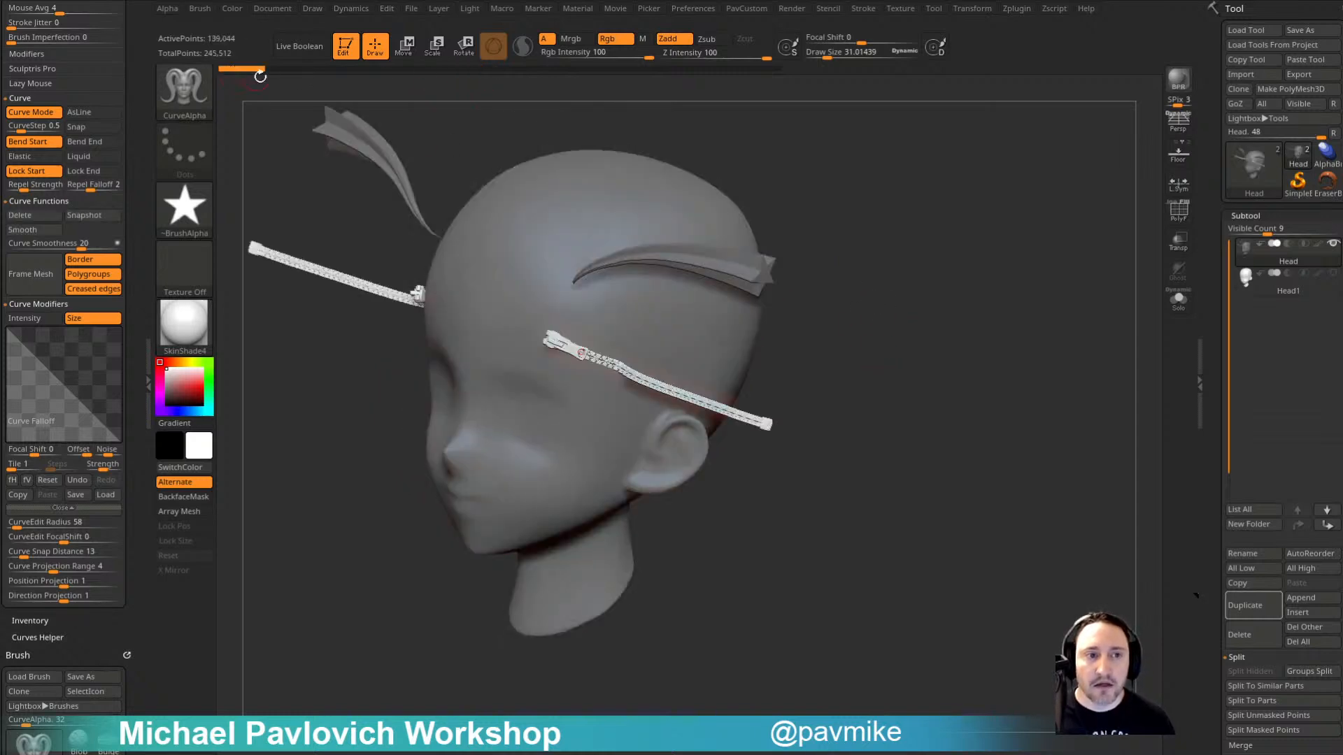
Step: Move through the undo history to the bare head state and make the CurveAlpha brush active
left_click(280, 68)
left_click_drag(278, 70, 477, 81)
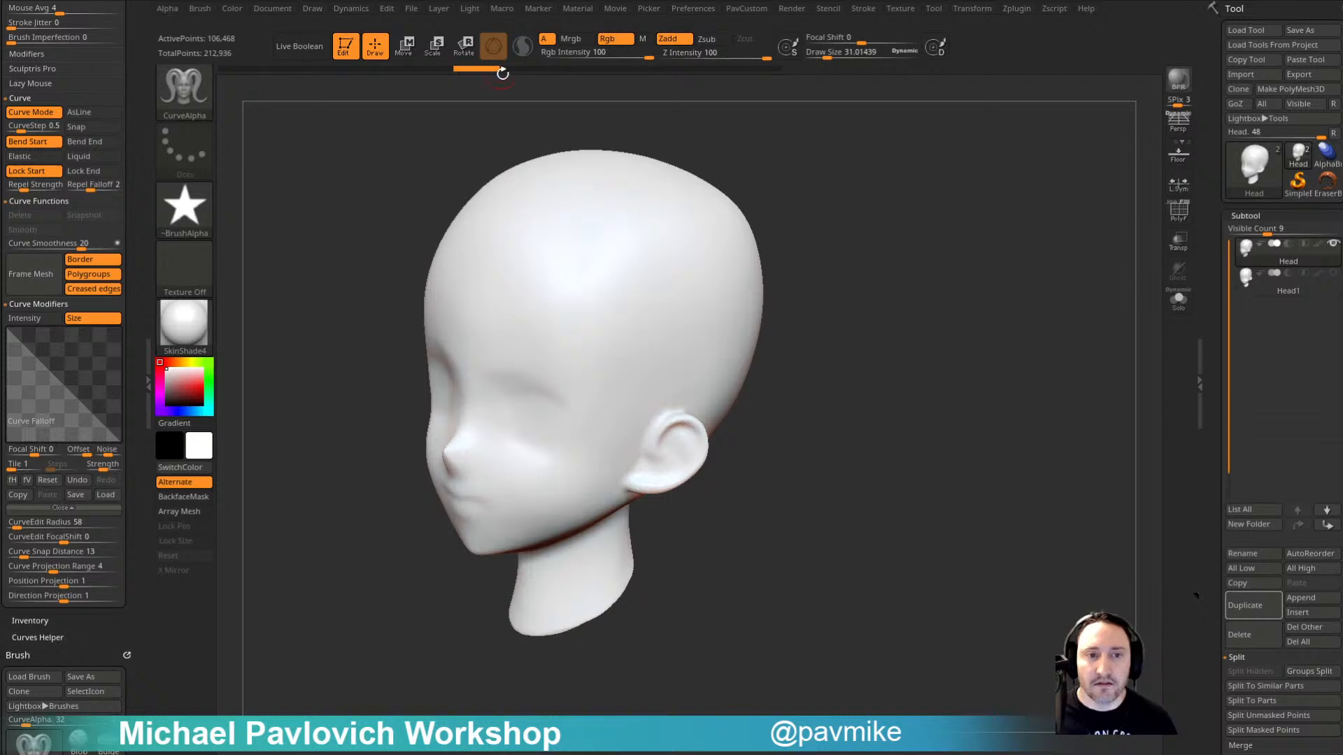
left_click_drag(897, 265, 705, 264)
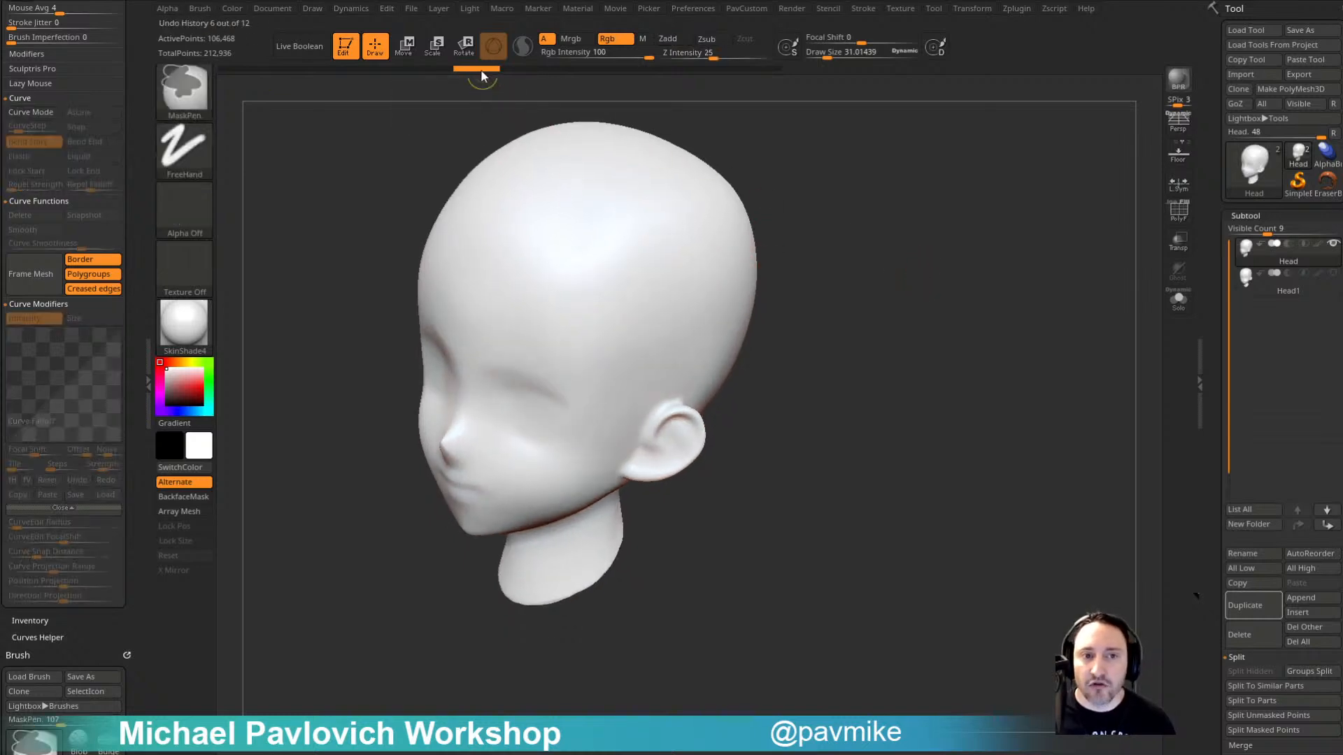
left_click(752, 67)
left_click(523, 68)
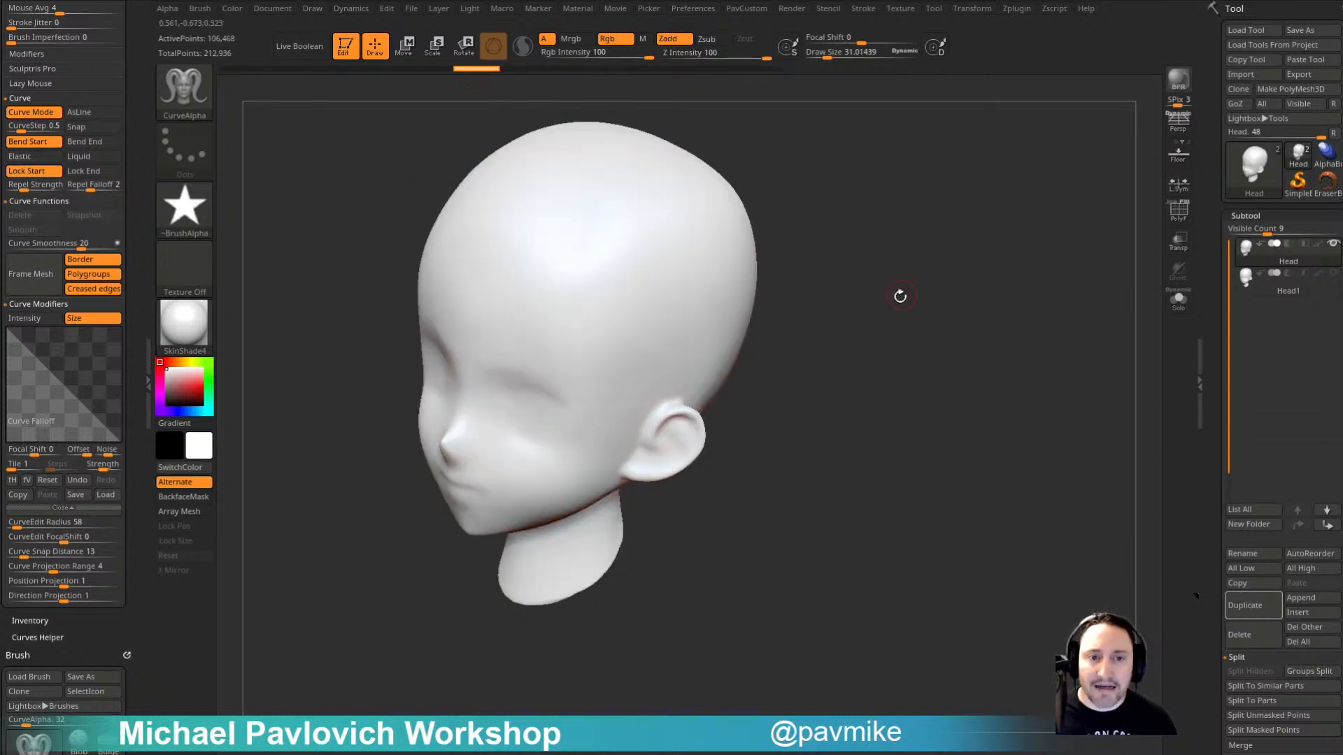
Step: Draw several downward CurveAlpha strands on the side of the head above the ear, plus one diagonal strand crossing them
left_click_drag(606, 294, 571, 490)
mouse_move(806, 284)
left_mouse_down()
mouse_move(736, 287)
mouse_move(637, 448)
left_mouse_up()
left_click_drag(641, 305, 621, 436)
left_click_drag(736, 293, 697, 438)
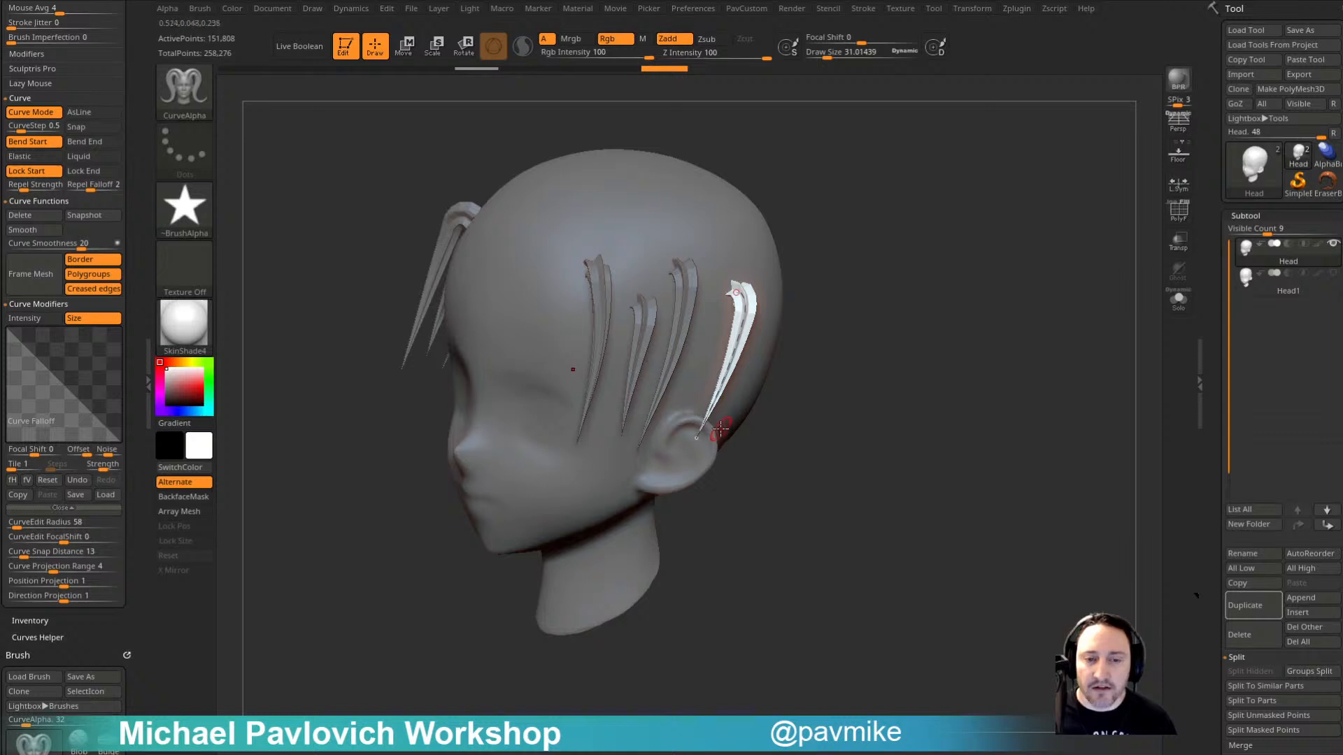
left_click_drag(721, 243, 557, 395)
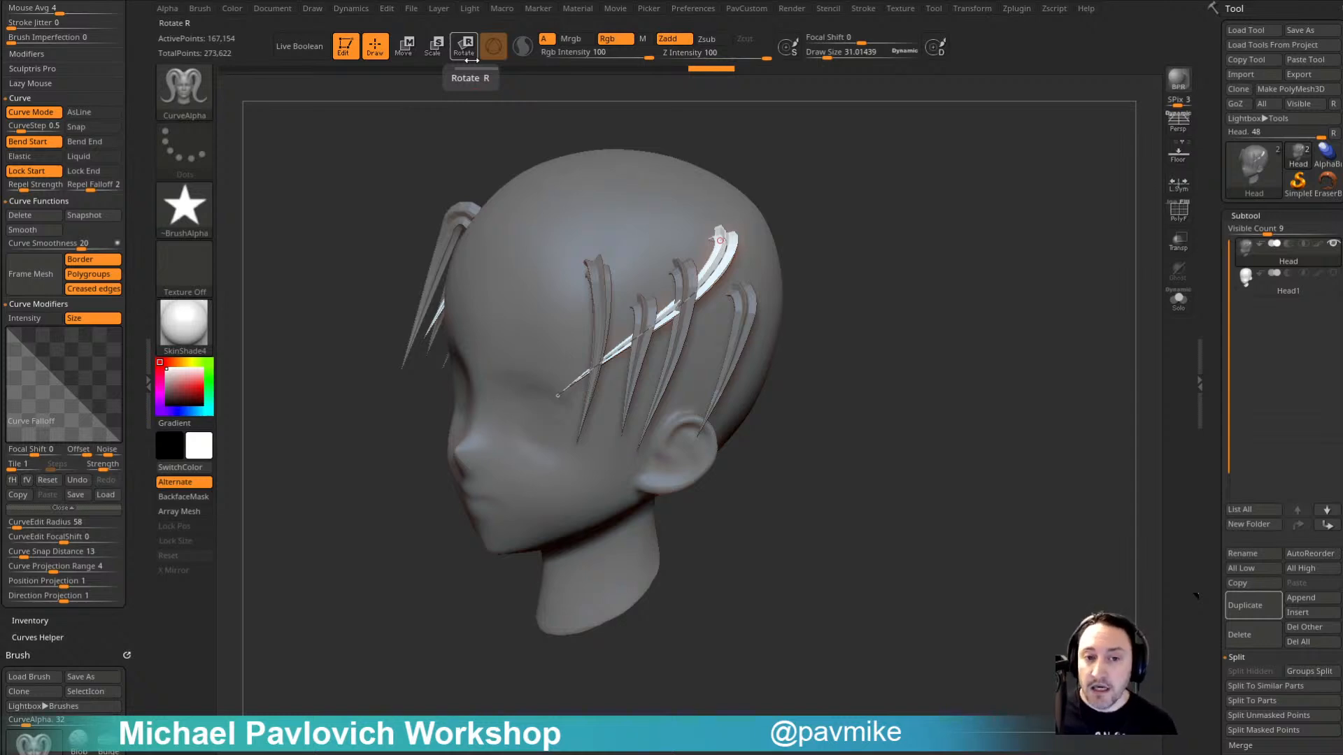
Step: Add more overlapping CurveAlpha strands on the side of the head, running from the crown down toward the temple
left_click_drag(858, 323, 765, 363)
left_click_drag(875, 384, 745, 395)
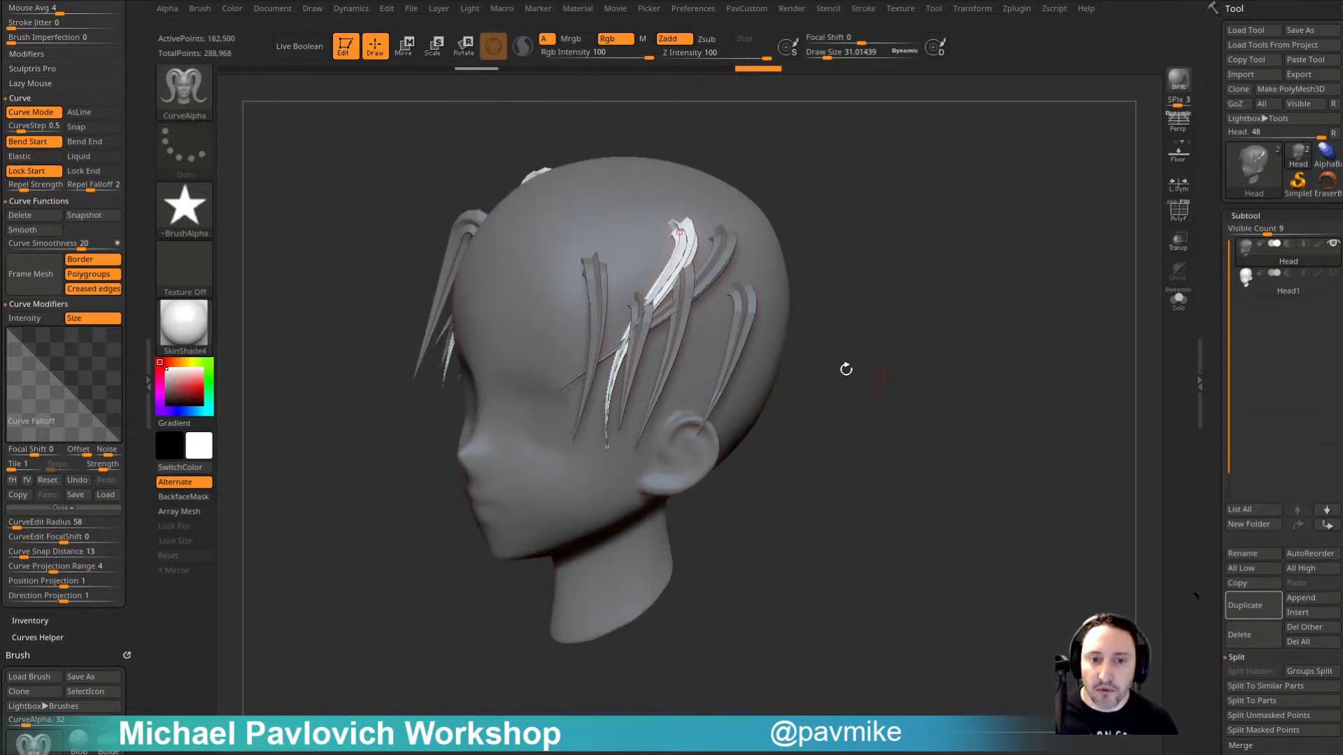
mouse_move(768, 260)
left_mouse_down()
mouse_move(628, 370)
mouse_move(631, 411)
left_mouse_up()
left_click_drag(636, 247, 637, 457)
left_click_drag(731, 220, 581, 399)
left_click_drag(852, 415, 740, 366)
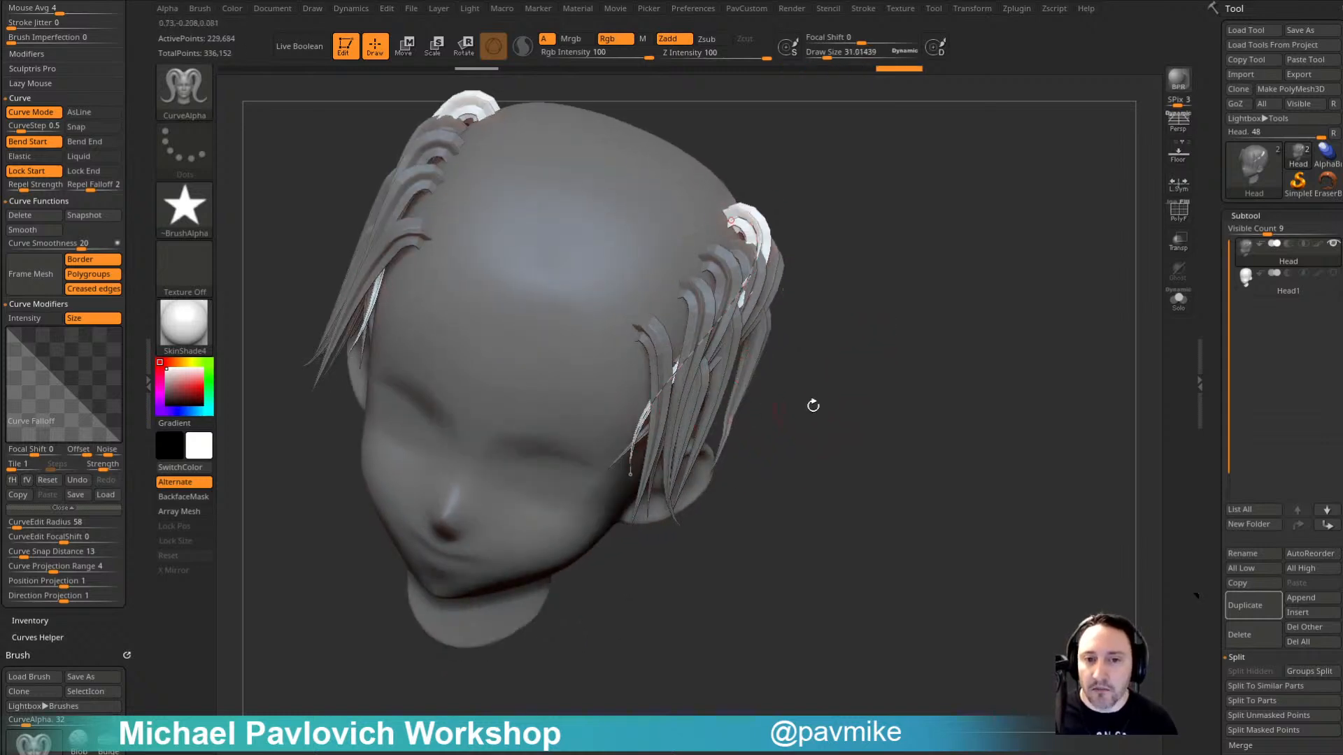
Step: Enlarge the draw size to about 99, switch to the Move brush and nudge the strands on the side of the head
left_click_drag(812, 405, 531, 345)
left_click_drag(840, 245, 846, 336)
left_click(560, 387)
key("s")
left_click(769, 364)
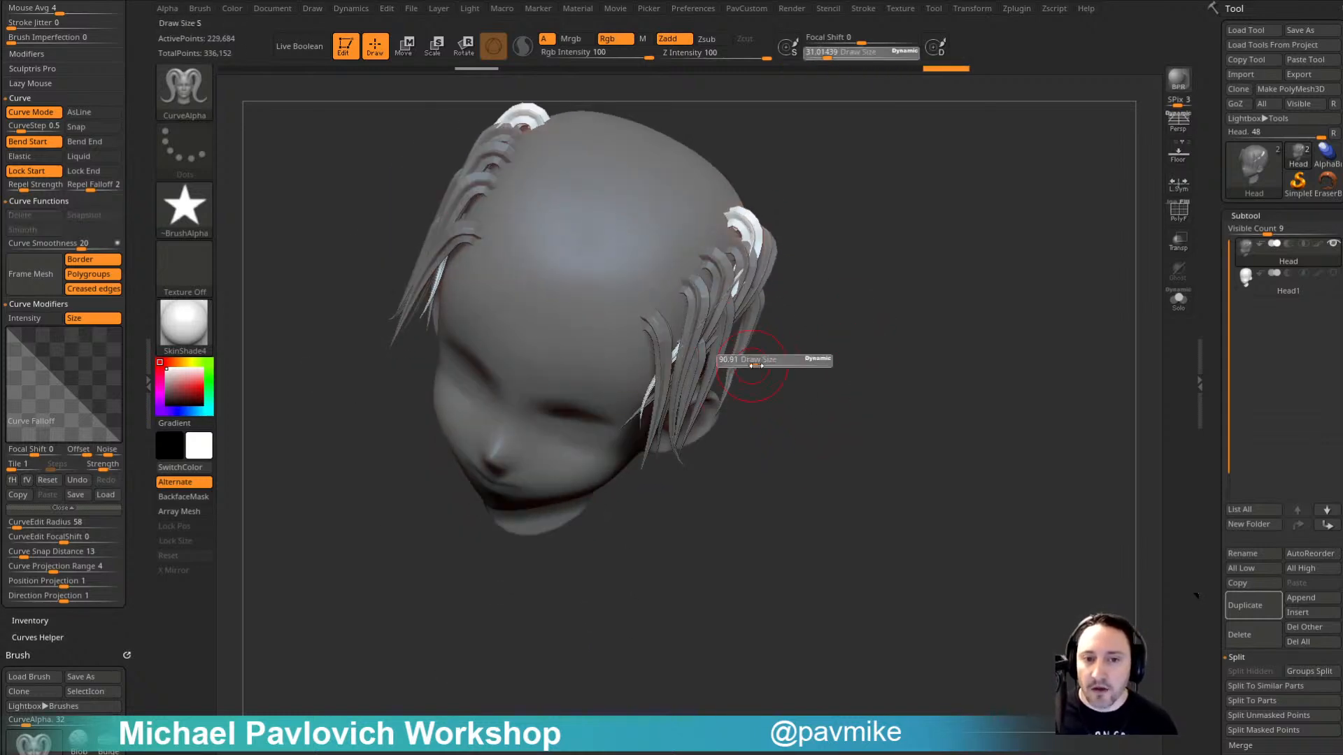
key("b")
key("m")
key("v")
mouse_move(743, 336)
left_mouse_down()
mouse_move(714, 323)
mouse_move(747, 325)
left_mouse_up()
left_click_drag(910, 322, 744, 274)
mouse_move(980, 307)
left_mouse_down()
mouse_move(1077, 338)
mouse_move(906, 349)
left_mouse_up()
Step: Reduce the Move brush's draw size to 28.75
key("s")
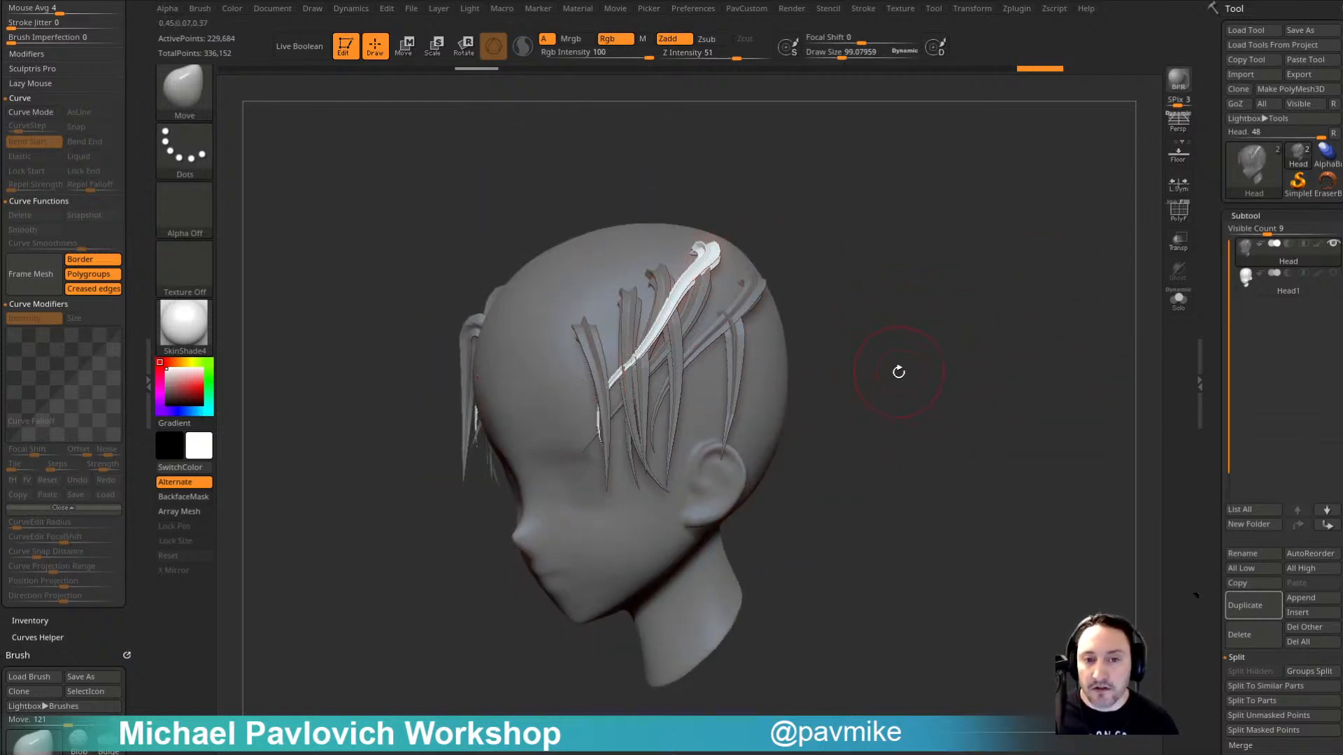
key("s")
left_click_drag(899, 354, 887, 356)
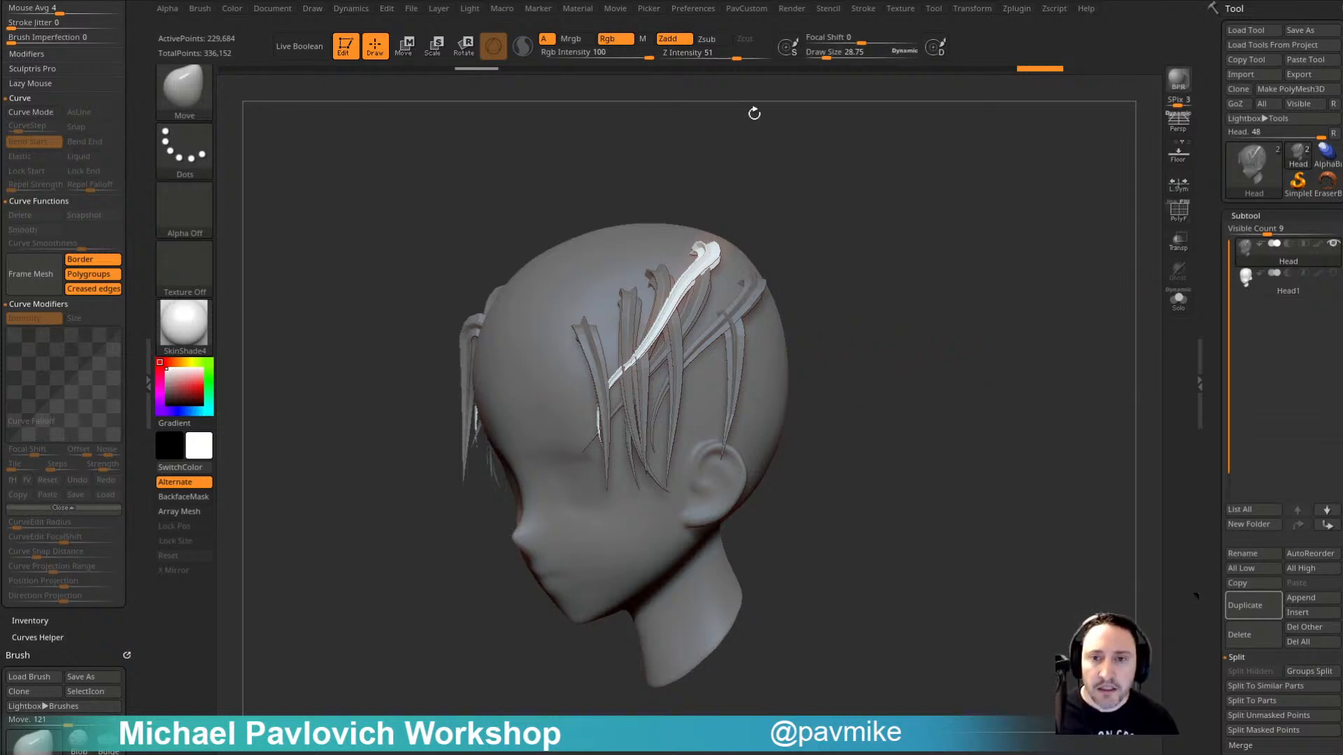
Step: Isolate the head mesh and delete the hidden hair strands with Del Hidden
mouse_move(657, 162)
left_mouse_down()
mouse_move(875, 203)
mouse_move(610, 223)
left_mouse_up()
key("ctrl+shift+a")
key("3")
left_click(926, 330)
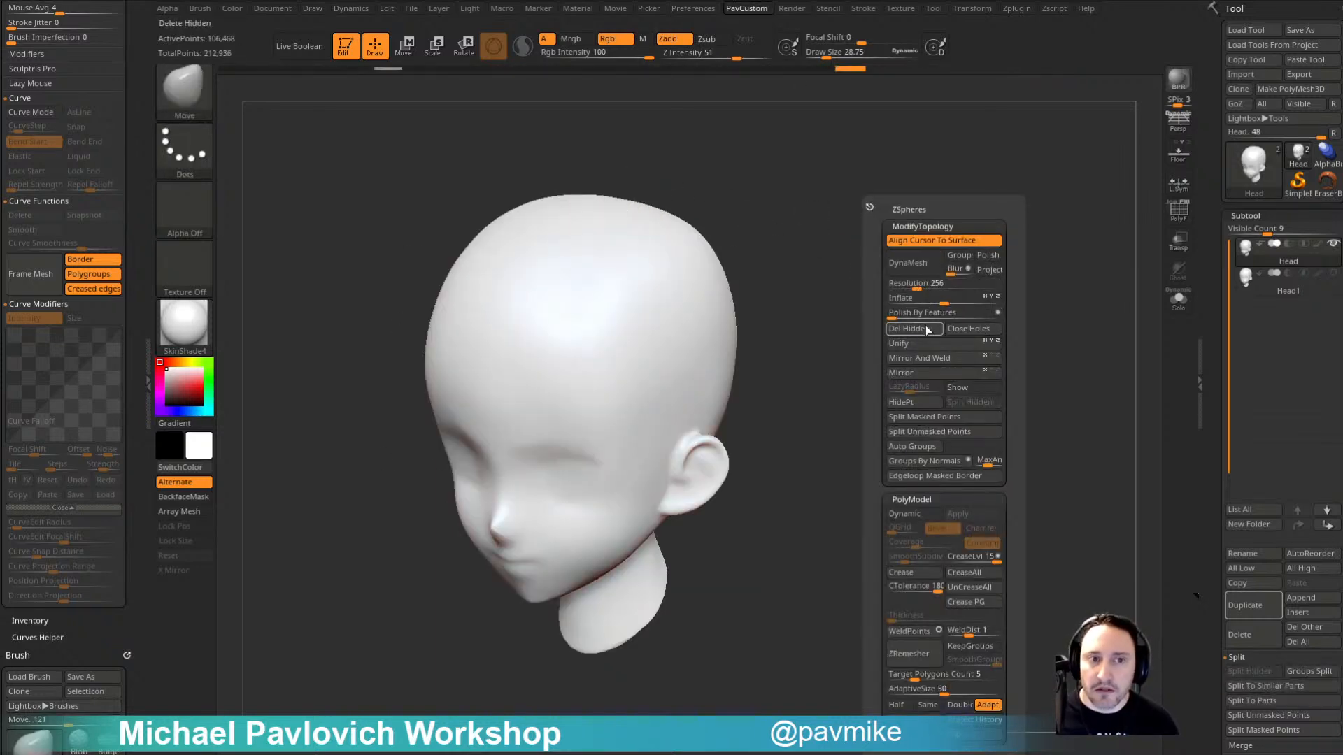
key("ctrl")
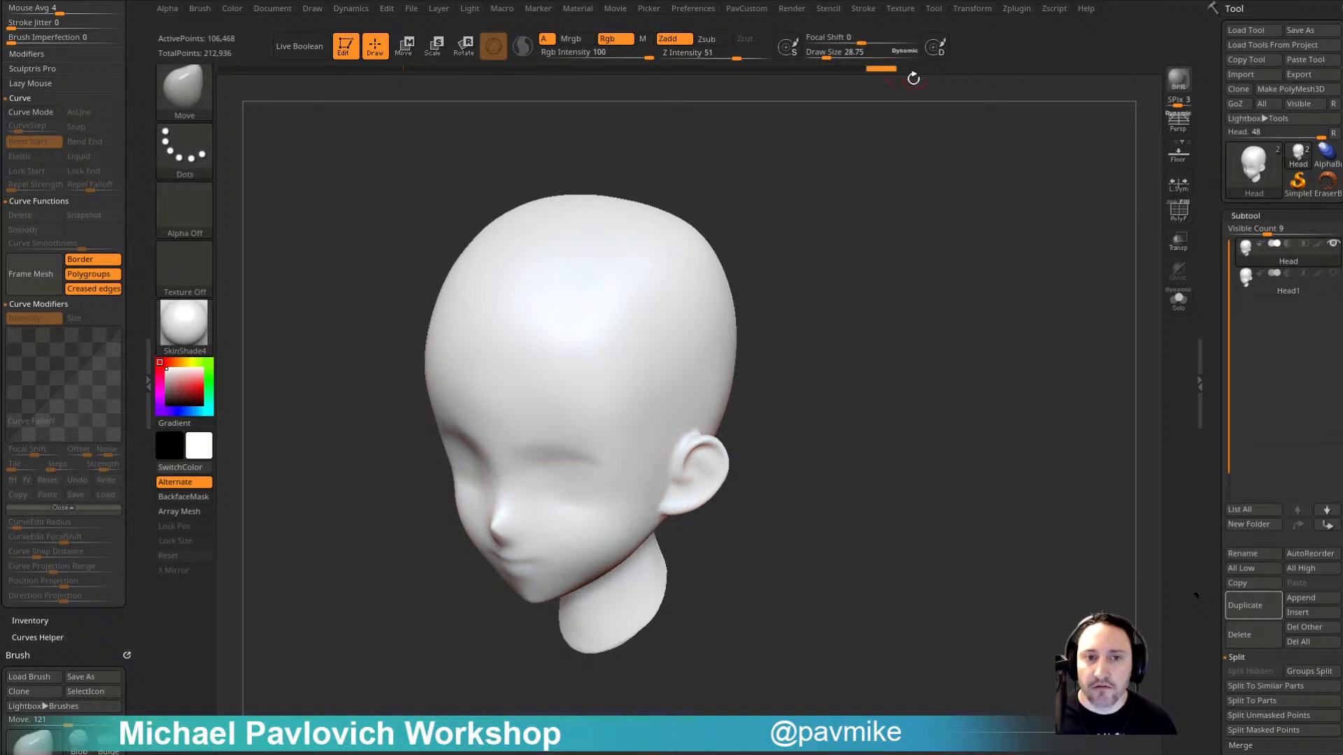
Step: Select the Head1 subtool and turn on transparency to see it inside the outer head
left_click_drag(1022, 413, 1159, 279)
left_click_drag(1084, 326, 1055, 360)
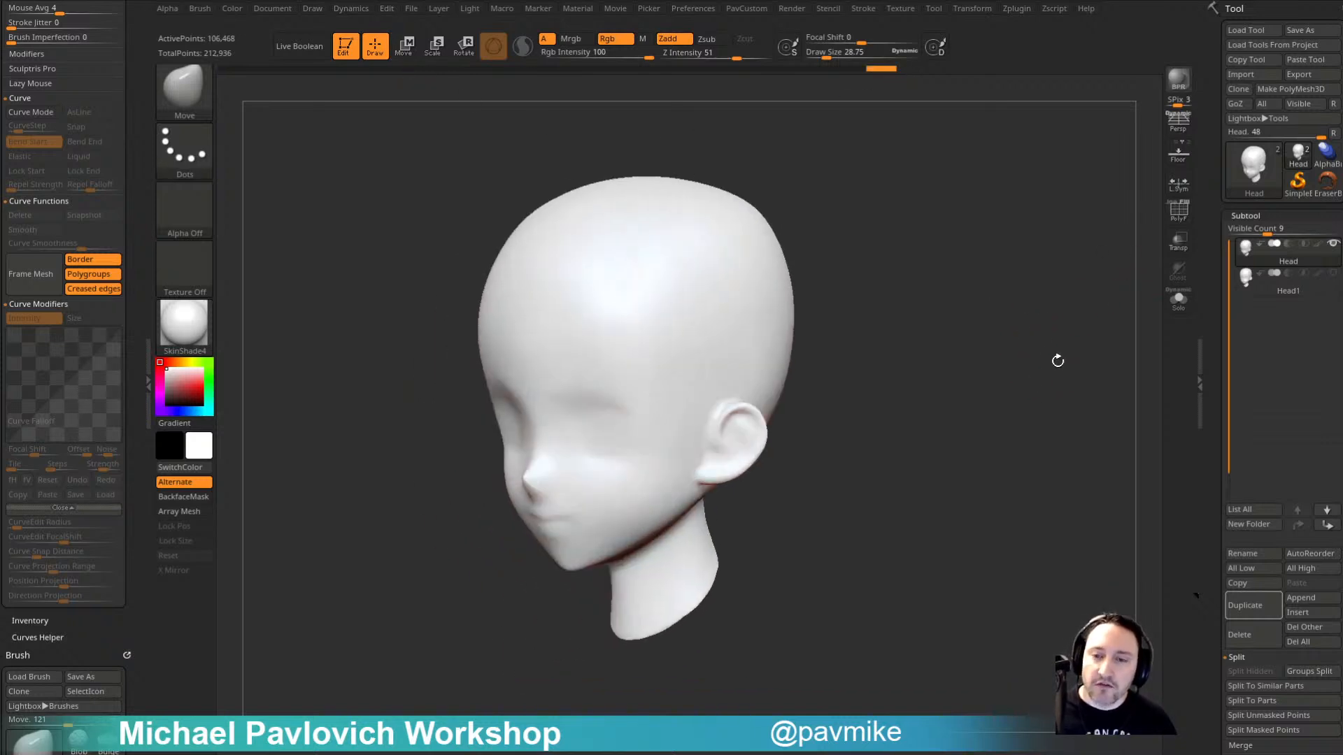
left_click(1291, 287)
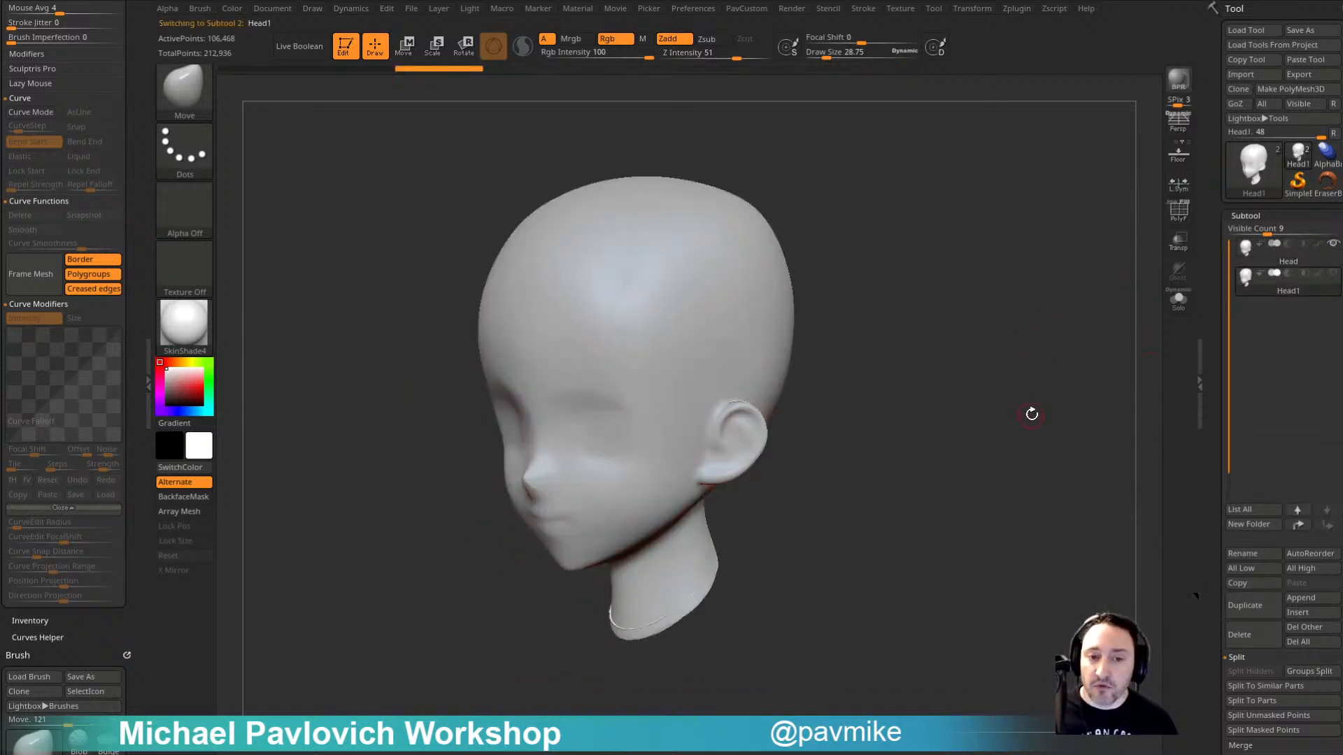
left_click(1178, 240)
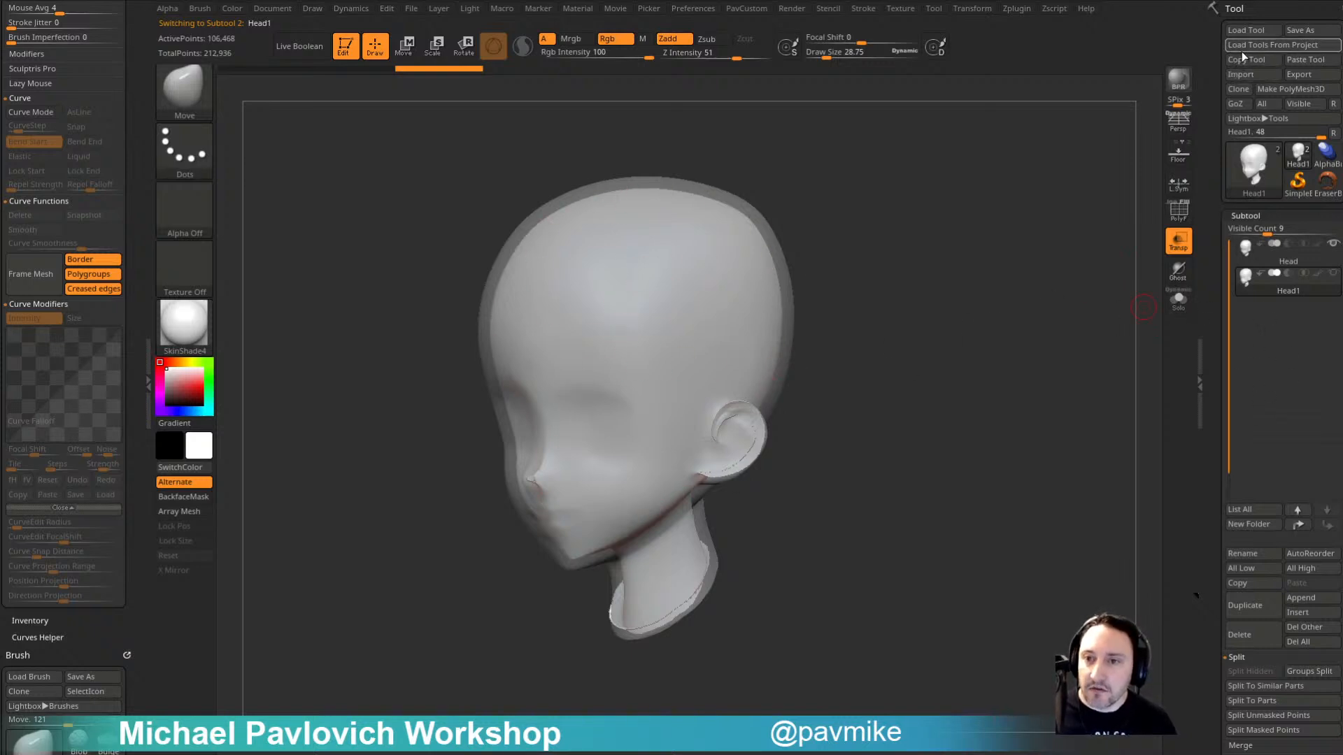
Step: Clone the Head1 subtool as a separate tool, check the standalone copy and return to the two-subtool head
left_click(1244, 87)
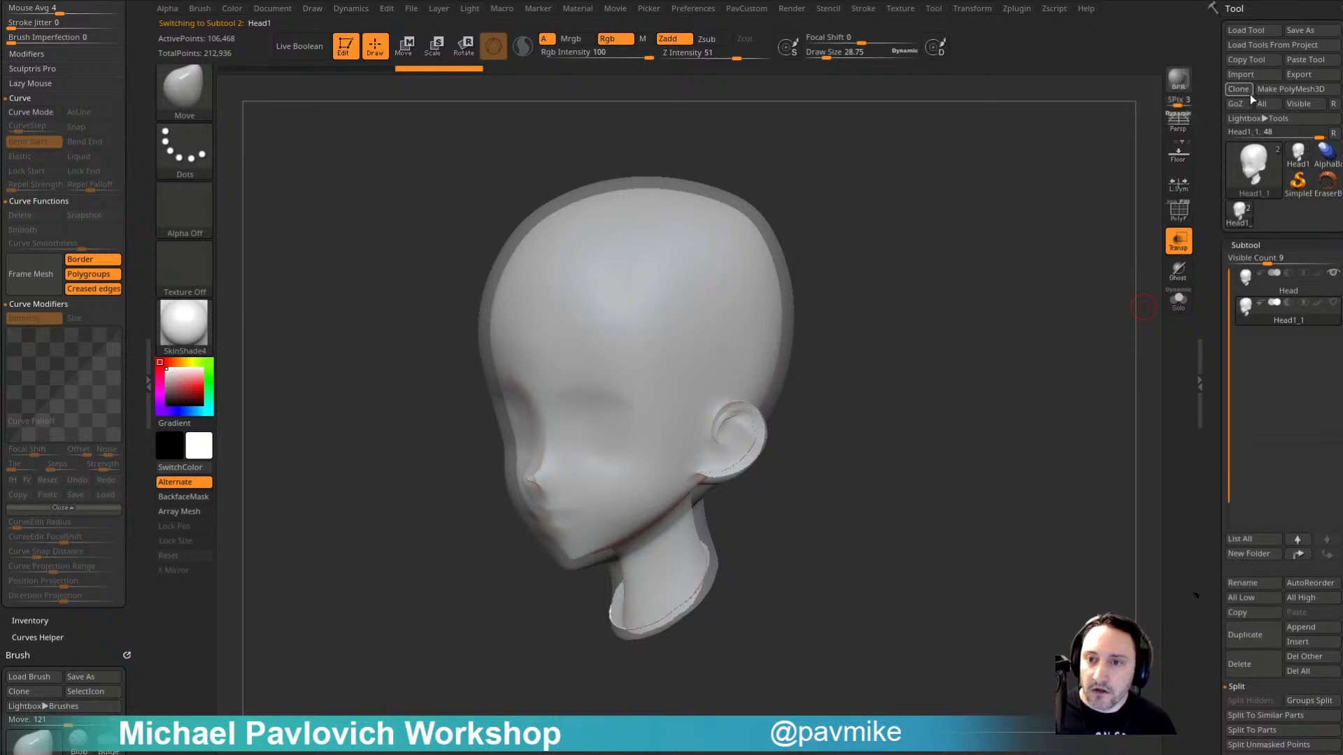
left_click(1298, 156)
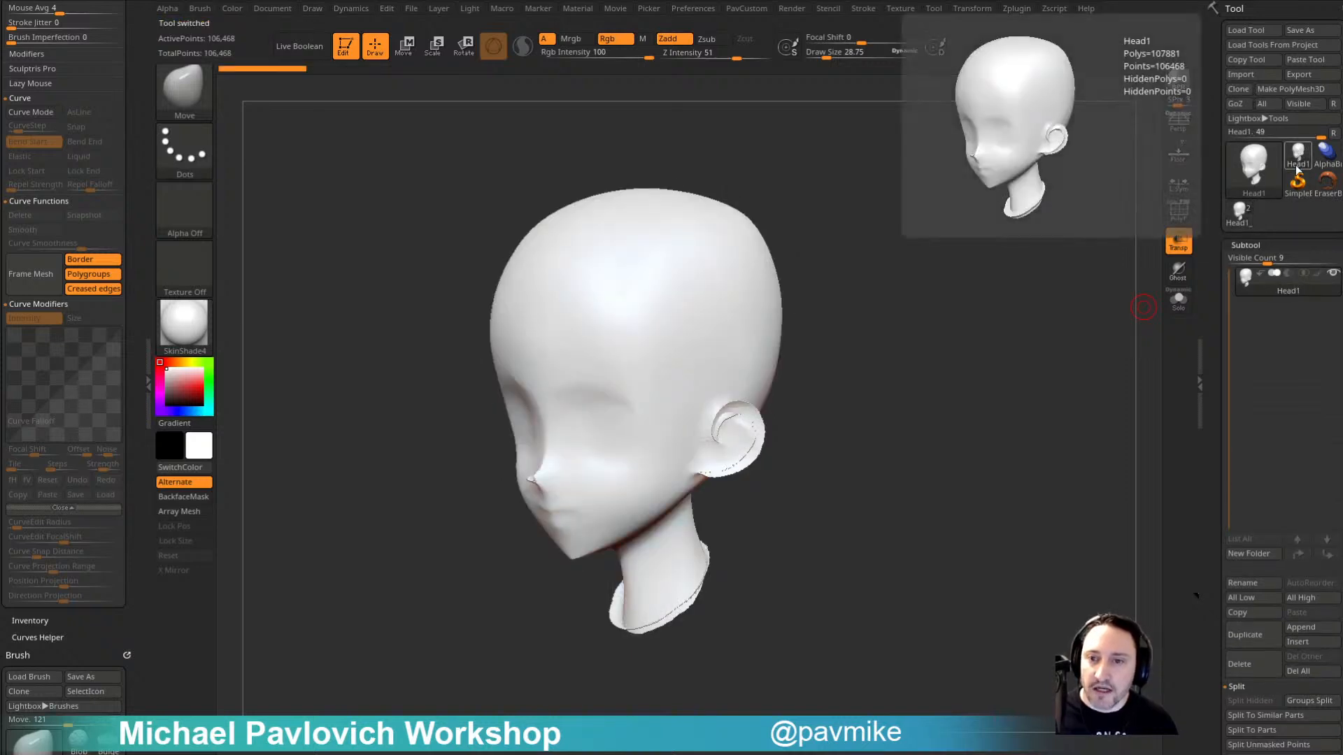
left_click(1239, 211)
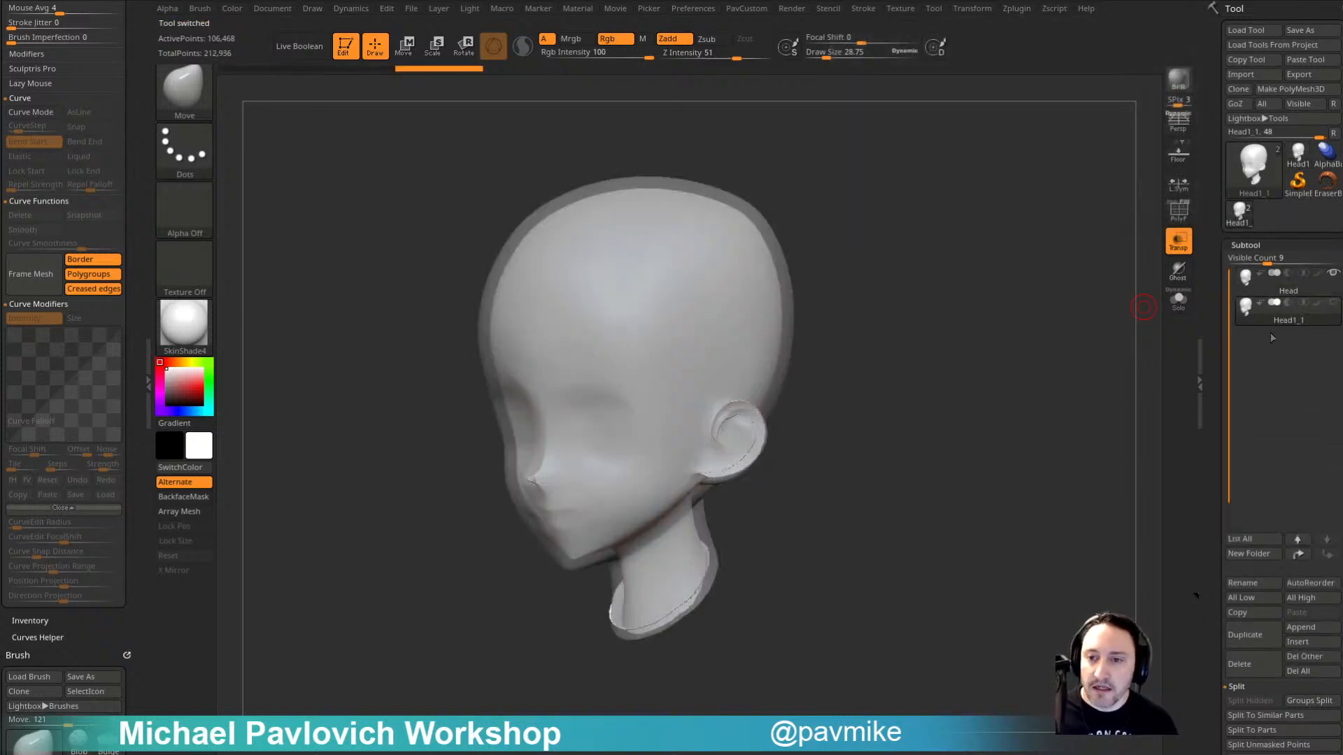
Step: Delete the inner head subtool from the main tool, check the standalone Head1 tool and return to the main head
left_click(1243, 665)
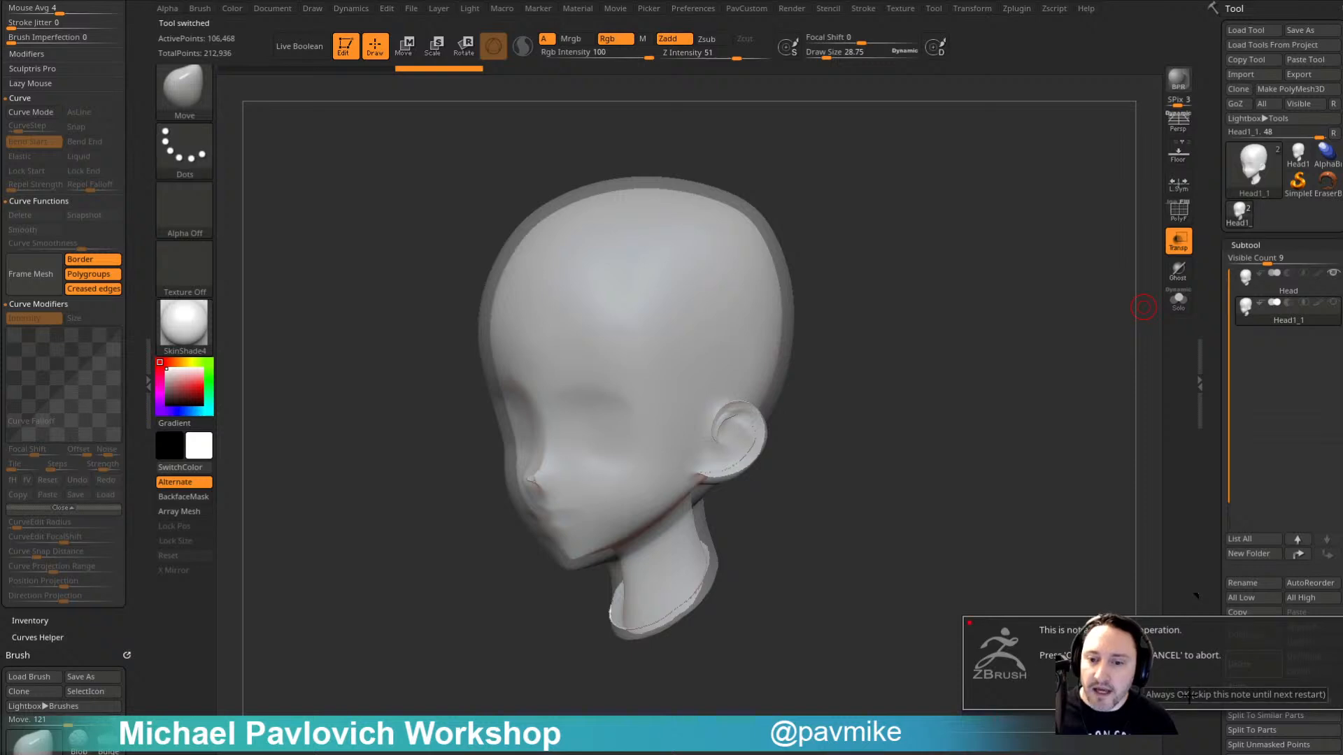
left_click(1268, 695)
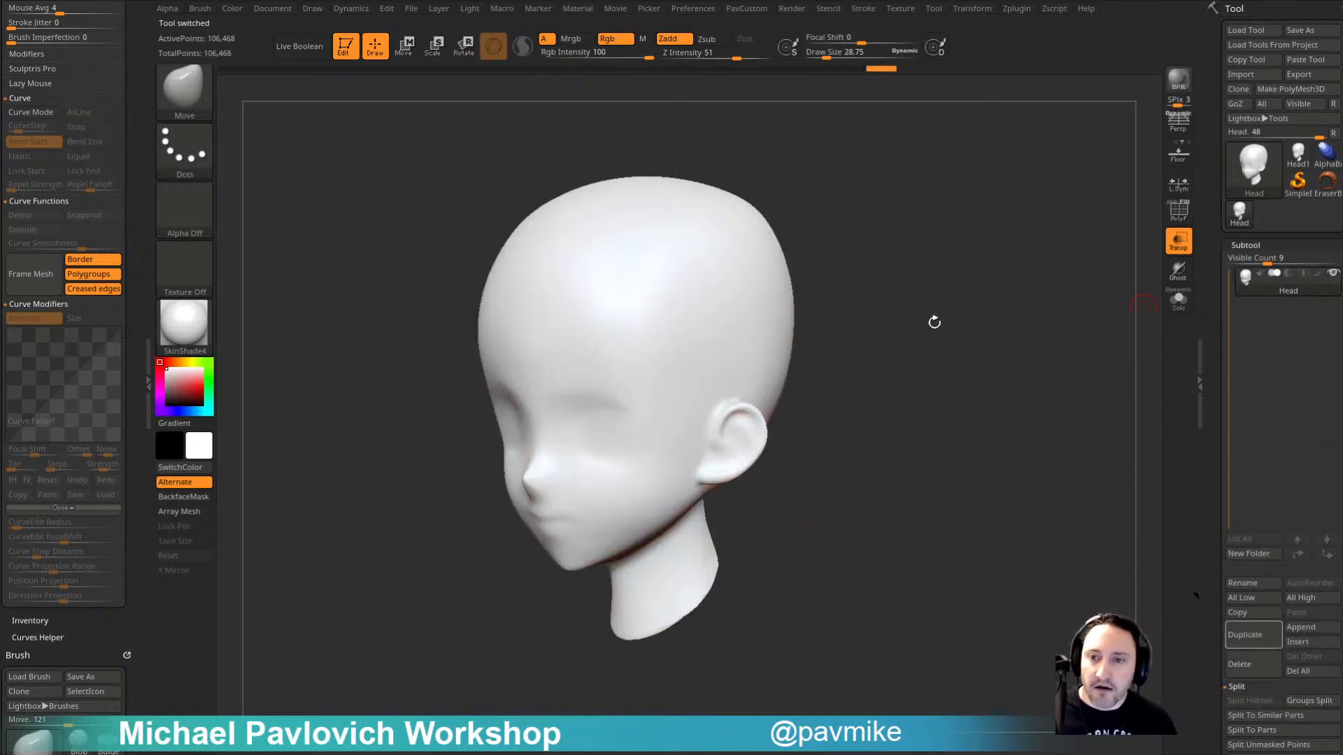
left_click(1296, 158)
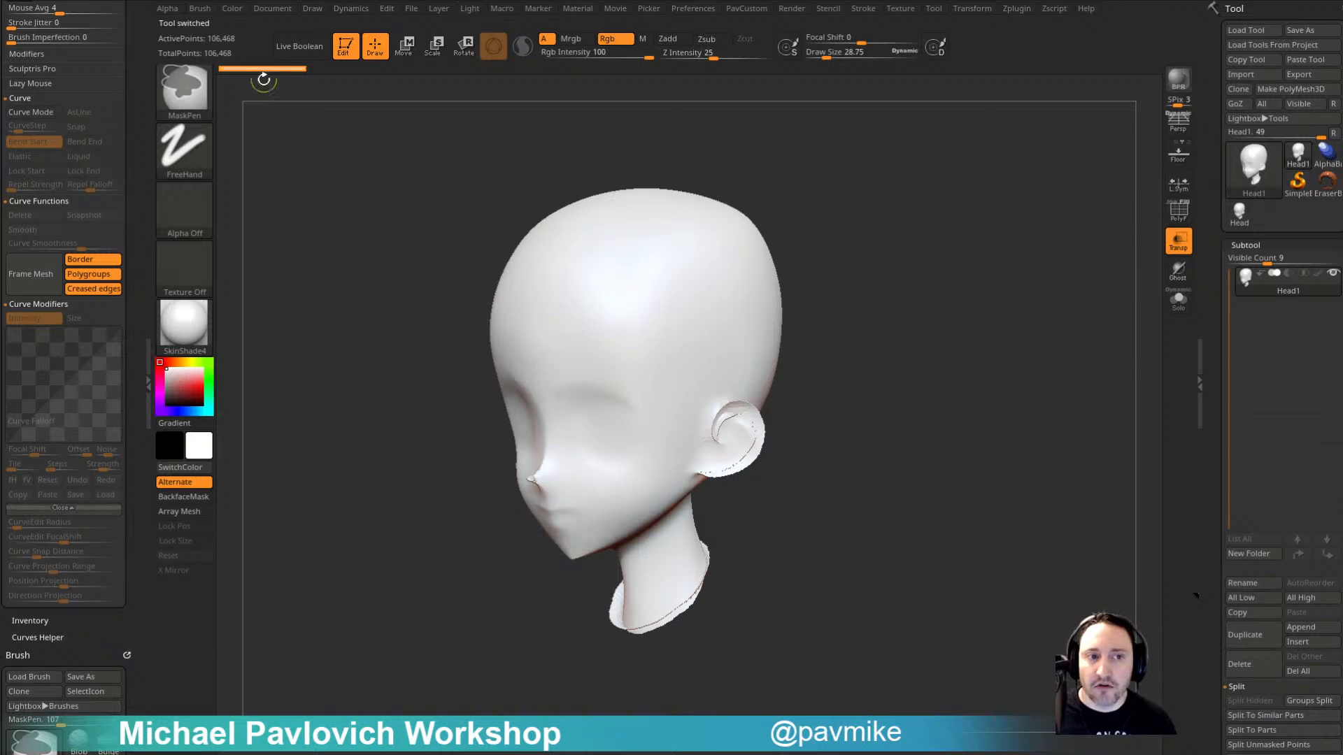
left_click(1242, 213)
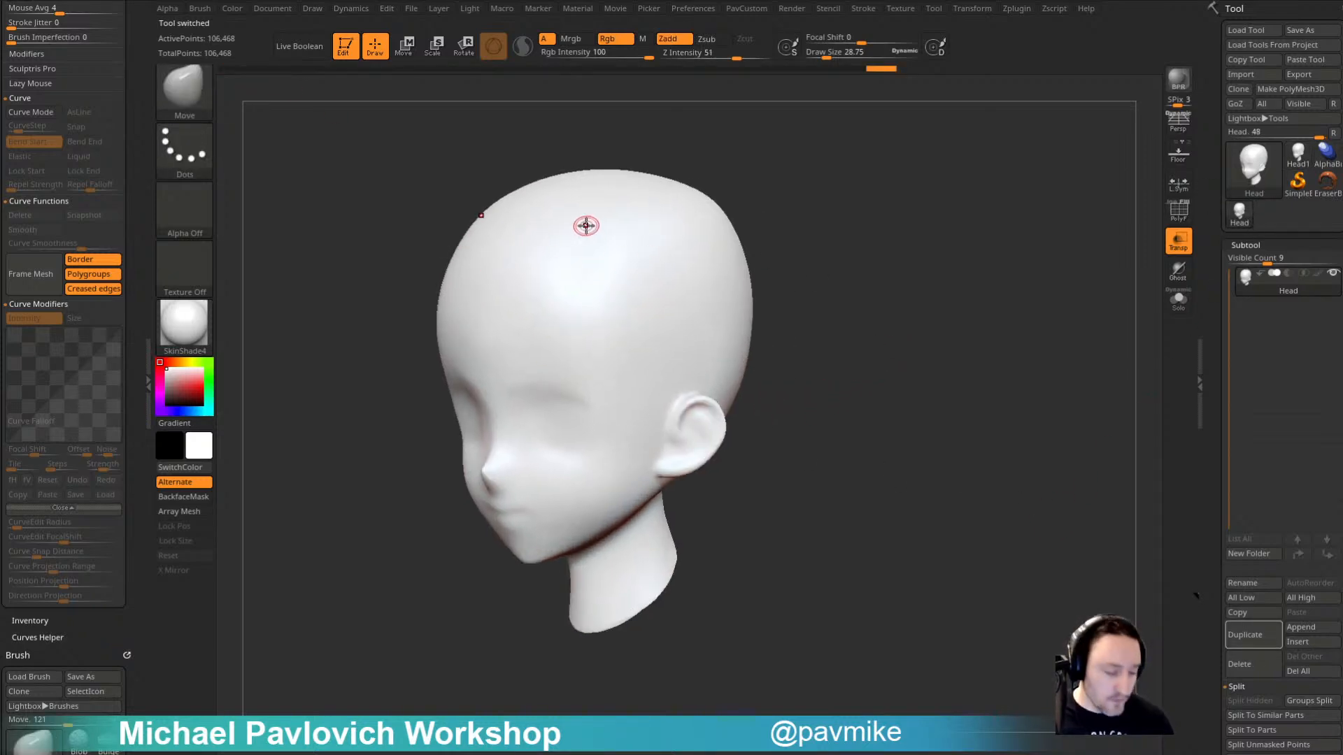
Step: Select the CurveAlpha brush, draw one downward strand in front of the ear and inspect it up close
key("b")
key("c")
key("a")
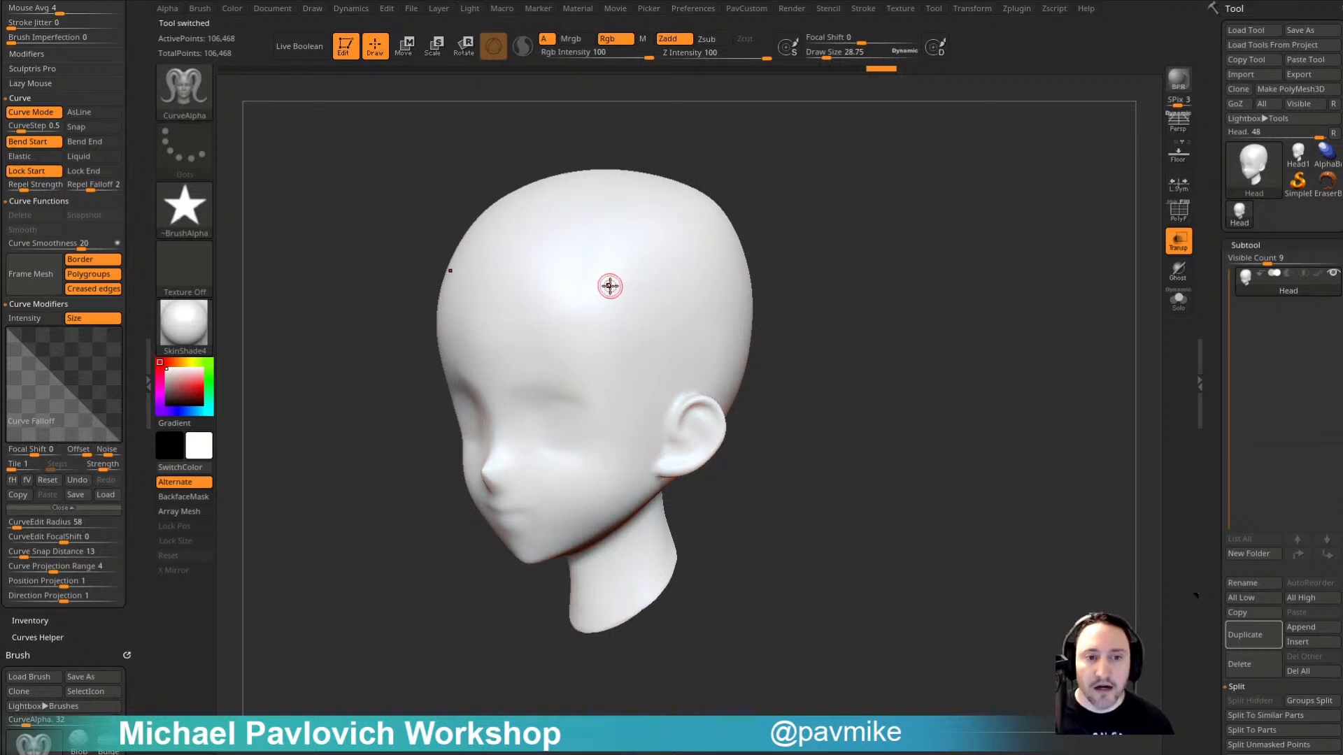
left_click_drag(610, 288, 633, 480)
left_click_drag(791, 301, 882, 281)
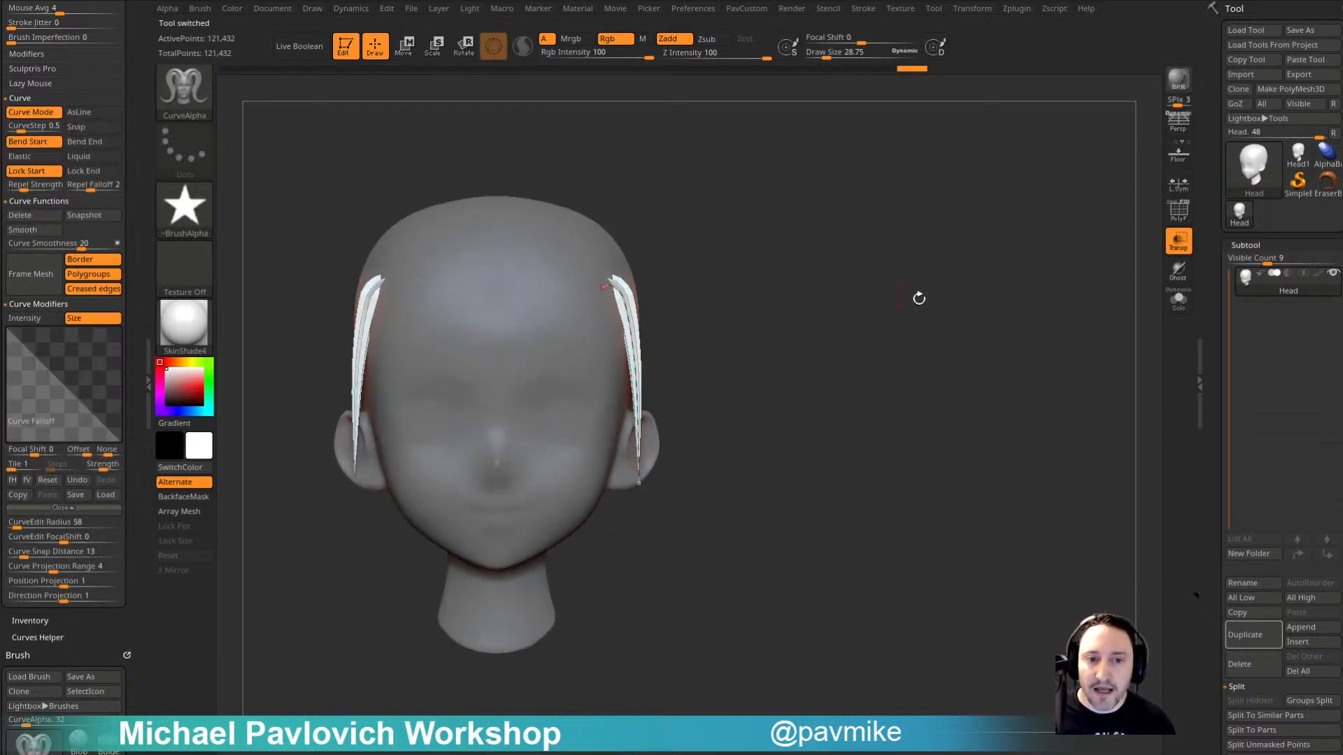
left_click_drag(723, 282, 777, 328)
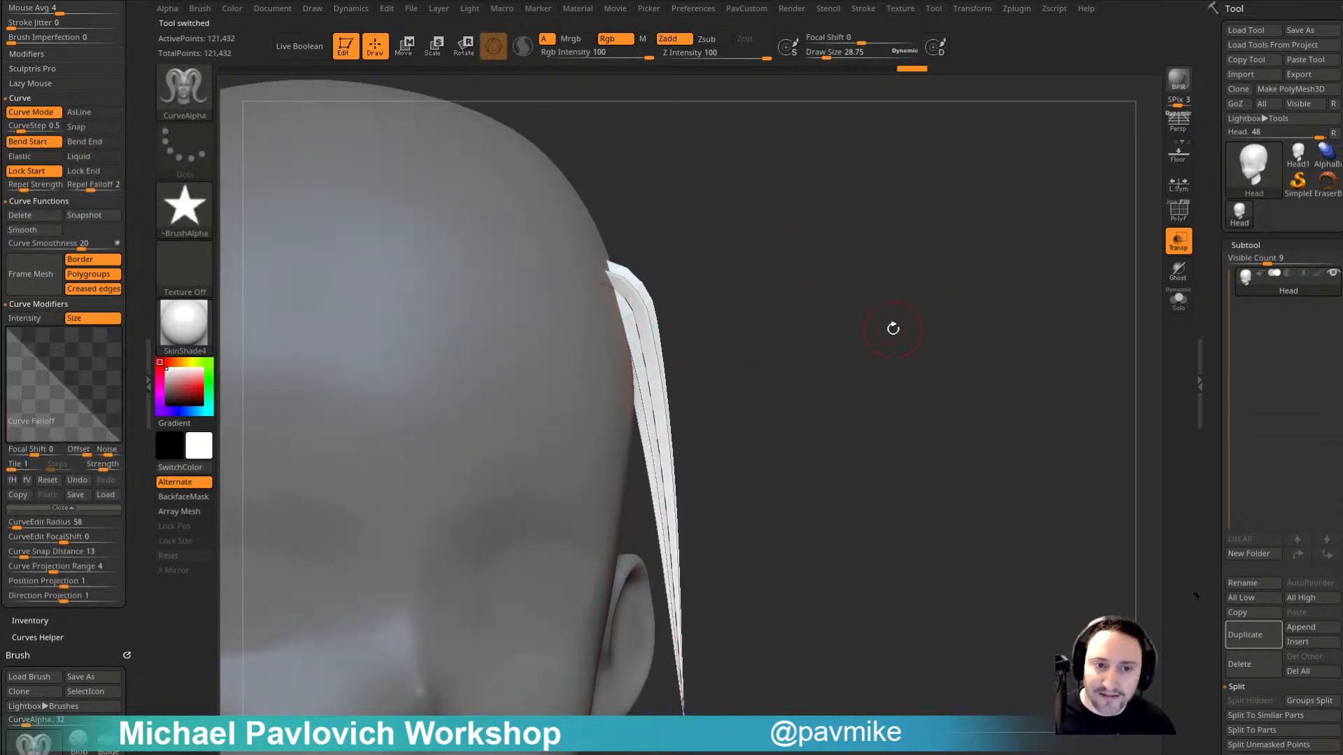
key("f")
Step: Draw four CurveAlpha strands crossing each other in different directions on the side of the head
mouse_move(899, 258)
left_mouse_down()
mouse_move(672, 283)
mouse_move(584, 379)
left_mouse_up()
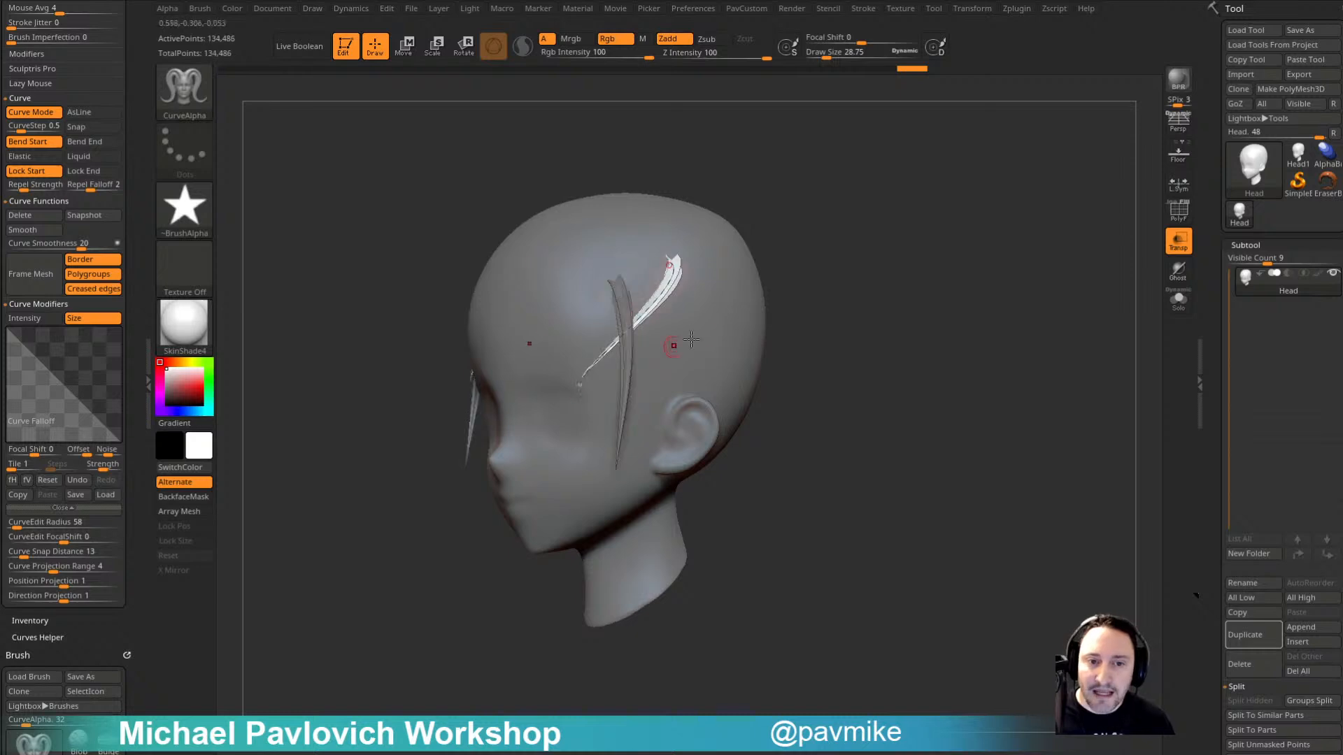
left_click_drag(716, 280, 604, 458)
left_click_drag(579, 316, 682, 379)
left_click_drag(634, 269, 684, 449)
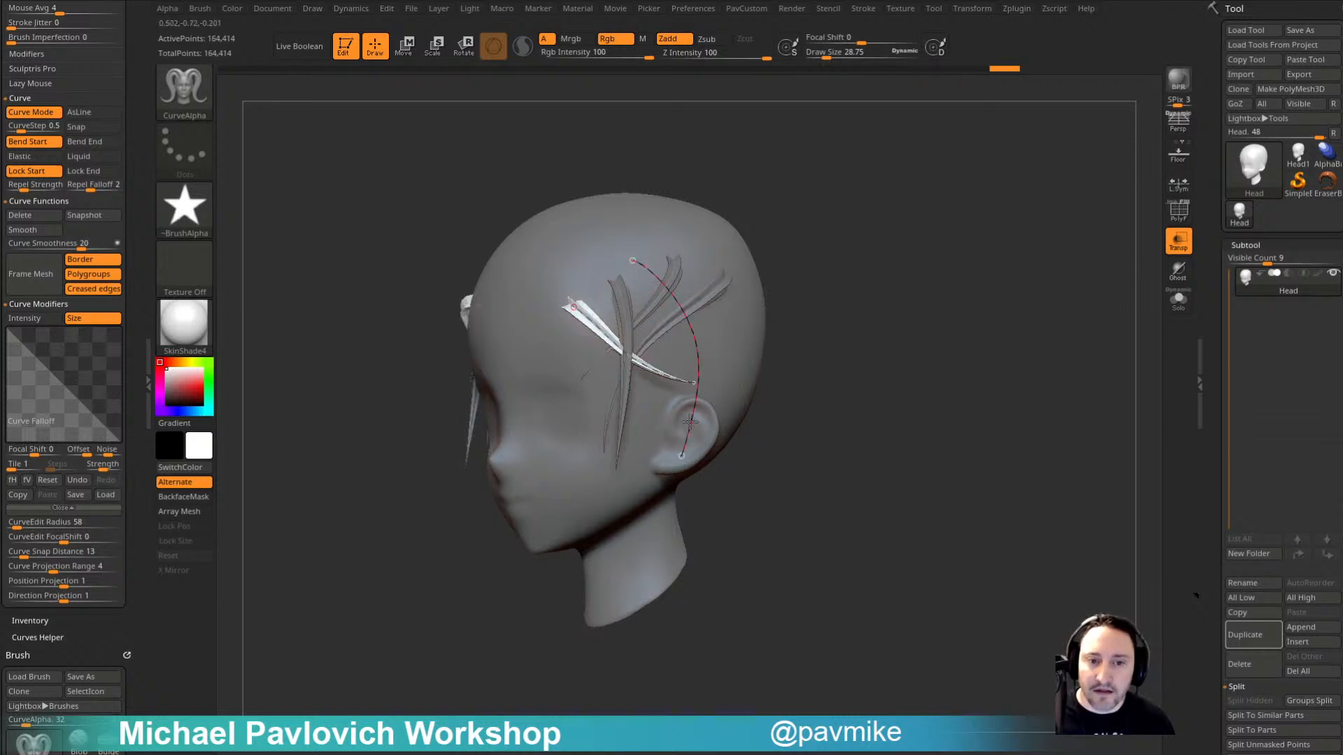
Step: Draw further CurveAlpha strands behind the ear and toward the back of the head, undoing one stroke
left_click_drag(916, 298, 782, 259)
left_click_drag(698, 237, 625, 428)
left_click_drag(744, 248, 692, 432)
mouse_move(869, 282)
left_mouse_down()
mouse_move(842, 303)
mouse_move(677, 305)
mouse_move(603, 381)
left_mouse_up()
key("ctrl+z")
left_click_drag(882, 344, 978, 330)
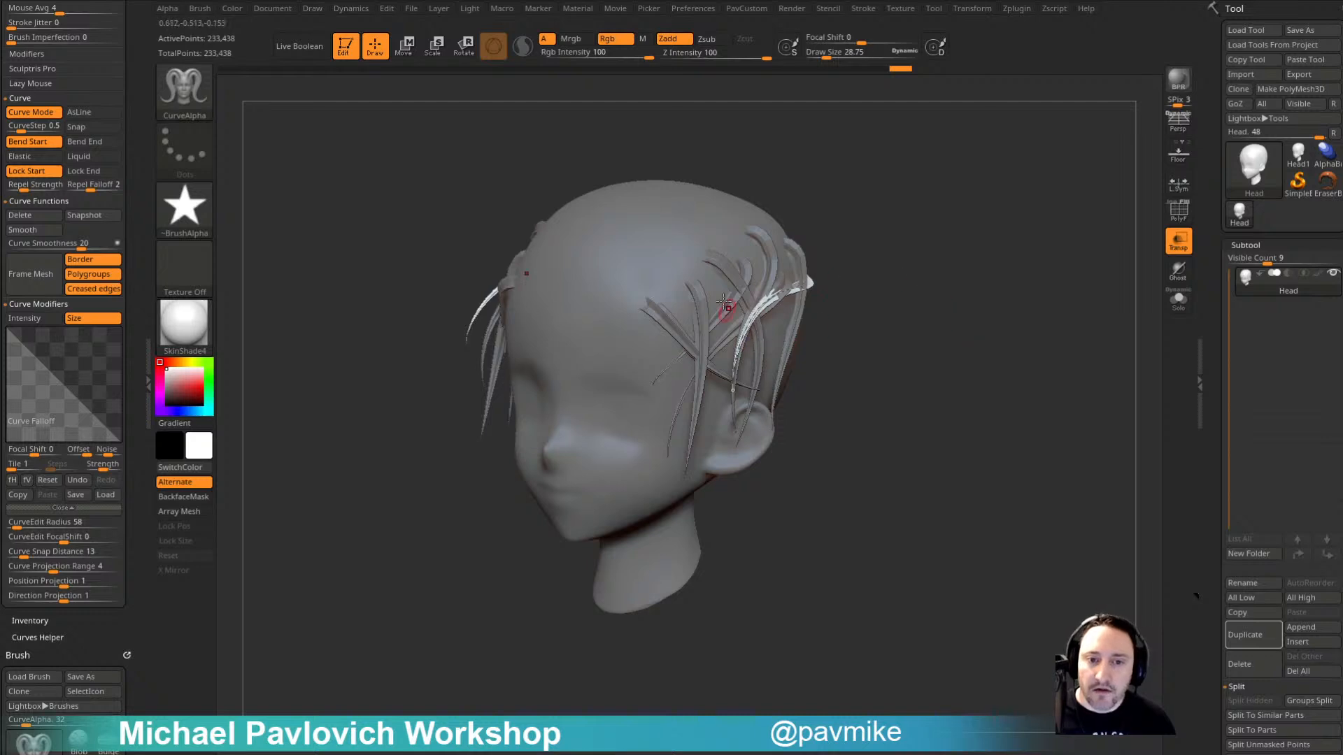
Step: Draw two downward strands at the temple and a horizontal one running from the forehead across the other strands
mouse_move(690, 261)
left_mouse_down()
mouse_move(725, 352)
mouse_move(700, 449)
left_mouse_up()
mouse_move(657, 277)
left_mouse_down()
mouse_move(674, 445)
mouse_move(657, 476)
left_mouse_up()
mouse_move(610, 321)
left_mouse_down()
mouse_move(635, 376)
mouse_move(780, 338)
left_mouse_up()
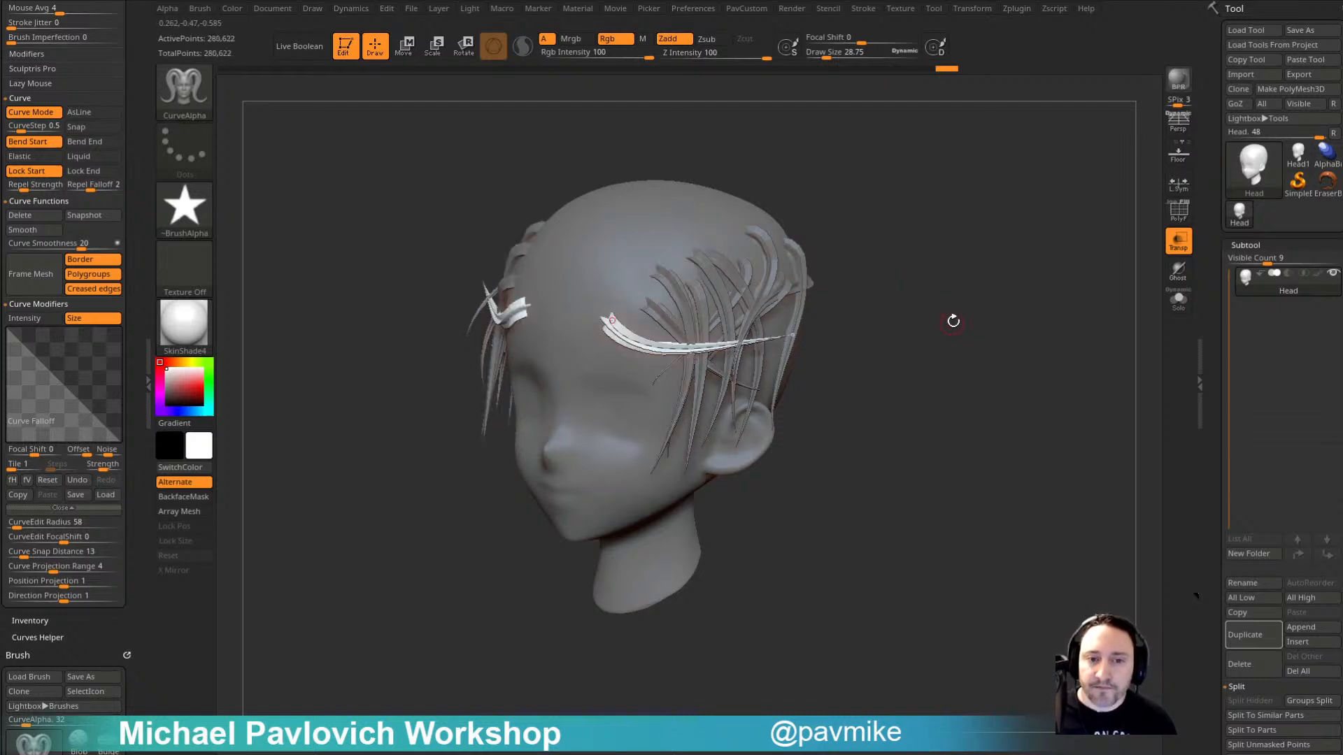
left_click_drag(953, 321, 927, 335)
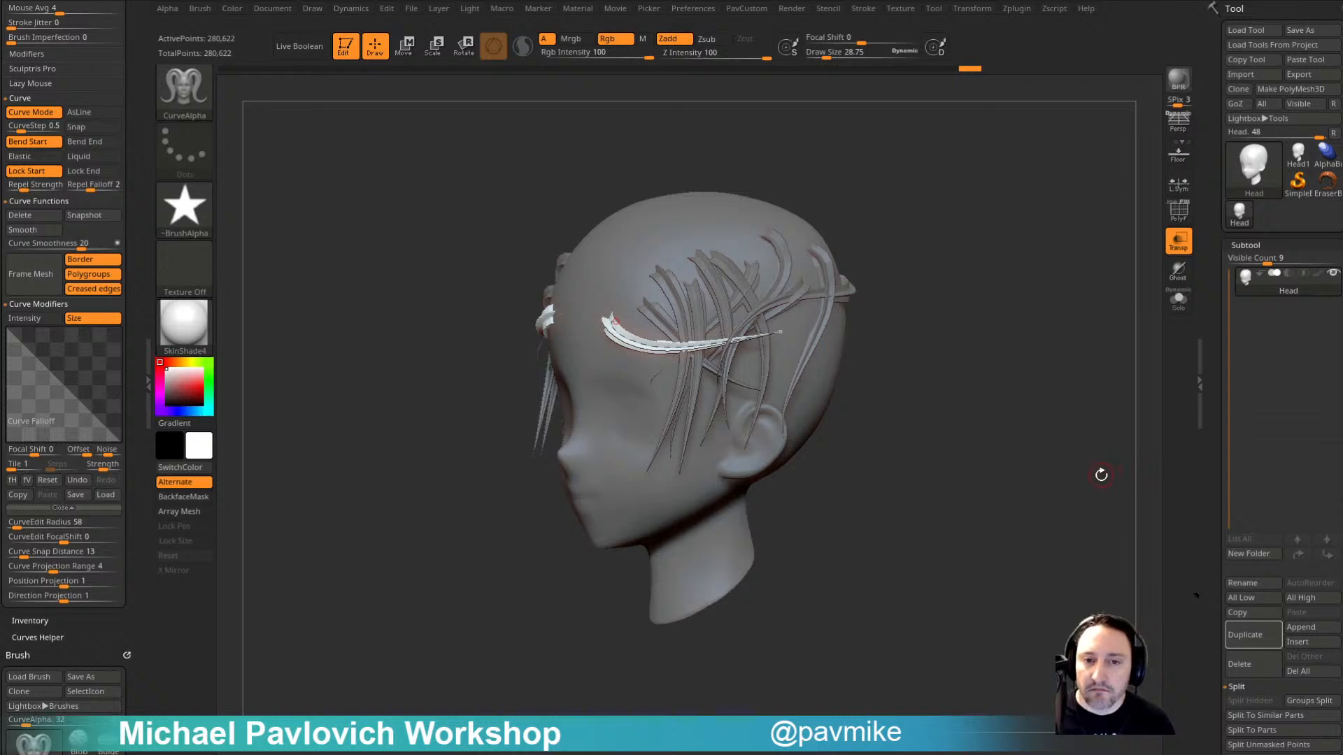
left_click_drag(942, 219, 965, 229)
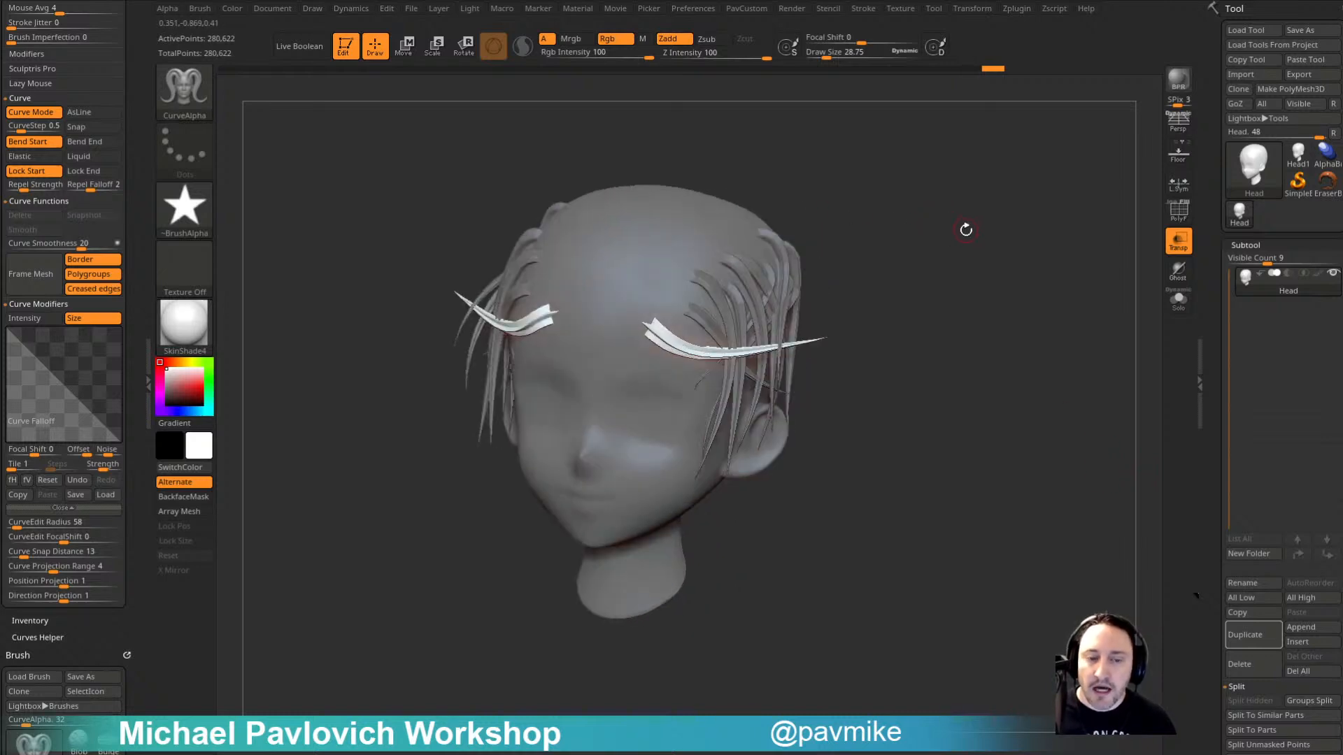
Step: Show the polygroups, isolate the head's polygroup and split the hidden hair strands into a separate subtool
left_click(1179, 209)
left_click_drag(1068, 258, 812, 336)
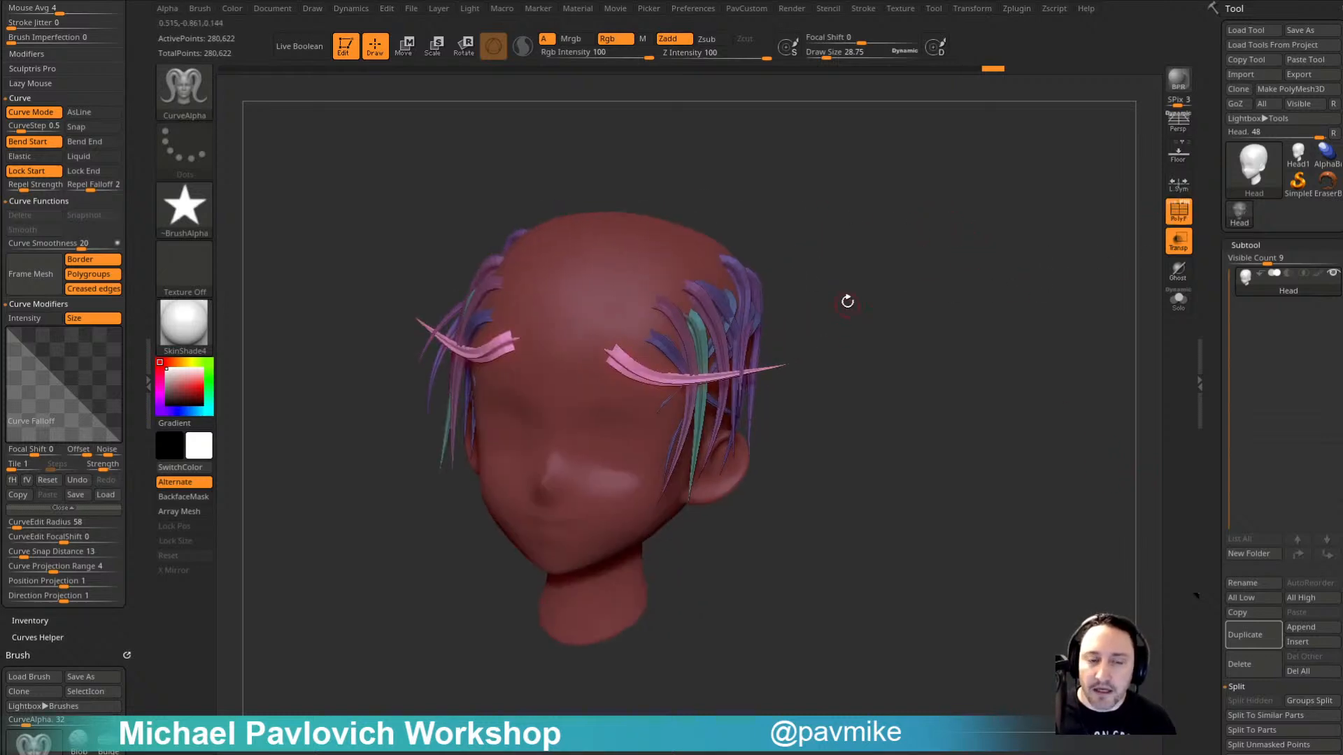
left_click(688, 232, "ctrl+shift")
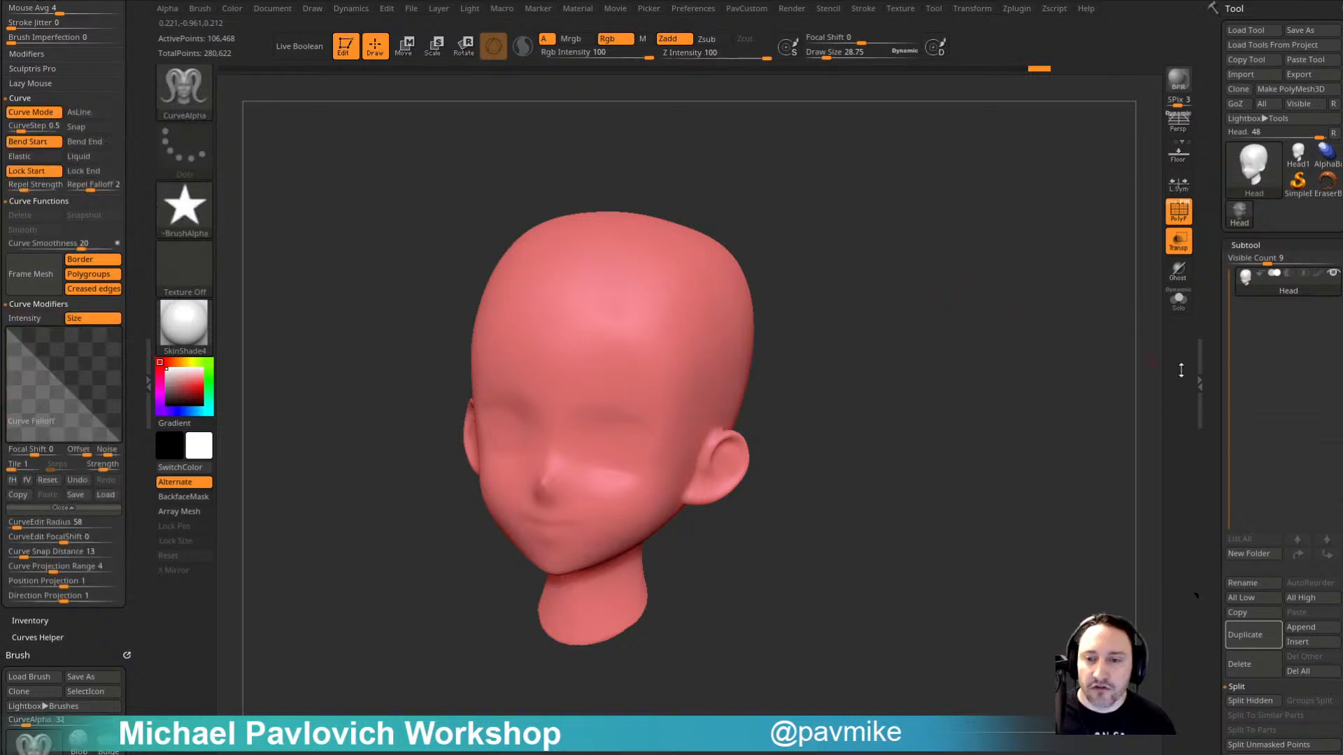
left_click_drag(1215, 410, 1204, 308)
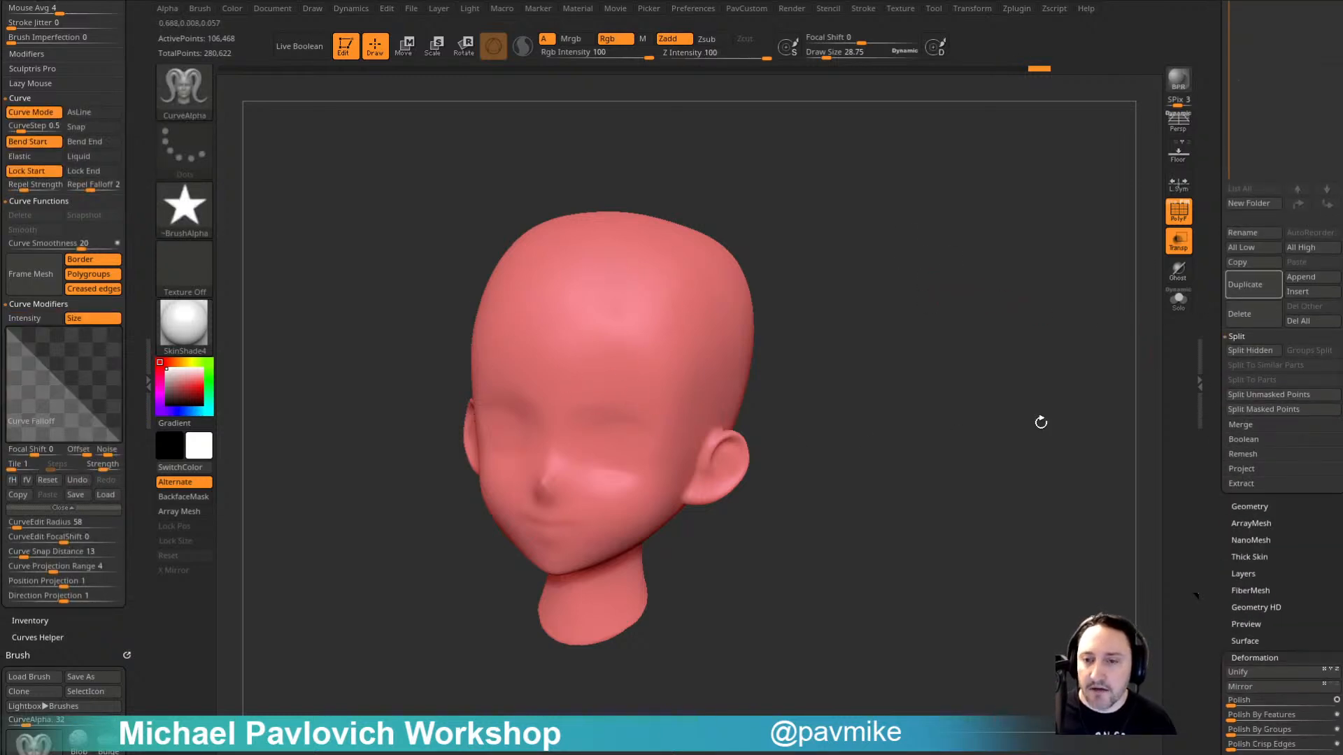
left_click(1250, 351)
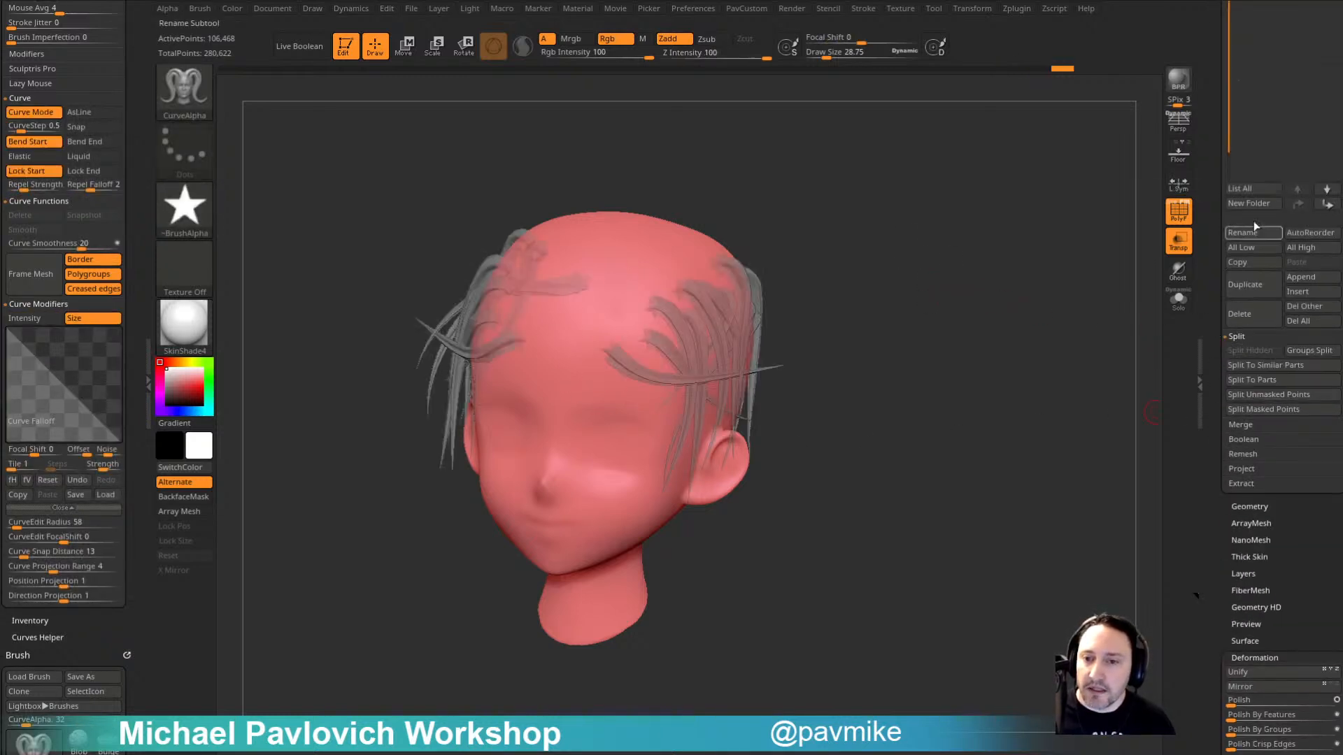
Step: Make the split-off hair subtool Head1 active and set the draw size to about 24.5
left_click_drag(1214, 326, 1211, 461)
left_click(1274, 326)
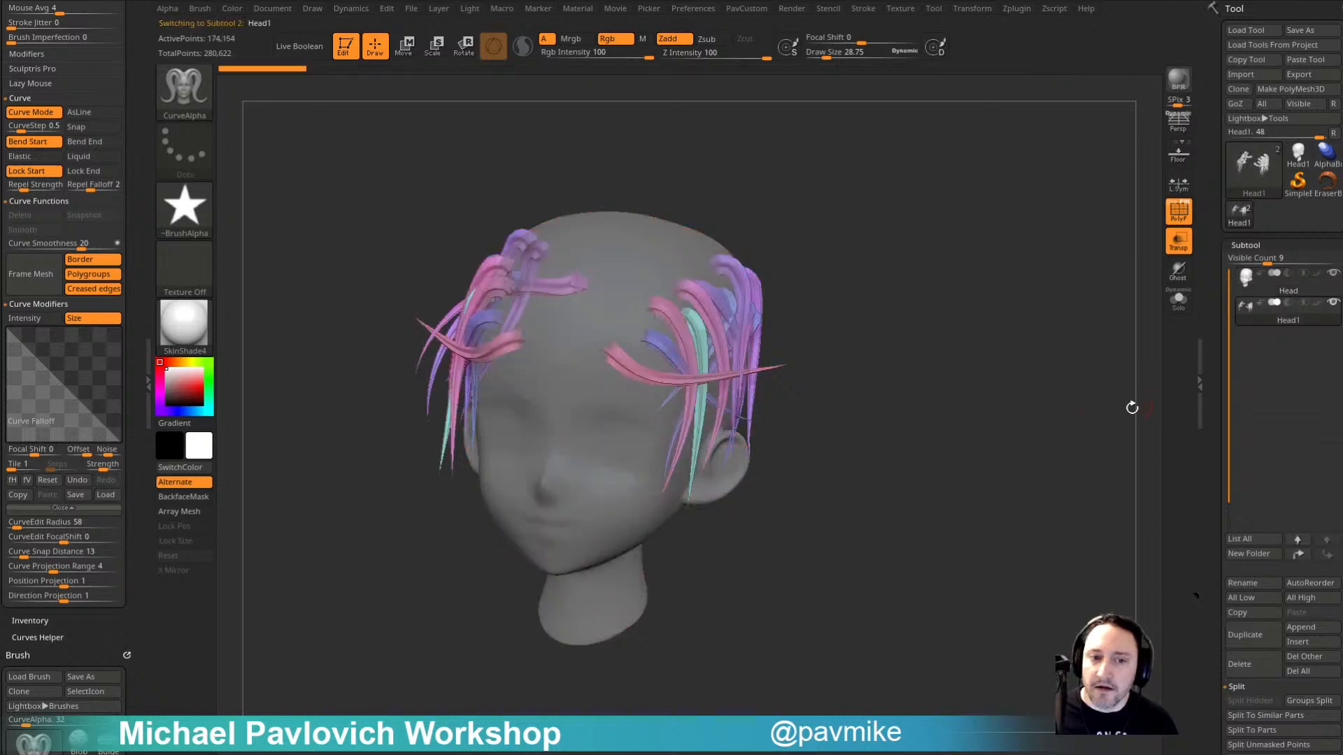
left_click_drag(1122, 409, 1051, 420)
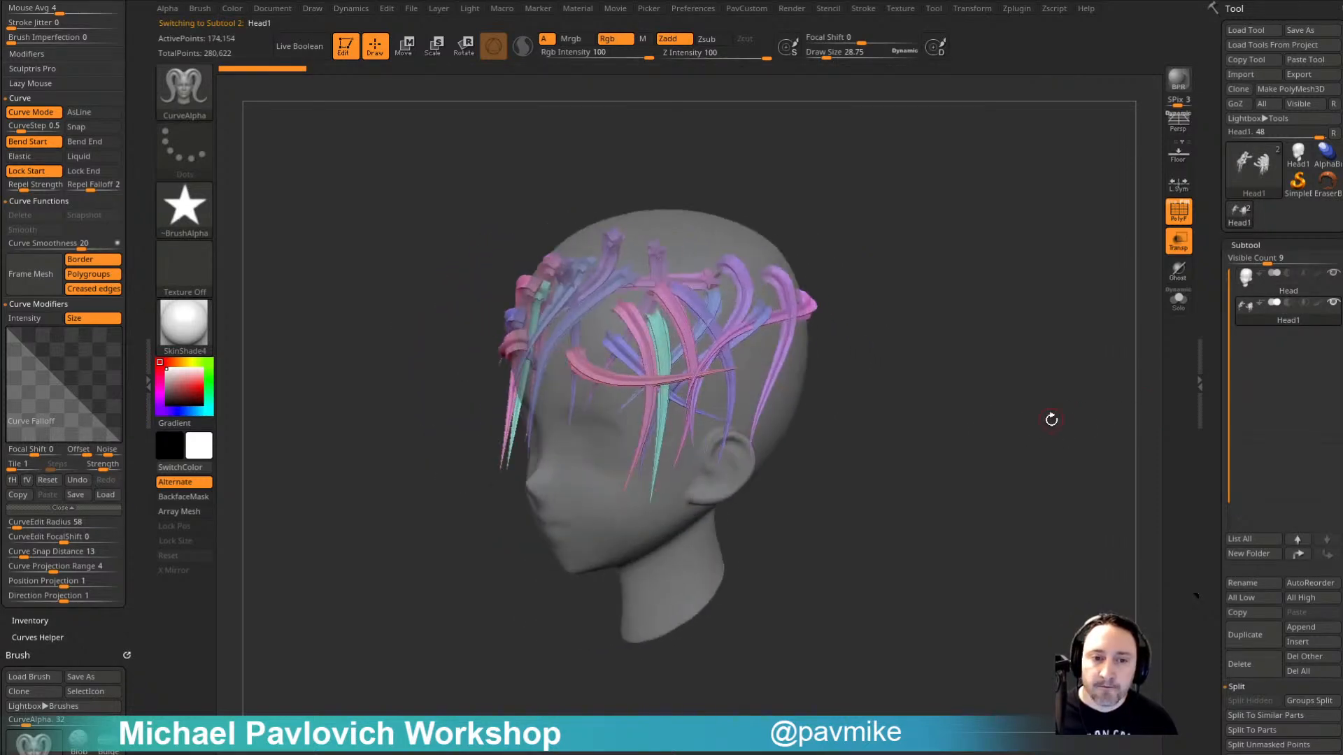
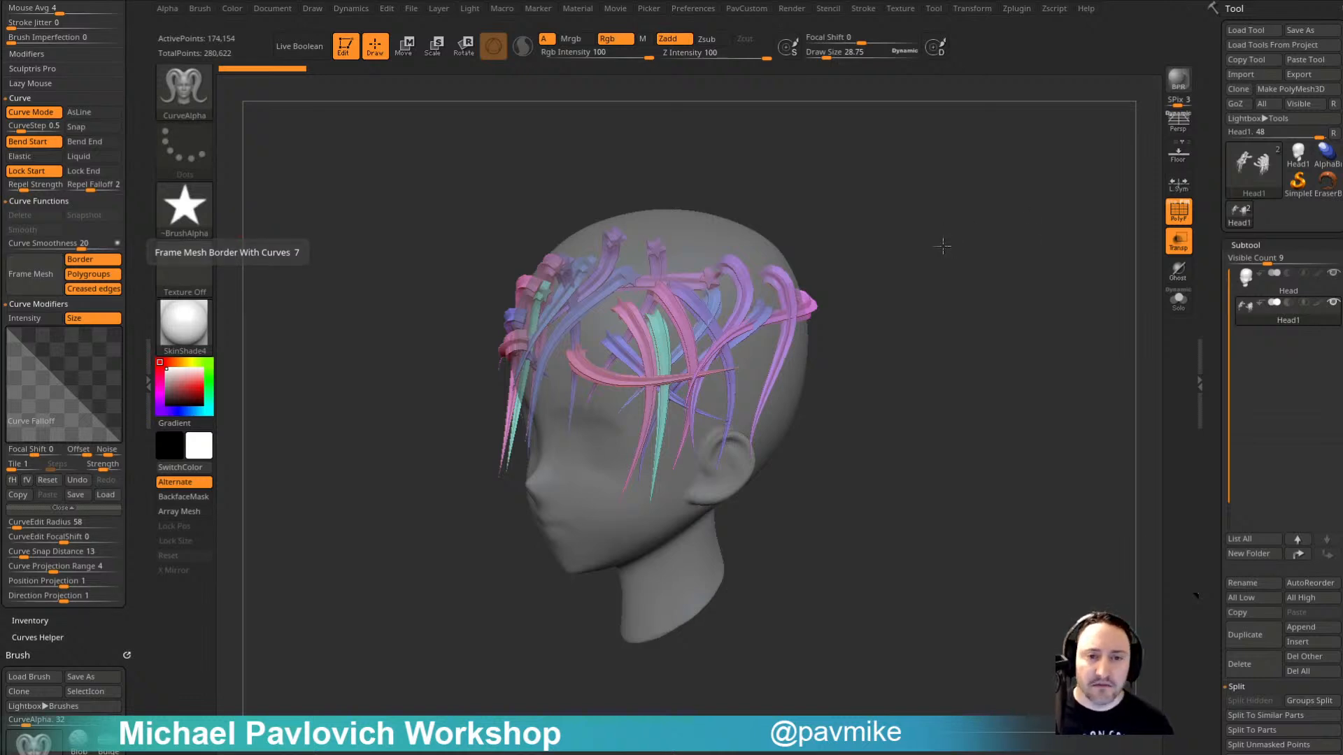
key("s")
mouse_move(922, 243)
left_mouse_down()
mouse_move(959, 246)
mouse_move(876, 262)
mouse_move(920, 258)
mouse_move(909, 263)
left_mouse_up()
key("s")
key("s")
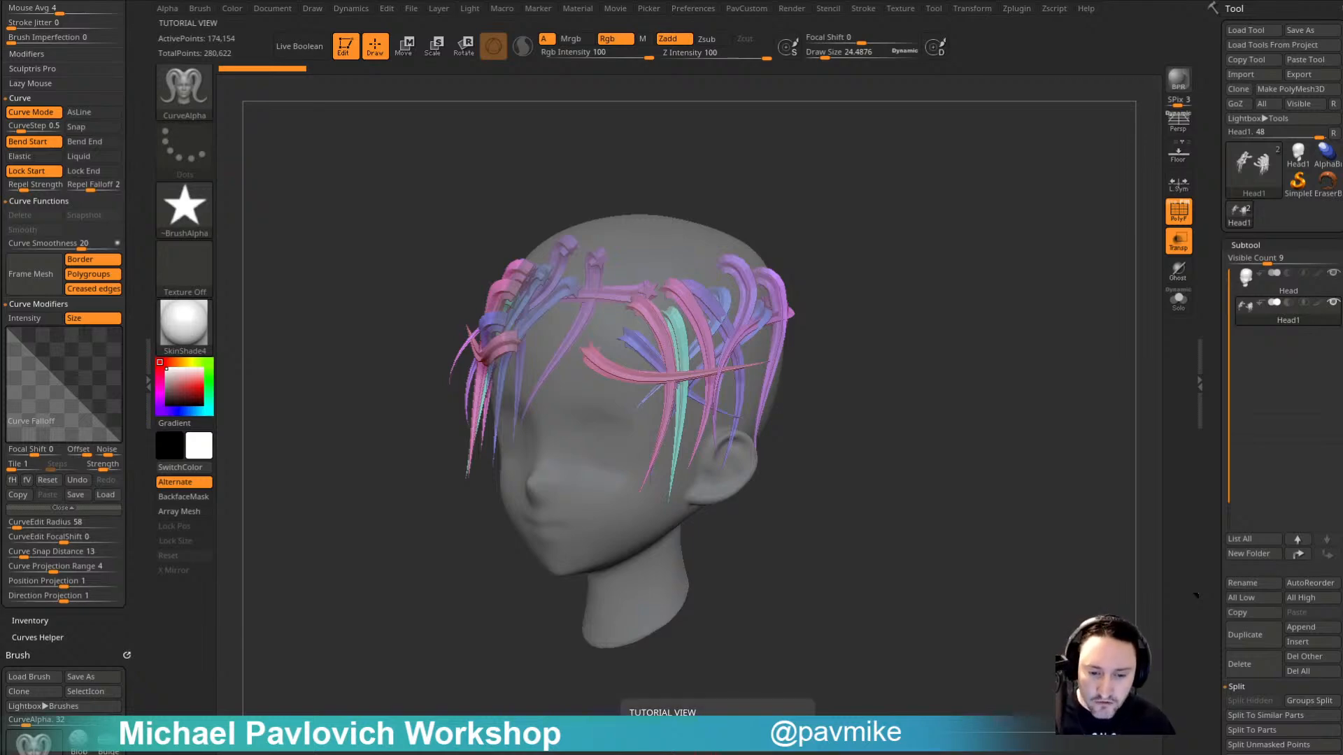
Step: Switch to the browser, open the full "NEW Intro to ZBrush - ZBrush for Ideation" playlist and look through its videos
key("alt+Tab")
scroll(805, 420, "down", 4)
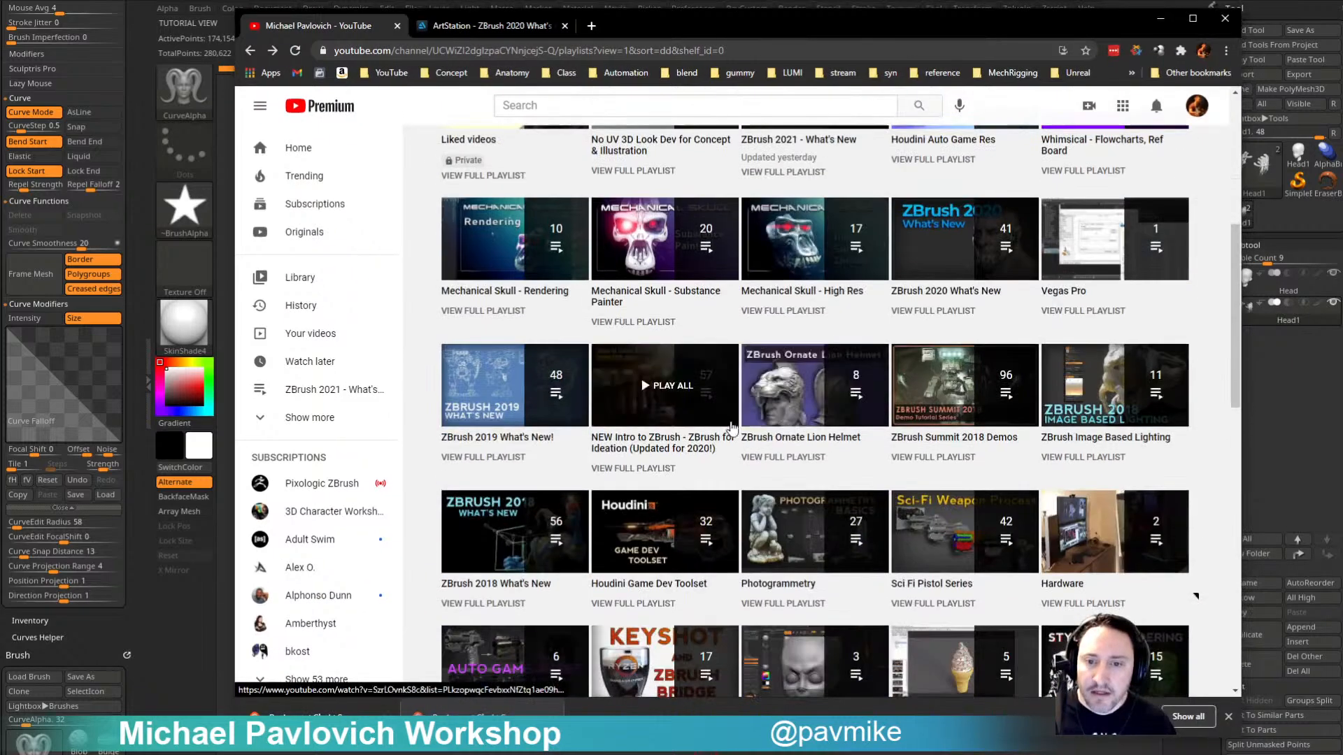
left_click(657, 468)
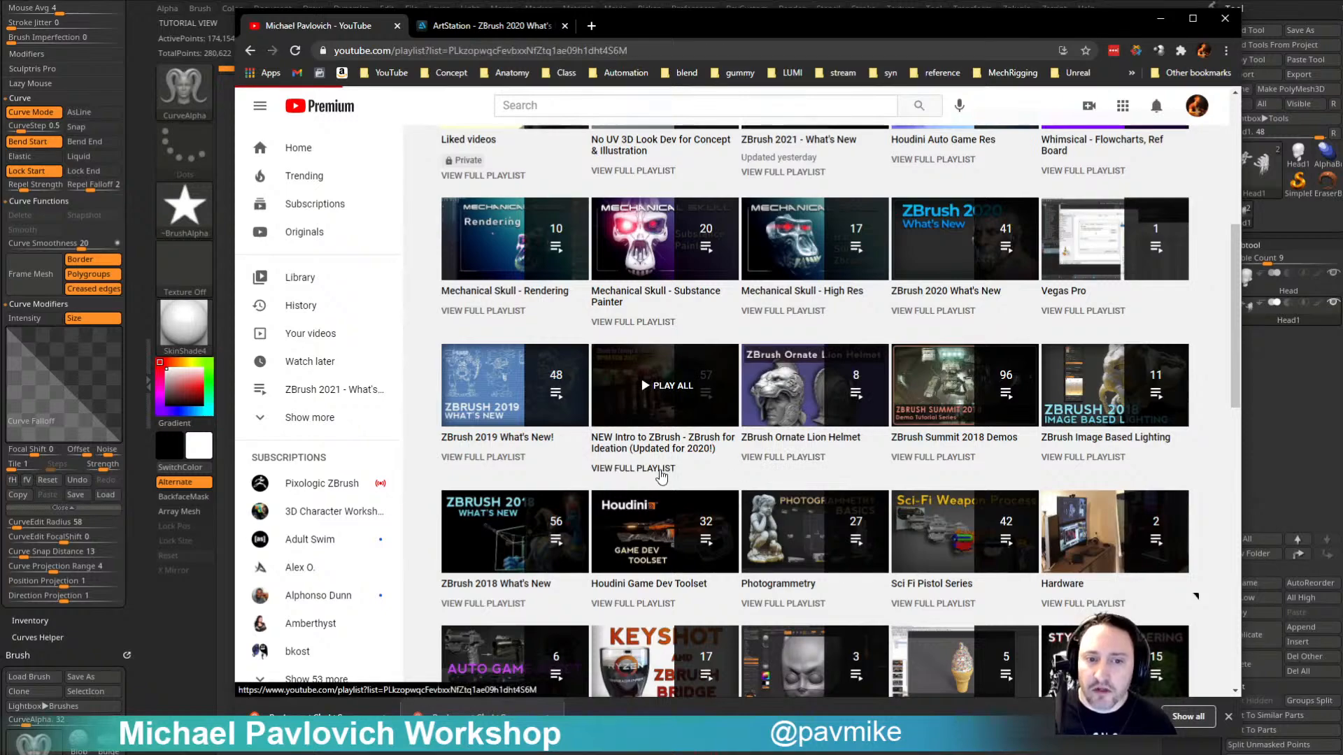
scroll(874, 429, "down", 20)
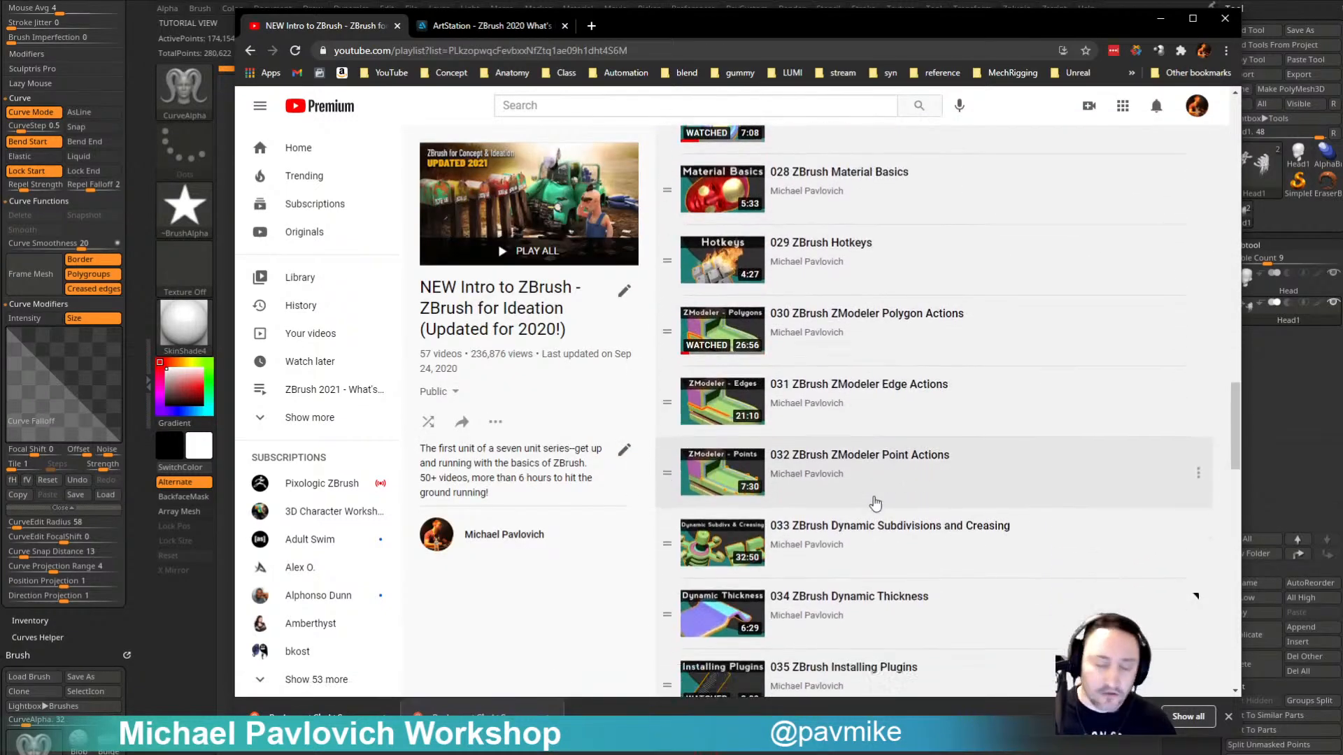
scroll(878, 497, "down", 10)
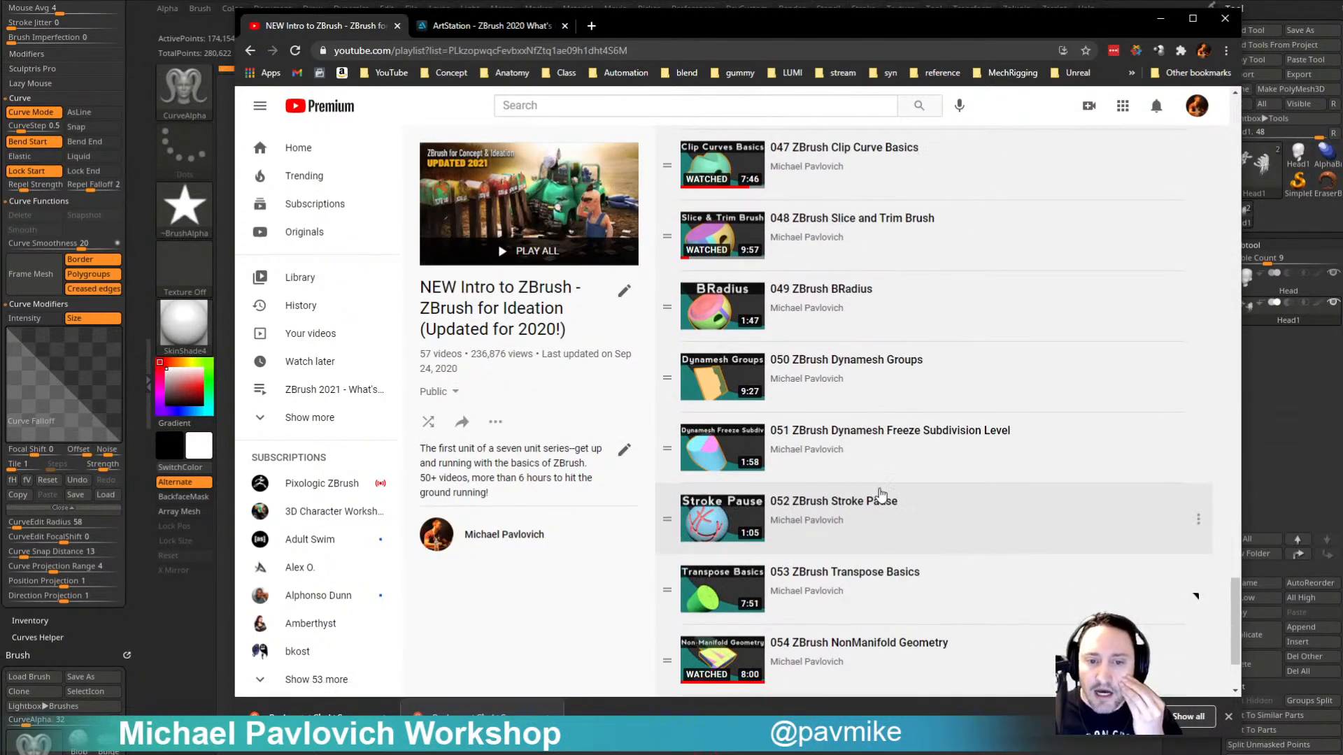
scroll(879, 496, "up", 20)
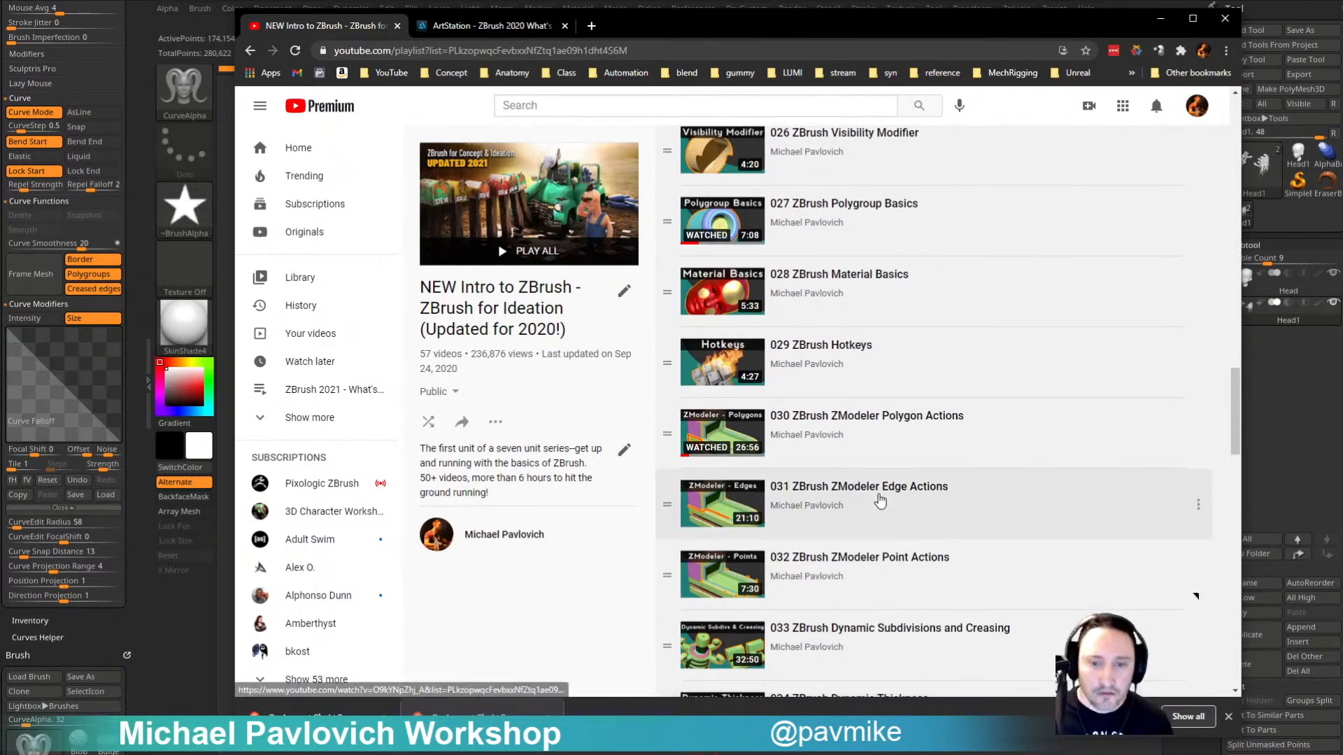
Step: Search the playlist page for "custom", go to the second match, and return to ZBrush
key("ctrl+f")
type("custom")
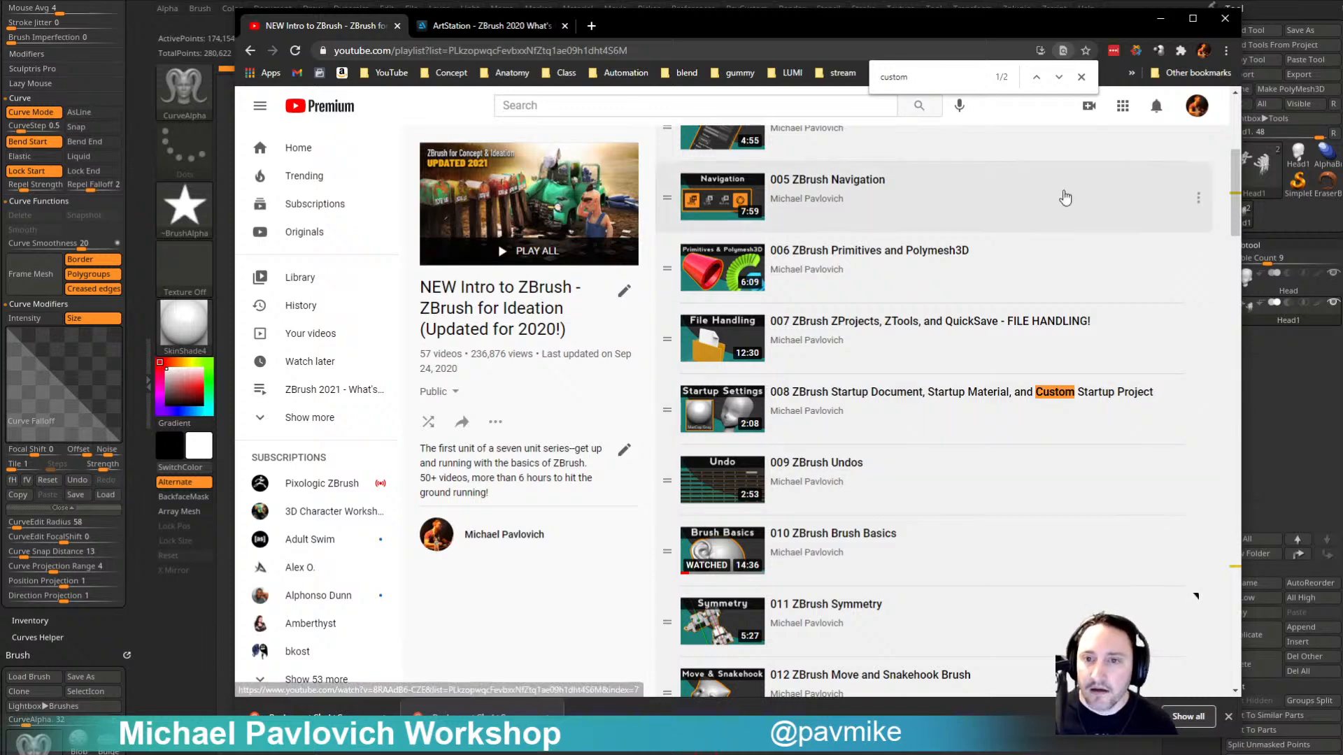
left_click(1058, 79)
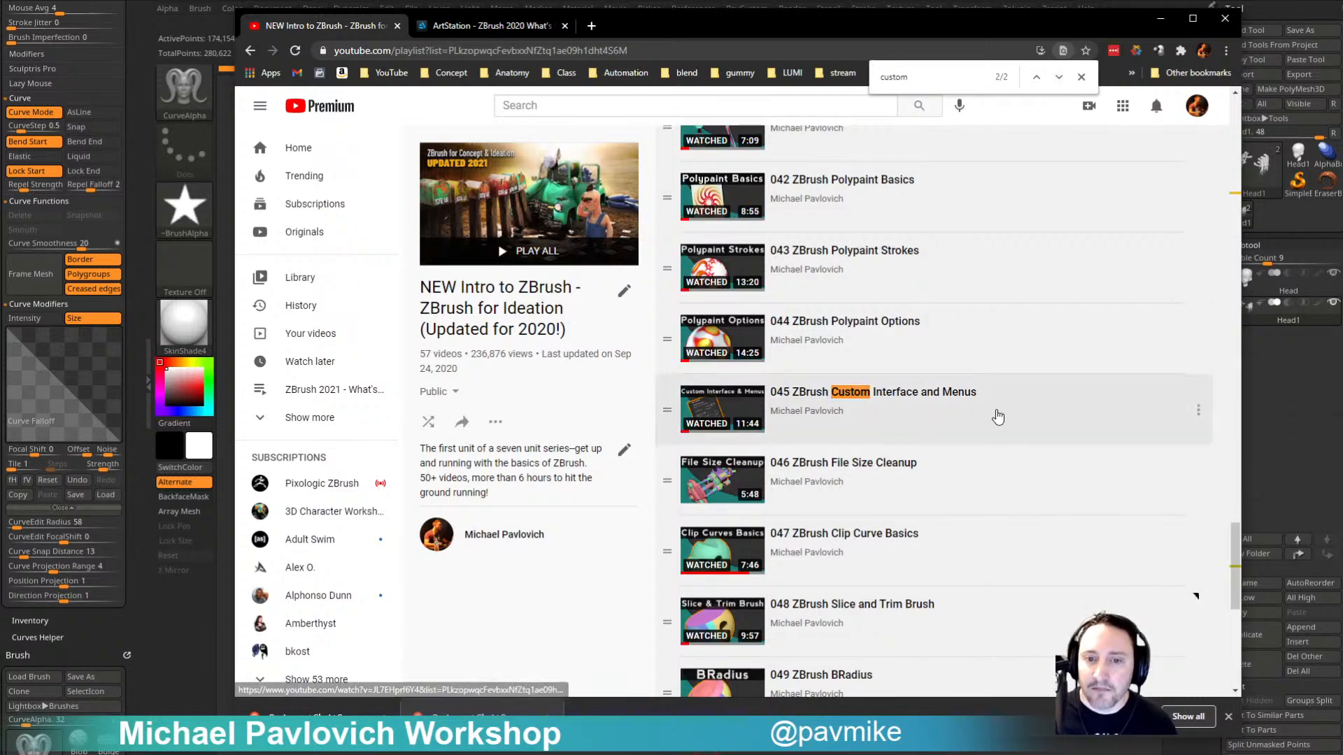
left_click(1082, 76)
key("alt+Tab")
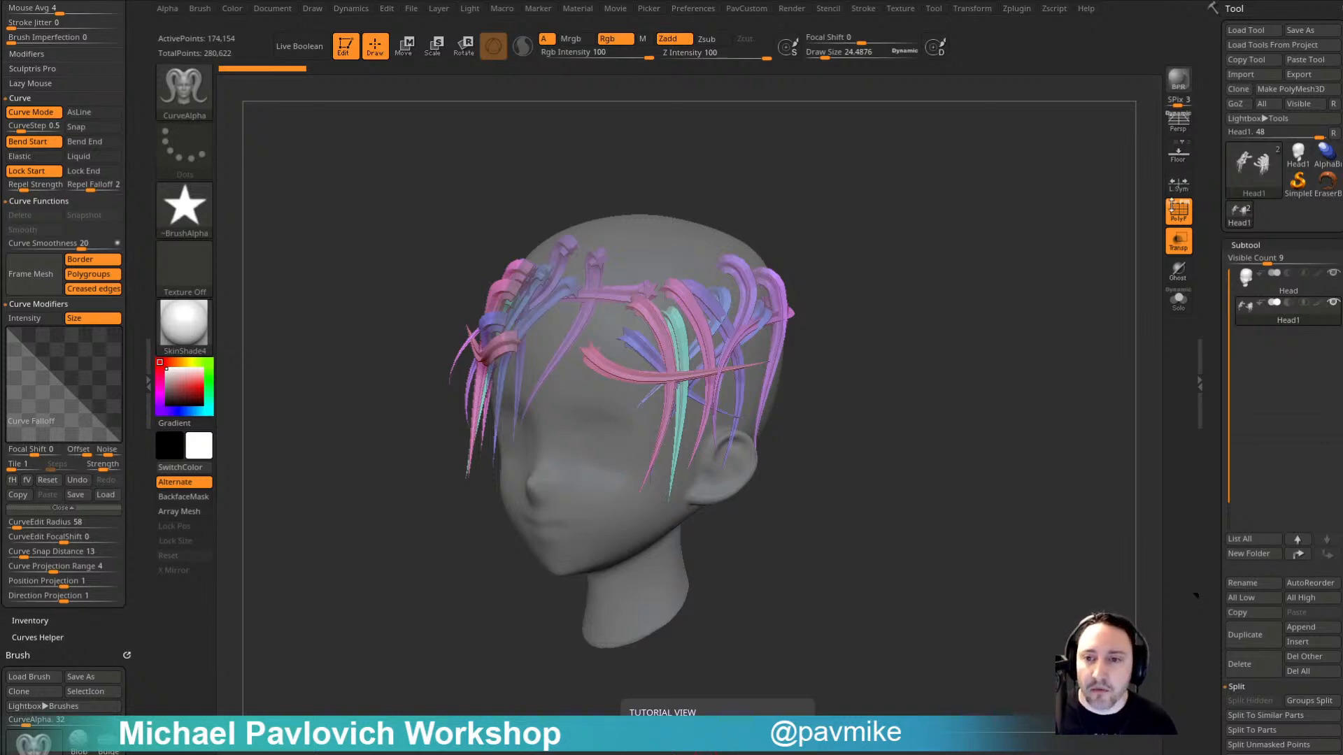
Step: Turn off the polyframe display and look through the ZBrush 2021 program folder in File Explorer
left_click(1184, 214)
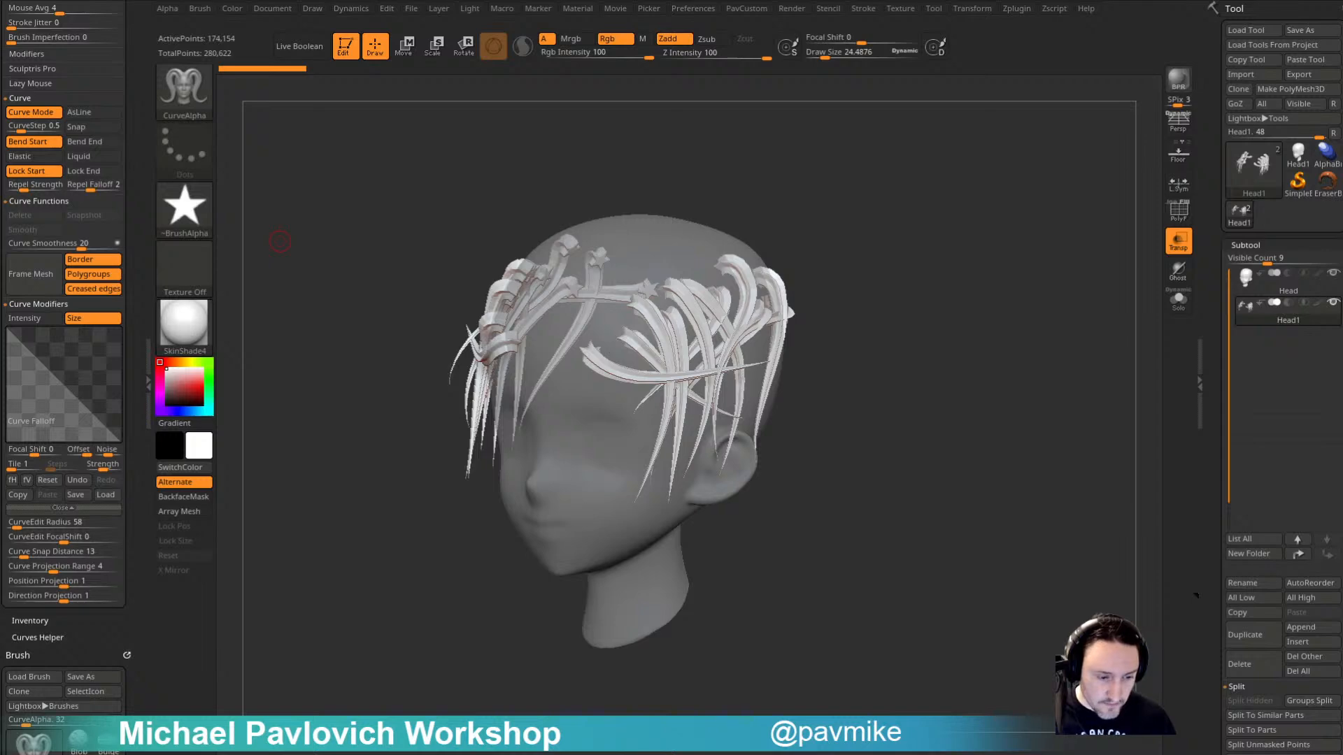
left_click_drag(752, 0, 717, 7)
scroll(785, 336, "down", 5)
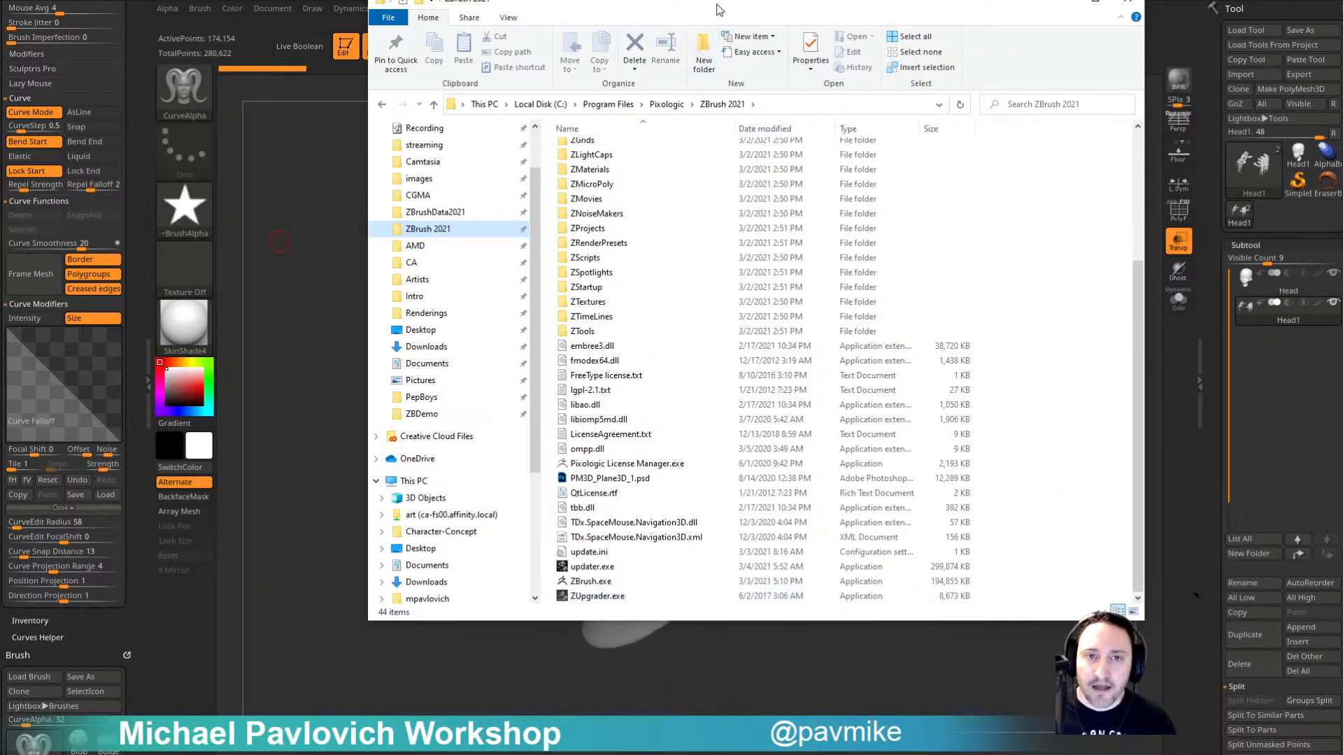
left_click_drag(719, 6, 719, 0)
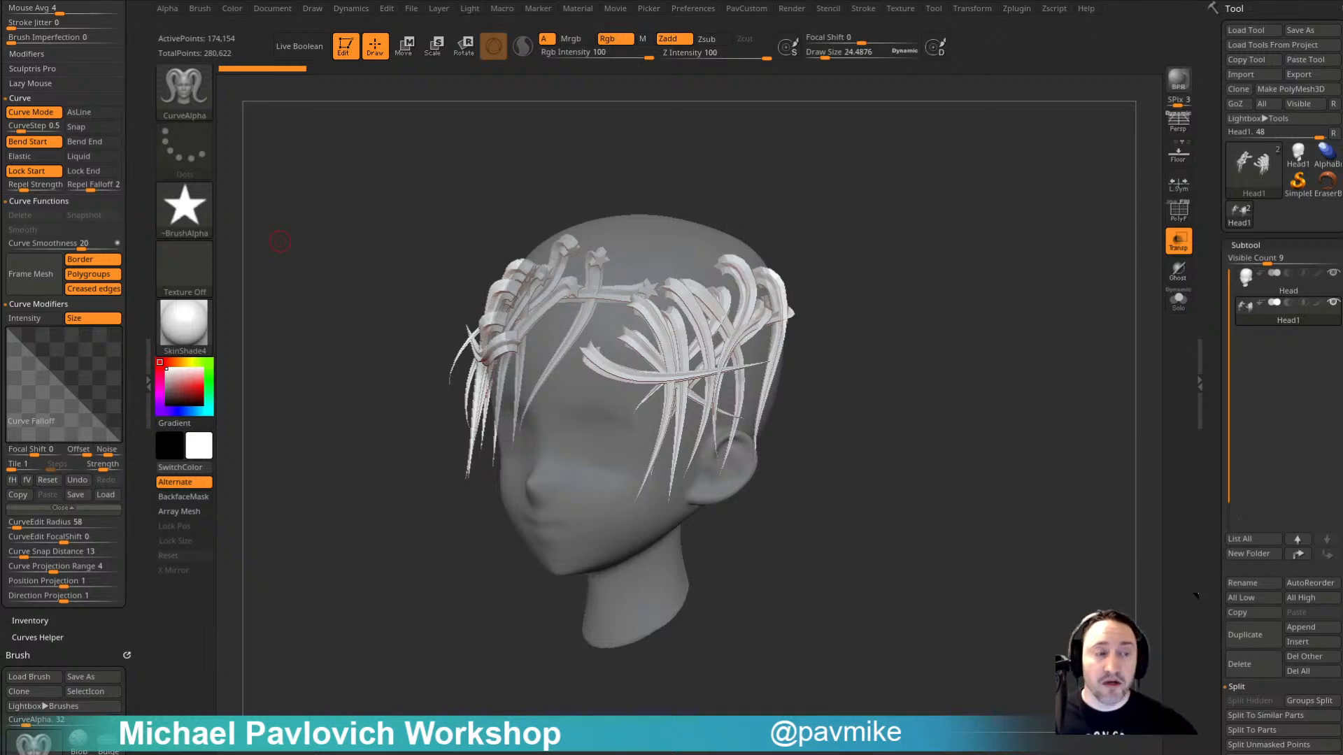
Step: Inspect the hair strands from the side and front, and set the draw size to about 62
left_click_drag(957, 321, 947, 224)
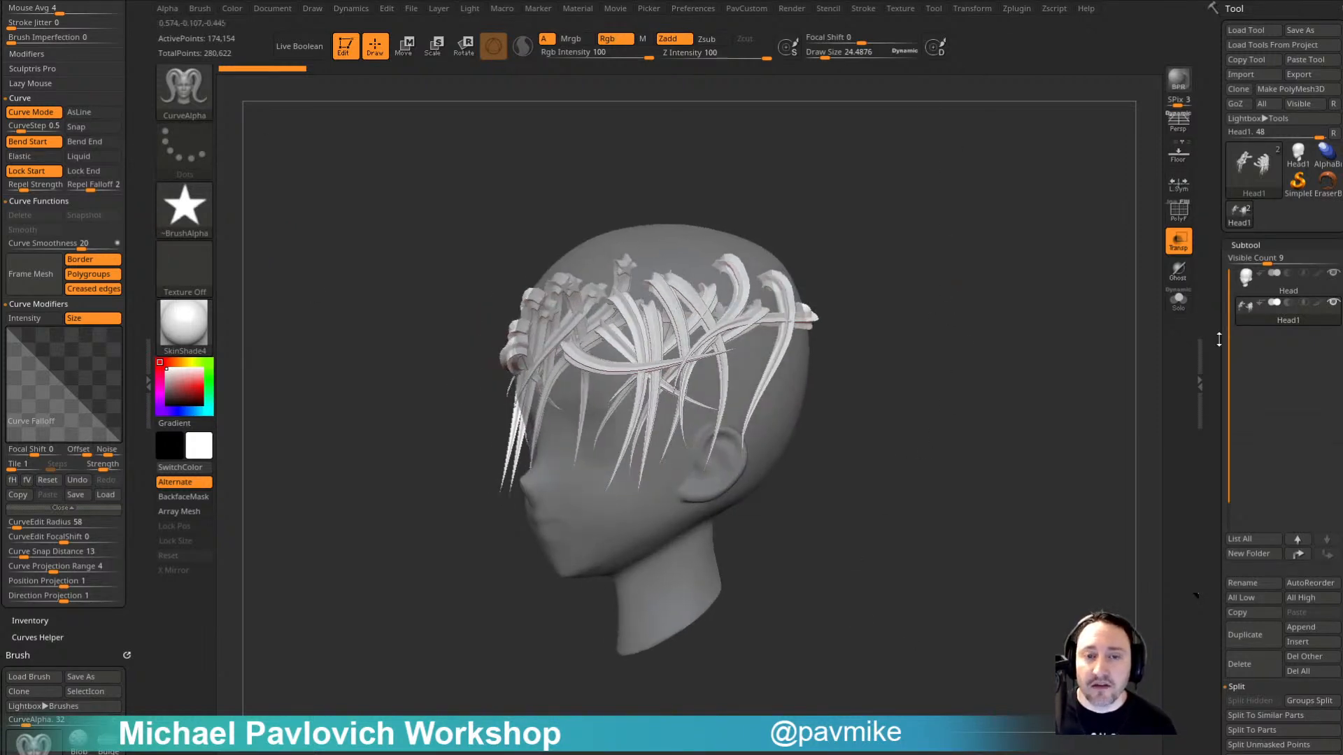
left_click_drag(947, 331, 967, 284)
key("s")
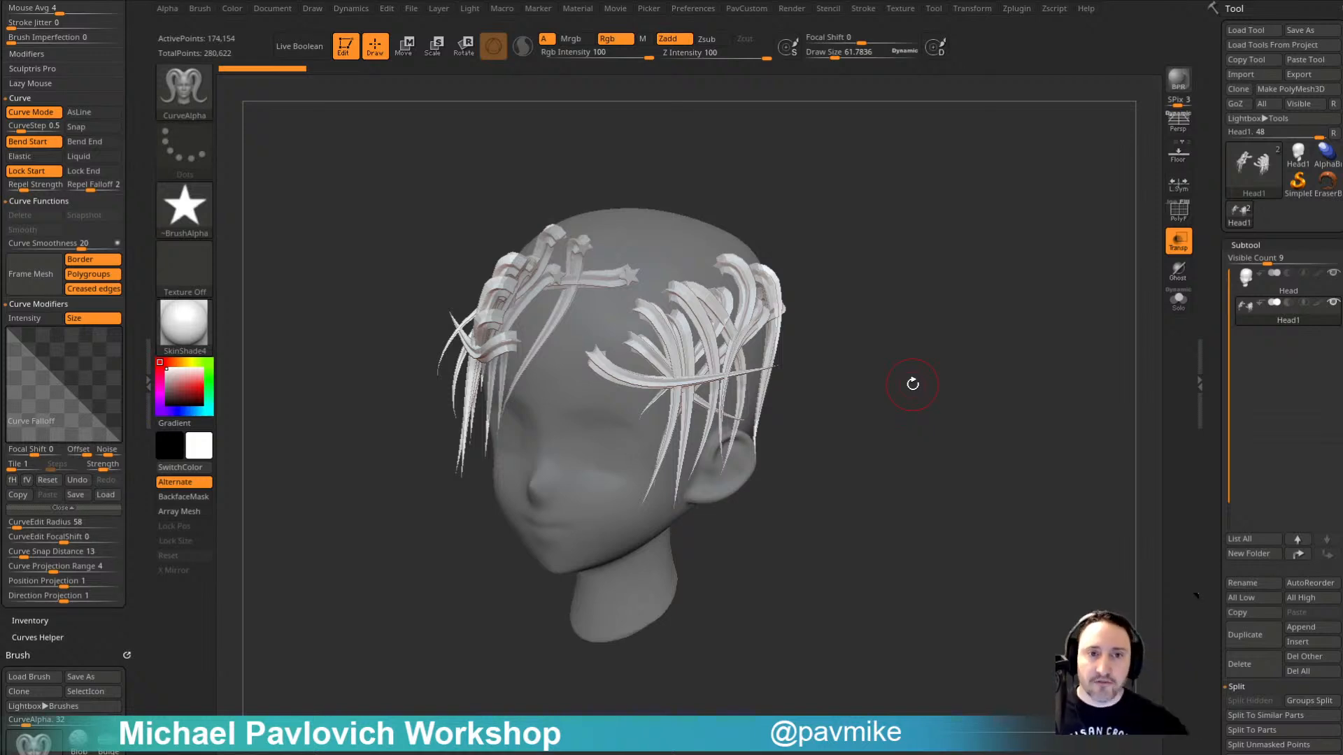
left_click_drag(955, 189, 972, 180)
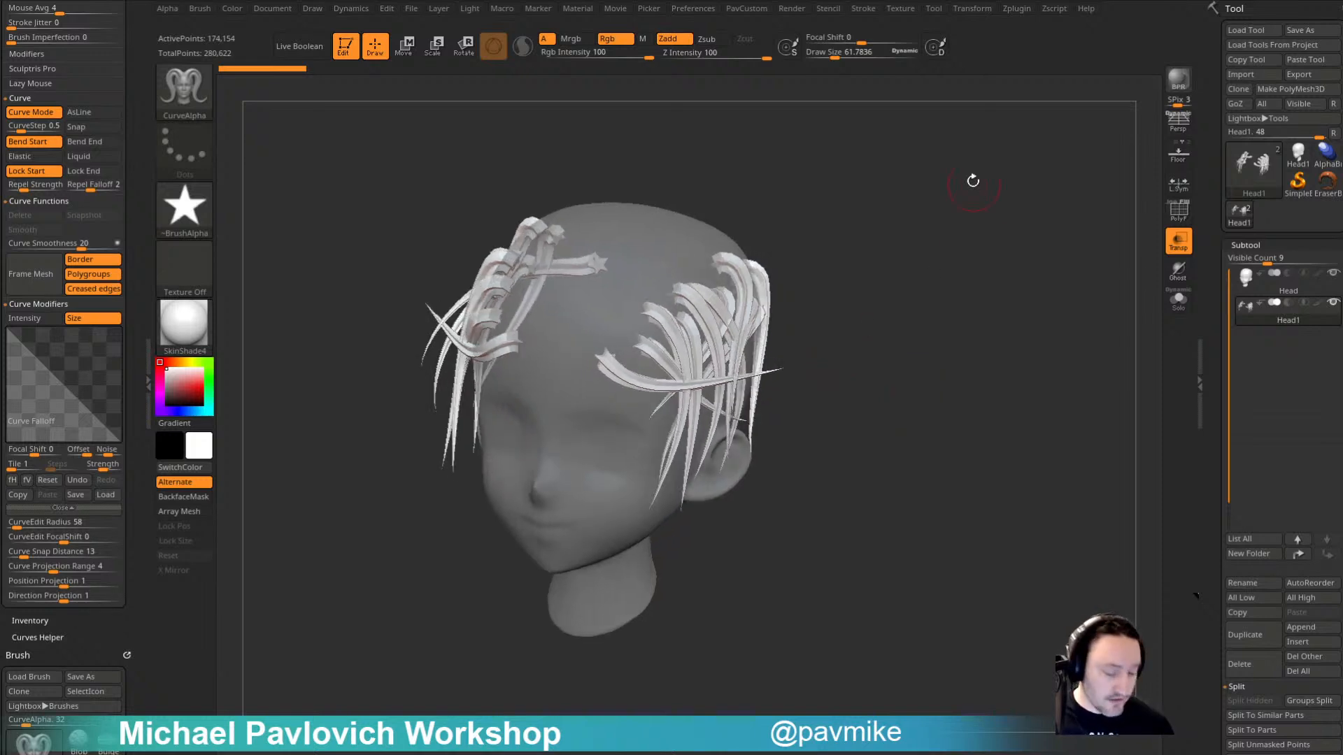
Step: Show the PavCustom topology tools and the interface configuration options in the preferences
key("space")
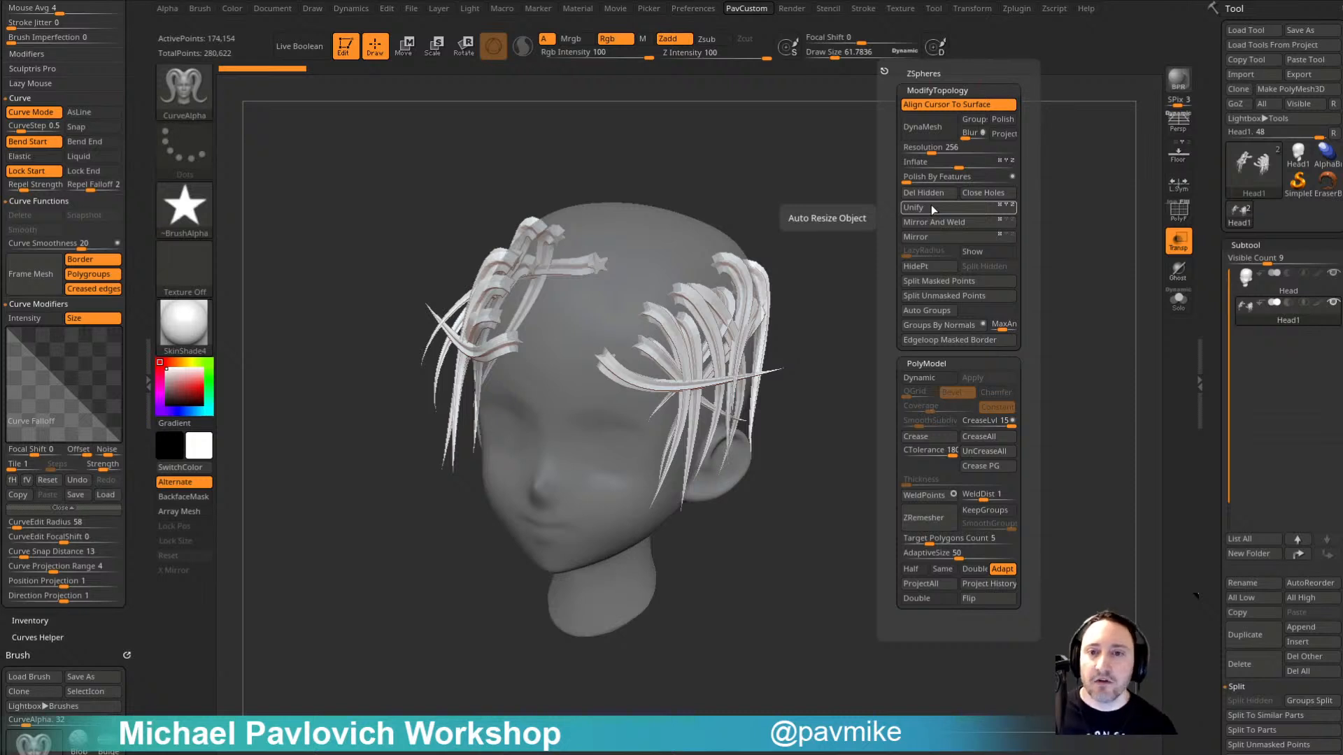
left_click(693, 9)
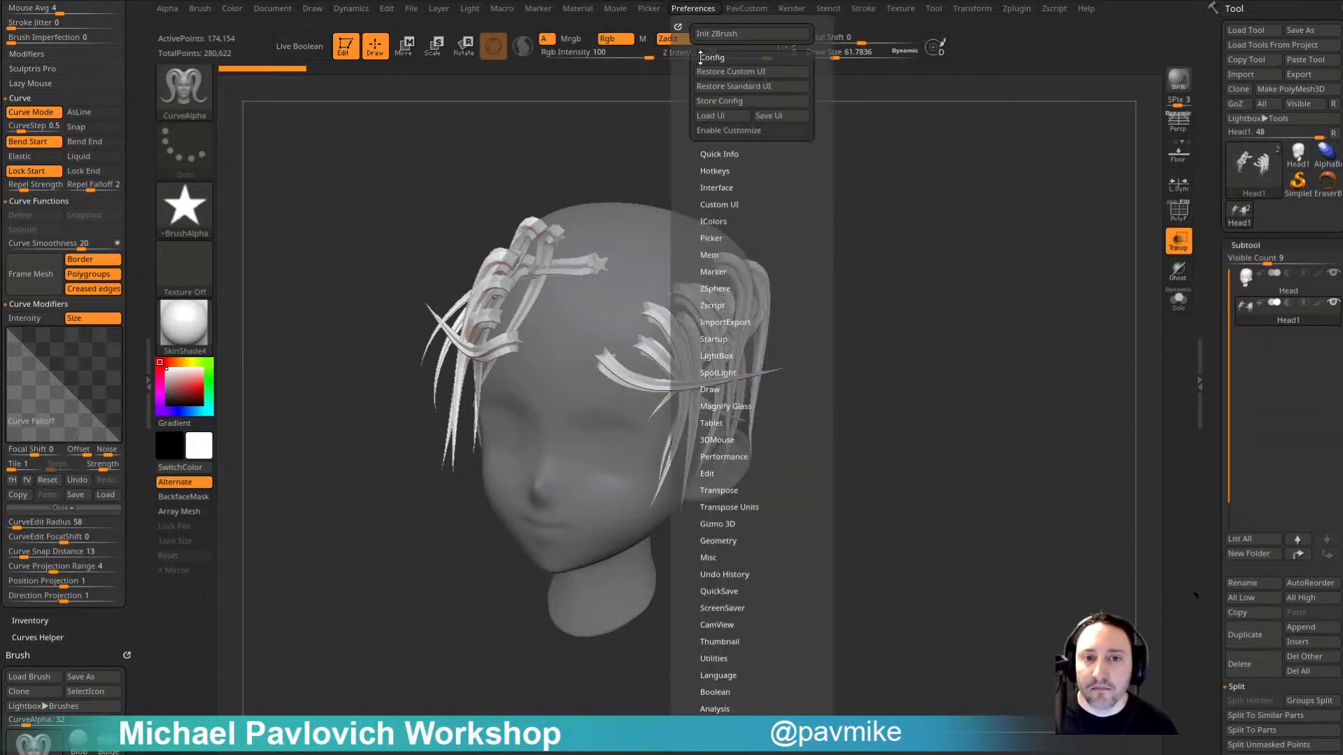
left_click(702, 87)
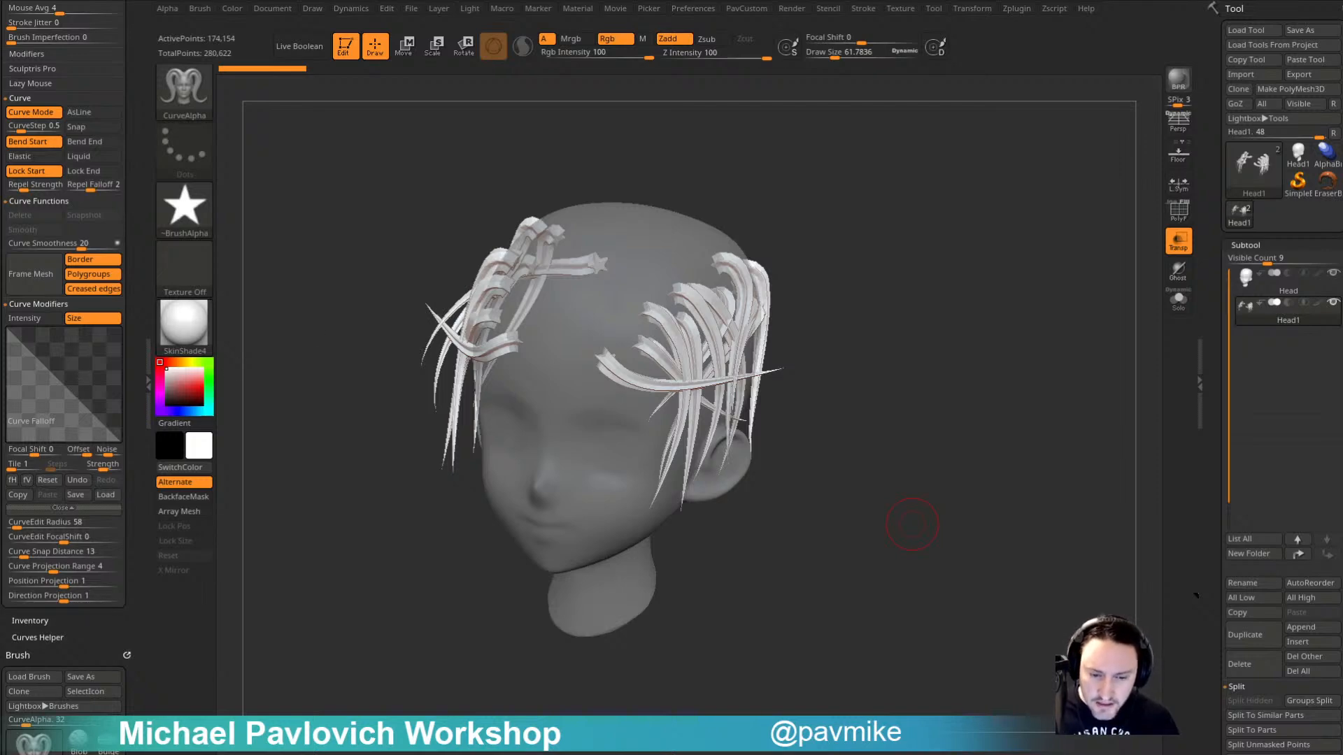
Step: In File Explorer, open StartupHotkeys.txt from ZBrushData2021's ZStartup\Hotkeys folder, review the assigned hotkeys and close the file
left_click_drag(810, 754, 564, 86)
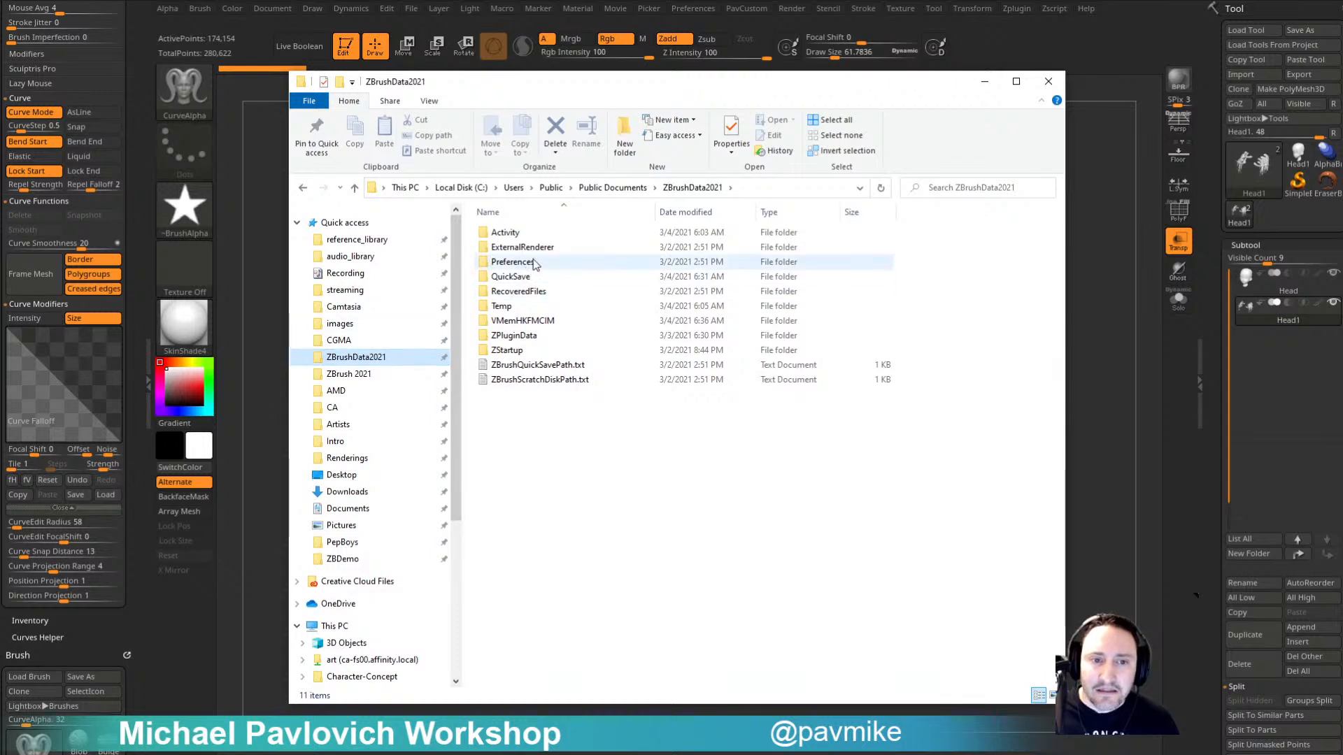
double_click(519, 350)
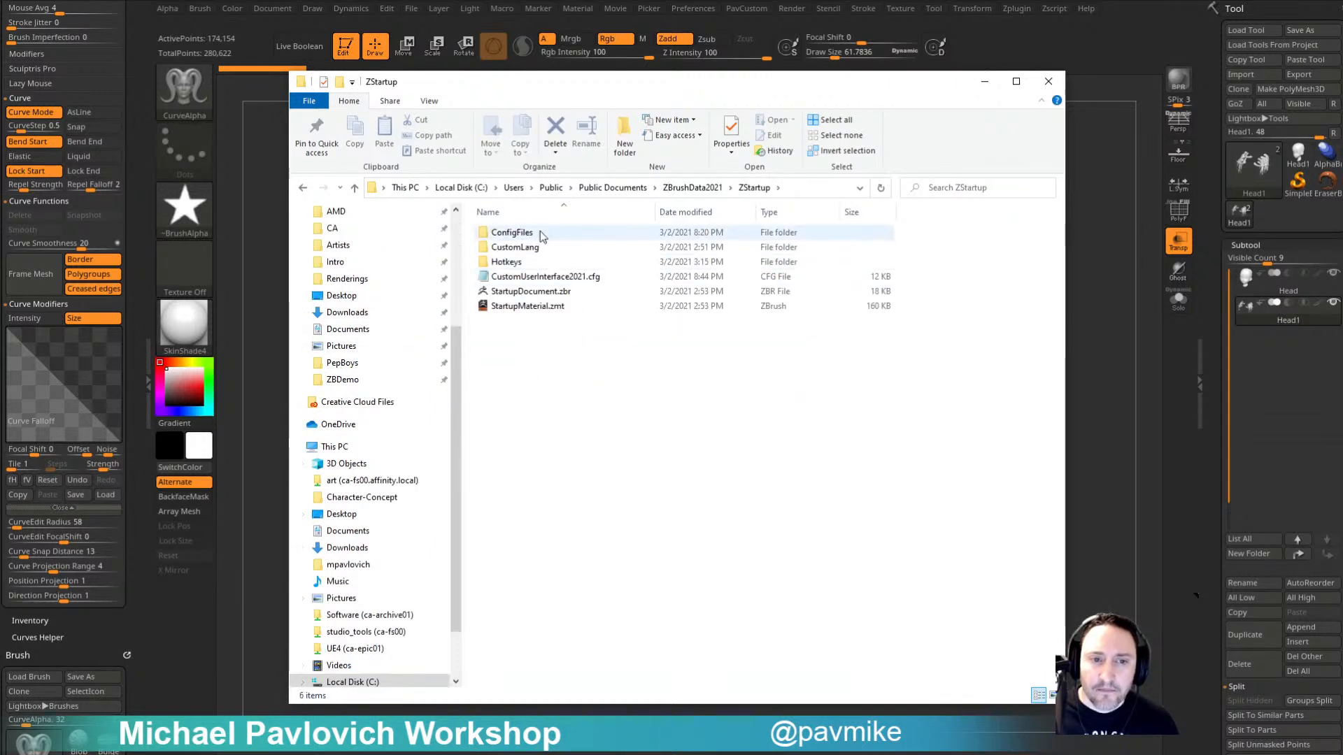
left_click(581, 280)
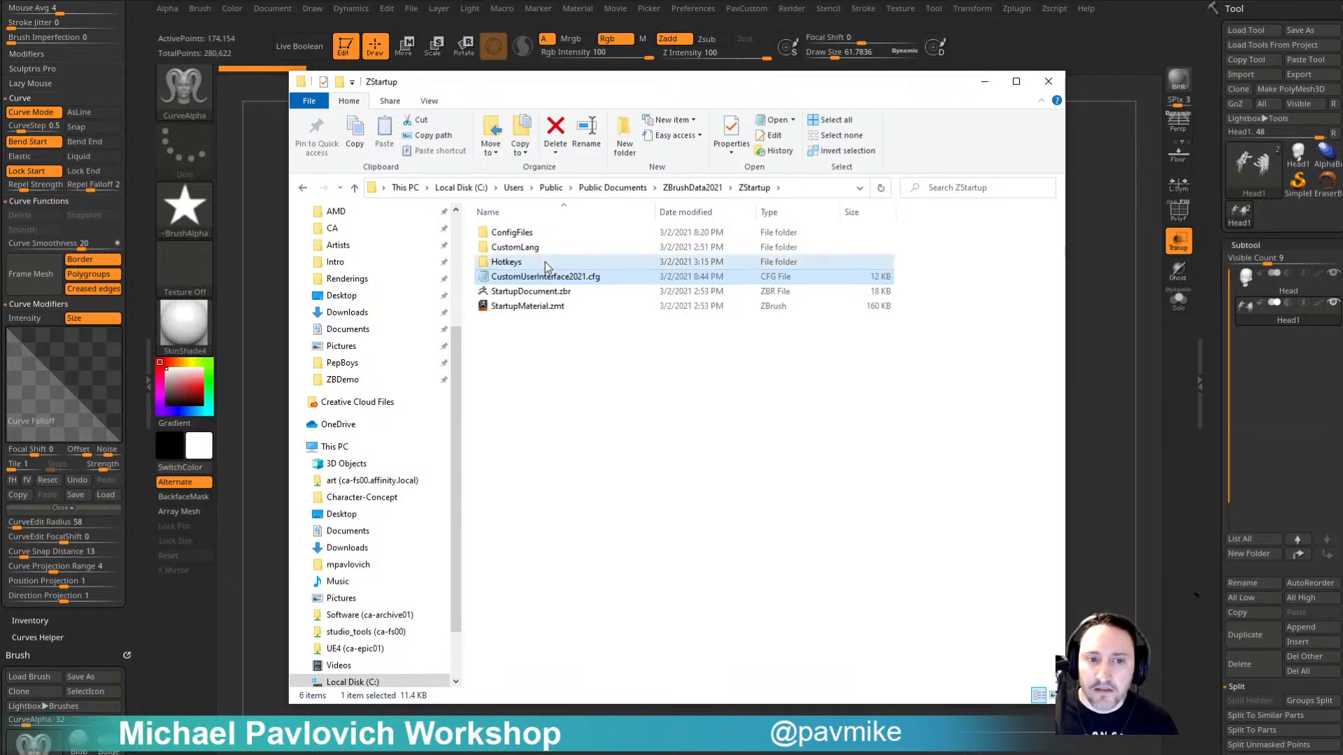
double_click(544, 262)
double_click(545, 236)
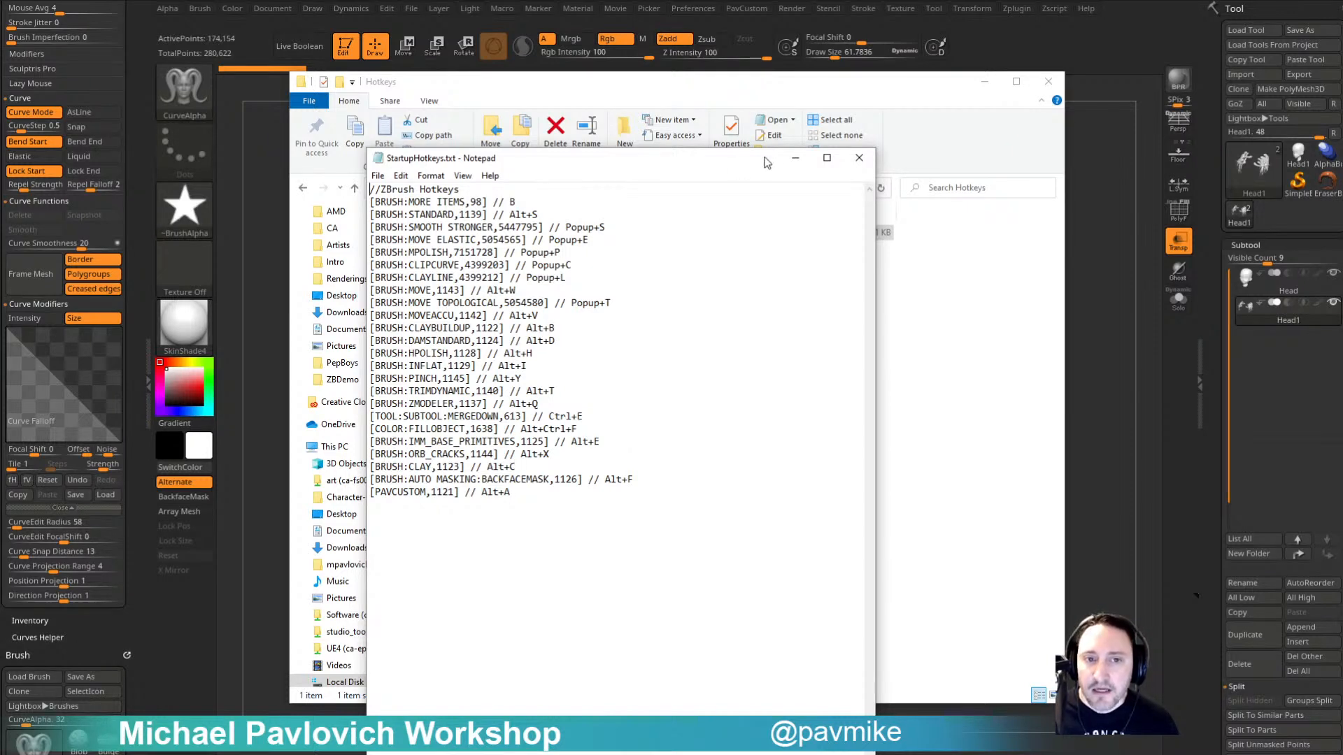
left_click(859, 157)
Step: View the brush files in the ZStartup\BrushPresets folder of the ZBrush 2021 installation and put the window away
scroll(349, 289, "up", 2)
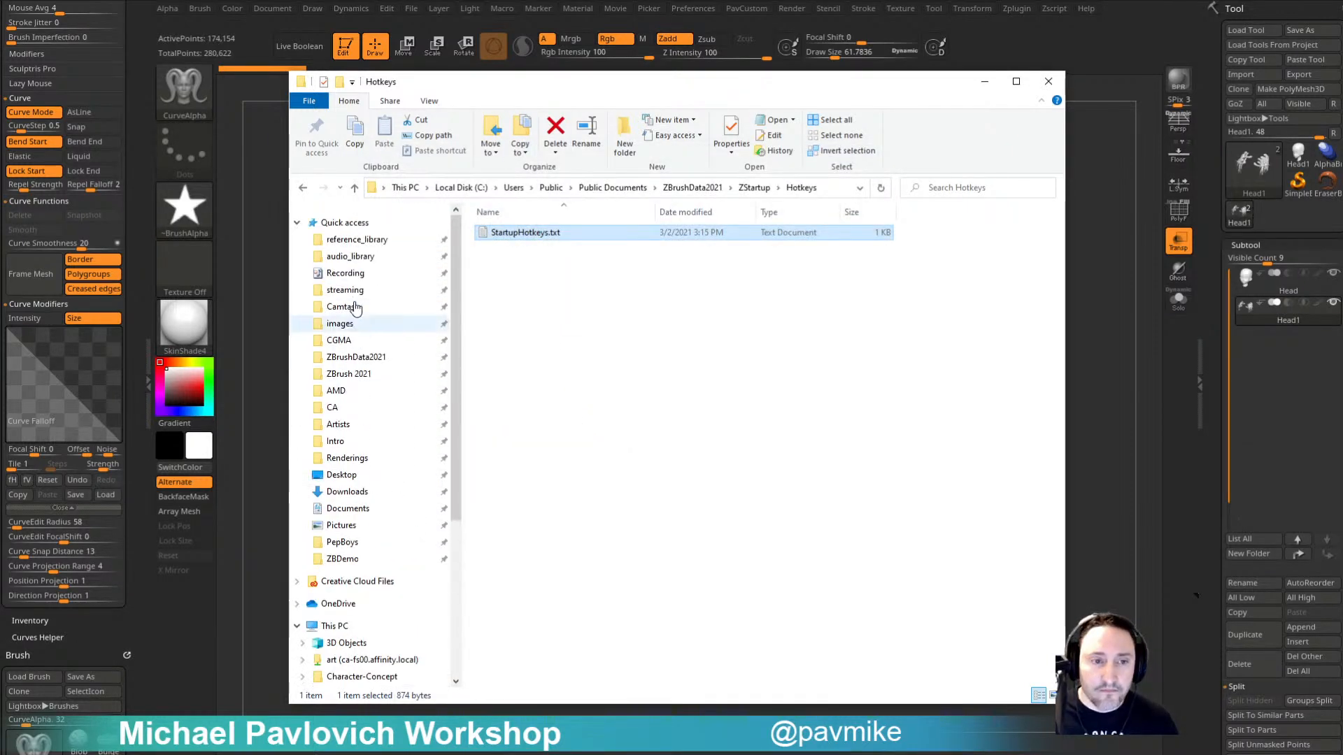
left_click(363, 360)
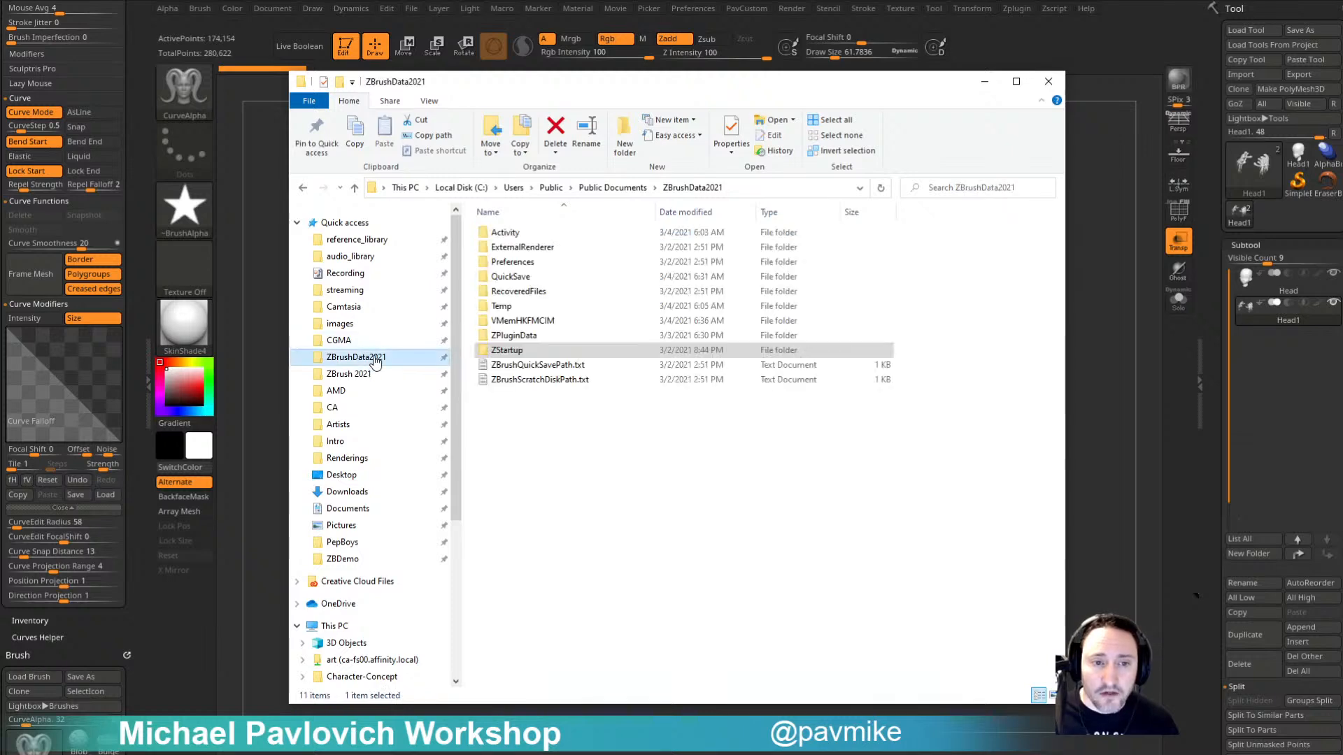
left_click(364, 374)
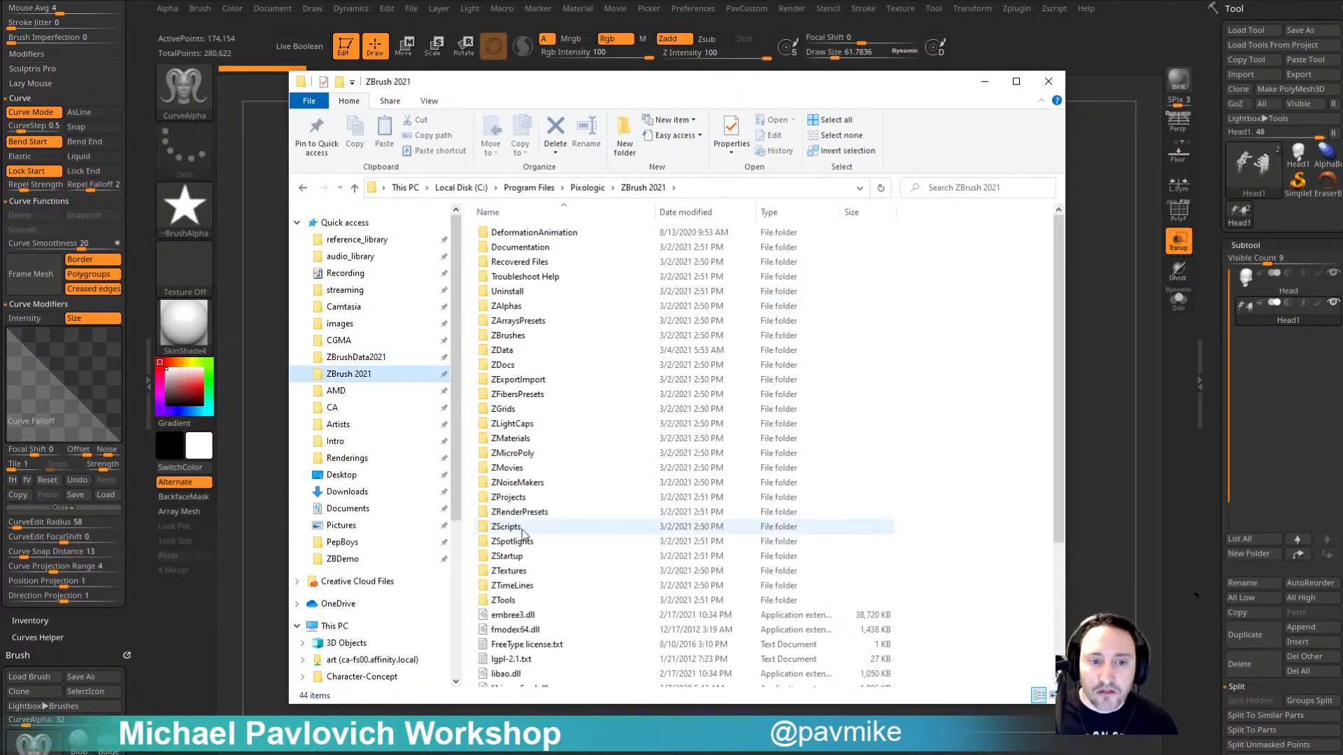
double_click(510, 557)
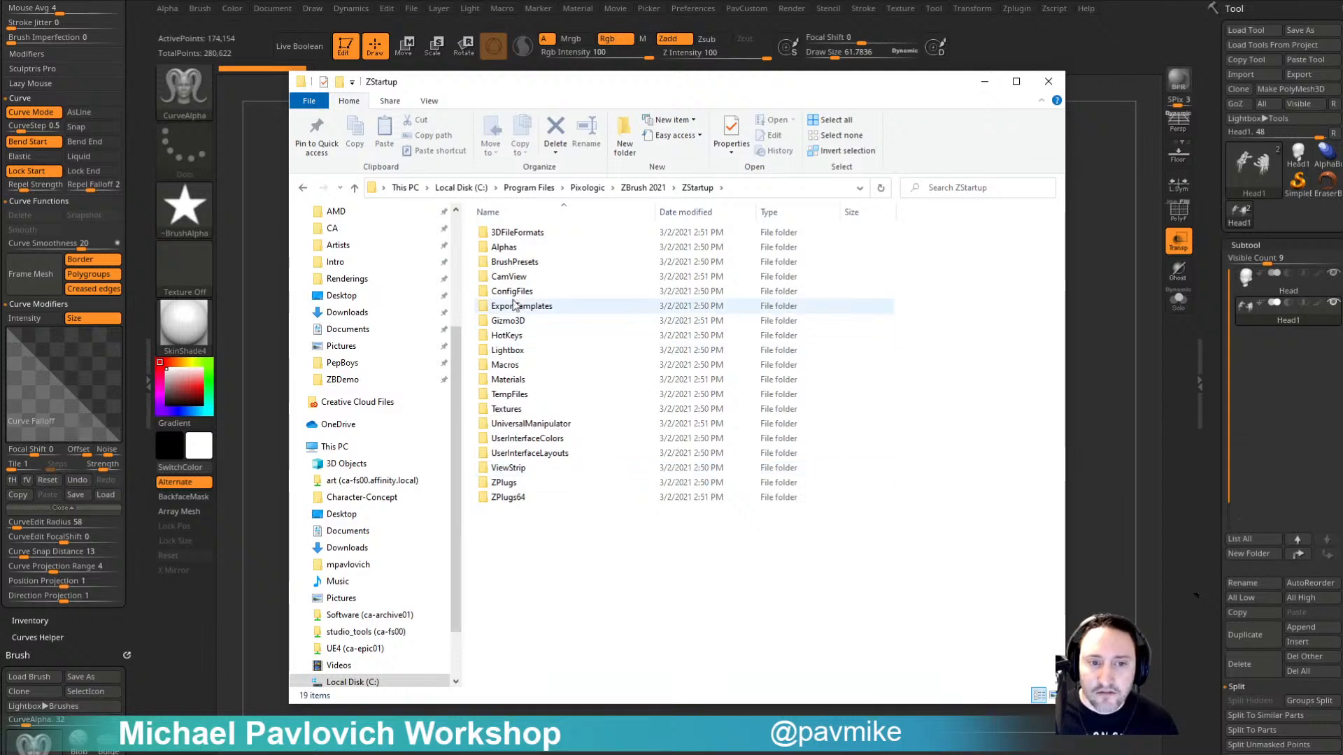
double_click(515, 261)
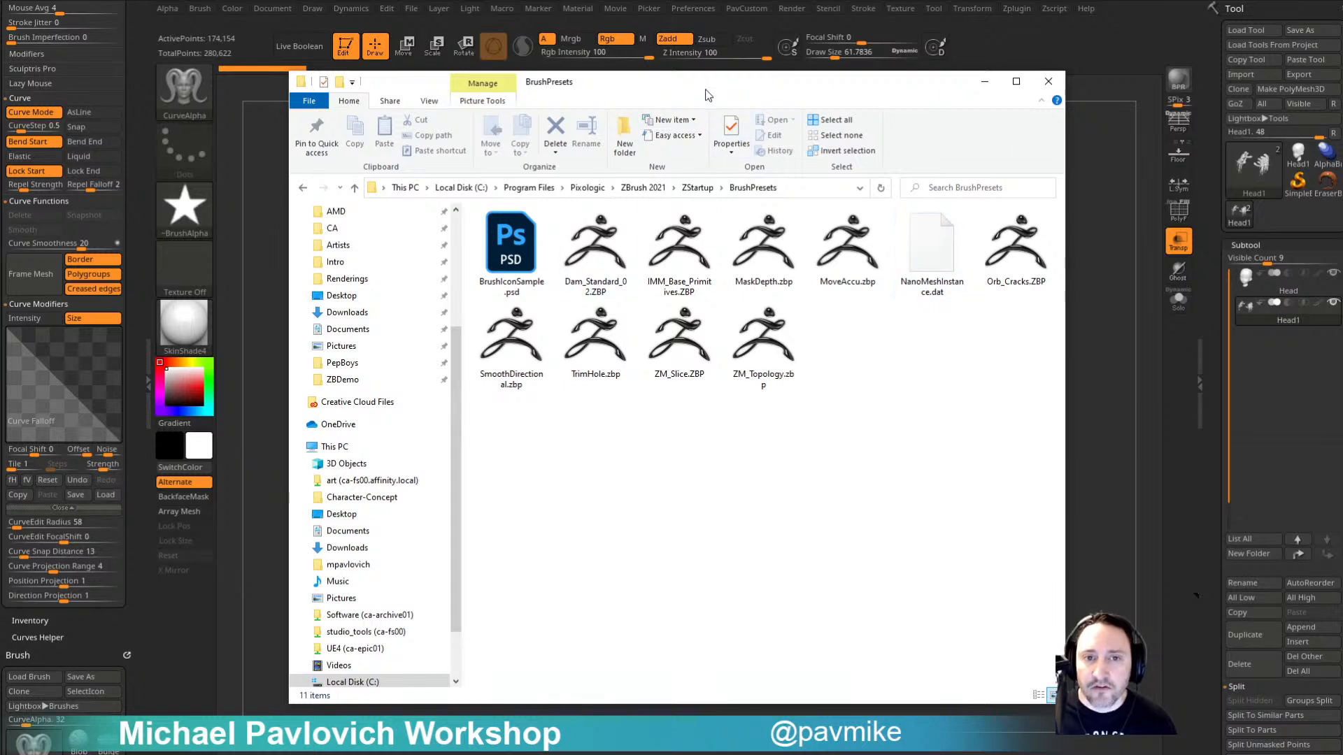
left_click_drag(706, 89, 708, 754)
Step: Back in ZBrush, check the startup preset brushes in the brush library while keeping CurveAlpha as the brush
left_click_drag(870, 274, 864, 252)
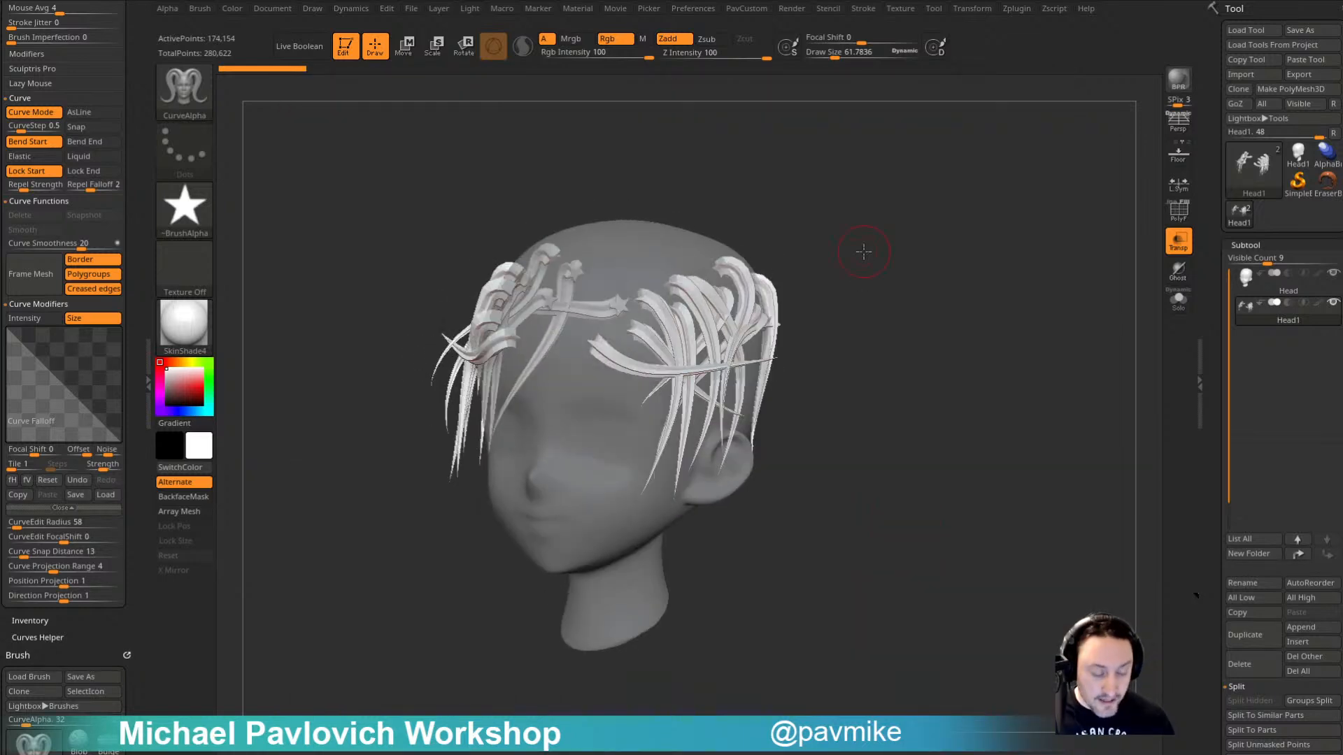
key("b")
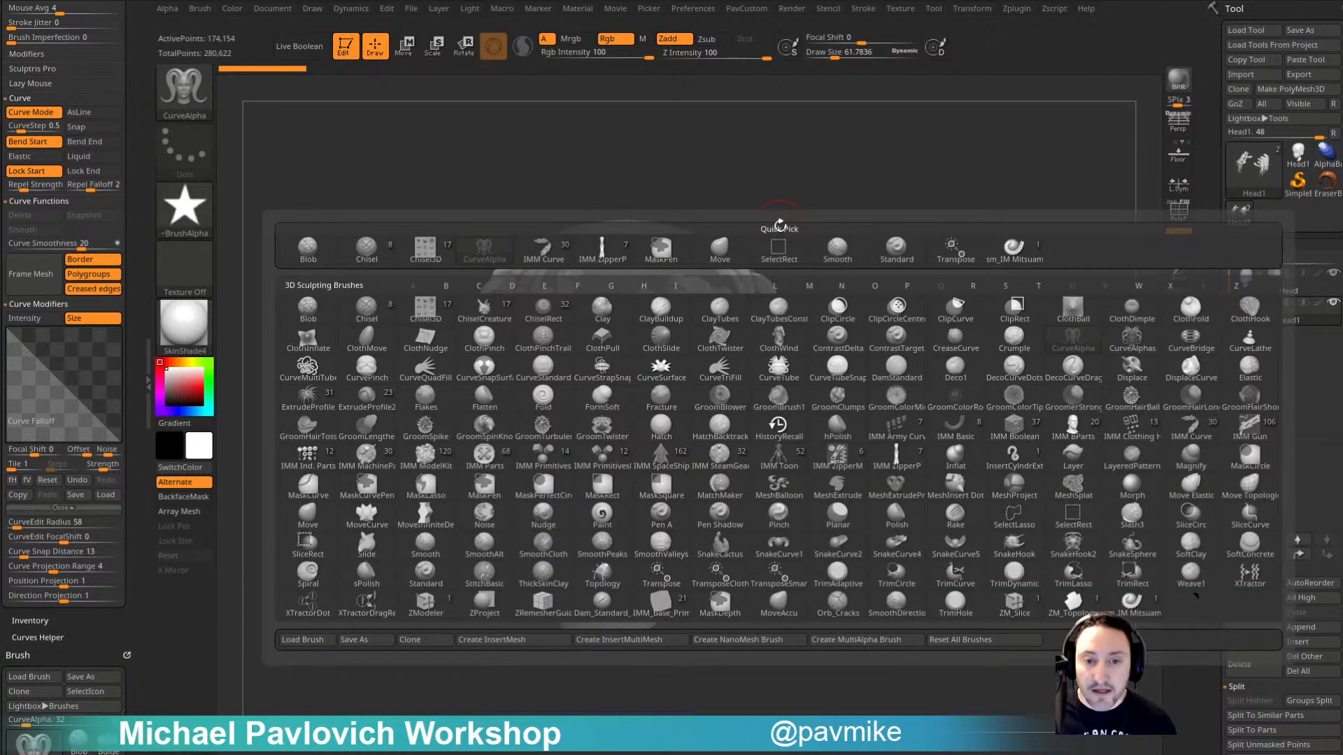
left_click(793, 607)
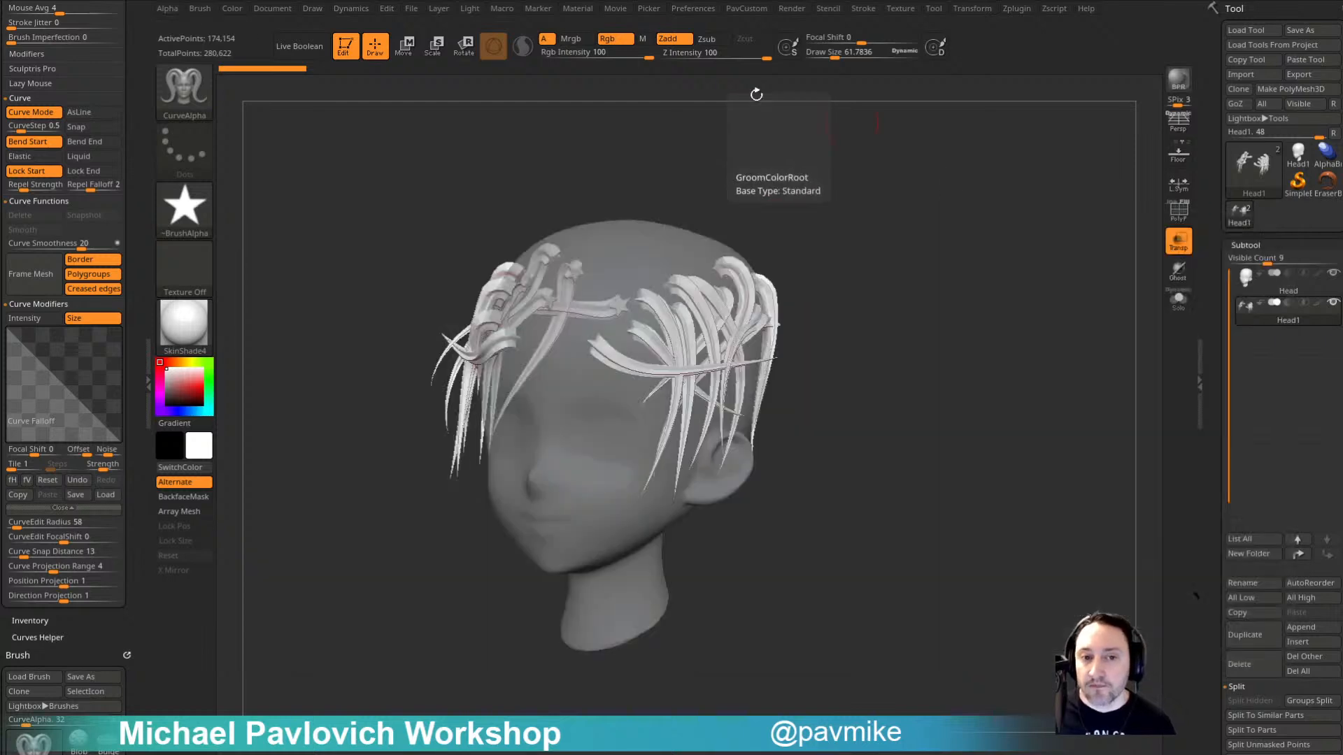
left_click_drag(539, 144, 503, 144)
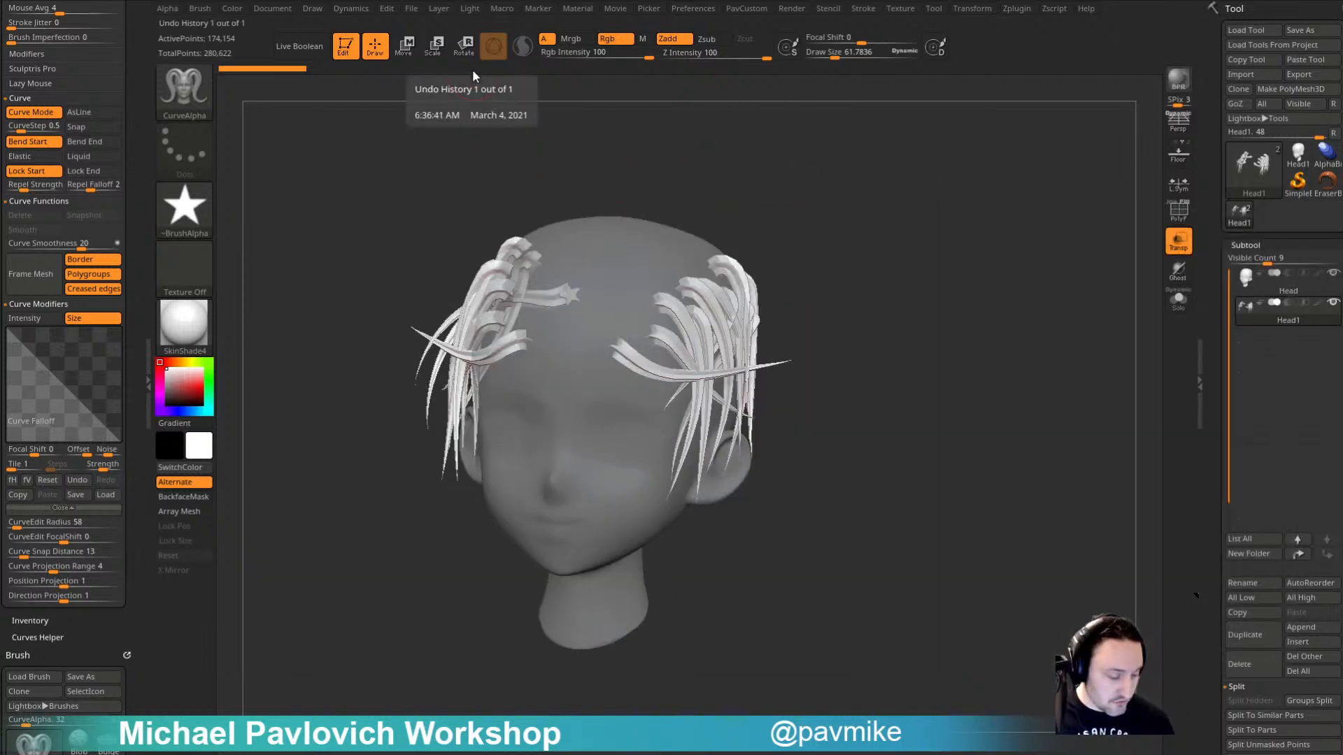
key("ctrl")
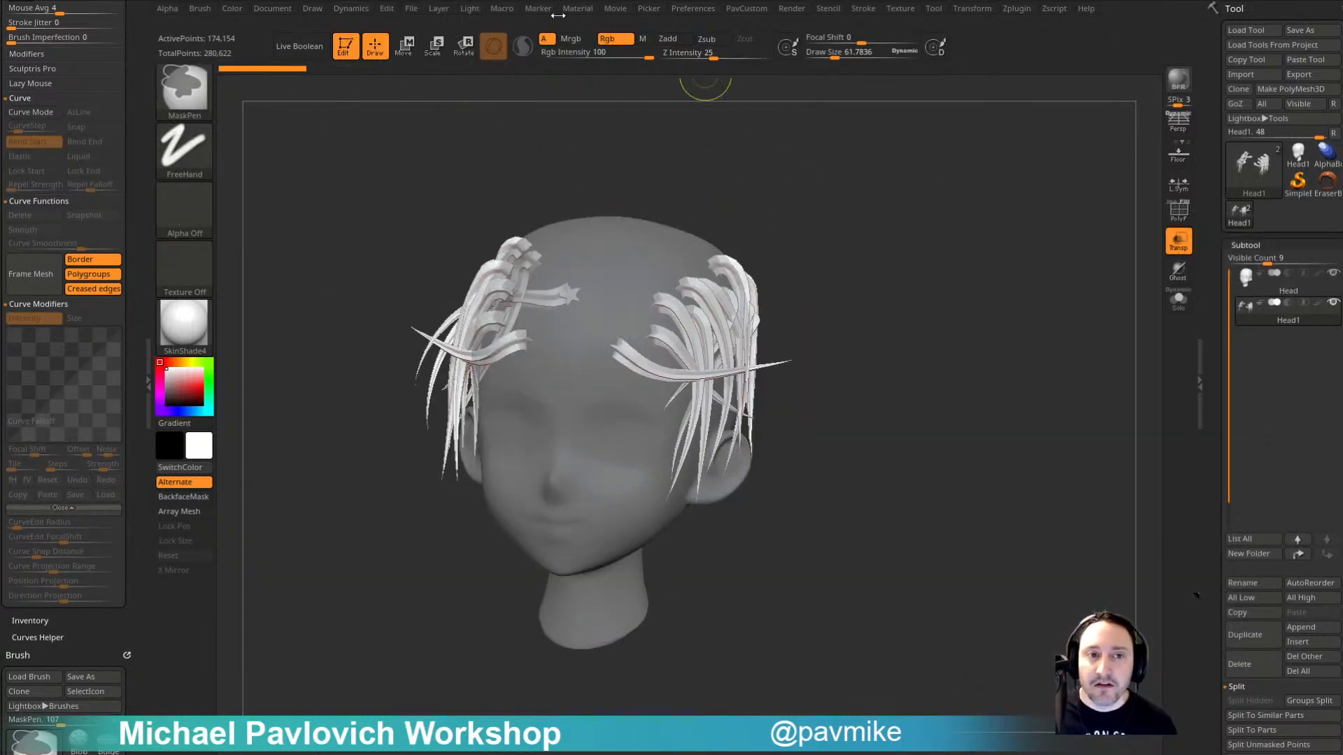
Step: Assign the hotkey M to the Macro palette and test it by calling up the palette over the canvas
left_click(505, 10, "ctrl+alt")
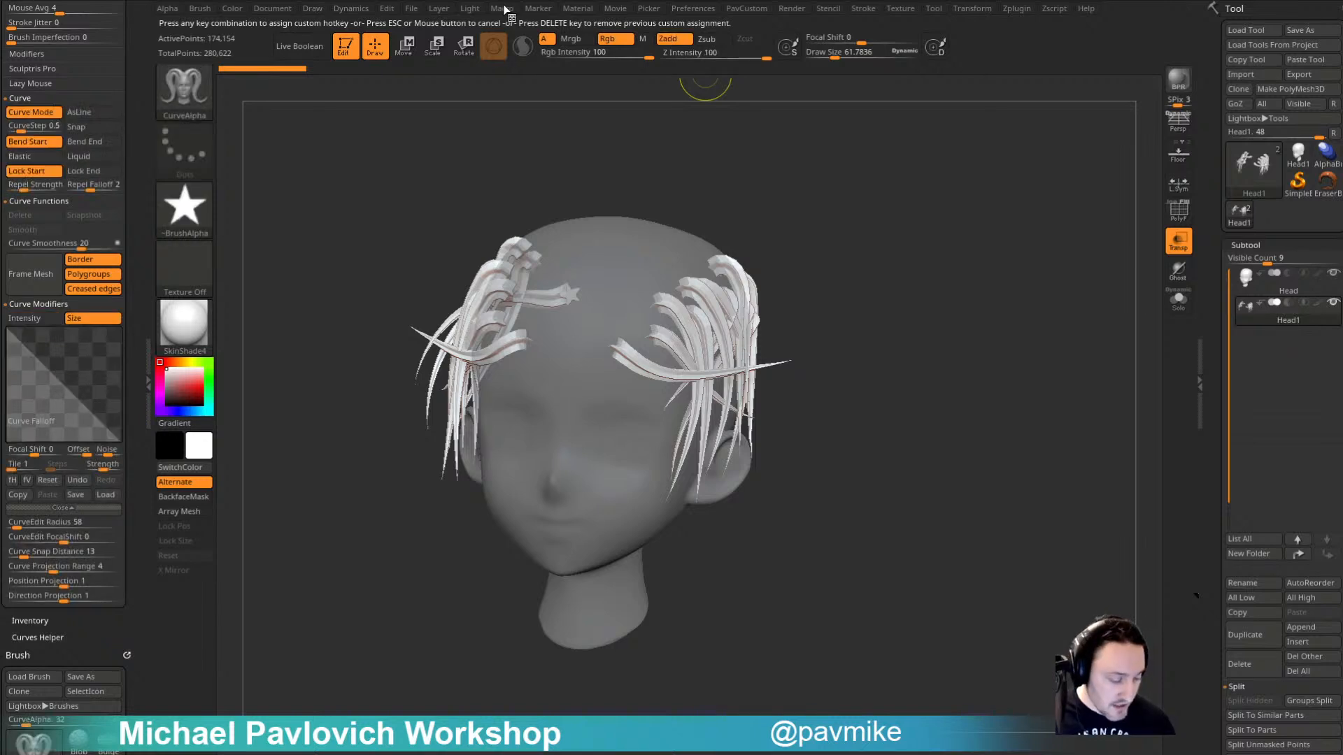
key("m")
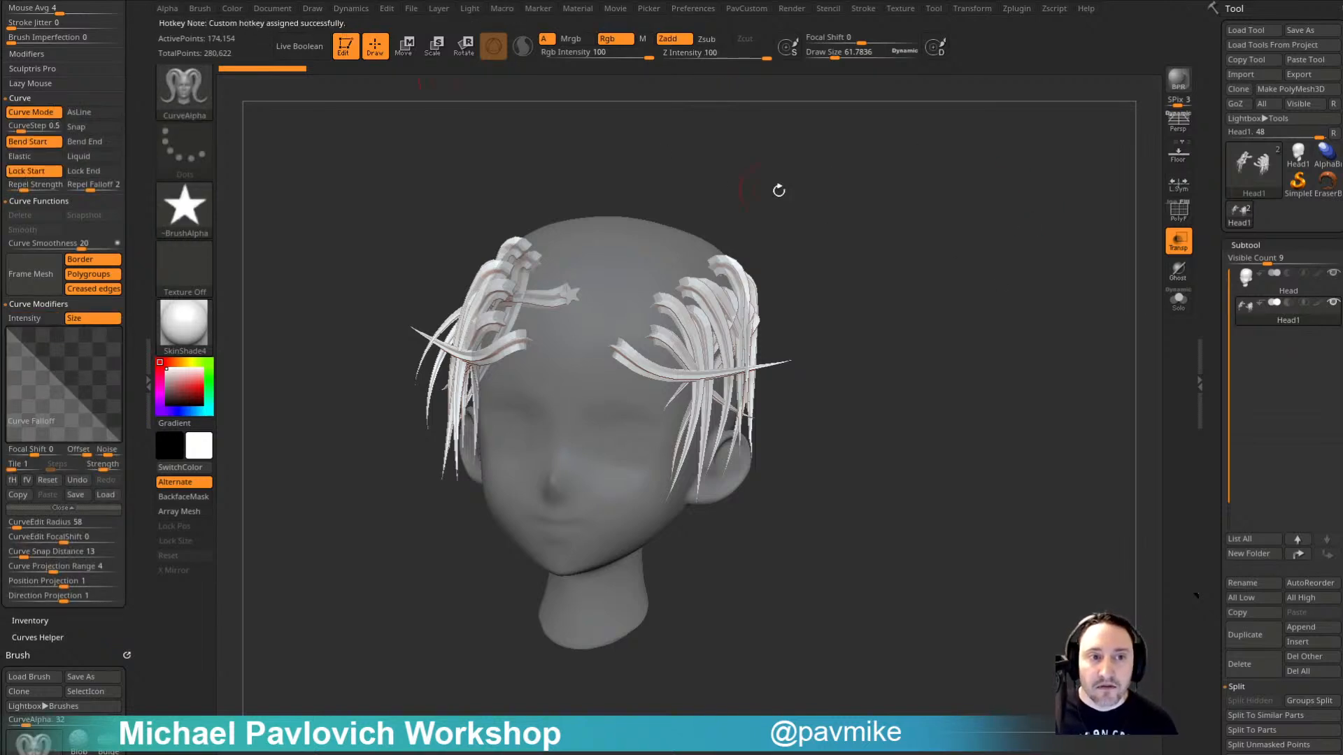
key("m")
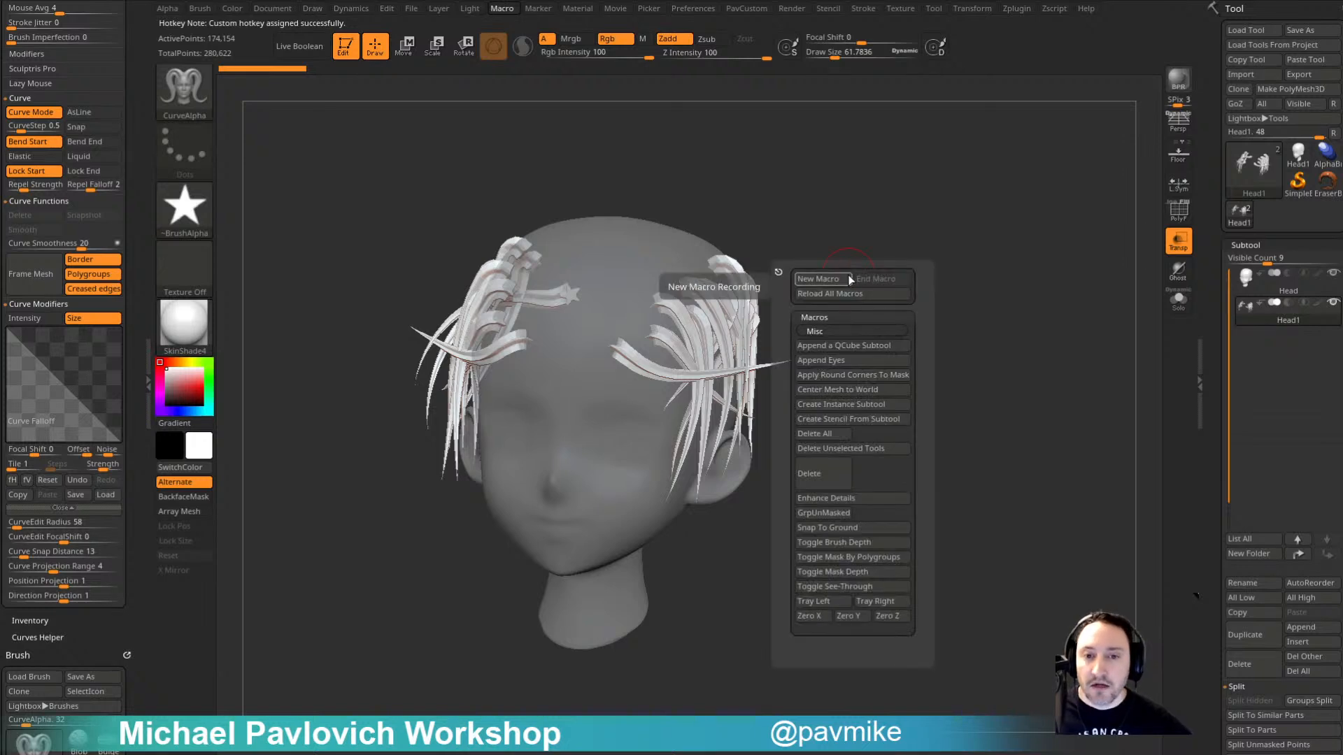
key("m")
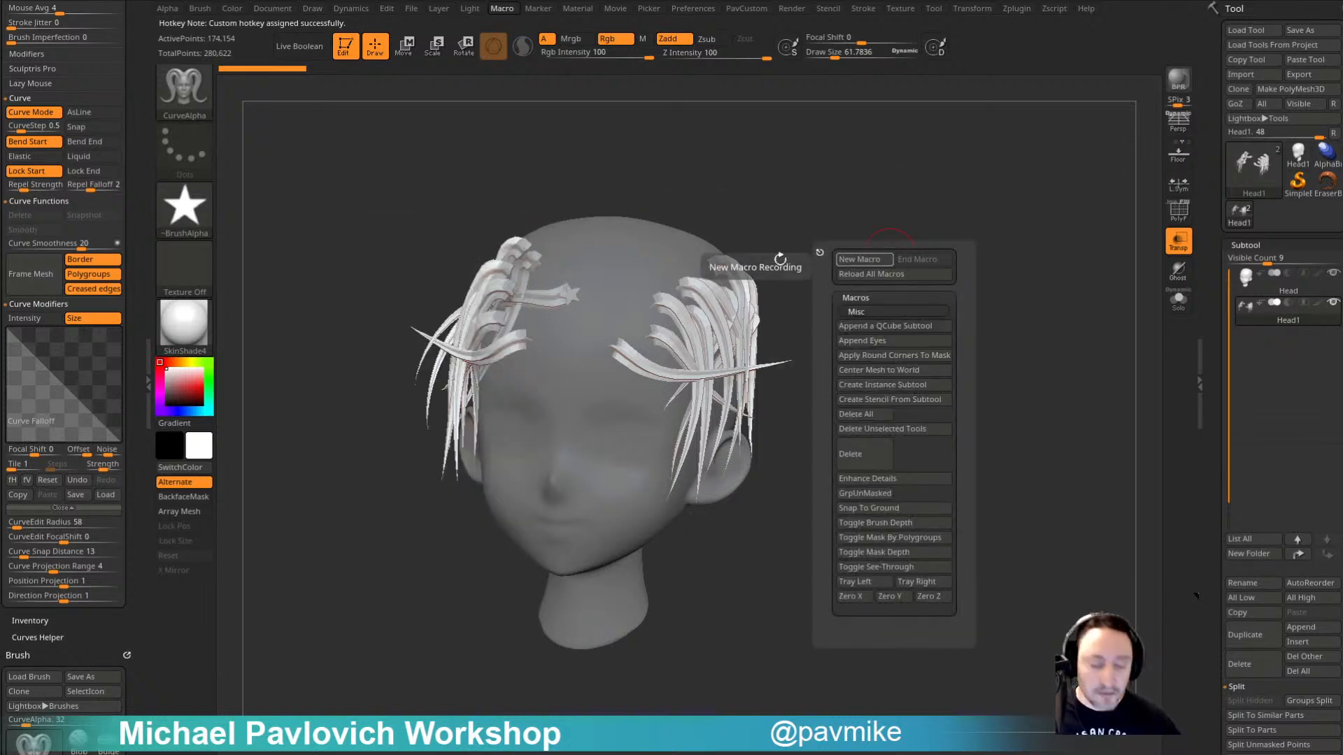
key("m")
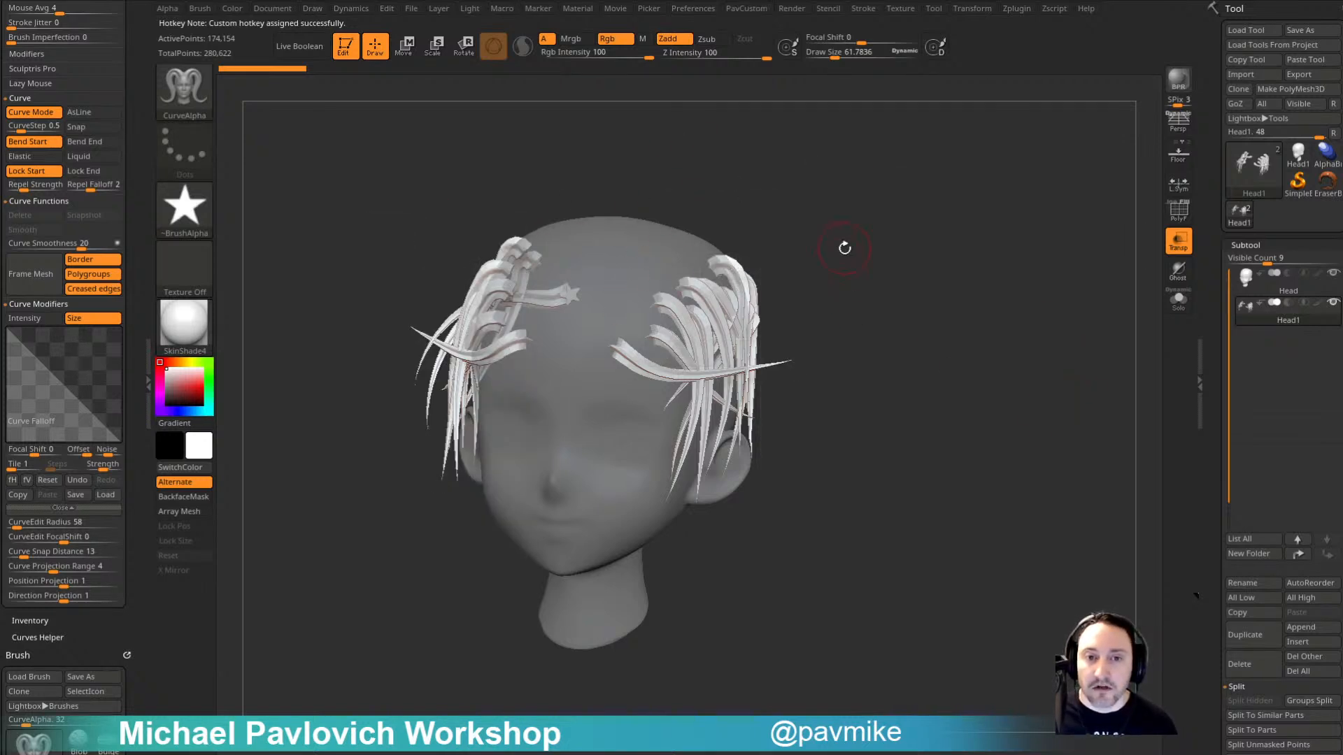
left_click_drag(845, 248, 907, 207, "alt")
key("m")
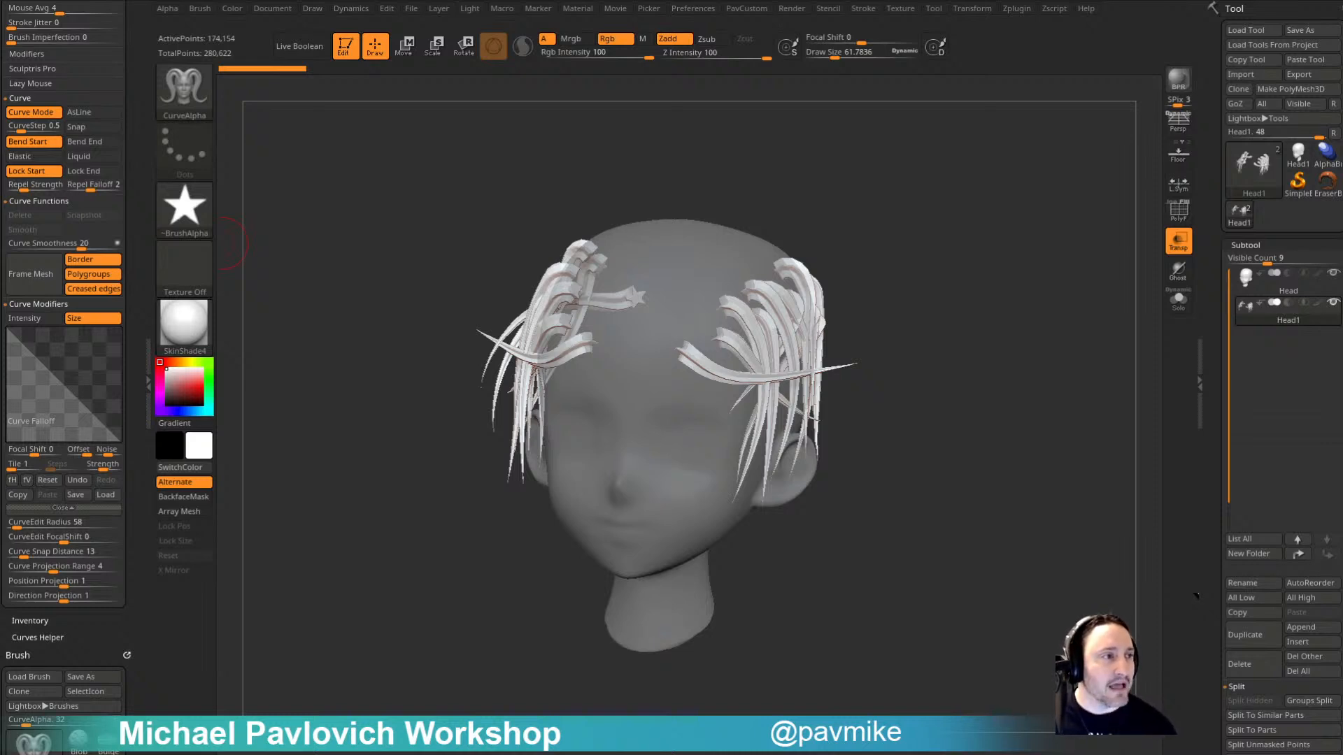
Step: Delete the Head1 hair strands subtool and face the remaining head from the front
left_click_drag(309, 291, 380, 207)
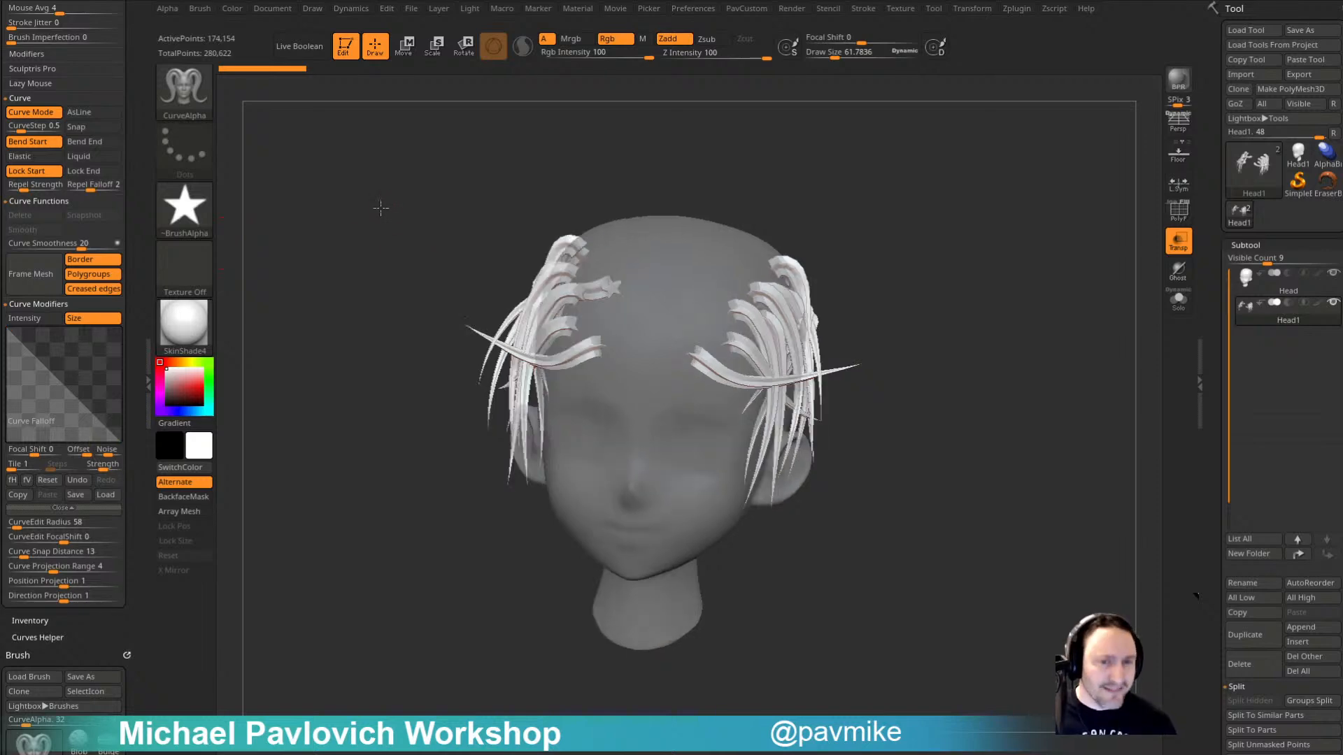
key("b")
key("c")
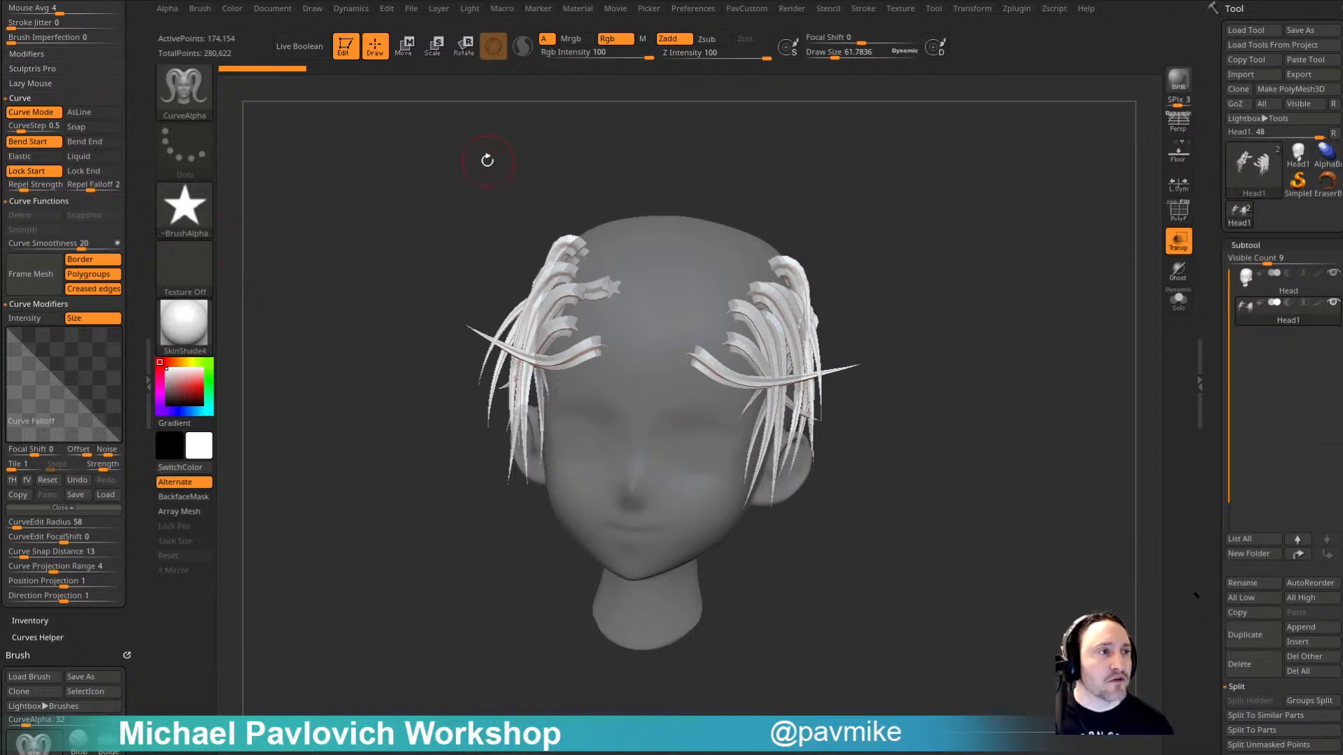
left_click_drag(1070, 251, 1119, 266)
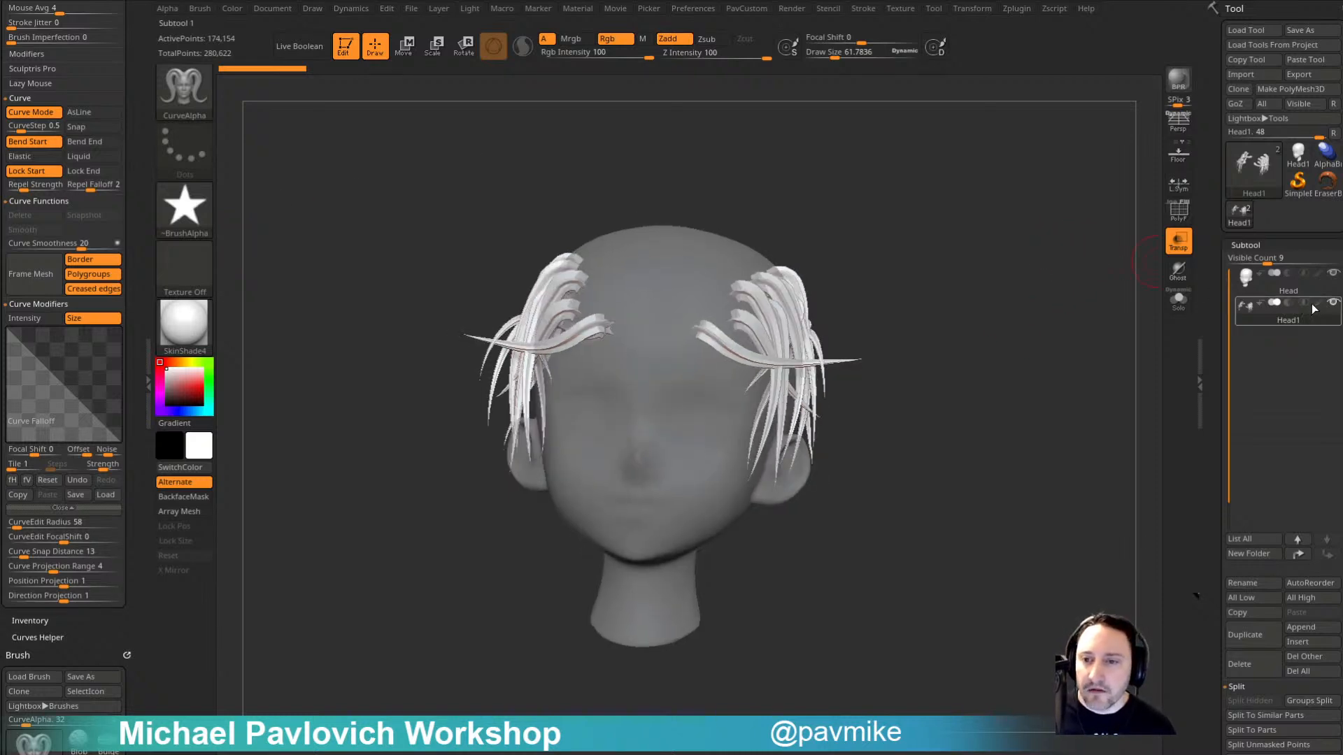
left_click(1254, 660)
left_click_drag(992, 335, 969, 334, "shift")
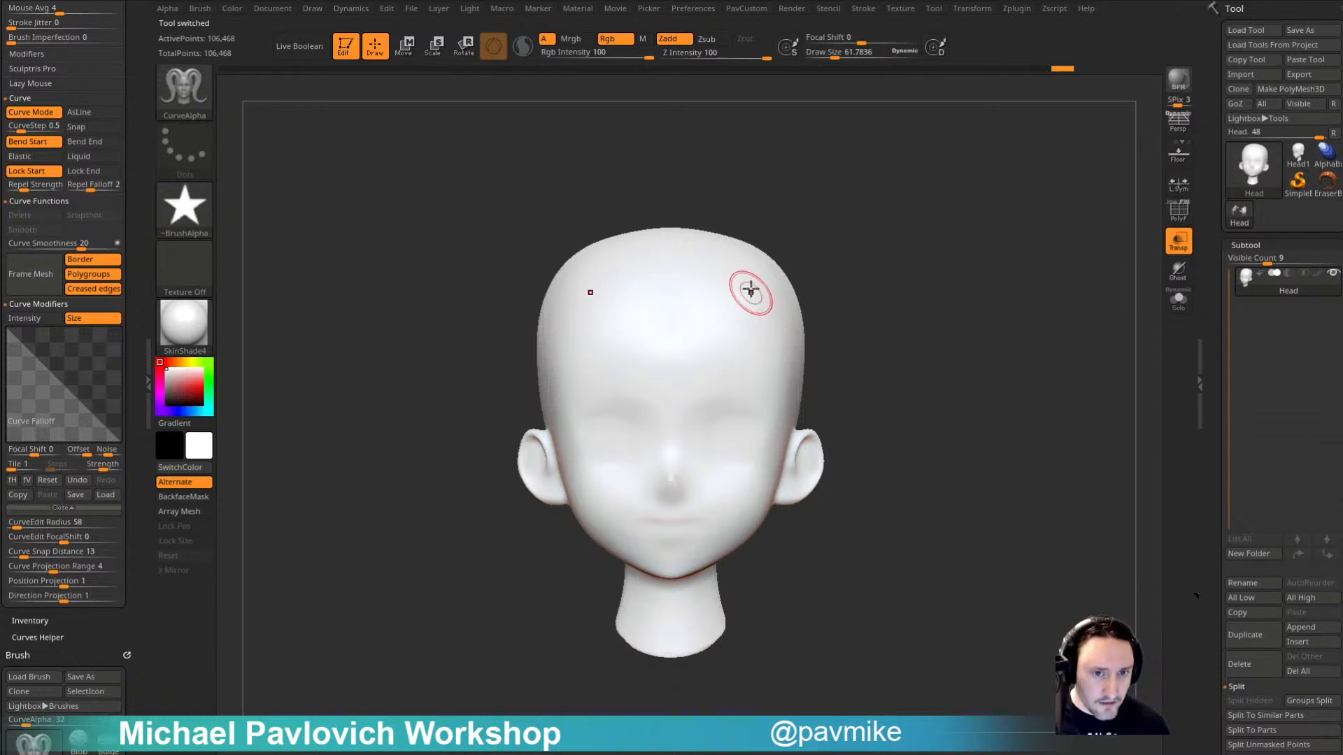
Step: Select the Clay brush, sculpt mirrored strokes on the forehead and apply the StartupMaterial material
key("b")
key("c")
key("l")
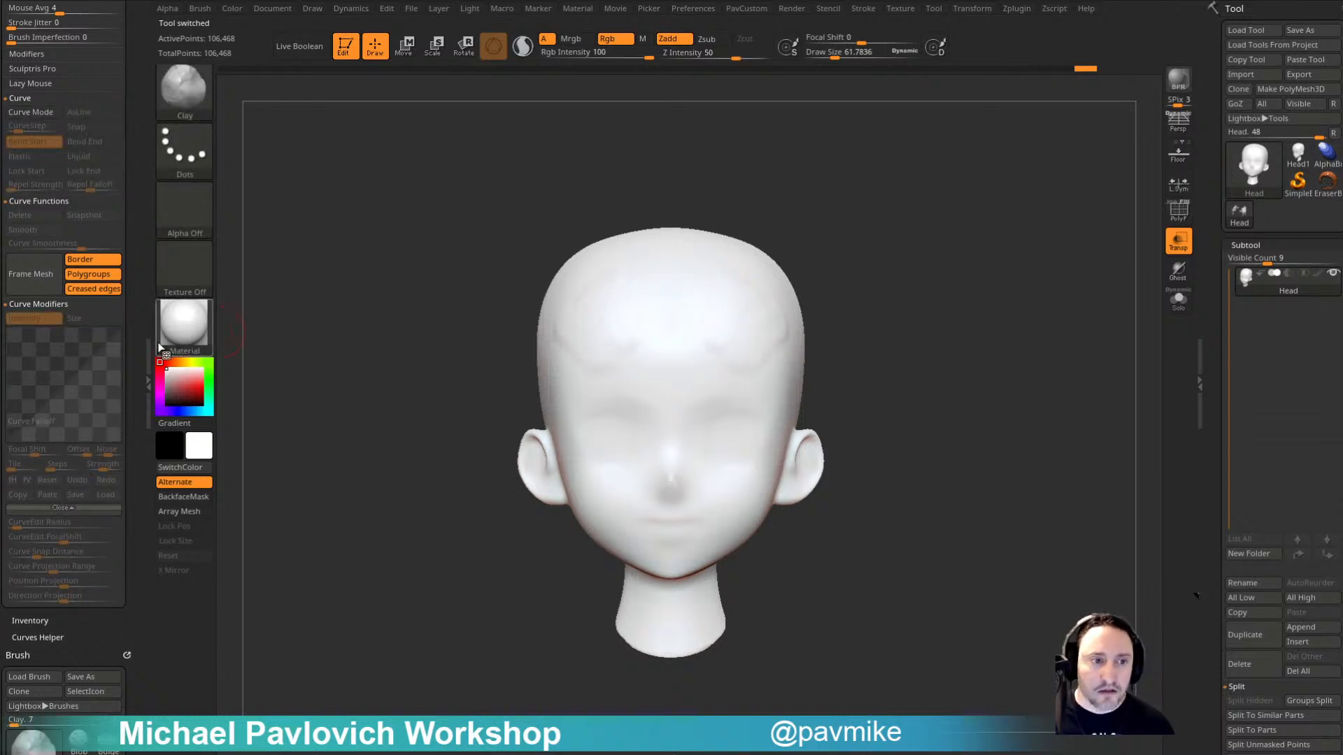
left_click(184, 323)
left_click(254, 336)
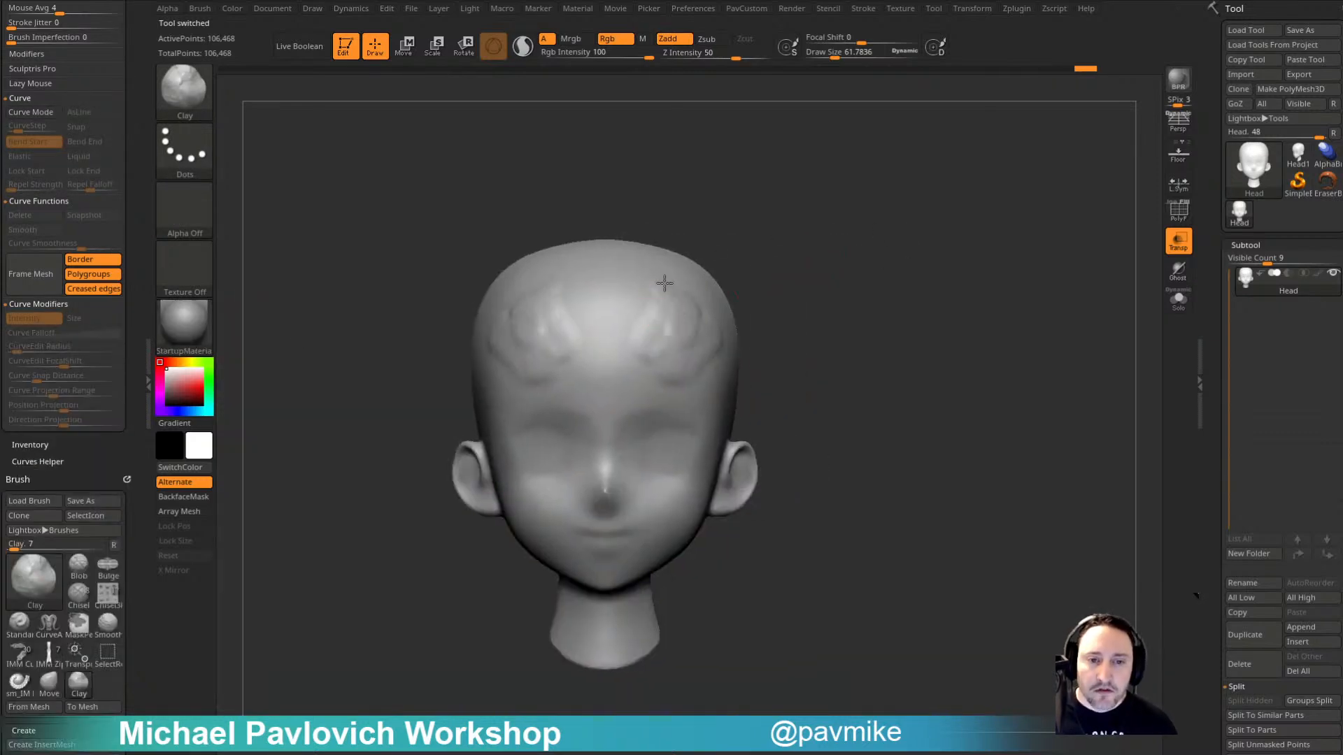
Step: Sculpt Clay strokes on one side of the head, try Mirror And Weld on it and undo the result
mouse_move(816, 270)
left_mouse_down()
mouse_move(764, 301)
mouse_move(744, 371)
mouse_move(716, 357)
left_mouse_up()
left_click_drag(1028, 272, 1106, 264, "shift")
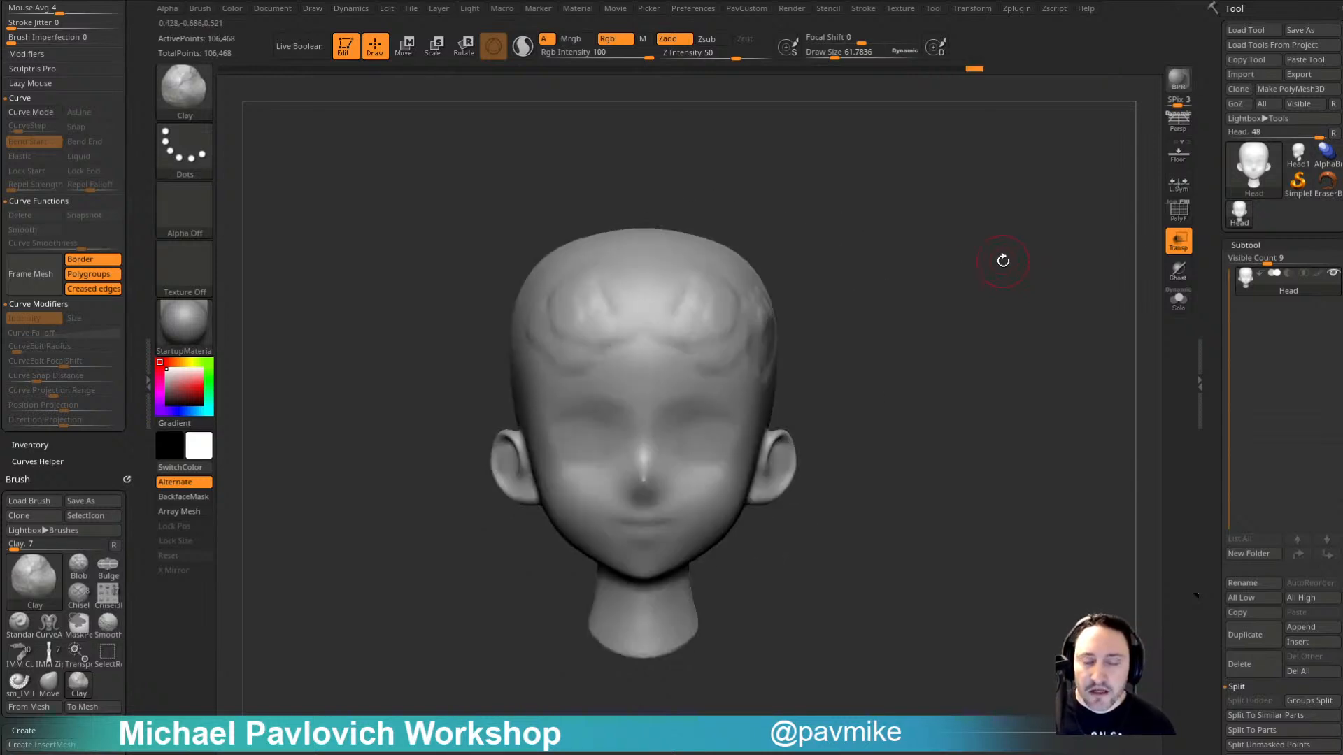
key("grave")
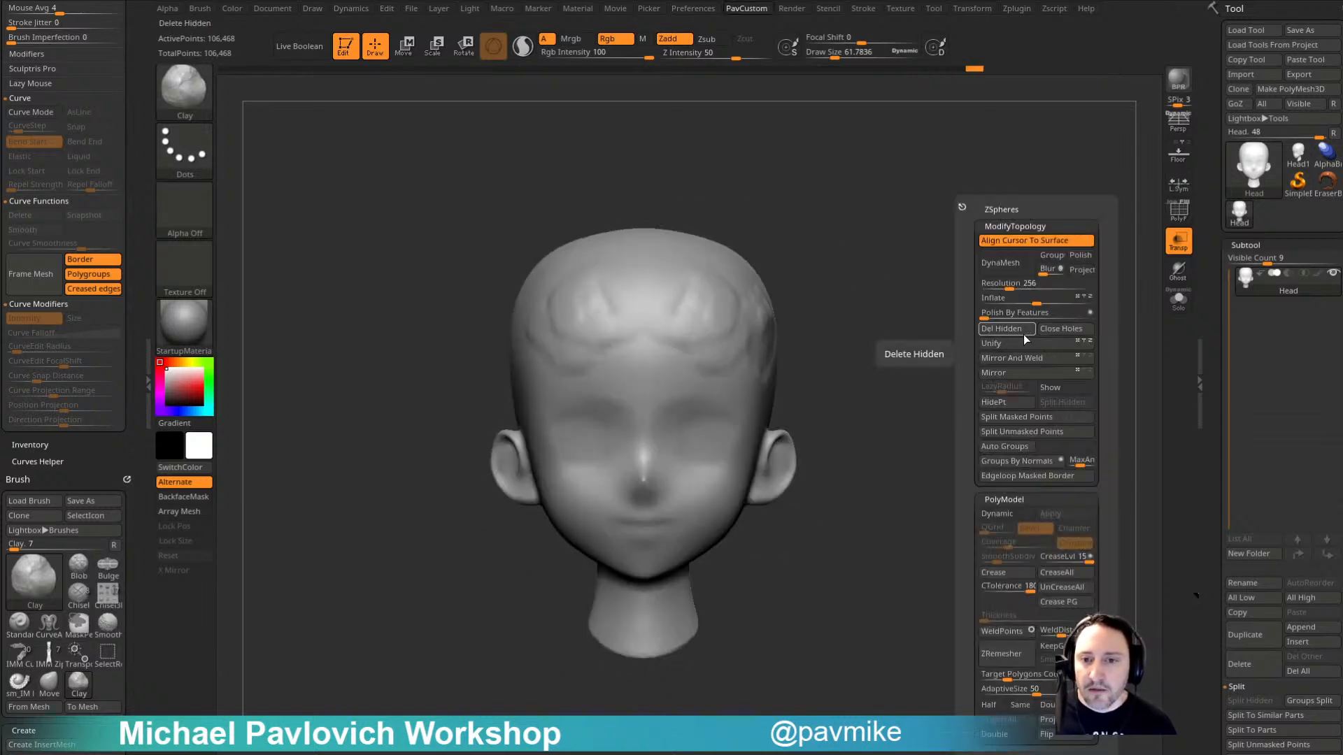
left_click(1022, 360)
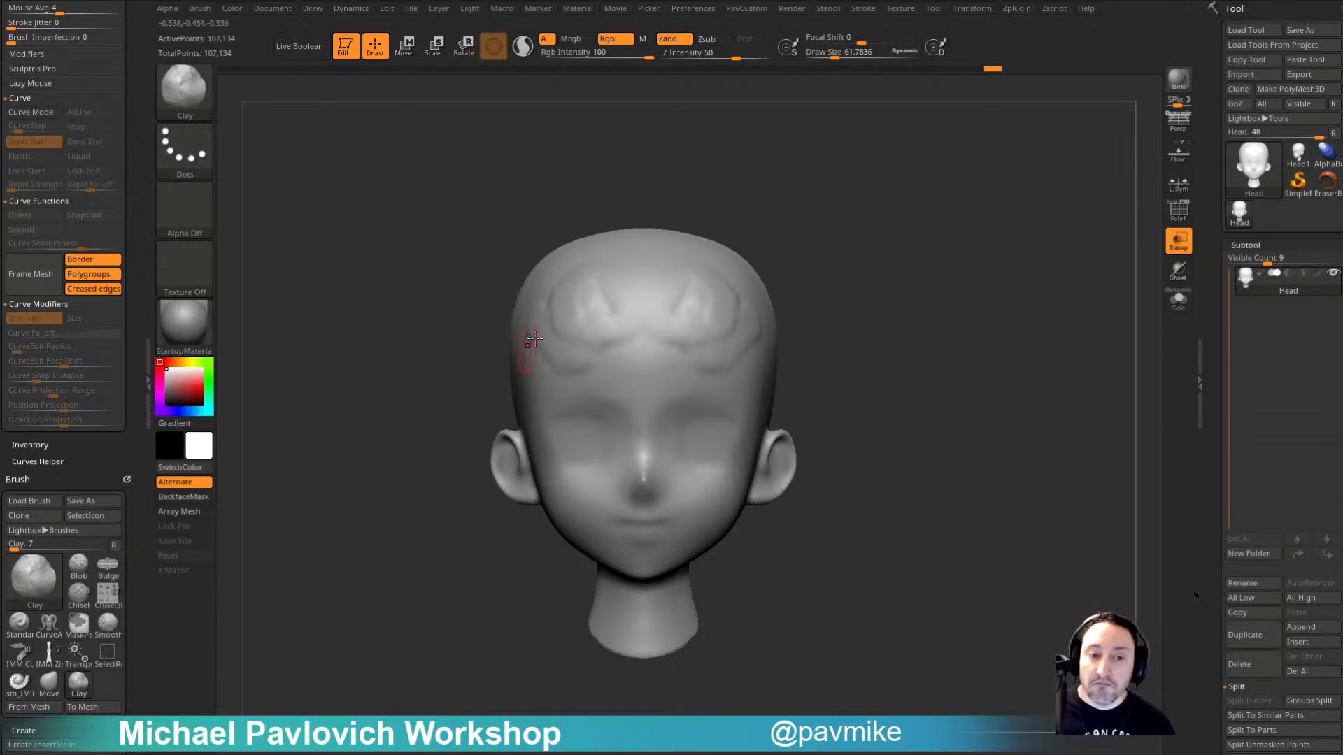
left_click_drag(916, 356, 864, 357)
key("ctrl+z")
Step: Sculpt Clay strokes on the opposite side of the head and apply Mirror And Weld
right_click_drag(542, 304, 633, 303)
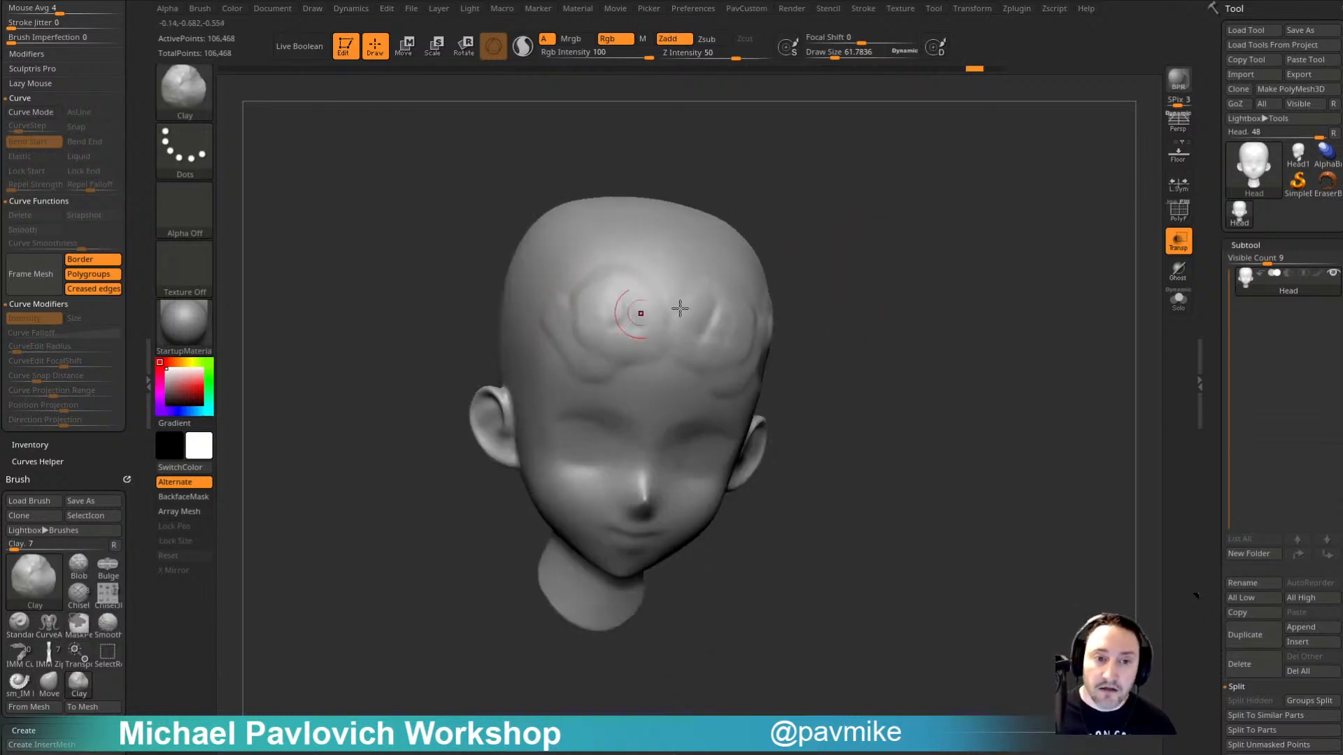
right_click_drag(706, 328, 657, 389, "shift")
key("grave")
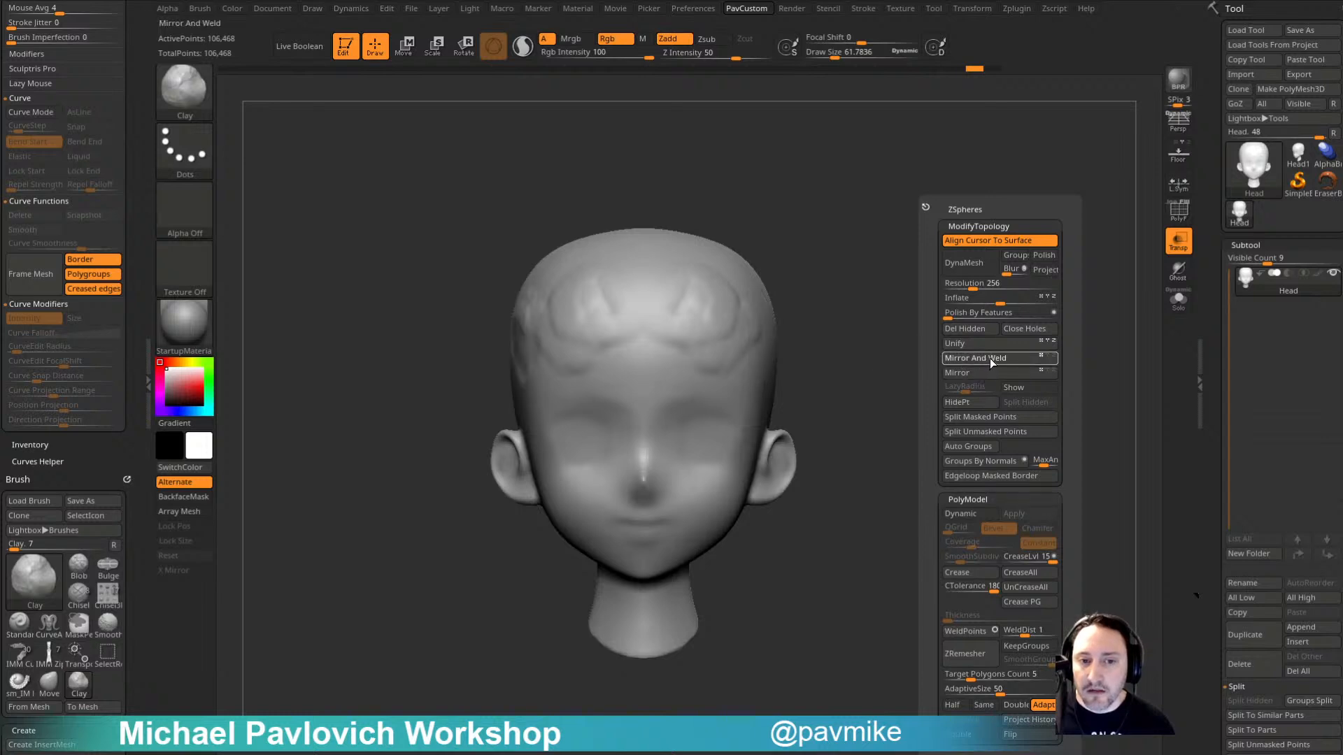
left_click(989, 358)
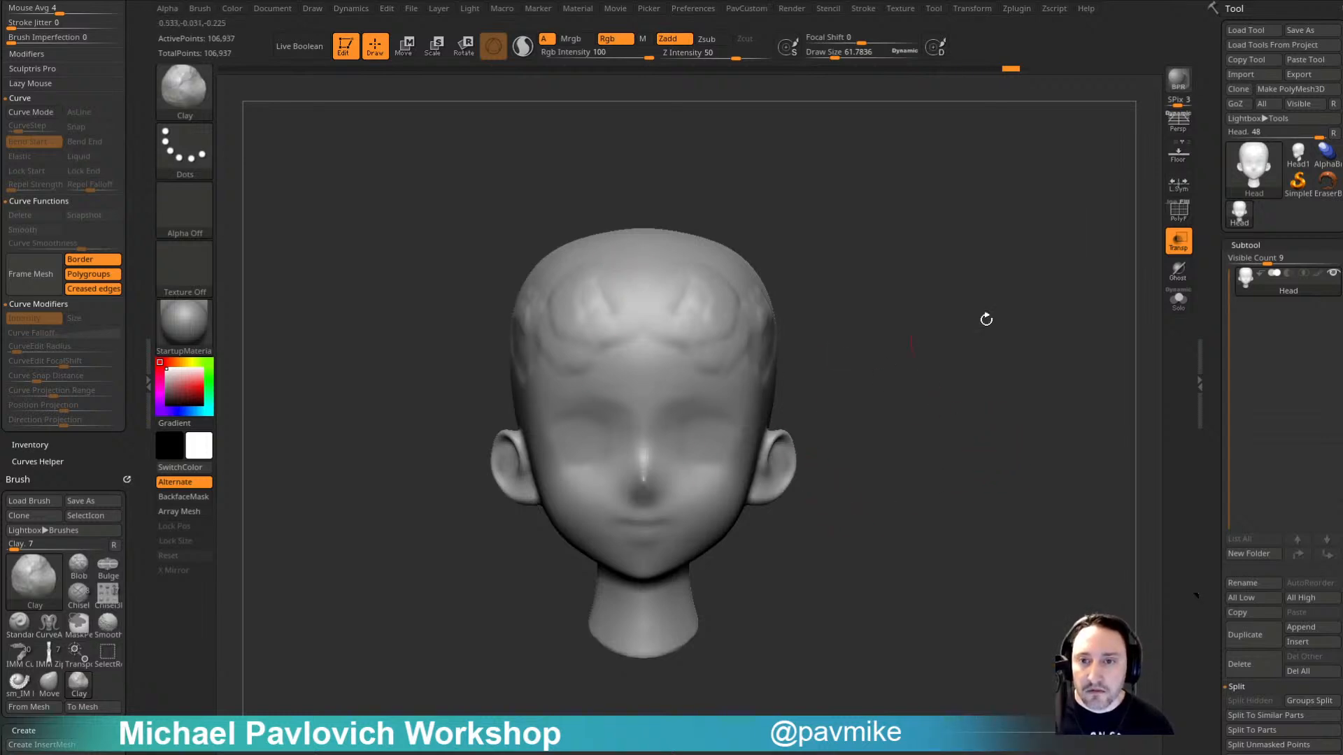
Step: Turn on the floor grid and view the head against it from an angle
left_click(1179, 153)
mouse_move(1060, 311)
right_mouse_down()
mouse_move(978, 345)
mouse_move(1052, 371)
right_mouse_up()
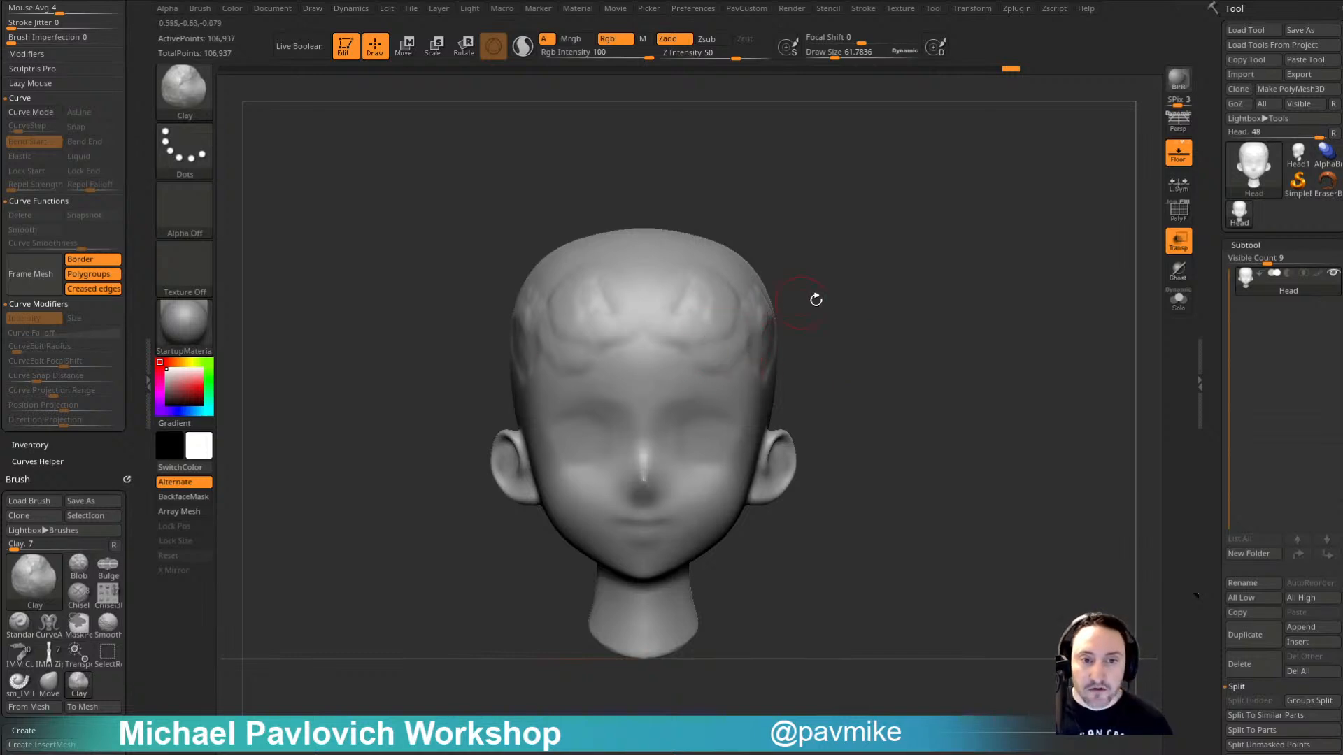
left_click_drag(815, 300, 1026, 656)
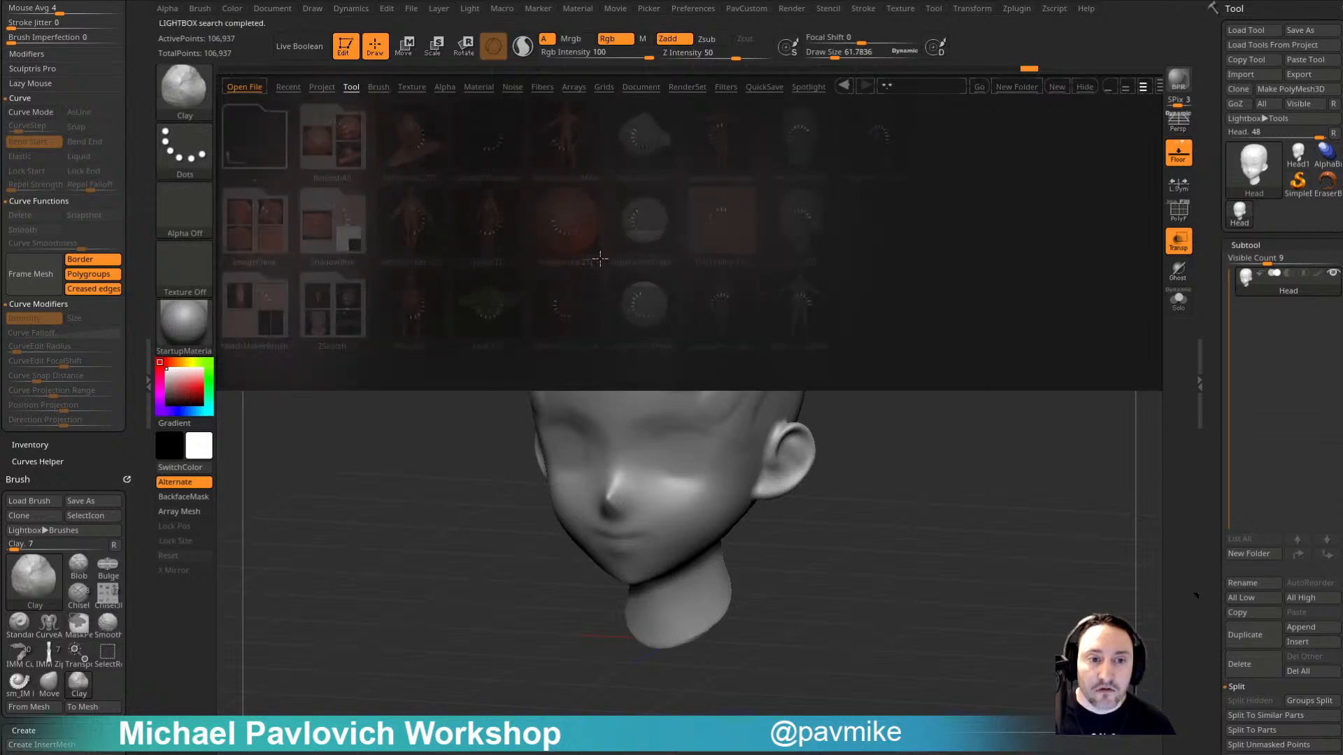
Step: Load the Dog.ZTL tool from Lightbox, face it from the front and apply Mirror And Weld
double_click(420, 308)
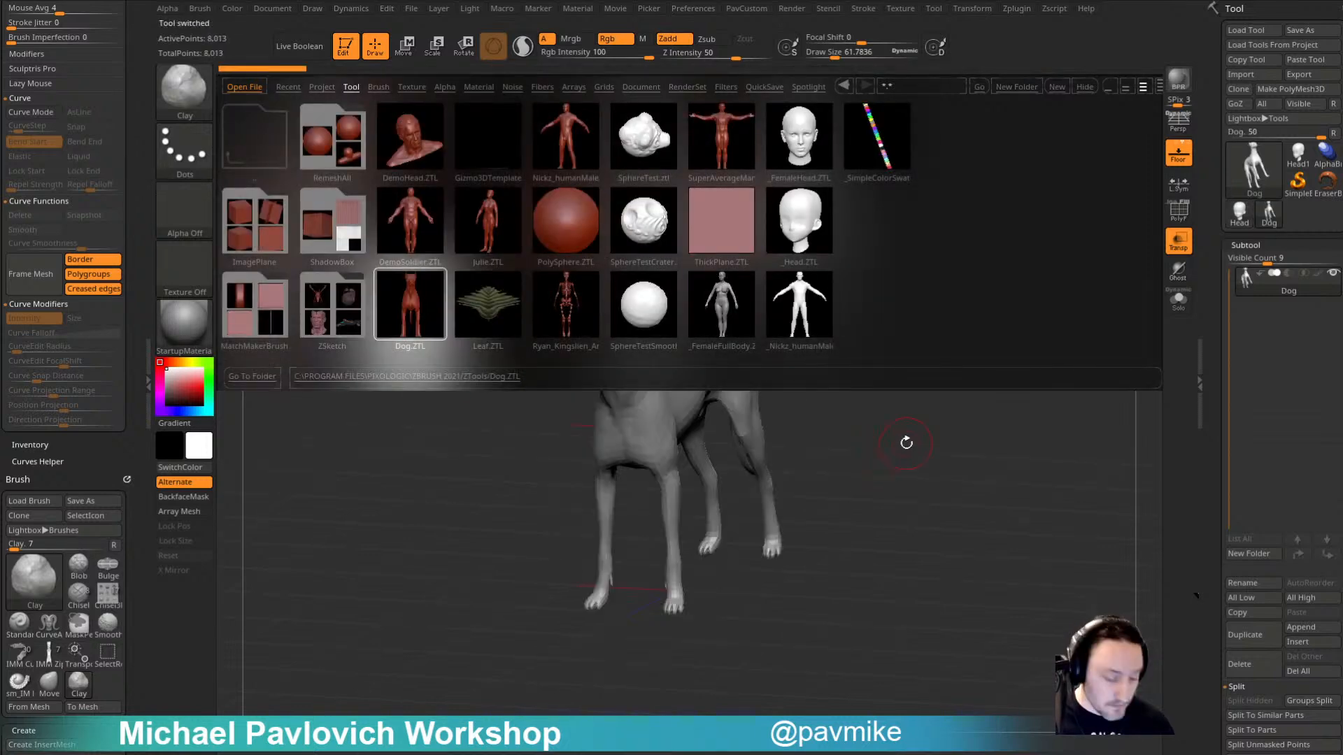
left_click_drag(842, 380, 870, 363, "shift")
key("f")
key("2")
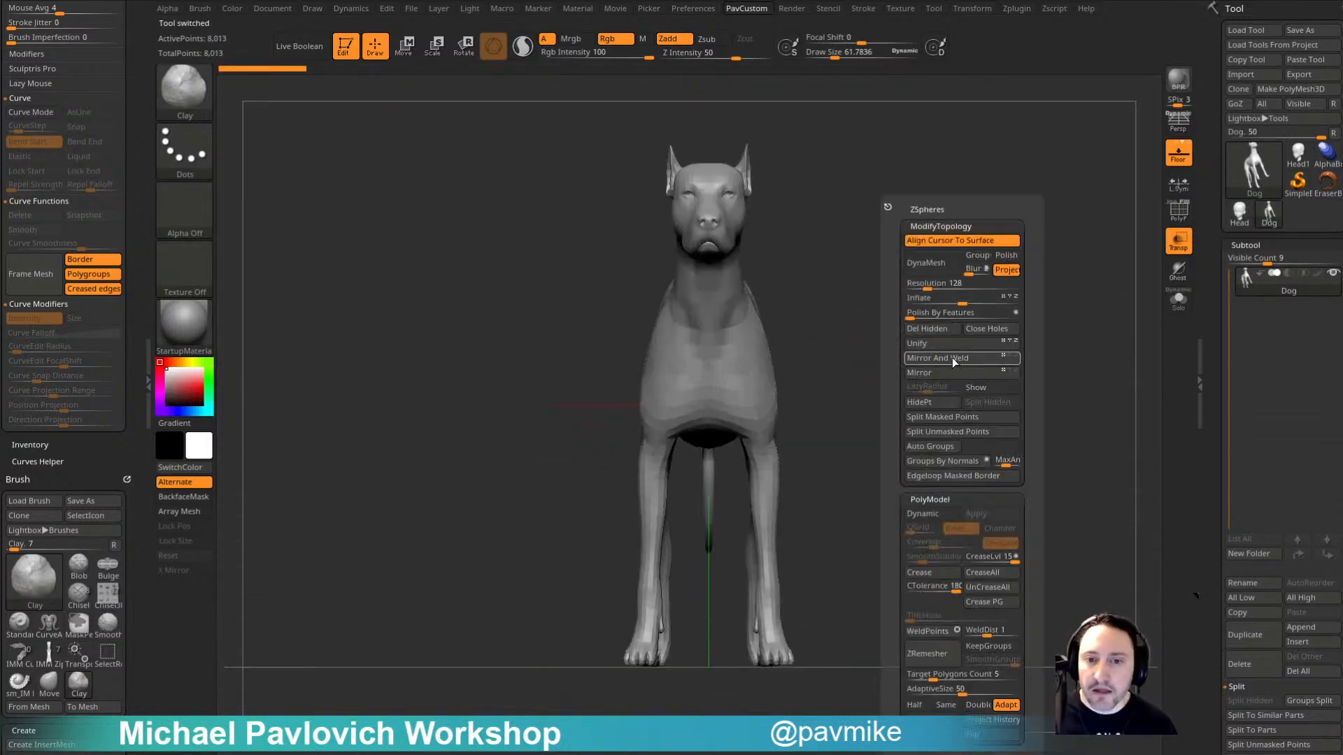
left_click(942, 359)
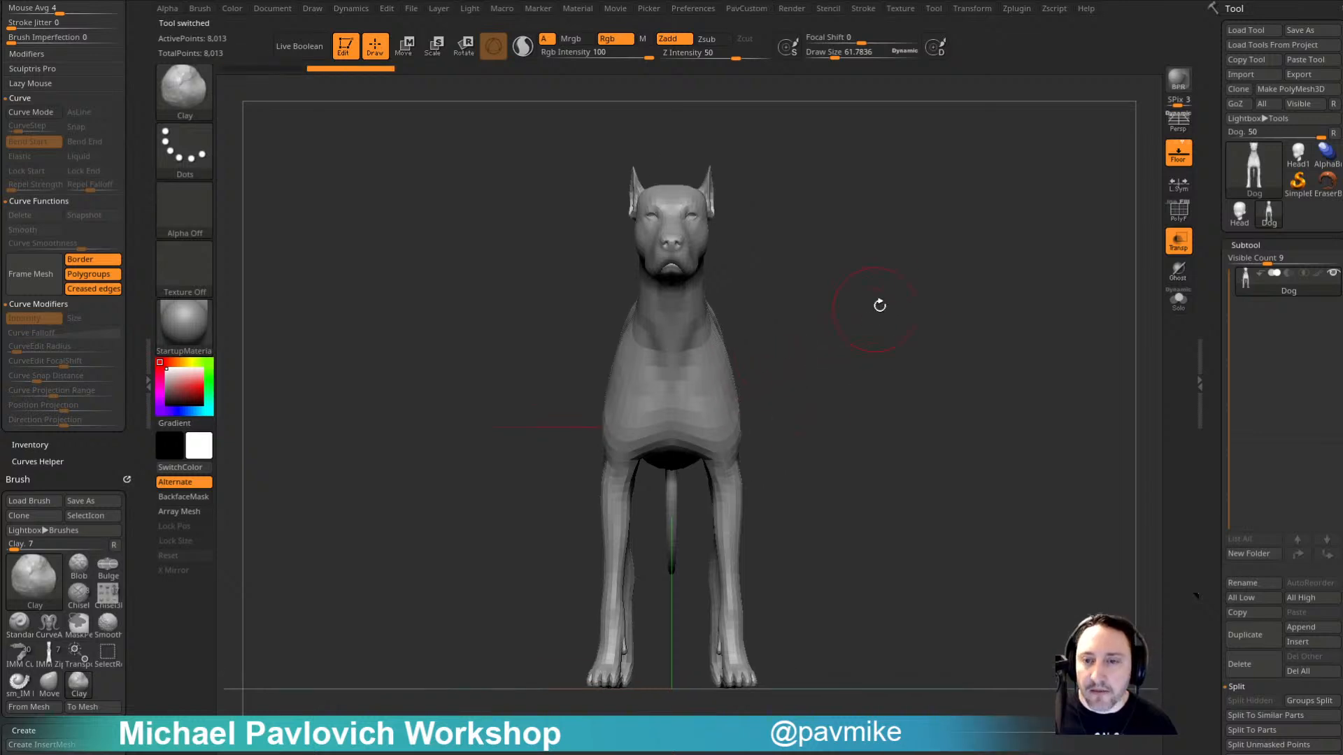
Step: Turn on the polyframe display with wireframe lines on the dog
key("shift+f")
left_click_drag(804, 287, 721, 277)
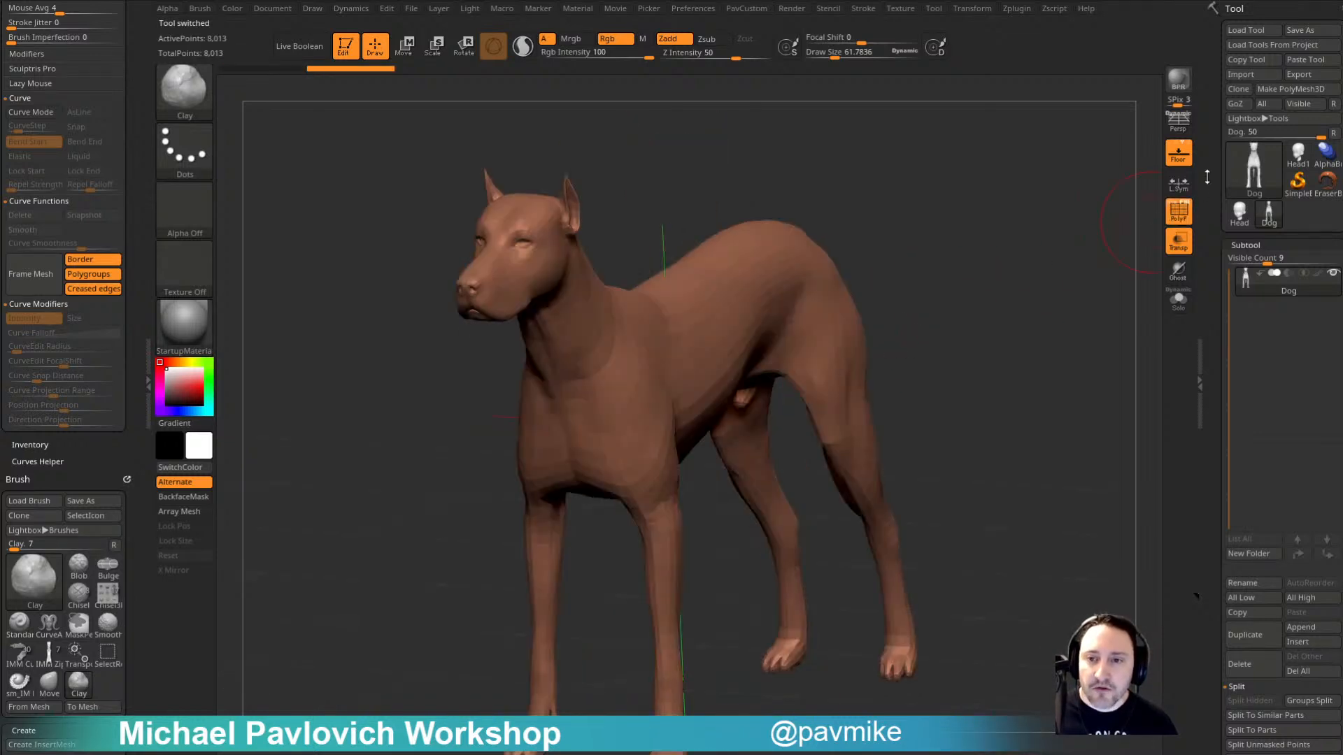
left_click(1173, 203)
left_click_drag(986, 285, 1011, 290)
Step: Select the Standard brush, set the draw size to about 55 and sculpt on the dog's shoulder
key("b")
key("s")
key("t")
key("s")
left_click_drag(666, 362, 682, 353)
key("s")
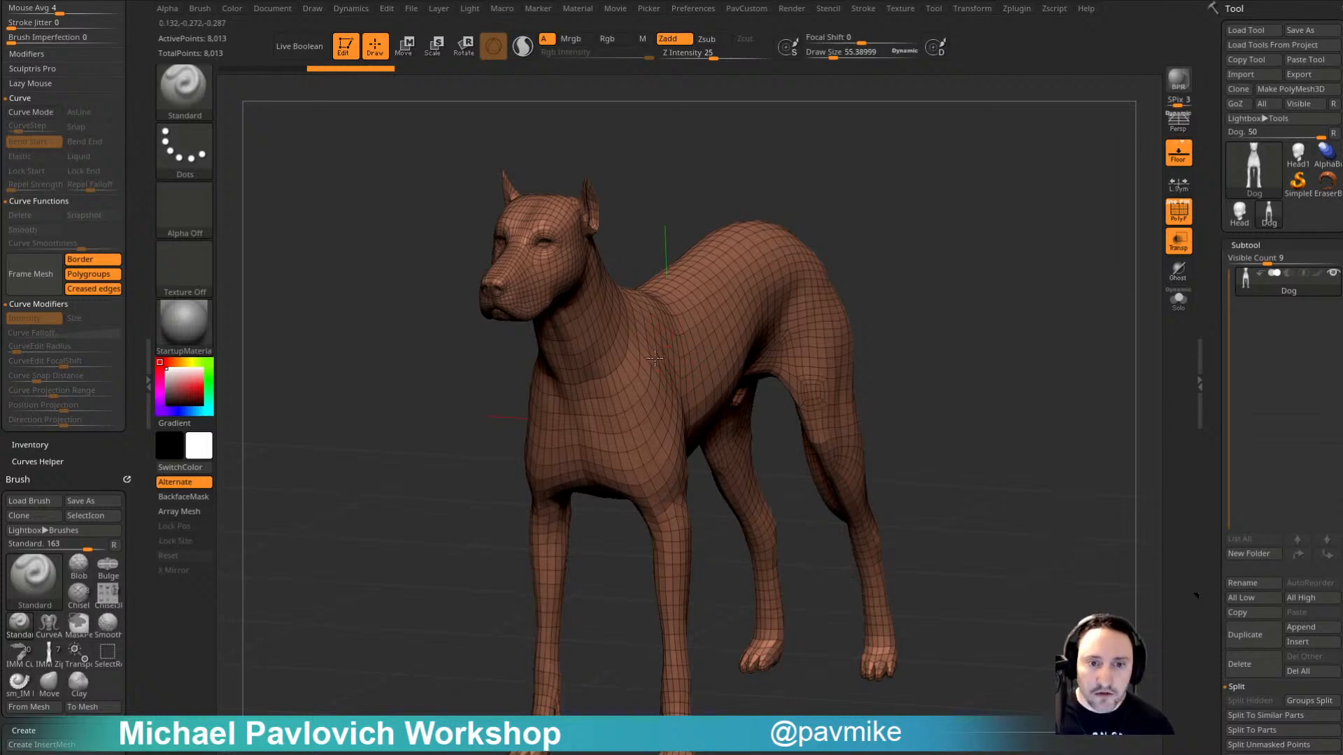
left_click_drag(655, 82, 574, 133)
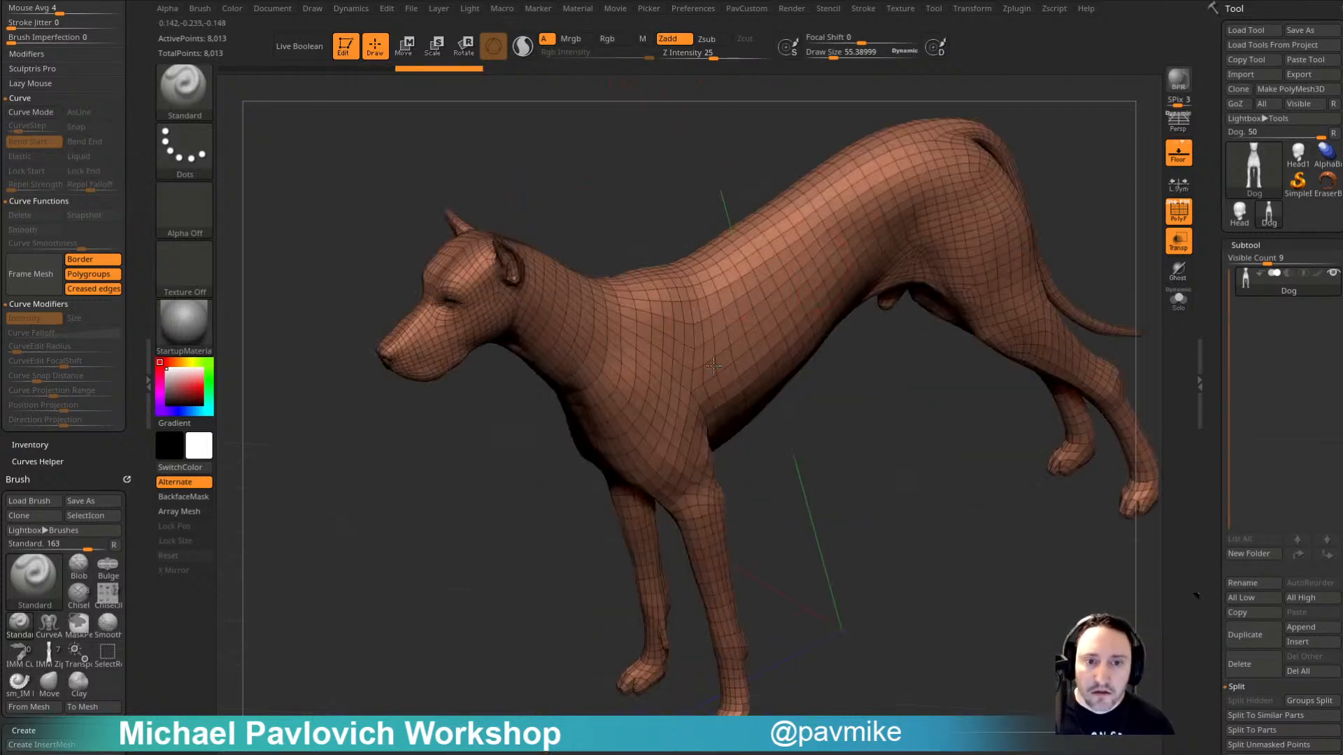
left_click_drag(783, 402, 864, 357)
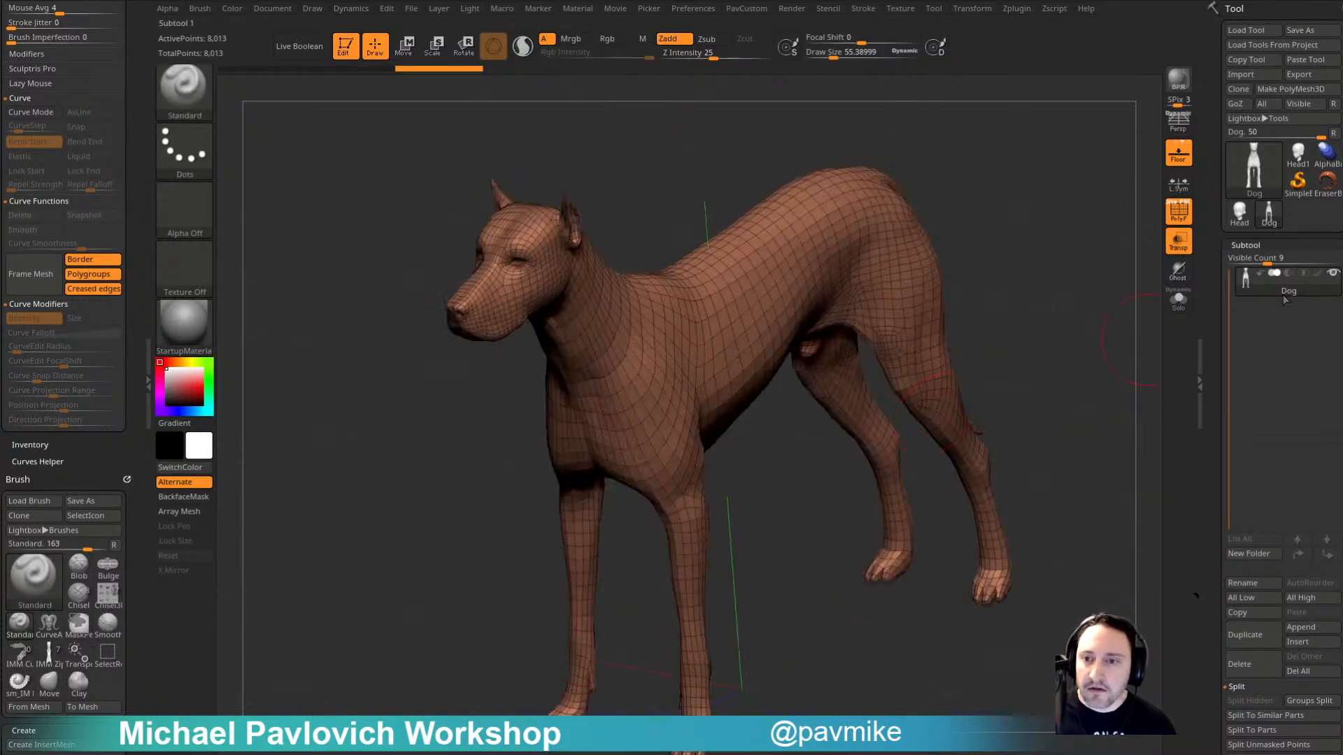
Step: Sculpt over the Dog tool's shoulder with the Clay brush at a draw size of about 87
left_click(1240, 213)
left_click(1269, 213)
key("s")
left_click_drag(701, 344, 698, 337)
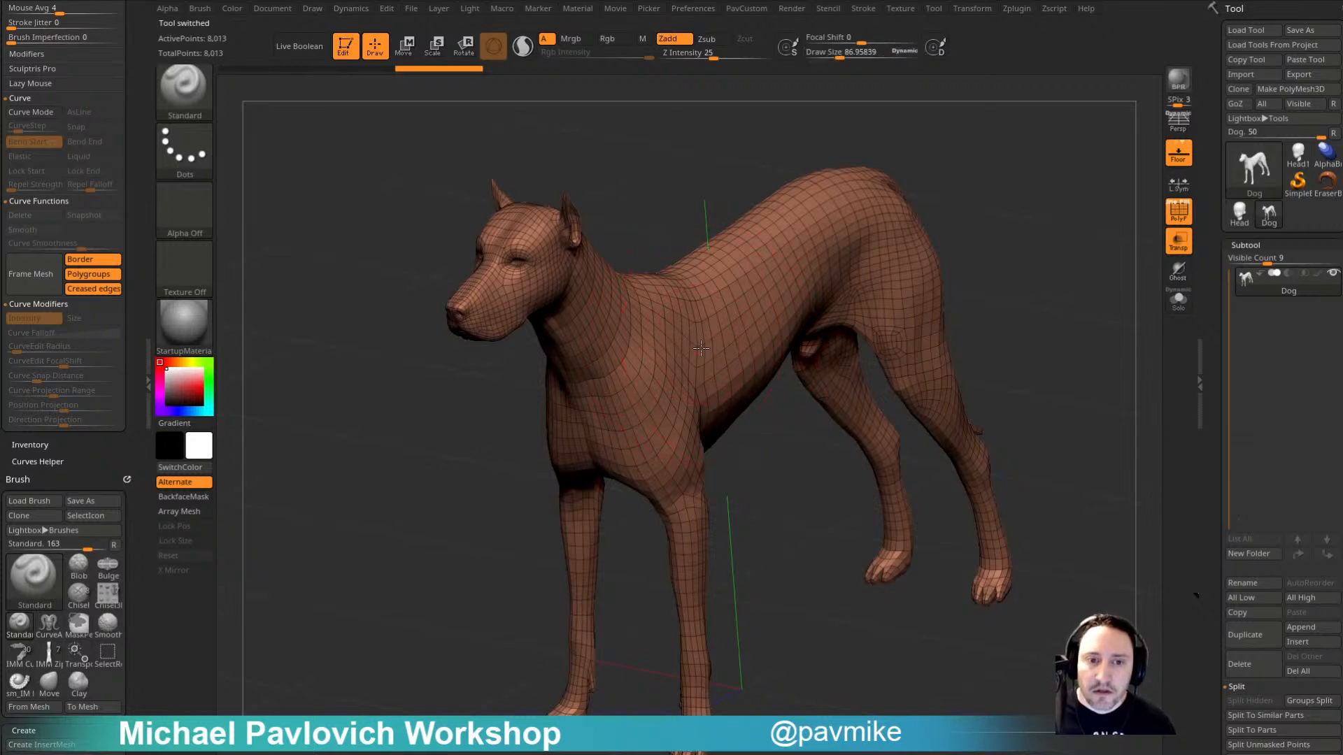
key("2")
left_click_drag(945, 297, 995, 251)
left_click_drag(680, 347, 686, 384)
mouse_move(934, 282)
left_mouse_down("shift")
mouse_move(968, 276)
mouse_move(956, 384)
mouse_move(922, 372)
mouse_move(917, 391)
left_mouse_up("shift")
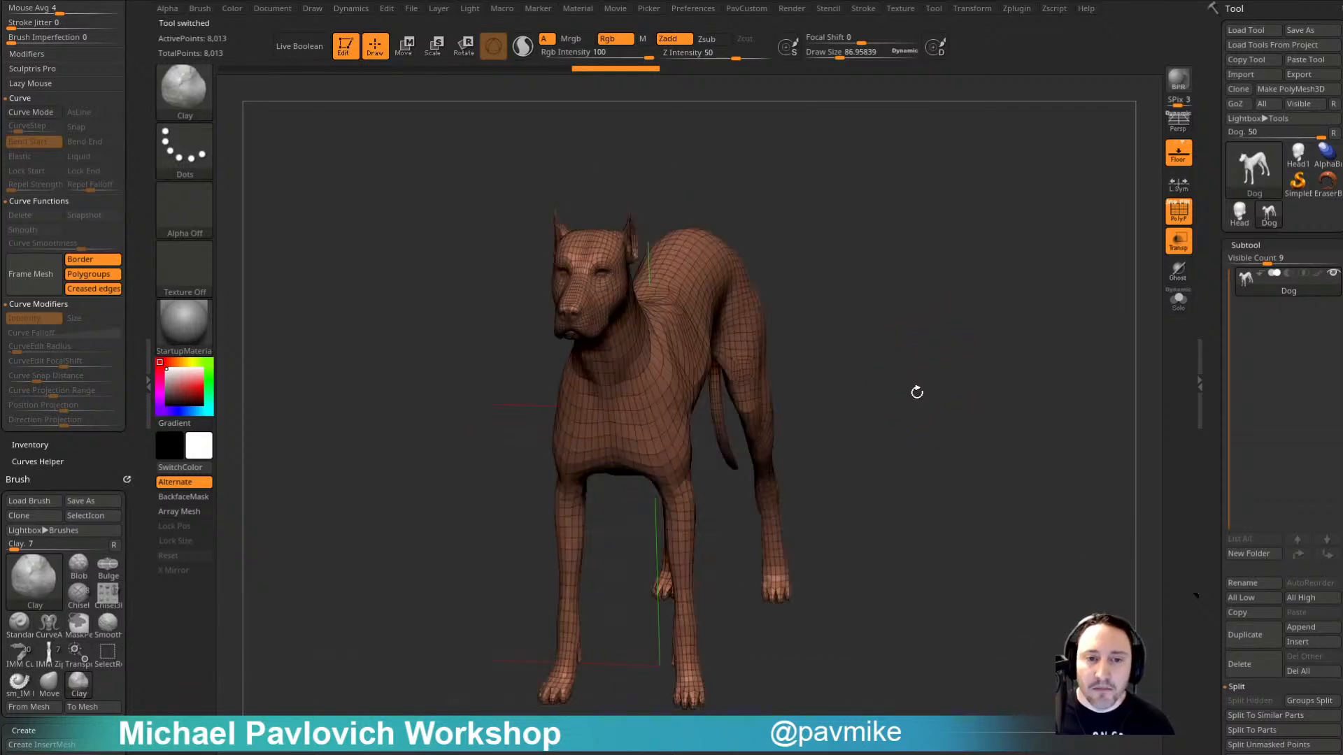
Step: Divide the dog's mesh twice to reach subdivision level 3
mouse_move(1214, 382)
left_mouse_down()
mouse_move(1168, 342)
mouse_move(1204, 236)
left_mouse_up()
key("ctrl")
key("ctrl+d")
key("ctrl")
key("ctrl+d")
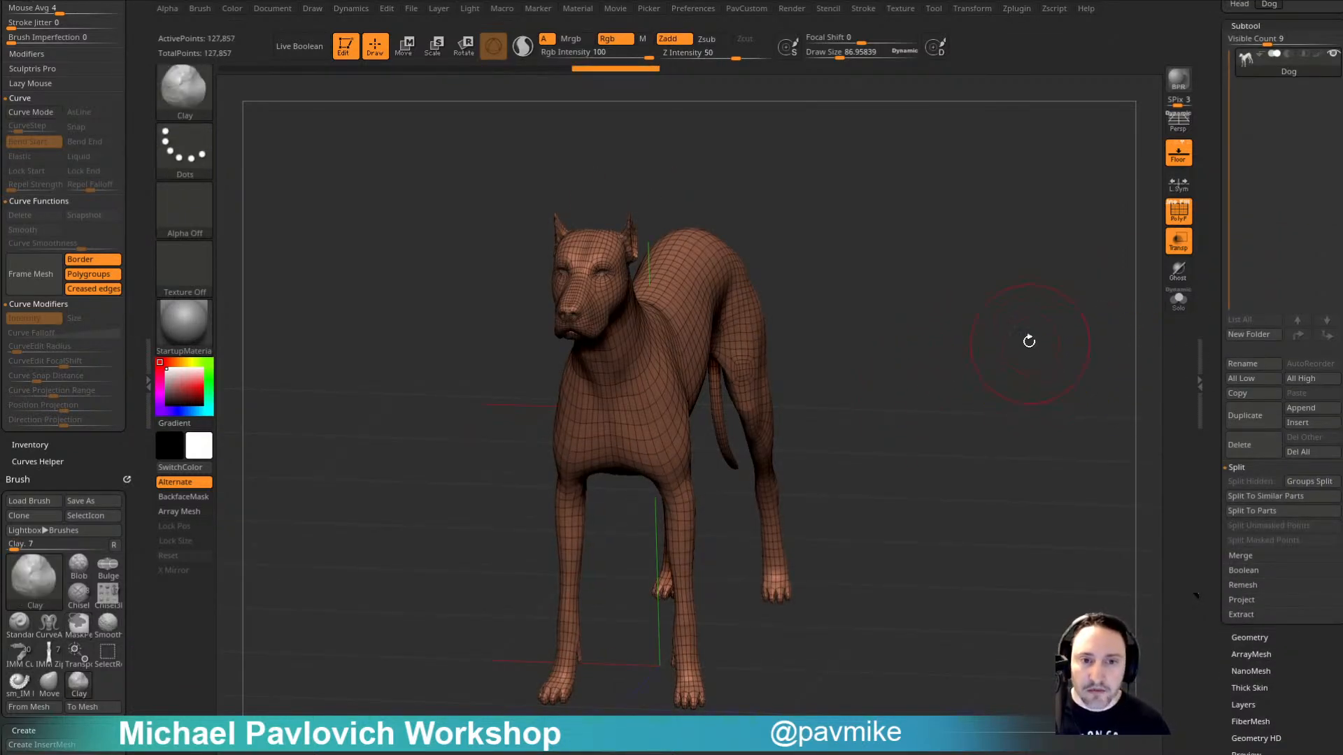
Step: Turn off the polyframe and sculpt an asymmetrical Clay bulge on one side of the dog's body
left_click_drag(1028, 339, 878, 356)
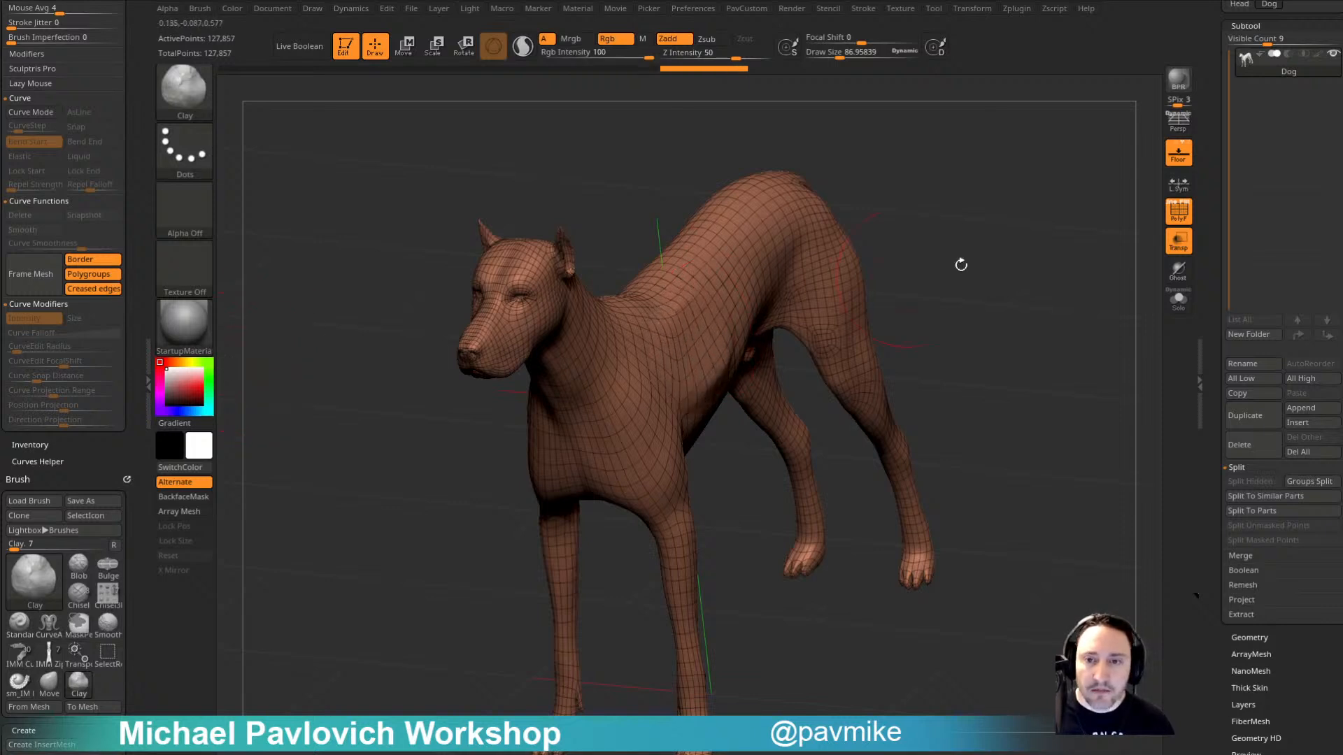
left_click(1178, 213)
left_click_drag(1042, 261, 1017, 291, "alt")
mouse_move(703, 320)
left_mouse_down()
mouse_move(693, 398)
mouse_move(672, 371)
left_mouse_up()
key("f")
mouse_move(885, 307)
left_mouse_down("shift")
mouse_move(924, 293)
mouse_move(857, 399)
left_mouse_up("shift")
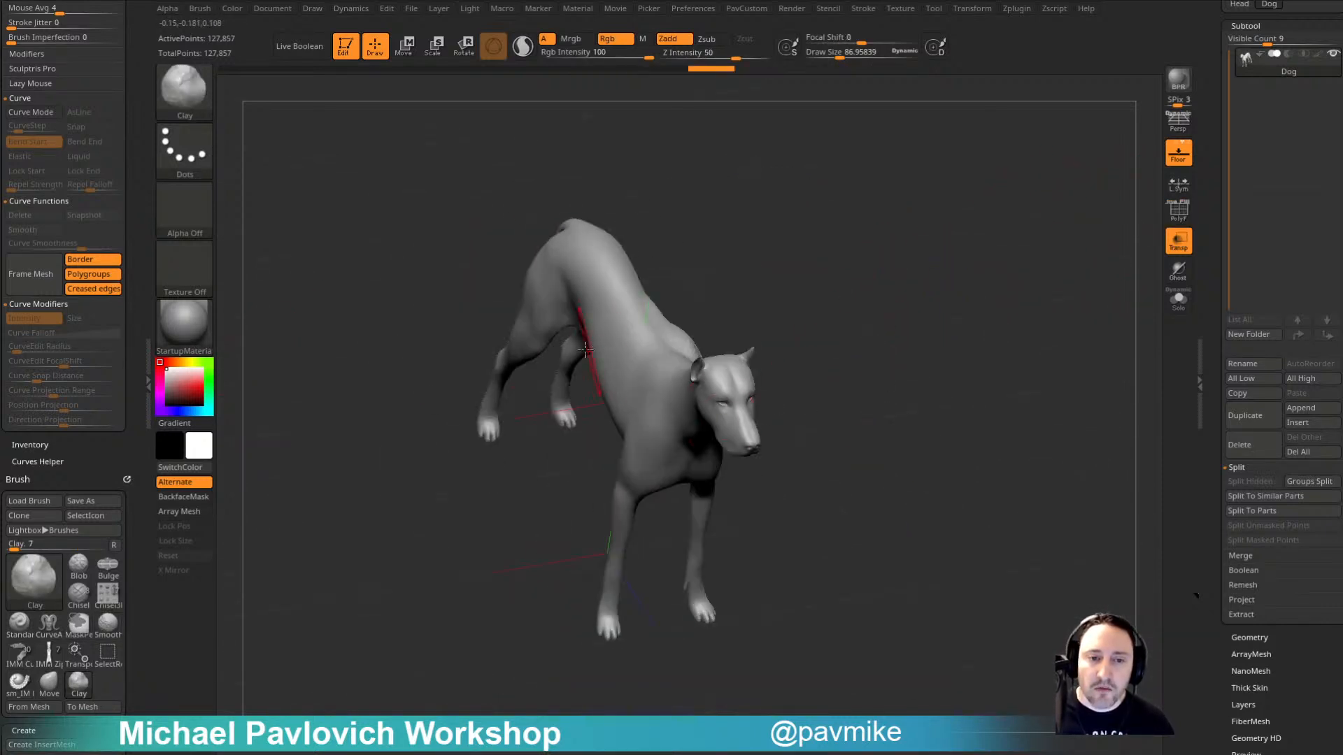
left_click_drag(1031, 402, 972, 411)
left_click_drag(971, 410, 973, 420, "alt")
Step: Mask the bulged half of the dog, copy its shape across with Smart ReSym, and clear the mask
left_click(1249, 637)
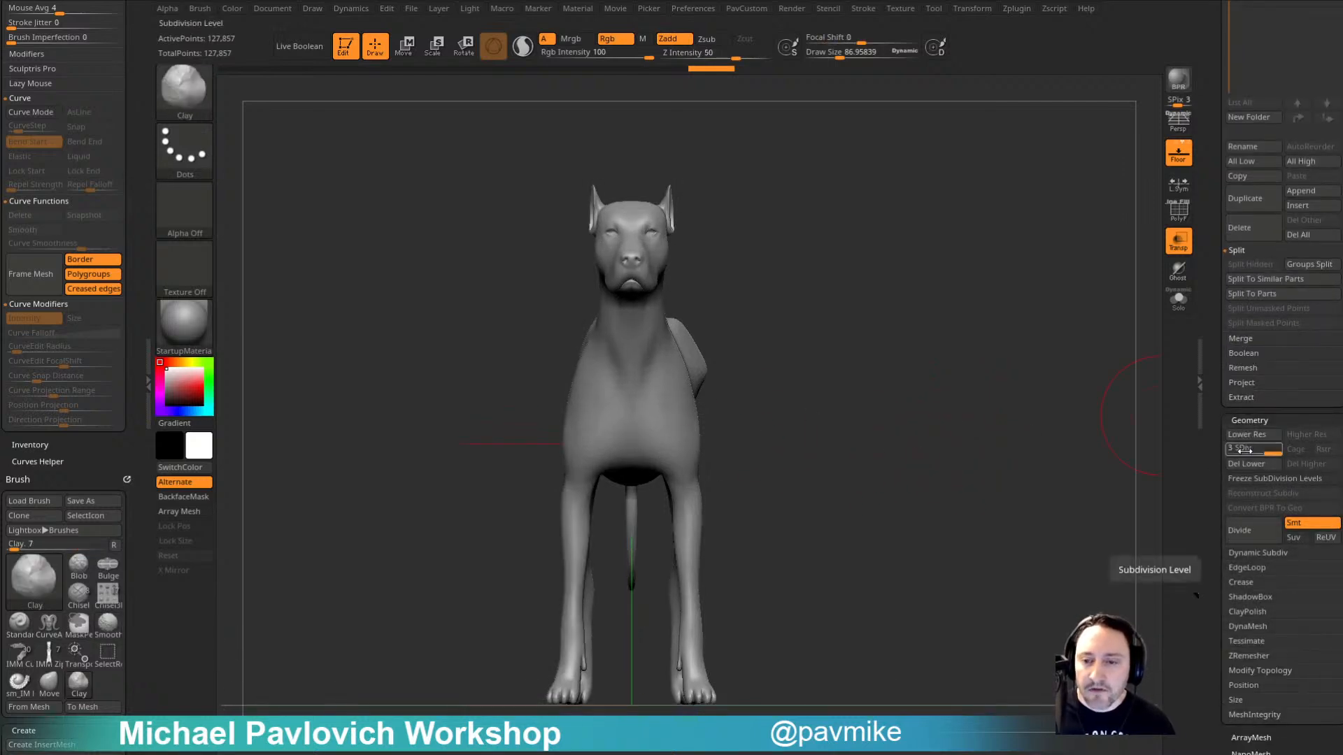
left_click_drag(1220, 459, 1215, 303)
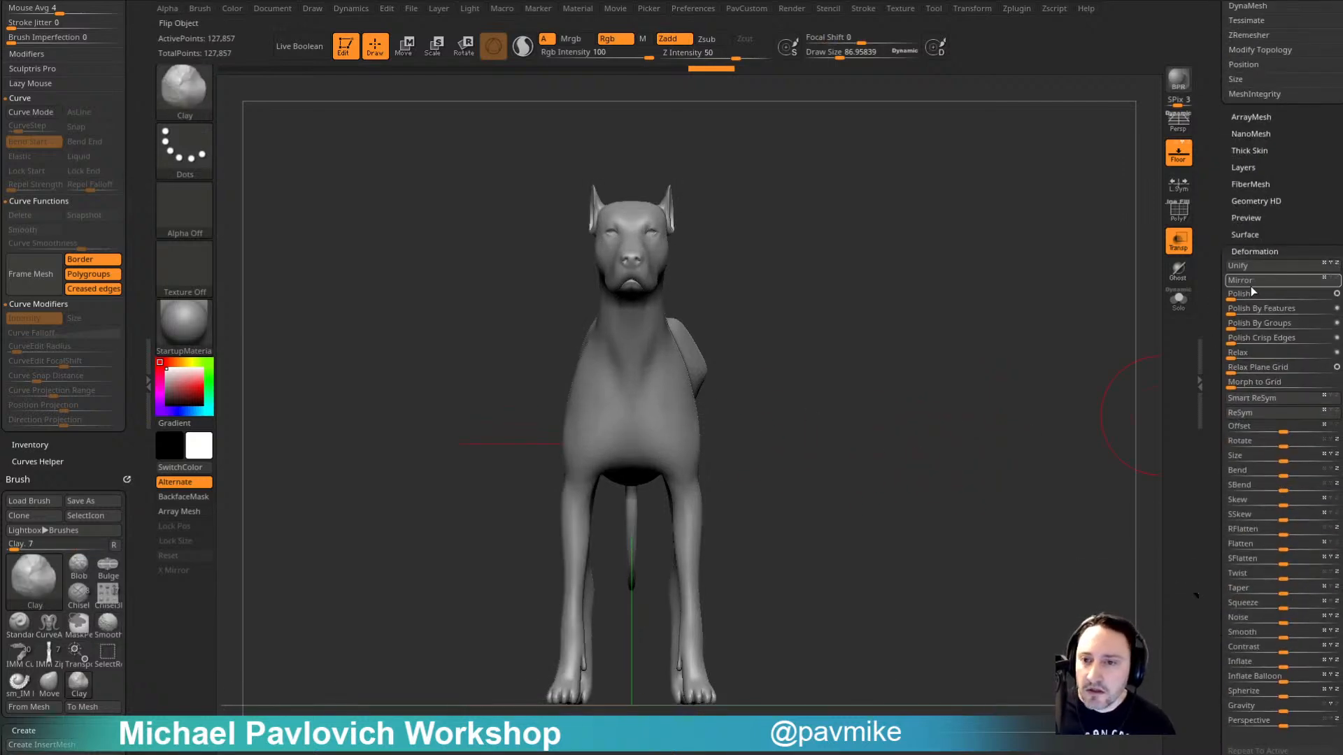
left_click_drag(1247, 371, 1248, 342)
left_click_drag(1072, 414, 1068, 405, "alt")
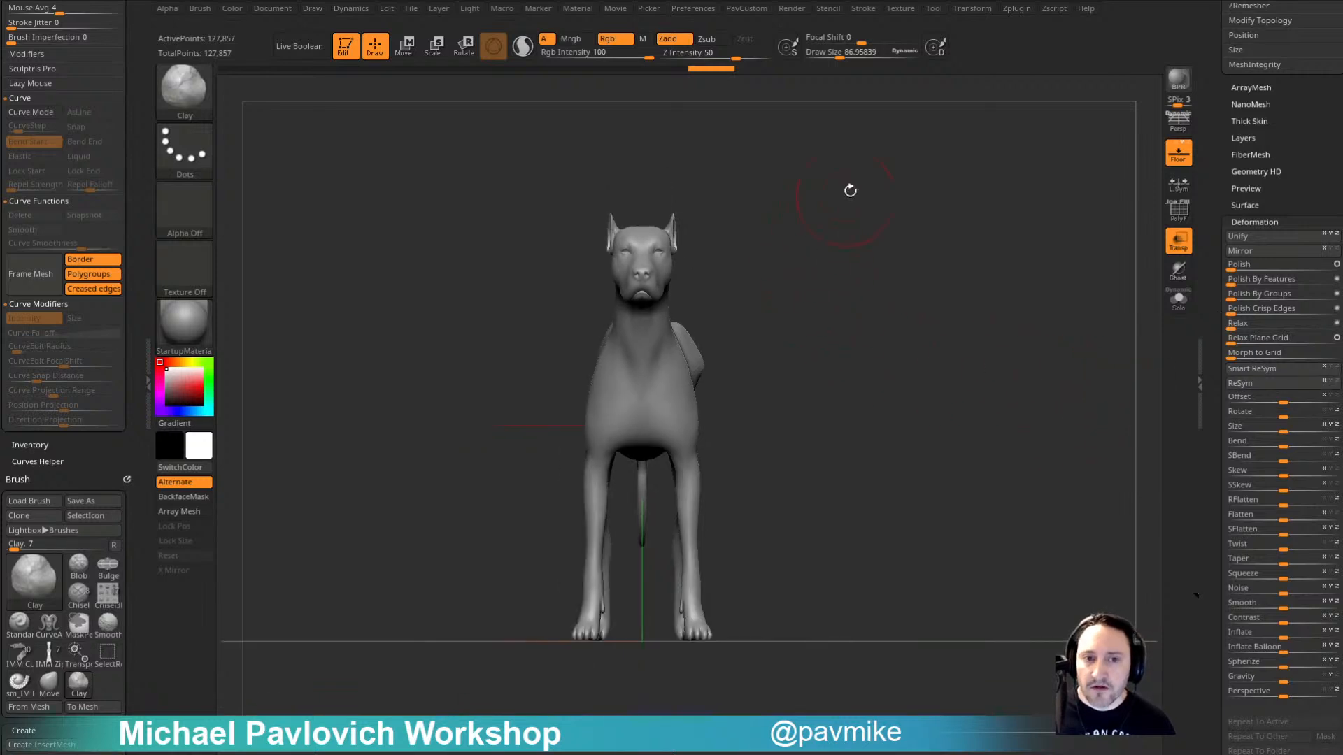
mouse_move(874, 160)
left_mouse_down("ctrl")
mouse_move(732, 613)
mouse_move(643, 710)
left_mouse_up("ctrl")
left_click(1255, 373)
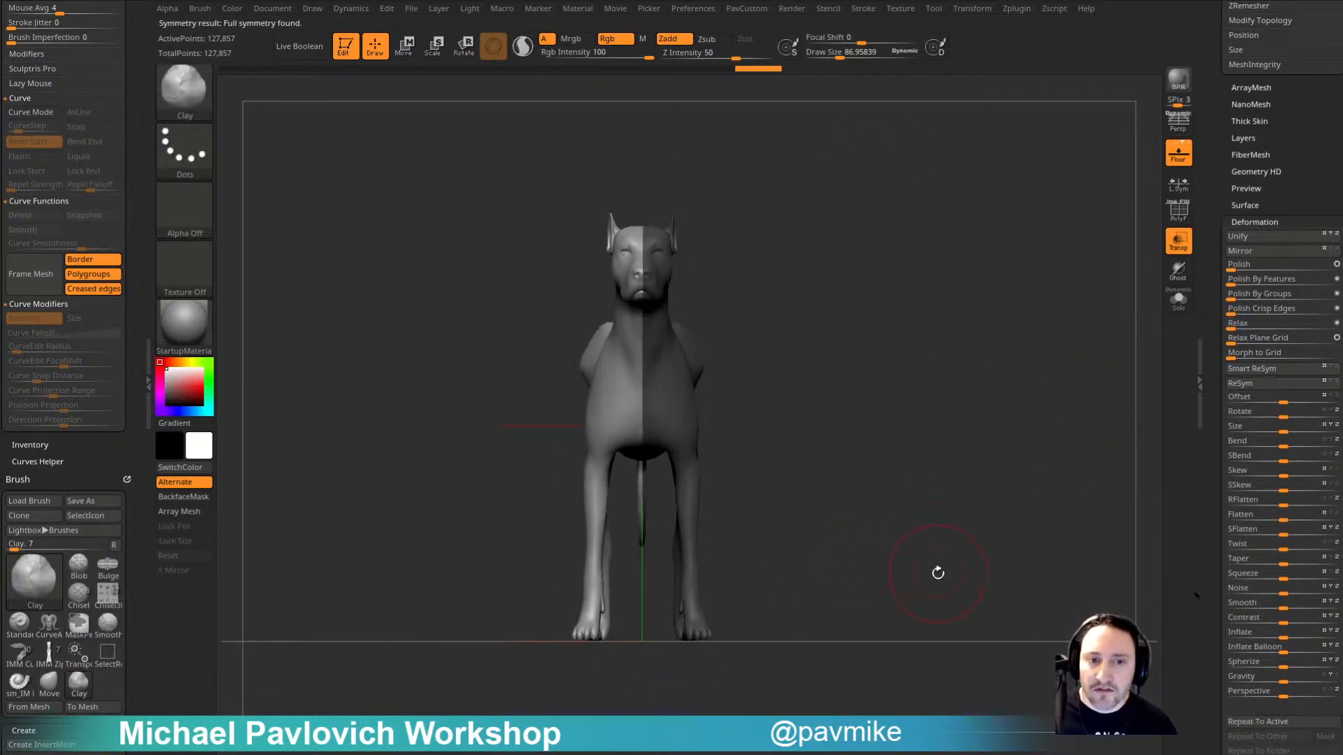
left_click_drag(1004, 389, 1007, 393, "ctrl")
Step: Step down to subdivision level 1 and shift the whole dog slightly off centre with the Move gizmo
scroll(1216, 186, "up", 6)
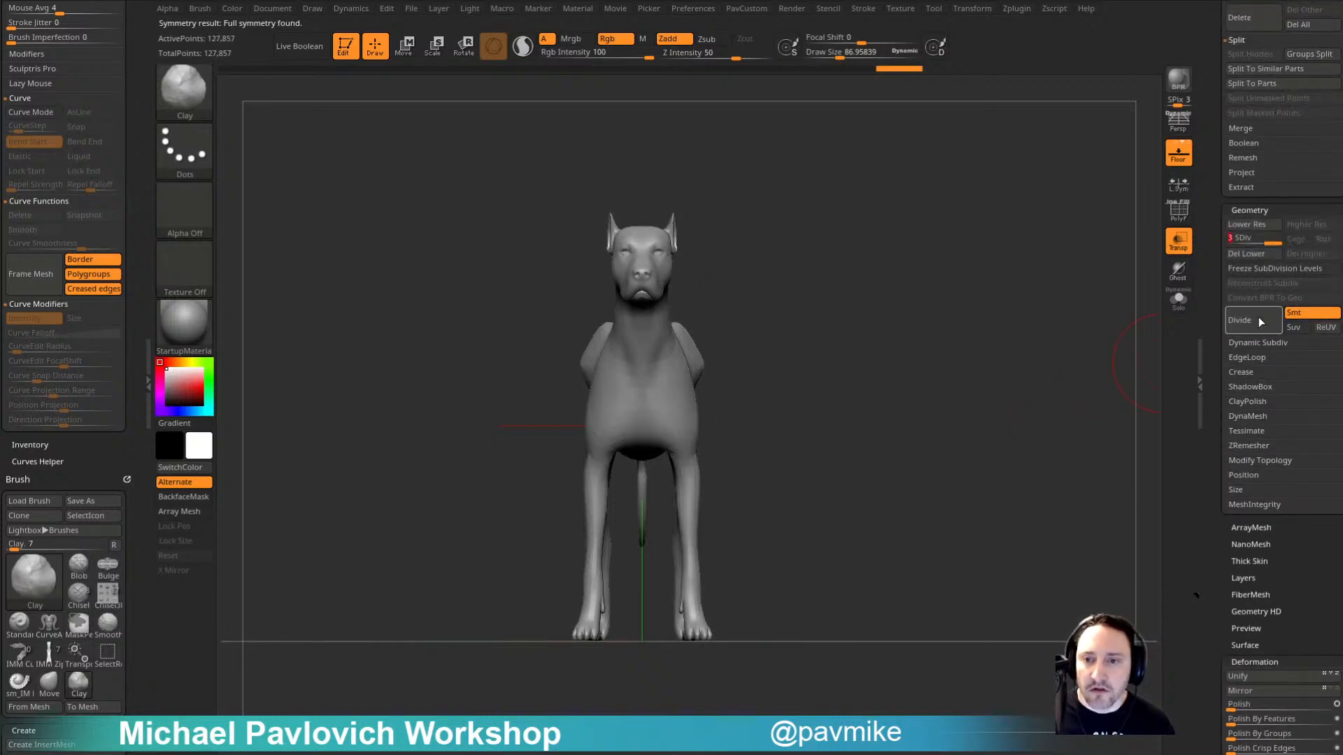
left_click(1246, 223)
left_click(1246, 224)
key("w")
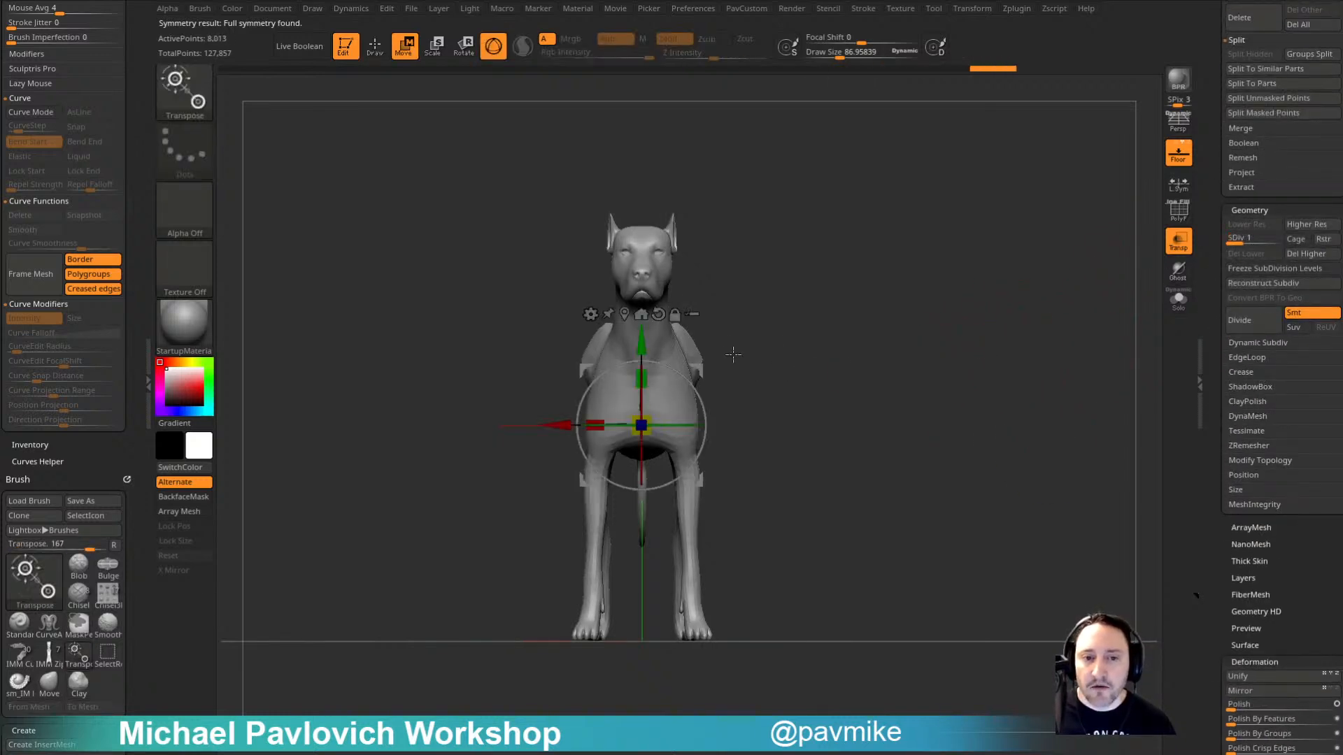
left_click_drag(641, 425, 649, 421)
Step: Sculpt and smooth a Clay bulge on the dog's chest at subdivision level 1
key("q")
mouse_move(897, 478)
left_mouse_down()
mouse_move(853, 509)
mouse_move(869, 491)
mouse_move(867, 546)
left_mouse_up()
left_click_drag(718, 378, 765, 389)
key("f")
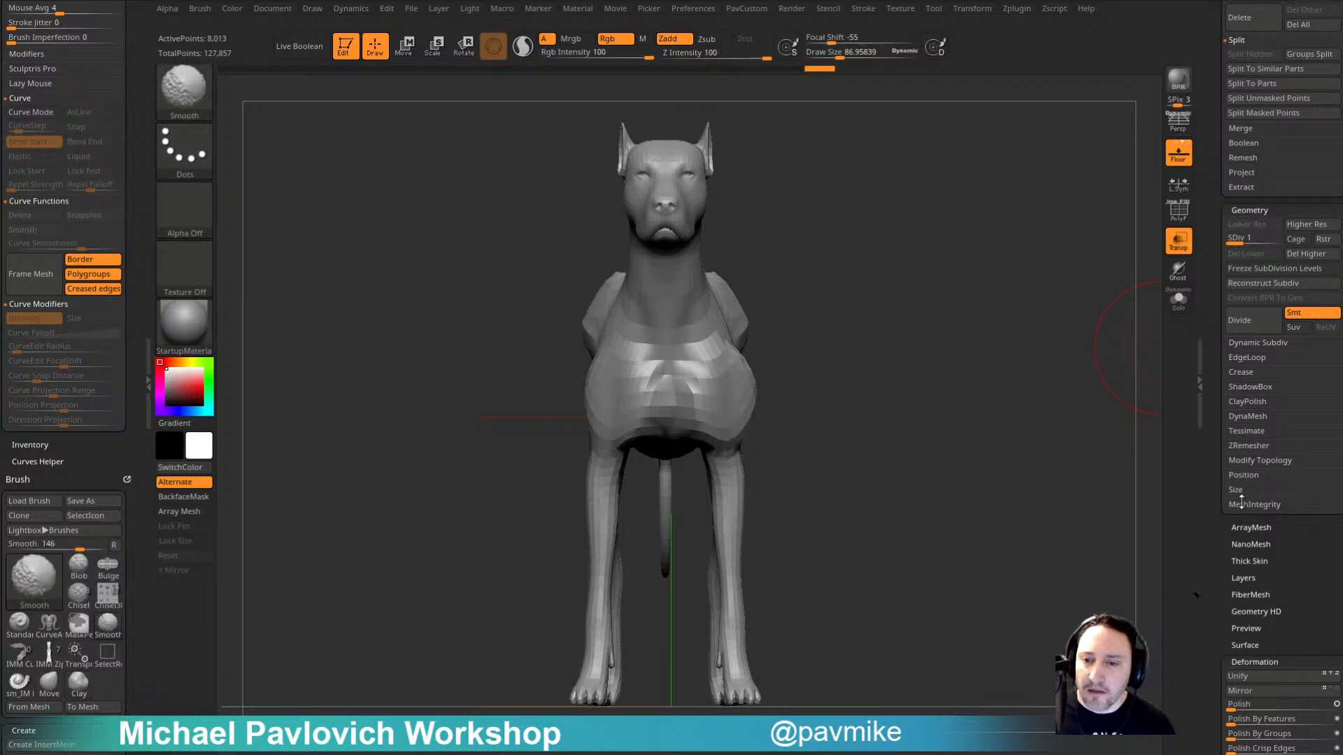
Step: Set the dog's X Position to 0 in the geometry position settings
left_click(1241, 478)
left_click_drag(1216, 506, 1215, 425)
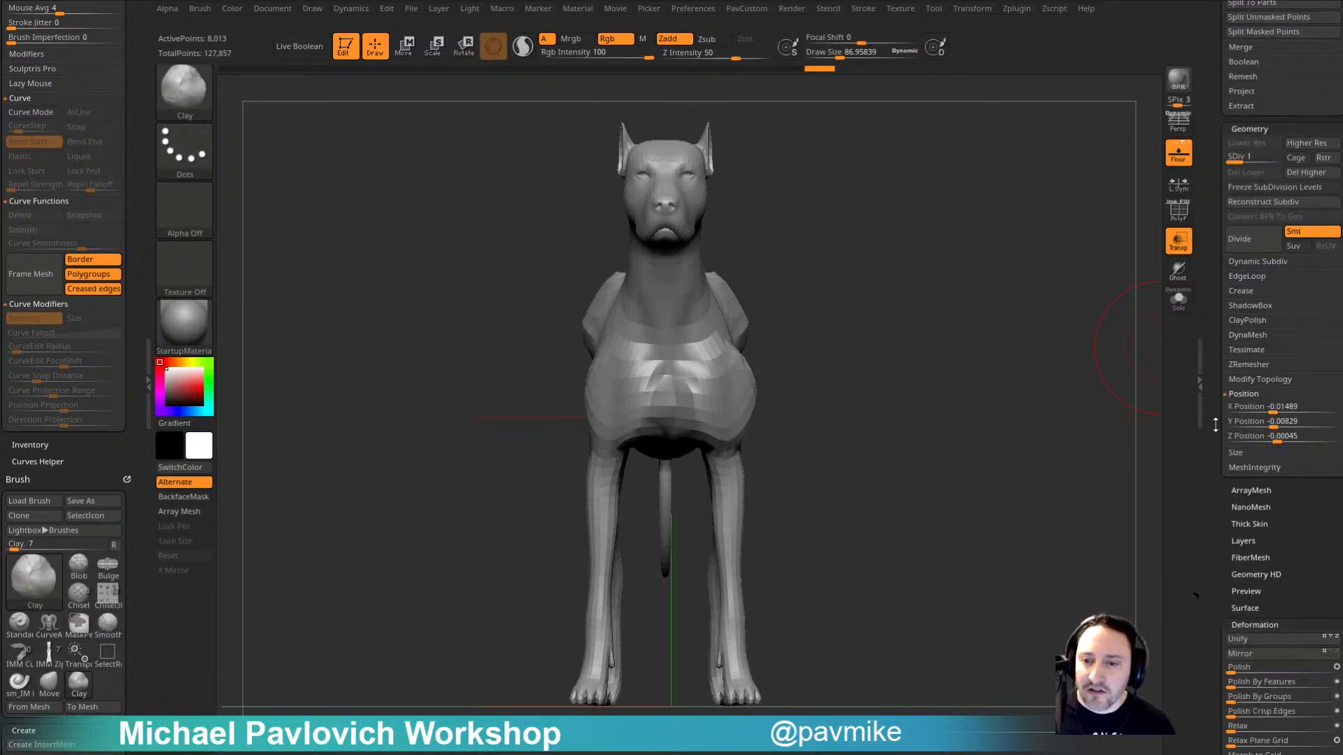
left_click(1259, 407)
type("0")
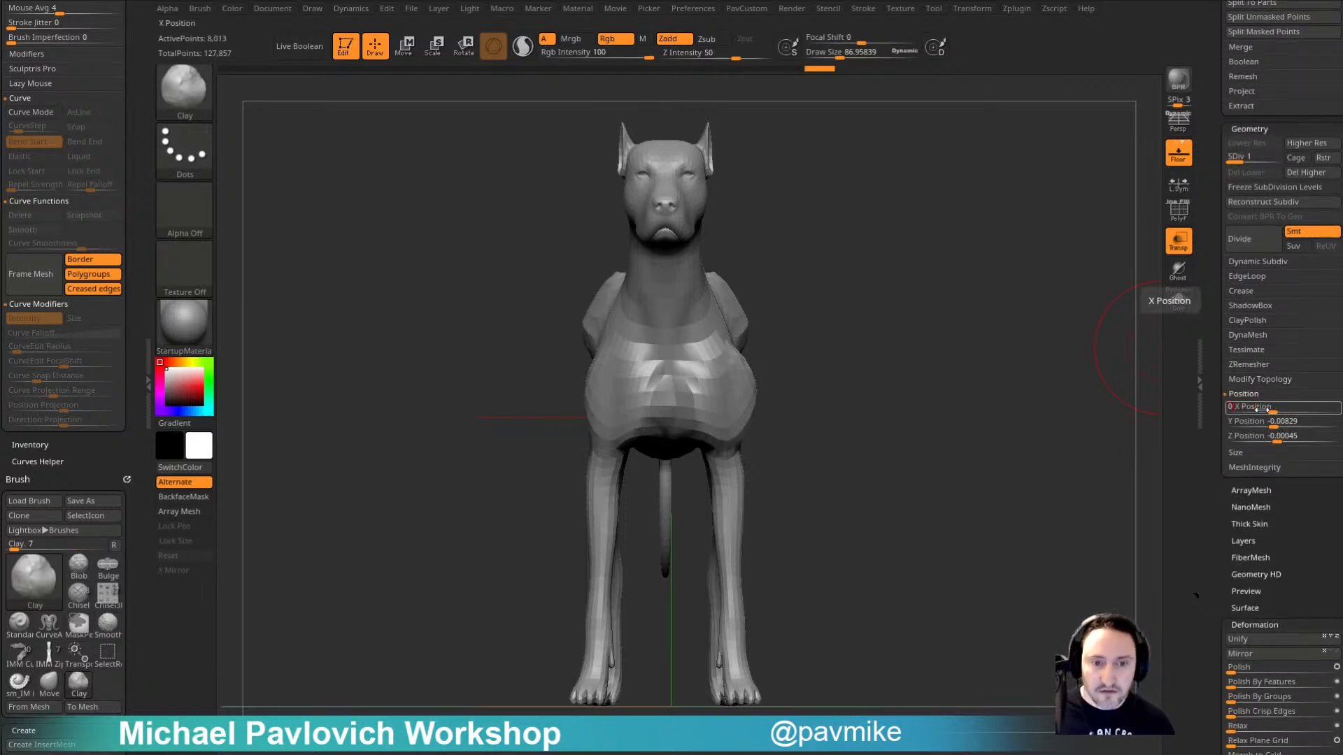
key("Return")
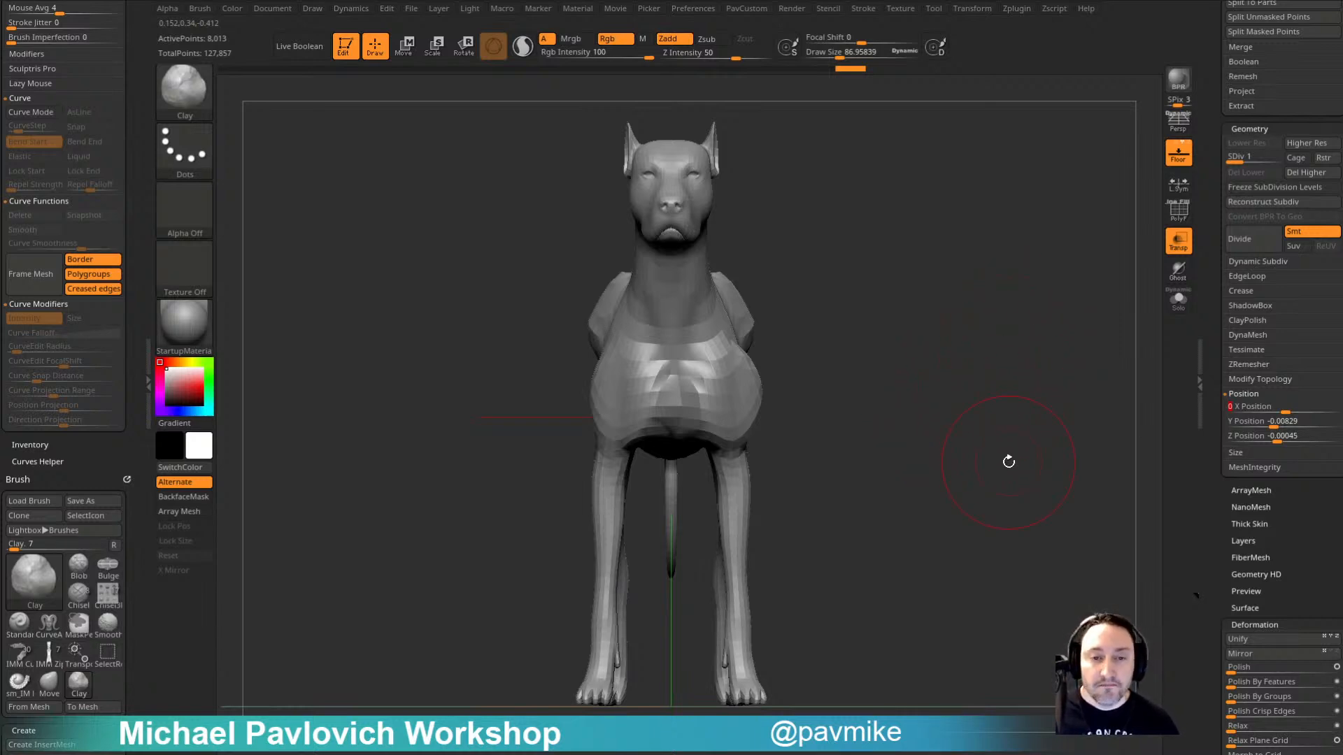
Step: Return the dog to subdivision level 3 and try to apply Mirror And Weld
key("d")
key("d")
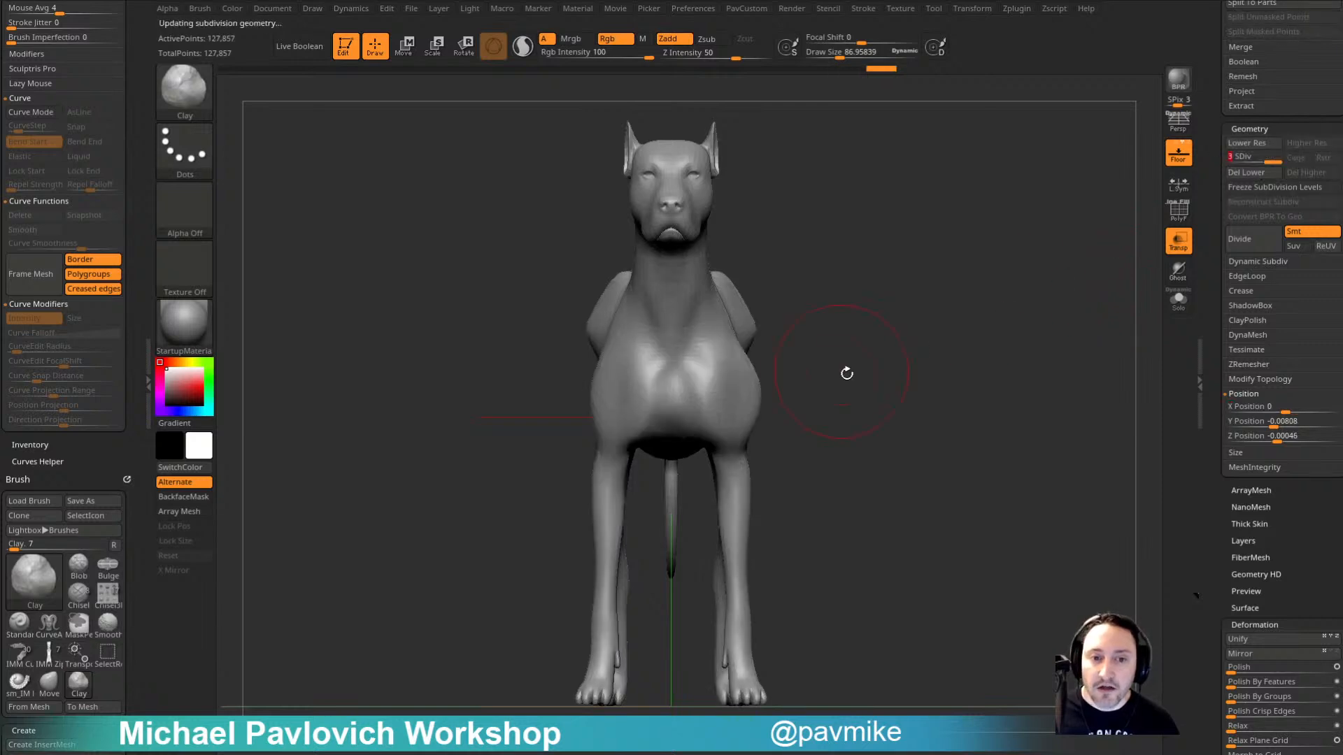
key("3")
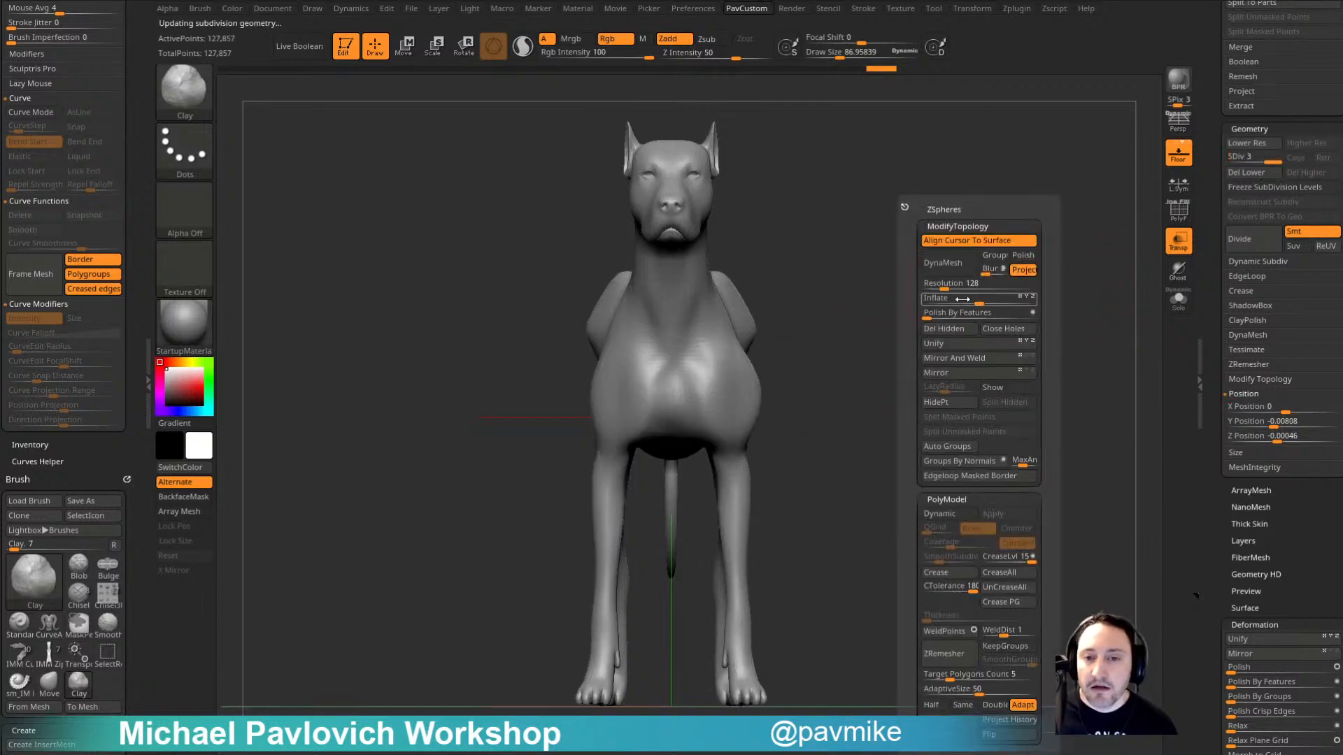
left_click(962, 363)
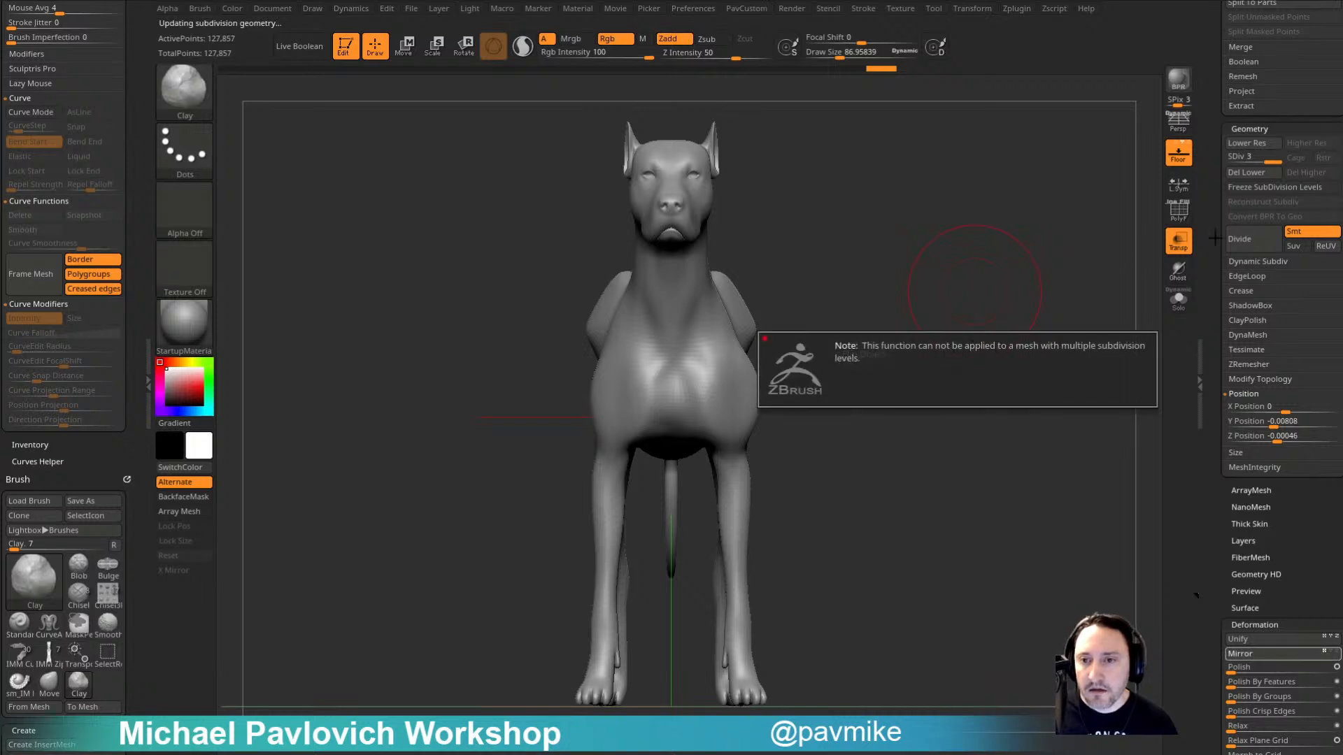
Step: Delete the dog's lower subdivision levels and apply Mirror And Weld
left_click(1243, 174)
key("3")
left_click(978, 362)
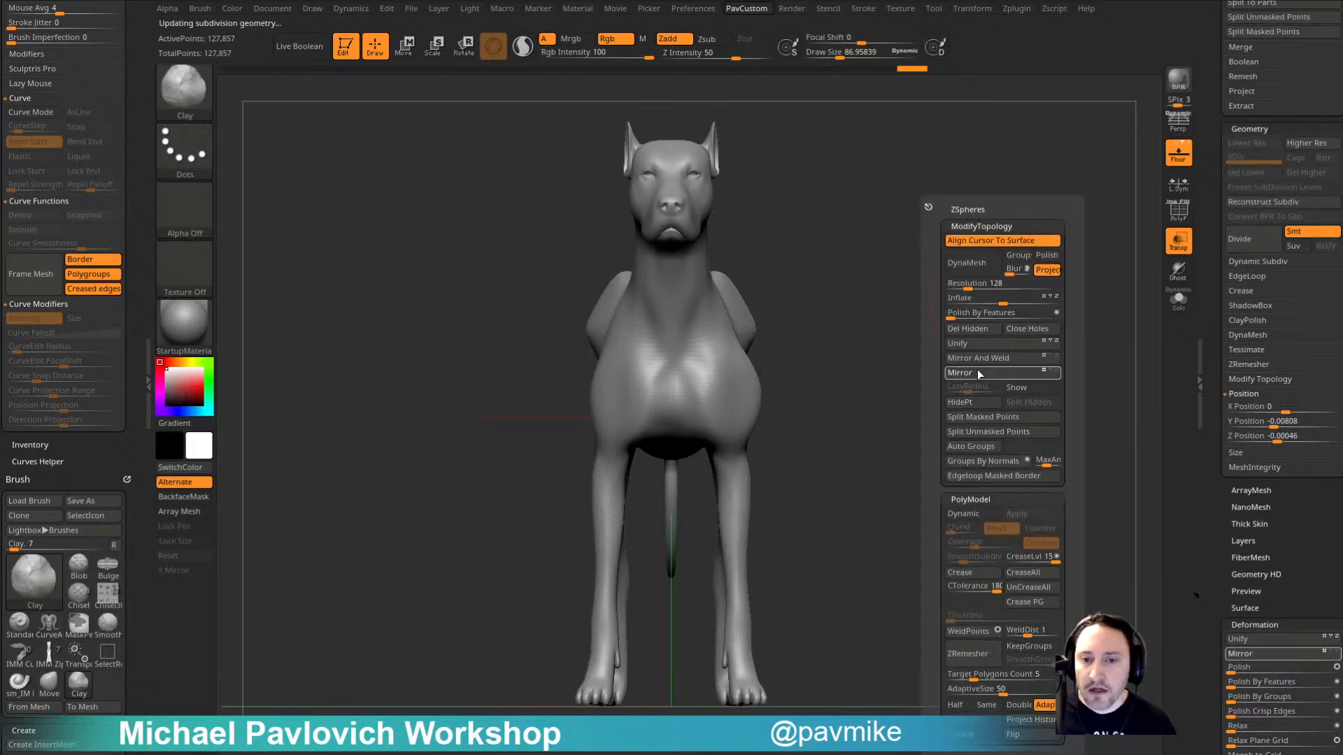
left_click(976, 372)
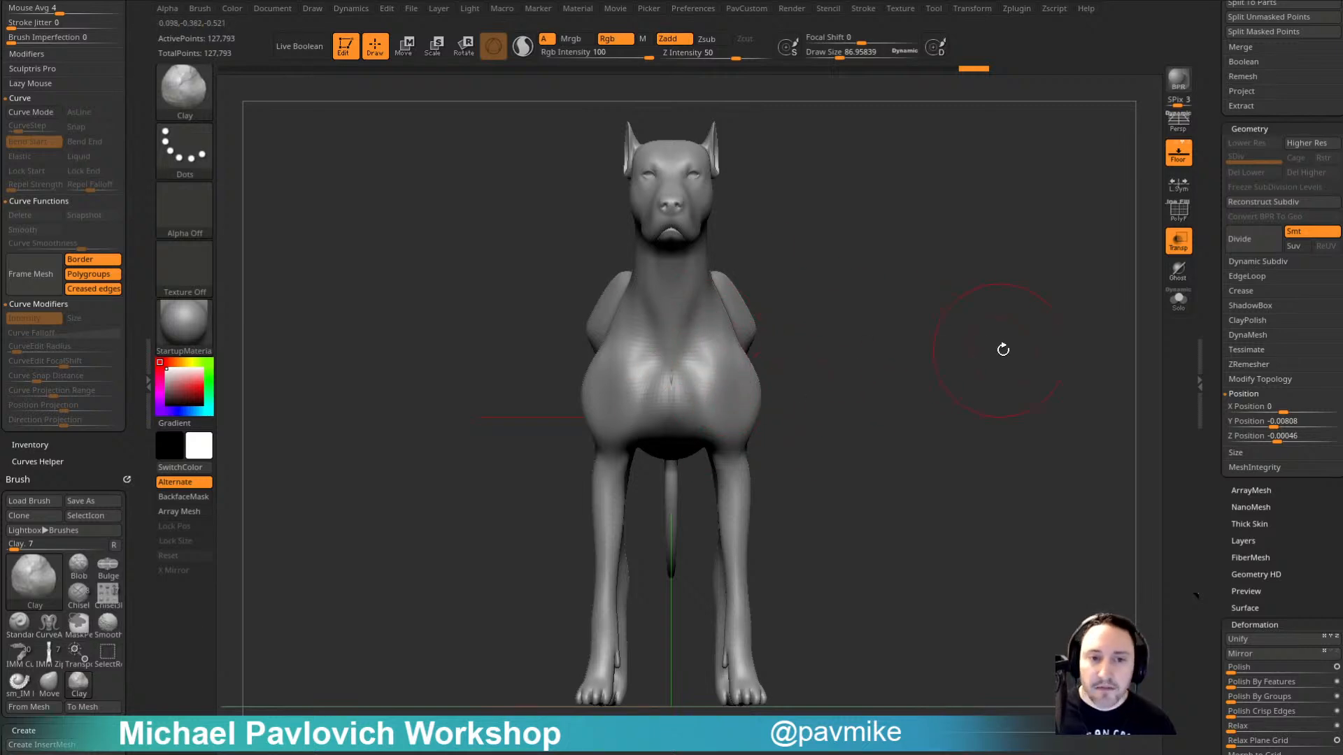
Step: Smooth the mirrored seam down the centre of the dog's chest
left_click_drag(1003, 349, 1046, 296)
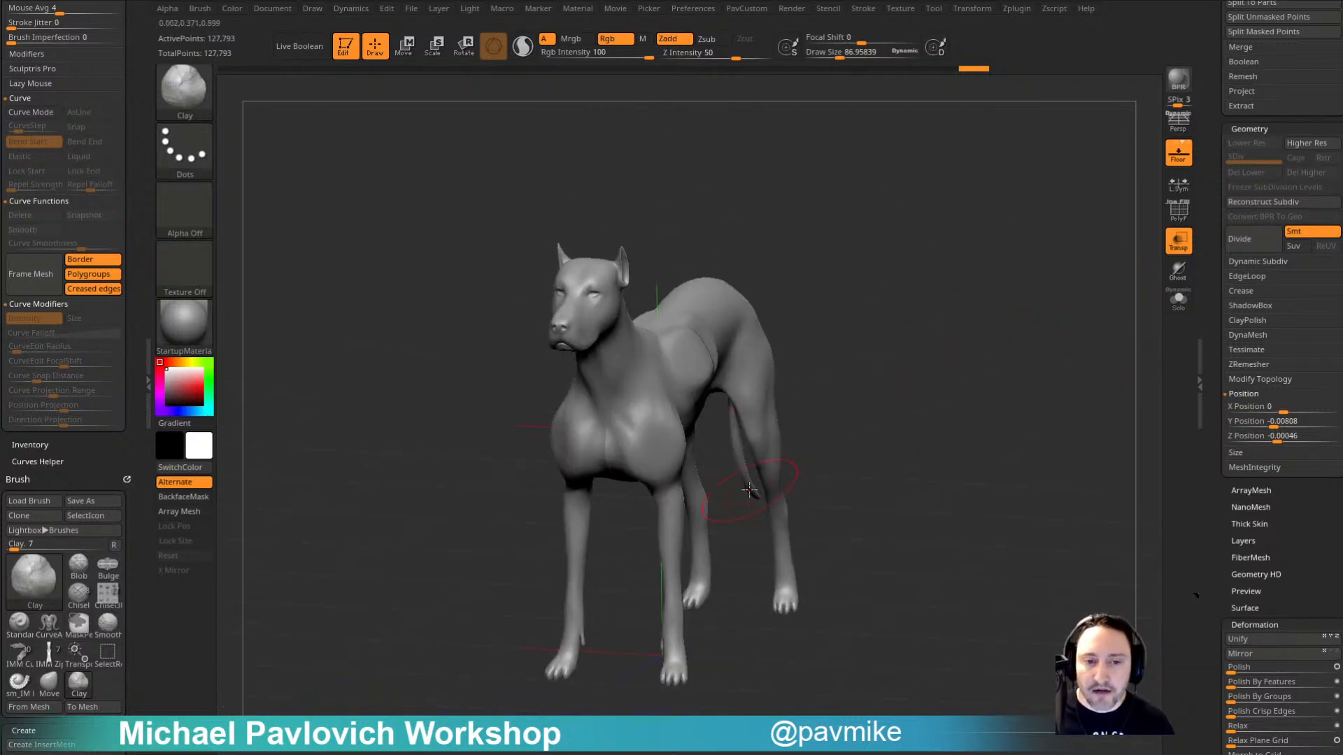
left_click_drag(610, 423, 607, 456, "shift")
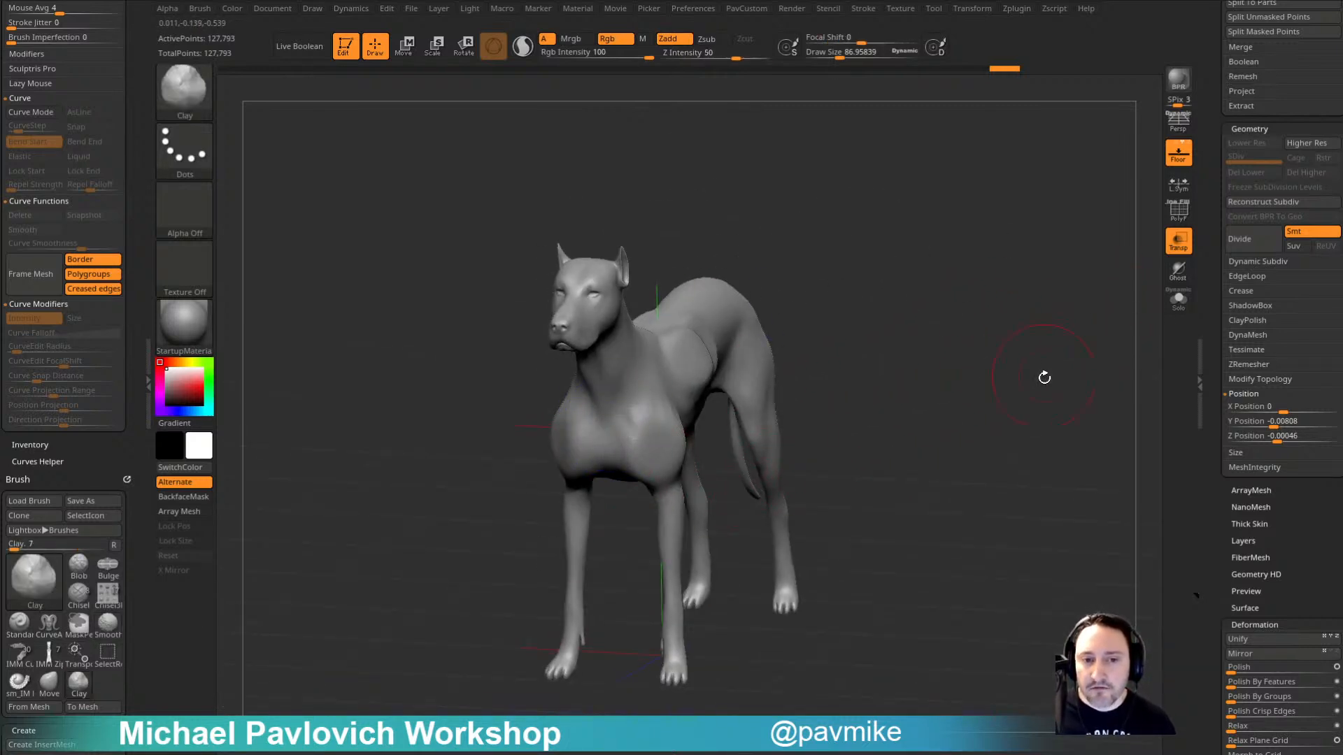
left_click_drag(1044, 377, 1075, 337)
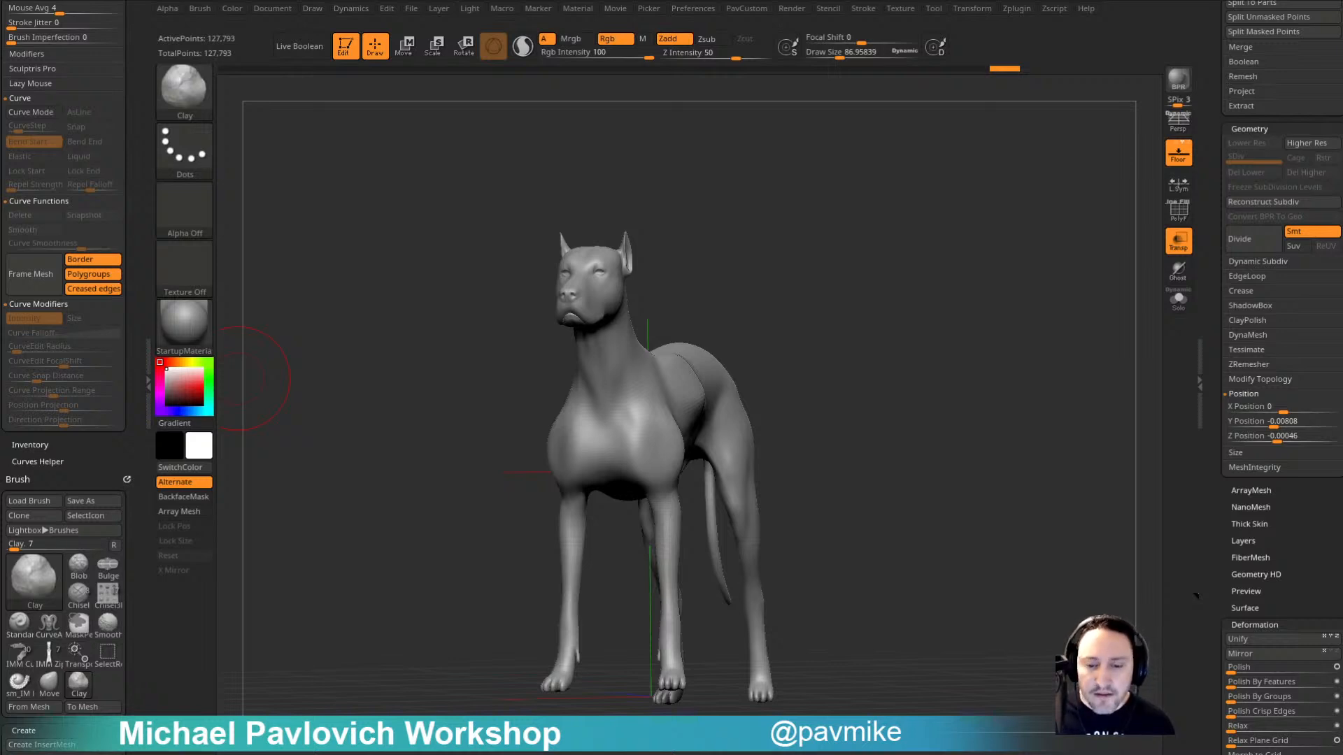
Step: Switch to the browser, go back to the YouTube channel's playlists and open a new tab
key("alt+Tab")
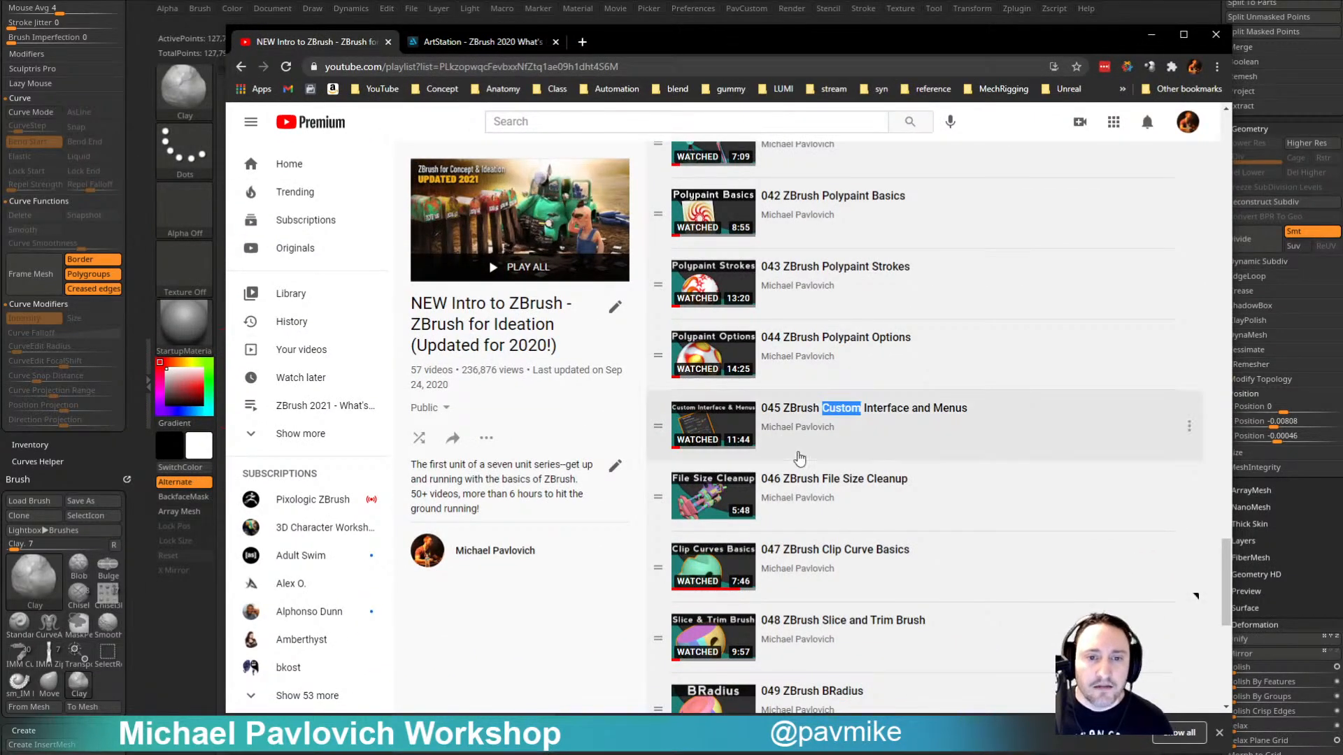
left_click(240, 67)
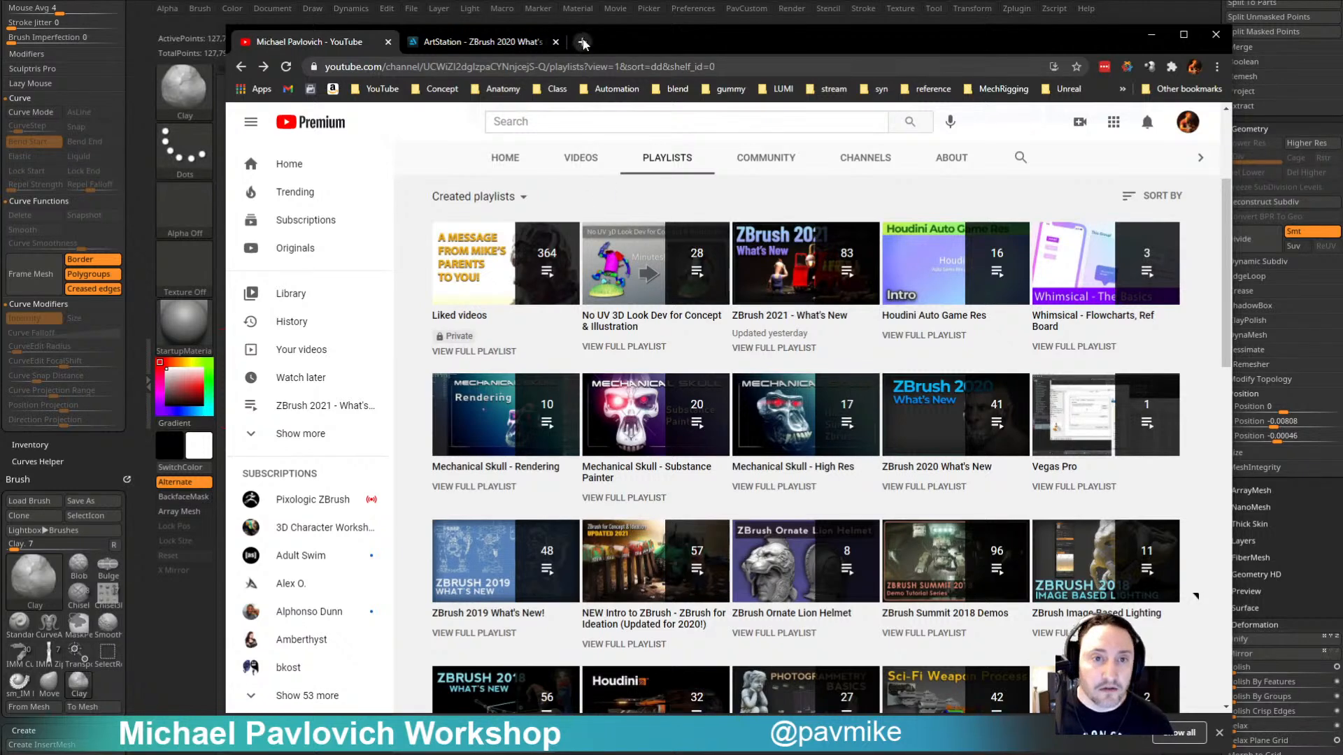
left_click(582, 42)
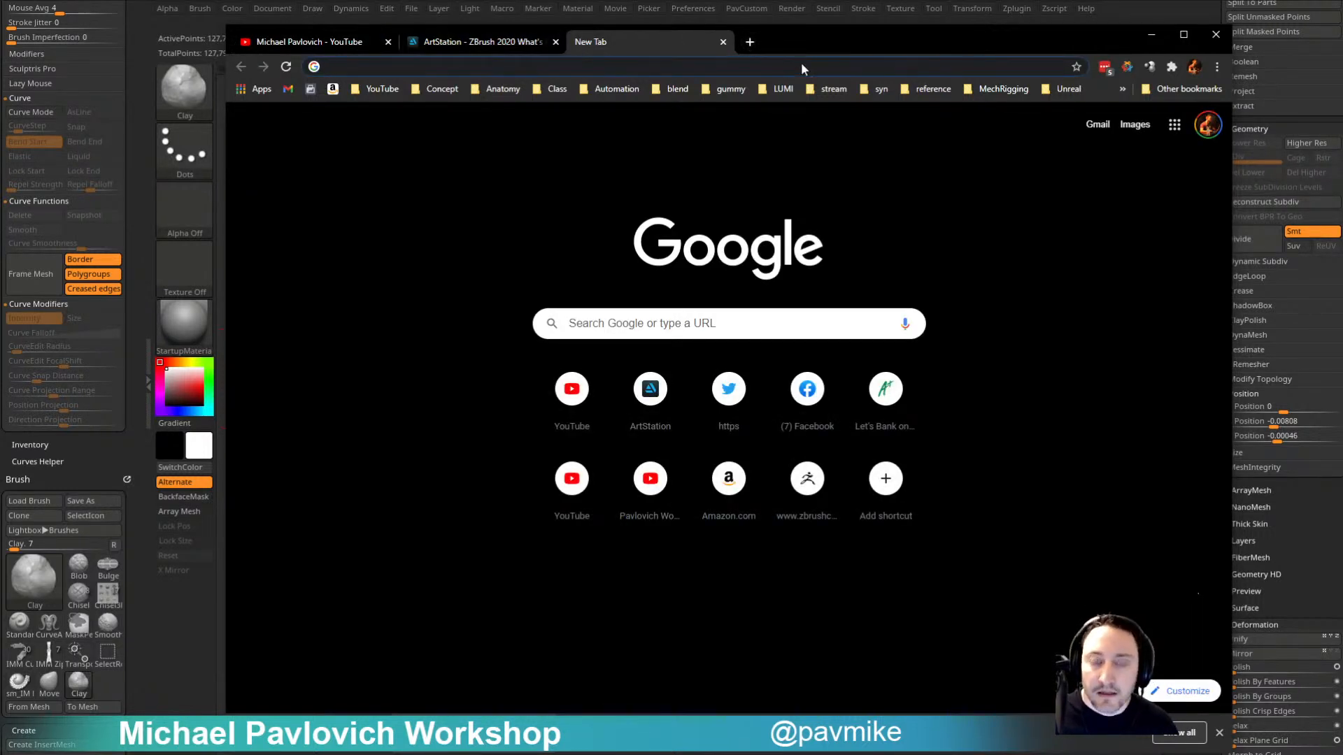
Step: Examine the "ZBrush For Ideation 300+ Video Series" product page from the Gumroad store and return to ZBrush
key("alt+Tab")
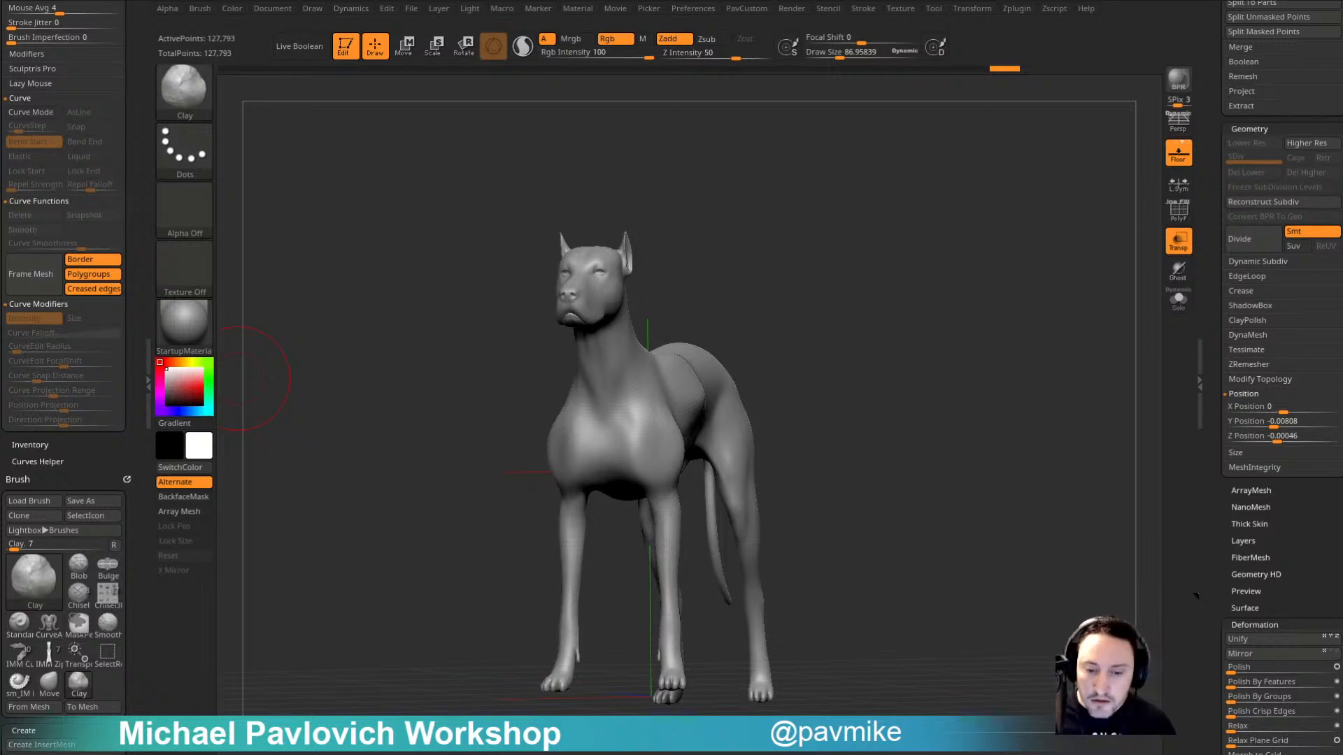
key("alt+Tab")
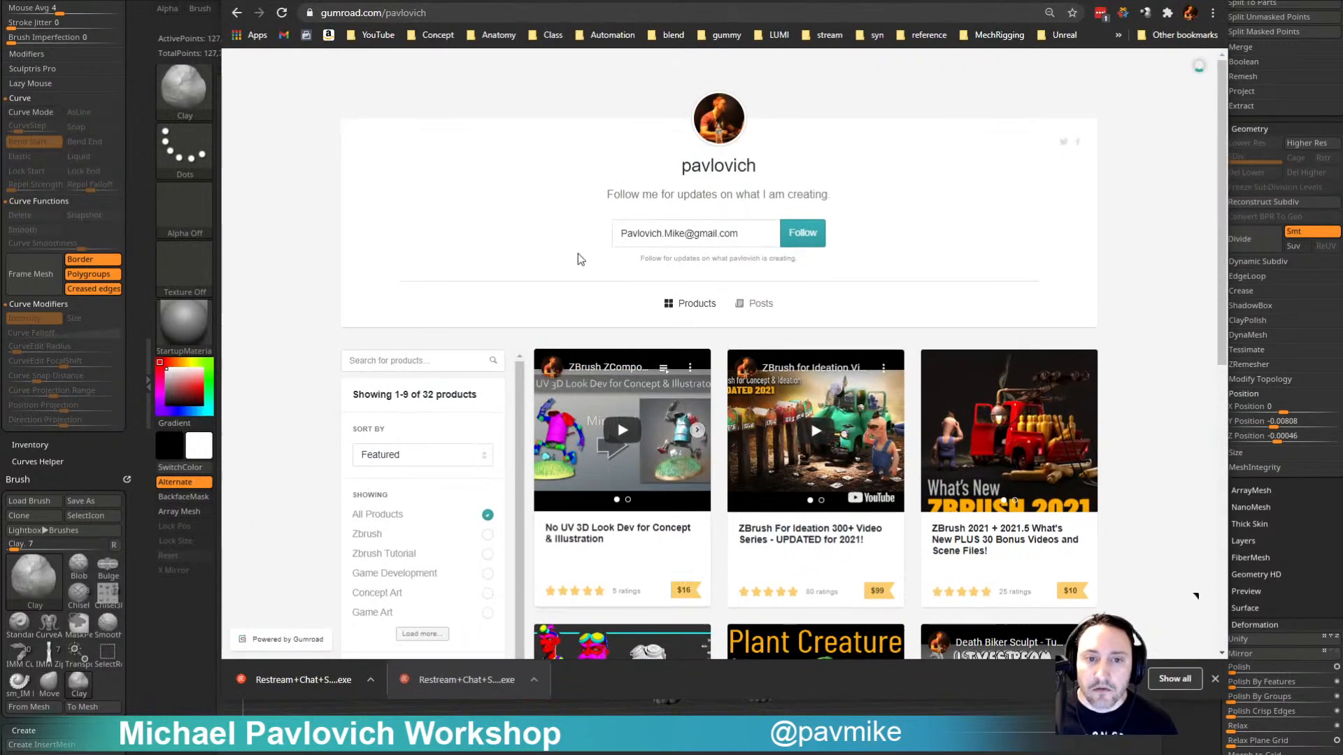
scroll(566, 238, "down", 2)
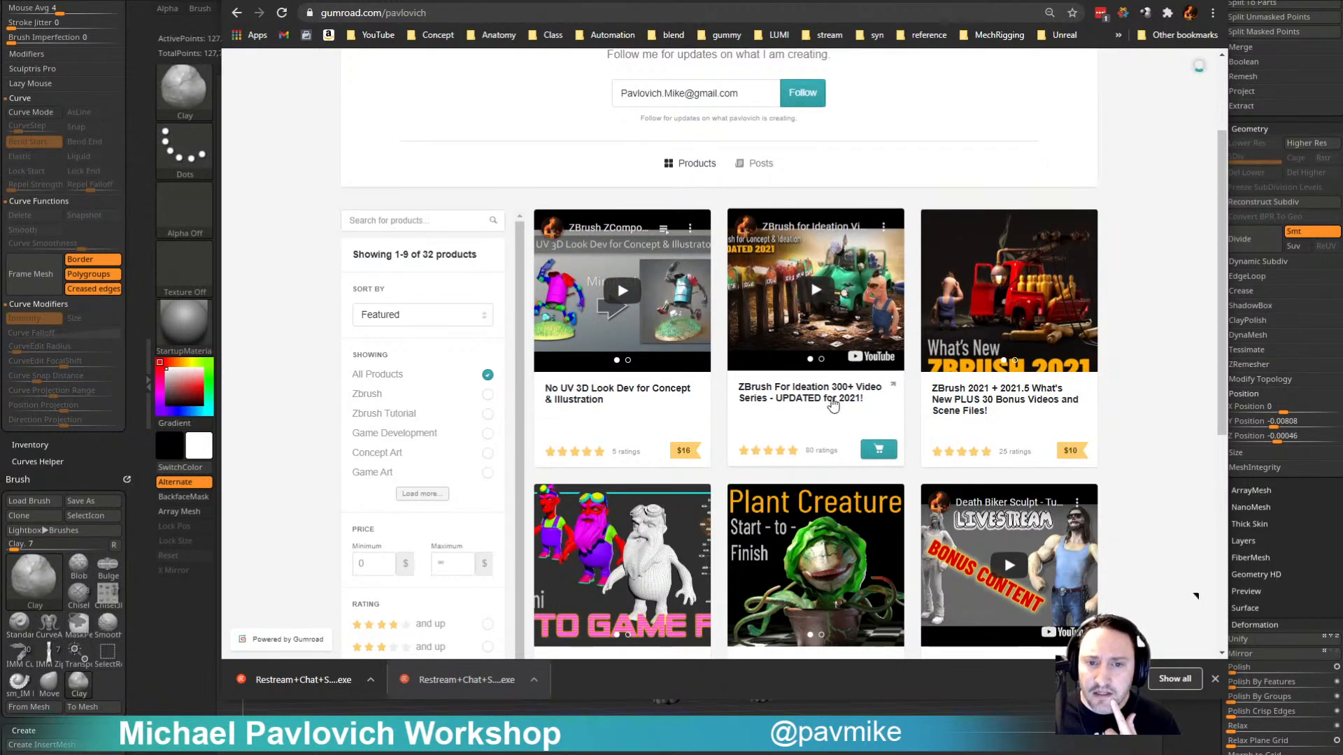
left_click(888, 387)
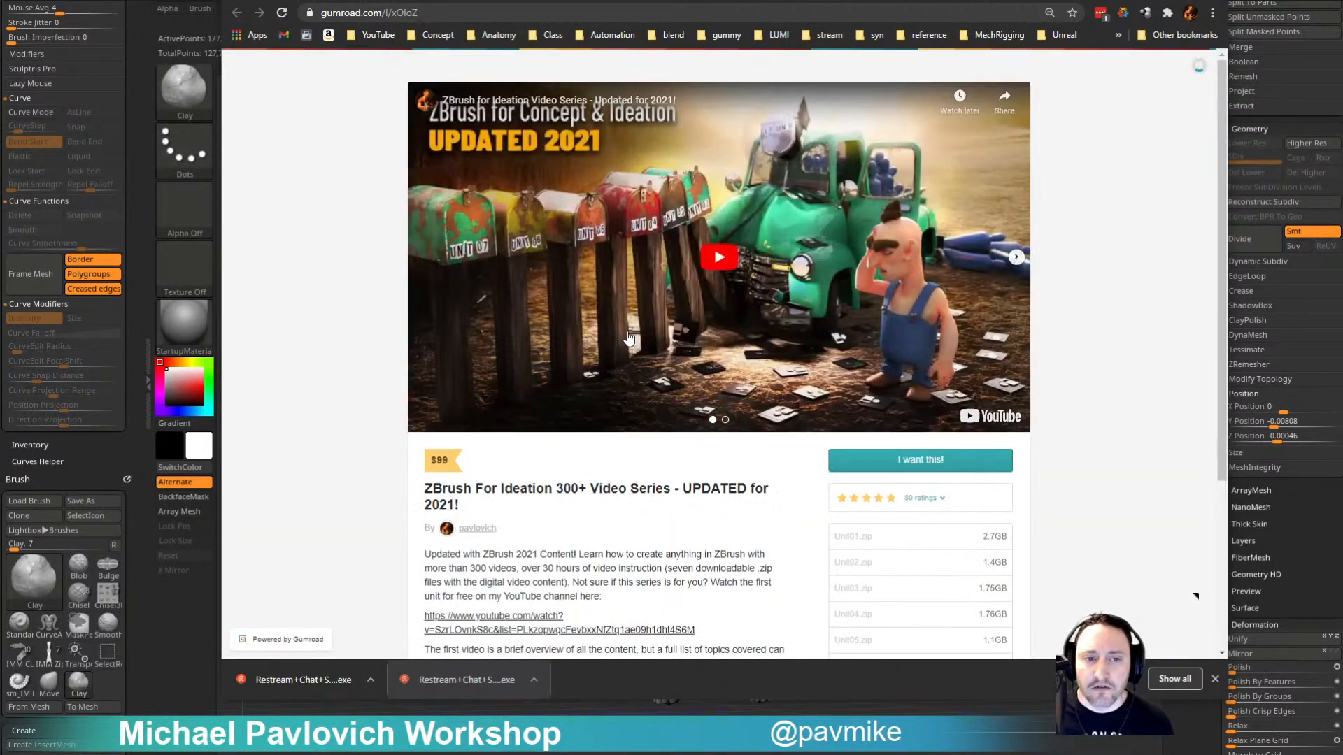
scroll(627, 338, "down", 3)
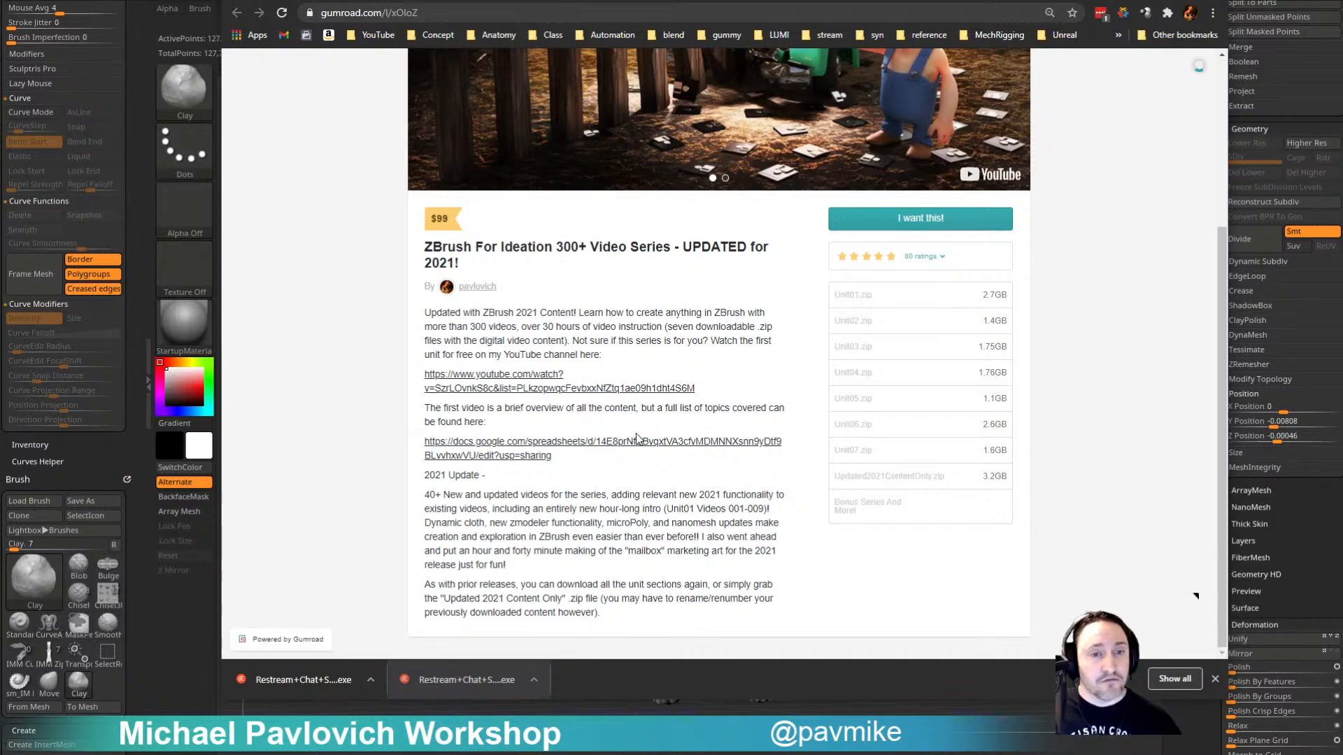
scroll(638, 435, "up", 3)
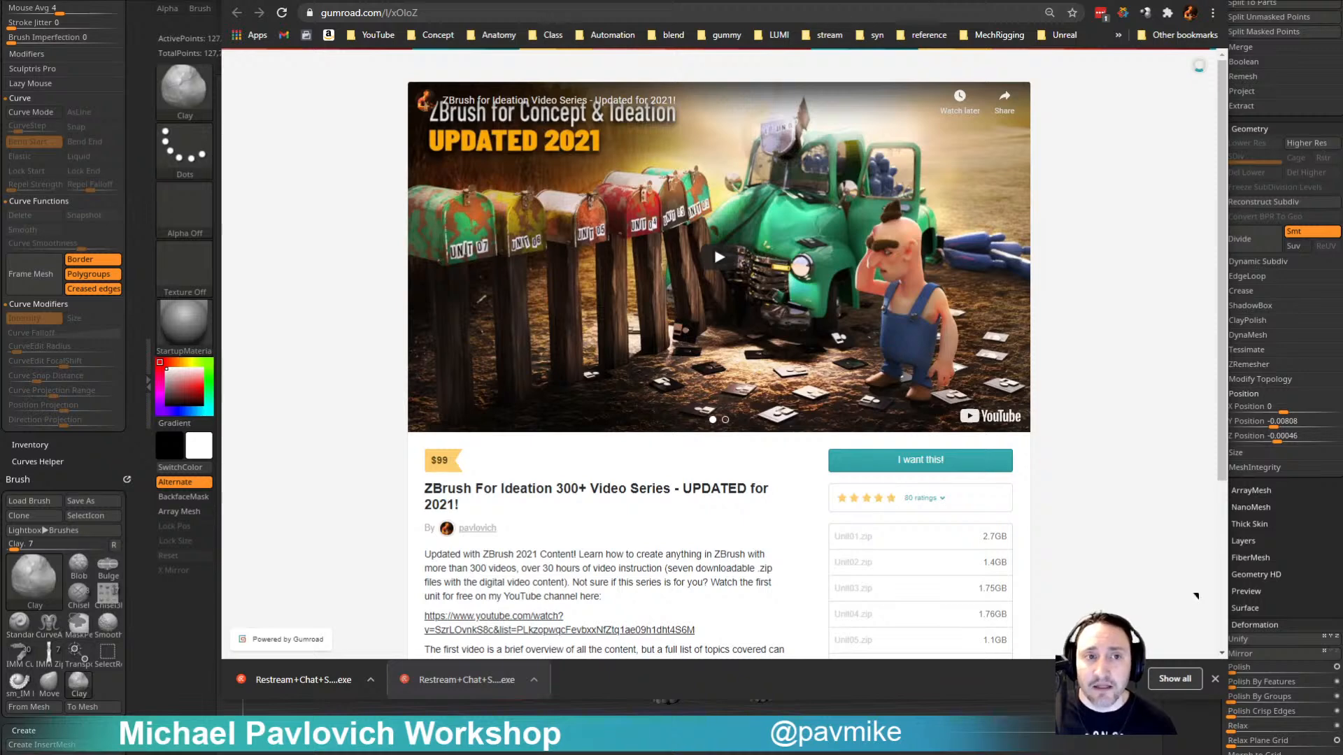
key("alt+Tab")
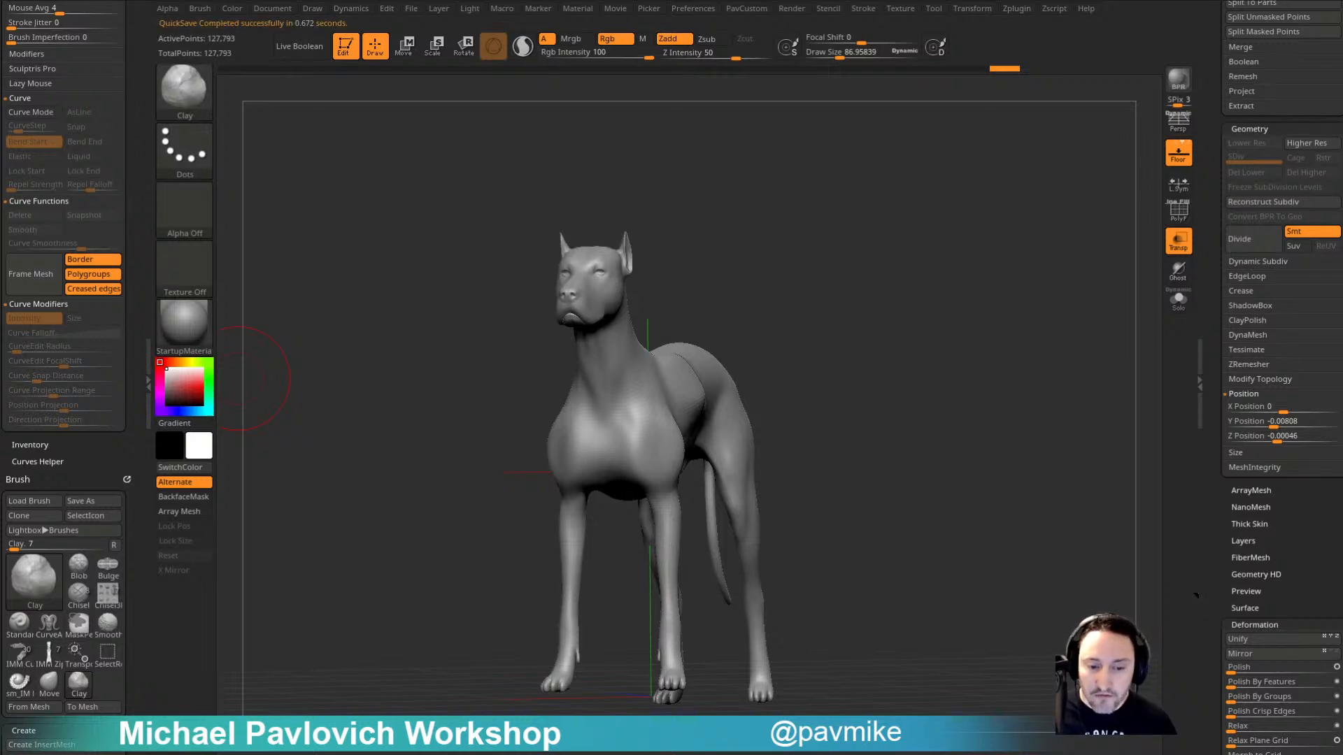
Step: Switch to YouTube, look through the "ZBrush 2021 - What's New" playlist for the 2021.5 feature videos, and move the browser off the ZBrush window
key("alt+Tab")
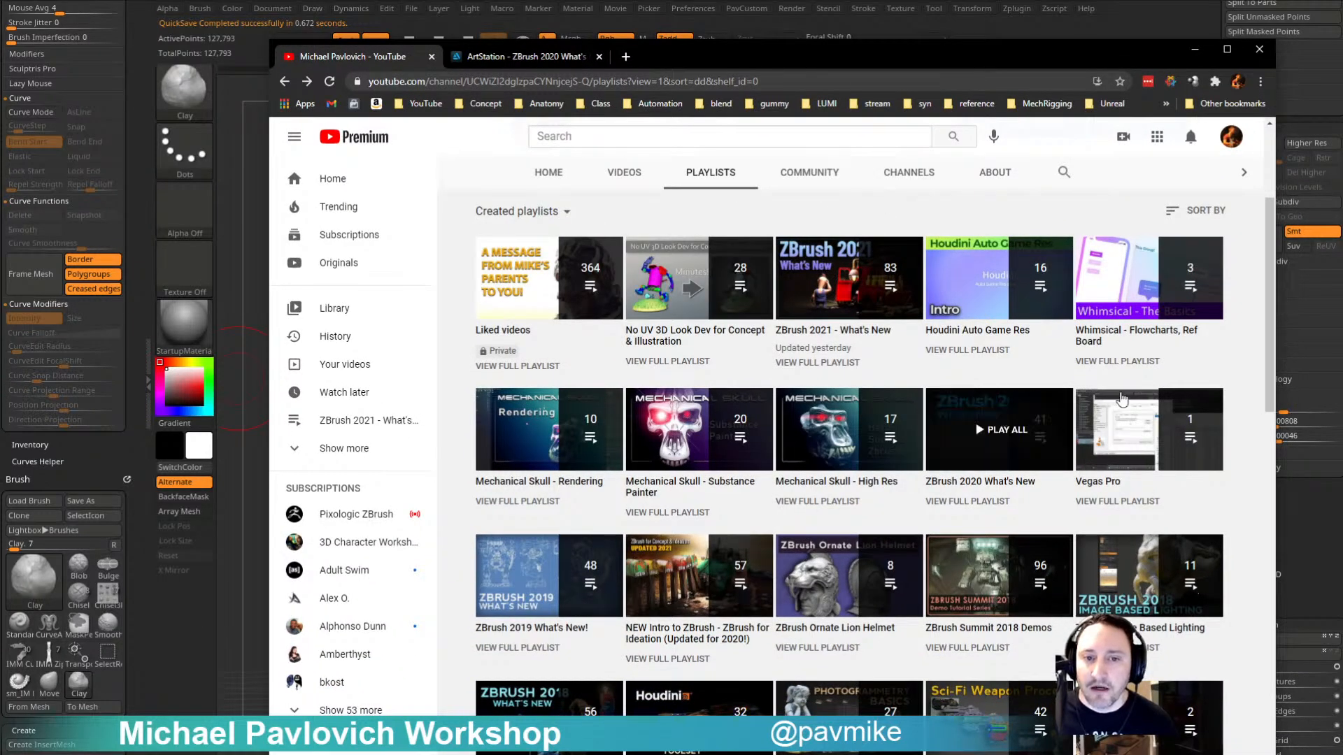
left_click(820, 363)
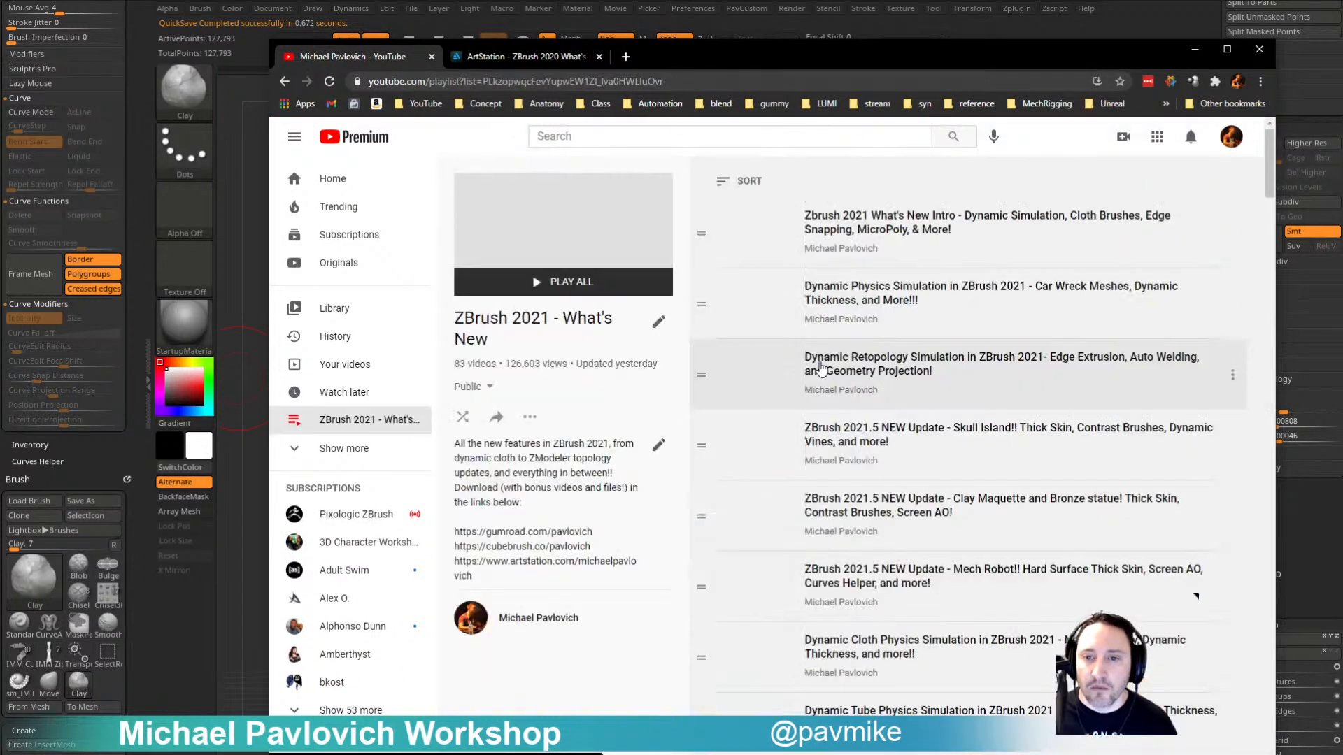
left_click_drag(1271, 162, 1280, 703)
scroll(843, 340, "up", 3)
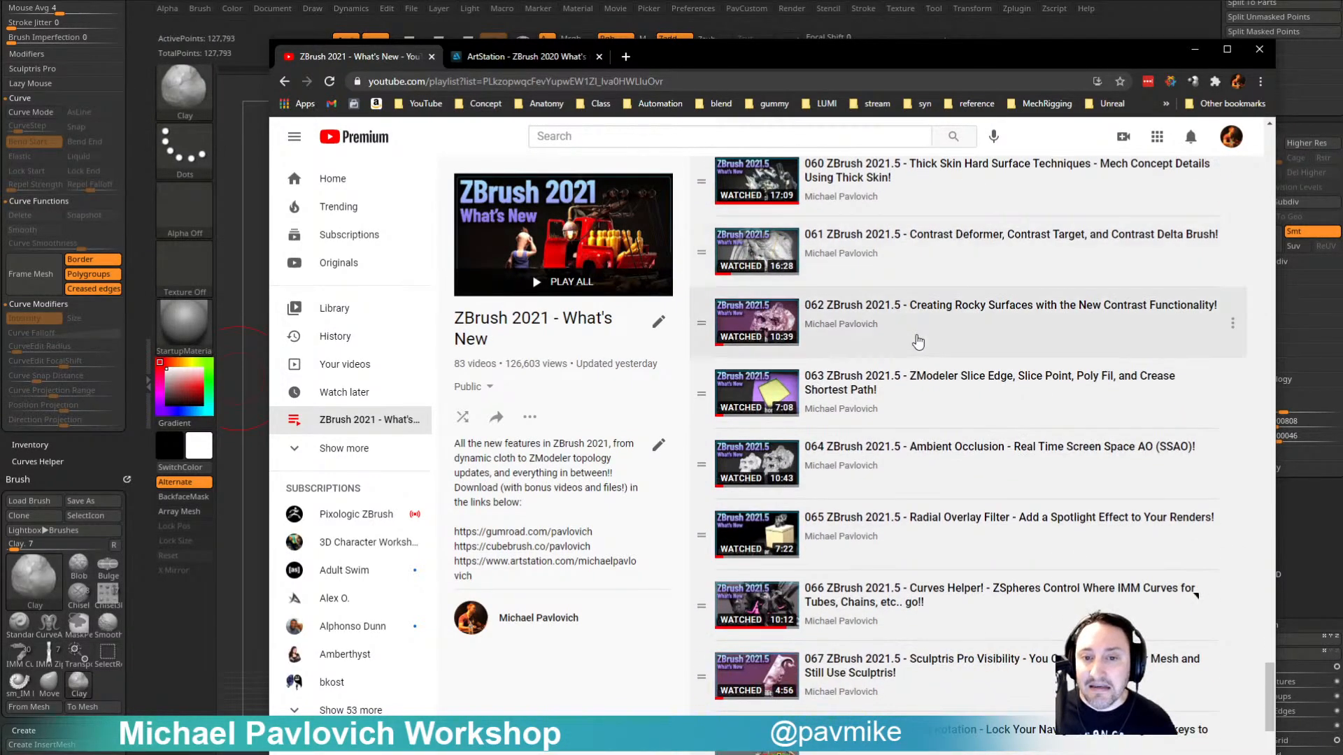
scroll(918, 342, "up", 6)
scroll(957, 341, "up", 1)
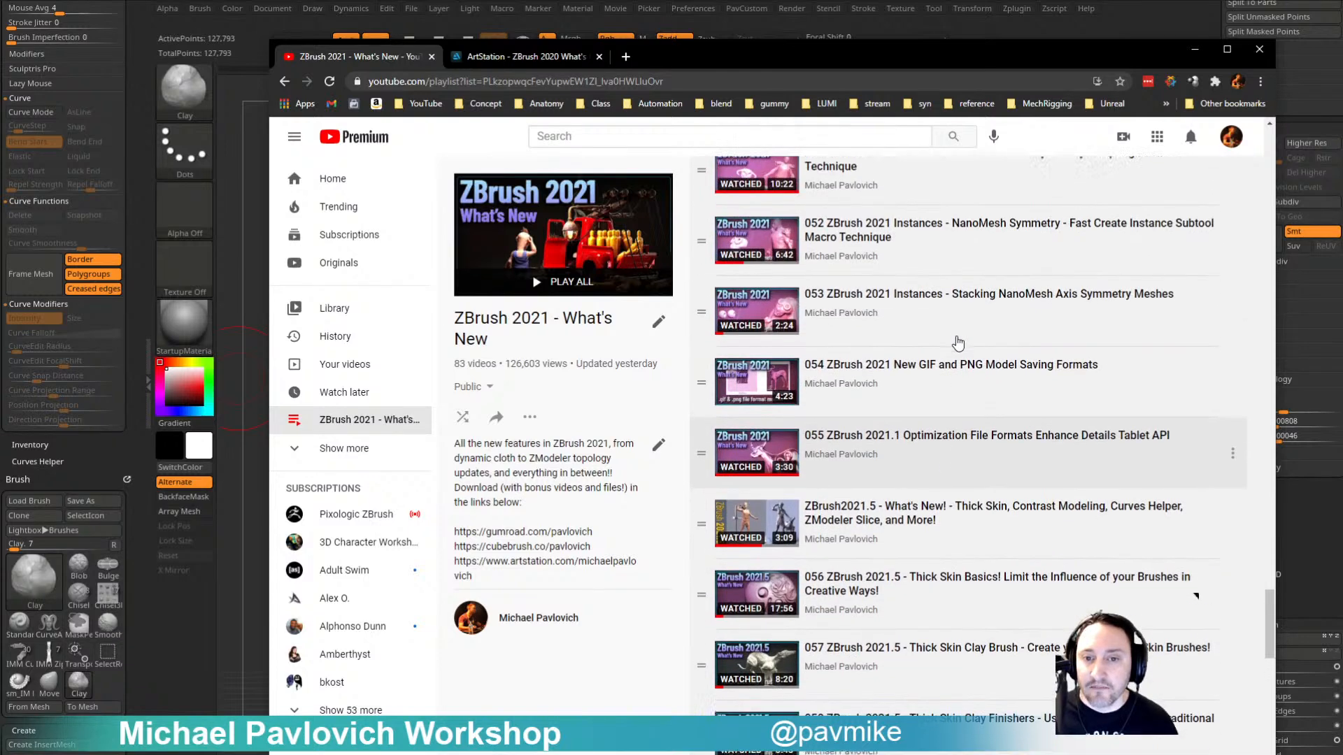
scroll(941, 342, "down", 2)
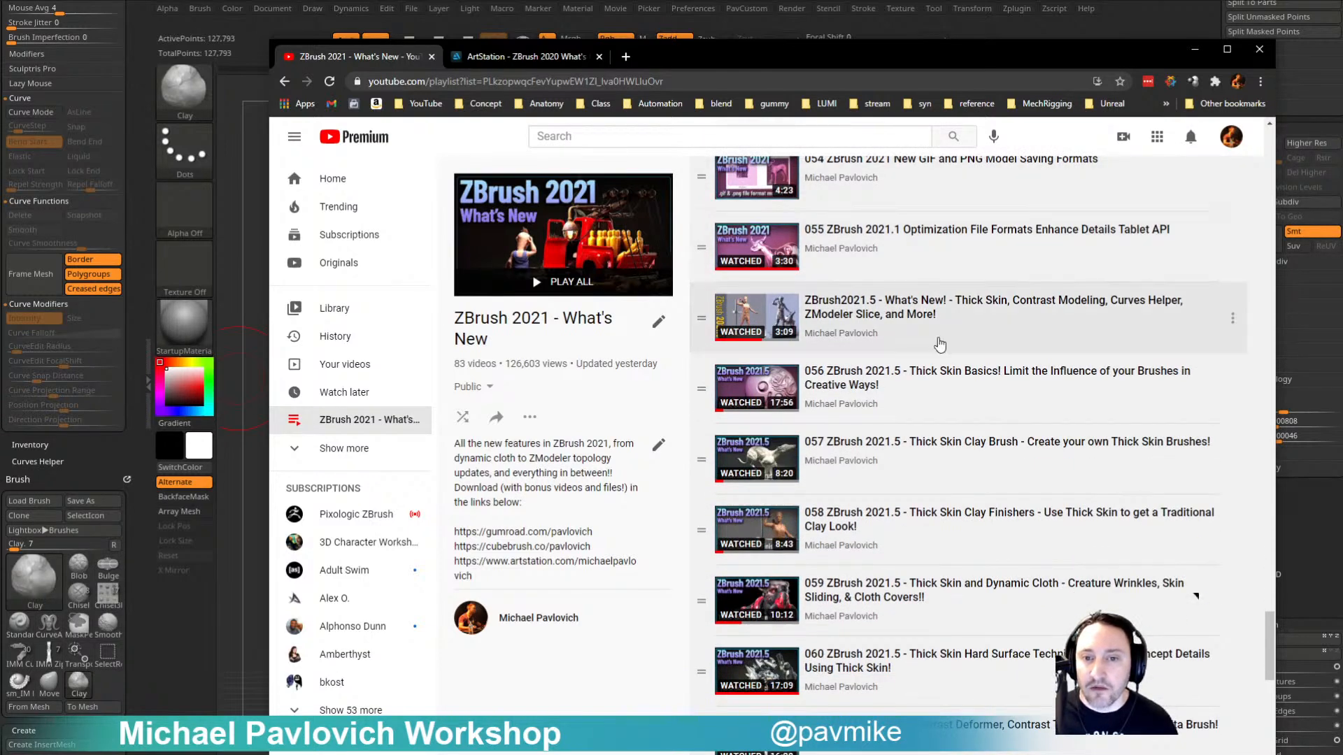
scroll(939, 343, "down", 10)
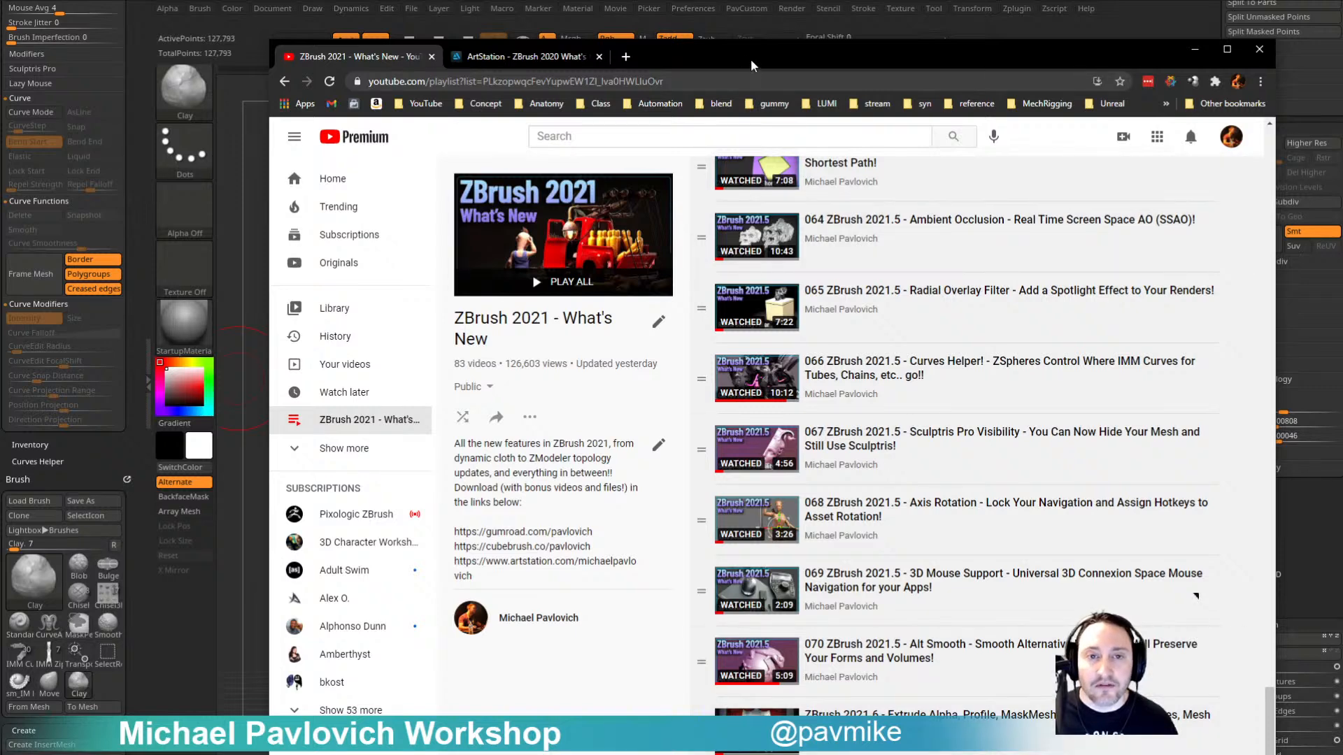
left_click_drag(752, 65, 0, 65)
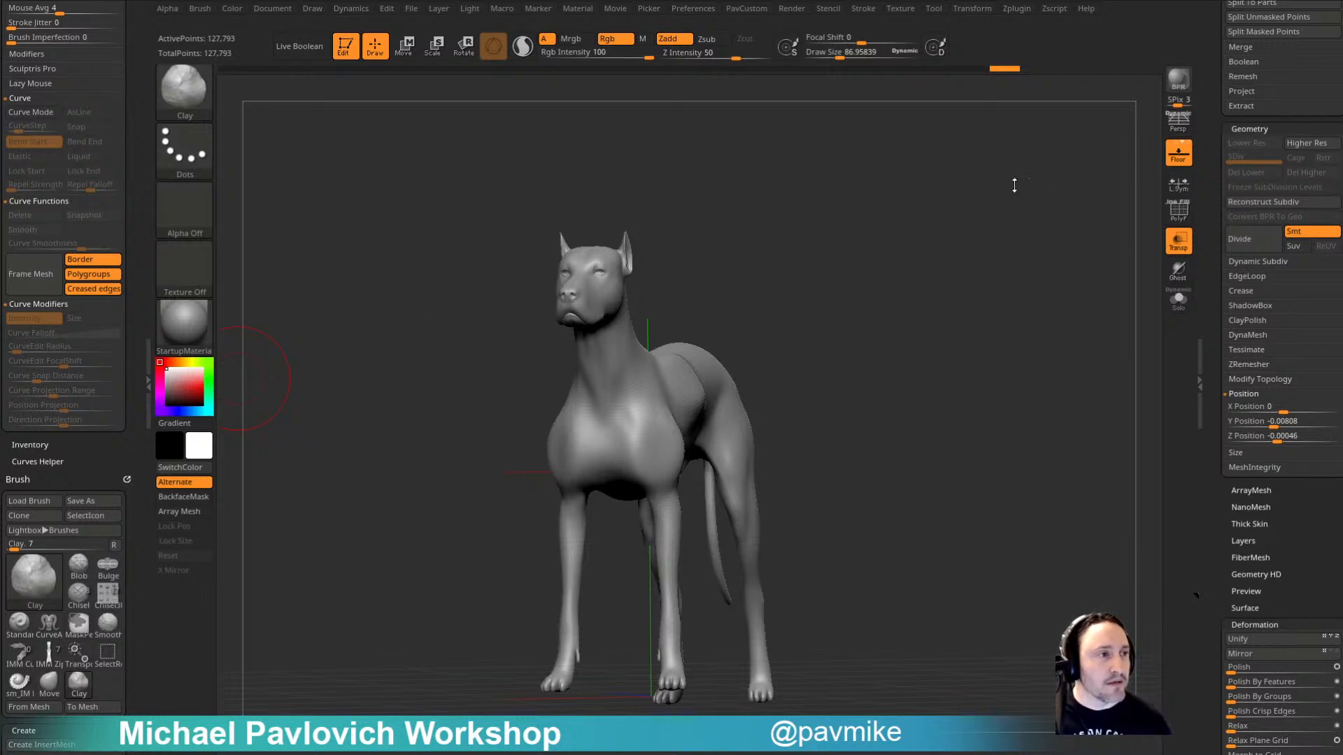
left_click_drag(924, 185, 927, 194)
key("b")
key("c")
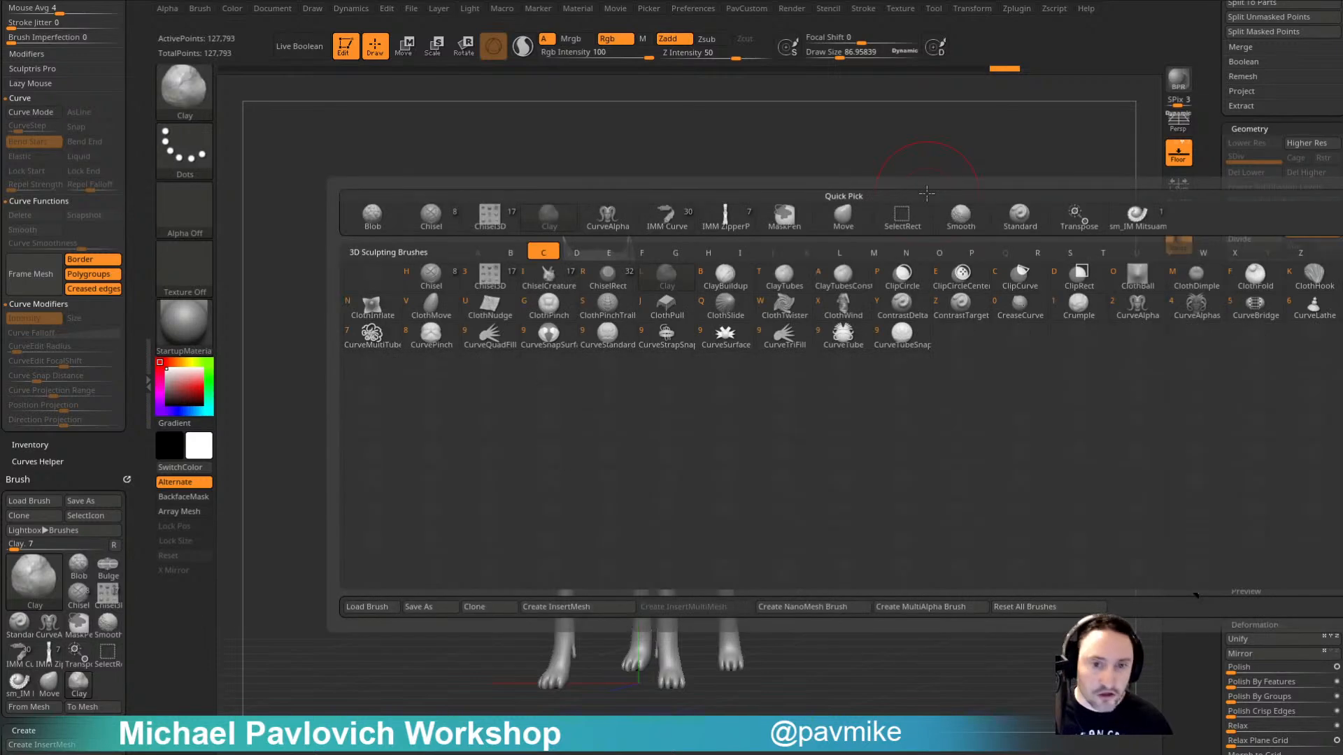
key("l")
key("b")
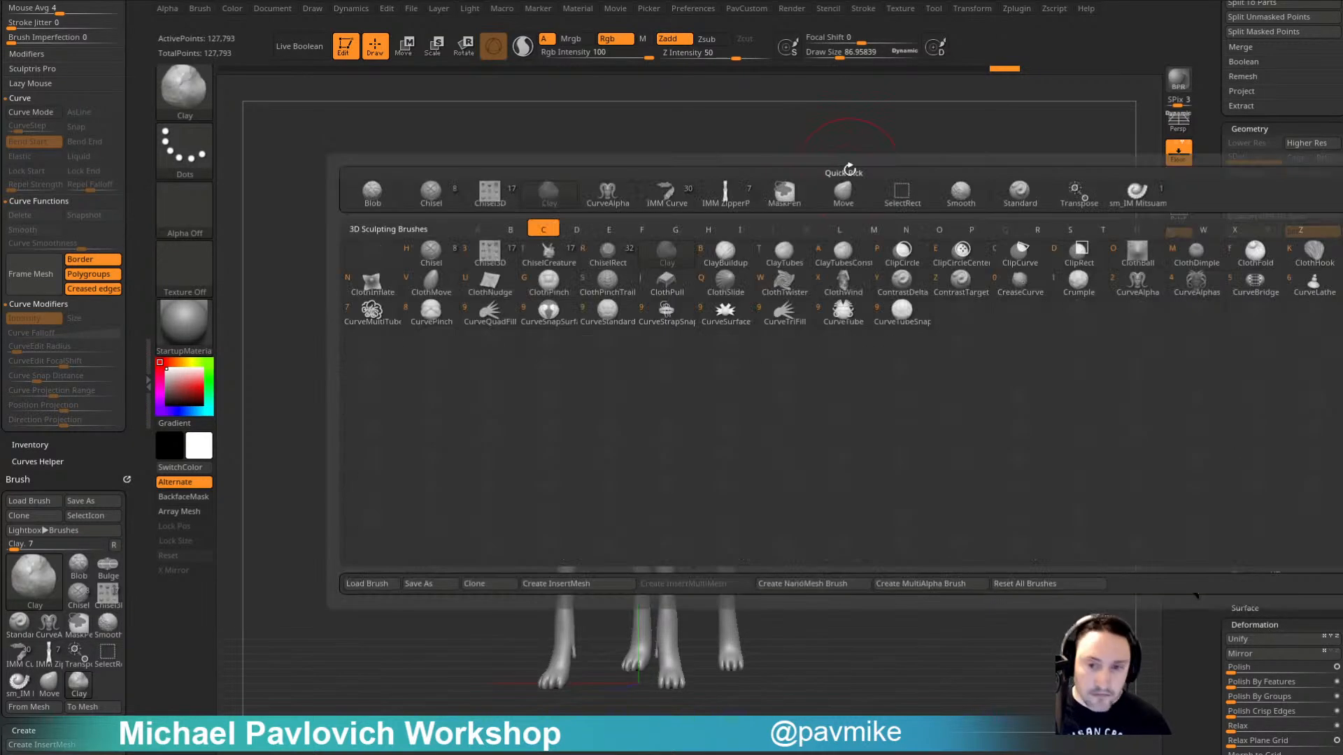
mouse_move(764, 291)
left_mouse_down()
mouse_move(863, 300)
mouse_move(849, 274)
left_mouse_up()
key("b")
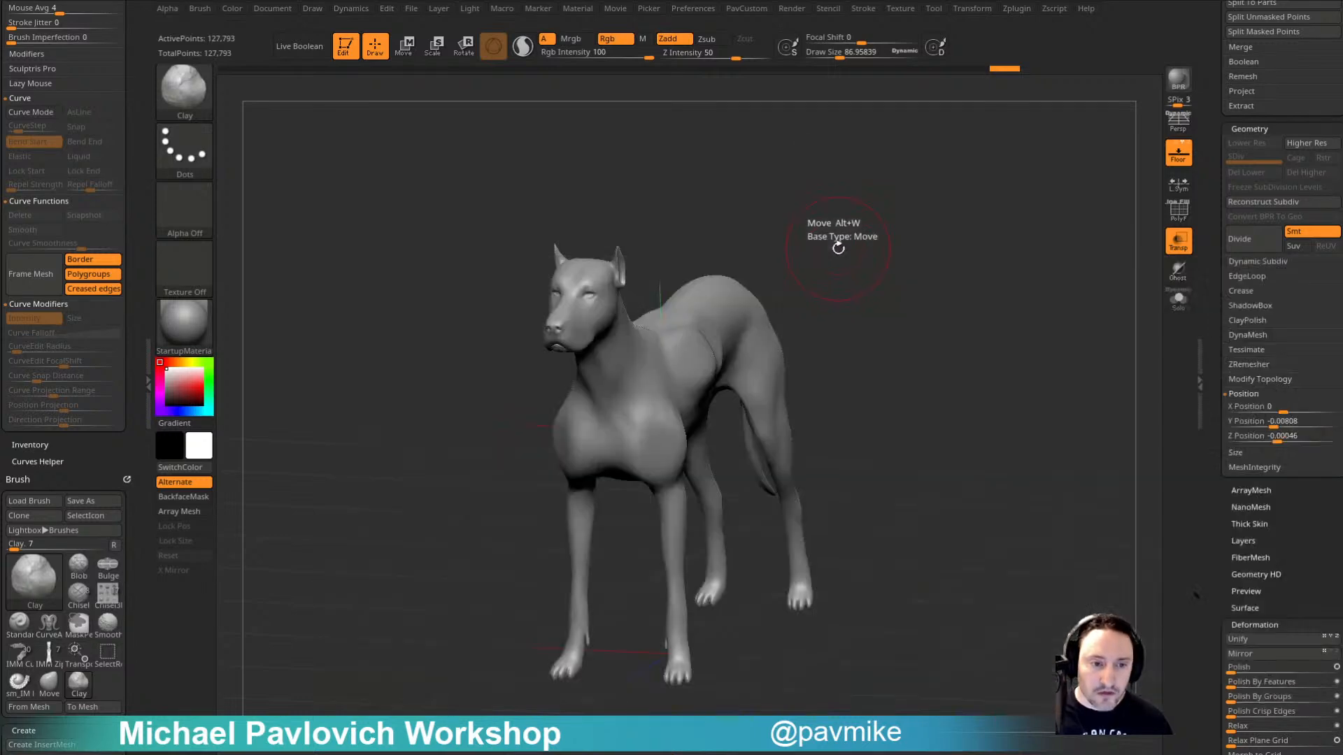
Step: Choose the ExtrudeProfile brush from the brushes starting with E
key("b")
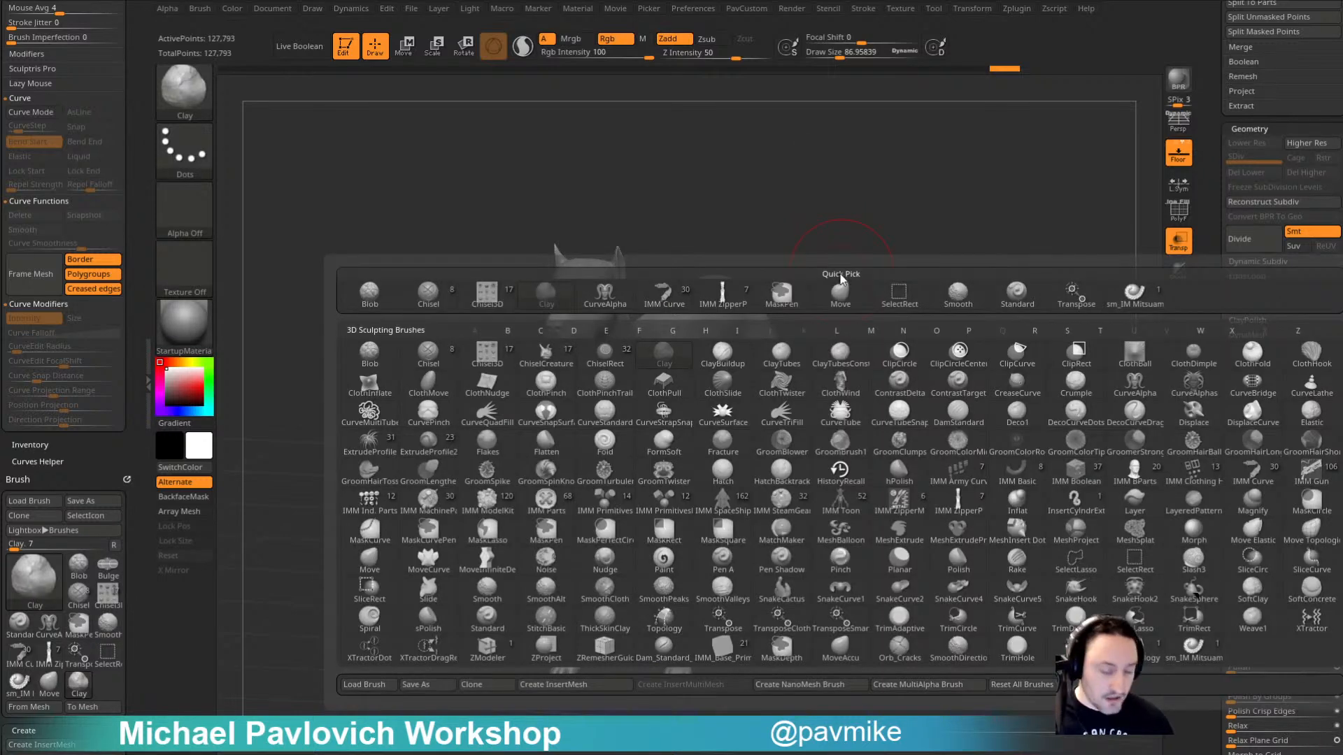
key("e")
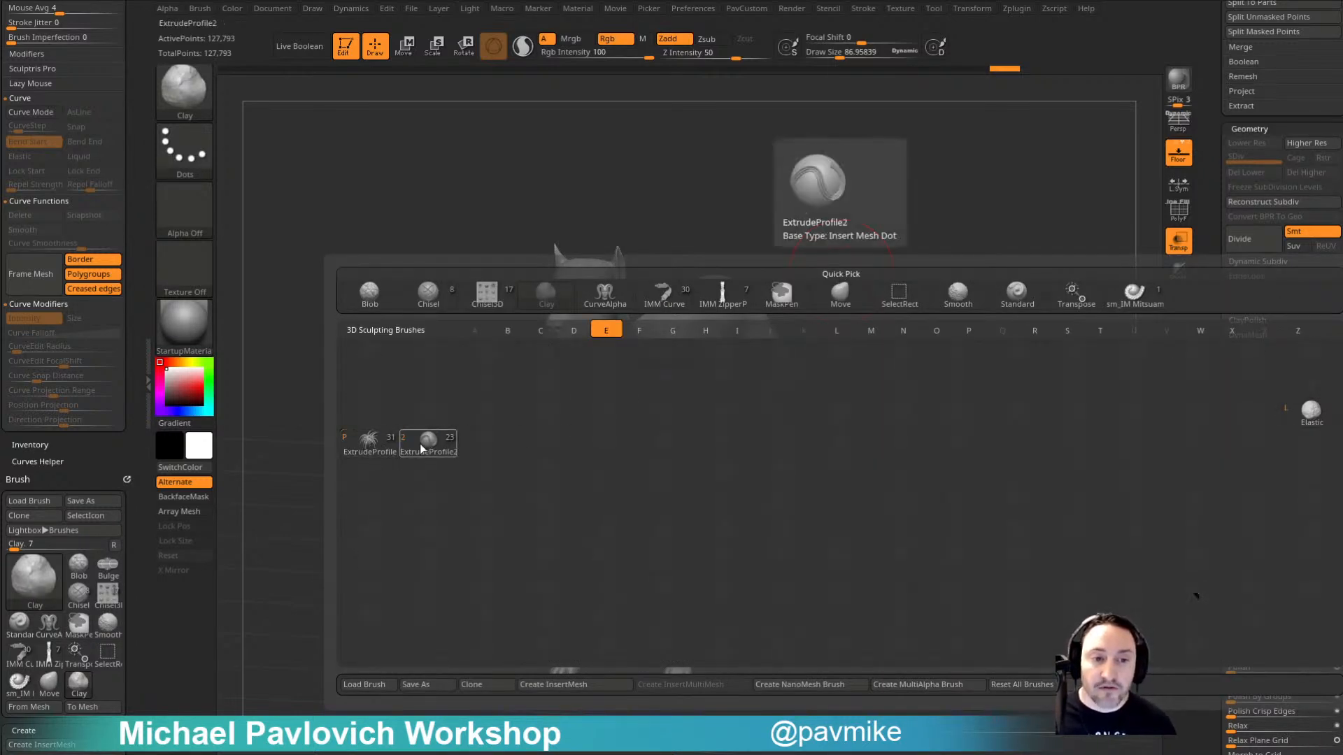
left_click(369, 442)
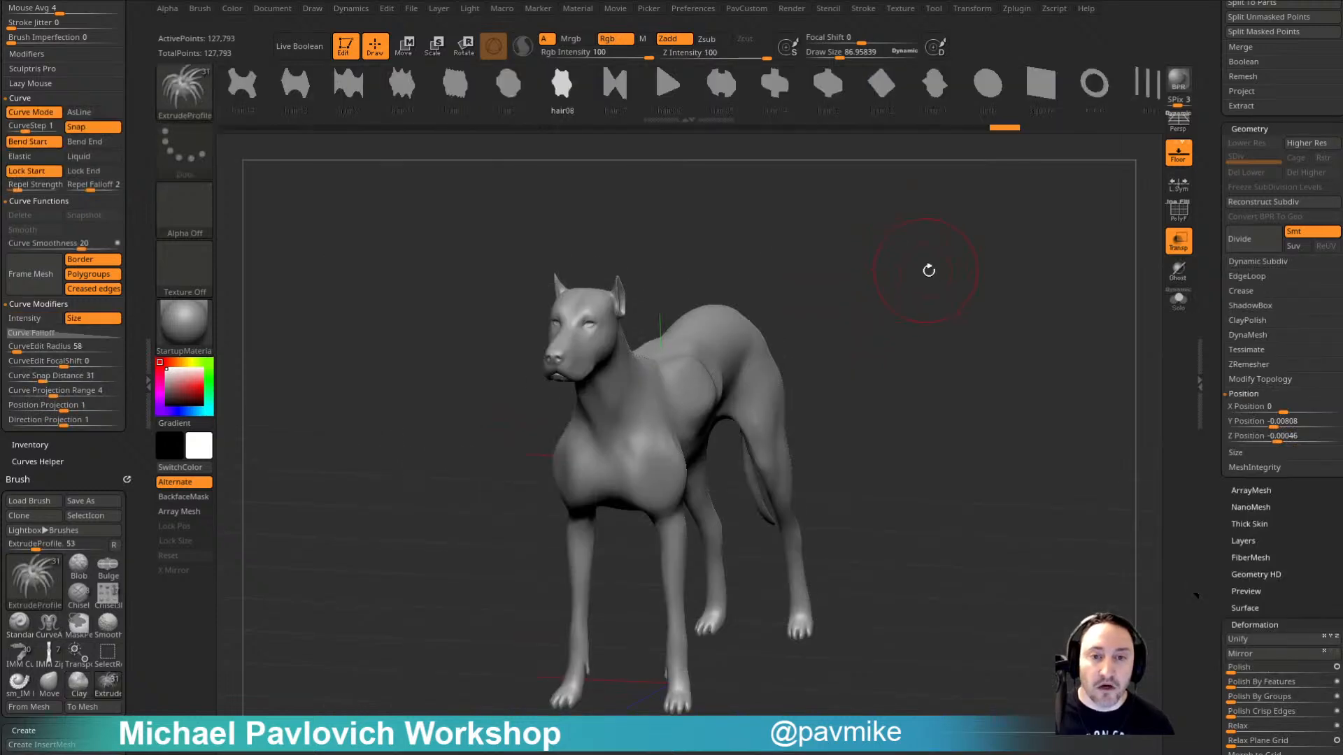
Step: Make the Head model the active tool in place of the dog and view it at an angle
left_click_drag(1214, 182, 1187, 482)
left_click(1242, 675)
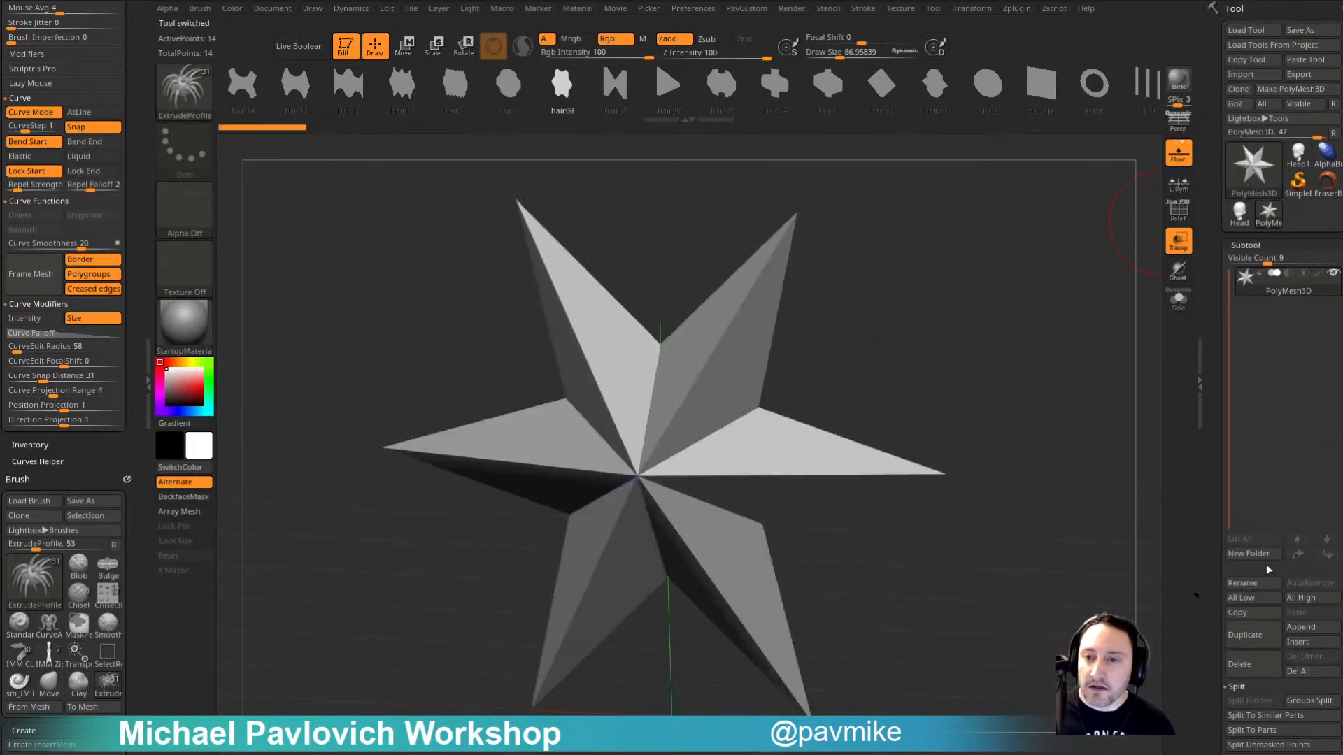
left_click(1239, 214)
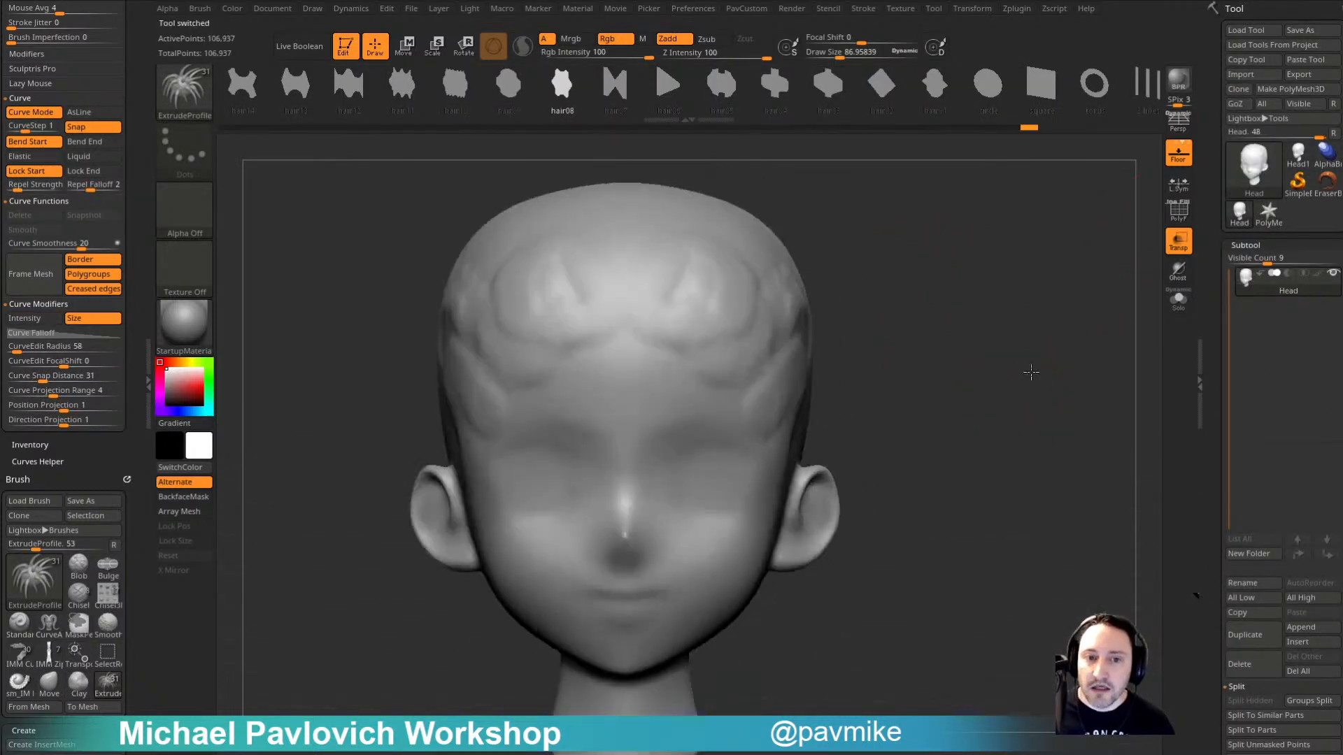
left_click_drag(968, 230, 961, 241)
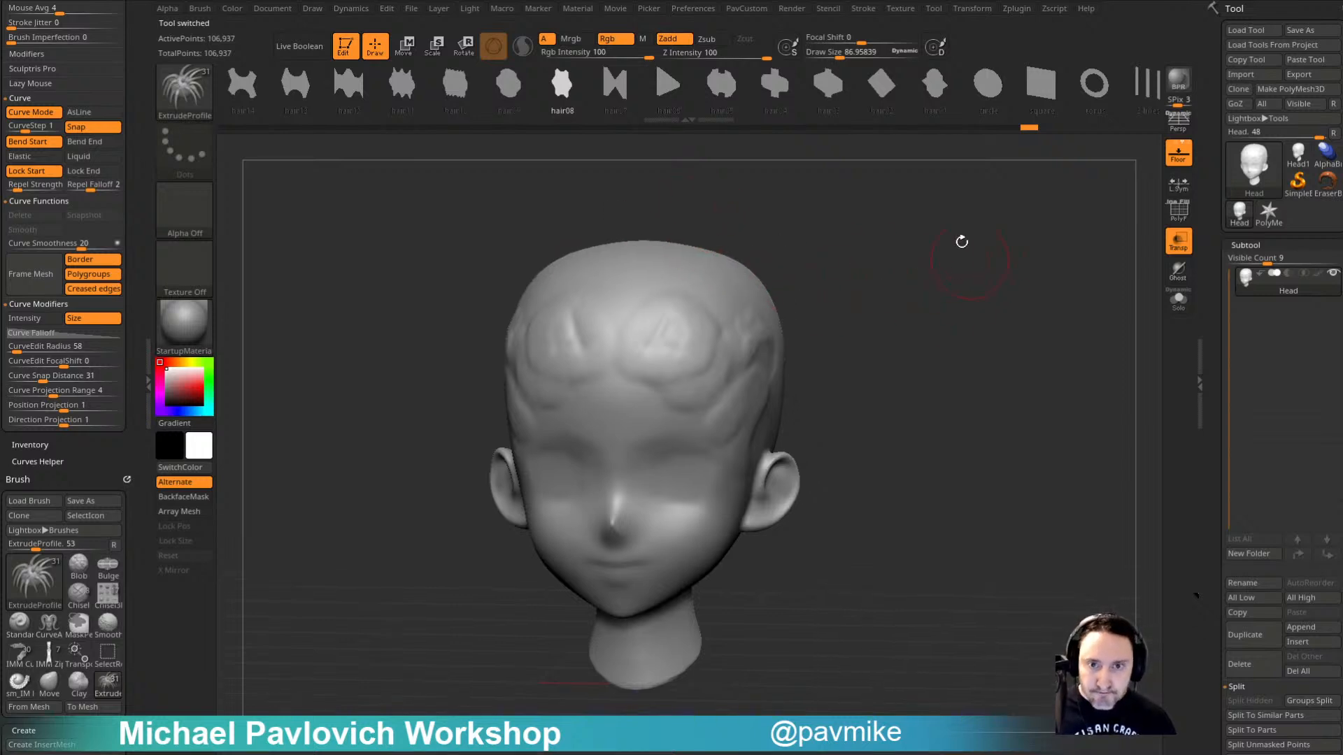
Step: Load the DemoAnimeHead.ZPR project from LightBox without saving changes to the current project
key("comma")
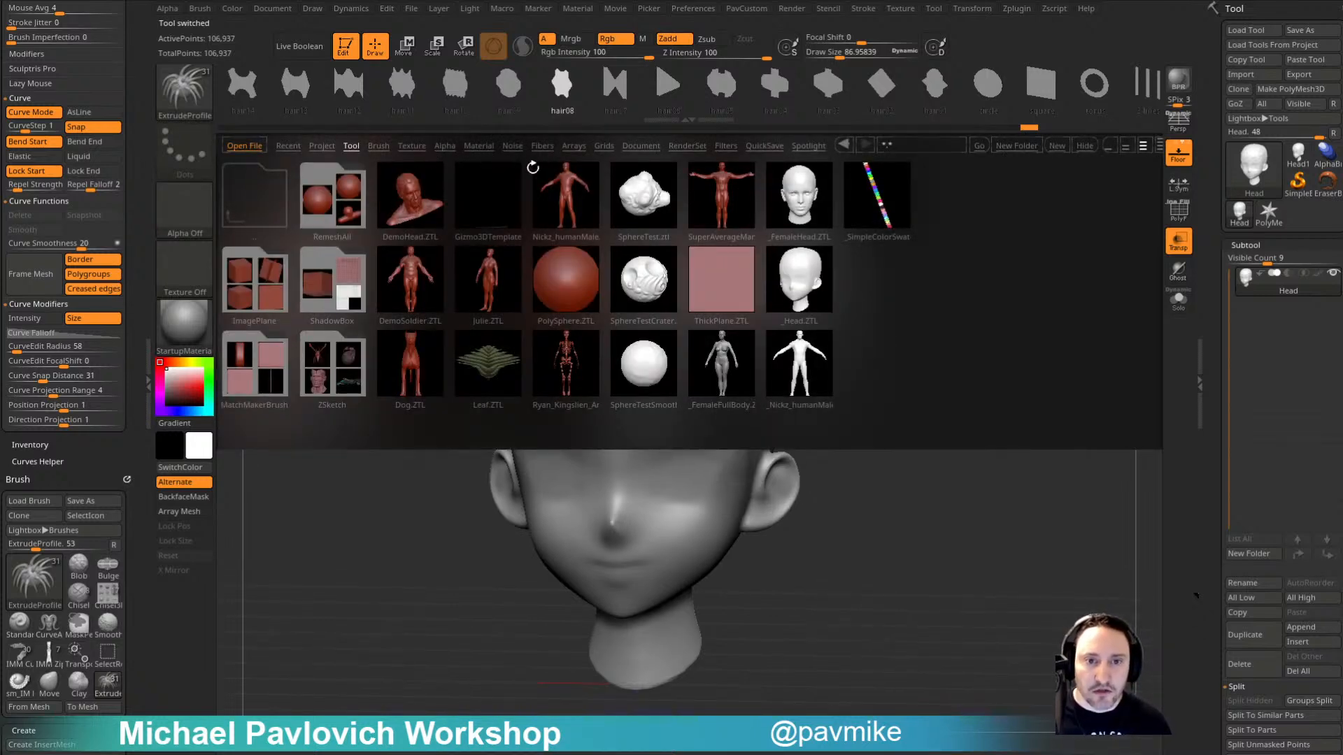
left_click(322, 146)
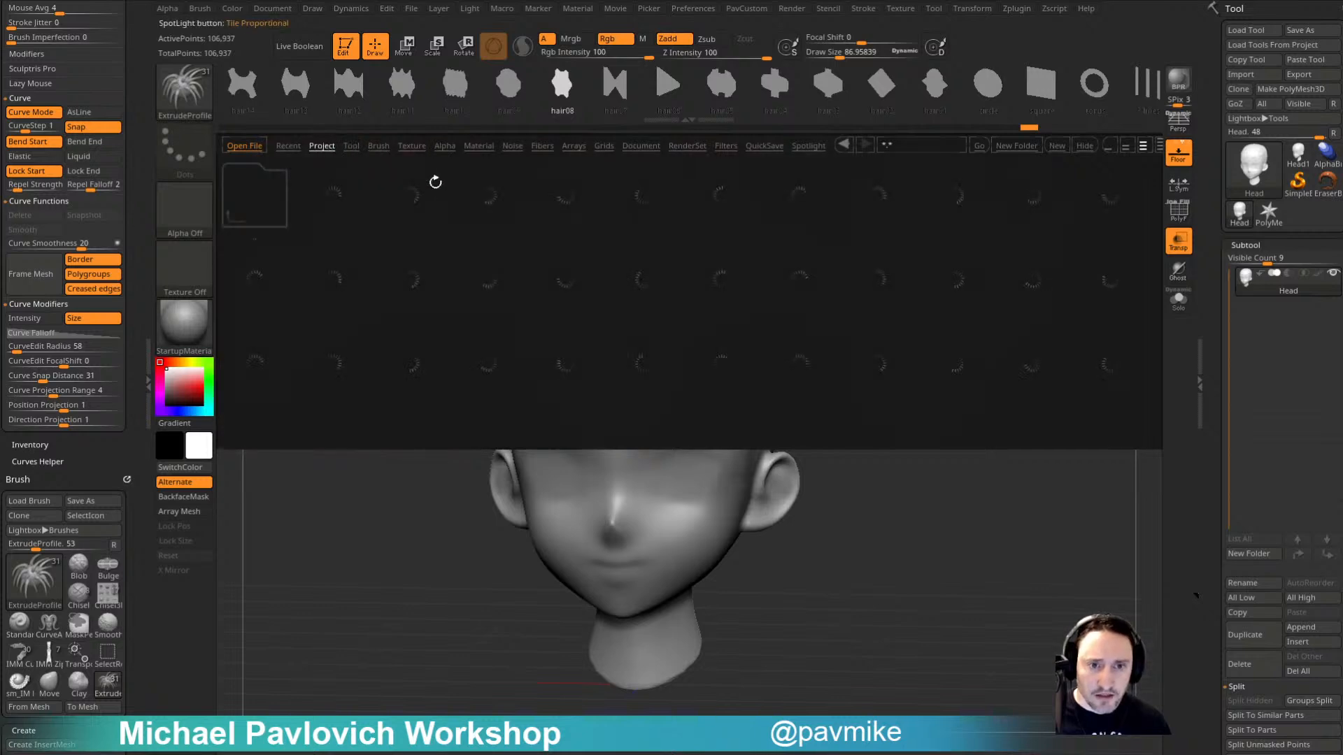
double_click(716, 205)
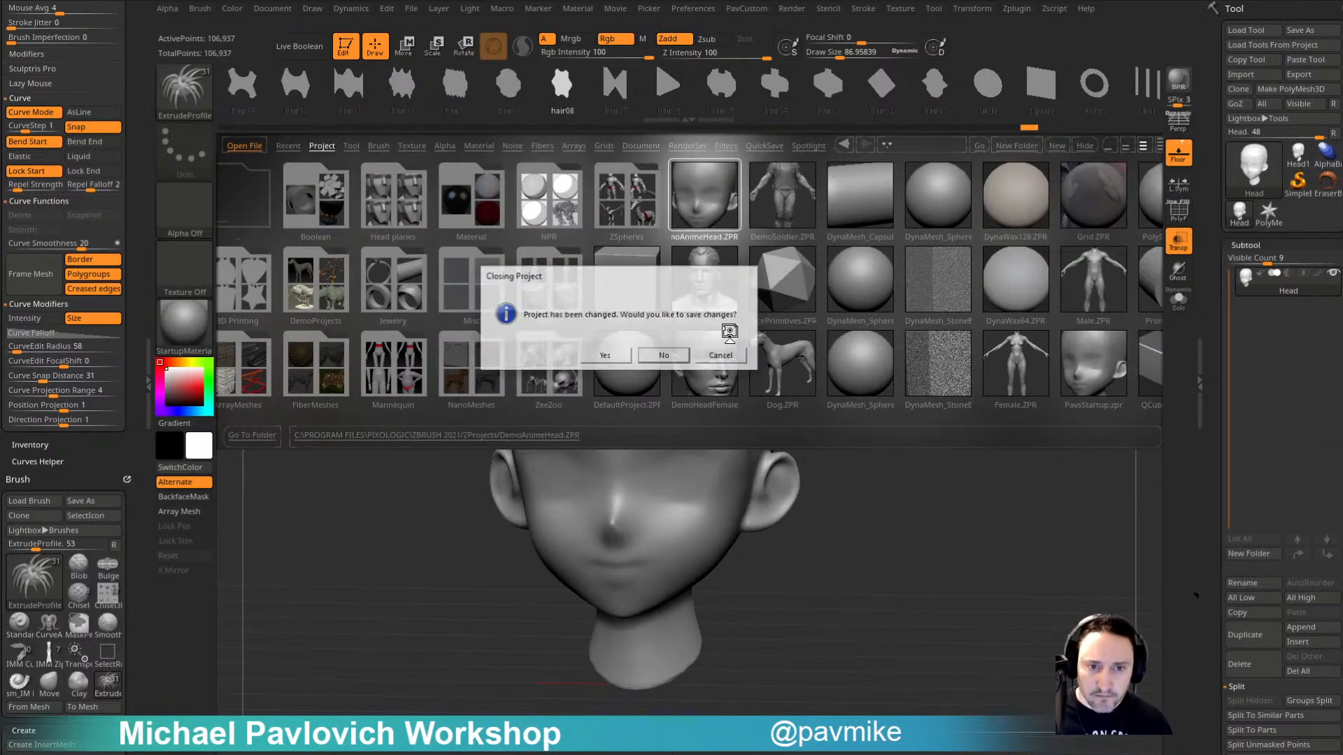
left_click(657, 354)
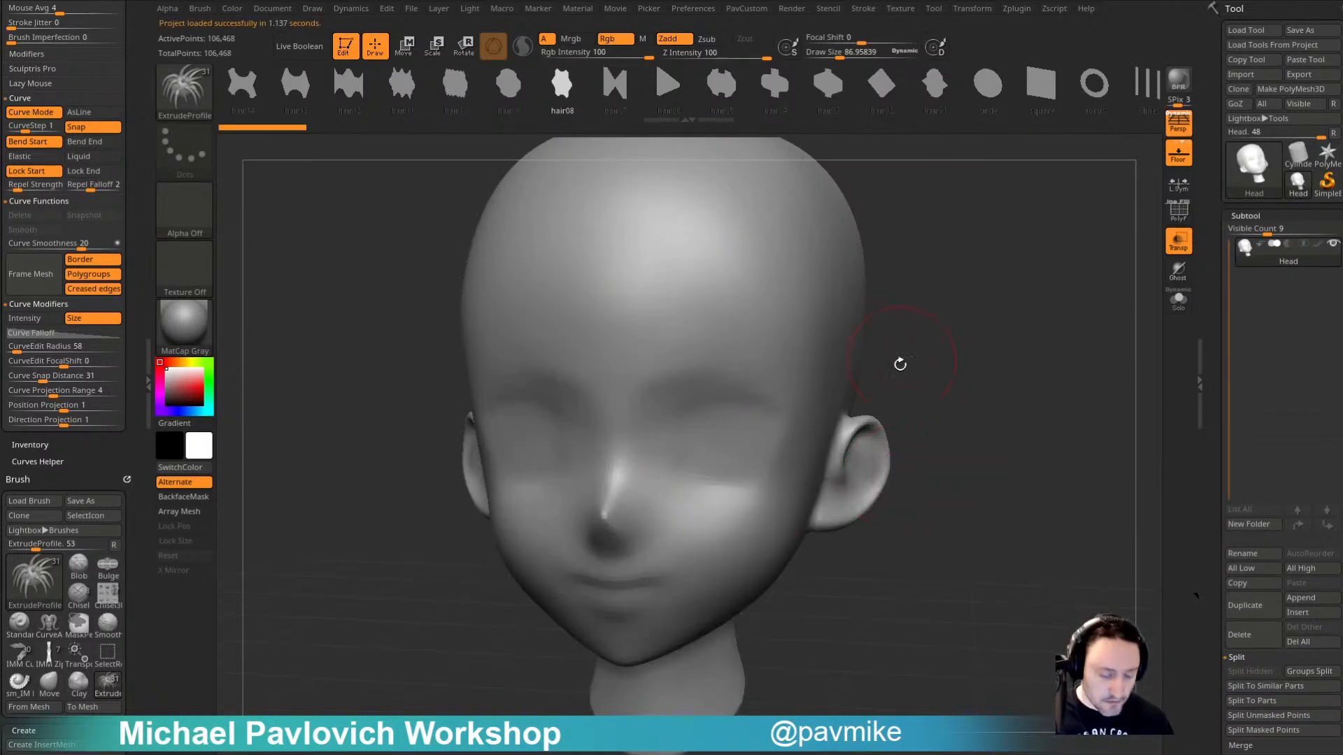
Step: Frame the anime head and turn off the floor grid and perspective
key("f")
left_click_drag(947, 326, 962, 298)
left_click(1175, 152)
left_click(1177, 127)
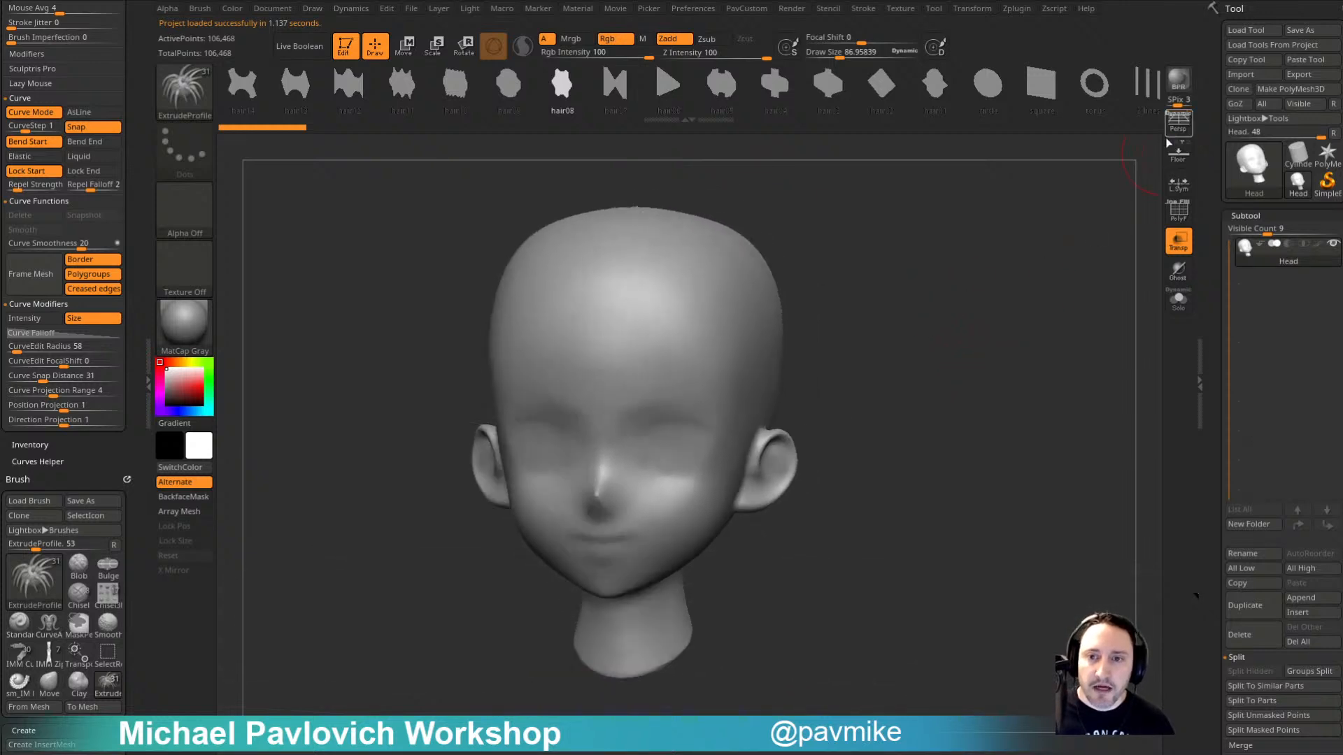
Step: Try drawing a hair08 profile strand out from the side of the head and undo it
left_click_drag(1077, 213, 1024, 248)
mouse_move(702, 310)
left_mouse_down()
mouse_move(784, 389)
mouse_move(779, 428)
left_mouse_up()
left_click_drag(974, 467, 930, 440)
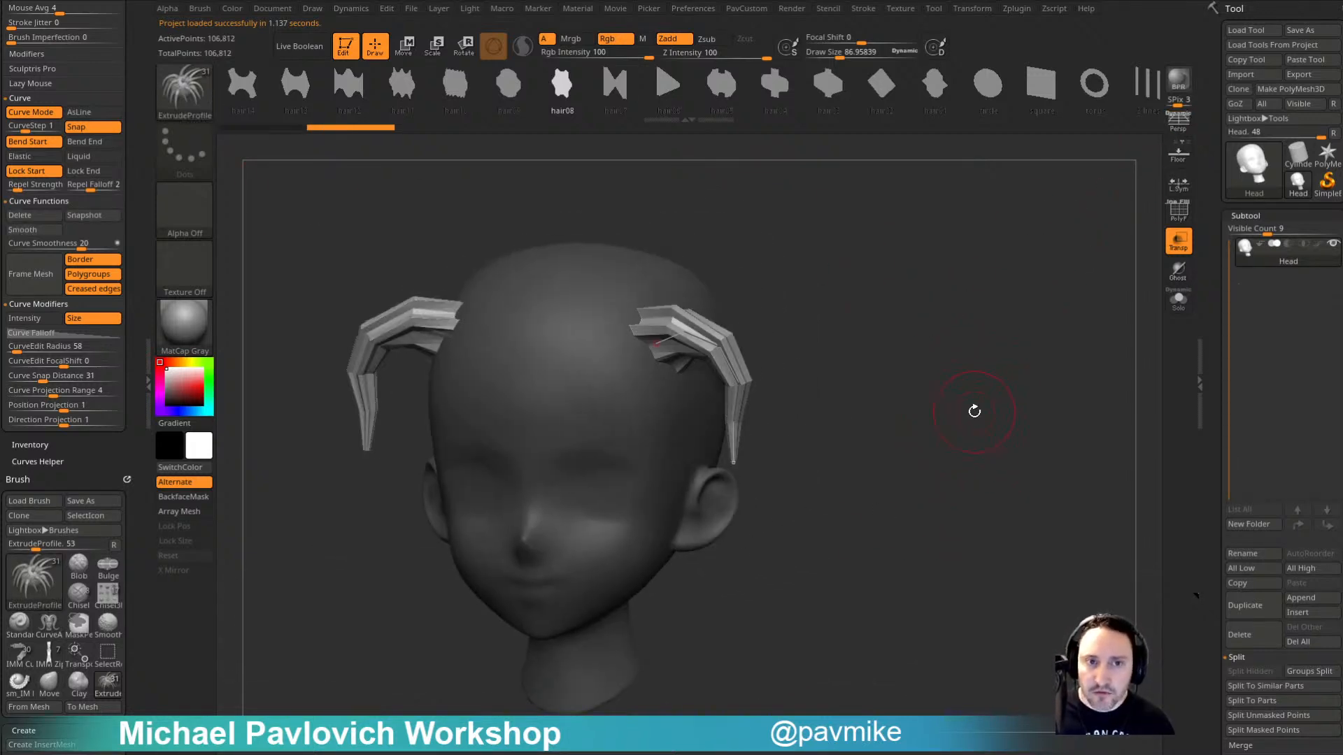
key("ctrl+z")
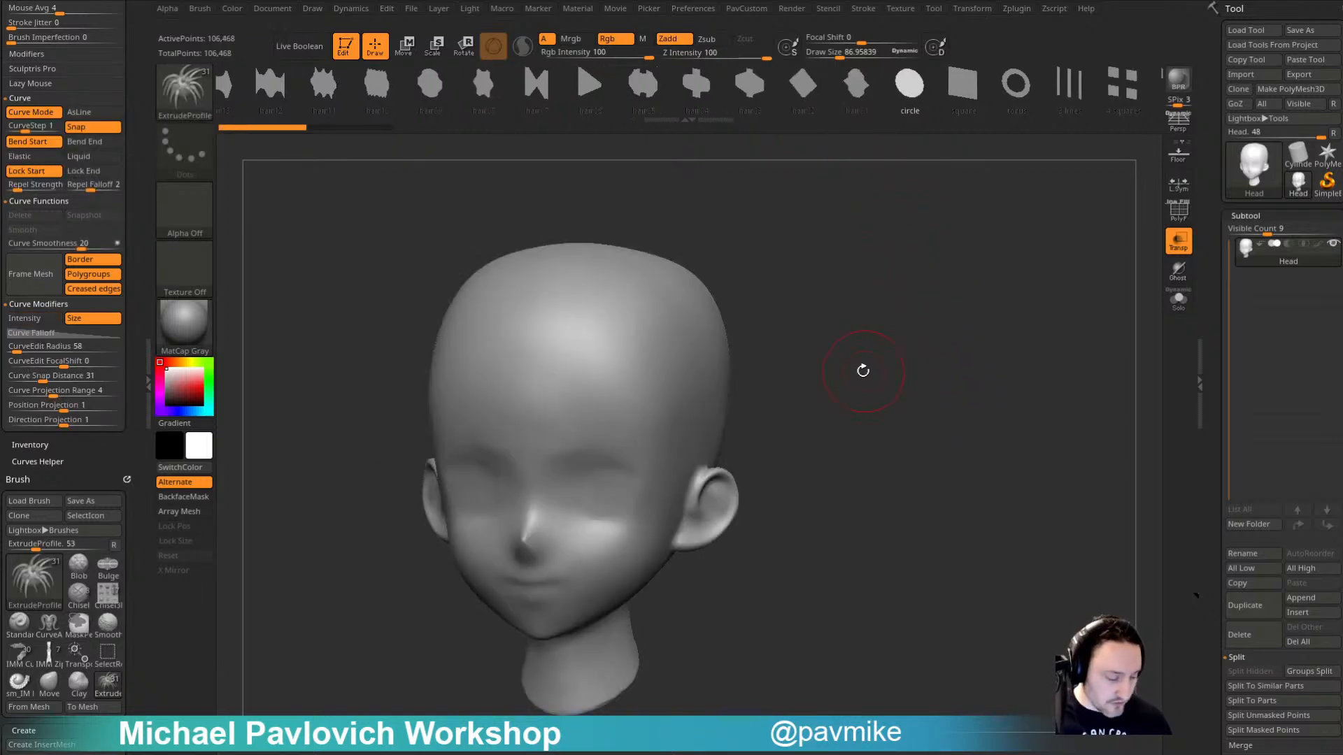
Step: Draw a long curved horn out of the side of the head using the CurveAlpha brush with Alpha 06
key("b")
key("c")
key("a")
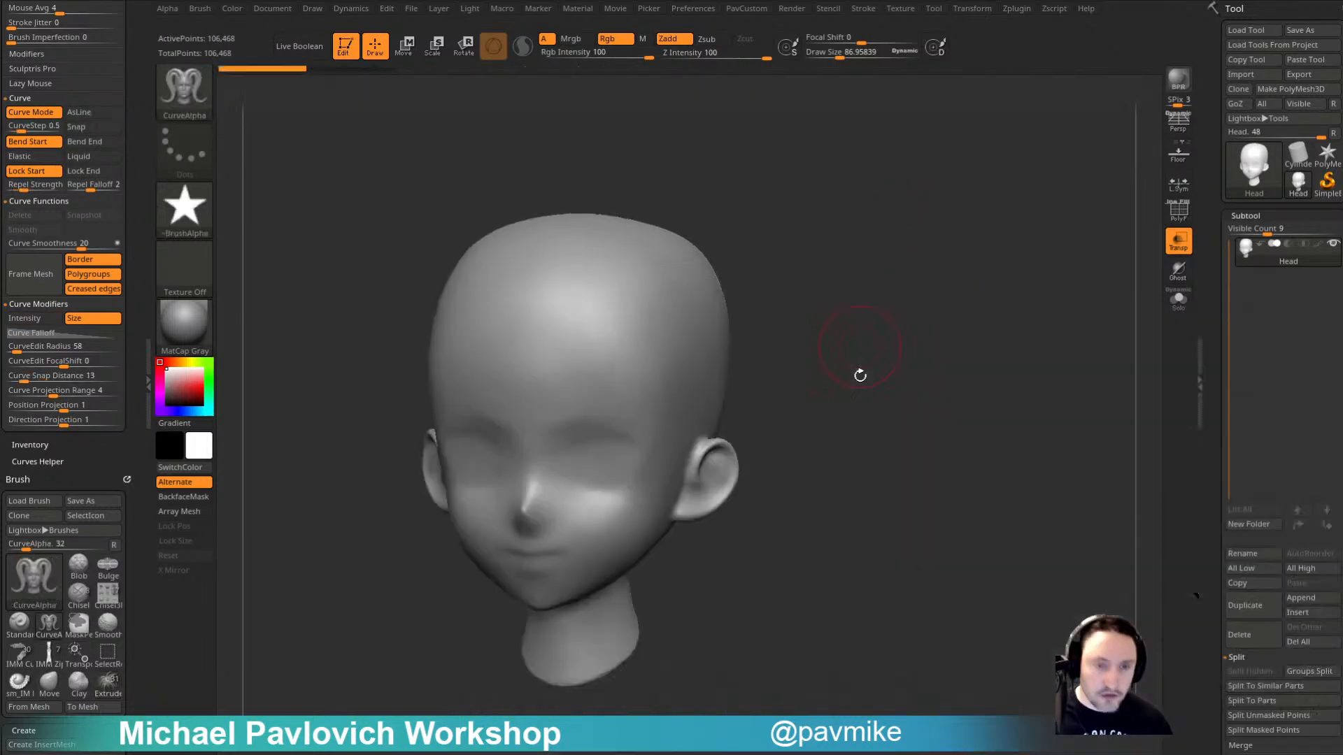
left_click_drag(854, 346, 822, 321)
left_click(183, 210)
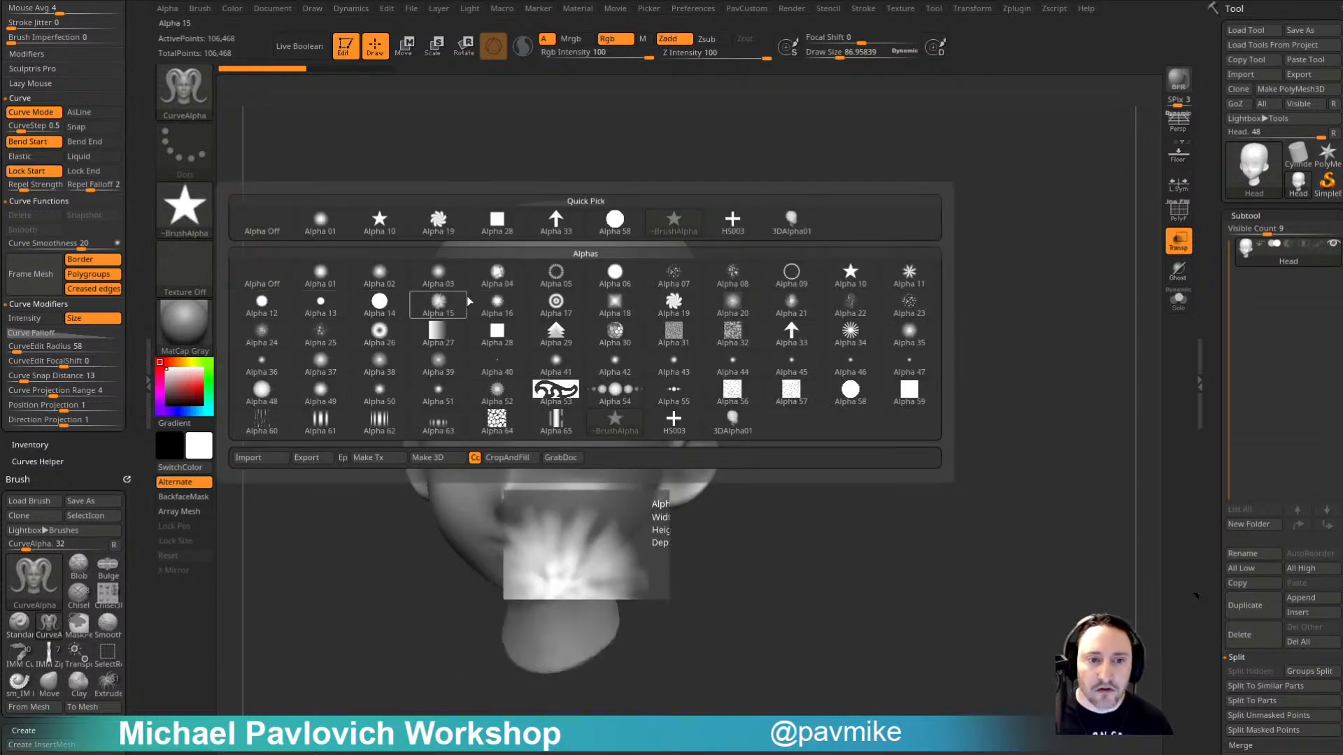
left_click(616, 277)
left_click_drag(817, 274, 783, 336)
left_click_drag(627, 274, 892, 387)
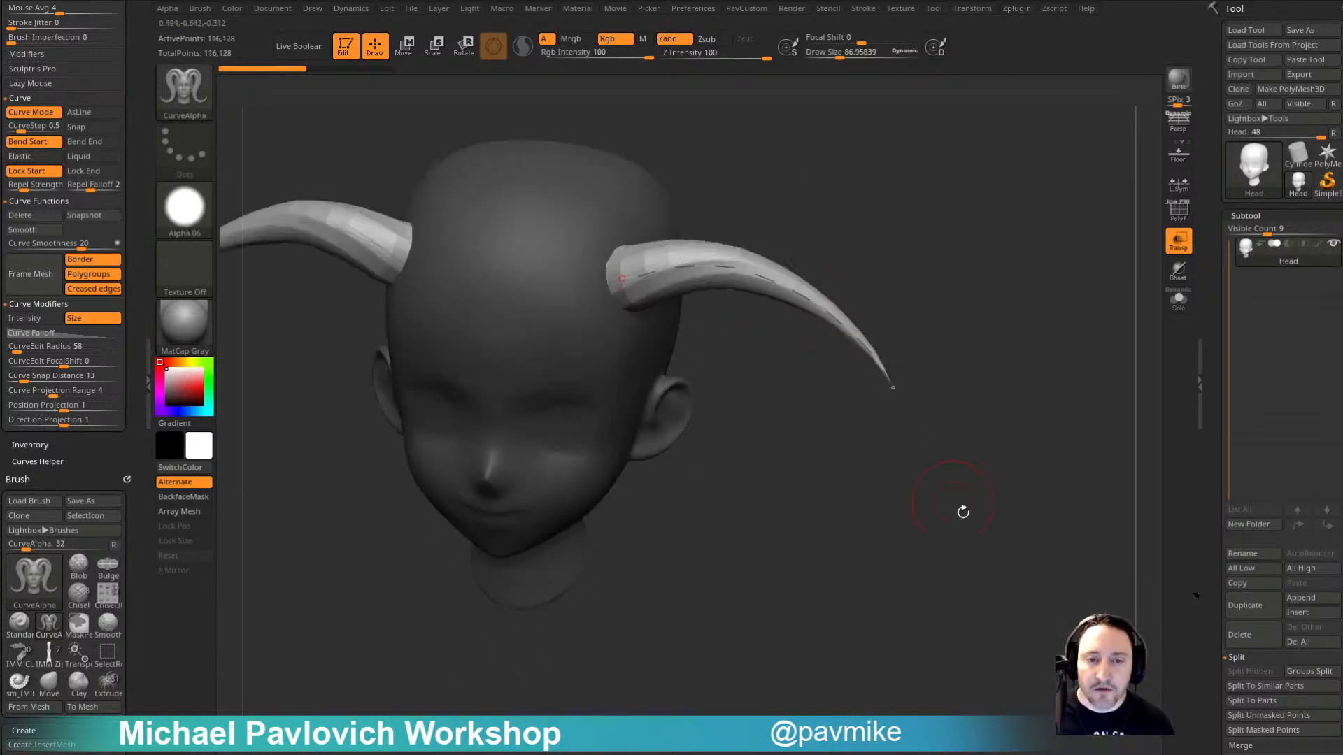
Step: Flip the Curve Falloff graph and update the horn curve so the horns taper toward the head
left_click_drag(138, 348, 138, 285)
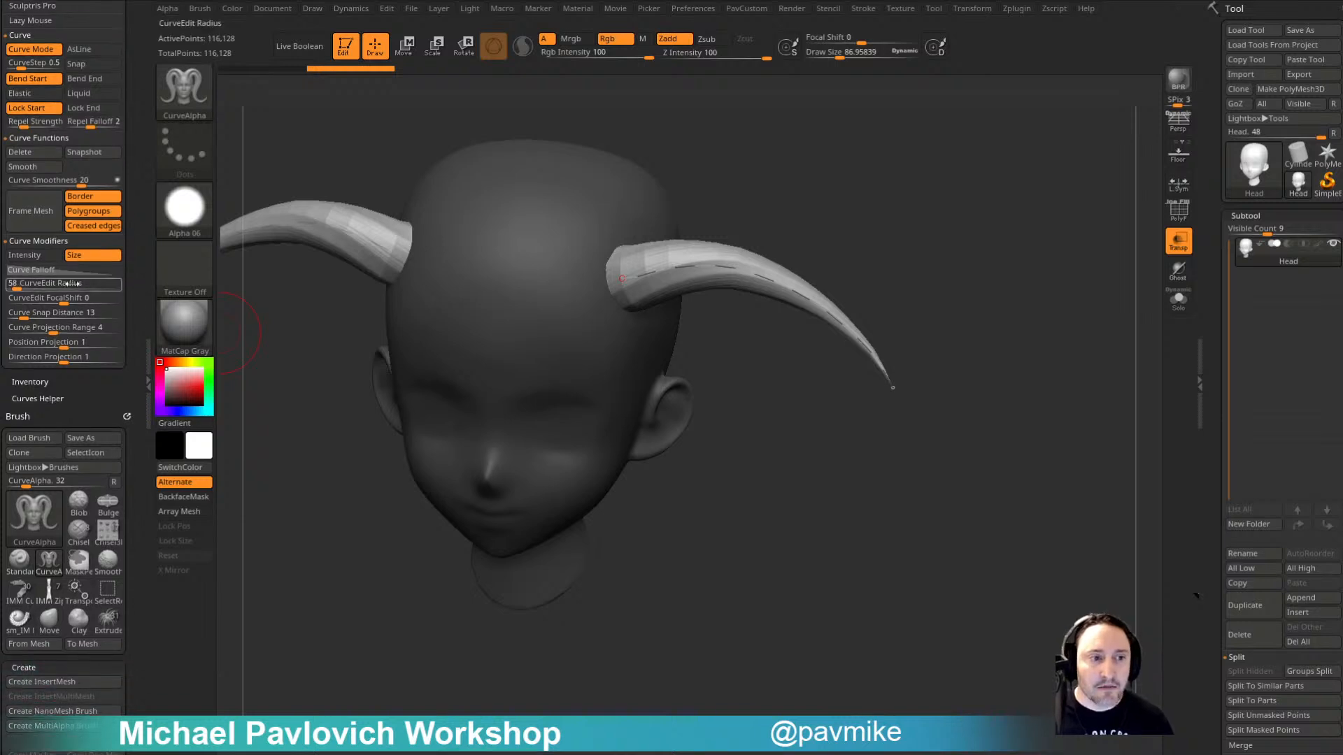
left_click(49, 270)
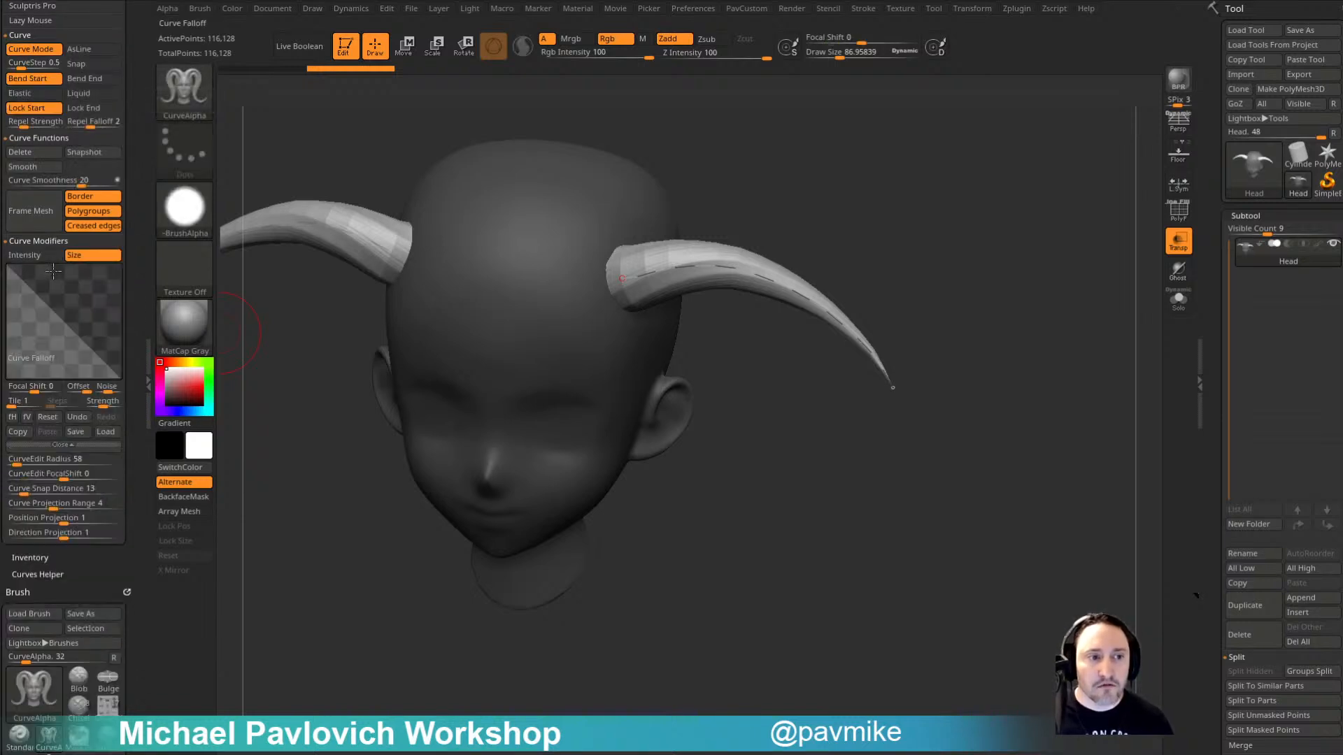
left_click(26, 417)
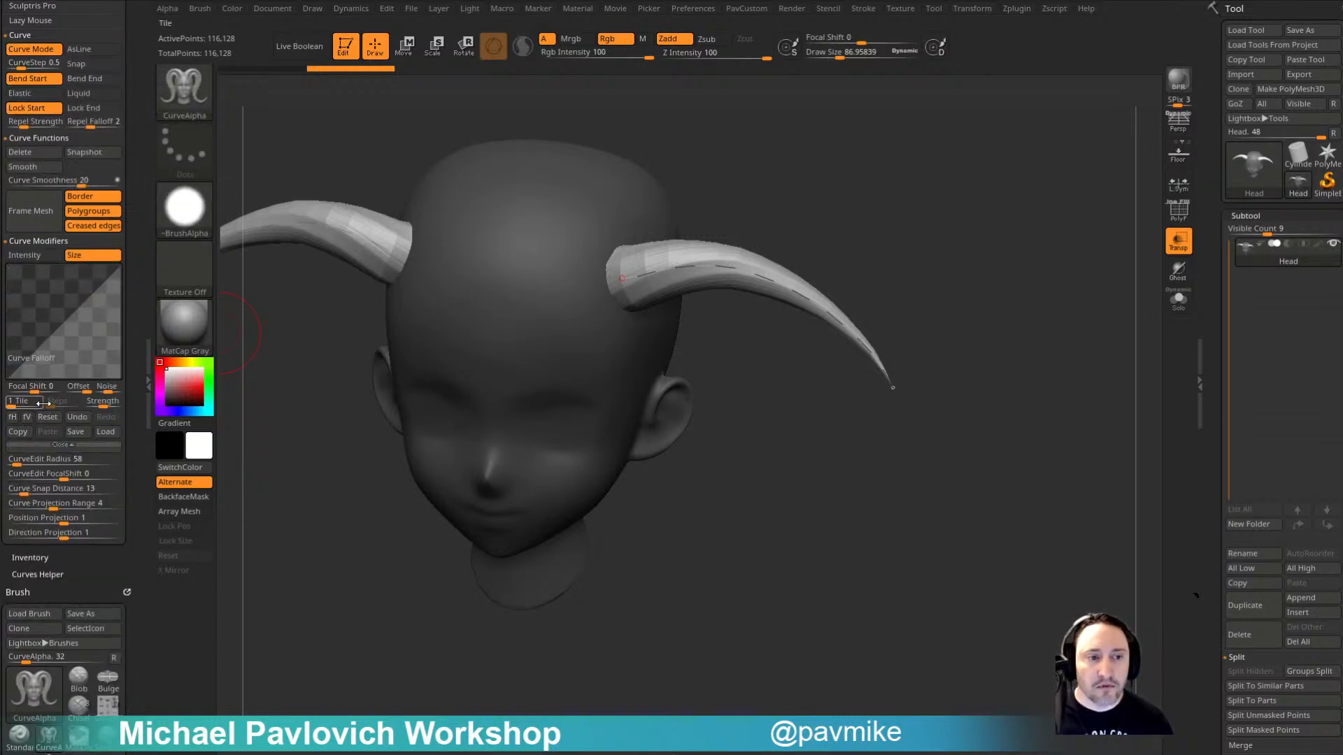
left_click(764, 285)
key("ctrl+z")
left_click(806, 294)
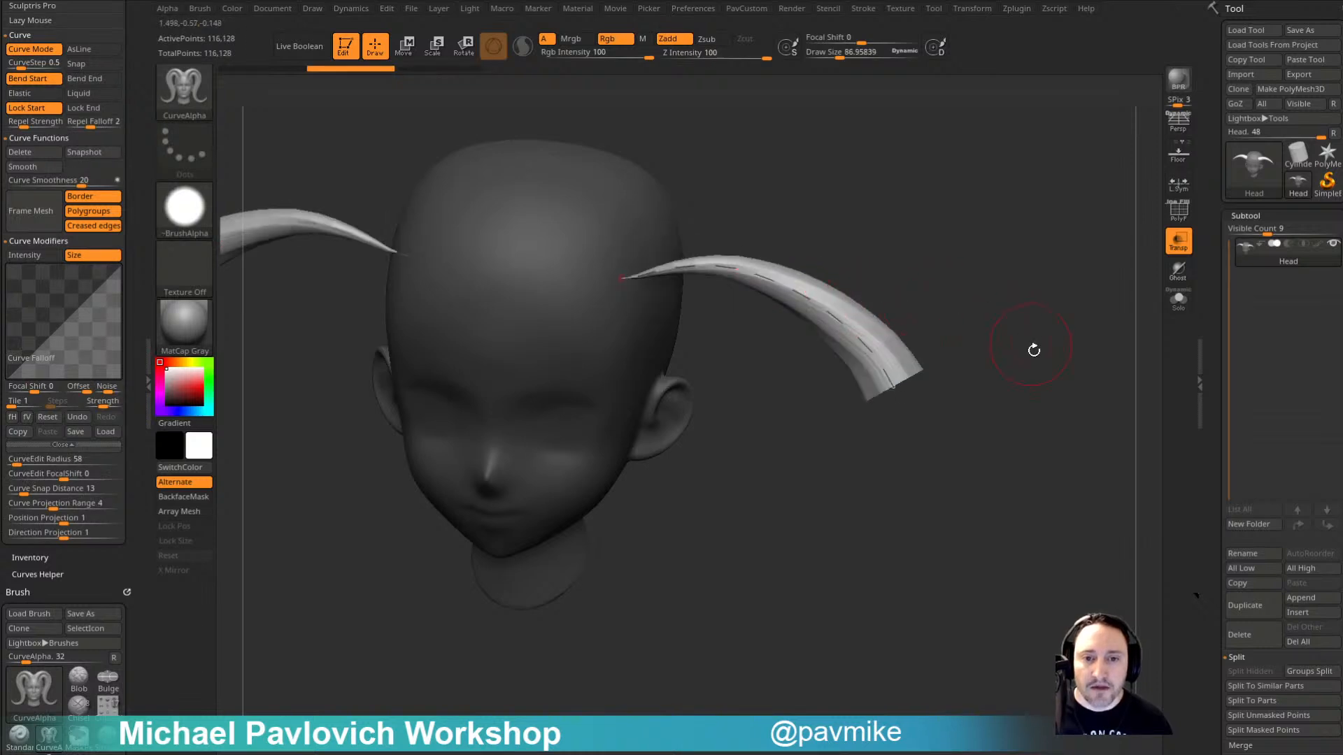
Step: Show the PolyFrame wireframe on the head and horns, viewing the horn's wide end
left_click_drag(1034, 350, 825, 321)
left_click_drag(1036, 265, 813, 390, "alt")
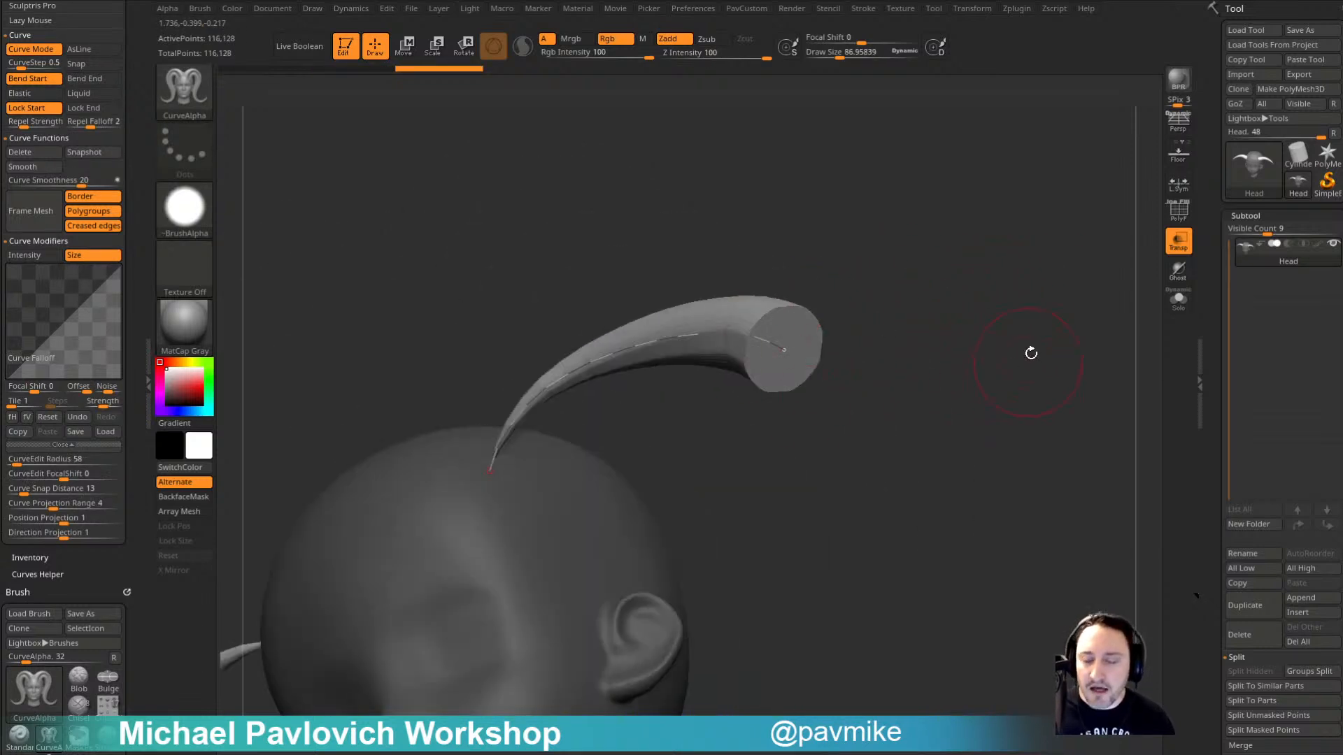
left_click(1179, 209)
left_click_drag(1059, 291, 869, 299)
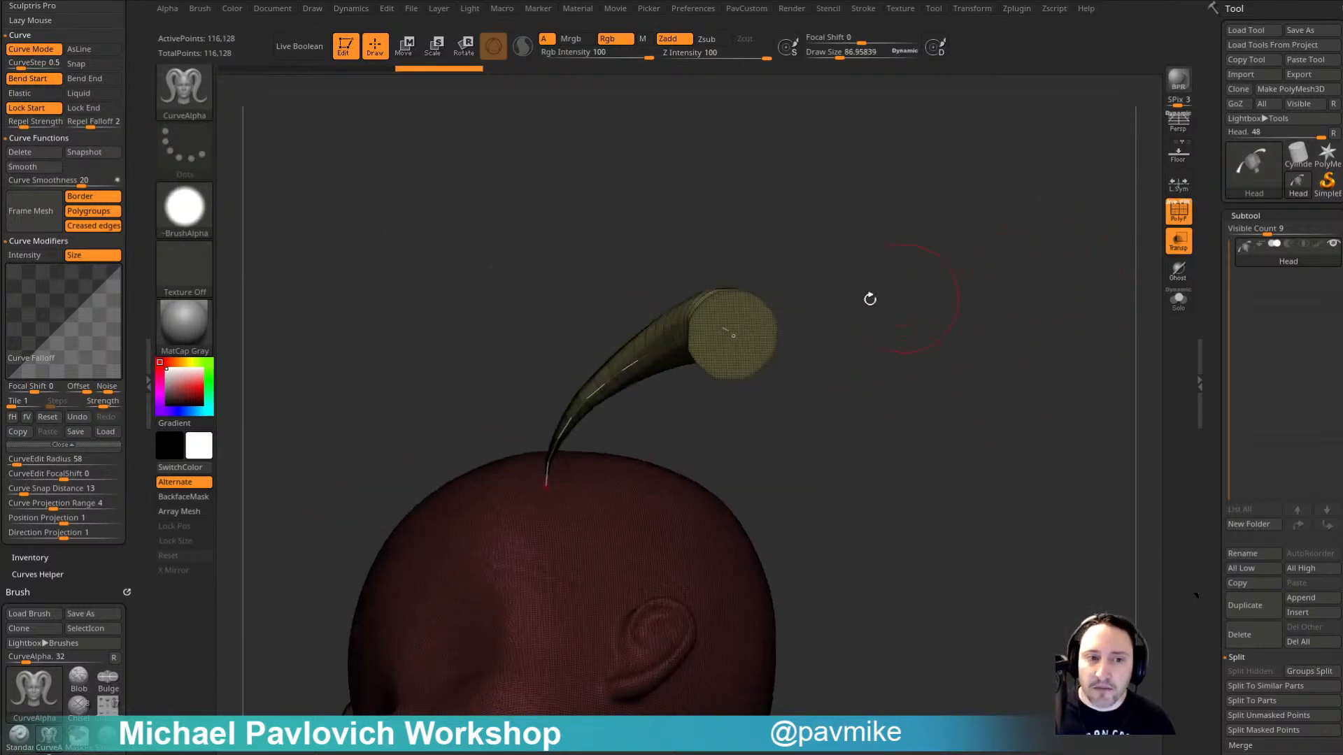
Step: Apply the SkinShade4 material and inspect the wireframe on the horn's end cap
left_click(194, 324)
left_click(967, 592)
mouse_move(1013, 522)
left_mouse_down("alt")
mouse_move(1098, 438)
mouse_move(937, 341)
mouse_move(944, 359)
left_mouse_up("alt")
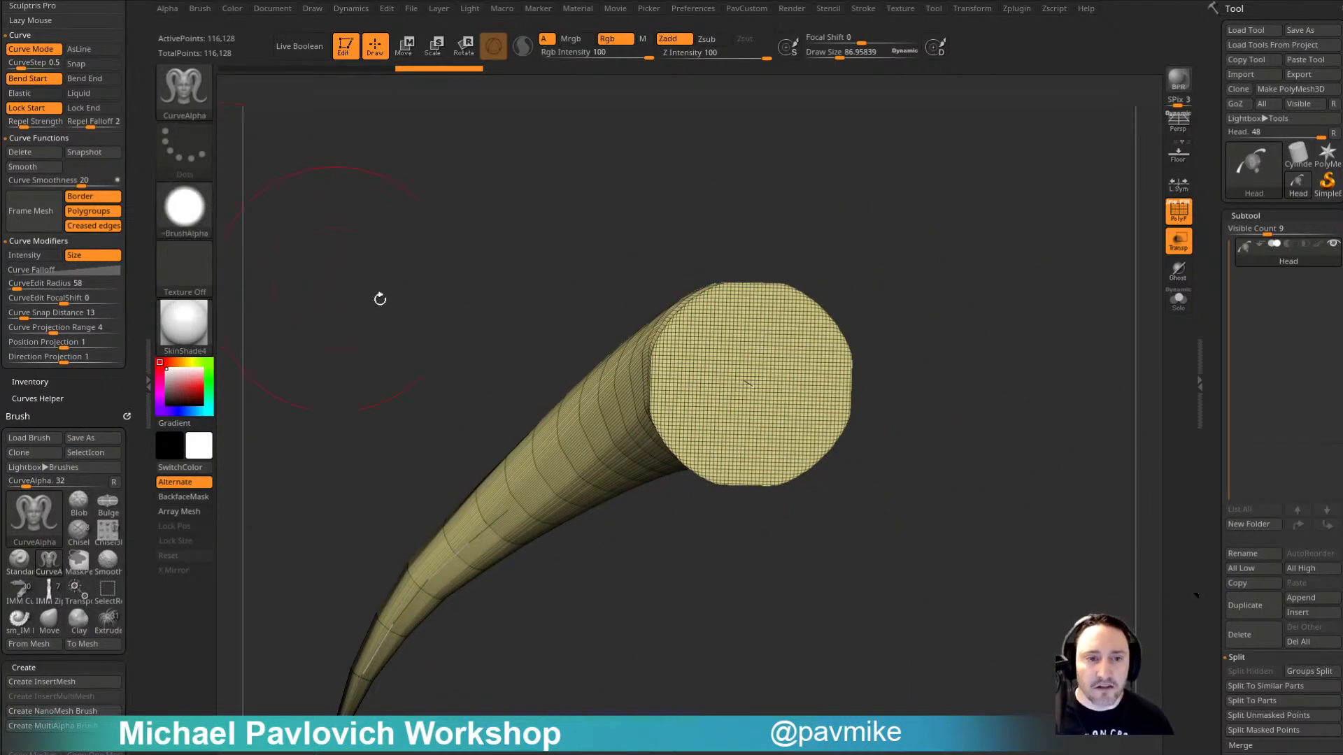
left_click_drag(1026, 468, 982, 419, "alt")
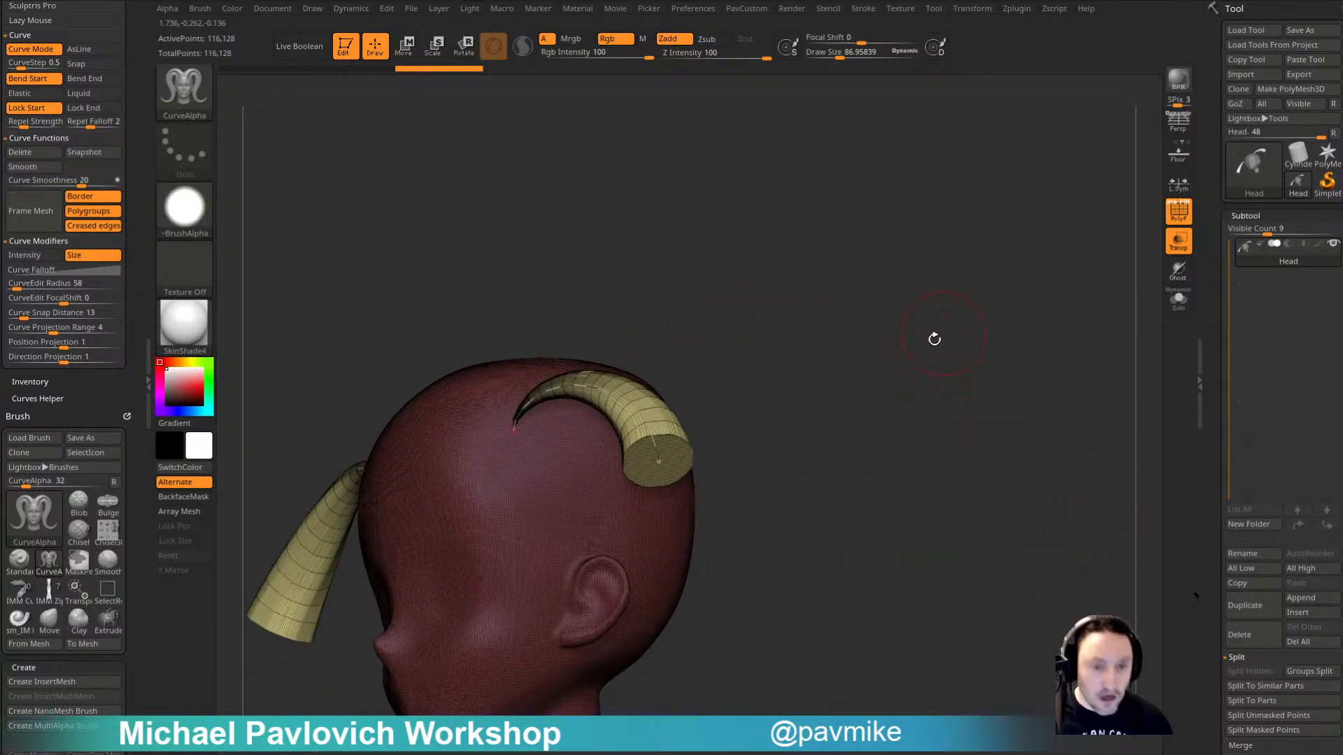
left_click_drag(934, 339, 922, 413)
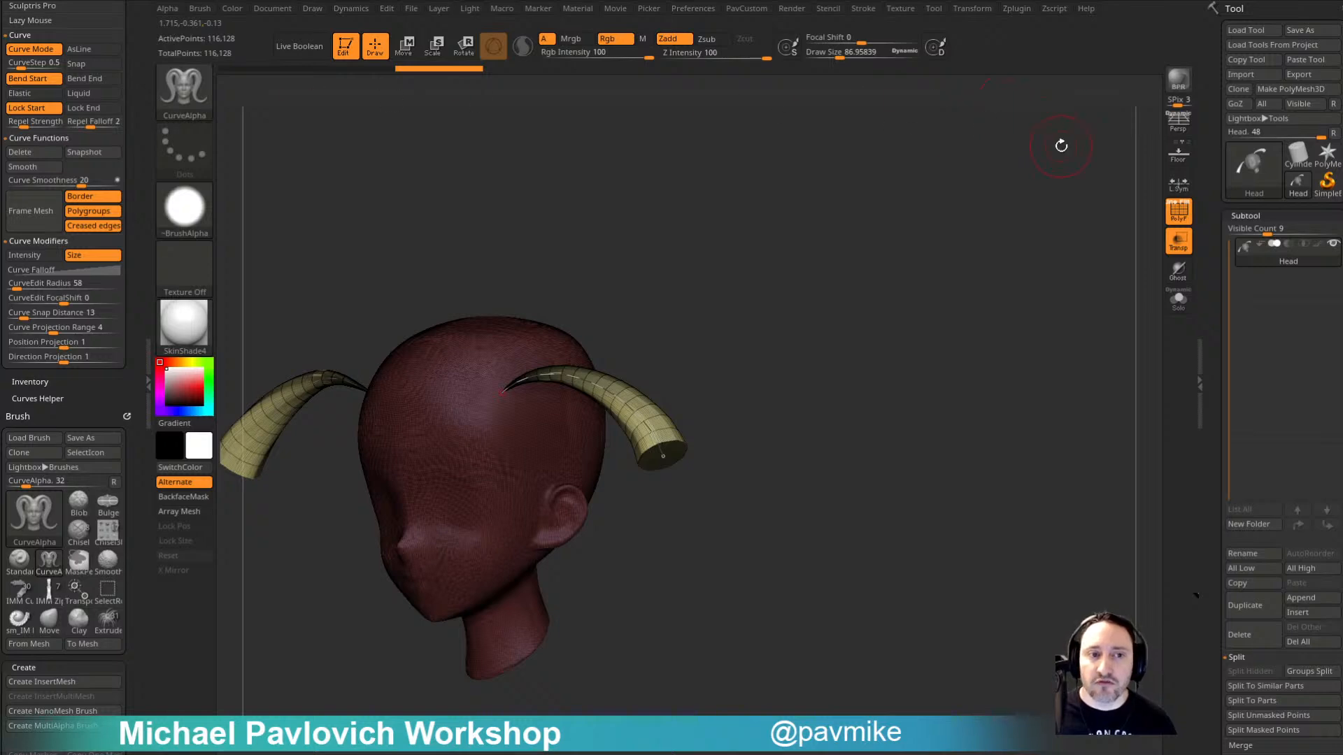
Step: Switch to the ChiselRect brush, pick its Gear08 alpha and look through the other gear shapes
key("b")
key("c")
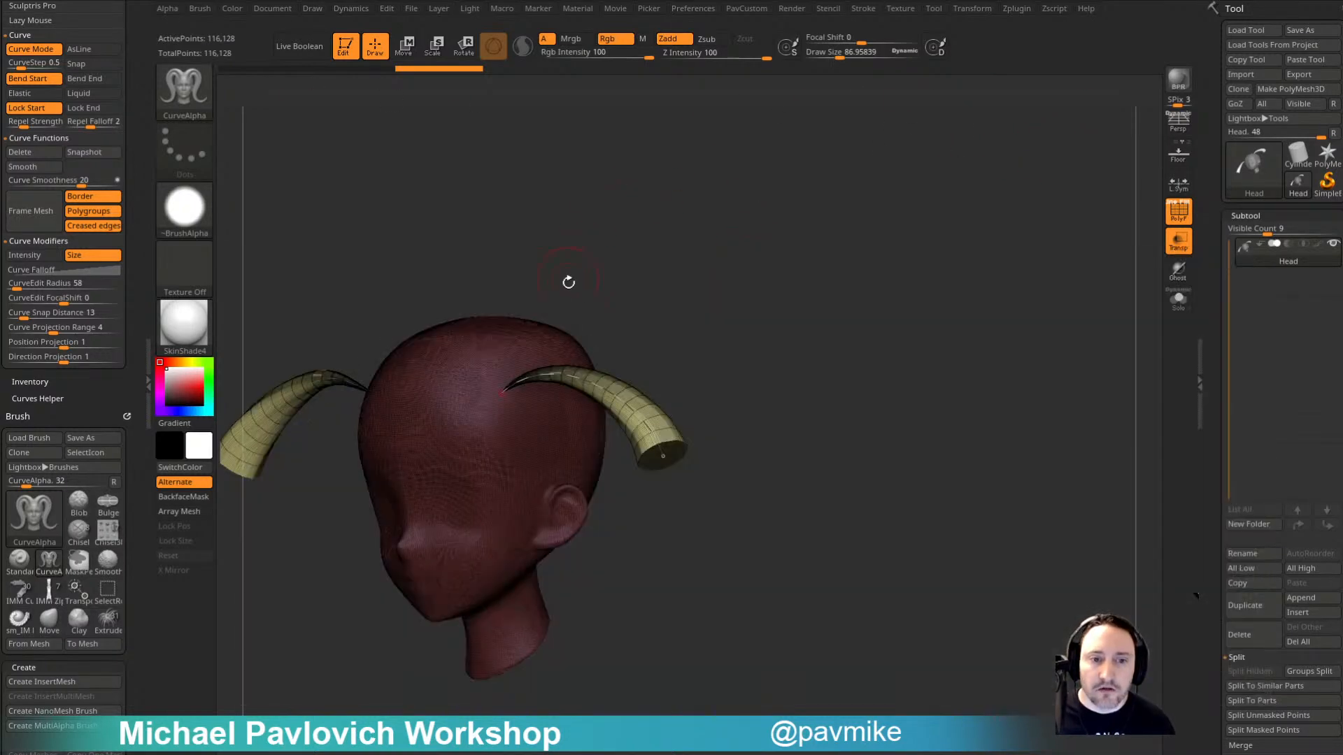
key("c")
key("b")
key("c")
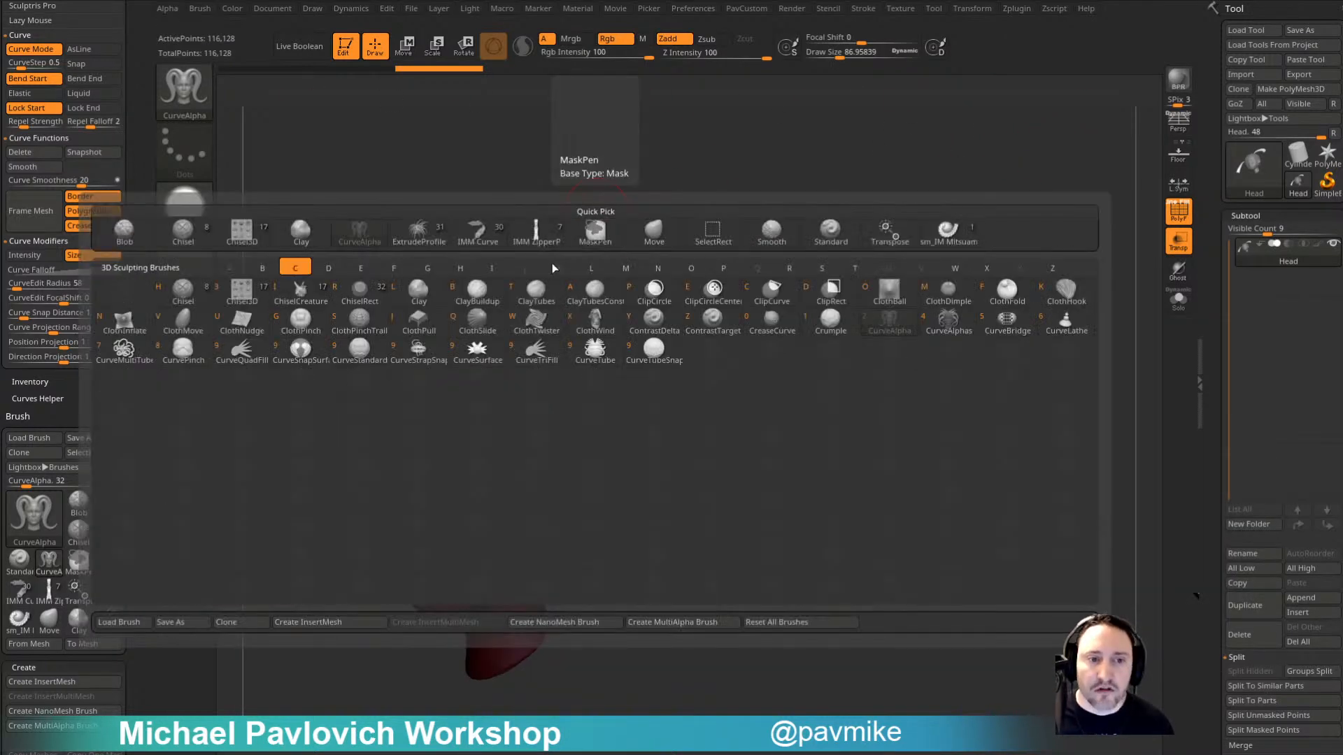
key("r")
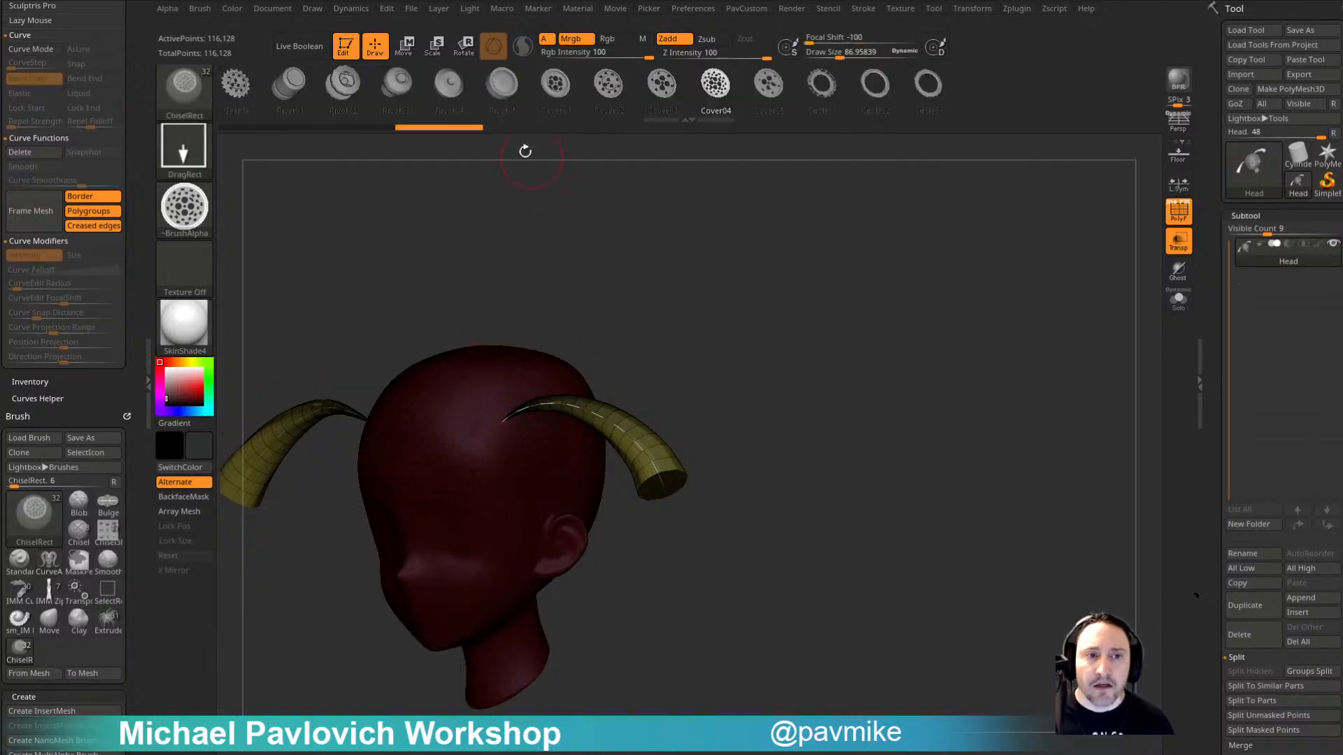
mouse_move(402, 93)
left_mouse_down()
mouse_move(768, 101)
mouse_move(597, 89)
mouse_move(638, 91)
left_mouse_up()
mouse_move(576, 105)
left_mouse_down()
mouse_move(930, 138)
mouse_move(859, 118)
left_mouse_up()
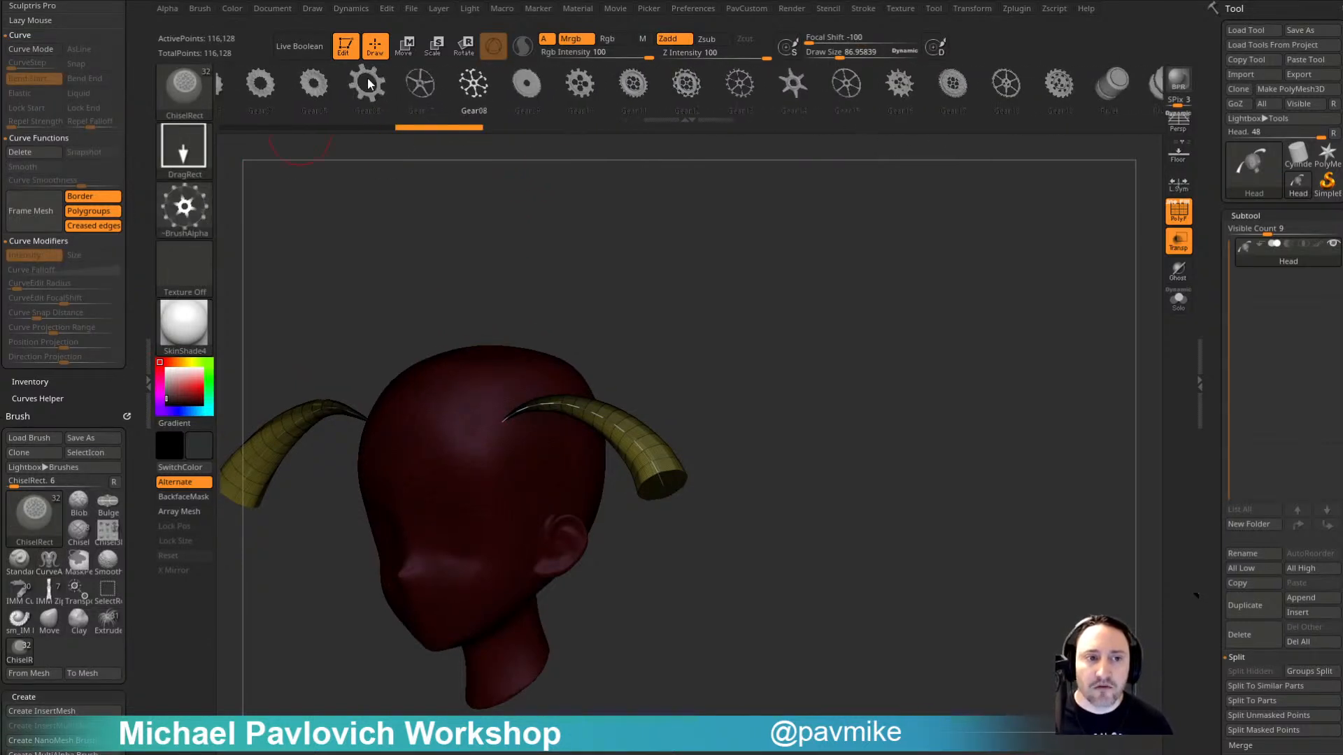
mouse_move(369, 83)
left_mouse_down()
mouse_move(443, 110)
mouse_move(644, 95)
mouse_move(832, 101)
left_mouse_up()
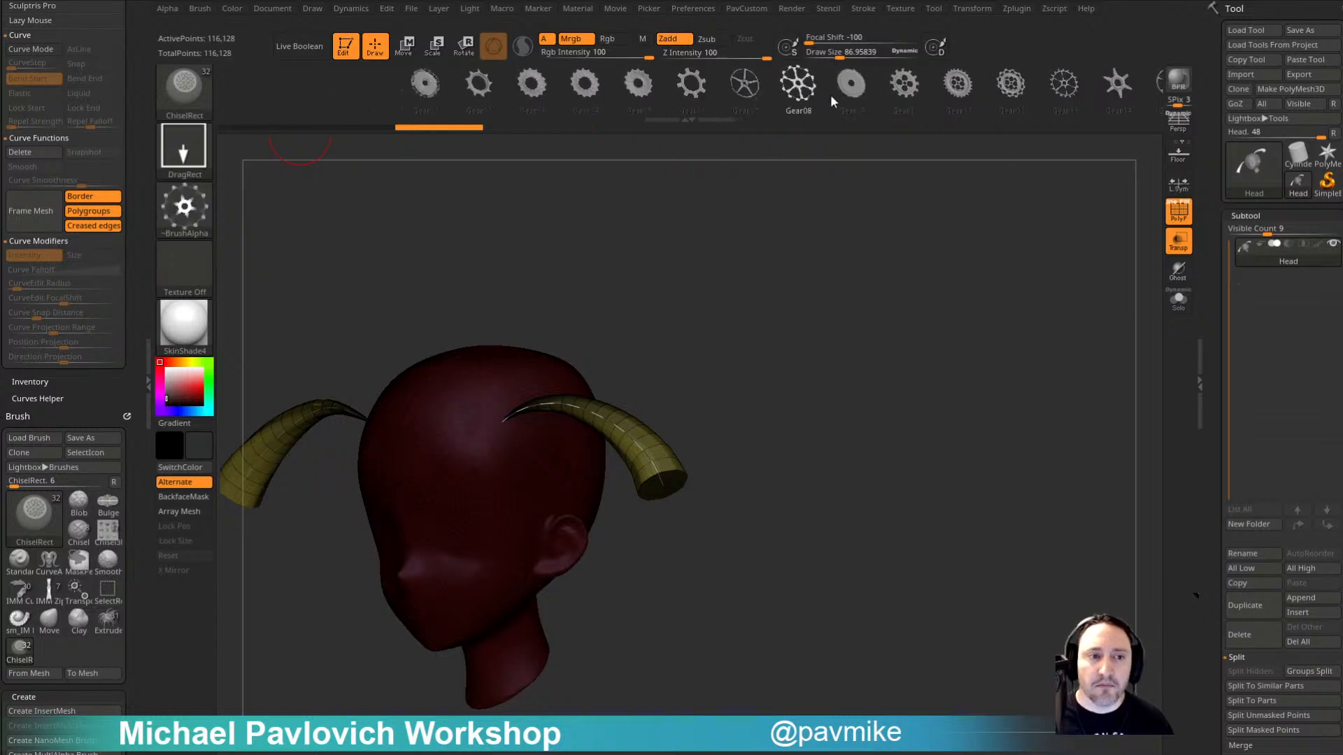
Step: Load the HS035 hard-surface alpha from the LightBox alpha library
left_click(178, 211)
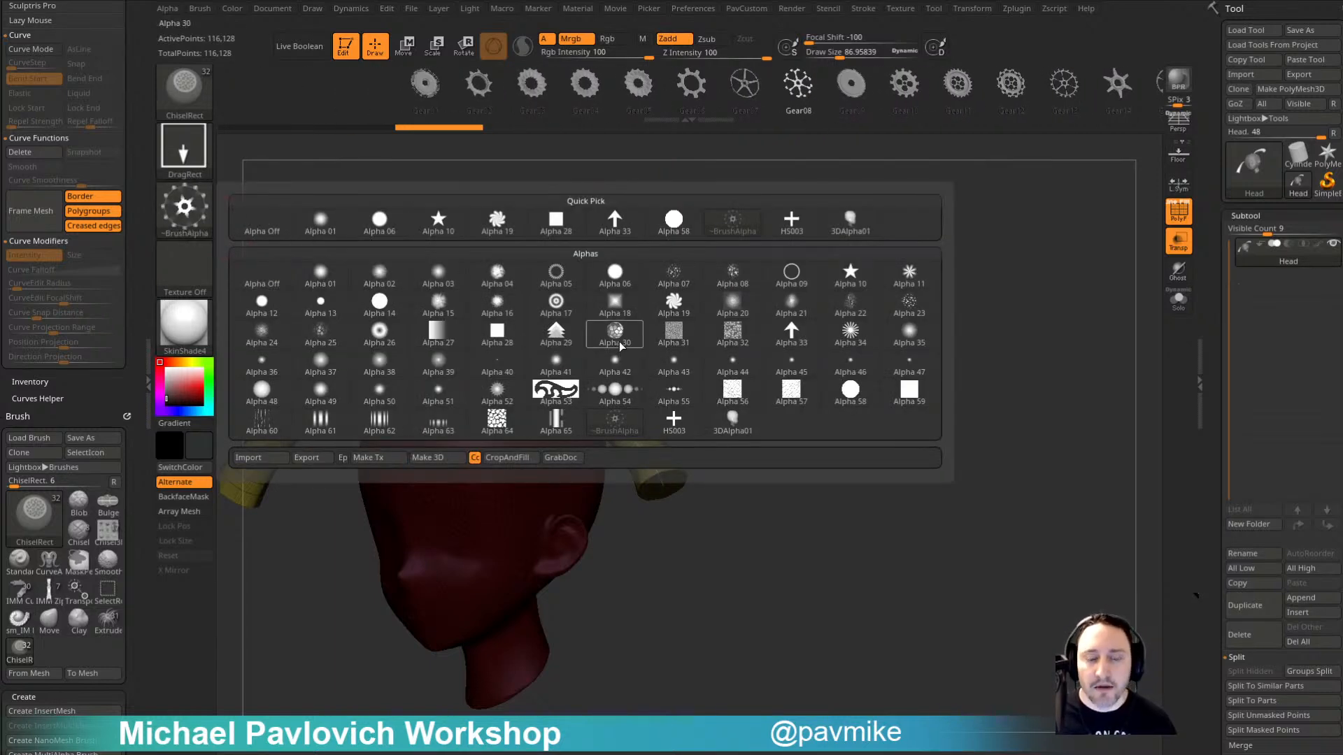
key("comma")
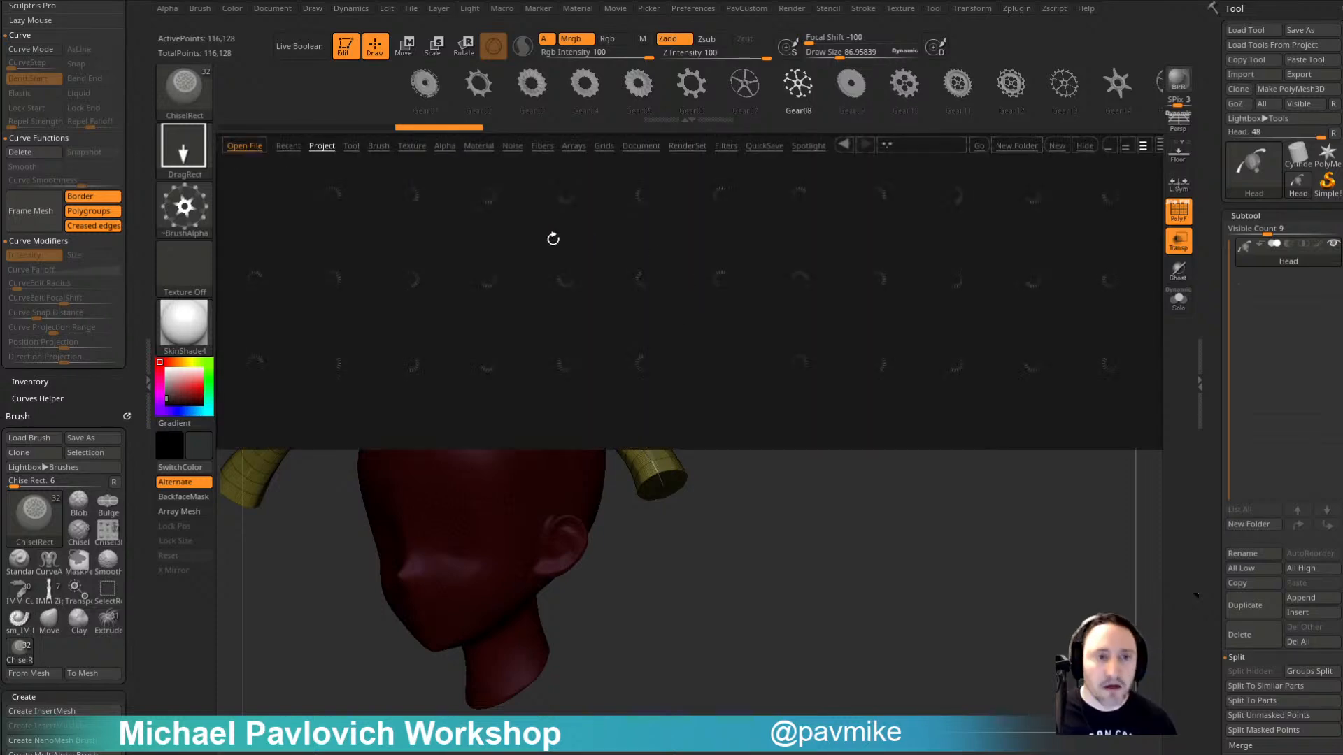
left_click(445, 145)
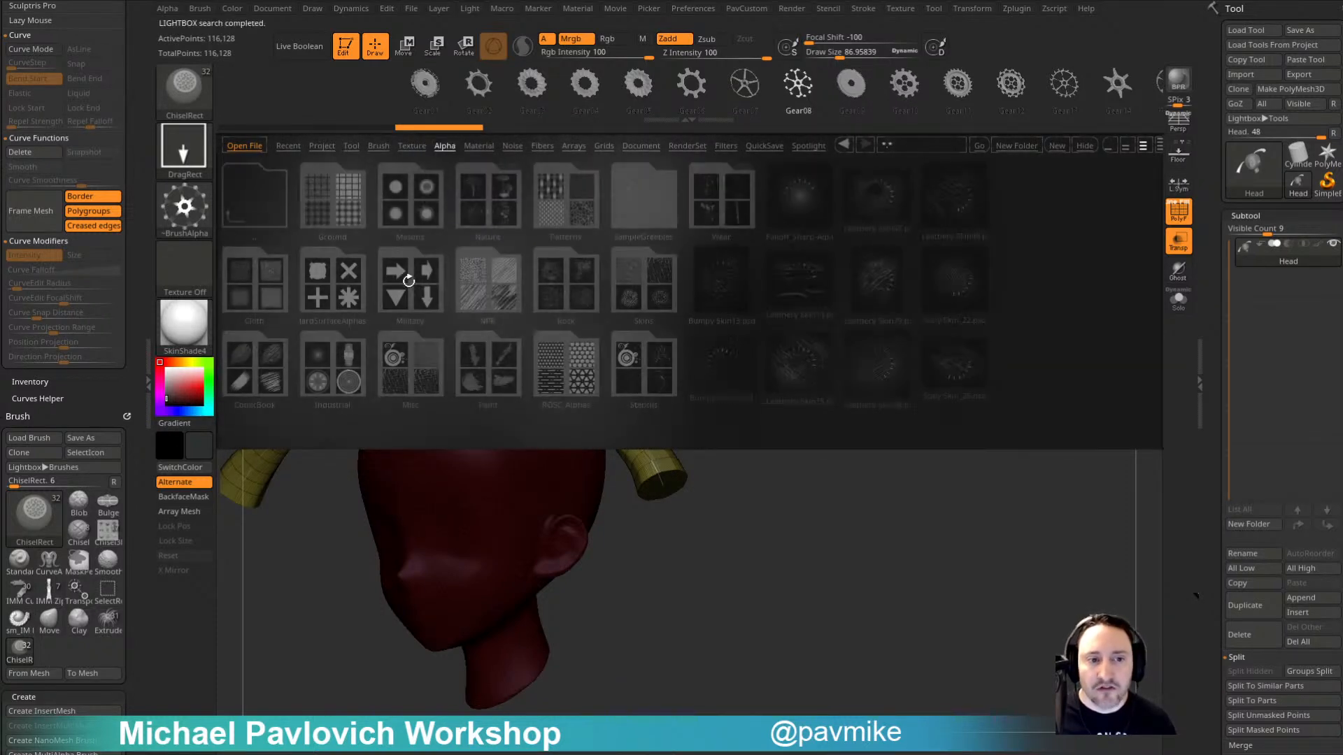
scroll(649, 281, "down", 6)
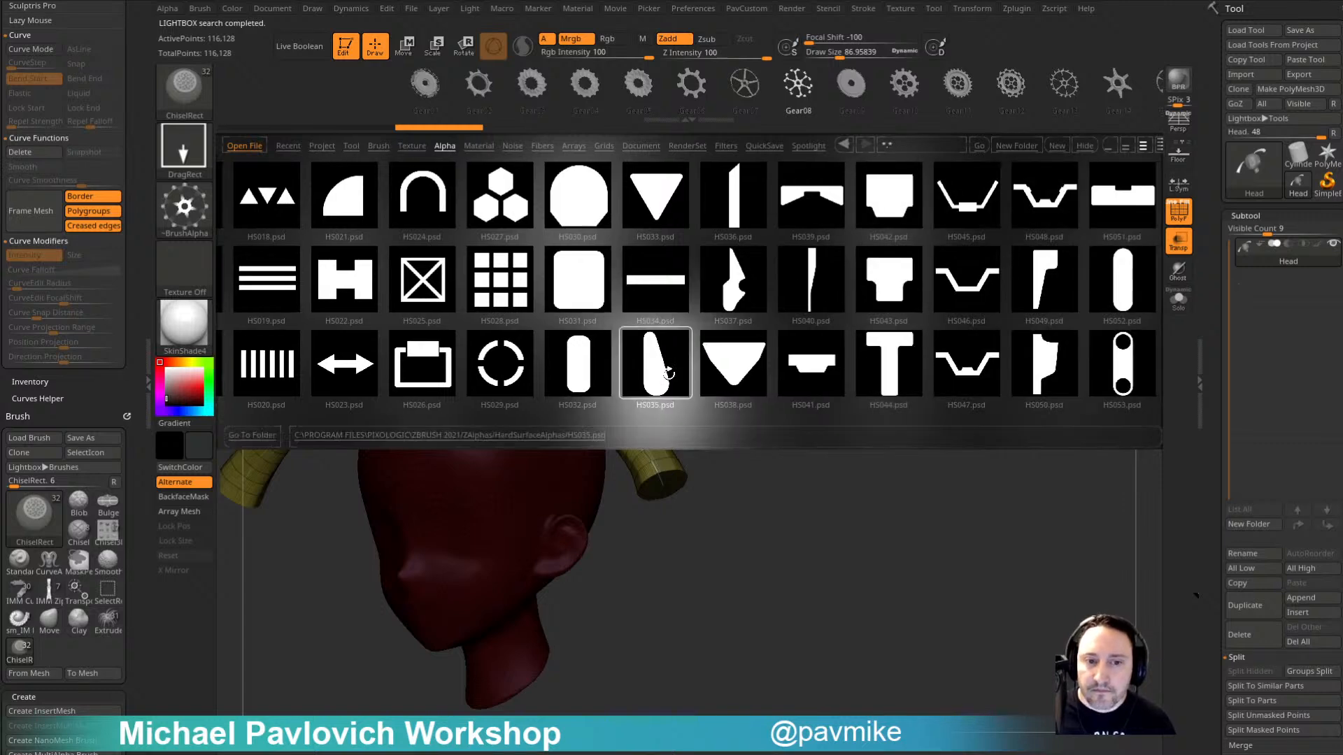
double_click(657, 370)
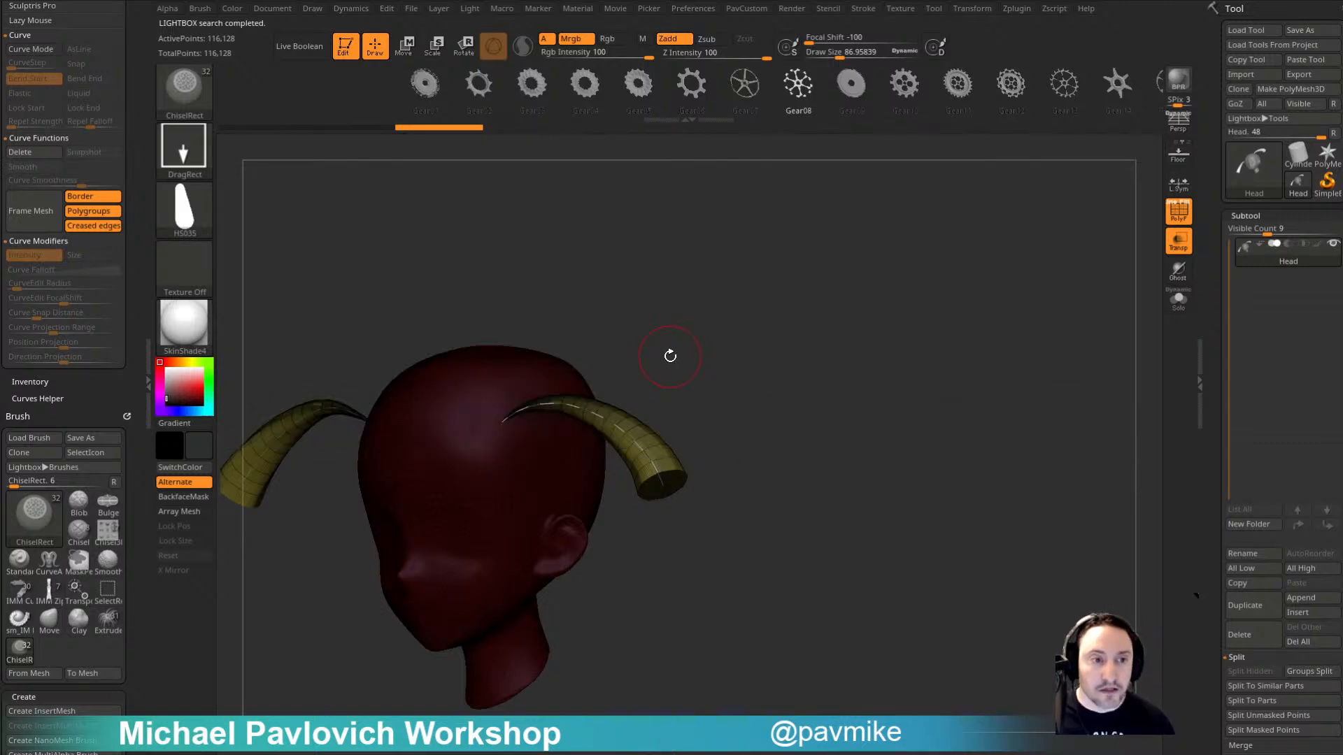
left_click_drag(718, 356, 721, 327)
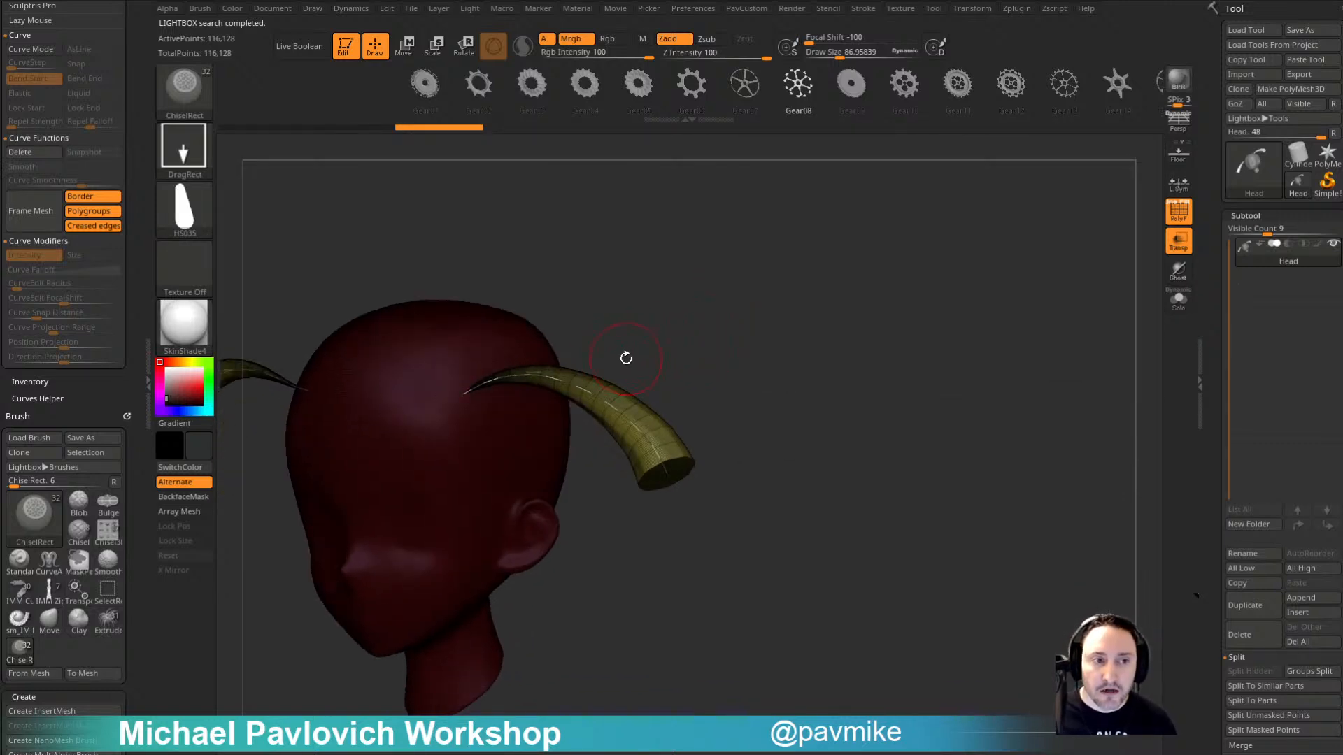
Step: Switch to the CurveAlpha brush, assign the HS035 alpha and draw a tapered horn curve out from the head
key("b")
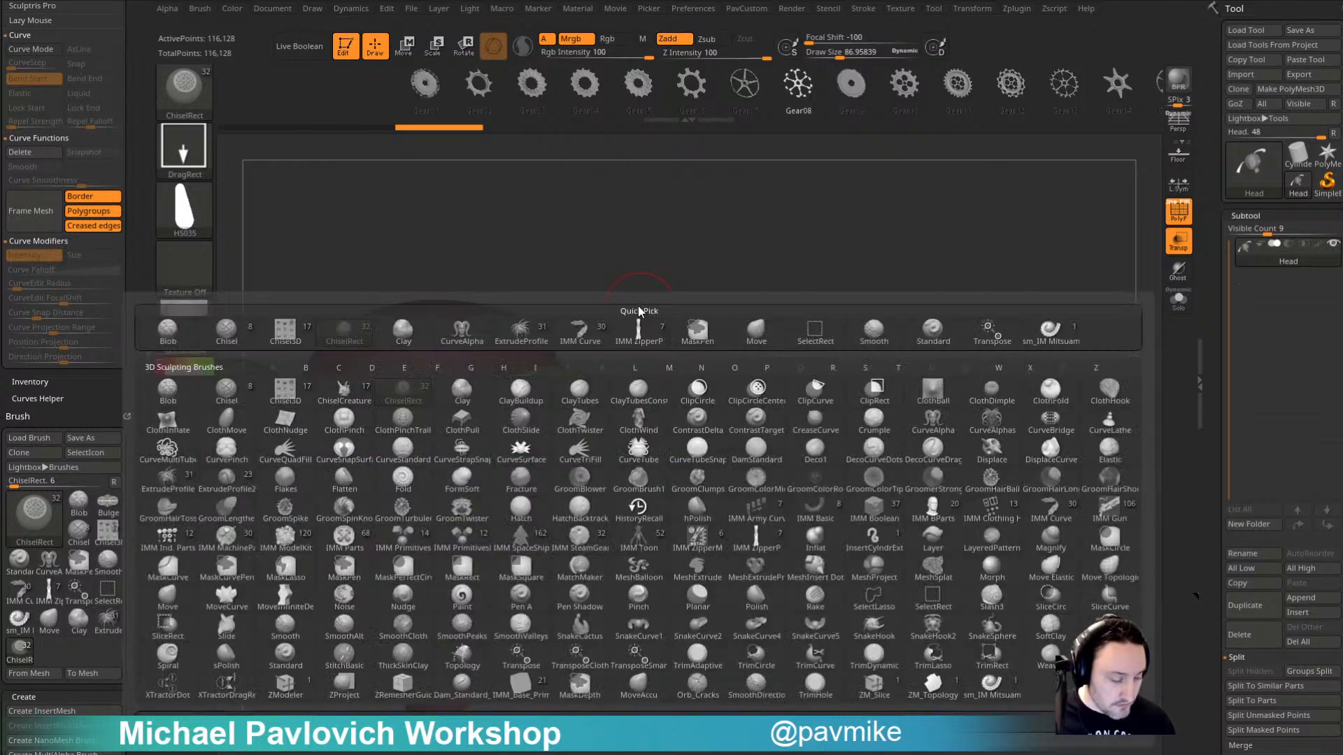
key("c")
key("a")
left_click_drag(653, 300, 665, 236, "alt")
left_click(176, 213)
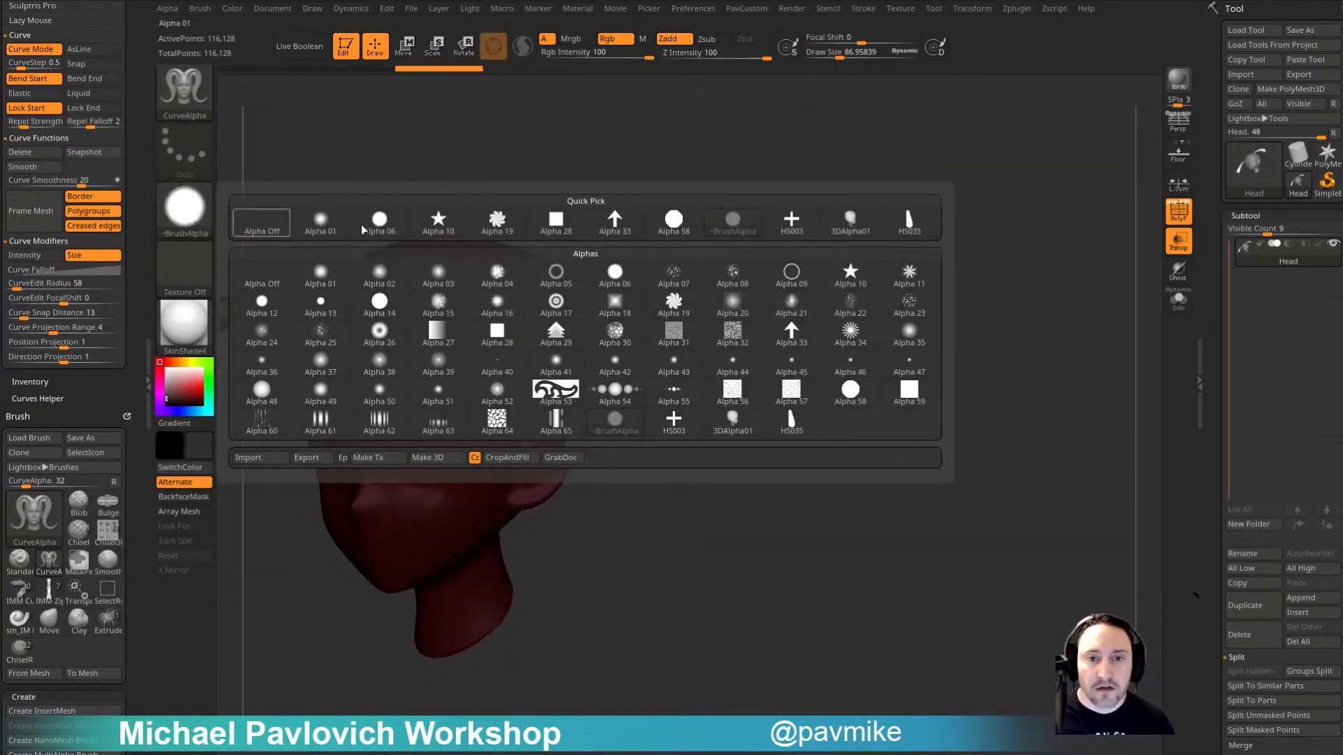
left_click(911, 220)
left_click(627, 354)
left_click_drag(745, 376, 917, 417)
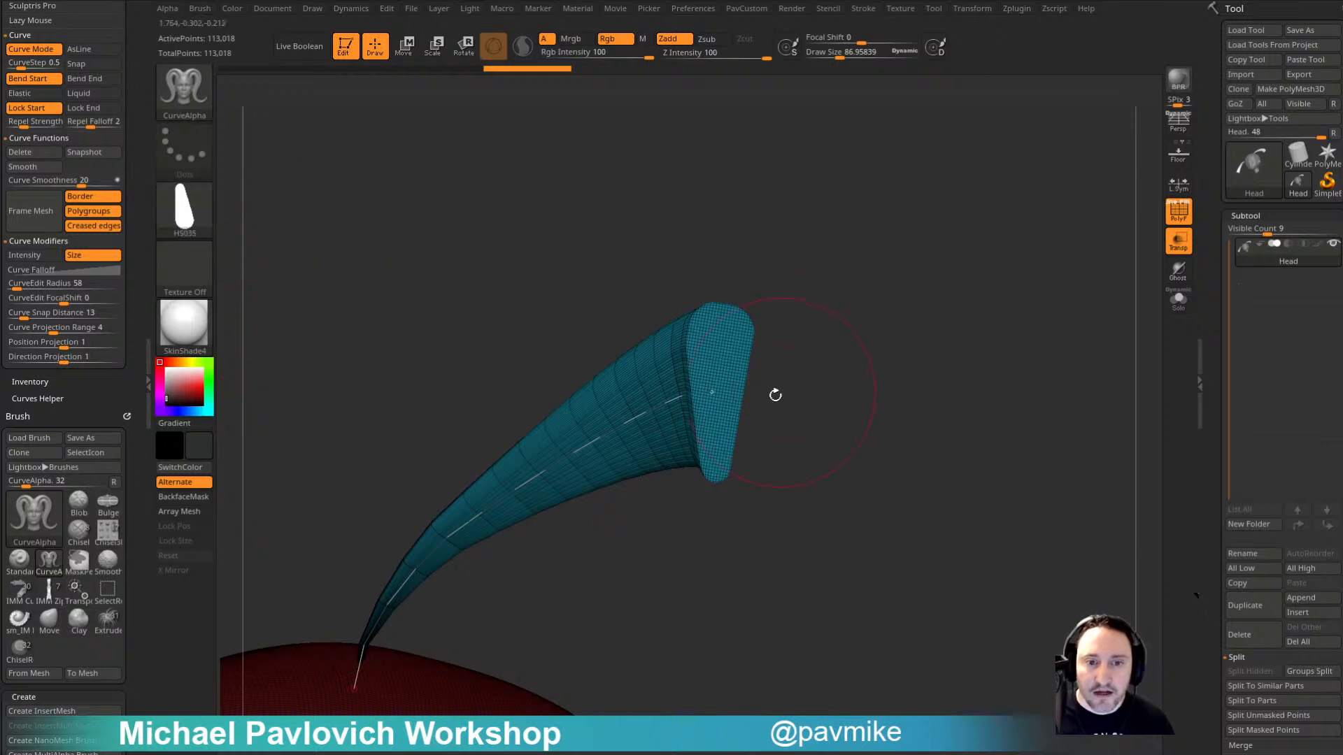
mouse_move(798, 392)
left_mouse_down()
mouse_move(875, 363)
mouse_move(836, 332)
mouse_move(970, 297)
mouse_move(993, 331)
mouse_move(1082, 291)
mouse_move(1077, 381)
left_mouse_up()
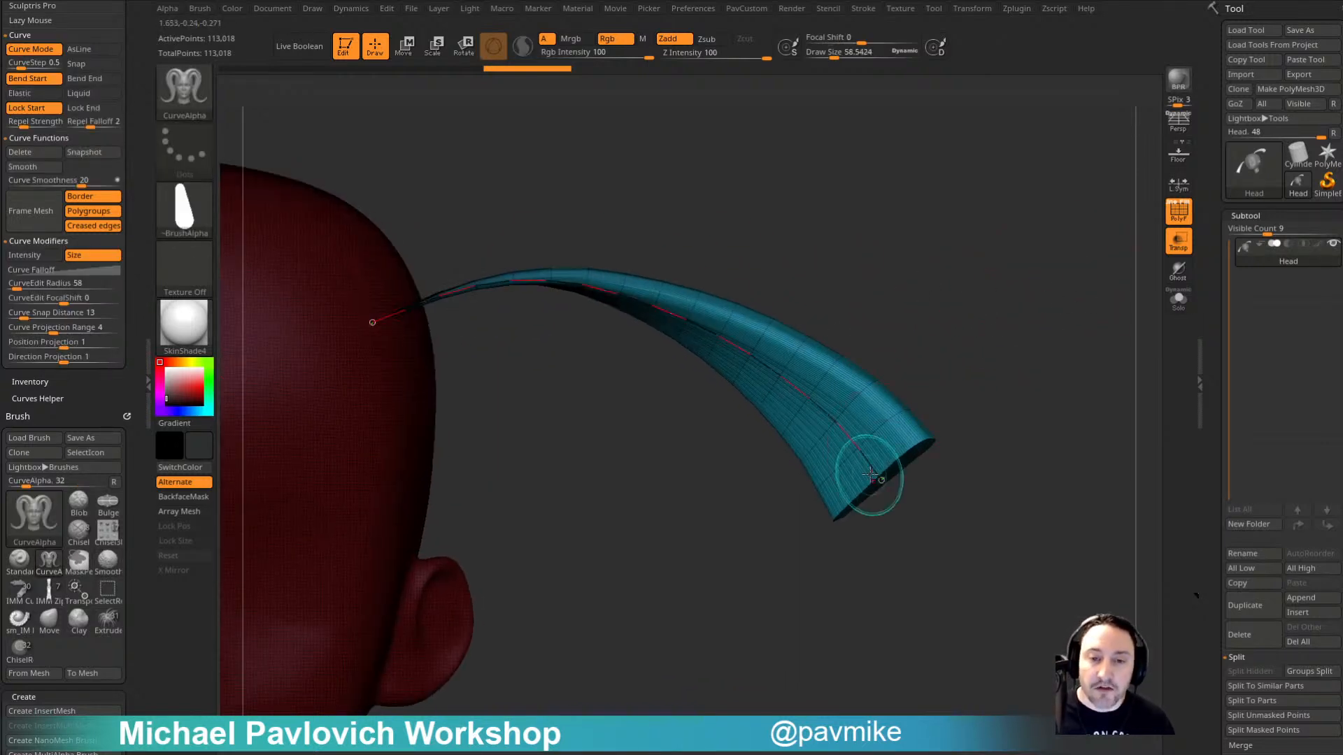
Step: Undo the small shift of the horn's tip and bend the horn curve into an S shape
left_click_drag(877, 481, 833, 522)
key("ctrl+z")
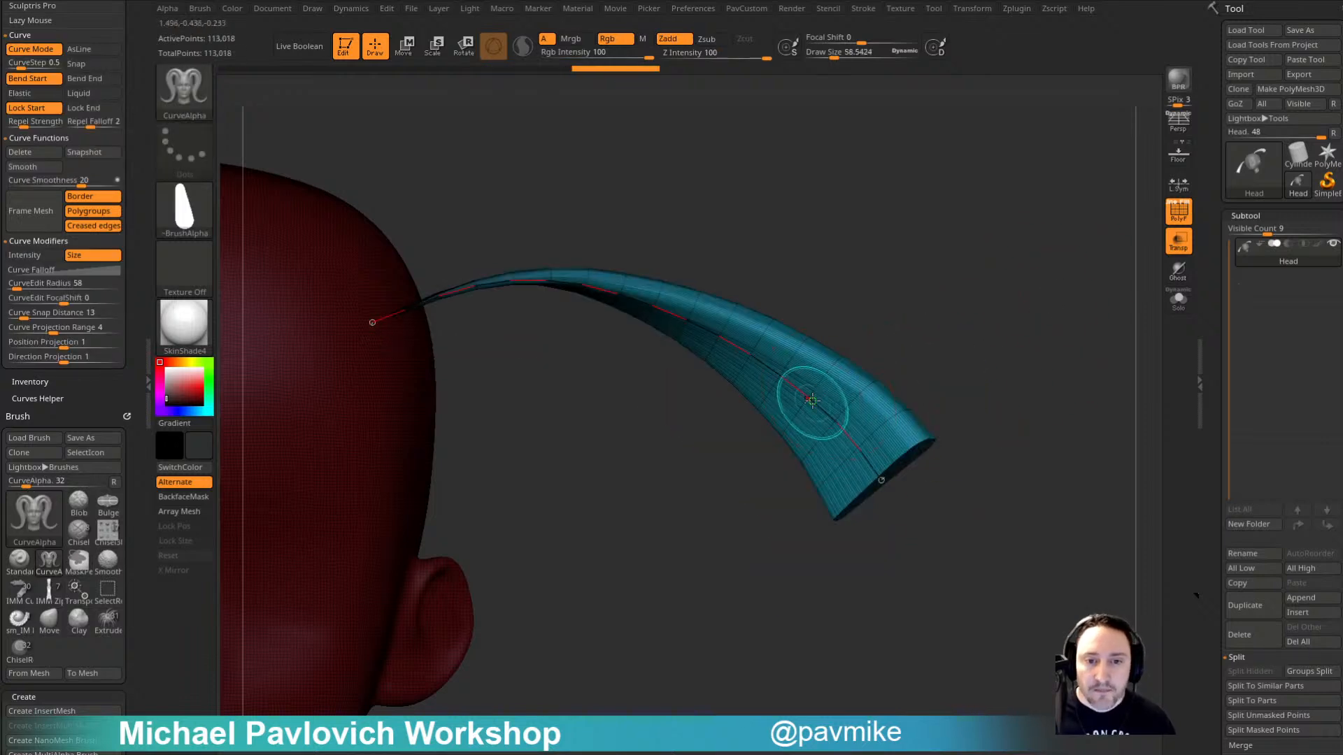
mouse_move(812, 396)
left_mouse_down()
mouse_move(770, 494)
mouse_move(671, 483)
mouse_move(630, 454)
mouse_move(818, 336)
mouse_move(778, 292)
mouse_move(715, 288)
left_mouse_up()
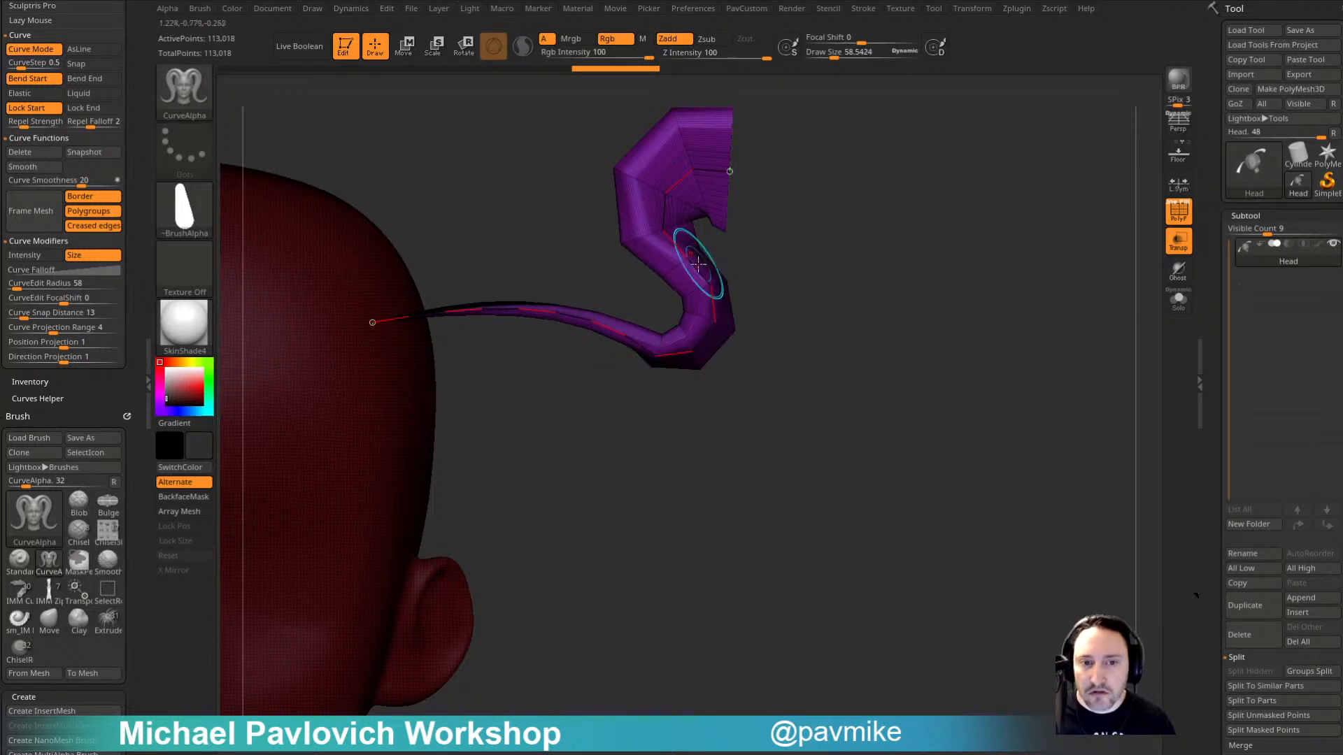
Step: Set the brush's Curve Res to 4 and update the S-shaped horn curve
left_click_drag(87, 381, 84, 240)
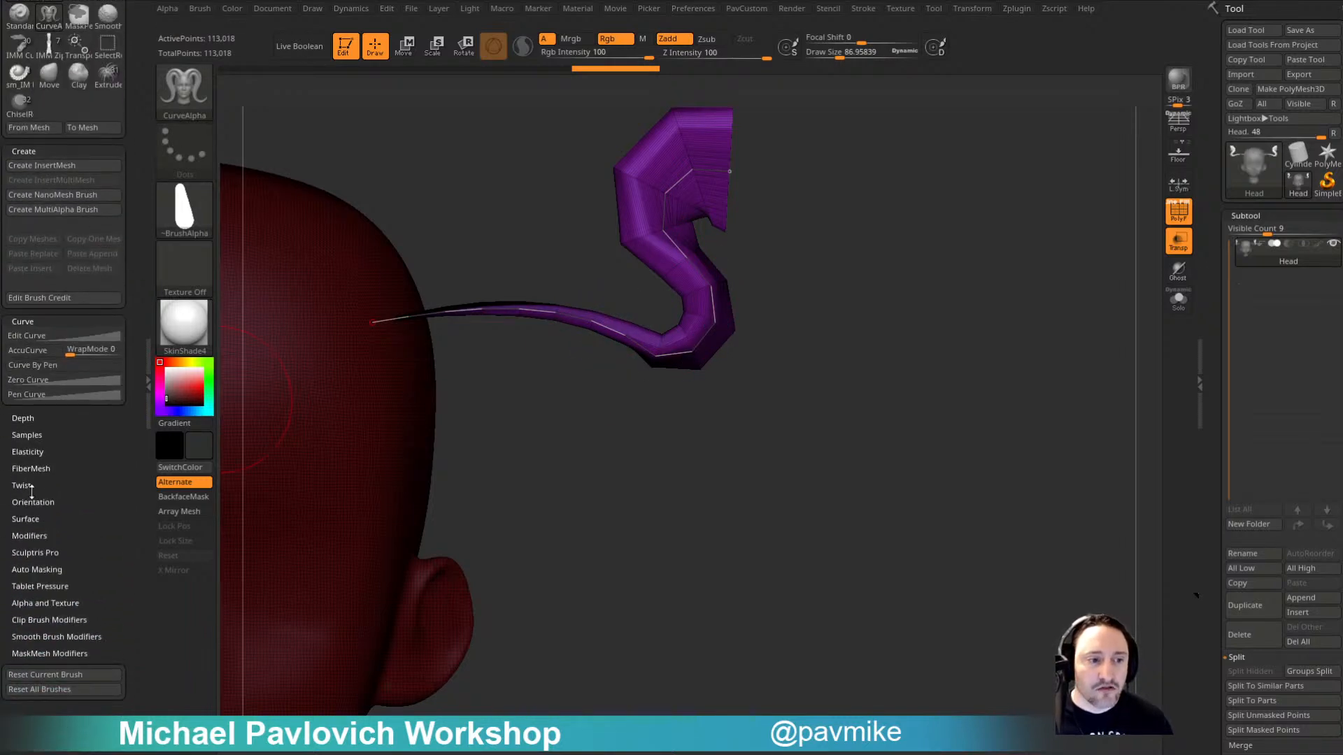
left_click(29, 535)
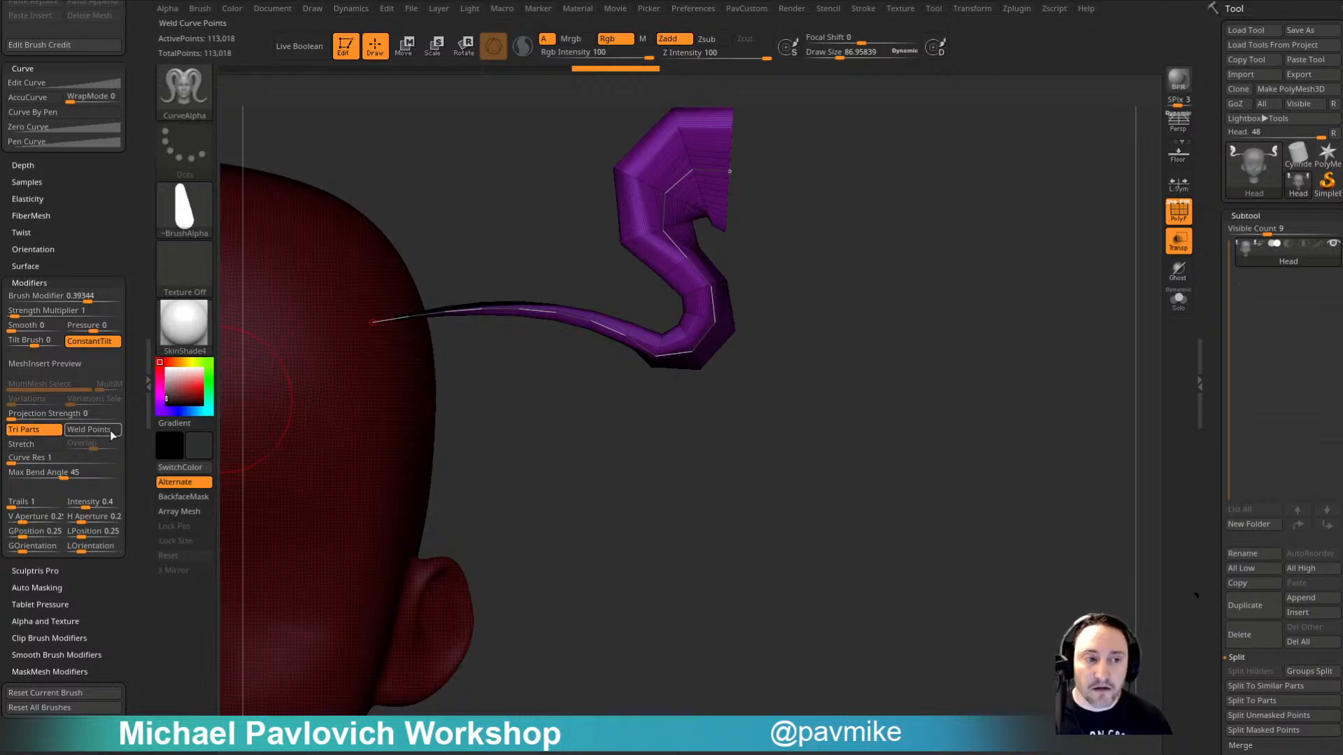
left_click(19, 457)
type("4")
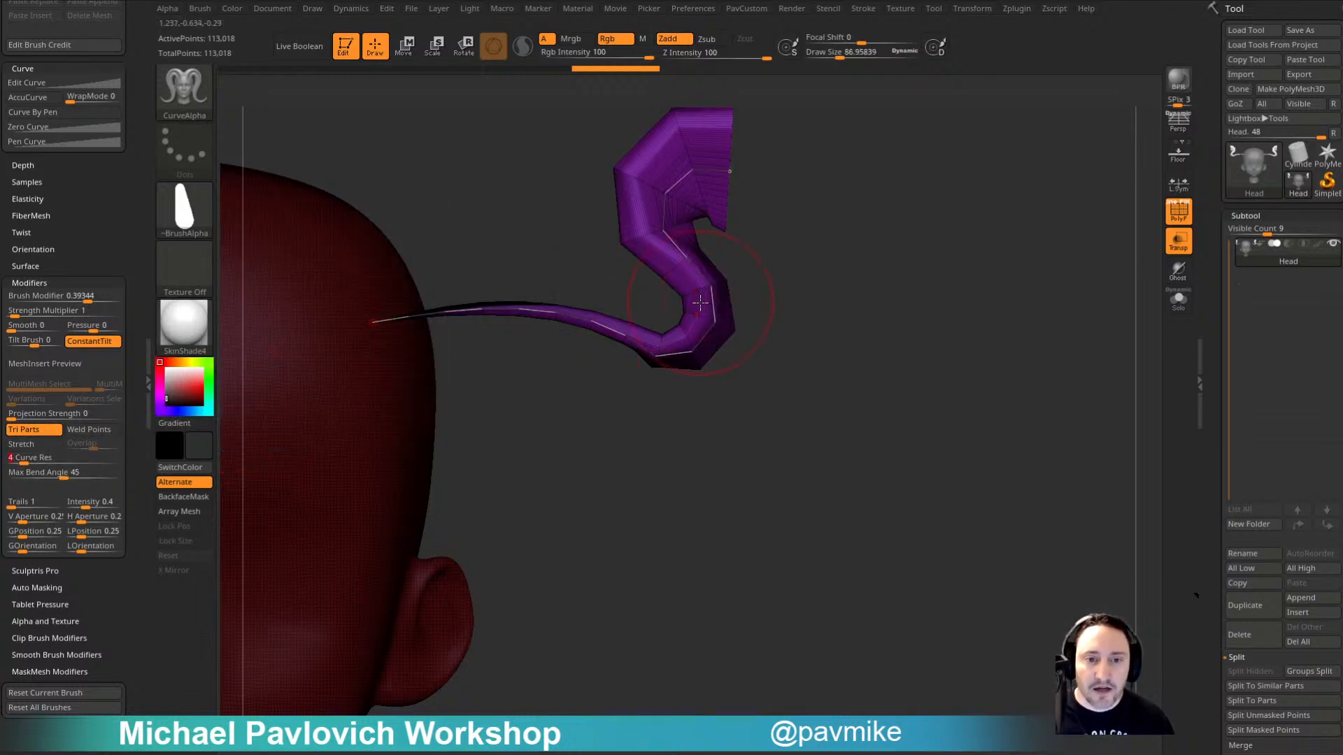
key("Return")
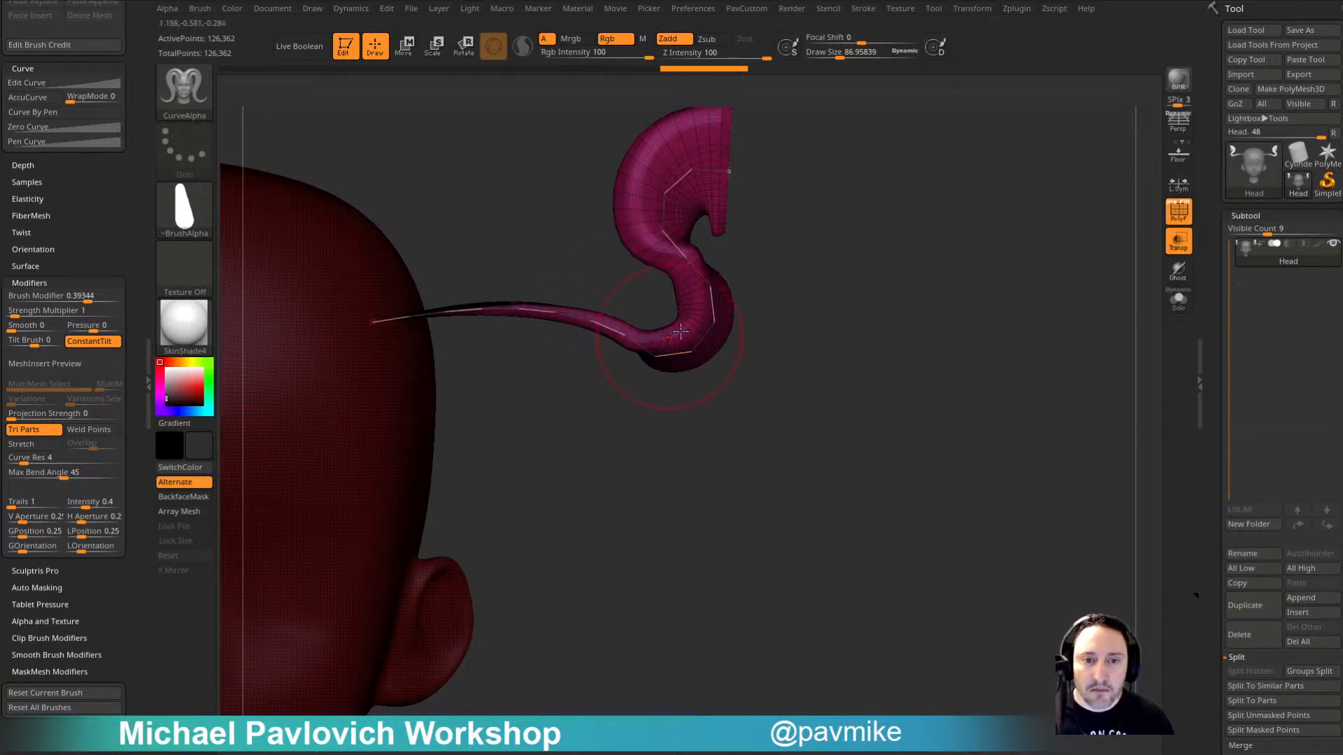
Step: Pull the S-shaped horn back out into a smooth arc and set the colour to white
mouse_move(683, 171)
left_mouse_down()
mouse_move(706, 161)
mouse_move(783, 335)
mouse_move(699, 448)
mouse_move(719, 418)
mouse_move(735, 147)
mouse_move(902, 451)
left_mouse_up()
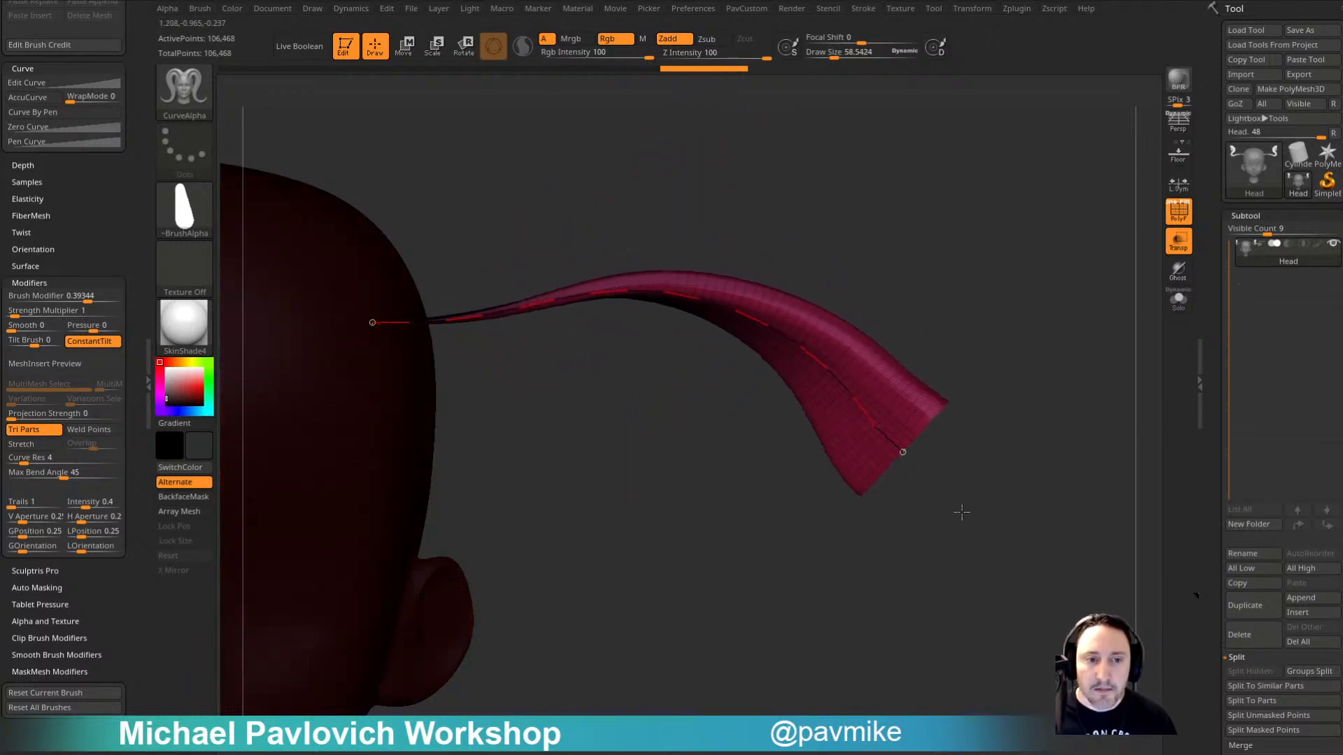
left_click_drag(116, 224, 116, 381)
left_click_drag(862, 263, 433, 322)
left_click(159, 366)
left_click_drag(795, 279, 917, 253)
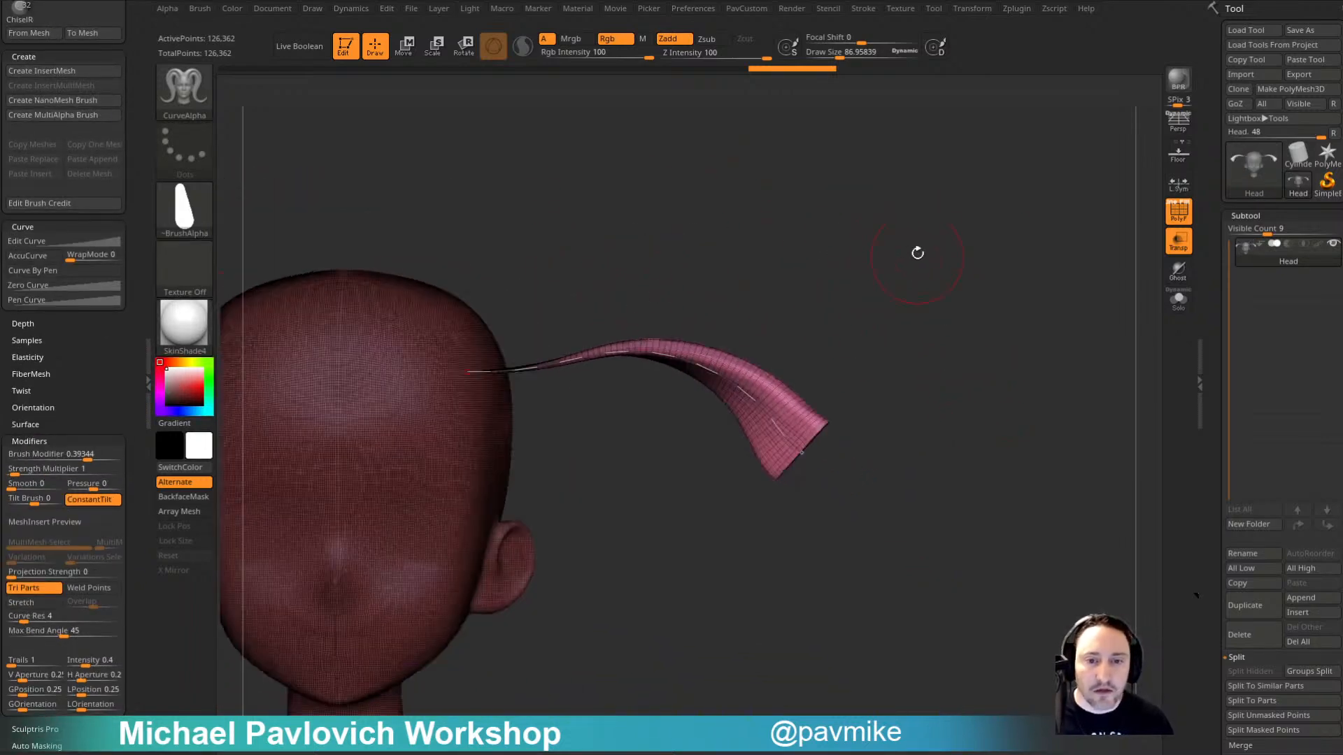
Step: Set Curve Res to 1, disable Lock Start and enable Bend End for the CurveAlpha brush
left_click_drag(135, 386, 135, 300)
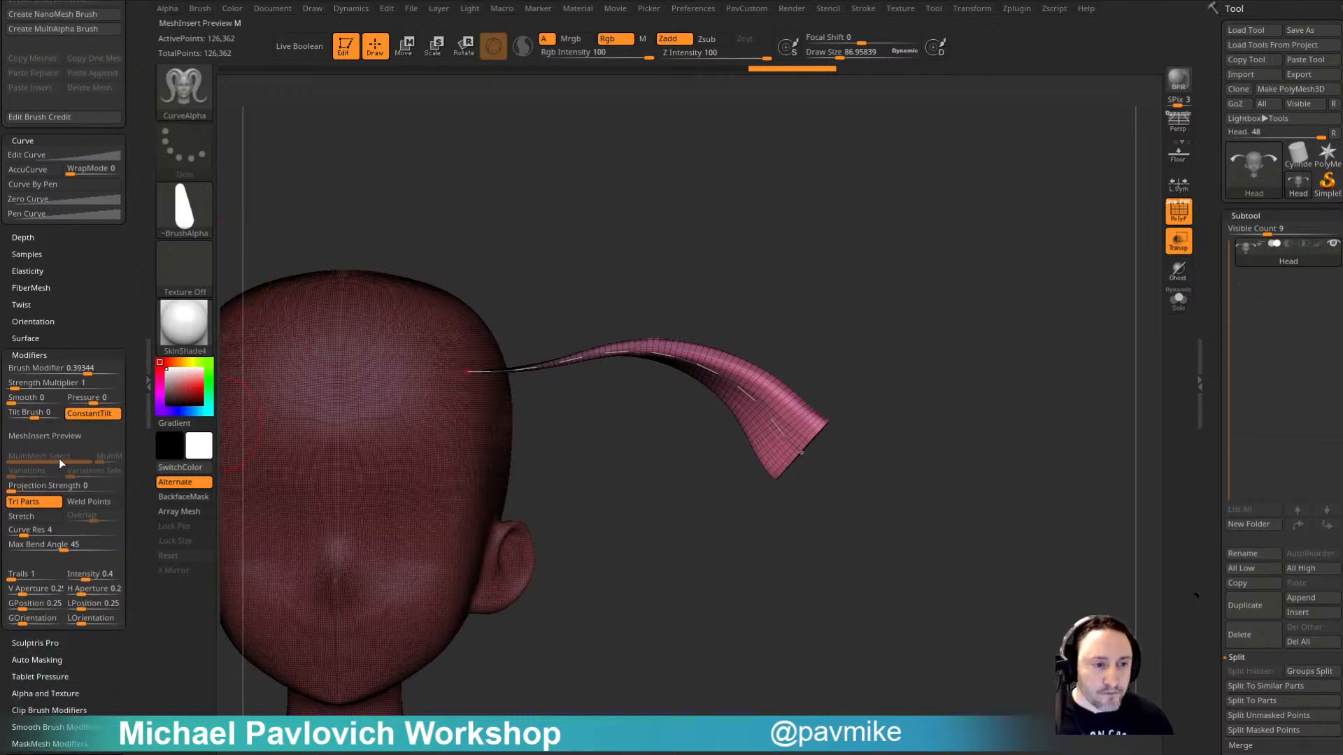
left_click(14, 533)
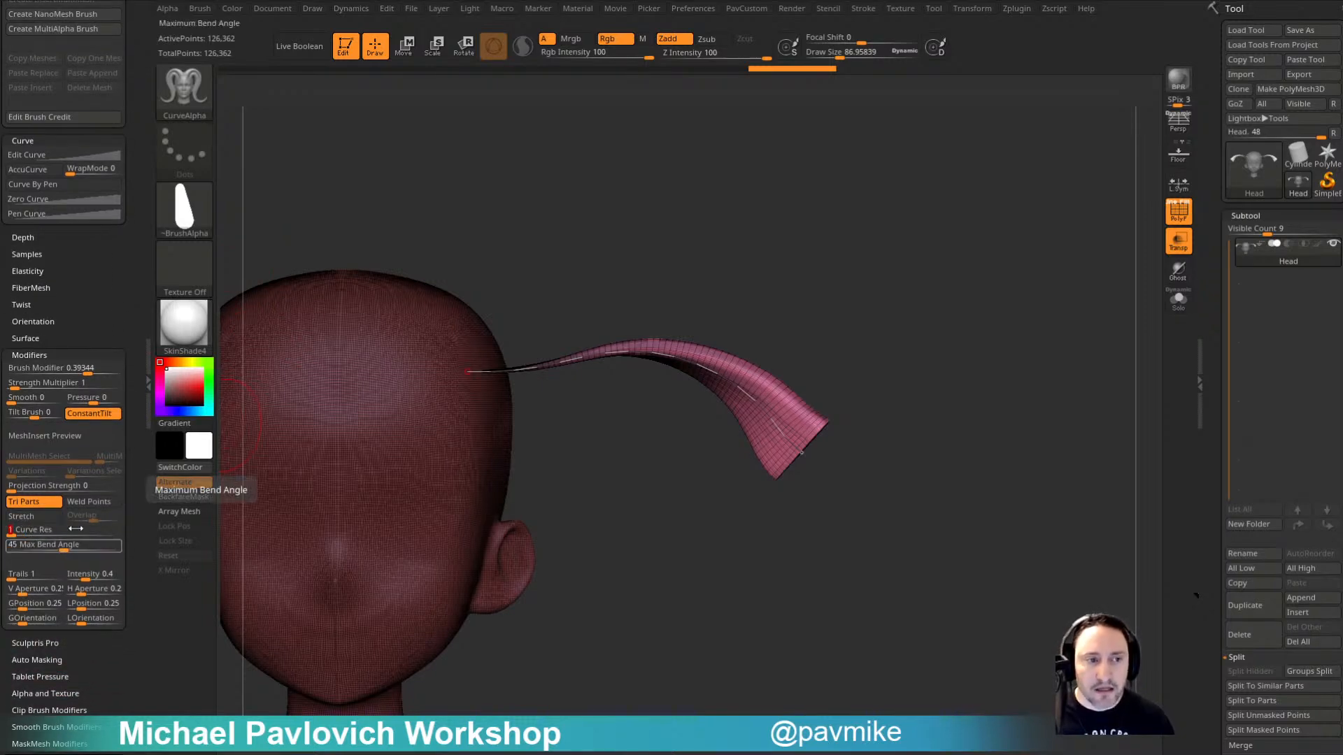
scroll(69, 451, "up", 10)
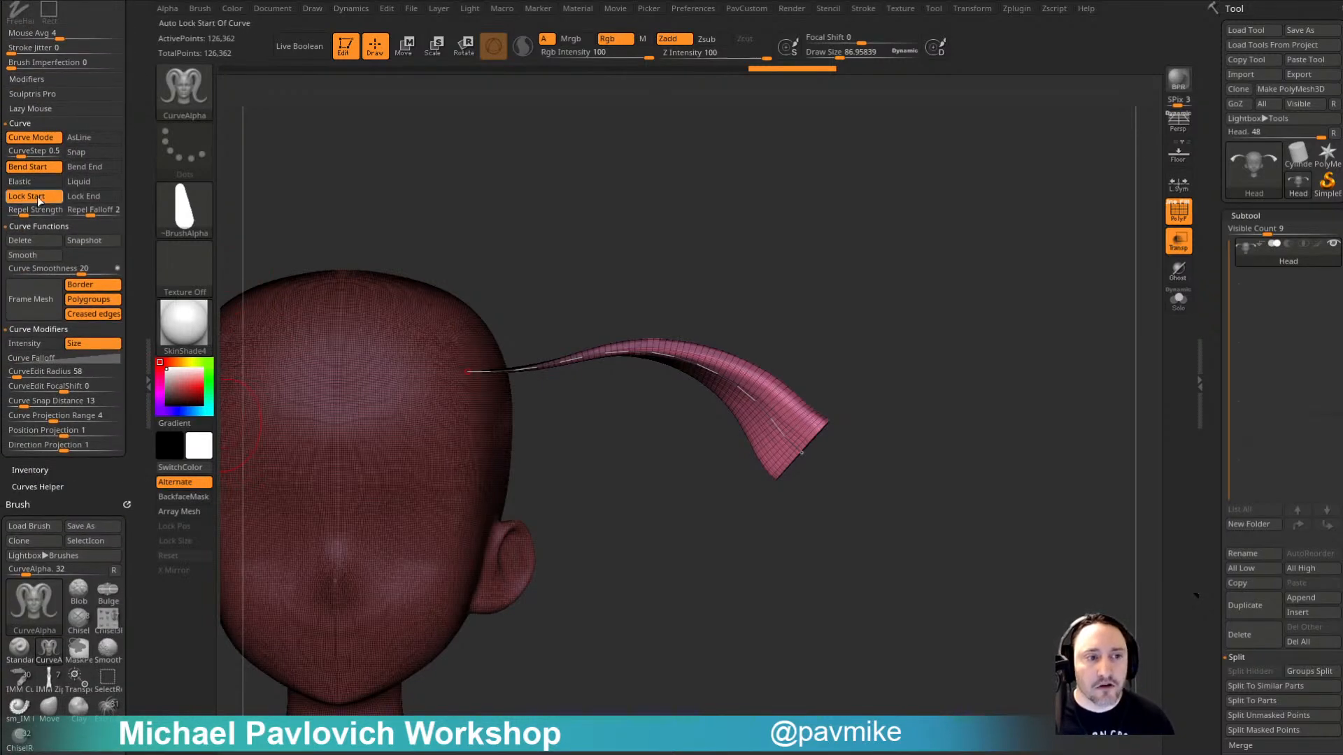
left_click(38, 199)
left_click_drag(874, 318, 723, 406)
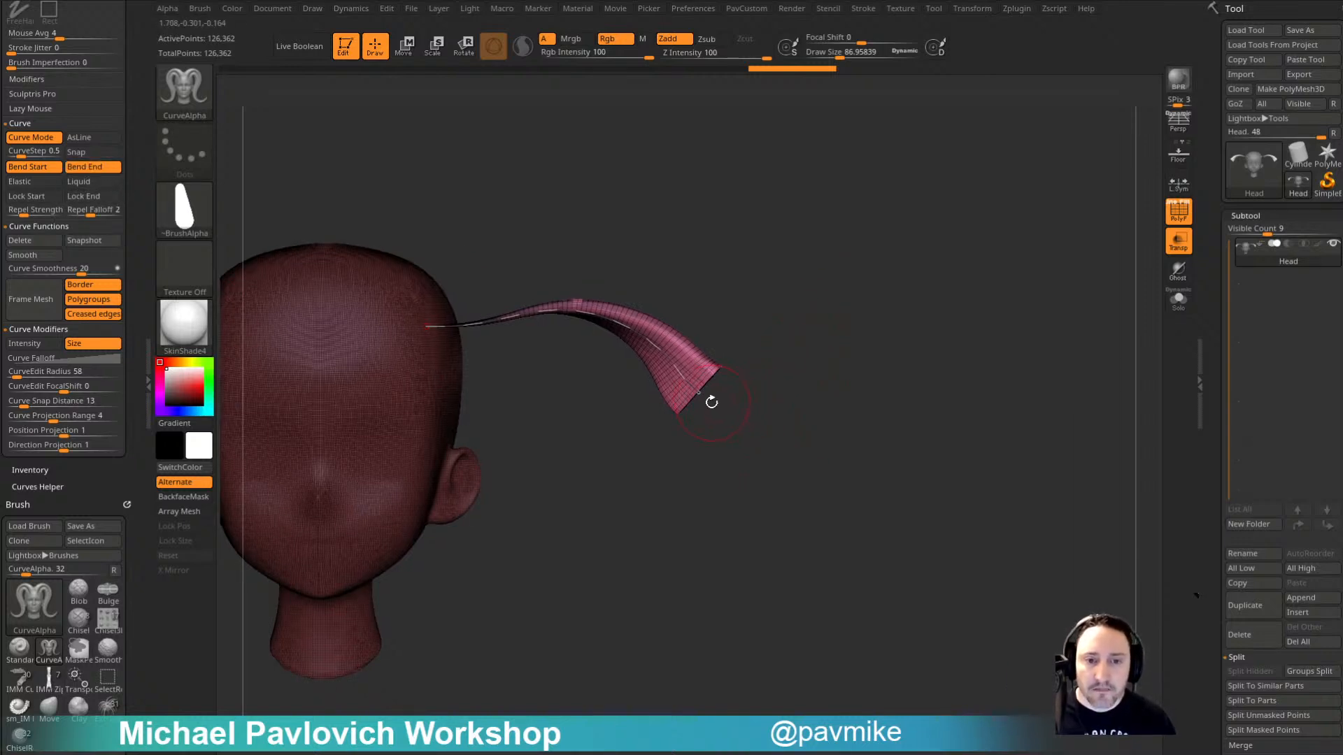
Step: Draw a free curved horn beside the head, set Max Bend Angle to 0 and pull the curve into a wavy shape
mouse_move(890, 361)
left_mouse_down()
mouse_move(896, 298)
mouse_move(890, 366)
mouse_move(724, 444)
mouse_move(1042, 243)
mouse_move(814, 483)
mouse_move(871, 456)
left_mouse_up()
left_click_drag(128, 481, 124, 210)
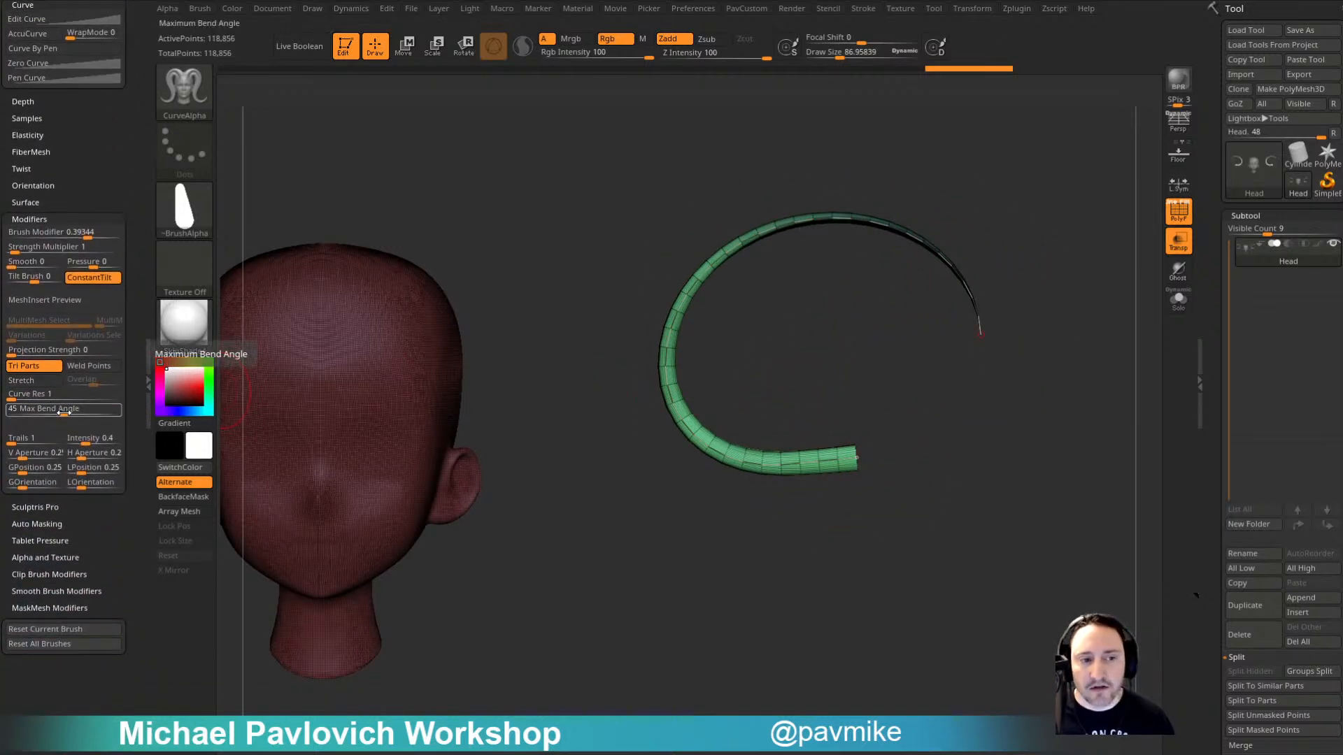
left_click_drag(59, 413, 8, 412)
left_click(848, 456)
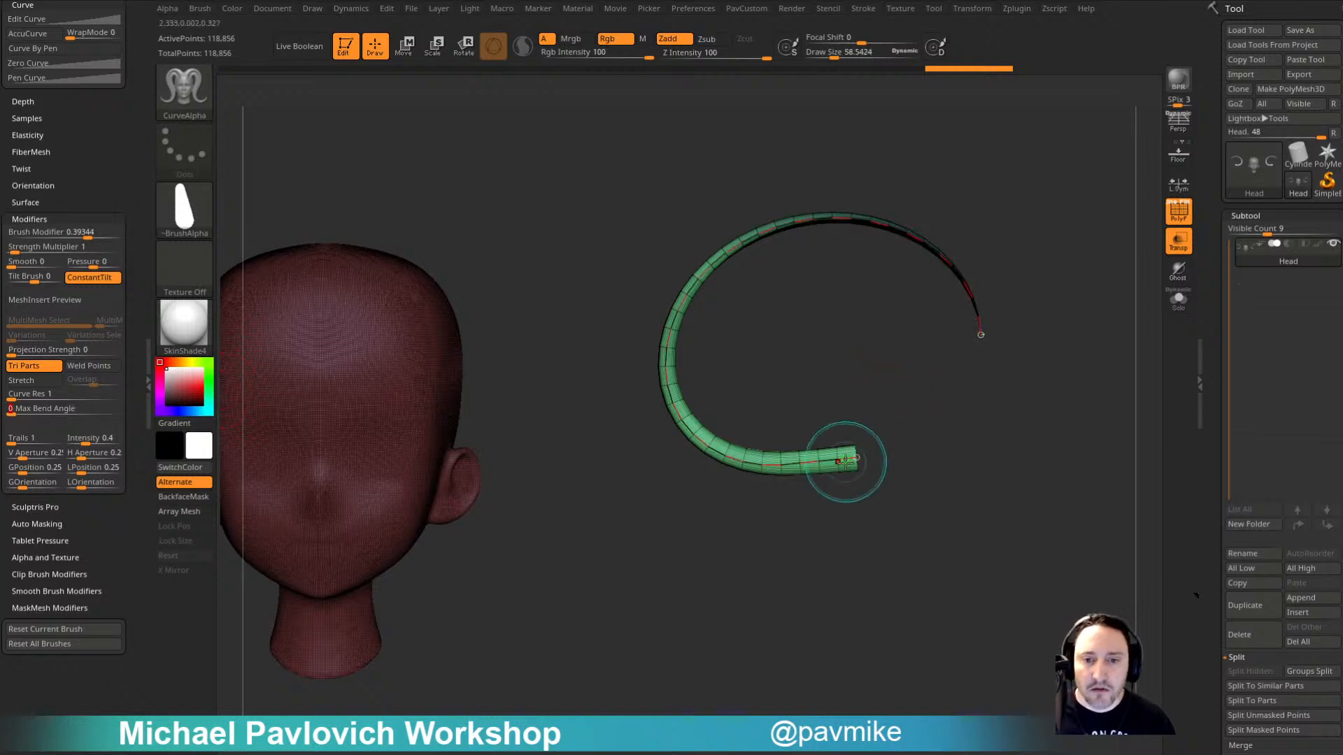
mouse_move(839, 458)
left_mouse_down()
mouse_move(640, 493)
mouse_move(717, 465)
mouse_move(616, 509)
mouse_move(707, 487)
mouse_move(623, 553)
mouse_move(518, 514)
mouse_move(534, 443)
mouse_move(725, 426)
mouse_move(585, 396)
mouse_move(546, 305)
mouse_move(647, 434)
mouse_move(734, 510)
mouse_move(630, 336)
mouse_move(450, 420)
mouse_move(691, 390)
mouse_move(621, 457)
mouse_move(683, 381)
mouse_move(735, 405)
mouse_move(758, 360)
mouse_move(930, 300)
mouse_move(899, 360)
mouse_move(653, 444)
mouse_move(787, 514)
mouse_move(811, 480)
mouse_move(780, 590)
mouse_move(671, 456)
mouse_move(736, 477)
mouse_move(717, 439)
left_mouse_up()
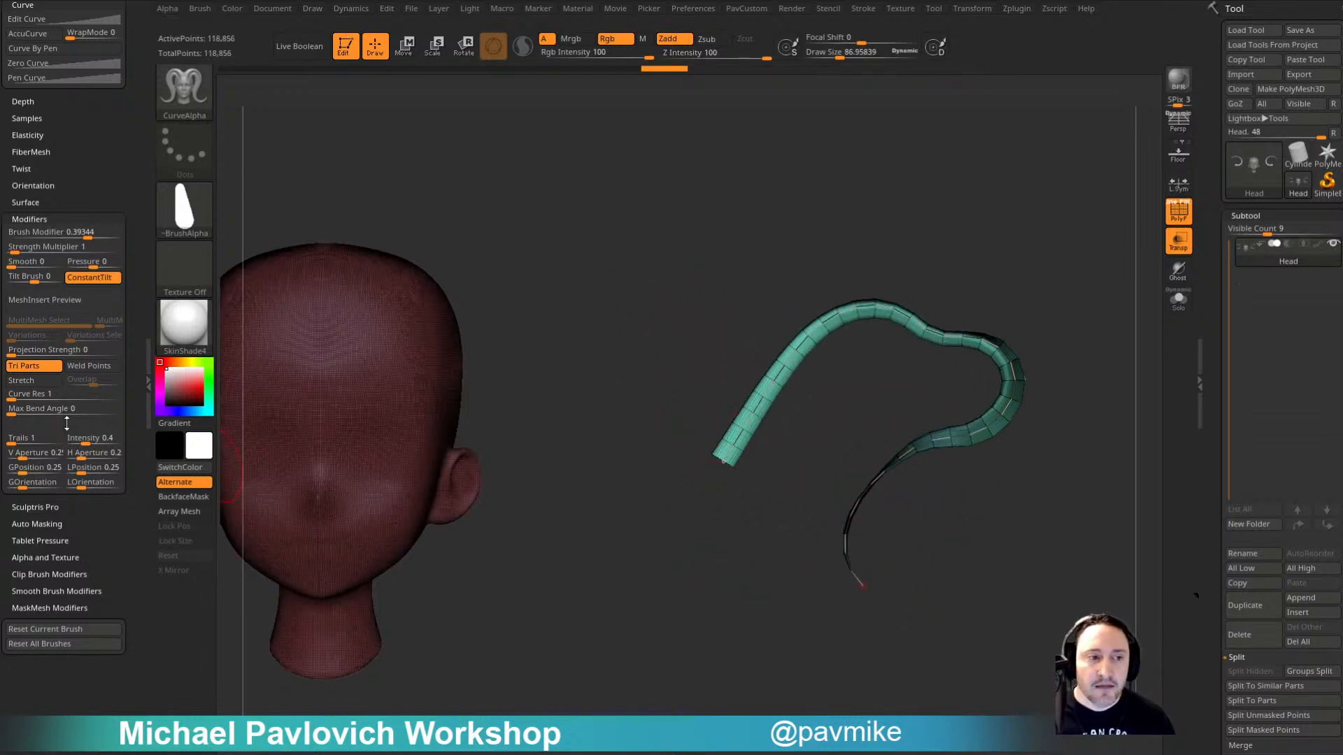
Step: Set Max Bend Angle to 90 and drag the free horn curve into a stretched, twisting shape beside the head
type("0")
key("Return")
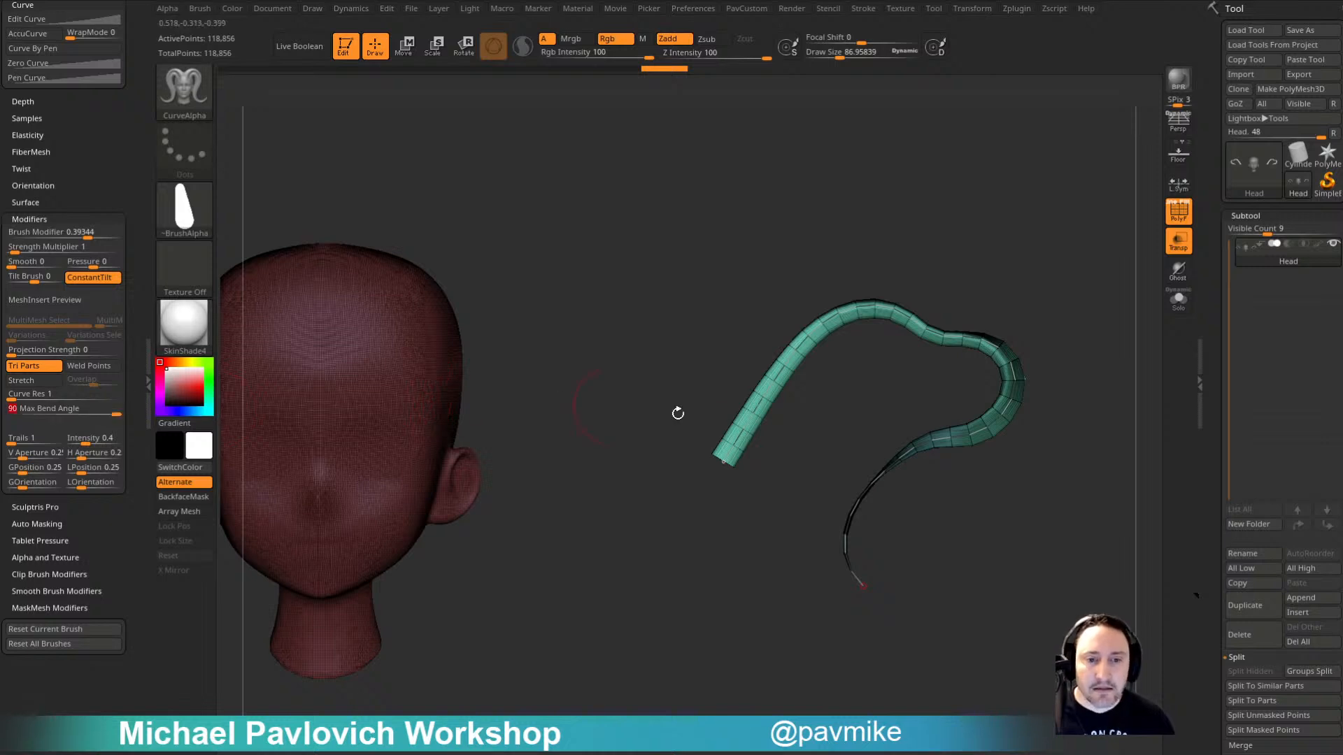
mouse_move(731, 455)
left_mouse_down()
mouse_move(932, 485)
mouse_move(664, 404)
mouse_move(731, 455)
mouse_move(728, 553)
mouse_move(692, 430)
mouse_move(755, 577)
mouse_move(540, 548)
mouse_move(543, 444)
mouse_move(378, 419)
mouse_move(369, 448)
mouse_move(860, 123)
mouse_move(1167, 156)
left_mouse_up()
mouse_move(490, 475)
left_mouse_down()
mouse_move(698, 509)
mouse_move(653, 539)
mouse_move(723, 472)
mouse_move(787, 465)
left_mouse_up()
key("s")
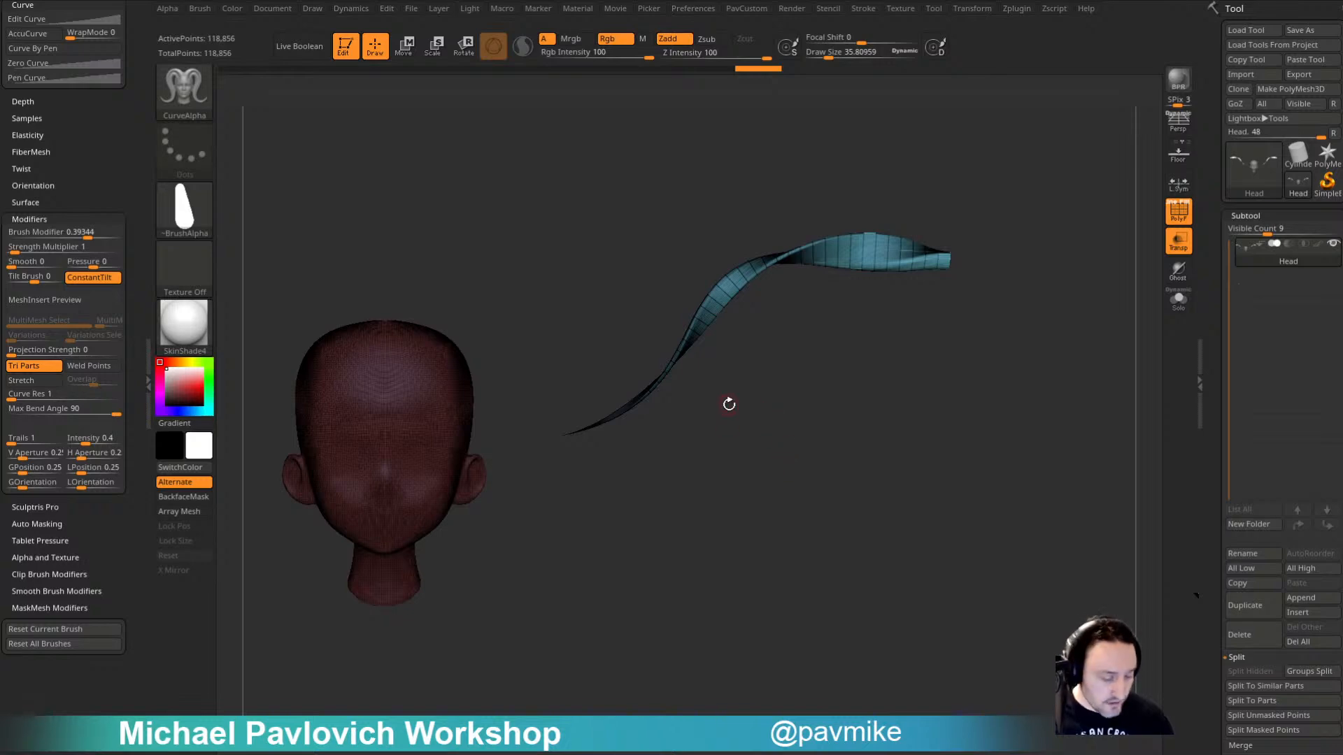
Step: Switch to the CurveTube brush, draw a zigzag tube out from the side of the face and undo it
key("b")
key("c")
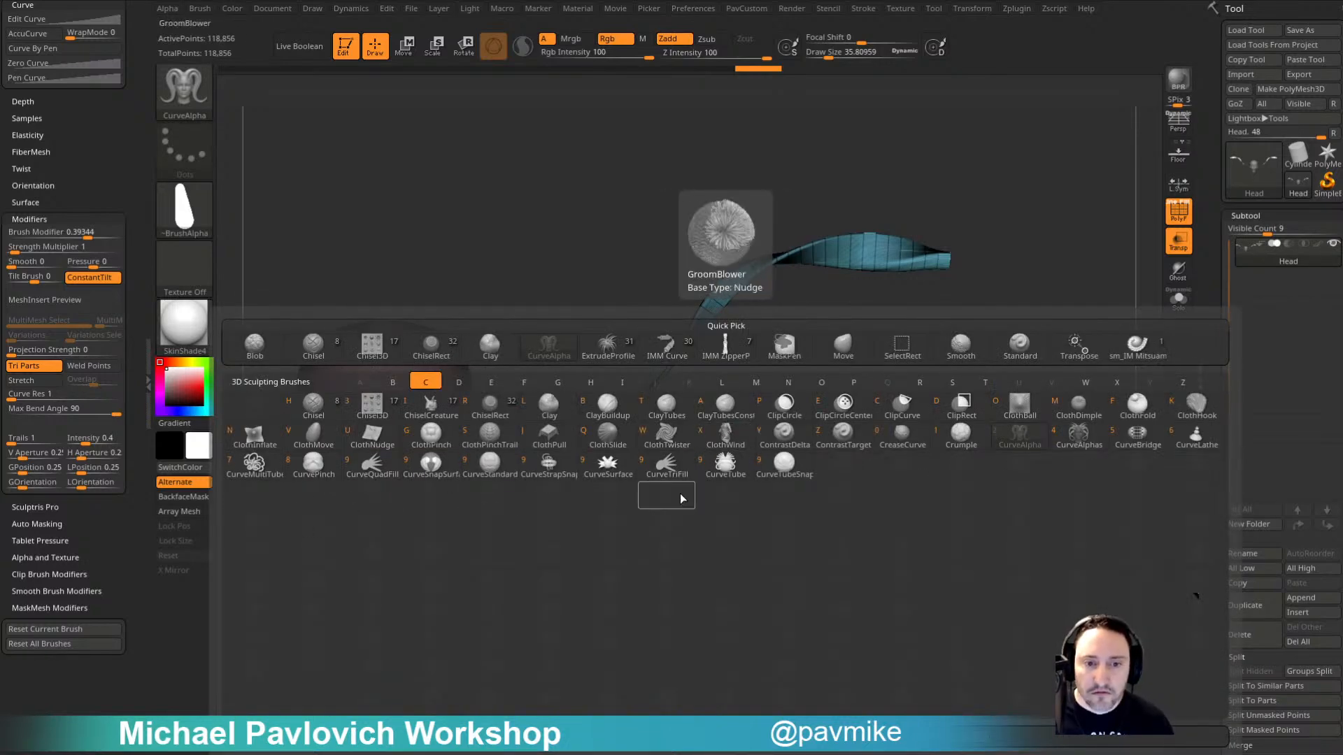
left_click(726, 467)
left_click_drag(671, 407, 648, 405, "alt")
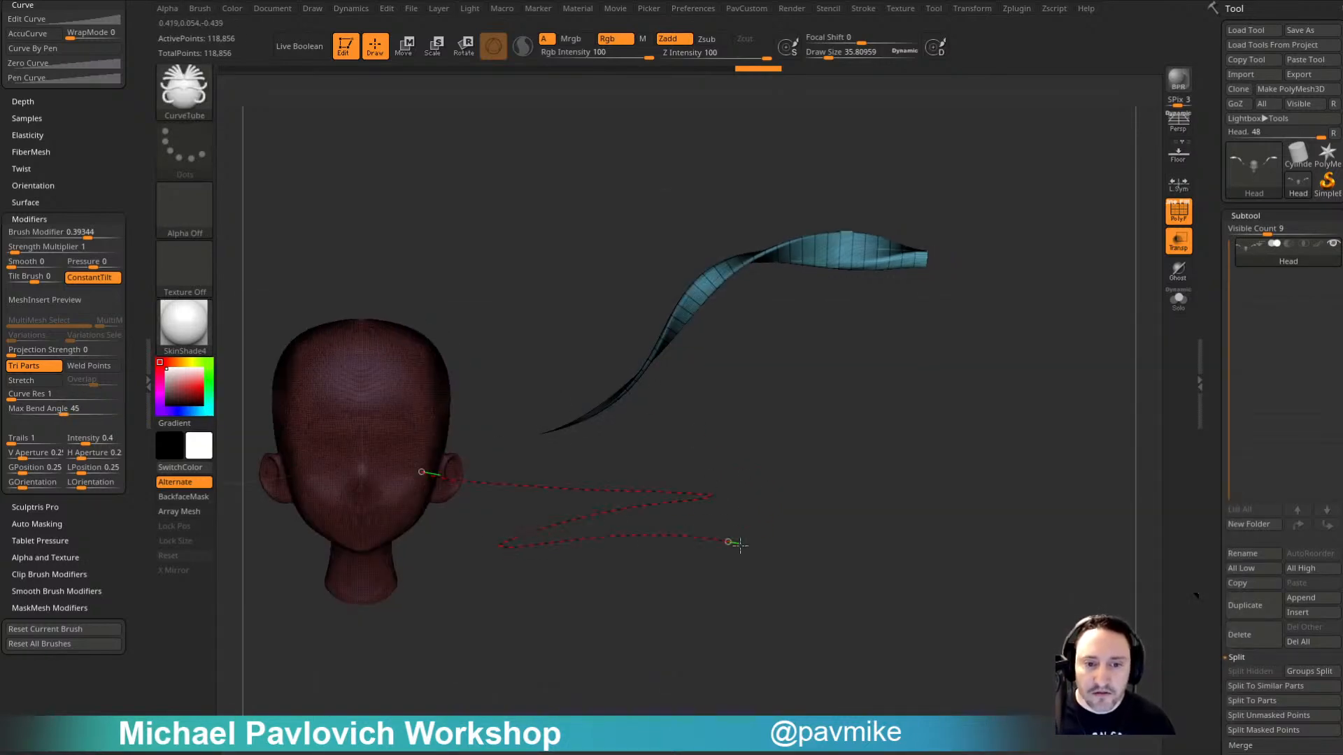
left_click_drag(739, 544, 525, 639)
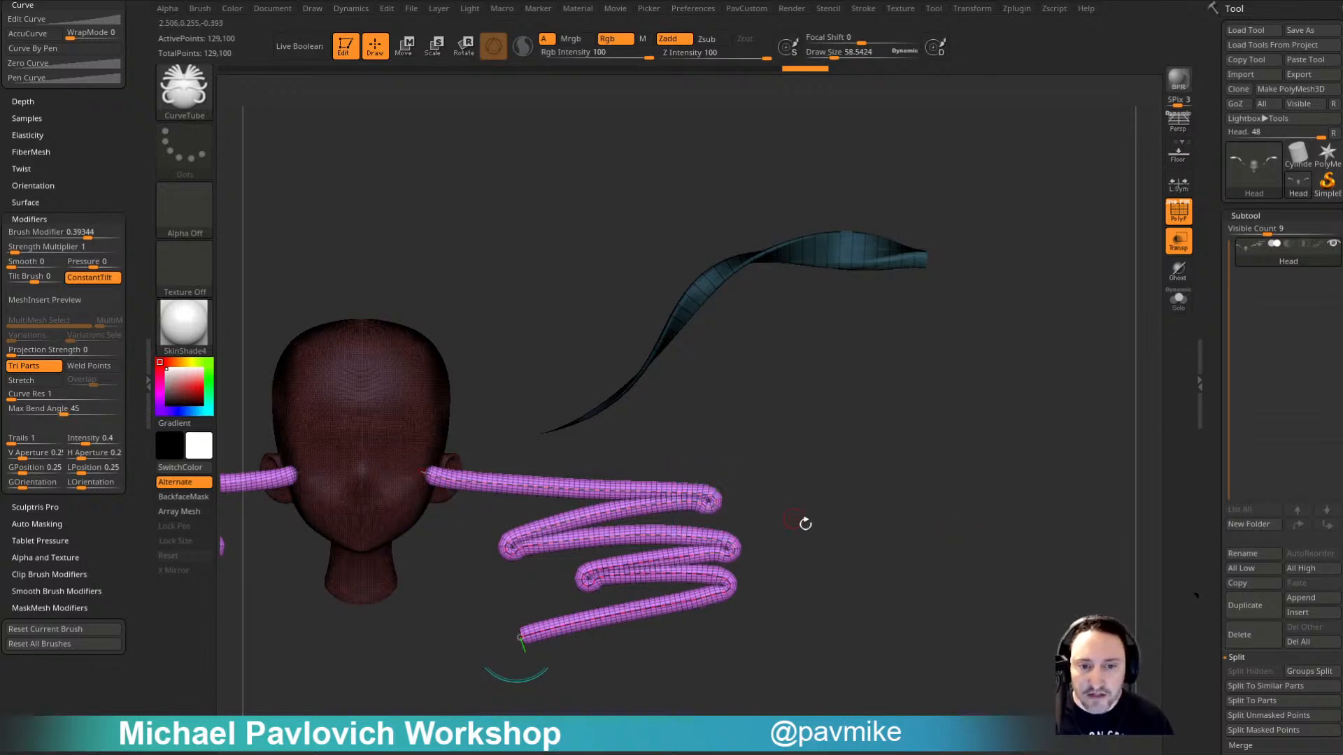
key("ctrl+z")
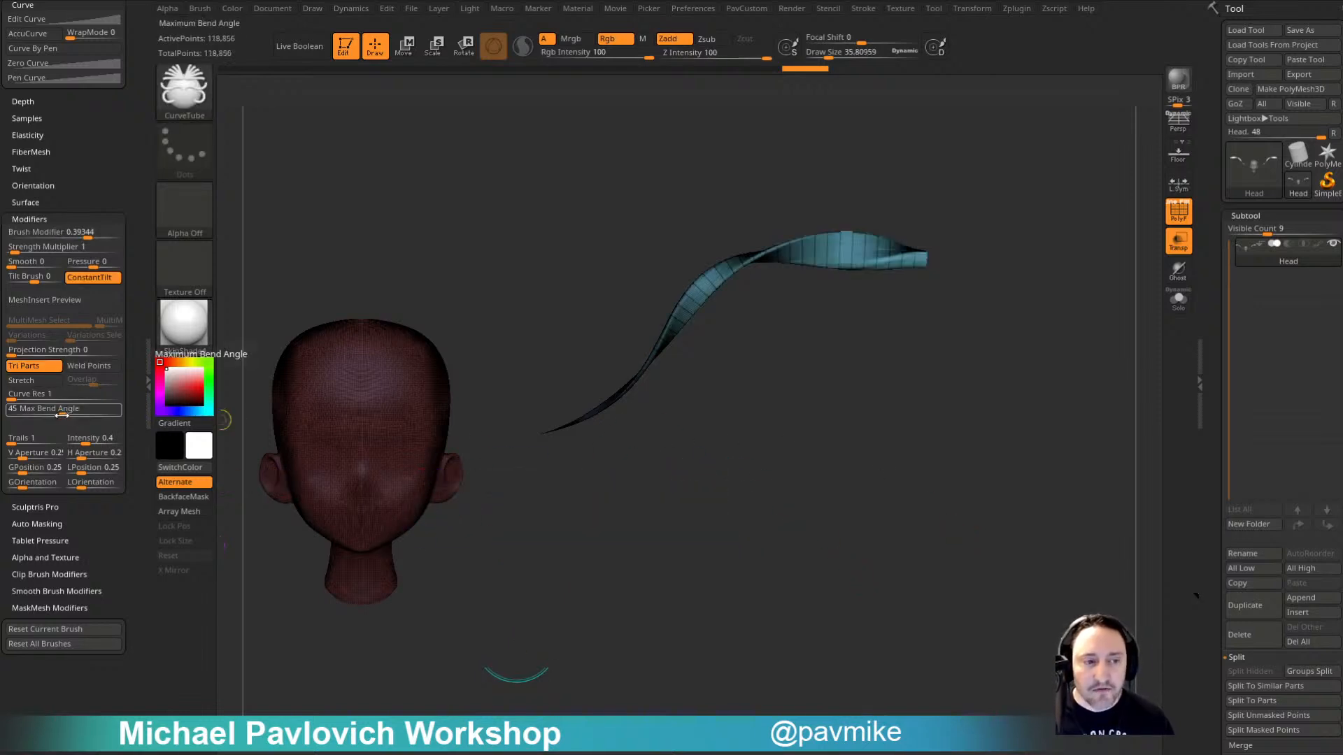
Step: Set CurveTube's Max Bend Angle to 90, draw another zigzag tube from the face and undo it
left_click_drag(65, 412, 141, 405)
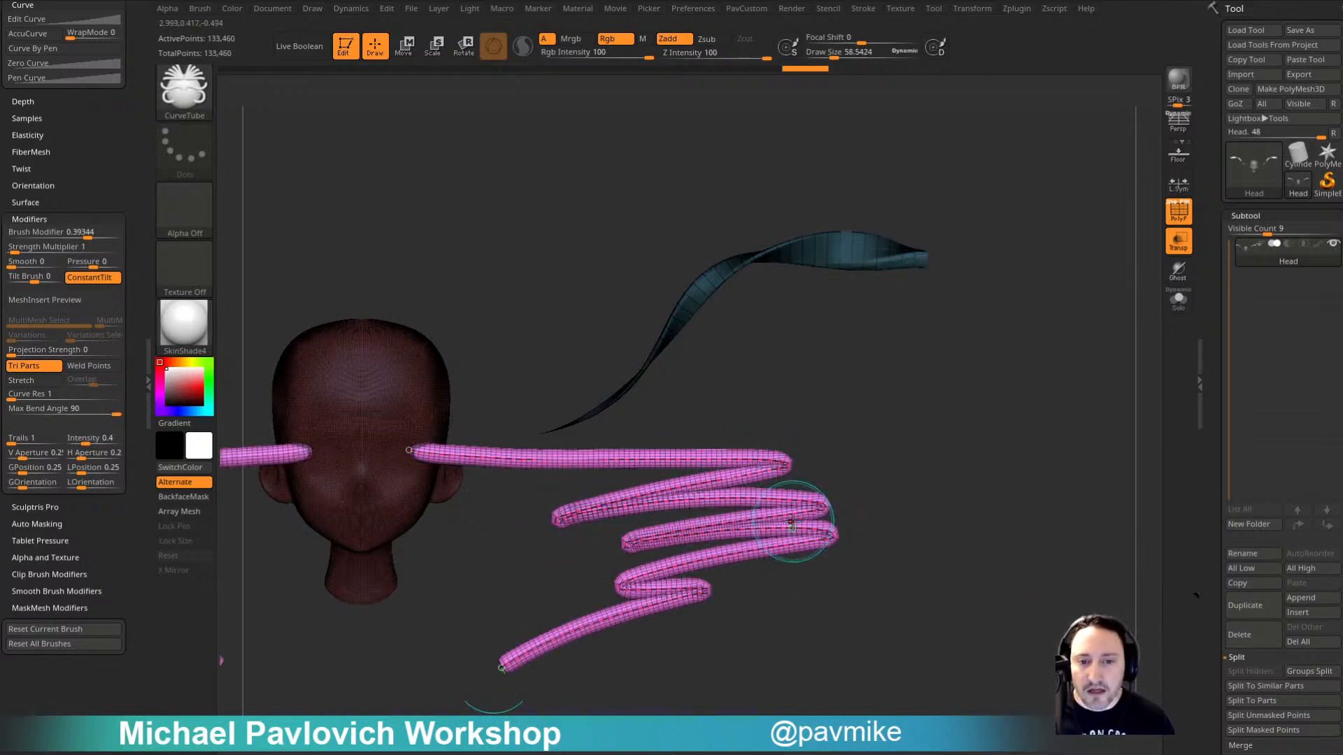
key("ctrl+z")
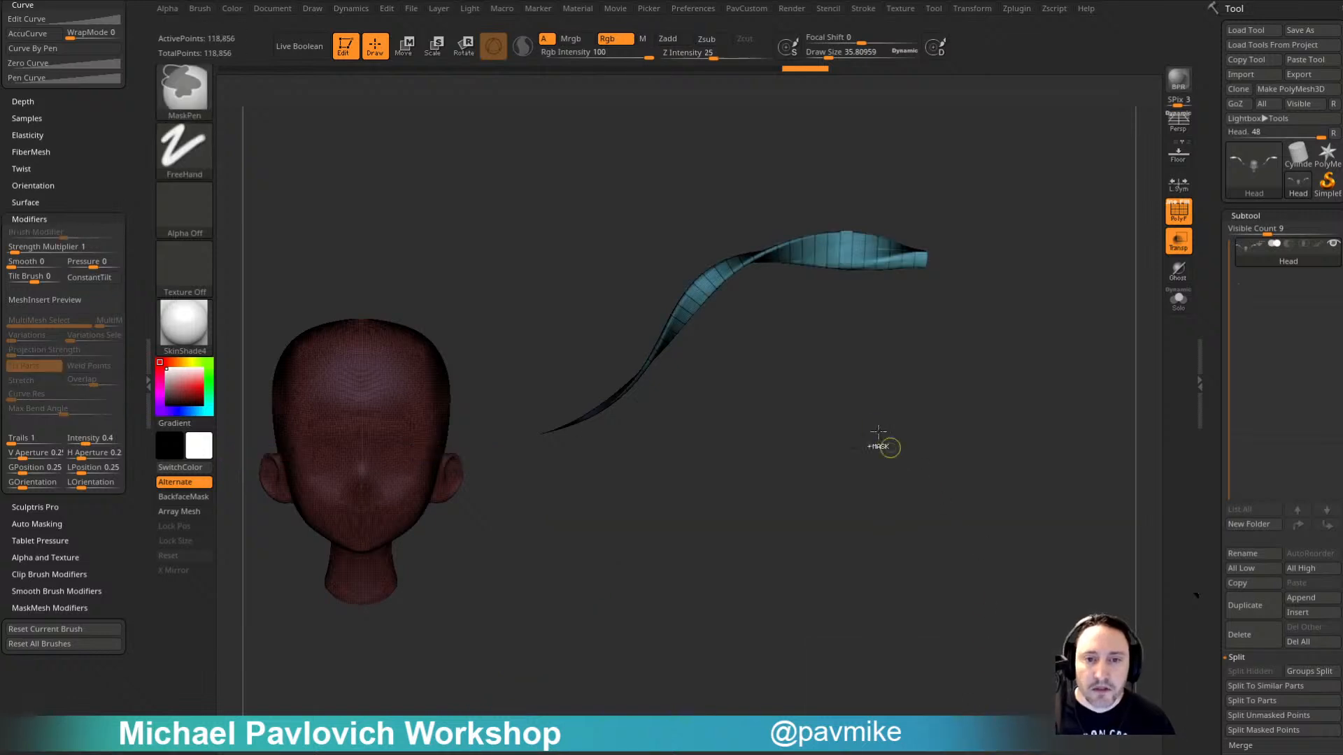
Step: Undo the remaining curve edits until all horns are removed from the head
key("ctrl+z")
key("ctrl+z")
key("ctrl+z")
key("ctrl+z")
key("ctrl+z")
key("ctrl+z")
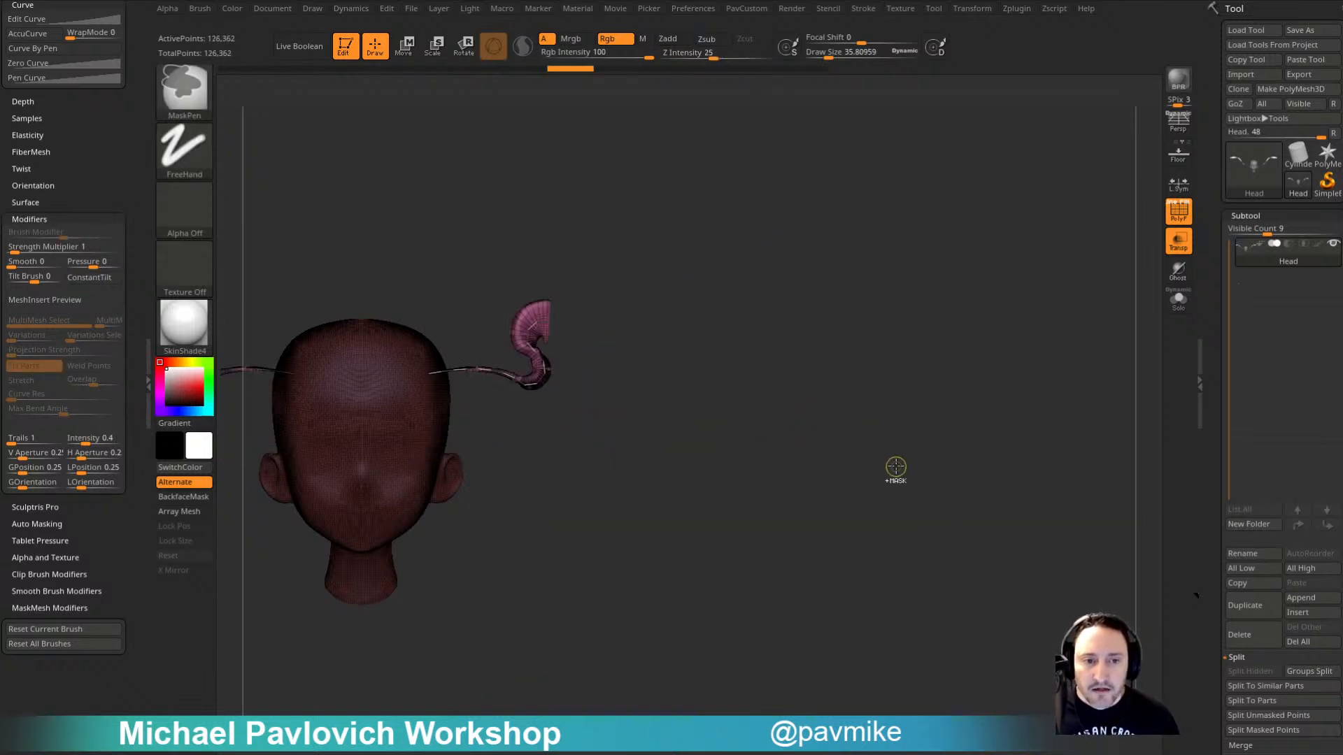
key("ctrl+z")
key("ctrl+z")
key("ctrl+z")
key("ctrl+z")
key("ctrl+z")
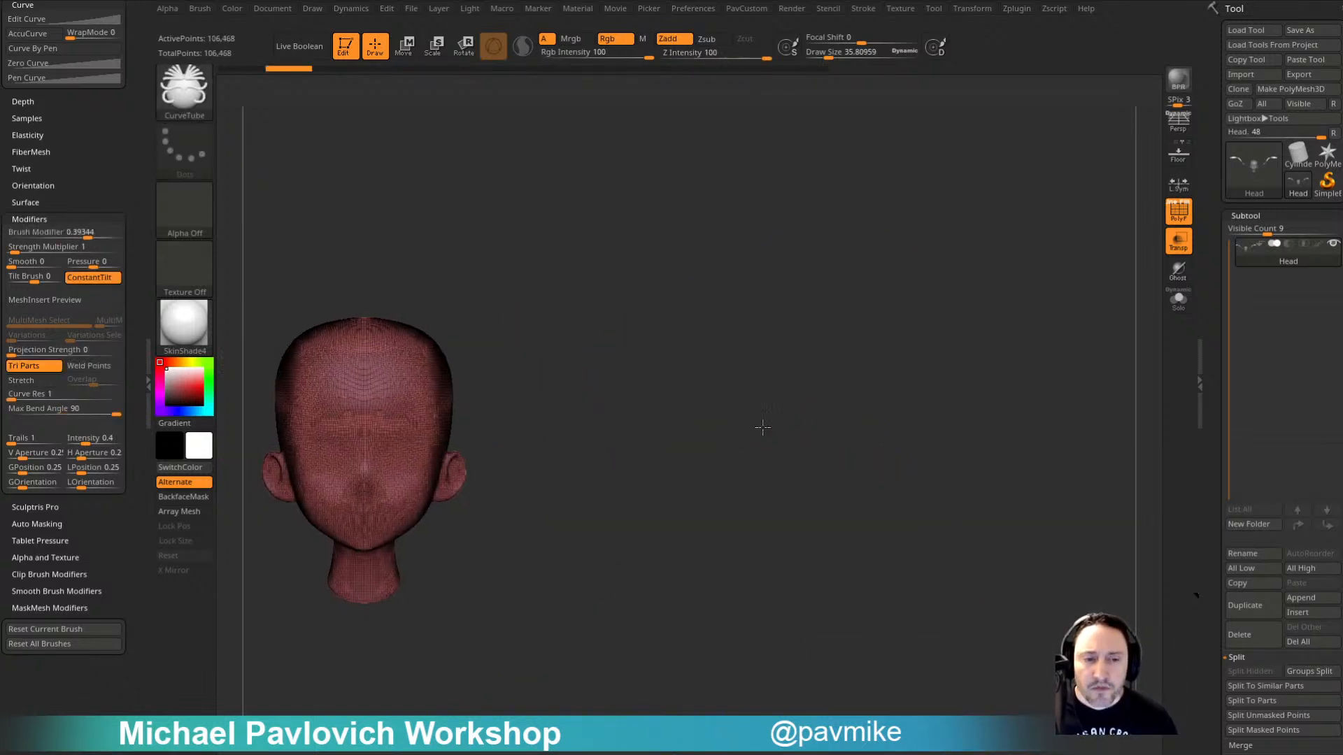
Step: Undo the last remaining curve edit and switch to the ExtrudeProfile brush
key("ctrl+z")
left_click_drag(762, 427, 883, 434, "alt")
mouse_move(884, 434)
left_mouse_down()
mouse_move(951, 455)
mouse_move(944, 368)
mouse_move(913, 388)
mouse_move(958, 434)
left_mouse_up()
left_click_drag(959, 433, 926, 435)
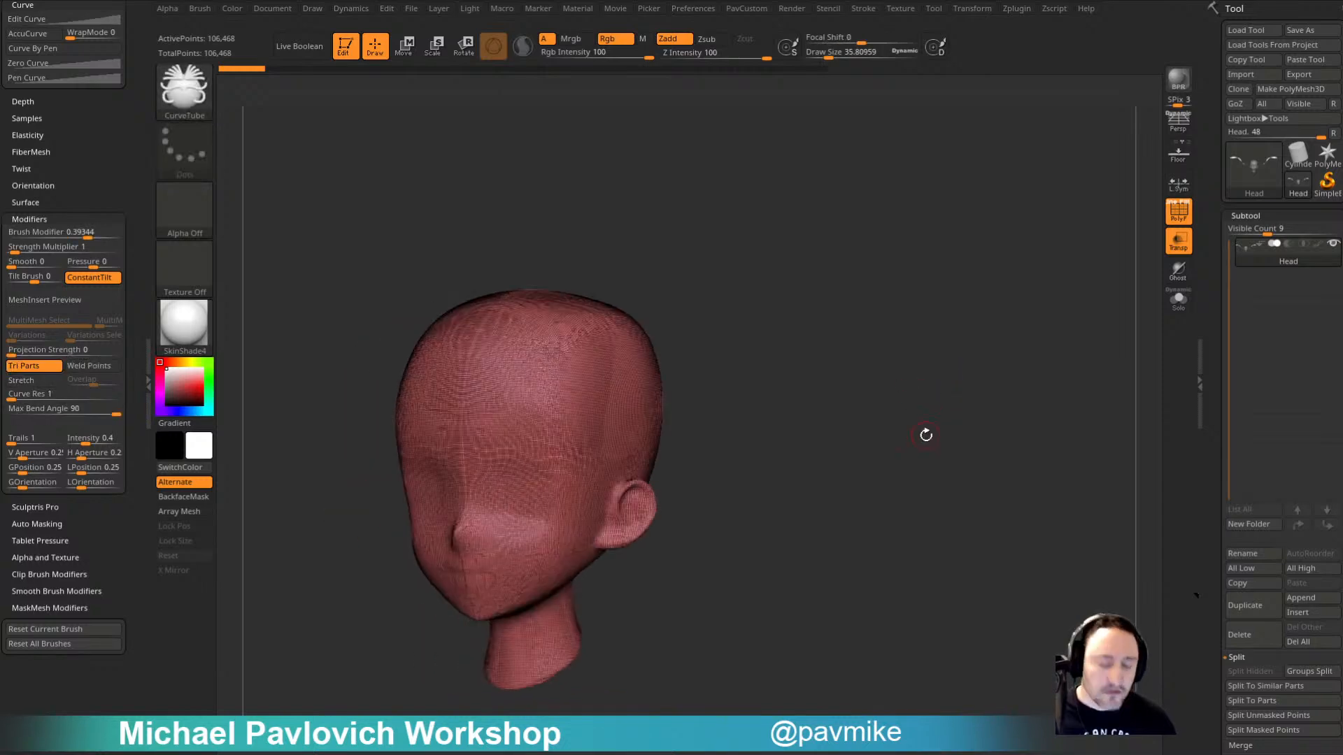
type("bex")
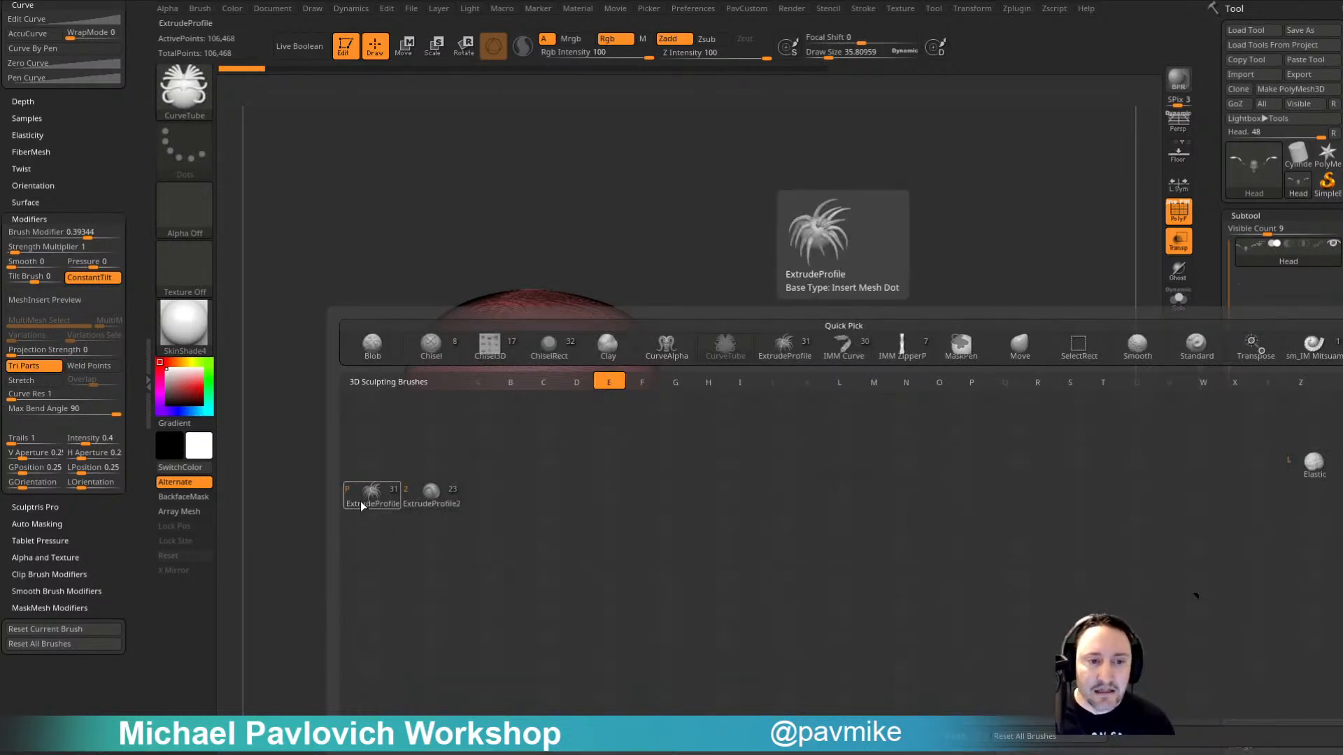
left_click(360, 501)
mouse_move(914, 361)
left_mouse_down()
mouse_move(875, 345)
mouse_move(893, 358)
left_mouse_up()
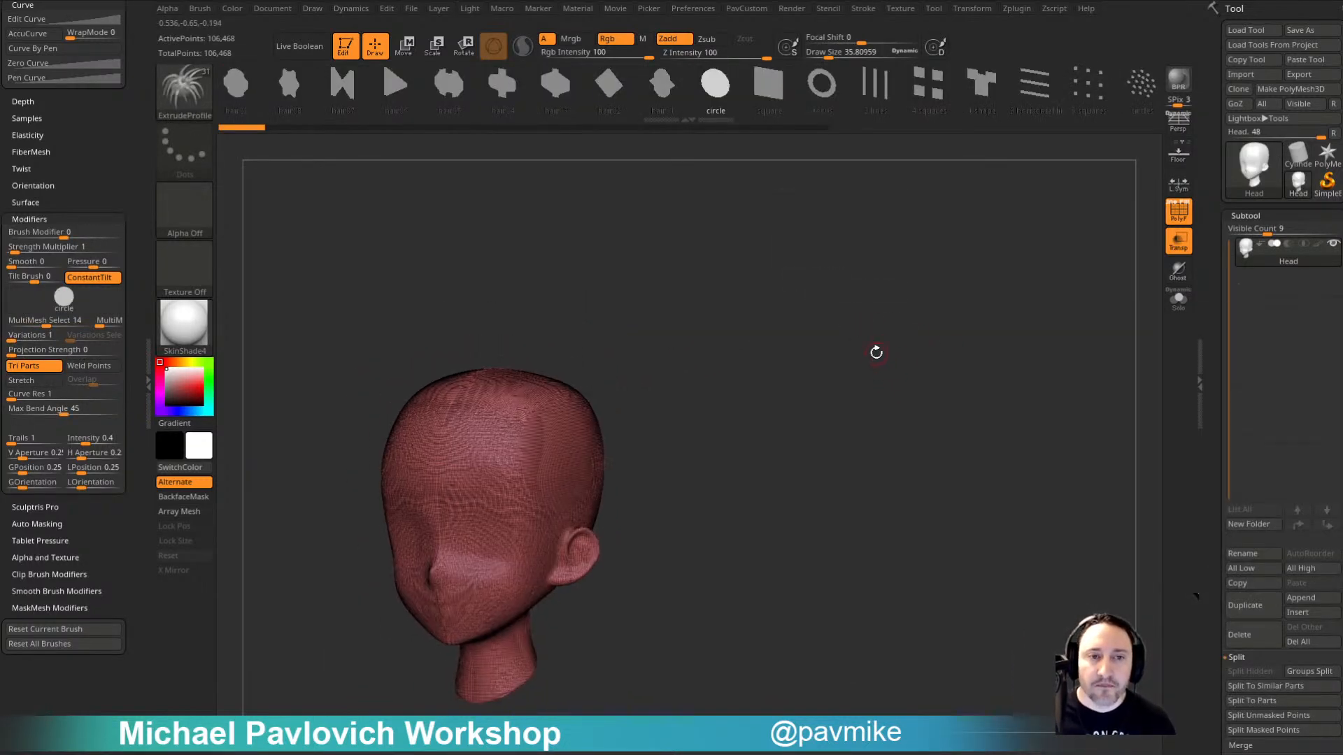
Step: Switch to the CurveAlpha brush with Alpha 06 and draw a round horn outward from the side of the head
type("bc")
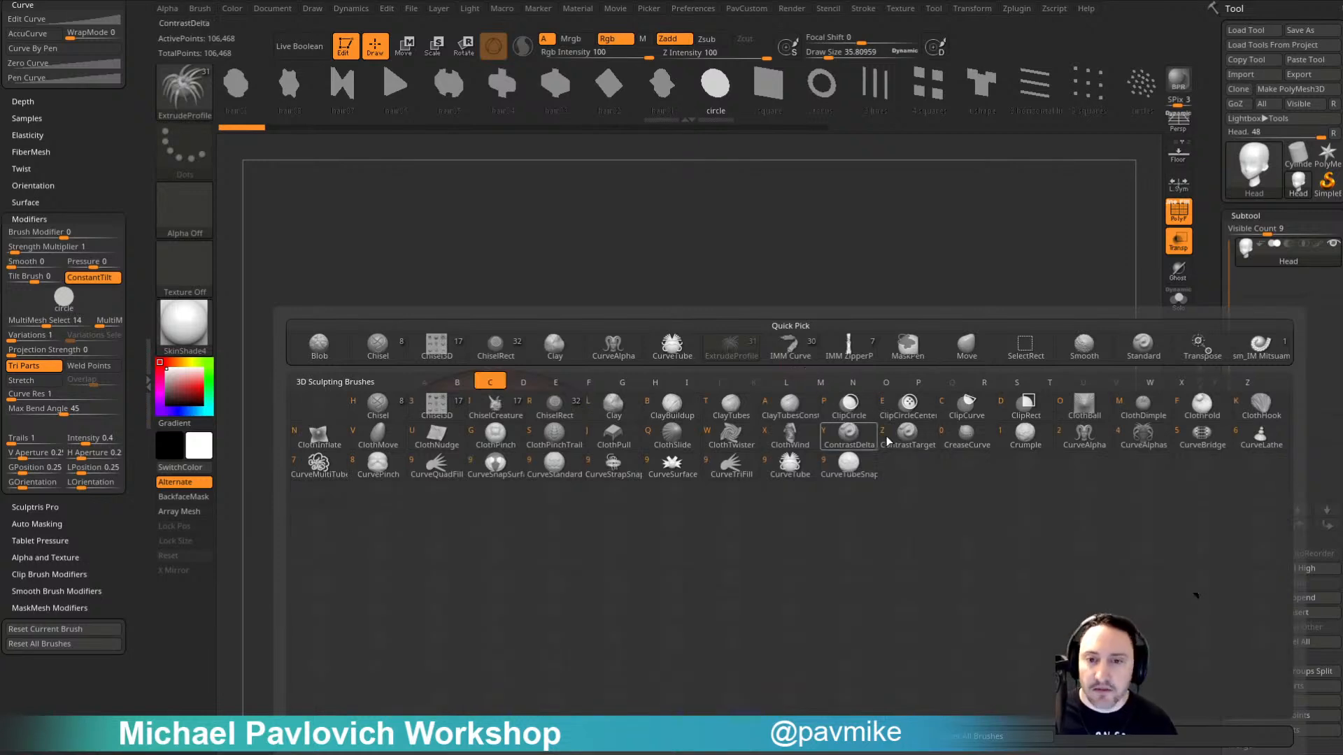
left_click(1080, 437)
left_click(188, 223)
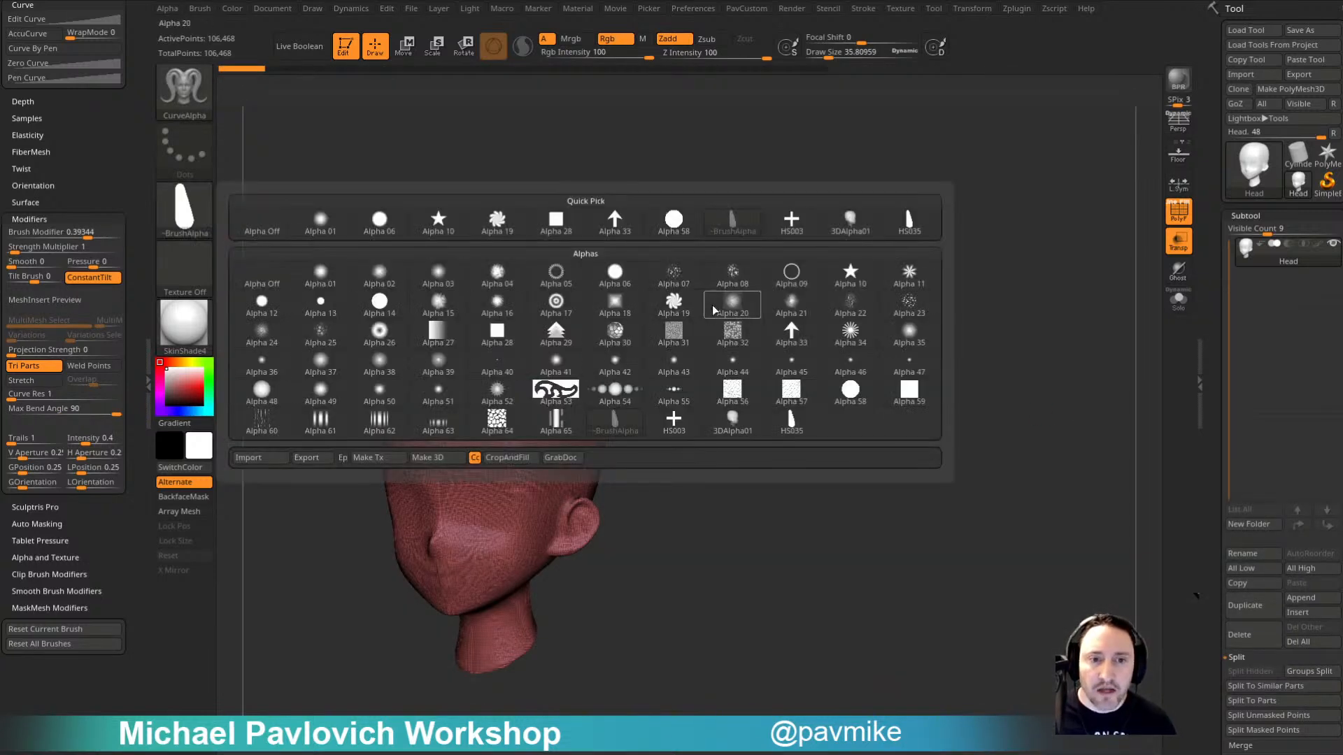
left_click(615, 276)
left_click_drag(772, 338, 773, 338)
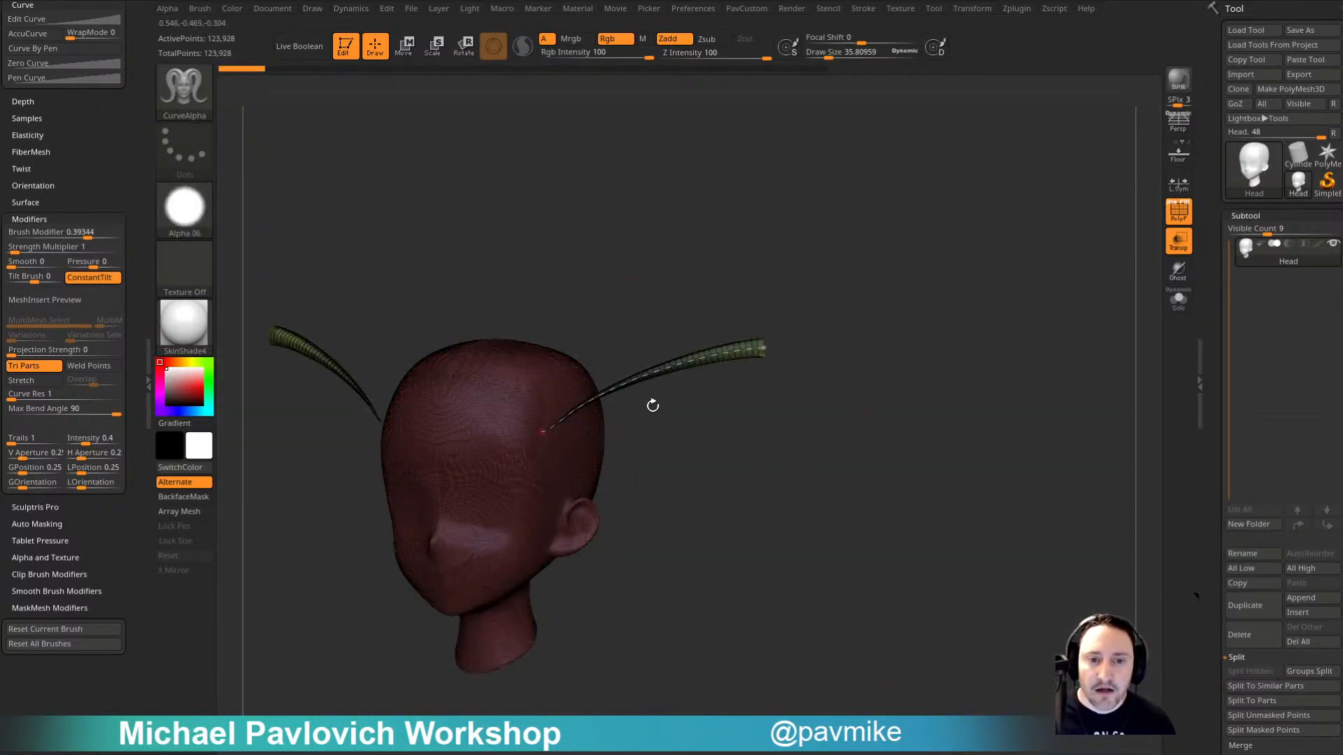
Step: Examine the CurveAlpha horn's mesh density, end cap and taper up close from several angles
mouse_move(652, 405)
left_mouse_down()
mouse_move(974, 356)
mouse_move(1150, 279)
mouse_move(1040, 330)
left_mouse_up()
left_click(1181, 221)
left_click_drag(804, 210, 1015, 203)
left_click(1179, 211)
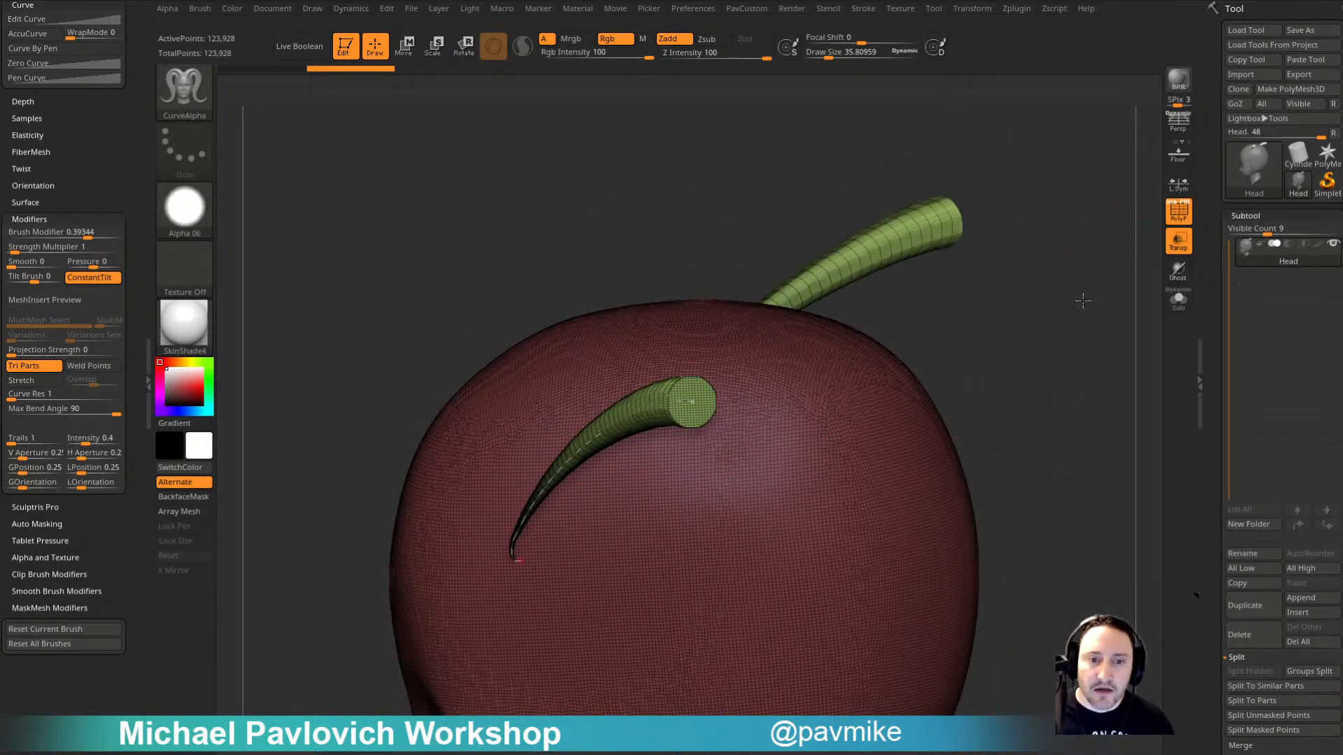
left_click_drag(1082, 300, 1091, 399, "alt")
left_click_drag(363, 193, 232, 109, "alt")
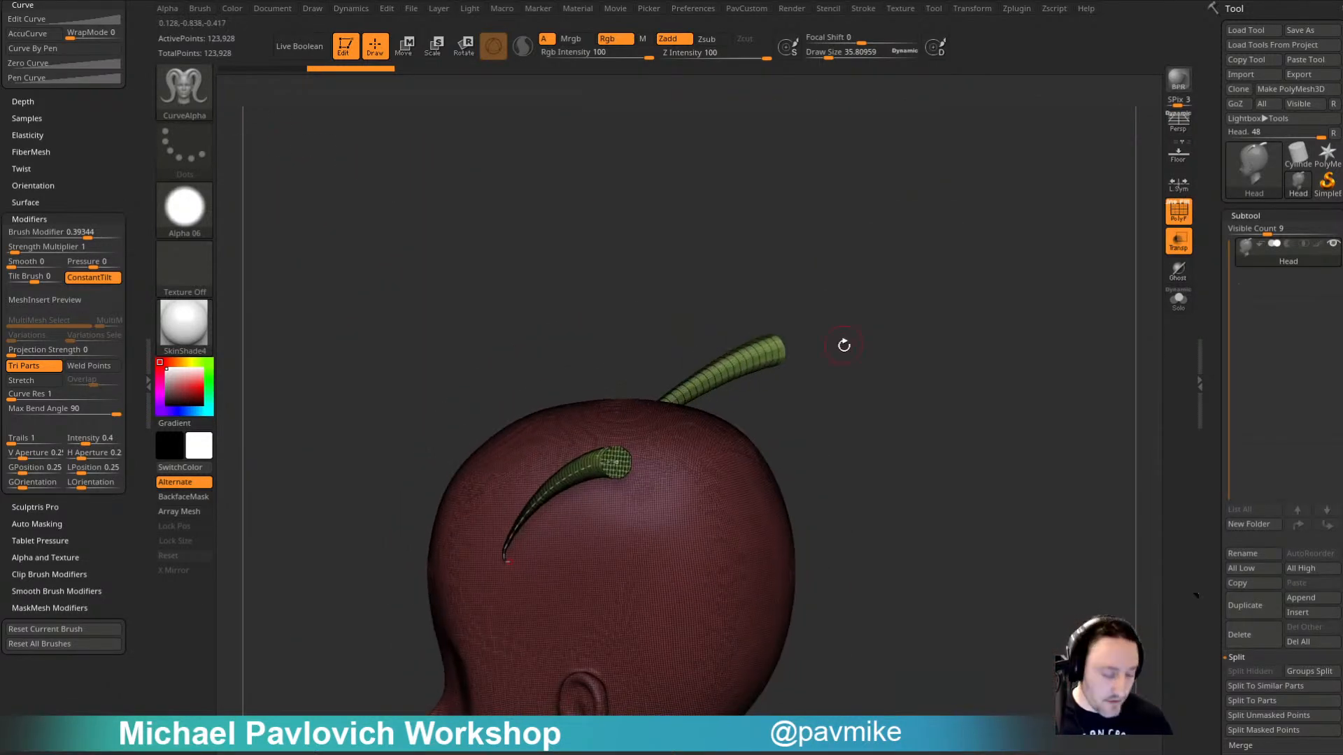
left_click_drag(918, 354, 933, 500, "alt")
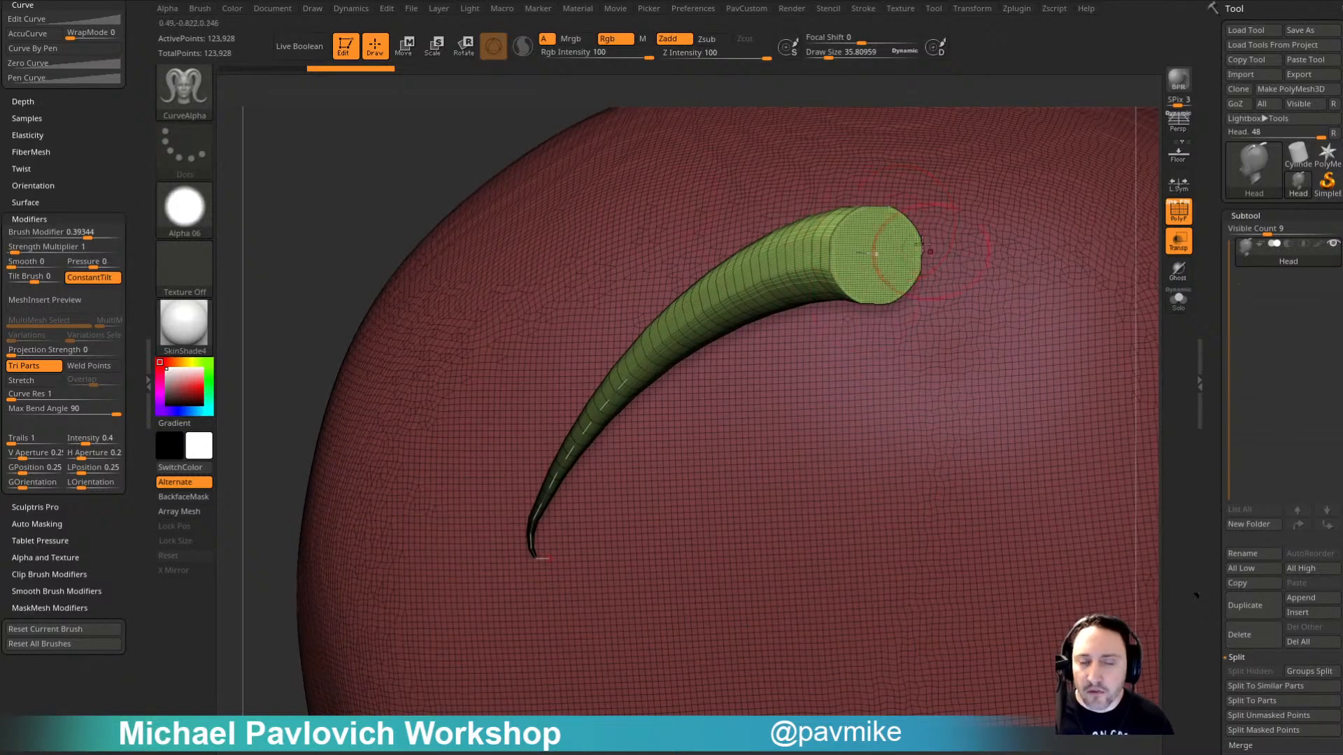
left_click_drag(370, 207, 269, 140, "alt")
left_click_drag(869, 395, 897, 363)
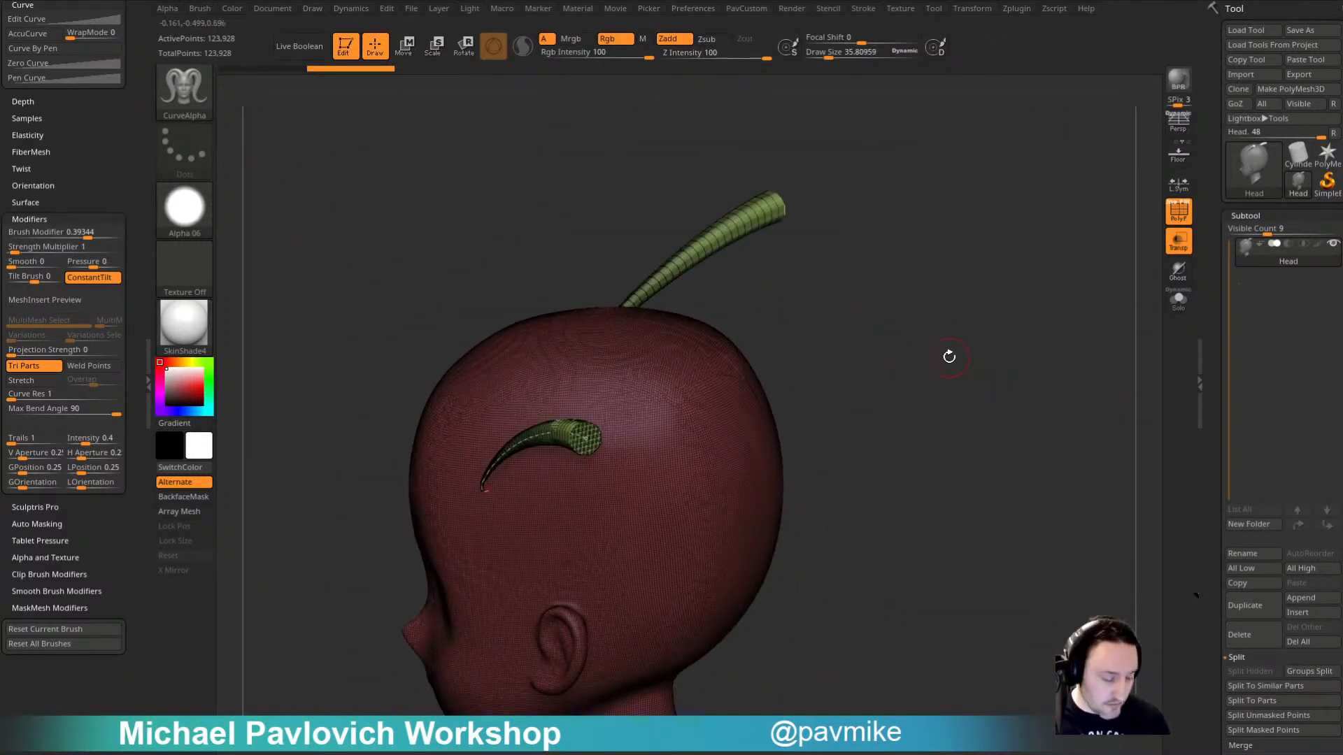
Step: Switch to the ExtrudeProfile brush and choose its circle profile
key("b")
key("e")
left_click(363, 489)
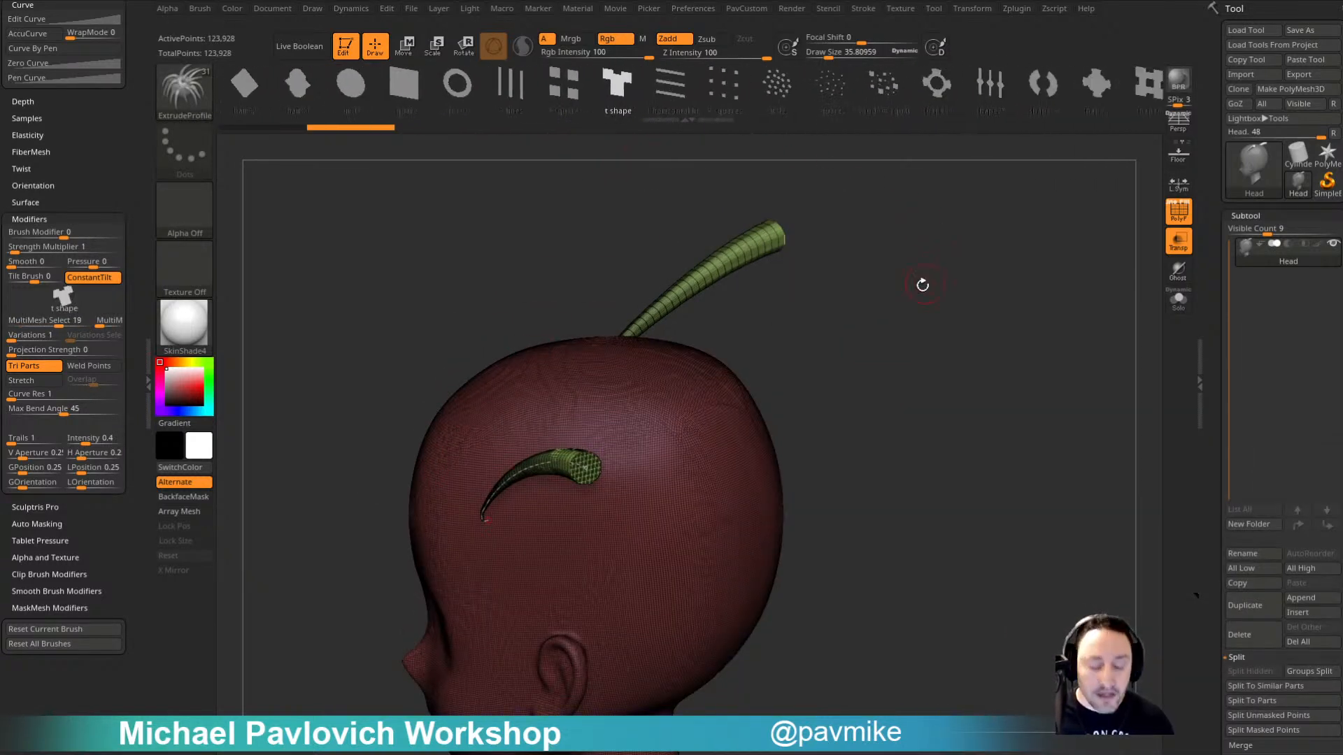
key("m")
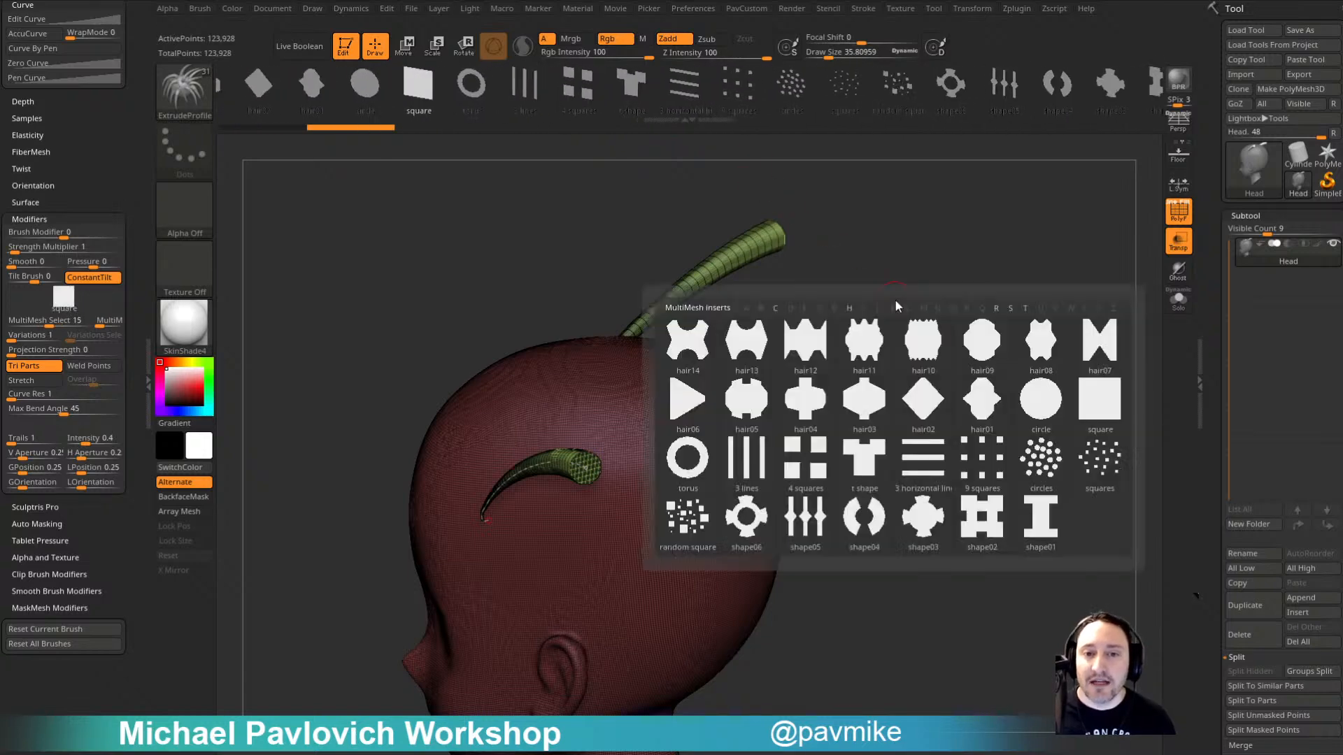
left_click(1041, 400)
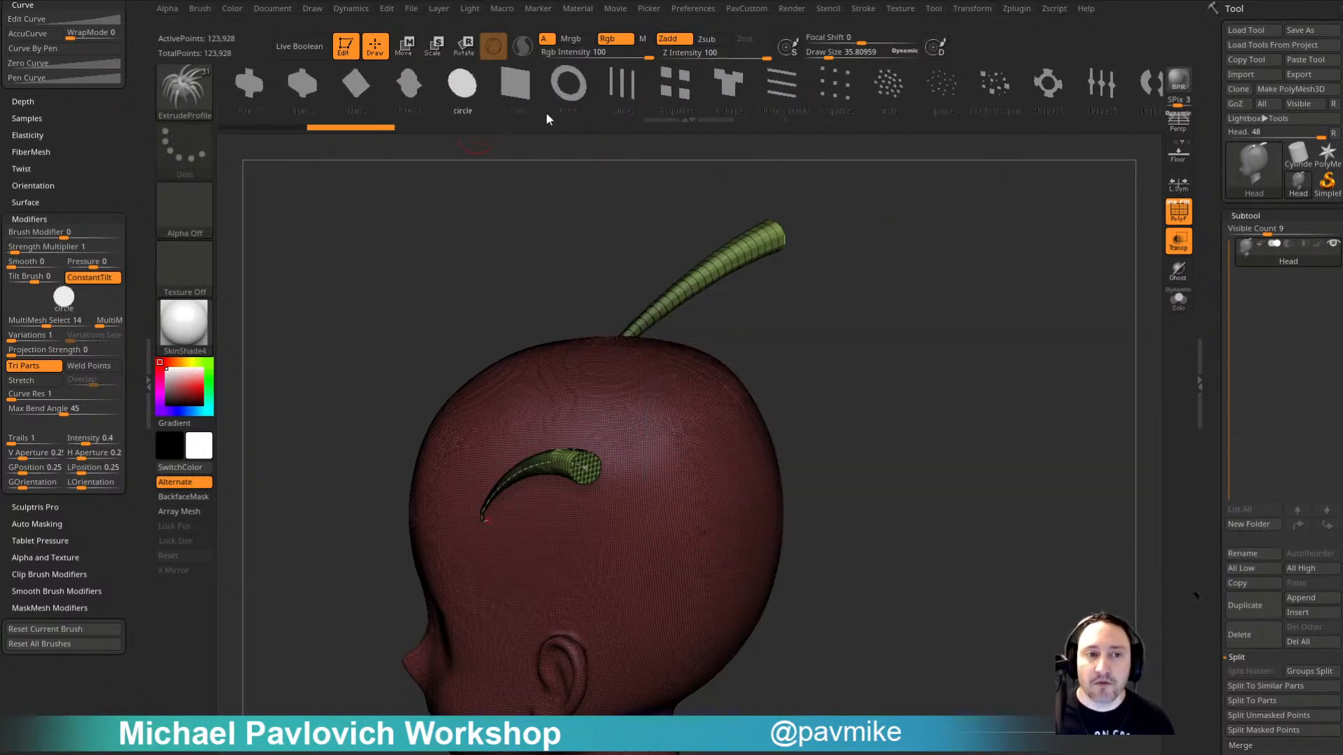
Step: Try a circle-profile stroke near the existing horn and undo it
left_click_drag(932, 401, 959, 415)
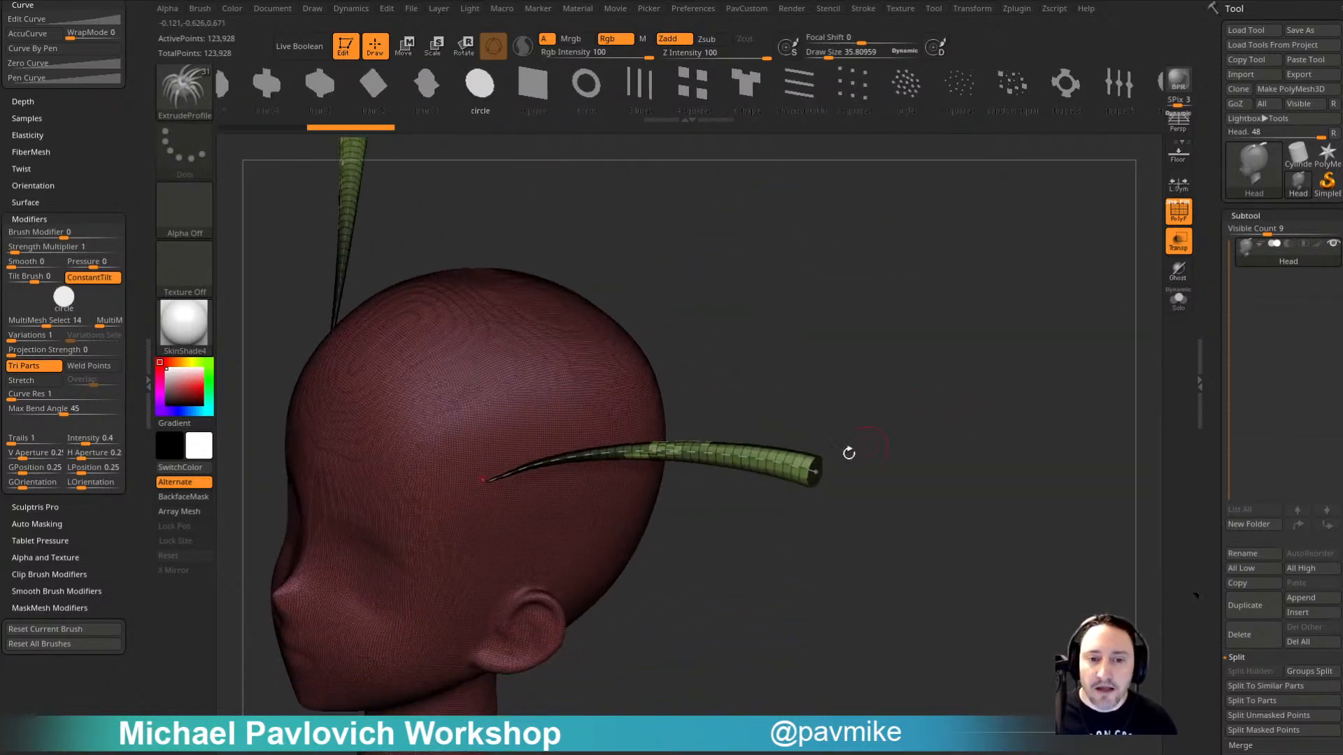
left_click(782, 448)
key("ctrl+z")
key("ctrl+z")
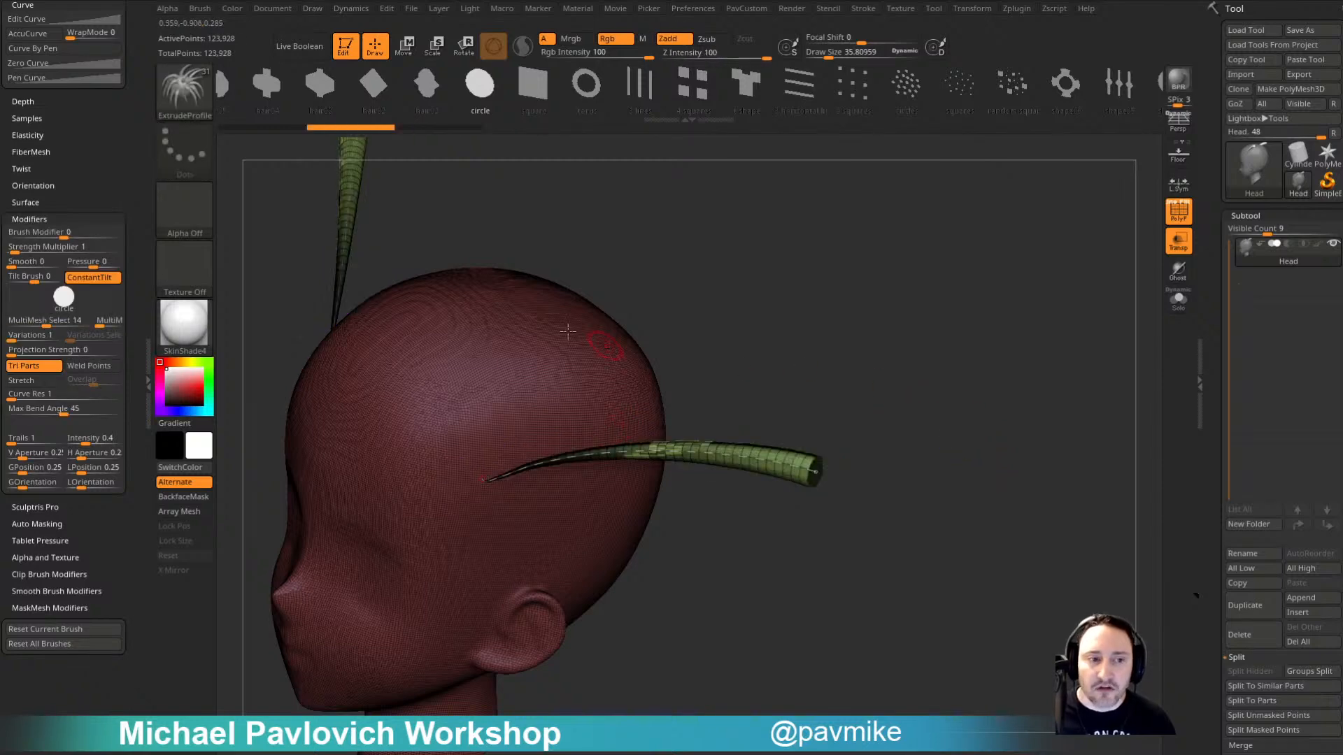
Step: Reverse the Curve Falloff for ExtrudeProfile in the stroke's curve modifiers, with Size enabled
left_click_drag(99, 173, 101, 300)
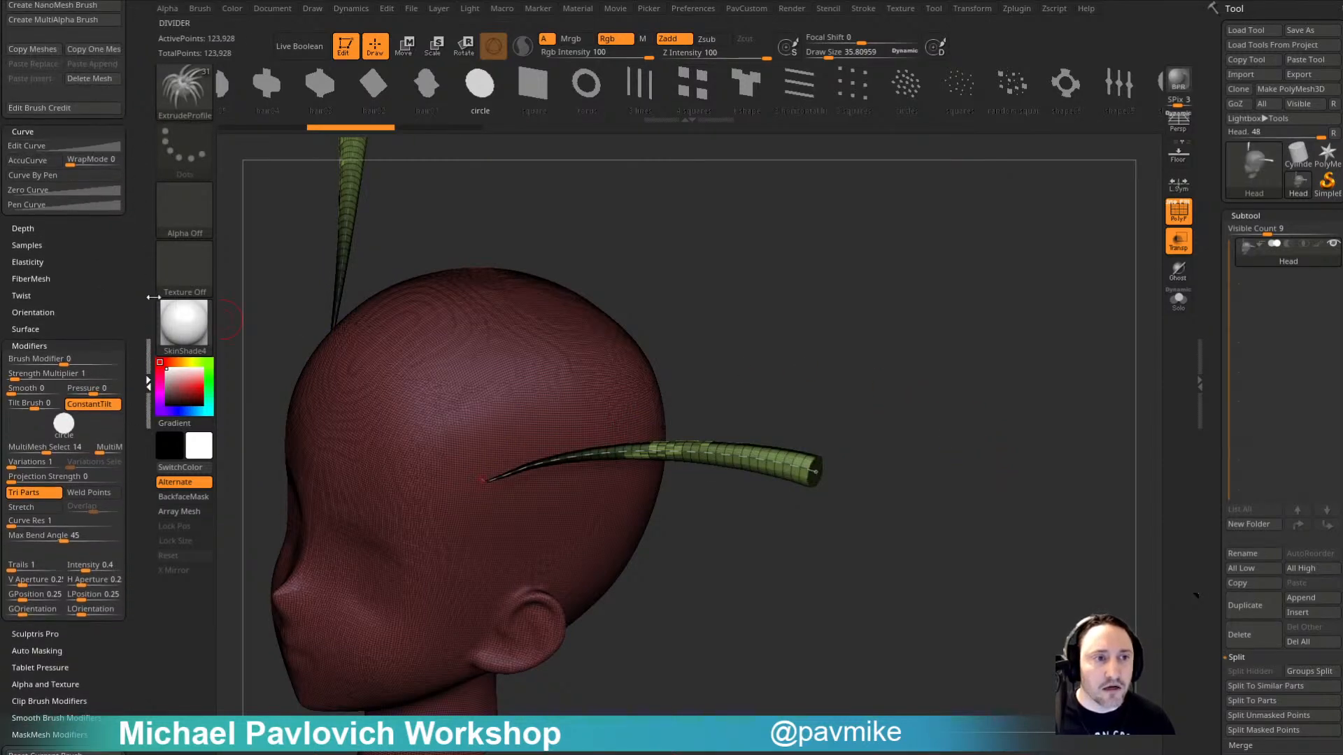
left_click(152, 323)
left_click_drag(130, 247, 126, 504)
left_click(48, 526)
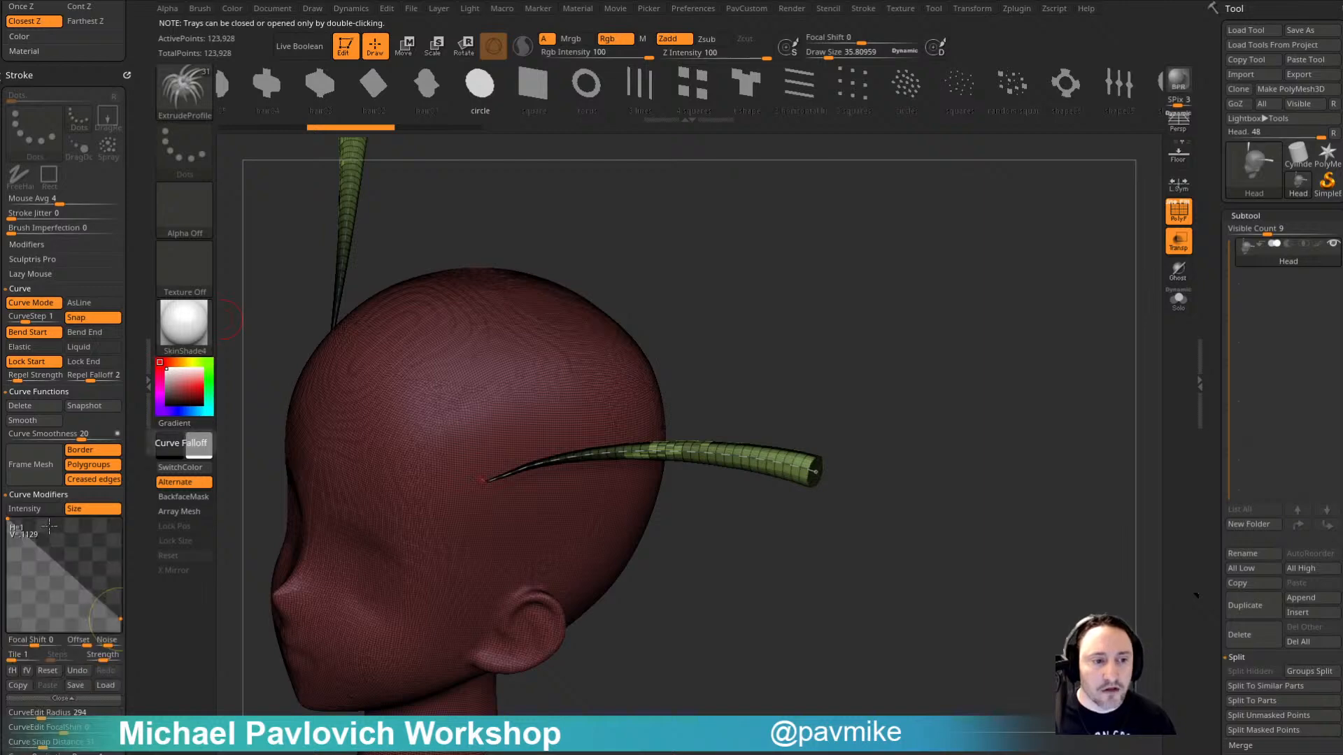
Step: Draw a circle-profile horn from the side of the head beside the CurveAlpha horn and inspect its end cap
mouse_move(846, 344)
left_mouse_down("alt")
mouse_move(804, 327)
mouse_move(555, 385)
left_mouse_up("alt")
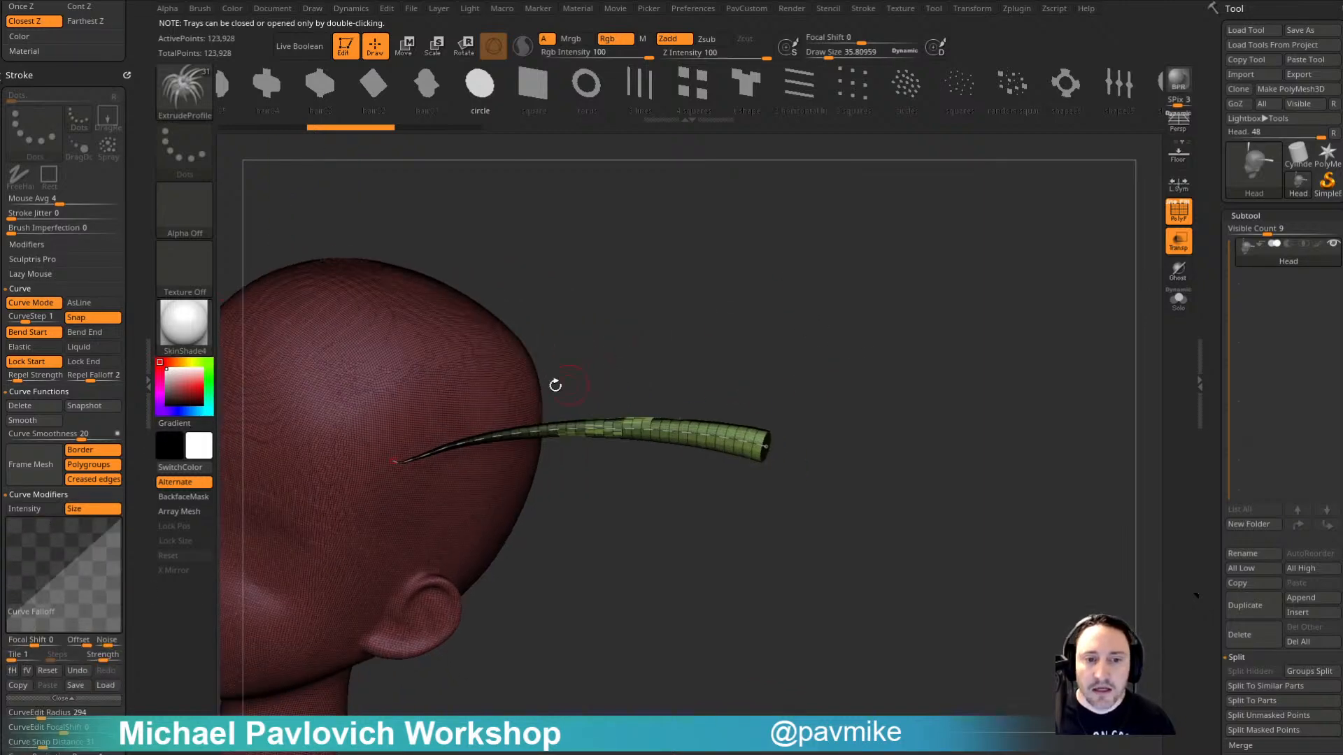
left_click_drag(816, 386, 817, 387)
left_click_drag(995, 446, 875, 399)
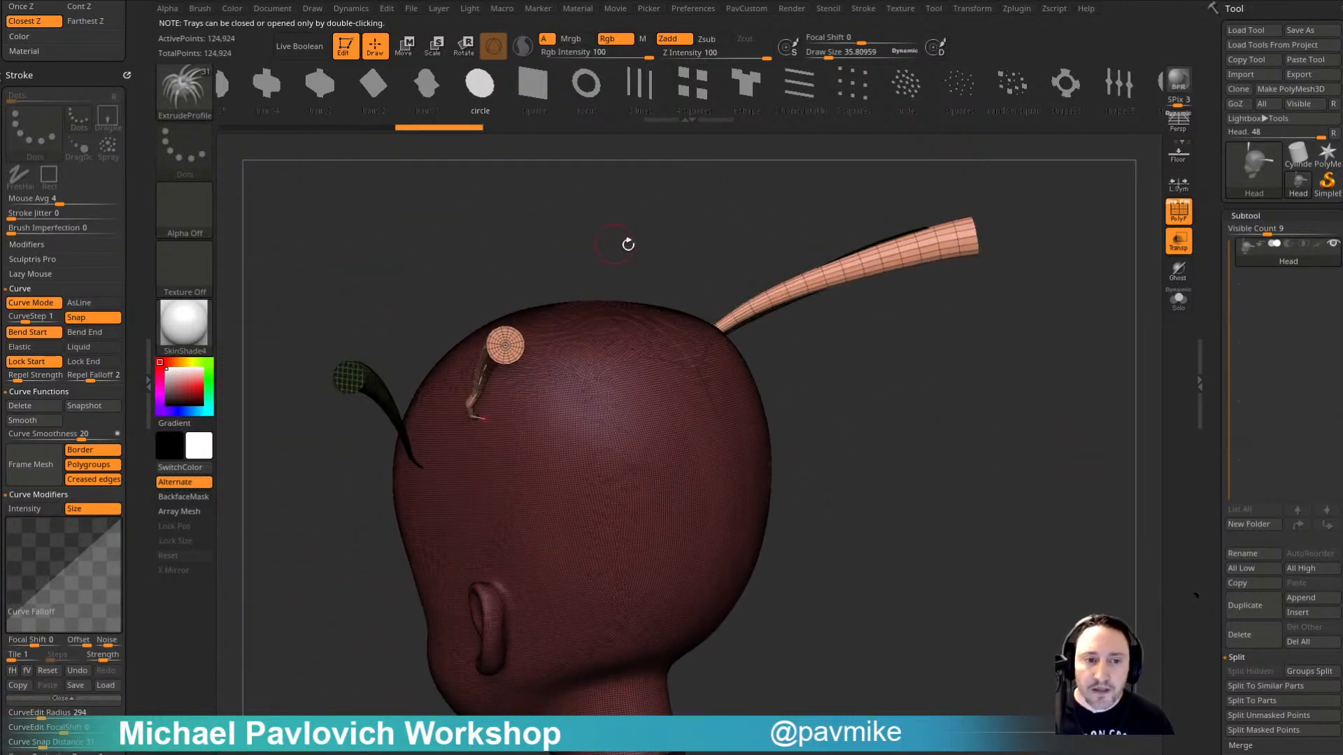
mouse_move(626, 245)
left_mouse_down("alt")
mouse_move(855, 336)
mouse_move(881, 388)
left_mouse_up("alt")
mouse_move(600, 279)
left_mouse_down()
mouse_move(523, 320)
mouse_move(592, 333)
mouse_move(532, 364)
left_mouse_up()
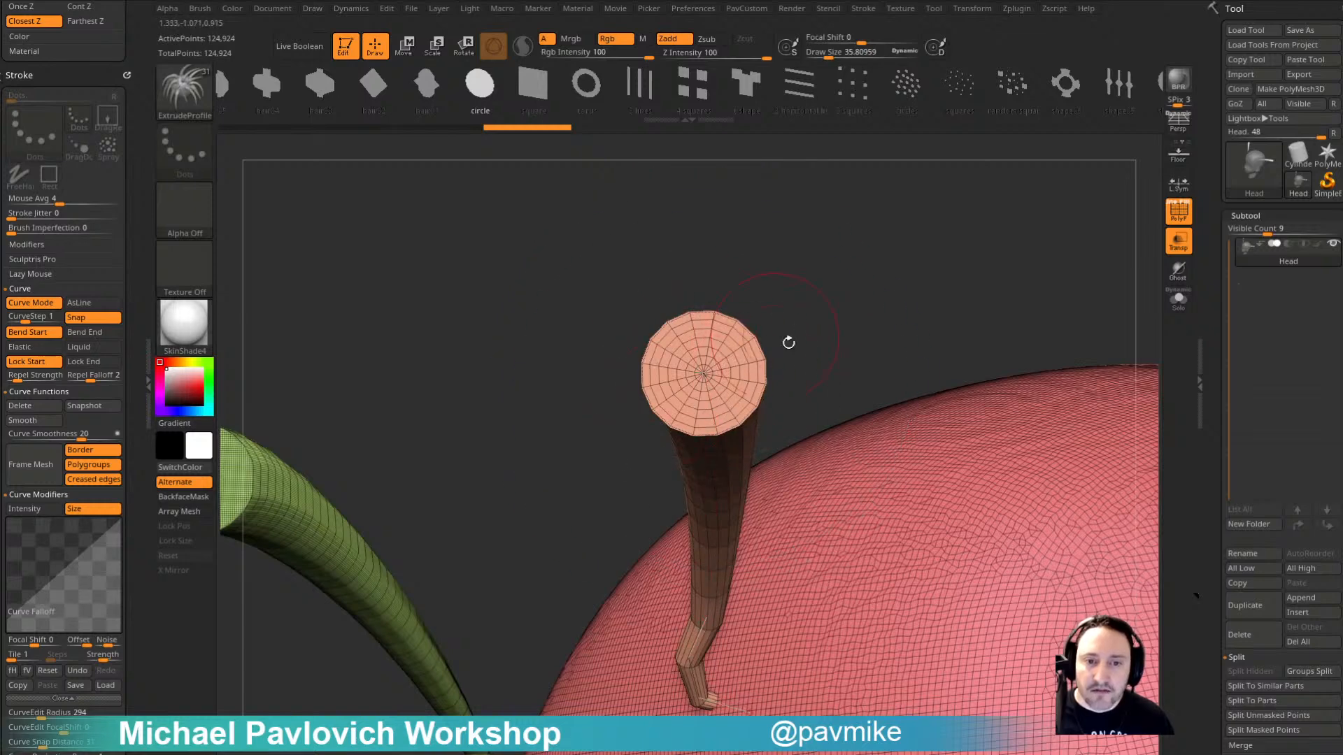
Step: Swap the new horn's profile to torus, t shape and shape06 in turn
left_click(586, 84)
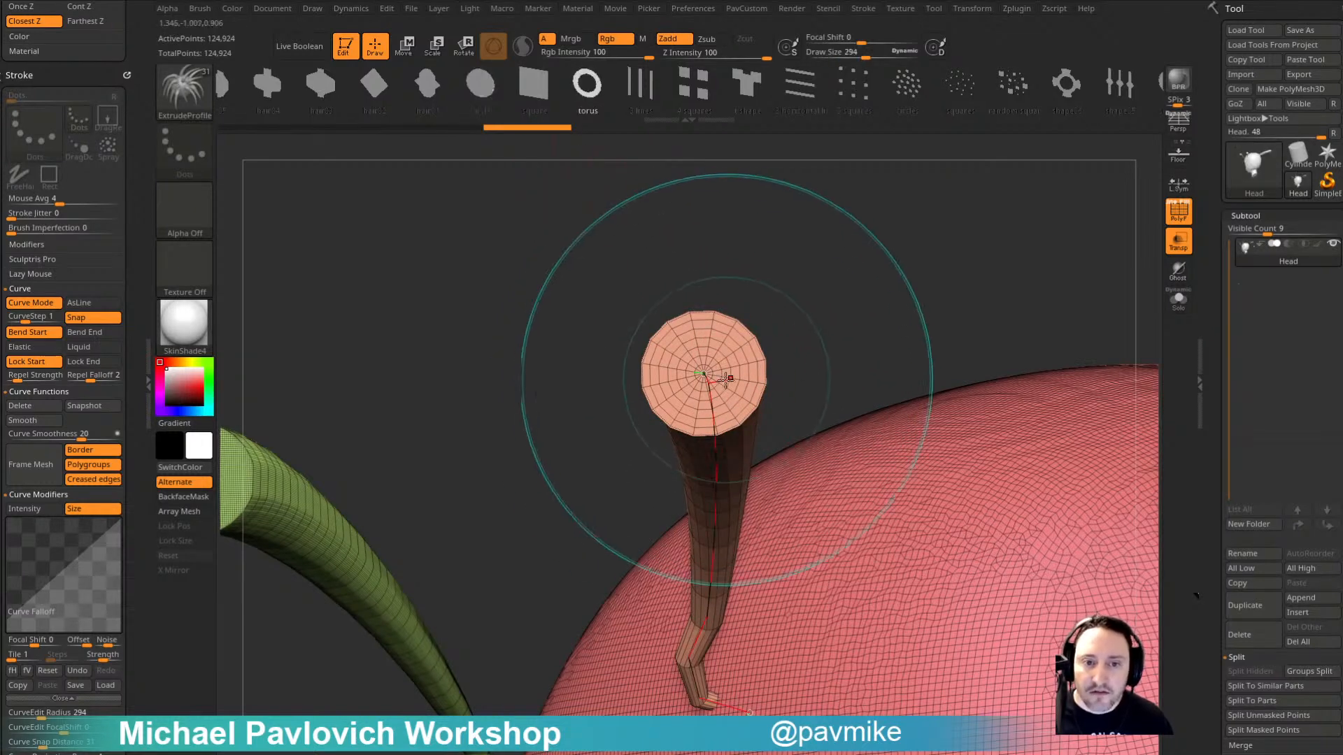
left_click(712, 411)
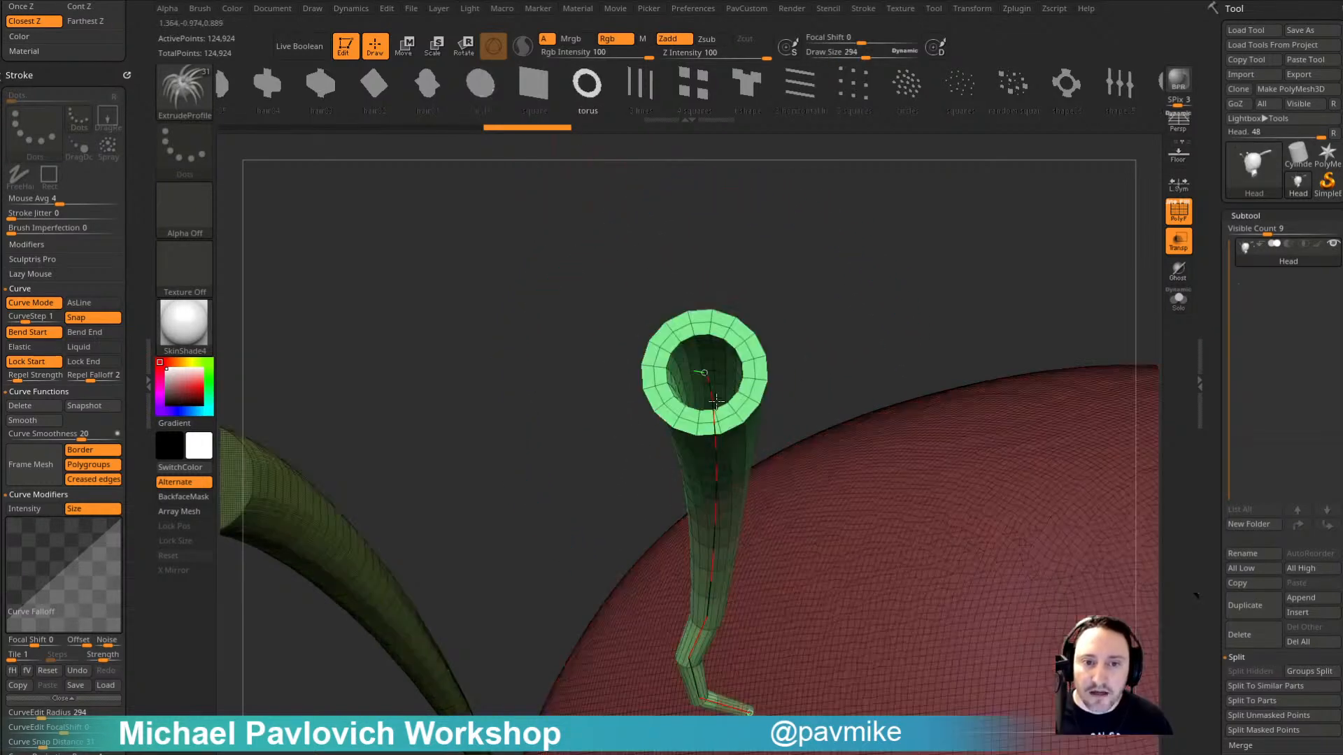
left_click(748, 96)
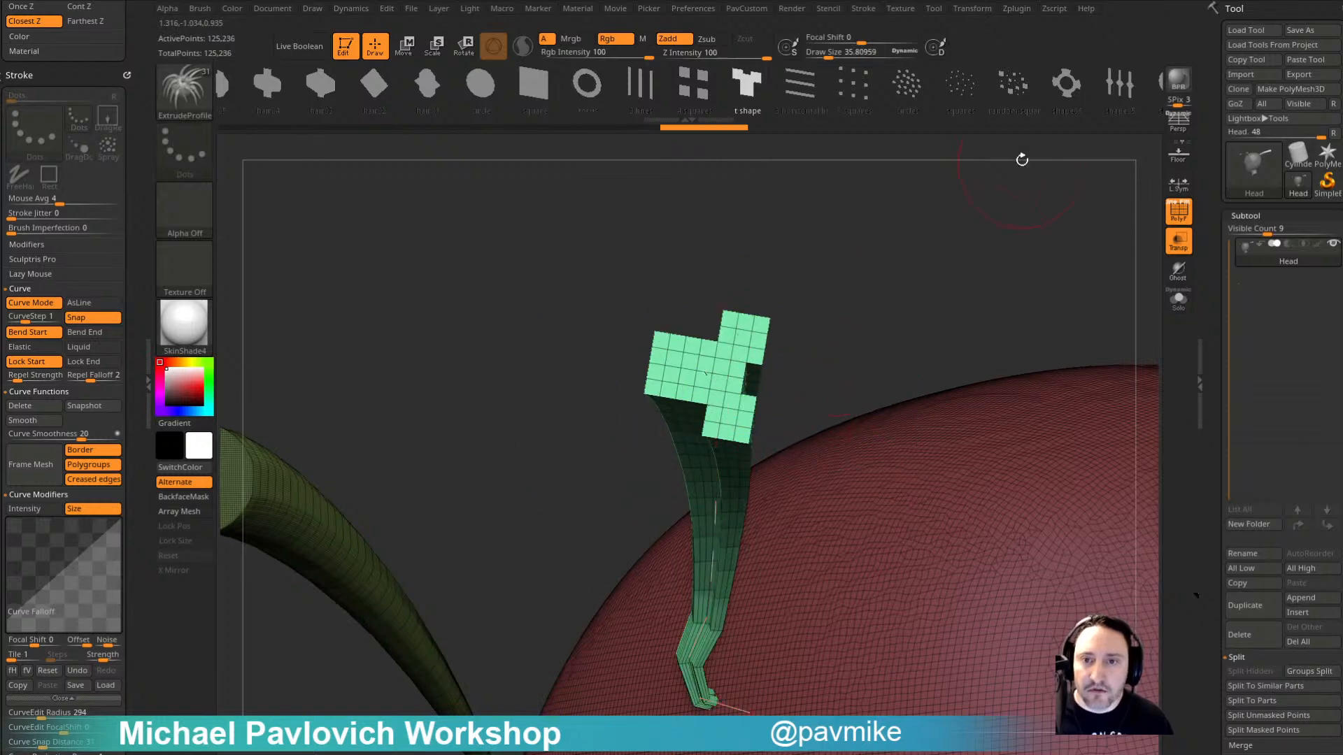
left_click(1066, 84)
left_click(705, 405)
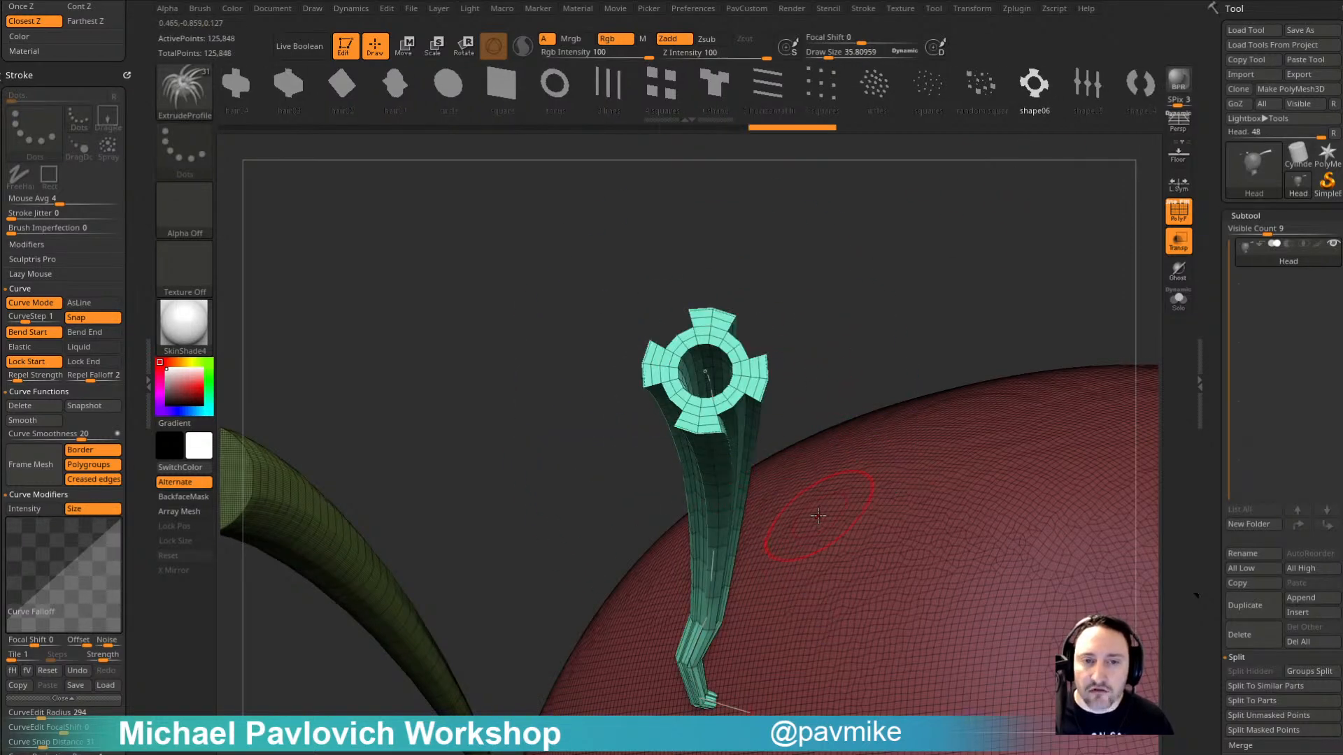
Step: Change the extruded horn's profile to circles and compare it with the CurveAlpha horn
left_click(889, 91)
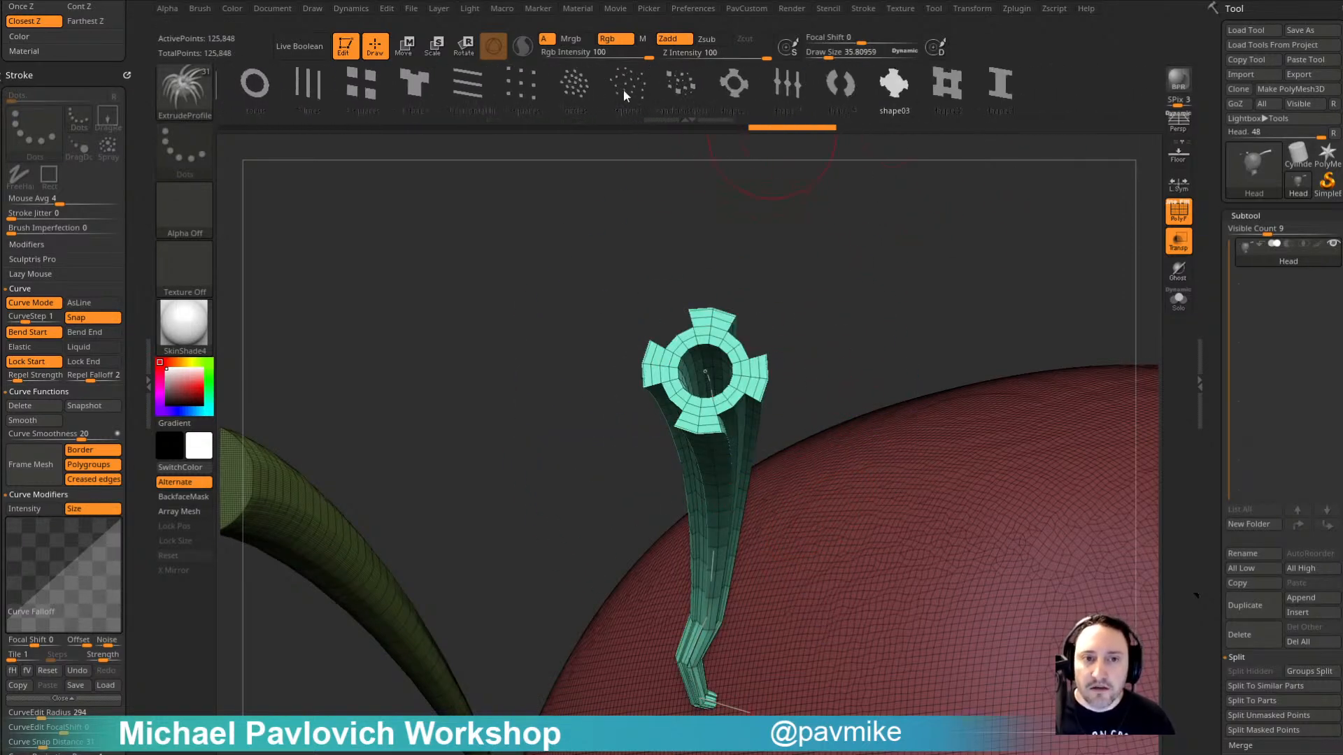
left_click(576, 92)
left_click(721, 432)
right_click_drag(746, 351, 904, 310, "alt")
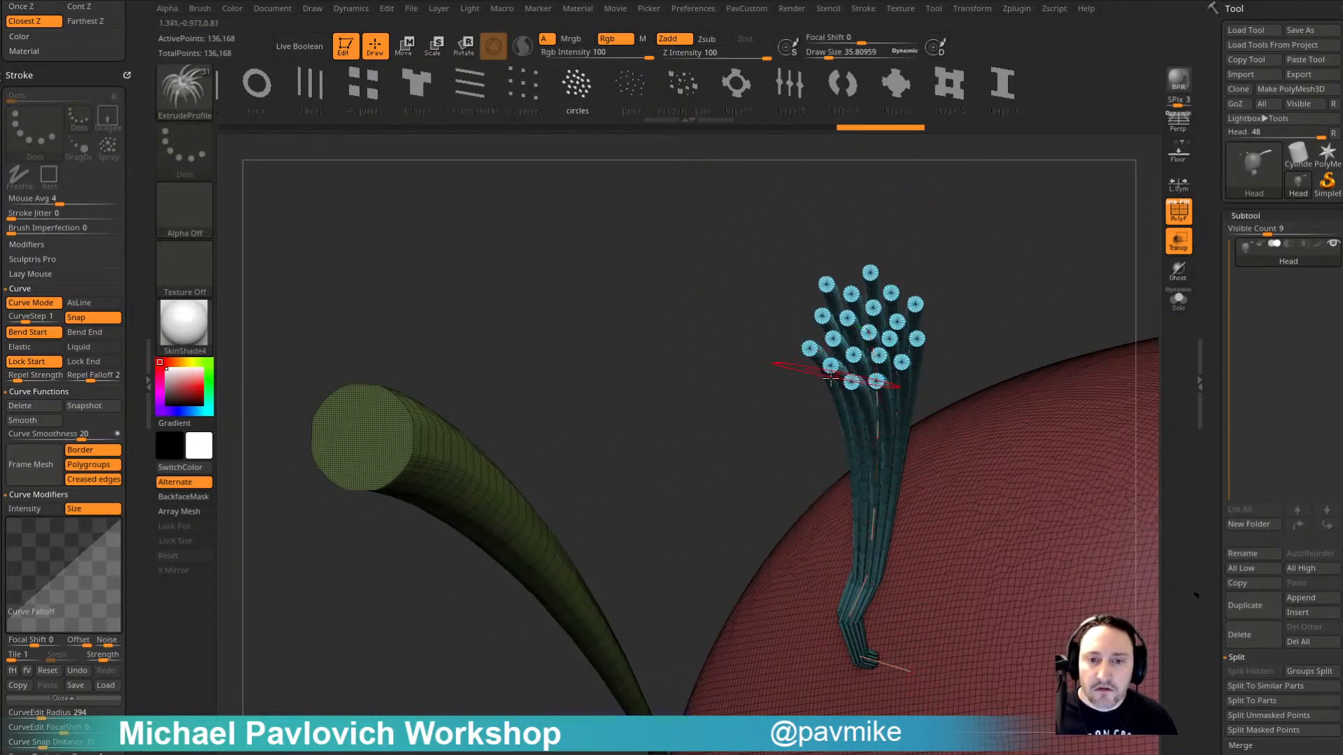
right_click_drag(965, 297, 780, 327, "alt")
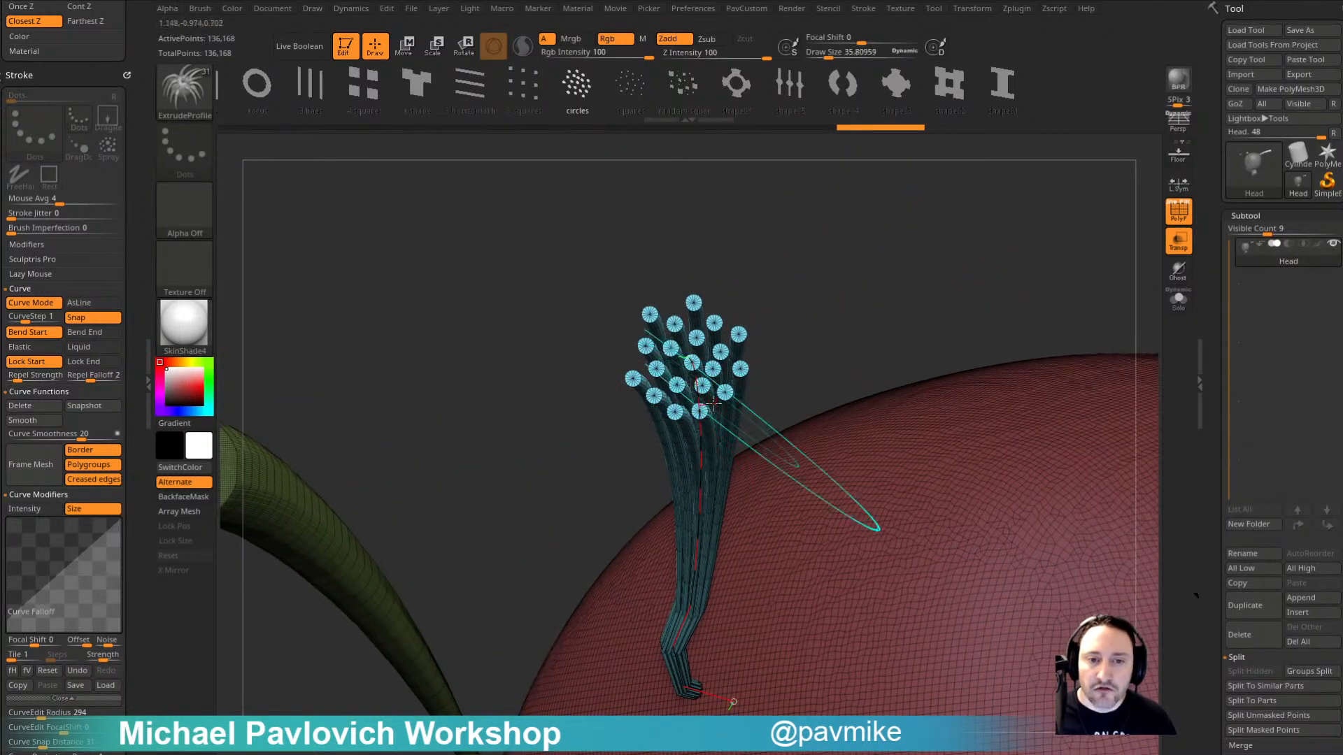
right_click_drag(729, 406, 585, 398)
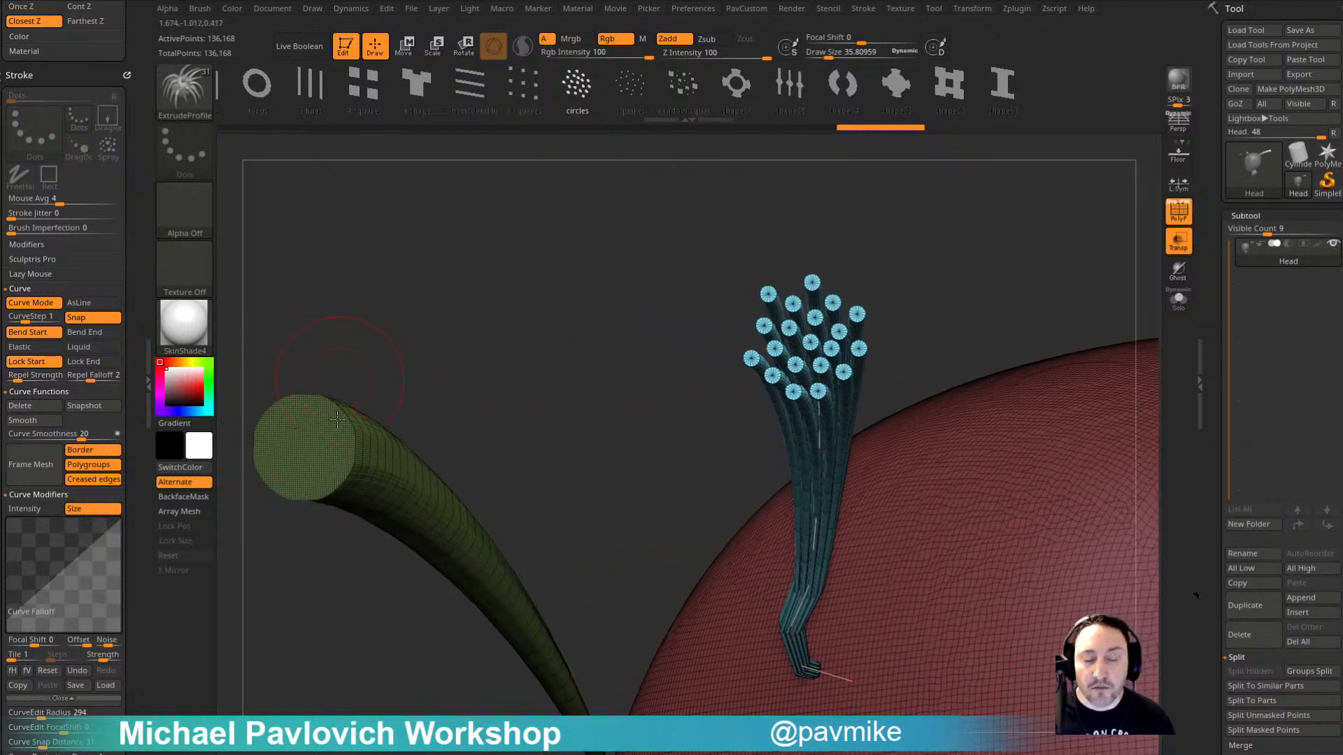
right_click_drag(960, 260, 934, 371, "ctrl")
right_click_drag(501, 428, 539, 270, "alt")
Step: Switch to the CurveAlpha brush with Alpha 23 and draw a cluster of strands outward from the head
key("b")
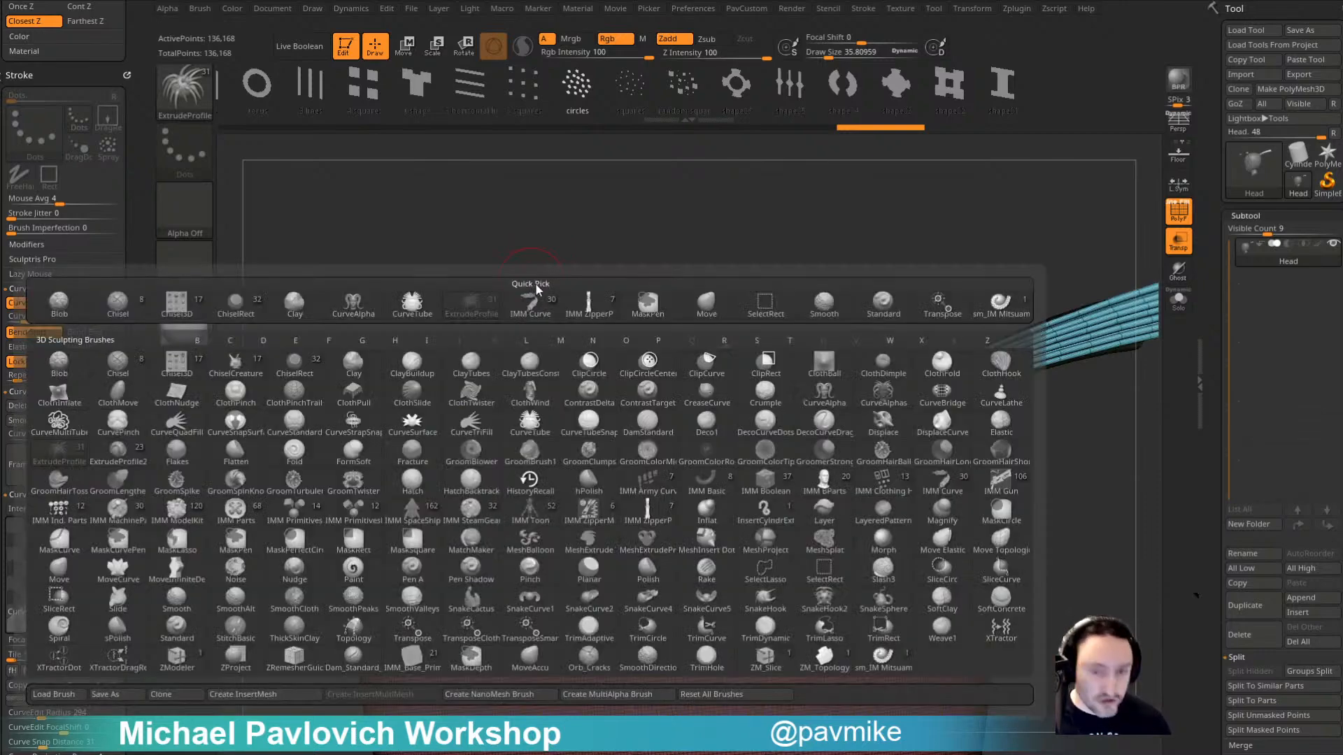
left_click(836, 396)
left_click(184, 208)
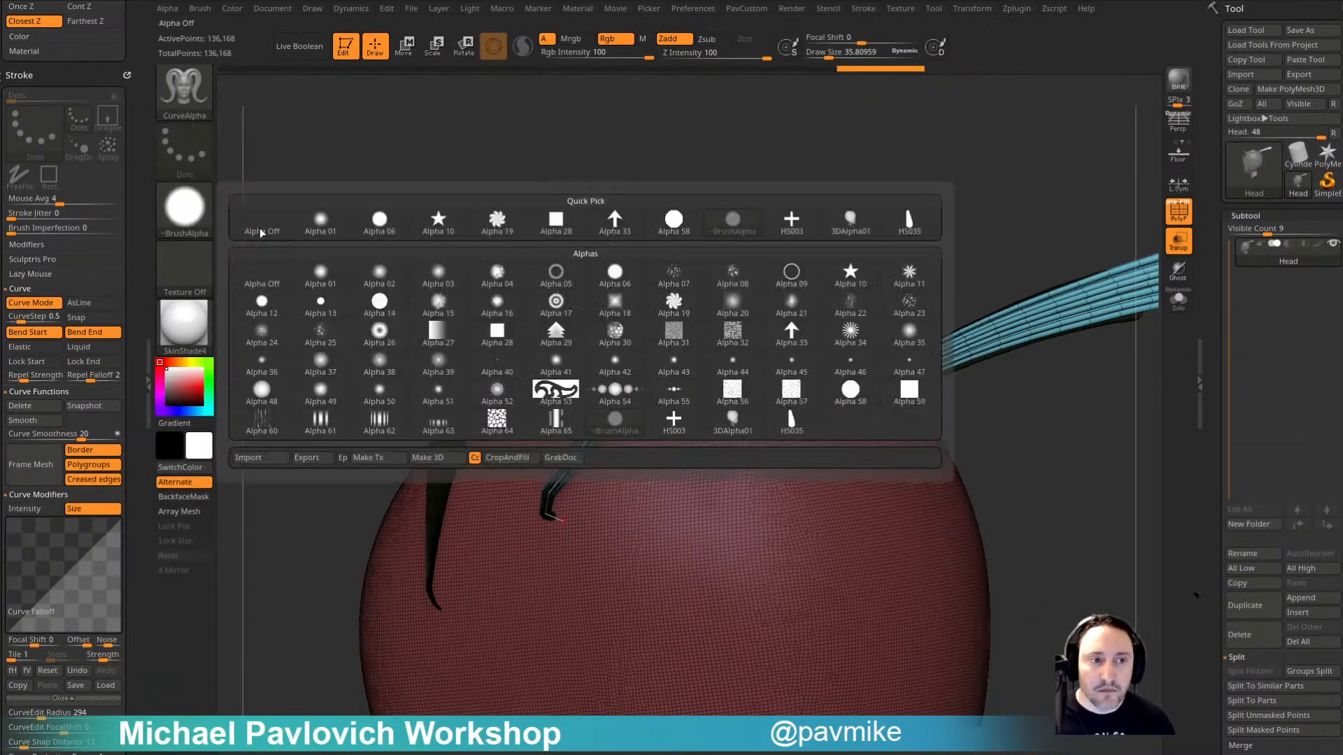
left_click(909, 302)
right_click_drag(924, 258, 845, 193)
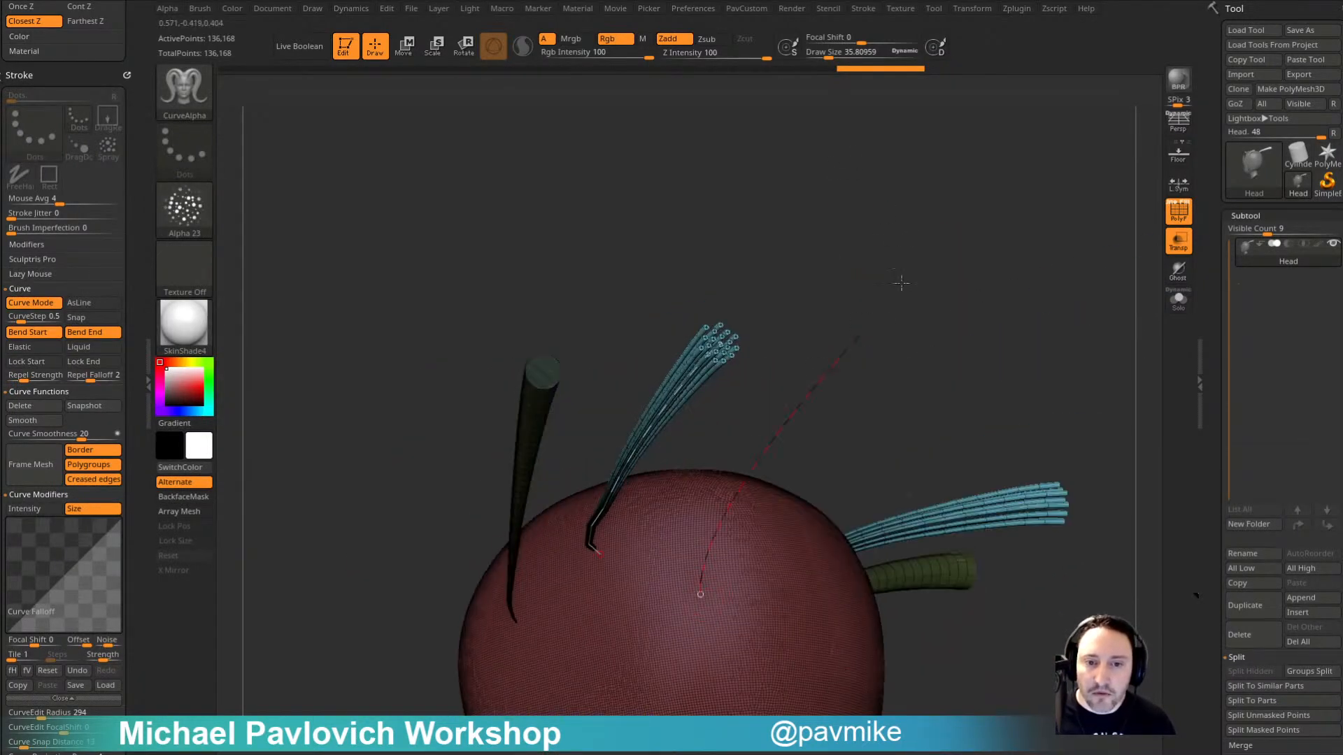
Step: Bend the Alpha 23 strand cluster over toward the head by reshaping its curve
right_click_drag(998, 270, 930, 376)
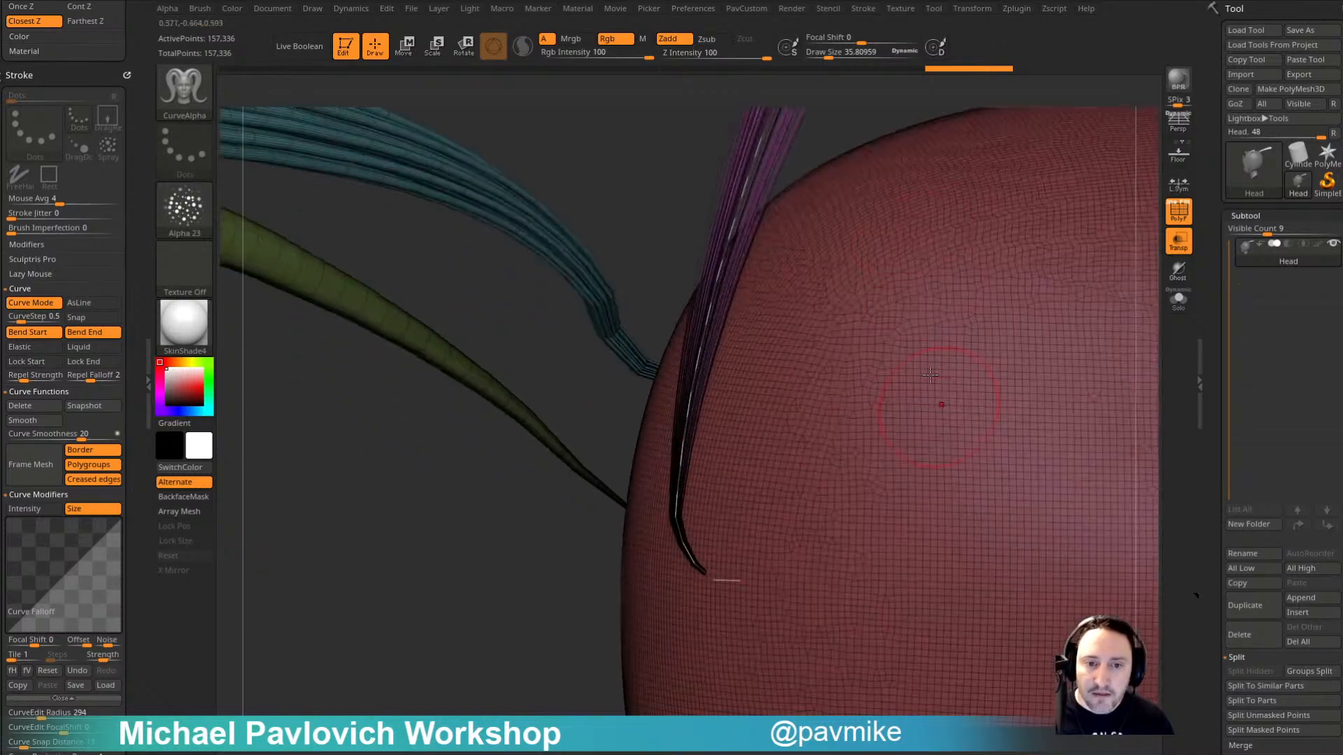
right_click_drag(641, 211, 616, 514)
right_click_drag(840, 291, 620, 452, "ctrl")
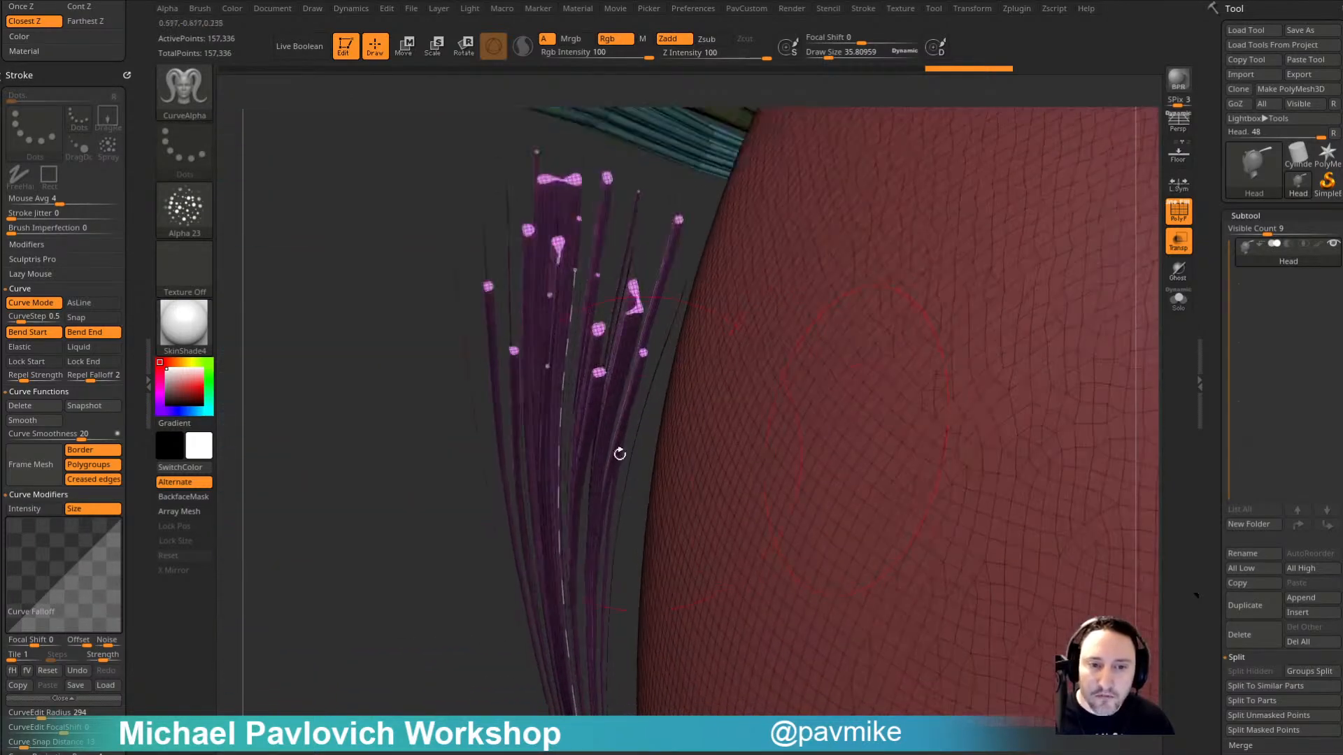
right_click_drag(385, 449, 631, 545)
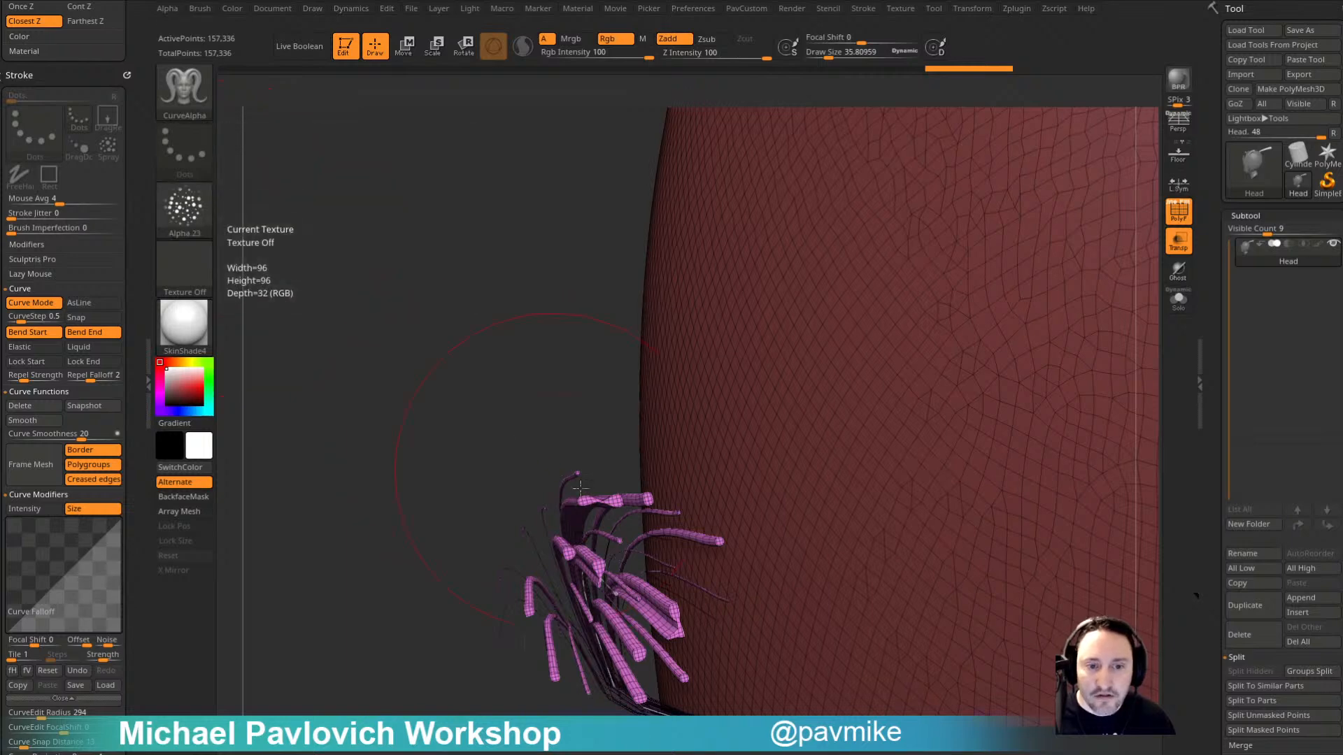
right_click_drag(413, 657, 419, 629)
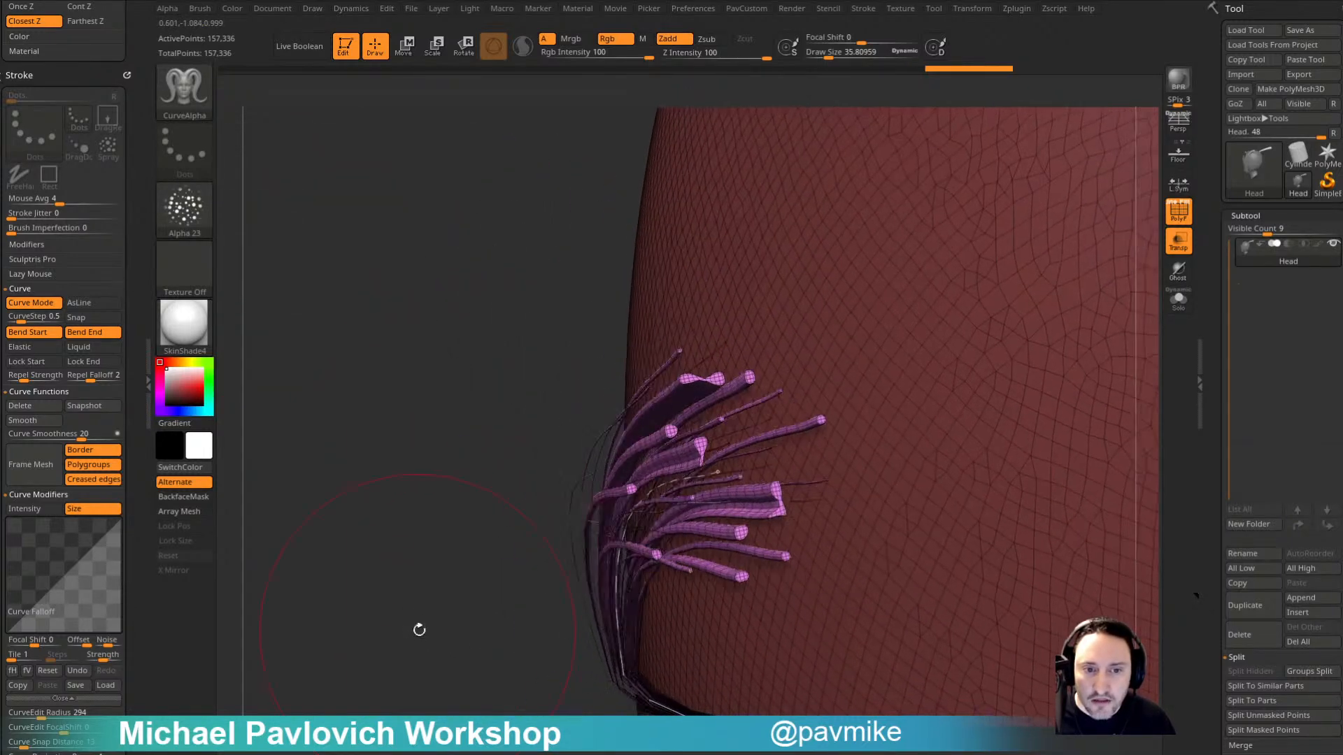
Step: Undo the Alpha 23 strand cluster and switch to the ExtrudeProfile brush
mouse_move(535, 574)
right_mouse_down("ctrl")
mouse_move(371, 529)
mouse_move(653, 183)
mouse_move(812, 287)
mouse_move(945, 282)
mouse_move(899, 270)
right_mouse_up("ctrl")
key("ctrl+z")
key("b")
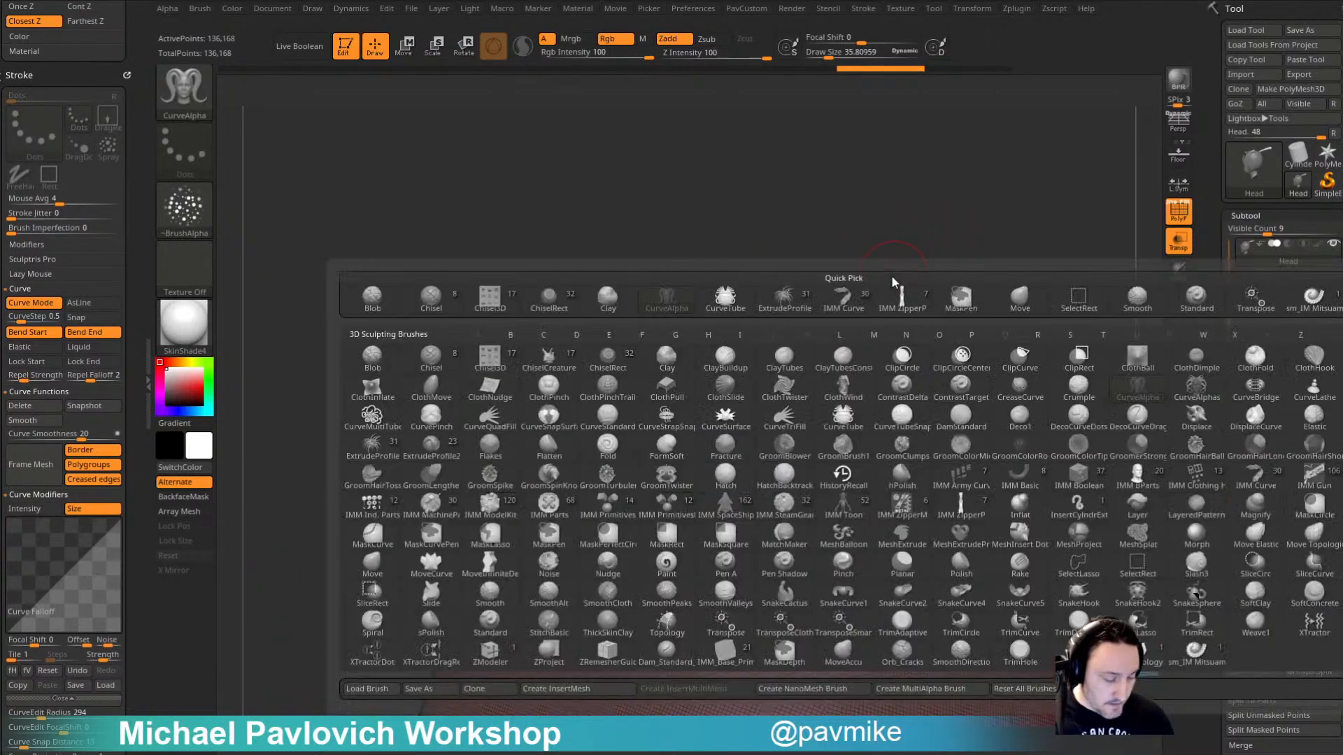
key("e")
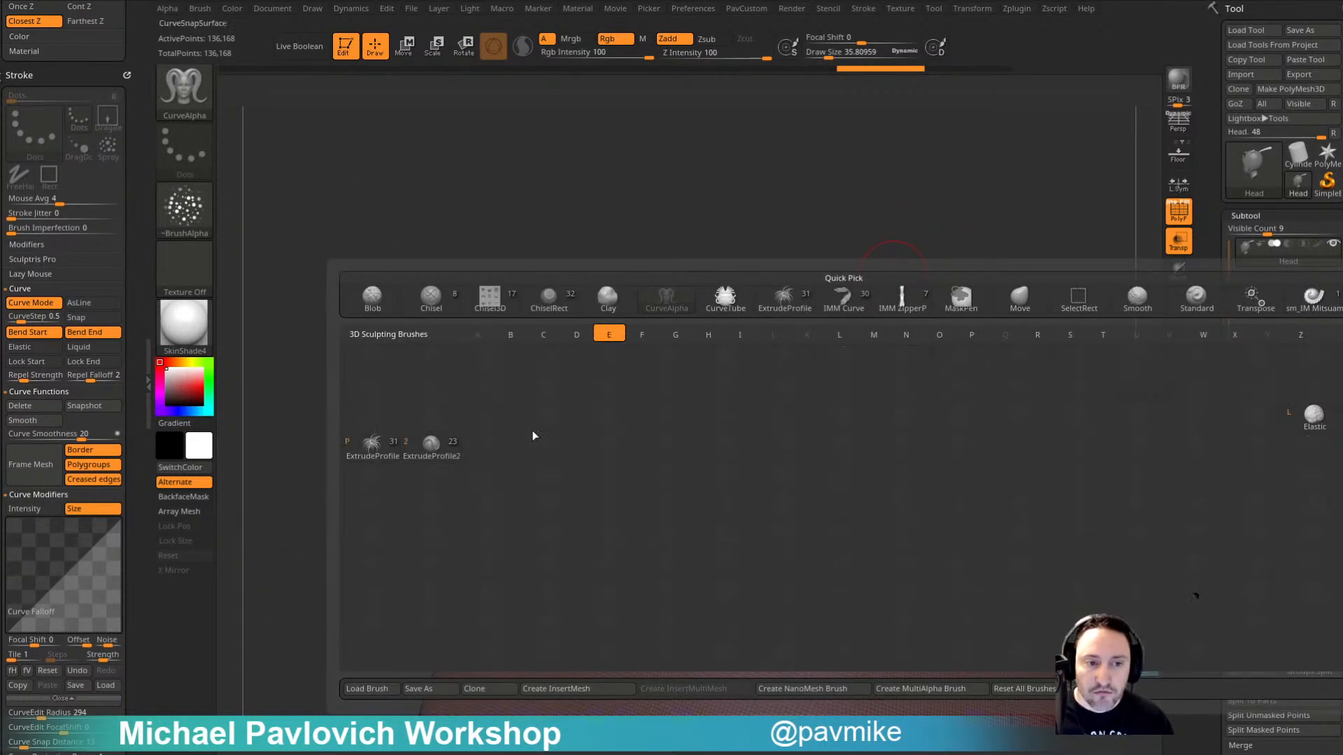
left_click(375, 441)
Step: Change the extruded horn's profile to the scattered-shapes one between squares and shape06
right_click_drag(882, 350, 855, 300, "alt")
key("Right")
key("Right")
key("Right")
key("Right")
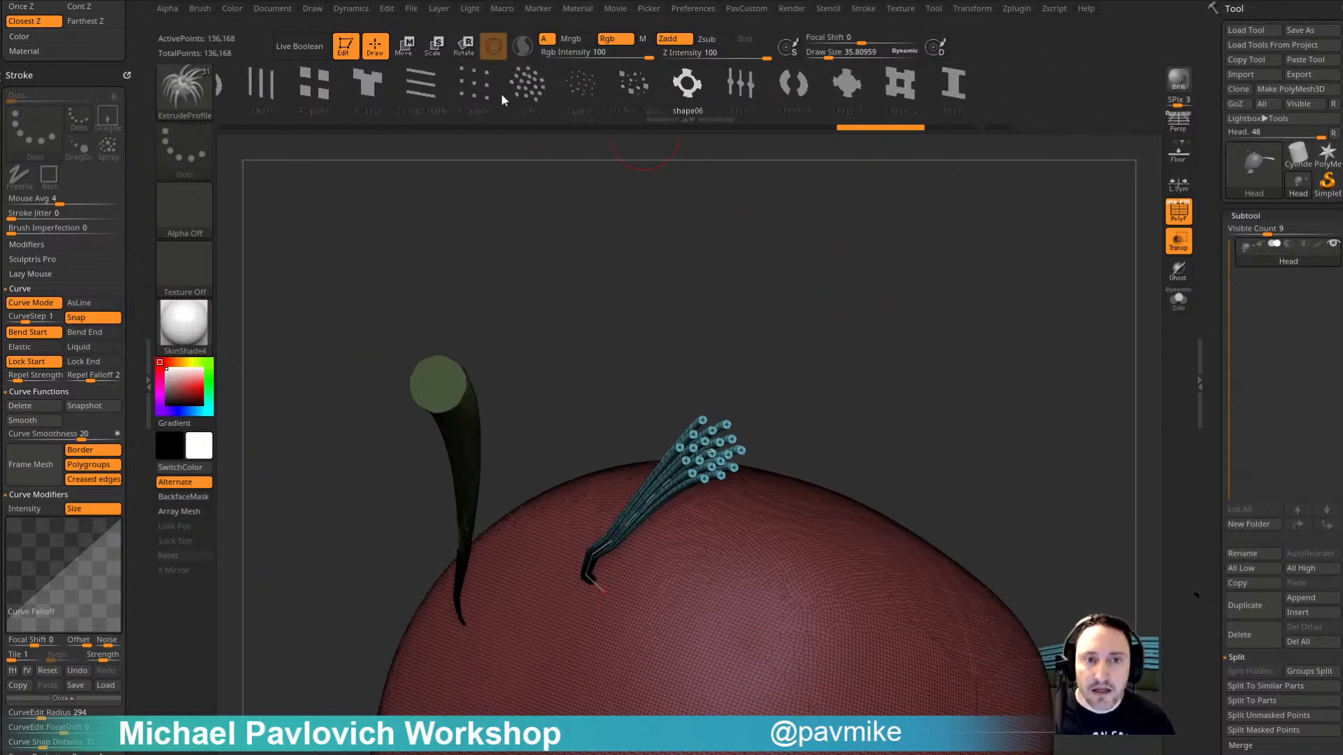
key("Left")
key("Left")
key("Left")
key("Left")
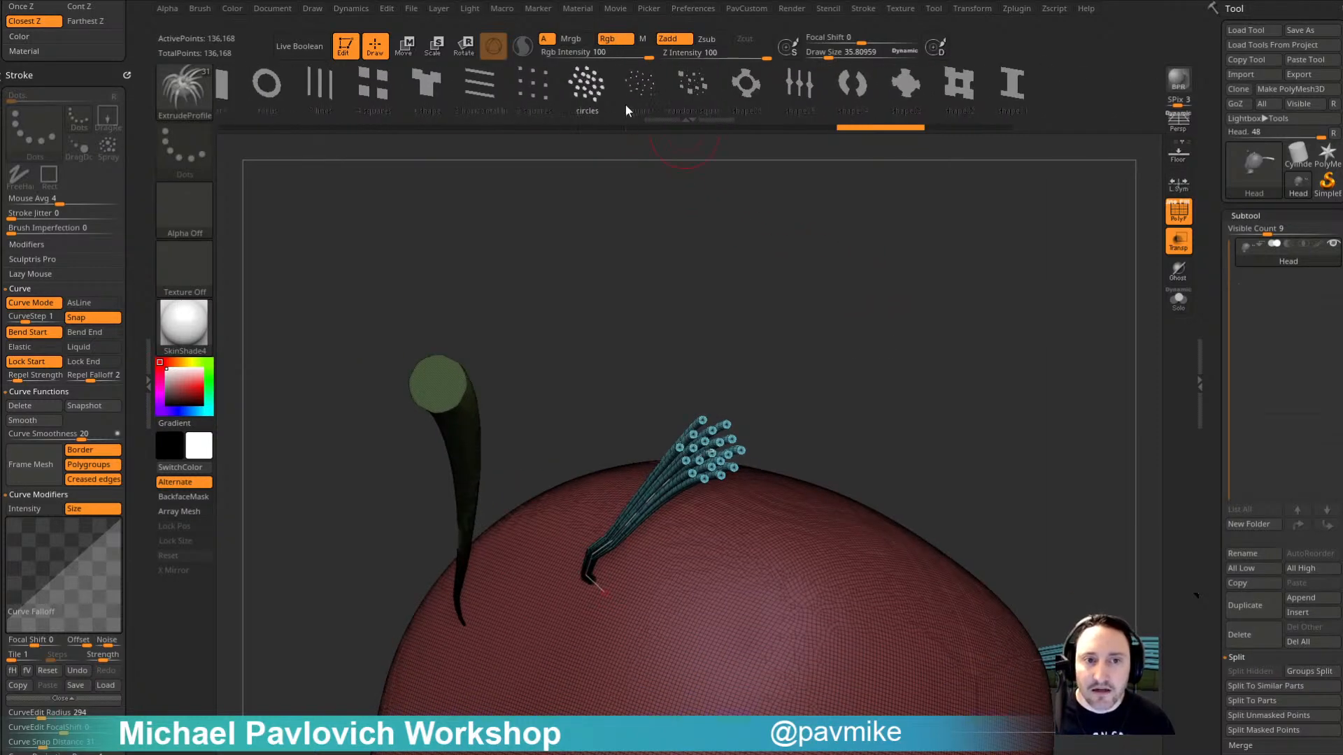
left_click(689, 98)
left_click(713, 465)
mouse_move(863, 283)
right_mouse_down()
mouse_move(897, 325)
mouse_move(887, 368)
mouse_move(895, 307)
right_mouse_up()
Step: Change the extruded horn's profile to shape02 and drop its curve
left_click(957, 89)
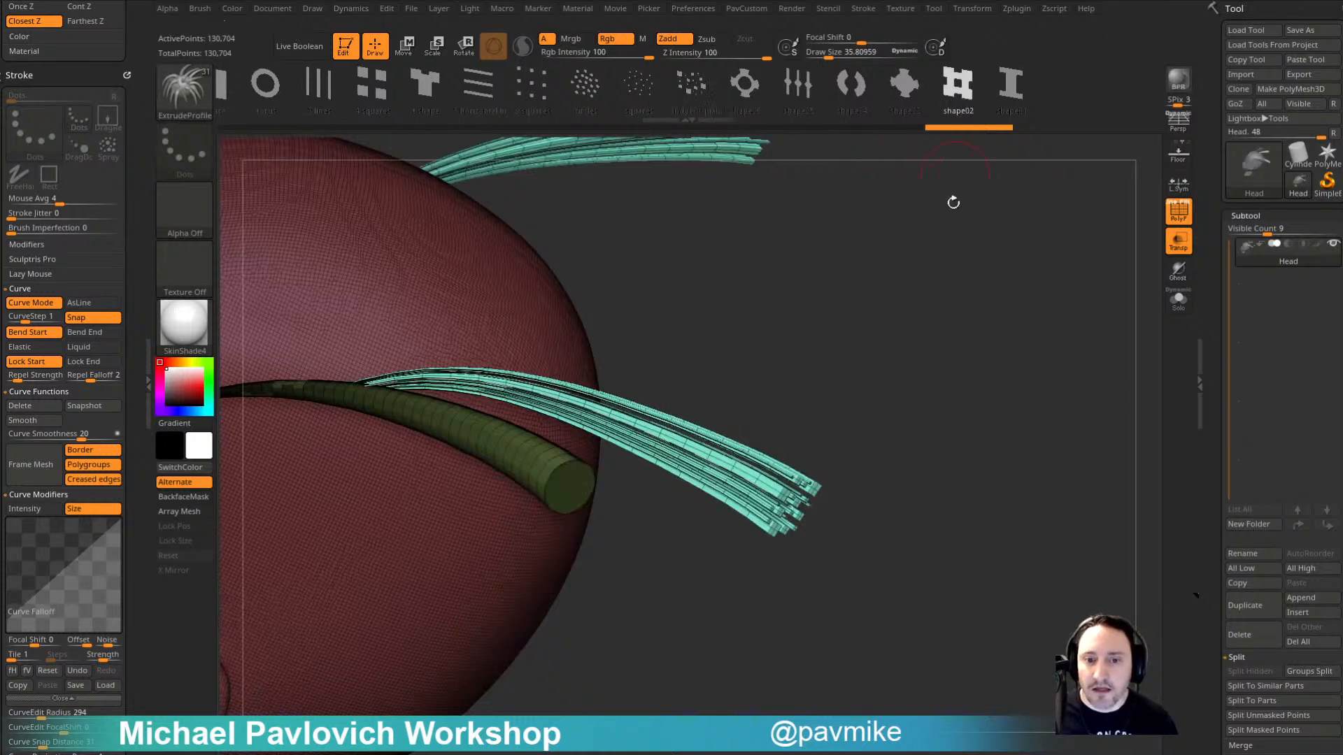
left_click(726, 488)
right_click_drag(917, 435, 786, 273)
left_click(799, 603)
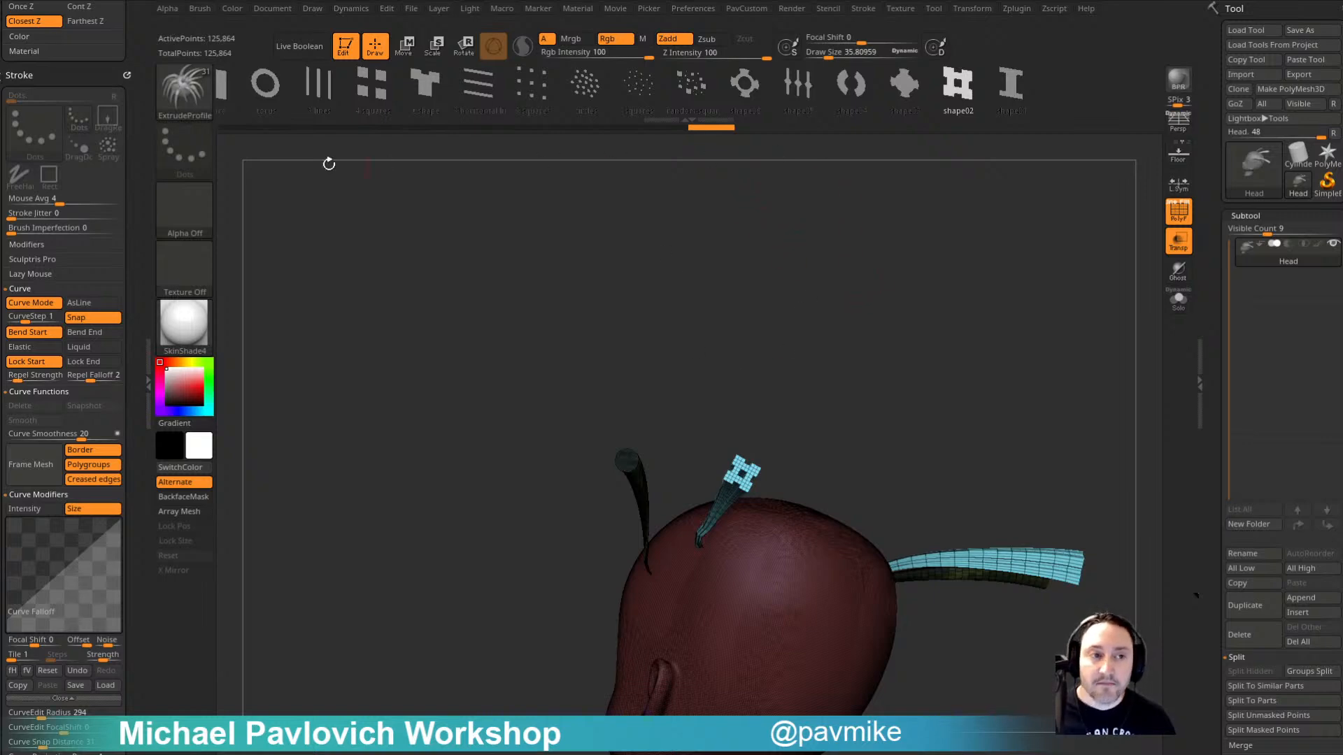
Step: Clone the ExtrudeProfile brush and select the ExtrudeProfile_1 copy
left_click(181, 121)
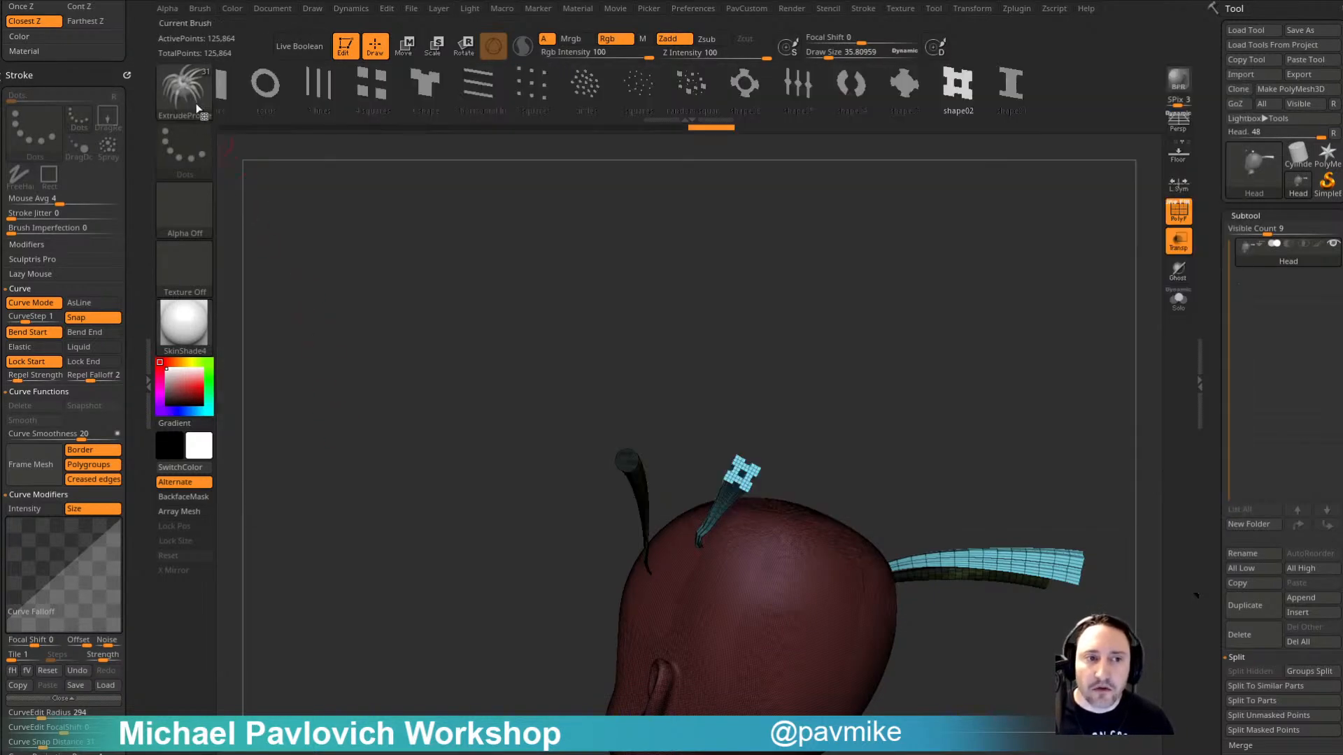
left_click(198, 108)
left_click(199, 112)
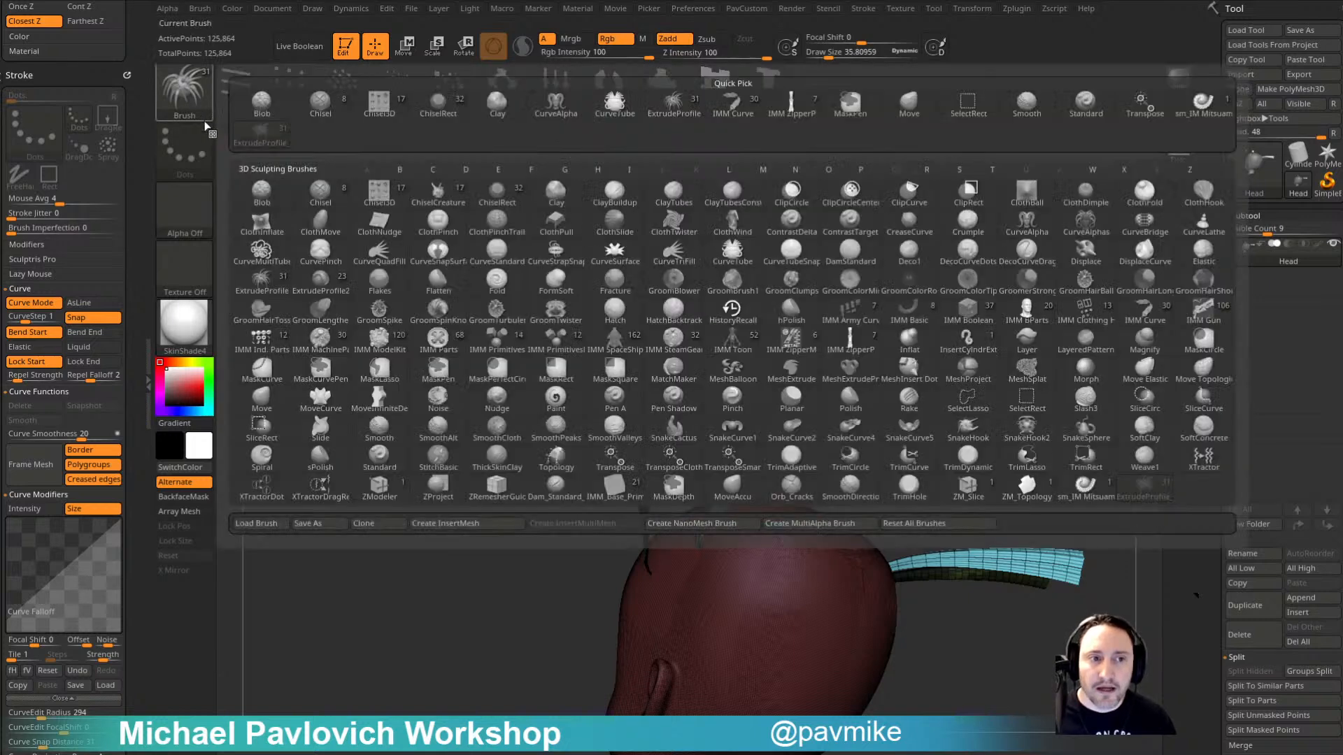
left_click(206, 110)
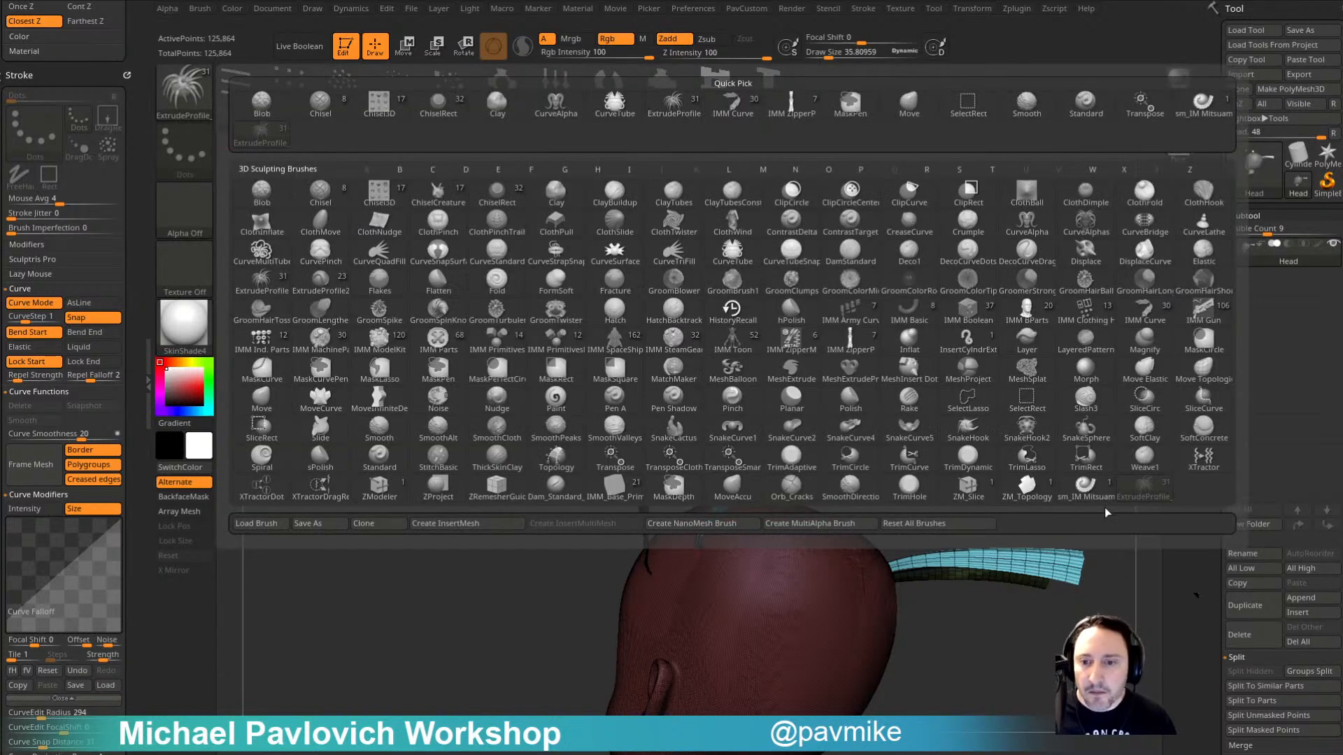
mouse_move(1155, 499)
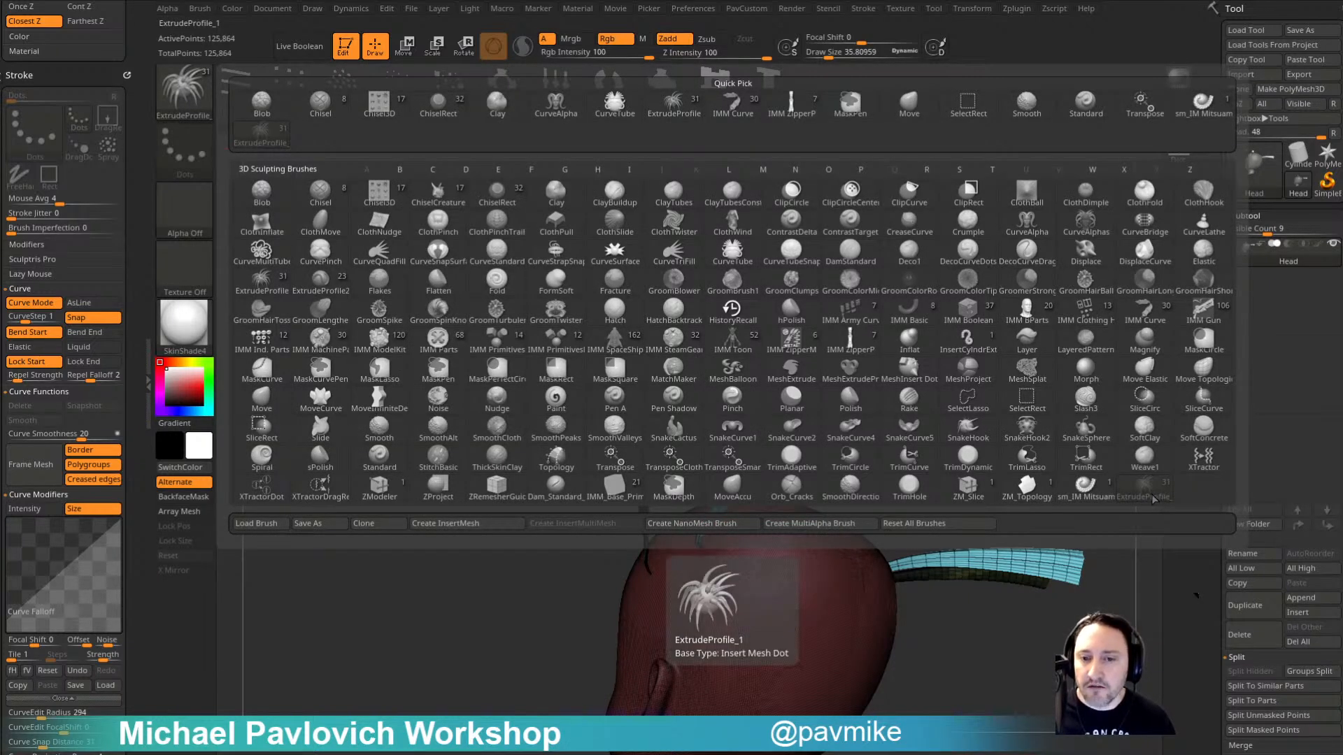
left_click(1150, 498)
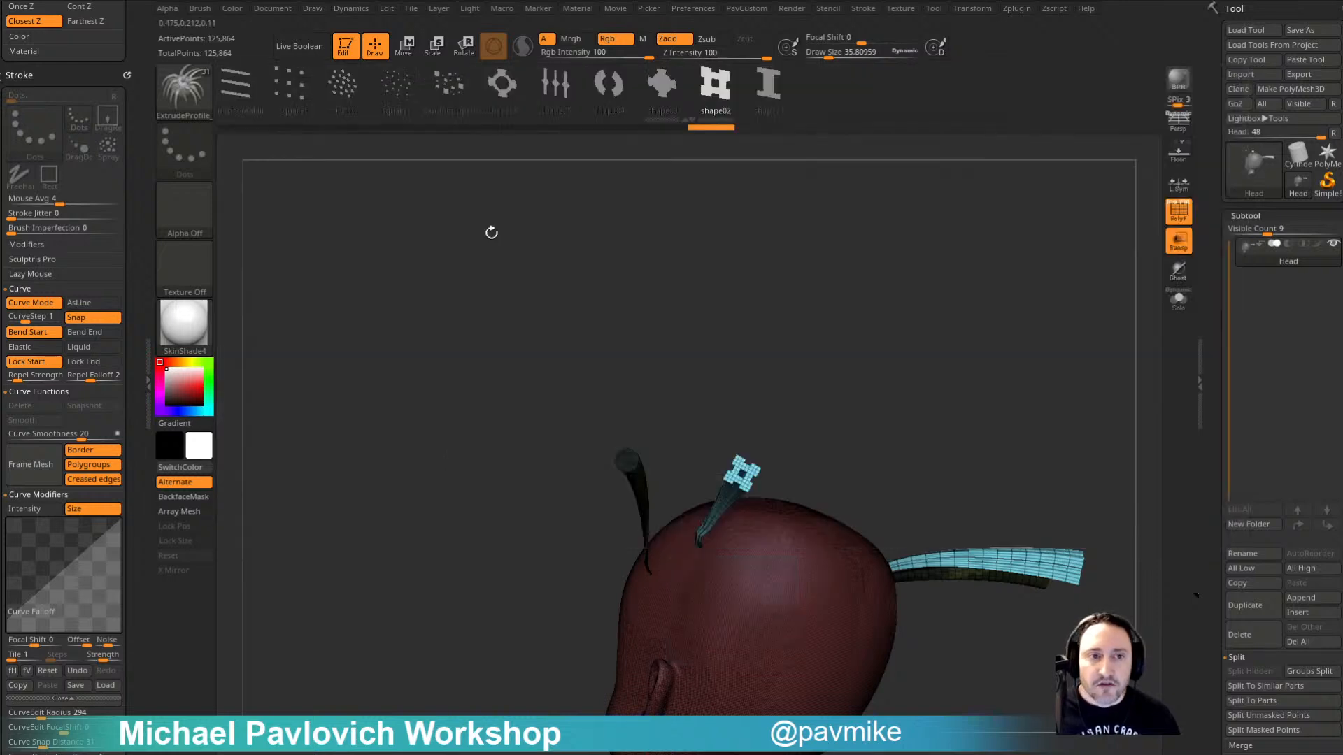
Step: Delete the eight hair profiles ahead of hair06 from the cloned brush, starting with hair14
left_click_drag(505, 87, 897, 113)
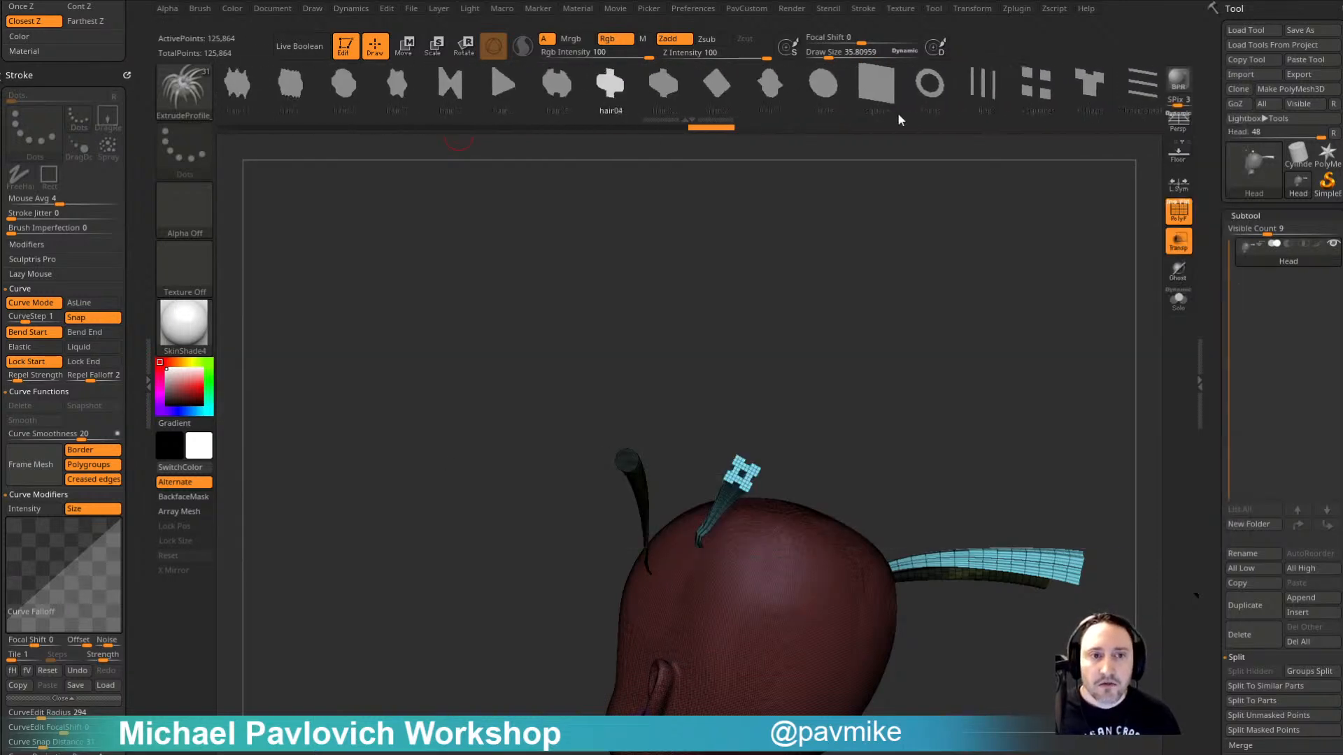
left_click_drag(556, 91, 940, 120)
left_click(493, 86)
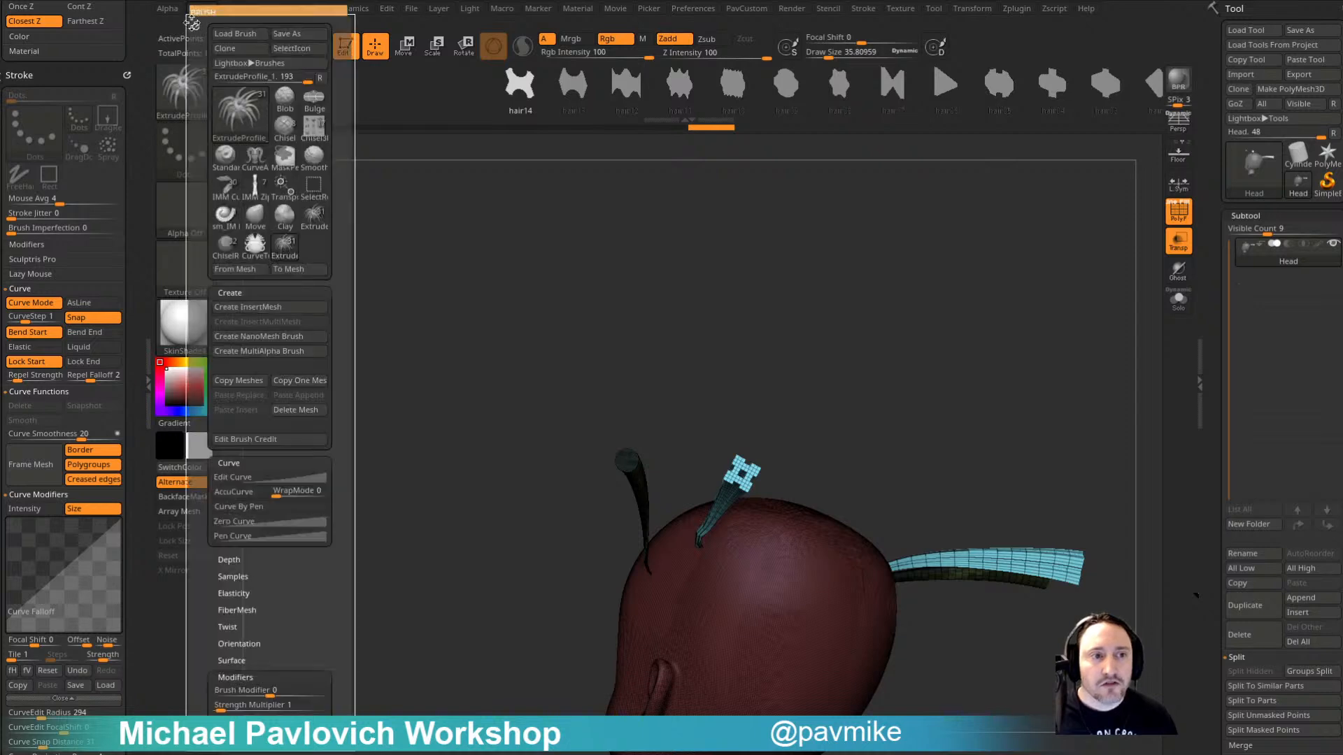
left_click(191, 8)
left_click_drag(137, 142, 133, 166)
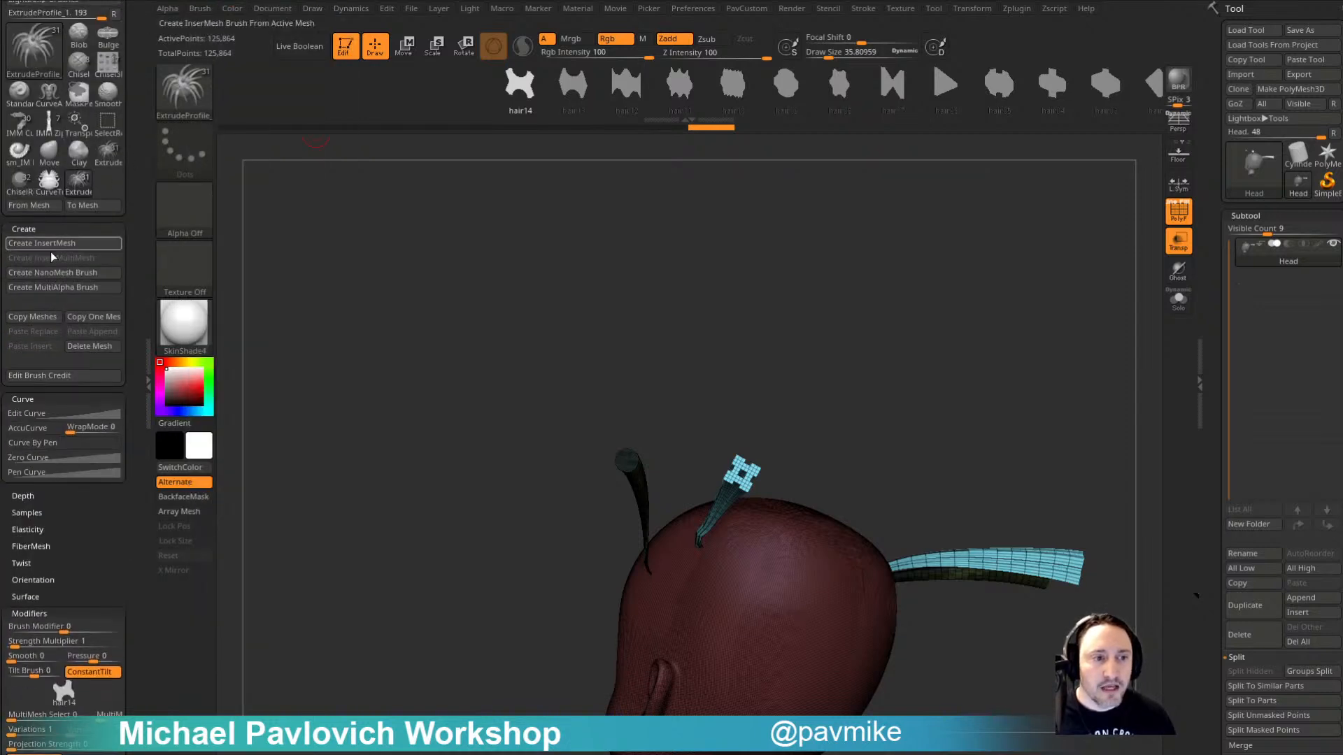
left_click(102, 348)
left_click(101, 348)
left_click(102, 347)
left_click(101, 347)
left_click(101, 347)
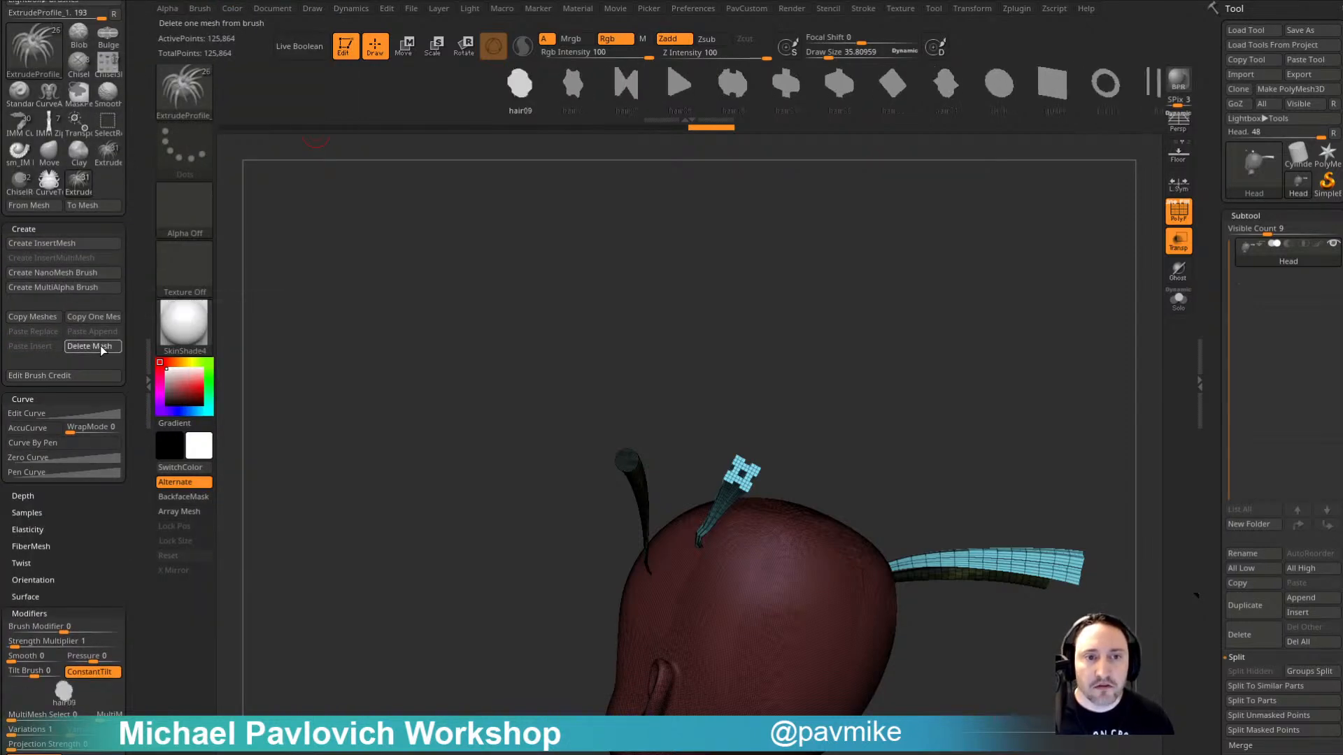
left_click(102, 347)
left_click(102, 348)
left_click(102, 348)
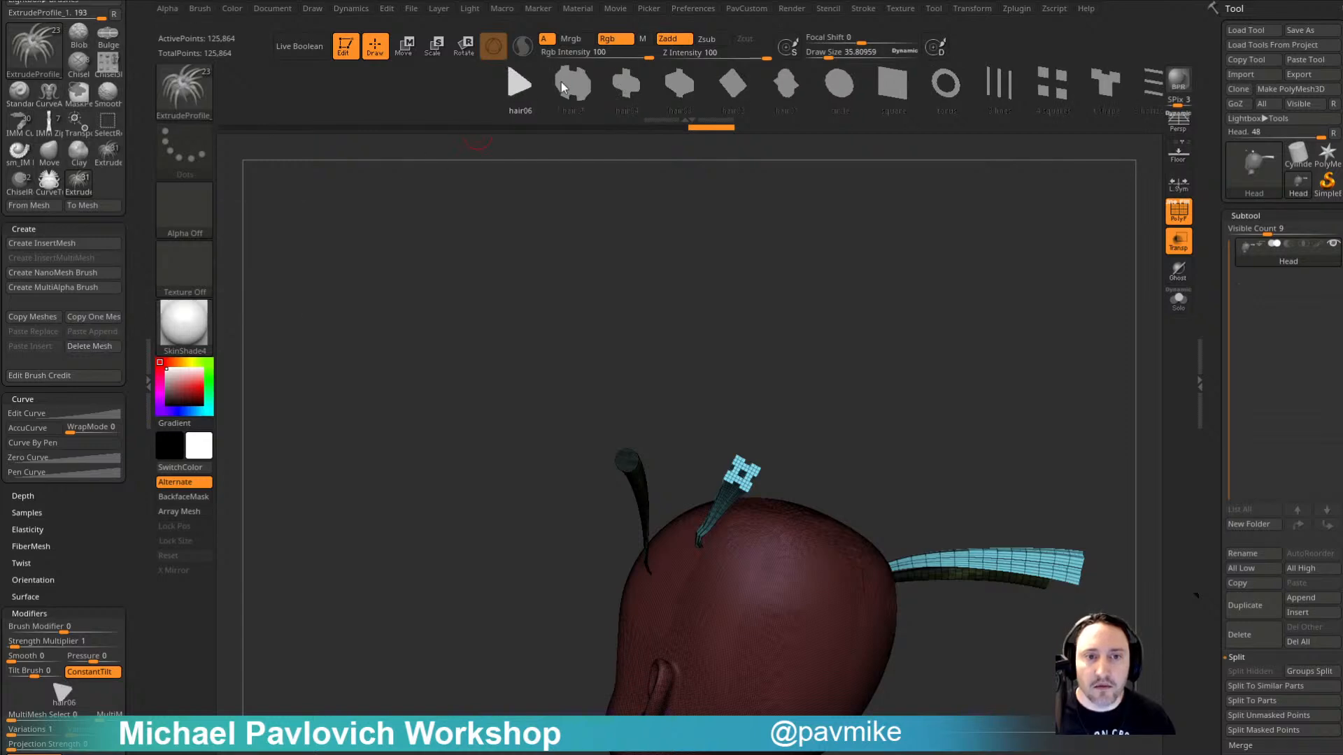
Step: Delete all profiles between hair06 and torus from the cloned brush
left_click(97, 346)
left_click(97, 346)
left_click(98, 347)
left_click(99, 346)
left_click(99, 347)
left_click(99, 347)
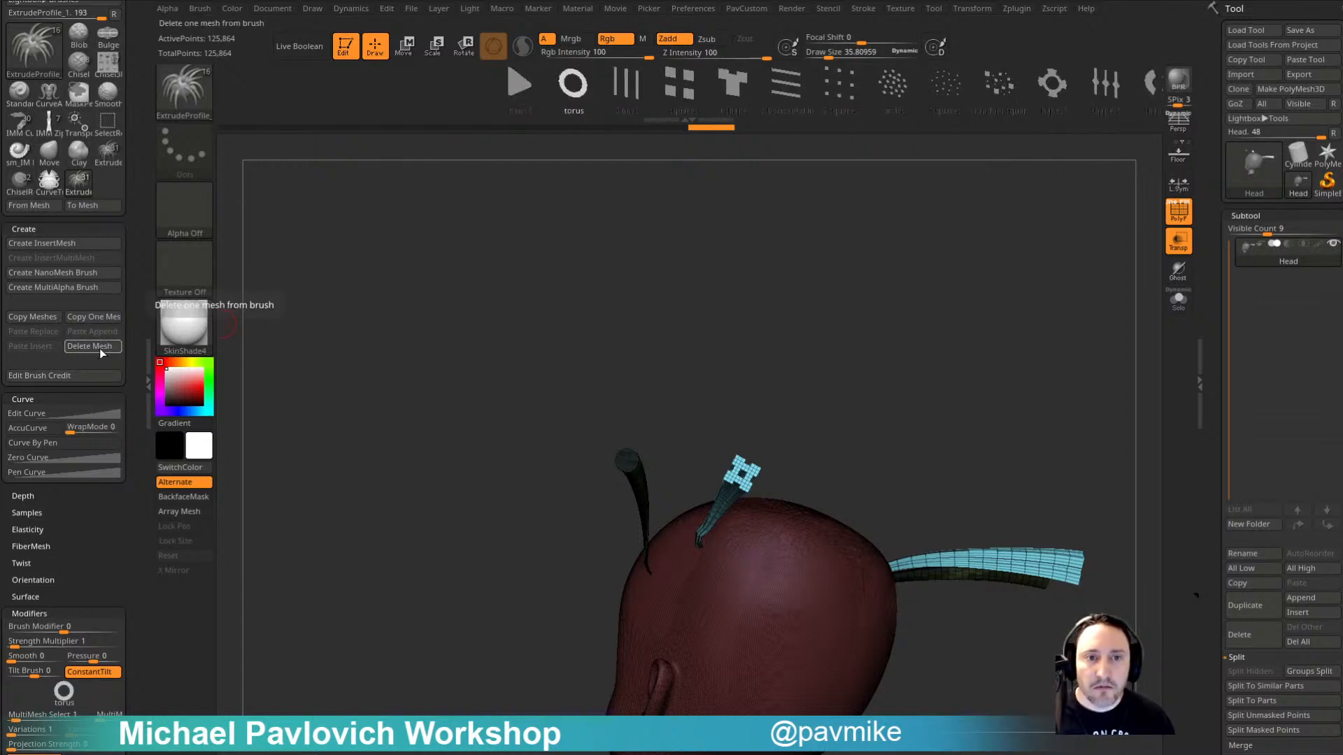
left_click(99, 348)
Step: Delete the profiles from 3 lines through shape02, keeping only hair06, torus and shape01 in the brush
key("Right")
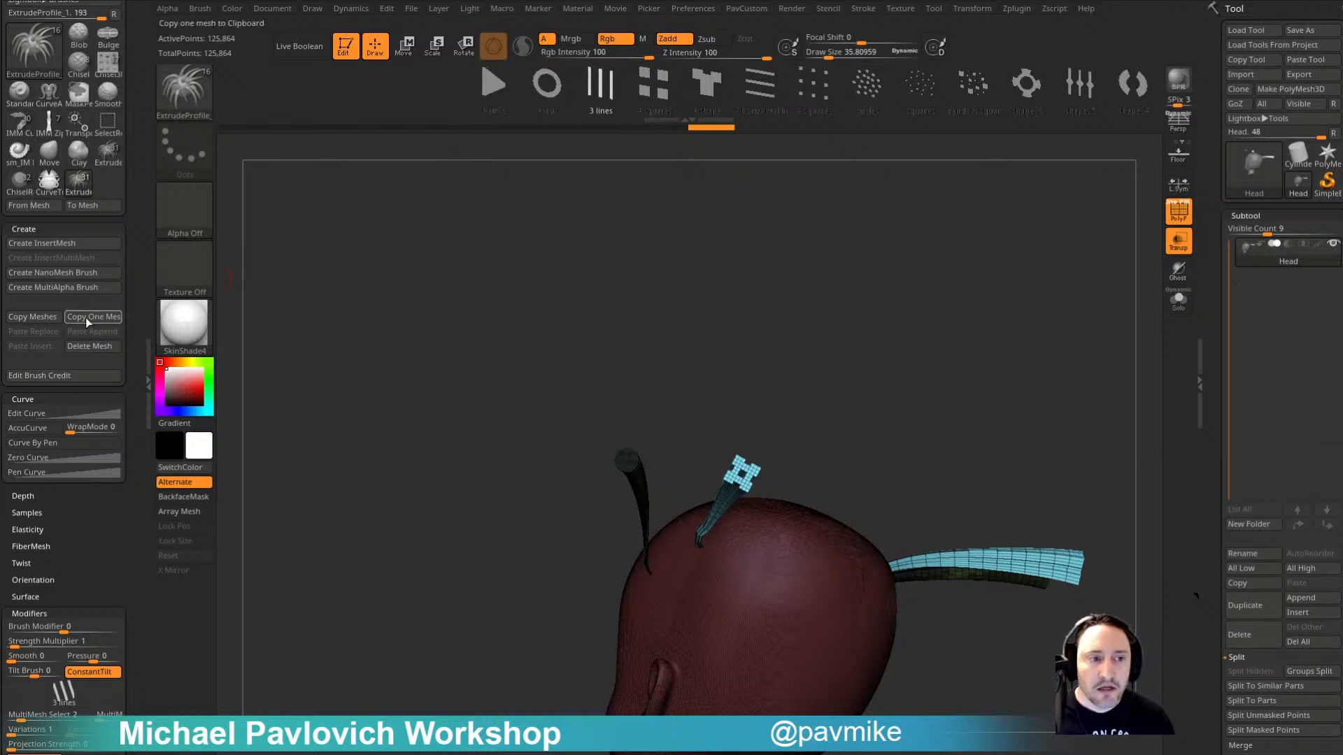
left_click(88, 344)
left_click(88, 345)
left_click(90, 344)
left_click(90, 344)
left_click(92, 344)
left_click(92, 344)
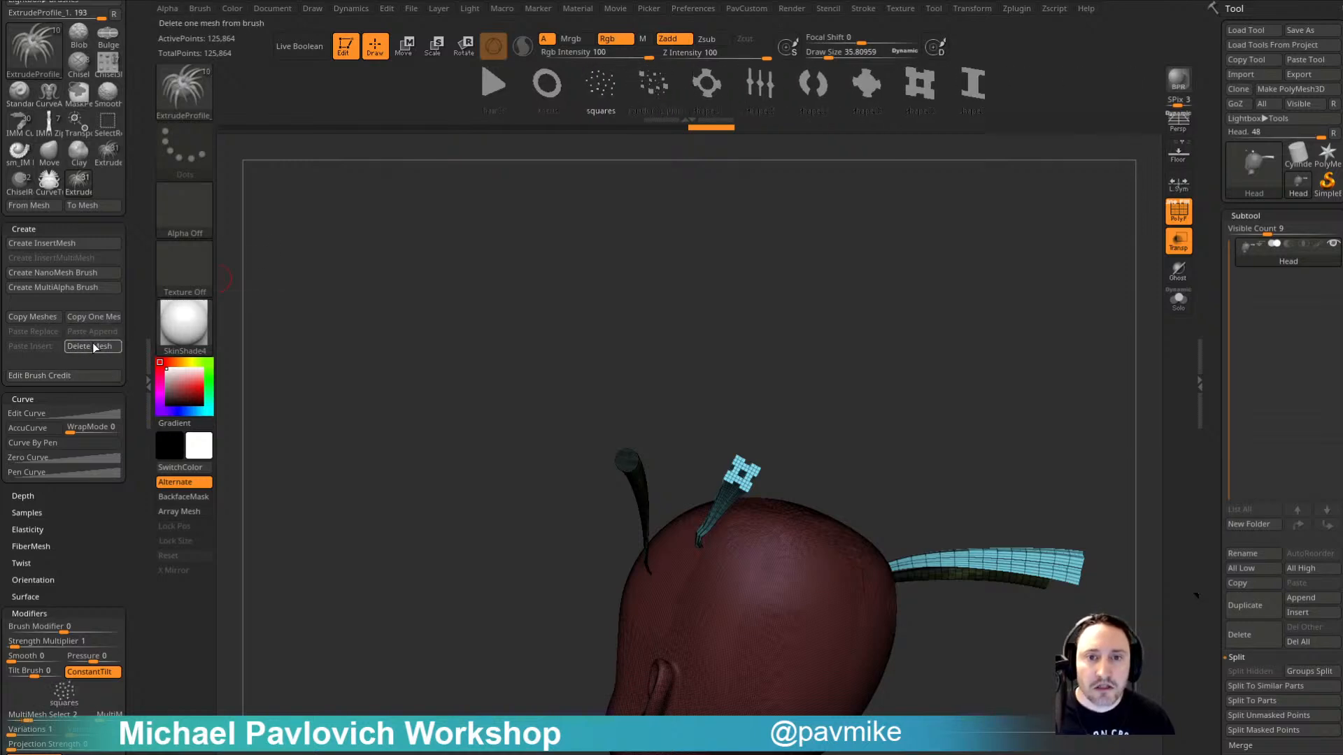
left_click(93, 344)
left_click(93, 344)
left_click(94, 344)
left_click(94, 344)
left_click(94, 343)
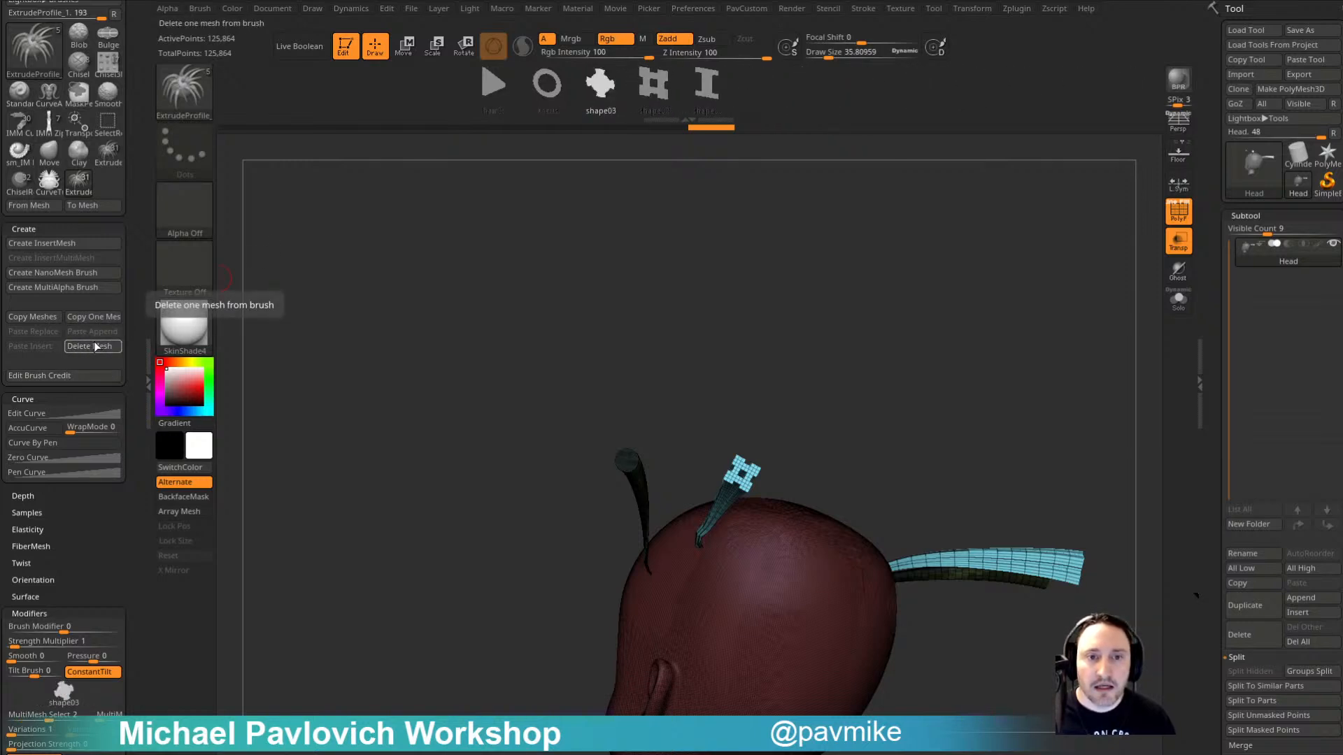
left_click(93, 343)
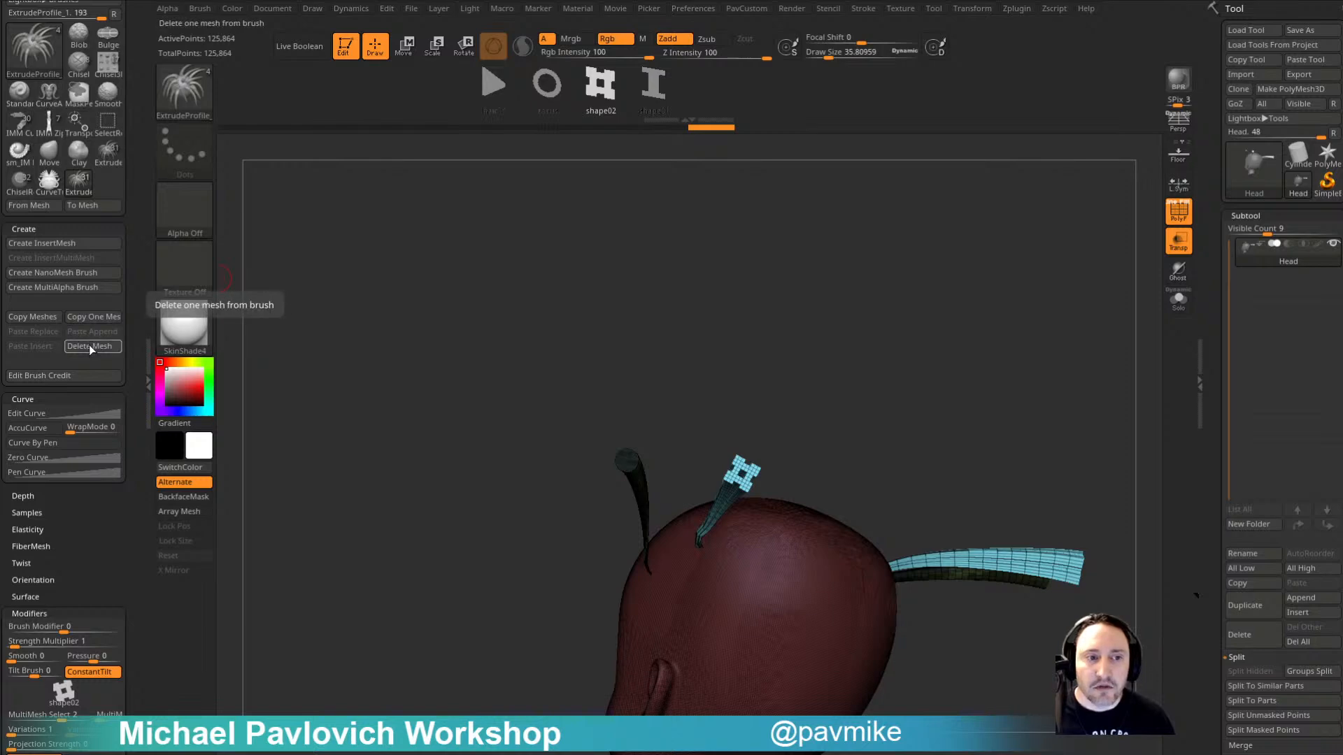
left_click(89, 346)
left_click_drag(937, 382, 770, 266)
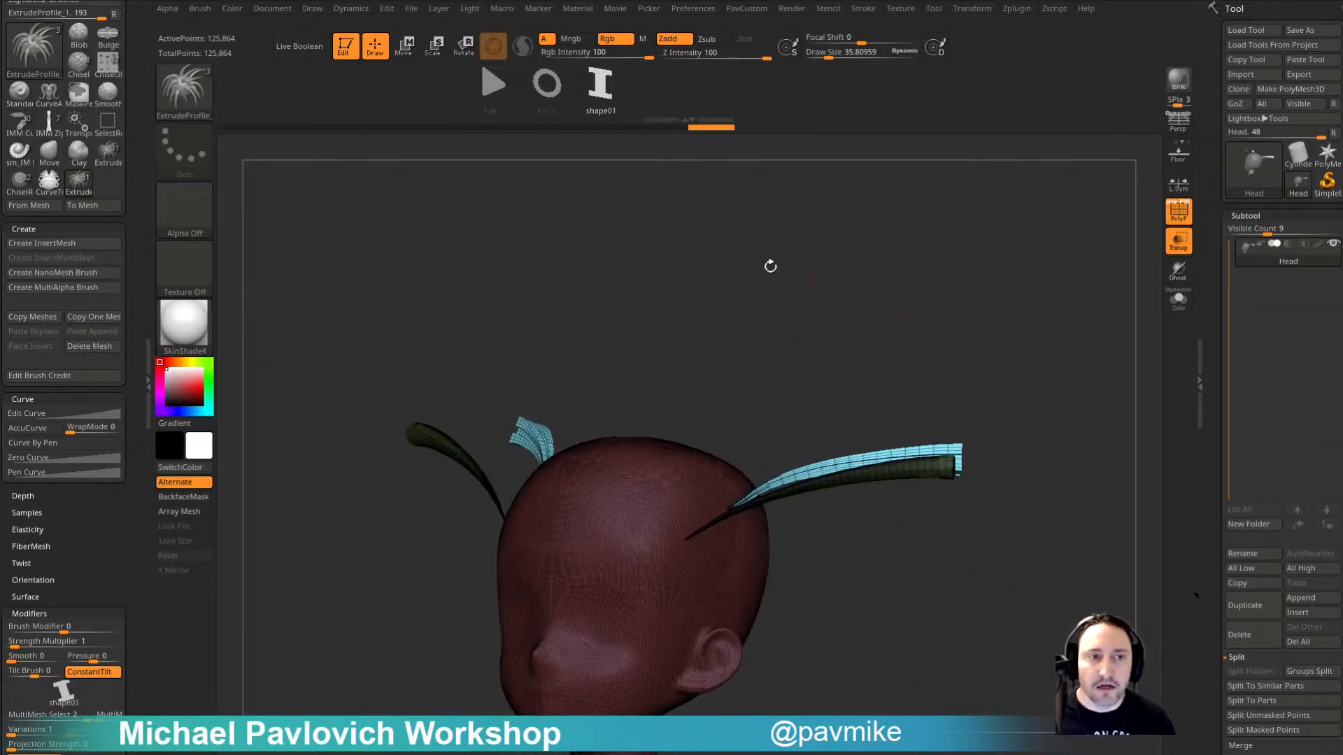
Step: Try to select a custom icon image for the cloned brush
left_click(200, 9)
left_click(300, 48)
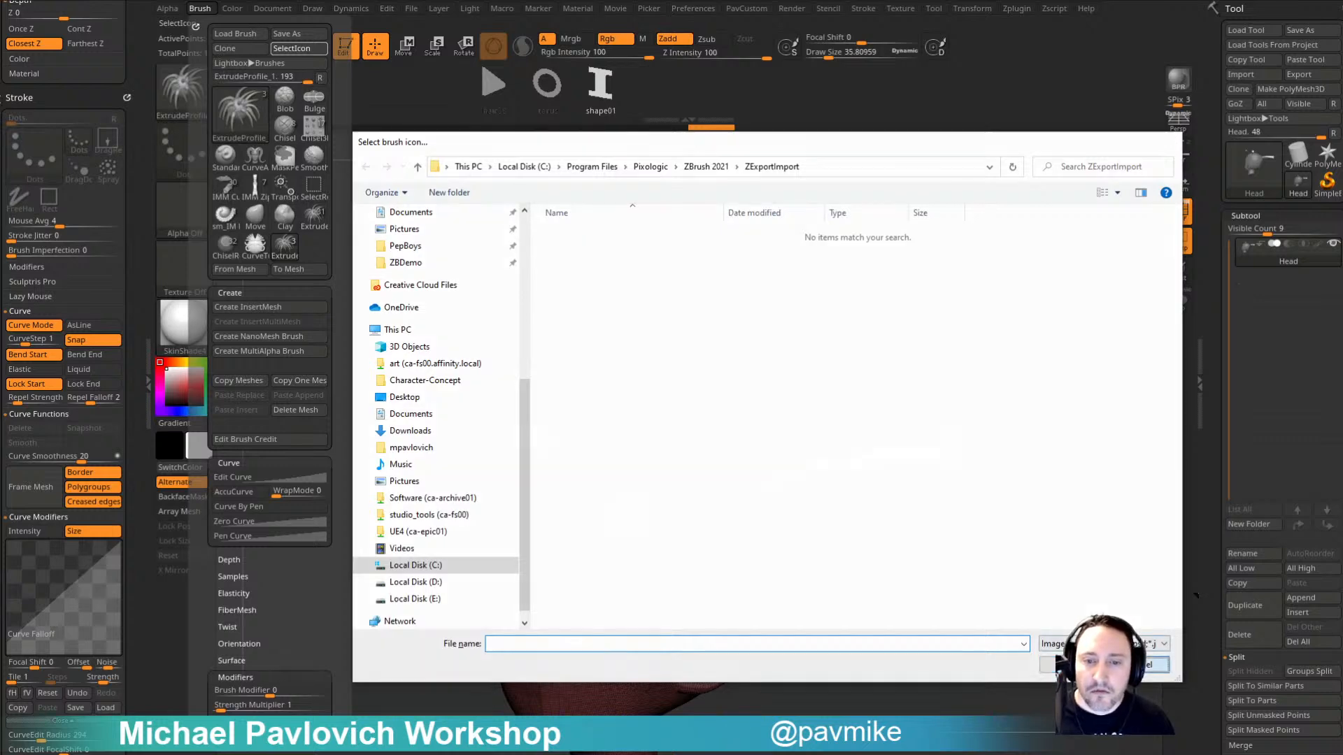
left_click(1138, 665)
Step: Start saving the cloned brush as a preset and go to the ZBrush 2021 ZBrushes\_Test folder
left_click(199, 9)
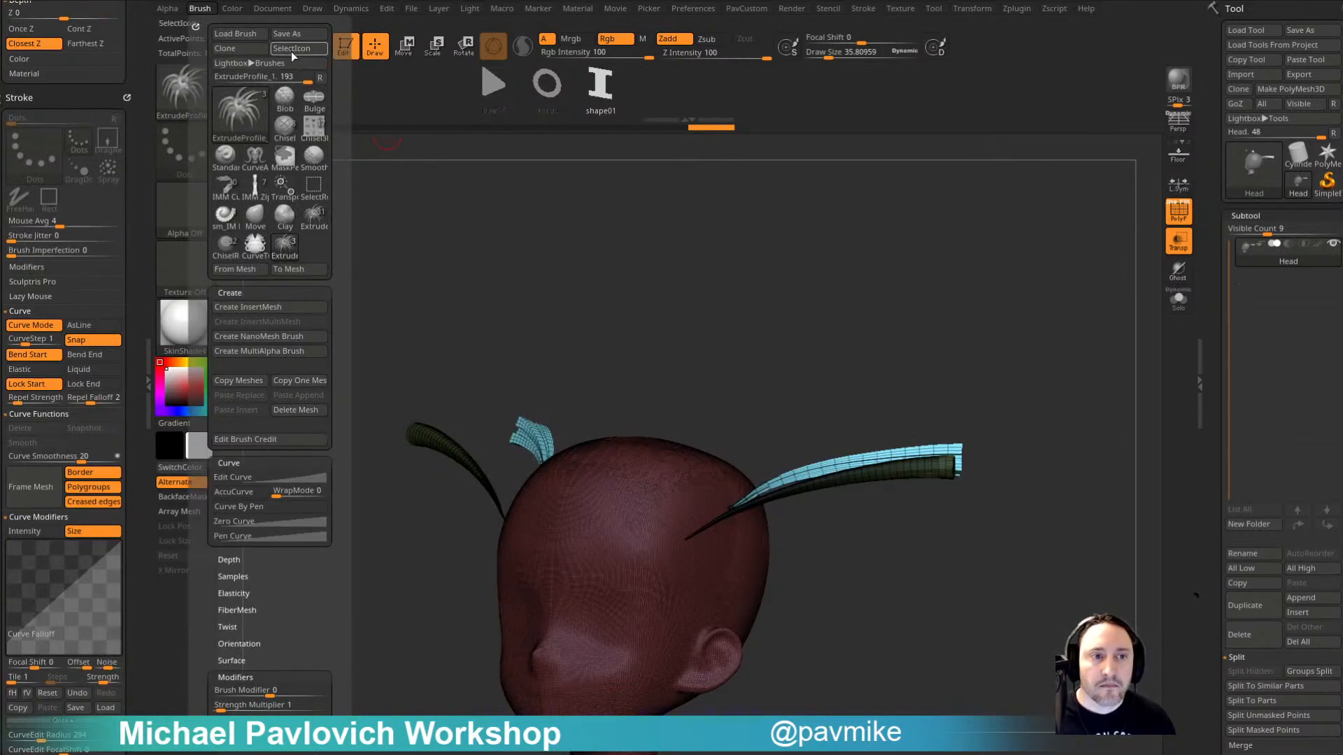
left_click(299, 35)
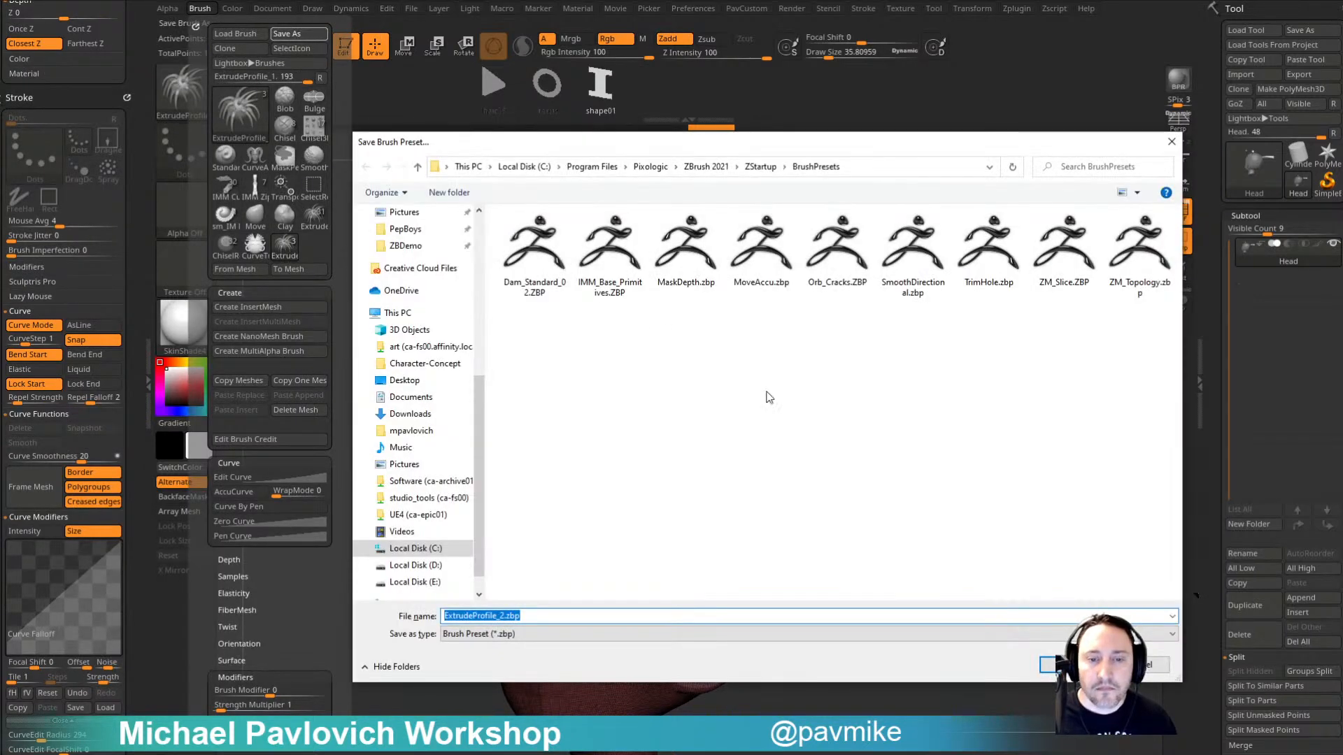
left_click(1056, 664)
left_click(202, 9)
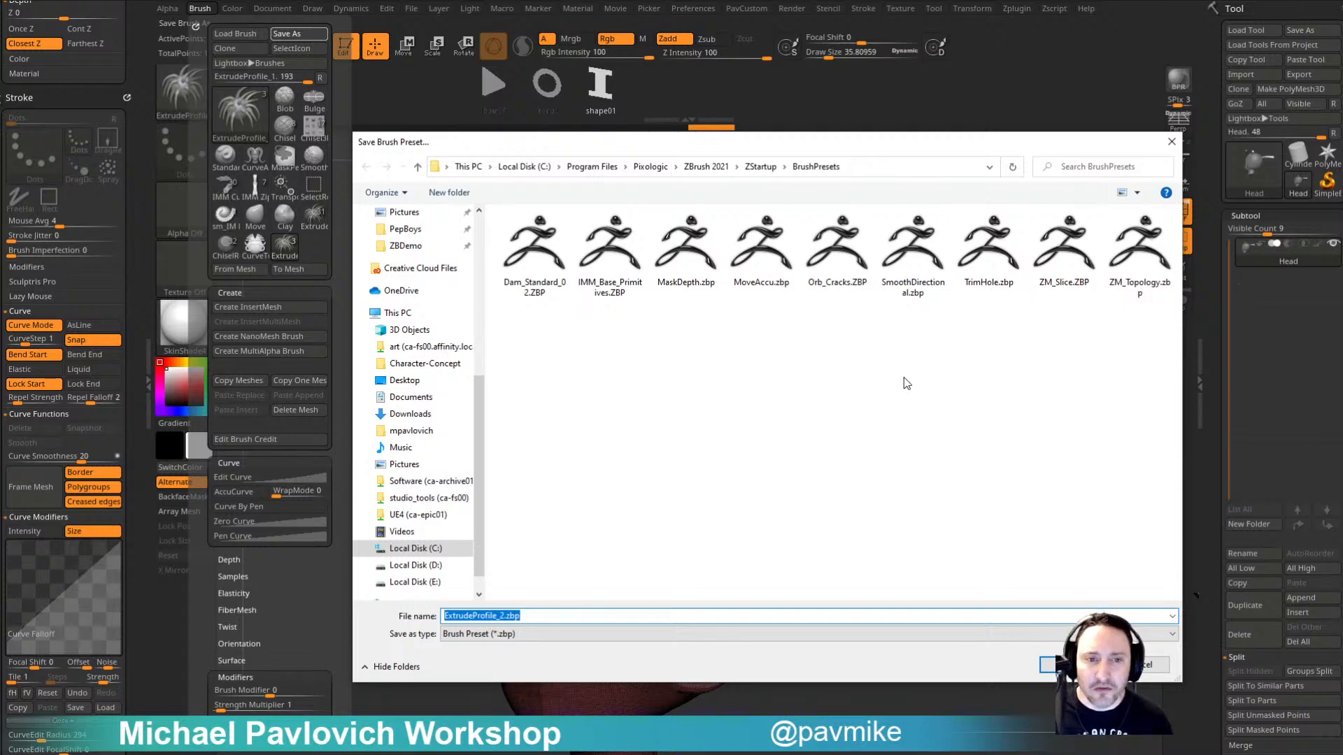
scroll(434, 321, "up", 6)
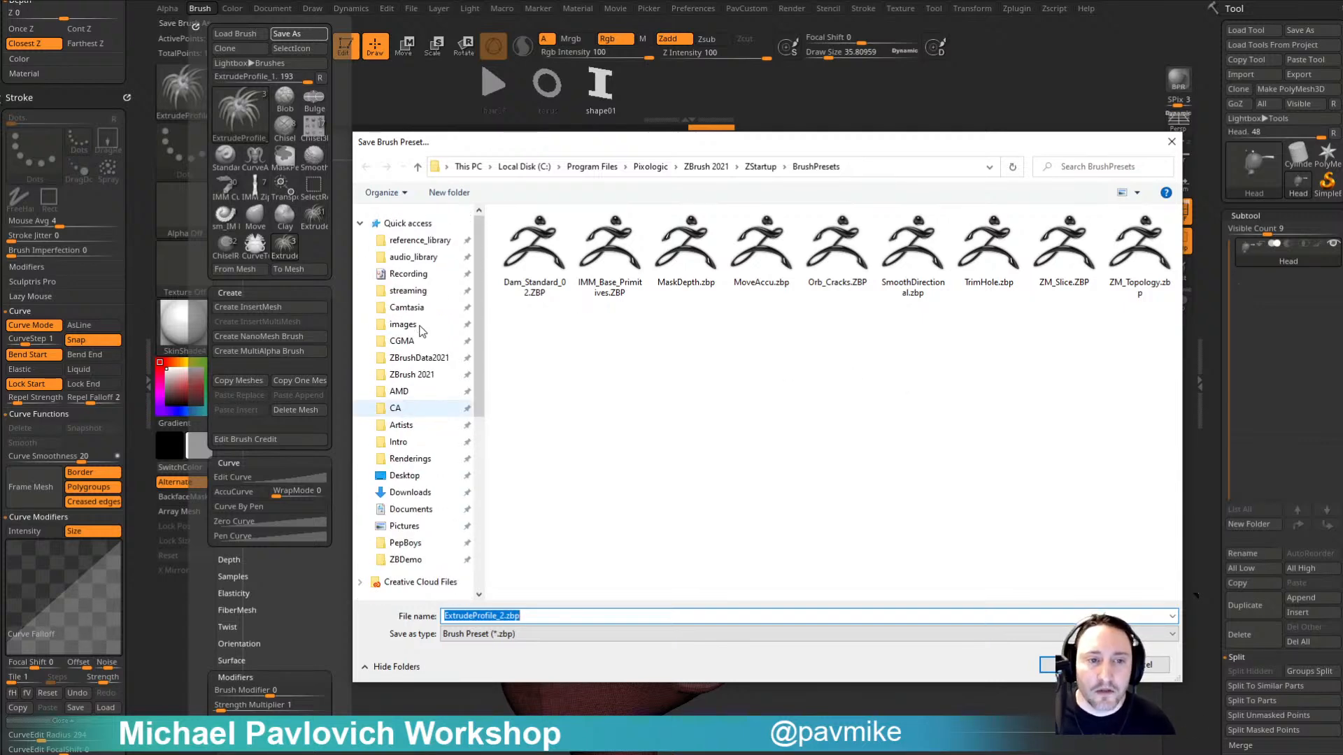
left_click(437, 376)
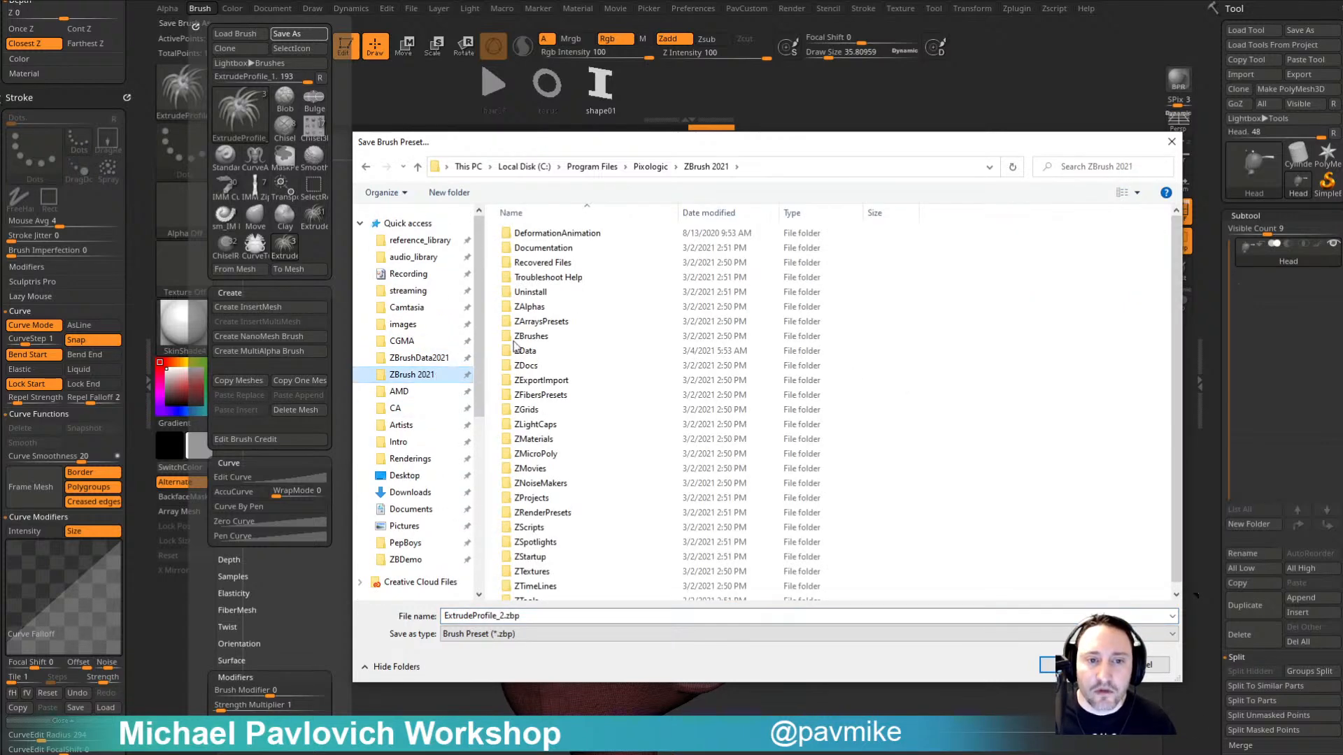
double_click(557, 337)
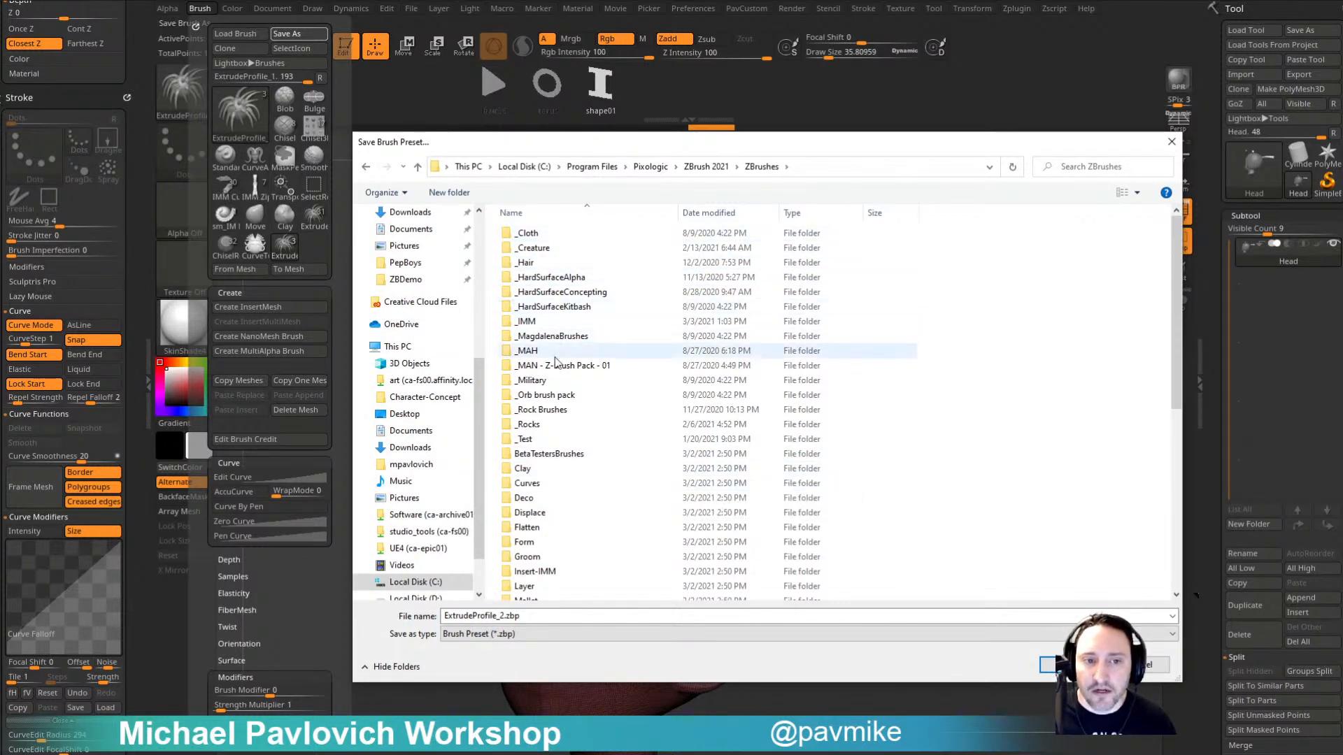
double_click(553, 440)
Step: Save the brush preset under the file name ExtrudeSteal
left_click(535, 614)
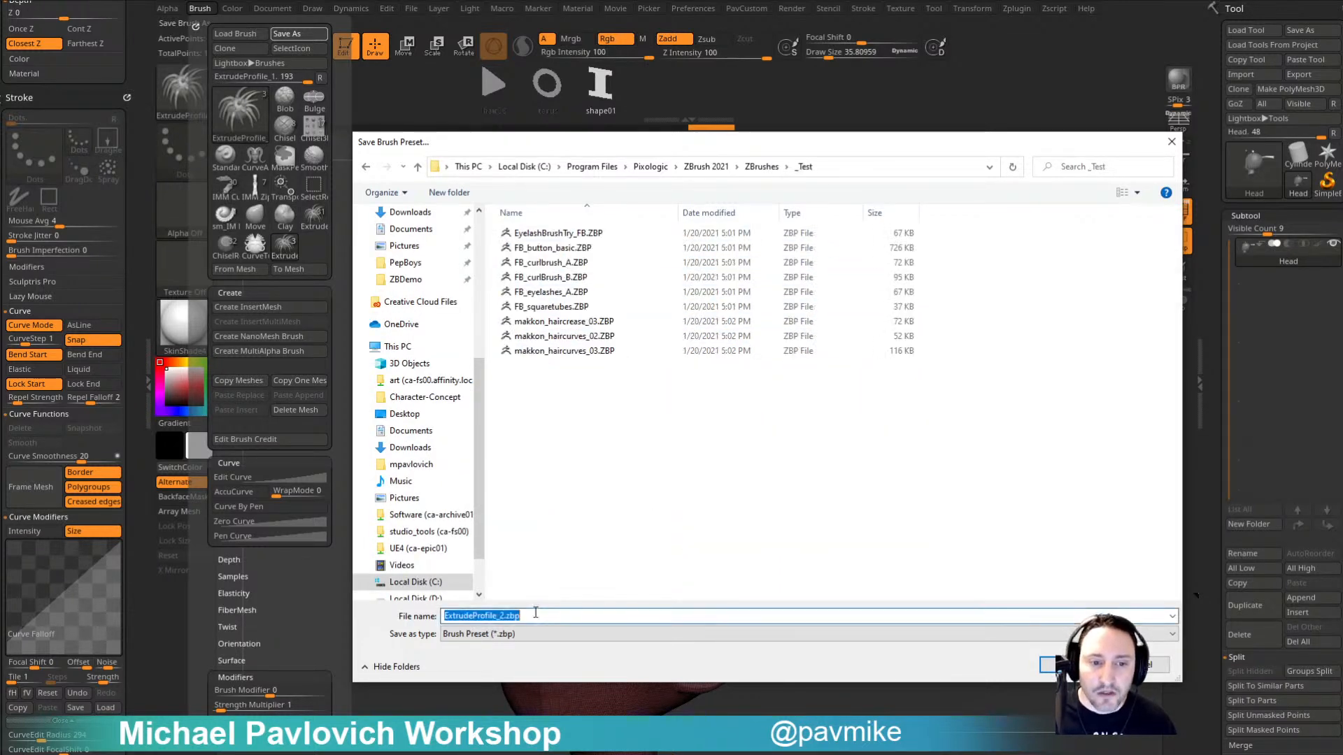
type("Ext")
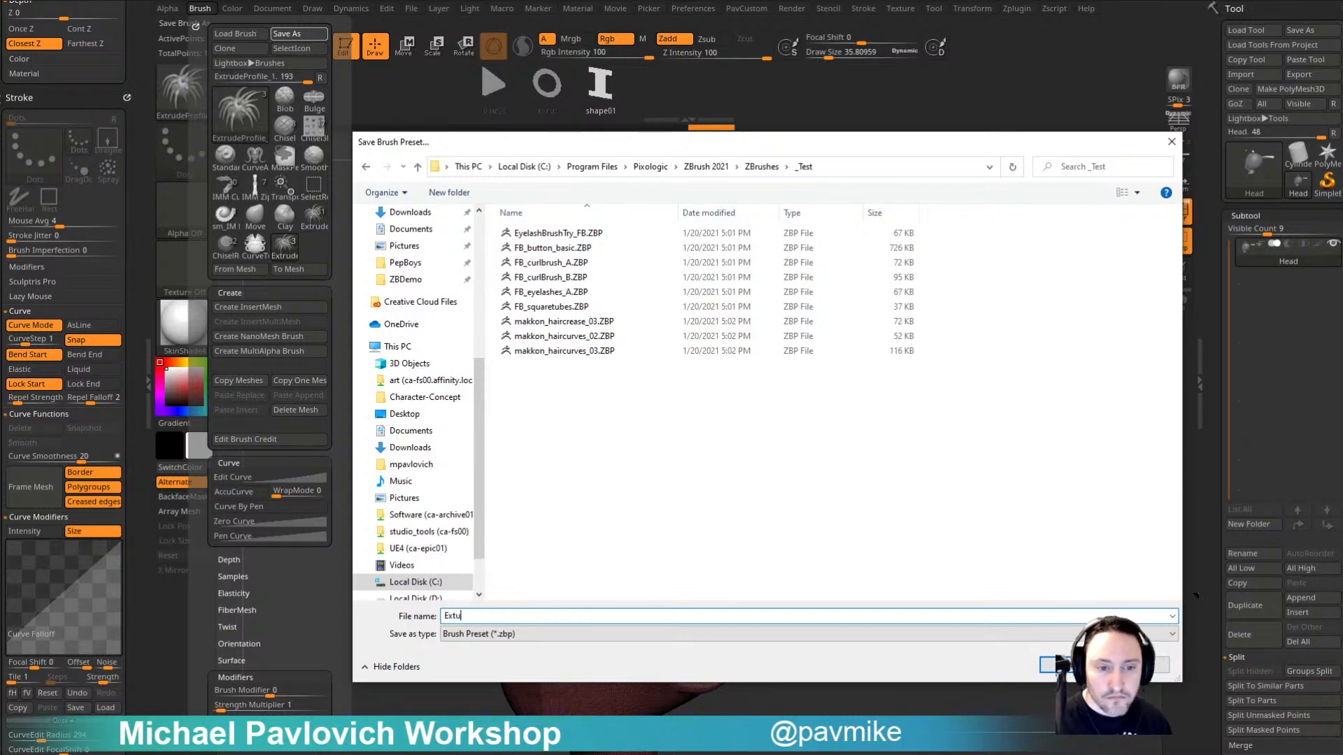
type("rudeSteal")
key("Return")
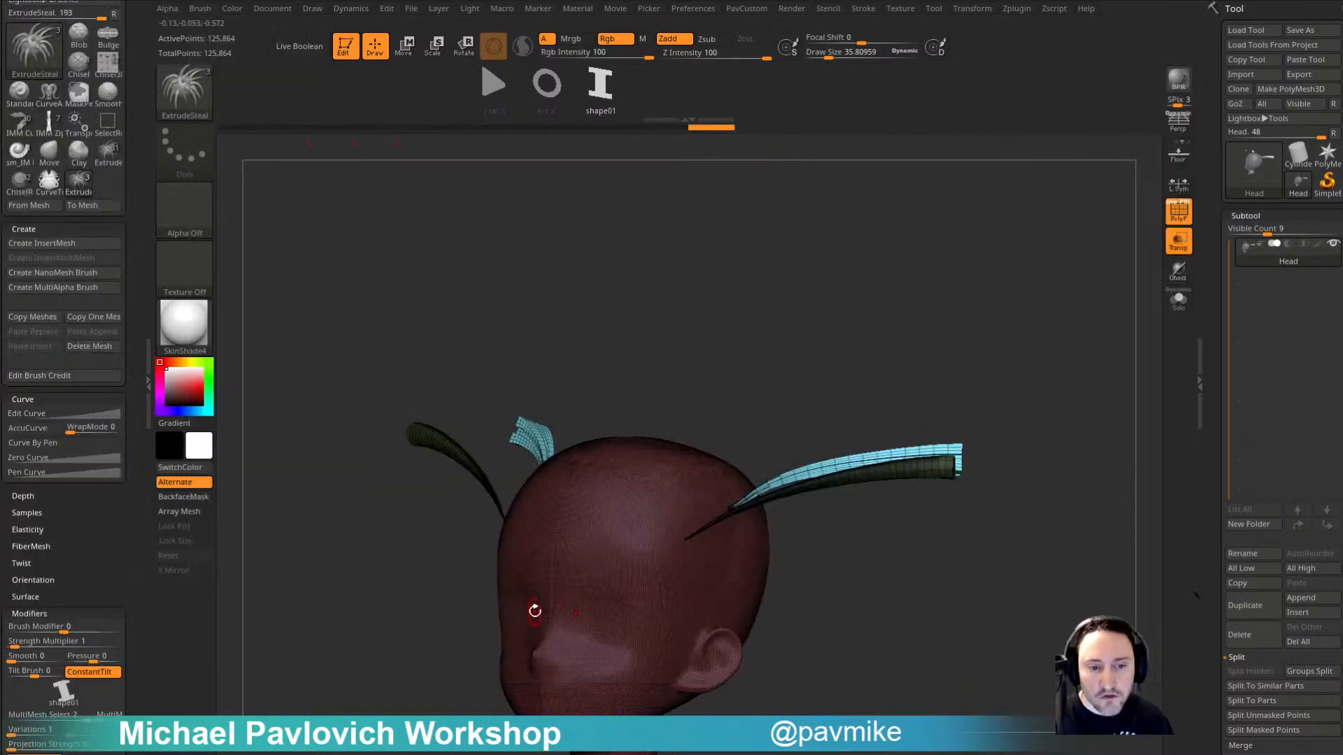
Step: Browse the LightBox brushes to the _Test folder to find the saved ExtrudeSteal brush
left_click_drag(683, 361, 682, 281)
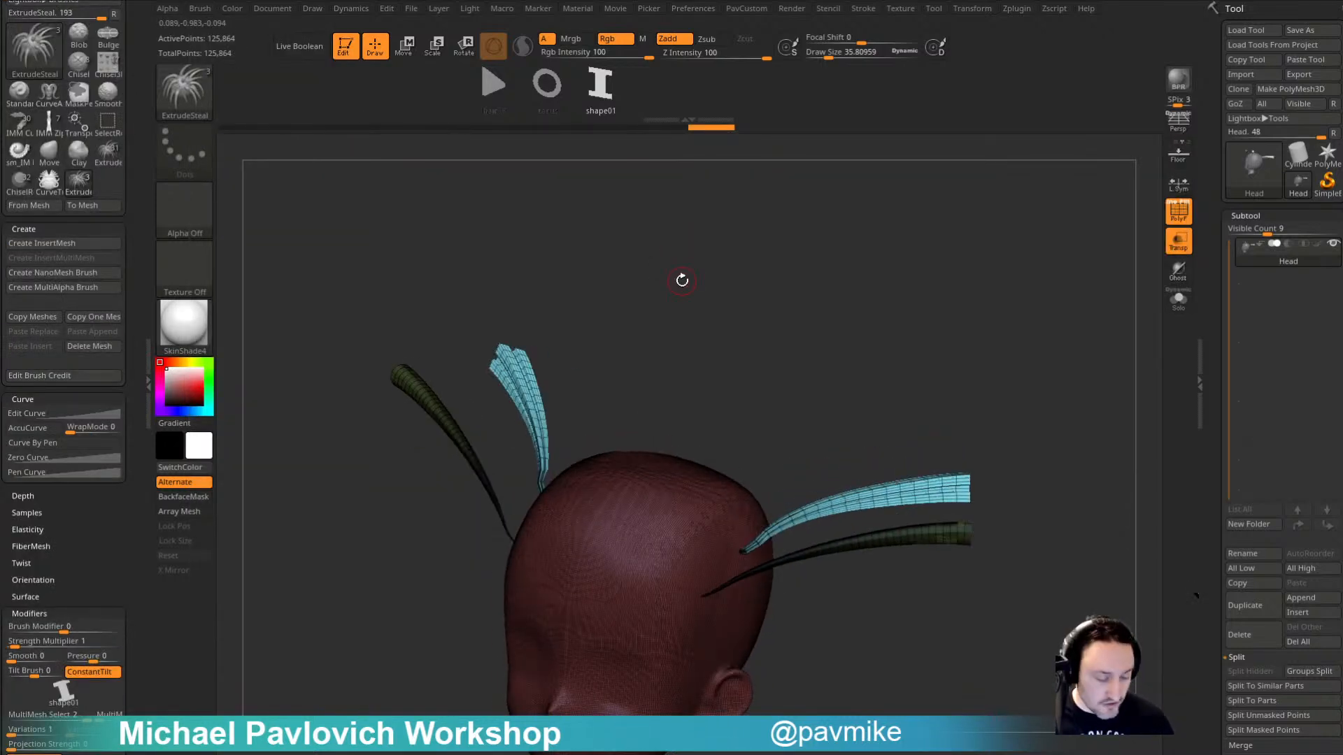
key("comma")
left_click(379, 145)
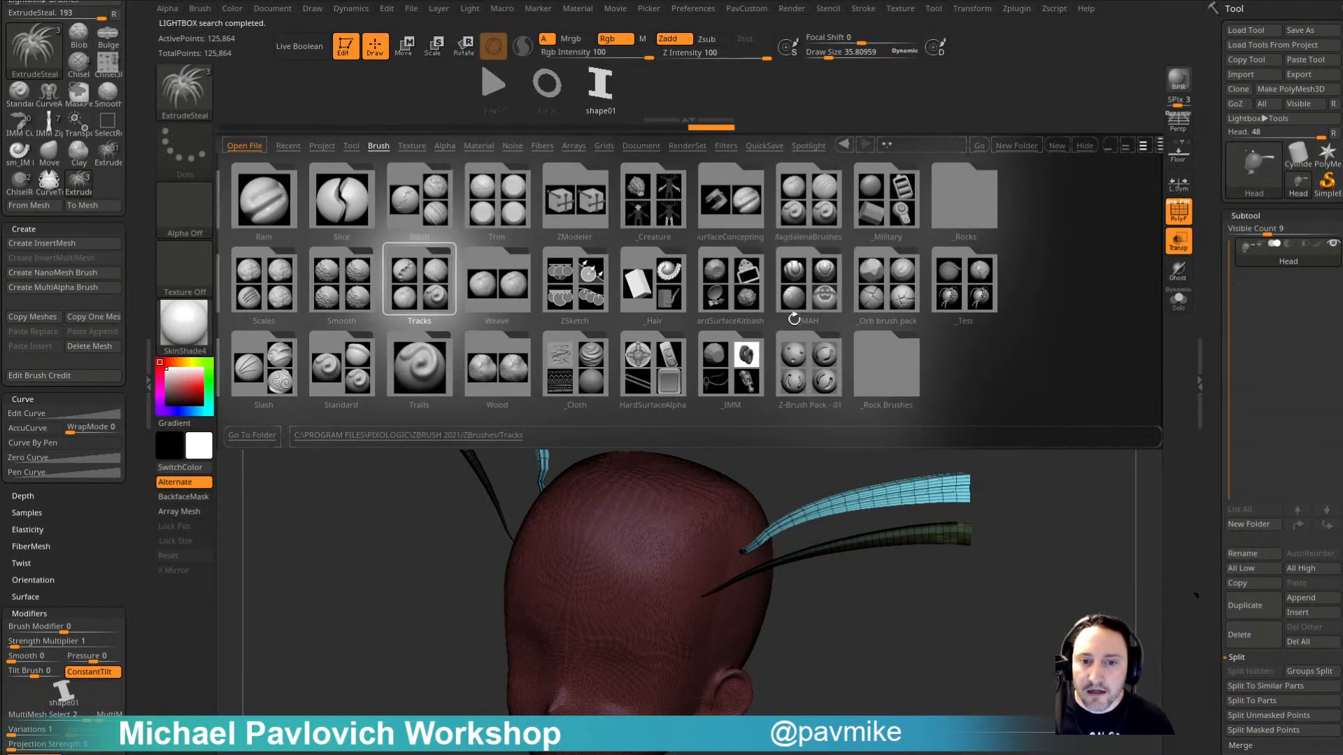
left_click(964, 283)
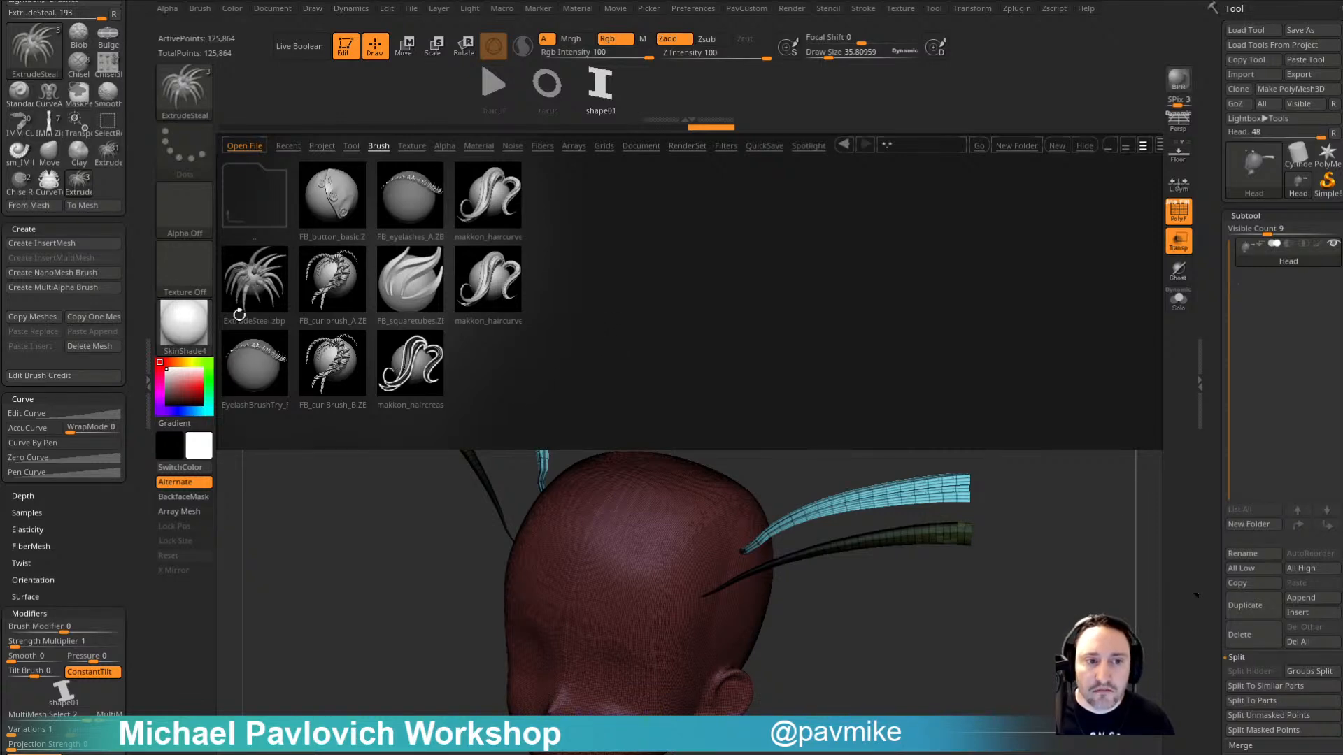
Step: Clear the head from the canvas and draw a PolyMesh3D star in Edit mode, snapped to a front view
mouse_move(672, 308)
left_mouse_down()
mouse_move(968, 270)
mouse_move(1008, 211)
mouse_move(1079, 273)
mouse_move(947, 303)
mouse_move(1043, 291)
mouse_move(1076, 250)
left_mouse_up()
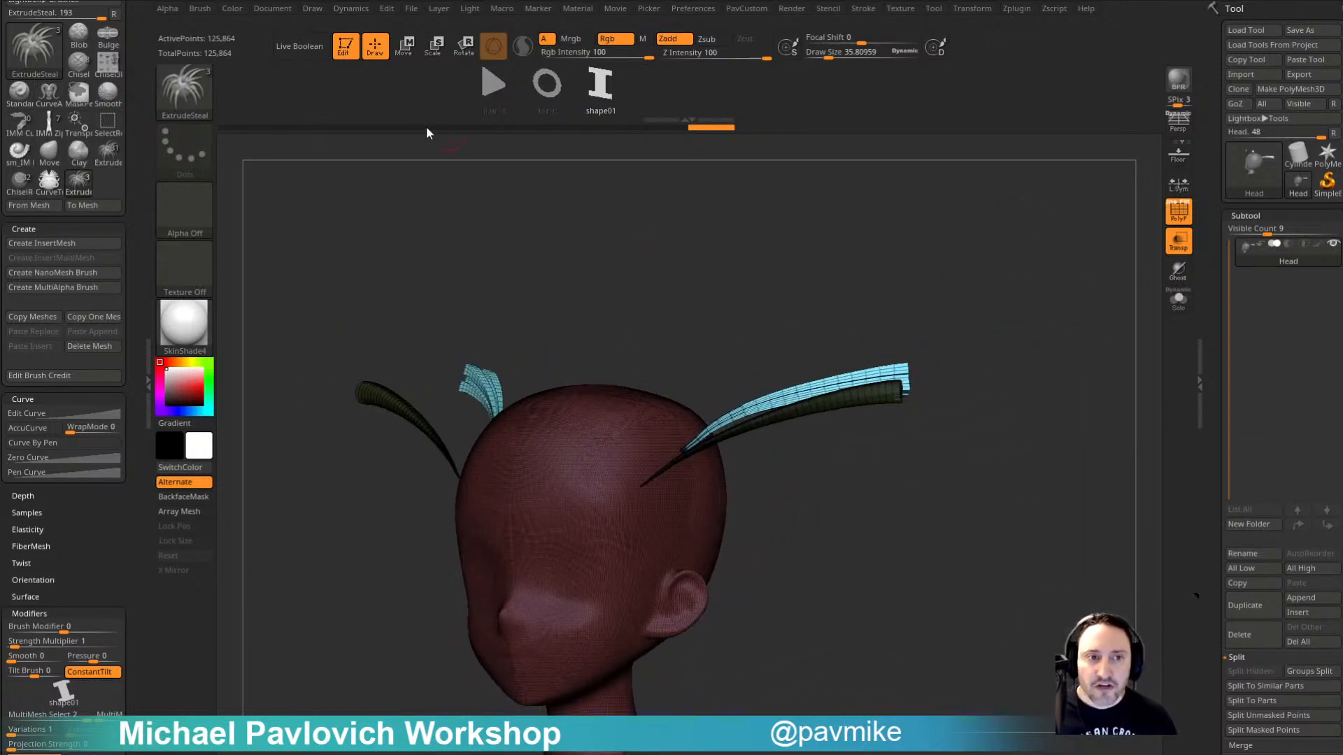
left_click(347, 48)
key("ctrl+n")
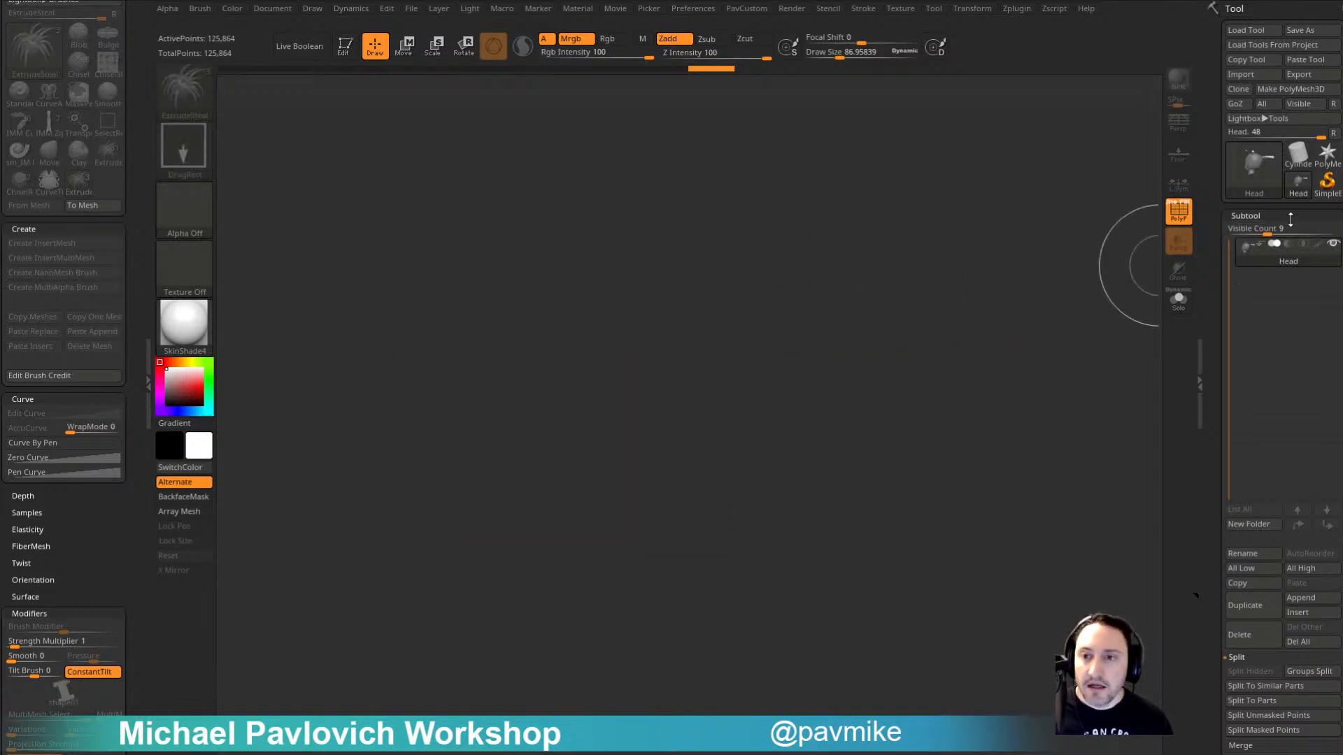
left_click(1327, 182)
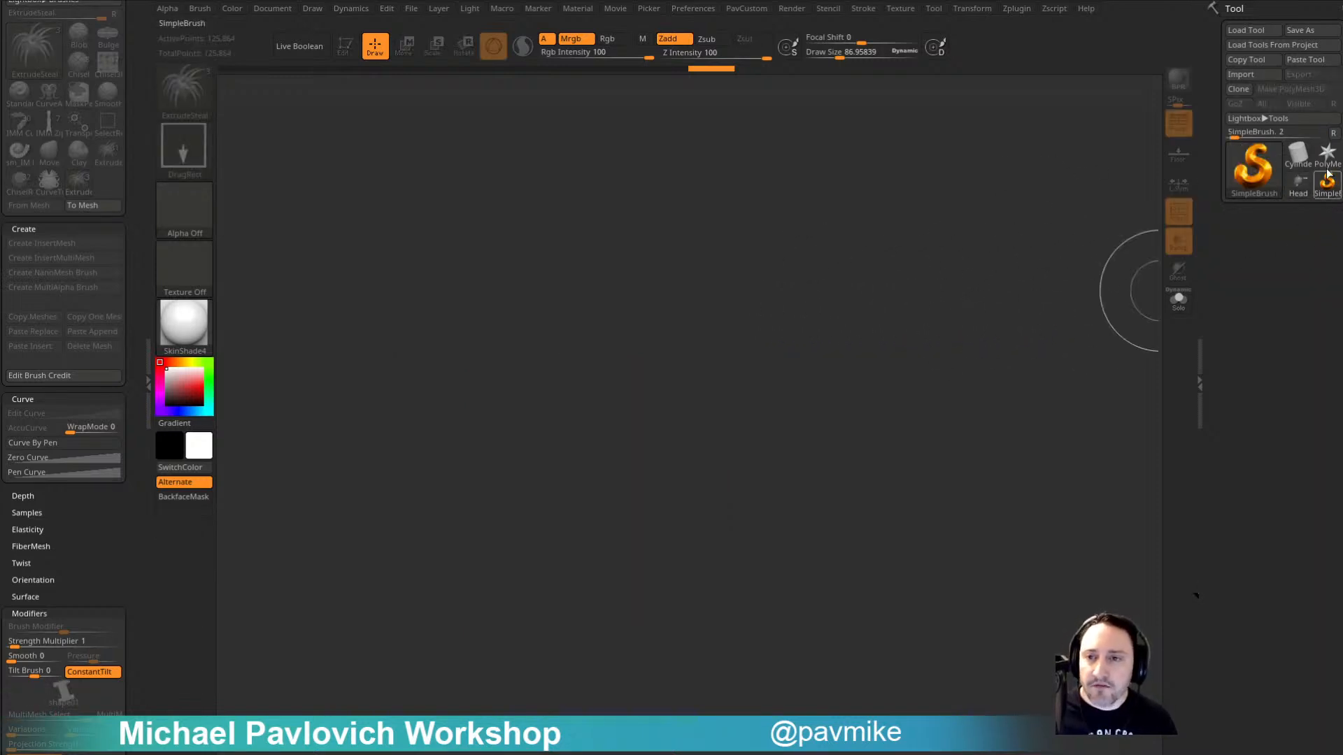
left_click(1327, 154)
left_click_drag(716, 441, 787, 678)
left_click(345, 47)
left_click_drag(915, 328, 908, 331, "shift")
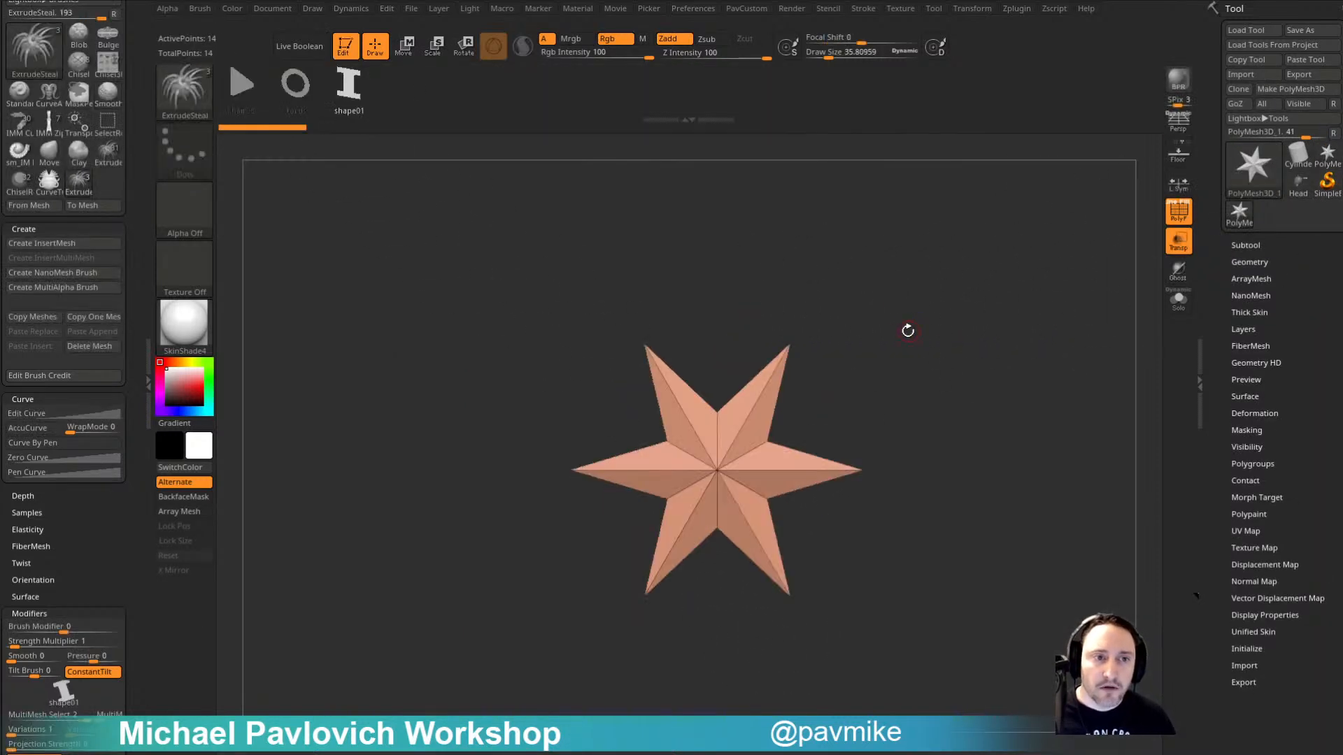
Step: Replace the star with the torus shape from the ExtrudeSteal brush and switch to the ZModeler brush
left_click(295, 84)
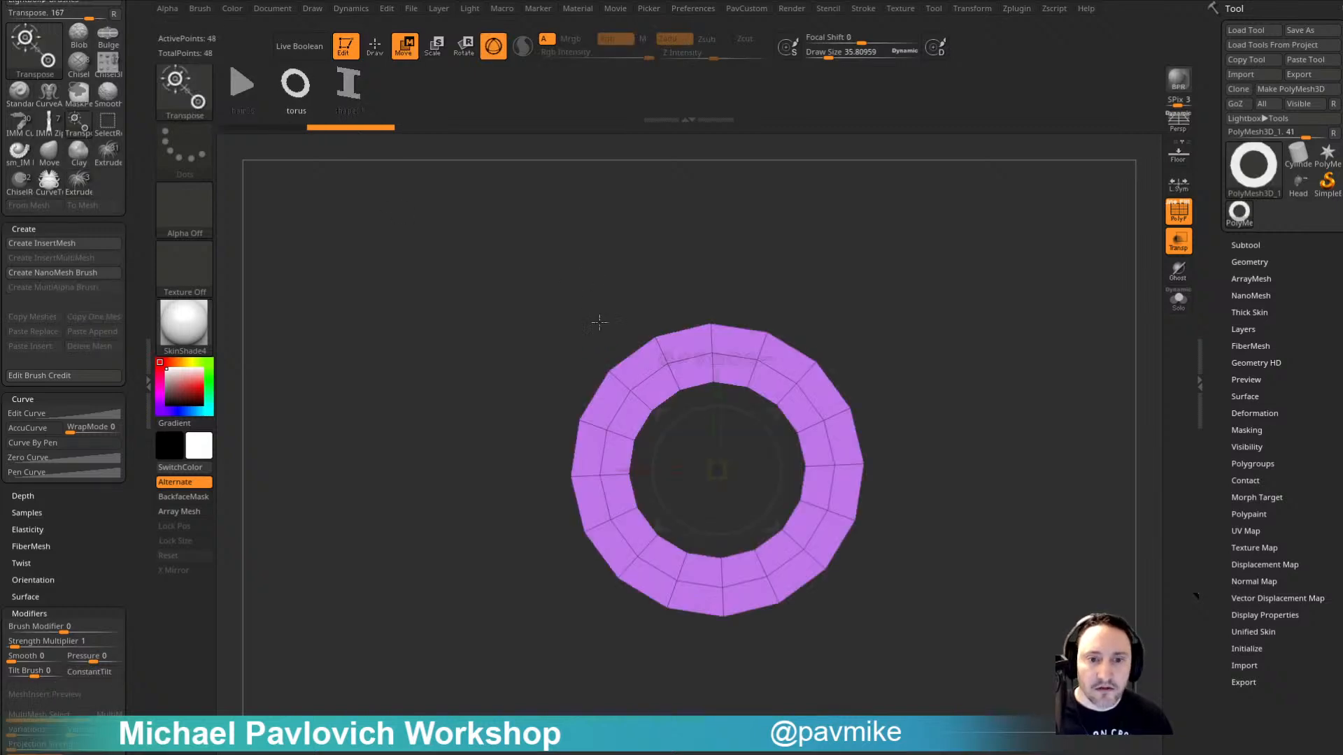
mouse_move(947, 399)
left_mouse_down()
mouse_move(929, 377)
mouse_move(942, 412)
mouse_move(920, 397)
left_mouse_up()
key("b")
key("z")
key("m")
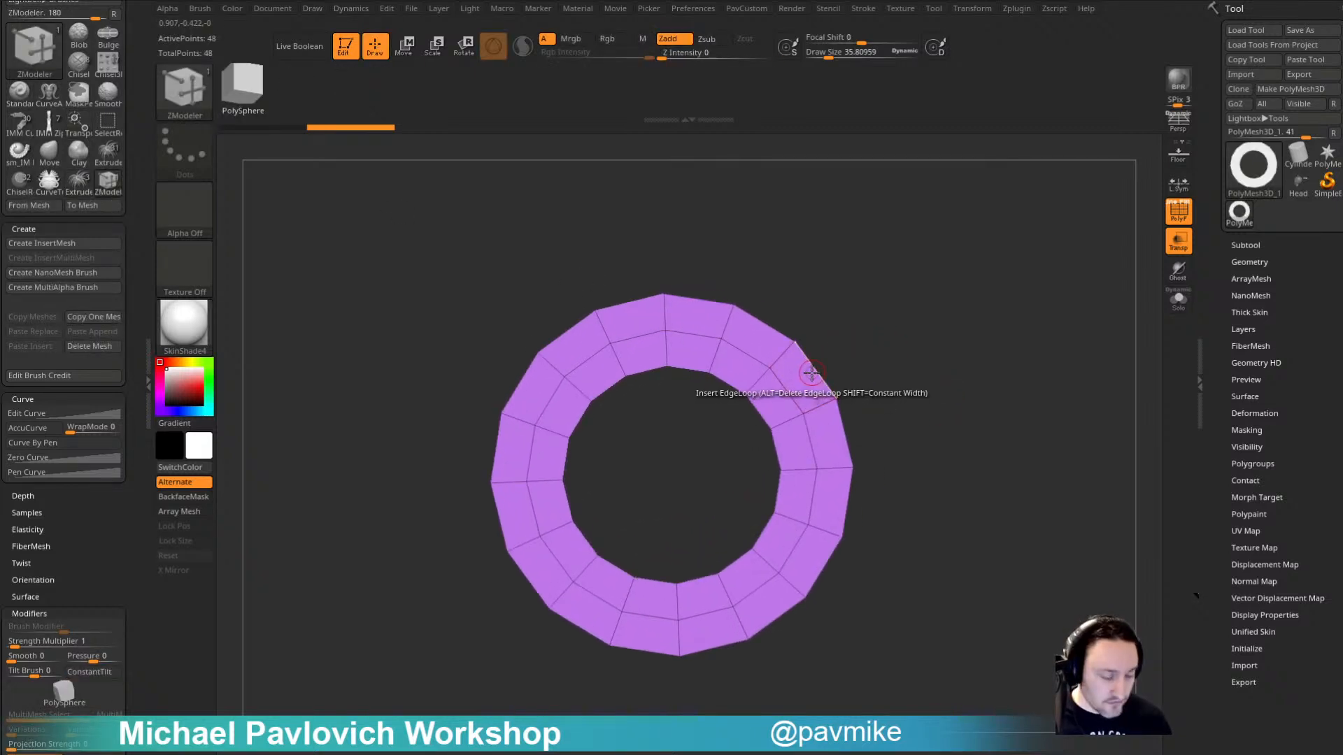
Step: Try out the ZModeler edge actions Insert and Extrude Edge Face on an outer edge of the ring
key("space")
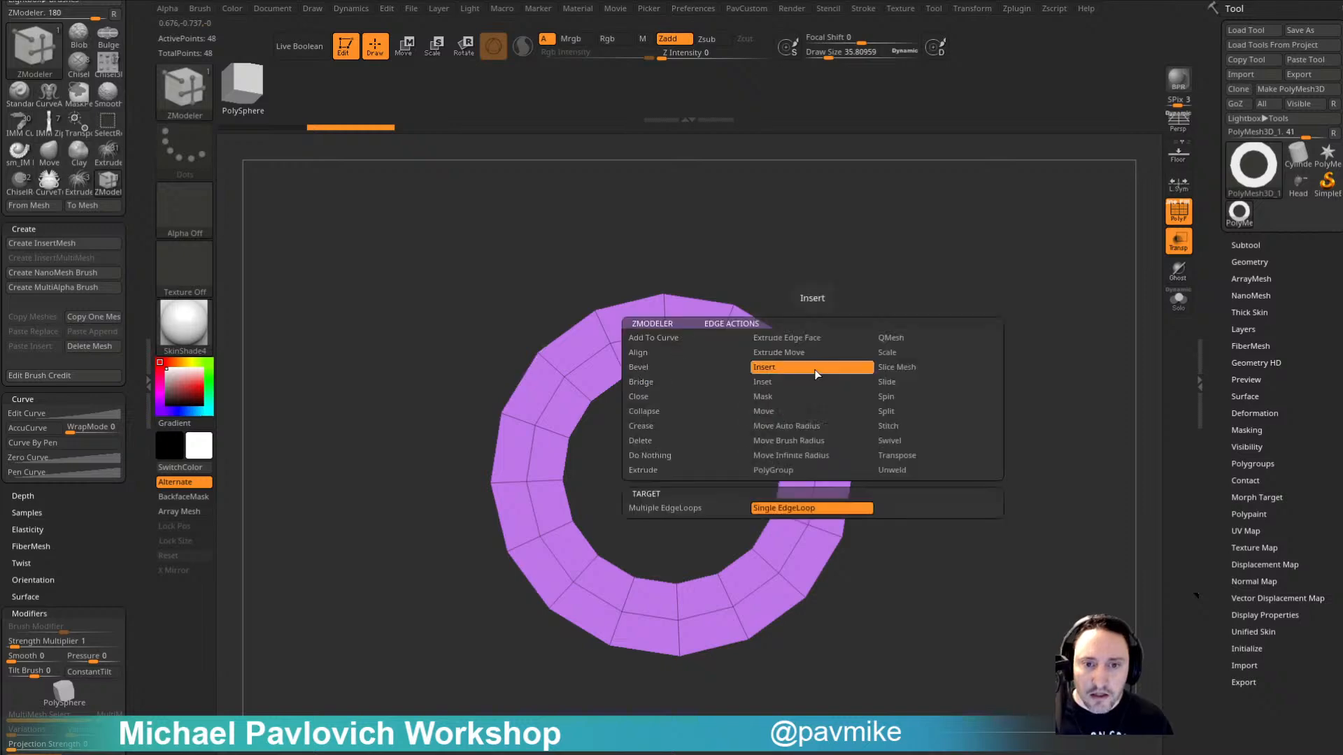
left_click(814, 369)
key("b")
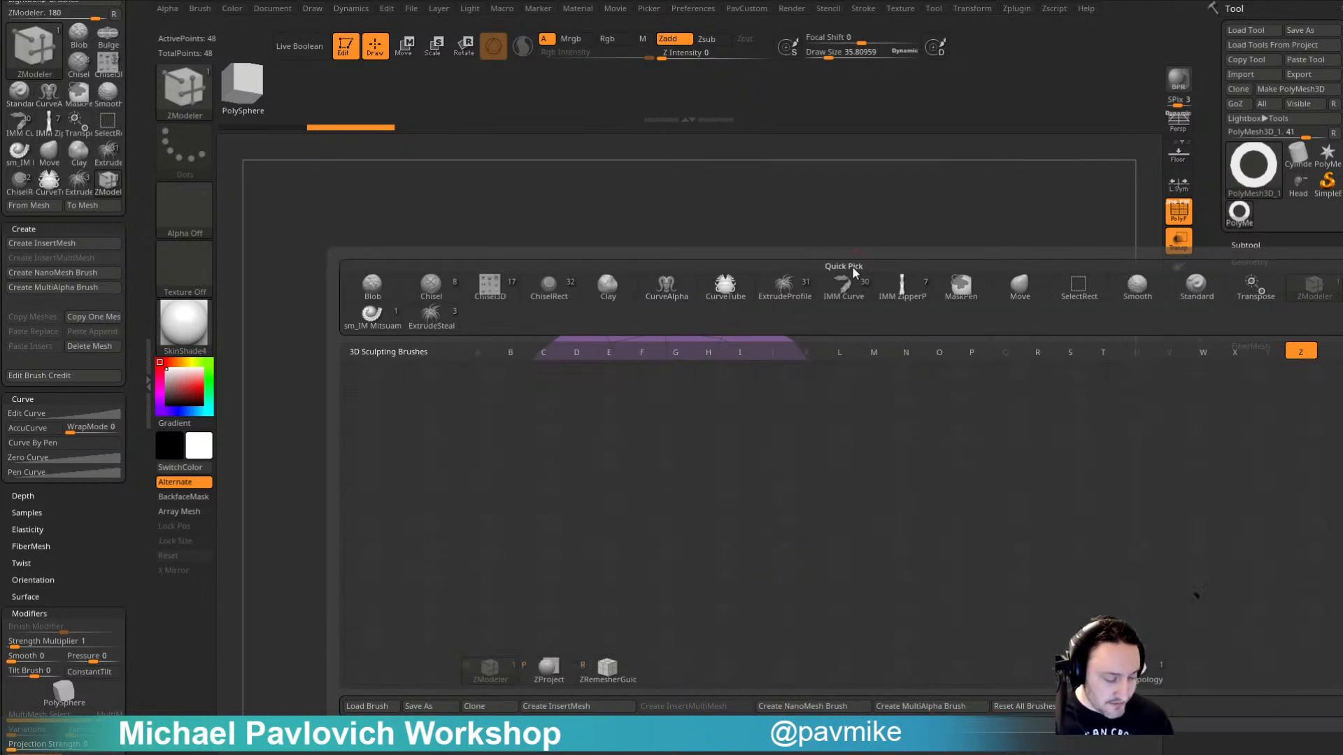
key("z")
key("m")
key("space")
left_click(814, 372)
key("space")
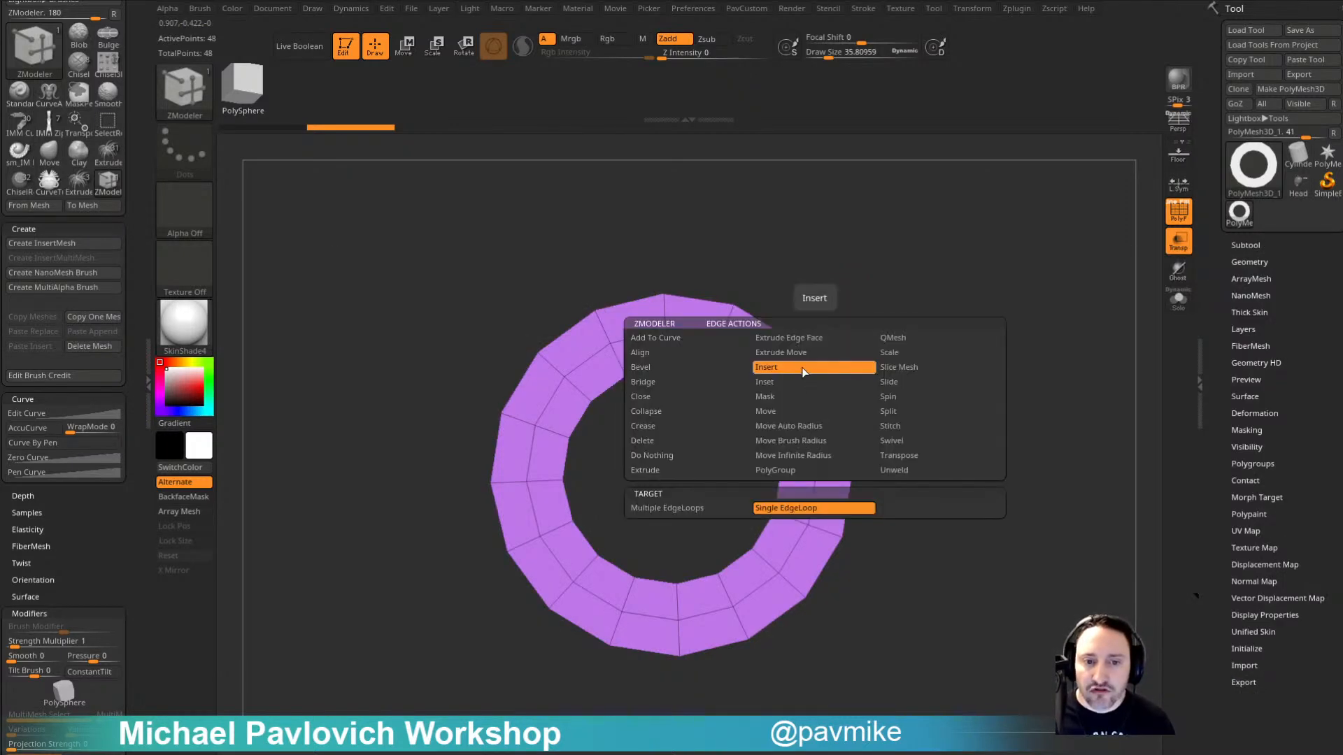
left_click(799, 338)
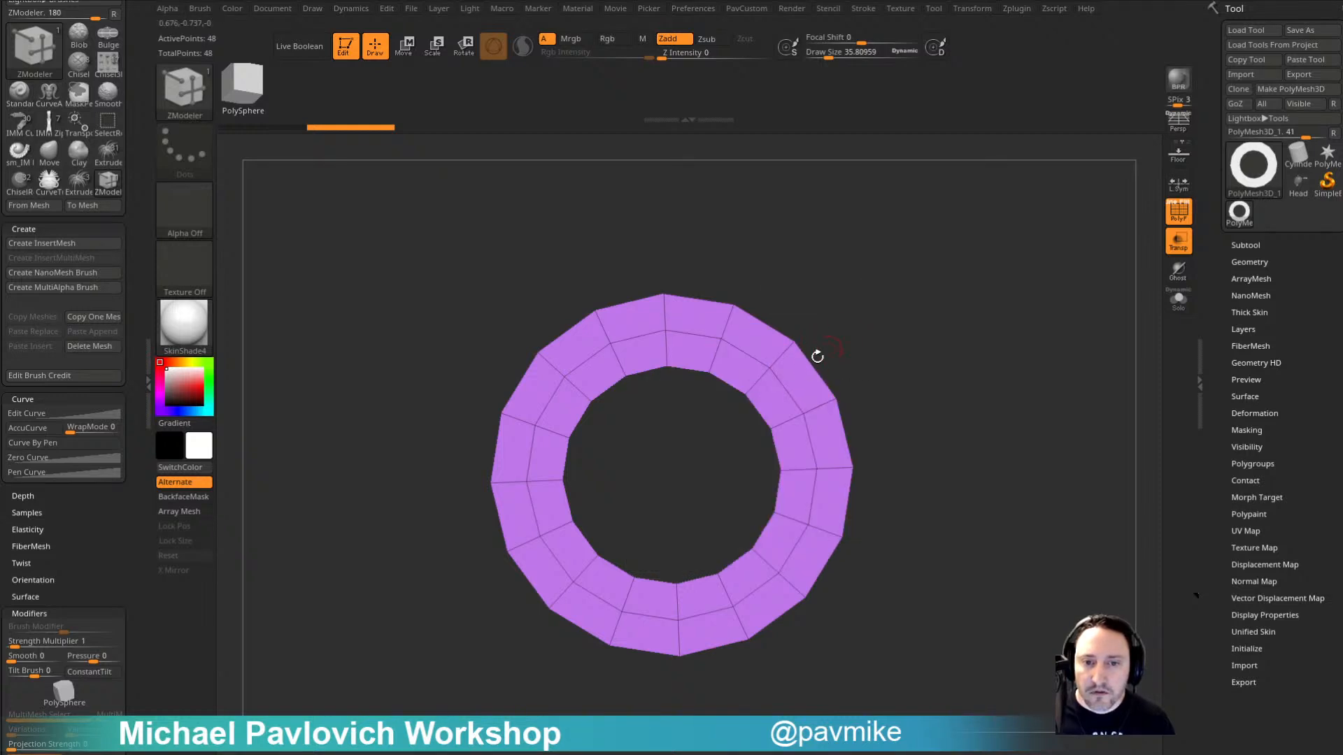
Step: Try Extrude Move on a single outer edge of the ring and undo back to the star mesh
key("space")
left_click(800, 355)
left_click_drag(814, 369, 859, 338)
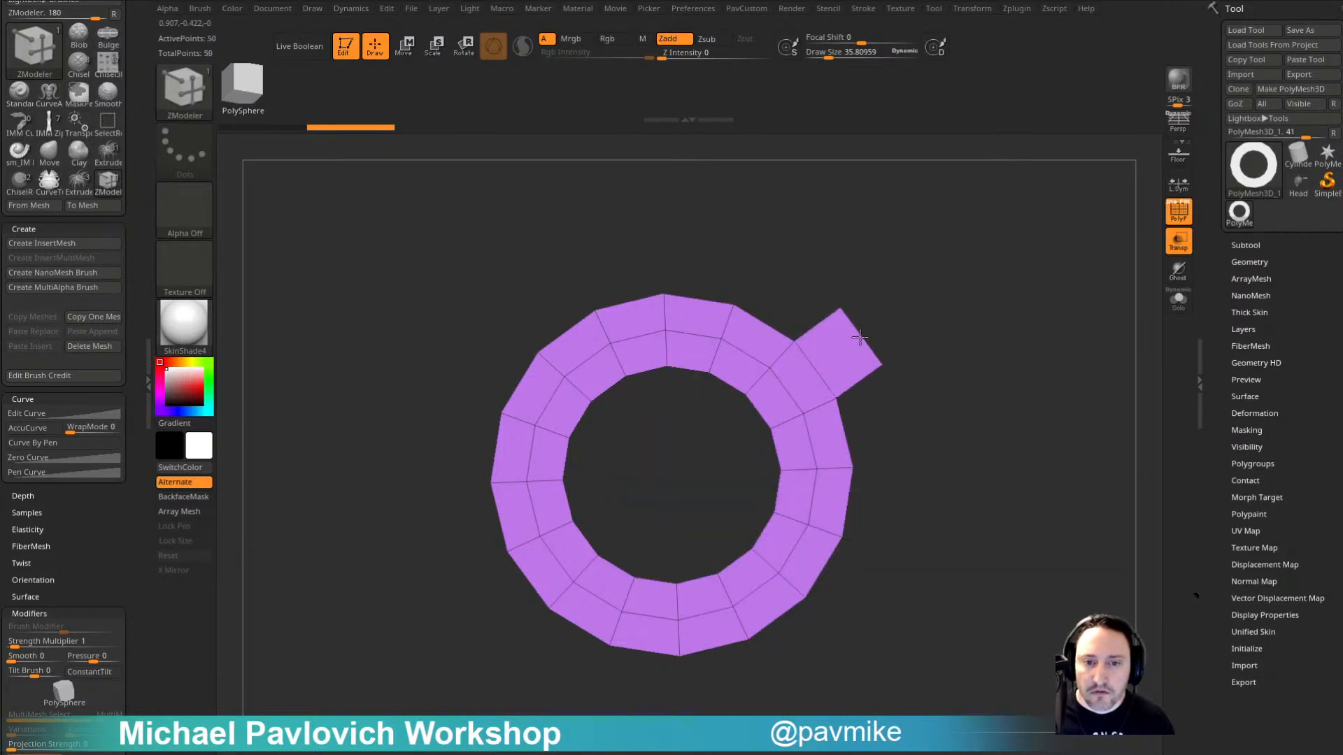
mouse_move(936, 355)
left_mouse_down()
mouse_move(828, 359)
mouse_move(942, 351)
left_mouse_up()
key("ctrl+z")
key("ctrl+z")
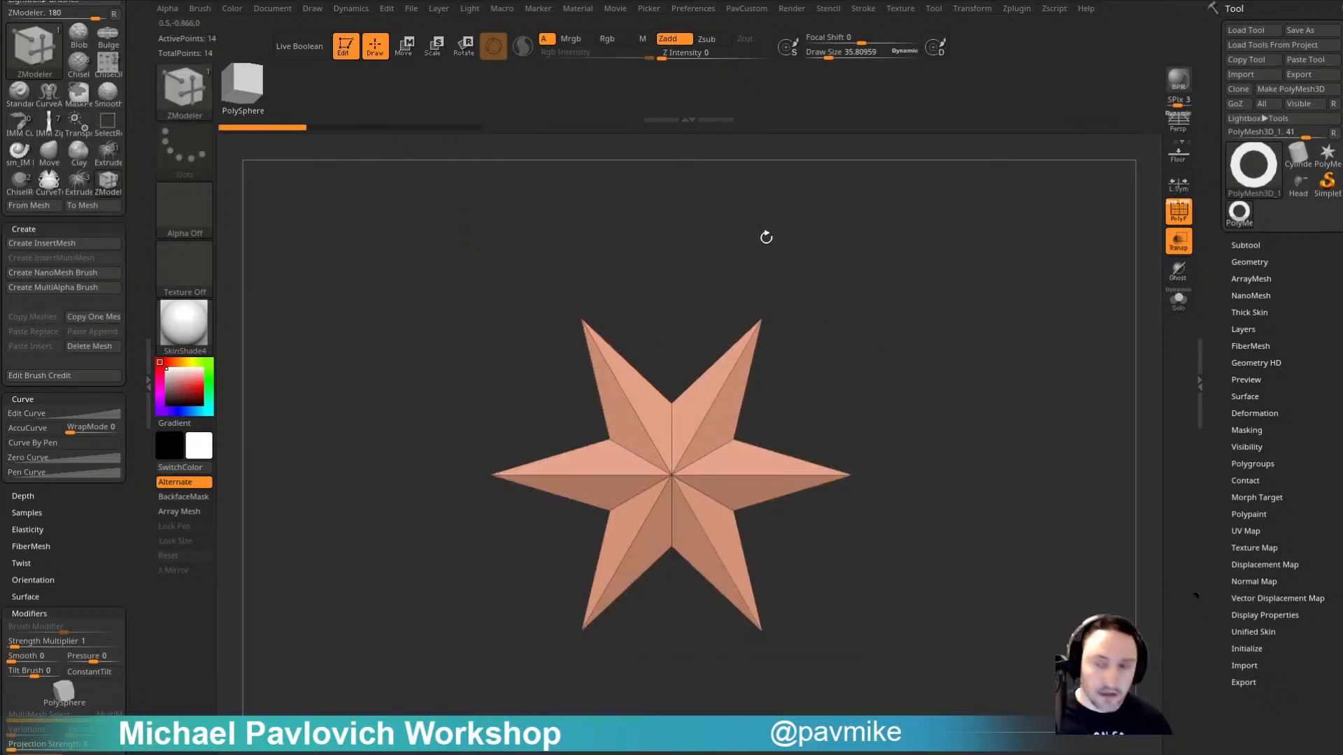
Step: Replace the star with the torus shape again and show the Deformation settings
key("b")
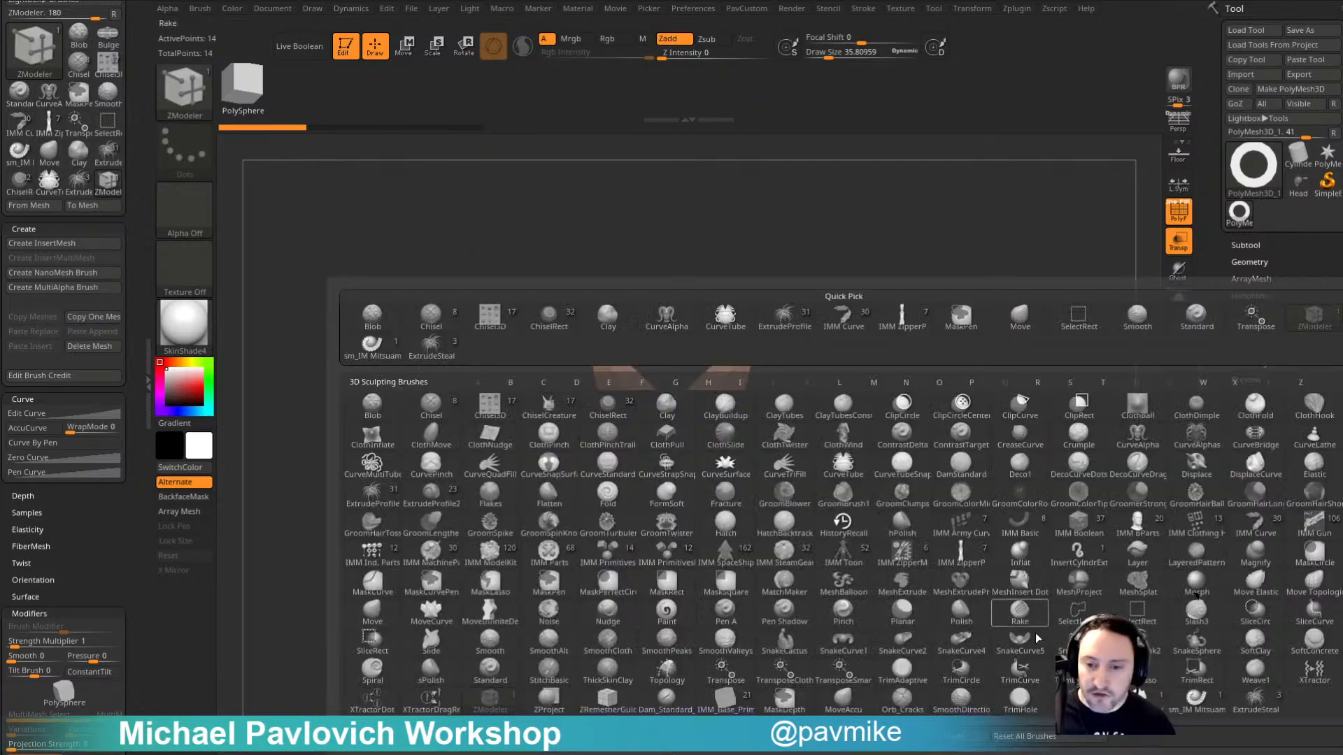
key("w")
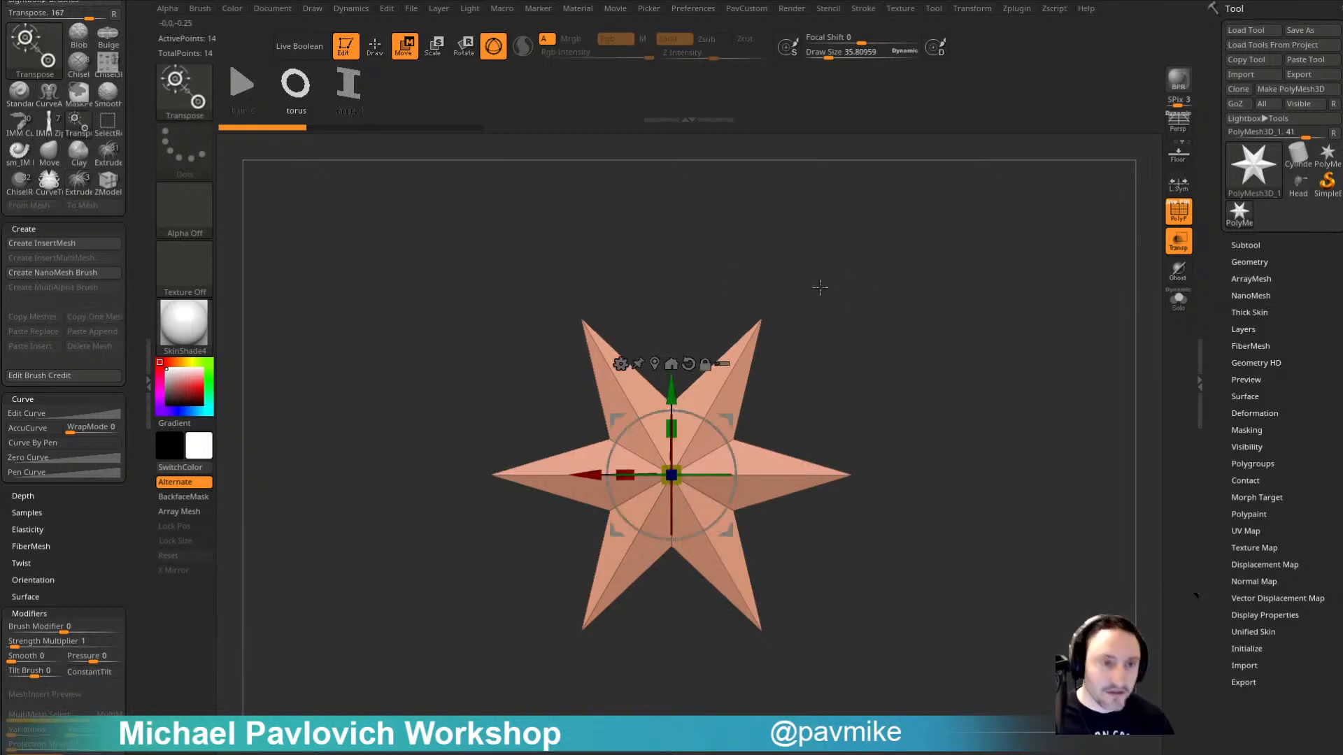
left_click(313, 101)
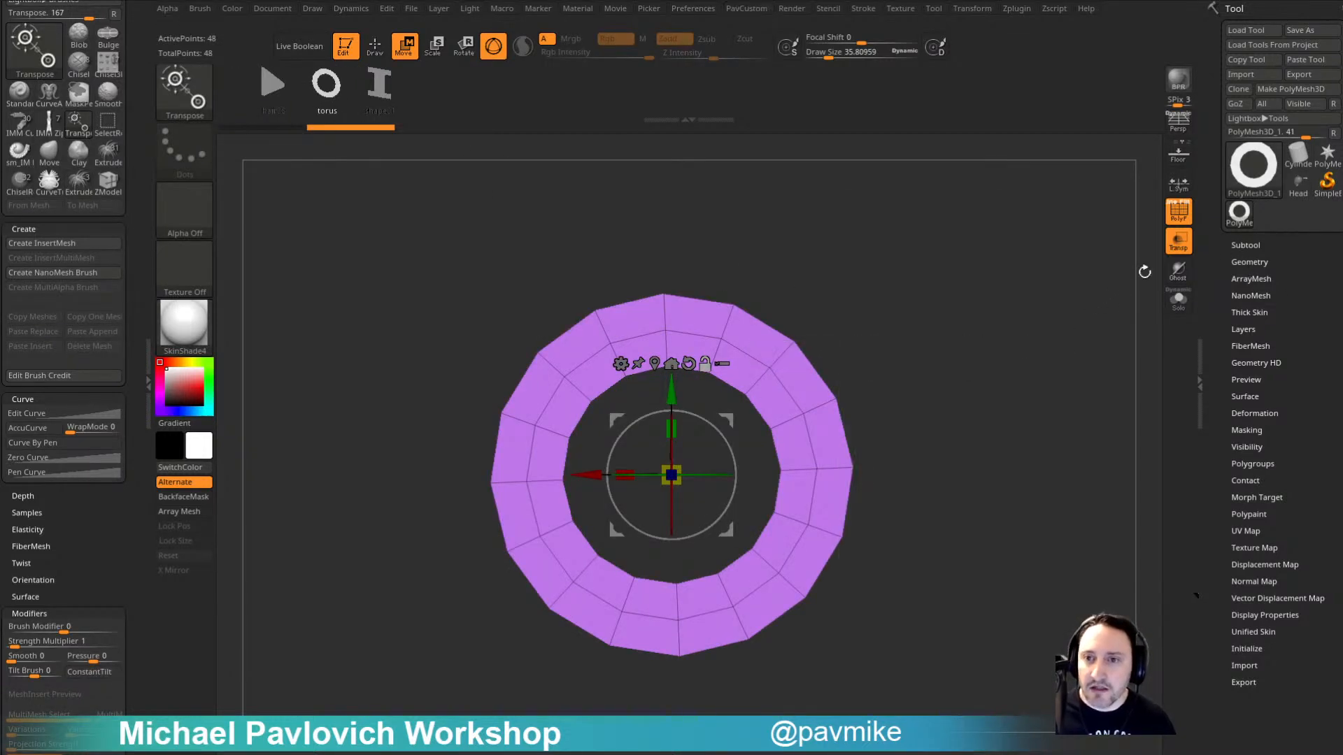
left_click(1244, 413)
left_click_drag(947, 367, 907, 378, "alt")
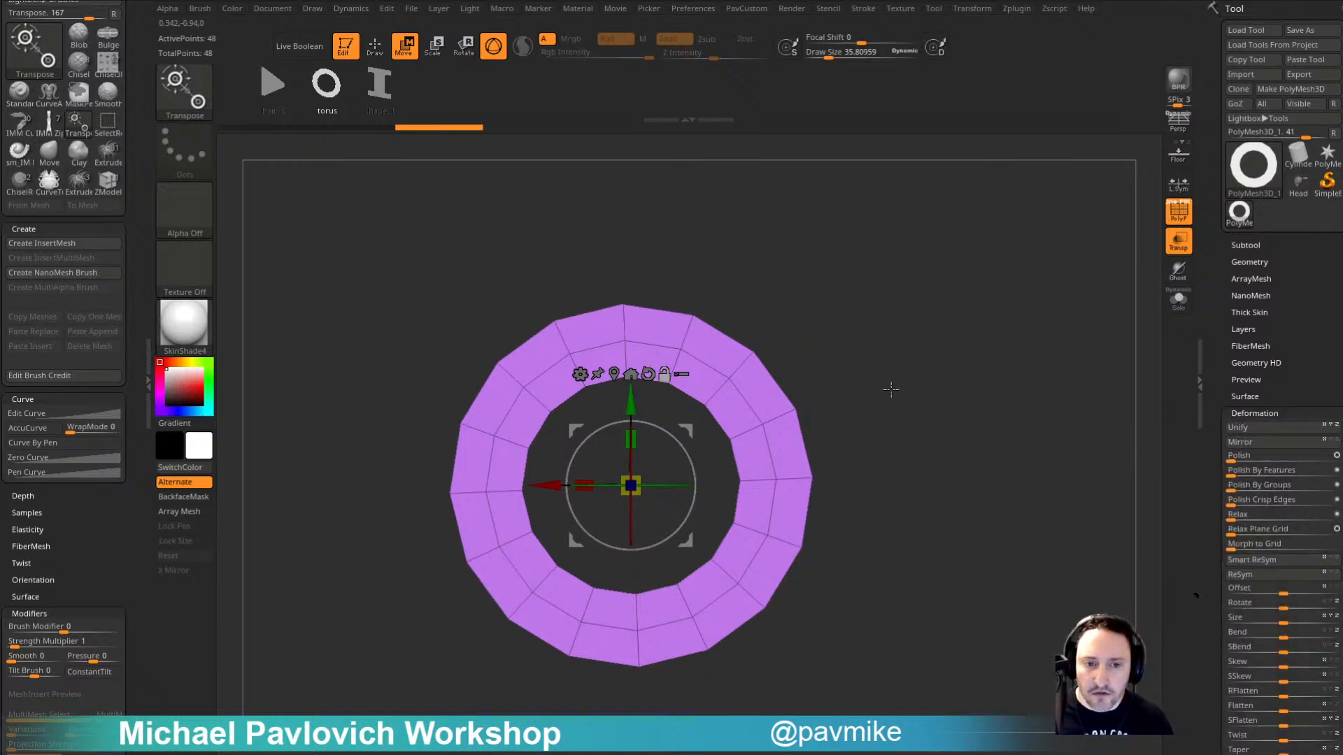
Step: Return to Draw mode with the ZModeler brush active on the flat ring
key("q")
key("b")
key("z")
key("m")
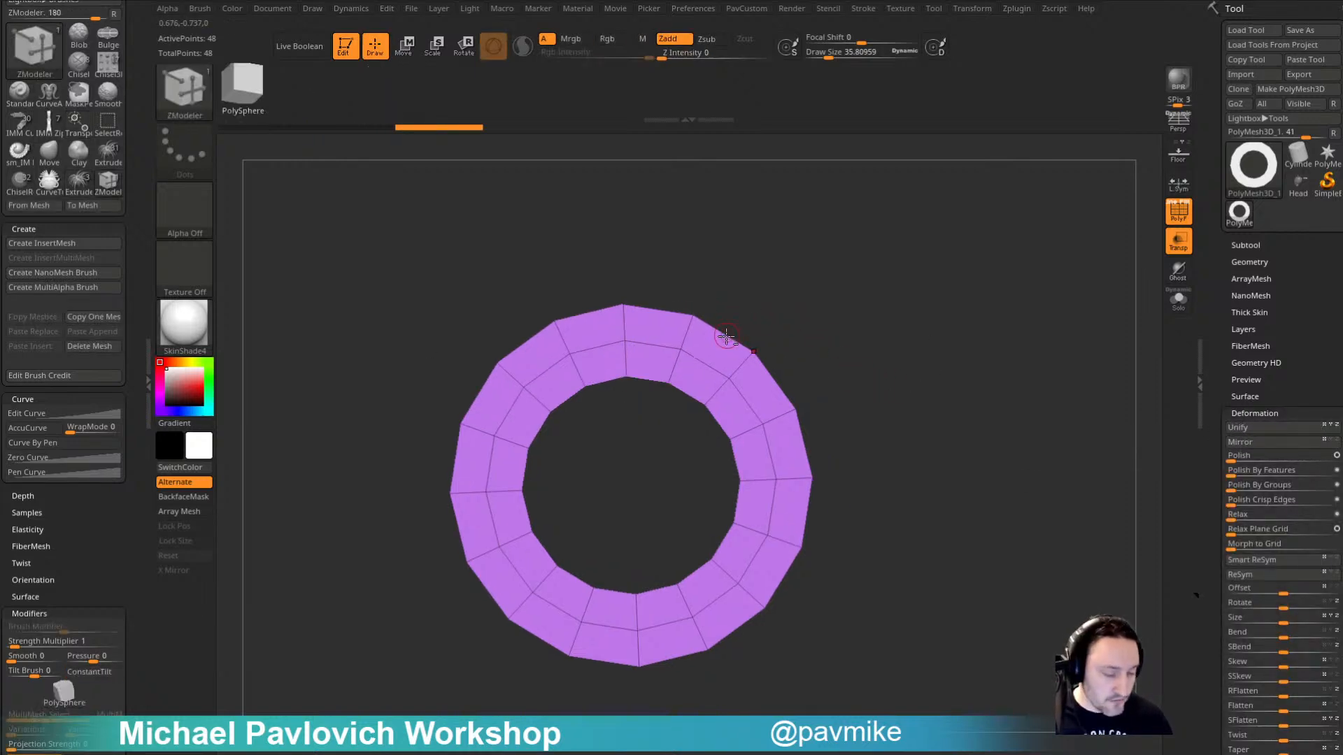
Step: Try pulling one outer edge of the flat ring outward with Extrude Move and undo it
key("space")
left_click(724, 334)
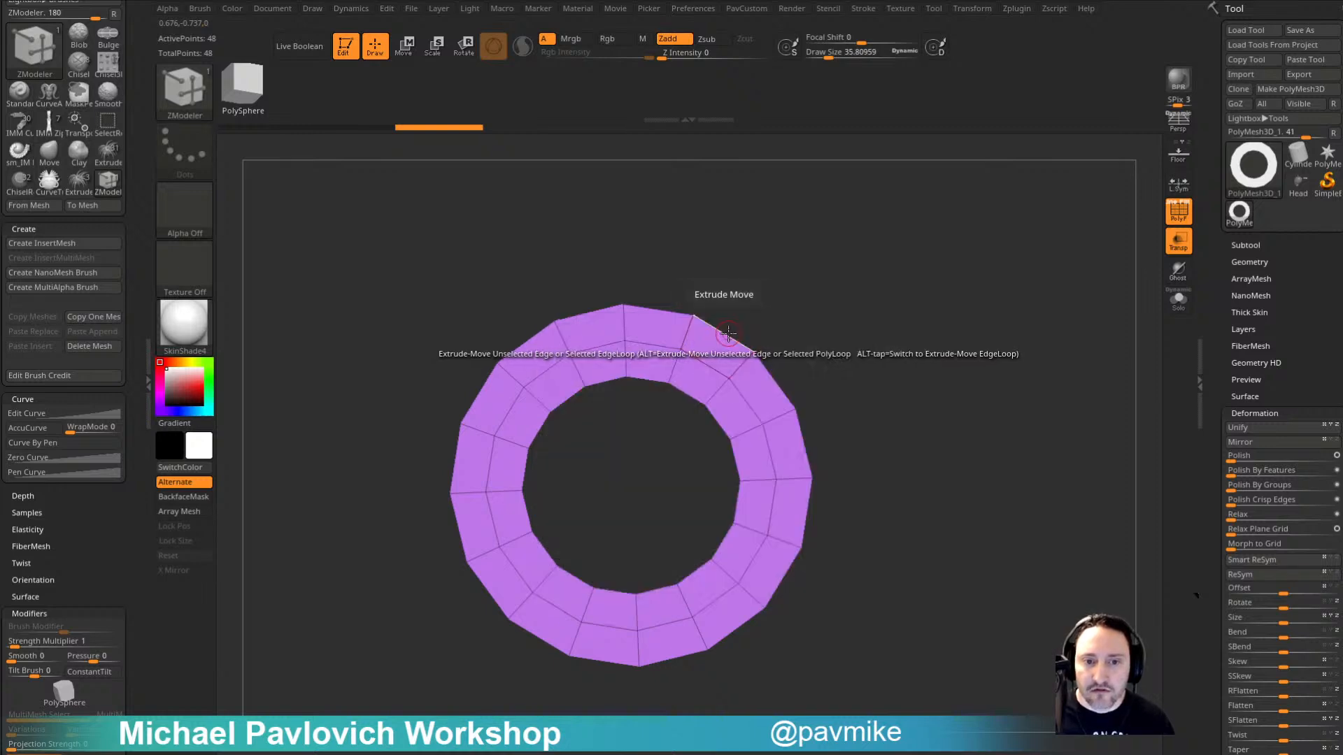
left_click_drag(724, 334, 757, 284)
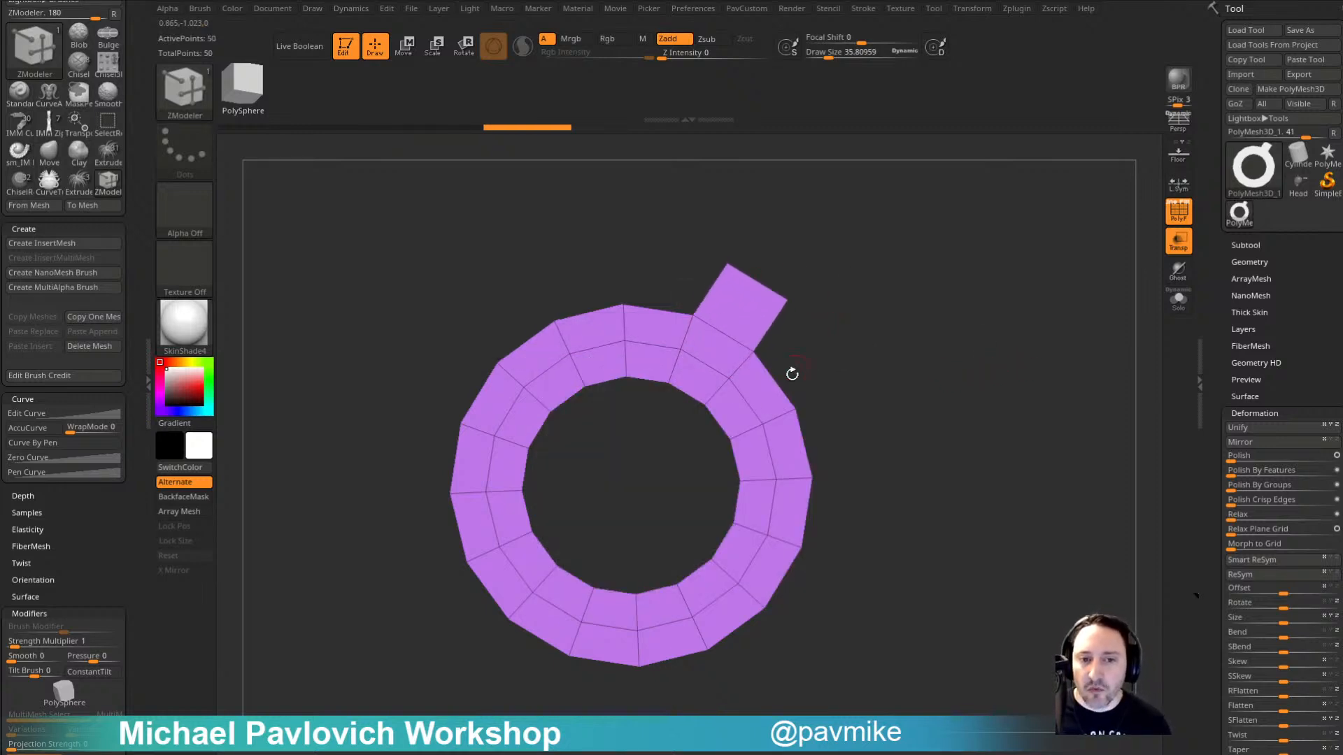
key("ctrl+z")
Step: Extrude all faces of the flat ring with ZModeler to give it thickness
left_click_drag(900, 333, 774, 316)
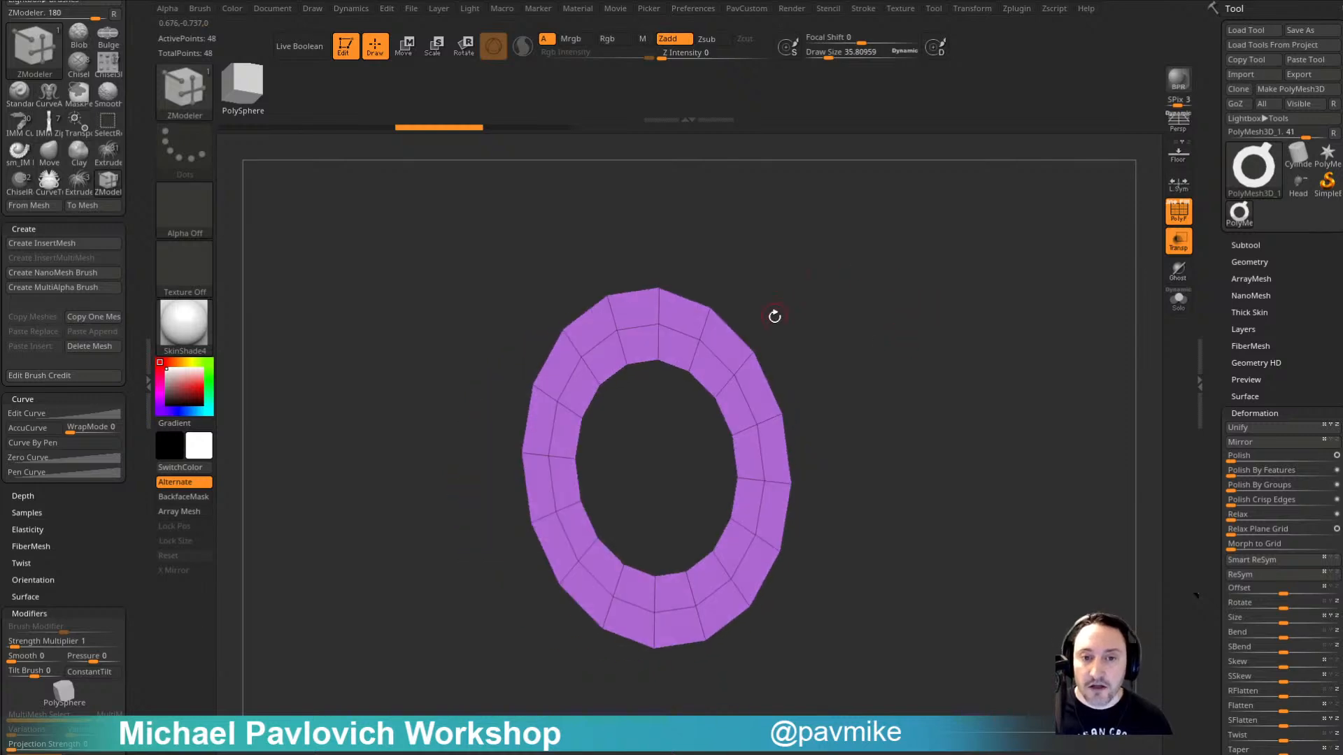
key("space")
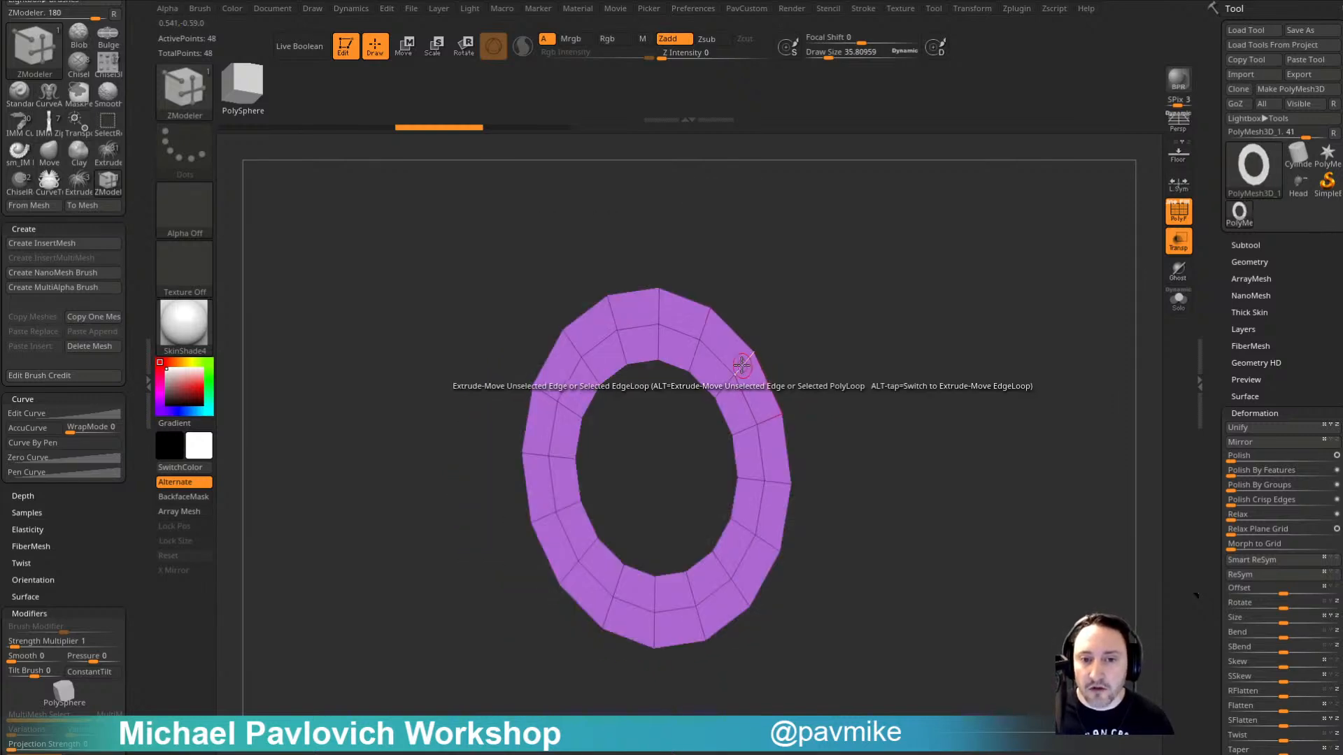
left_click_drag(729, 362, 691, 358)
left_click_drag(845, 341, 761, 367, "shift")
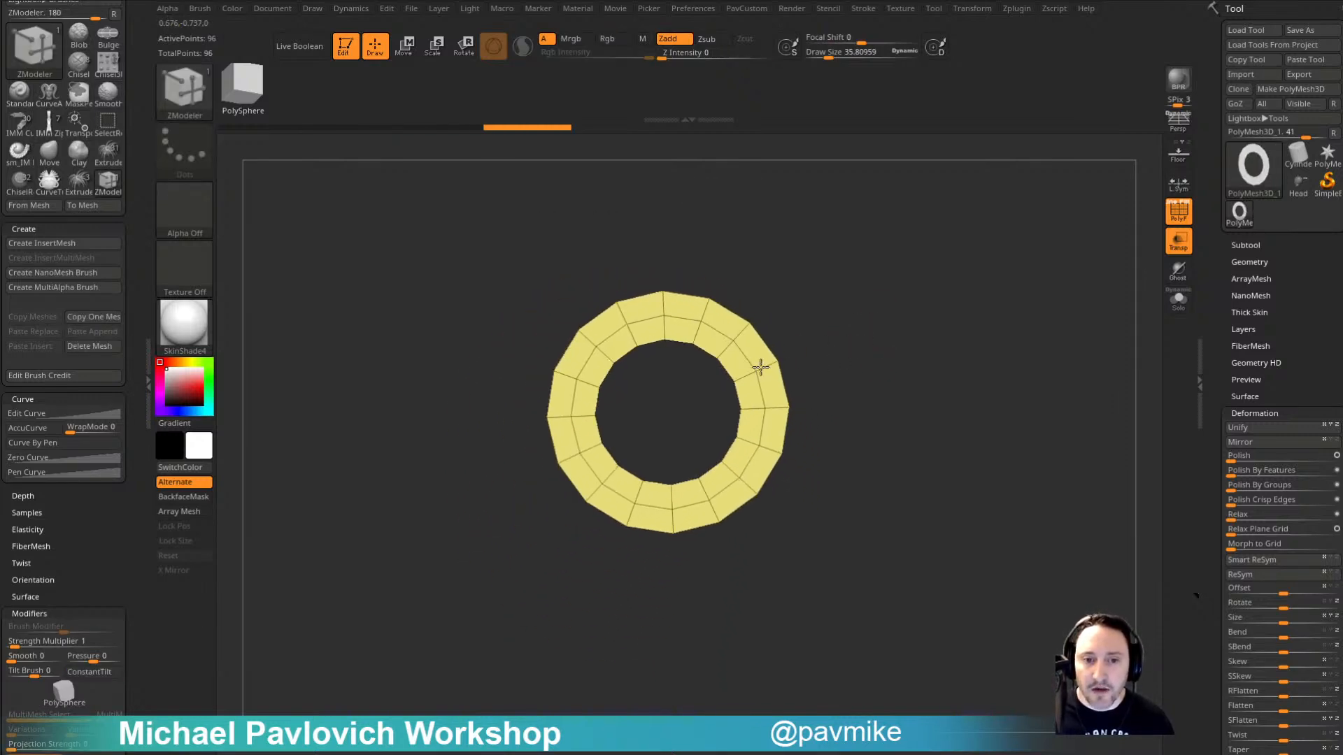
left_click_drag(871, 305, 867, 372)
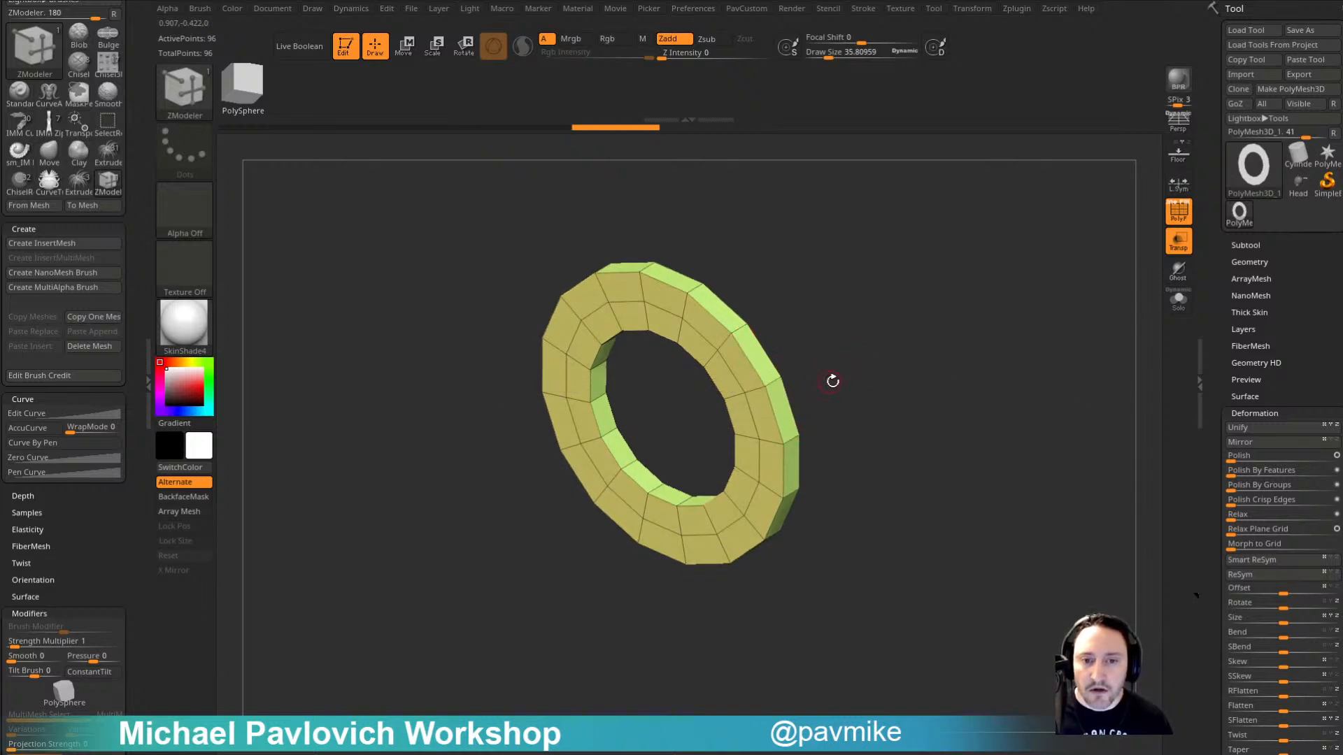
Step: Turn the thickened ring into a new PolyMesh3D tool and reduce the draw size to about 24.5
left_click_drag(833, 380, 753, 357)
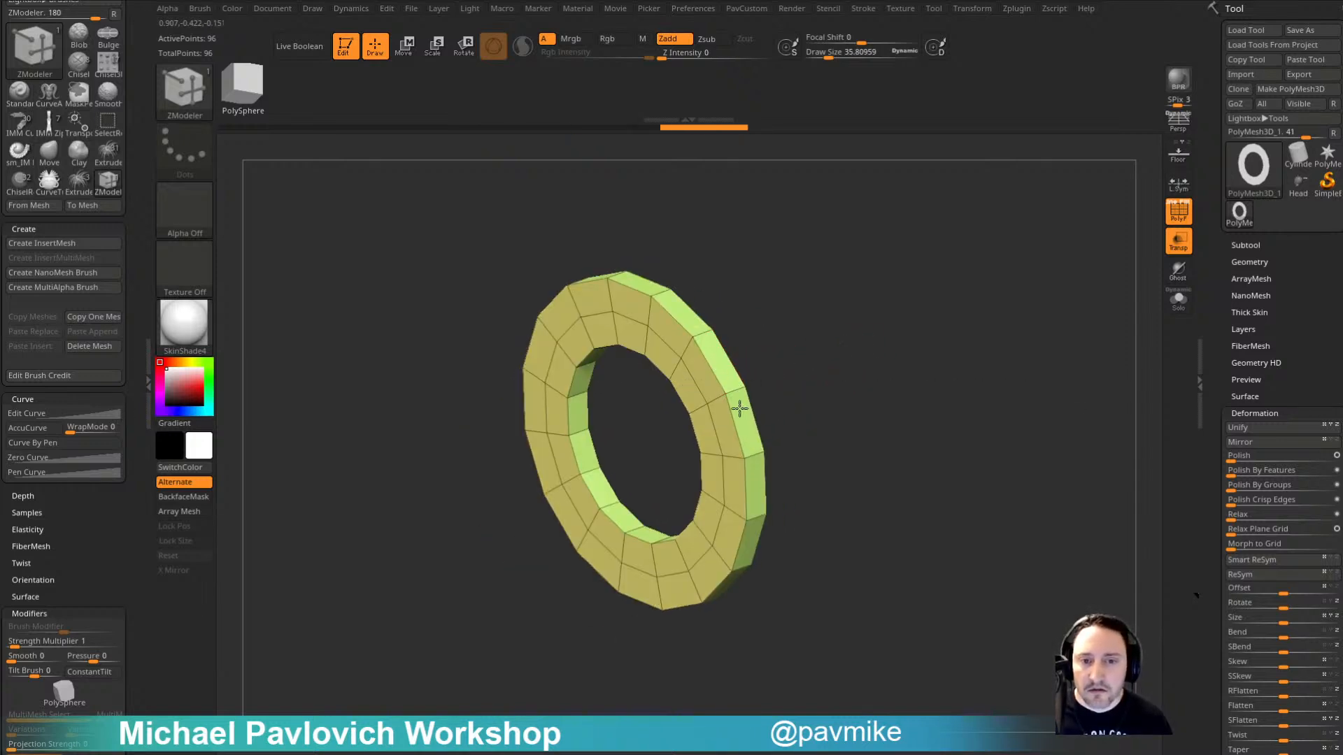
key("space")
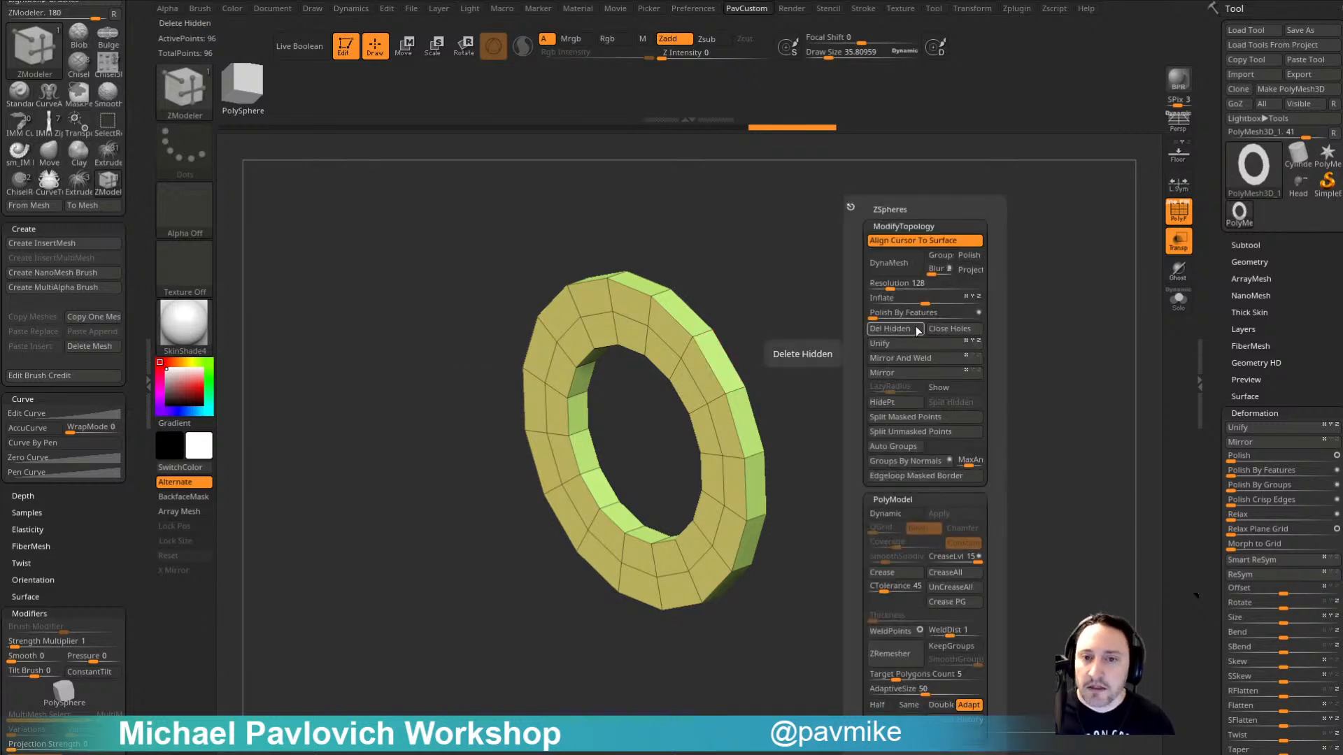
left_click(1267, 89)
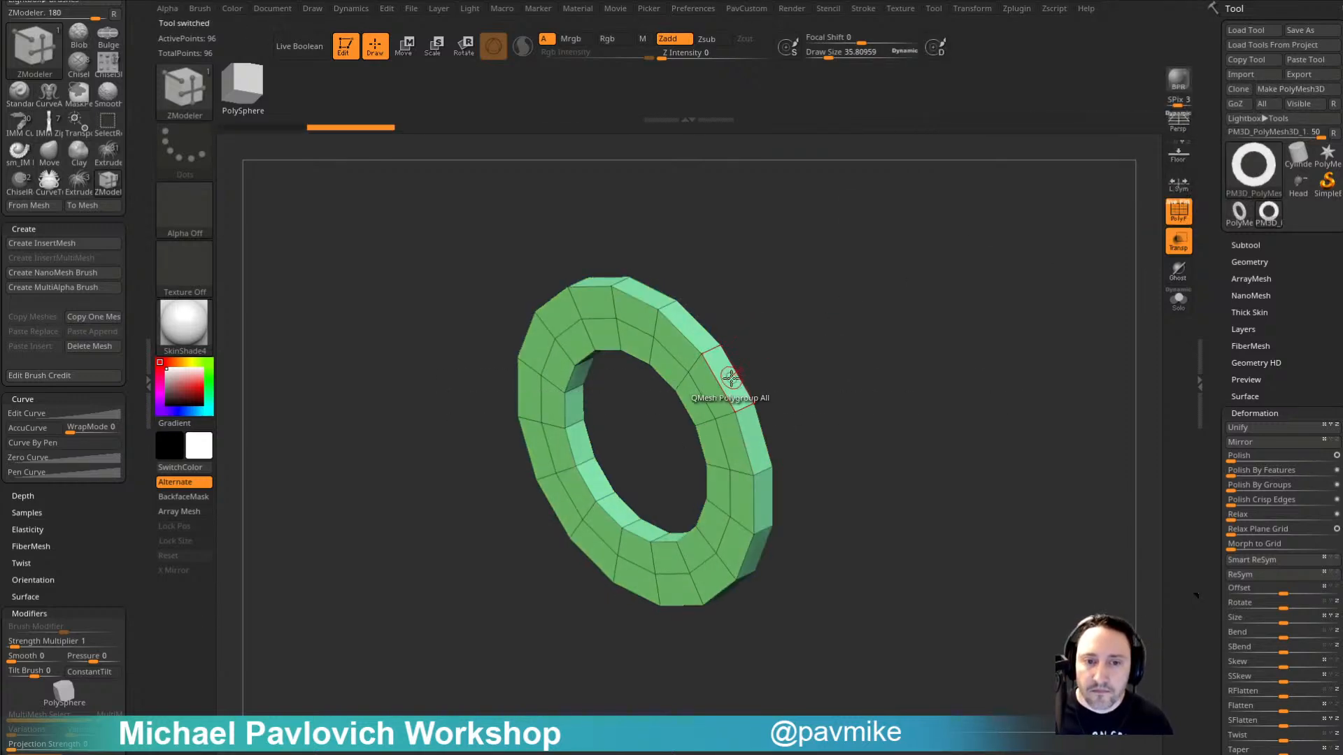
key("s")
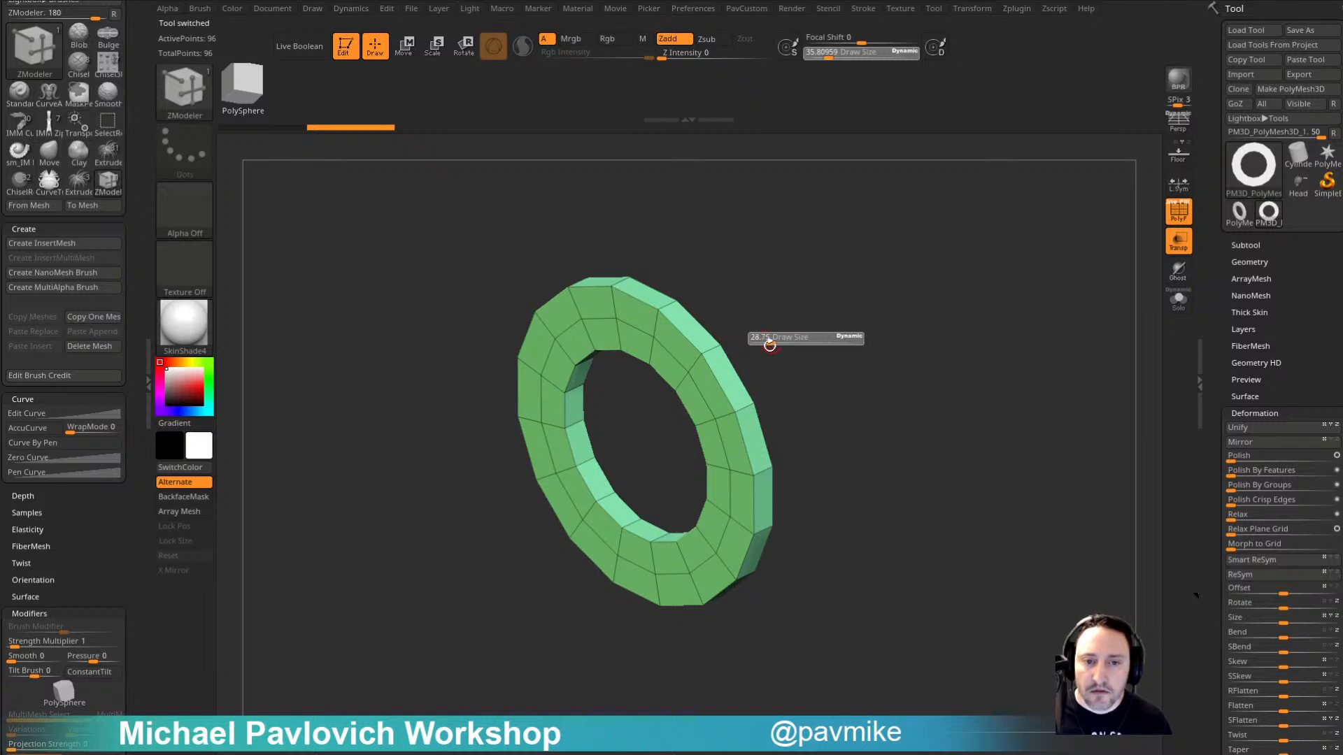
left_click_drag(769, 346, 830, 303)
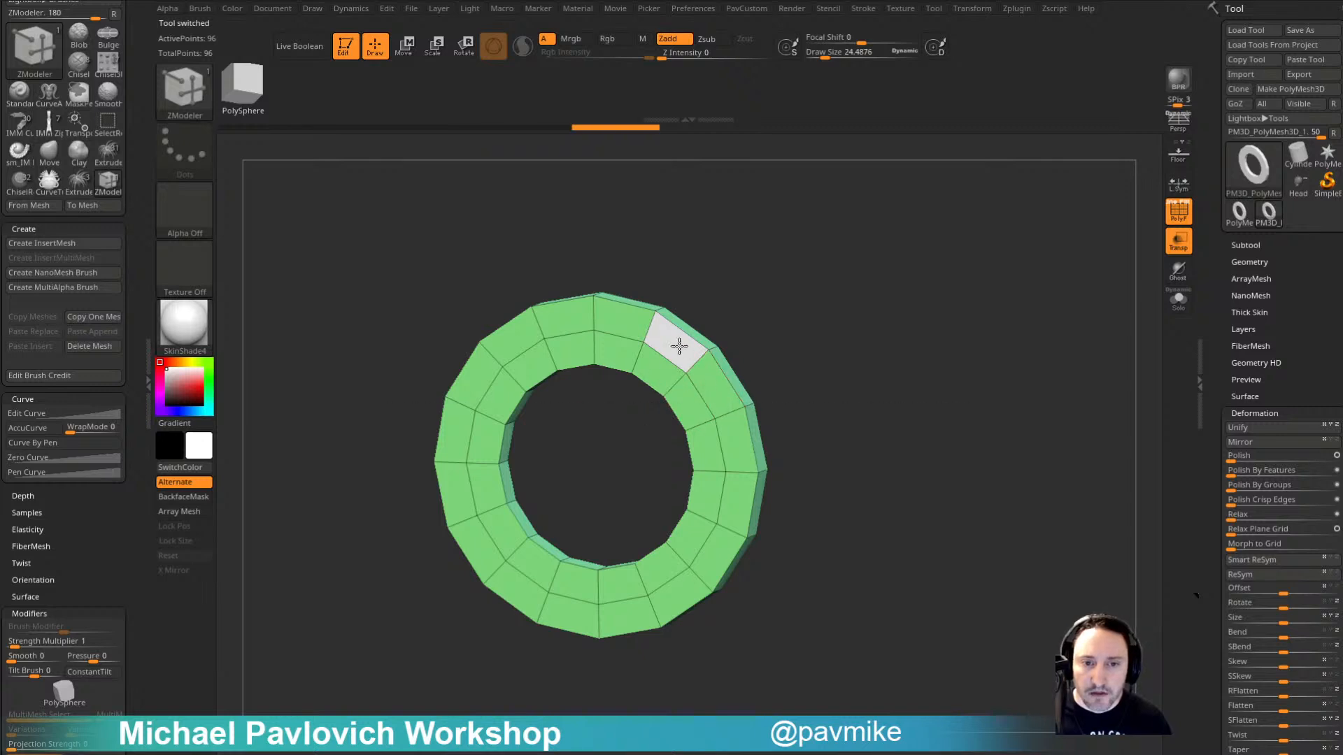
Step: Isolate part of the ring's outer rim with SelectLasso, assign it its own polygroup and unhide the whole ring
left_click_drag(773, 355, 839, 364)
left_click(191, 98, "ctrl+shift")
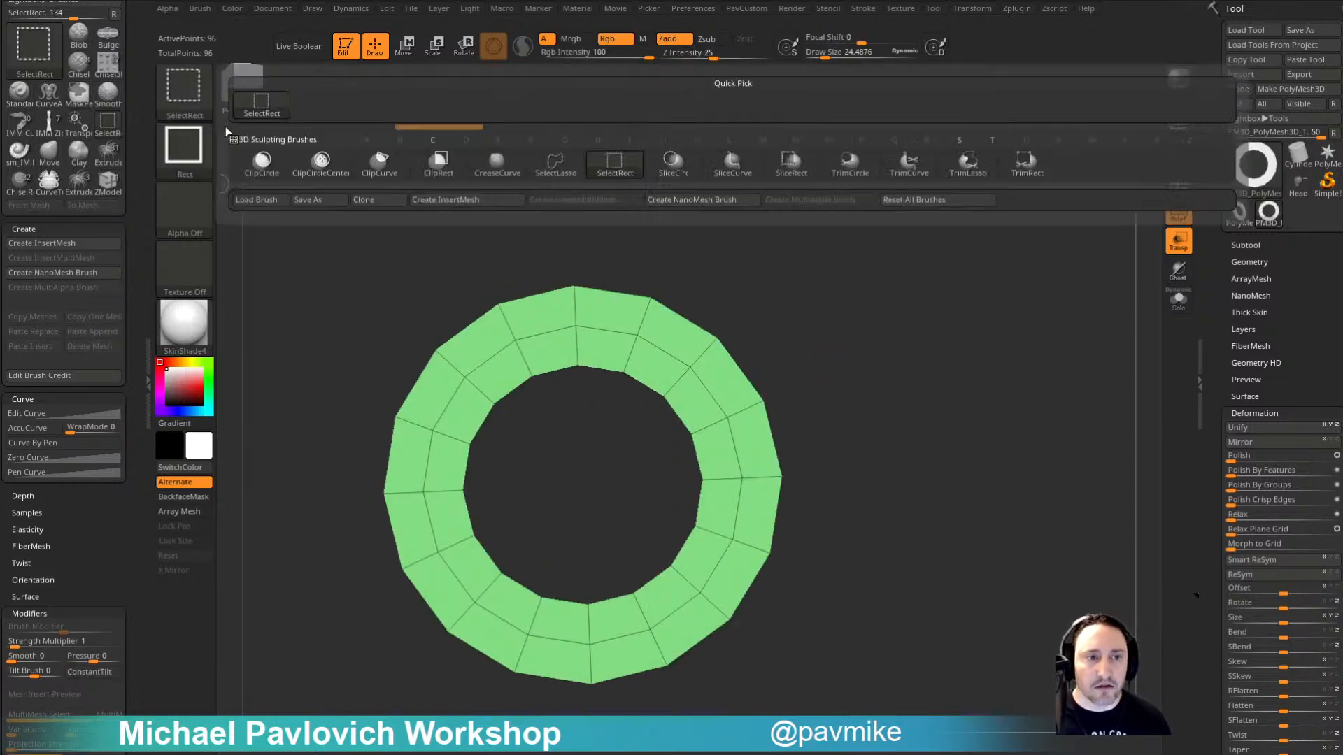
left_click(554, 171)
left_click_drag(692, 291, 790, 521, "ctrl+shift")
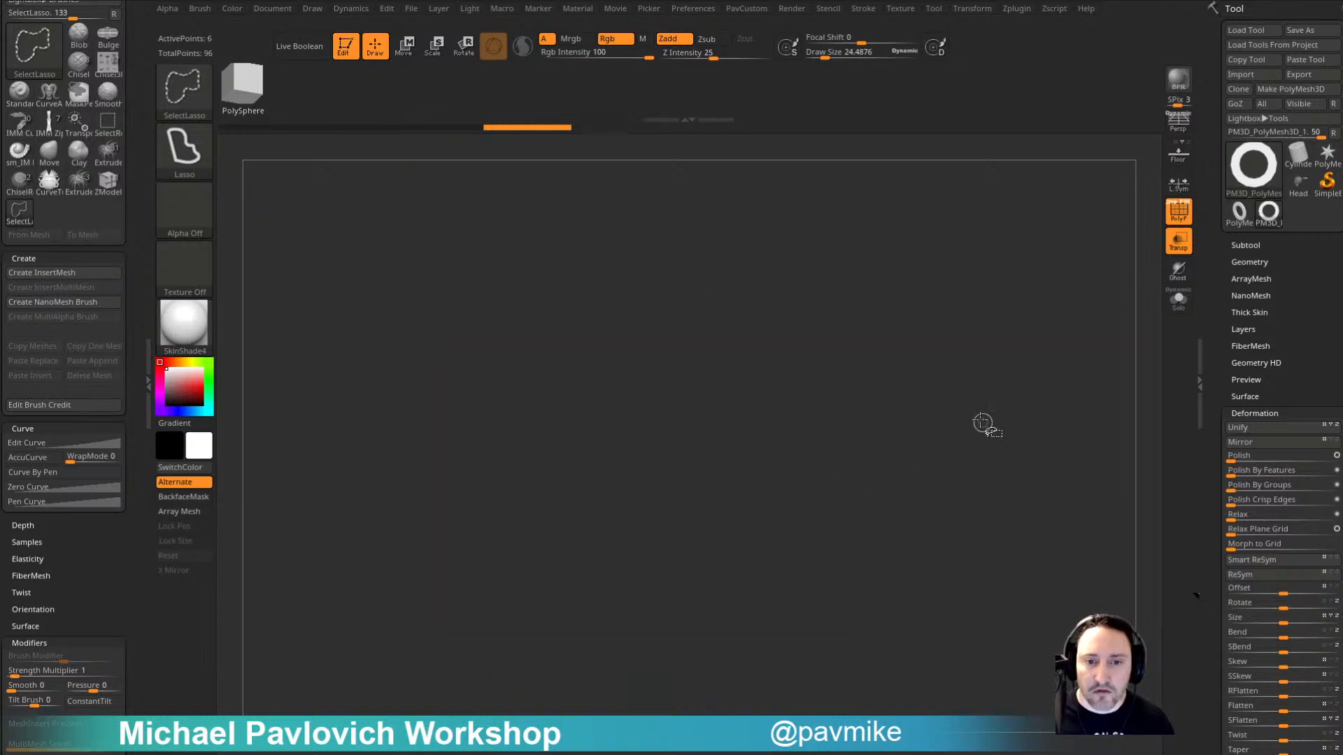
key("ctrl+w")
left_click(935, 434, "ctrl+shift")
Step: Apply QMesh with the Polygroup All target to the new polygroup on the ring's outer rim
key("space")
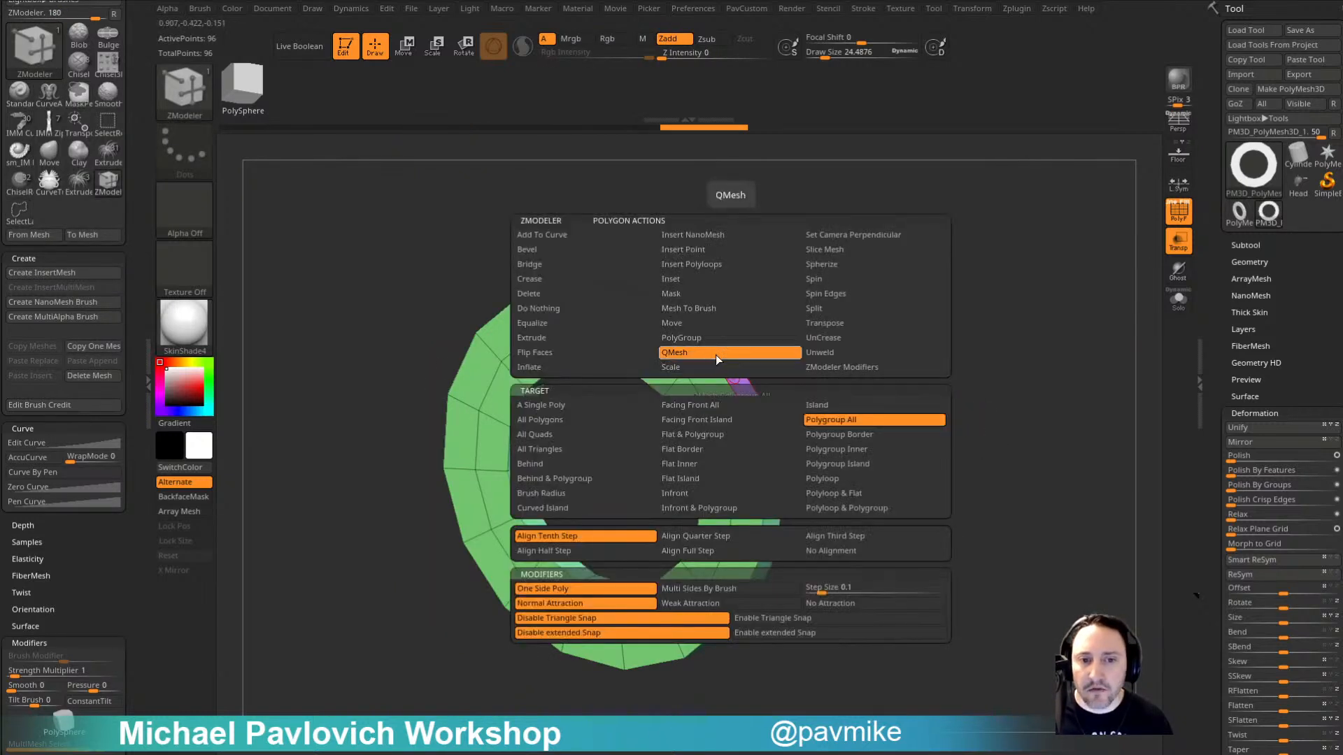
left_click(717, 359)
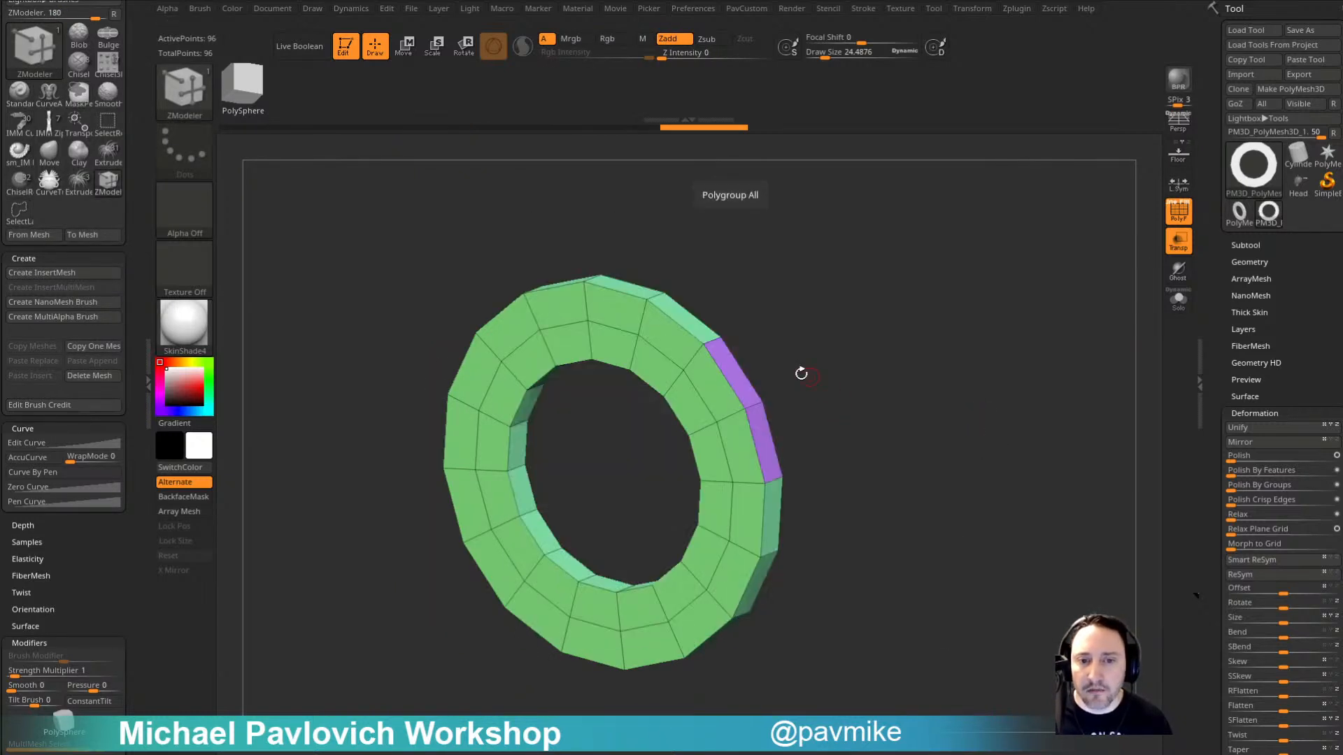
left_click(738, 378)
left_click_drag(768, 355, 780, 358)
key("w")
key("q")
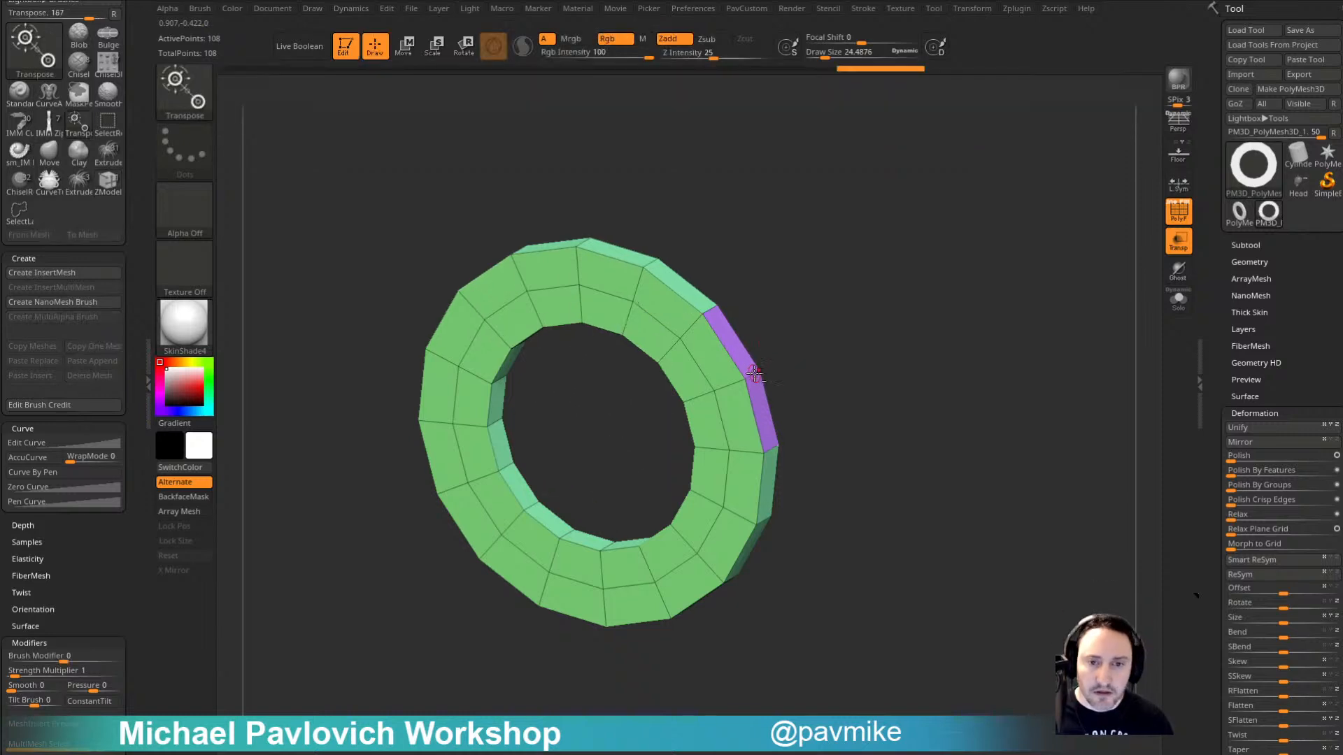
Step: Try to extrude the new polygroup on the ring's outer rim with the ZModeler Extrude polygon action
key("space")
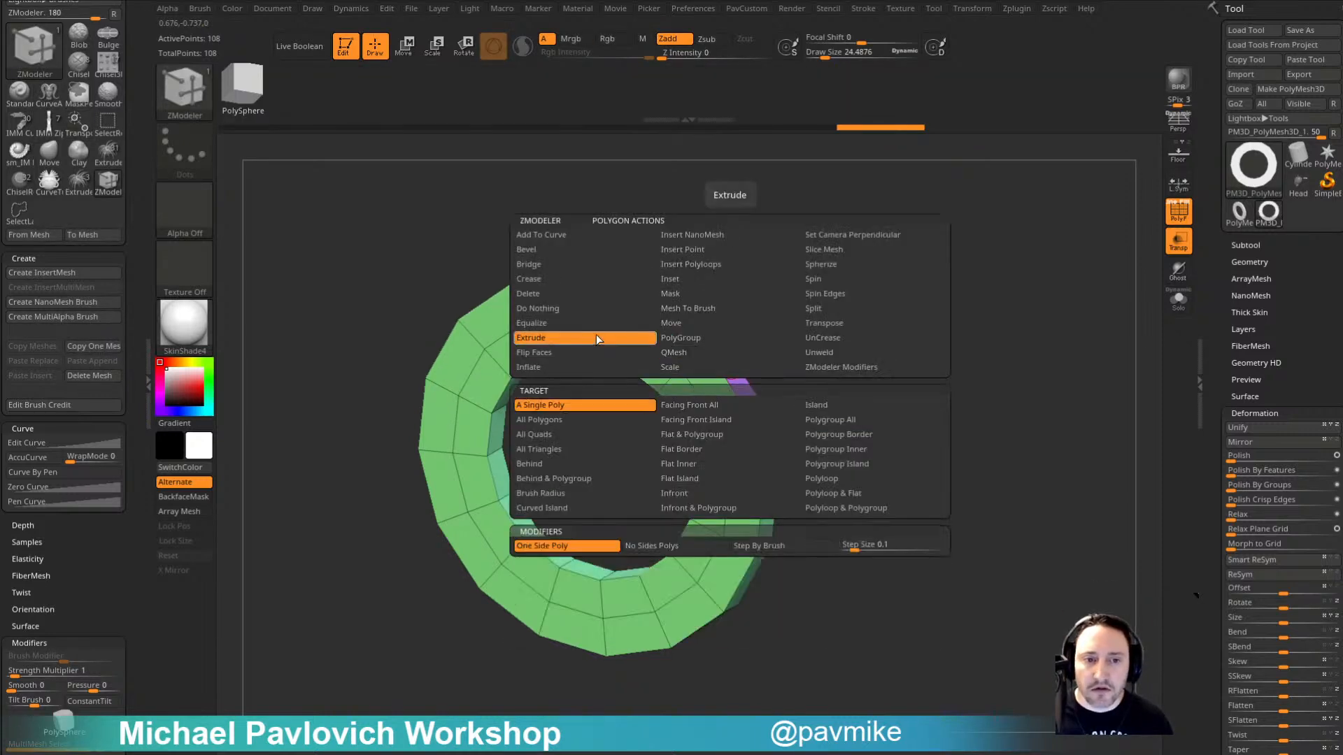
left_click(596, 338)
left_click(811, 434)
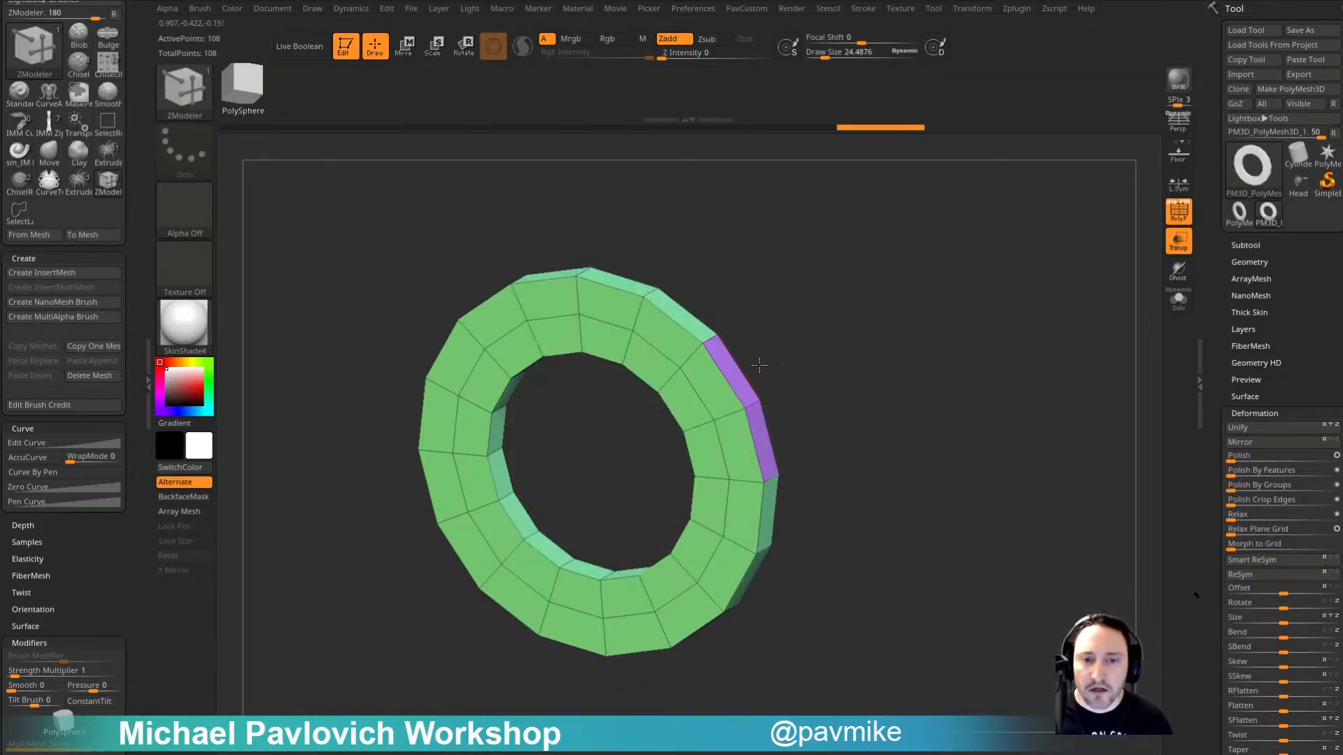
left_click_drag(813, 356, 767, 375)
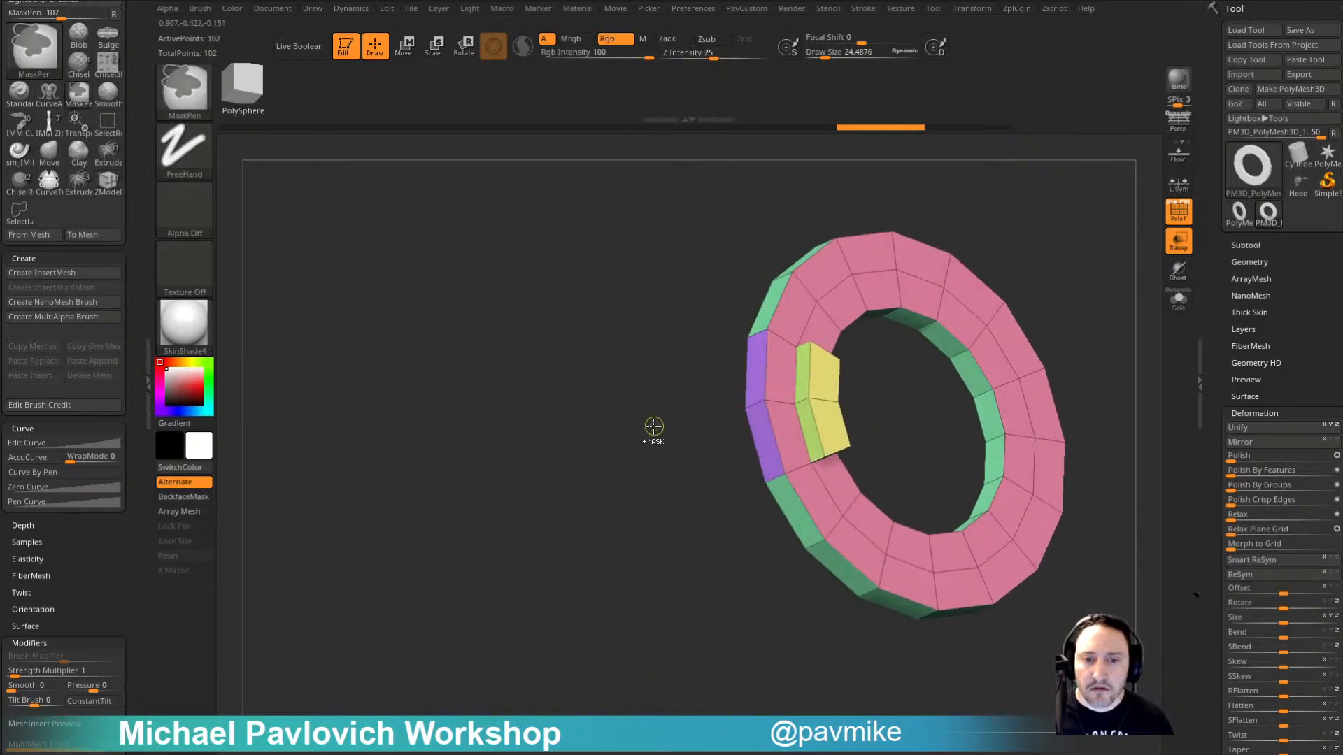
Step: Undo the extrusion, QMesh and outer-rim polygroup edits to return to the plain thickened ring
key("ctrl+z")
key("ctrl+z")
key("ctrl+z")
key("ctrl+z")
key("ctrl+z")
key("ctrl+z")
key("ctrl+z")
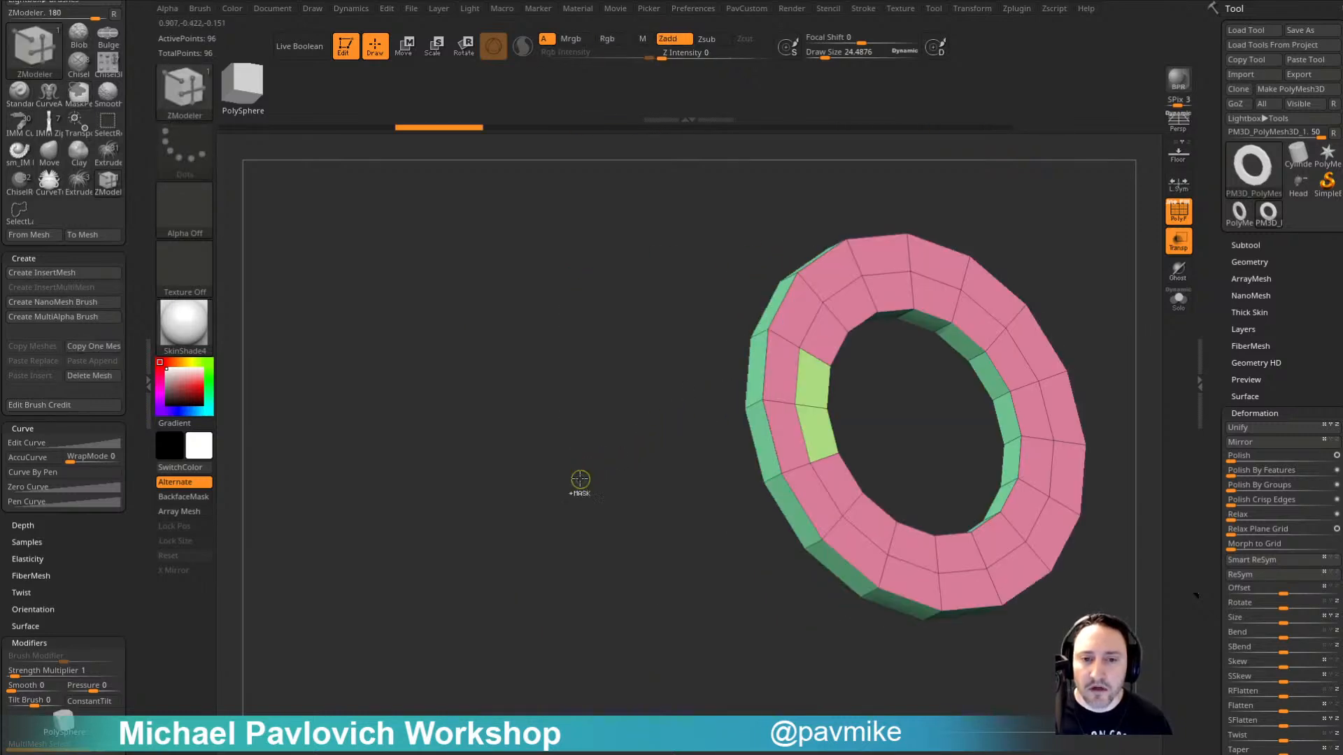
key("ctrl+z")
key("ctrl+z")
key("ctrl+z")
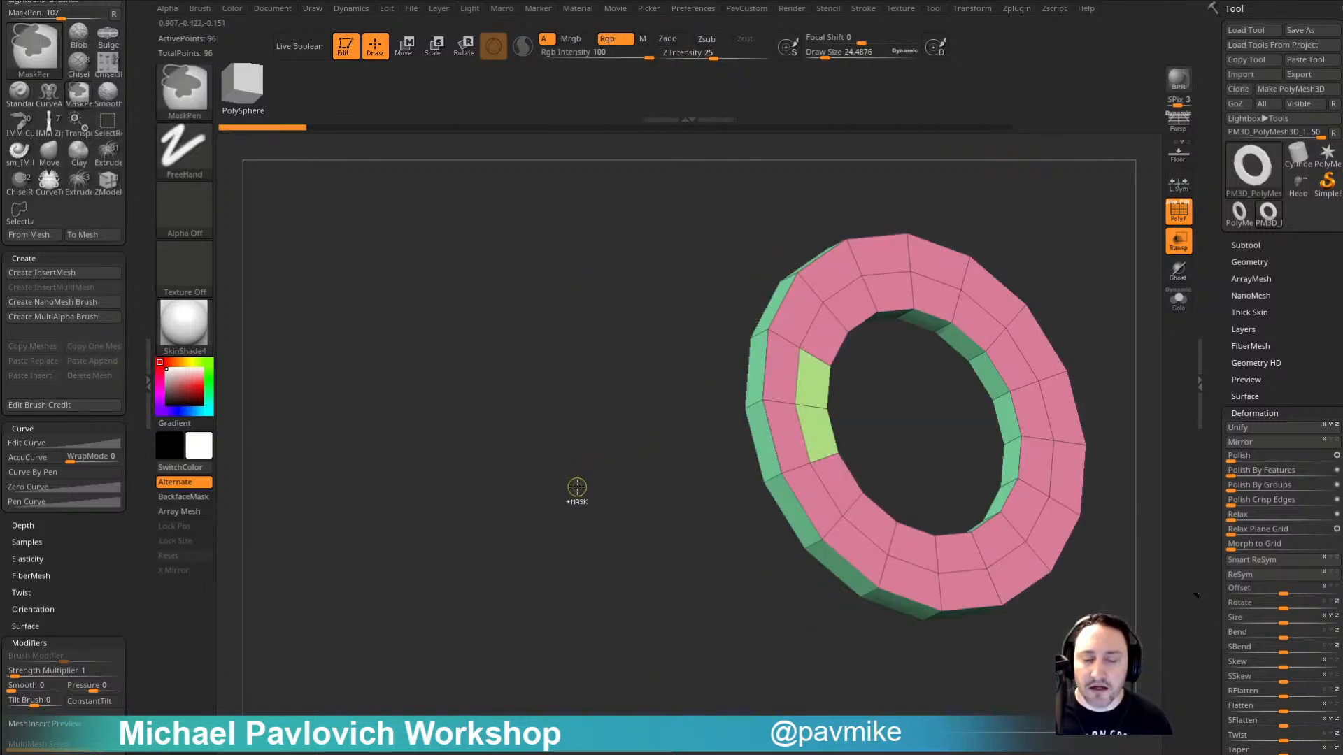
Step: Regroup the ring's polygons with Groups By Normals and snap the ring to its front view
mouse_move(567, 494)
left_mouse_down()
mouse_move(590, 503)
mouse_move(849, 361)
mouse_move(911, 369)
left_mouse_up()
key("grave")
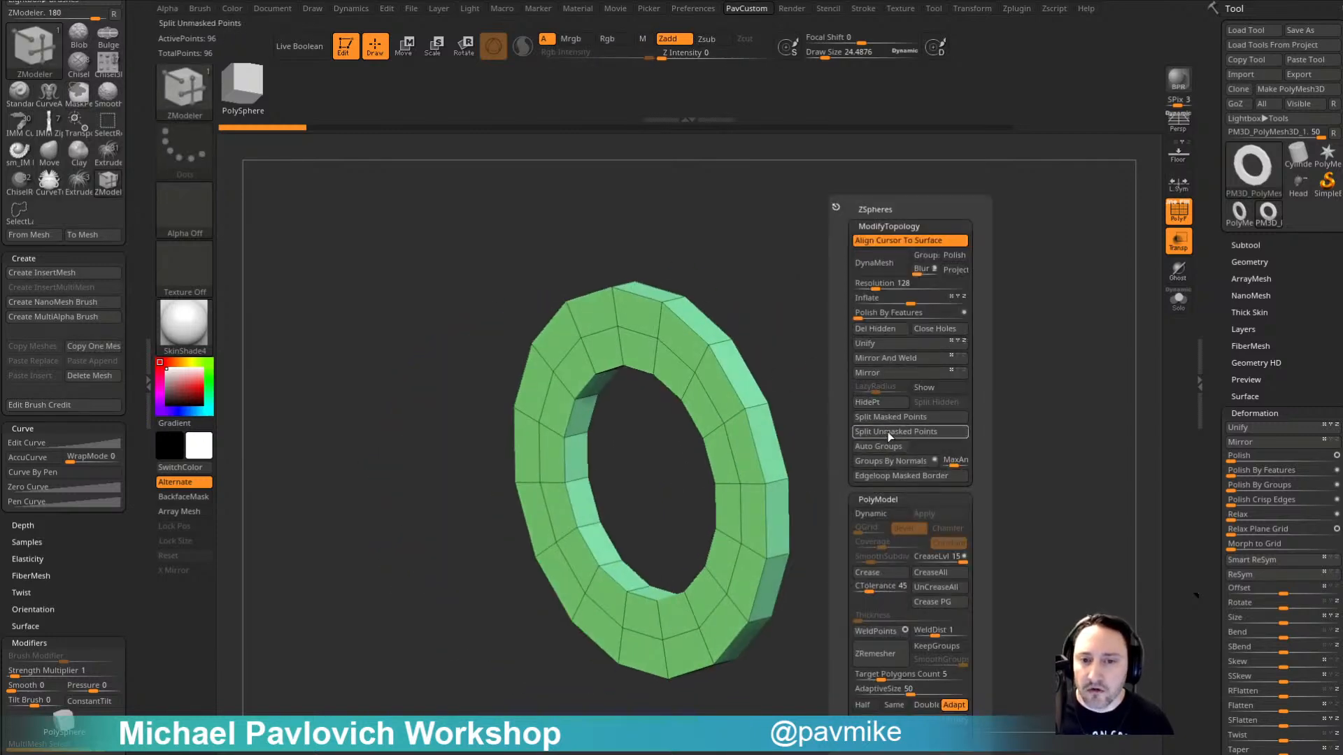
left_click(892, 462)
left_click_drag(819, 425, 908, 384, "shift")
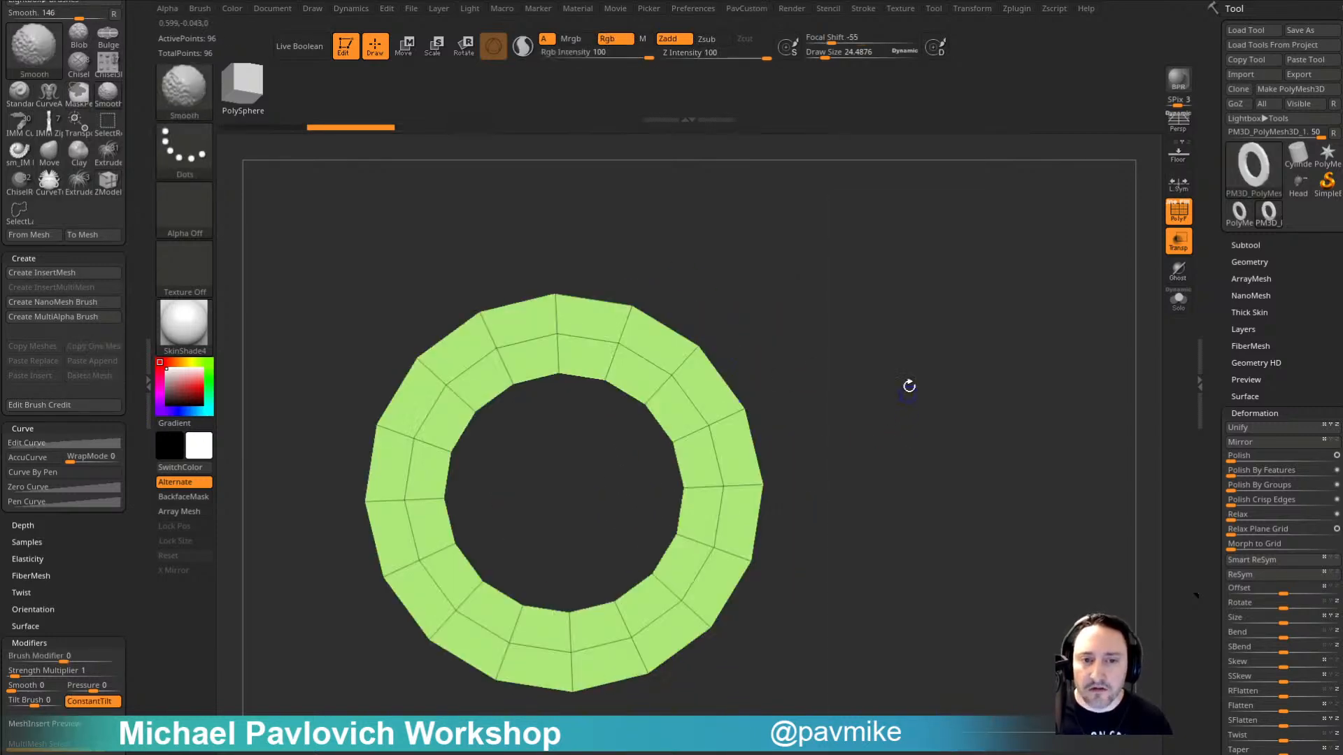
Step: Switch masking to MaskLasso and mask the ring except for the two outer segments at its upper right
mouse_move(805, 396)
left_mouse_down("ctrl+shift")
mouse_move(672, 312)
mouse_move(776, 308)
left_mouse_up("ctrl+shift")
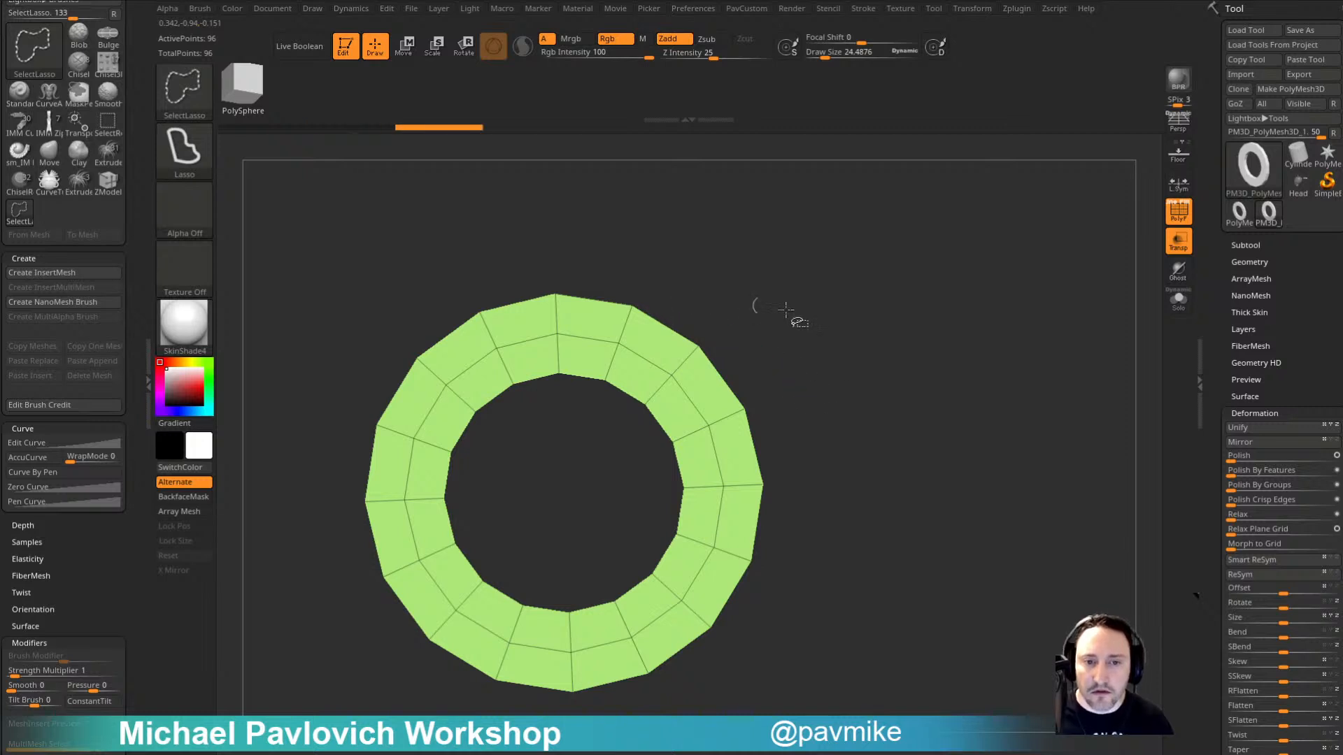
left_click_drag(830, 381, 676, 313, "ctrl")
key("b")
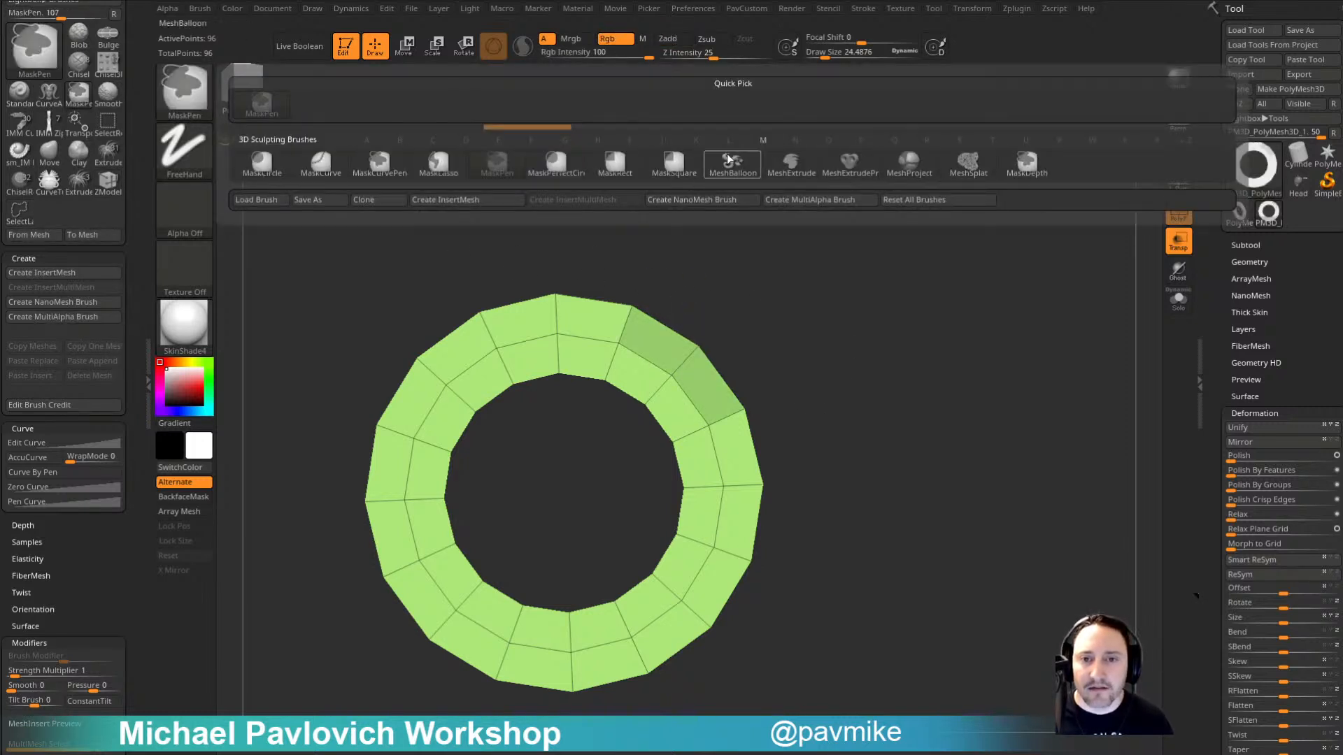
left_click(440, 165, "ctrl")
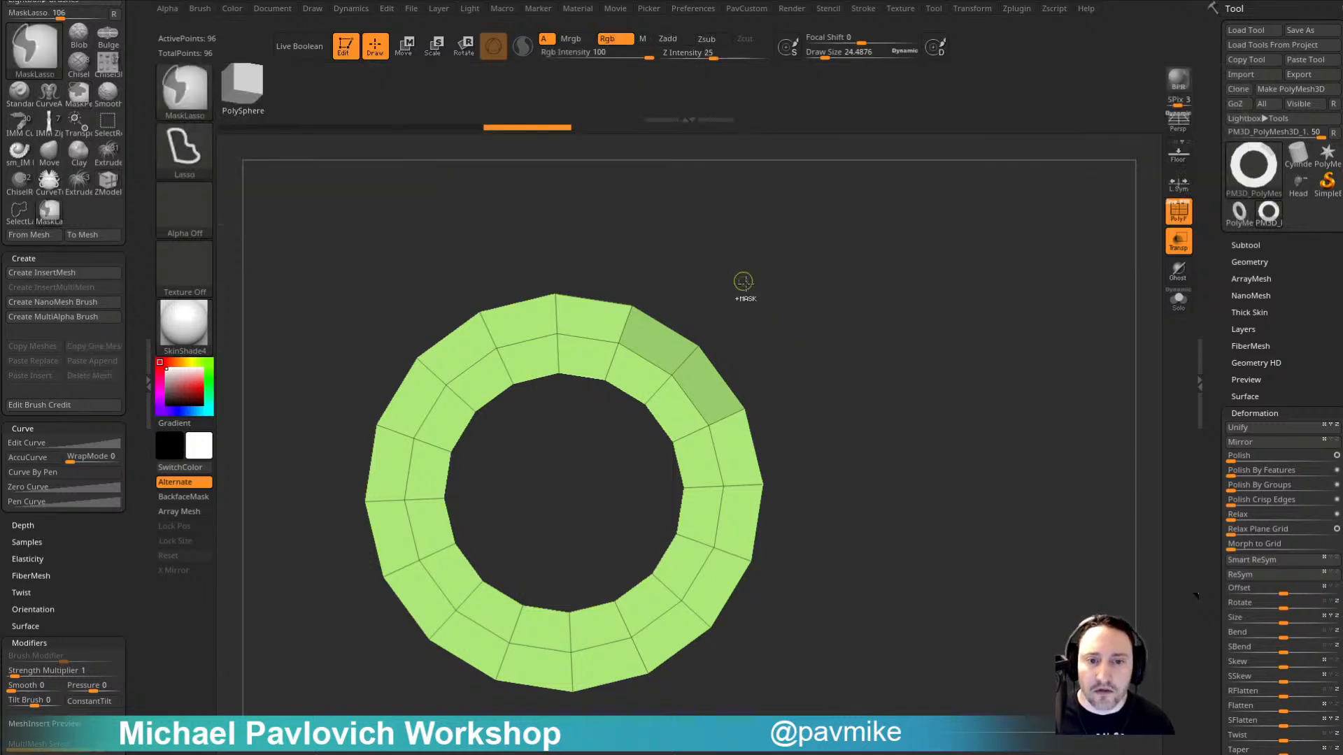
mouse_move(854, 392)
left_mouse_down("ctrl")
mouse_move(626, 282)
mouse_move(693, 379)
mouse_move(828, 426)
left_mouse_up("ctrl")
Step: Place the move gizmo on the unmasked upper-right segments, extrude them outward into a tab and return to Draw mode
key("w")
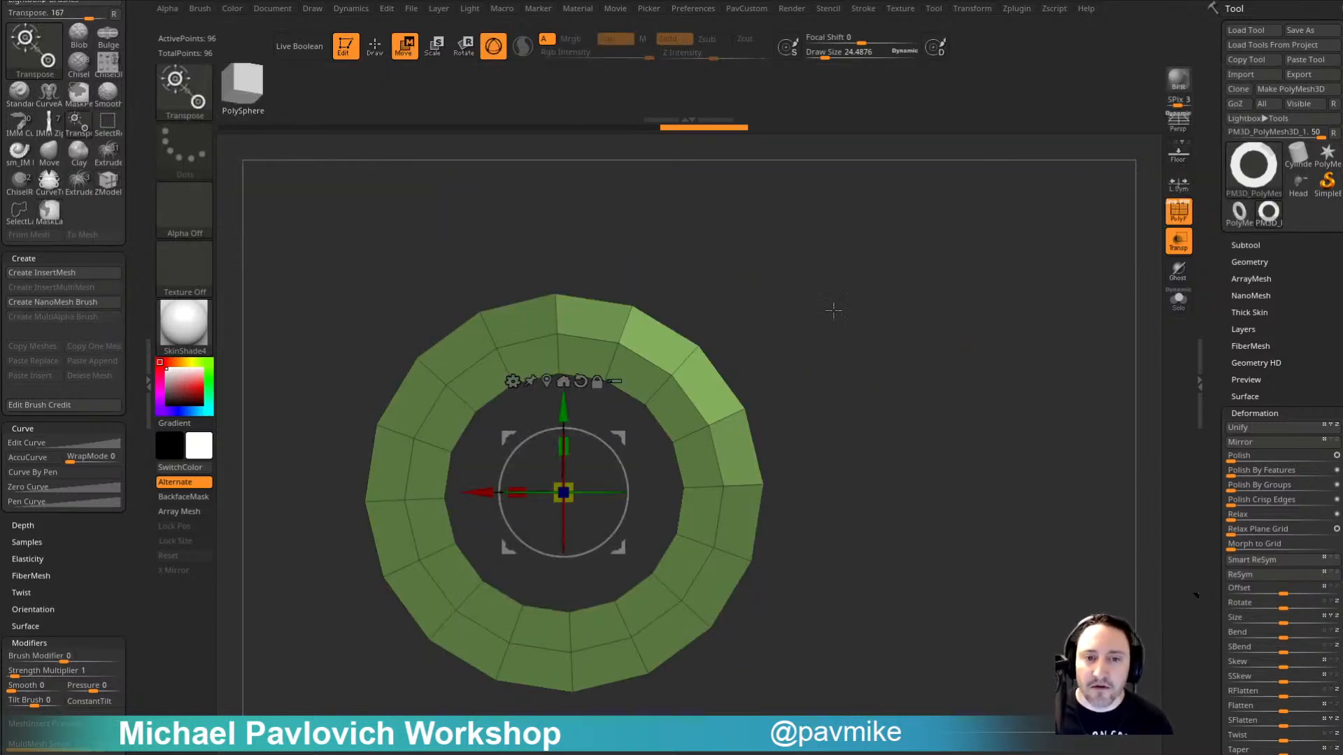
mouse_move(833, 311)
left_mouse_down()
mouse_move(697, 393)
mouse_move(825, 328)
left_mouse_up()
left_click(657, 426, "alt")
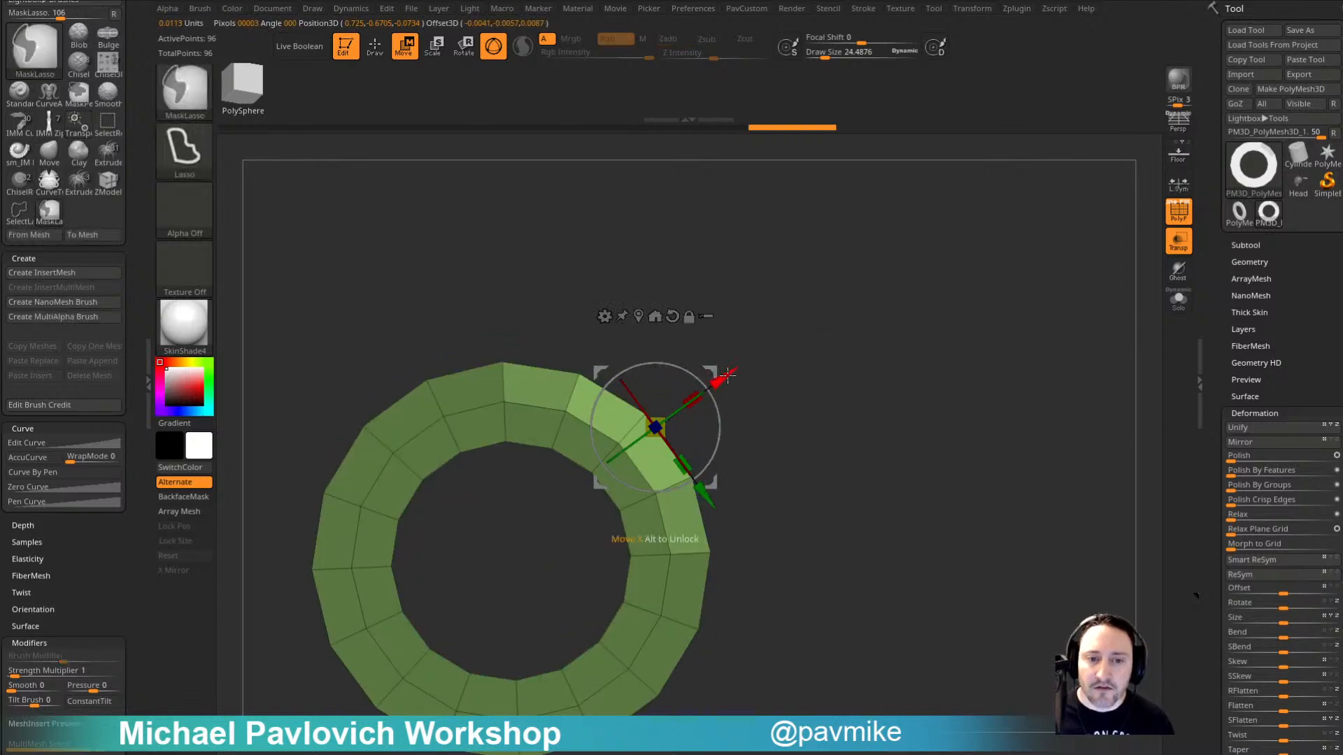
mouse_move(713, 370)
left_mouse_down("ctrl")
mouse_move(850, 245)
mouse_move(954, 186)
left_mouse_up("ctrl")
key("ctrl+z")
key("q")
mouse_move(962, 451)
left_mouse_down("alt")
mouse_move(901, 396)
mouse_move(894, 411)
mouse_move(961, 417)
left_mouse_up("alt")
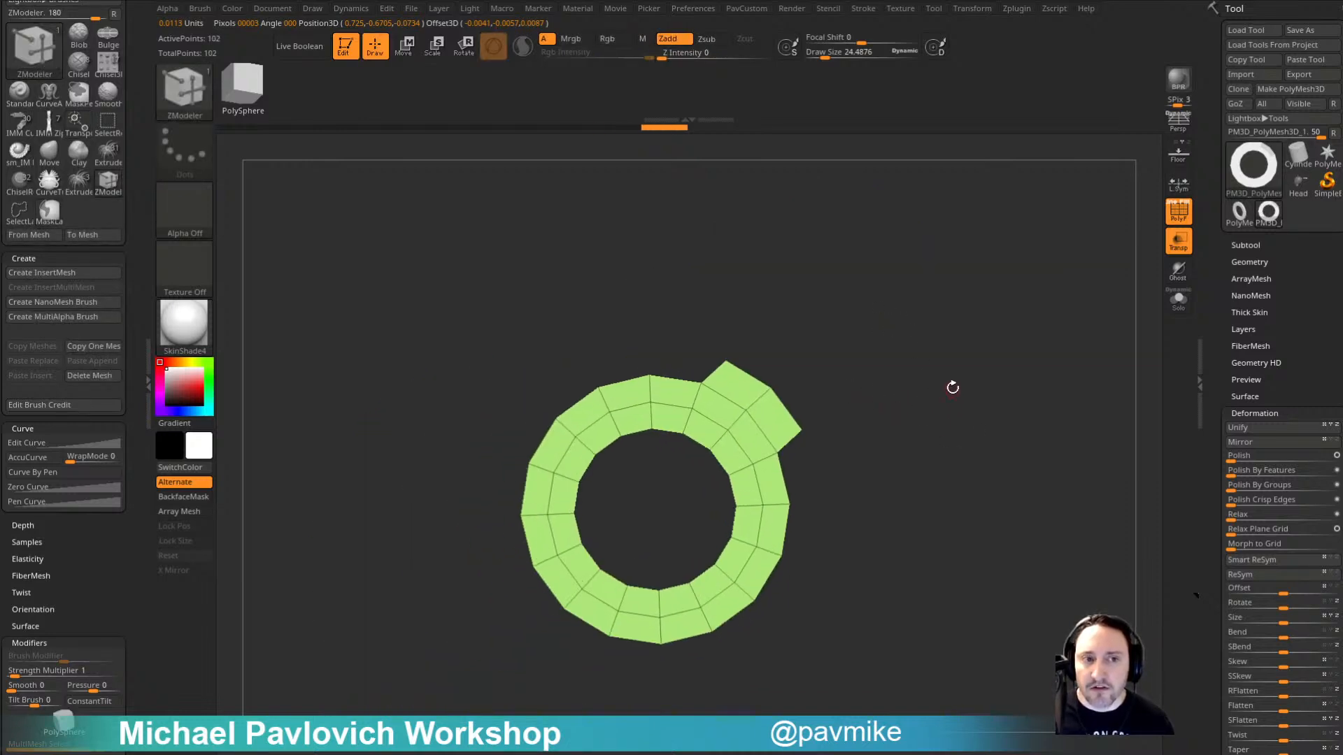
Step: Hide one side of the ring with SelectLasso and delete the hidden geometry, keeping only the flat profile
mouse_move(957, 367)
left_mouse_down("shift")
mouse_move(819, 377)
mouse_move(698, 329)
mouse_move(773, 671)
left_mouse_up("shift")
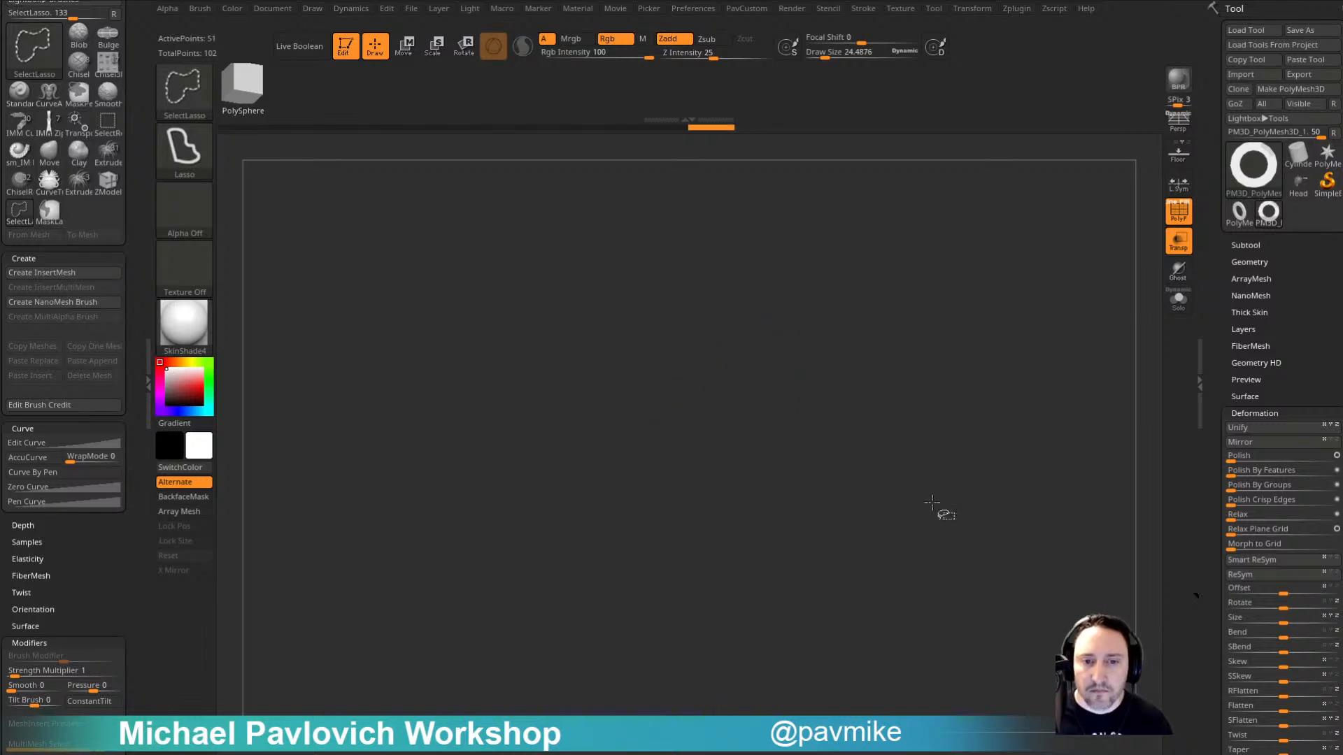
left_click_drag(932, 502, 1010, 393, "shift")
key("2")
left_click(979, 327)
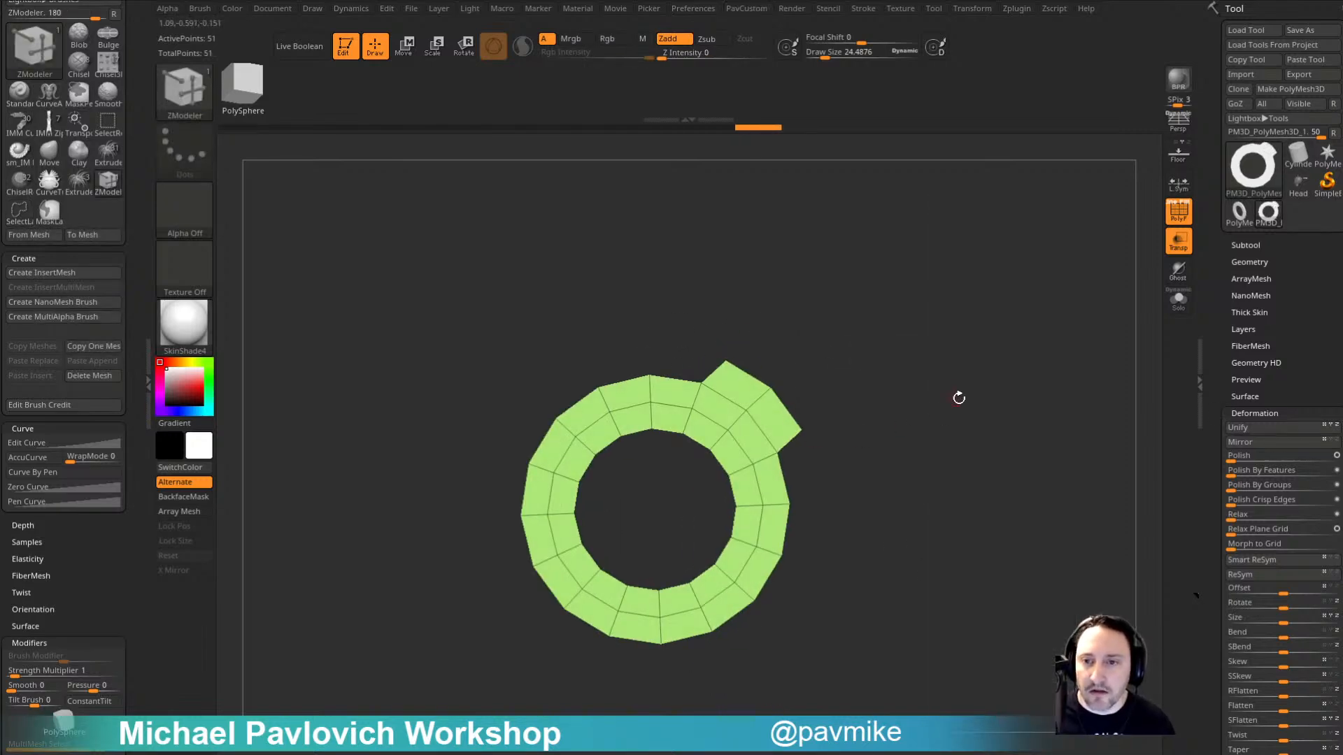
Step: Switch to the ExtrudeSteal brush and rename the flat ring's subtool to nameit
key("b")
left_click(1218, 699)
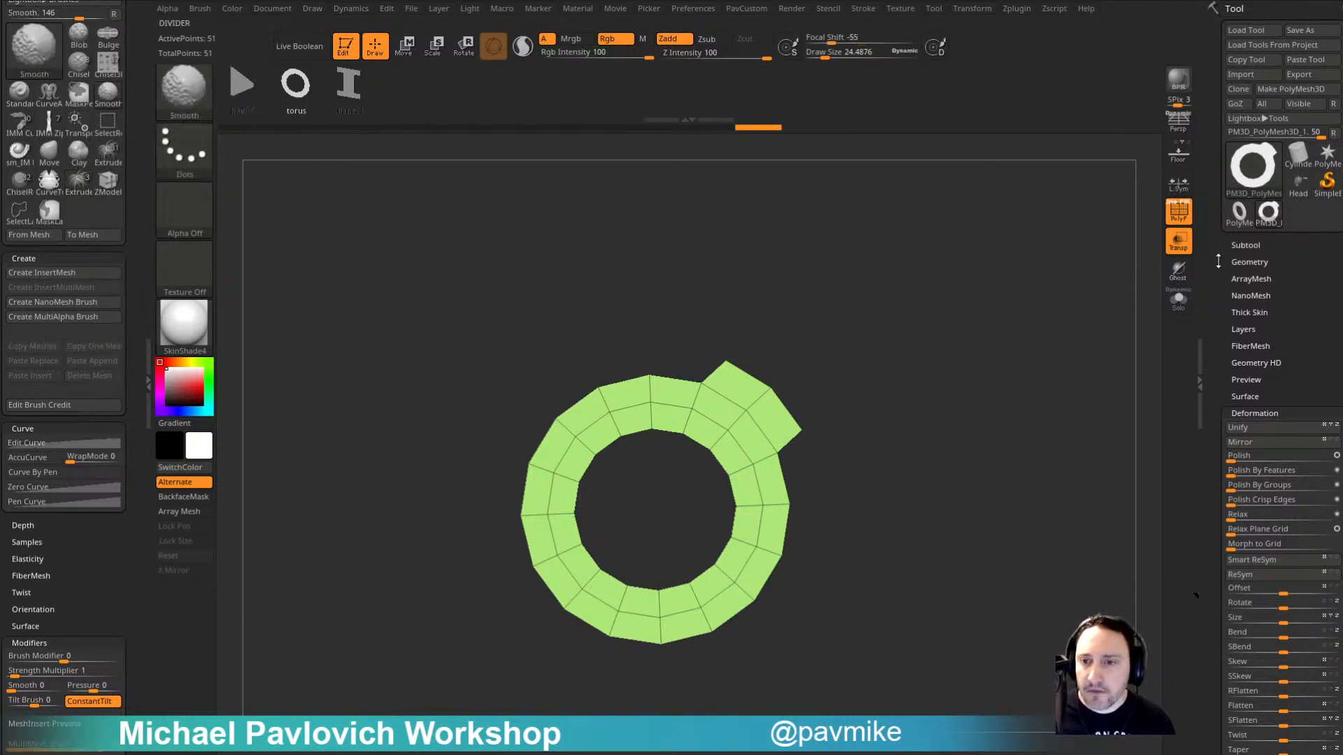
left_click(1245, 245, "shift")
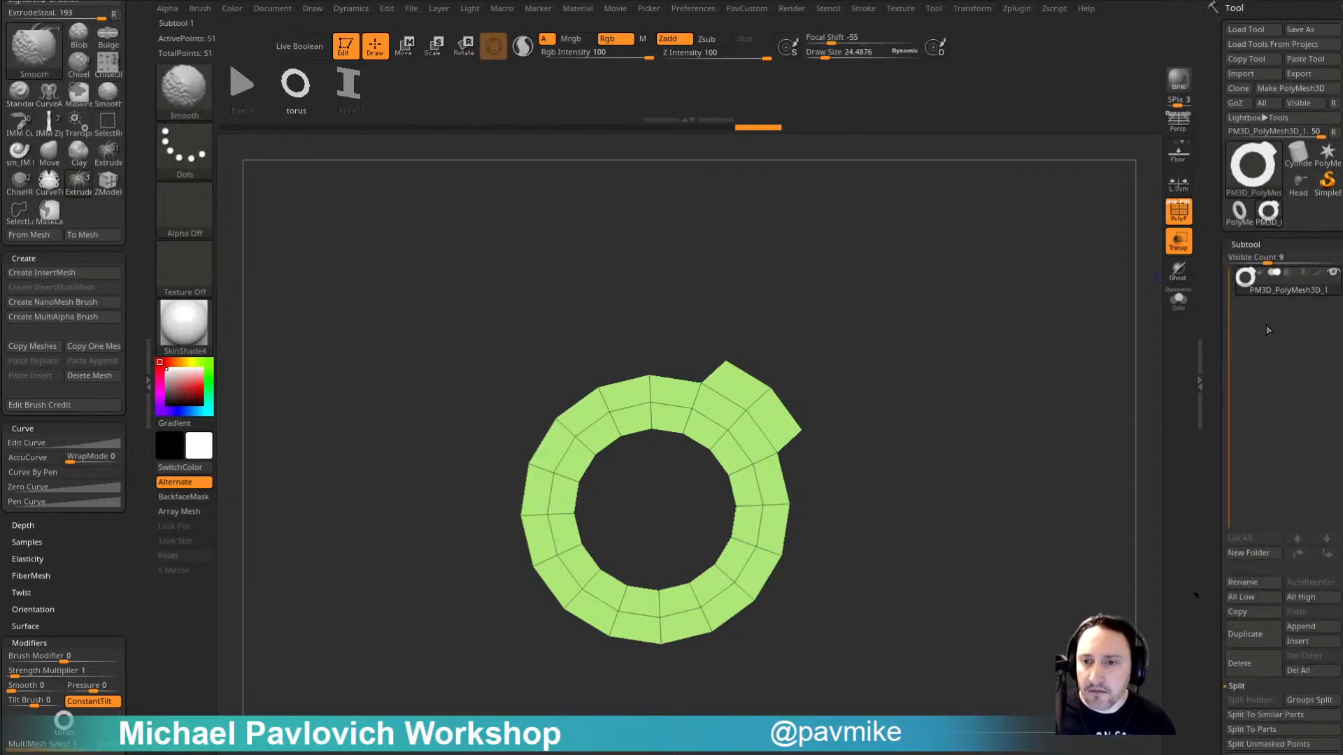
left_click(1246, 582)
type("nameit")
key("Return")
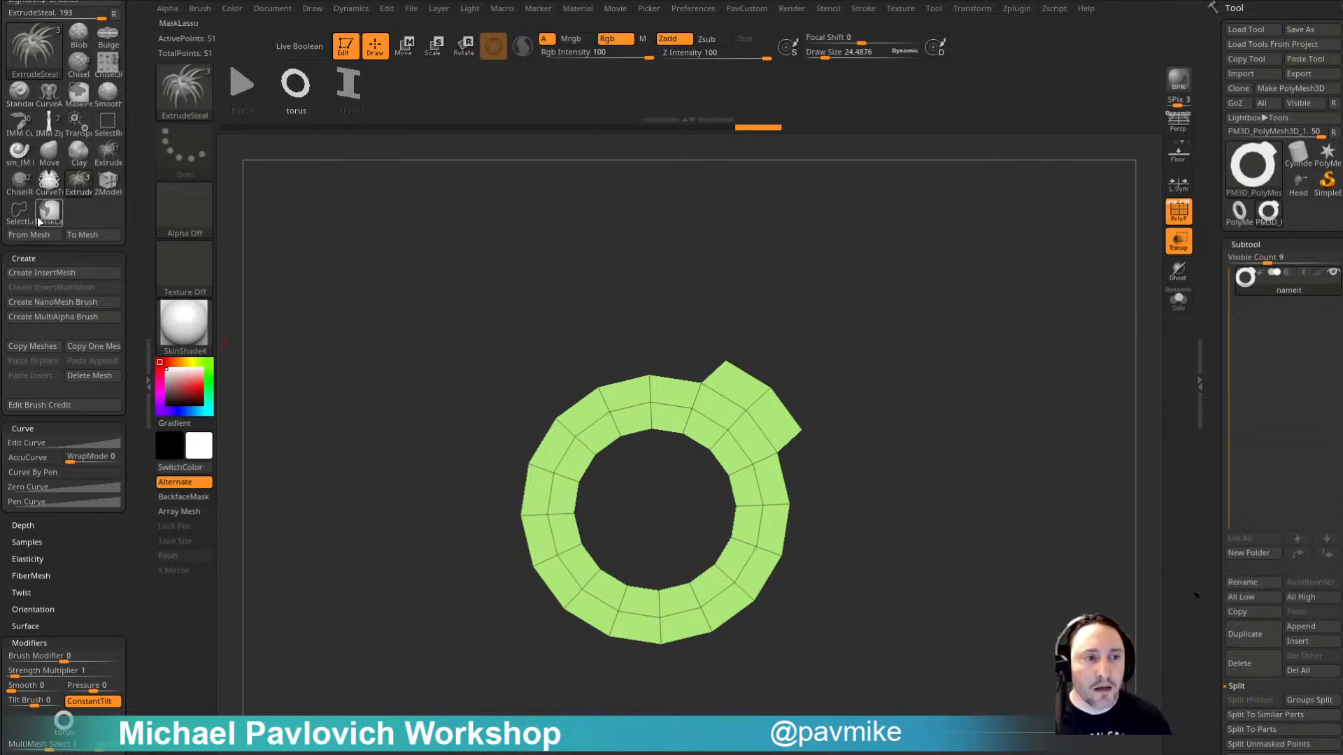
Step: Add the nameit profile to the ExtrudeSteal brush from the current mesh, and select the brush's torus profile
left_click(48, 233)
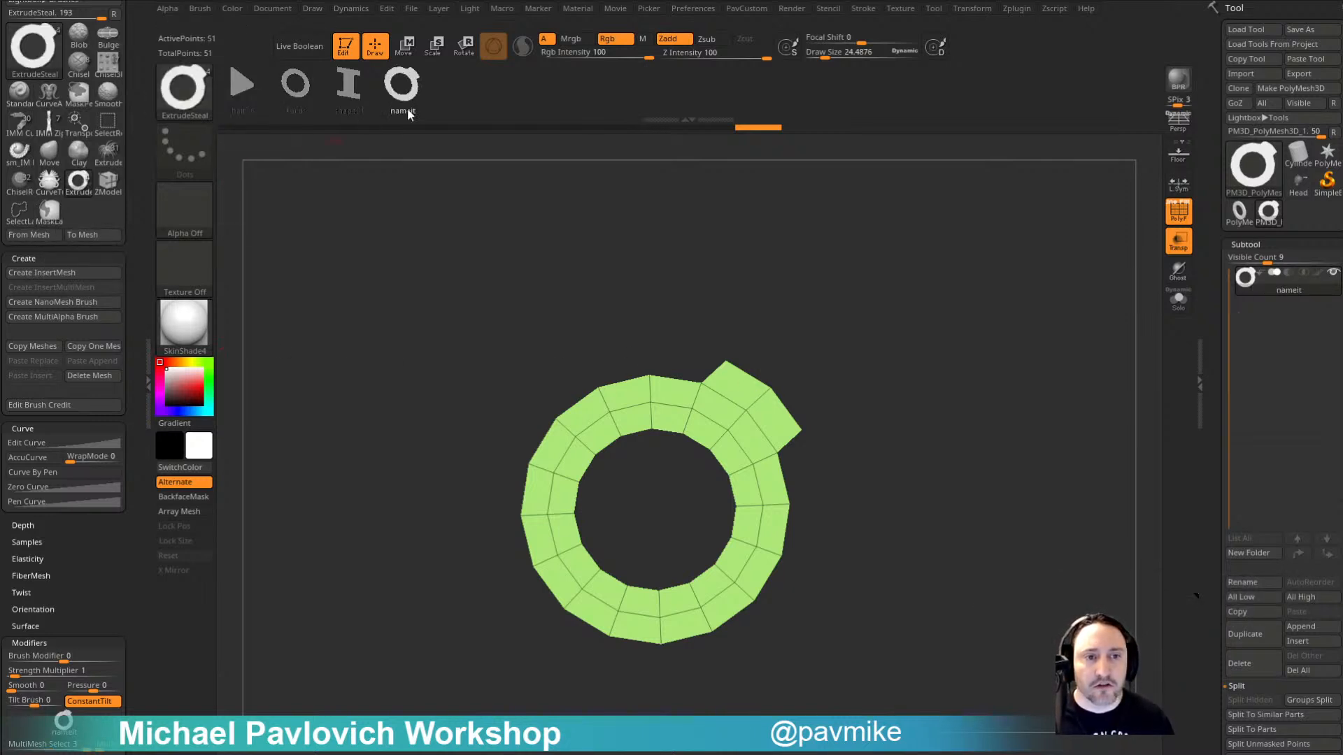
left_click_drag(457, 357, 396, 376, "alt")
left_click(295, 85)
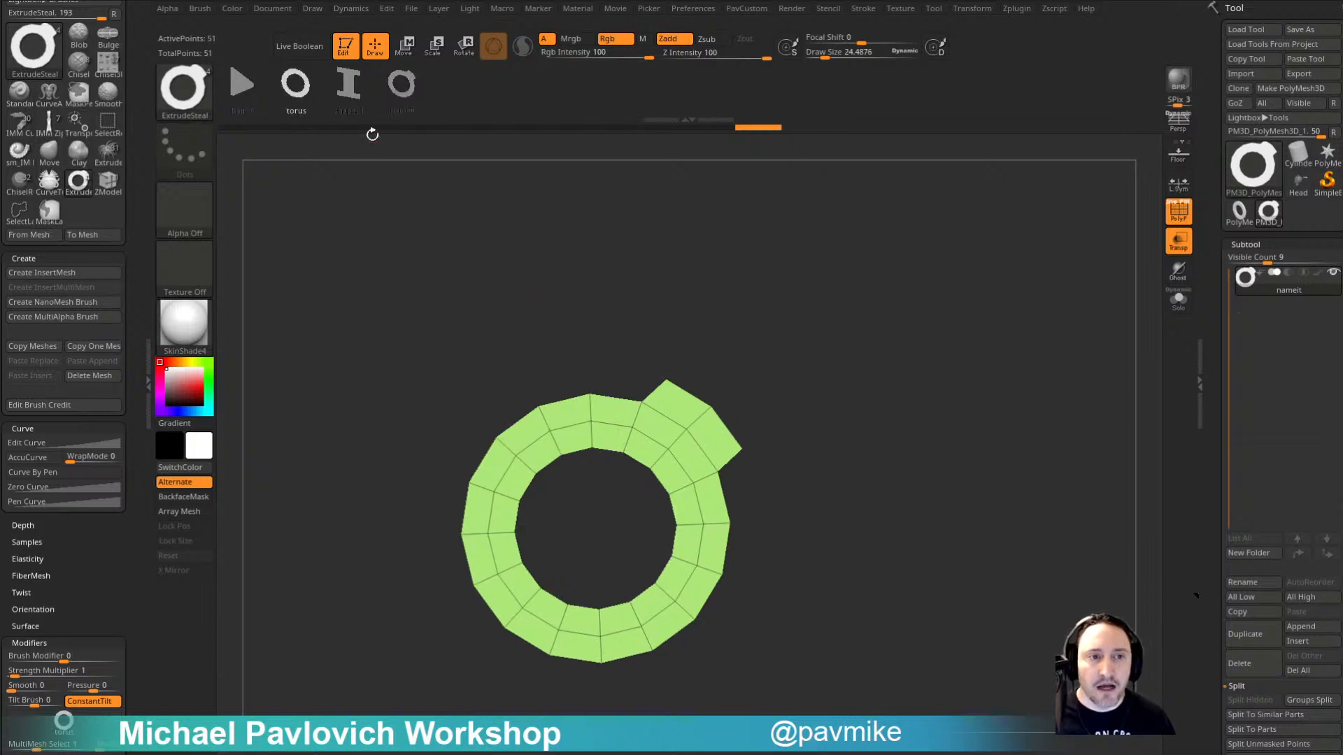
Step: Draw a curved strip rising from the ring with the ExtrudeSteal brush and switch its profile to nameit
mouse_move(707, 298)
left_mouse_down("alt")
mouse_move(681, 293)
mouse_move(665, 328)
mouse_move(866, 240)
left_mouse_up("alt")
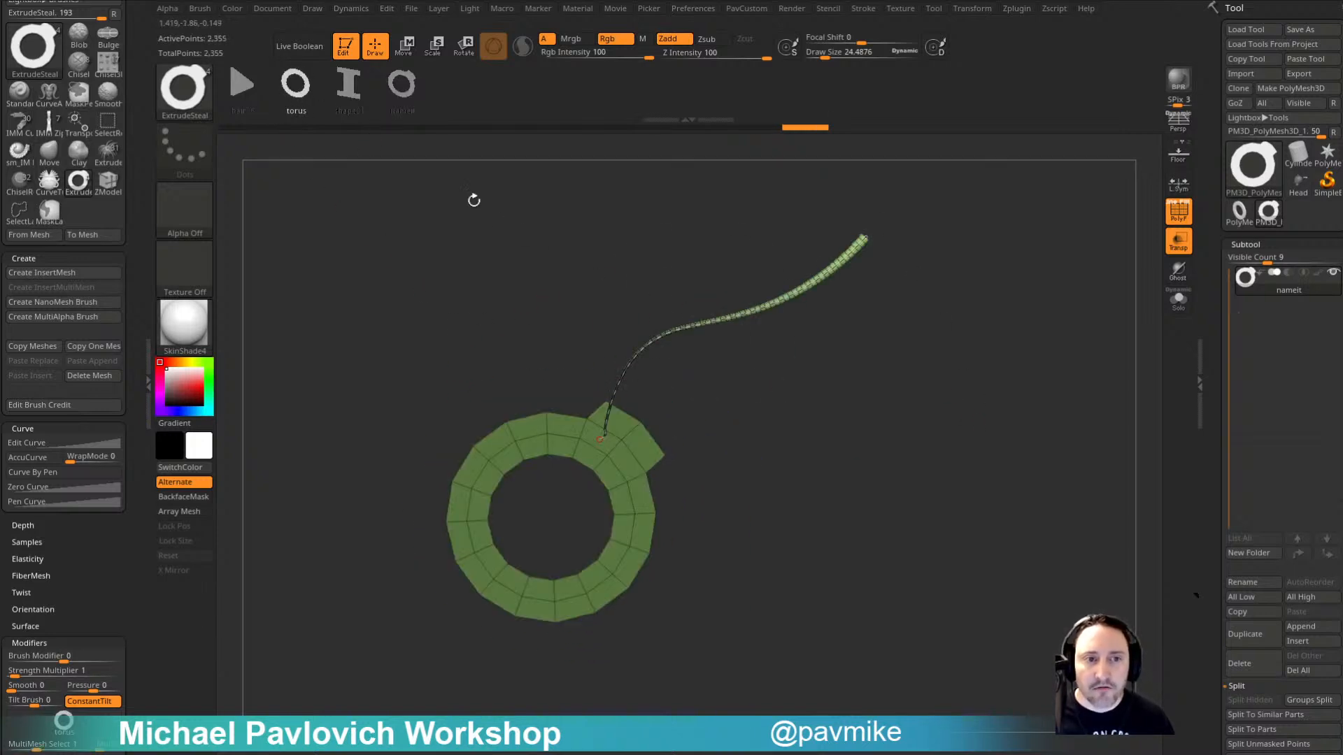
left_click(402, 85)
left_click(780, 301)
left_click_drag(906, 356, 919, 408)
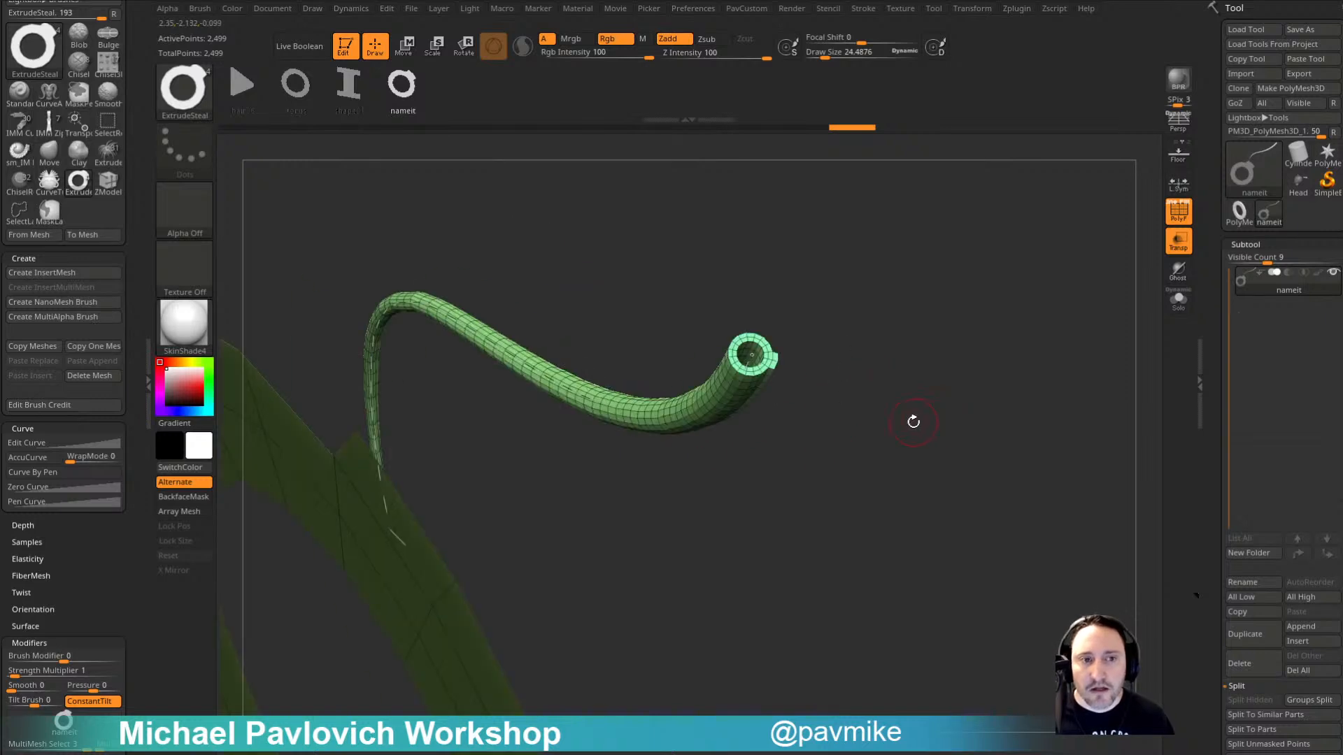
Step: Increase the draw size to about 58.5 and update the extruded tube with it
mouse_move(783, 366)
left_mouse_down()
mouse_move(839, 426)
mouse_move(828, 379)
mouse_move(872, 363)
mouse_move(850, 389)
mouse_move(926, 392)
mouse_move(1006, 329)
left_mouse_up()
key("s")
left_click(721, 396)
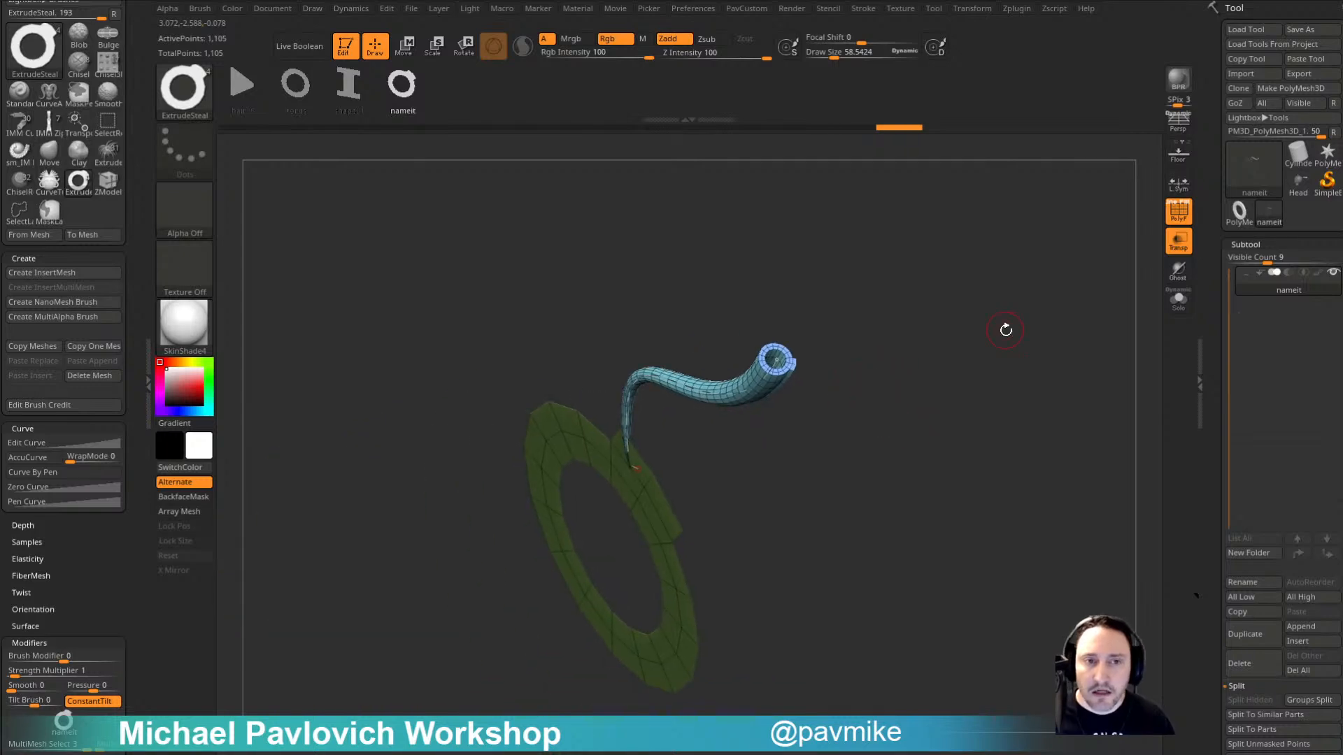
Step: Close the program without saving the project changes
key("alt+F4")
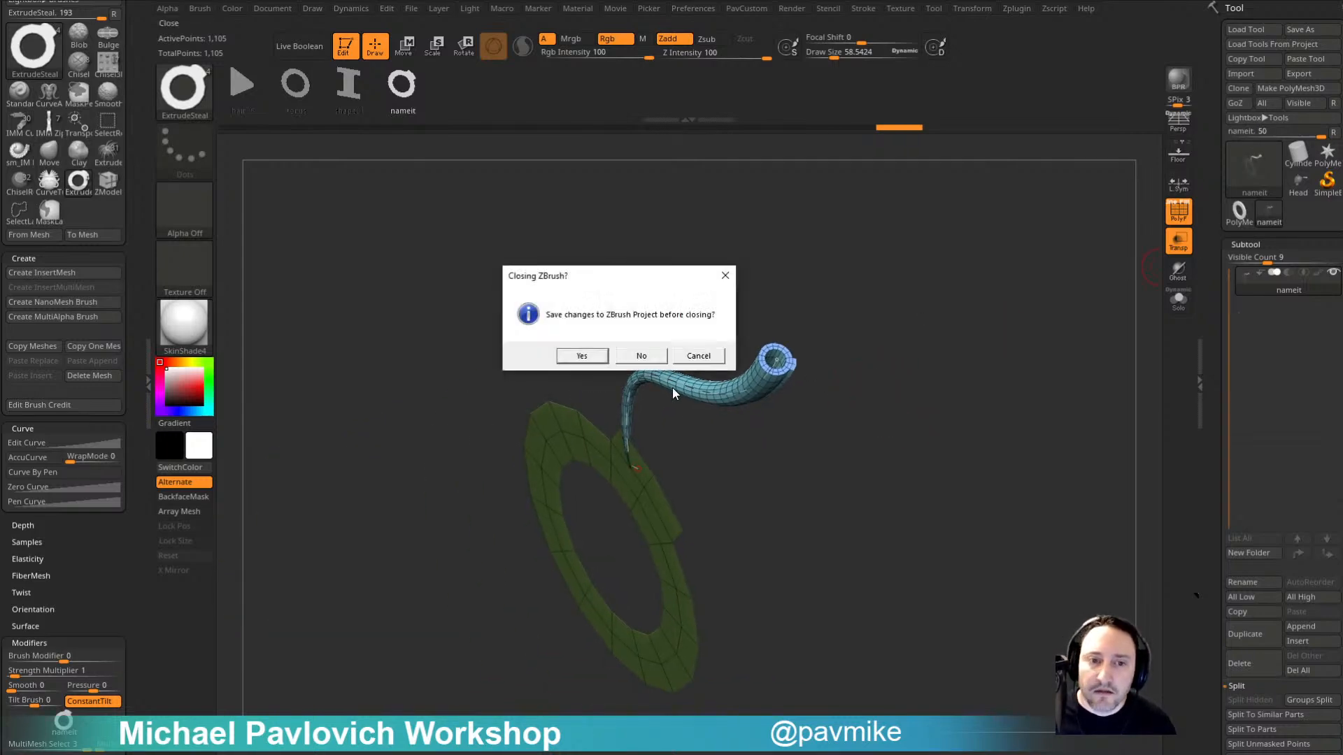
left_click(638, 356)
left_click(662, 357)
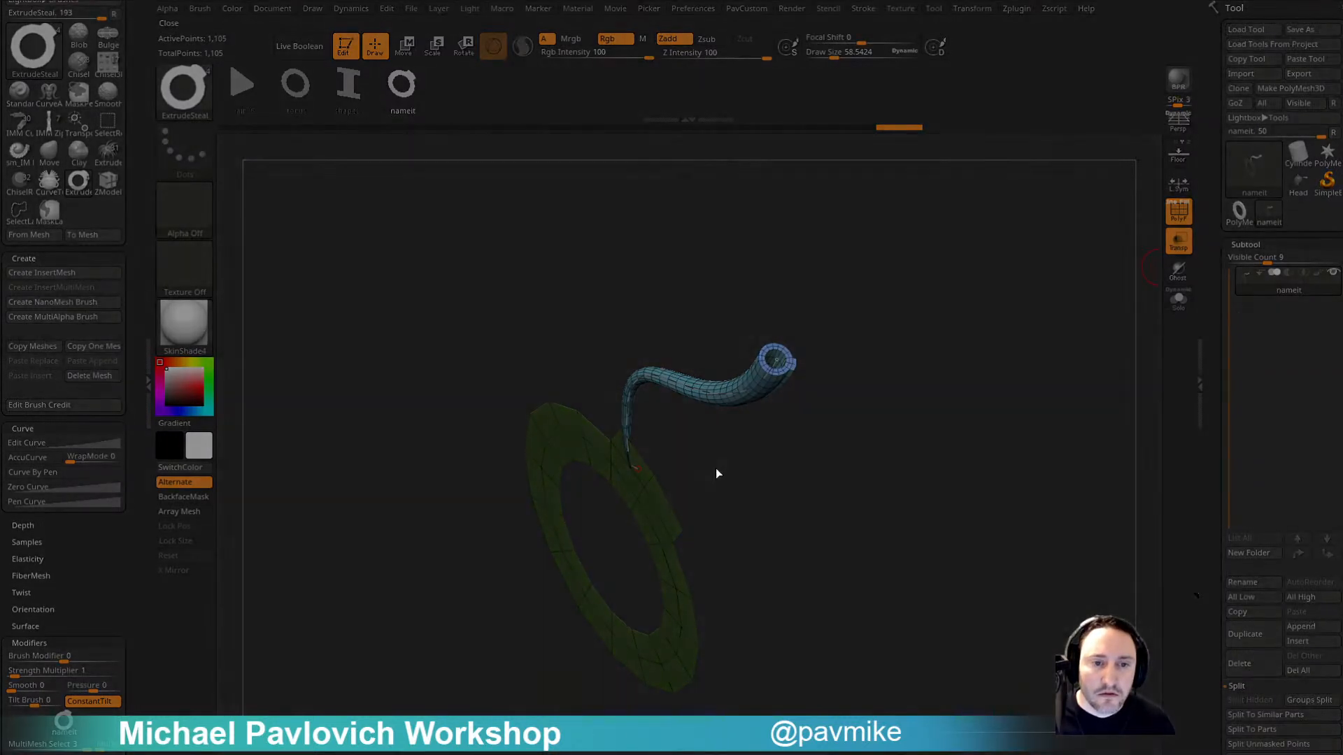
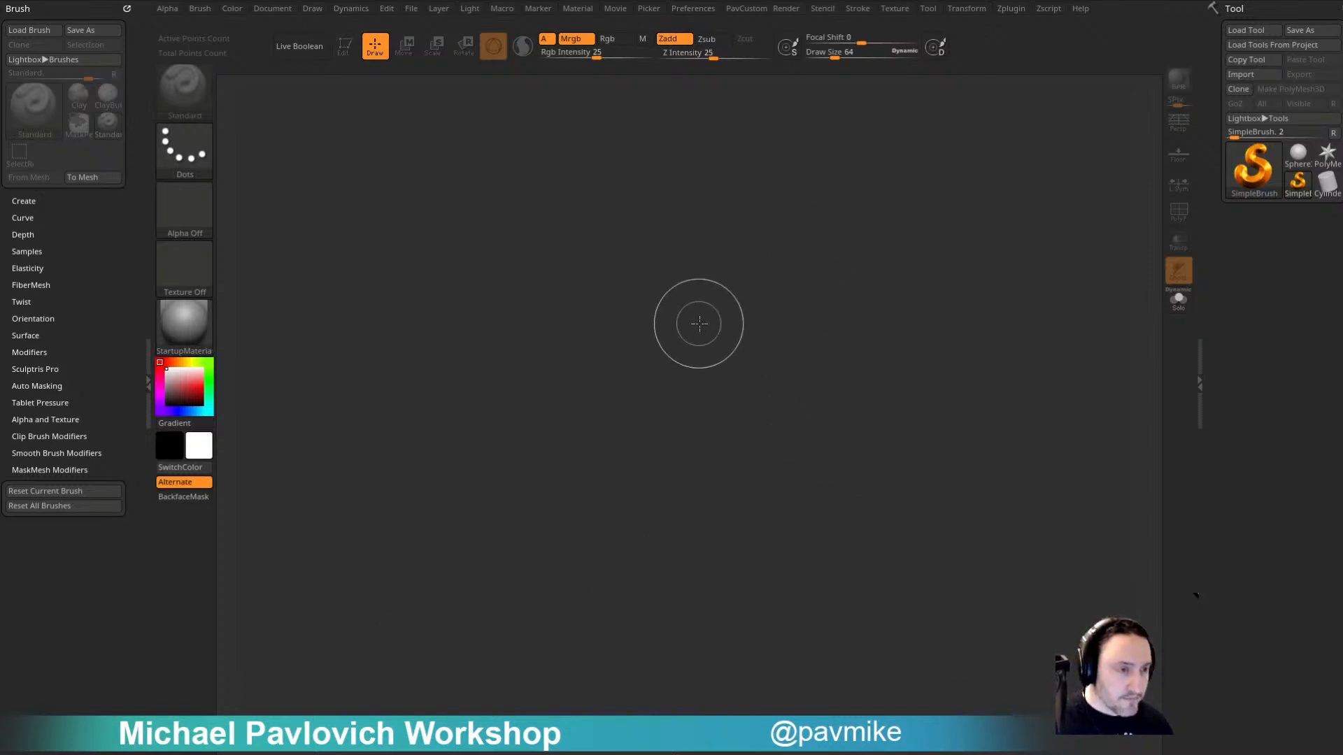
Step: Check the grip pen's button assignments in Wacom Tablet Properties and close the window
key("alt+Tab")
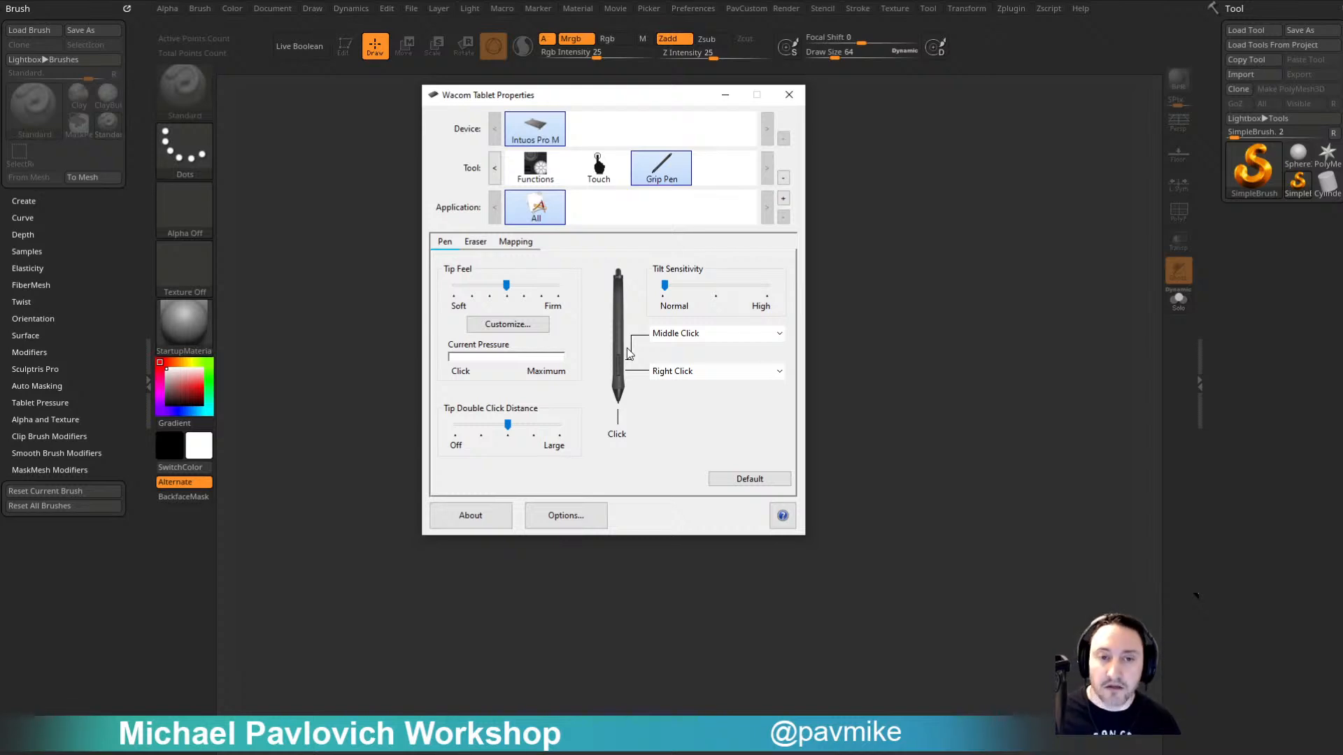
left_click(789, 94)
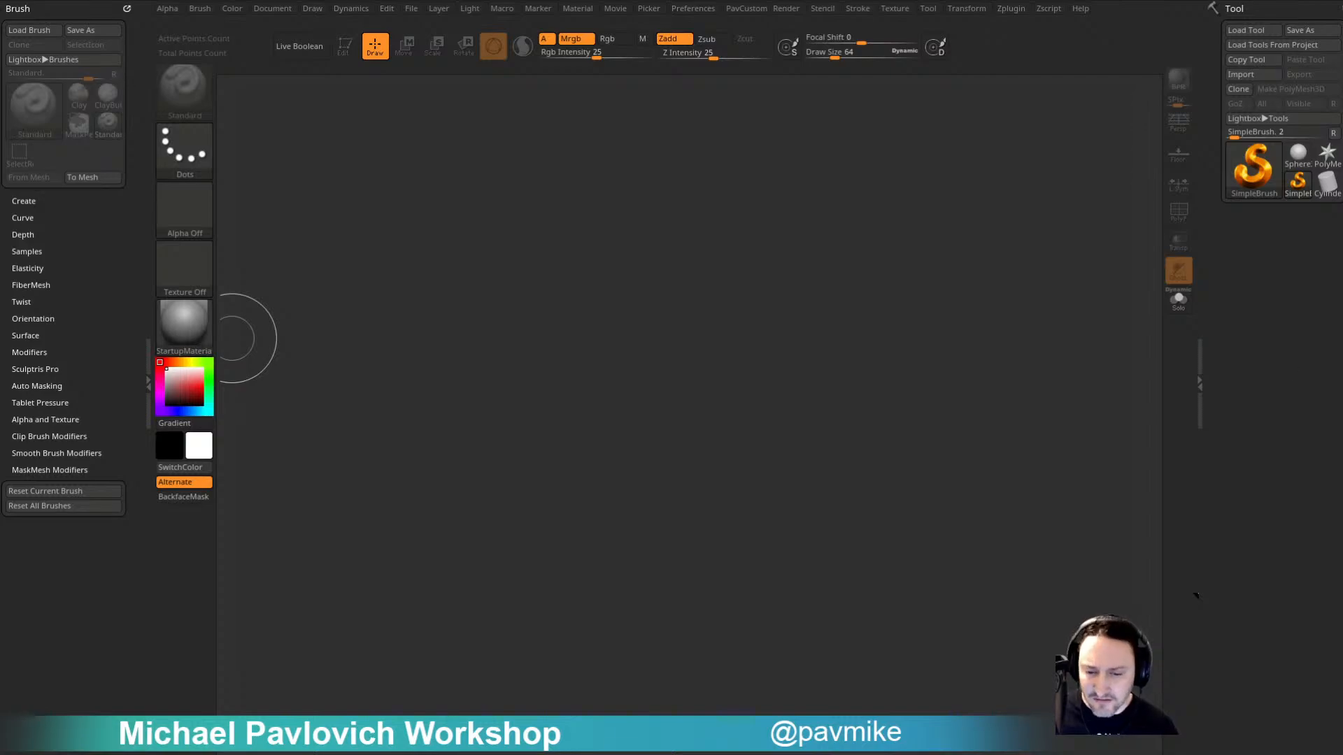
Step: Switch to the browser and open ZBrush Summit 2018 Demo Tutorial Series and MCC: Halo 2 Anniversary from the ArtStation portfolio in new tabs
left_click_drag(805, 748, 630, 39)
left_click(316, 113)
scroll(643, 350, "up", 5)
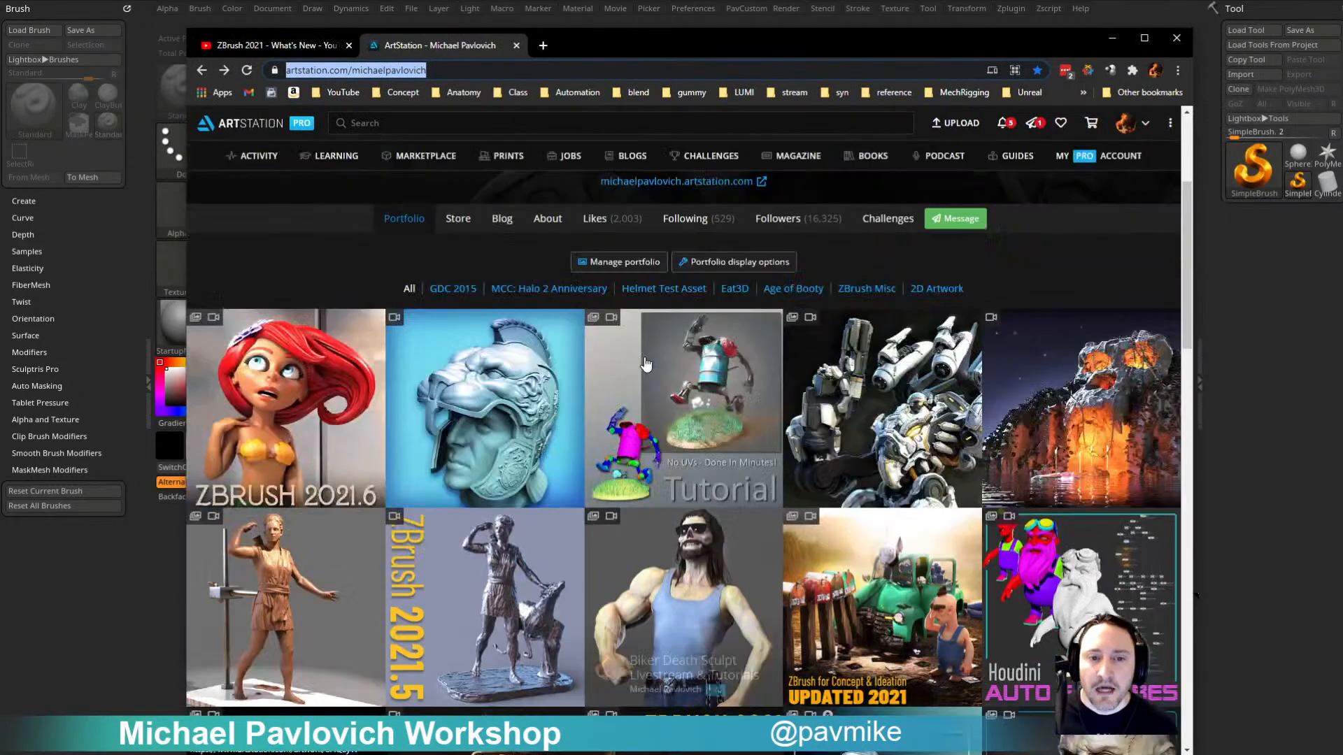
scroll(644, 350, "down", 5)
scroll(644, 368, "down", 3)
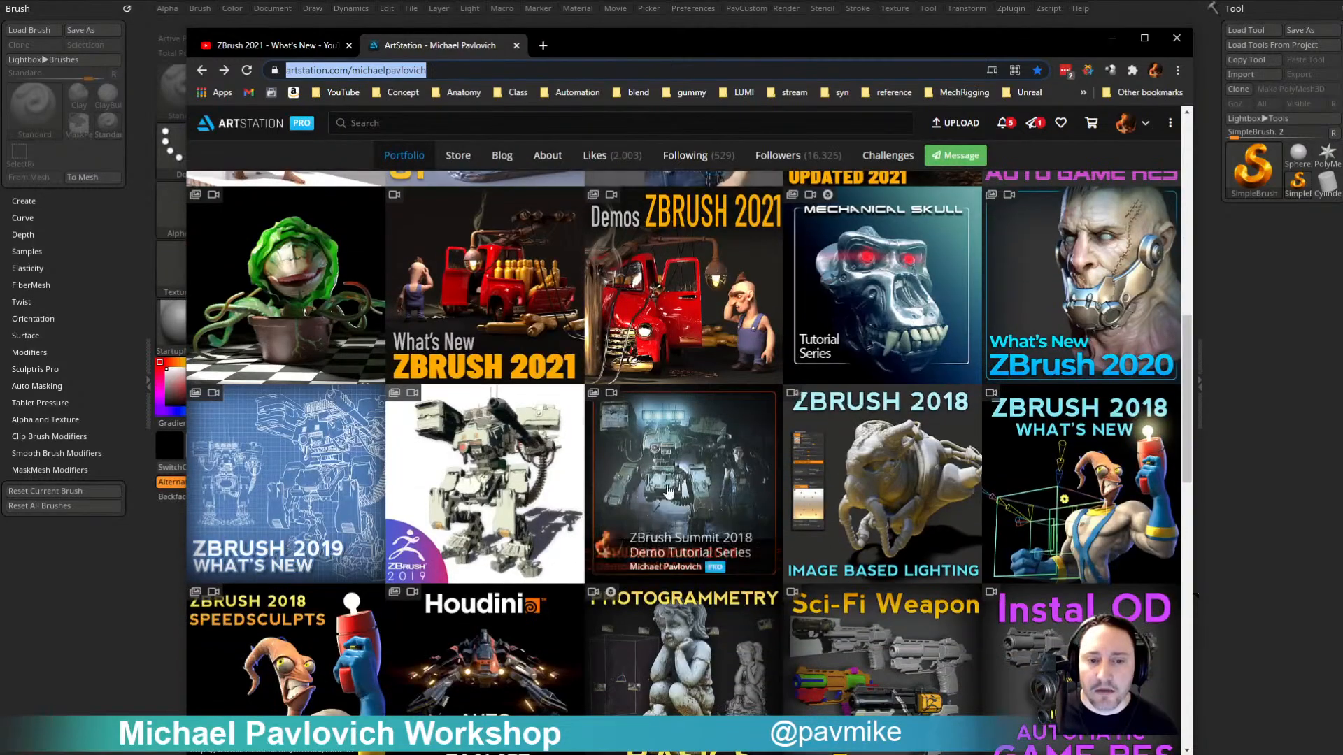
middle_click(676, 483)
scroll(541, 434, "down", 10)
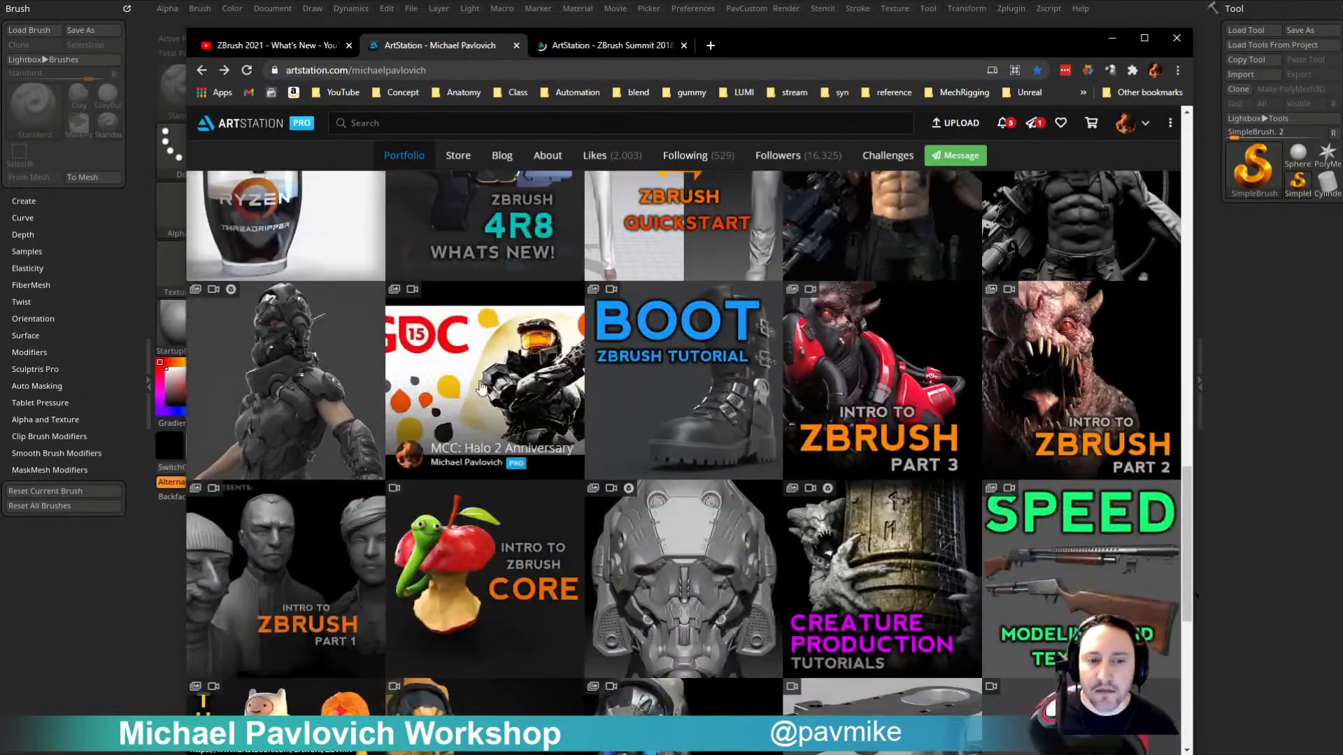
middle_click(435, 416)
Step: Play the presentation video on the ZBrush Summit 2018 page and skip through its timeline
key("ctrl+Tab")
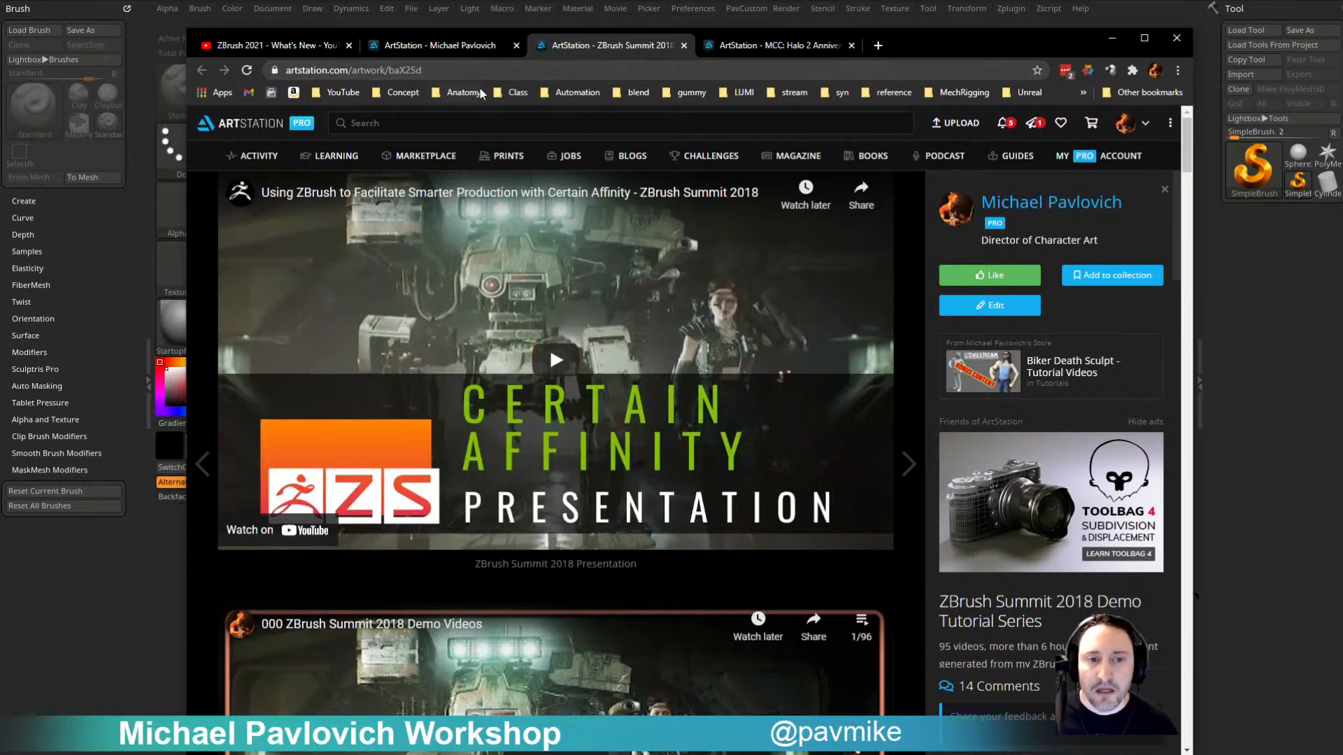
key("ctrl+l")
left_click(561, 436)
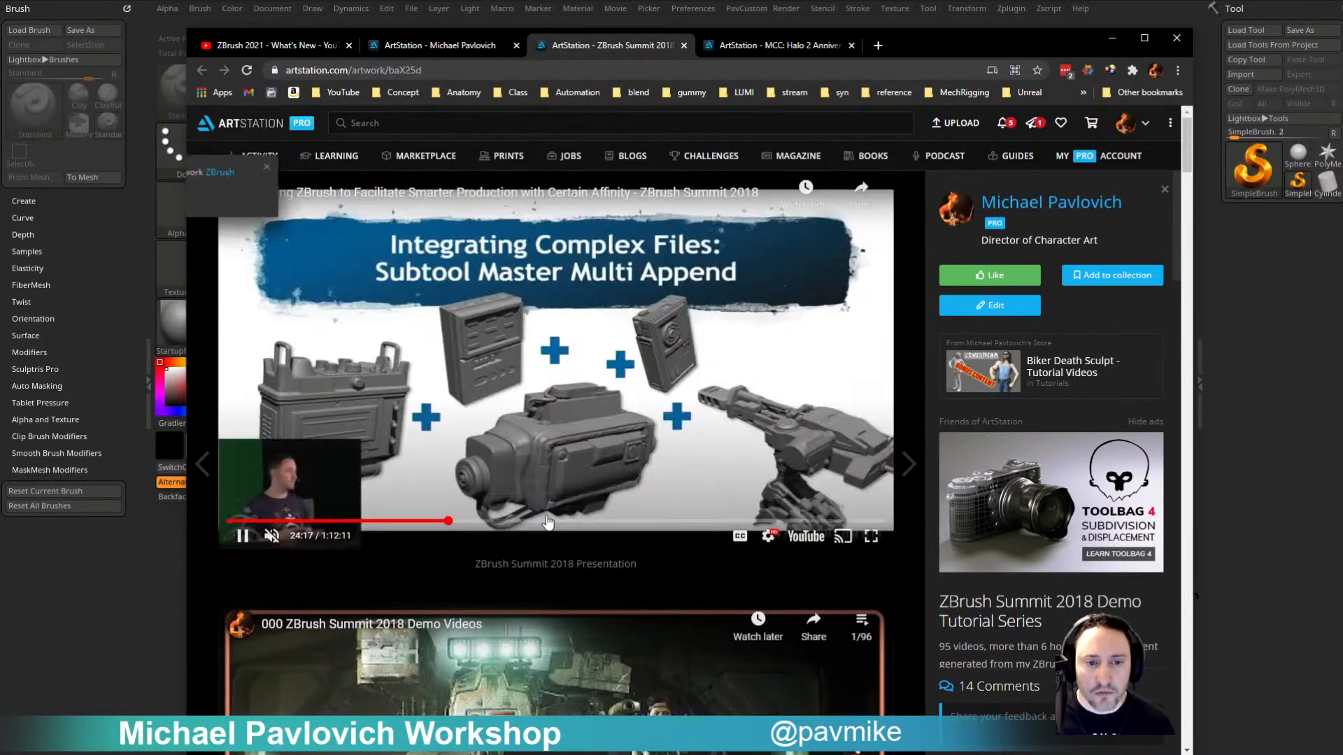
left_click_drag(583, 523, 344, 521)
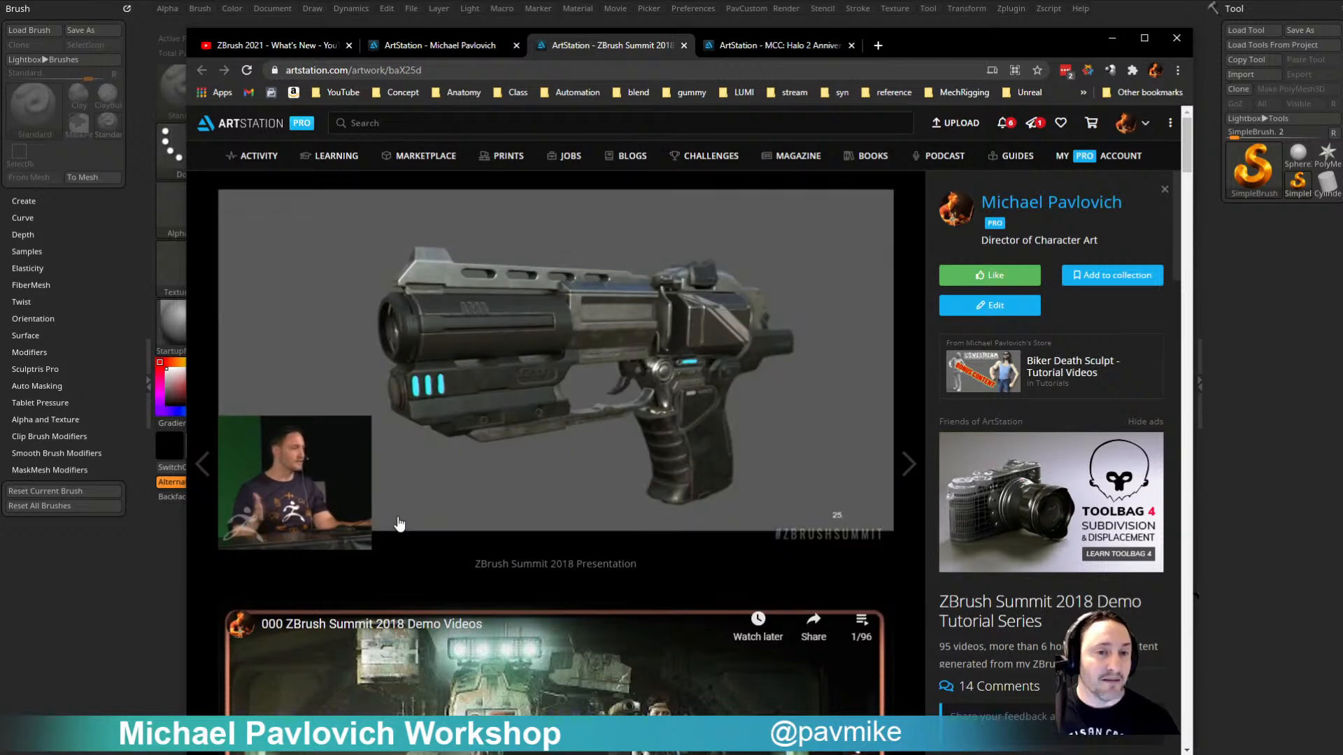
Step: Examine the presentation's hard-surface and file workflow slides between about 10 and 31 minutes, and move the page out of the window
left_click(439, 522)
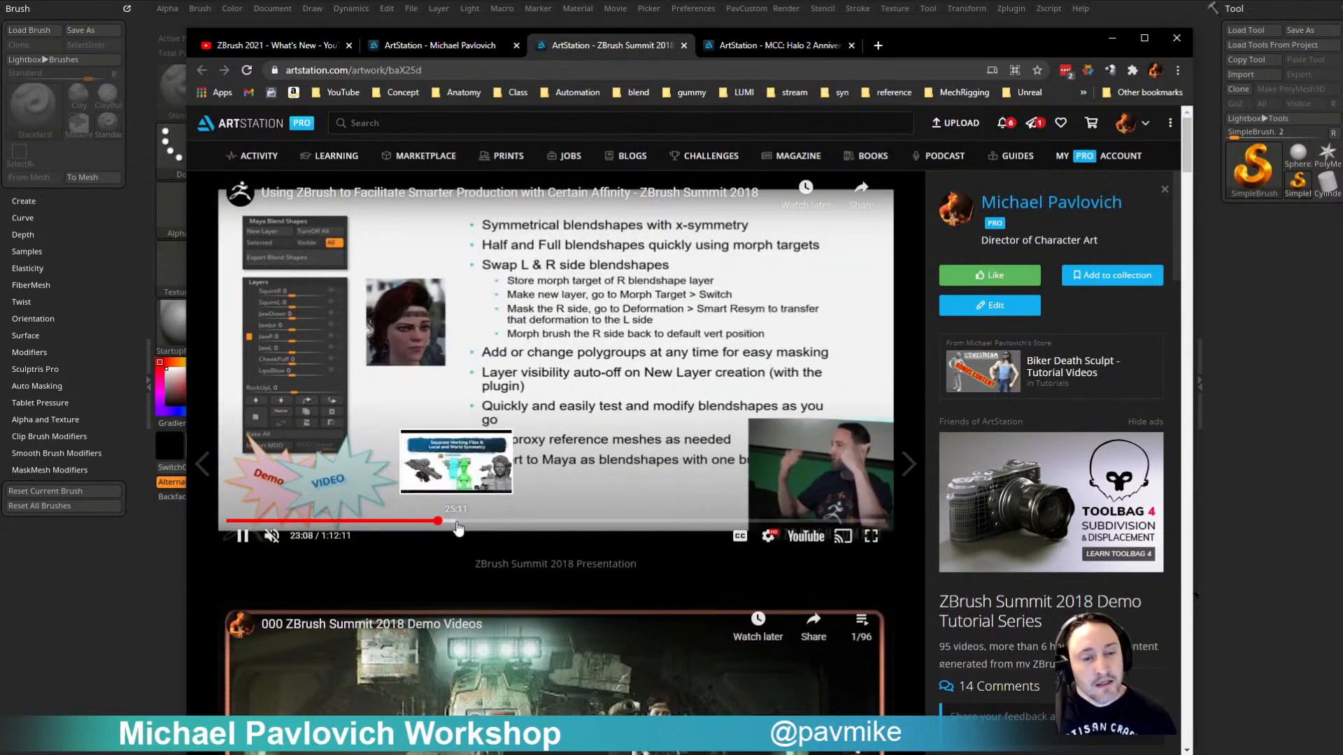
left_click(457, 521)
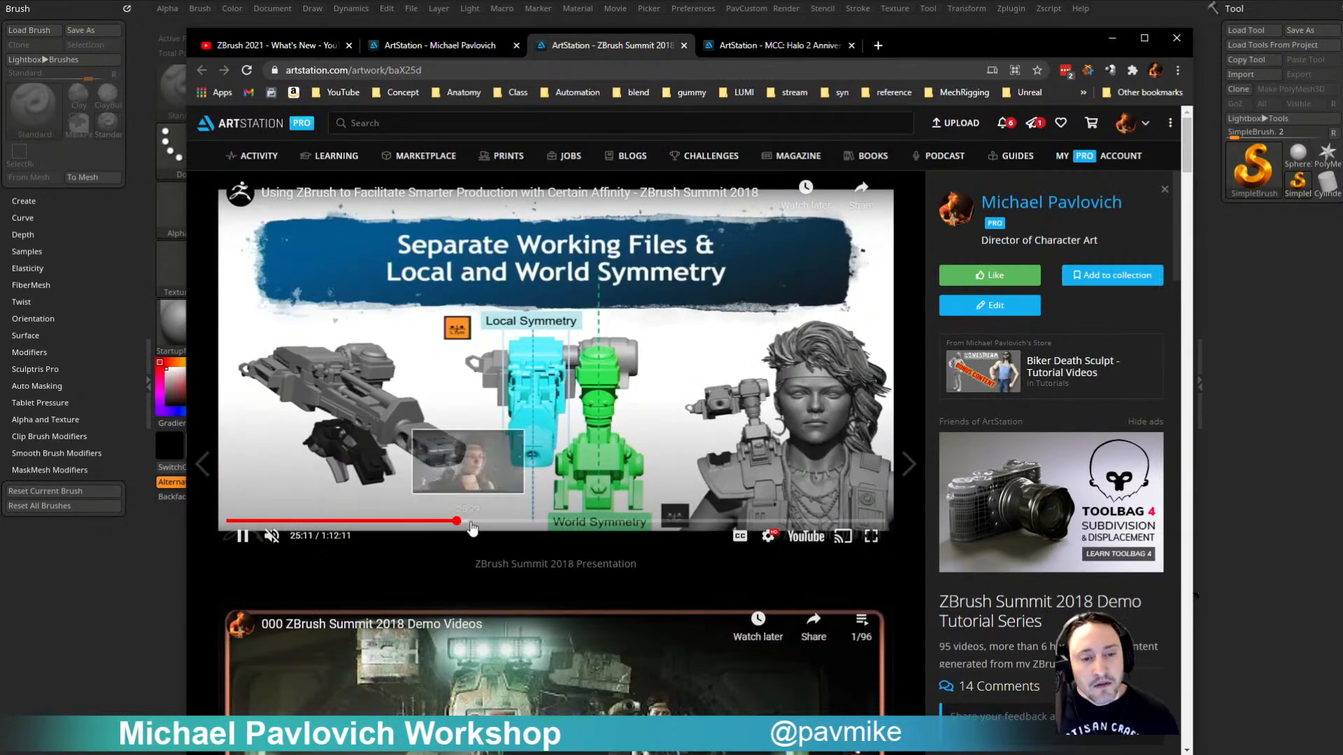
left_click(483, 521)
left_click(509, 522)
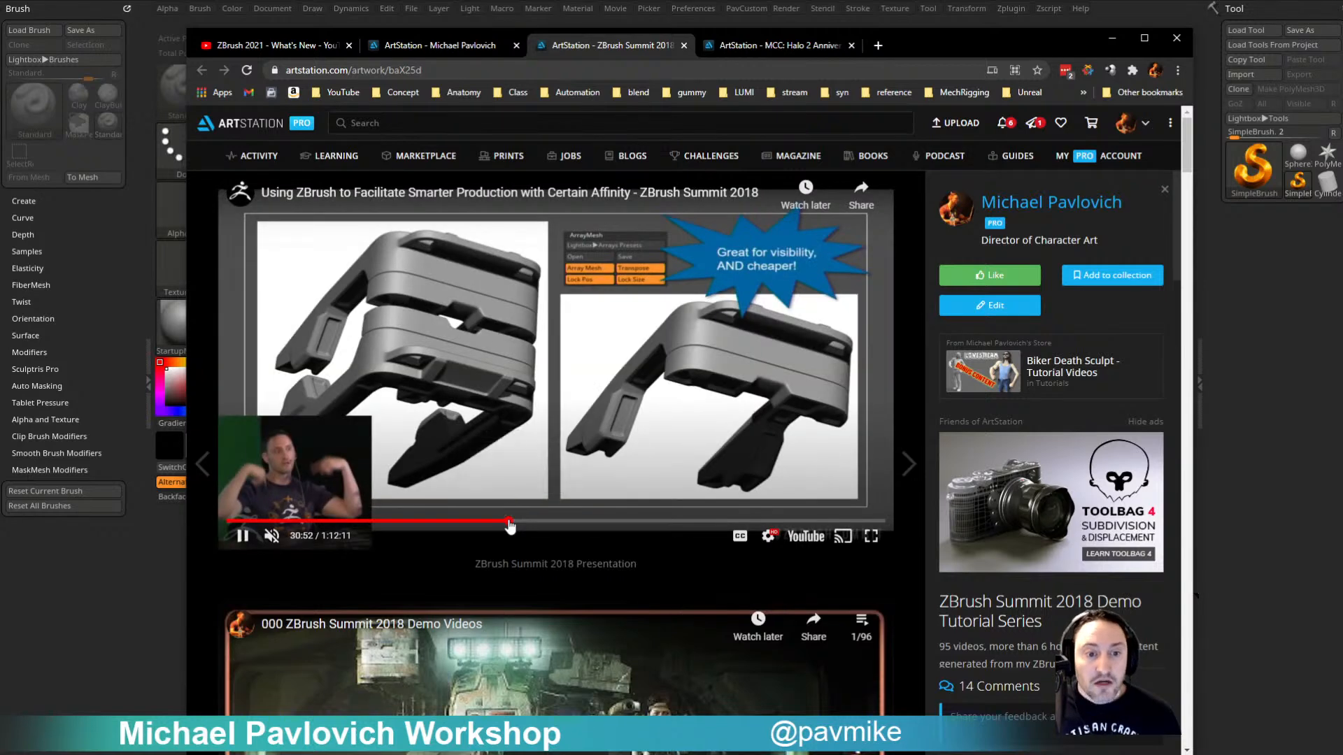
left_click(468, 522)
left_click(440, 522)
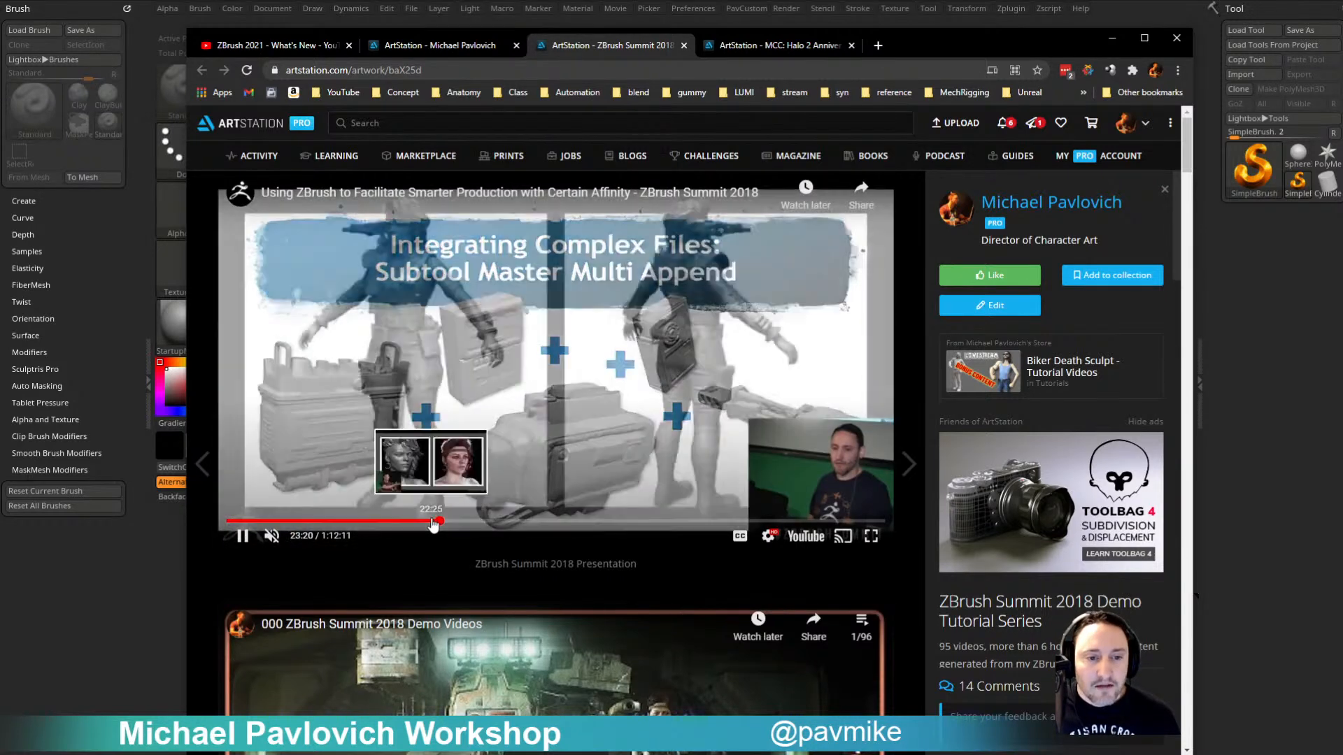
left_click(432, 523)
left_click(413, 523)
left_click(393, 521)
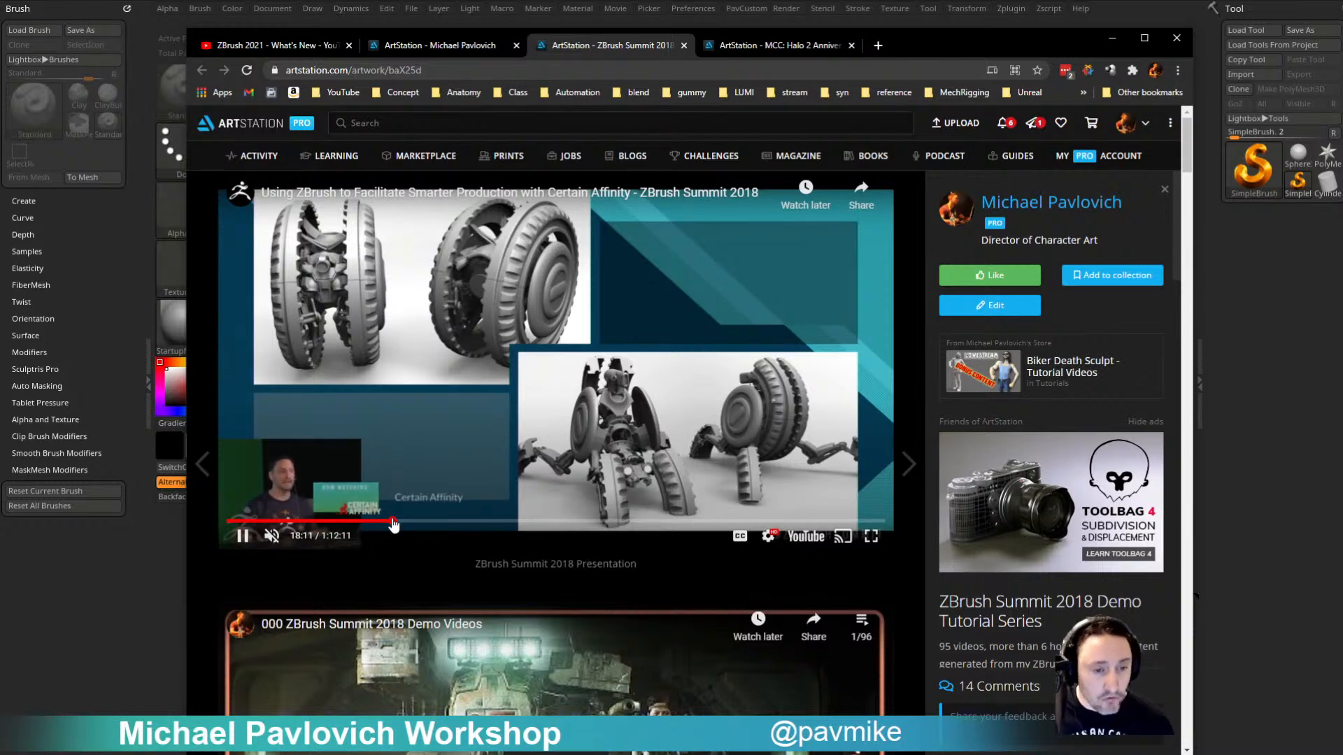
left_click_drag(393, 522, 319, 524)
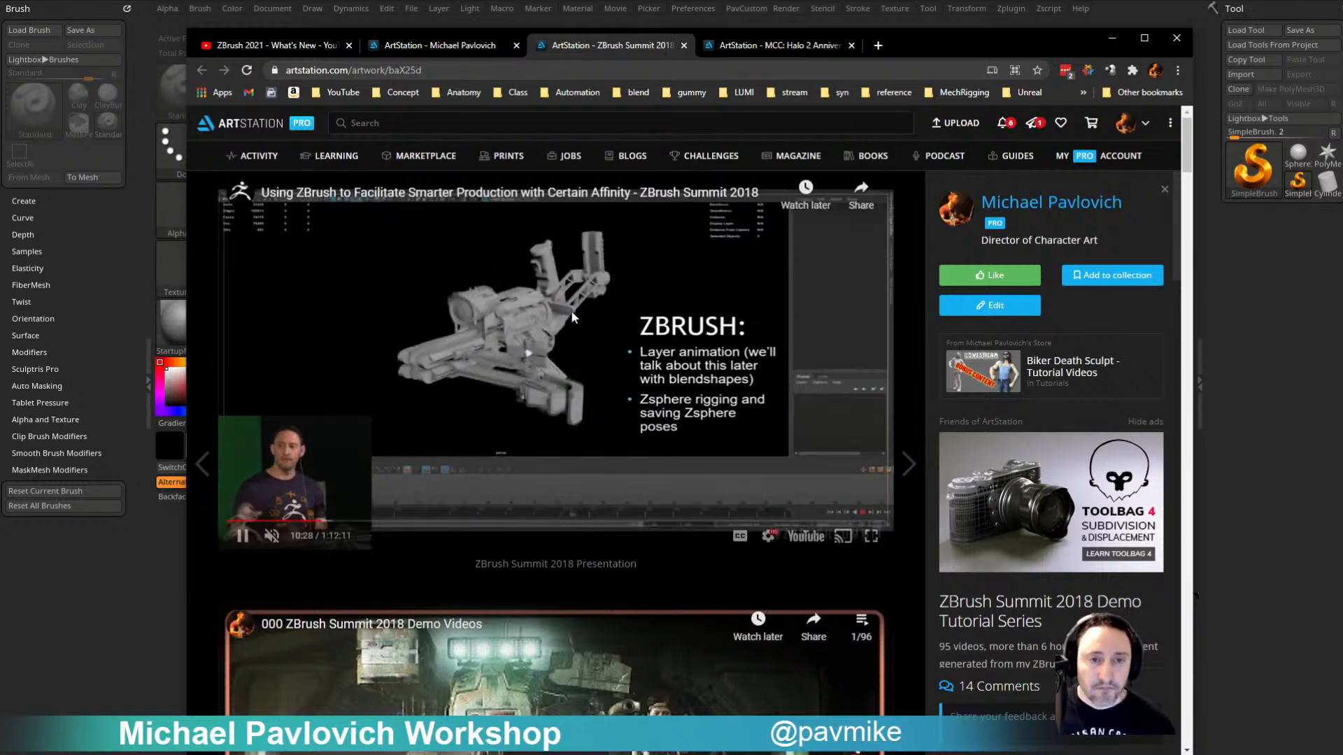
left_click_drag(912, 57, 1001, 754)
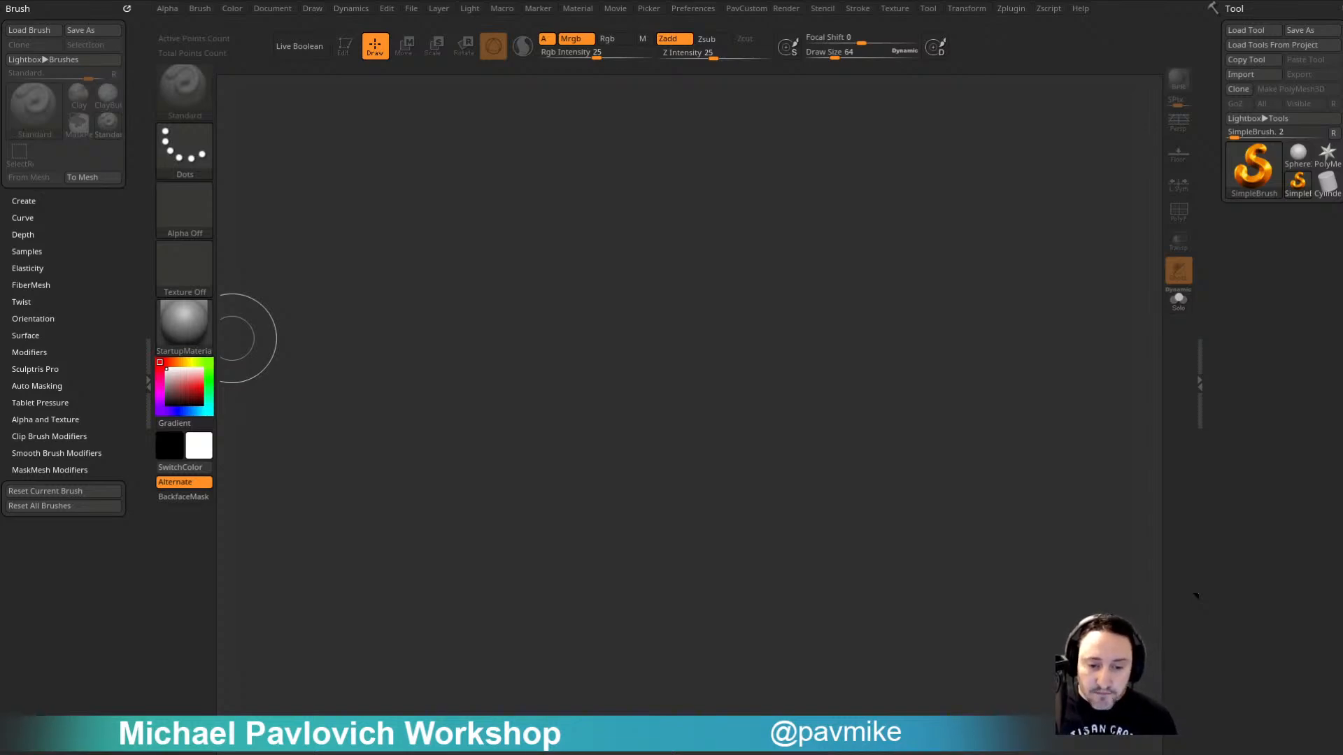
Step: Reopen the ZBrush Summit 2018 Demo Tutorial Series from the ArtStation portfolio in a new tab and select its page address
left_click_drag(842, 754, 842, 47)
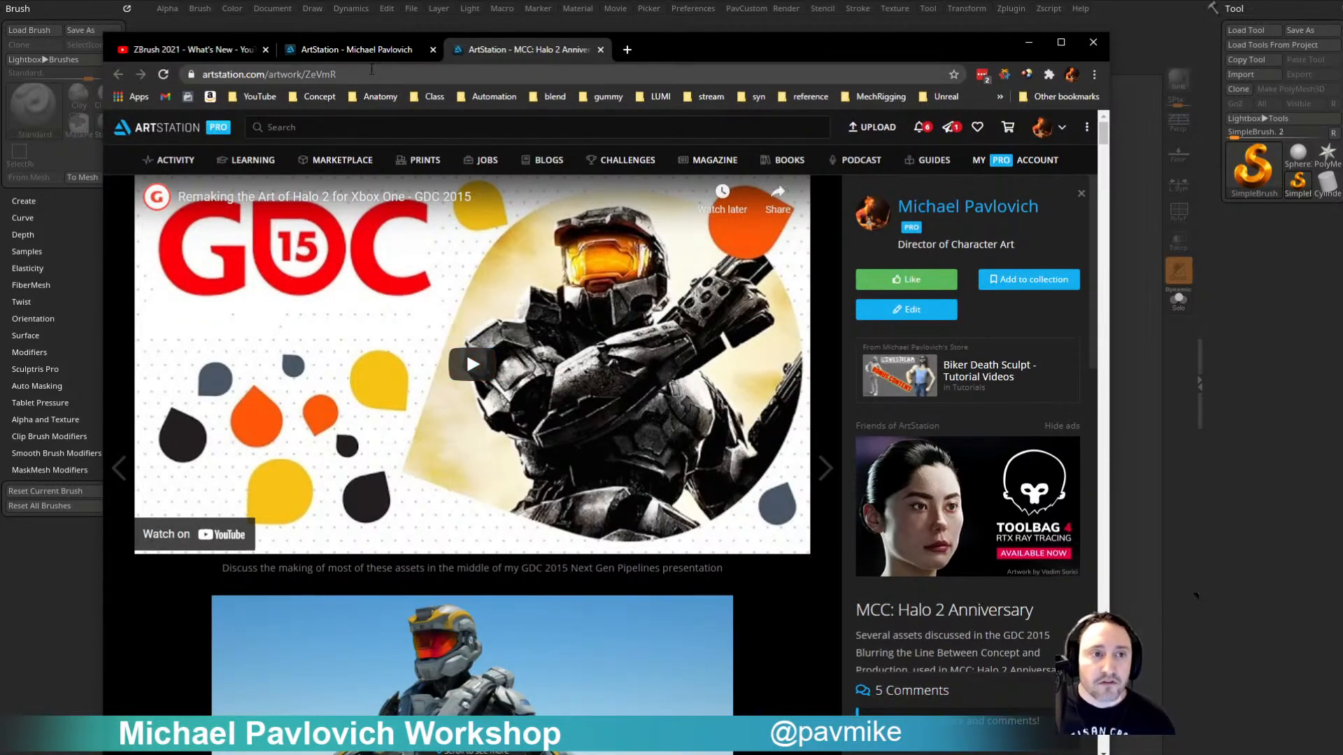
left_click(373, 49)
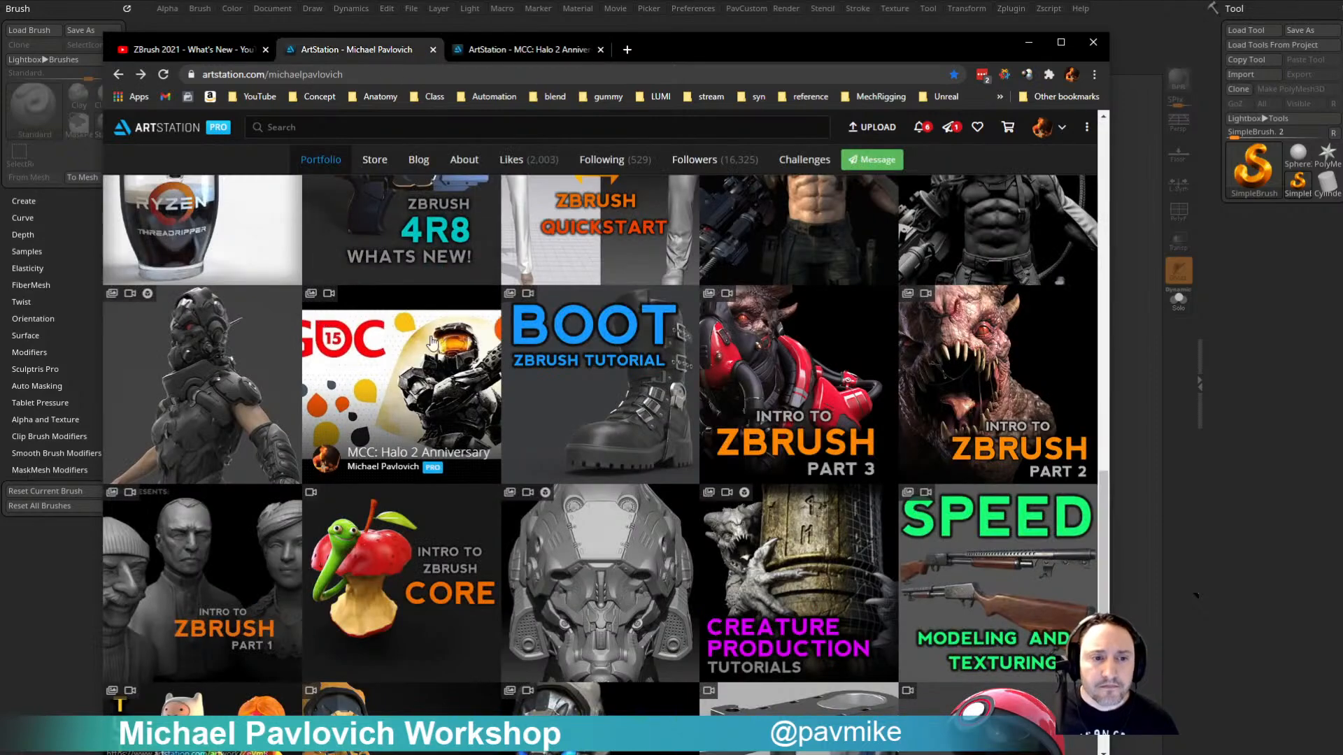
scroll(419, 308, "up", 5)
middle_click(594, 259)
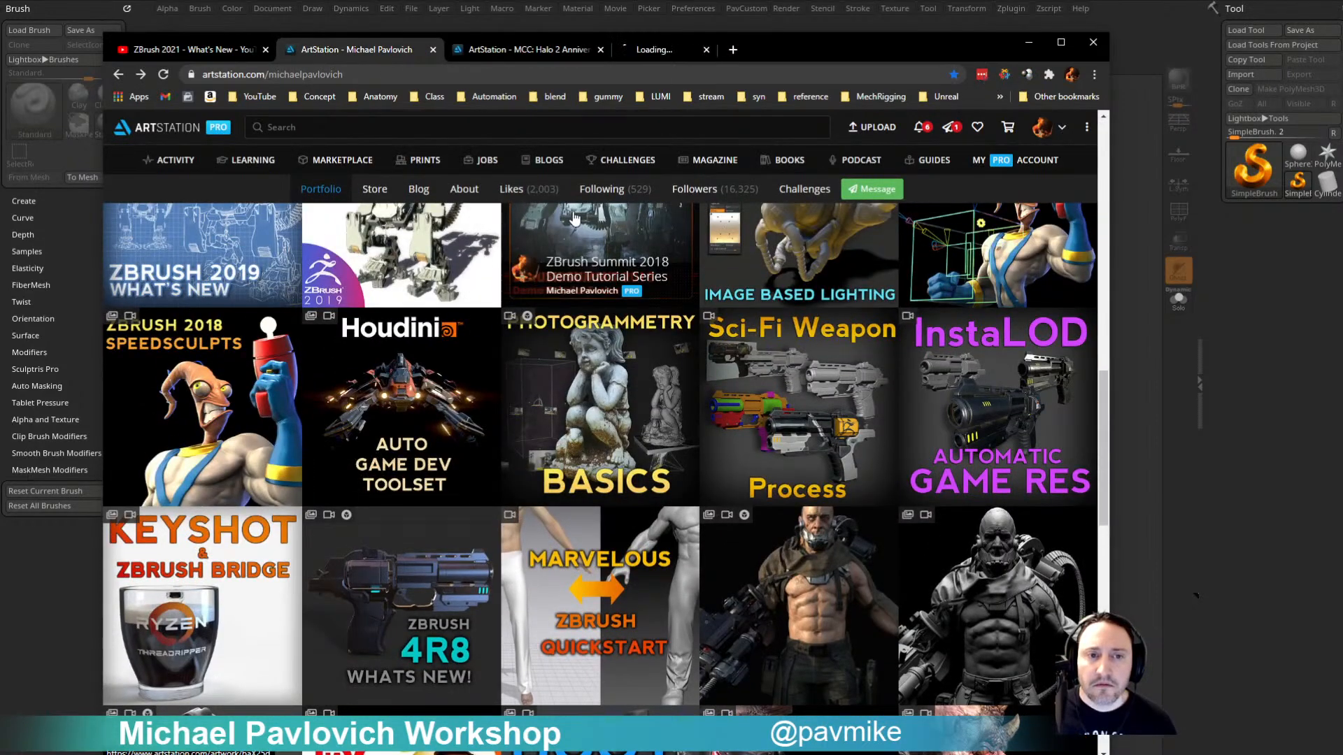
left_click(658, 50)
left_click(650, 71)
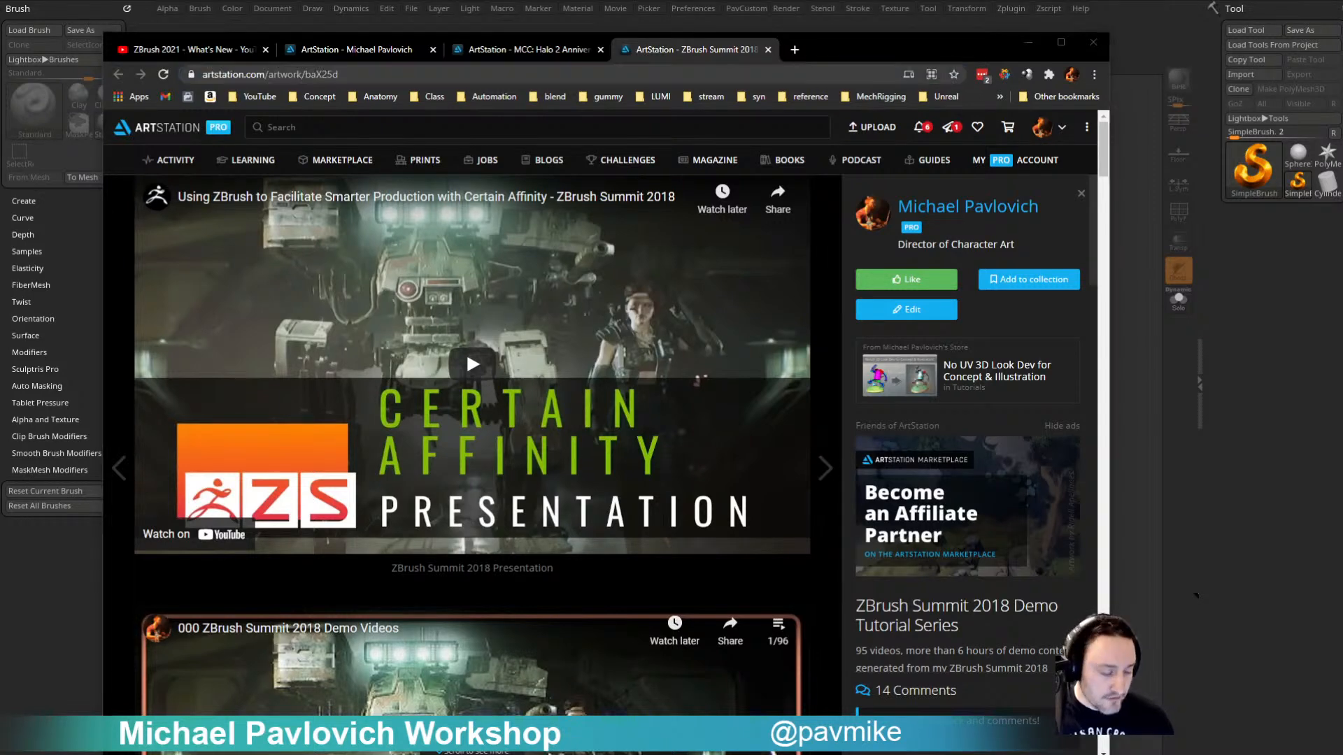
Step: Show the MCC: Halo 2 Anniversary page and select its page address
left_click(532, 54)
double_click(529, 71)
left_click(529, 71)
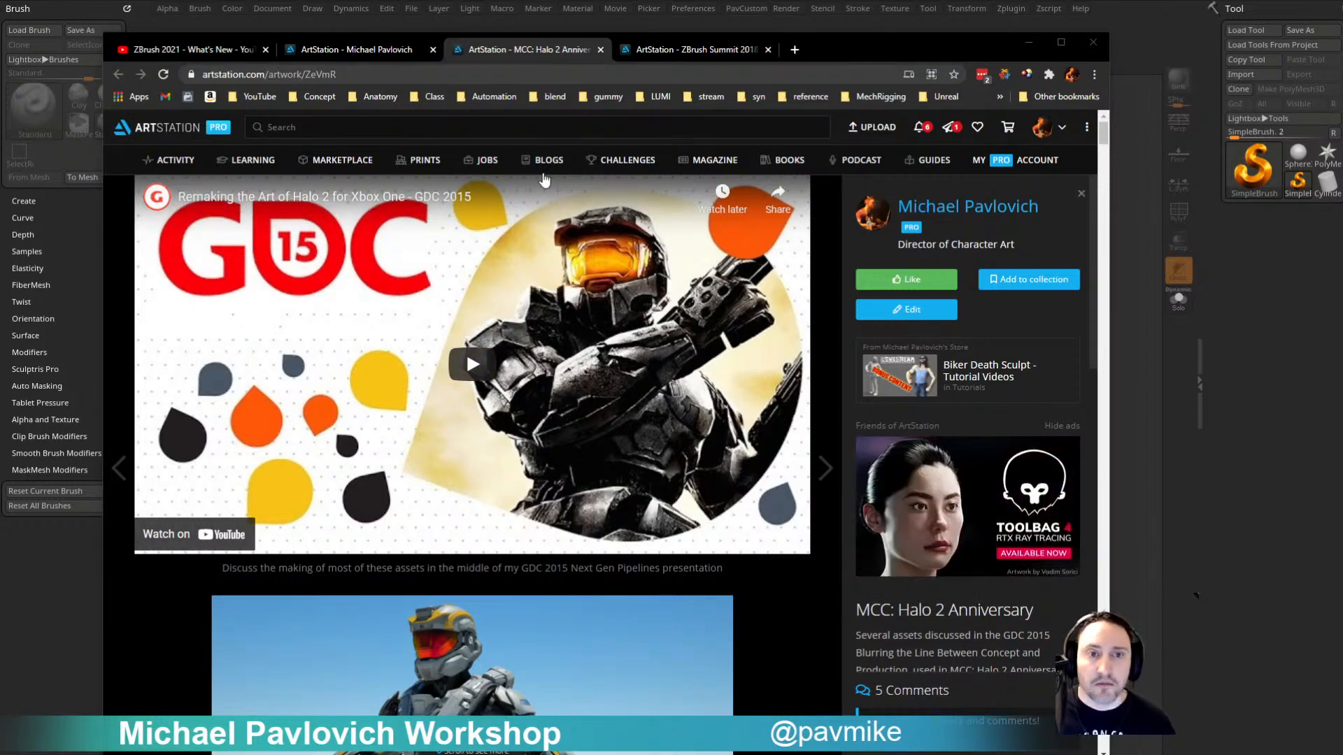
Step: Close the Halo 2 and ZBrush Summit 2018 tabs and switch back to ZBrush
left_click(600, 49)
left_click(600, 49)
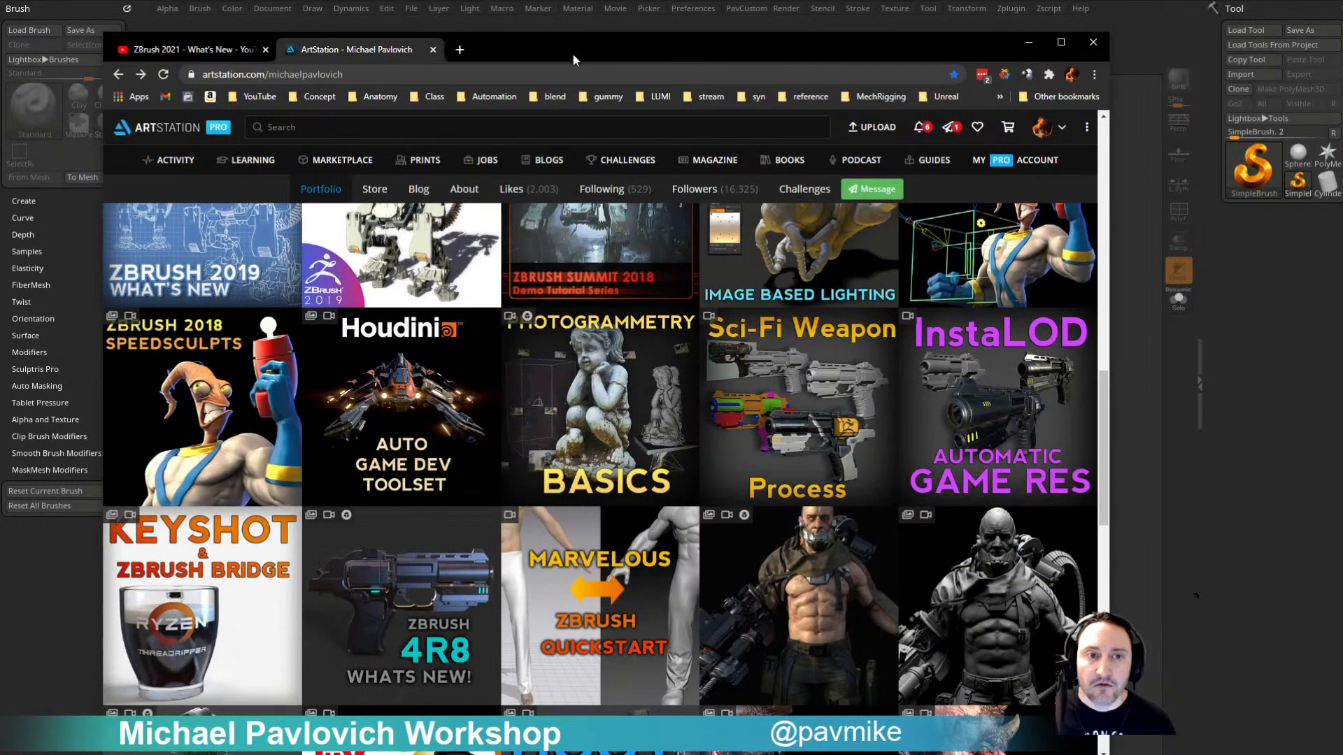
key("alt+Tab")
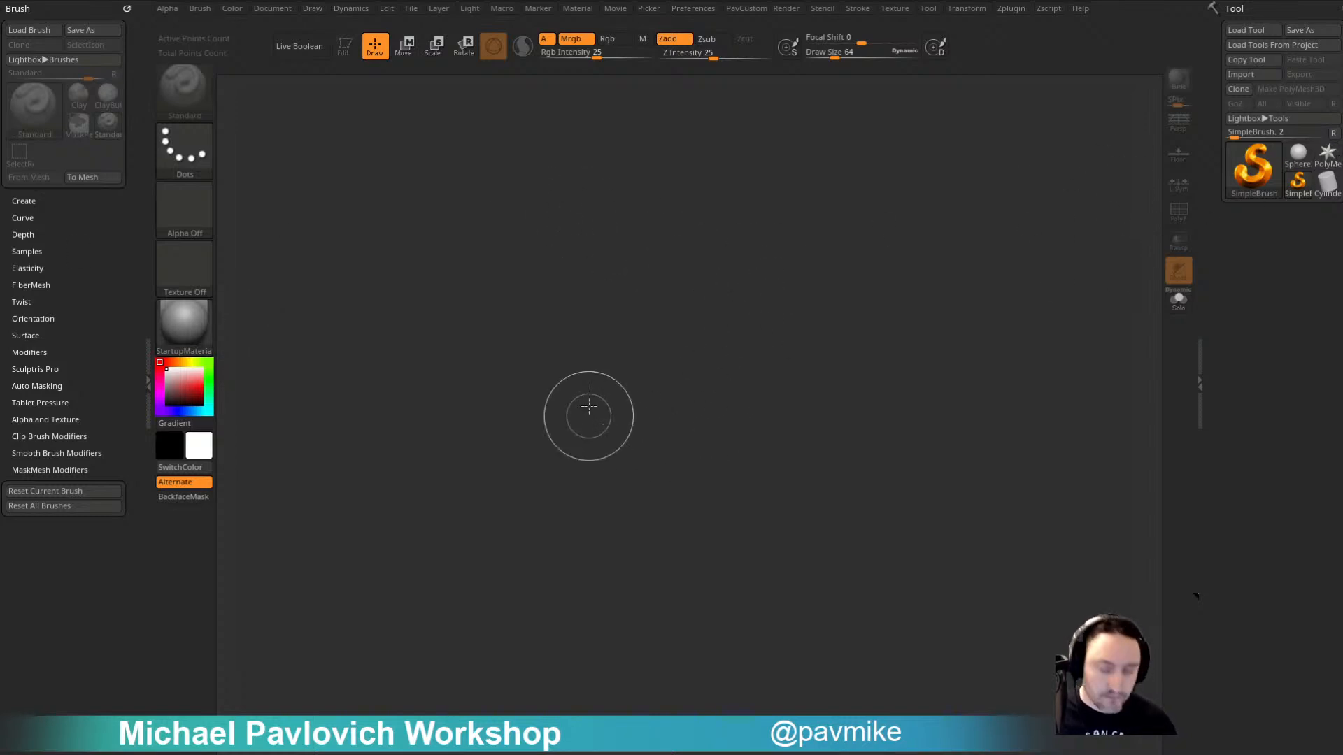
Step: Load the DemoAnimeHead project from Lightbox without saving the current one, and turn off perspective and the floor grid
key("comma")
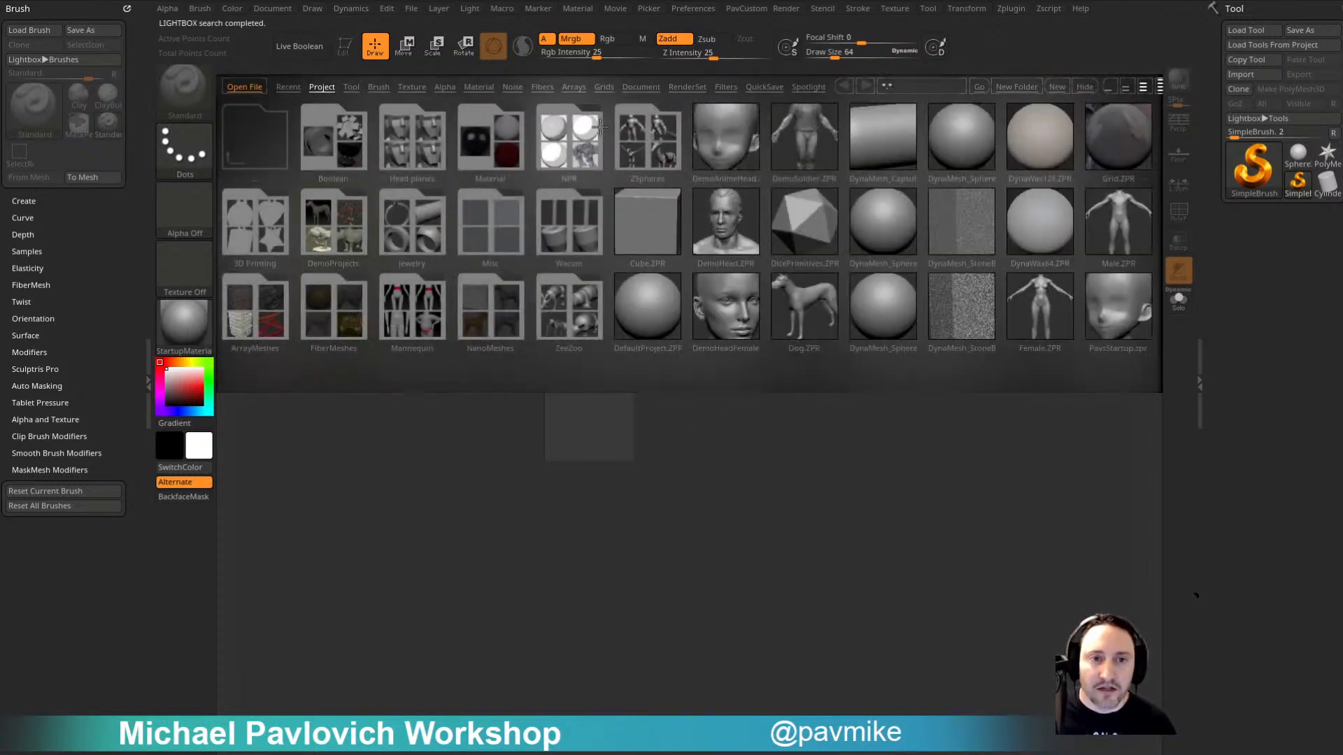
double_click(736, 143)
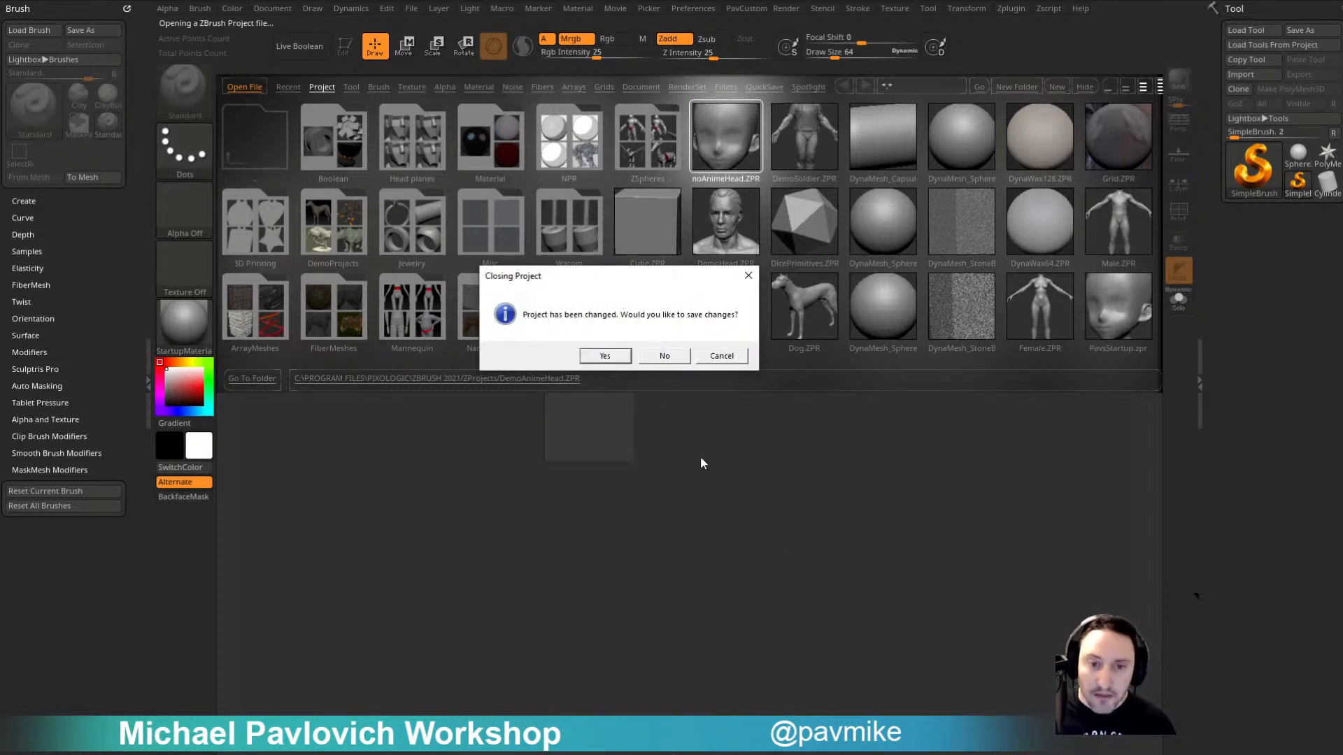
left_click(666, 357)
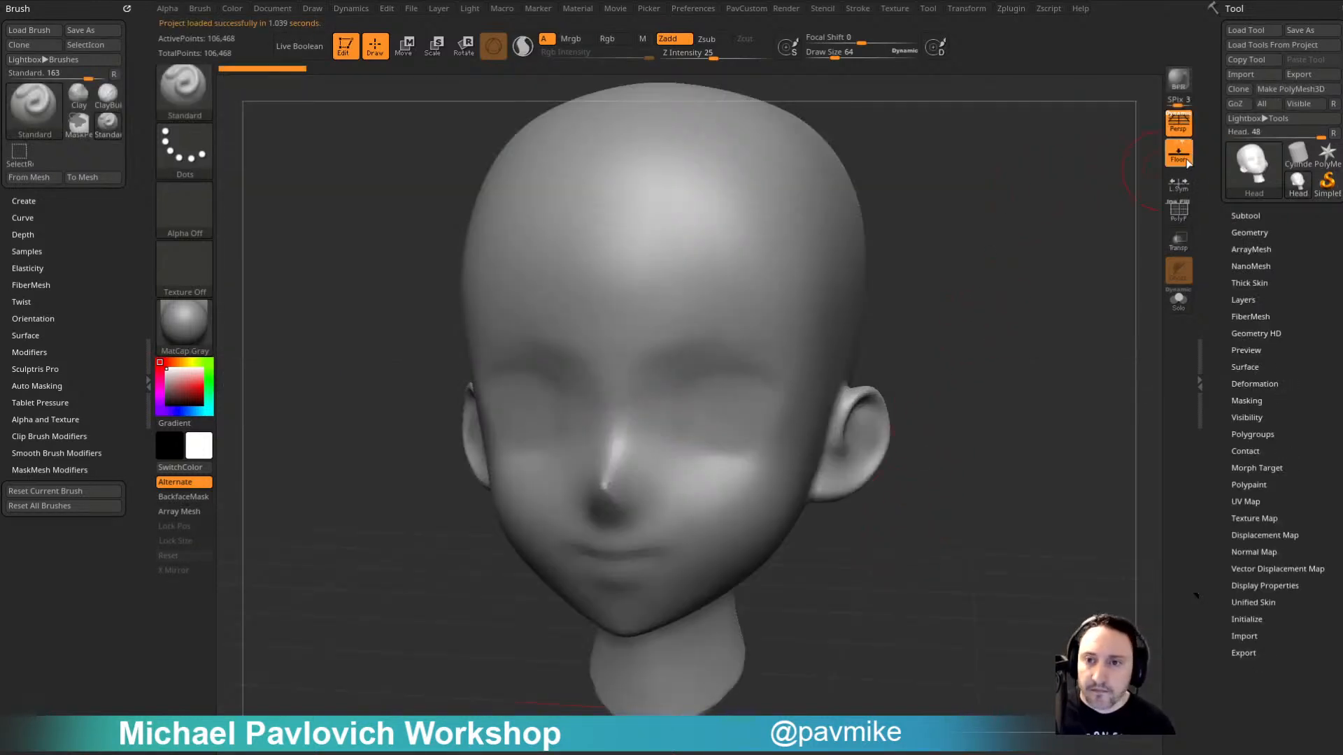
left_click(1182, 158)
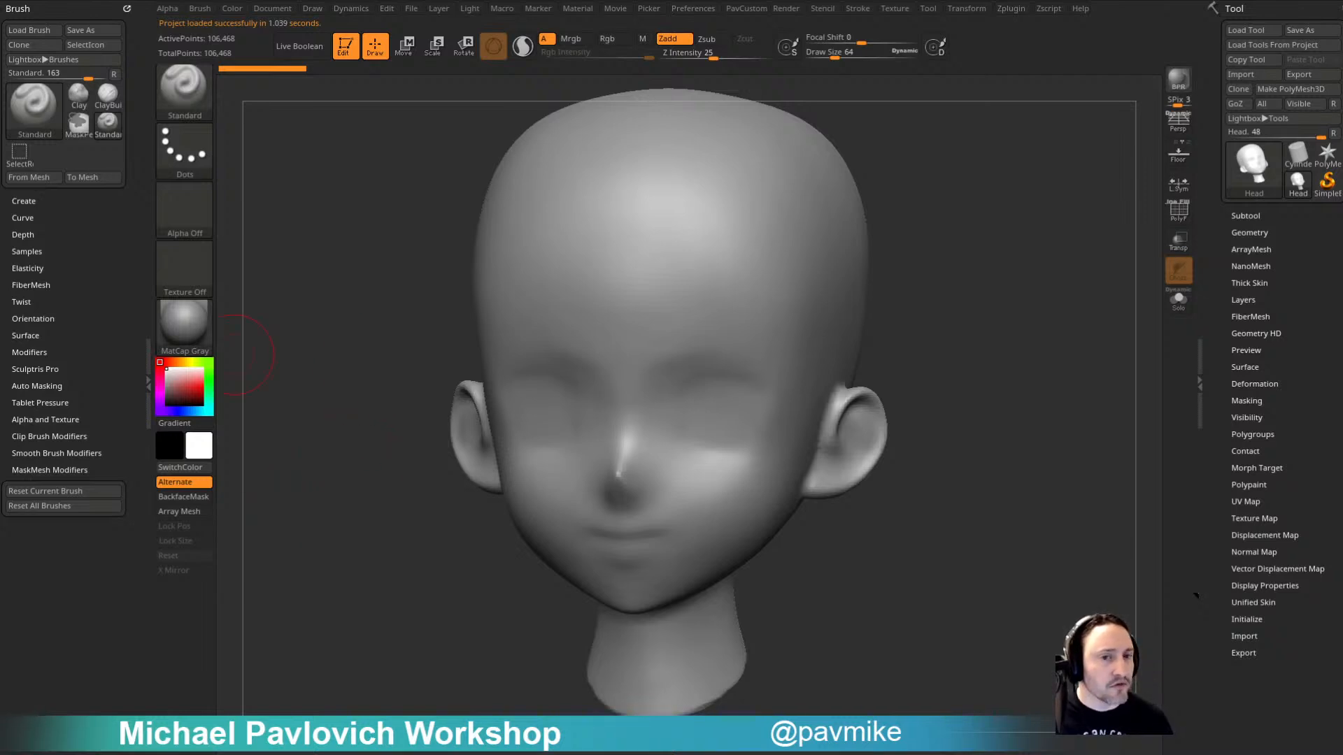
Step: Paint a symmetrical ring-shaped mask on both sides of the head's forehead with the MaskPen brush
mouse_move(924, 282)
left_mouse_down()
mouse_move(962, 273)
mouse_move(867, 293)
left_mouse_up()
key("b")
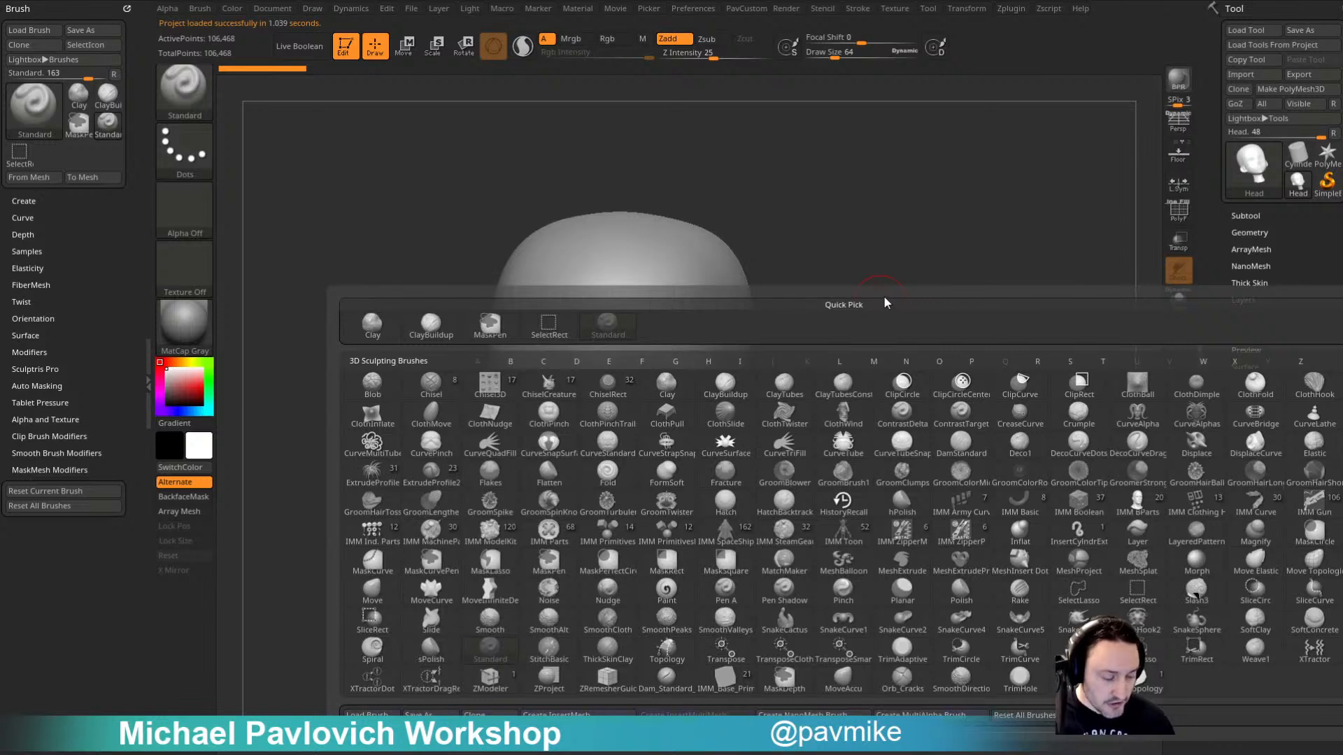
key("ctrl")
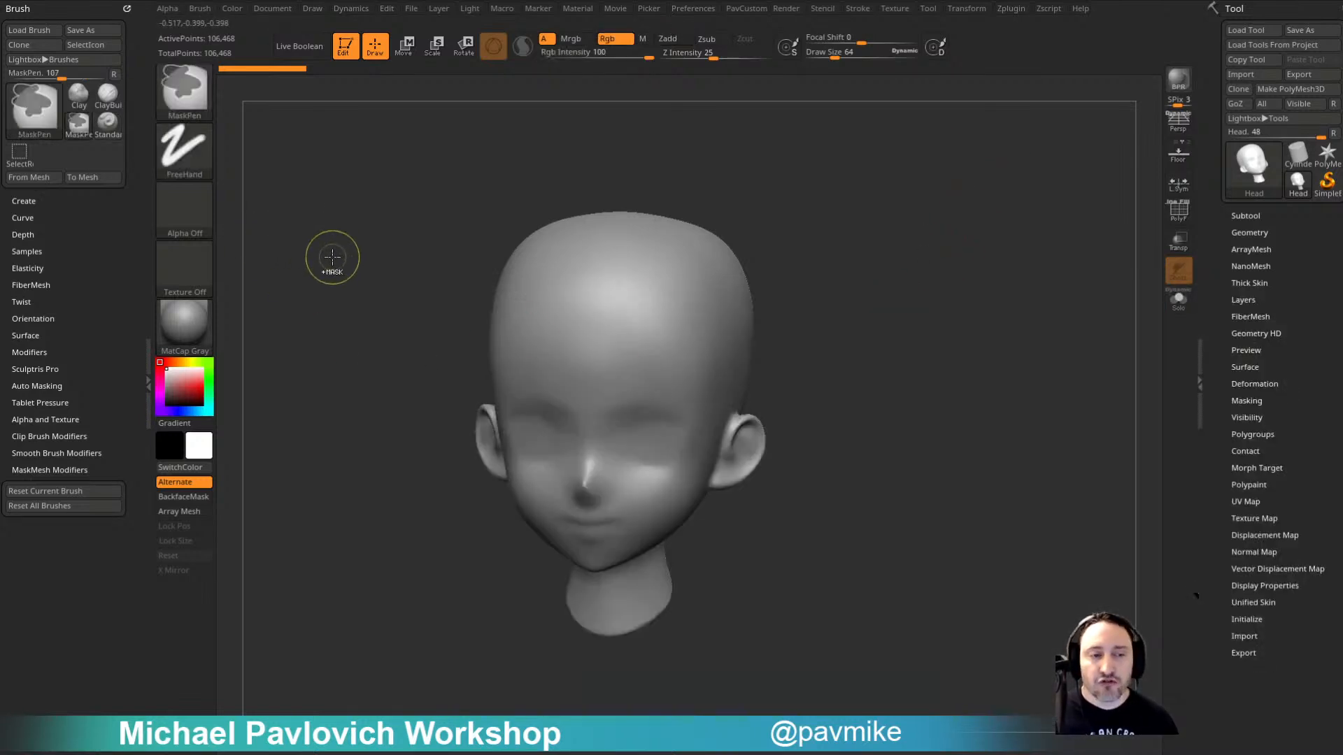
mouse_move(674, 323)
left_mouse_down("ctrl")
mouse_move(671, 301)
mouse_move(629, 364)
mouse_move(654, 357)
left_mouse_up("ctrl")
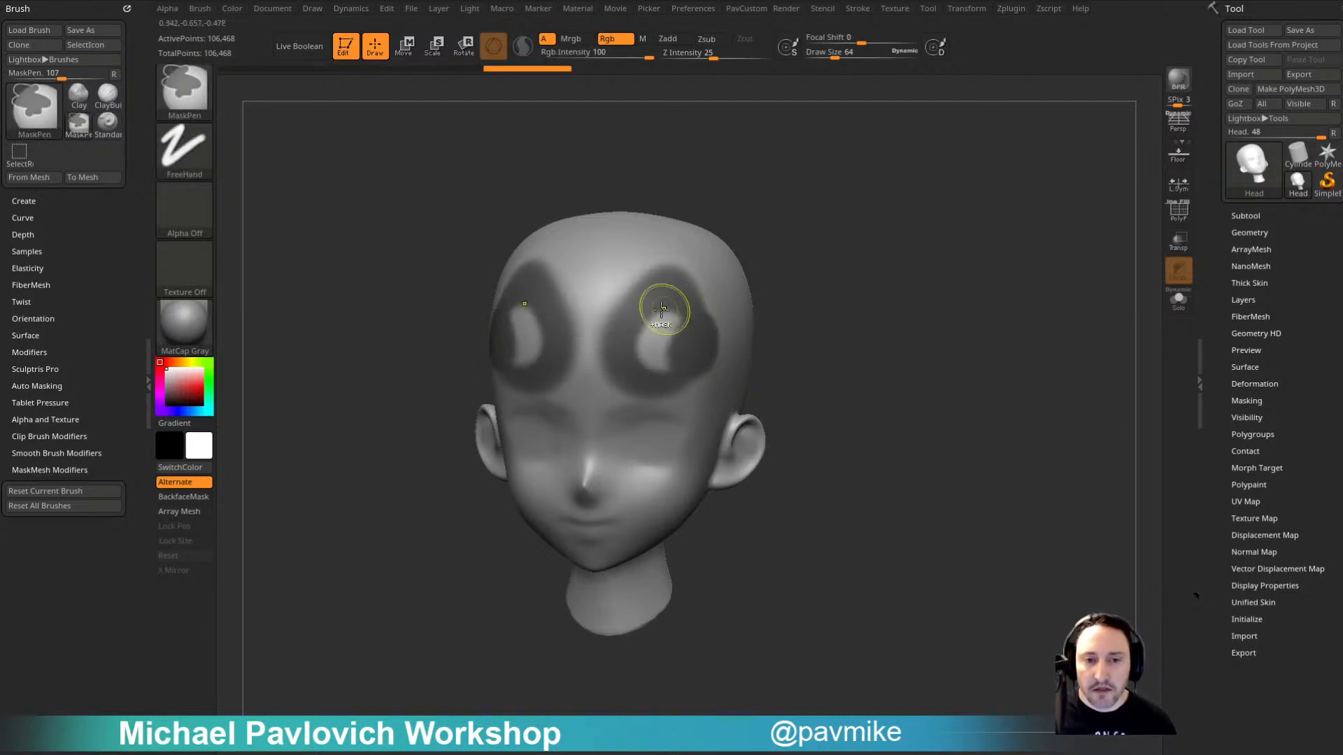
Step: Erase part of the forehead mask and add a symmetrical rectangular mask on the upper head with the DragRect stroke
left_click_drag(662, 308, 633, 282, "ctrl+alt")
left_click(184, 150, "ctrl")
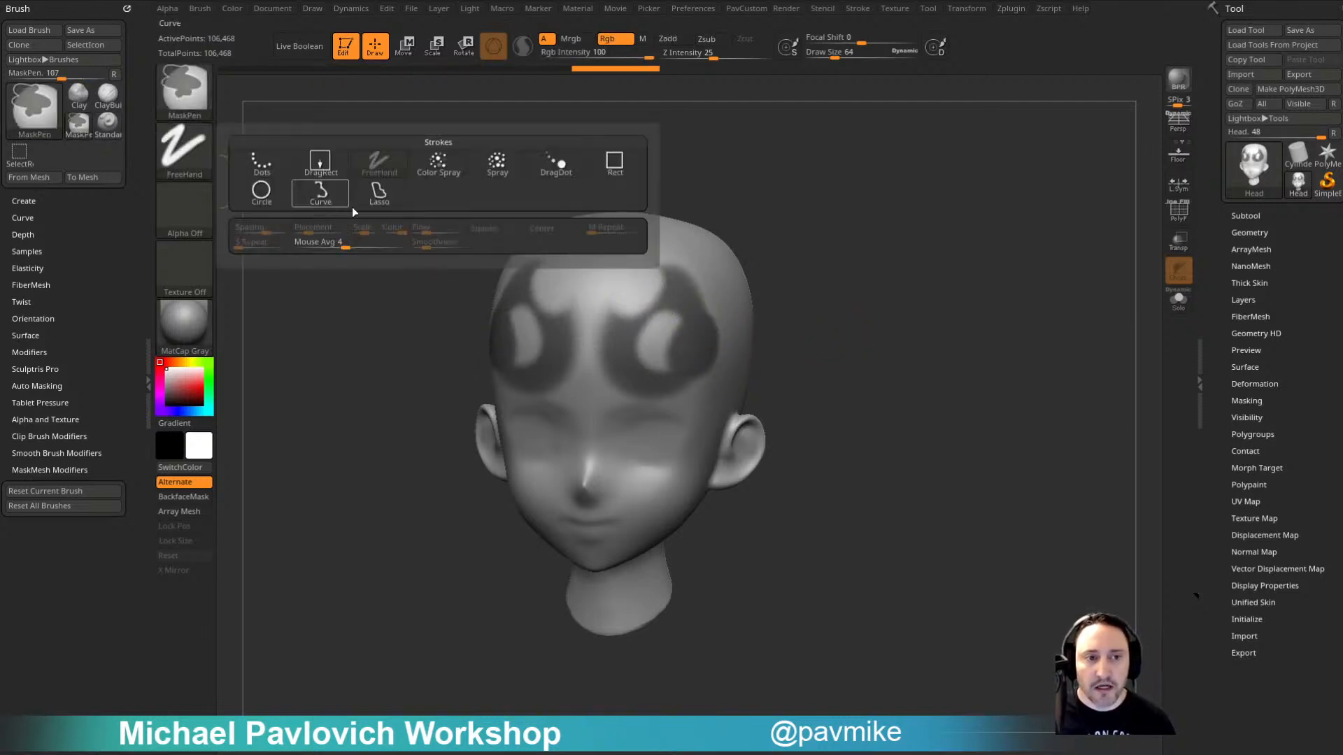
left_click(320, 162)
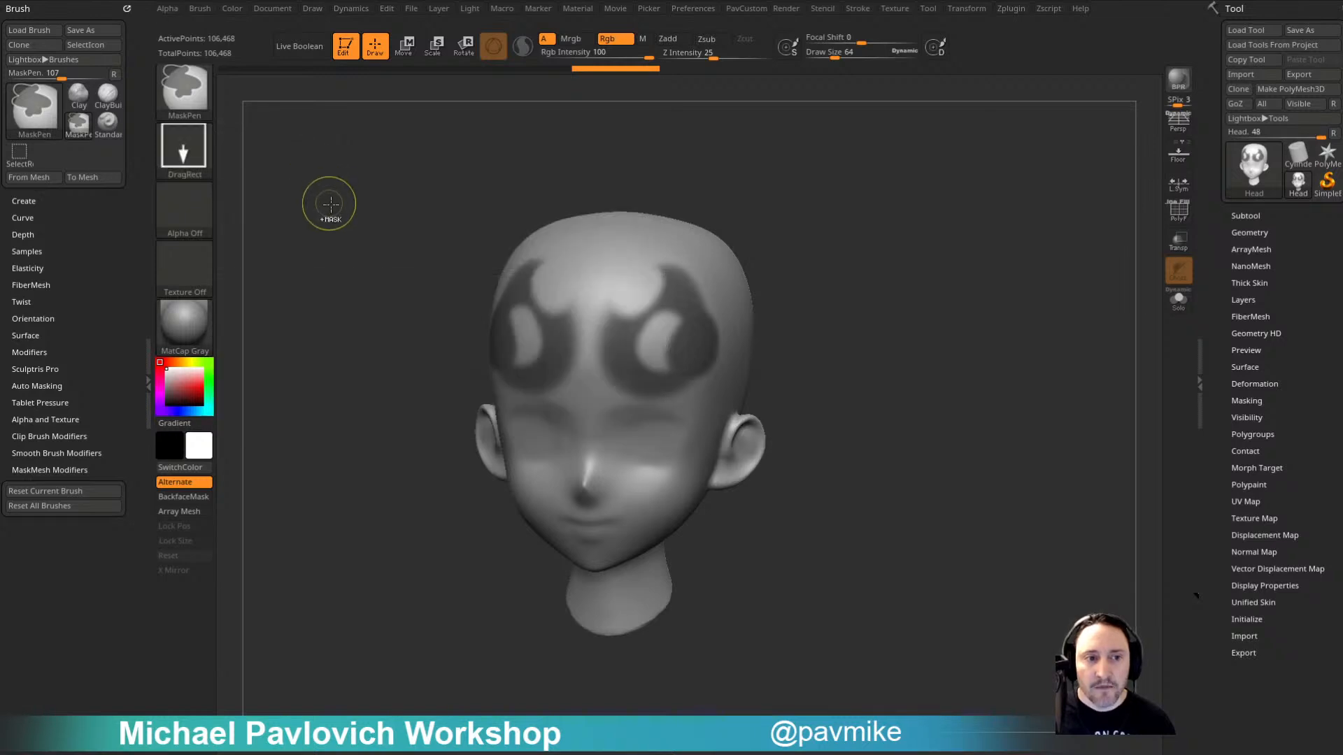
left_click_drag(716, 201, 714, 316, "ctrl")
Step: Apply the star-shaped Alpha 10 with Focal Shift -100 and mask a symmetrical star on each cheek
left_click(184, 210)
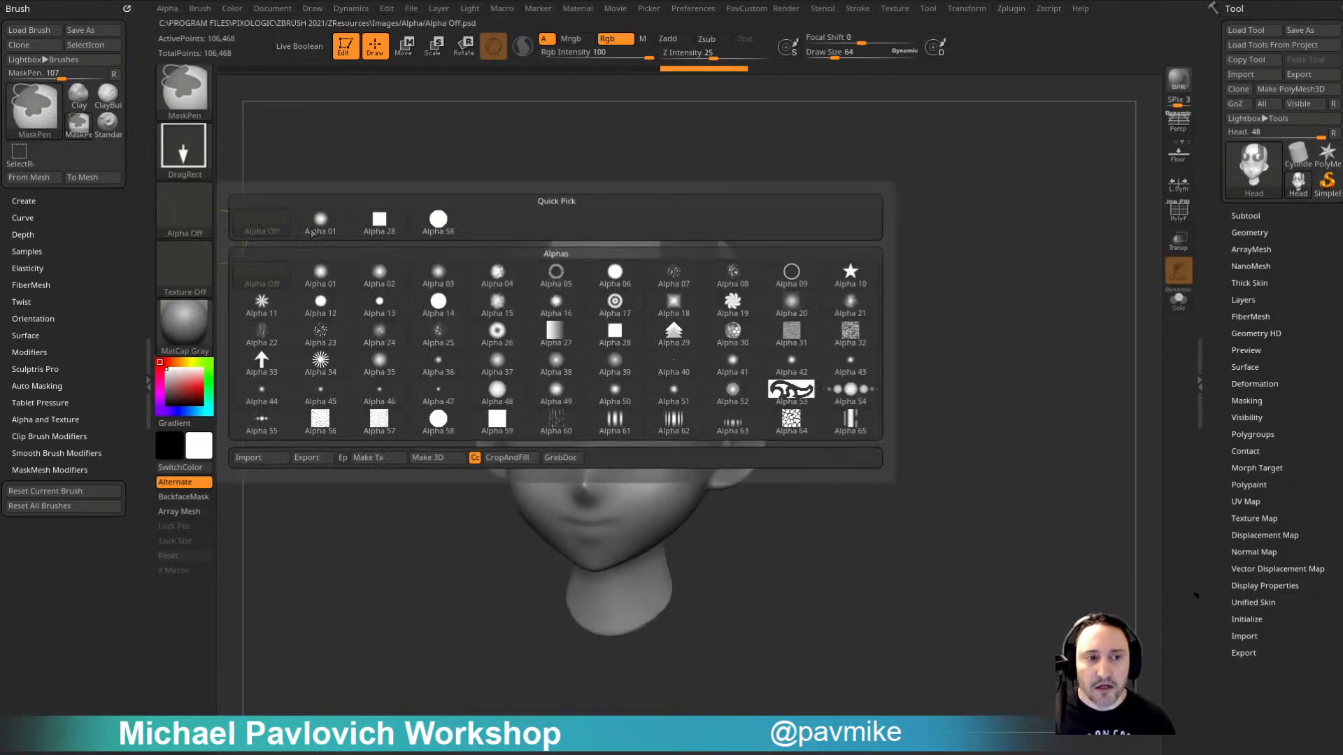
left_click(850, 273)
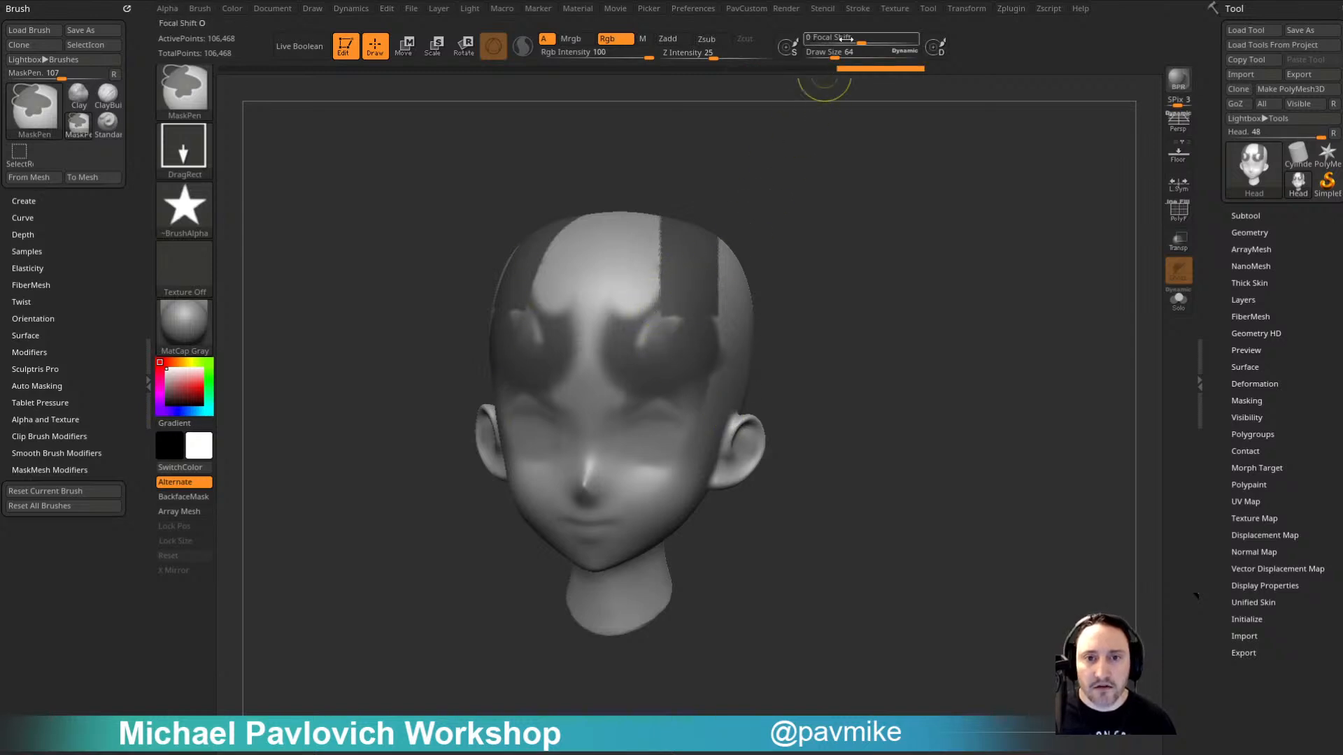
left_click_drag(845, 38, 806, 37)
left_click_drag(645, 454, 693, 489, "ctrl")
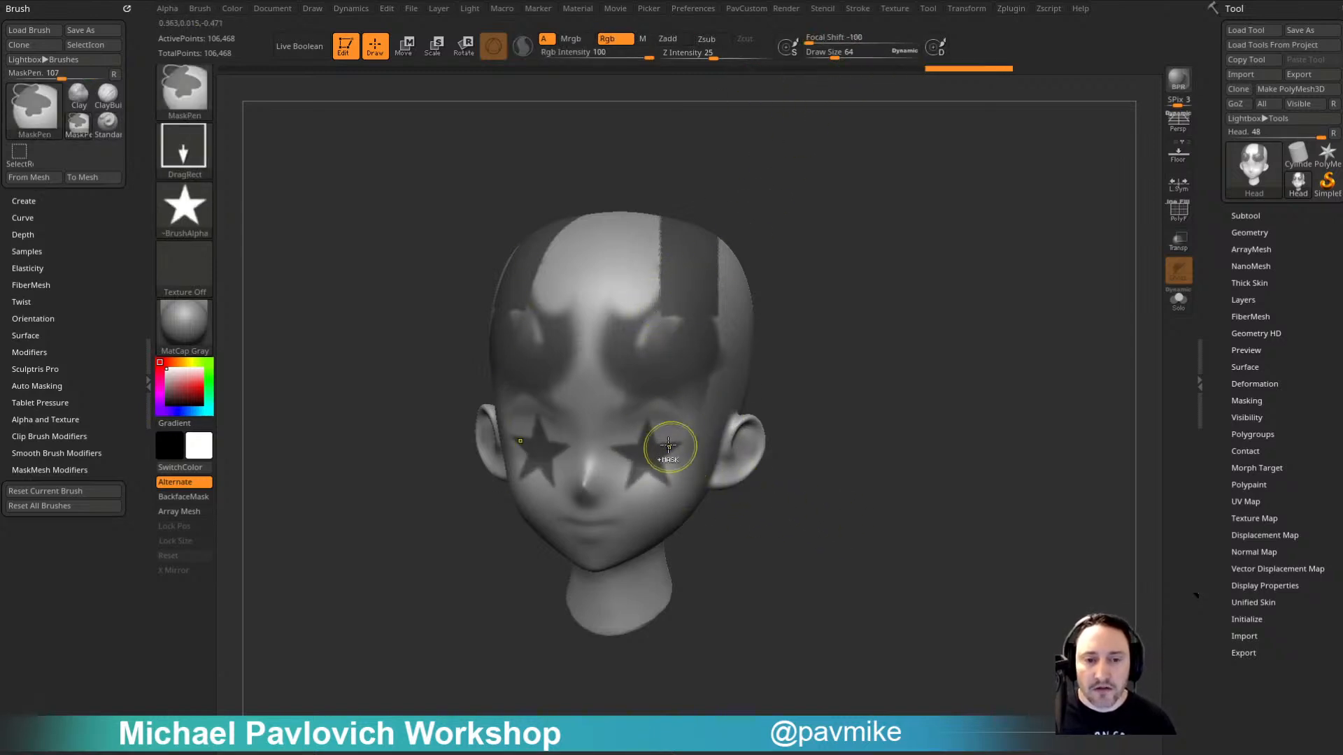
Step: Switch the mask stroke to Lasso, try it around the head, and clear the whole mask
left_click(185, 154)
left_click(375, 189)
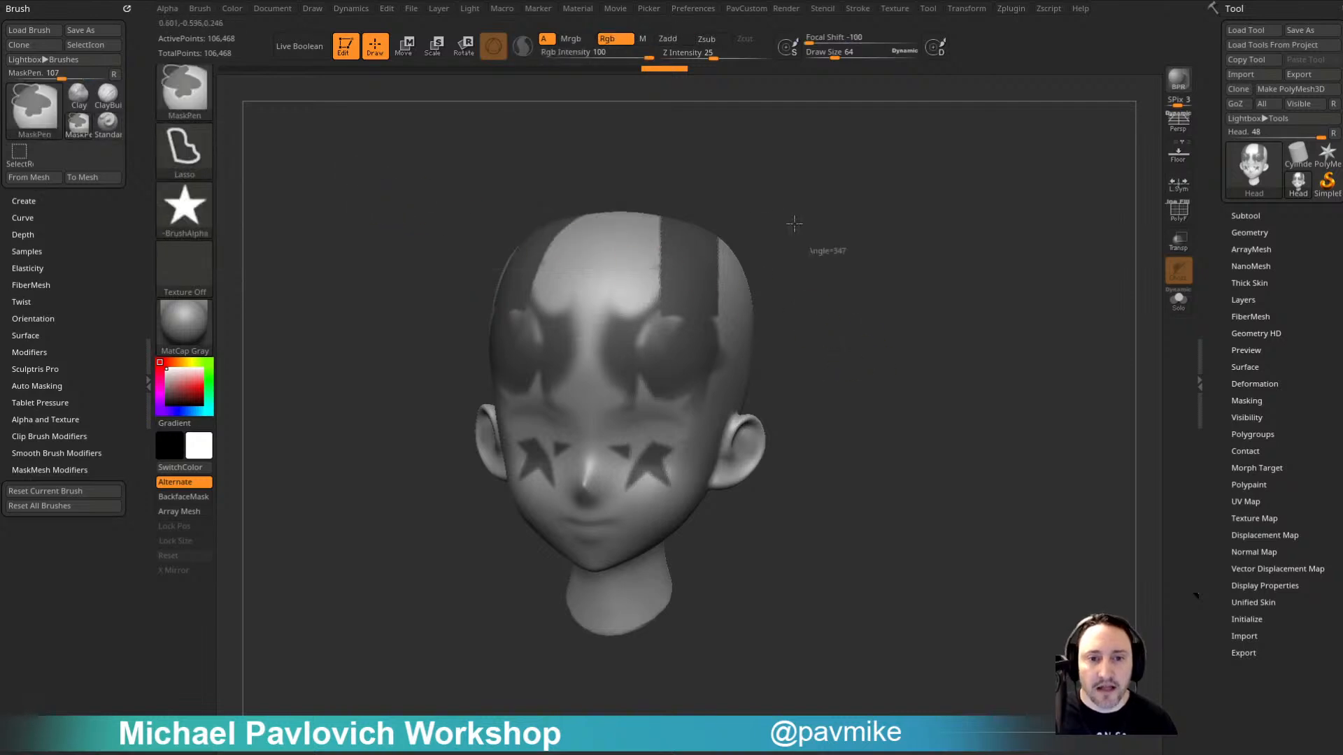
mouse_move(793, 224)
left_mouse_down("ctrl")
mouse_move(738, 453)
mouse_move(892, 470)
left_mouse_up("ctrl")
left_click_drag(1005, 464, 902, 304, "ctrl")
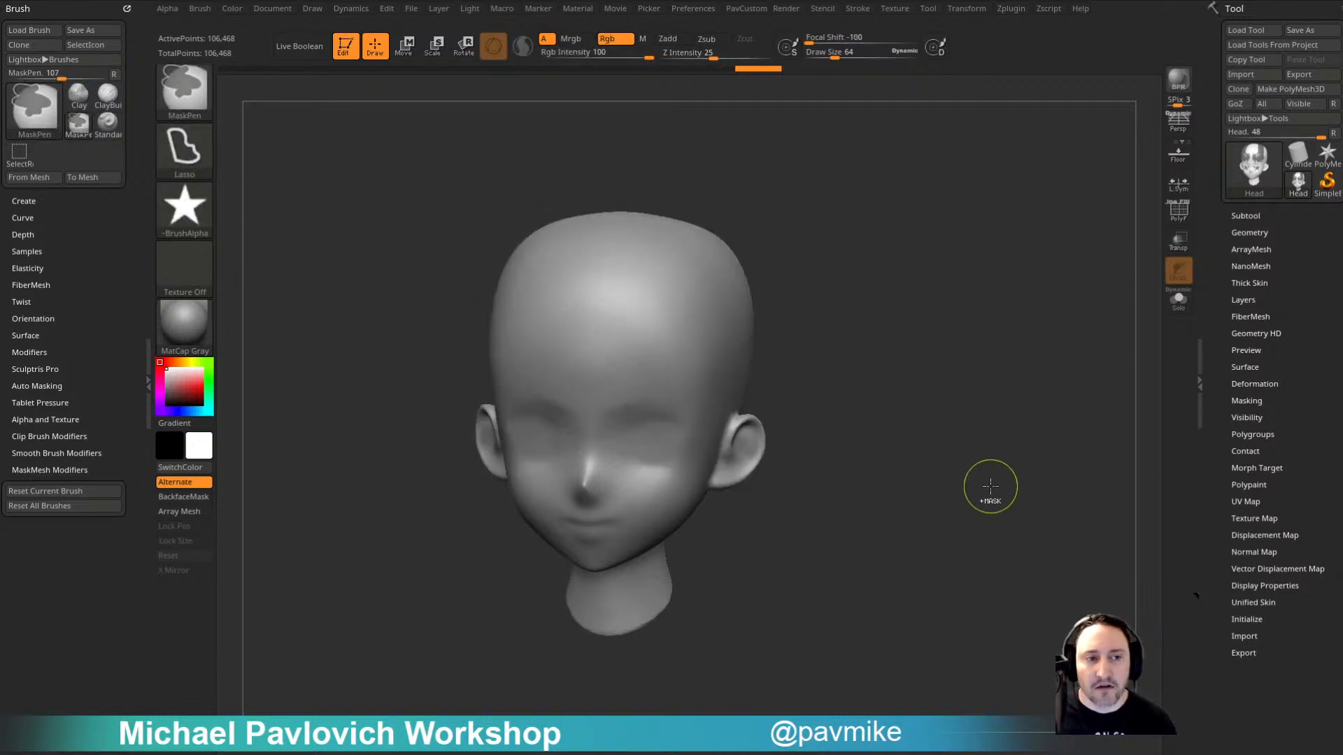
Step: Assign the MeshBalloon brush to masking strokes on the head
left_click(186, 88)
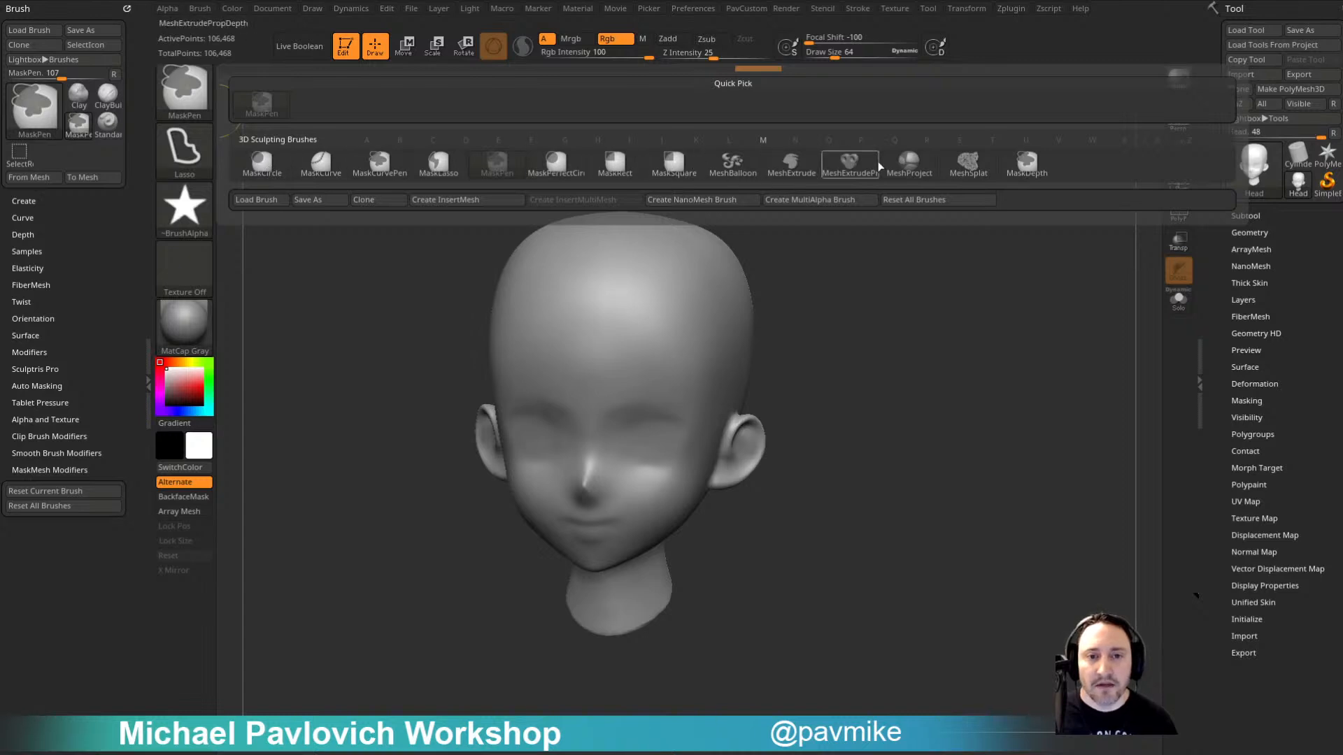
mouse_move(816, 170)
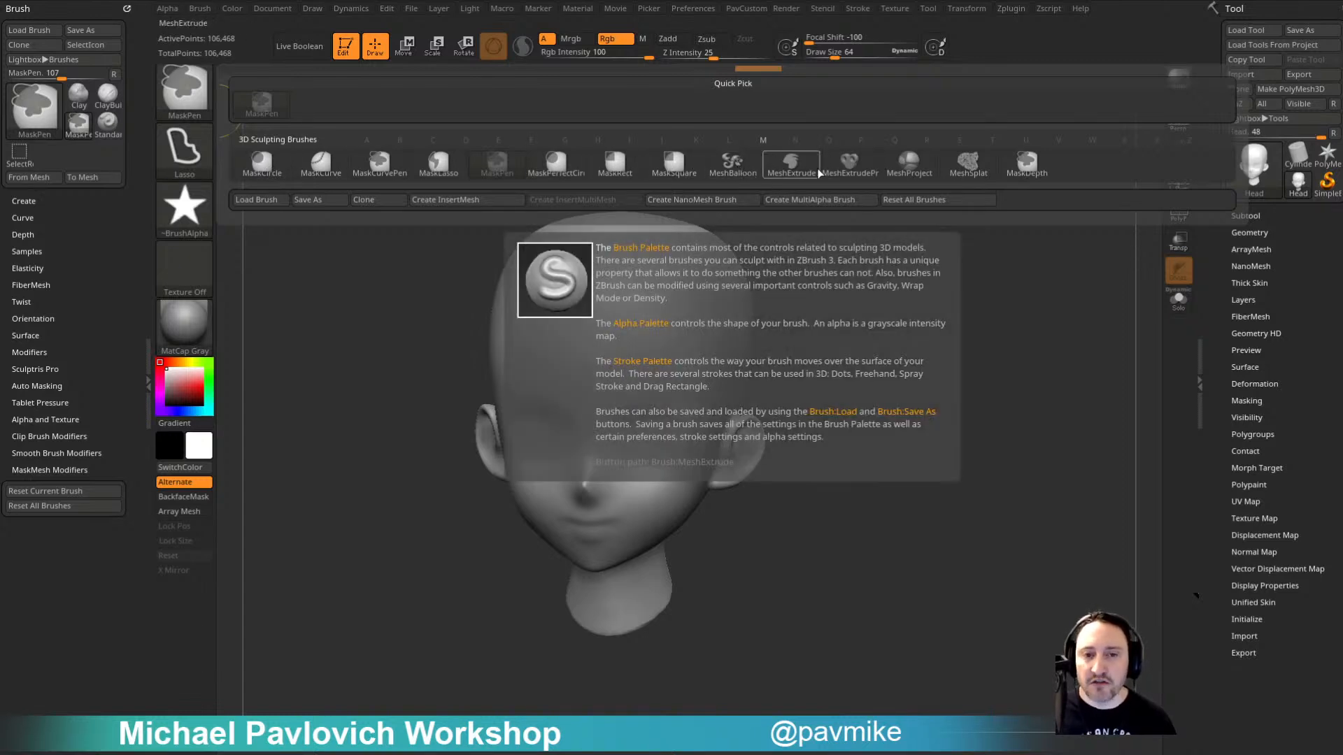
left_click(734, 165, "ctrl")
right_click_drag(746, 264, 713, 308, "alt")
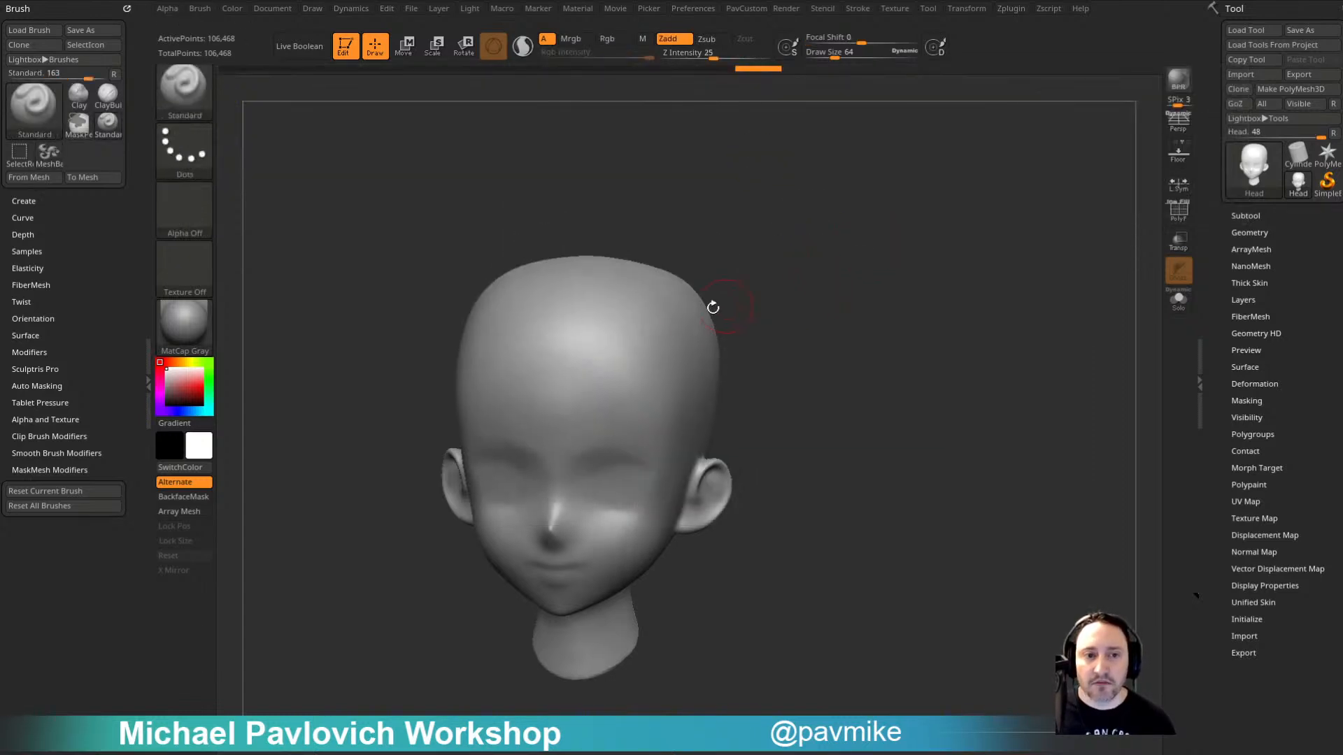
Step: Undo a first MeshBalloon stroke and draw a large symmetrical pair of balloon ears from the head's upper sides in front view
mouse_move(683, 314)
left_mouse_down("ctrl")
mouse_move(839, 237)
mouse_move(720, 363)
left_mouse_up("ctrl")
left_click_drag(1002, 509, 1019, 486, "shift")
key("ctrl+z")
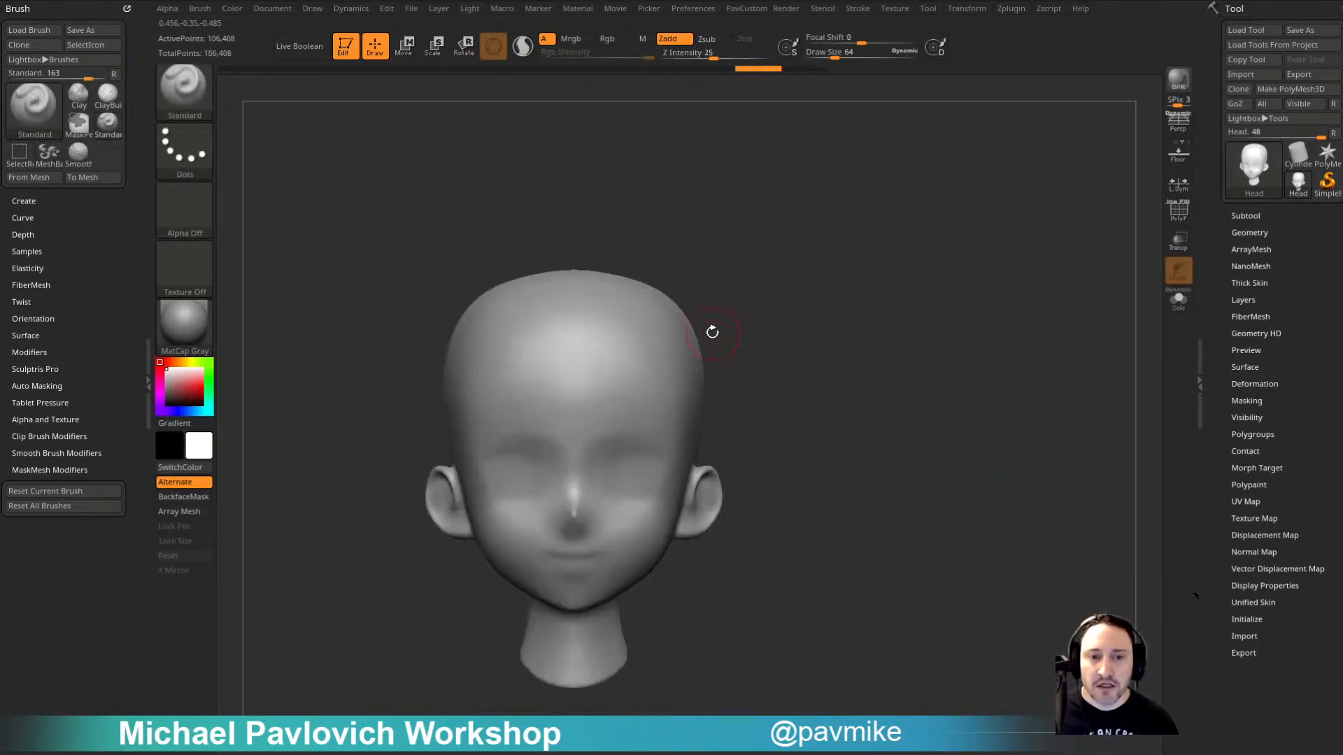
mouse_move(712, 332)
left_mouse_down("ctrl")
mouse_move(826, 225)
mouse_move(850, 224)
left_mouse_up("ctrl")
mouse_move(1023, 473)
left_mouse_down()
mouse_move(1056, 407)
mouse_move(968, 417)
mouse_move(1016, 465)
left_mouse_up()
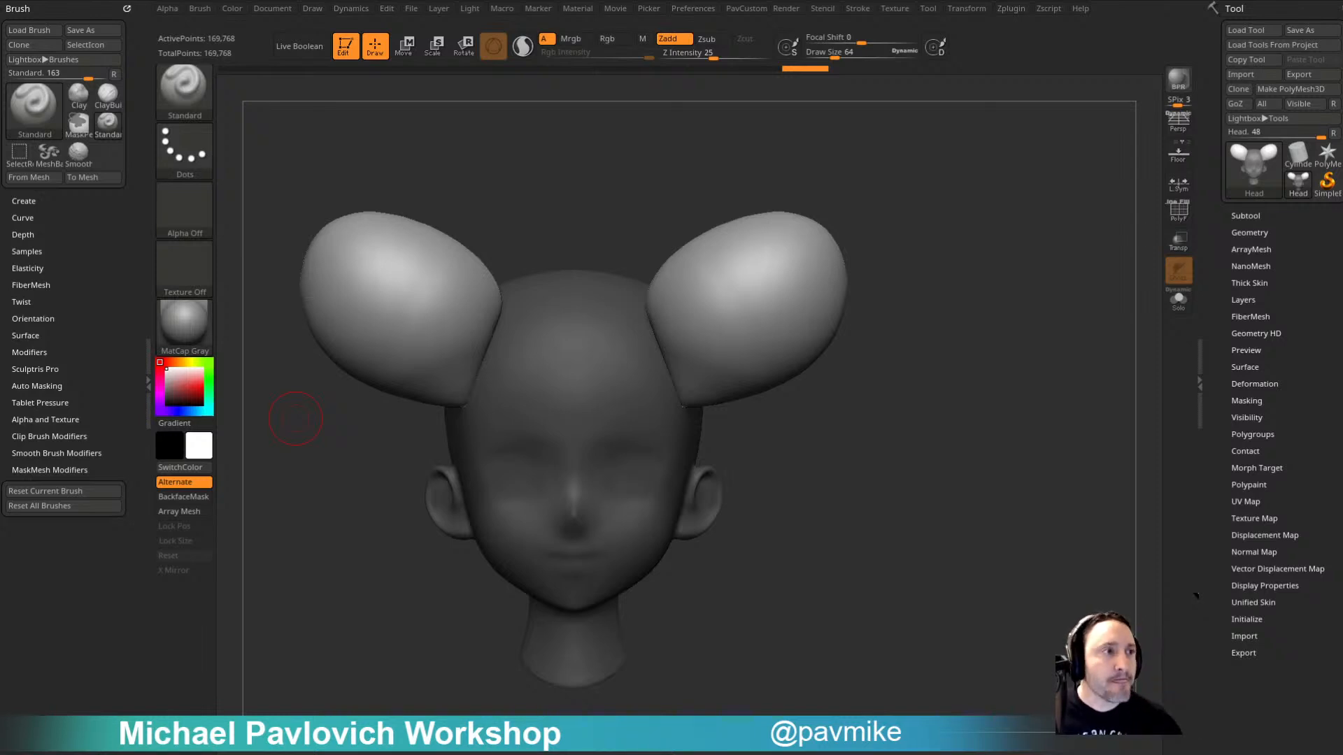
Step: Show the Startup and Config sections of the preferences
left_click(698, 10)
key("shift")
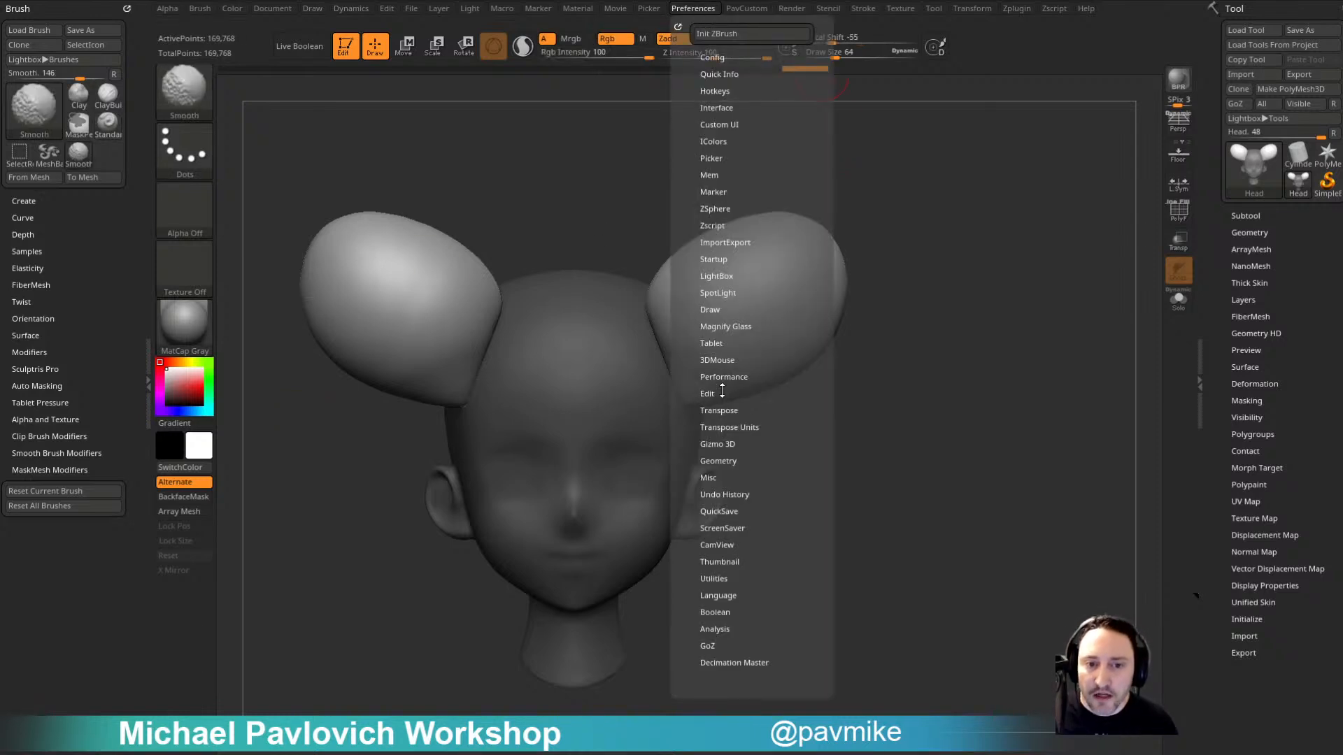
left_click(717, 260)
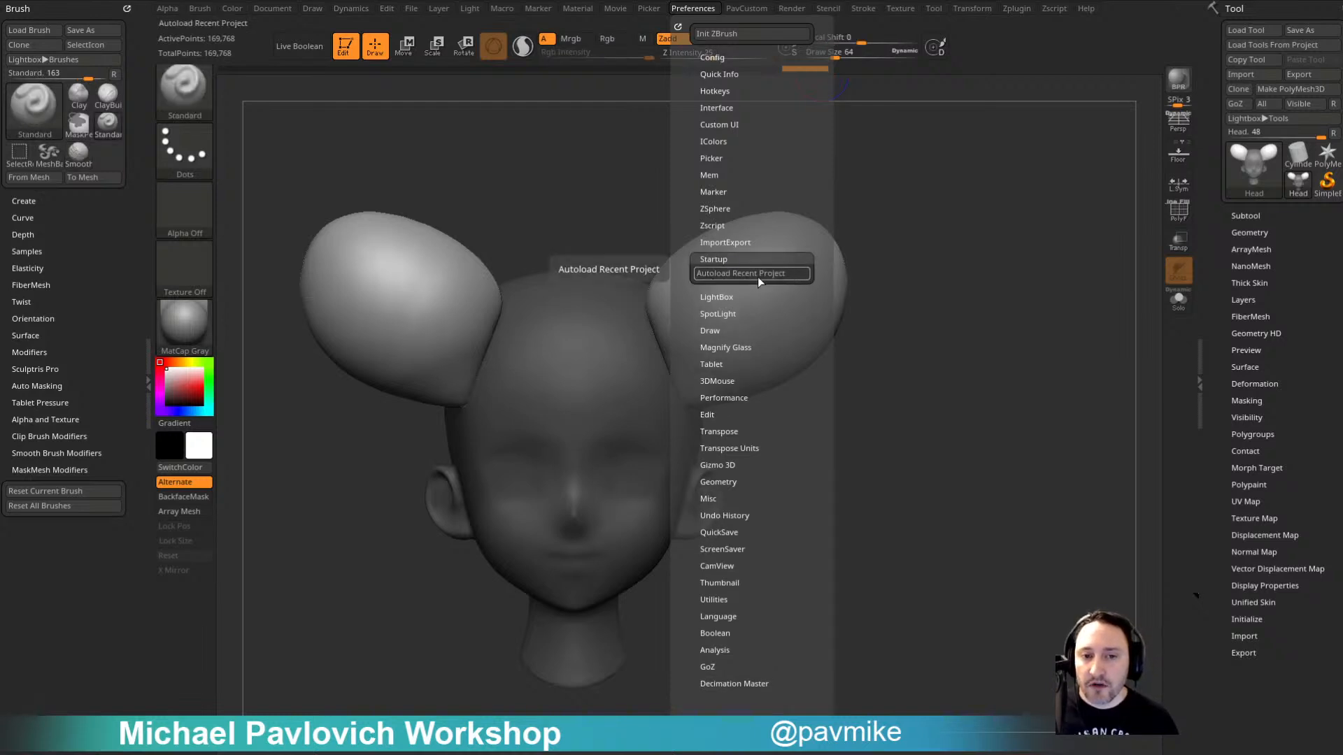
left_click(715, 58)
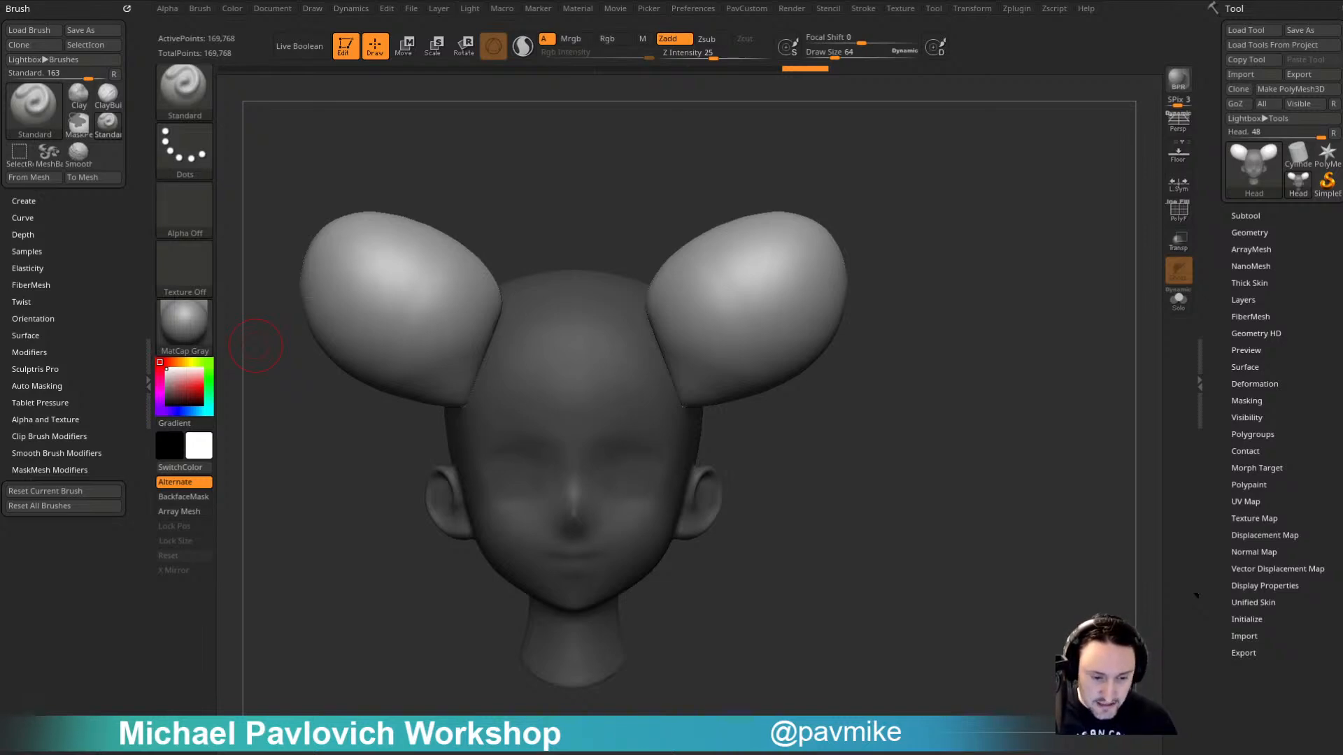
Step: Switch to File Explorer's ZBrushData2021 folder and open StartupHotkeys.txt from ZStartup\Hotkeys
key("alt+Tab")
left_click_drag(425, 291, 416, 140)
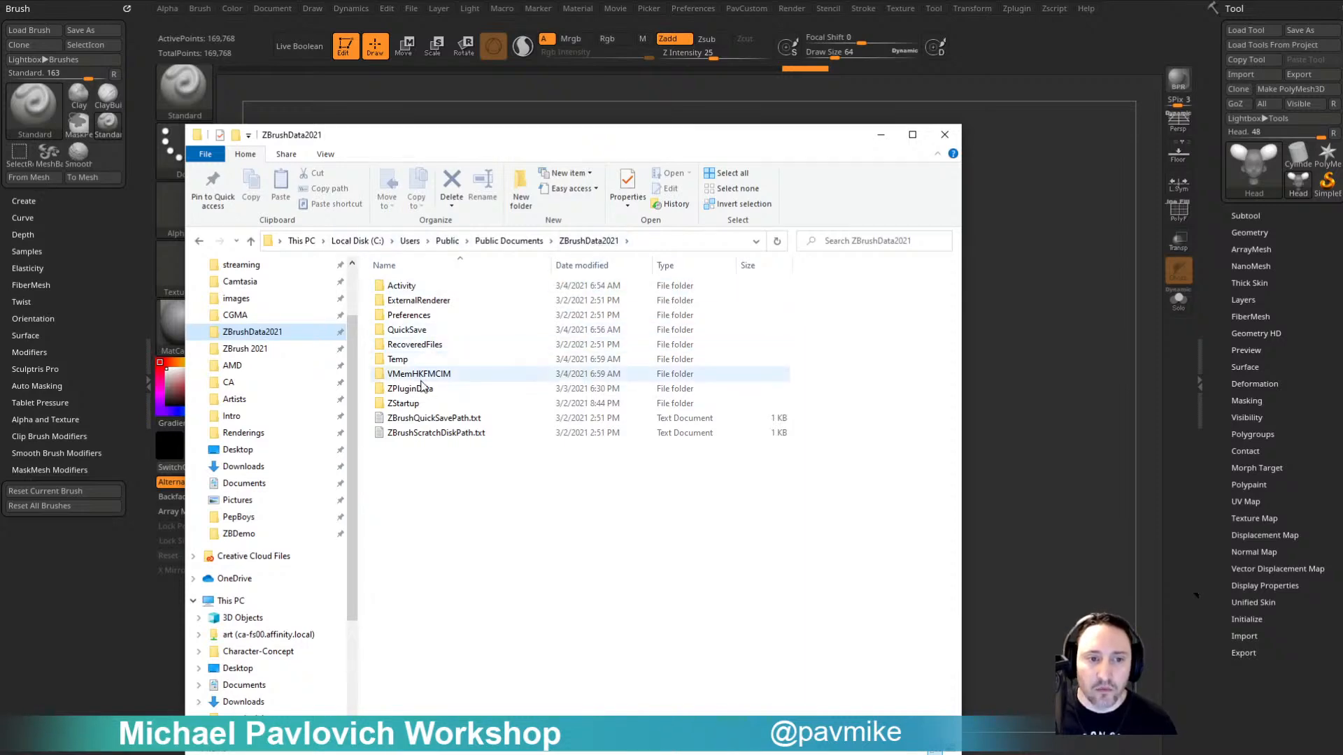
double_click(412, 403)
double_click(416, 315)
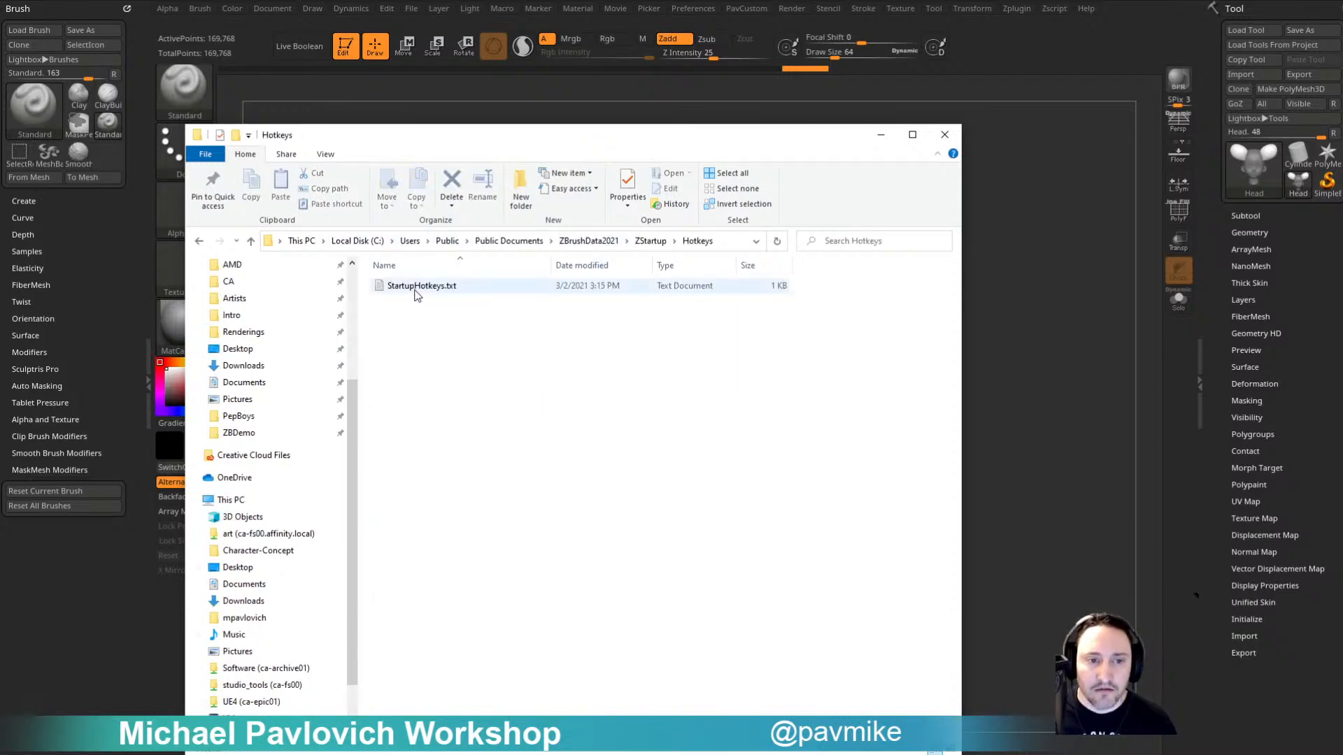
double_click(416, 287)
Step: Select all the hotkey lines in the text file, close it, and minimize the Hotkeys folder window
left_click_drag(601, 493, 352, 285)
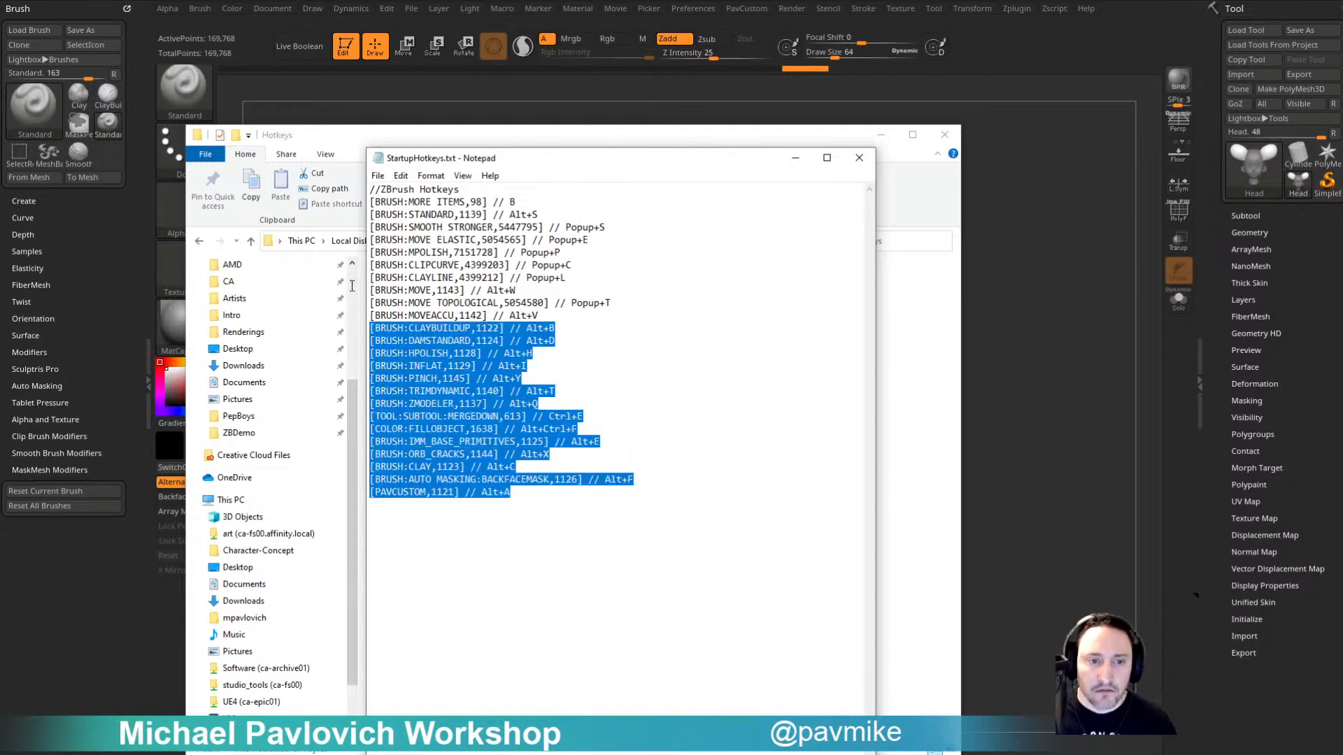
key("ctrl+a")
left_click(858, 157)
left_click(881, 134)
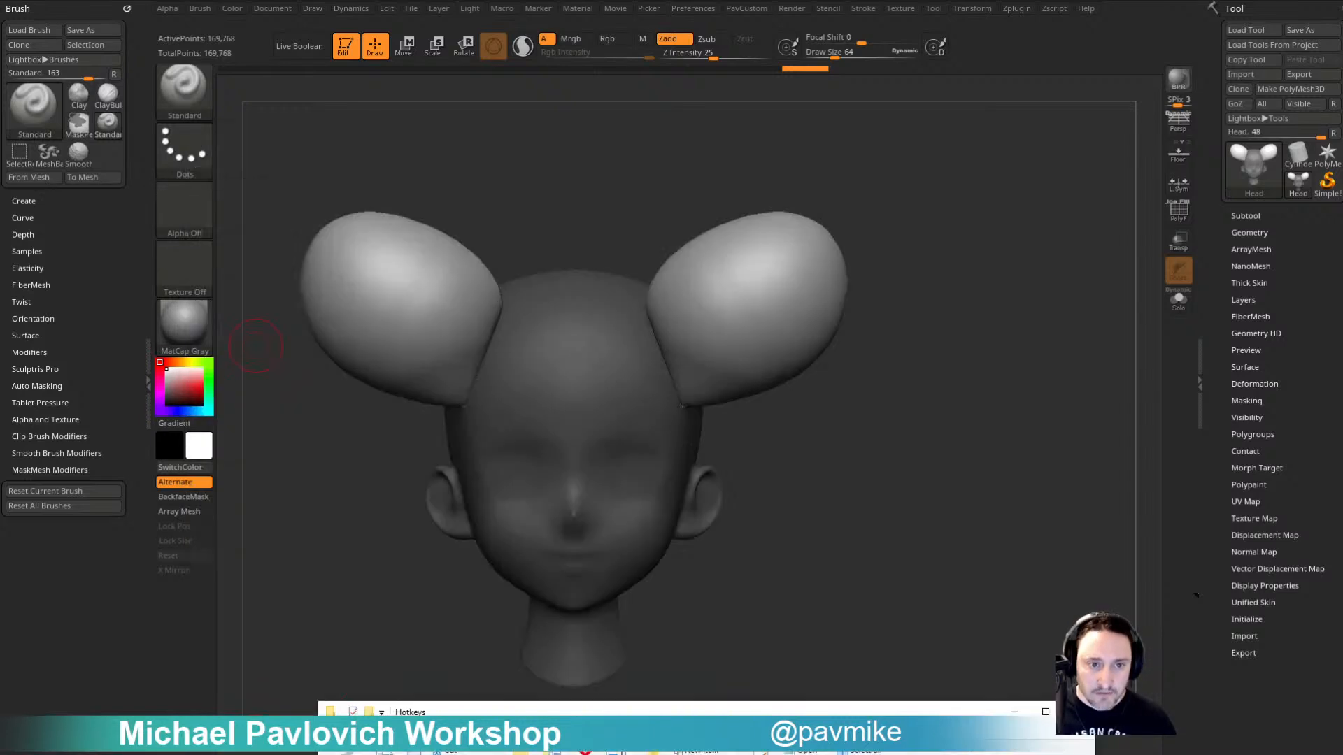
left_click_drag(908, 723, 839, 730)
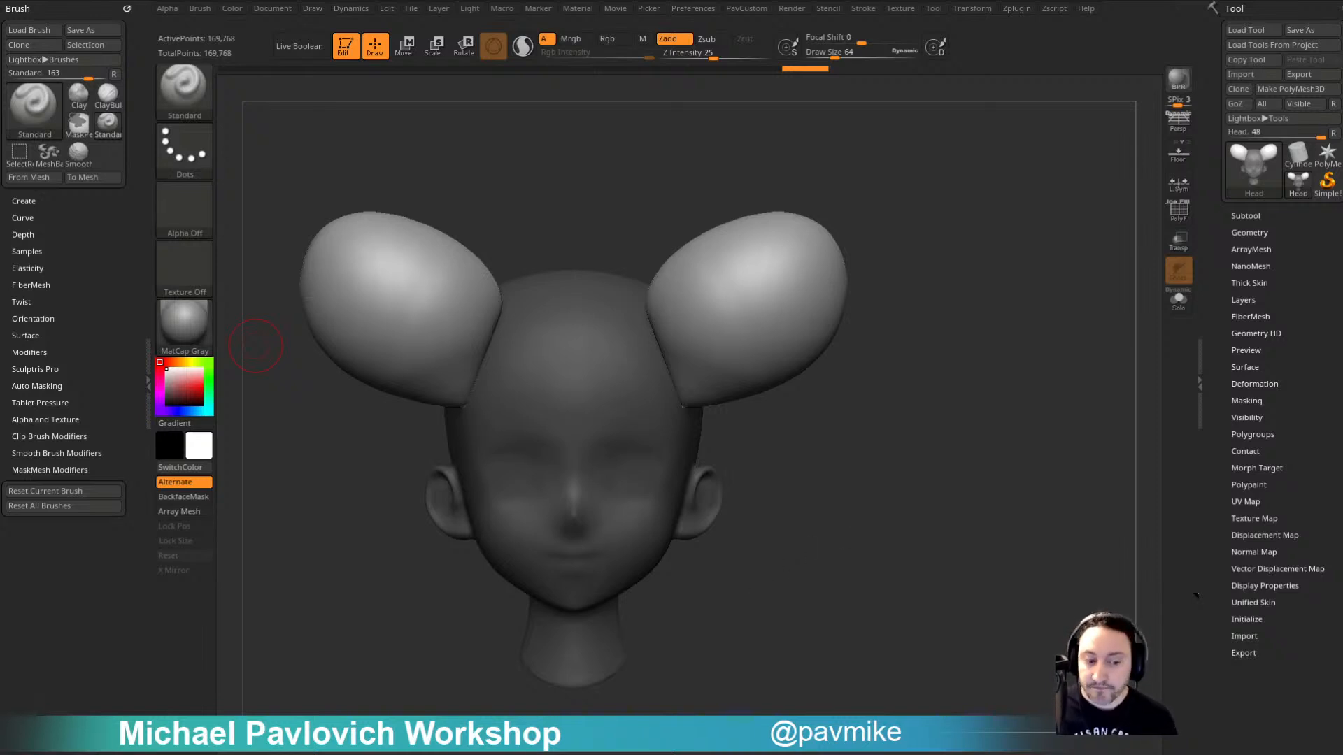
Step: Switch to the browser's ZBrush Keyboard Shortcuts page and read through the printable full-list PDF
key("alt+Tab")
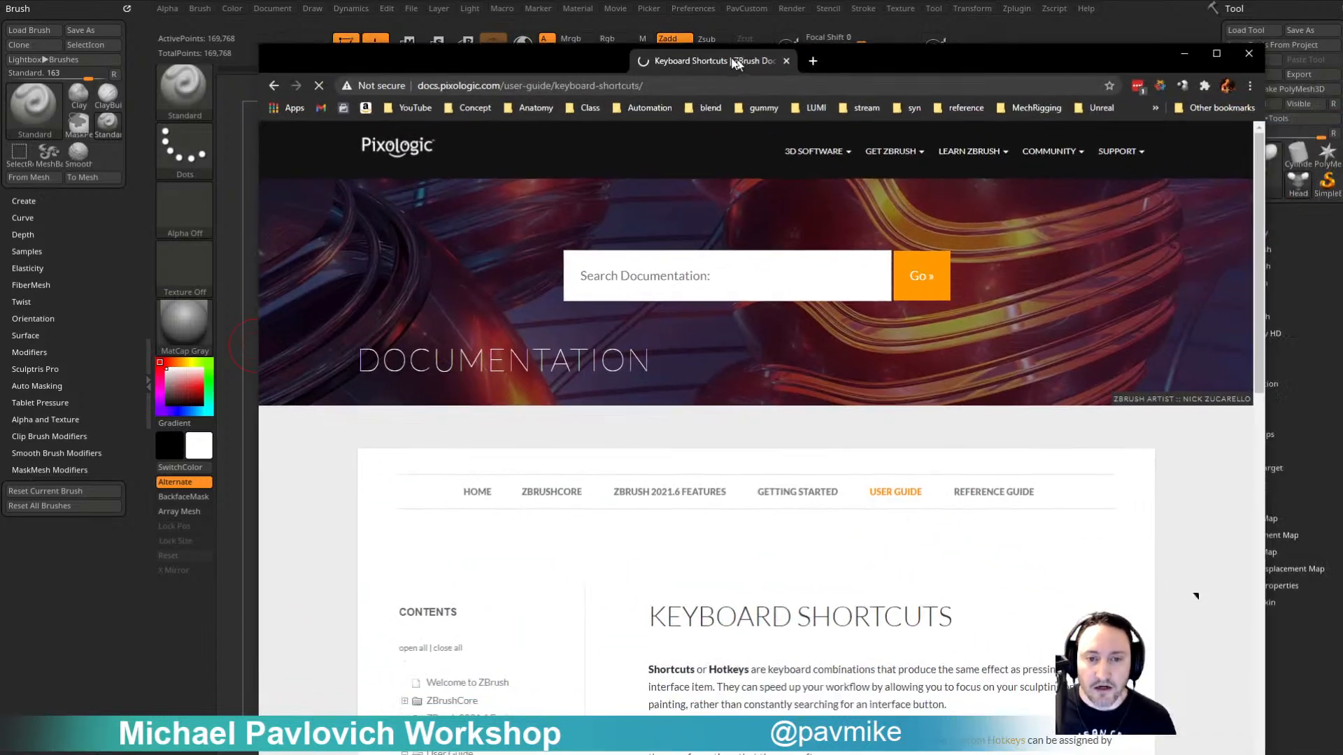
scroll(801, 333, "down", 5)
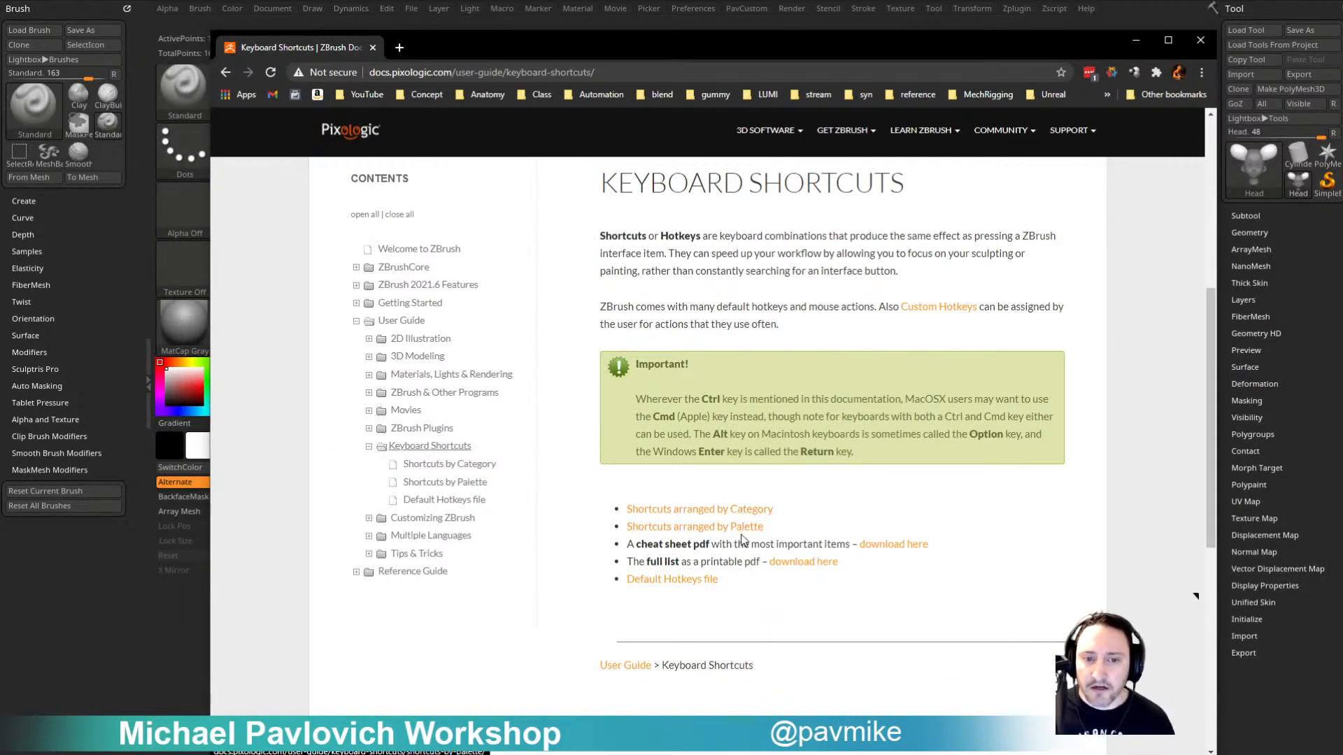
left_click(797, 568)
scroll(689, 494, "down", 15)
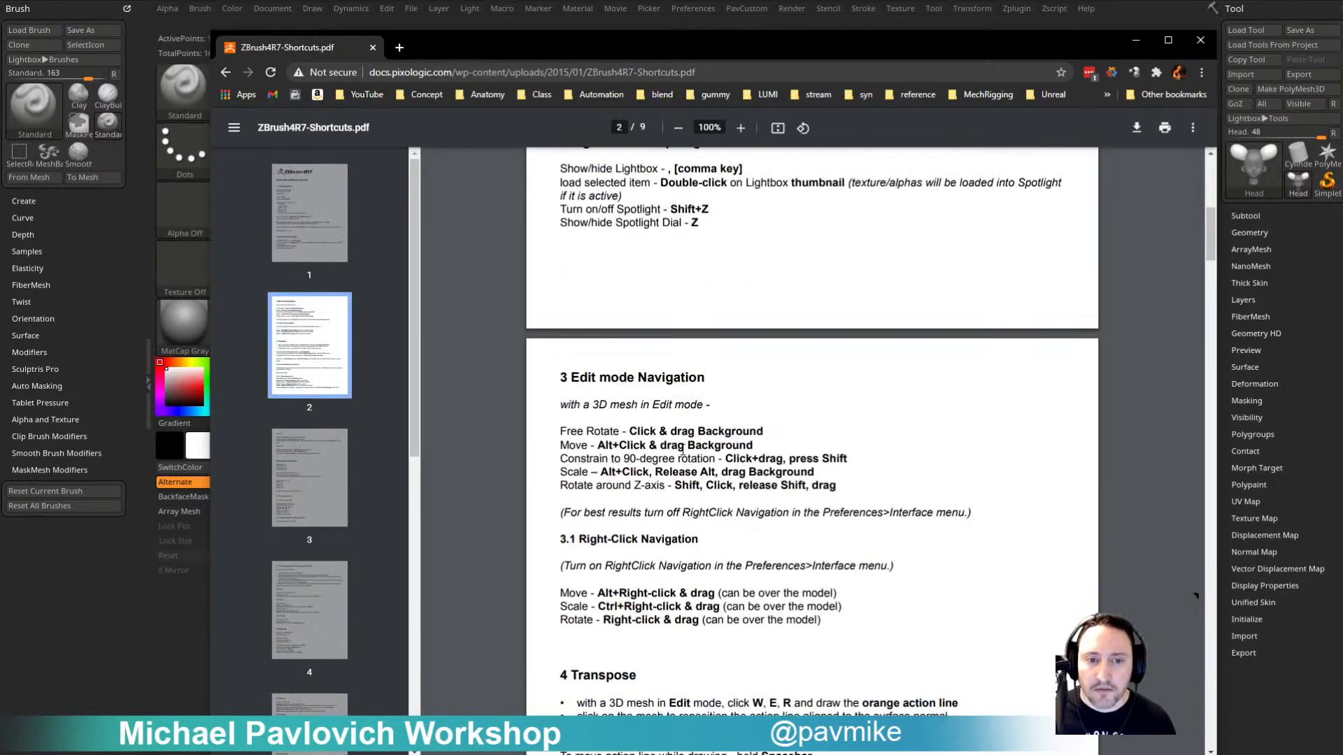
Step: Return to the Keyboard Shortcuts page, select its address, and close the tab
left_click(225, 72)
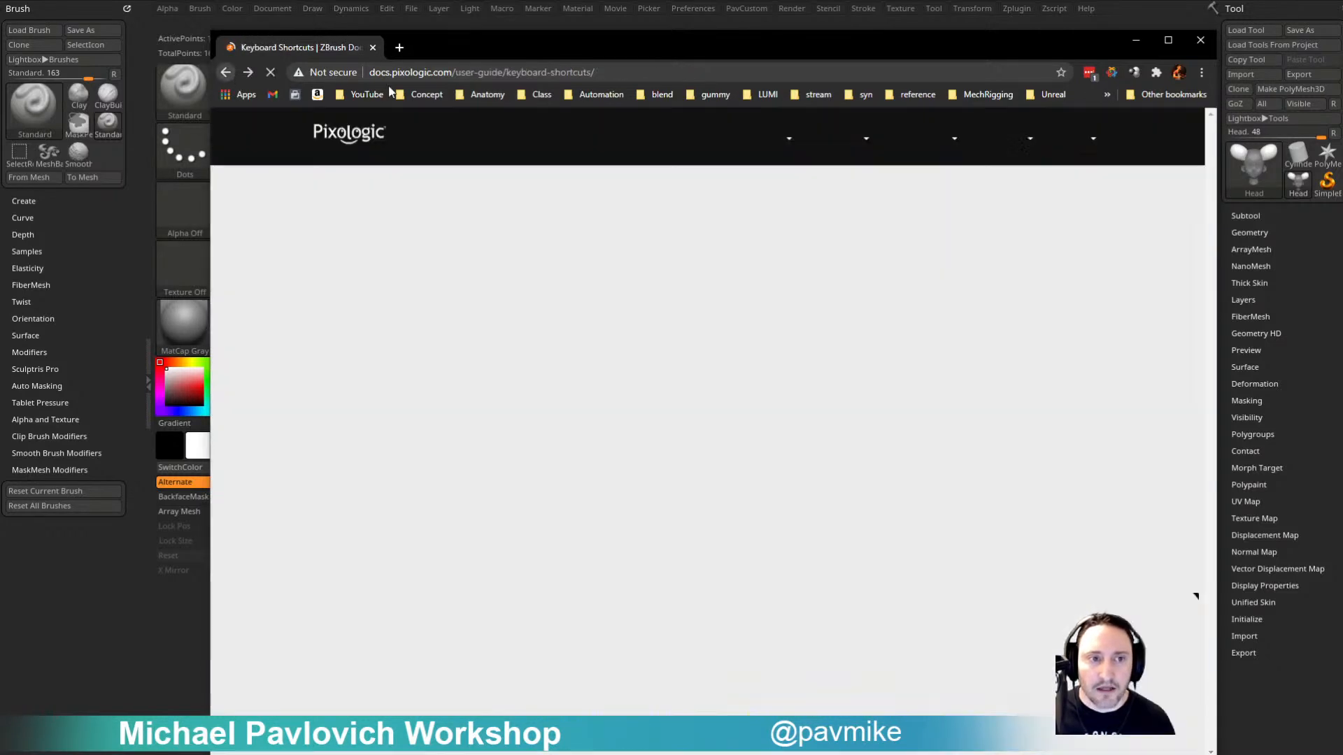
left_click(451, 75)
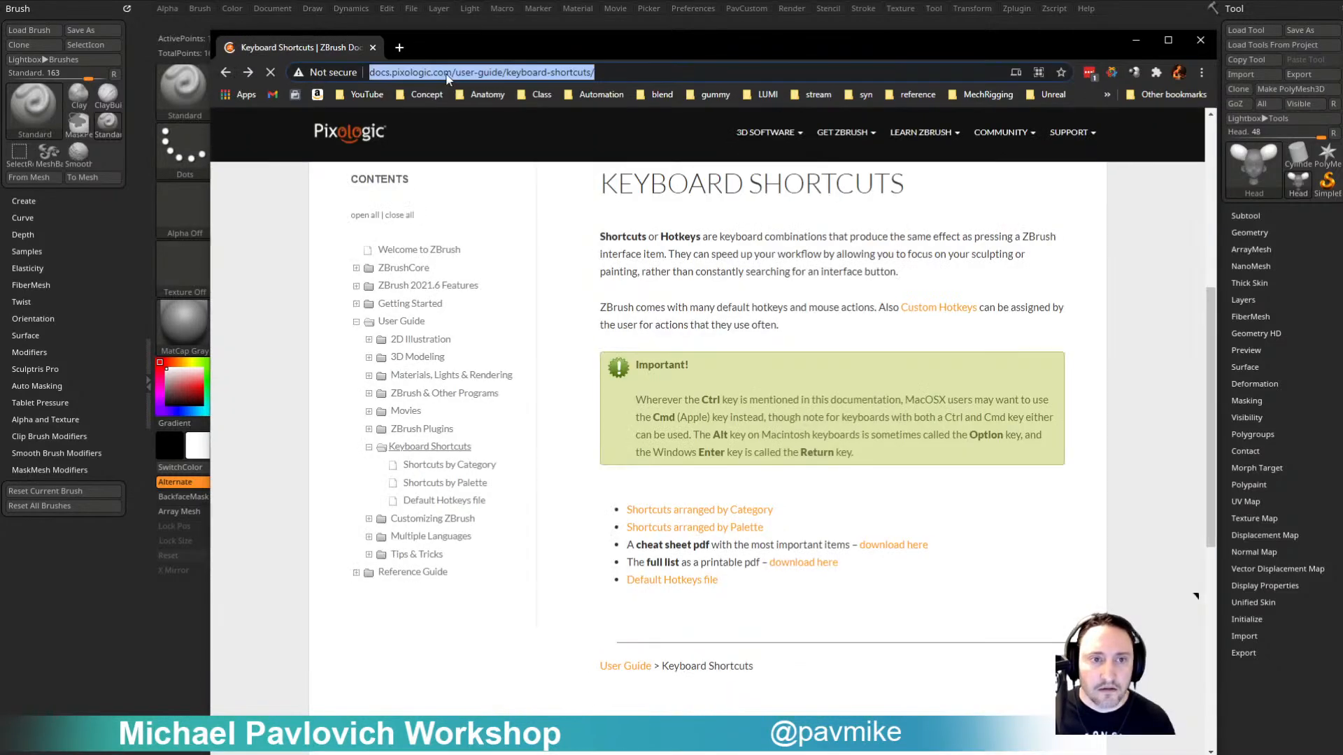
left_click(373, 48)
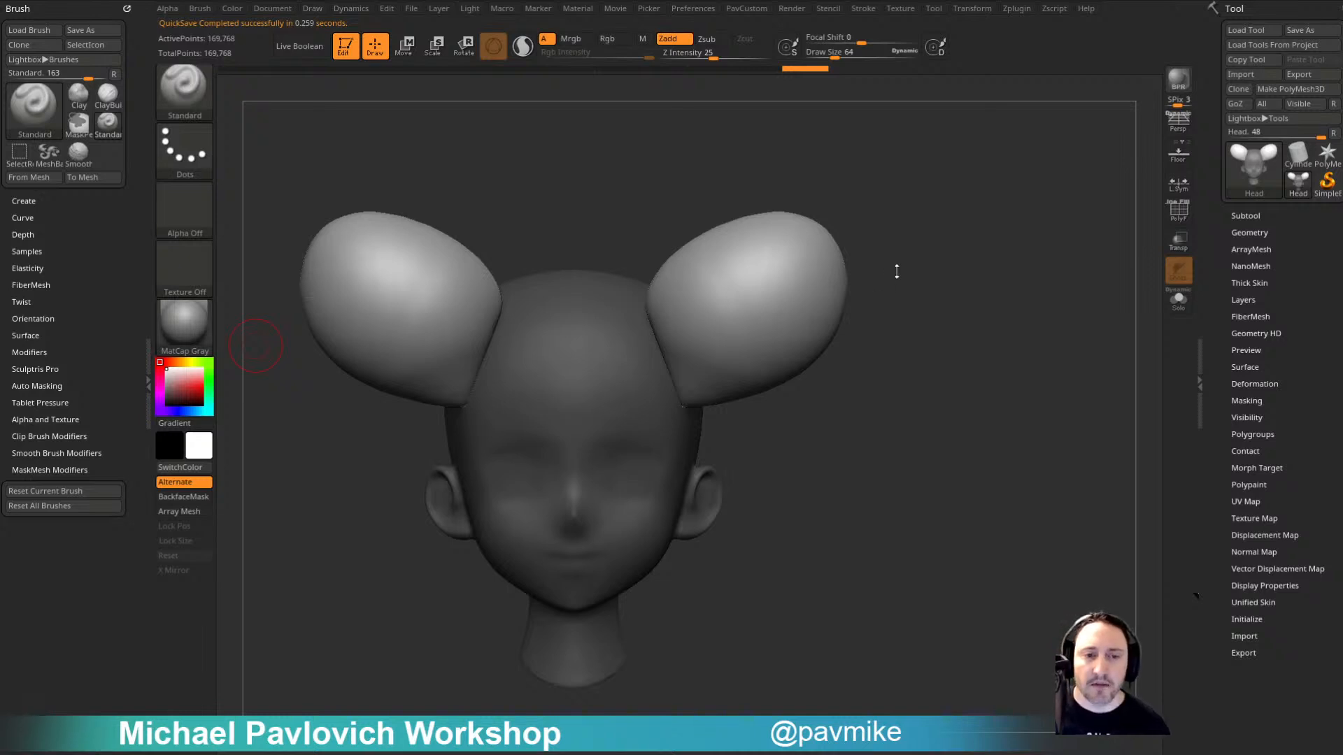
Step: Undo the large balloon ears and balloon a smaller round pair drawn on the head from the side view
left_click_drag(940, 277, 987, 313, "alt")
key("ctrl+z")
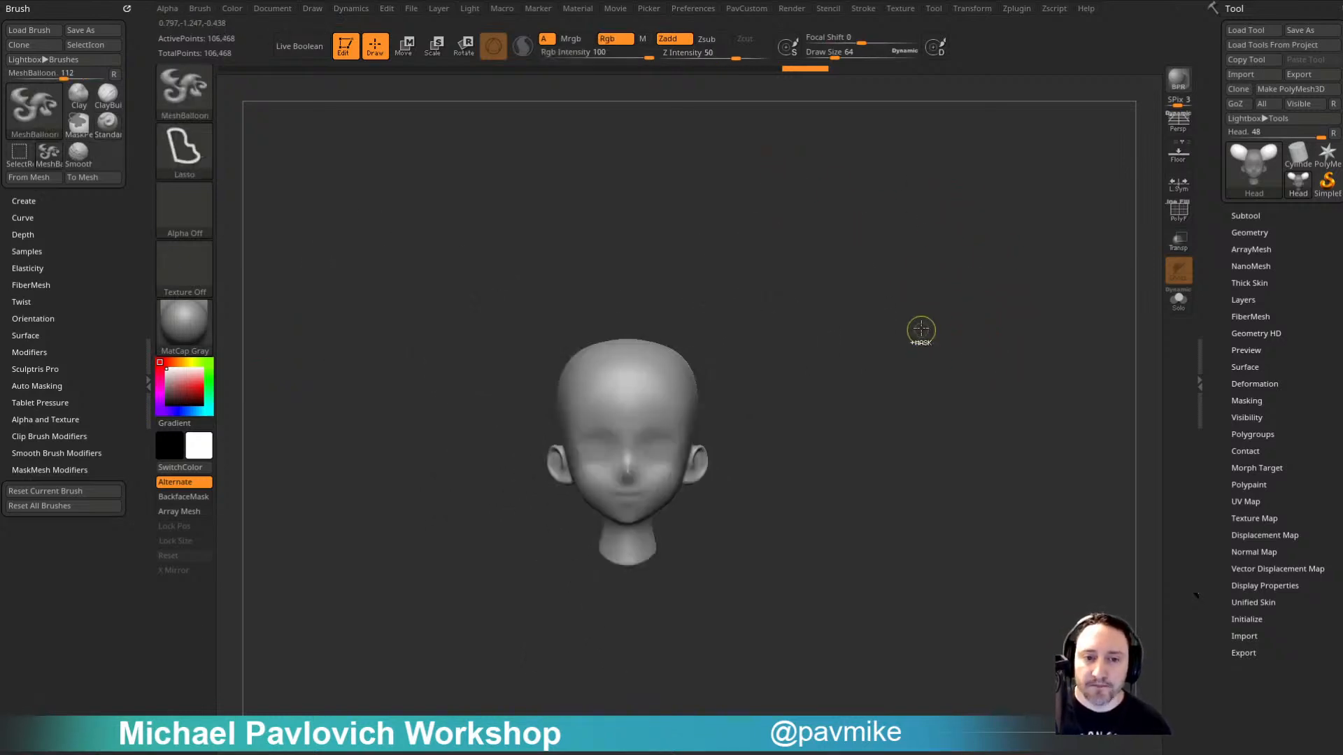
left_click_drag(812, 338, 768, 390)
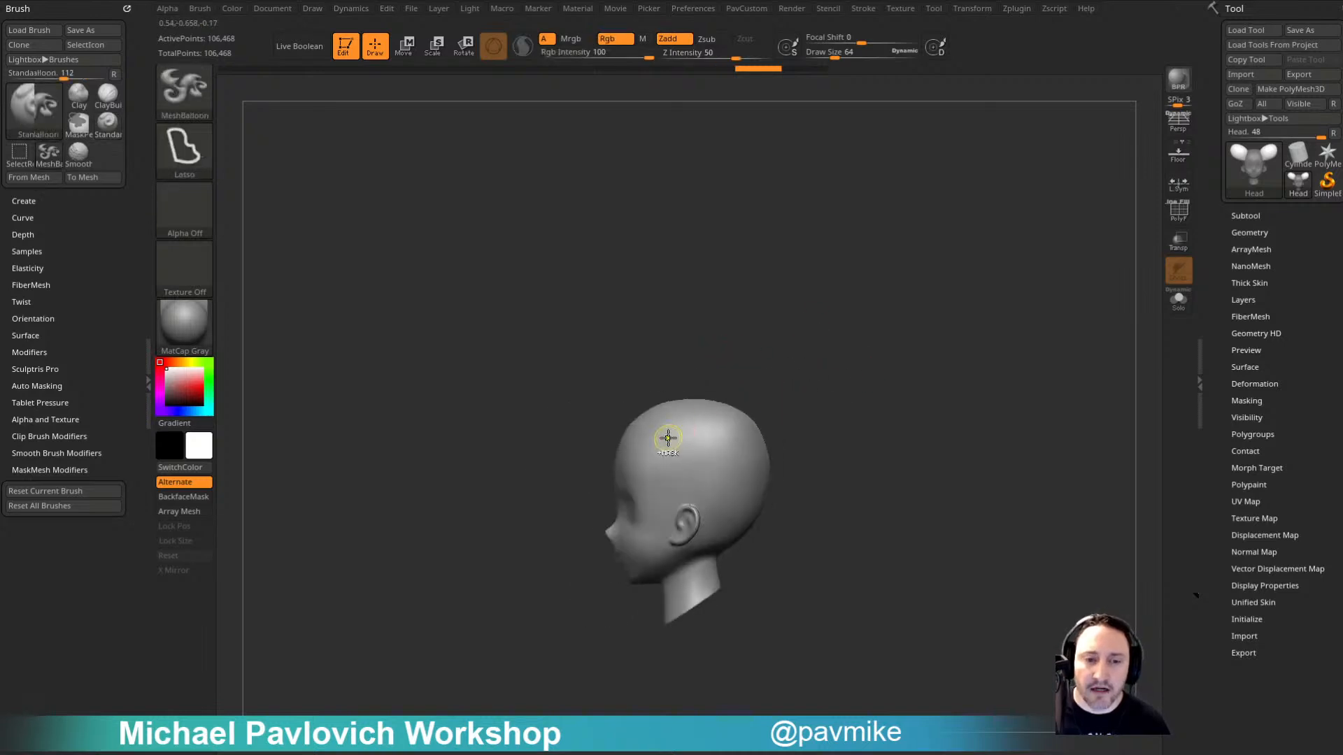
mouse_move(677, 455)
left_mouse_down("ctrl")
mouse_move(710, 409)
mouse_move(707, 481)
left_mouse_up("ctrl")
left_click_drag(979, 441, 733, 407)
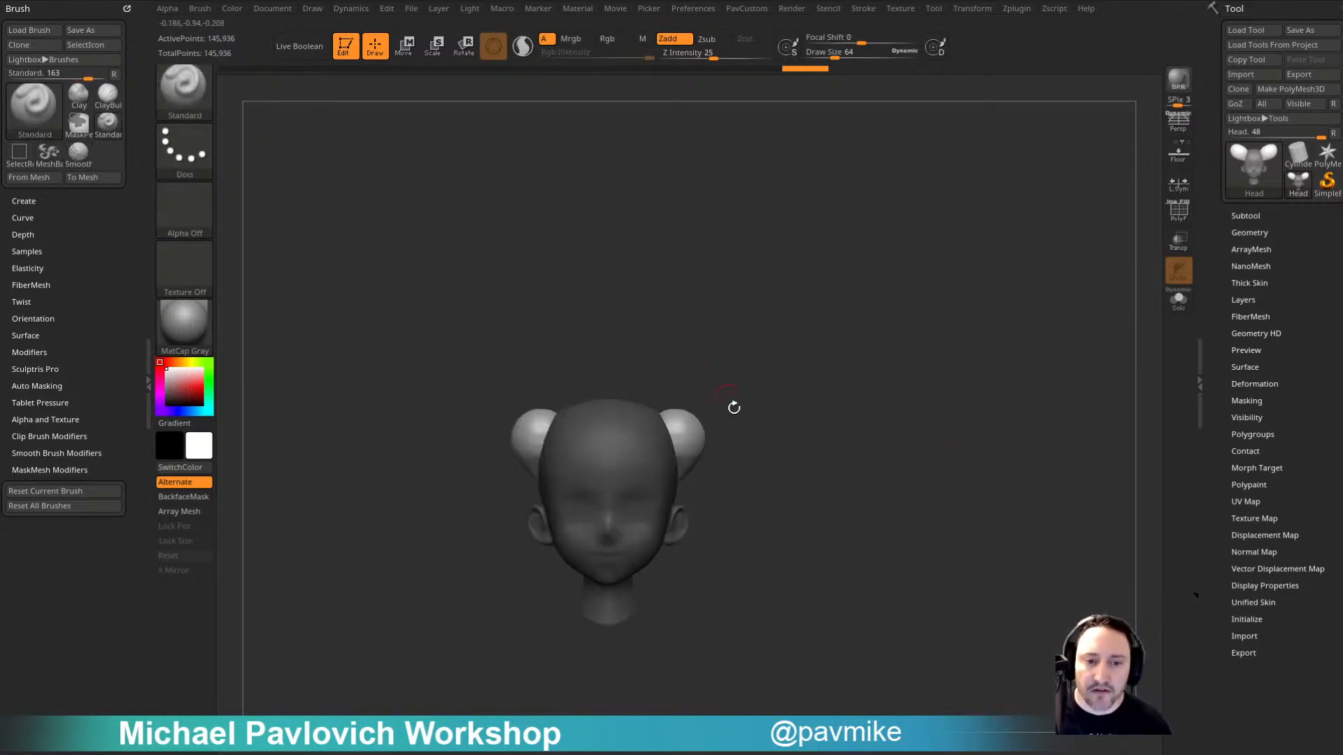
Step: Undo the small balloon ears, try another MeshBalloon stroke at the head's upper side in front view, and undo it
key("ctrl+z")
left_click_drag(830, 399, 716, 395, "shift")
mouse_move(671, 443)
left_mouse_down("ctrl")
mouse_move(619, 351)
mouse_move(715, 440)
left_mouse_up("ctrl")
left_click_drag(947, 464, 962, 431)
key("ctrl+z")
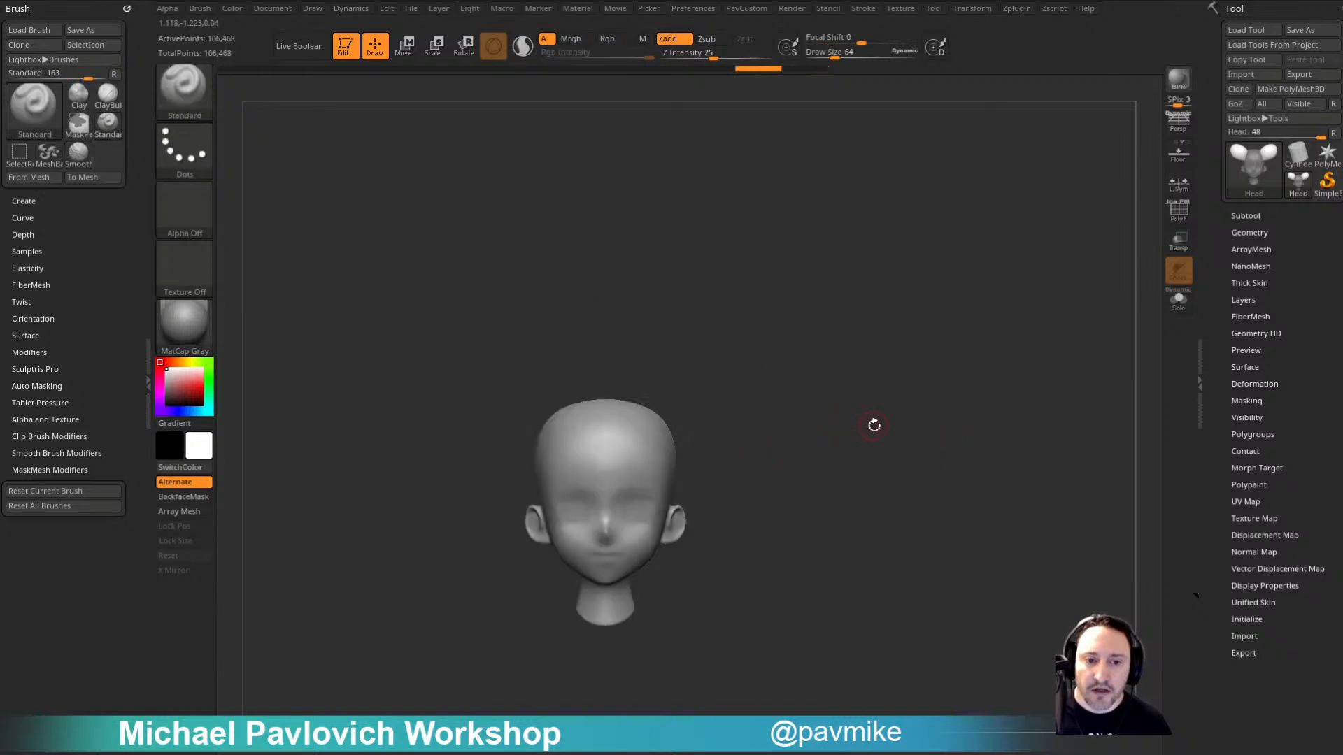
Step: Mask the back of the head in side view and clear the mask
mouse_move(872, 422)
left_mouse_down("shift")
mouse_move(684, 436)
mouse_move(898, 451)
mouse_move(830, 219)
mouse_move(554, 501)
mouse_move(615, 483)
left_mouse_up("shift")
key("ctrl+z")
mouse_move(1008, 423)
left_mouse_down("ctrl")
mouse_move(891, 276)
mouse_move(804, 471)
mouse_move(839, 543)
mouse_move(867, 539)
left_mouse_up("ctrl")
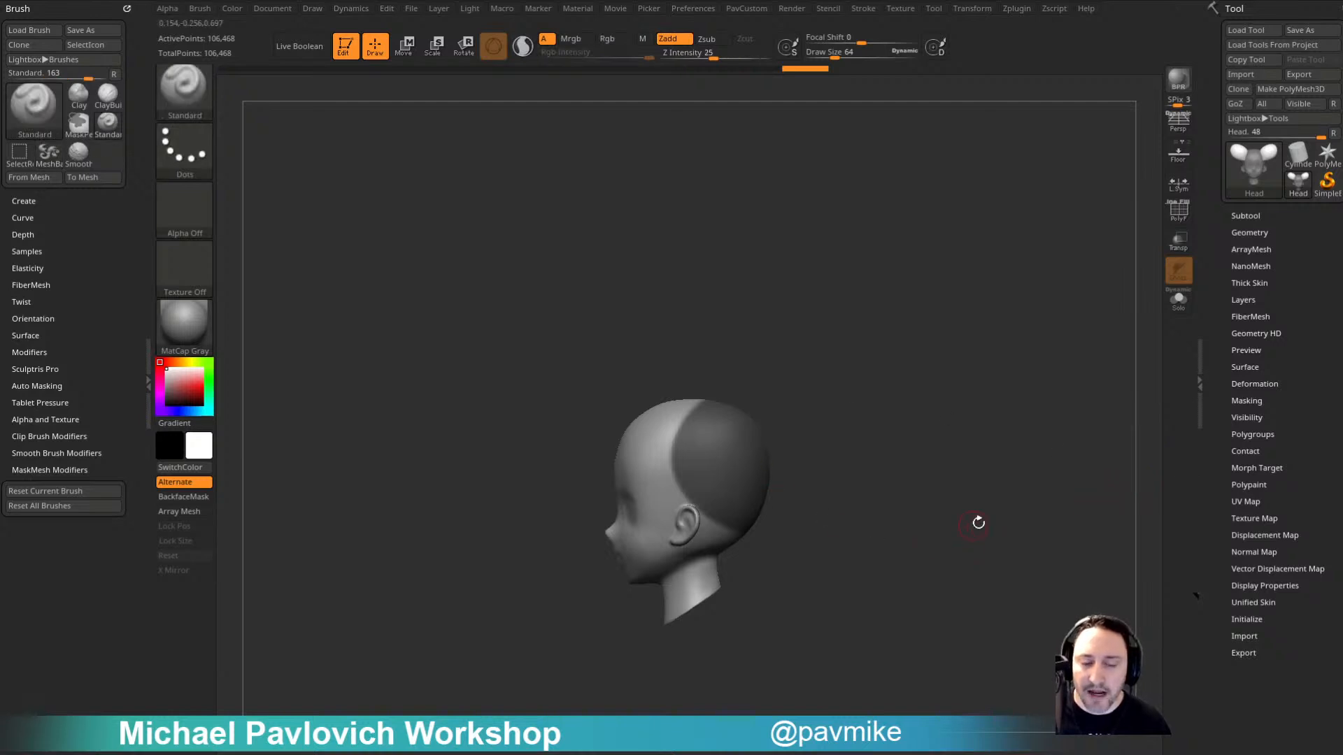
left_click(818, 285, "ctrl")
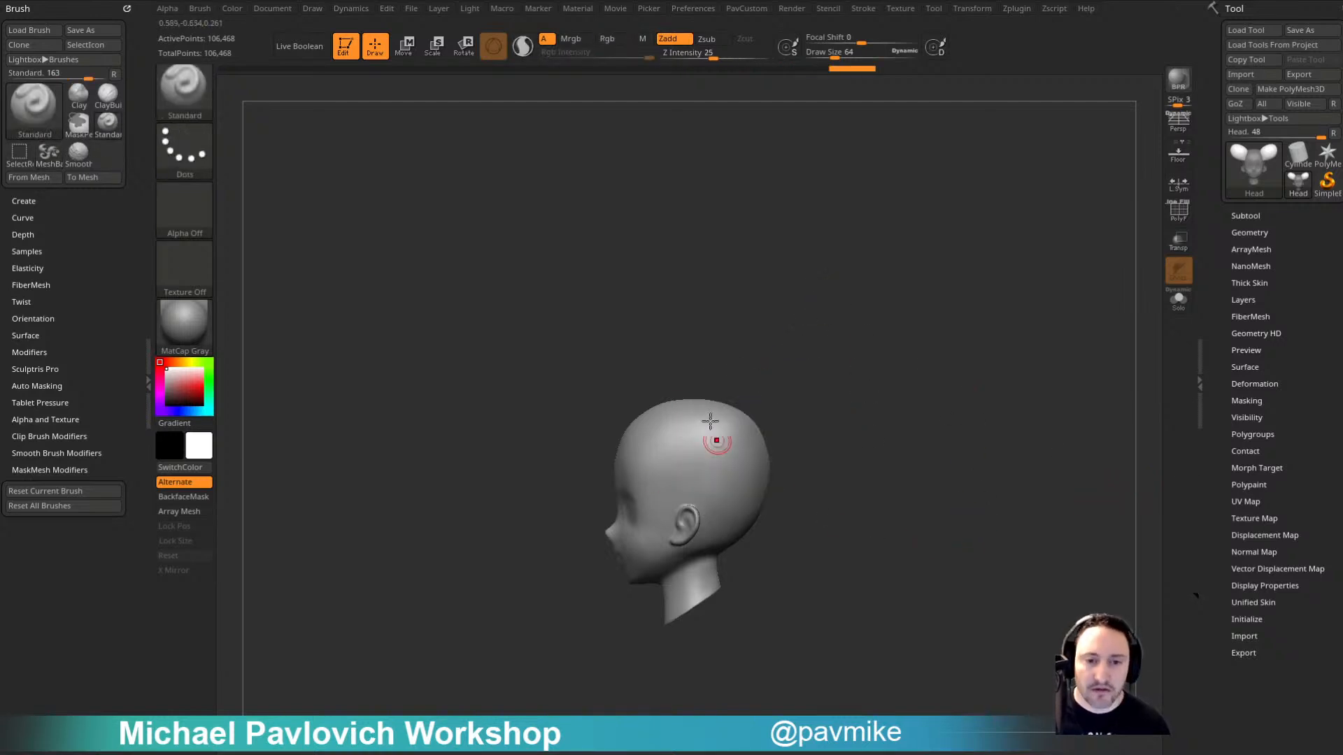
Step: Try a curved MeshBalloon stroke that starts off the model above the head, and undo it
mouse_move(694, 442)
left_mouse_down("ctrl")
mouse_move(633, 411)
mouse_move(548, 523)
mouse_move(642, 479)
mouse_move(578, 405)
mouse_move(440, 417)
mouse_move(947, 324)
mouse_move(923, 337)
left_mouse_up("ctrl")
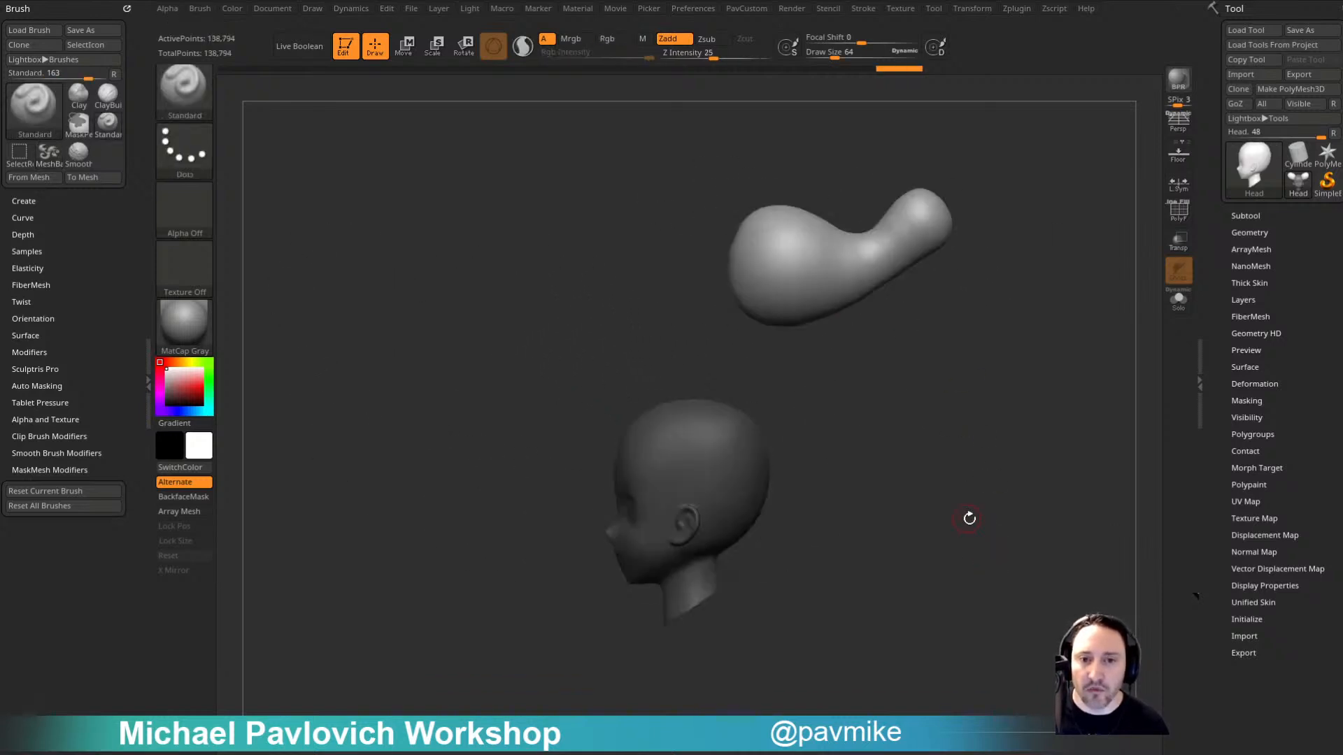
left_click_drag(968, 516, 1055, 527, "shift")
key("ctrl+z")
key("ctrl+z")
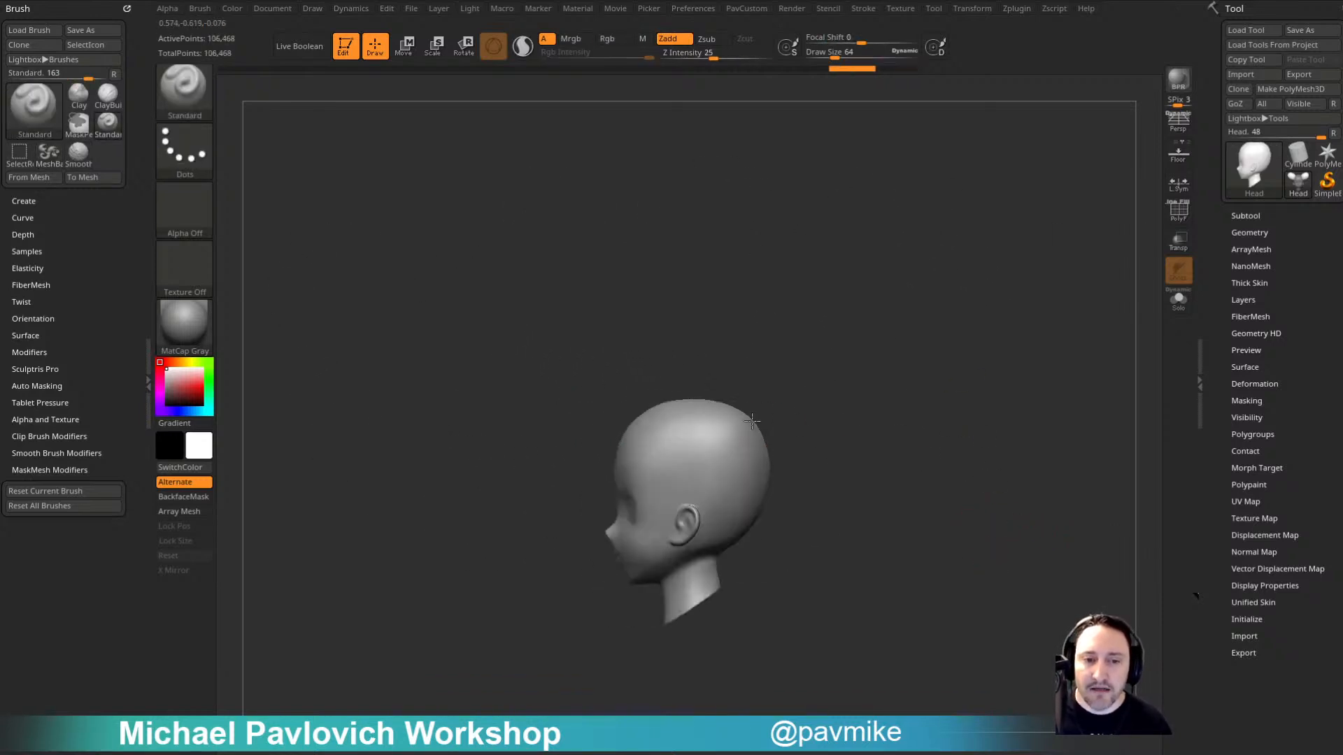
Step: Dock the Picker palette alongside the Brush palette to keep its depth options in view
left_click(649, 9)
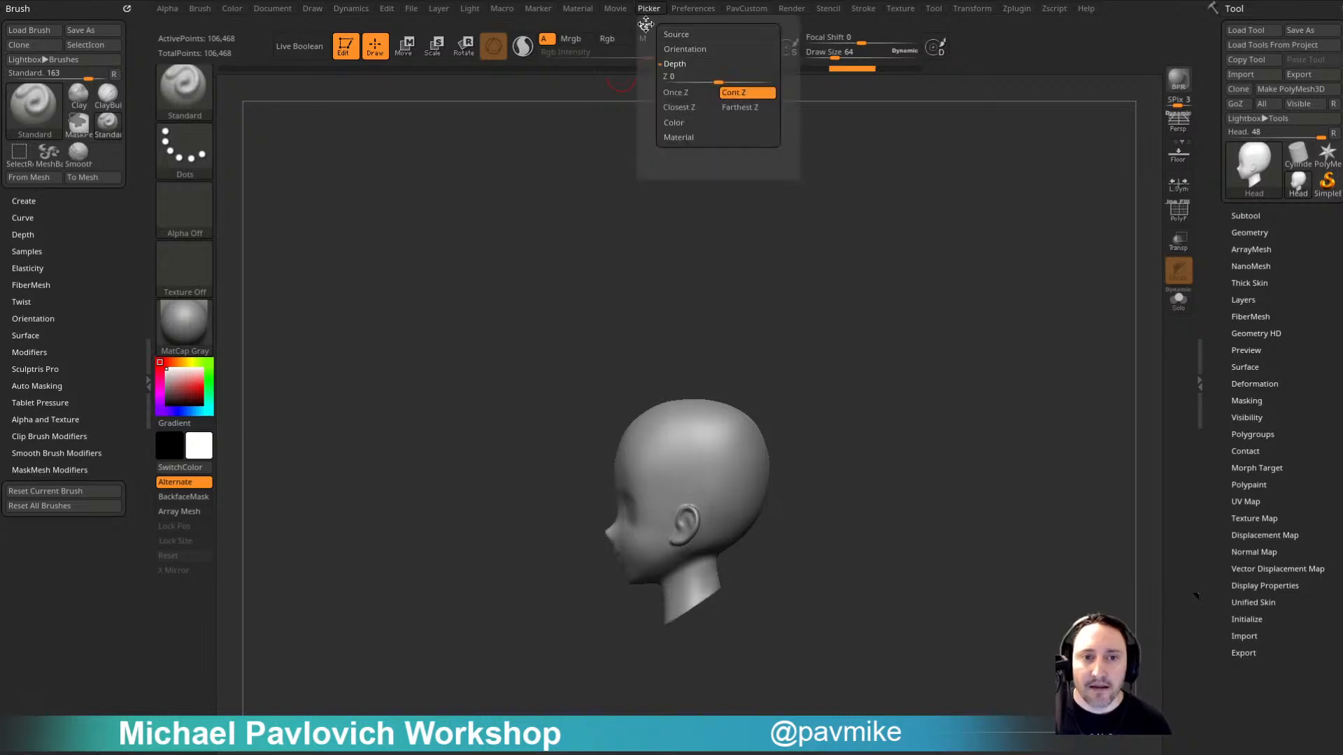
left_click(642, 22)
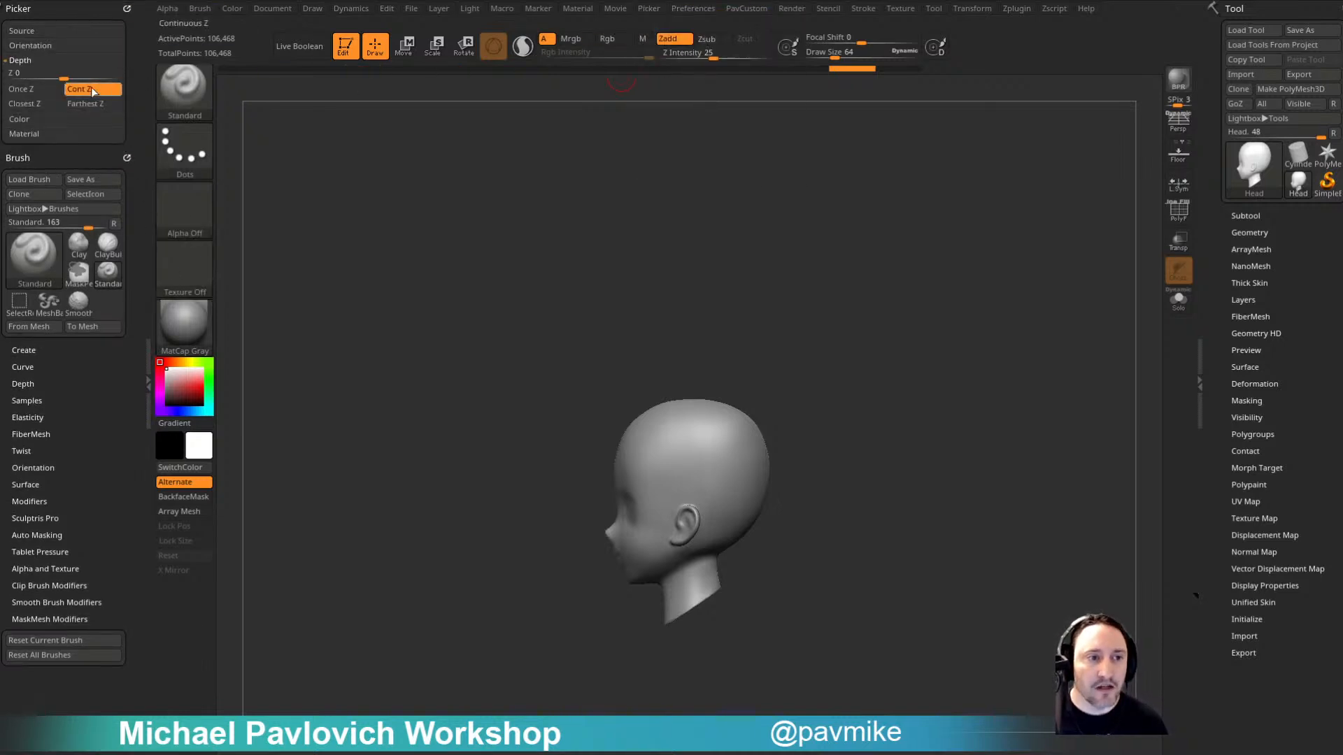
left_click_drag(533, 227, 489, 234, "alt")
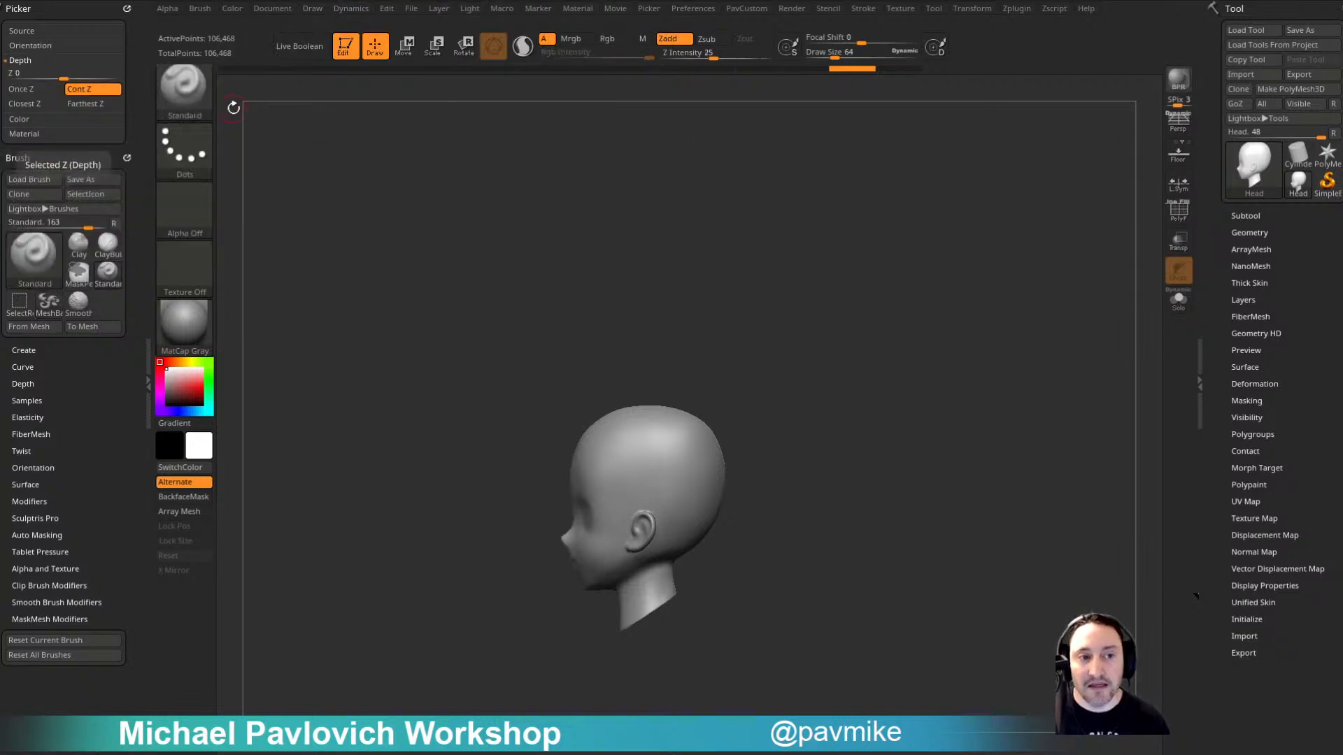
right_click_drag(695, 445, 698, 392, "alt")
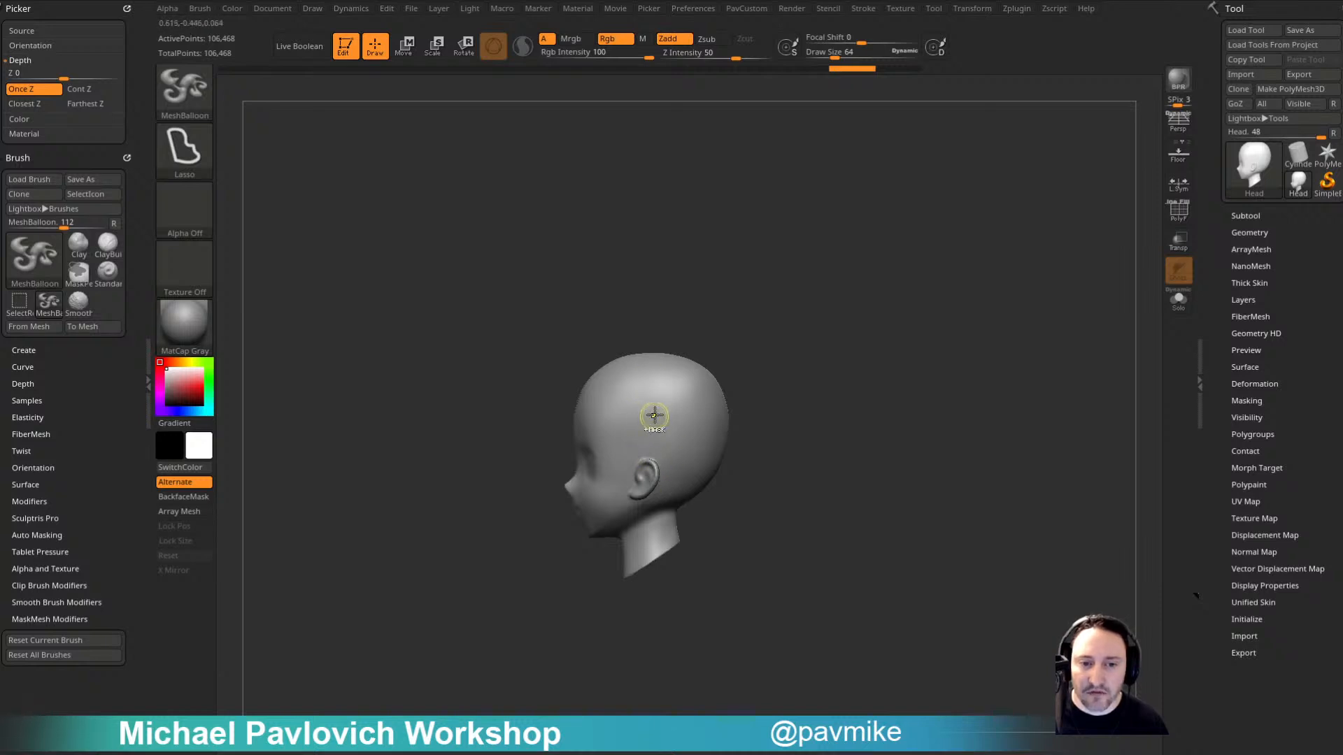
Step: Balloon a separate lobe in the empty space above and behind the head, check it from the front, and undo it
mouse_move(684, 396)
left_mouse_down()
mouse_move(851, 321)
mouse_move(547, 285)
mouse_move(852, 277)
mouse_move(818, 175)
mouse_move(767, 294)
mouse_move(836, 302)
left_mouse_up()
key("b")
key("s")
key("t")
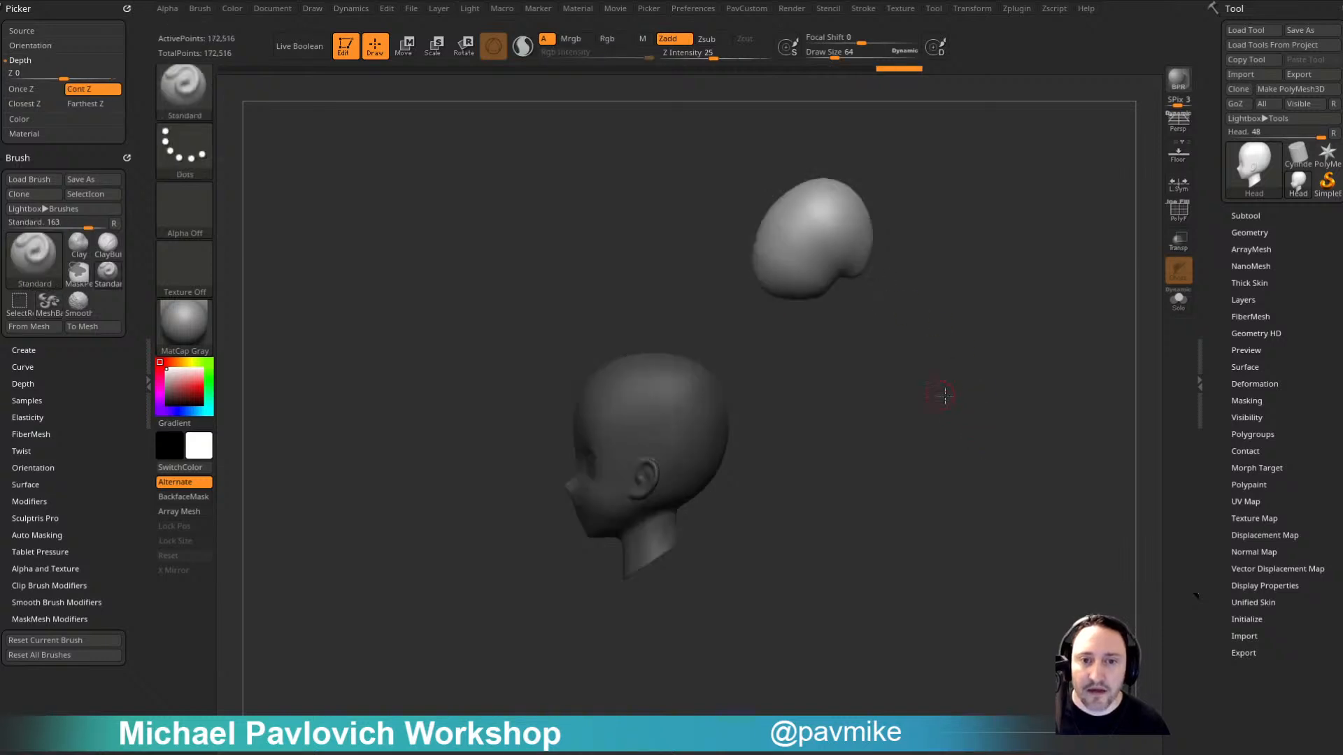
left_click_drag(944, 393, 845, 404, "shift")
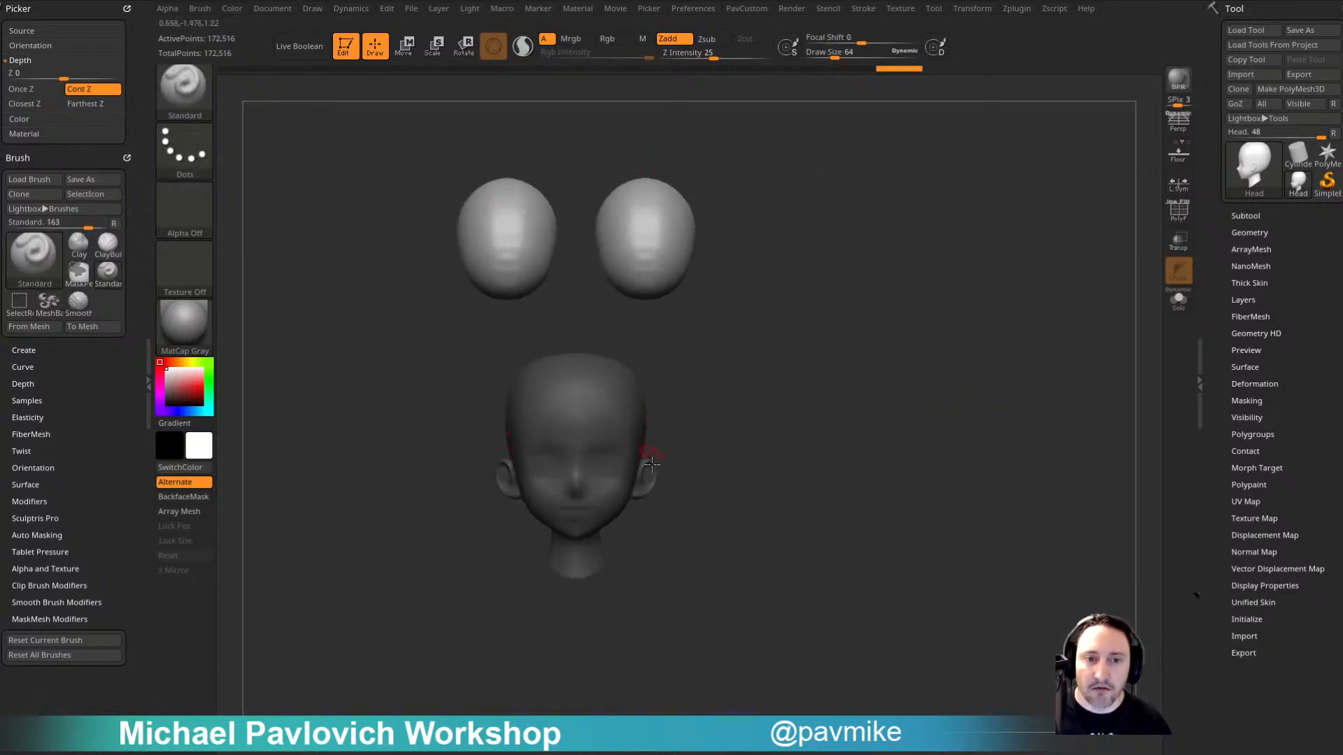
key("ctrl+z")
left_click_drag(936, 386, 851, 419, "shift")
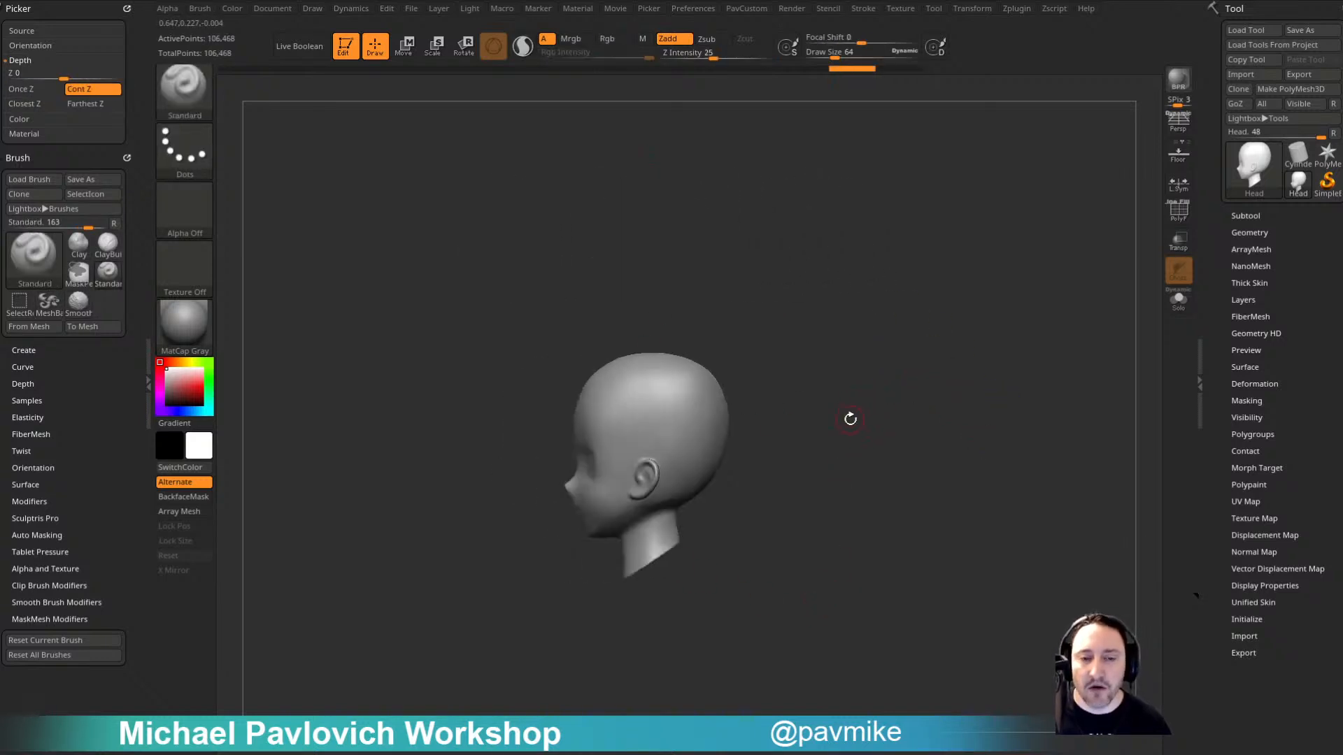
Step: Try a MeshBalloon stroke from the side of the head up past its crown, check it from the front, and undo it
left_click_drag(629, 414, 720, 293, "ctrl")
left_click_drag(773, 383, 761, 387, "shift")
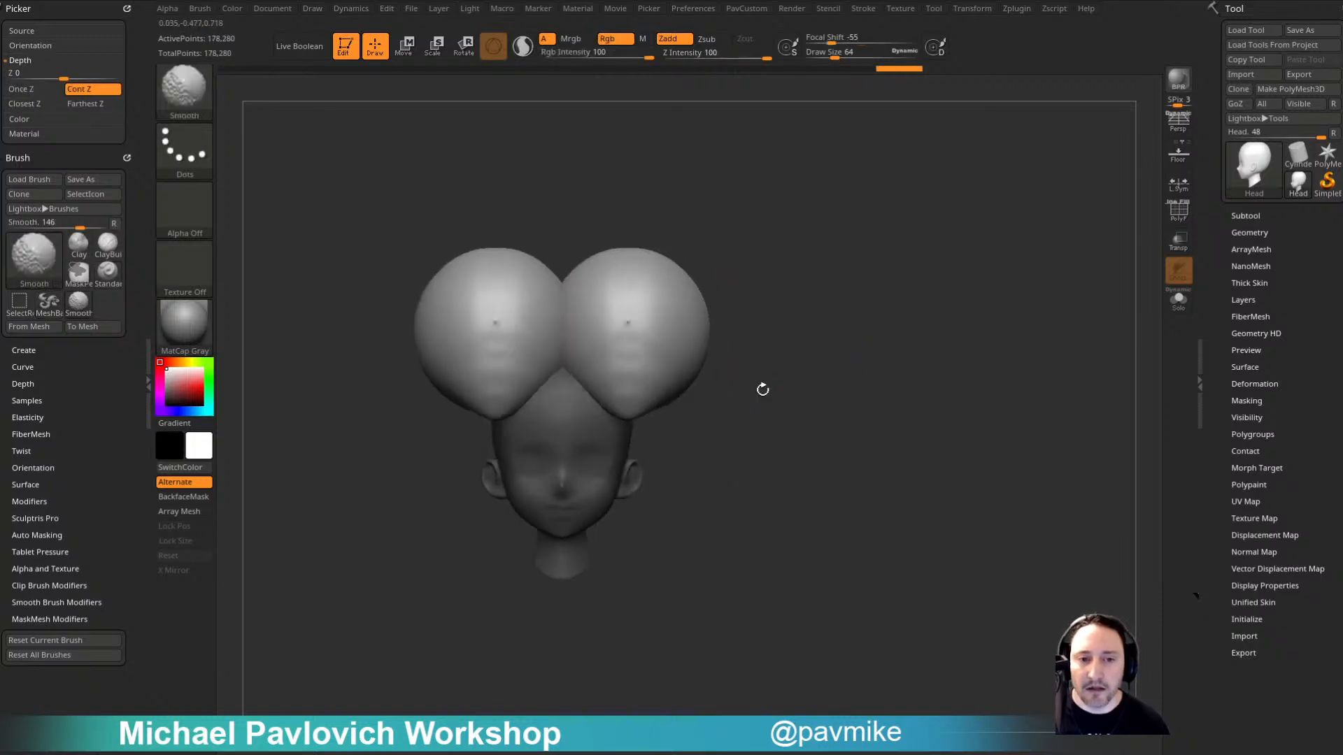
key("b")
key("s")
key("t")
key("ctrl+z")
Step: Turn on the floor grid and balloon a tall dome from the top of the head in side view
left_click(1179, 159)
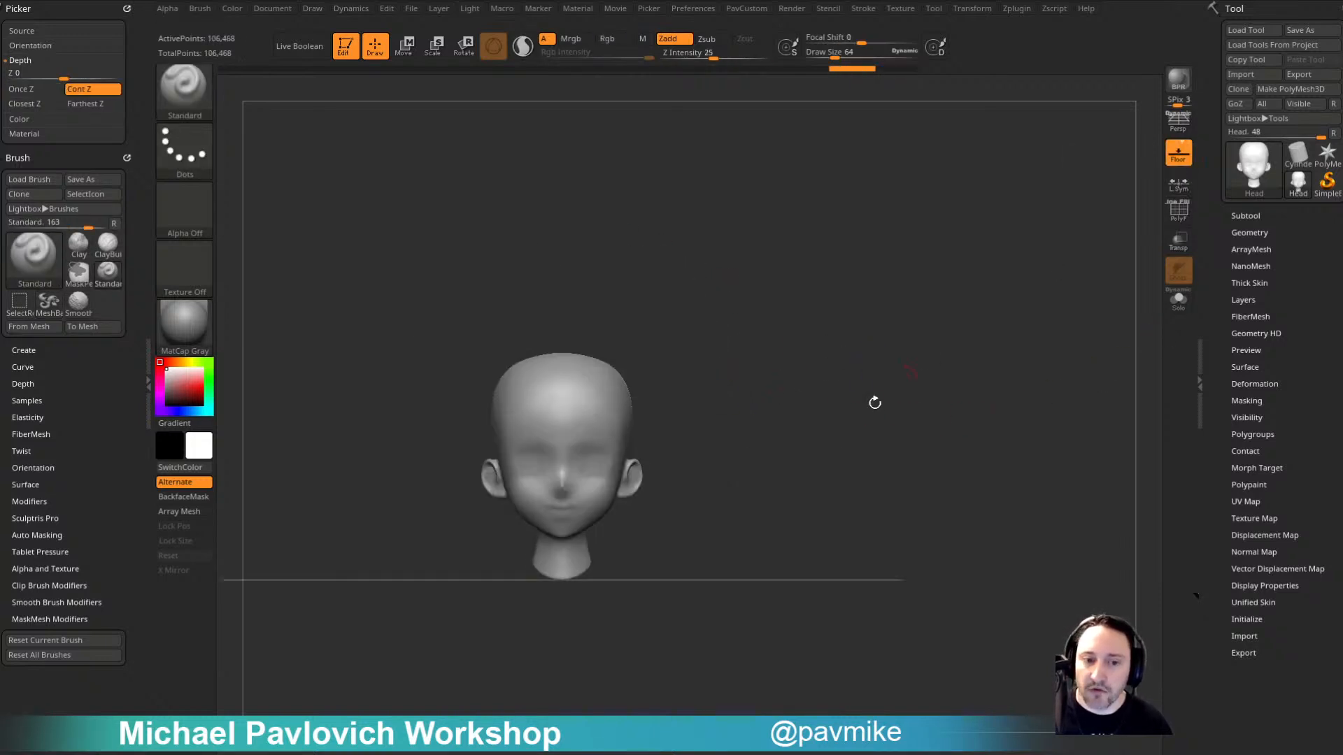
left_click_drag(953, 387, 905, 357)
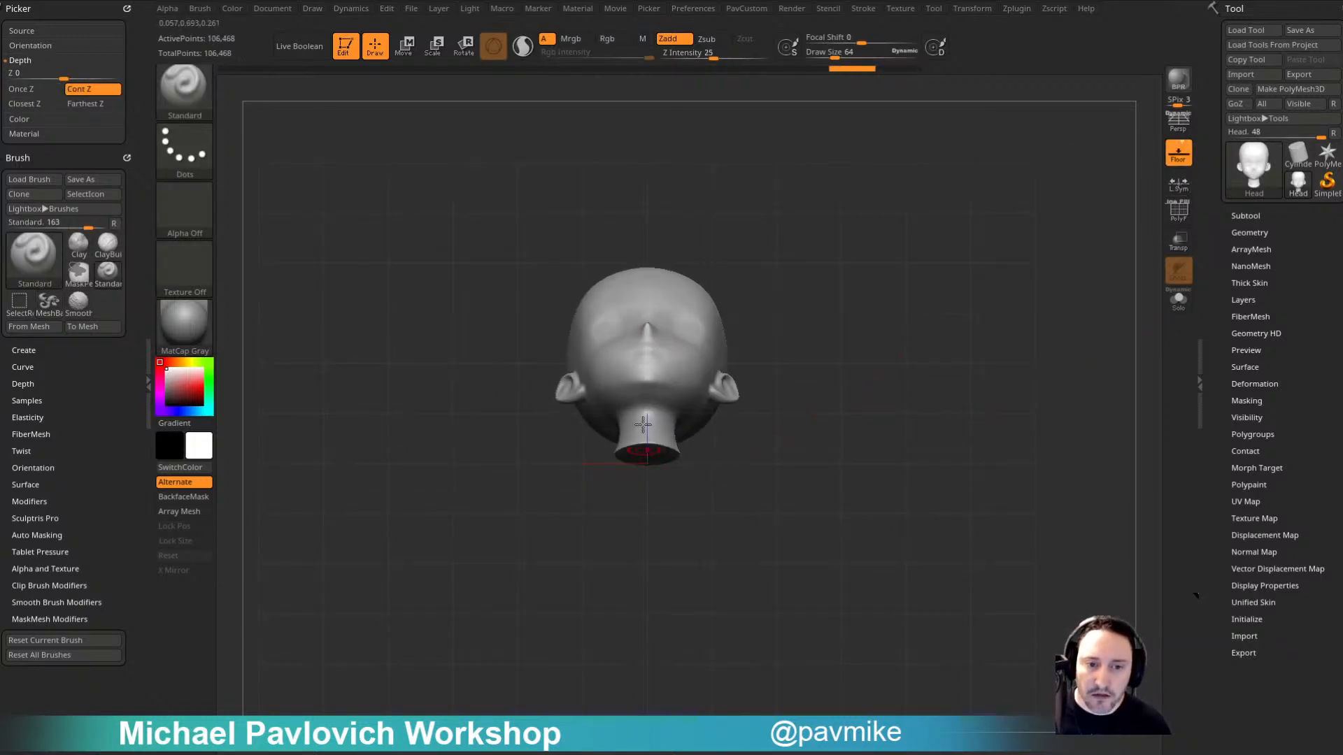
mouse_move(843, 262)
left_mouse_down()
mouse_move(857, 425)
mouse_move(944, 330)
left_mouse_up()
left_click_drag(959, 198, 924, 314, "alt")
mouse_move(731, 424)
left_mouse_down("ctrl")
mouse_move(789, 324)
mouse_move(627, 359)
mouse_move(698, 445)
left_mouse_up("ctrl")
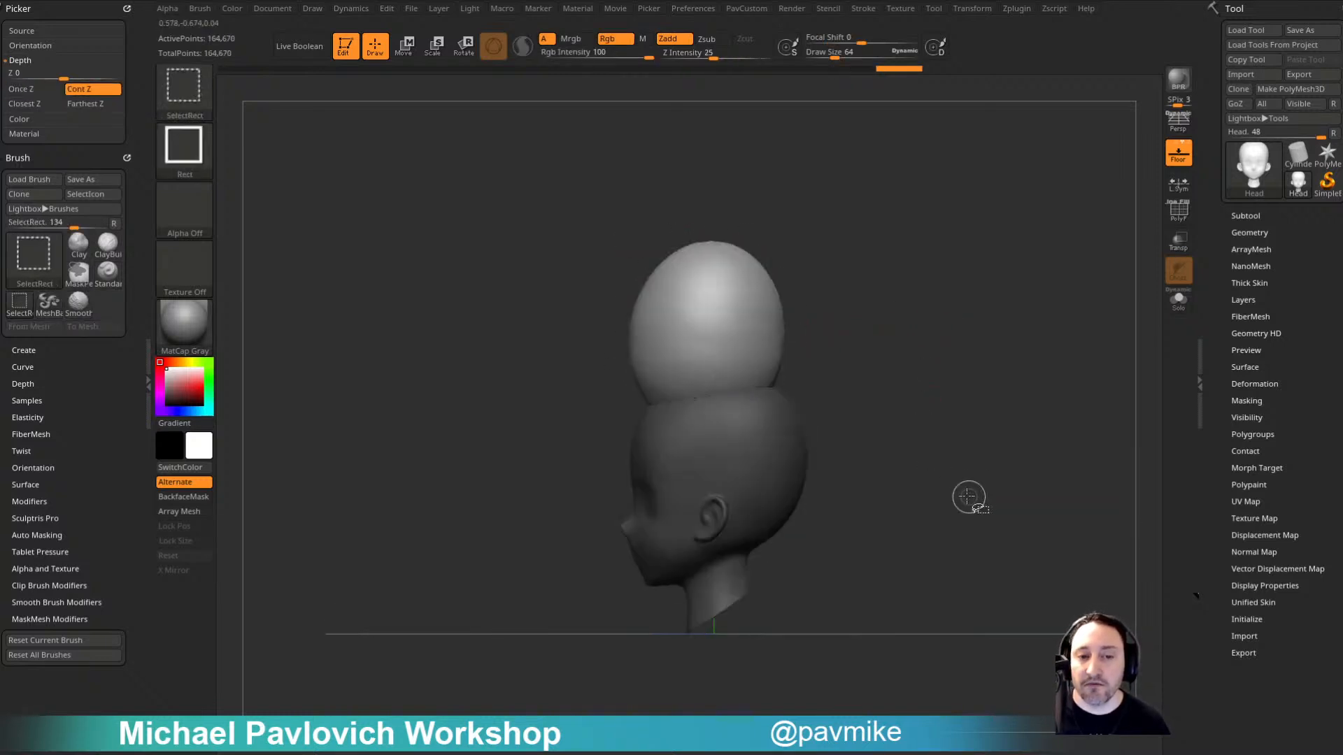
left_click_drag(909, 372, 905, 350, "shift")
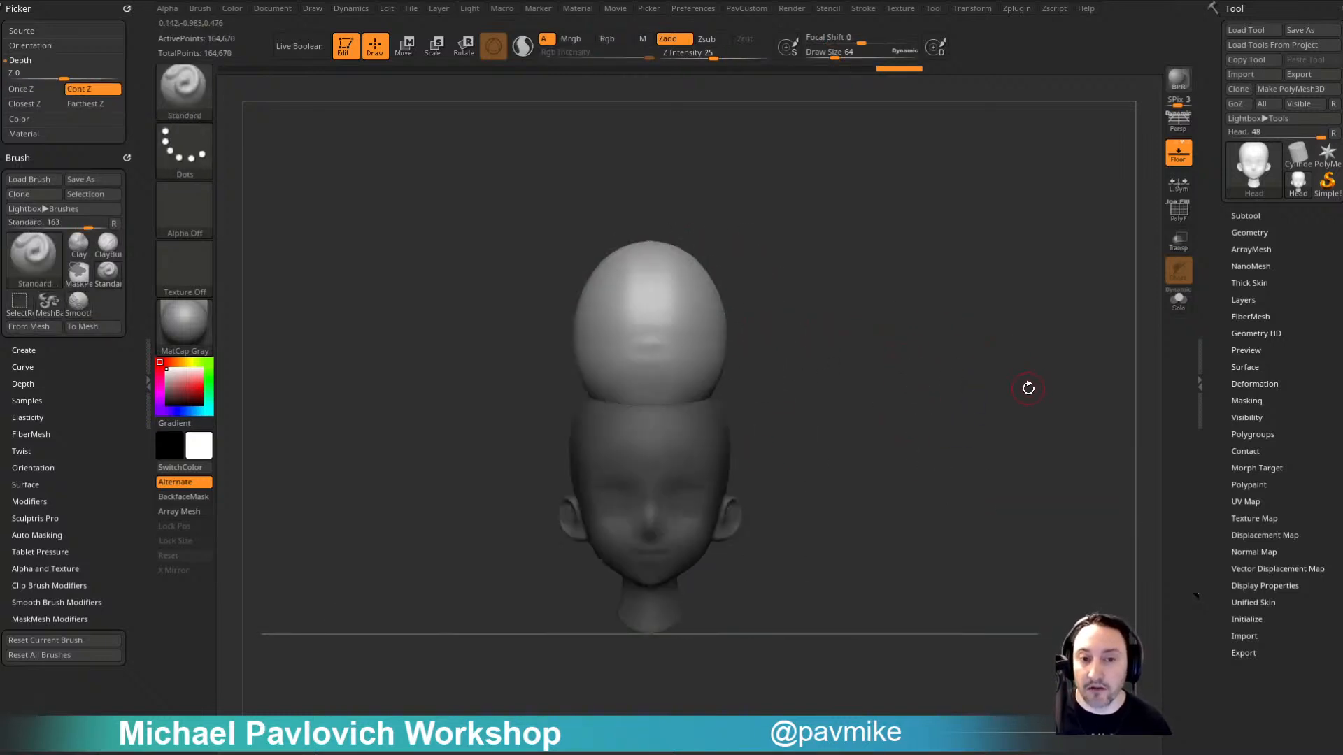
Step: Balloon a lobe forward from the dome in side view and extend it with a much larger bulb
left_click_drag(1028, 388, 959, 384, "shift")
mouse_move(683, 314)
left_mouse_down("ctrl")
mouse_move(485, 294)
mouse_move(697, 360)
left_mouse_up("ctrl")
mouse_move(925, 381)
left_mouse_down()
mouse_move(1025, 380)
mouse_move(938, 368)
mouse_move(953, 371)
mouse_move(909, 318)
mouse_move(959, 373)
left_mouse_up()
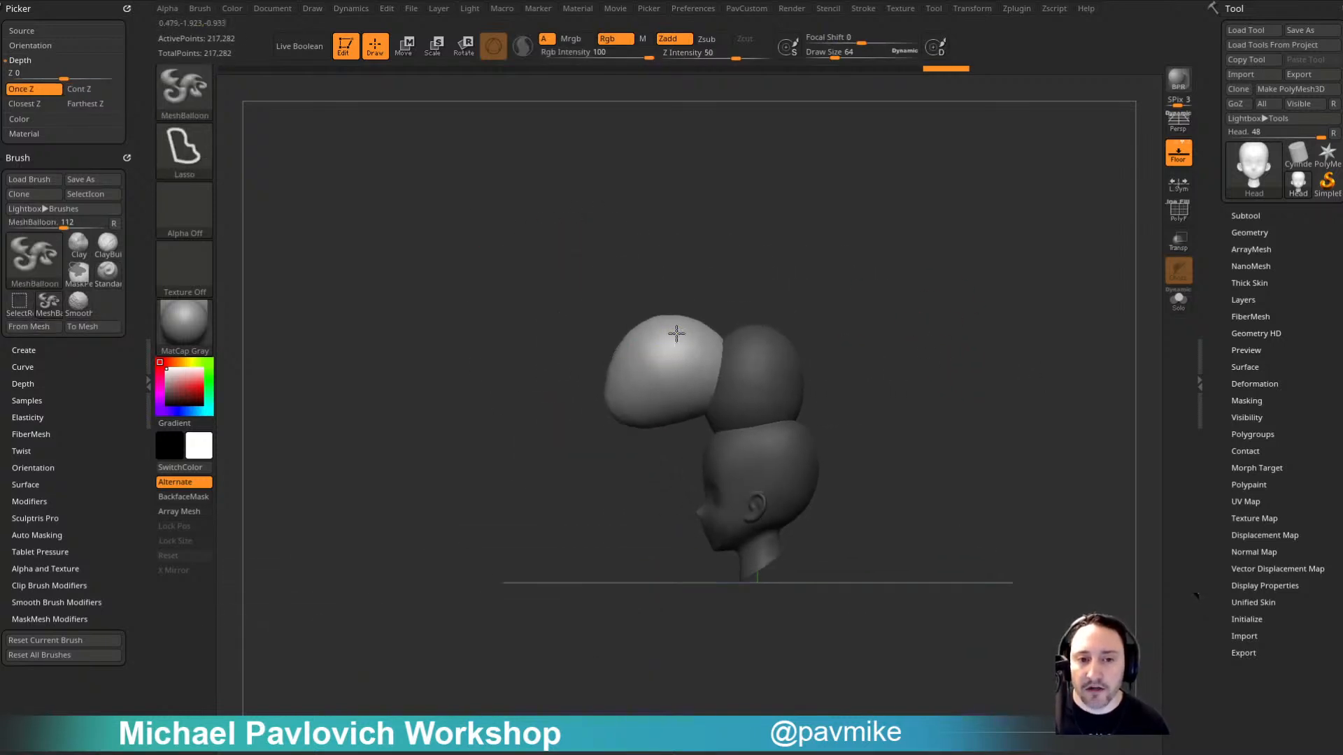
mouse_move(676, 333)
left_mouse_down("ctrl")
mouse_move(416, 288)
mouse_move(602, 434)
mouse_move(686, 392)
left_mouse_up("ctrl")
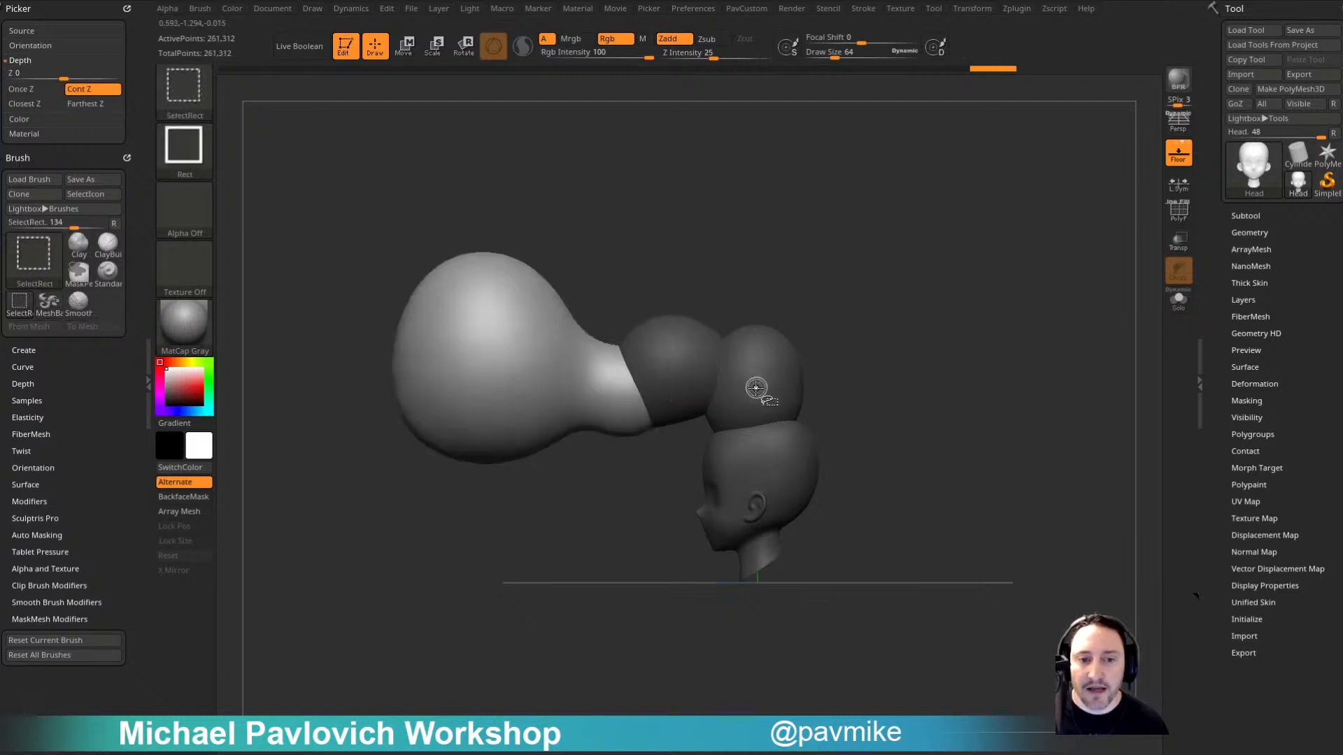
Step: Balloon a symmetrical pair of drooping, ear-like shapes down from the sides of the large bulb
left_click_drag(566, 521, 645, 480, "alt")
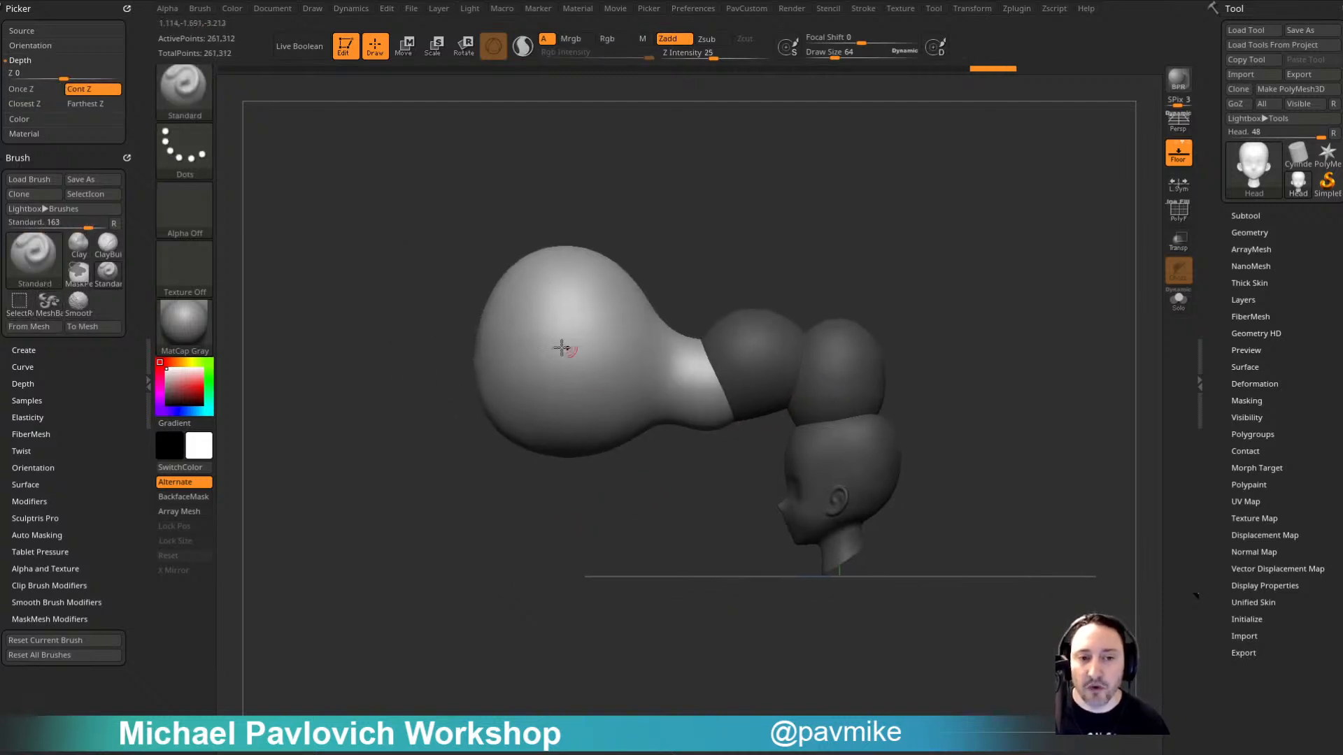
mouse_move(588, 418)
left_mouse_down("ctrl")
mouse_move(543, 431)
mouse_move(538, 580)
mouse_move(598, 498)
mouse_move(713, 534)
left_mouse_up("ctrl")
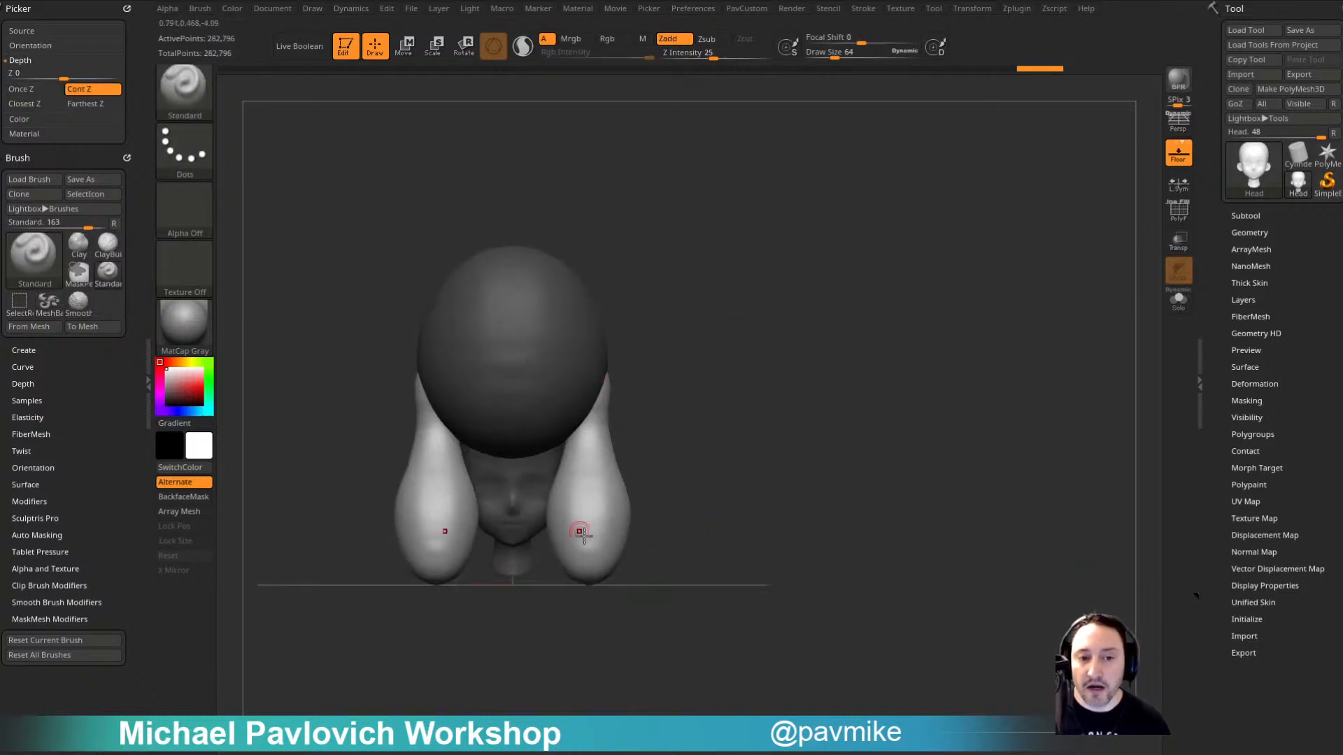
left_click_drag(808, 494, 735, 511)
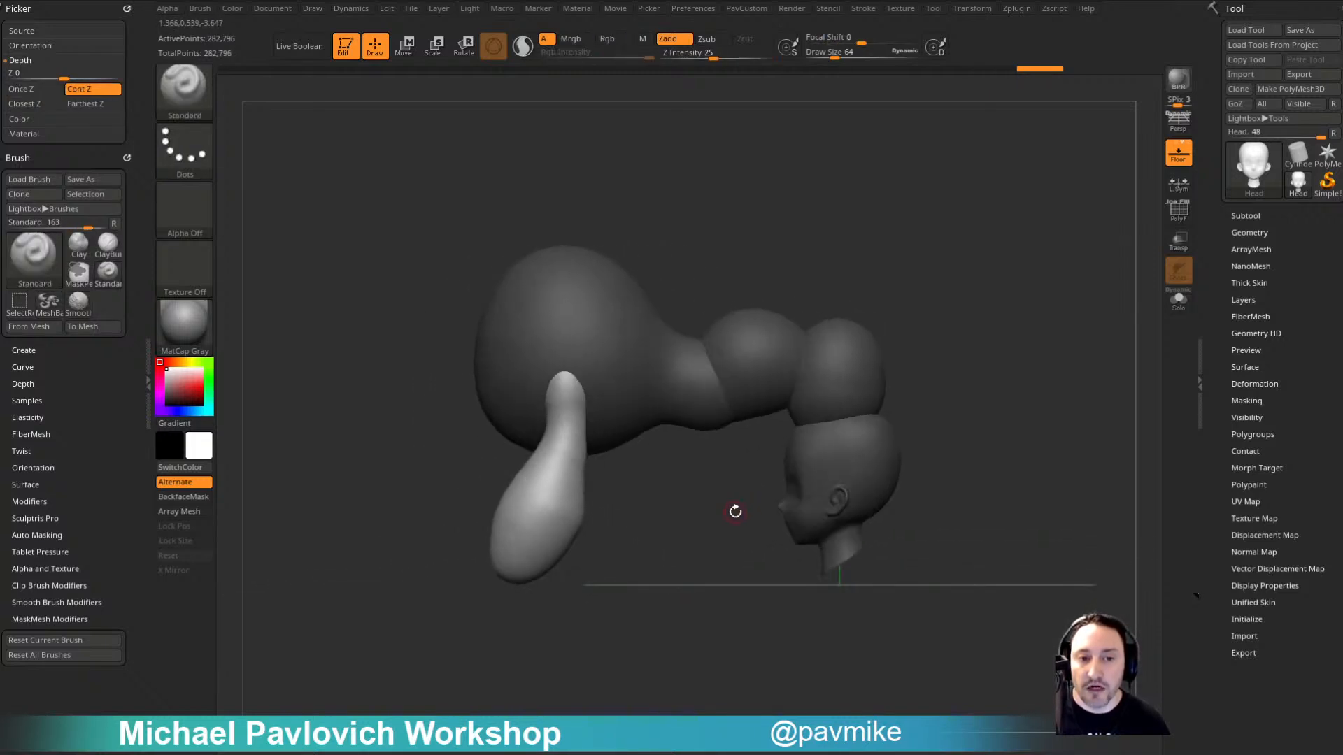
Step: Balloon a long neck upward from the large bulb and a small forward-facing head at its tip
left_click_drag(724, 561, 739, 621, "alt")
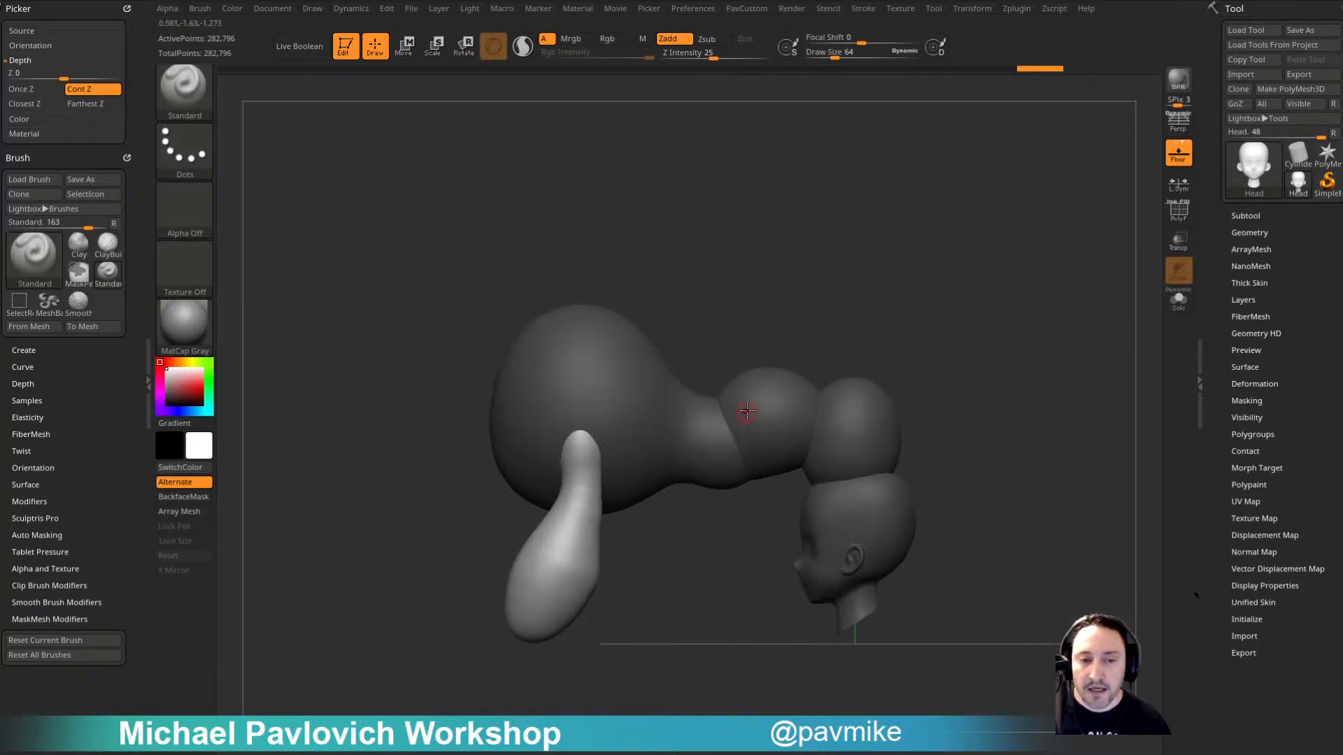
mouse_move(748, 256)
left_mouse_down("alt")
mouse_move(804, 324)
mouse_move(626, 350)
left_mouse_up("alt")
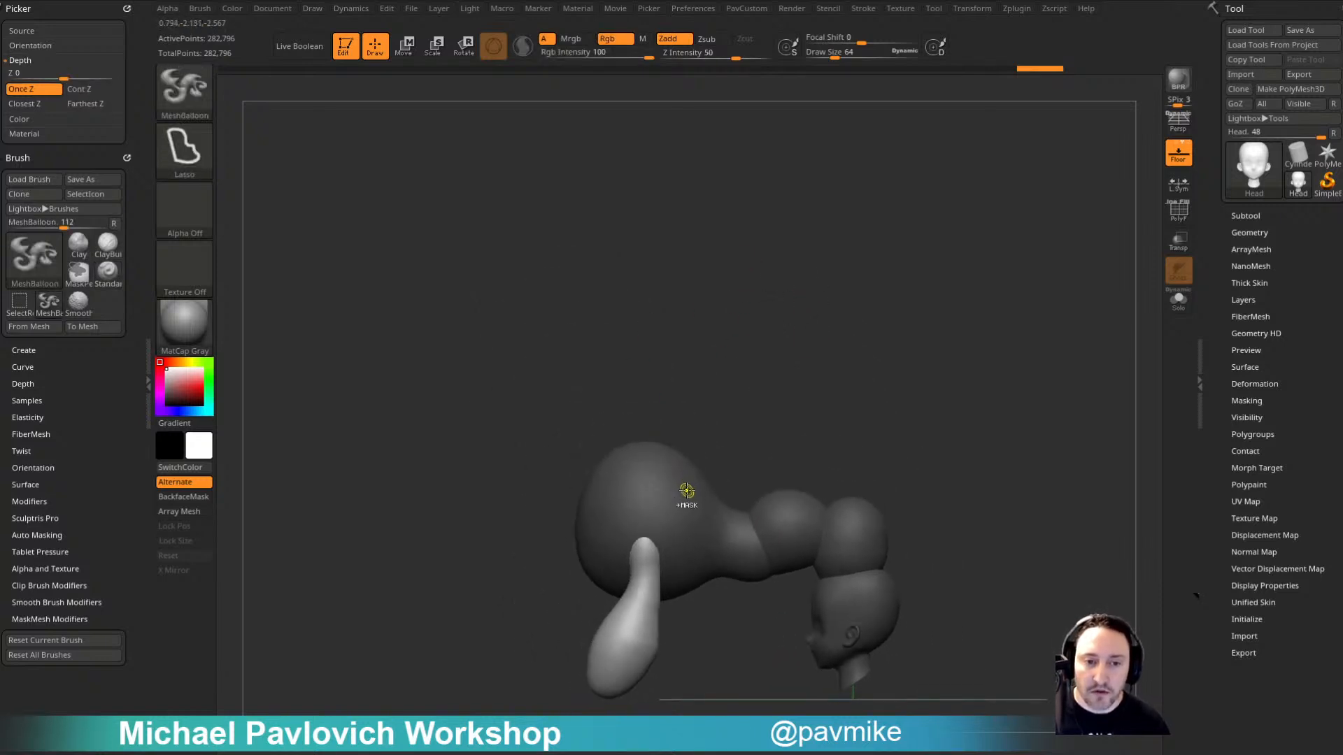
mouse_move(631, 410)
left_mouse_down("ctrl")
mouse_move(602, 301)
mouse_move(570, 365)
mouse_move(570, 516)
mouse_move(618, 540)
mouse_move(629, 526)
left_mouse_up("ctrl")
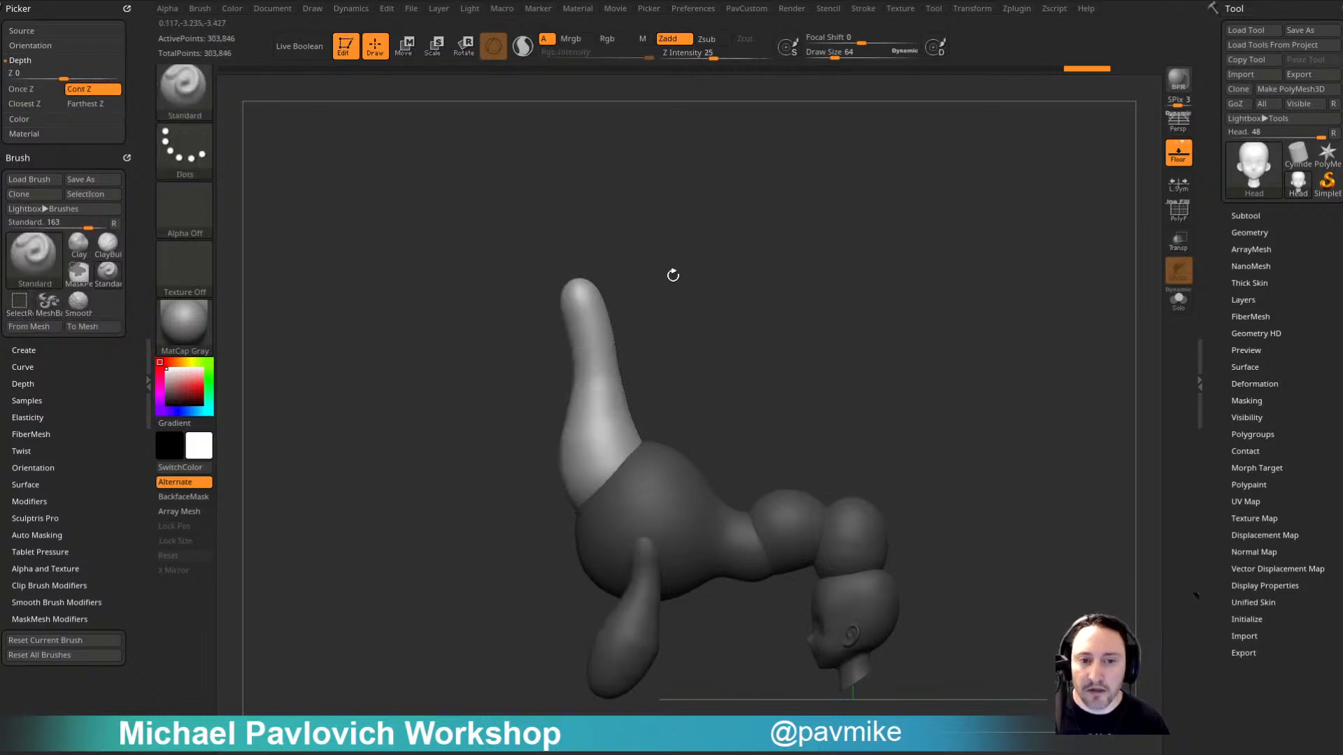
key("ctrl")
mouse_move(586, 234)
left_mouse_down("ctrl")
mouse_move(474, 285)
mouse_move(595, 317)
left_mouse_up("ctrl")
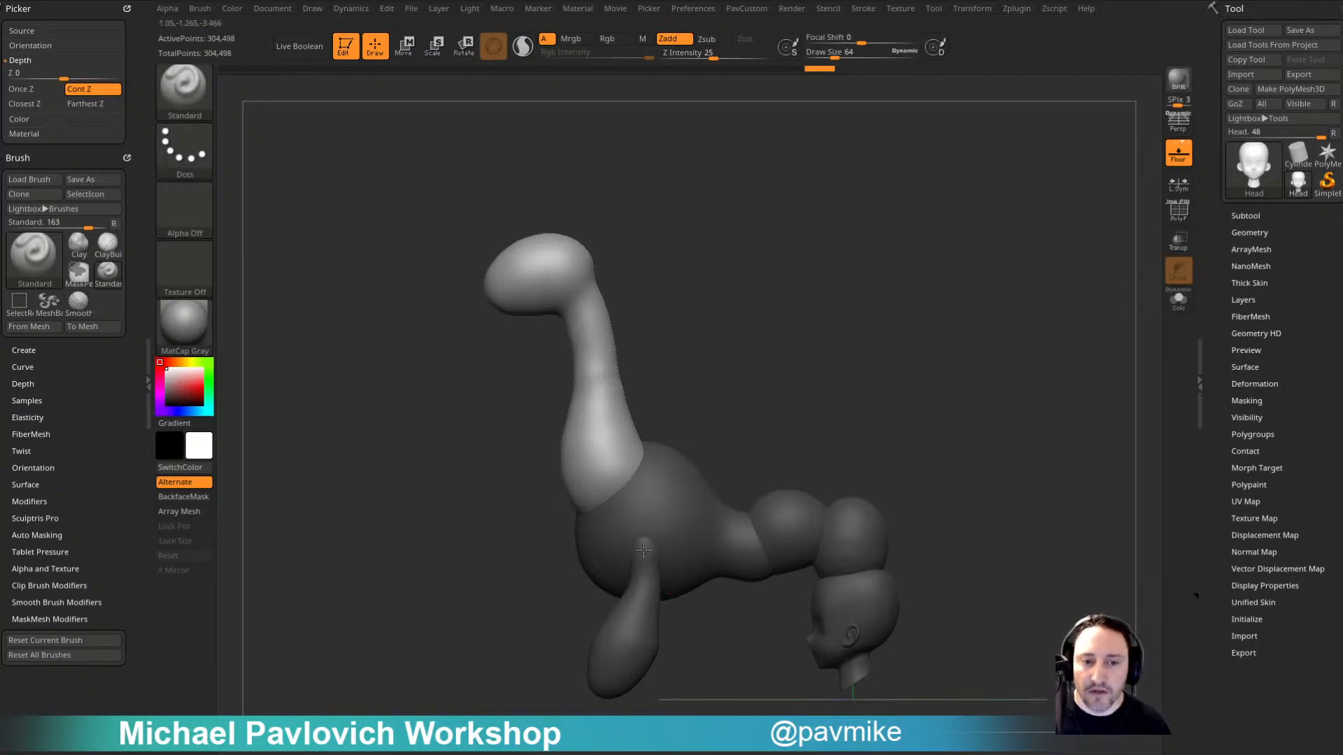
Step: Undo the ballooned neck and small head, retry the neck shape, and undo that attempt
left_click_drag(728, 379, 754, 407, "alt")
mouse_move(838, 347)
left_mouse_down("alt")
mouse_move(801, 270)
mouse_move(954, 314)
mouse_move(799, 294)
mouse_move(843, 305)
mouse_move(537, 333)
mouse_move(659, 411)
mouse_move(562, 302)
mouse_move(663, 540)
mouse_move(689, 533)
left_mouse_up("alt")
key("ctrl+z")
key("ctrl+z")
mouse_move(748, 400)
left_mouse_down()
mouse_move(861, 393)
mouse_move(791, 363)
left_mouse_up()
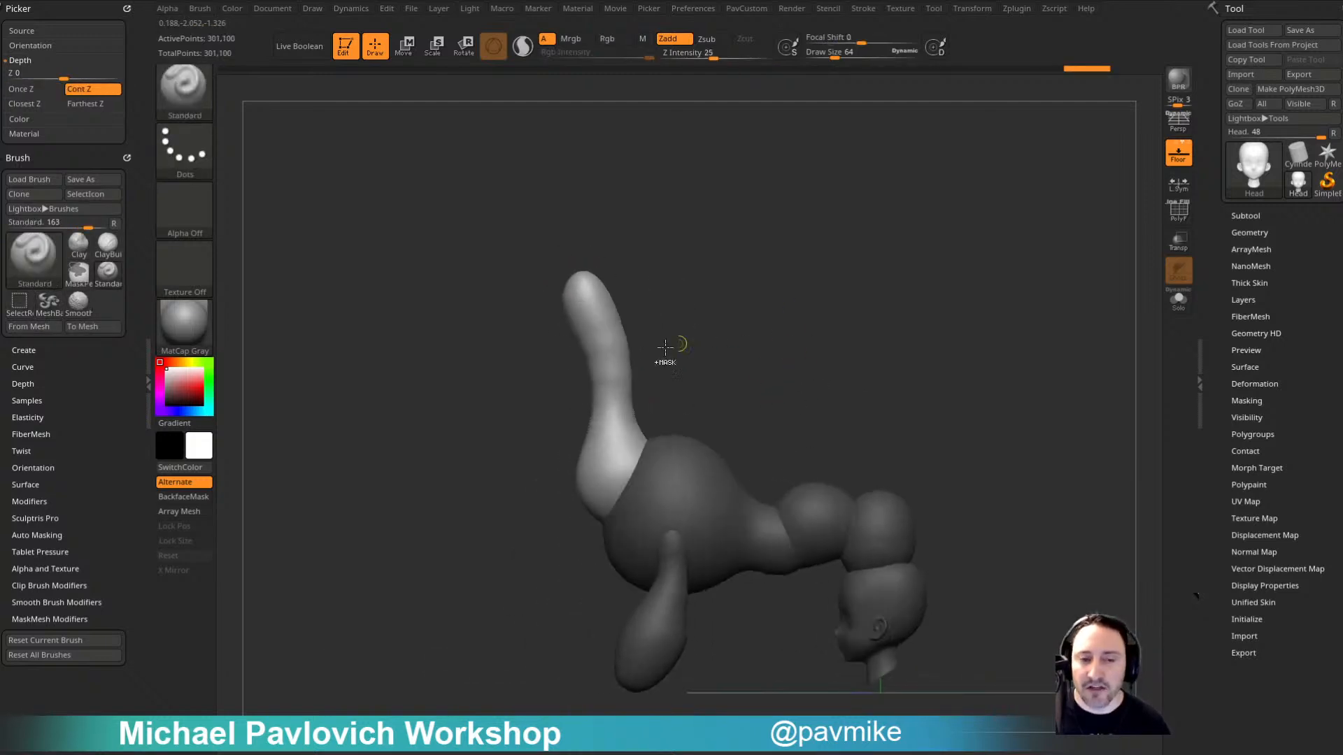
key("ctrl+z")
Step: Balloon a thicker curved neck up from the large bulb and shape its end into an open ring
mouse_move(674, 465)
left_mouse_down("ctrl")
mouse_move(571, 248)
mouse_move(554, 381)
mouse_move(664, 531)
left_mouse_up("ctrl")
mouse_move(570, 273)
left_mouse_down("ctrl+shift")
mouse_move(469, 280)
mouse_move(574, 297)
mouse_move(495, 261)
mouse_move(530, 277)
left_mouse_up("ctrl+shift")
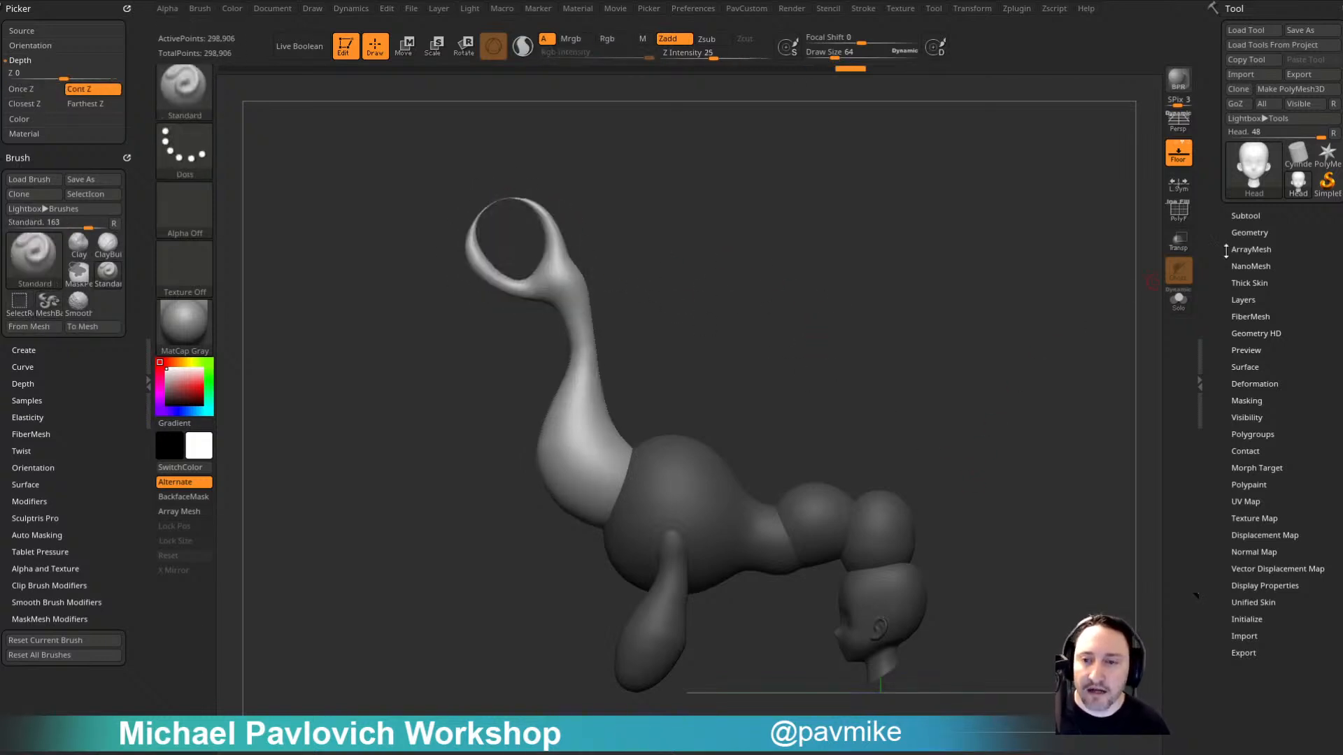
Step: Expand the Subtool section and examine the Head subtool's entry
left_click(1246, 215)
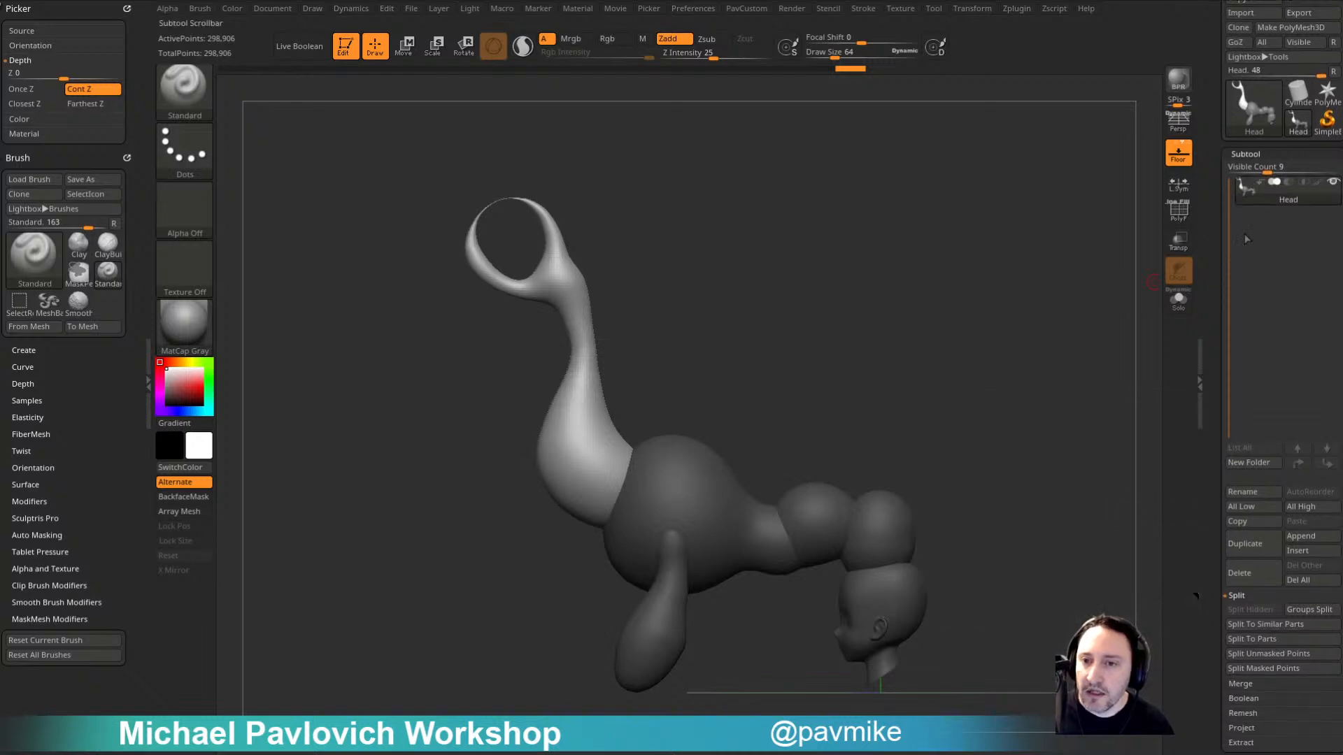
mouse_move(1281, 185)
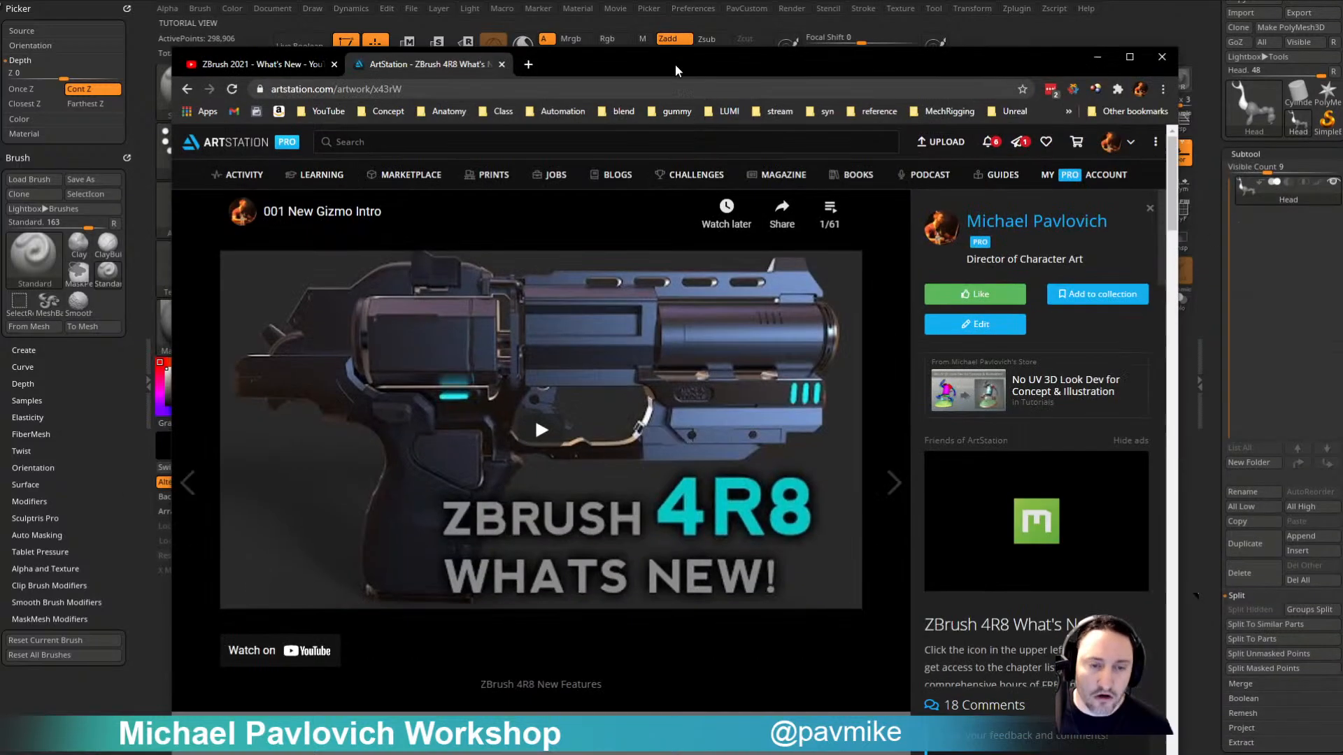
Step: Switch to the browser and look through the video playlist on the ArtStation "ZBrush 4R8 What's New!" page
left_click_drag(675, 67, 667, 42)
left_click(825, 190)
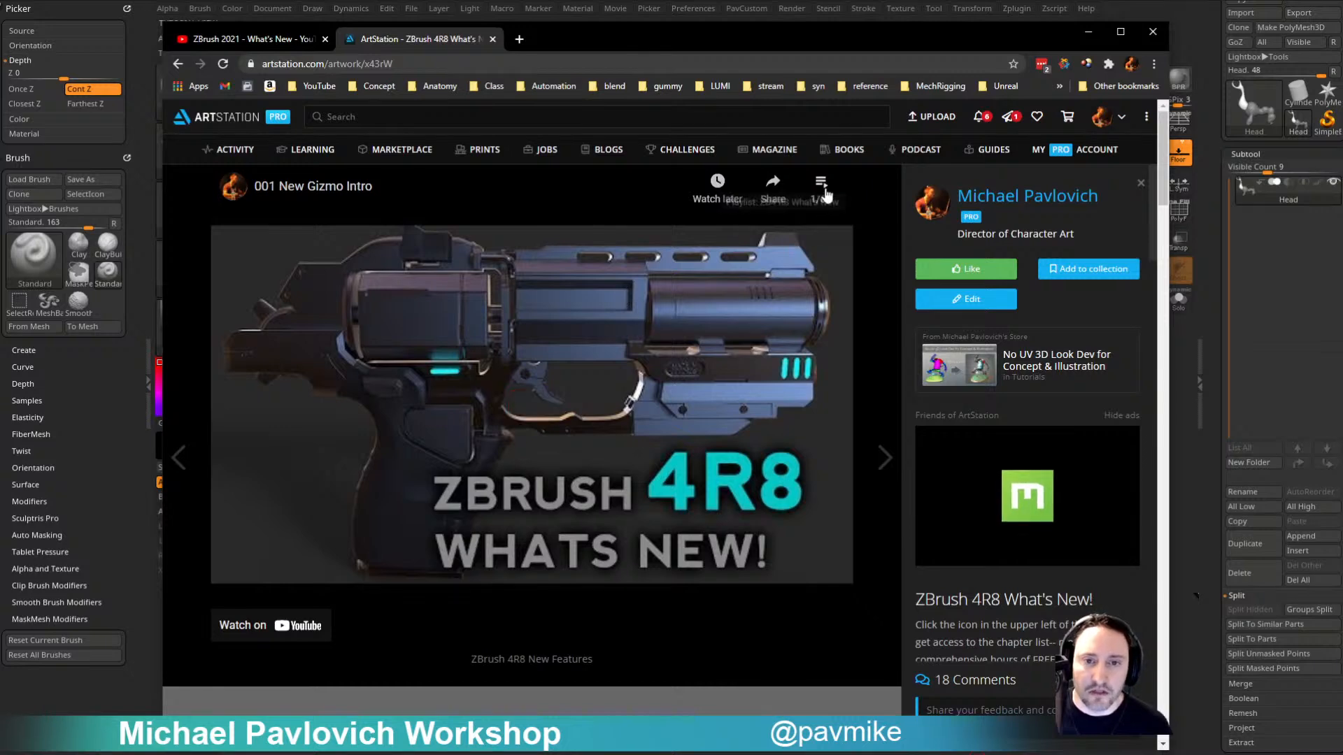
scroll(660, 393, "down", 20)
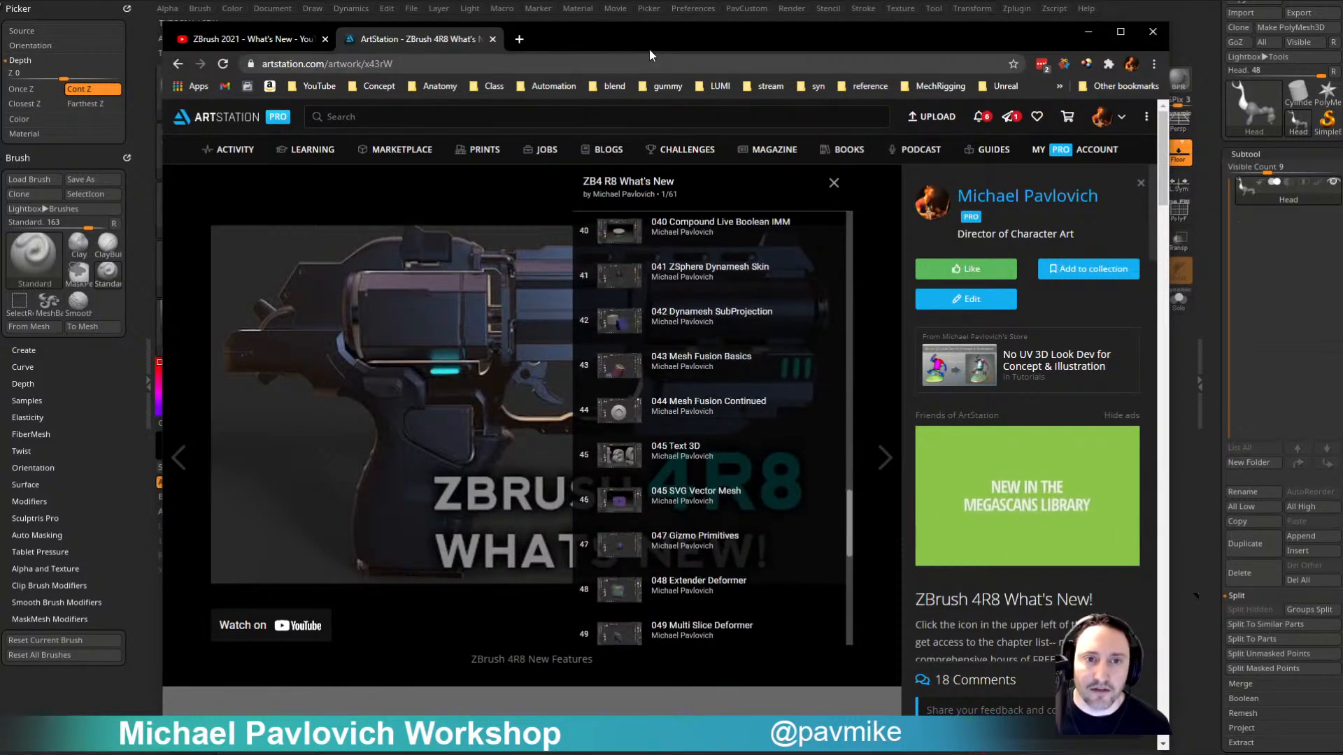
left_click_drag(650, 51, 700, 754)
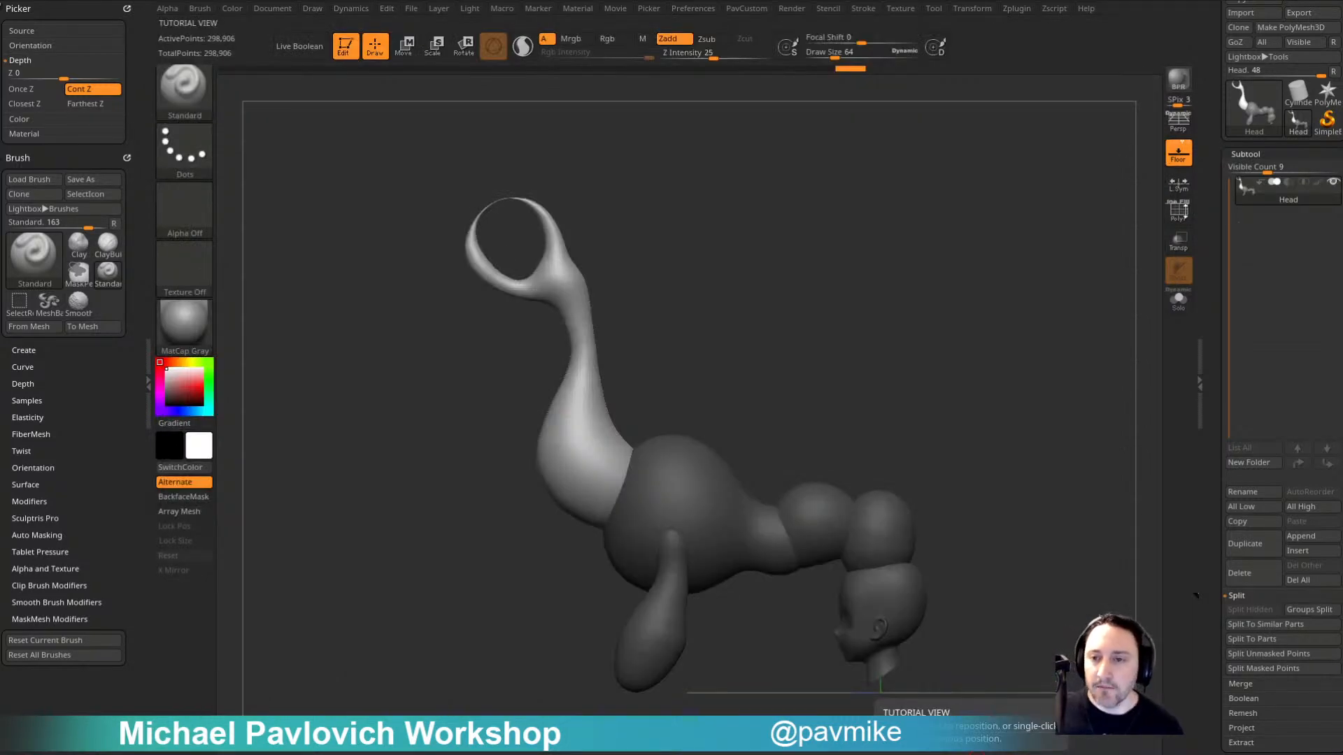
Step: Balloon a wide teardrop up from the back of the large bulb in side view, and undo it
mouse_move(1273, 183)
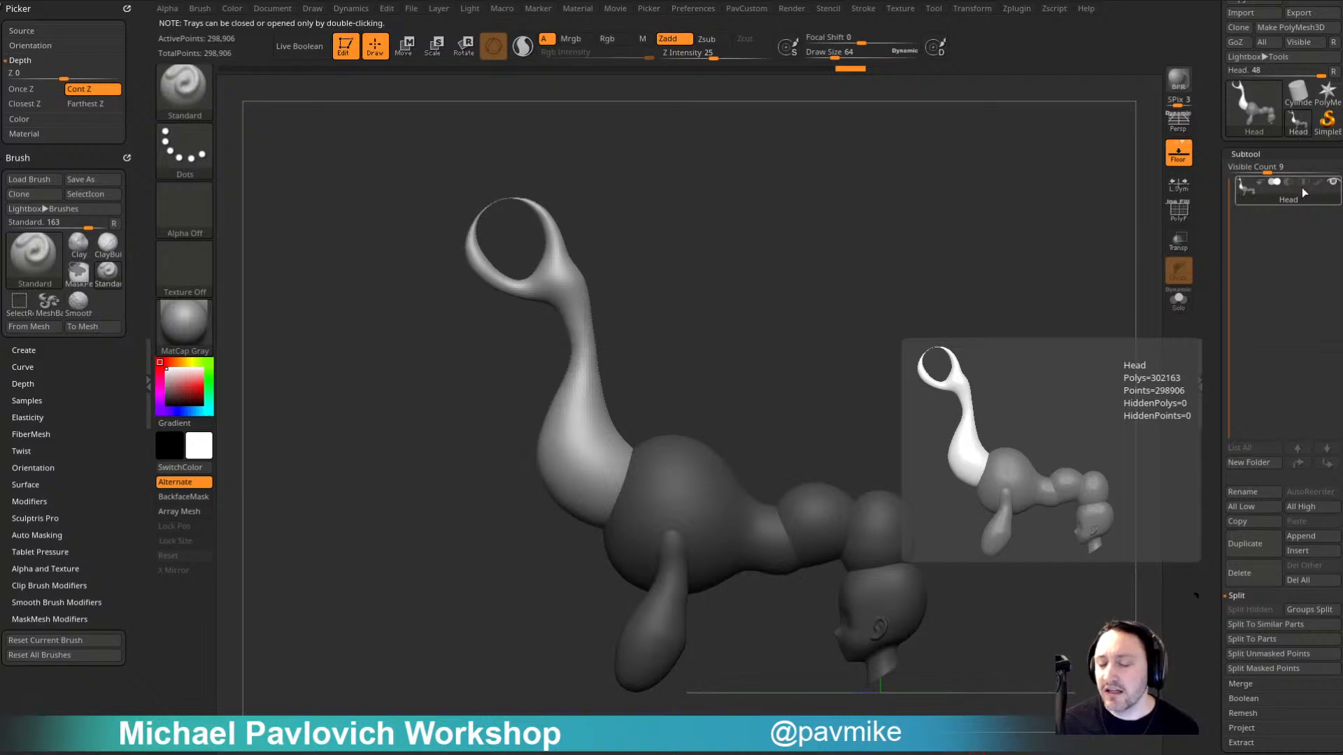
left_click_drag(650, 358, 636, 326, "alt")
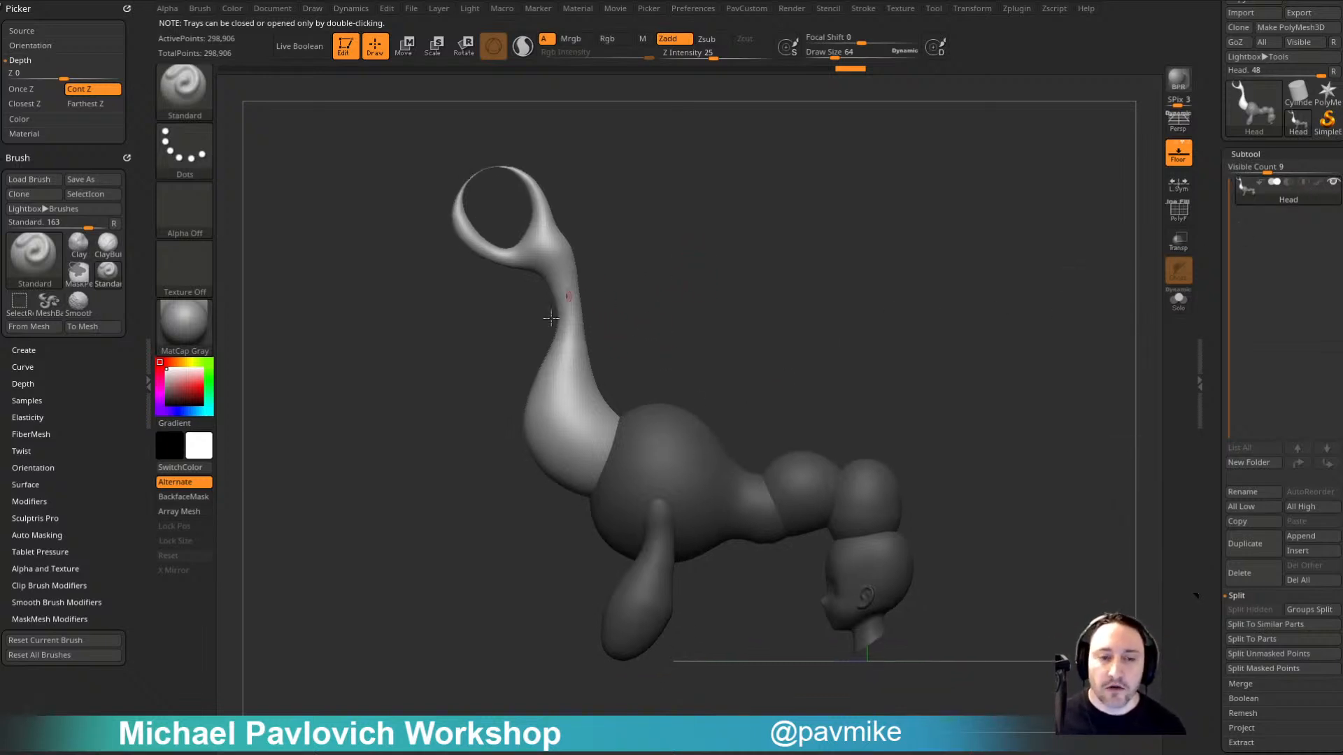
mouse_move(728, 261)
left_mouse_down()
mouse_move(737, 288)
mouse_move(789, 263)
mouse_move(835, 302)
mouse_move(811, 319)
left_mouse_up()
mouse_move(611, 430)
left_mouse_down("ctrl")
mouse_move(763, 329)
mouse_move(649, 482)
left_mouse_up("ctrl")
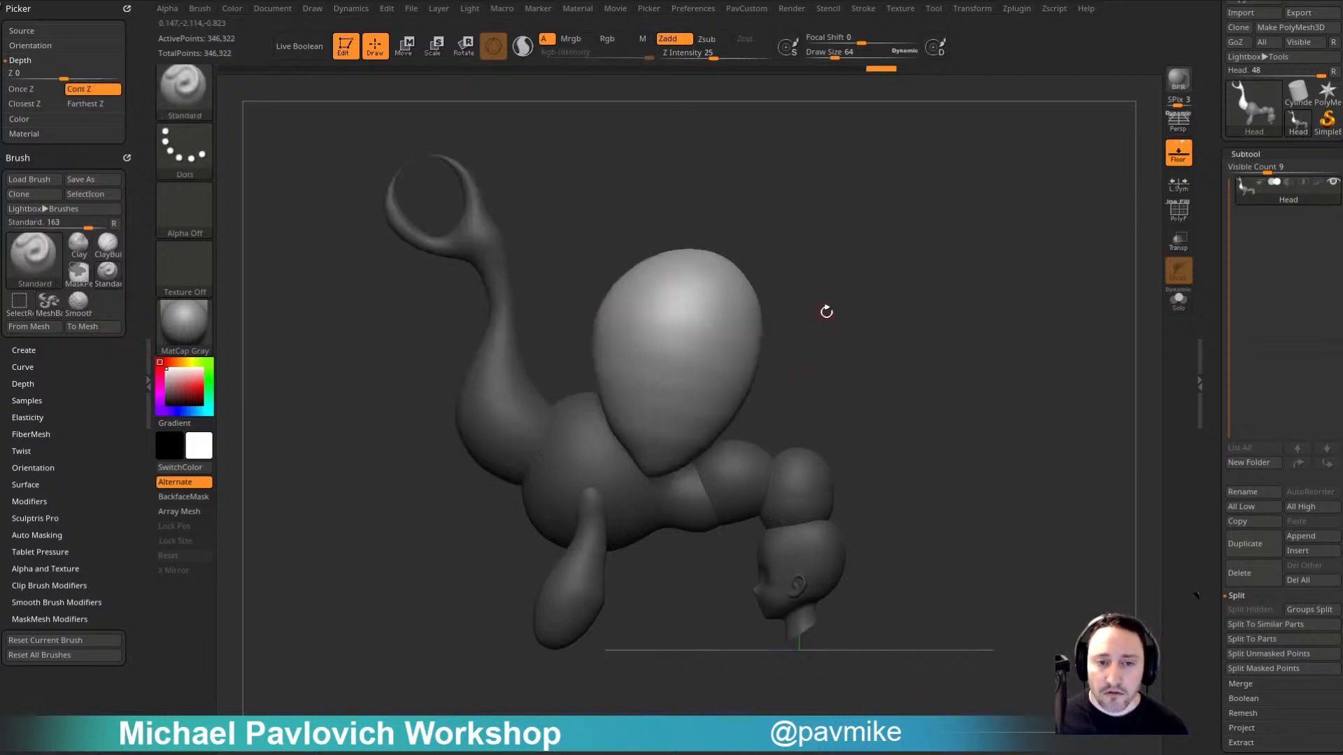
key("ctrl+z")
Step: Balloon a narrower lobe from the back of the large bulb and carve it into a thin, pointed shape with subtractive MeshBalloon strokes
mouse_move(624, 430)
left_mouse_down("ctrl")
mouse_move(648, 283)
mouse_move(647, 484)
left_mouse_up("ctrl")
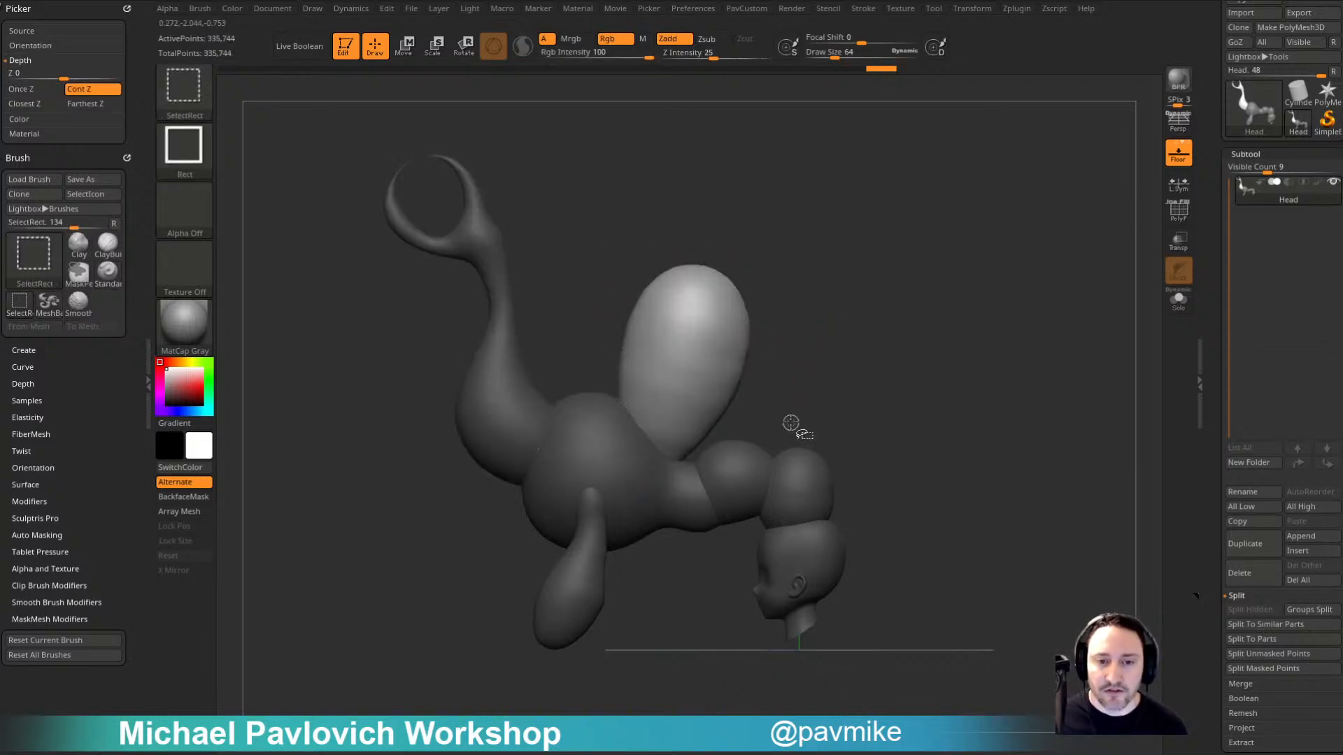
key("ctrl")
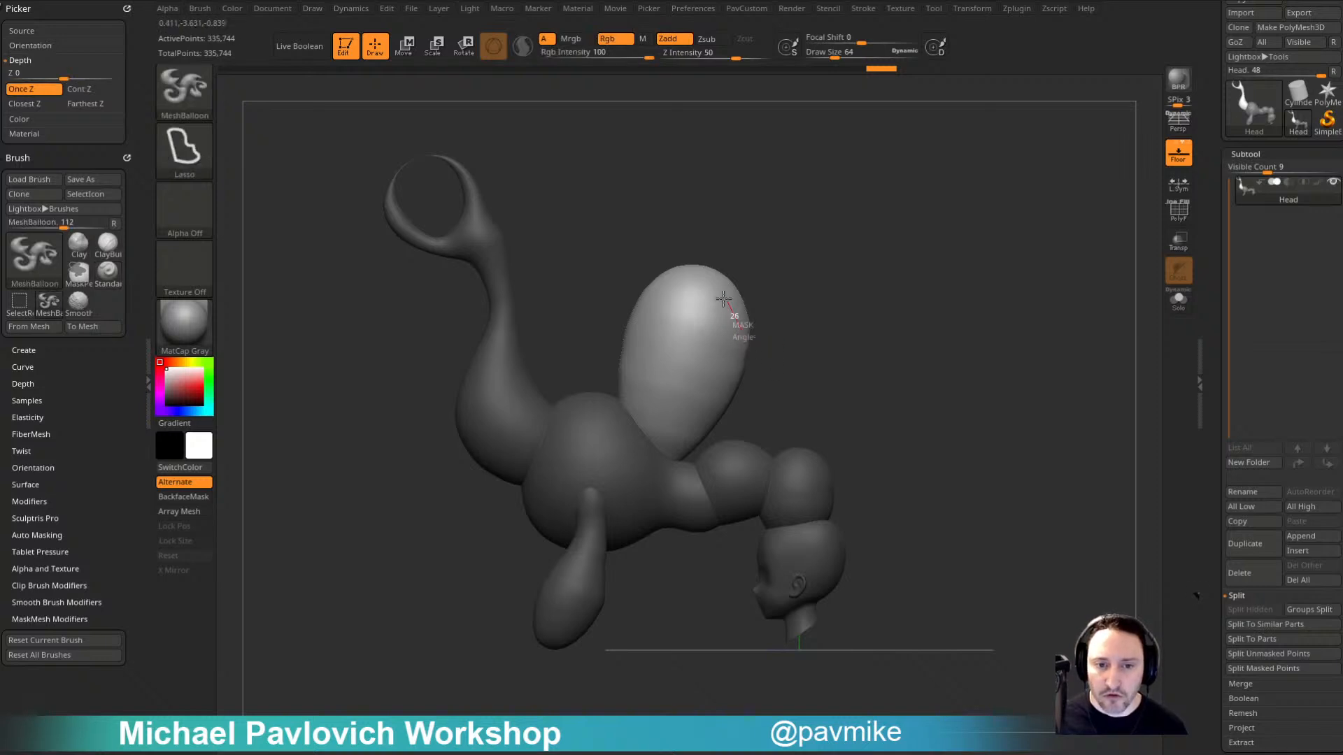
mouse_move(724, 299)
left_mouse_down("ctrl+alt")
mouse_move(713, 430)
mouse_move(825, 368)
mouse_move(850, 379)
left_mouse_up("ctrl+alt")
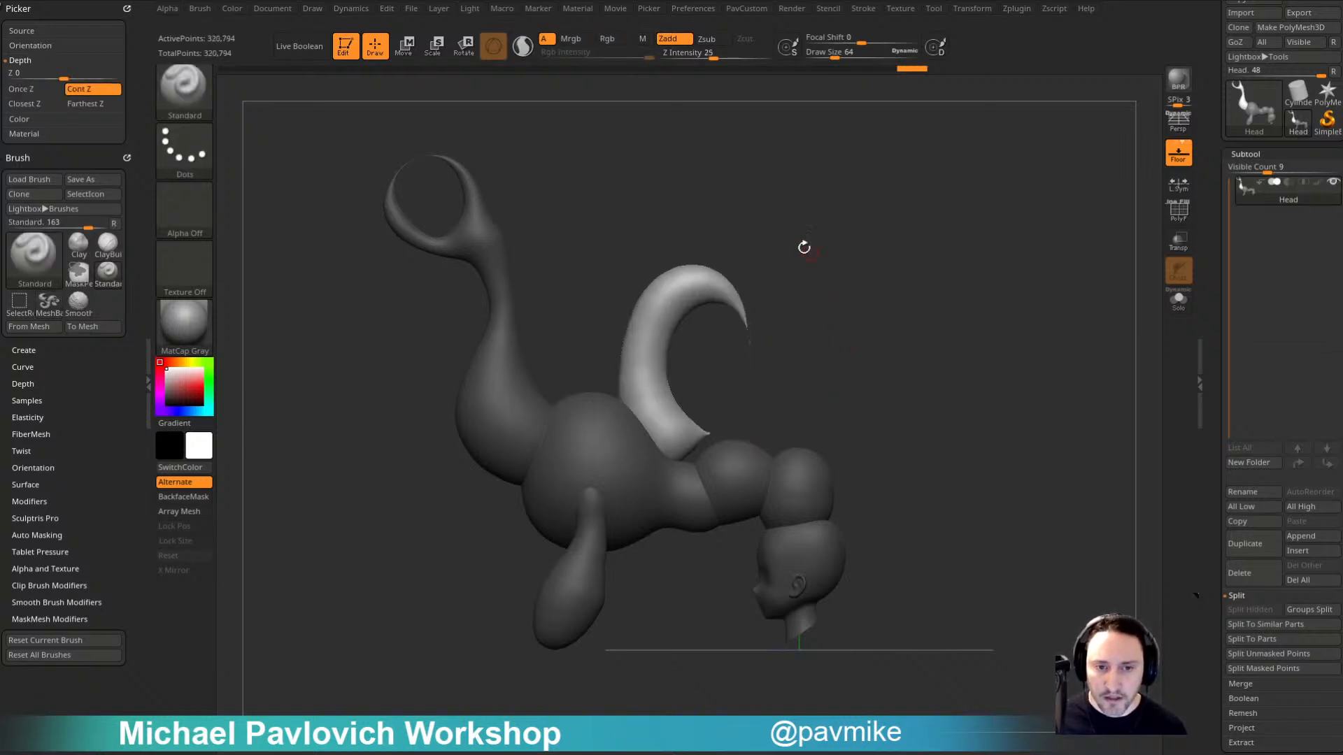
mouse_move(684, 290)
left_mouse_down("ctrl")
mouse_move(663, 150)
mouse_move(641, 350)
mouse_move(672, 337)
mouse_move(658, 317)
mouse_move(805, 247)
mouse_move(660, 242)
left_mouse_up("ctrl")
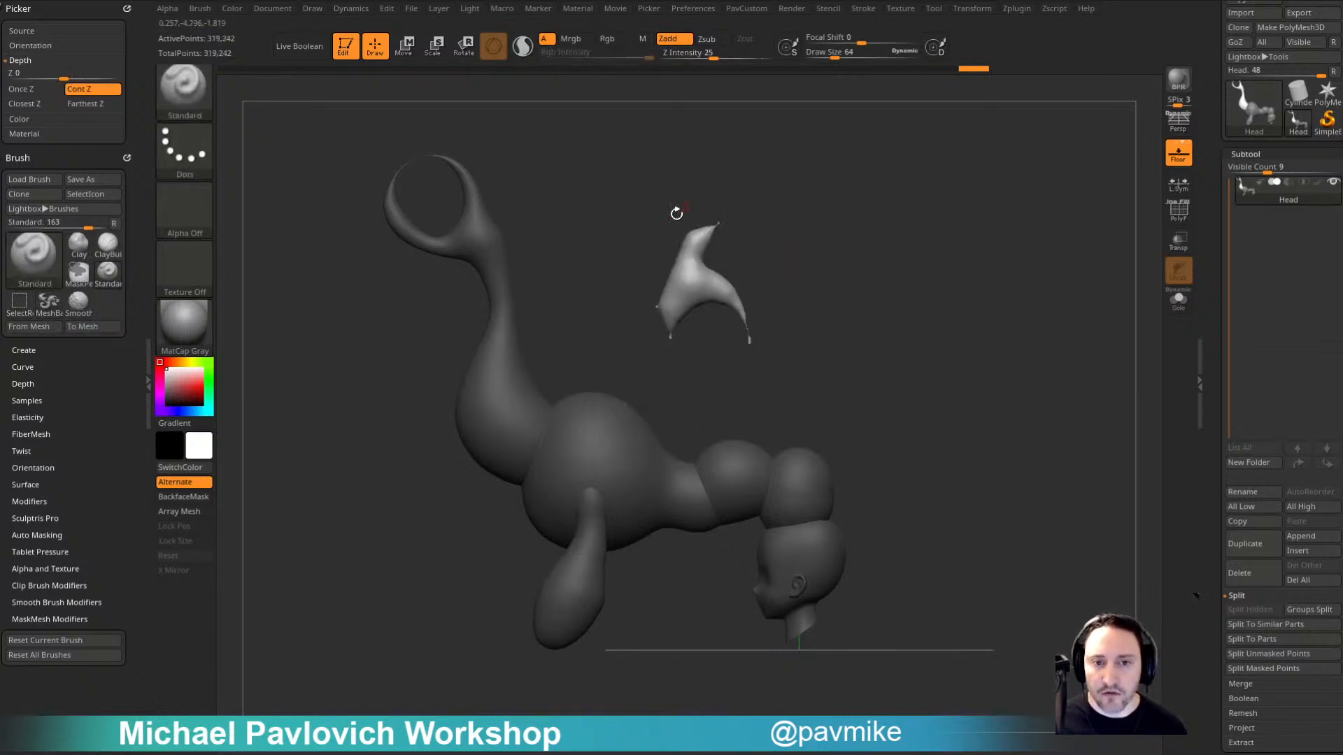
Step: Undo the recent MeshBalloon strokes back to the long neck with its solid round end bulb
mouse_move(1001, 332)
left_mouse_down()
mouse_move(867, 348)
mouse_move(1022, 349)
mouse_move(920, 287)
mouse_move(964, 249)
left_mouse_up()
key("ctrl+z")
key("ctrl+z")
key("ctrl+z")
key("ctrl+z")
key("ctrl+z")
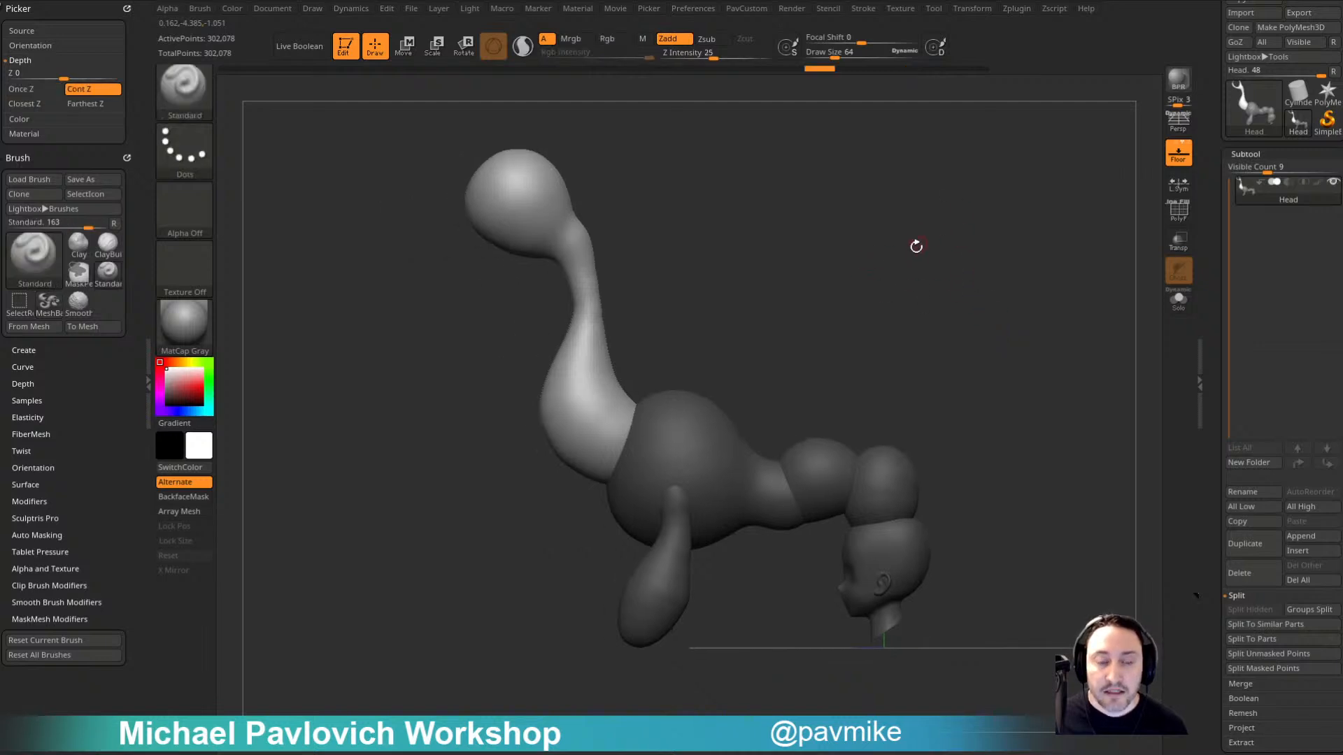
left_click_drag(880, 250, 929, 258)
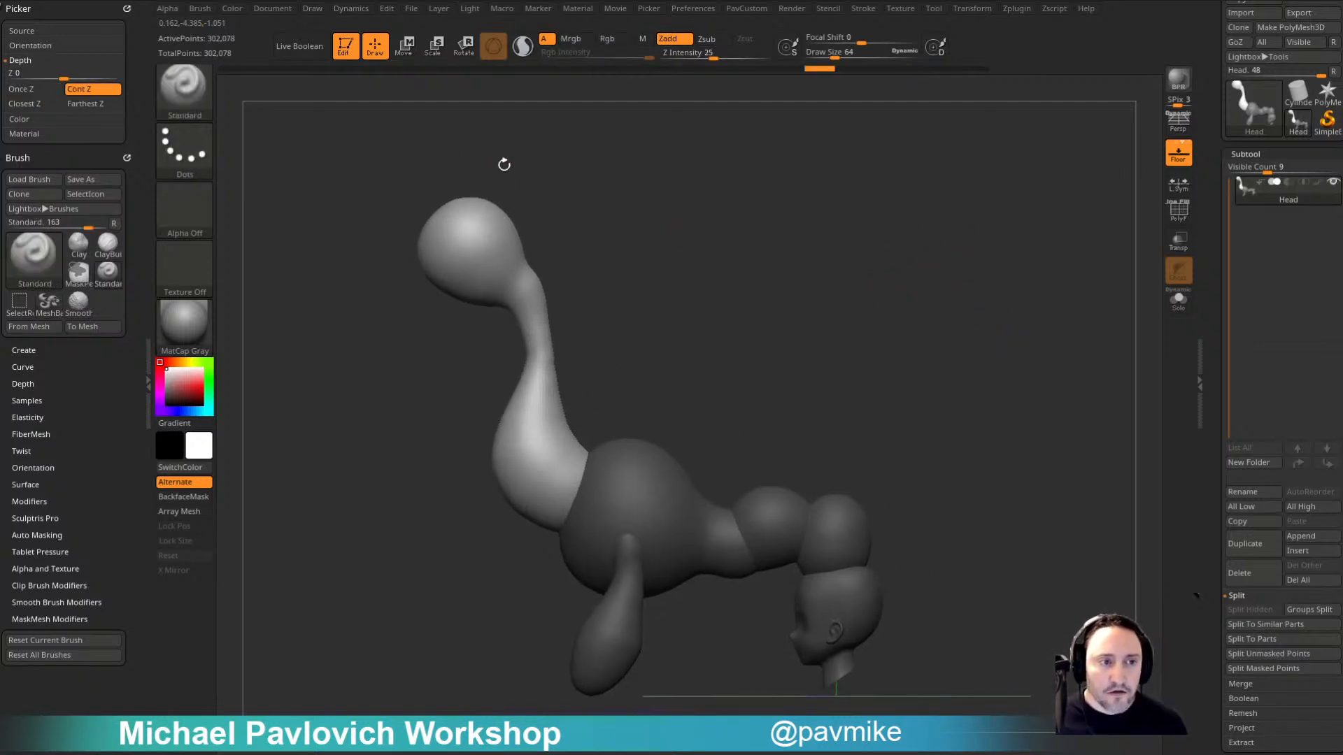
left_click_drag(764, 315, 799, 255)
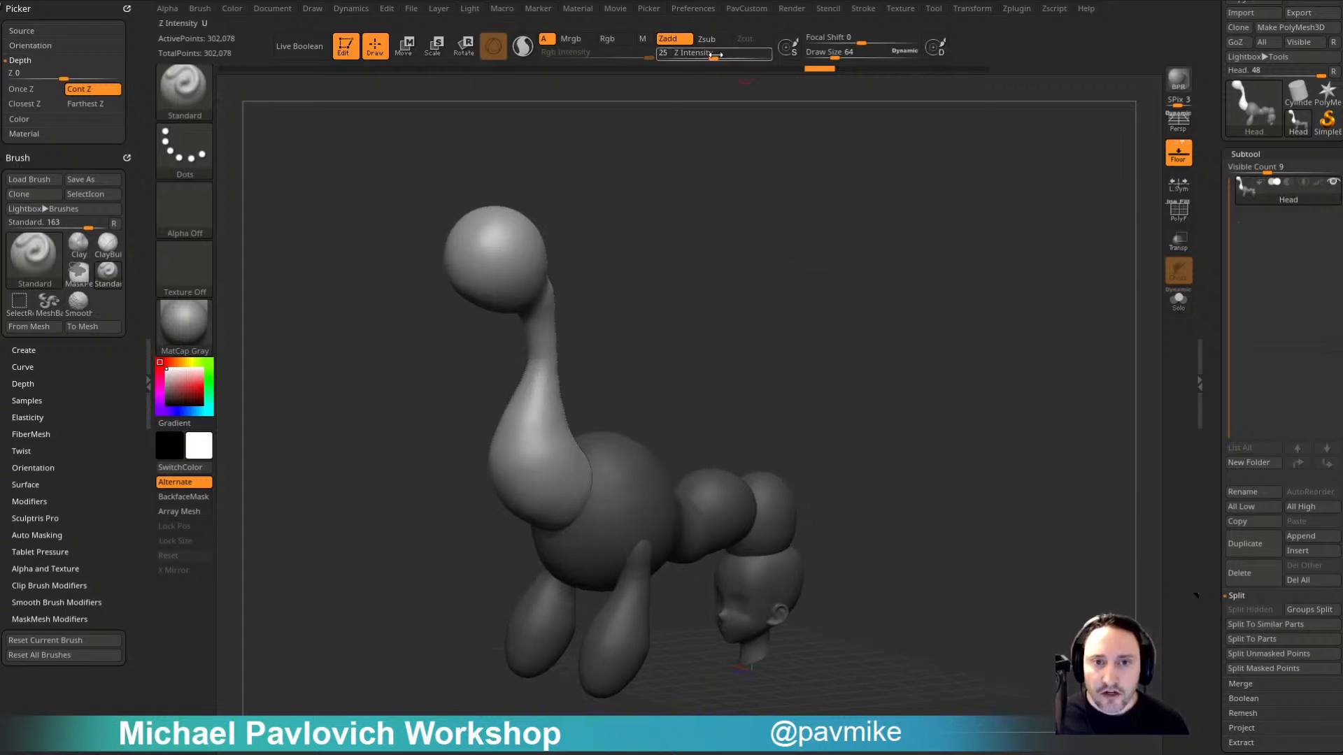
Step: Set the Standard brush's Z Intensity to 3, then try a MeshBalloon stroke on the large bulb and undo it
left_click_drag(717, 58, 743, 58)
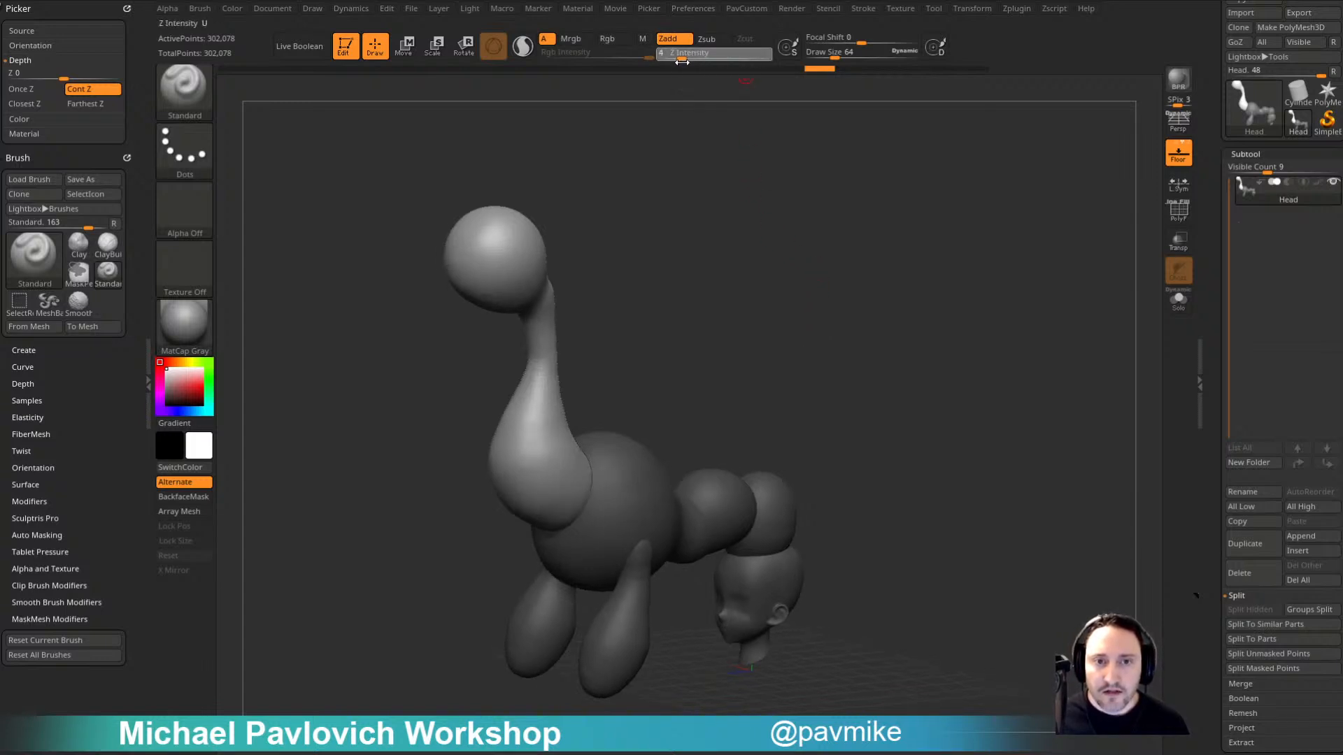
mouse_move(729, 246)
left_mouse_down()
mouse_move(770, 293)
mouse_move(767, 280)
left_mouse_up()
mouse_move(643, 413)
left_mouse_down("ctrl")
mouse_move(604, 424)
mouse_move(632, 424)
left_mouse_up("ctrl")
left_click_drag(701, 309, 753, 326, "shift")
key("ctrl+z")
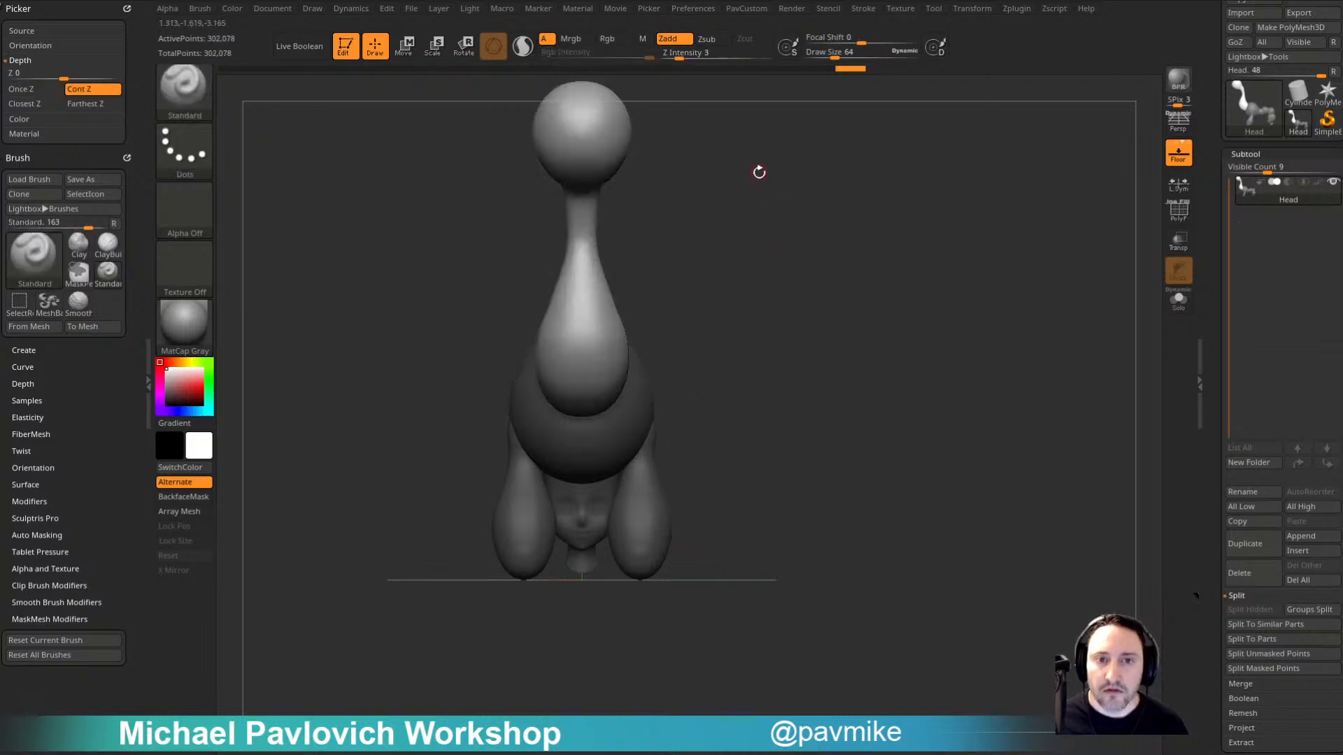
Step: Set MeshBalloon's Z Intensity to 9 and balloon a small patch on the large bulb and a thick hook above the rear segments
left_click_drag(727, 56, 695, 58)
left_click_drag(760, 257, 695, 333, "shift")
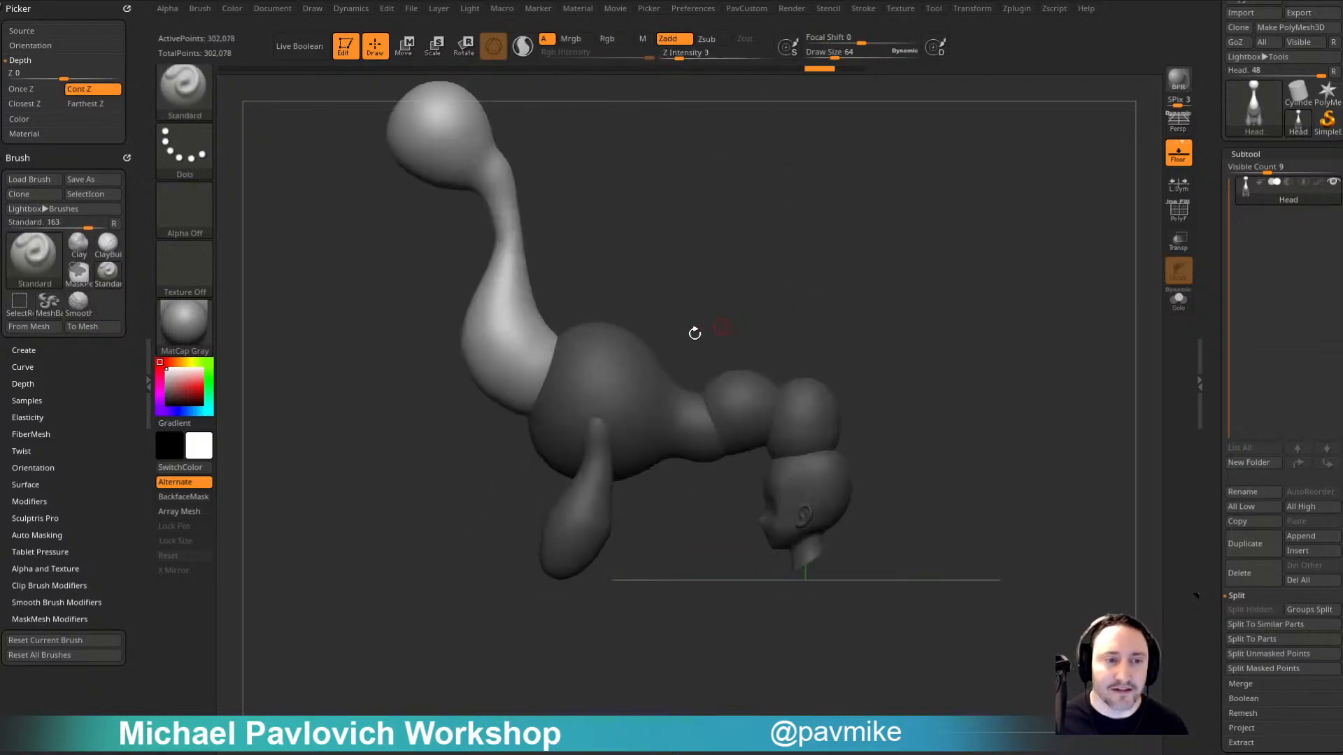
left_click_drag(580, 393, 604, 407, "ctrl")
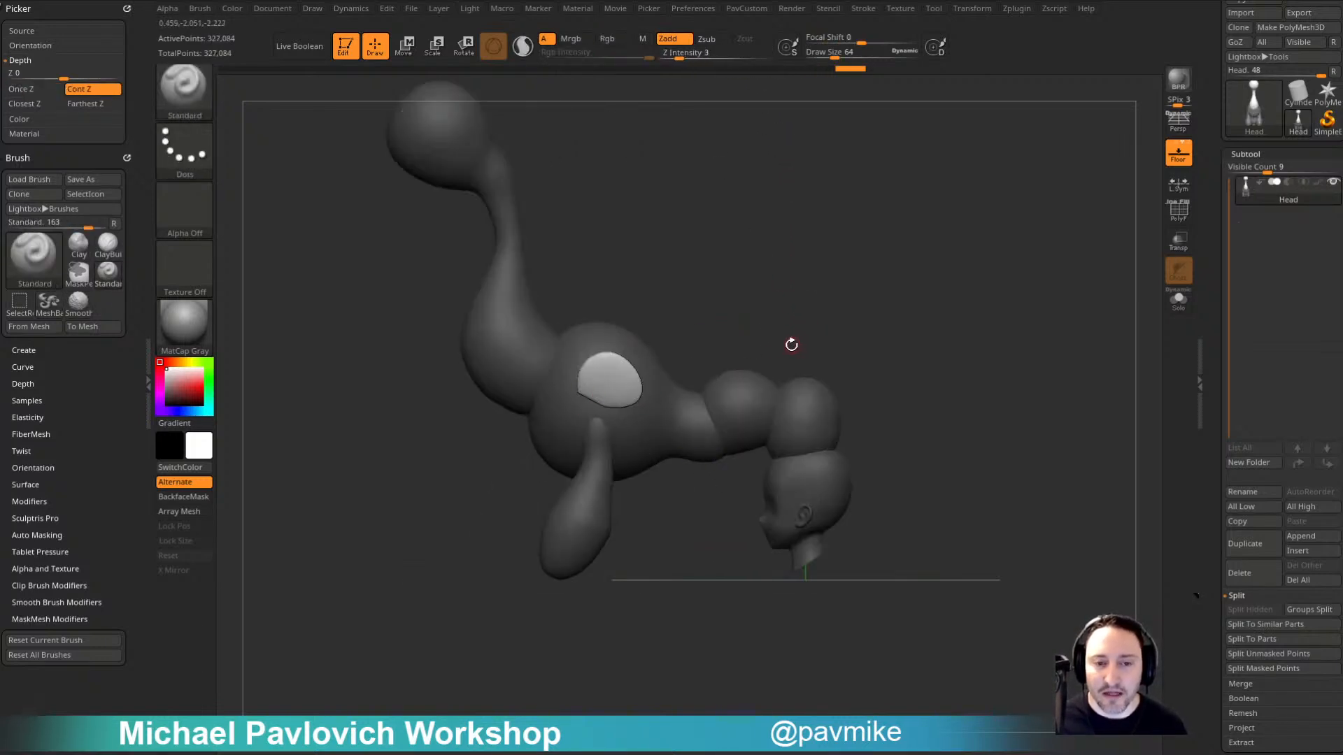
mouse_move(791, 272)
left_mouse_down("alt")
mouse_move(662, 273)
mouse_move(692, 304)
left_mouse_up("alt")
mouse_move(666, 391)
left_mouse_down("ctrl")
mouse_move(761, 298)
mouse_move(693, 213)
mouse_move(630, 224)
mouse_move(622, 280)
mouse_move(699, 316)
mouse_move(590, 303)
mouse_move(580, 361)
left_mouse_up("ctrl")
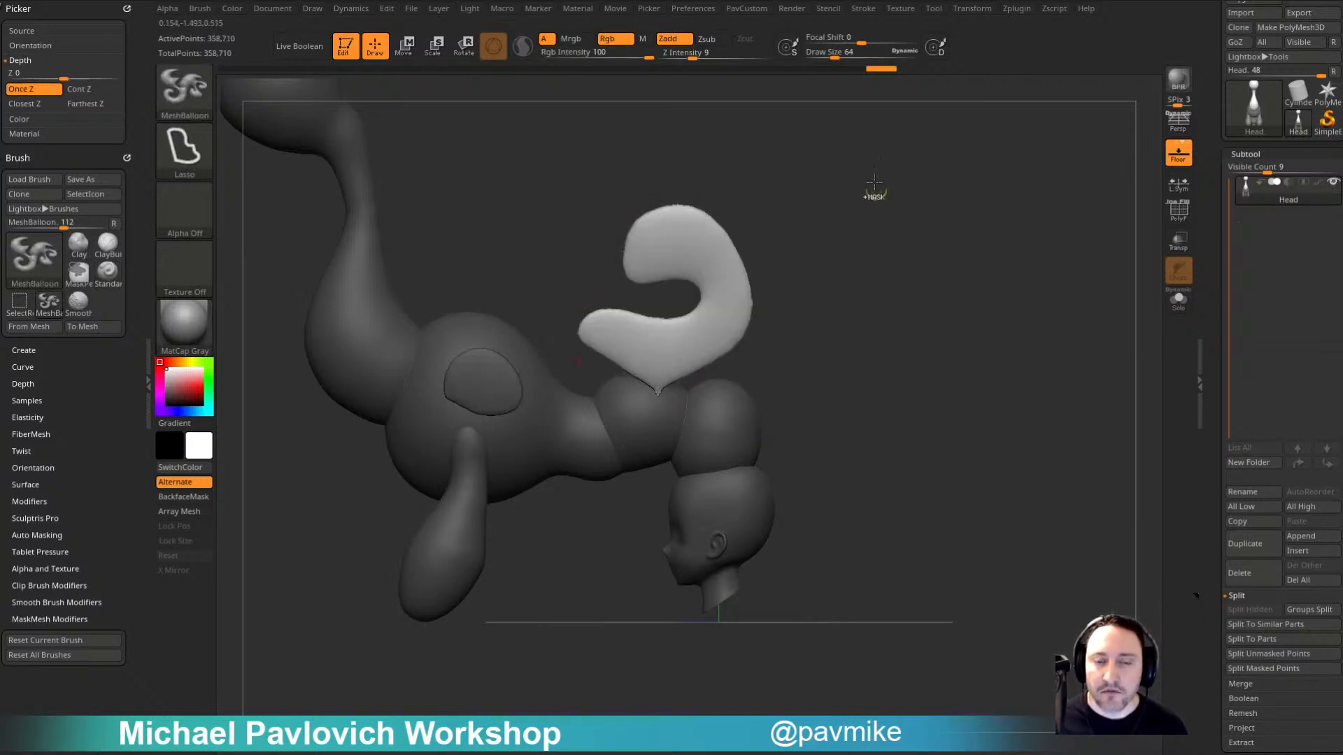
Step: Lower the LazyRadius of the MeshBalloon lasso stroke and balloon a winding, pronged shape from the segment above the head
left_click(868, 9)
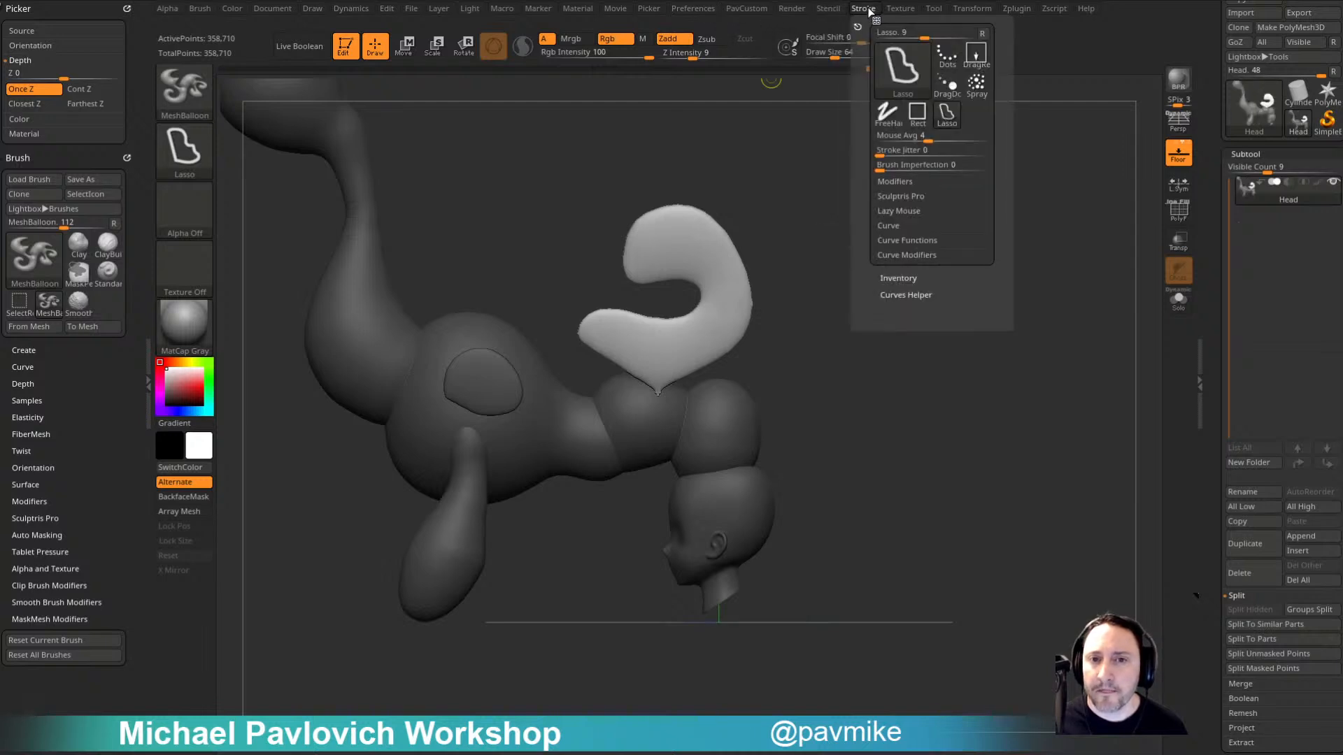
left_click(899, 210)
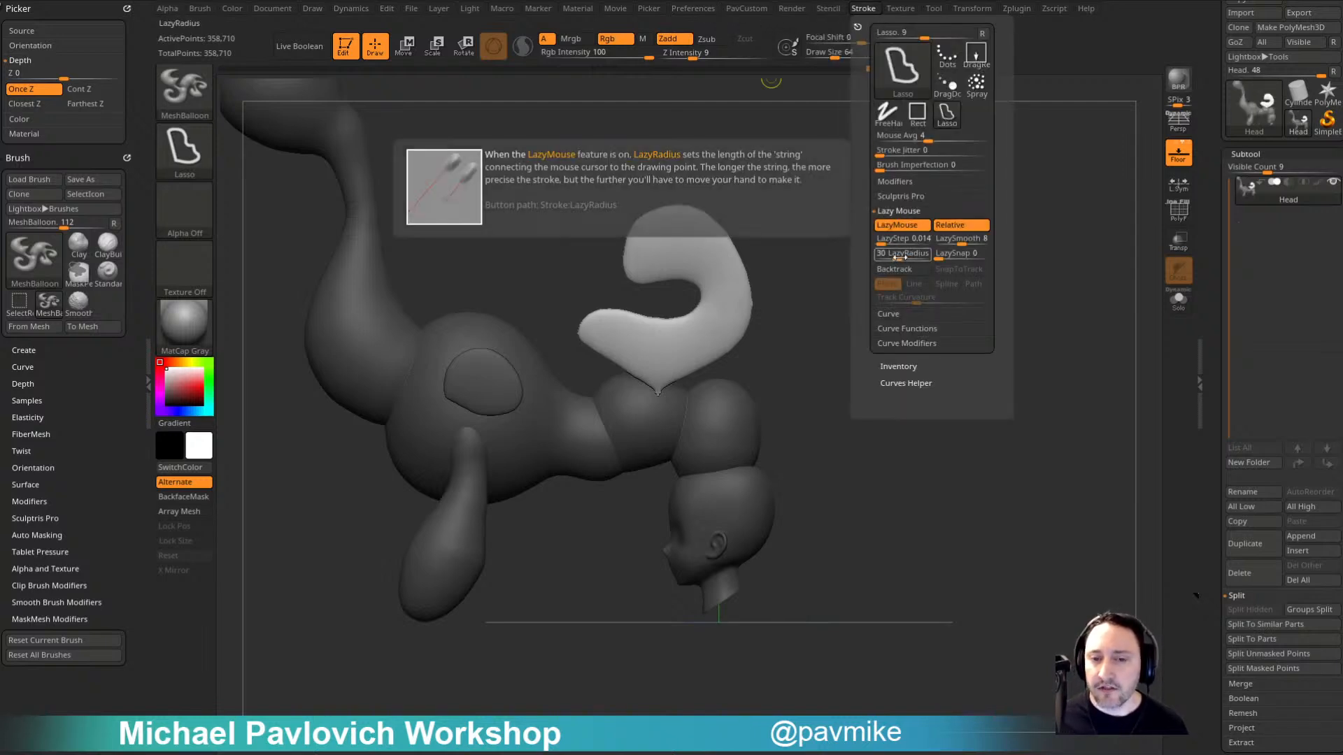
left_click_drag(901, 258, 866, 255)
mouse_move(728, 420)
left_mouse_down("ctrl")
mouse_move(909, 343)
mouse_move(670, 416)
mouse_move(699, 483)
mouse_move(741, 460)
left_mouse_up("ctrl")
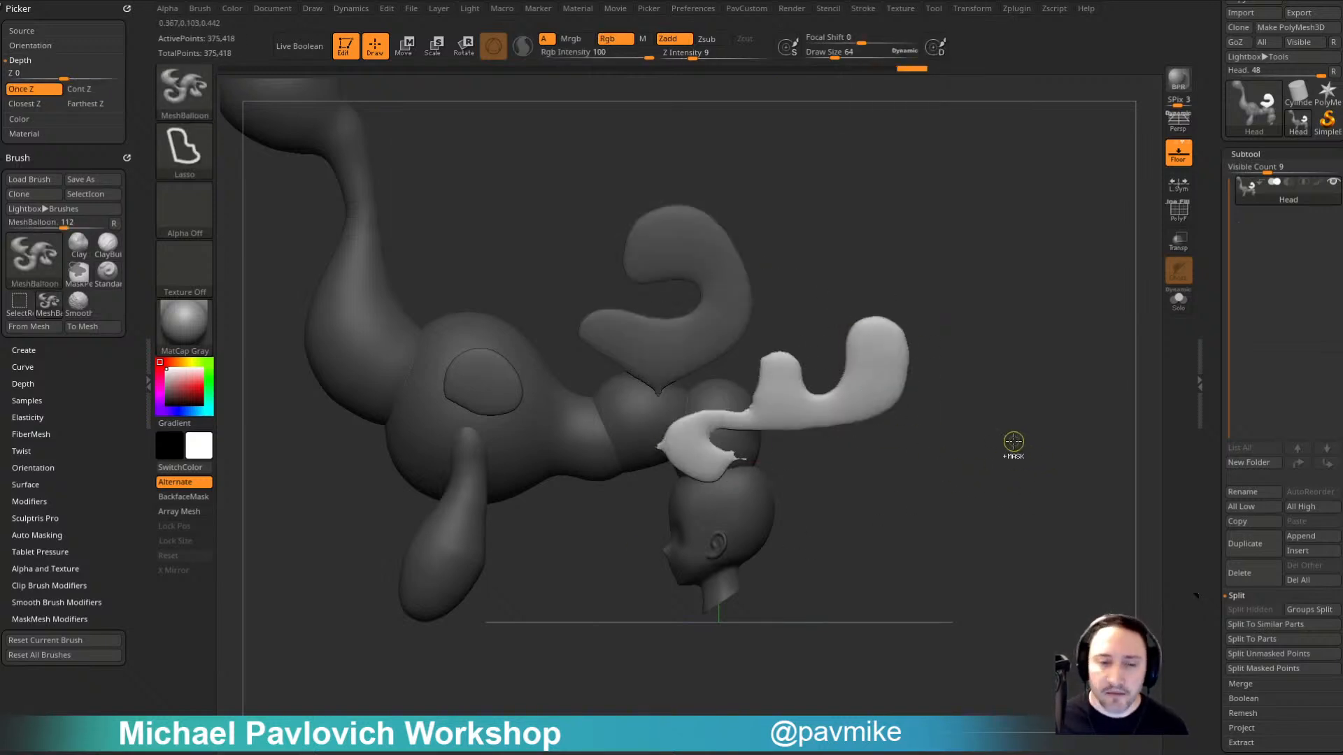
Step: Select the Standard brush and rewind the undo history to the original bare head
key("b")
key("s")
key("t")
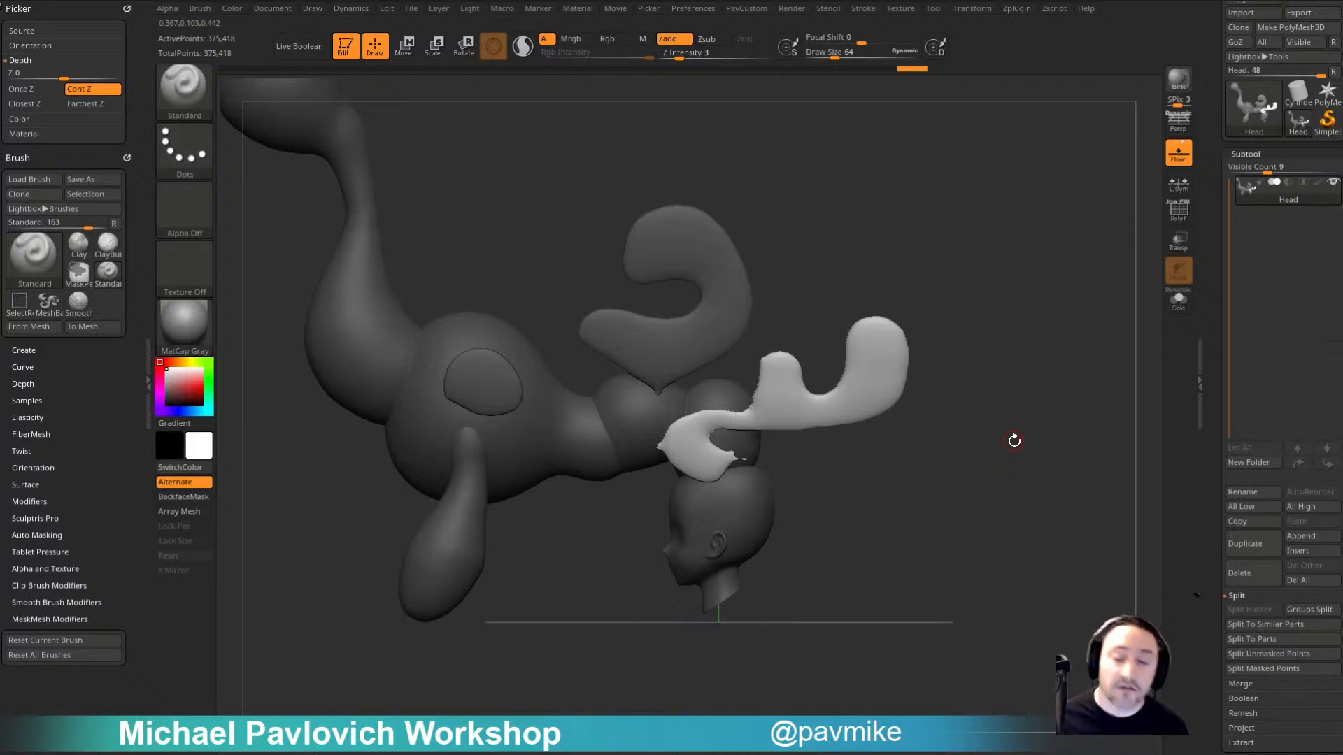
left_click_drag(833, 164, 882, 149)
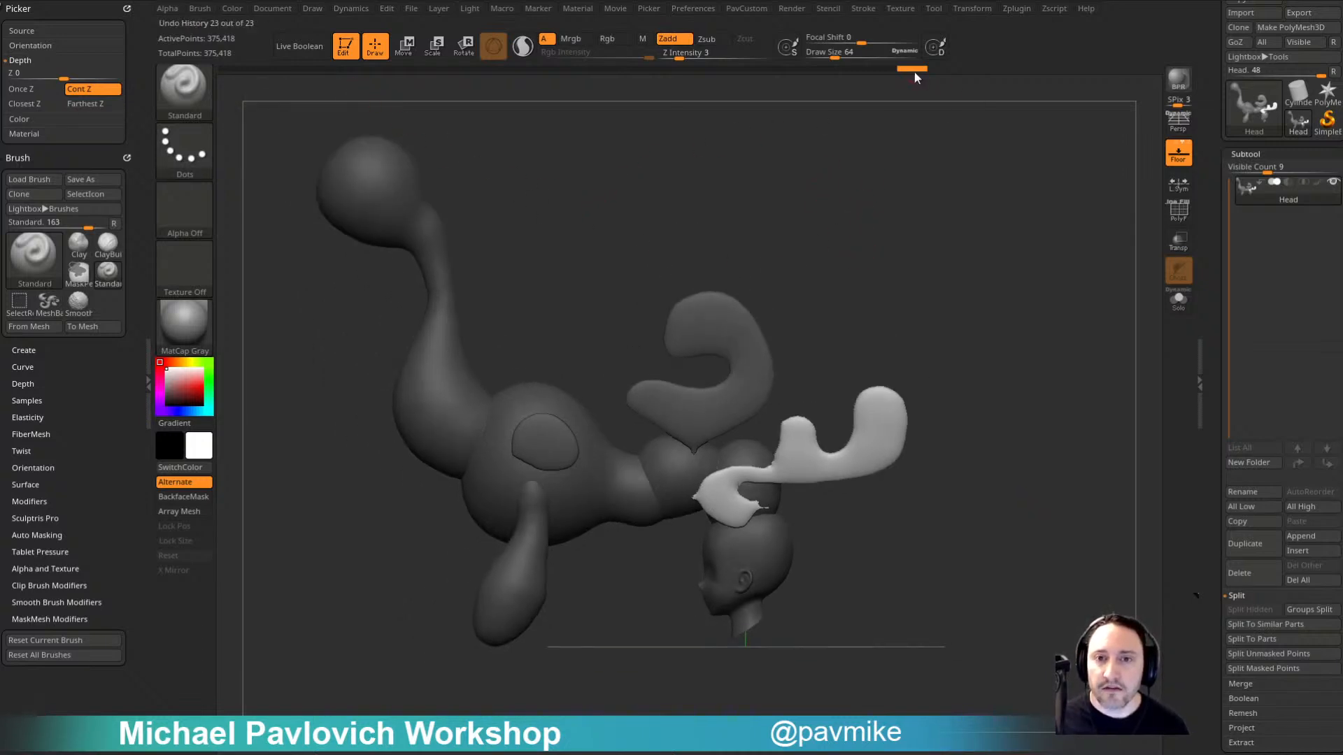
left_click_drag(915, 73, 211, 57)
key("f")
mouse_move(989, 510)
left_mouse_down()
mouse_move(987, 350)
mouse_move(888, 275)
left_mouse_up()
Step: Select the MeshBalloon brush and clear the mask from the head
key("b")
key("m")
key("b")
mouse_move(759, 292)
left_mouse_down()
mouse_move(707, 350)
mouse_move(712, 409)
mouse_move(772, 378)
left_mouse_up()
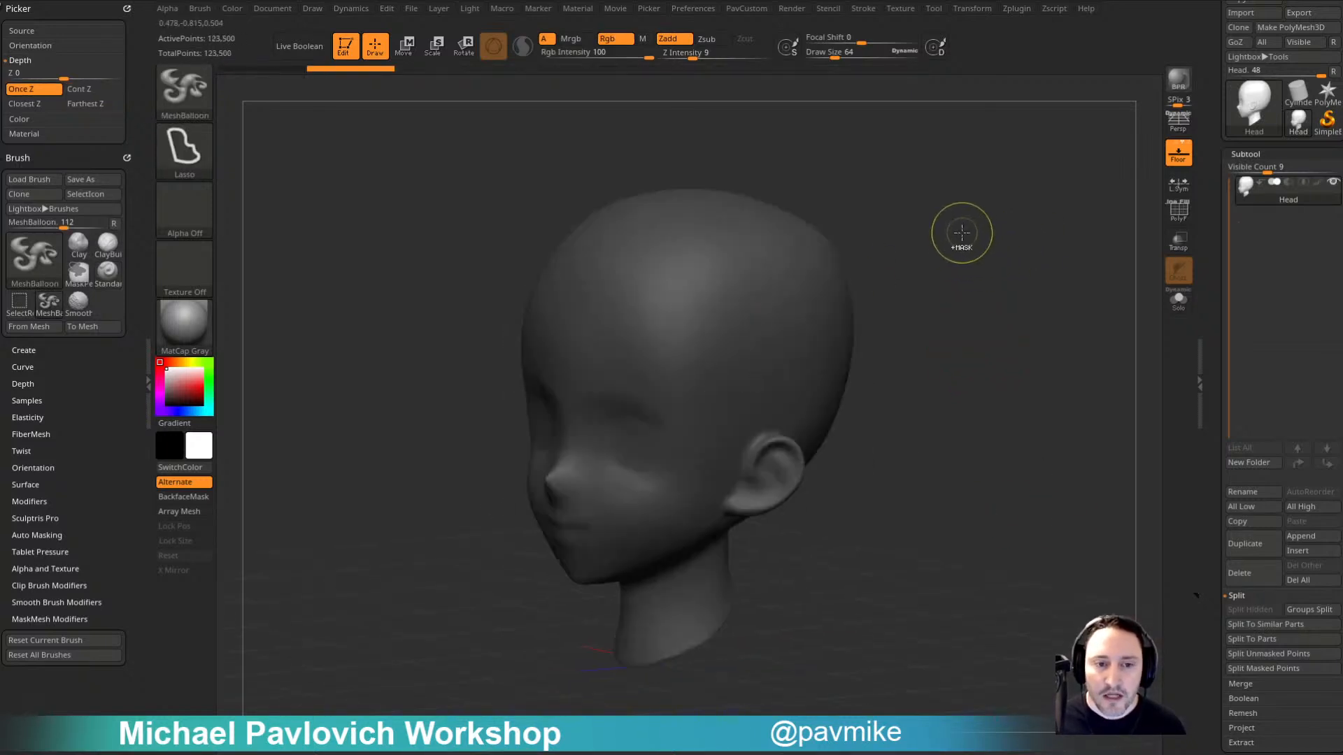
left_click_drag(962, 233, 966, 288, "ctrl")
Step: Select the Chisel brush with BrushTip 7 for sculpting on the head
key("b")
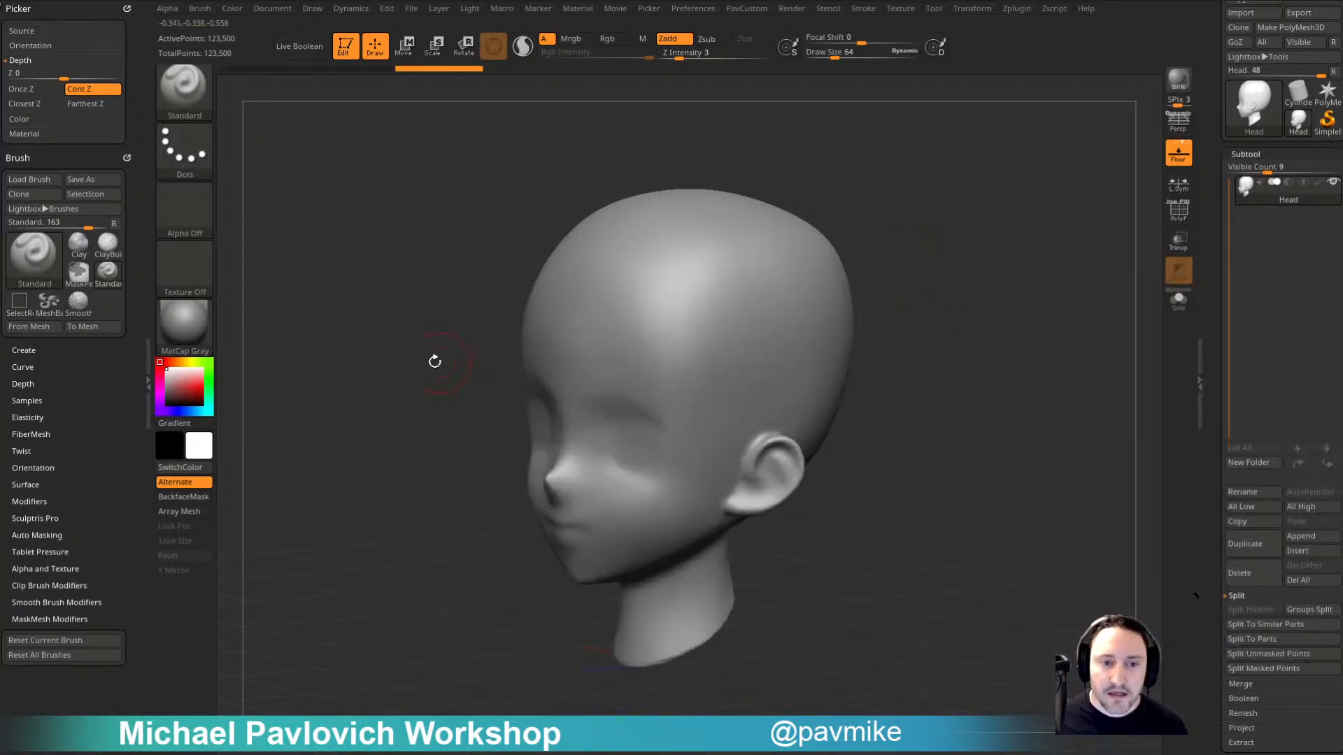
key("b")
key("c")
left_click(303, 380)
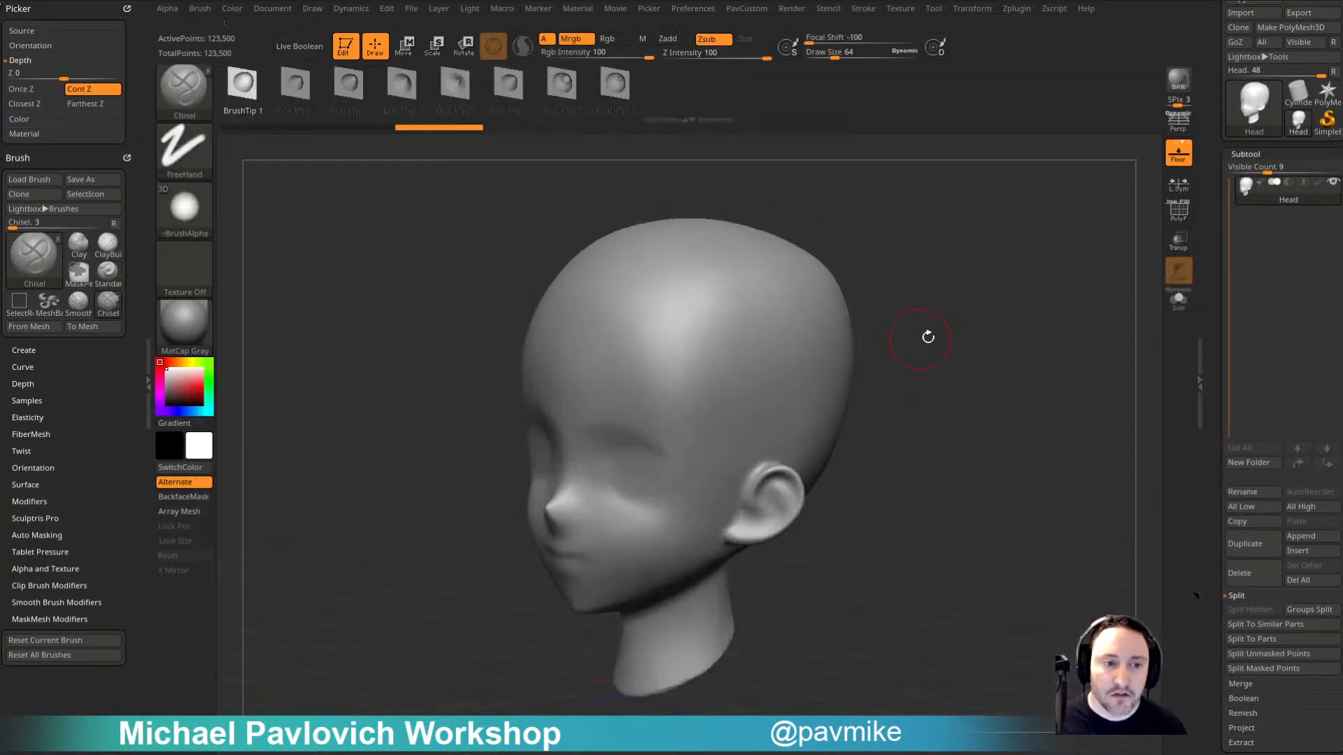
left_click_drag(926, 335, 911, 319, "alt")
left_click(596, 90)
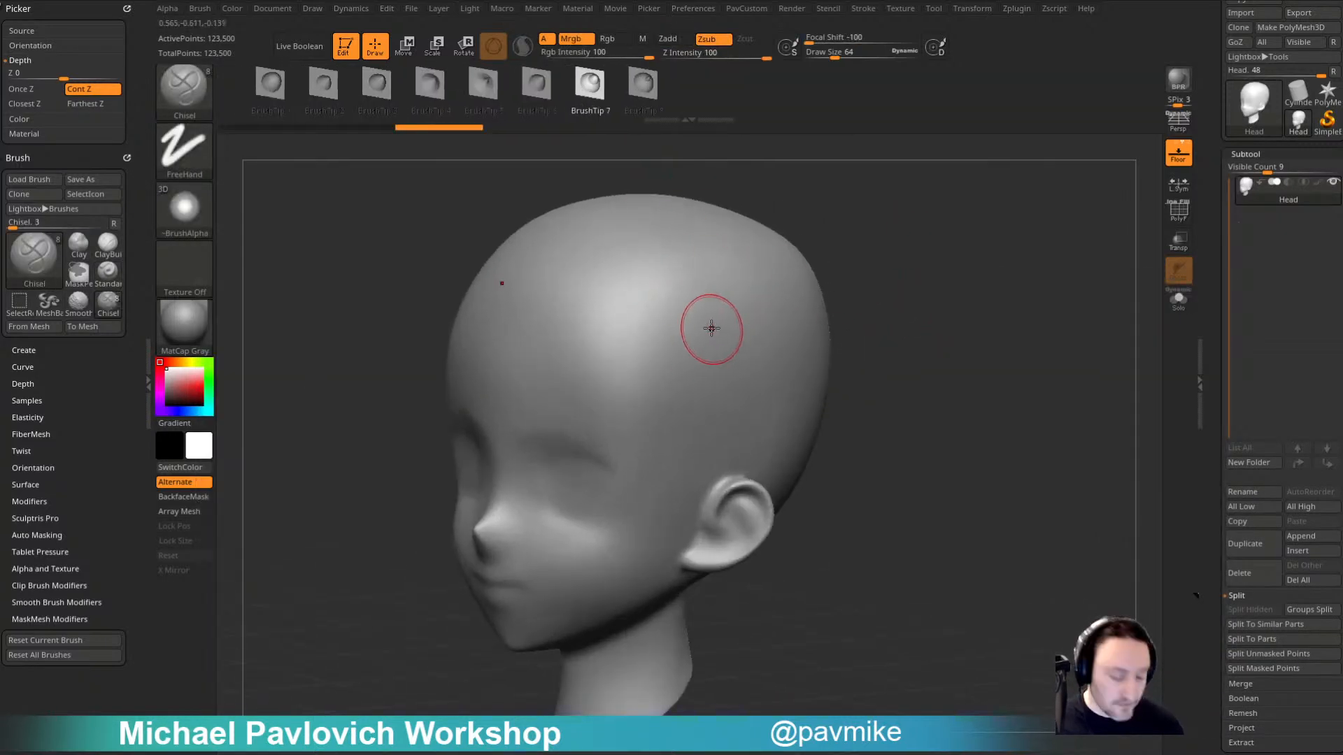
Step: Divide the head once, chisel a straight diagonal groove across its side above the ear, and undo the groove
key("ctrl+d")
left_click_drag(719, 304, 593, 496)
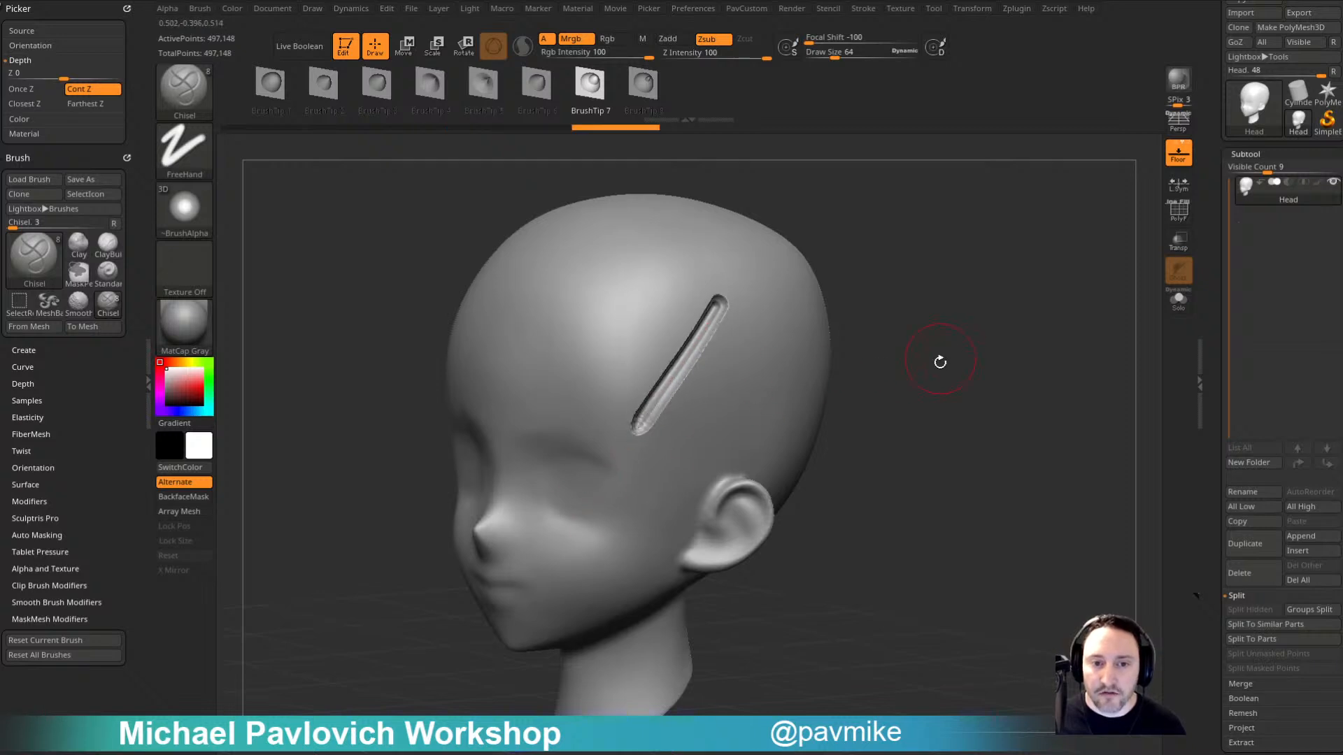
left_click_drag(938, 359, 923, 312)
key("ctrl+z")
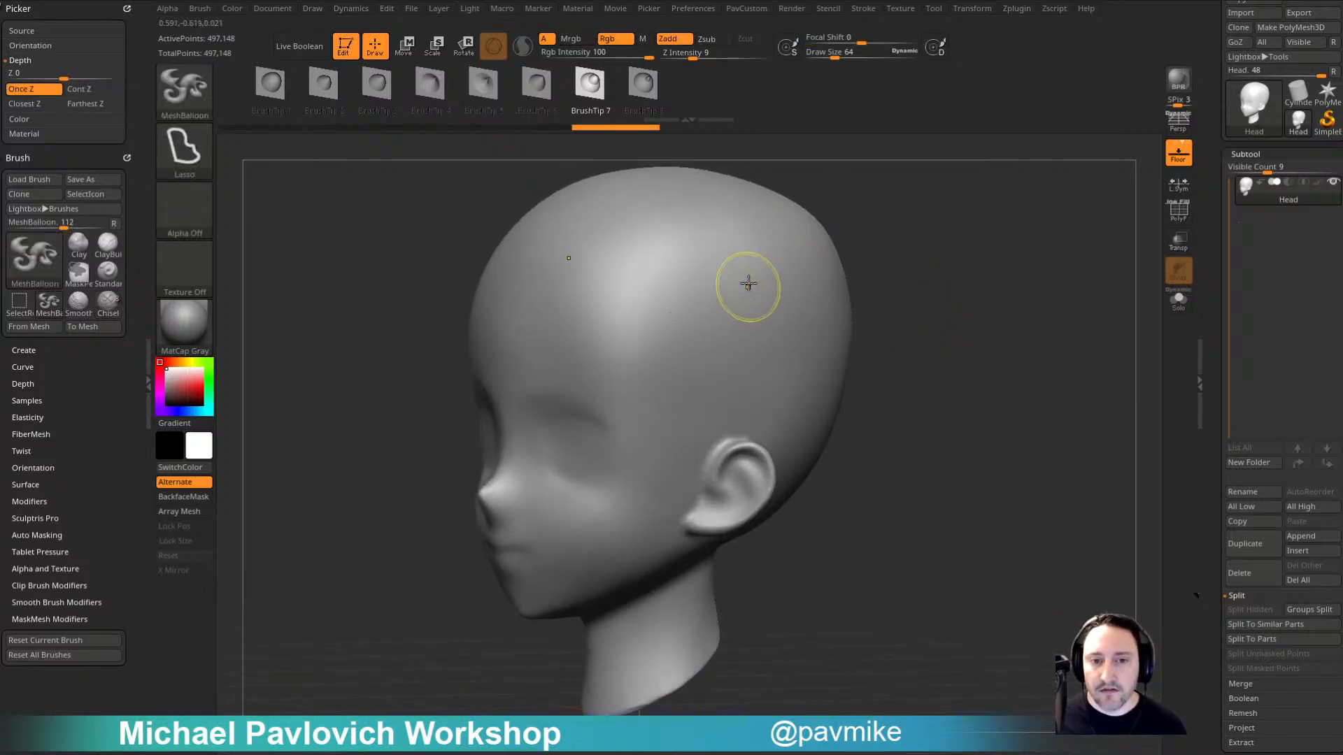
Step: Set the Chisel's Draw Size to 26.5744 and carve a thinner straight groove above the ear
key("s")
left_click_drag(721, 269, 712, 269)
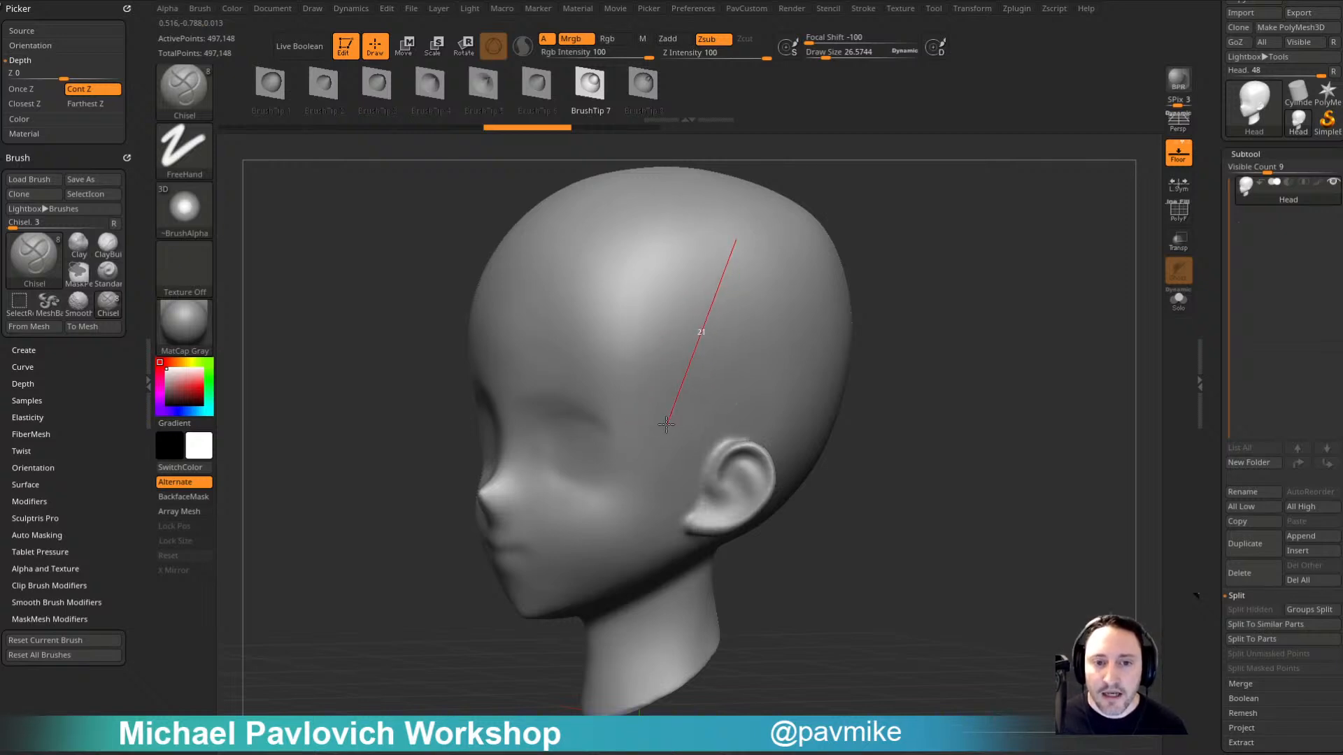
left_click_drag(666, 424, 666, 424)
Step: Undo the straight groove after reviewing the stroke's Lazy Mouse settings, and try a curved freehand groove on the head's side
left_click(861, 10)
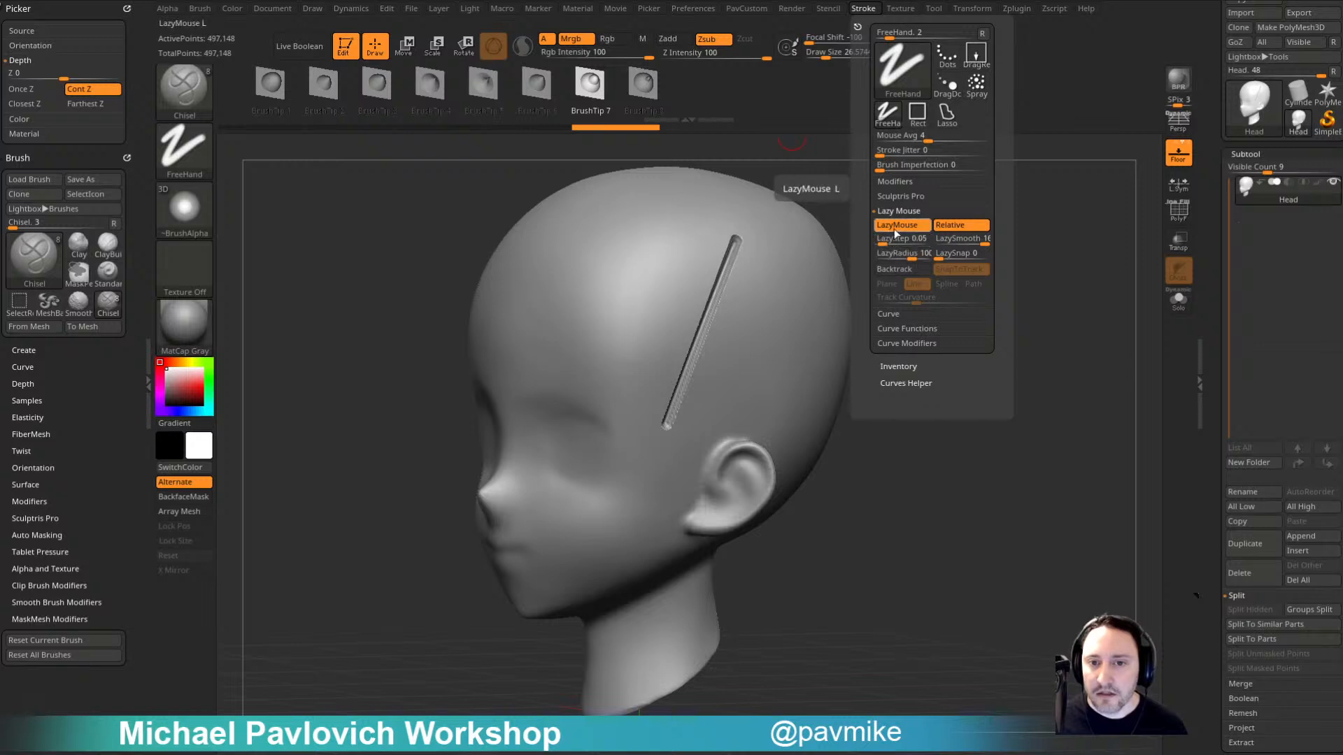
key("ctrl+z")
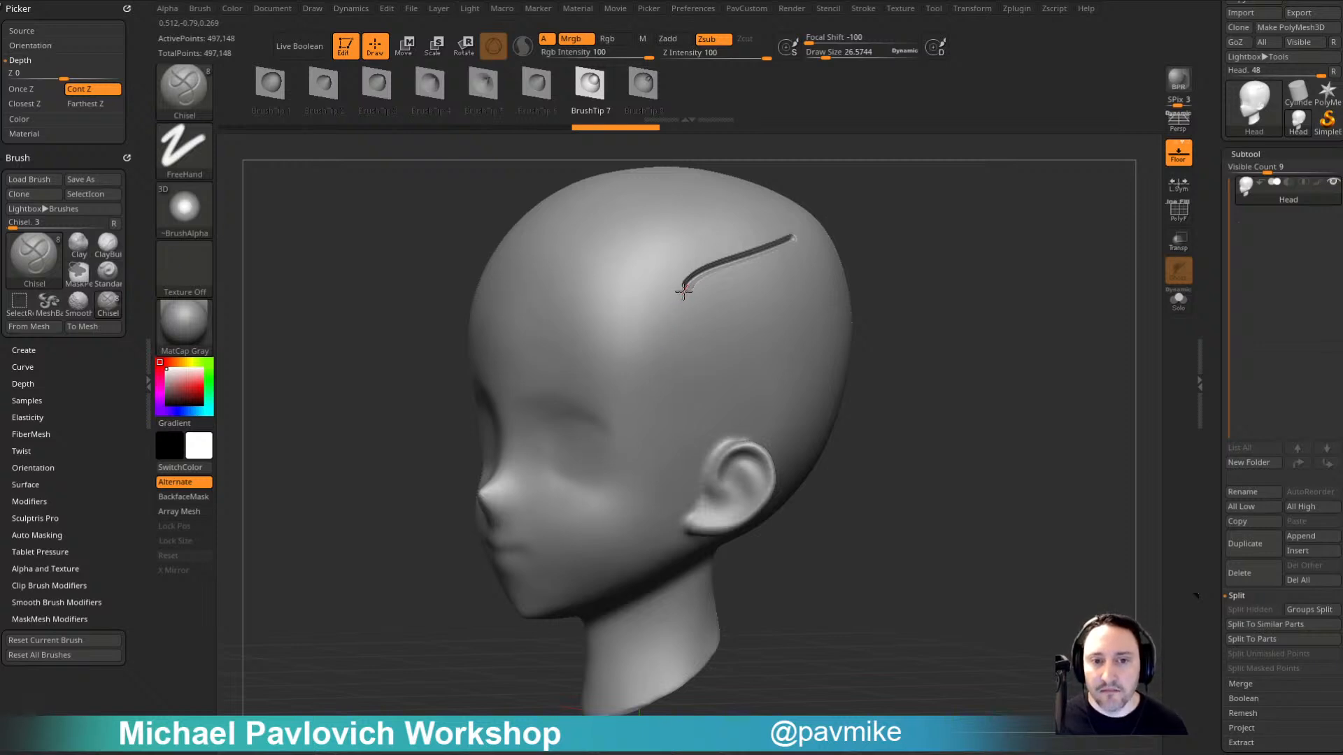
key("ctrl+z")
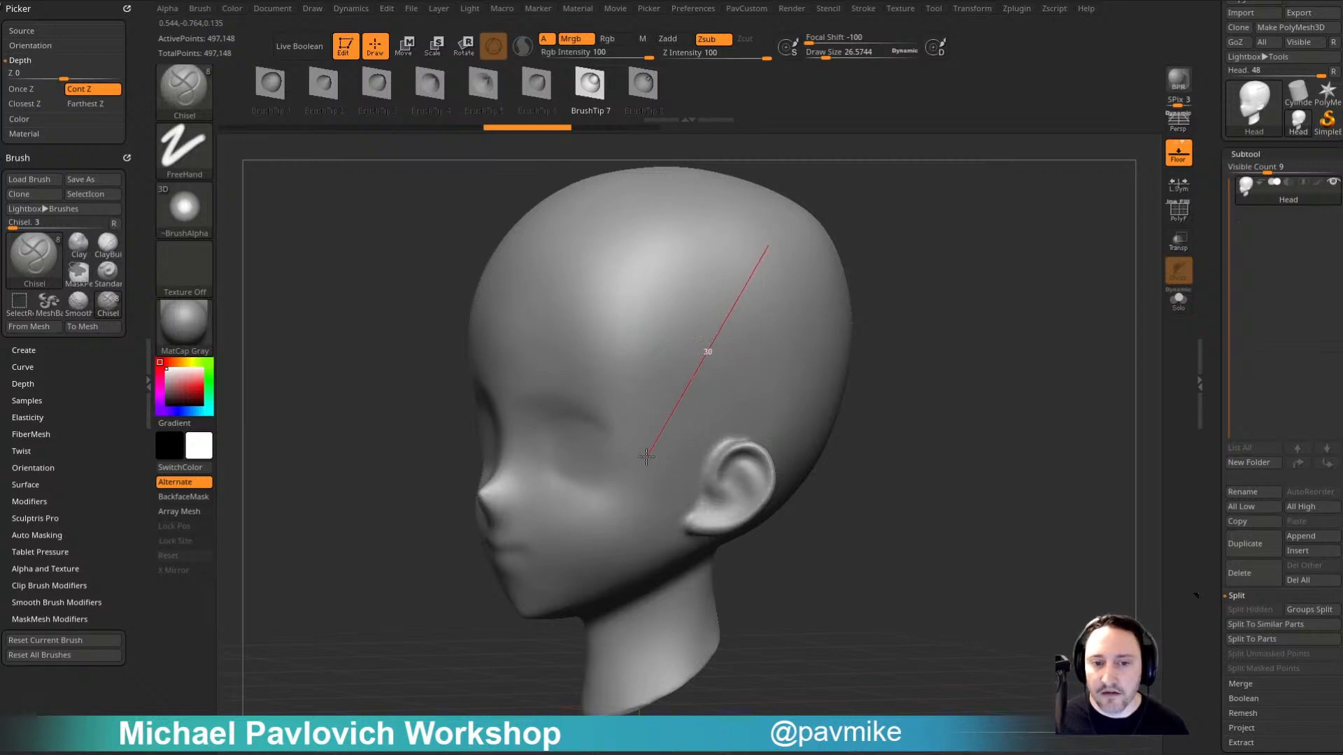
Step: Chisel a chain of connected straight grooves zigzagging across the side of the head, and undo them
left_click_drag(646, 457, 646, 457)
left_click_drag(736, 400, 790, 362)
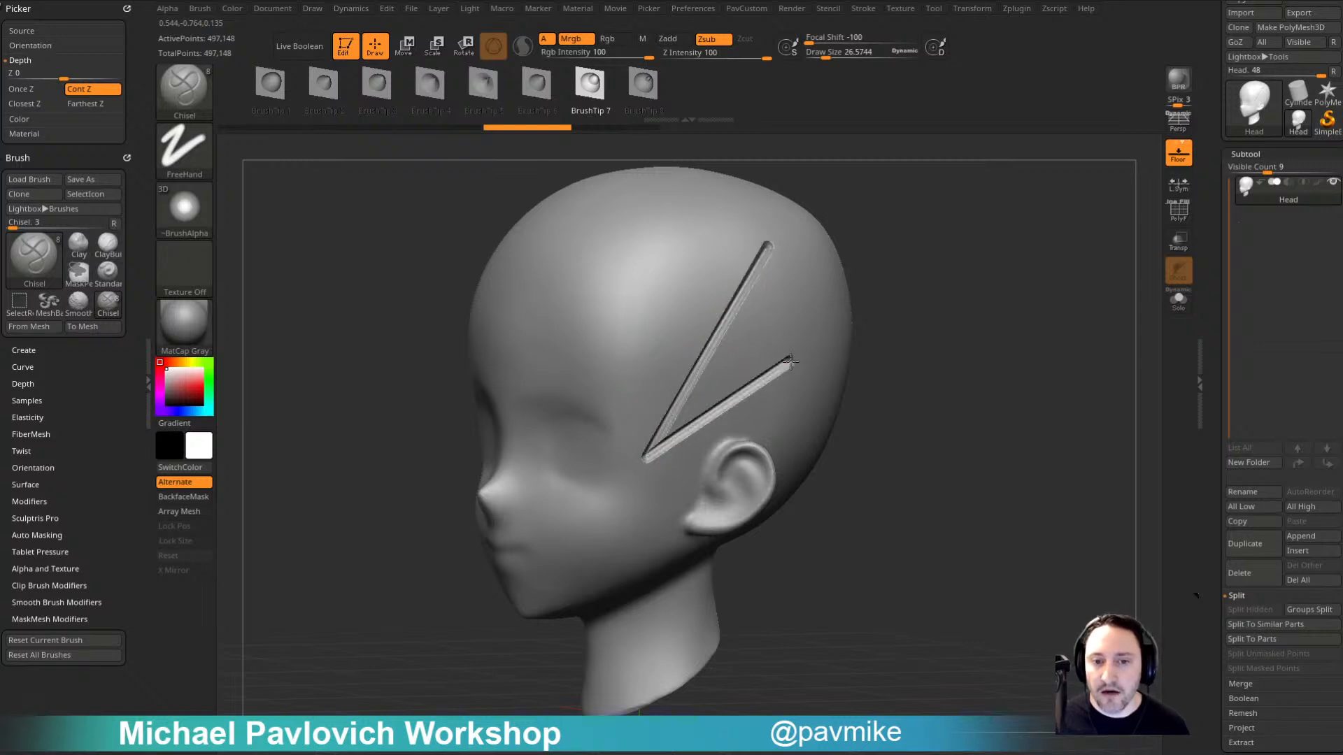
left_click_drag(692, 296, 692, 297)
left_click_drag(692, 297, 609, 378)
left_click_drag(608, 378, 781, 427)
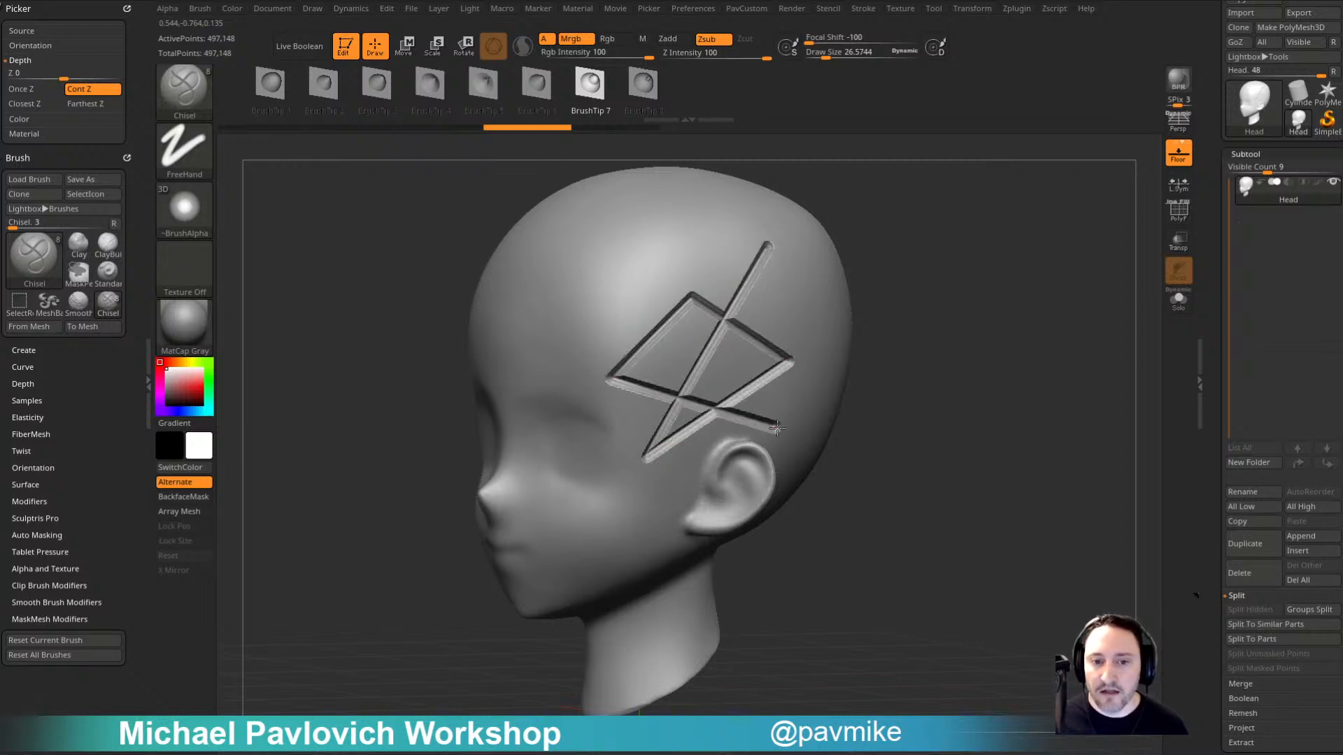
key("ctrl+z")
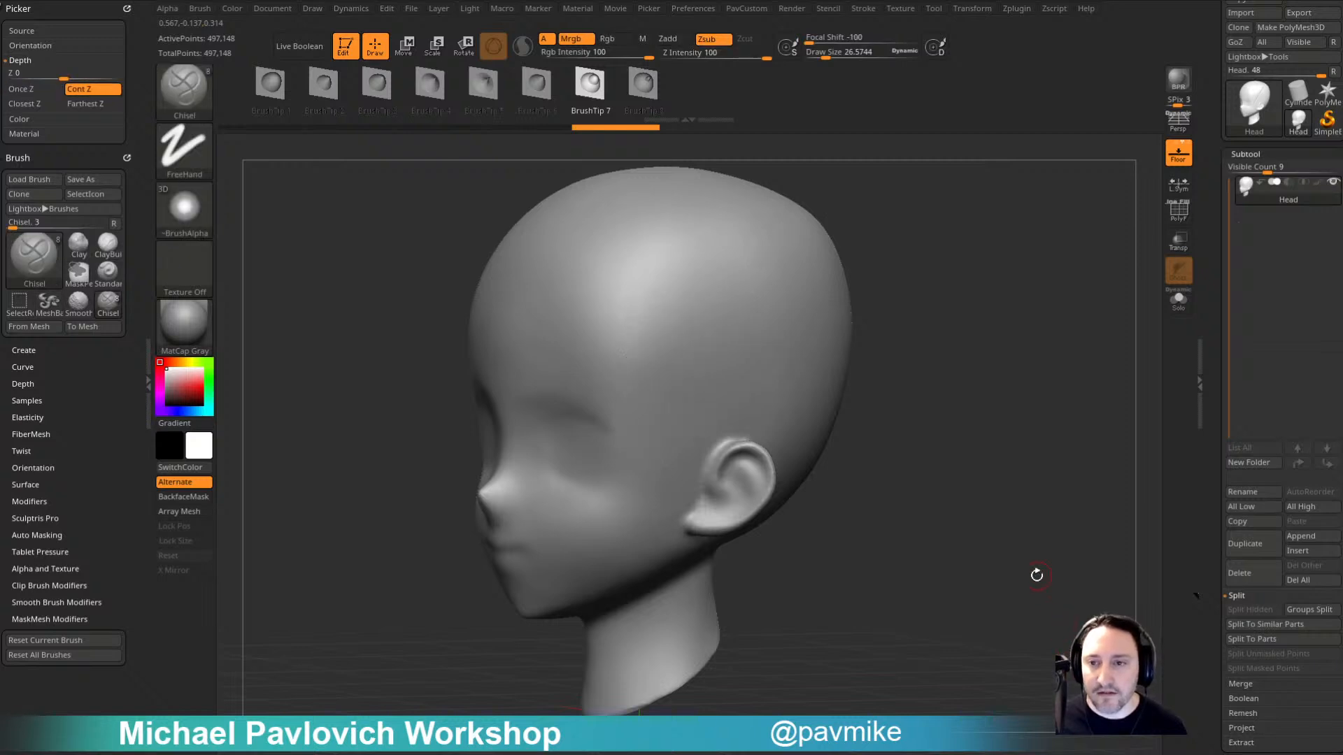
Step: Try to balloon an angular straight-edged shape behind the subdivided head in side view
left_click_drag(1036, 573, 1036, 519)
left_click_drag(978, 462, 938, 403)
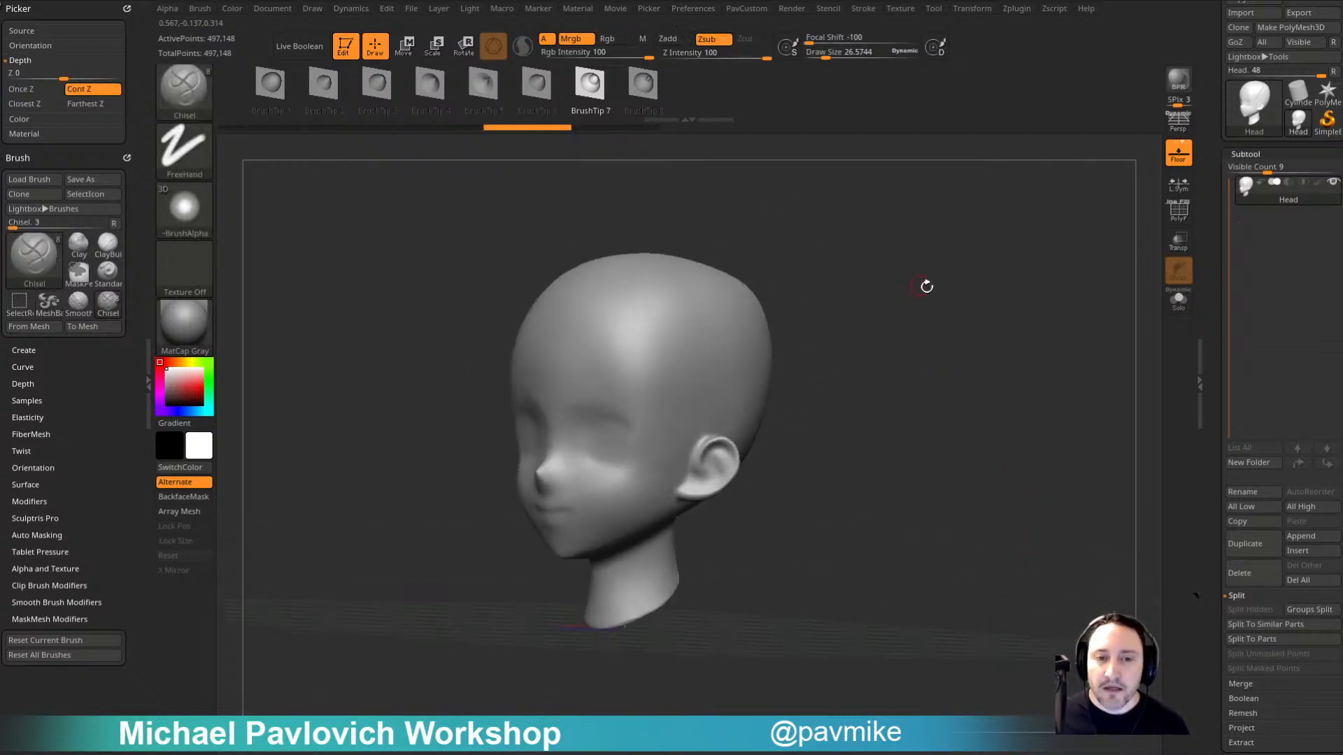
left_click_drag(926, 288, 844, 259, "shift")
left_click_drag(782, 348, 747, 277, "alt")
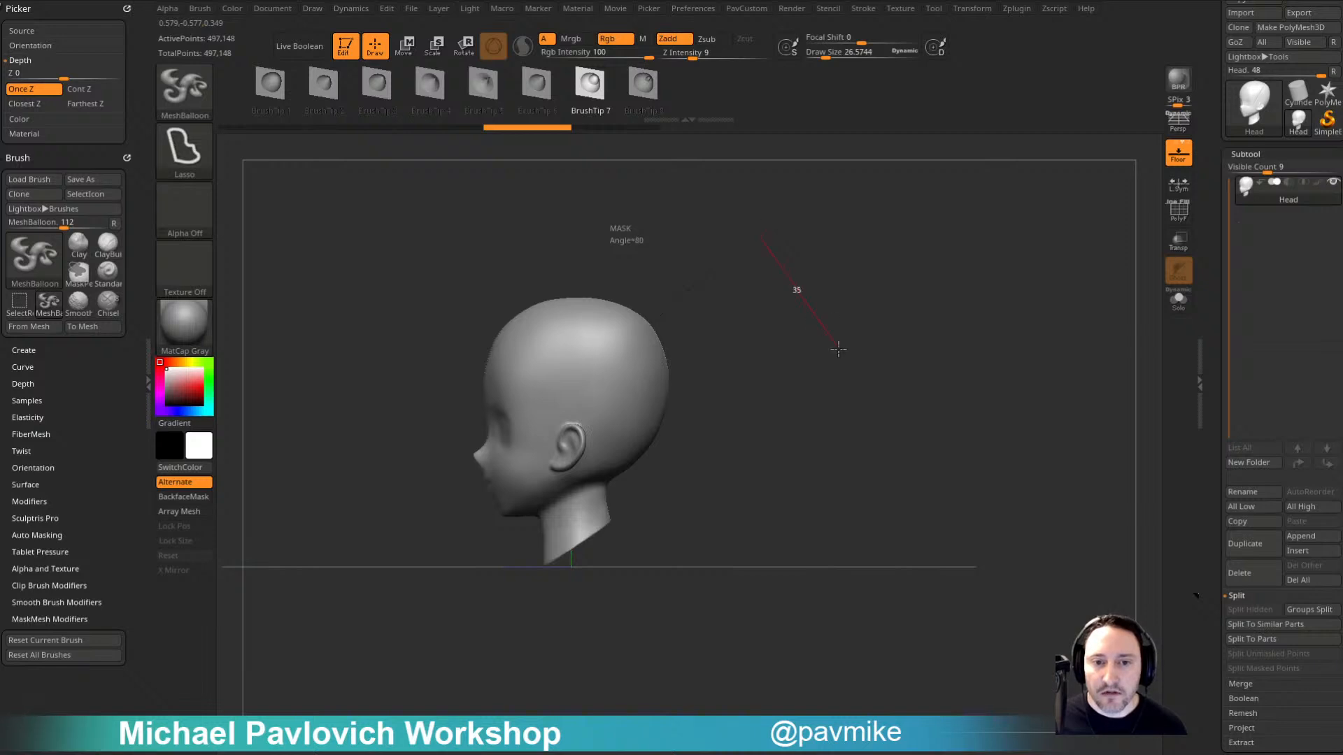
mouse_move(838, 349)
left_mouse_down("ctrl")
mouse_move(732, 414)
mouse_move(711, 354)
mouse_move(625, 419)
mouse_move(707, 478)
left_mouse_up("ctrl")
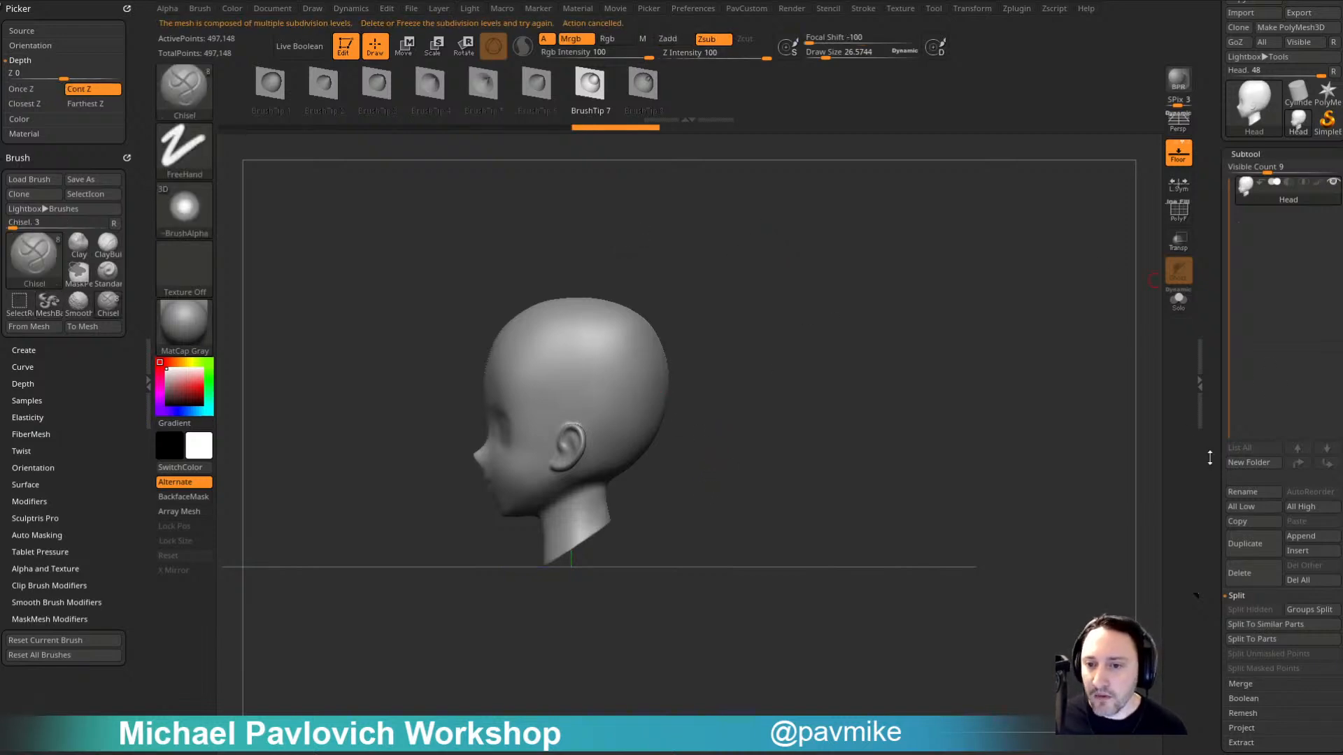
Step: Expand the Geometry section and delete the head's higher subdivision level, keeping the lowest one
left_click_drag(1210, 458, 1213, 270)
mouse_move(1212, 116)
left_mouse_down()
mouse_move(1213, 129)
mouse_move(1233, 93)
left_mouse_up()
left_click(1248, 65, "shift")
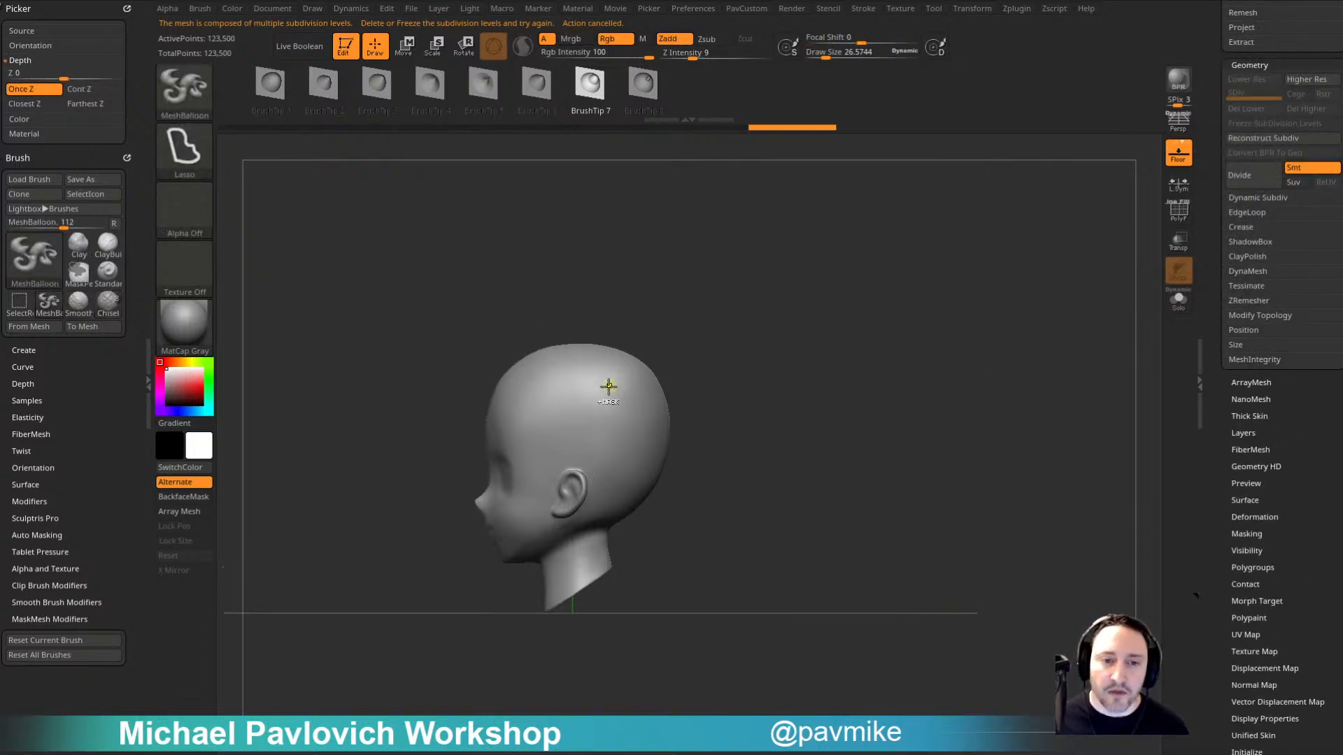
Step: Balloon a straight-edged bracket with a V-shaped notch from the back of the head, and undo it
left_click(712, 260, "ctrl")
left_click(743, 438, "ctrl")
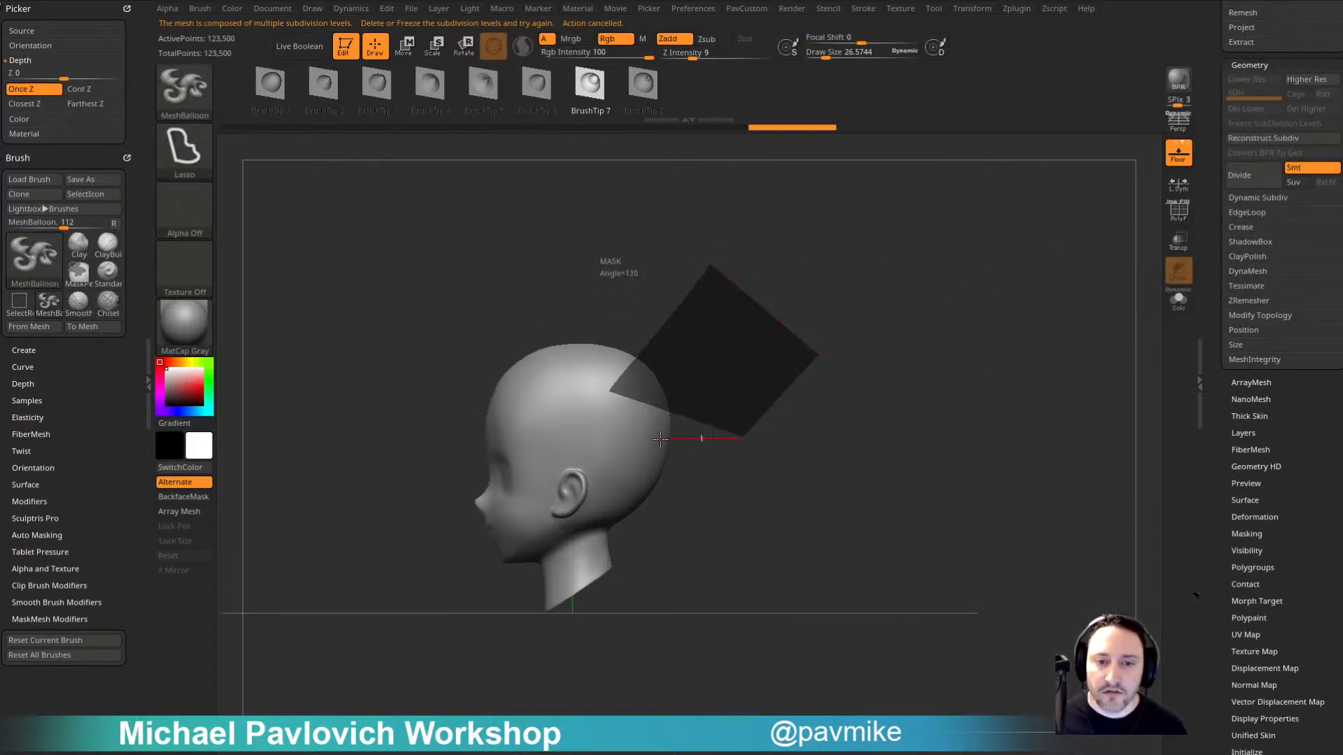
left_click(662, 437, "ctrl")
left_click(722, 351, "ctrl")
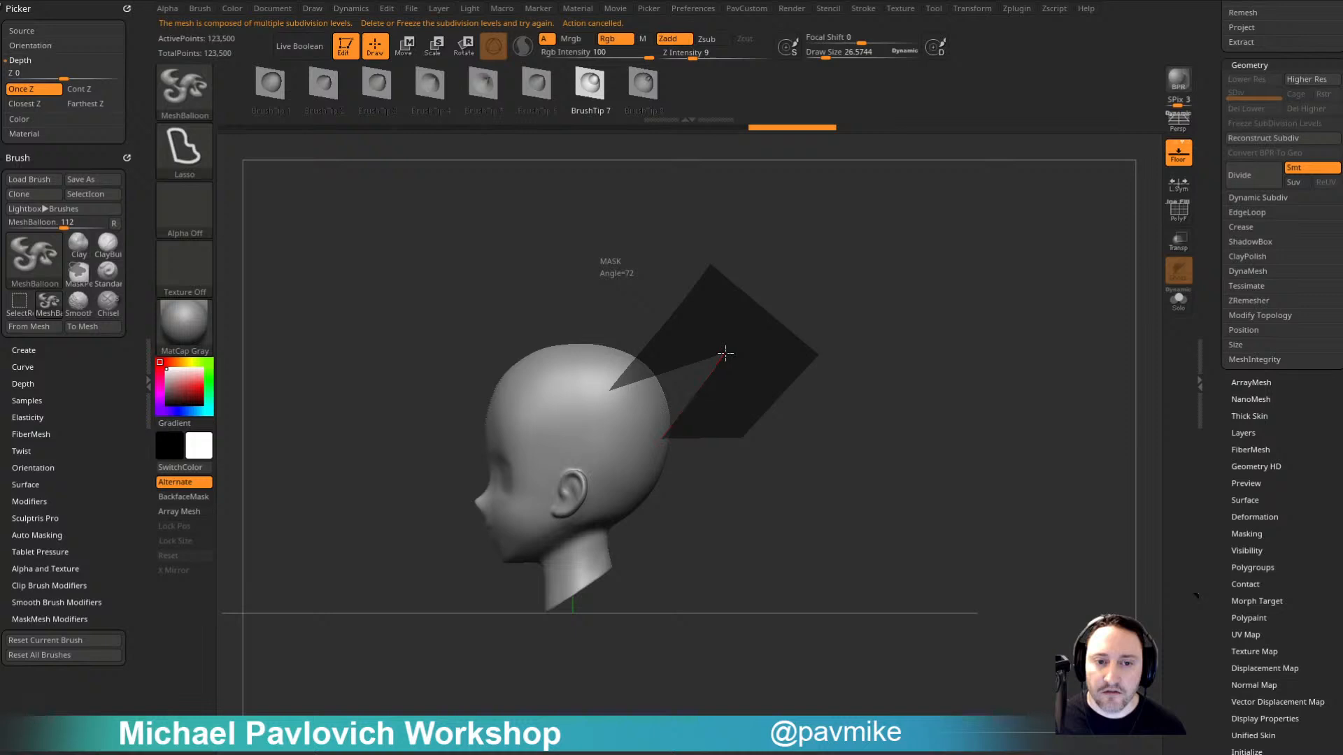
left_click(621, 432, "ctrl")
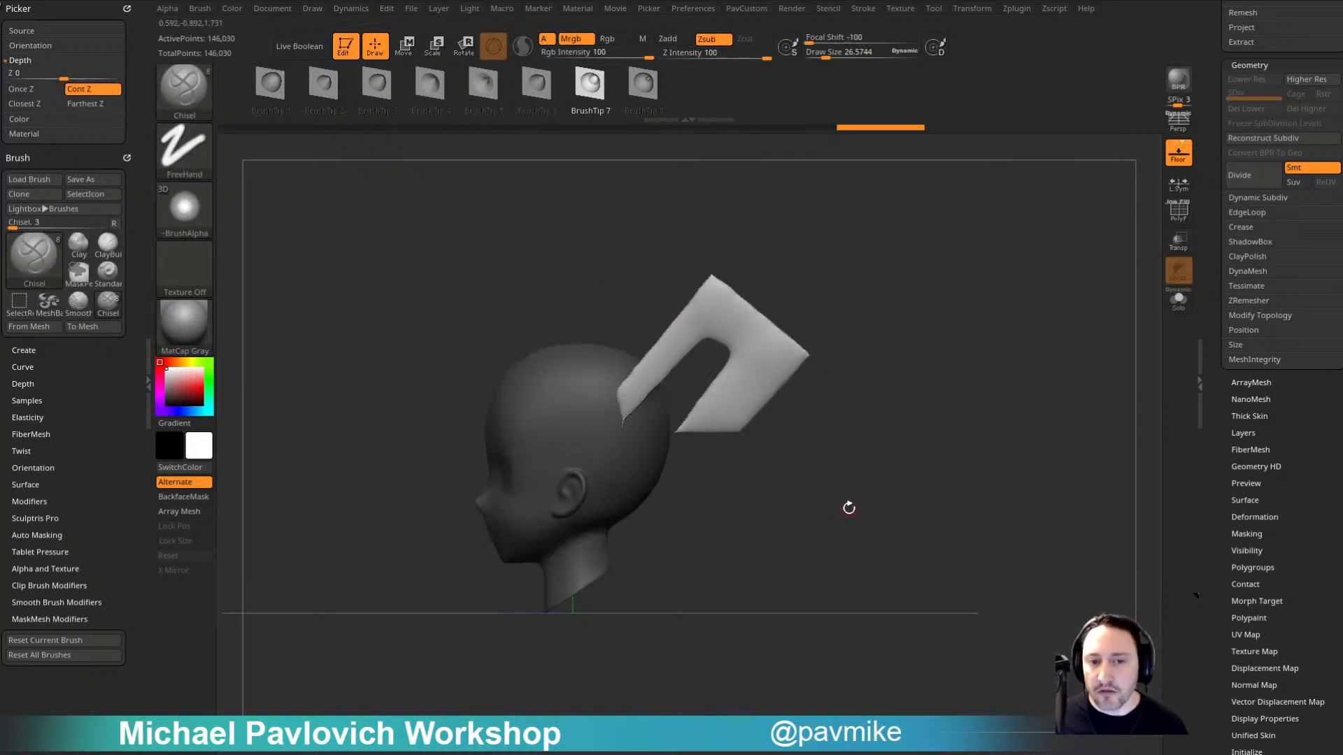
key("ctrl+z")
Step: Balloon a freehand lasso shape over the head from an angled view, and undo it
mouse_move(788, 315)
left_mouse_down()
mouse_move(846, 330)
mouse_move(842, 346)
mouse_move(797, 372)
mouse_move(749, 294)
left_mouse_up()
mouse_move(630, 329)
left_mouse_down("ctrl")
mouse_move(592, 425)
mouse_move(617, 420)
left_mouse_up("ctrl")
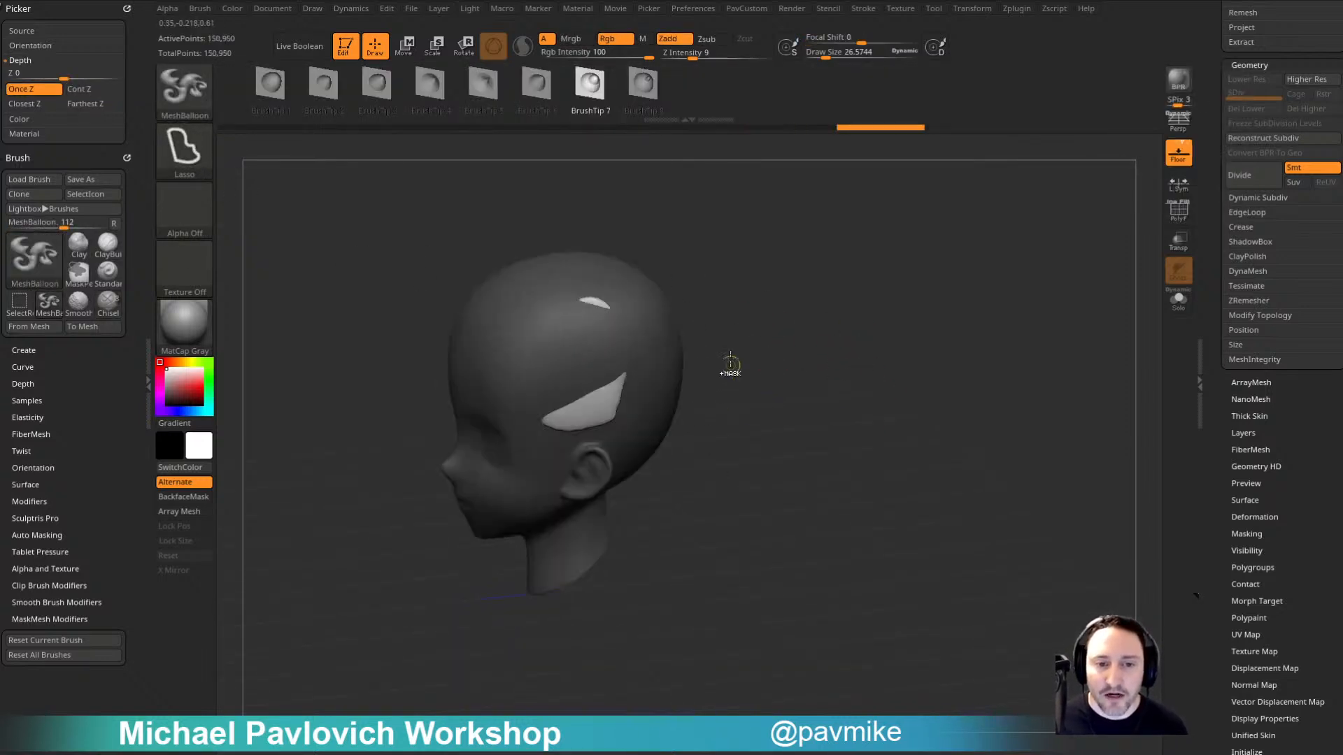
key("ctrl+z")
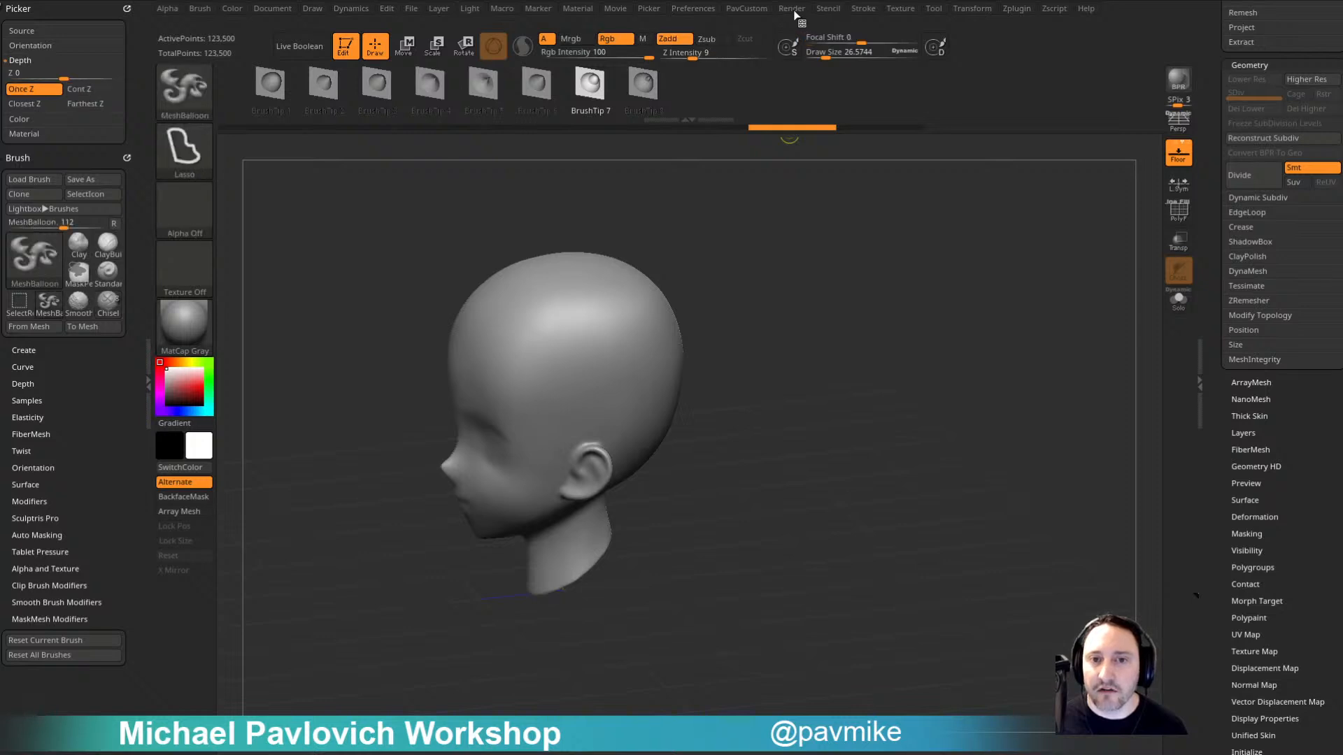
Step: Balloon a rounded freehand lasso patch on the side of the head above the ear in side view, and undo it
left_click(865, 11)
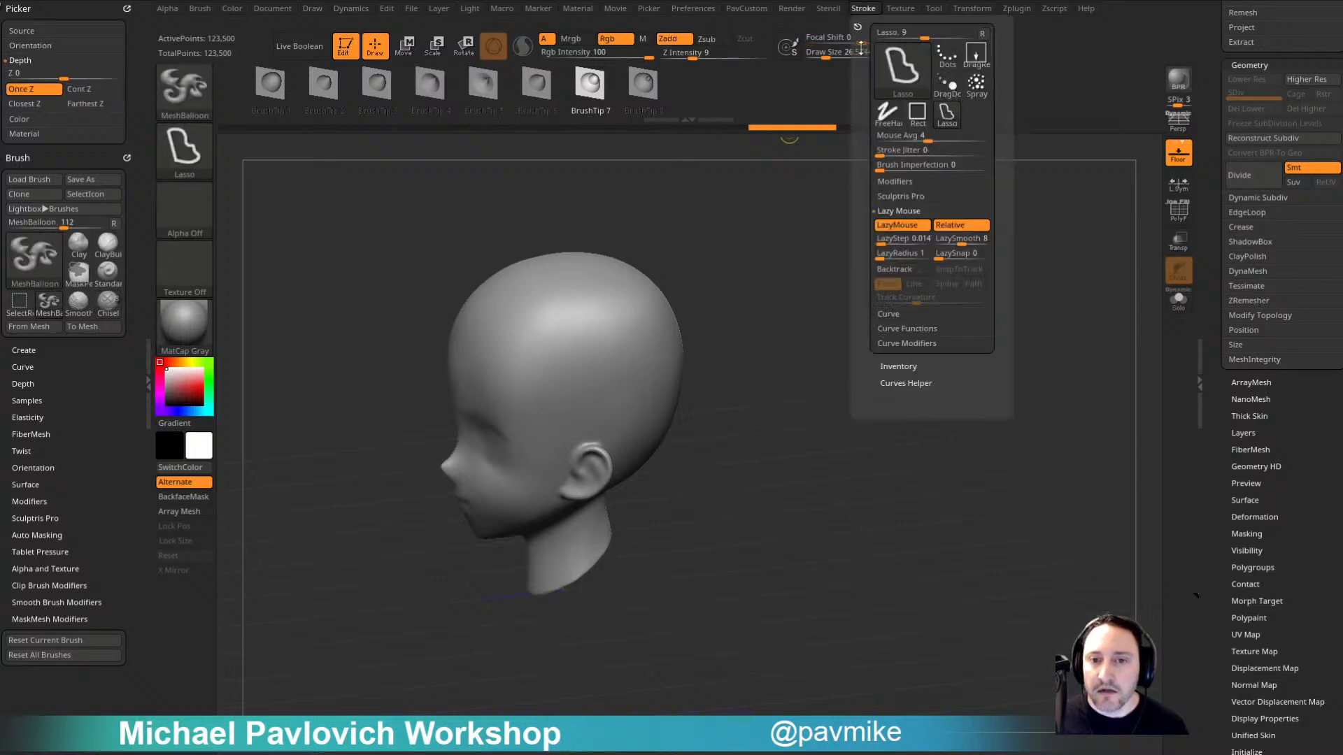
mouse_move(818, 299)
right_mouse_down("shift")
mouse_move(791, 312)
mouse_move(779, 278)
right_mouse_up("shift")
right_click_drag(778, 278, 791, 293, "ctrl")
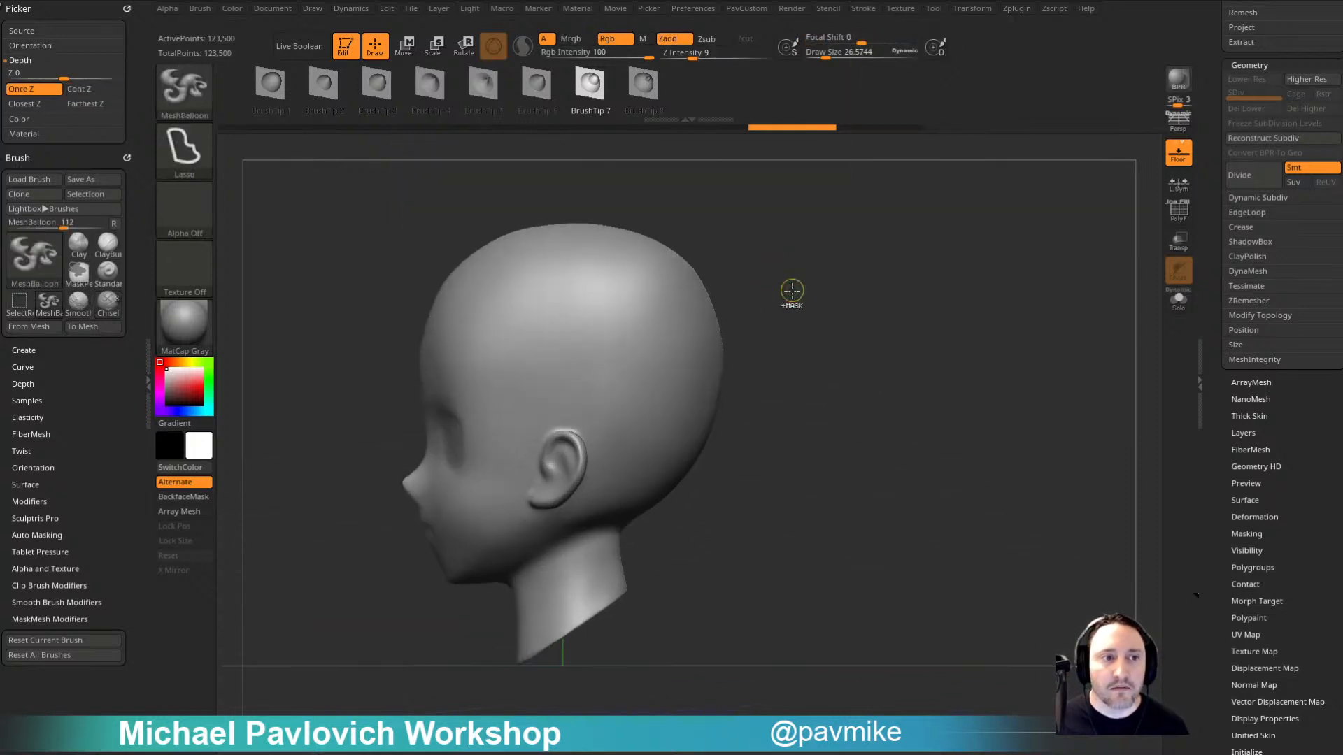
key("ctrl")
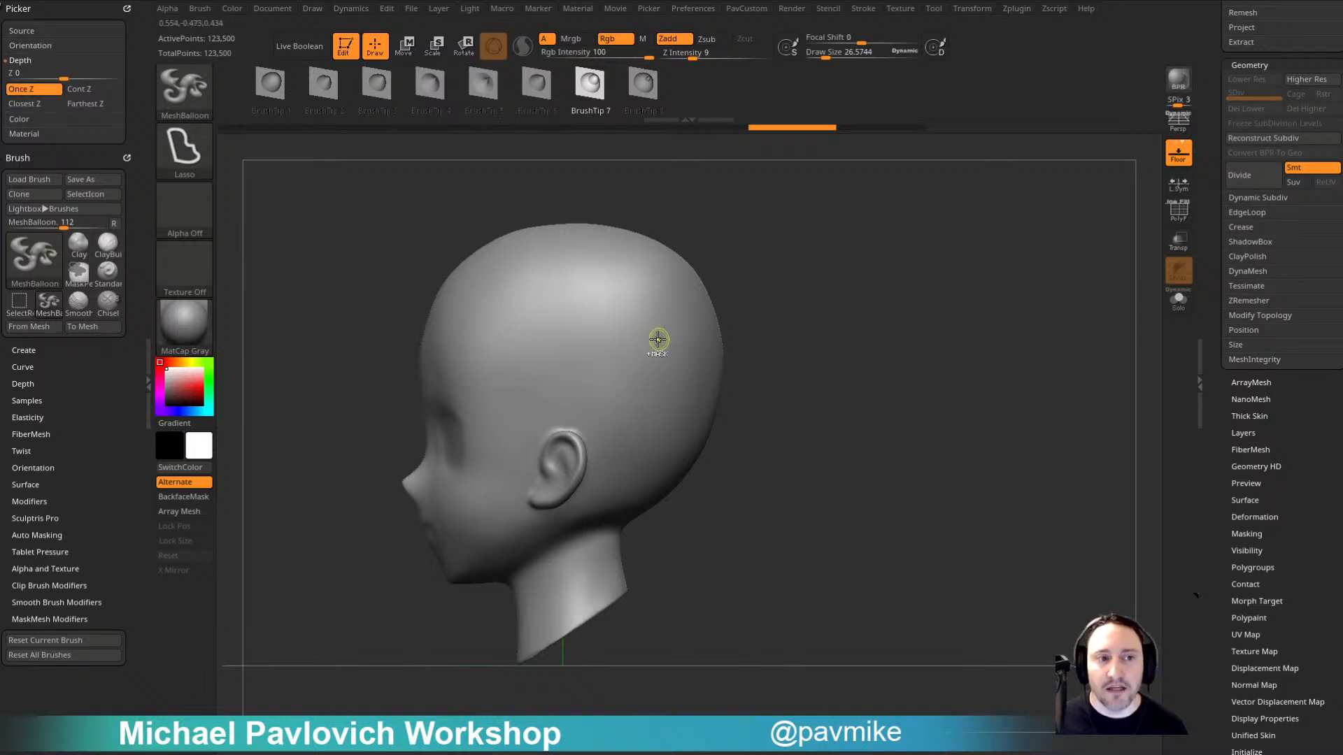
left_click_drag(656, 338, 521, 383)
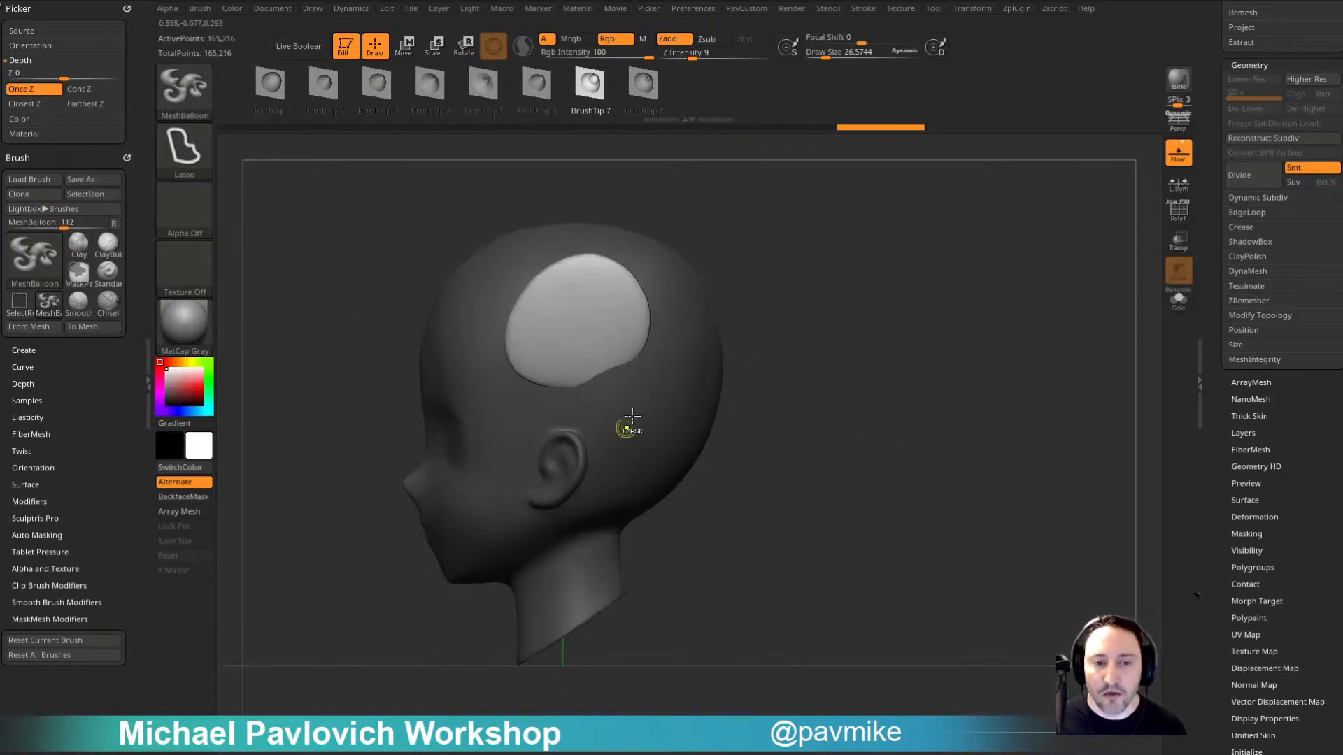
key("ctrl+z")
Step: Switch the picker depth to Cont Z, balloon a rounded patch on the side of the head, and inspect it from the front
mouse_move(648, 240)
left_mouse_down("ctrl")
mouse_move(627, 201)
mouse_move(676, 315)
left_mouse_up("ctrl")
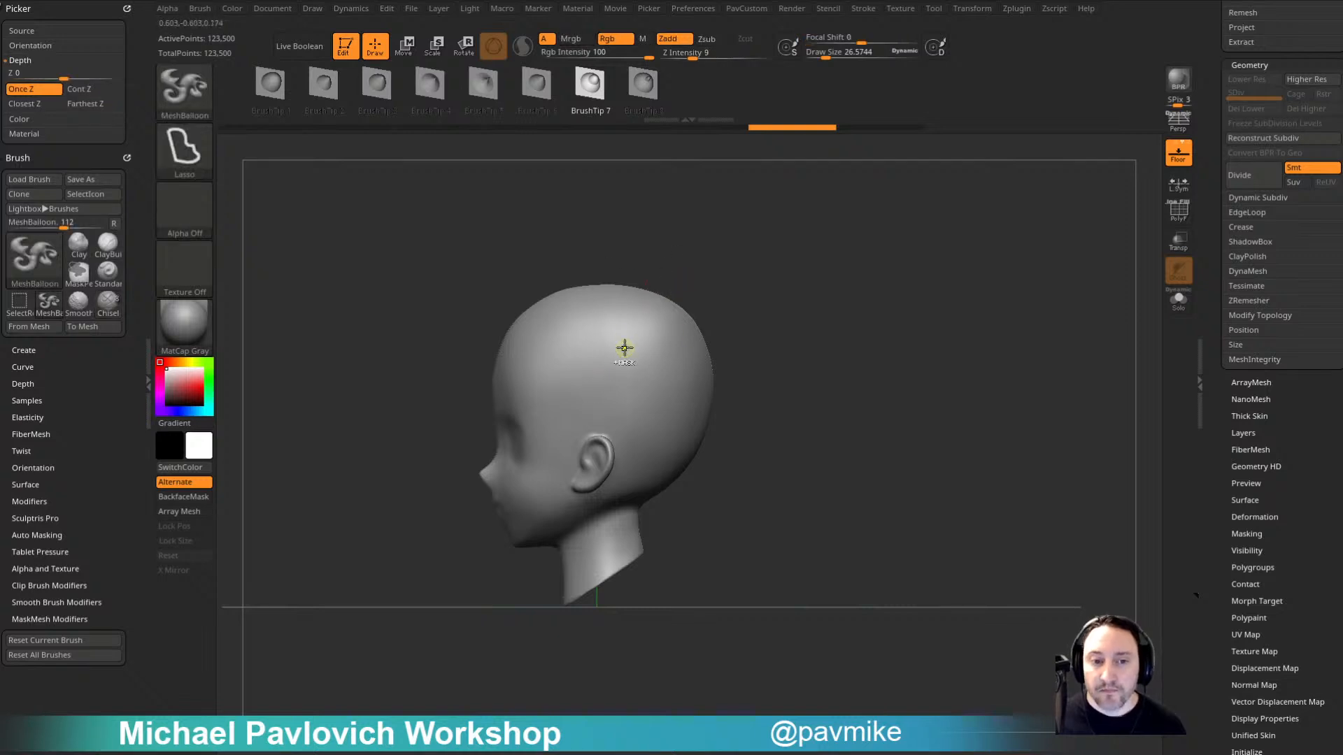
mouse_move(661, 376)
left_mouse_down()
mouse_move(630, 360)
mouse_move(658, 369)
left_mouse_up()
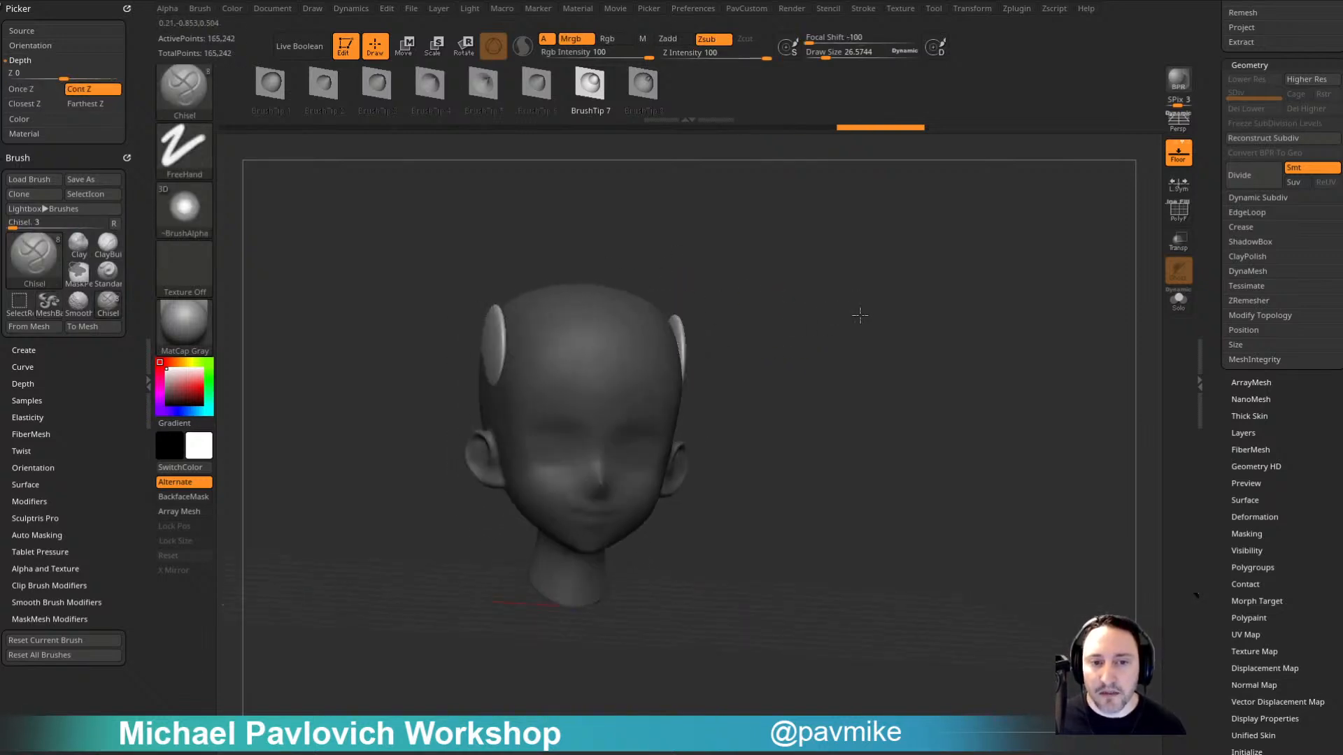
mouse_move(861, 315)
left_mouse_down()
mouse_move(695, 353)
mouse_move(743, 338)
left_mouse_up()
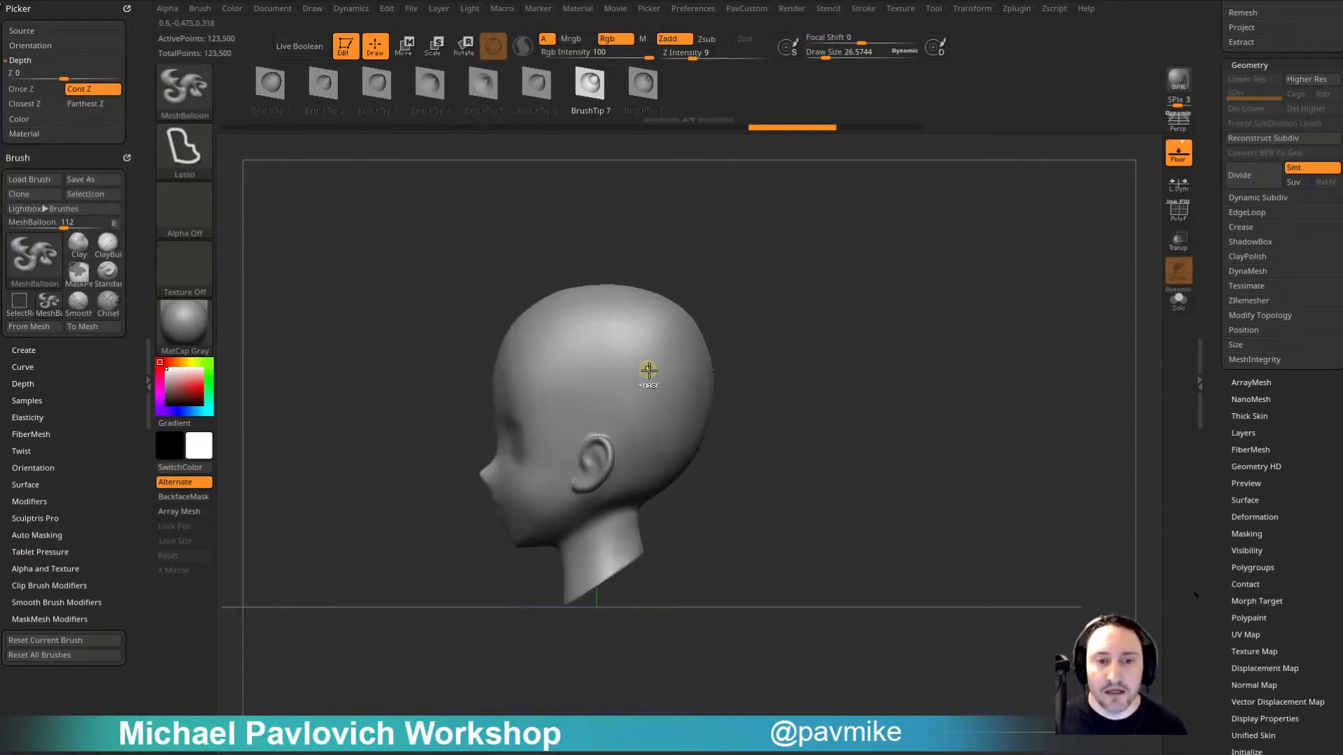
Step: Balloon two irregular lobed lasso shapes on the side of the head above the ear, undoing each one
mouse_move(648, 310)
left_mouse_down()
mouse_move(532, 357)
mouse_move(657, 413)
left_mouse_up()
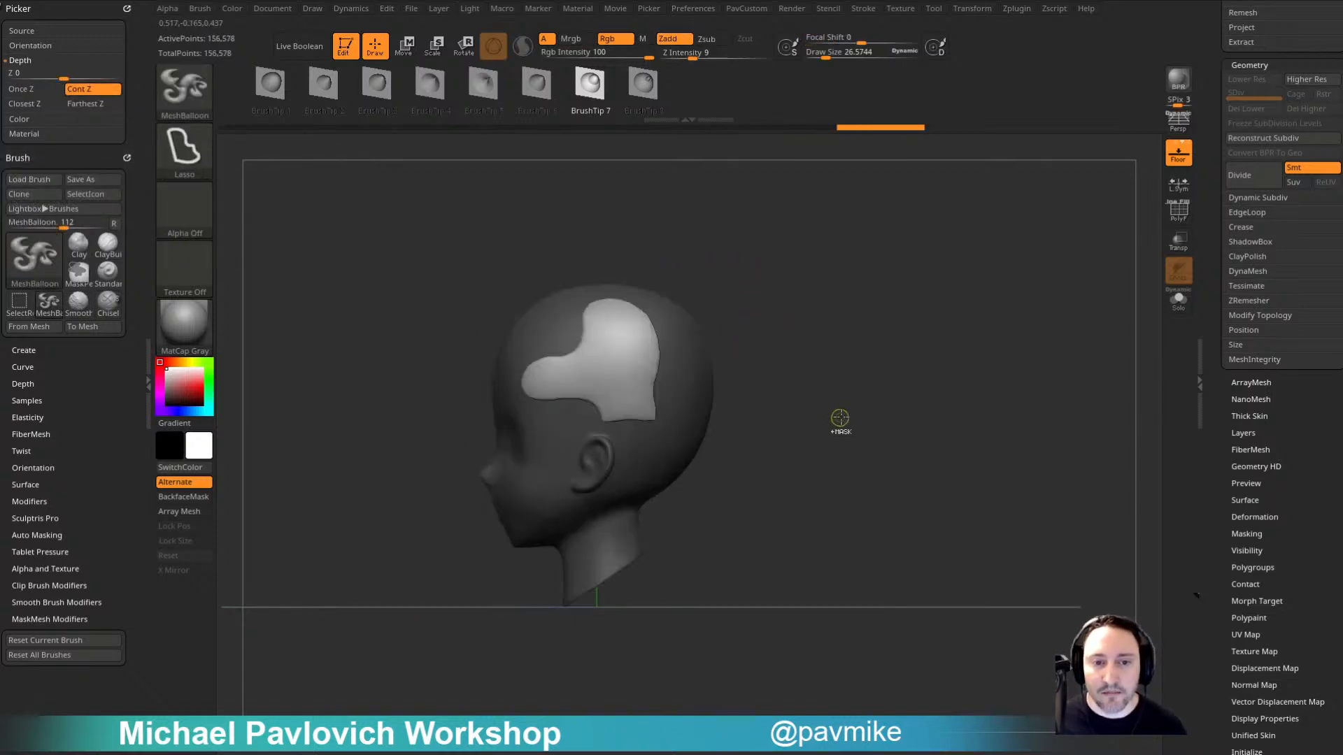
mouse_move(802, 345)
left_mouse_down()
mouse_move(899, 354)
mouse_move(827, 364)
mouse_move(826, 345)
left_mouse_up()
key("ctrl+z")
right_click_drag(797, 338, 767, 282, "ctrl")
mouse_move(651, 355)
left_mouse_down("ctrl")
mouse_move(552, 300)
mouse_move(563, 392)
mouse_move(661, 419)
mouse_move(673, 381)
left_mouse_up("ctrl")
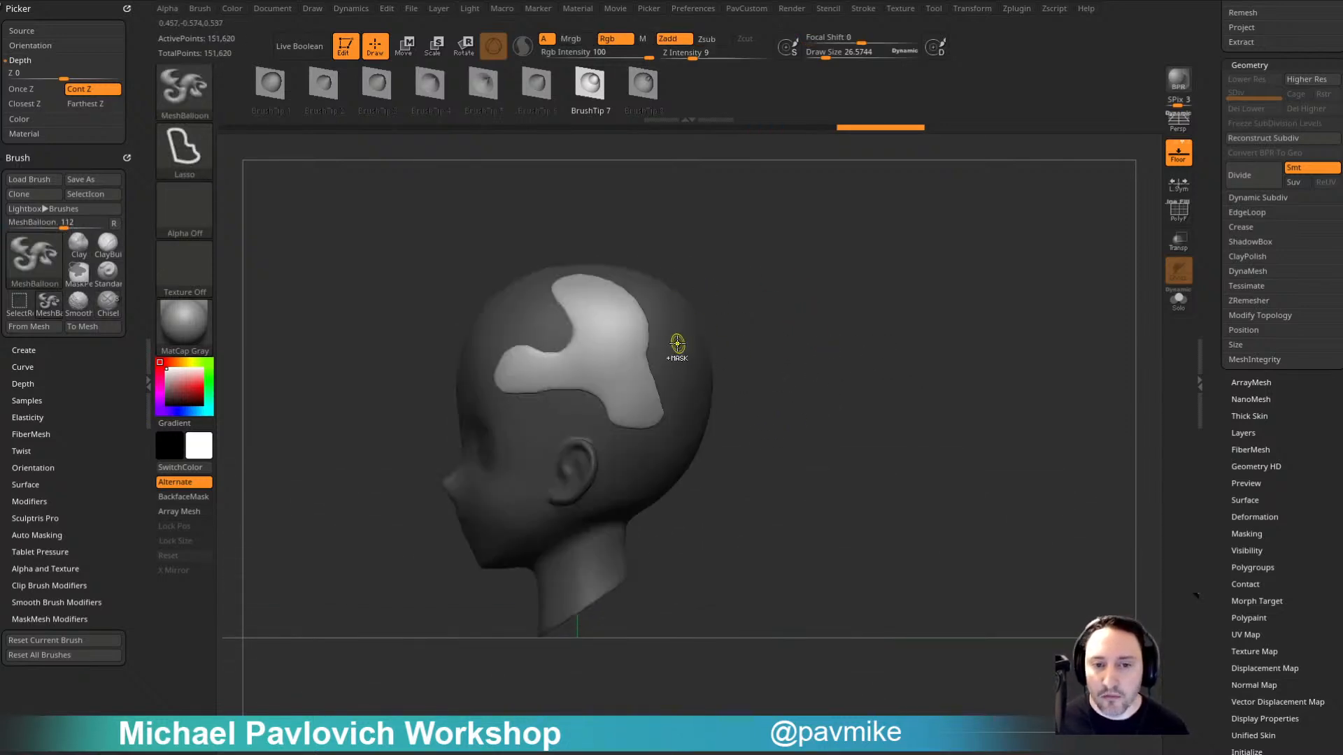
key("ctrl+z")
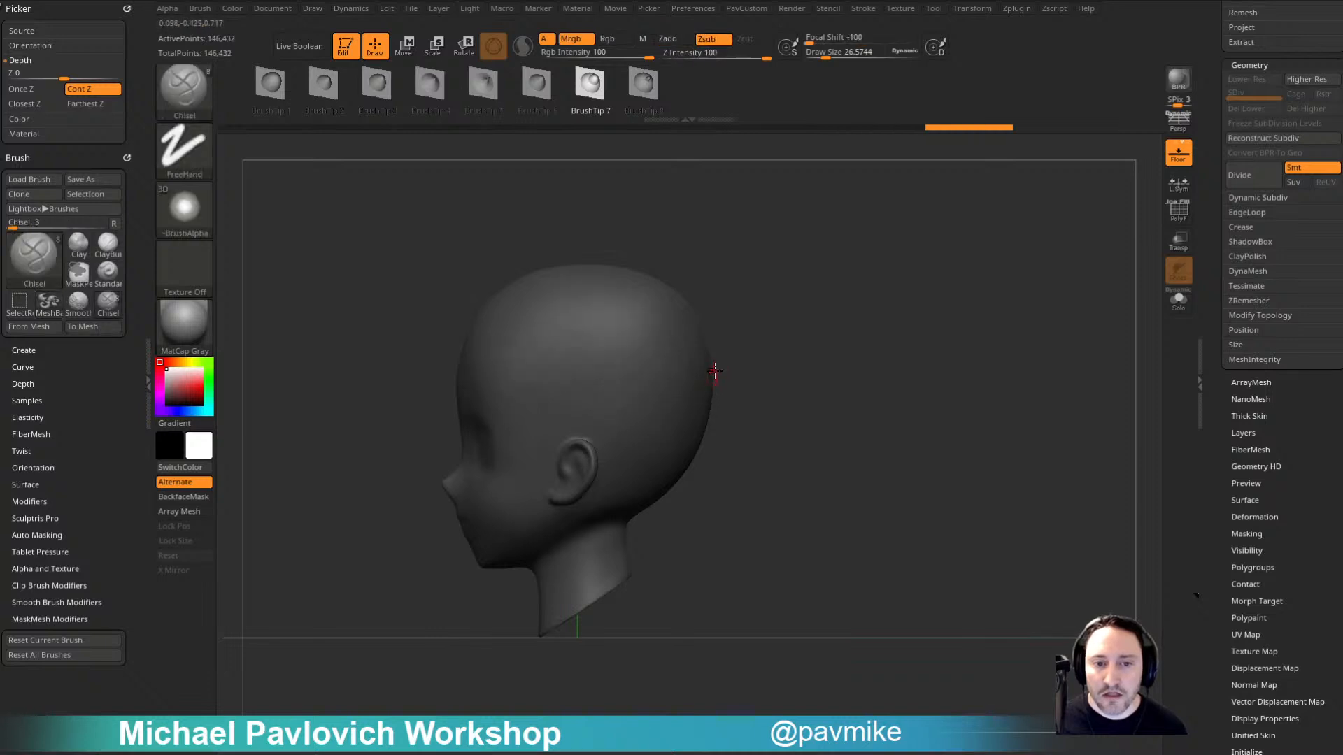
Step: Restore the lobed balloon shape, try another lasso stroke toward the back of the head, and undo everything
key("ctrl+shift+z")
mouse_move(670, 397)
left_mouse_down("ctrl")
mouse_move(651, 299)
mouse_move(639, 392)
mouse_move(632, 309)
mouse_move(695, 395)
mouse_move(710, 384)
left_mouse_up("ctrl")
key("ctrl+z")
key("ctrl+z")
key("ctrl+z")
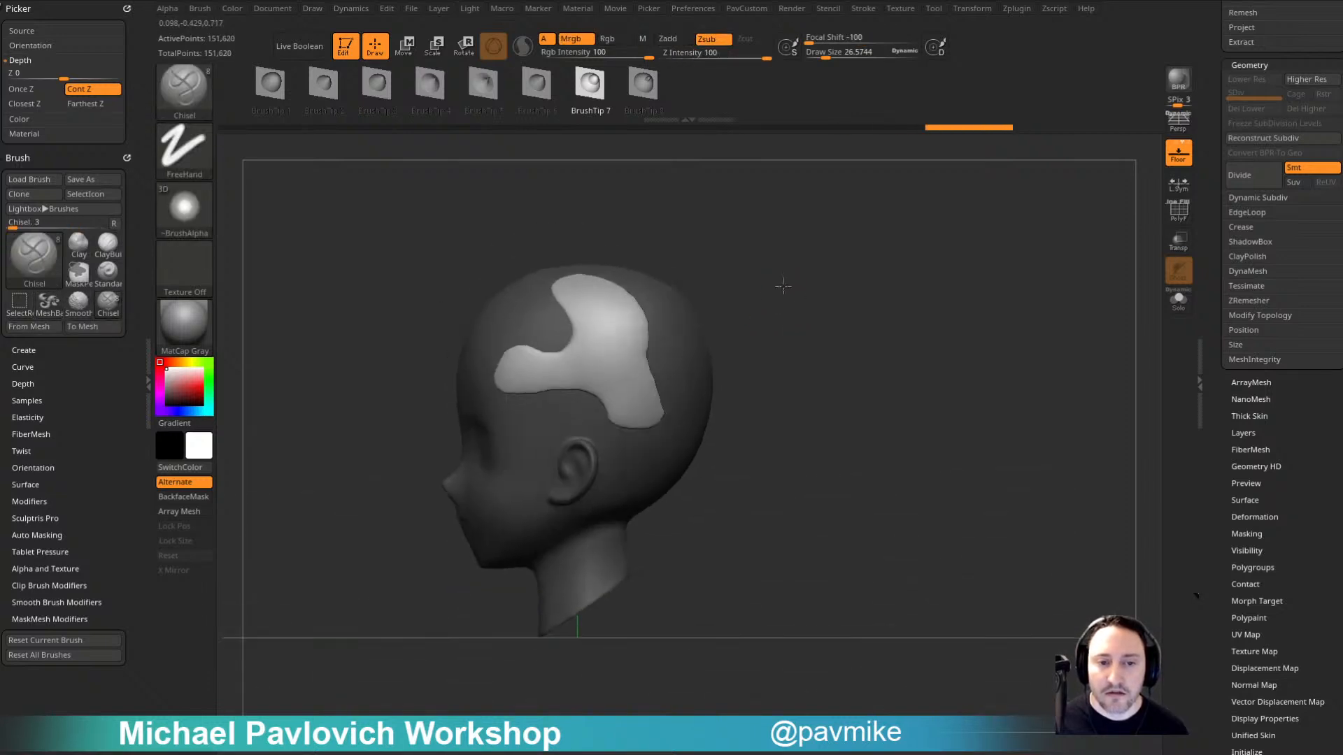
key("ctrl+z")
Step: Balloon a three-lobed shape, rework its front and back with further lasso strokes, and undo all of them
mouse_move(646, 337)
left_mouse_down("ctrl")
mouse_move(543, 366)
mouse_move(678, 360)
left_mouse_up("ctrl")
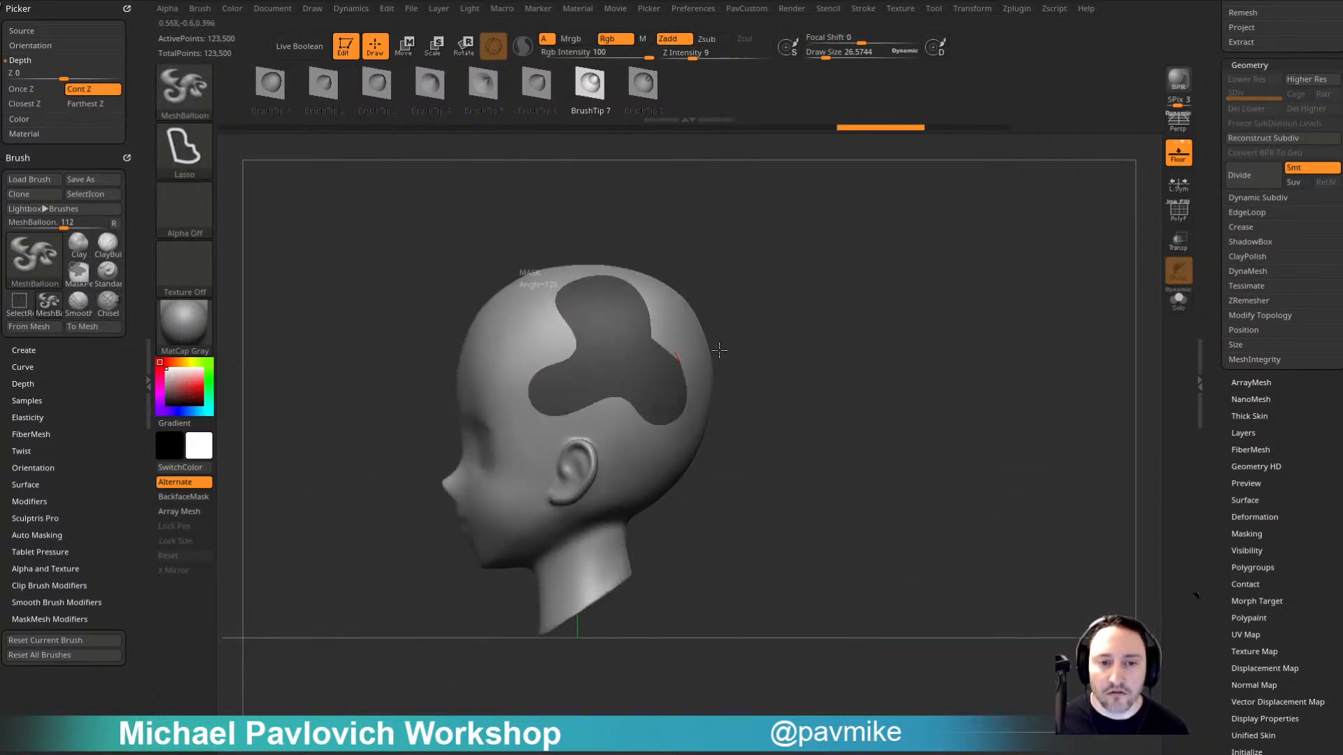
mouse_move(606, 325)
left_mouse_down("ctrl")
mouse_move(567, 374)
mouse_move(600, 371)
left_mouse_up("ctrl")
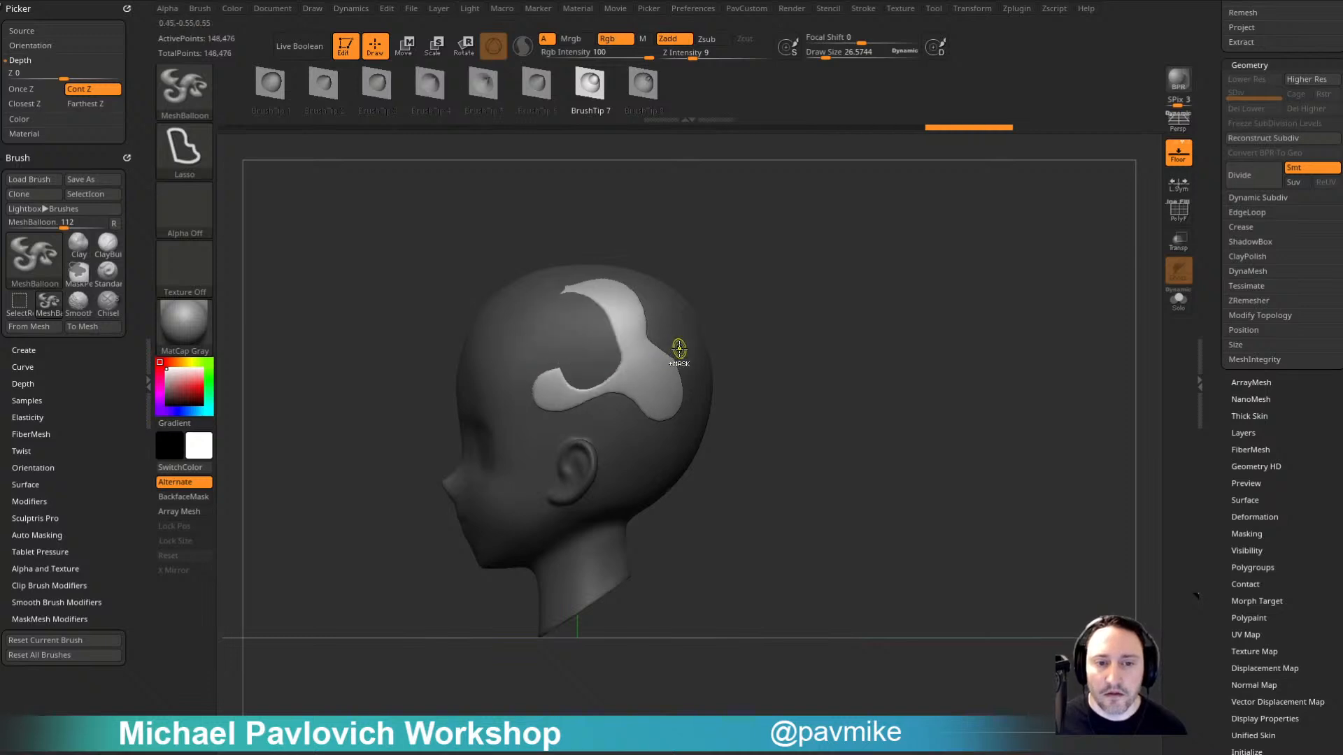
mouse_move(678, 360)
left_mouse_down("ctrl")
mouse_move(716, 403)
mouse_move(669, 438)
mouse_move(671, 392)
left_mouse_up("ctrl")
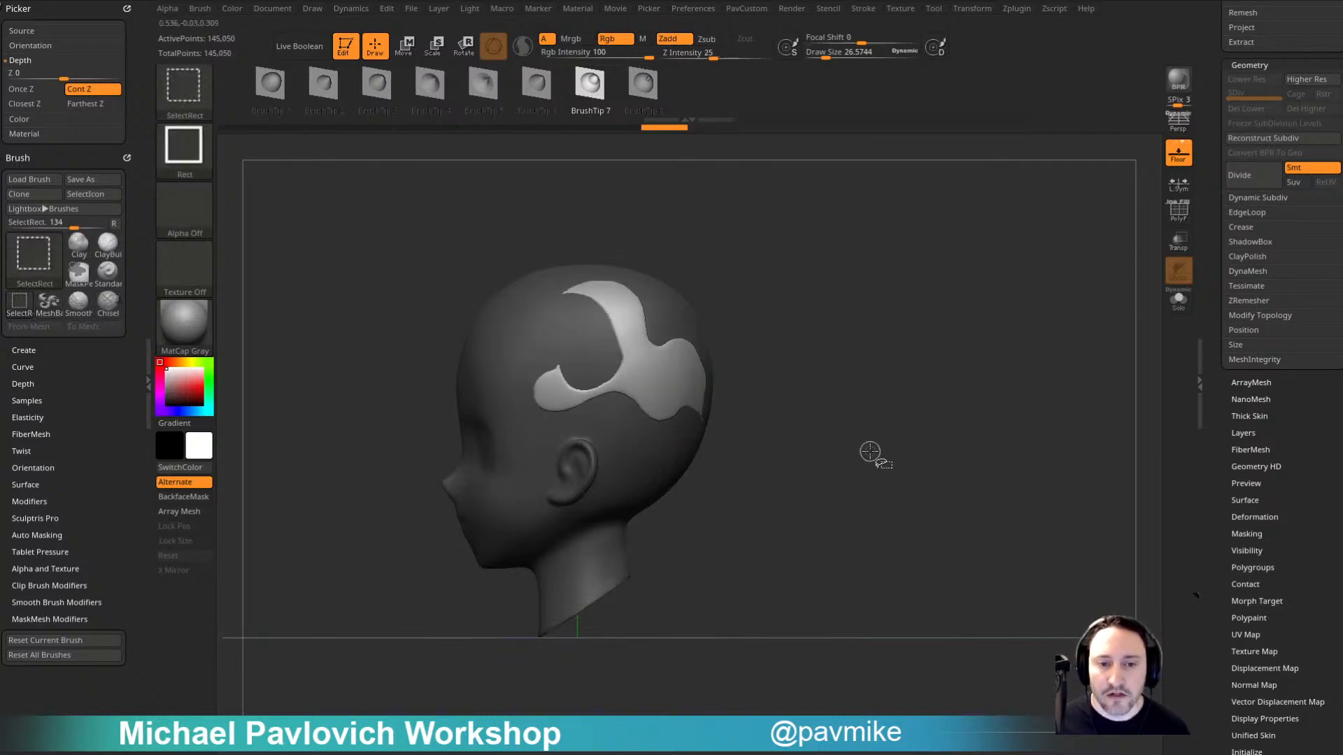
left_click_drag(827, 326, 857, 346)
key("ctrl+z")
key("ctrl+z")
key("ctrl+z")
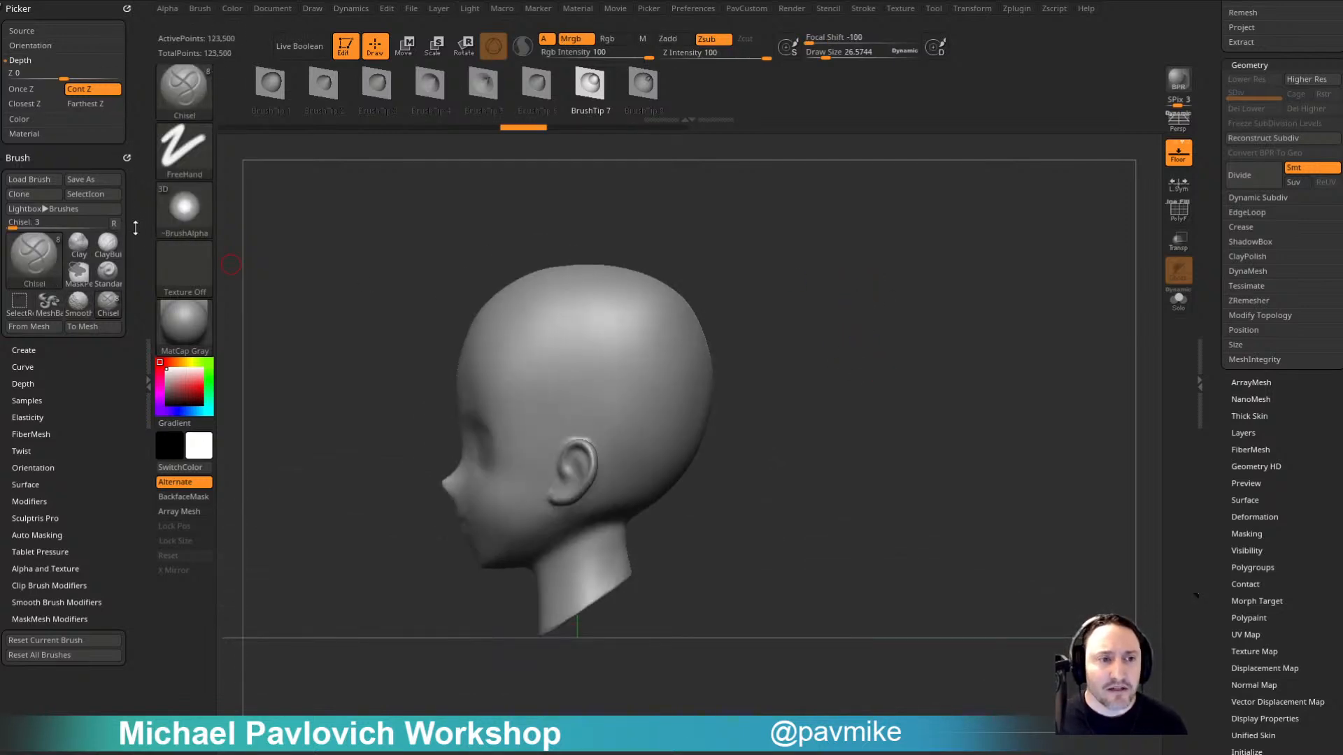
Step: Dock the Stroke palette in the tray with the brush settings and expand its Curve, Curve Functions and Curve Modifiers sections
mouse_move(137, 222)
left_mouse_down()
mouse_move(136, 169)
mouse_move(139, 267)
left_mouse_up()
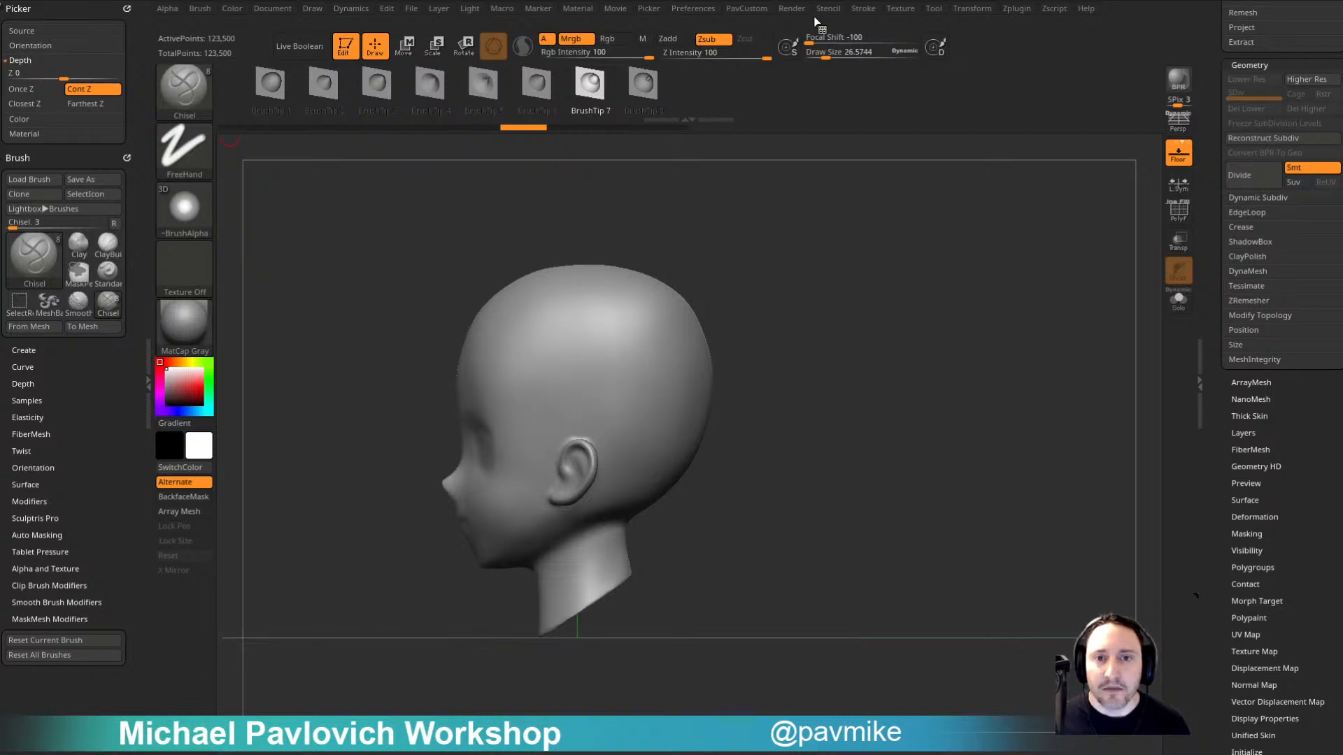
left_click(860, 13)
left_click_drag(859, 24, 73, 51)
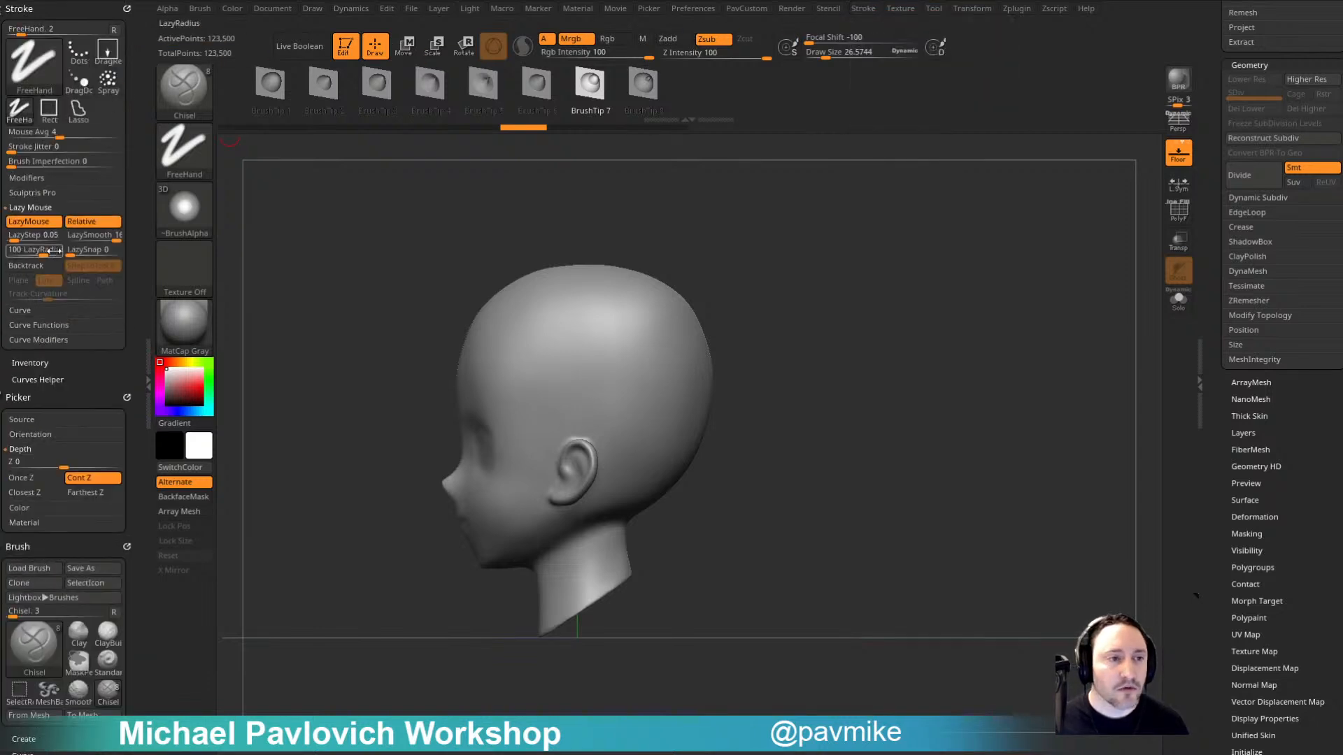
left_click(28, 311, "shift")
left_click_drag(140, 319, 140, 290)
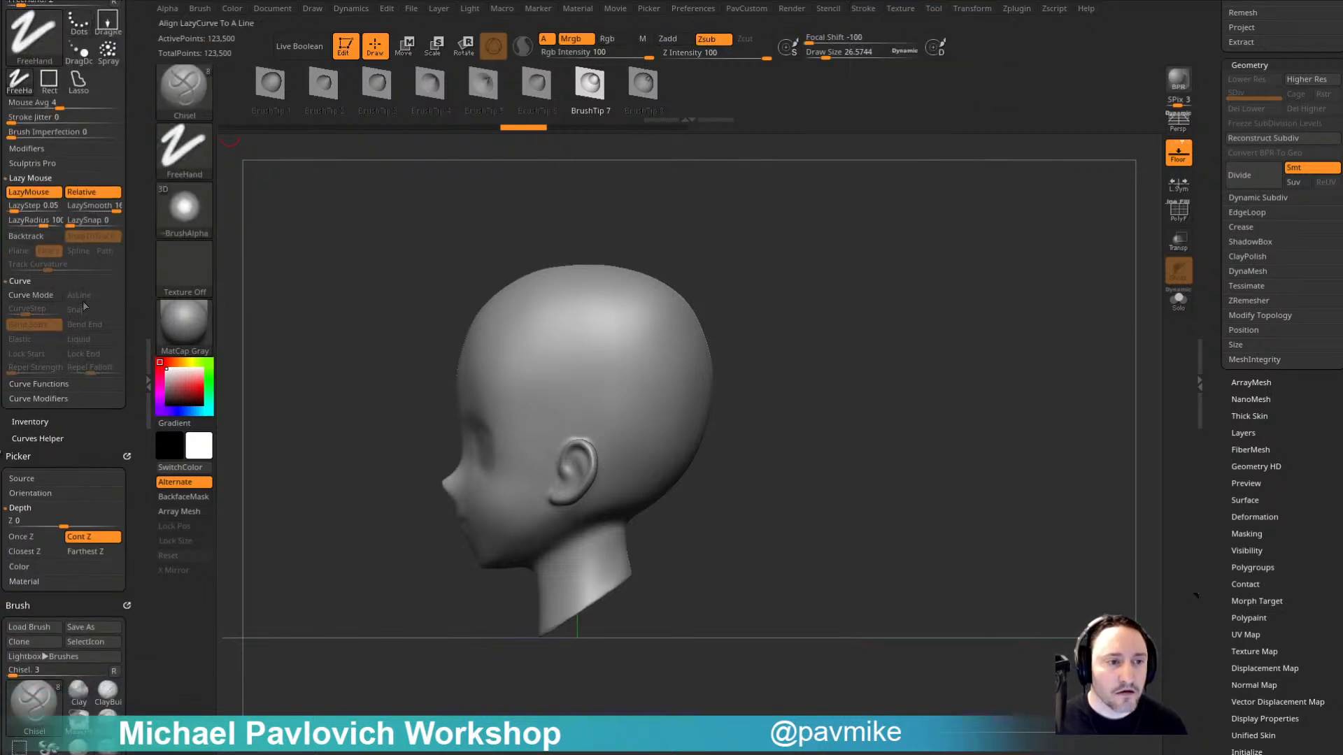
left_click(42, 386, "shift")
left_click(39, 487, "shift")
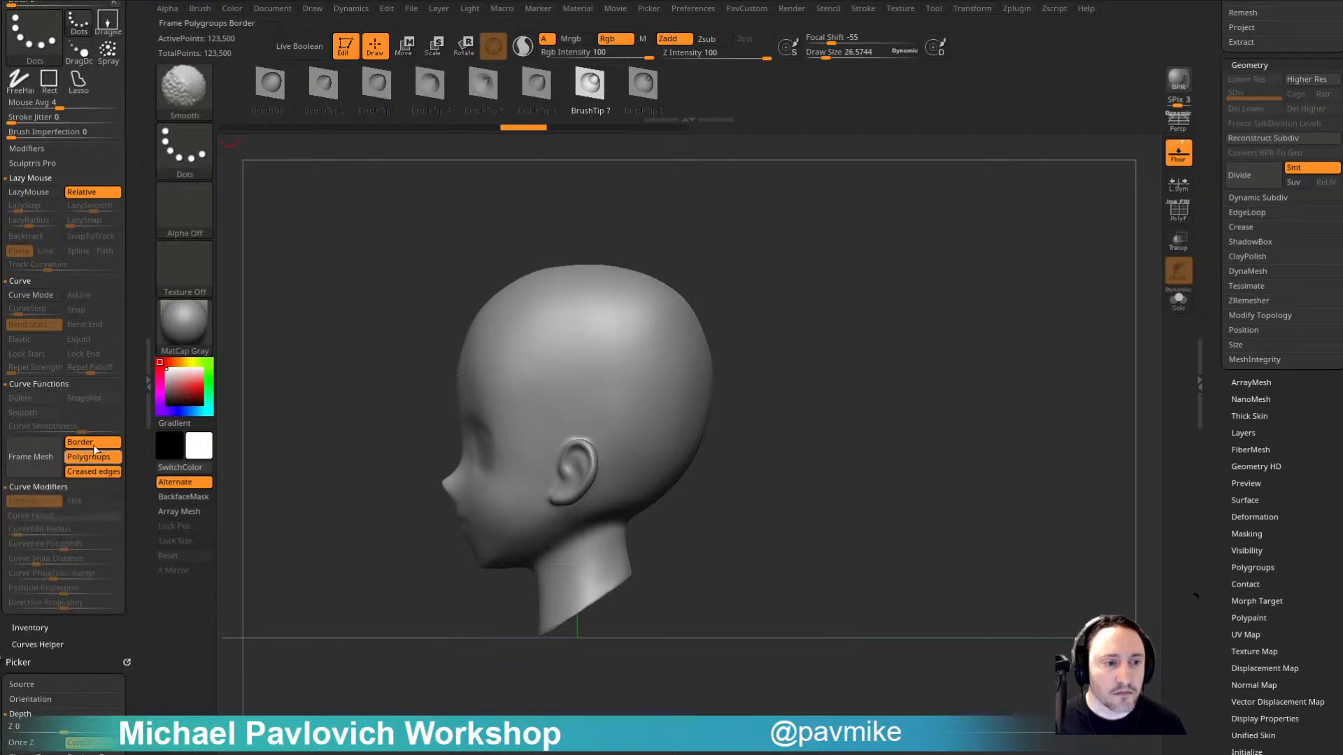
left_click_drag(124, 511, 125, 337)
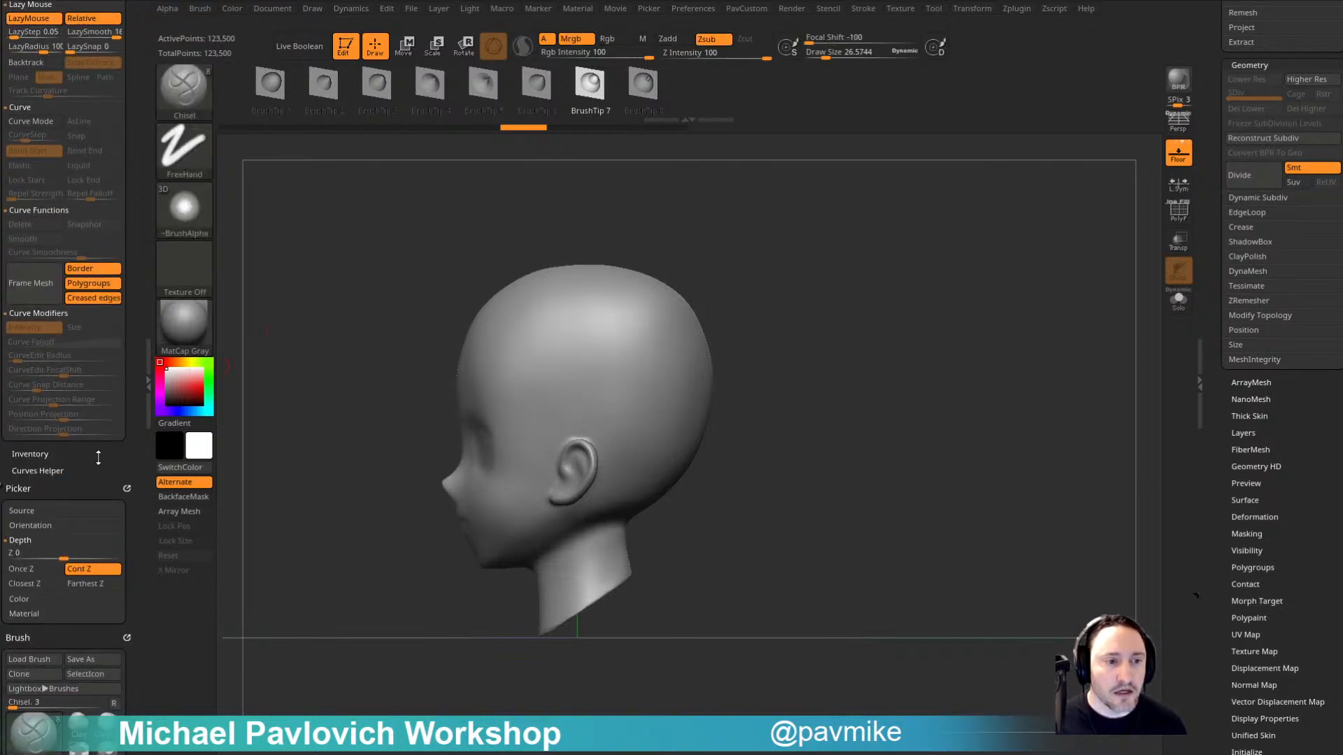
mouse_move(109, 463)
left_mouse_down()
mouse_move(104, 252)
mouse_move(107, 336)
left_mouse_up()
Step: Open MeshBalloon's edit curve, set its noise to about -0.58, and try ballooning a patch on the head
left_click(26, 162, "shift")
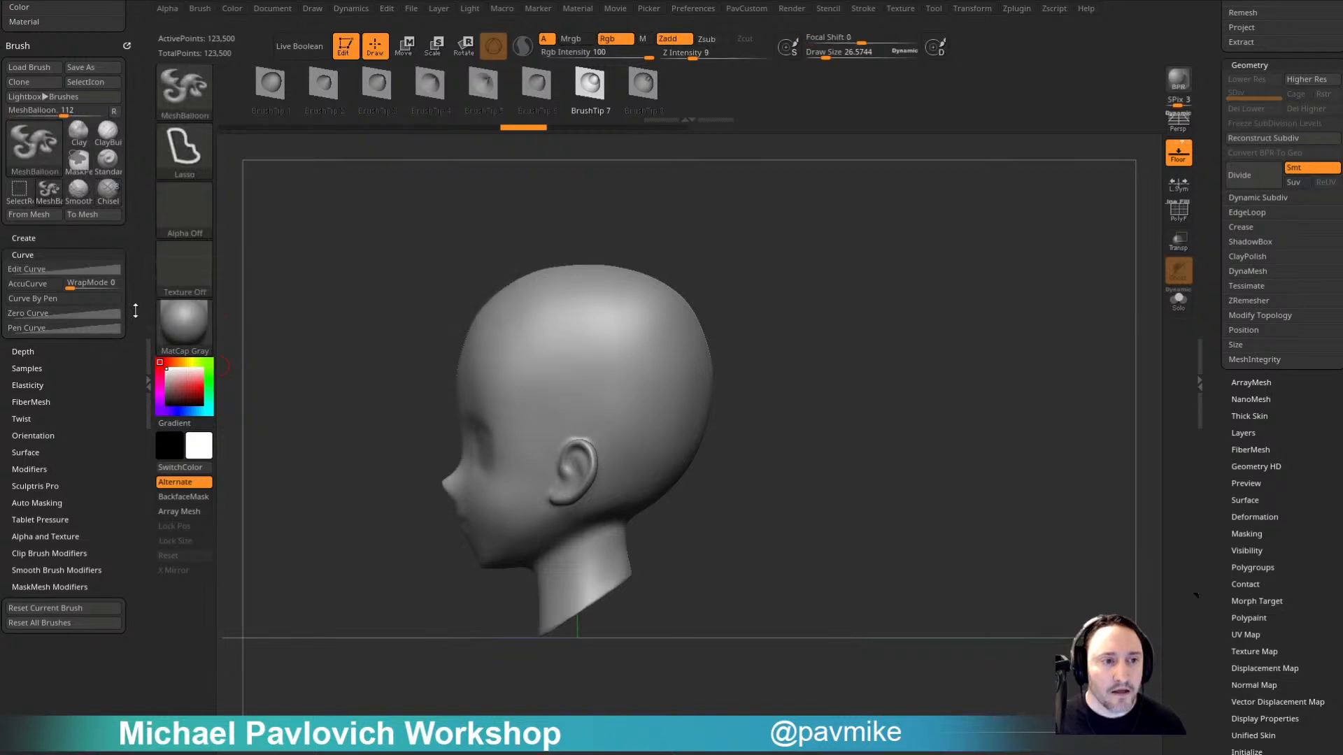
left_click(108, 269)
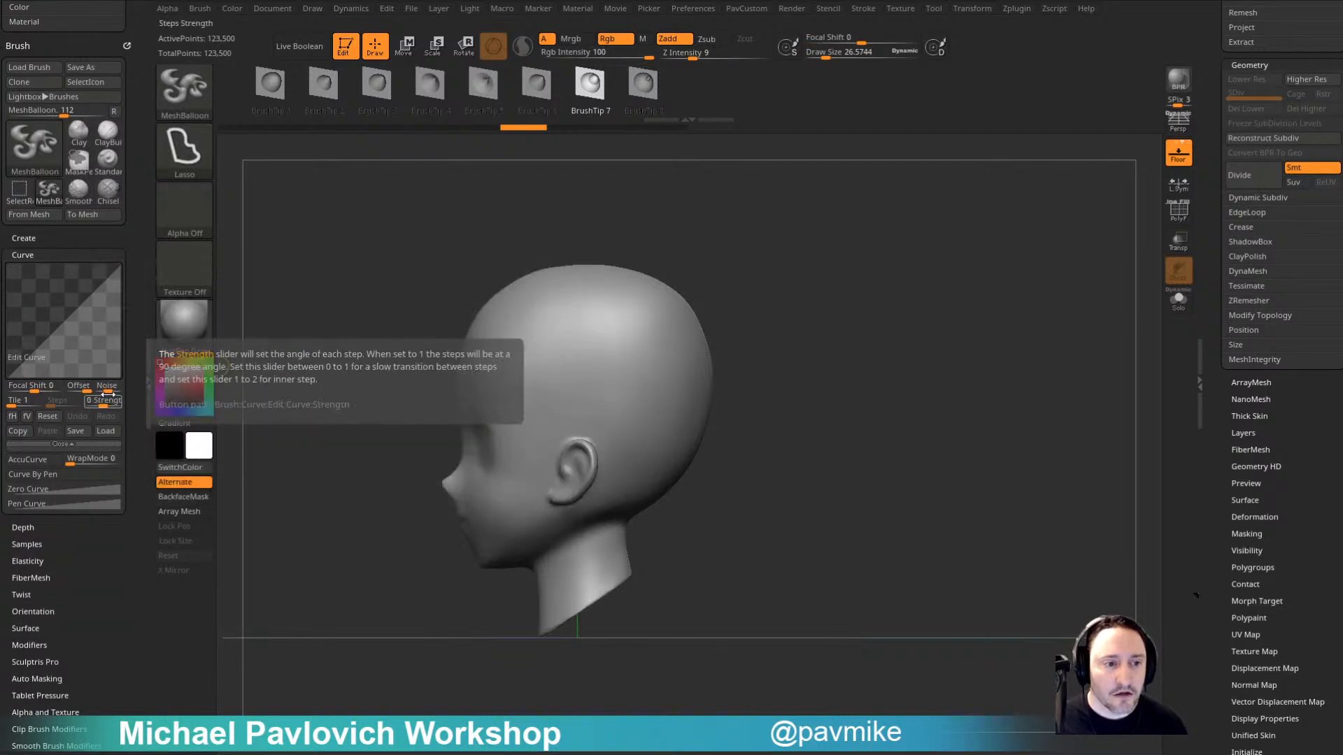
left_click_drag(111, 391, 101, 394)
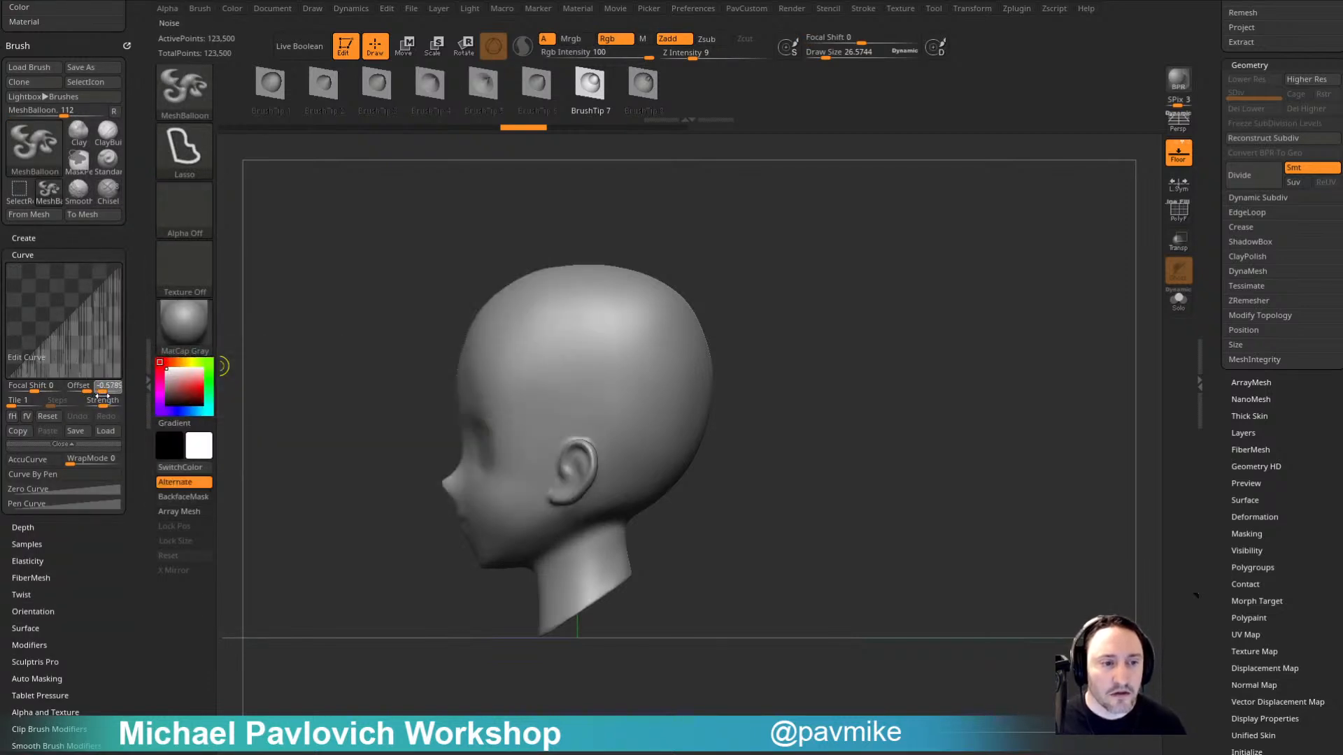
left_click_drag(627, 350, 633, 417)
key("ctrl+z")
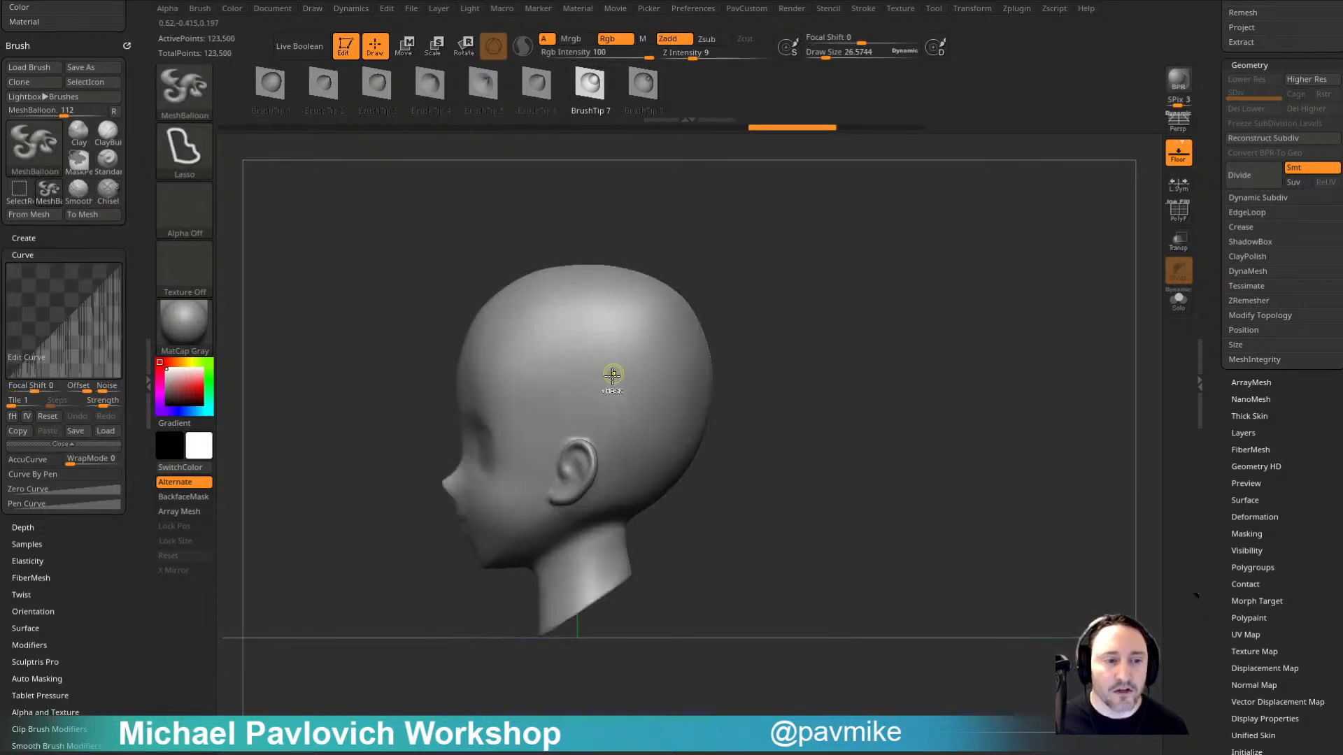
Step: Set the curve noise to about -0.26 and Z Intensity to 12, balloon a noisy patch on the head, and undo it
left_click_drag(104, 386, 107, 391)
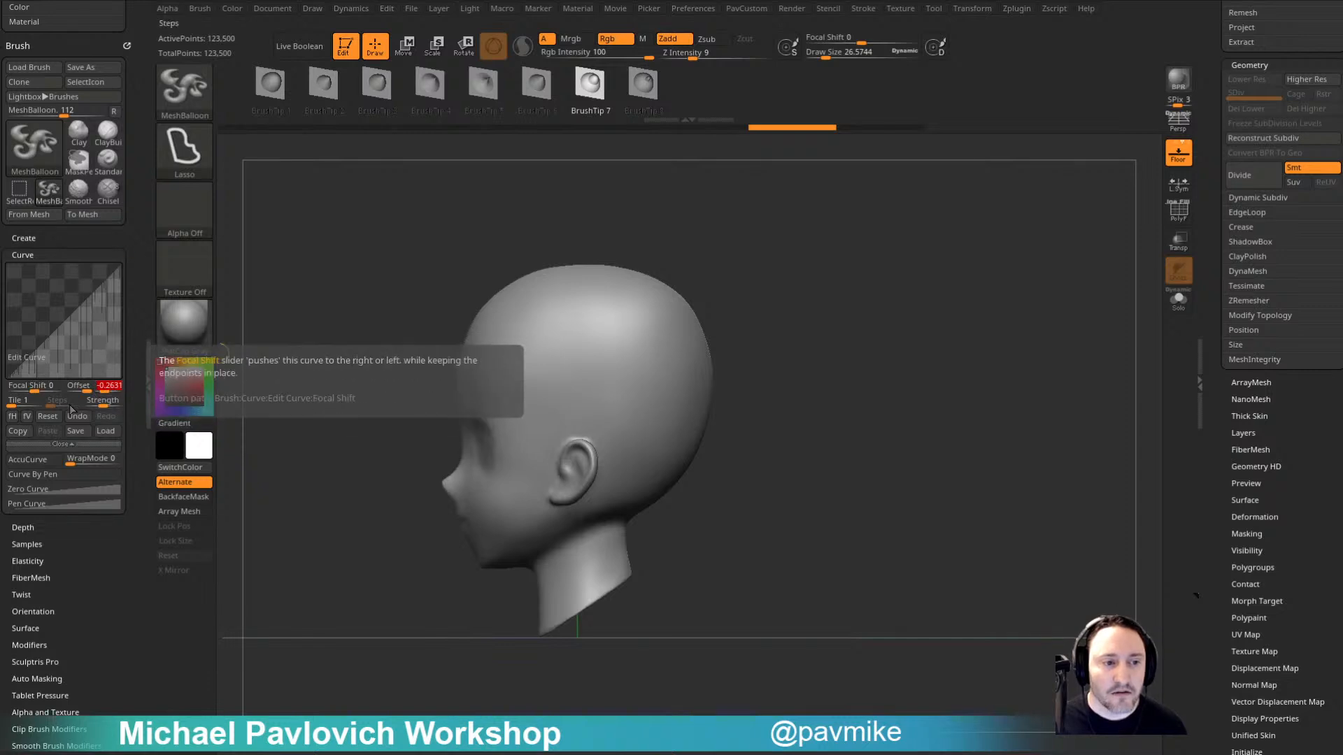
left_click_drag(699, 53, 701, 52)
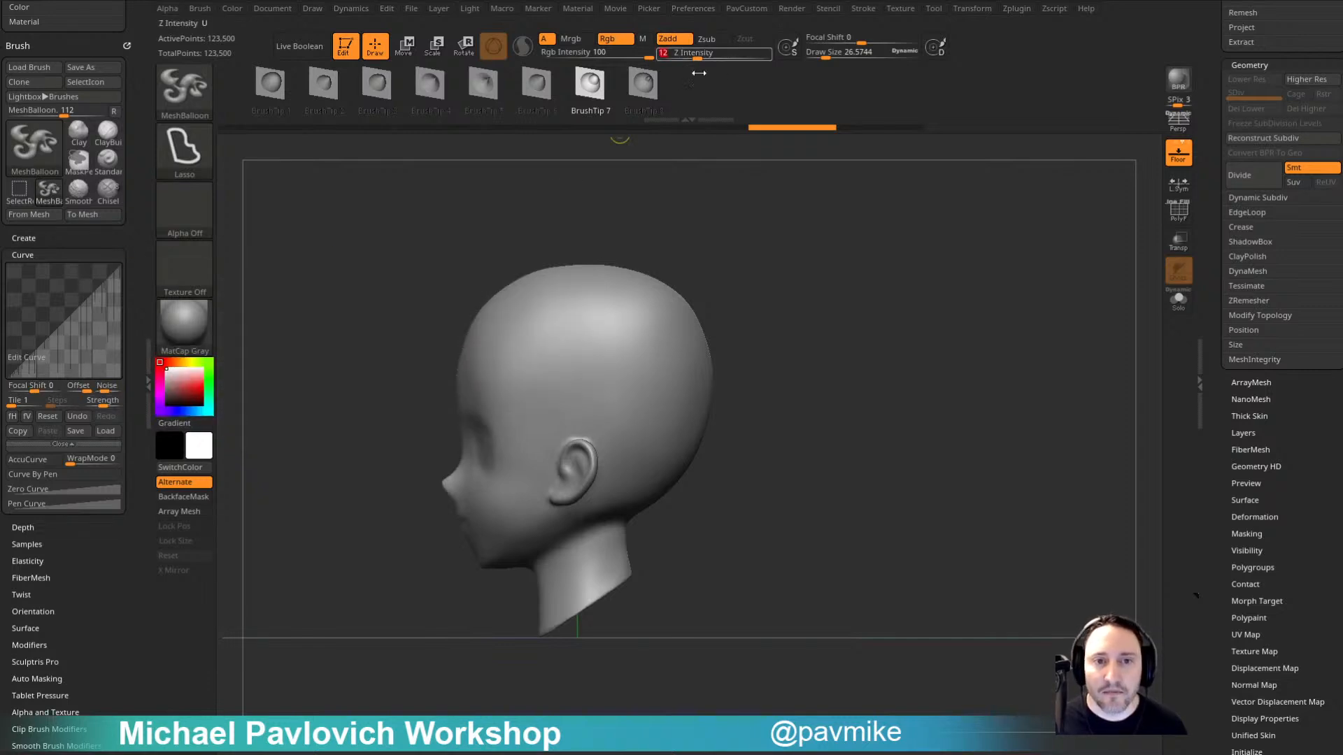
left_click_drag(619, 287, 610, 289)
left_click_drag(936, 401, 875, 393, "ctrl")
key("3")
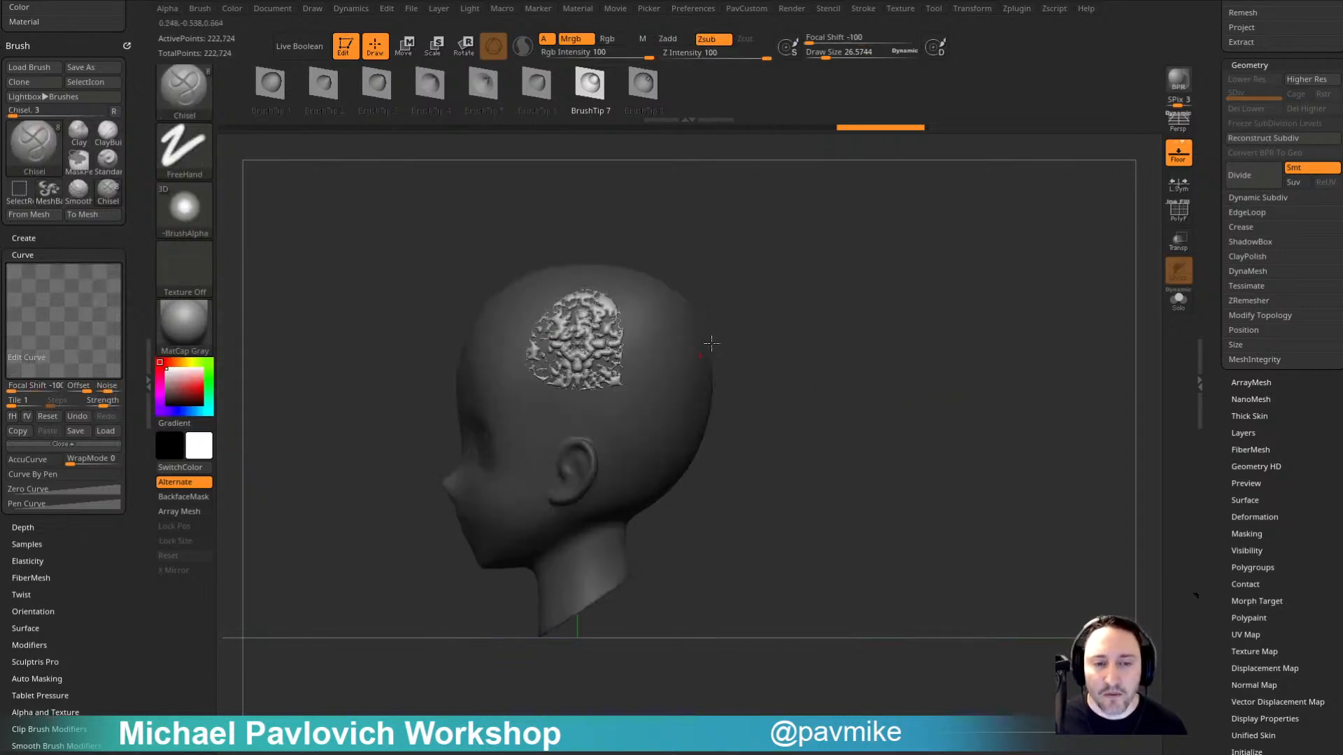
mouse_move(712, 344)
left_mouse_down()
mouse_move(839, 333)
mouse_move(773, 322)
left_mouse_up()
key("ctrl+z")
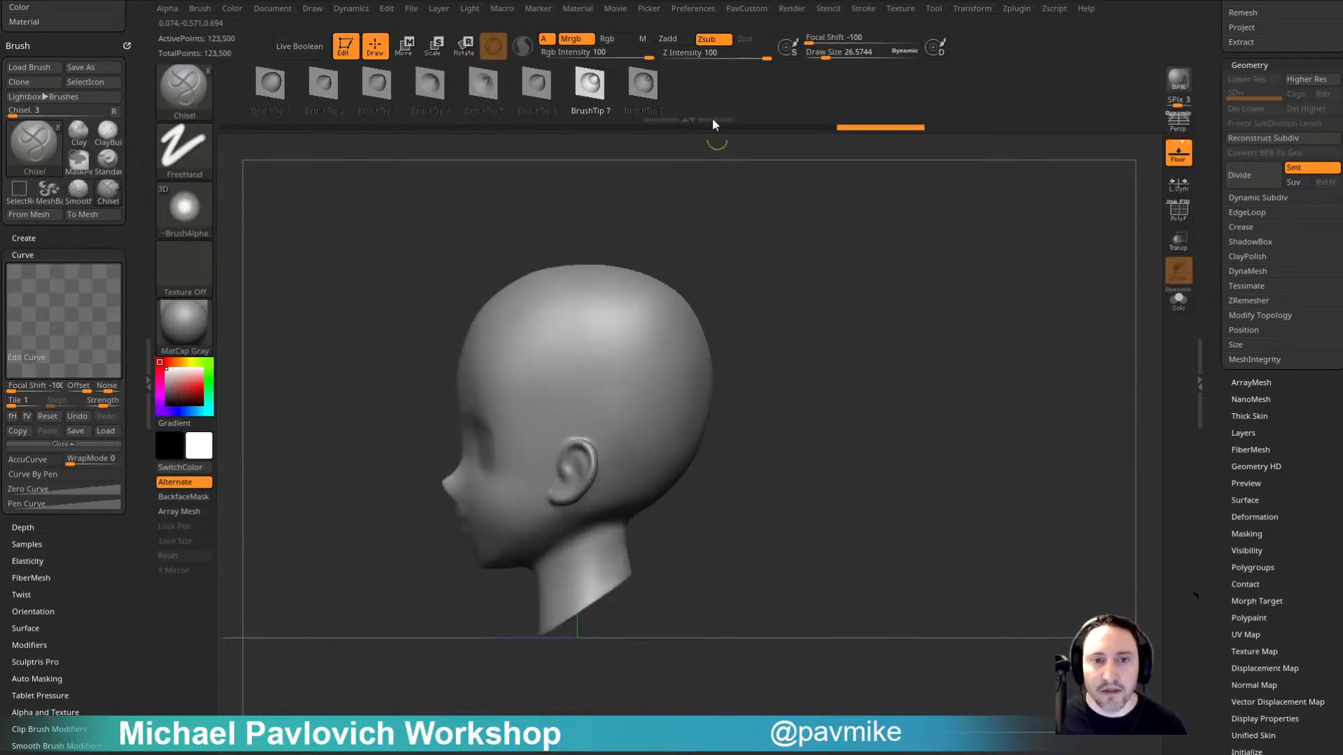
Step: Balloon a rounded noisy patch on the upper side of the head with MeshBalloon at Z Intensity 7
key("2")
left_click(691, 57)
left_click_drag(627, 376, 610, 396)
key("3")
key("2")
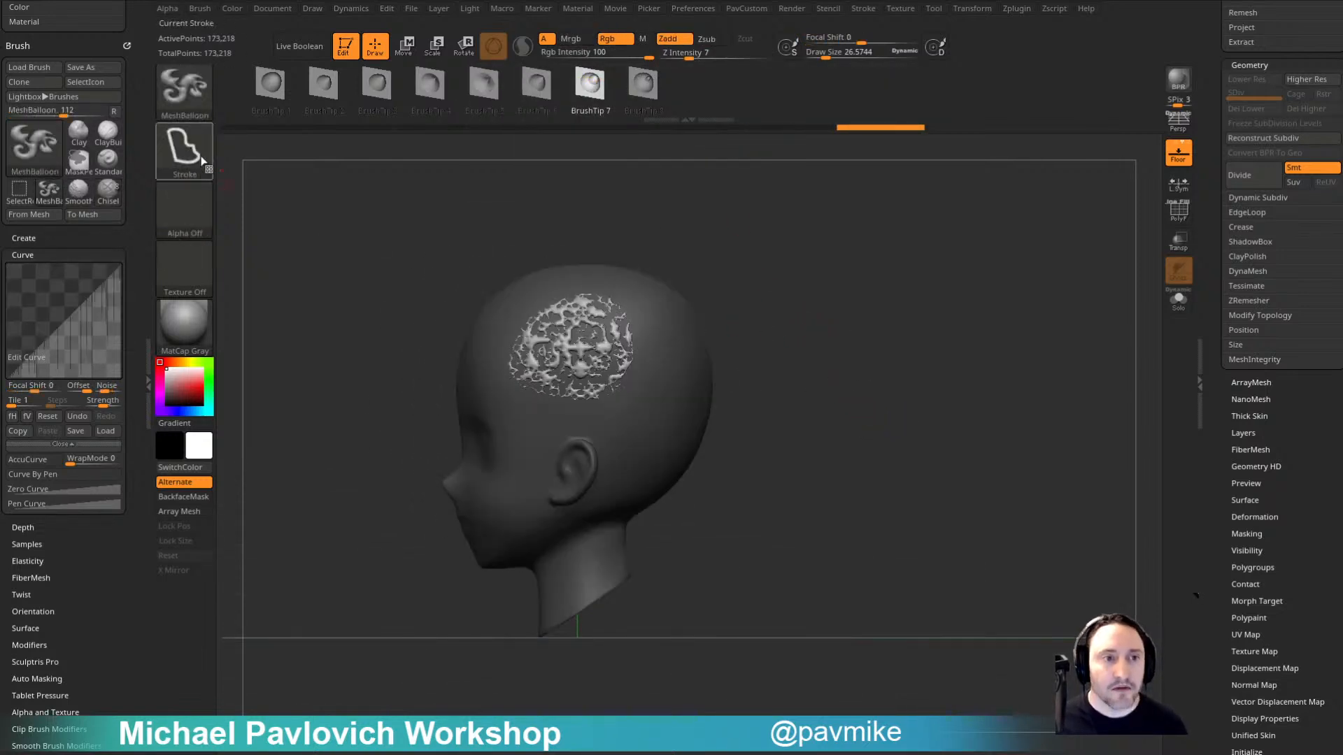
Step: Switch to the MeshSplat brush and lasso a textured patch behind and above the ear
left_click(188, 96)
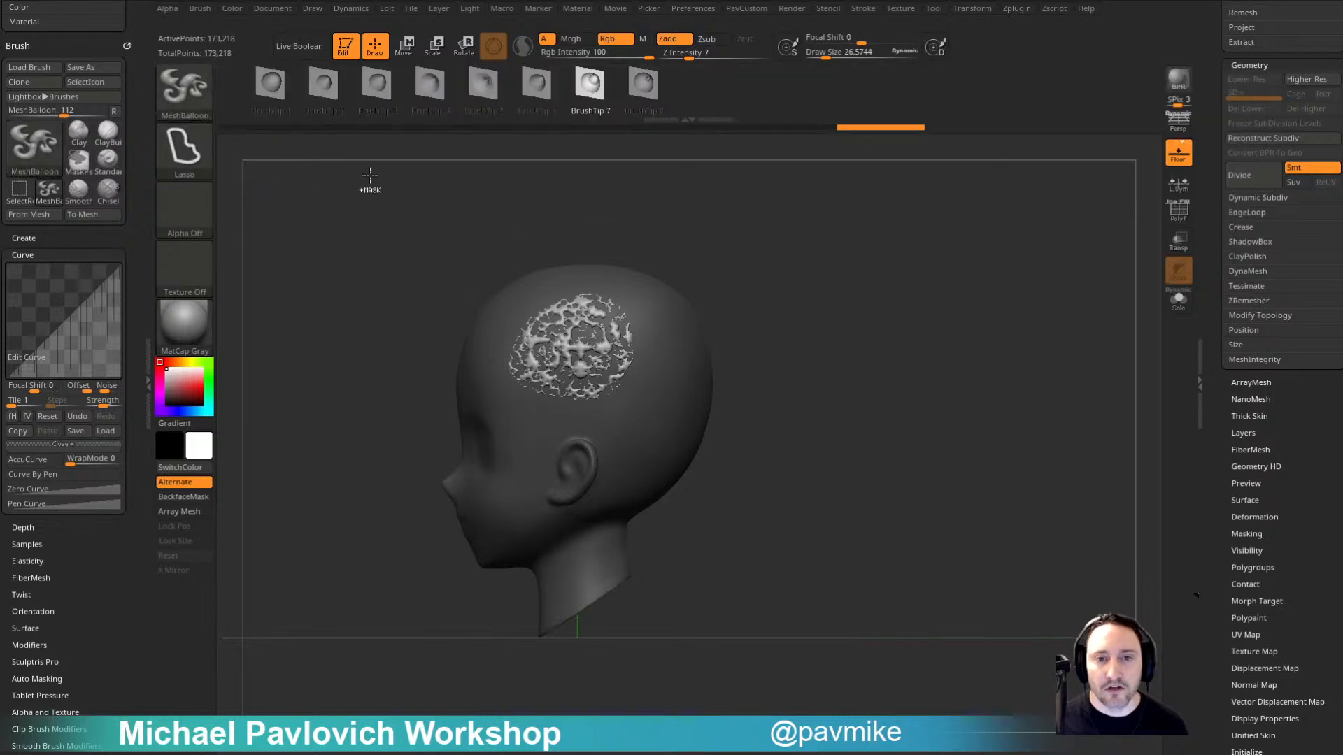
left_click(194, 103)
left_click(968, 163)
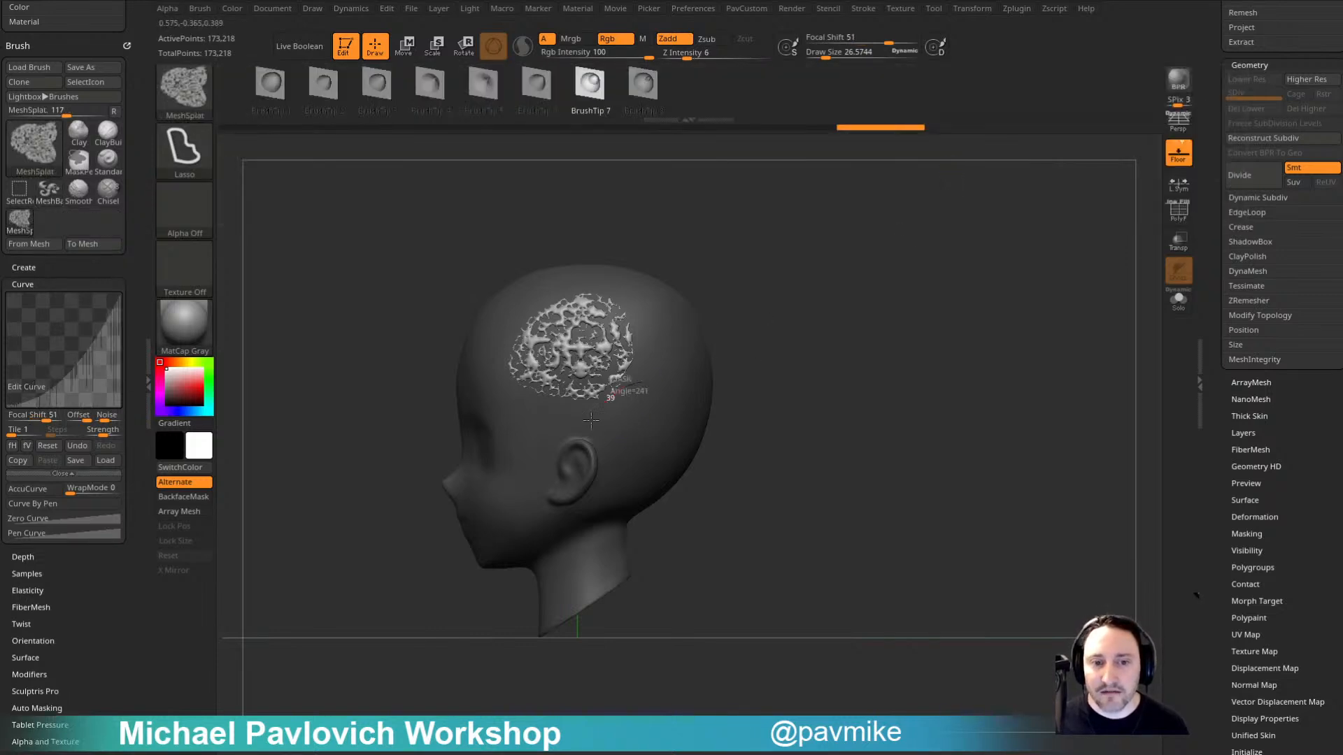
left_click_drag(591, 420, 680, 360, "ctrl")
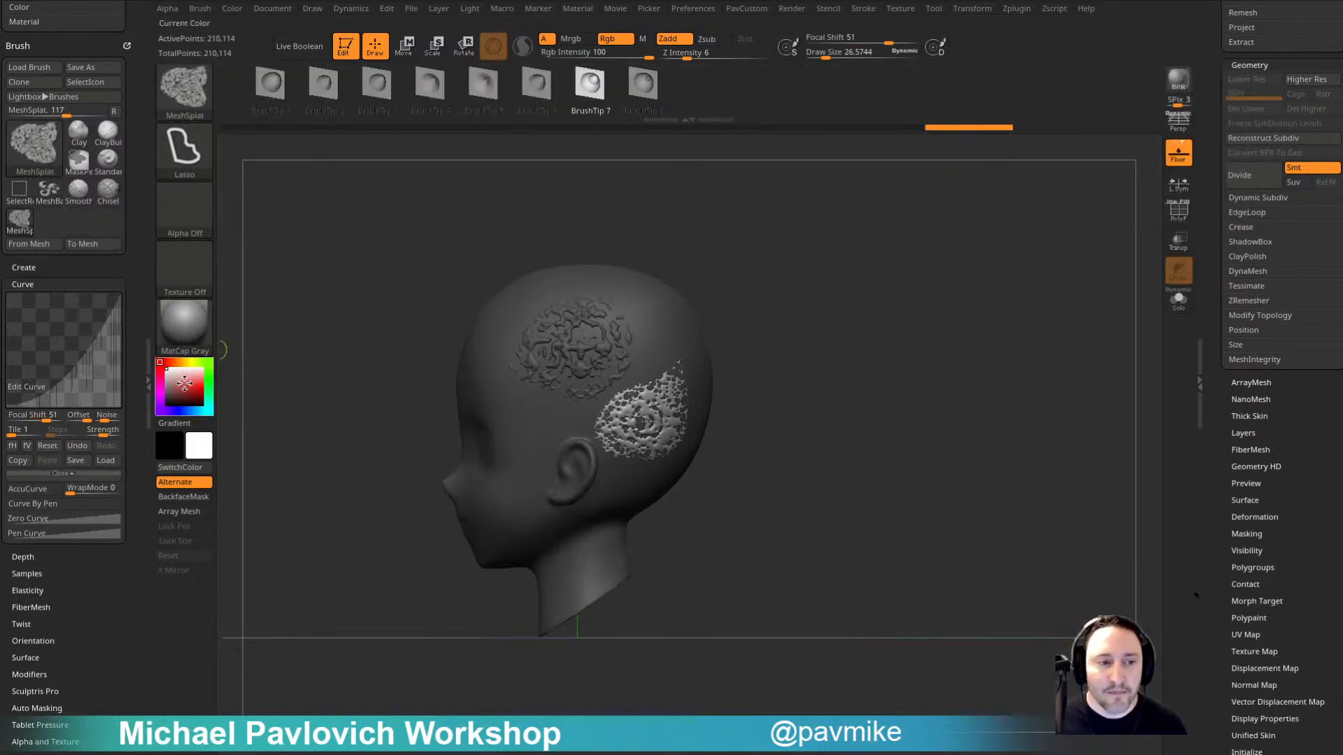
Step: Turn on the color gradient, set the main color to dark red and the secondary color to a dark orange-red
left_click(184, 424)
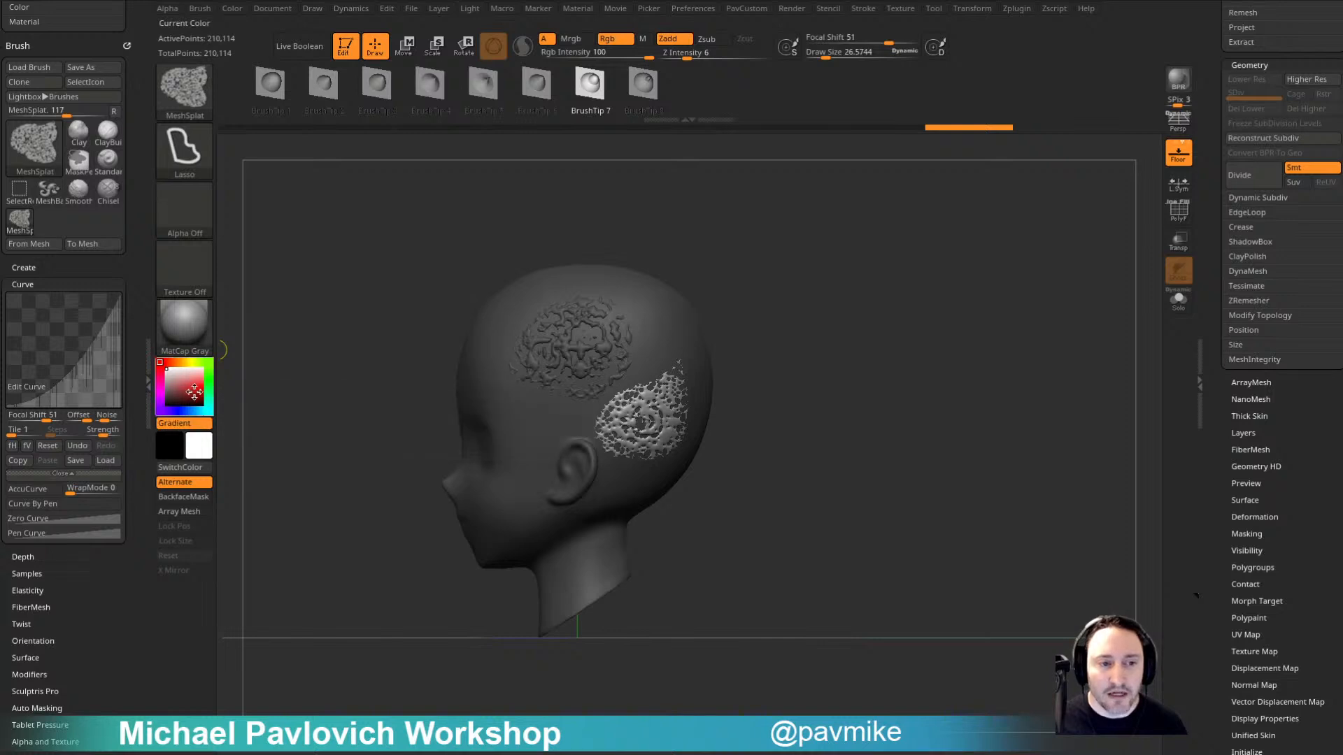
left_click_drag(194, 392, 202, 393)
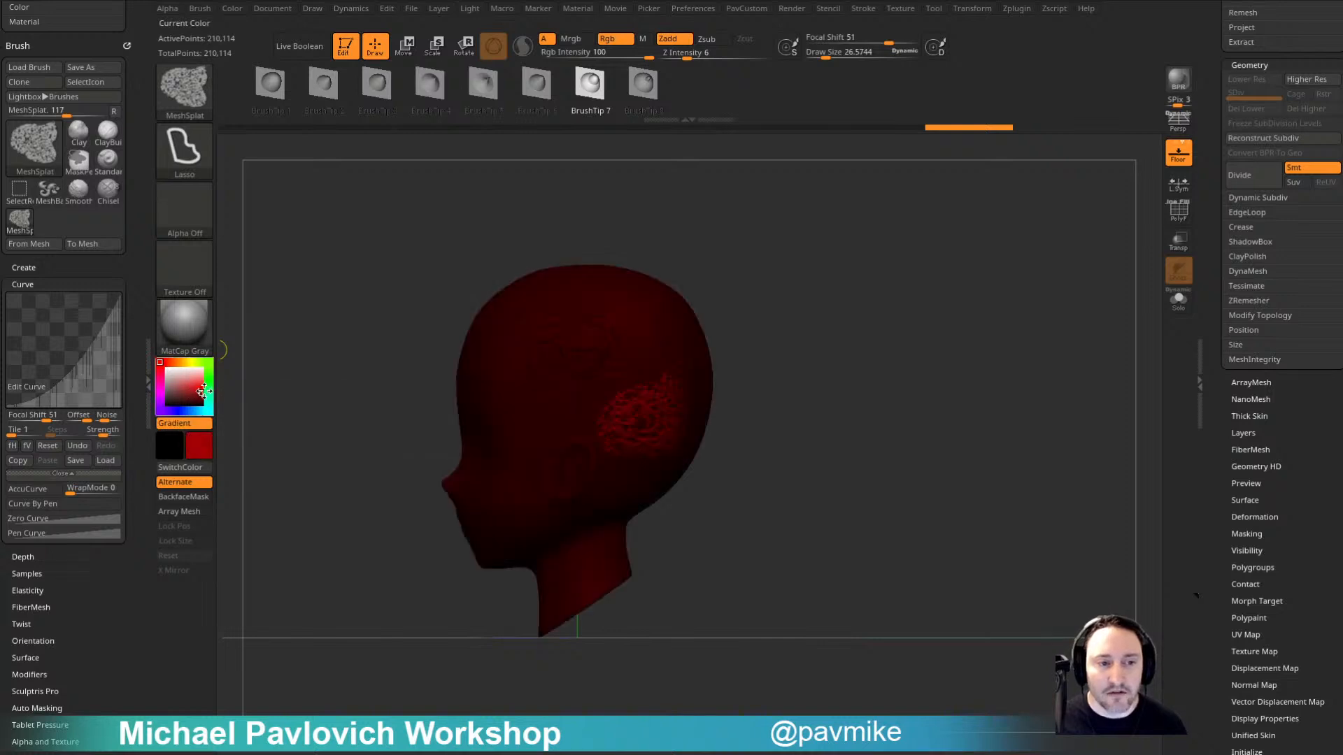
left_click(170, 449)
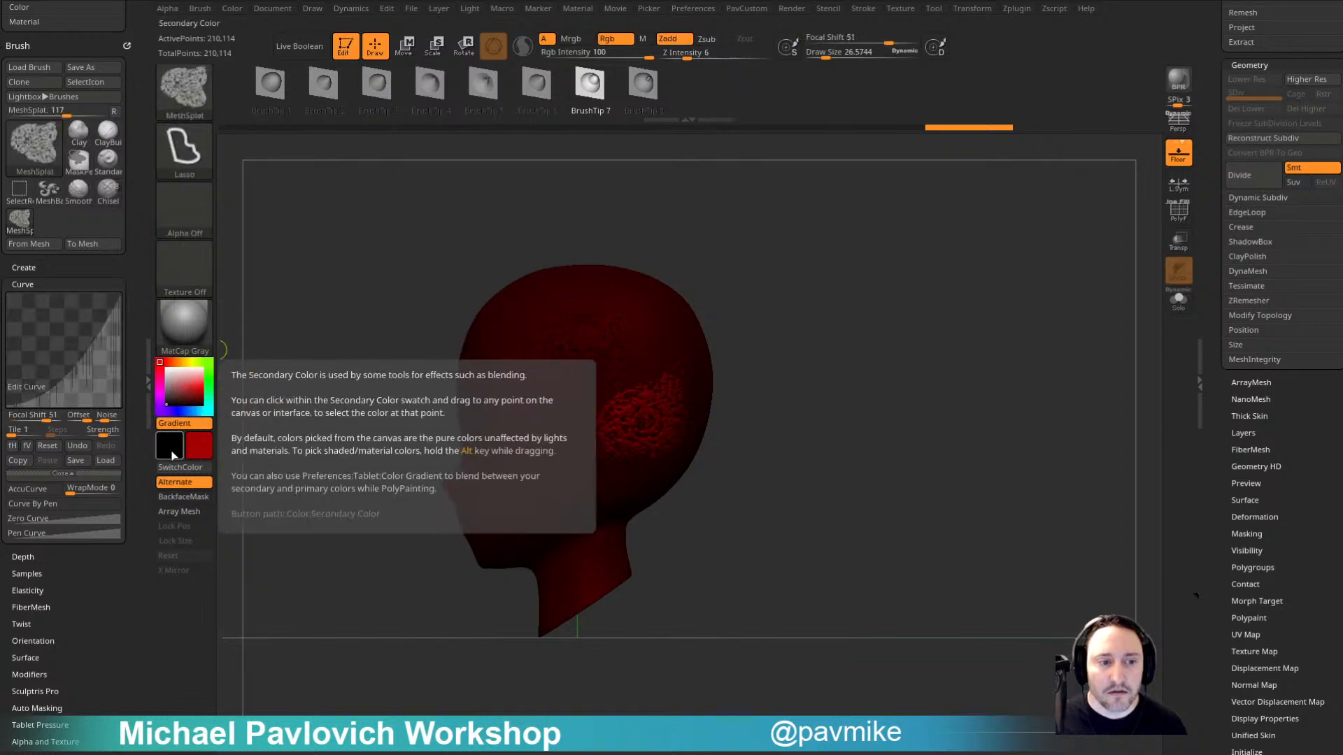
mouse_move(173, 455)
left_mouse_down()
mouse_move(180, 392)
mouse_move(137, 338)
mouse_move(104, 336)
left_mouse_up()
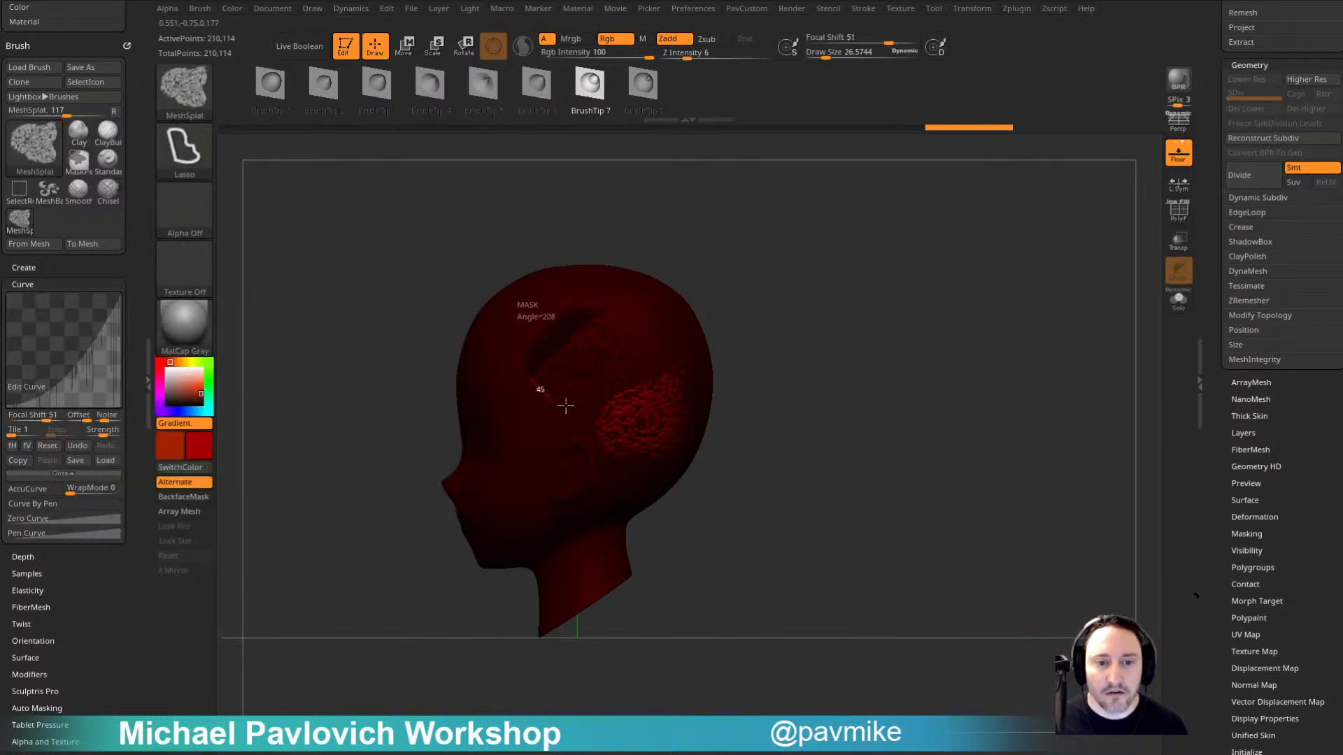
Step: Lasso two gradient-colored MeshSplat patches above the ear and enable polypaint display on the Head subtool
left_click_drag(566, 406, 629, 396, "ctrl")
left_click_drag(812, 309, 749, 318, "alt")
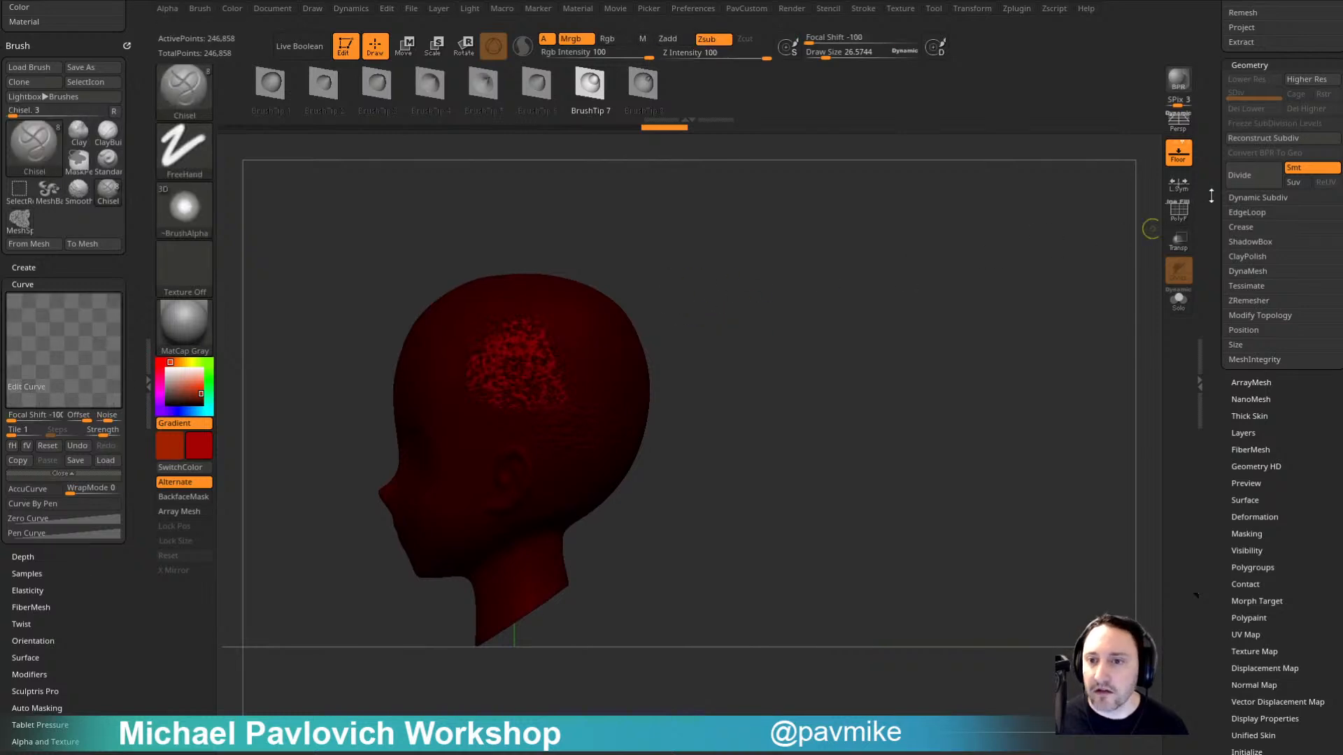
left_click_drag(1211, 196, 1197, 388)
left_click(1318, 245)
left_click_drag(995, 338, 947, 351)
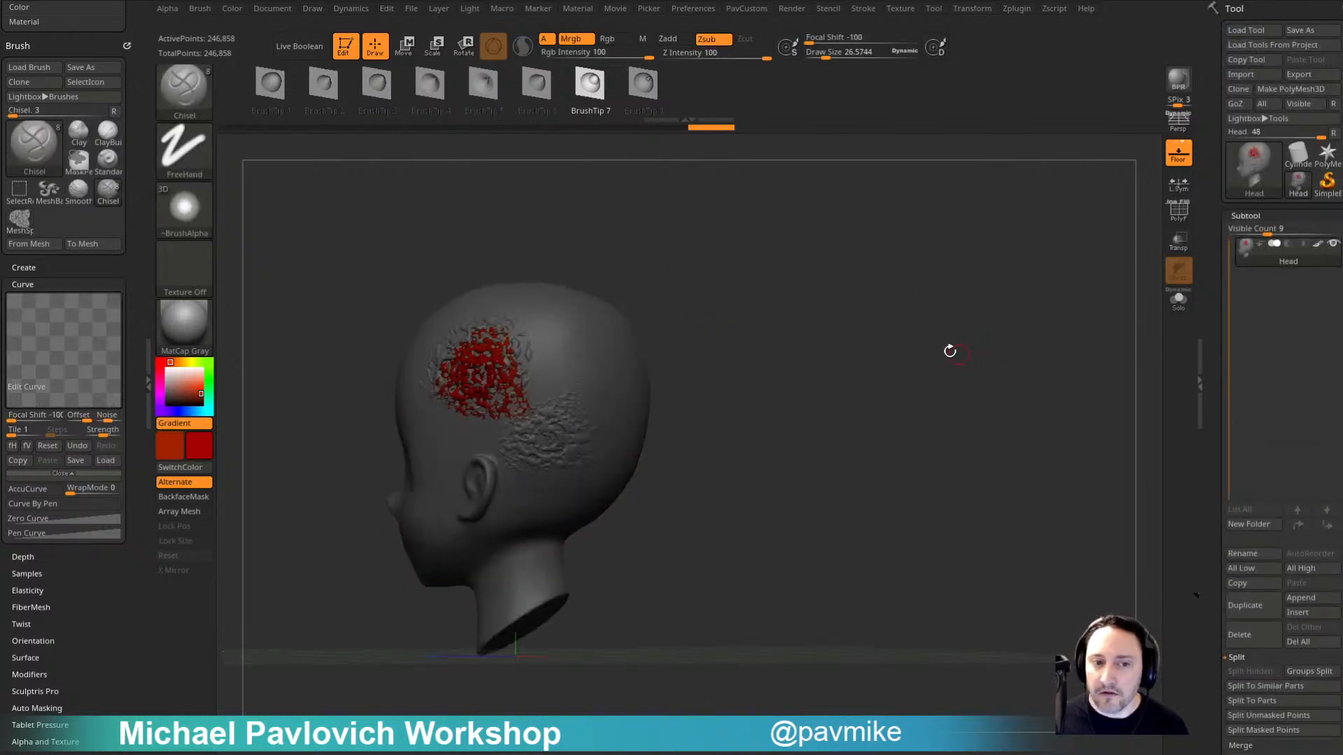
mouse_move(532, 339)
left_mouse_down("ctrl")
mouse_move(594, 420)
mouse_move(521, 336)
left_mouse_up("ctrl")
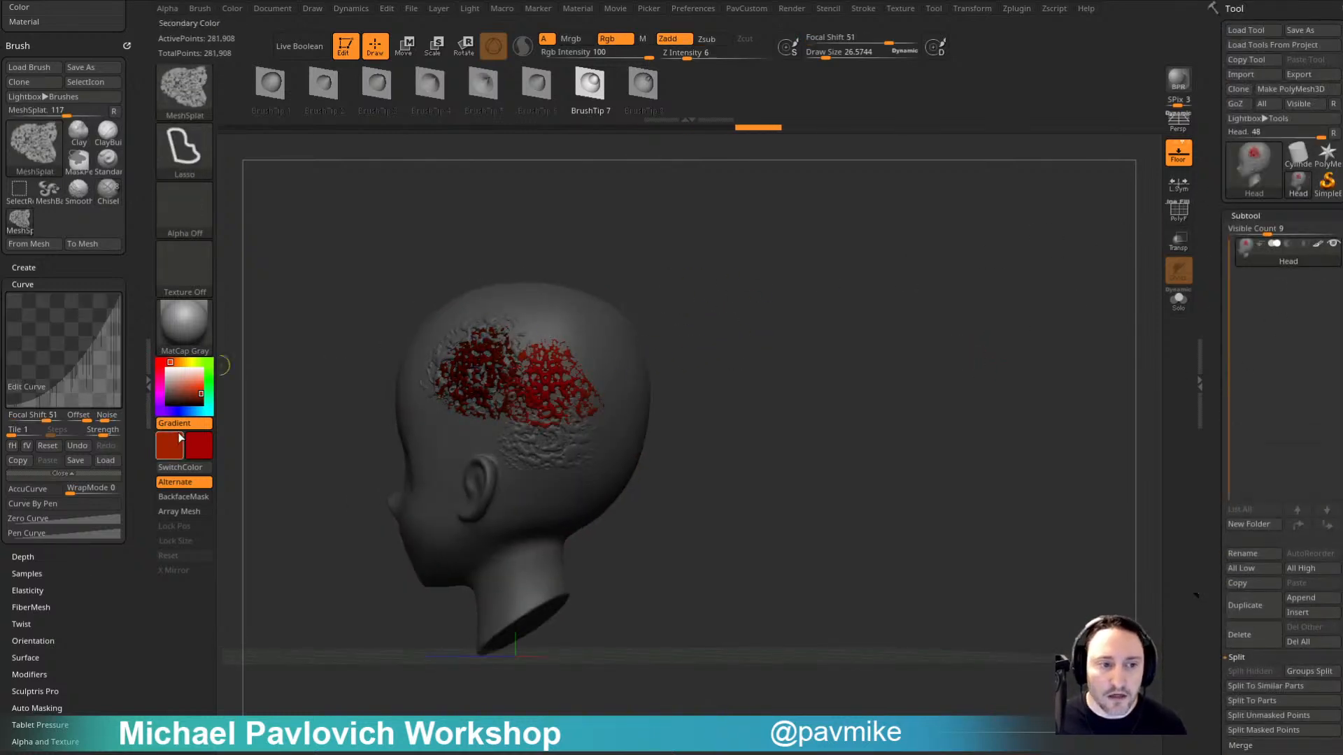
Step: Change the secondary color to bright red-orange and to orange, lassoing an overlapping splat patch above the ear with each
left_click(189, 451)
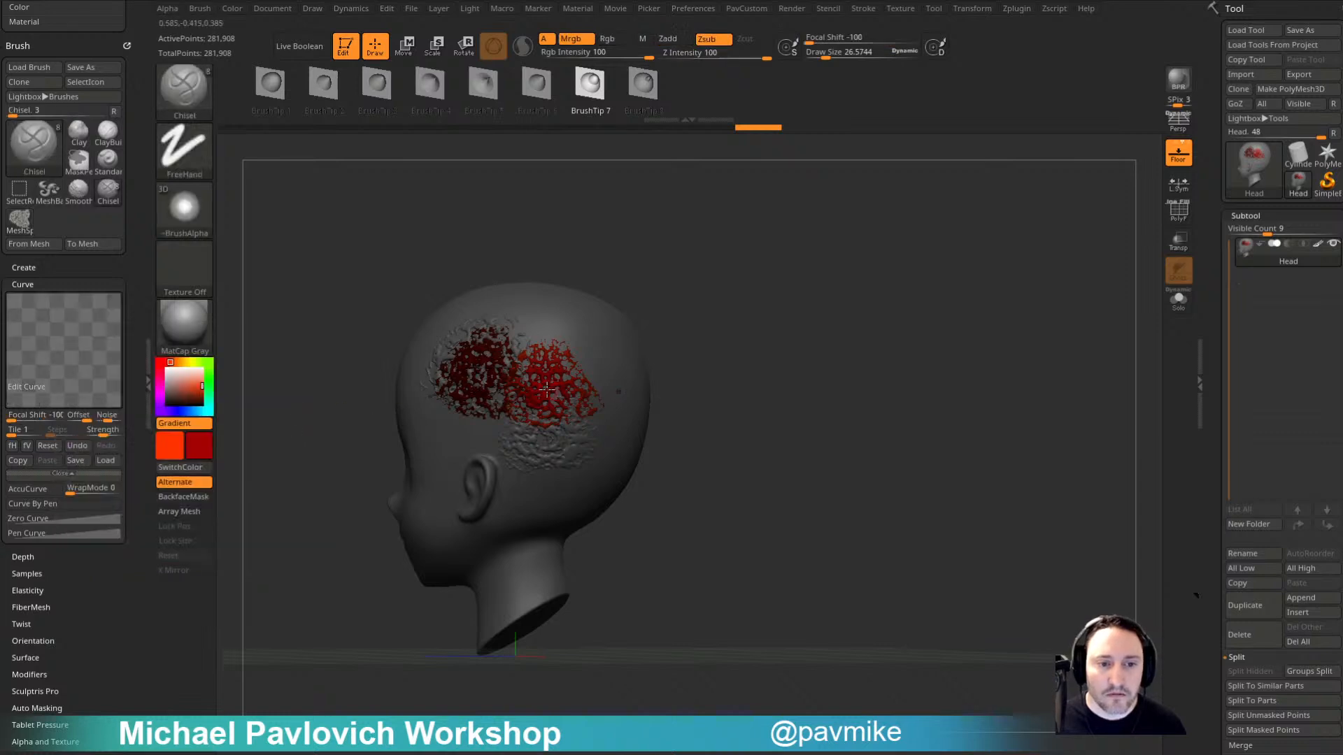
left_click_drag(462, 356, 560, 413)
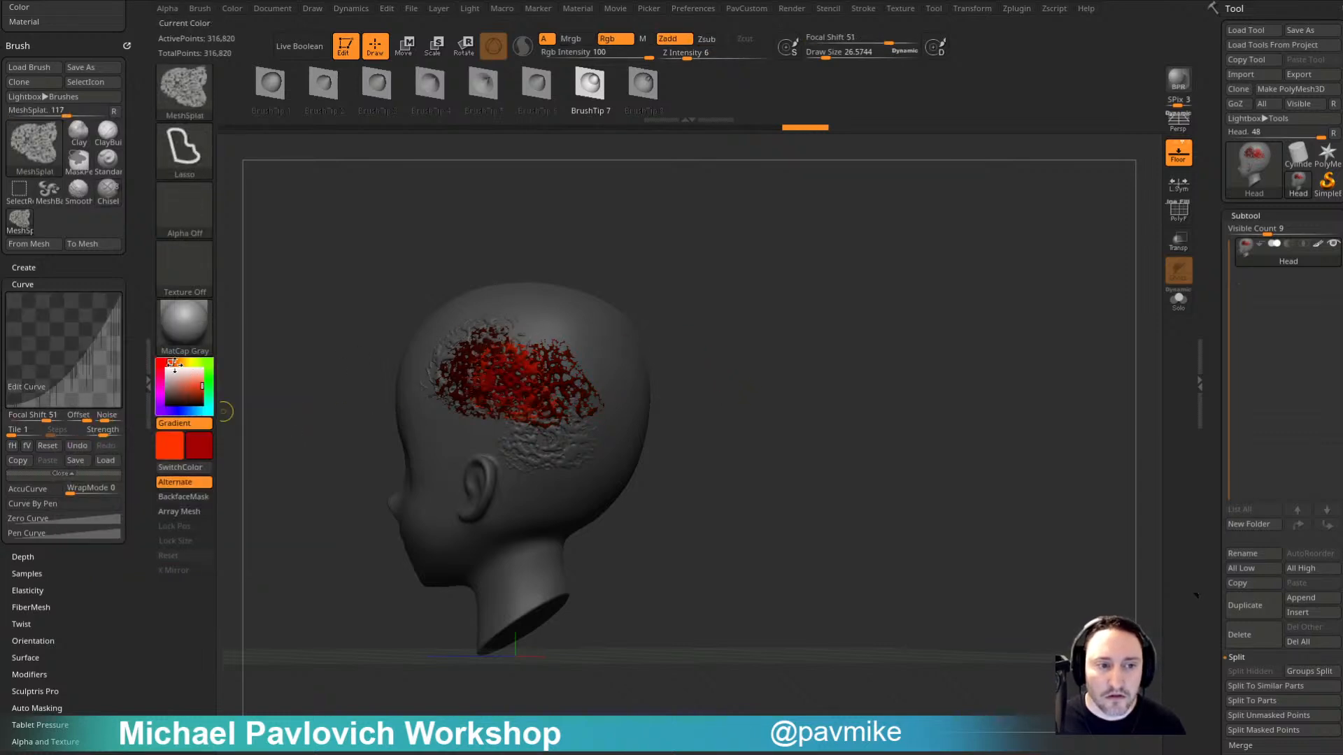
left_click_drag(174, 364, 176, 362)
left_click_drag(507, 332, 577, 392, "ctrl")
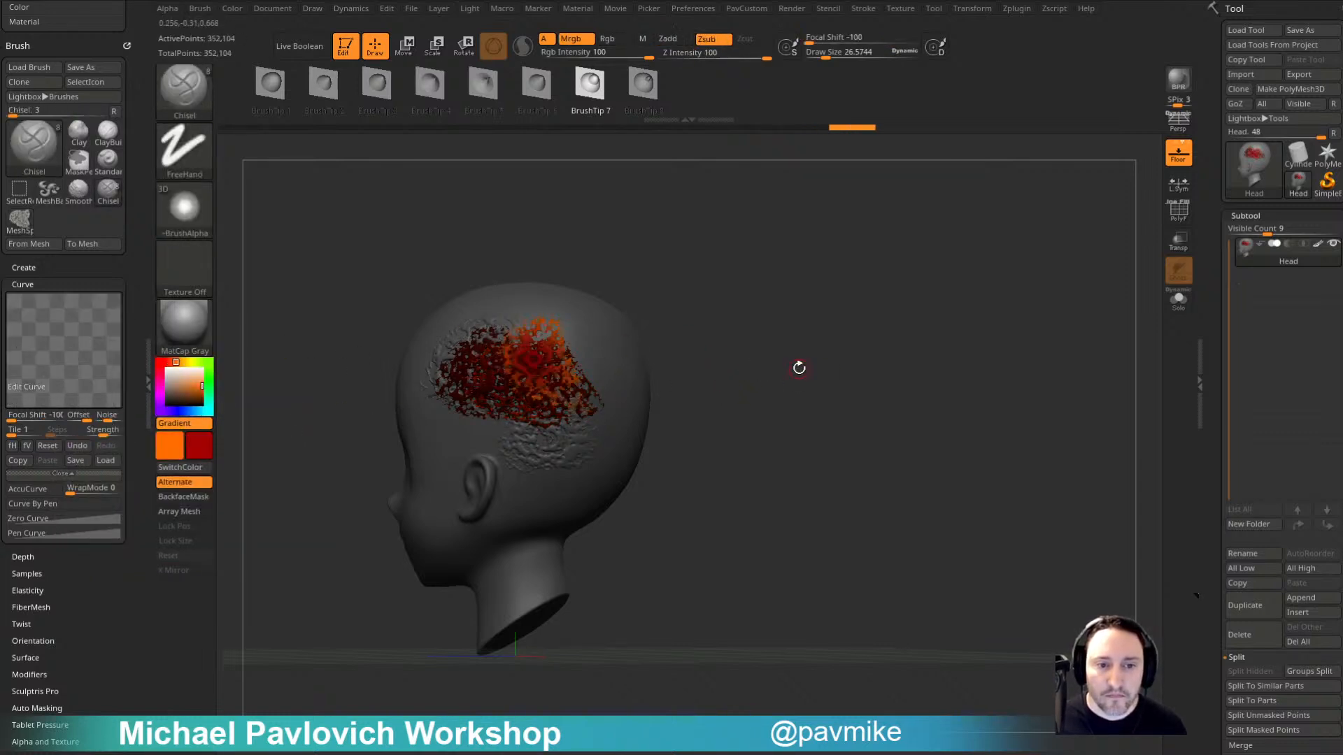
Step: Lasso an orange-red splat patch on the back of the head and switch the material to SkinShade4
left_click_drag(798, 368, 706, 365)
left_click_drag(634, 334, 557, 326, "ctrl")
left_click(190, 330)
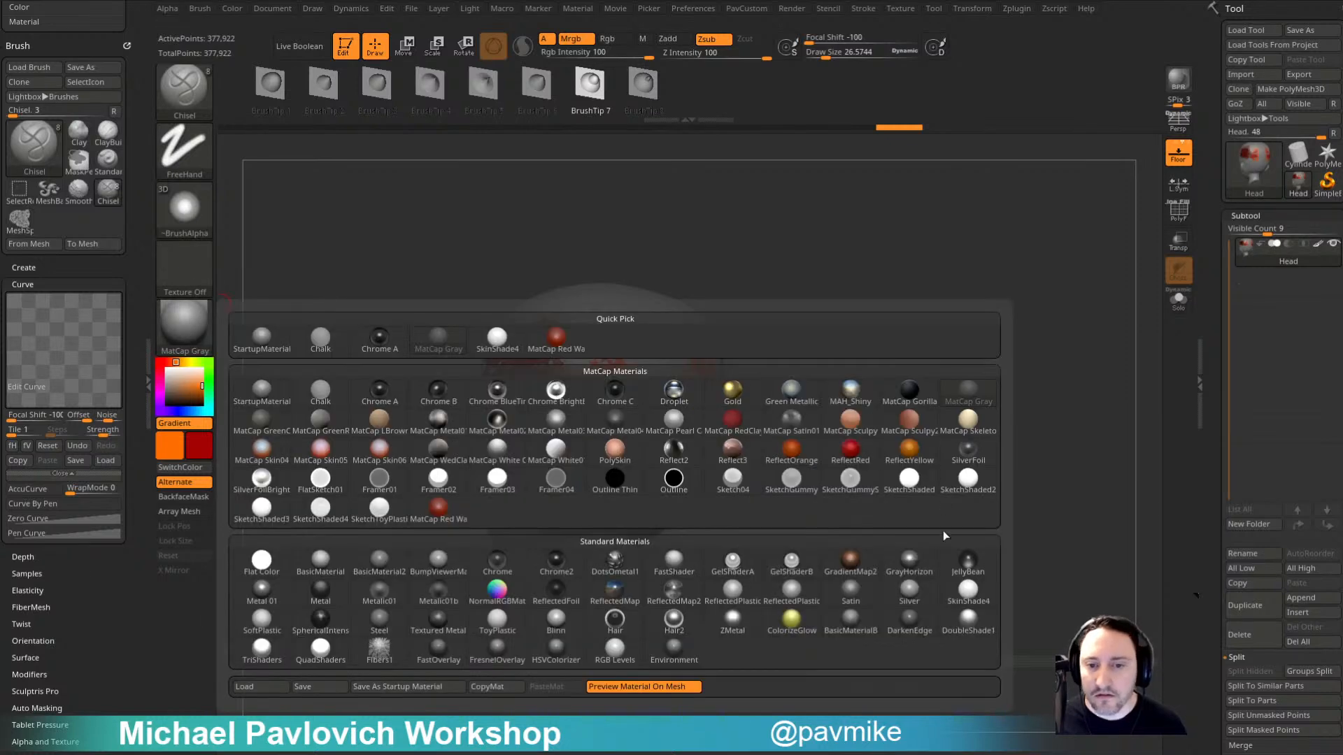
left_click(971, 586)
left_click_drag(851, 393, 899, 389)
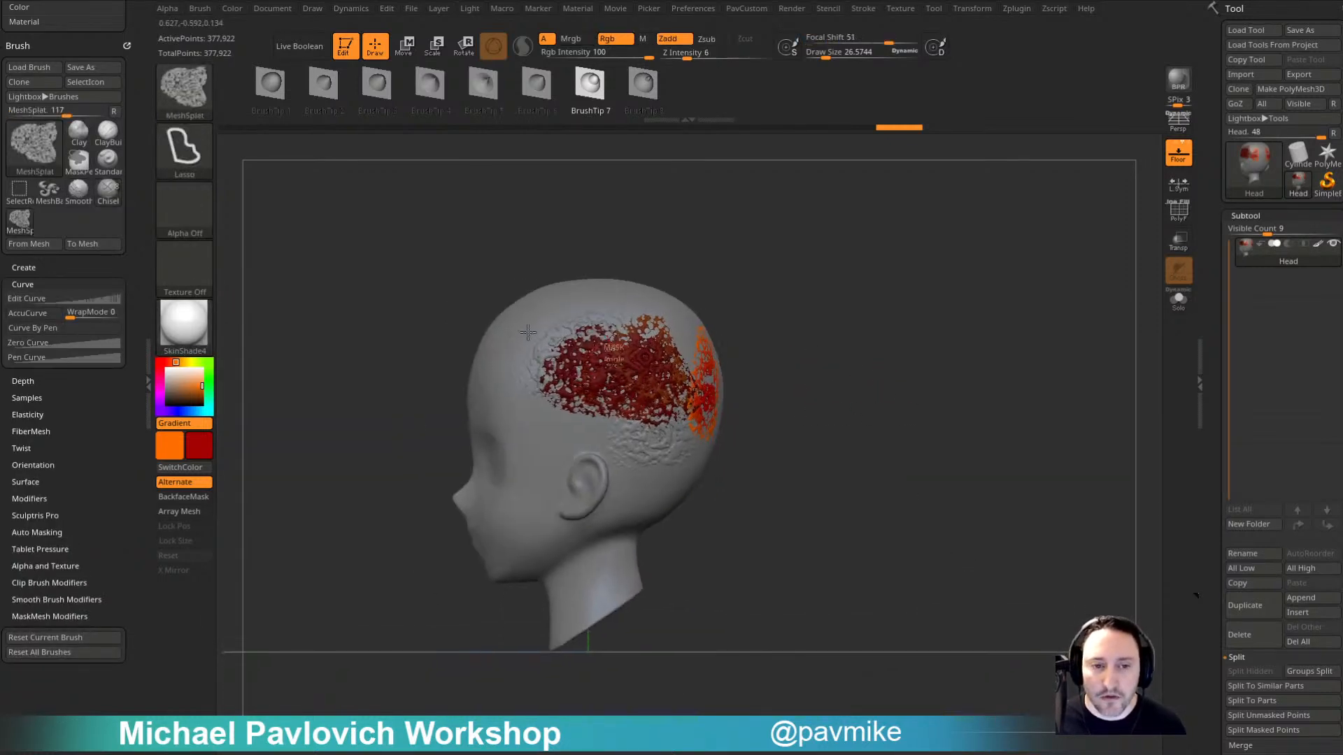
Step: Lasso further overlapping splat patches across the side of the head and clear the mask
left_click_drag(607, 337, 505, 318, "ctrl")
mouse_move(640, 365)
left_mouse_down("ctrl")
mouse_move(698, 383)
mouse_move(693, 367)
left_mouse_up("ctrl")
left_click_drag(741, 356, 779, 351)
mouse_move(564, 328)
left_mouse_down("ctrl")
mouse_move(467, 377)
mouse_move(560, 434)
mouse_move(621, 428)
left_mouse_up("ctrl")
left_click_drag(615, 311, 623, 375, "ctrl")
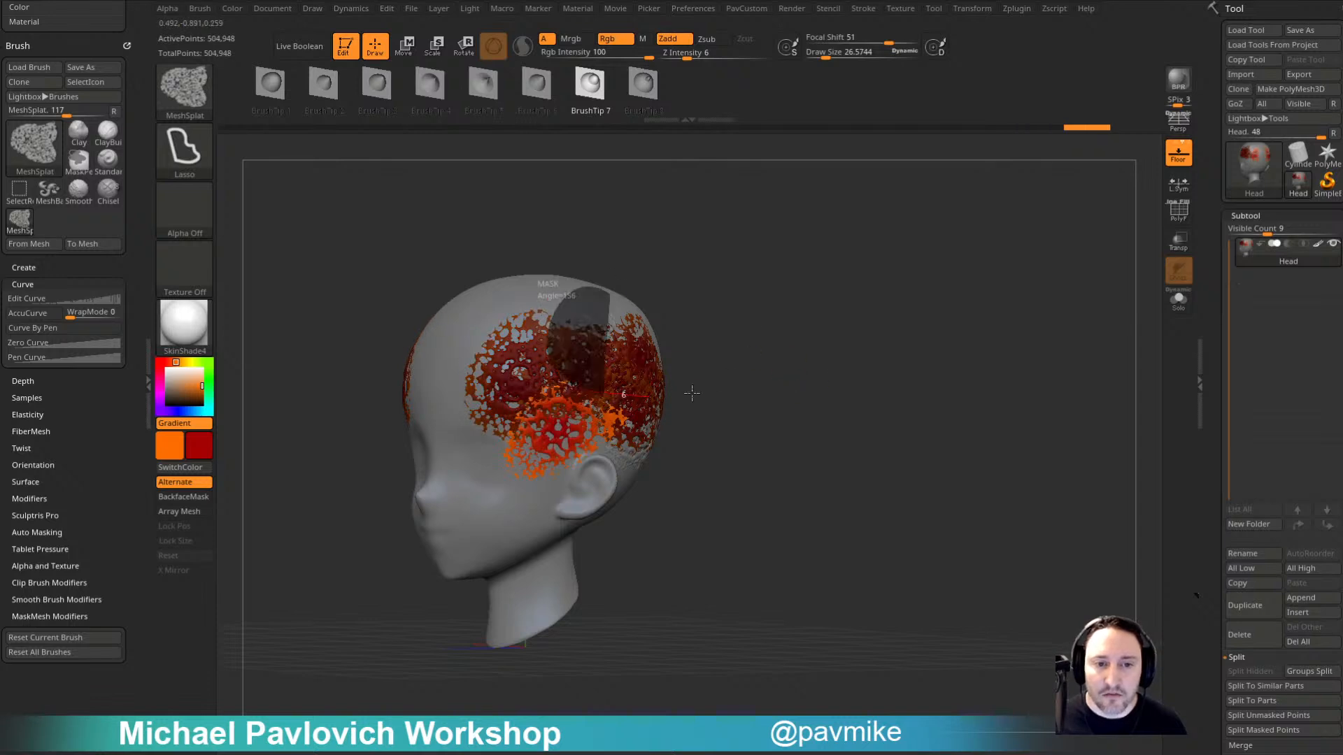
mouse_move(933, 383)
left_mouse_down("shift")
mouse_move(923, 375)
mouse_move(908, 416)
mouse_move(908, 390)
left_mouse_up("shift")
left_click_drag(794, 242, 741, 274, "ctrl")
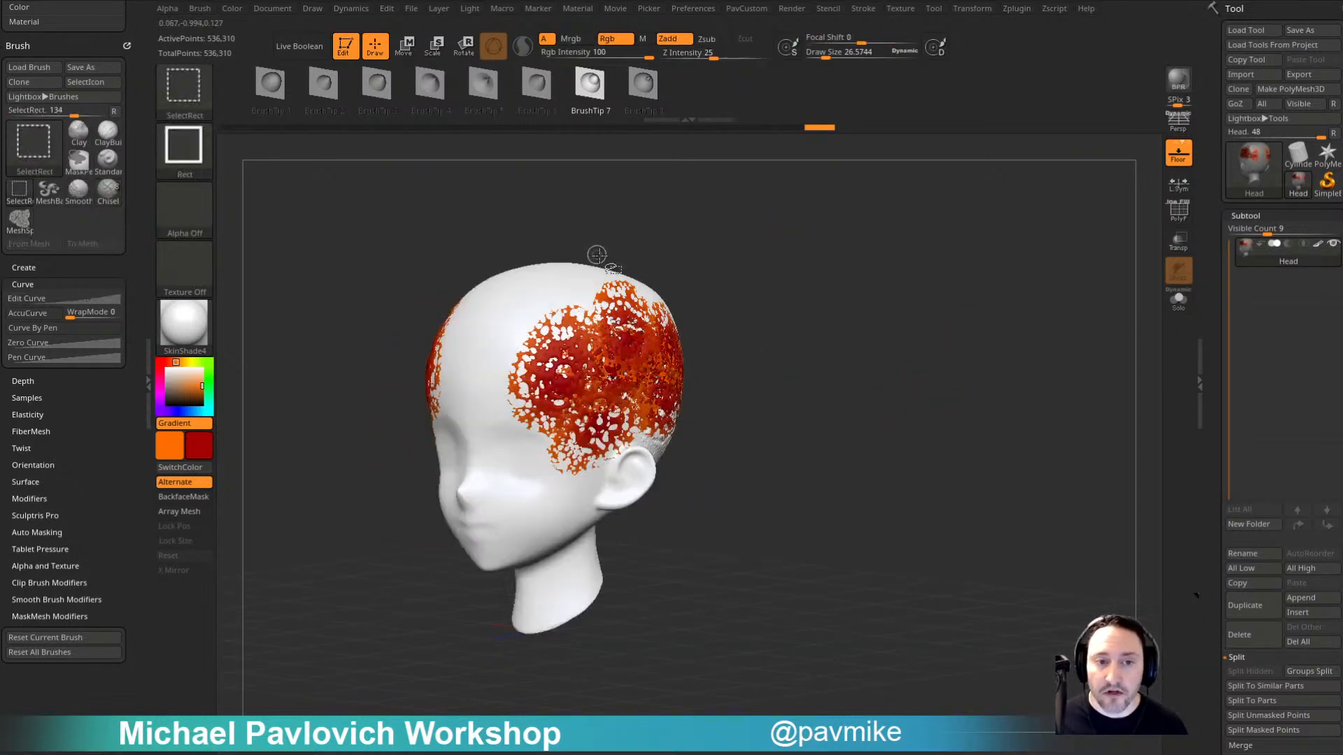
Step: Isolate the base head surface and split the hidden splat patches off as a separate subtool
left_click_drag(710, 363, 749, 411)
left_click_drag(641, 565, 547, 525, "ctrl+shift")
key("ctrl+shift+a")
key("2")
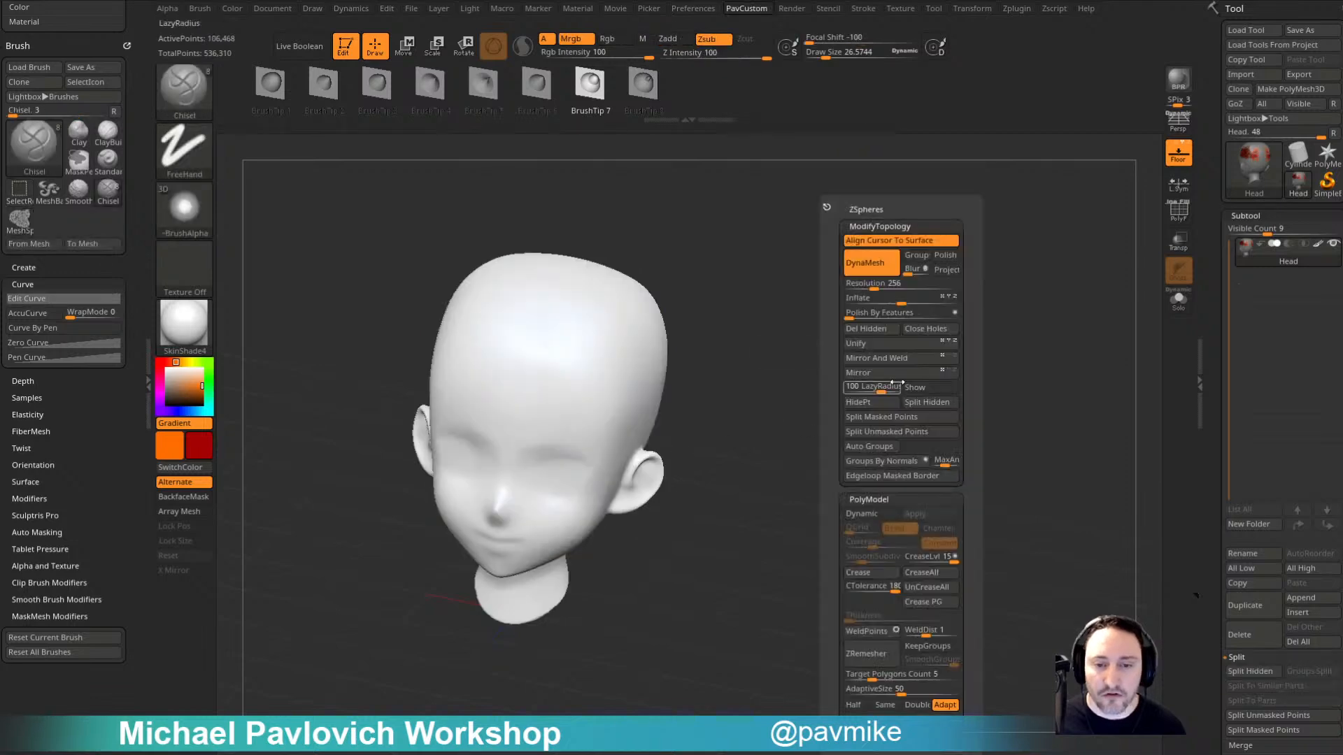
left_click(921, 405)
Step: Set the Head1 splat subtool to subtraction and turn on Live Boolean to preview the carved head
left_click(1288, 273)
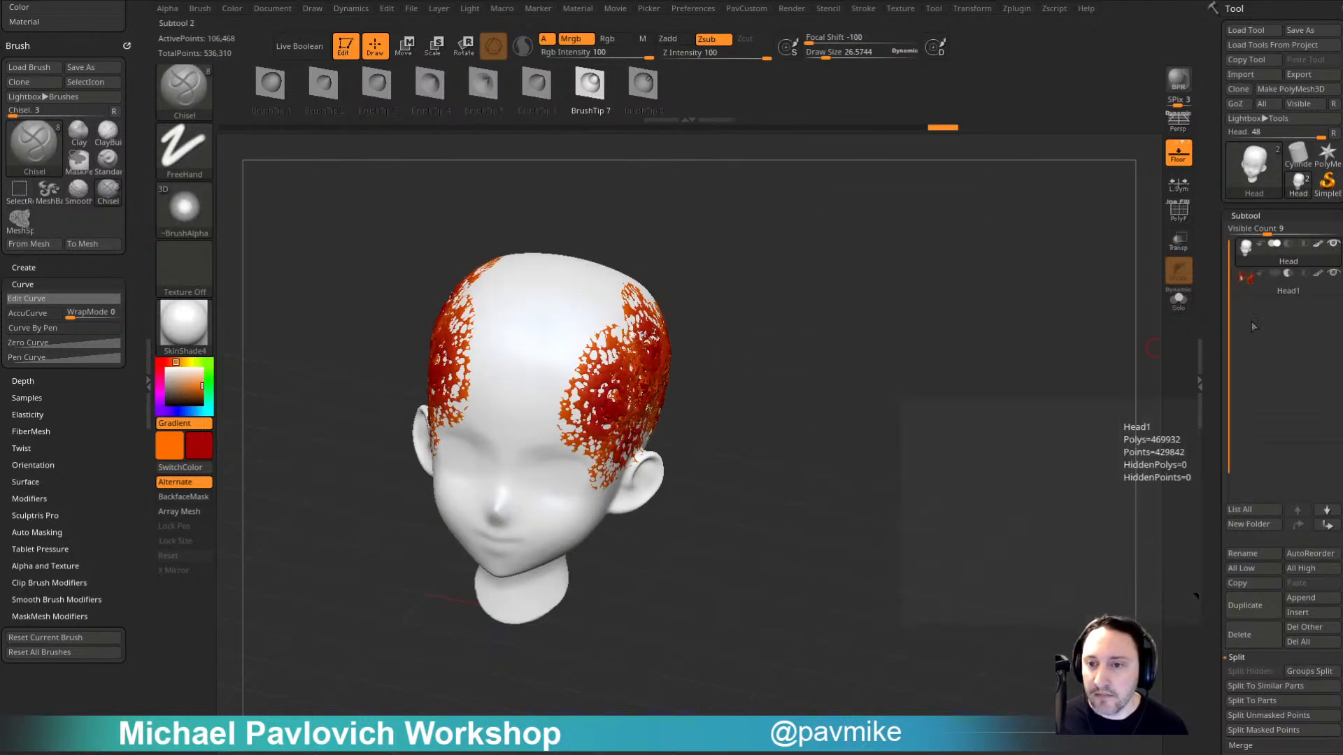
left_click(299, 46)
left_click_drag(934, 371, 875, 339, "shift")
left_click_drag(957, 282, 1013, 336)
Step: Switch the material to StartupMaterial and orbit around the carved head
left_click(184, 325)
left_click(374, 322)
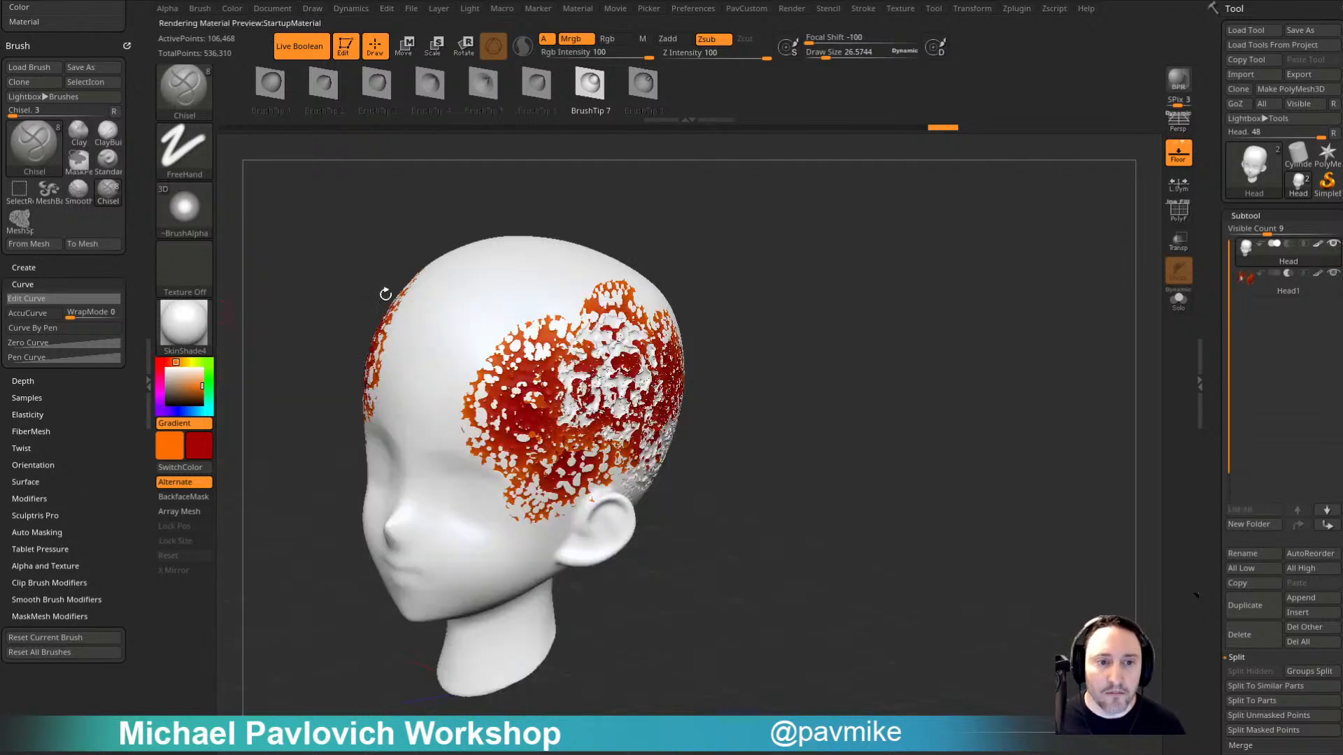
left_click_drag(895, 337, 1148, 327)
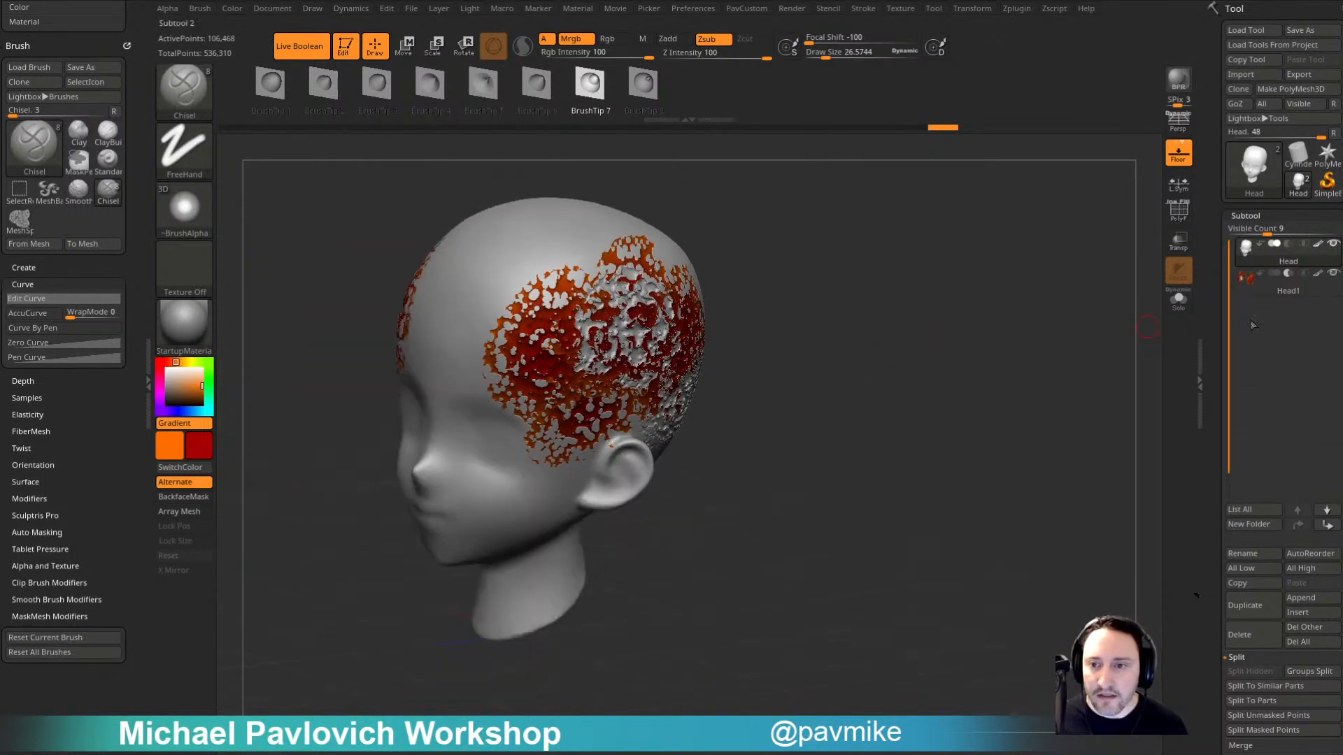
Step: Select the Head1 splat subtool and adjust its Contrast deformation
mouse_move(1209, 456)
left_mouse_down()
mouse_move(1197, 263)
mouse_move(1270, 204)
left_mouse_up()
left_click(1252, 243)
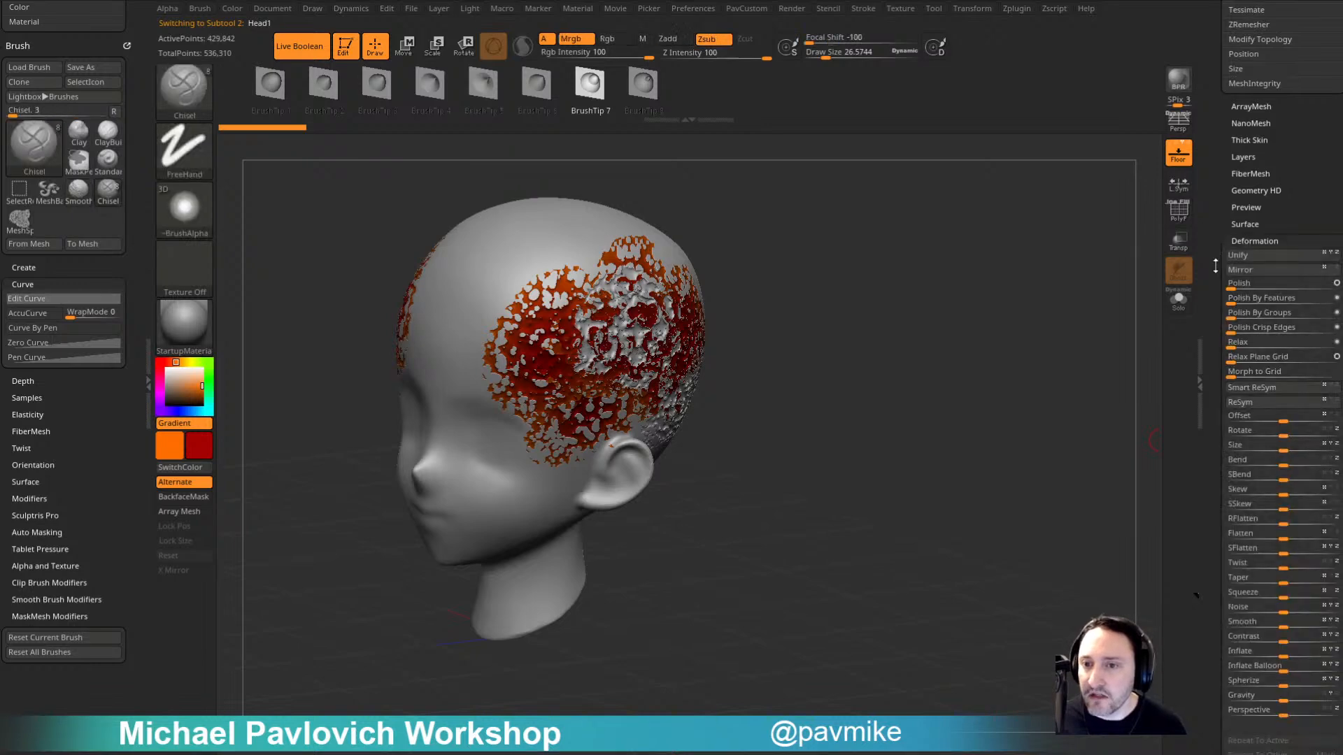
left_click_drag(1286, 512, 1317, 503)
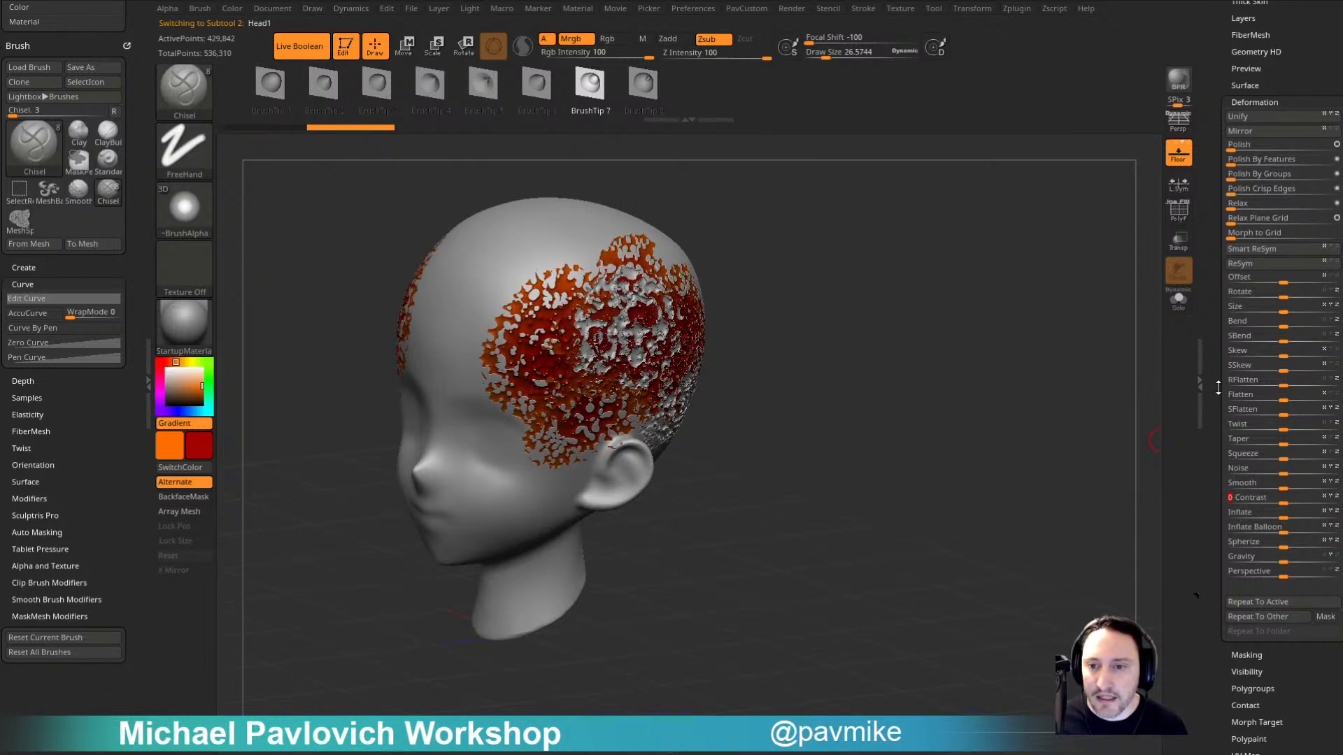
left_click_drag(1216, 384, 1218, 517)
left_click(1255, 235, "shift")
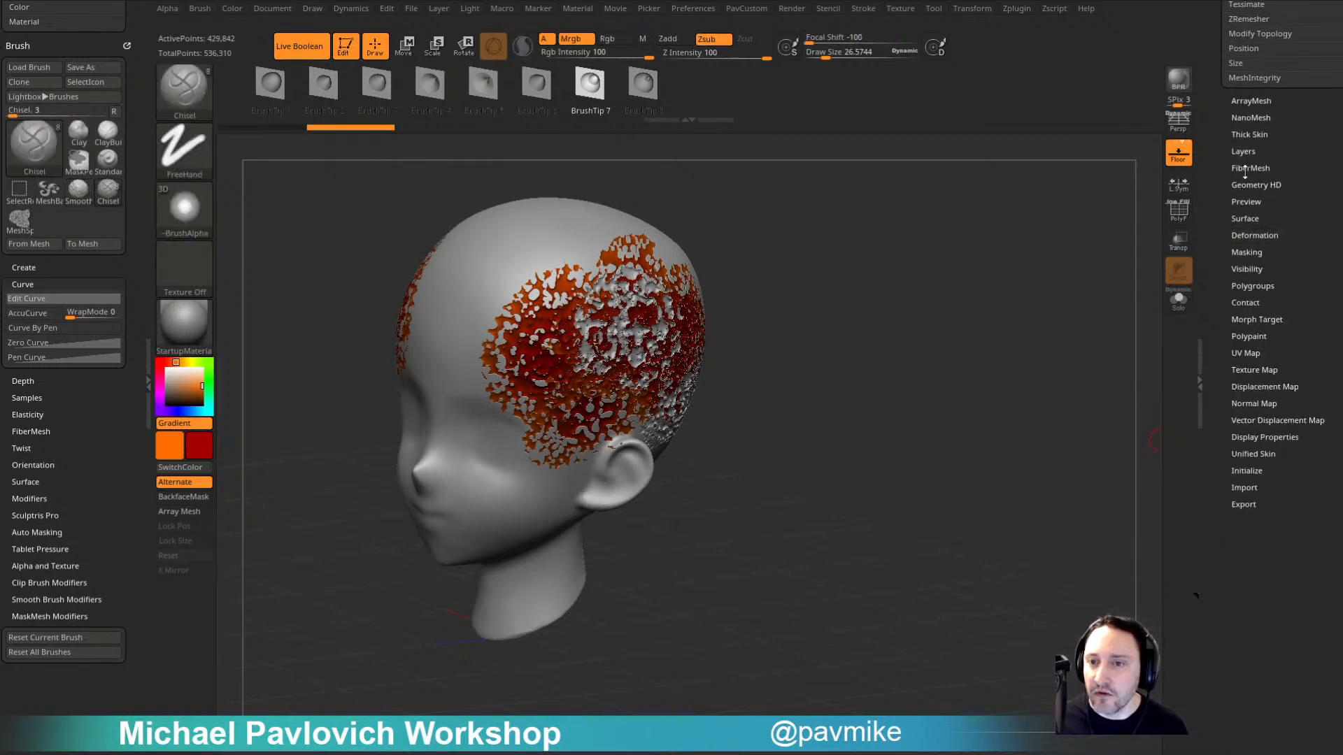
Step: Add surface noise to the Head subtool with noise scale 31.718, strength -0.00158 and a noise curve reshaped into scattered pits
mouse_move(1224, 173)
left_mouse_down()
mouse_move(1220, 699)
mouse_move(1223, 18)
left_mouse_up()
left_click(1252, 162)
left_click_drag(1226, 494, 1224, 396)
left_click(1243, 390)
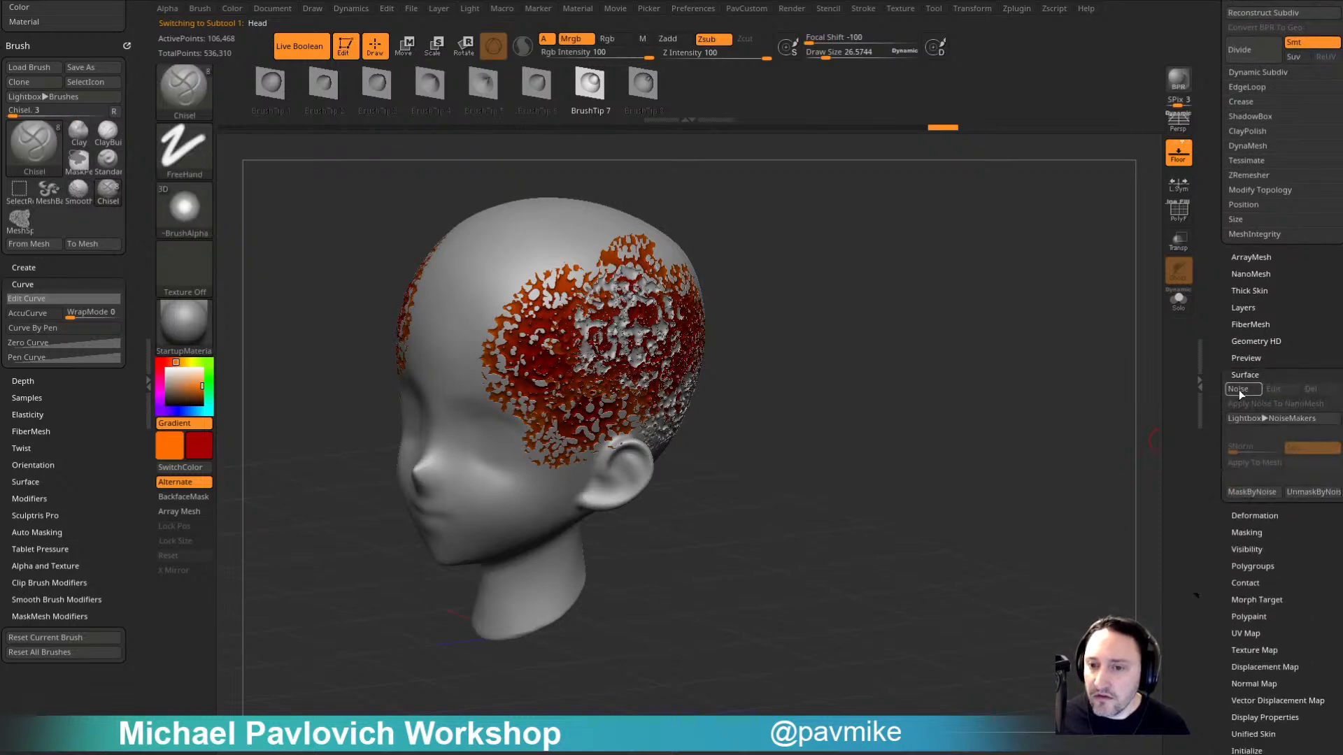
left_click(1239, 392)
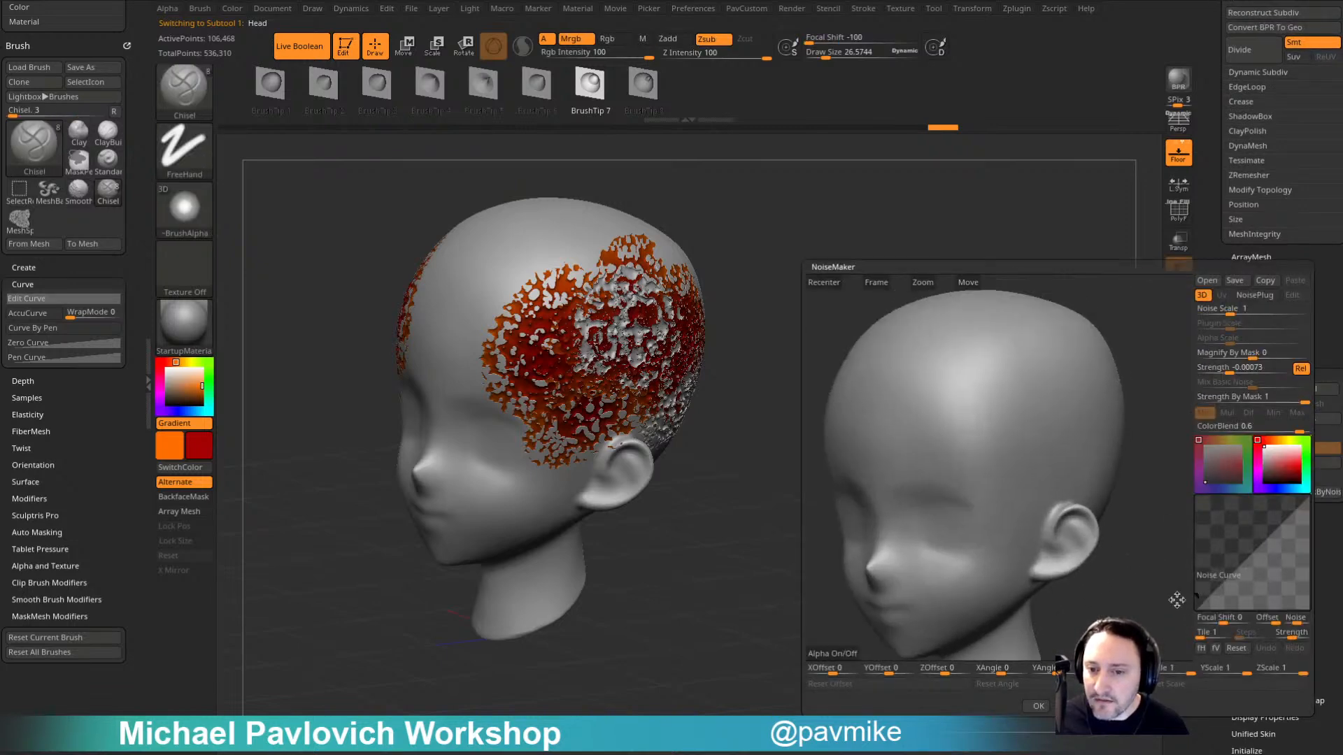
left_click_drag(1230, 370, 1219, 372)
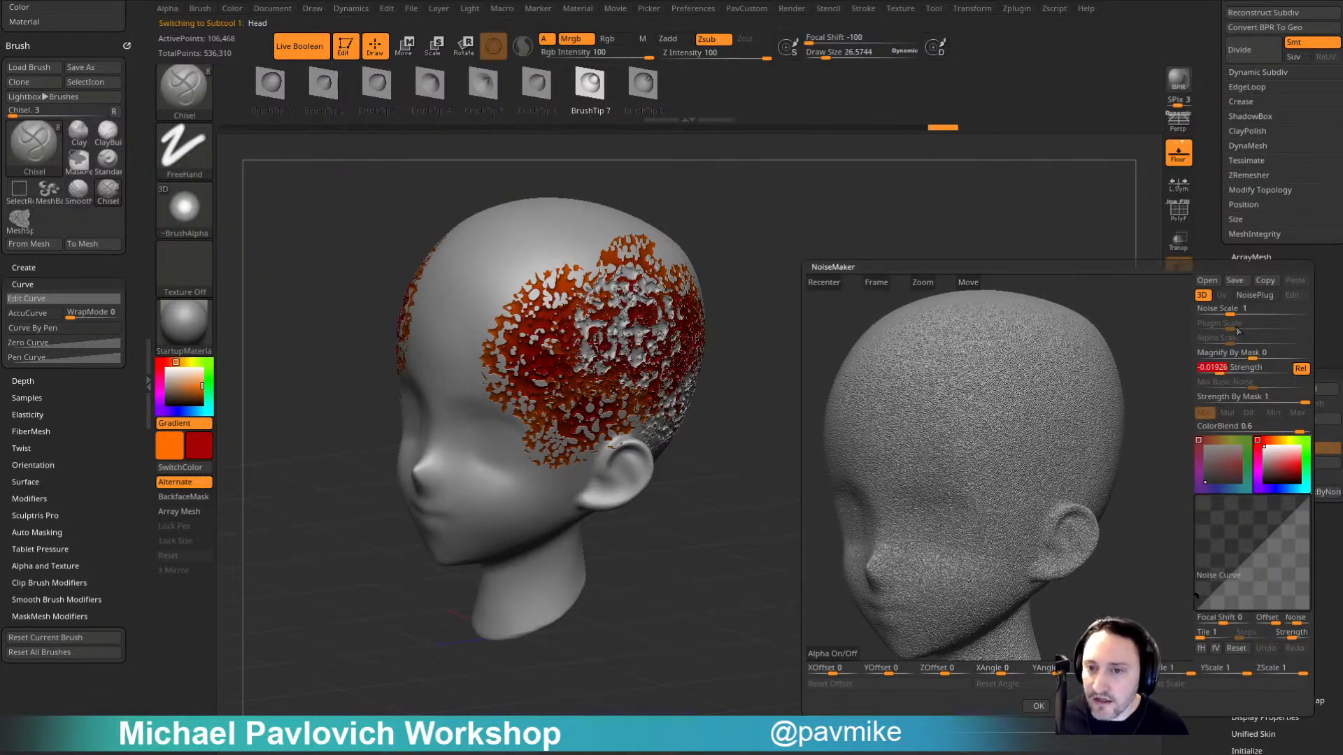
left_click_drag(1232, 312, 1259, 312)
left_click_drag(1220, 372, 1229, 373)
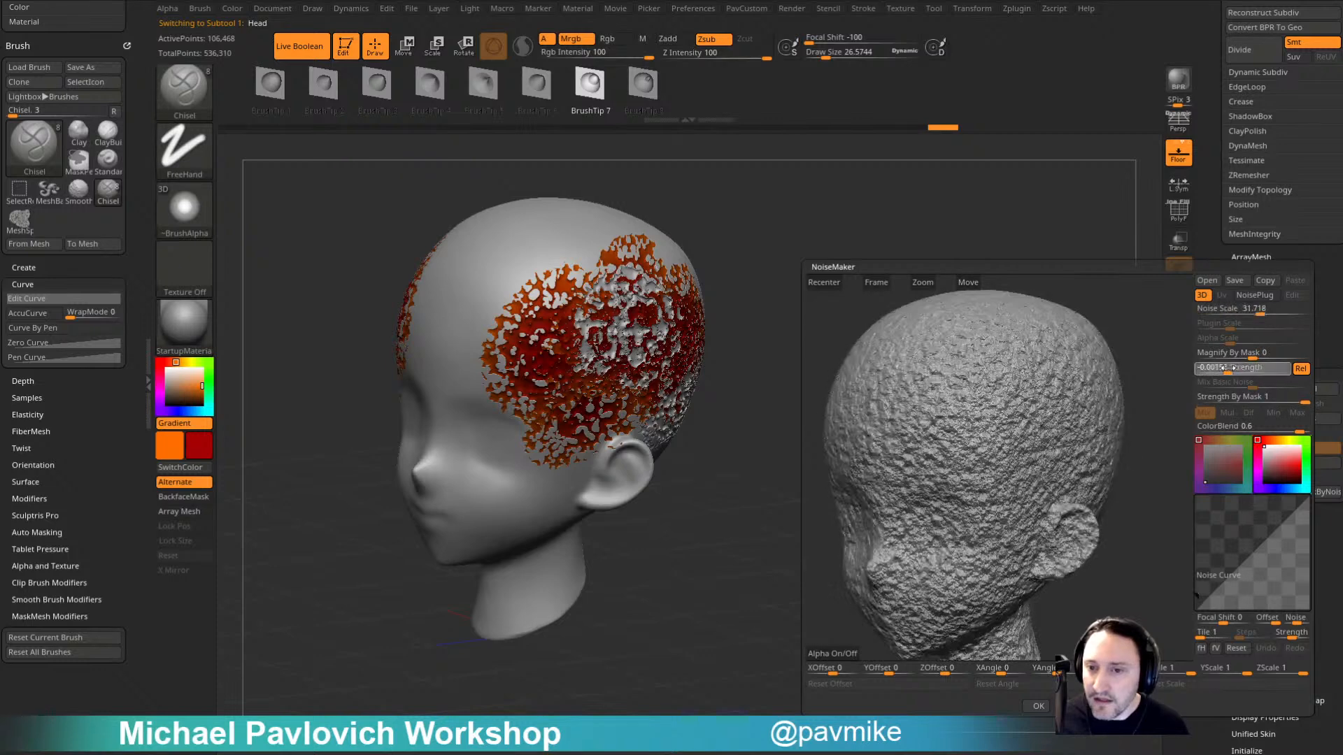
left_click_drag(1253, 556, 1222, 595)
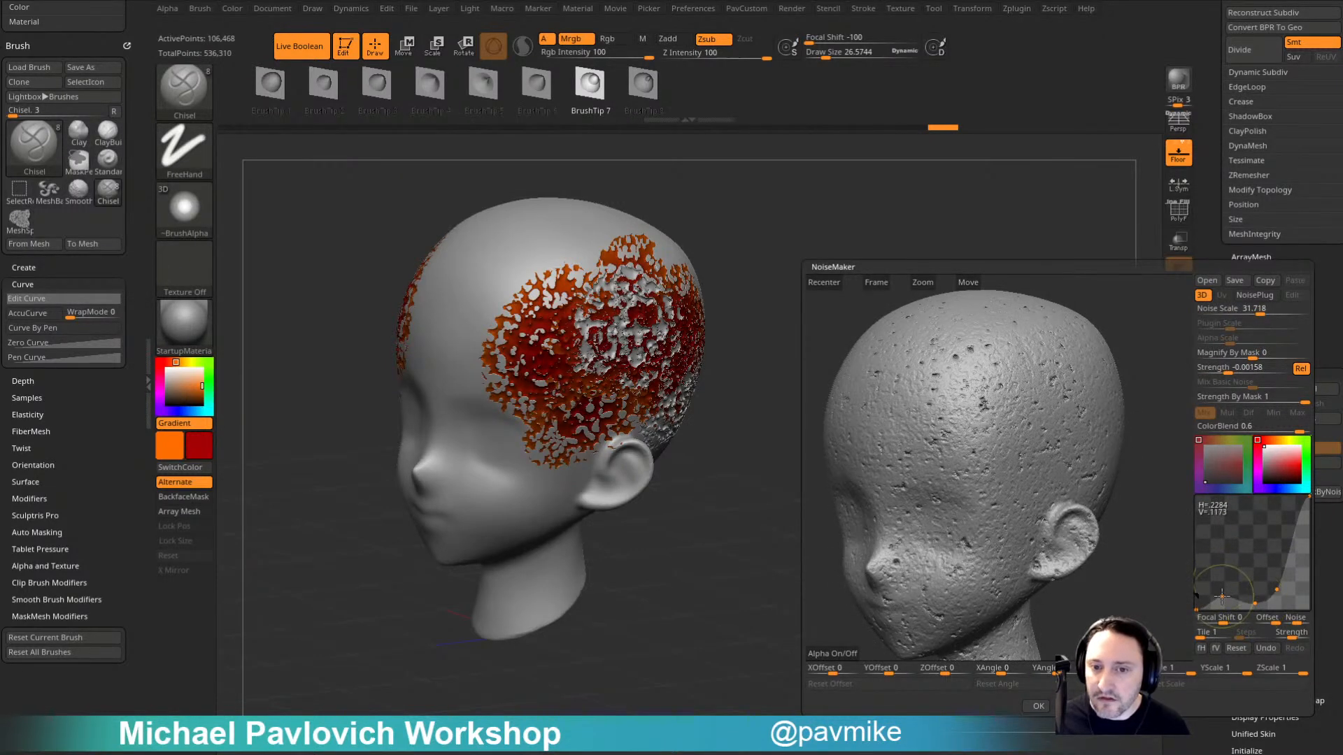
left_click(1038, 705)
left_click_drag(1008, 427, 1007, 485)
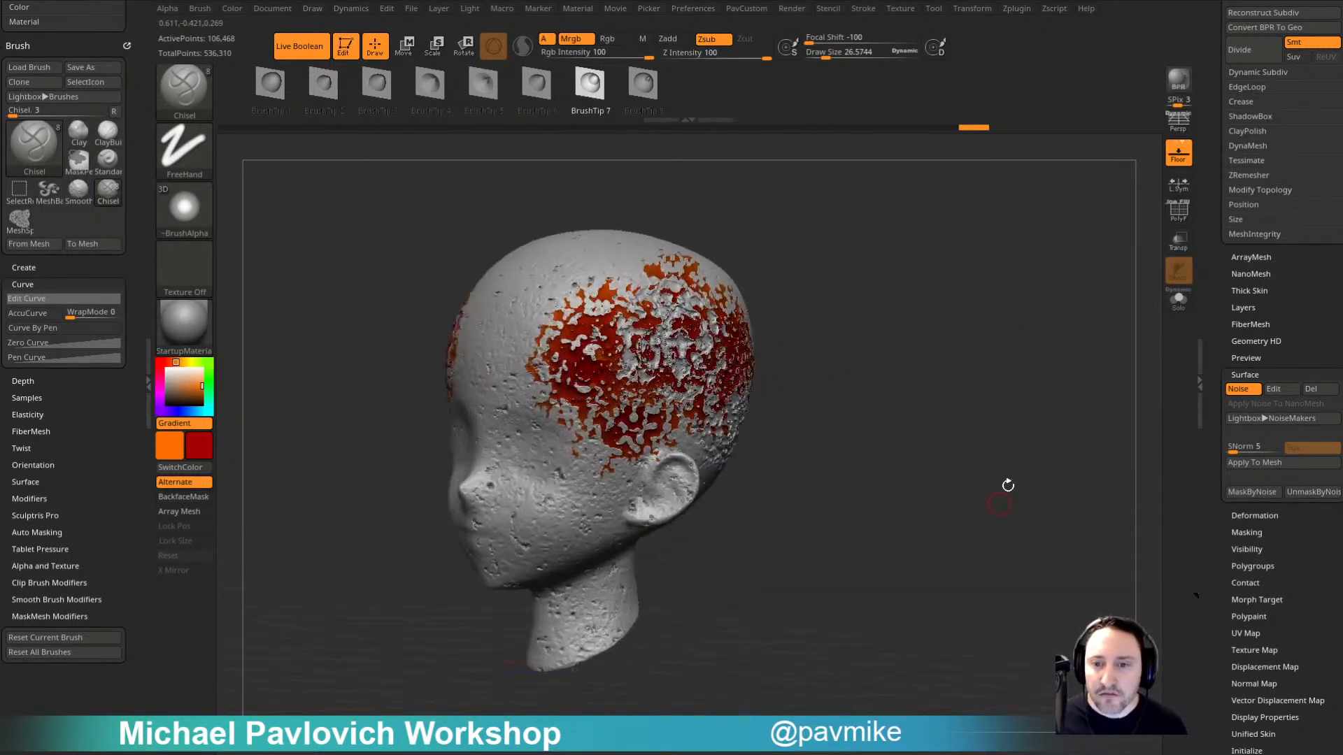
Step: Delete the Head1 splat subtool and turn off the Head subtool's surface noise
left_click_drag(1211, 306, 1215, 355)
left_click(1290, 291)
left_click(1248, 402)
left_click(1206, 429)
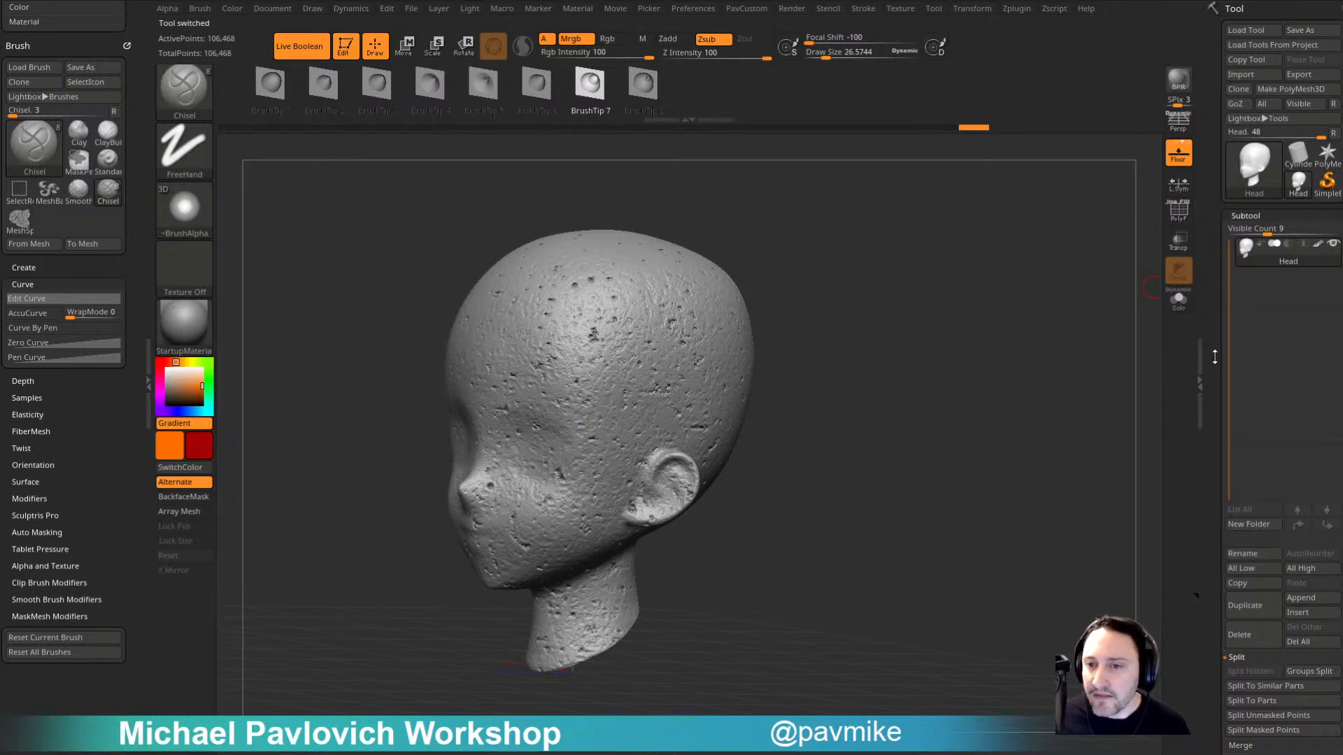
left_click_drag(1215, 357, 1216, 181)
left_click(1239, 581)
Step: Switch to the MeshProject brush and lasso a raised rounded patch on the side of the head
left_click_drag(1025, 405, 912, 391, "shift")
left_click_drag(917, 308, 767, 345, "alt")
key("b")
key("m")
key("s")
left_click(184, 94)
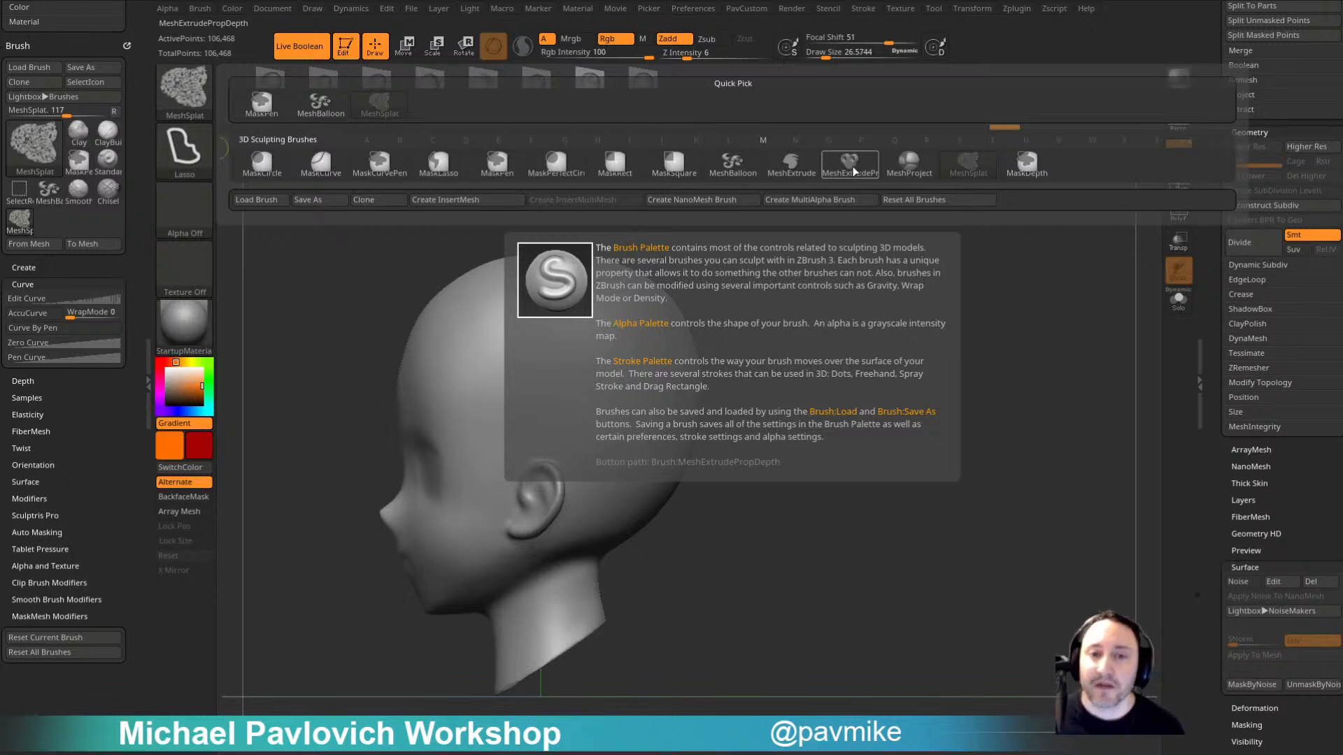
left_click(909, 166)
left_click_drag(788, 303, 907, 304)
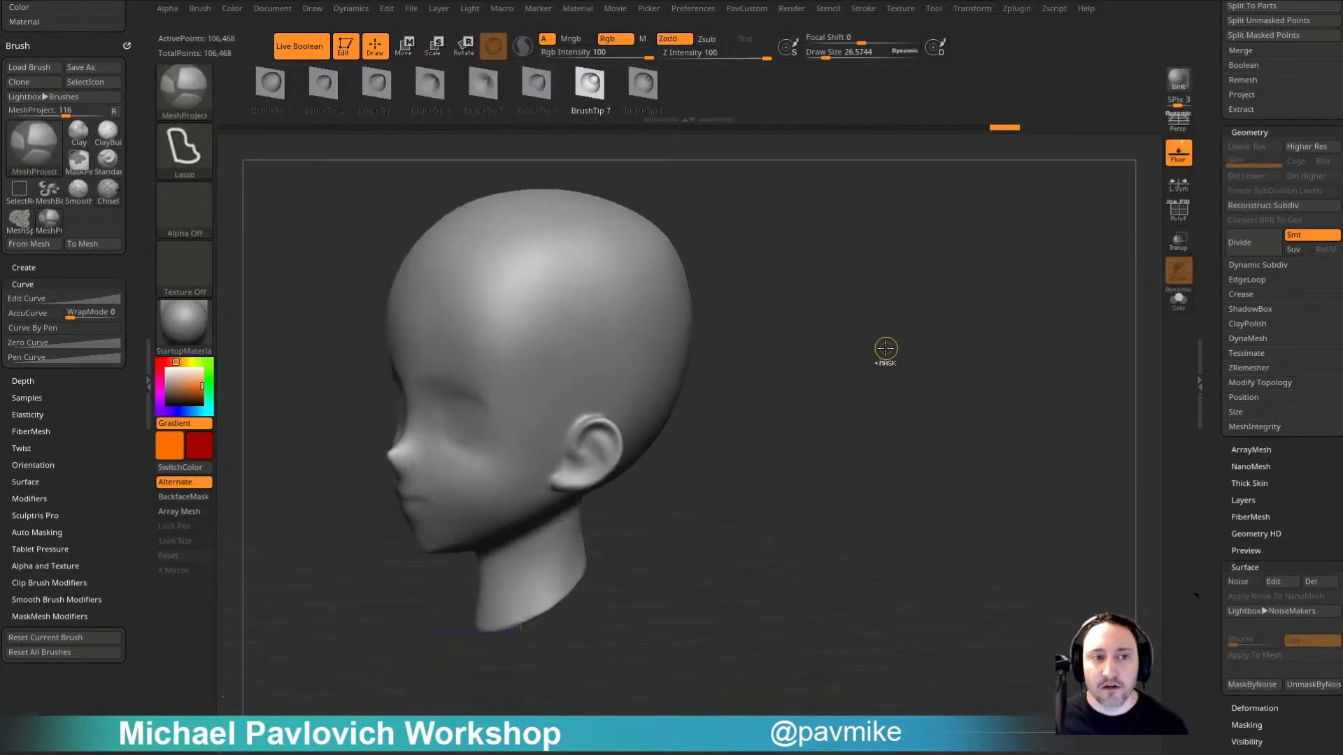
mouse_move(509, 328)
left_mouse_down()
mouse_move(515, 256)
mouse_move(505, 329)
left_mouse_up()
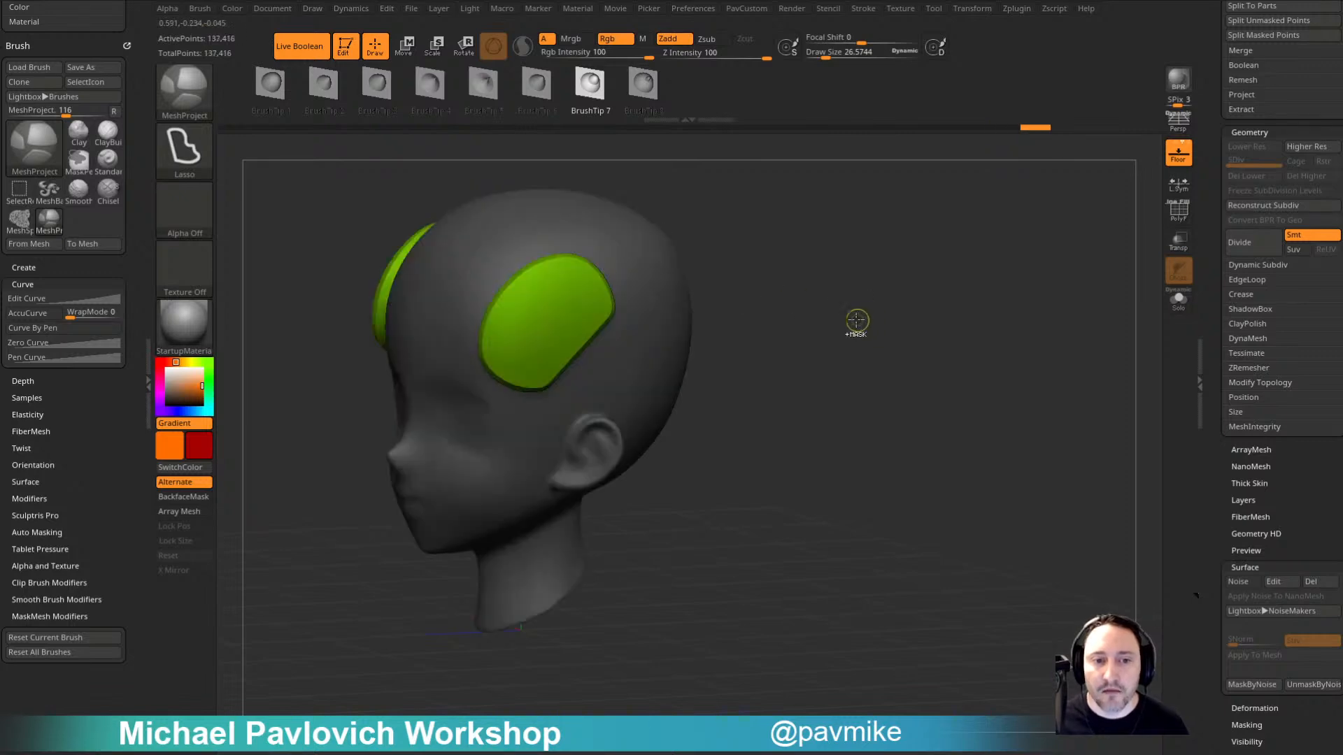
Step: Turn on the polyframe and examine the projected patch's topology, polygroups and side edge up close
mouse_move(858, 320)
left_mouse_down("alt")
mouse_move(909, 314)
mouse_move(905, 345)
left_mouse_up("alt")
left_click(1176, 216)
mouse_move(1017, 280)
left_mouse_down("alt")
mouse_move(1033, 339)
mouse_move(1007, 279)
left_mouse_up("alt")
left_click_drag(874, 300, 959, 414)
left_click_drag(801, 399, 1010, 334)
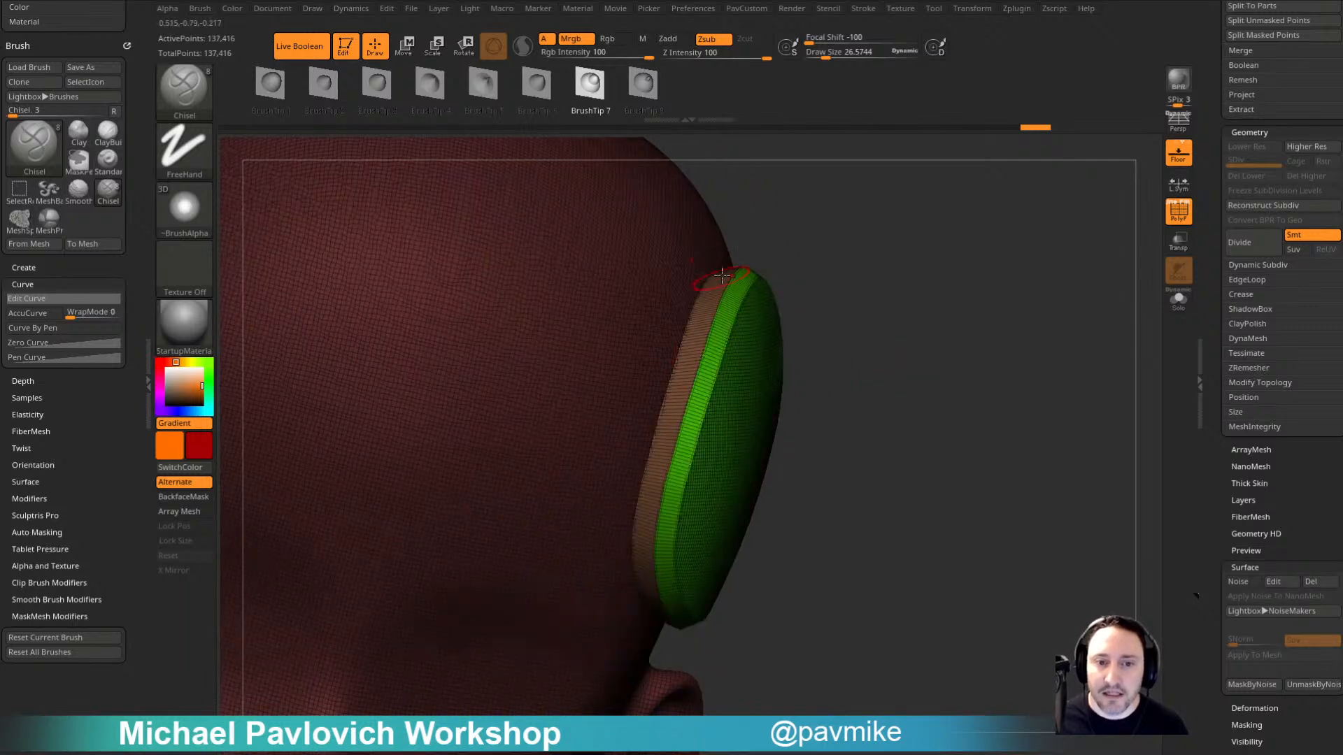
left_click_drag(938, 386, 1050, 363)
Step: Hide the projected patch with HidePt and invert the visibility to isolate it
key("grave")
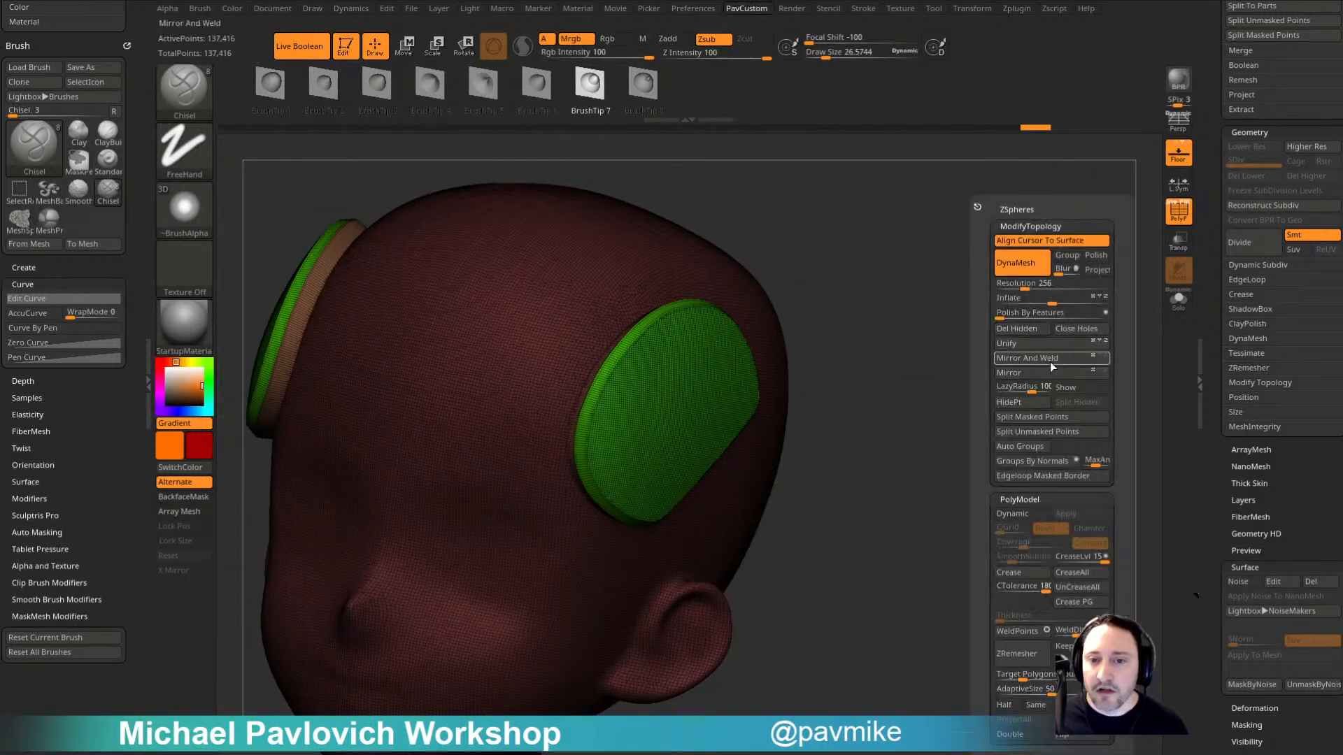
left_click(1027, 404)
left_click_drag(887, 434, 899, 482, "alt")
left_click_drag(1061, 303, 1093, 388, "ctrl+shift")
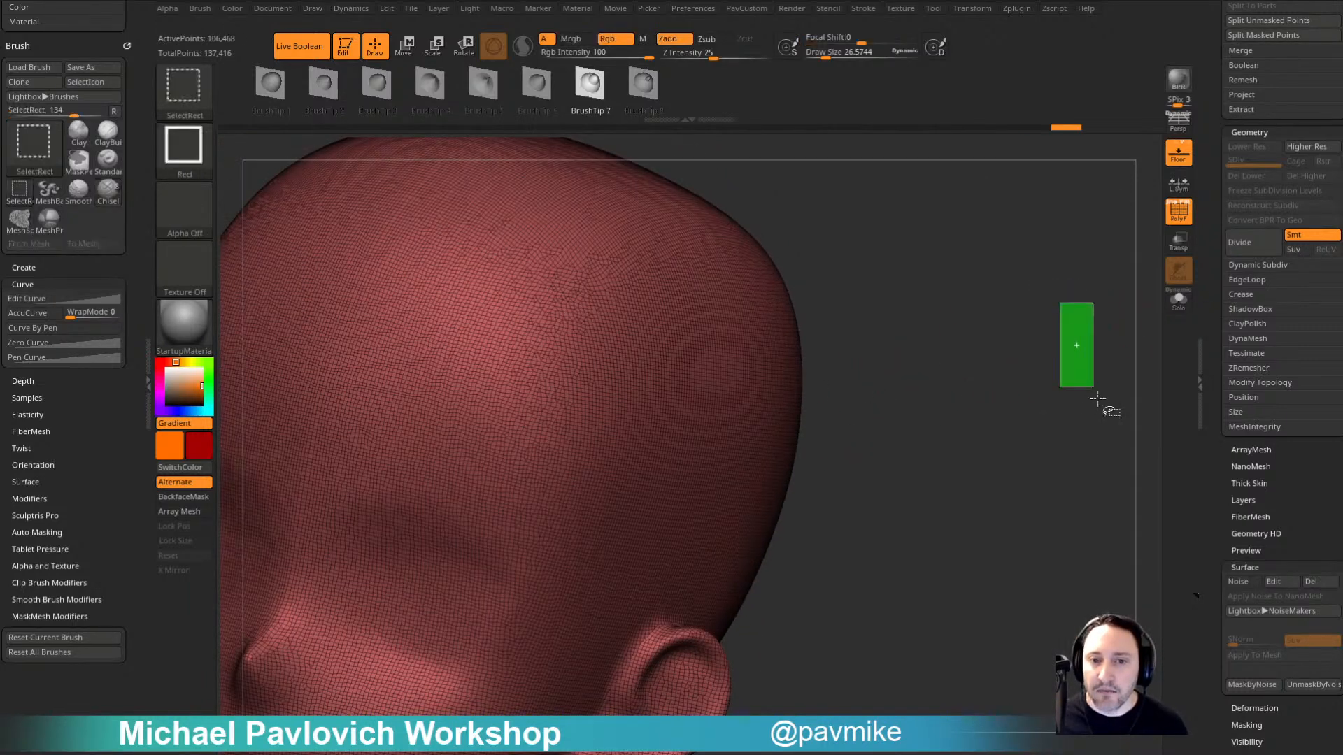
left_click_drag(997, 392, 1052, 370)
Step: Undo the visibility changes and the MeshProject patch, and turn off the polyframe
key("ctrl+z")
key("shift+f")
key("ctrl+z")
key("ctrl+z")
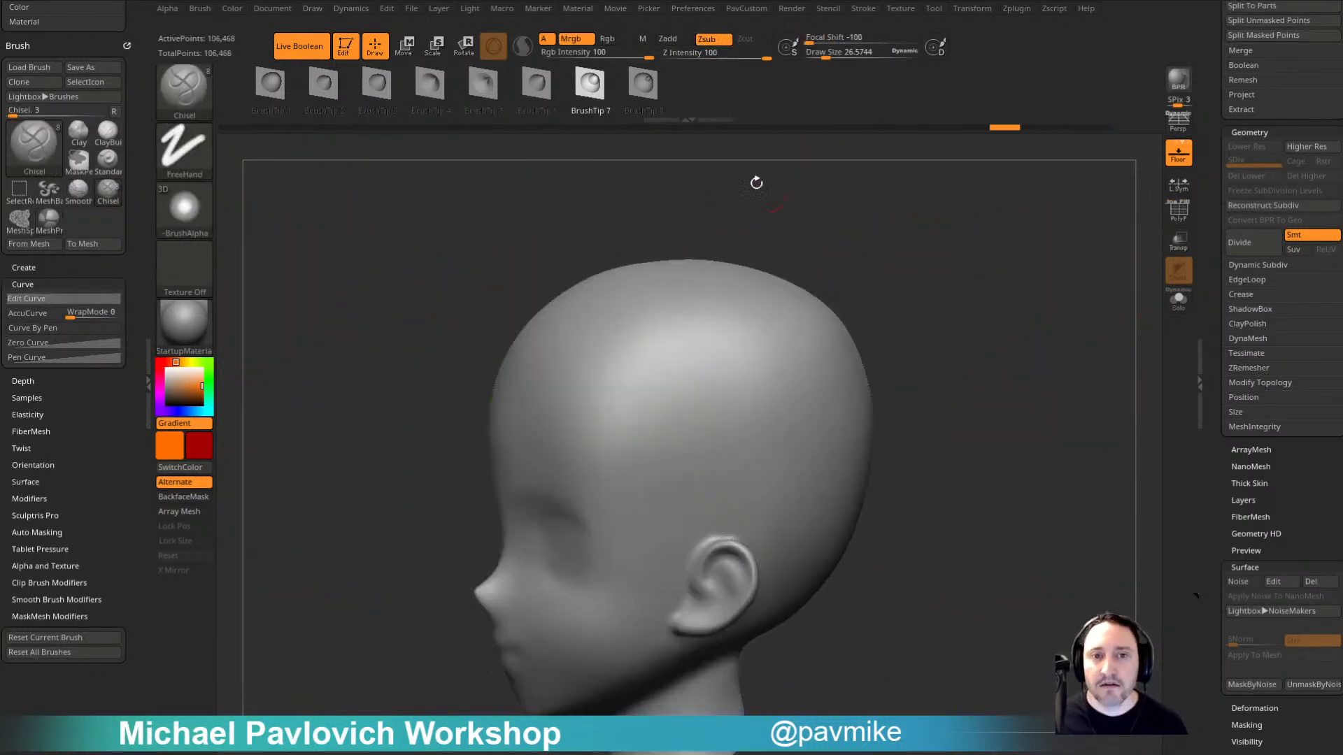
Step: Lasso two raised MeshProject patches next to each other on the side of the head
left_click_drag(719, 57, 722, 57, "ctrl")
mouse_move(722, 377)
left_mouse_down("ctrl")
mouse_move(672, 308)
mouse_move(731, 462)
left_mouse_up("ctrl")
left_click_drag(923, 400, 1015, 413)
left_click(863, 9)
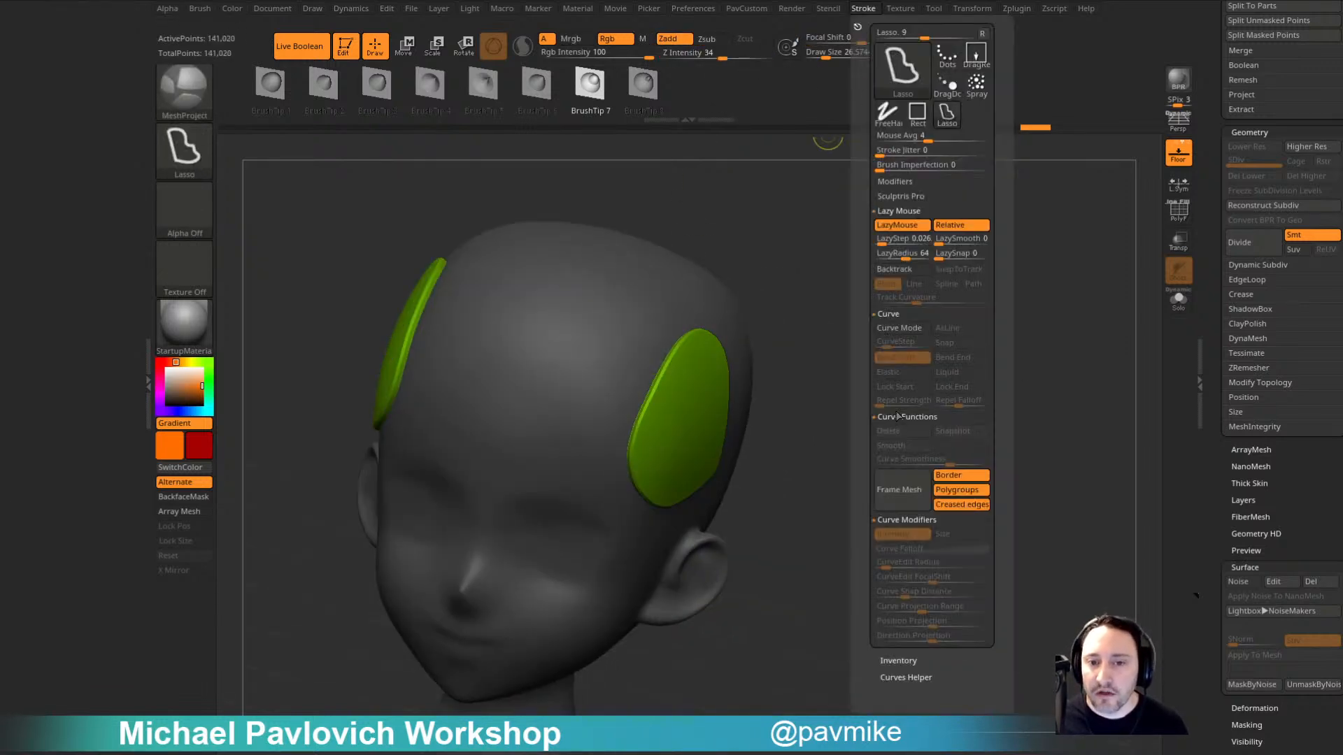
left_click_drag(1000, 365, 875, 350)
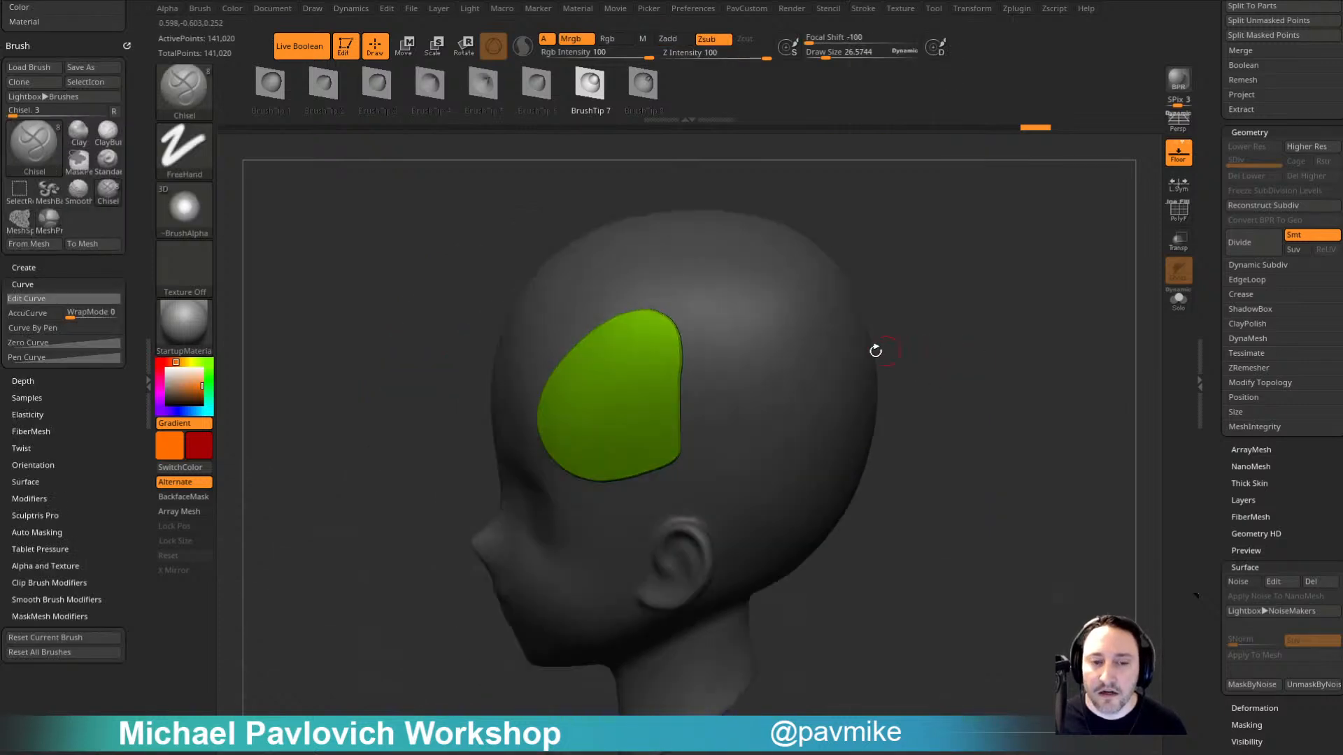
mouse_move(807, 395)
left_mouse_down("ctrl")
mouse_move(711, 374)
mouse_move(811, 440)
left_mouse_up("ctrl")
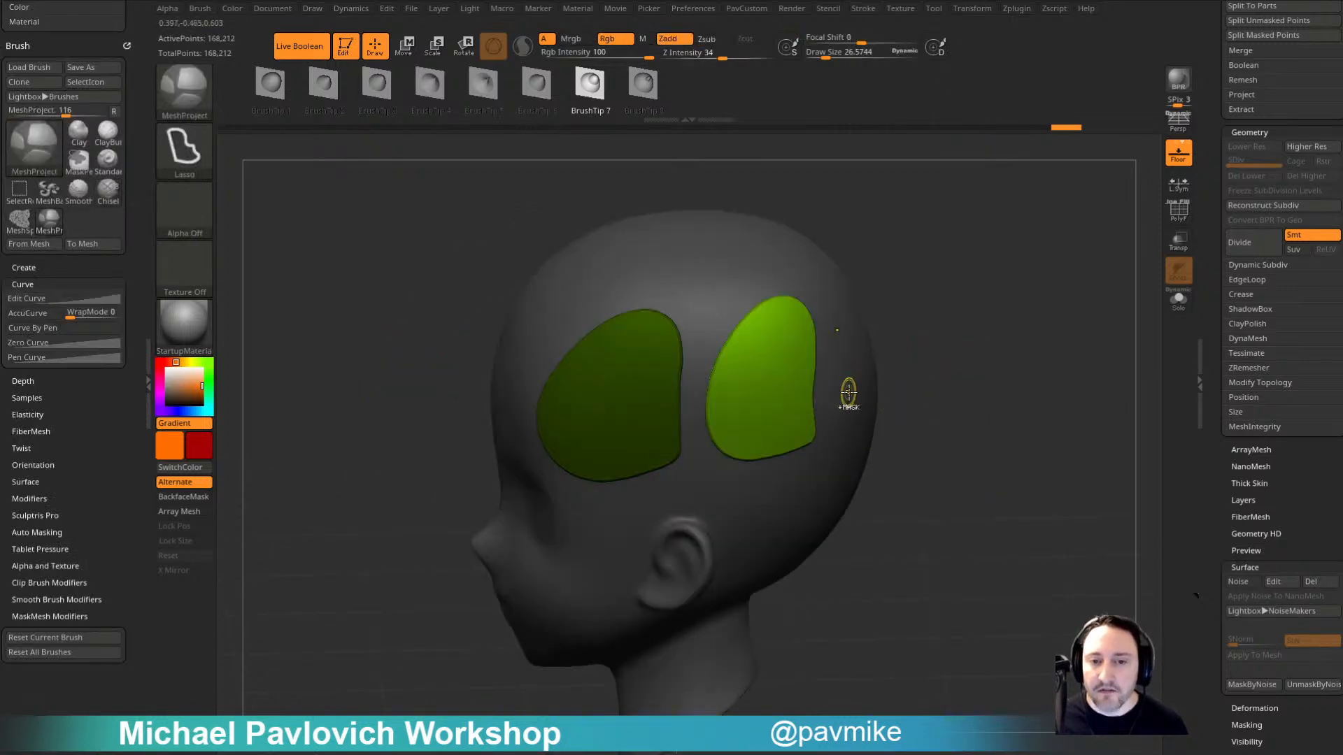
Step: Add a subtractive lasso shape overlapping the second patch, and delete its InsertMesh_1 subtool with Live Boolean turned off
mouse_move(847, 392)
left_mouse_down("ctrl+alt")
mouse_move(818, 423)
mouse_move(841, 407)
left_mouse_up("ctrl+alt")
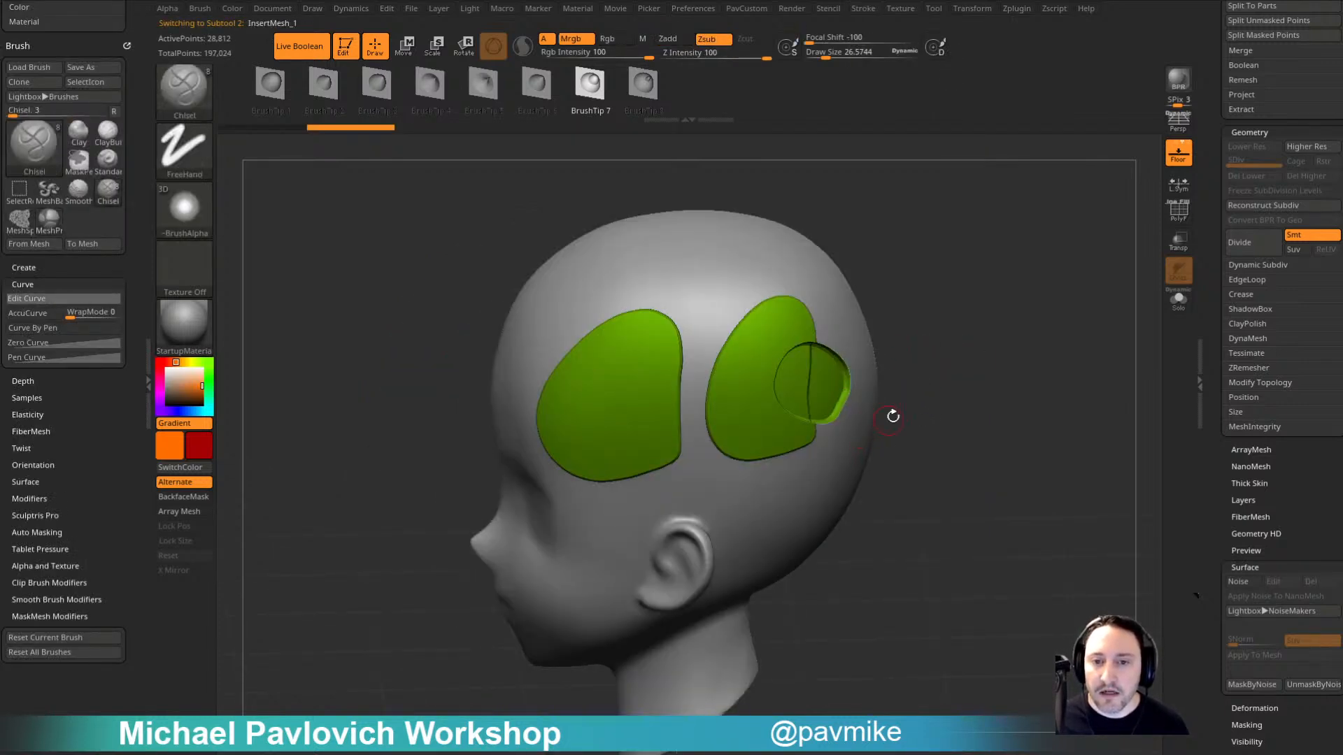
left_click(299, 46)
scroll(1208, 473, "up", 10)
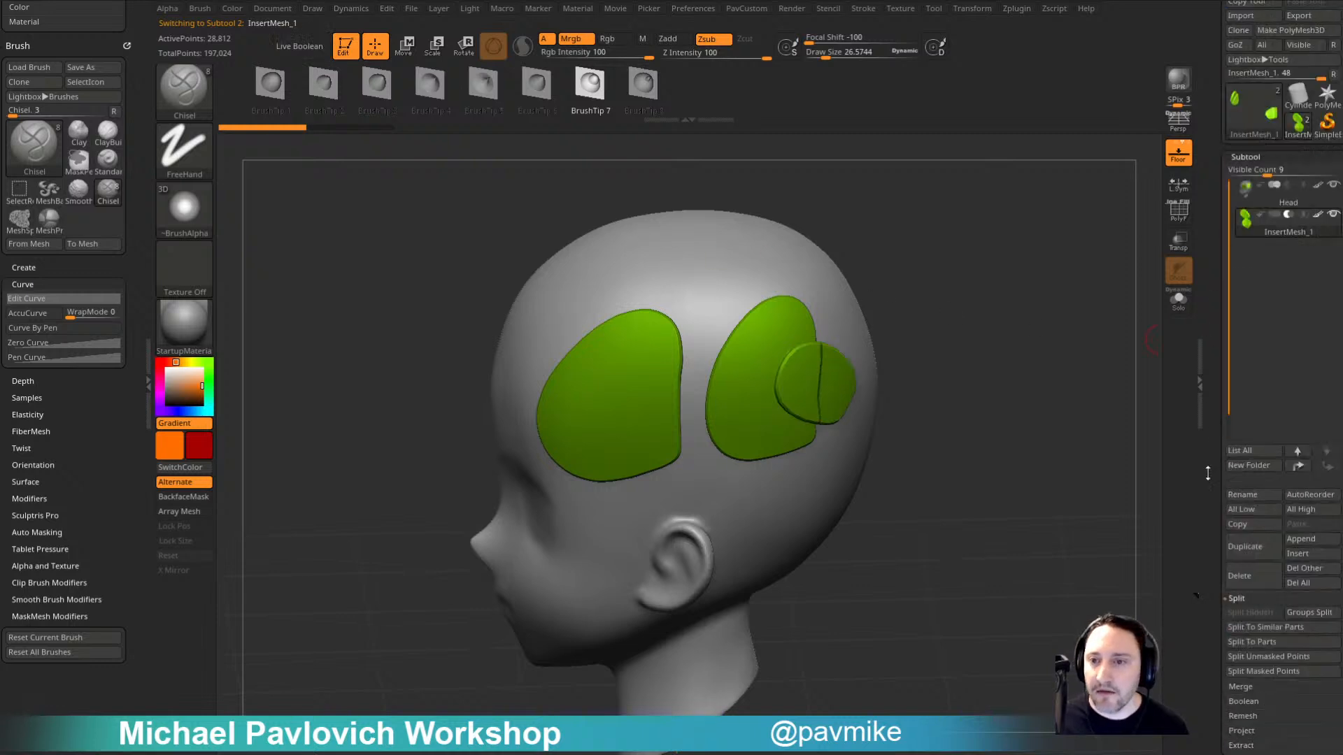
scroll(1208, 474, "up", 3)
left_click(1239, 634)
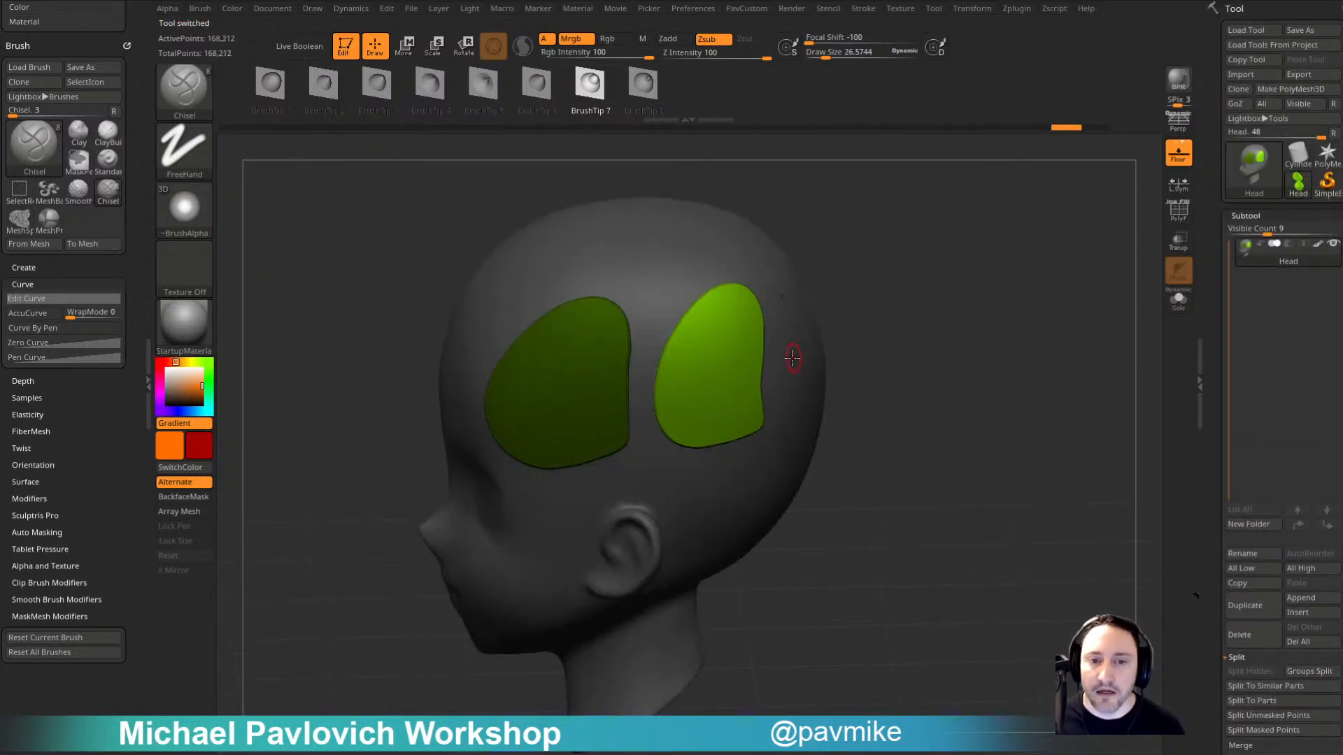
Step: Lasso another MeshProject patch on the back of the head, reshaping it with an overlapping additive lasso and a subtractive lasso
left_click_drag(972, 339, 863, 304)
mouse_move(810, 363)
left_mouse_down("ctrl")
mouse_move(770, 467)
mouse_move(814, 443)
mouse_move(821, 360)
mouse_move(826, 454)
mouse_move(812, 458)
left_mouse_up("ctrl")
key("ctrl+z")
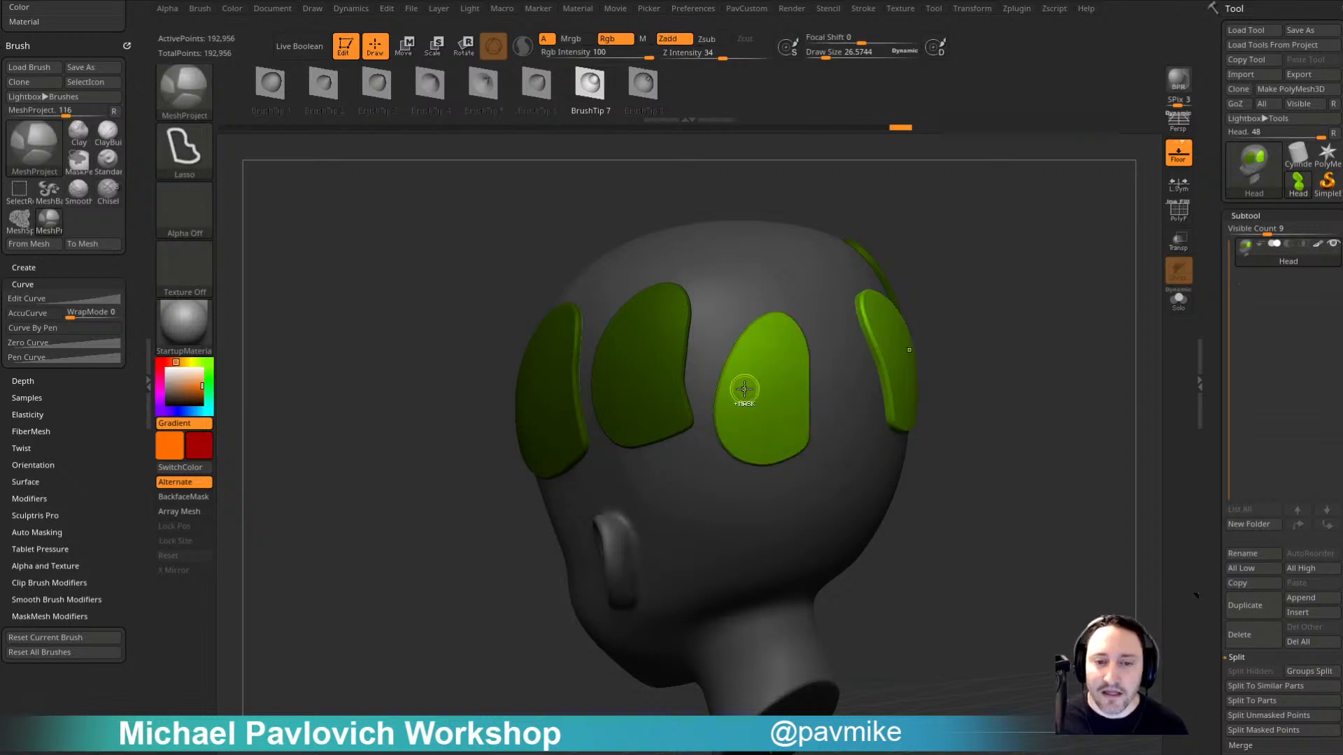
key("ctrl+z")
key("ctrl+z")
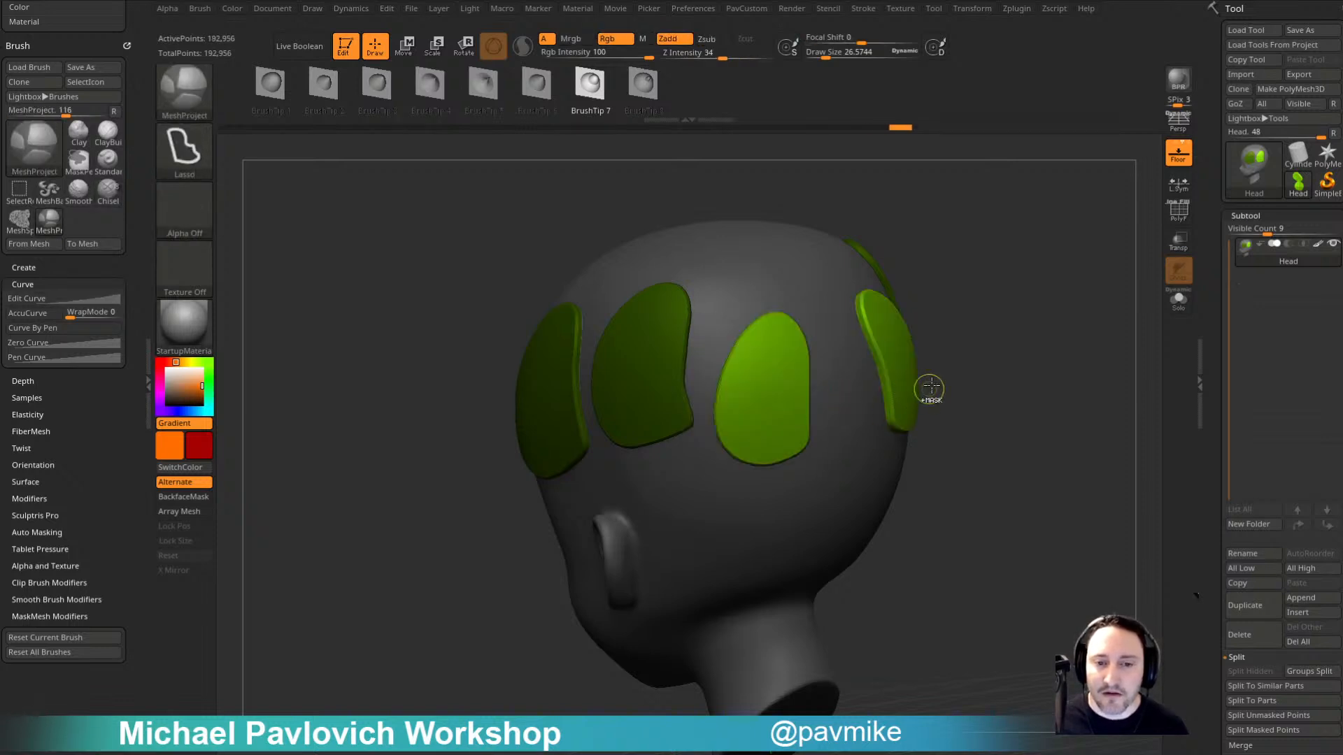
key("ctrl+z")
mouse_move(801, 400)
left_mouse_down("ctrl")
mouse_move(807, 379)
mouse_move(776, 448)
left_mouse_up("ctrl")
mouse_move(746, 391)
left_mouse_down("ctrl+alt")
mouse_move(699, 410)
mouse_move(748, 399)
mouse_move(741, 505)
mouse_move(754, 463)
left_mouse_up("ctrl+alt")
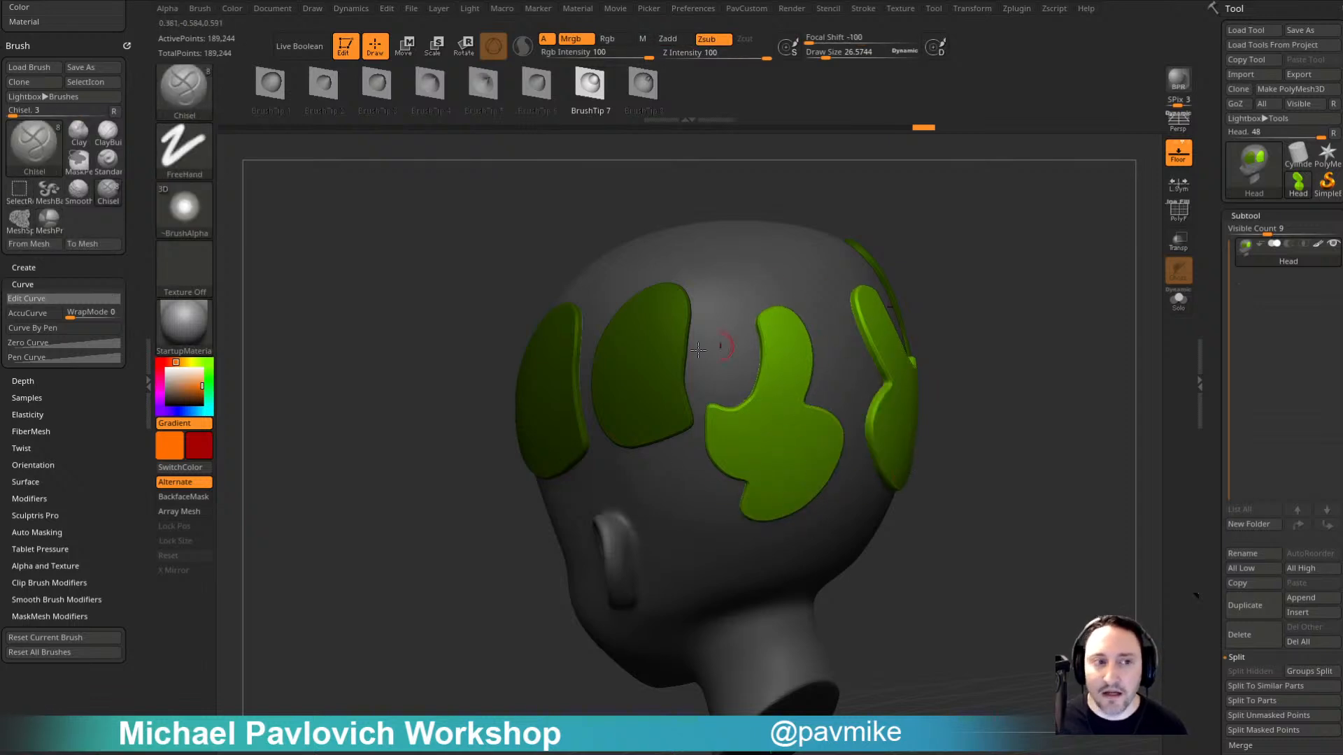
Step: Cut a round hole through the back patch using MeshProject with the Circle stroke
left_click(49, 218)
left_click(184, 149)
left_click(261, 191)
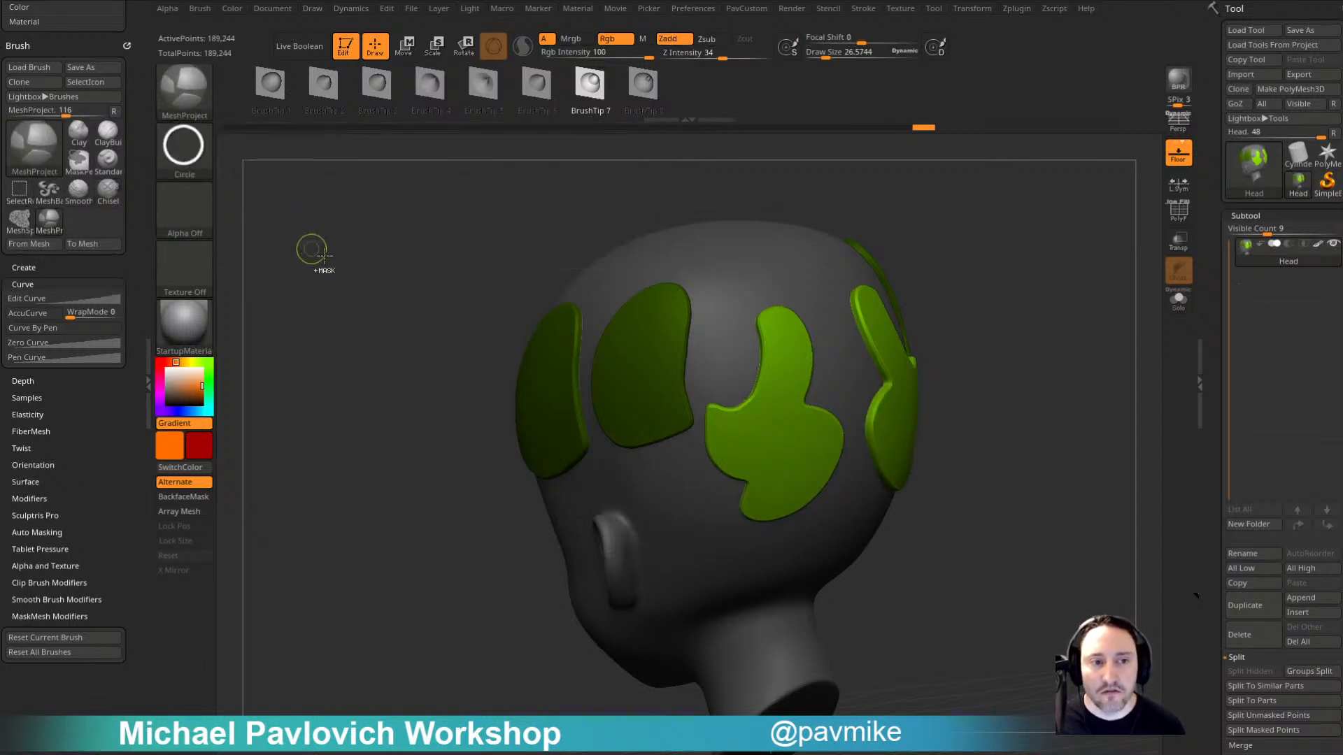
left_click_drag(758, 448, 774, 449, "ctrl+alt")
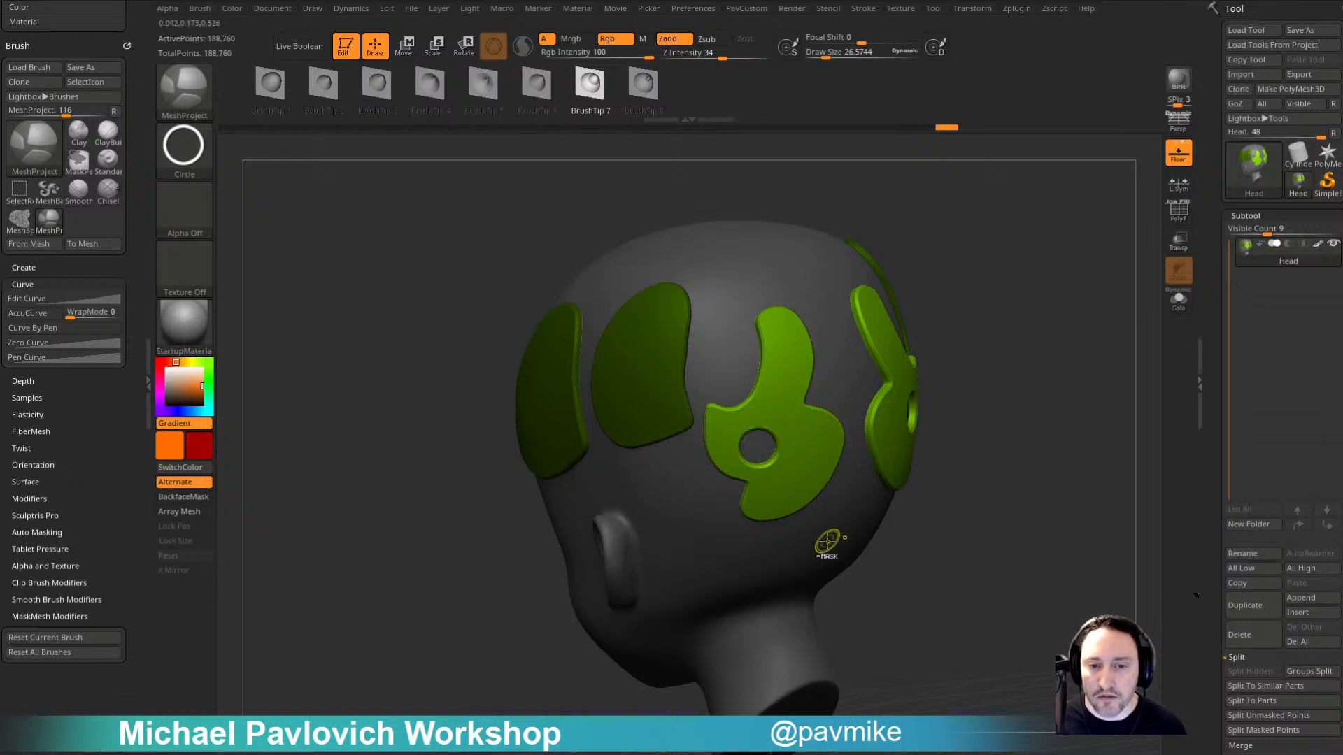
Step: Set MeshProject to the Rect stroke with a star alpha and try cutting a star through the back patch
left_click(184, 149)
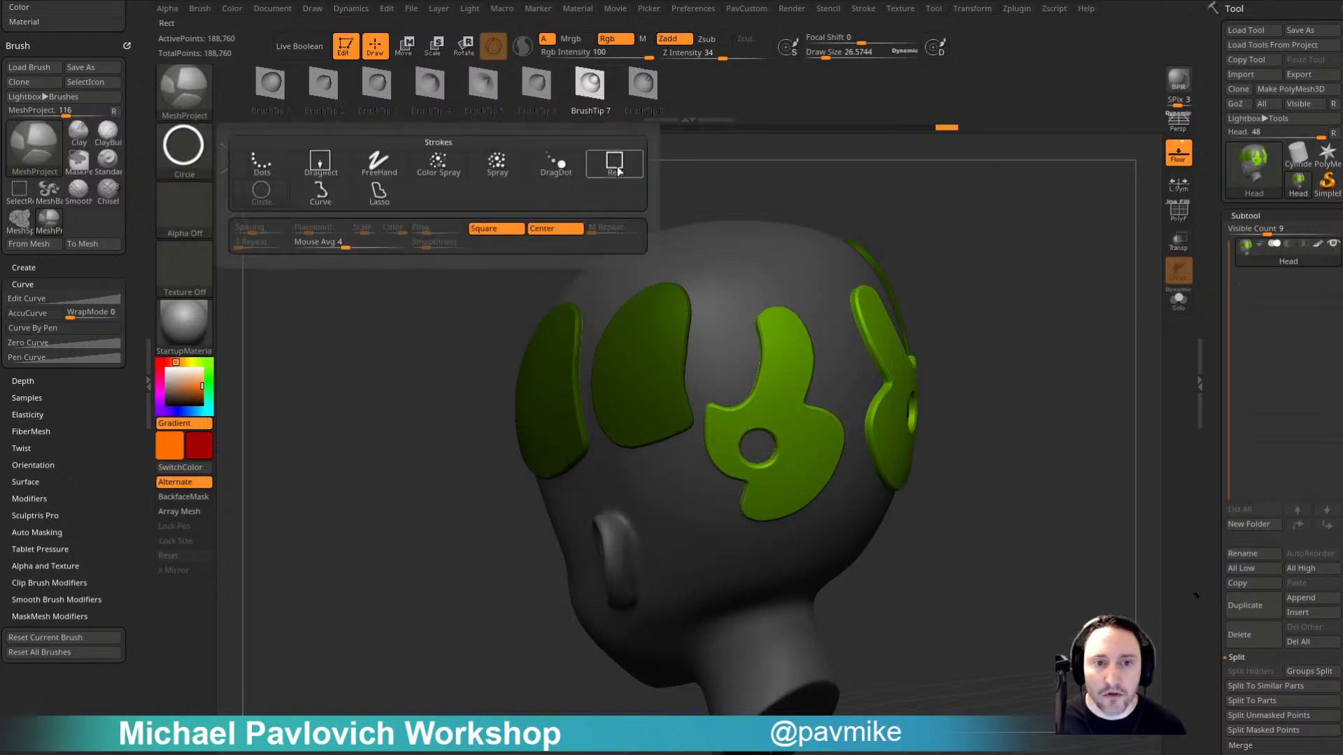
left_click(615, 166)
left_click(184, 208)
left_click(852, 274)
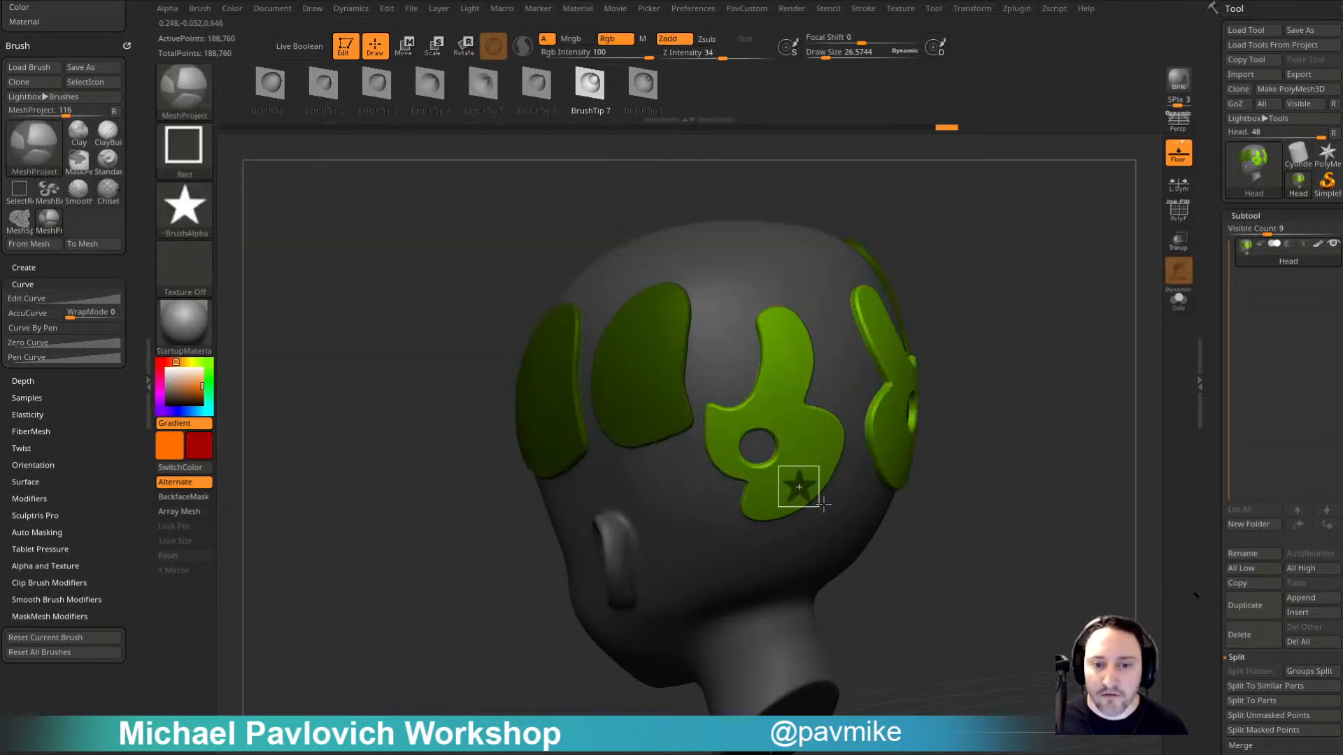
left_click_drag(824, 503, 835, 473, "ctrl+alt")
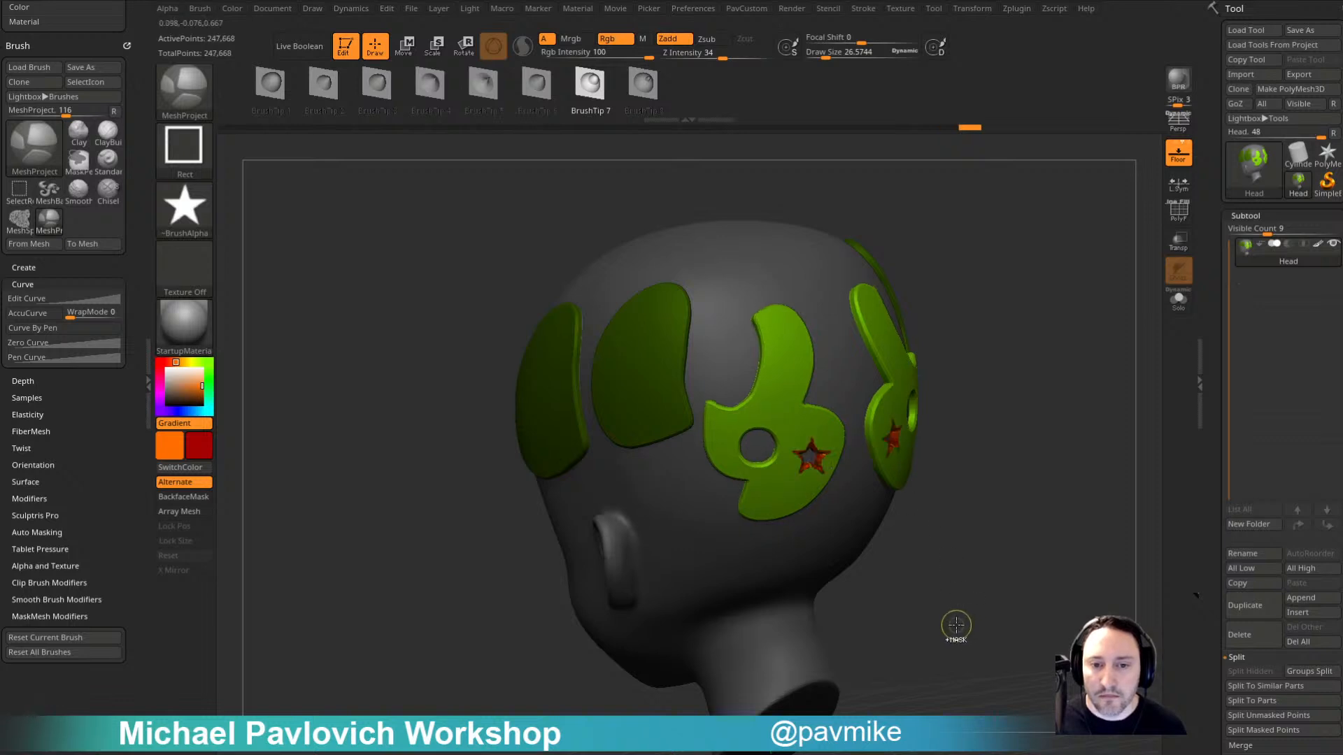
key("ctrl+z")
Step: Set the main color to white, clear the mask and toggle the Head subtool's polypaint
left_click(1318, 245)
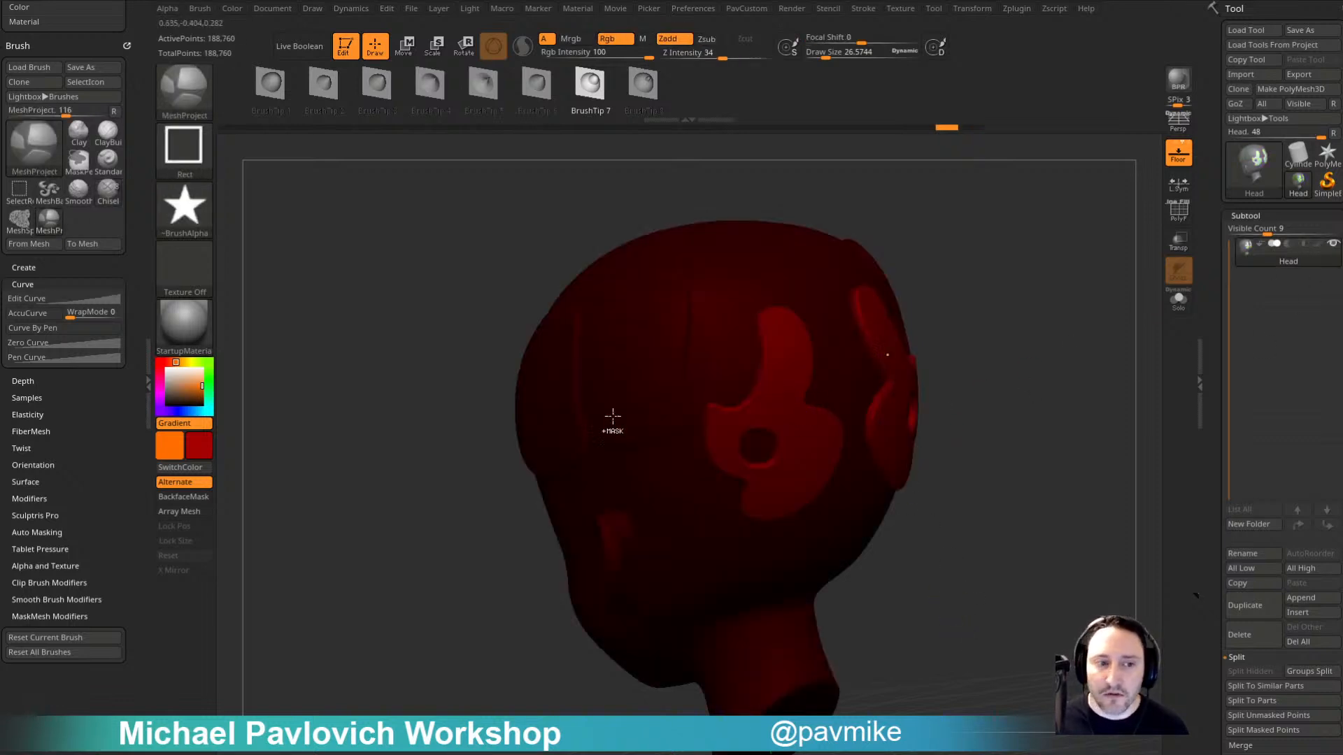
left_click_drag(170, 373, 157, 358)
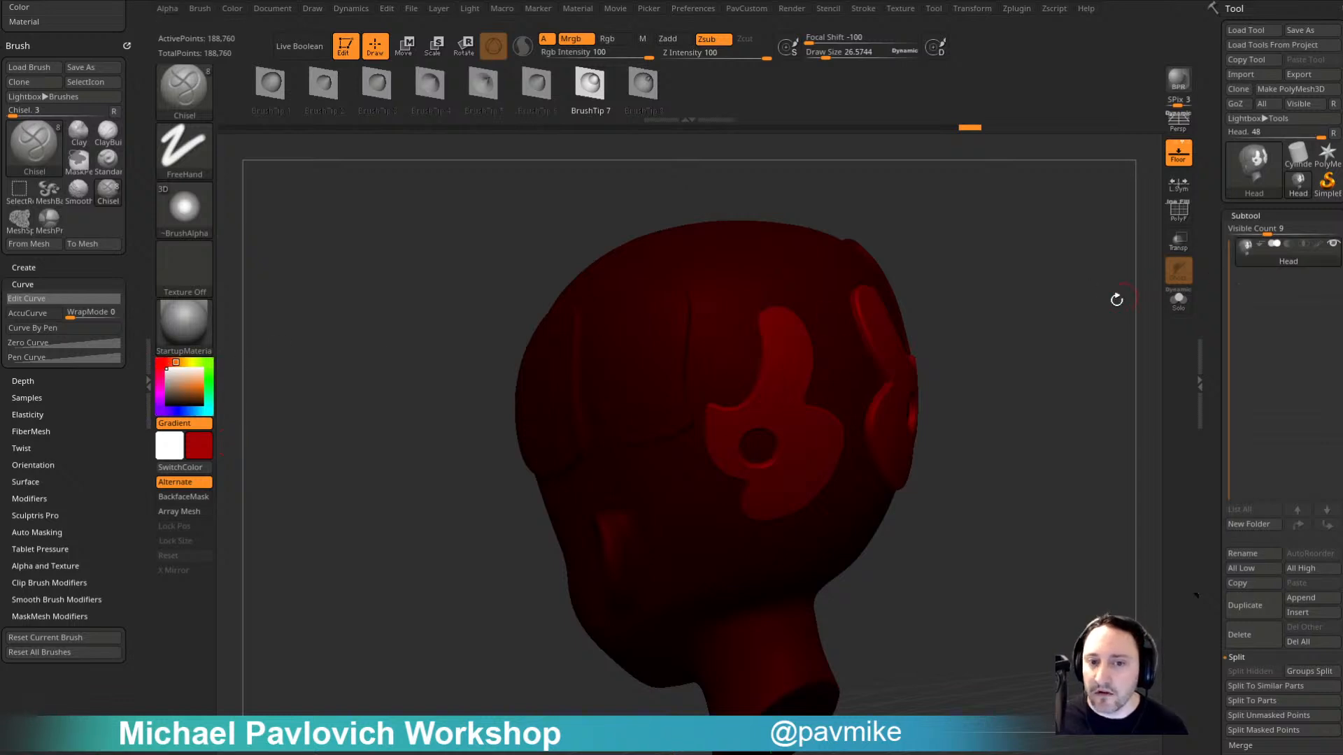
left_click_drag(942, 345, 951, 328)
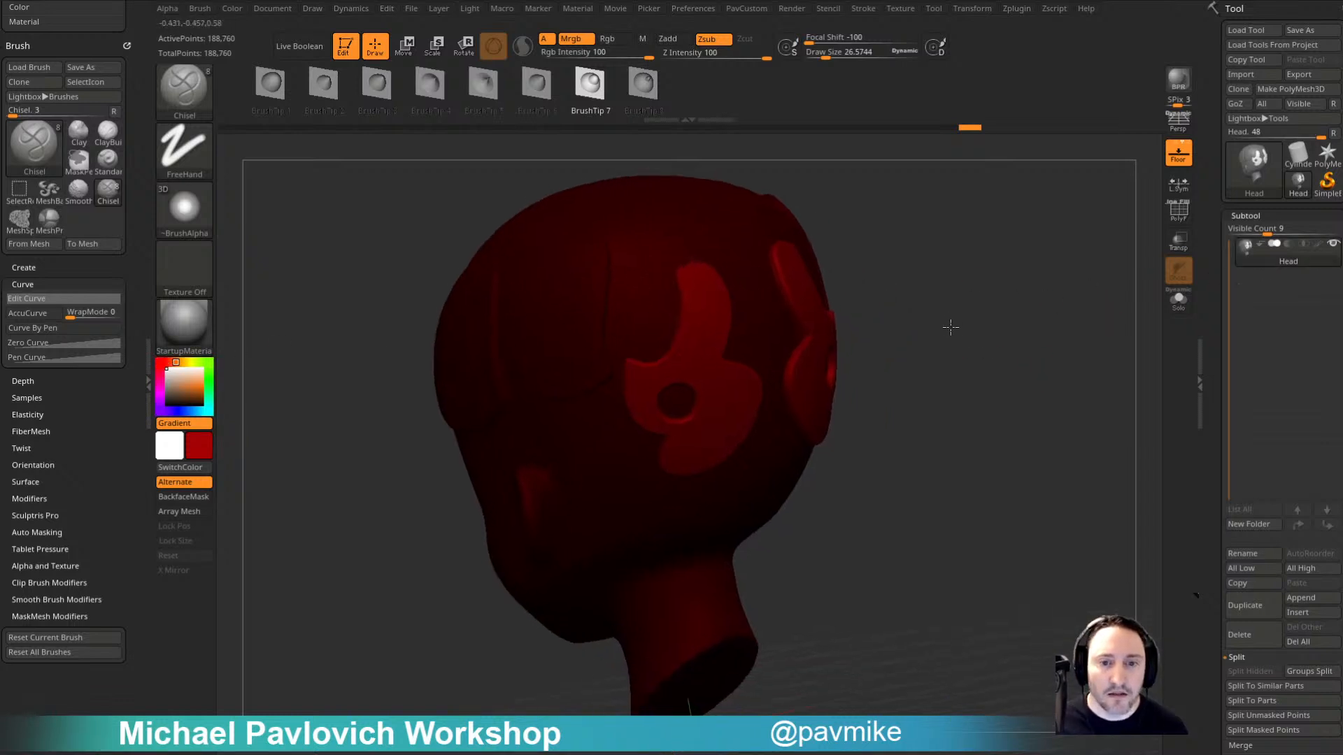
left_click_drag(1122, 346, 1103, 374, "ctrl")
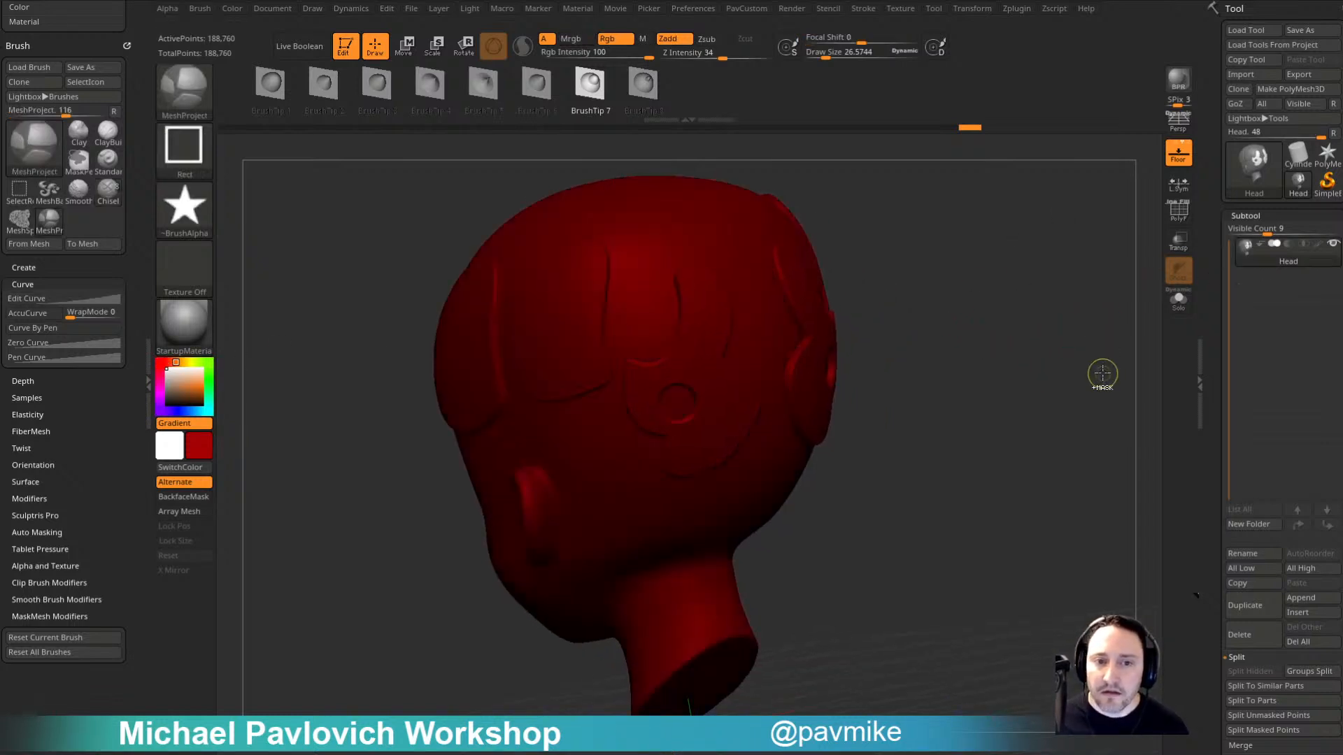
left_click(176, 364)
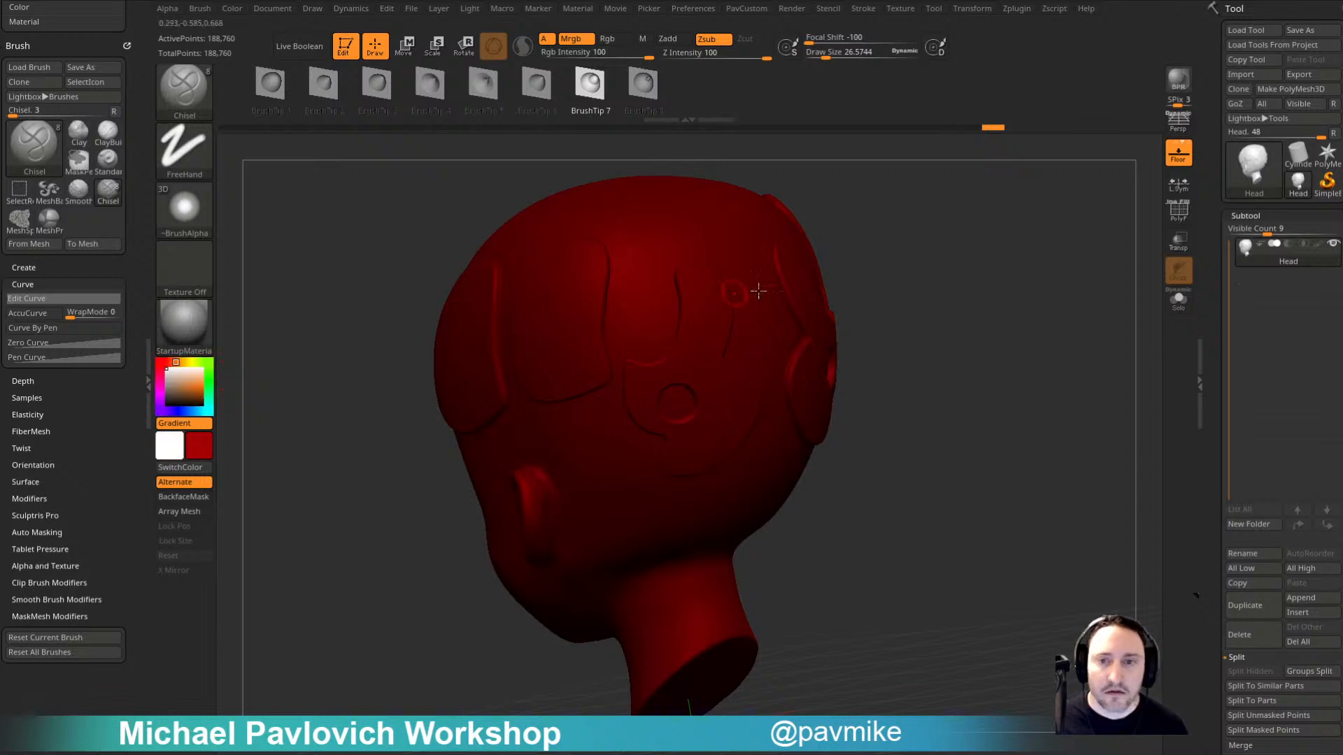
left_click(1319, 245)
left_click(1319, 245)
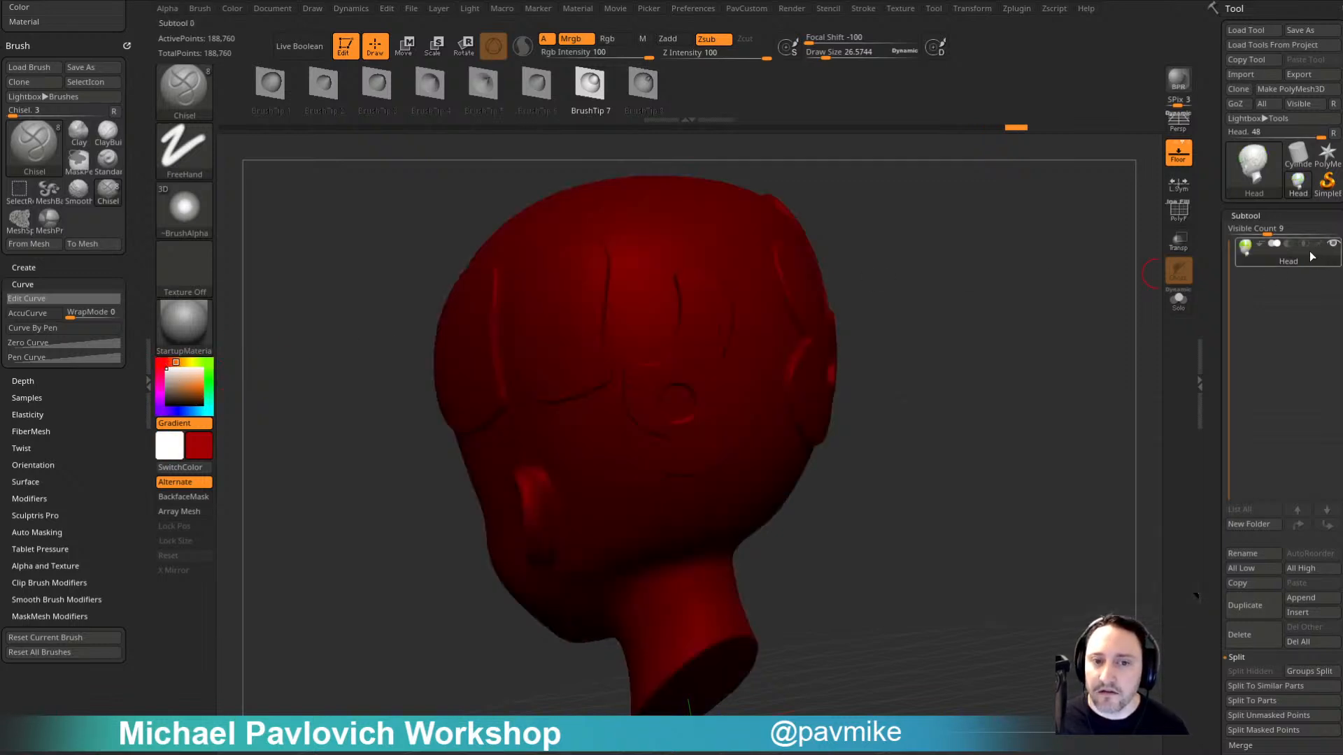
Step: Reload the DemoAnimeHead project from LightBox
left_click_drag(1041, 296, 859, 210)
key("comma")
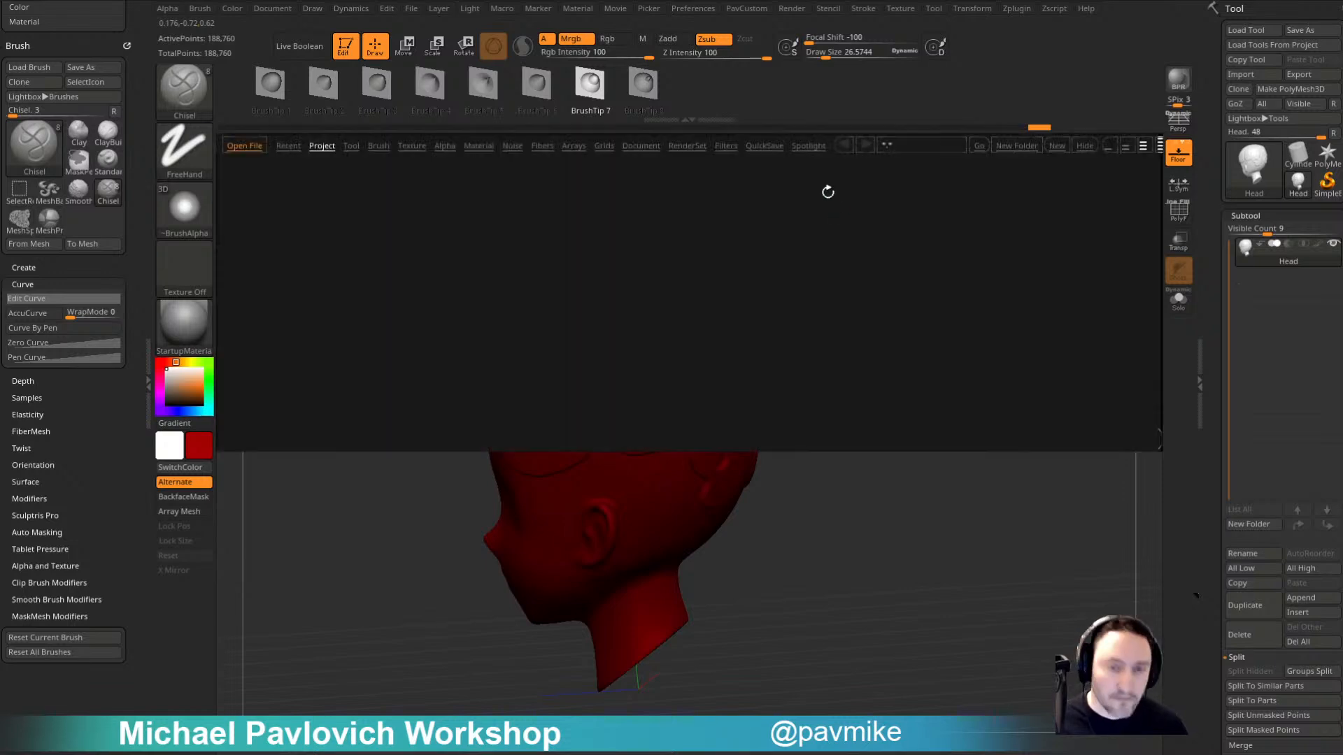
double_click(724, 196)
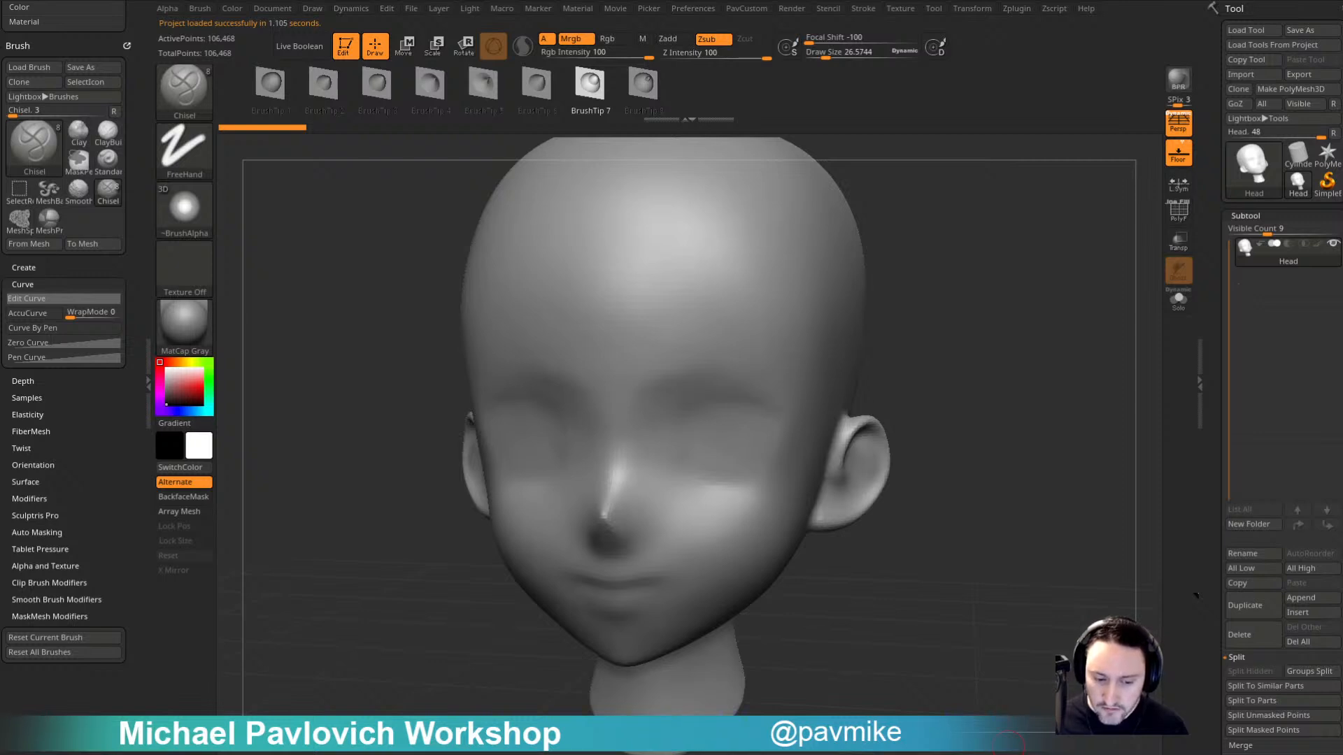
Step: Turn off perspective and the floor grid, and project a raised star onto the back of the head with MeshProject
mouse_move(997, 313)
left_mouse_down()
mouse_move(1007, 323)
mouse_move(986, 337)
left_mouse_up()
left_click_drag(1092, 266, 1012, 355)
key("ctrl")
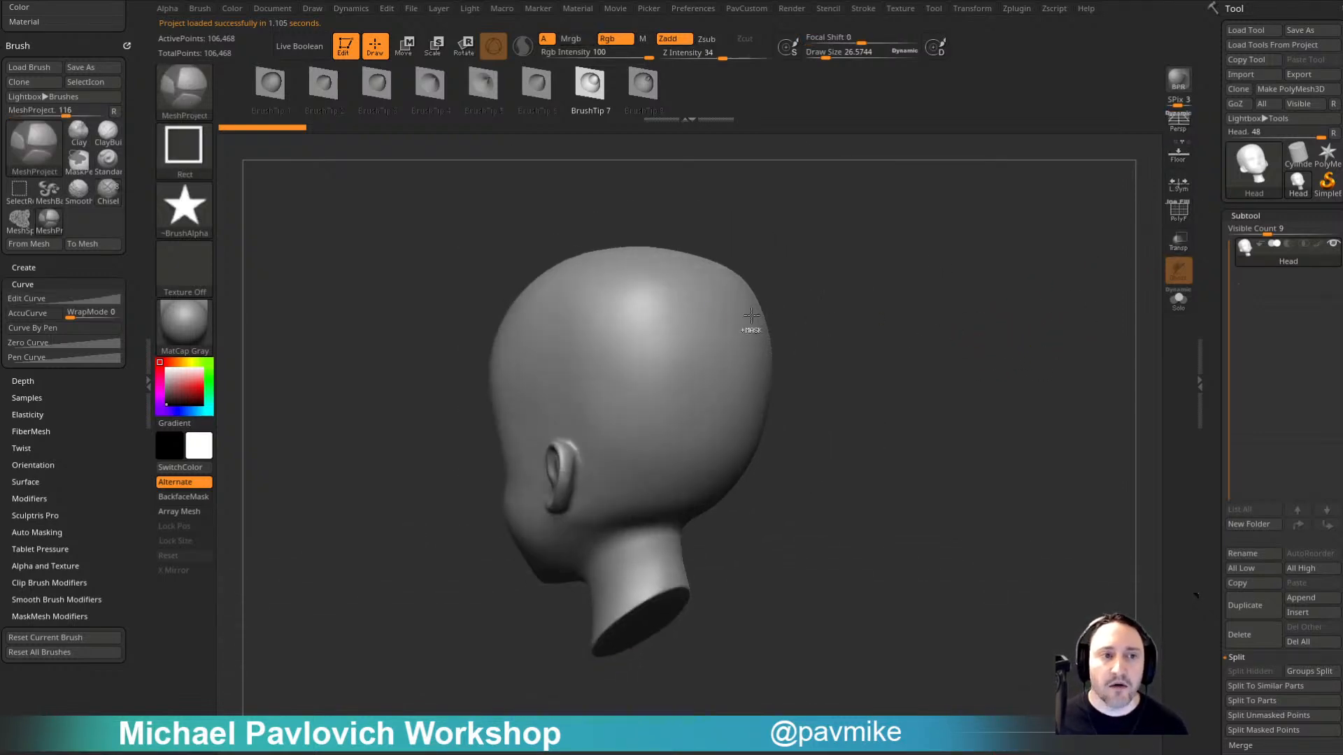
left_click_drag(631, 368, 652, 410)
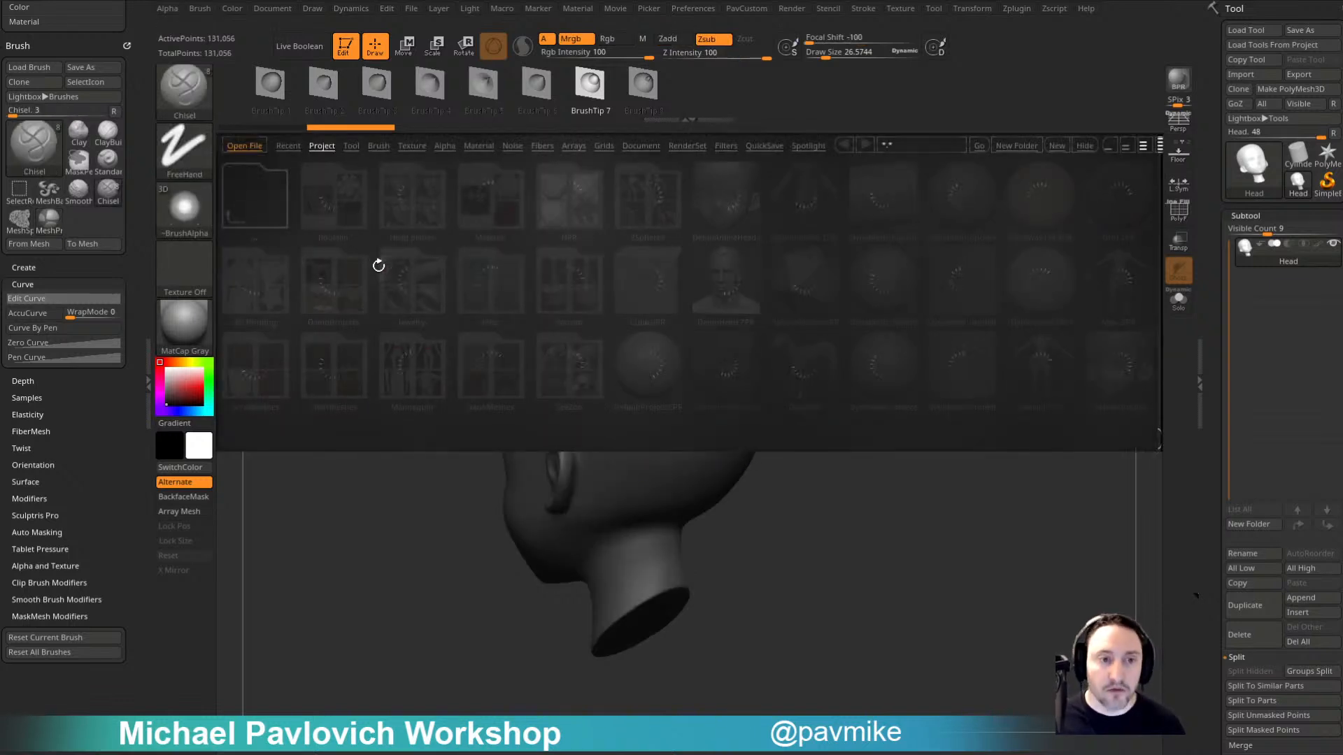
Step: Browse the hard surface alphas in LightBox and load the slotted plate alpha HS053
left_click(442, 146)
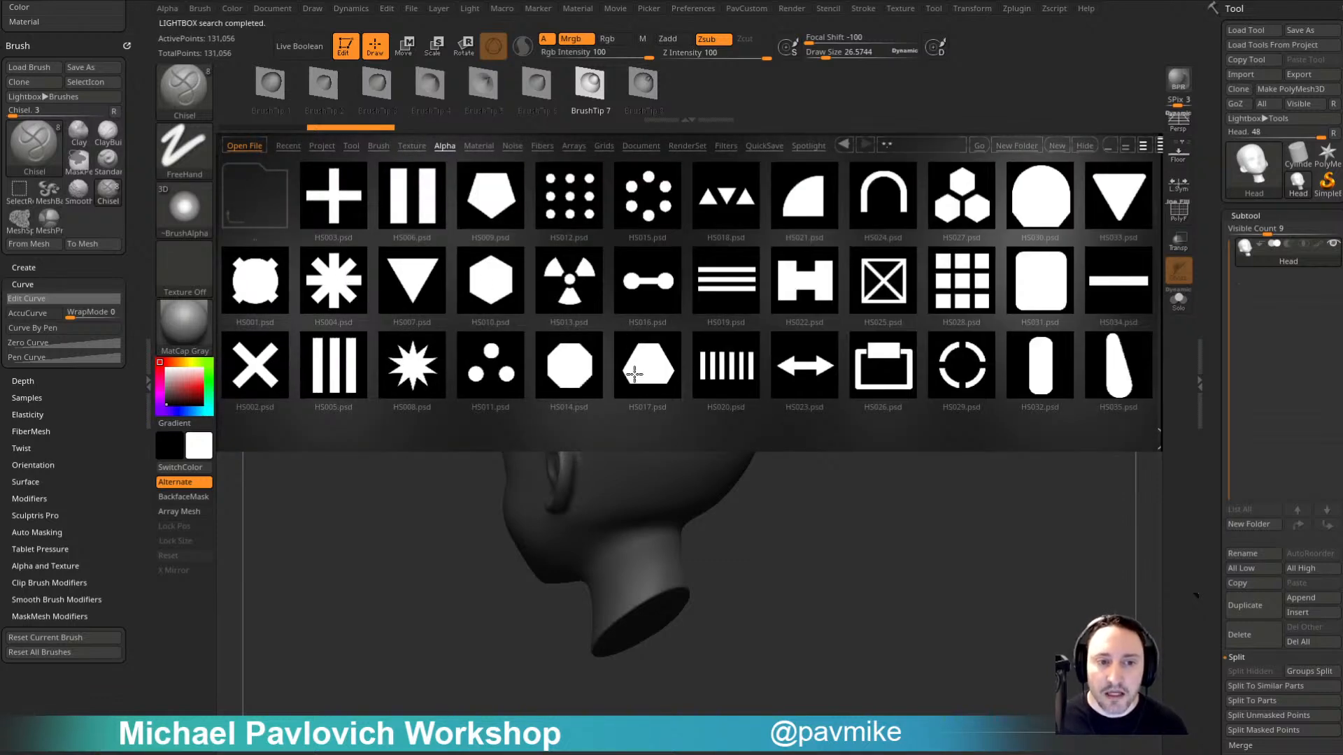
left_click_drag(830, 364, 759, 357)
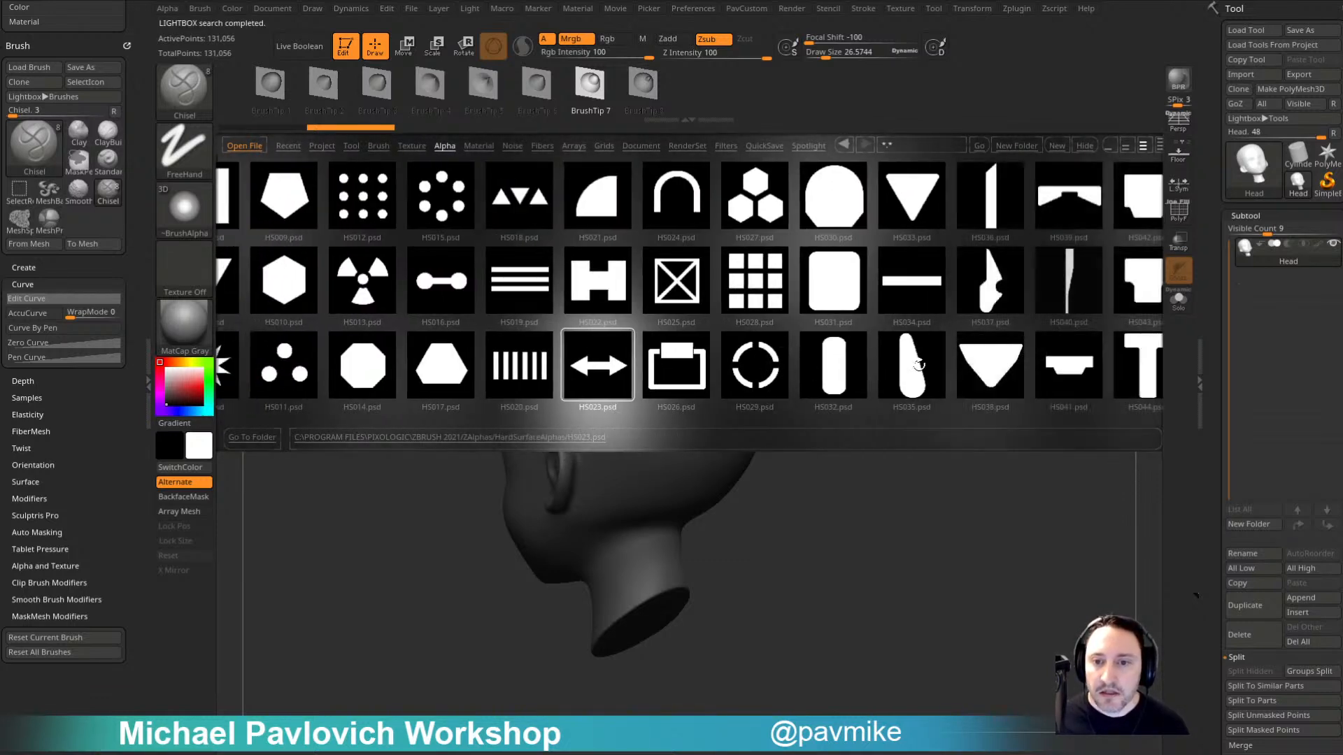
left_click_drag(1028, 357, 962, 350)
left_click_drag(901, 360, 1140, 371)
left_click(1147, 373)
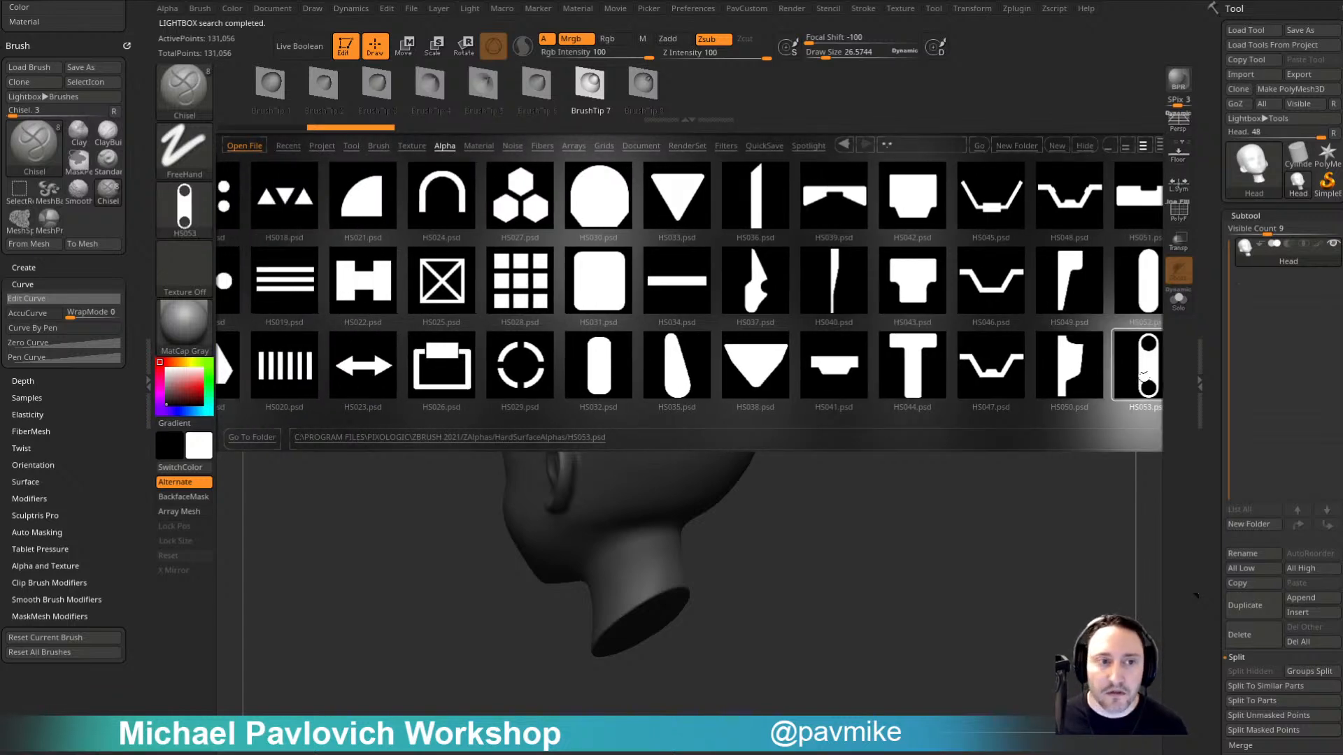
left_click_drag(944, 368, 1023, 374)
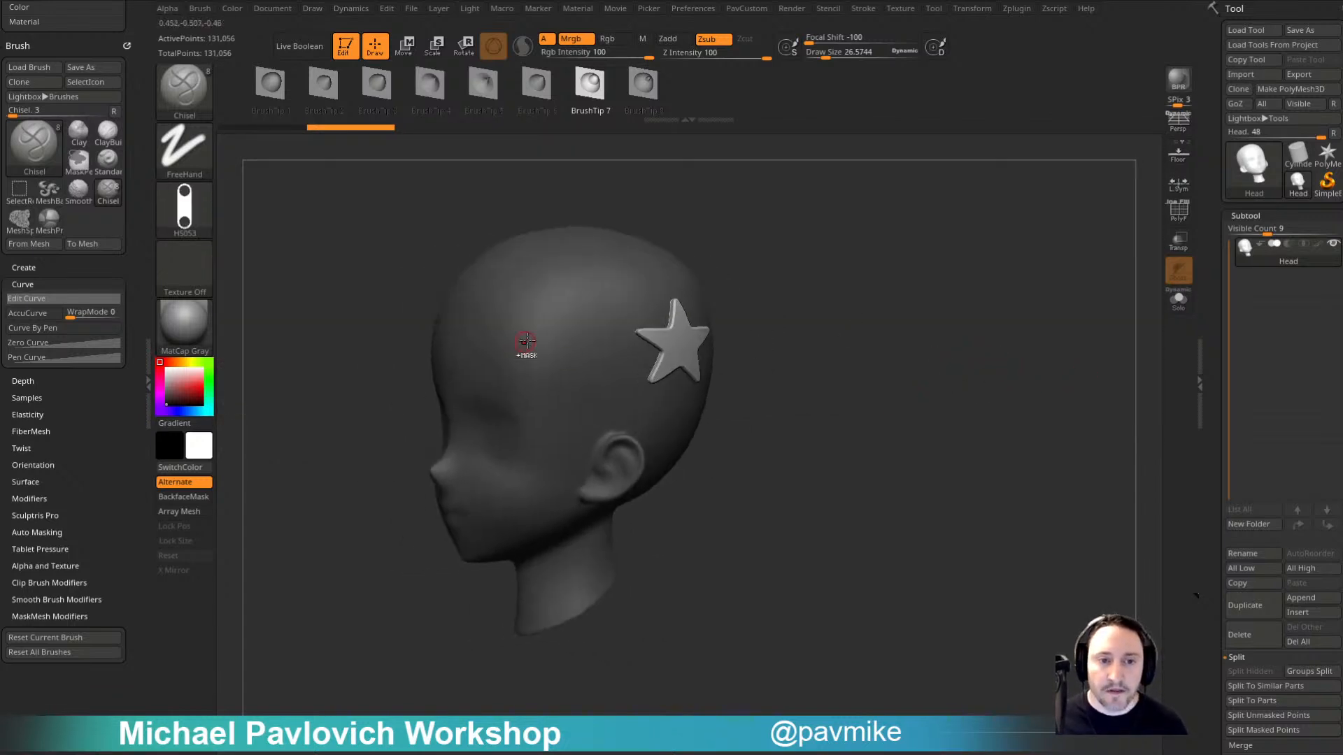
mouse_move(558, 322)
left_mouse_down()
mouse_move(601, 372)
mouse_move(604, 452)
left_mouse_up()
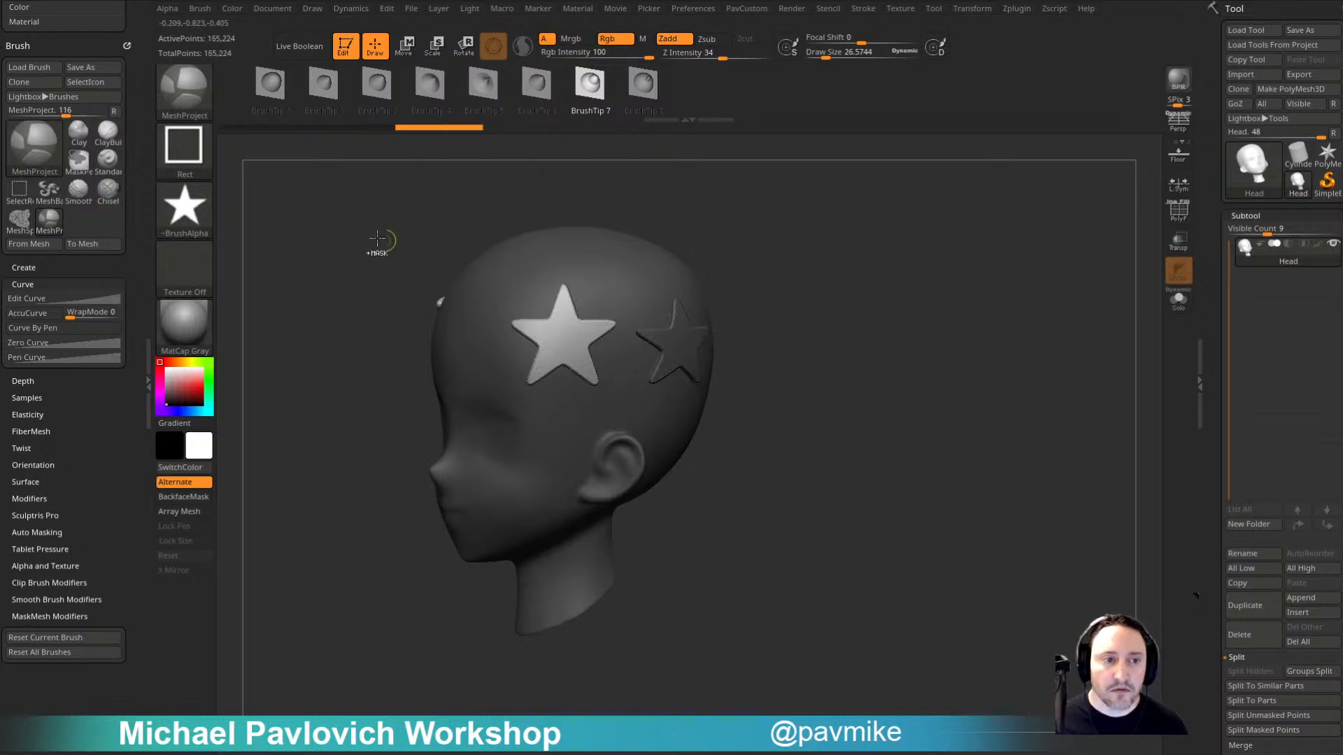
key("ctrl+z")
Step: Assign the HS053 alpha to MeshProject and project a plate above the ear, with a smaller copy cut through its middle
left_click(203, 213)
left_click(554, 384)
mouse_move(572, 364)
left_mouse_down()
mouse_move(589, 393)
mouse_move(591, 381)
left_mouse_up()
key("b")
key("c")
key("h")
mouse_move(935, 405)
left_mouse_down()
mouse_move(976, 389)
mouse_move(971, 495)
mouse_move(938, 489)
mouse_move(1025, 494)
mouse_move(1031, 413)
left_mouse_up()
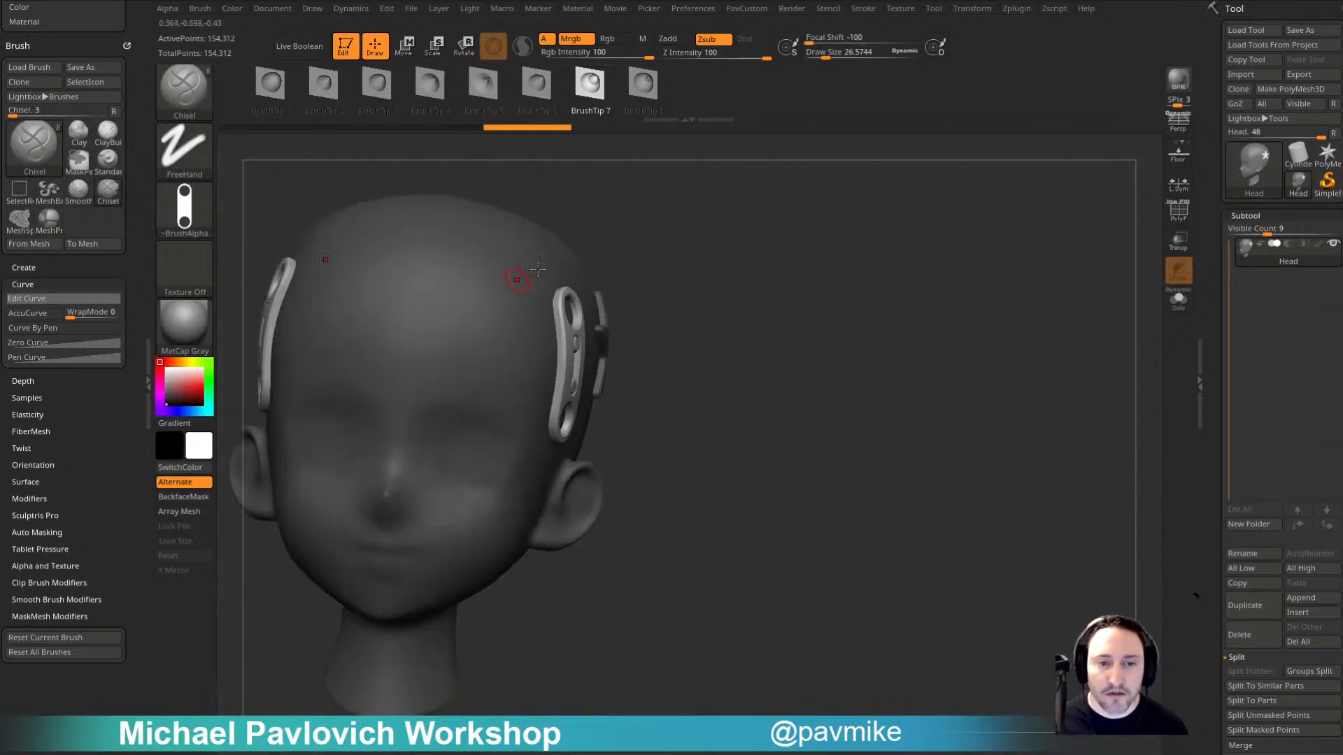
left_click_drag(900, 378, 877, 402)
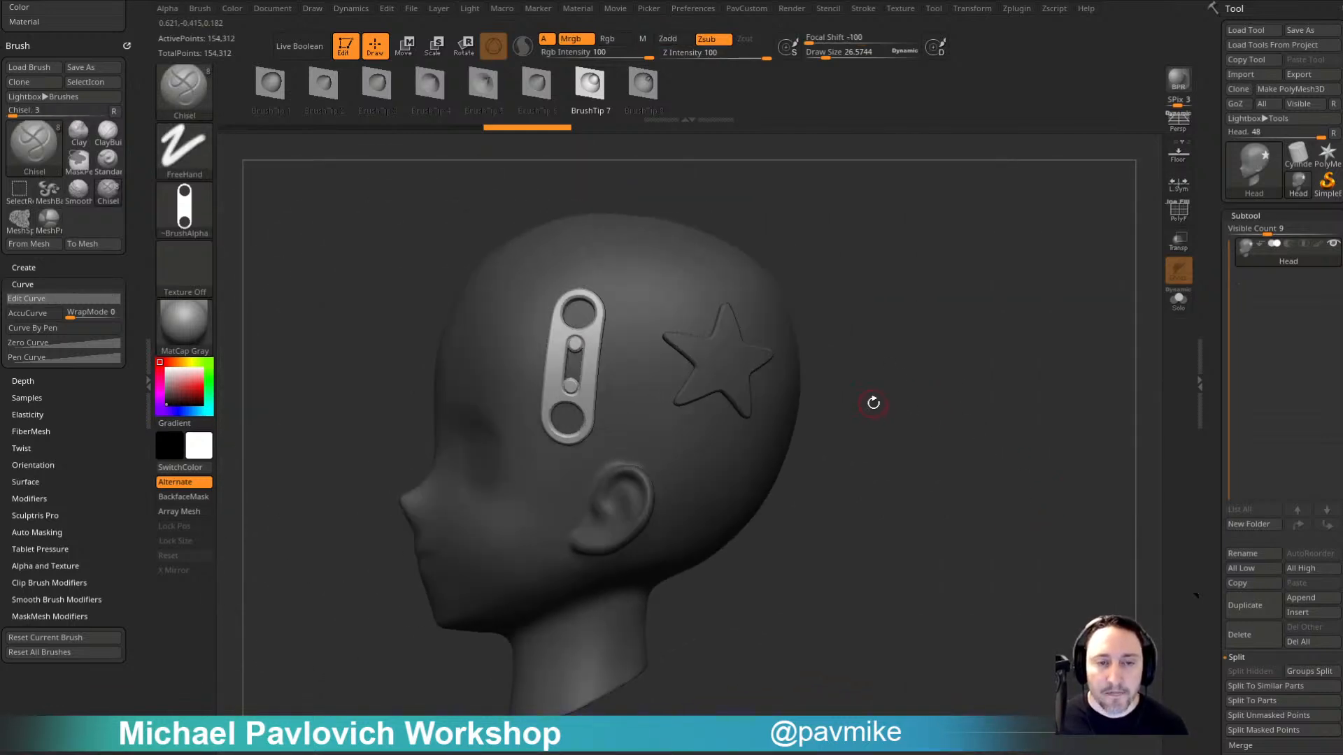
key("ctrl")
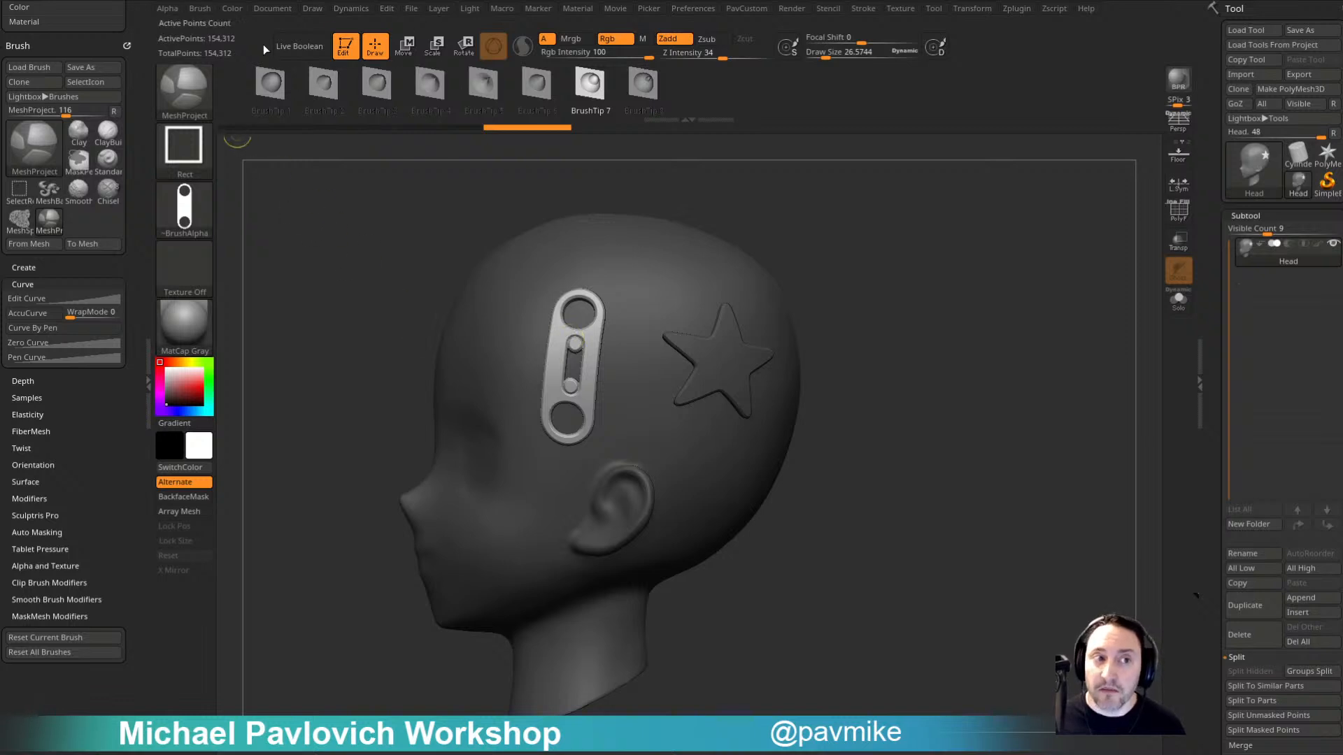
left_click_drag(131, 77, 132, 170)
key("ctrl")
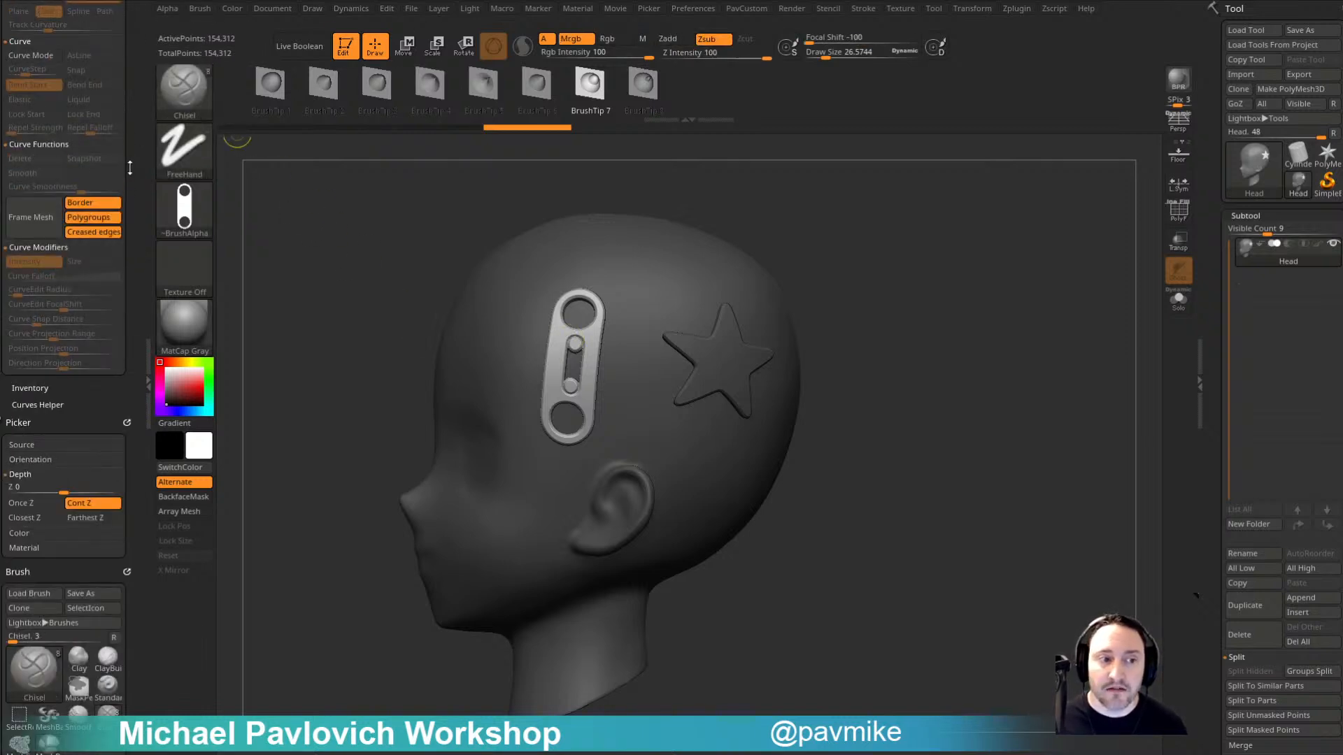
key("ctrl")
mouse_move(883, 408)
left_mouse_down("alt")
mouse_move(893, 422)
mouse_move(902, 400)
left_mouse_up("alt")
key("ctrl")
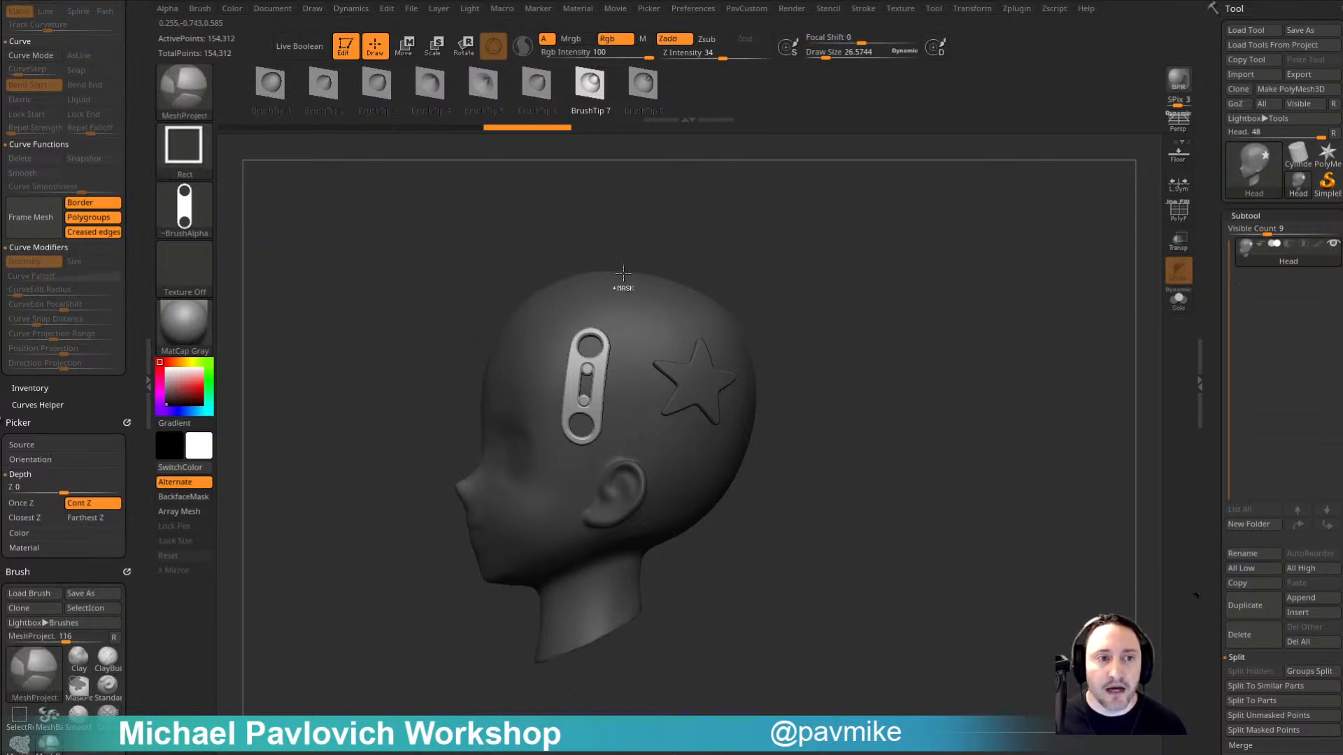
Step: Switch the MeshProject stroke to Lasso and try to project a teardrop-shaped patch onto the back of the head
left_click(183, 145, "ctrl")
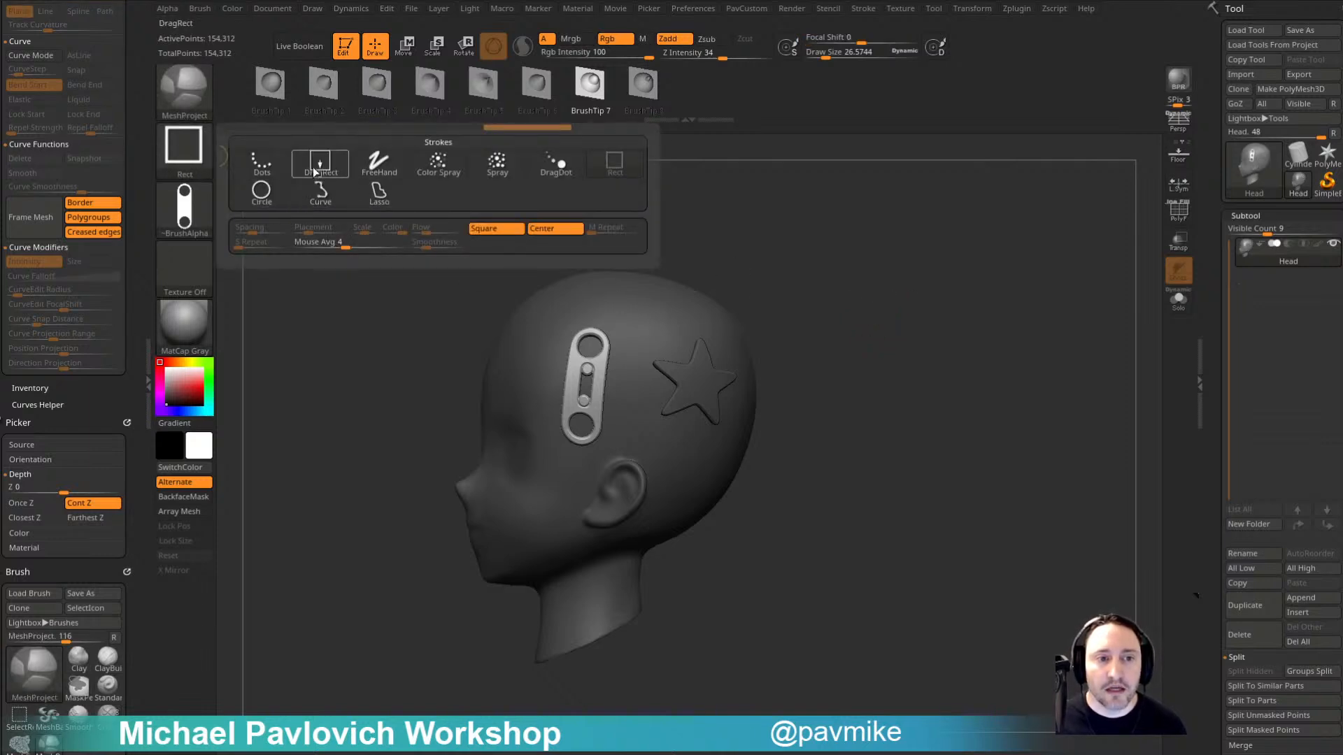
left_click(318, 191, "ctrl")
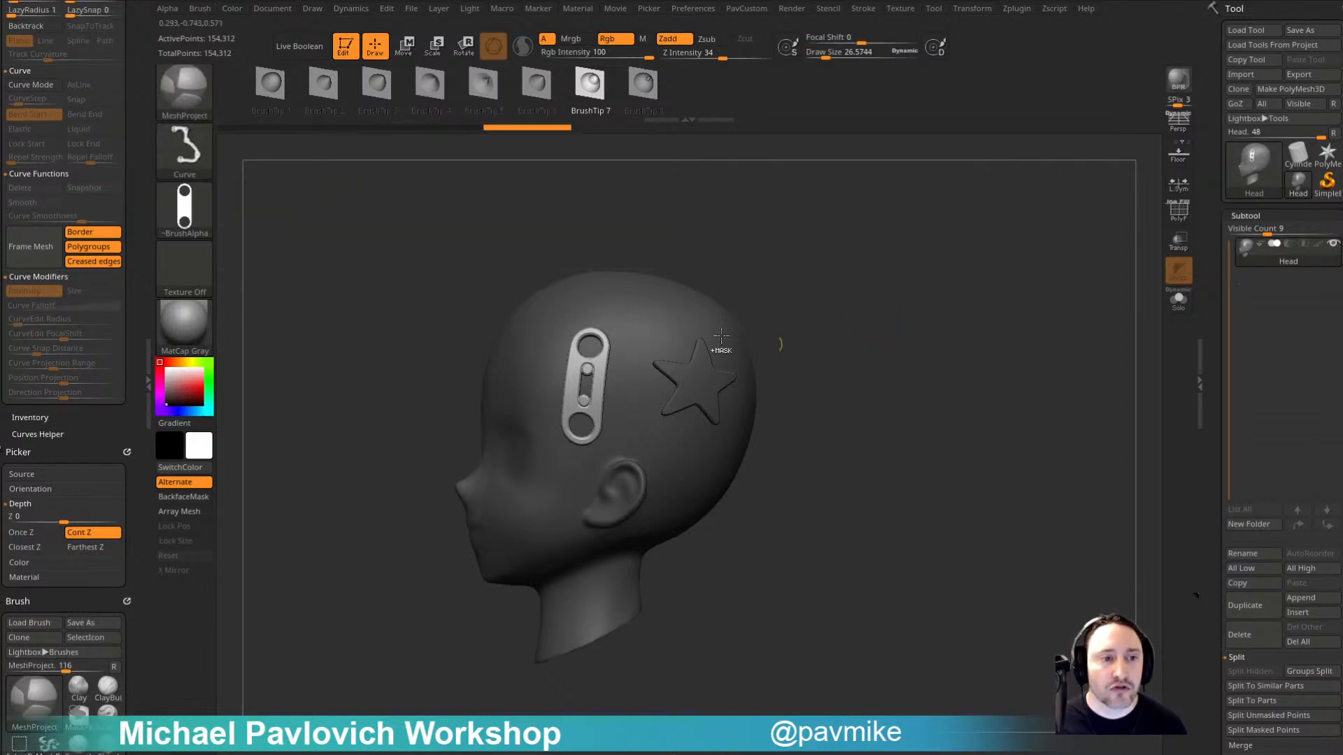
left_click(183, 145, "ctrl")
mouse_move(839, 335)
left_mouse_down()
mouse_move(825, 338)
mouse_move(851, 378)
mouse_move(776, 340)
mouse_move(825, 348)
left_mouse_up()
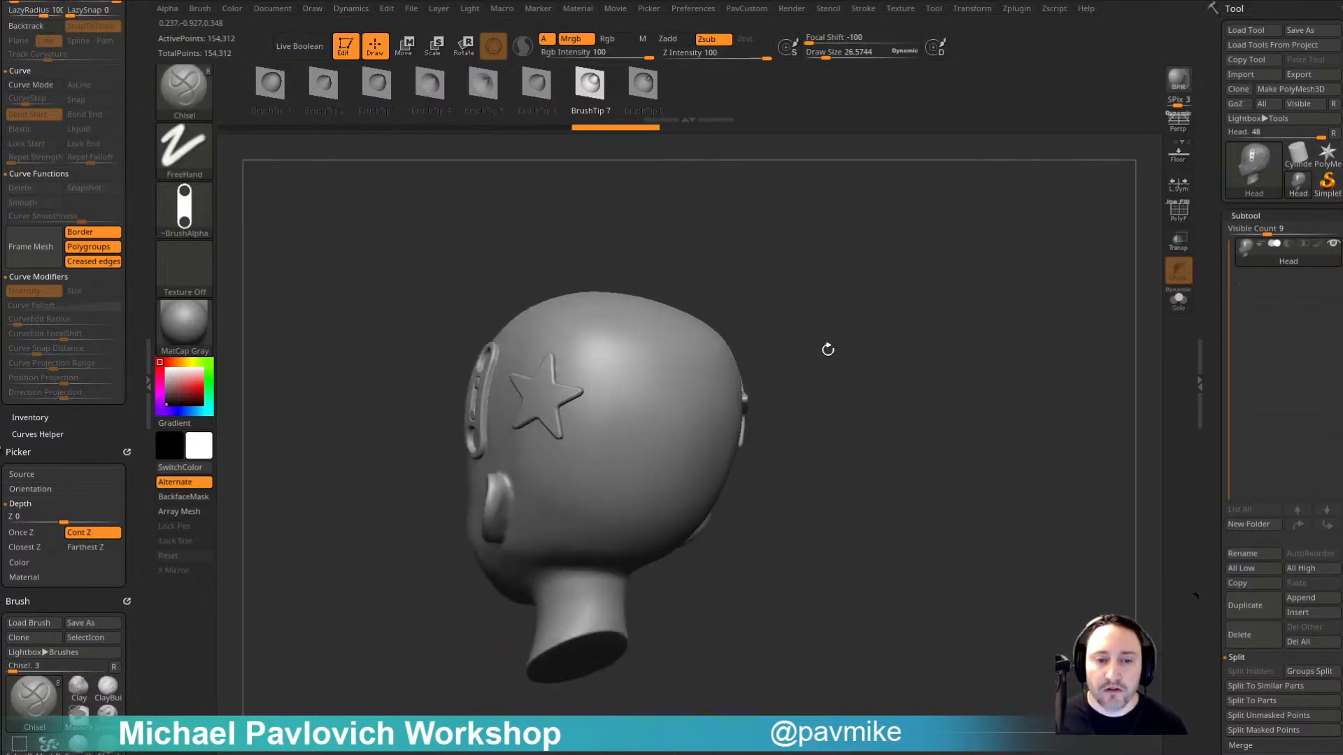
key("ctrl")
left_click_drag(615, 407, 618, 412, "ctrl")
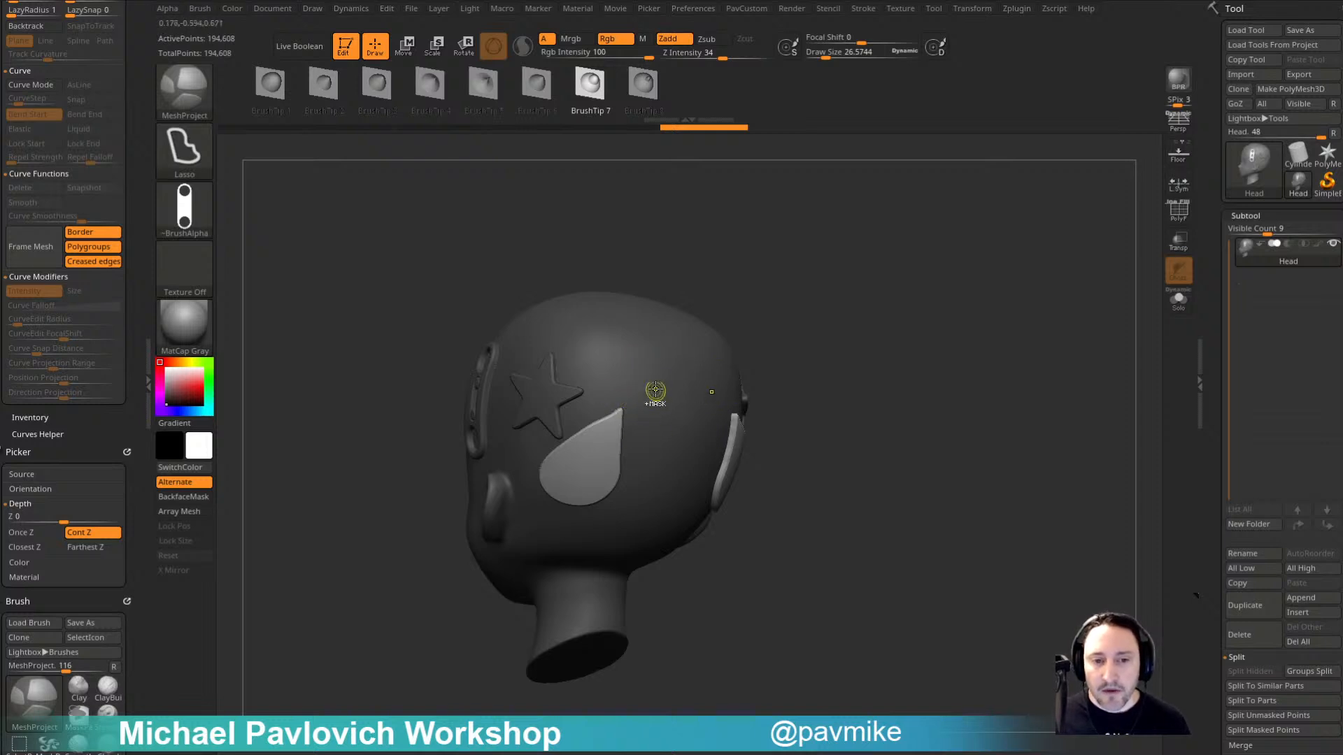
key("ctrl+z")
mouse_move(819, 353)
left_mouse_down()
mouse_move(881, 401)
mouse_move(873, 379)
mouse_move(876, 405)
mouse_move(843, 412)
left_mouse_up()
key("ctrl")
left_click_drag(139, 165, 134, 318)
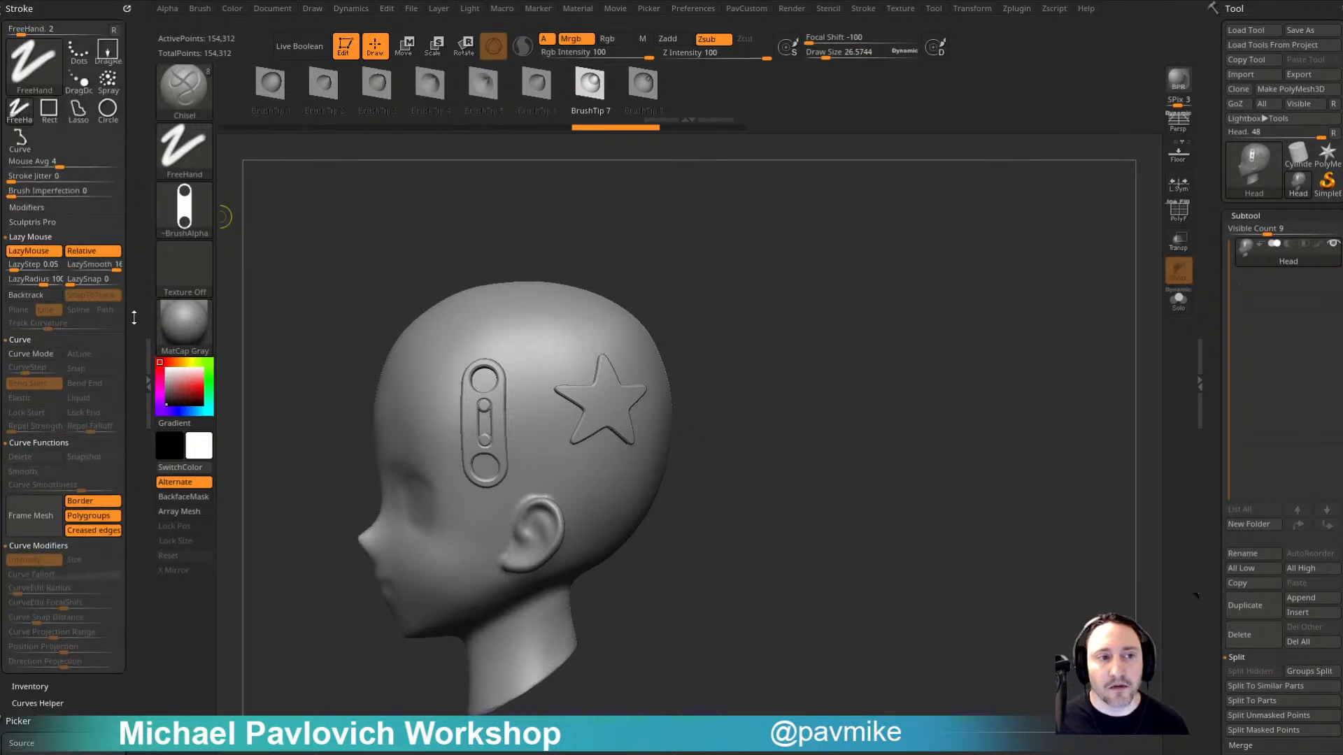
key("ctrl")
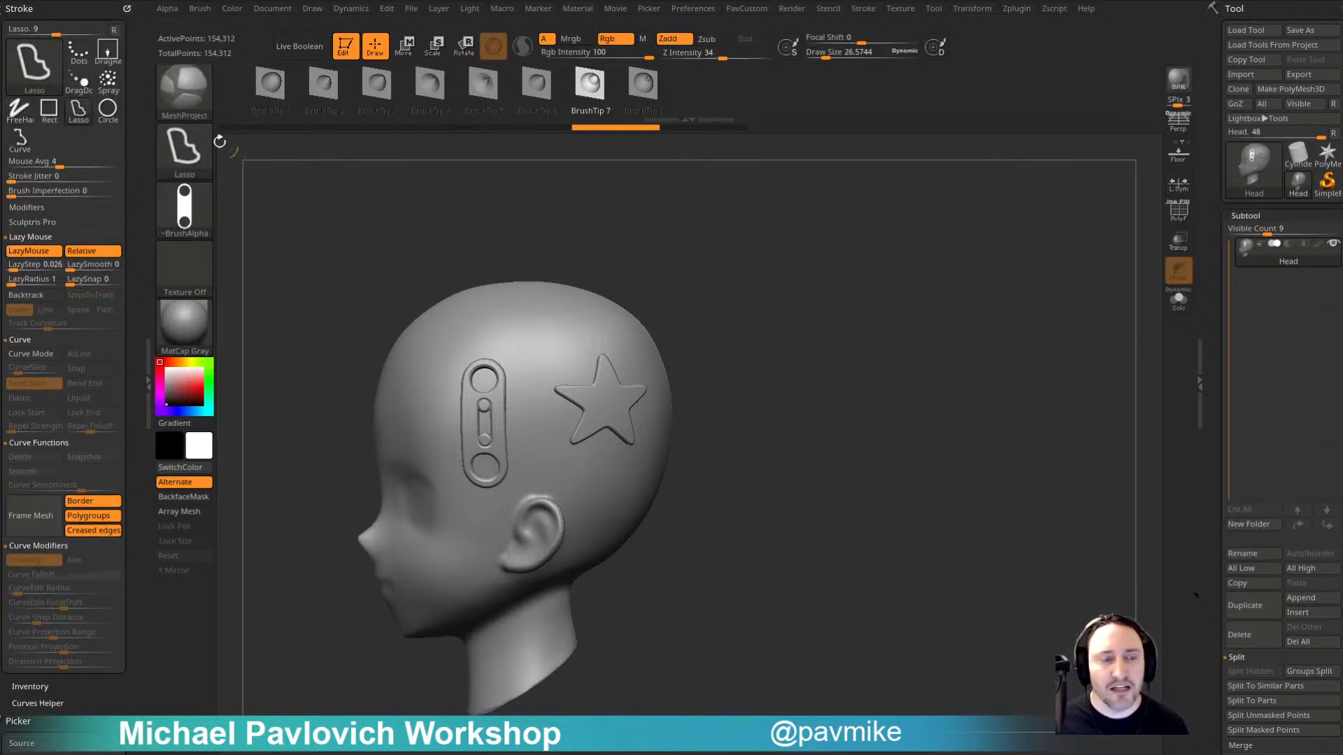
left_click(192, 103, "ctrl")
left_click(200, 104, "ctrl")
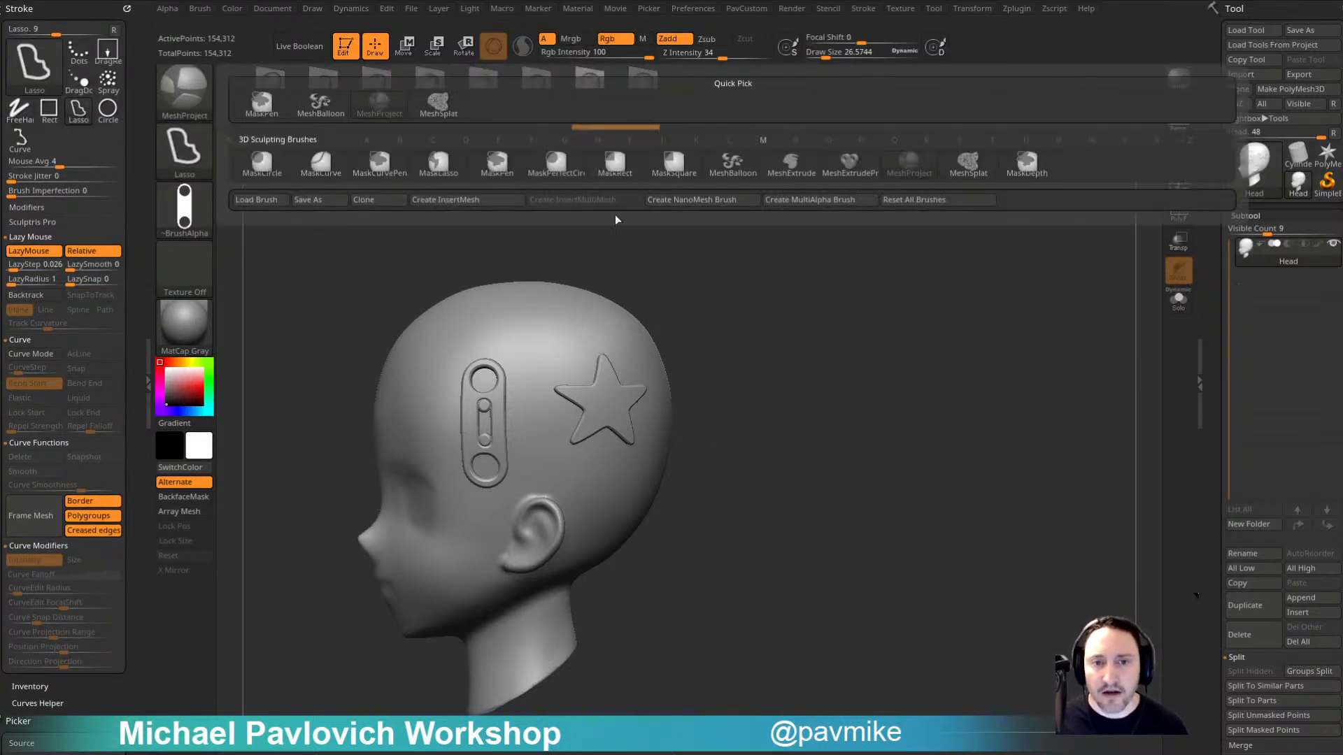
left_click_drag(130, 317, 130, 44)
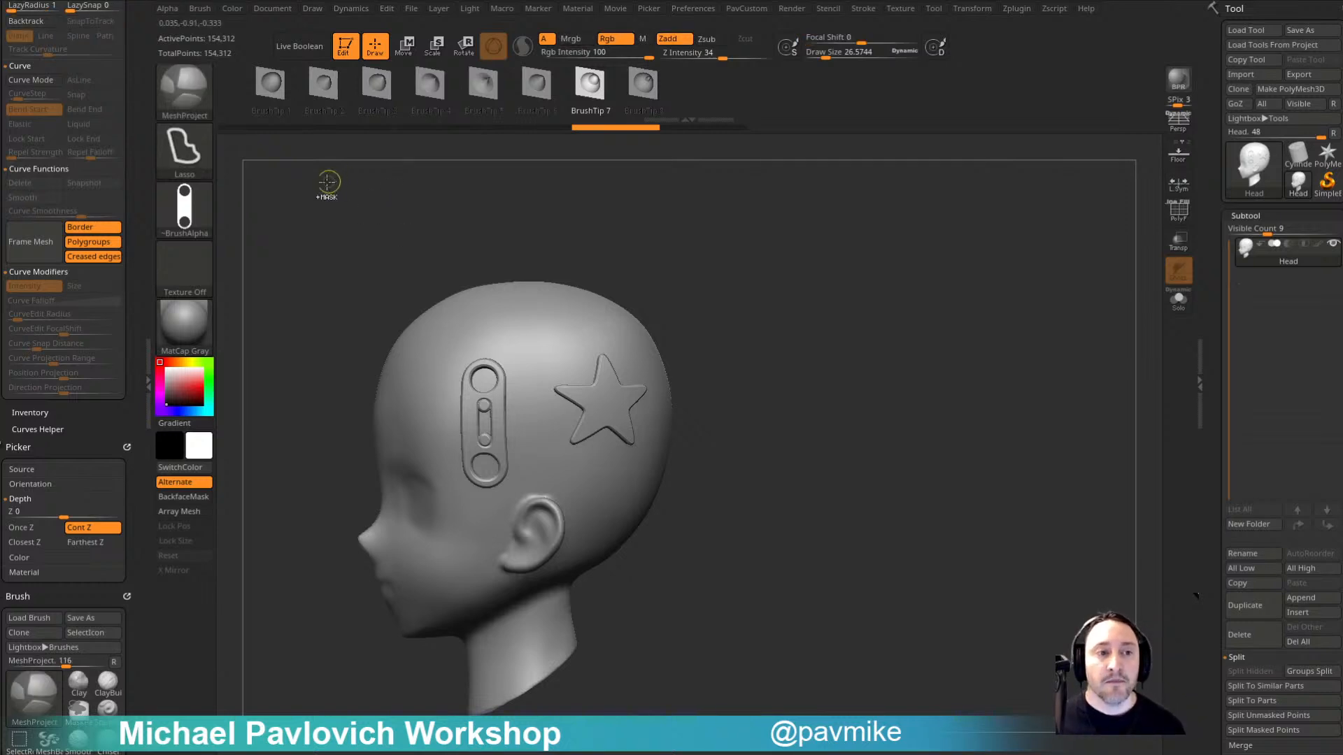
Step: Choose the MeshExtrude brush, extrude a rounded lasso panel over the back of the crown, and cut an arched notch from its lower edge
left_click(199, 102, "ctrl")
left_click(776, 168)
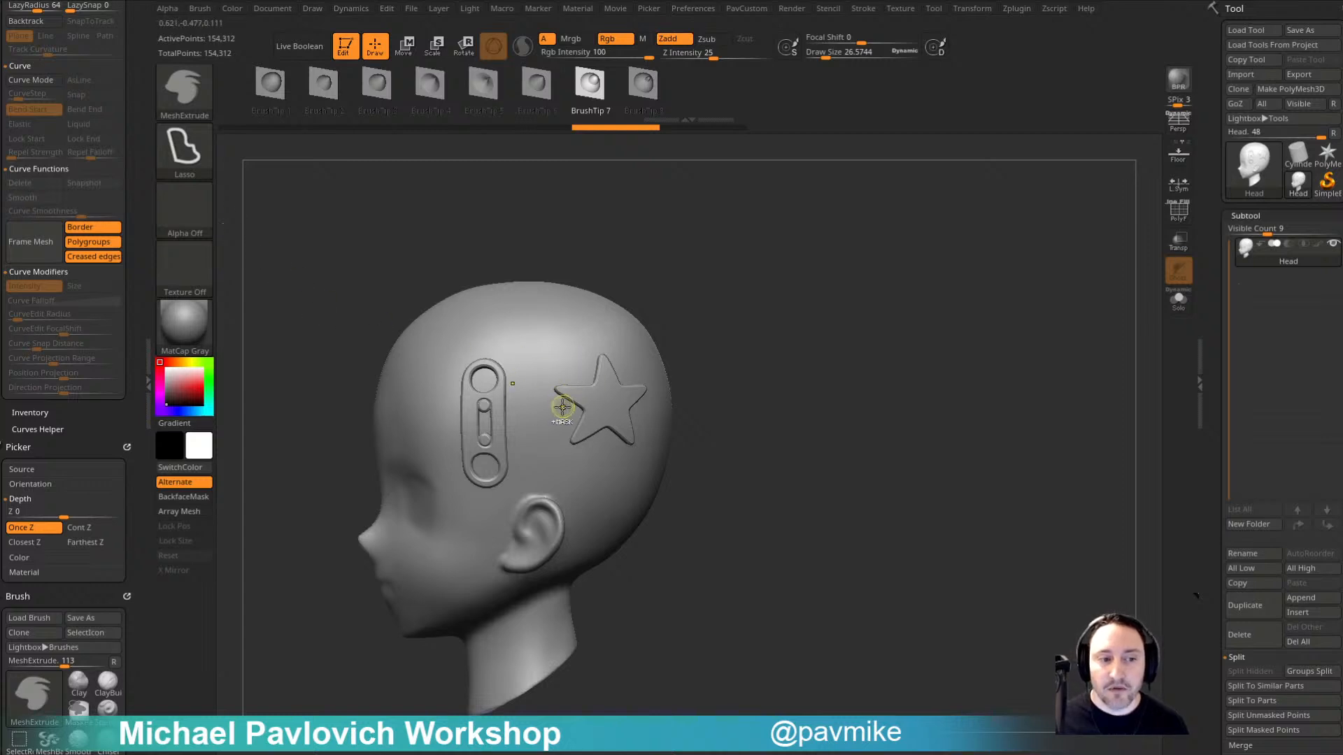
left_click_drag(832, 379, 790, 373)
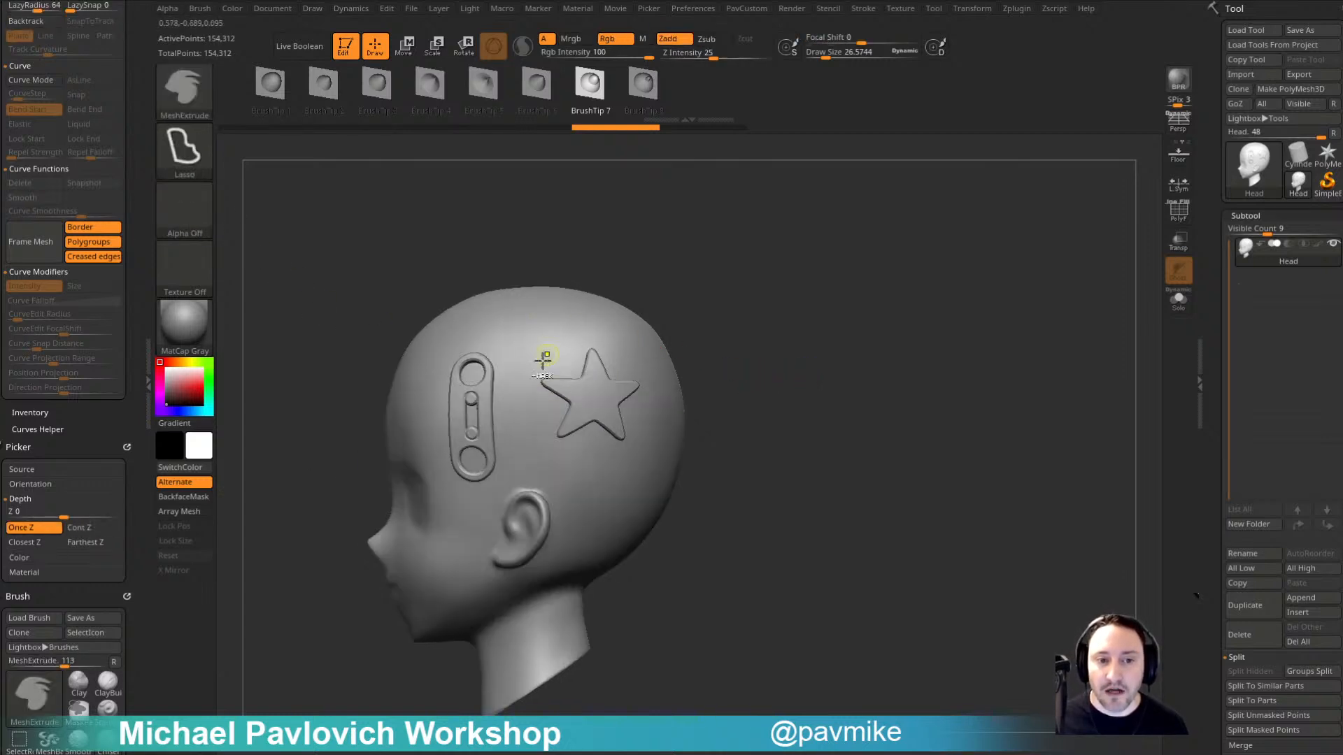
left_click_drag(544, 358, 693, 371, "ctrl")
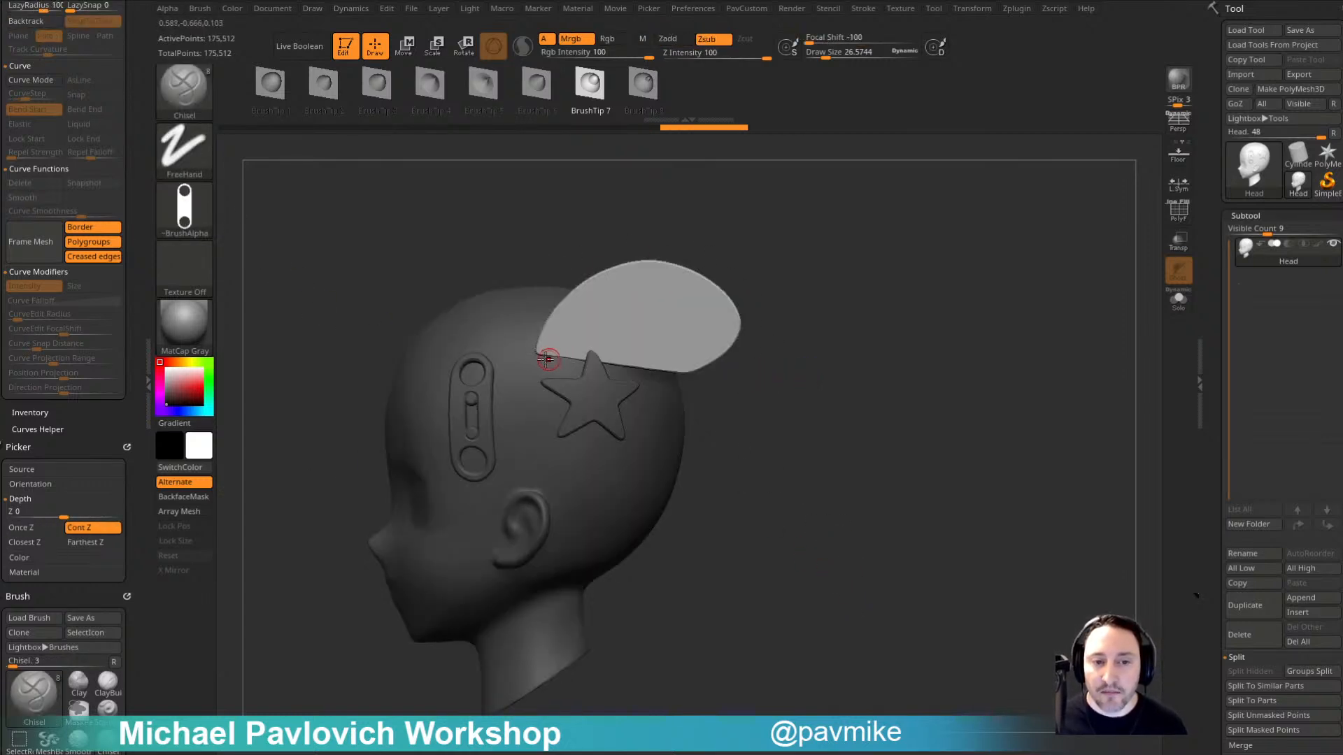
left_click_drag(557, 353, 594, 420, "ctrl+alt")
Step: Cut a round hole through the rear end of the extruded panel with MeshExtrude's Circle stroke
left_click(185, 150, "ctrl")
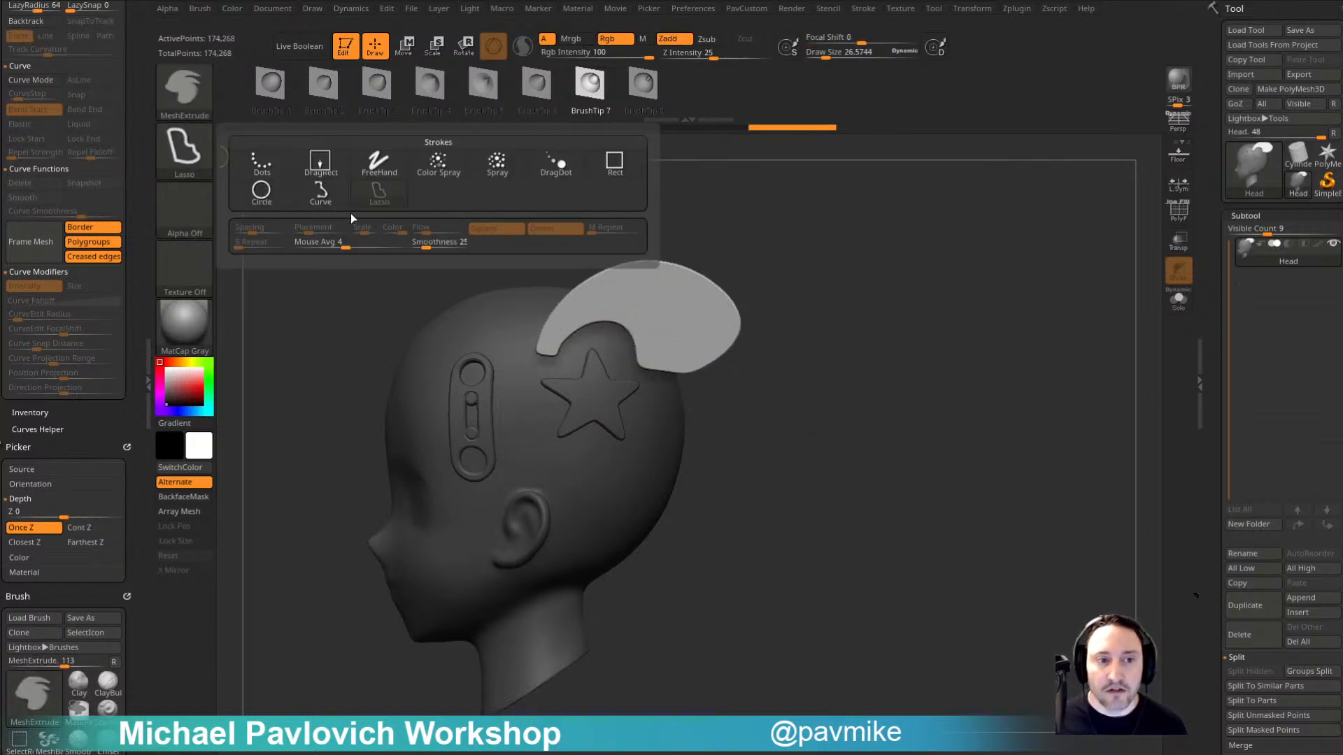
left_click(259, 193, "ctrl")
mouse_move(669, 318)
left_mouse_down("ctrl+alt")
mouse_move(715, 347)
mouse_move(707, 383)
left_mouse_up("ctrl+alt")
Step: Cut a small star through the middle of the panel using the Rect stroke with Alpha 10
left_click(184, 150, "ctrl")
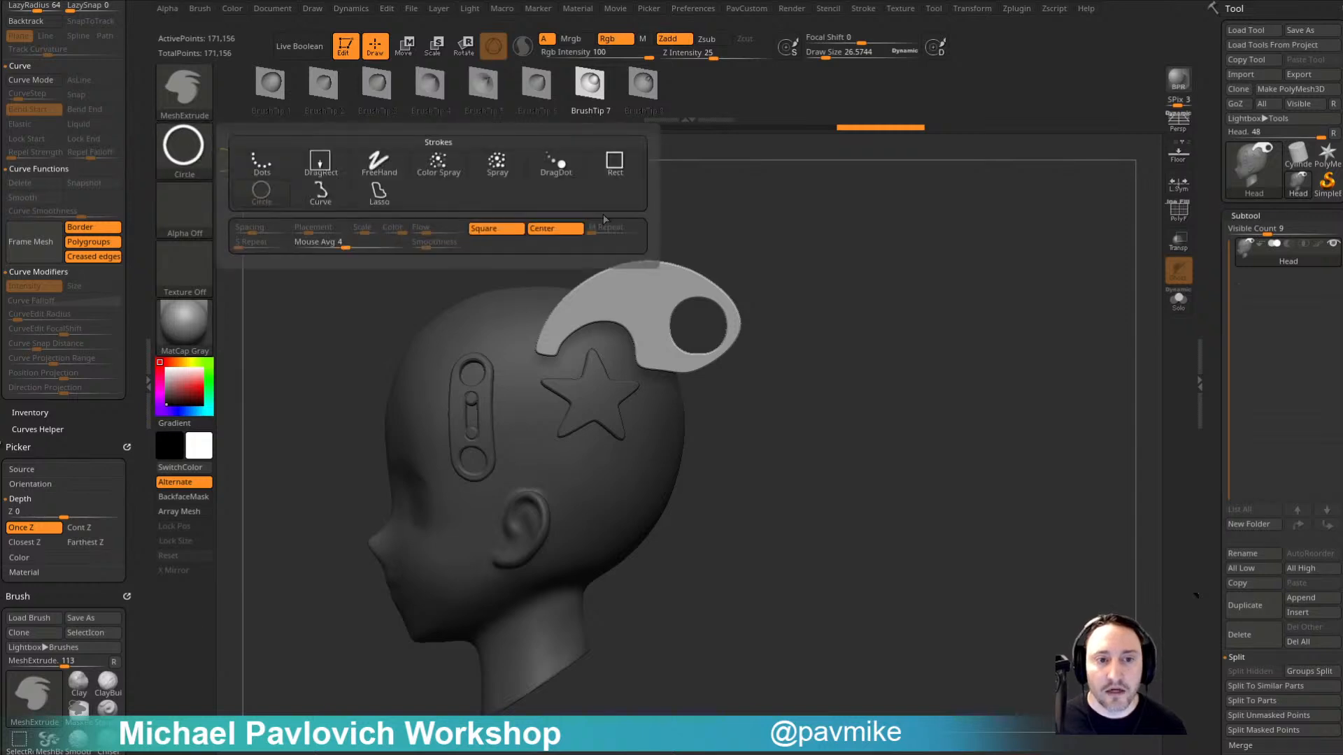
left_click(615, 163, "ctrl")
left_click(185, 209, "ctrl")
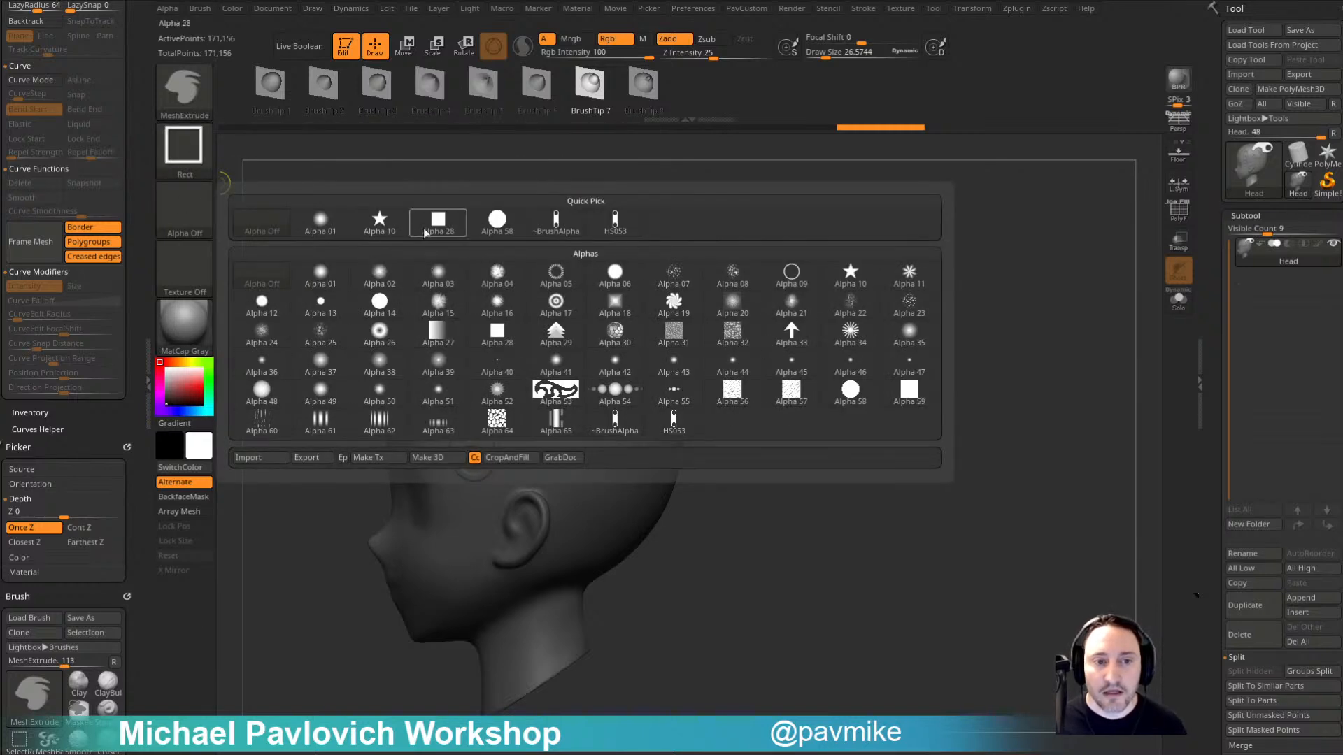
left_click(383, 225, "ctrl")
left_click_drag(644, 312, 652, 308, "ctrl+alt")
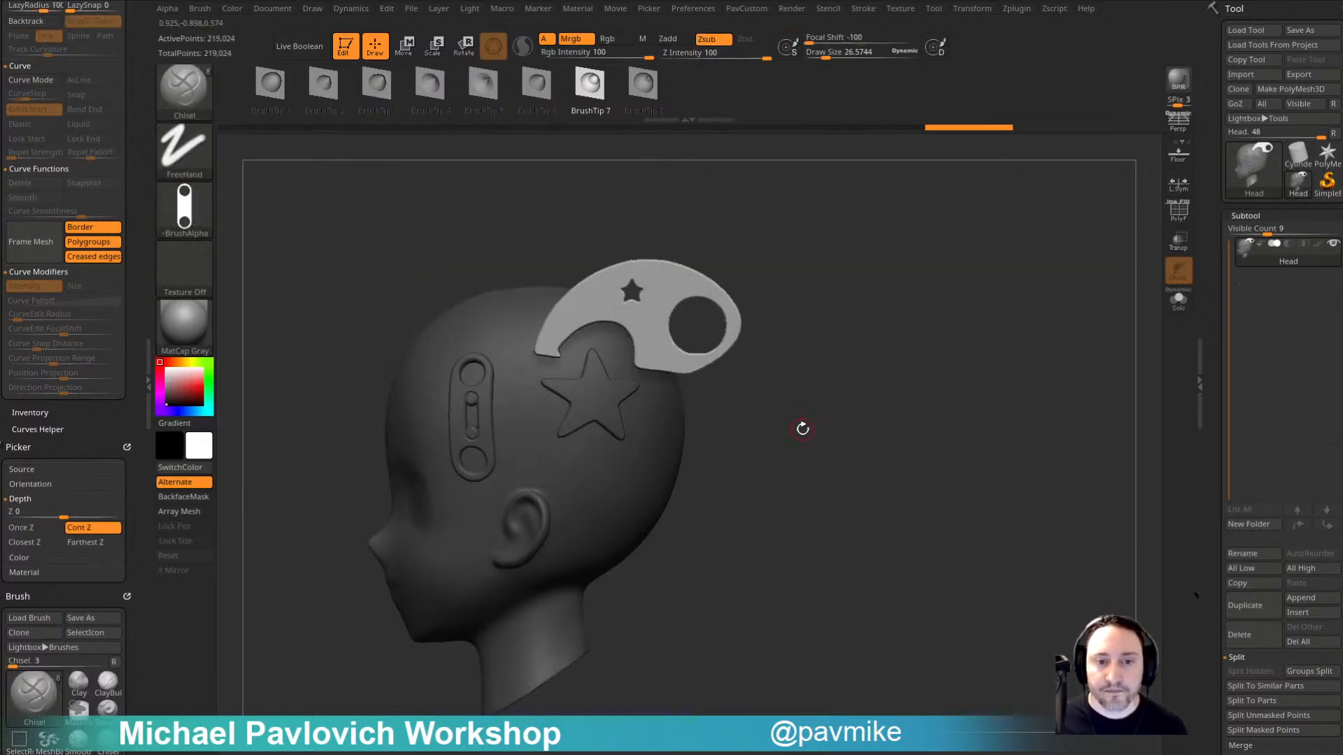
Step: Inspect the cut panel's polygons in PolyFrame and extrude a larger star overlapping its upper edge
left_click(1176, 215)
left_click_drag(1014, 315, 938, 263)
left_click(1181, 219)
left_click_drag(1085, 273, 1033, 259, "alt")
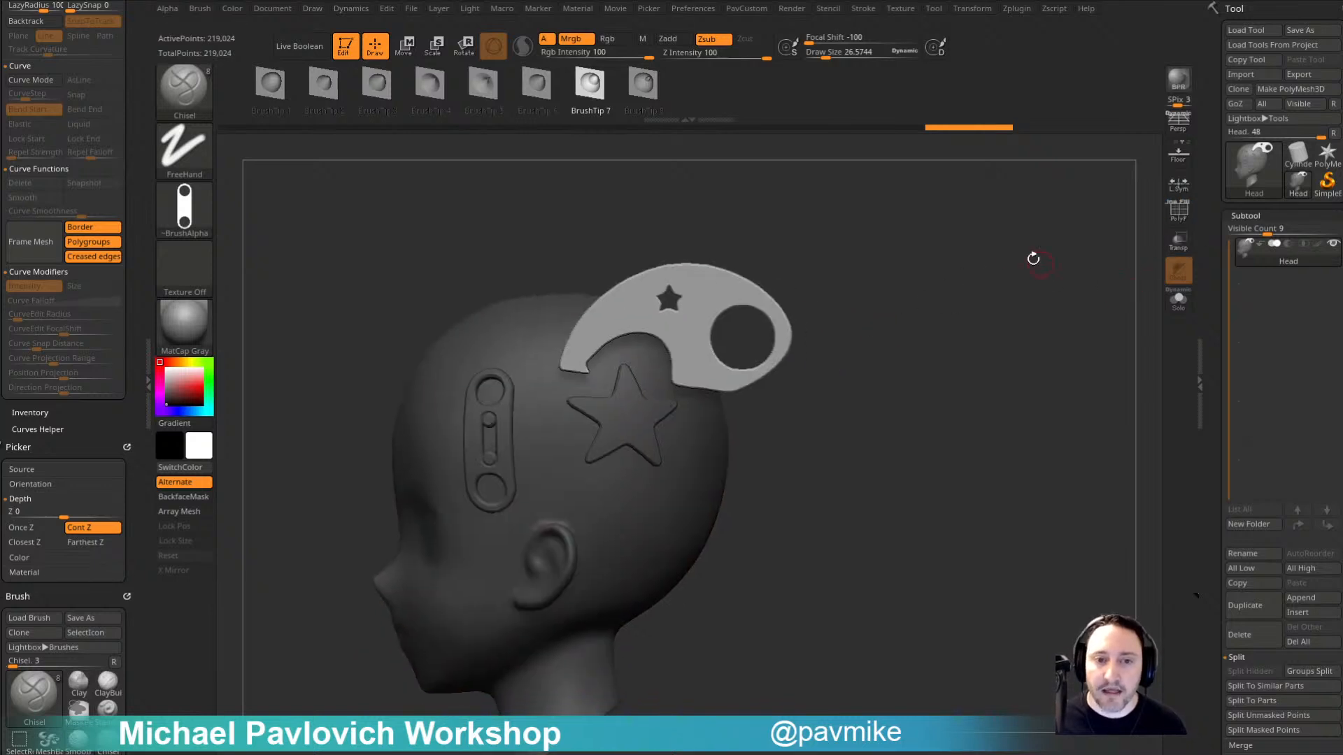
left_click_drag(718, 278, 747, 180, "ctrl")
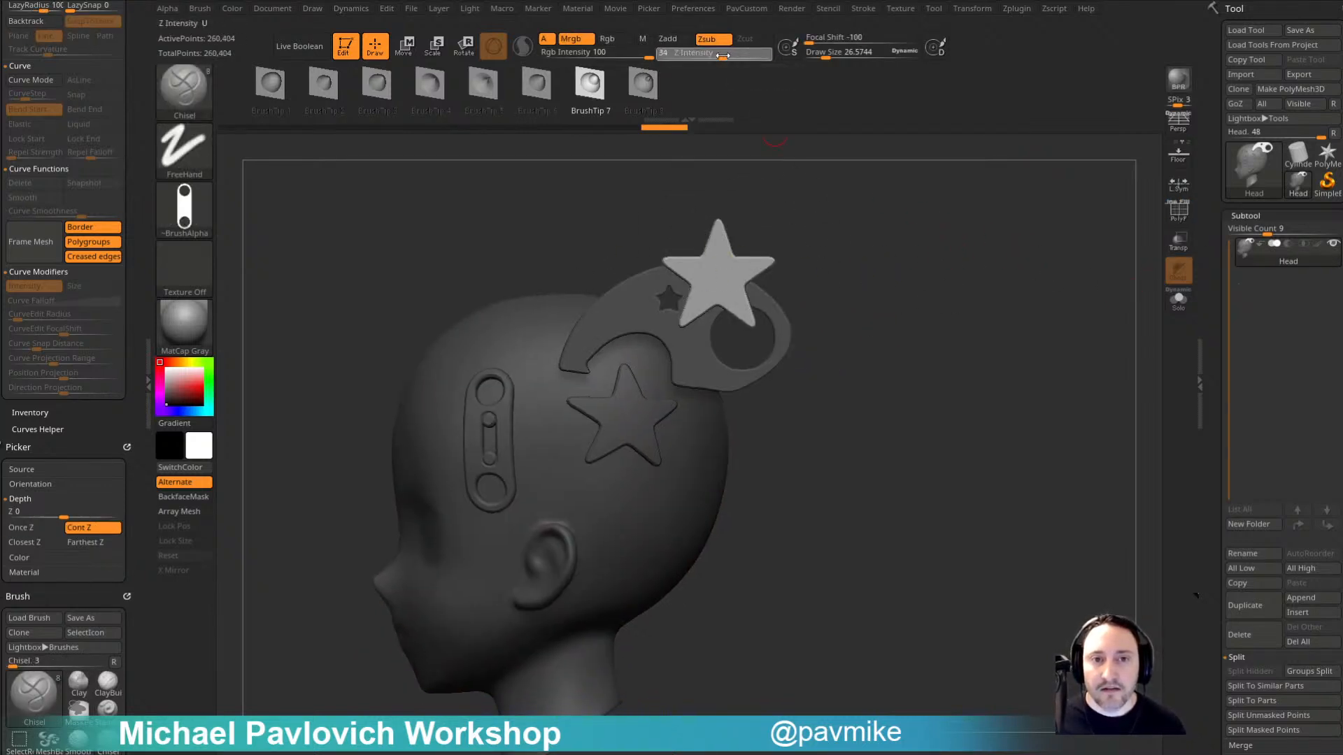
Step: Switch MeshExtrude to the Lasso stroke and extrude a rounded ear shape upward from the top of the head
key("ctrl")
left_click(183, 148)
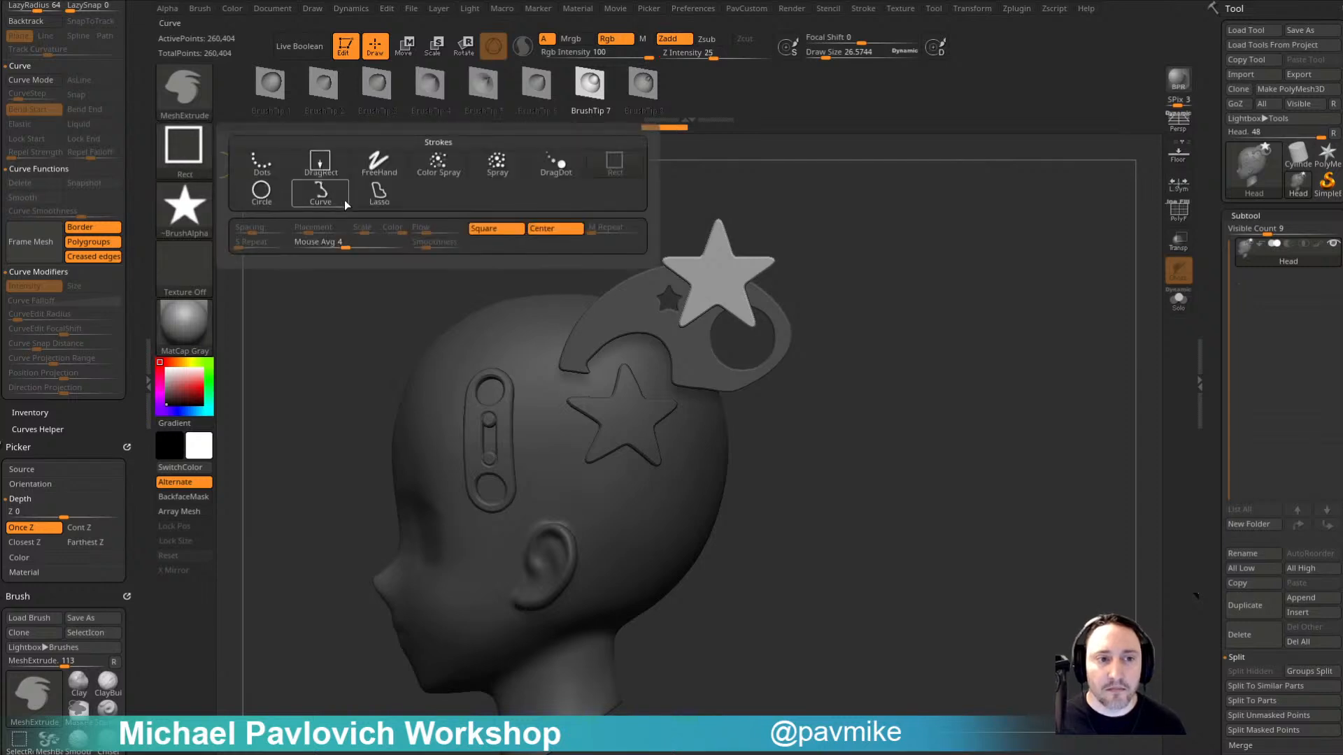
left_click(378, 193)
mouse_move(529, 339)
left_mouse_down("ctrl")
mouse_move(442, 213)
mouse_move(521, 335)
left_mouse_up("ctrl")
mouse_move(869, 375)
left_mouse_down()
mouse_move(988, 384)
mouse_move(956, 375)
mouse_move(975, 377)
left_mouse_up()
Step: Set MeshExtrude's Z Intensity to 6 and extrude a thin rounded lasso shape in front of the forehead
key("ctrl")
left_click_drag(707, 56, 687, 56, "ctrl")
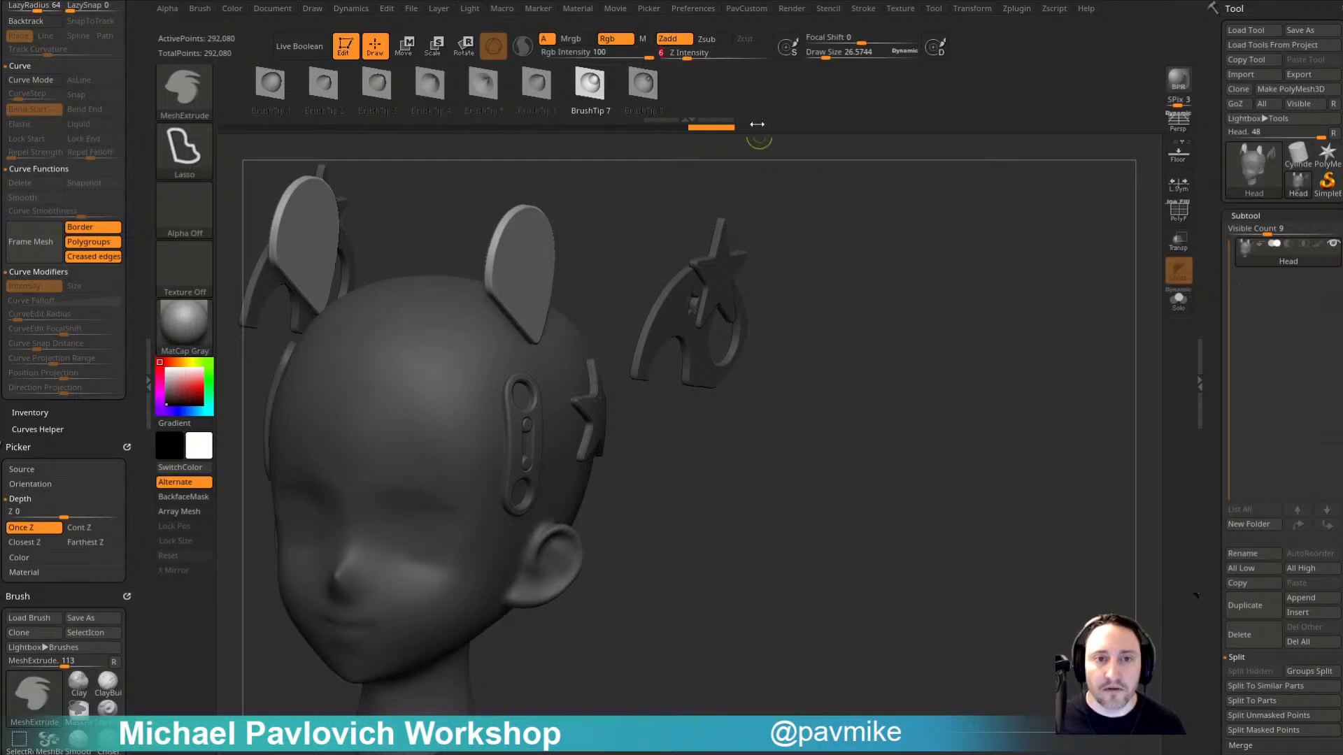
left_click_drag(899, 283, 866, 294, "shift")
mouse_move(443, 396)
left_mouse_down("ctrl")
mouse_move(405, 459)
mouse_move(440, 399)
left_mouse_up("ctrl")
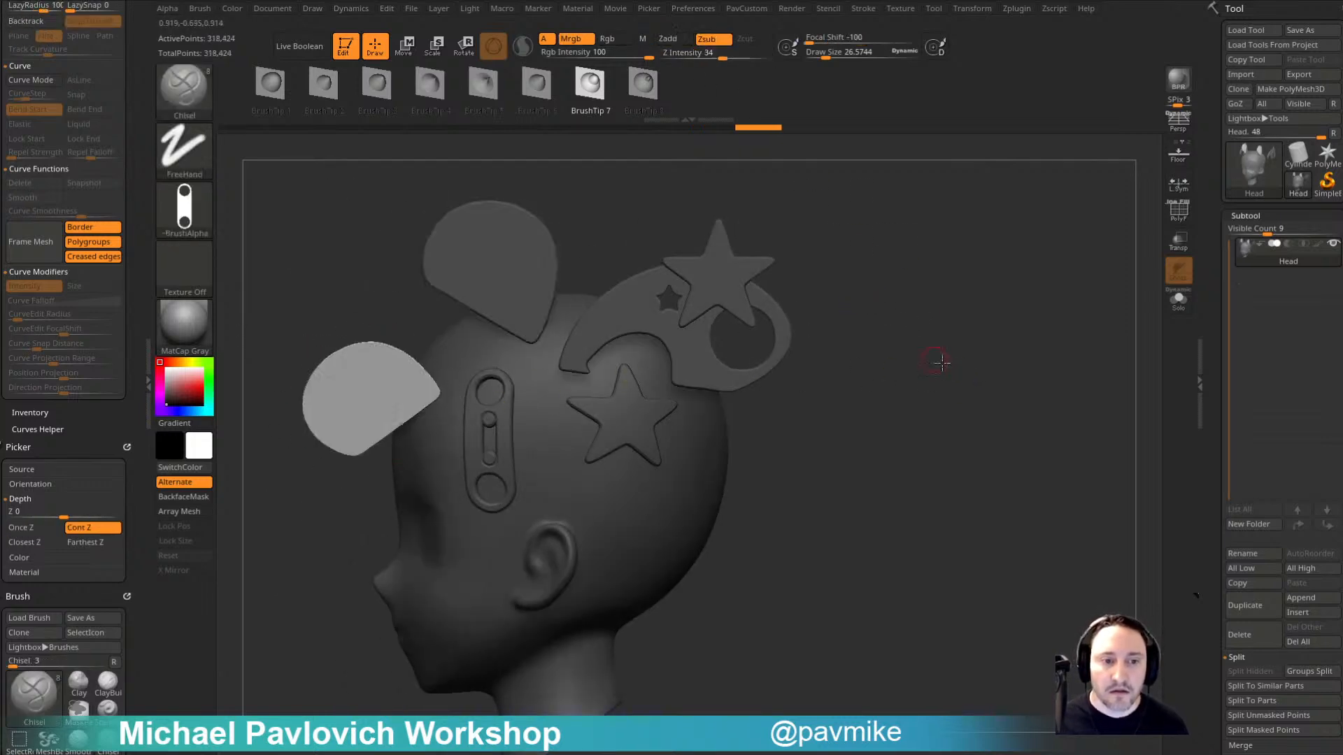
left_click_drag(938, 363, 976, 383)
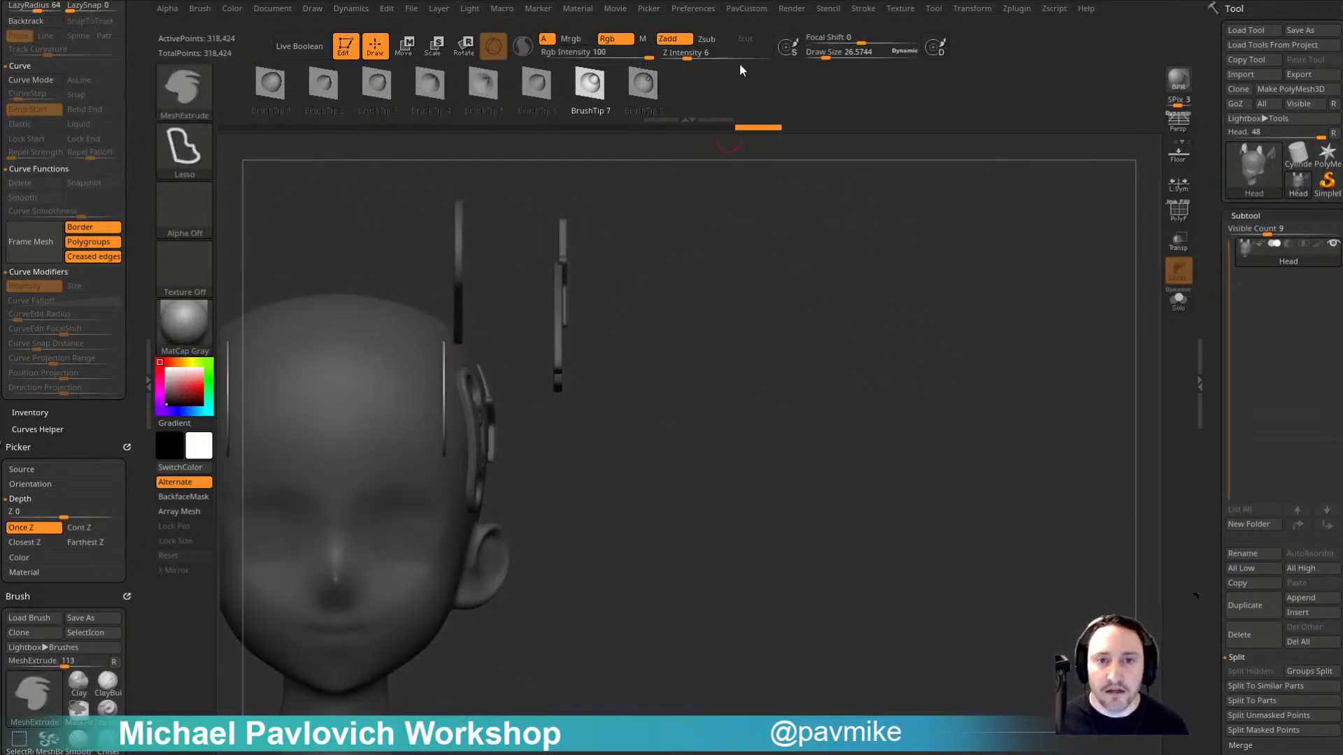
Step: Set Z Intensity to 100 and extrude two thick lasso panels, one above the forehead and one behind the head
left_click_drag(738, 57, 775, 57, "ctrl")
left_click_drag(877, 300, 845, 303, "shift")
left_click_drag(480, 249, 474, 256, "ctrl")
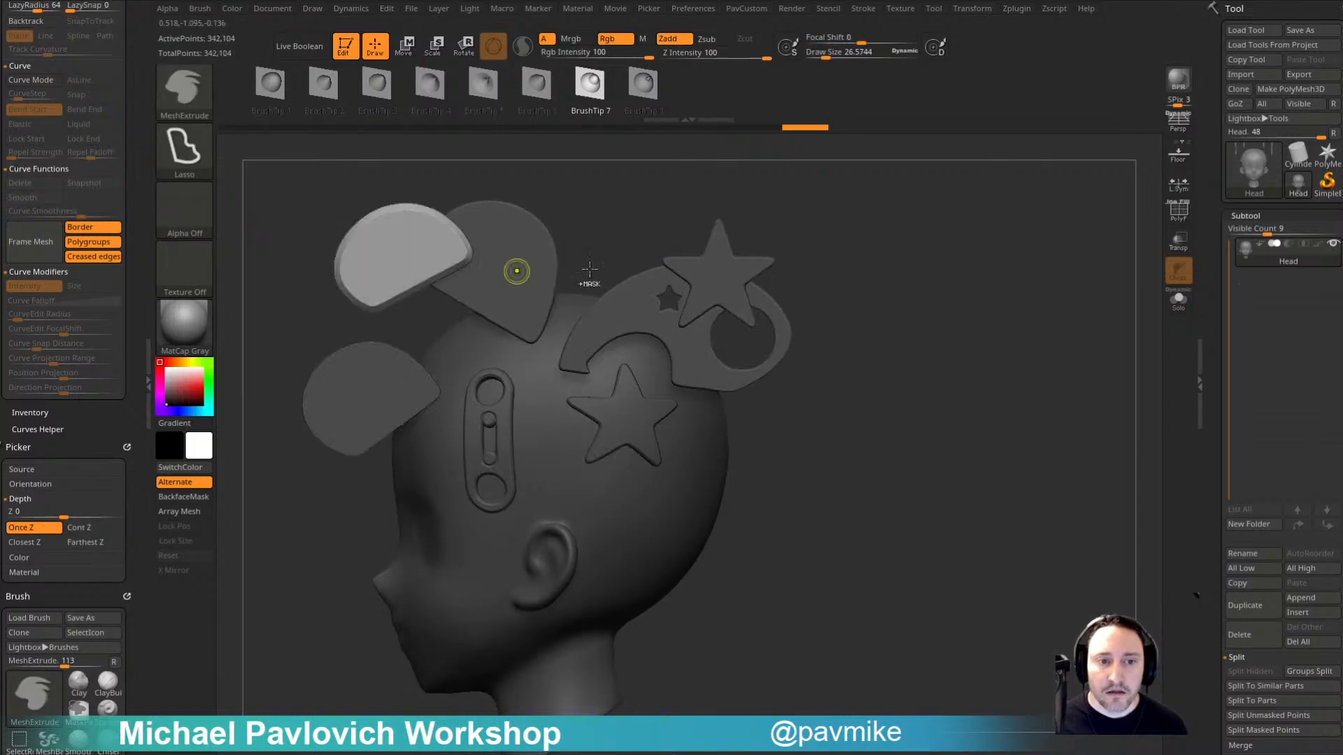
mouse_move(919, 304)
left_mouse_down("shift")
mouse_move(959, 300)
mouse_move(868, 315)
mouse_move(900, 344)
mouse_move(906, 301)
left_mouse_up("shift")
left_click_drag(615, 384, 740, 465, "ctrl")
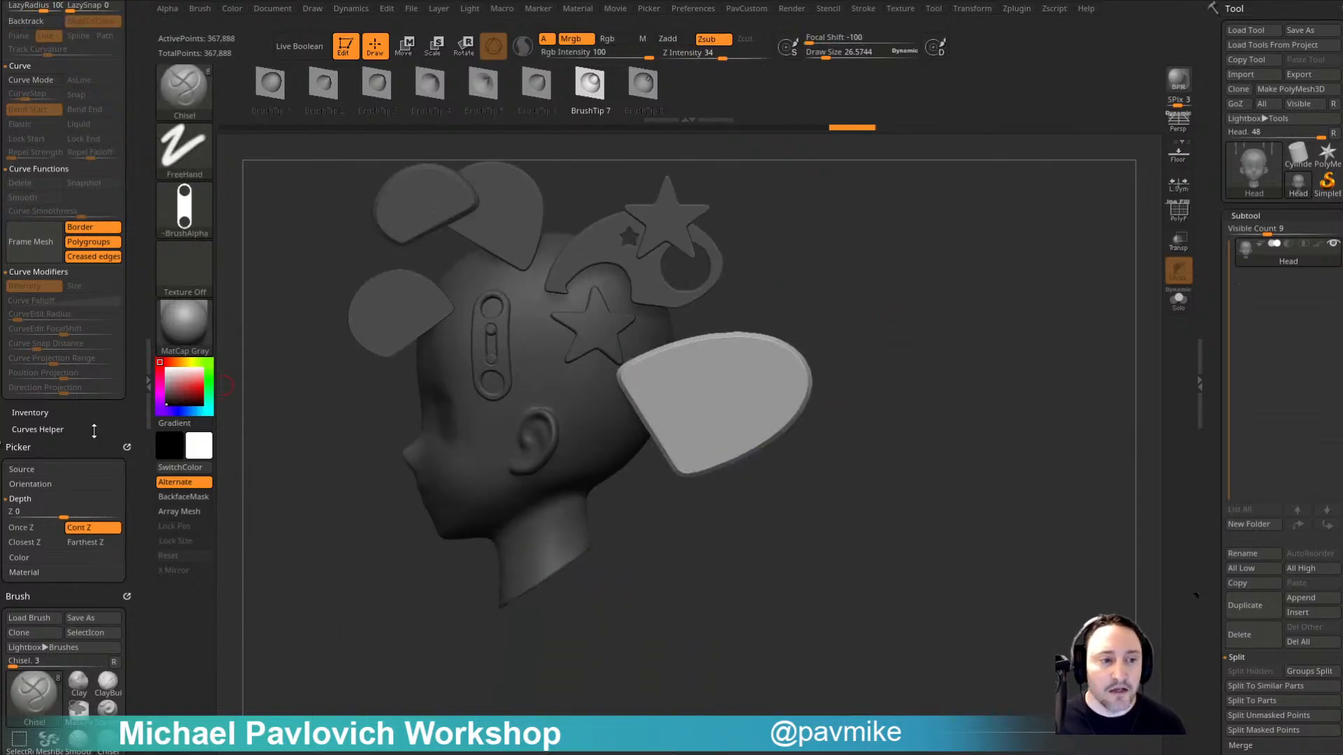
Step: Set MeshExtrude's Strength Multiplier to about 2 and extrude an even thicker lasso panel behind the head
left_click_drag(94, 431, 91, 270)
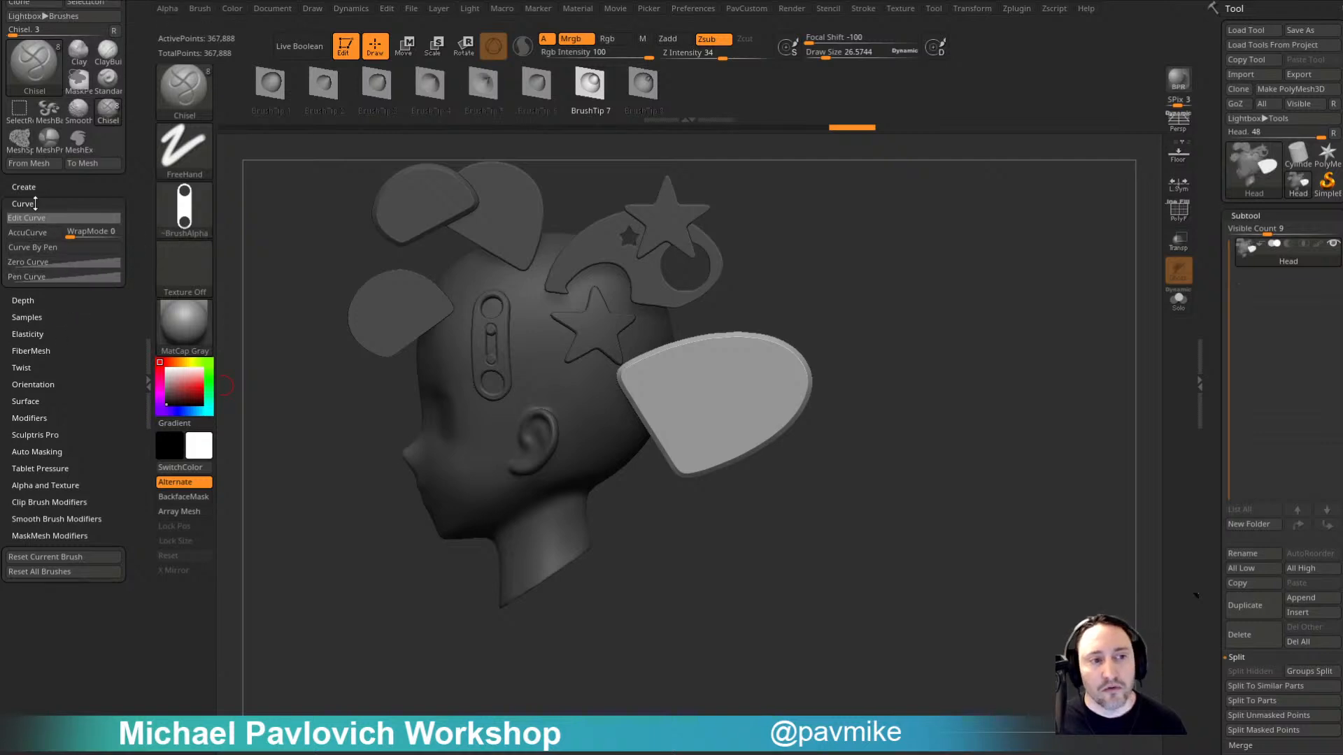
left_click(31, 418)
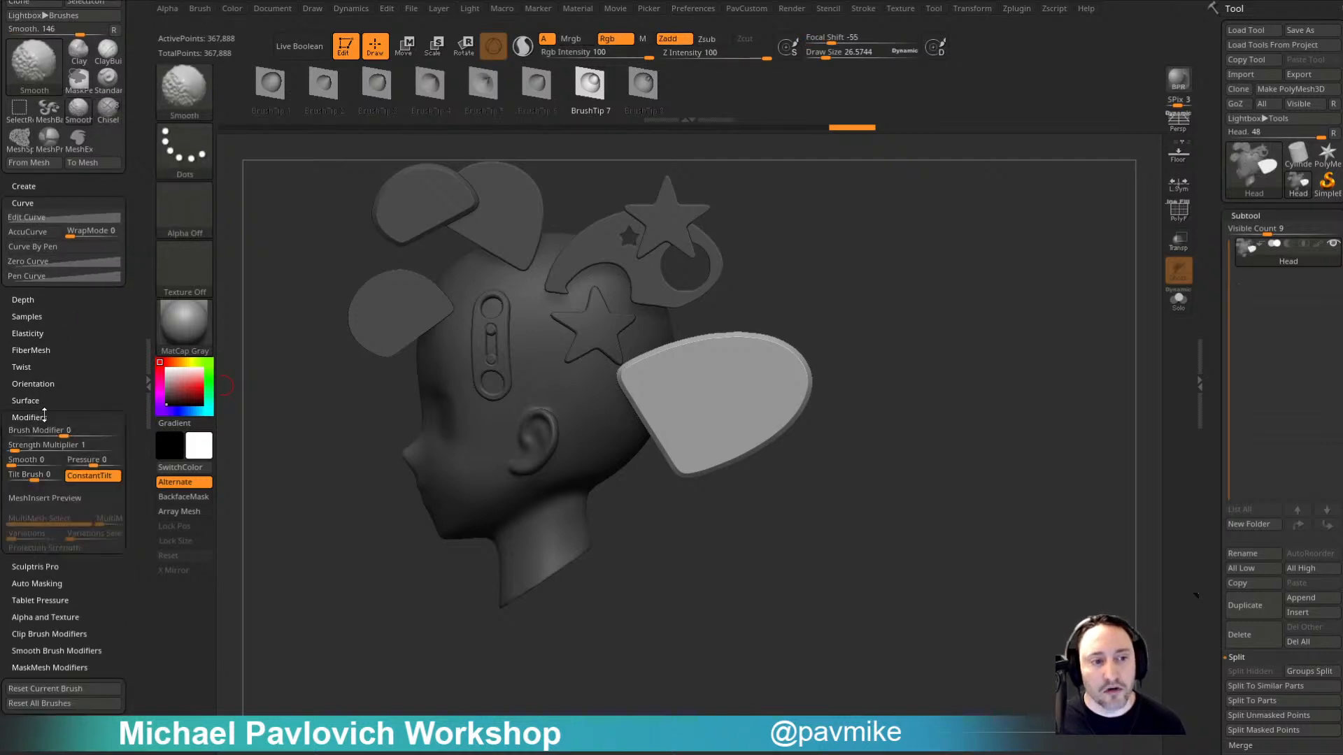
left_click(17, 446)
key("ctrl")
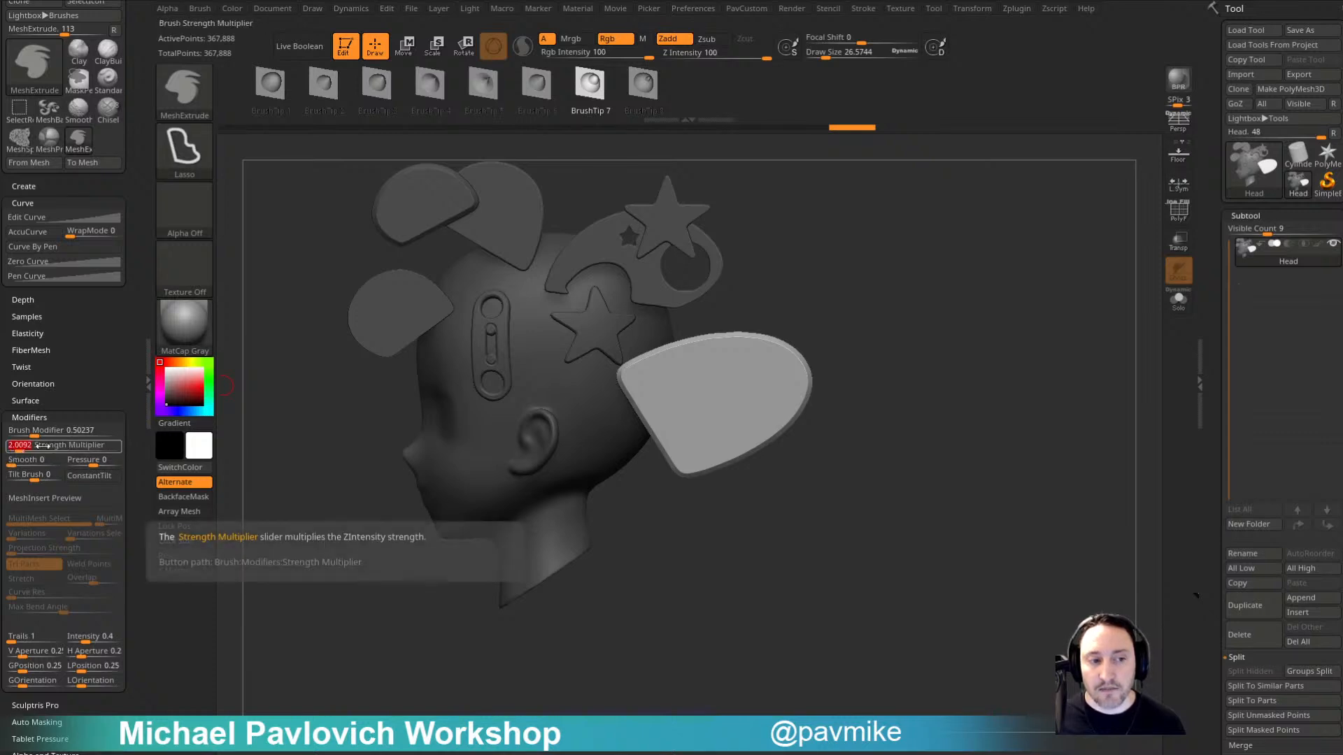
left_click_drag(753, 392, 832, 453, "ctrl")
mouse_move(1024, 458)
left_mouse_down()
mouse_move(1059, 458)
mouse_move(873, 326)
left_mouse_up()
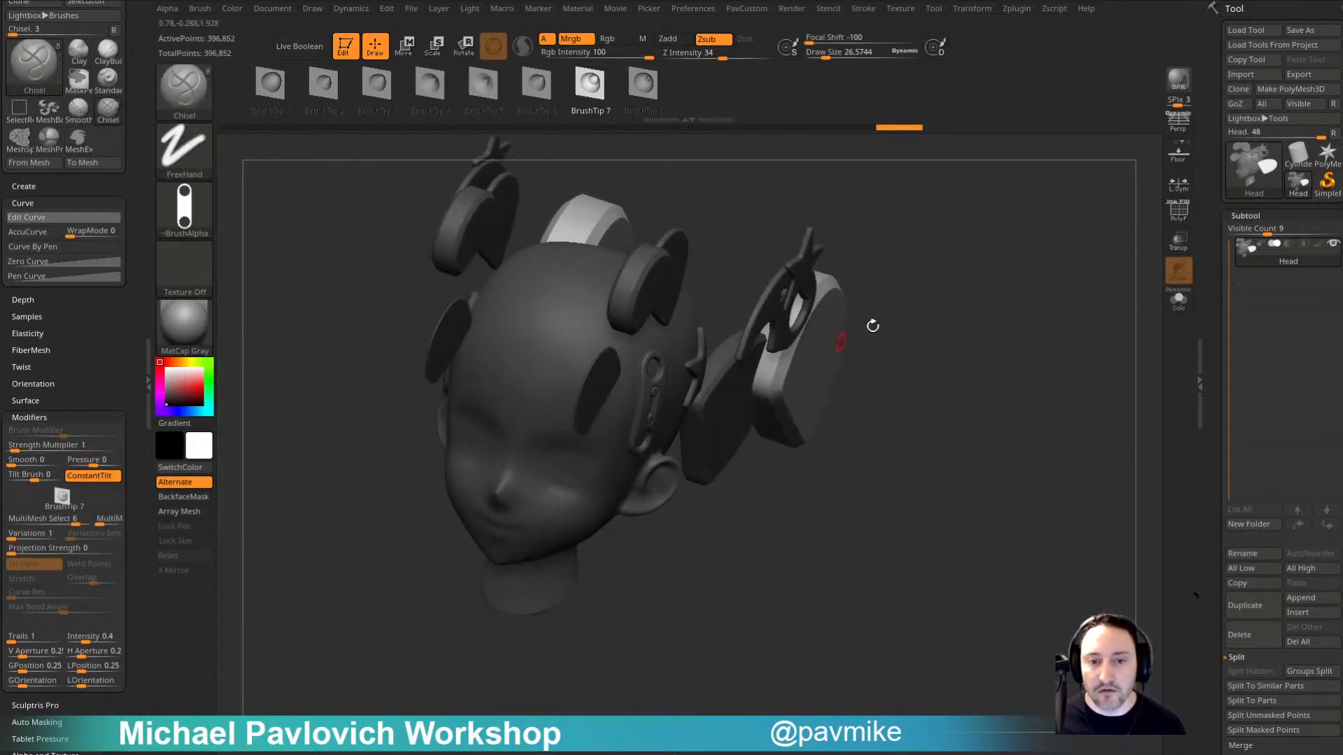
Step: Undo the latest extrusions and rewind the undo history to the plain head without any added shapes
key("ctrl+z")
key("ctrl+z")
key("ctrl+z")
key("ctrl+z")
left_click_drag(1058, 463, 970, 315, "shift")
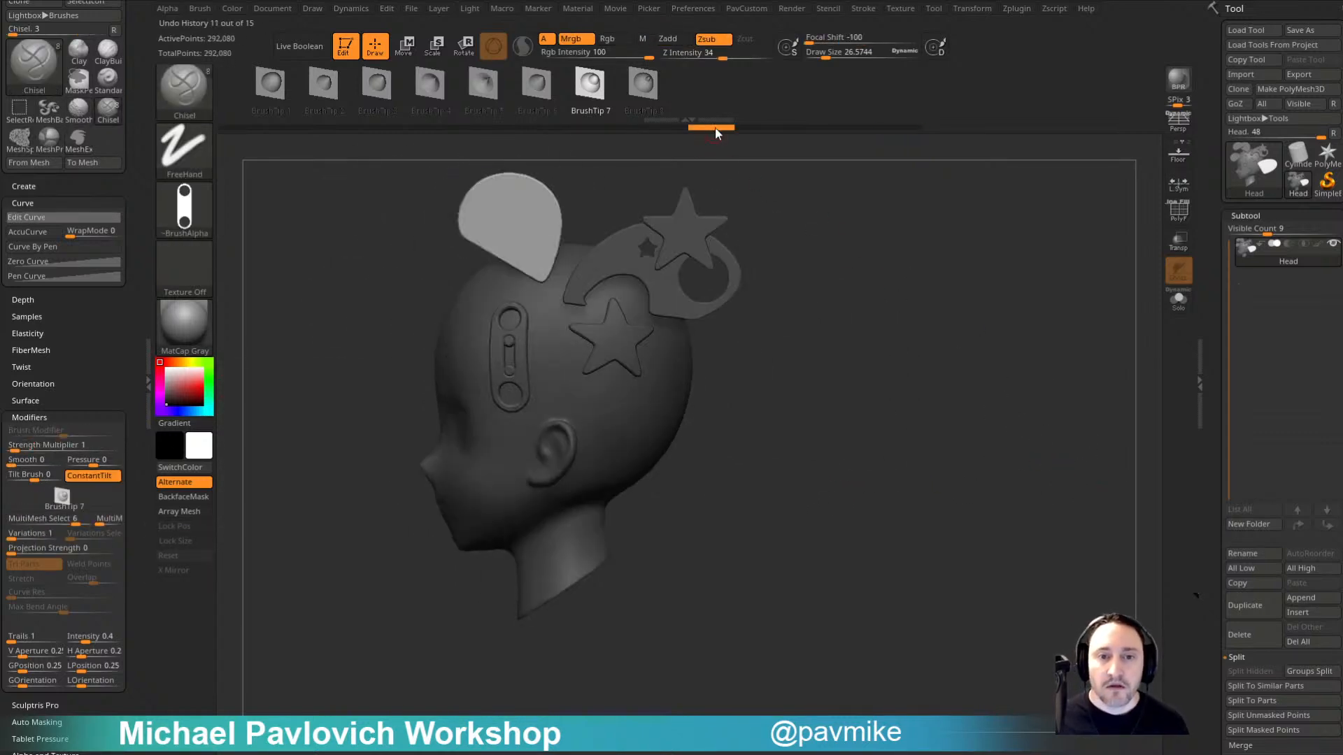
left_click_drag(714, 128, 196, 113)
left_click_drag(803, 227, 859, 266, "alt")
left_click(78, 138)
left_click(188, 158)
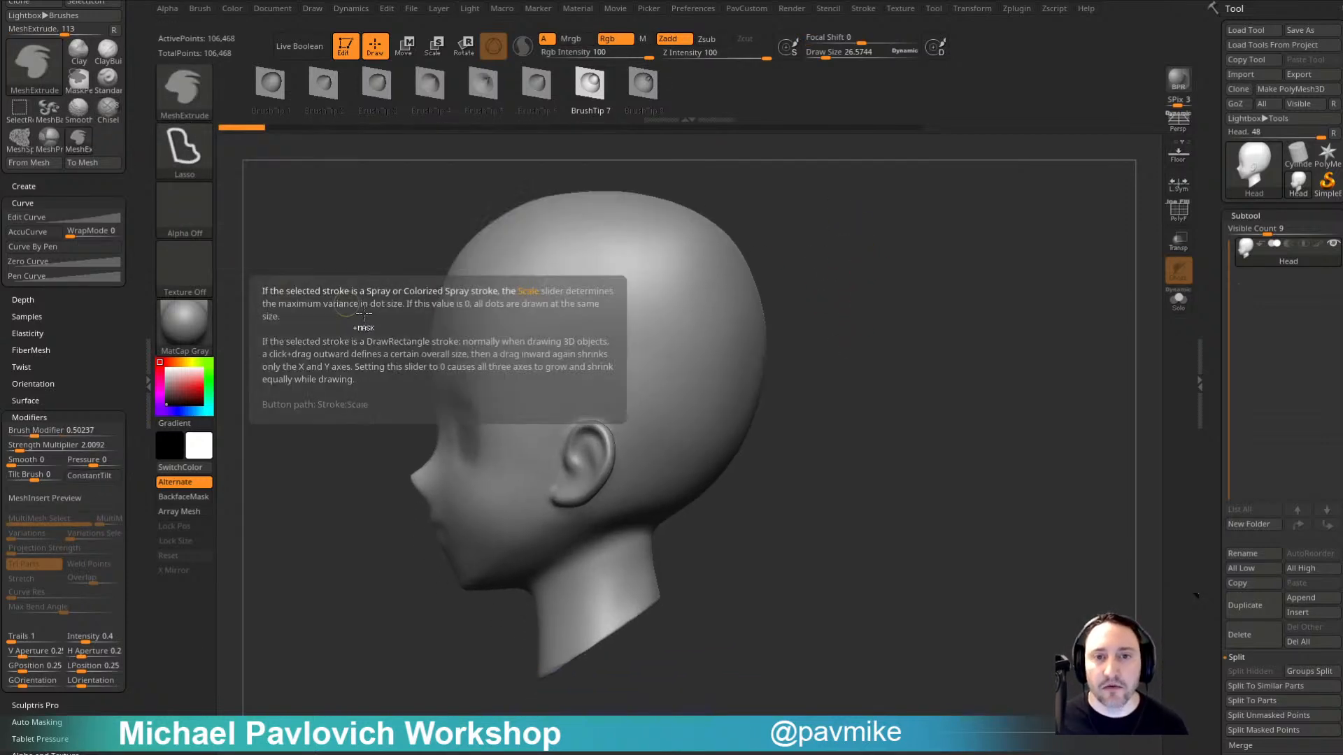
mouse_move(795, 209)
left_mouse_down("alt")
mouse_move(728, 228)
mouse_move(790, 389)
mouse_move(615, 393)
mouse_move(665, 294)
left_mouse_up("alt")
key("ctrl+z")
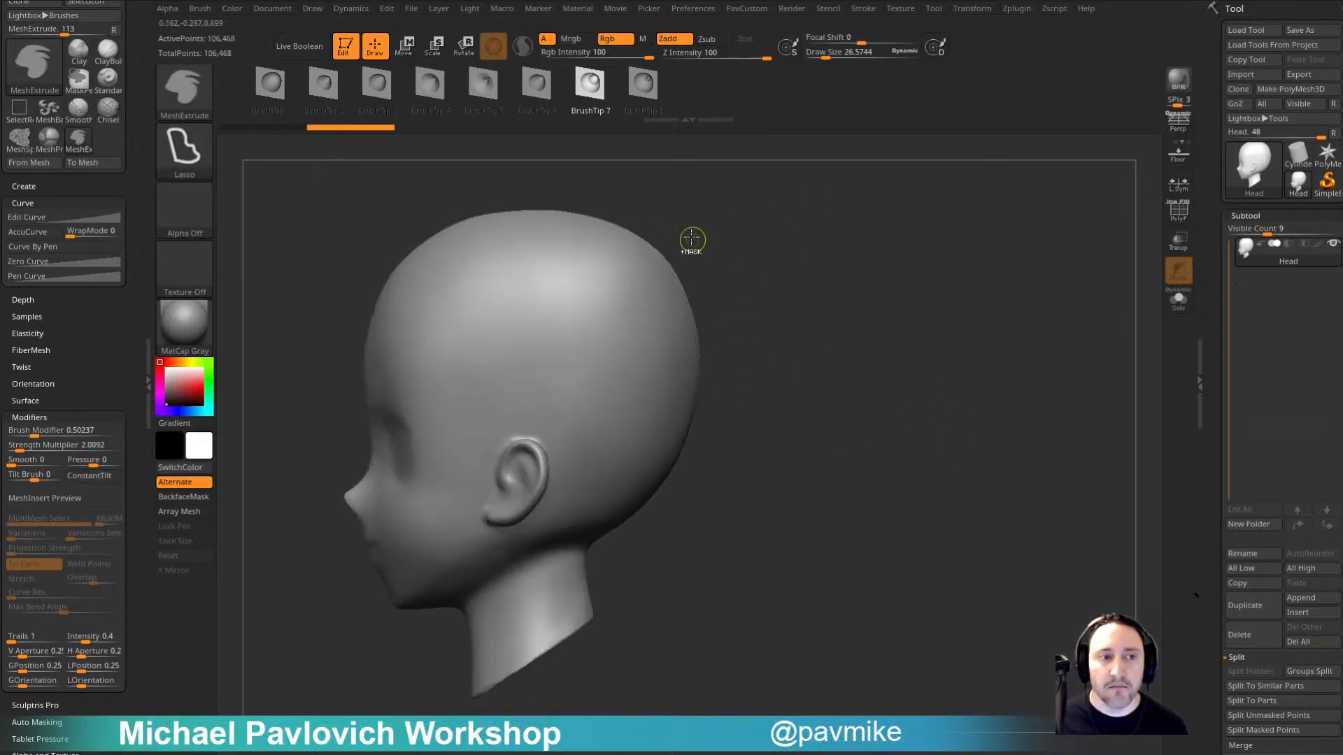
Step: Set MeshExtrude's Z Intensity to 22, try a lasso extrusion at the back of the head and undo it
left_click(697, 59)
type("12")
left_click_drag(698, 59, 711, 58)
mouse_move(608, 347)
left_mouse_down()
mouse_move(840, 277)
mouse_move(718, 450)
left_mouse_up()
left_click_drag(908, 459, 856, 455, "alt")
key("ctrl+z")
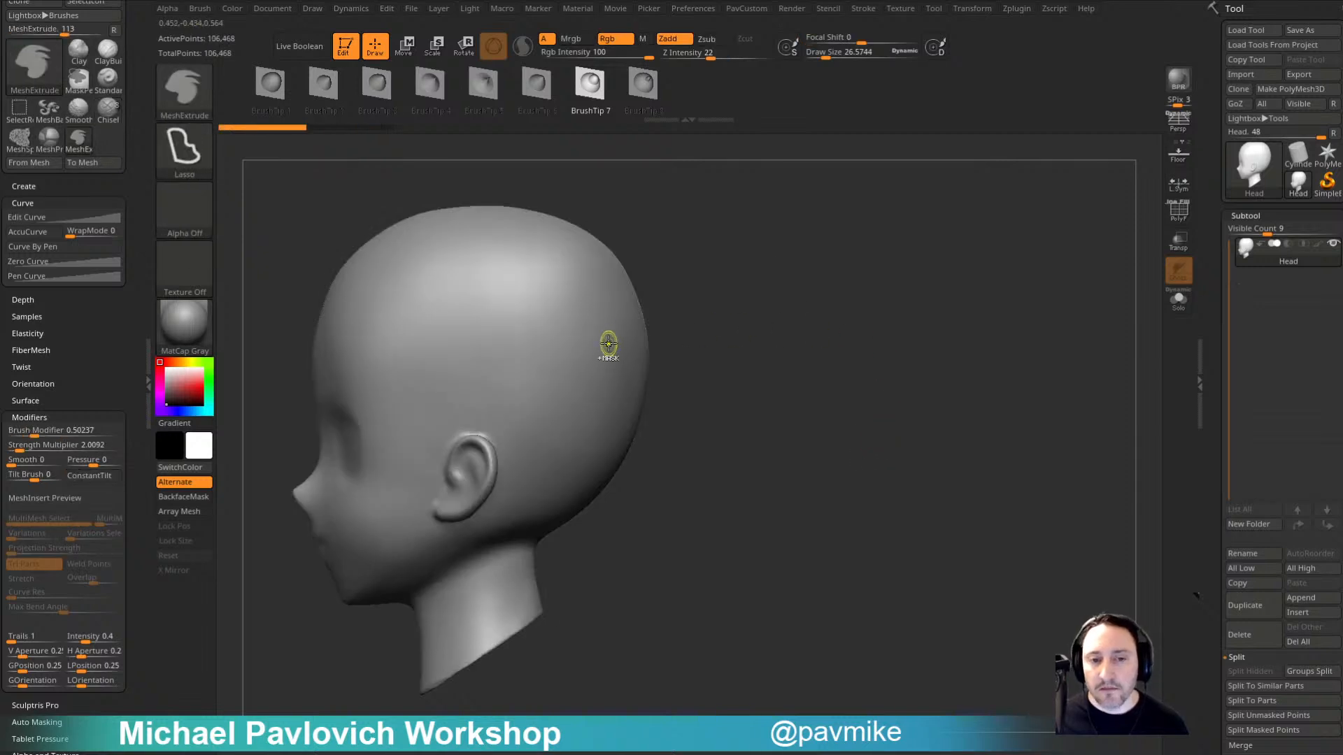
Step: Extrude an angular, straight-edged lasso panel with a notch behind the head and undo it
left_click_drag(830, 321, 844, 352)
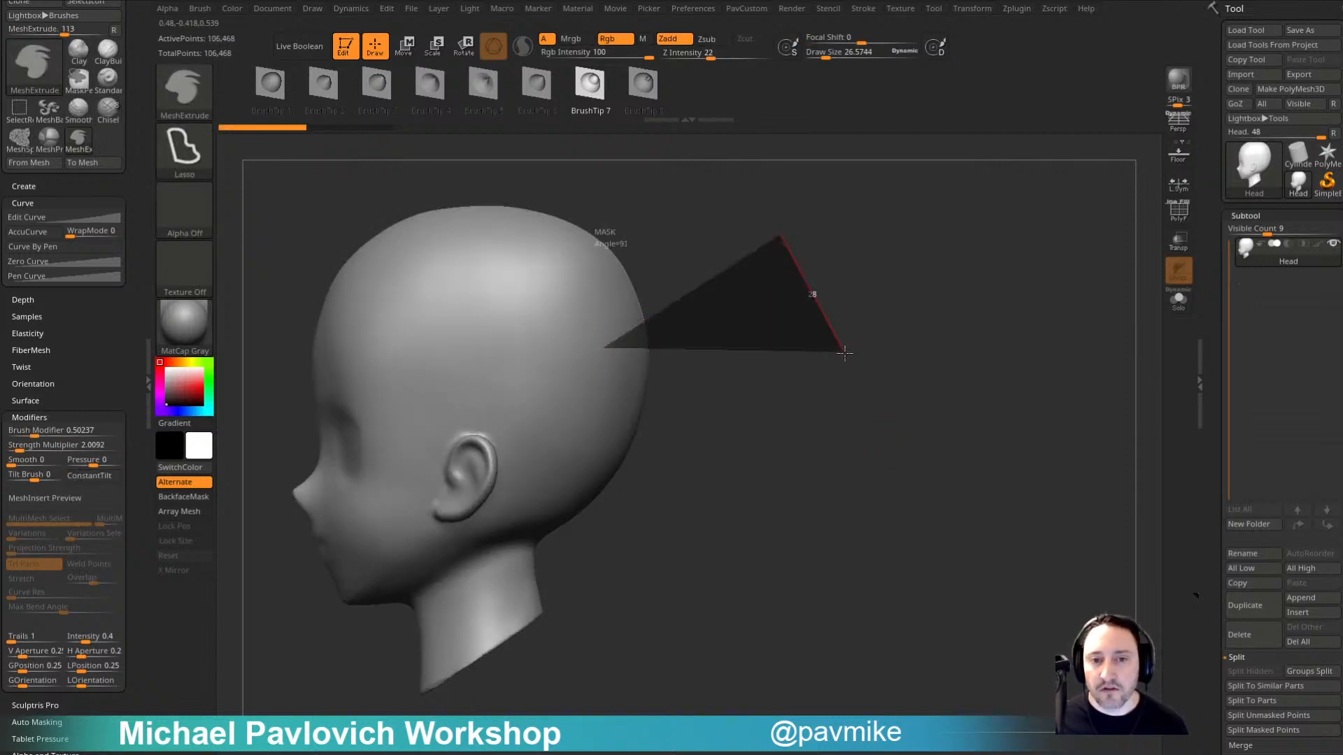
mouse_move(728, 407)
left_mouse_down()
mouse_move(714, 359)
mouse_move(633, 402)
left_mouse_up()
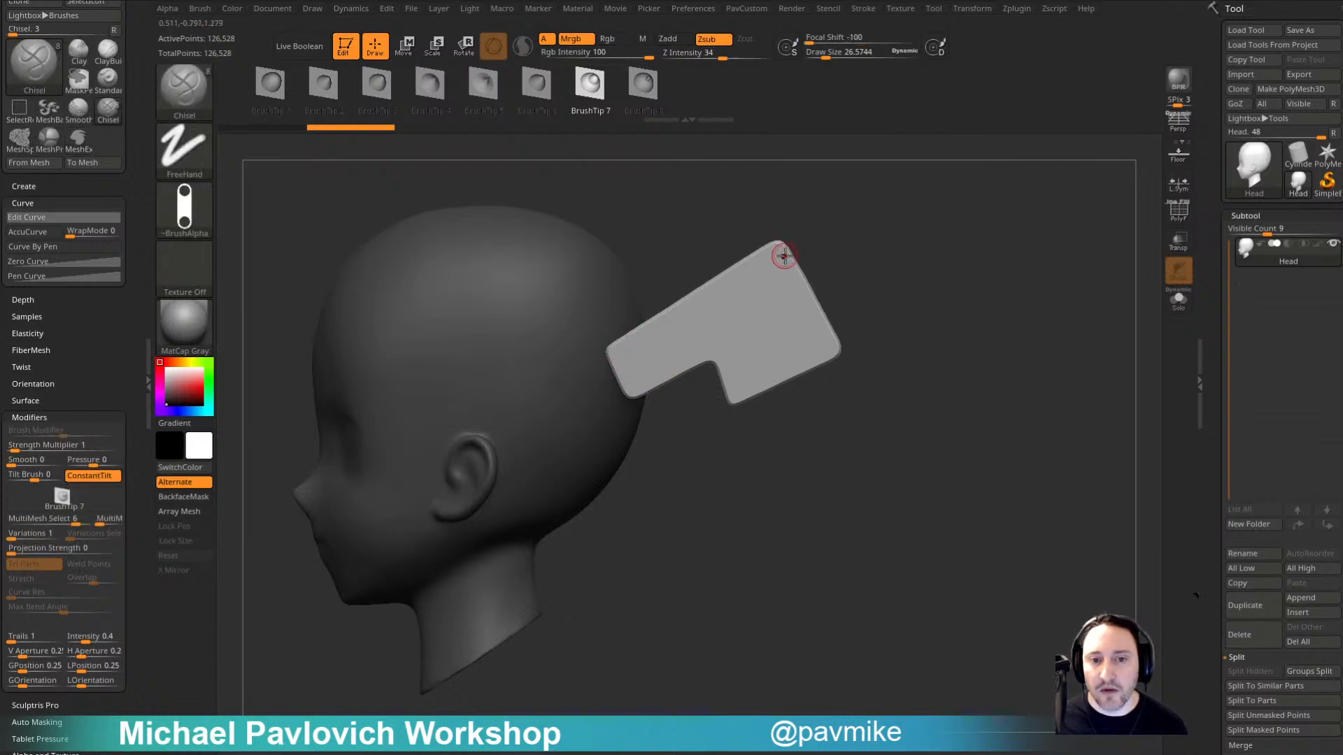
key("ctrl+z")
Step: Show the Stroke settings beside the canvas and reveal the stroke modifiers for MeshExtrude's lasso
left_click(863, 8)
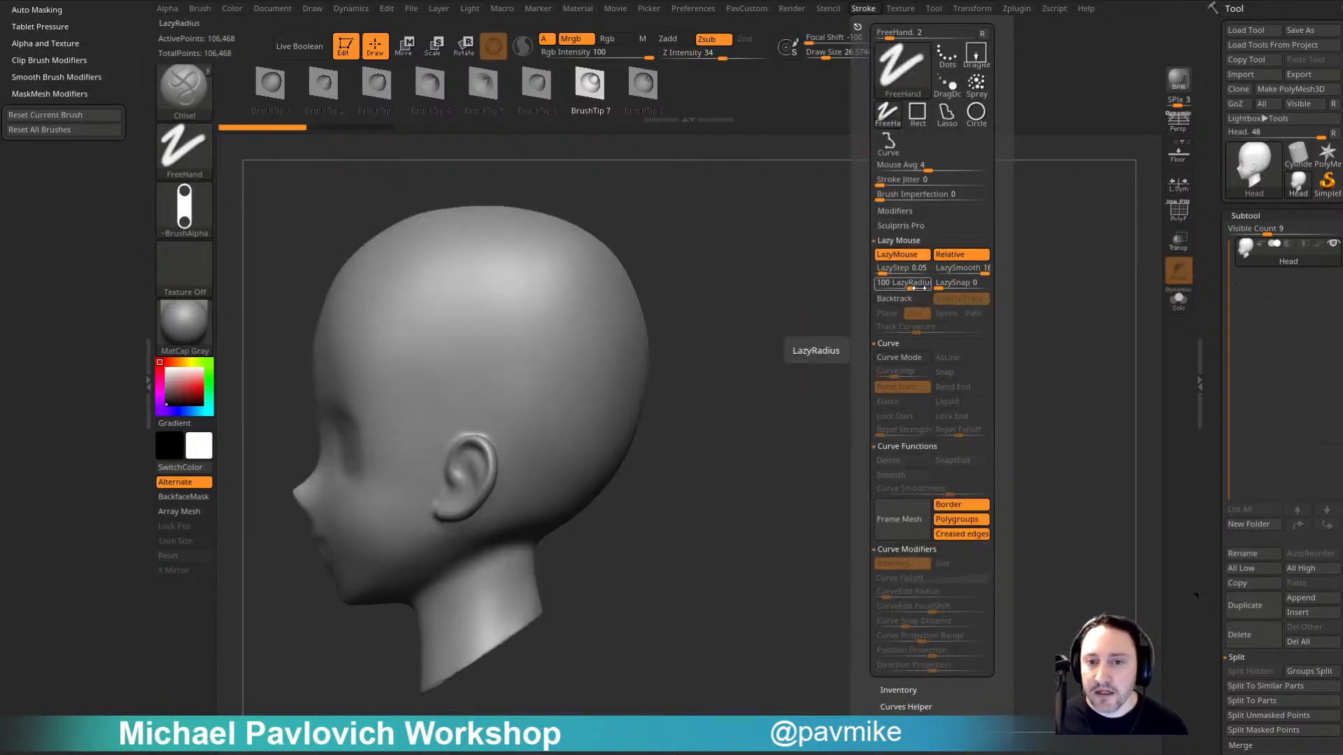
left_click_drag(141, 89, 135, 266)
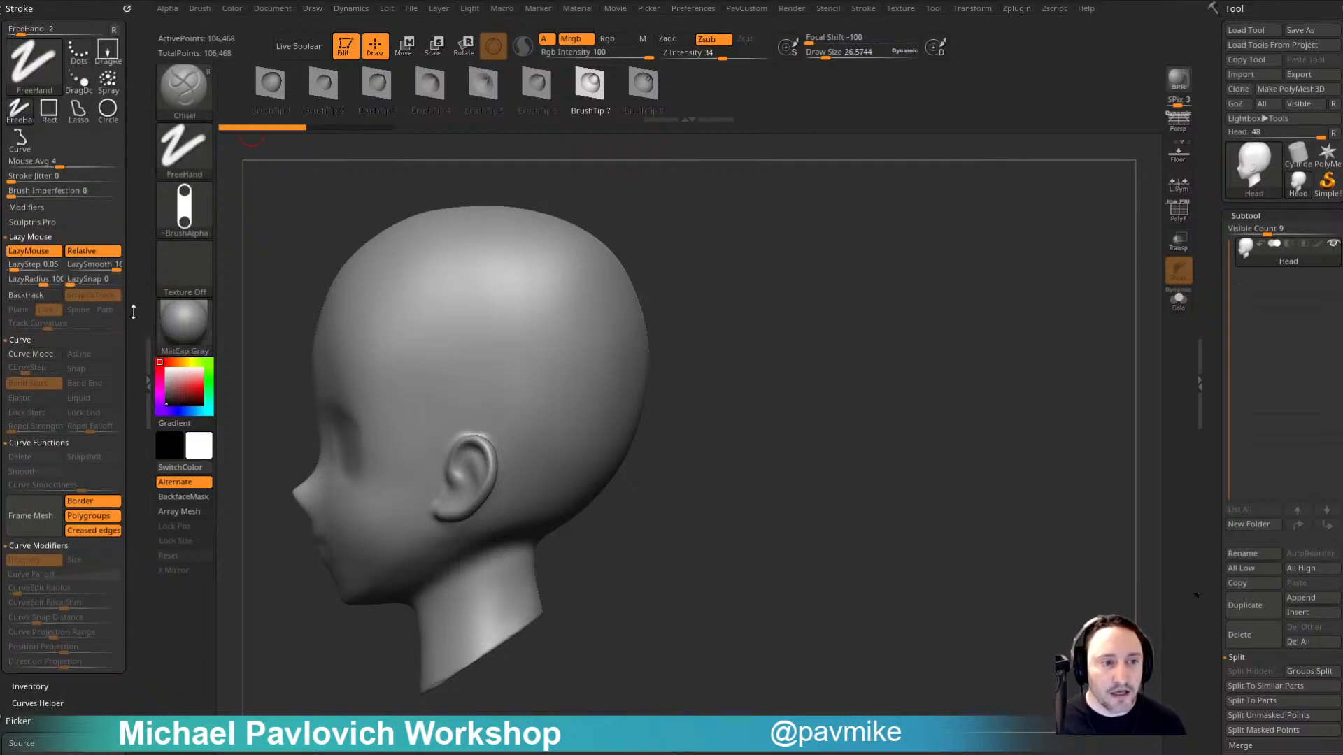
left_click_drag(127, 288, 128, 255)
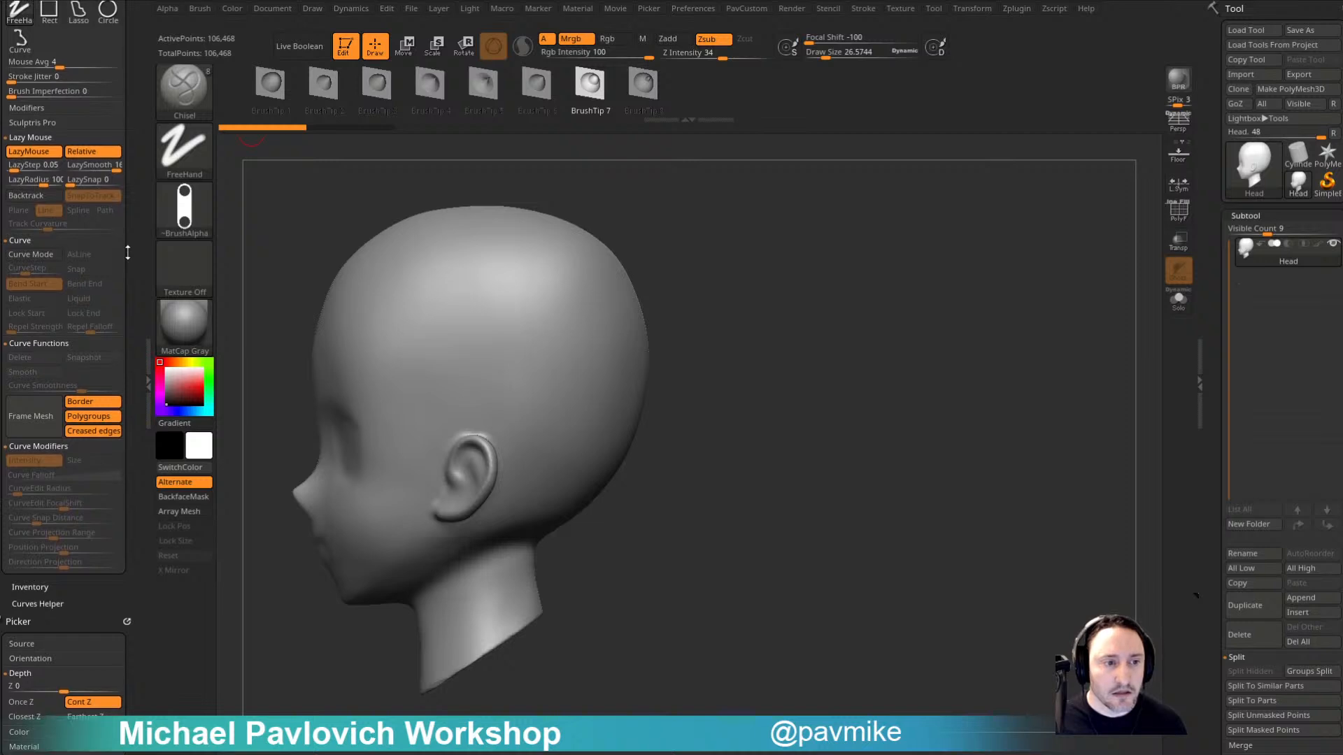
key("ctrl+shift")
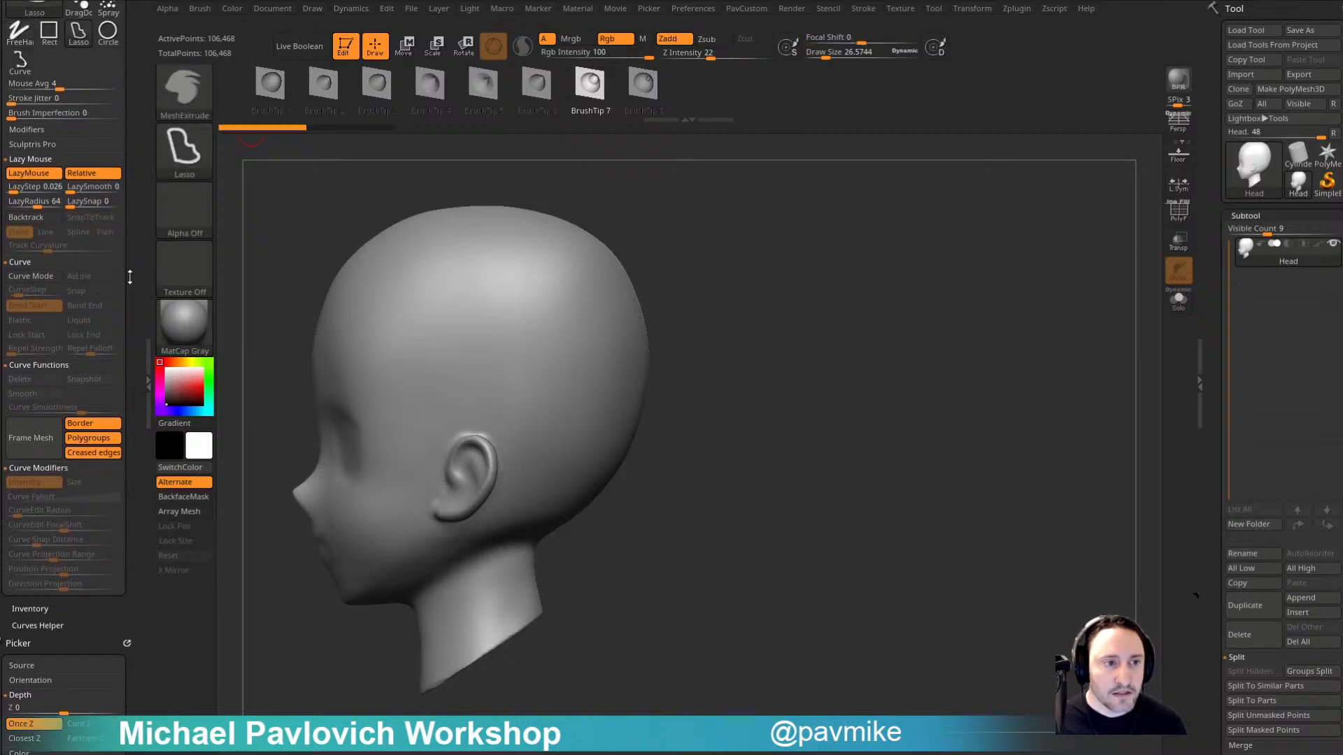
left_click(43, 131)
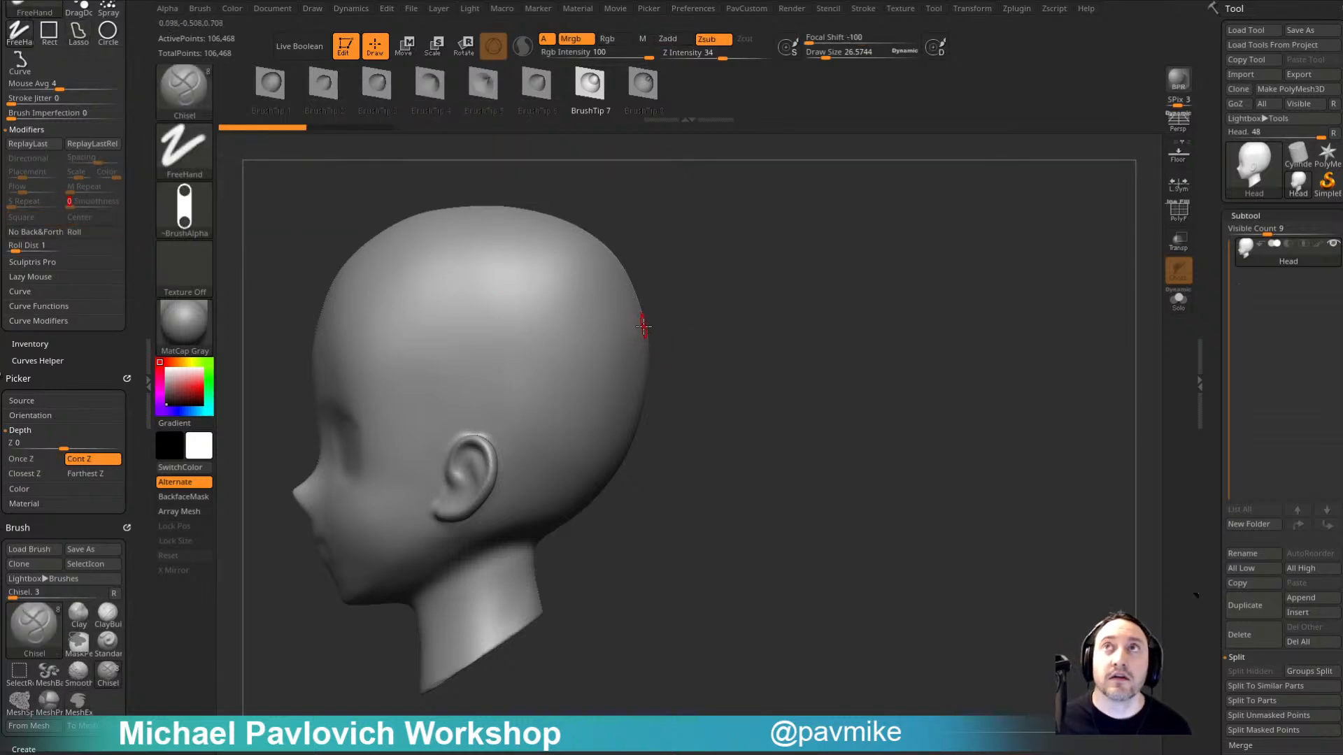
Step: Try a freehand lasso extrusion from the back of the head and undo it
key("ctrl+shift")
mouse_move(586, 326)
left_mouse_down("ctrl+shift")
mouse_move(707, 296)
mouse_move(786, 381)
mouse_move(620, 441)
mouse_move(637, 450)
mouse_move(737, 300)
mouse_move(707, 392)
mouse_move(615, 472)
left_mouse_up("ctrl+shift")
key("ctrl+z")
key("ctrl+z")
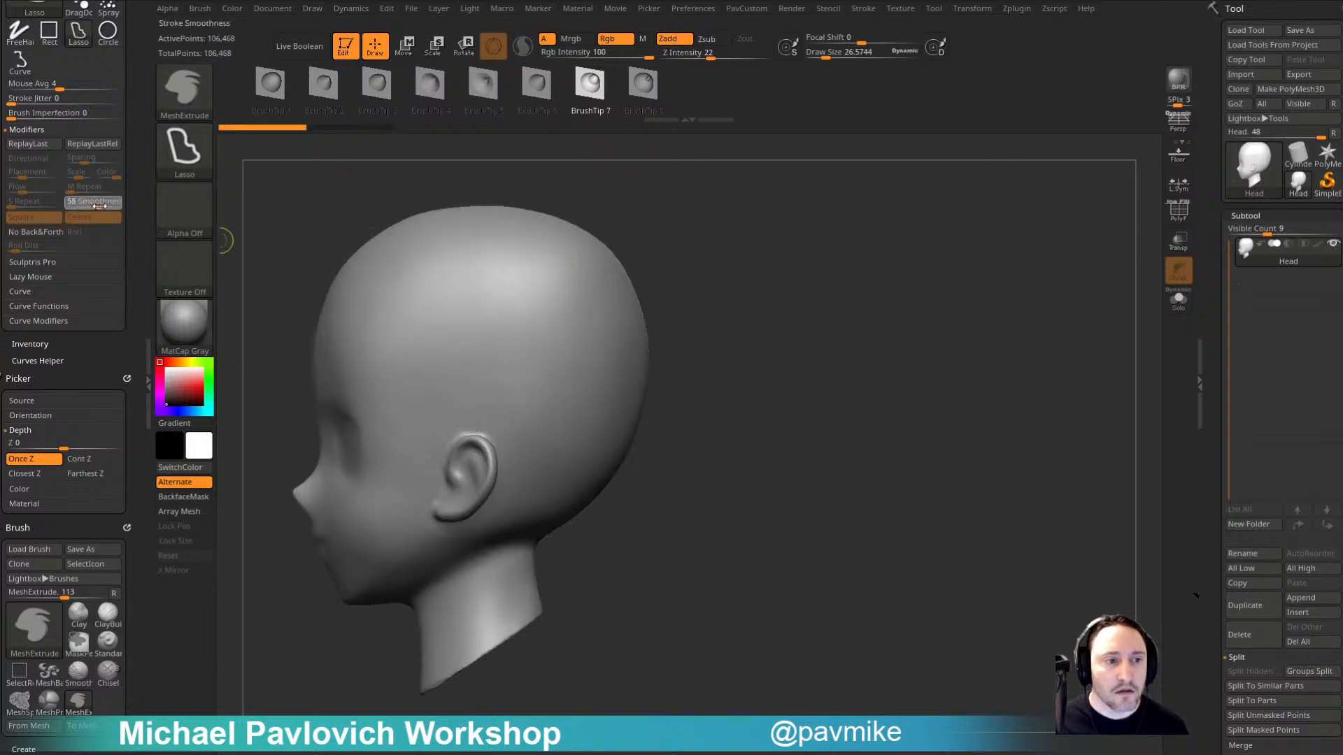
Step: Set the lasso's stroke Smoothness to its maximum, test it with a small three-pointed extrusion and undo the shape
left_click_drag(99, 205, 133, 188)
mouse_move(581, 323)
left_mouse_down("ctrl+shift")
mouse_move(672, 378)
mouse_move(595, 445)
left_mouse_up("ctrl+shift")
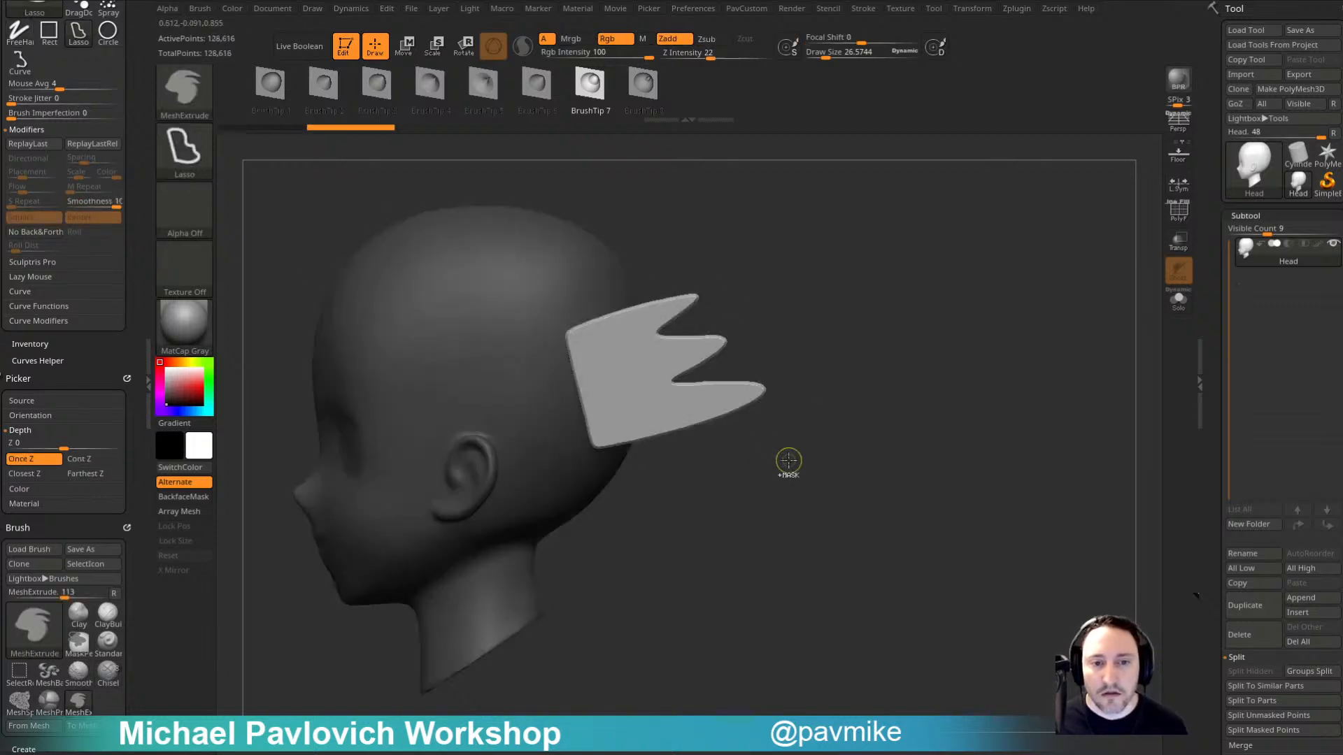
key("ctrl+z")
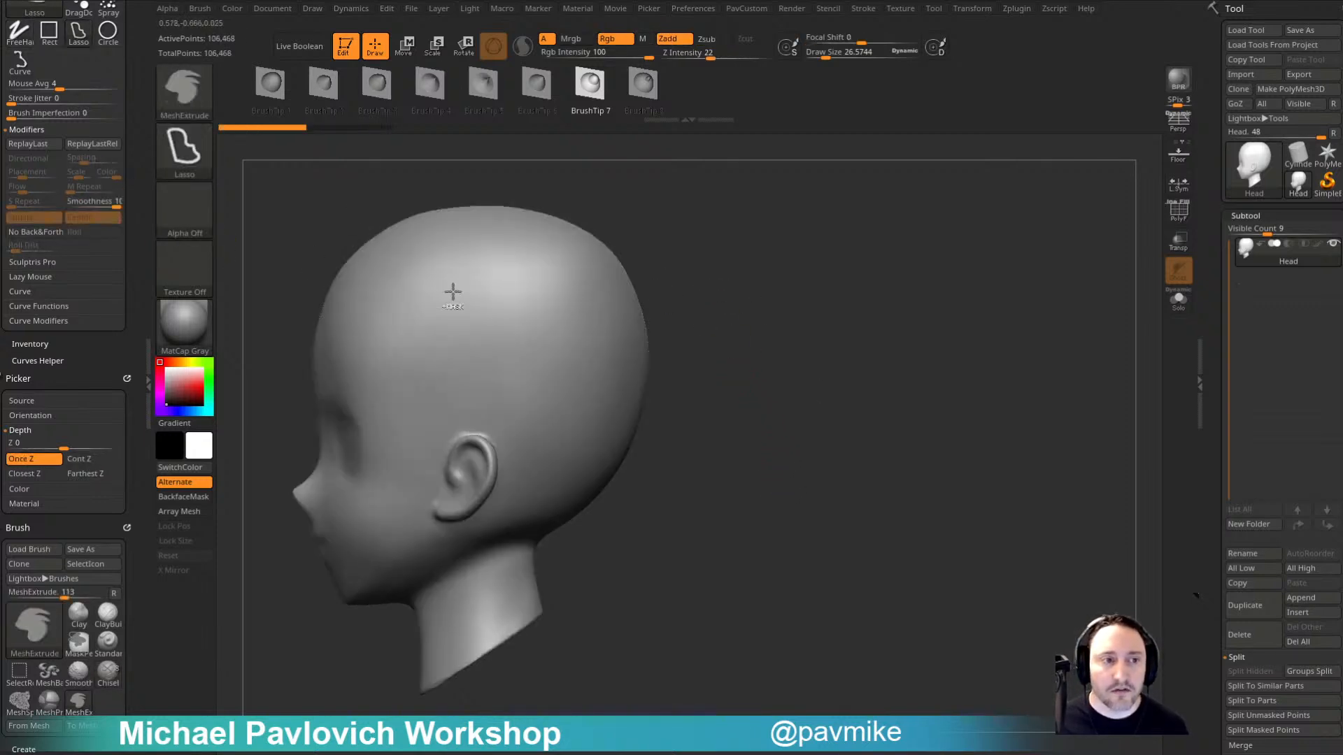
Step: Review the lasso stroke's Lazy Mouse settings, extrude a small rounded shape behind the head and undo it
left_click_drag(101, 356, 117, 178)
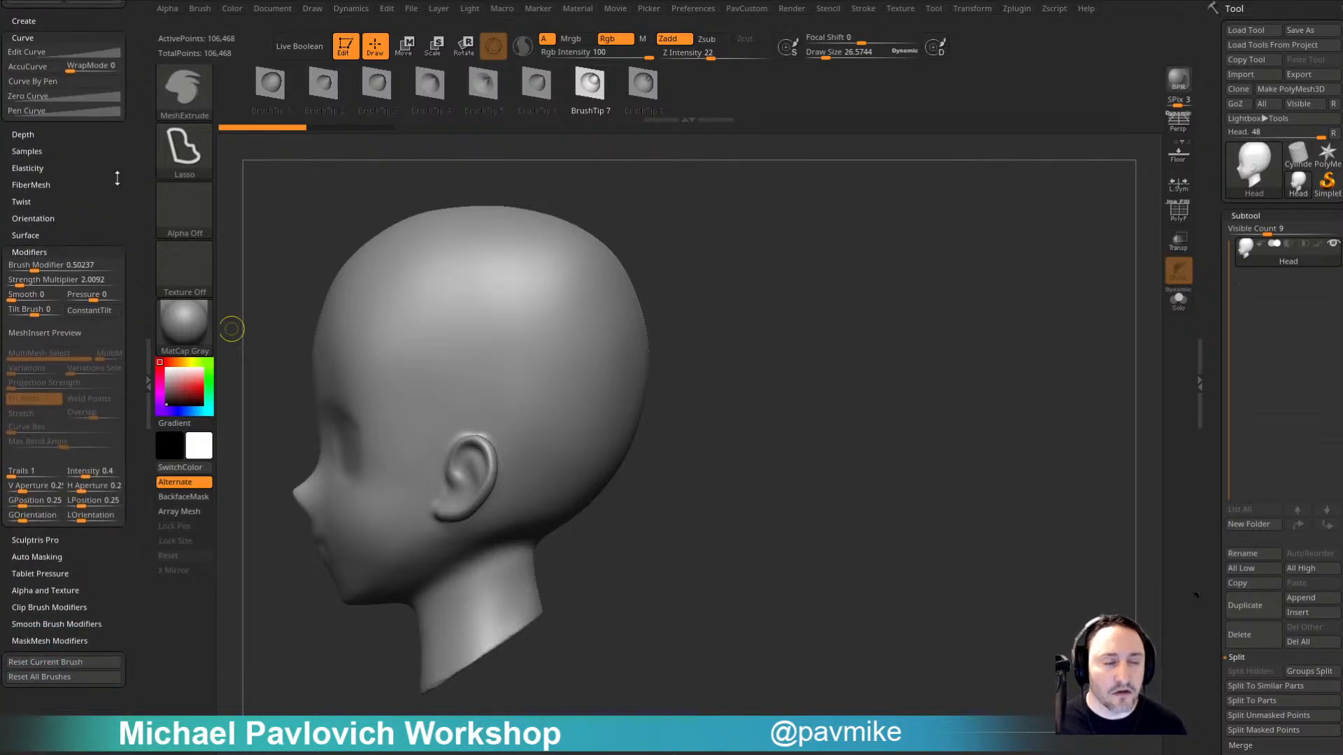
left_click(865, 9)
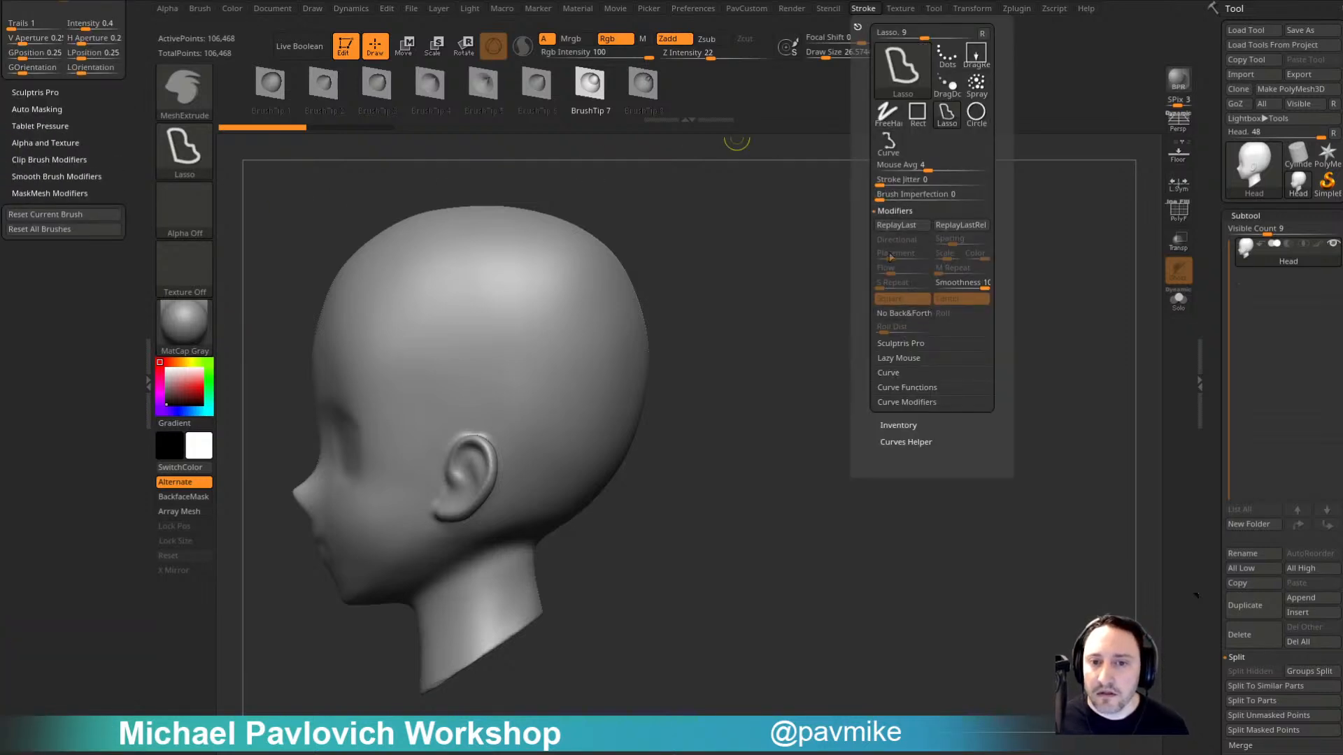
left_click(894, 358)
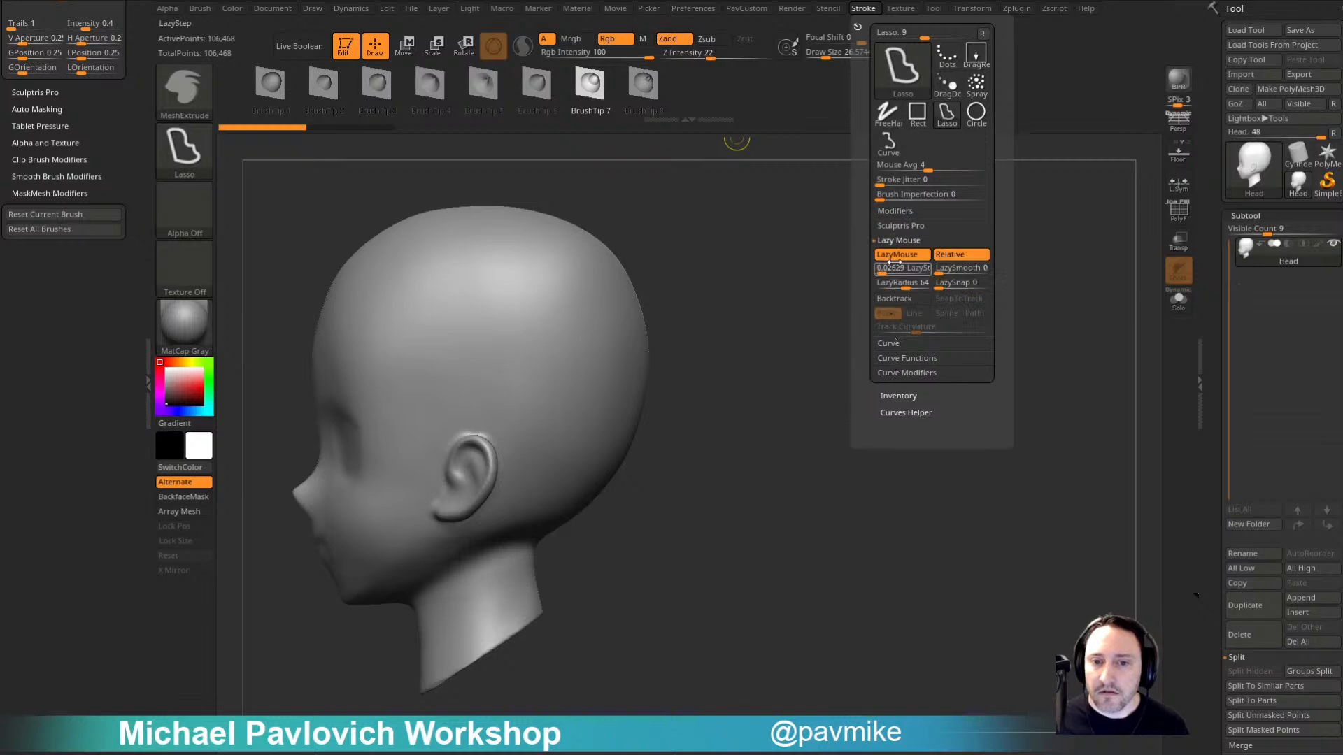
mouse_move(580, 322)
left_mouse_down("ctrl")
mouse_move(633, 318)
mouse_move(770, 384)
mouse_move(579, 449)
left_mouse_up("ctrl")
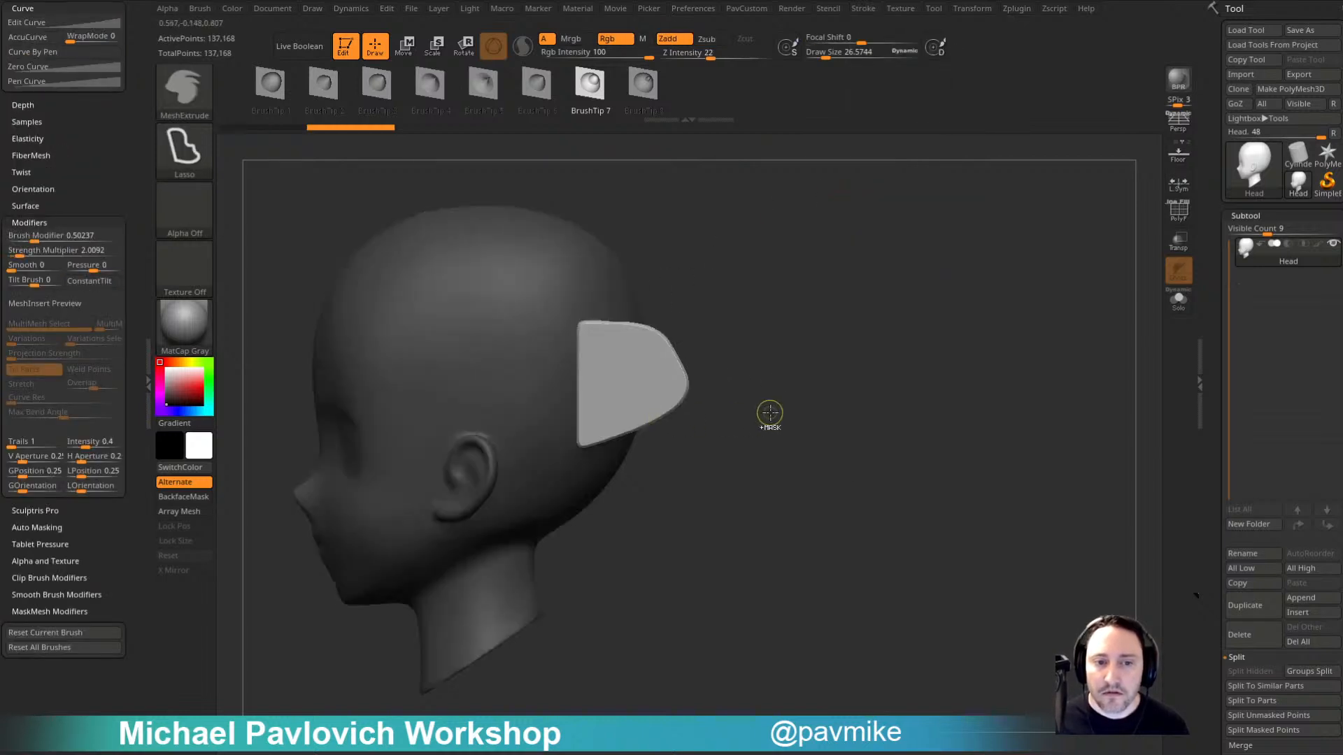
key("ctrl+z")
Step: Turn off Lazy Mouse for the lasso stroke, test it with a large three-fingered extrusion and undo the shape
left_click_drag(105, 166, 104, 302)
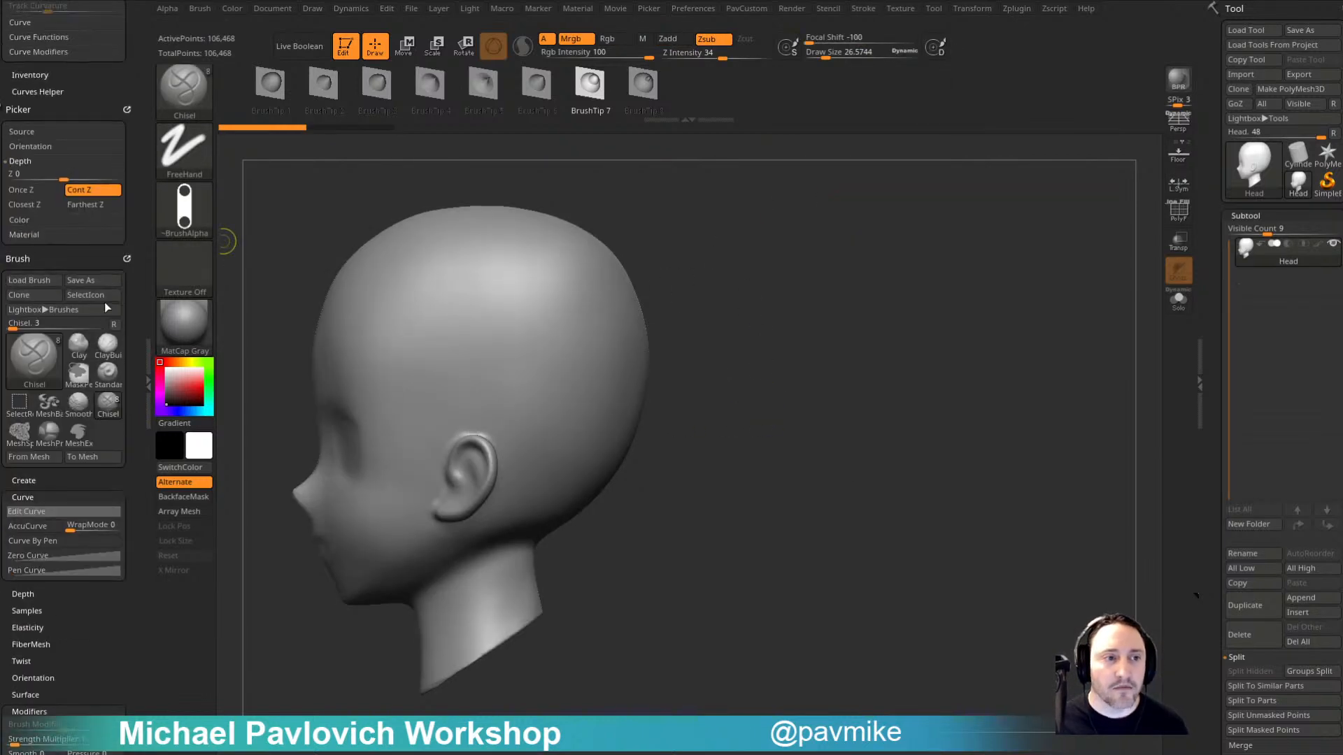
left_click_drag(133, 252, 121, 369, "ctrl")
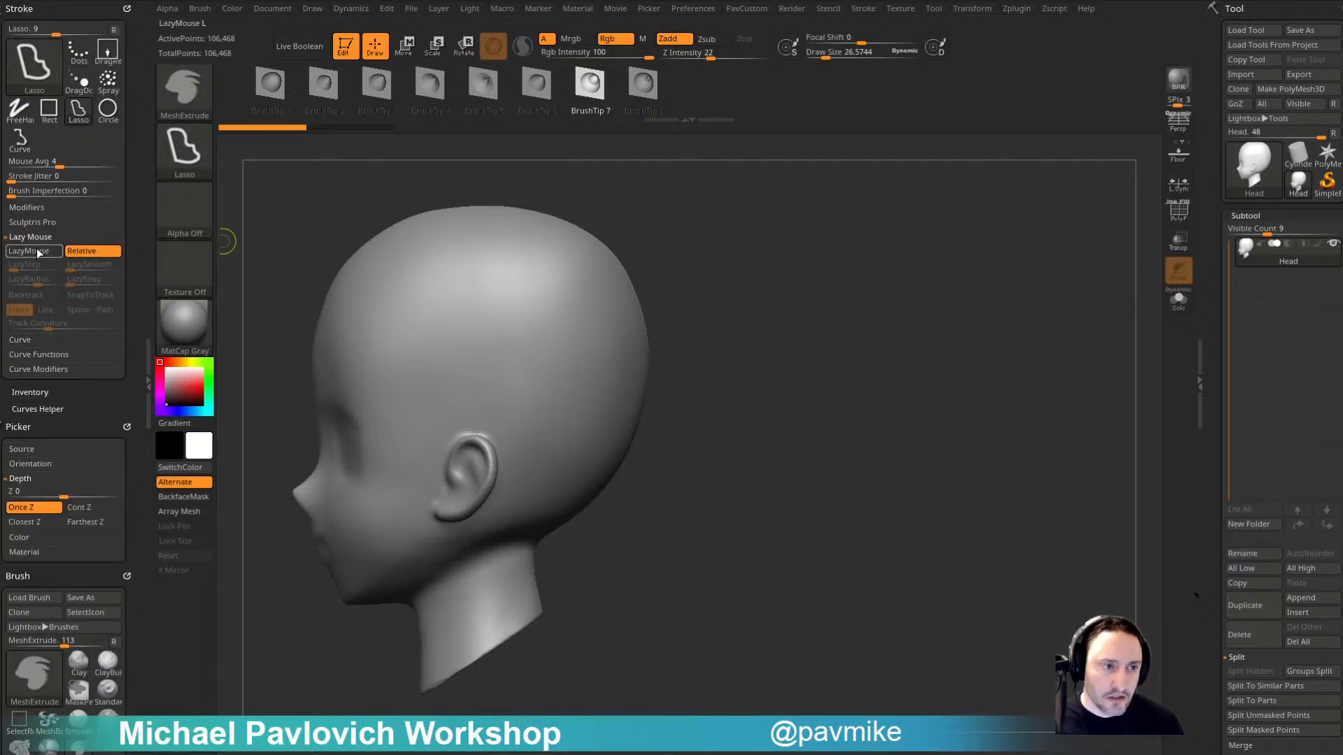
left_click(40, 208)
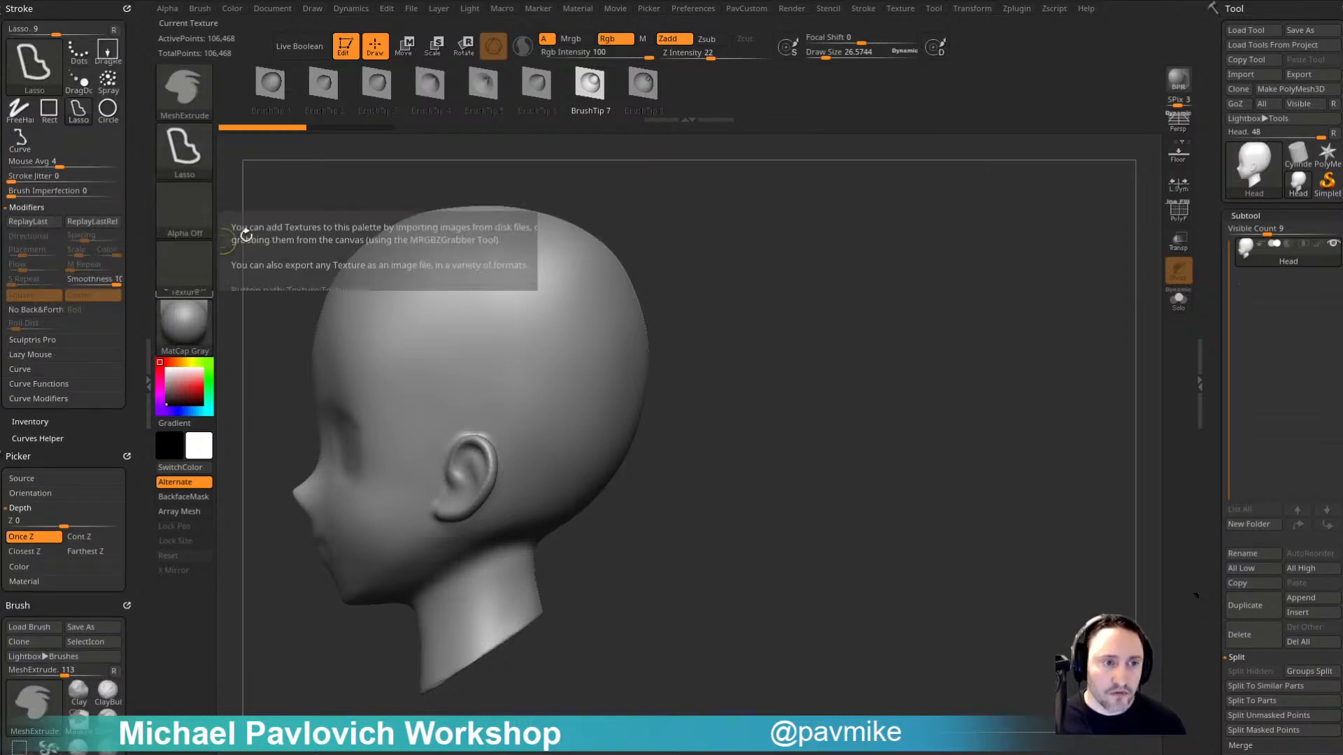
mouse_move(558, 326)
left_mouse_down("ctrl")
mouse_move(674, 378)
mouse_move(605, 483)
left_mouse_up("ctrl")
key("ctrl+z")
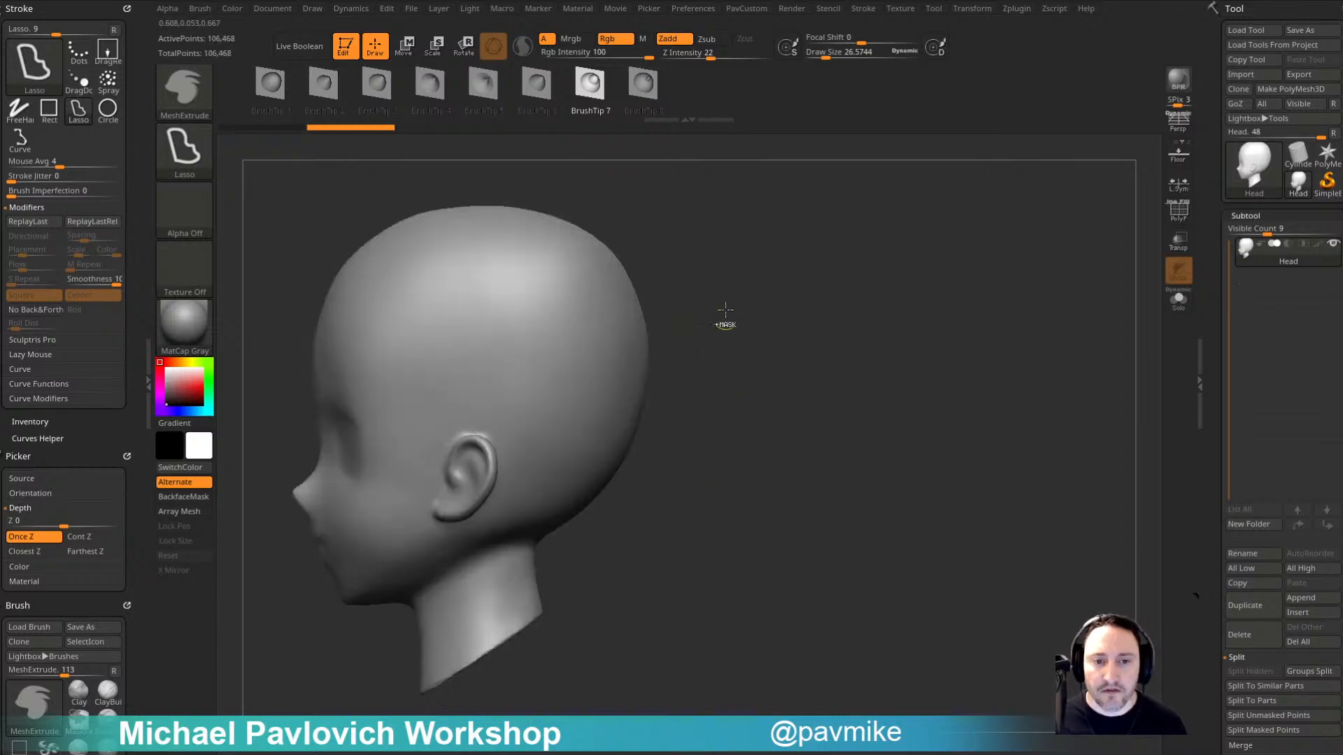
mouse_move(566, 312)
left_mouse_down("ctrl")
mouse_move(810, 293)
mouse_move(693, 361)
mouse_move(868, 332)
mouse_move(659, 452)
mouse_move(865, 451)
mouse_move(591, 529)
left_mouse_up("ctrl")
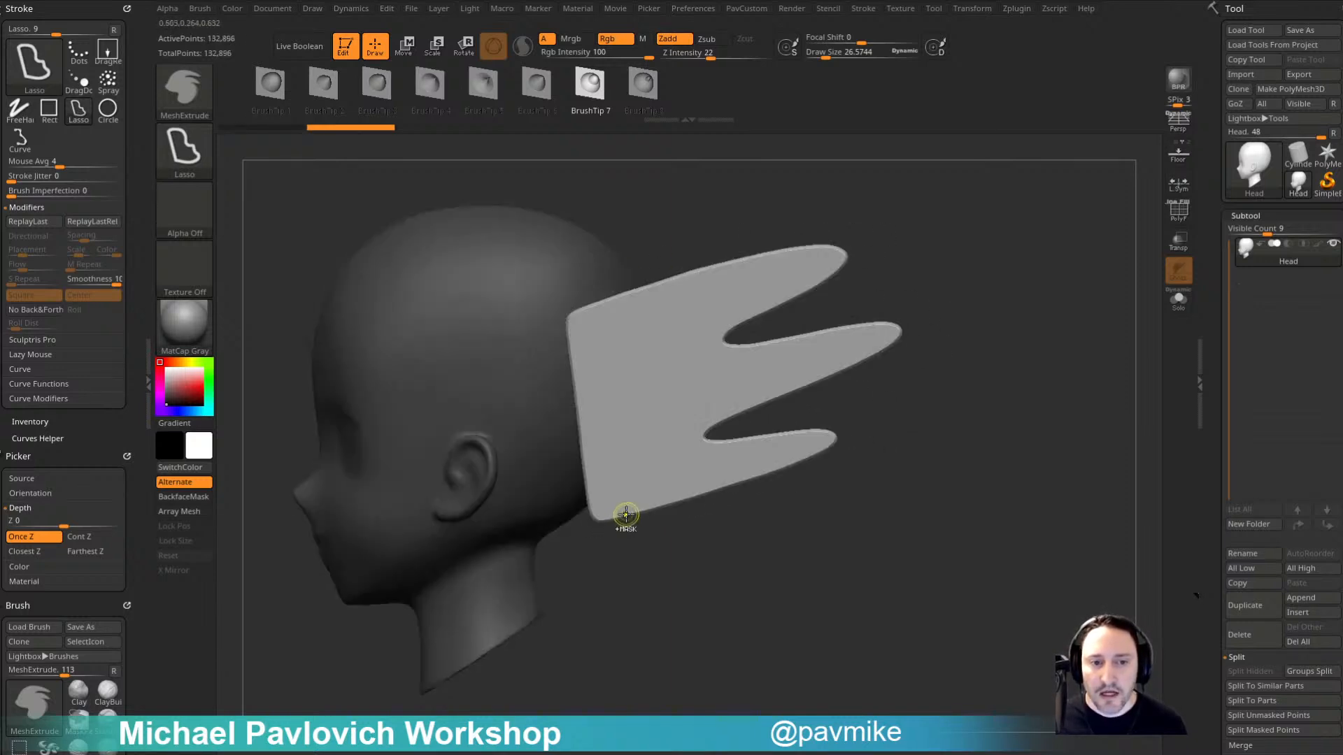
key("ctrl+z")
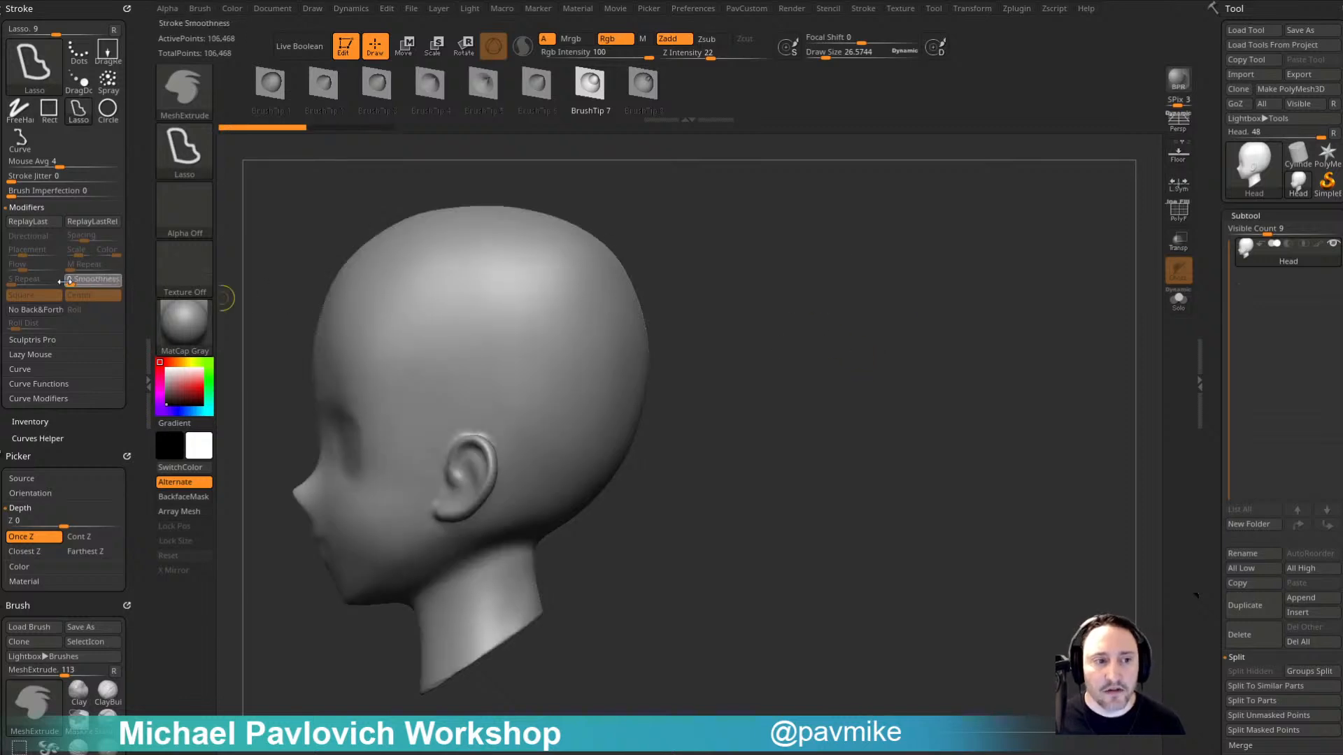
Step: Set the lasso's stroke Smoothness to 0, extrude a shape with three narrow fingers and undo it
left_click_drag(588, 326, 778, 272, "ctrl")
mouse_move(807, 370)
left_mouse_down()
mouse_move(674, 468)
mouse_move(609, 470)
left_mouse_up()
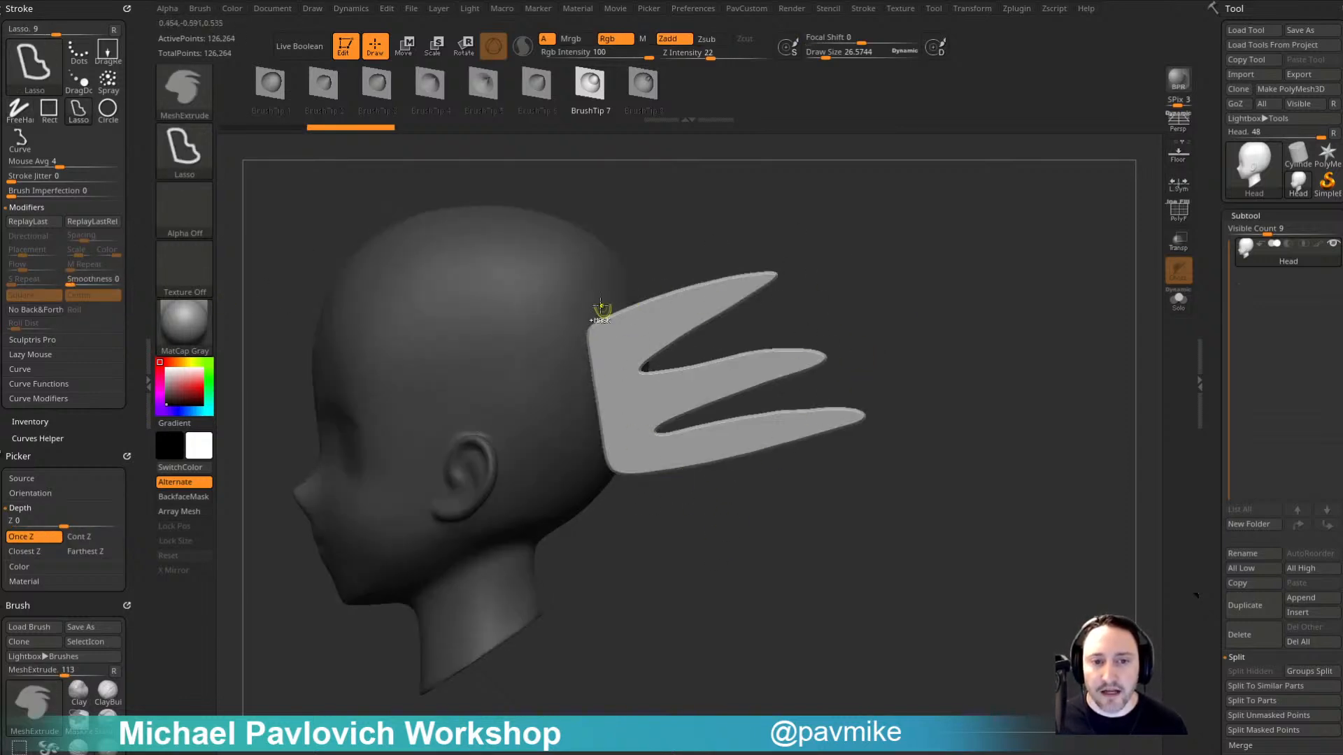
key("ctrl+z")
Step: Extrude a four-sided lasso panel from the back of the head and clear the mask
left_click_drag(129, 382, 125, 203)
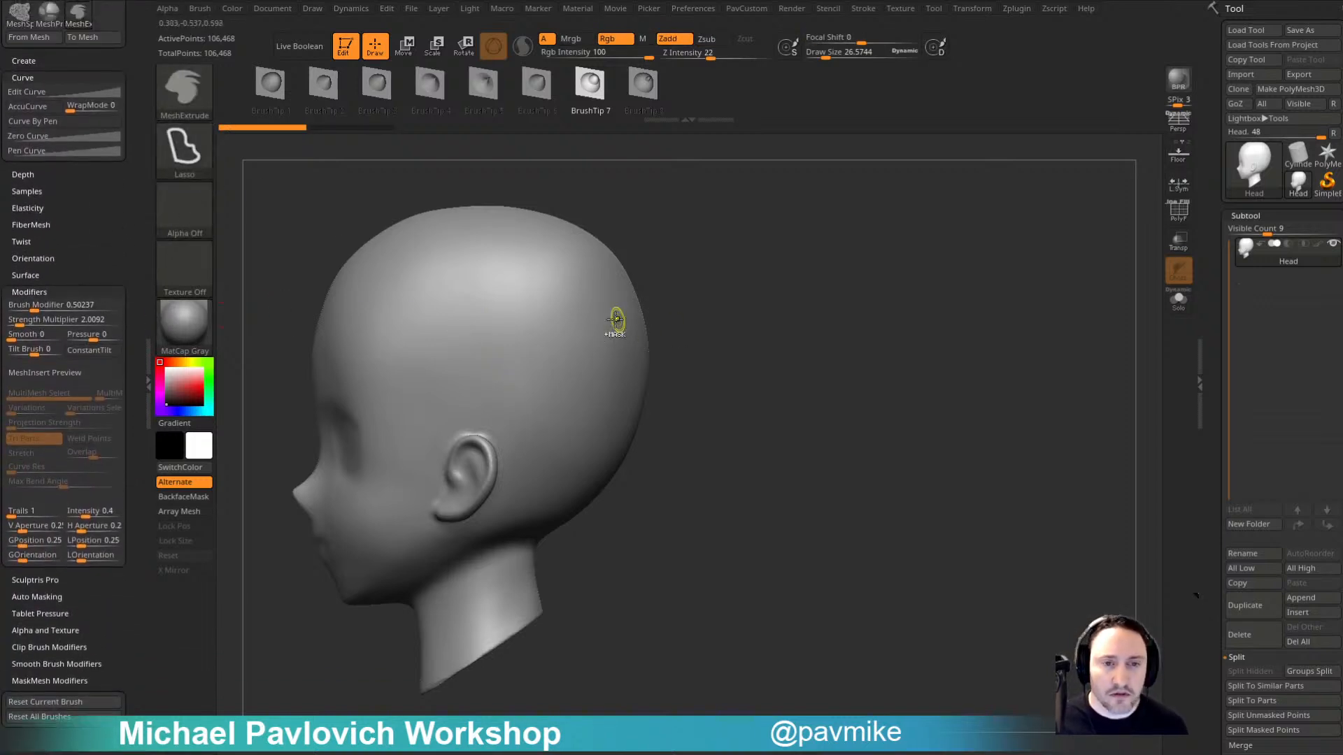
mouse_move(758, 254)
left_mouse_down()
mouse_move(706, 325)
mouse_move(785, 345)
mouse_move(784, 356)
left_mouse_up()
left_click_drag(841, 233, 899, 336, "ctrl")
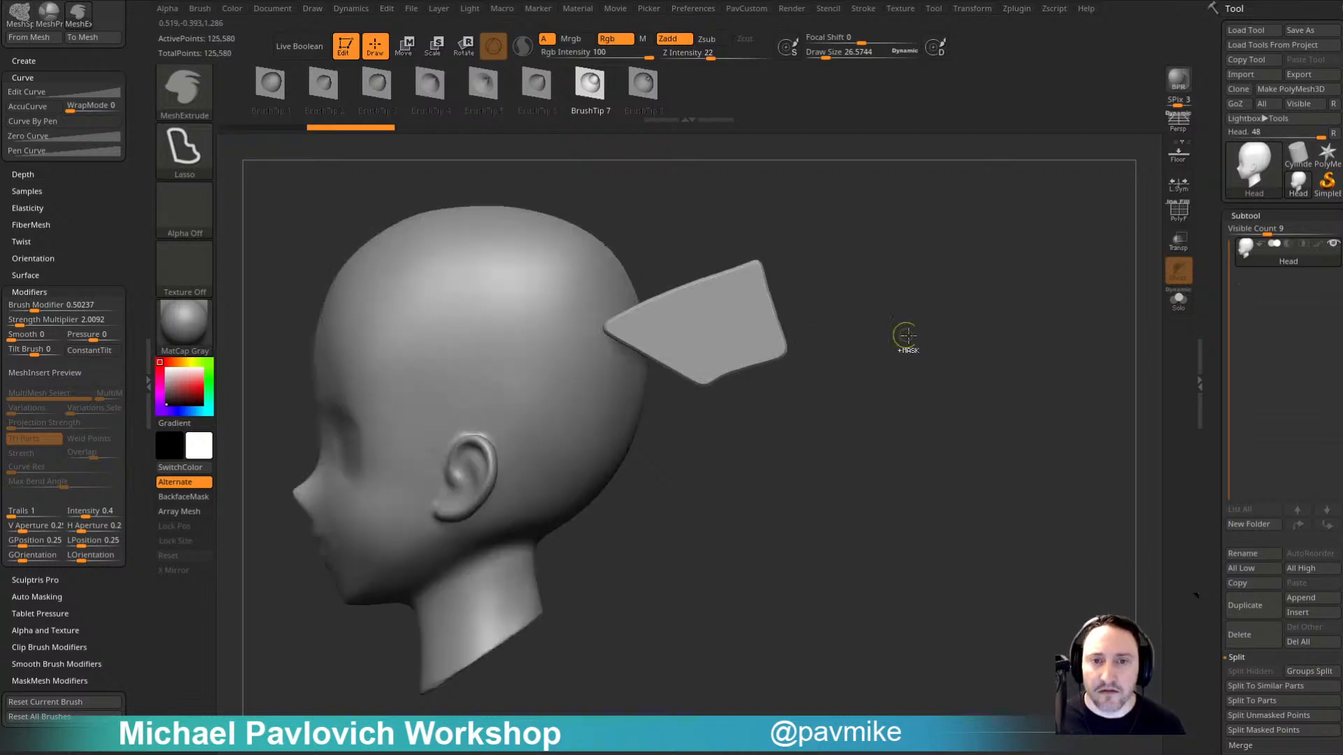
Step: Turn Lazy Mouse on for the lasso stroke and extrude a larger notched panel overlapping the four-sided one
left_click(863, 10)
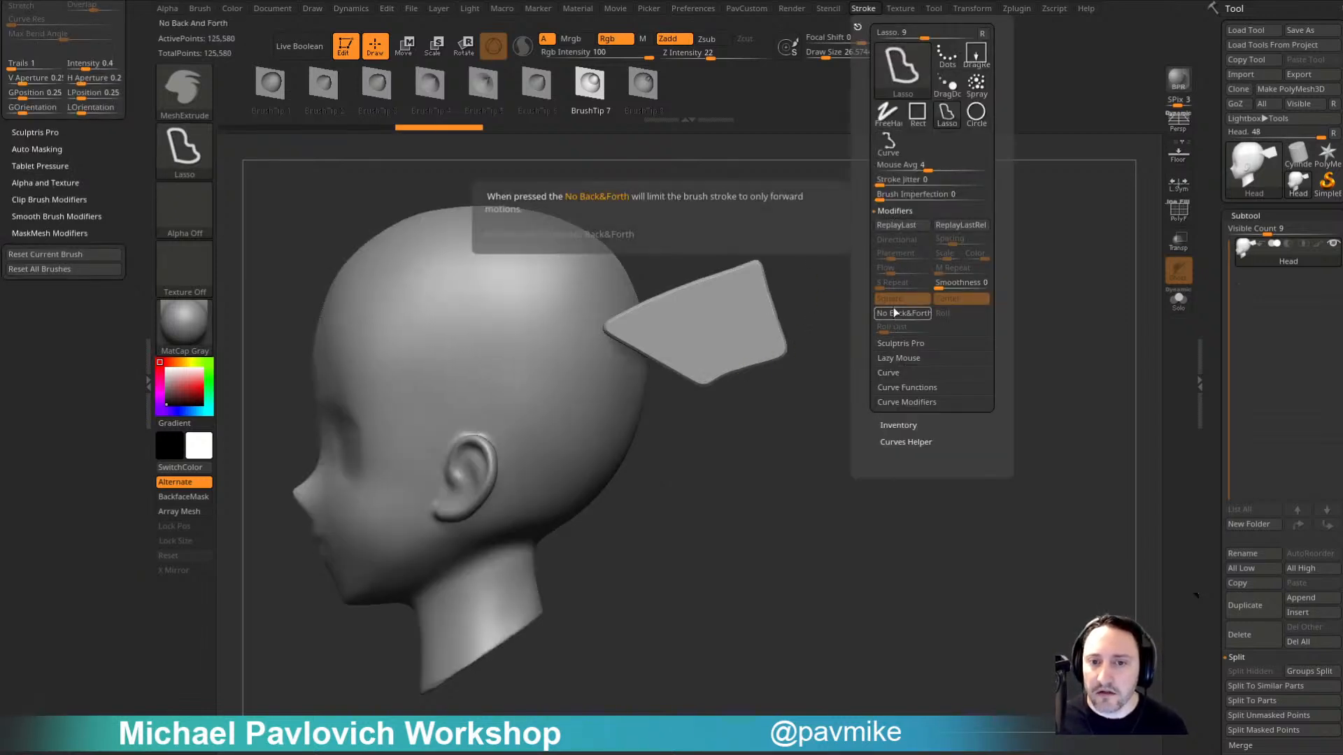
left_click(898, 359)
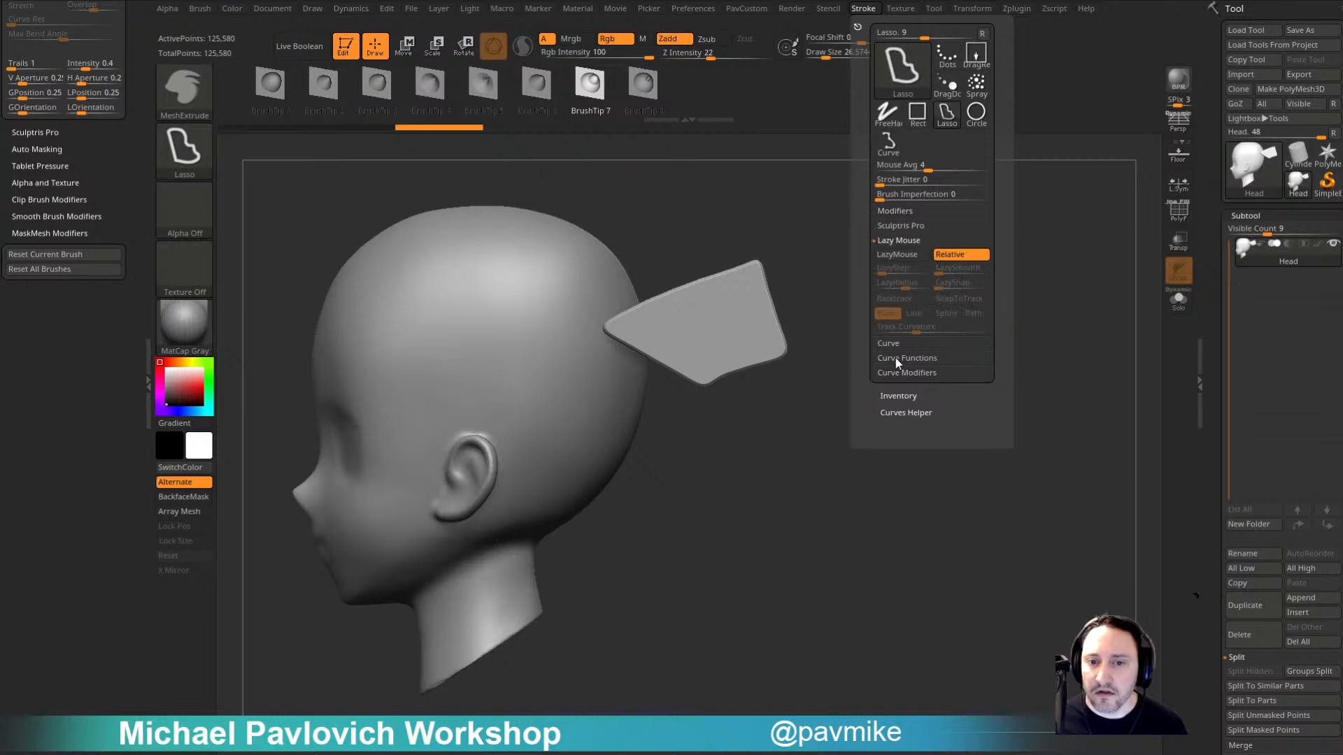
left_click(902, 256)
mouse_move(706, 332)
left_mouse_down("ctrl")
mouse_move(887, 269)
mouse_move(931, 450)
left_mouse_up("ctrl")
left_click_drag(776, 501, 740, 420, "ctrl")
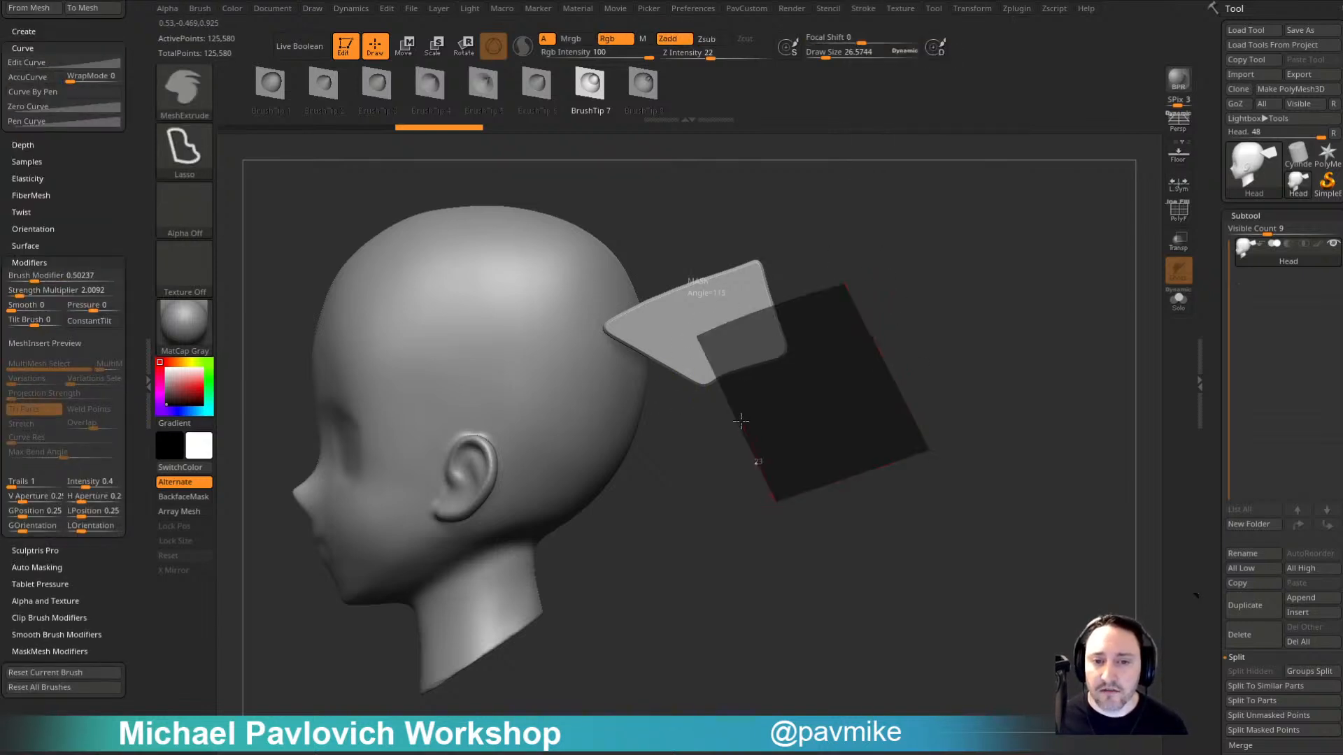
mouse_move(830, 389)
left_mouse_down("ctrl")
mouse_move(804, 357)
mouse_move(656, 409)
mouse_move(778, 518)
left_mouse_up("ctrl")
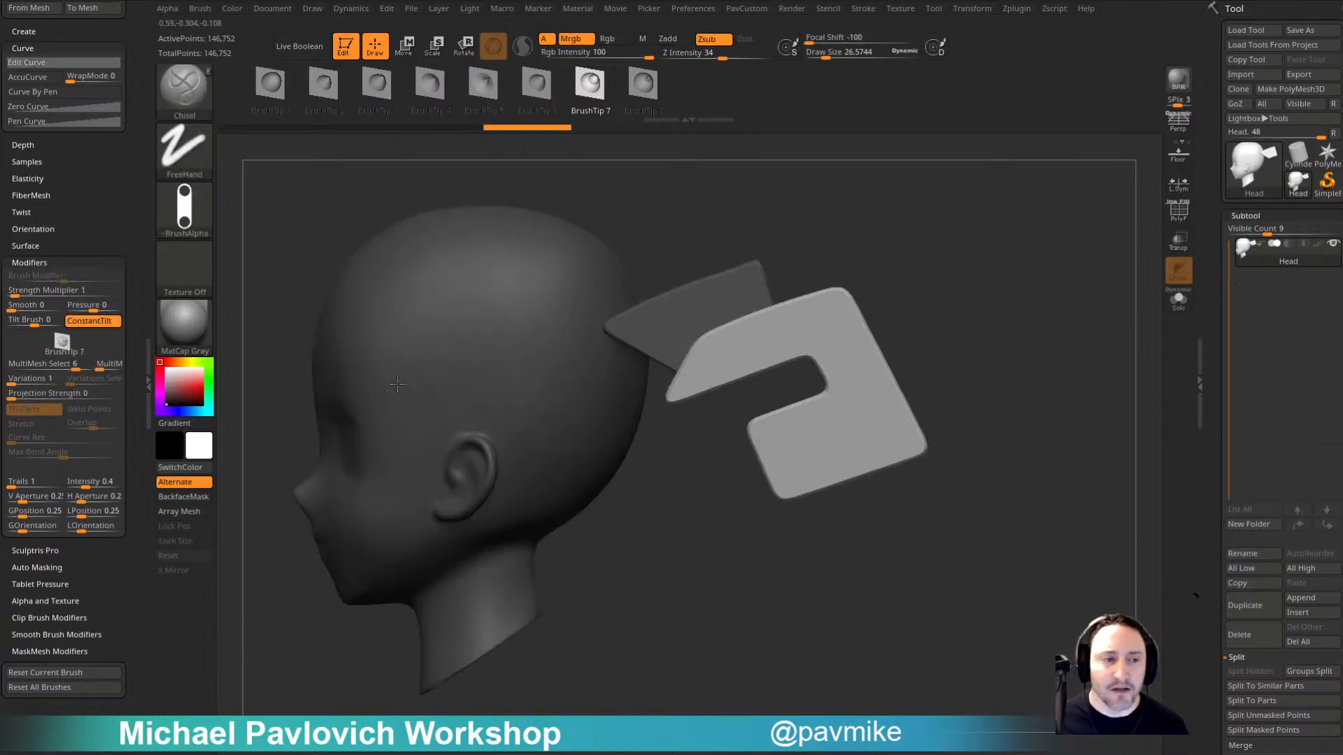
scroll(141, 212, "up", 3)
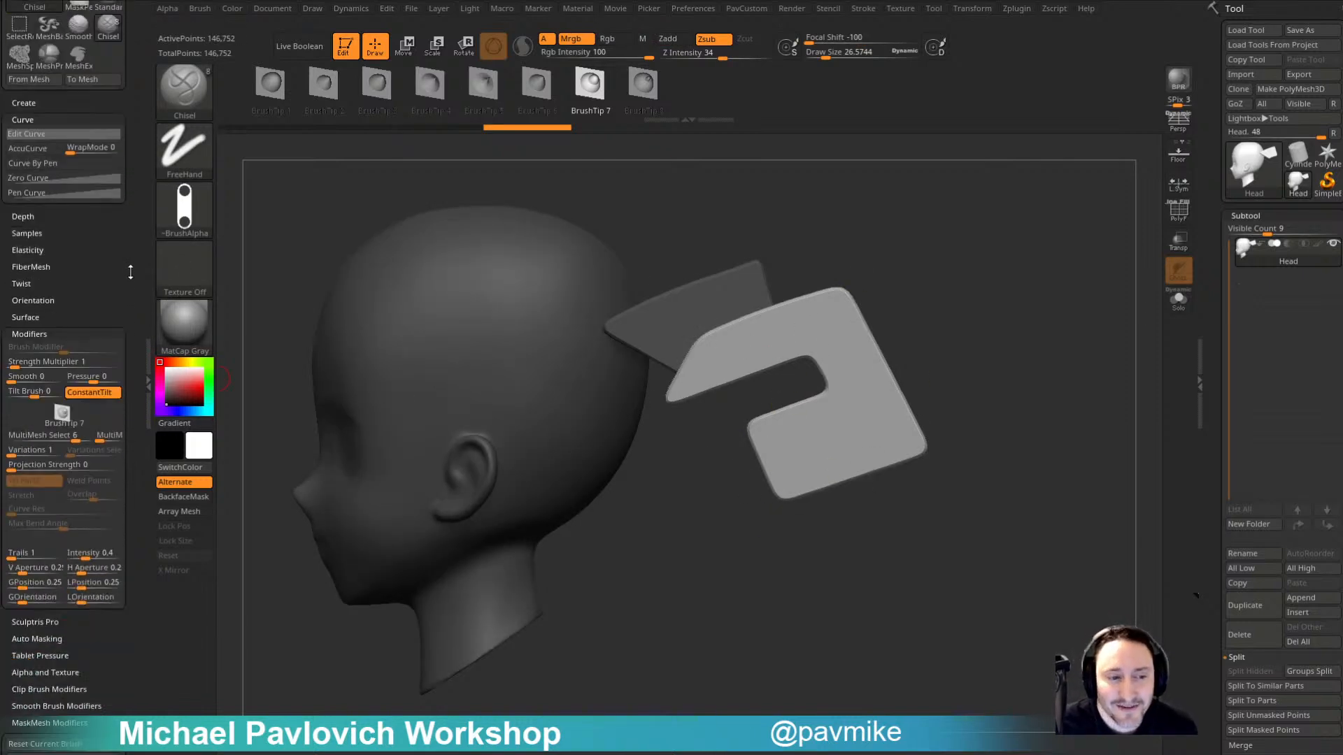
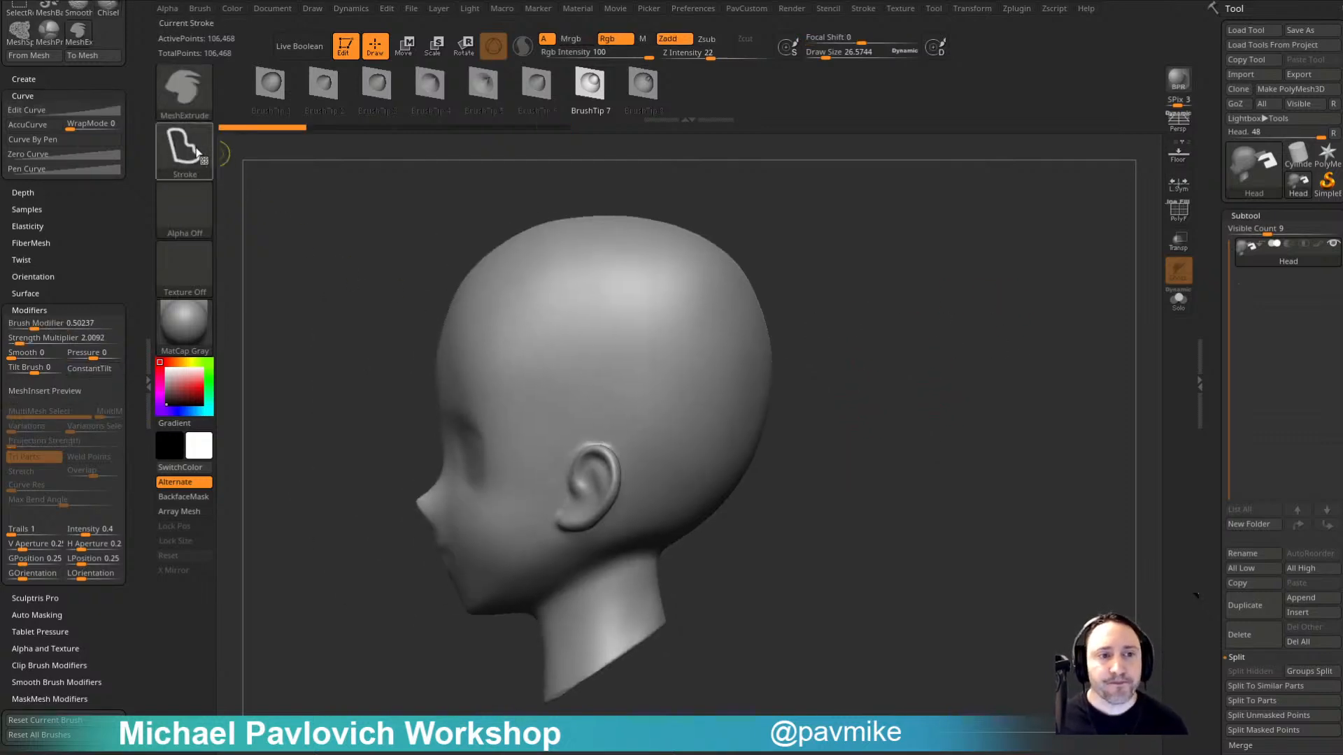
Step: Set MeshExtrude's stroke type to DragRect
left_click(196, 150)
left_click(318, 170)
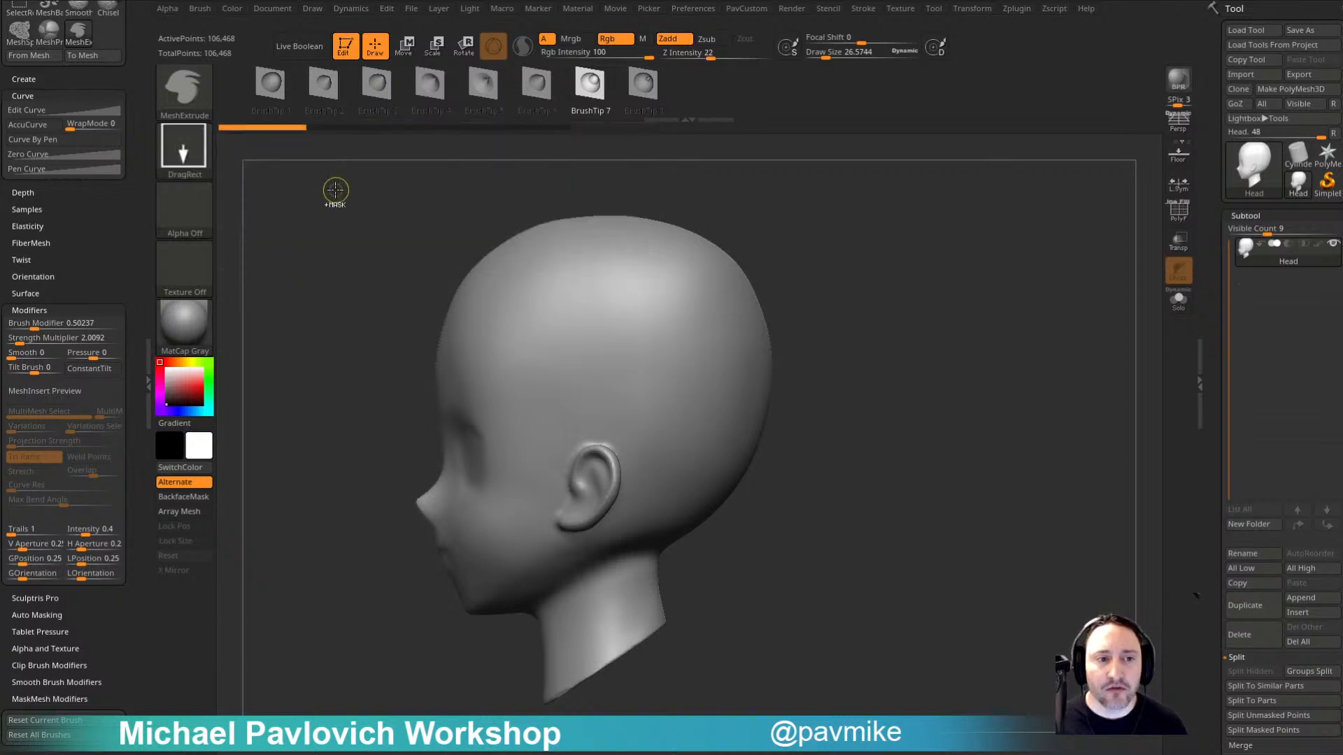
left_click(589, 84)
Step: Leave the head's Edit mode for 2.5D with Always Switch and clear the canvas
left_click(346, 46)
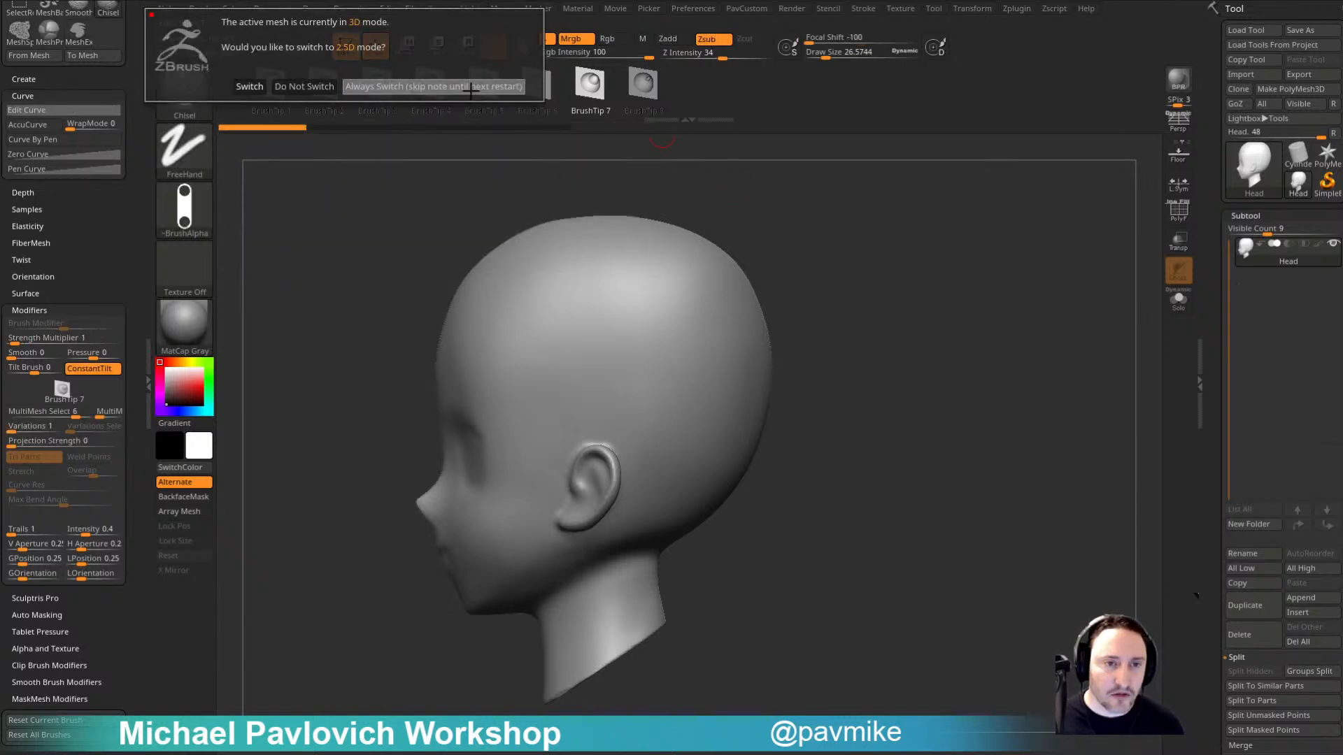
left_click(433, 86)
key("ctrl+n")
Step: Draw a Cube3D on the empty canvas and convert it to an editable PolyMesh3D seen straight on
left_click(1235, 195)
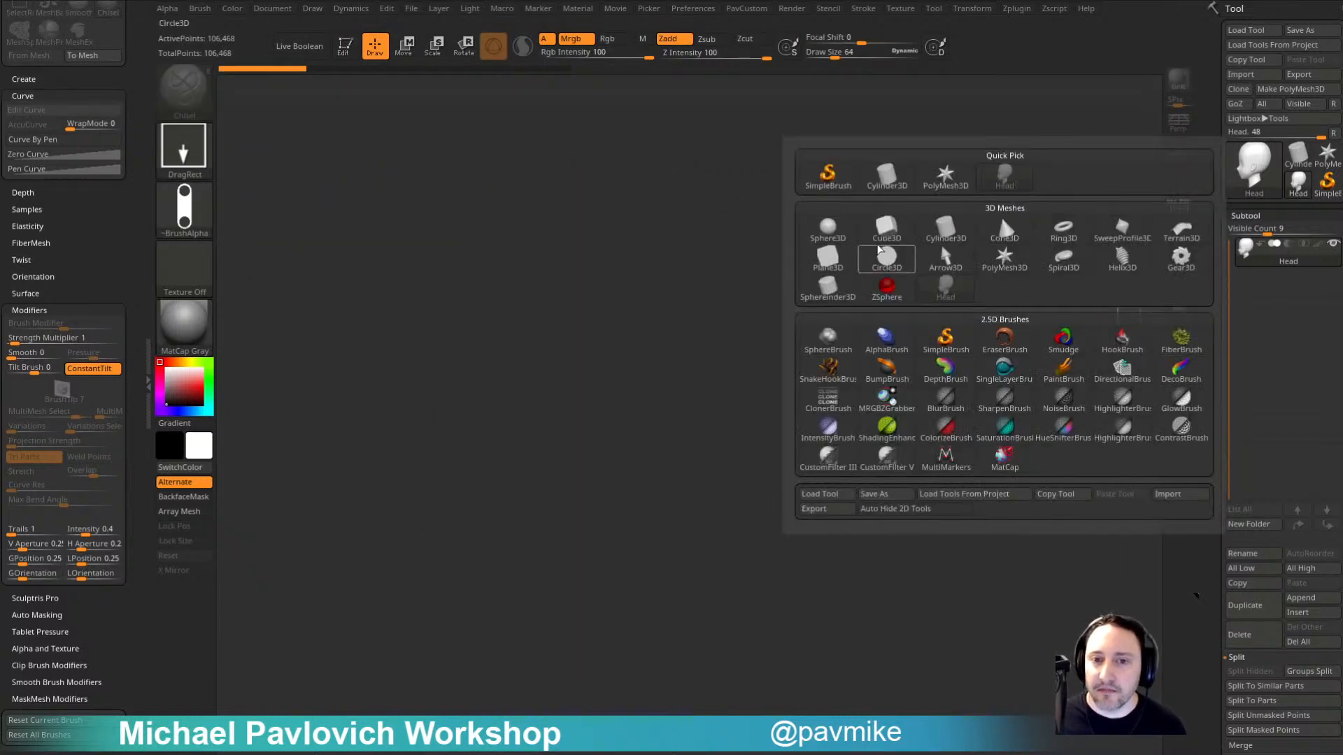
left_click(887, 227)
left_click_drag(697, 445, 707, 654)
left_click(344, 47)
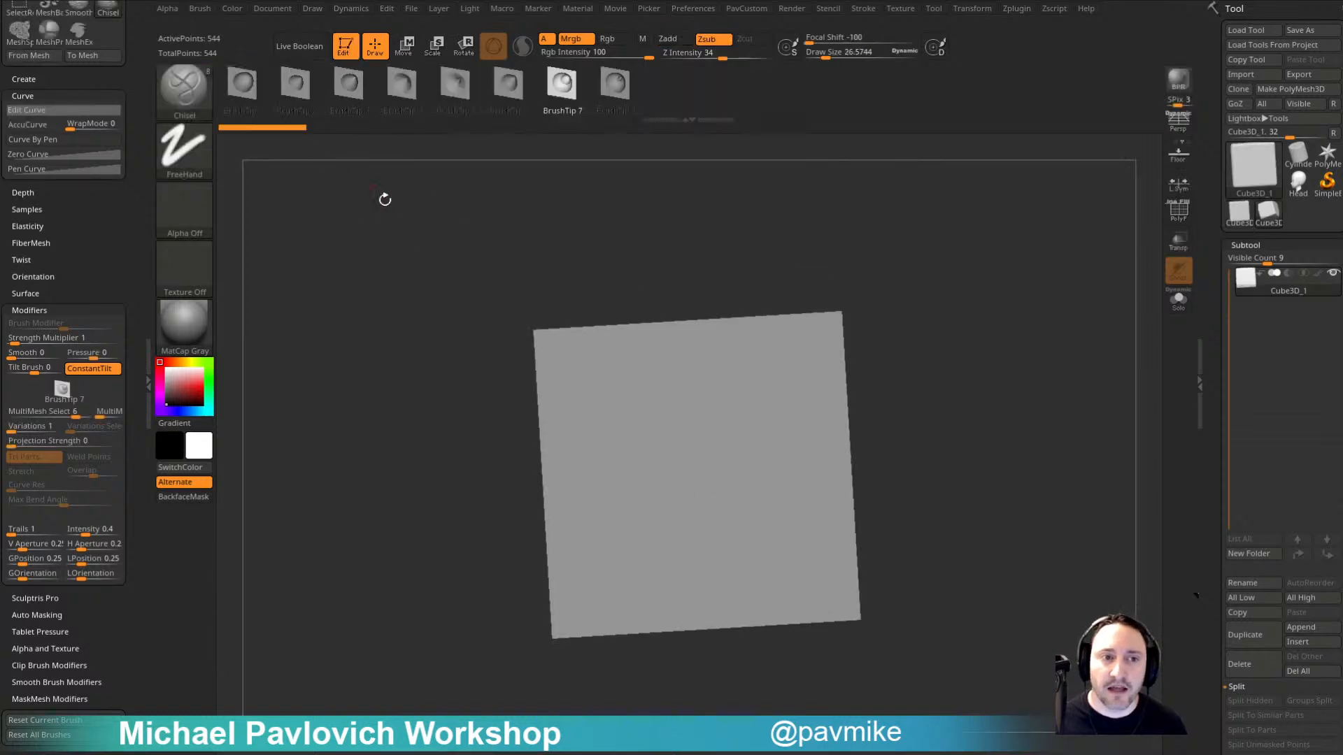
left_click(1291, 90)
mouse_move(1044, 370)
left_mouse_down("shift")
mouse_move(1054, 388)
mouse_move(1032, 381)
left_mouse_up("shift")
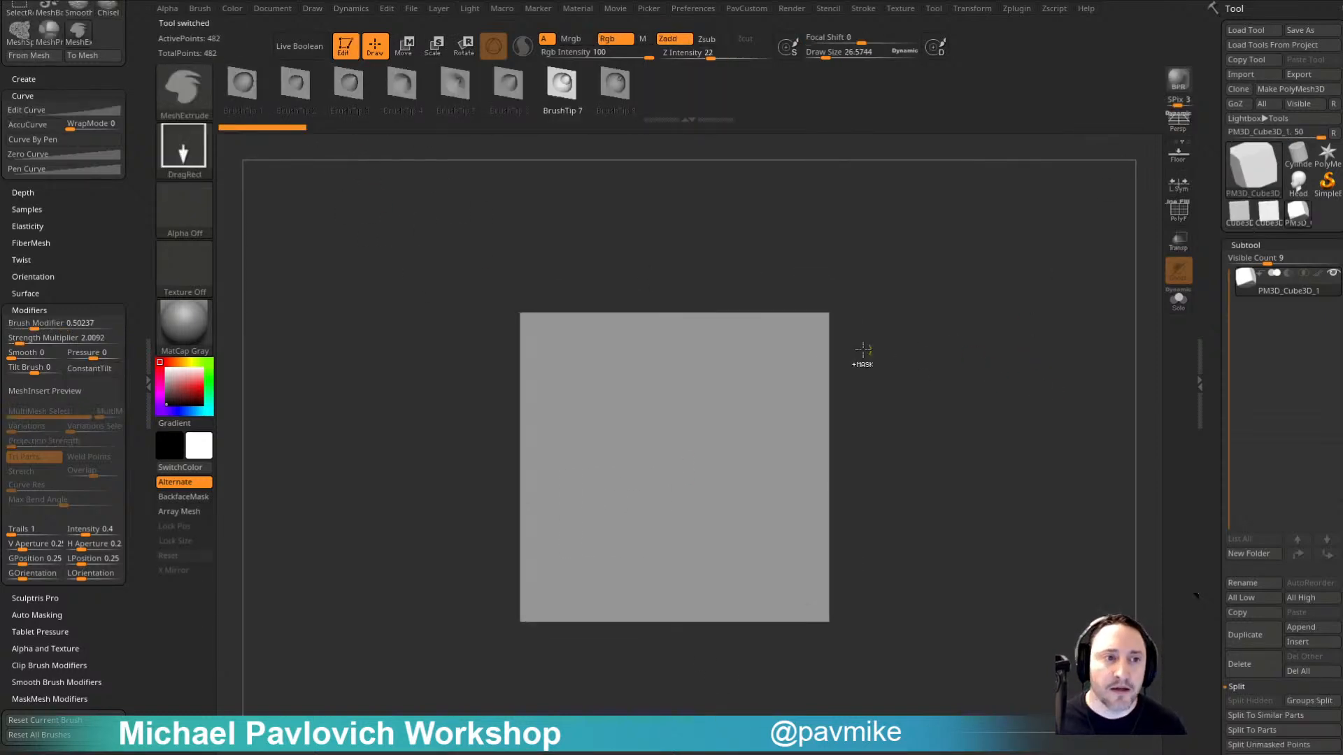
Step: Try DragRect strokes on the cube and switch MeshExtrude's stroke type to Rect
left_click_drag(672, 416, 725, 468, "ctrl")
left_click_drag(879, 353, 926, 409, "ctrl")
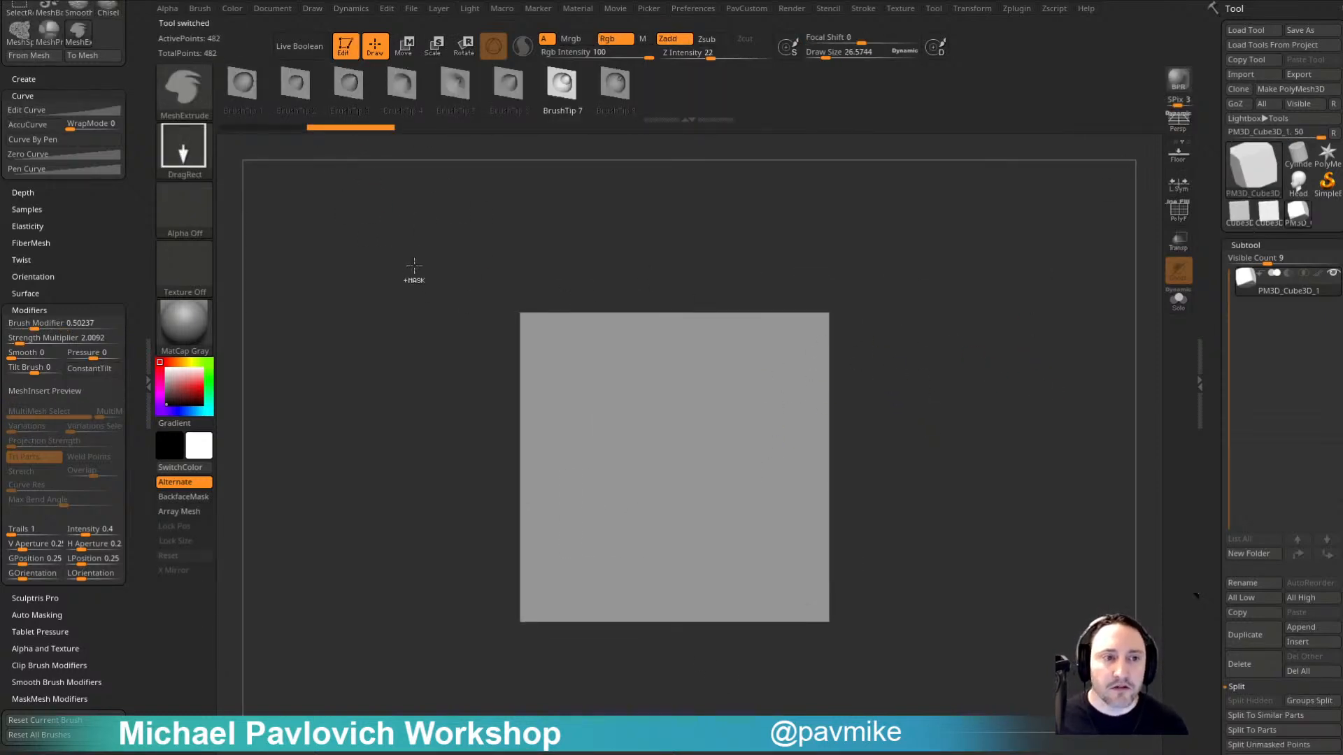
left_click(184, 149)
left_click(615, 165, "ctrl")
Step: Try extruding rectangular panels of different sizes on the cube's front face with the Rect stroke, undoing each one
mouse_move(825, 405)
left_mouse_down("ctrl")
mouse_move(854, 459)
mouse_move(689, 465)
left_mouse_up("ctrl")
key("ctrl+z")
left_click_drag(683, 399, 708, 514, "ctrl")
left_click_drag(956, 492, 878, 452, "alt")
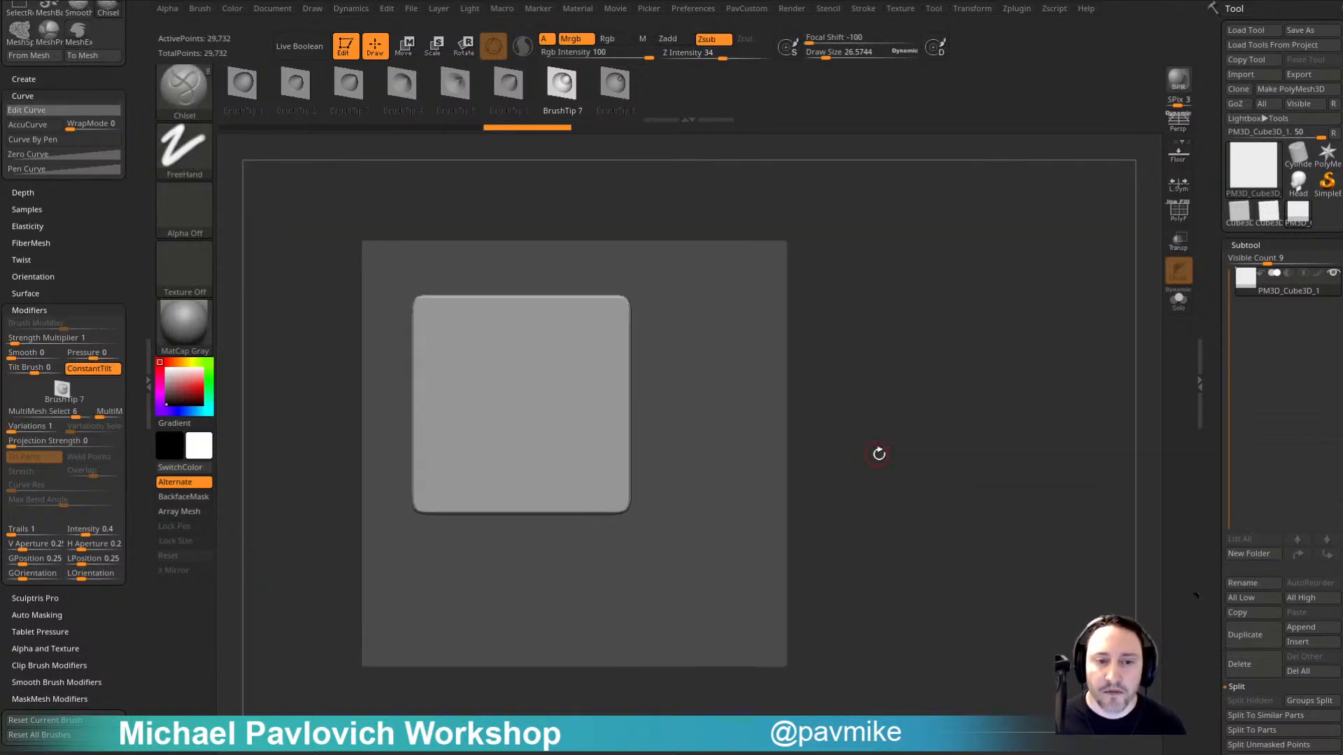
key("ctrl+z")
mouse_move(551, 395)
left_mouse_down("ctrl")
mouse_move(537, 447)
mouse_move(507, 391)
mouse_move(513, 413)
left_mouse_up("ctrl")
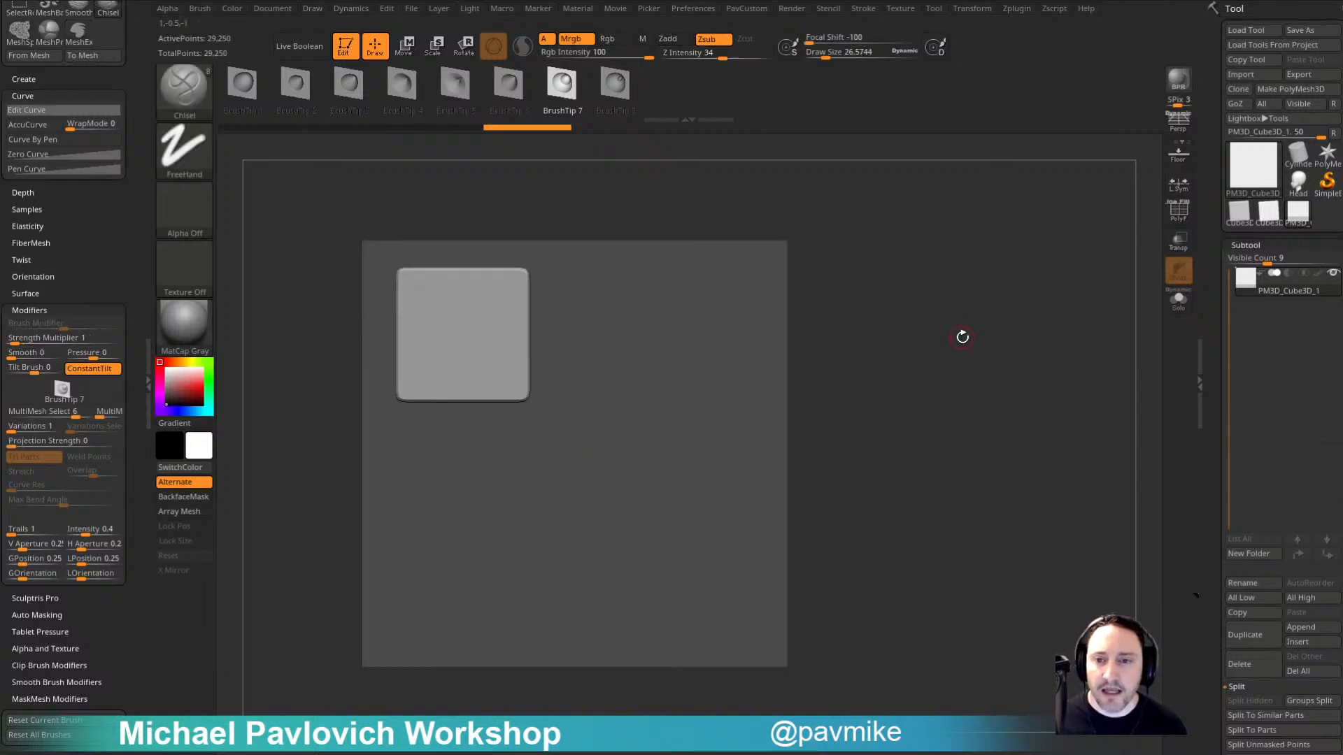
key("ctrl+z")
Step: Set MeshExtrude's MaskMesh Smoothness to 0 and test it with a small square panel on the cube's front face, undoing the panel
left_click_drag(139, 479, 132, 378)
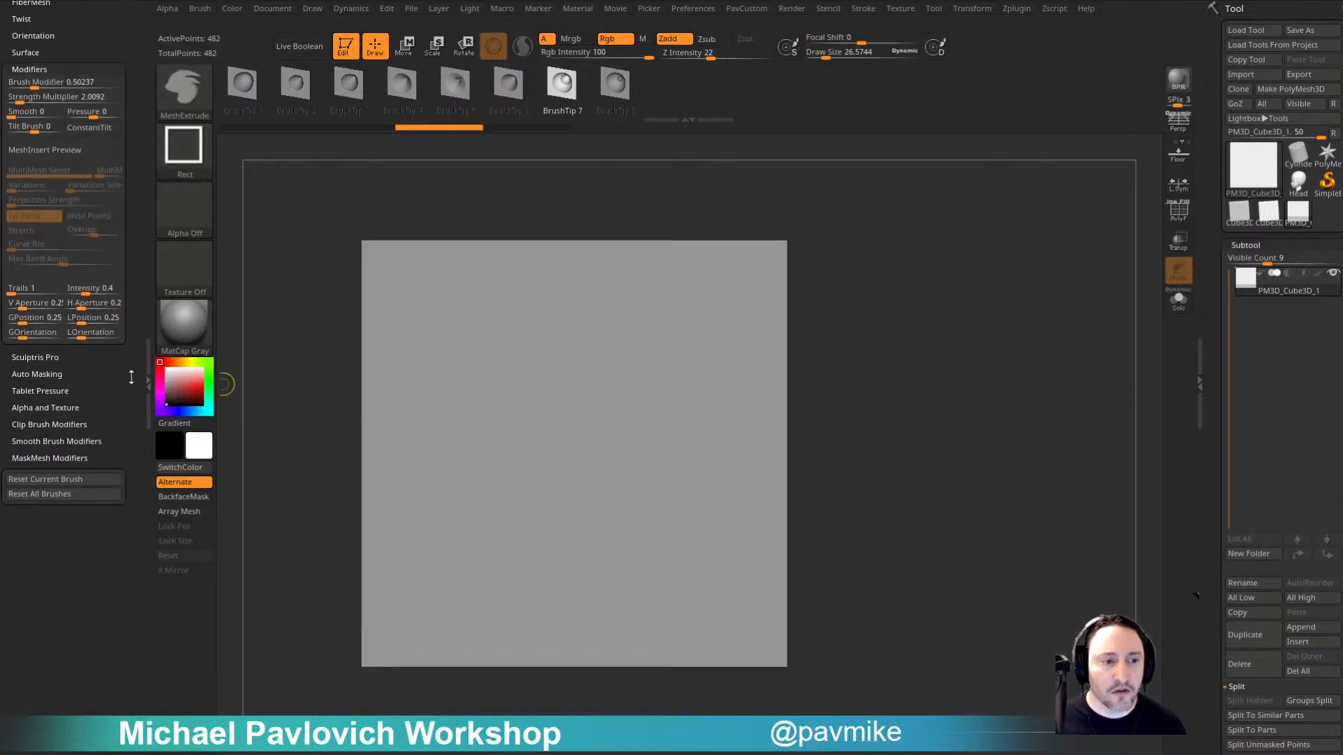
left_click(52, 458)
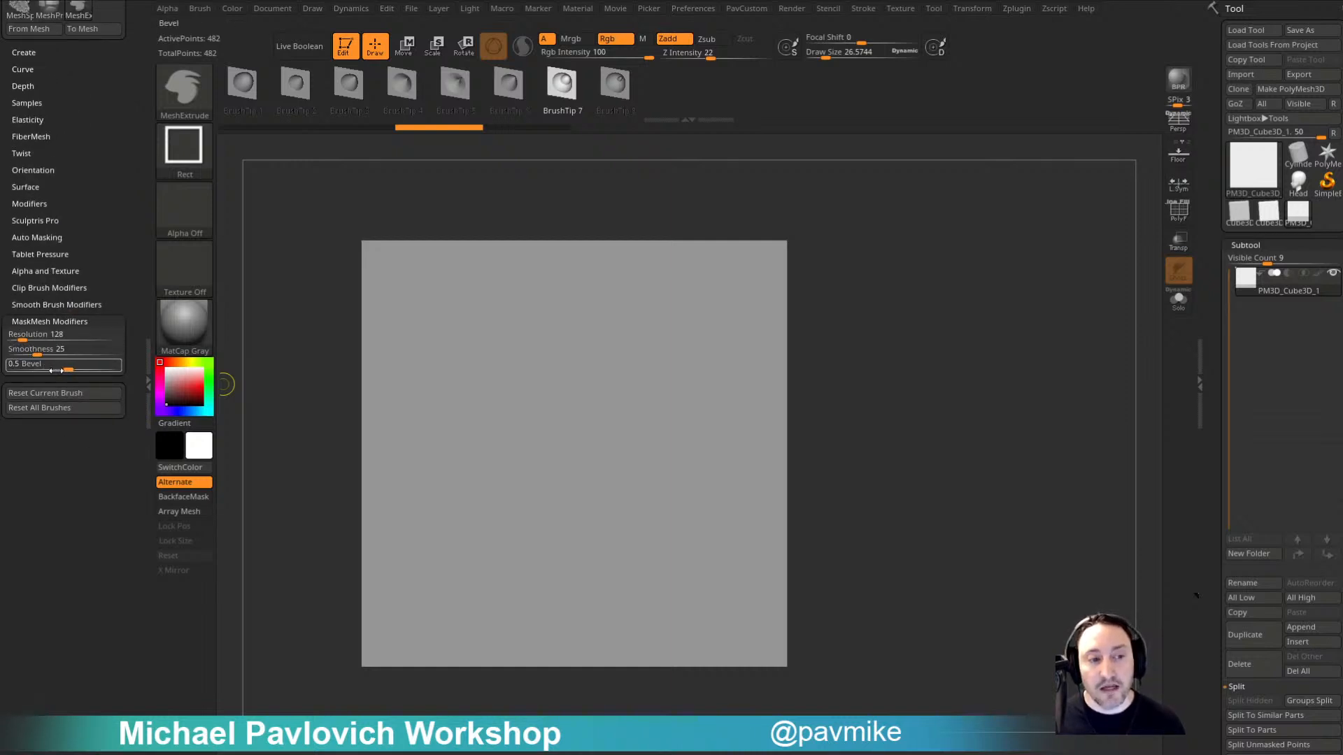
left_click_drag(32, 352, 7, 352)
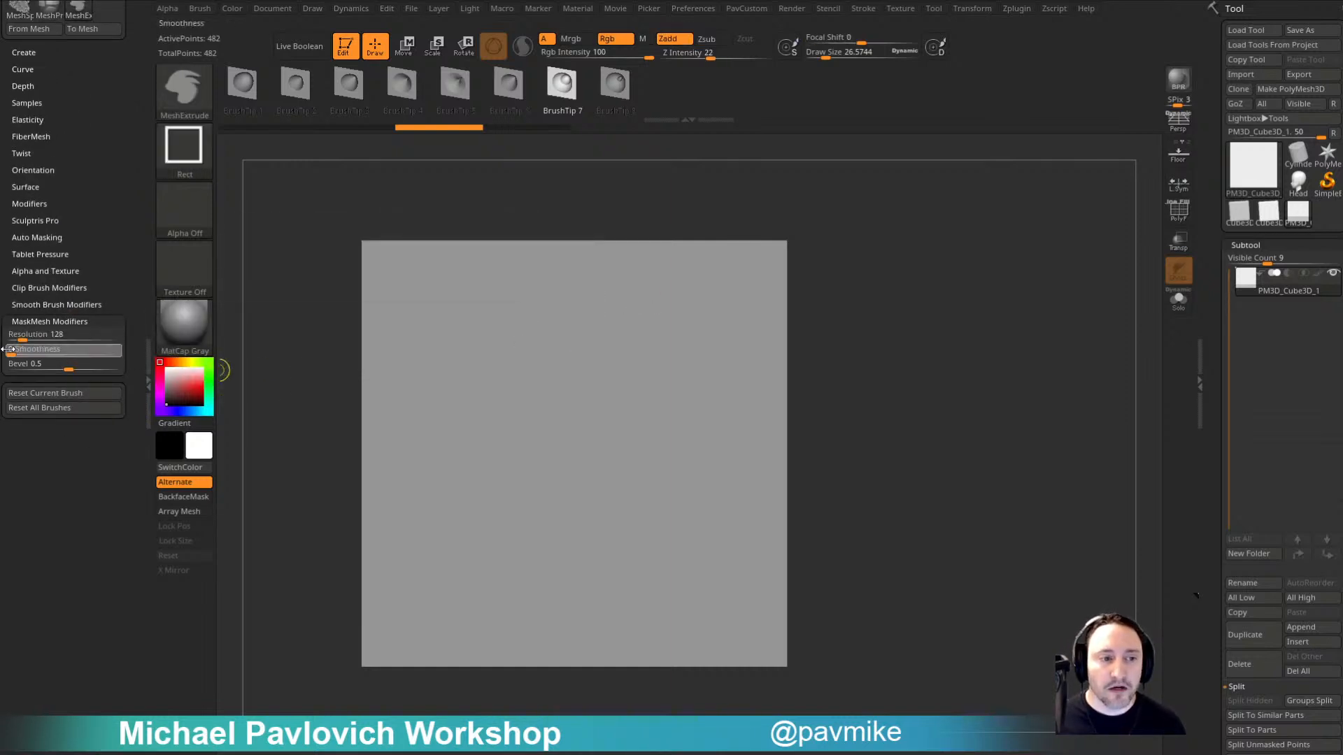
left_click_drag(573, 403, 605, 463, "ctrl")
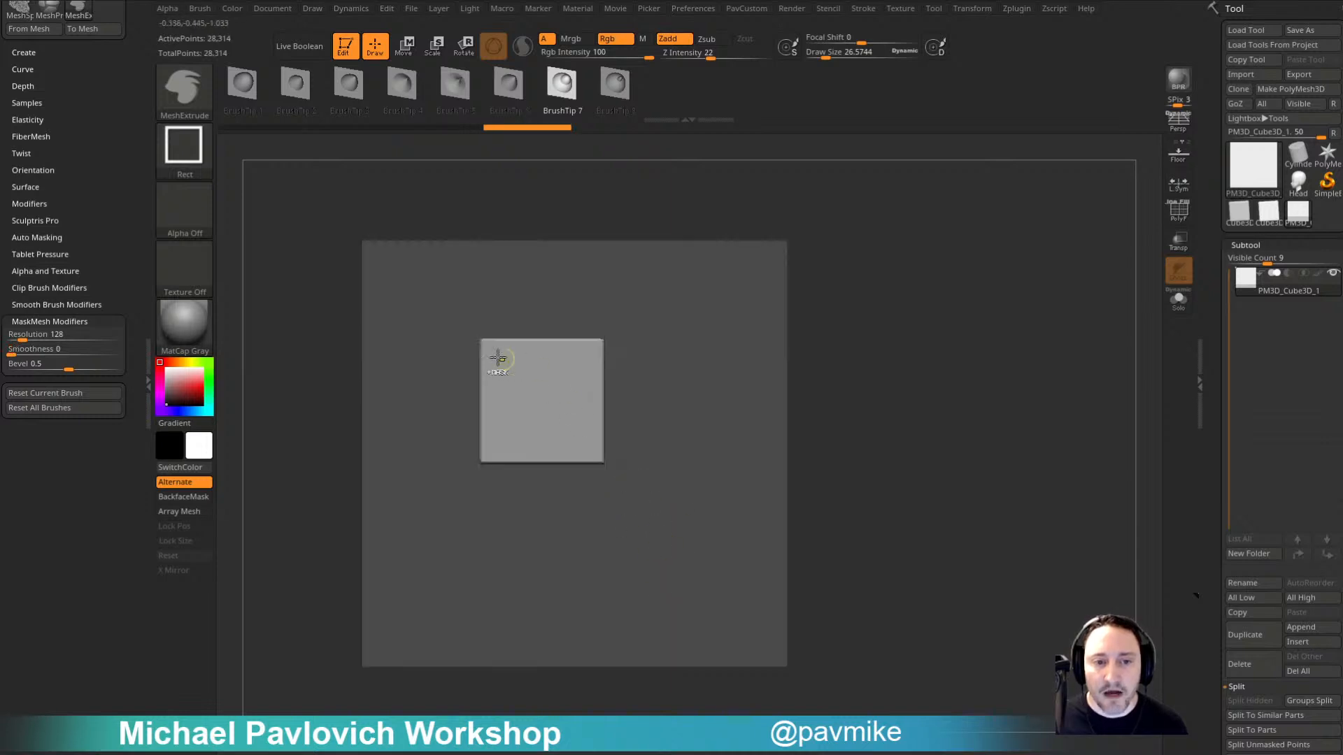
key("ctrl+z")
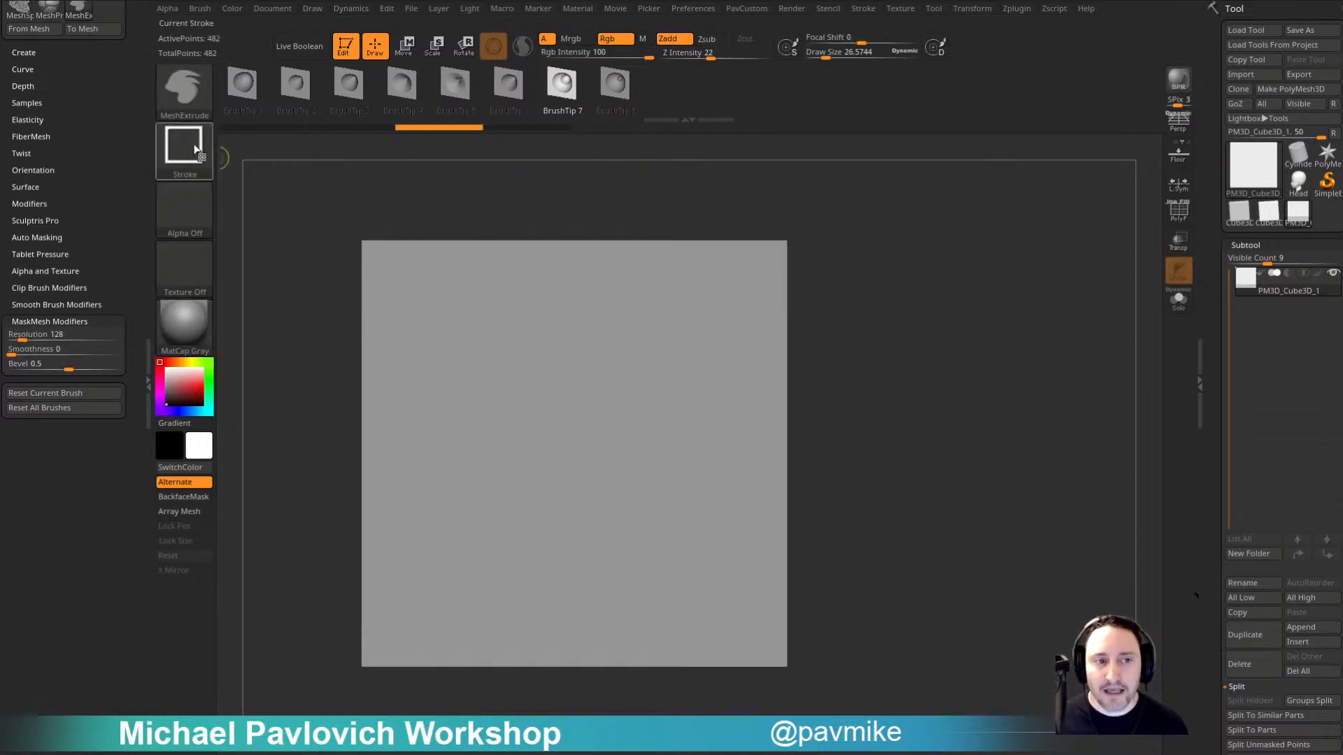
Step: Set MeshExtrude's stroke type to Lasso and extrude a notched, two-pronged panel overhanging the cube's right side, redoing the first attempt
left_click(195, 147, "ctrl")
left_click(380, 193, "ctrl")
mouse_move(583, 375)
left_mouse_down("ctrl")
mouse_move(869, 314)
mouse_move(647, 531)
left_mouse_up("ctrl")
mouse_move(138, 267)
left_mouse_down()
mouse_move(133, 345)
mouse_move(136, 313)
left_mouse_up()
key("ctrl")
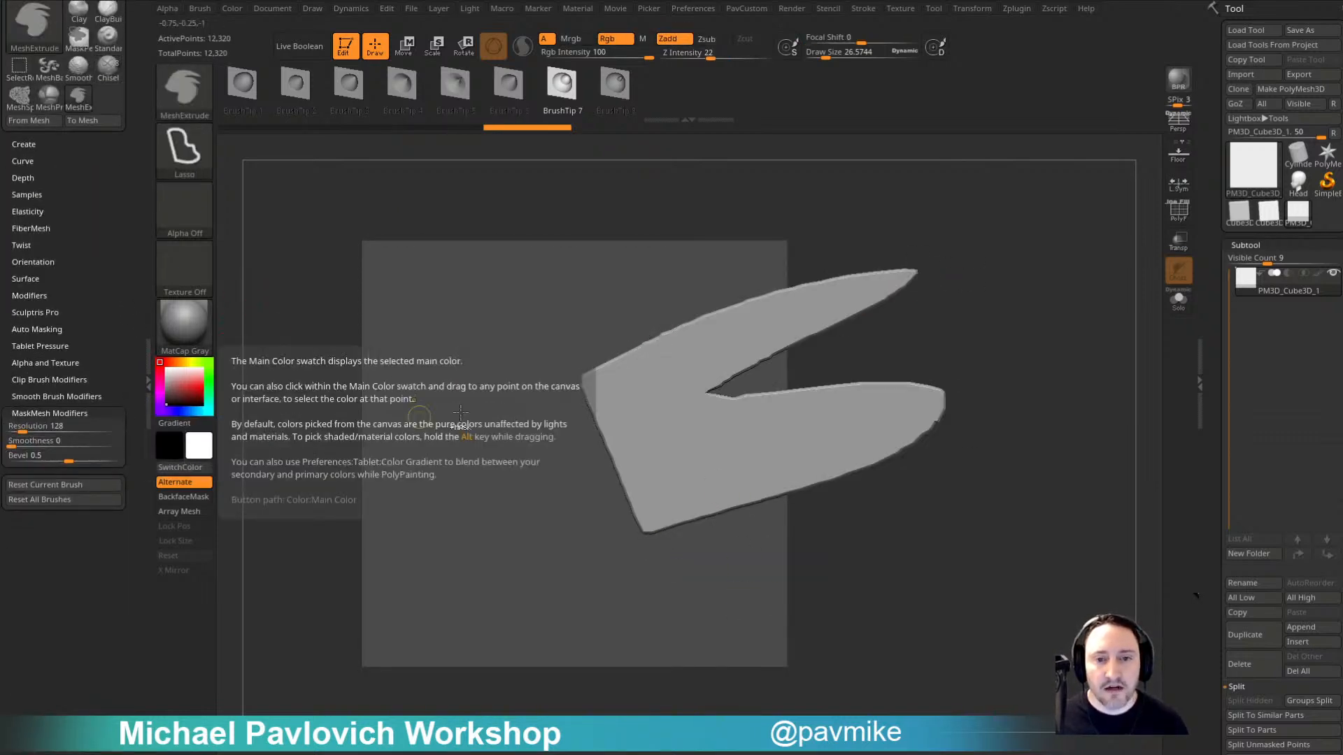
key("ctrl+z")
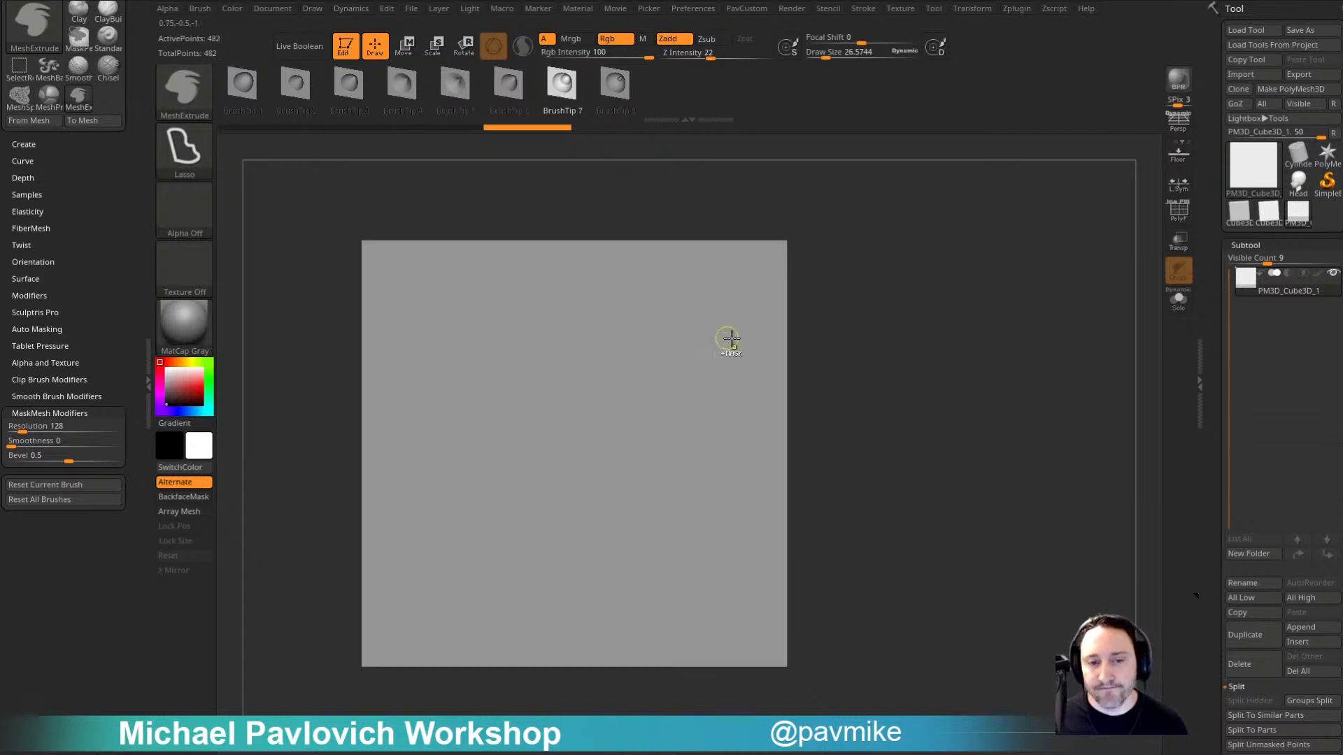
mouse_move(664, 373)
left_mouse_down("ctrl")
mouse_move(800, 312)
mouse_move(905, 398)
mouse_move(603, 545)
left_mouse_up("ctrl")
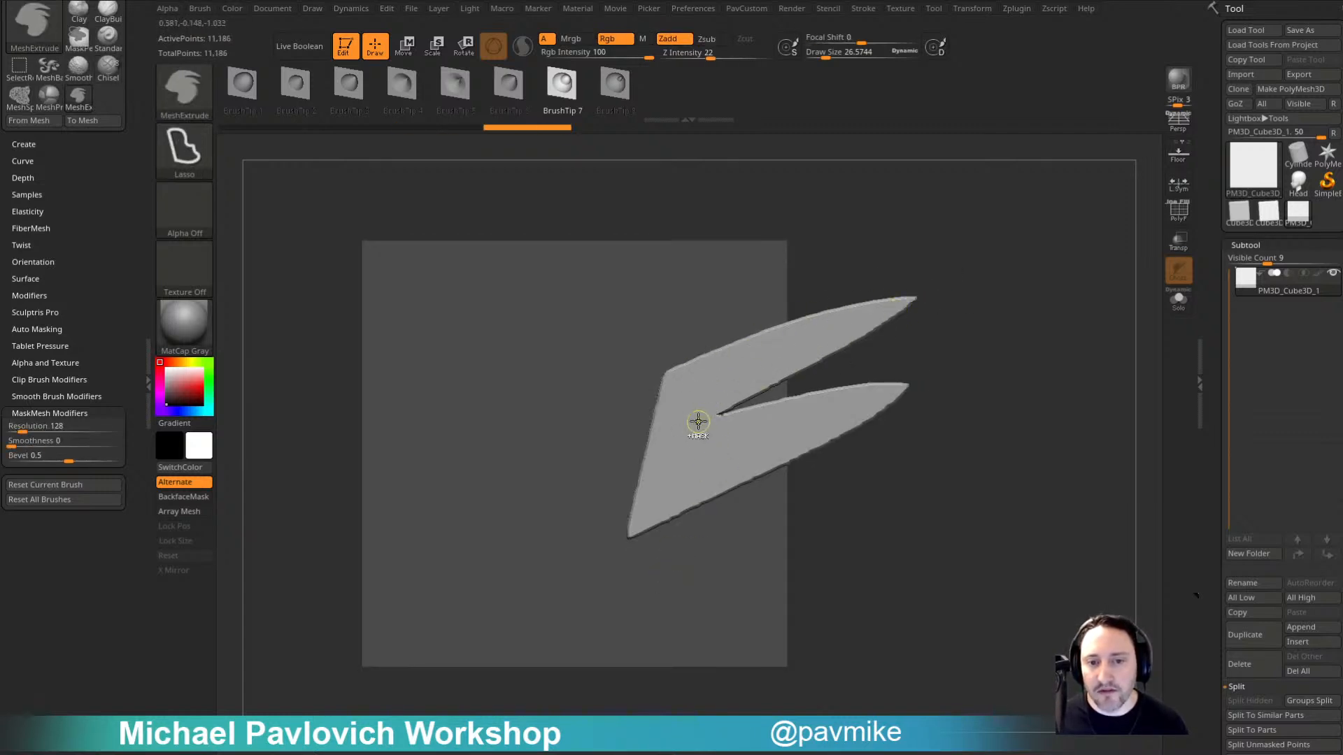
Step: Split the masked cube from the notched panel into a separate subtool and isolate the panel with its polyframe shown
key("shift+space")
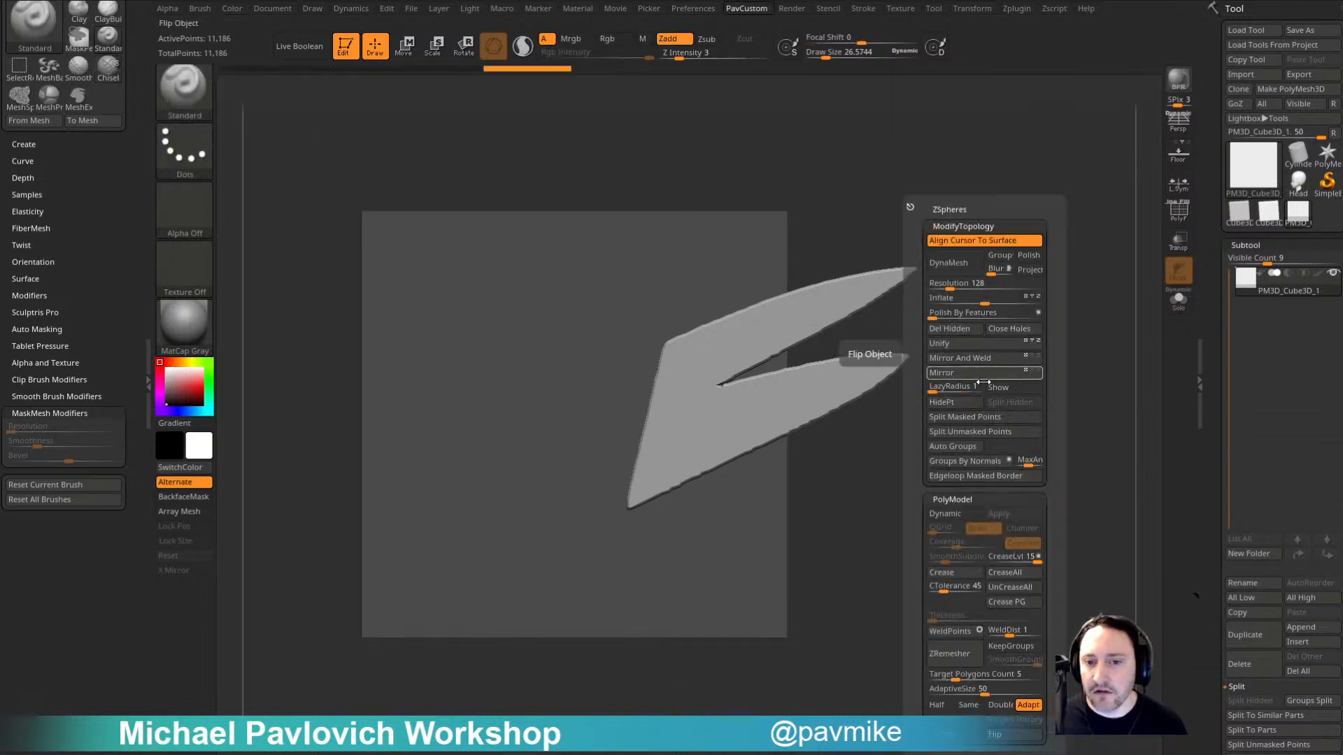
left_click(972, 417)
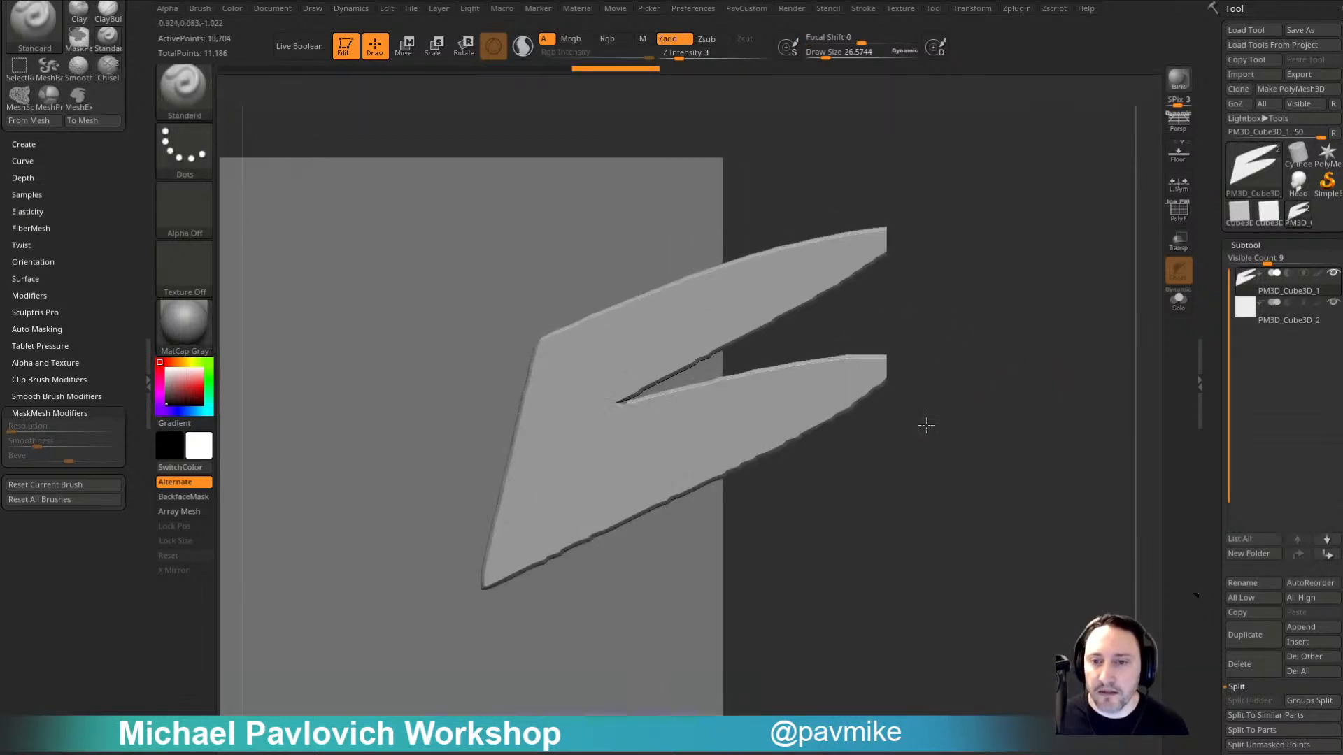
key("shift+f")
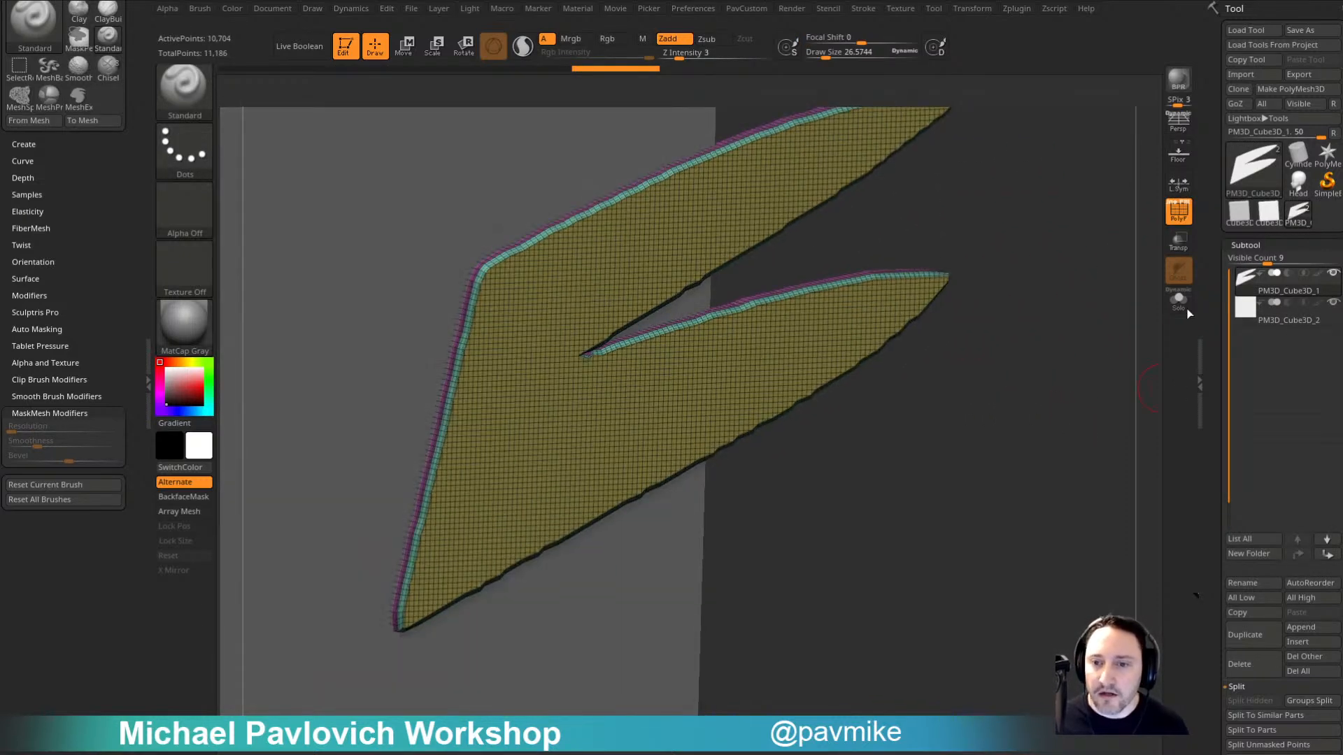
left_click(1182, 305)
left_click_drag(1066, 377, 1073, 518, "alt")
Step: Switch to the ZModeler brush and set its edge action to Crease with the EdgeLoop Complete target
key("b")
key("z")
key("m")
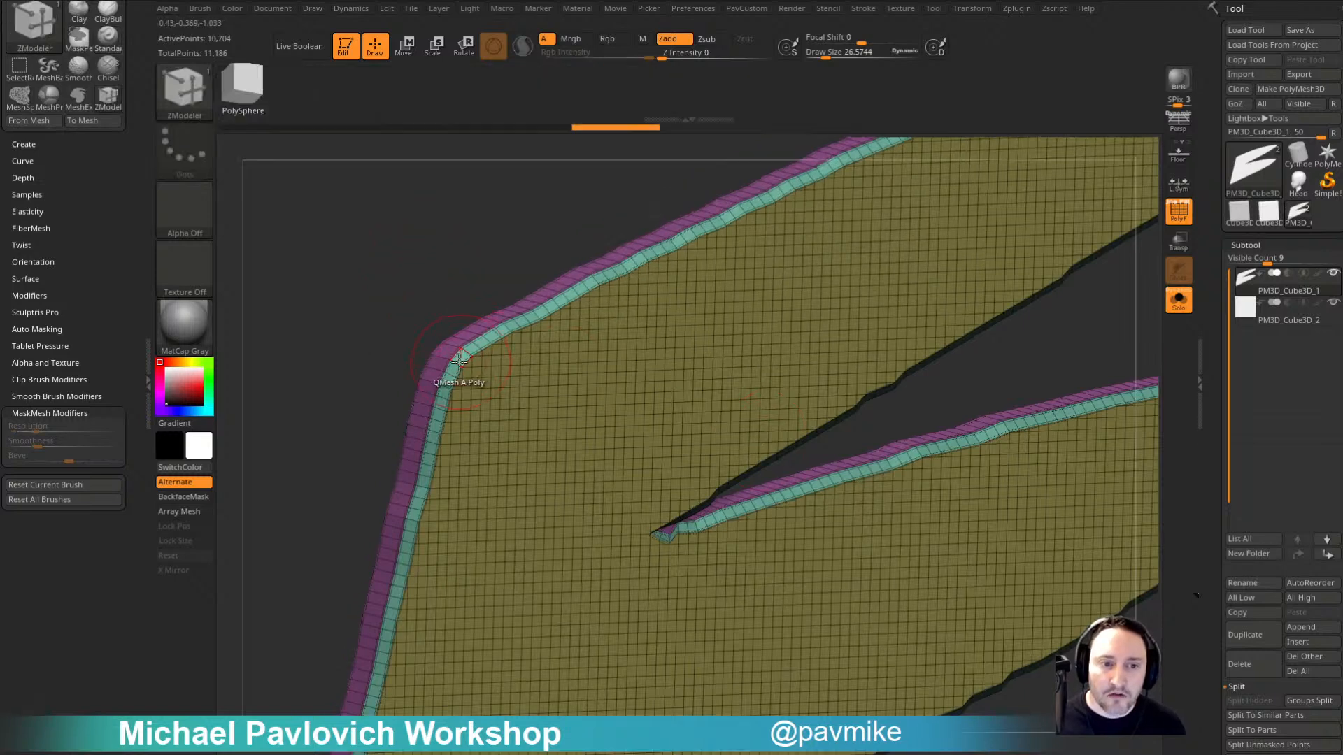
key("space")
left_click(309, 425)
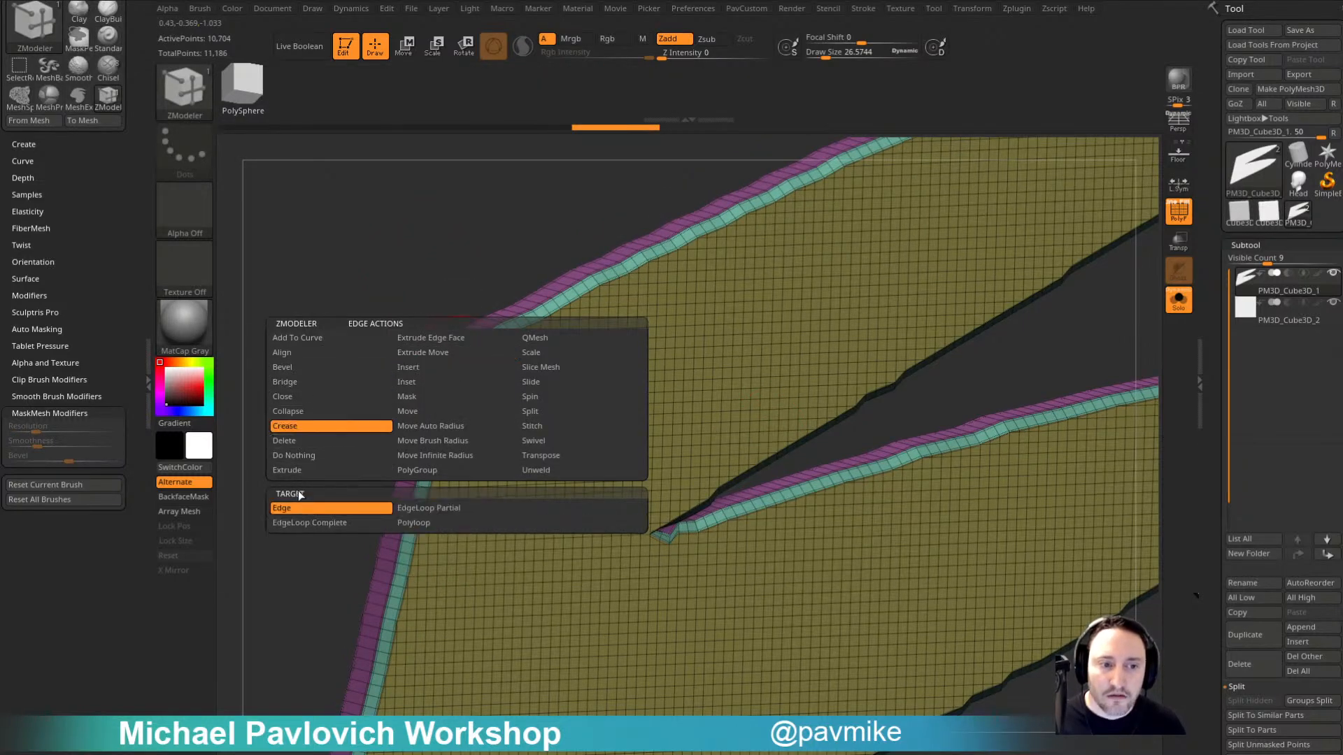
left_click(302, 522)
Step: Crease the short edge across the panel's thickness at its outer corner
left_click_drag(334, 315, 672, 374)
left_click(444, 382)
left_click(406, 360)
left_click_drag(615, 629, 559, 448, "alt")
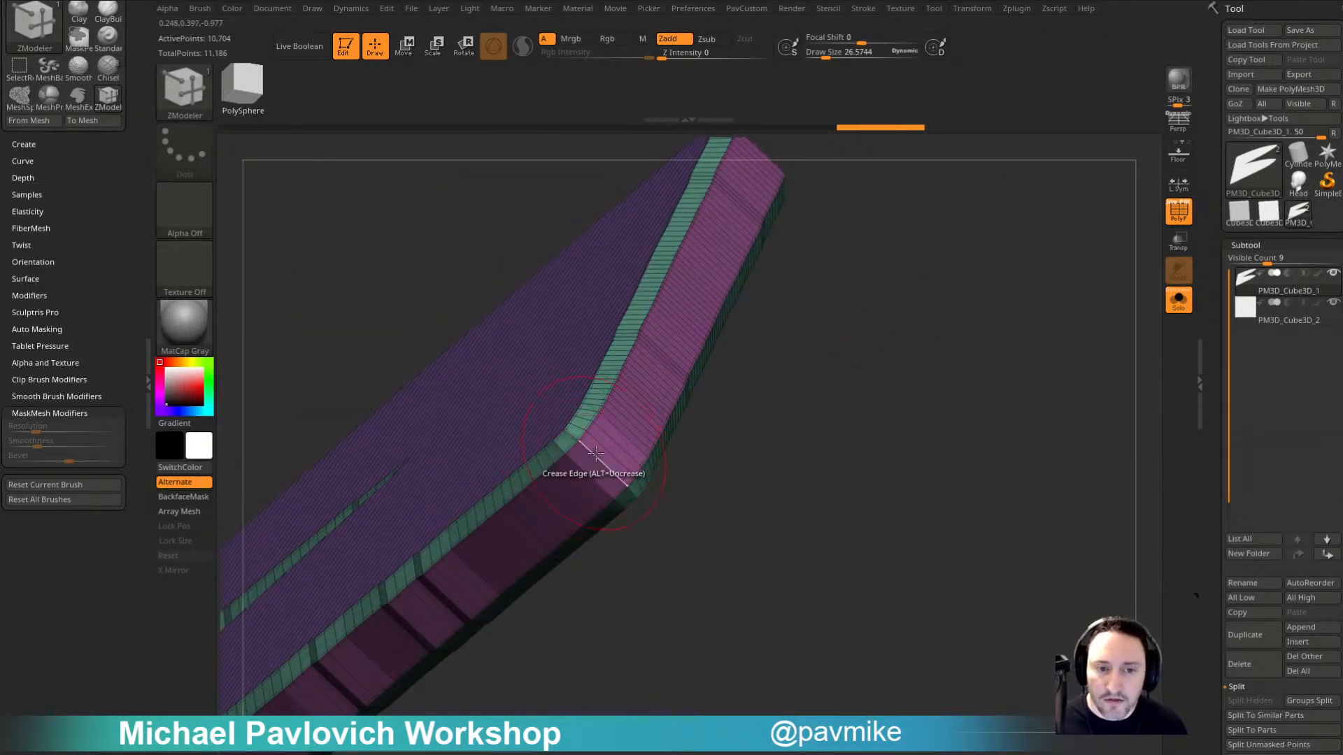
left_click(593, 453)
left_click_drag(860, 441, 670, 404)
mouse_move(891, 416)
left_mouse_down()
mouse_move(881, 440)
mouse_move(959, 522)
mouse_move(907, 561)
mouse_move(1006, 497)
mouse_move(939, 448)
mouse_move(937, 629)
mouse_move(902, 594)
left_mouse_up()
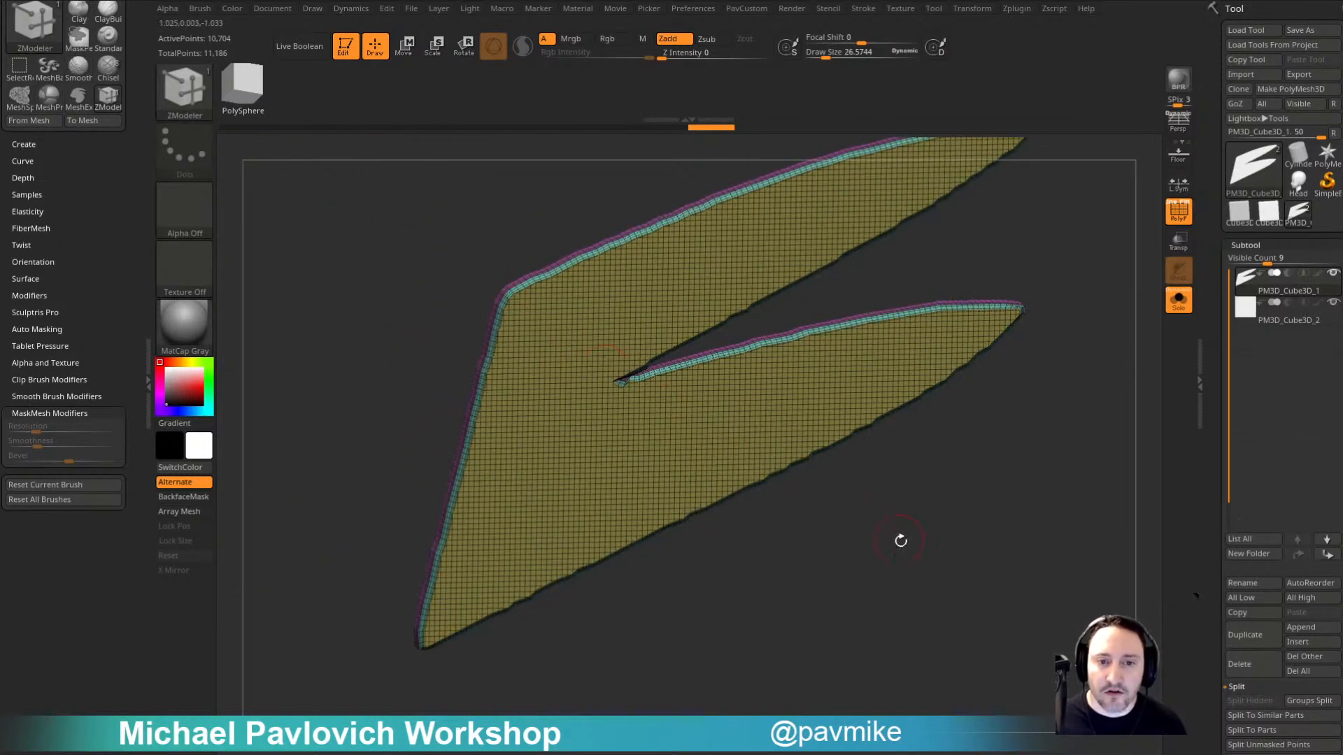
left_click_drag(900, 543, 960, 488)
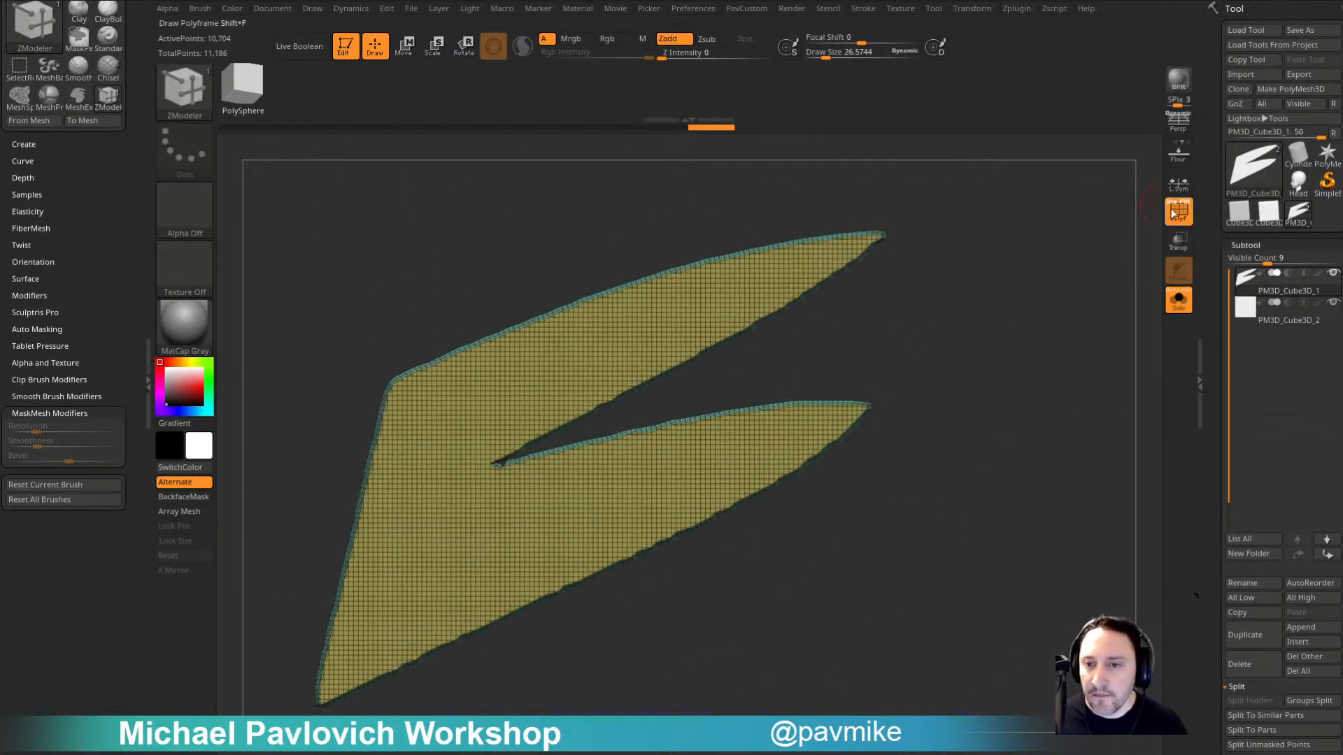
Step: Smooth the panel's jagged outline with the Polish By Features deformation and turn off the polyframe
left_click_drag(1214, 413, 1205, 228)
left_click_drag(1211, 439, 1217, 319)
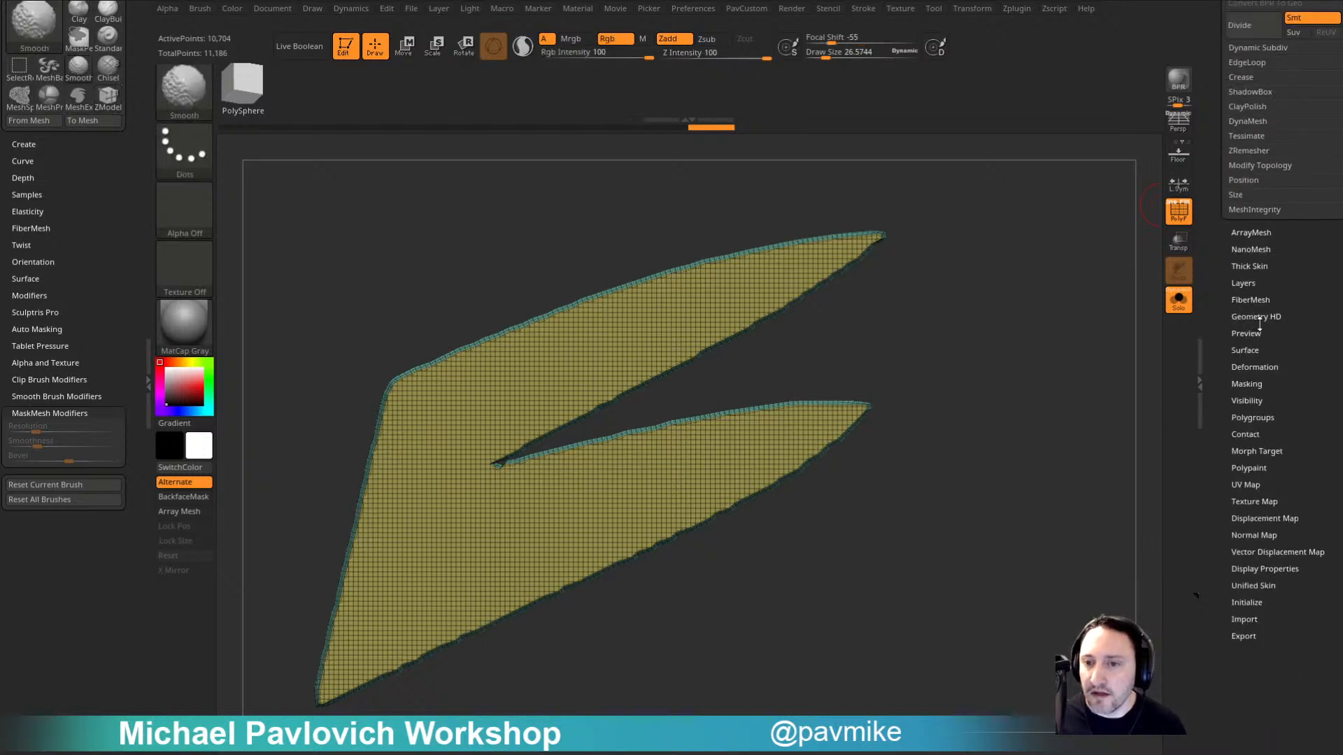
left_click(1248, 366)
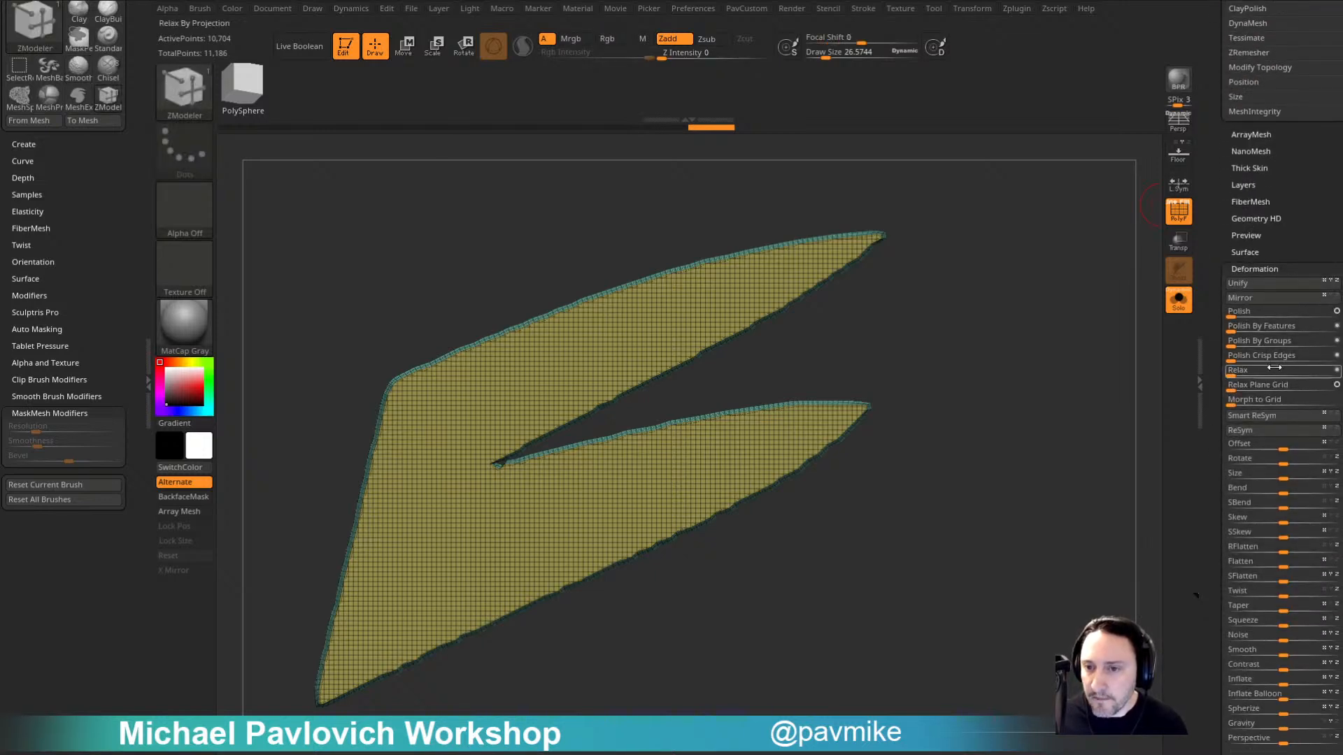
left_click(1239, 327)
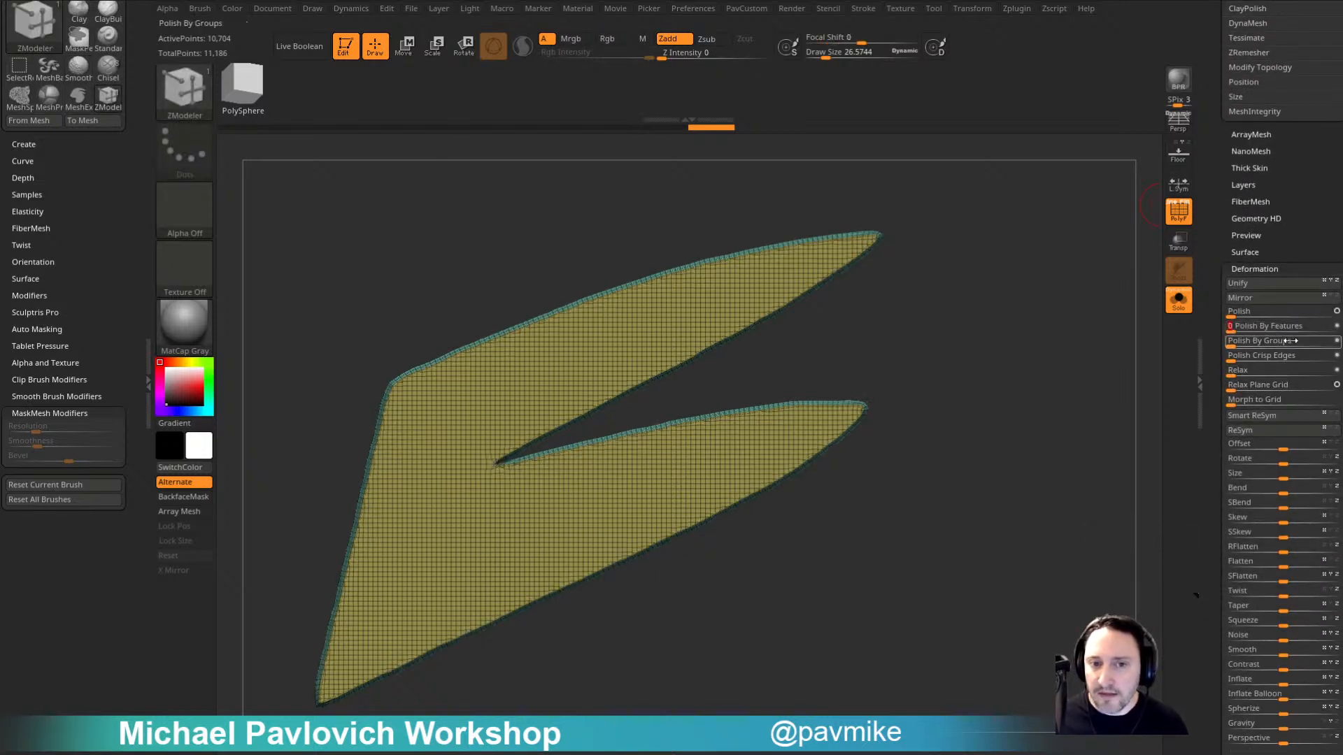
left_click(1177, 214)
left_click_drag(1117, 290, 1088, 310, "alt")
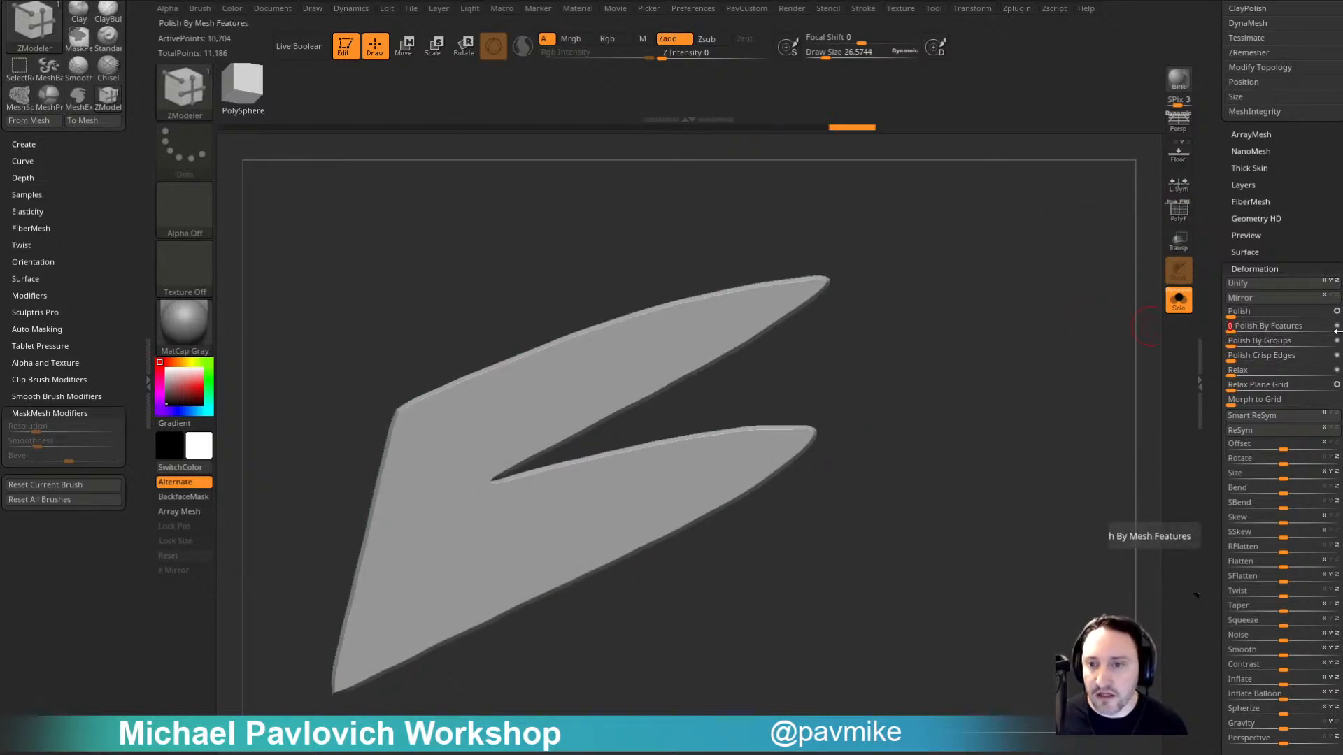
Step: Polish the panel twice more with Polish By Features in its open-circle mode and show the cube again
left_click(1233, 326)
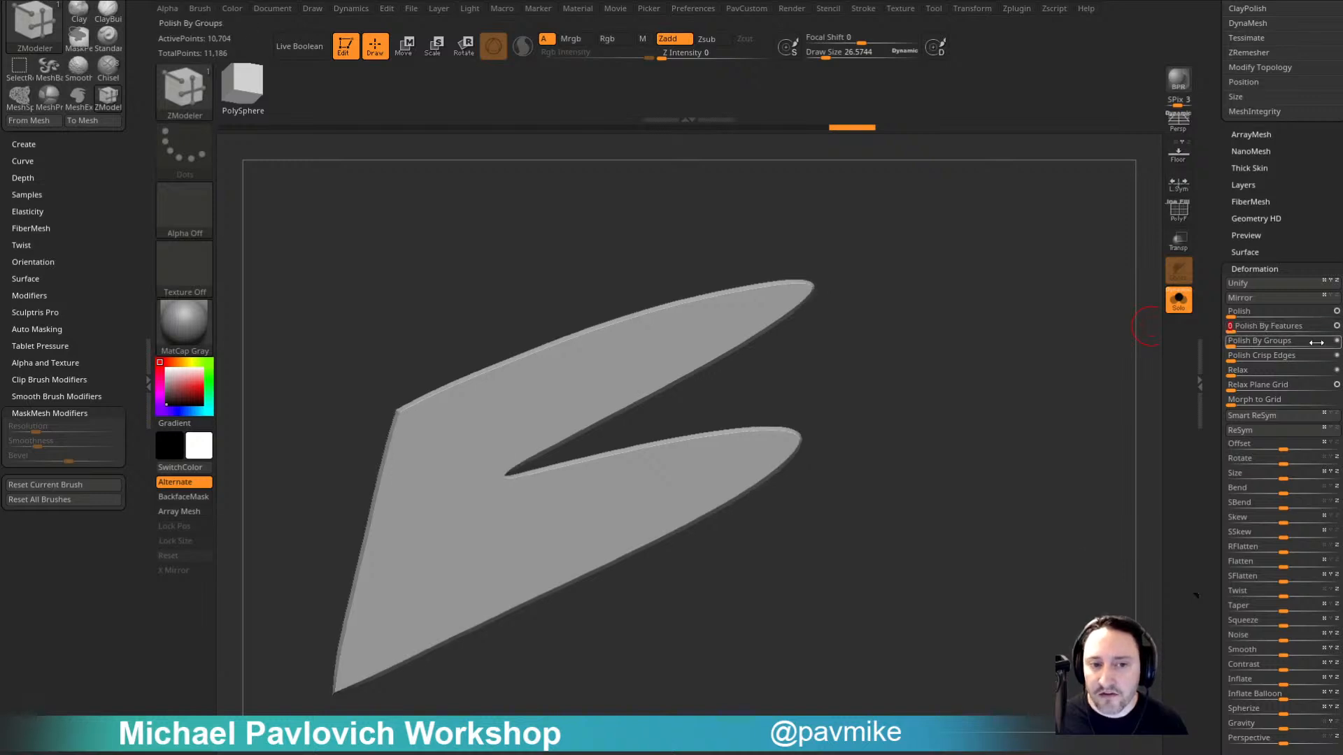
left_click_drag(371, 384, 968, 435)
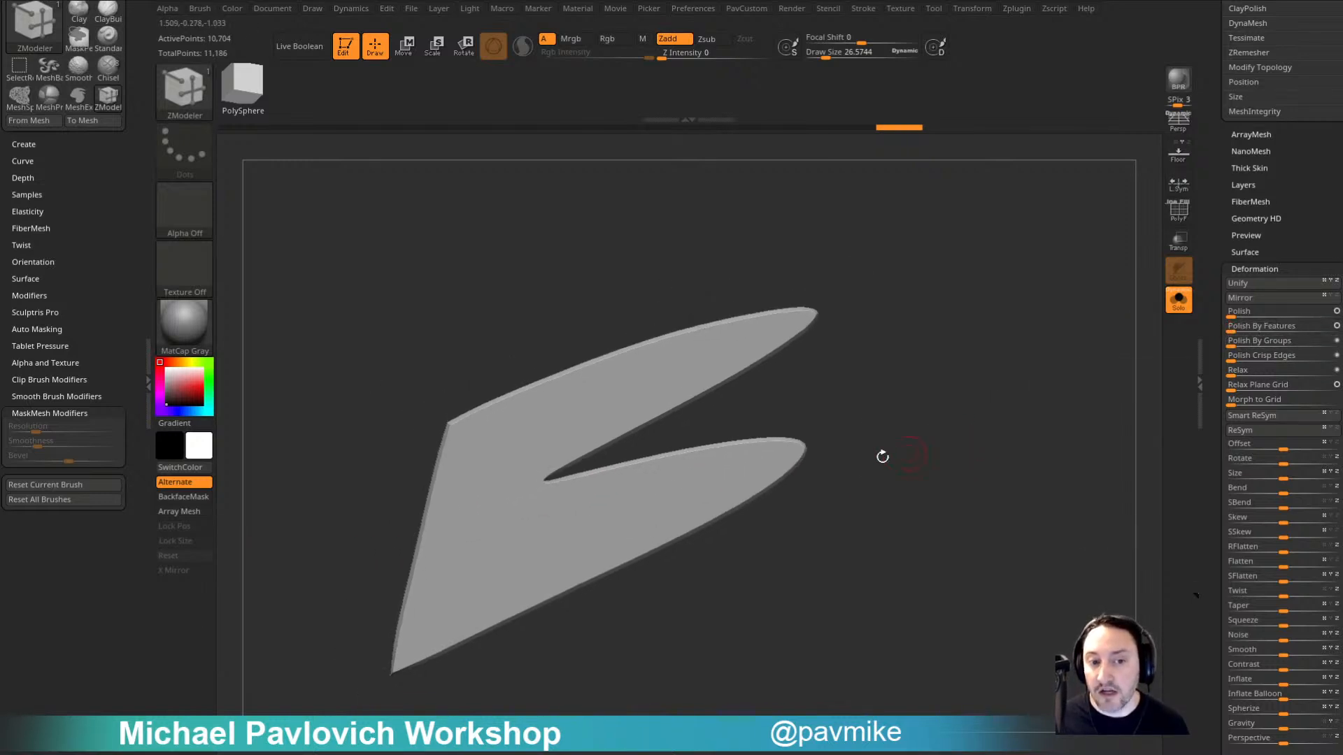
left_click(1242, 328)
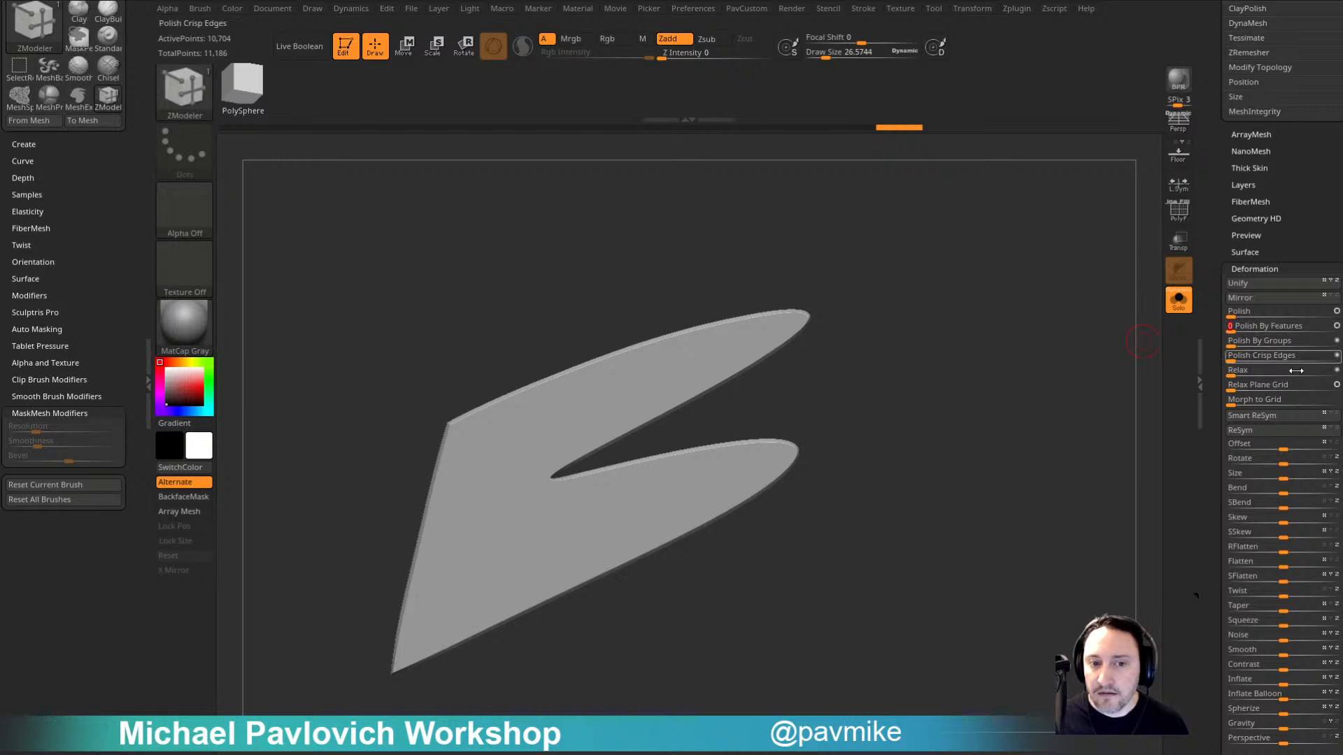
left_click(1184, 306)
left_click_drag(1209, 308, 1208, 532)
mouse_move(1091, 311)
left_mouse_down("alt")
mouse_move(1019, 368)
mouse_move(1049, 363)
left_mouse_up("alt")
Step: Set the Lasso stroke's Smoothness to 44 and test it with a two-pronged panel above the existing one, undoing the panel
key("ctrl")
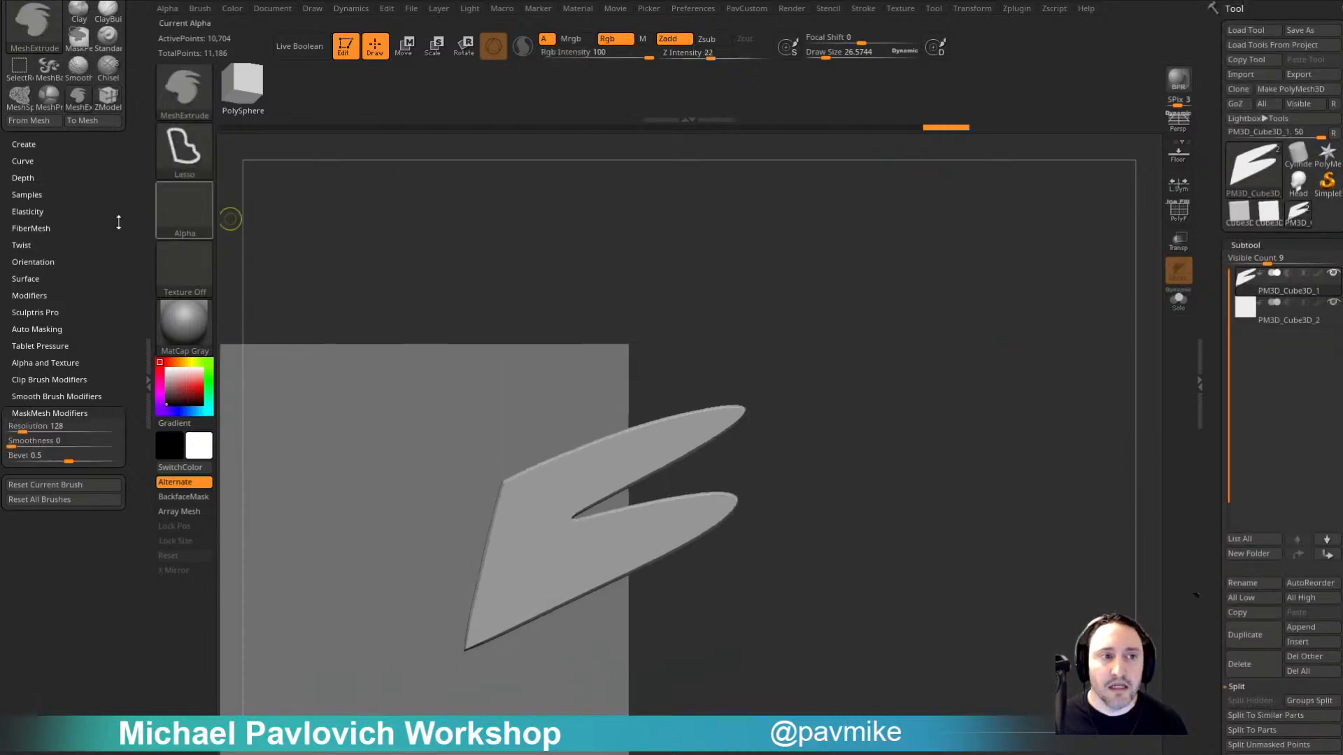
left_click_drag(119, 222, 126, 424)
key("ctrl")
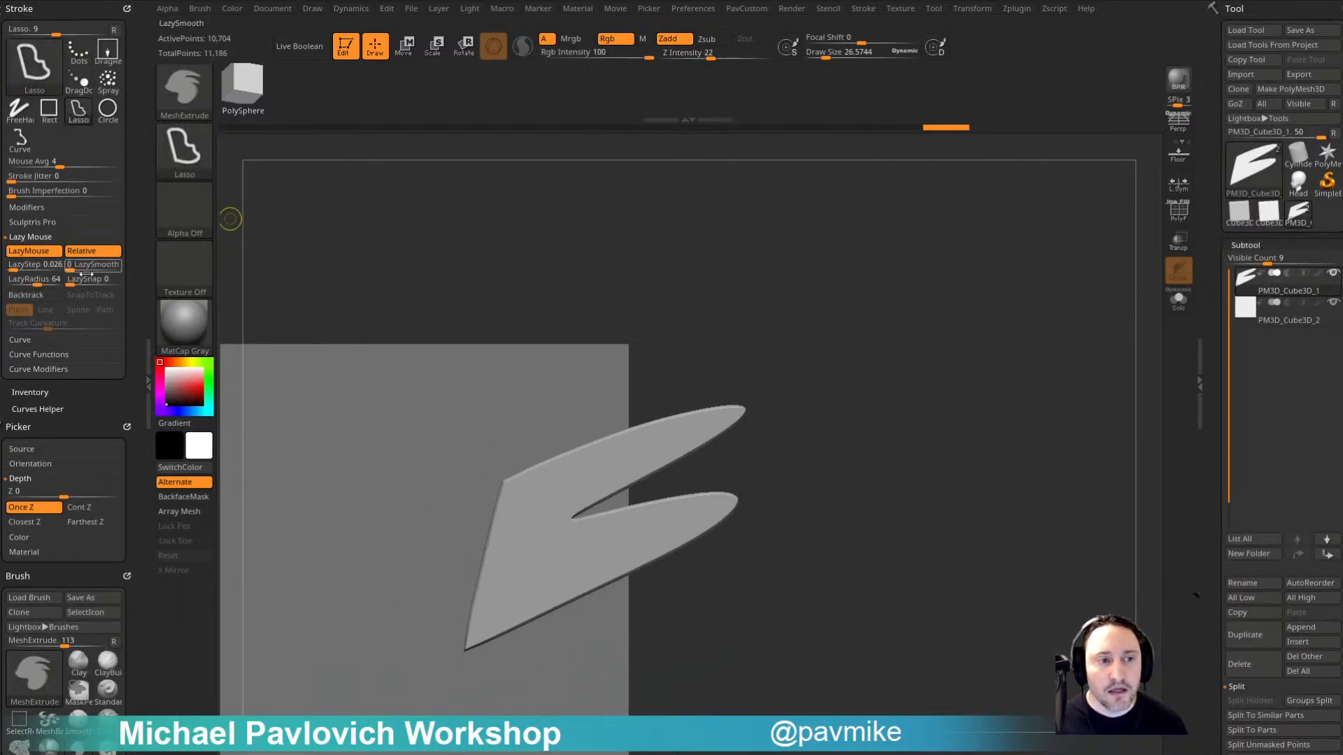
left_click(28, 208)
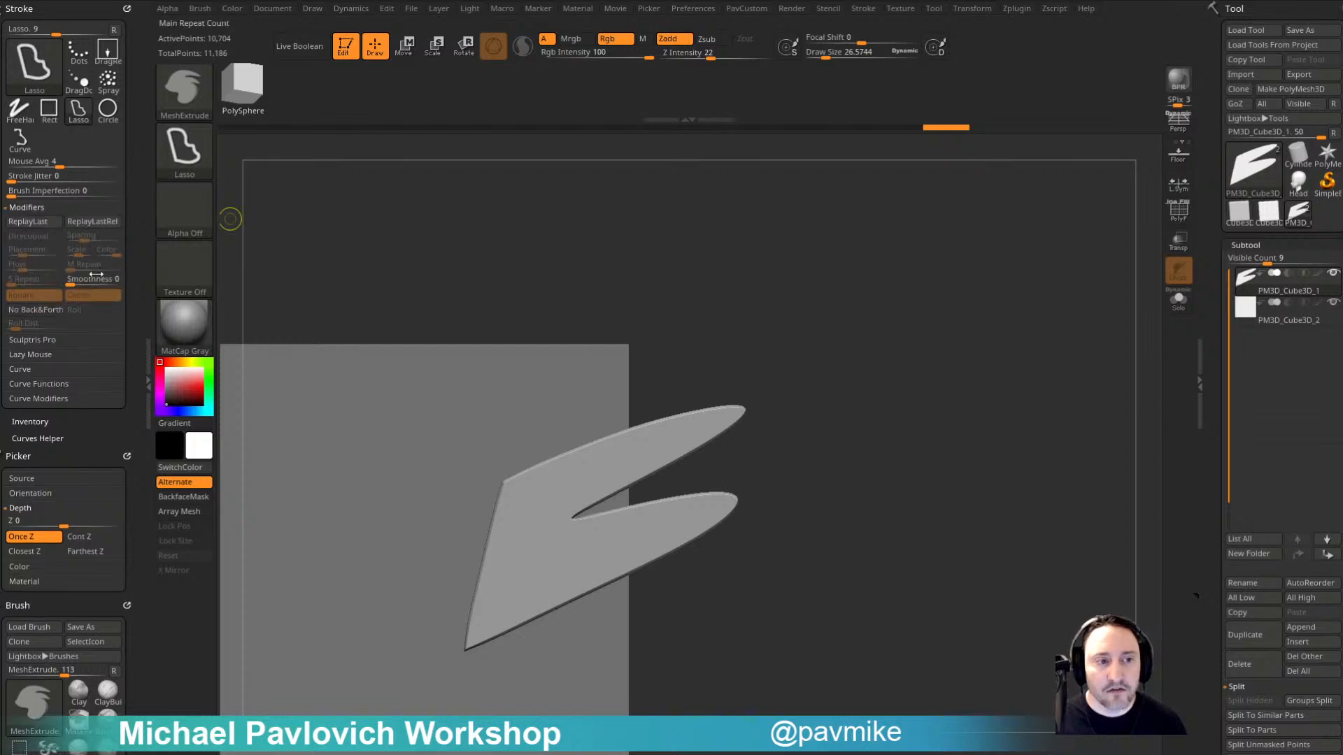
left_click_drag(75, 281, 91, 281)
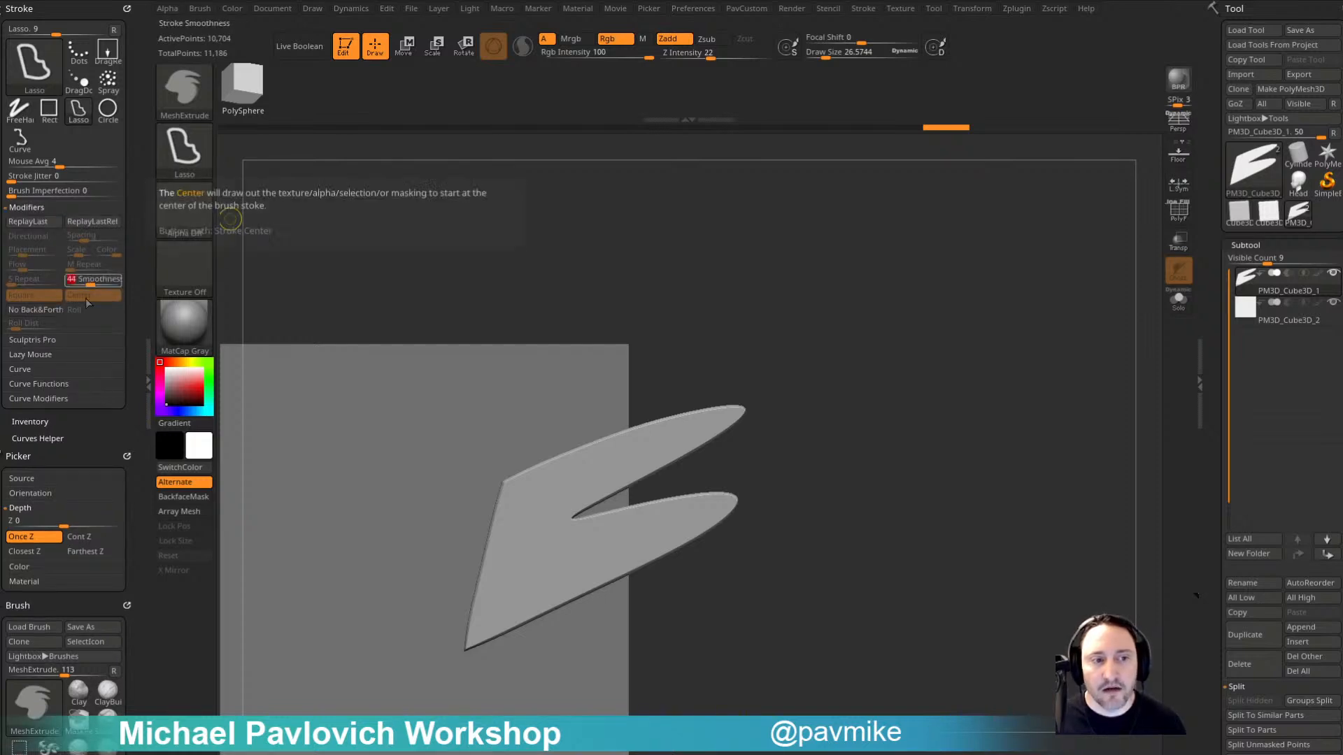
mouse_move(409, 386)
left_mouse_down("ctrl")
mouse_move(777, 303)
mouse_move(491, 484)
left_mouse_up("ctrl")
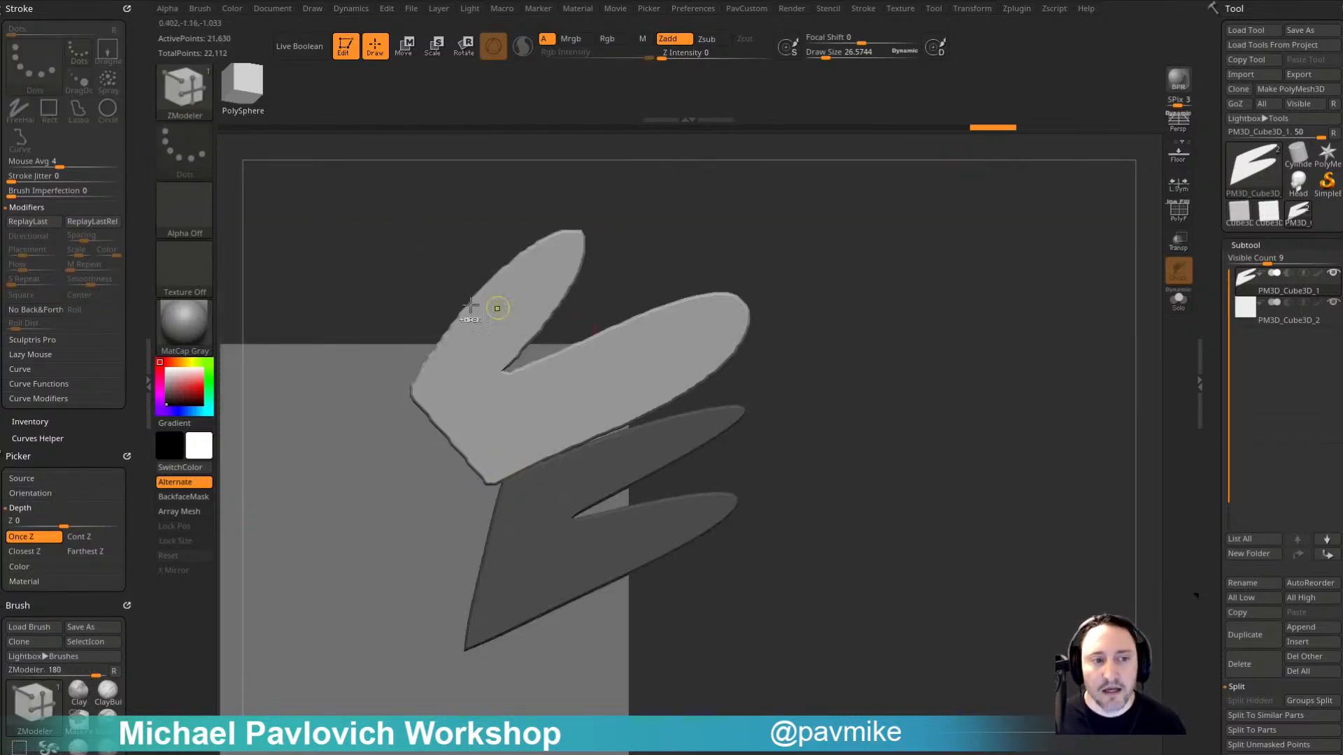
key("ctrl+z")
Step: Switch the MeshExtrude stroke to Rect and extrude a square panel on the cube face, beside the two-pronged panel
mouse_move(134, 367)
left_mouse_down("ctrl")
mouse_move(159, 162)
mouse_move(143, 229)
left_mouse_up("ctrl")
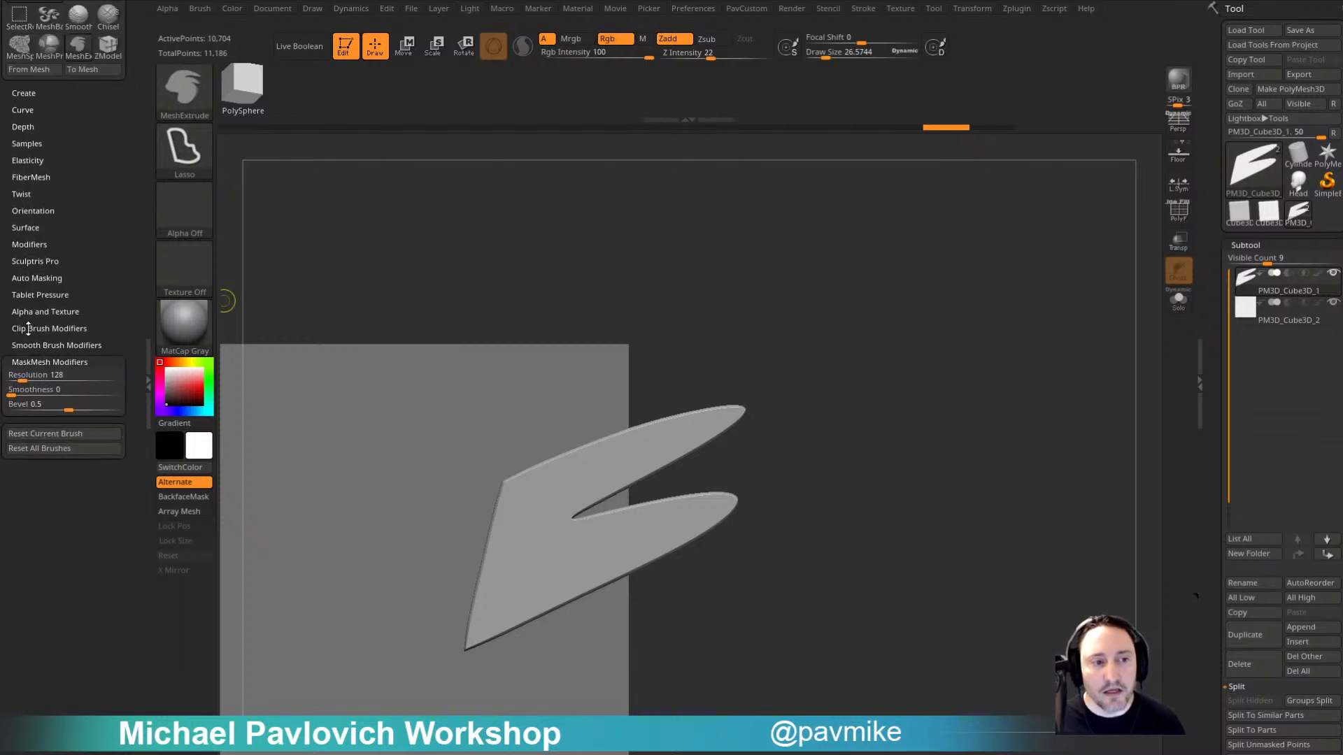
mouse_move(61, 342)
left_mouse_down()
mouse_move(91, 354)
mouse_move(93, 306)
left_mouse_up()
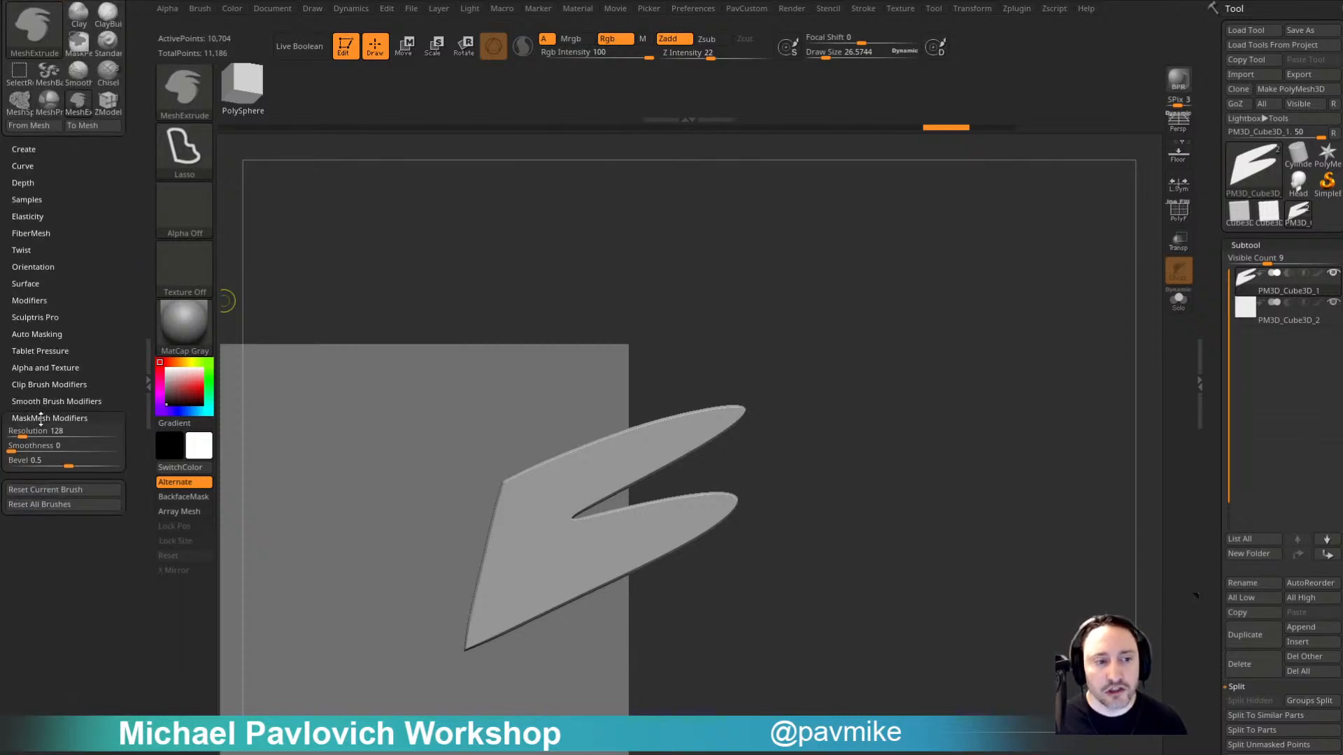
left_click_drag(434, 275, 628, 235, "alt")
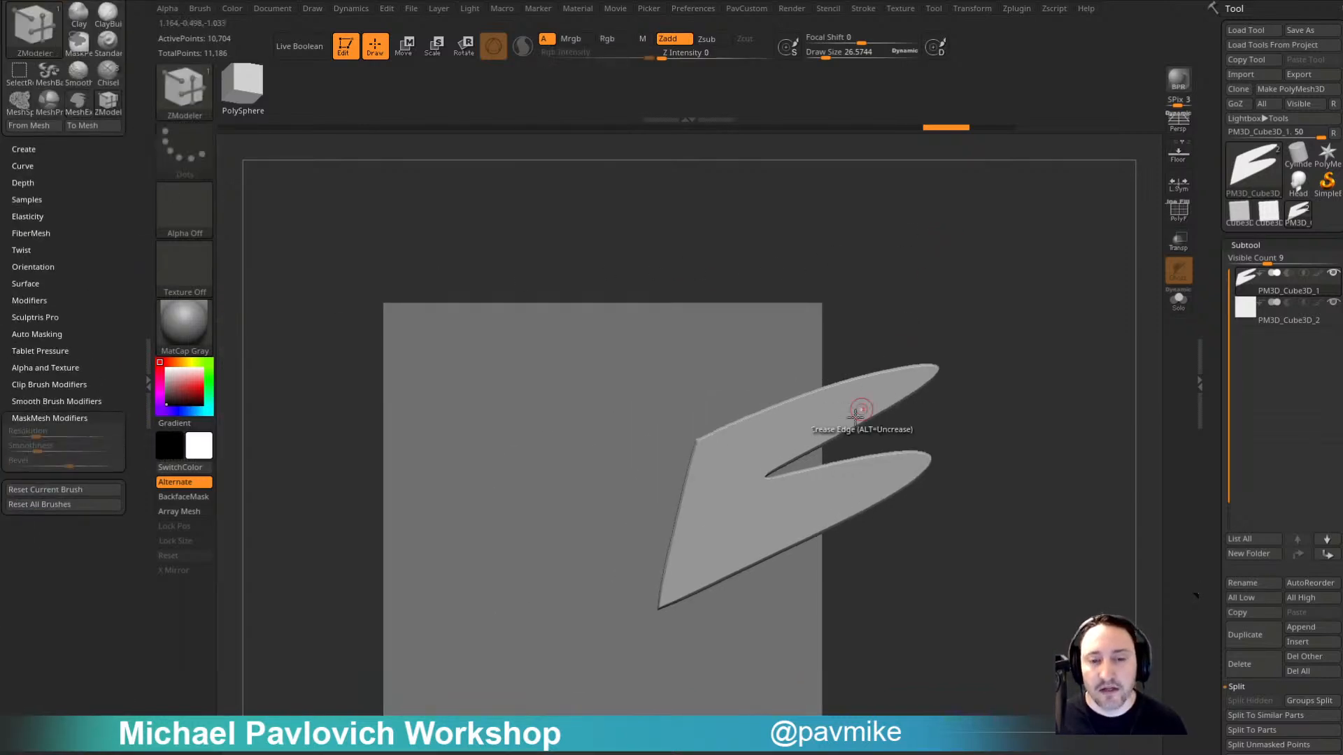
left_click(196, 159, "ctrl")
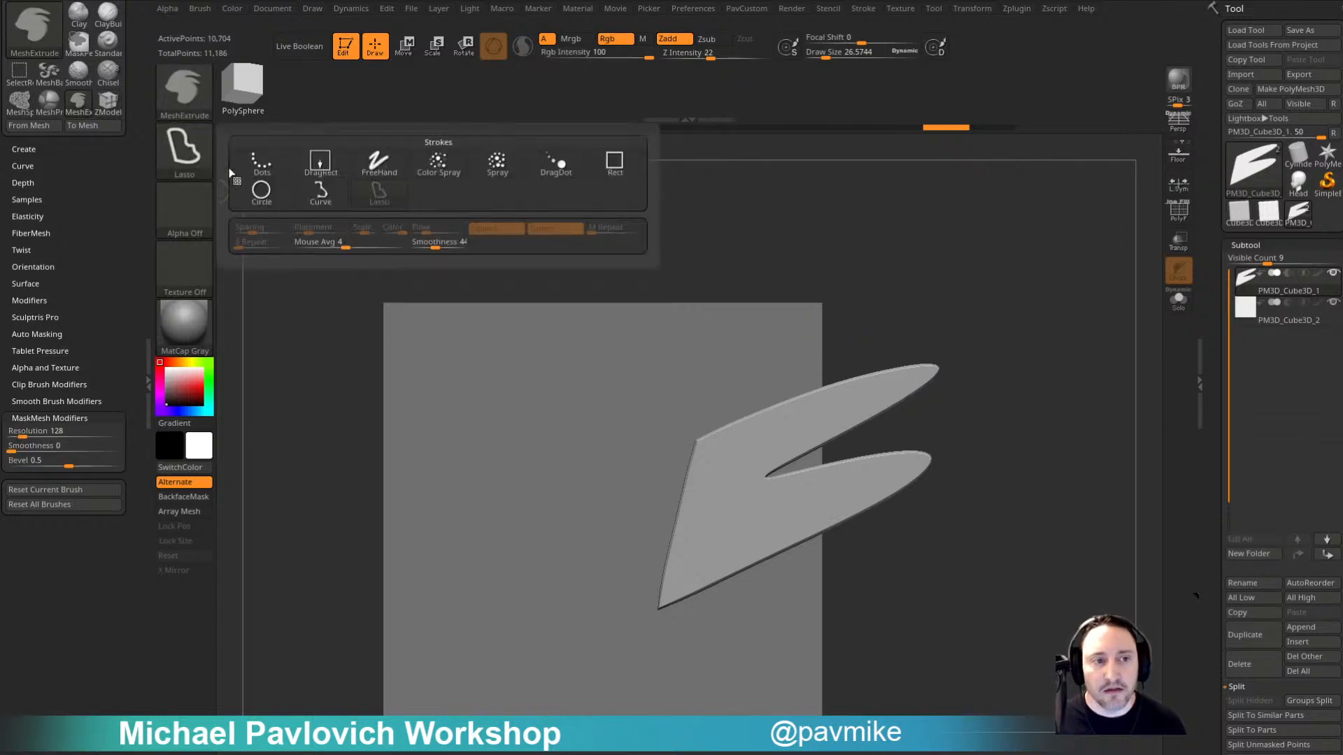
left_click(613, 163, "ctrl")
left_click_drag(711, 204, 700, 154, "alt")
left_click_drag(462, 363, 539, 433, "ctrl")
key("ctrl")
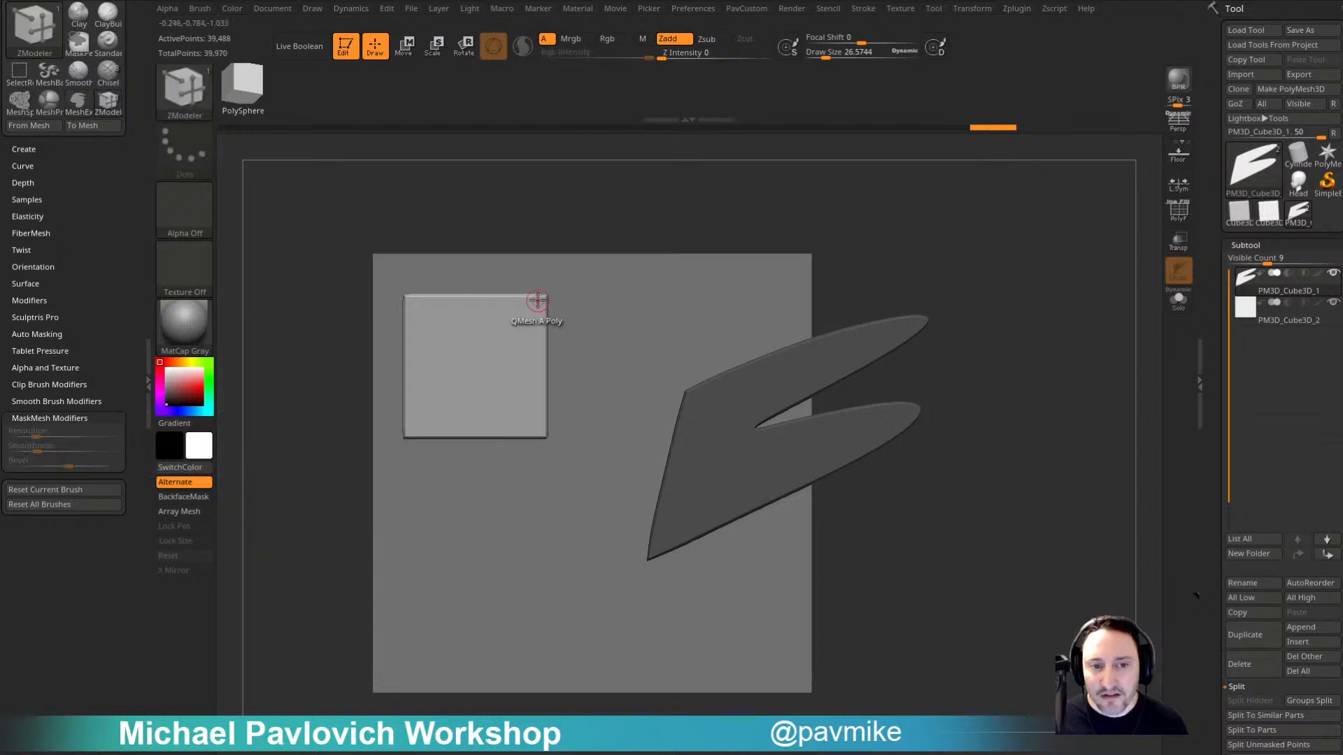
Step: Set the MaskMesh Bevel to 0 and extrude a second, smaller square panel below the first square
key("ctrl")
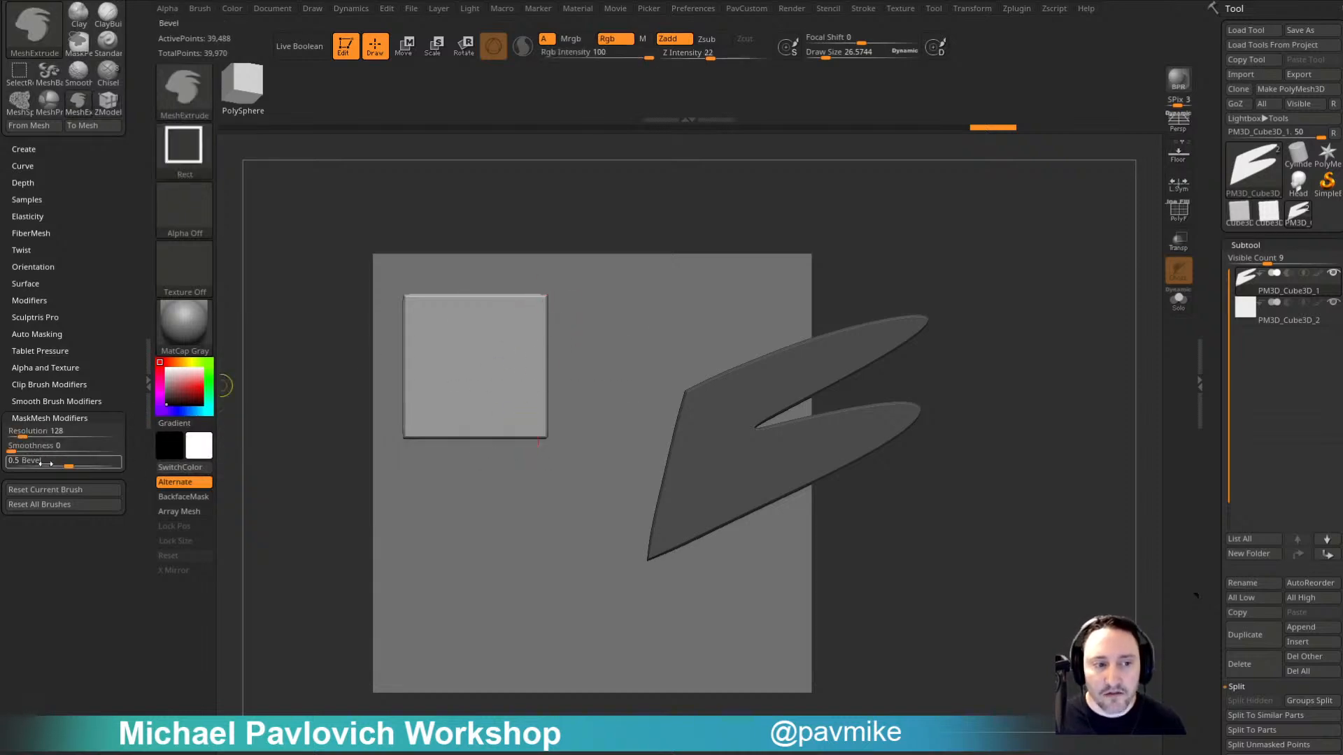
left_click_drag(45, 463, 7, 463, "ctrl")
left_click_drag(460, 453, 563, 600, "ctrl")
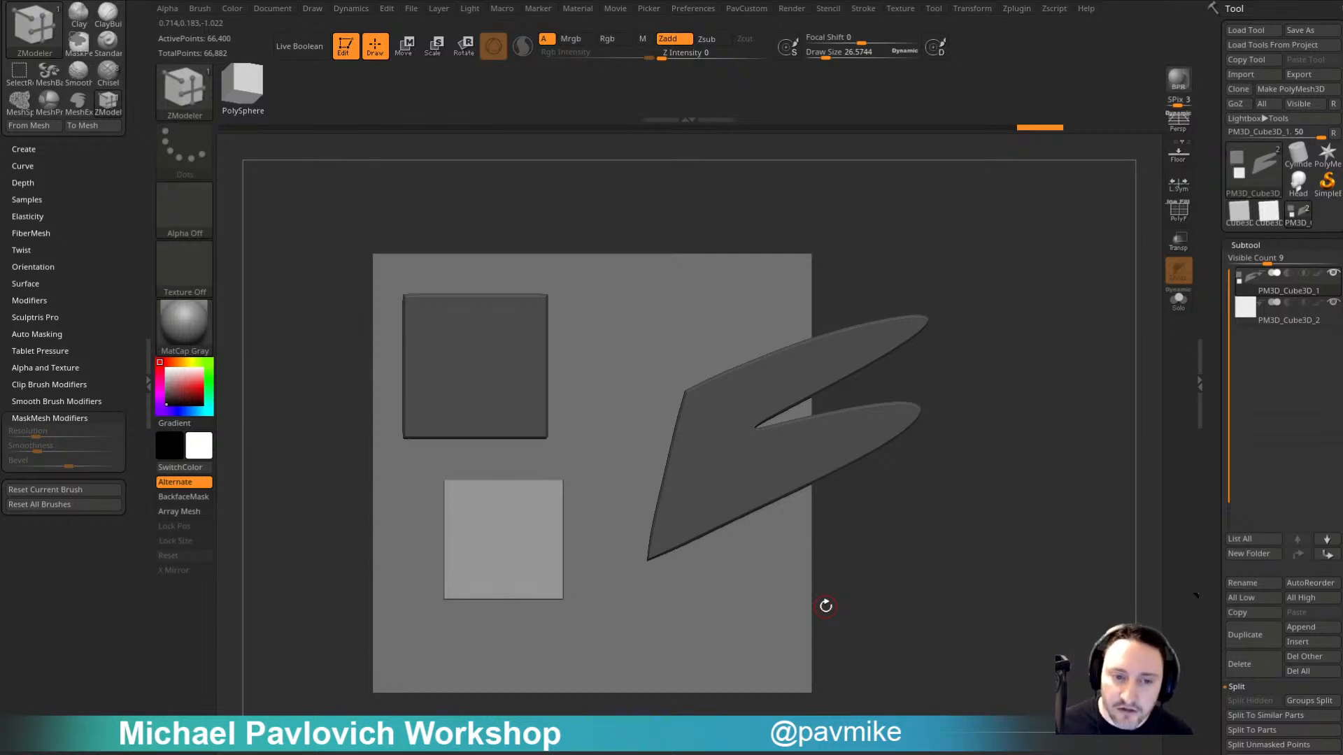
Step: Cut a lower outer corner and a rectangular side notch out of the smaller square panel with the Rect stroke
mouse_move(573, 537)
left_mouse_down("ctrl")
mouse_move(629, 589)
mouse_move(592, 629)
left_mouse_up("ctrl")
mouse_move(559, 470)
left_mouse_down("ctrl")
mouse_move(599, 510)
mouse_move(483, 542)
mouse_move(495, 534)
mouse_move(479, 526)
mouse_move(487, 540)
left_mouse_up("ctrl")
left_click(183, 147)
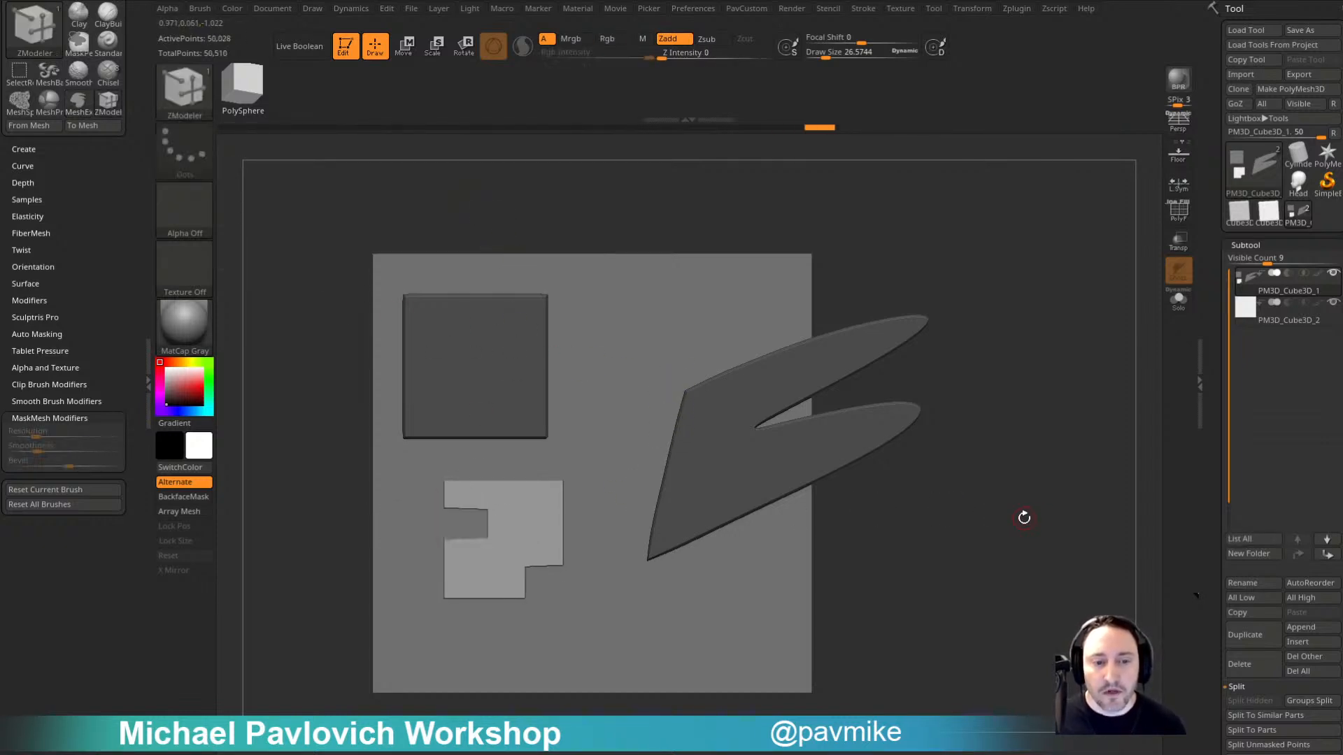
Step: Isolate the panels with the polyframe shown and set the Draw Size to 12.3664
left_click(1178, 212)
left_click(1177, 299)
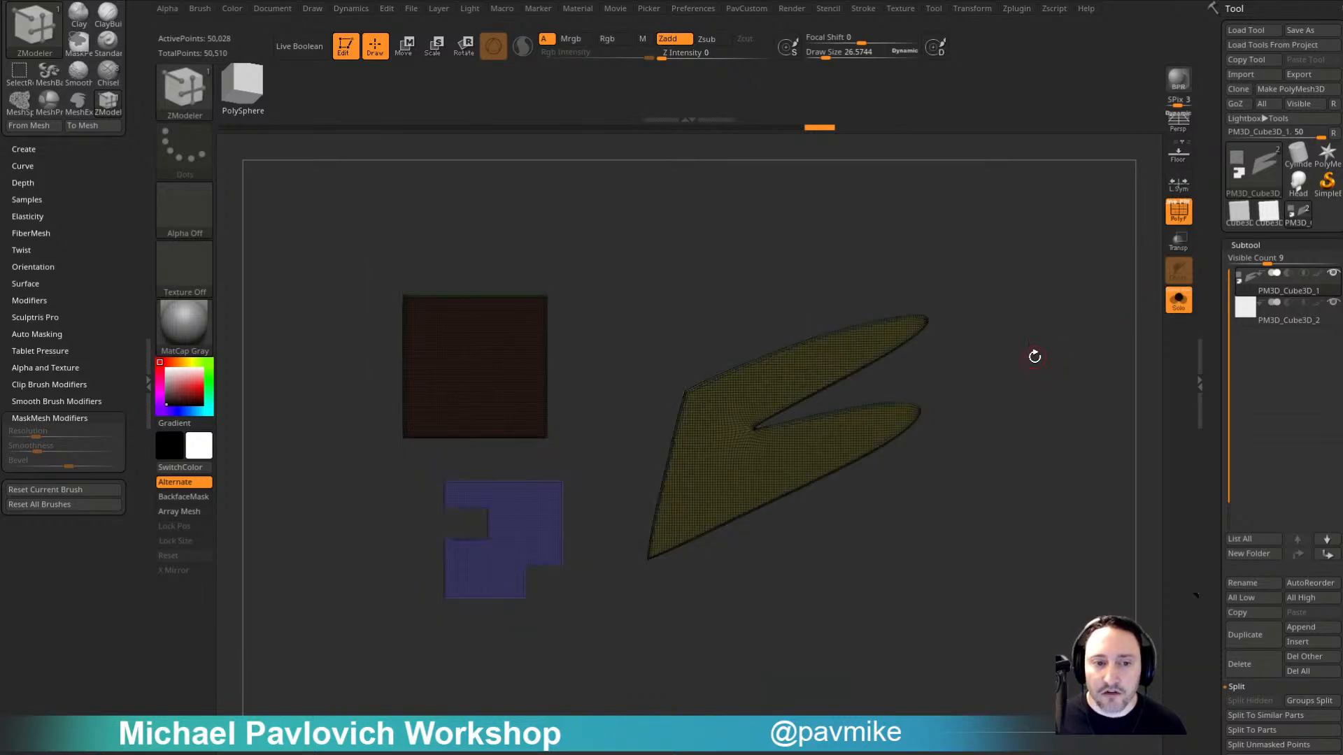
mouse_move(1034, 357)
right_mouse_down("ctrl")
mouse_move(854, 447)
mouse_move(882, 349)
mouse_move(833, 363)
right_mouse_up("ctrl")
key("s")
left_click_drag(833, 363, 828, 363)
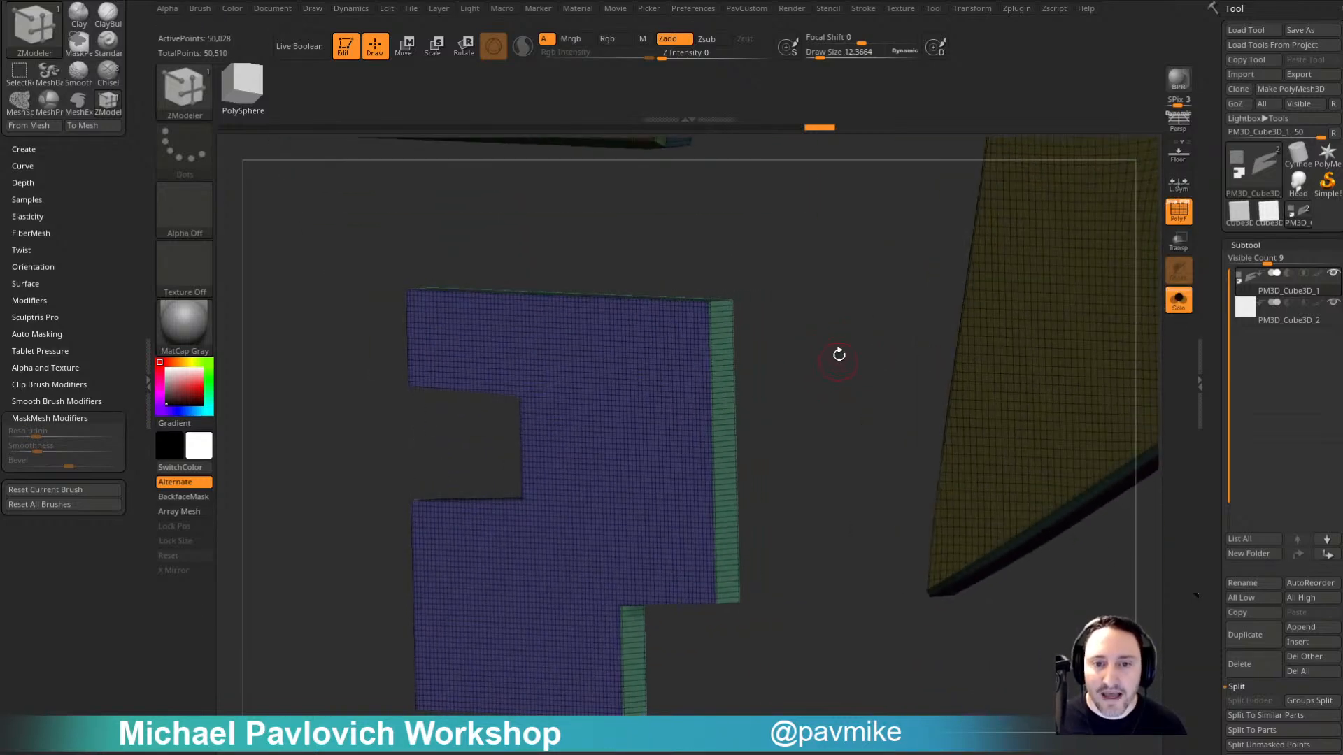
Step: Change the material to SkinShade4 and view the notched panel's mesh at an angle
right_click_drag(852, 321, 875, 315)
mouse_move(870, 391)
right_mouse_down()
mouse_move(824, 372)
mouse_move(819, 402)
right_mouse_up()
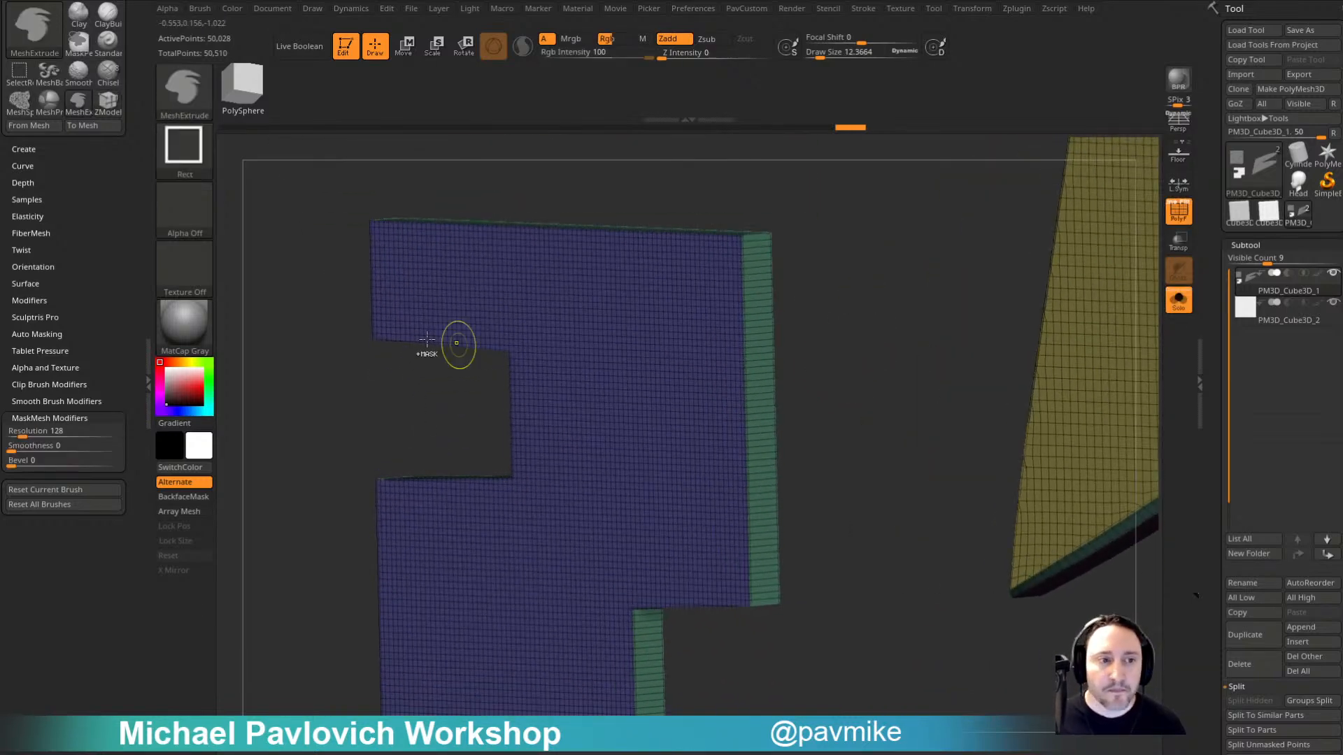
left_click(186, 335)
left_click(967, 589)
right_click_drag(967, 589, 897, 403)
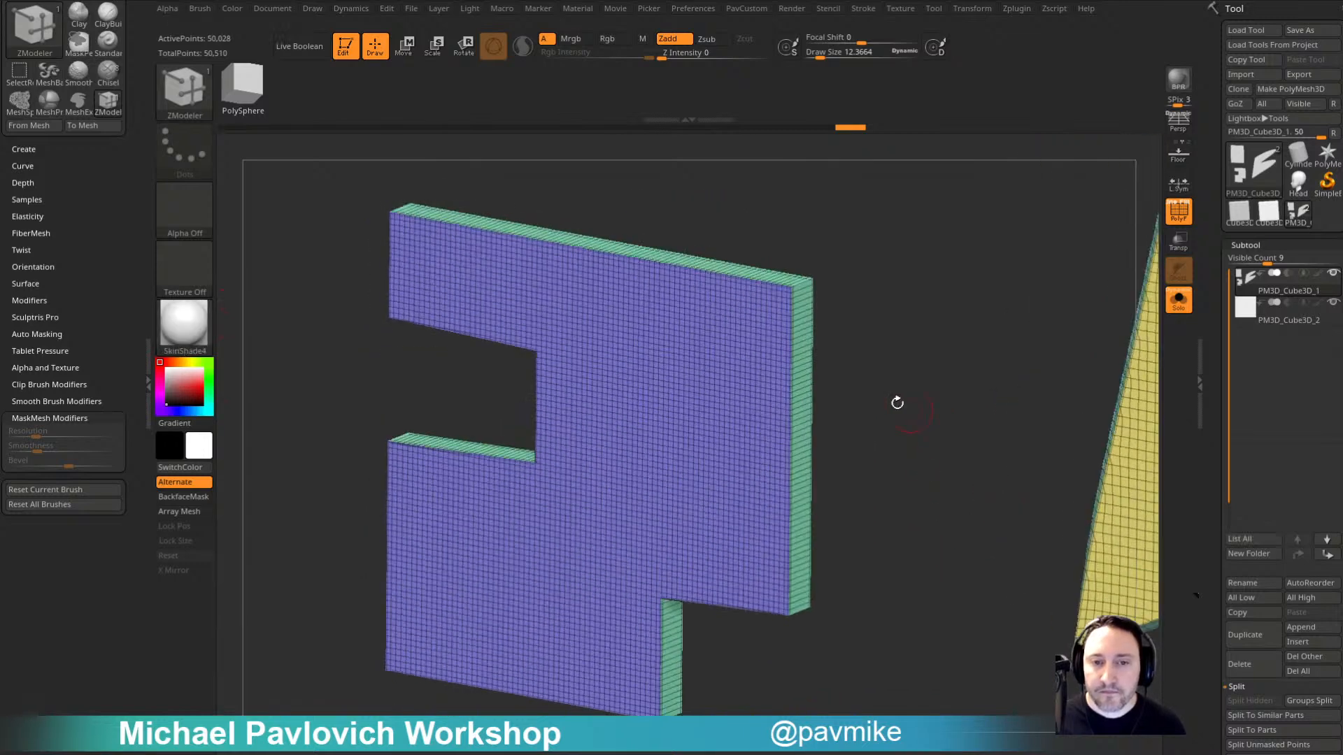
Step: Try a geometry bevel on the panels' polygroup edges with a Bevel Width of 0.04556, and undo it
right_click_drag(799, 268, 923, 463, "shift")
scroll(1248, 350, "down", 10)
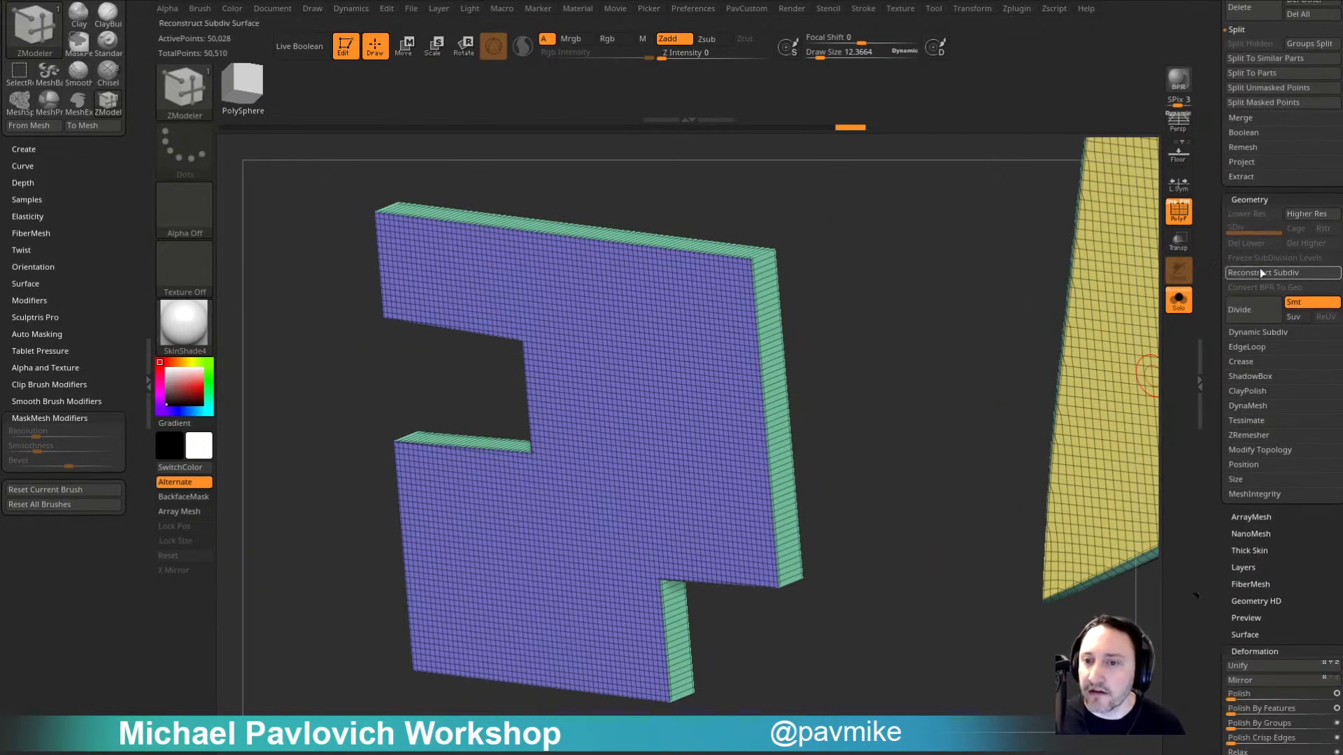
key("b")
key("m")
key("e")
left_click(1240, 361)
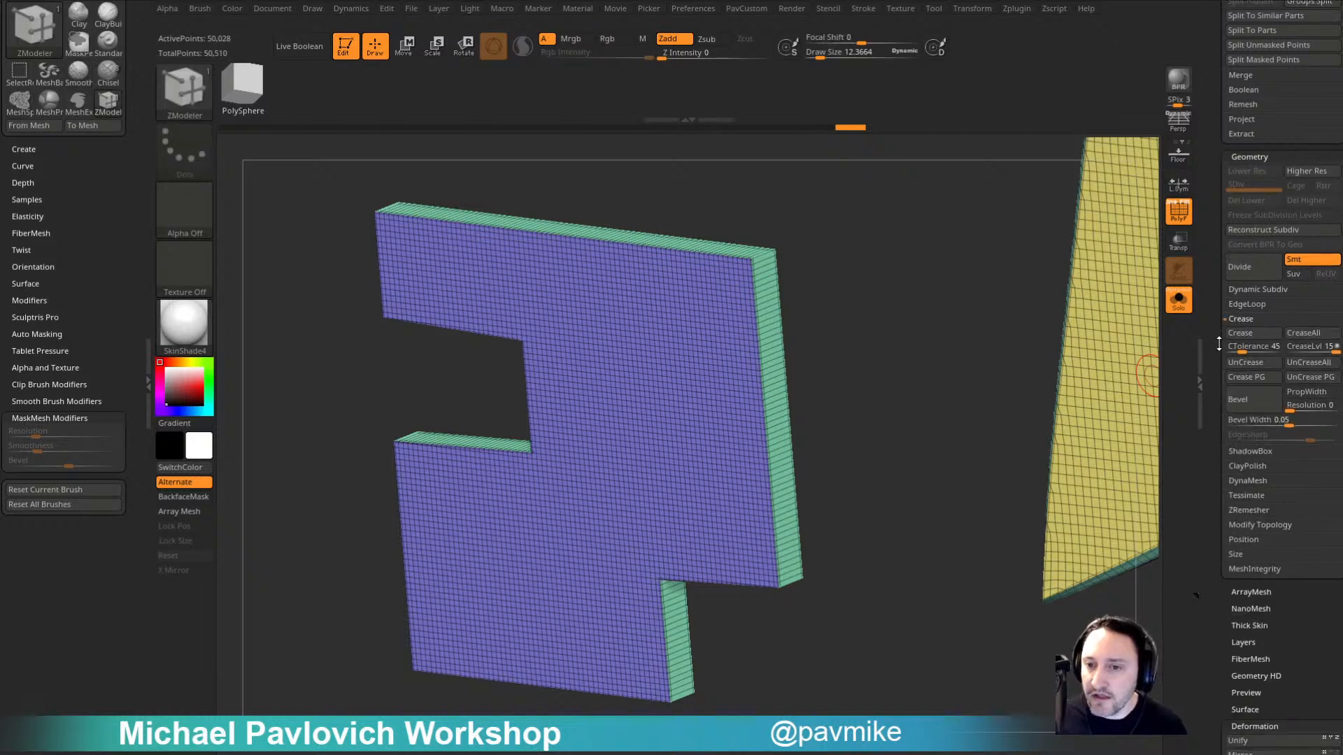
scroll(1258, 392, "down", 1)
mouse_move(1290, 412)
left_mouse_down()
mouse_move(1310, 423)
mouse_move(1298, 428)
left_mouse_up()
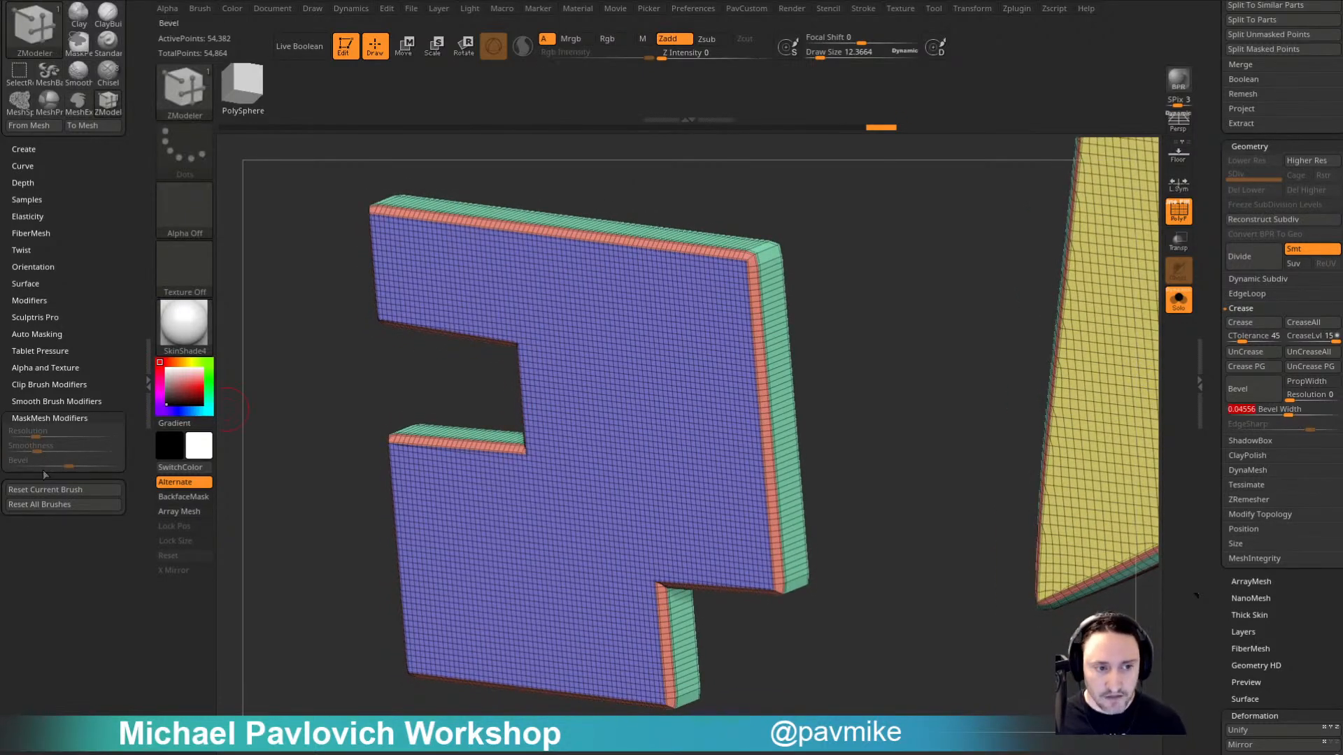
key("ctrl")
key("ctrl+z")
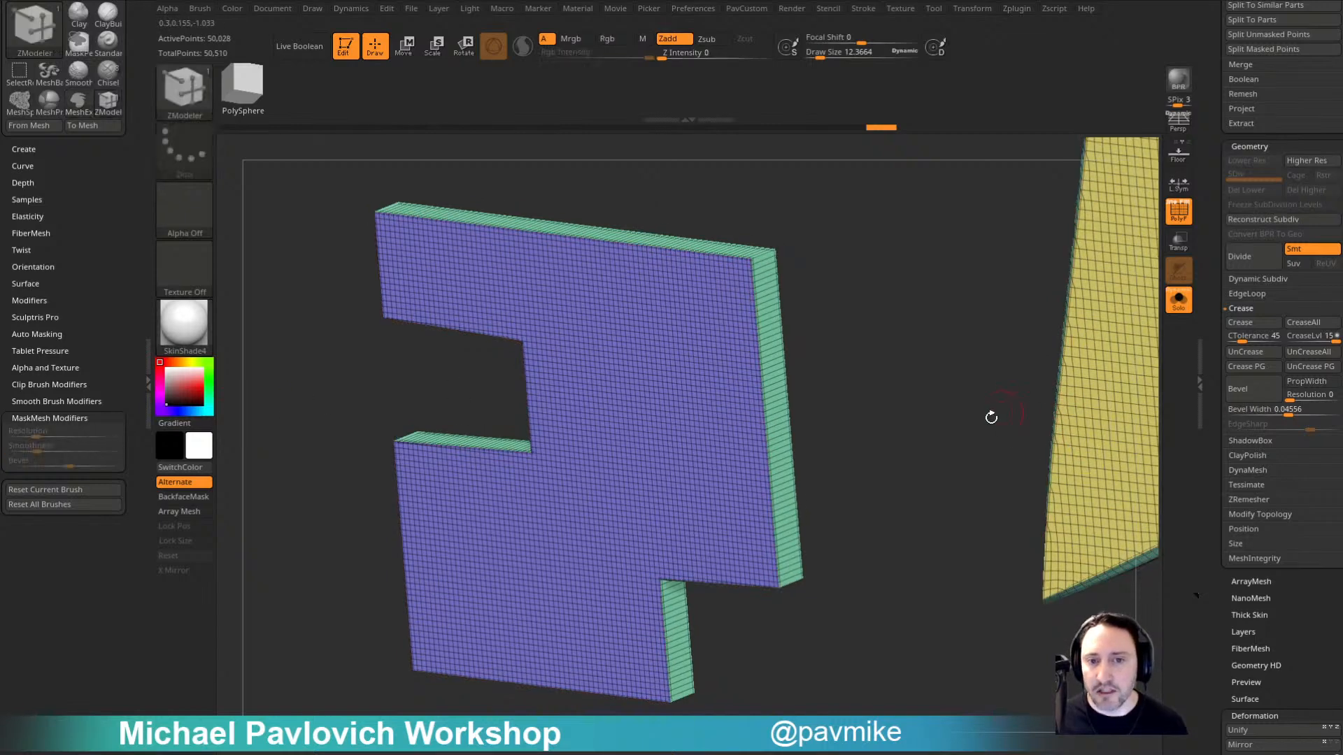
Step: Set the geometry Bevel Width to 0.07473, bevel the panels' edges and check the result from the front
left_click_drag(1289, 413, 1298, 415, "ctrl")
left_click_drag(1286, 417, 1296, 417)
left_click_drag(882, 329, 908, 308, "shift")
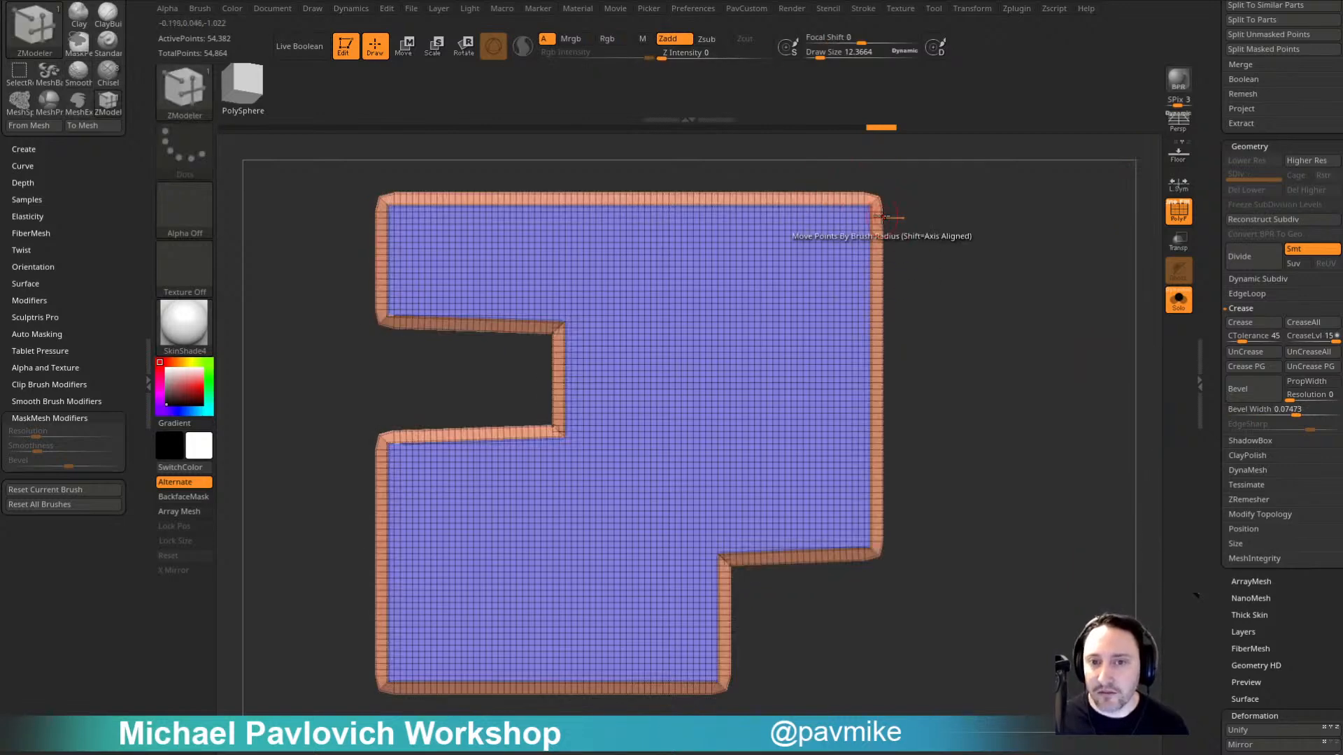
left_click_drag(958, 546, 921, 526, "alt")
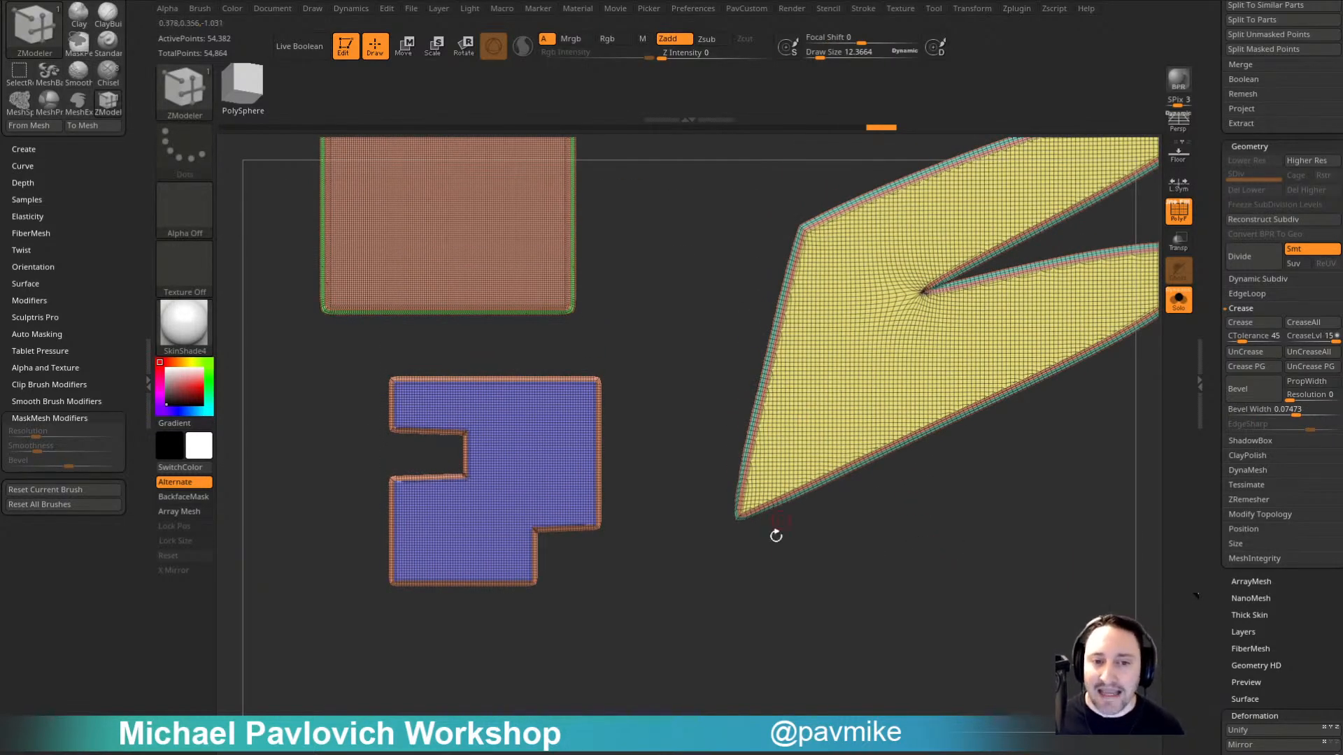
left_click_drag(773, 536, 737, 459, "shift")
left_click_drag(906, 500, 1004, 371, "alt")
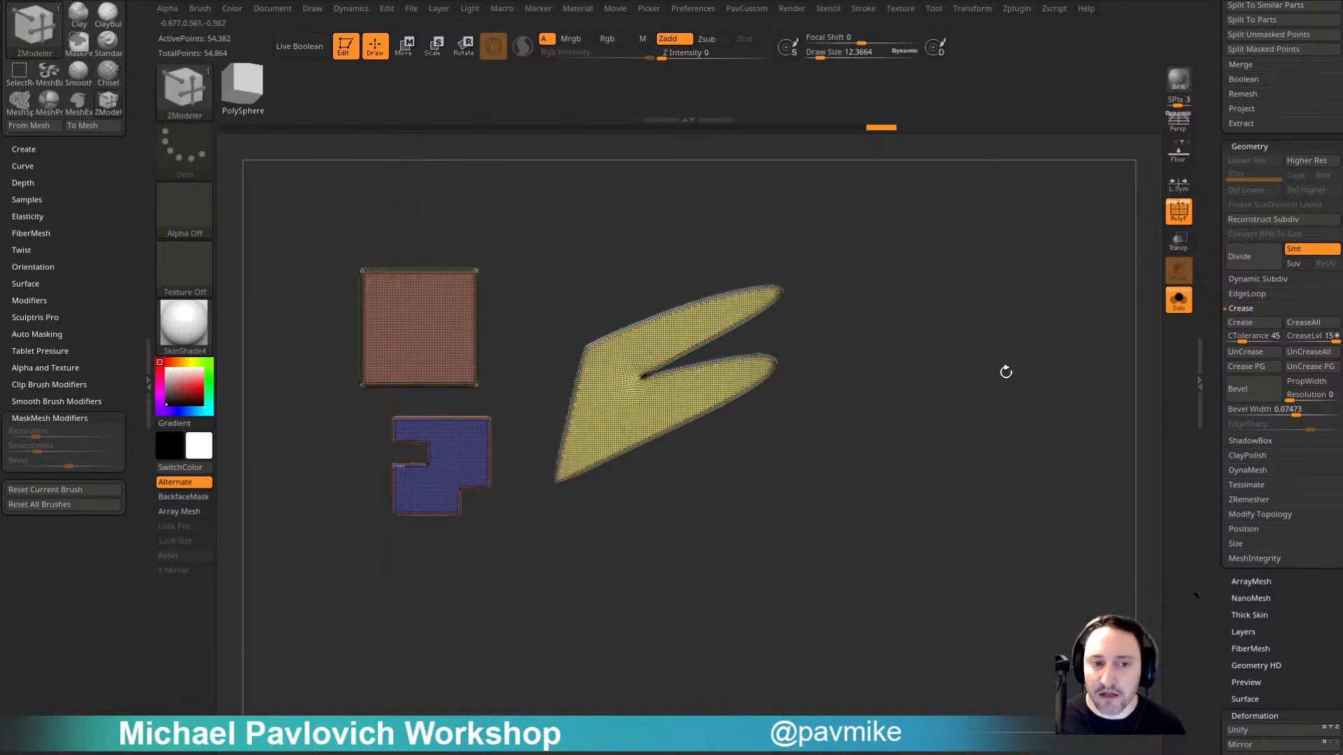
Step: Show the cube again and delete the subtool that holds the extruded panels
left_click(1179, 300)
left_click_drag(1214, 272, 1194, 580)
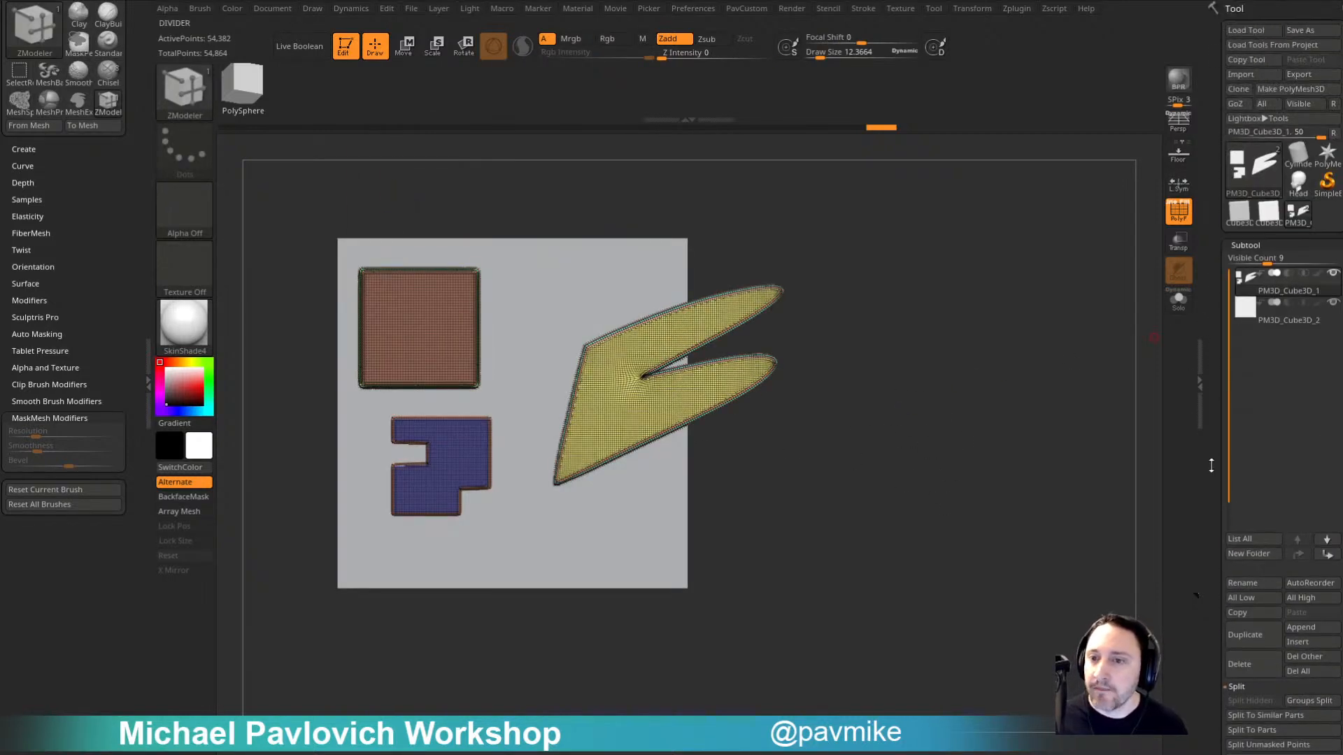
left_click(1241, 662)
mouse_move(929, 427)
left_mouse_down("alt")
mouse_move(1004, 430)
mouse_move(1005, 447)
left_mouse_up("alt")
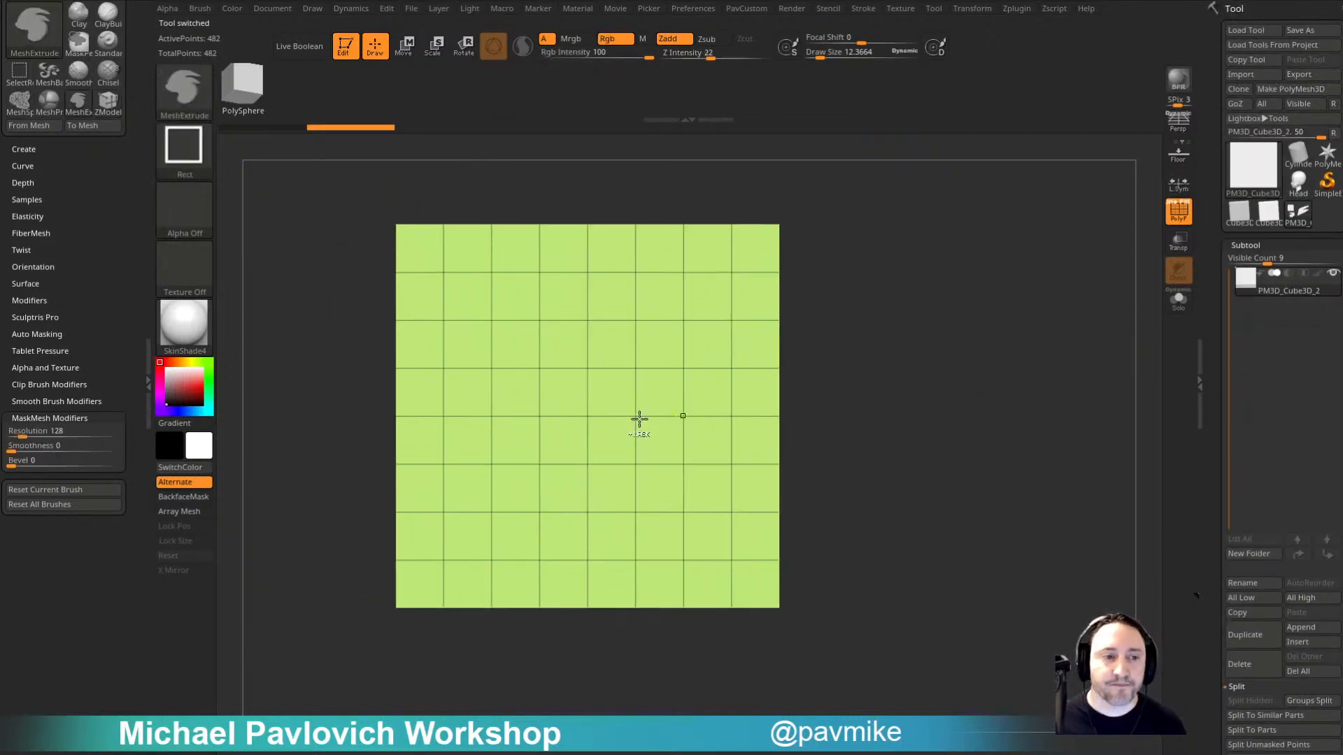
Step: Set the MaskMesh Smoothness to 20 and extrude a small disc on the cube face with the Circle stroke
mouse_move(28, 449)
left_mouse_down("ctrl")
mouse_move(63, 448)
mouse_move(28, 448)
left_mouse_up("ctrl")
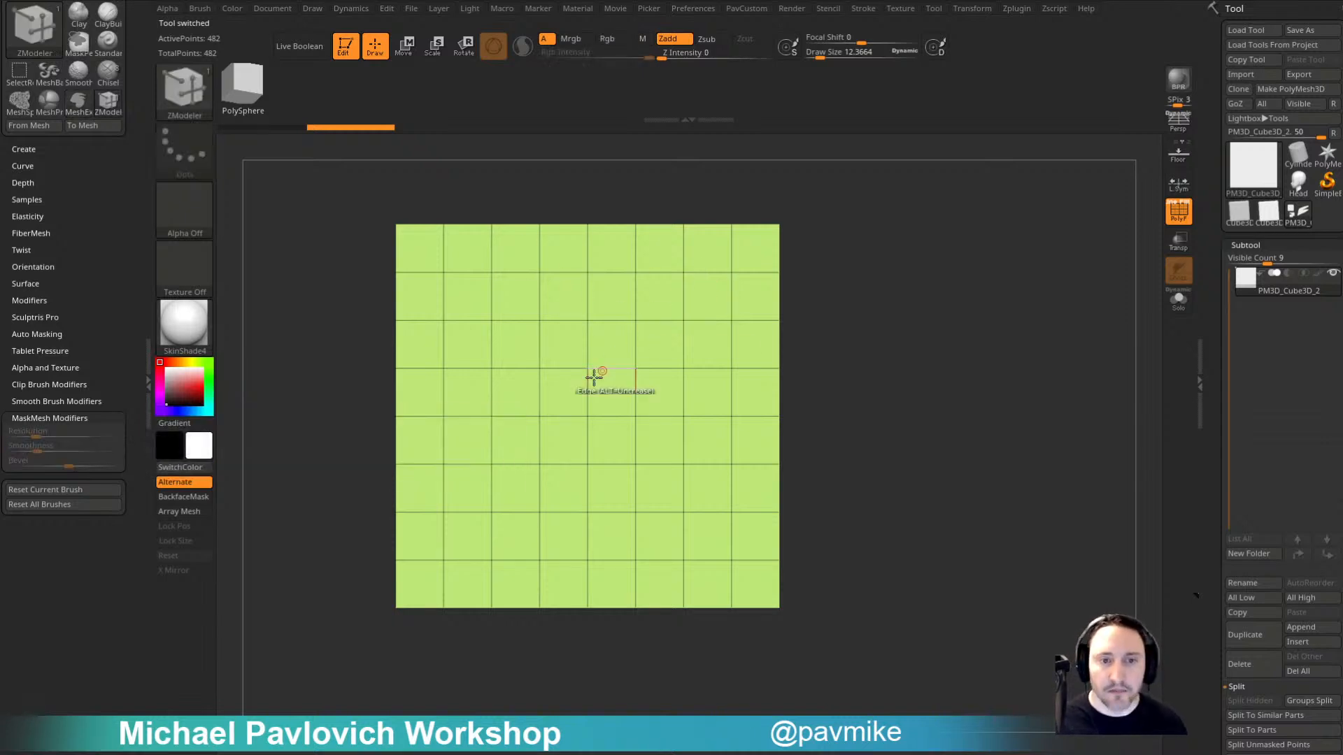
left_click_drag(873, 400, 850, 418, "alt")
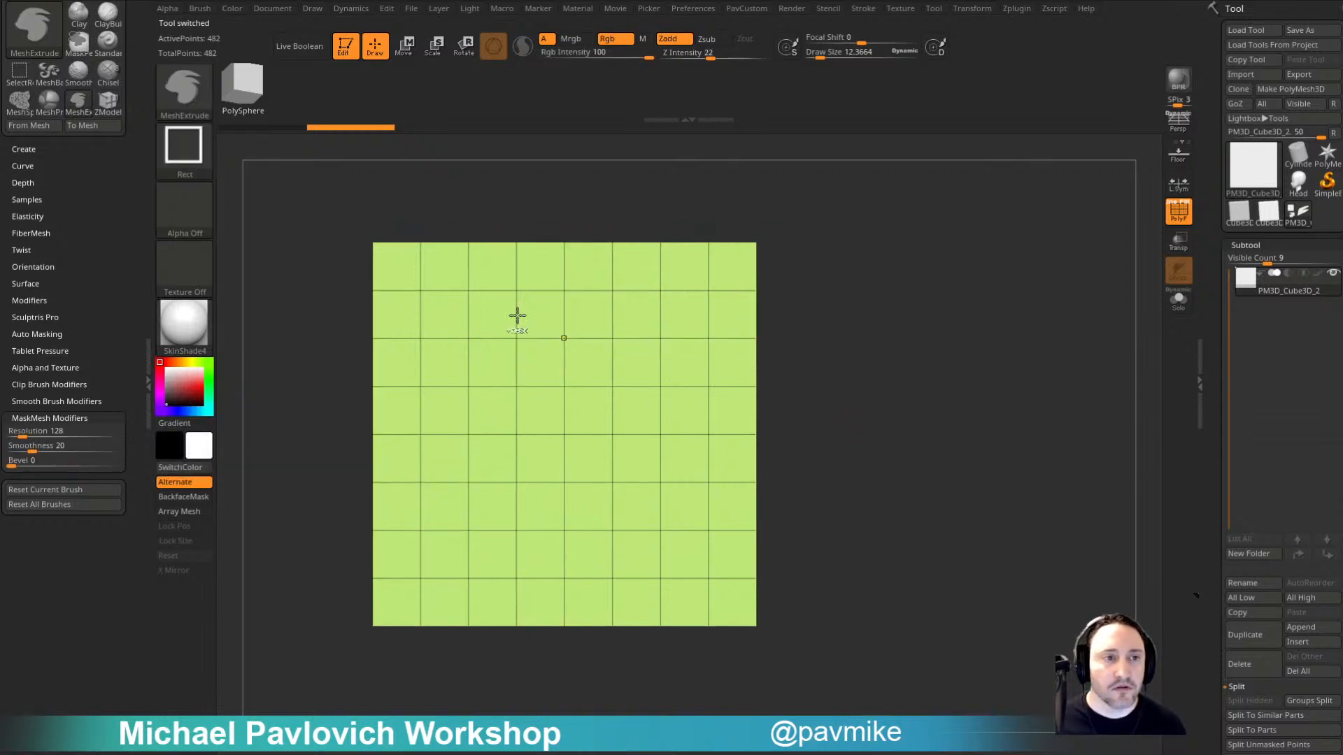
left_click(183, 145)
left_click(380, 185)
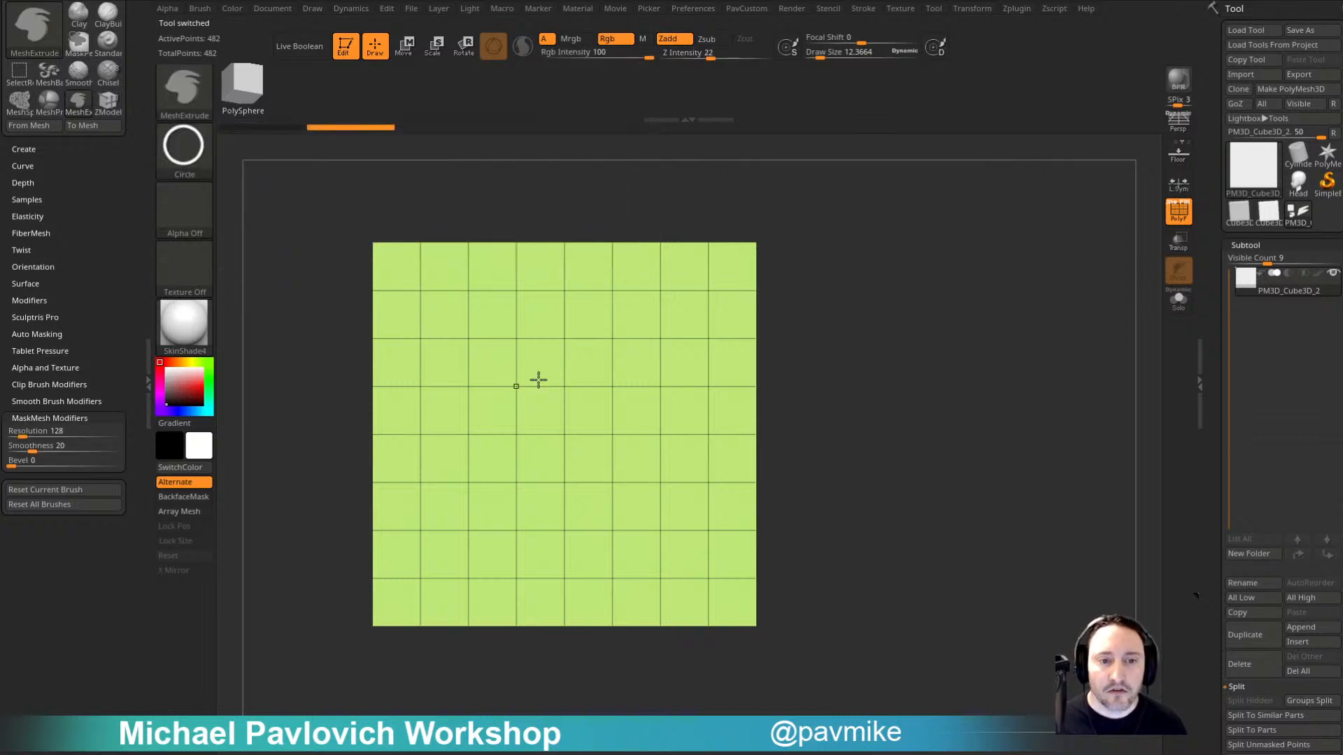
mouse_move(537, 380)
left_mouse_down()
mouse_move(570, 410)
mouse_move(563, 395)
left_mouse_up()
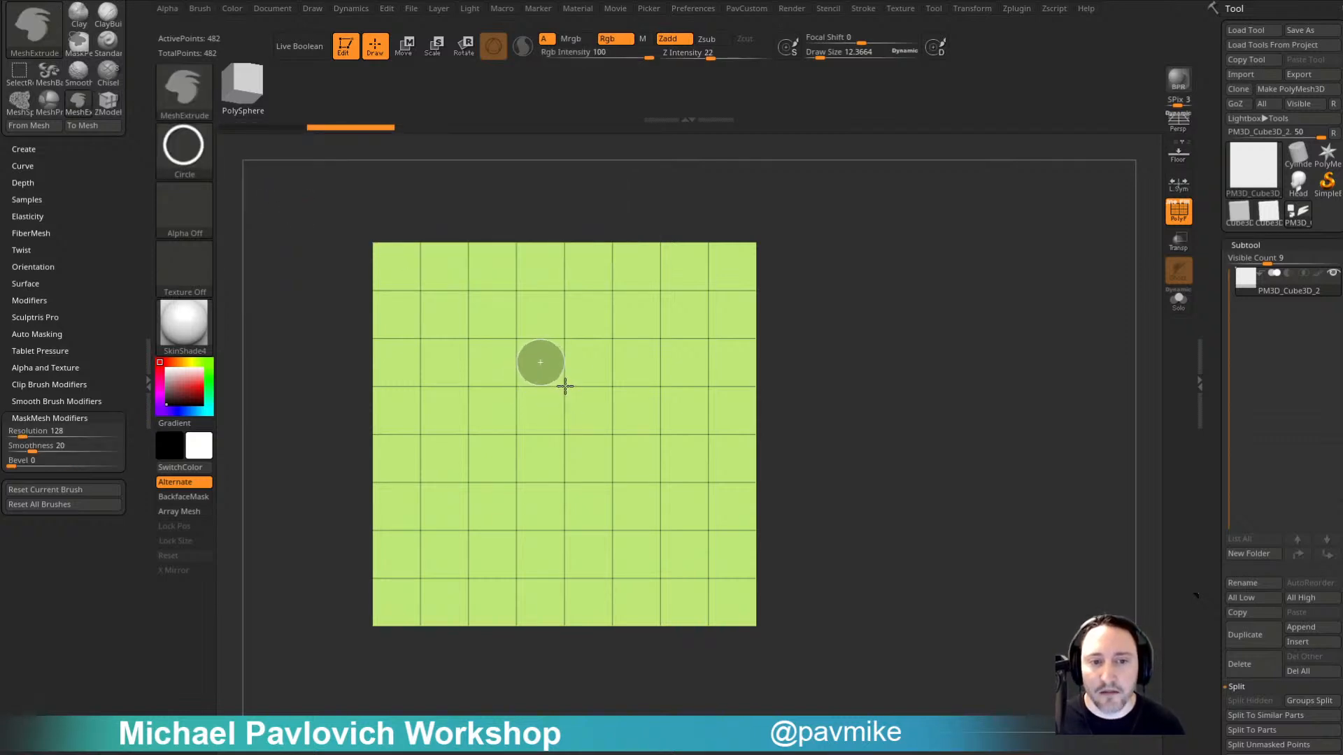
left_click_drag(565, 386, 565, 387, "ctrl")
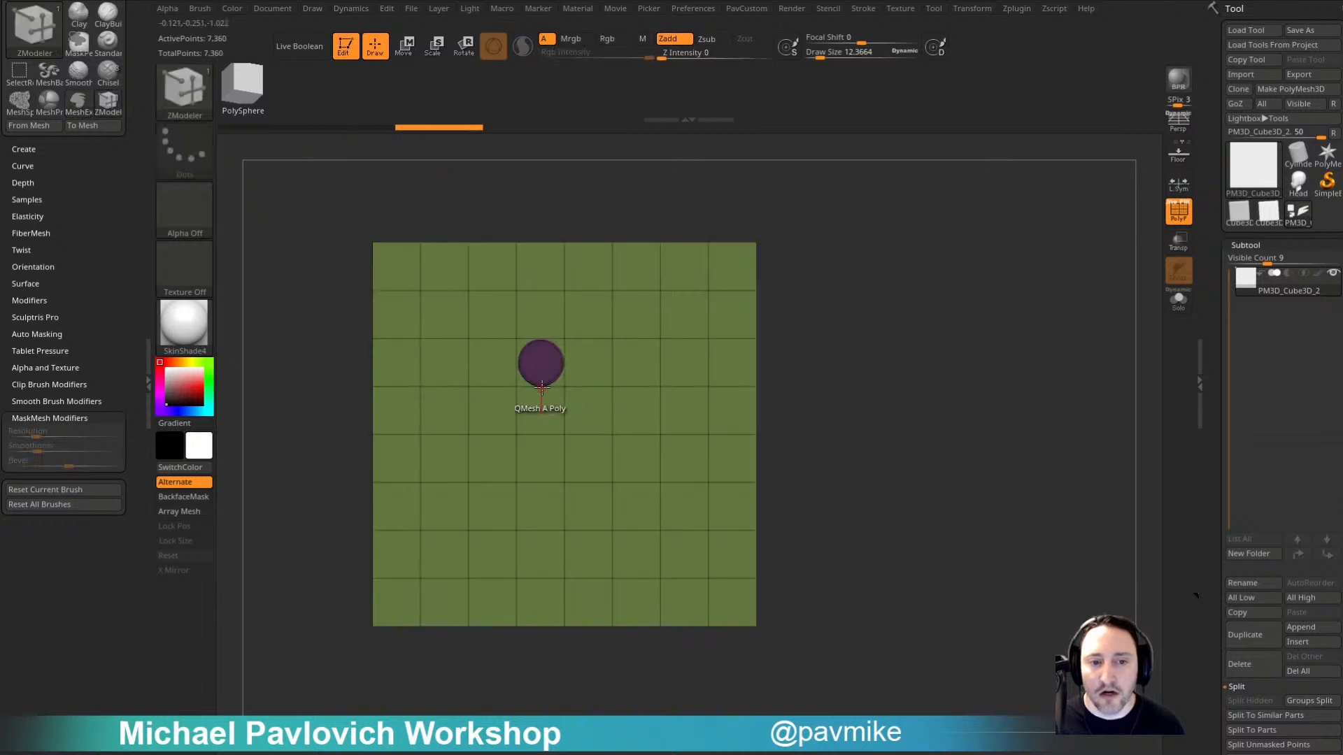
Step: Split the disc and the masked cube into separate subtools using Split Masked Points
left_click_drag(963, 421, 992, 505)
left_click_drag(1106, 381, 1095, 389)
key("2")
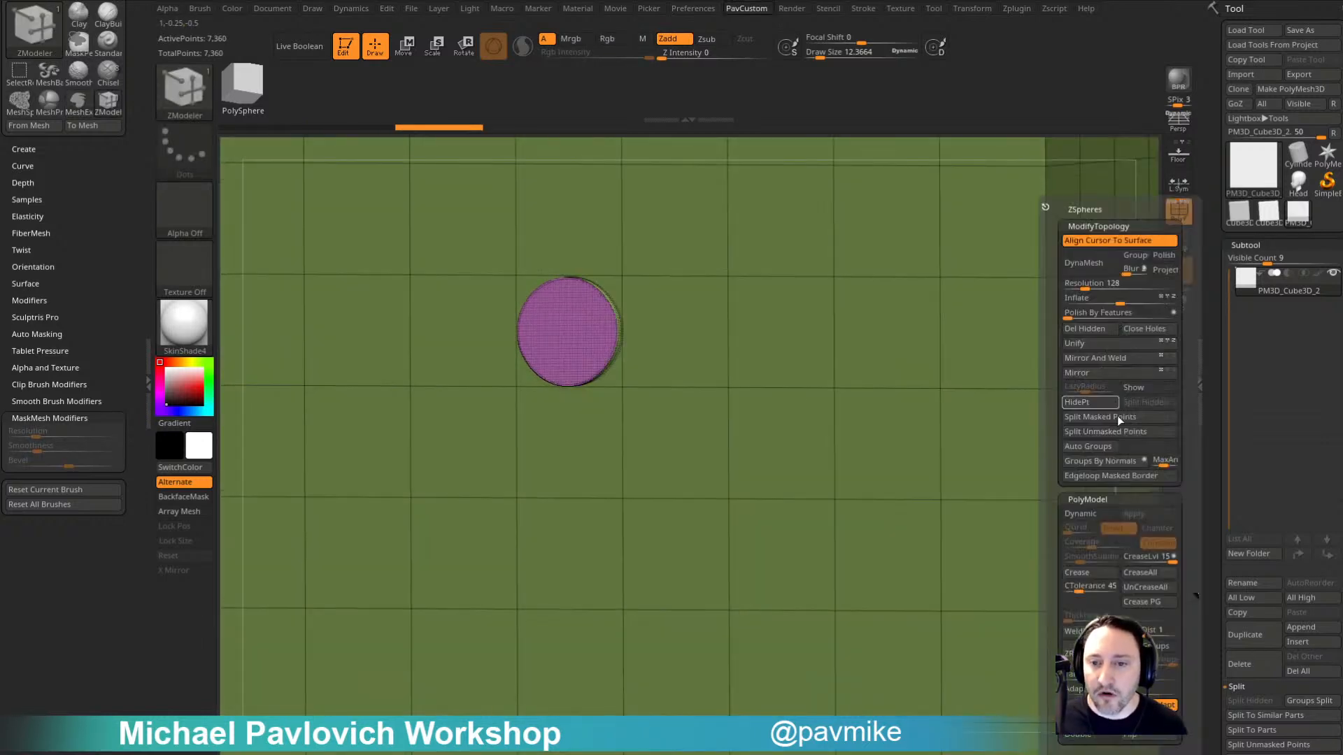
left_click(1112, 418)
Step: Bevel the disc's edge with a Bevel Width of 0.12544
left_click_drag(1205, 435, 1228, 408)
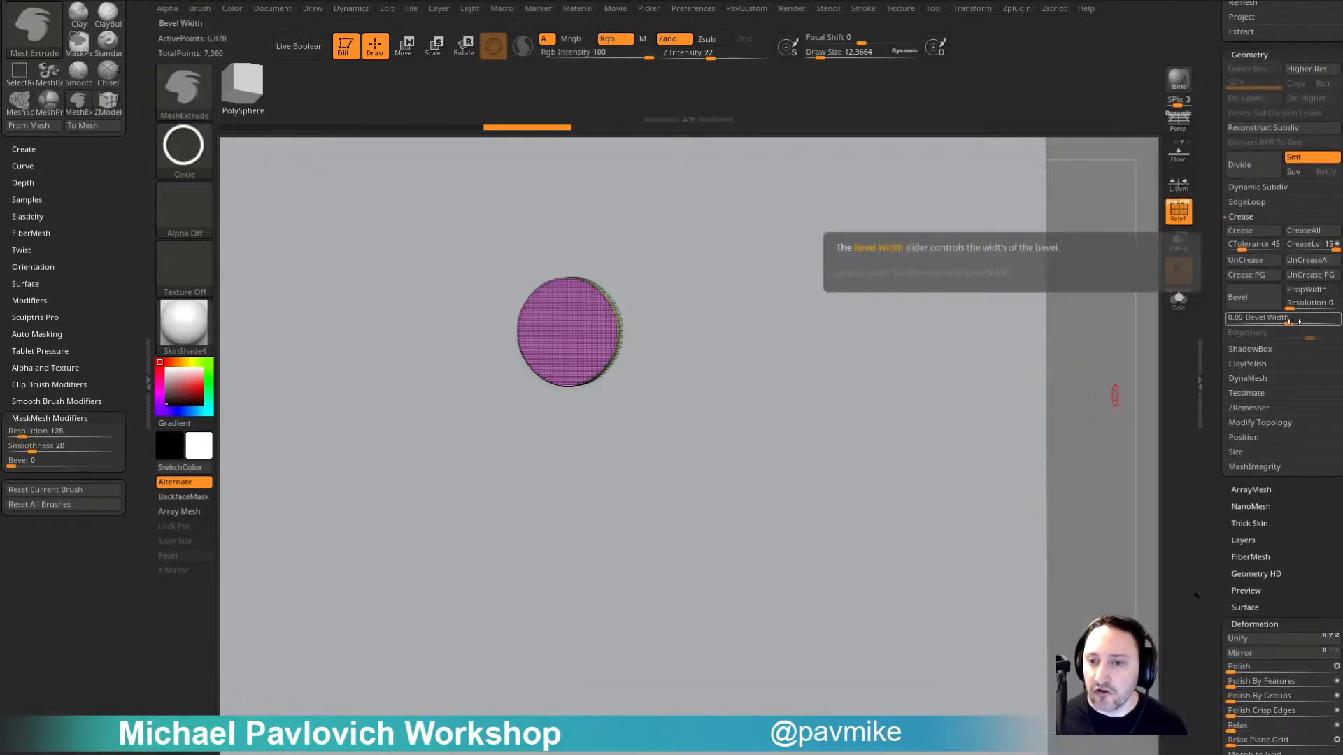
left_click_drag(1292, 322, 1305, 320, "ctrl")
left_click_drag(1147, 360, 1166, 354, "shift")
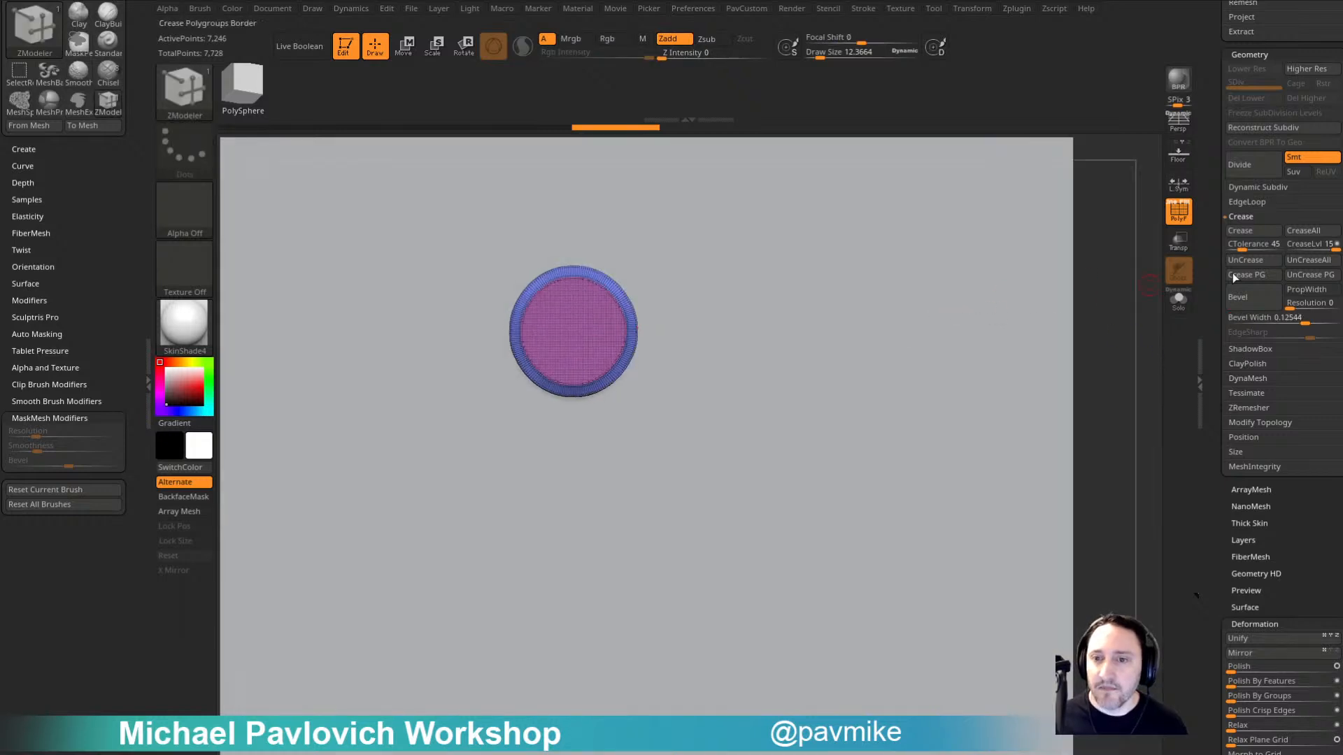
Step: Merge the beveled disc down with the cube into one subtool, accepting the operation as not undoable
left_click_drag(1110, 271, 1114, 260, "alt")
left_click_drag(1200, 287, 1199, 473)
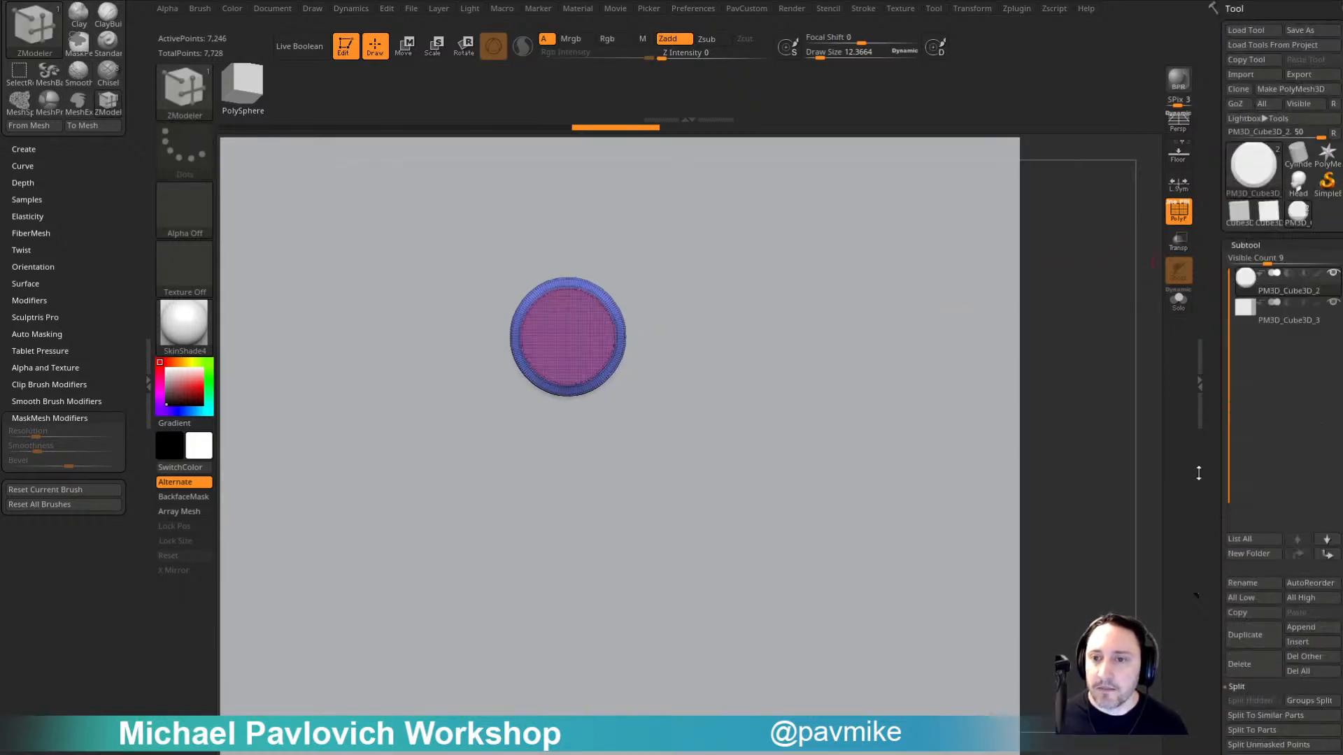
key("ctrl+e")
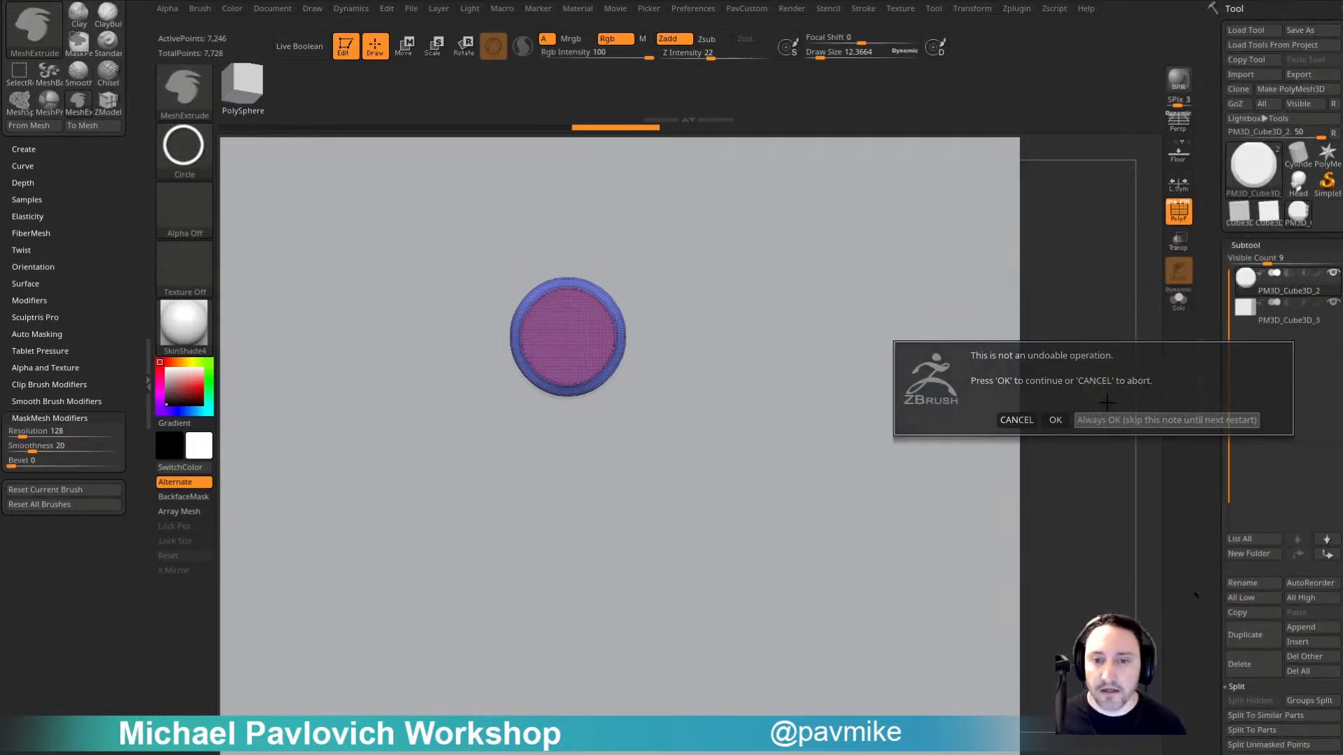
left_click(1056, 418)
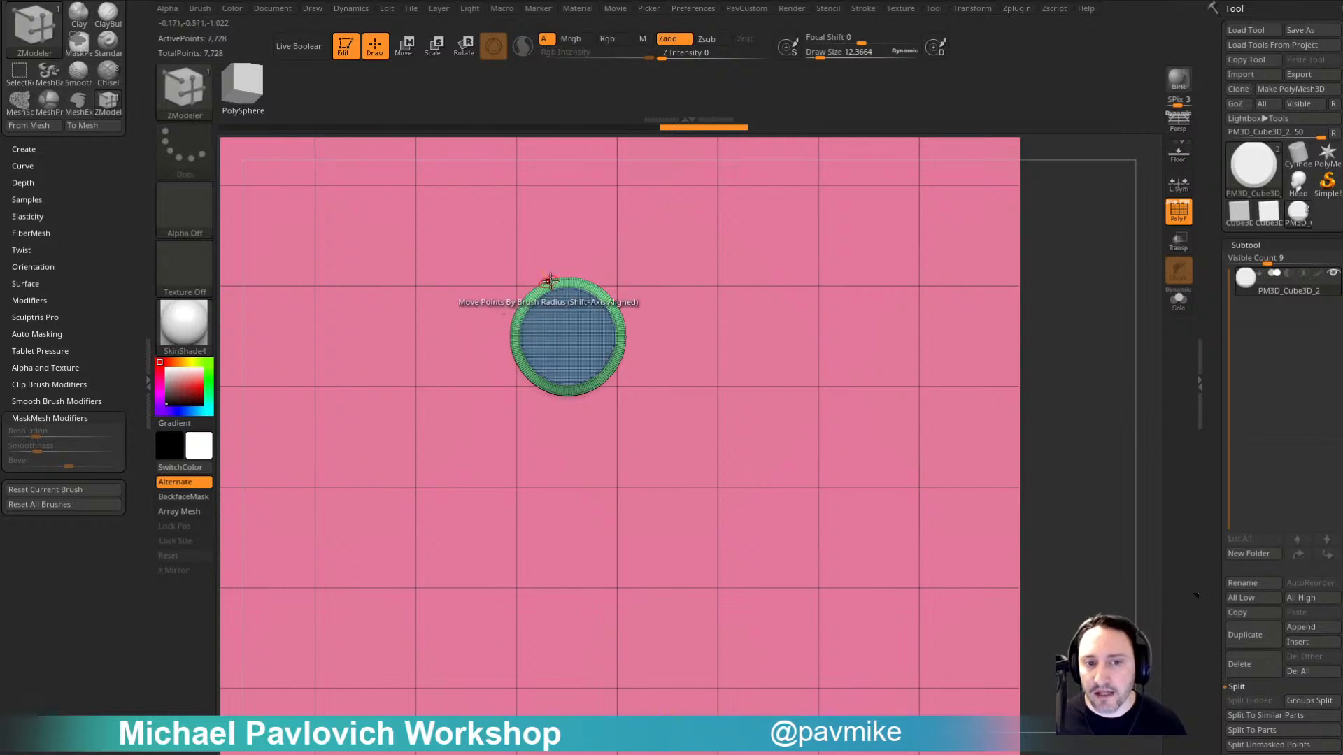
Step: Set the MeshExtrude brush's MaskMesh Bevel to 0.5
left_click_drag(1082, 312, 1124, 330, "shift")
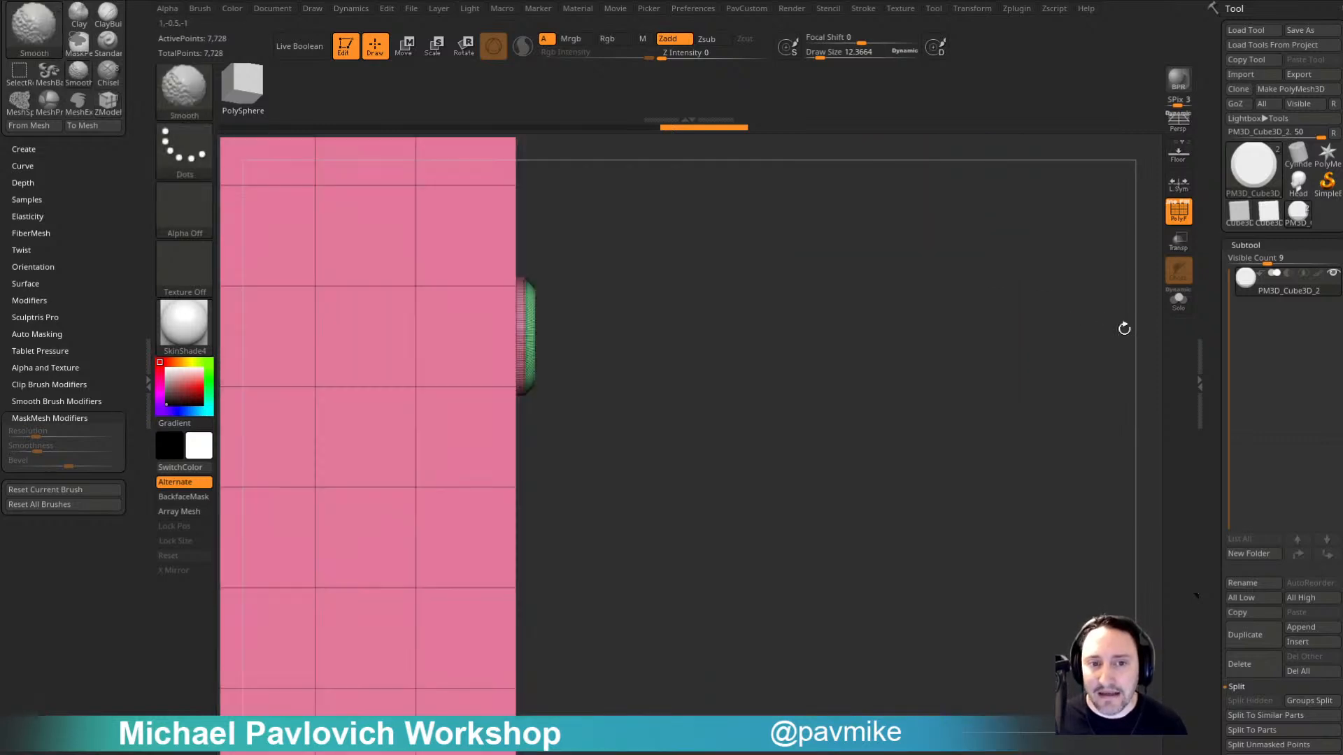
mouse_move(1035, 418)
left_mouse_down("alt")
mouse_move(1028, 339)
mouse_move(998, 327)
mouse_move(1037, 428)
left_mouse_up("alt")
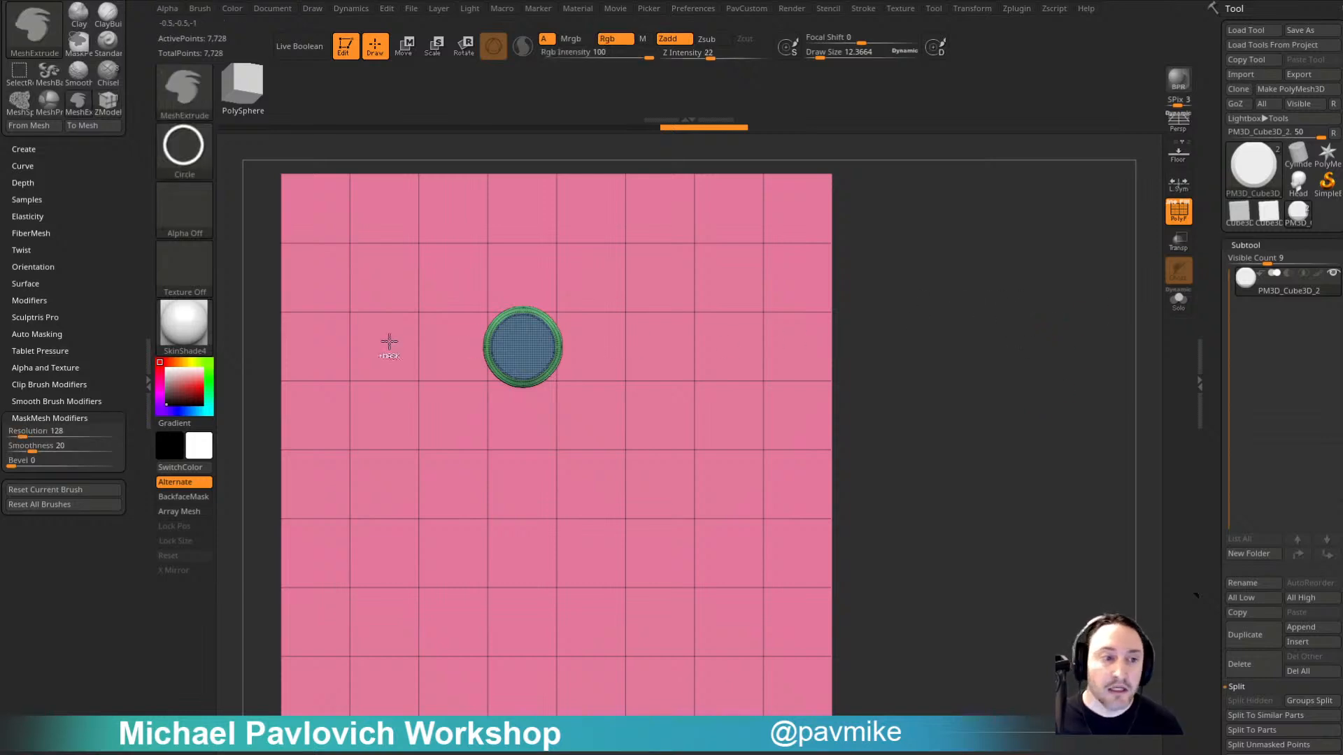
left_click(32, 464, "ctrl")
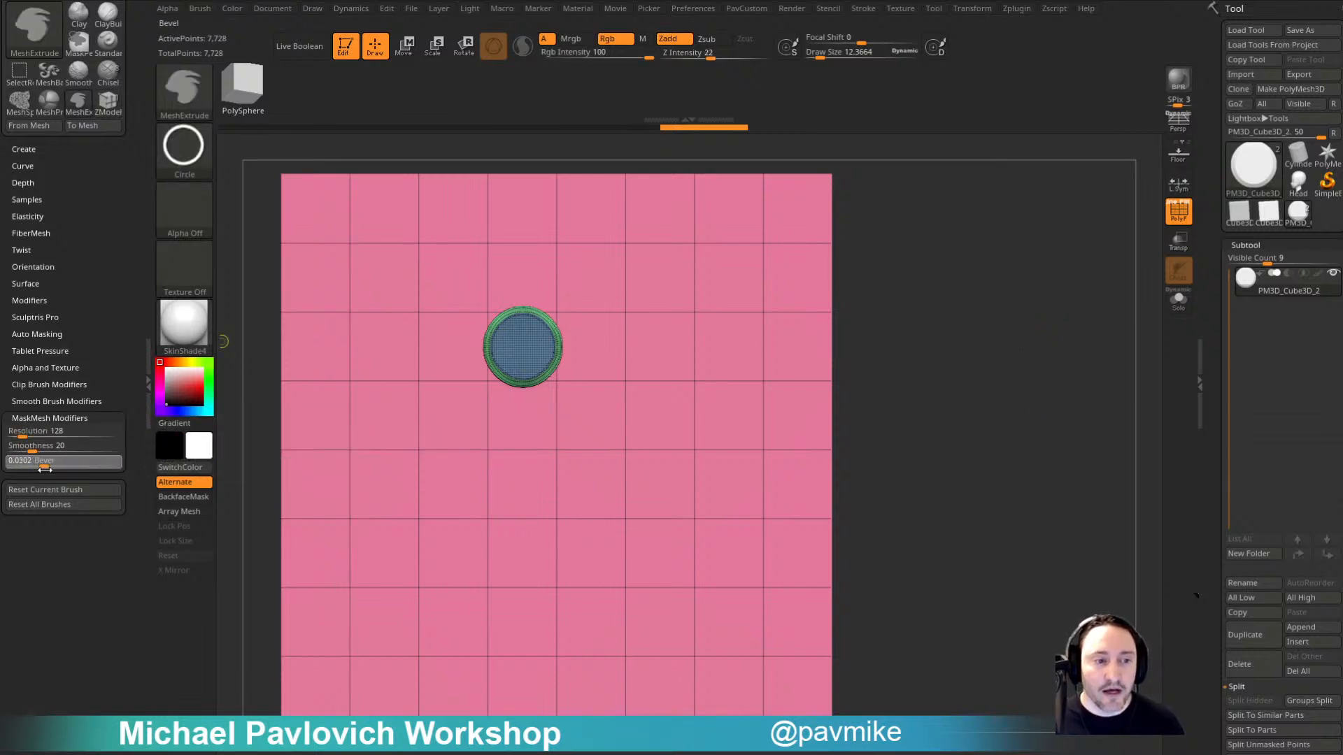
left_click_drag(45, 469, 46, 463)
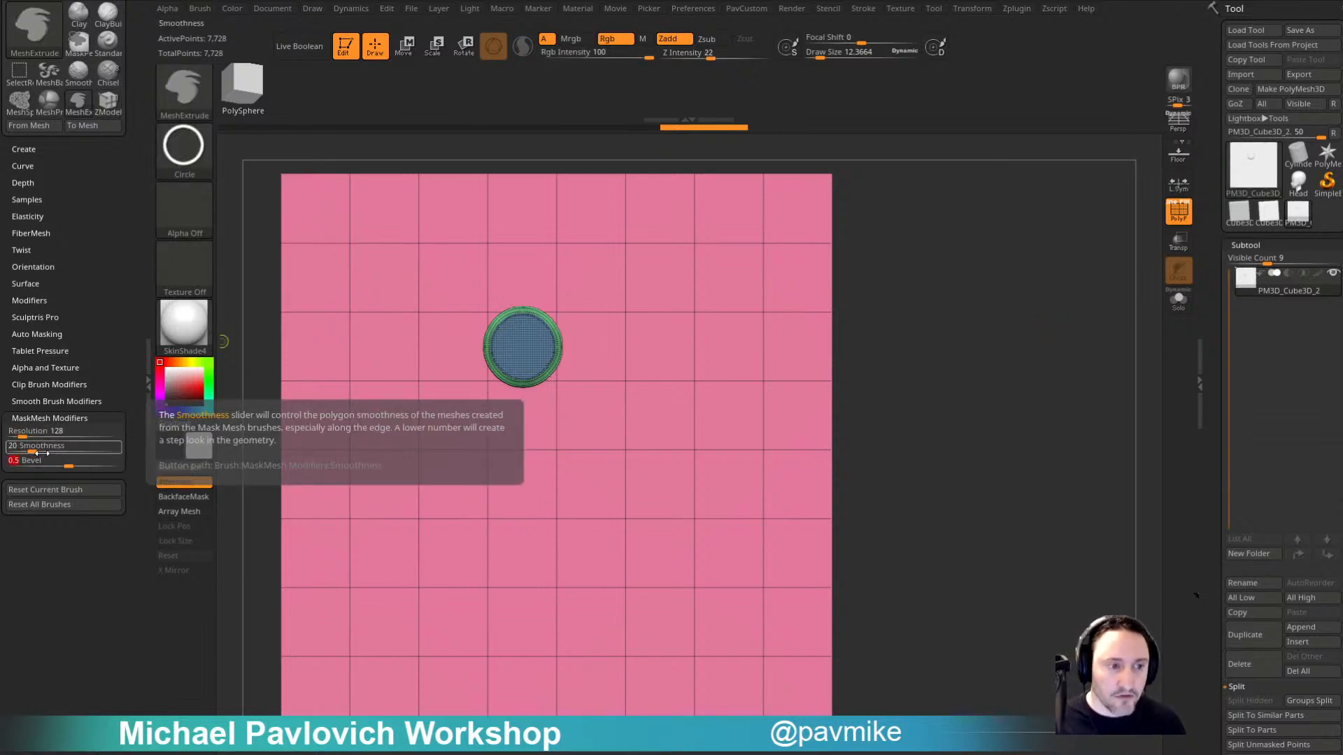
left_click_drag(1002, 314, 950, 301, "alt")
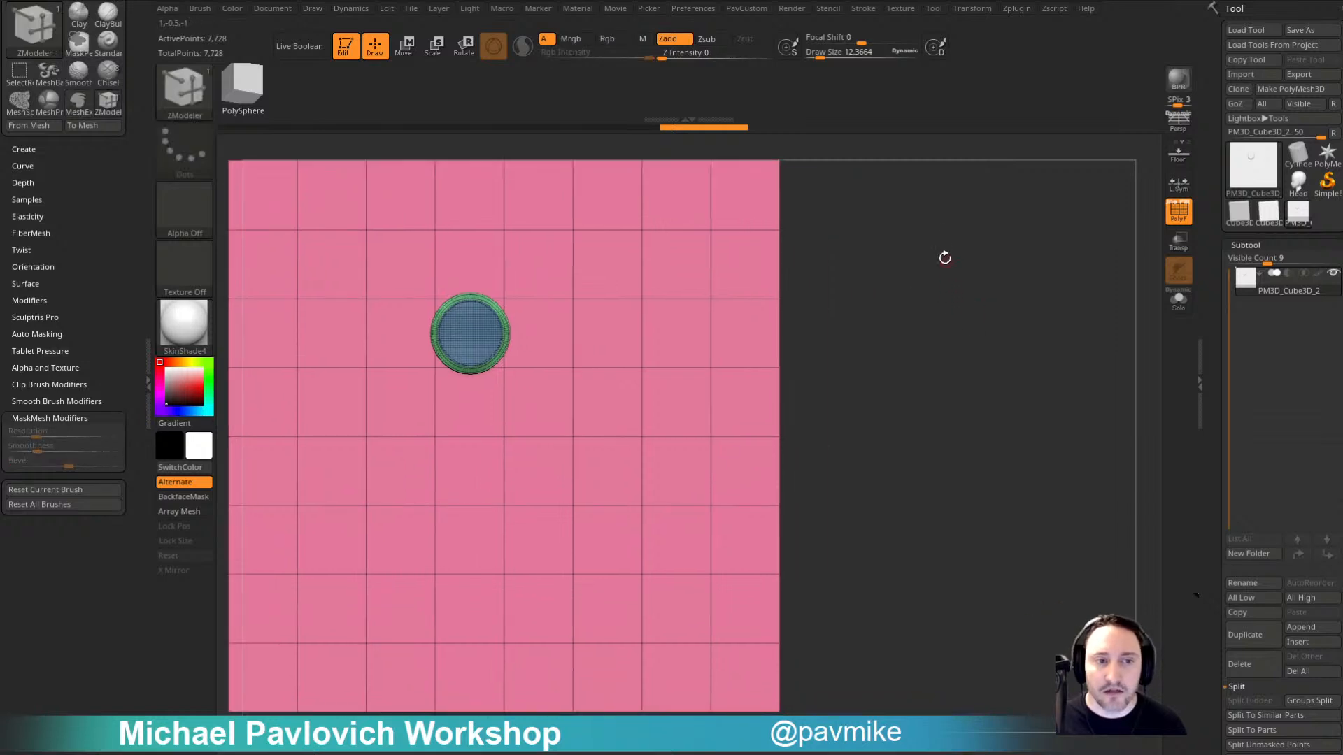
left_click_drag(608, 333, 646, 365, "ctrl")
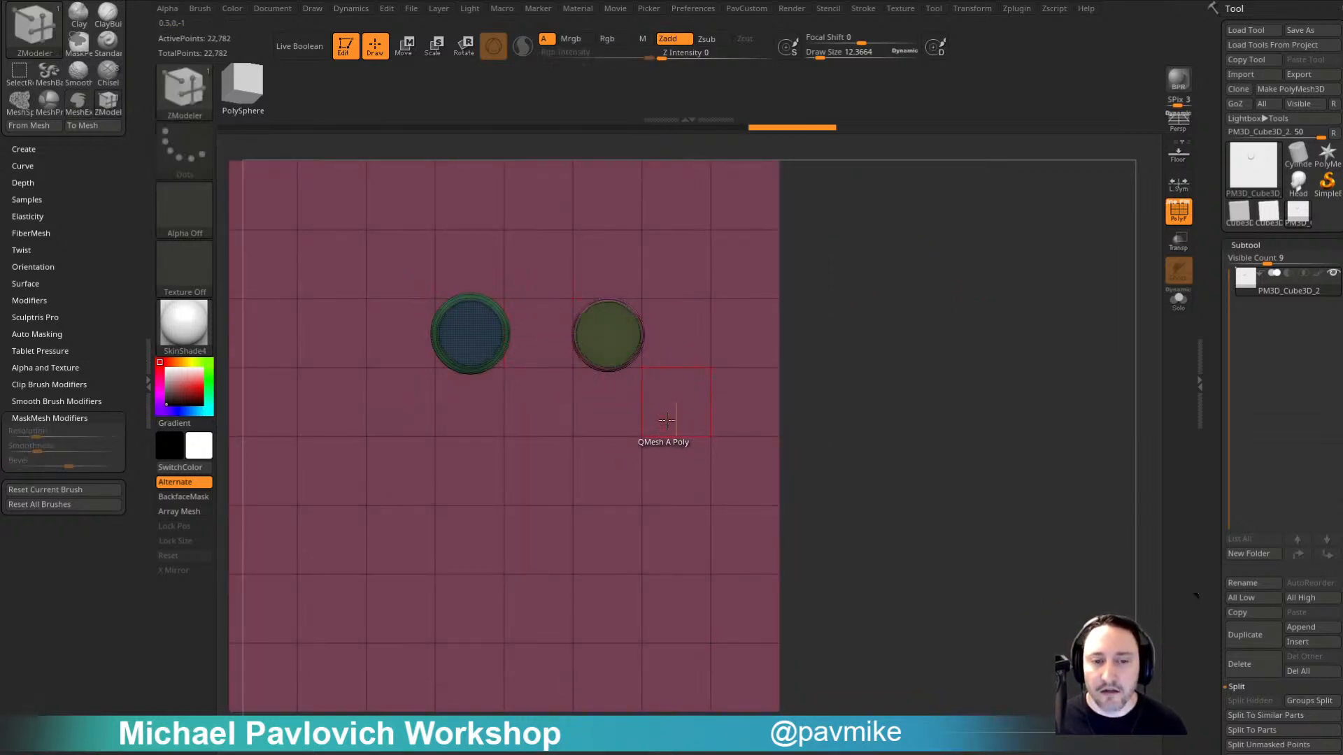
key("ctrl+z")
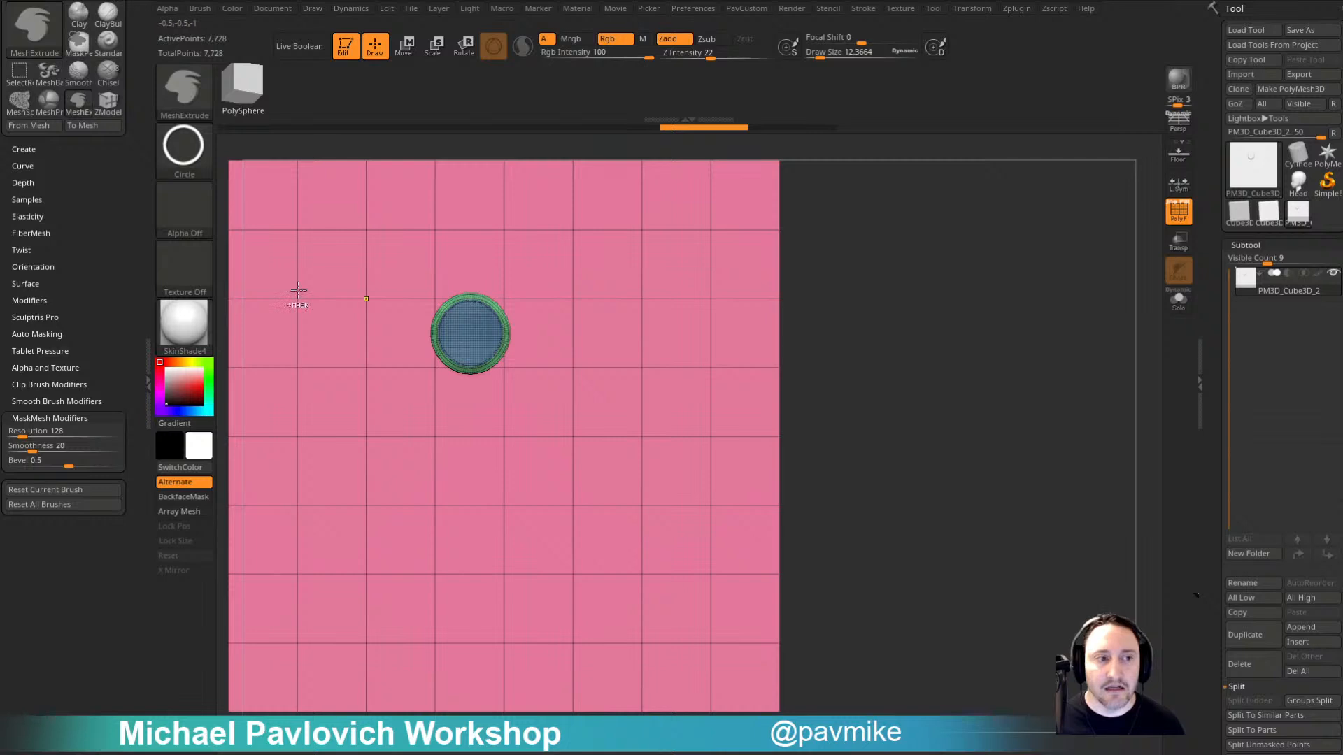
Step: Extrude a disc near the beveled one with Imbed at 100, and another directly below it with Imbed at -100
left_click(35, 182)
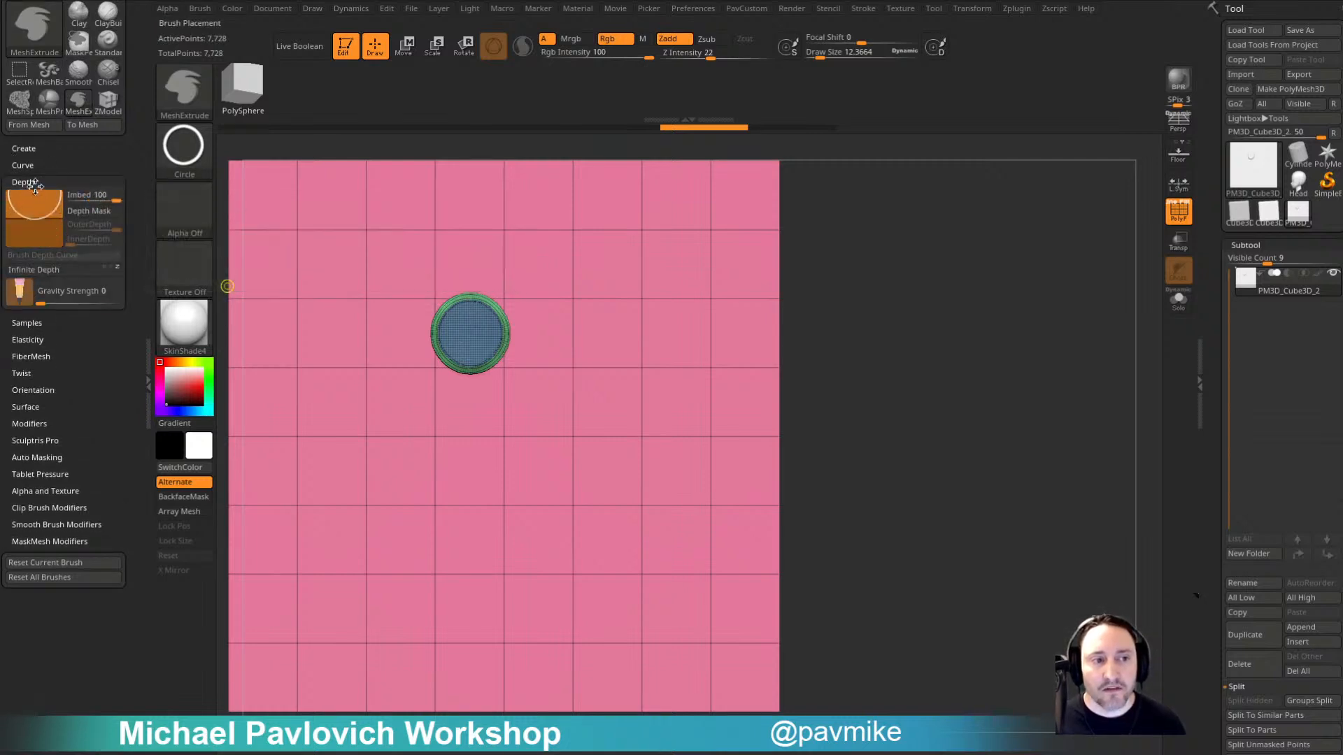
left_click_drag(603, 266, 661, 312)
left_click_drag(49, 204, 35, 245)
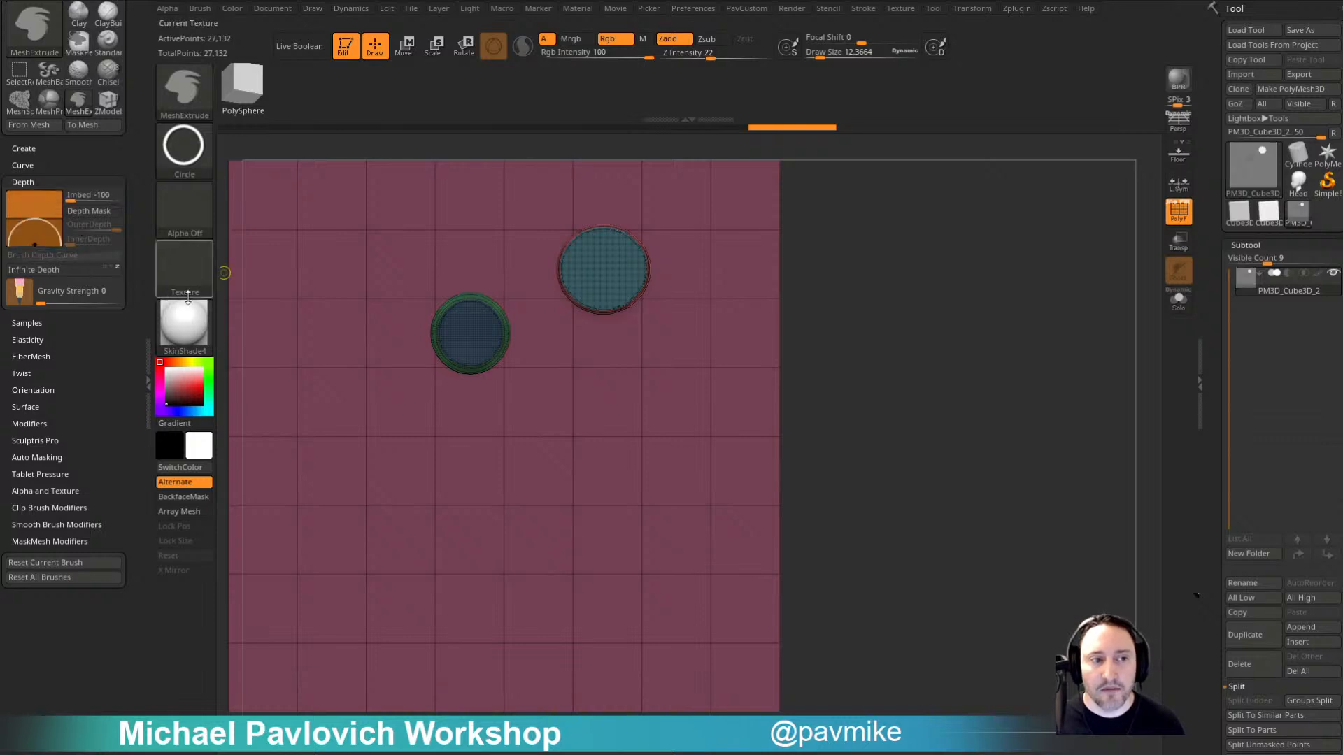
mouse_move(615, 399)
left_mouse_down()
mouse_move(663, 451)
mouse_move(652, 428)
left_mouse_up()
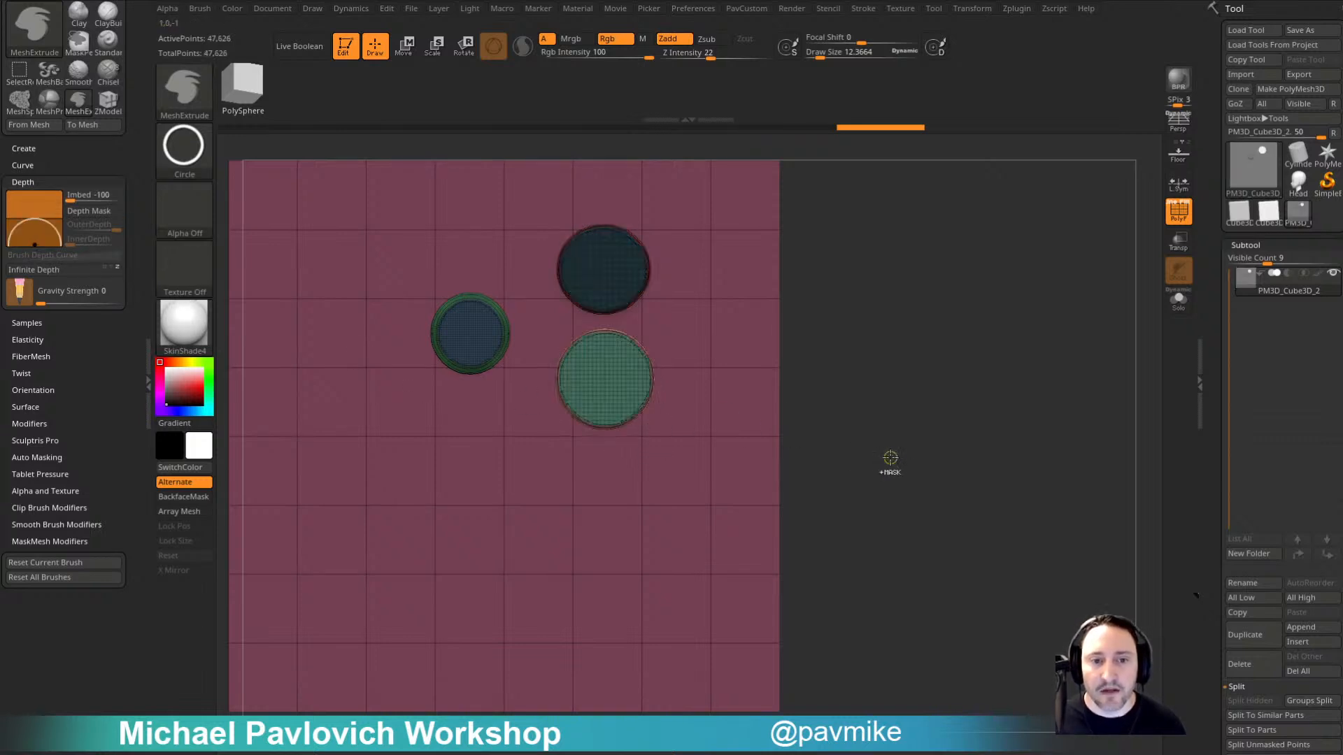
Step: Clear the mask, isolate the upper new disc and split it from the cube into its own subtool with Split Hidden
left_click_drag(1032, 303, 998, 405, "ctrl")
right_click_drag(584, 563, 628, 449, "ctrl")
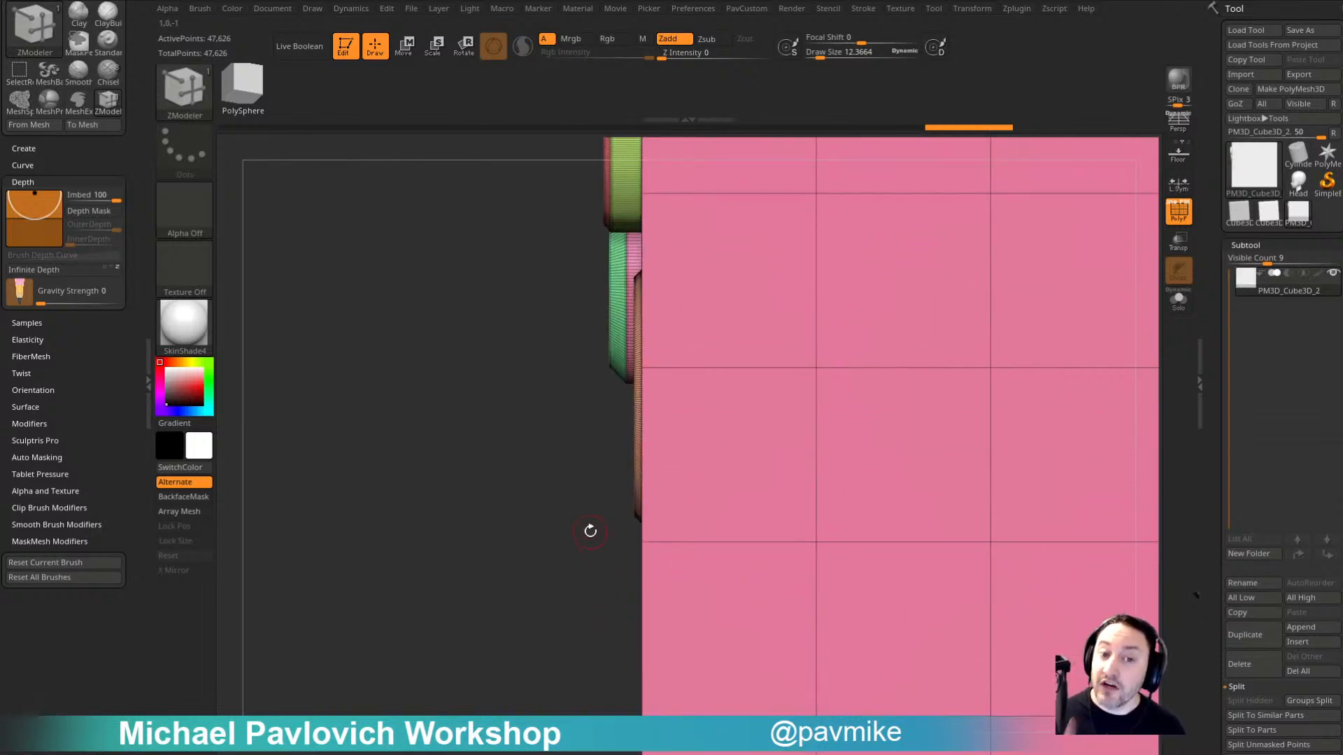
right_click_drag(383, 375, 394, 529, "alt")
right_click_drag(394, 529, 413, 519, "ctrl")
right_click_drag(493, 323, 482, 399, "alt")
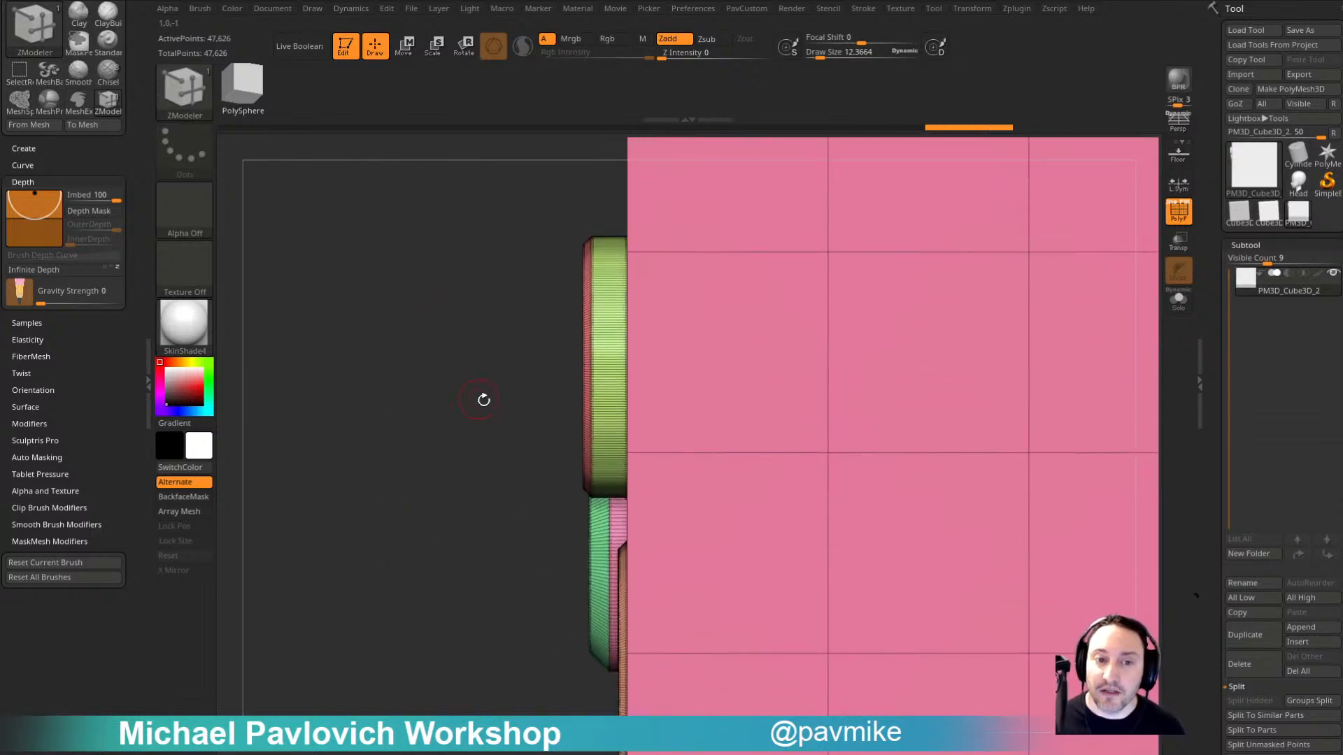
left_click_drag(545, 302, 610, 238, "ctrl+shift")
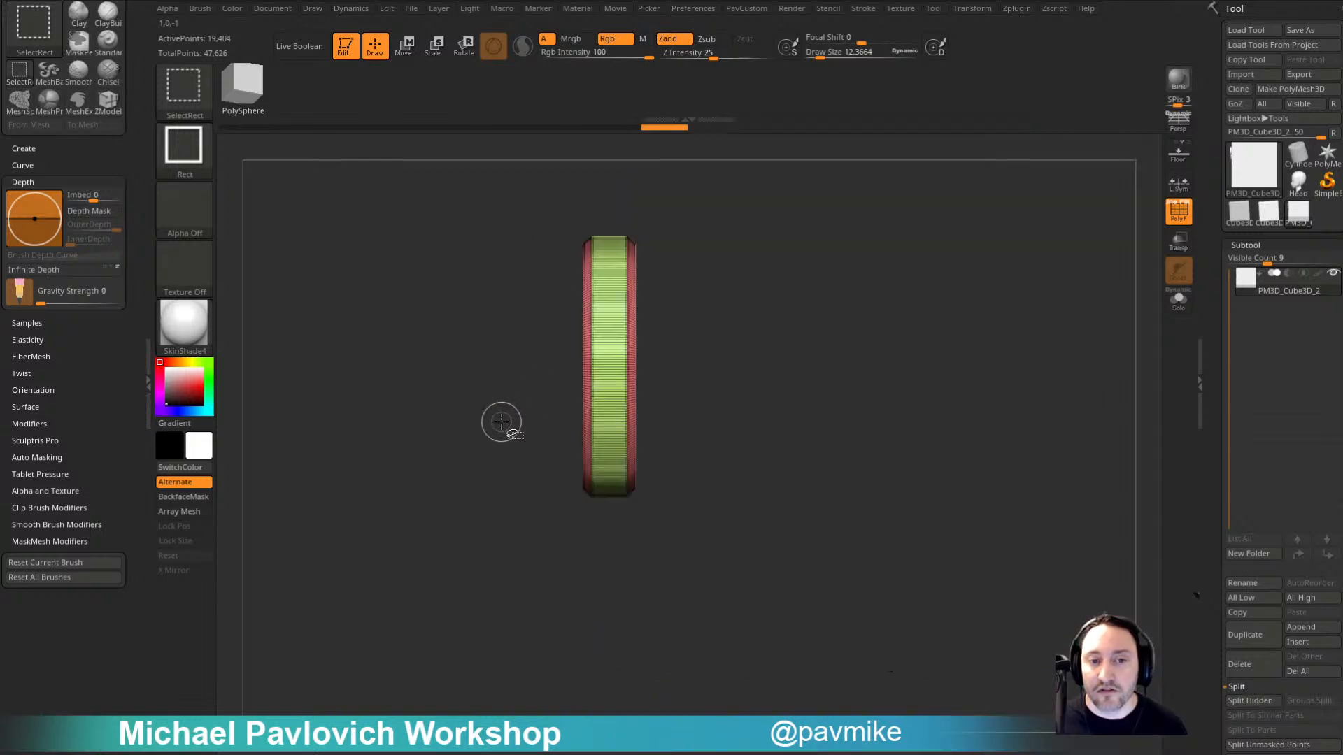
key("2")
left_click(568, 405)
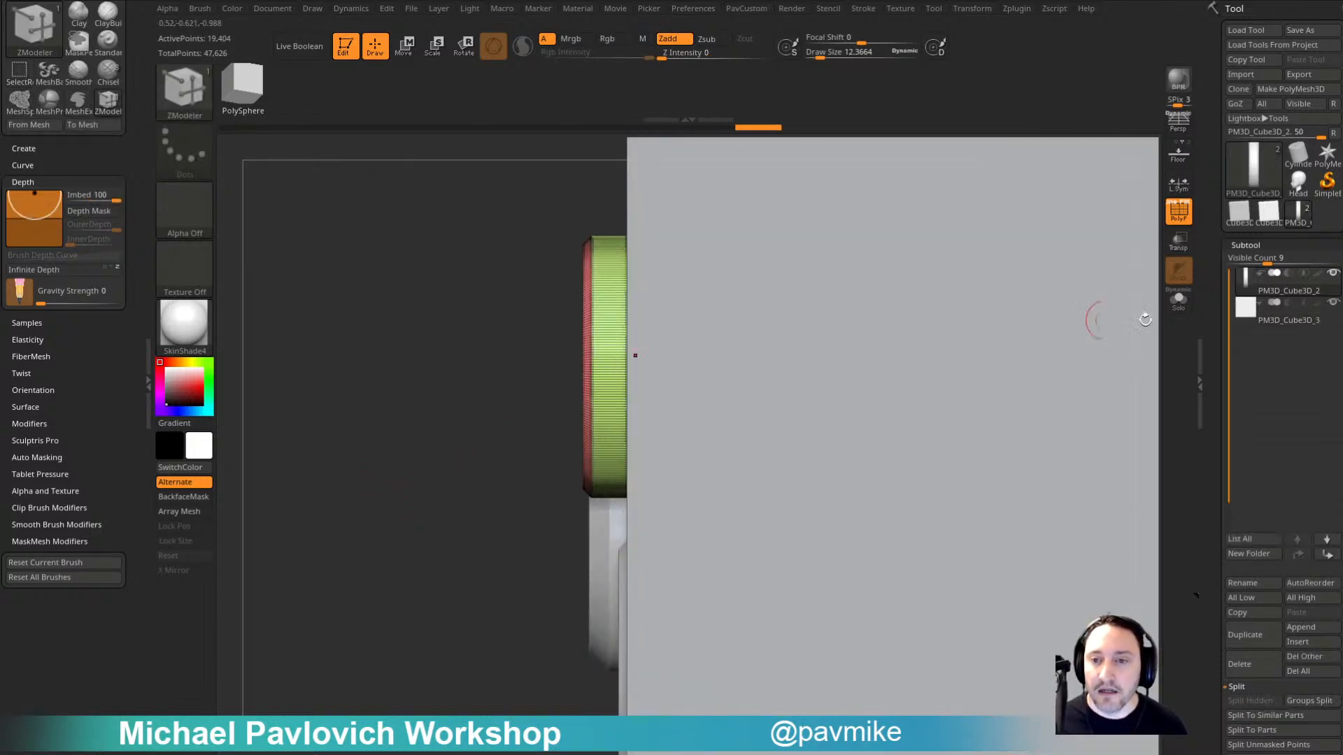
Step: Turn on ghost transparency and examine from the side how deep the upper disc sits in the cube
left_click(1179, 239)
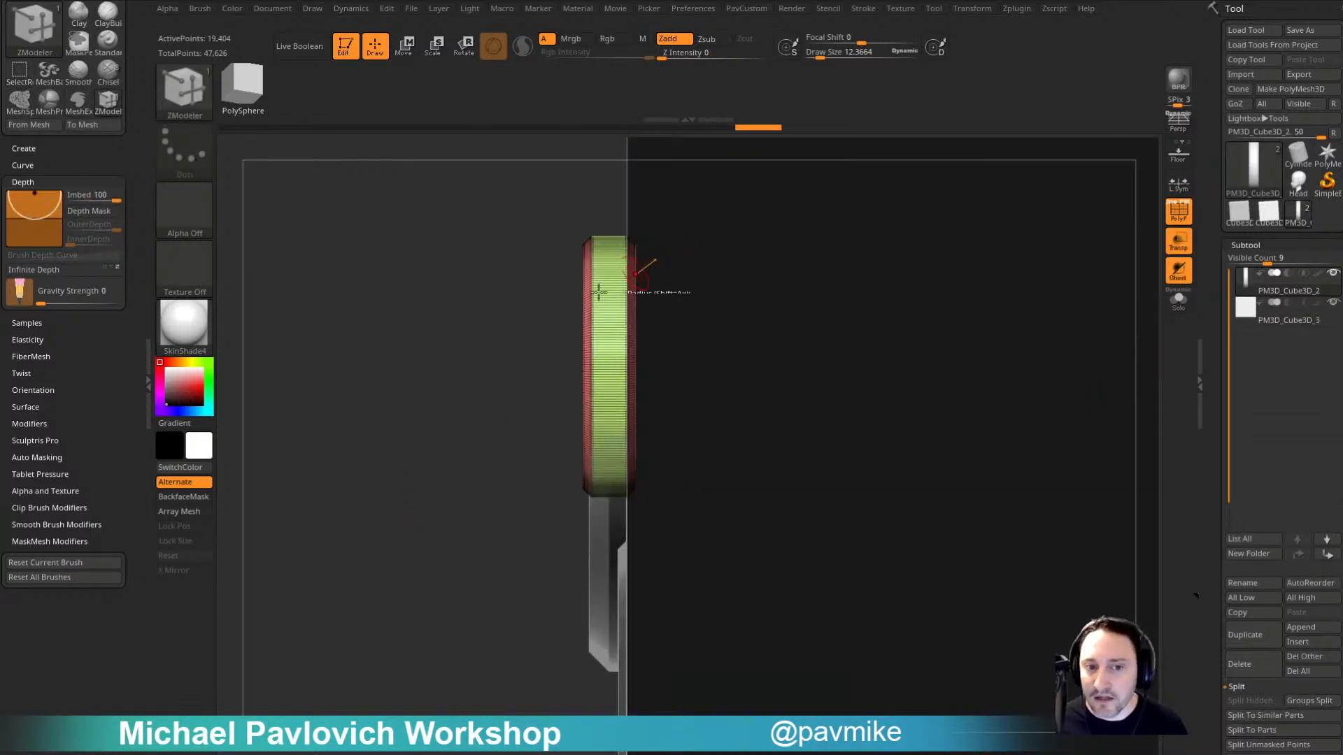
right_click_drag(599, 292, 308, 647, "alt")
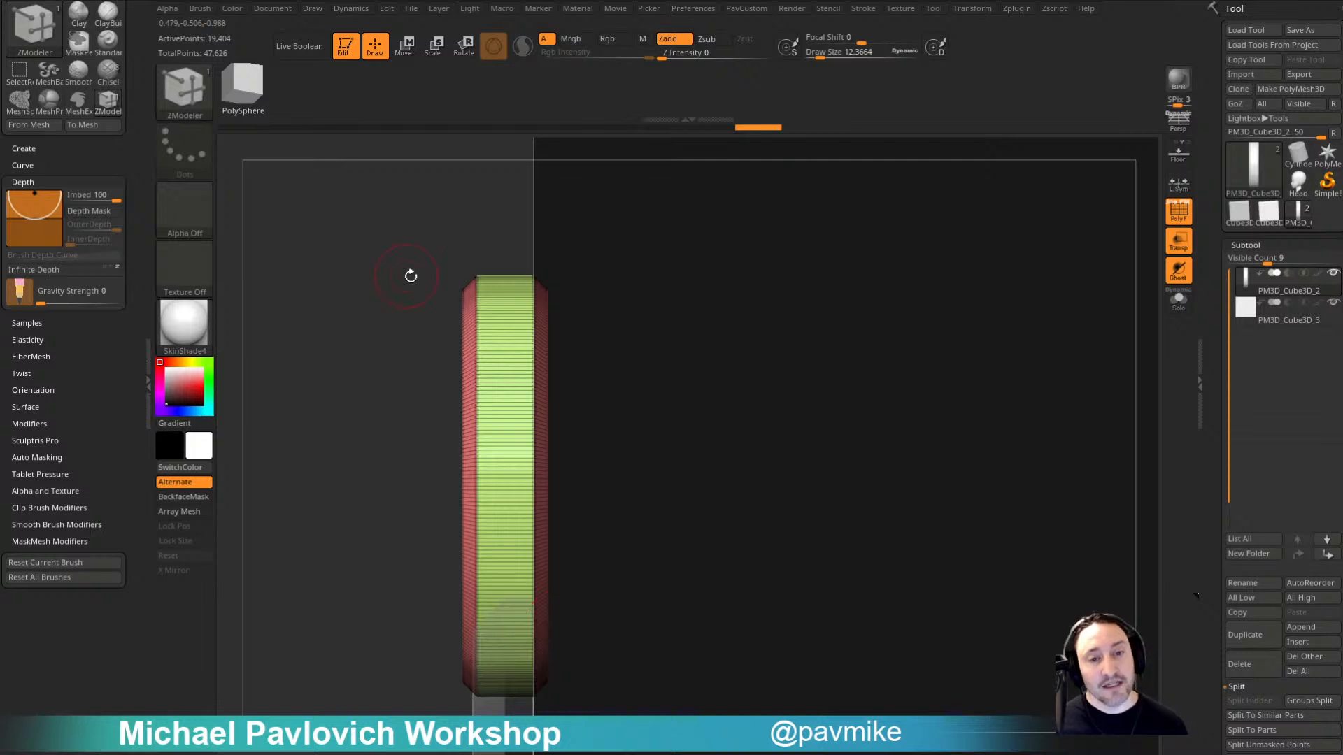
mouse_move(360, 489)
left_mouse_down()
mouse_move(384, 359)
mouse_move(371, 374)
left_mouse_up()
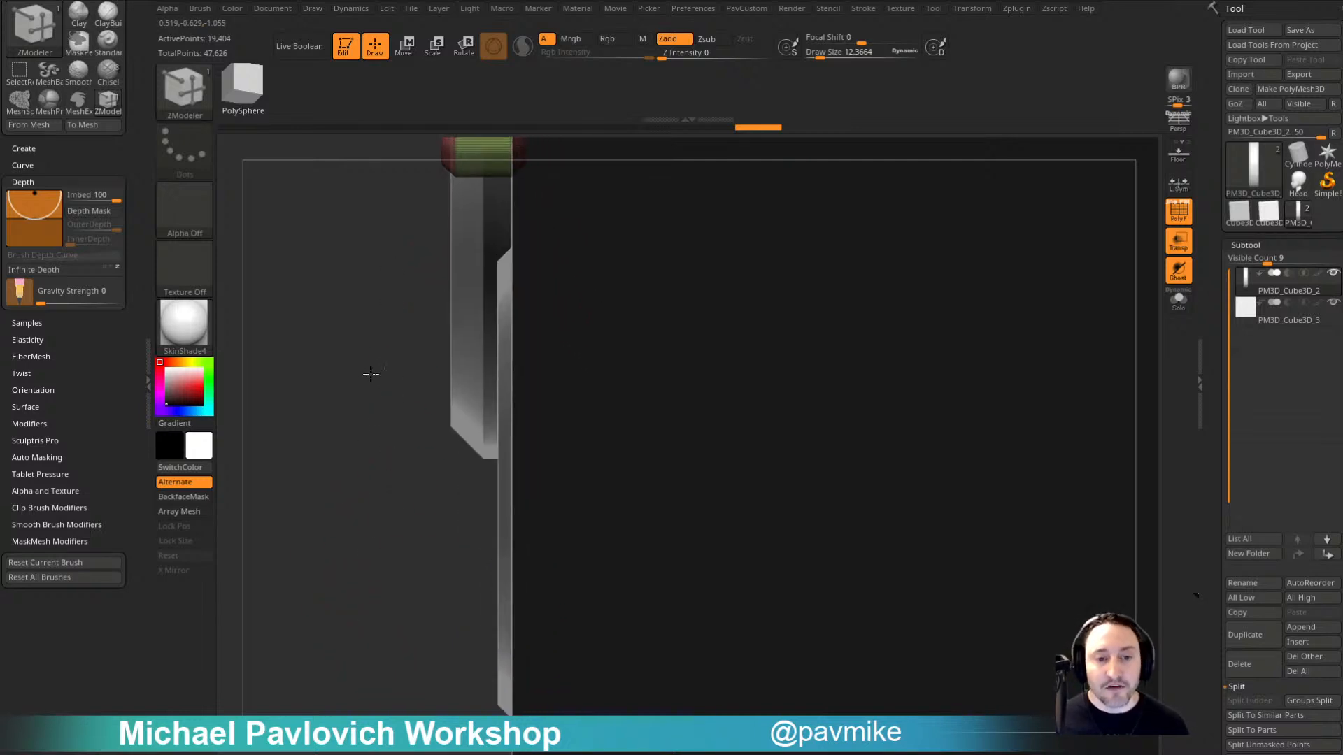
Step: Select the cube subtool, isolate its lower embedded disc and split the hidden geometry into a separate subtool
left_click(505, 507, "alt")
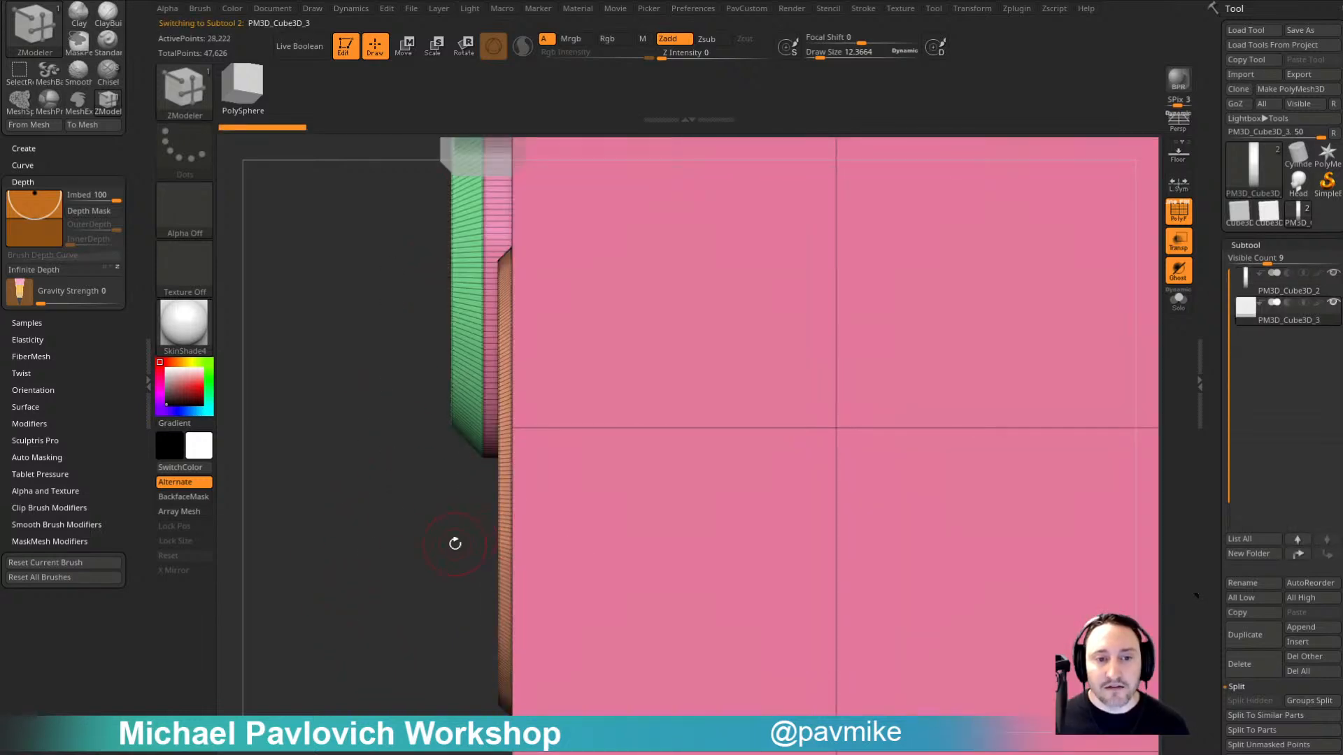
left_click(495, 535, "ctrl+shift")
left_click(442, 550, "ctrl+shift")
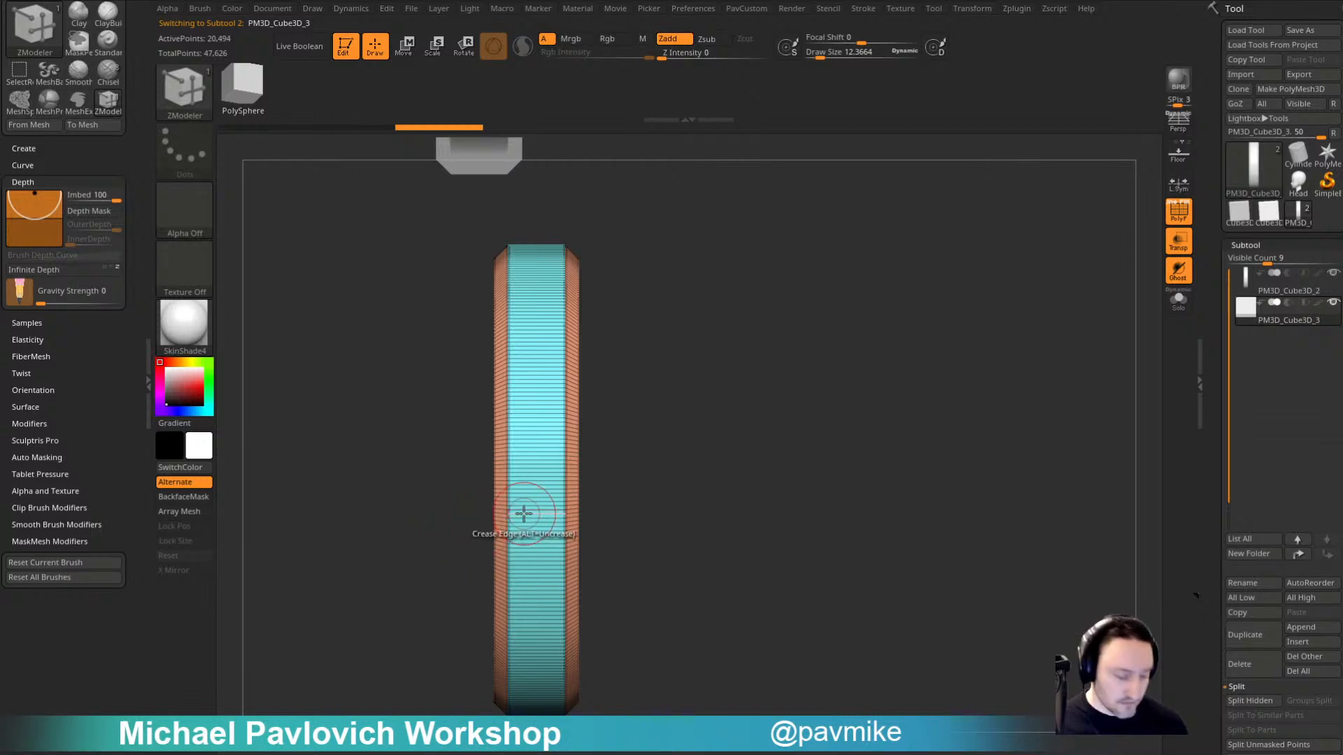
key("2")
left_click(553, 402)
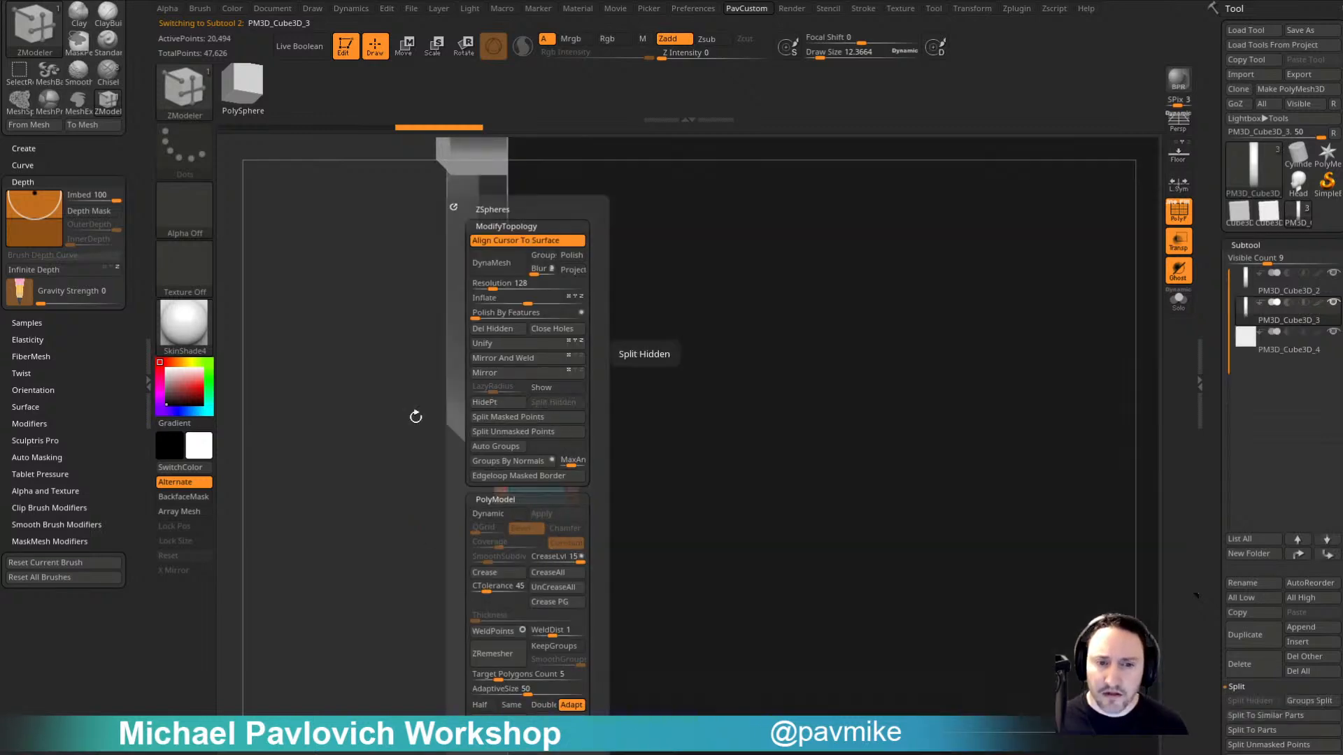
Step: Compare the embedding depths of the discs from the side and front, with transparency and polyframe turned off
left_click_drag(369, 503, 355, 477, "alt")
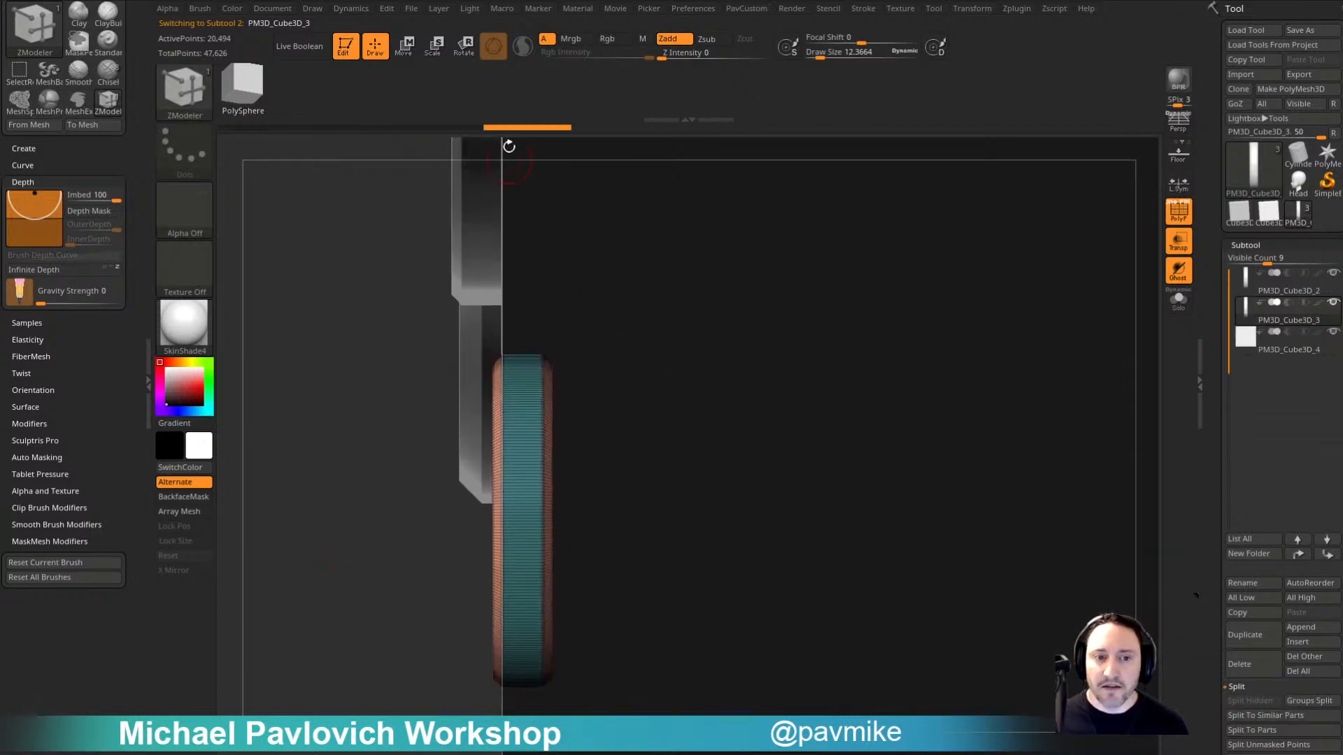
left_click_drag(471, 657, 405, 467, "alt")
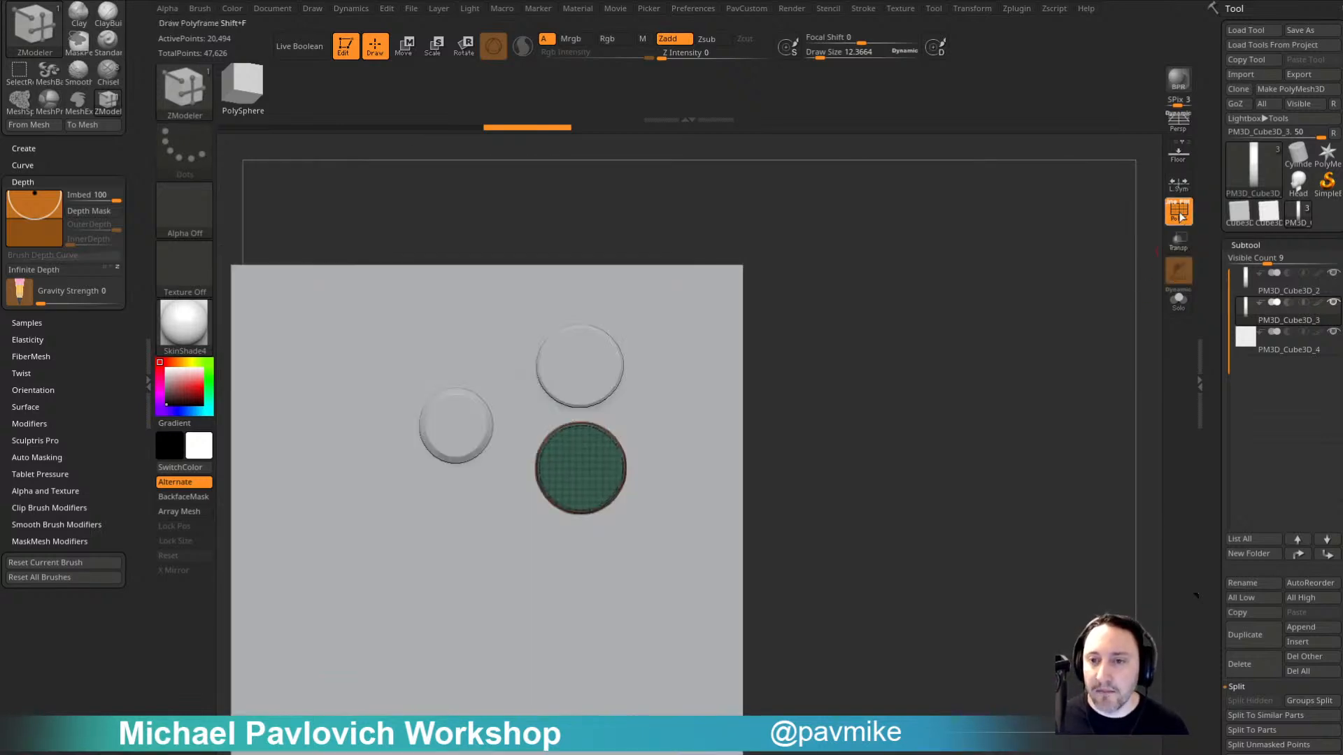
left_click(1180, 217)
left_click_drag(980, 408, 1070, 357, "alt")
left_click_drag(1005, 401, 1005, 336, "alt")
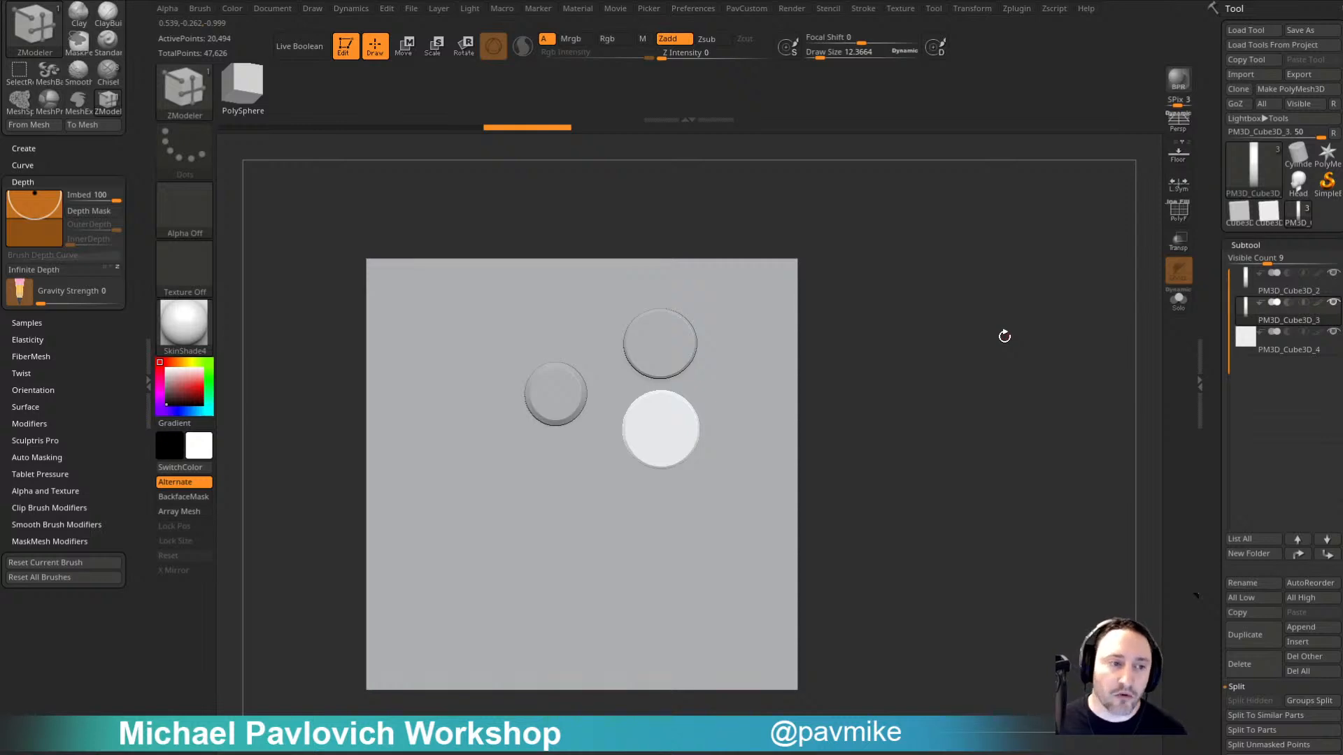
key("shift")
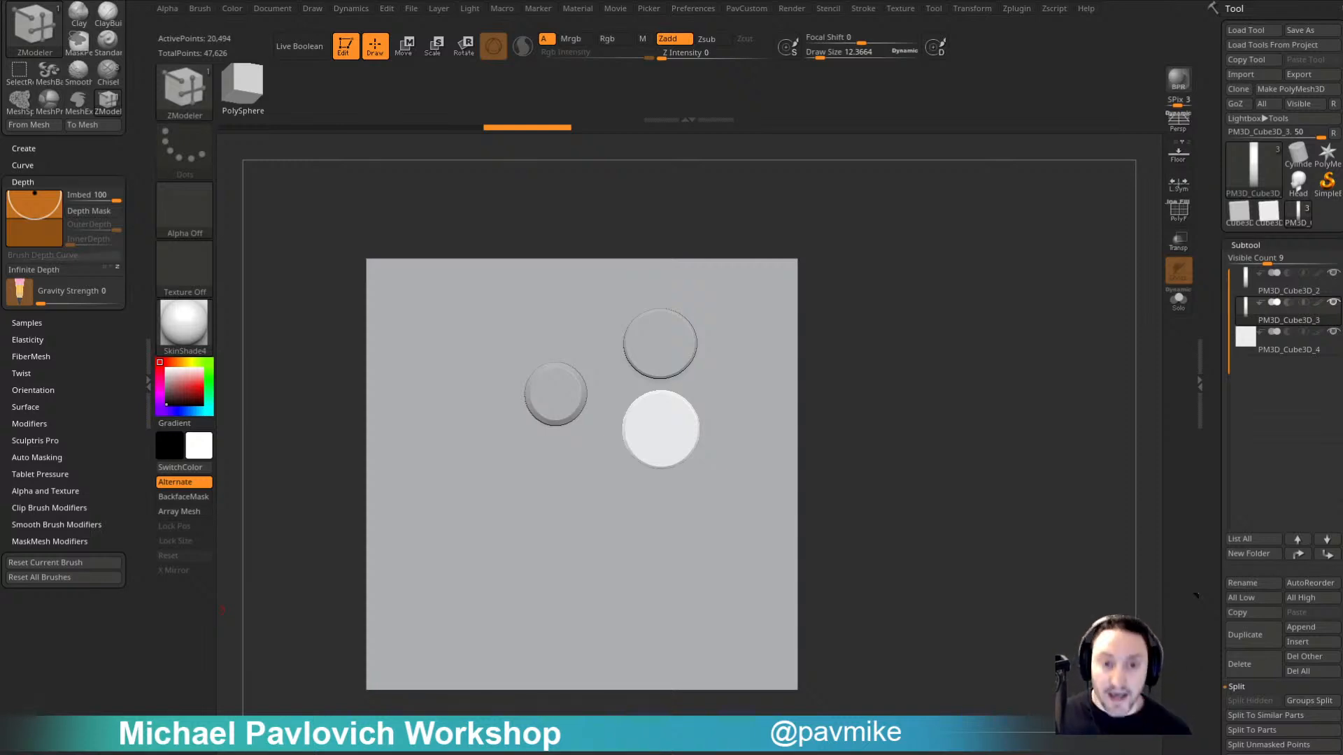
Step: Switch to the Head tool and activate the MeshExtrude brush
left_click_drag(918, 215, 1014, 185)
left_click(1298, 183)
mouse_move(1013, 384)
left_mouse_down("shift")
mouse_move(959, 389)
mouse_move(1035, 405)
mouse_move(934, 377)
left_mouse_up("shift")
key("b")
key("m")
key("e")
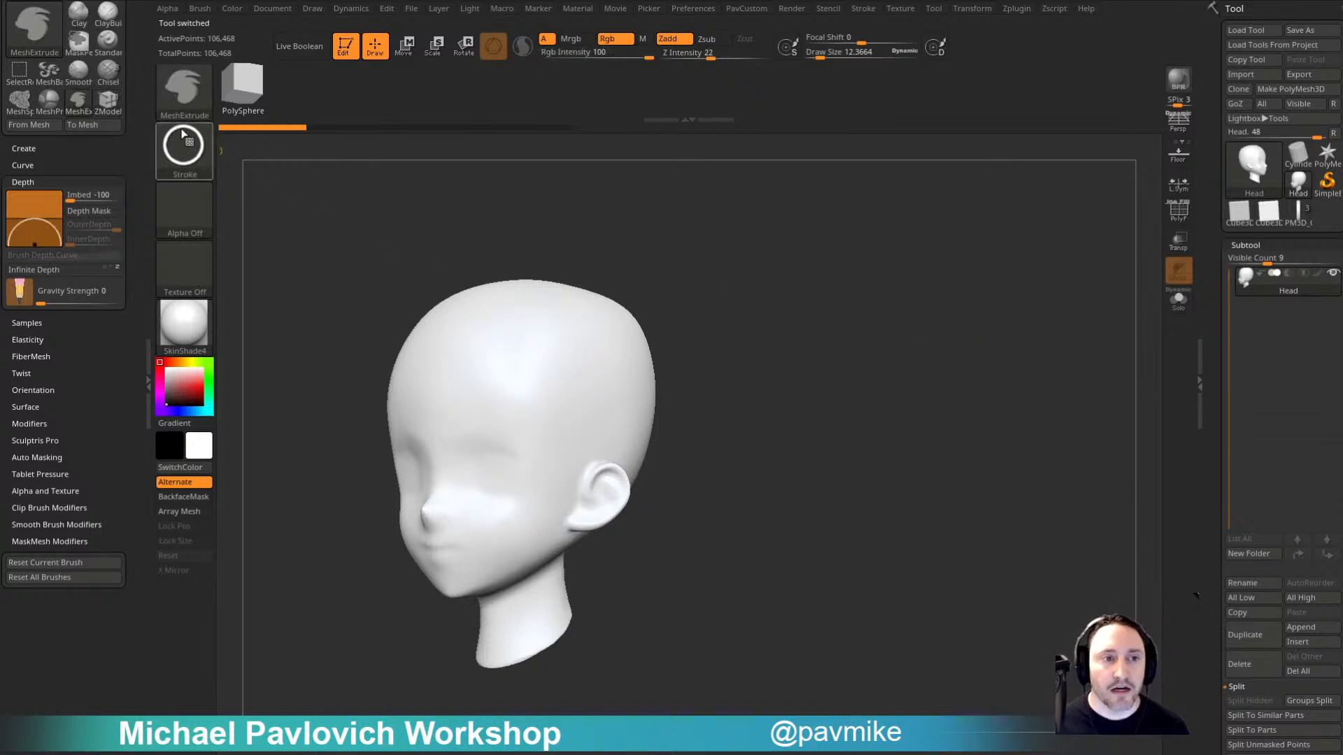
Step: Activate the MeshProject brush with the Lasso stroke and no alpha, and face the side of the head
key("b")
key("m")
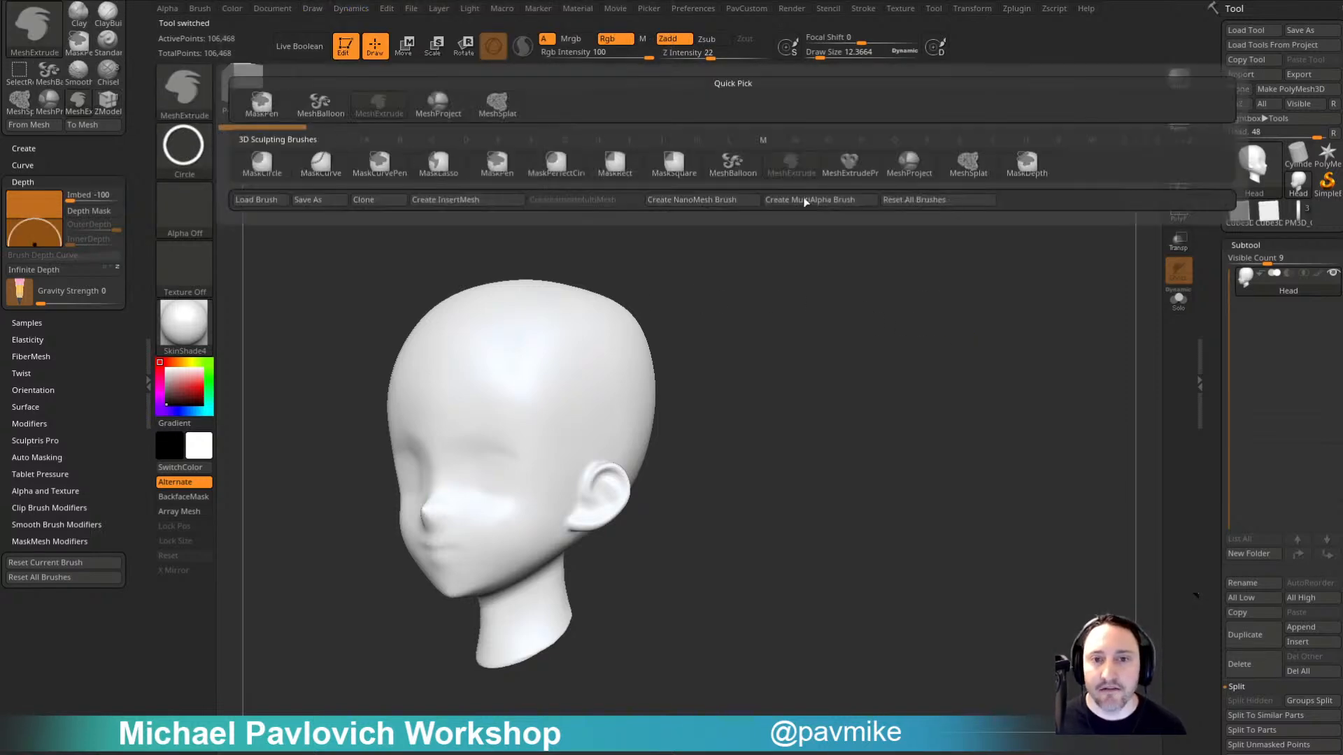
left_click(922, 175)
left_click(187, 167)
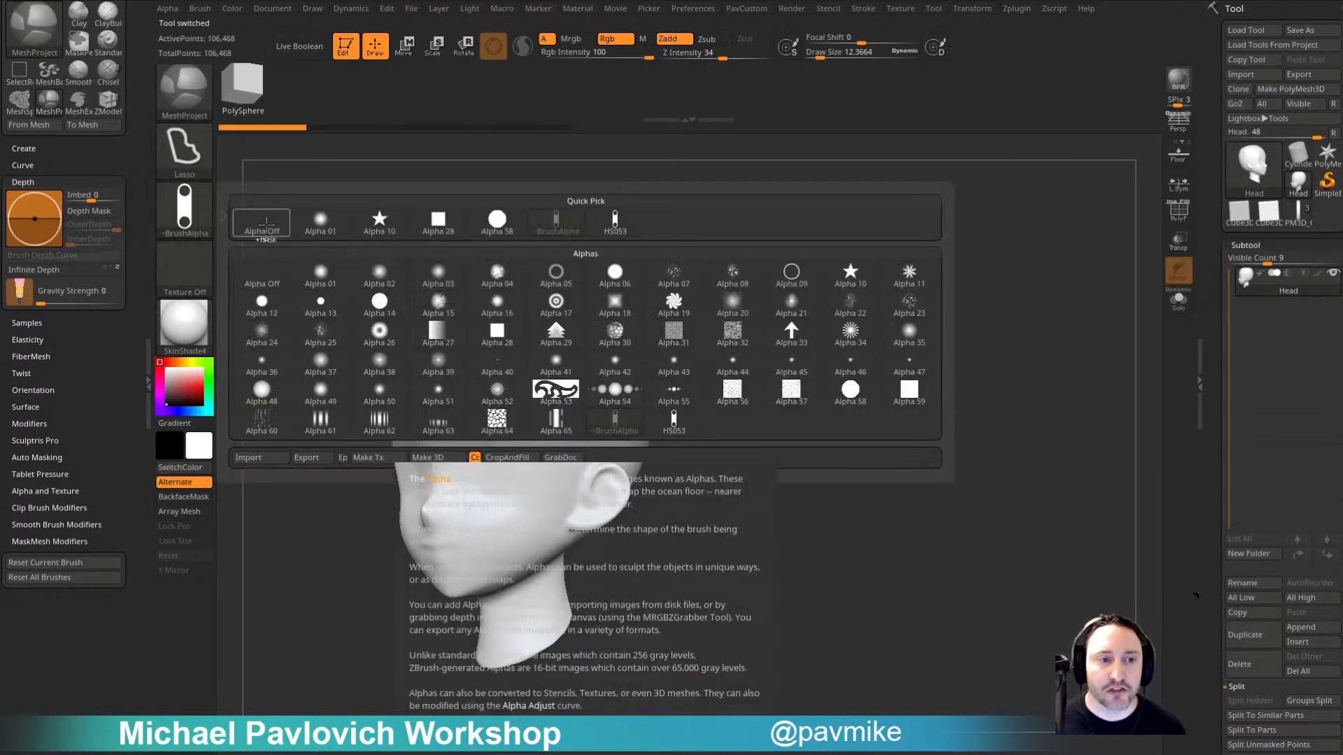
mouse_move(719, 256)
left_mouse_down("alt")
mouse_move(779, 273)
mouse_move(752, 301)
left_mouse_up("alt")
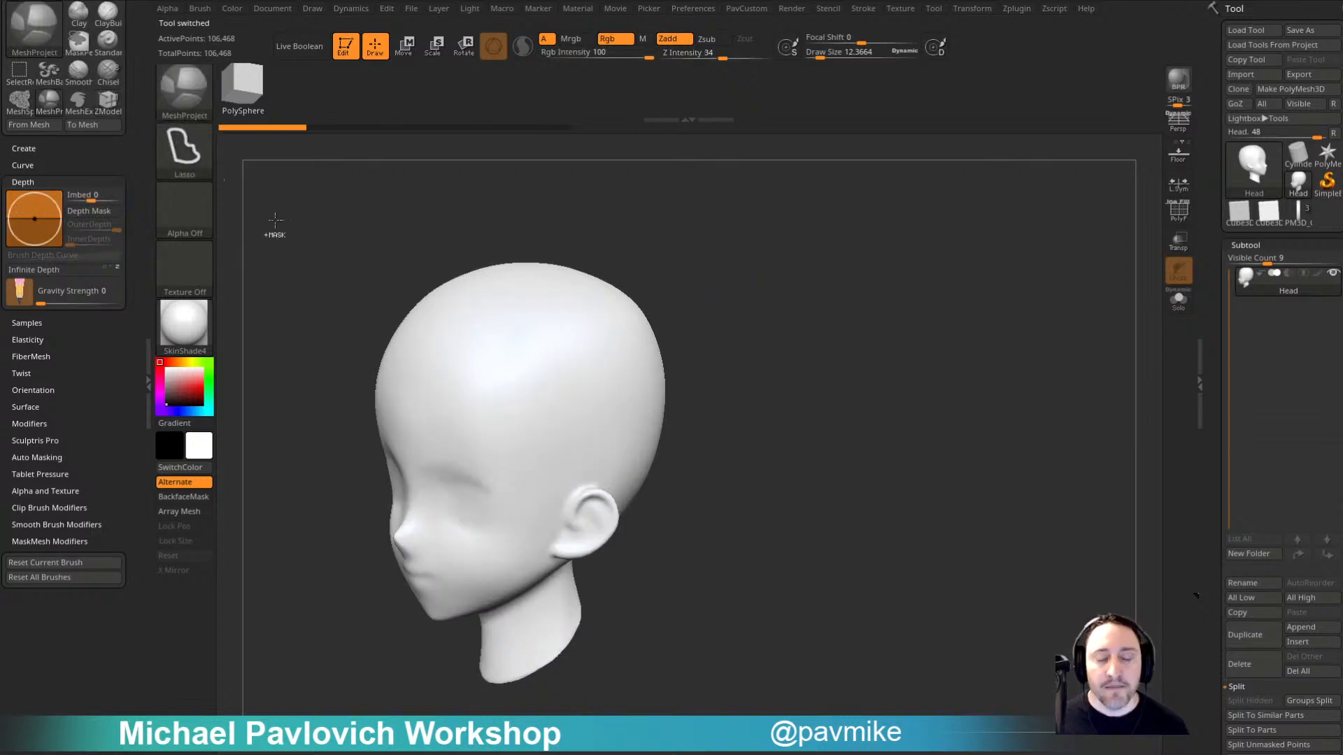
Step: Outline a two-pronged panel with a round hole above the ear to create projected mesh patches symmetrically on the head
mouse_move(549, 318)
left_mouse_down("ctrl")
mouse_move(533, 381)
mouse_move(640, 432)
mouse_move(619, 391)
left_mouse_up("ctrl")
left_click(705, 394, "ctrl")
left_click(665, 397, "ctrl")
mouse_move(626, 444)
left_mouse_down("ctrl")
mouse_move(603, 459)
mouse_move(625, 458)
left_mouse_up("ctrl")
left_click(696, 448, "ctrl")
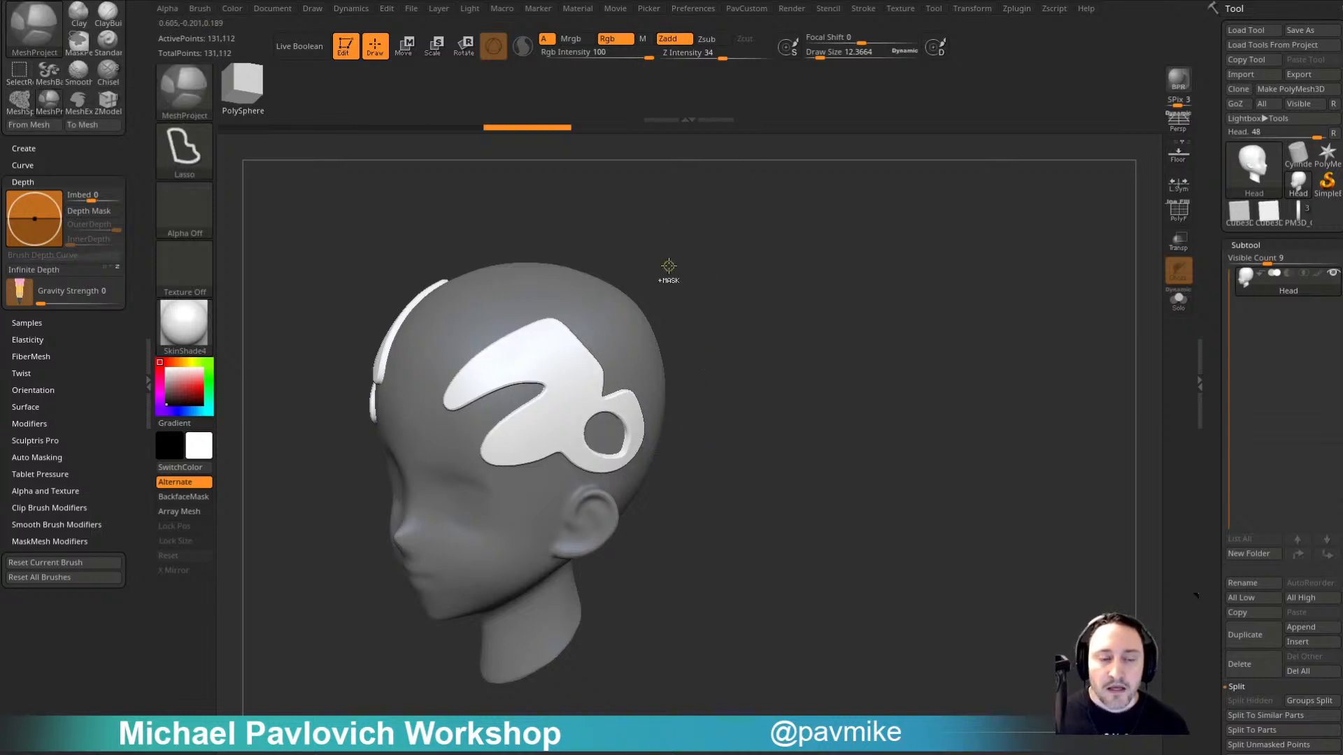
Step: Undo the projected panels on the side of the head until the bare head is restored
key("ctrl+z")
key("ctrl+z")
key("ctrl+z")
key("ctrl+z")
key("ctrl+z")
key("ctrl+z")
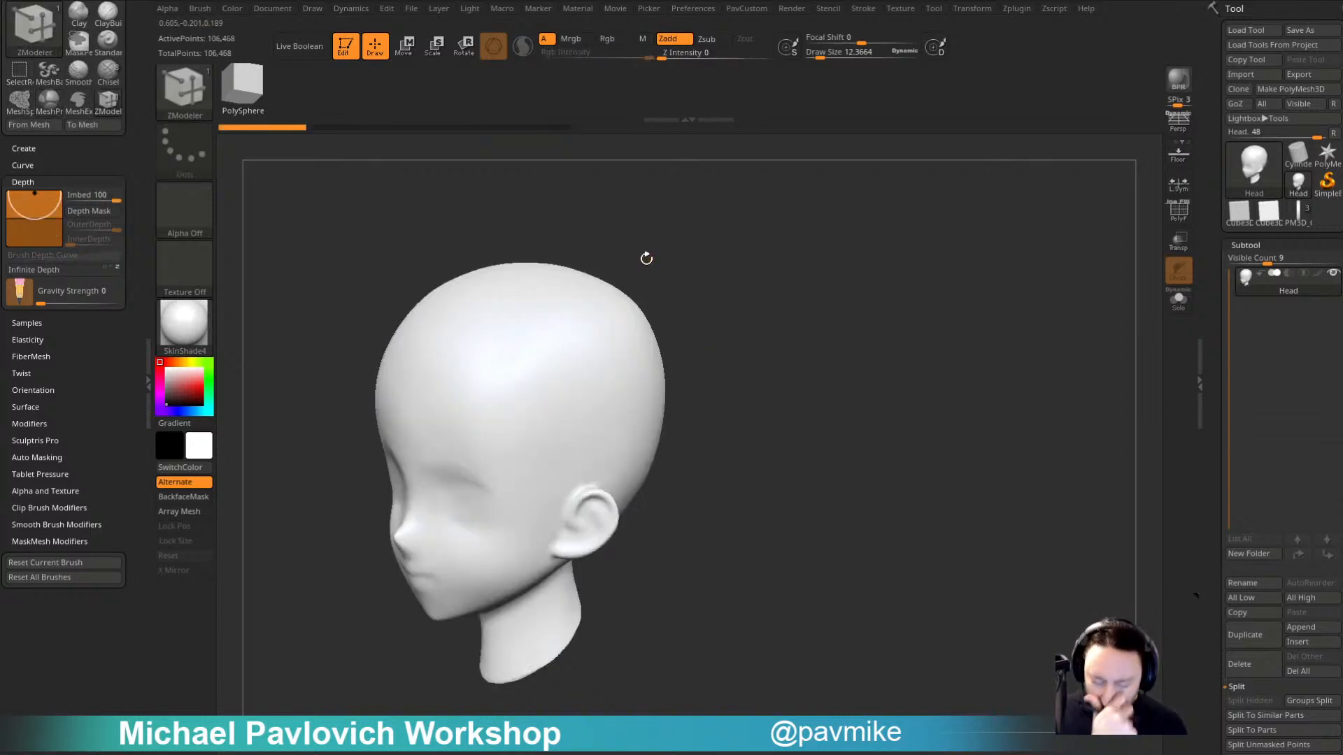
Step: Switch the MeshProject mask brush's stroke to Curve and back to Lasso
key("ctrl")
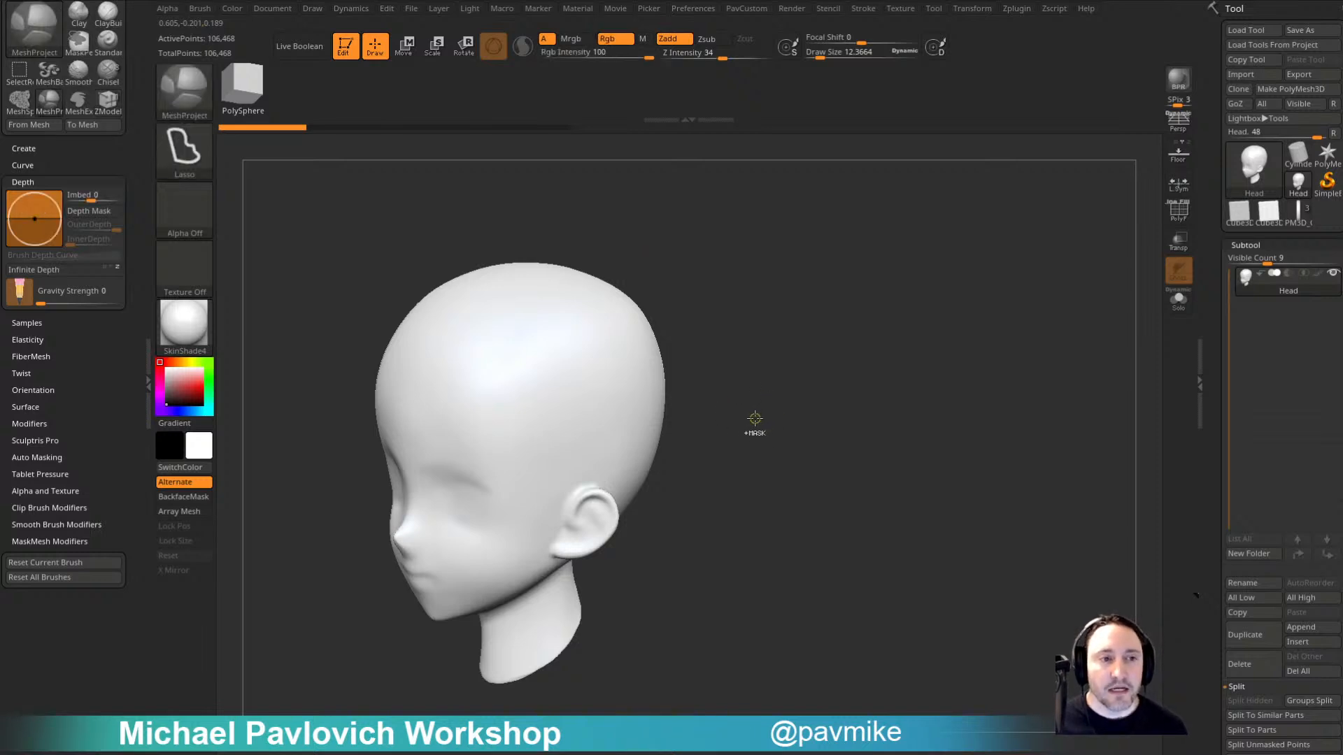
left_click(183, 155, "ctrl")
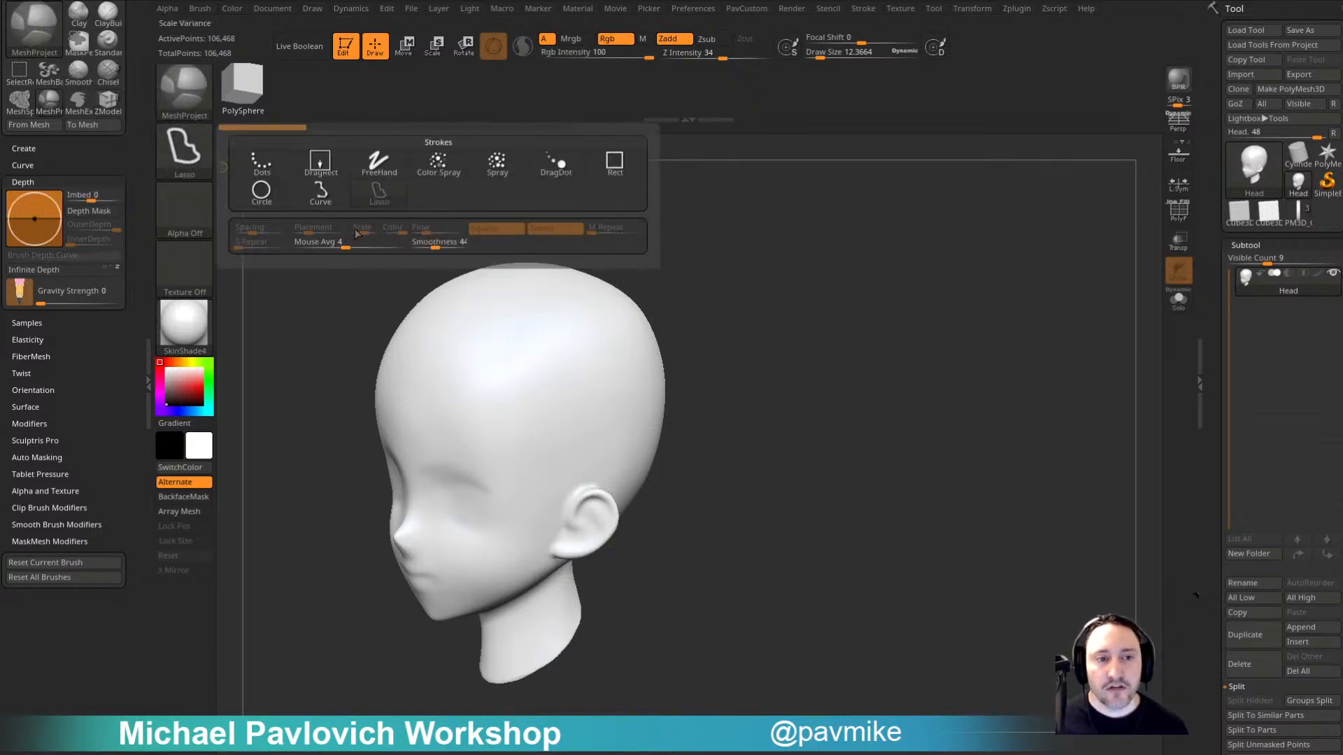
left_click(317, 185, "ctrl")
key("ctrl")
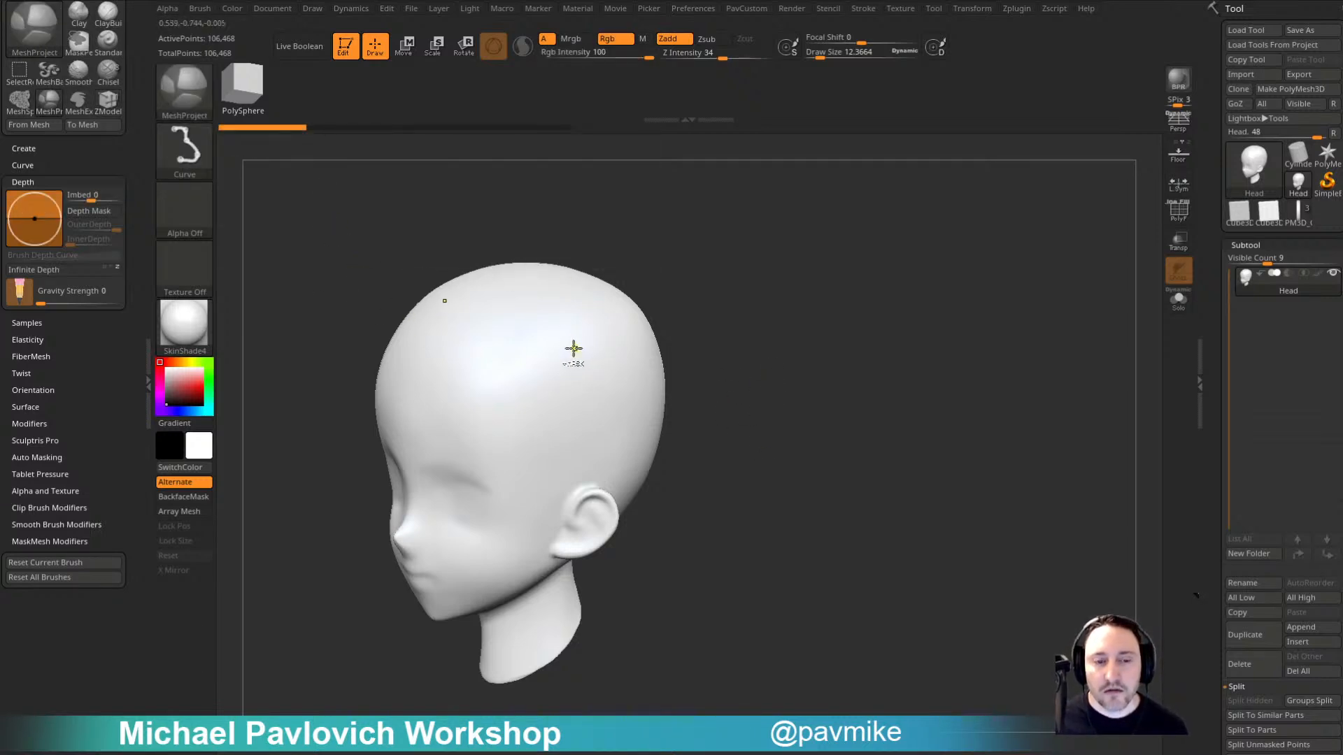
left_click(196, 173, "ctrl")
left_click(379, 189, "ctrl")
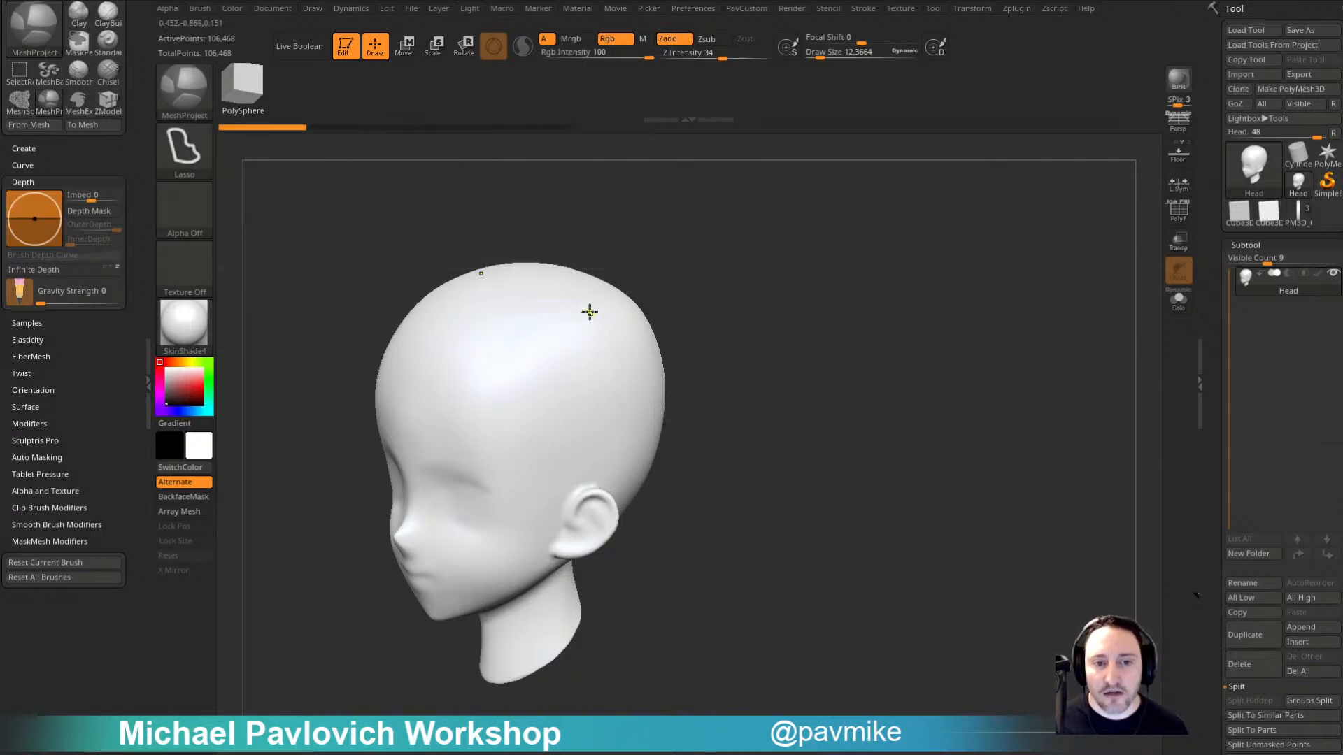
Step: Try to draw an angular panel with straight edges on the side of the head using the Lasso stroke, and undo it
left_click(691, 334, "ctrl")
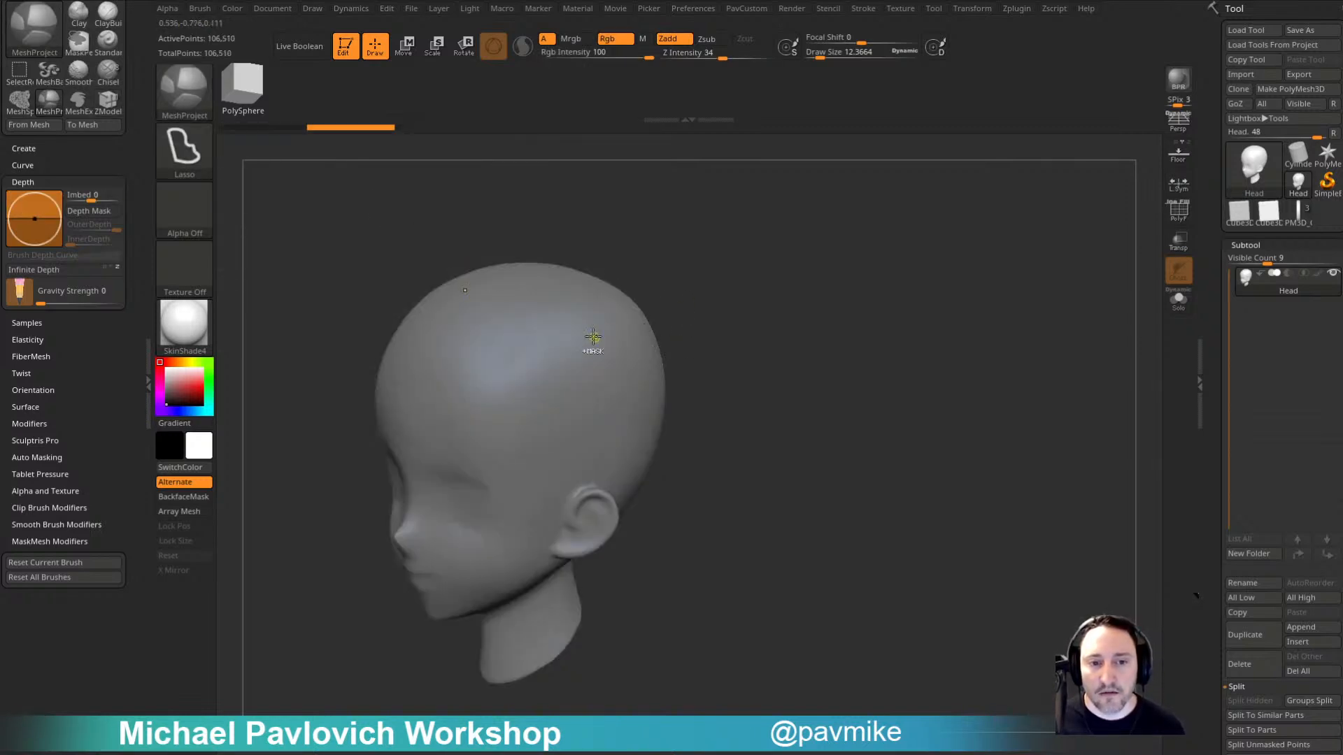
left_click(726, 288, "ctrl")
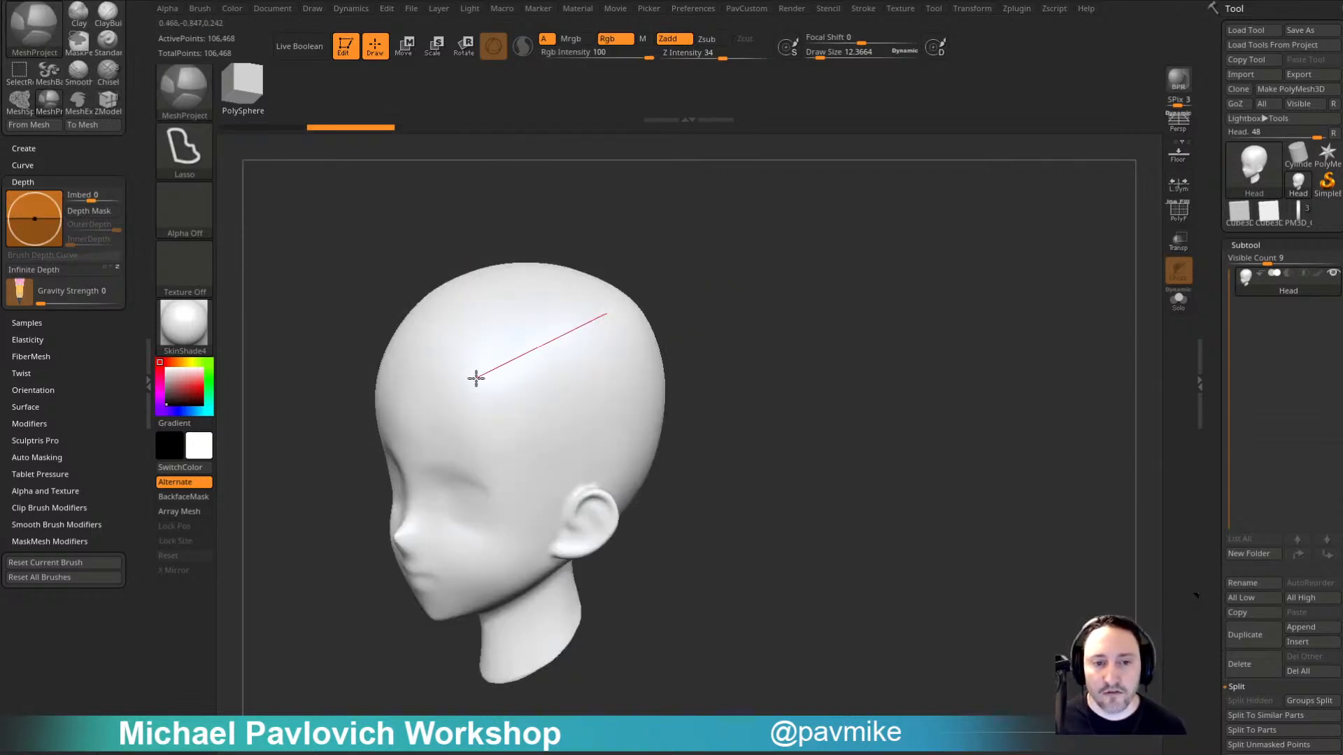
left_click_drag(477, 378, 503, 450, "ctrl")
left_click(706, 339, "ctrl")
left_click_drag(705, 339, 689, 330, "ctrl")
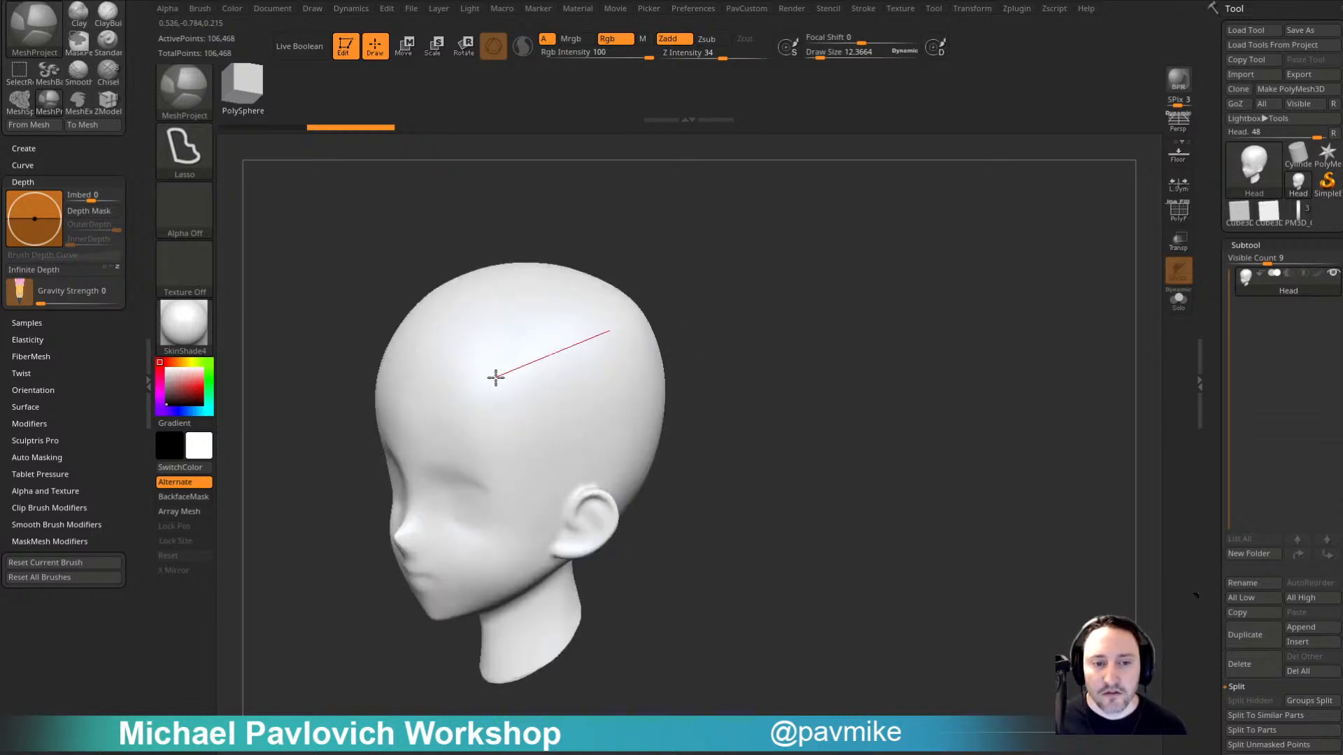
mouse_move(527, 468)
left_mouse_down("ctrl")
mouse_move(585, 442)
mouse_move(573, 397)
mouse_move(618, 377)
left_mouse_up("ctrl")
left_click(790, 453, "ctrl")
key("ctrl+z")
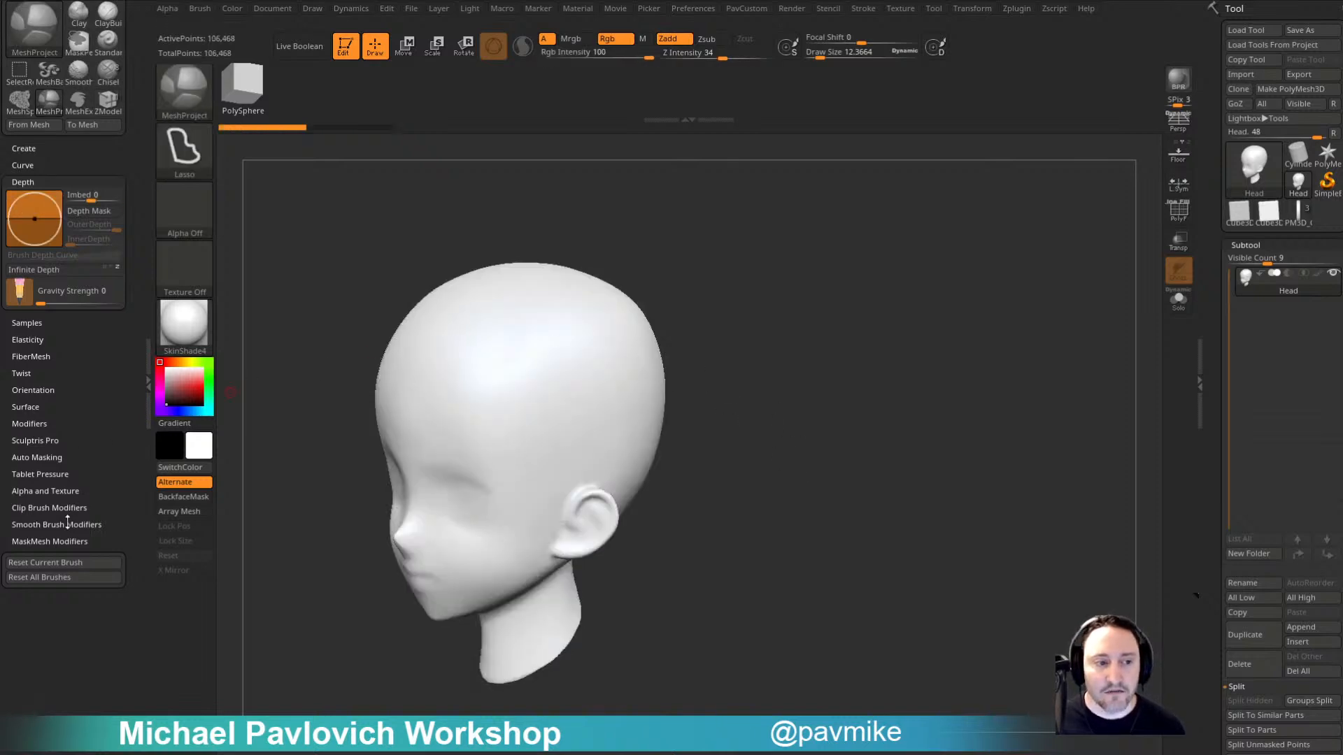
Step: Set the MeshProject brush's MaskMesh smoothness and bevel to 0
left_click(45, 526)
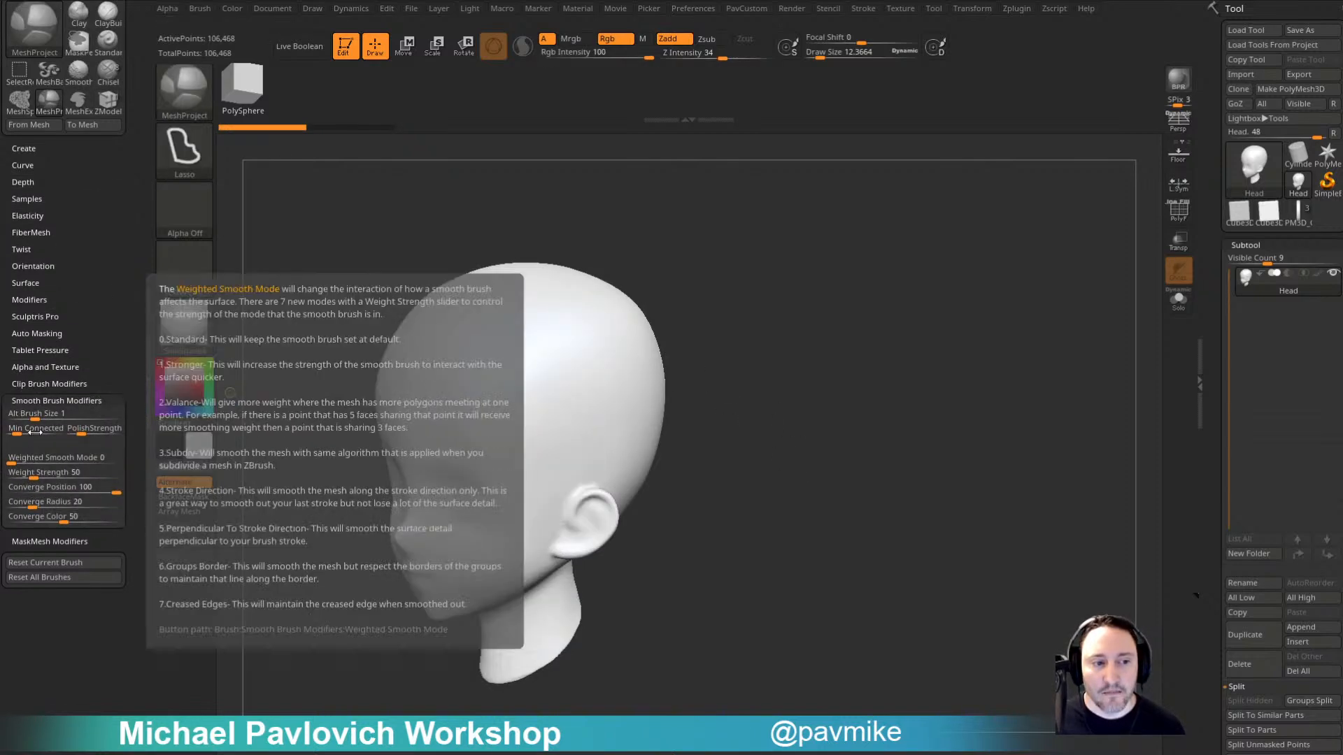
left_click(40, 401)
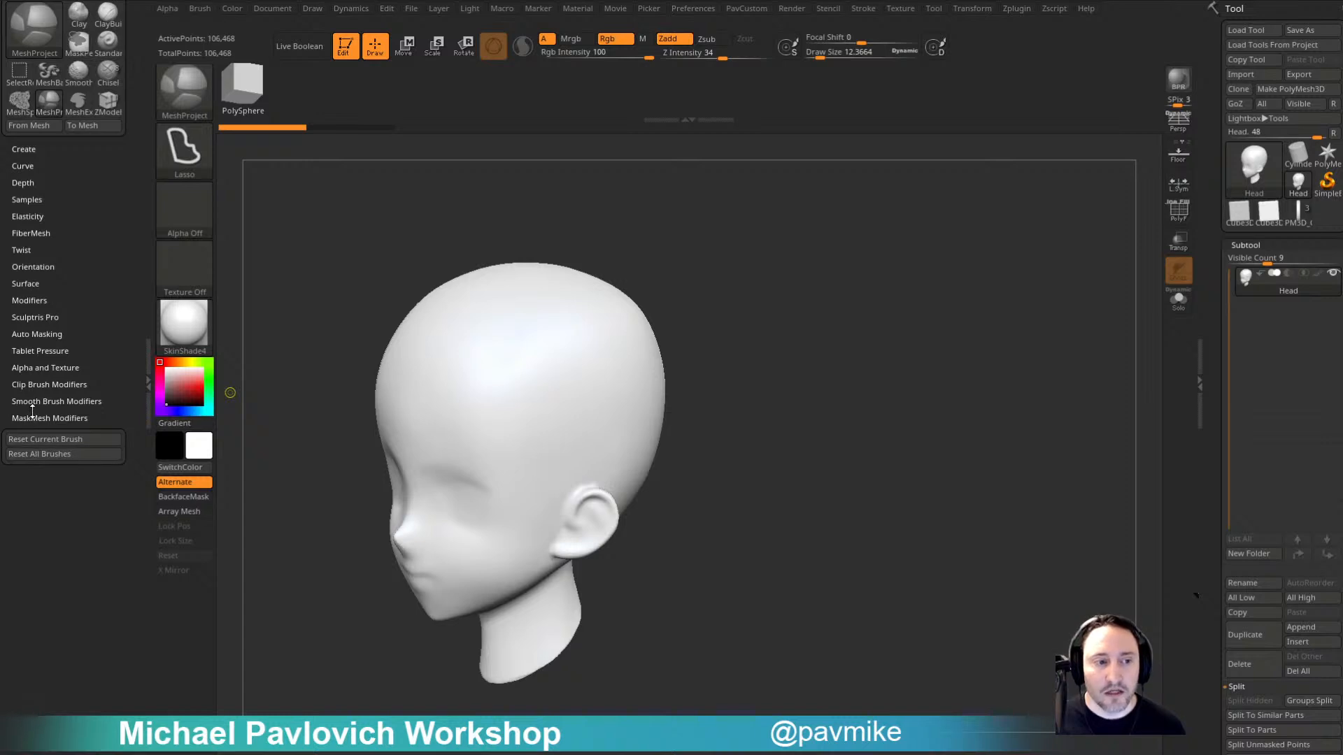
left_click(32, 415)
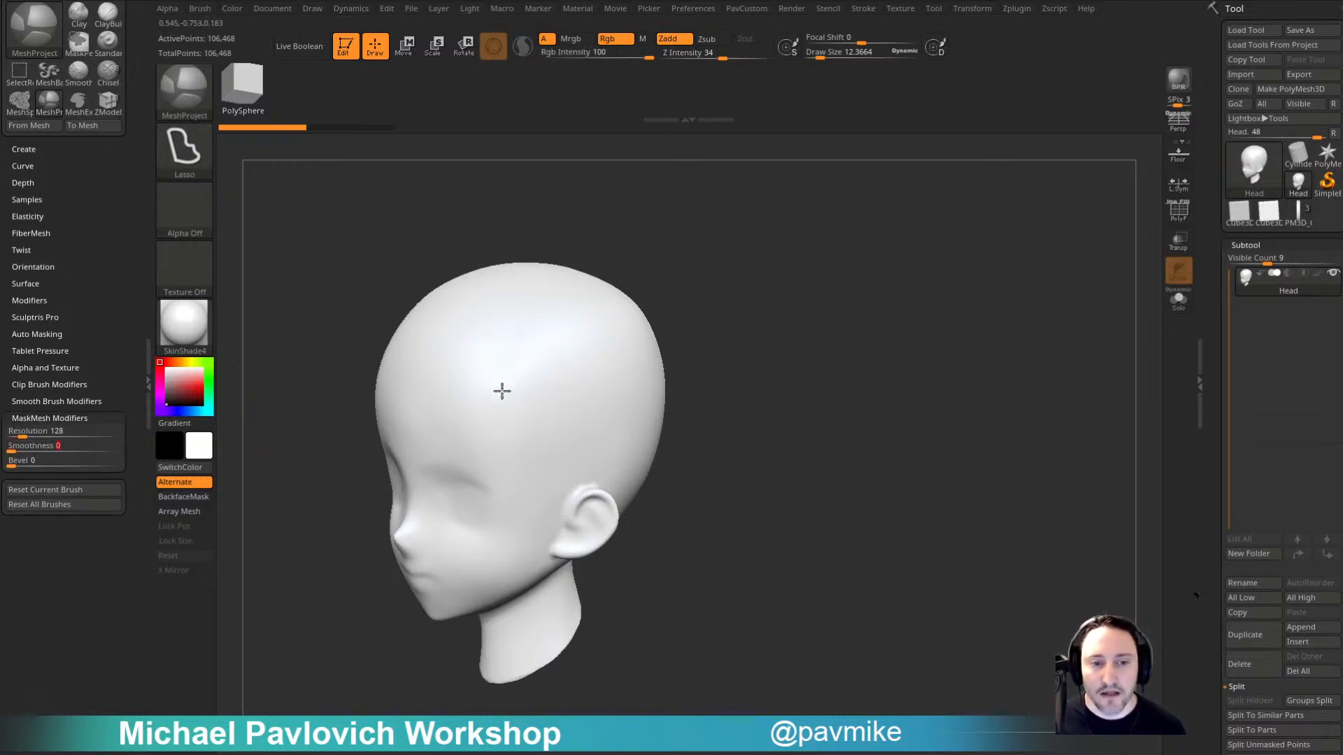
Step: Try an angular hard-edged panel above the ear with the Lasso stroke, inspect it, and undo it
left_click_drag(502, 390, 533, 470)
mouse_move(590, 437)
left_mouse_down()
mouse_move(578, 400)
mouse_move(624, 361)
left_mouse_up()
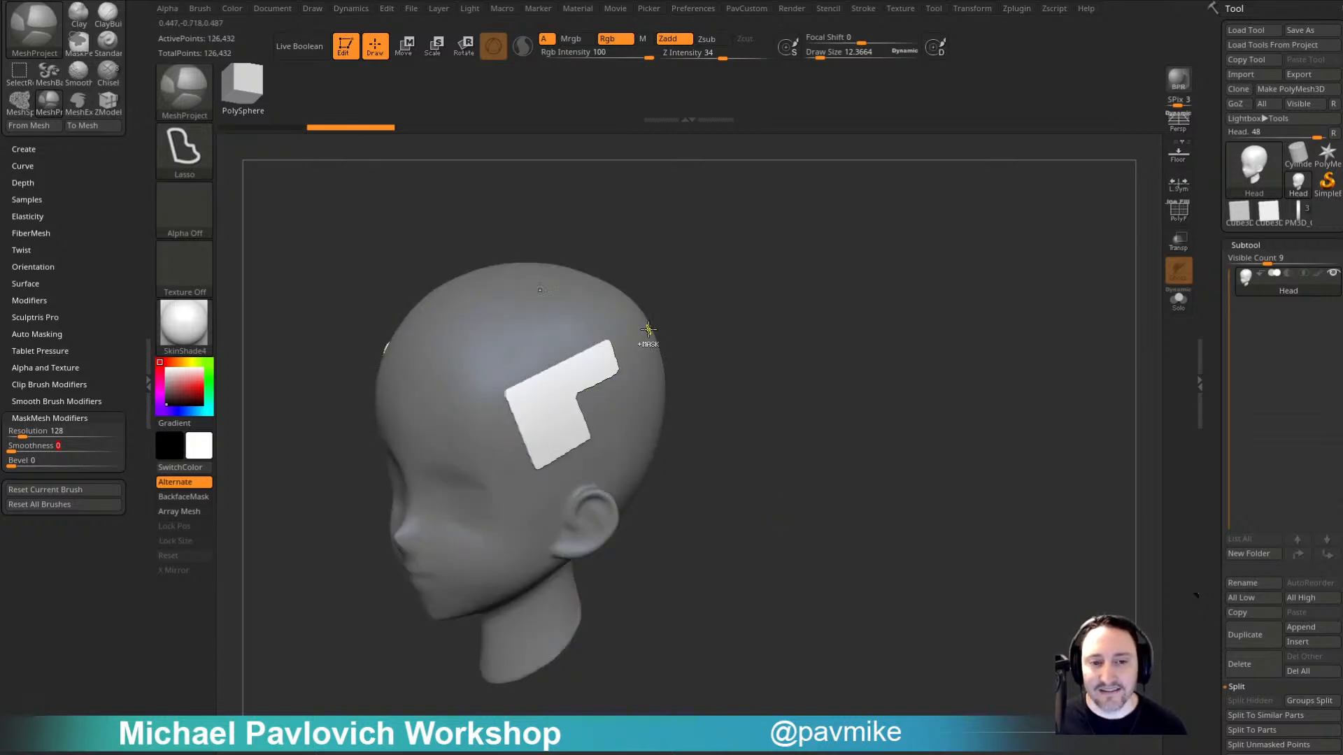
key("b")
key("z")
key("m")
mouse_move(860, 409)
left_mouse_down()
mouse_move(893, 474)
mouse_move(858, 364)
left_mouse_up()
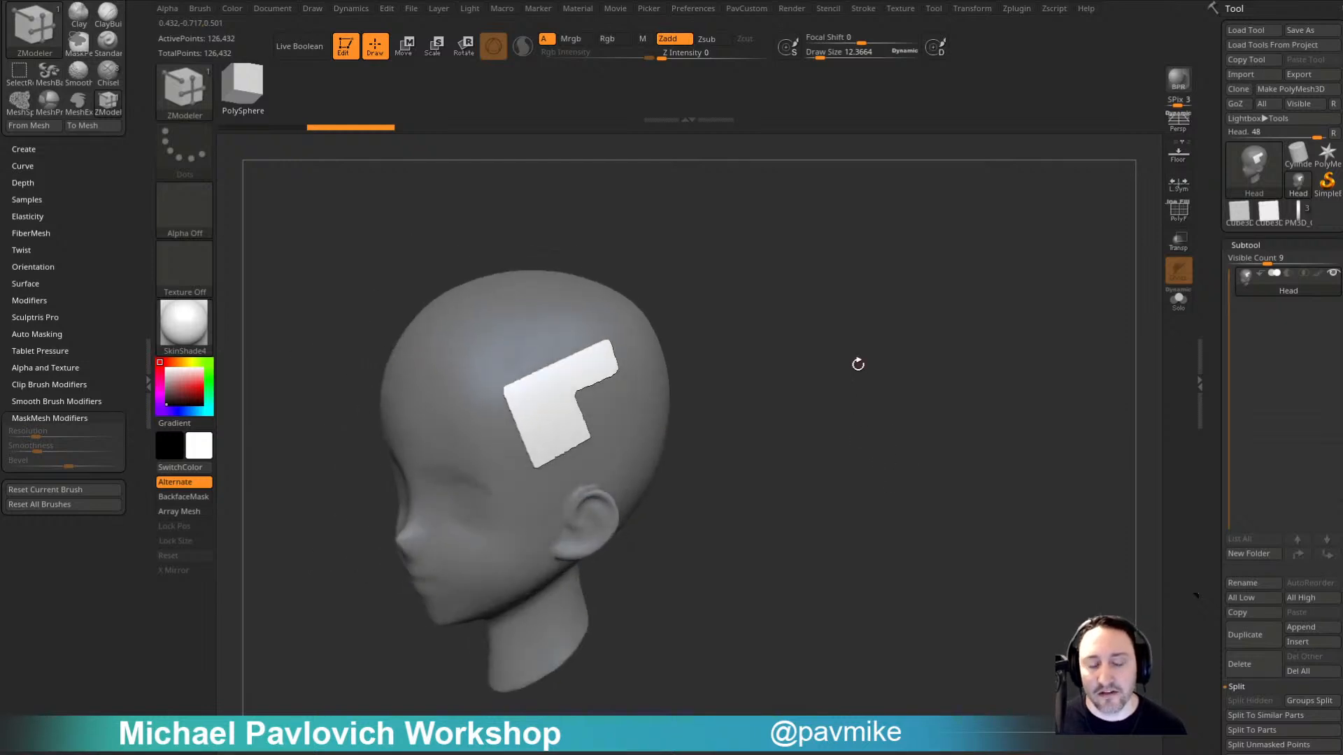
key("ctrl+z")
Step: Set the MeshProject brush's MaskMesh smoothness to 20 and bevel to 0.5
key("ctrl")
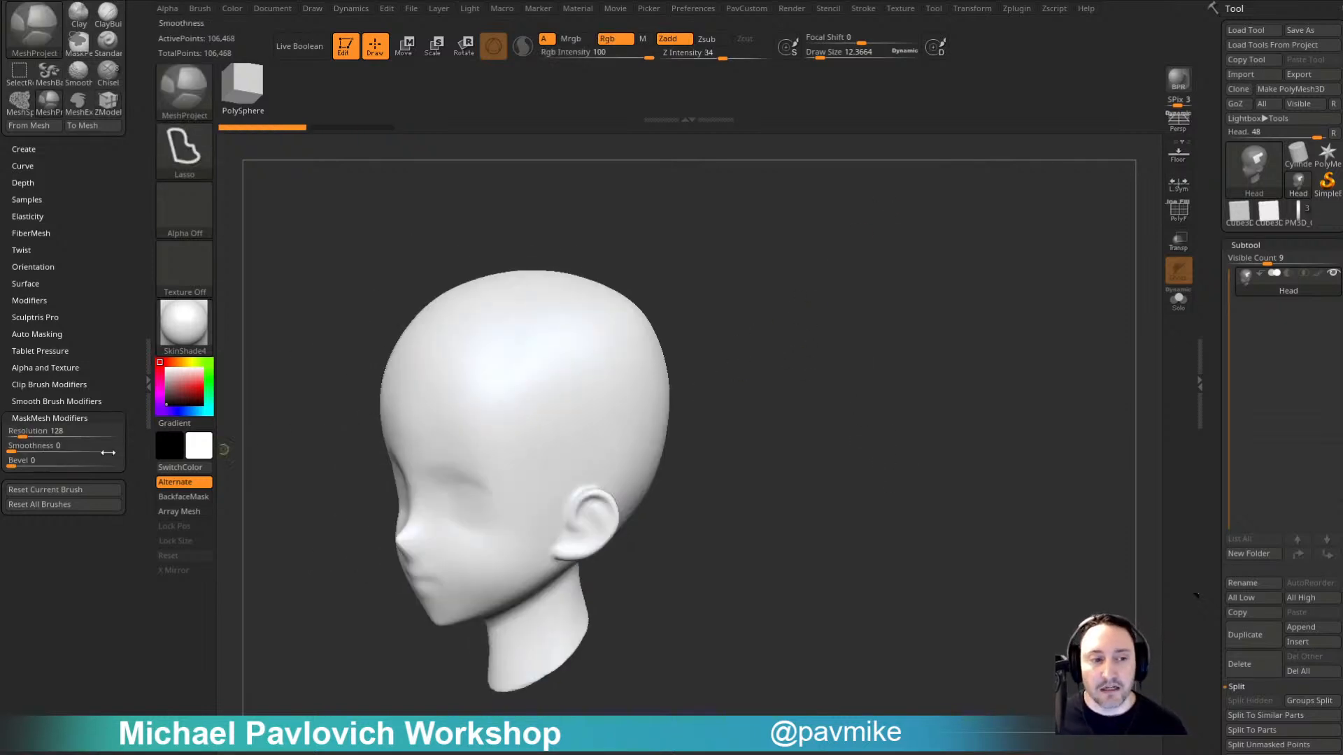
left_click(28, 463)
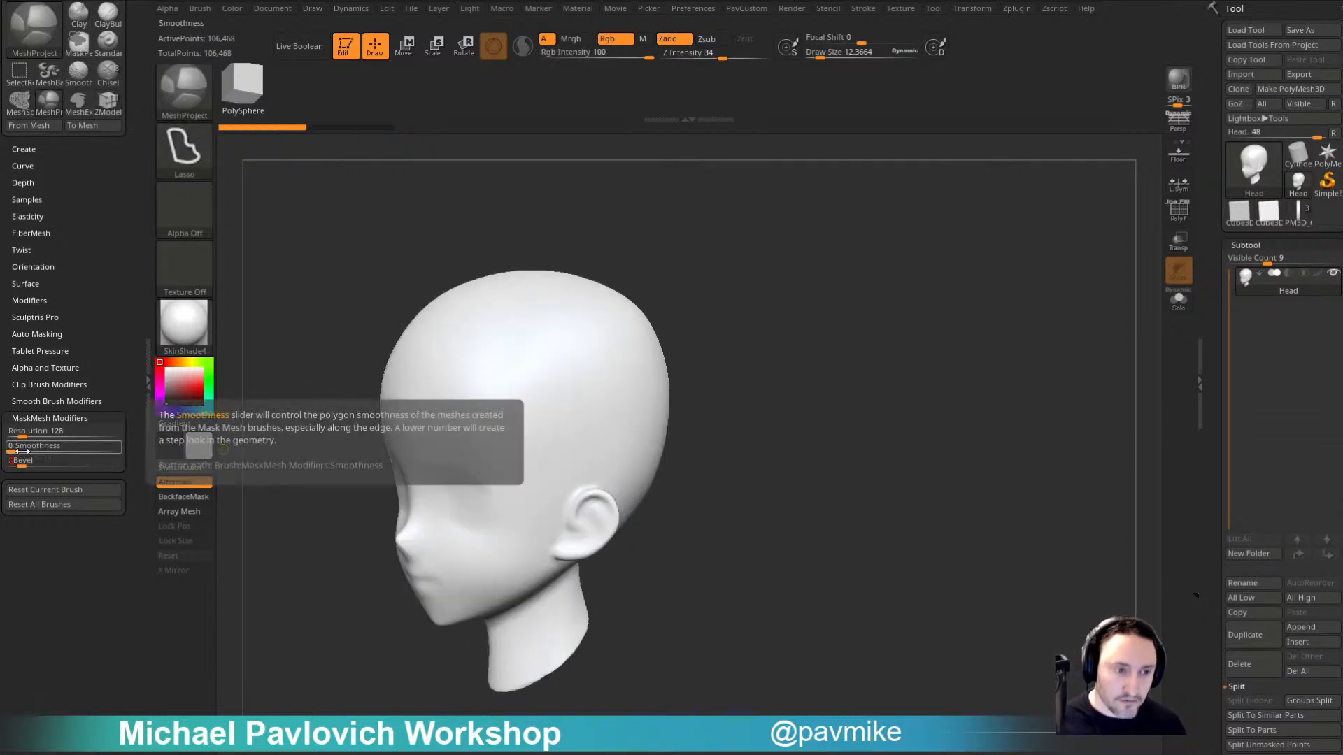
left_click_drag(17, 451, 43, 452)
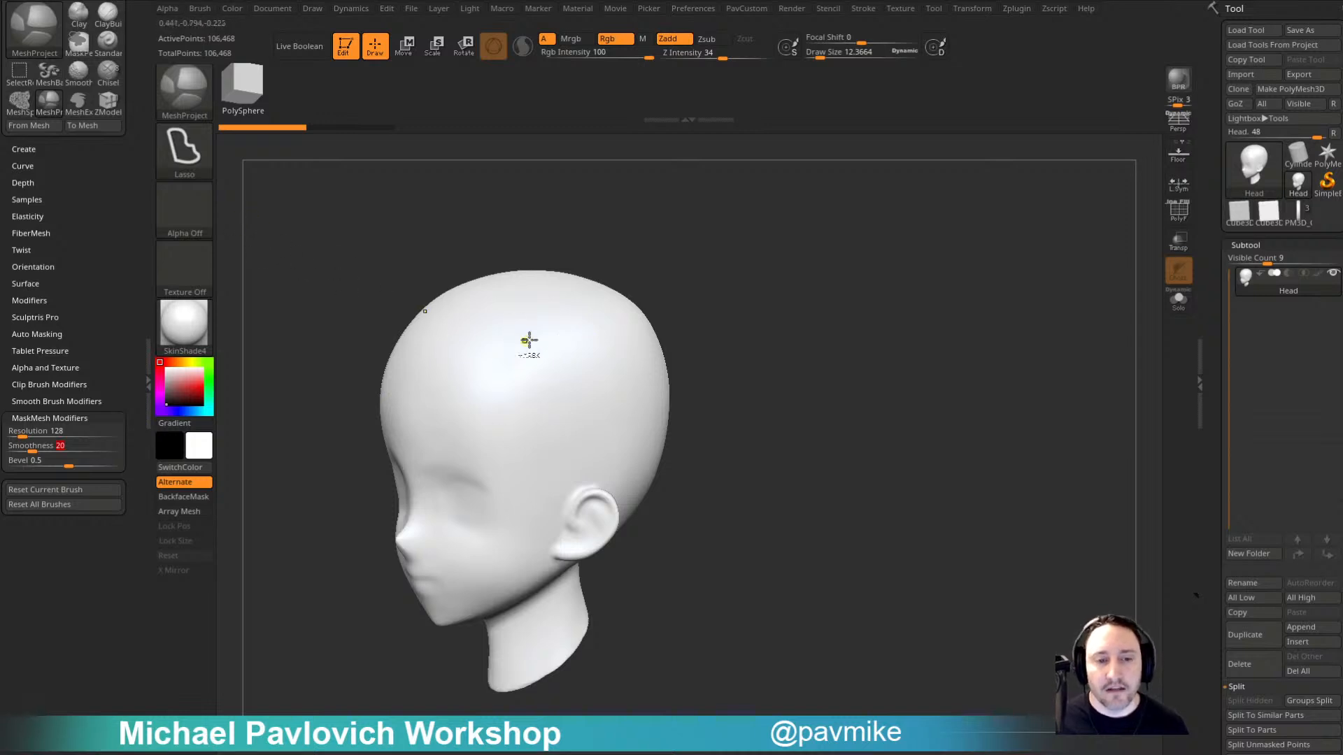
Step: Try to outline an angular panel above the ear from straight Lasso segments
left_click_drag(488, 398, 485, 404)
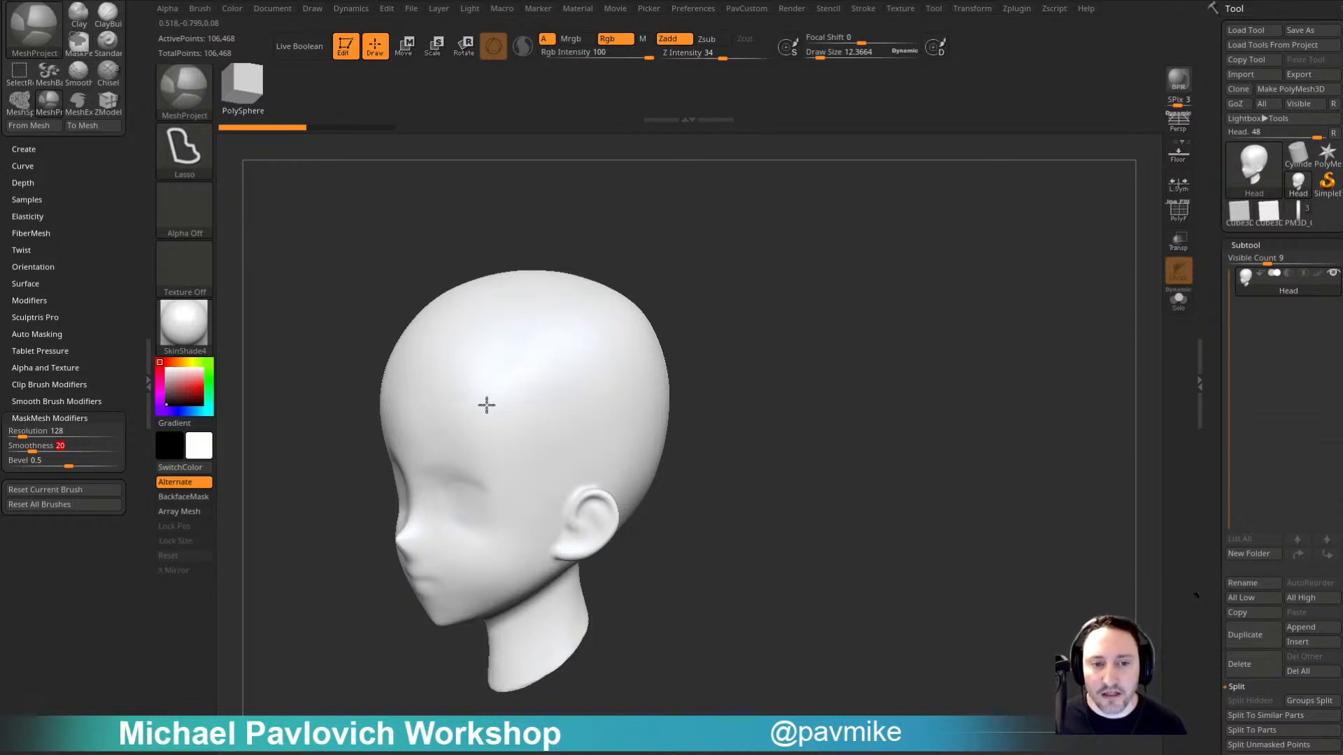
left_click(521, 467)
left_click(582, 432)
left_click(569, 399)
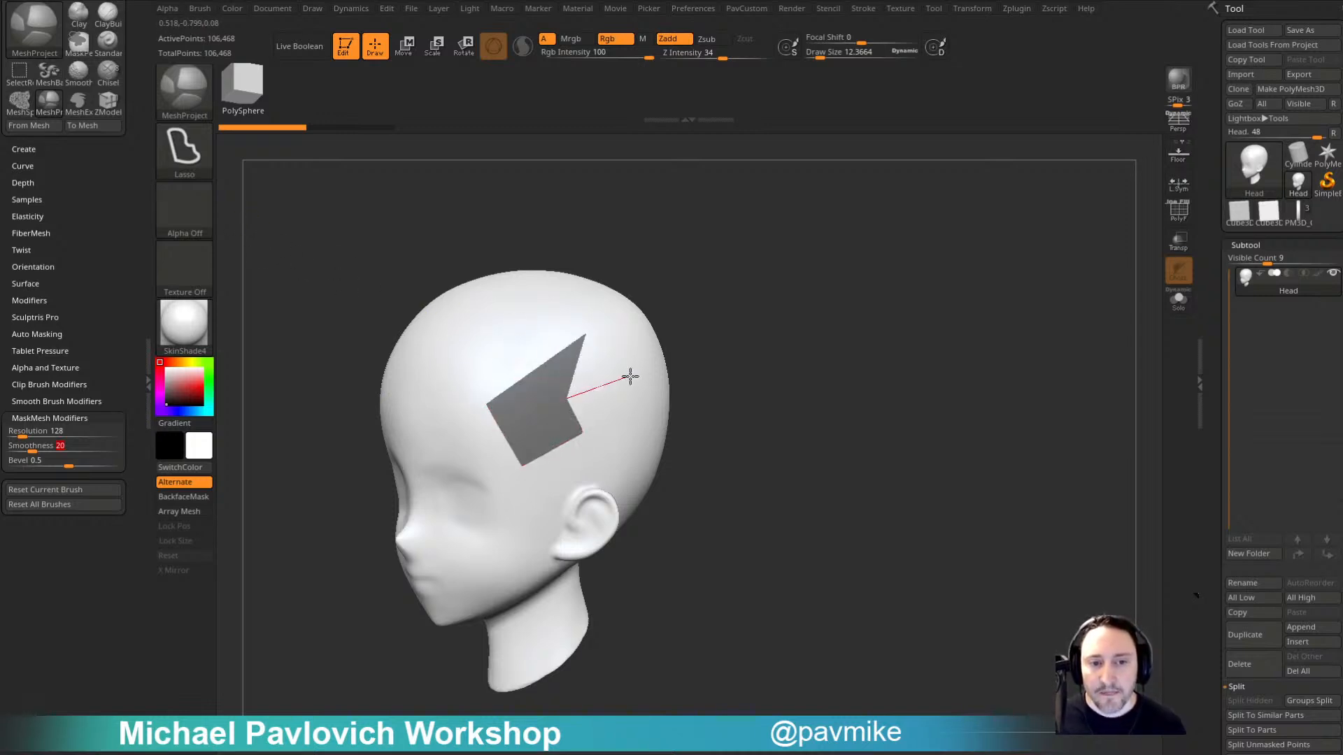
left_click(634, 366)
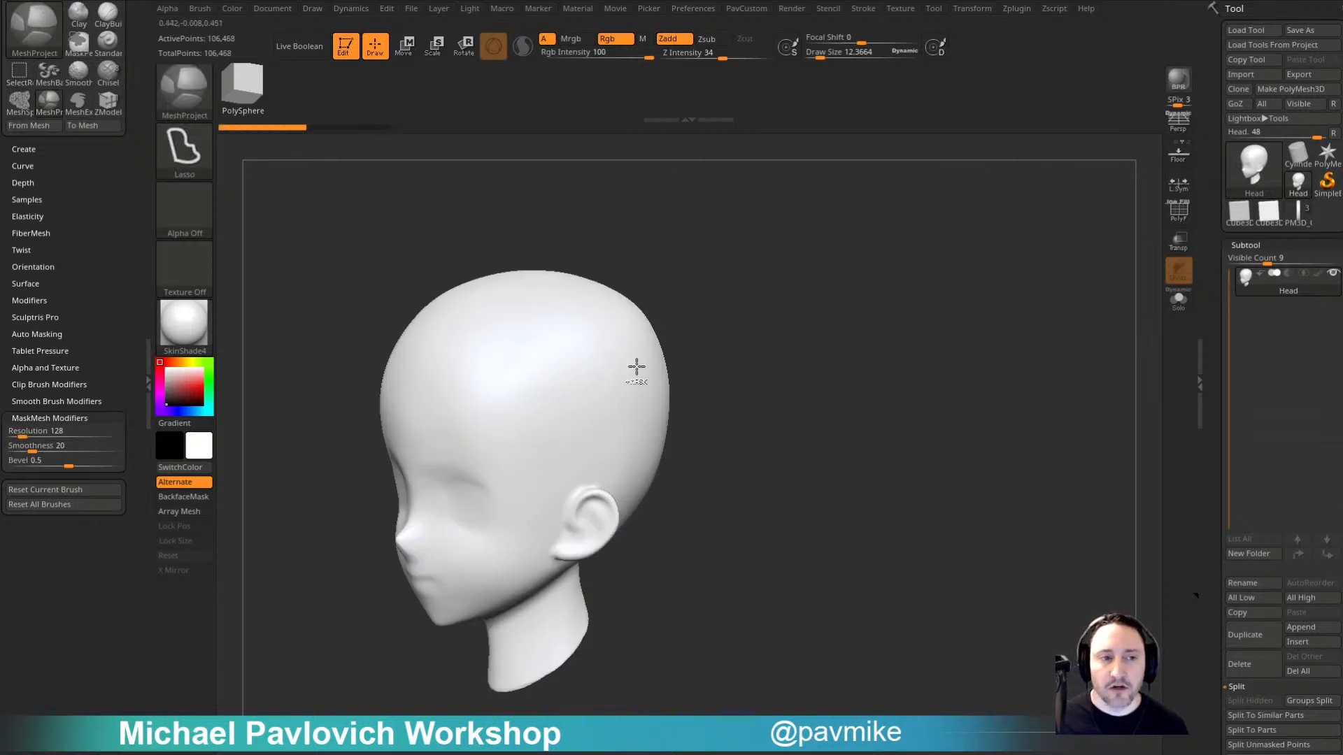
Step: Change the mask stroke to Curve and draw a closed, stepped panel with a curved upper edge on the side of the head
left_click(170, 146)
left_click(333, 206)
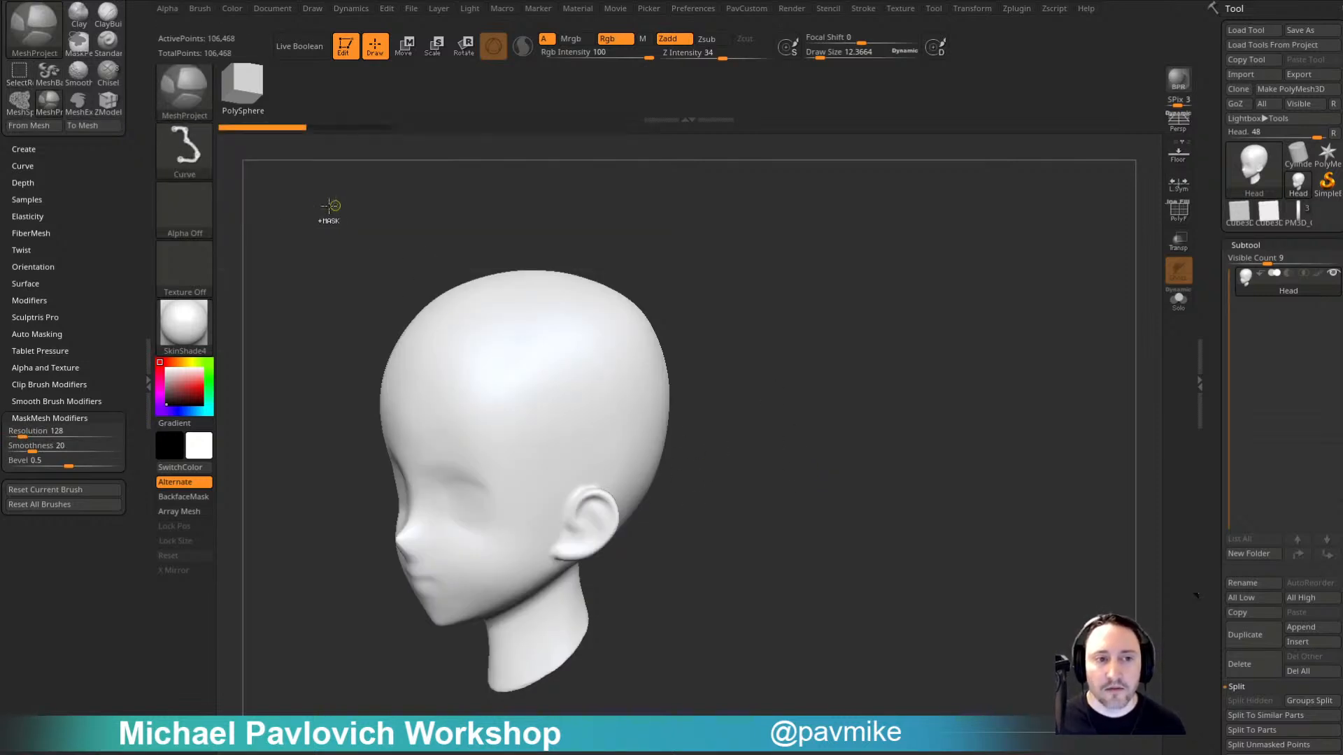
right_click_drag(735, 347, 716, 342, "alt")
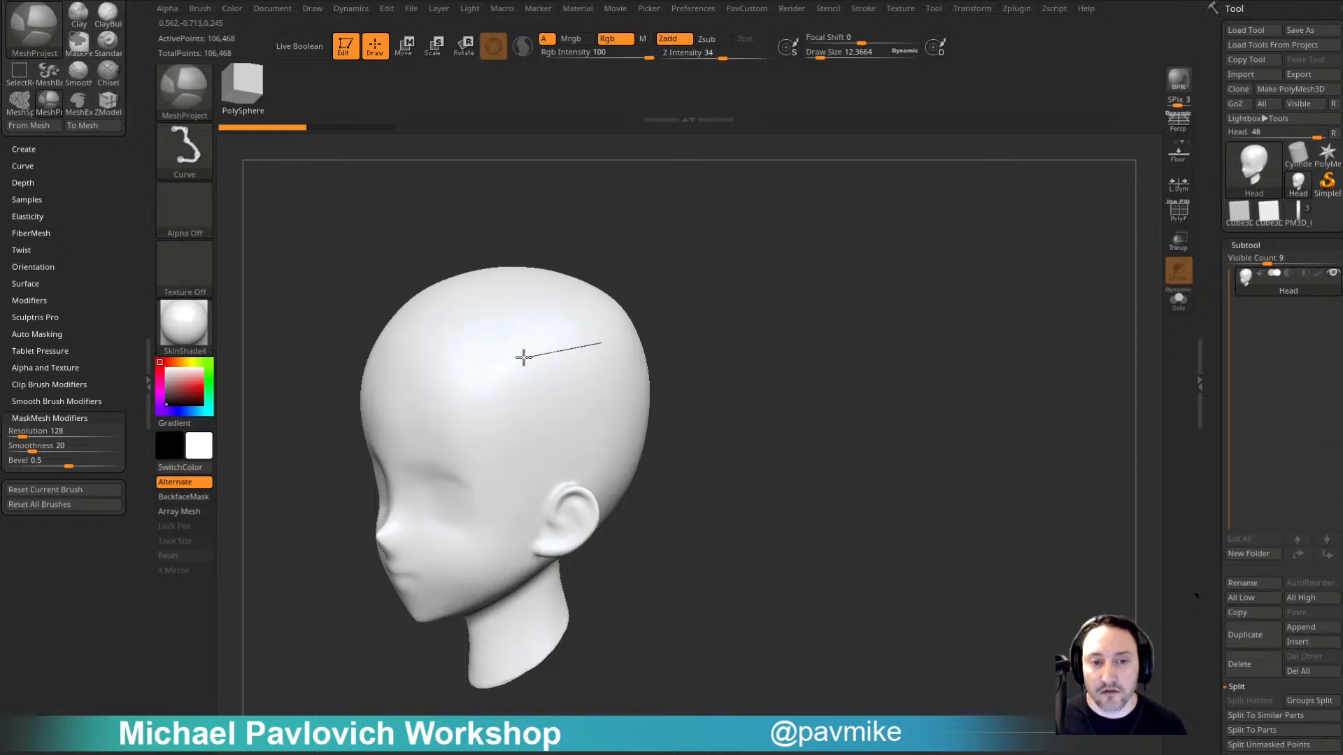
mouse_move(523, 358)
left_mouse_down()
mouse_move(600, 366)
mouse_move(569, 396)
mouse_move(548, 376)
mouse_move(457, 390)
mouse_move(539, 346)
mouse_move(501, 396)
mouse_move(509, 405)
mouse_move(486, 424)
mouse_move(452, 417)
mouse_move(460, 468)
left_mouse_up()
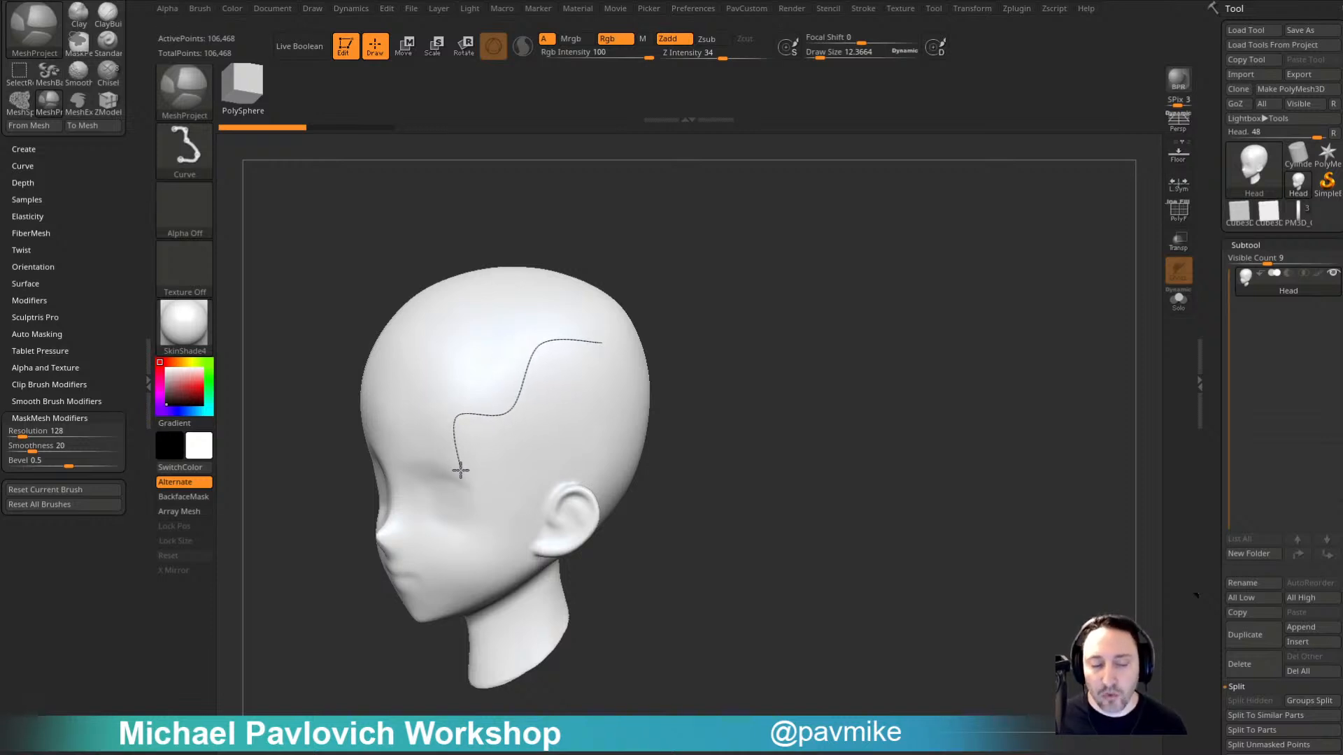
mouse_move(500, 466)
left_mouse_down()
mouse_move(589, 459)
mouse_move(603, 440)
left_mouse_up()
left_click_drag(601, 343, 601, 342)
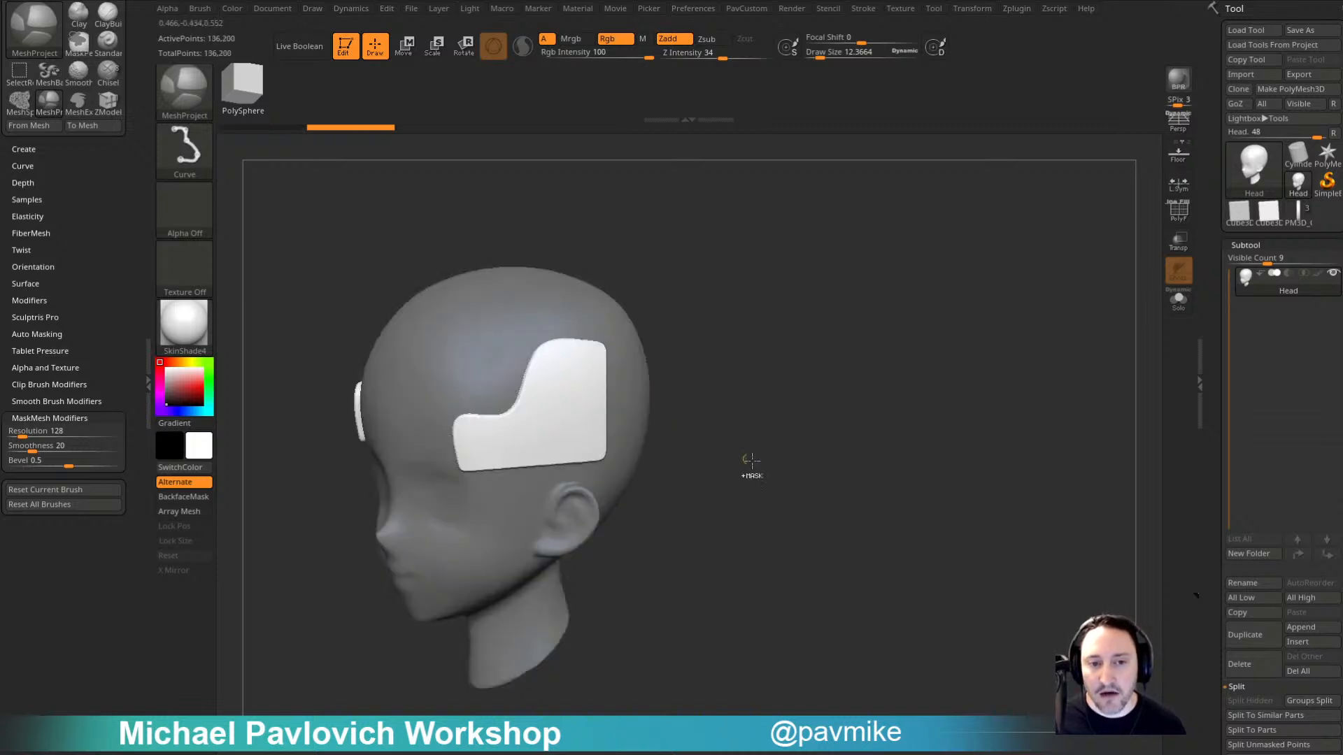
Step: Cut a slanted notch into the panel's lower edge and add an angled extension to its upper edge with the Curve stroke
key("b")
key("z")
key("m")
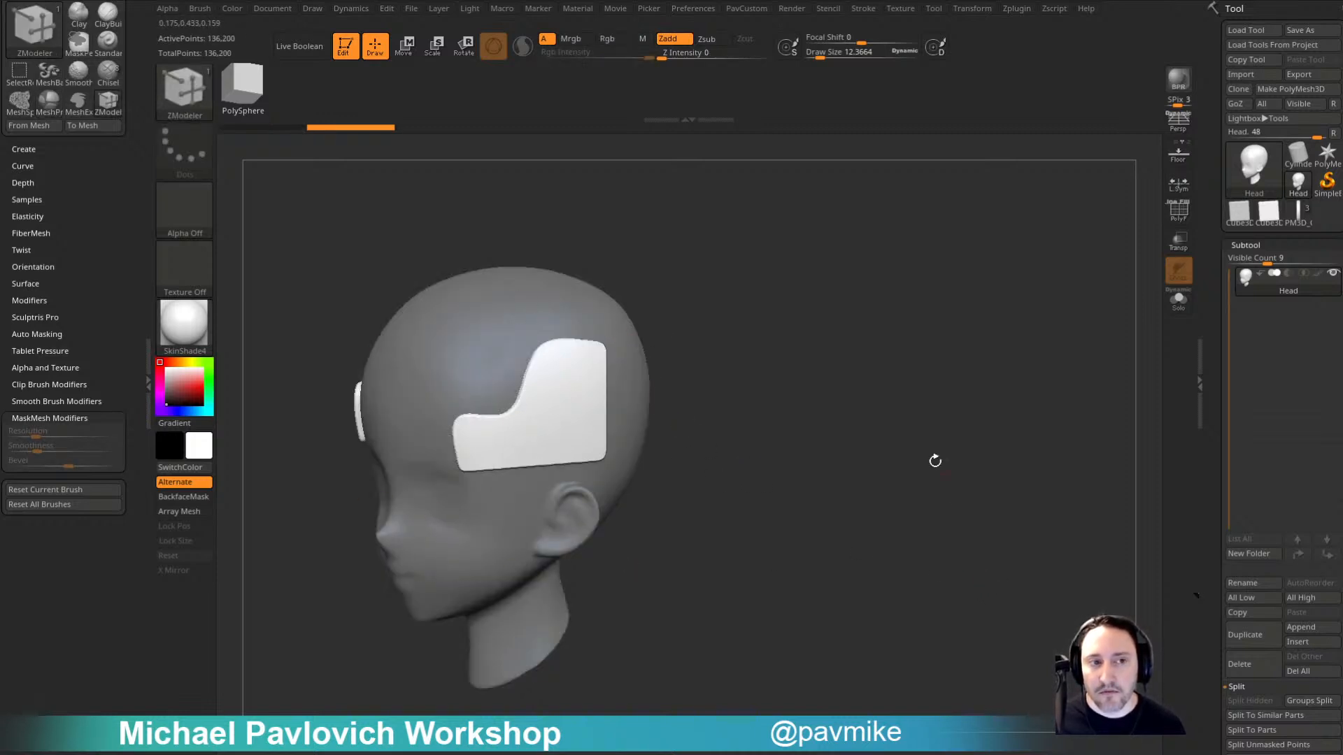
key("ctrl")
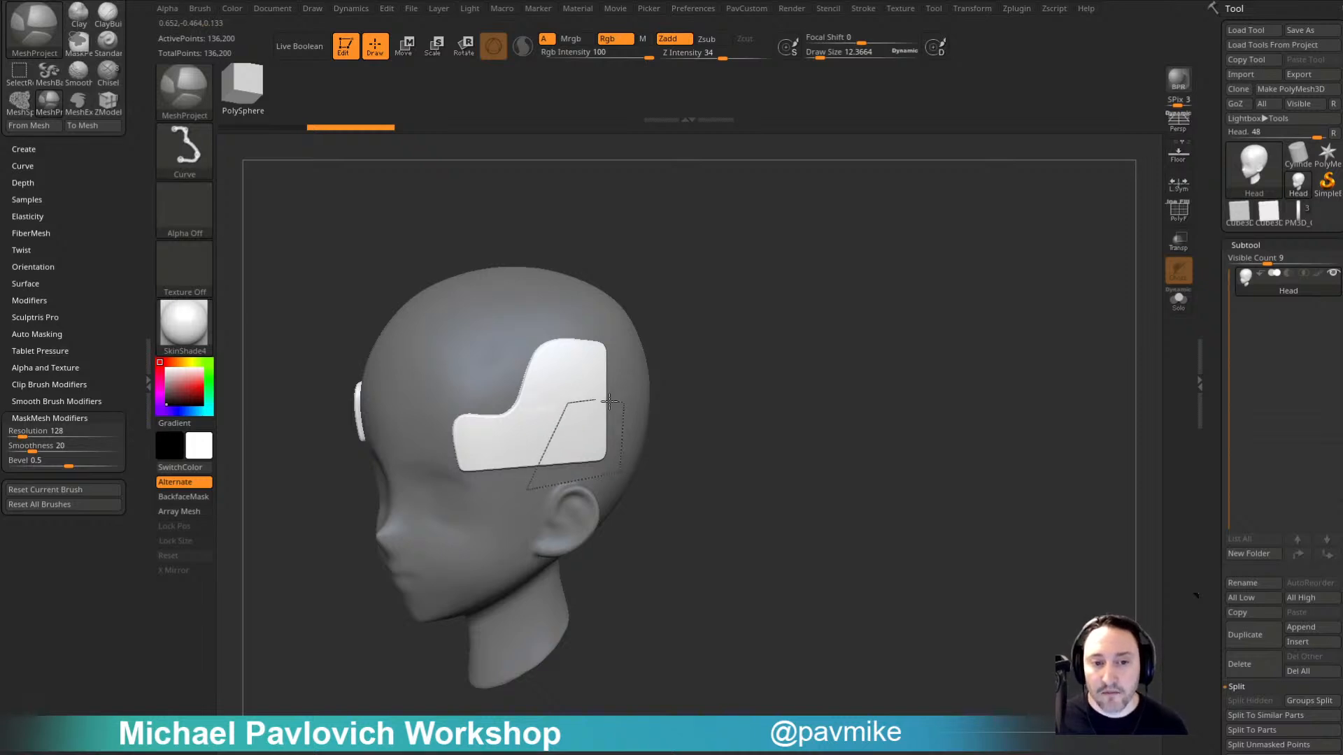
left_click_drag(598, 398, 598, 399)
key("ctrl+z")
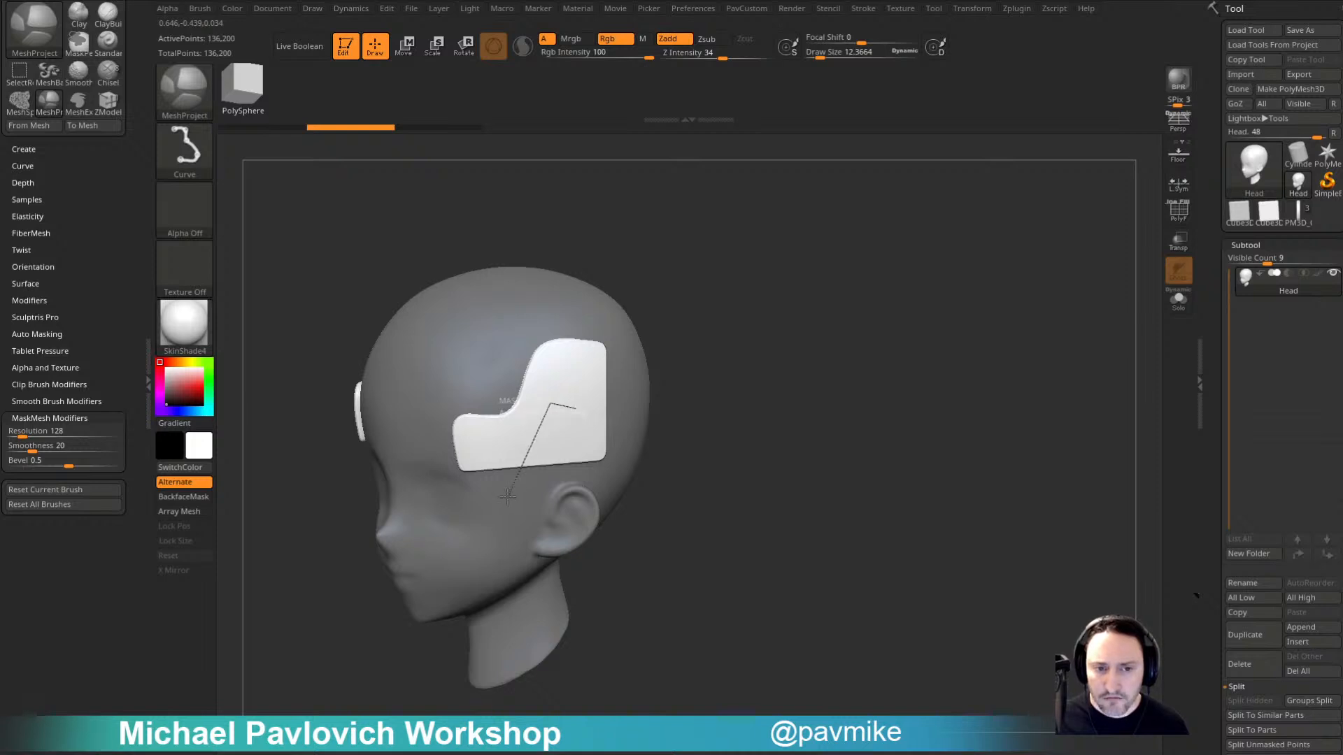
left_click_drag(572, 414, 572, 414)
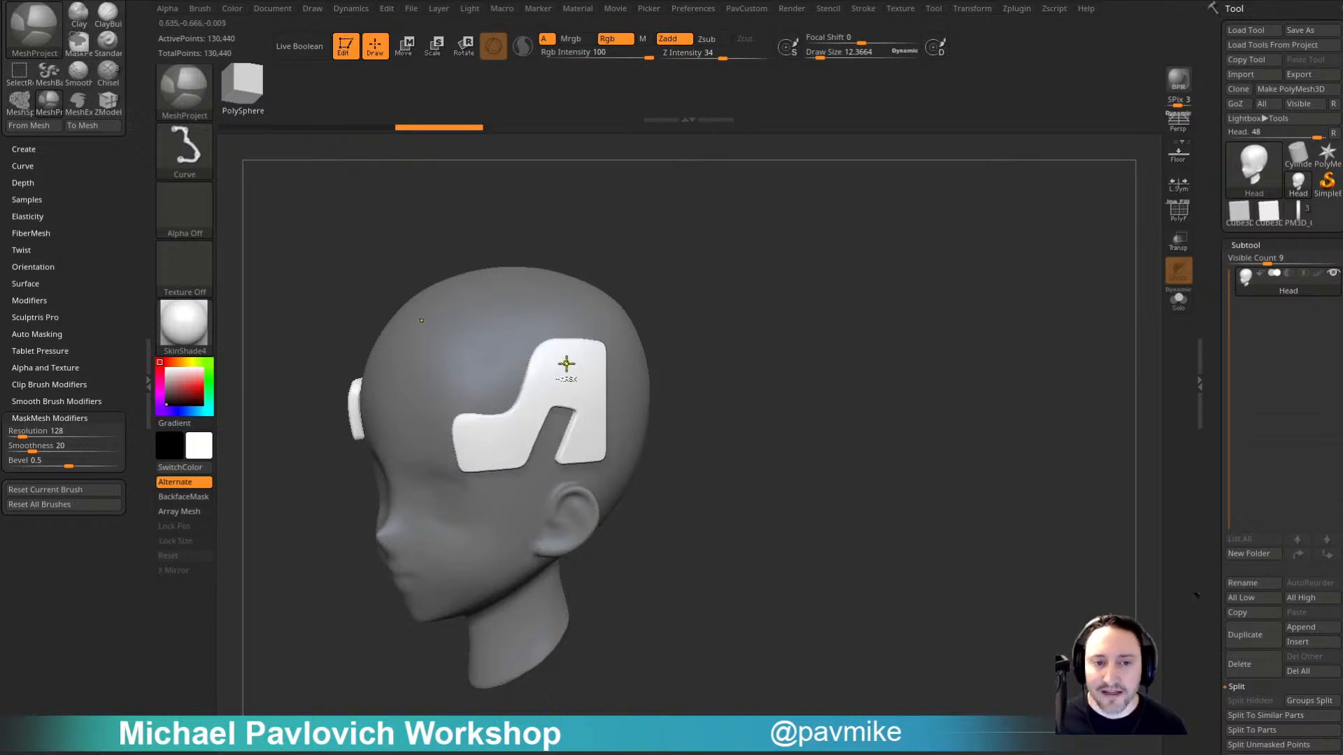
mouse_move(567, 363)
left_mouse_down()
mouse_move(561, 306)
mouse_move(508, 318)
mouse_move(518, 386)
mouse_move(558, 372)
left_mouse_up()
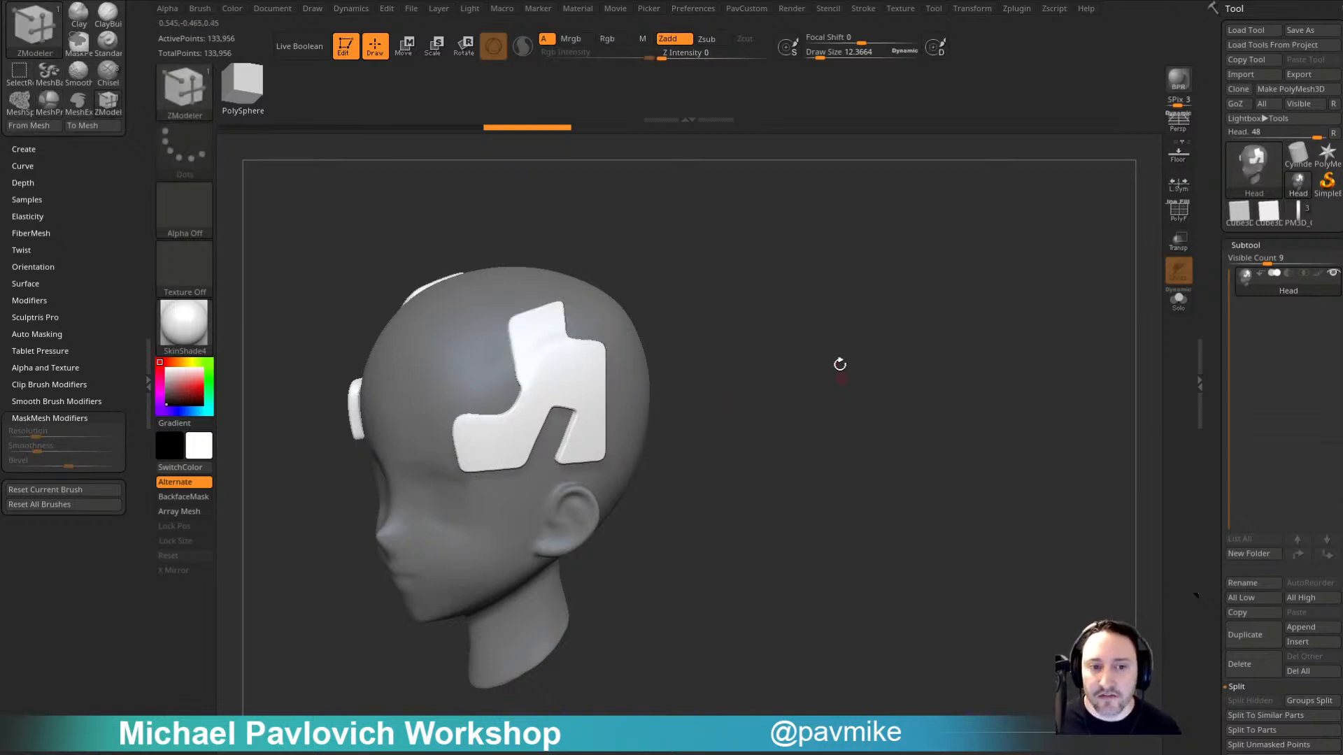
Step: Undo the extension, the notch and the stepped panel back to the bare head
mouse_move(840, 365)
left_mouse_down()
mouse_move(865, 408)
mouse_move(853, 383)
left_mouse_up()
key("ctrl+z")
key("ctrl+z")
key("ctrl+z")
key("ctrl+z")
key("ctrl+z")
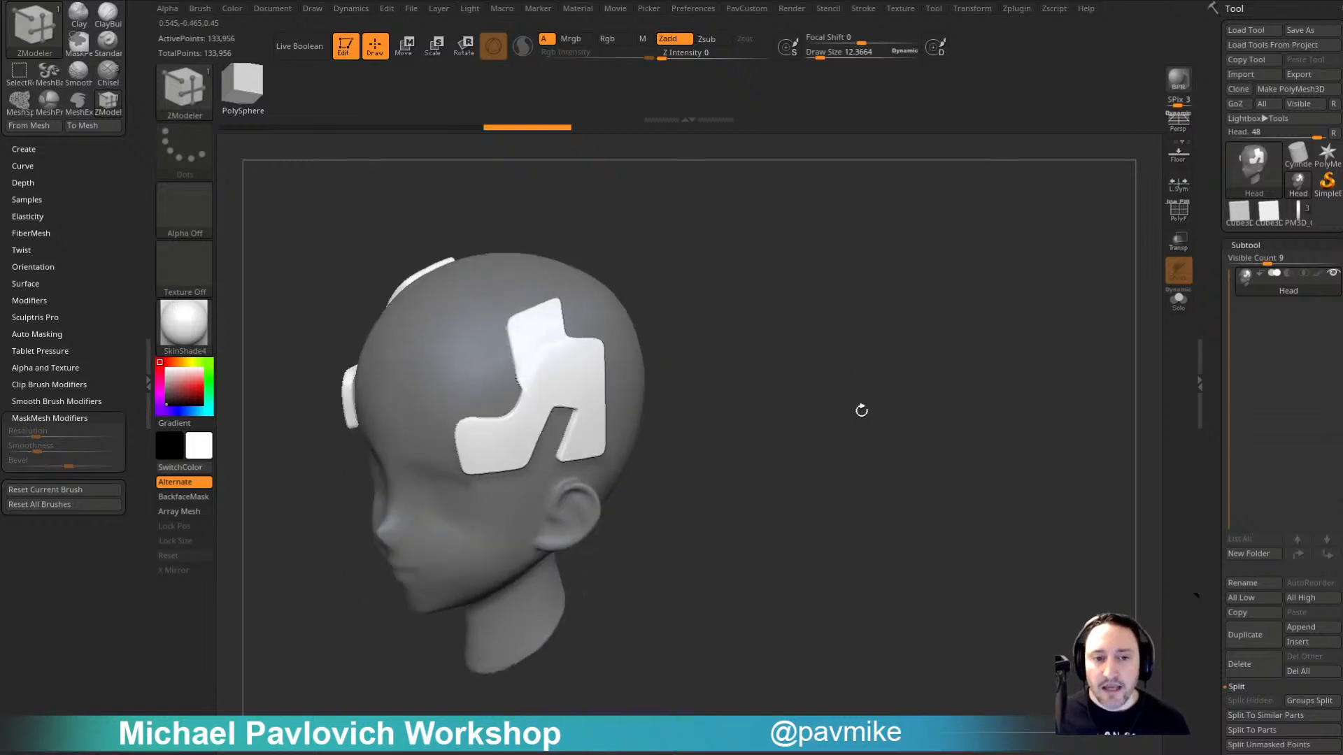
key("ctrl+z")
key("ctrl+z")
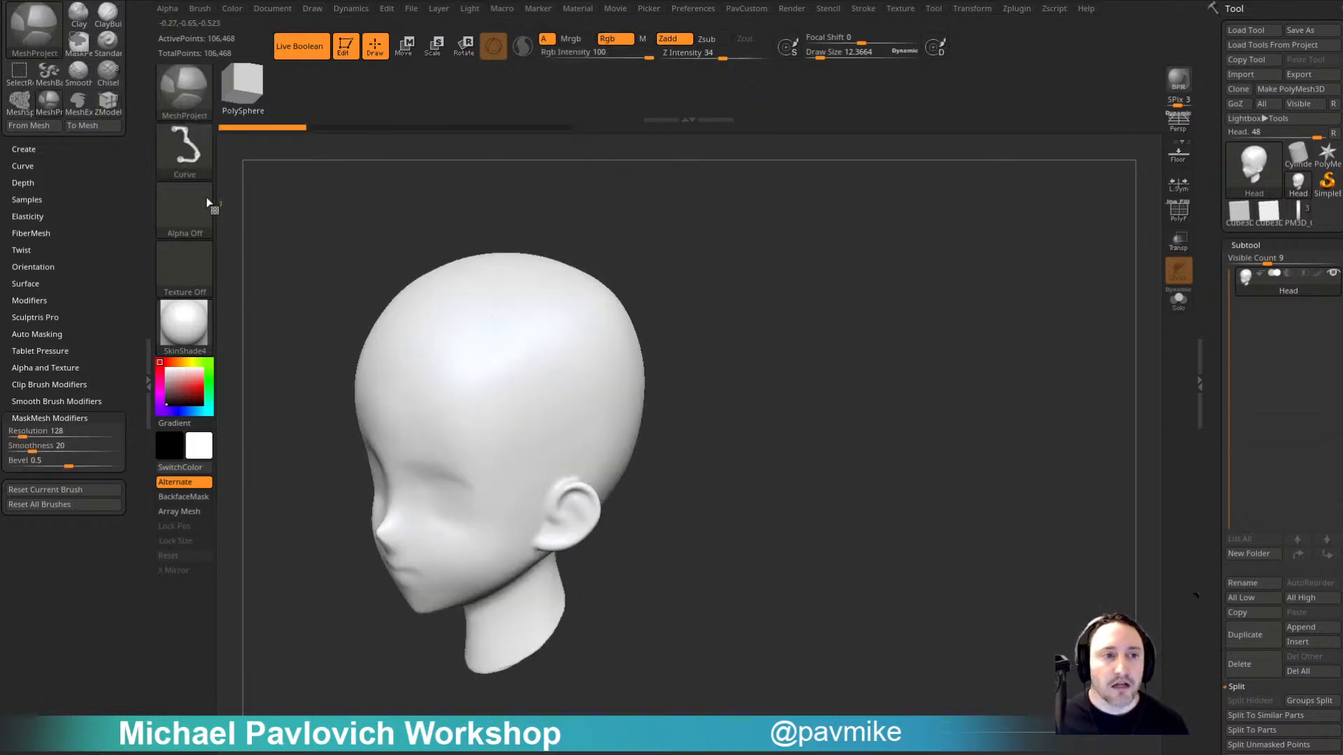
Step: Change the mask stroke to Lasso and draw a curved, two-pronged panel on the side of the head above the ear
left_click(193, 164, "ctrl")
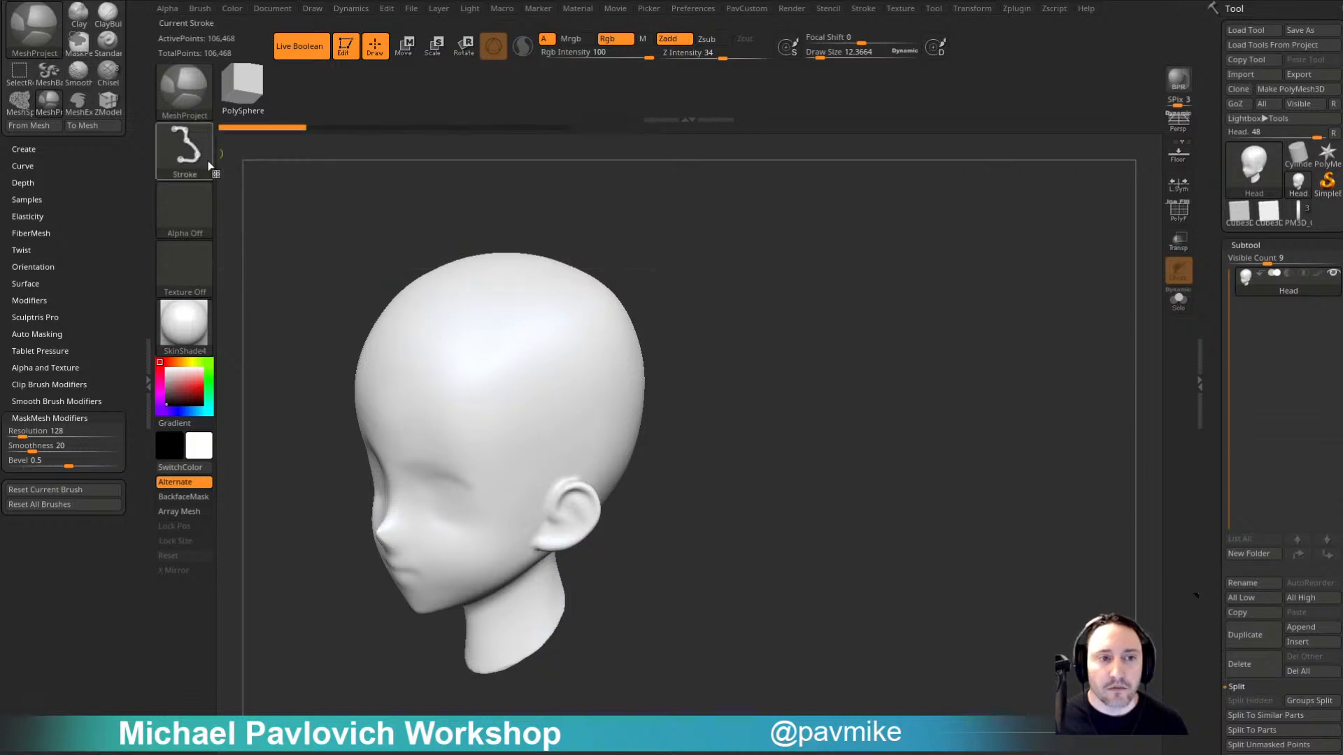
left_click(209, 166, "ctrl")
left_click(380, 196, "ctrl")
left_click_drag(749, 336, 749, 269, "alt")
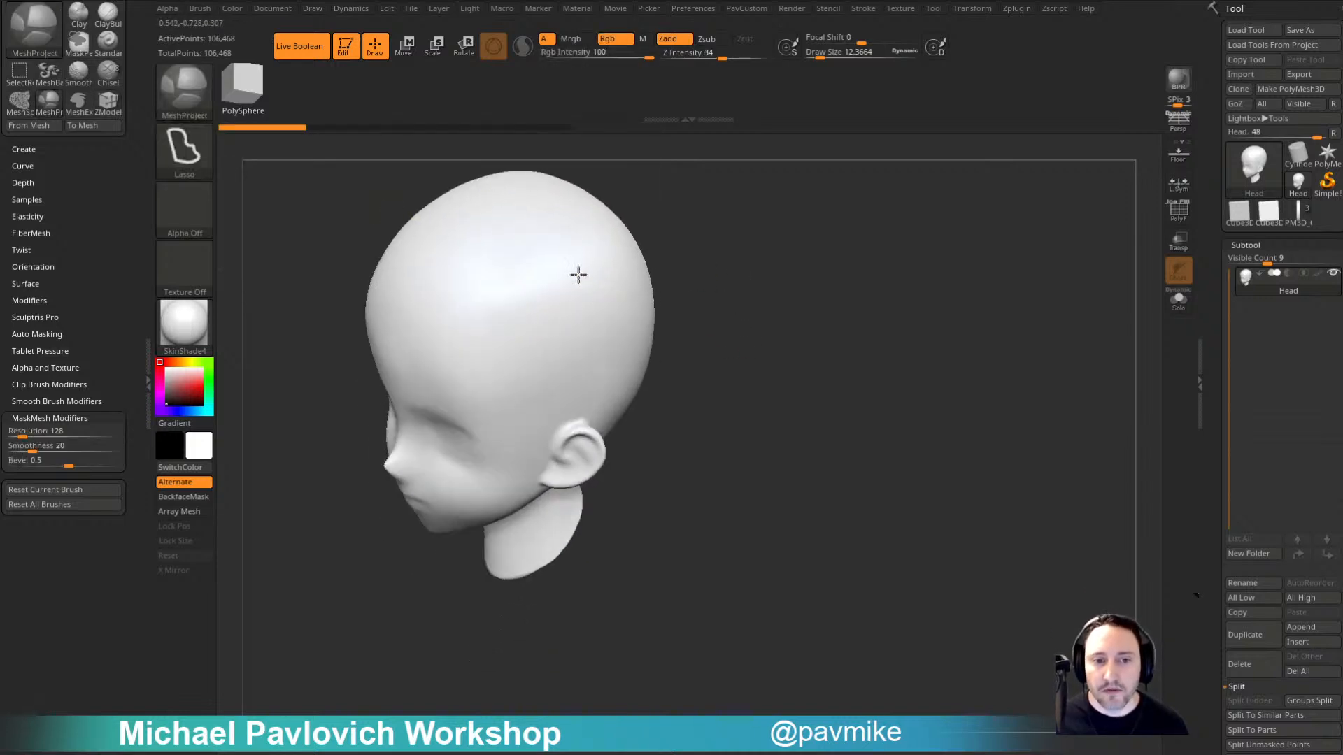
mouse_move(607, 281)
left_mouse_down("ctrl")
mouse_move(476, 348)
mouse_move(544, 403)
left_mouse_up("ctrl")
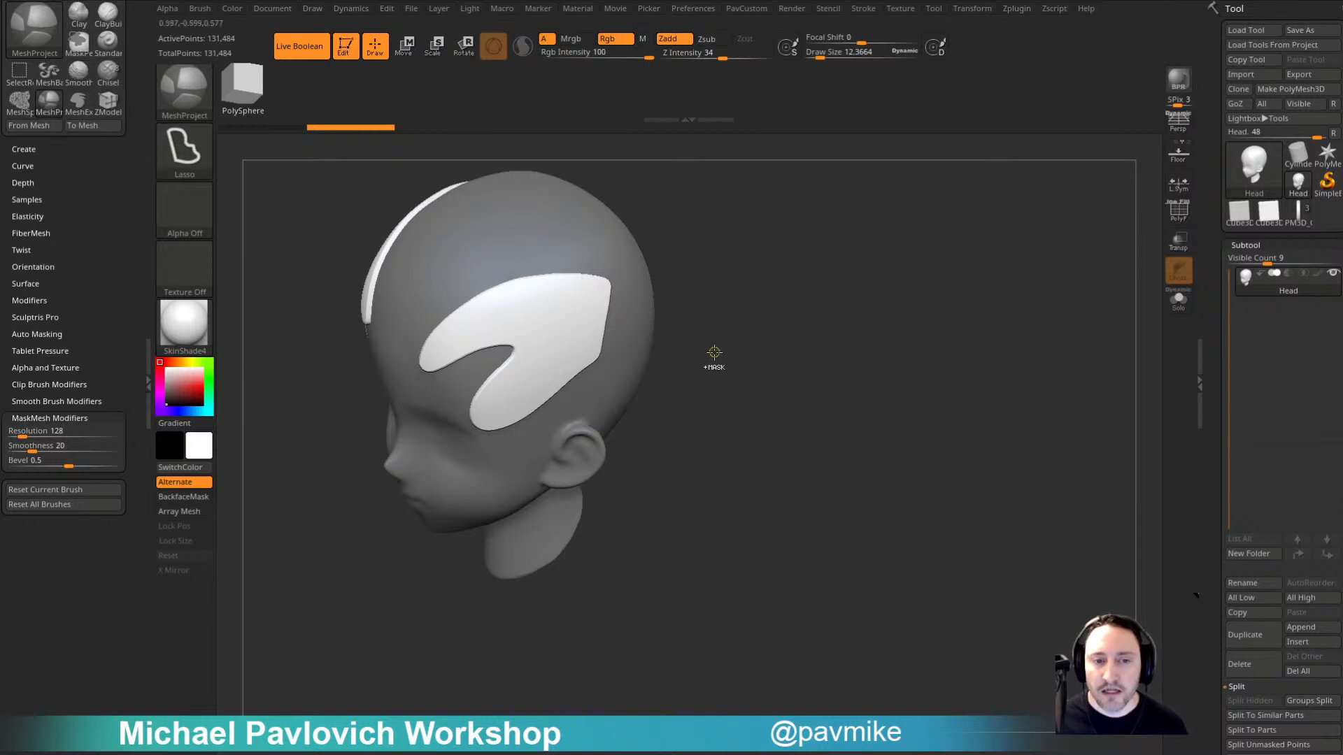
left_click_drag(713, 357, 708, 355, "ctrl")
mouse_move(612, 291)
left_mouse_down("ctrl")
mouse_move(428, 364)
mouse_move(555, 393)
mouse_move(613, 345)
left_mouse_up("ctrl")
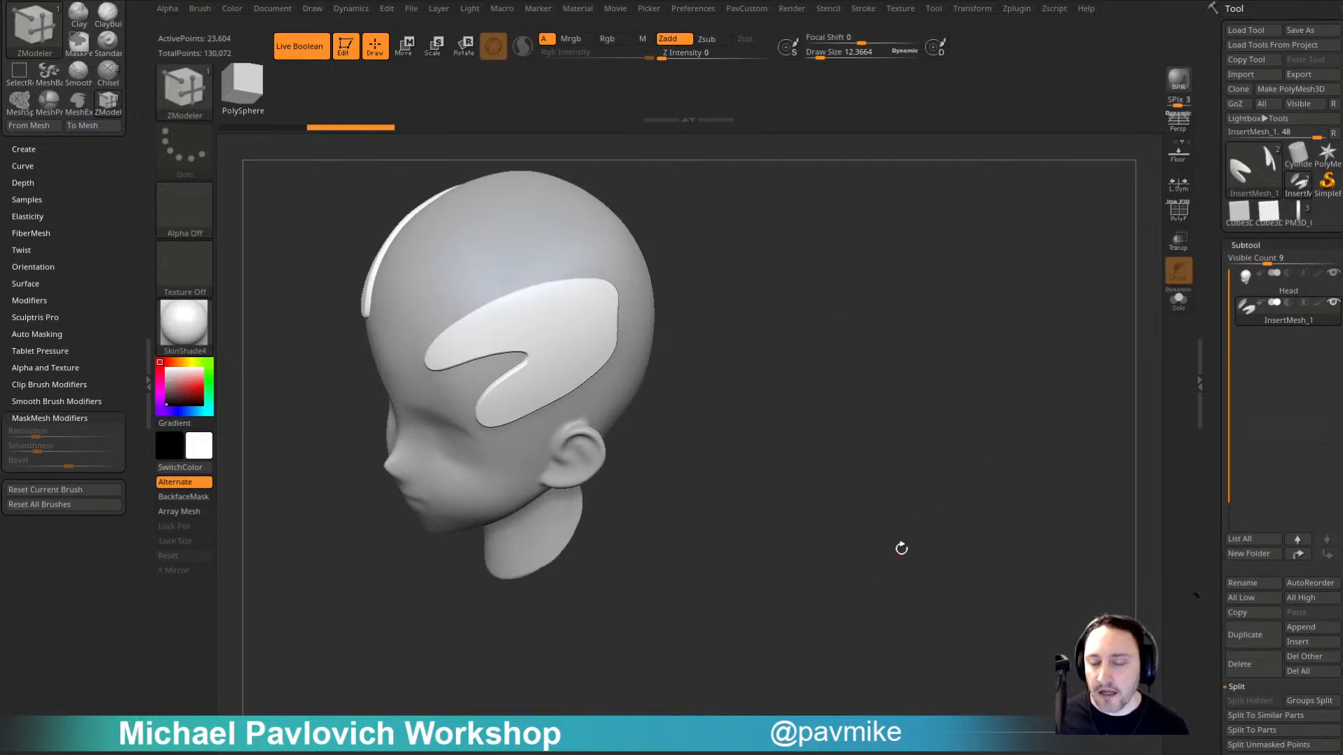
Step: Extend the two-pronged panel toward the back of the head with a rounded Lasso lobe and clear the mask
mouse_move(938, 395)
left_mouse_down()
mouse_move(931, 363)
mouse_move(746, 291)
left_mouse_up()
left_click_drag(850, 353, 762, 318)
mouse_move(534, 291)
left_mouse_down()
mouse_move(630, 318)
mouse_move(521, 377)
mouse_move(517, 301)
left_mouse_up()
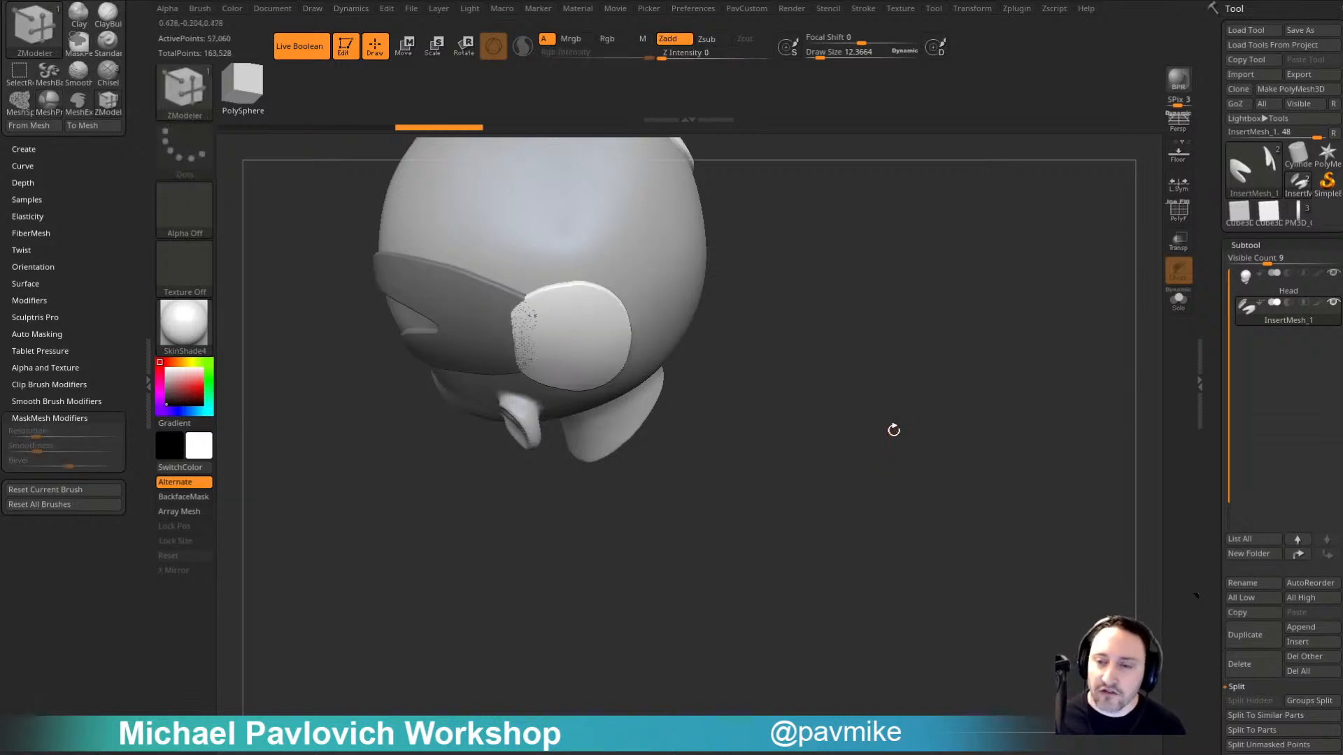
left_click_drag(957, 483, 959, 390)
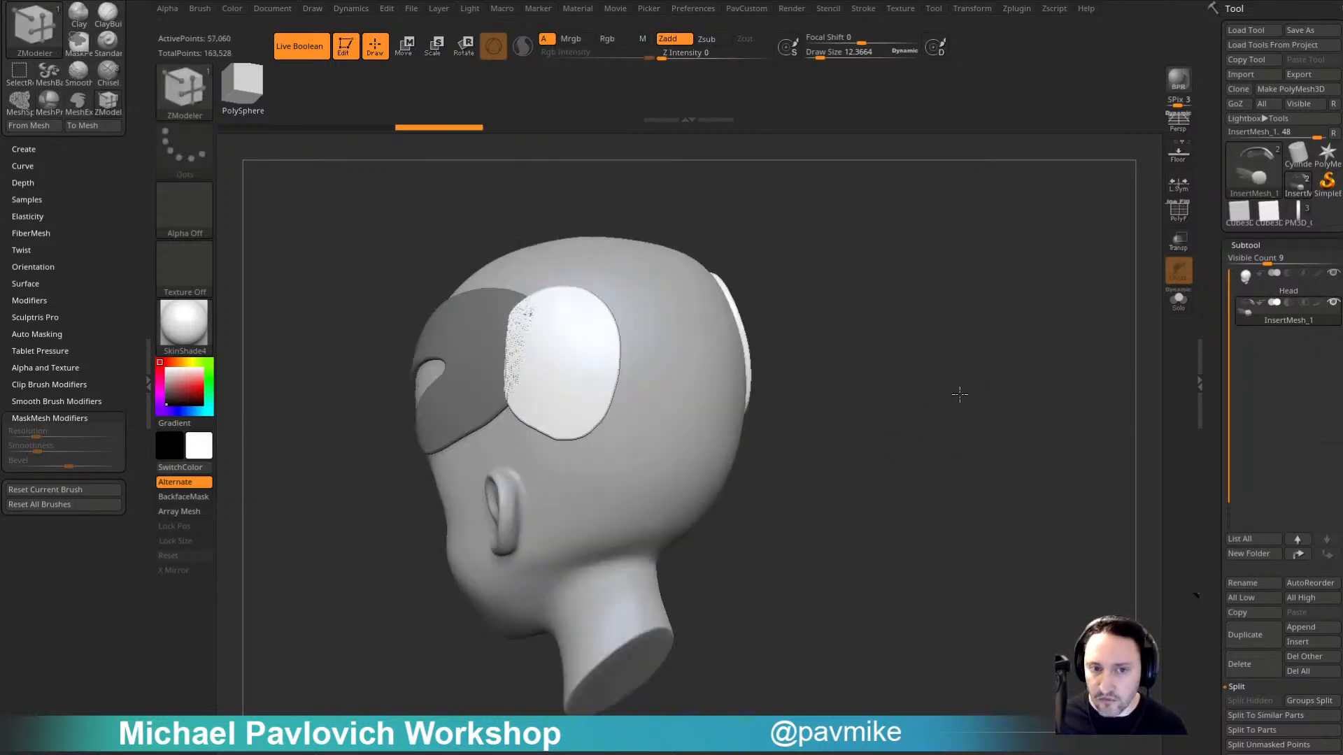
left_click_drag(917, 274, 903, 291)
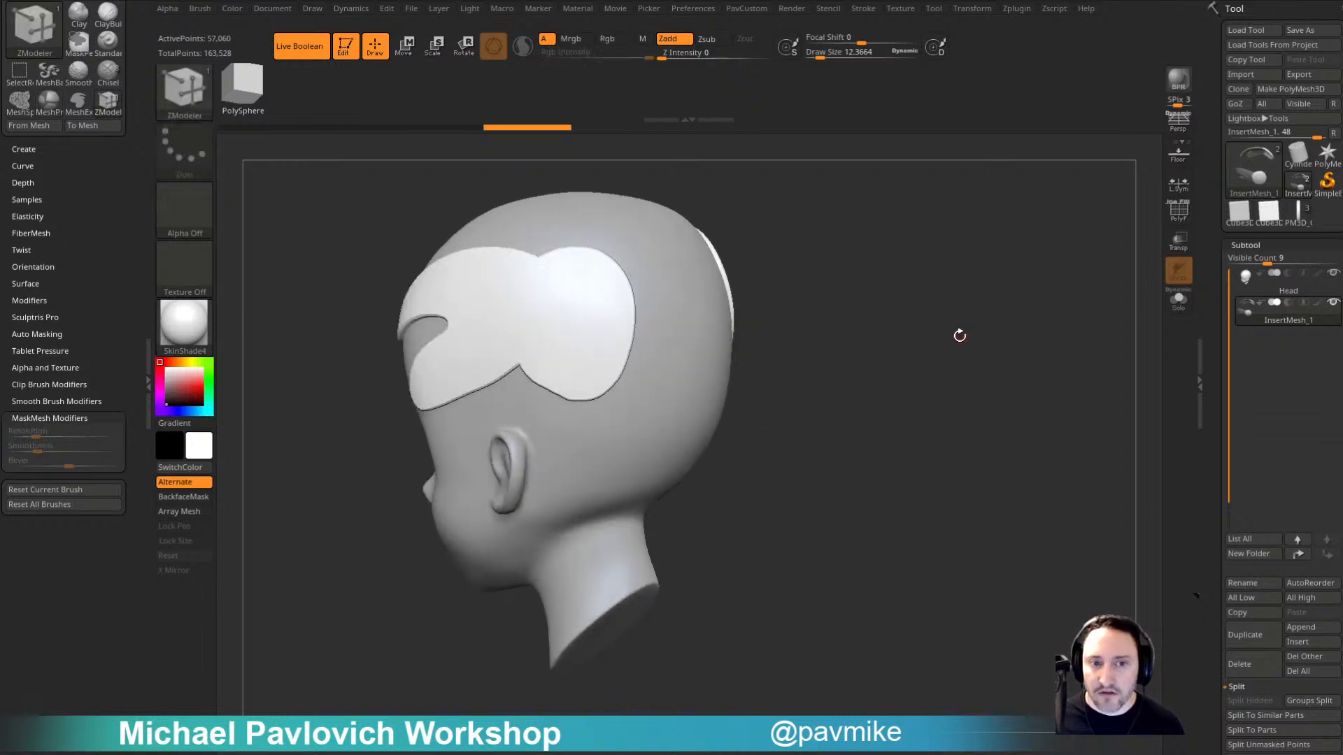
Step: Extend the panel's rear section down behind the ear with another Lasso shape
left_click_drag(956, 335, 776, 350)
left_click_drag(591, 393, 552, 391)
left_click_drag(875, 402, 940, 462, "ctrl")
left_click_drag(940, 462, 881, 458)
mouse_move(657, 404)
left_mouse_down("ctrl")
mouse_move(654, 309)
mouse_move(615, 462)
left_mouse_up("ctrl")
mouse_move(917, 417)
left_mouse_down()
mouse_move(954, 411)
mouse_move(917, 480)
mouse_move(947, 471)
left_mouse_up()
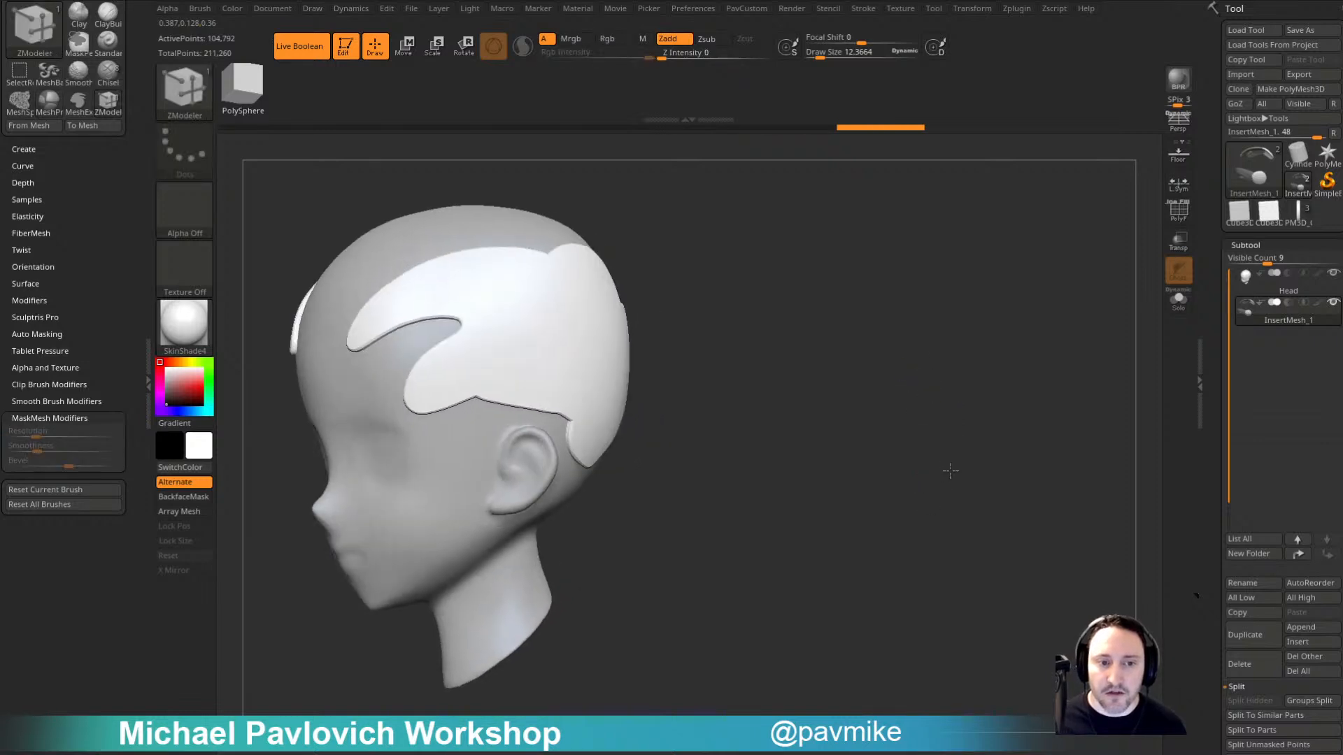
Step: Fill out the panel's lower edge in front of the ear and draw an elongated subtractive piece over its rear section
mouse_move(538, 381)
left_mouse_down("ctrl")
mouse_move(399, 417)
mouse_move(556, 397)
left_mouse_up("ctrl")
left_click_drag(812, 404, 867, 403)
left_click_drag(846, 413, 875, 449, "ctrl")
mouse_move(907, 364)
left_mouse_down()
mouse_move(842, 348)
mouse_move(861, 438)
mouse_move(874, 422)
left_mouse_up()
mouse_move(657, 397)
left_mouse_down("ctrl")
mouse_move(607, 344)
mouse_move(619, 474)
mouse_move(658, 417)
left_mouse_up("ctrl")
key("b")
key("z")
key("m")
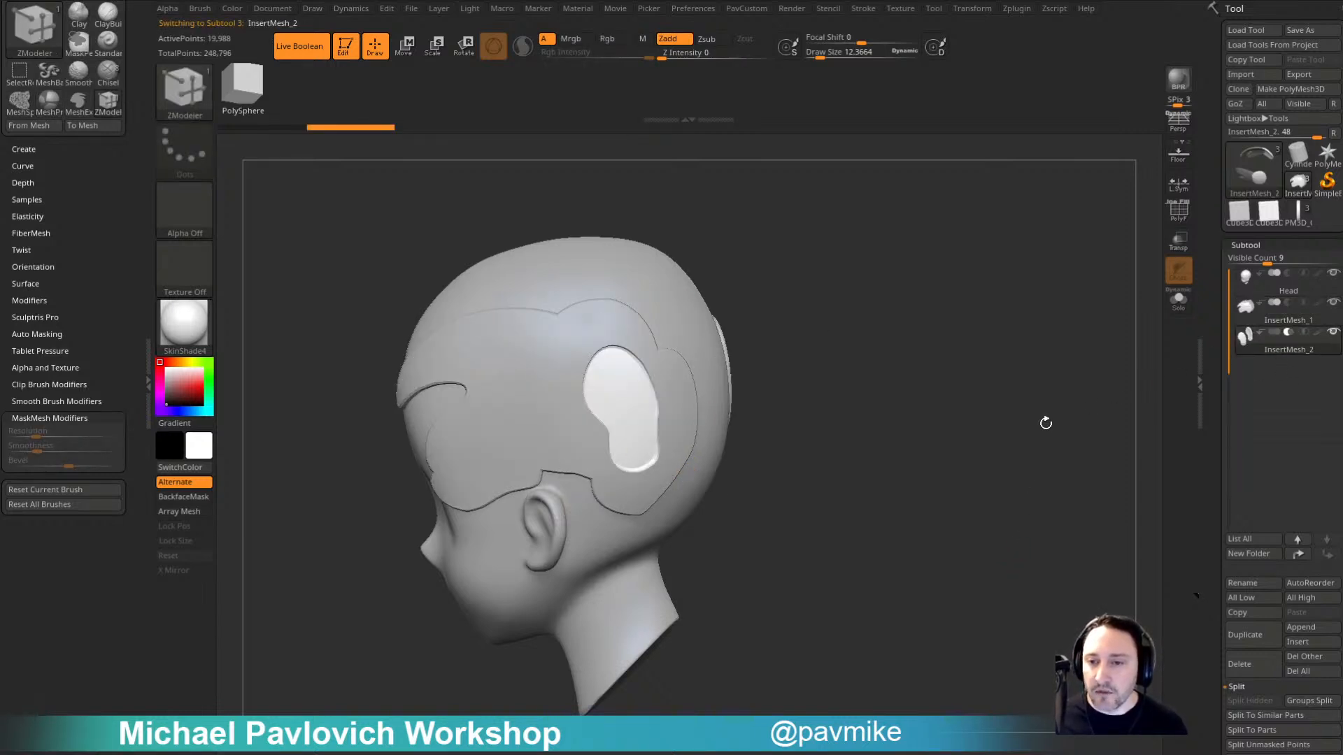
Step: Draw a rounded-square subtractive piece with Lasso across the panel's upper edge
left_click_drag(941, 413, 992, 437)
mouse_move(529, 365)
left_mouse_down("ctrl")
mouse_move(605, 332)
mouse_move(539, 314)
mouse_move(525, 354)
left_mouse_up("ctrl")
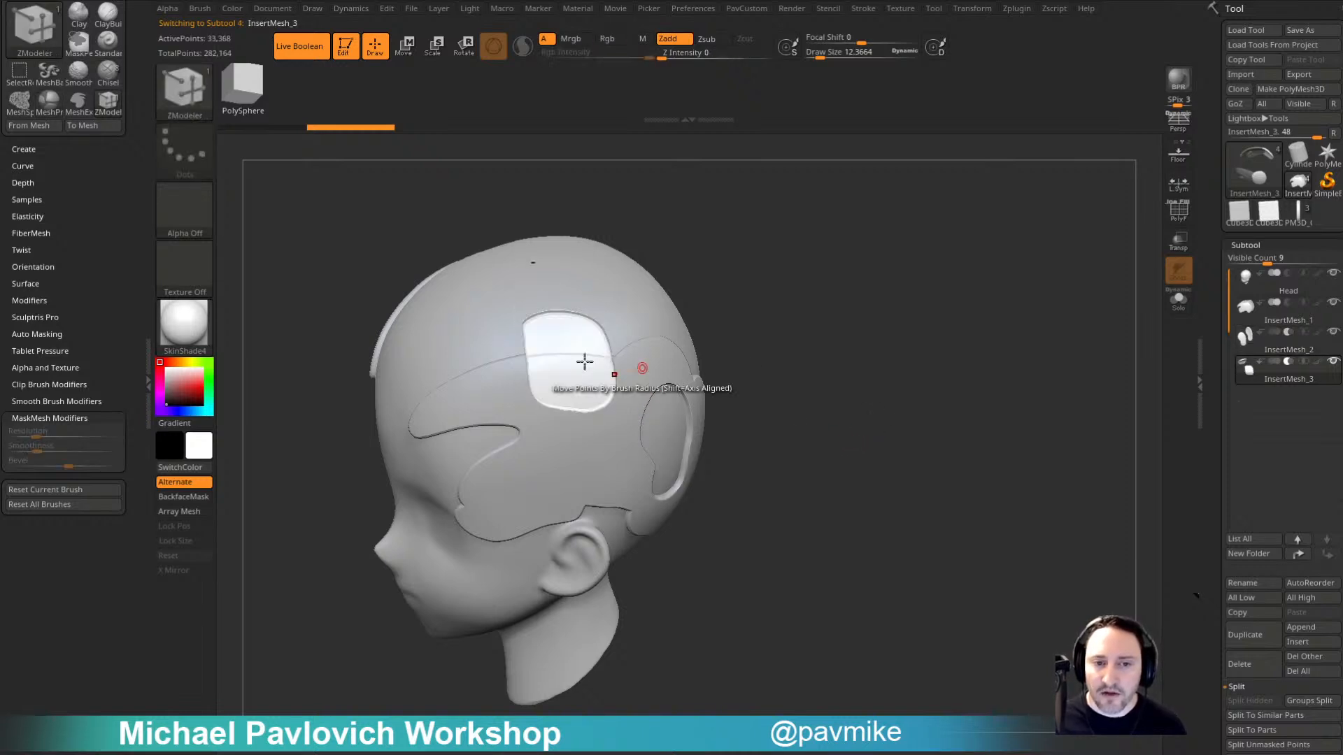
left_click_drag(689, 267, 775, 264)
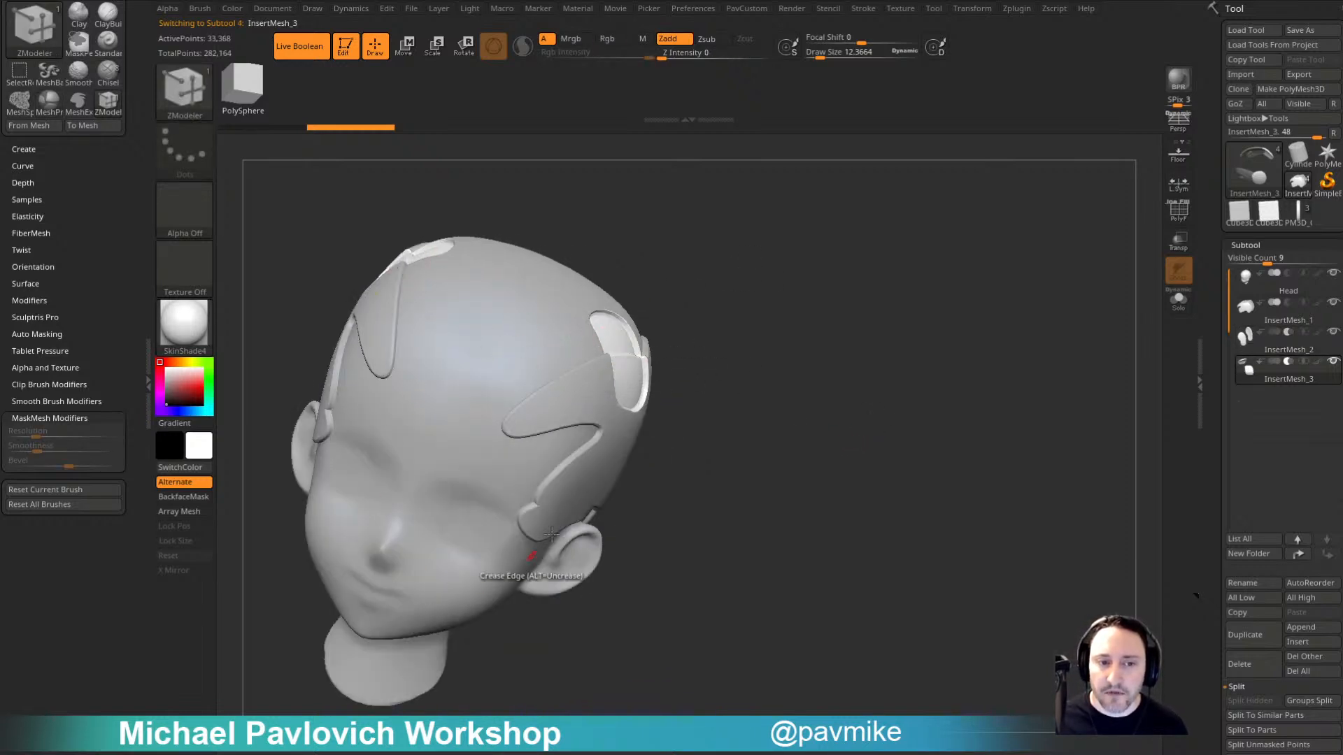
left_click_drag(864, 459, 843, 488)
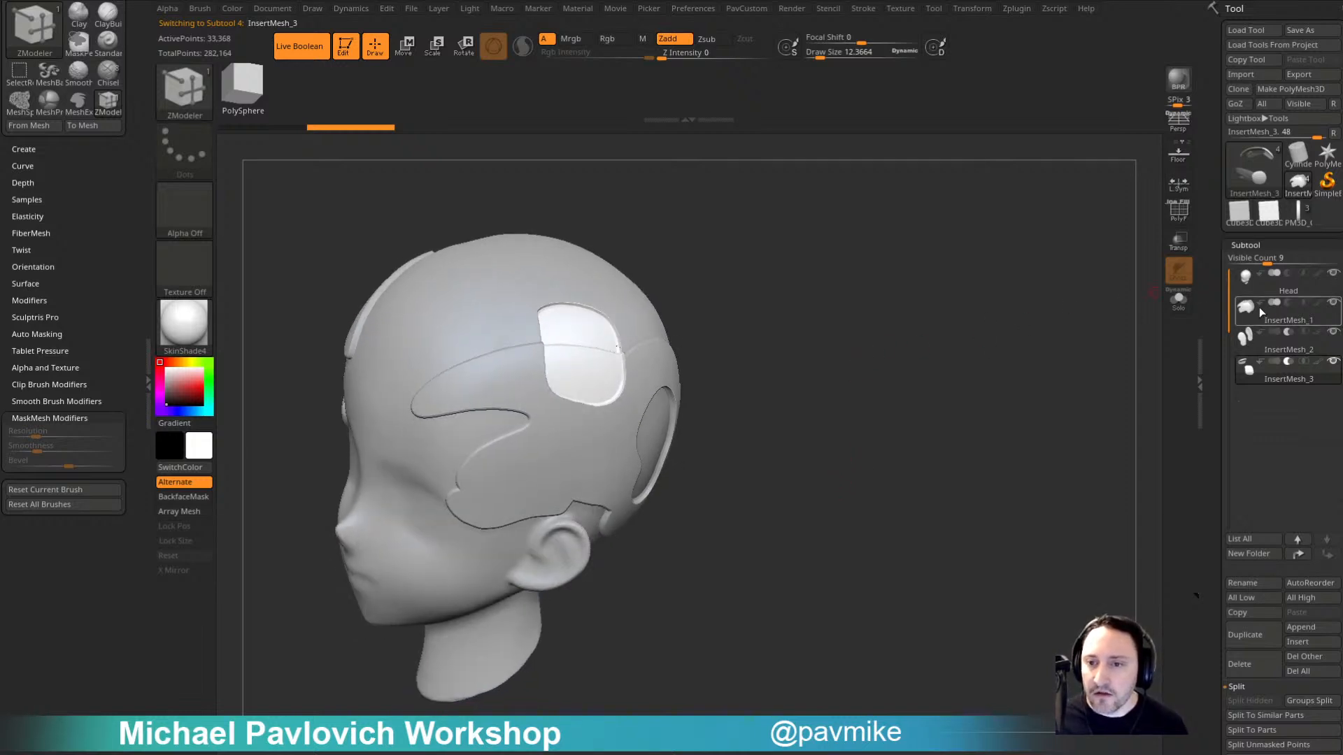
Step: Mark the InsertMesh_1 subtool as the start of a Live Boolean group so the pieces cut only the panel
mouse_move(1259, 308)
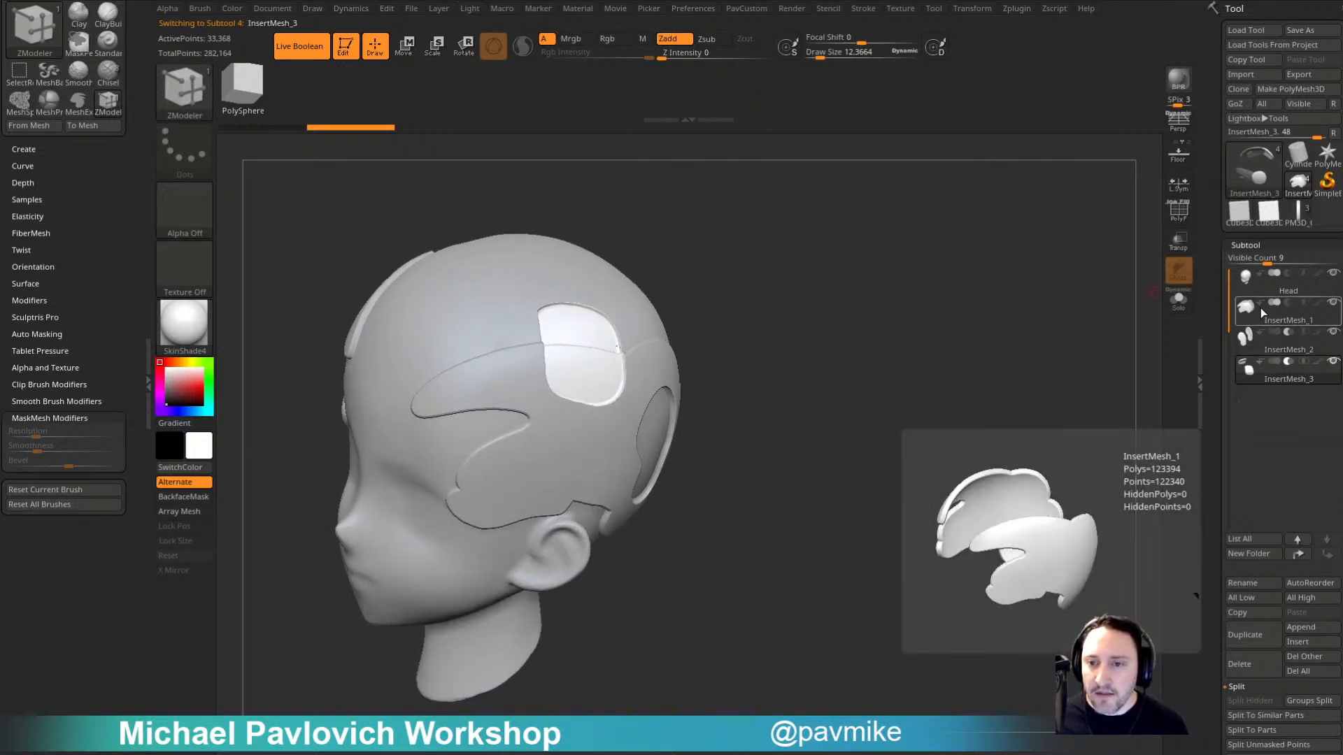
left_click(1259, 303)
mouse_move(1060, 370)
left_mouse_down()
mouse_move(974, 384)
mouse_move(994, 390)
left_mouse_up()
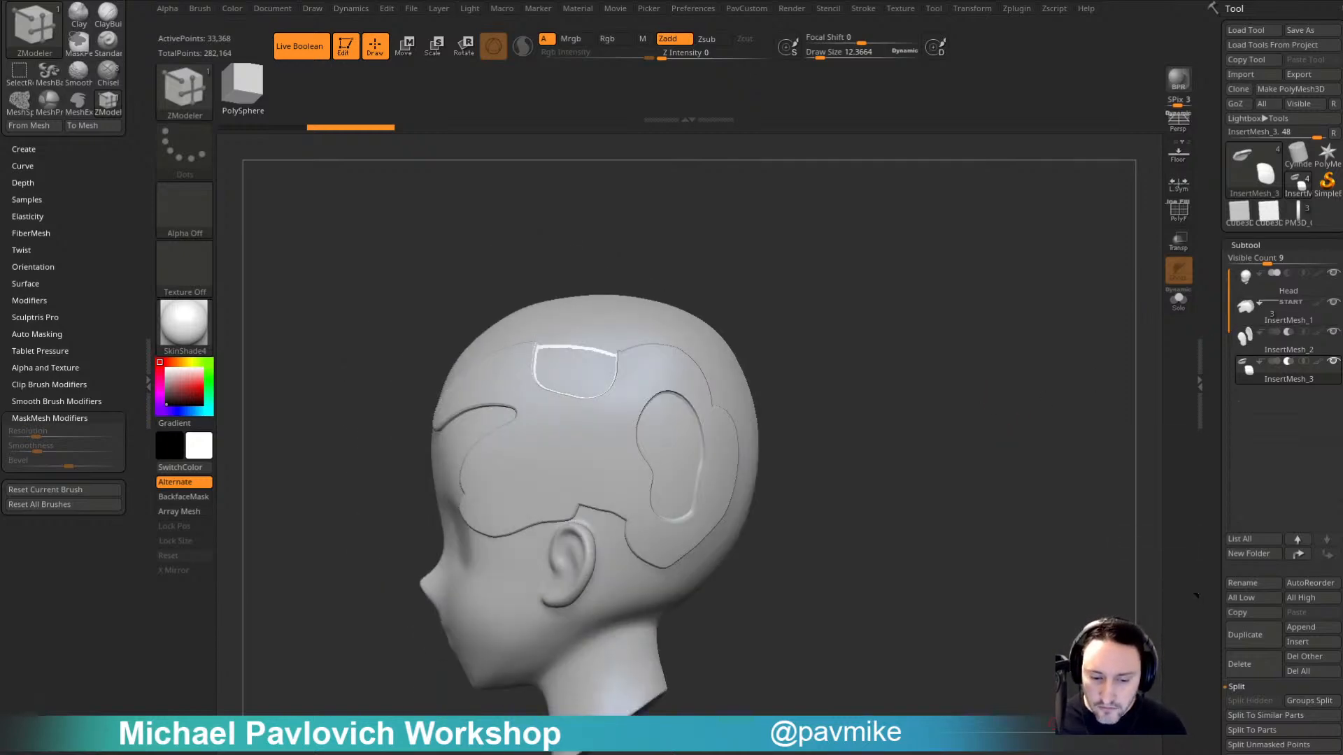
Step: Switch to the browser, look at the ZBrush 4R8 What's New artwork in the ArtStation portfolio, and return to ZBrush
key("alt+Tab")
scroll(502, 365, "down", 3)
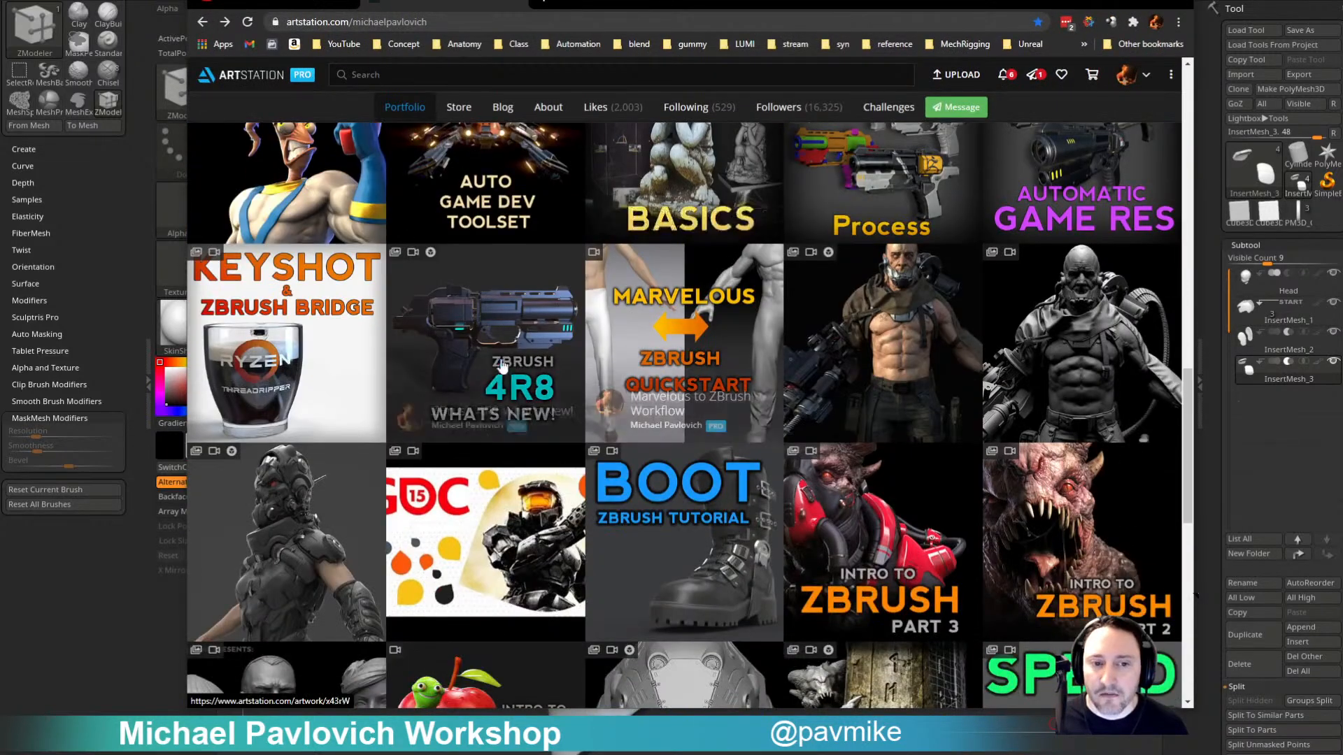
left_click(502, 365)
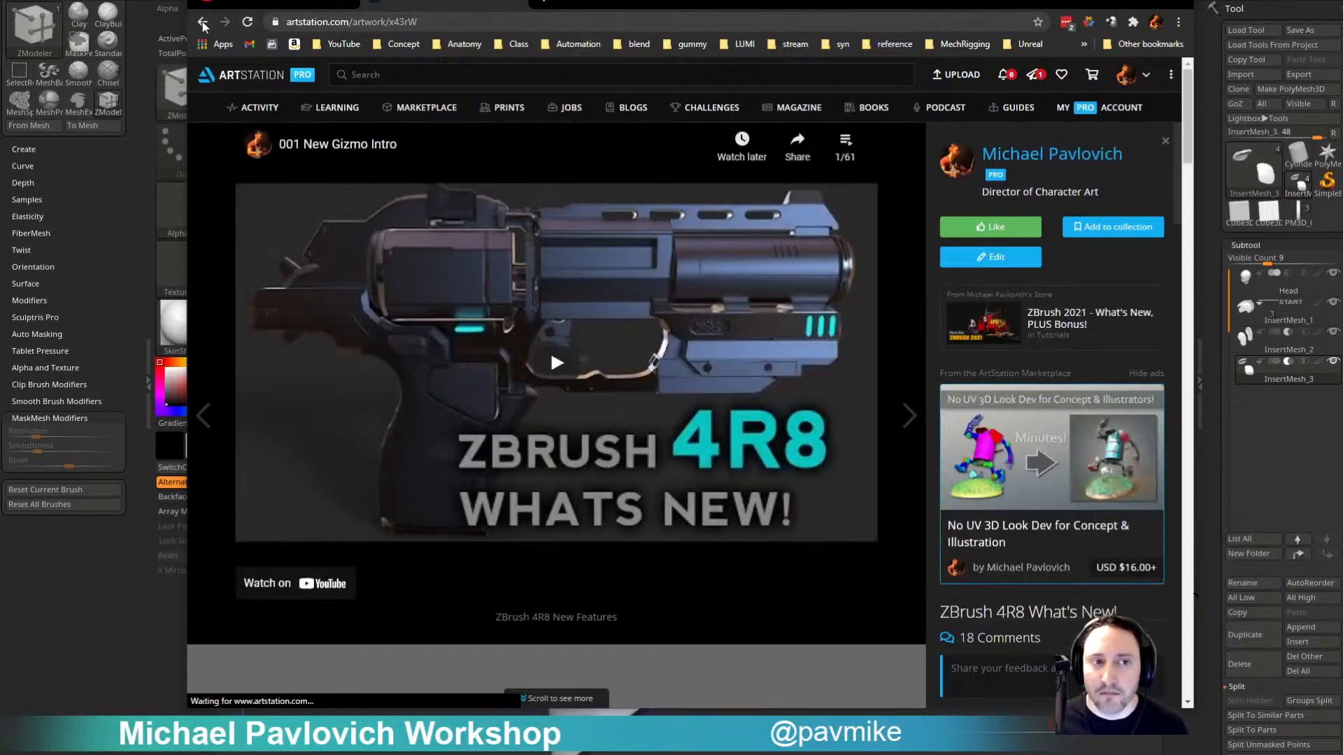
left_click(203, 23)
key("alt+Tab")
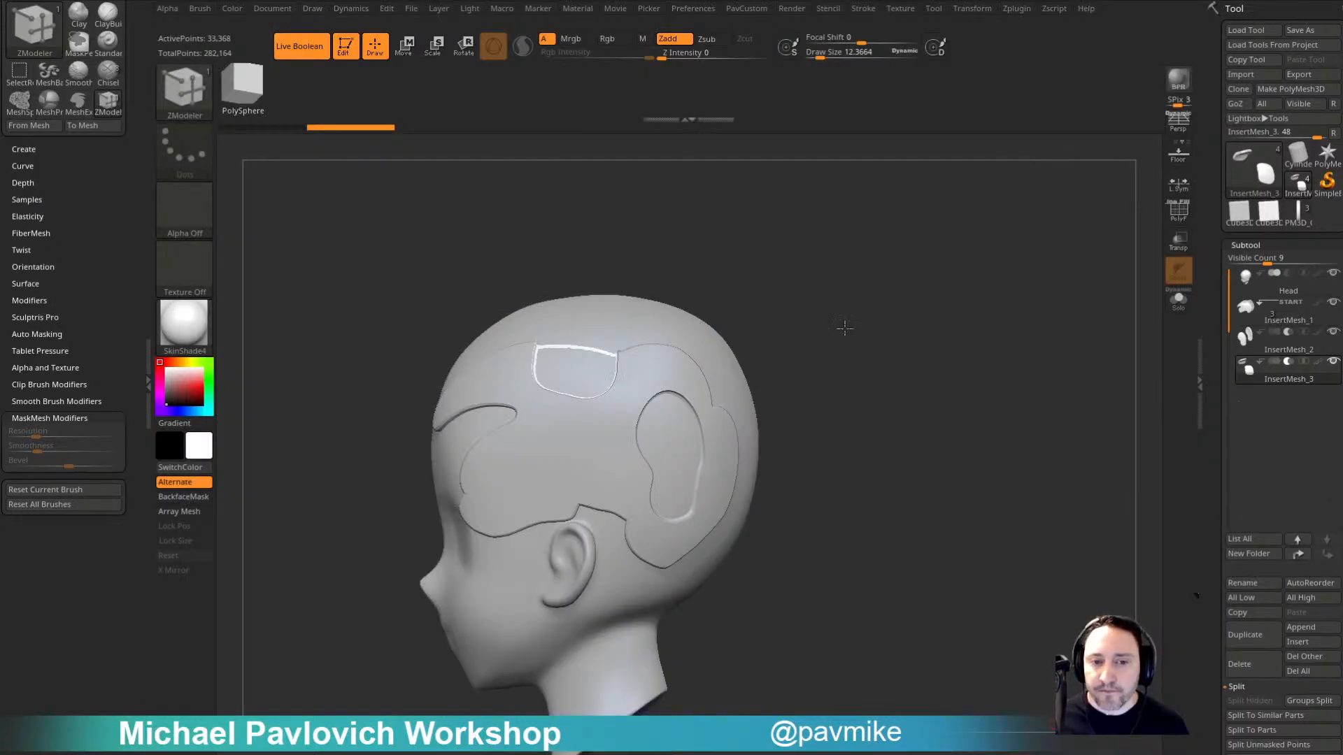
Step: Cut a round Lasso recess into the panel in front of the ear and a notch into its rear edge
left_click_drag(844, 327, 1118, 344)
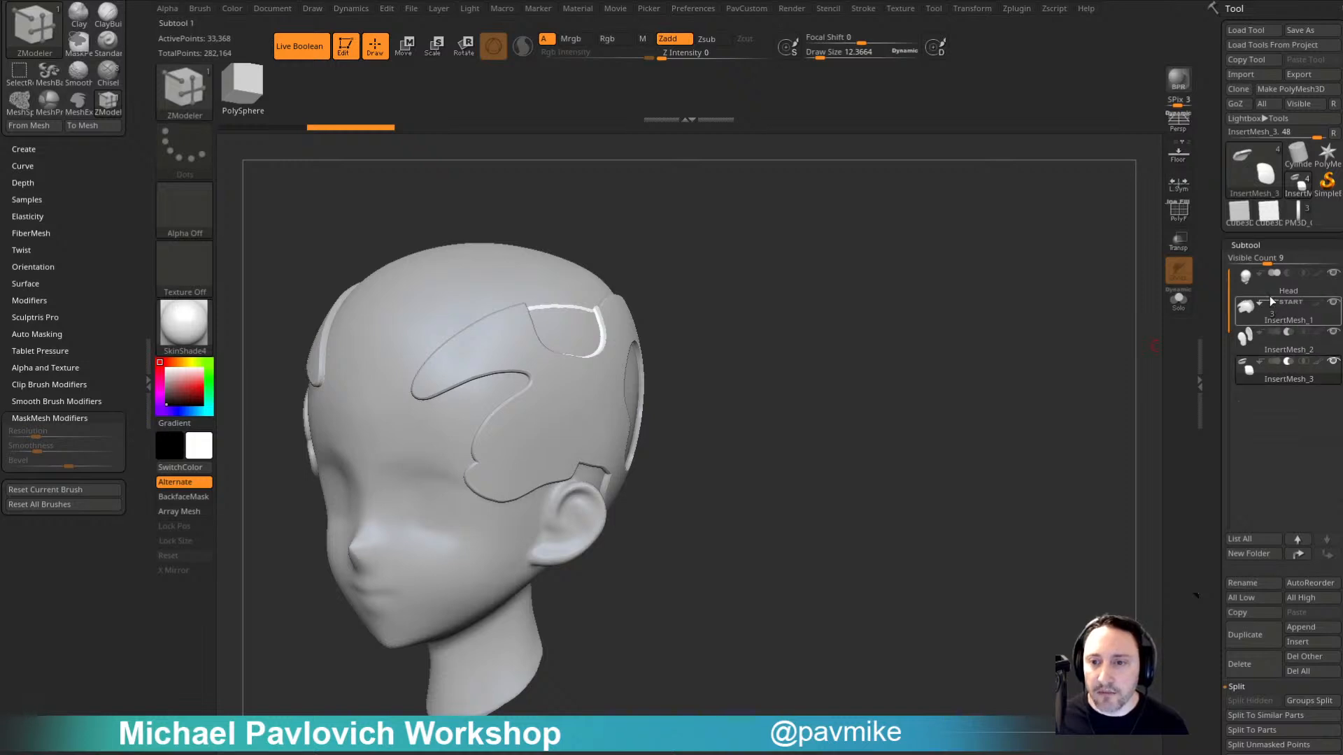
mouse_move(962, 535)
left_mouse_down()
mouse_move(989, 464)
mouse_move(927, 428)
left_mouse_up()
mouse_move(492, 440)
left_mouse_down("ctrl")
mouse_move(472, 442)
mouse_move(490, 443)
left_mouse_up("ctrl")
mouse_move(860, 482)
left_mouse_down()
mouse_move(734, 451)
mouse_move(675, 470)
left_mouse_up()
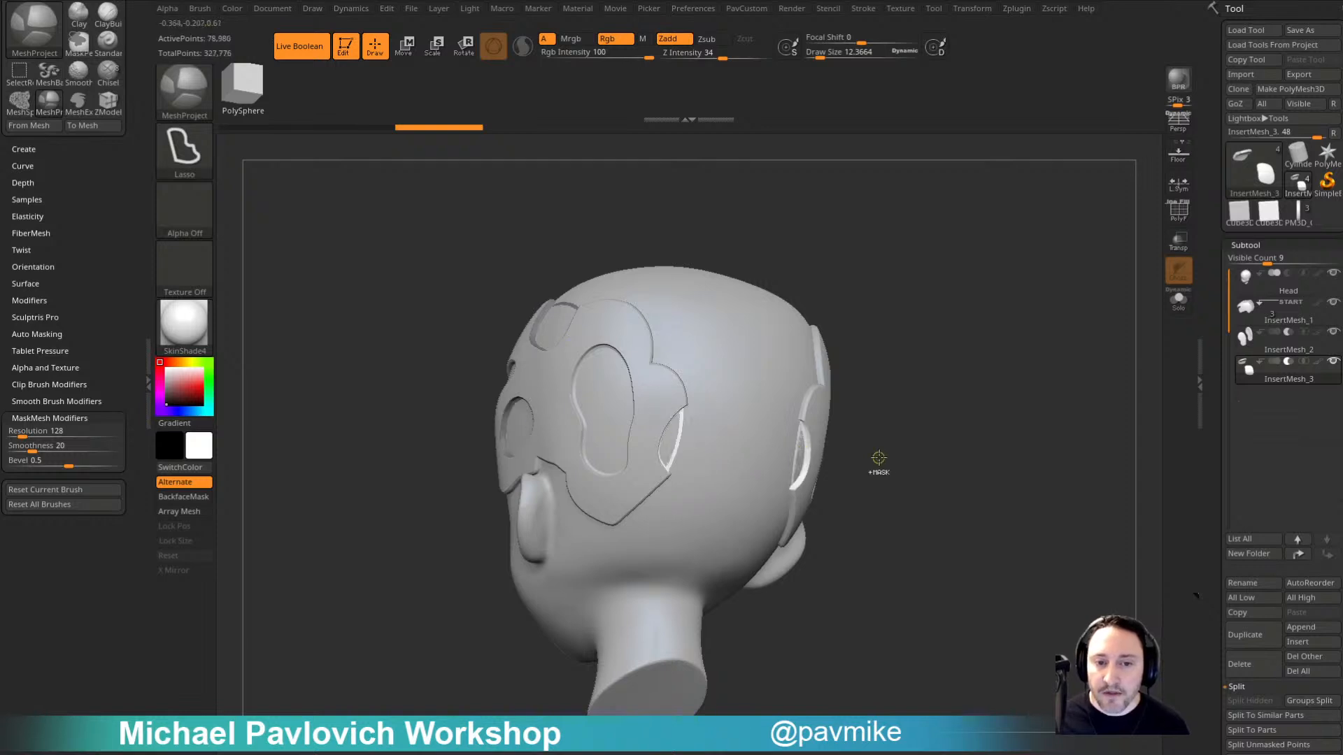
Step: Cut a slanted Lasso notch into the panel's lower rear edge behind the ear
left_click_drag(877, 459, 777, 463)
mouse_move(694, 529)
left_mouse_down("ctrl")
mouse_move(657, 477)
mouse_move(676, 541)
left_mouse_up("ctrl")
mouse_move(837, 519)
left_mouse_down()
mouse_move(920, 504)
mouse_move(862, 483)
left_mouse_up()
mouse_move(861, 403)
left_mouse_down()
mouse_move(819, 443)
mouse_move(920, 408)
mouse_move(895, 413)
mouse_move(861, 335)
mouse_move(845, 339)
left_mouse_up()
Step: Change the mask stroke to Circle, draw a disc in the elongated recess, and cut a smaller circle into its centre
left_click(203, 162, "ctrl")
left_click(333, 213, "ctrl")
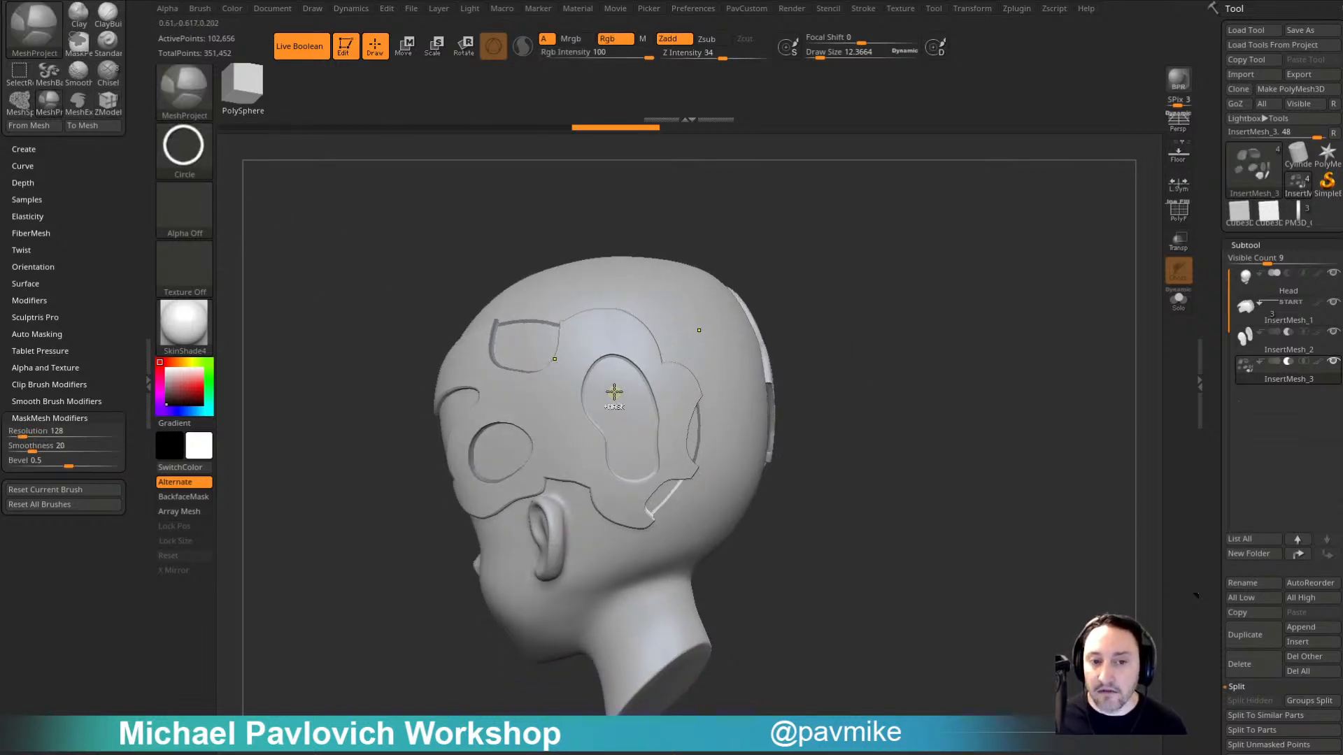
left_click_drag(634, 418, 638, 419, "ctrl")
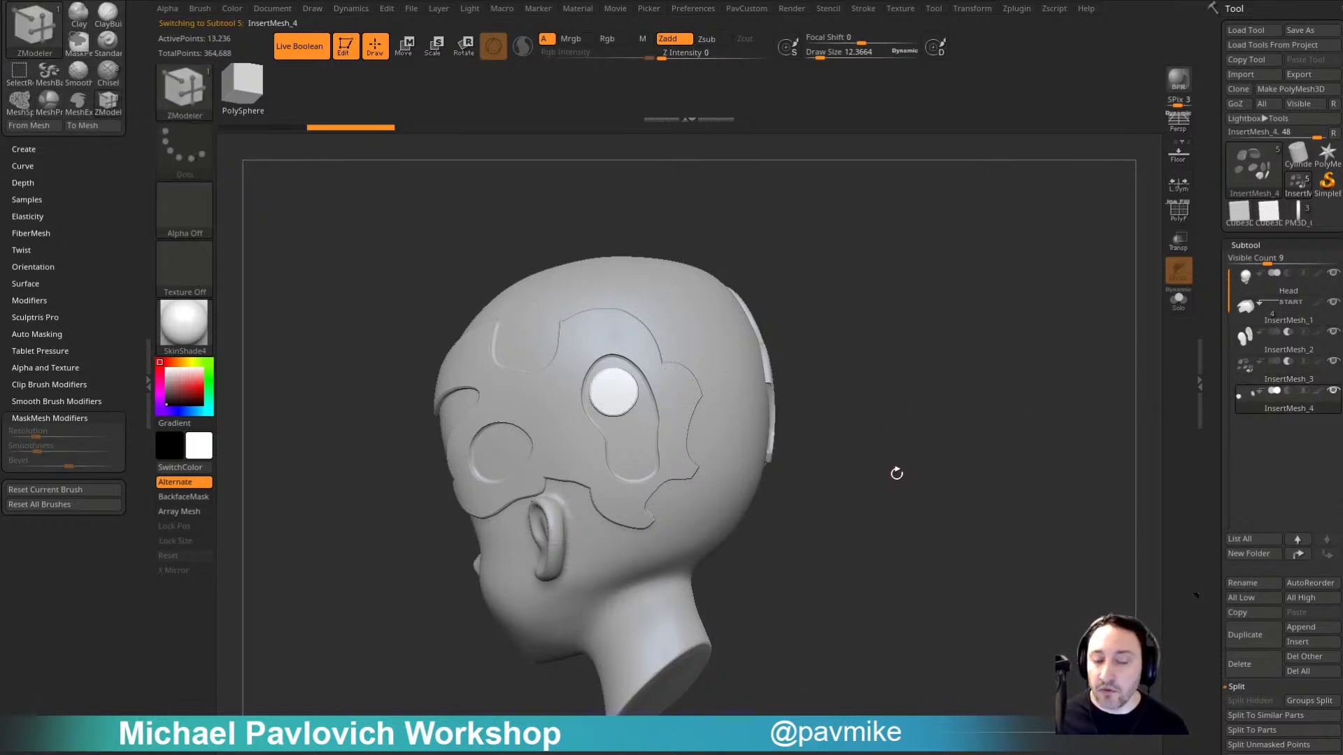
left_click_drag(613, 392, 635, 412, "ctrl")
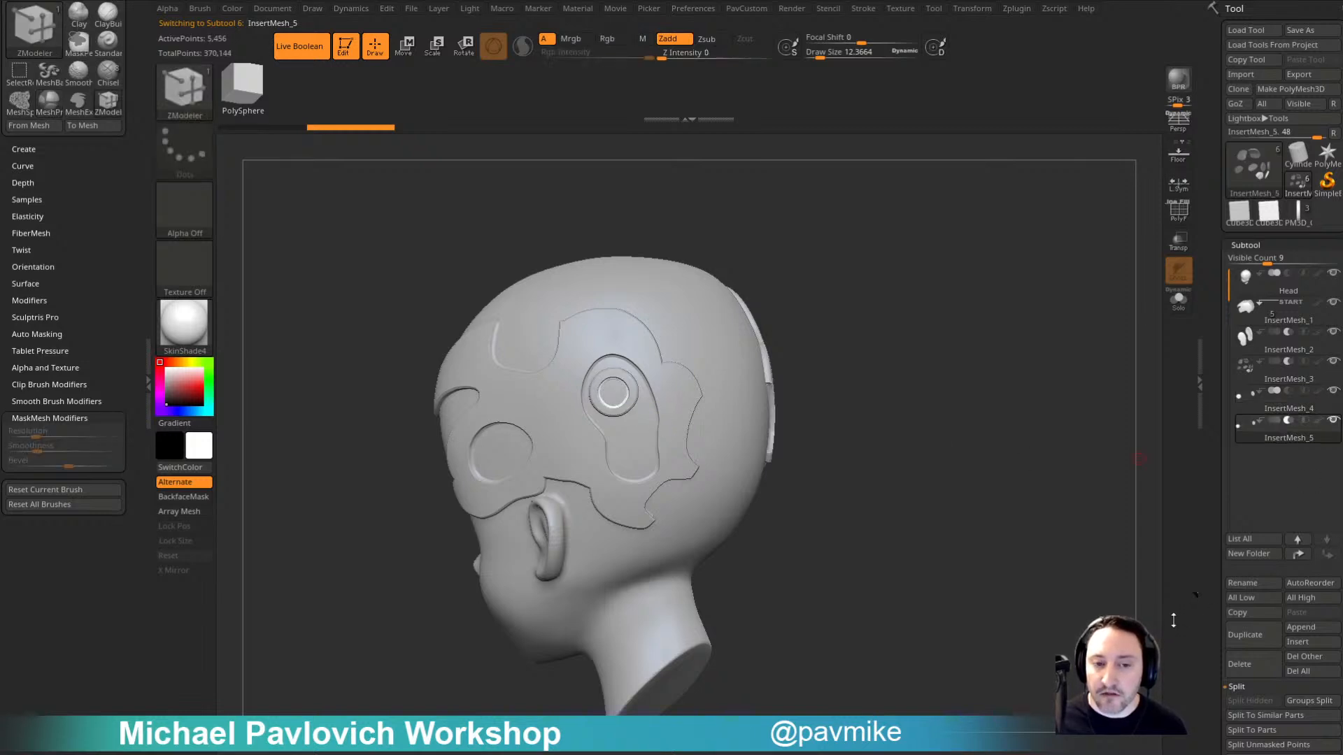
Step: Enlarge the disc's central cutout with smaller overlapping circles to give it a lobed outline
left_click_drag(958, 439, 995, 413, "alt")
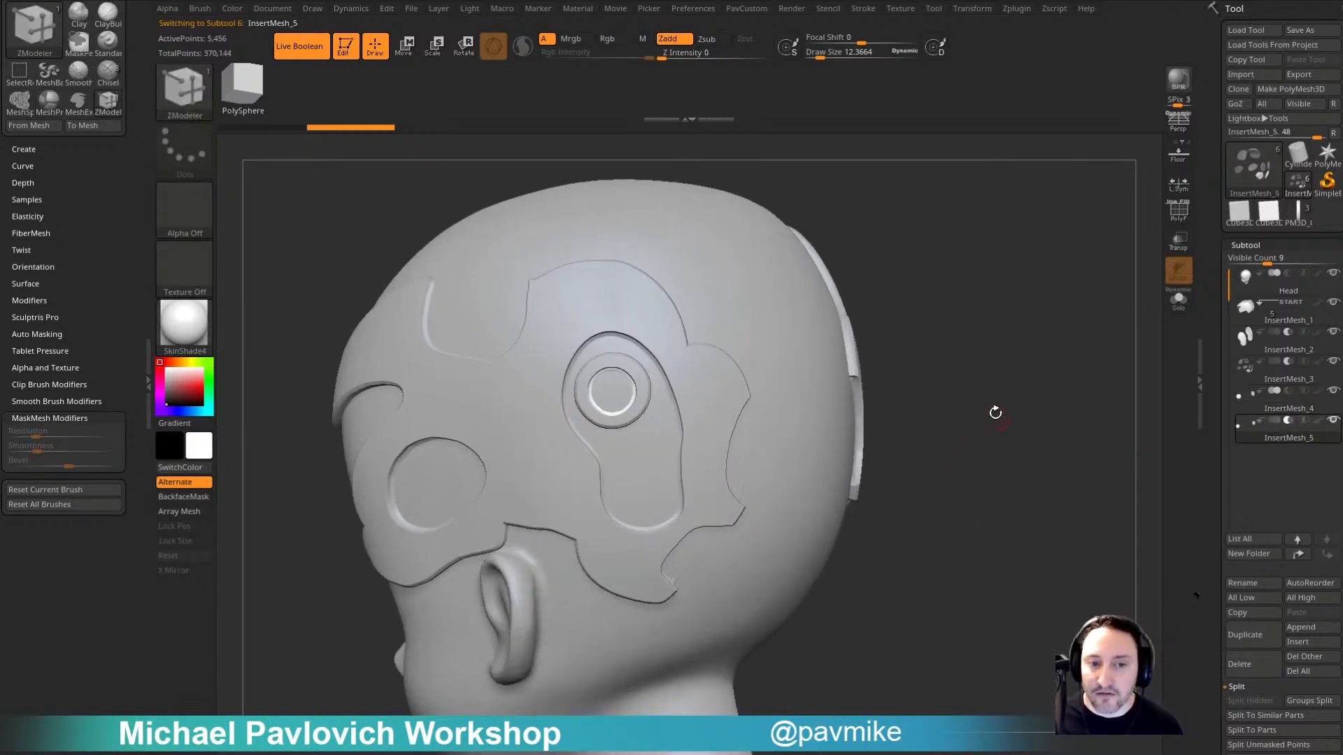
left_click_drag(601, 381, 629, 404, "ctrl")
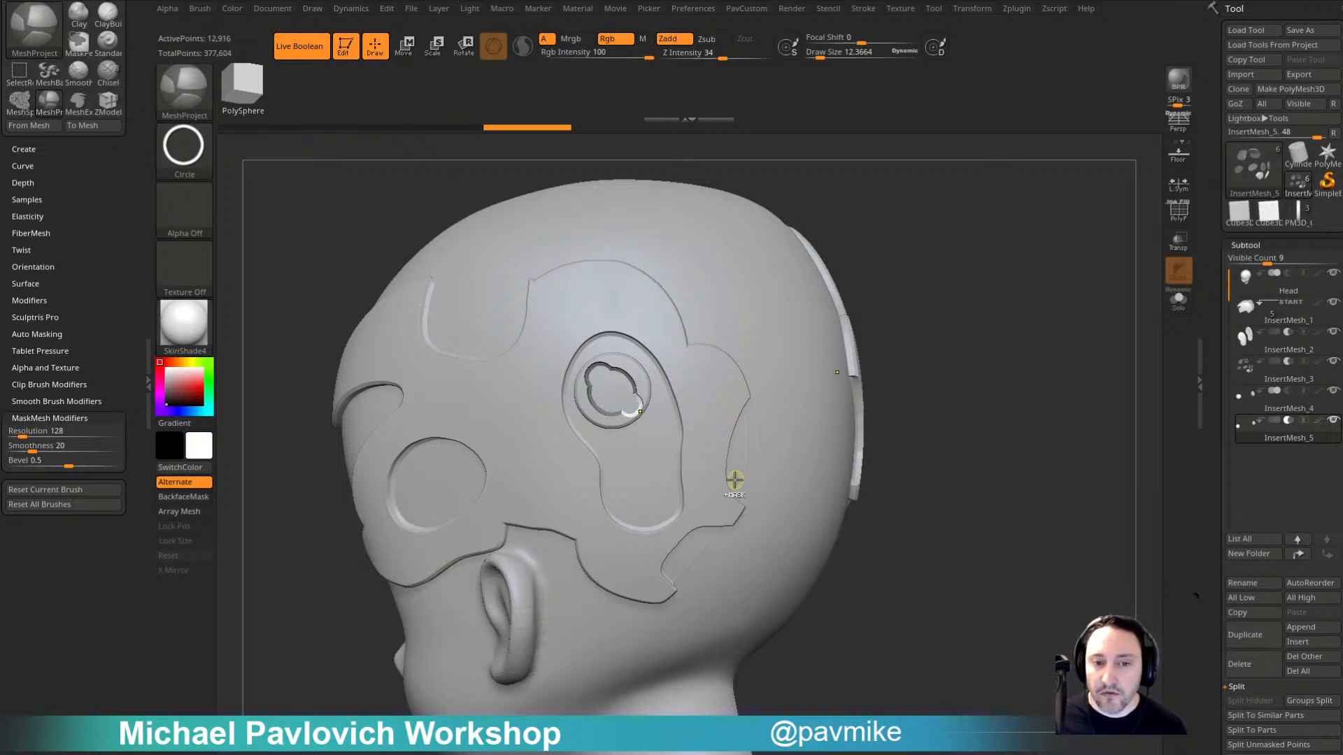
mouse_move(795, 402)
left_mouse_down()
mouse_move(953, 441)
mouse_move(985, 427)
left_mouse_up()
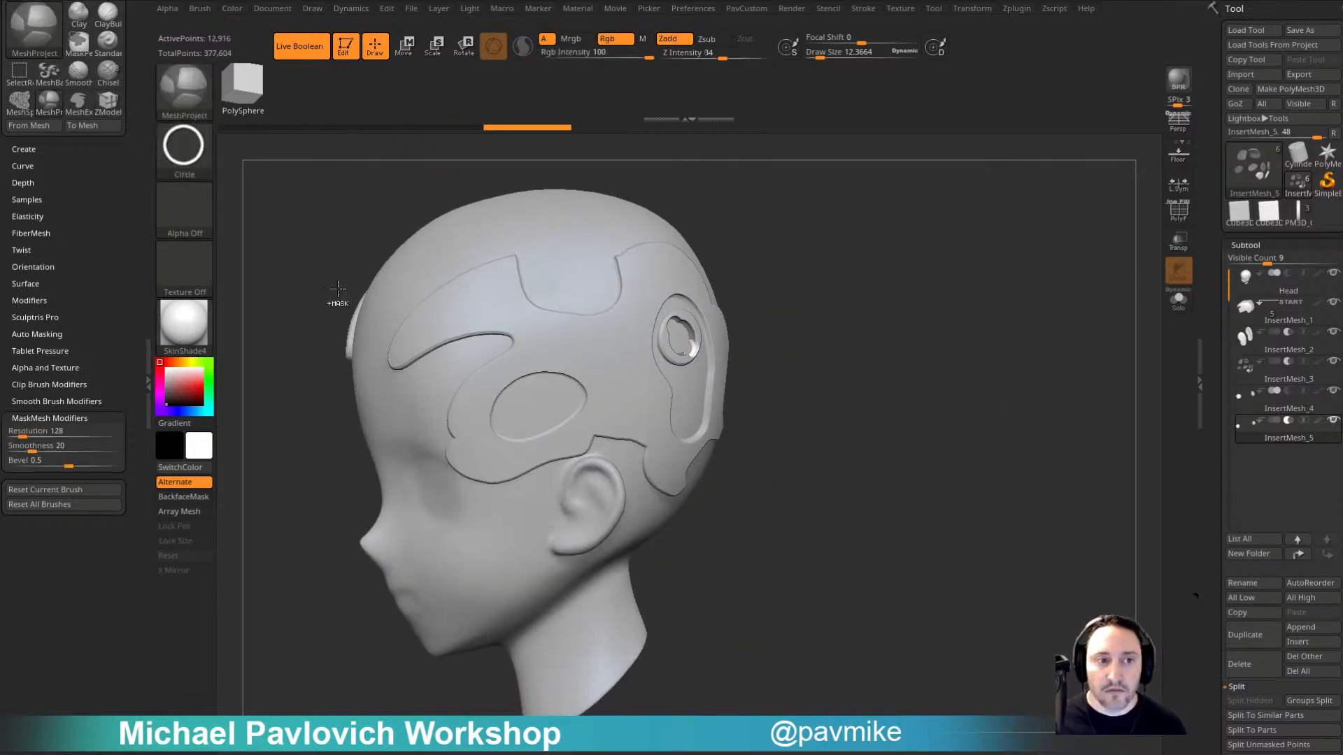
Step: Set the mask stroke to Rect with the Alpha 10 star, and draw one star in the round recess and two behind it
left_click(184, 150, "ctrl")
left_click(617, 166, "ctrl")
left_click(184, 209, "ctrl")
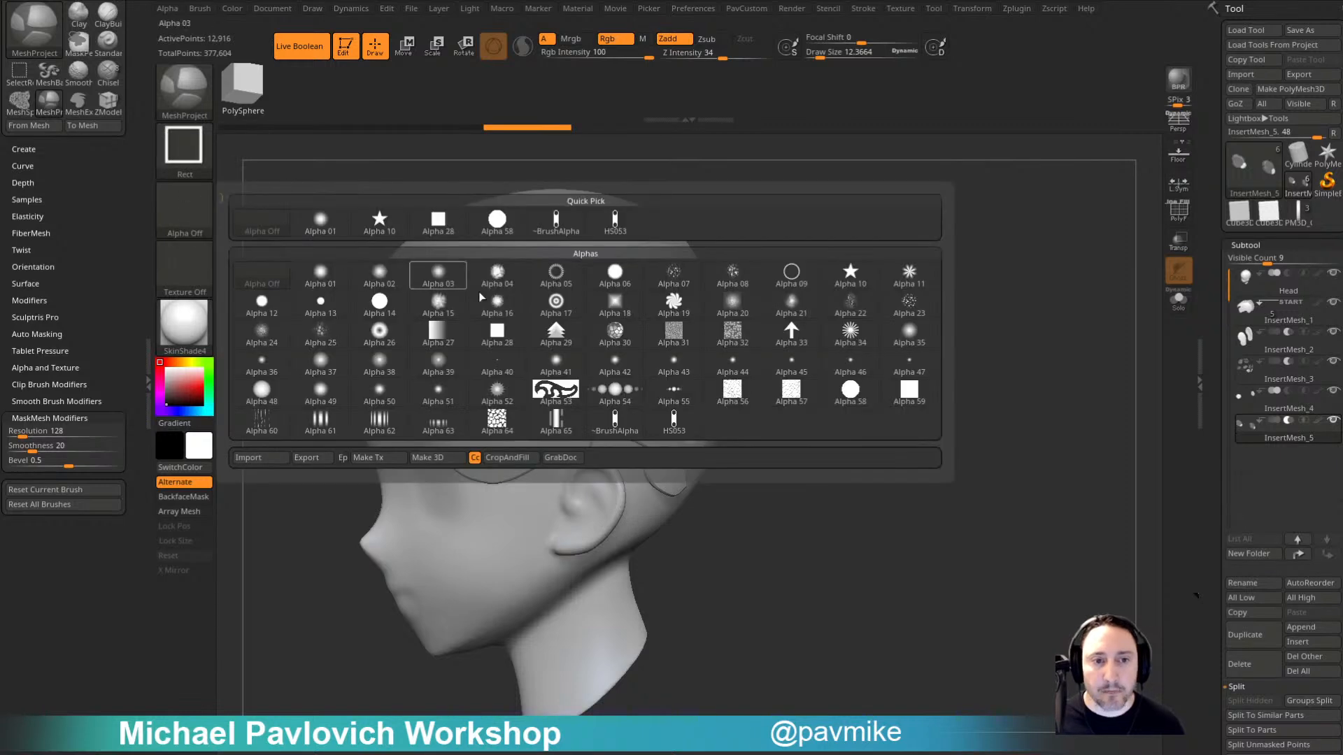
left_click(850, 274)
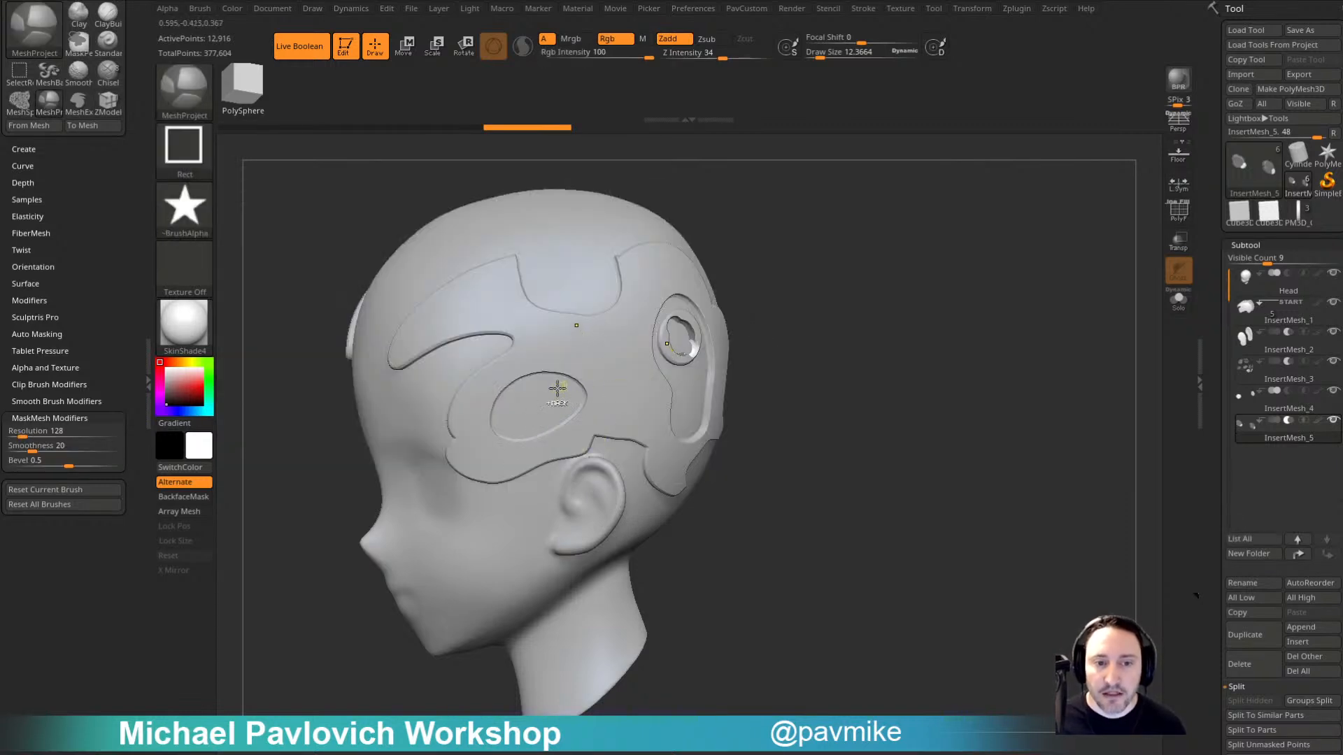
left_click_drag(536, 397, 560, 427, "ctrl")
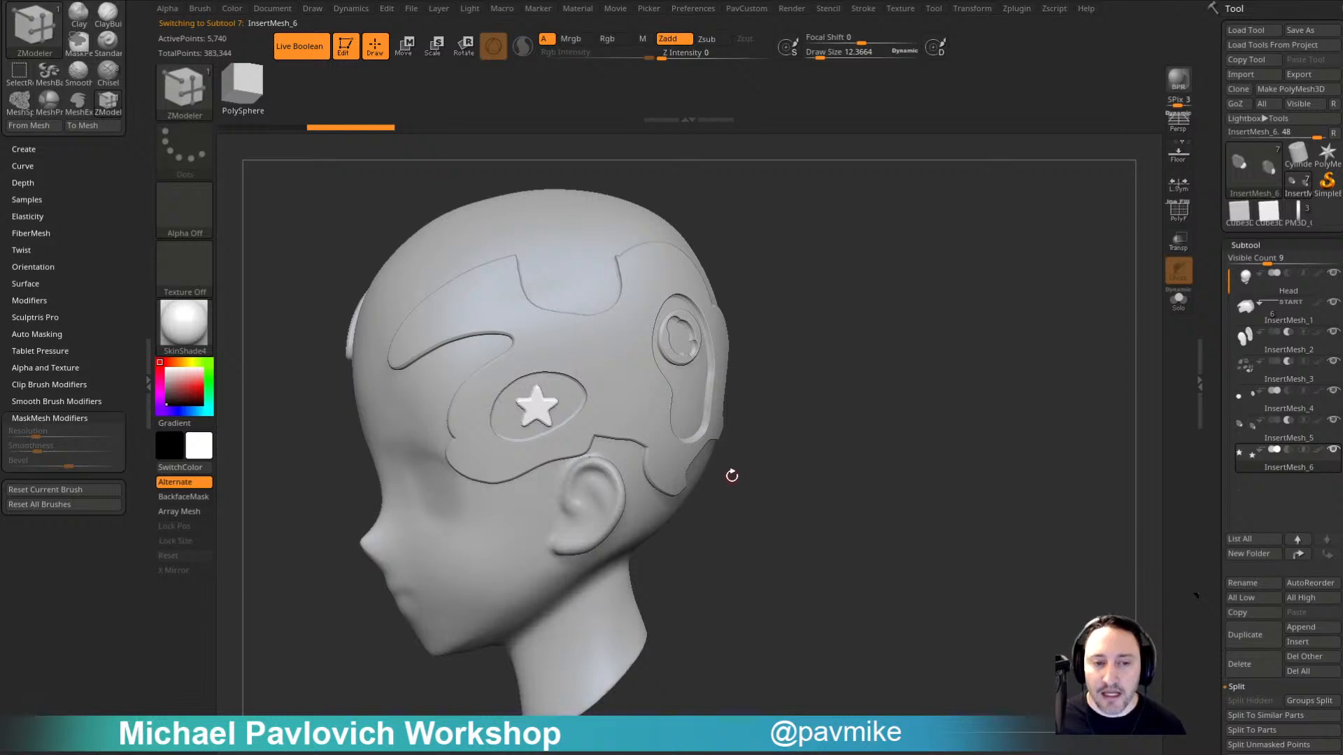
key("ctrl")
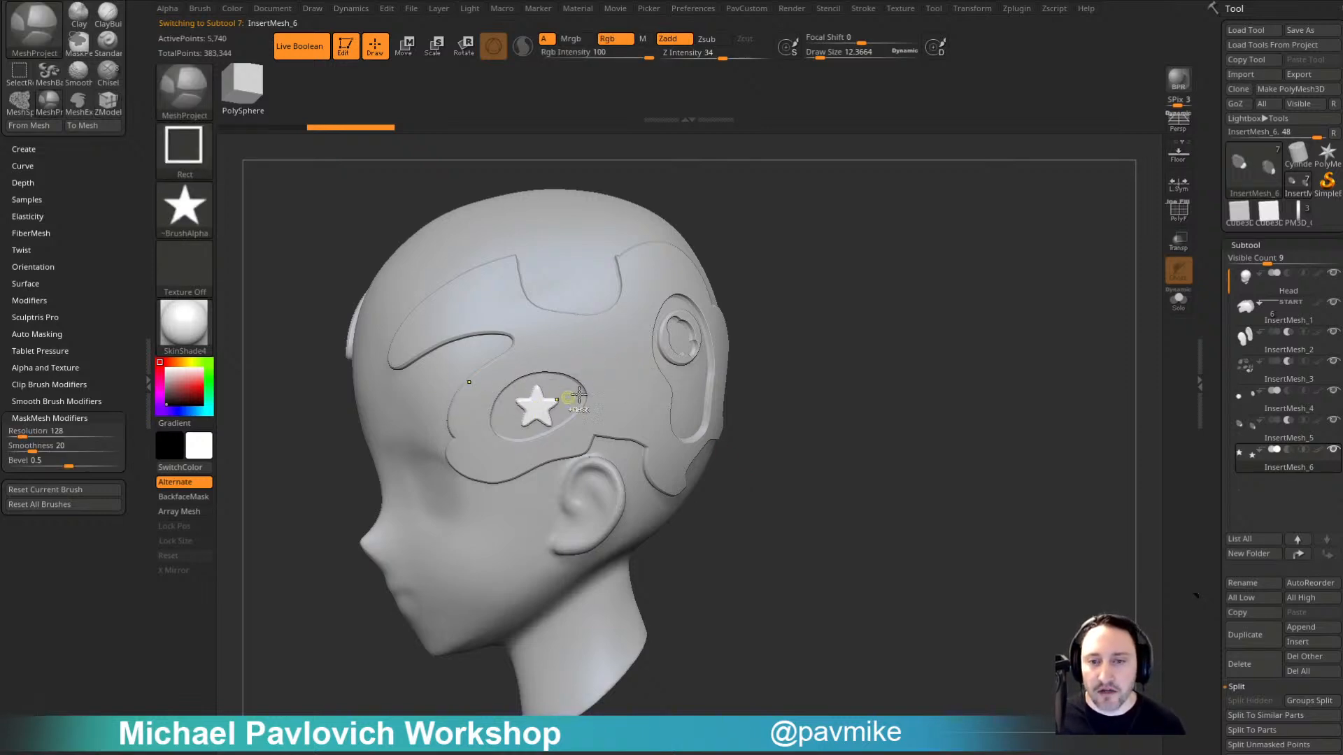
left_click_drag(601, 346, 647, 398, "ctrl")
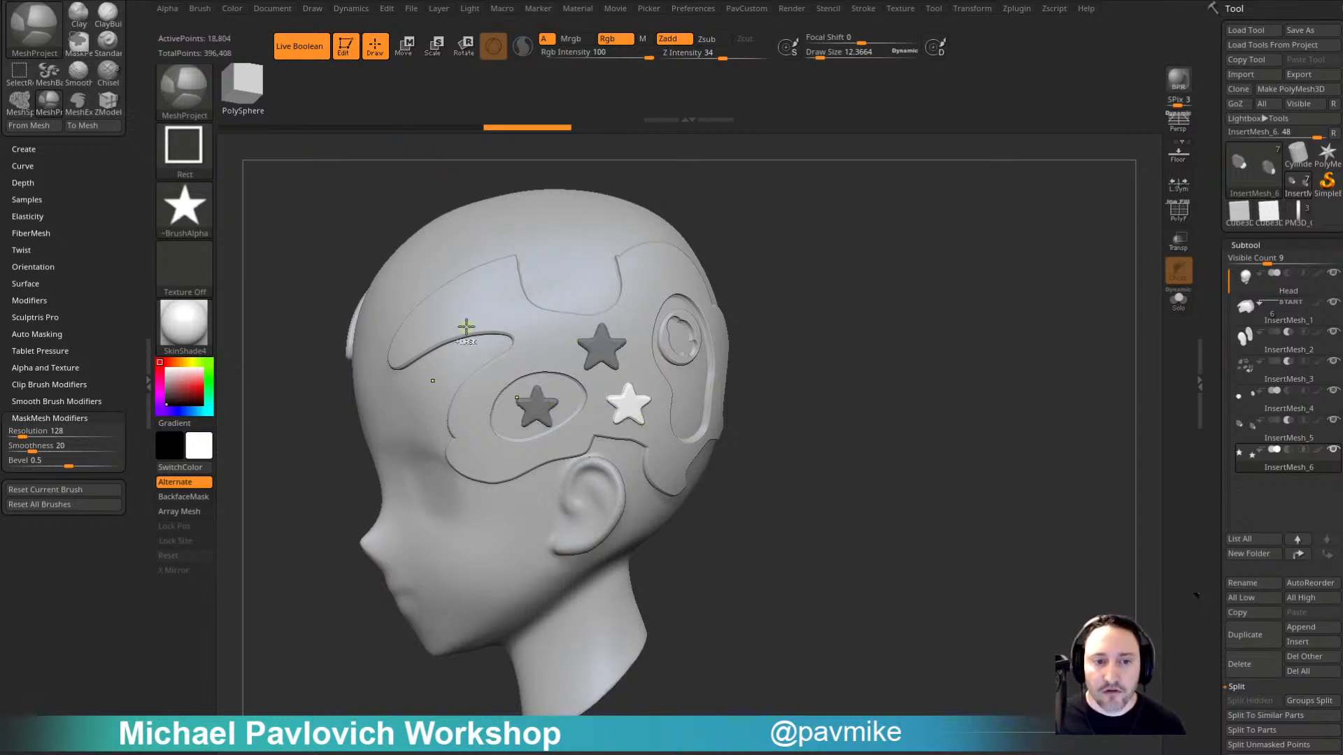
Step: Try to draw a star across the step at the edge of the panel's upper prong, and undo it
mouse_move(440, 306)
left_mouse_down("ctrl")
mouse_move(488, 328)
mouse_move(523, 377)
left_mouse_up("ctrl")
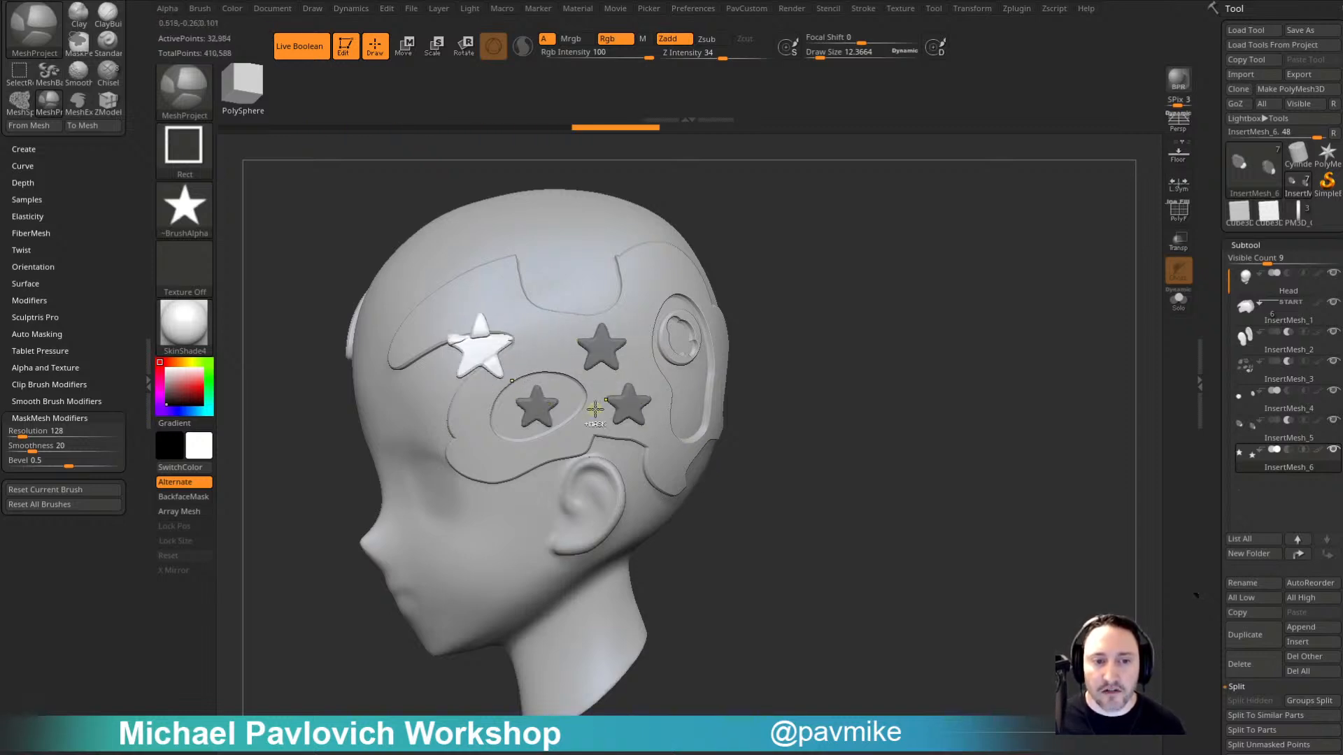
key("b")
key("z")
key("m")
key("ctrl+z")
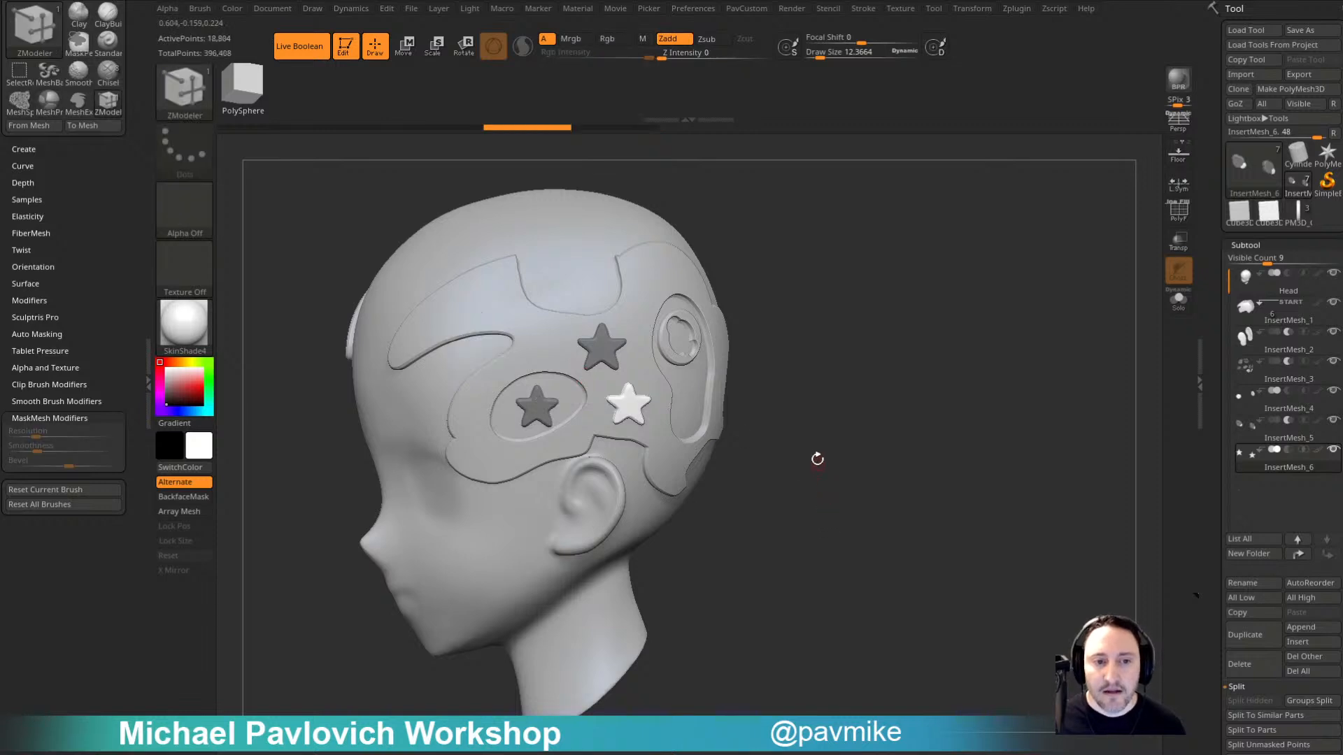
Step: Set the picker depth to Once Z, draw a star across the upper prong's edge, and inspect its depth from several angles
left_click_drag(111, 169, 97, 364, "ctrl")
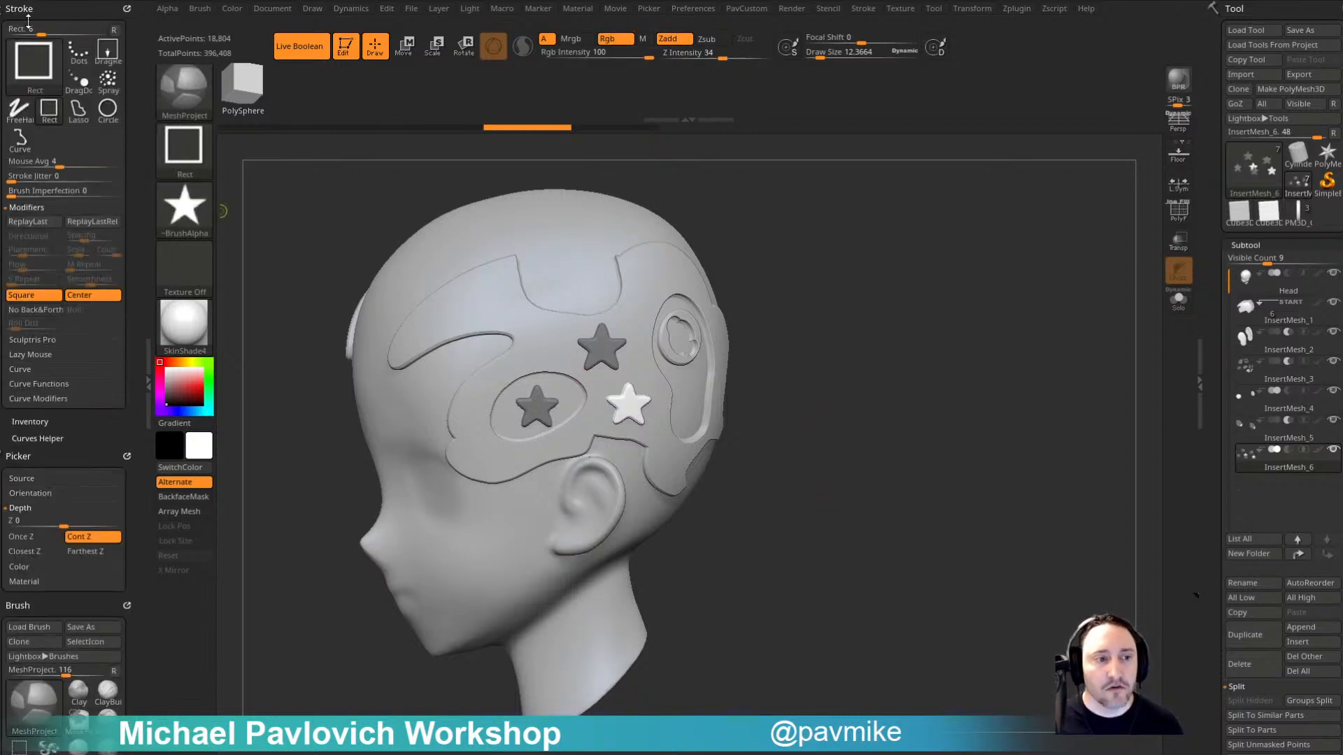
left_click(34, 536)
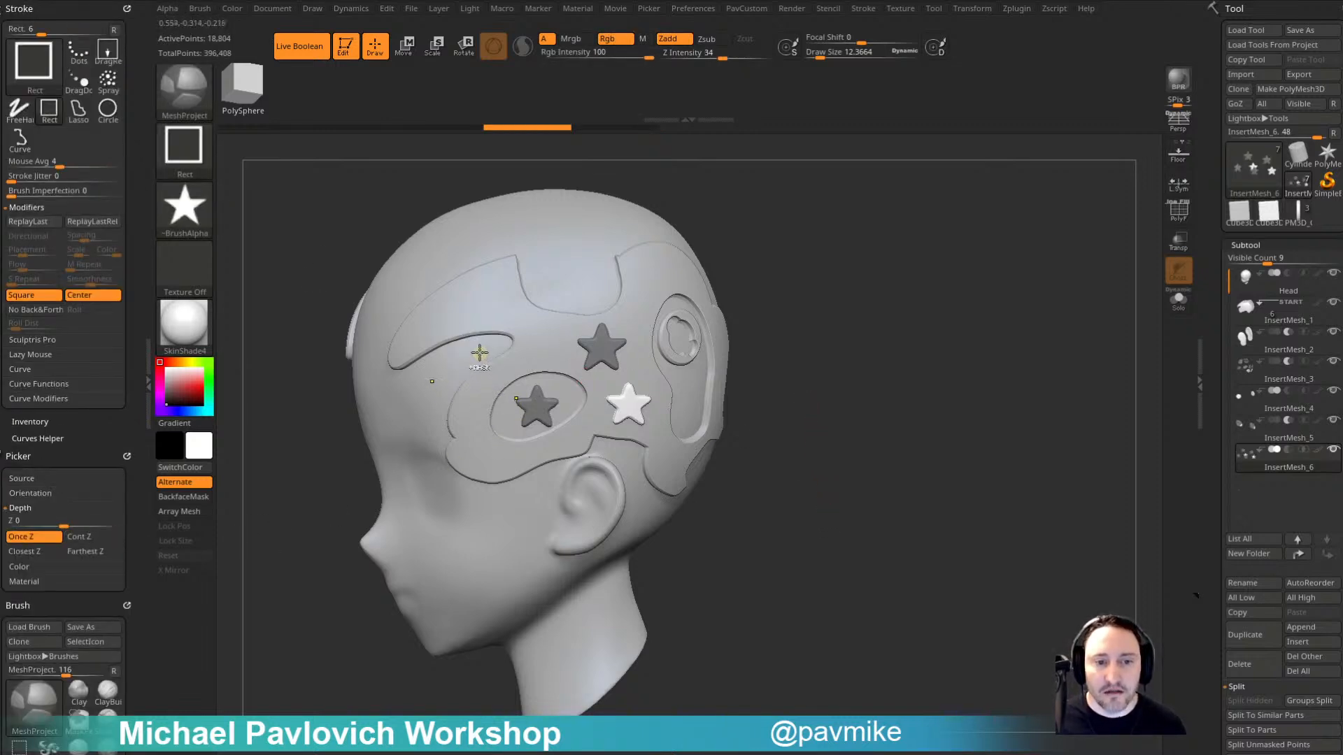
left_click_drag(479, 350, 511, 379)
key("w")
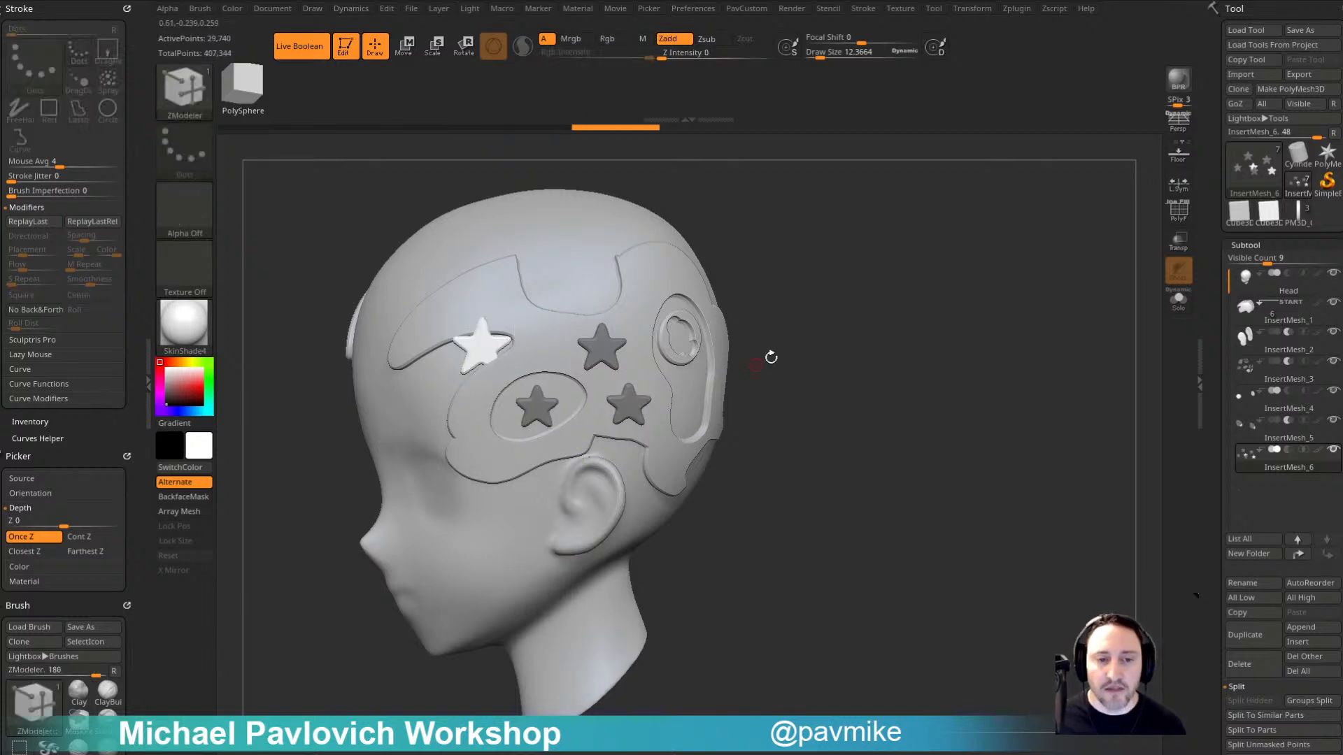
left_click_drag(772, 360, 812, 329)
left_click_drag(568, 349, 569, 350)
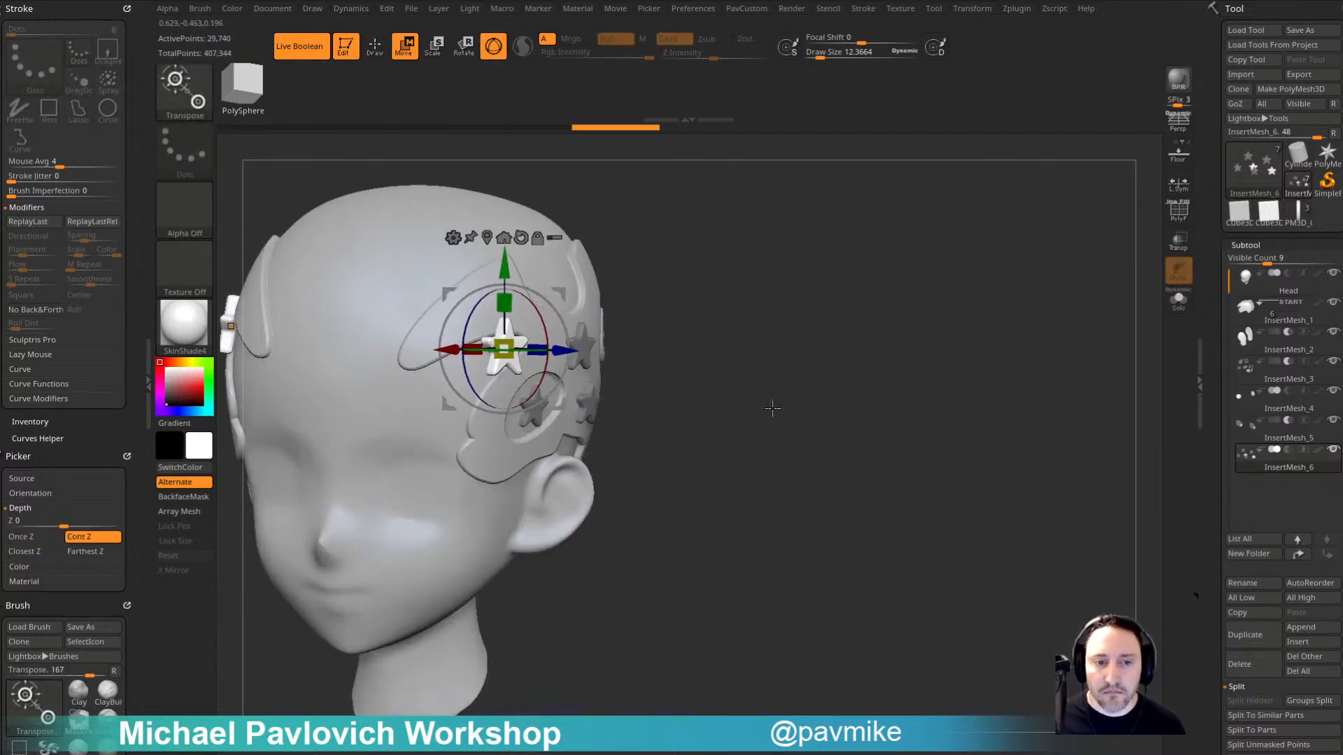
key("q")
left_click_drag(798, 411, 770, 402)
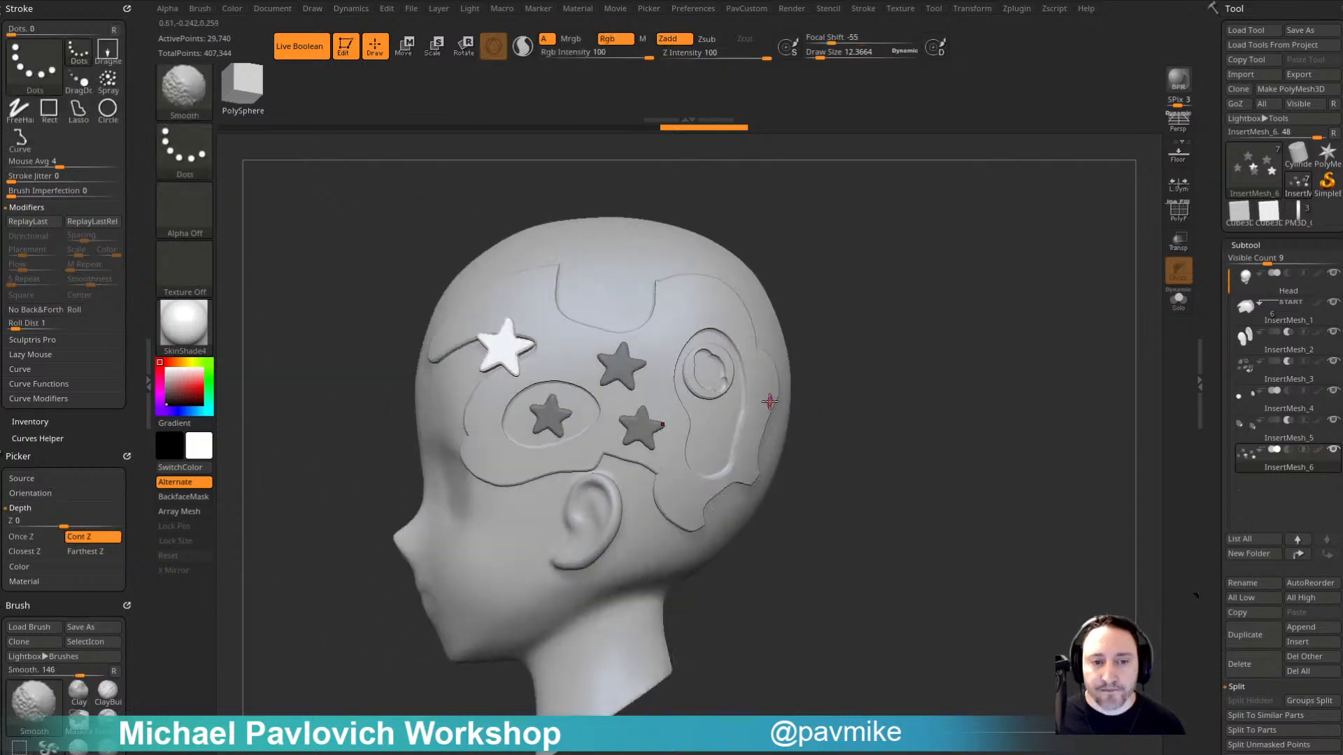
Step: Undo the last star and show only the Head subtool as the active one
left_click_drag(881, 394, 895, 435)
key("ctrl+z")
key("ctrl+z")
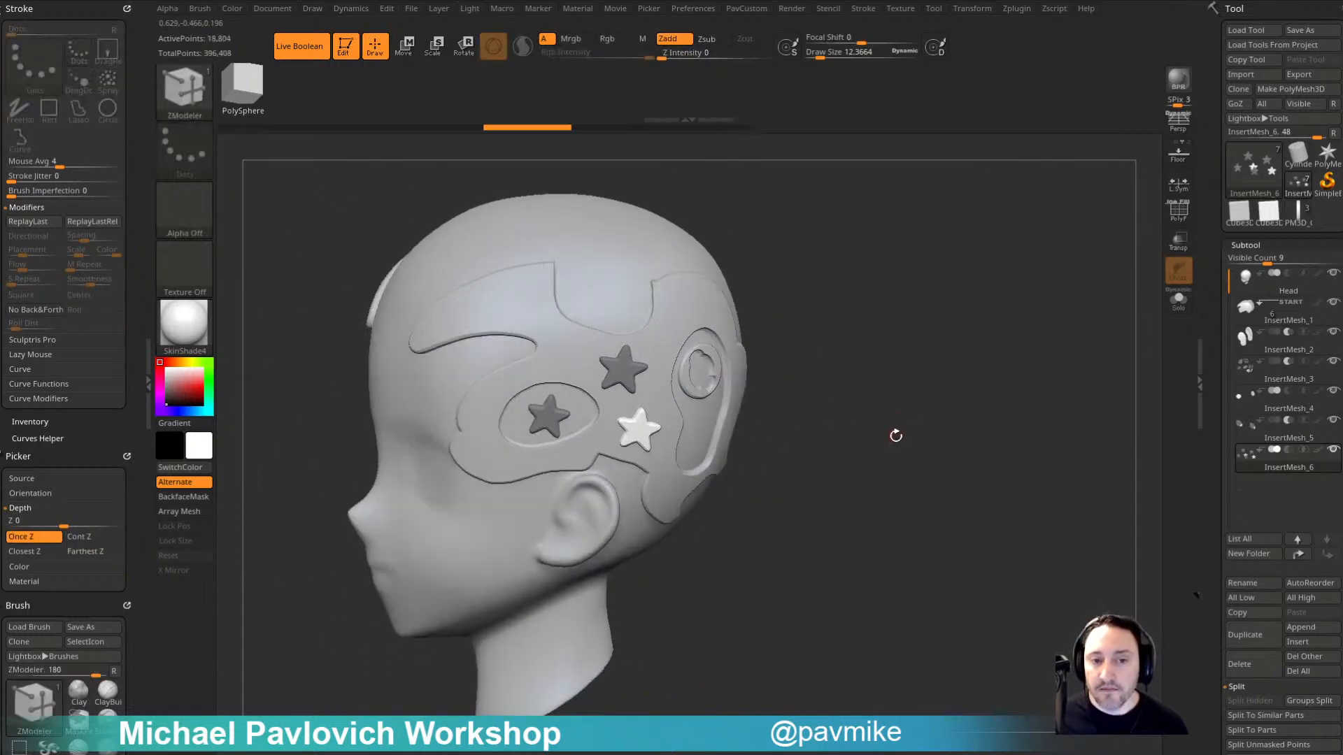
left_click(1291, 294)
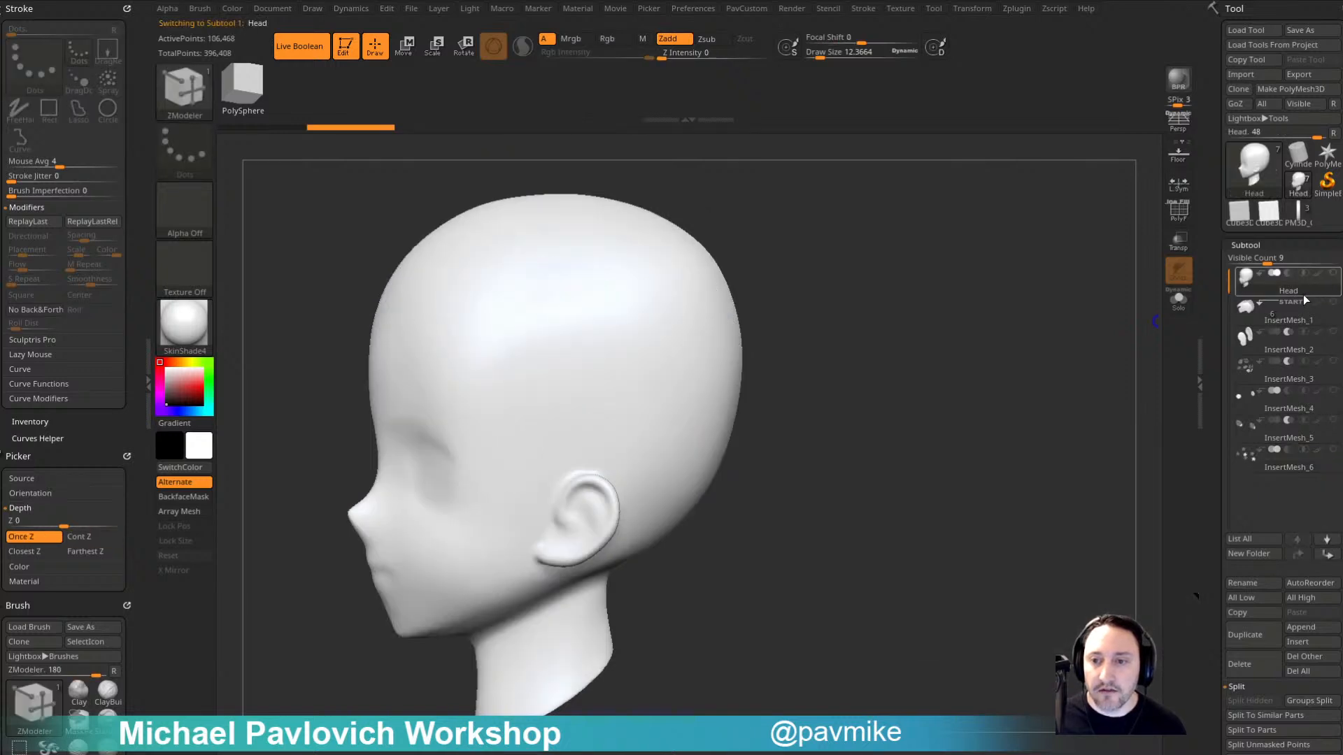
Step: Draw a star on the bare head above the ear, split it off as its own subtool, and move it to the list's end
left_click_drag(504, 356, 537, 390)
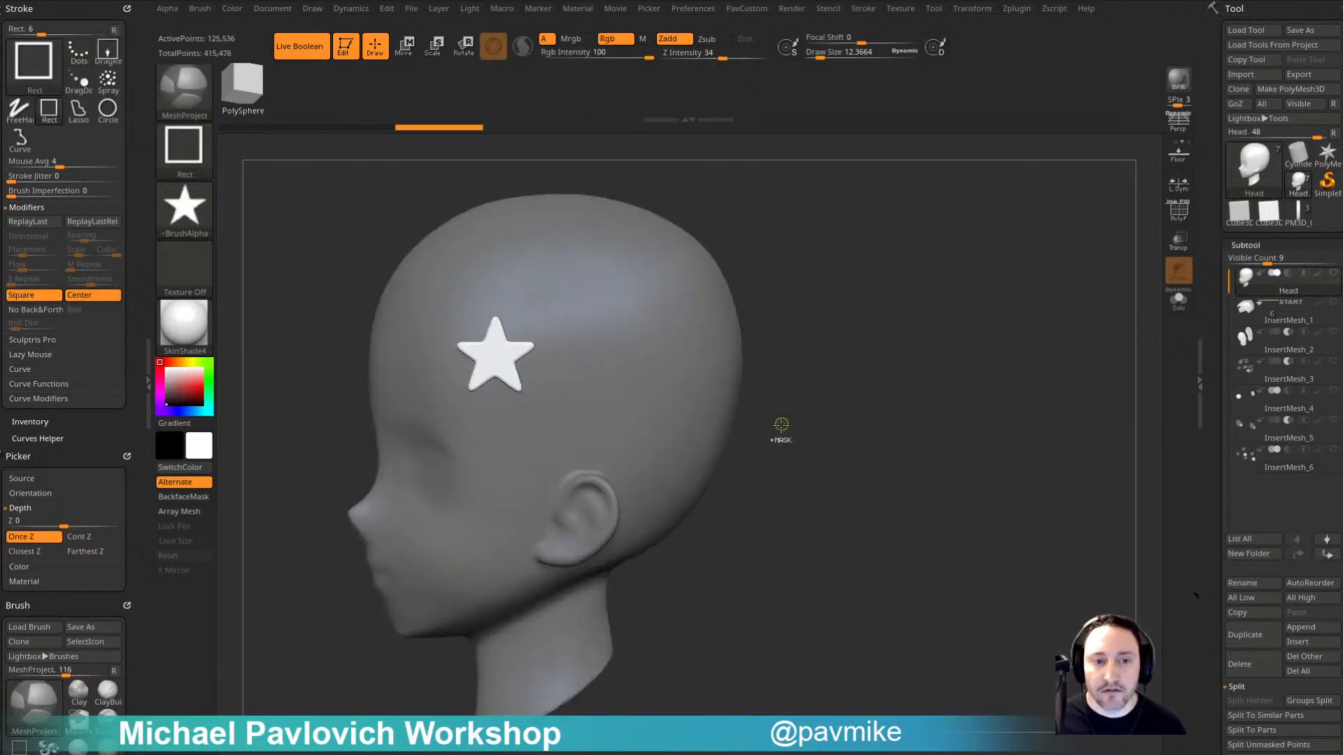
key("3")
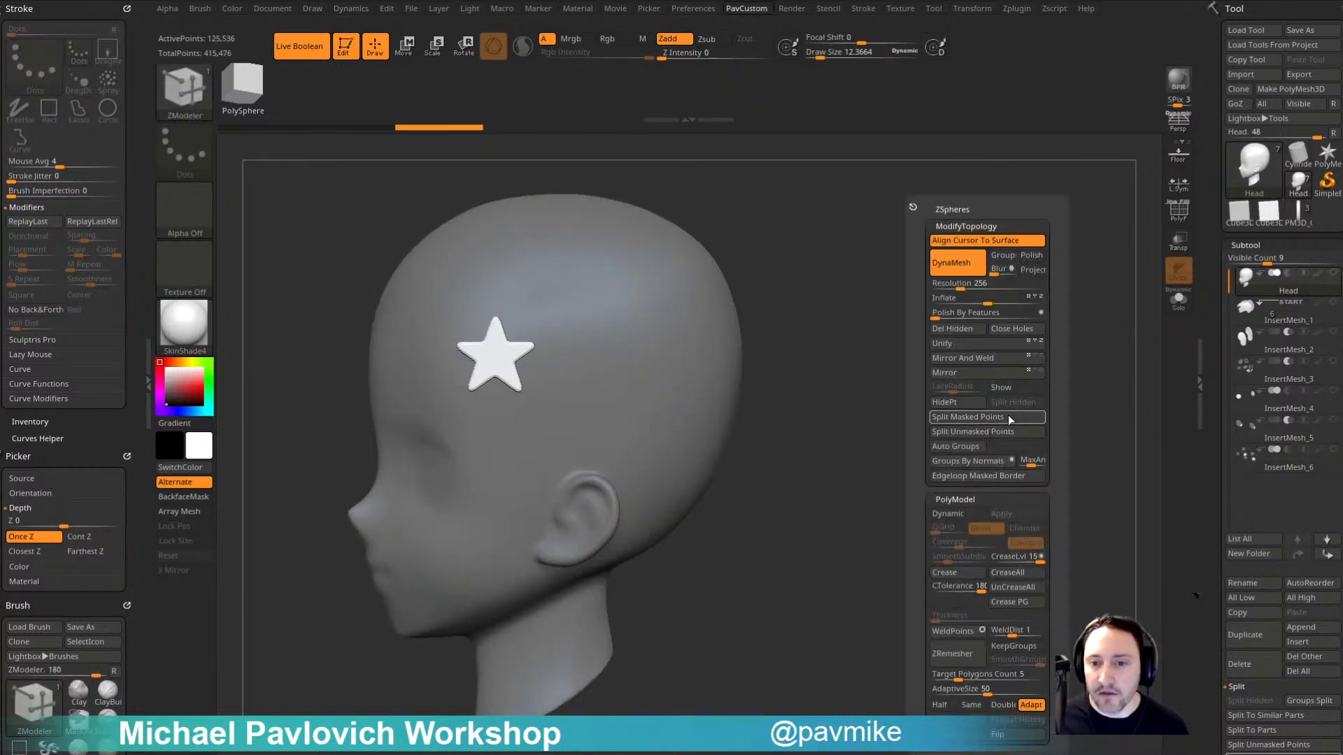
left_click(1014, 417)
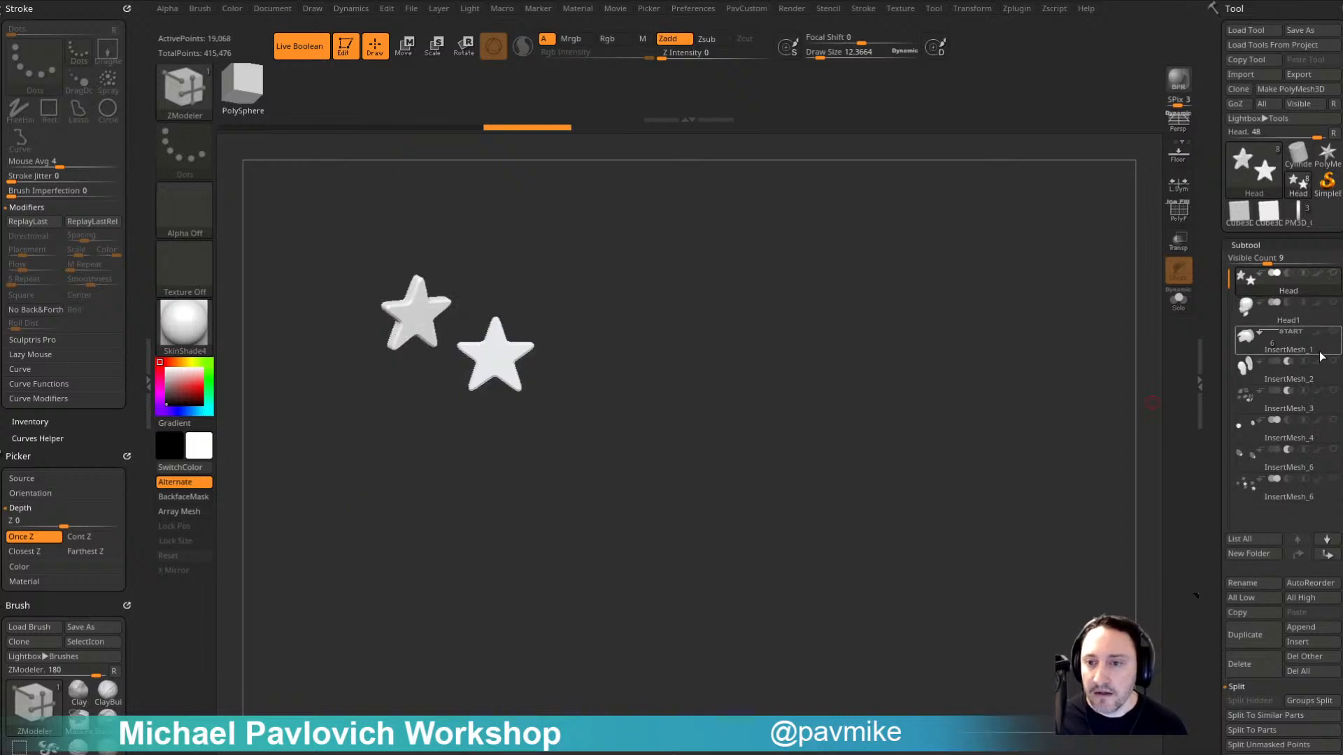
left_click(1327, 553)
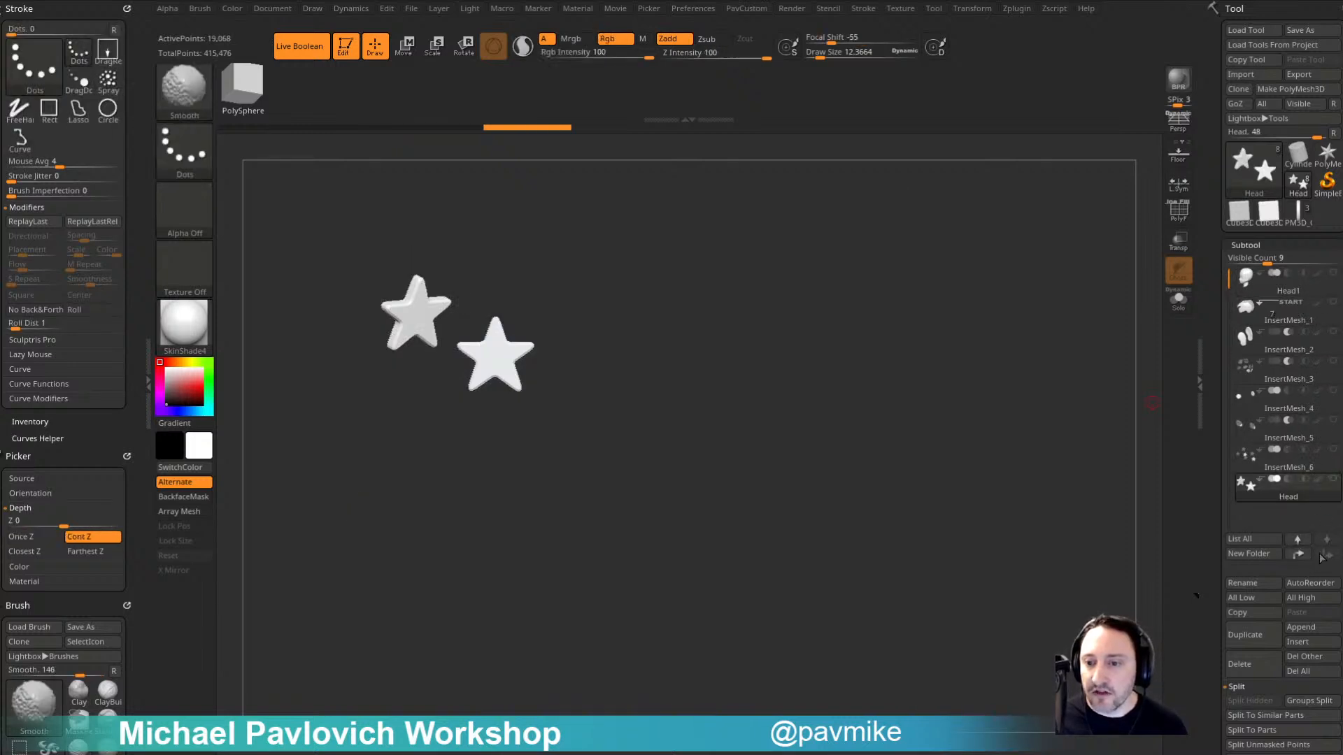
Step: Show all subtools and move the split-off stars inward along their depth axis so they sink into the head panels
left_click(1332, 273, "shift")
left_click_drag(886, 331, 951, 342)
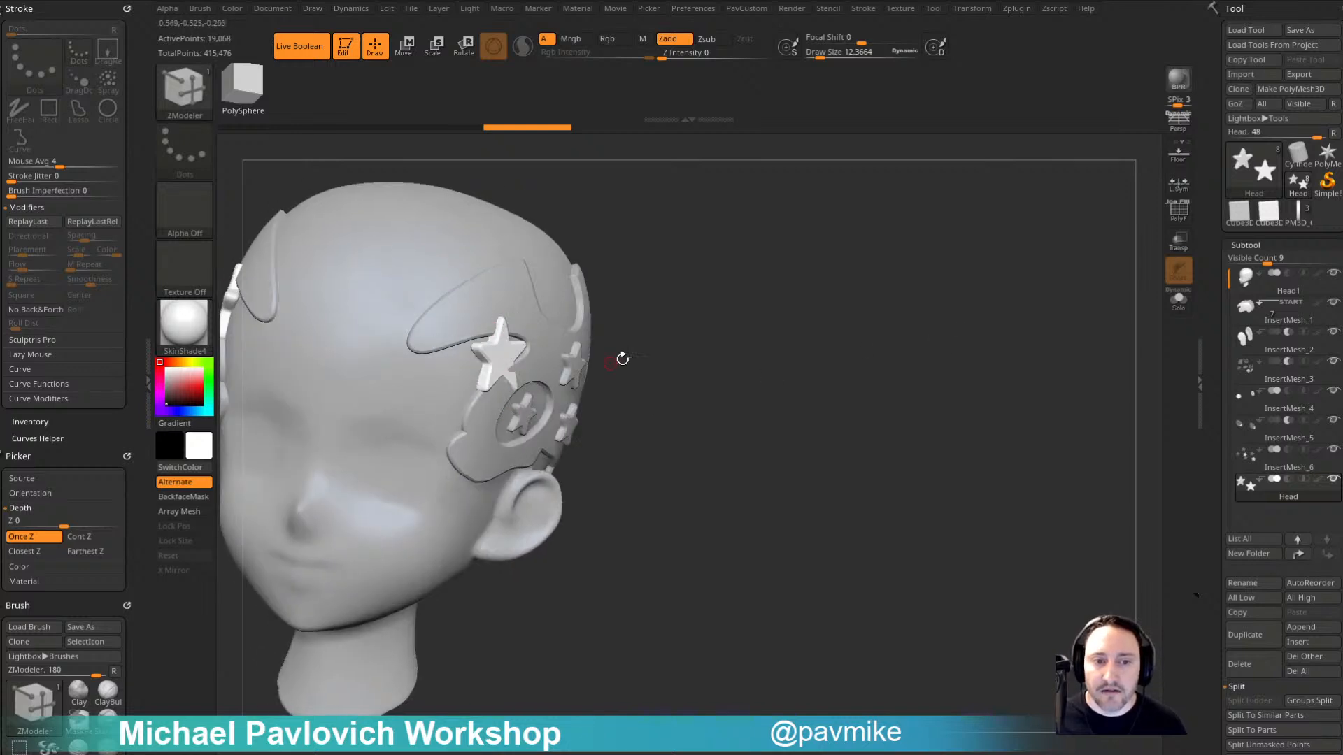
key("w")
left_click_drag(621, 358, 563, 363)
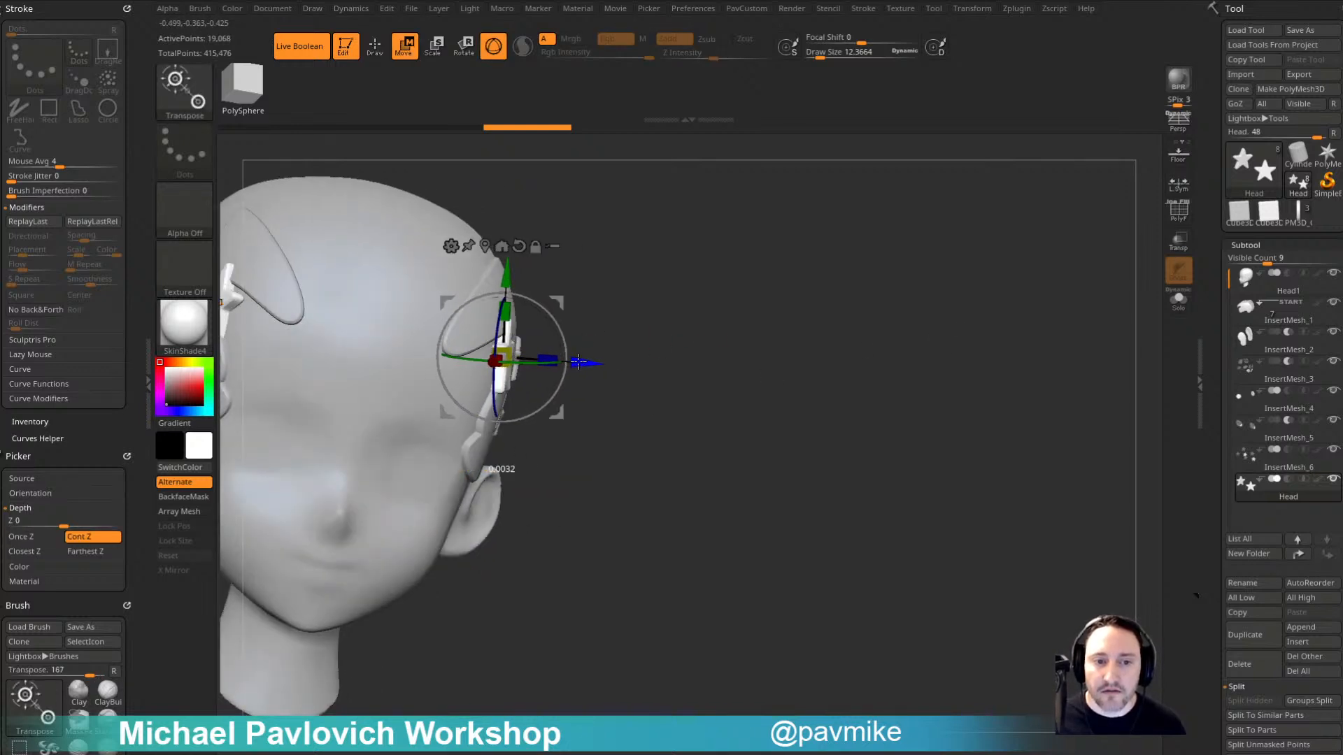
key("q")
left_click_drag(725, 350, 682, 341)
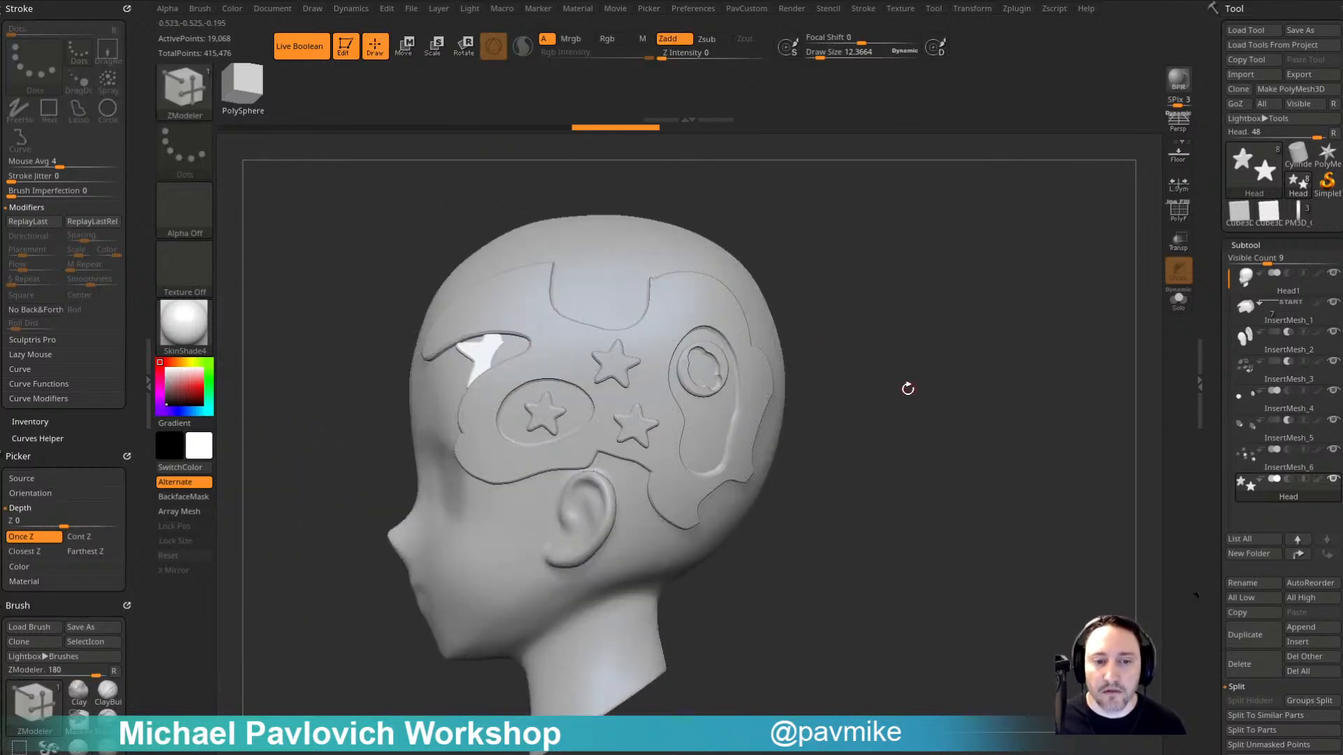
Step: Set the MeshProject brush's picker depth to Cont Z, then delete the split-off star subtool and show only the bare head
key("b")
key("m")
key("j")
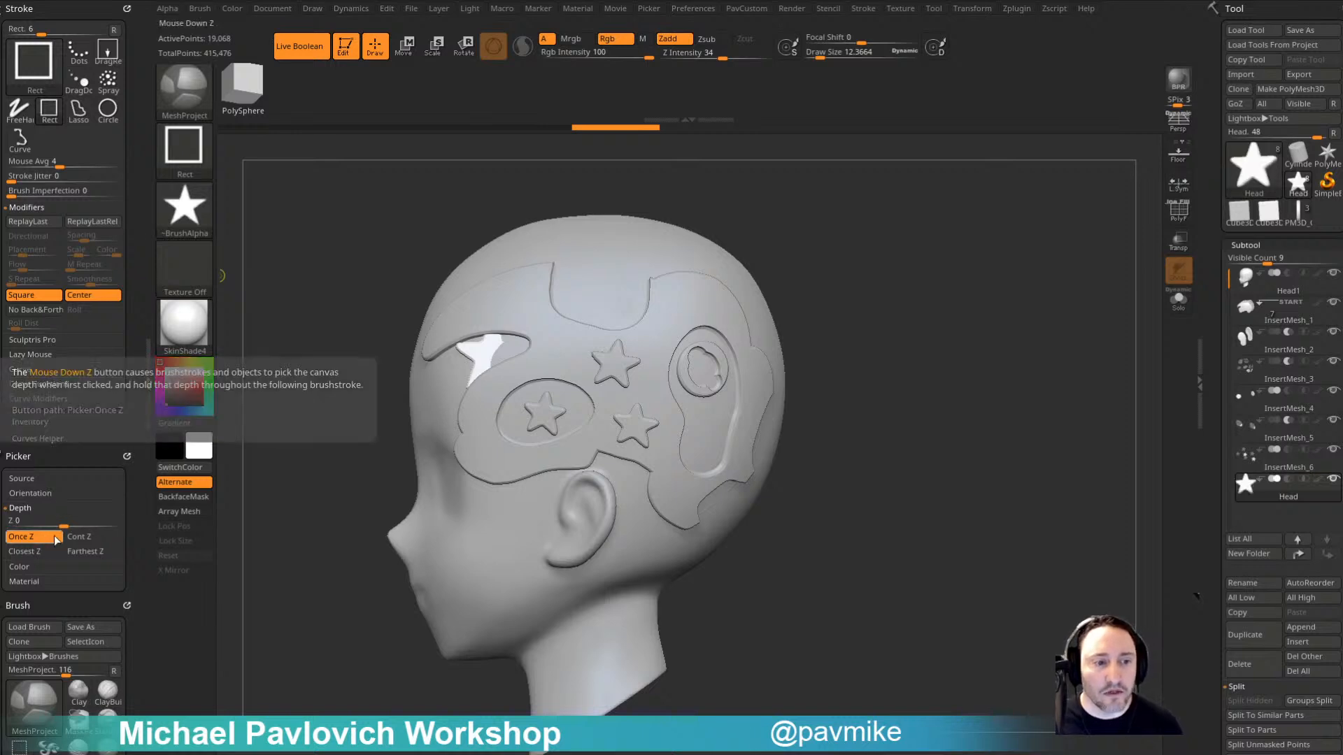
left_click(89, 537)
key("b")
key("z")
key("m")
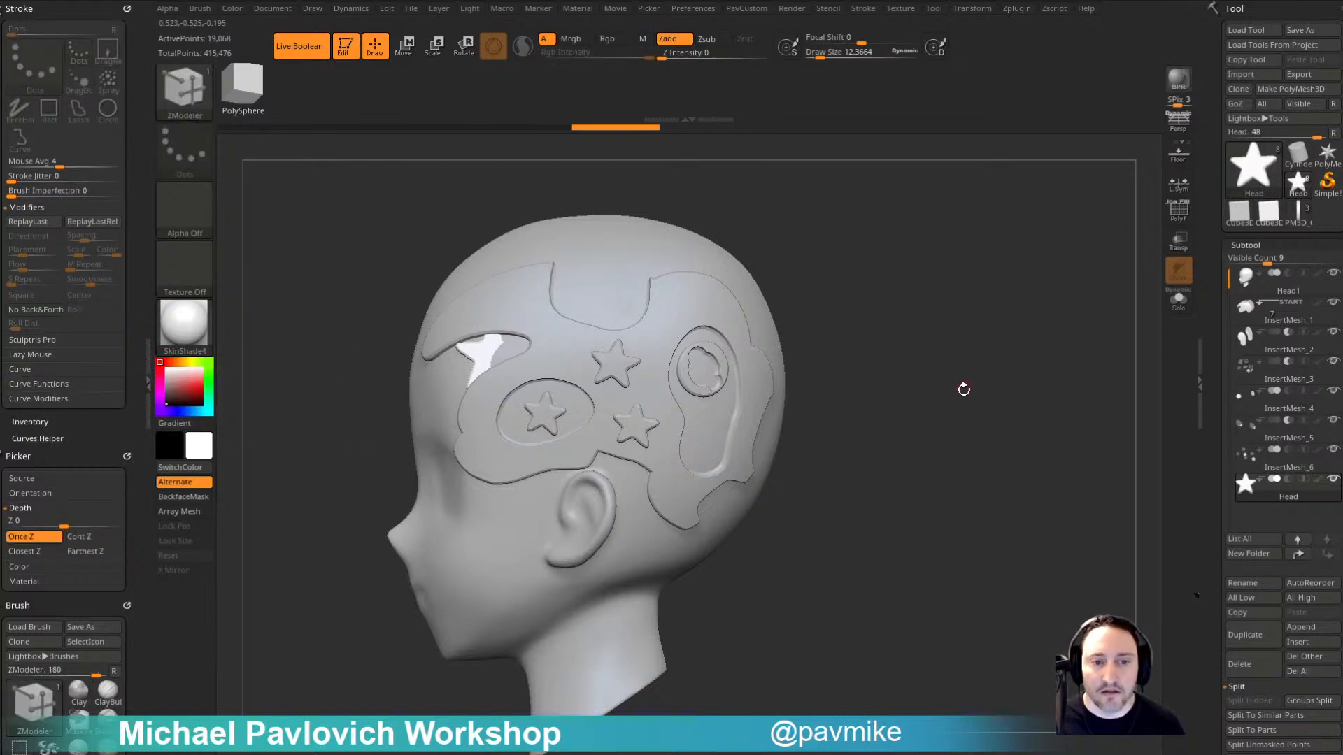
left_click(1255, 656)
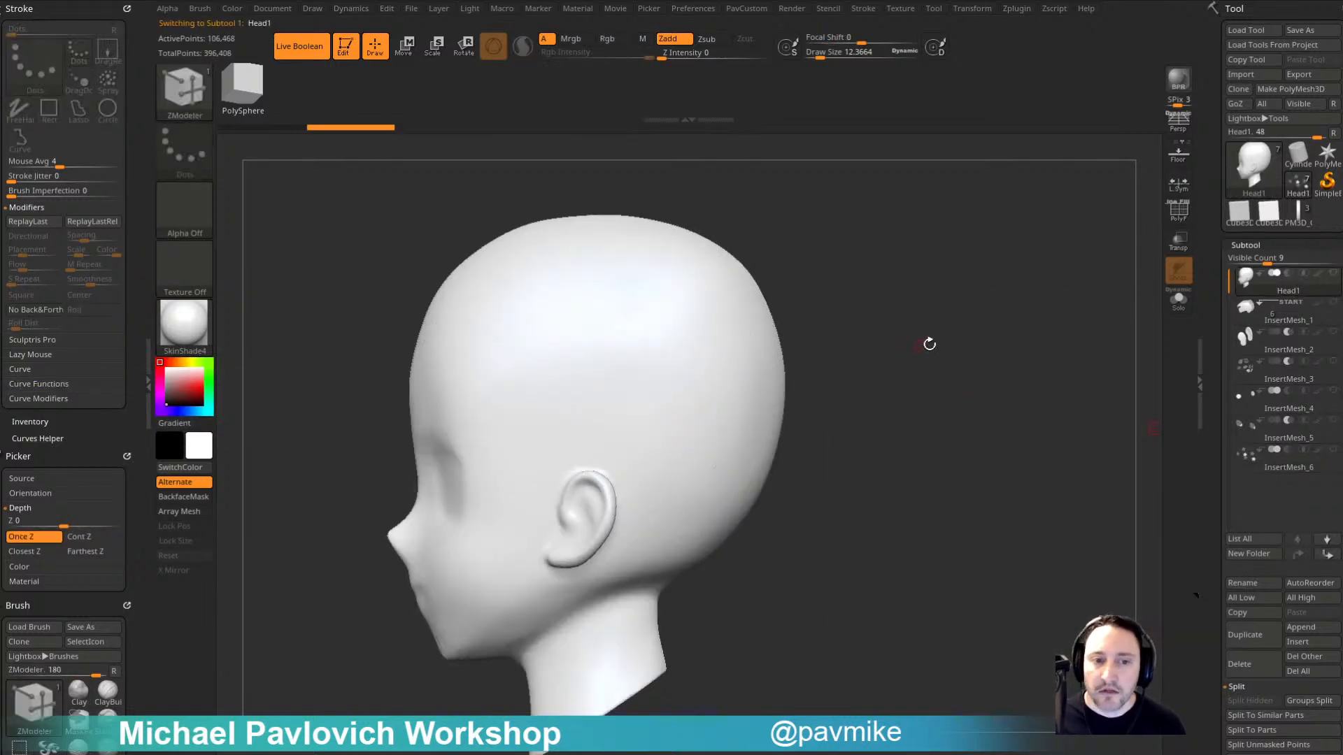
Step: Draw a new star on the bare head above the ear, split it into its own subtool, and place it last in the list
left_click_drag(494, 362, 550, 399, "ctrl")
left_click(839, 397, "ctrl")
key("b")
key("z")
key("m")
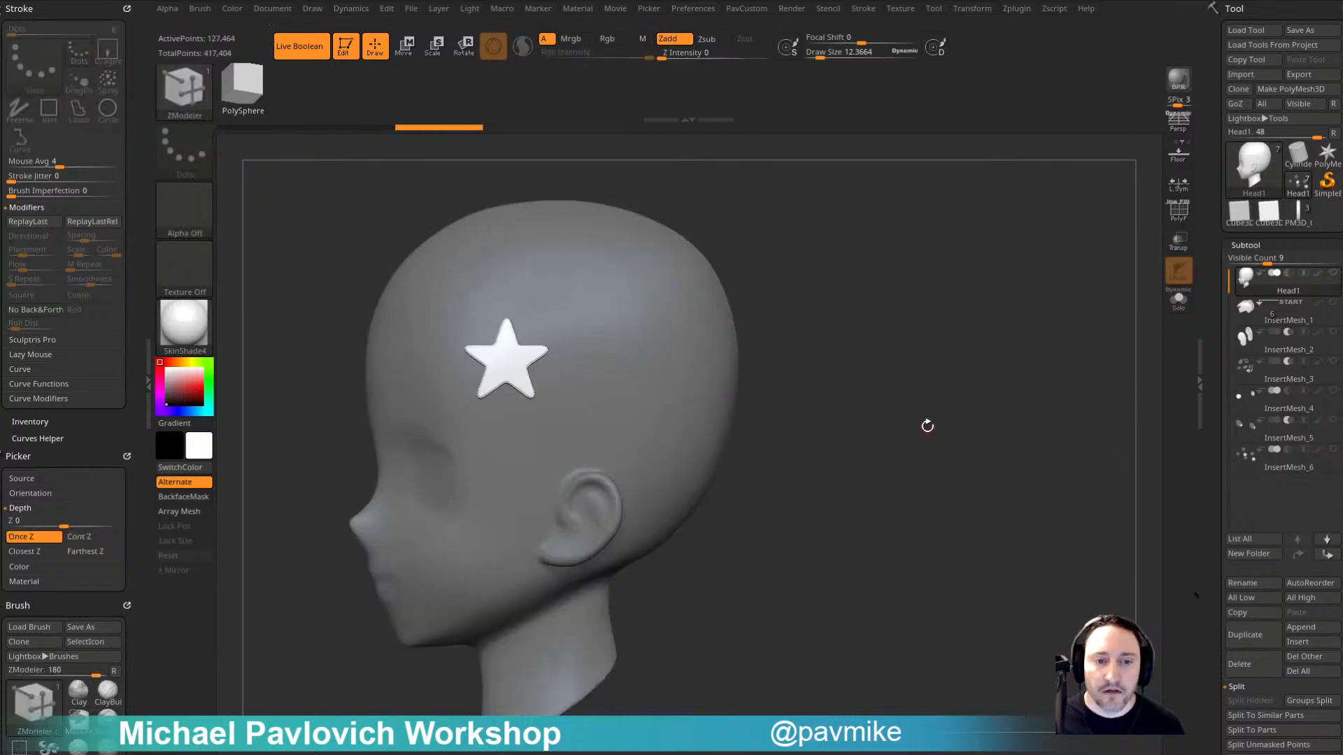
key("1")
left_click(925, 432)
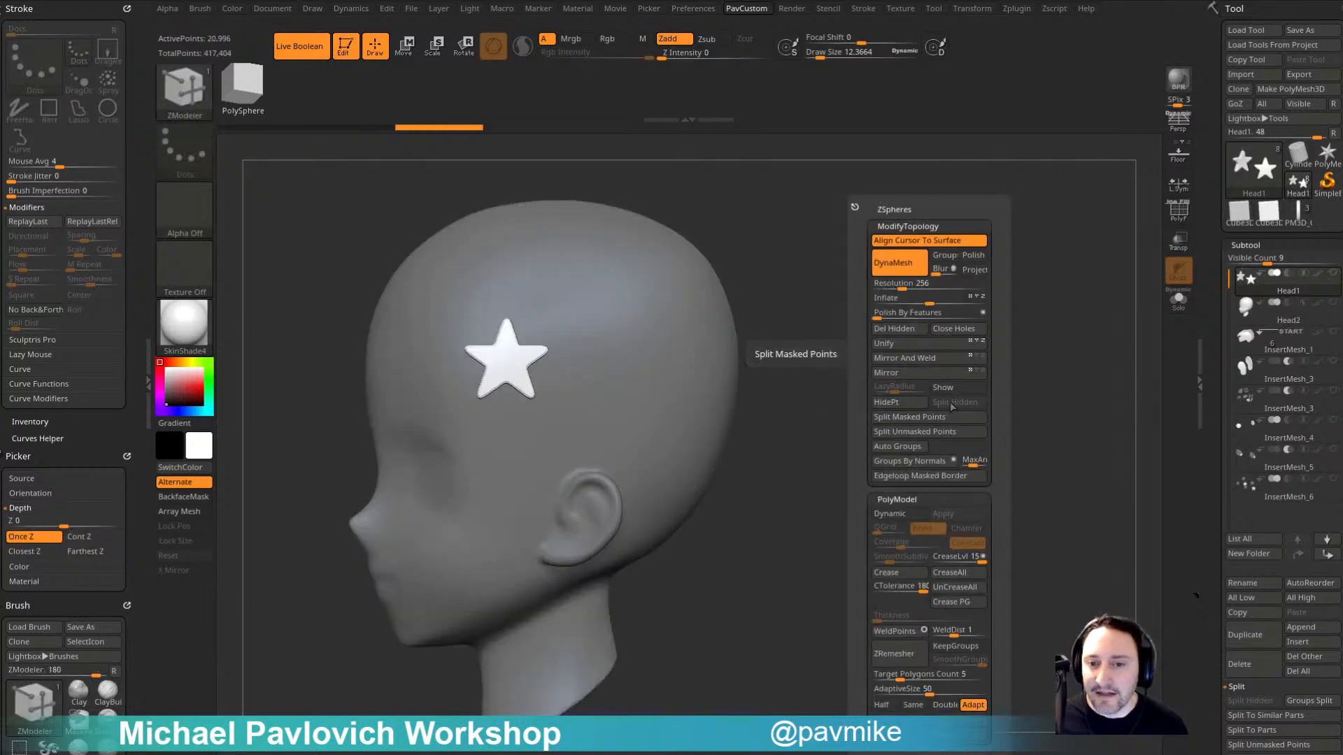
left_click(1329, 555, "shift")
Step: Show all subtools and move the new stars inward so they sink into the head panels
left_click(1333, 274, "shift")
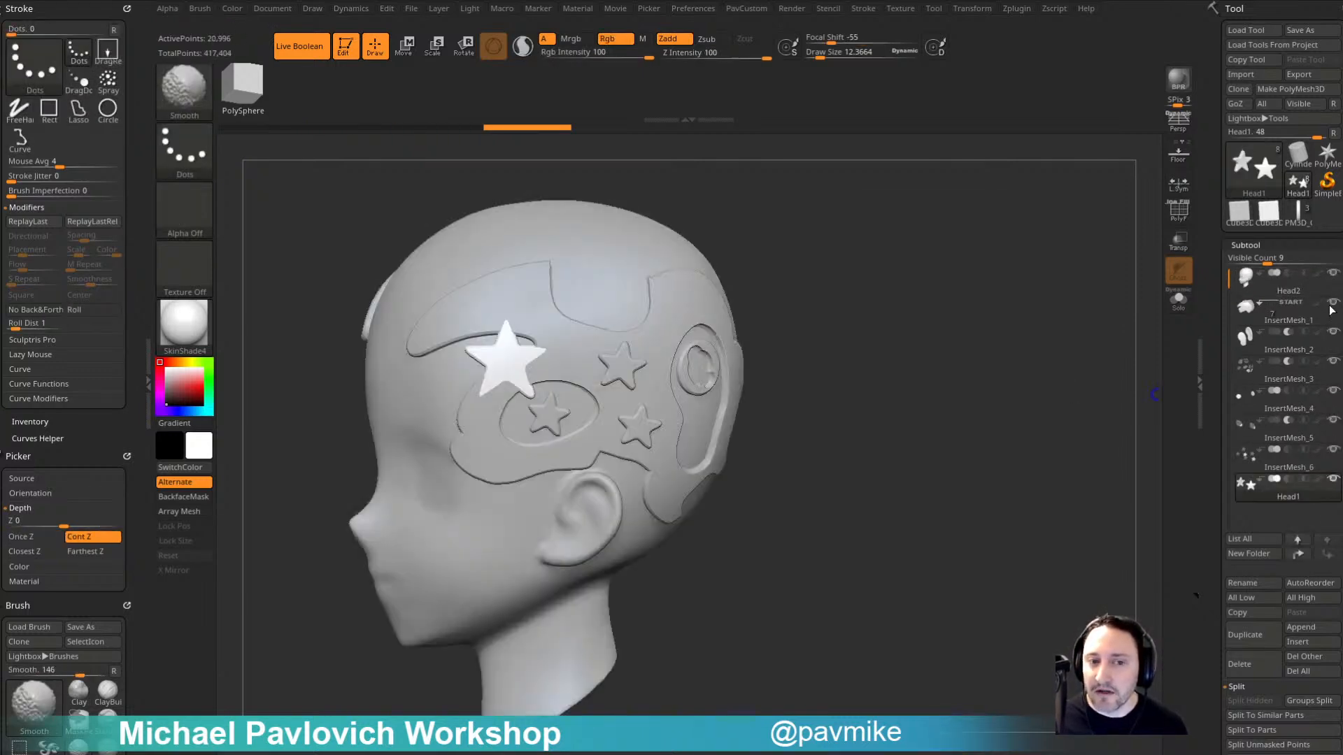
left_click_drag(912, 395, 824, 369, "shift")
key("w")
left_click_drag(573, 351, 567, 348)
key("q")
mouse_move(965, 378)
left_mouse_down()
mouse_move(880, 388)
mouse_move(963, 422)
left_mouse_up()
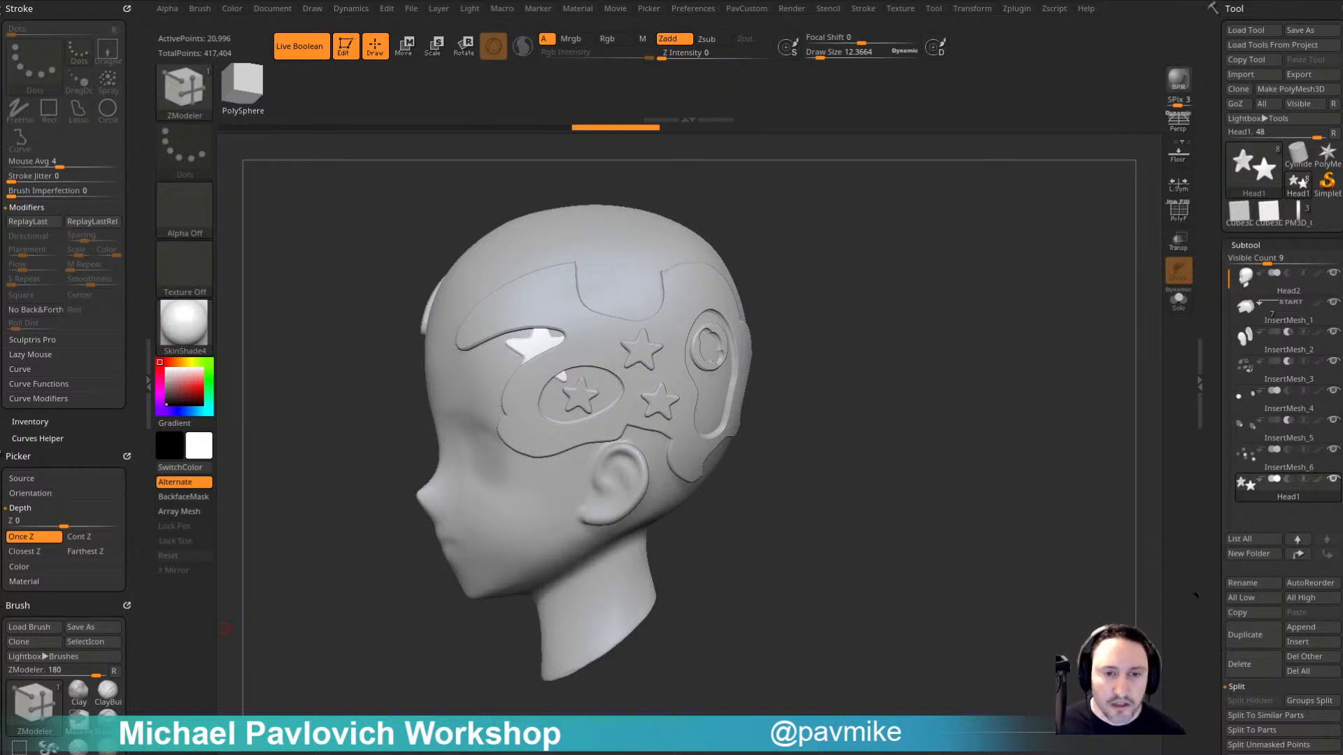
mouse_move(893, 338)
left_mouse_down()
mouse_move(905, 305)
mouse_move(903, 373)
left_mouse_up()
Step: Choose the MeshBalloon mask brush, expand its curve settings, and reset the brushes to their defaults
left_click(185, 92, "ctrl")
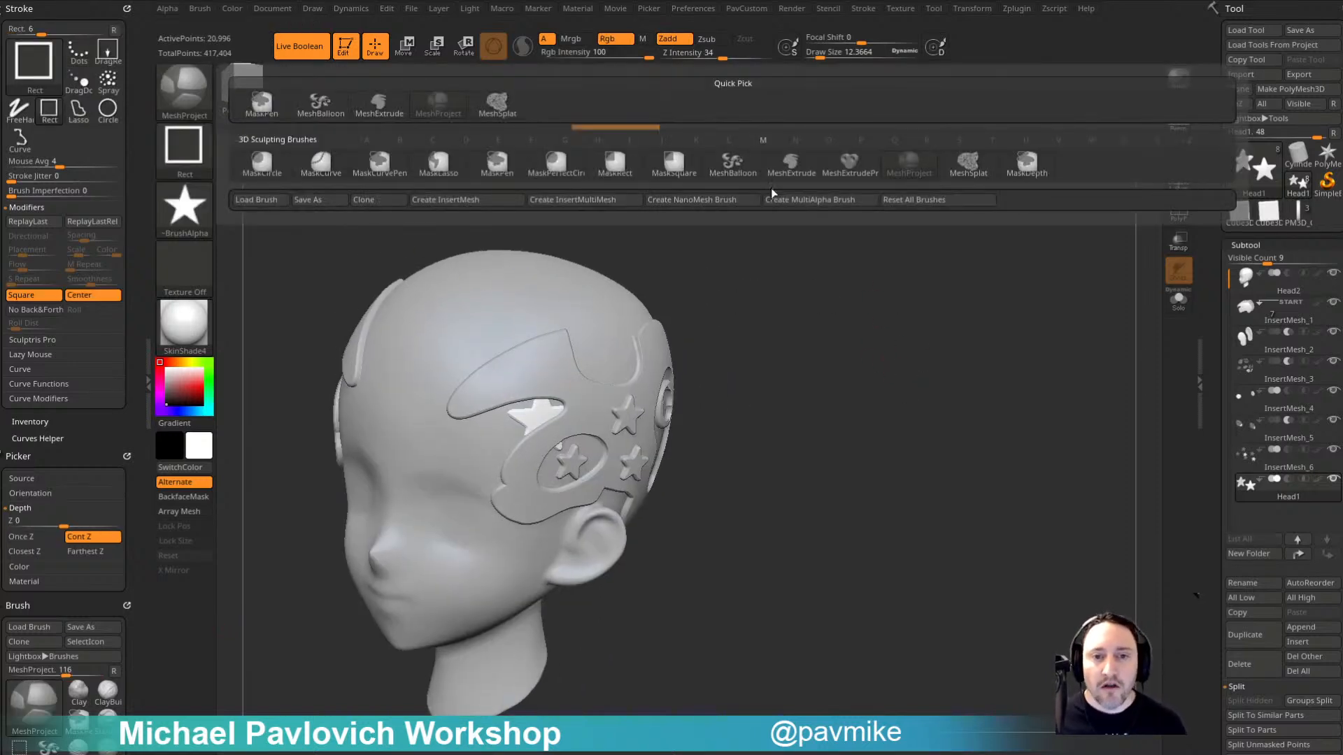
left_click(732, 163, "ctrl")
left_click_drag(89, 431, 91, 273)
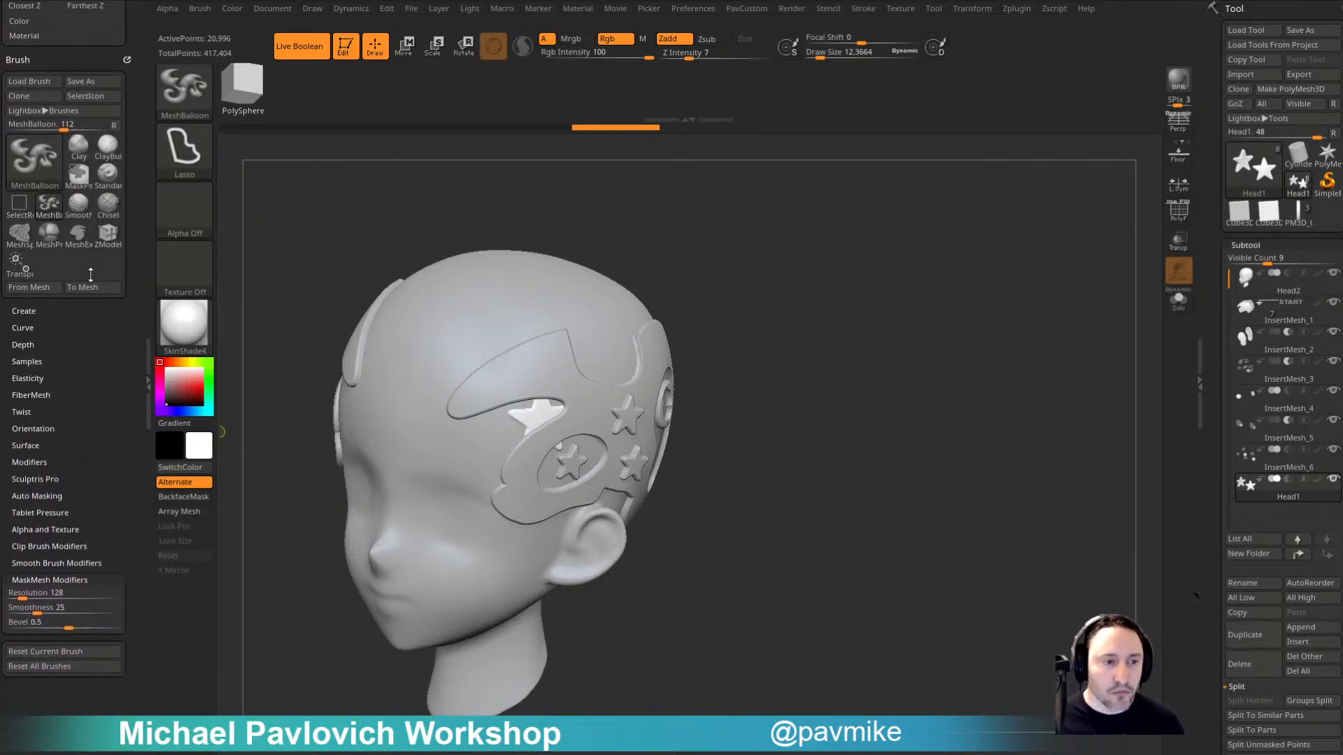
left_click(35, 328)
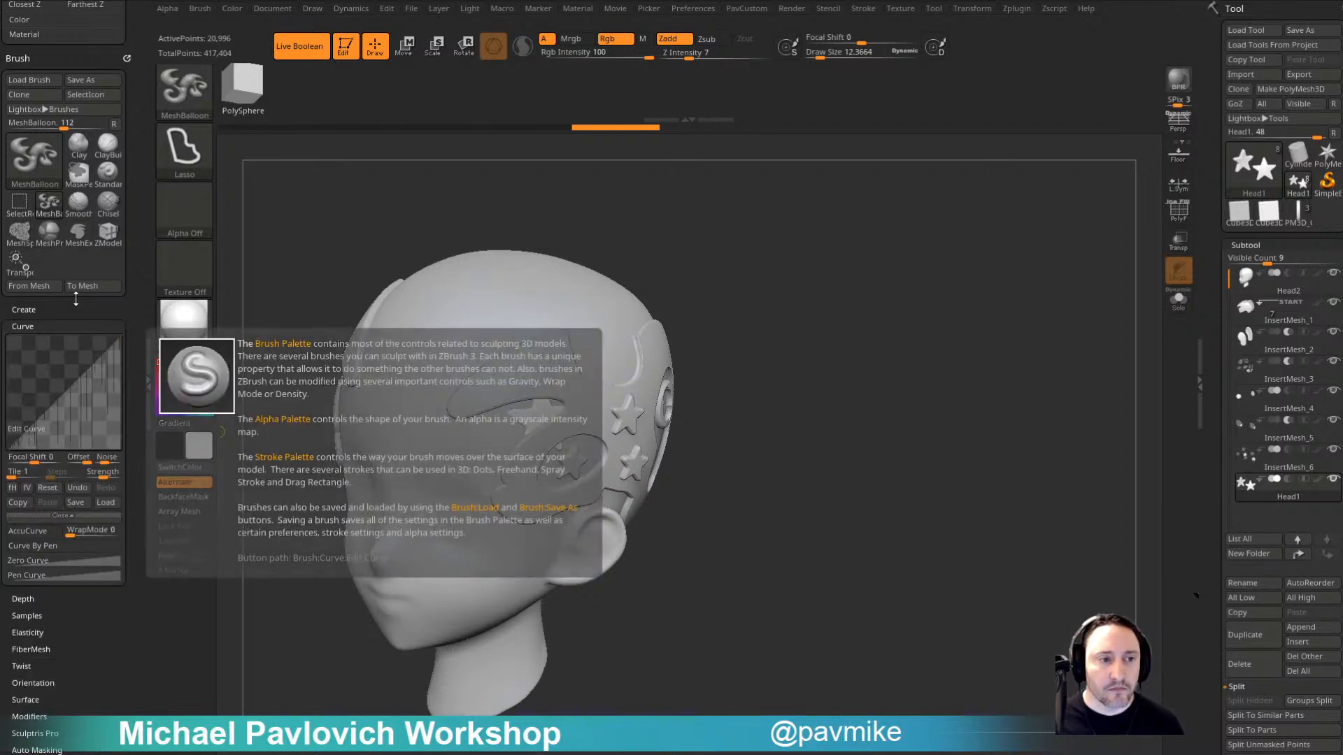
left_click_drag(75, 610, 74, 540)
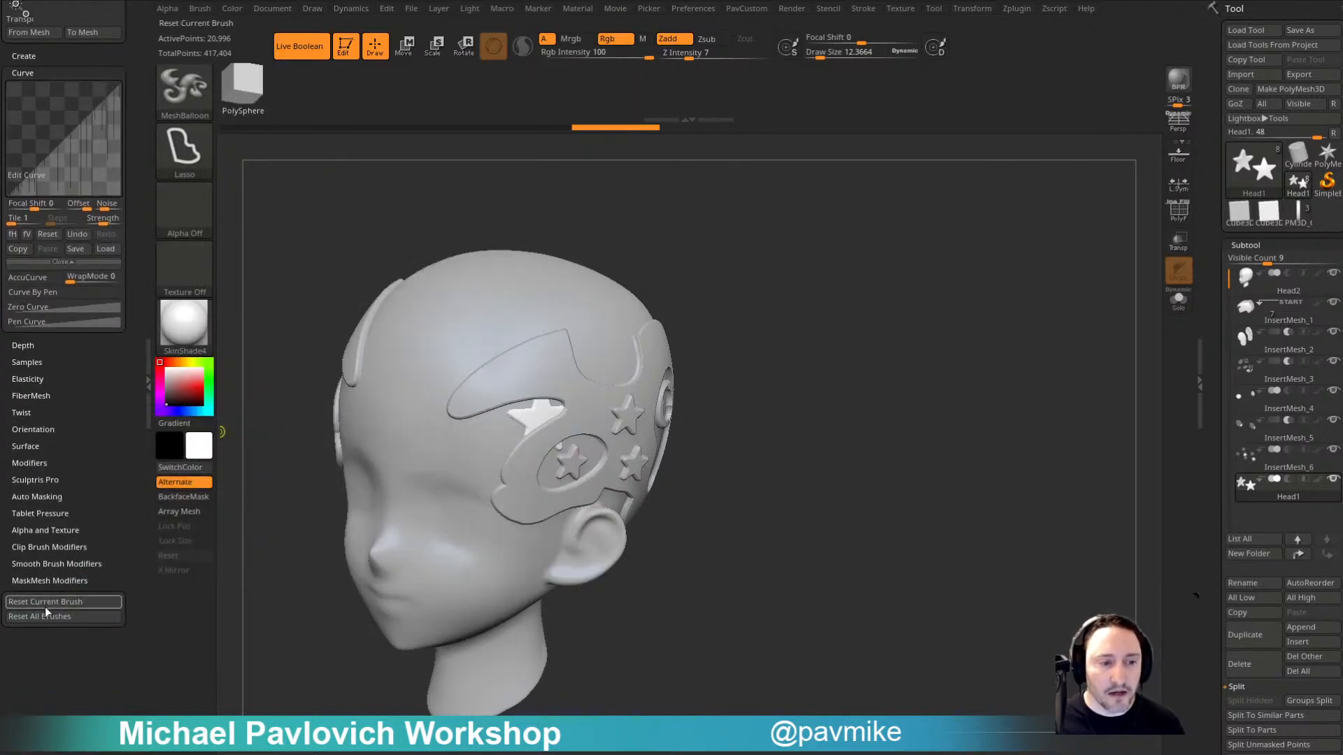
left_click(50, 602)
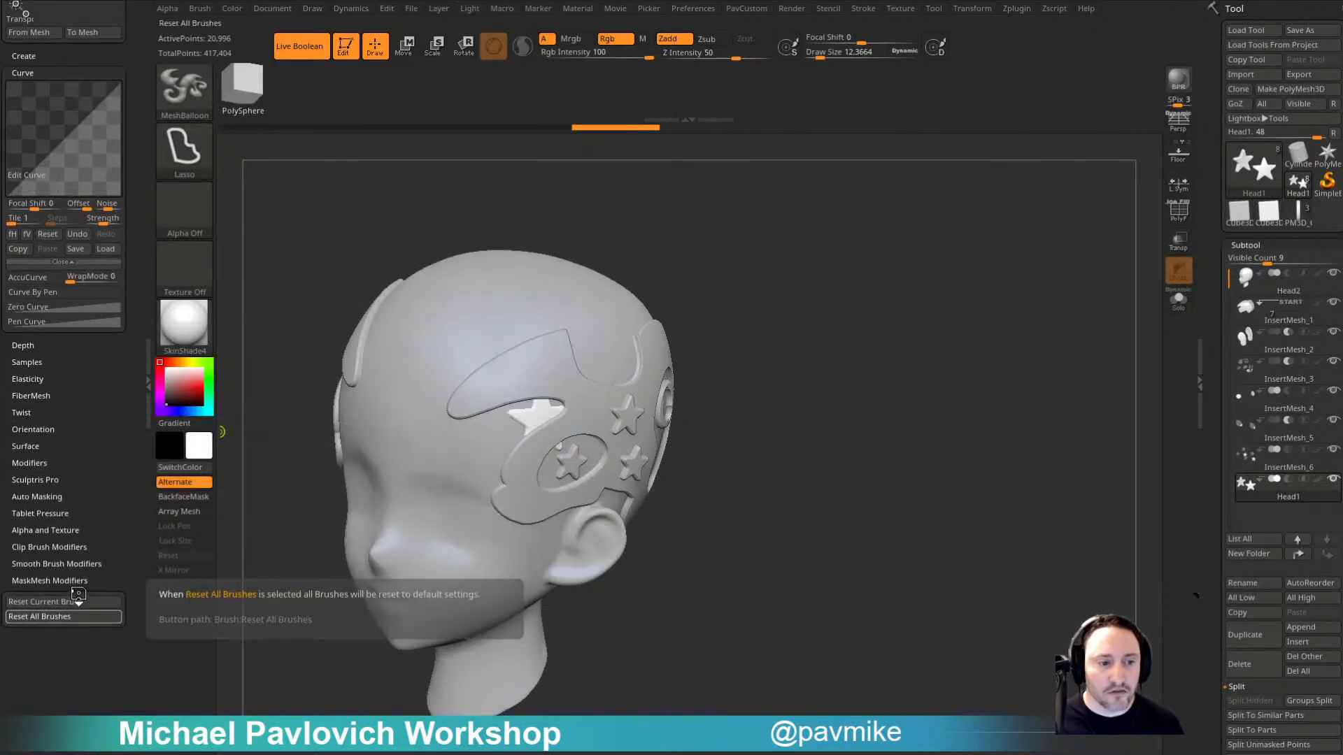
left_click_drag(101, 449, 103, 526)
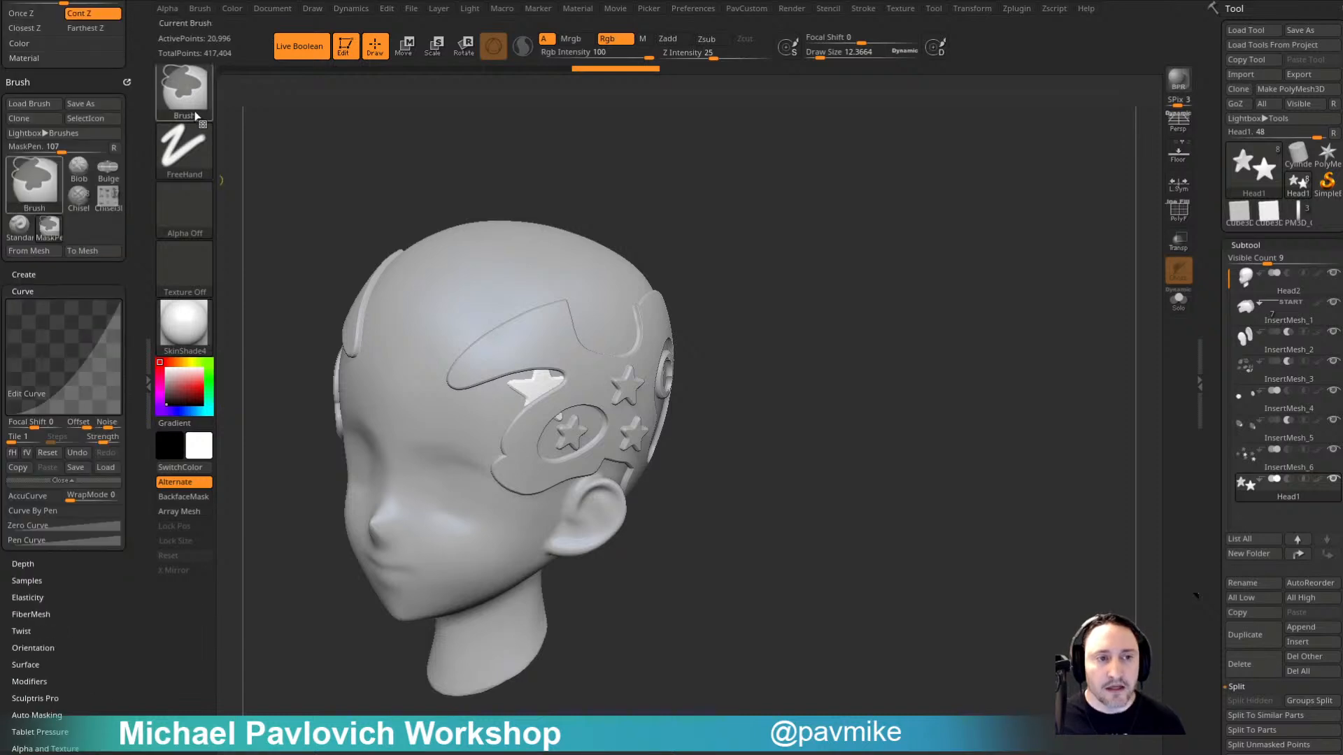
Step: Reselect the MeshBalloon mask brush, lasso a rounded balloon on the upper back of the head, and turn off Live Boolean
left_click(184, 89)
left_click(732, 165)
left_click_drag(77, 579, 77, 538)
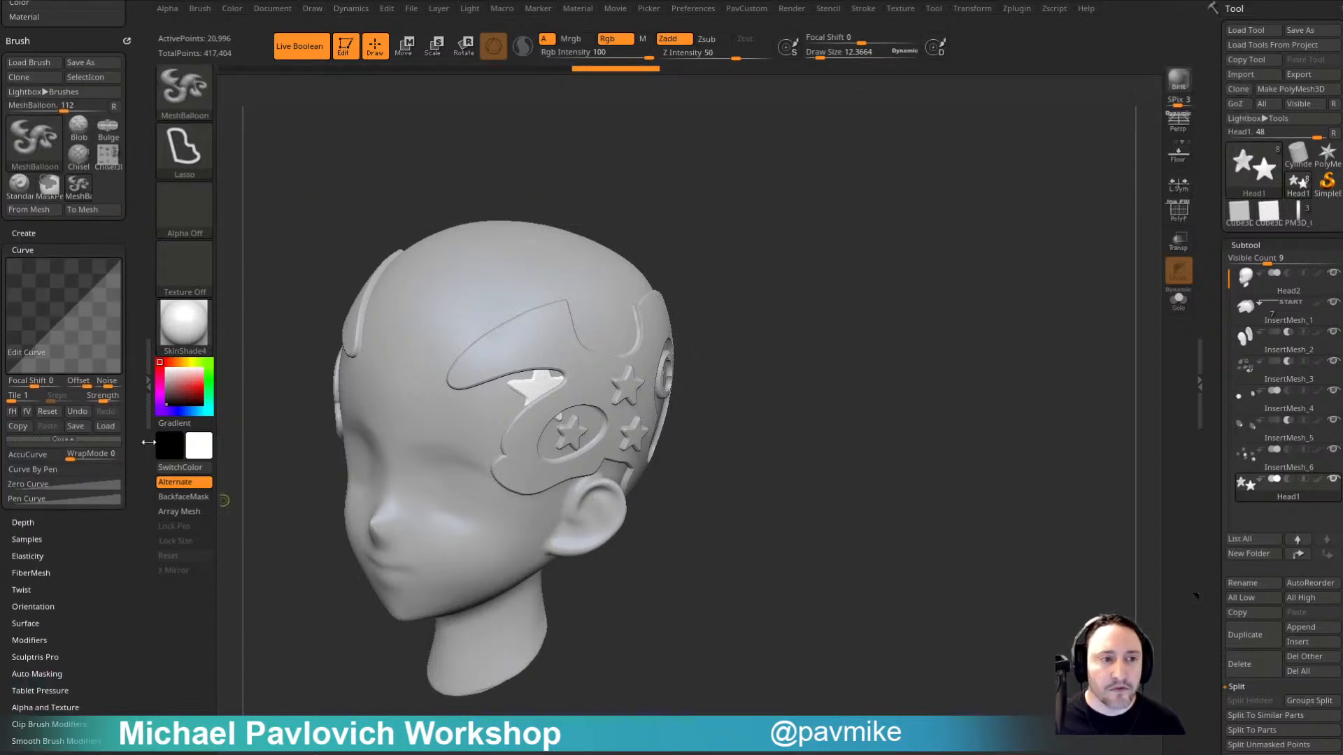
mouse_move(604, 307)
left_mouse_down()
mouse_move(706, 377)
mouse_move(697, 384)
left_mouse_up()
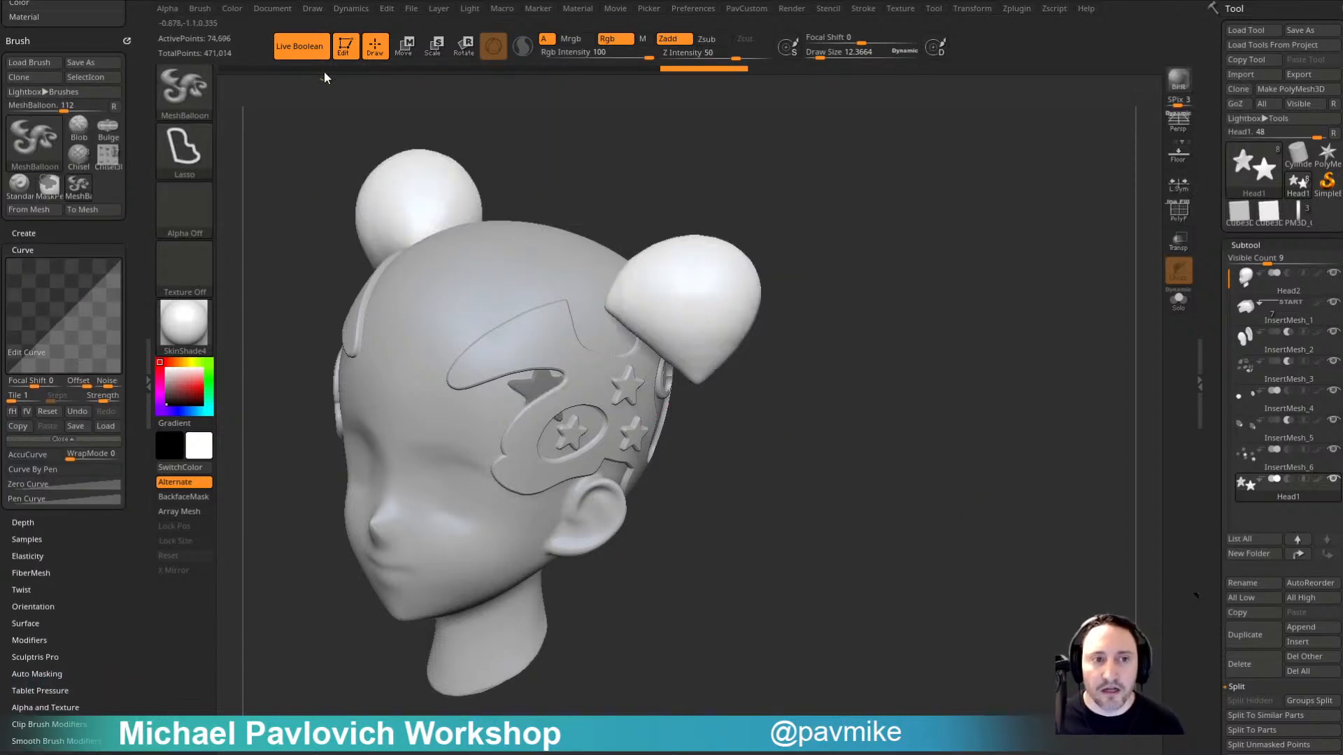
left_click(309, 52)
mouse_move(832, 319)
left_mouse_down("alt")
mouse_move(839, 381)
mouse_move(869, 371)
left_mouse_up("alt")
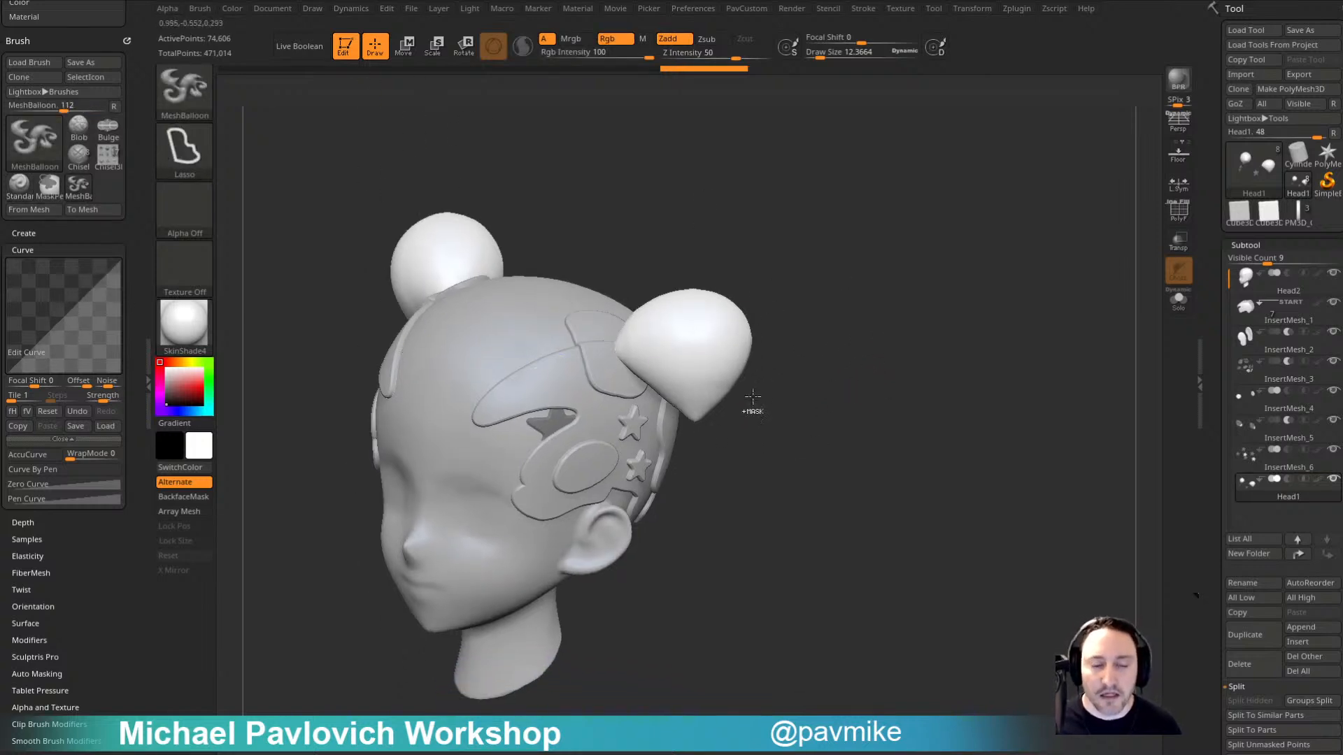
Step: Lasso a second balloon beyond the first one, then undo both balloons
mouse_move(753, 396)
left_mouse_down()
mouse_move(824, 368)
mouse_move(759, 411)
left_mouse_up()
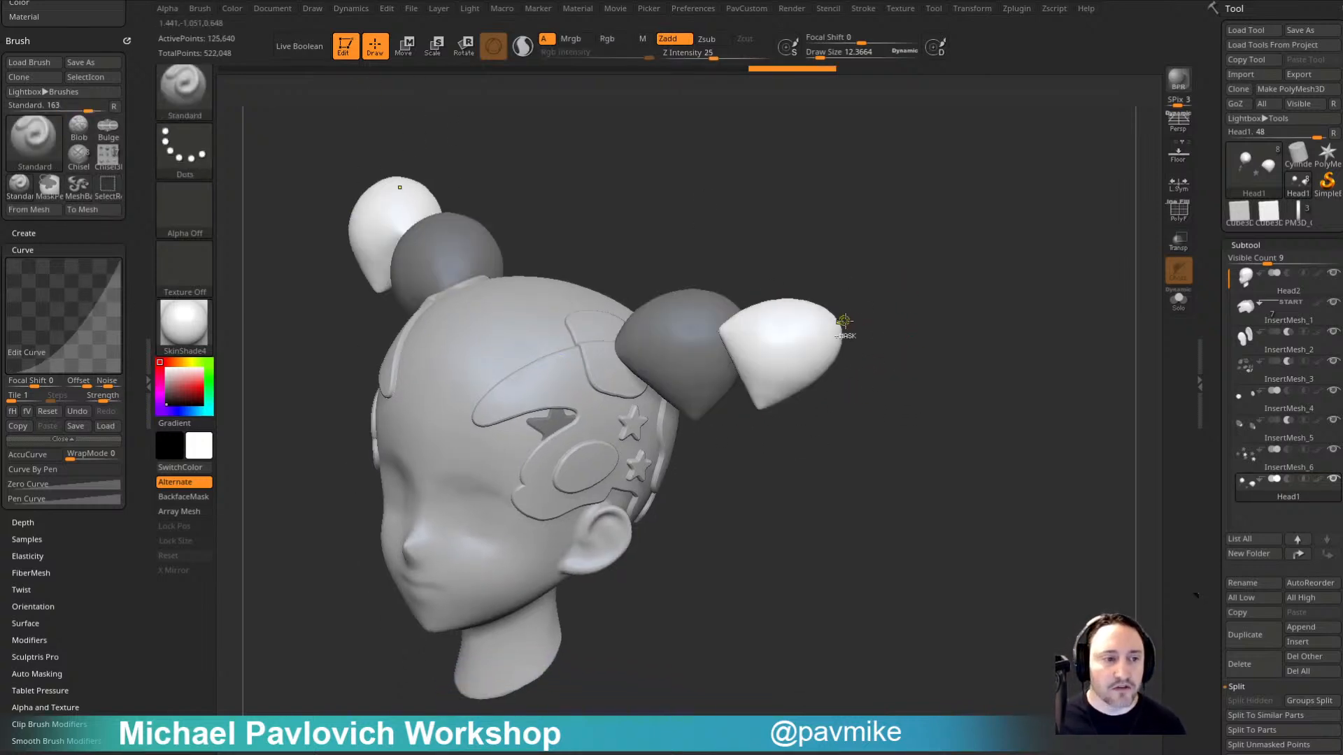
left_click_drag(1070, 311, 954, 314)
key("ctrl+z")
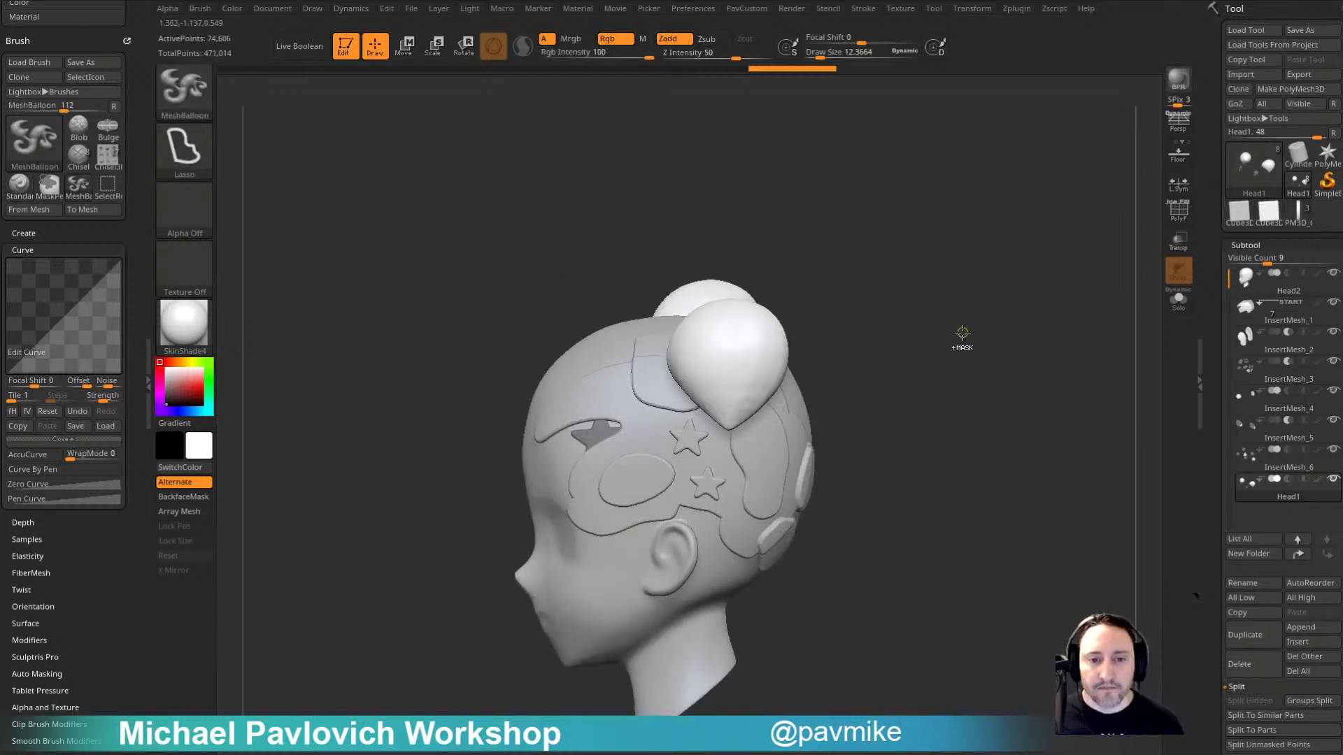
key("ctrl+z")
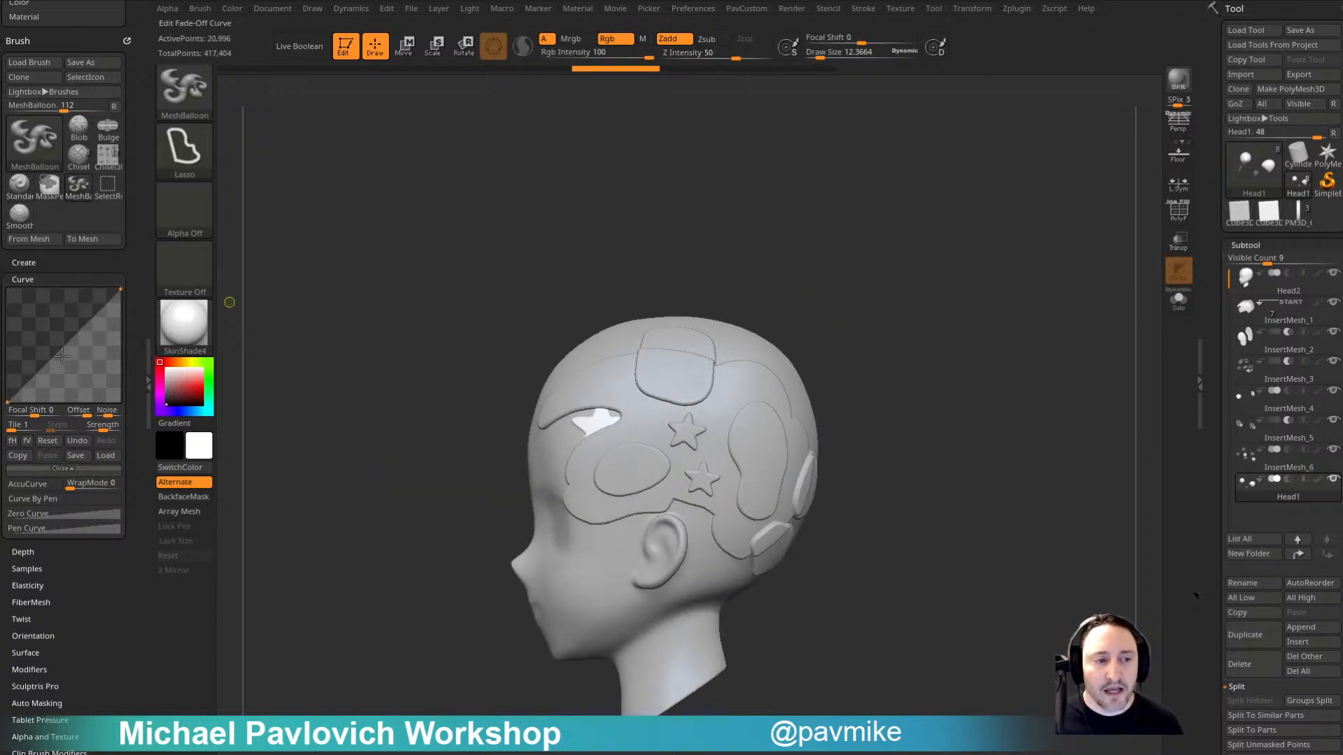
Step: Draw a wide, tall balloon at the upper back of the head, undo it, and draw a narrower one in its place
left_click_drag(62, 354, 7, 302)
key("ctrl+z")
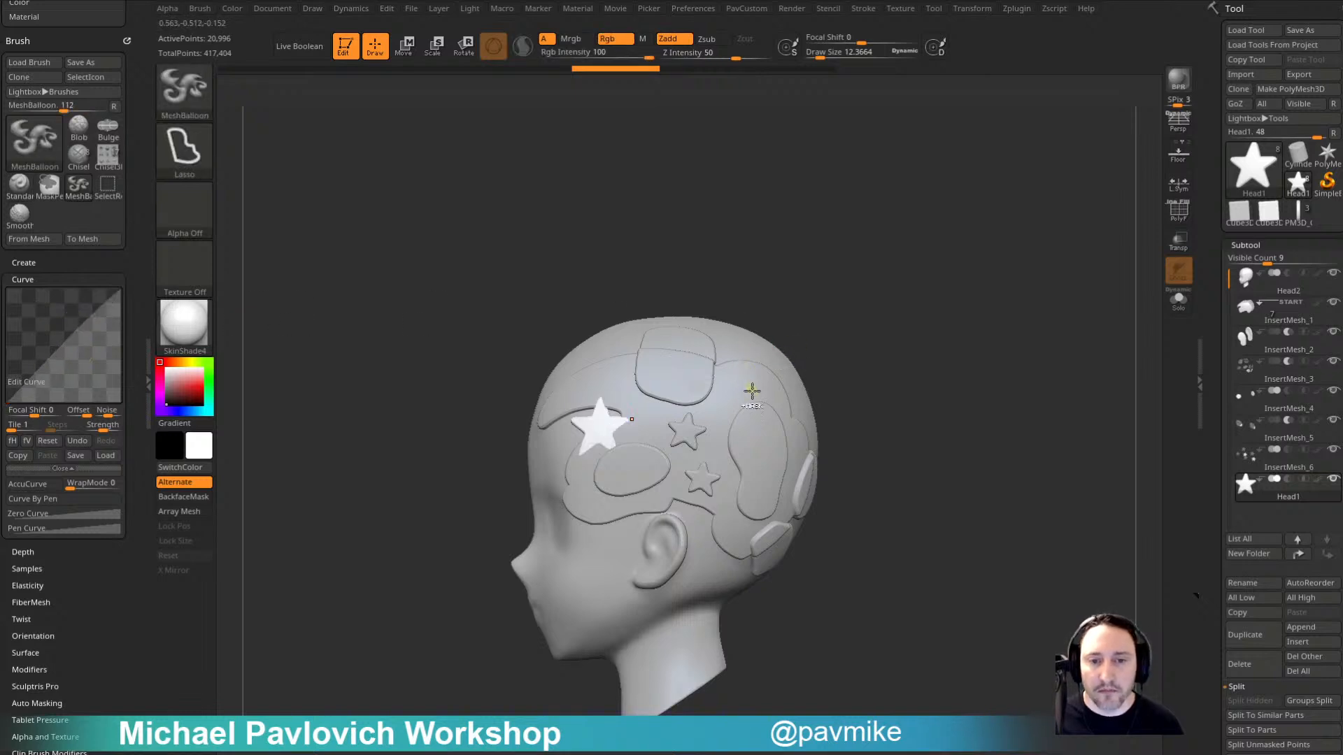
left_click_drag(752, 392, 881, 378)
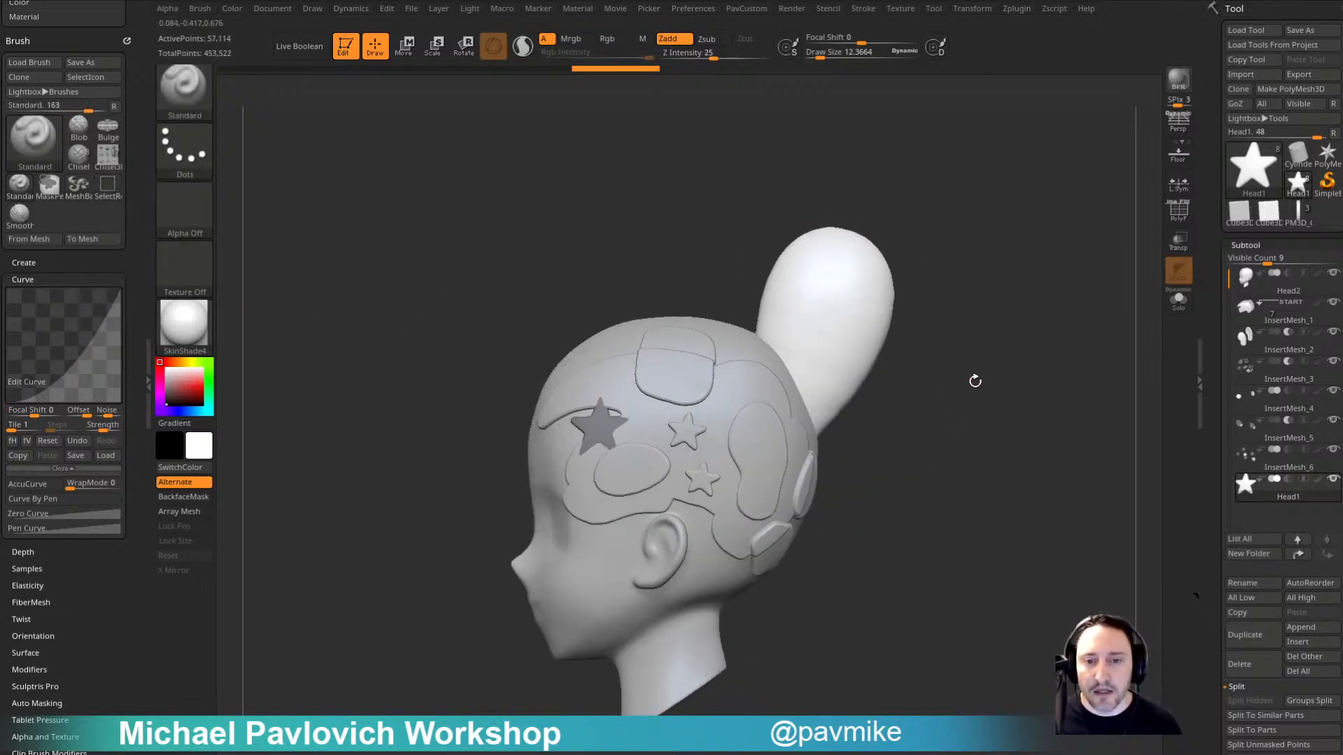
key("ctrl+z")
mouse_move(779, 342)
left_mouse_down("ctrl")
mouse_move(911, 279)
mouse_move(808, 421)
left_mouse_up("ctrl")
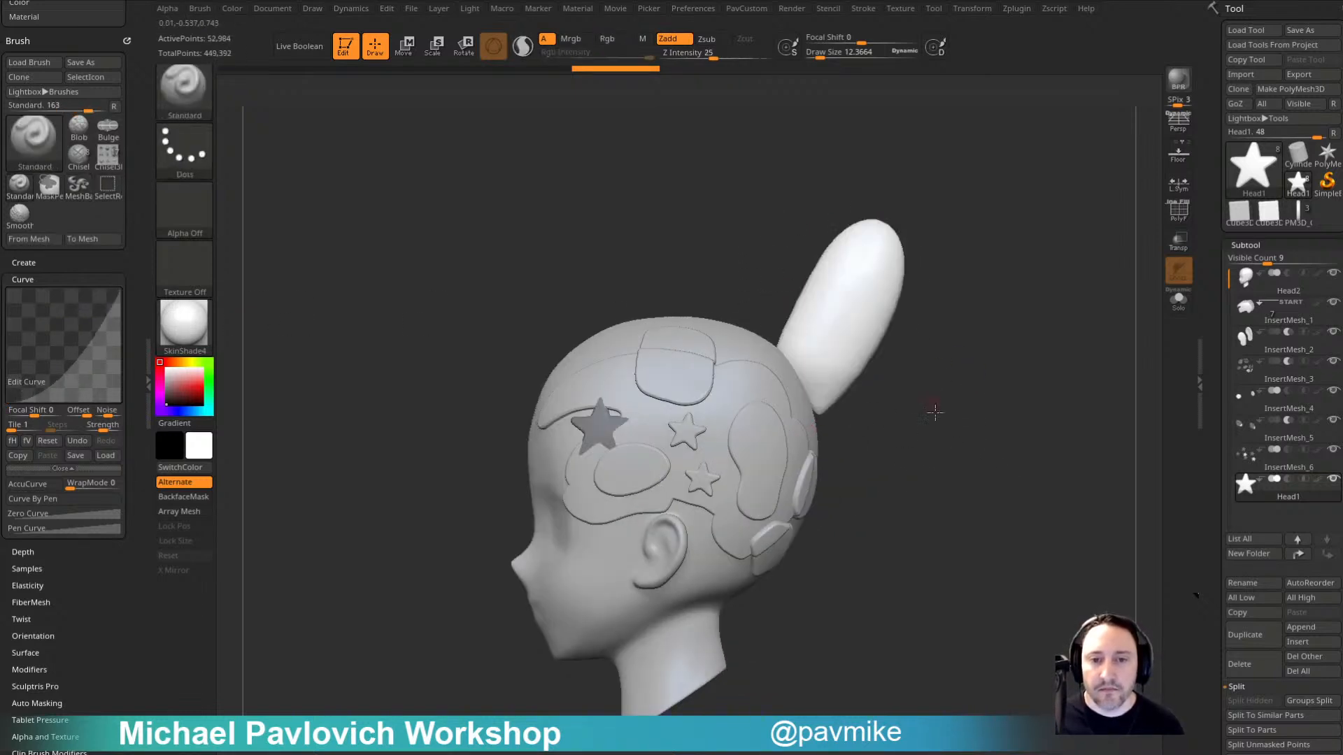
left_click_drag(935, 413, 941, 415)
Step: Reshape the MeshBalloon brush curve with a single control point so it rises steeply at the start and levels off
mouse_move(81, 334)
left_mouse_down()
mouse_move(24, 301)
mouse_move(157, 381)
left_mouse_up()
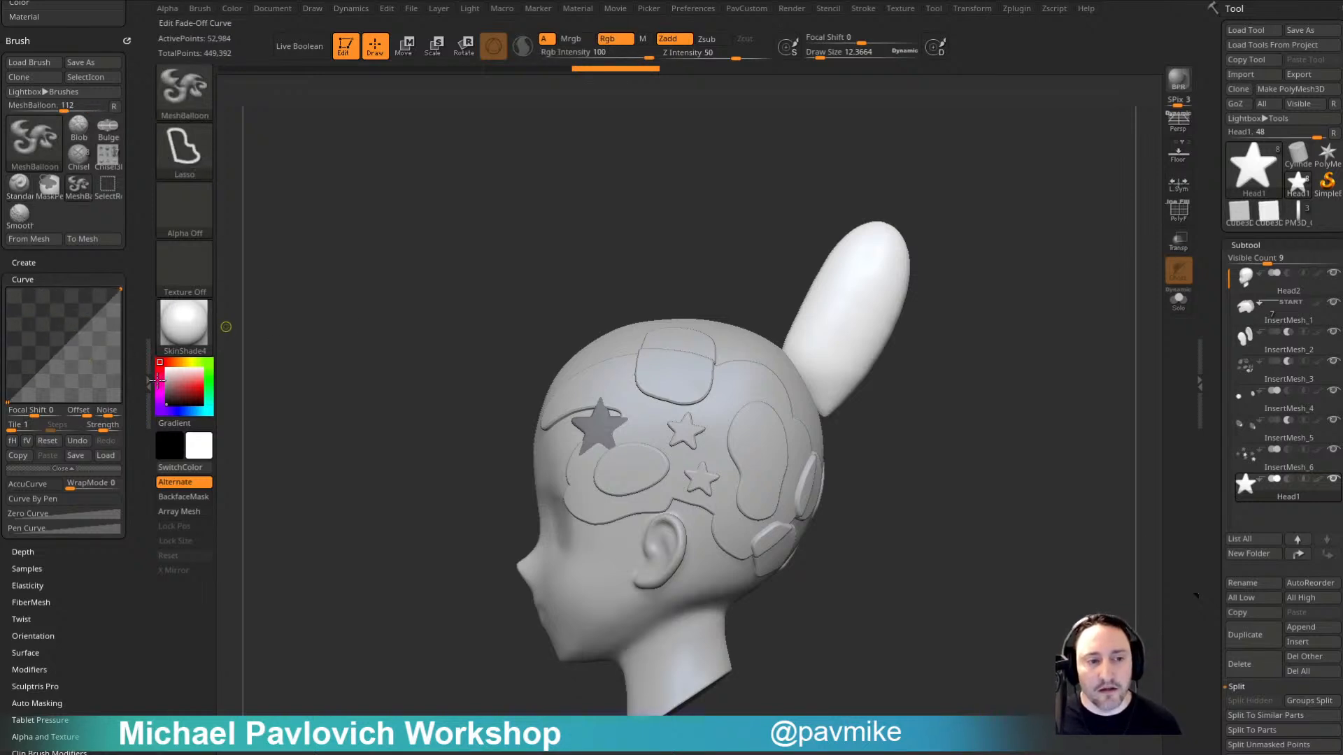
left_click(61, 352)
left_click(93, 323)
left_click(37, 383)
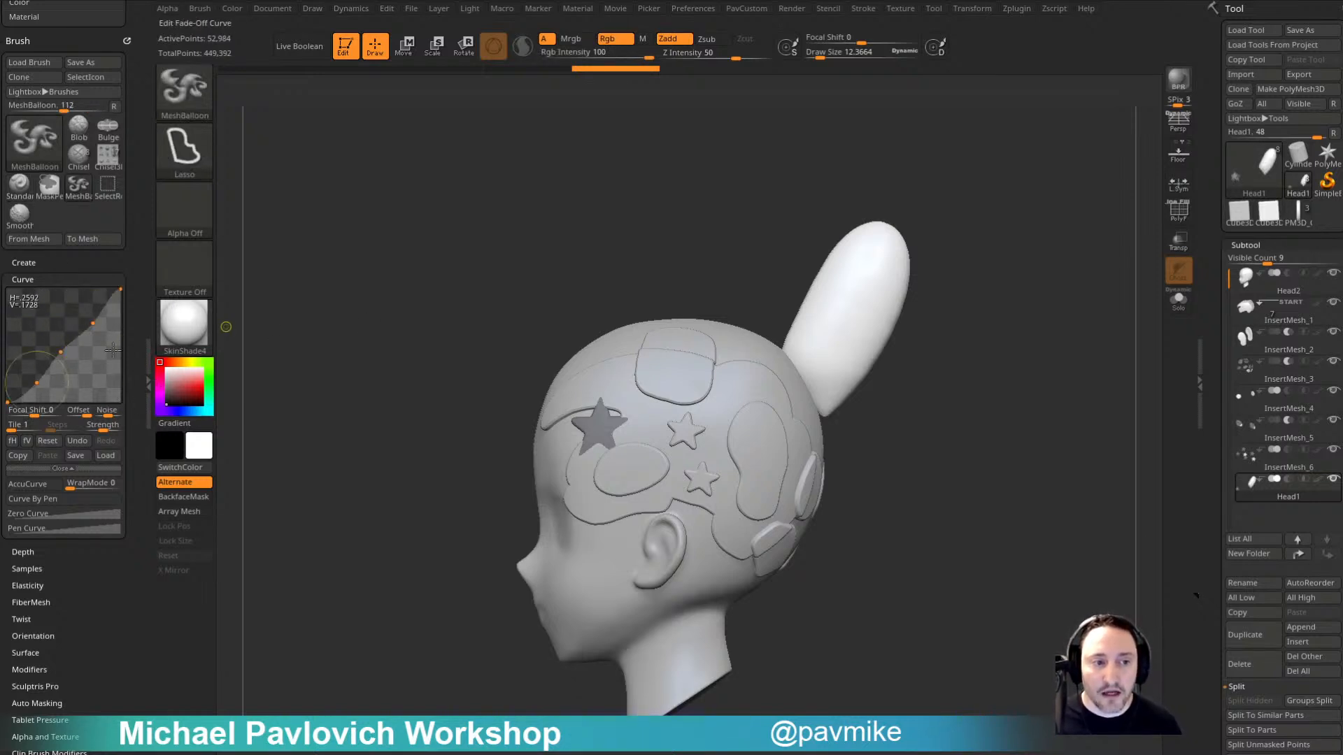
left_click_drag(93, 323, 144, 339)
left_click_drag(36, 383, 158, 463)
left_click_drag(61, 351, 16, 313)
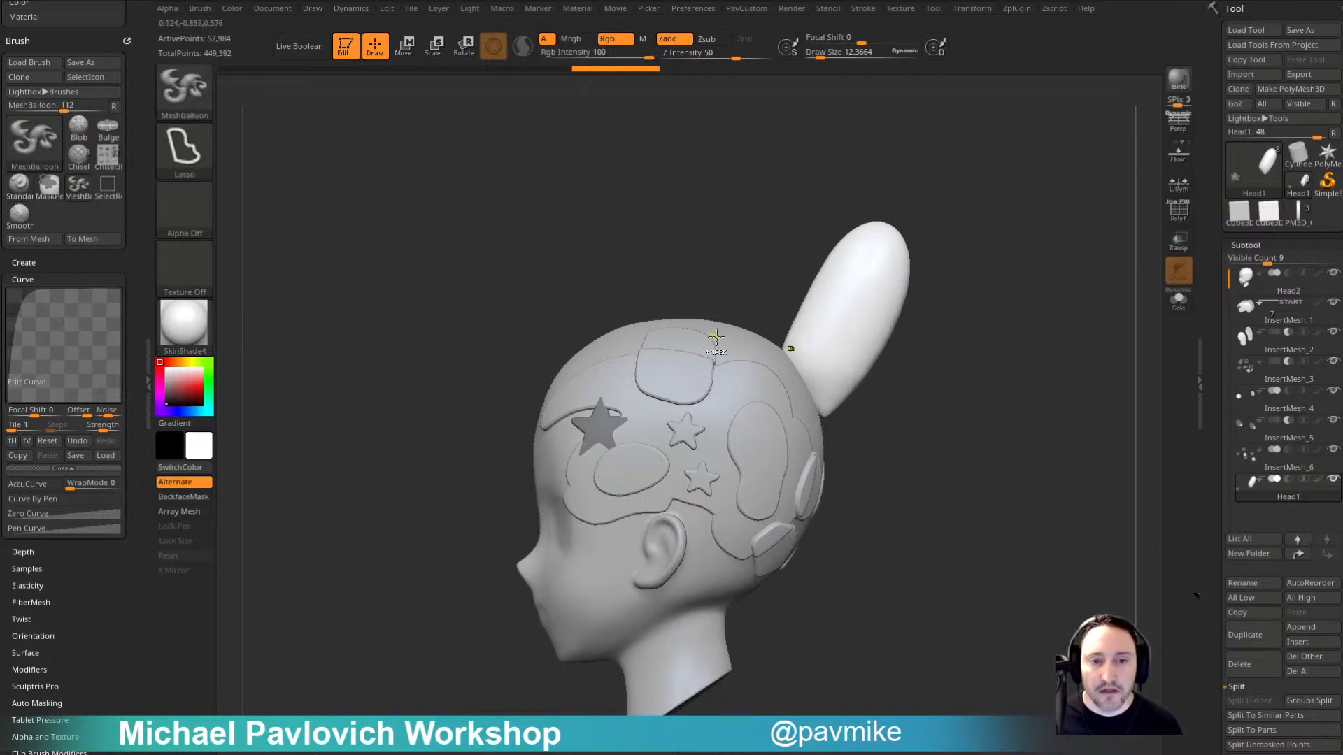
Step: Lasso a flat-faced balloon ear on top of the head with the steep brush curve and inspect its profile
mouse_move(742, 355)
left_mouse_down()
mouse_move(784, 266)
mouse_move(695, 370)
mouse_move(720, 355)
left_mouse_up()
left_click_drag(972, 421, 902, 292)
left_click_drag(975, 365, 944, 347)
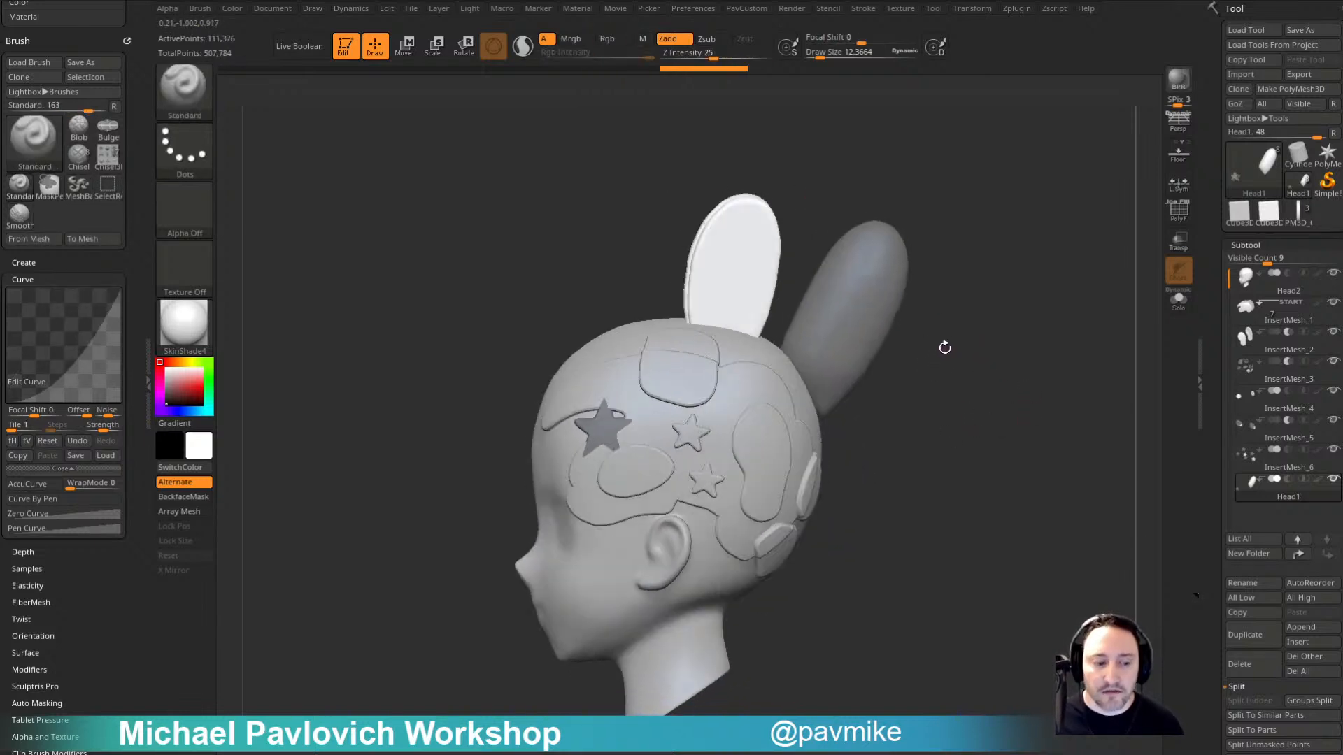
Step: Move the brush curve's point to about H 0.93, V 0.19, and lasso a smaller balloon ear toward the front of the head
key("ctrl")
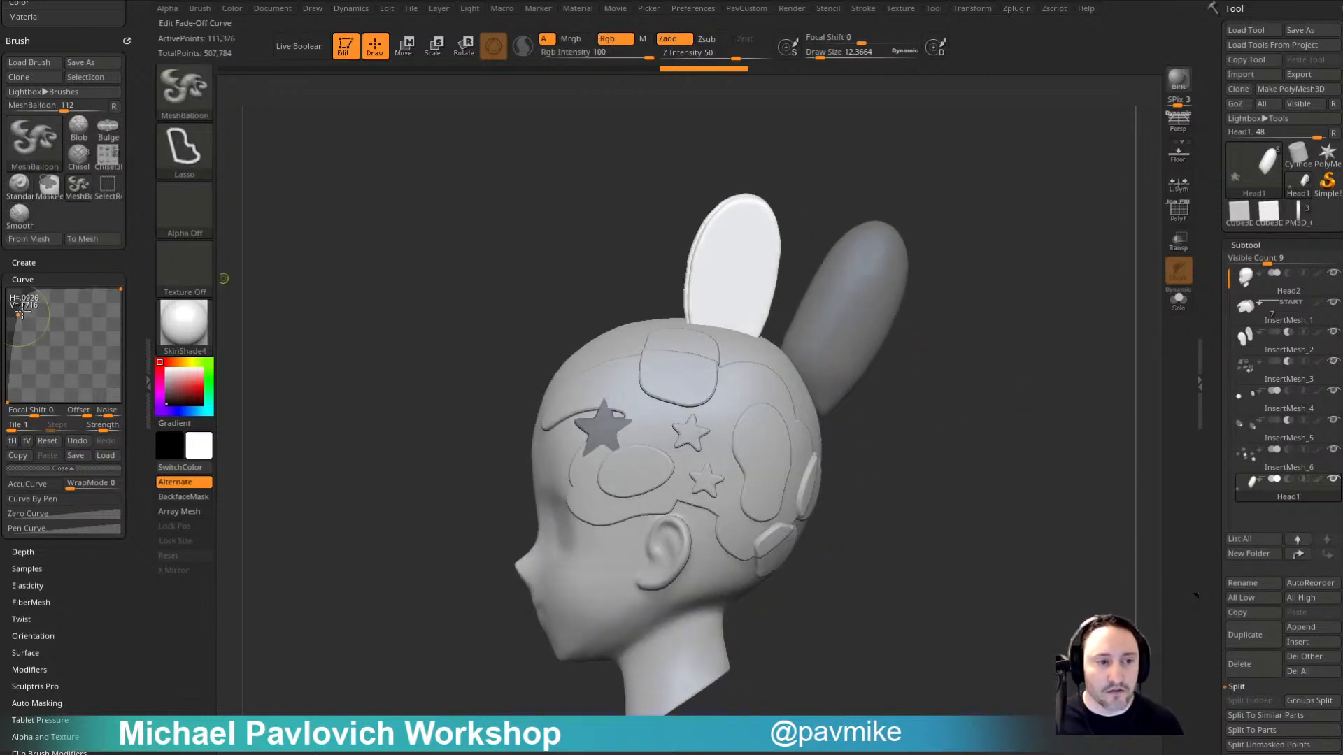
left_click_drag(661, 262, 613, 383, "ctrl")
mouse_move(960, 363)
left_mouse_down()
mouse_move(1016, 378)
mouse_move(961, 364)
left_mouse_up()
key("ctrl")
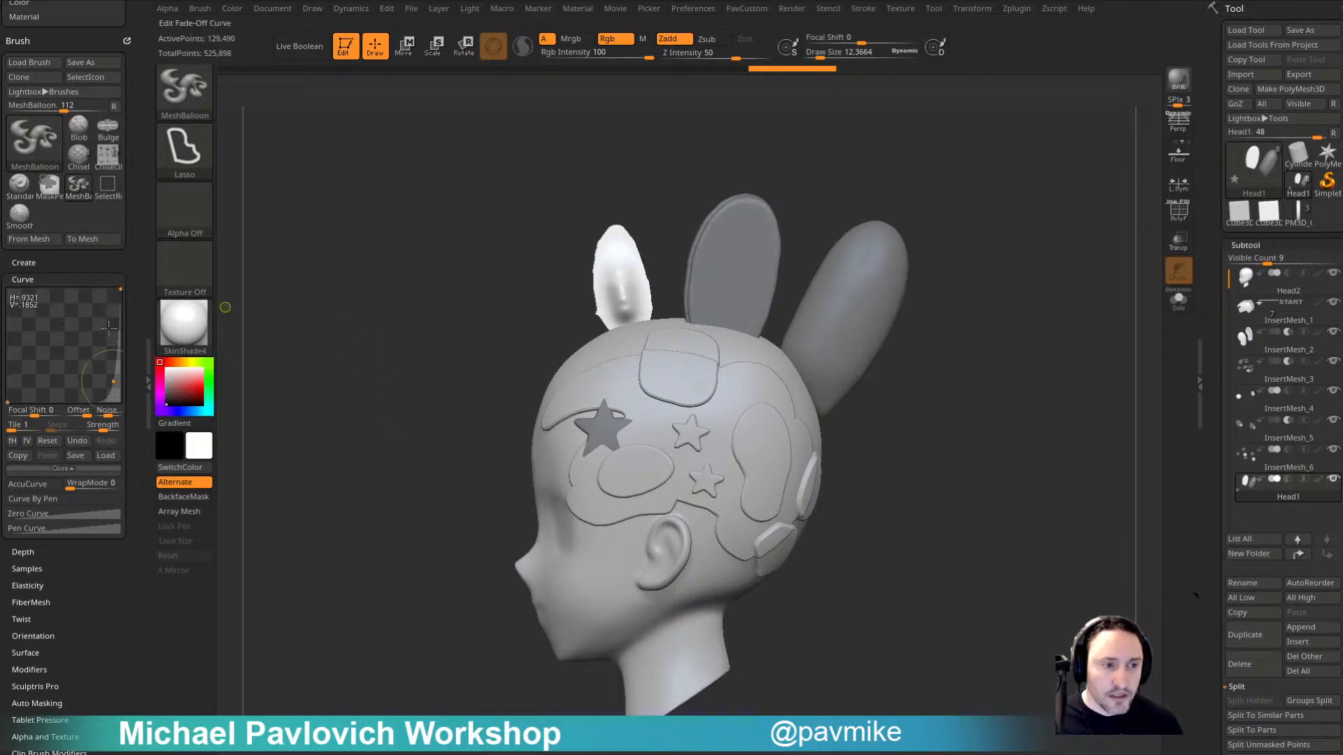
Step: Reset the MeshBalloon brush curve, flip it horizontally, and draw an inverted balloon block above the forehead
left_click(56, 440)
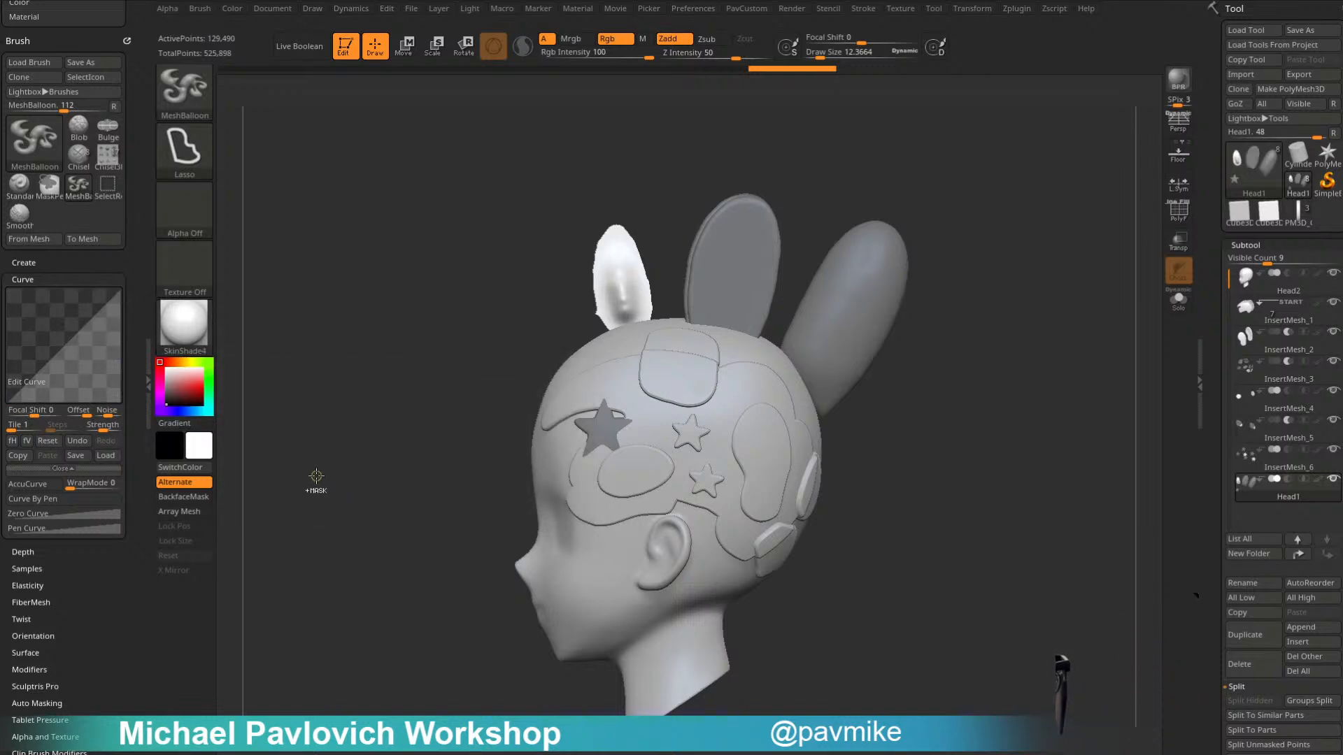
left_click(12, 441)
mouse_move(608, 369)
left_mouse_down("ctrl")
mouse_move(525, 375)
mouse_move(606, 395)
left_mouse_up("ctrl")
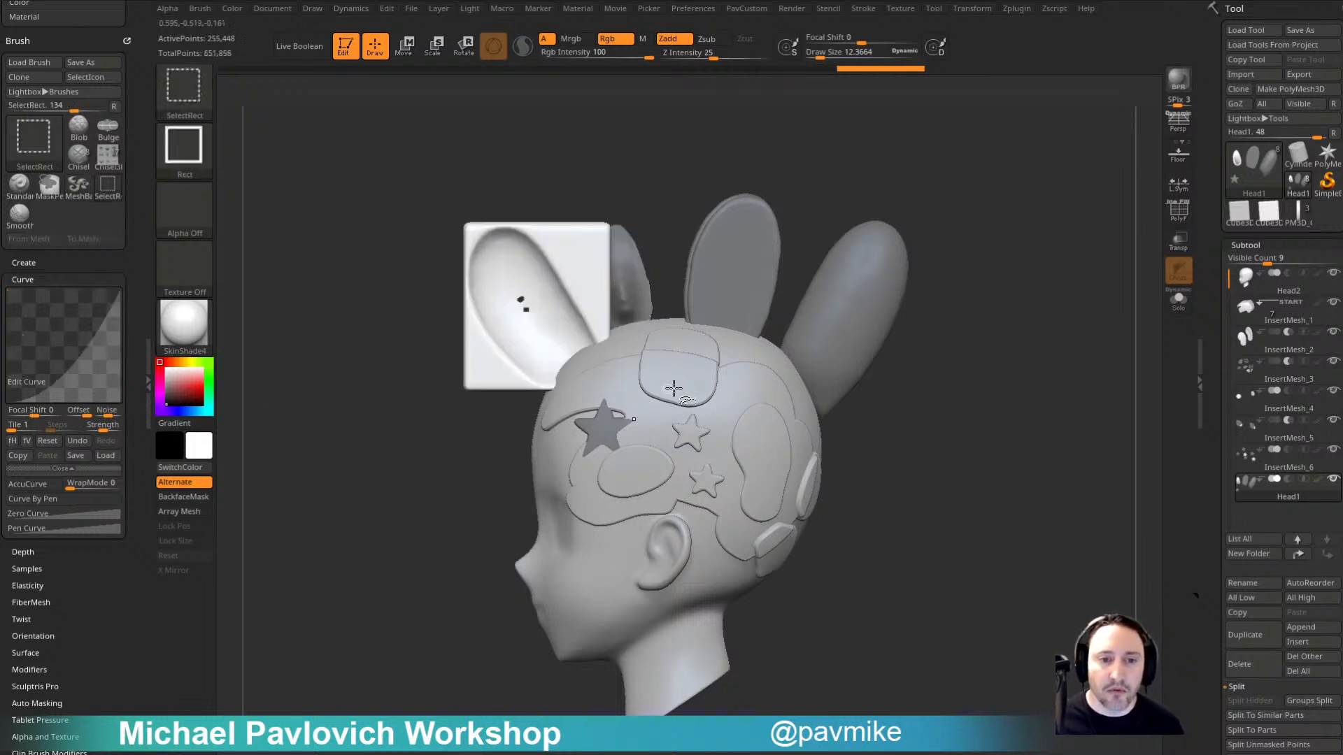
left_click_drag(402, 420, 478, 459)
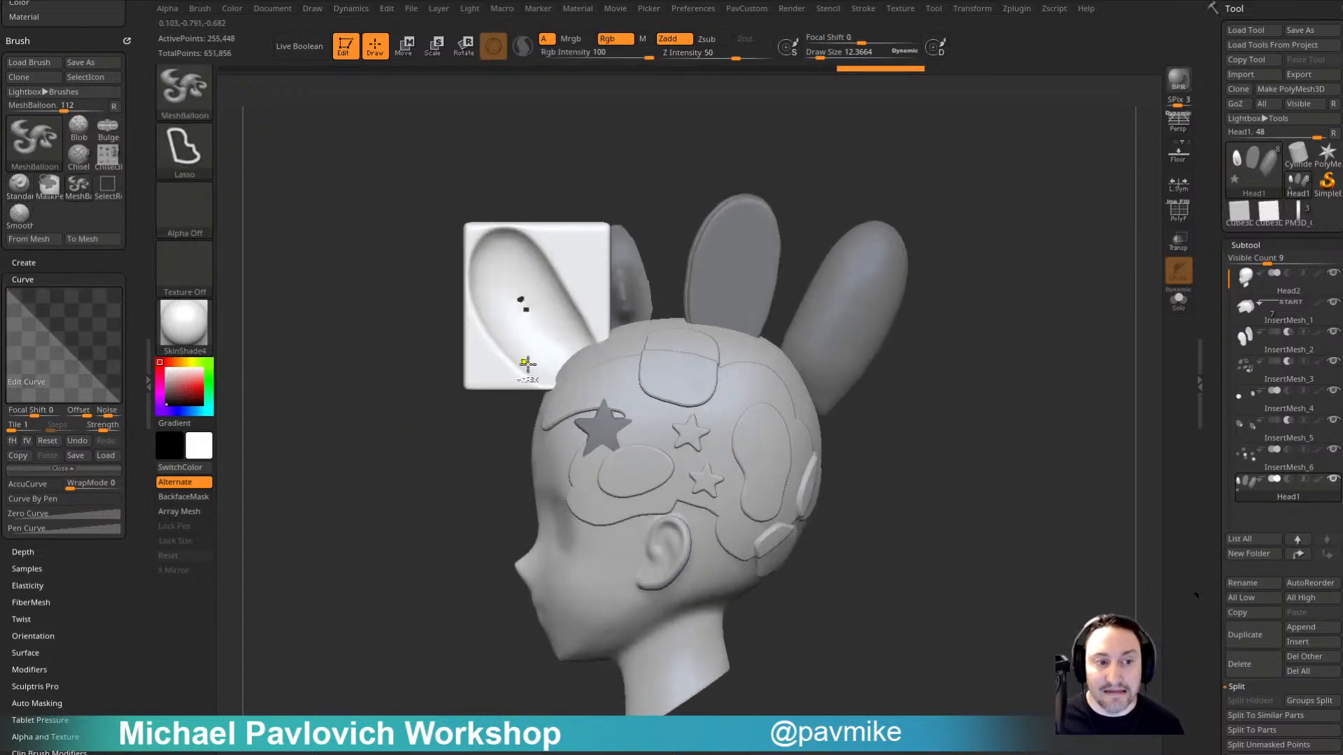
Step: Adjust the MeshBalloon curve's Offset, flip the curve horizontally again, and draw another balloon in front of the forehead
left_click(78, 183)
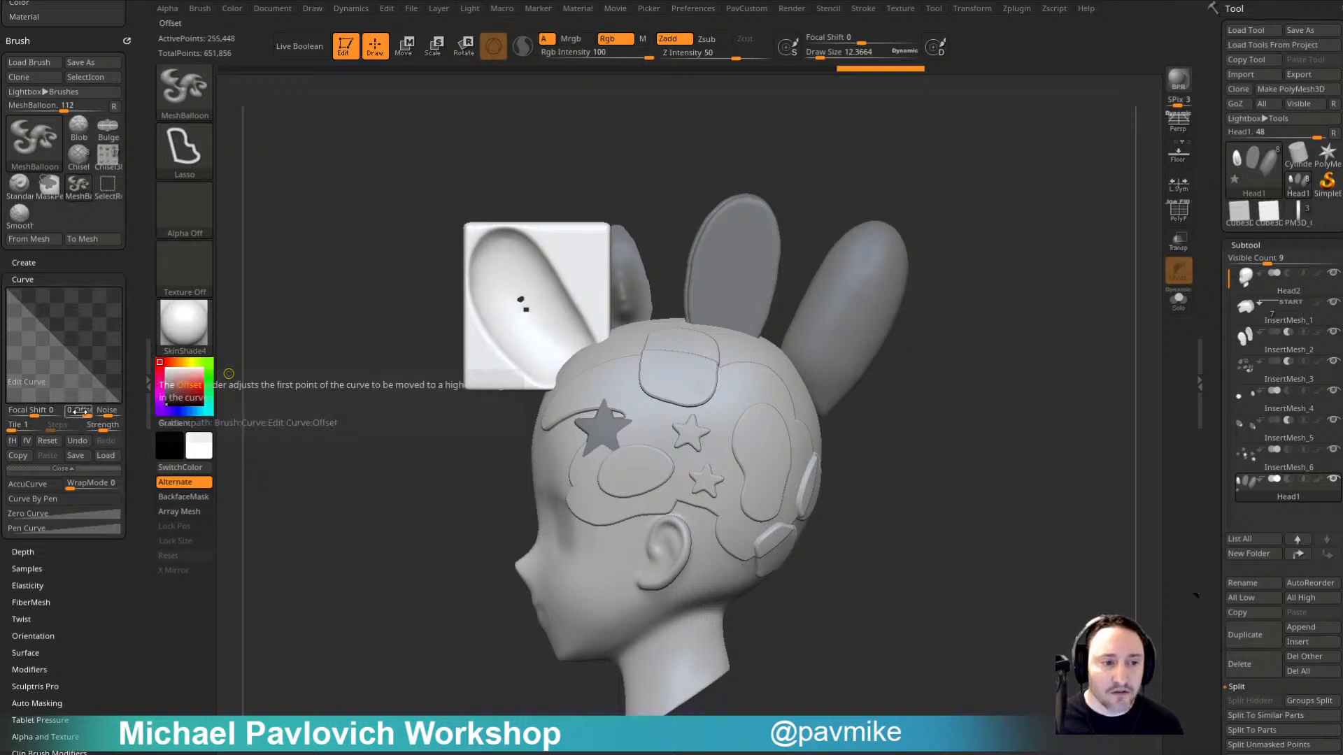
left_click_drag(80, 414, 81, 414)
left_click(12, 441)
mouse_move(550, 434)
left_mouse_down()
mouse_move(549, 477)
mouse_move(548, 456)
left_mouse_up()
Step: Switch to the Standard brush and inspect the balloon blocks on the head from a front three-quarter angle
key("b")
key("s")
key("t")
left_click_drag(465, 545, 499, 568)
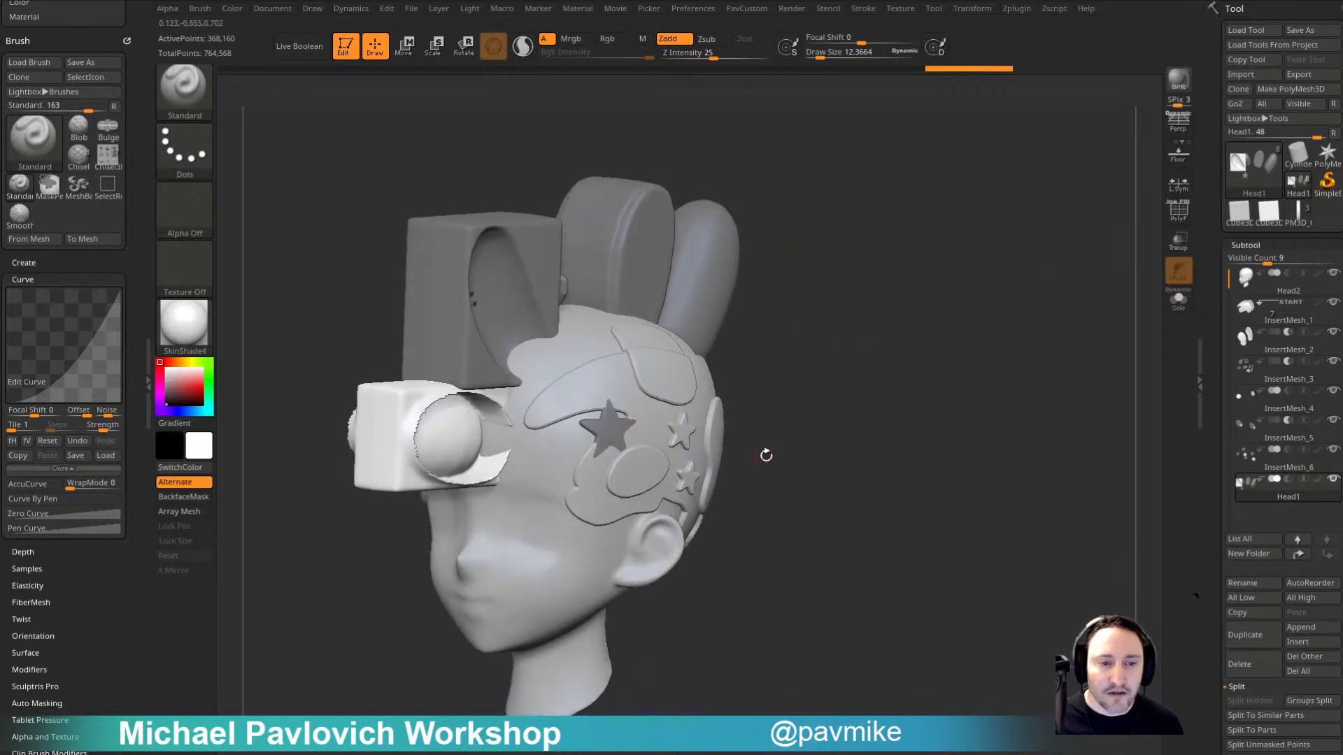
Step: Reactivate the MeshBalloon brush, readjust its curve's Offset, and set the curve's Steps to about 3.36
key("b")
key("m")
key("b")
left_click_drag(77, 413, 67, 414)
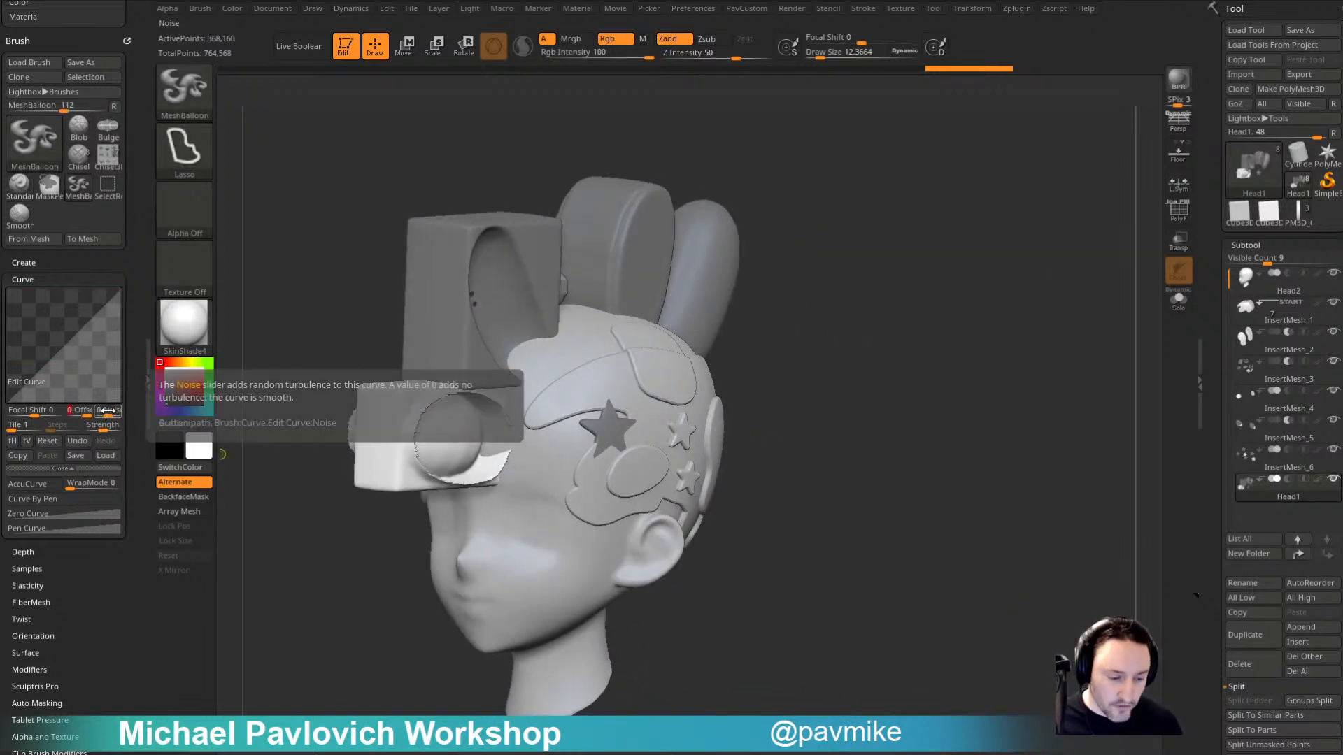
left_click(81, 441)
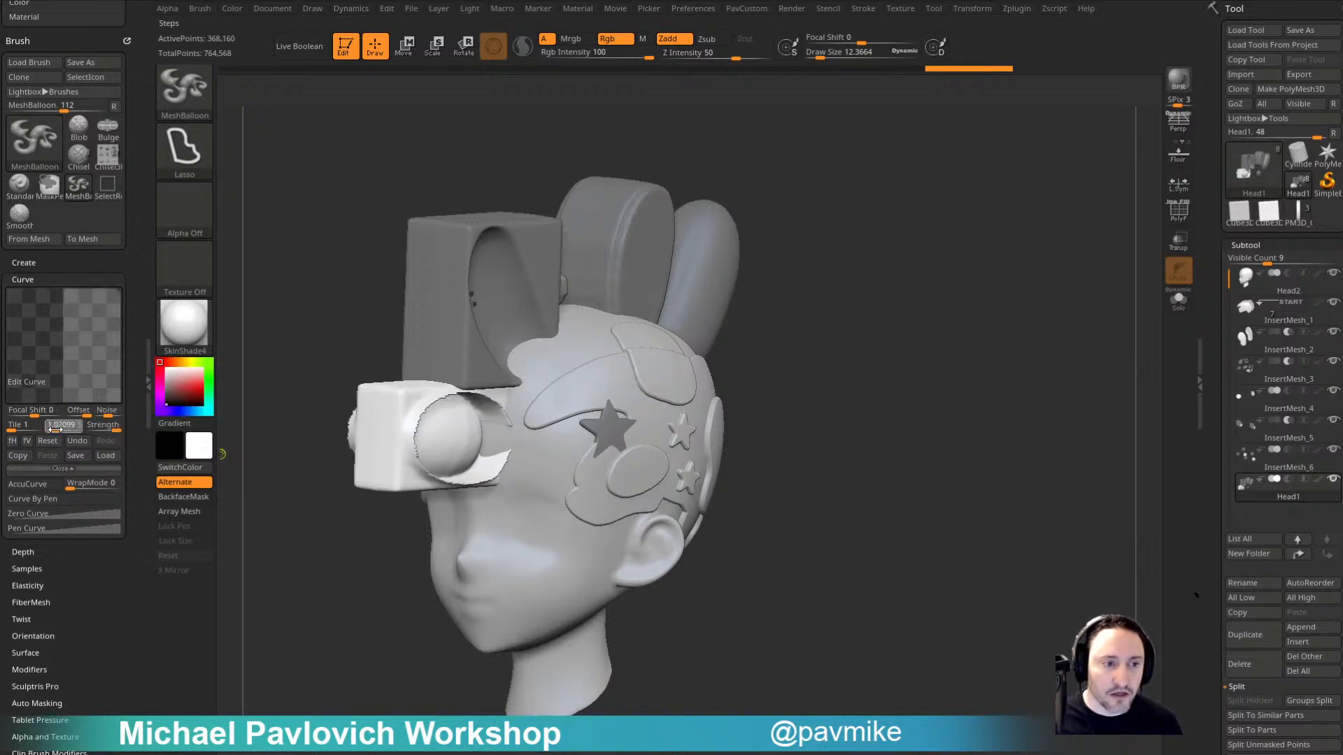
left_click_drag(62, 425, 62, 424)
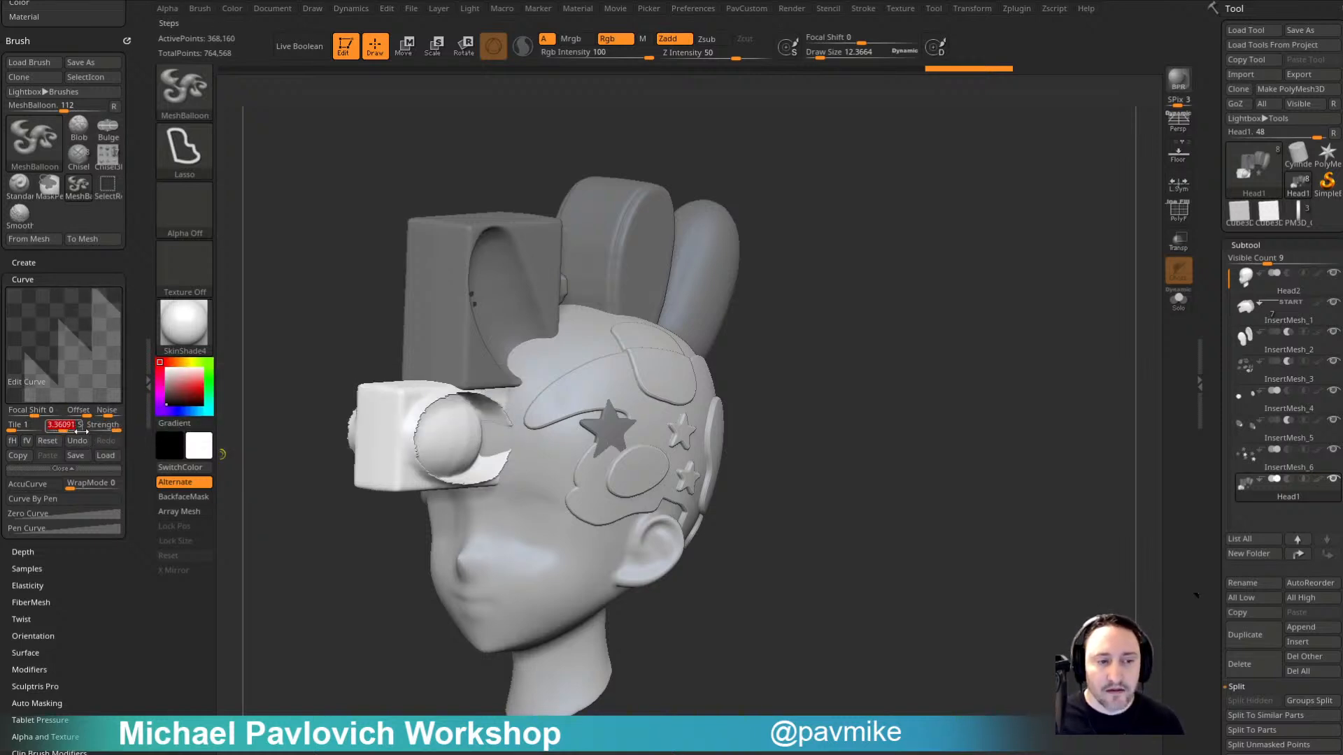
mouse_move(52, 358)
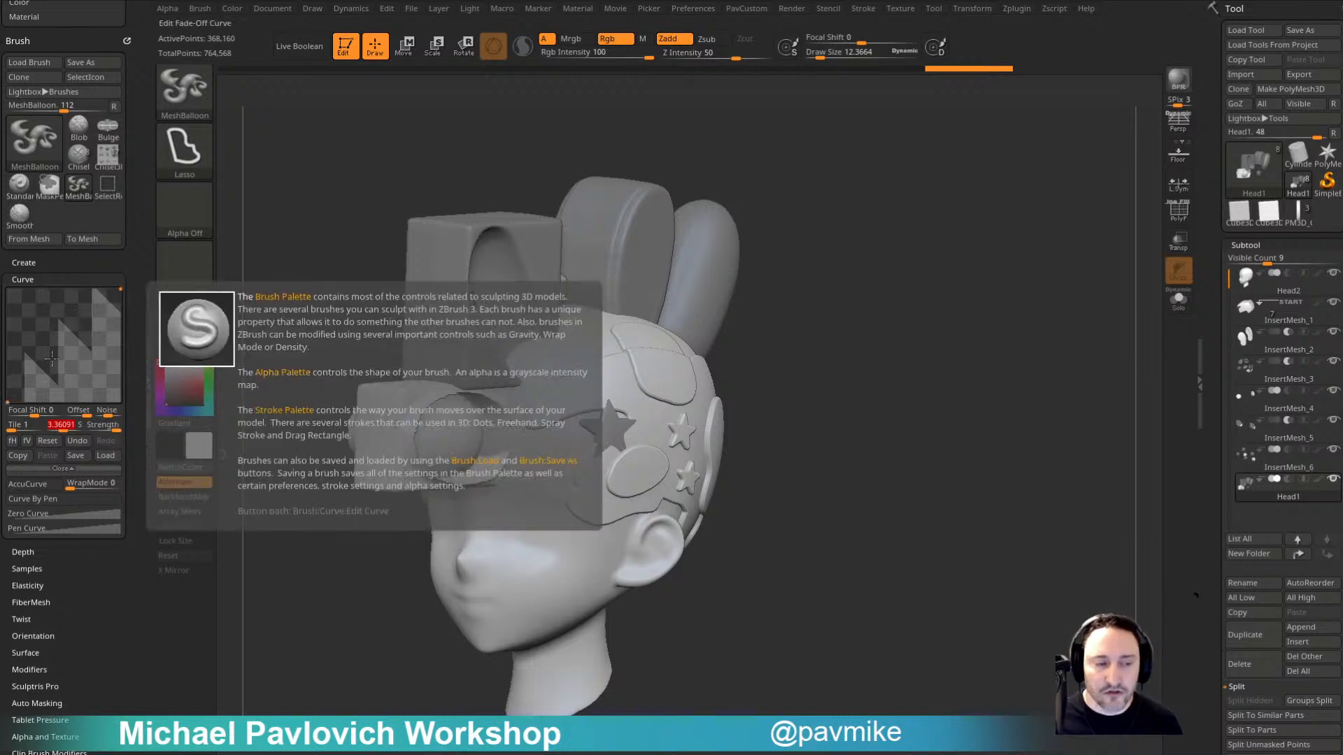
Step: Adjust the curve's Steps Strength and lasso a stepped balloon at the back of the head
left_click_drag(115, 429, 115, 431)
key("shift")
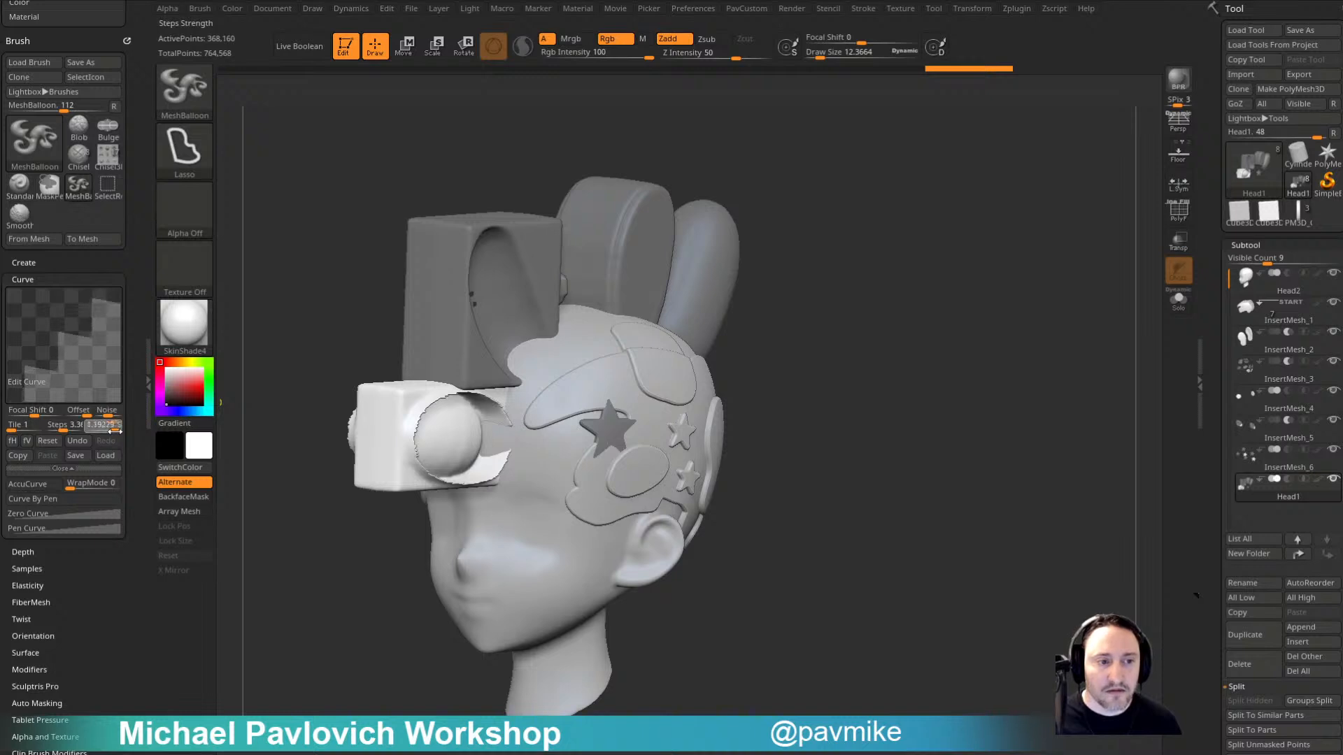
mouse_move(851, 273)
left_mouse_down()
mouse_move(827, 252)
mouse_move(786, 408)
mouse_move(678, 511)
left_mouse_up()
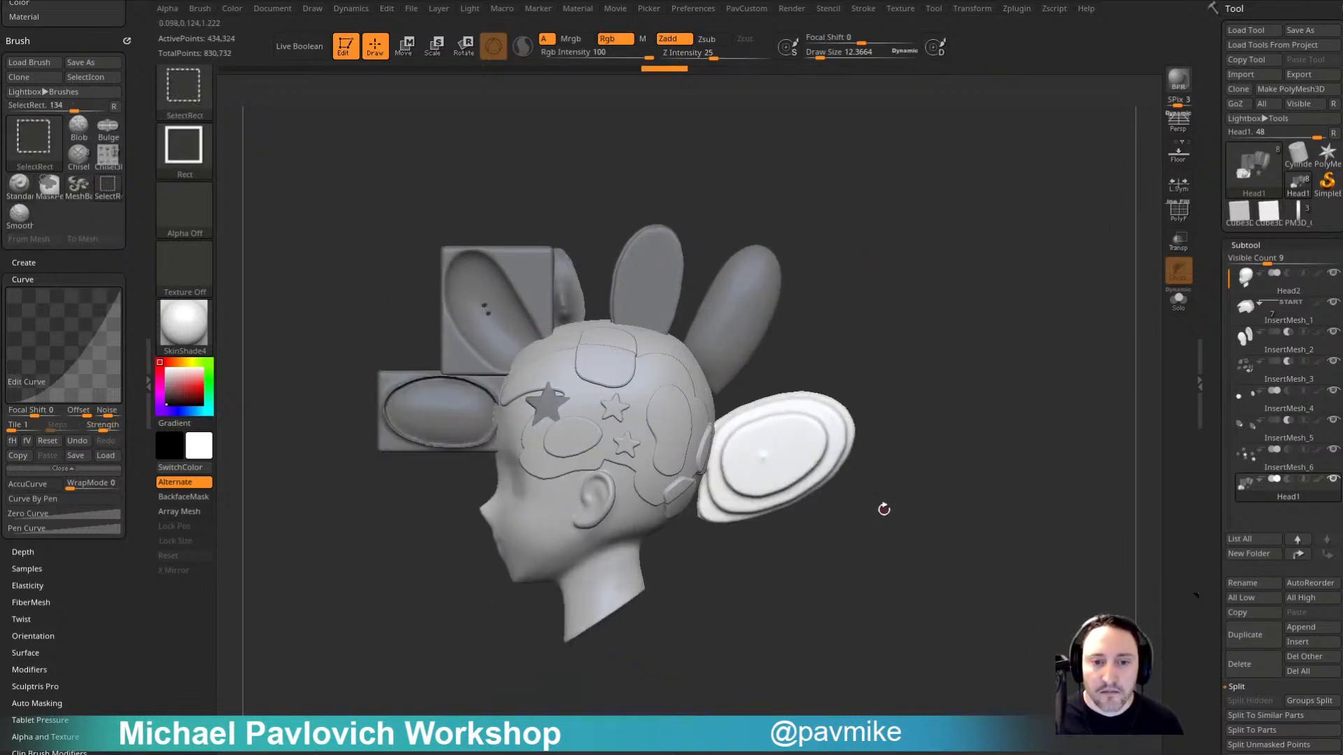
mouse_move(912, 499)
left_mouse_down()
mouse_move(763, 490)
mouse_move(928, 495)
left_mouse_up()
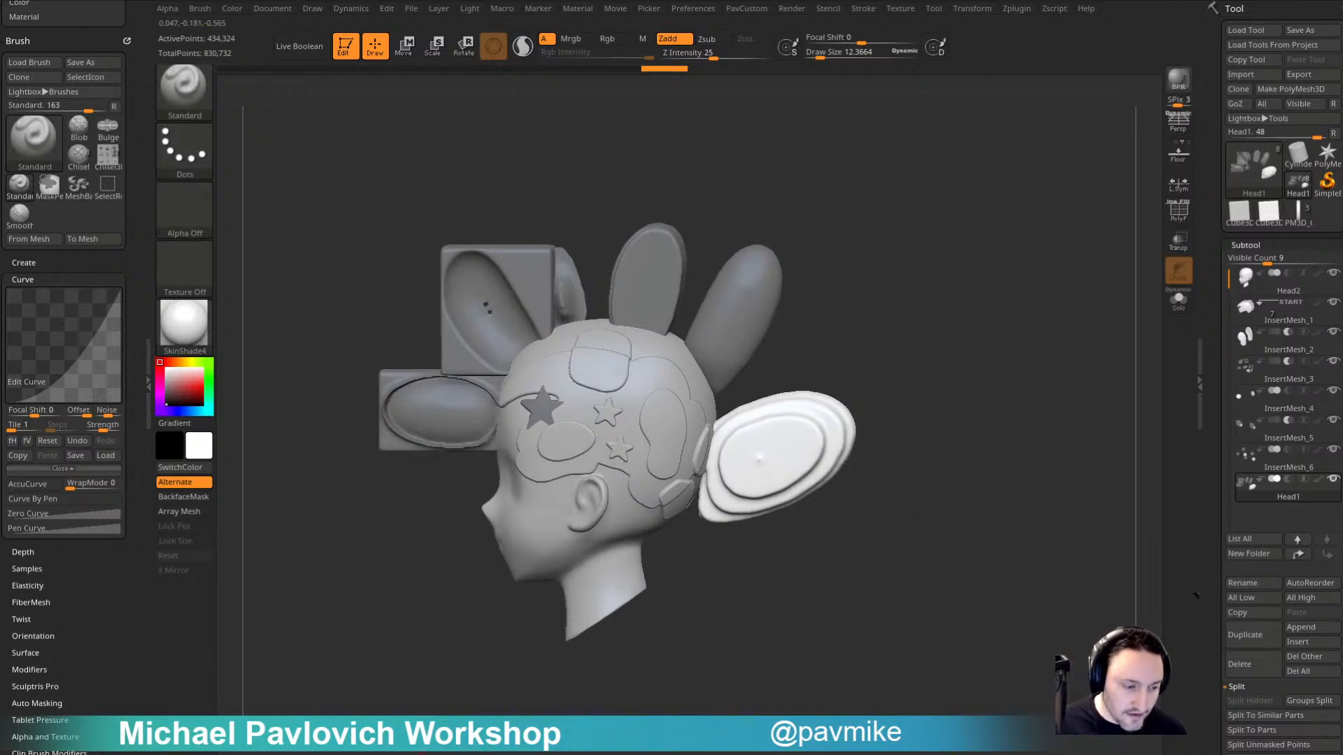
scroll(60, 549, "down", 5)
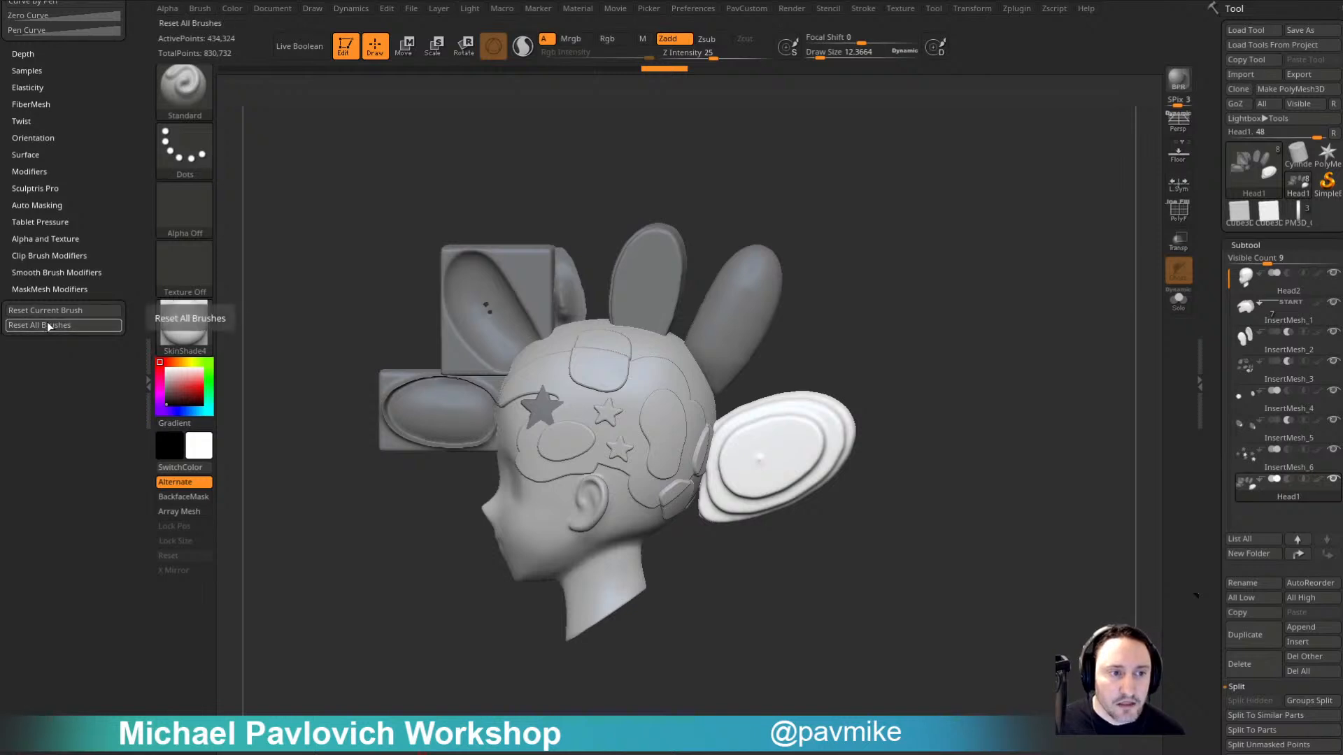
scroll(63, 326, "down", 1)
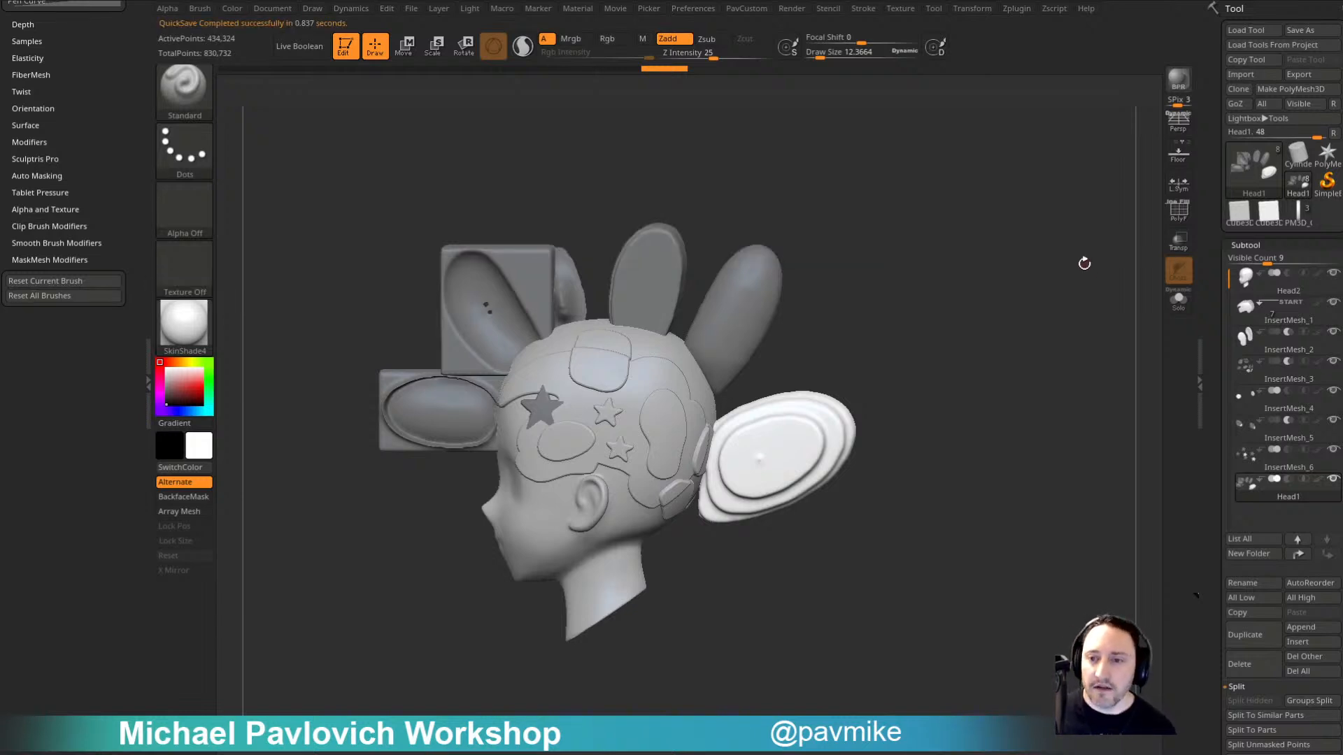
Step: Delete all subtools of the head model and switch to the PM3D_Cube3D_3 tool, framing a blank face of its cube
left_click(1319, 676)
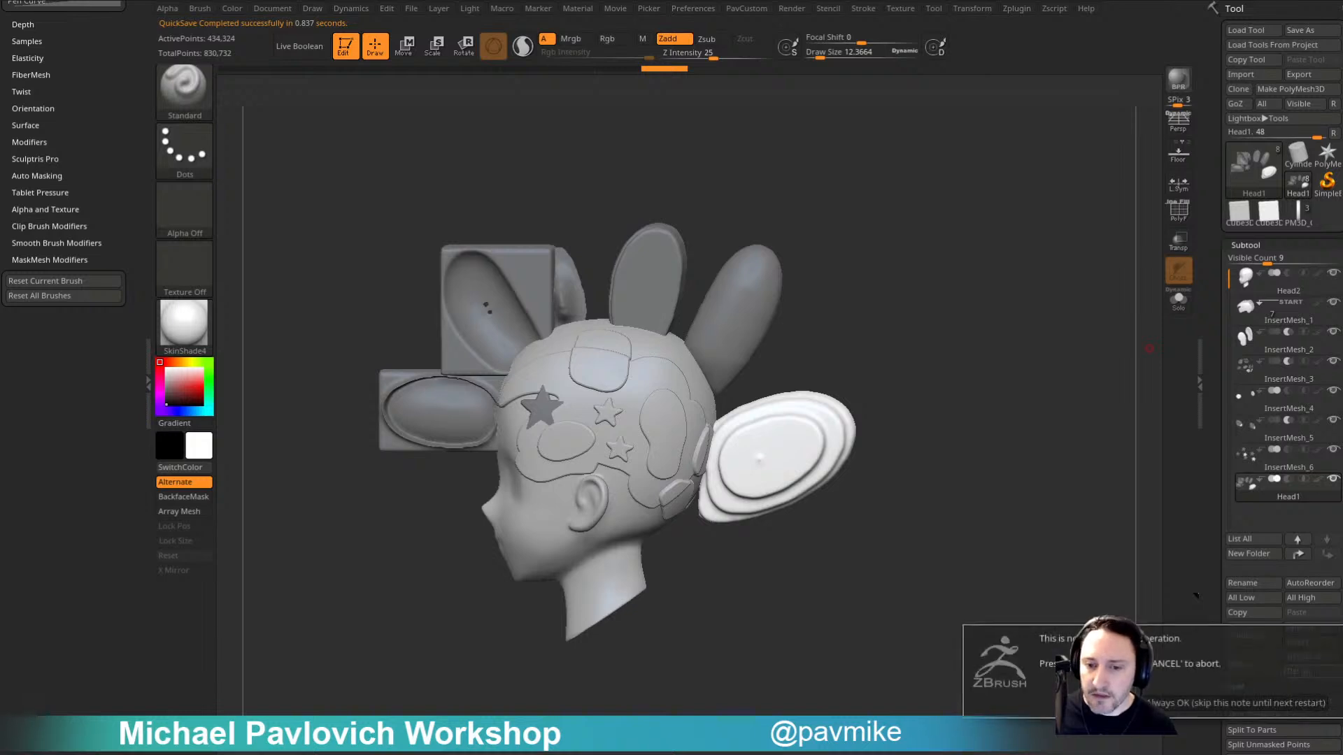
left_click(1077, 703)
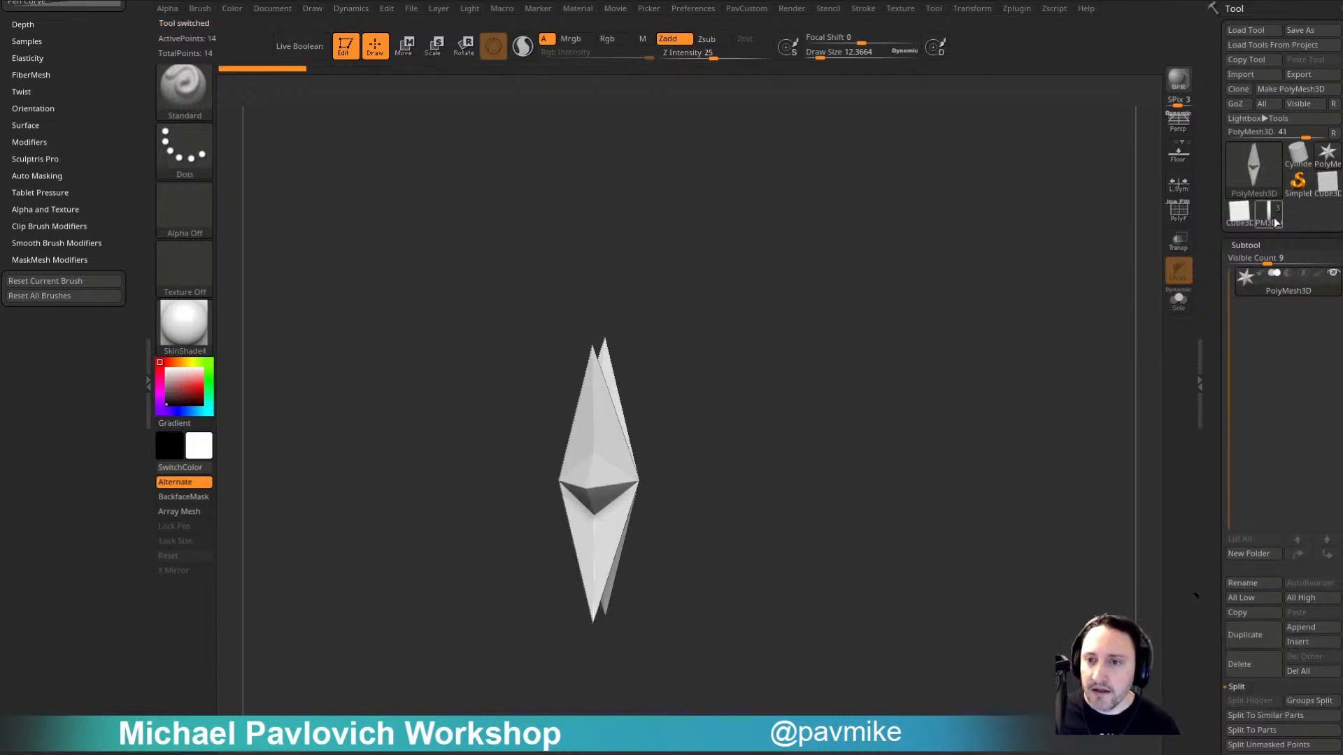
left_click(1274, 217)
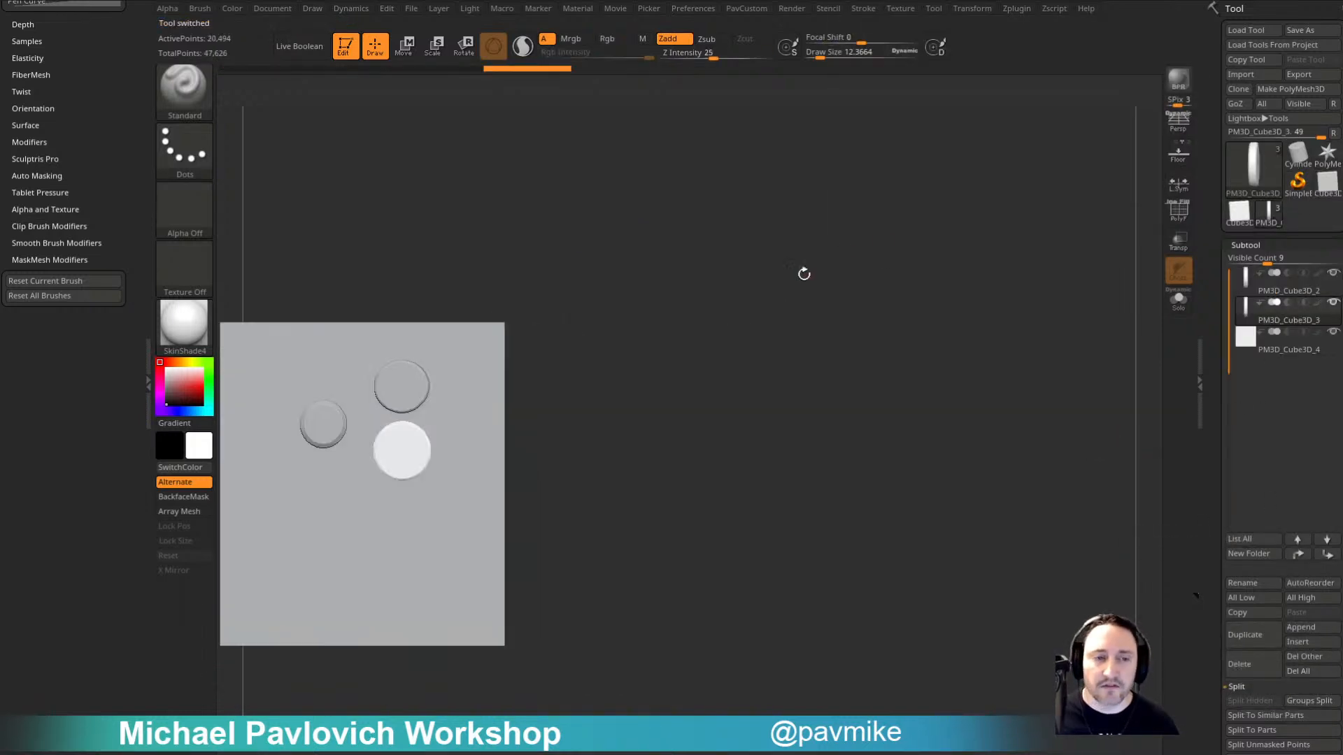
left_click_drag(804, 273, 890, 262, "alt")
left_click_drag(890, 262, 830, 233, "alt")
Step: Choose the projected mesh extrude mask brush (MeshExtrudePr) with the Circle stroke as the masking brush
left_click(201, 98, "ctrl")
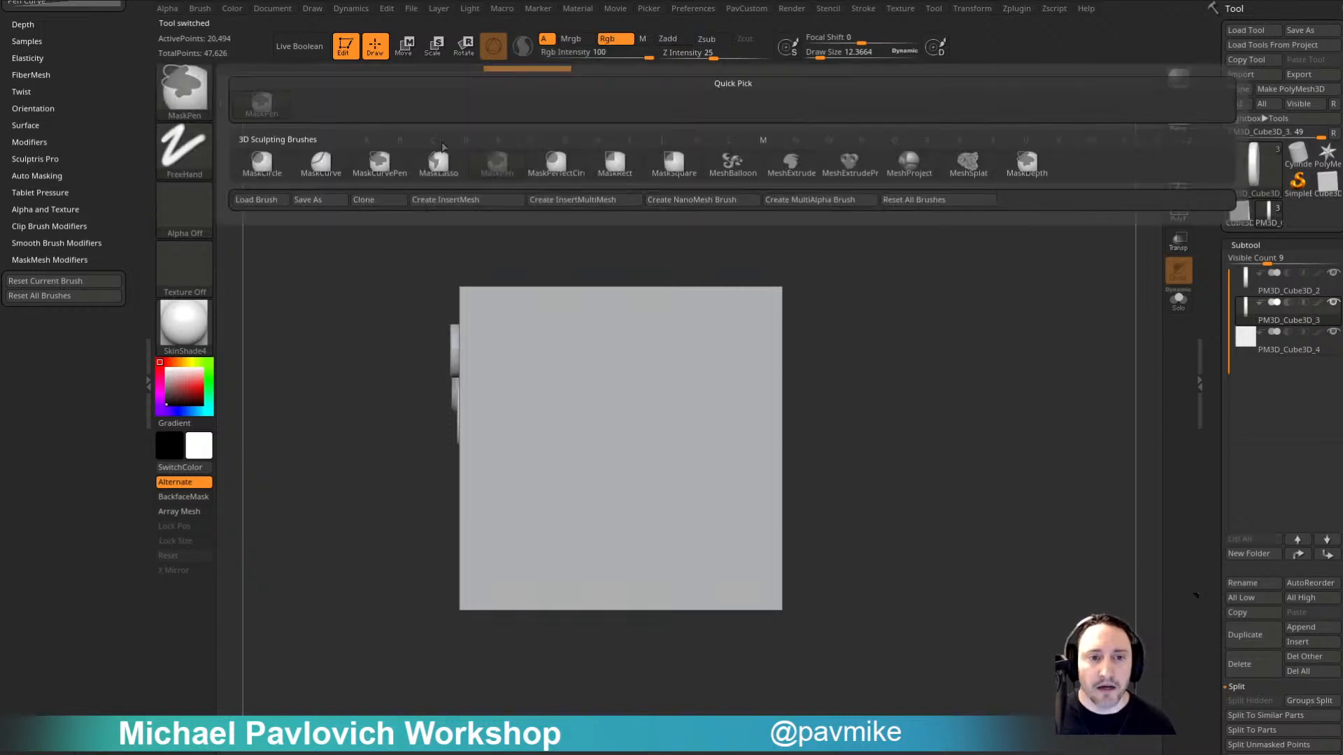
left_click(278, 170)
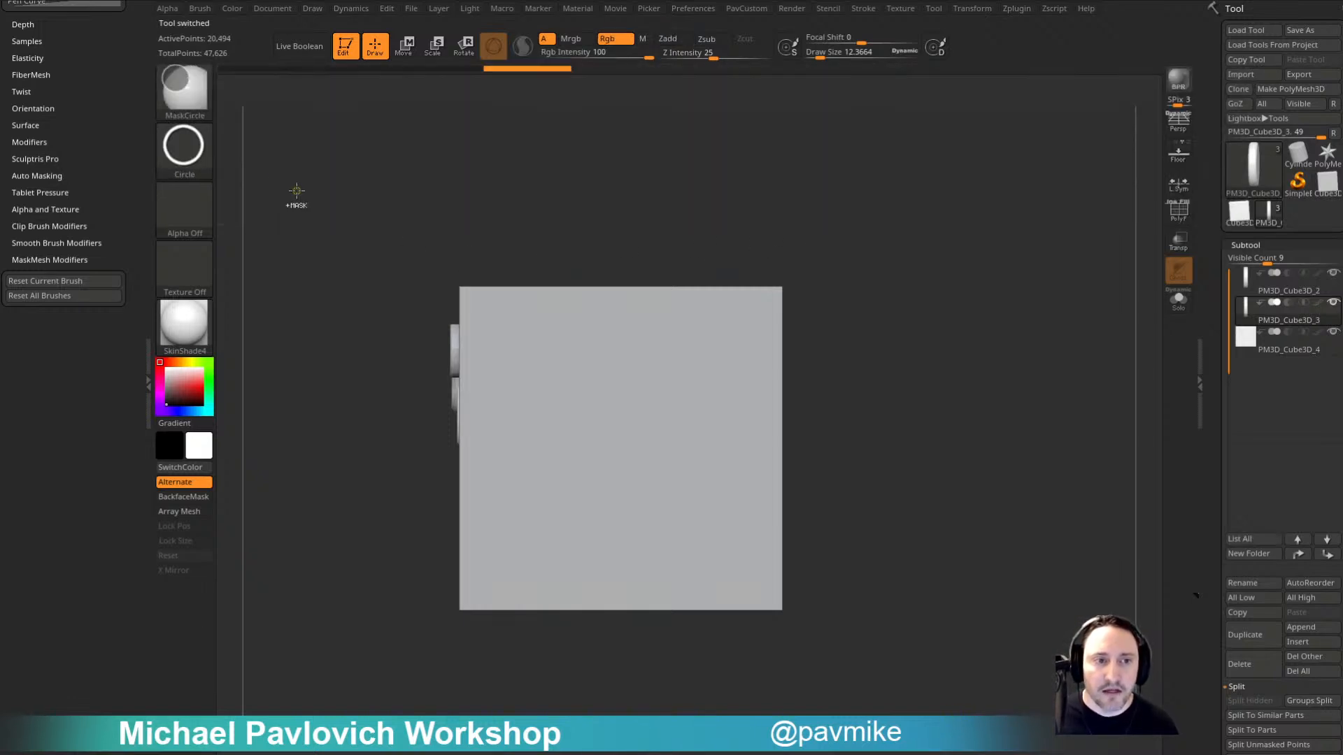
key("b")
left_click(851, 170)
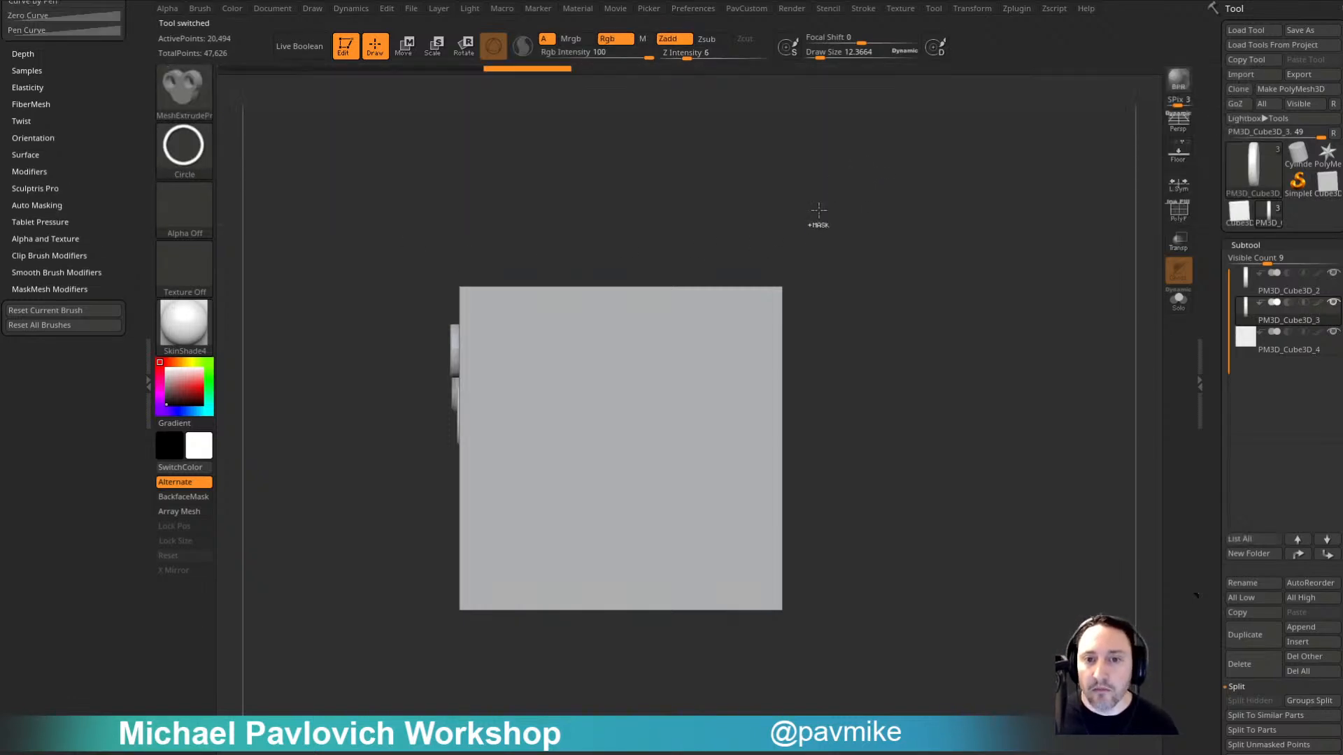
Step: Draw a small disc and a larger disc on the cube face, and compare their thickness from the side
left_click_drag(546, 362, 582, 386, "ctrl")
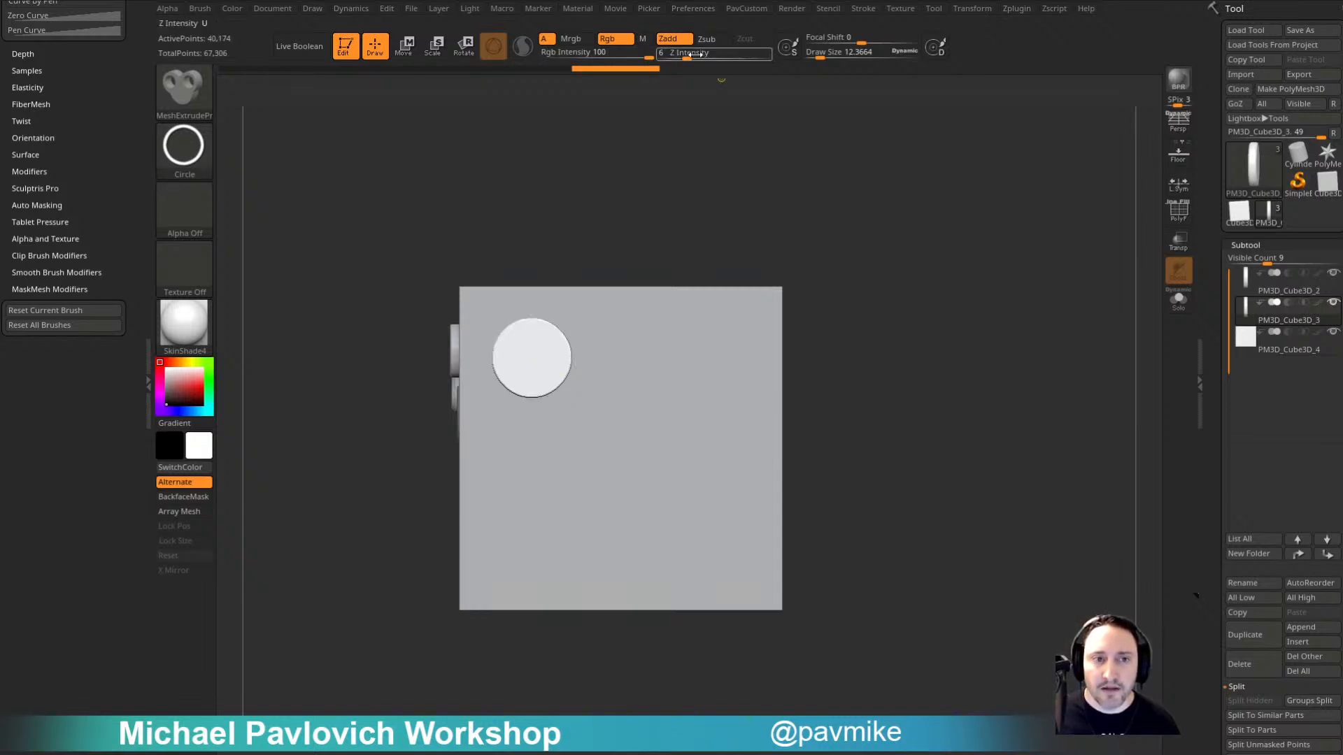
mouse_move(840, 219)
left_mouse_down()
mouse_move(774, 224)
mouse_move(817, 223)
left_mouse_up()
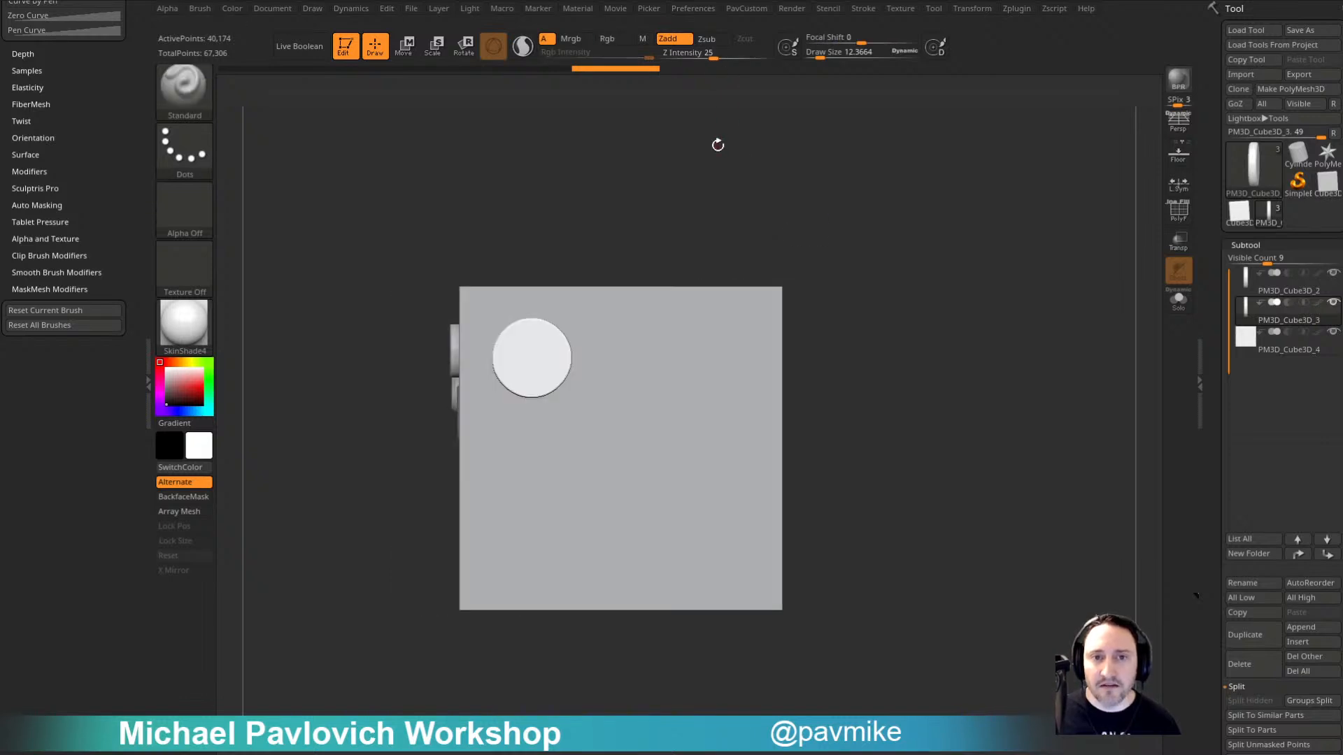
key("ctrl")
mouse_move(639, 374)
left_mouse_down("ctrl")
mouse_move(625, 366)
mouse_move(702, 433)
mouse_move(738, 533)
mouse_move(789, 543)
left_mouse_up("ctrl")
left_click_drag(986, 434, 933, 441, "shift")
left_click_drag(419, 441, 574, 483, "alt")
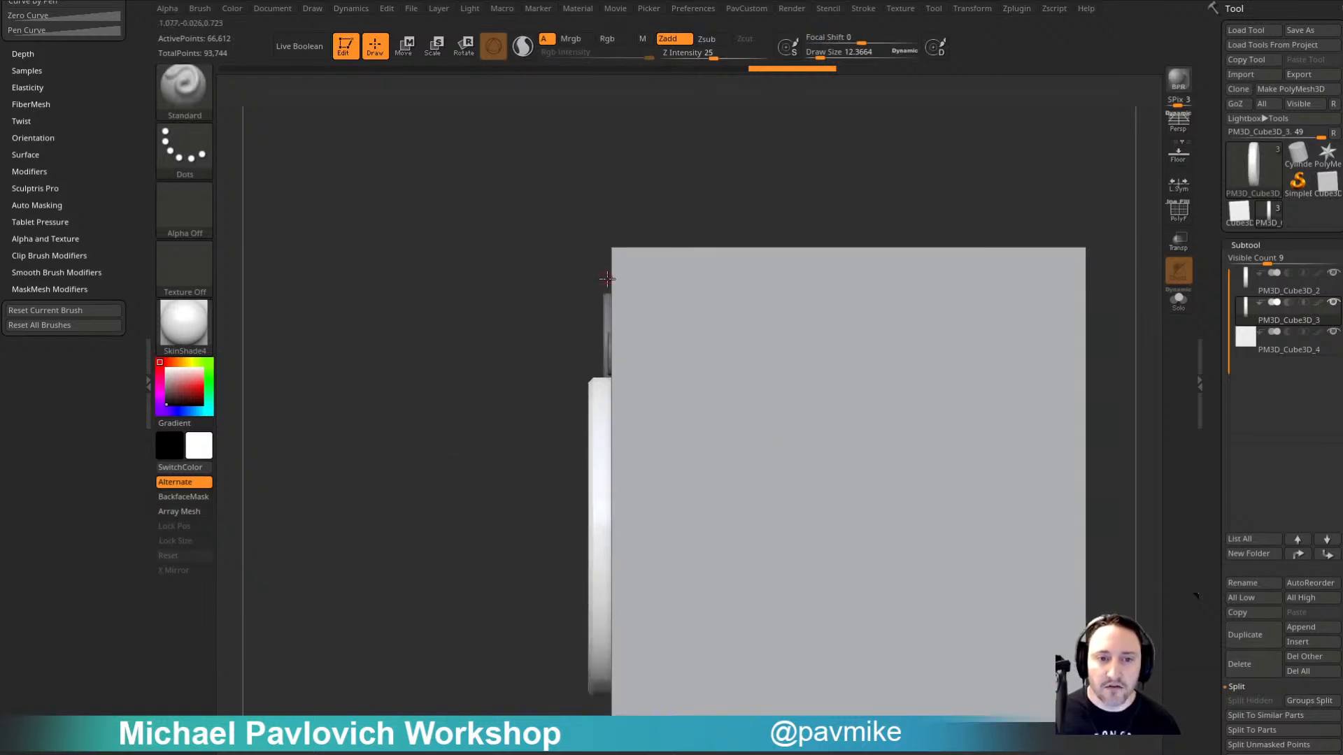
left_click_drag(535, 599, 586, 335, "alt")
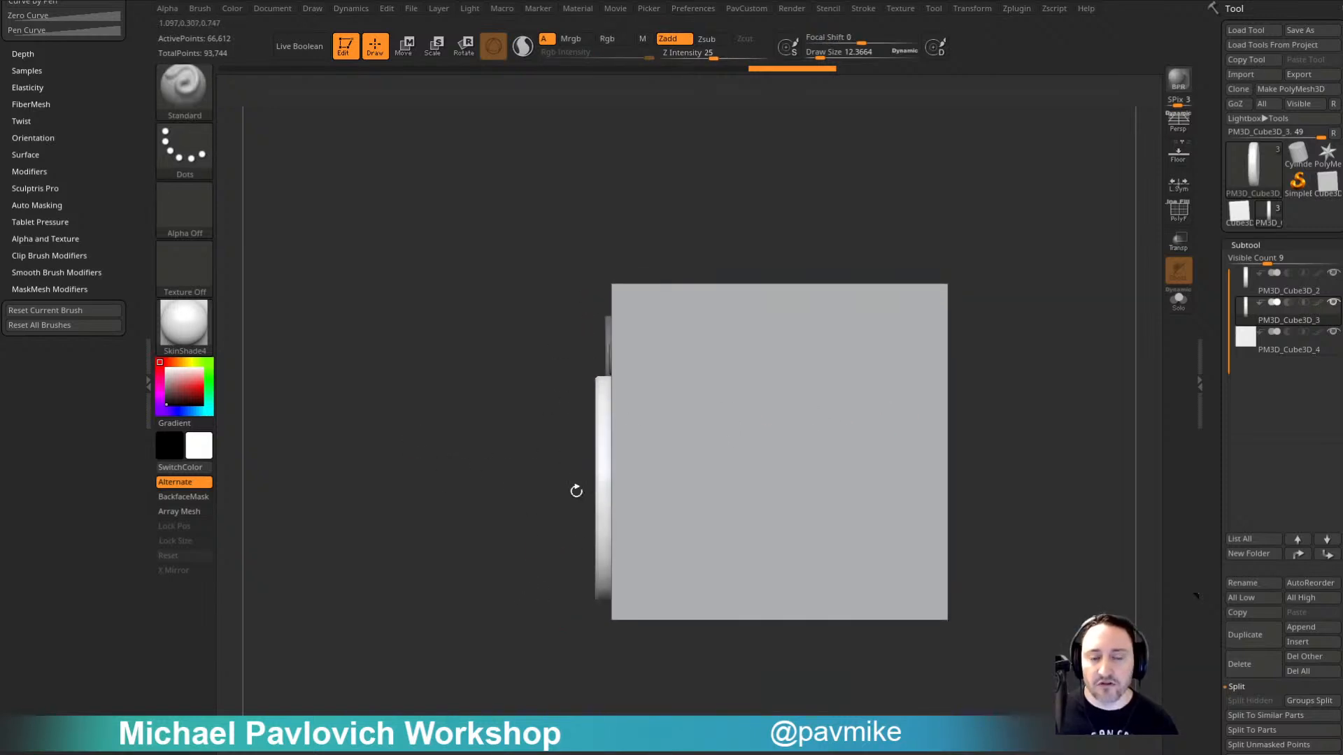
left_click_drag(419, 431, 445, 466)
Step: Replace the two discs with one large disc centred on the cube face, and set the material to StartupMaterial
key("ctrl+z")
key("ctrl+z")
key("ctrl+z")
left_click_drag(905, 370, 927, 346, "alt")
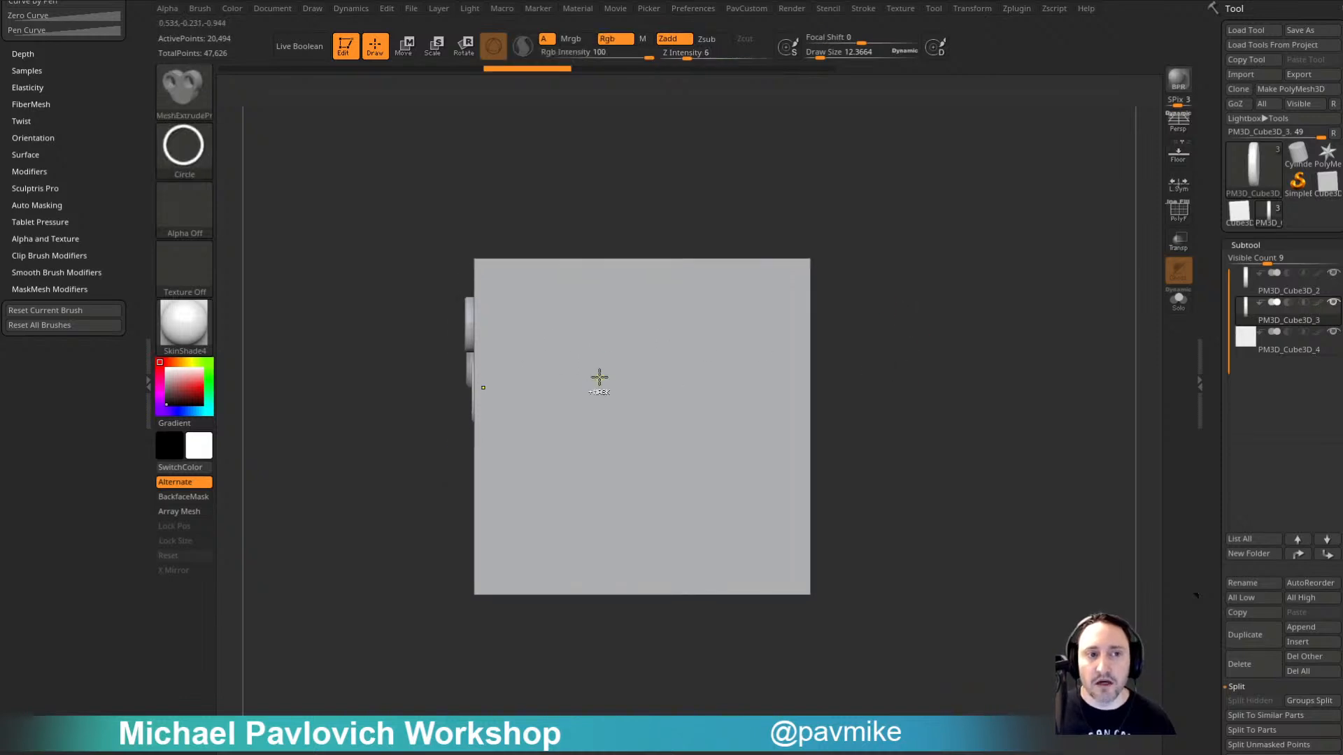
mouse_move(598, 374)
left_mouse_down("ctrl")
mouse_move(725, 447)
mouse_move(799, 512)
left_mouse_up("ctrl")
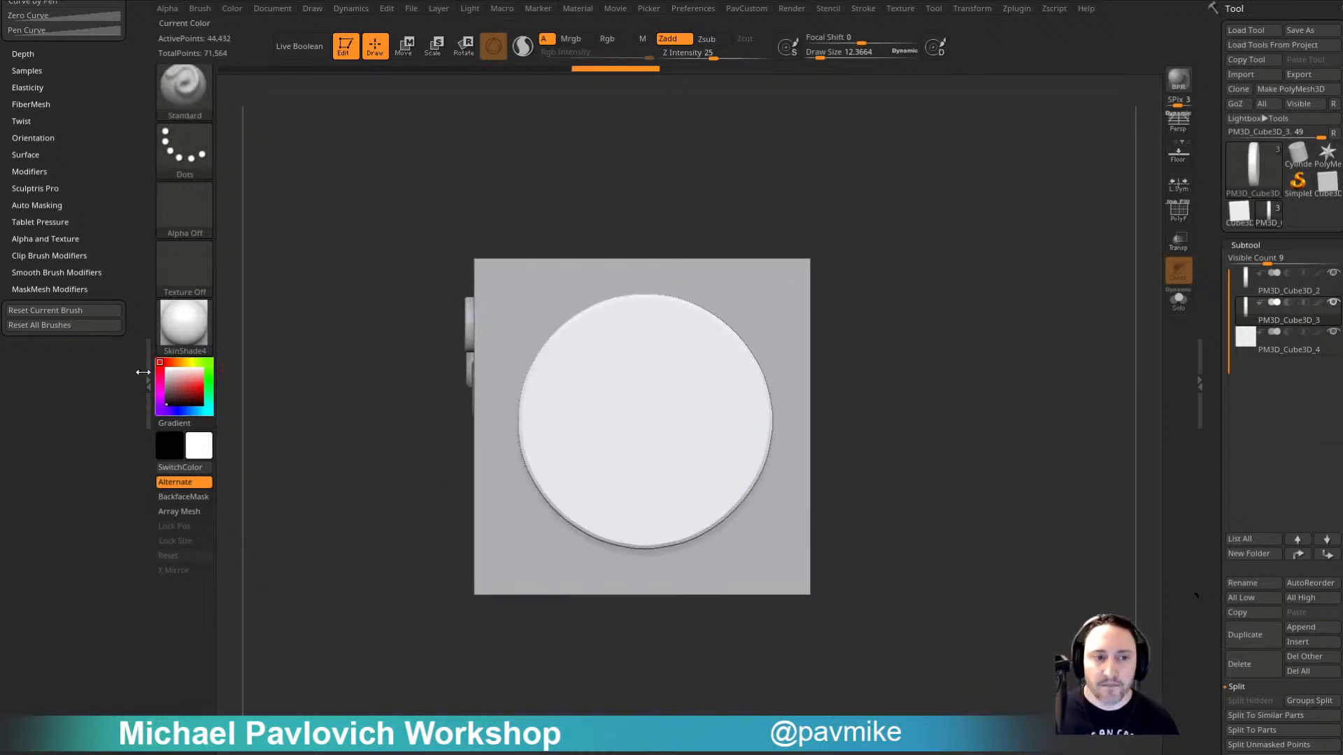
left_click(184, 323)
left_click(270, 327)
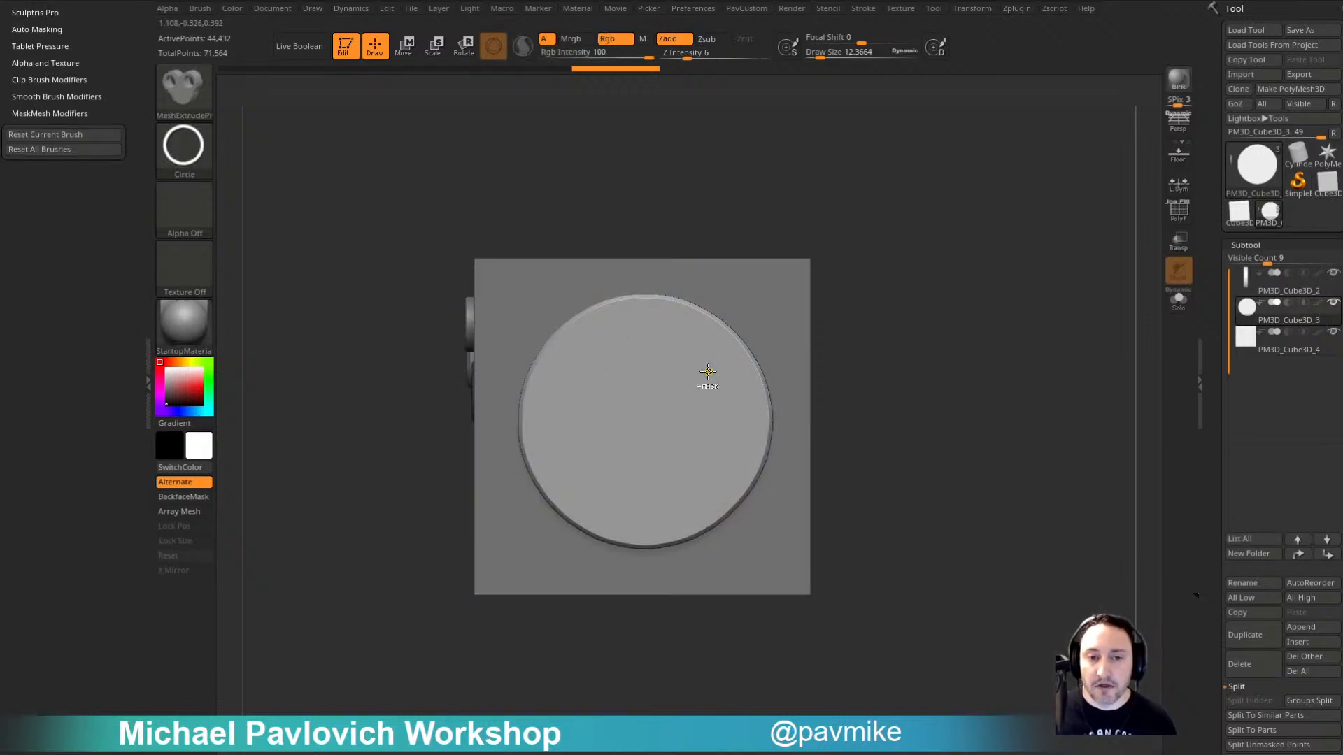
Step: Try extruding overlapping circles starting on the large disc, undoing each attempt
mouse_move(705, 366)
left_mouse_down("ctrl")
mouse_move(785, 428)
mouse_move(886, 552)
mouse_move(919, 568)
left_mouse_up("ctrl")
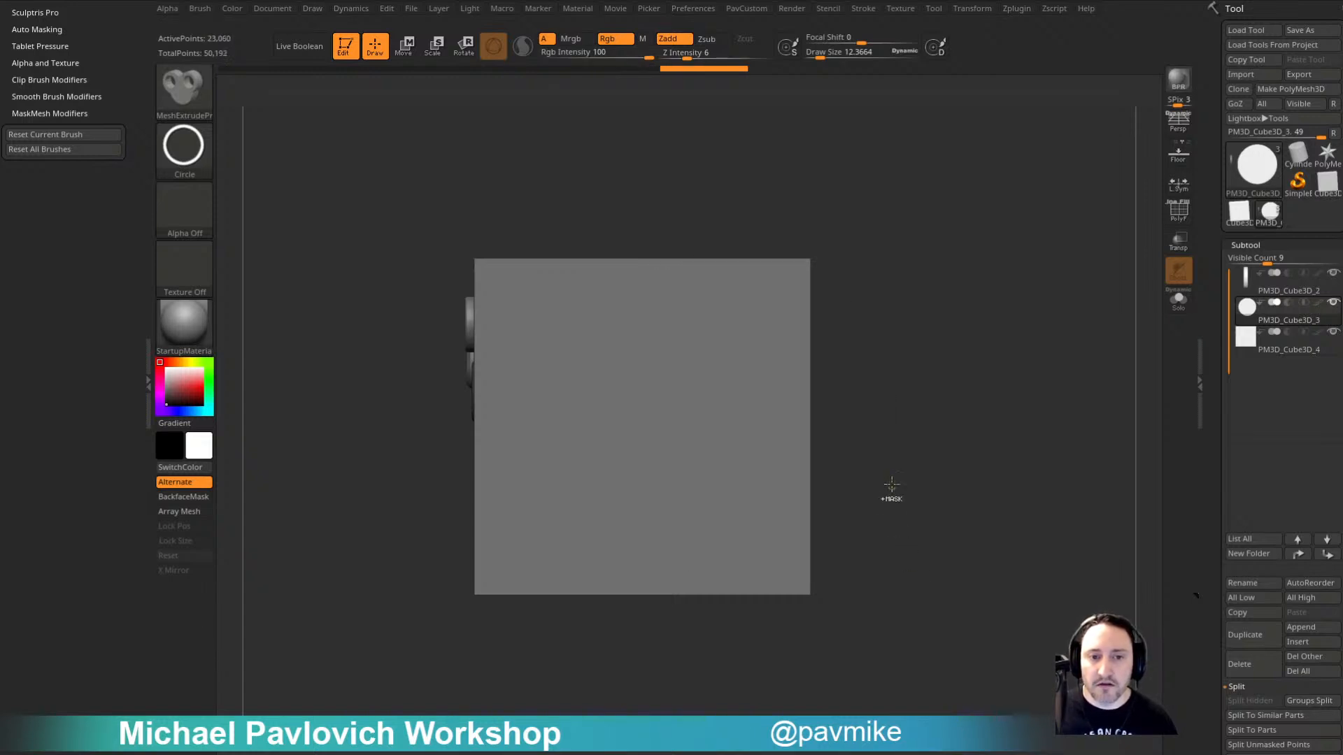
key("ctrl+z")
left_click_drag(711, 426, 868, 547, "ctrl")
key("ctrl+z")
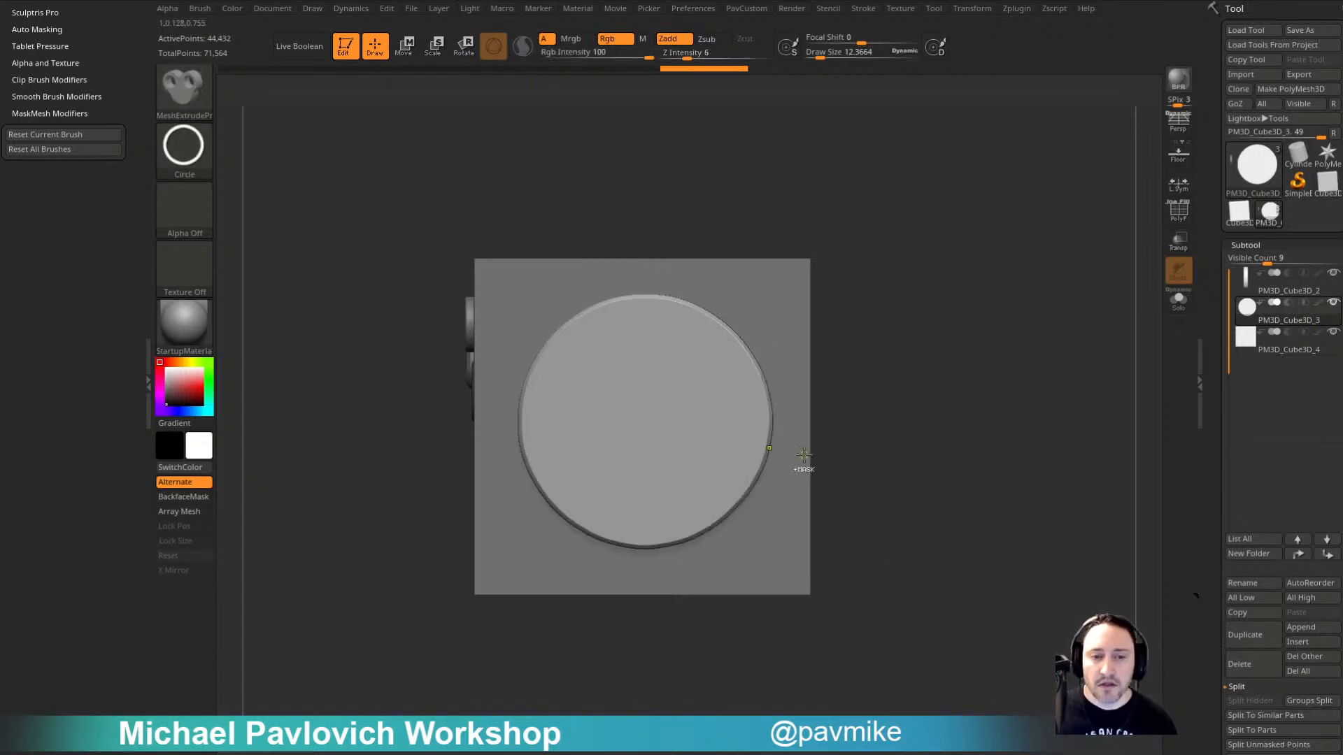
Step: Undo the large disc, draw a new one, and cut it into a crescent with an overlapping circle
key("ctrl+z")
key("ctrl+z")
left_click_drag(642, 389, 785, 567, "ctrl")
left_click_drag(713, 446, 896, 596, "ctrl")
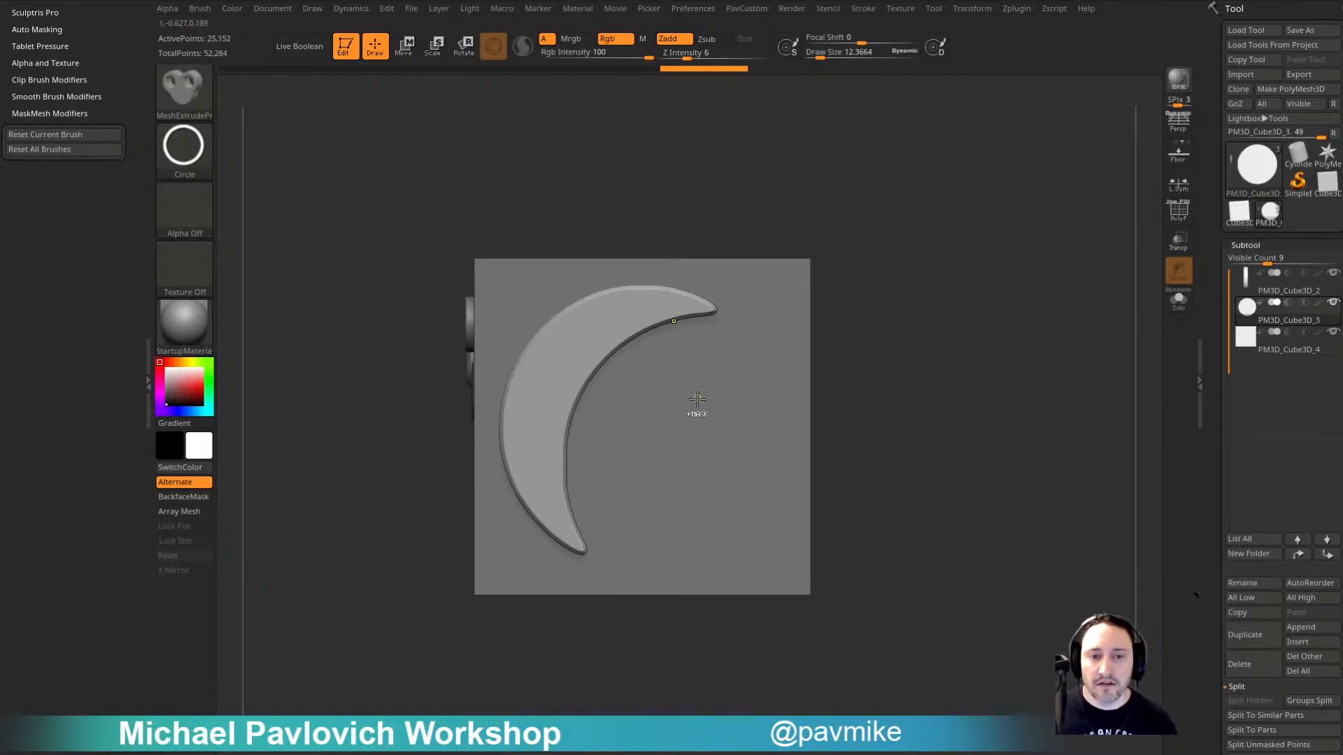
Step: Rework the crescent with further overlapping circles into a two-lobed shape, and inspect it from the side
left_click_drag(697, 399, 767, 402, "ctrl")
mouse_move(695, 464)
left_mouse_down("ctrl")
mouse_move(719, 495)
mouse_move(708, 489)
mouse_move(761, 501)
mouse_move(637, 434)
left_mouse_up("ctrl")
mouse_move(632, 485)
left_mouse_down("ctrl")
mouse_move(770, 518)
mouse_move(758, 489)
mouse_move(799, 487)
mouse_move(870, 561)
mouse_move(868, 543)
left_mouse_up("ctrl")
left_click_drag(938, 382, 806, 398)
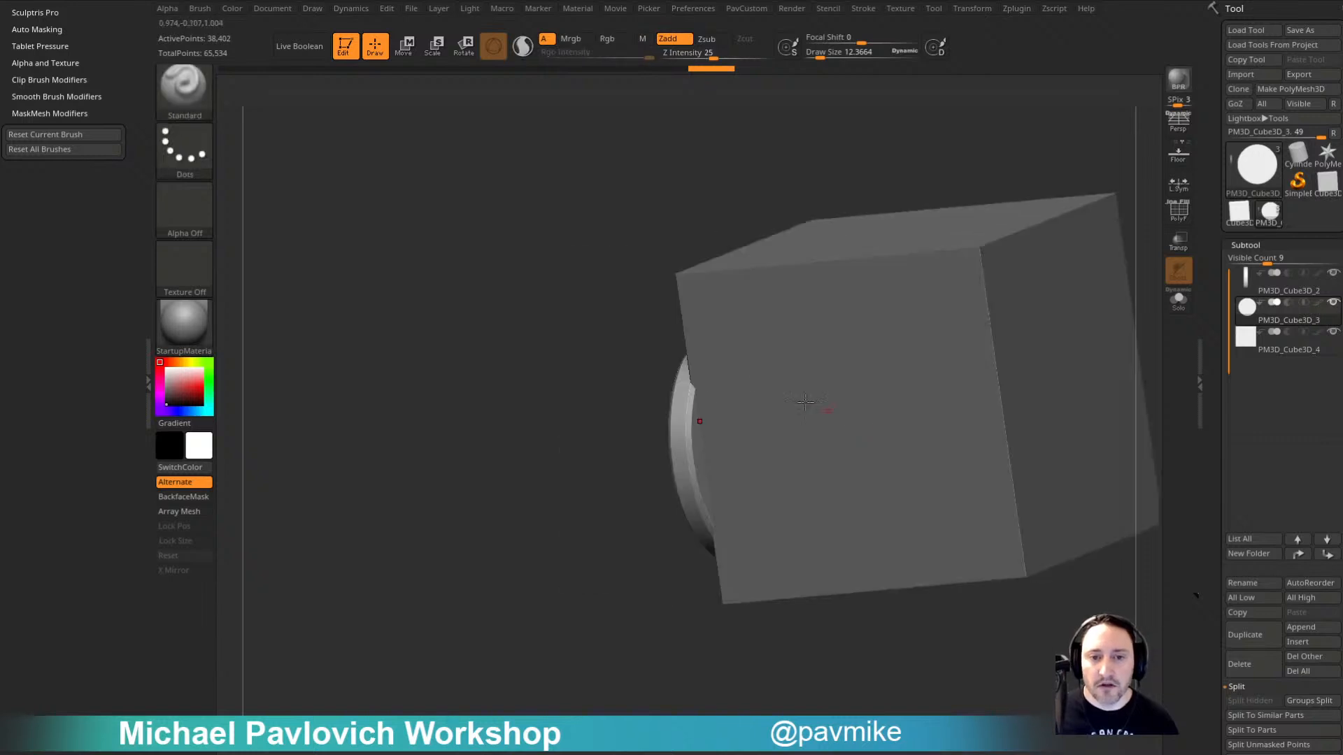
left_click_drag(615, 546, 236, 163, "shift")
Step: Undo all the overlapping circle extrusions on the cube face
key("ctrl")
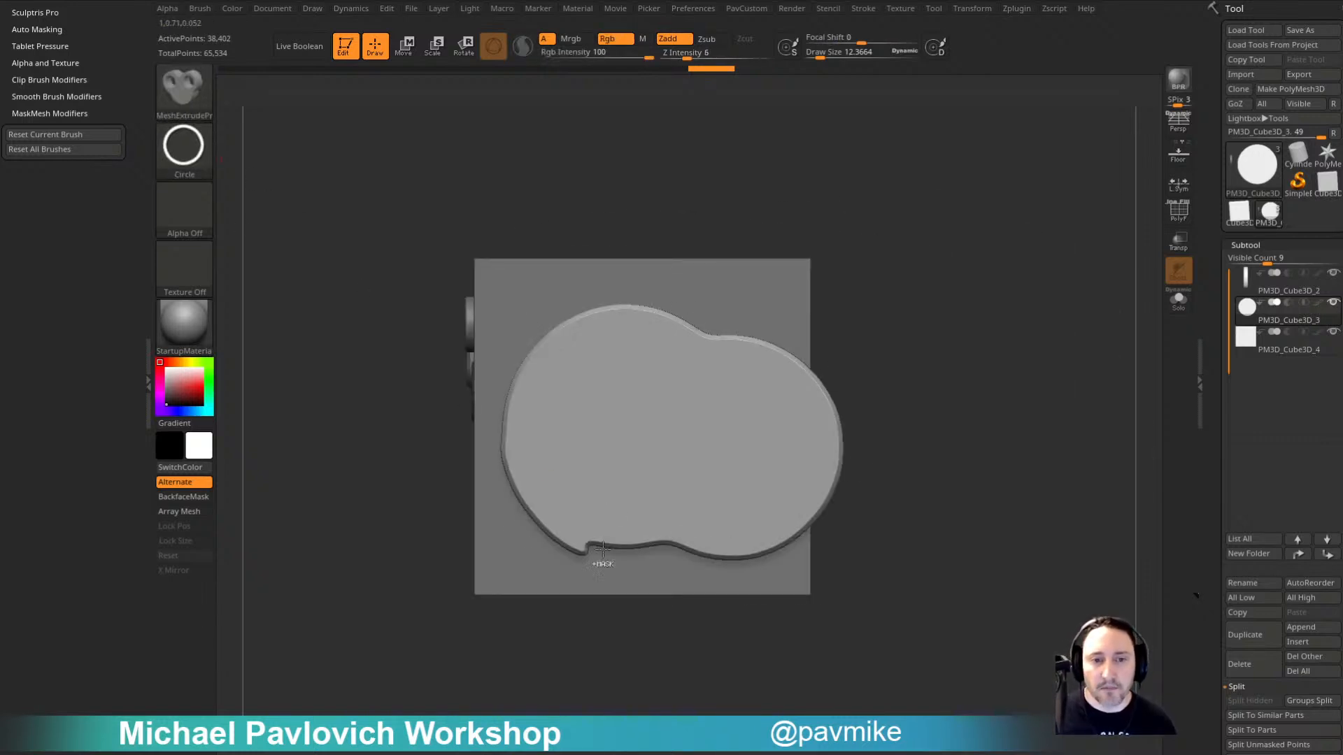
key("ctrl+z")
key("ctrl+z")
key("ctrl+z")
key("ctrl+z")
key("ctrl+z")
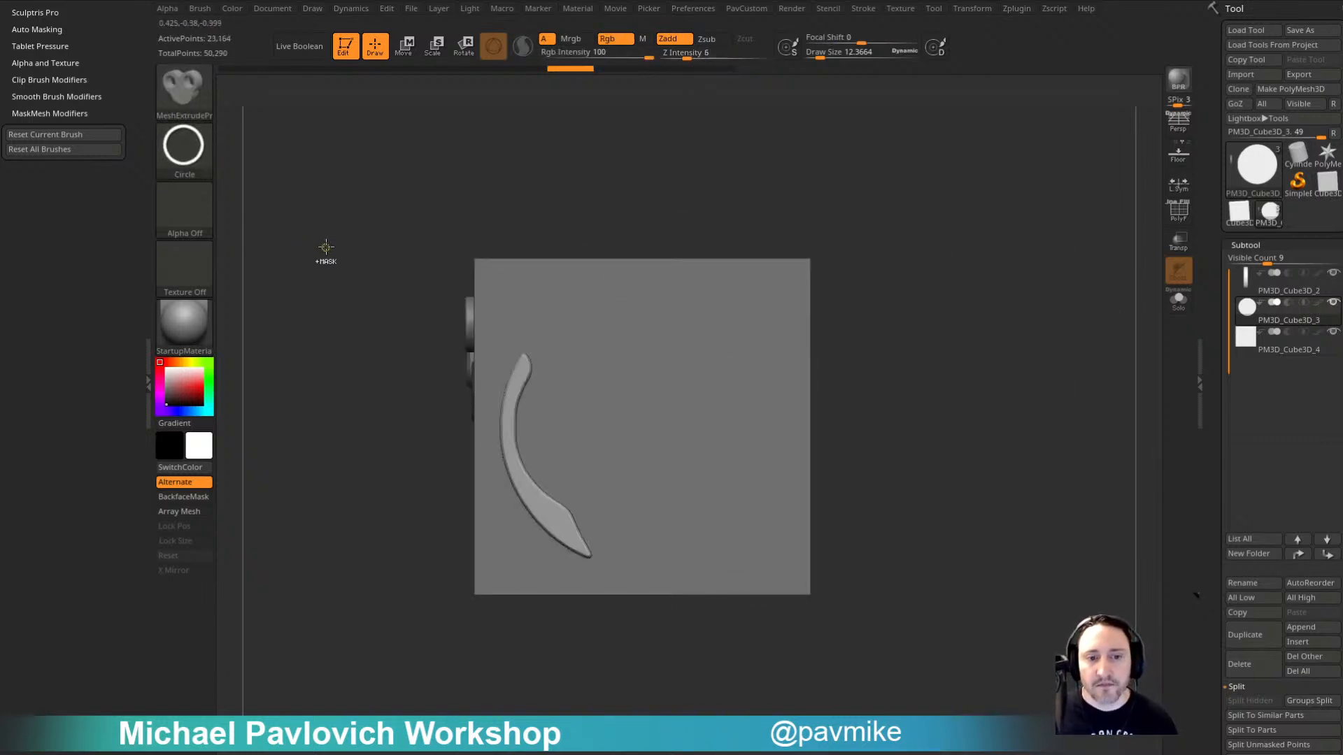
key("ctrl+z")
key("ctrl+z")
key("ctrl+z")
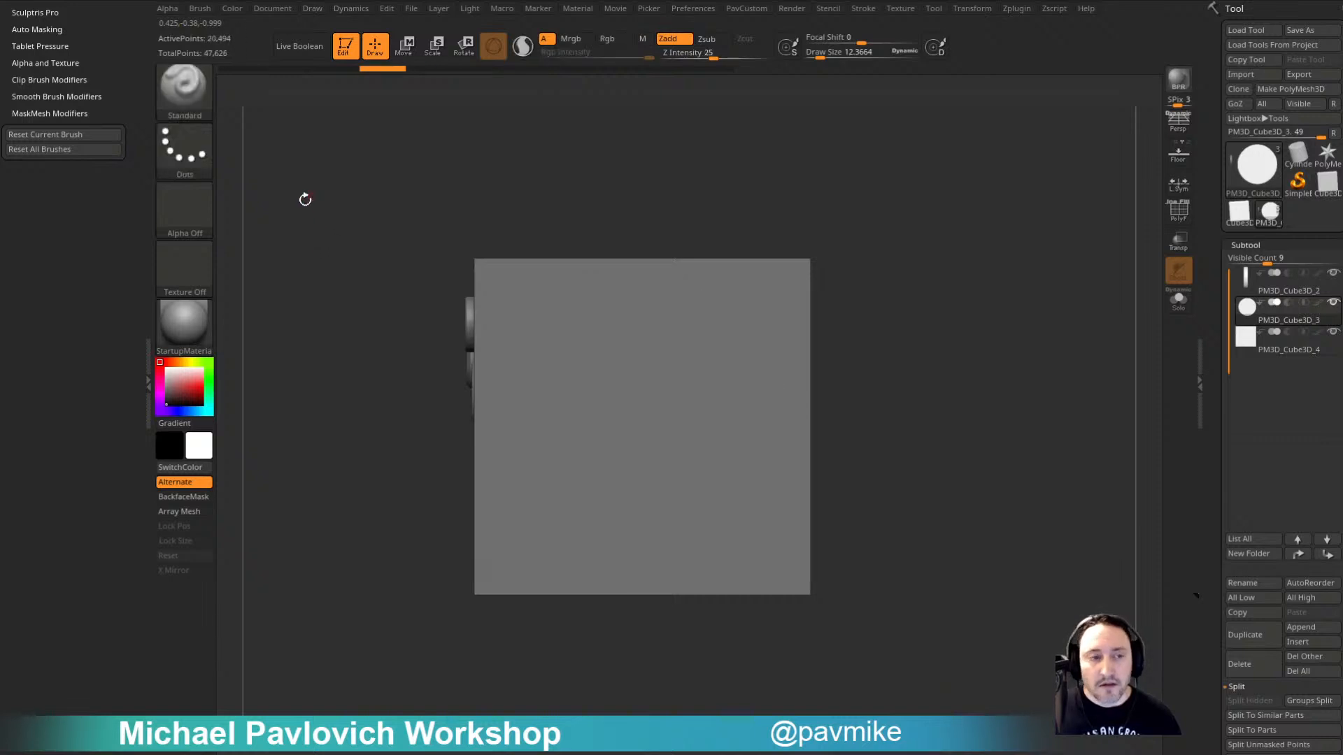
Step: Set the masking brush to MeshExtrude with the Circle stroke
left_click(184, 89)
left_click(184, 90)
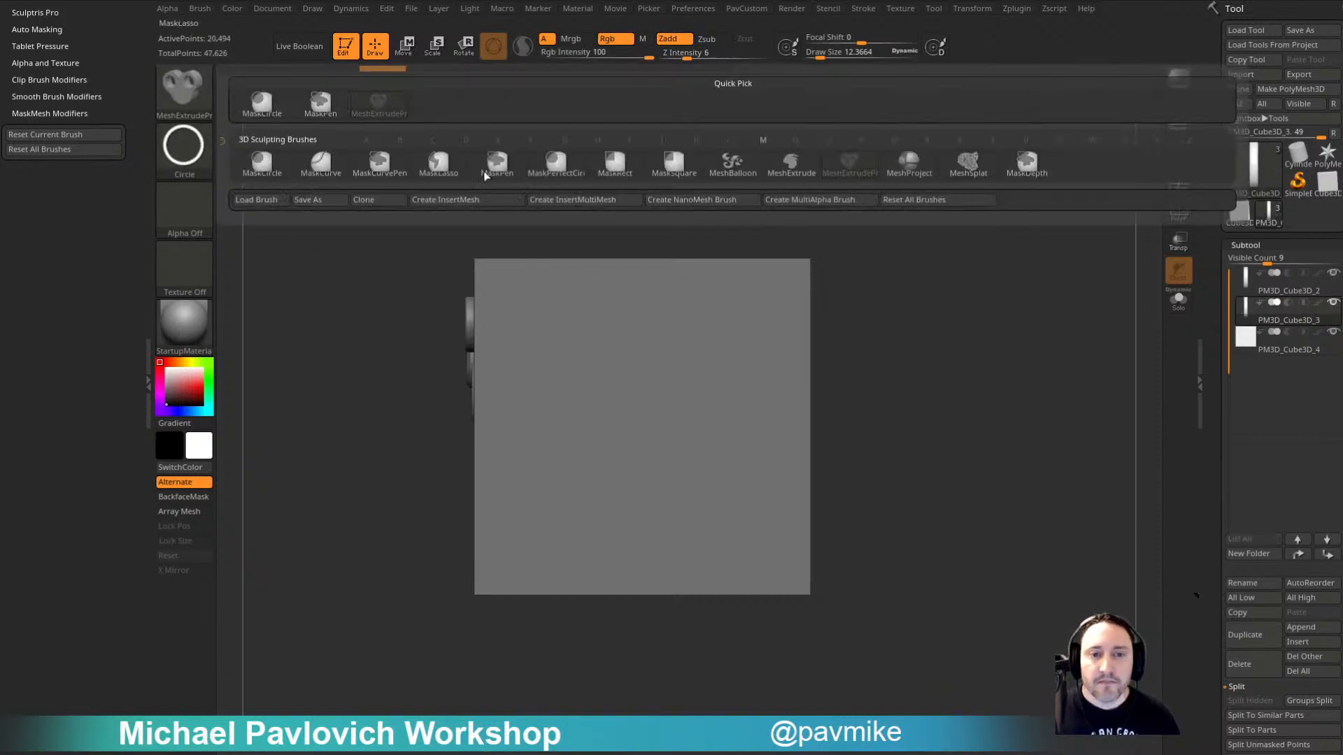
left_click(789, 167)
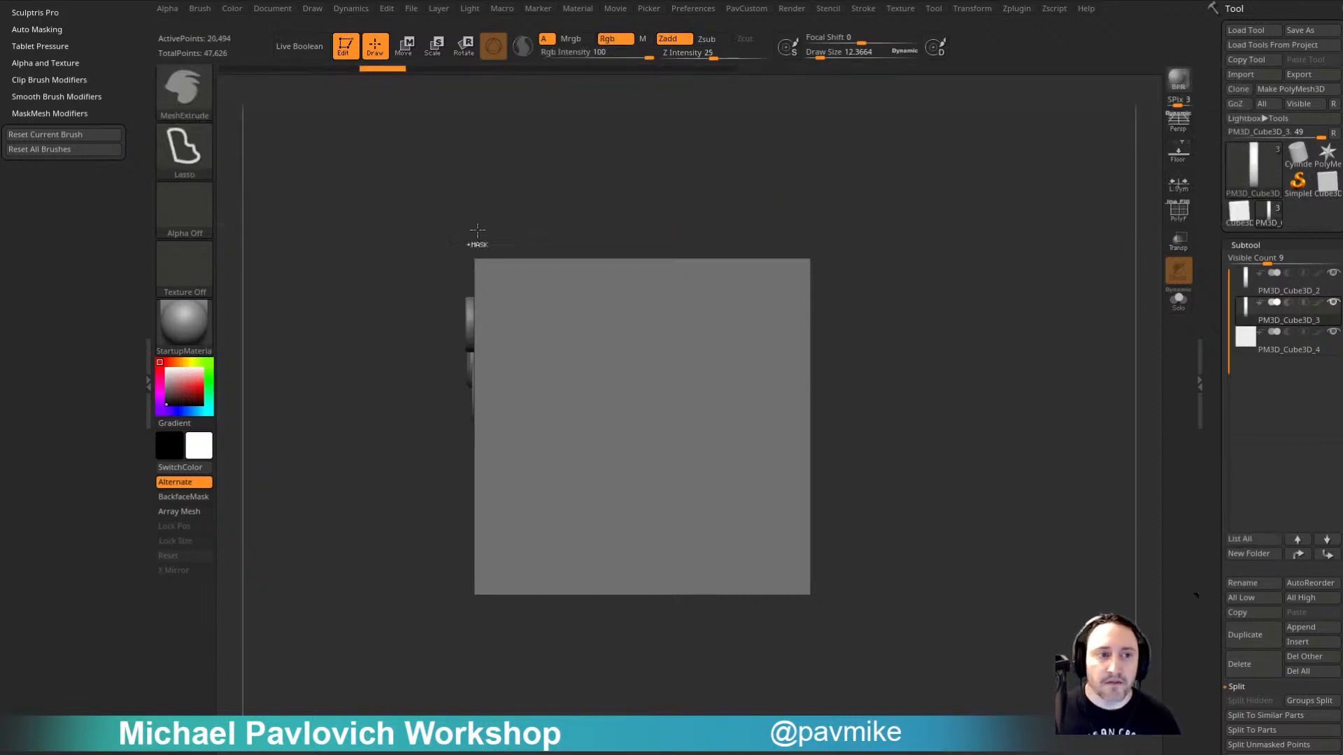
left_click(199, 154)
left_click(263, 198, "ctrl")
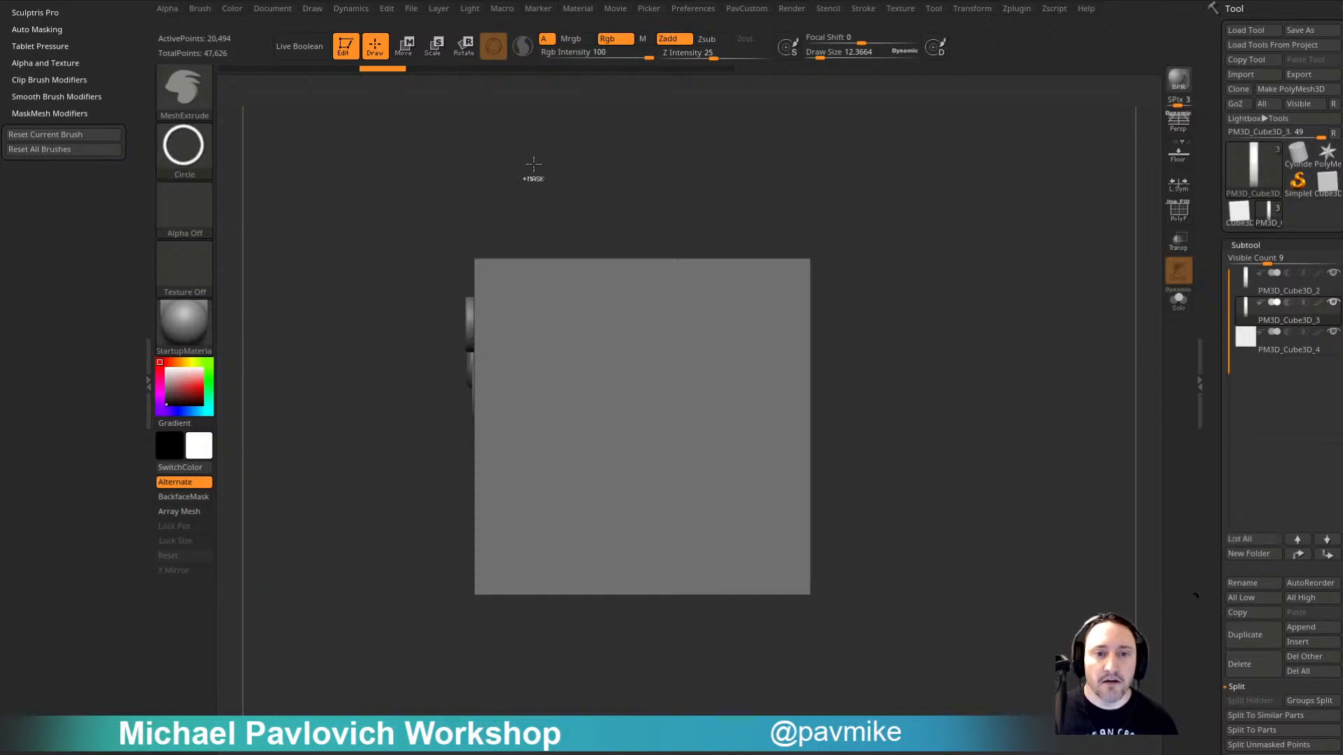
Step: Activate symmetry, try extruding a circle on the cube face, and undo it
left_click_drag(965, 364, 922, 392, "alt")
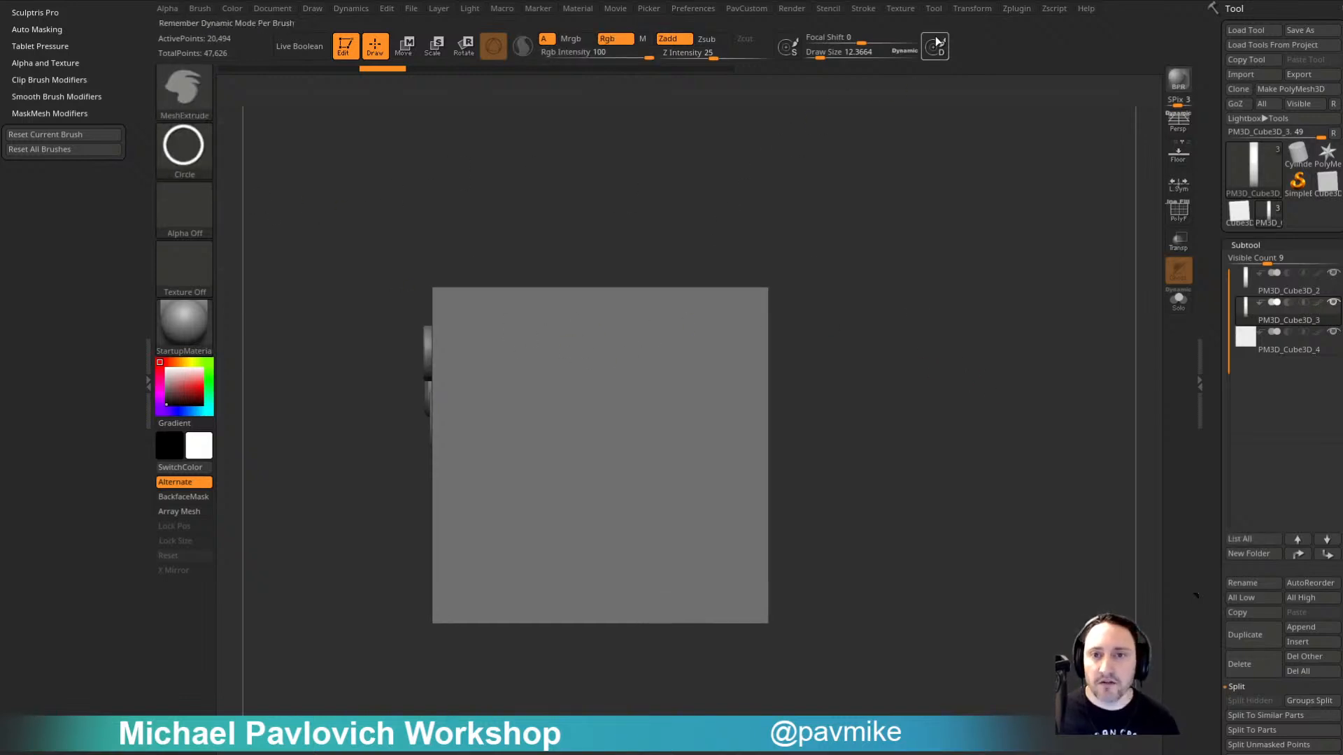
left_click(981, 11)
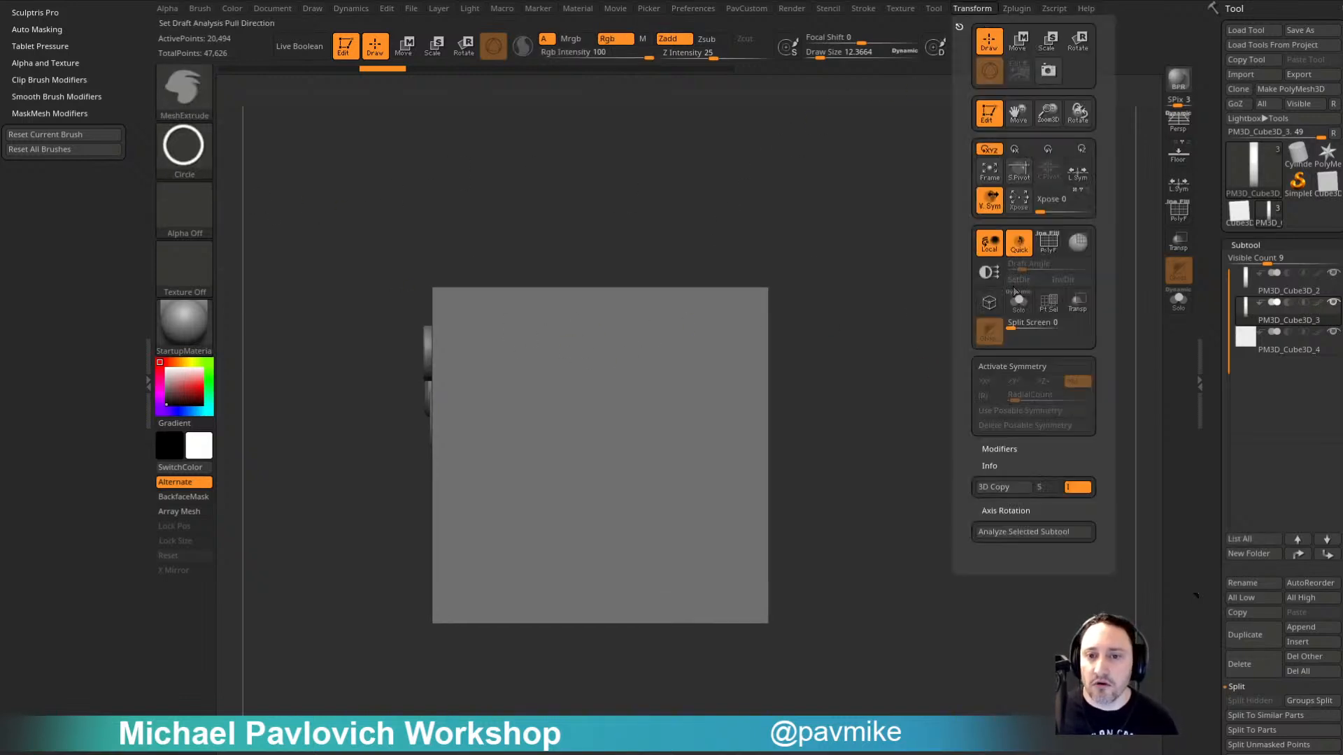
left_click(1013, 367)
left_click_drag(737, 382, 737, 488, "ctrl")
mouse_move(938, 381)
left_mouse_down()
mouse_move(800, 419)
mouse_move(914, 401)
left_mouse_up()
key("ctrl+z")
Step: Turn on the radial option for the X-axis symmetry
left_click(932, 9)
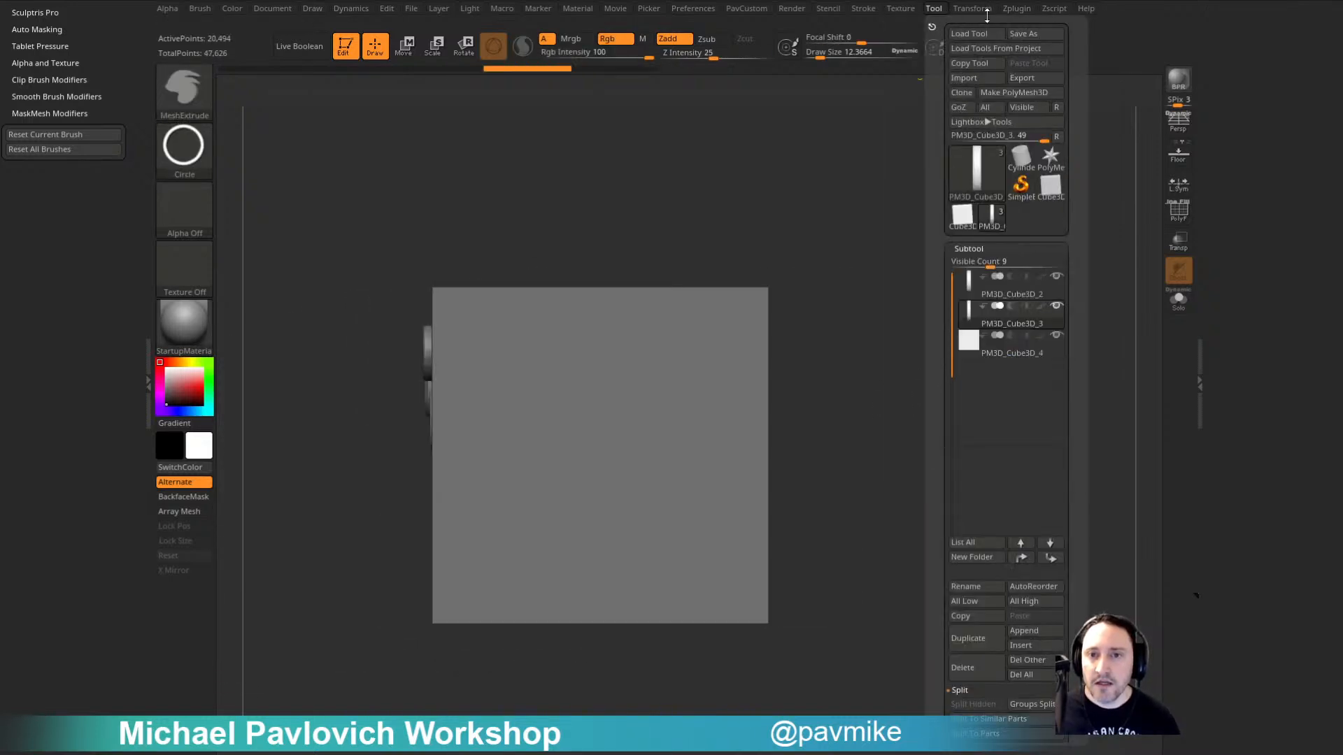
left_click(972, 8)
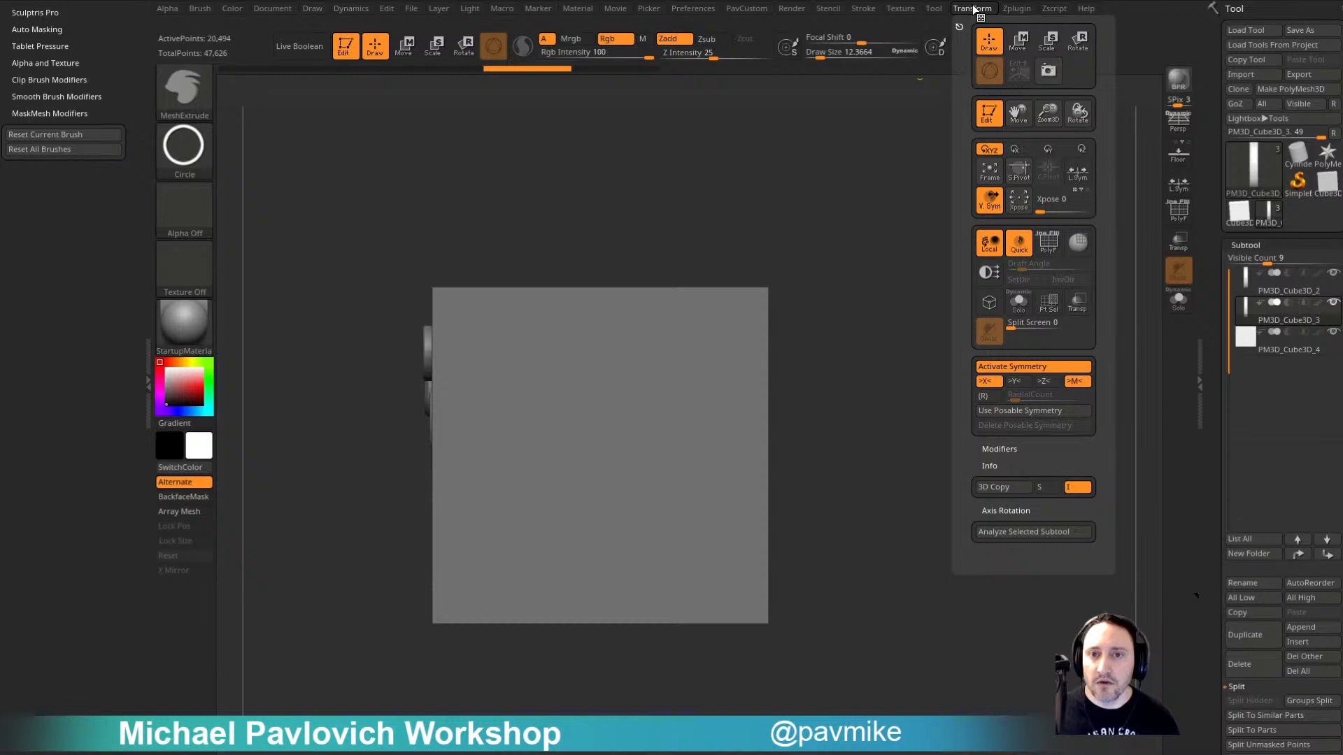
left_click(993, 396)
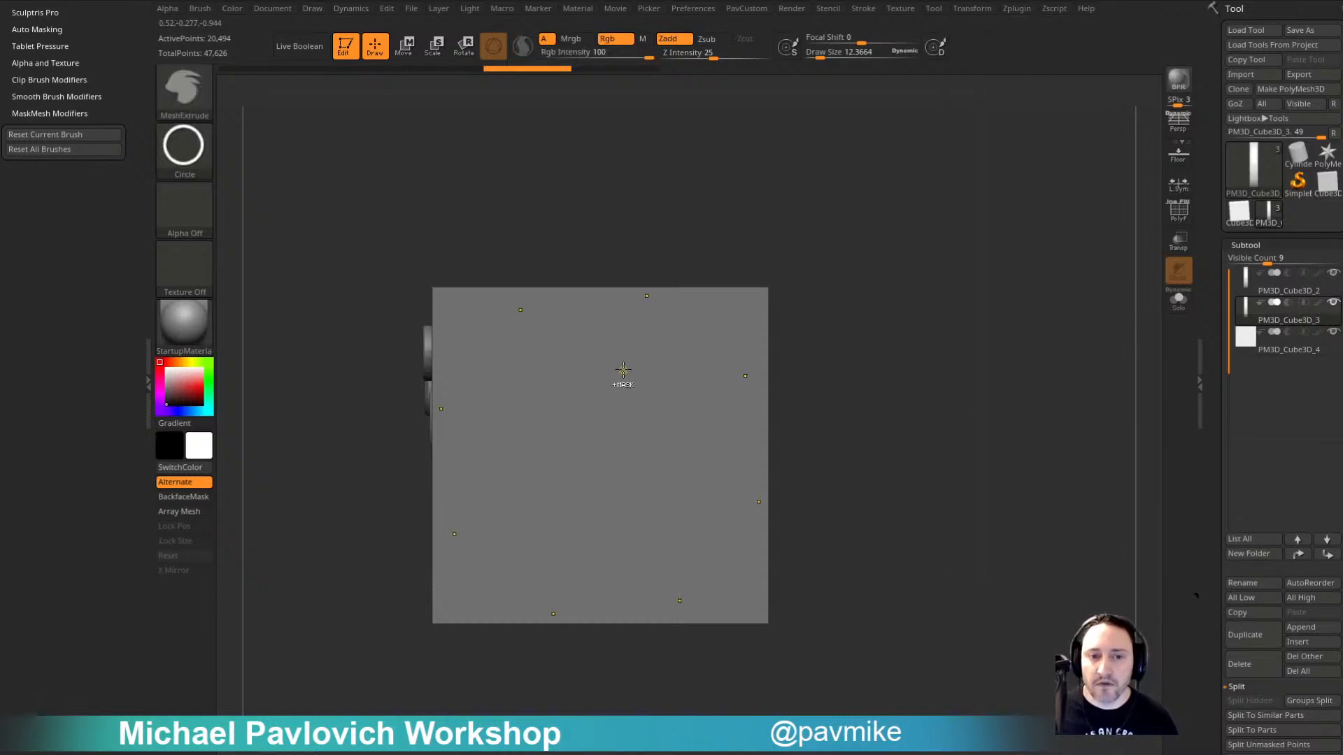
Step: Extrude a ring of overlapping radially repeated circles around the cube face's centre, and undo it
mouse_move(640, 362)
left_mouse_down()
mouse_move(683, 402)
mouse_move(666, 394)
mouse_move(716, 408)
mouse_move(697, 400)
left_mouse_up()
key("ctrl+z")
key("ctrl+z")
mouse_move(639, 364)
left_mouse_down("ctrl")
mouse_move(687, 406)
mouse_move(670, 402)
mouse_move(684, 396)
left_mouse_up("ctrl")
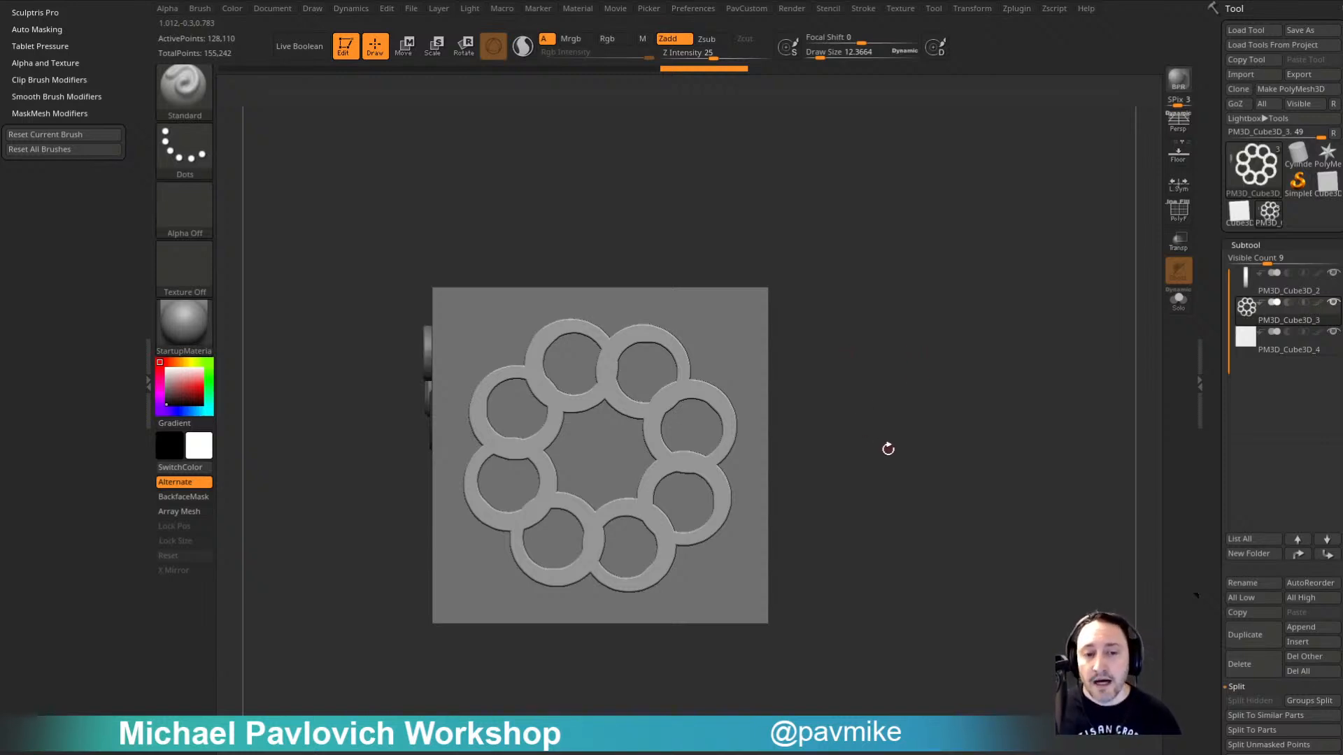
key("ctrl+z")
key("ctrl+z")
key("ctrl+z")
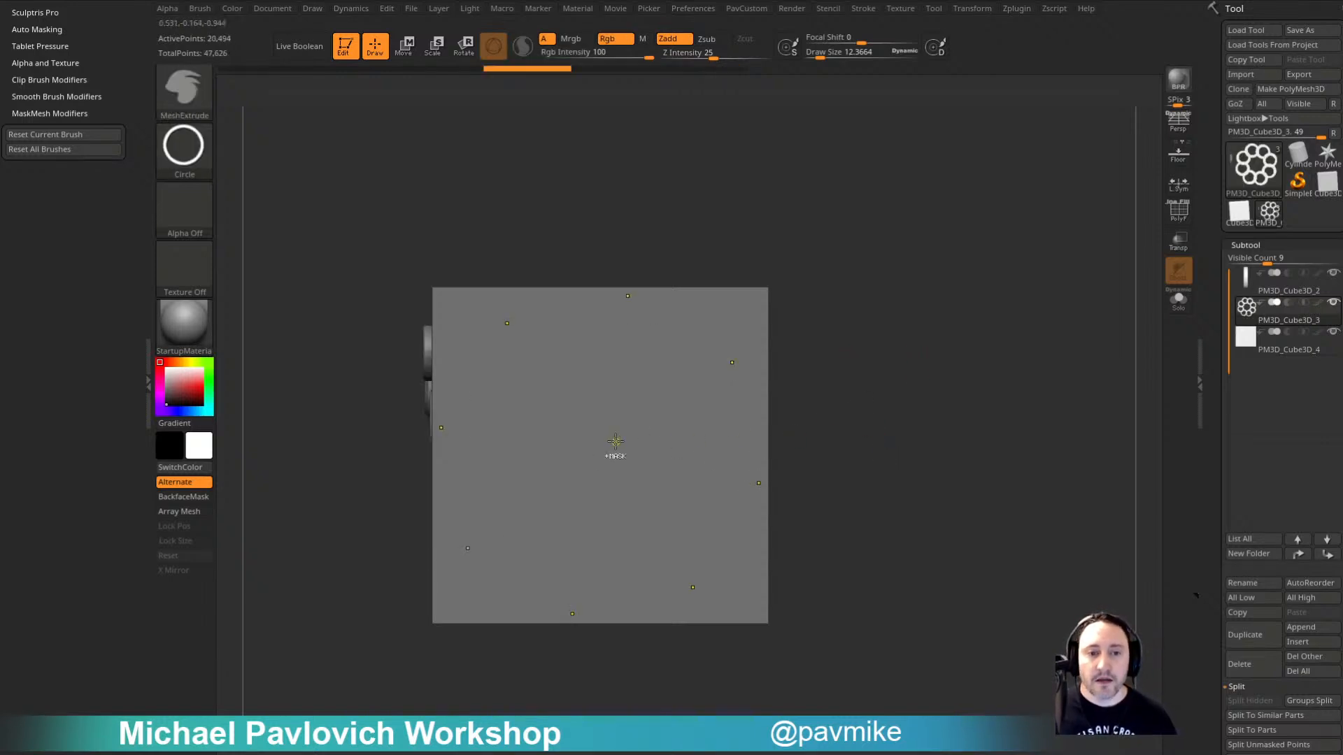
Step: Try extruding a large central disc and reshaping its rim with radially repeated overlapping circles, undoing each attempt
left_click_drag(603, 447, 728, 511, "ctrl")
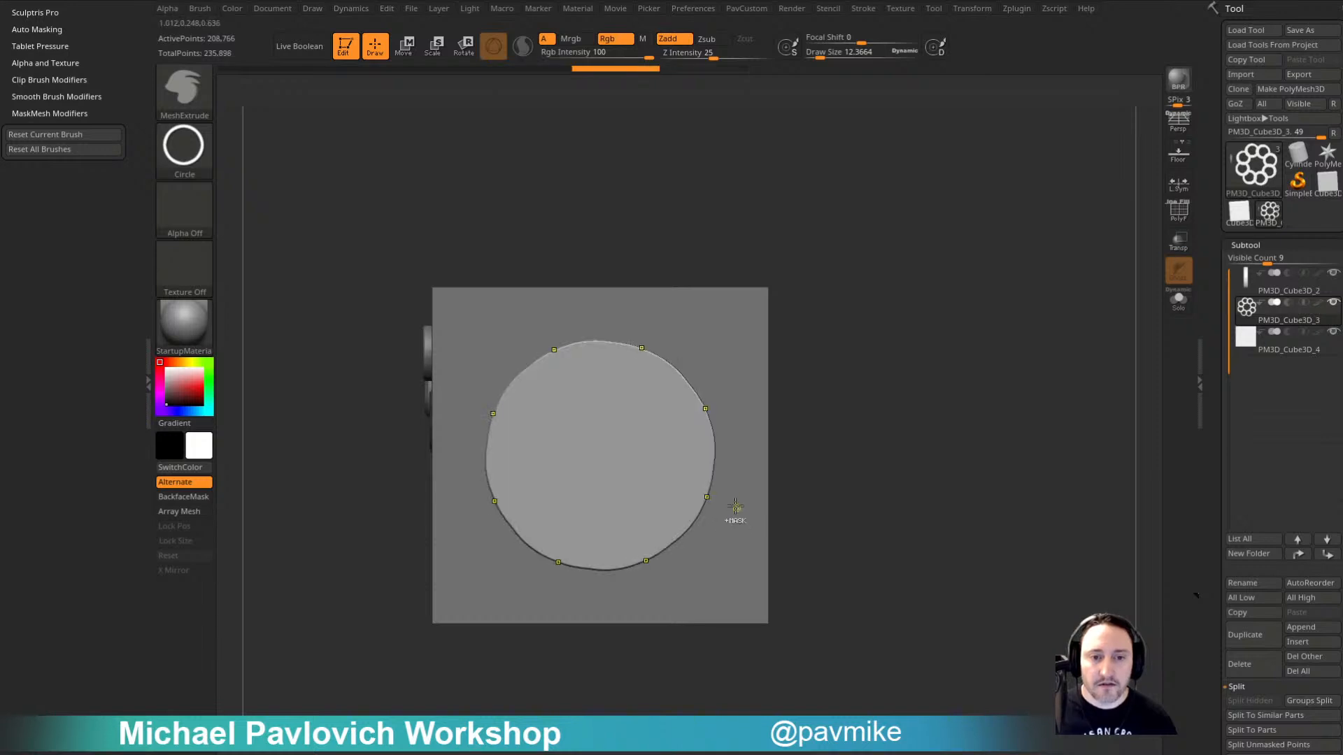
left_click_drag(649, 381, 708, 395, "ctrl")
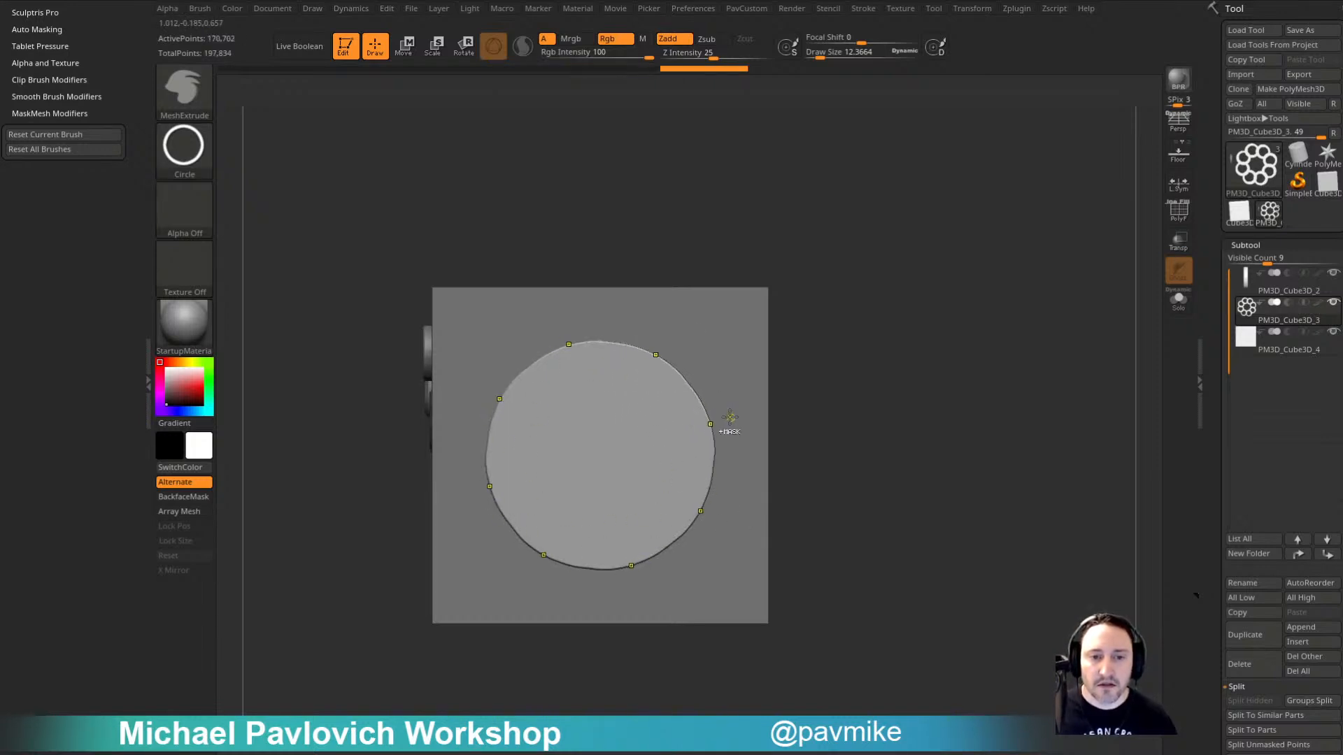
key("ctrl+z")
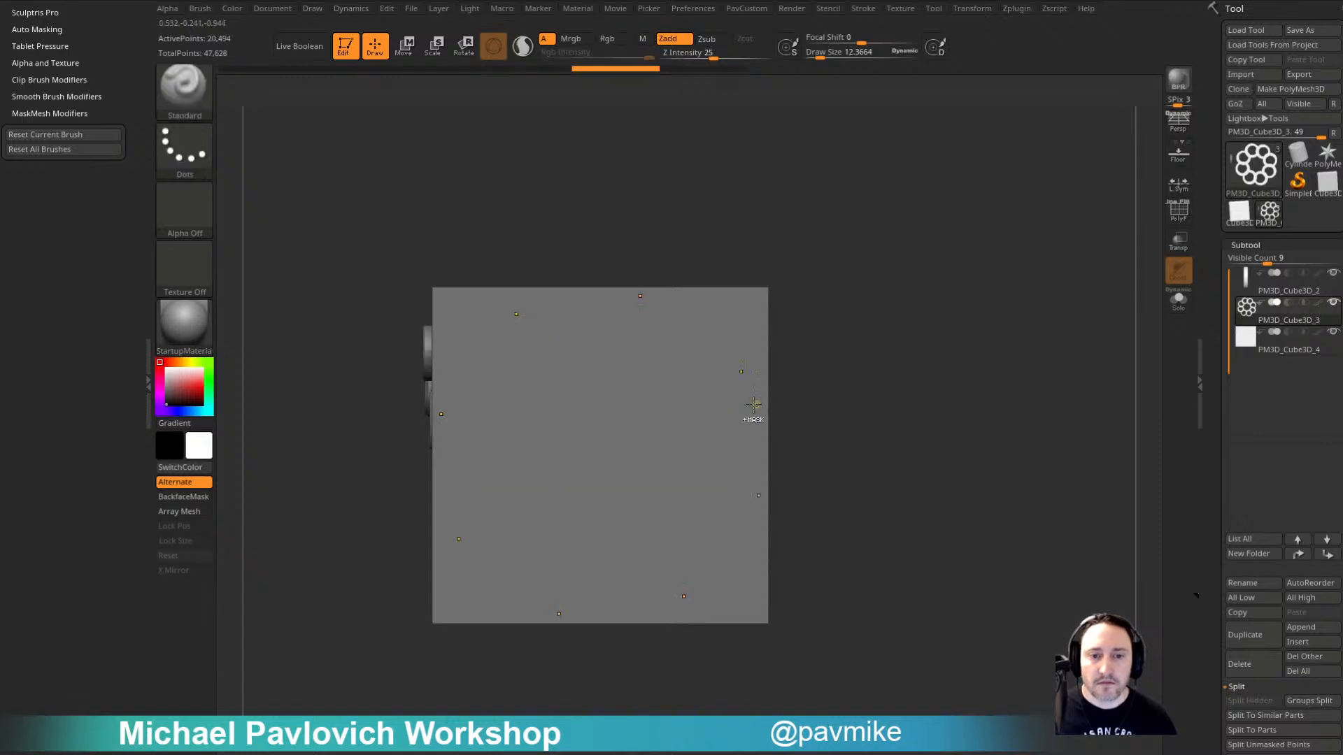
left_click_drag(609, 446, 724, 475, "ctrl")
mouse_move(675, 405)
left_mouse_down("ctrl")
mouse_move(721, 446)
mouse_move(721, 411)
mouse_move(719, 458)
mouse_move(721, 444)
left_mouse_up("ctrl")
left_click_drag(691, 370, 751, 411, "ctrl")
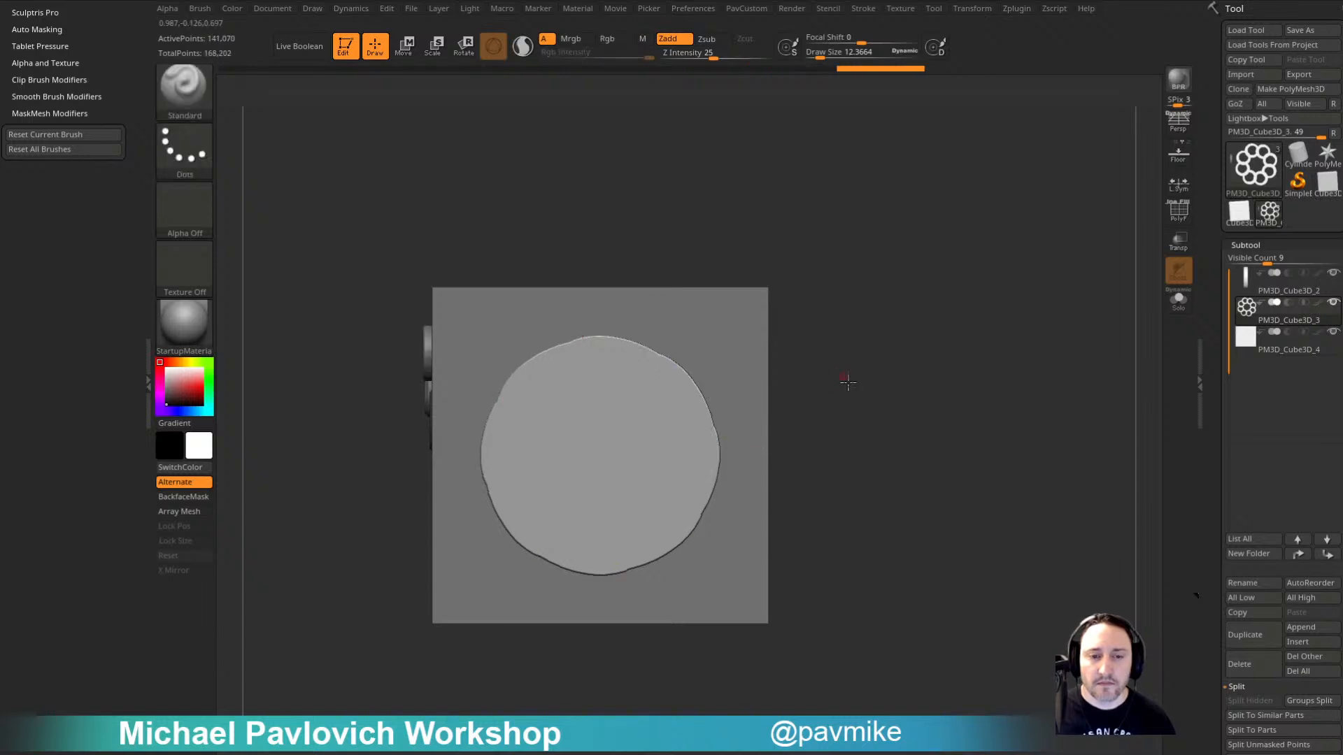
left_click_drag(845, 380, 861, 393)
key("ctrl+z")
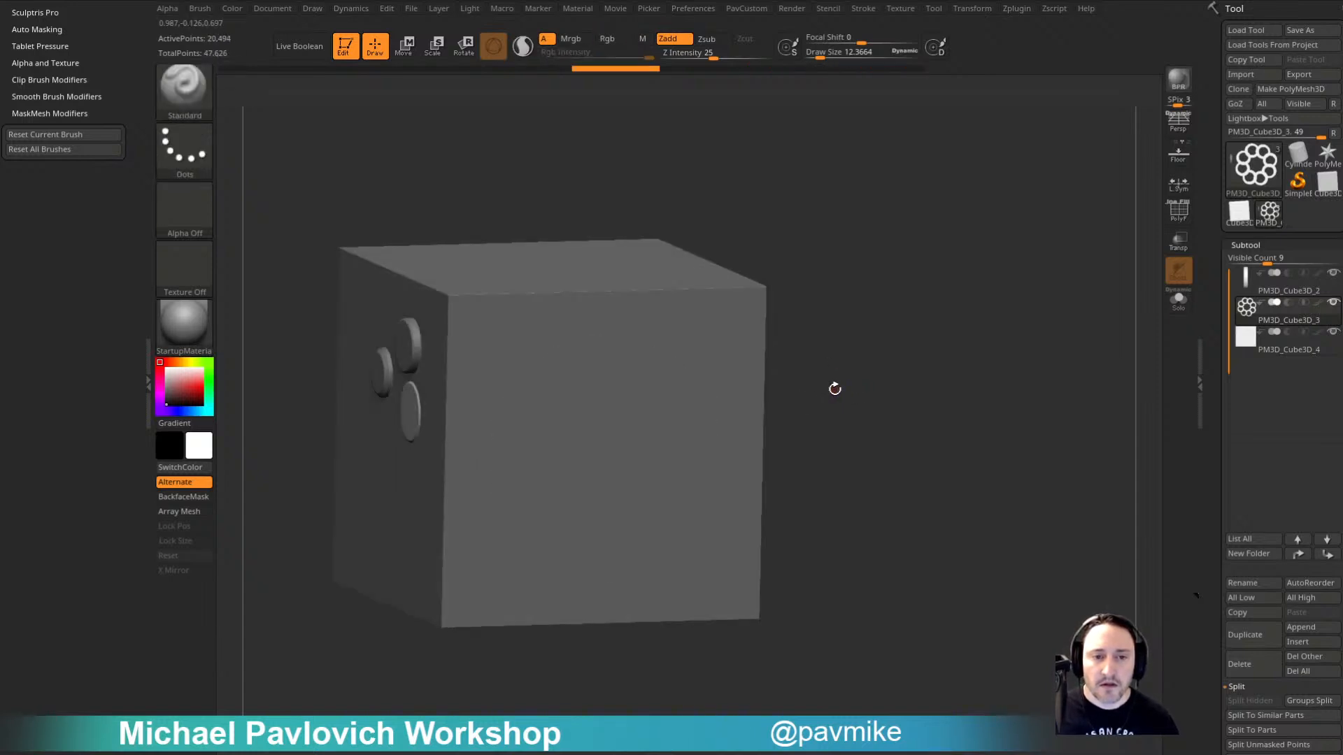
Step: Face the plain cube side squarely and reactivate radial symmetry for the mesh masking brush
mouse_move(927, 381)
left_mouse_down()
mouse_move(881, 330)
mouse_move(959, 303)
mouse_move(895, 346)
left_mouse_up()
left_click(966, 9)
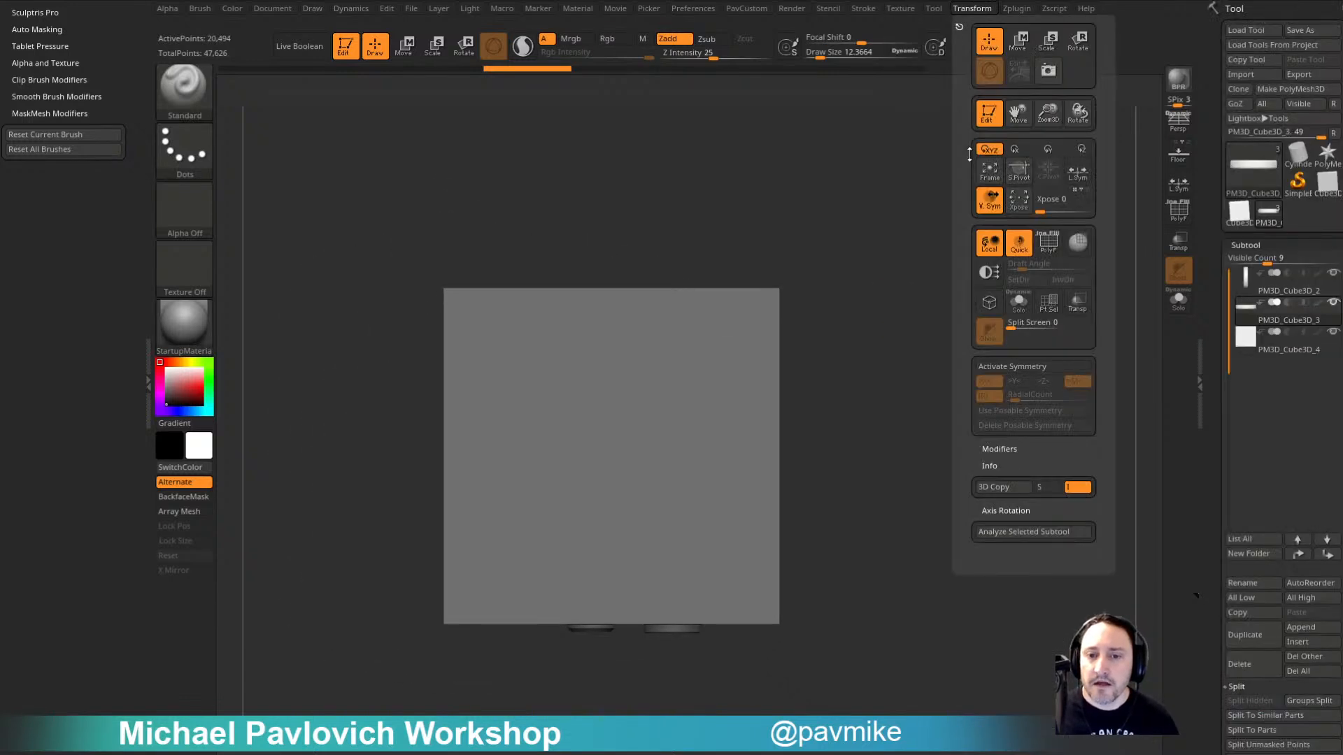
left_click(1002, 367)
key("ctrl")
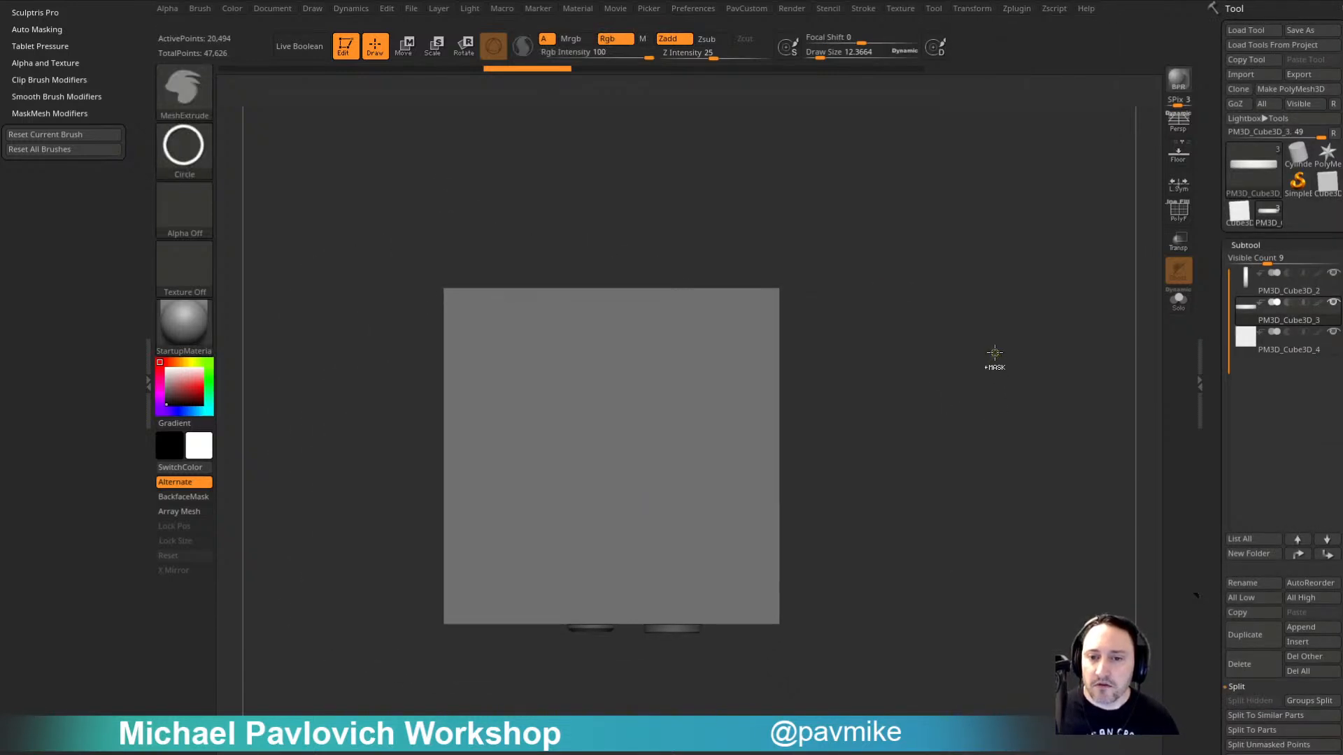
left_click(972, 8)
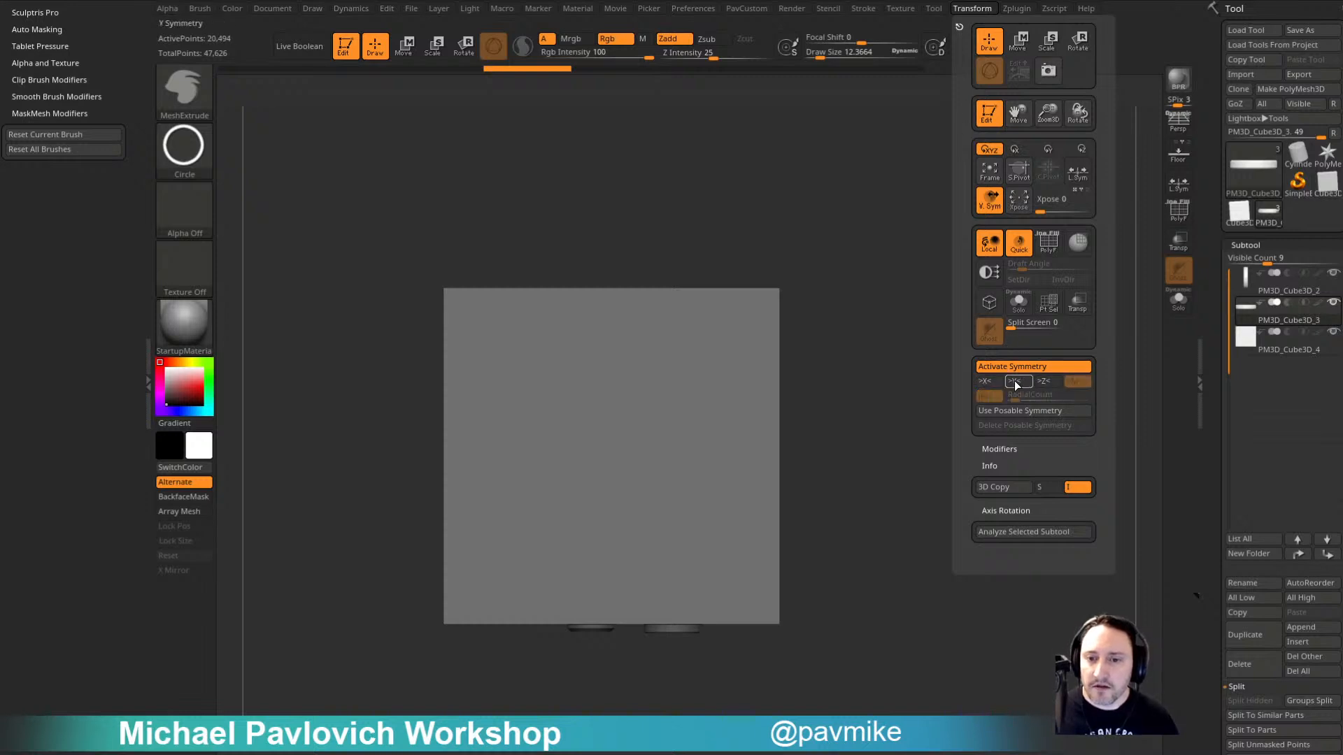
key("ctrl")
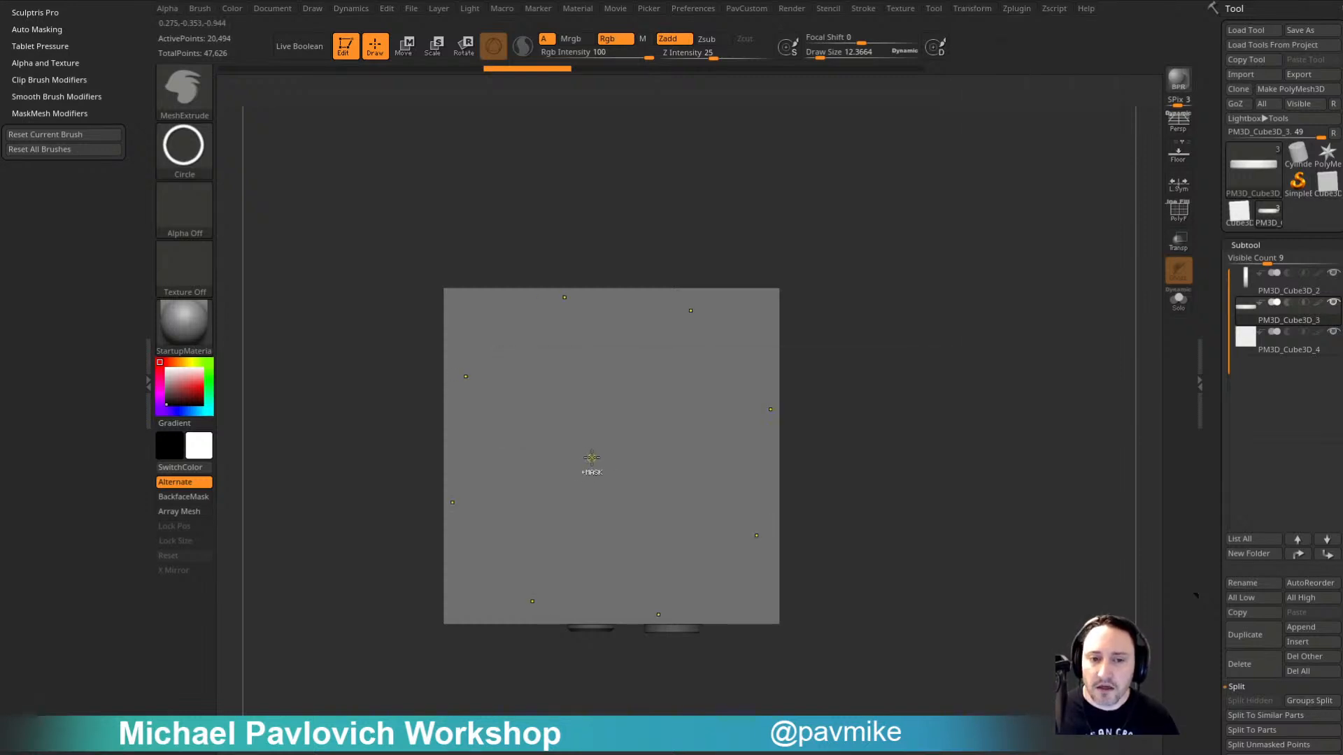
Step: Extrude another central disc with a radially repeated circle on its rim, inspect it, and undo both
left_click_drag(611, 450, 764, 511, "ctrl")
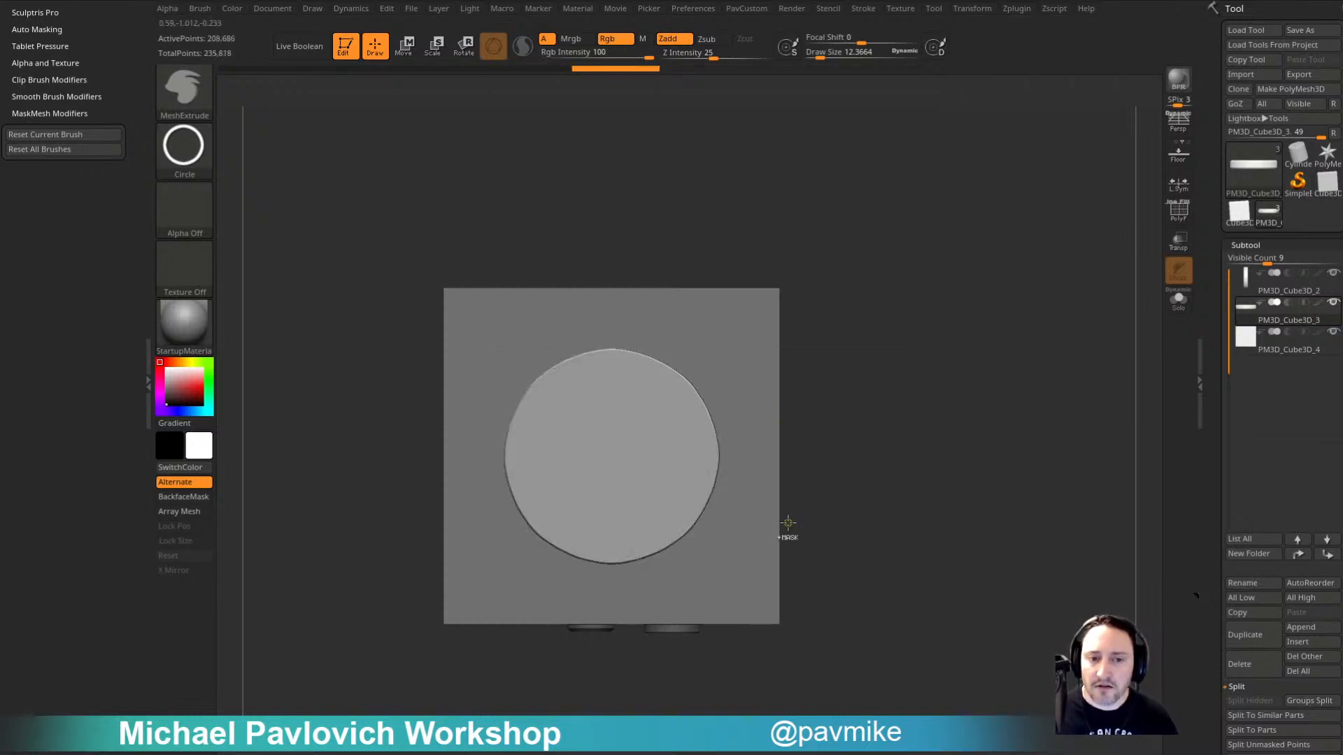
left_click_drag(673, 390, 720, 404, "ctrl")
left_click_drag(836, 391, 781, 410)
key("ctrl+z")
key("ctrl+z")
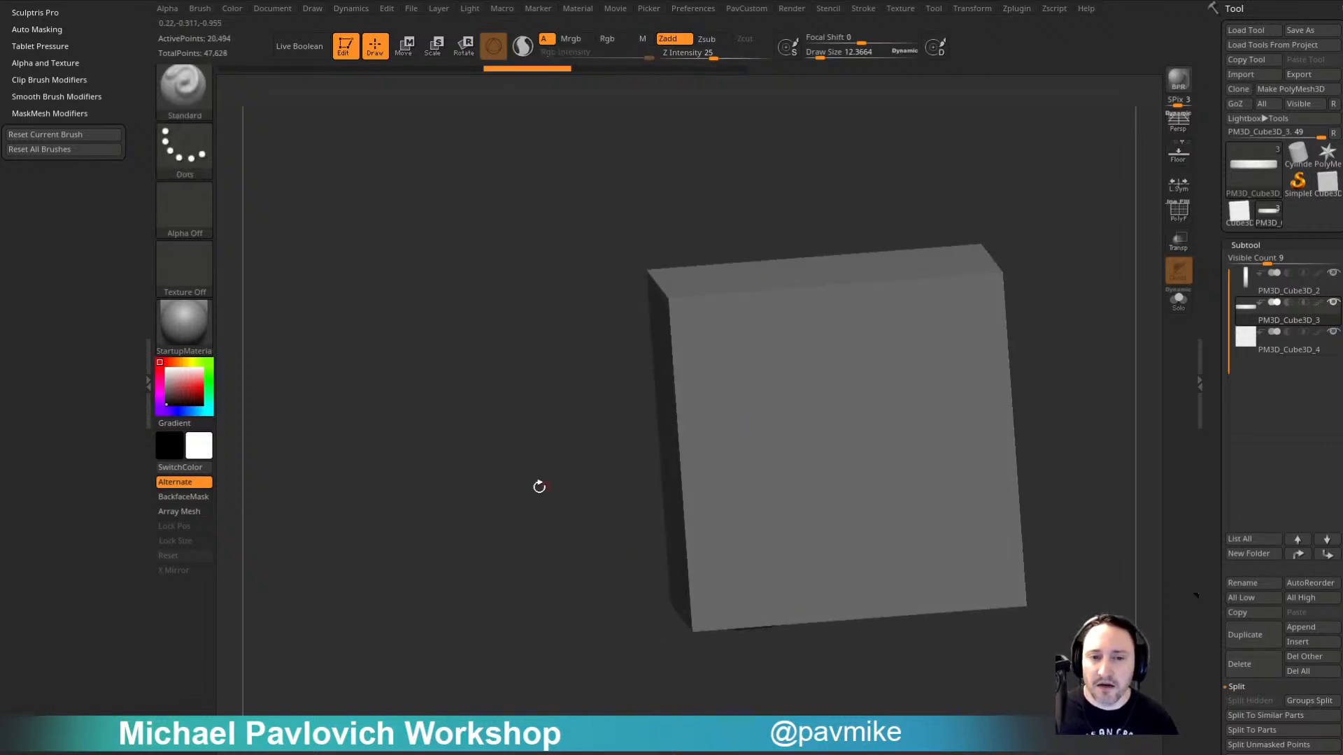
left_click_drag(537, 485, 955, 390)
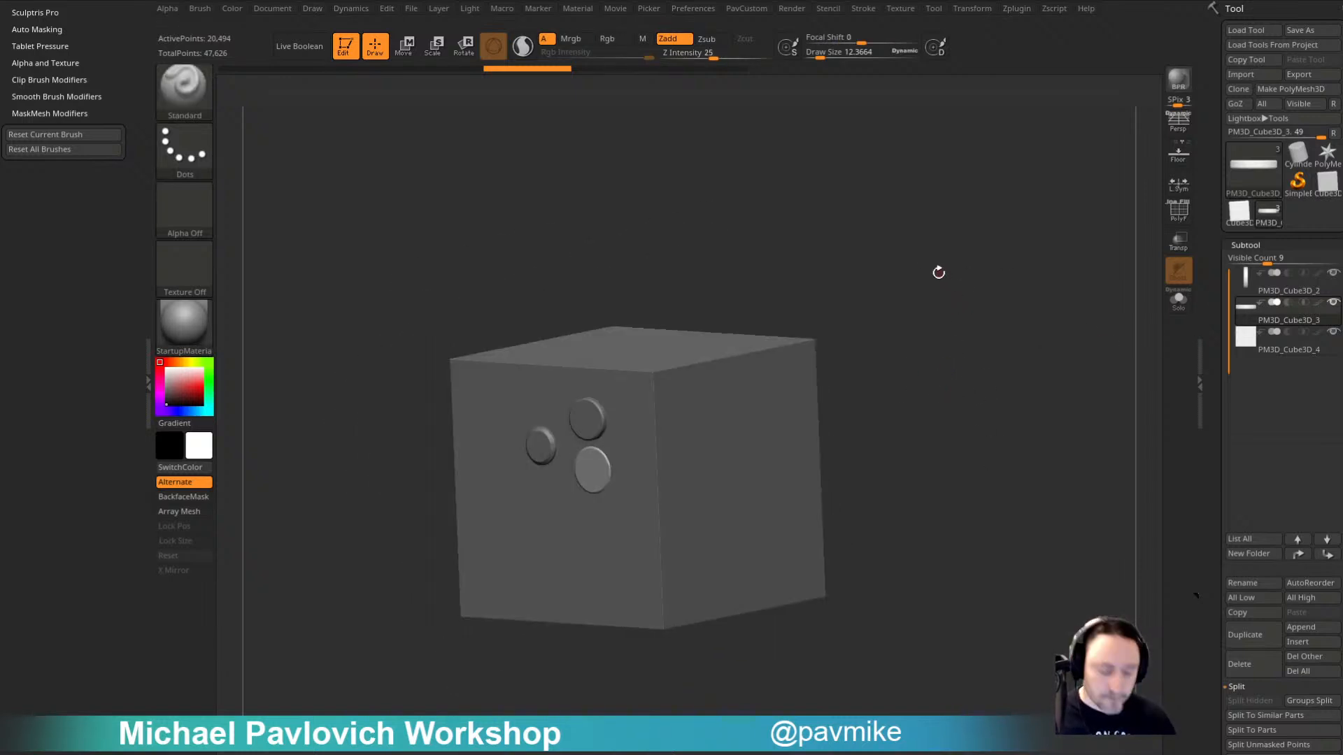
Step: Load the DemoAnimeHead project and turn off perspective and the floor grid
key("F1")
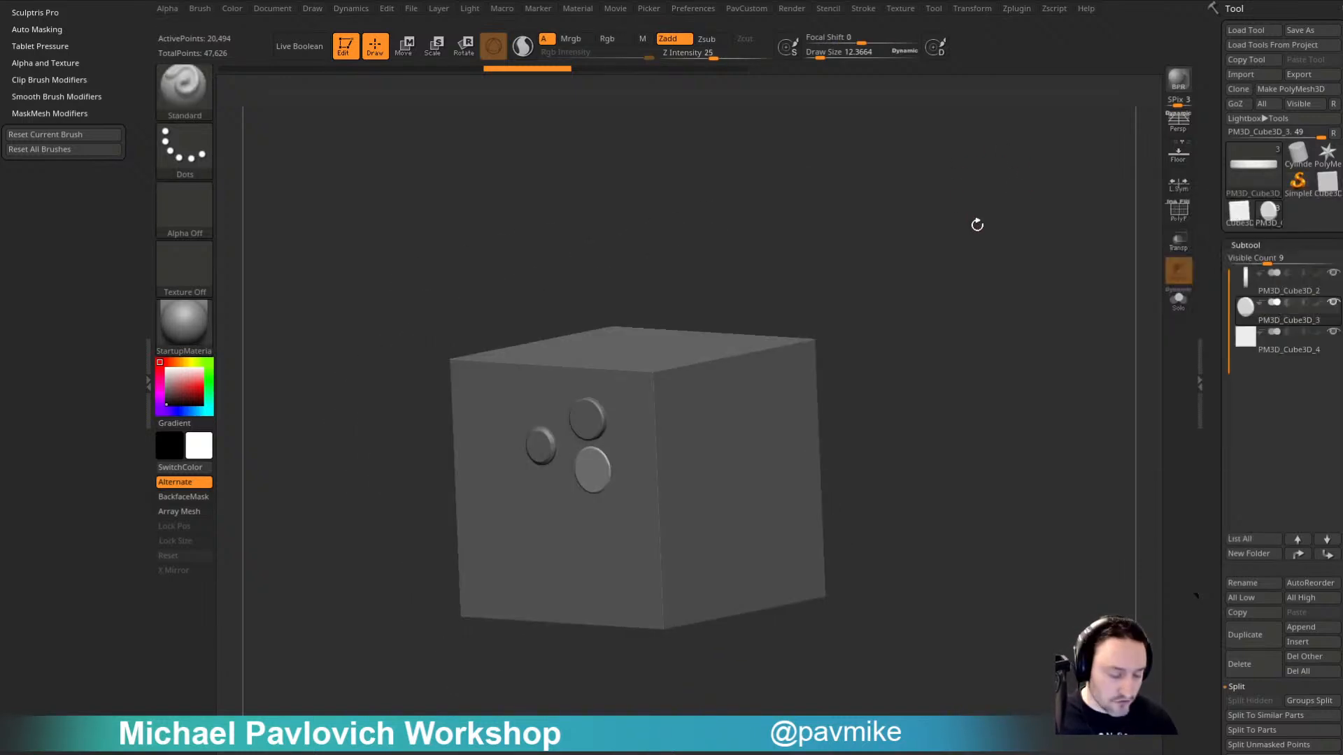
key("comma")
left_click(444, 86)
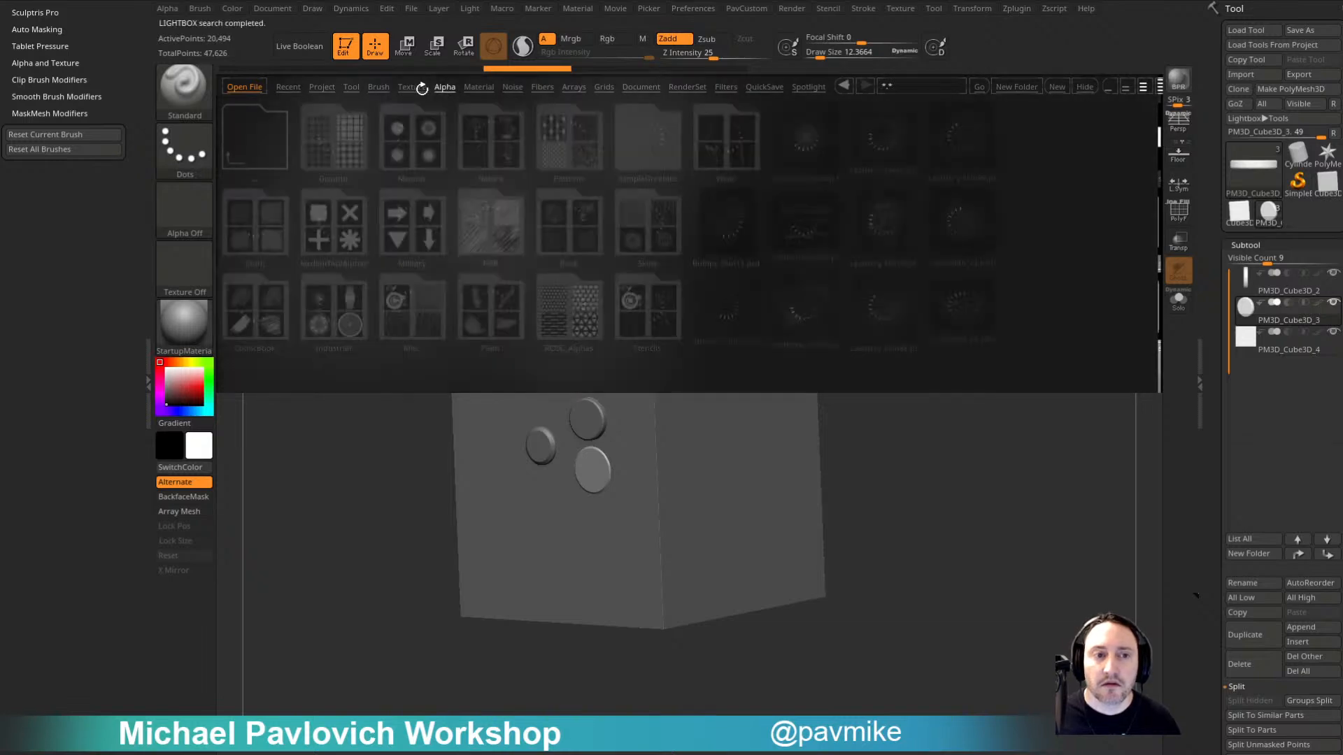
left_click(352, 85)
left_click(321, 86)
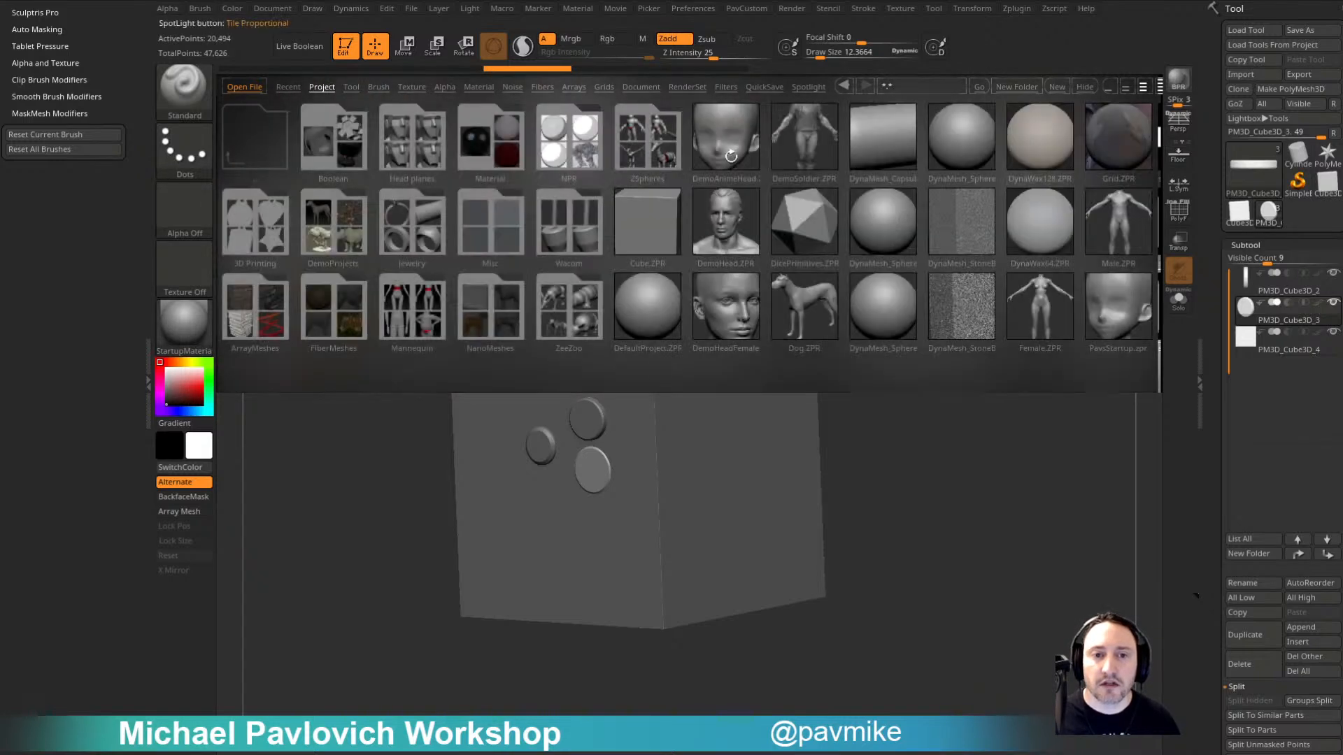
double_click(728, 138)
left_click(665, 353)
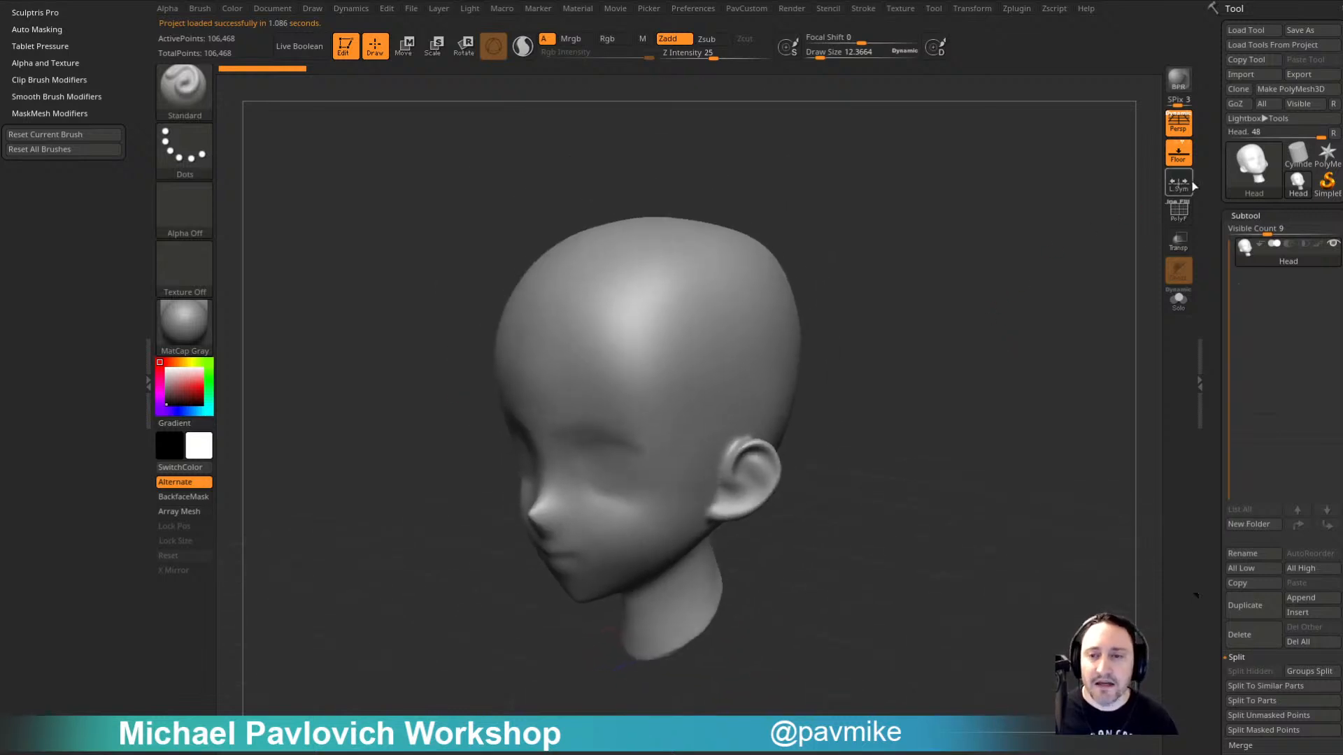
left_click(1178, 154)
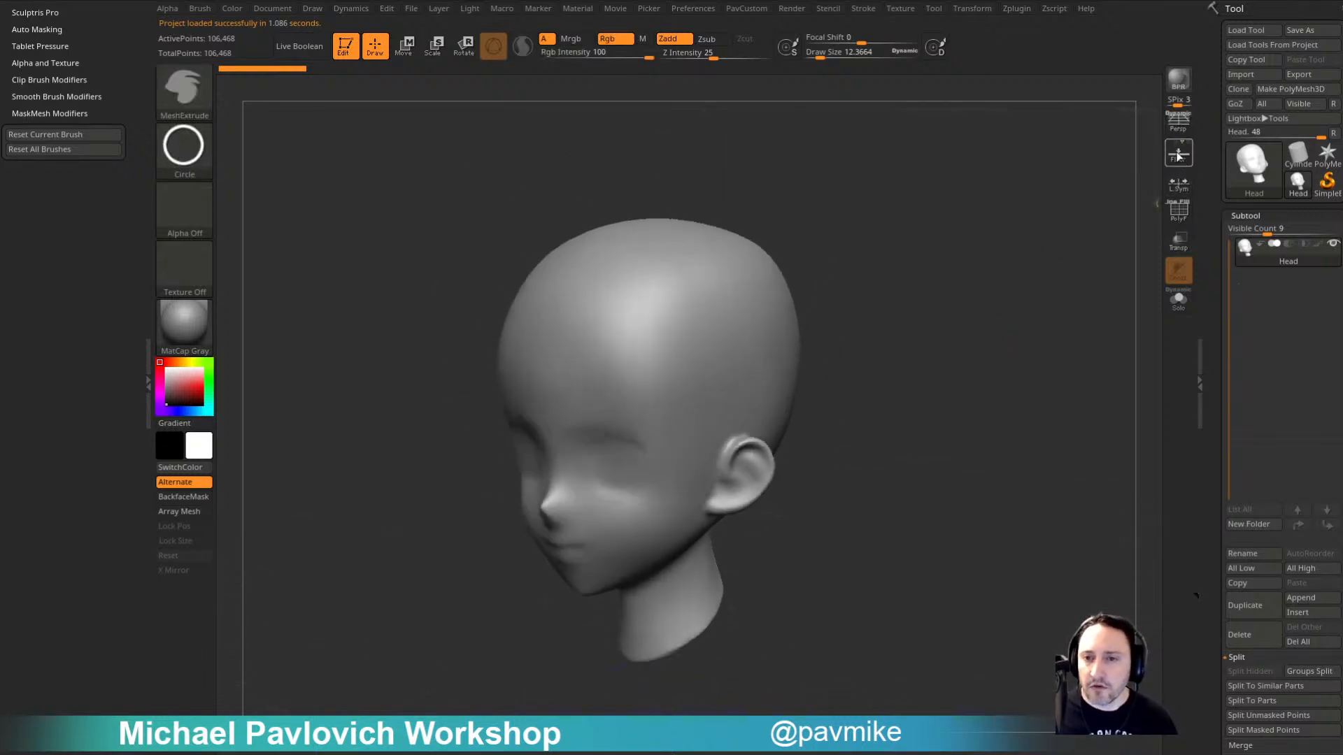
Step: Choose the MeshProject brush for masking on the upper part of the anime head
left_click(184, 88)
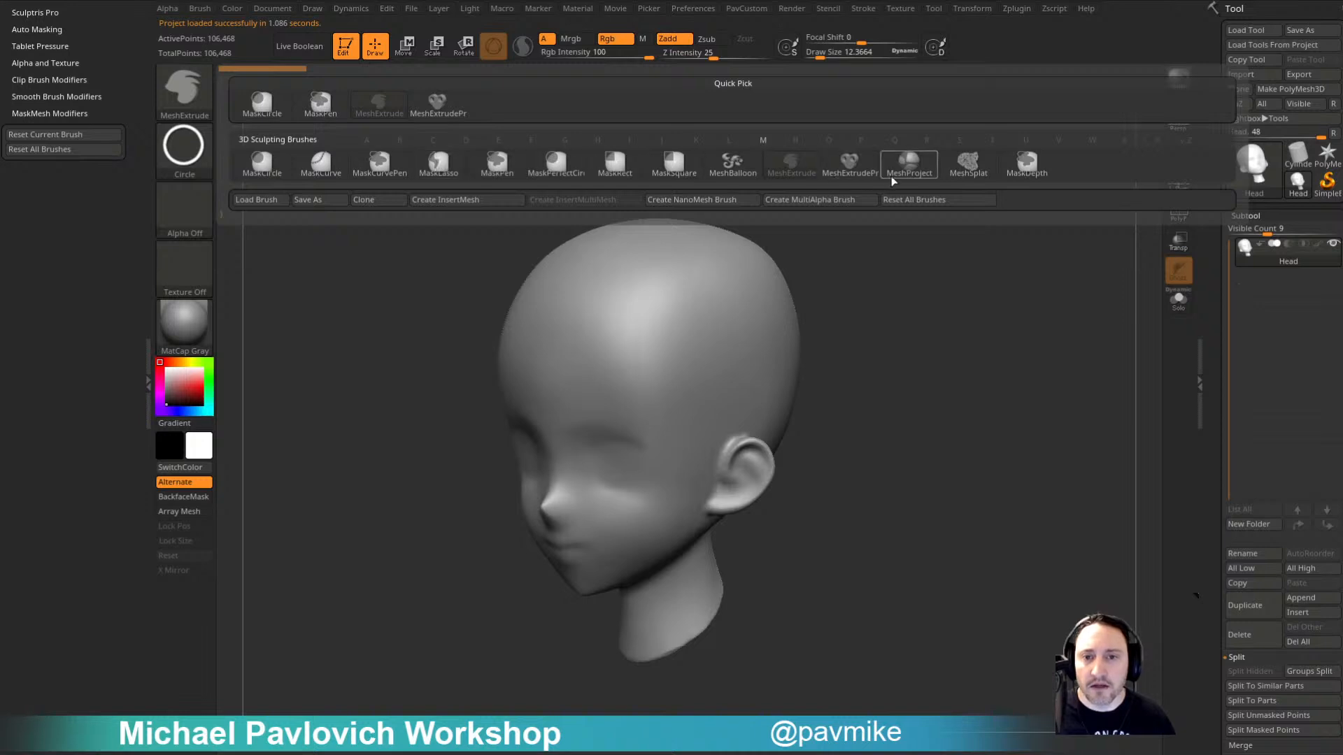
left_click(907, 164)
mouse_move(848, 245)
left_mouse_down()
mouse_move(680, 360)
mouse_move(620, 325)
left_mouse_up()
left_click_drag(921, 275, 921, 343, "alt")
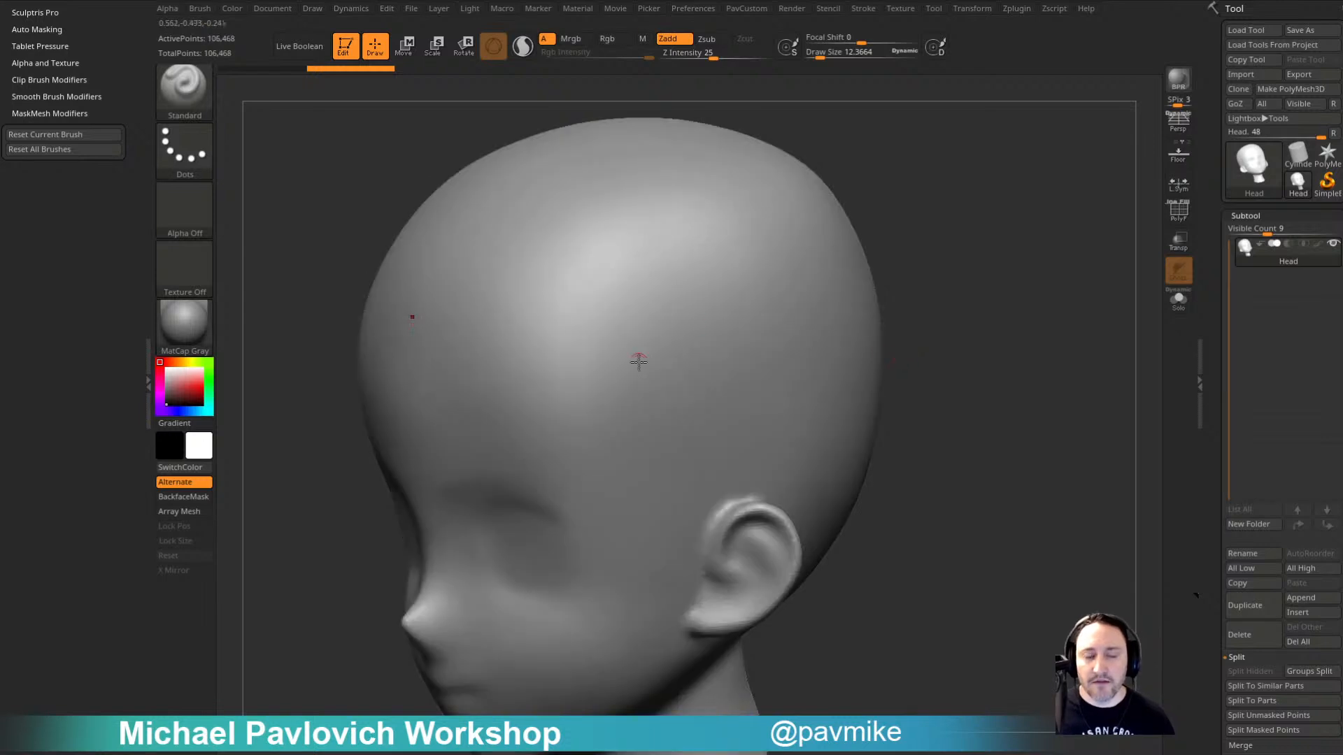
left_click(755, 305)
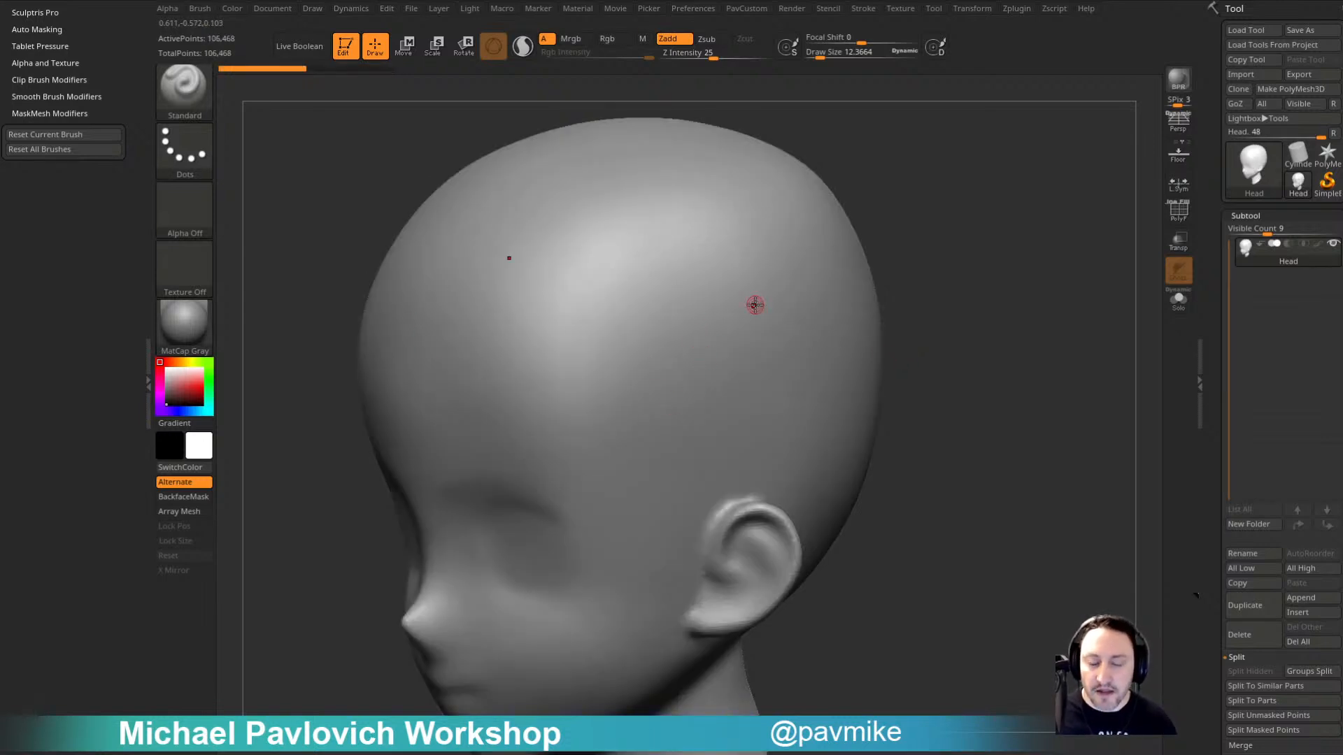
key("b")
key("m")
key("p")
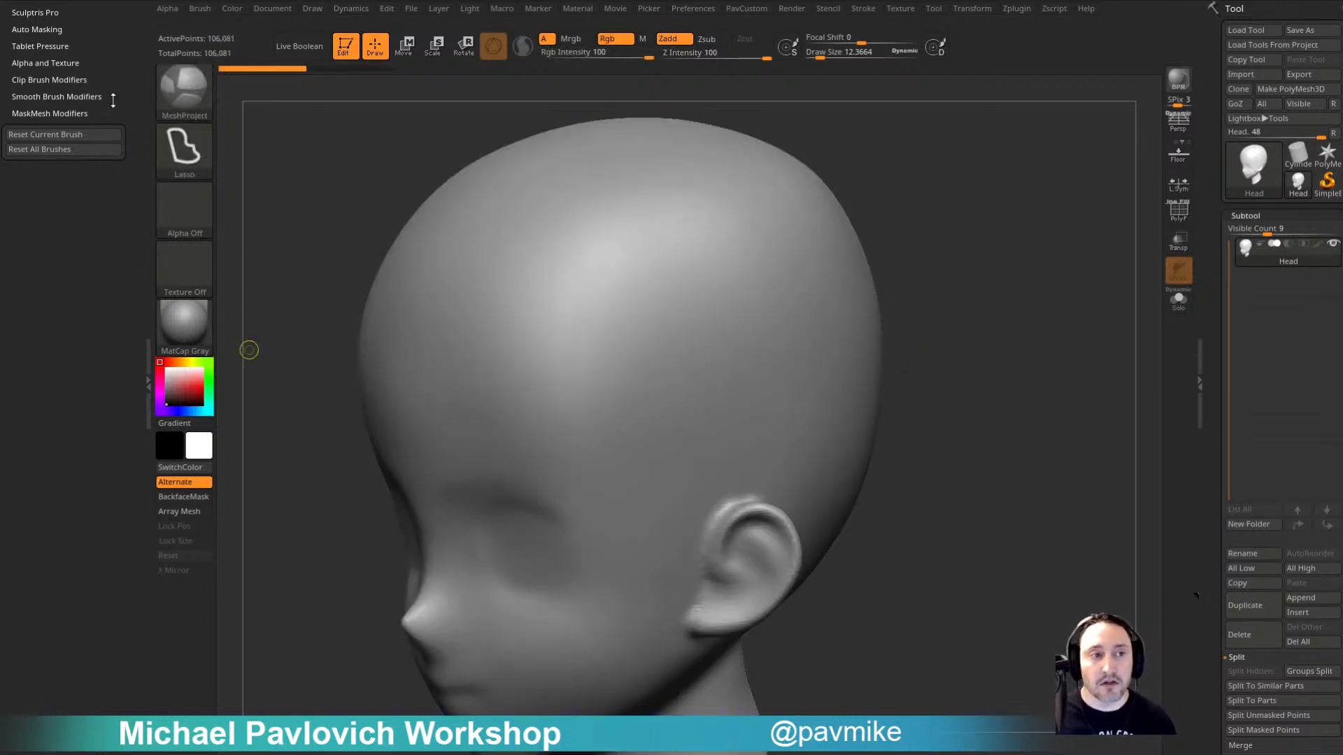
Step: Set the MaskMesh bevel to 0 and the MeshProject brush's Z Intensity to 18
left_click(196, 9)
left_click(197, 28)
mouse_move(51, 153)
left_mouse_down()
mouse_move(84, 339)
mouse_move(80, 483)
left_mouse_up()
left_click(42, 293)
left_click_drag(19, 264, 4, 259)
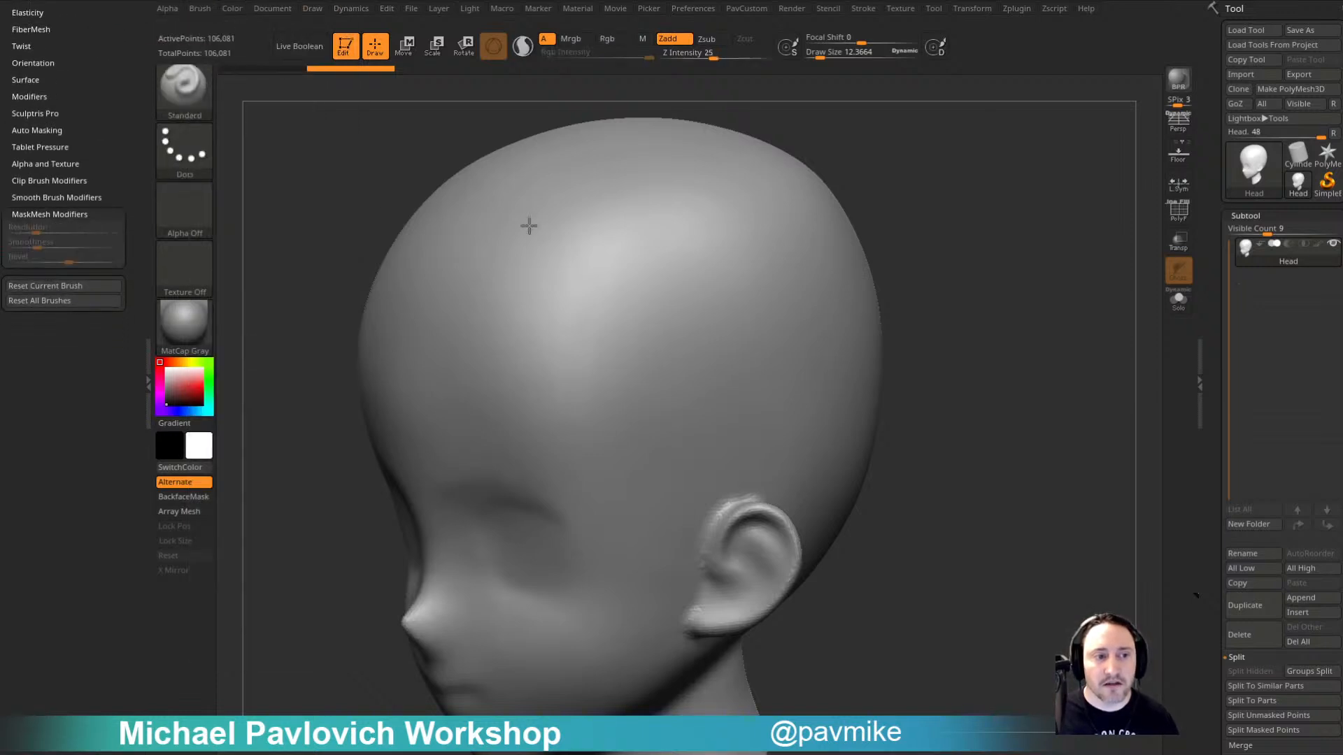
right_click_drag(529, 226, 840, 240, "ctrl")
left_click_drag(731, 54, 706, 55)
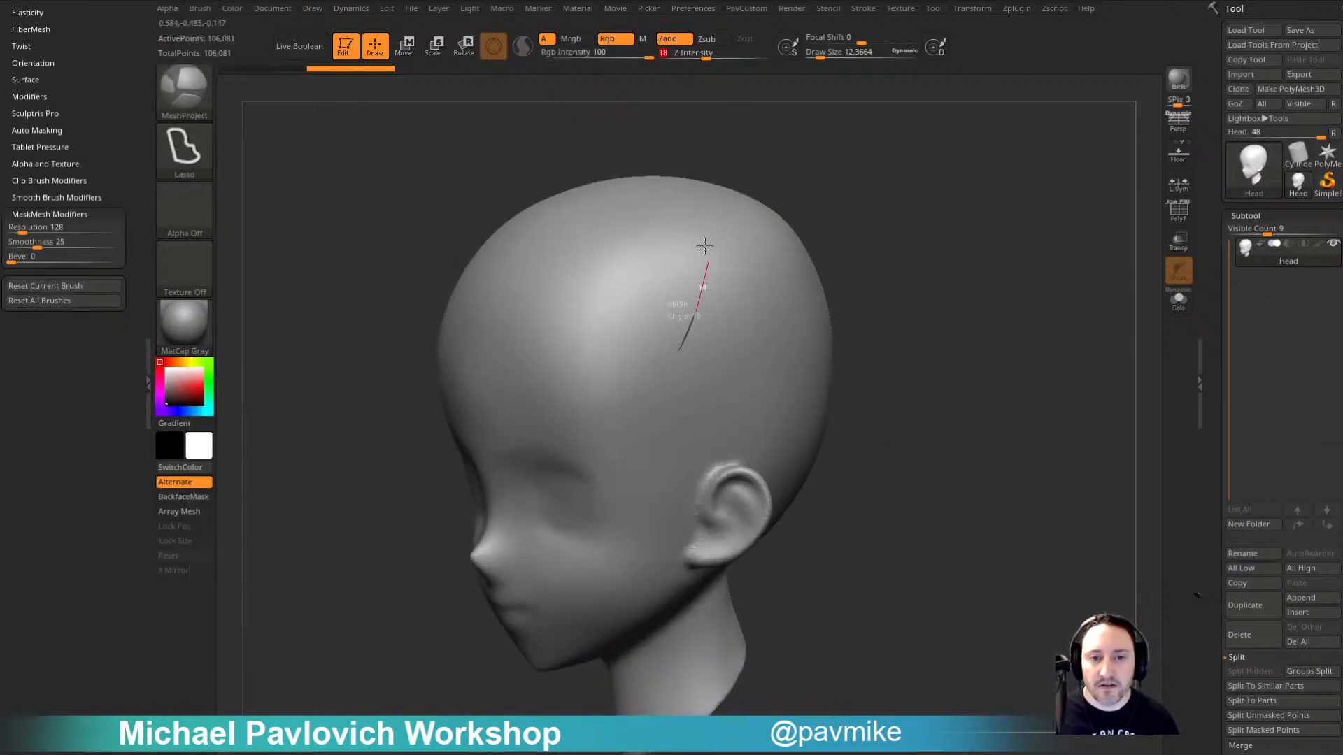
Step: Try drawing a lasso-shaped projected panel with an overlapping stroke on the side of the head, and undo it
left_click_drag(704, 244, 600, 448)
mouse_move(669, 322)
left_mouse_down("ctrl")
mouse_move(752, 385)
mouse_move(699, 399)
left_mouse_up("ctrl")
key("ctrl+z")
key("ctrl+z")
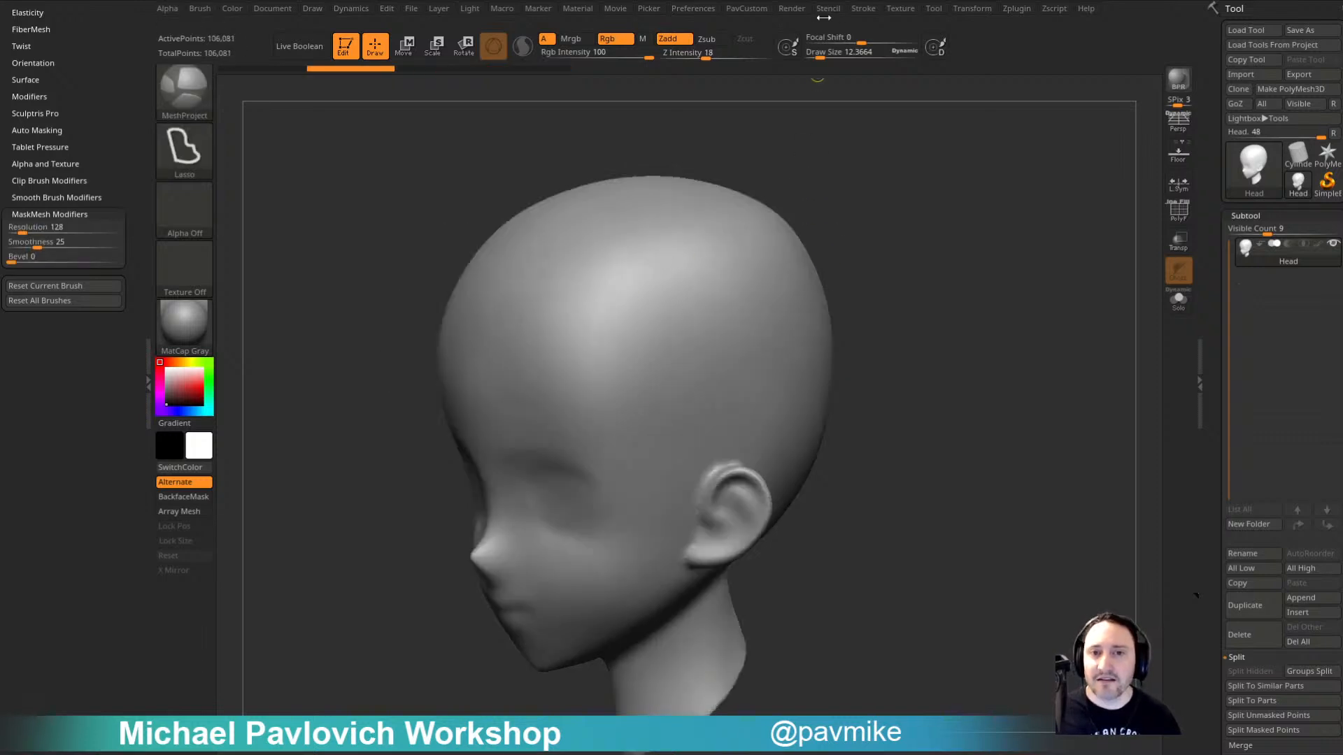
Step: Draw a four-sided projected panel on the side of the head and cut a notch out of its upper front edge
left_click(859, 10)
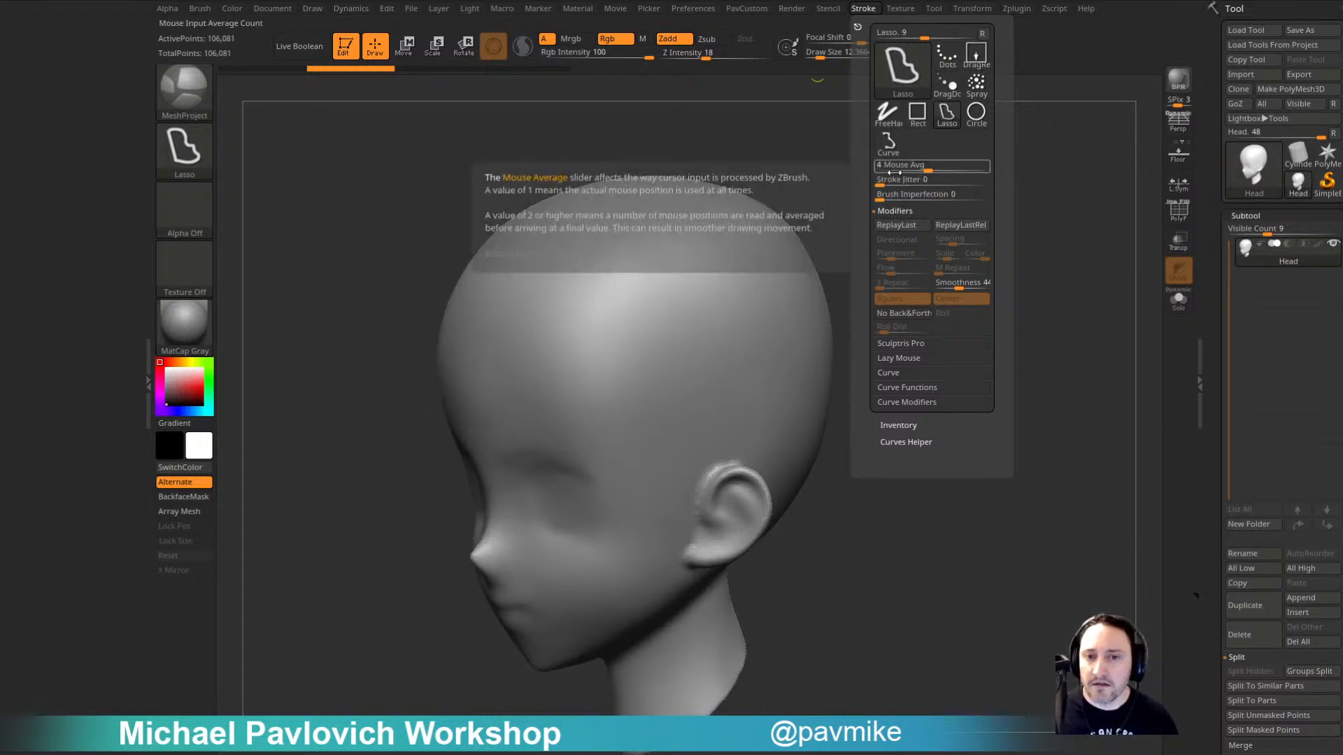
left_click(891, 359)
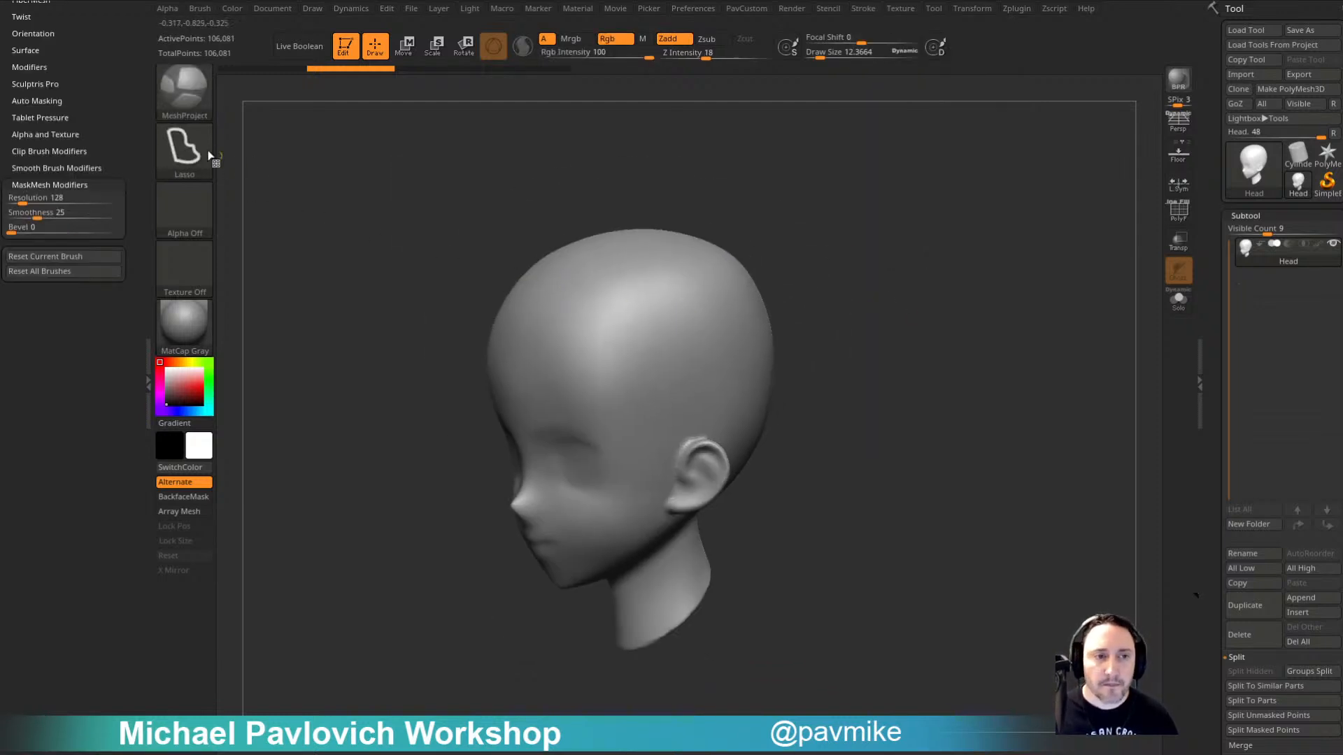
left_click(207, 154)
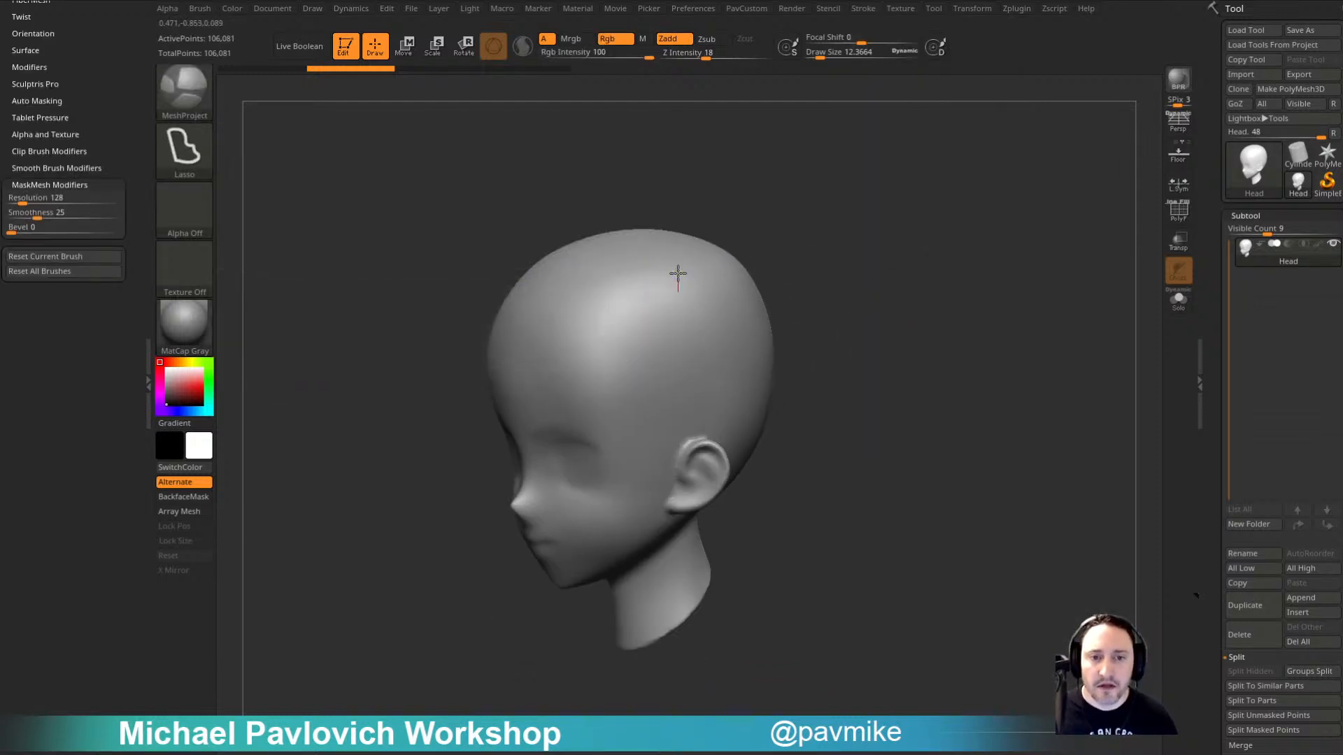
left_click(616, 428, "ctrl")
left_click(705, 367, "ctrl")
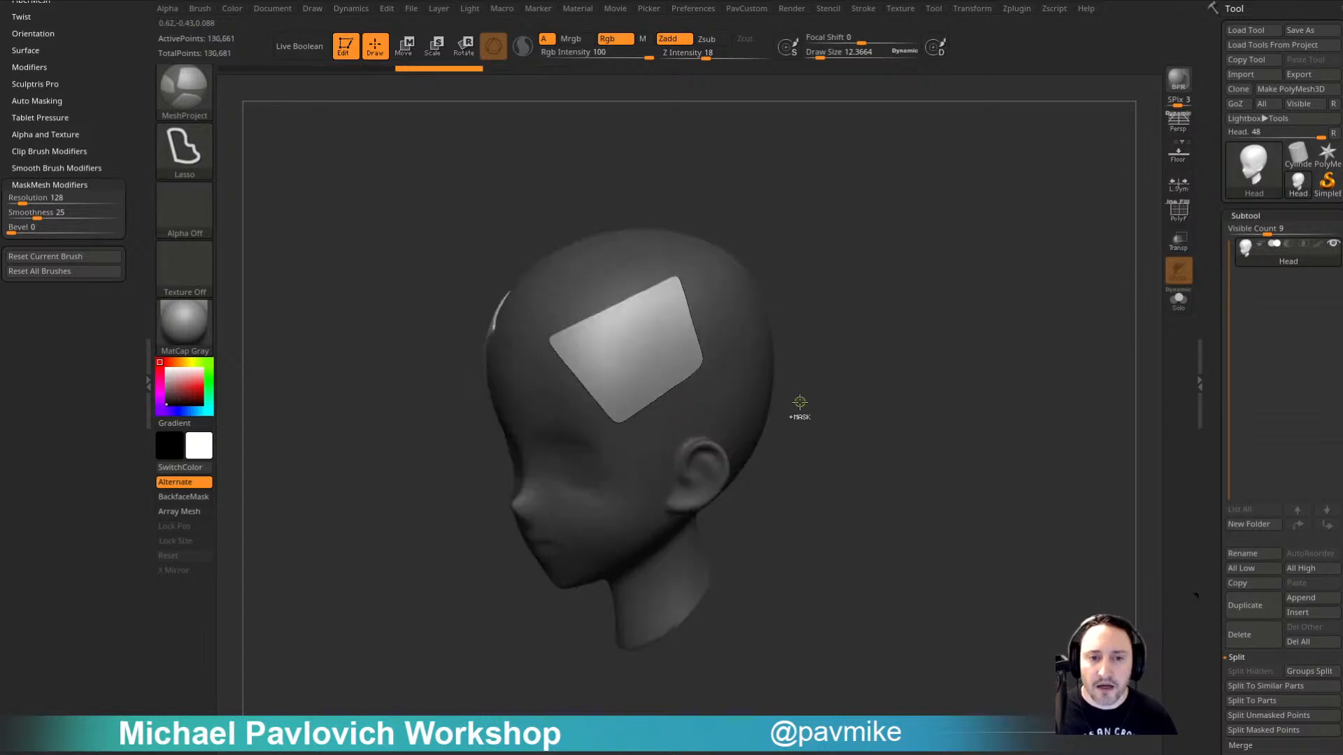
left_click(615, 272, "ctrl+alt")
left_click(640, 321, "ctrl+alt")
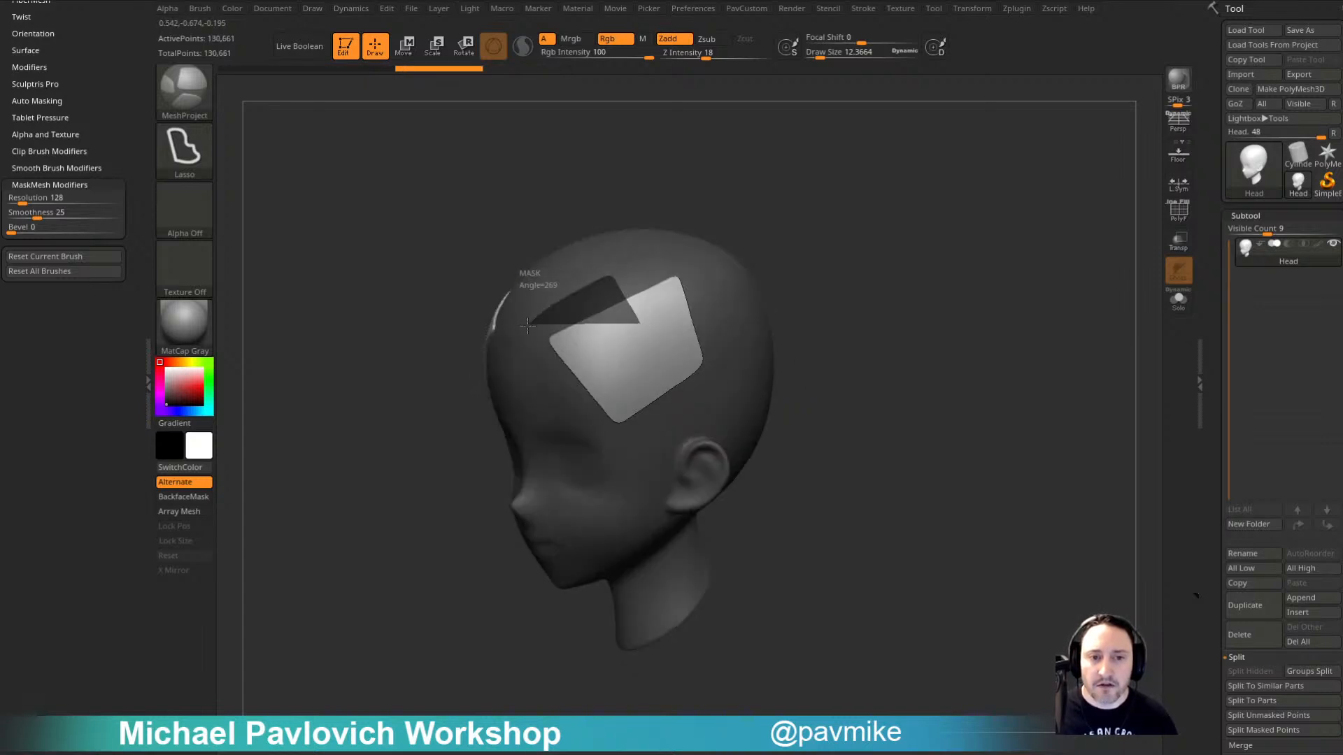
left_click(548, 378, "ctrl+alt")
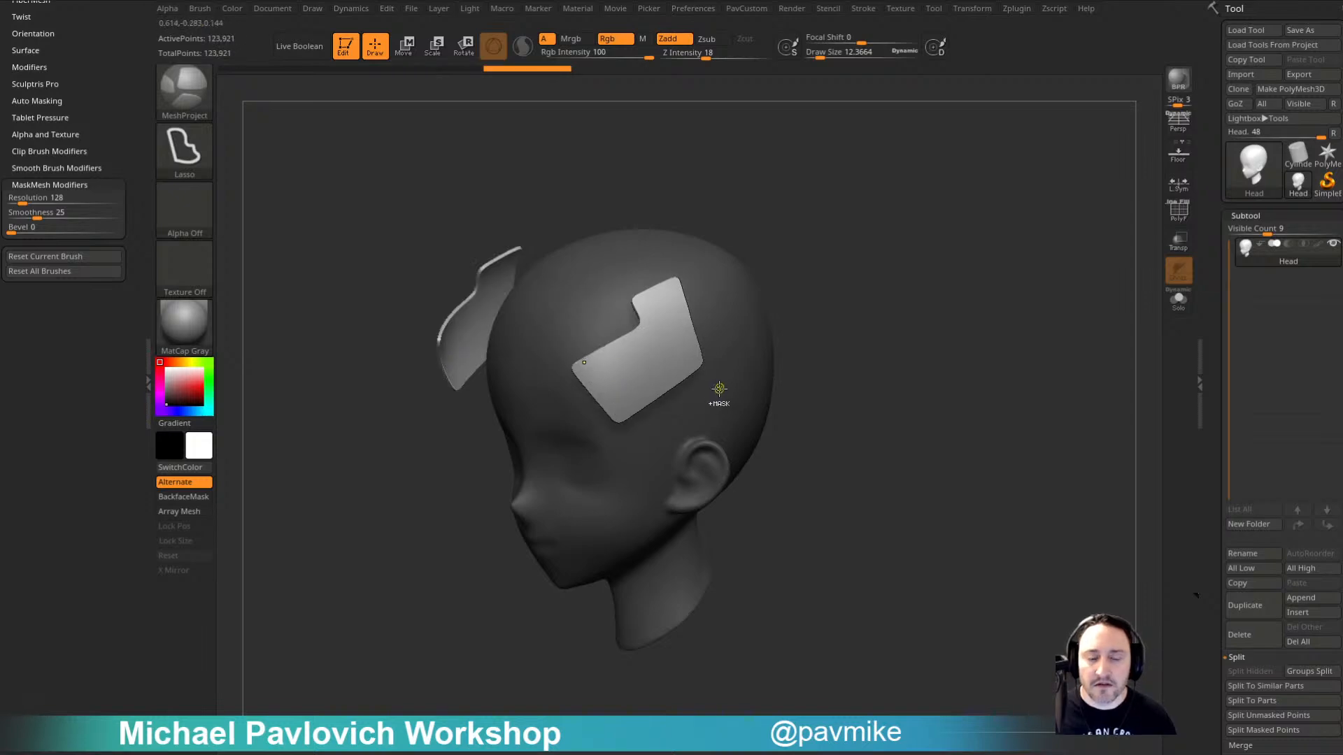
Step: Close the program without saving the changes to the project
mouse_move(782, 253)
left_mouse_down()
mouse_move(875, 281)
mouse_move(776, 248)
left_mouse_up()
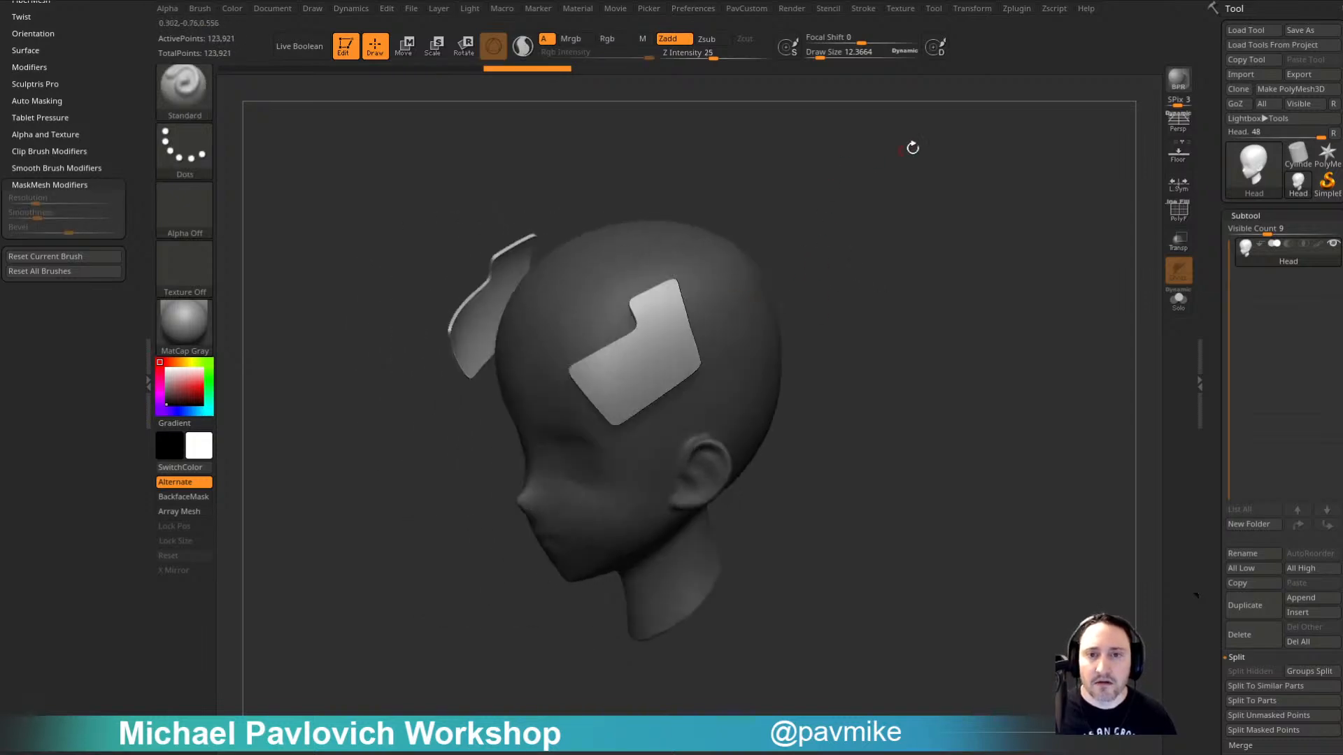
key("alt+F4")
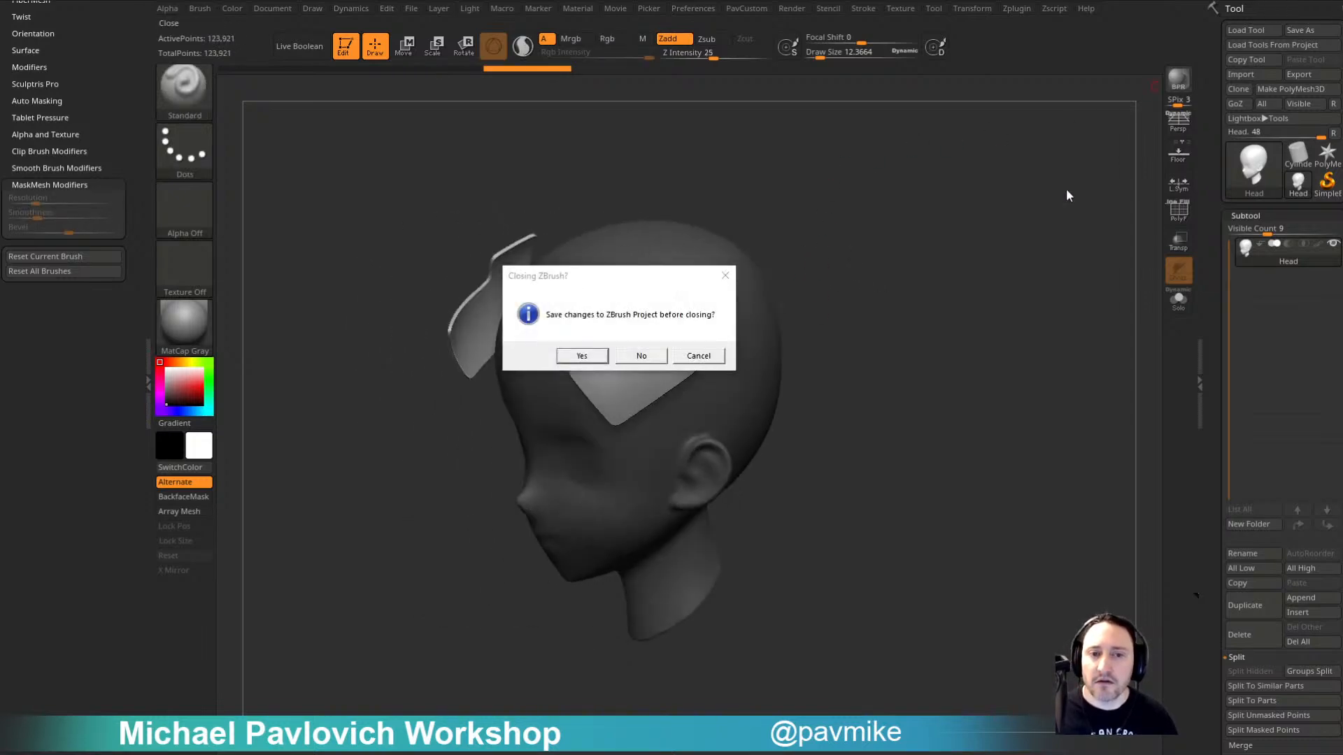
left_click(656, 359)
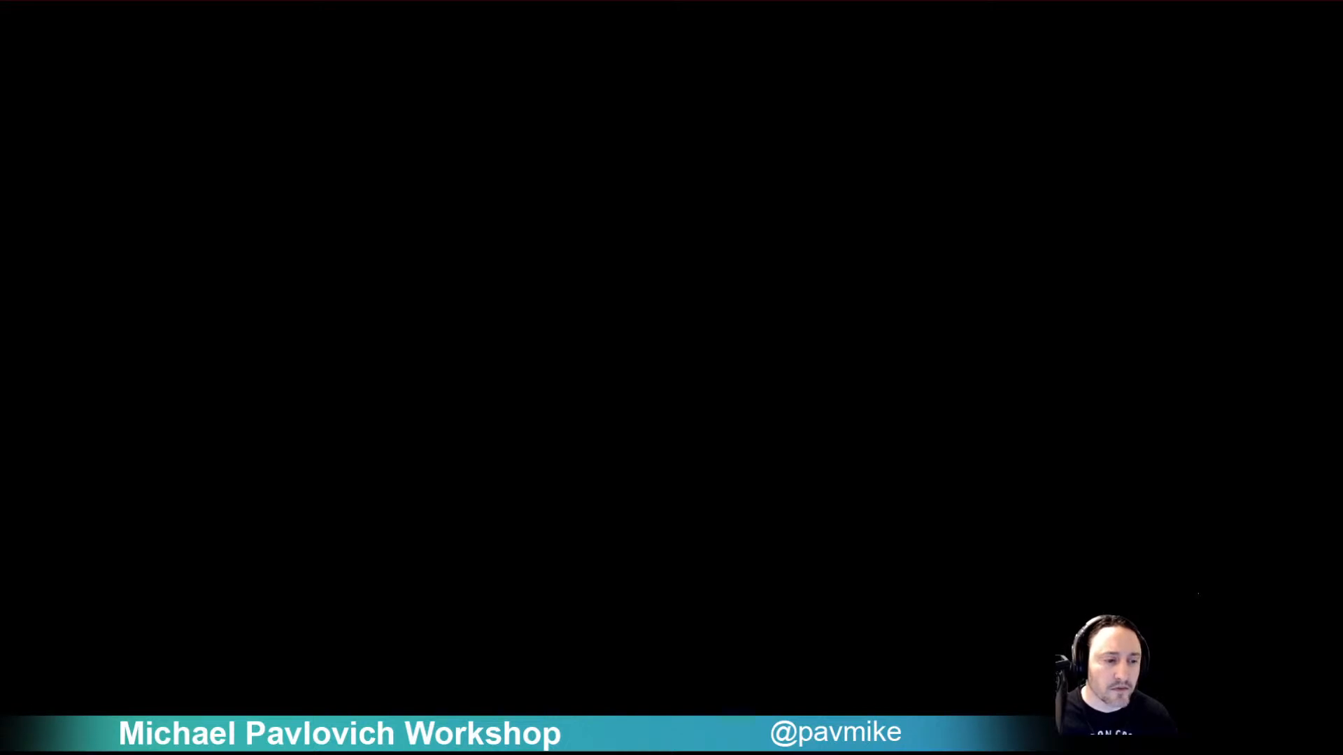
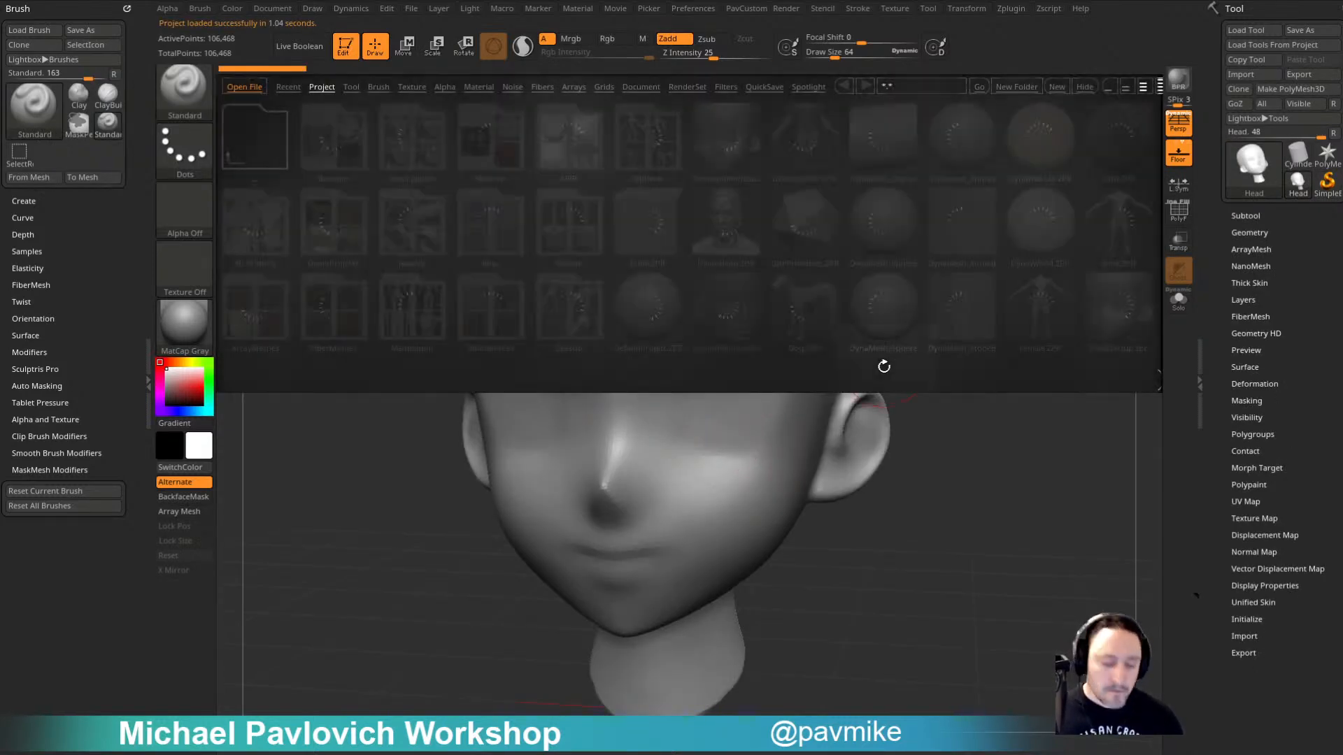
Step: Turn off perspective and the floor grid for the reloaded anime head, and choose MeshProject as the masking brush
key("F1")
left_click(1187, 135)
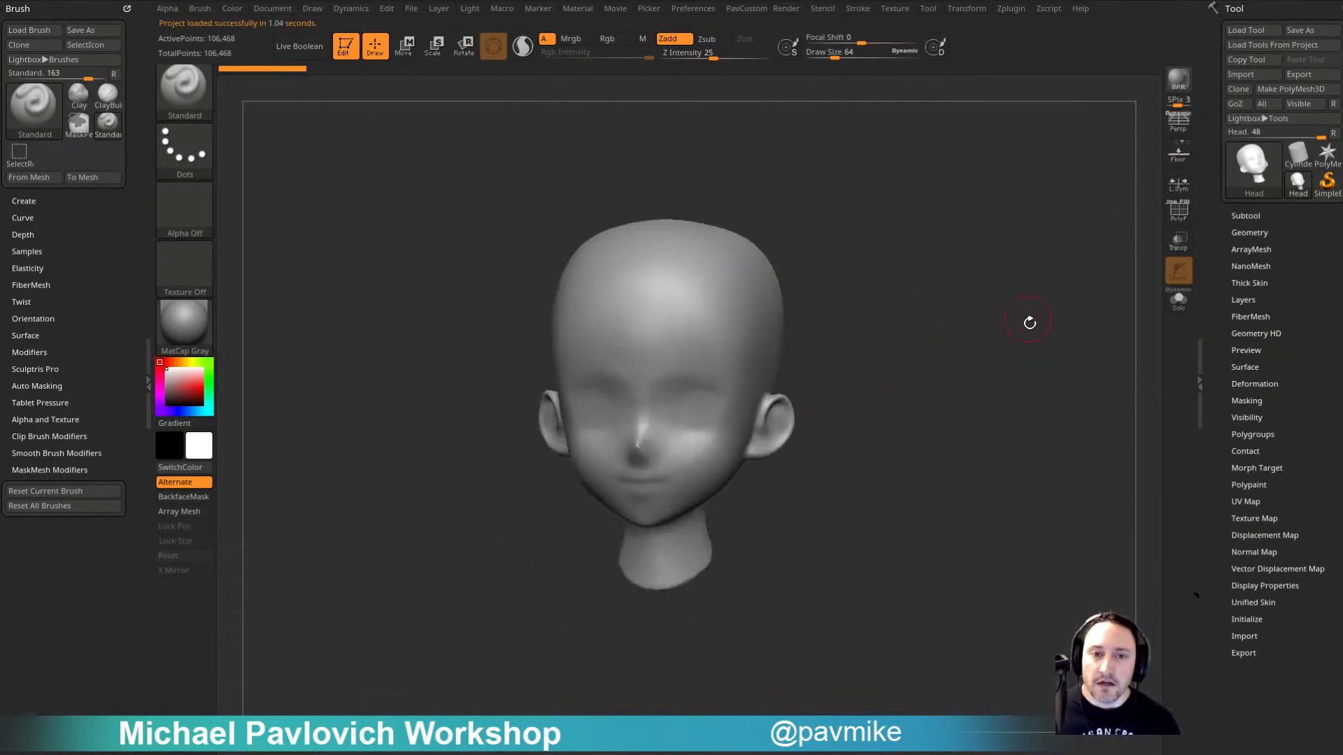
mouse_move(1028, 321)
left_mouse_down()
mouse_move(1007, 339)
mouse_move(965, 317)
left_mouse_up()
left_click(186, 93, "ctrl")
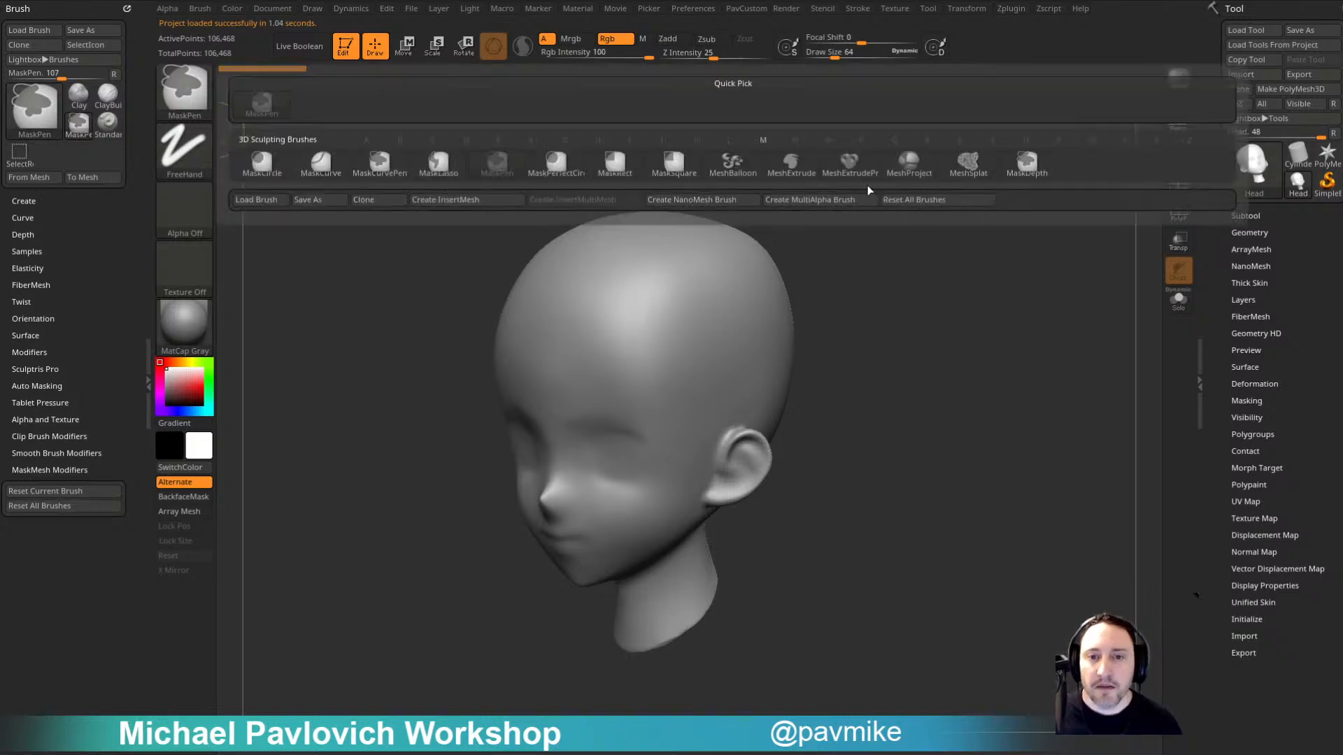
left_click(908, 163)
Step: Set the MaskMesh bevel to 0, trying a projected panel before and after the change and undoing both
mouse_move(731, 276)
left_mouse_down()
mouse_move(644, 390)
mouse_move(721, 329)
left_mouse_up()
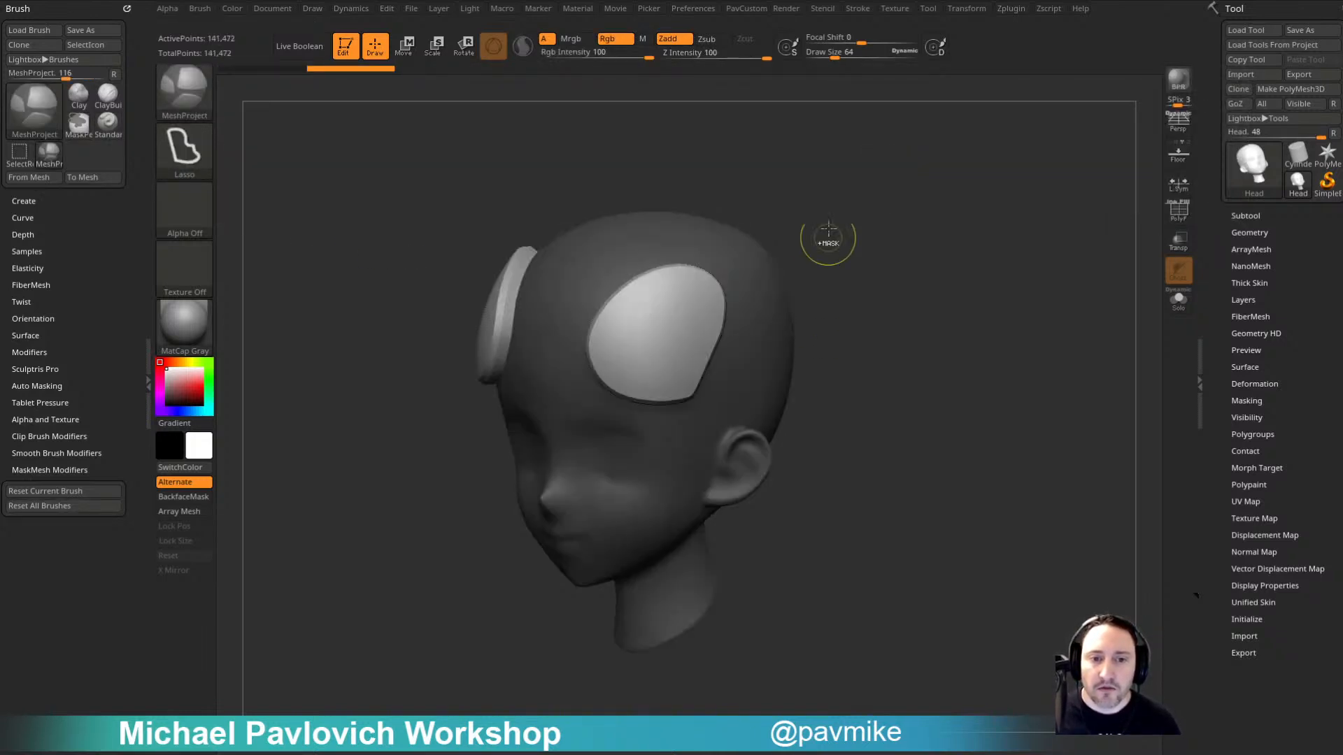
left_click(863, 8)
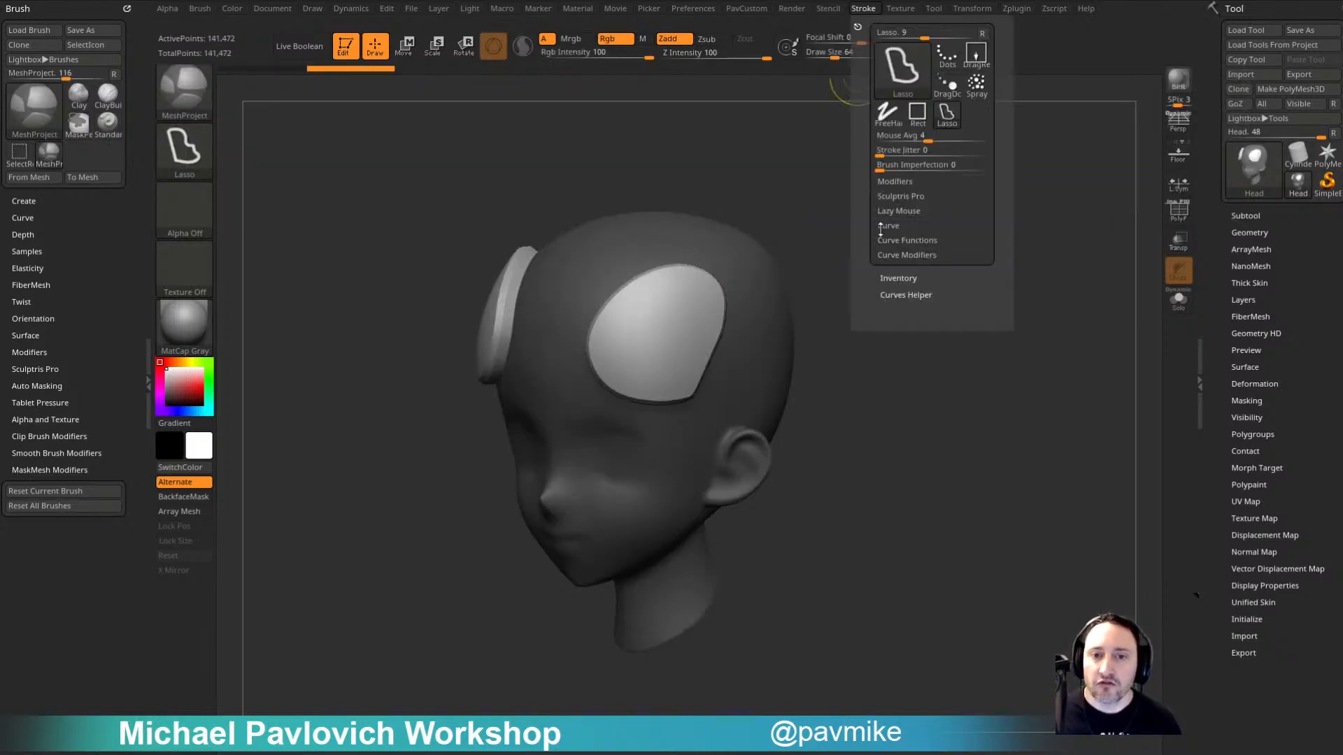
left_click(898, 211)
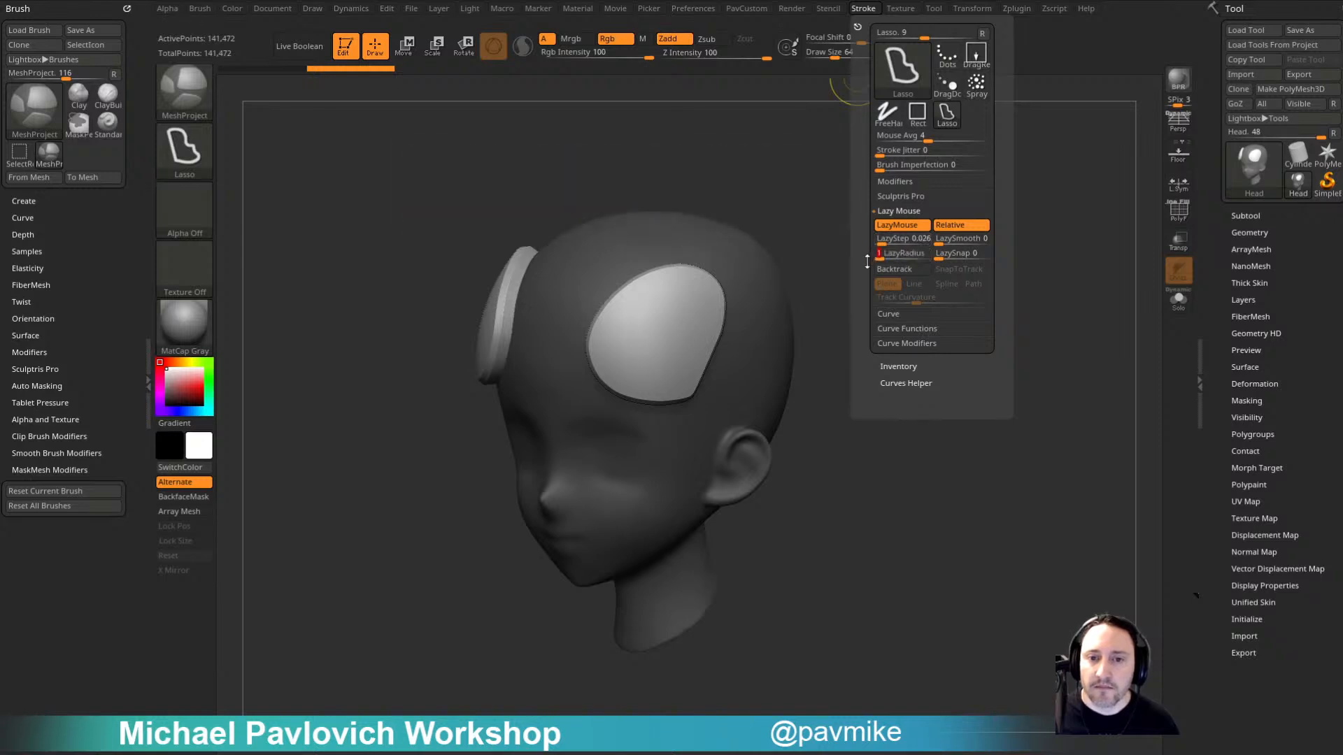
left_click(46, 470)
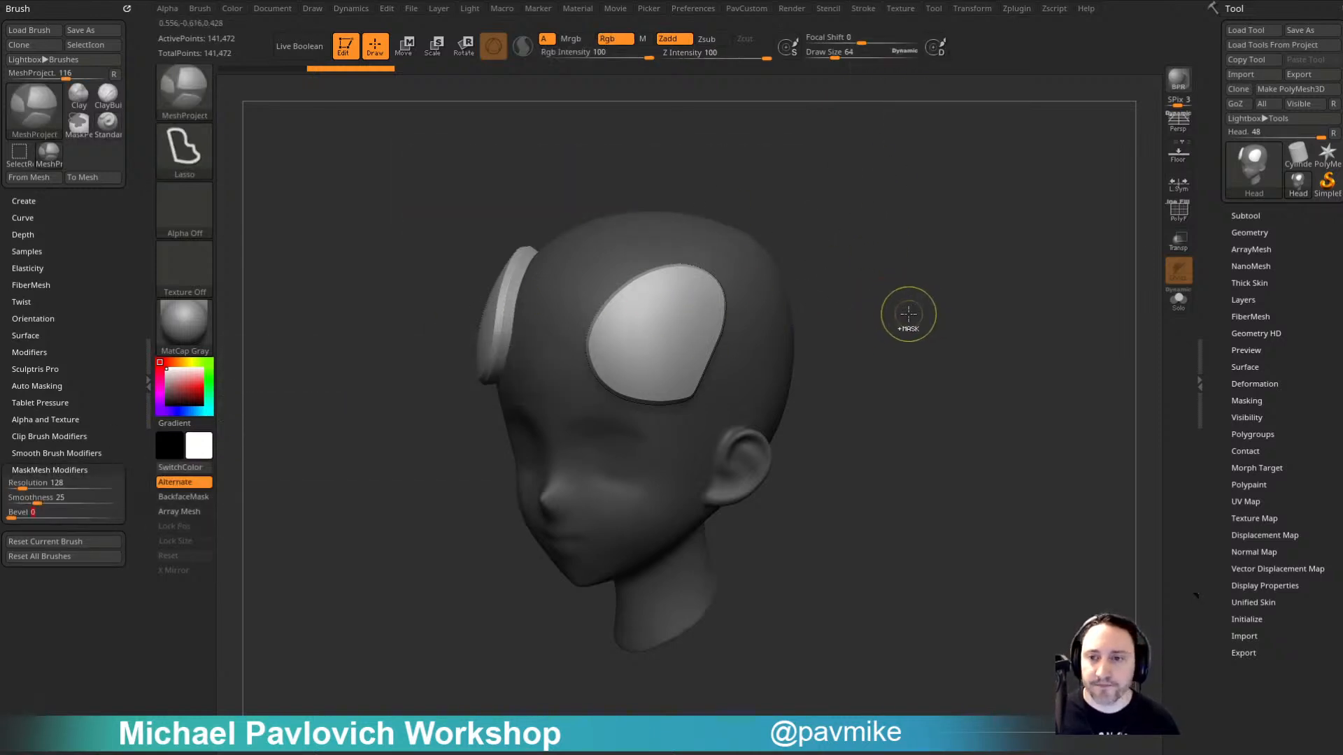
key("ctrl+z")
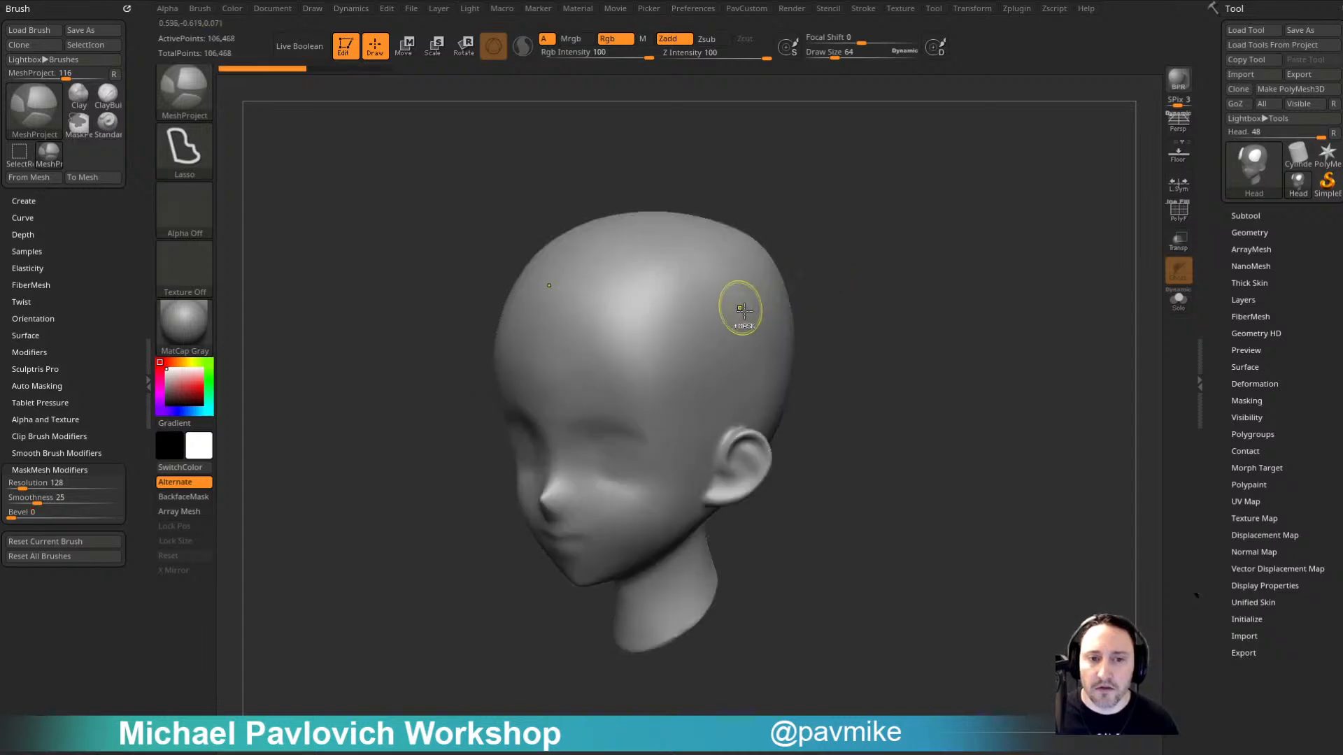
mouse_move(741, 303)
left_mouse_down()
mouse_move(630, 350)
mouse_move(727, 377)
left_mouse_up()
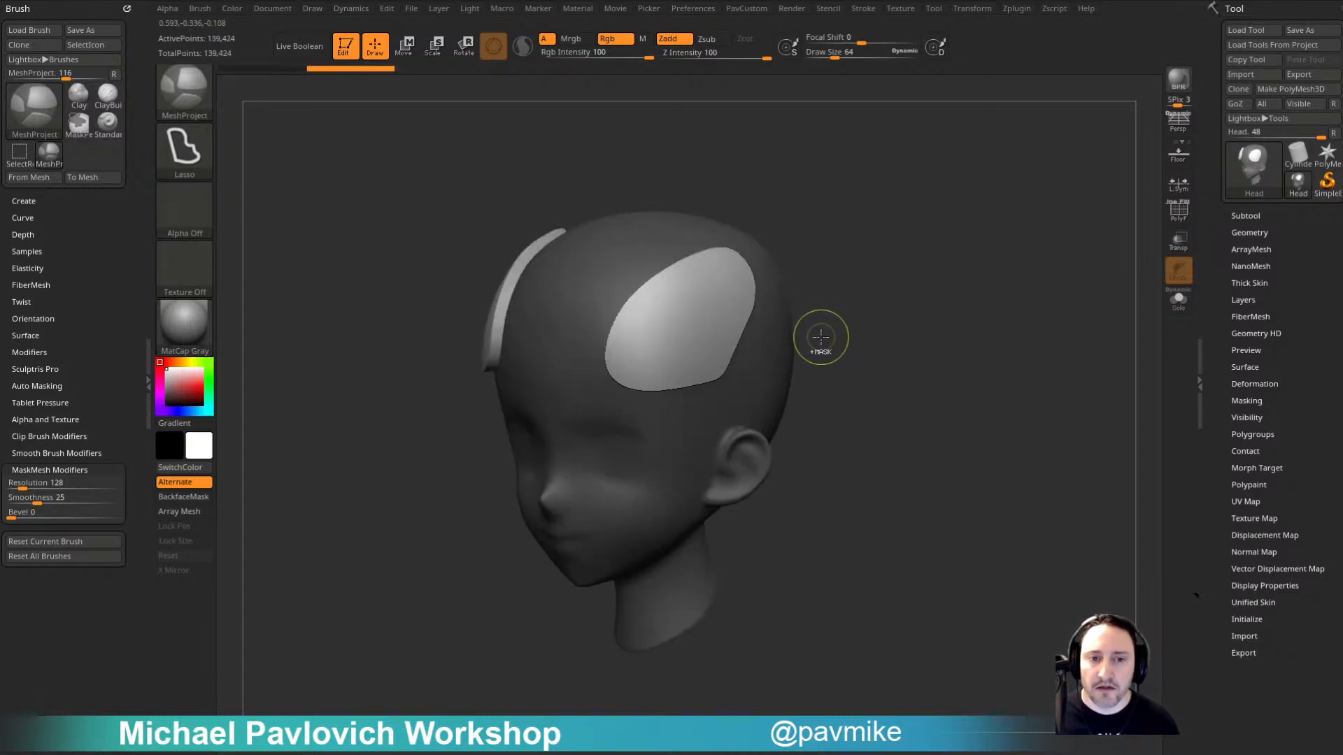
key("ctrl+z")
Step: With Z Intensity at 72, draw a projected panel above the ear, cutting its upper front edge and adding a lobe at its lower rear
left_click_drag(766, 58, 750, 58)
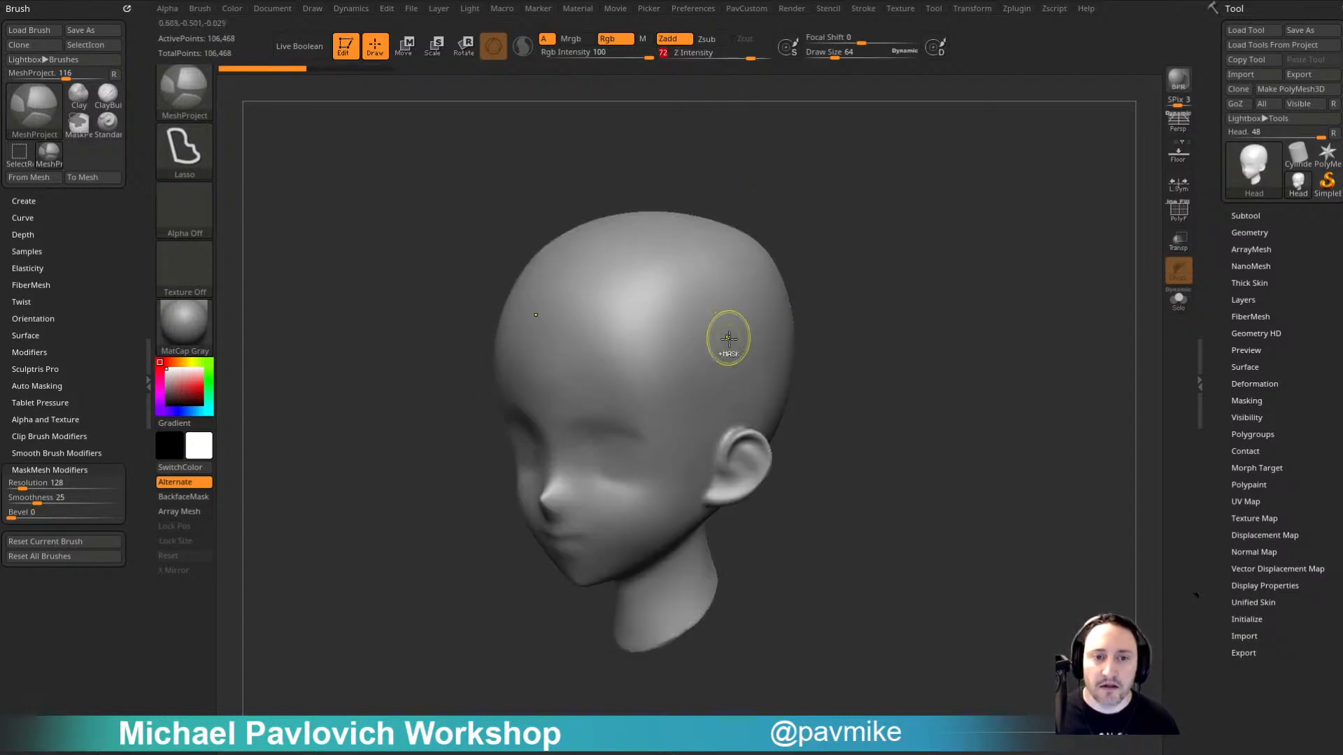
left_click_drag(728, 338, 615, 350)
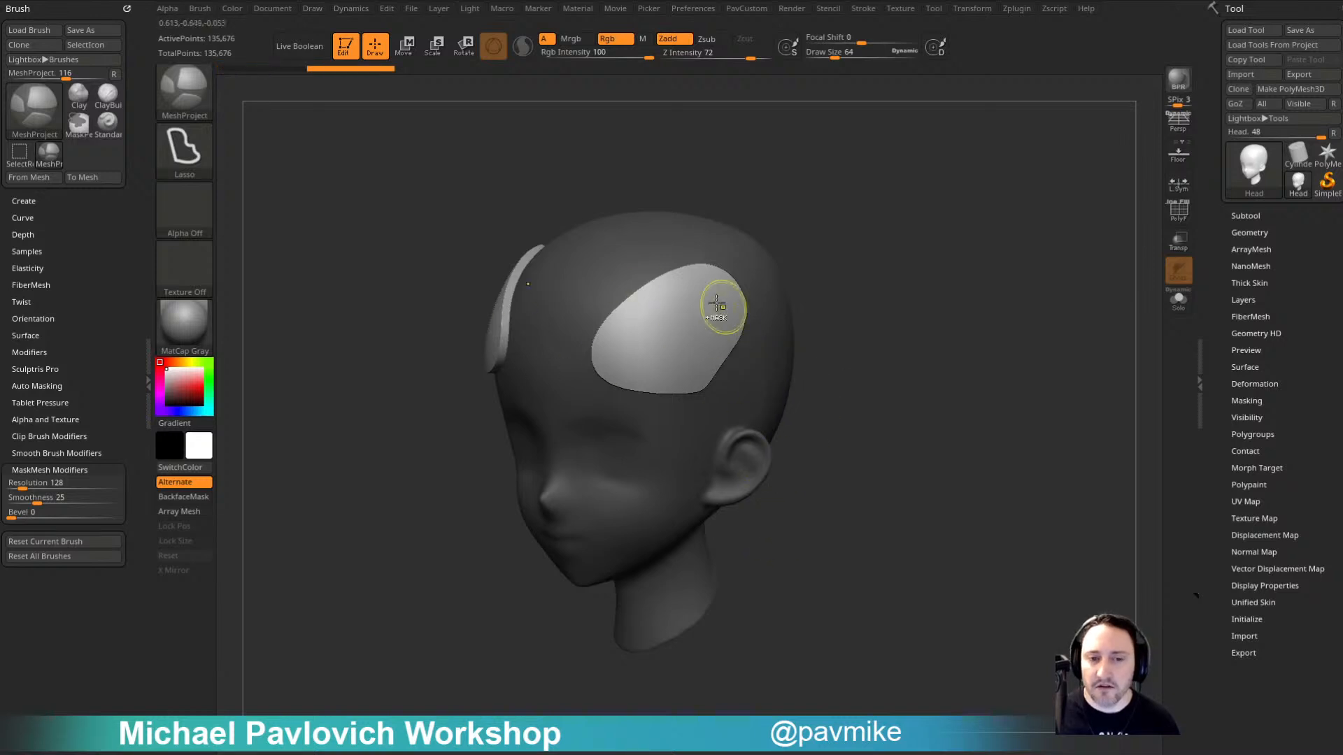
mouse_move(693, 298)
left_mouse_down("ctrl+alt")
mouse_move(672, 252)
mouse_move(656, 337)
mouse_move(770, 356)
mouse_move(696, 343)
left_mouse_up("ctrl+alt")
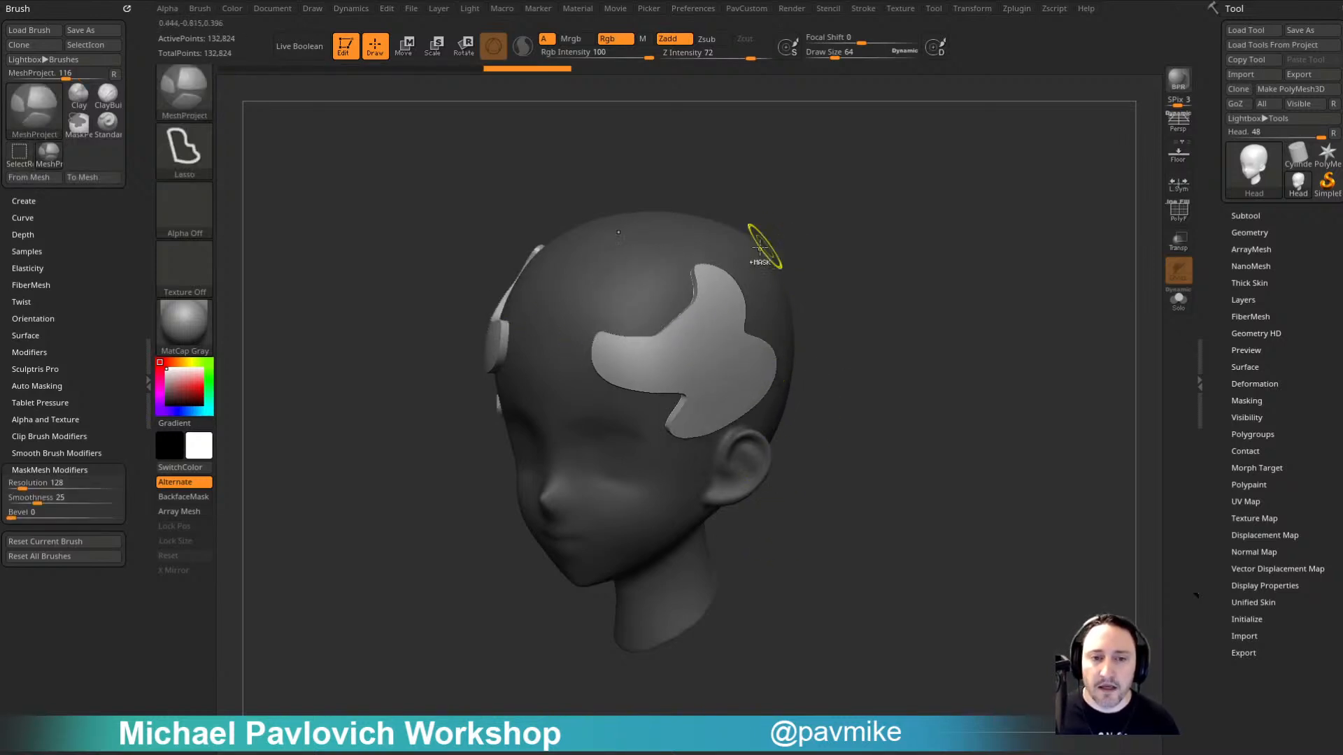
Step: Switch the MeshProject stroke to Circle and cut a round hole through the middle of the panel
left_click(189, 98, "ctrl+shift")
left_click(188, 153, "ctrl")
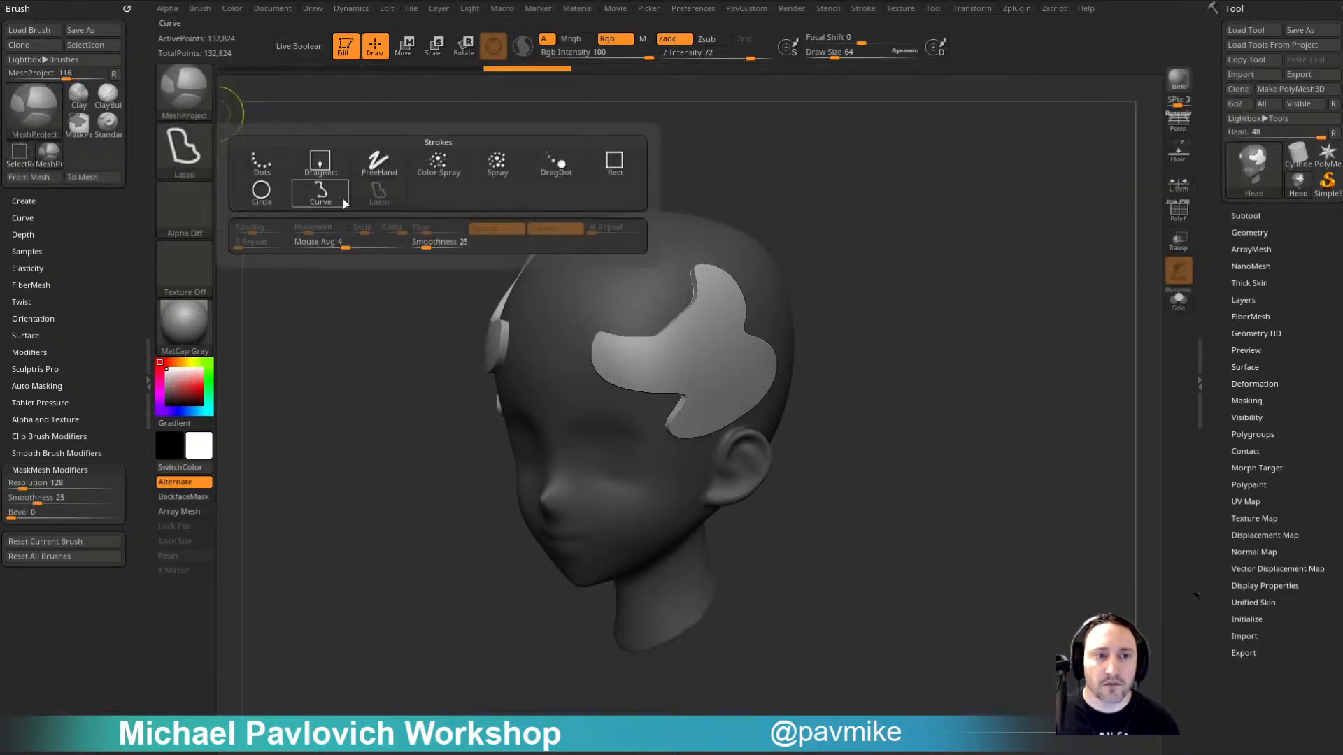
left_click(282, 194)
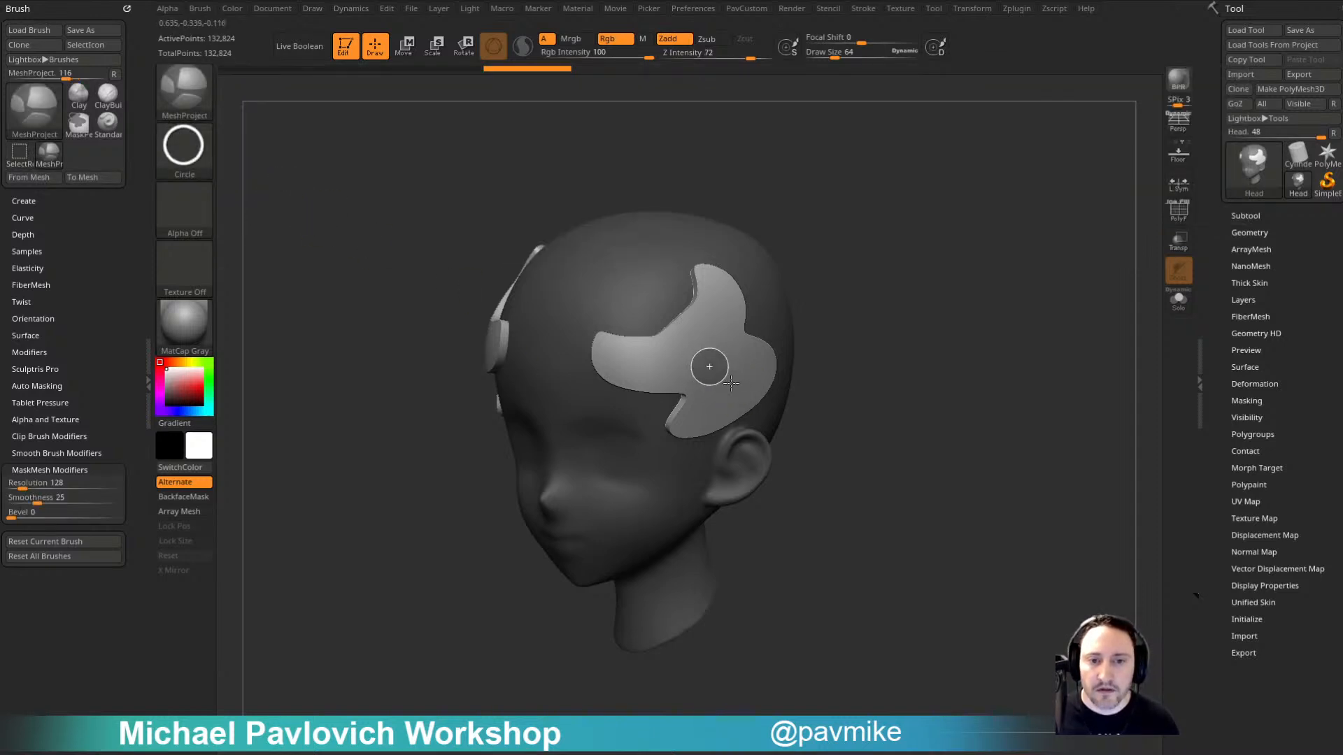
left_click_drag(731, 383, 736, 384, "ctrl+alt")
Step: Split the masked head from the projected panels into a separate subtool
key("2")
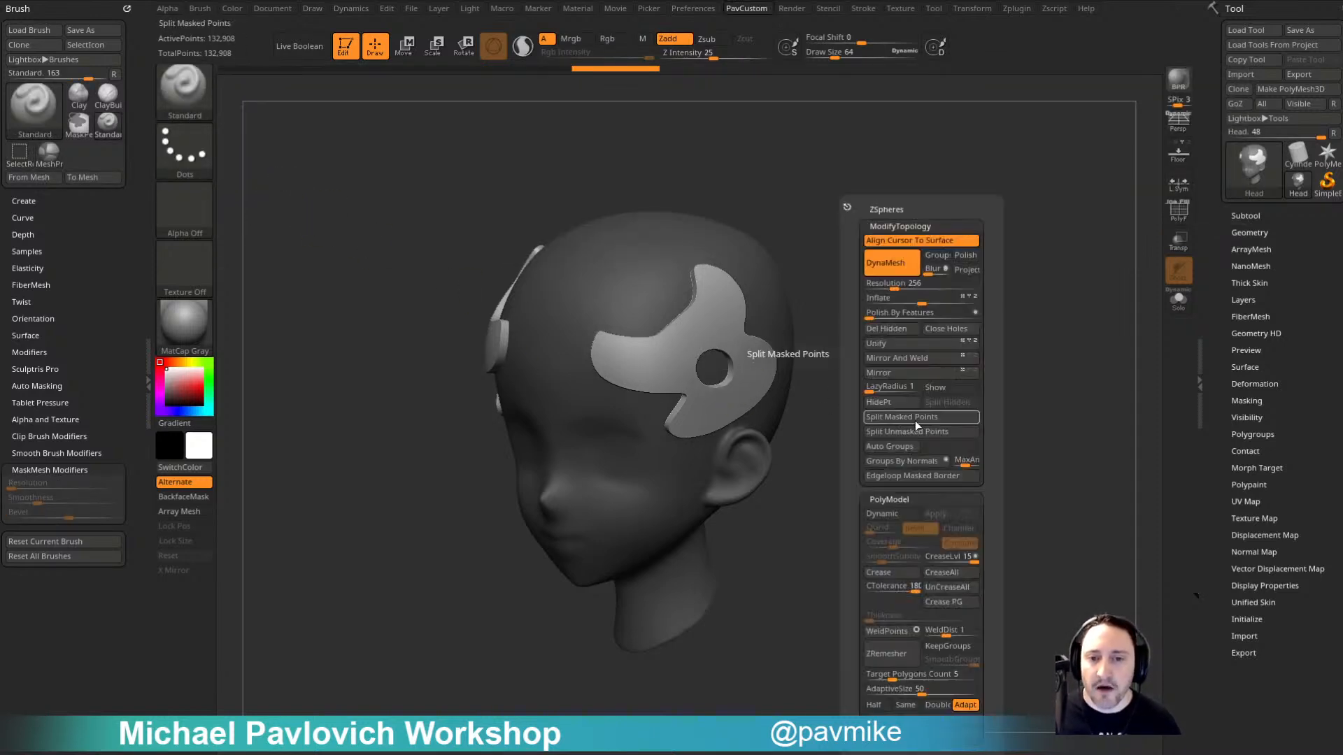
left_click(895, 419)
left_click_drag(890, 434, 868, 454, "alt")
Step: Isolate the panels subtool with Solo and display its polygroups and wireframe from the front
left_click(1250, 216, "shift")
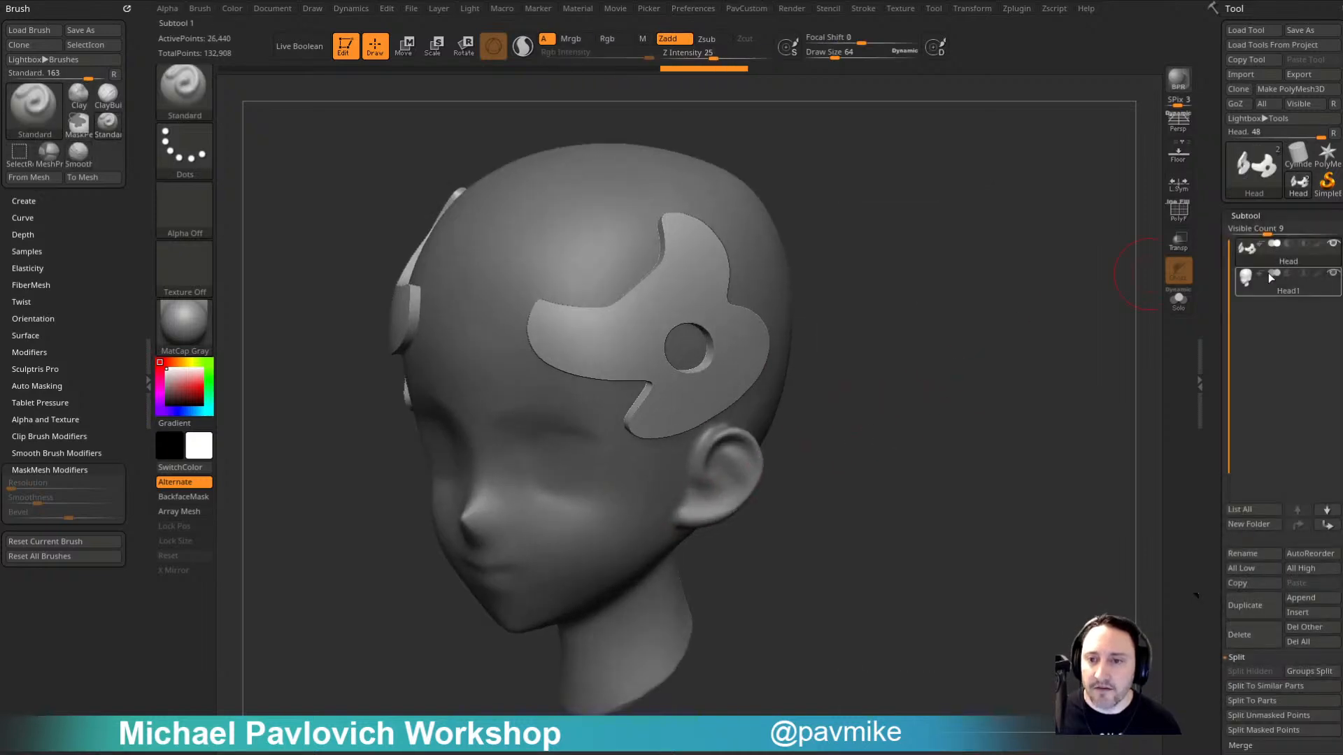
left_click(1179, 212)
left_click(1177, 300)
left_click_drag(1056, 381, 1077, 361)
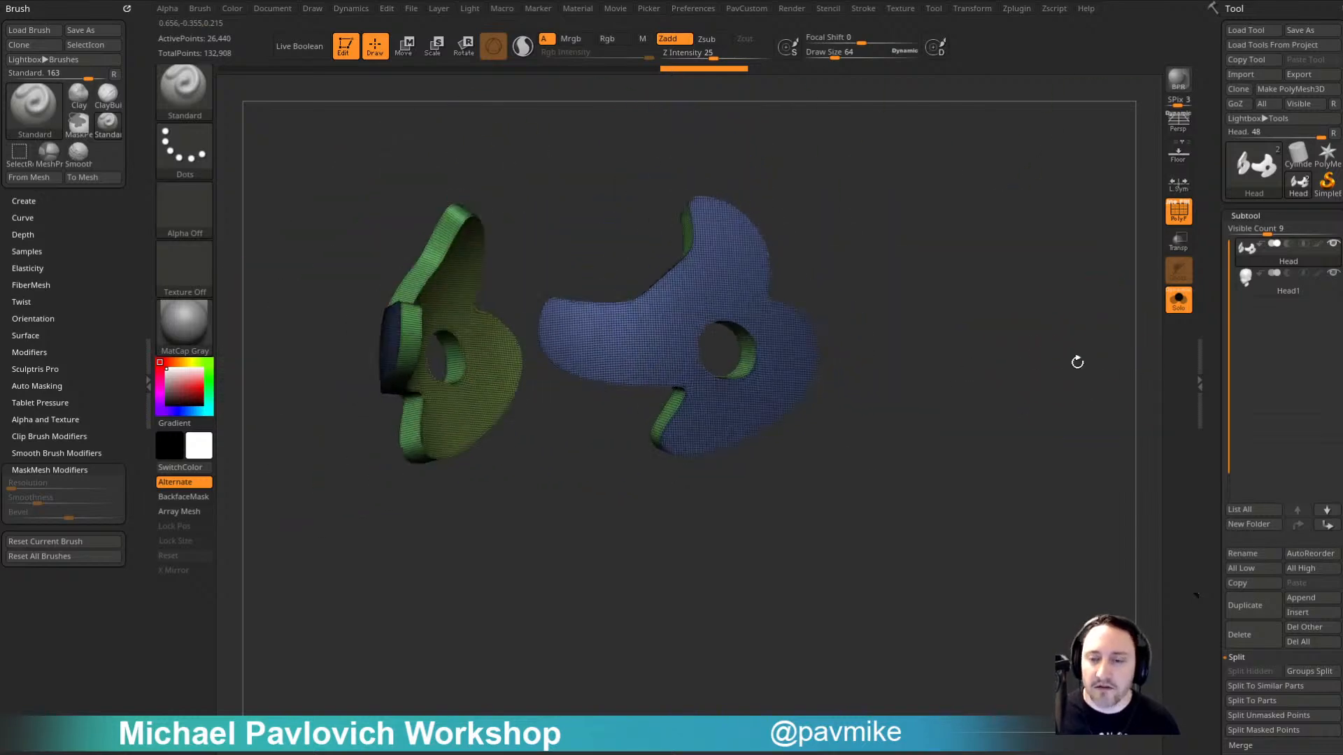
left_click_drag(1214, 364, 1207, 288)
left_click_drag(1034, 323, 970, 320, "shift")
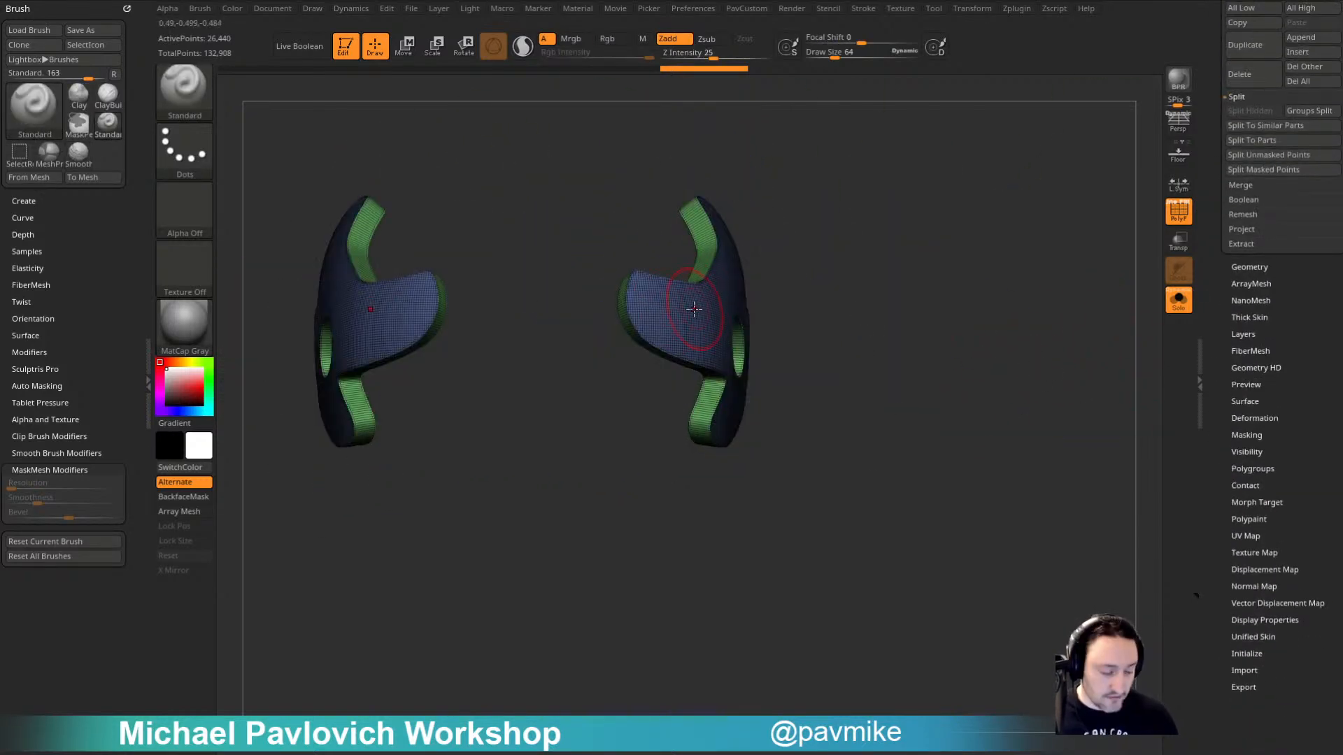
Step: Hide and delete the mirrored panel on the head's right side, keeping only the panel on its left
left_click_drag(585, 184, 839, 536, "ctrl+shift")
key("space")
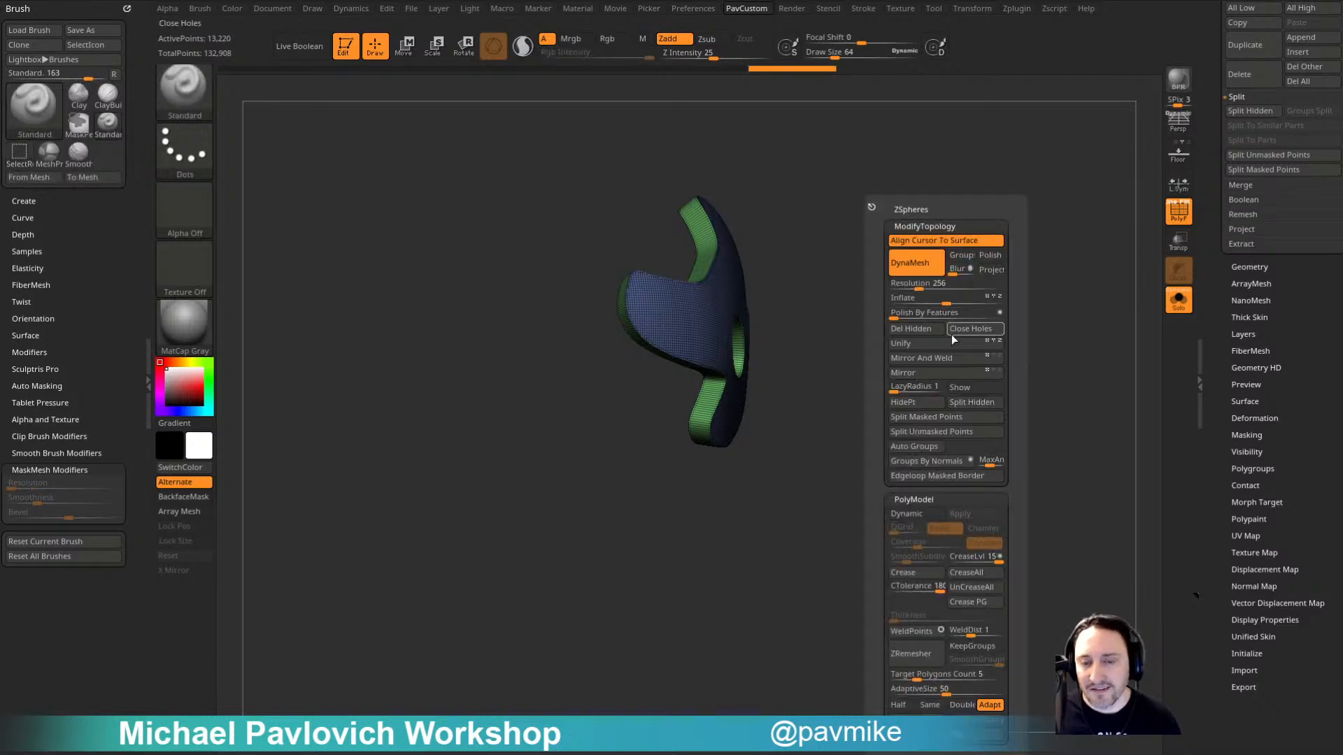
left_click(915, 331)
left_click_drag(963, 291, 944, 364)
key("f")
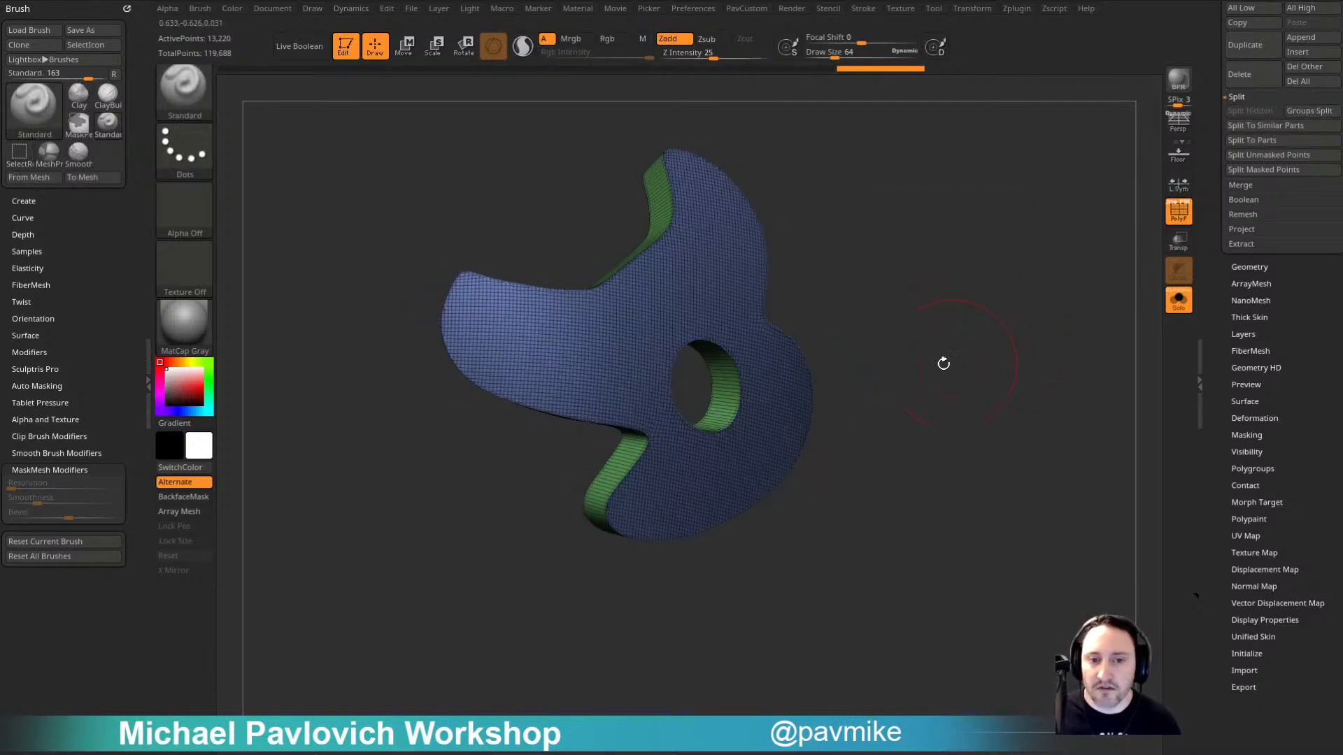
Step: Try to isolate the remaining panel with a selection rectangle and delete any hidden stray geometry around it
key("f")
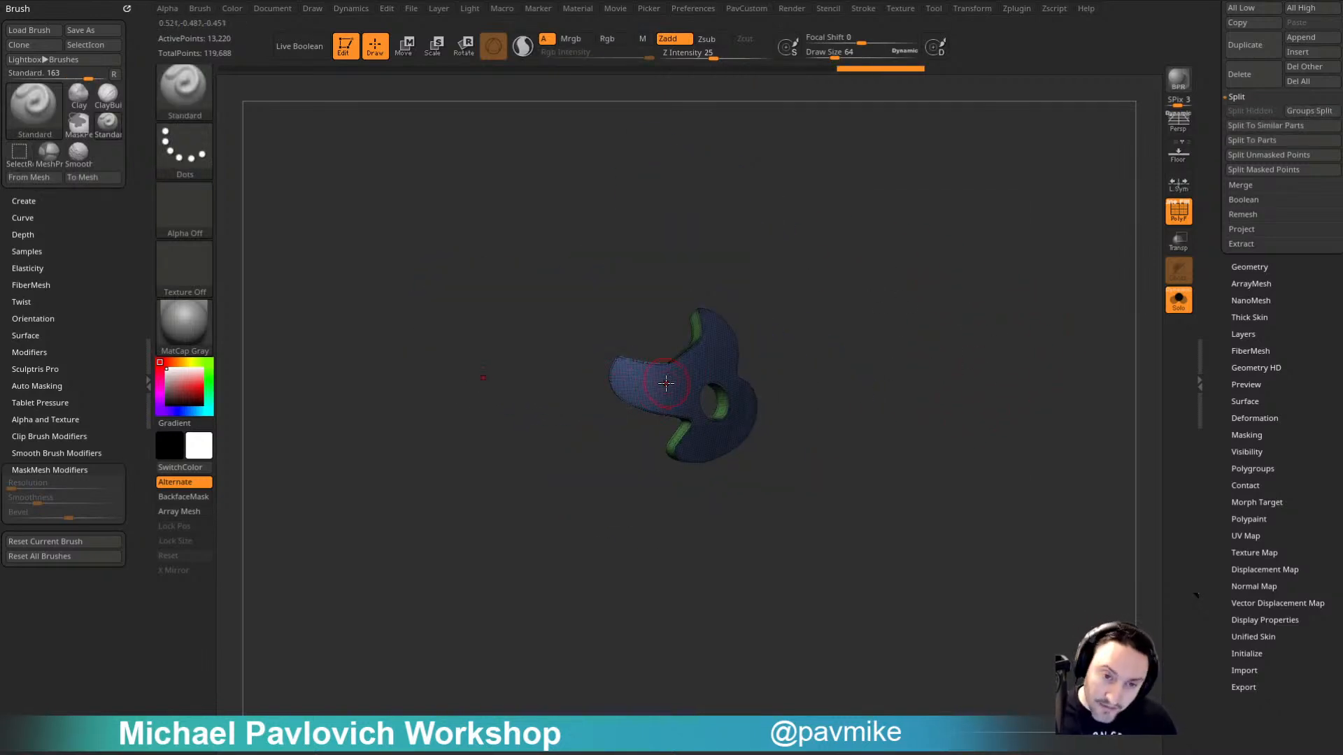
right_click_drag(709, 356, 858, 308)
left_click_drag(884, 249, 621, 579, "ctrl+shift")
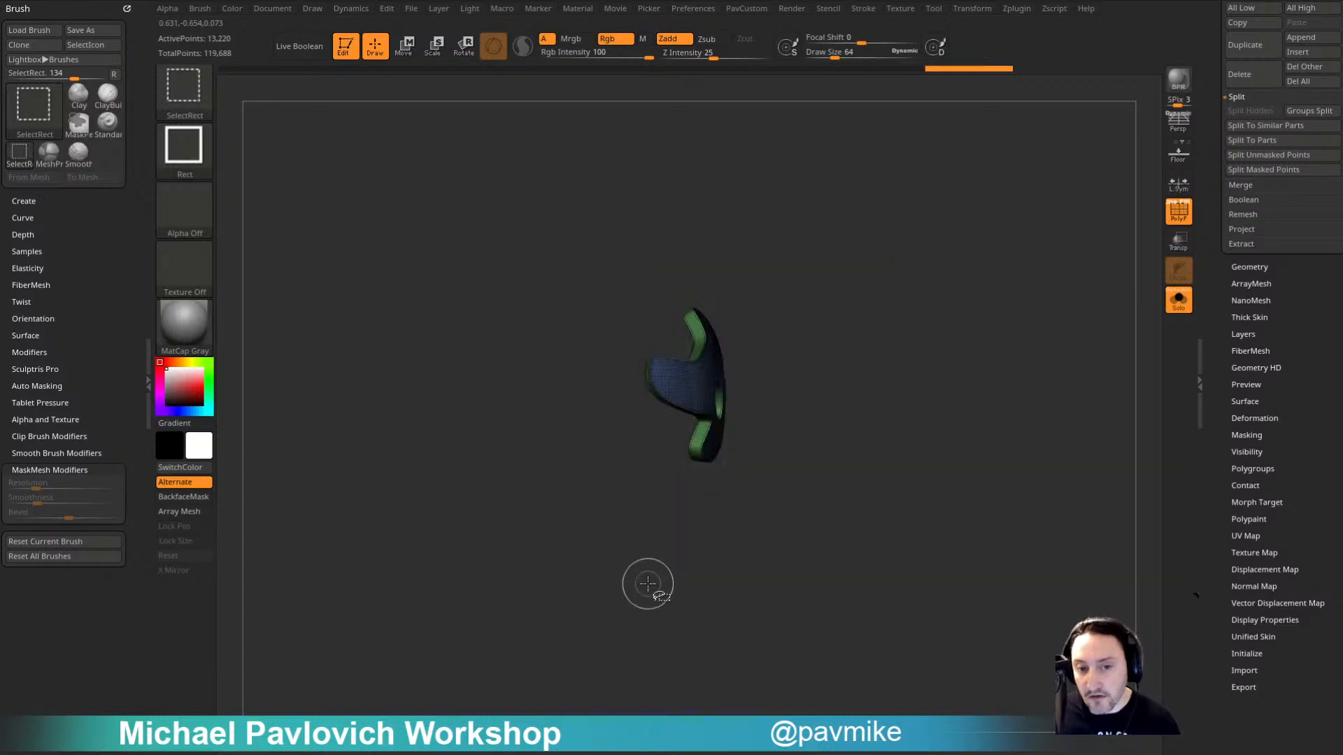
key("space")
left_click(911, 335)
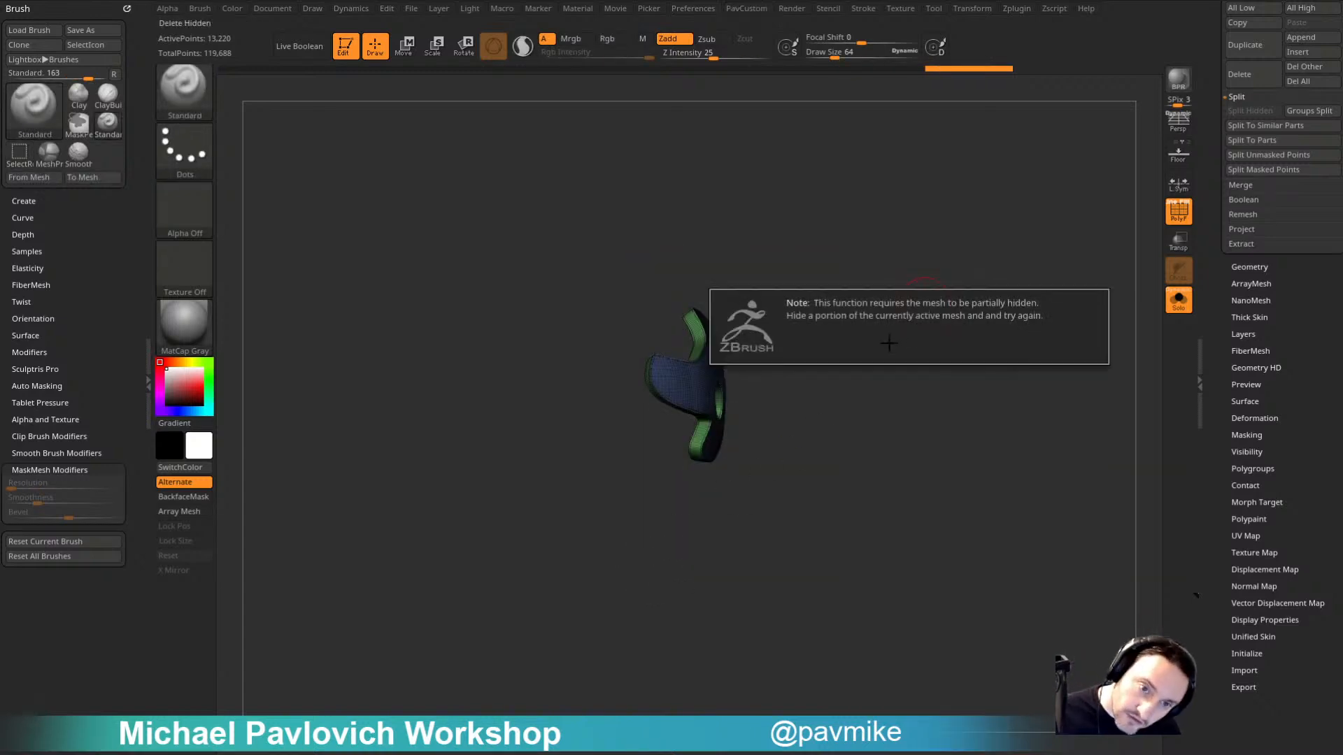
left_click_drag(950, 423, 965, 483)
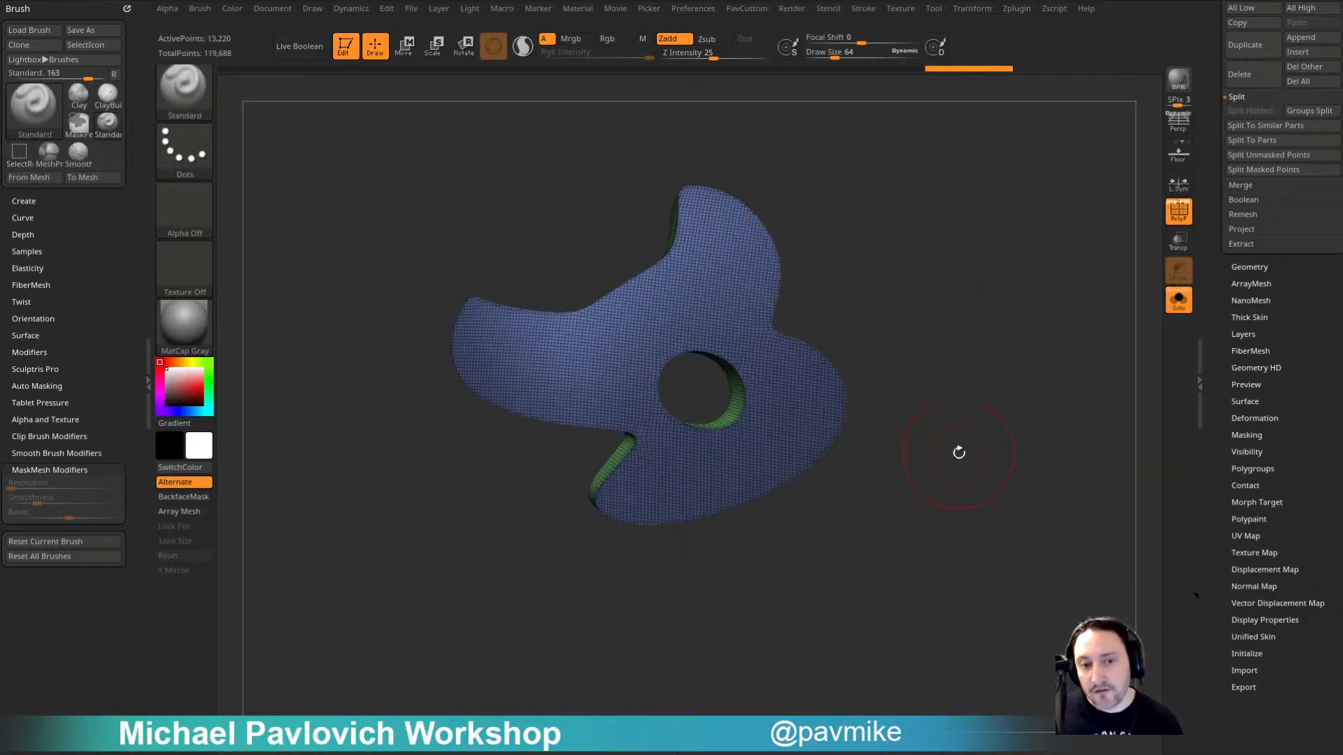
Step: Expand the panel's Geometry settings and set the draw size to about 22.5
left_click(1243, 265)
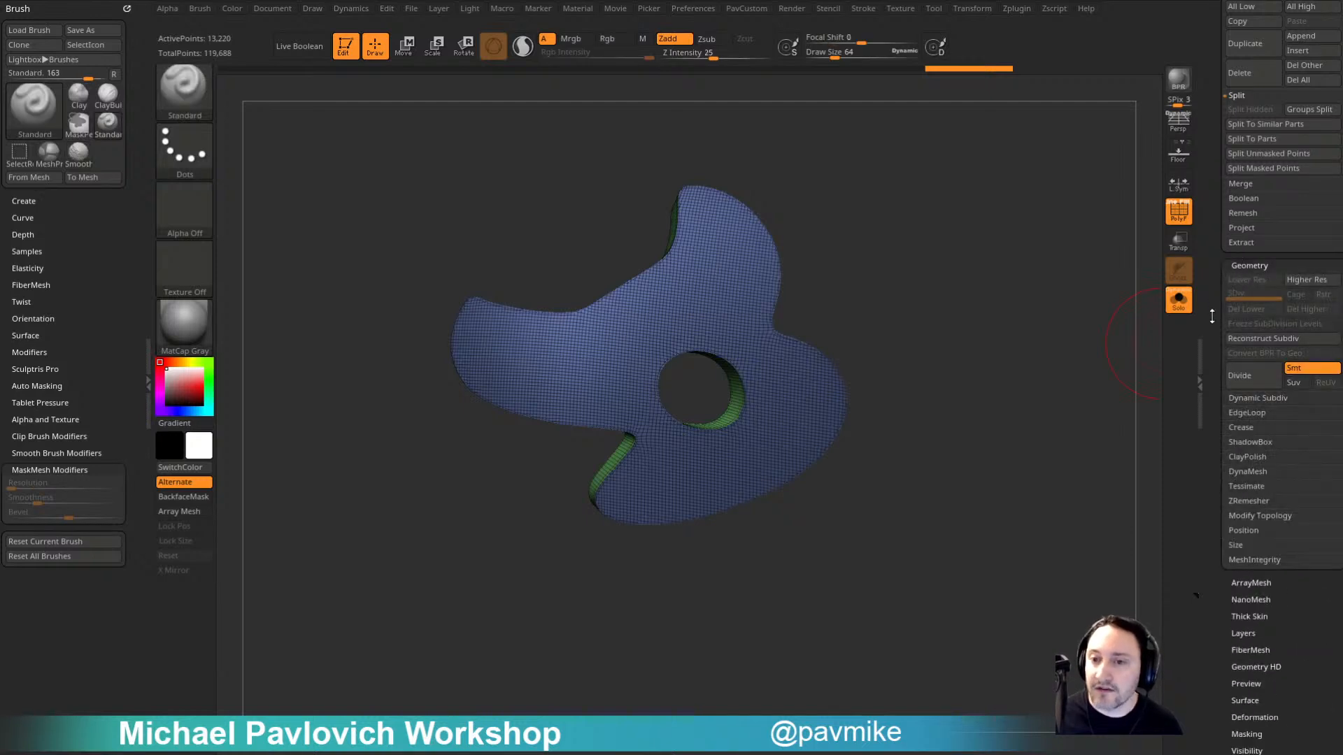
left_click_drag(1210, 315, 1208, 248)
key("s")
left_click_drag(985, 369, 1009, 353)
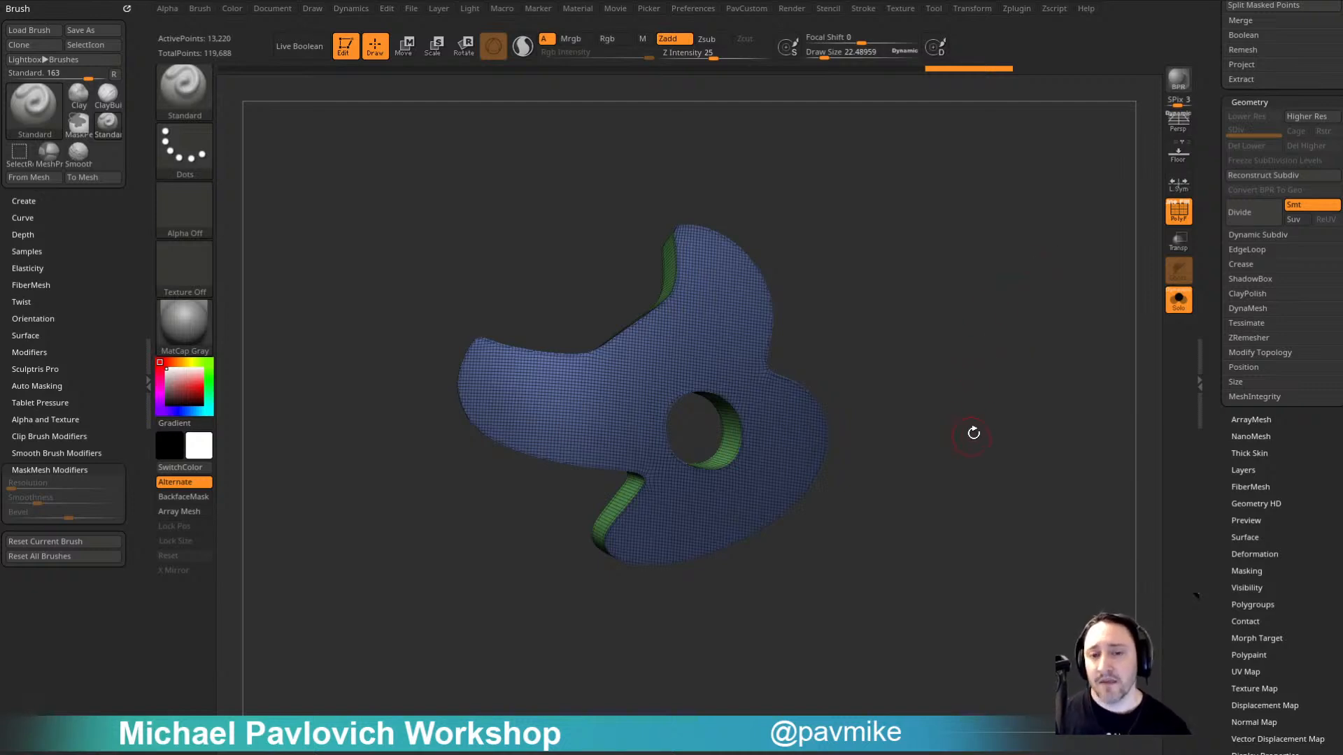
Step: Change the panel's material to SkinShade4 and view it at an angle
left_click_drag(973, 433, 1068, 366)
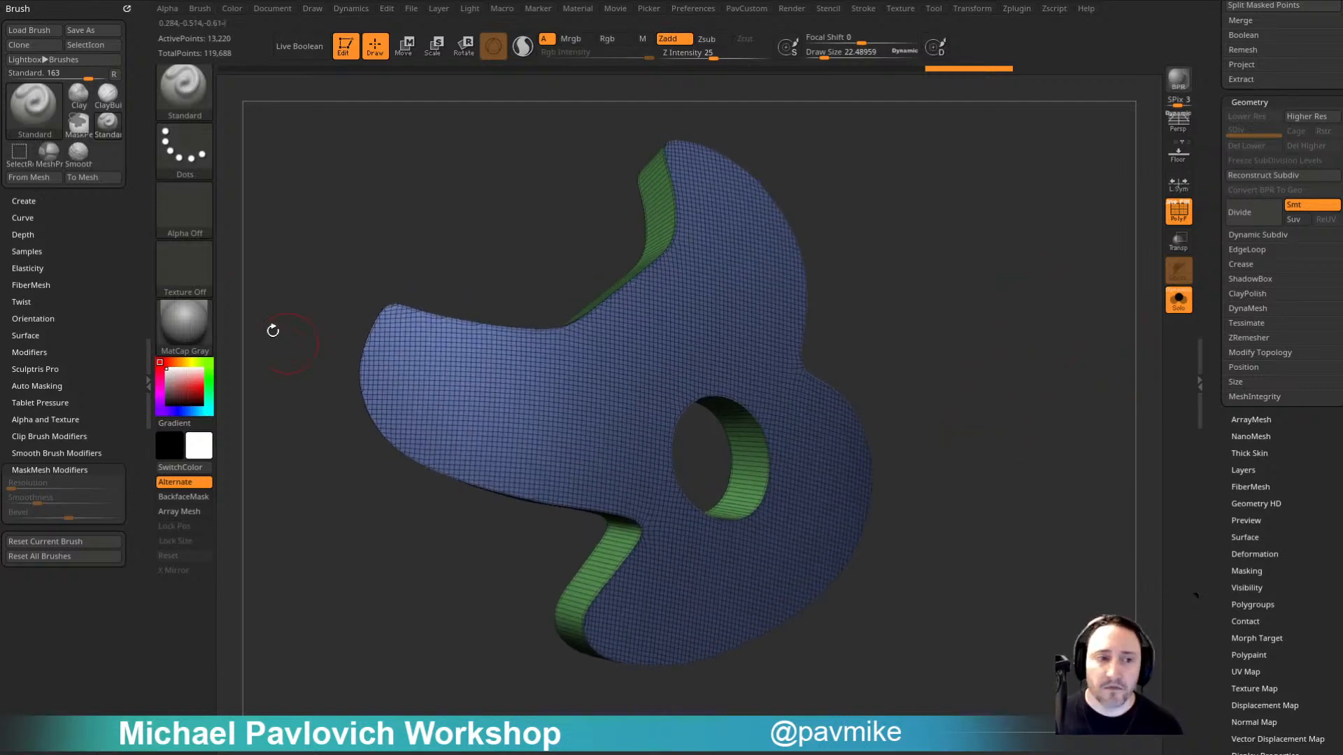
left_click(184, 324)
left_click(967, 593)
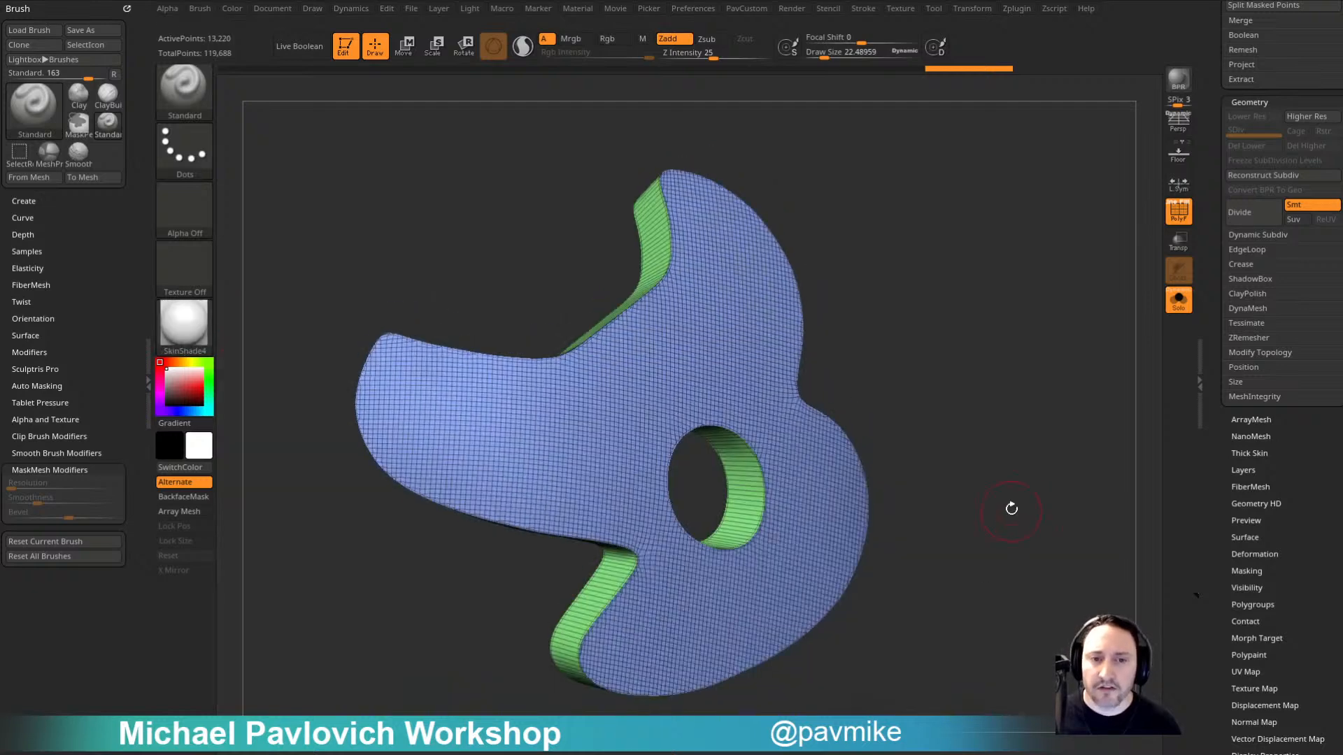
left_click_drag(1011, 509, 1140, 346)
Step: Set up ZRemesher for the panel to halve the polygon count and keep its polygroups
key("shift")
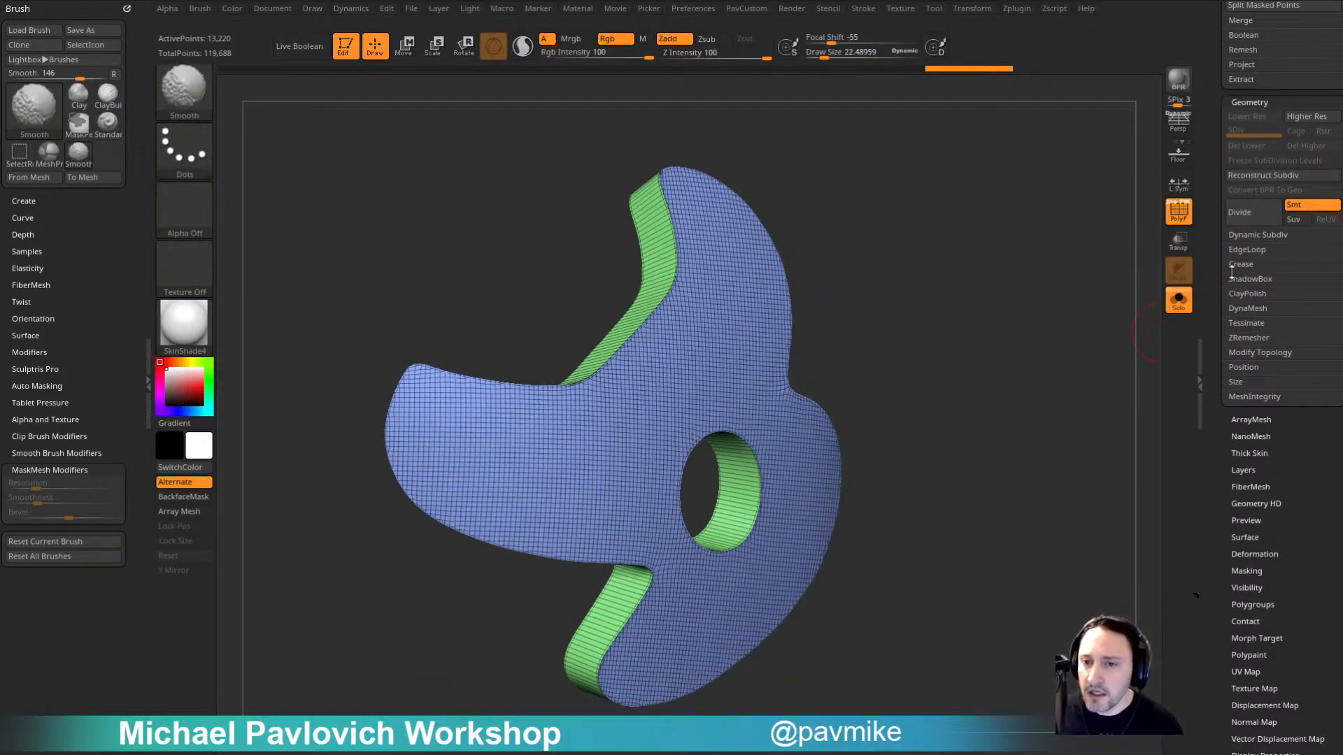
left_click(1240, 310, "shift")
left_click(1239, 311, "shift")
left_click(1230, 337, "shift")
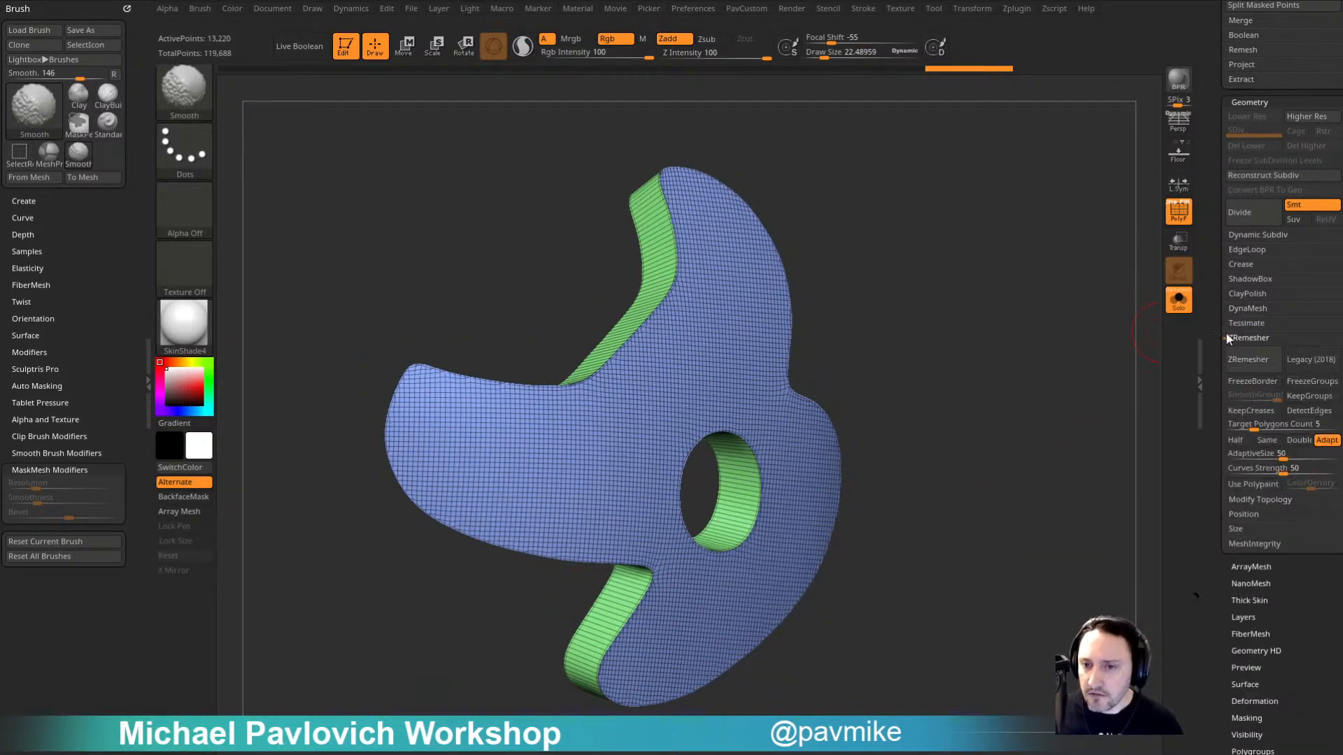
left_click_drag(1219, 422, 1218, 313)
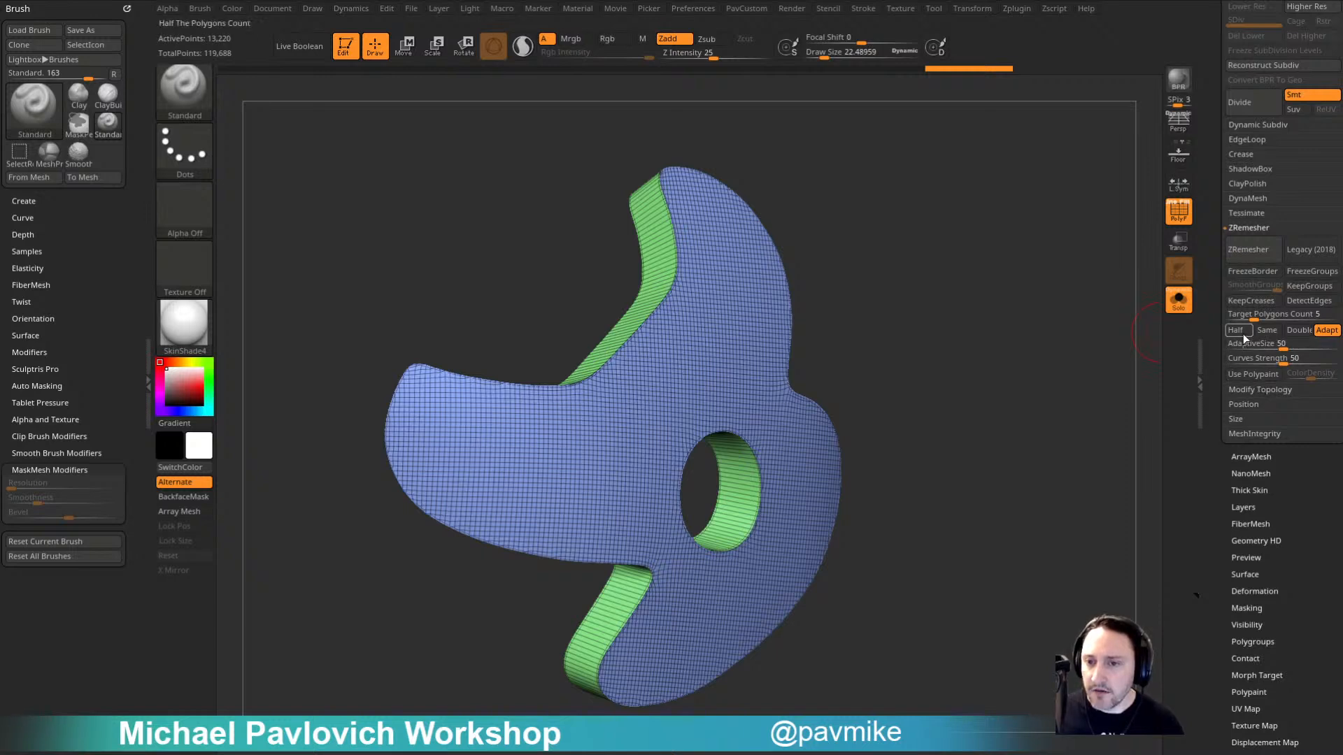
left_click(1239, 331)
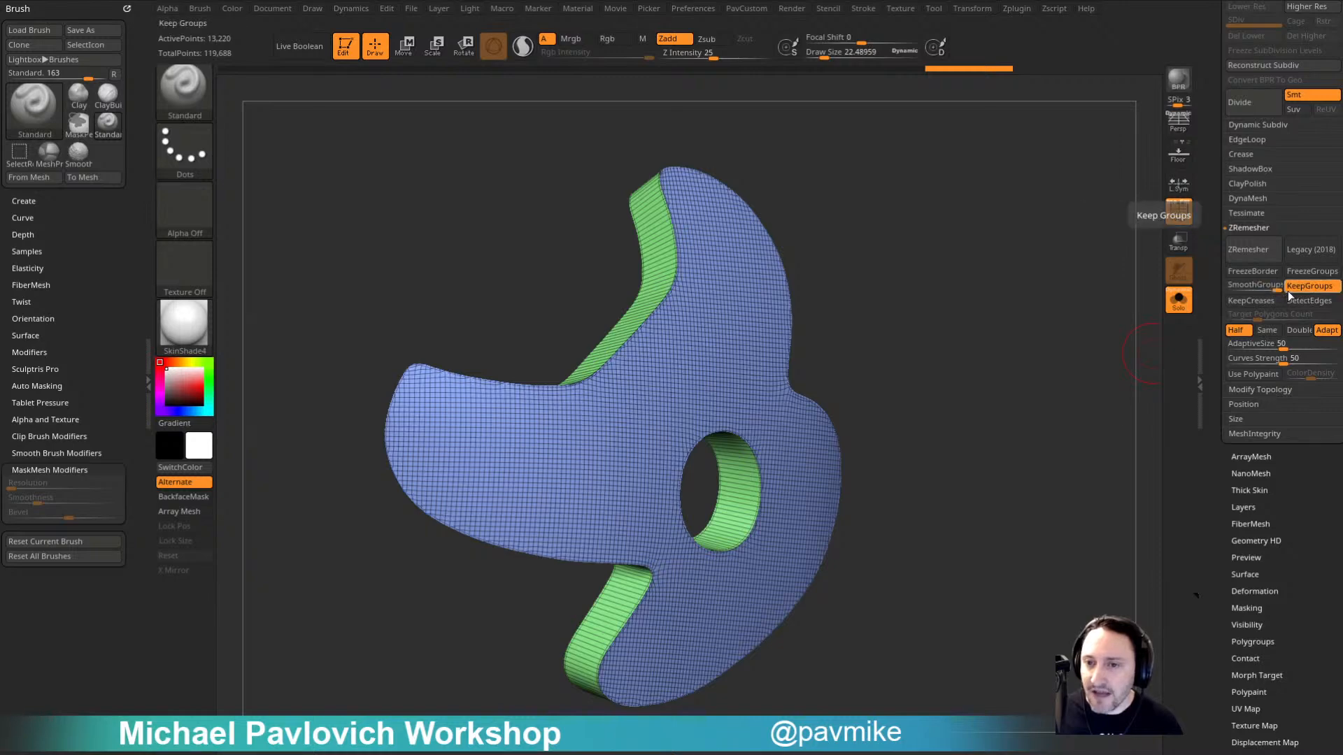
left_click(1310, 286)
left_click_drag(1096, 330, 1077, 398)
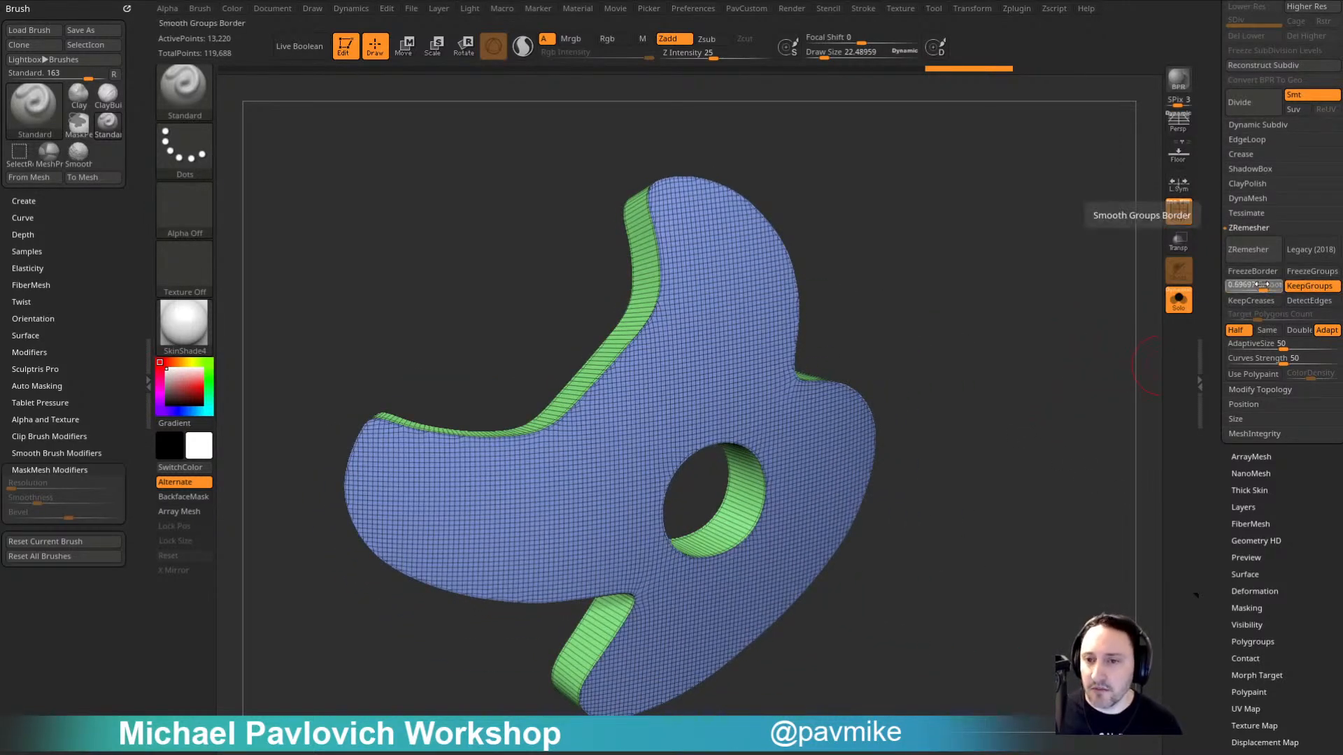
Step: Lower ZRemesher's SmoothGroups to its minimum and set AdaptiveSize to 0
left_click_drag(1255, 288, 1214, 288)
left_click_drag(1075, 409, 1092, 378)
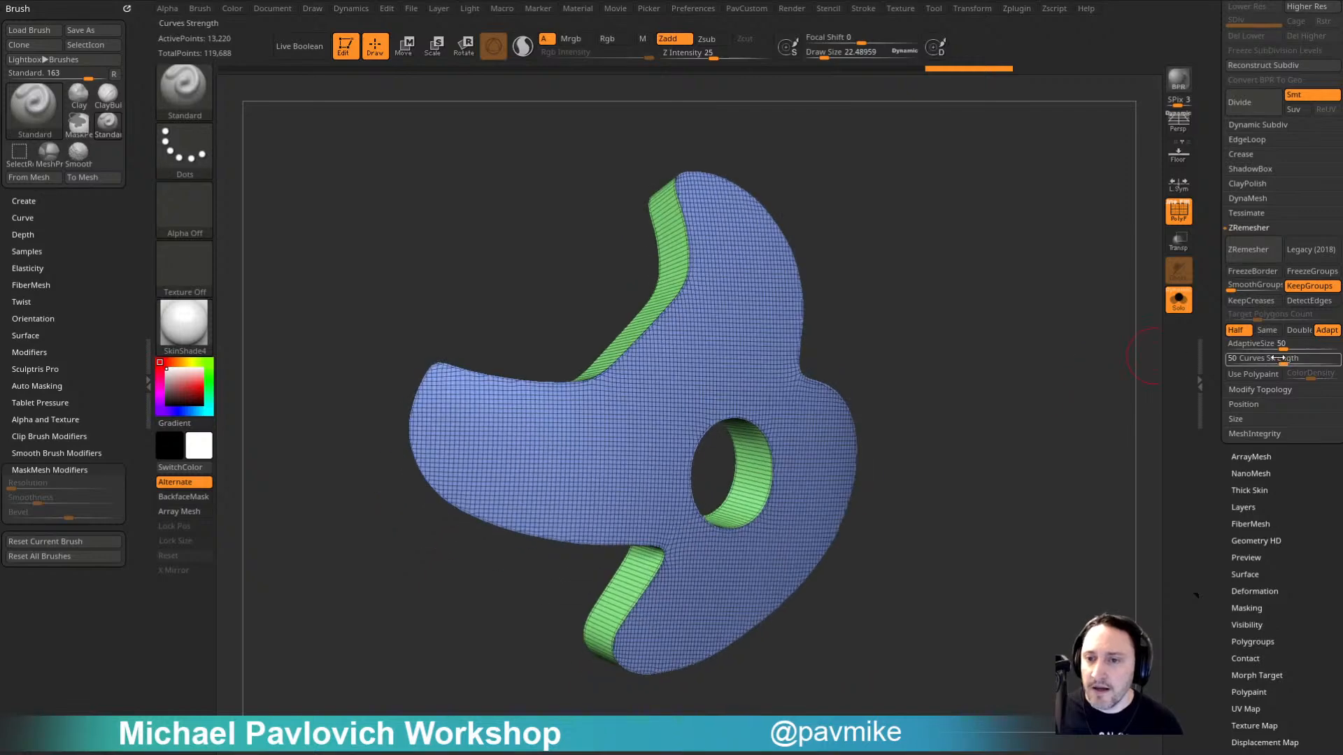
left_click_drag(1282, 346, 1223, 345)
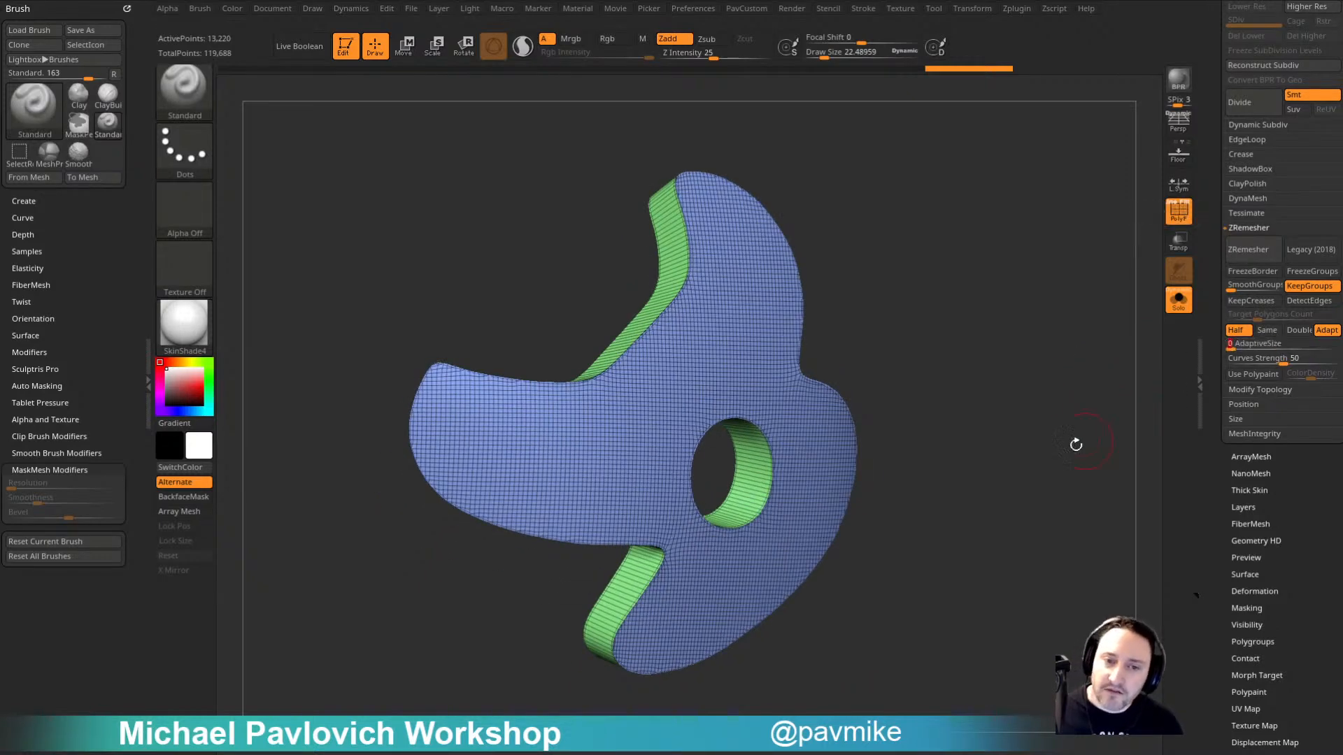
Step: Run ZRemesher twice on the panel to reduce it to a coarse, even quad mesh
left_click_drag(1064, 509, 1147, 405)
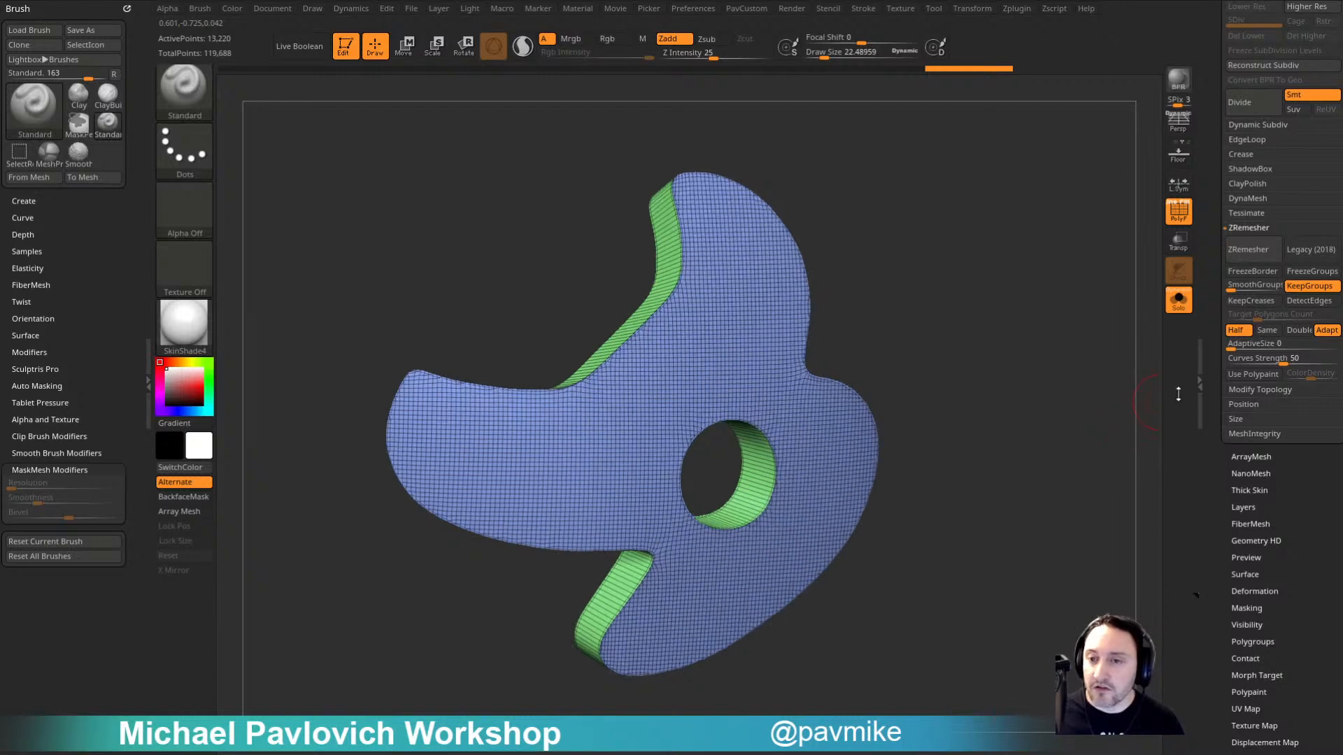
left_click(1252, 260)
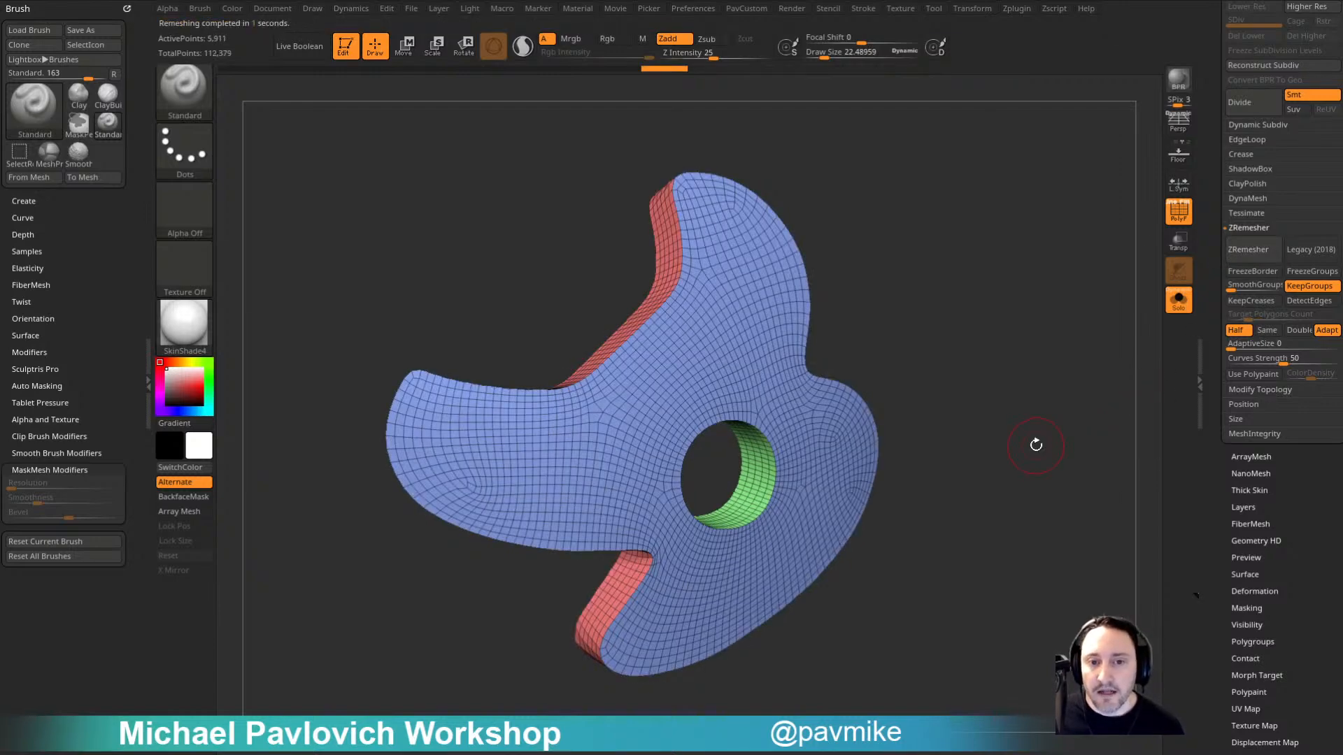
left_click(1253, 258)
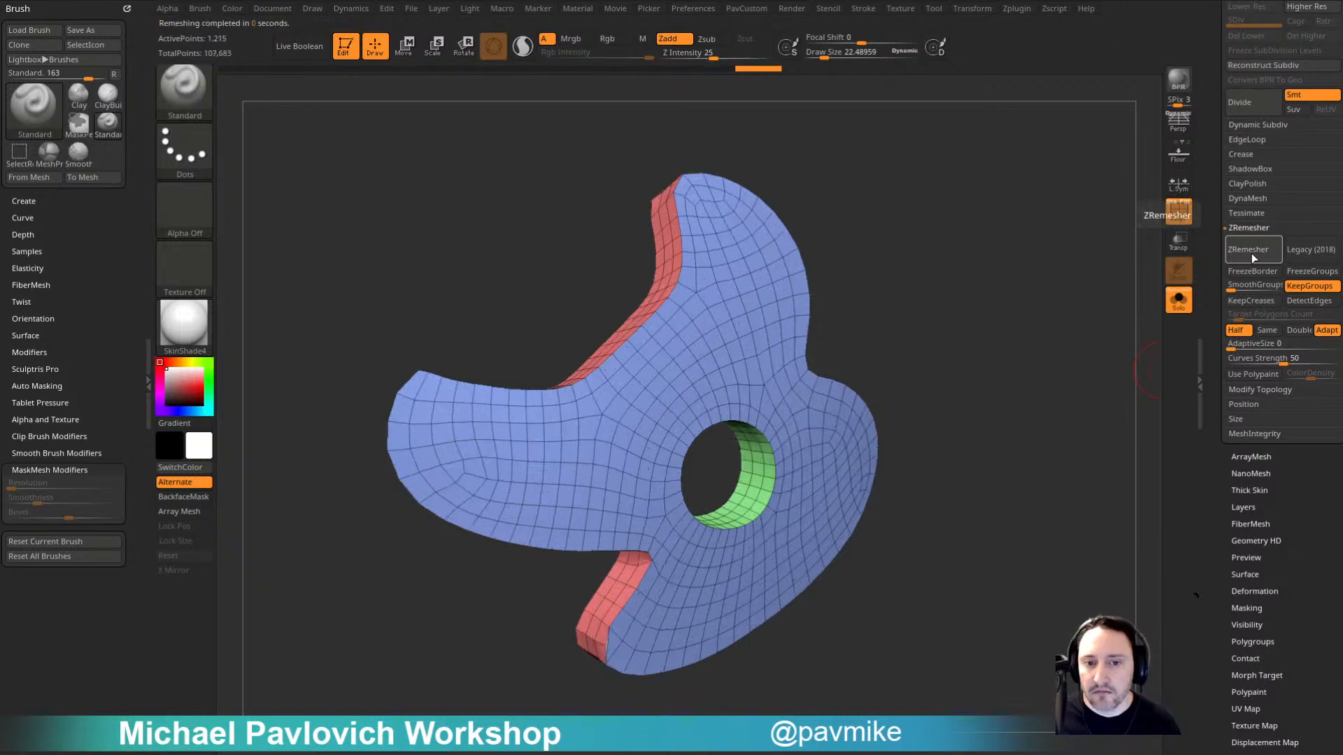
left_click_drag(1055, 348, 950, 466)
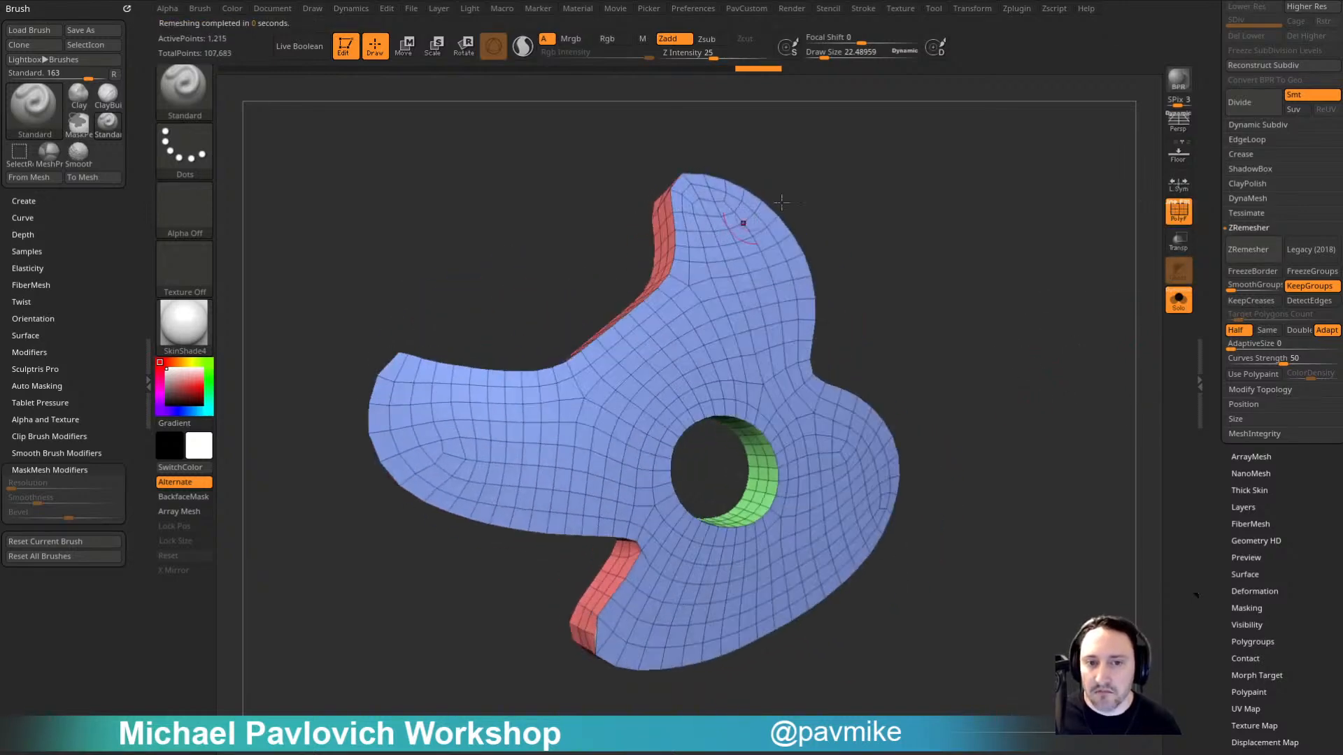
mouse_move(1006, 395)
left_mouse_down()
mouse_move(899, 413)
mouse_move(988, 426)
mouse_move(977, 405)
mouse_move(1058, 470)
left_mouse_up()
Step: Use the ZModeler brush to delete the extra edge loops around the panel's outer side wall and inside its hole
key("b")
key("z")
key("m")
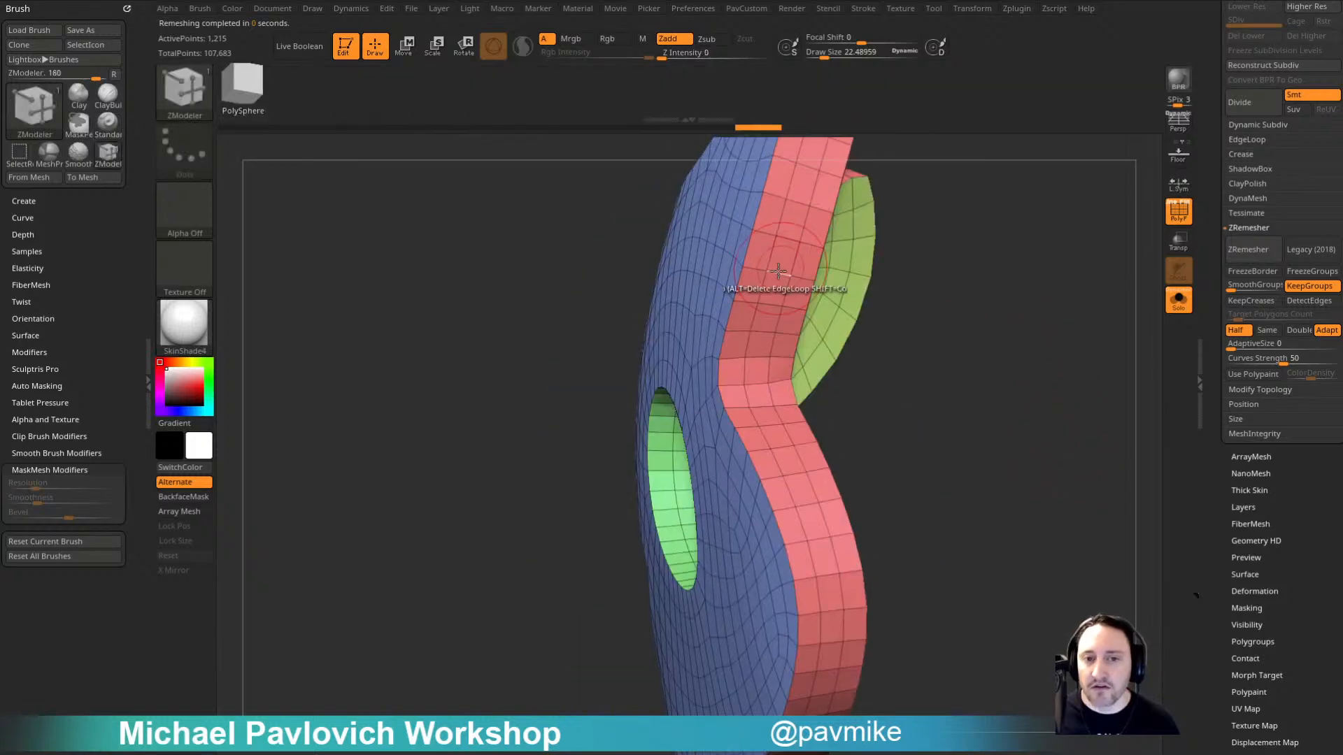
key("space")
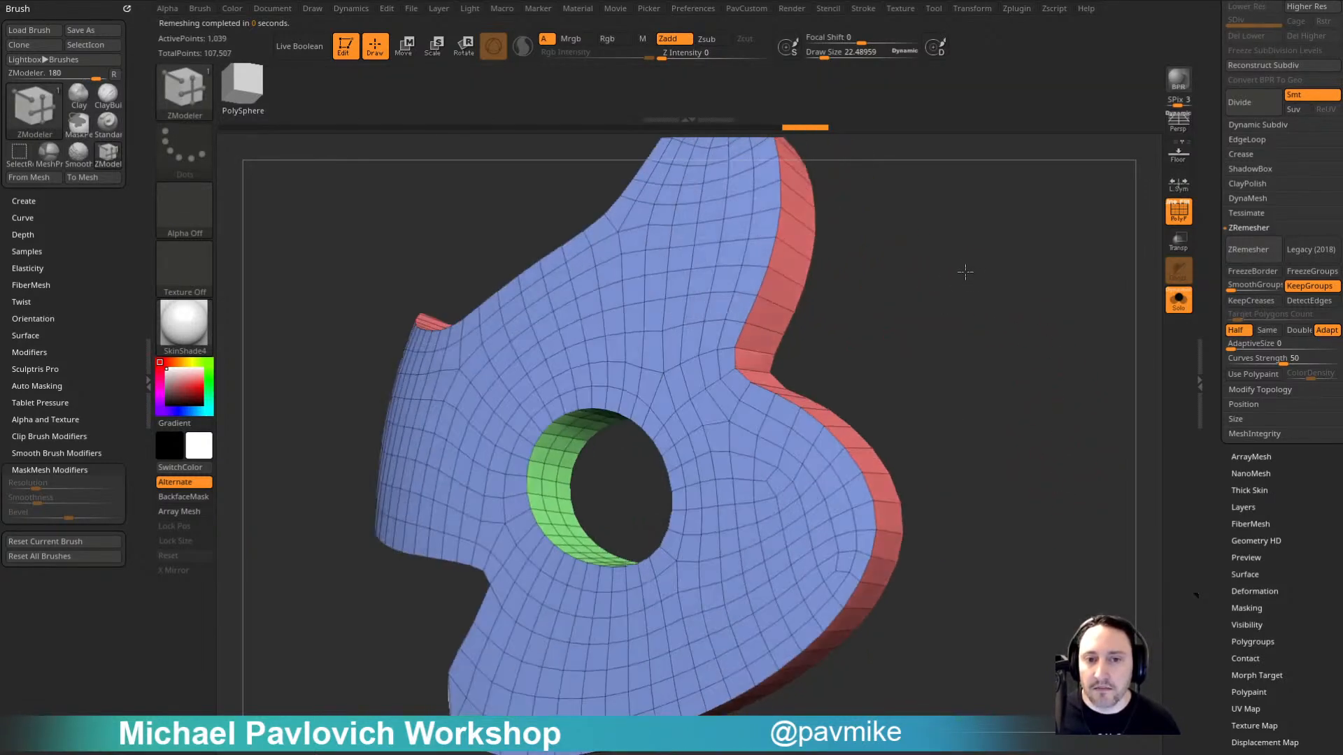
left_click_drag(965, 272, 1007, 284)
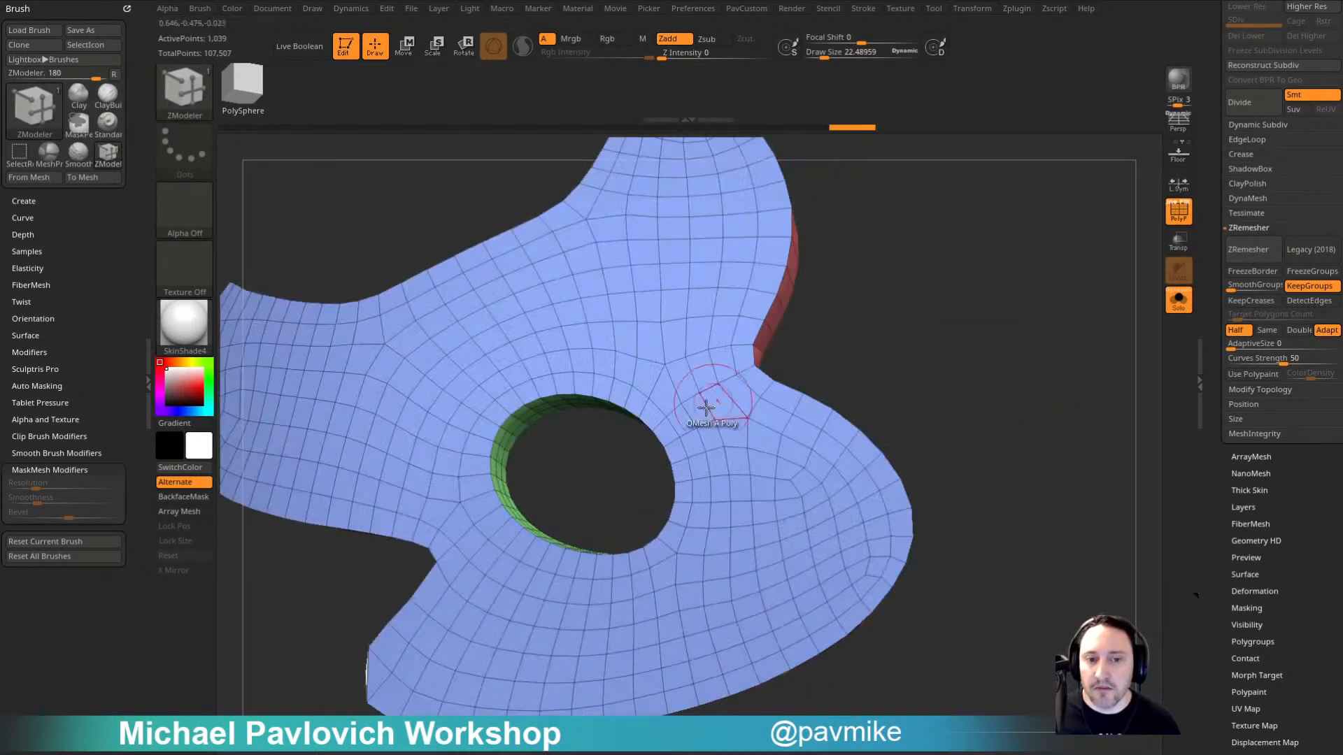
left_click_drag(958, 322, 1014, 228)
left_click(762, 351, "alt")
left_click(762, 351, "alt")
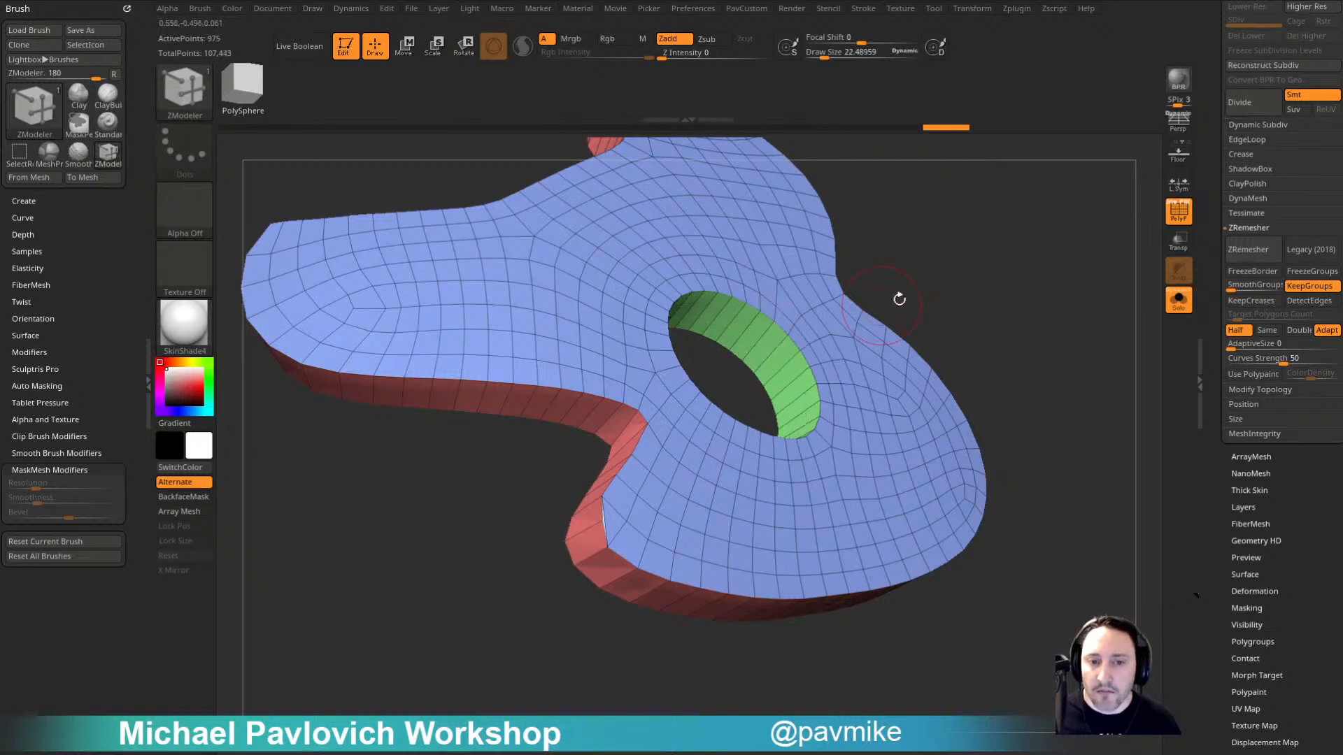
left_click_drag(896, 297, 685, 391)
left_click_drag(1033, 336, 989, 384)
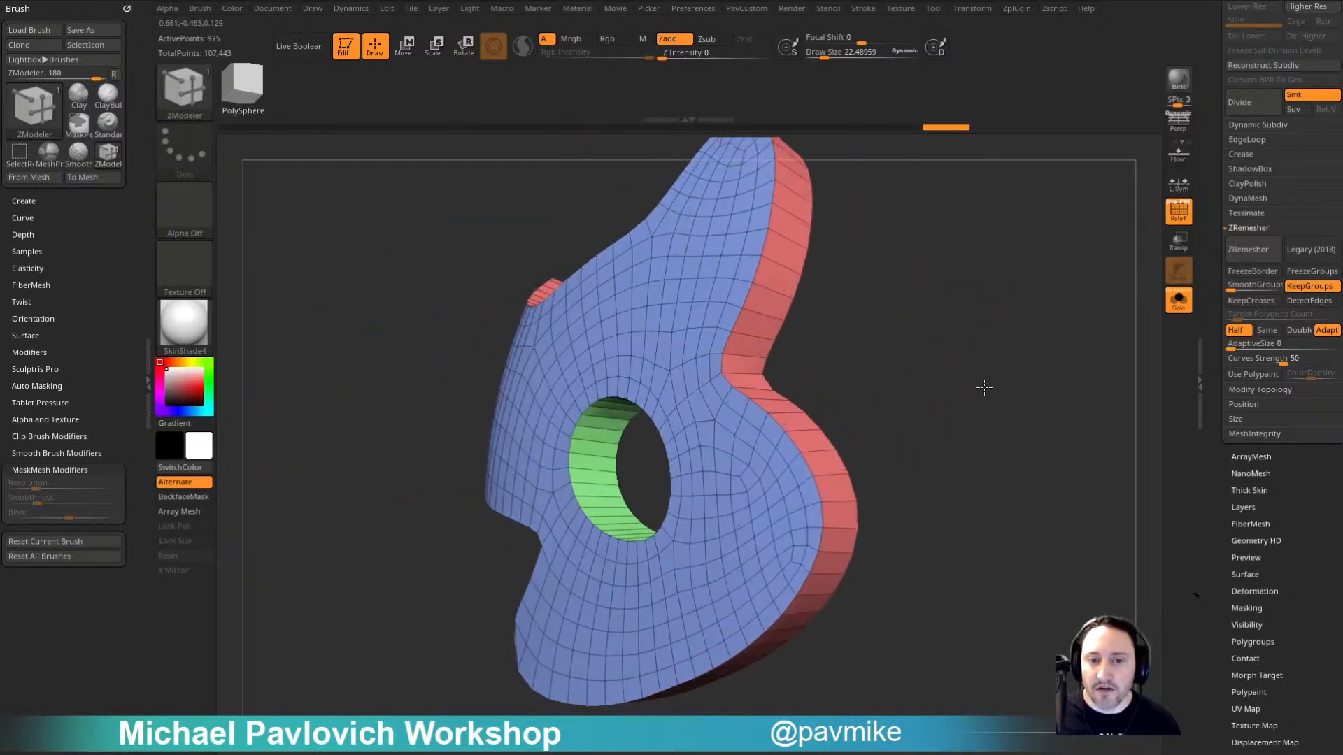
Step: Bevel the panel's polygroup edges with a bevel width of 0.07473 and crease the polygroup borders
left_click(1243, 232, "shift")
left_click(1252, 155)
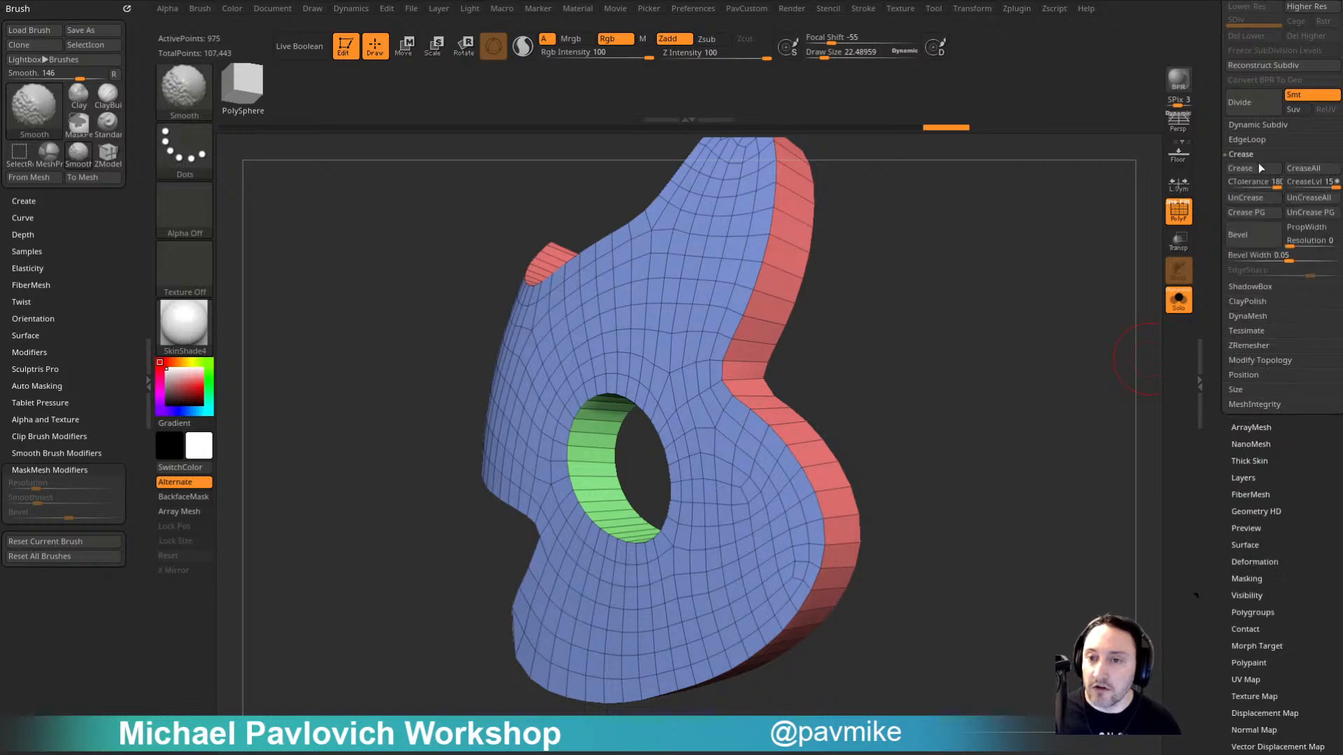
left_click_drag(1266, 271, 1259, 365)
key("3")
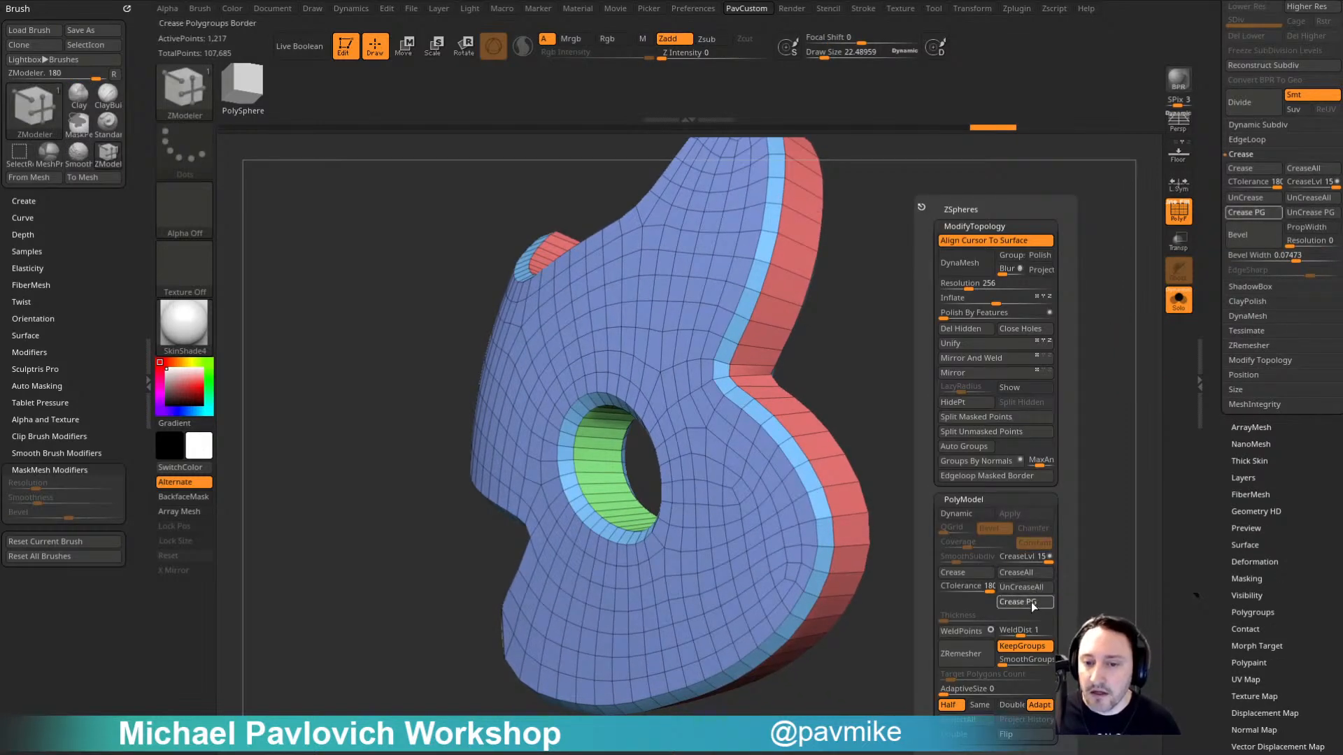
left_click(1034, 605)
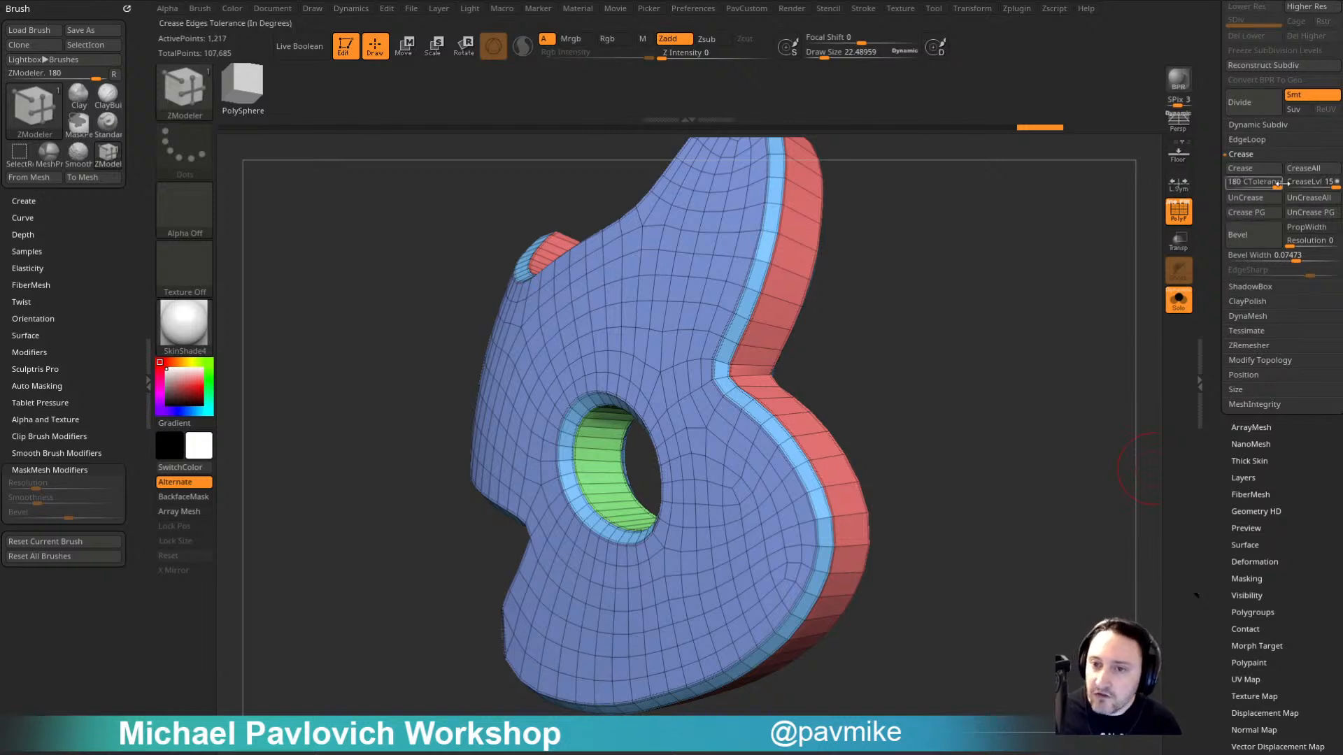
Step: Enable Dynamic Subdiv on the panel with a crease level of 2 and turn off the polyframe display
left_click(1255, 124)
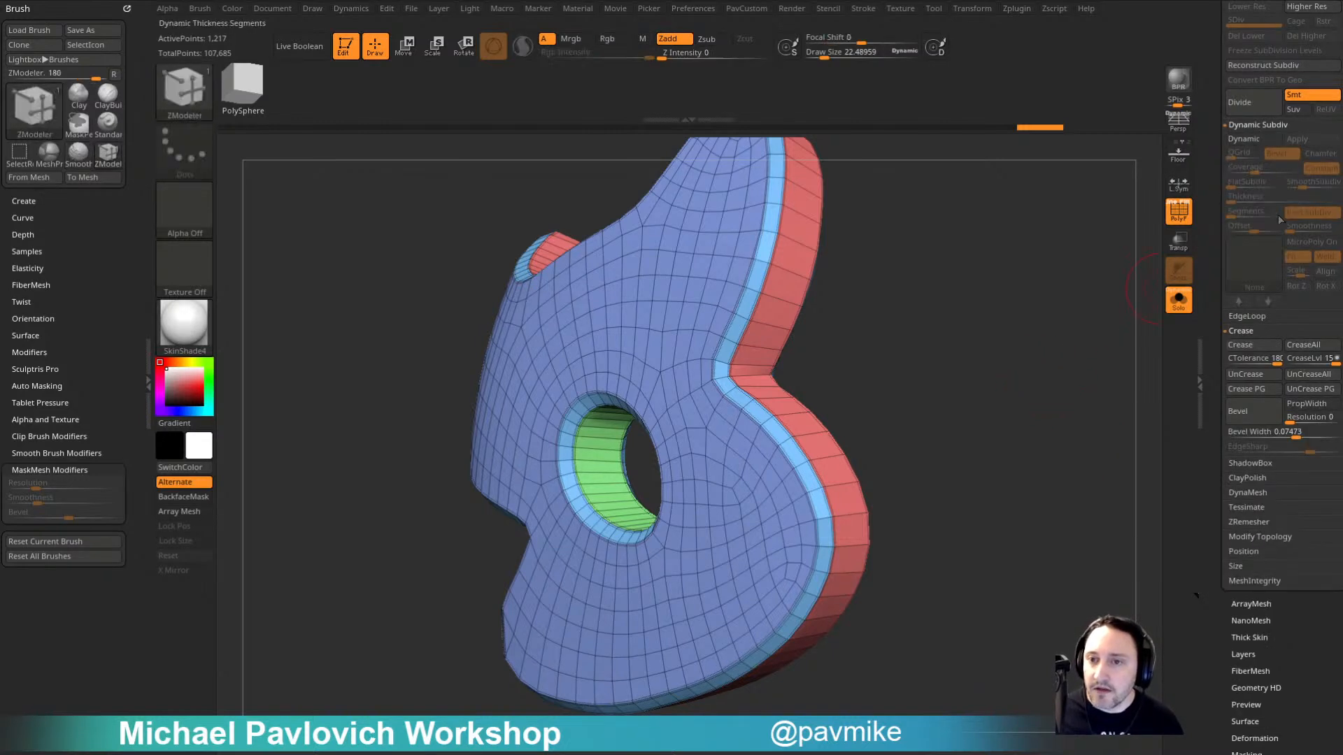
left_click(1254, 139)
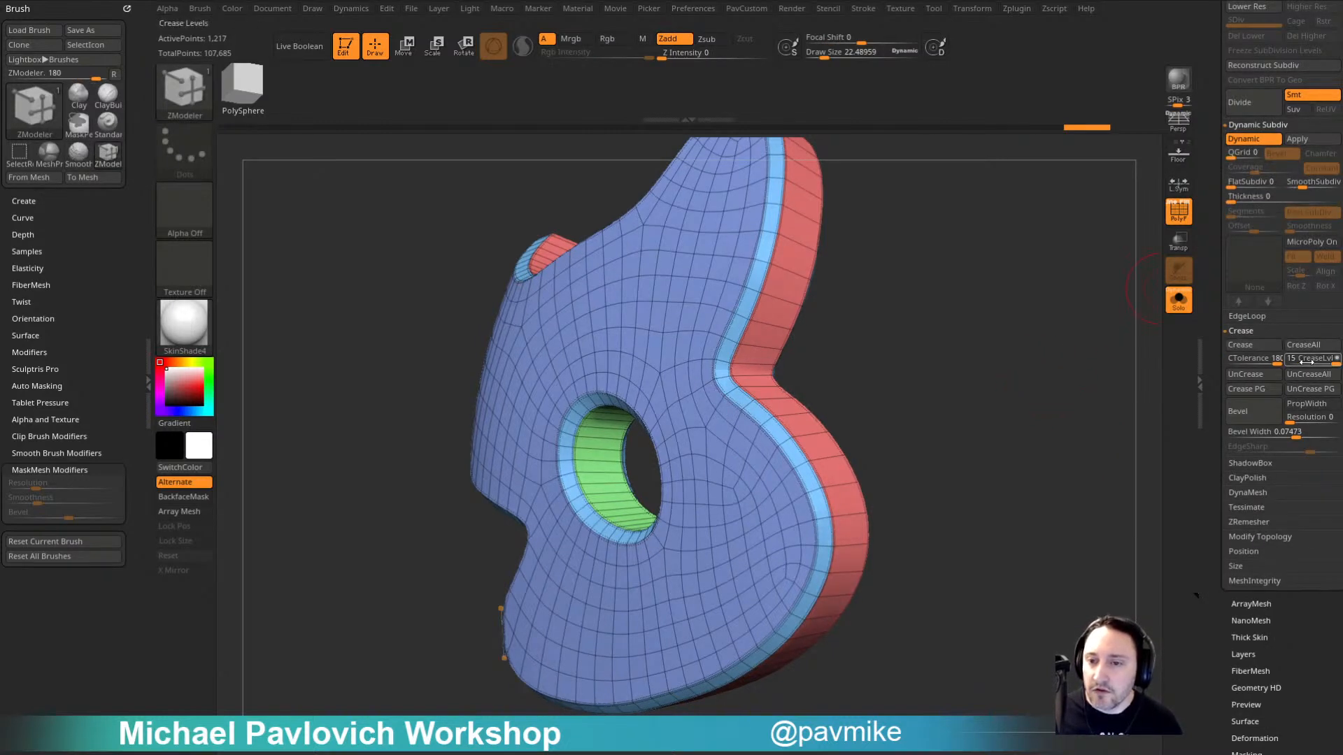
left_click(1310, 185)
key("shift+f")
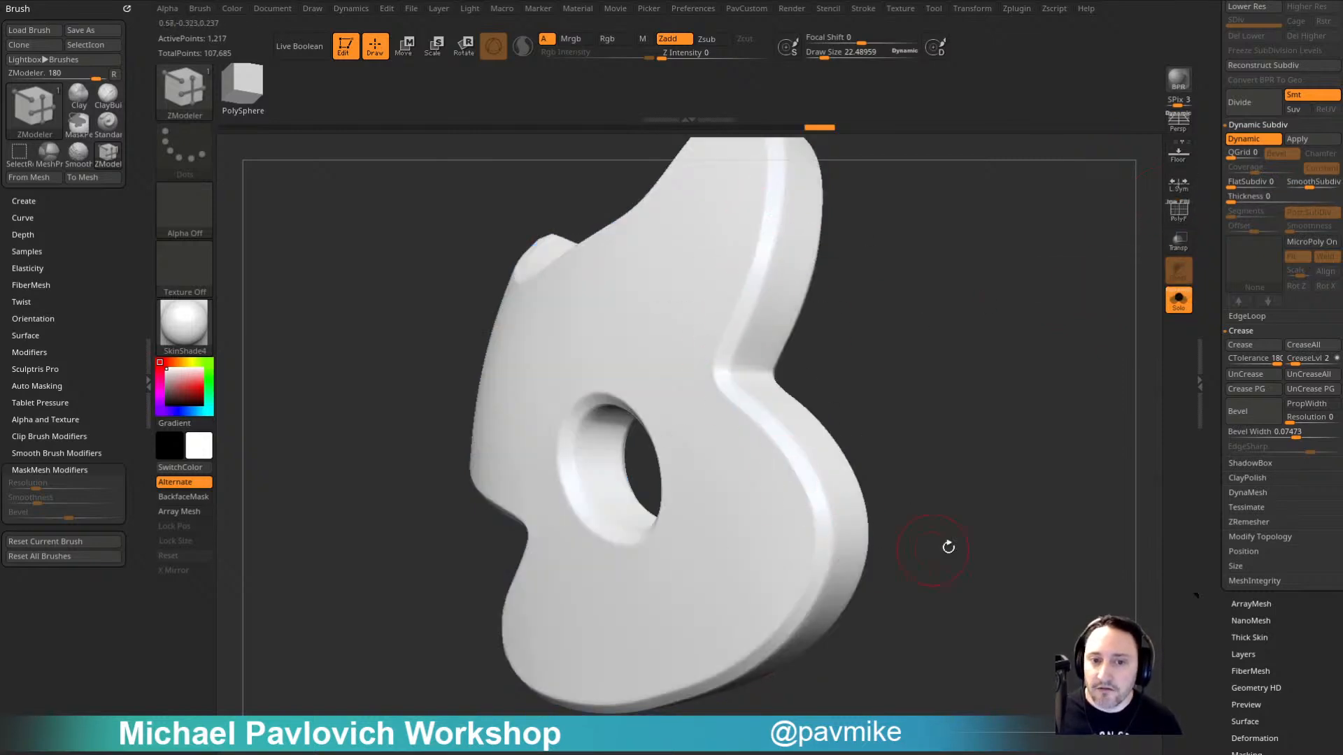
Step: Apply StartupMaterial to the panel and refine its beveled edges with crease level 3 and SmoothSubdiv 4
left_click(186, 326)
left_click(273, 343)
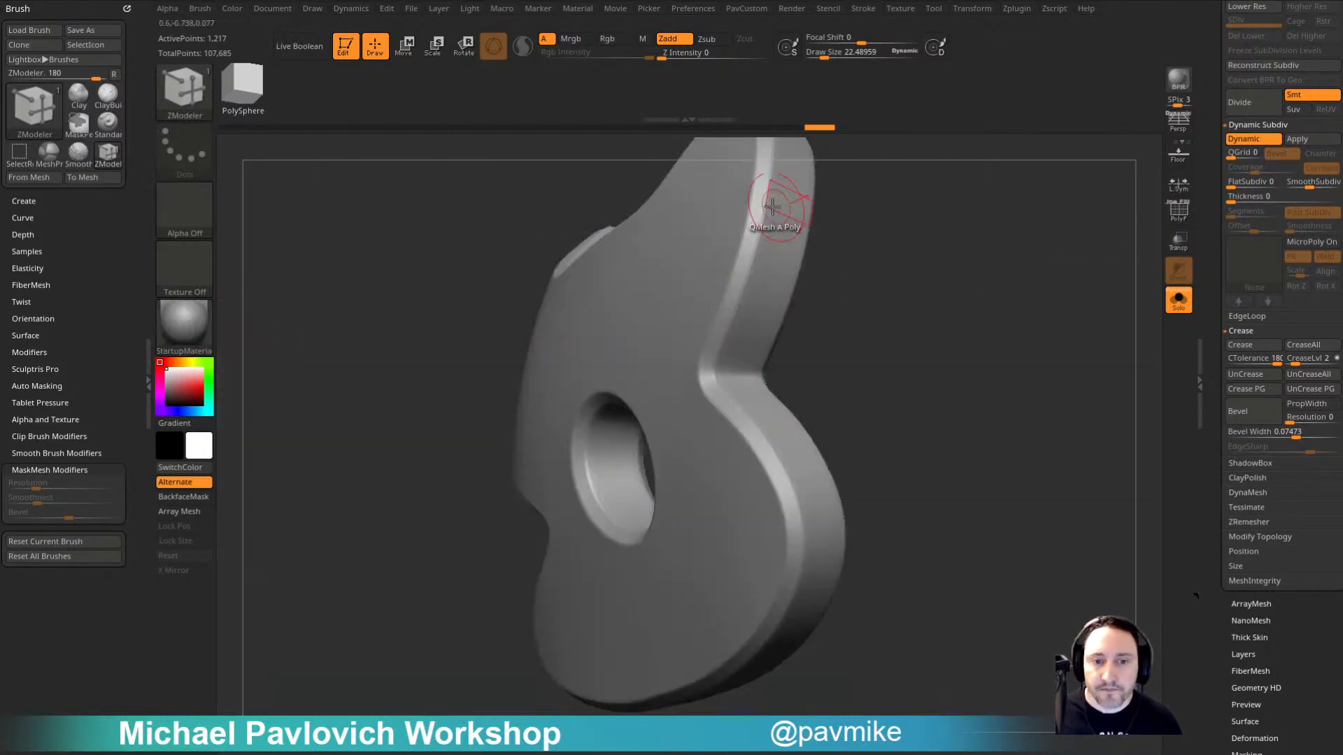
left_click(1298, 358)
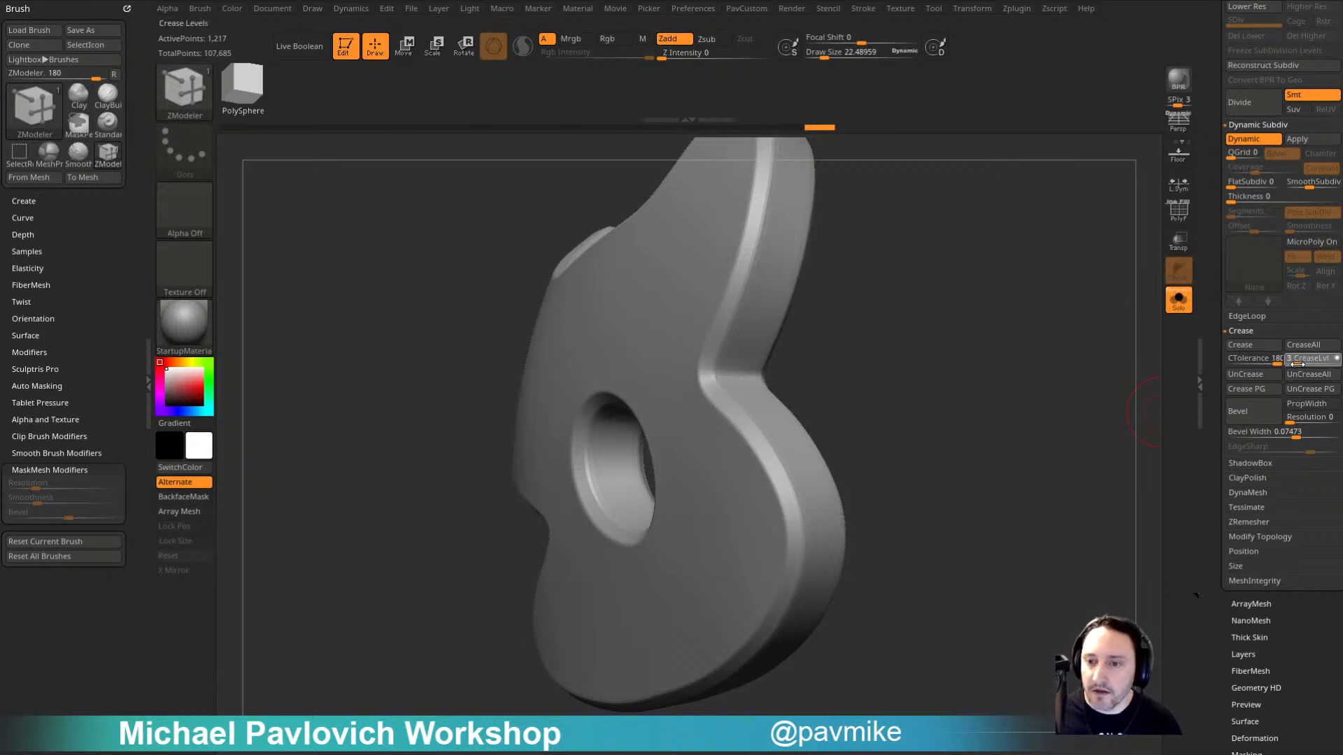
left_click(1311, 187)
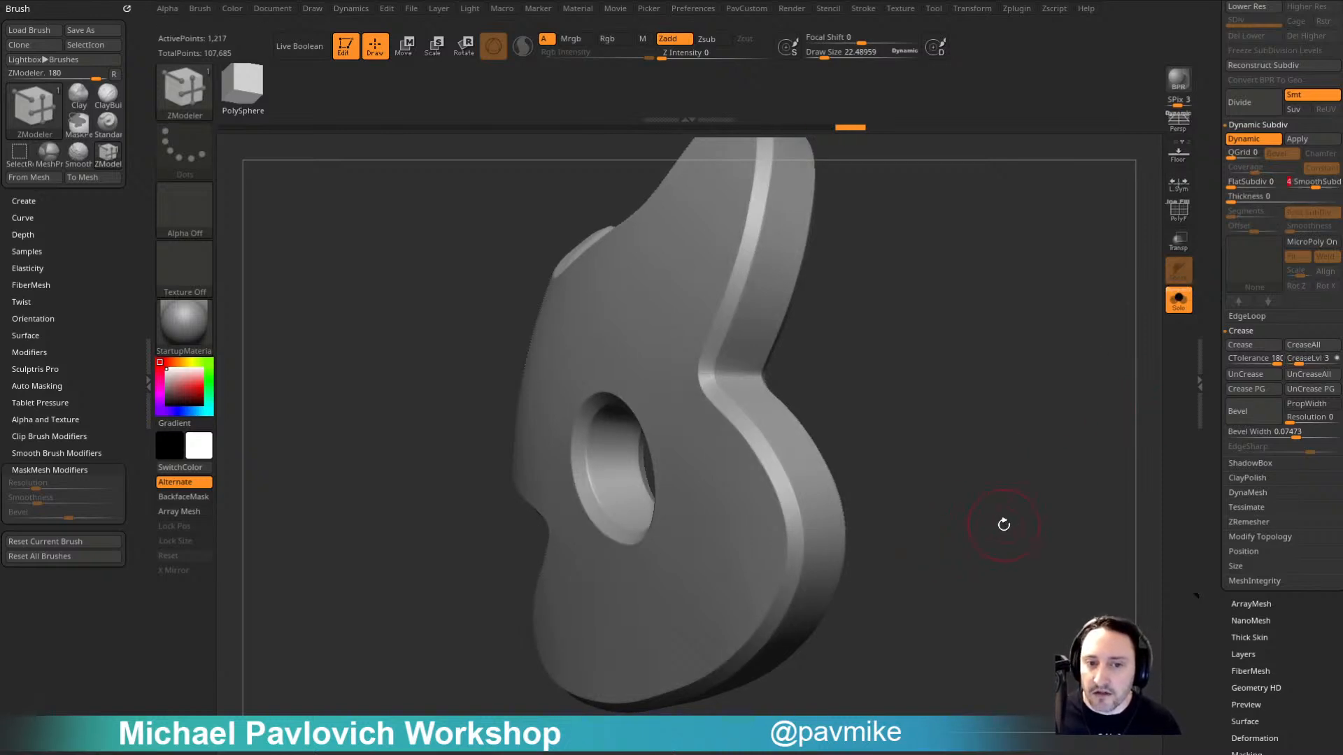
Step: Toggle Dynamic Subdiv off and on to compare the panel's faceted and smoothed edges
key("shift+d")
right_click_drag(1052, 501, 1026, 428, "ctrl")
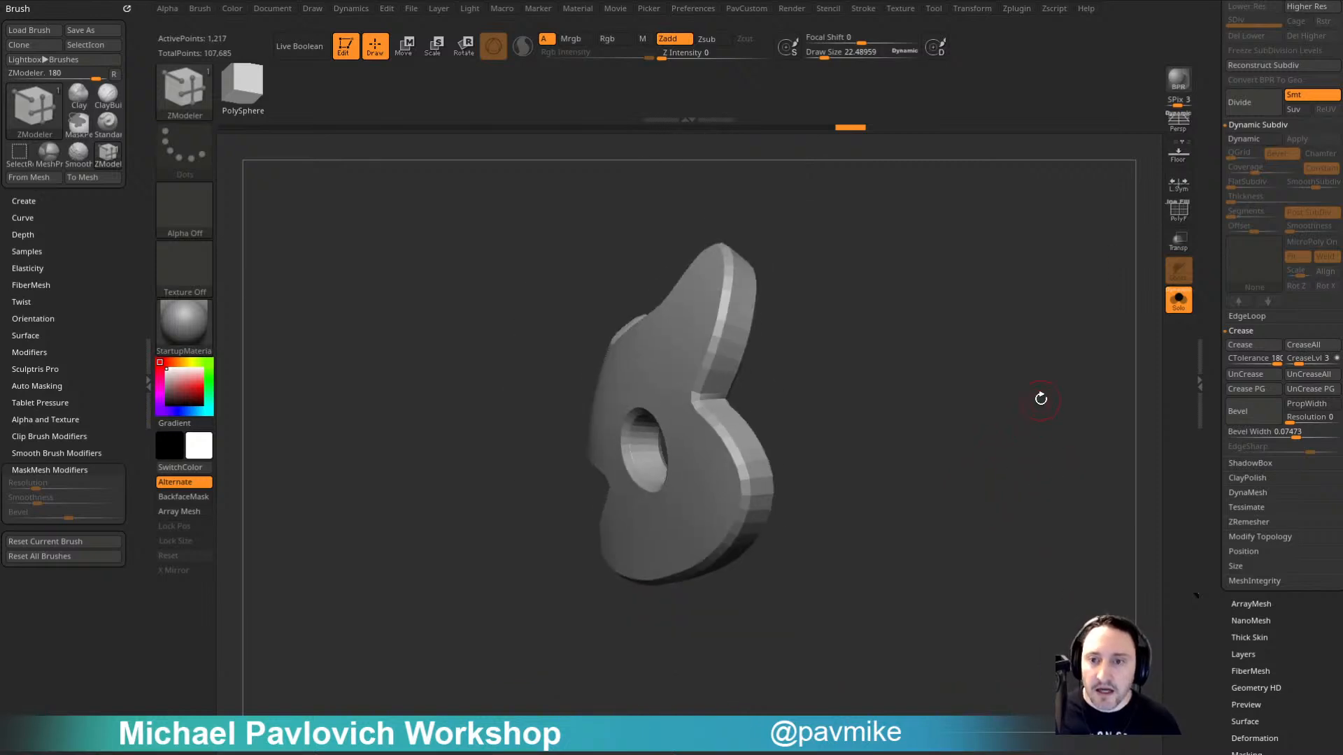
key("d")
left_click(783, 240)
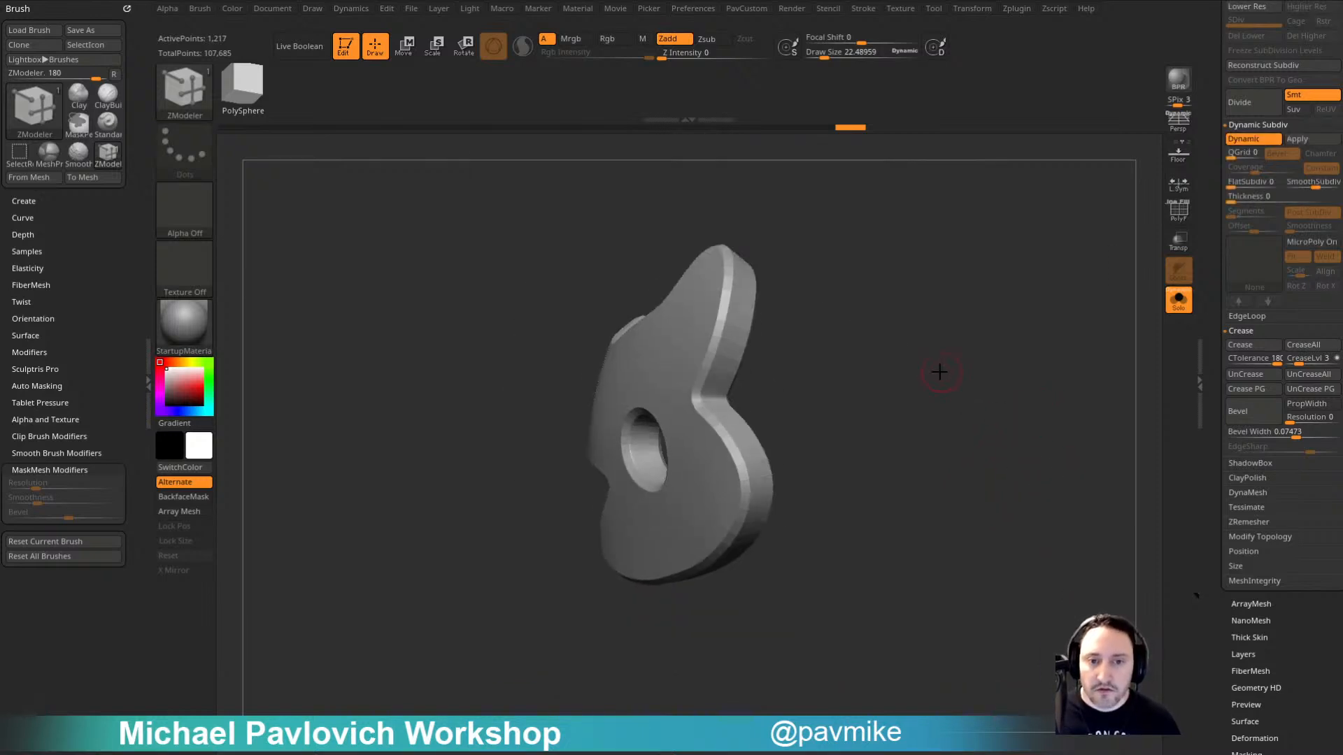
Step: Display the polyframe and try pushing a small patch of the front face's polygons through the panel with QMesh
key("f")
left_click(1179, 216)
left_click_drag(993, 308, 910, 290)
left_click_drag(757, 265, 732, 328)
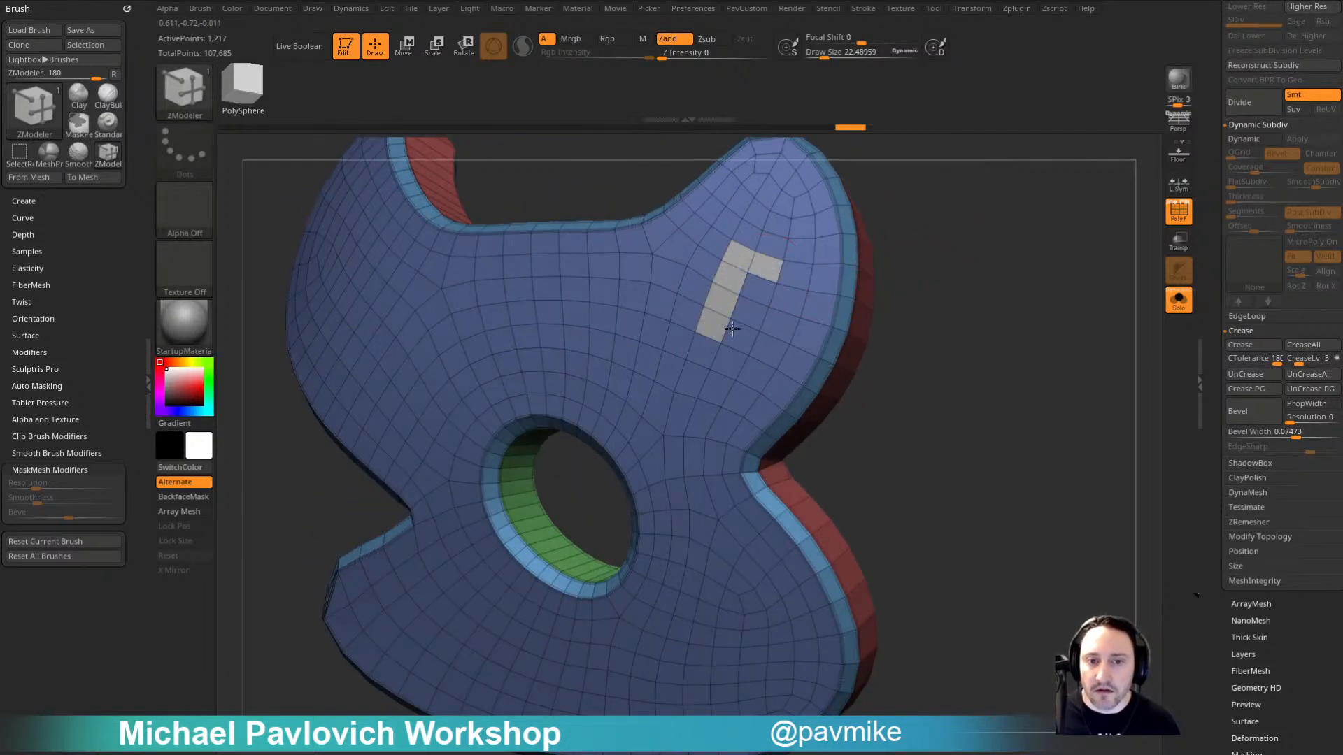
left_click_drag(949, 273, 766, 290)
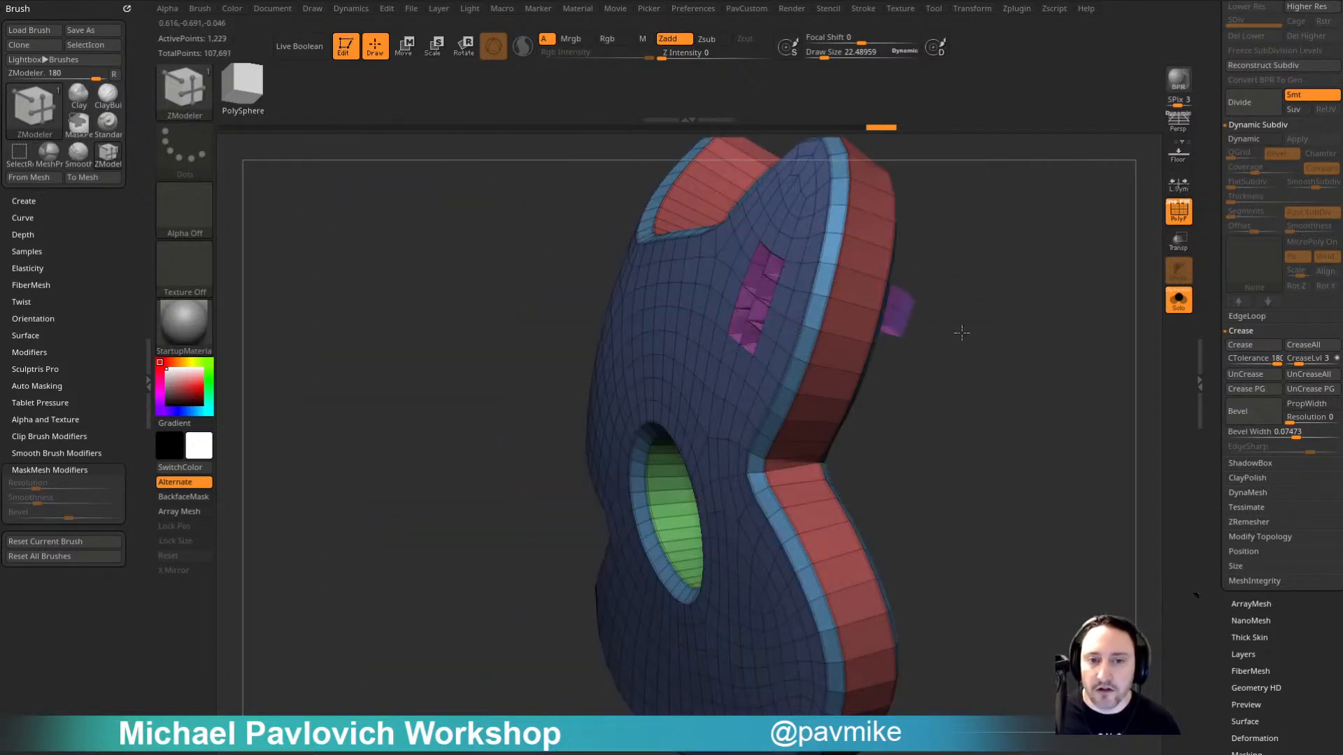
left_click_drag(961, 333, 786, 300)
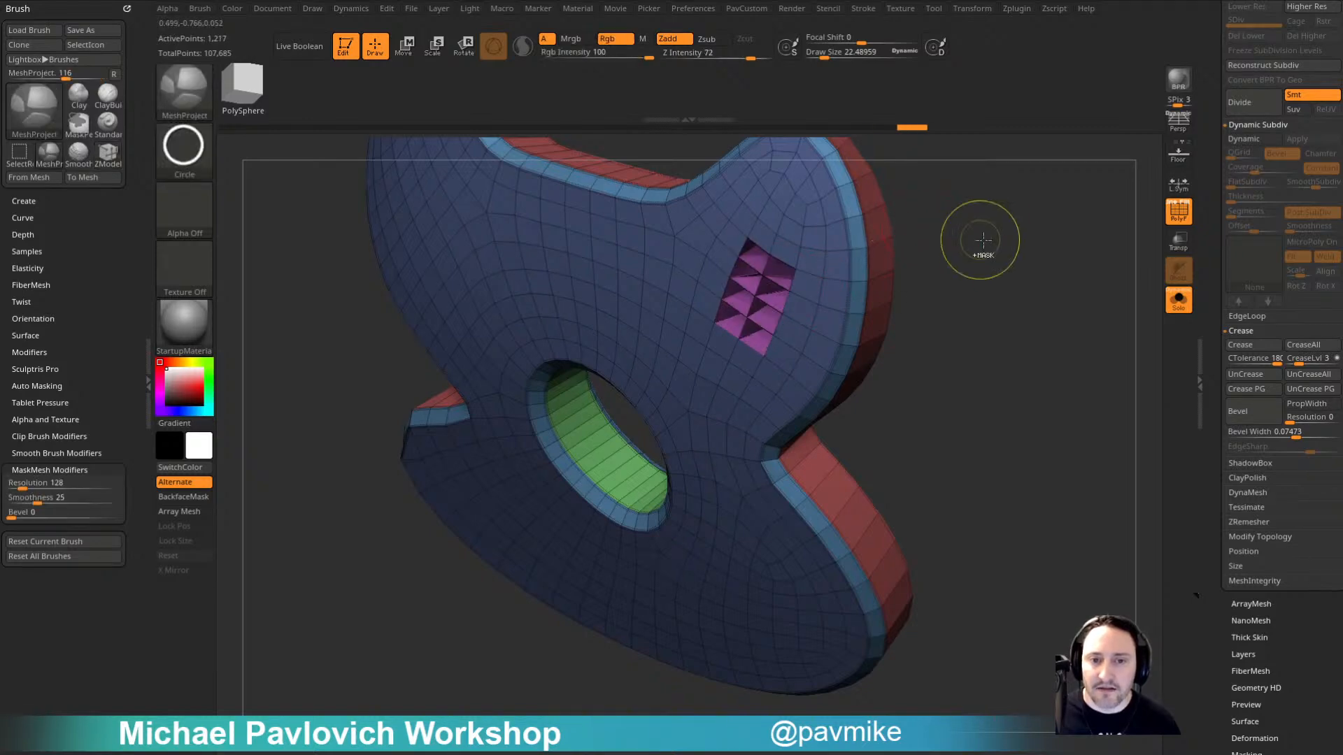
left_click_drag(987, 234, 675, 444)
Step: Try a QMesh move on a few back-face polygons with Dynamic Subdiv on, and undo it
key("d")
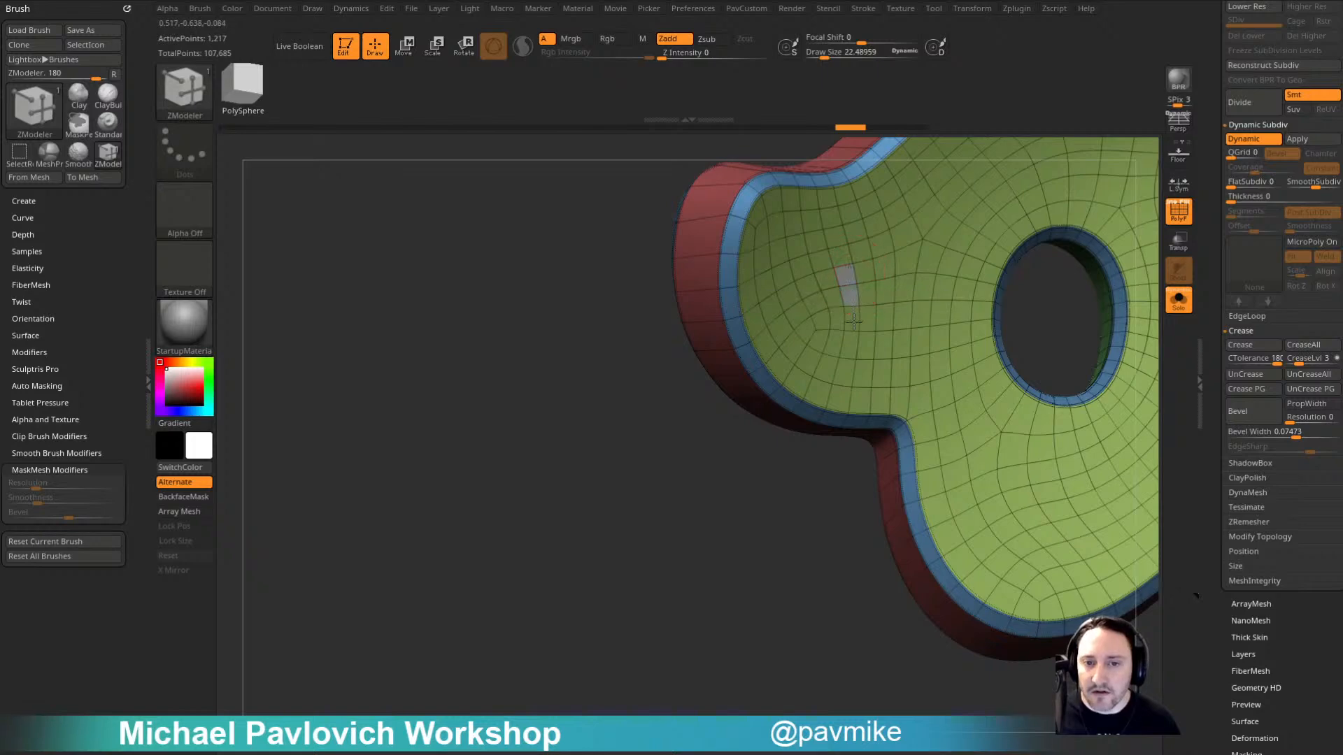
right_click_drag(839, 280, 863, 297)
left_click_drag(861, 297, 755, 301)
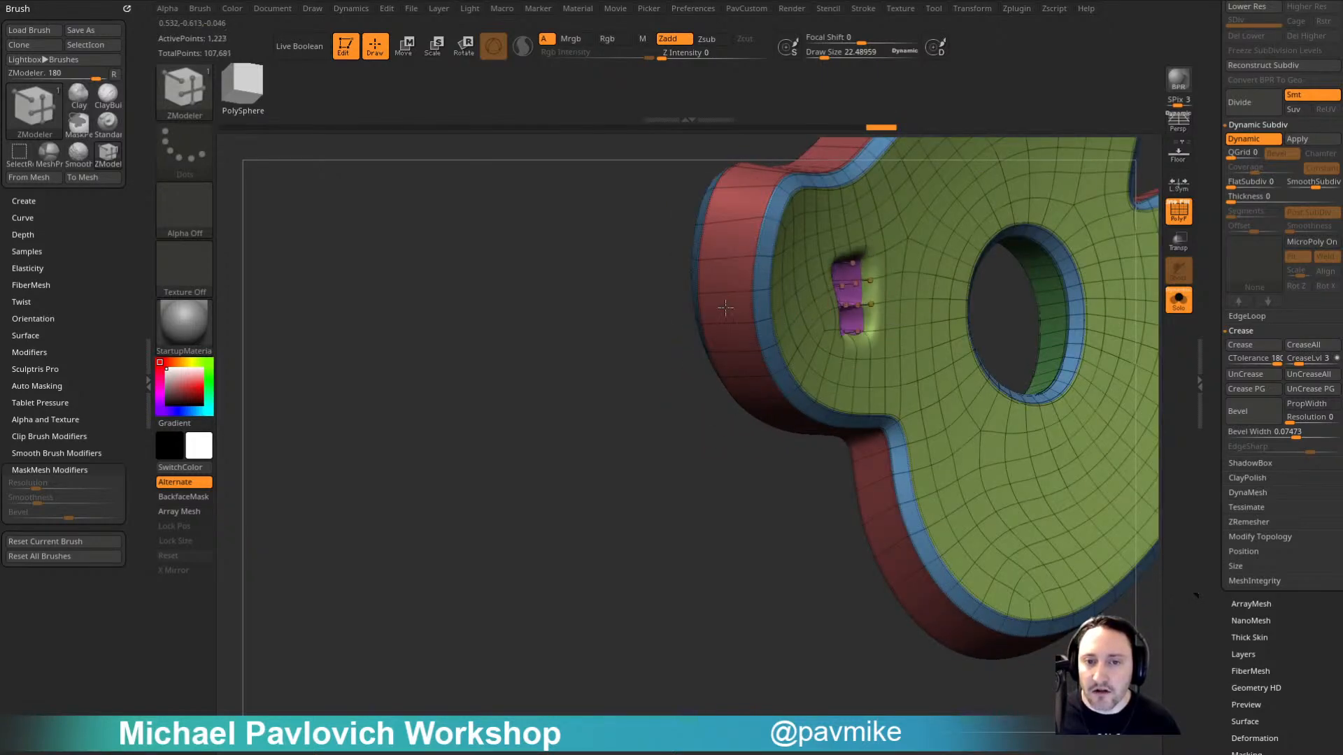
right_click_drag(734, 301, 807, 334)
key("ctrl+z")
Step: Turn off Dynamic Subdiv and the polyframe on the panel and bring the subtool list into view
key("shift+d")
mouse_move(1082, 329)
right_mouse_down()
mouse_move(1109, 283)
mouse_move(1094, 328)
right_mouse_up()
left_click(1179, 211)
left_click_drag(1208, 300, 1225, 455)
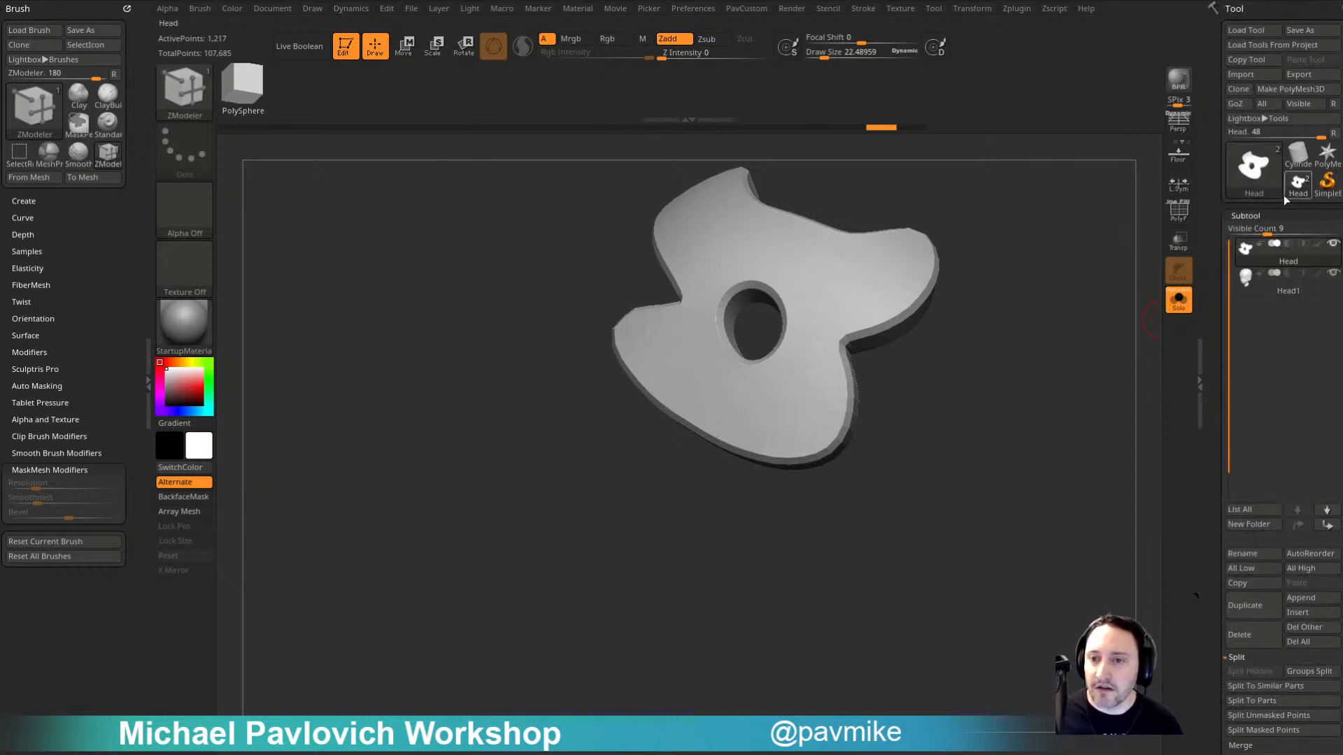
Step: Select the head subtool, set Z Intensity to 0 and project a circular MeshProject patch onto the side of the skull above the ear
left_click(1267, 277)
right_click_drag(1085, 323, 1112, 299)
mouse_move(1112, 299)
right_mouse_down()
mouse_move(1069, 296)
mouse_move(1028, 314)
mouse_move(1053, 360)
right_mouse_up()
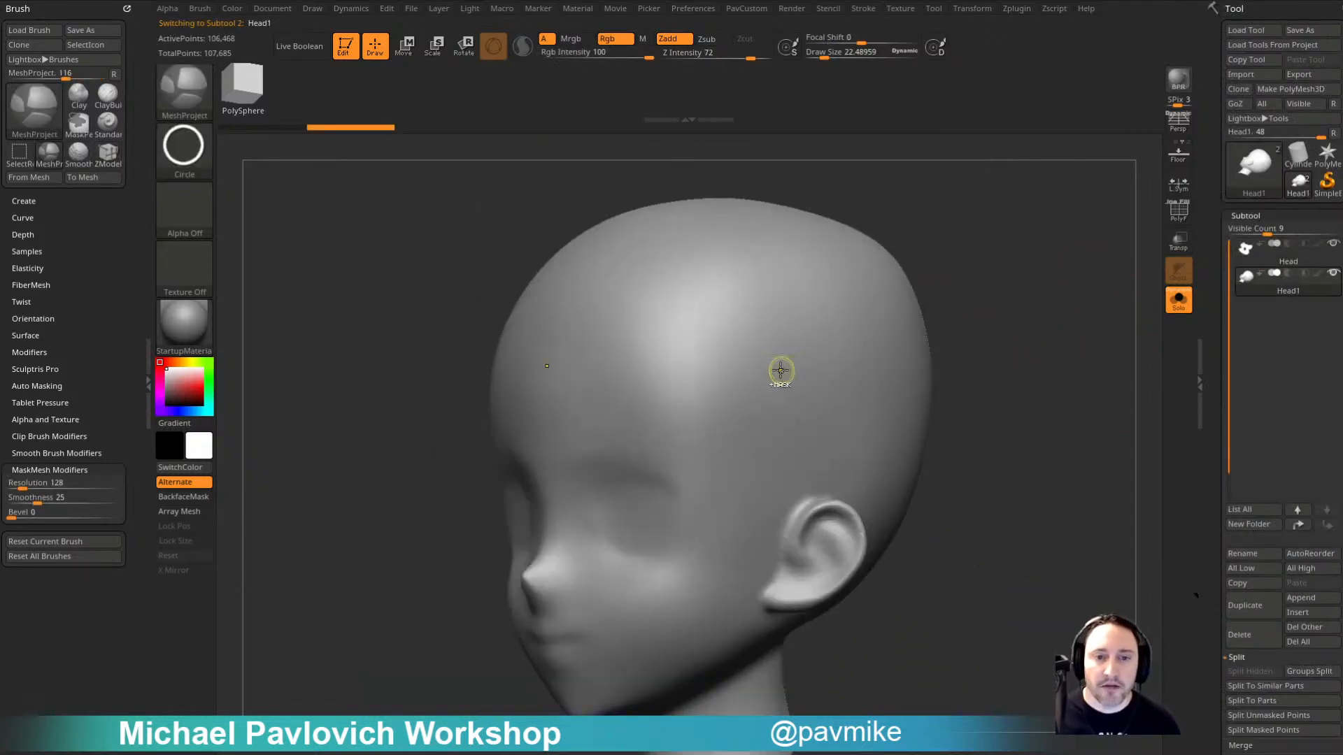
left_click_drag(780, 371, 997, 475)
key("ctrl+z")
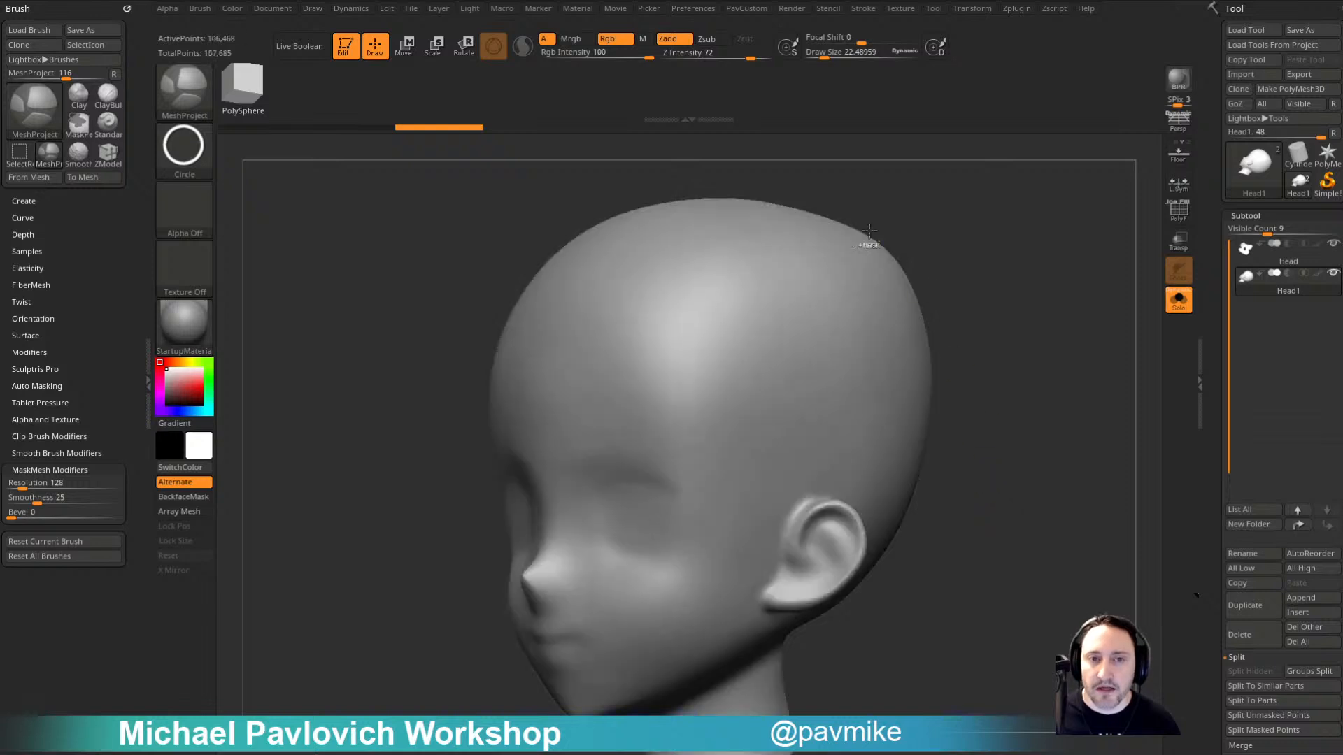
key("Return")
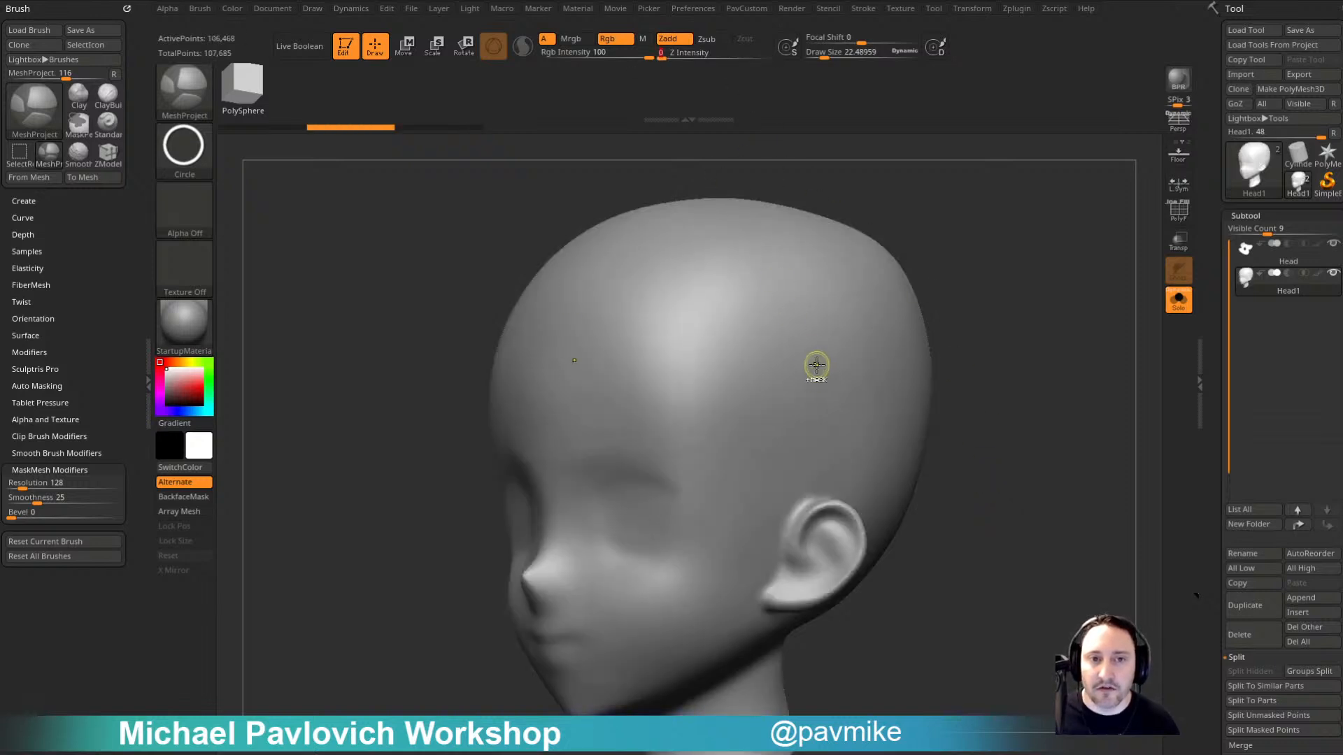
mouse_move(763, 362)
left_mouse_down()
mouse_move(1027, 480)
mouse_move(1049, 444)
mouse_move(1021, 437)
left_mouse_up()
Step: Add a smaller overlapping MeshProject circle toward the front of the patch and cut a round hole through the first circle
key("b")
key("z")
key("m")
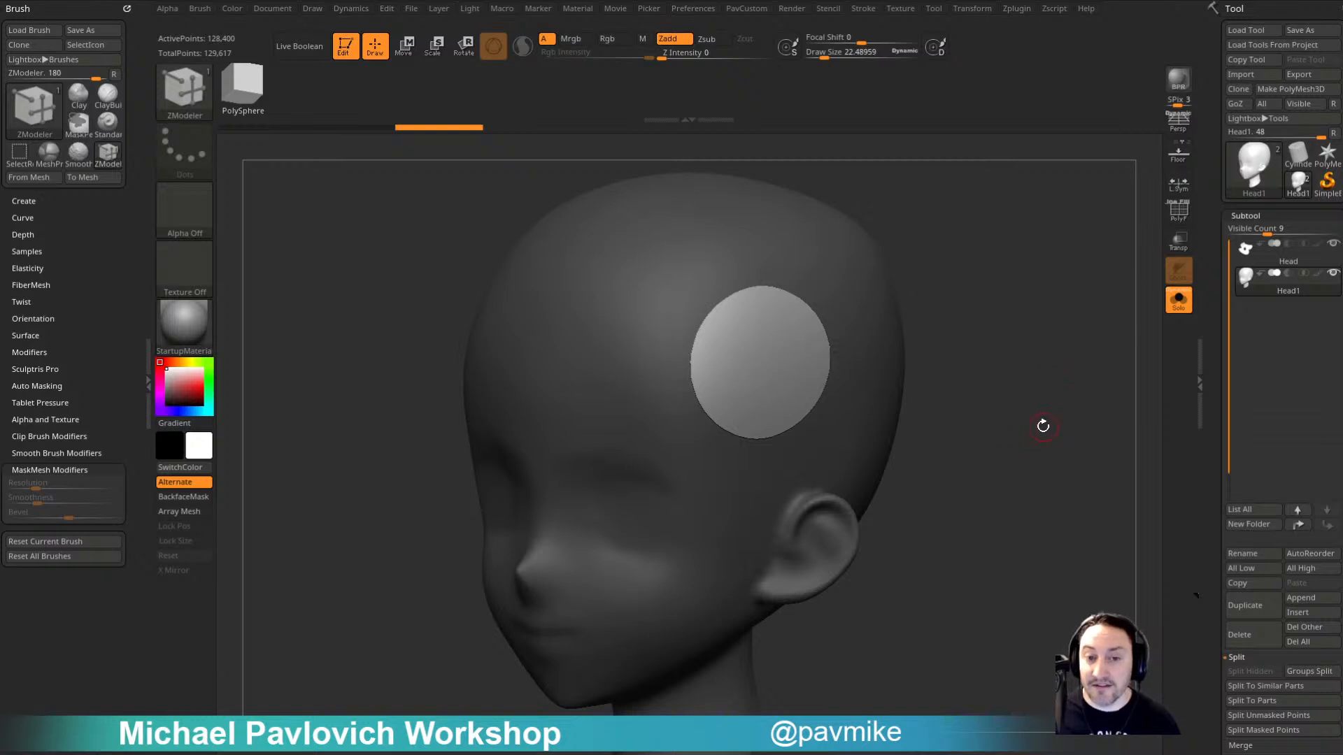
key("b")
key("m")
key("p")
mouse_move(747, 351)
left_mouse_down()
mouse_move(788, 390)
mouse_move(744, 379)
left_mouse_up()
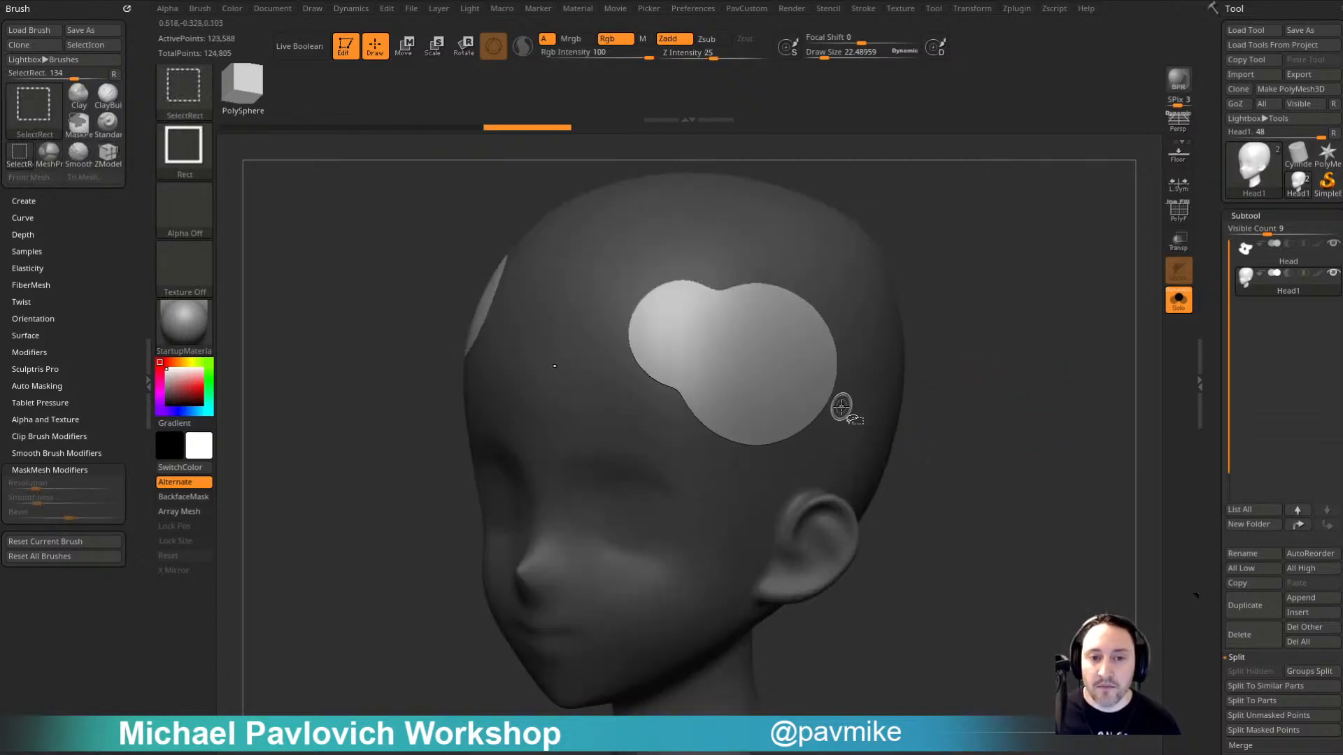
mouse_move(933, 395)
left_mouse_down("ctrl")
mouse_move(987, 435)
mouse_move(808, 407)
left_mouse_up("ctrl")
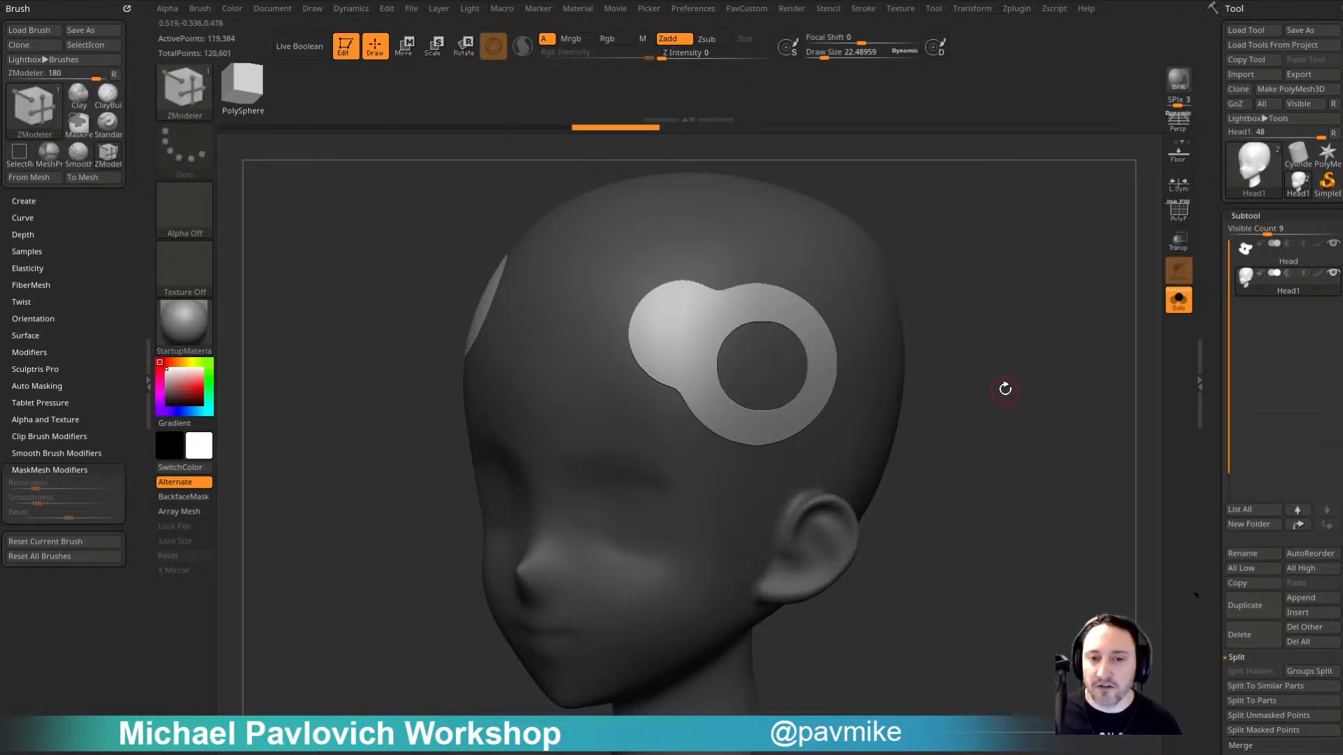
Step: Split the masked points into separate subtools and display the polyframe on the isolated panel
key("space")
left_click(1043, 417)
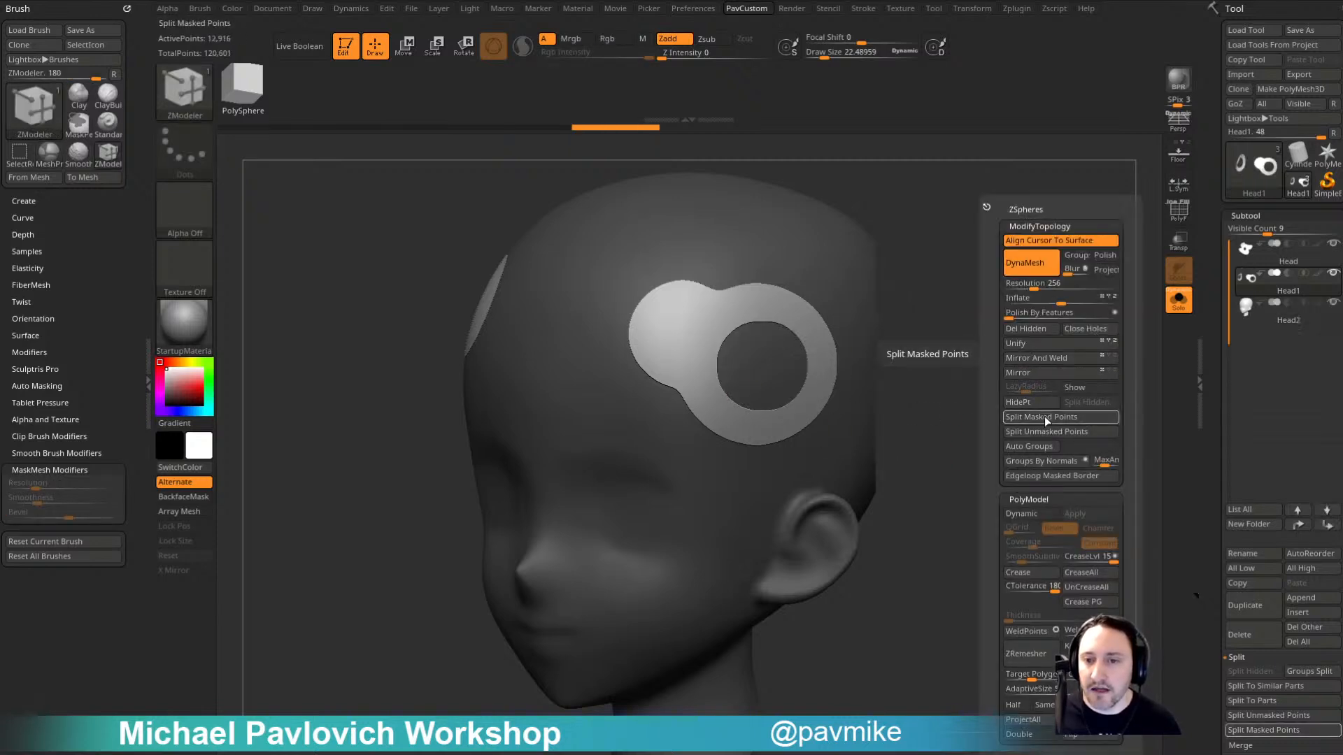
key("f")
key("shift+f")
left_click_drag(1091, 315, 1082, 386)
Step: Retopologize the panel with ZRemesher, using the Half option and an AdaptiveSize of 0
scroll(1217, 420, "down", 10)
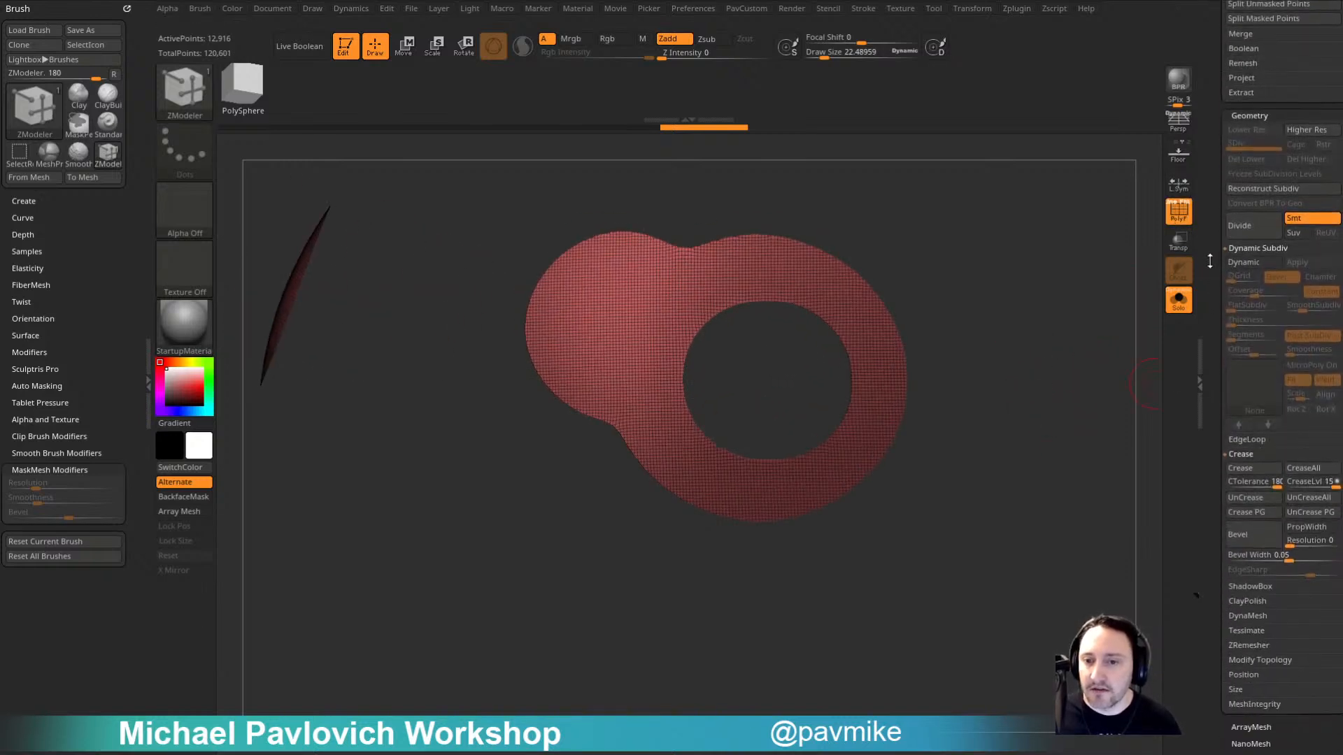
scroll(1217, 469, "down", 3)
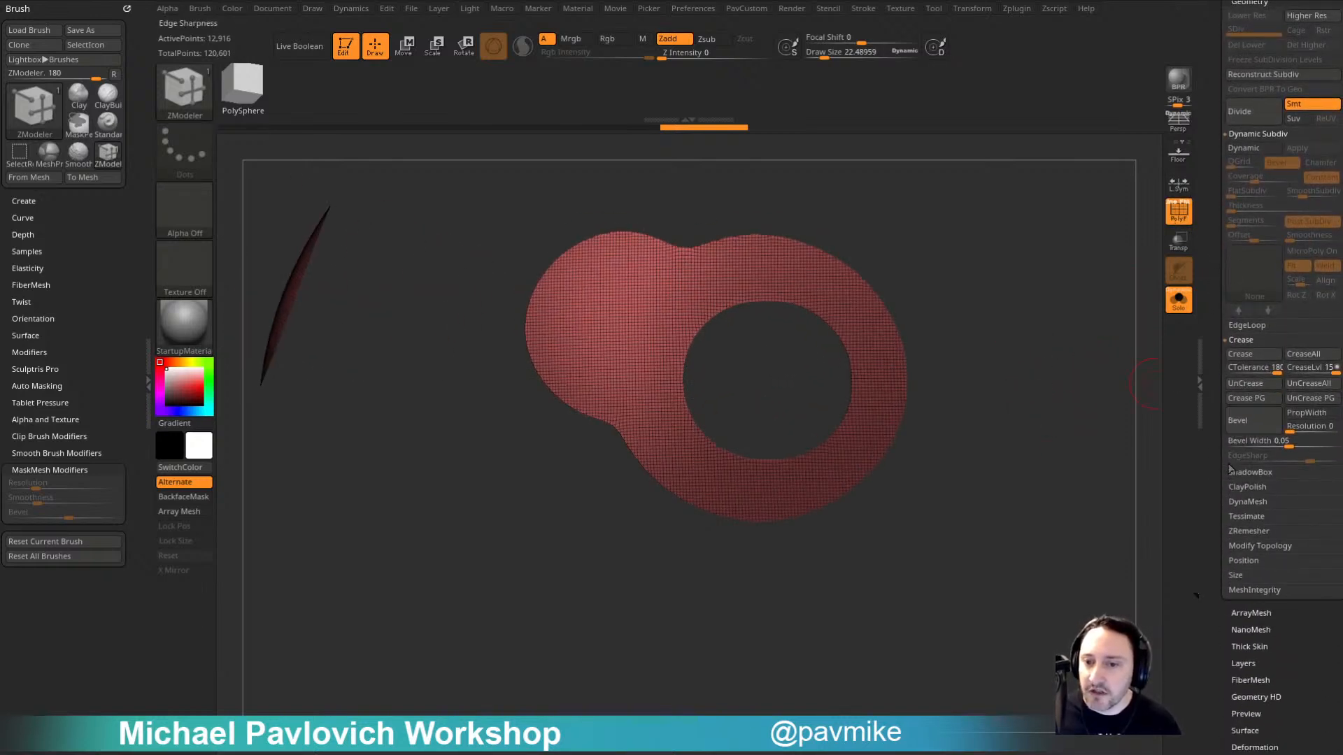
scroll(1241, 419, "down", 2)
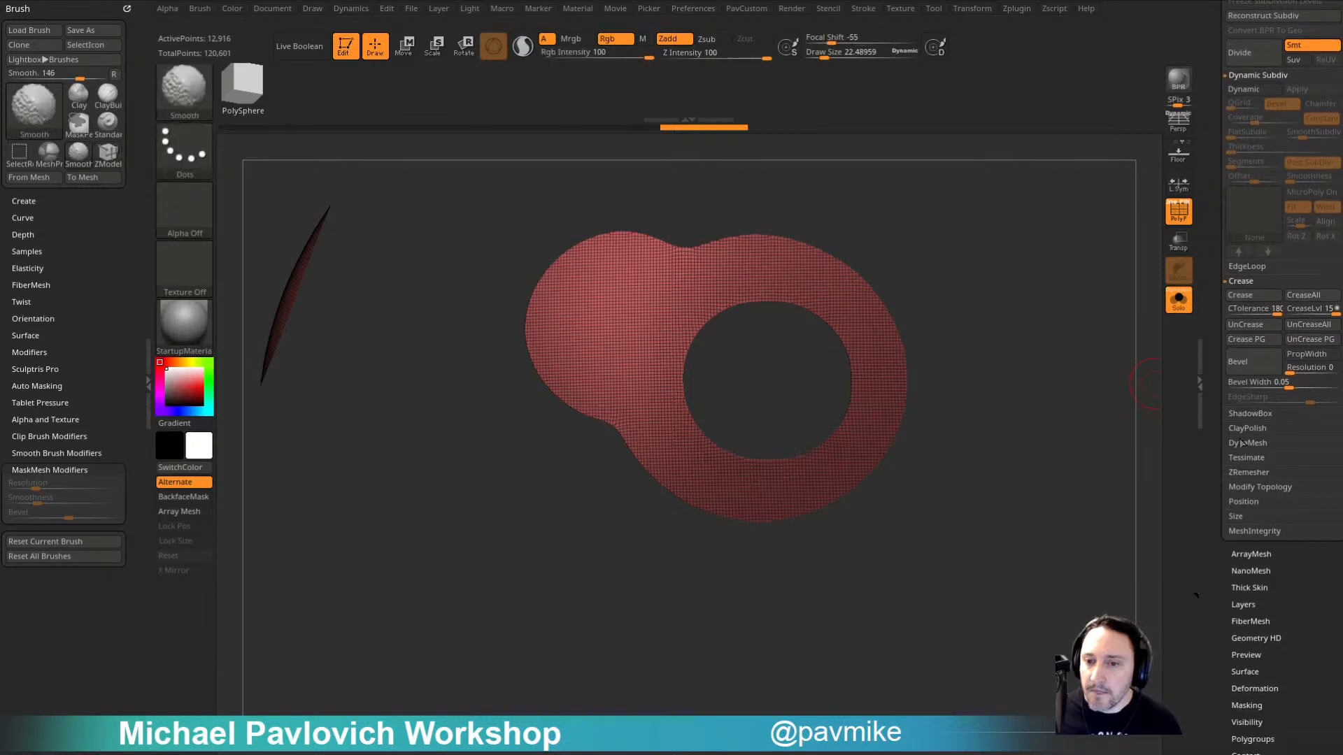
left_click(1244, 473)
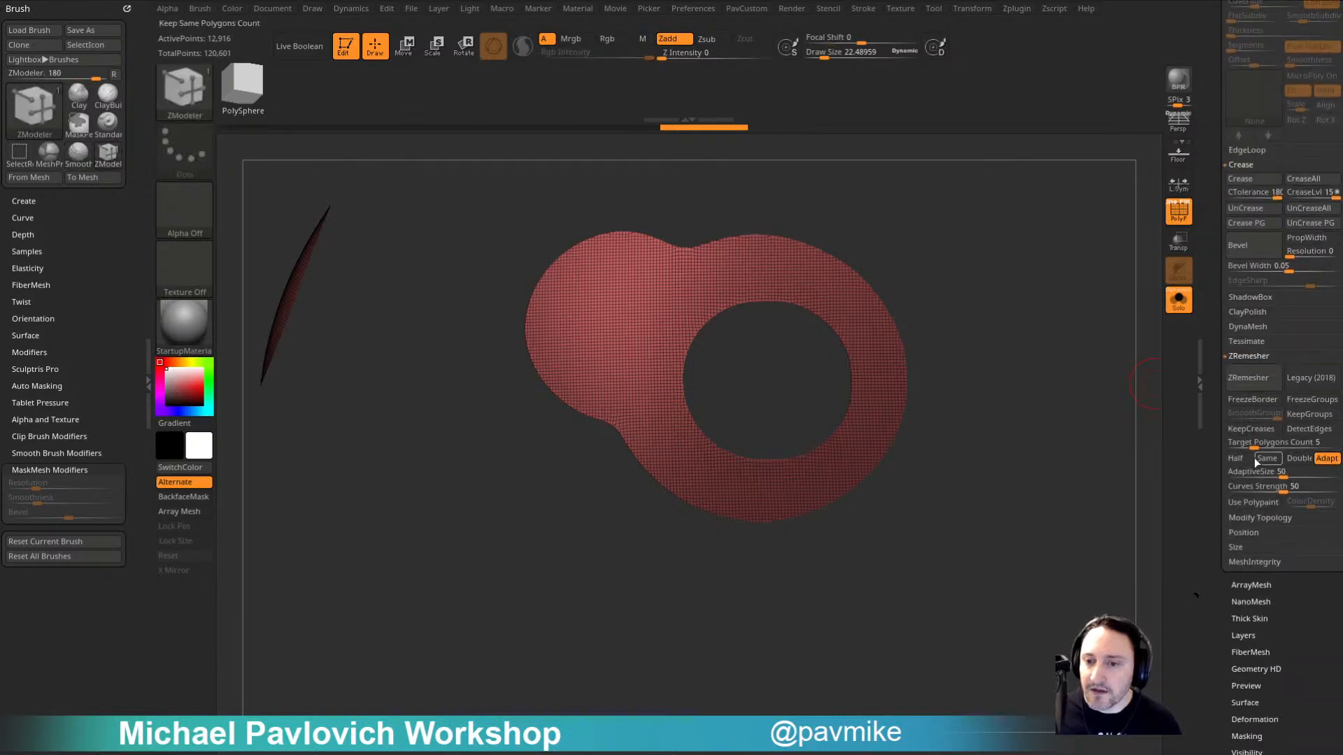
left_click(1239, 459)
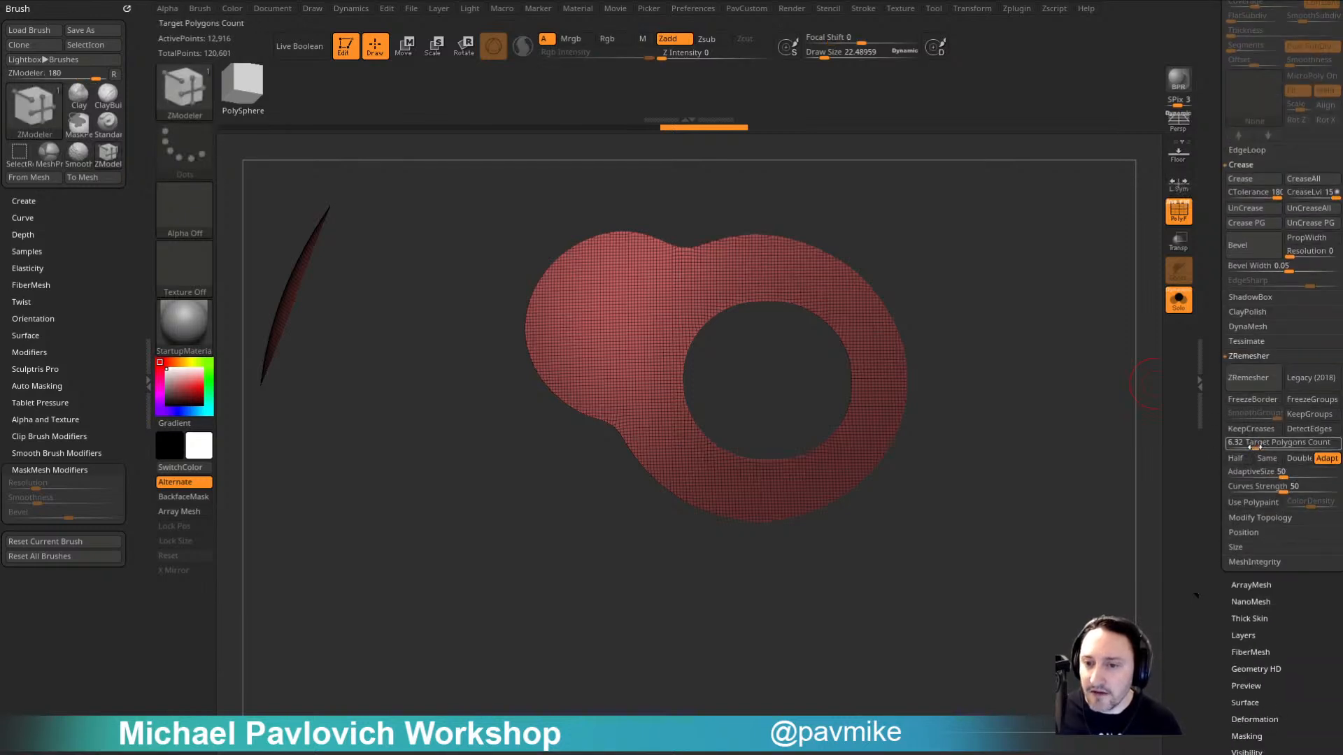
left_click(1245, 447)
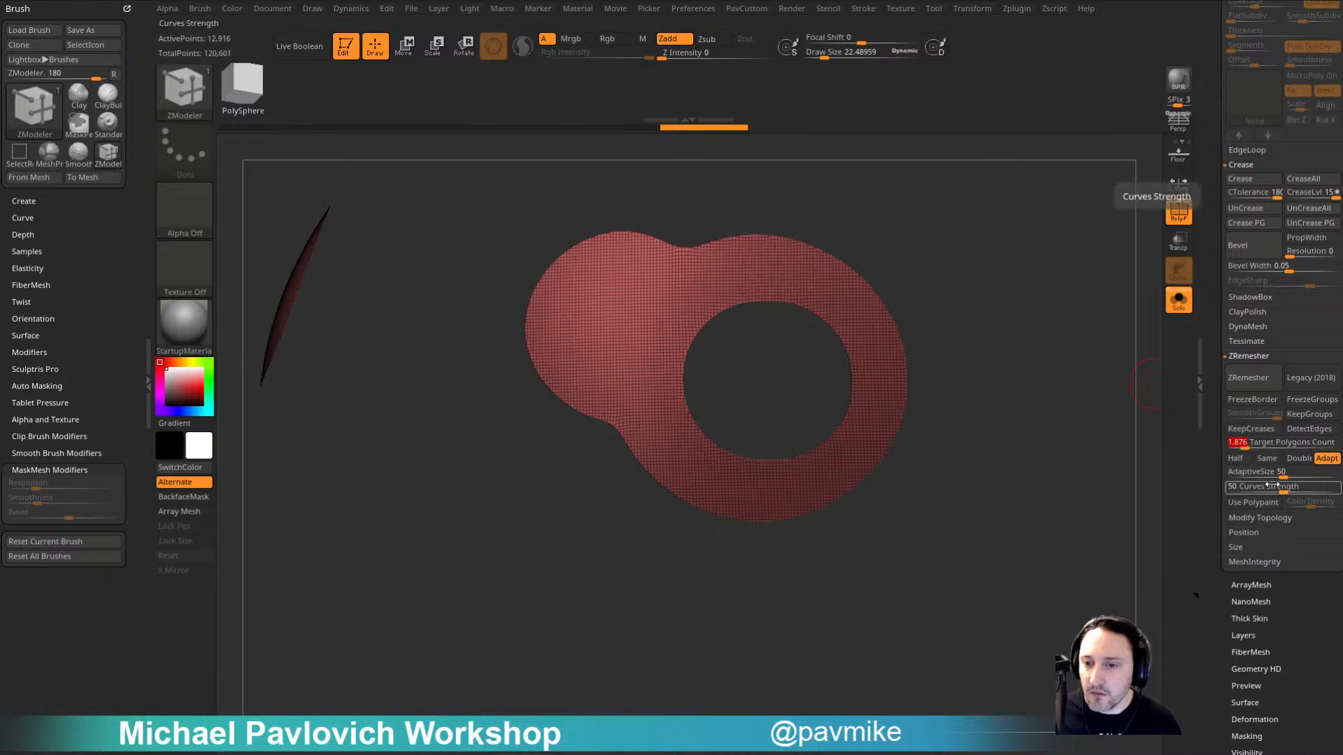
left_click_drag(1274, 475, 1229, 502)
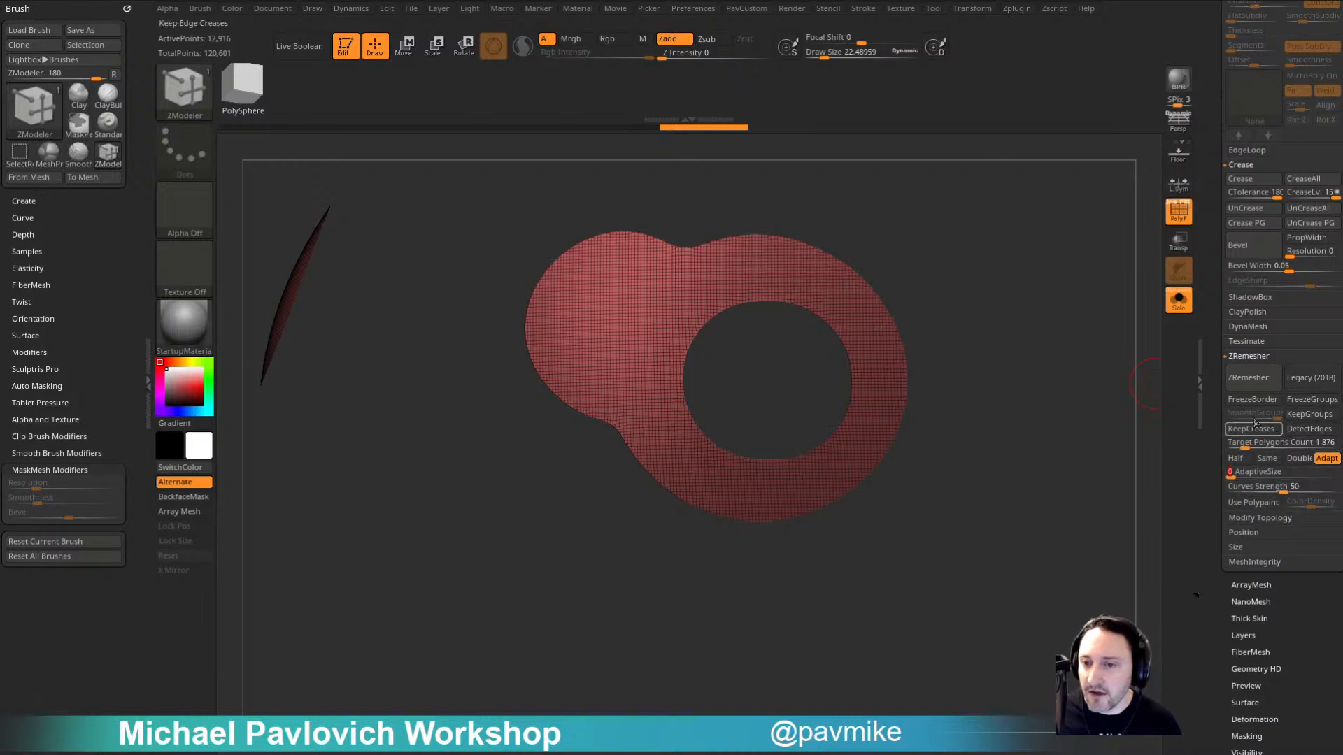
left_click(1252, 380)
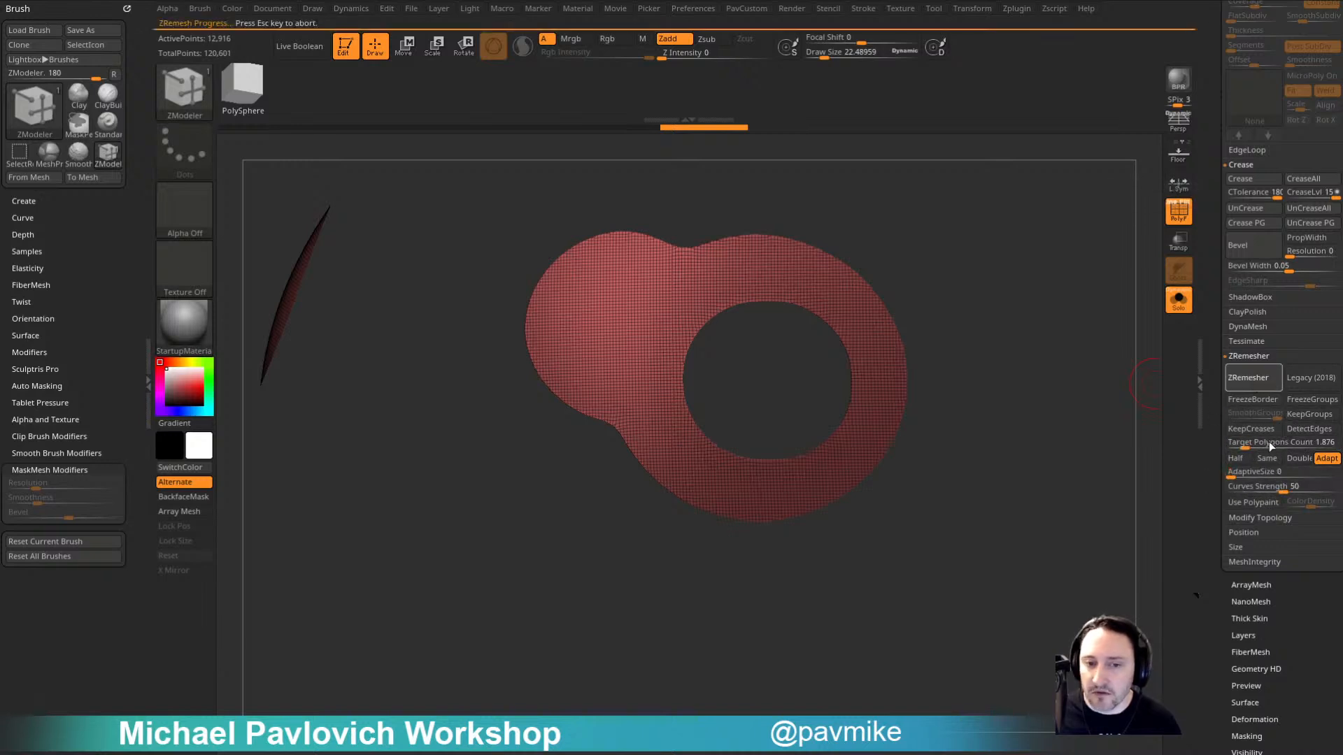
left_click(1261, 383)
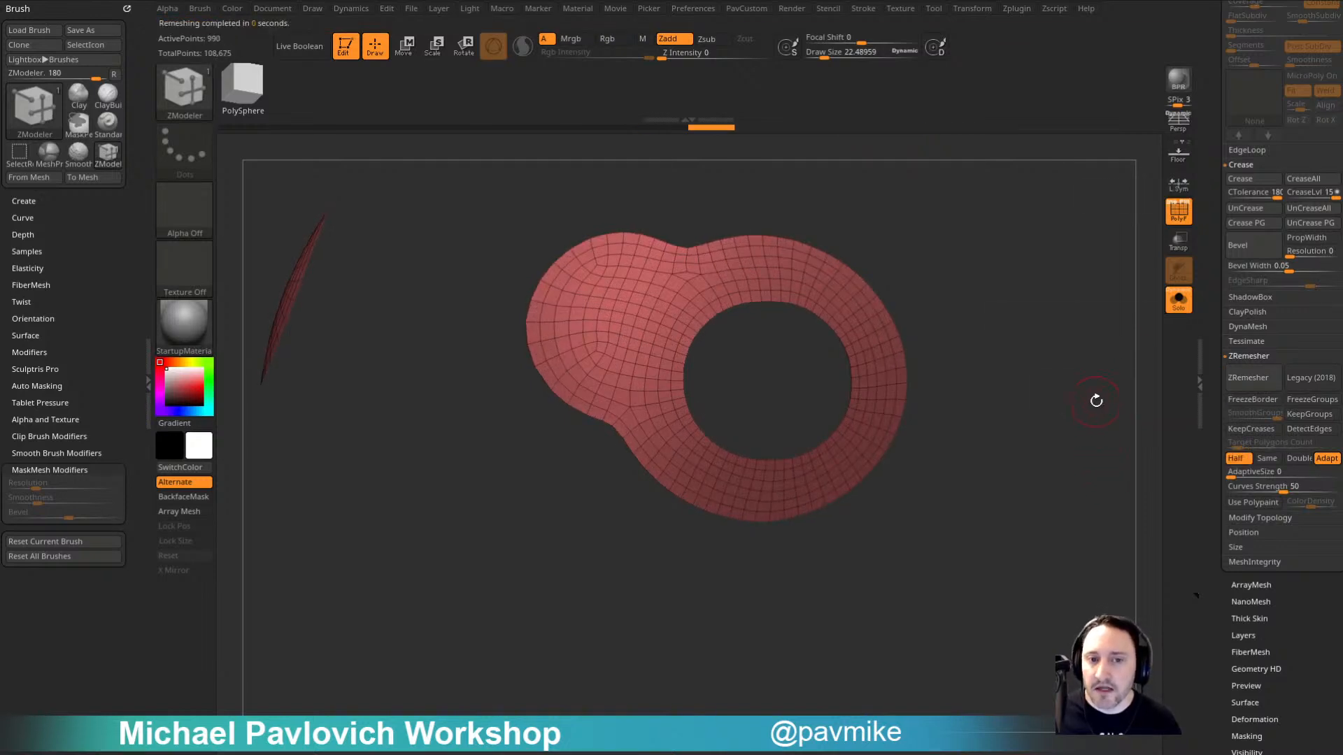
Step: Turn on Dynamic Subdiv for the panel, lower SmoothSubdiv and give it a Thickness of about 0.0155
scroll(1224, 256, "up", 5)
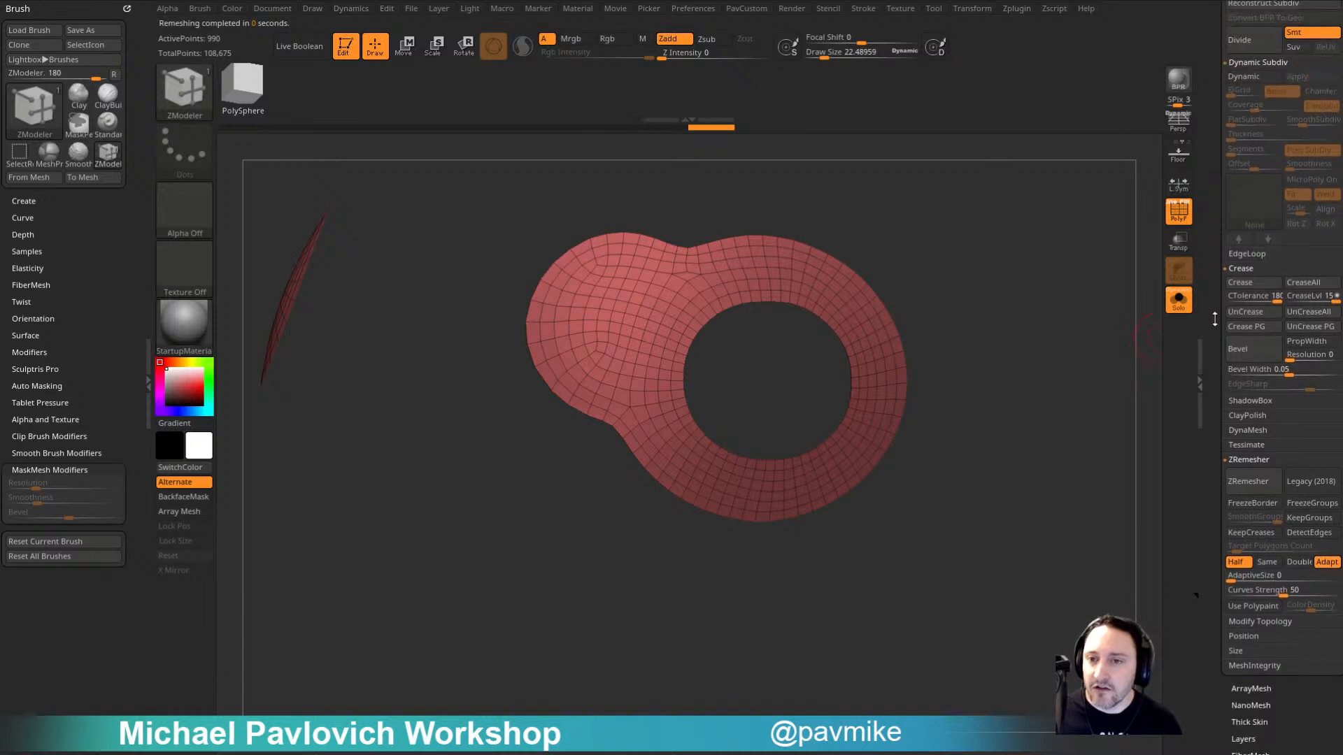
left_click_drag(1082, 281, 1167, 286)
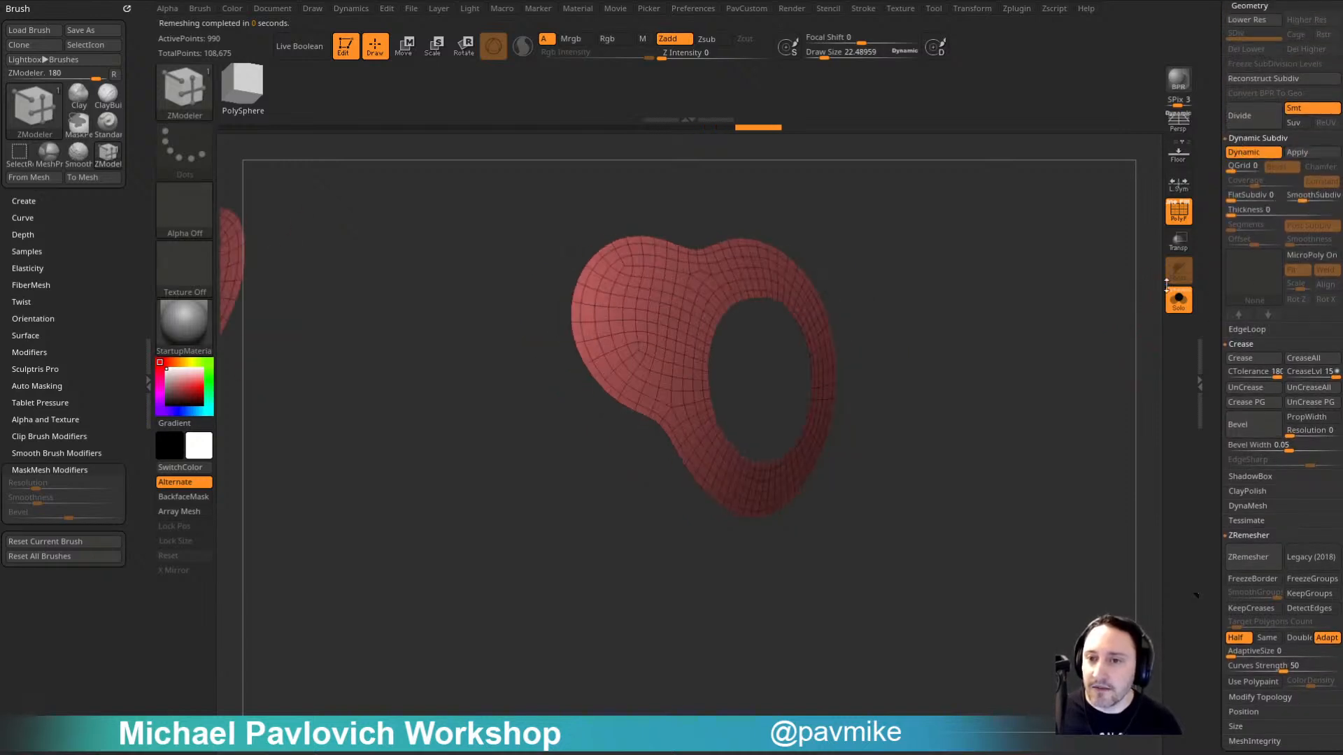
left_click_drag(1298, 201, 1288, 200)
left_click_drag(1133, 263, 1071, 259)
left_click_drag(1252, 214, 1273, 216)
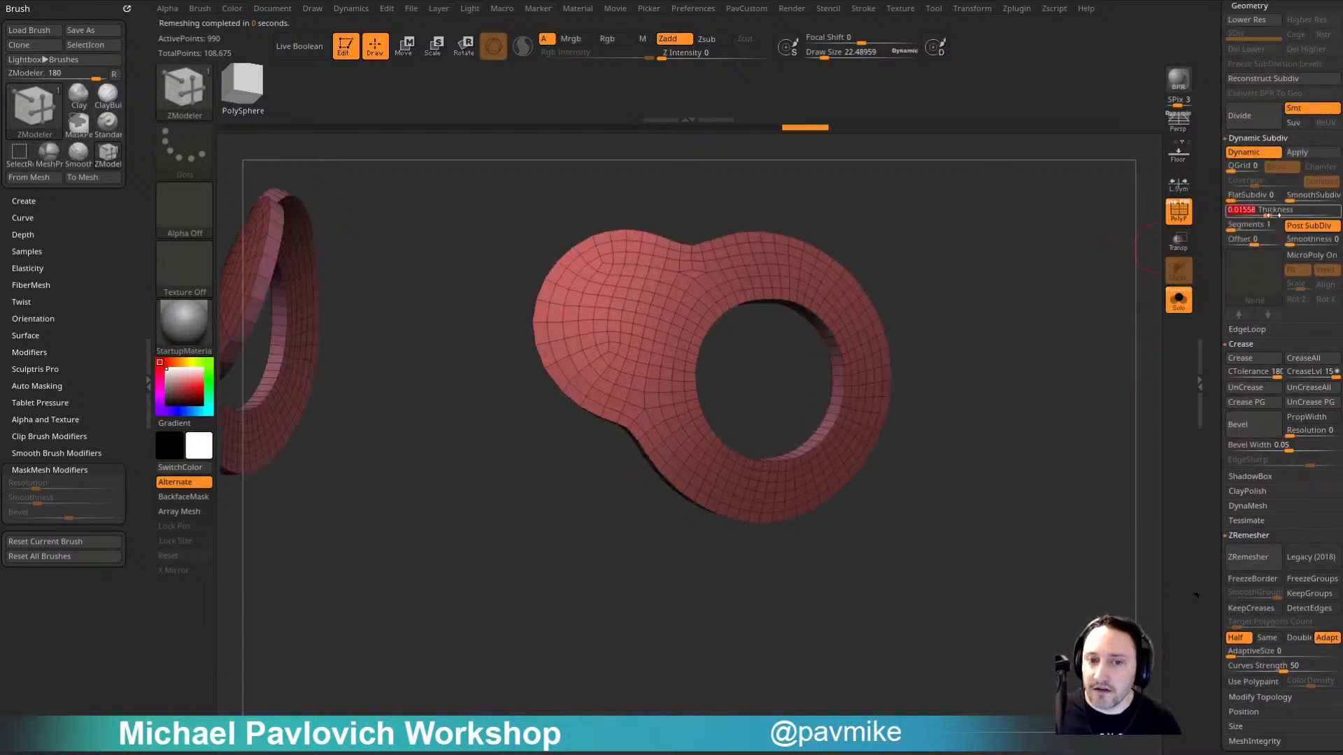
mouse_move(1065, 283)
left_mouse_down()
mouse_move(1139, 255)
mouse_move(1080, 278)
mouse_move(1088, 290)
left_mouse_up()
Step: Turn off Solo and delete the earlier panel's subtool from the head
left_click(1179, 299)
left_click_drag(1218, 269, 1217, 403)
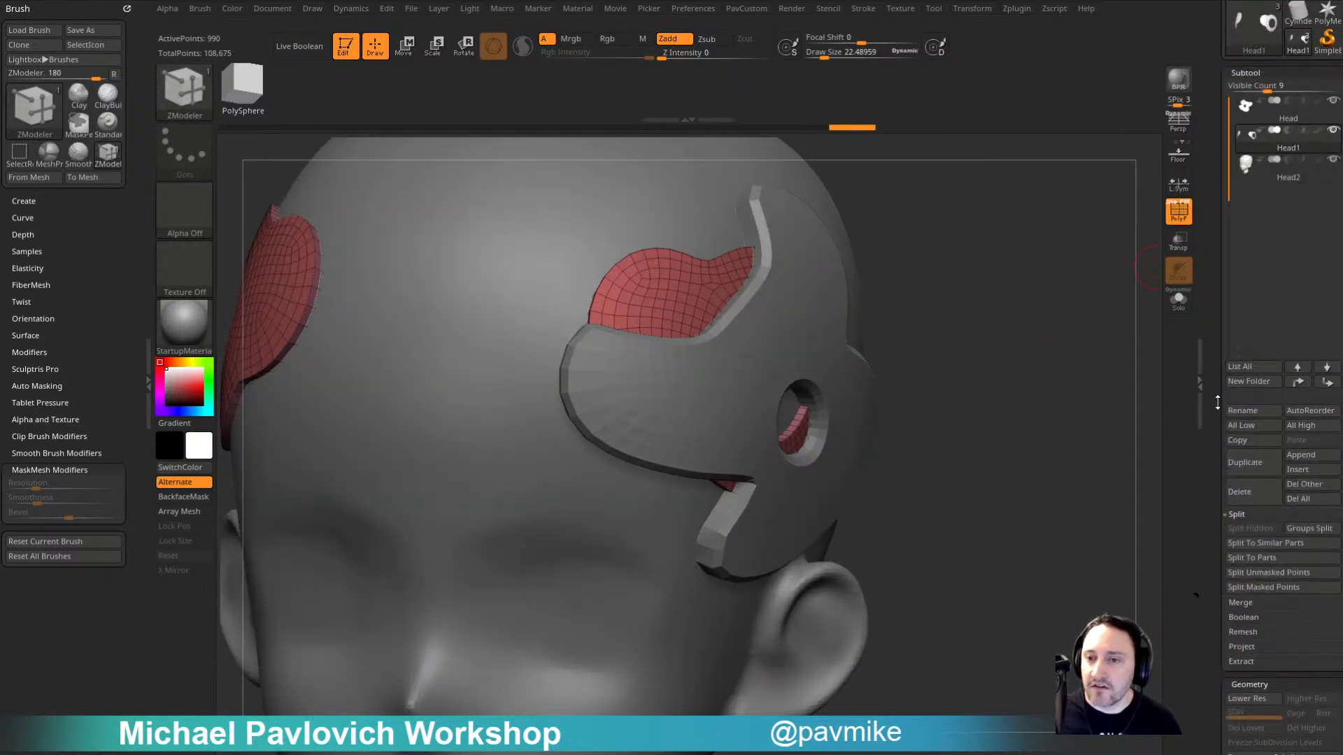
left_click(1280, 119)
left_click(1241, 498)
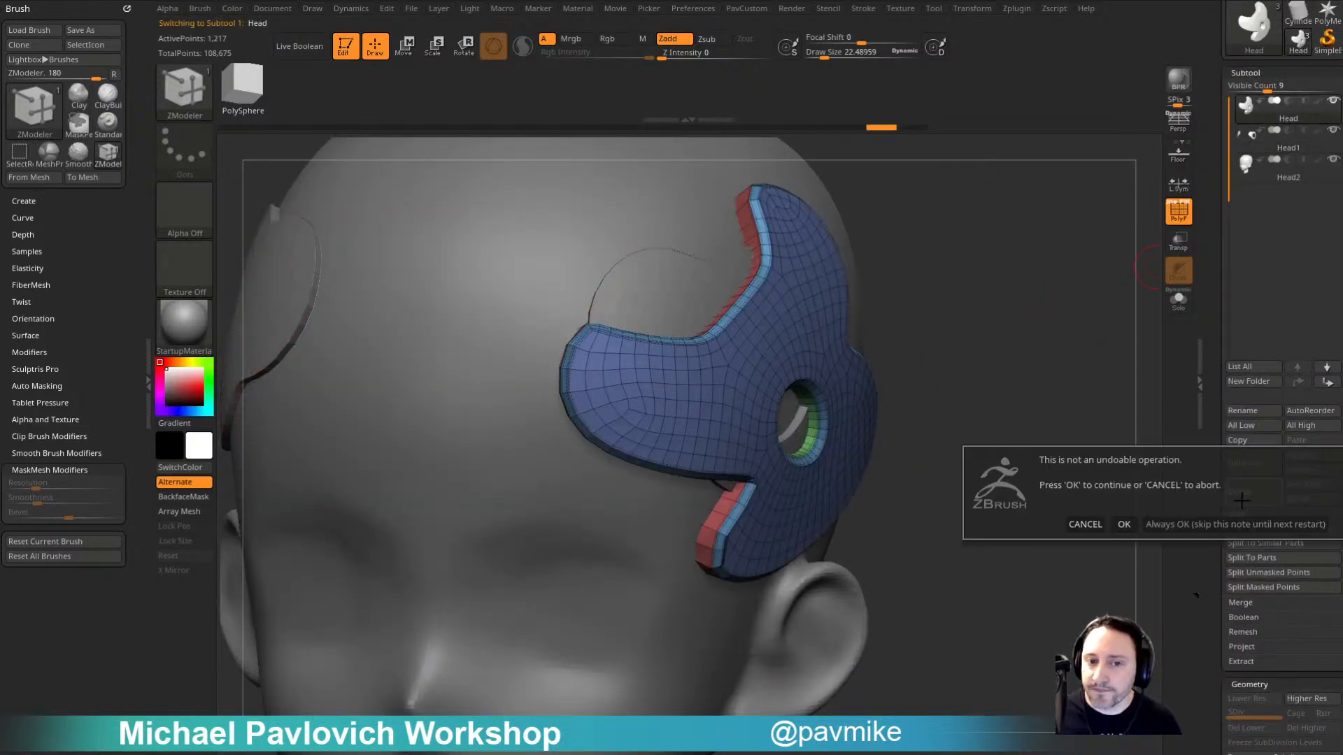
left_click(1163, 521)
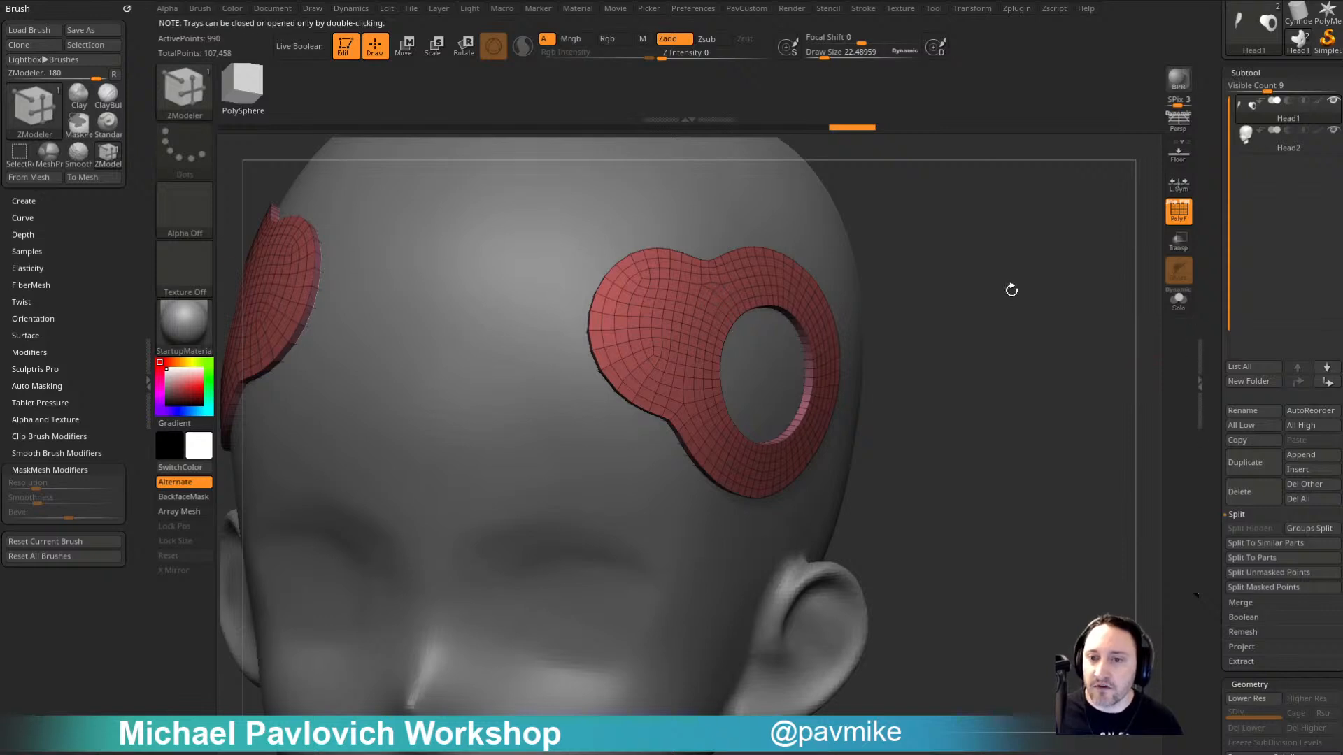
Step: Toggle Dynamic Subdiv off and on to compare the flat single-sided patch with the thickened panel
left_click_drag(1214, 350, 1211, 217)
left_click(1237, 330)
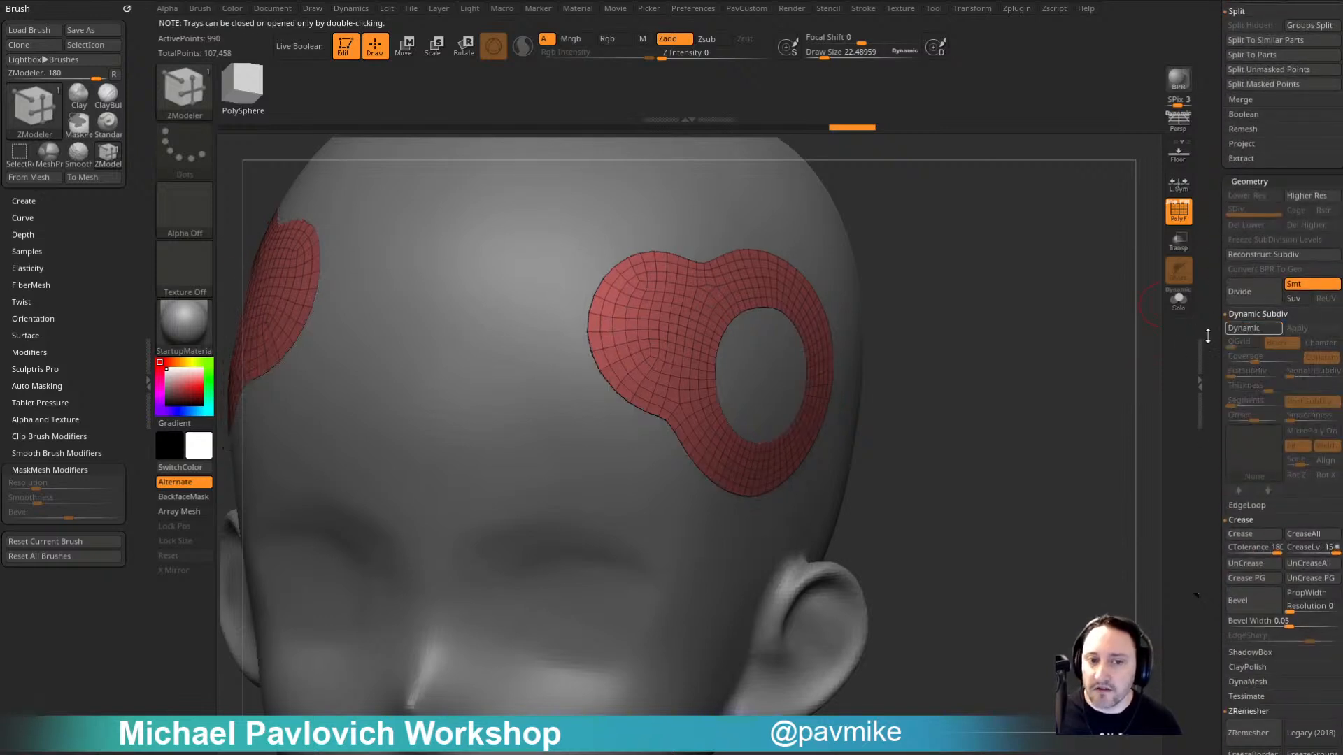
key("d")
key("shift+d")
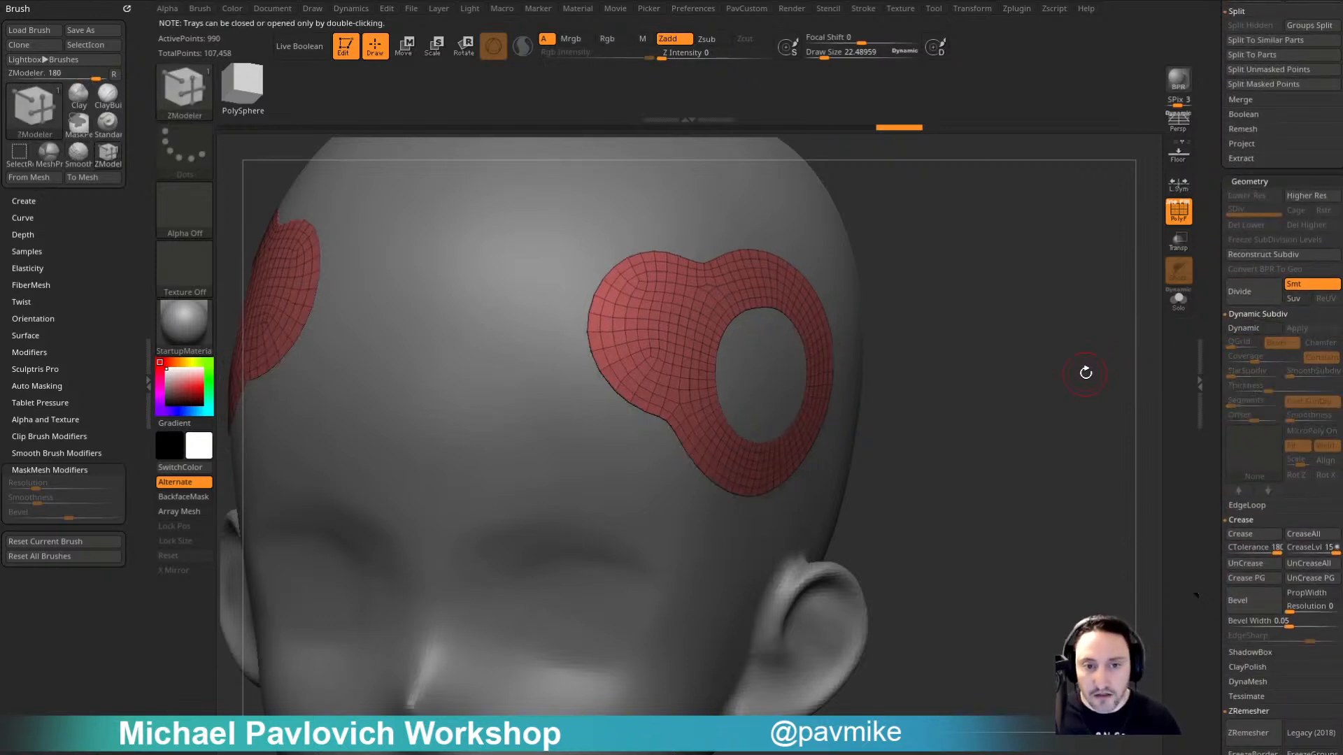
mouse_move(1084, 373)
left_mouse_down()
mouse_move(1070, 375)
mouse_move(1089, 381)
left_mouse_up()
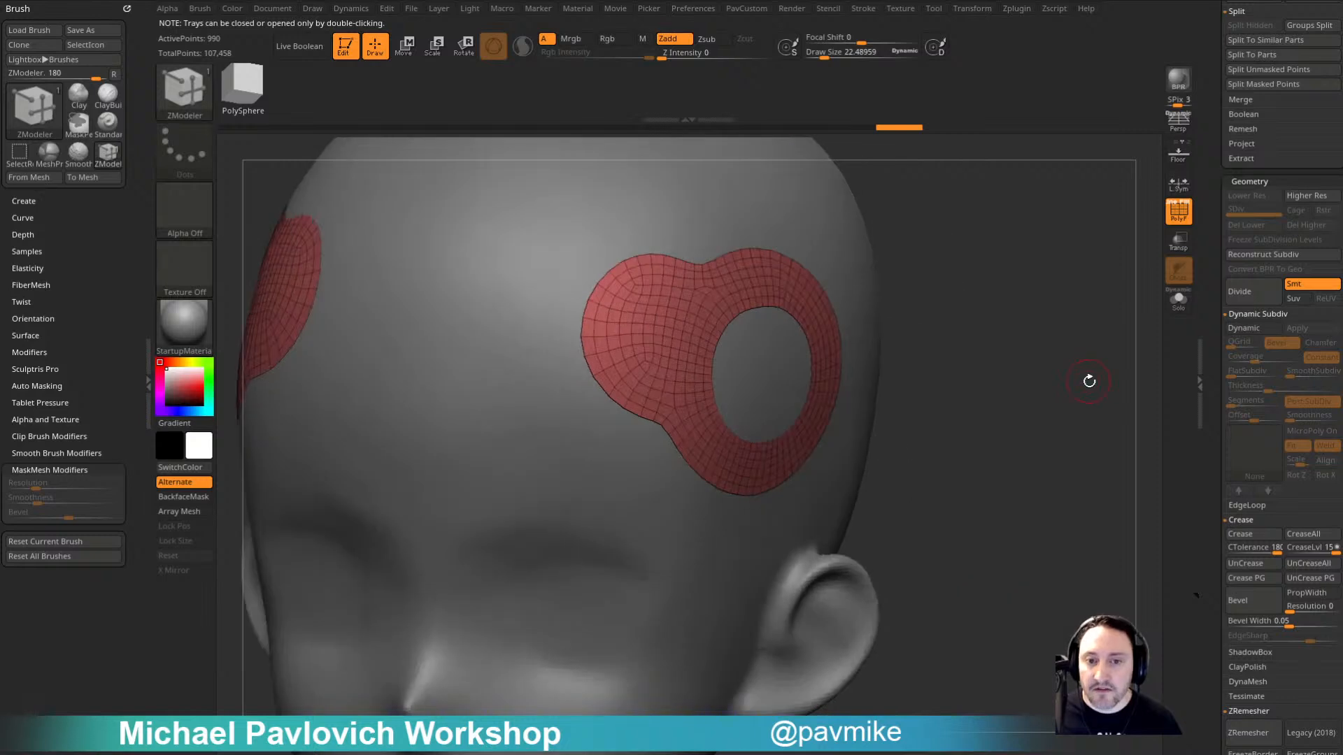
left_click(1248, 328)
Step: Raise the panel's Dynamic Subdiv Thickness to 0.07693 and isolate it to inspect the depth
left_click_drag(1267, 386, 1287, 386)
left_click(1178, 299)
left_click_drag(1140, 323, 1092, 388)
left_click_drag(967, 430, 1076, 390)
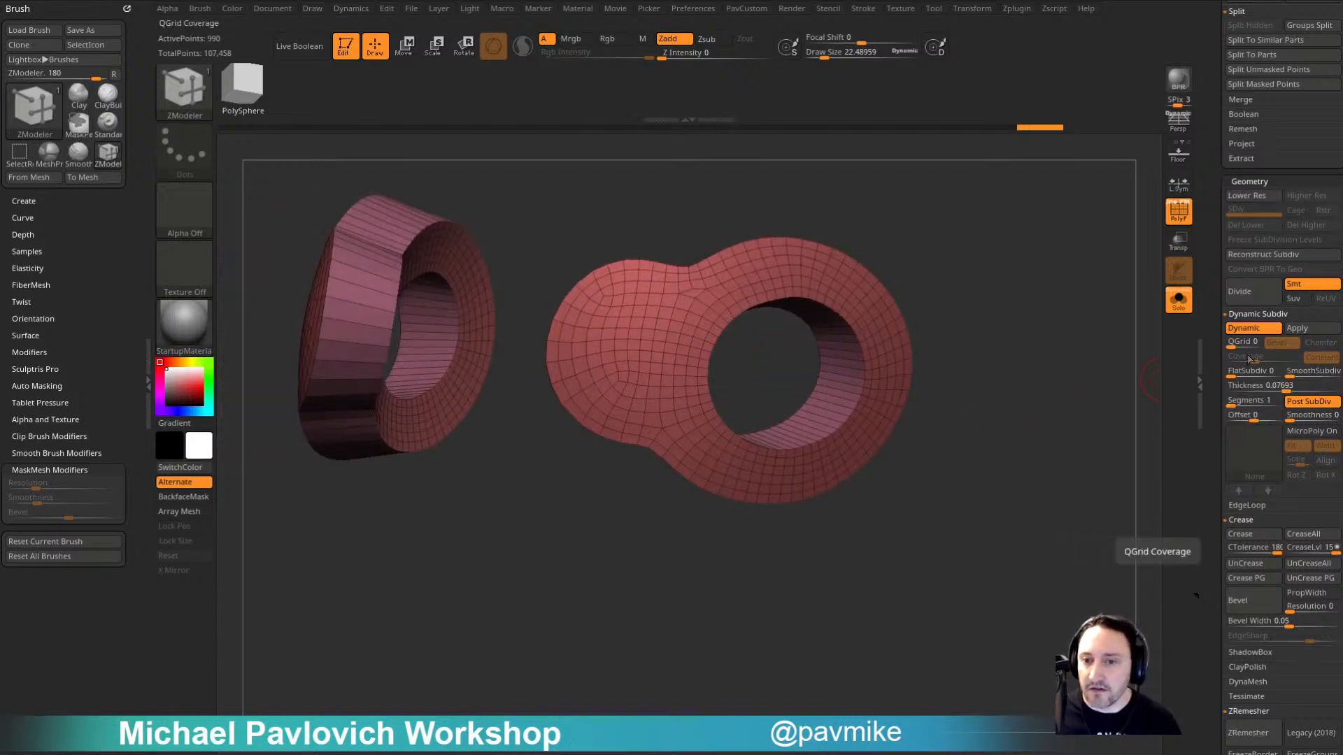
Step: Set the Dynamic Subdiv Offset to -100 to sink the thickness into the head, and check the panel in isolation
left_click(1178, 300)
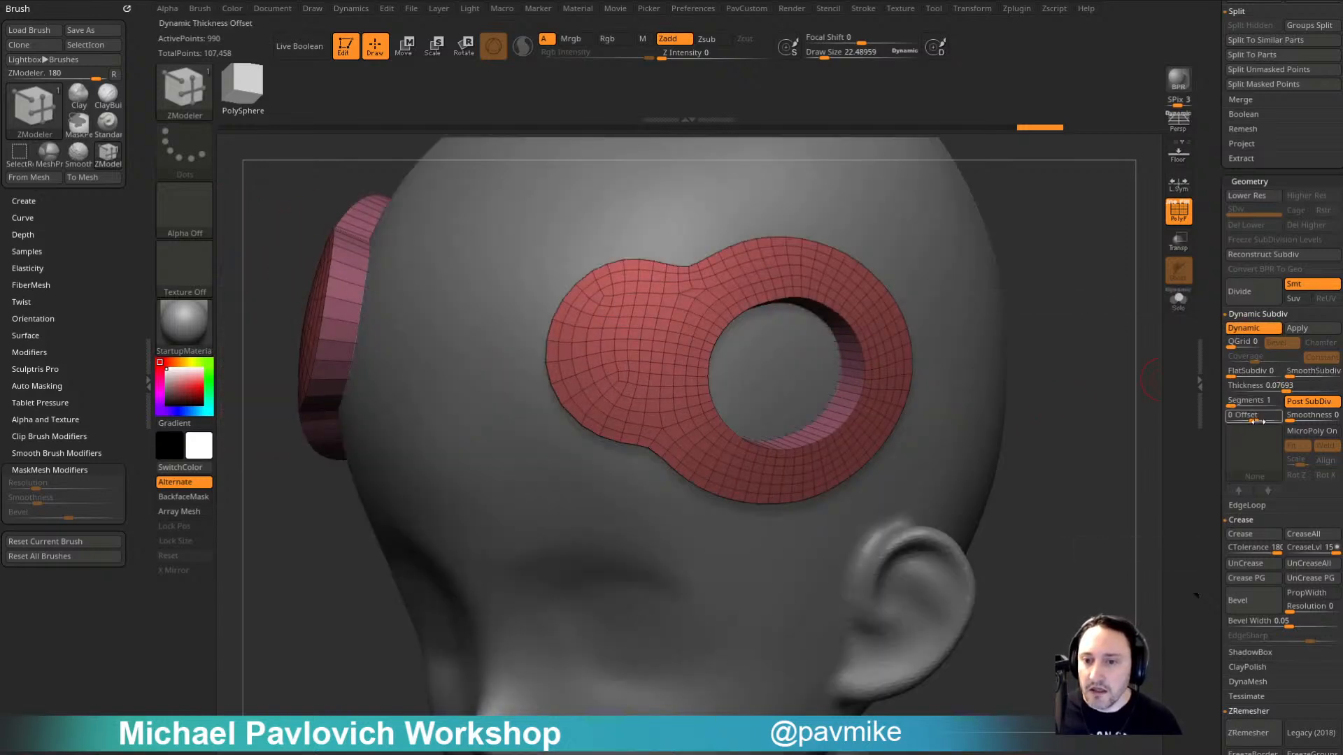
left_click_drag(1282, 420, 1288, 421)
left_click_drag(1042, 416, 1149, 430)
left_click_drag(1058, 454, 987, 407)
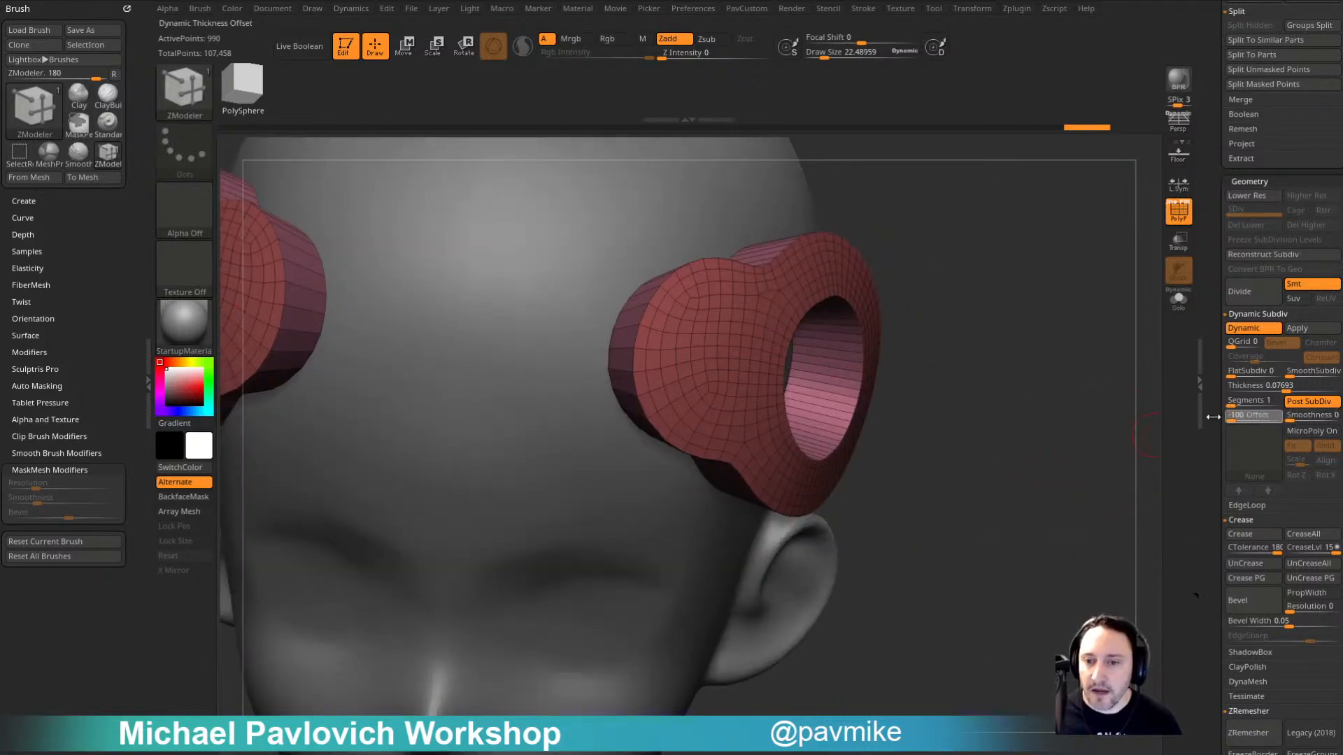
left_click_drag(1213, 417, 1209, 418)
left_click_drag(1017, 545, 935, 503)
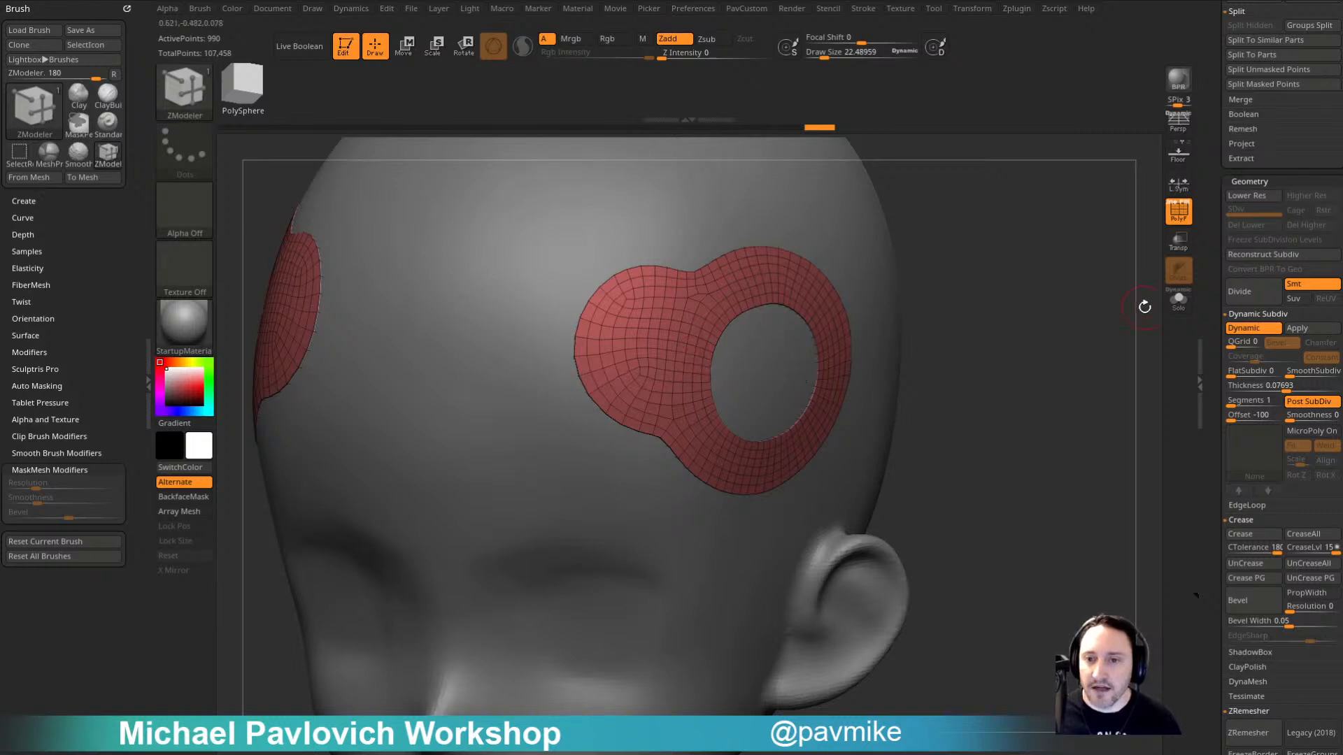
left_click(1178, 301)
mouse_move(1085, 349)
left_mouse_down()
mouse_move(1139, 371)
mouse_move(1099, 370)
left_mouse_up()
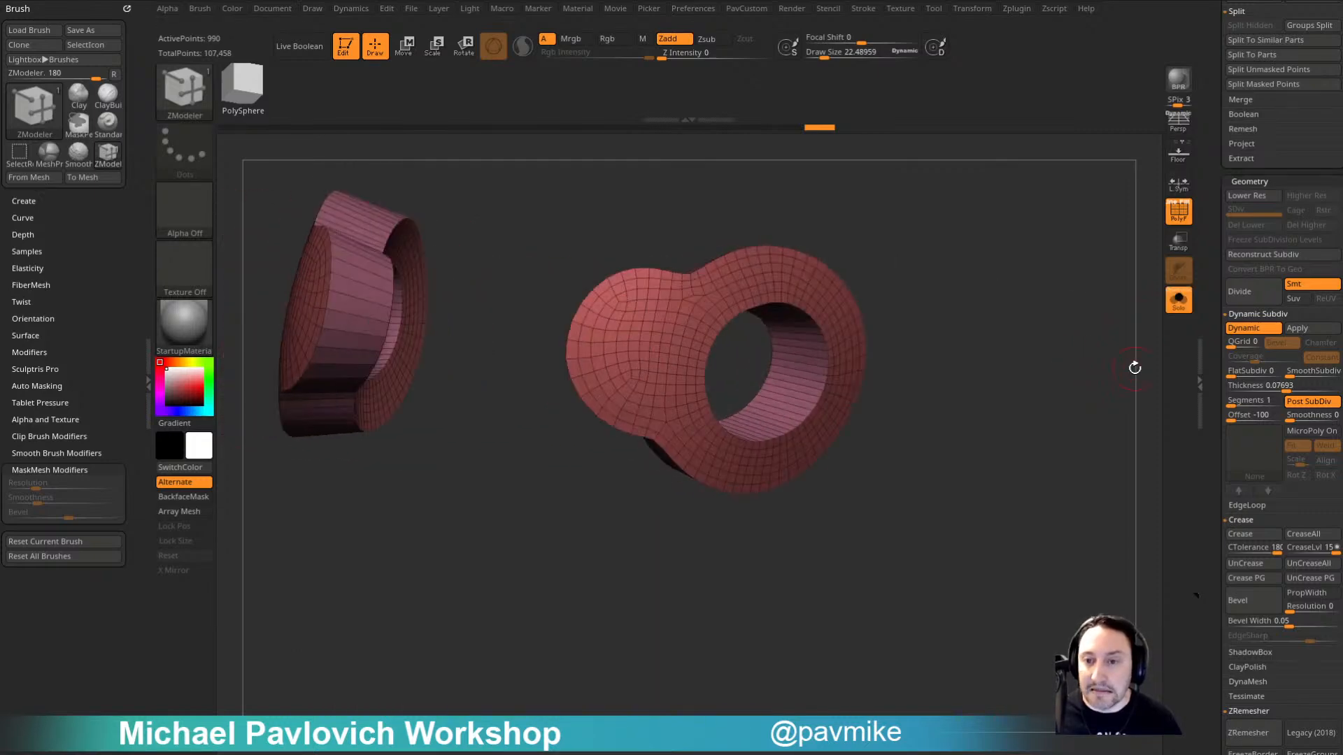
left_click(1179, 302)
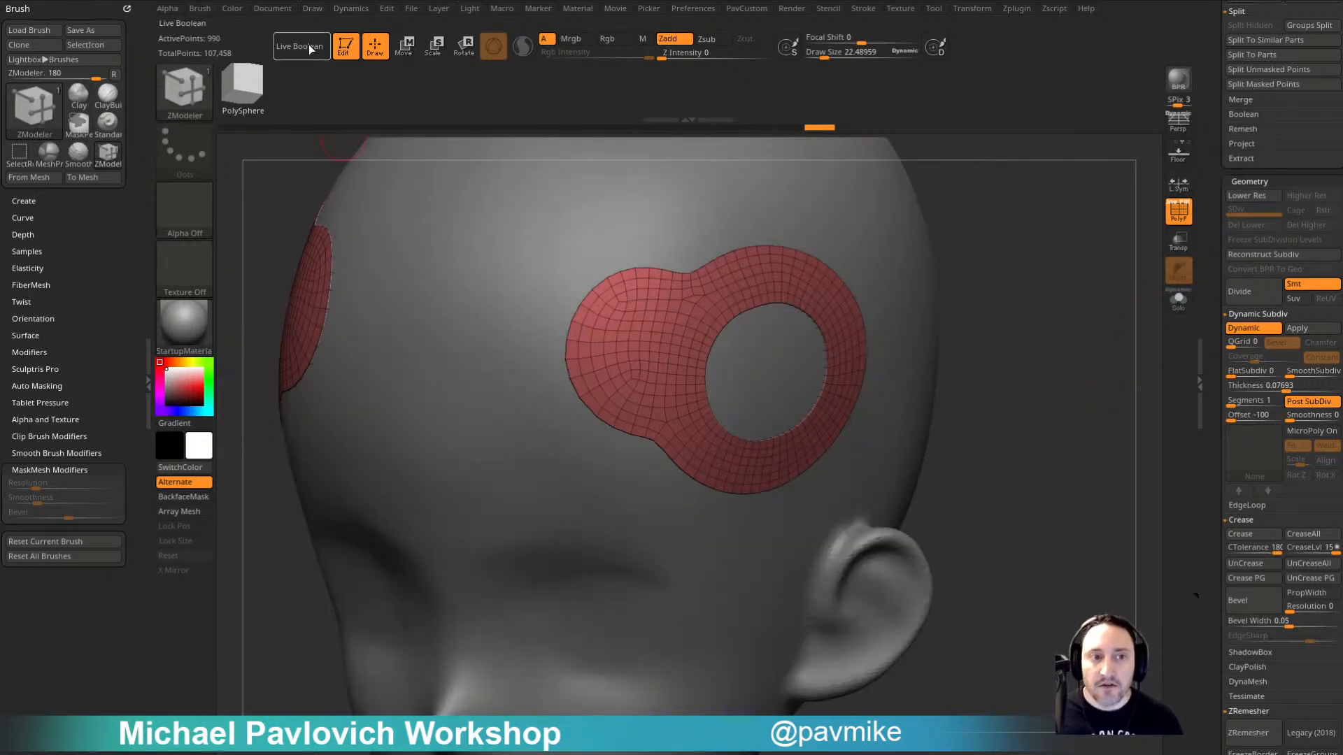
Step: With Live Boolean on, move the panel below the head in the subtool order, set it to subtract and hide the polyframe
left_click_drag(1205, 242, 1198, 403)
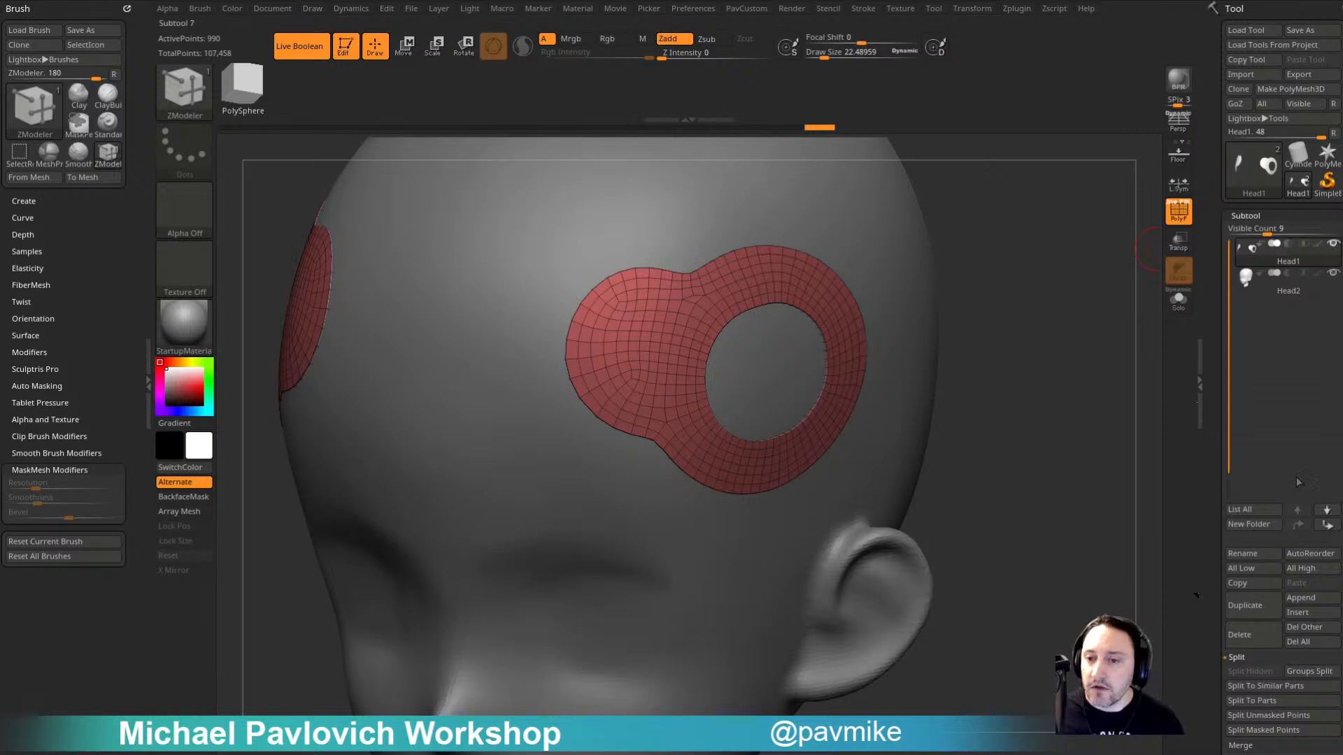
left_click(1324, 526)
left_click(1288, 275)
left_click_drag(1105, 353, 1106, 392, "alt")
key("shift+f")
Step: Set the subtracting panel's Thickness to 0.03111, turn off Dynamic Subdiv and display the polyframe on the base surface
left_click_drag(1200, 391, 1219, 245)
left_click_drag(1279, 354, 1263, 349)
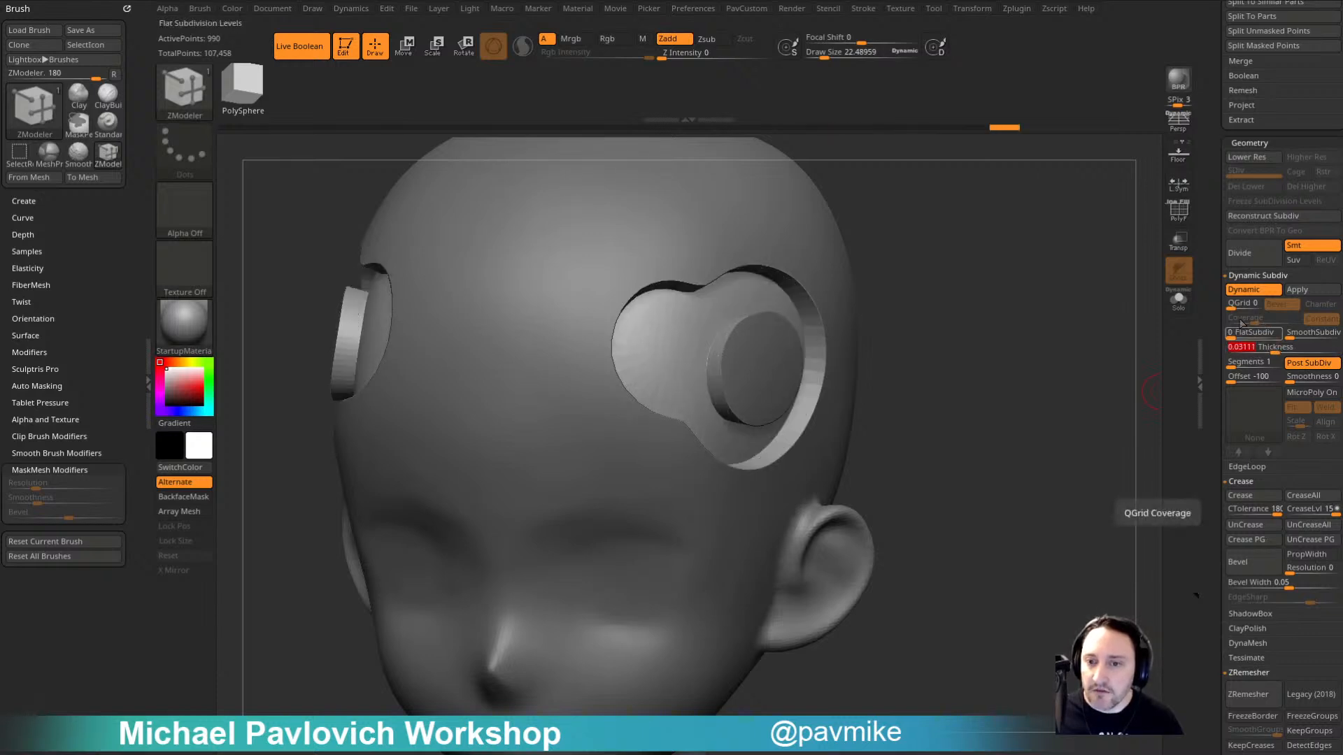
key("shift+d")
left_click_drag(1083, 487, 1072, 482)
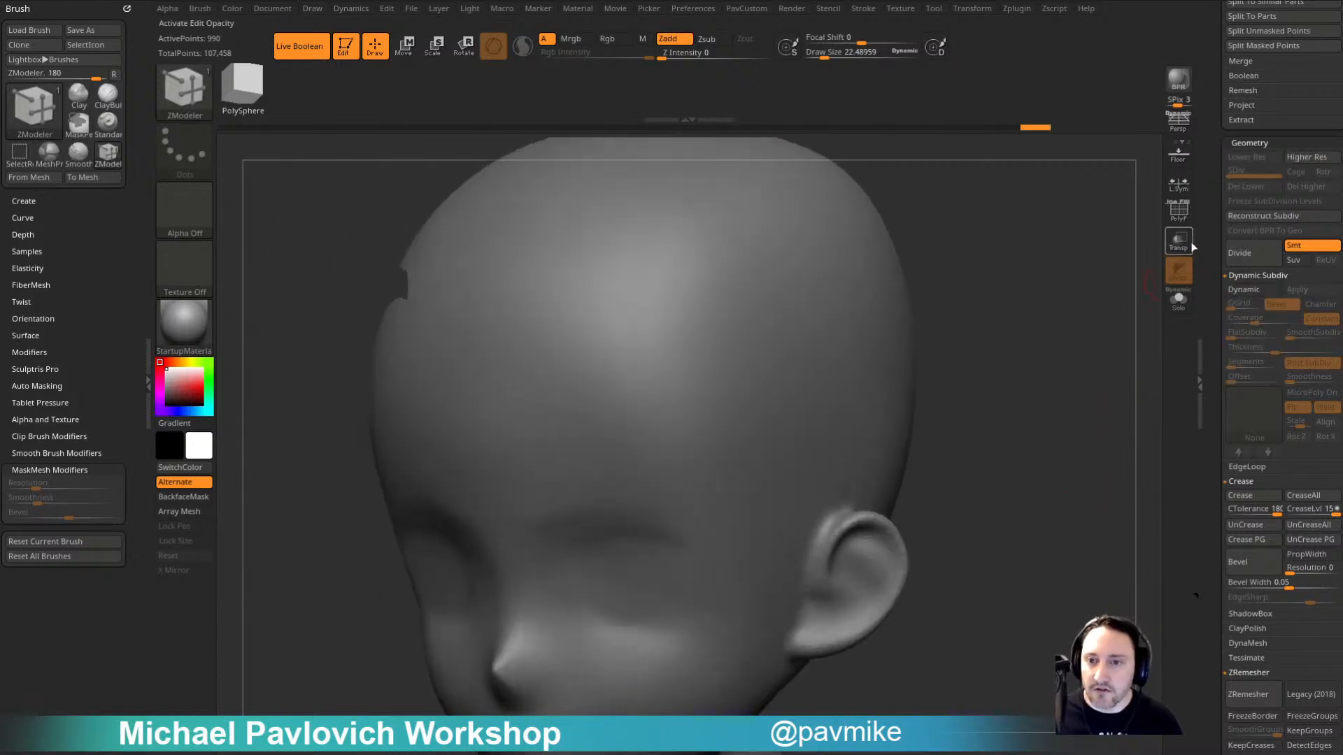
key("shift+f")
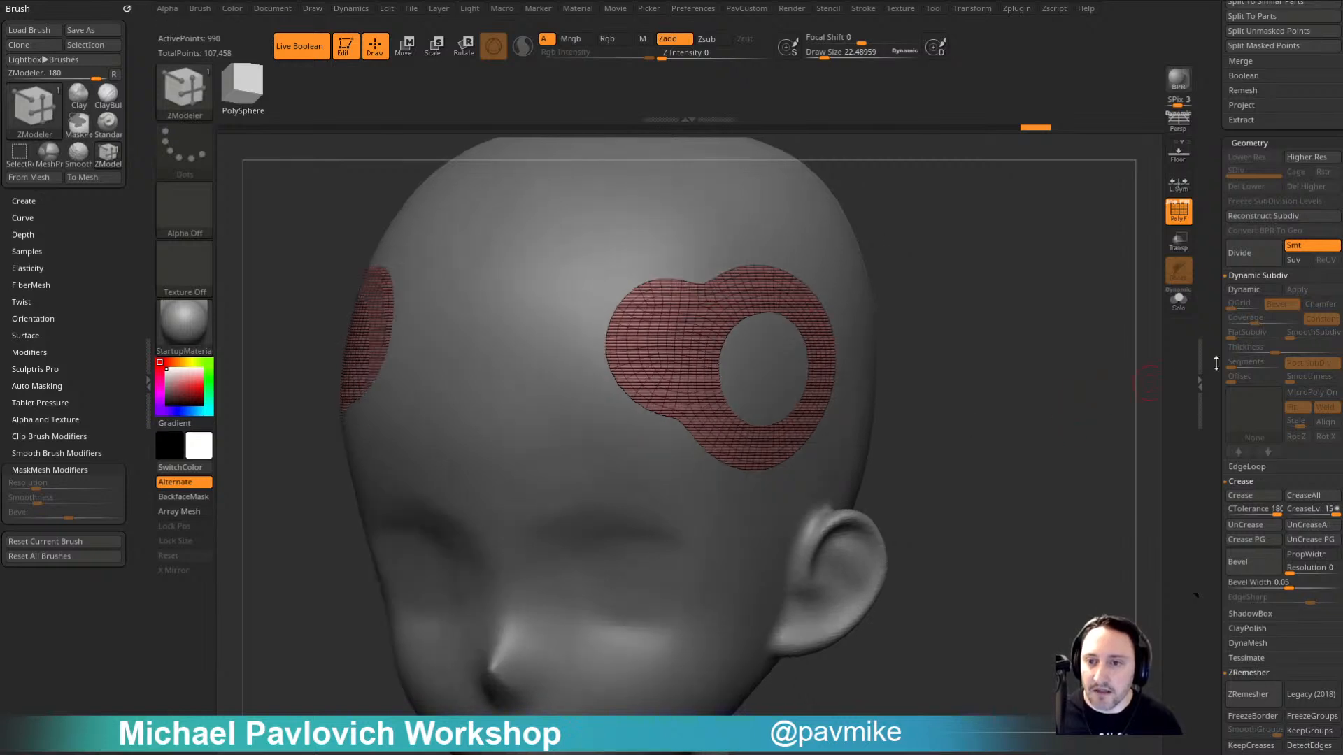
Step: Re-enable Dynamic Subdiv on the panel with Thickness 0.03314, isolate it with polyframe shown, and apply the thickness as real geometry
left_click(1252, 299)
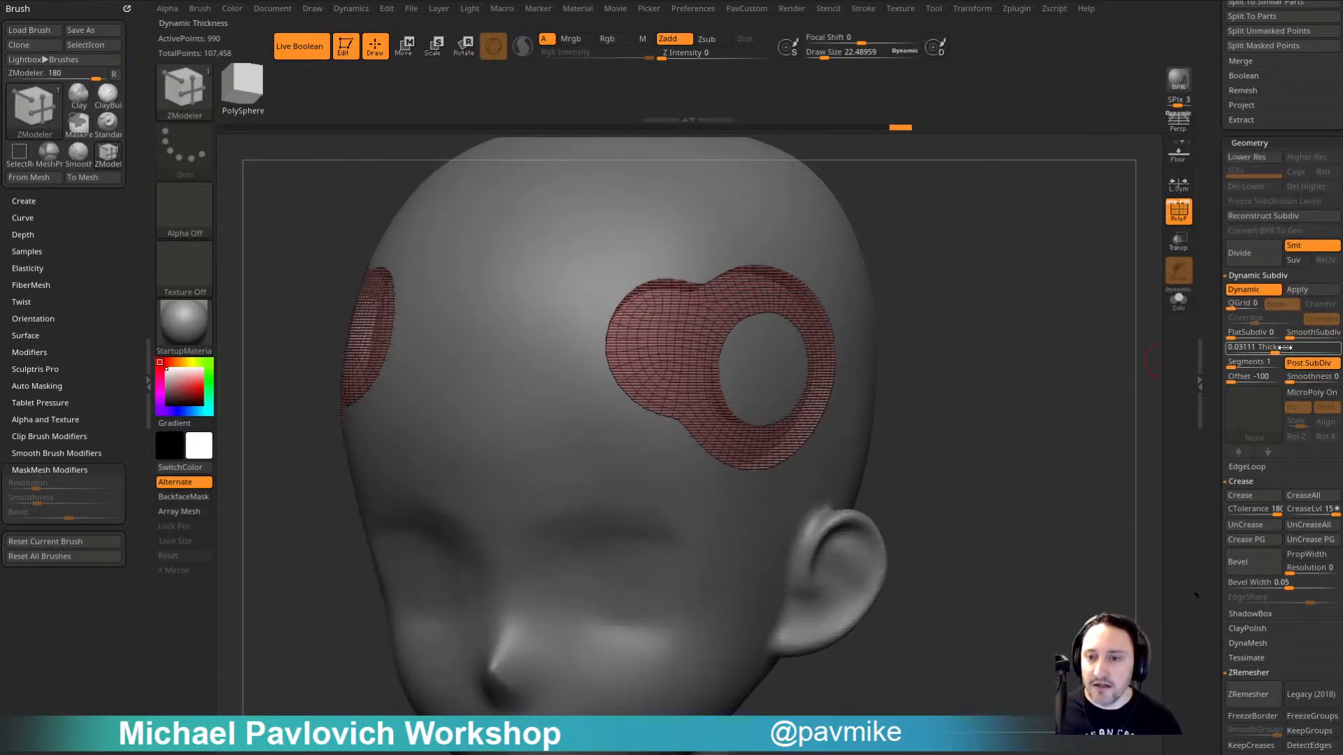
left_click_drag(1283, 347, 1275, 347)
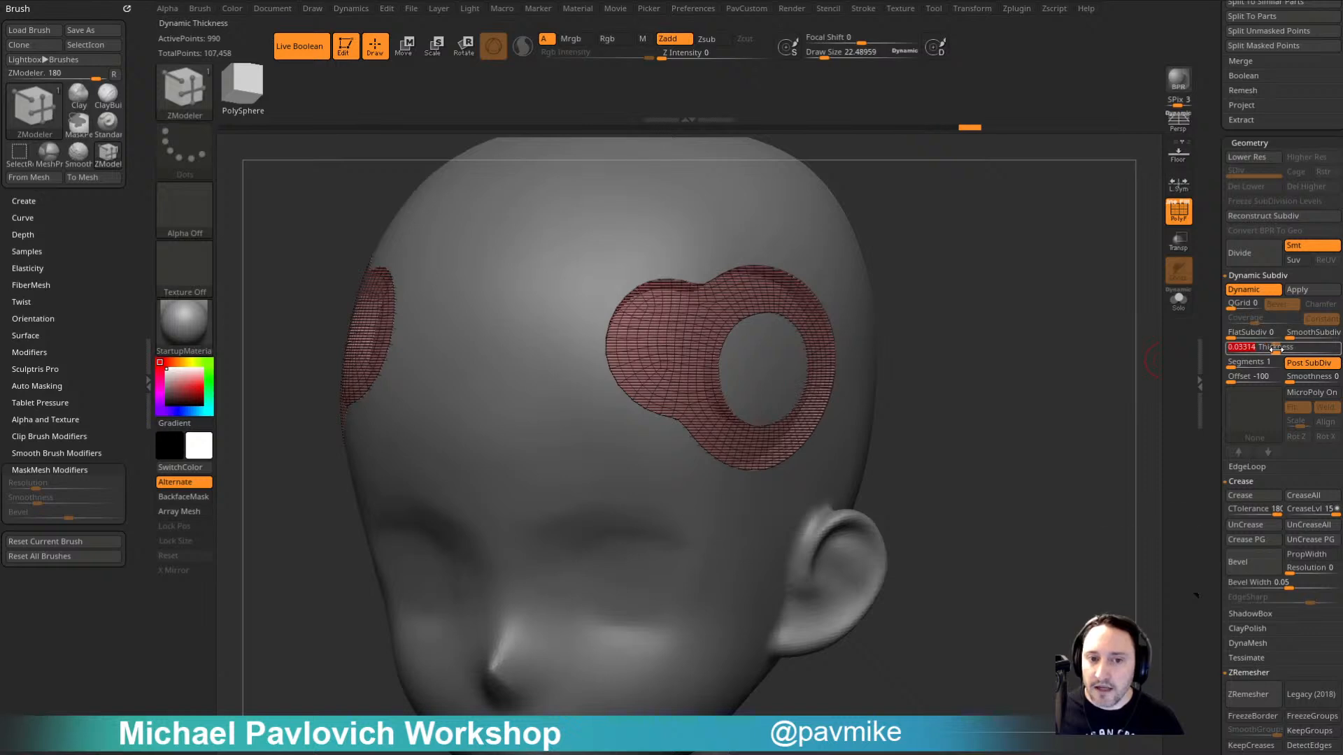
left_click(1178, 212)
left_click(1179, 300)
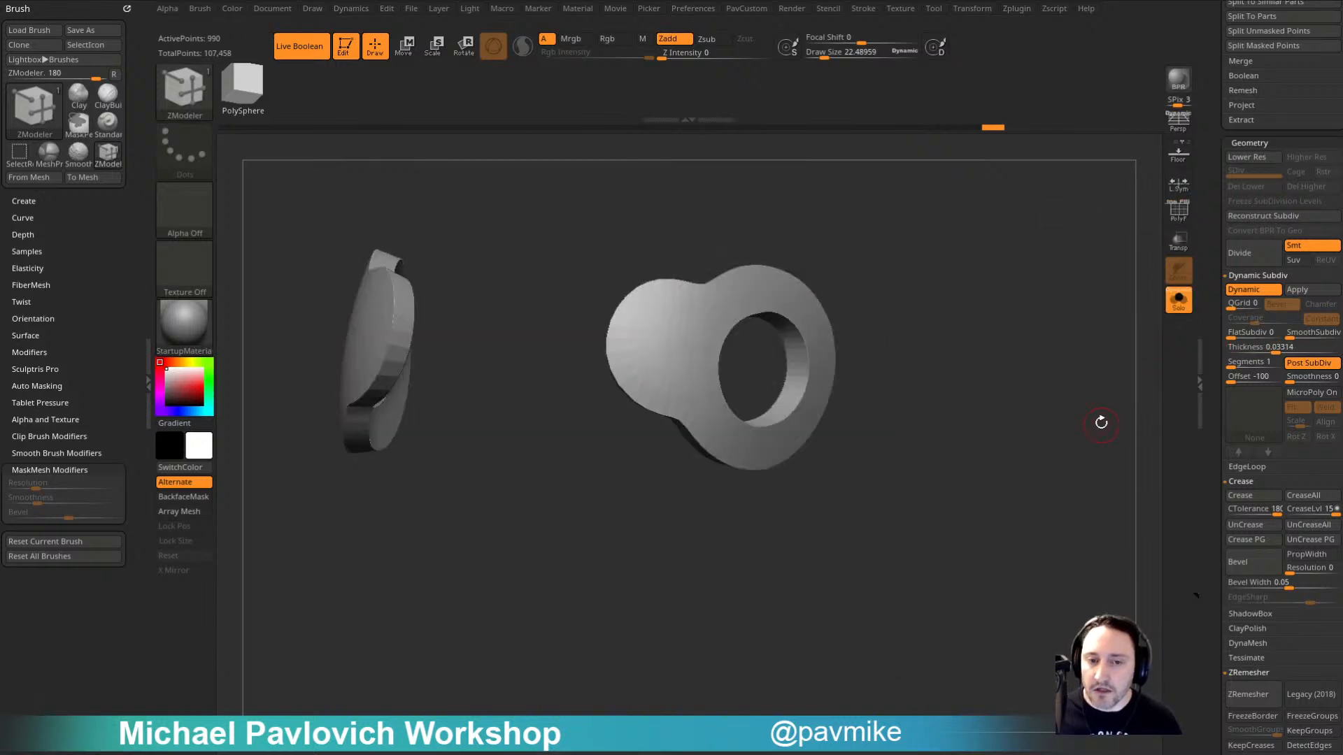
key("f")
left_click(1187, 212)
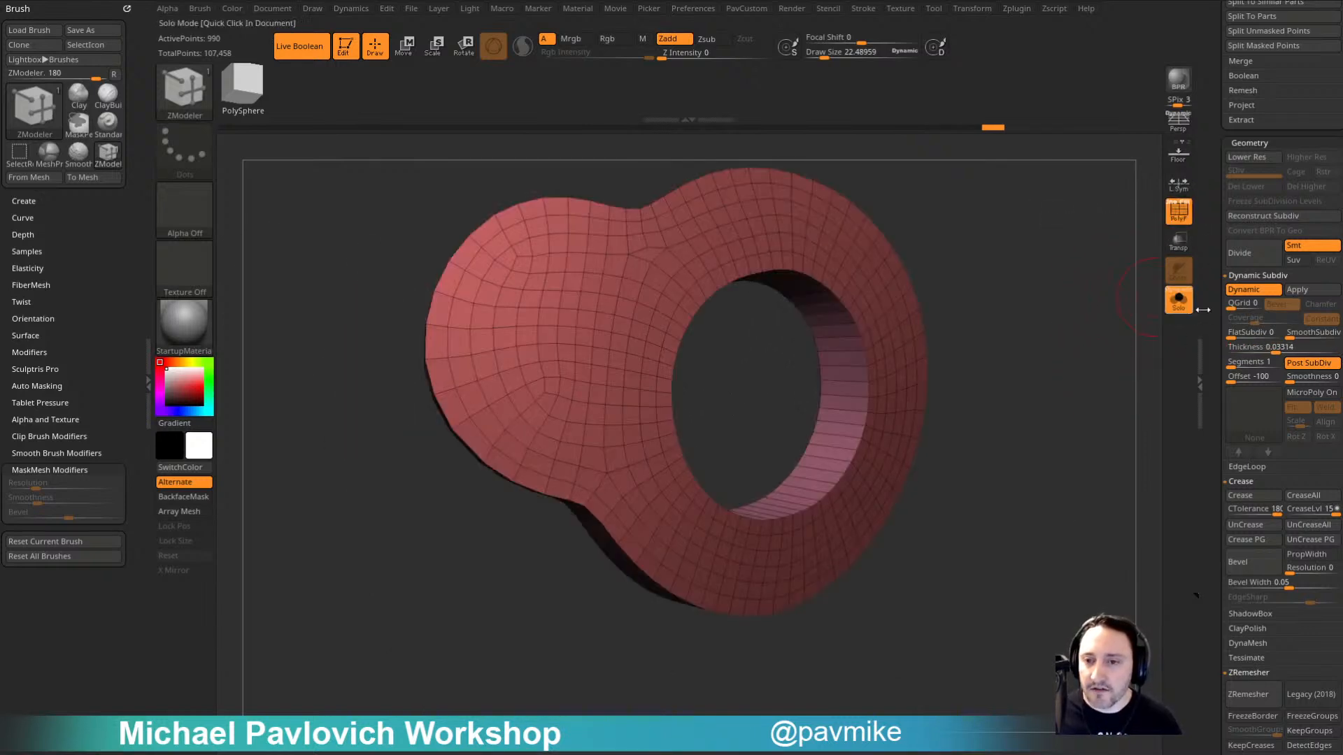
left_click(1298, 290)
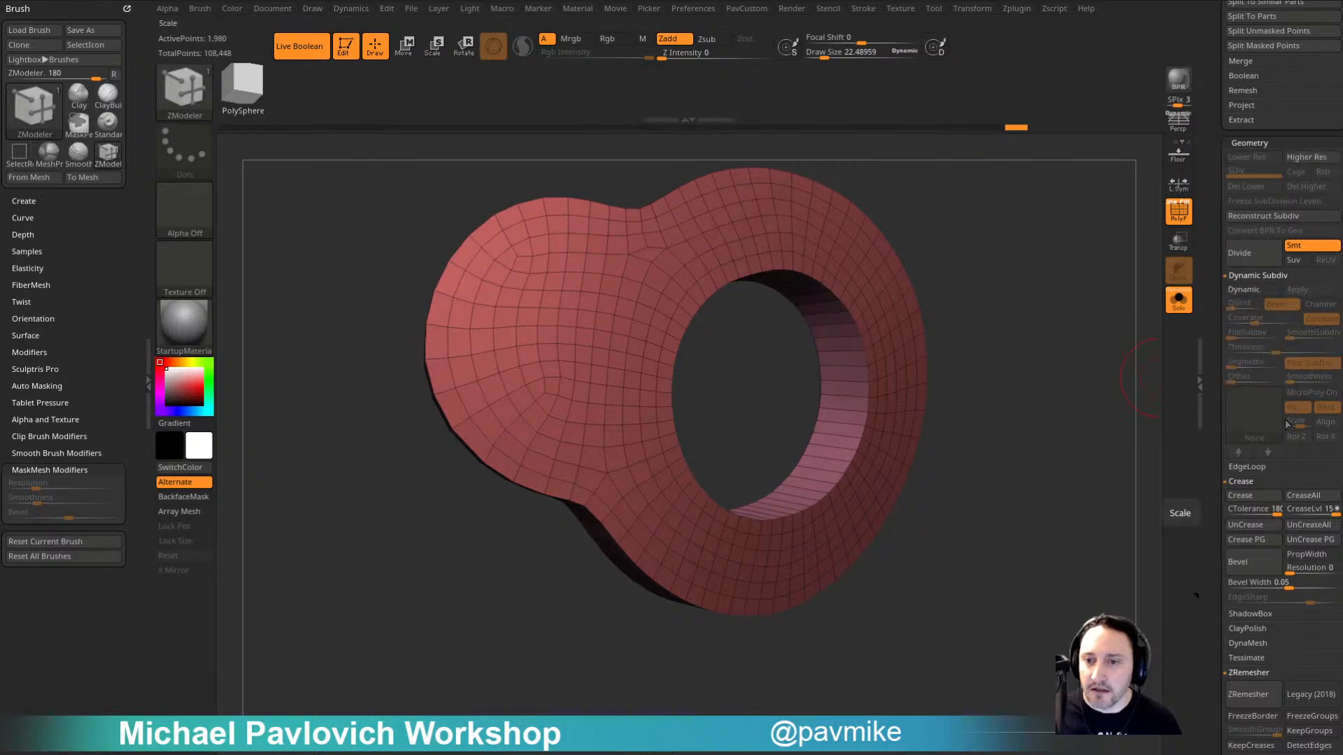
Step: Turn Dynamic Subdiv back on for the applied panel with Thickness 0 and SmoothSubdiv 3, with the polyframe hidden
left_click(1247, 289)
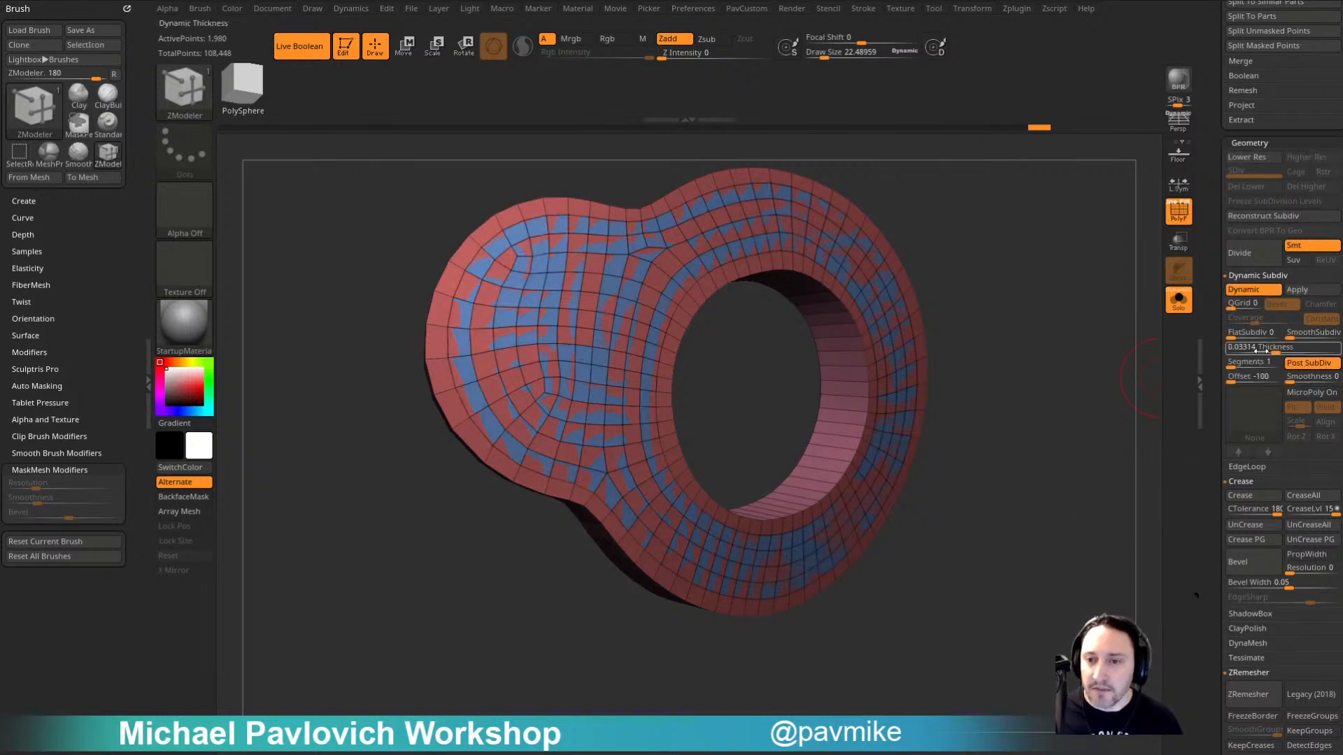
left_click_drag(1227, 347, 1216, 349)
left_click_drag(1124, 405, 1111, 379)
key("shift+f")
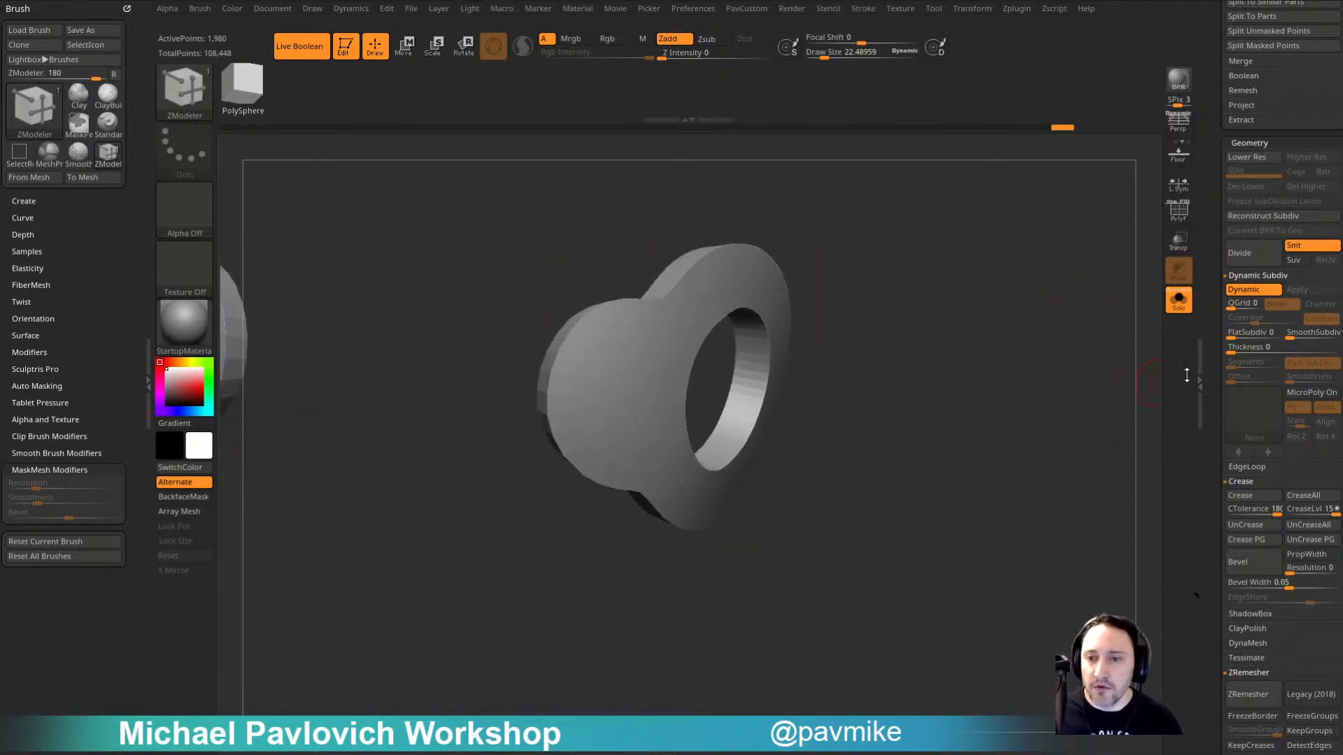
left_click_drag(1306, 337, 1308, 336)
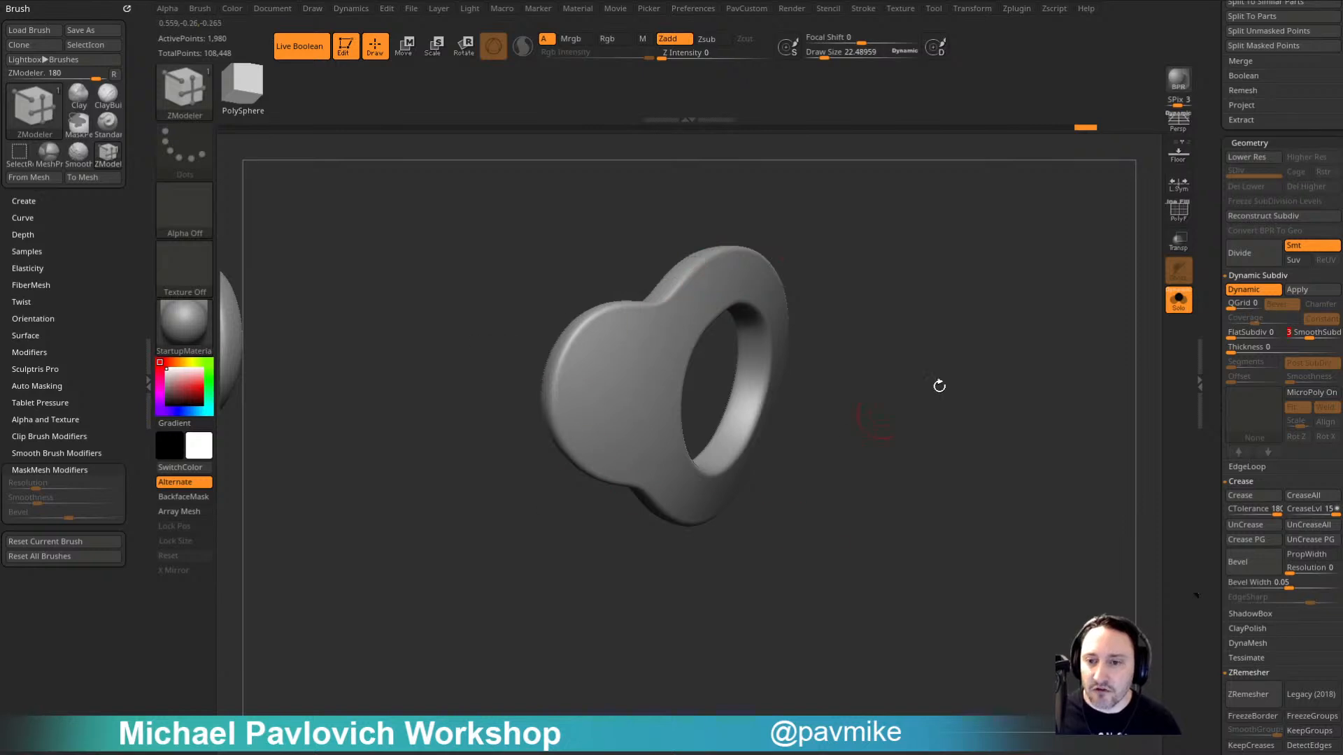
Step: Crease the thickened panel along its polygroup borders and display the polyframe
scroll(1218, 434, "down", 3)
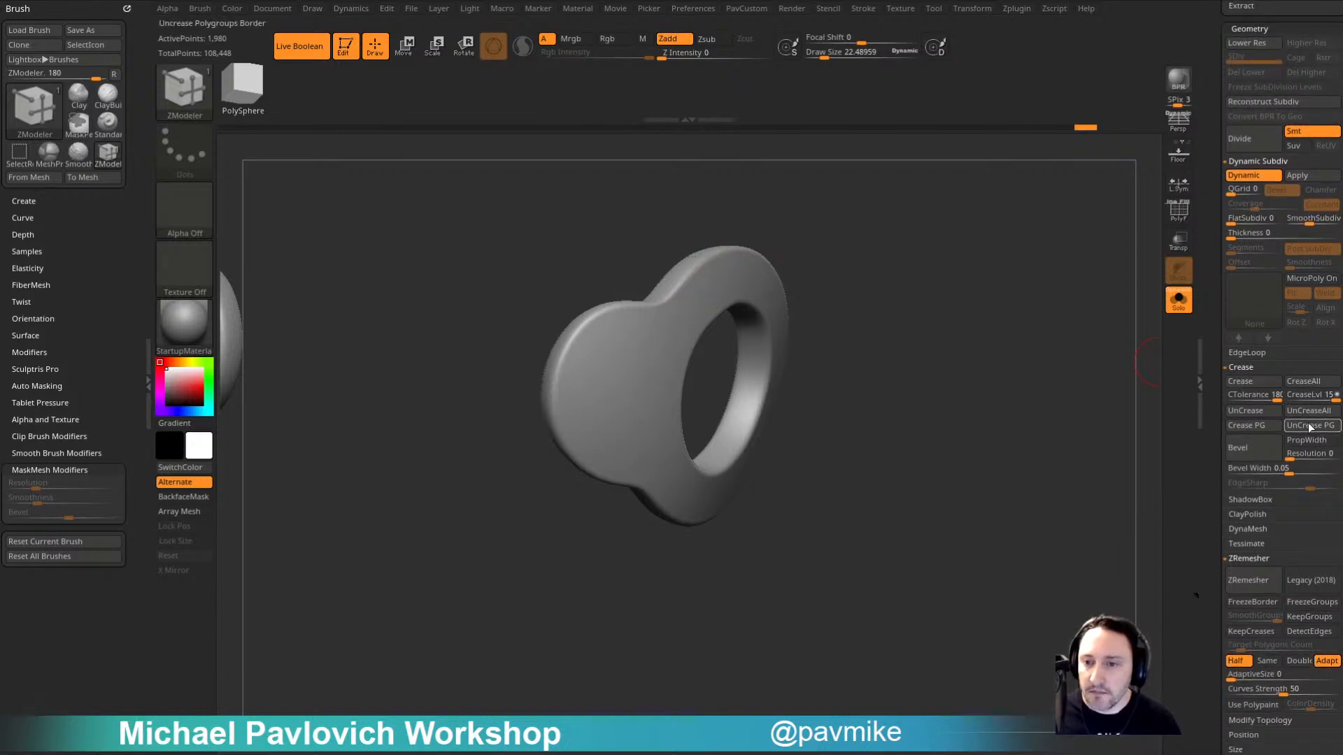
left_click(1259, 424)
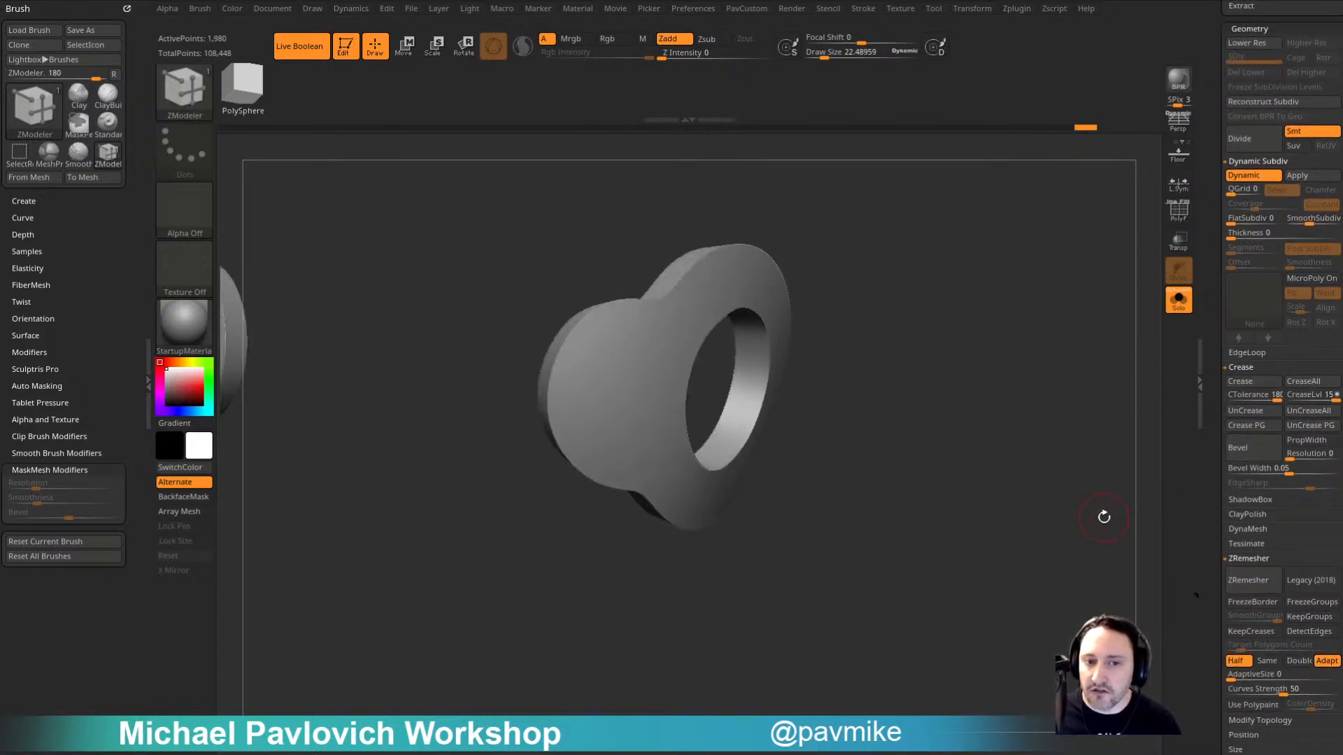
left_click(1179, 212)
left_click_drag(1091, 322, 1055, 420)
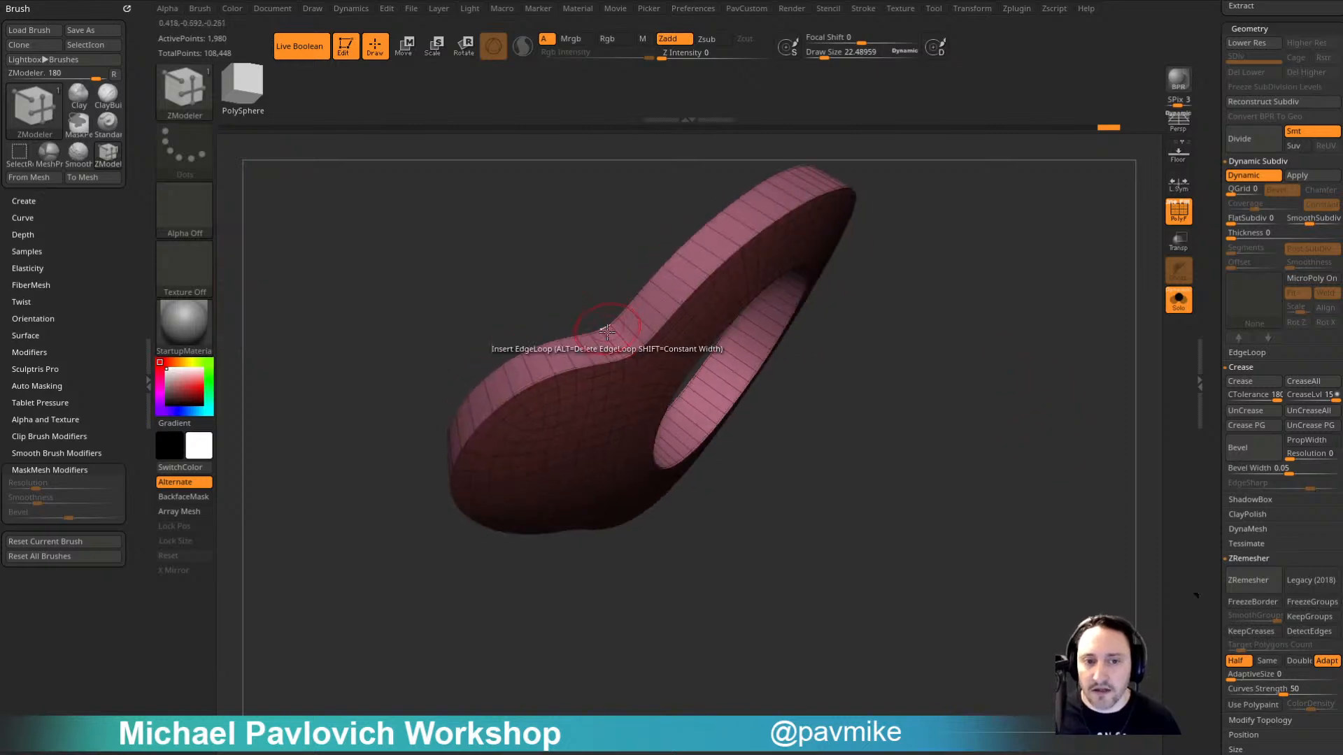
Step: Choose the ZModeler brush and set its edge action to Crease with the Edge target
key("b")
key("comma")
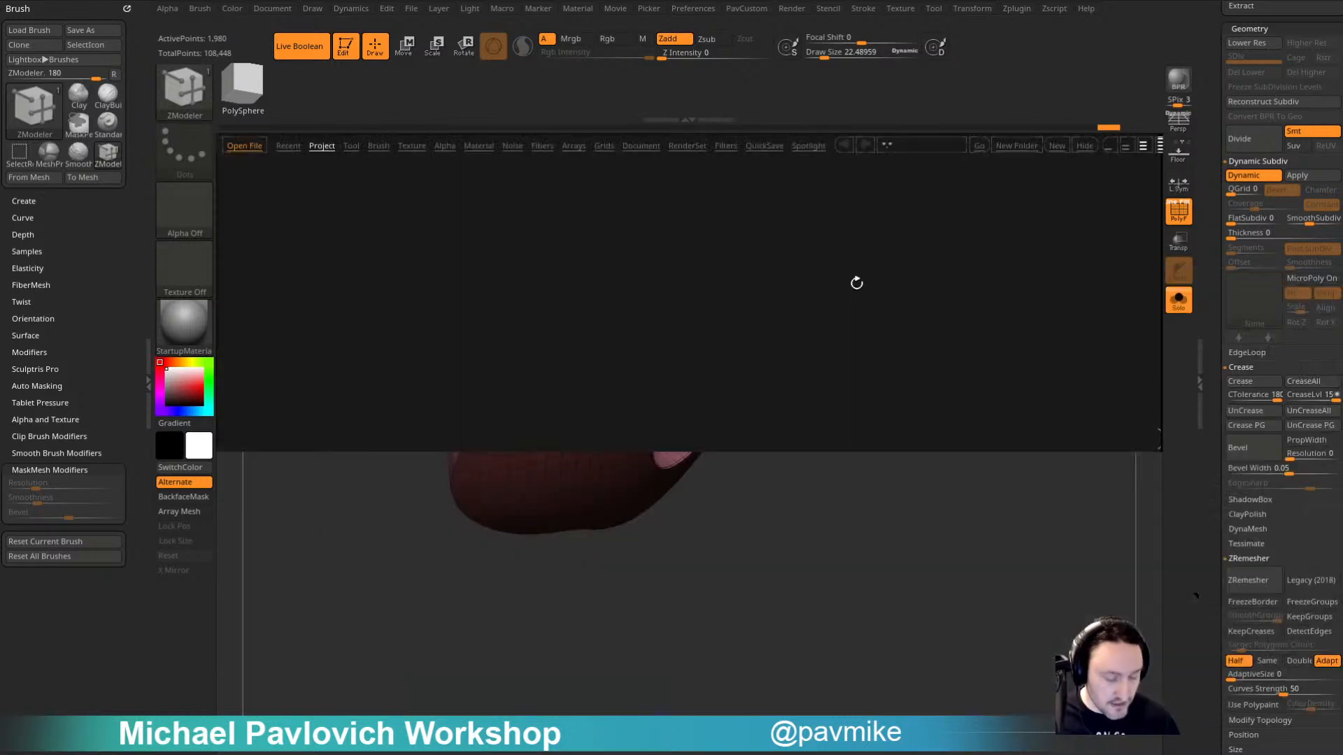
key("comma")
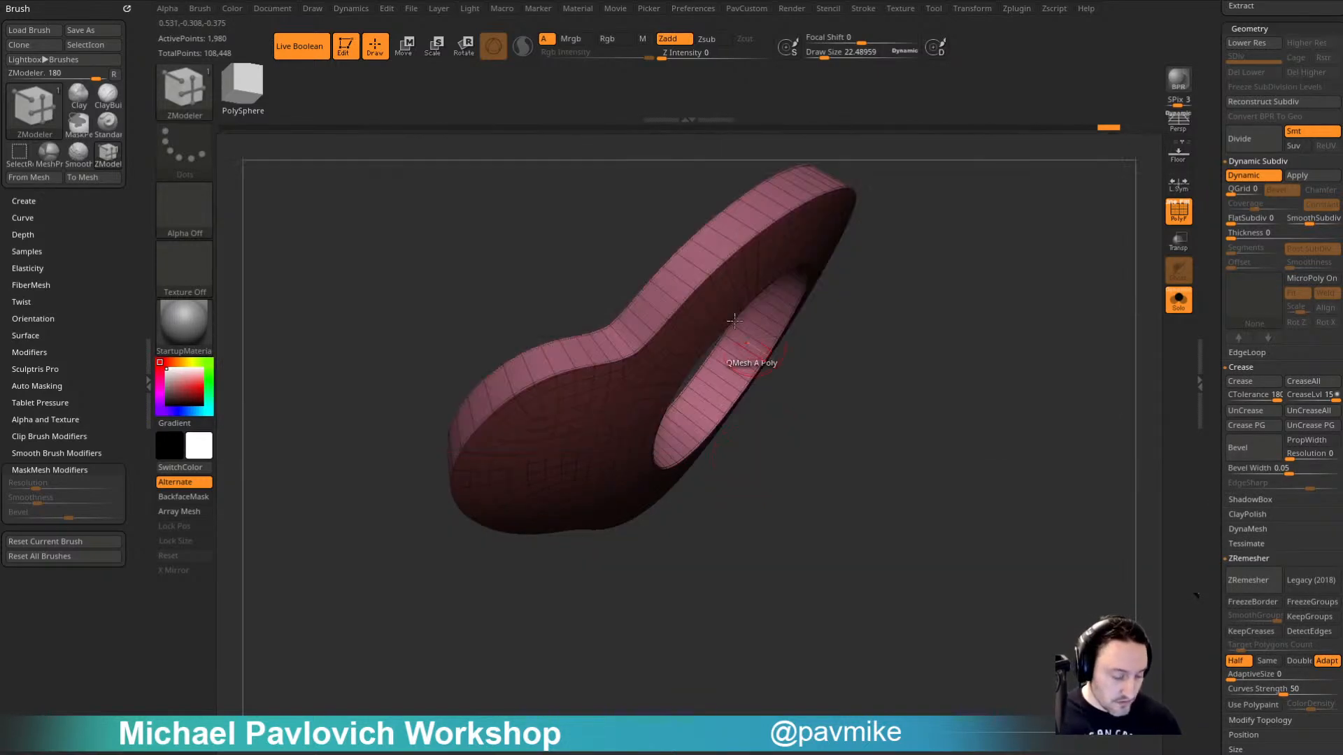
key("b")
key("z")
key("m")
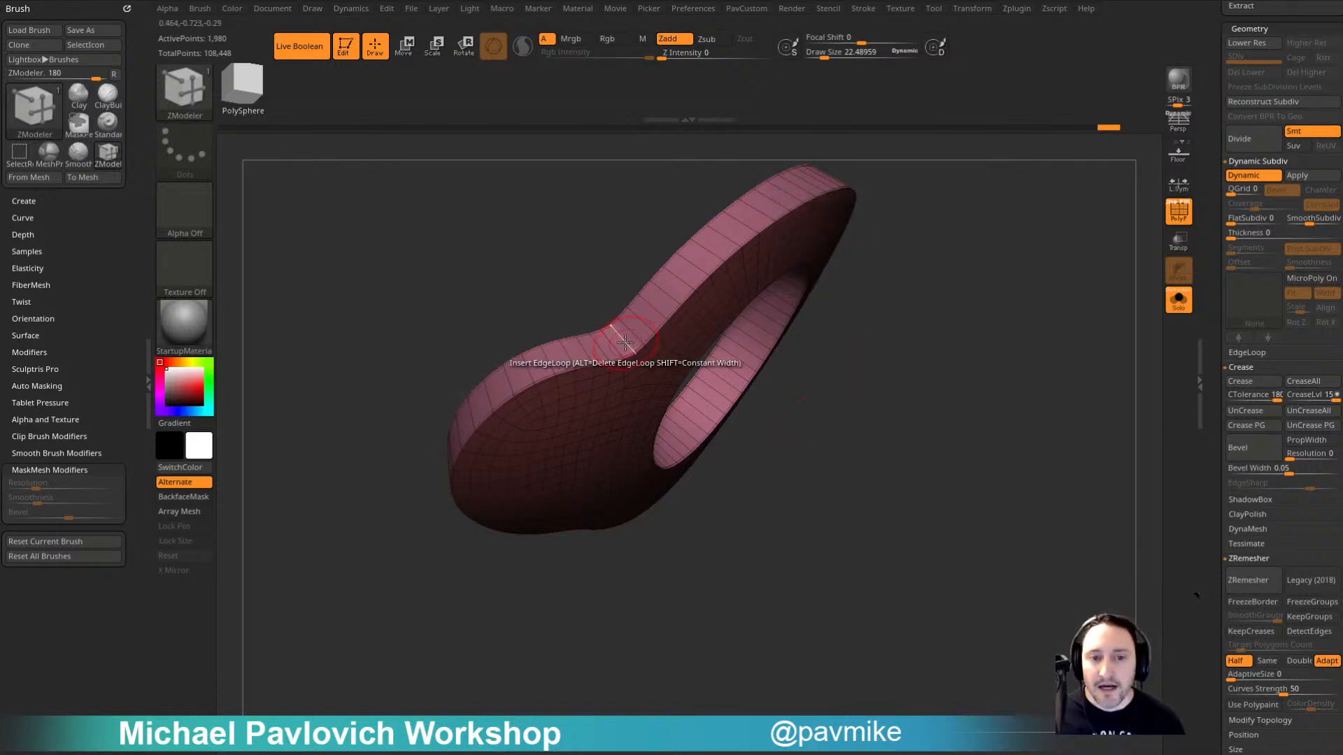
key("space")
left_click(473, 428)
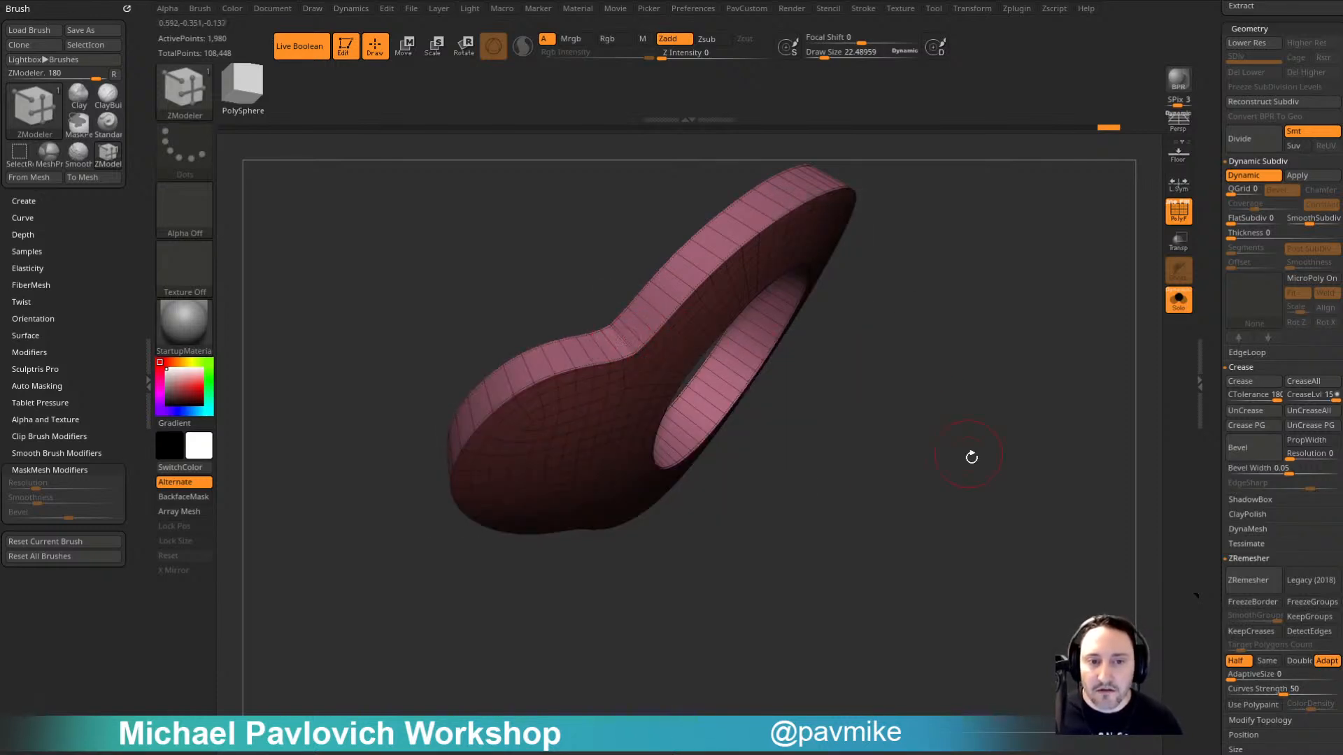
Step: Set the Crease action's target to EdgeLoop Complete and crease the loop surrounding the panel's hole, with the polyframe shown
left_click_drag(971, 457, 953, 258)
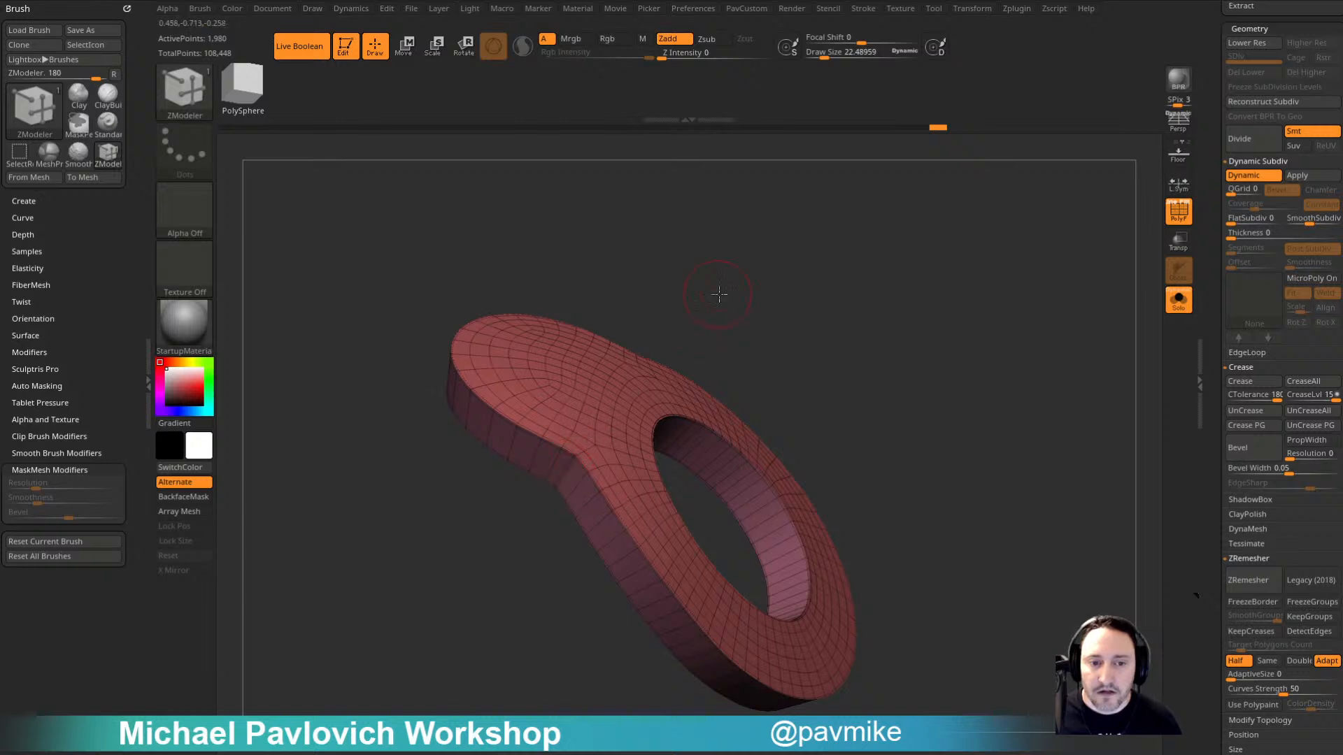
left_click_drag(719, 294, 464, 375)
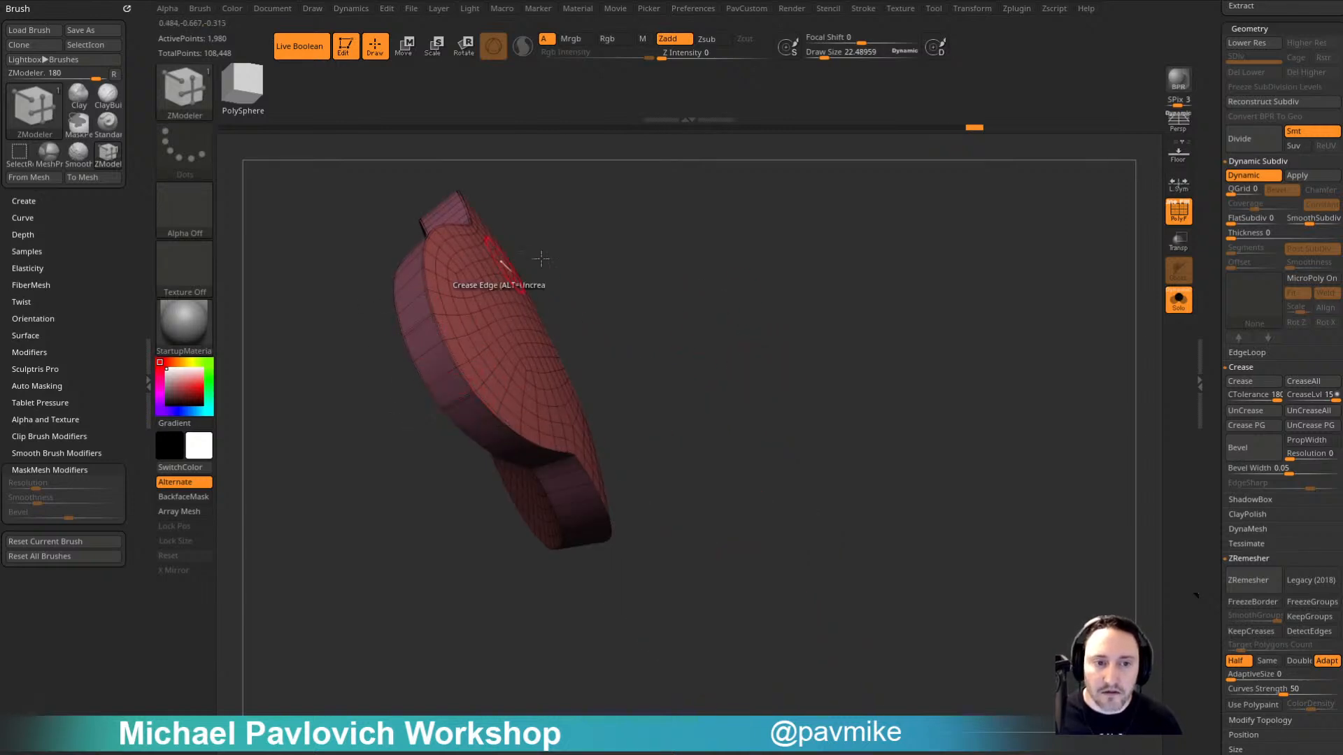
left_click_drag(541, 258, 1128, 237)
key("shift+f")
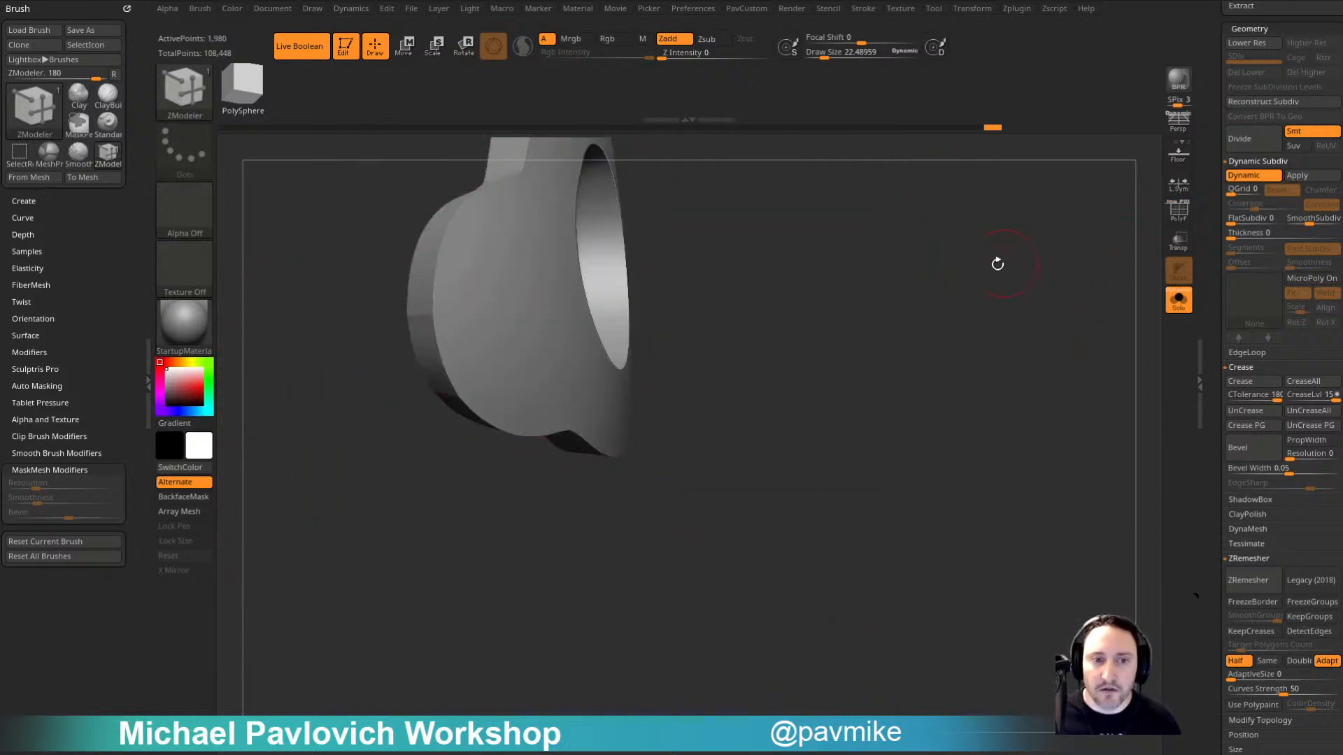
left_click_drag(997, 264, 1021, 344)
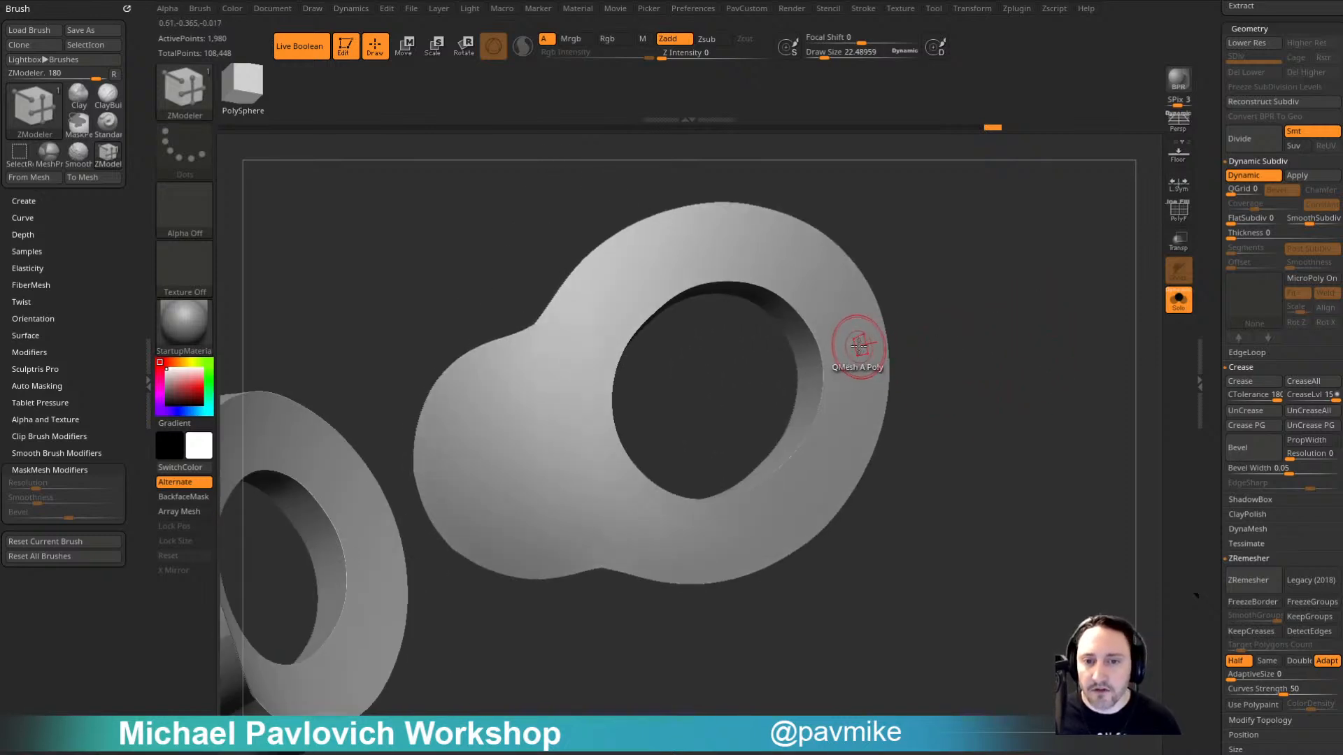
key("space")
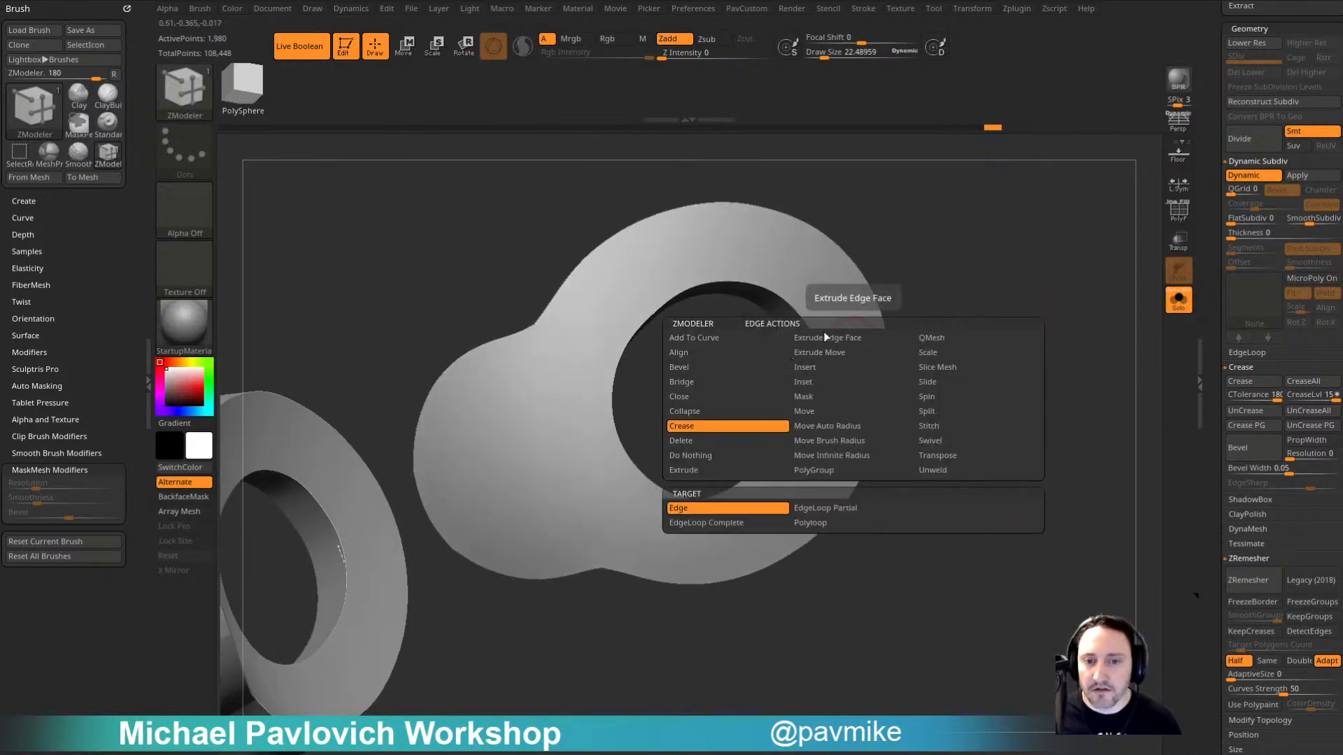
left_click(785, 523)
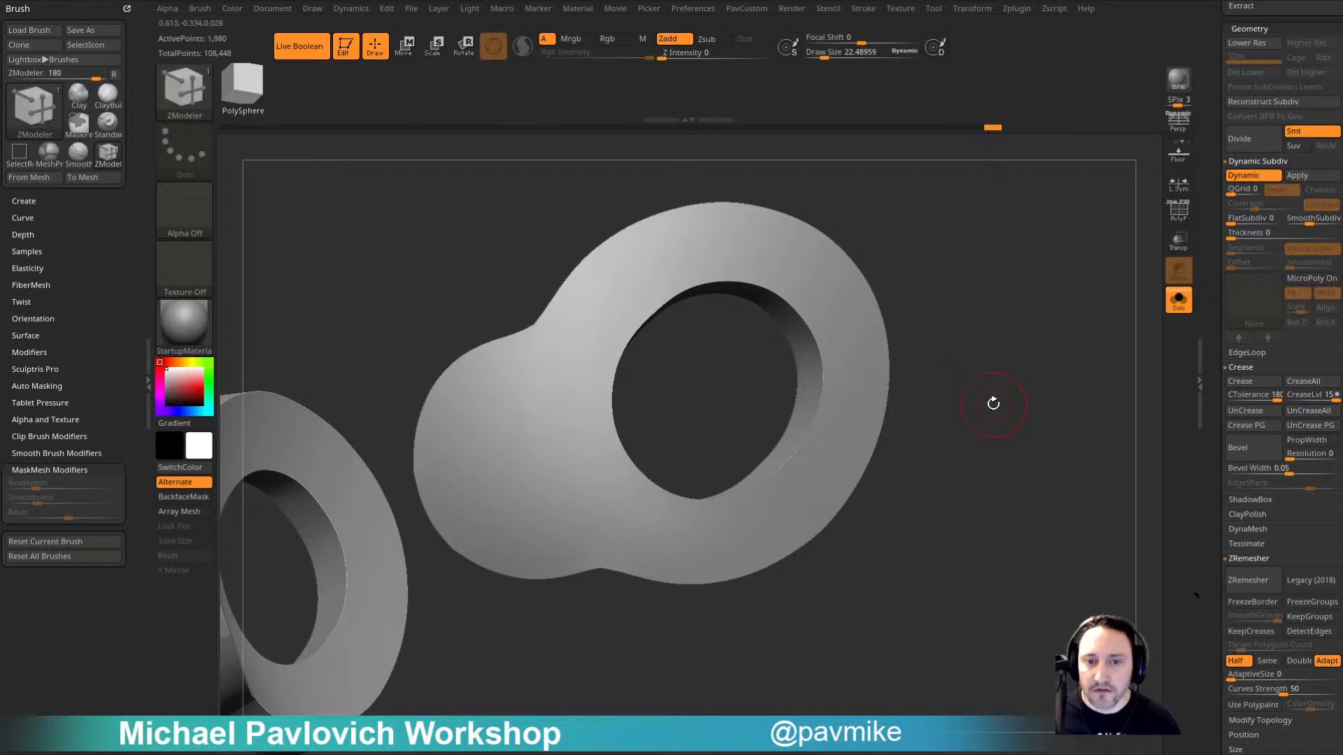
left_click_drag(986, 396, 1004, 357)
left_click(1169, 215)
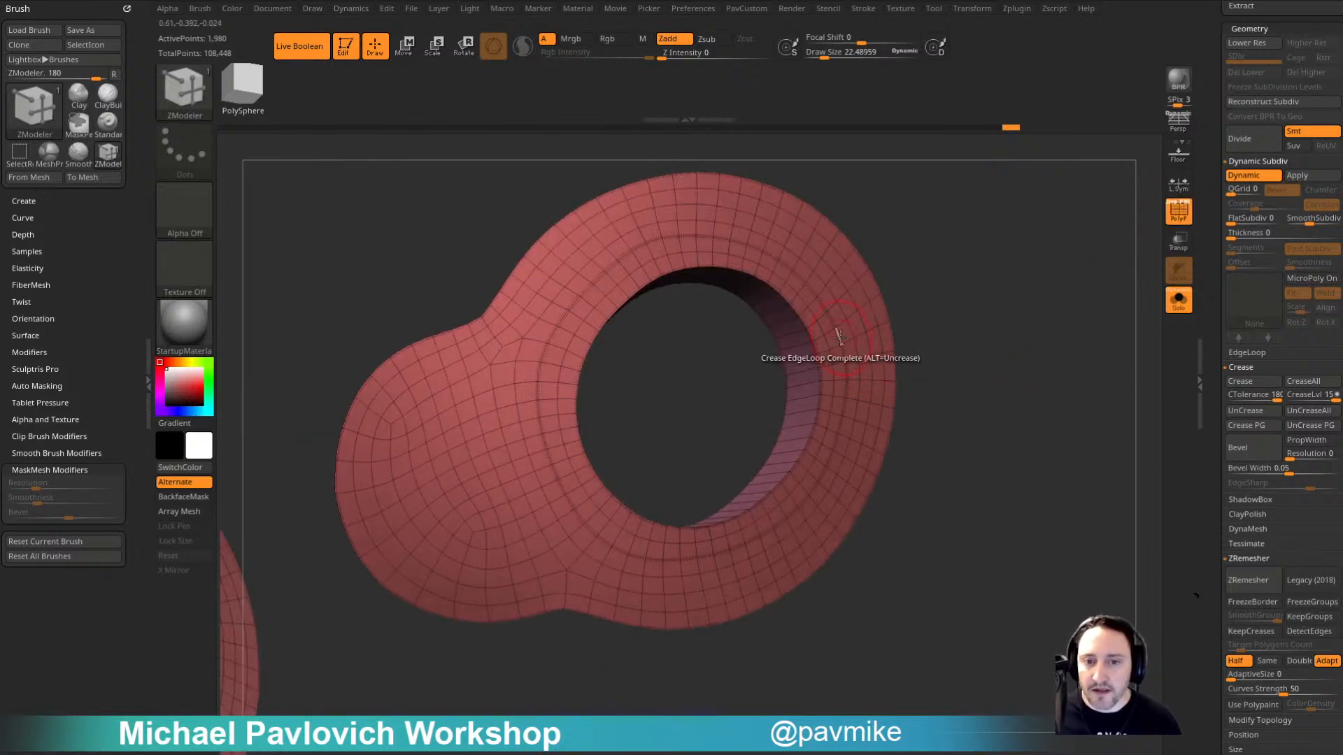
Step: Use the ZModeler Transpose edge action to move the edge loop around the hole into a rim, and clear the mask
key("space")
left_click(922, 453)
left_click(740, 503)
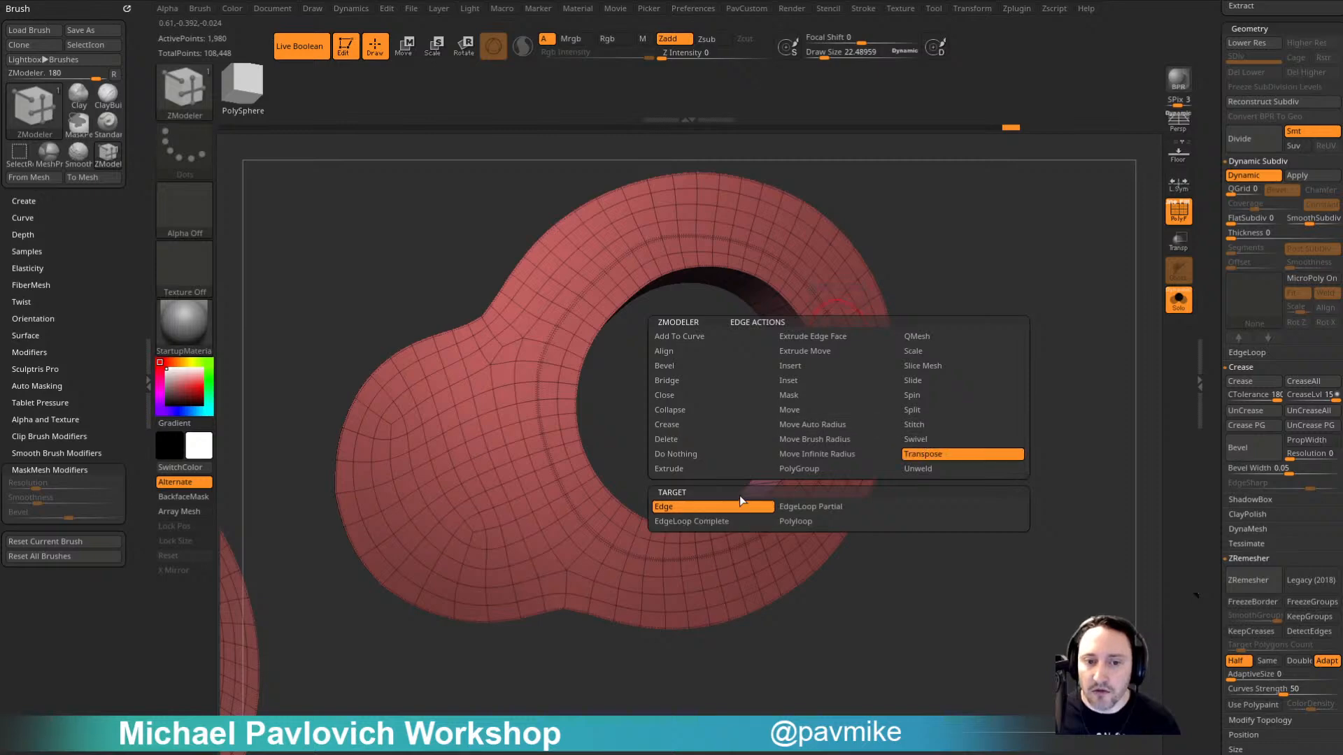
left_click(834, 325)
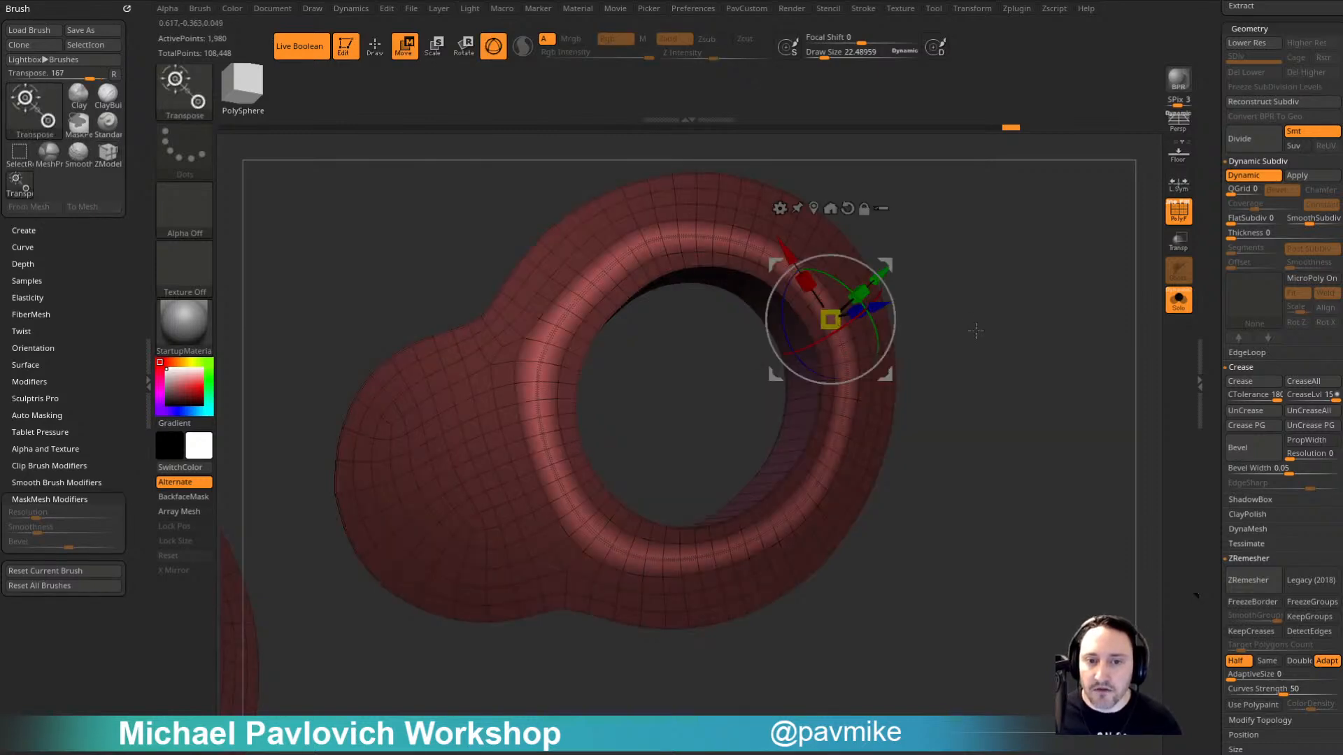
left_click_drag(976, 331, 1036, 336)
key("q")
left_click(1047, 294, "ctrl")
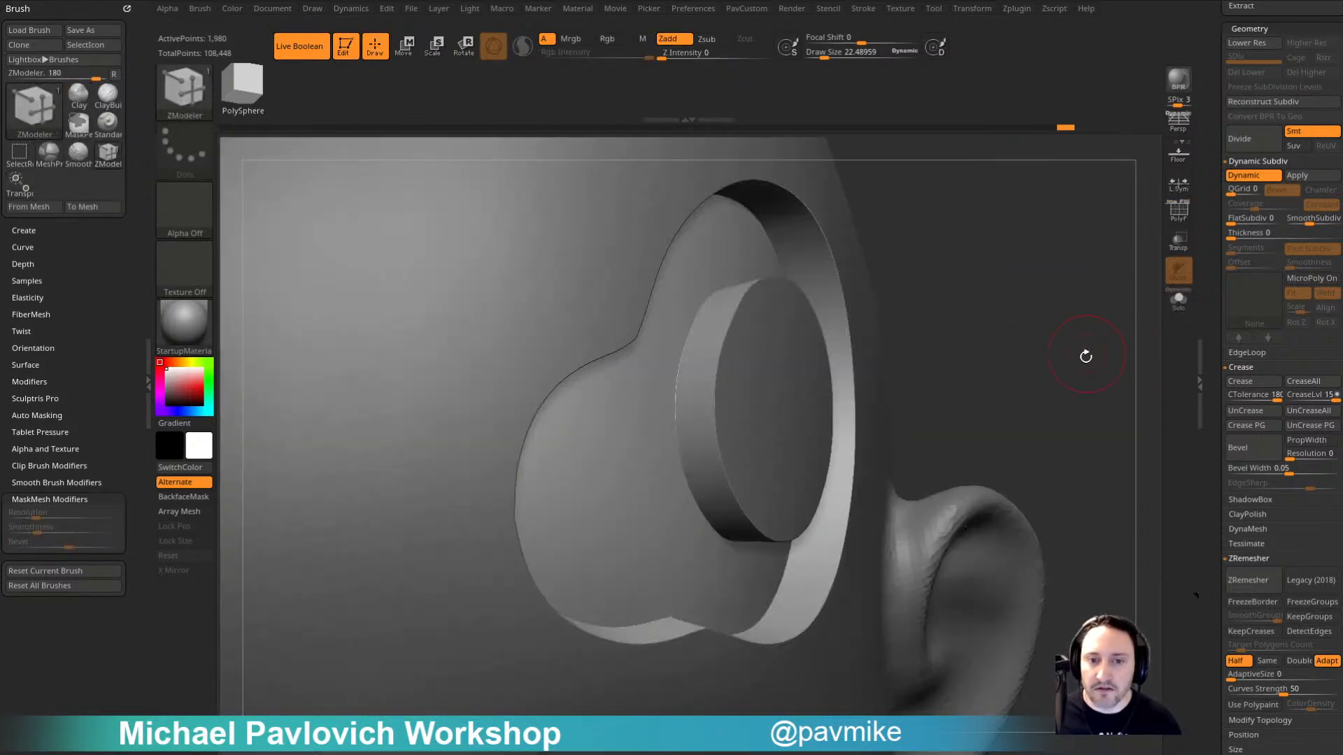
Step: Isolate the panel, set the edge action back to Crease EdgeLoop Complete, and uncrease and recrease the rim loop around the hole
left_click_drag(1085, 356, 871, 301)
left_click(1179, 301)
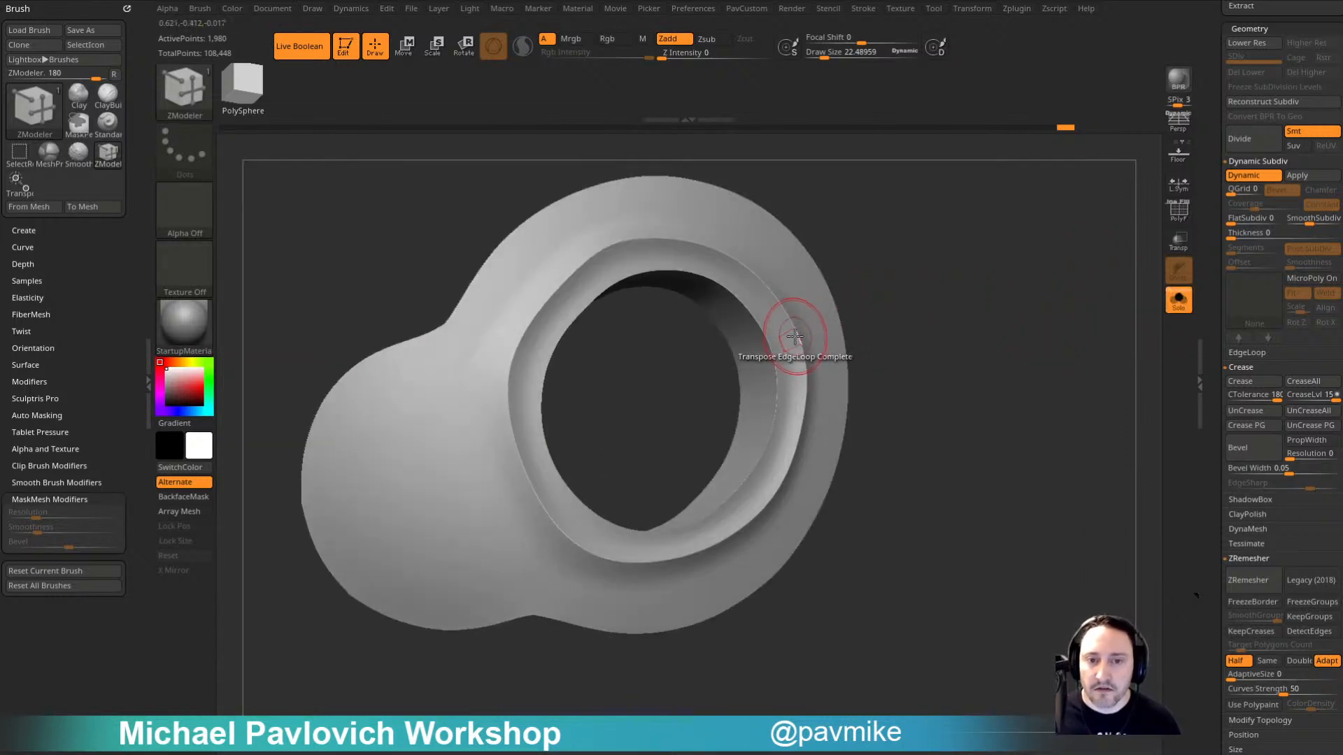
key("space")
left_click(643, 423)
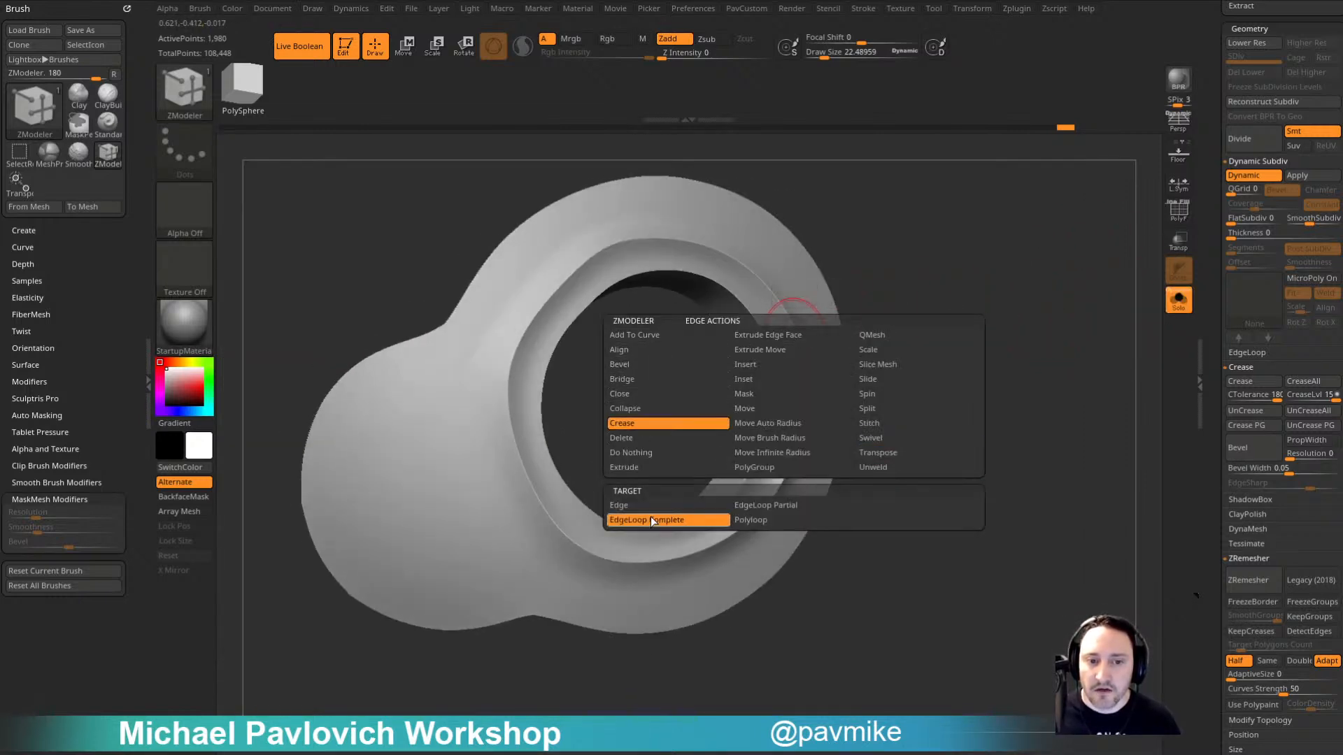
left_click(797, 334)
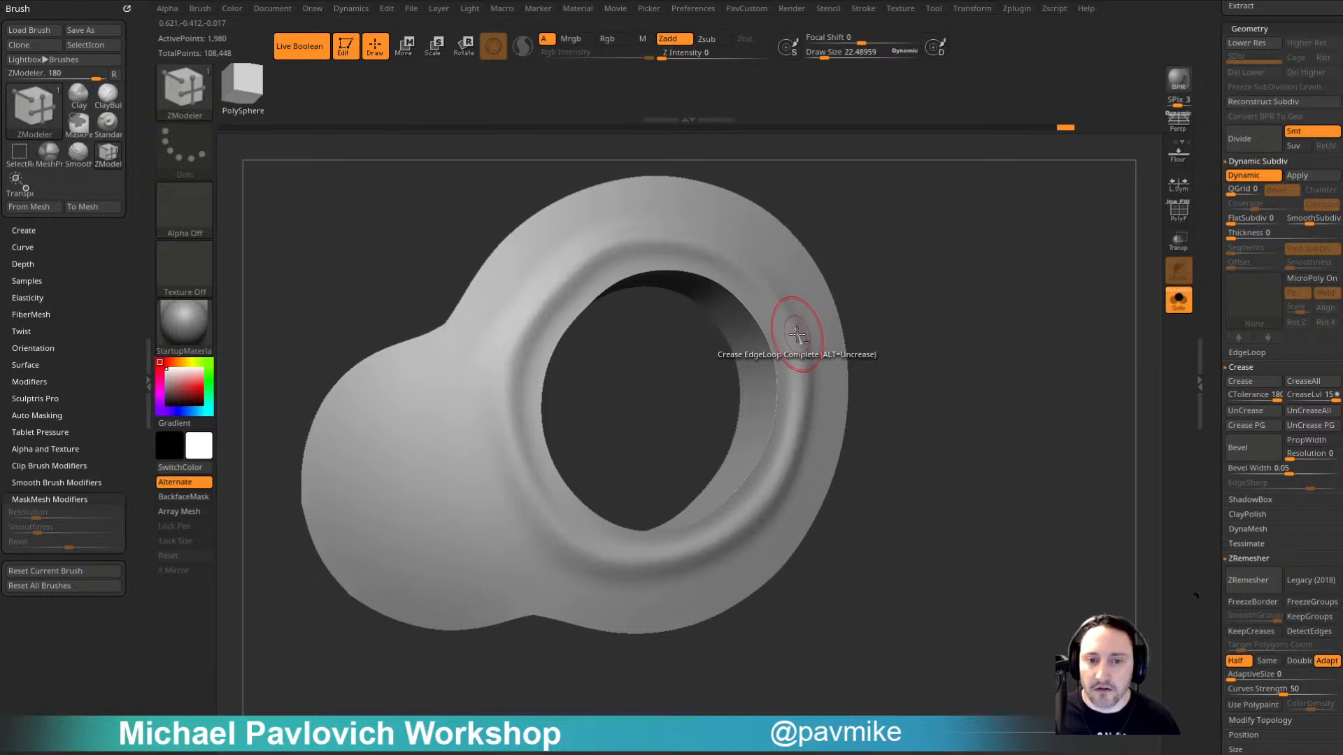
left_click(797, 335)
left_click(797, 337, "alt")
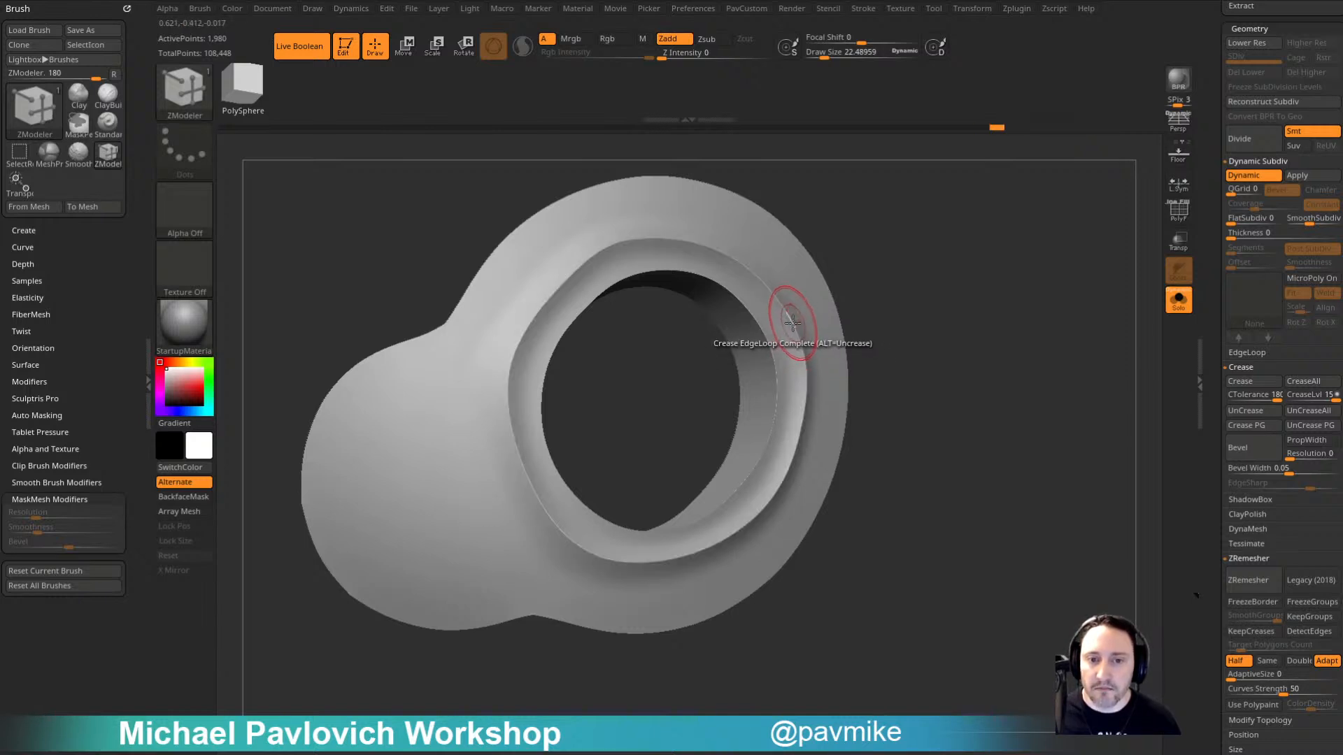
Step: Set the Crease action's target to Edge and toggle the crease on a single edge of the rim loop
key("space")
left_click(639, 490)
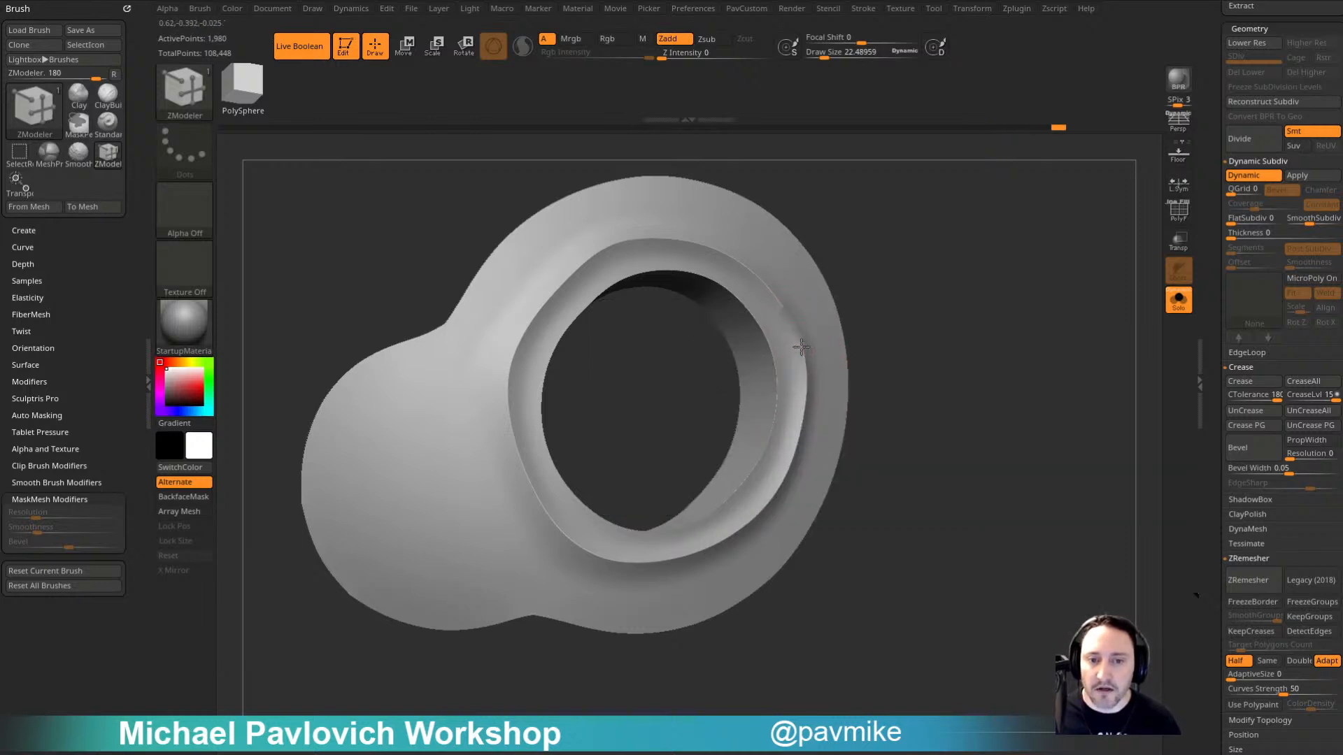
left_click(796, 323)
left_click_drag(890, 312, 926, 332)
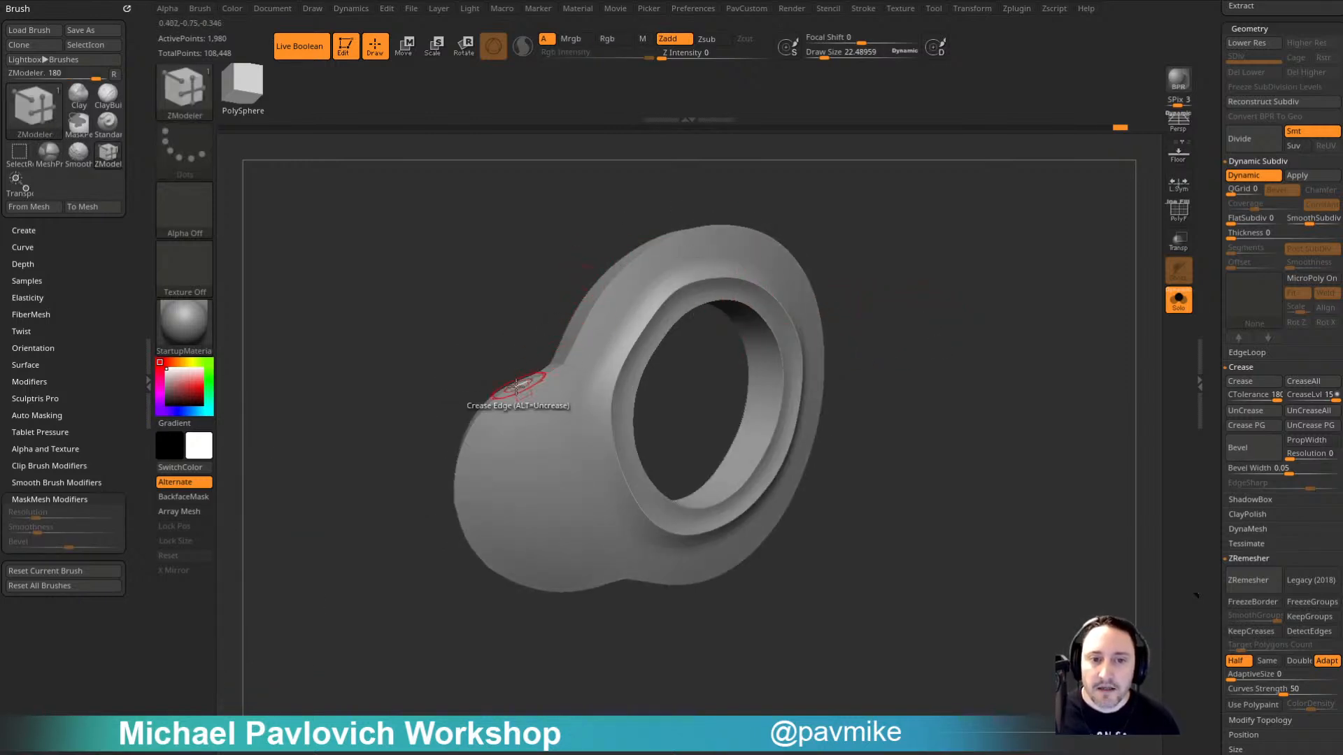
left_click_drag(510, 384, 952, 428)
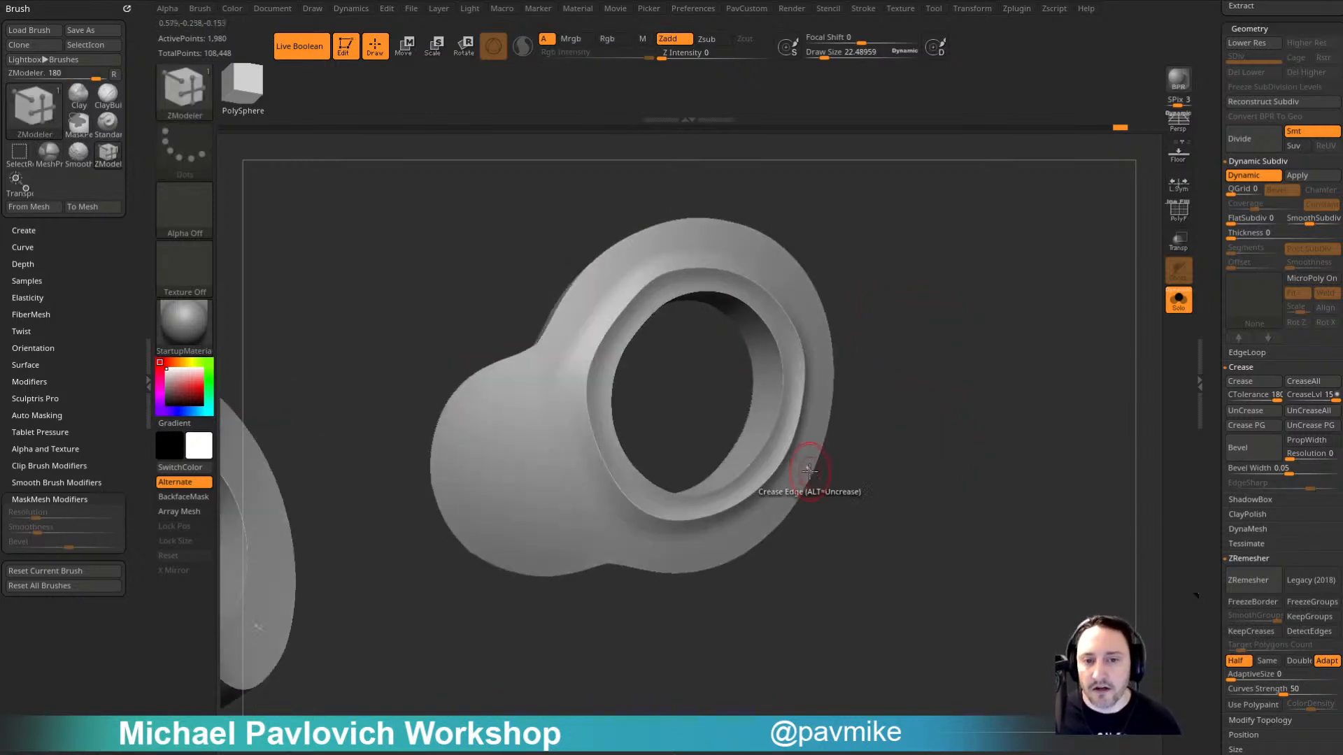
Step: Set CreaseLvl to 3 and raise SmoothSubdiv to 4 to soften the panel's creased edges
left_click_drag(902, 336, 1039, 271)
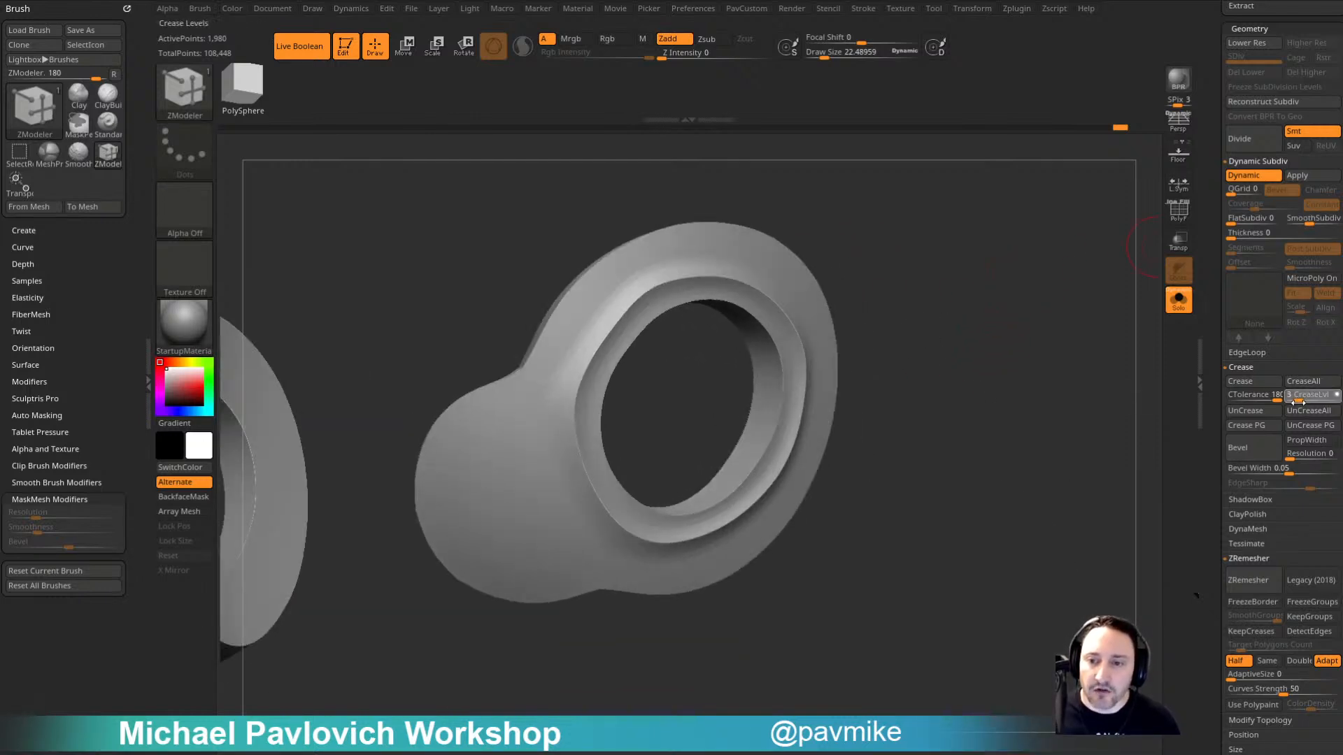
left_click(1312, 218)
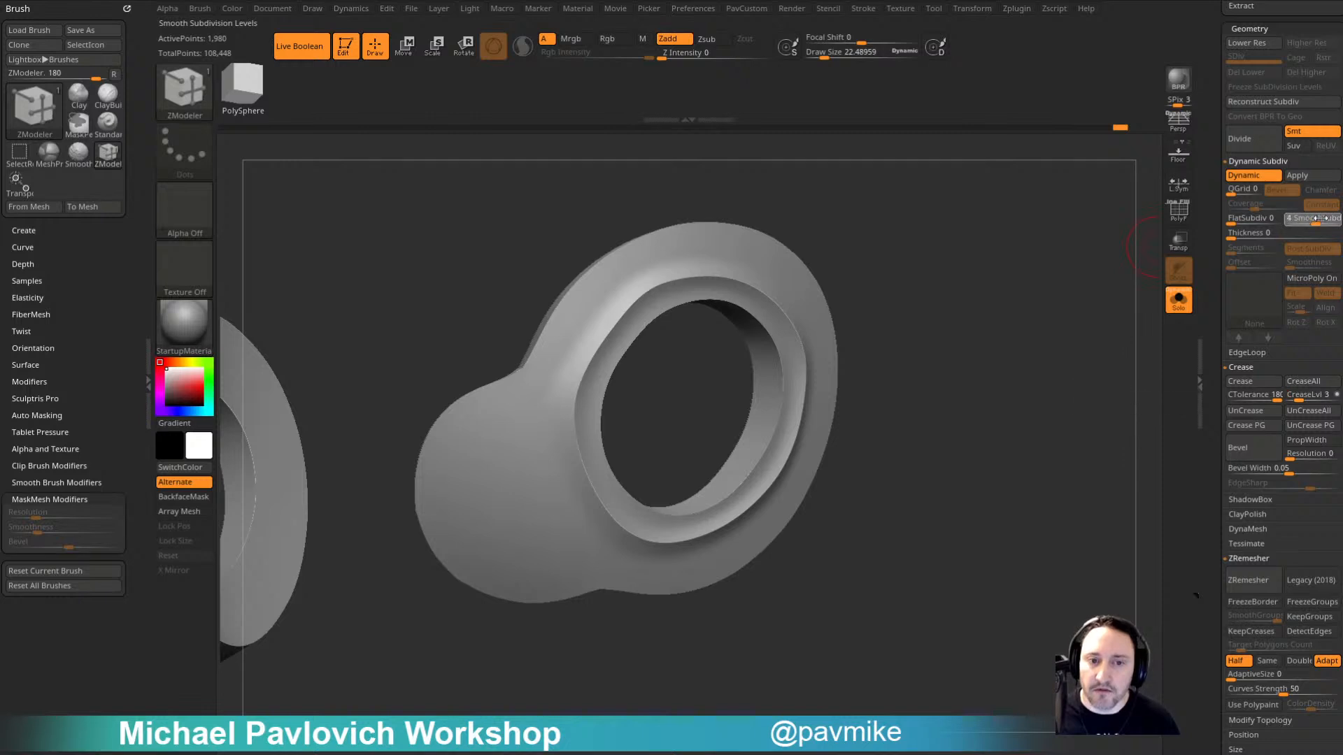
left_click_drag(954, 347, 1005, 363)
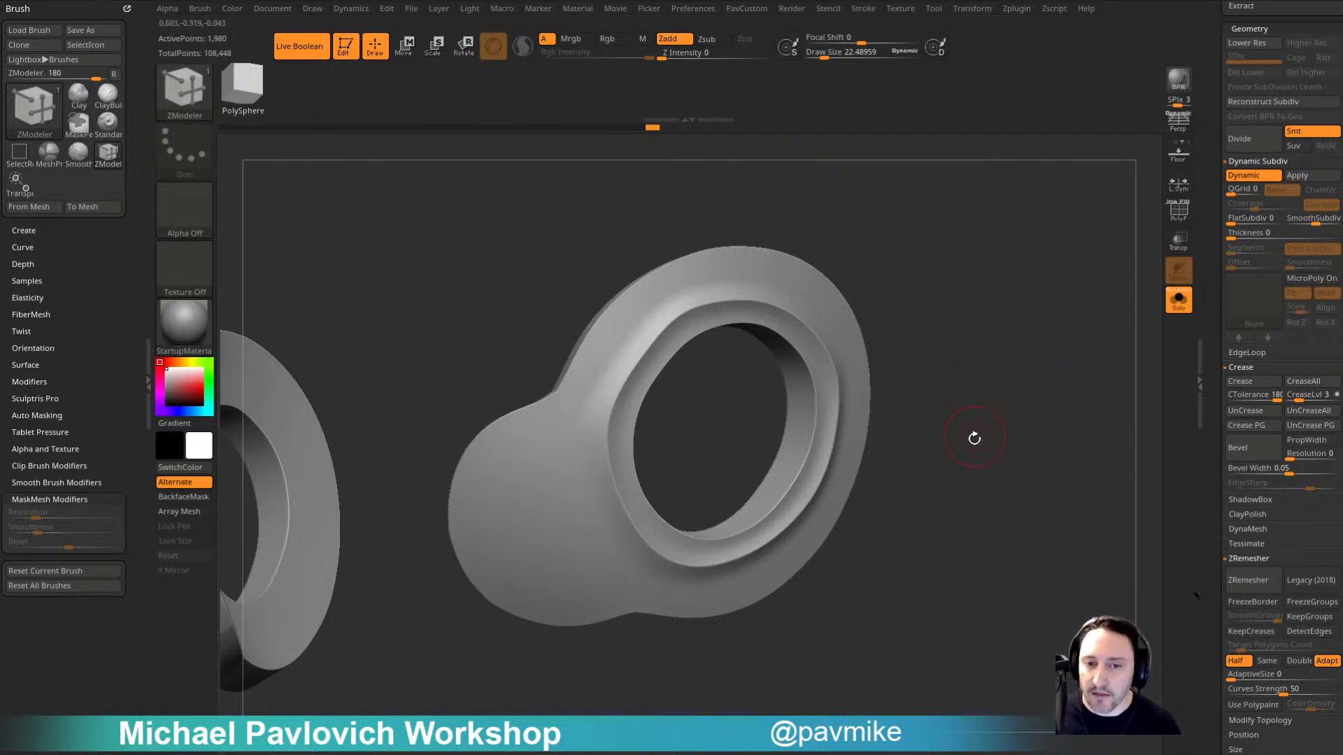
Step: Set the ZModeler Crease action's target back to EdgeLoop Complete and uncrease the edge loop around the hole
left_click_drag(1019, 390, 1055, 372)
left_click_drag(577, 487, 584, 561)
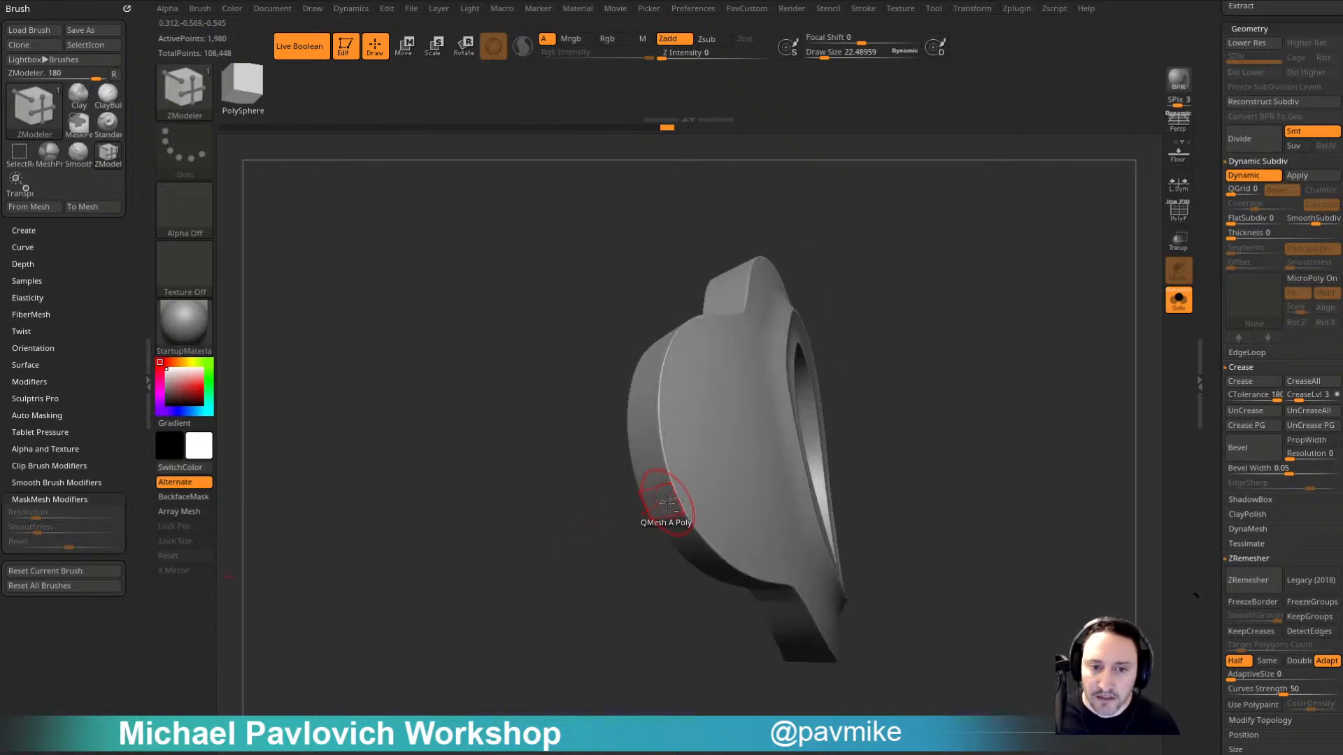
left_click_drag(658, 516, 1038, 460)
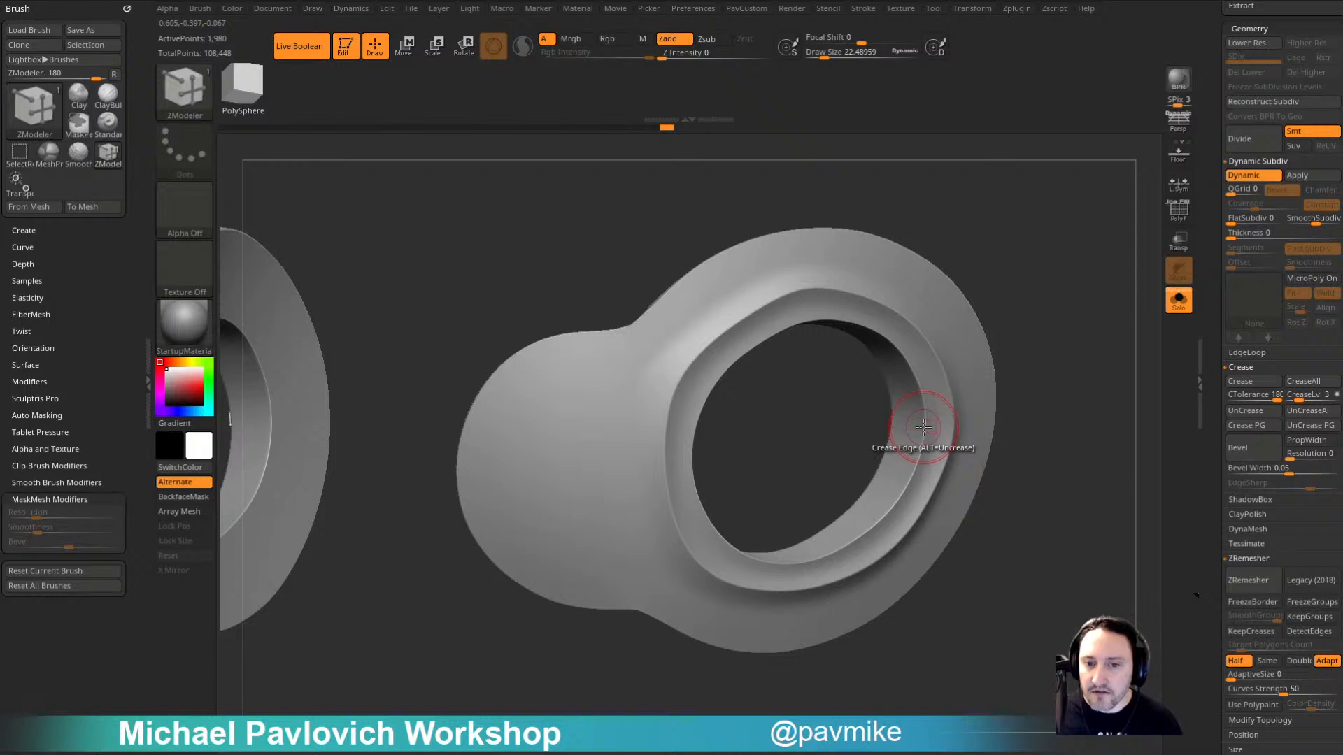
key("space")
left_click(858, 520)
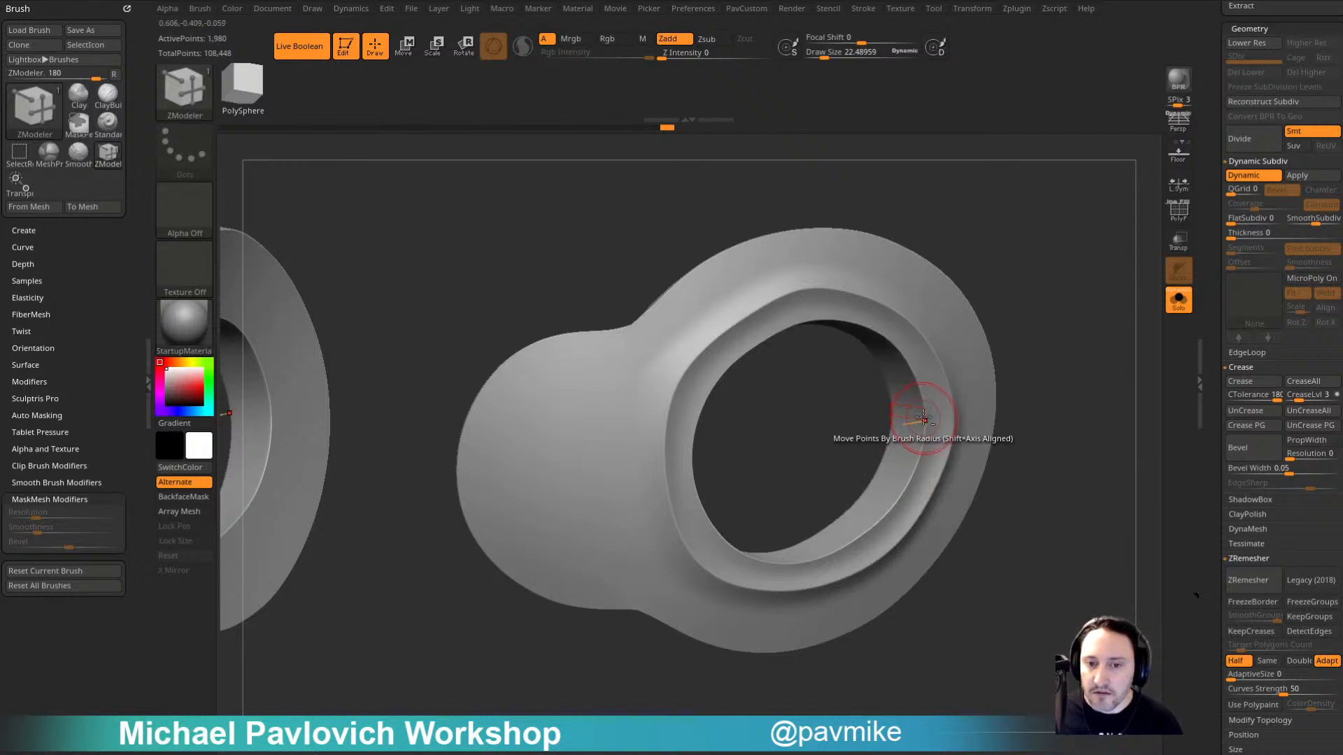
left_click(924, 416)
mouse_move(1071, 448)
left_mouse_down()
mouse_move(1046, 437)
mouse_move(1065, 442)
mouse_move(1040, 461)
mouse_move(1046, 444)
left_mouse_up()
left_click_drag(1025, 343, 1093, 379)
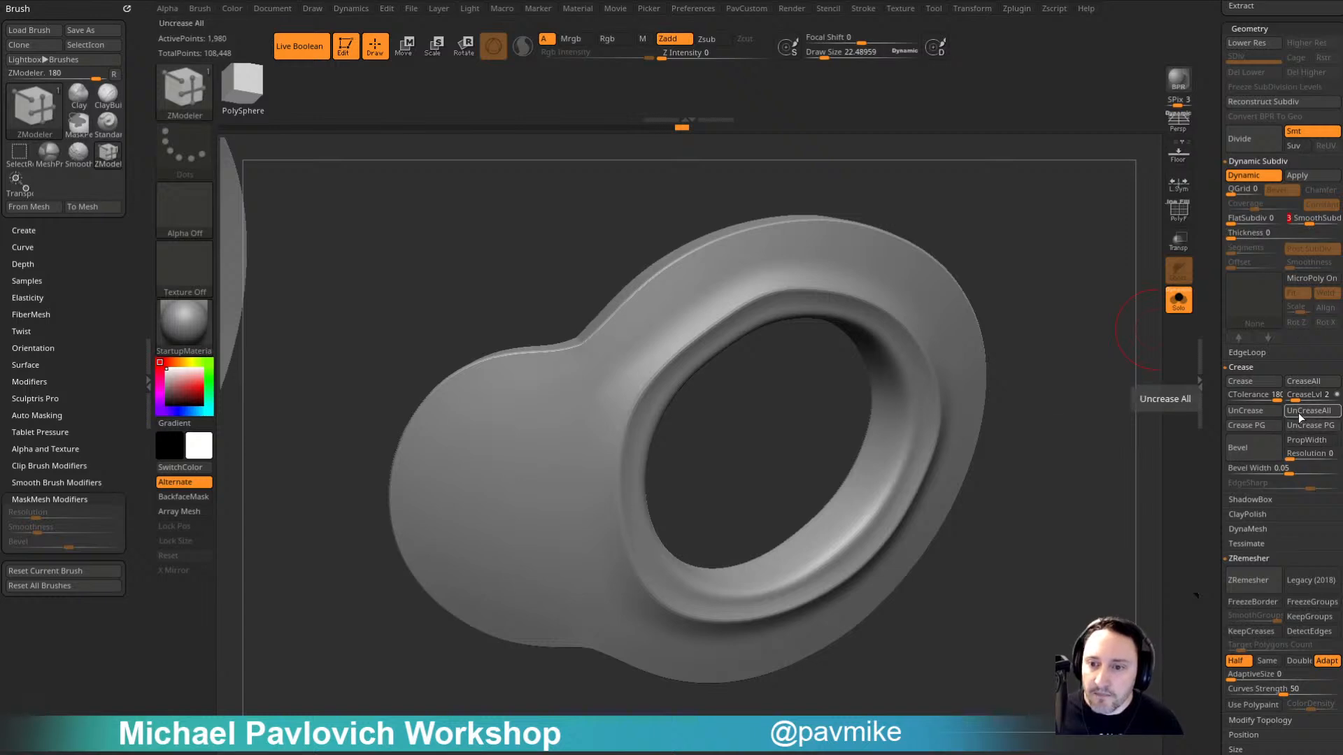
Step: Set SmoothSubdiv to 4 and lower CreaseLvl from 2 to 1 to widen the panel's softened edges
left_click_drag(1066, 397, 1113, 417)
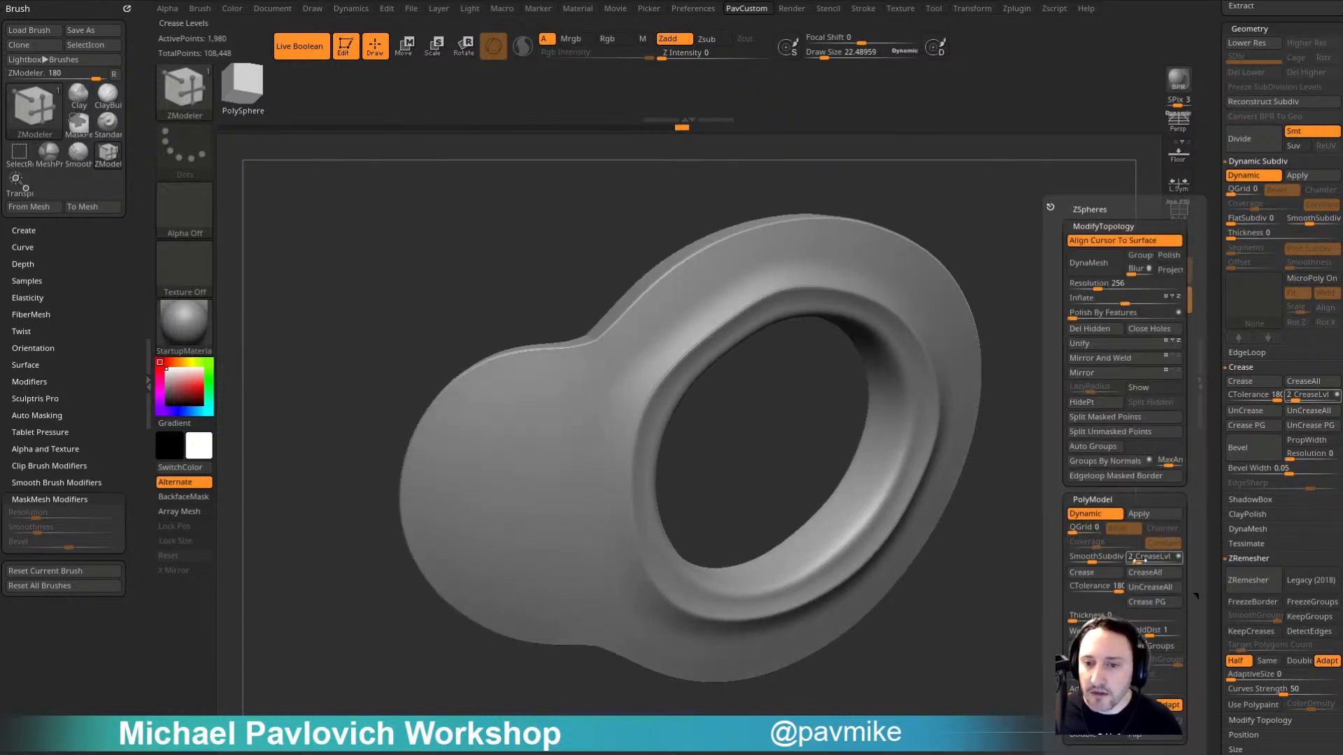
left_click(1136, 563)
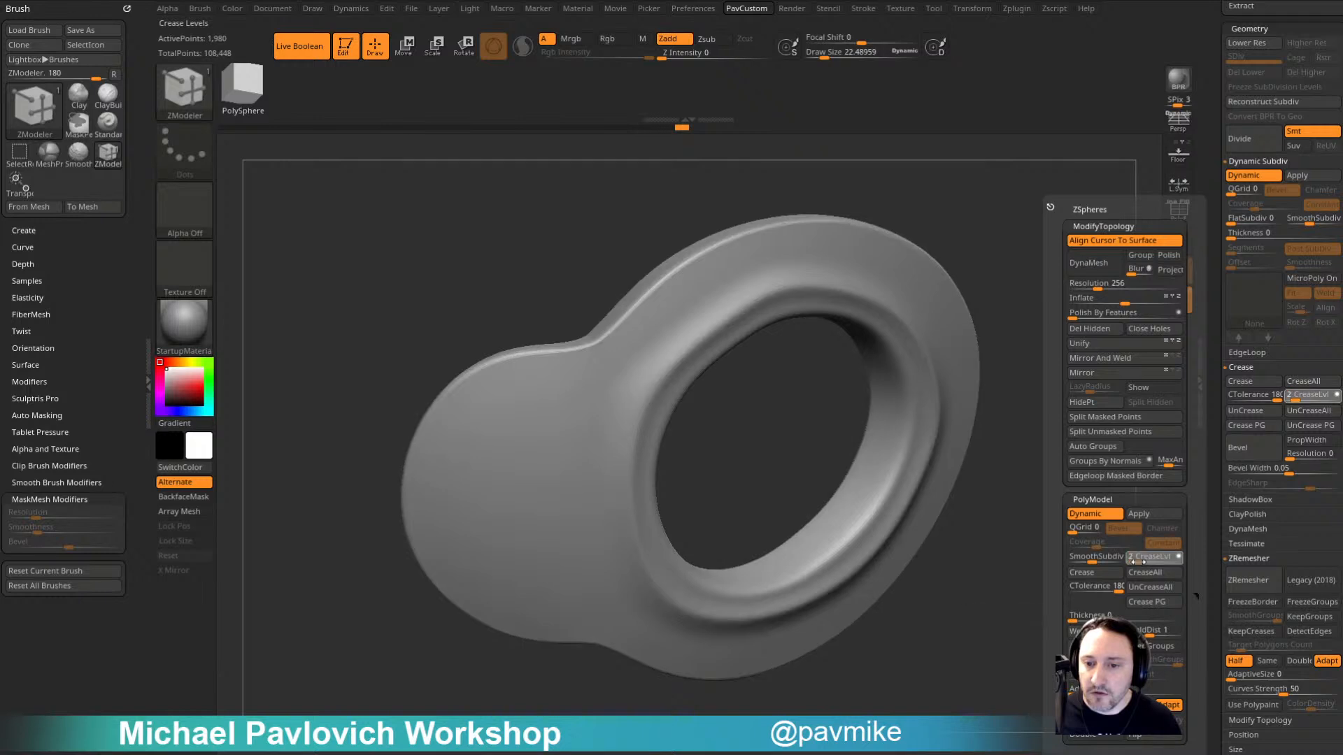
left_click(1095, 563)
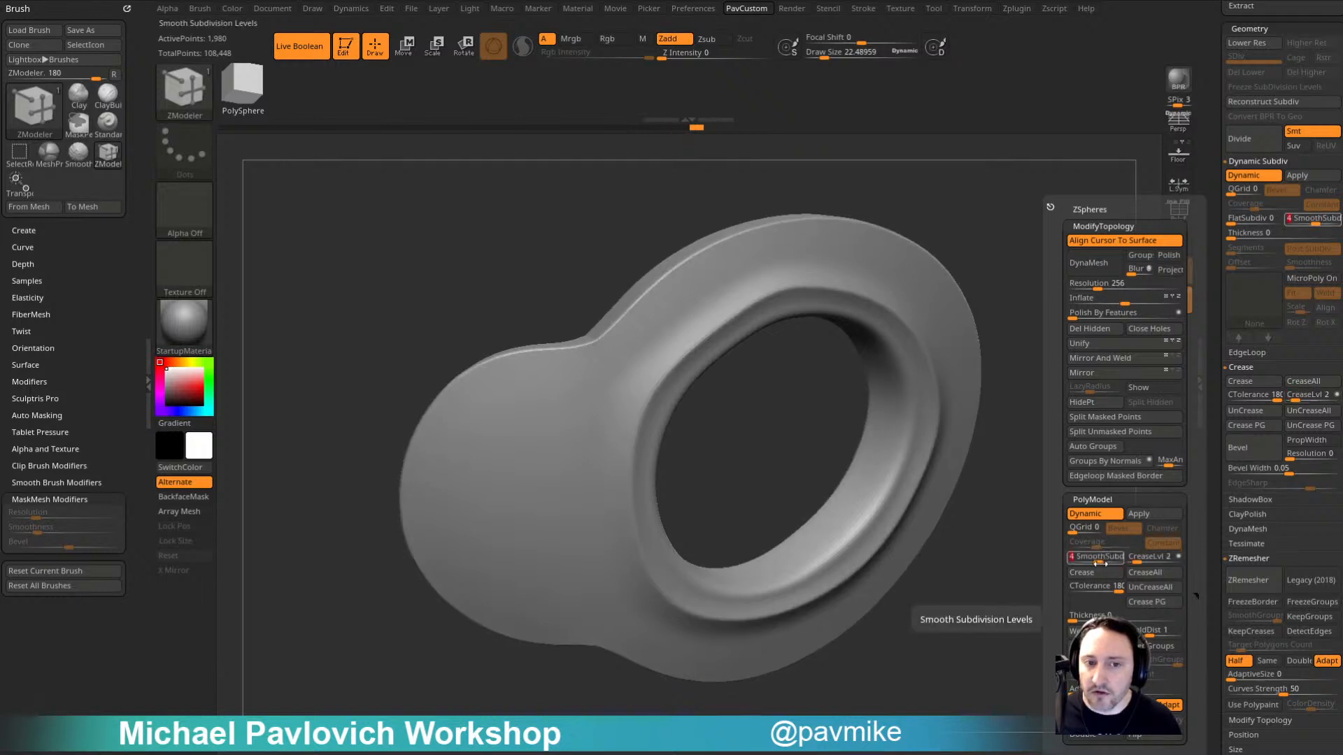
left_click(1133, 563)
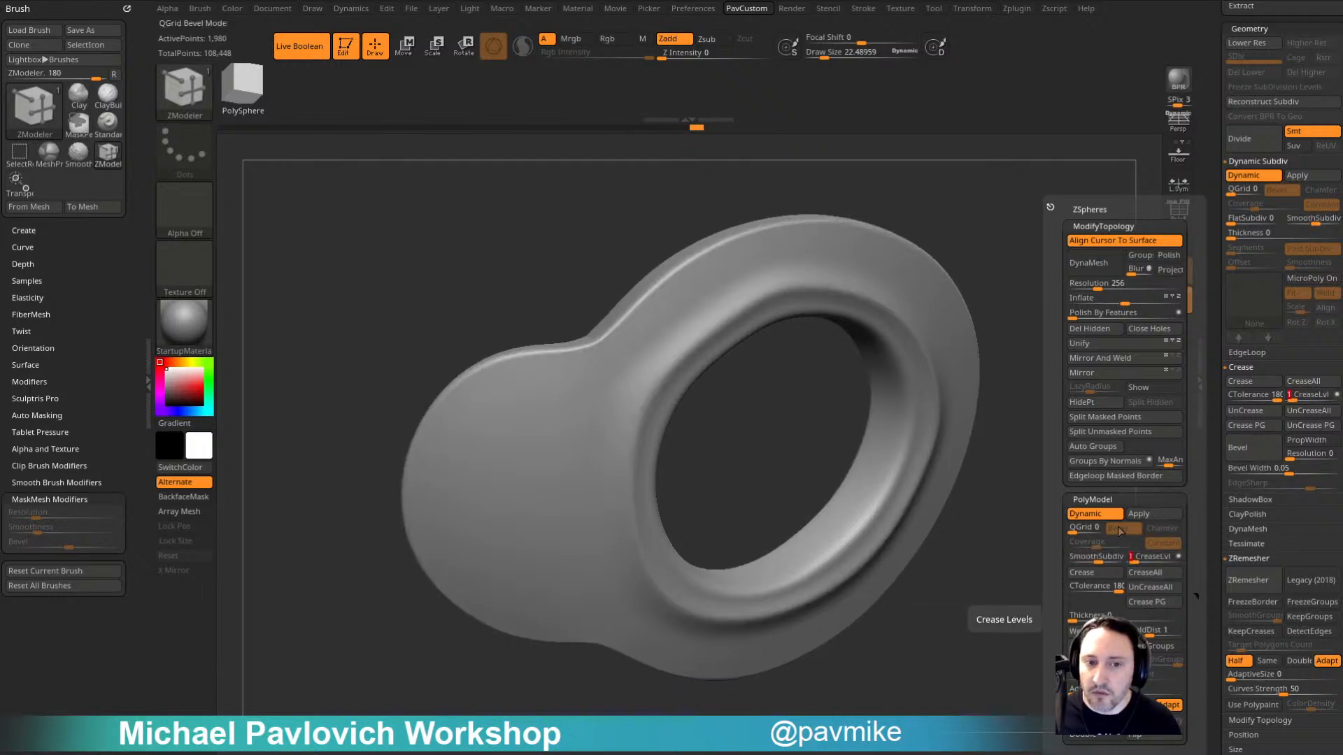
key("1")
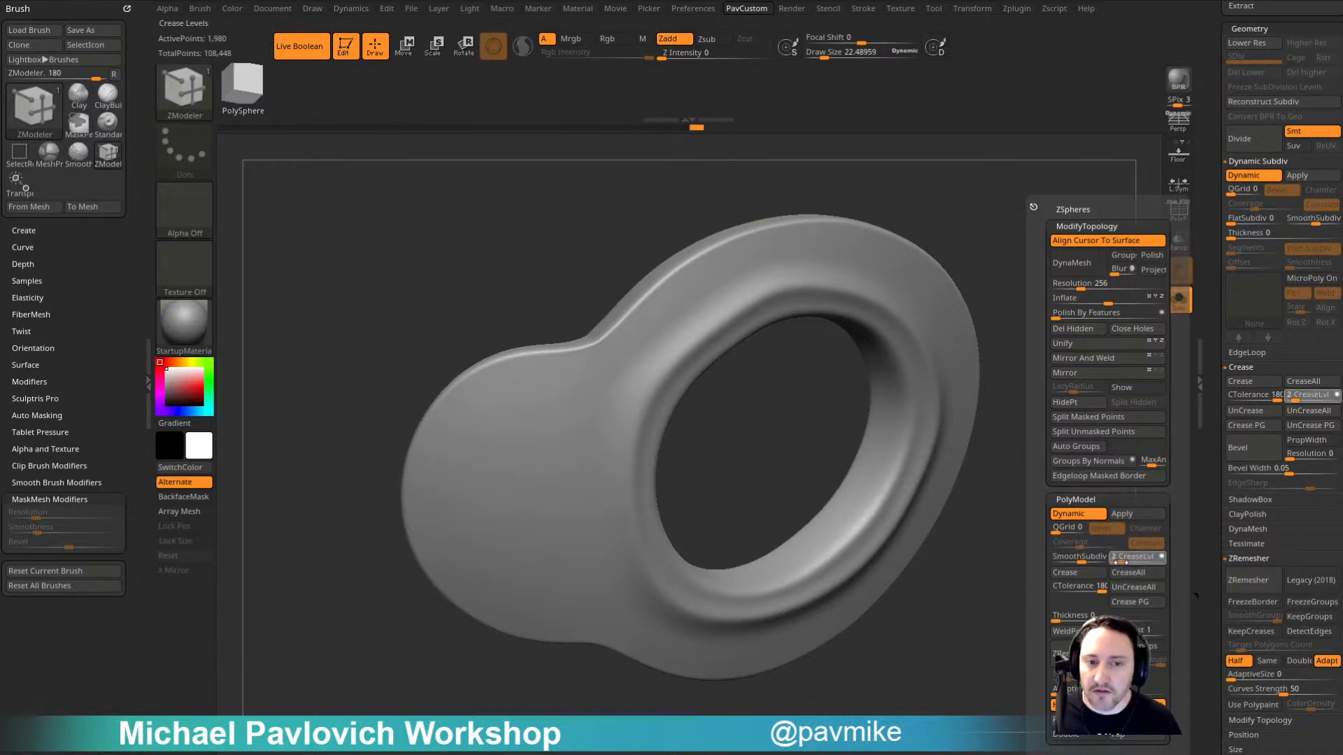
Step: Compare the edge softness at CreaseLvl 2, 3 and 4, and return CreaseLvl to 1
left_click(1119, 562)
left_click(1122, 561)
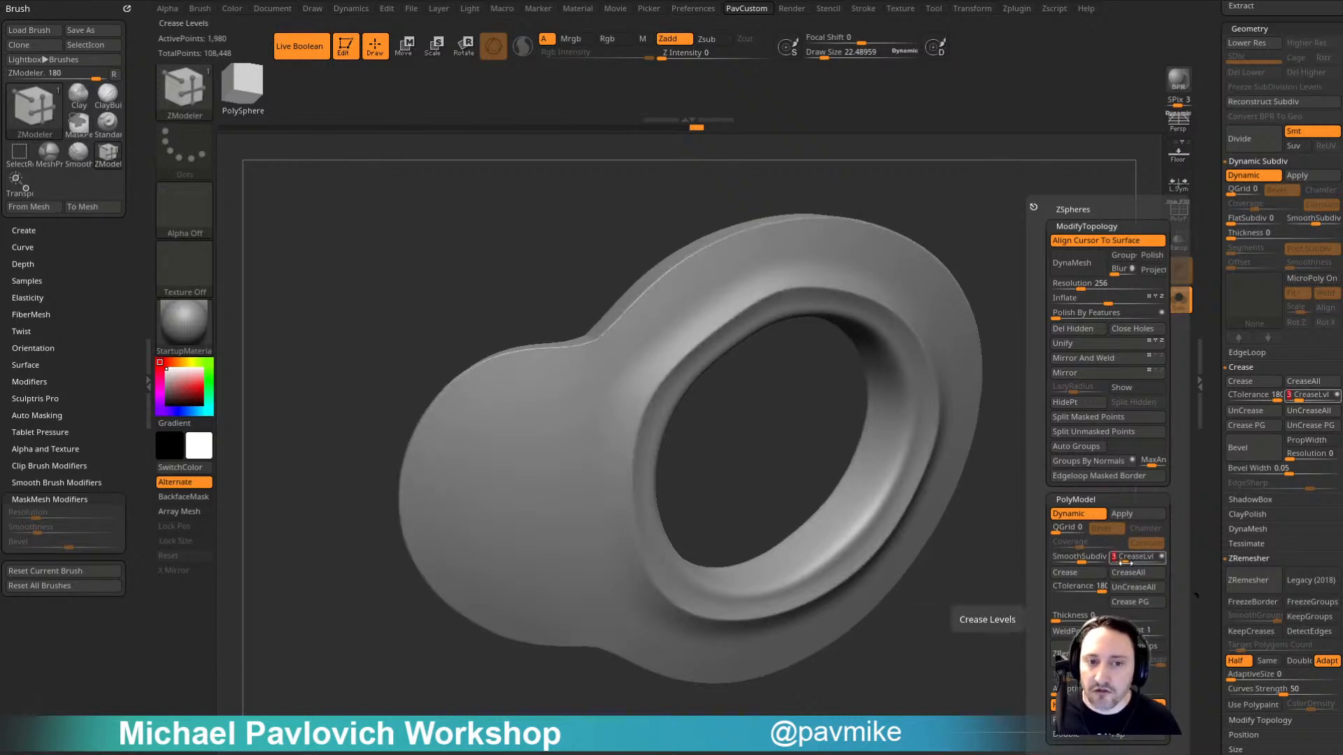
left_click_drag(1123, 561, 1127, 561)
left_click(1126, 562)
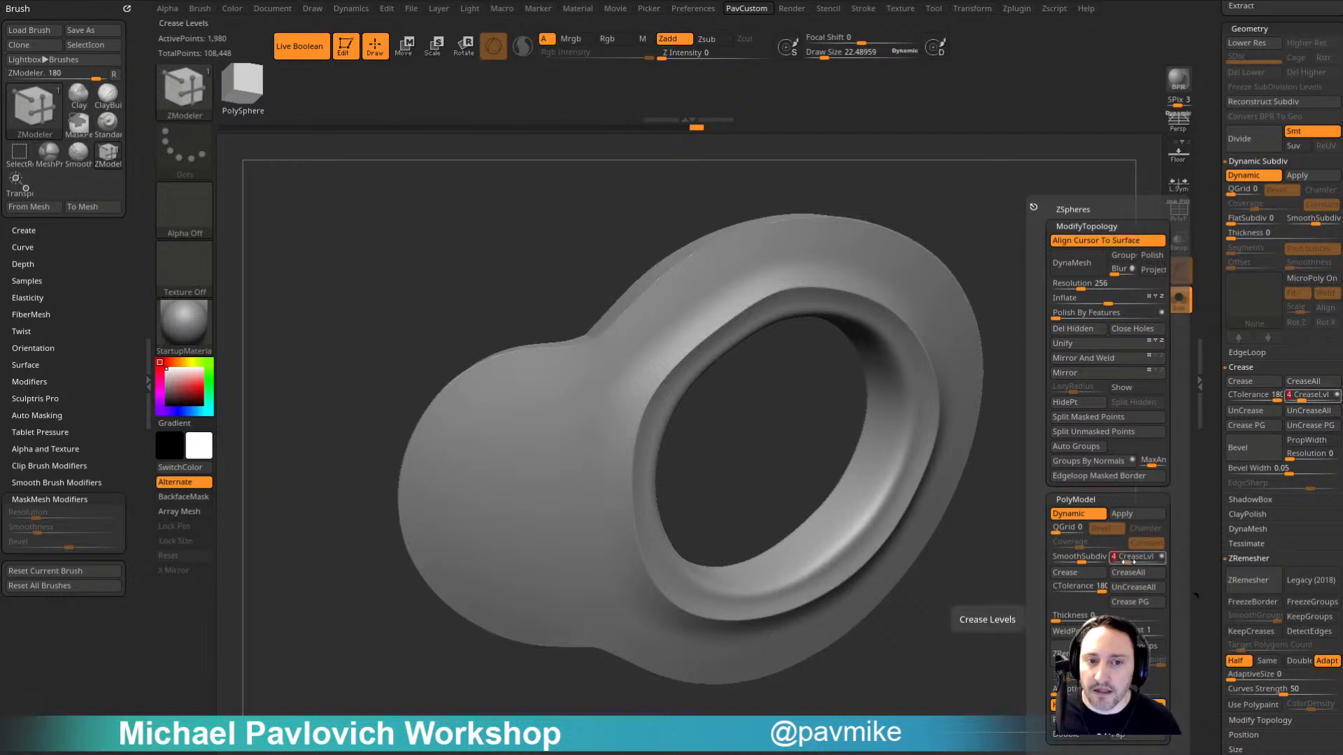
left_click(1127, 570)
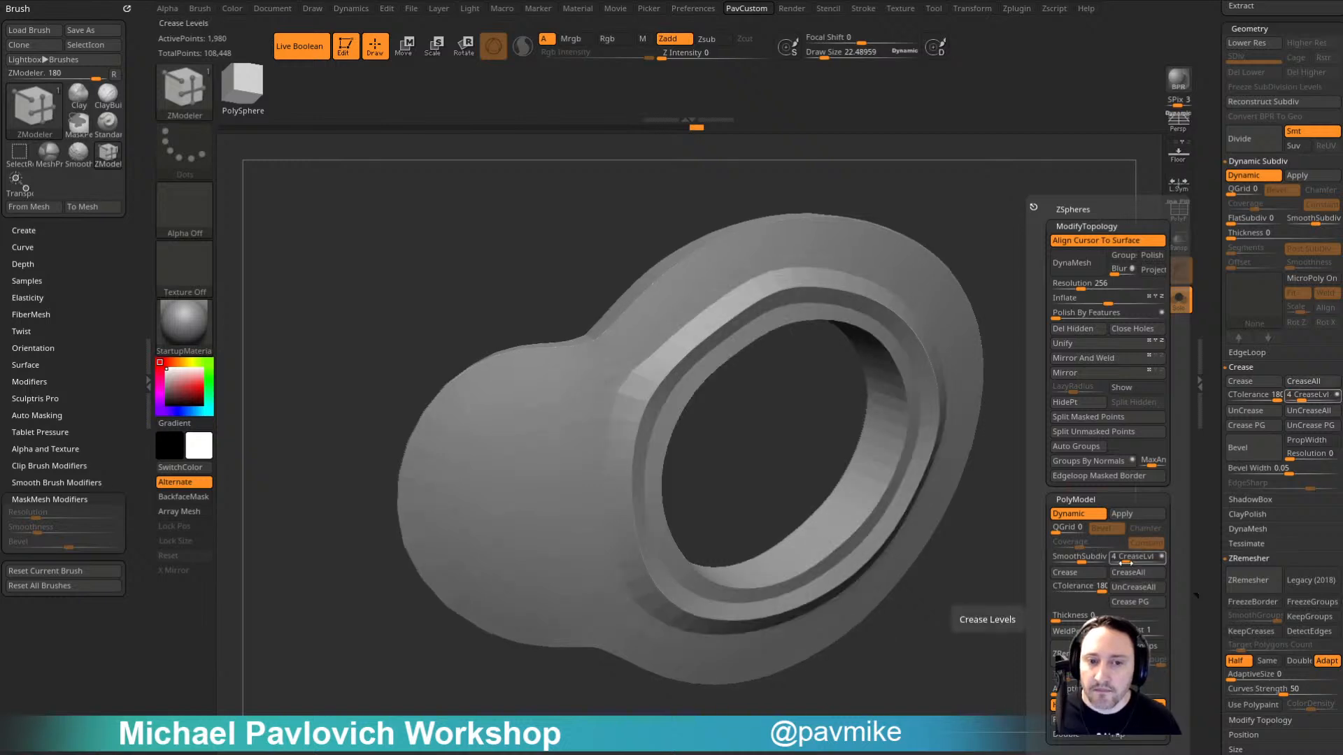
left_click_drag(1126, 562, 1116, 562)
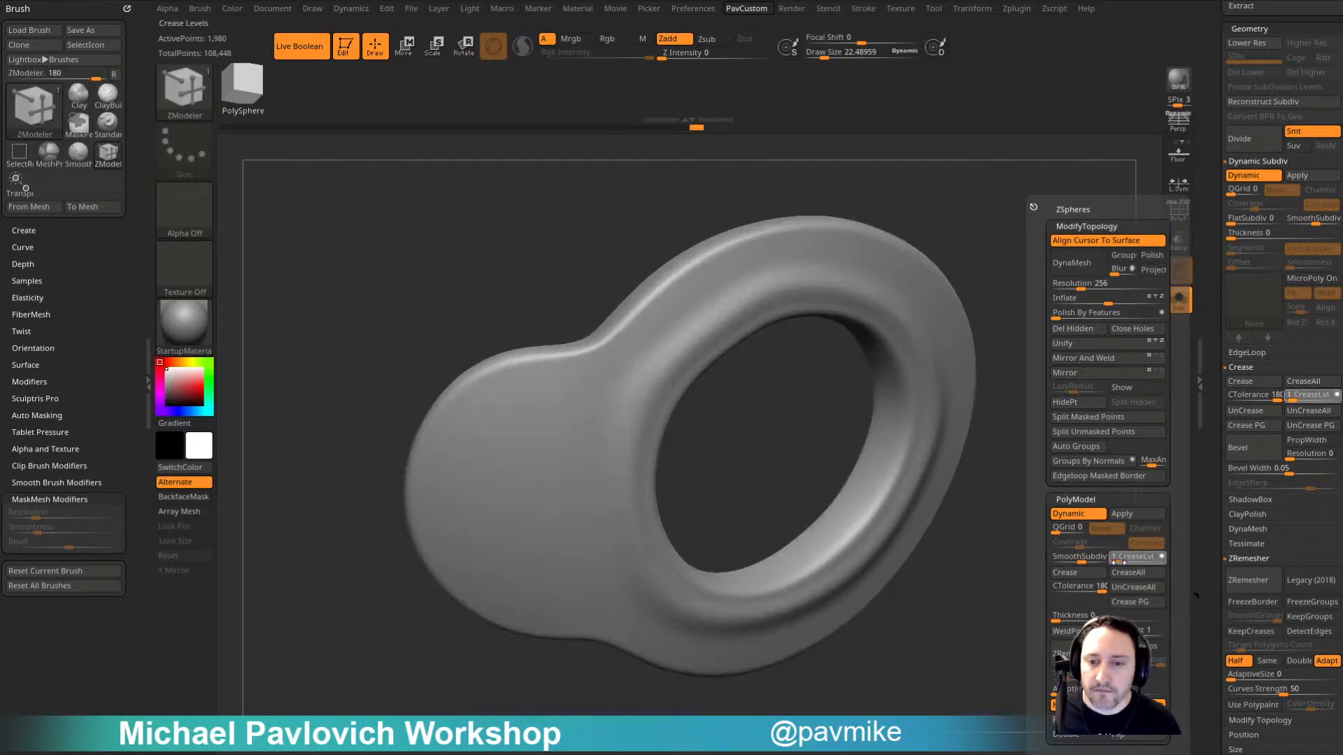
Step: Show the polyframe and examine the topology of both mirrored panels from the front, back and sides
mouse_move(1004, 501)
left_mouse_down()
mouse_move(1053, 459)
mouse_move(1085, 363)
left_mouse_up()
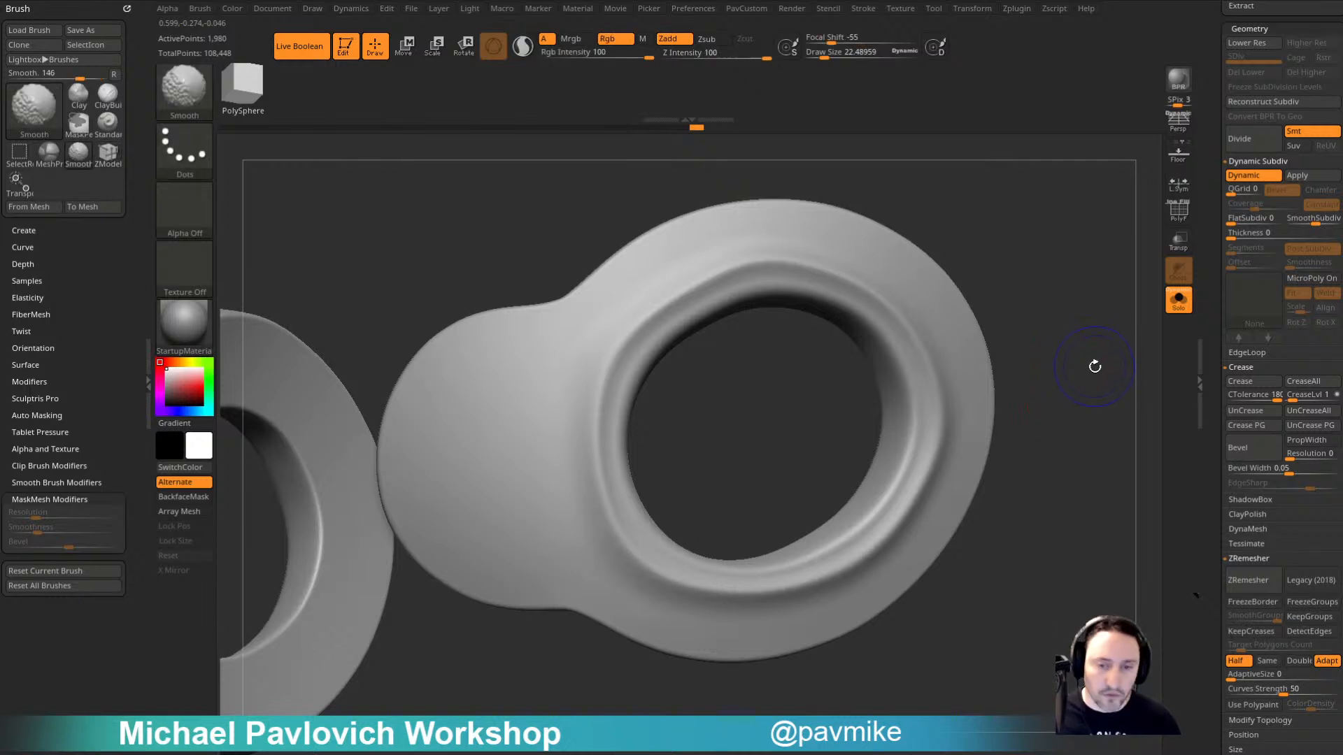
key("shift")
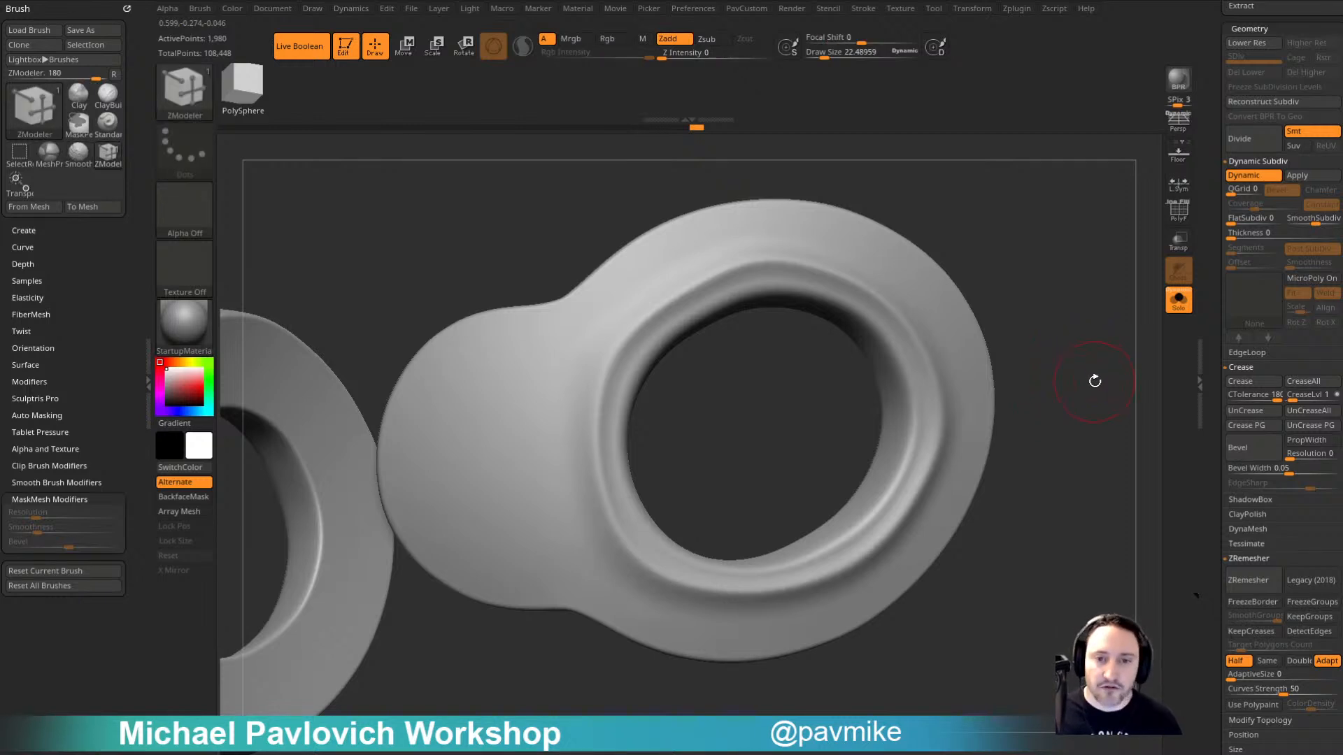
left_click(1179, 213)
key("f")
left_click_drag(1058, 291, 945, 308)
left_click_drag(581, 413, 946, 442)
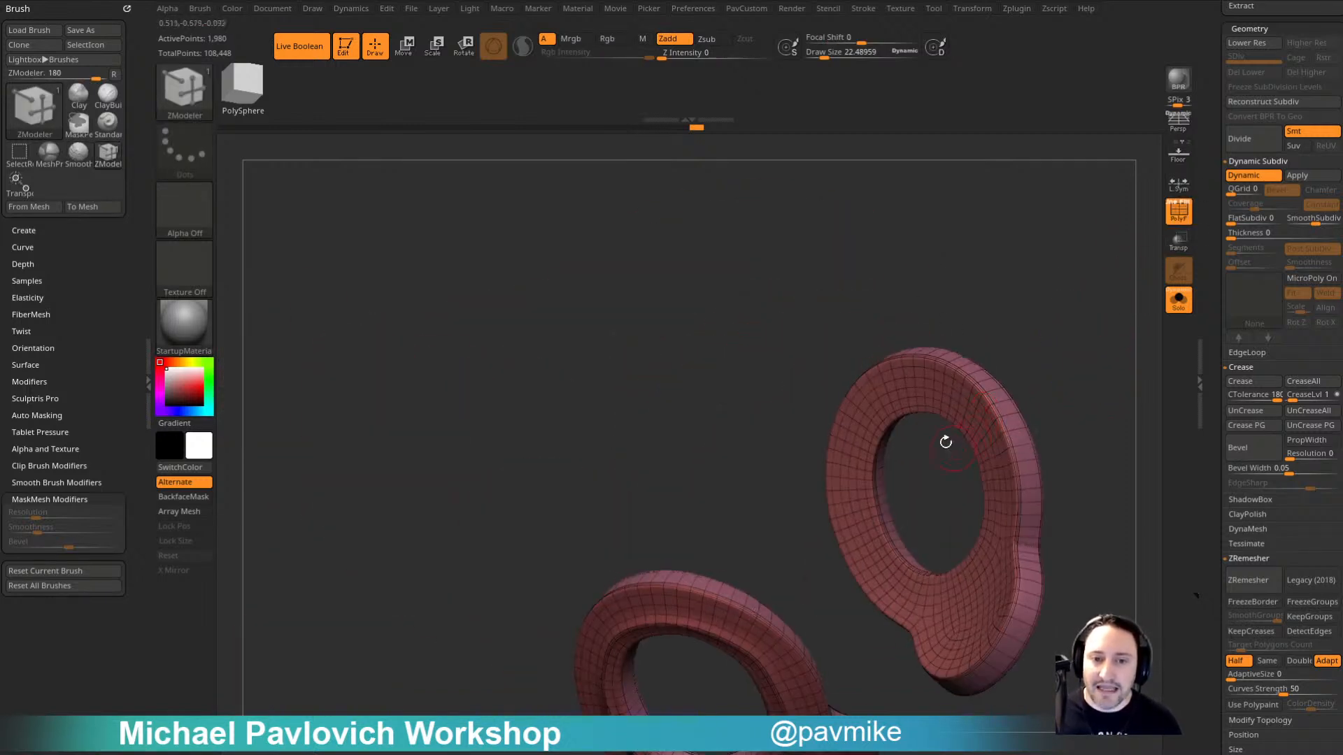
key("f")
left_click_drag(1115, 386, 594, 438)
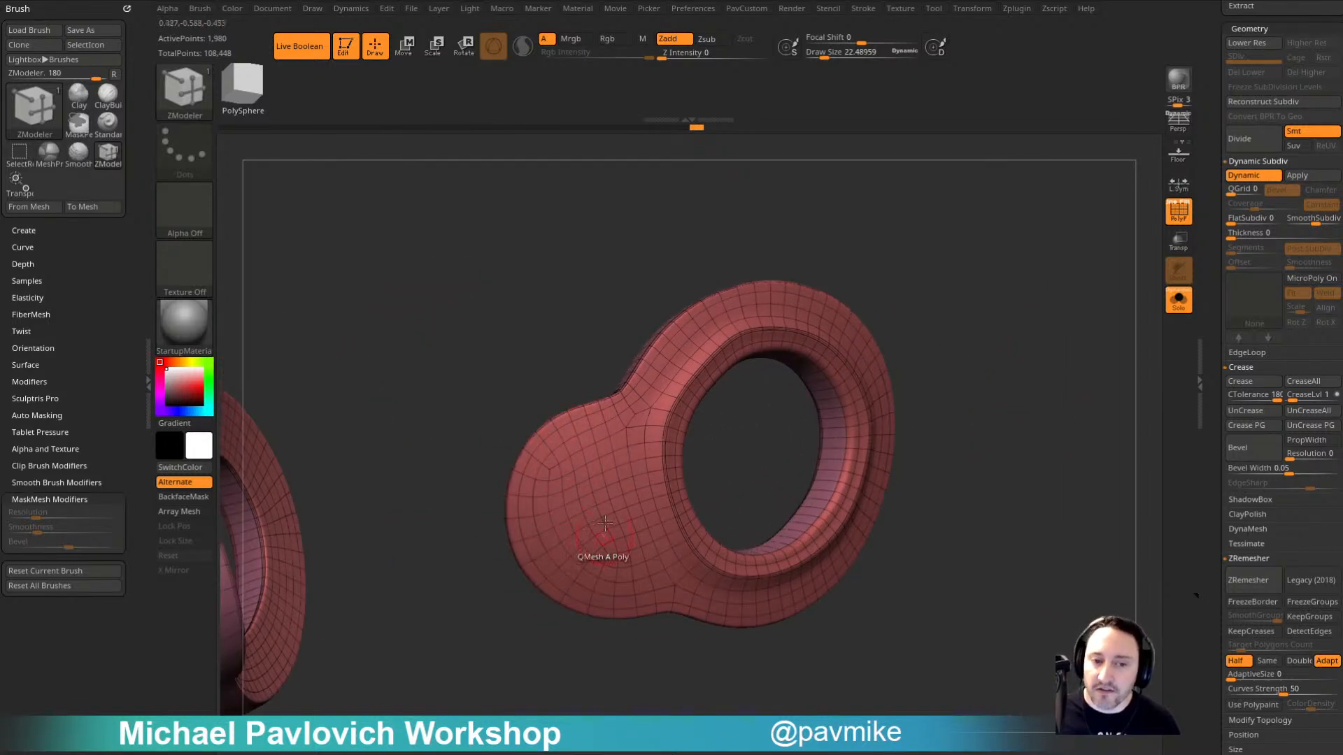
left_click_drag(918, 310, 761, 444)
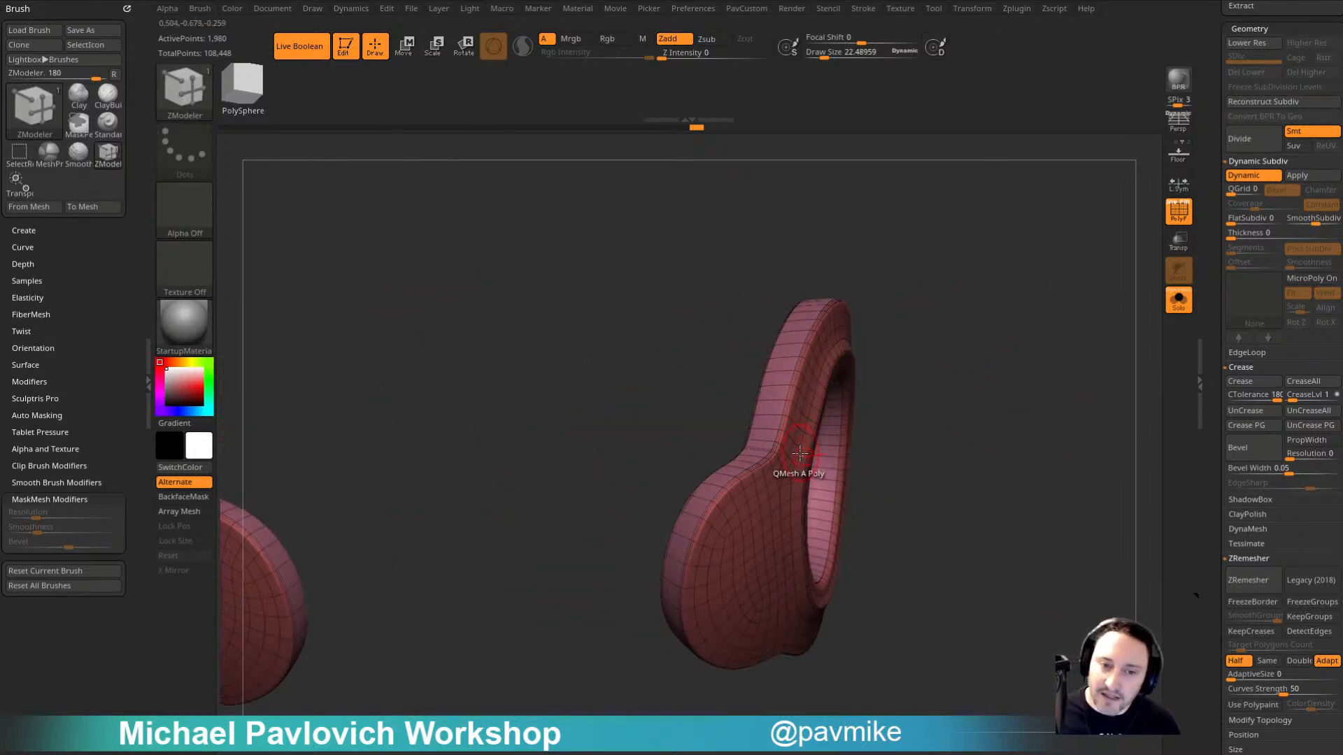
left_click_drag(1053, 410, 1061, 377)
Step: Turn off Dynamic Subdiv to return to the low-poly panel and keep its polyframe displayed
key("shift+d")
left_click(1178, 210)
left_click_drag(1061, 299, 1111, 336)
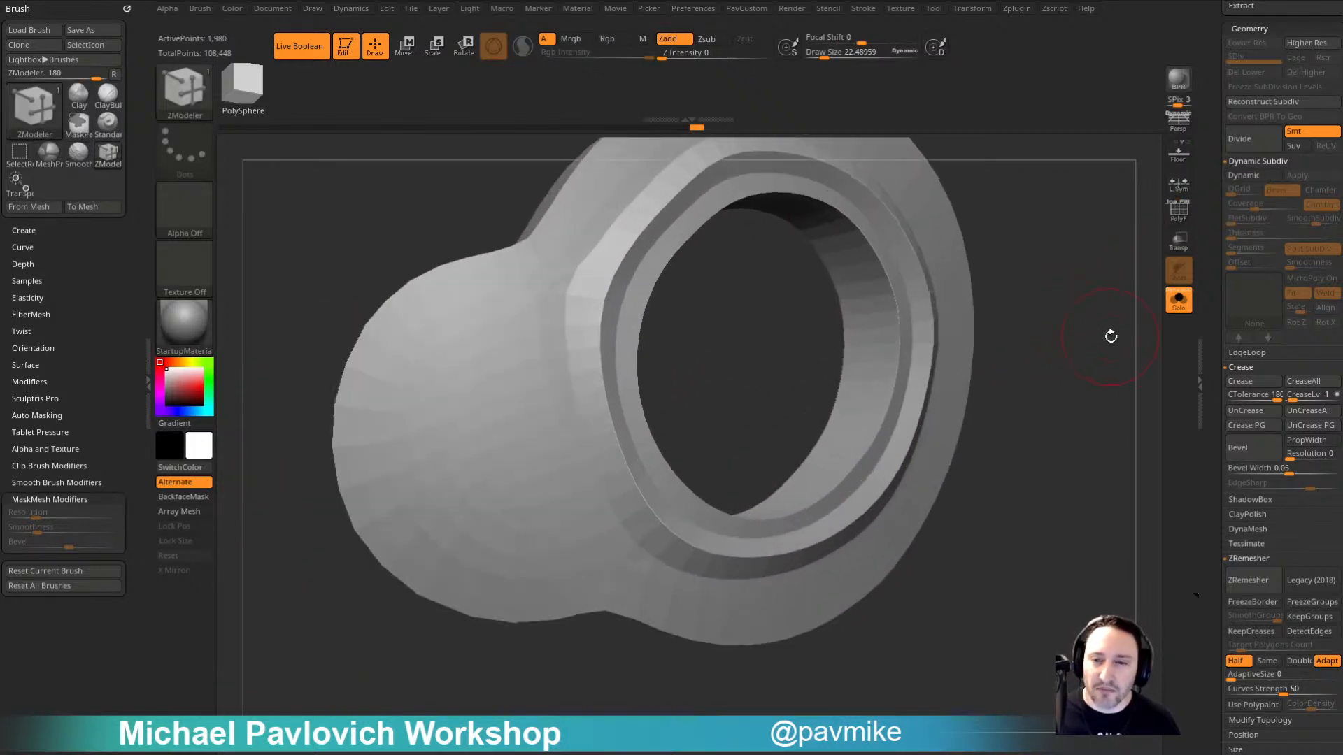
left_click(1189, 219)
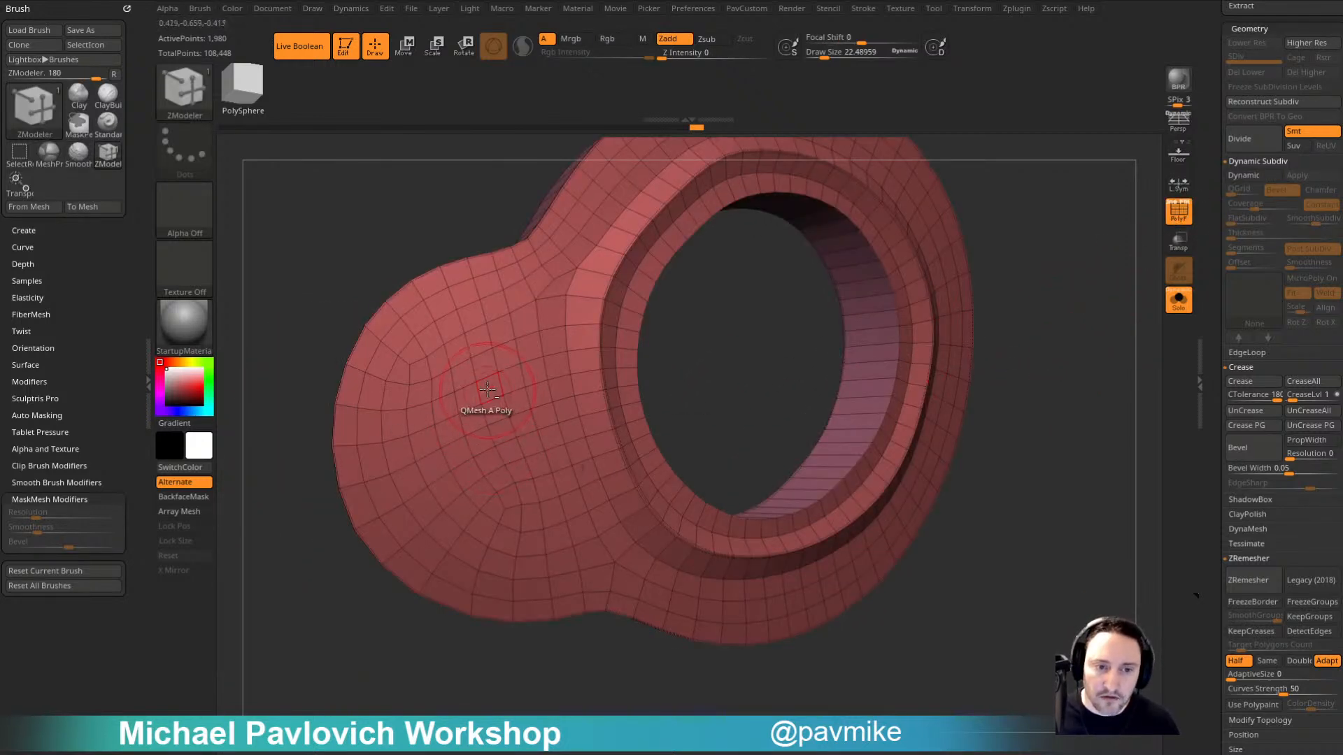
Step: Mark a narrow strip of polygons on the panel's round lobe and QMesh it through the thickness to cut a slot
left_click_drag(488, 390, 532, 467)
right_click_drag(466, 424, 554, 459)
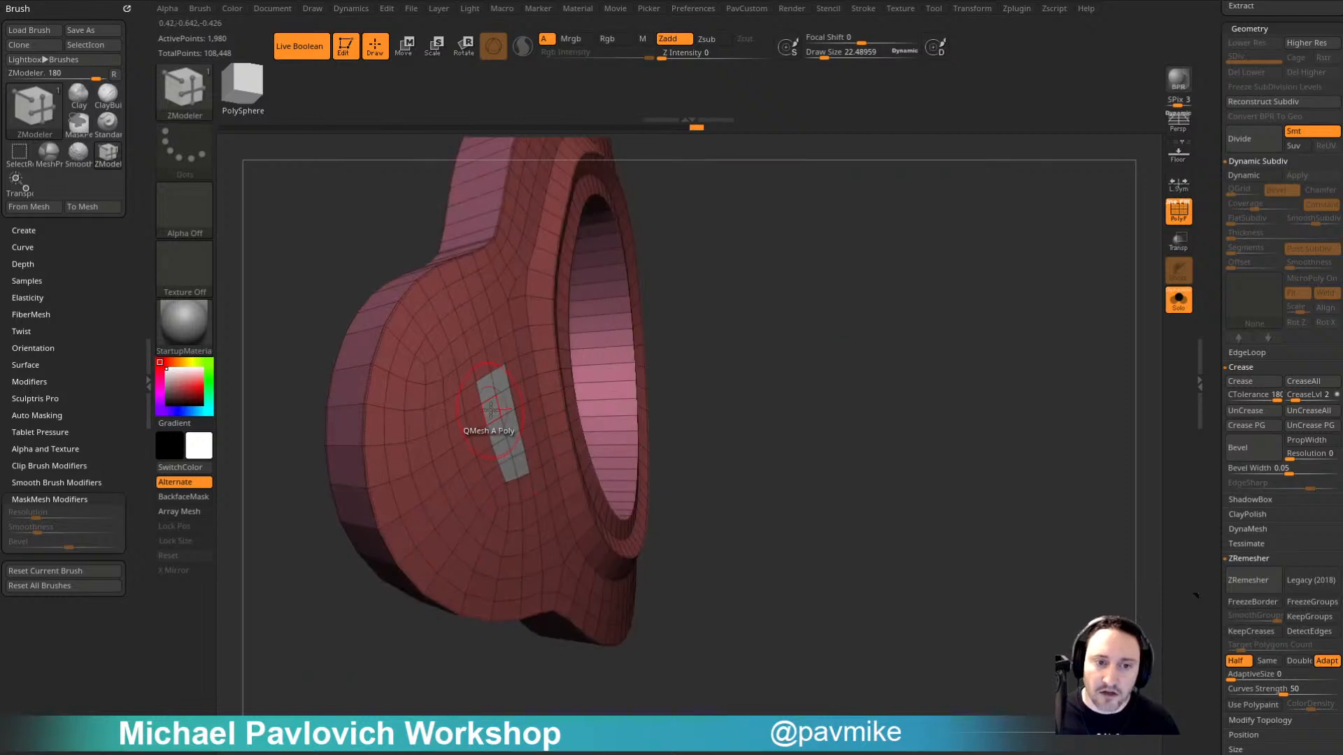
left_click_drag(487, 420, 447, 420)
right_click_drag(396, 429, 871, 398)
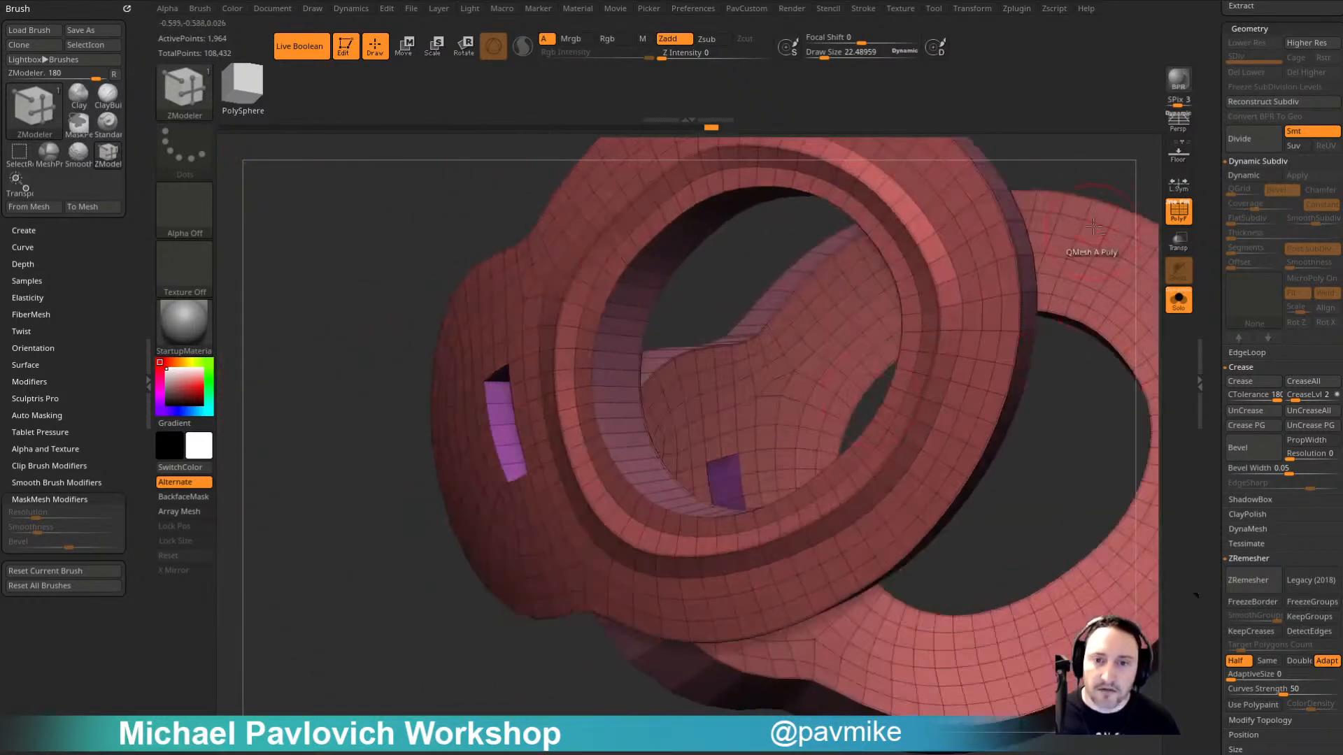
Step: Mark a patch of polygons along the ring's outer edge and QMesh it through the panel to cut a notch
right_click_drag(1113, 161, 840, 315)
left_click_drag(789, 280, 855, 348, "alt")
right_click_drag(962, 343, 869, 333)
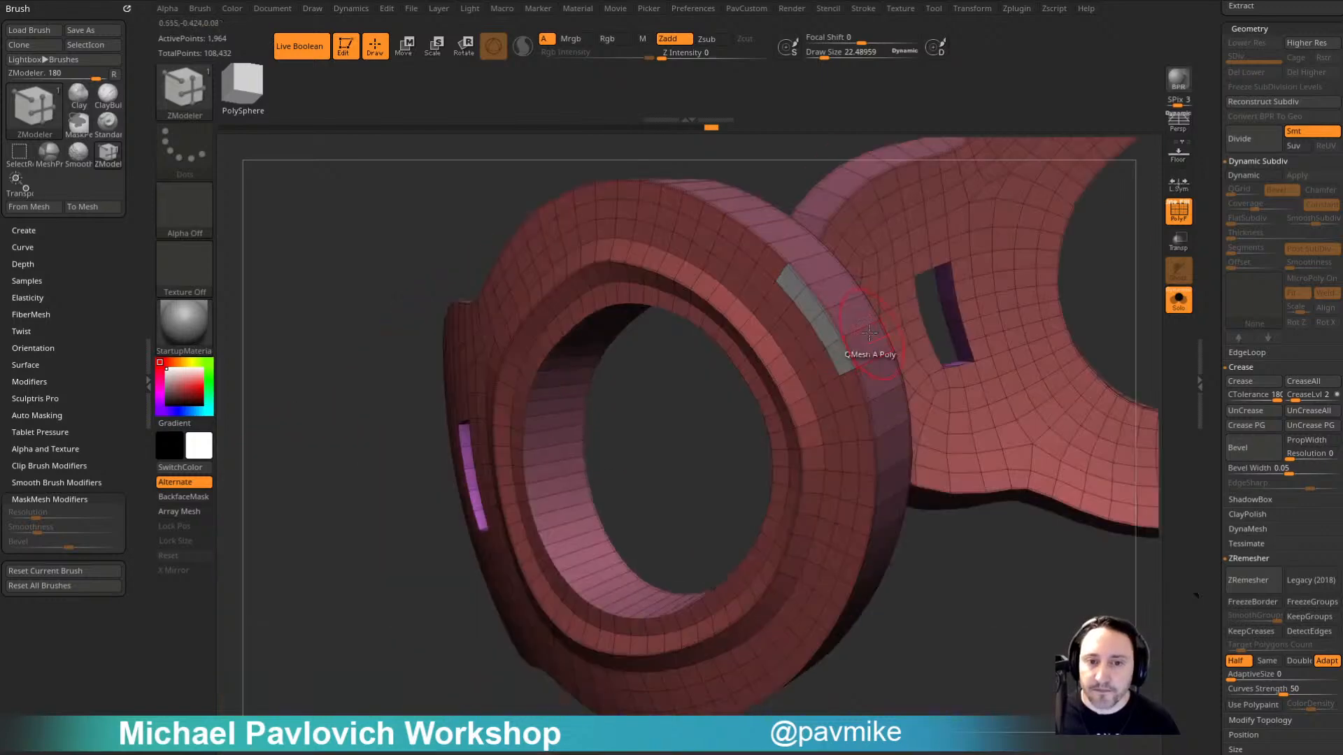
left_click_drag(809, 308, 886, 287)
key("ctrl+z")
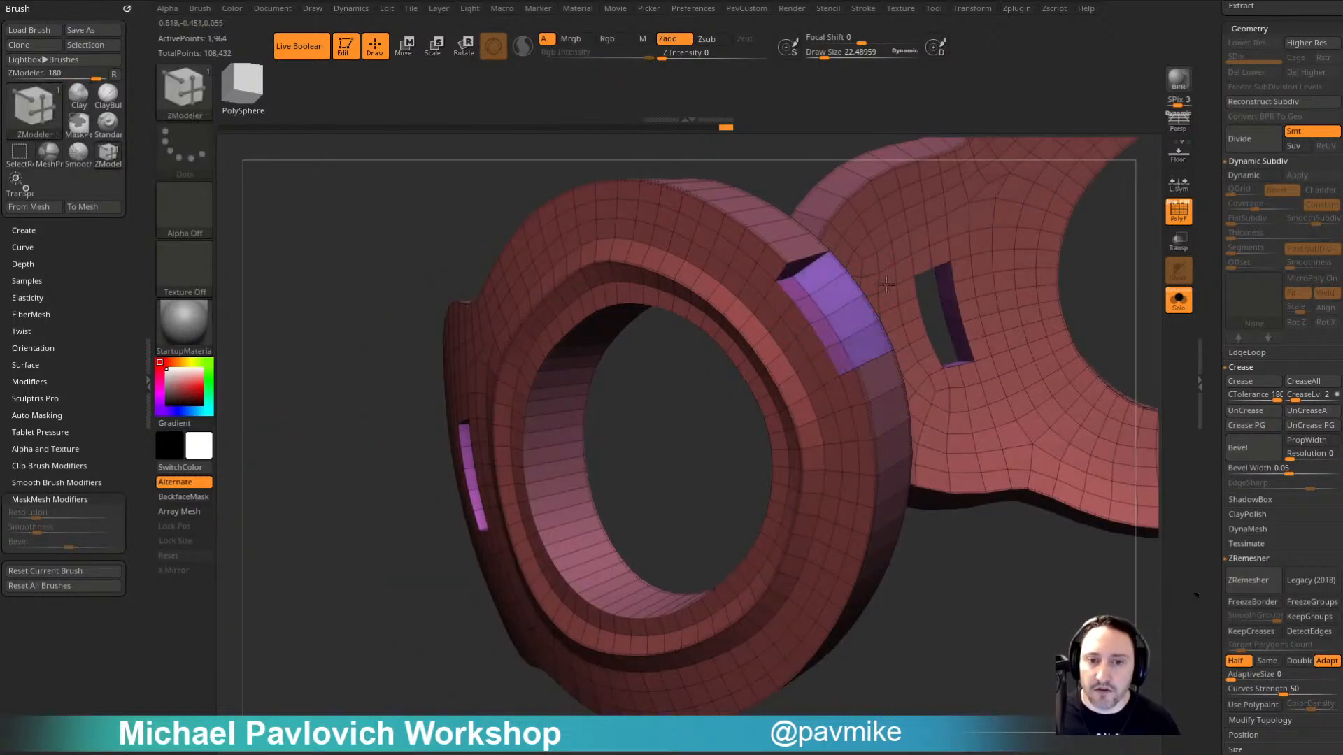
Step: Mark two separate polygons near the ring's outer edge above the lobe and QMesh them through to cut two small holes
right_click_drag(757, 347, 938, 261)
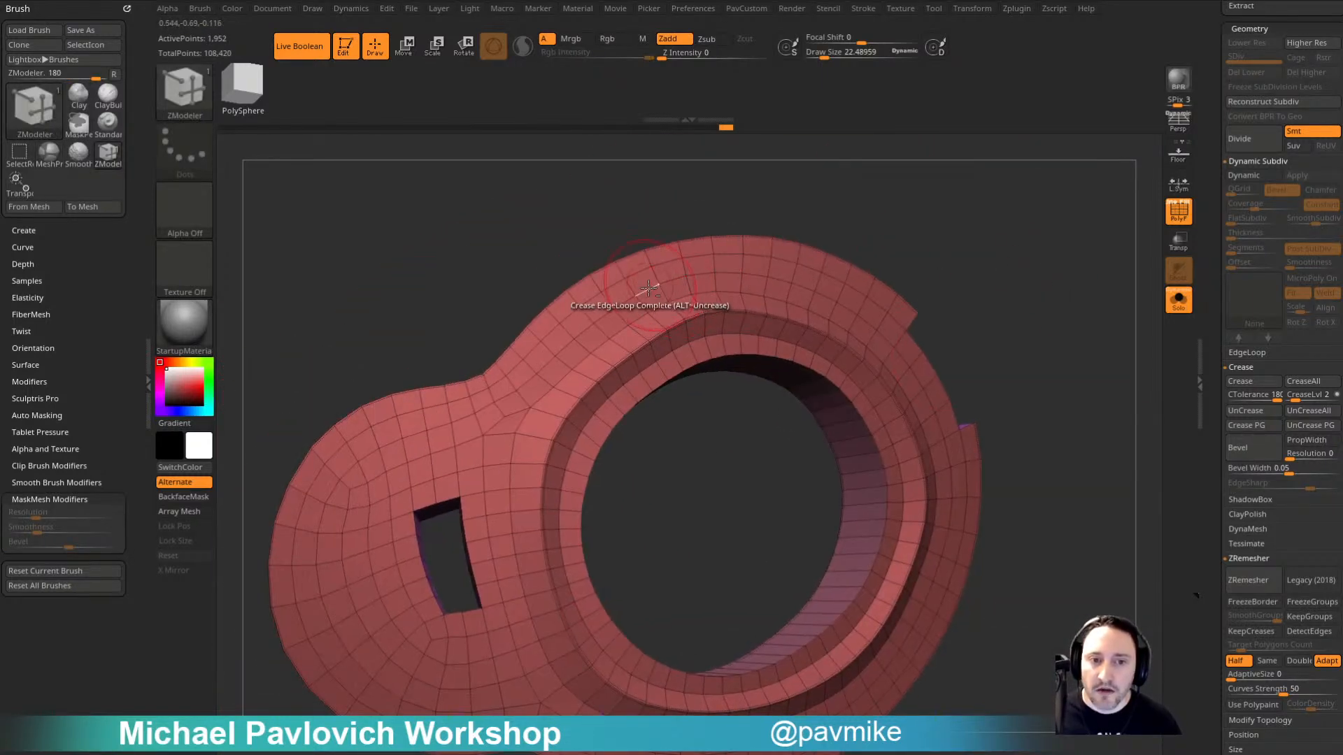
left_click(701, 266, "alt")
right_click_drag(779, 198, 874, 201)
left_click_drag(702, 268, 489, 313)
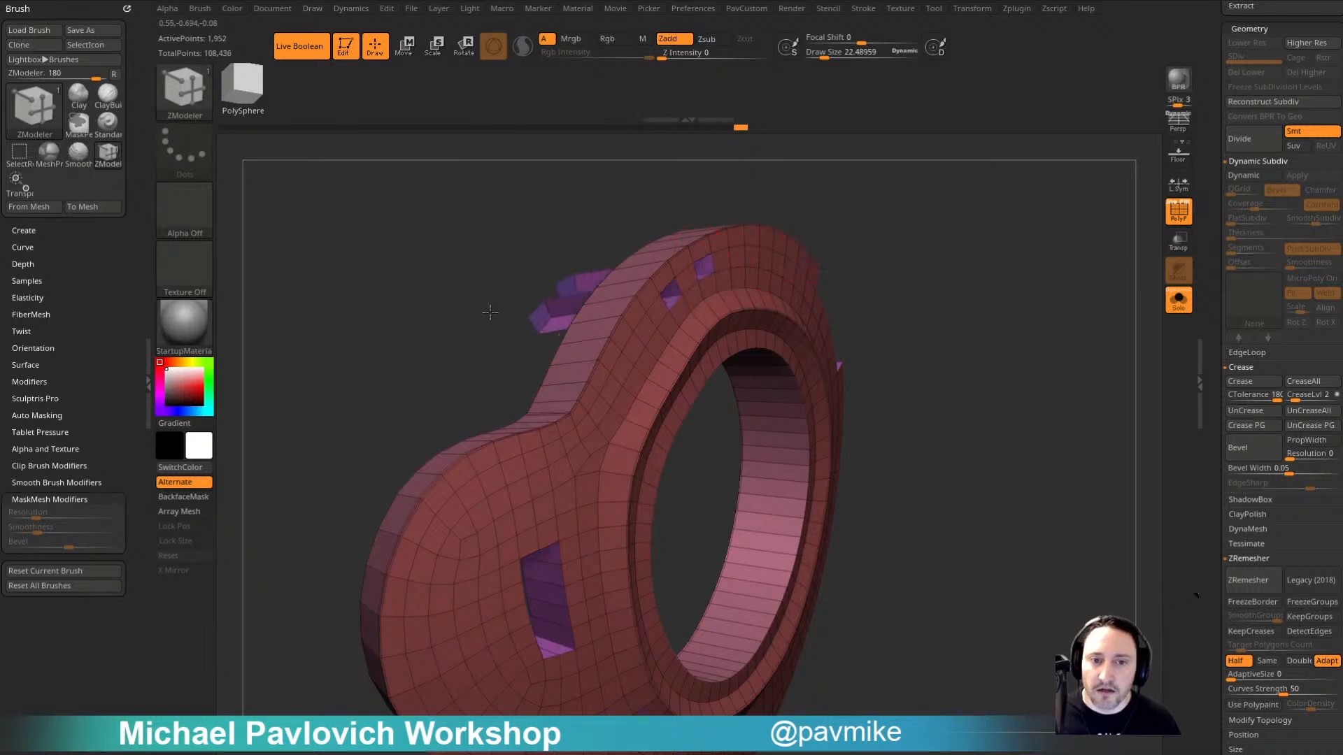
right_click_drag(825, 246, 763, 280)
key("ctrl+z")
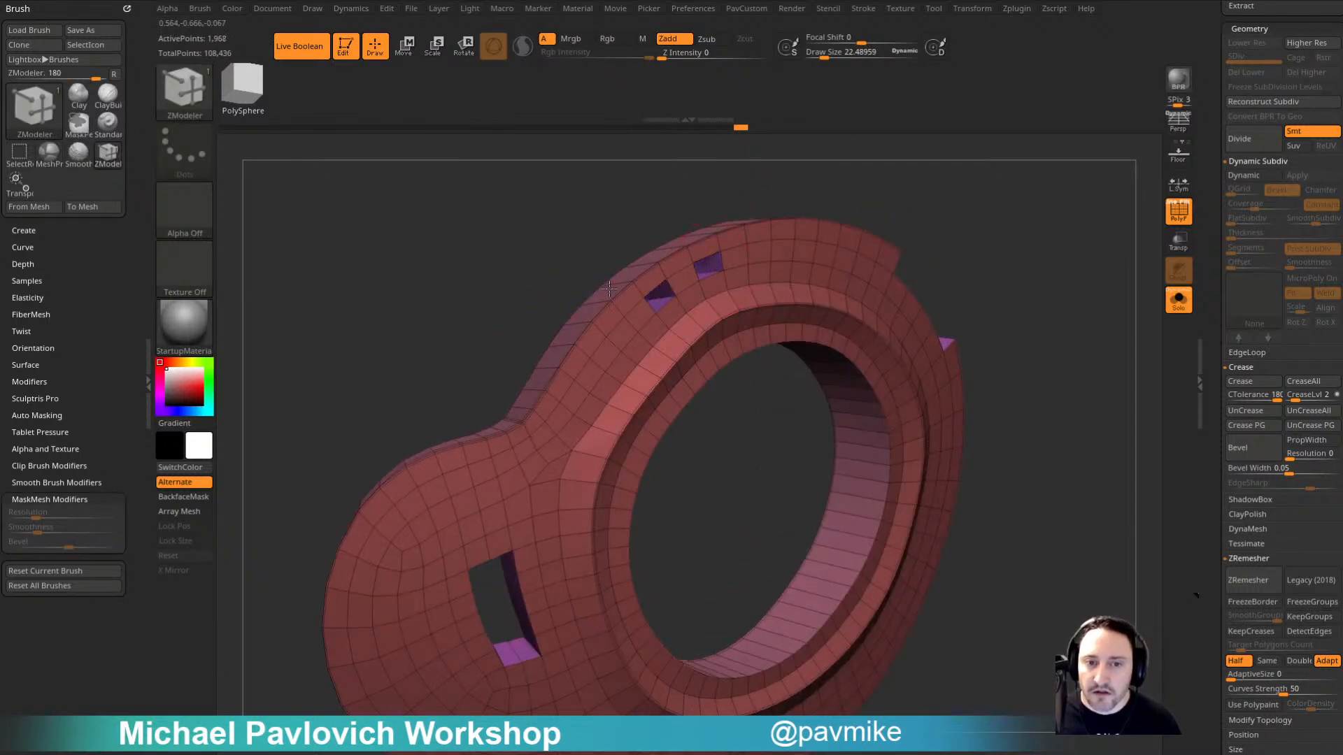
right_click_drag(533, 286, 649, 287)
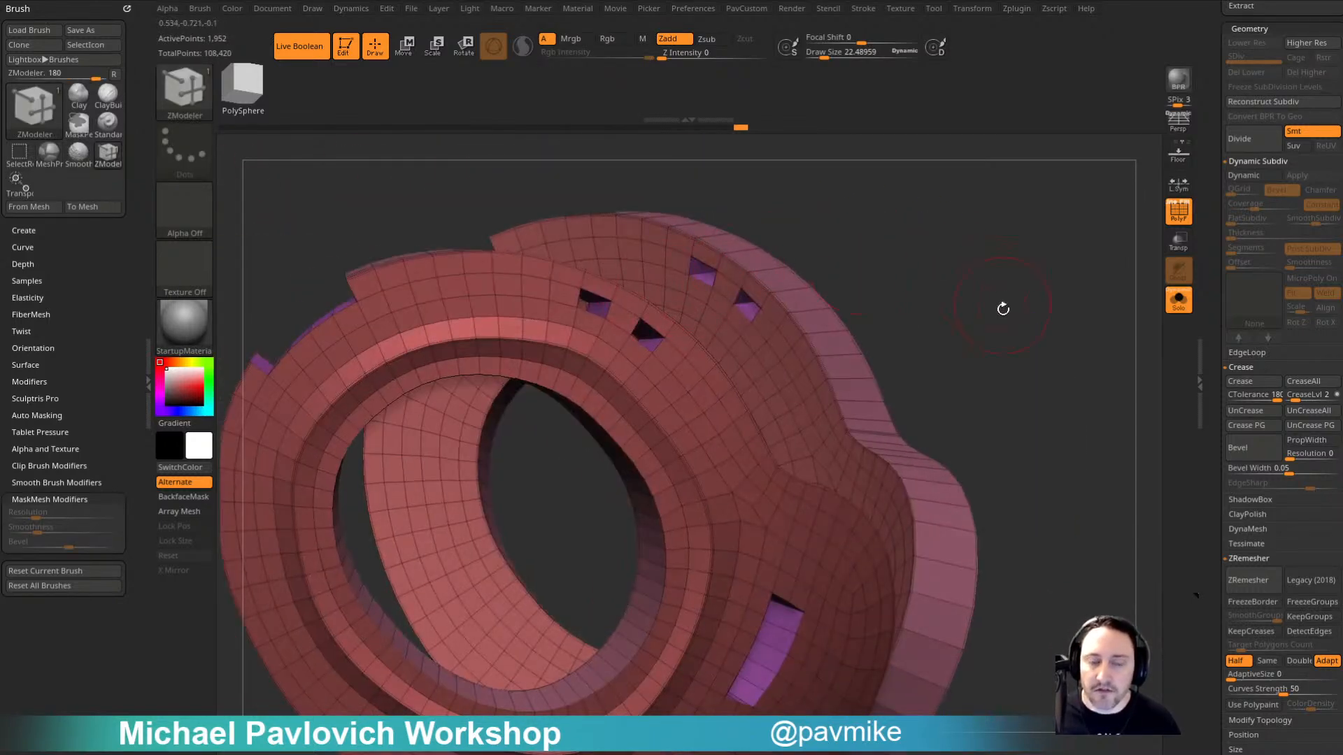
right_click_drag(1003, 308, 965, 315)
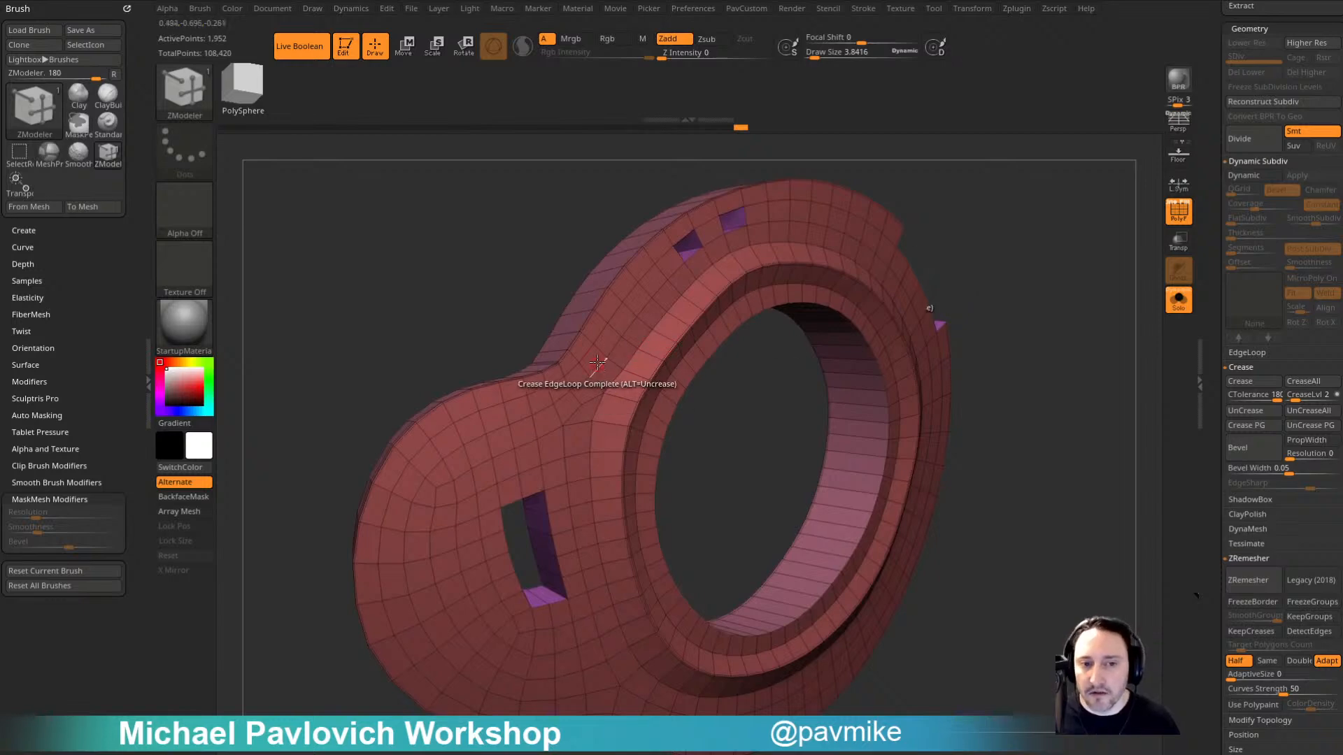
Step: Set the ZModeler polygon action to Delete A Single Poly and delete opposing polygons on the panel's front and back above the slot
key("space")
left_click(421, 294)
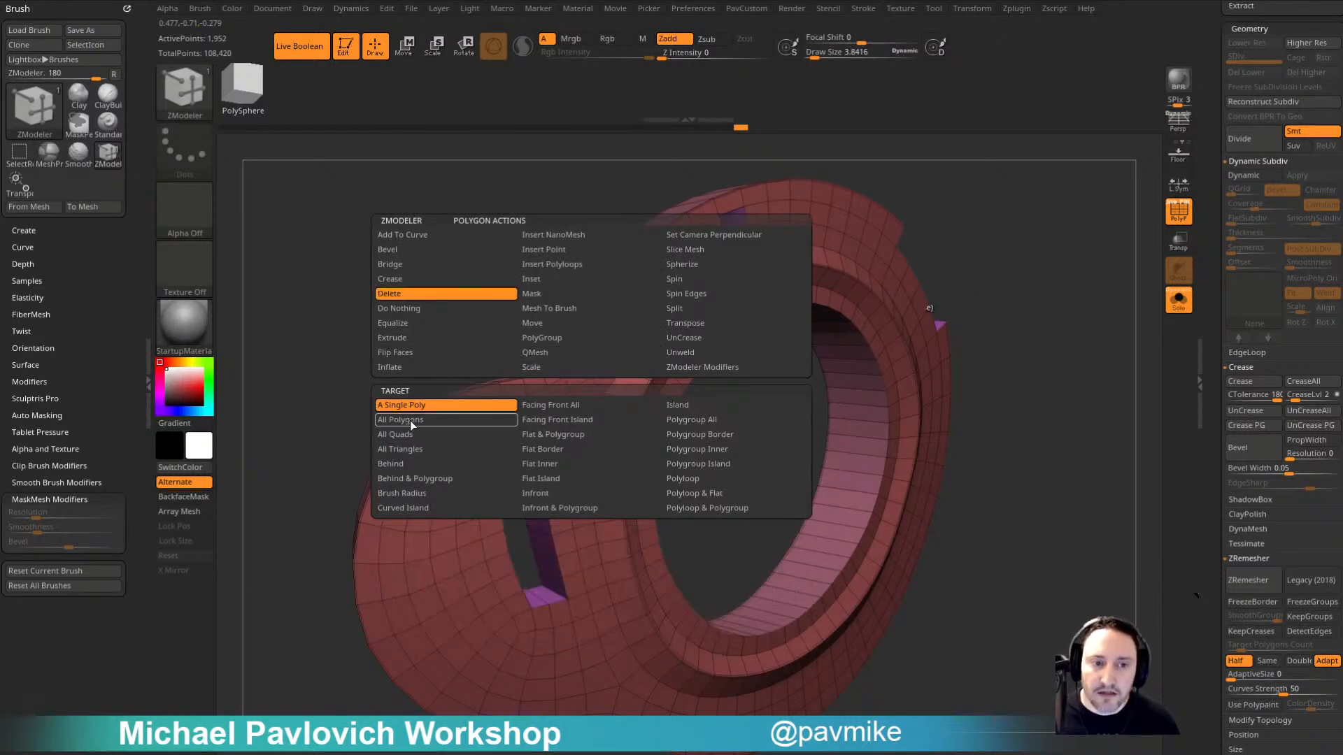
left_click(434, 405)
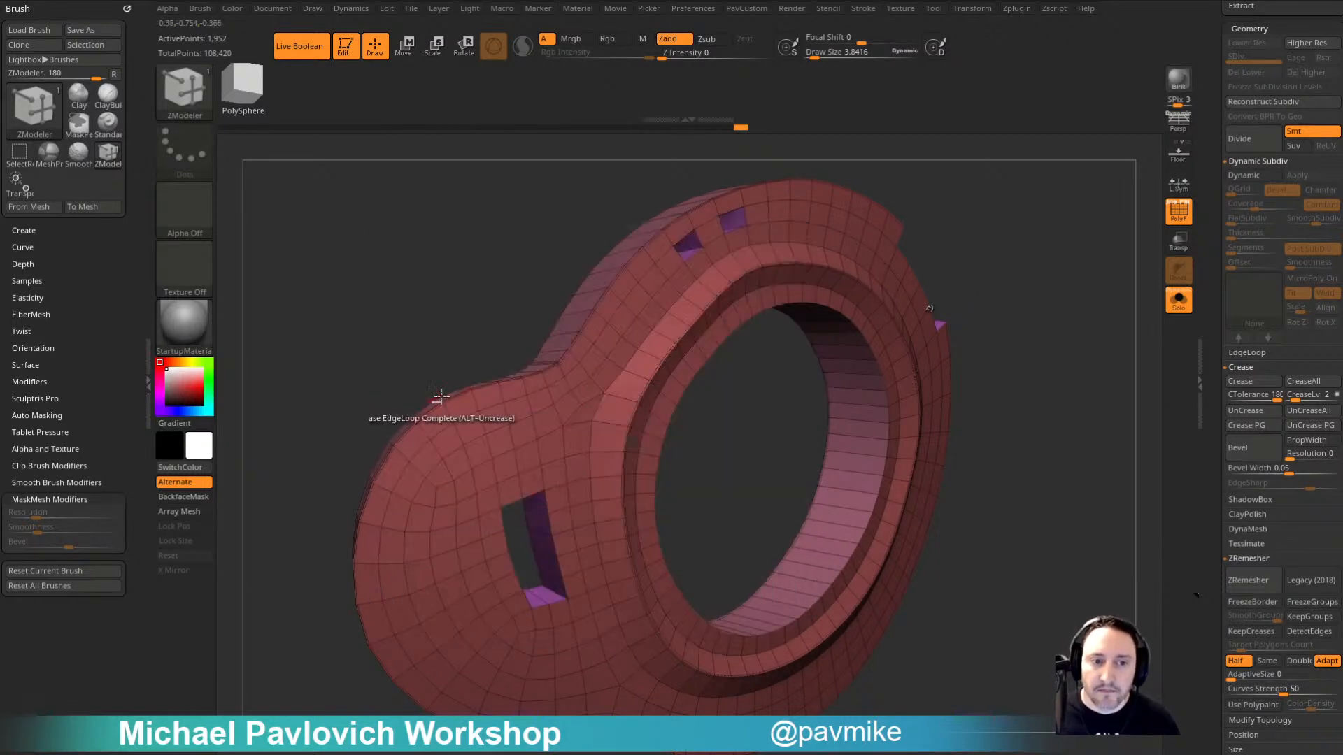
left_click(548, 425)
right_click_drag(448, 315, 791, 308)
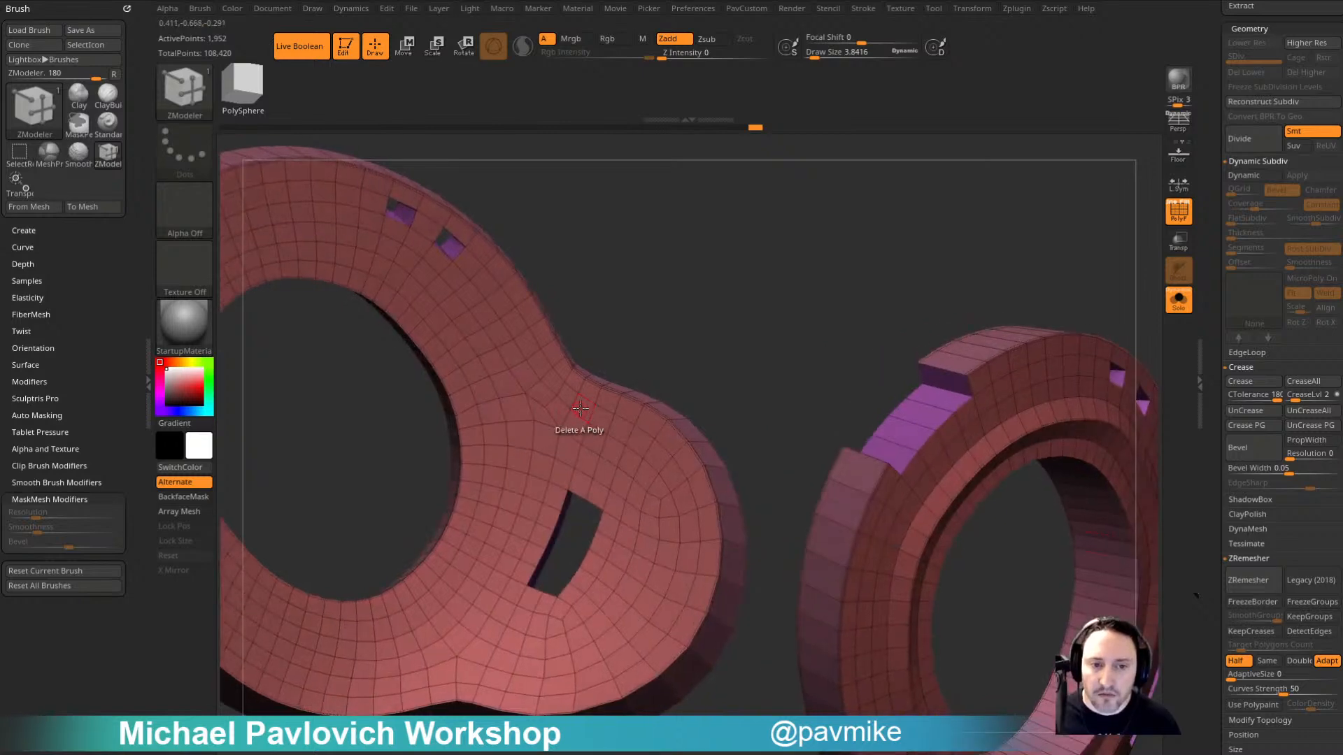
left_click(583, 407)
Step: Set the ZModeler edge action to Bridge and connect the front and back openings above the slot with inner walls
left_click_drag(716, 342, 447, 370)
key("space")
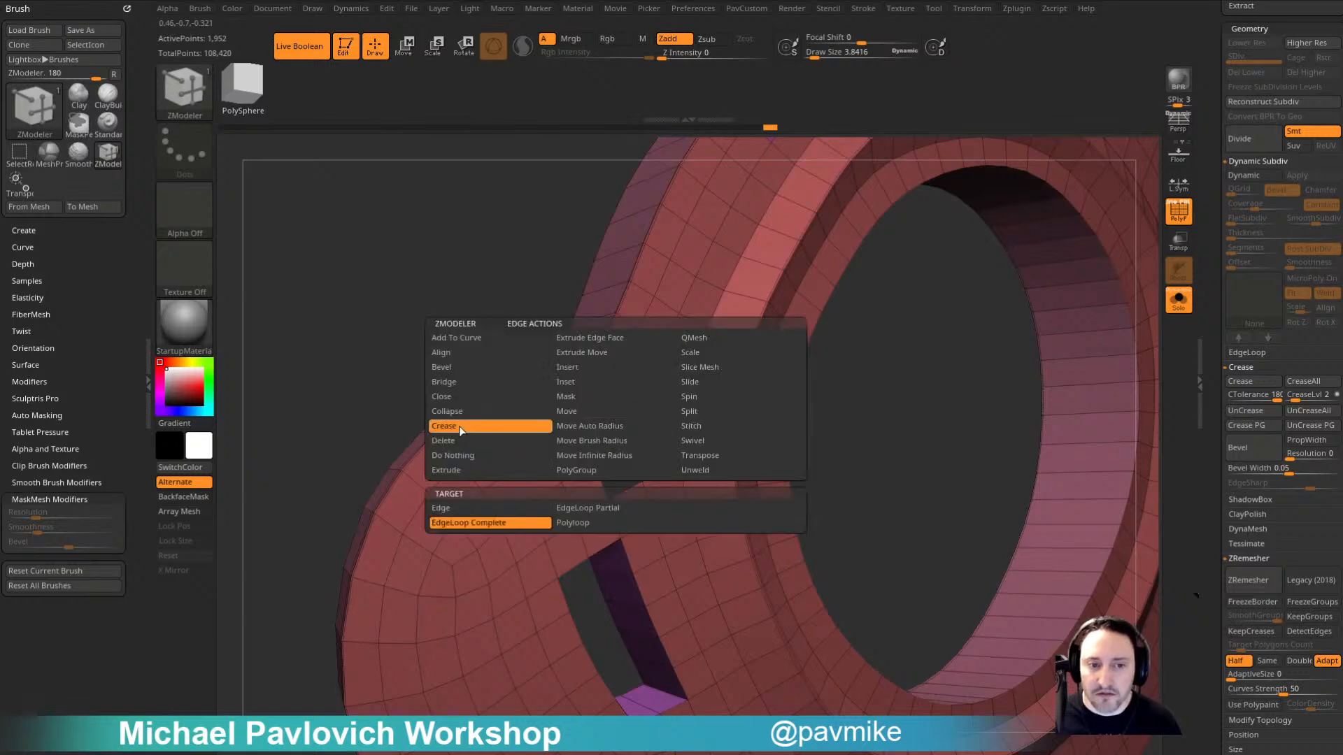
left_click(467, 387)
left_click(573, 506)
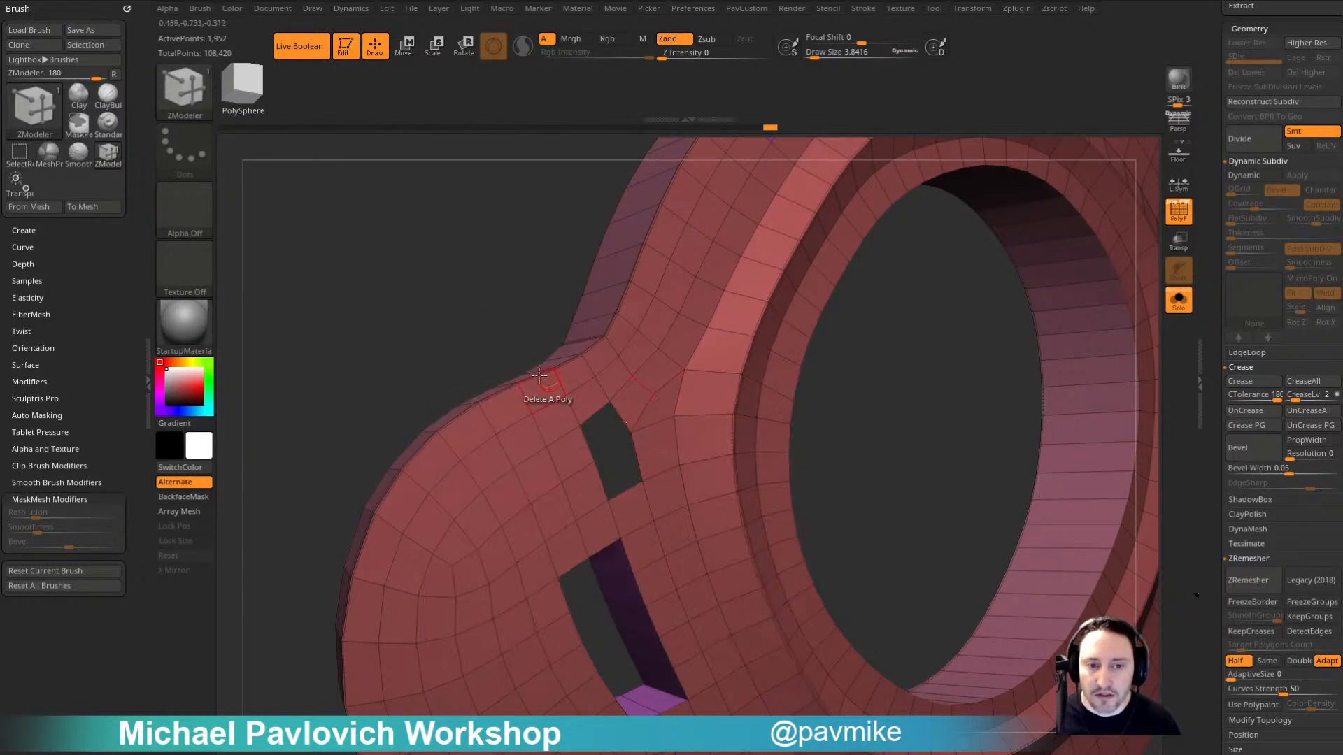
left_click_drag(539, 376, 600, 405)
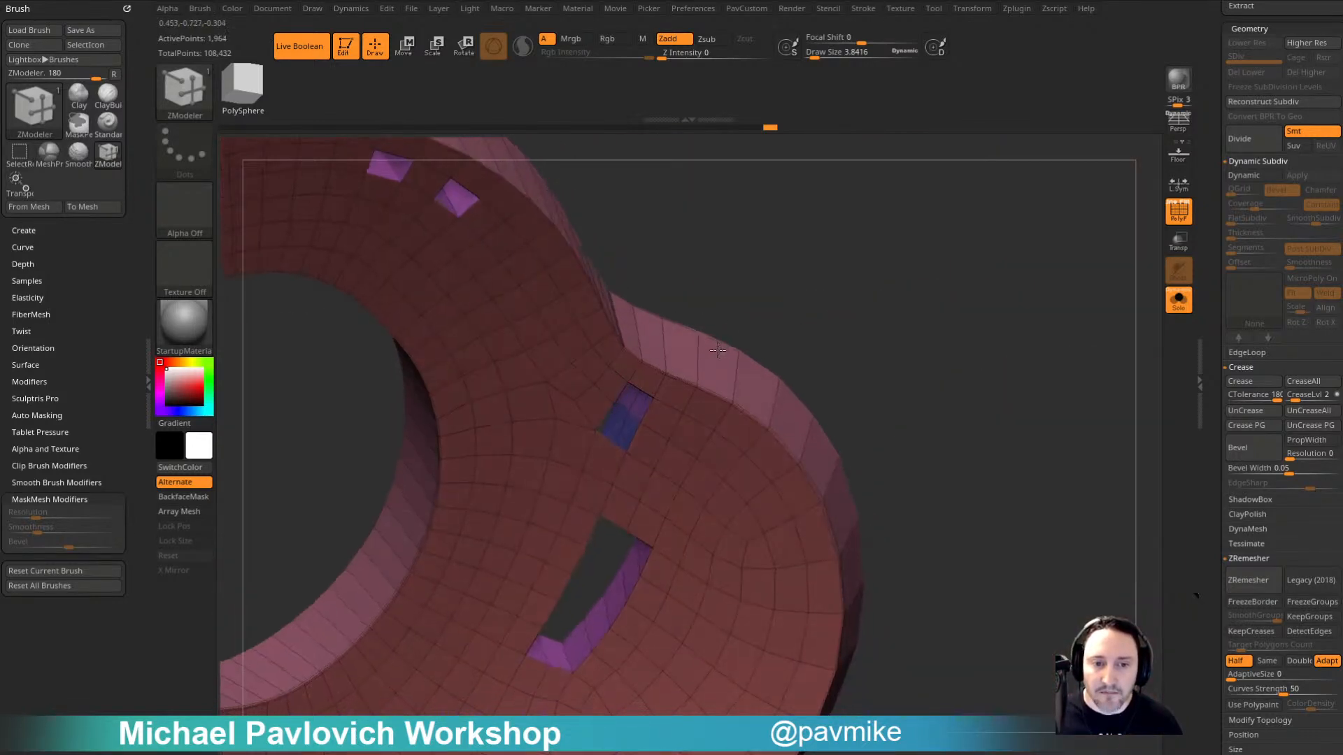
Step: Preview the cut panel smoothed with Dynamic Subdivision and without its wireframe
right_click_drag(718, 350, 413, 213)
right_click_drag(979, 300, 1007, 368)
mouse_move(1007, 367)
right_mouse_down()
mouse_move(985, 362)
mouse_move(1007, 368)
right_mouse_up()
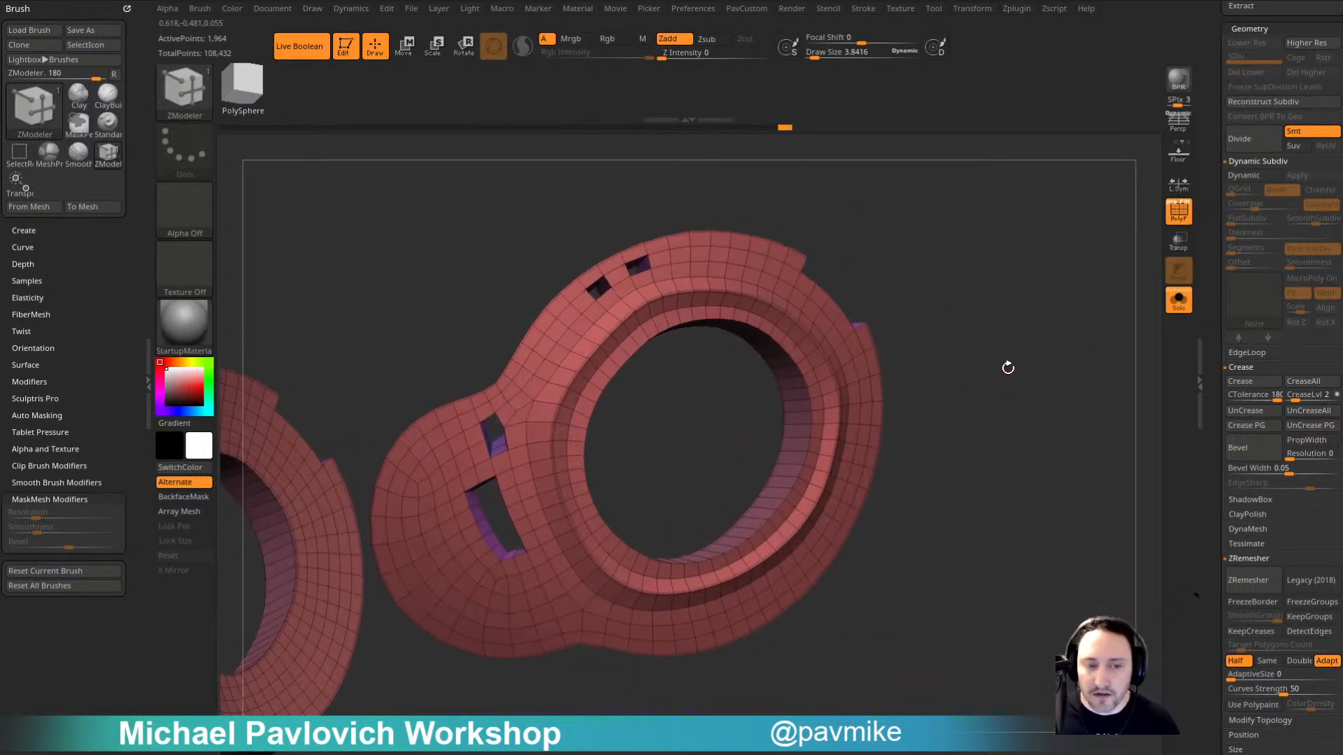
key("d")
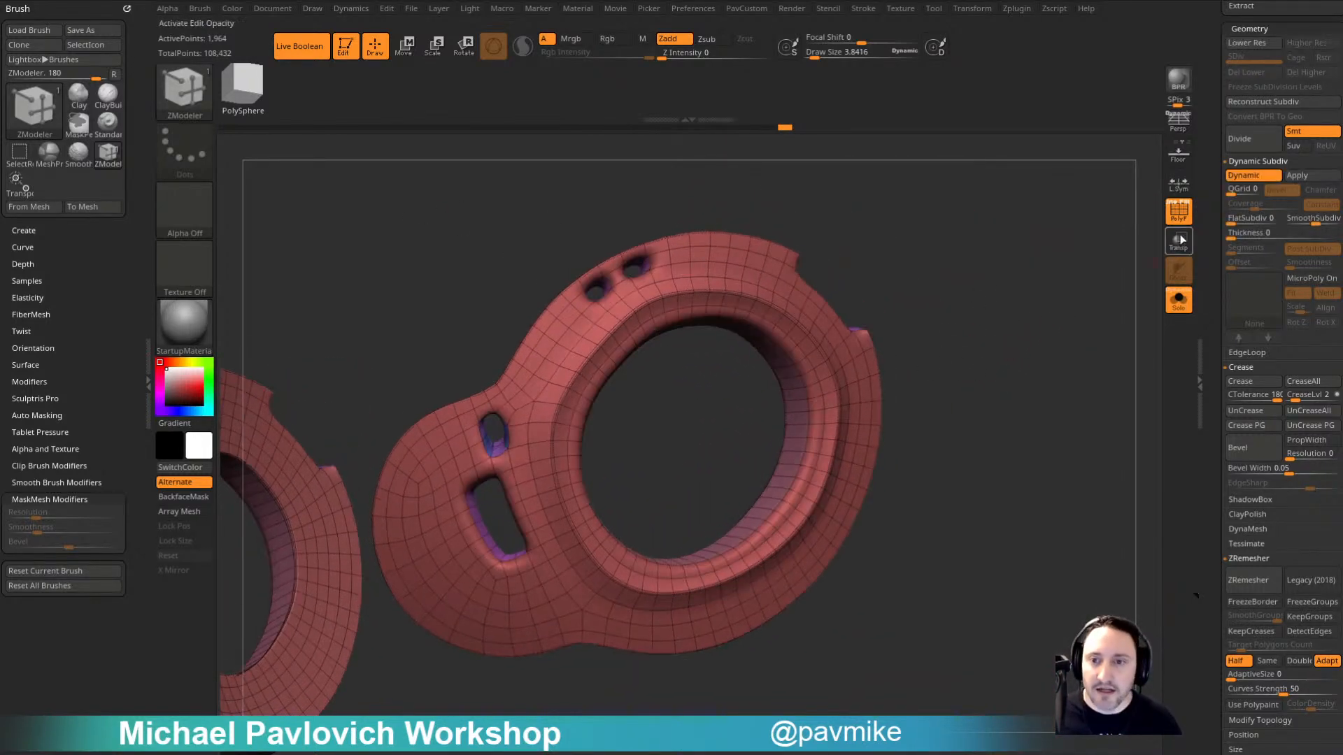
left_click(1179, 211)
right_click_drag(1019, 401, 1037, 424)
key("2")
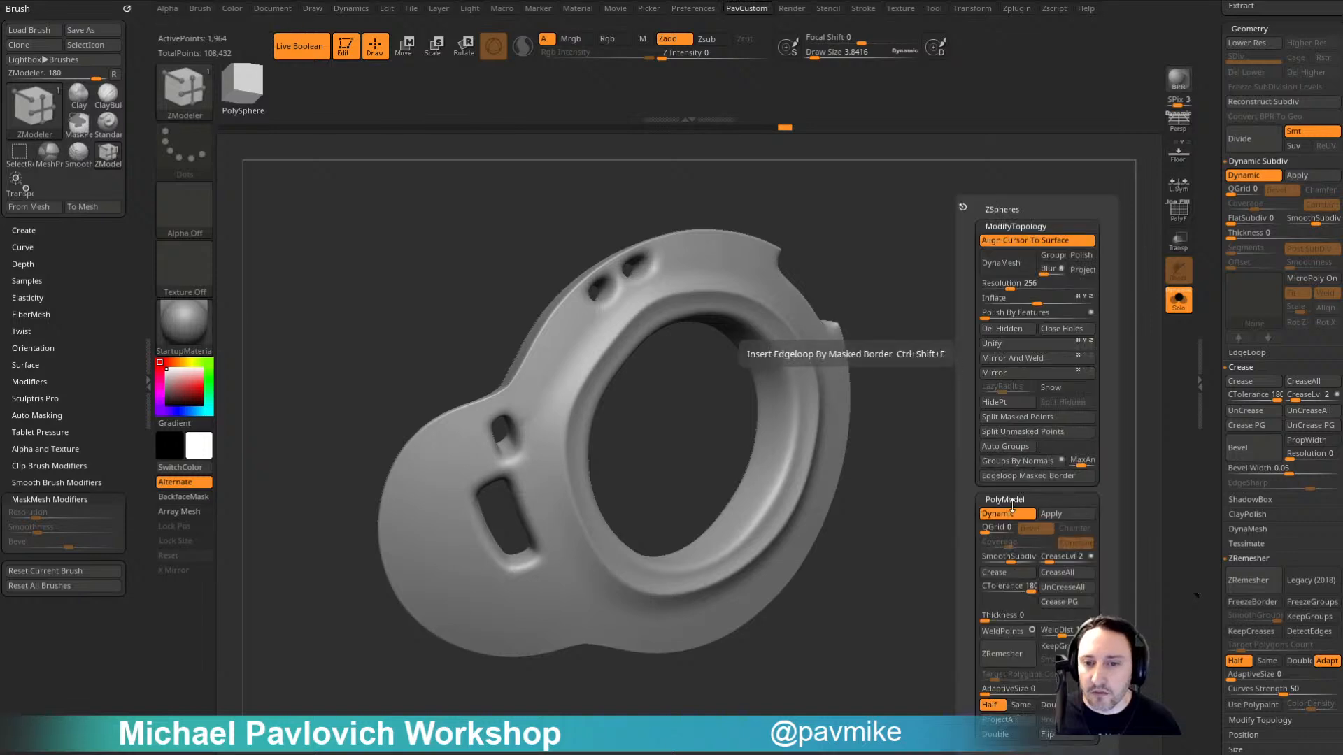
Step: Set the crease tolerance to 53, crease the panel with Dynamic Subdivision on, and check the edges around the holes
key("shift+d")
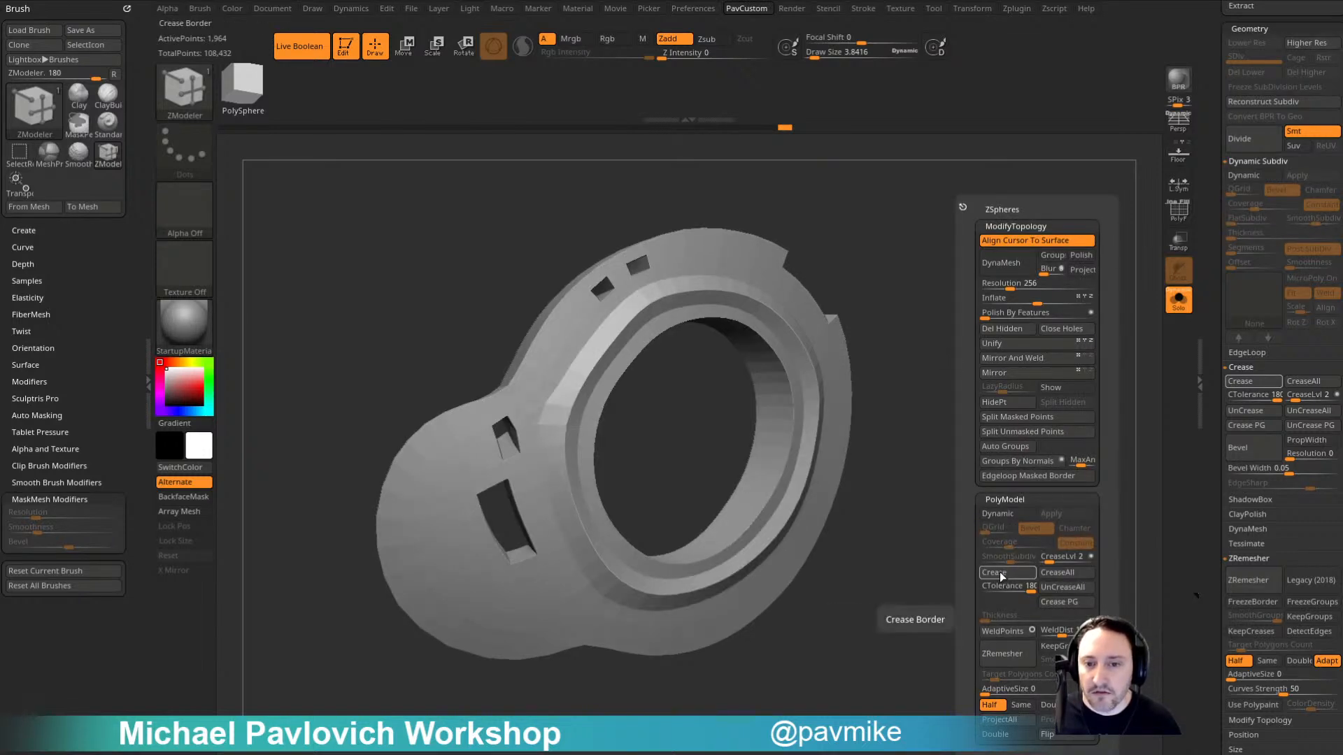
left_click(1005, 514)
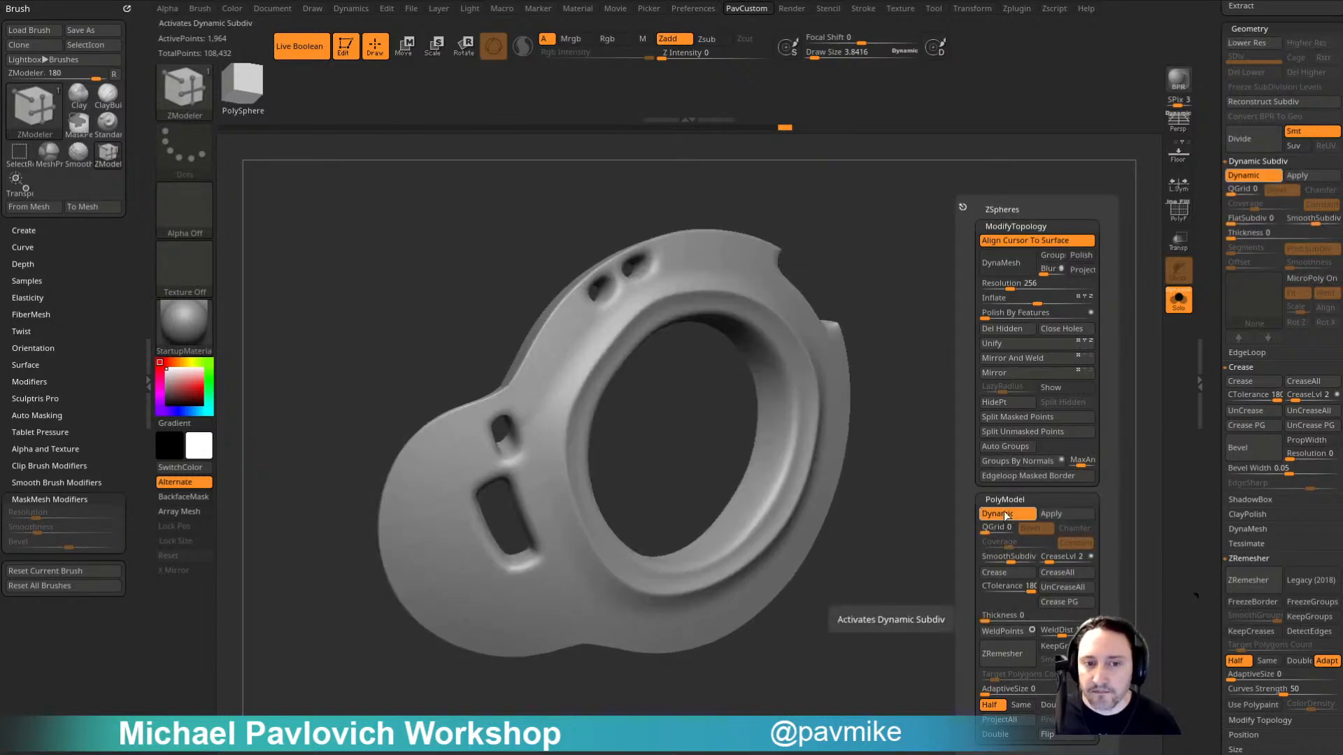
left_click(1005, 587)
left_click(1004, 575)
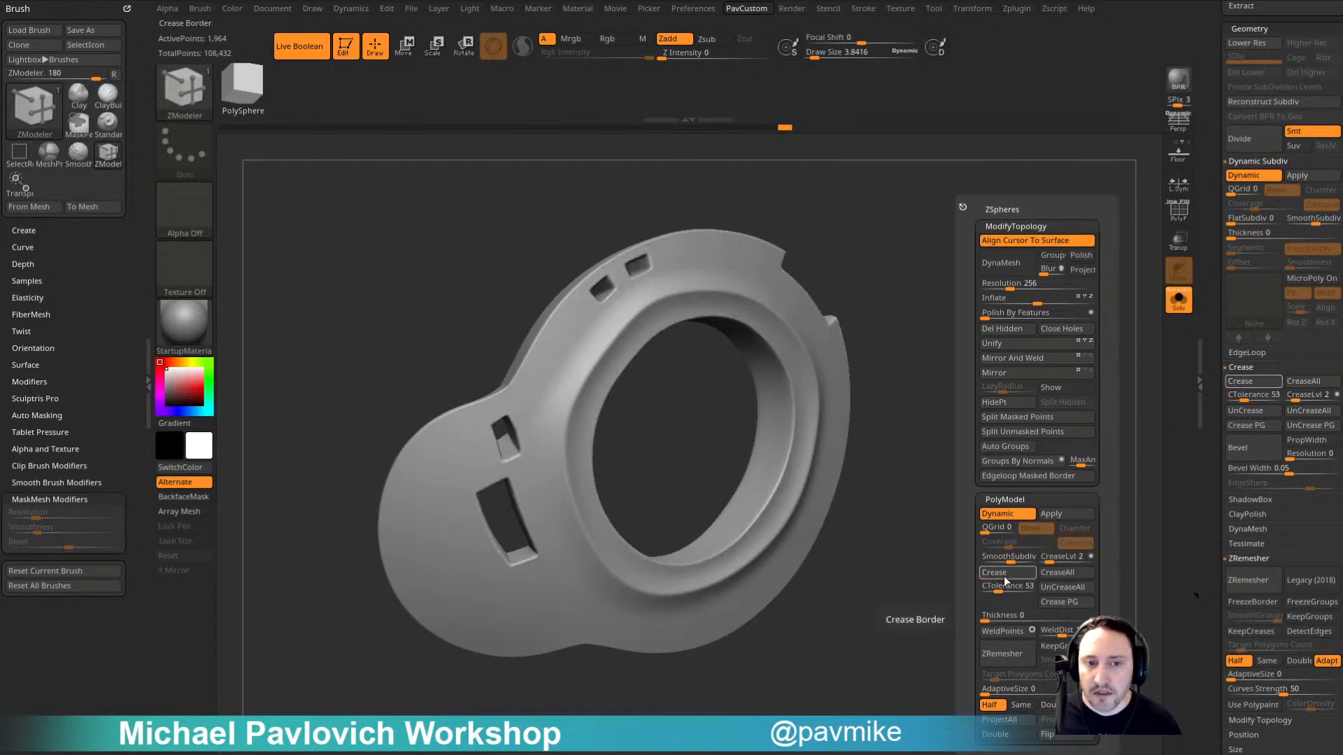
key("f")
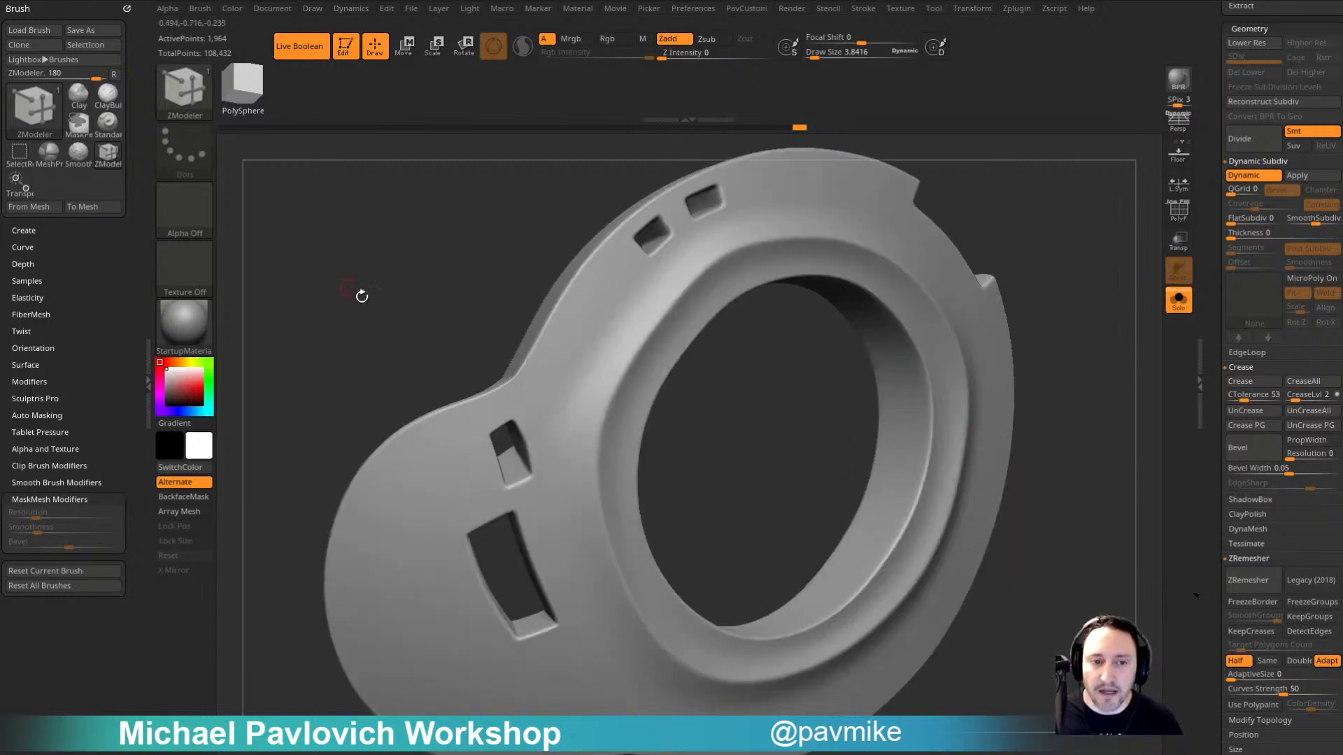
left_click_drag(360, 294, 482, 255, "alt")
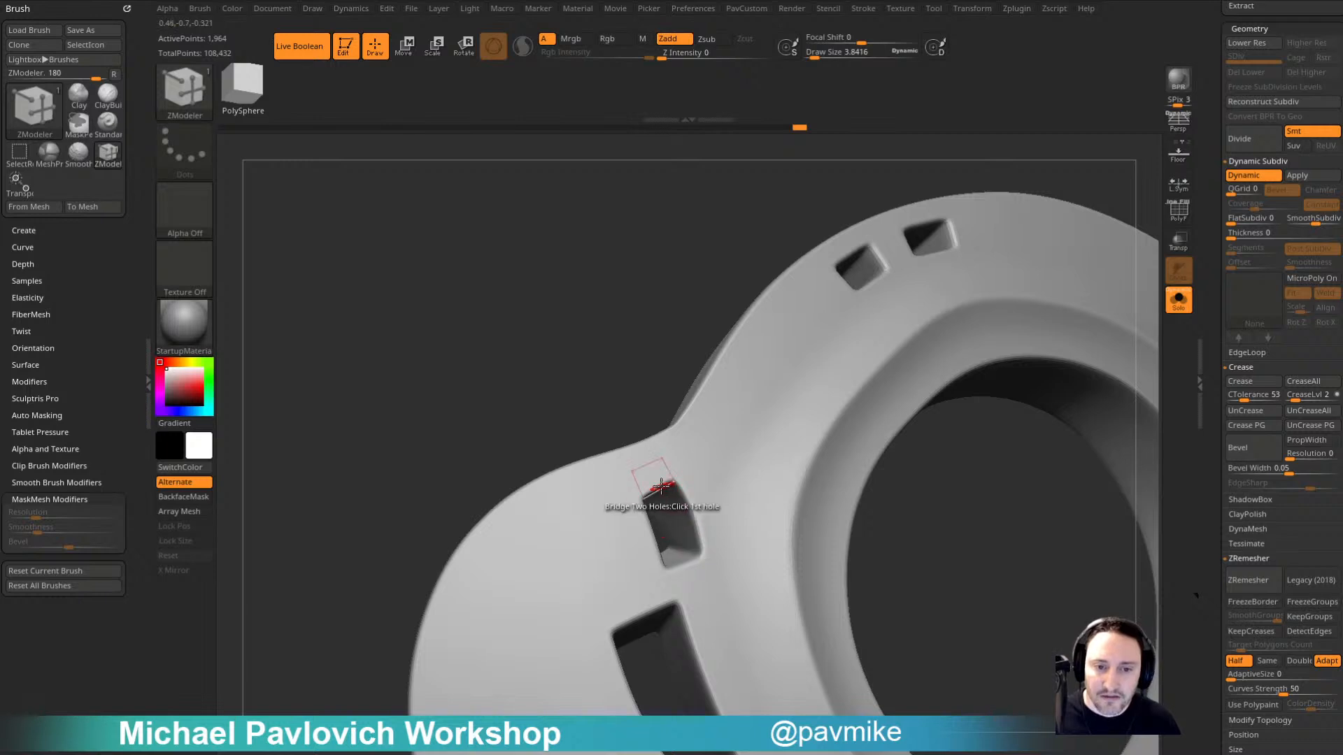
left_click_drag(627, 382, 650, 402)
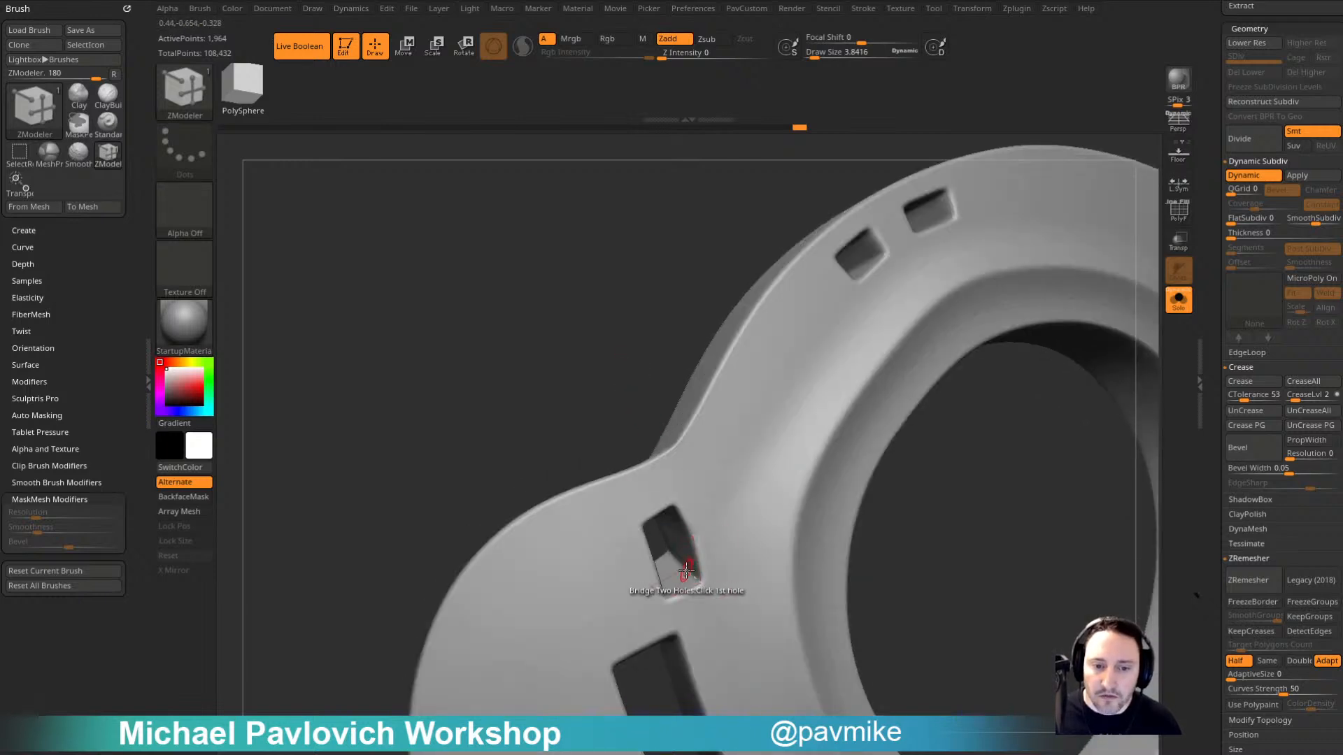
left_click_drag(680, 234, 664, 319, "alt")
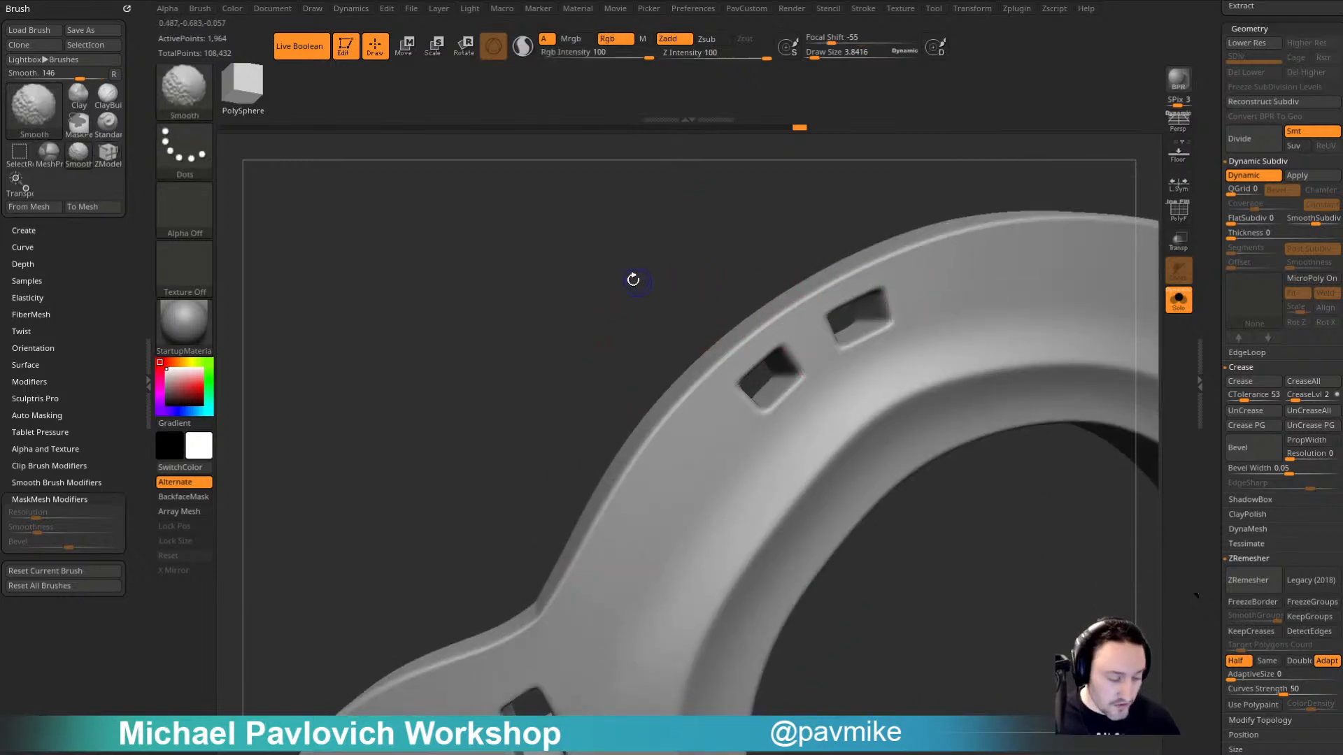
Step: On the unsmoothed mesh, set the ZModeler edge action to Insert Single EdgeLoop and delete the extra edge loop inside the hole above the slot
key("shift+d")
key("shift+f")
left_click_drag(829, 180, 626, 306, "alt")
key("space")
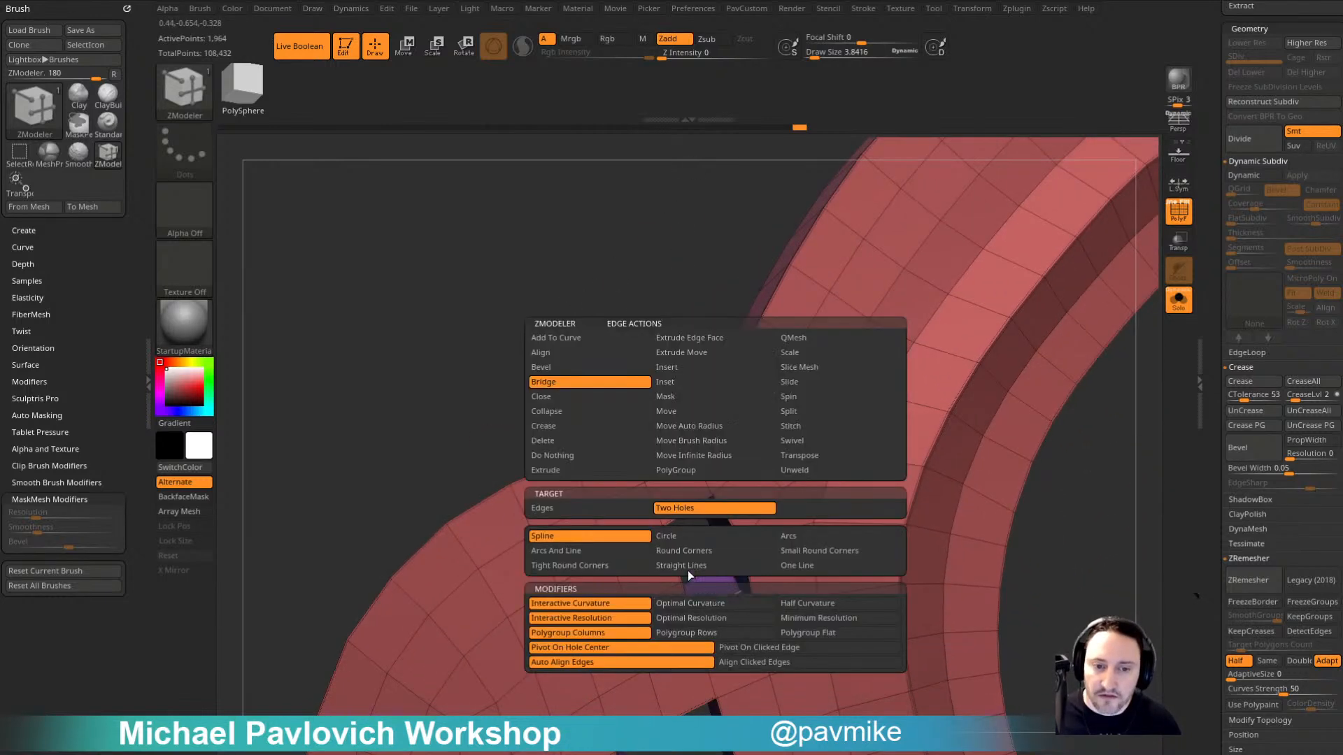
left_click(673, 384)
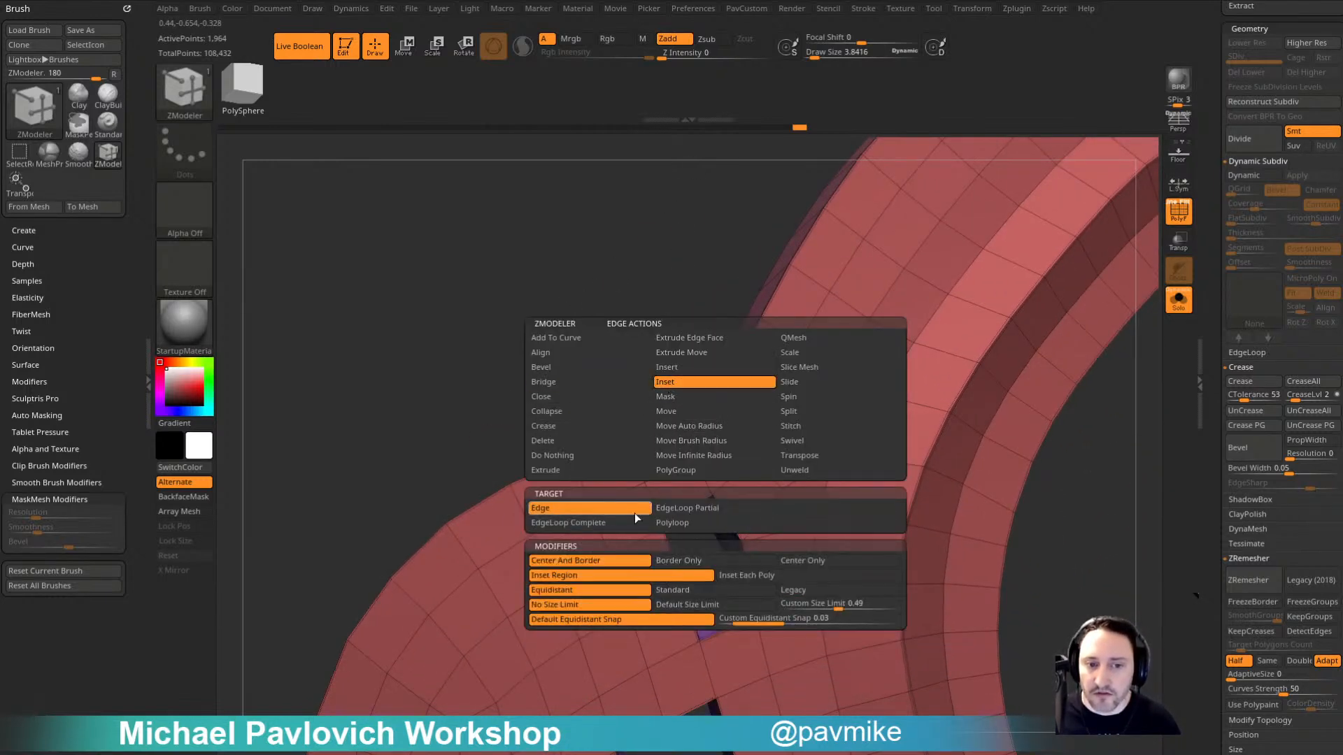
left_click(675, 369)
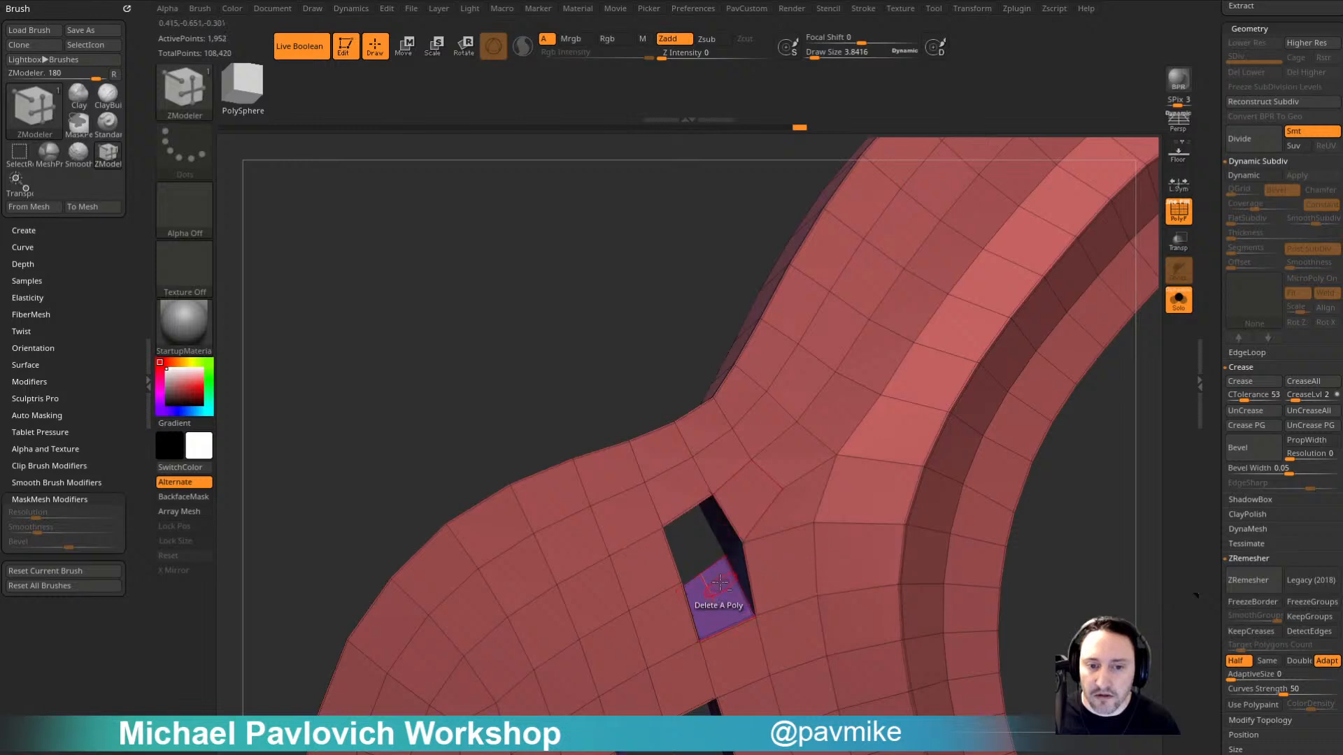
left_click(685, 484, "alt")
left_click_drag(628, 312, 578, 381, "alt")
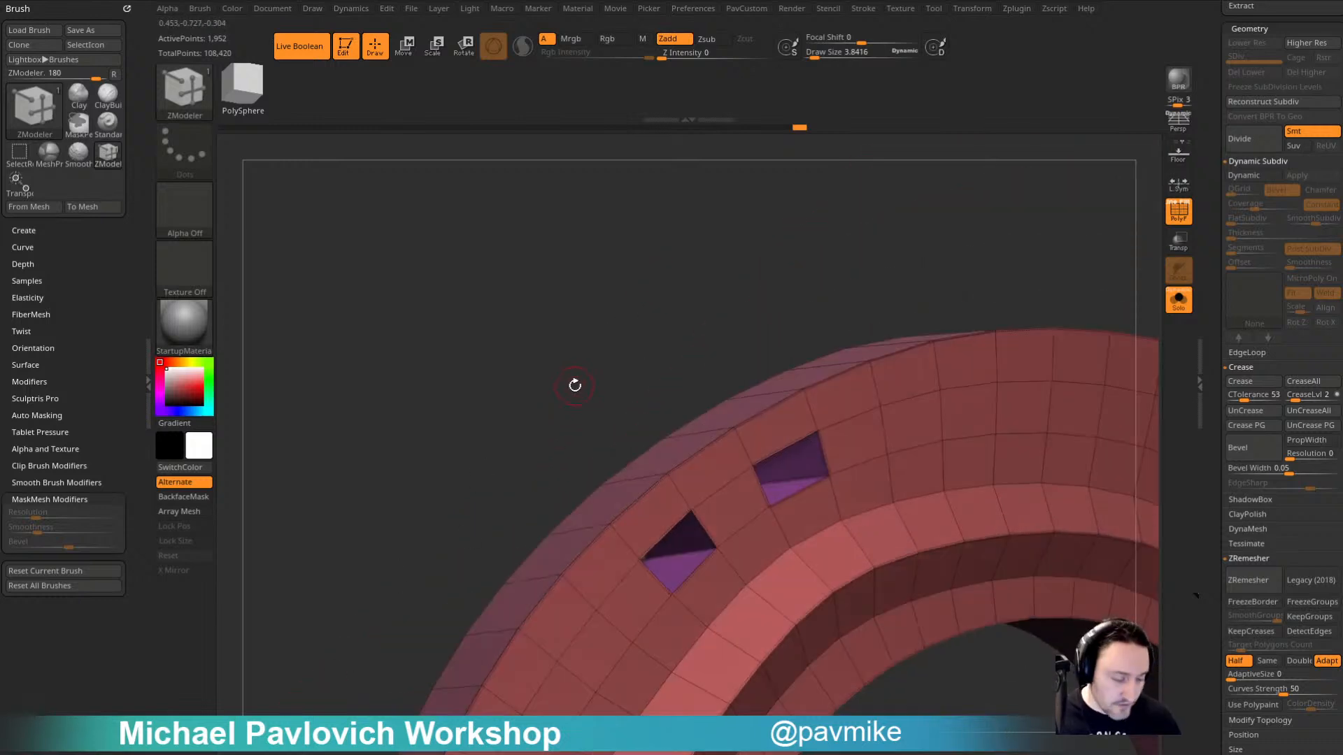
Step: With Dynamic Subdivision on, set the ZModeler edge action to Crease Edge and crease an inner edge of a small hole near the ring's rim
key("d")
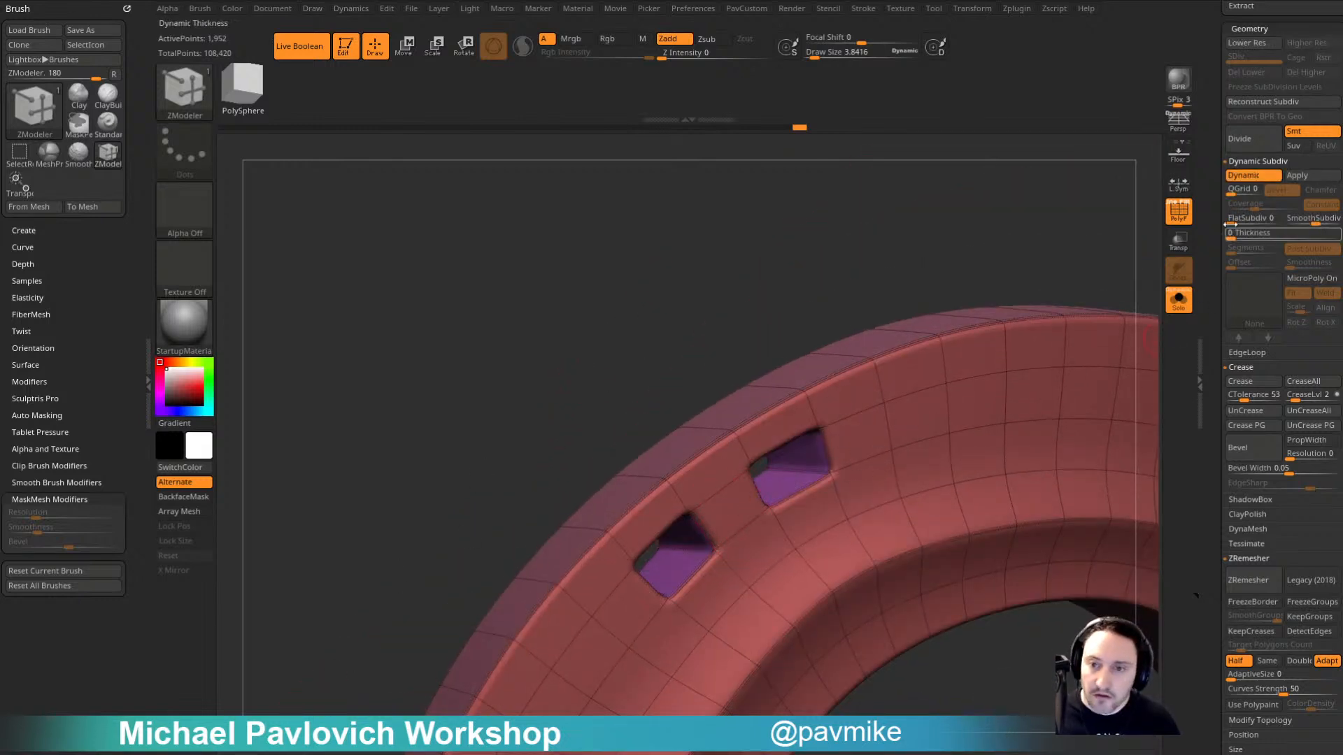
key("shift+f")
key("space")
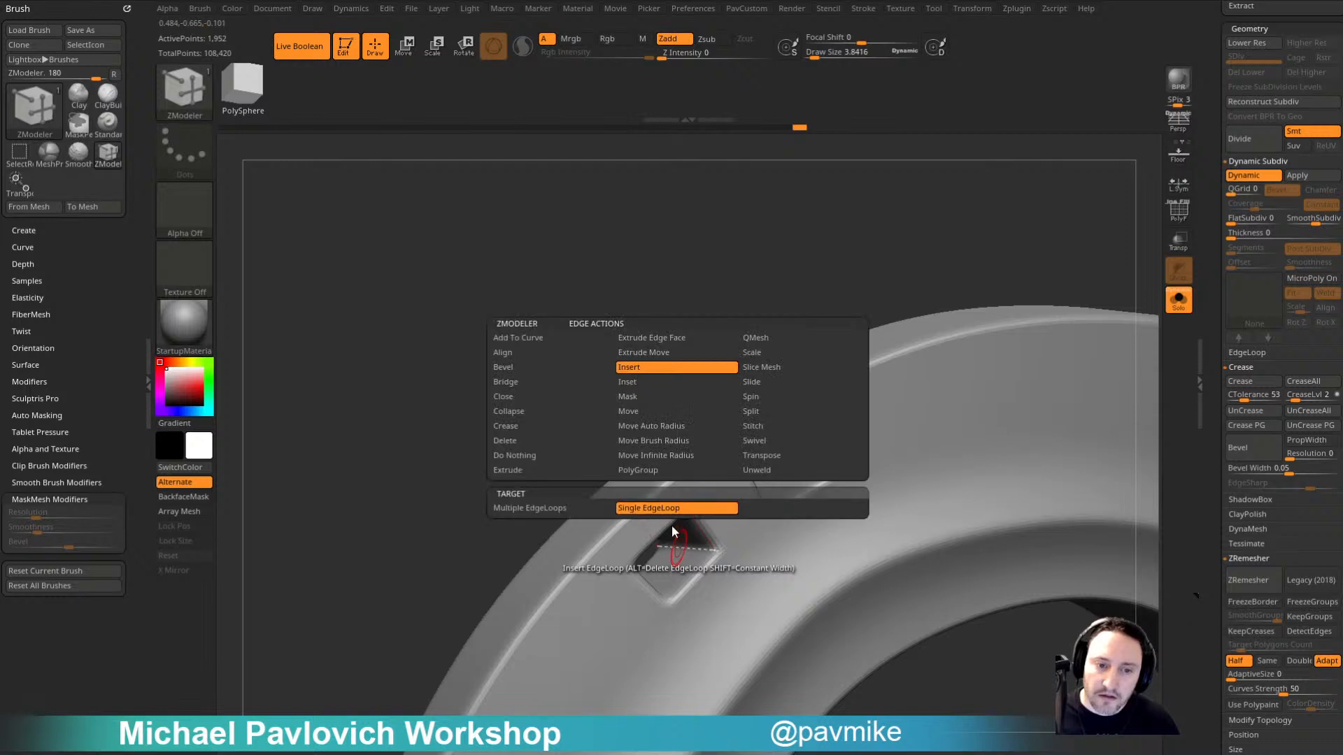
left_click(526, 431)
left_click(540, 510)
left_click_drag(607, 417, 615, 446)
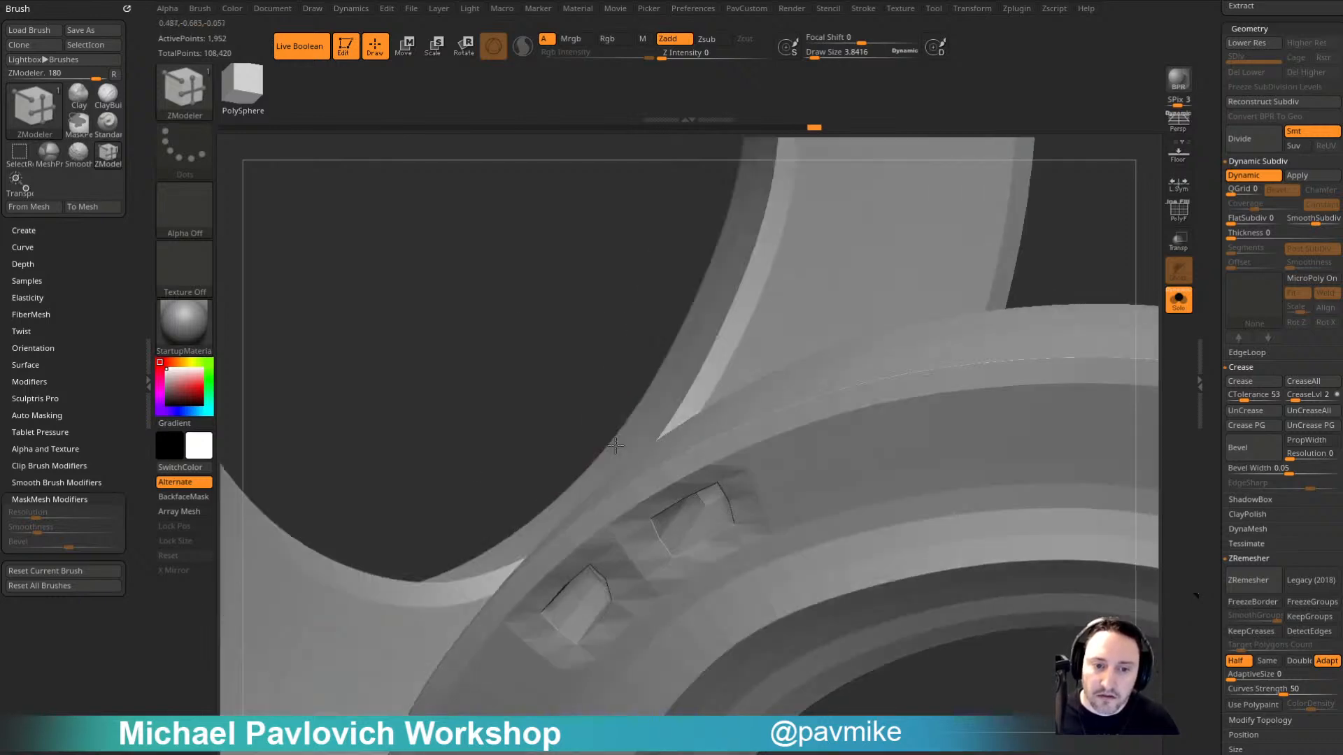
left_click(593, 617)
left_click_drag(525, 456, 1050, 341)
Step: With Live Boolean off, rewind the panel's undo history to the flat, unthickened mesh and isolate it with its wireframe shown
left_click(1179, 301)
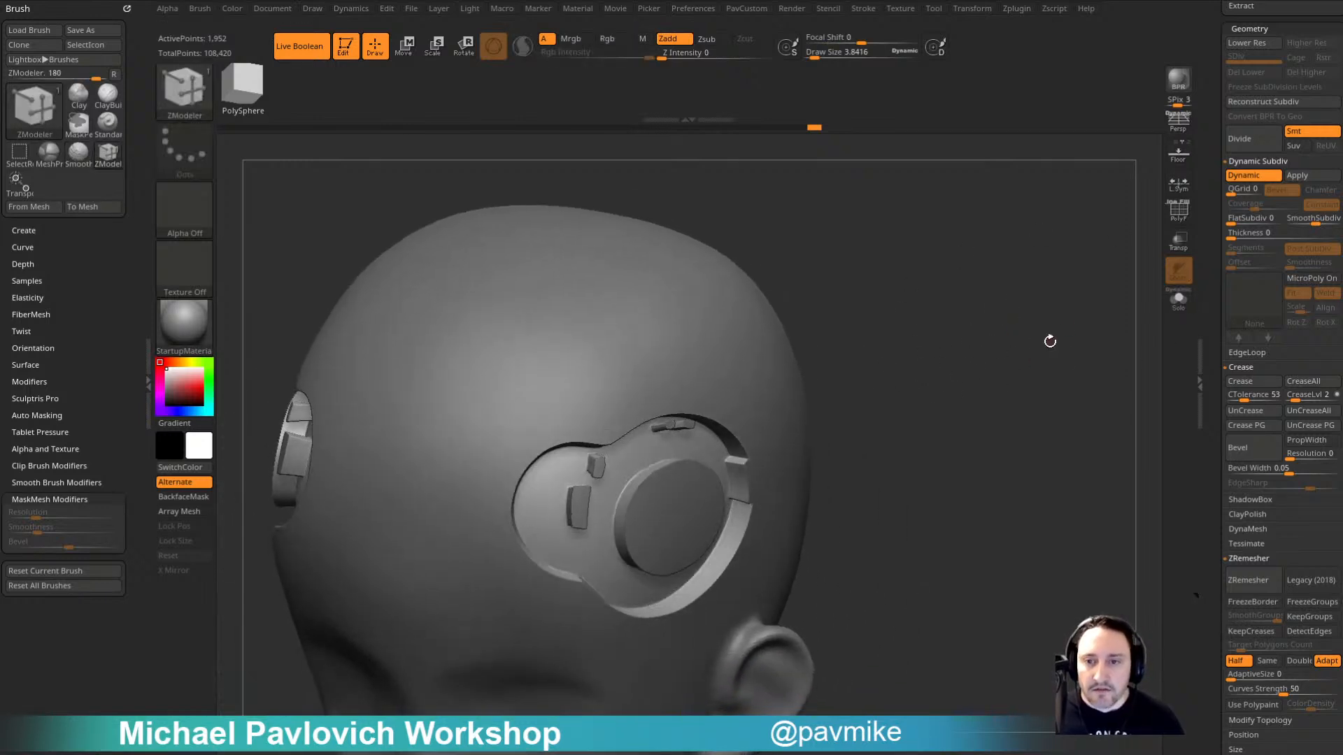
left_click_drag(969, 399, 1051, 462)
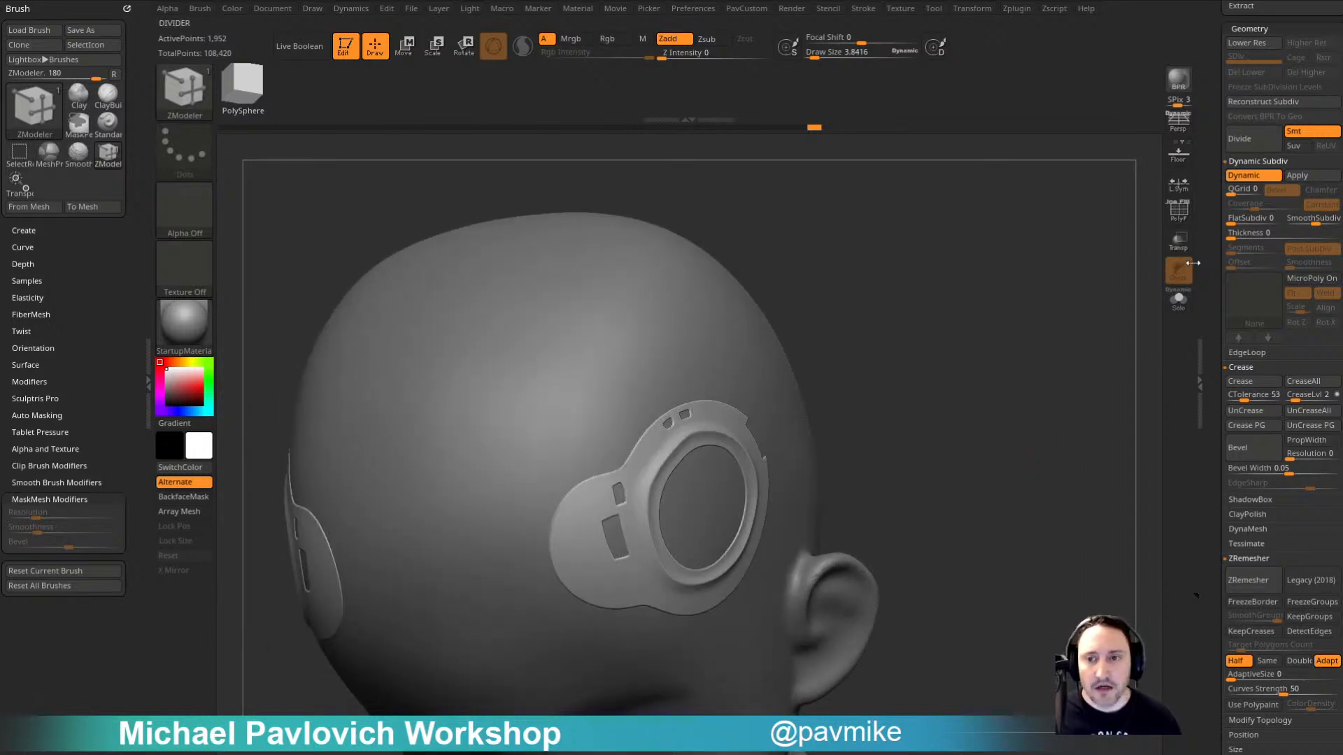
mouse_move(815, 129)
left_mouse_down()
mouse_move(261, 159)
mouse_move(328, 159)
mouse_move(298, 156)
left_mouse_up()
left_click(1178, 210)
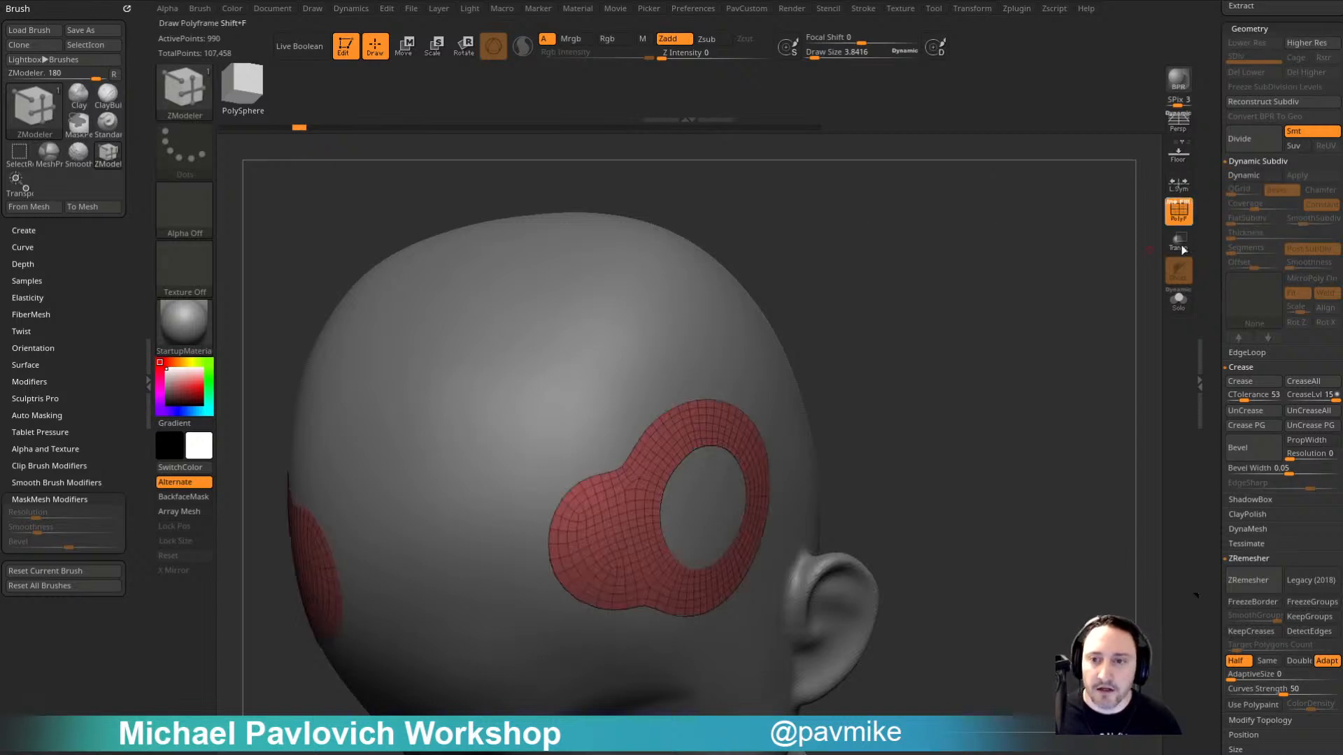
left_click(1179, 299)
left_click_drag(1058, 420, 1049, 360)
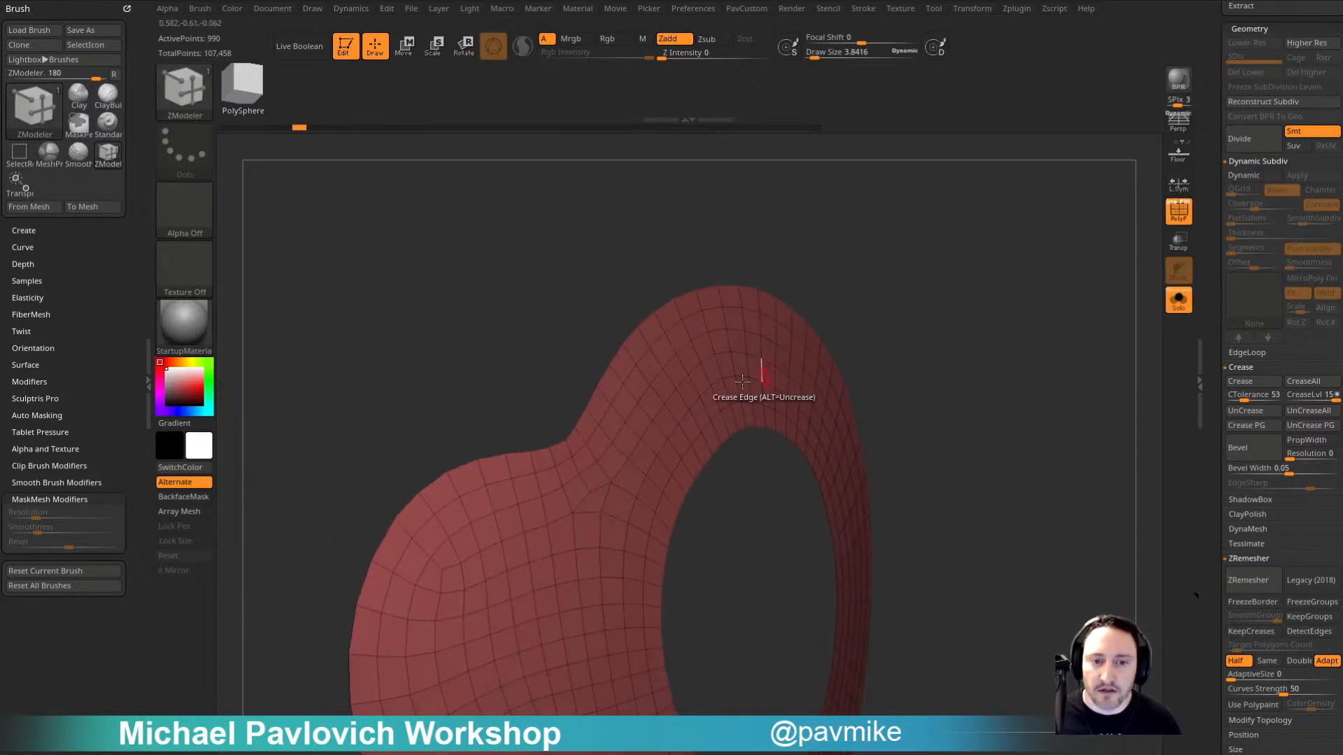
Step: Set the ZModeler polygon action to QMesh Polygroup All, thicken the flat panel, and undo the extra operation on its rim
key("space")
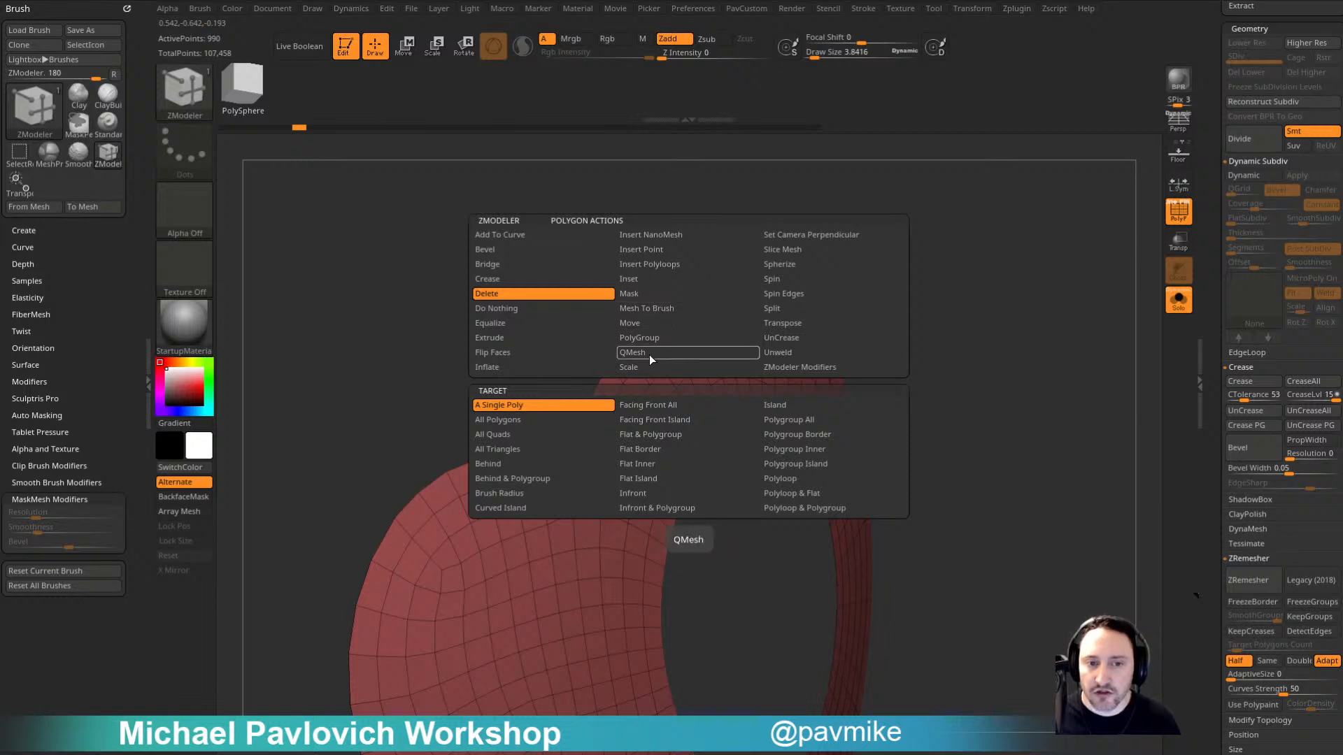
left_click(649, 353)
left_click(788, 420)
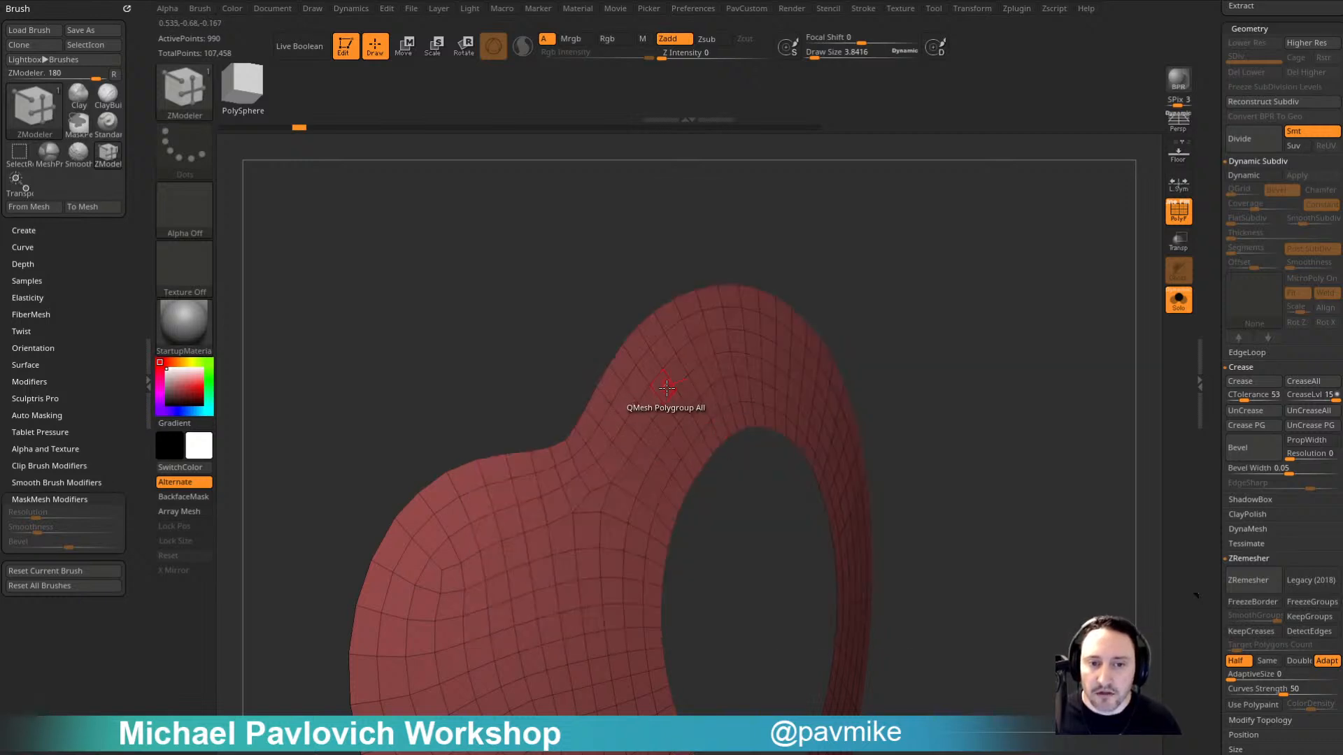
left_click_drag(666, 386, 692, 388)
left_click(712, 440)
left_click_drag(804, 245, 902, 217)
left_click_drag(586, 336, 601, 329)
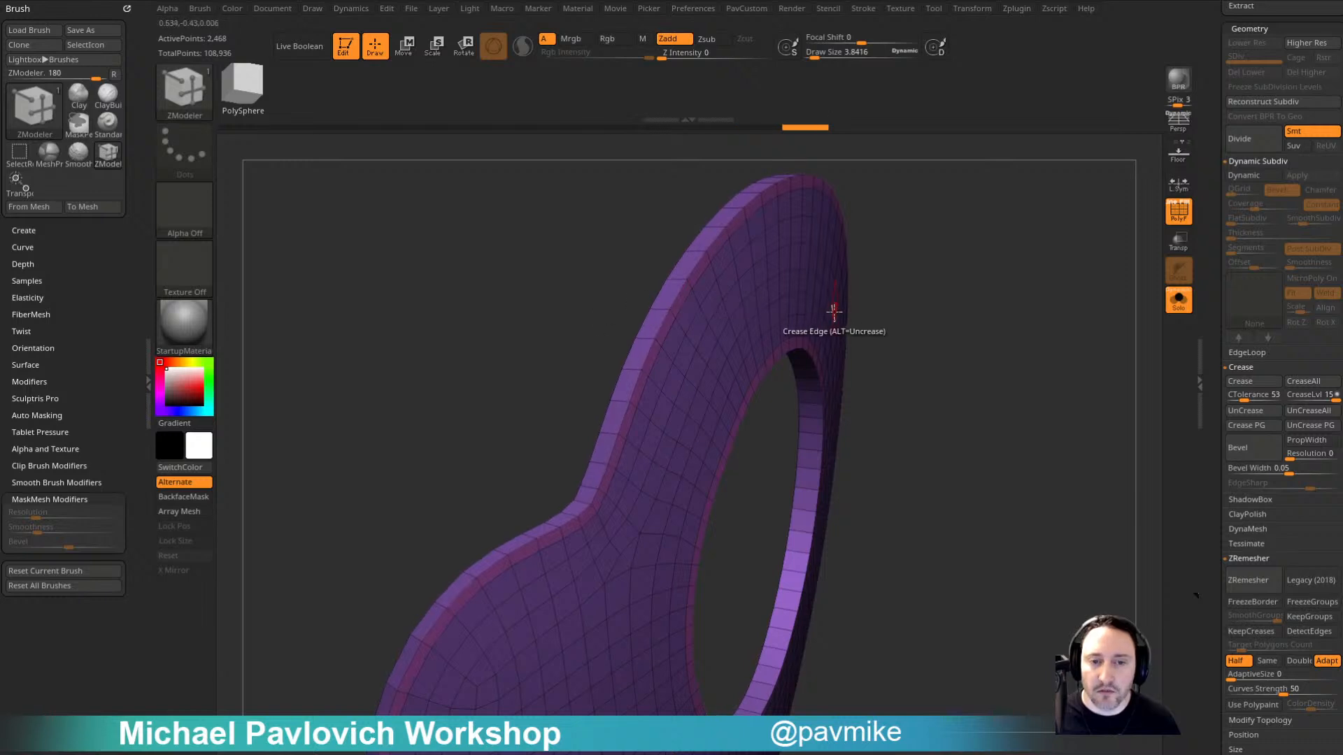
key("ctrl+z")
Step: Set the polygon action to Inset Polygroup All with the Legacy modifier and inset the polygons along the panel's side walls
key("space")
left_click(648, 275)
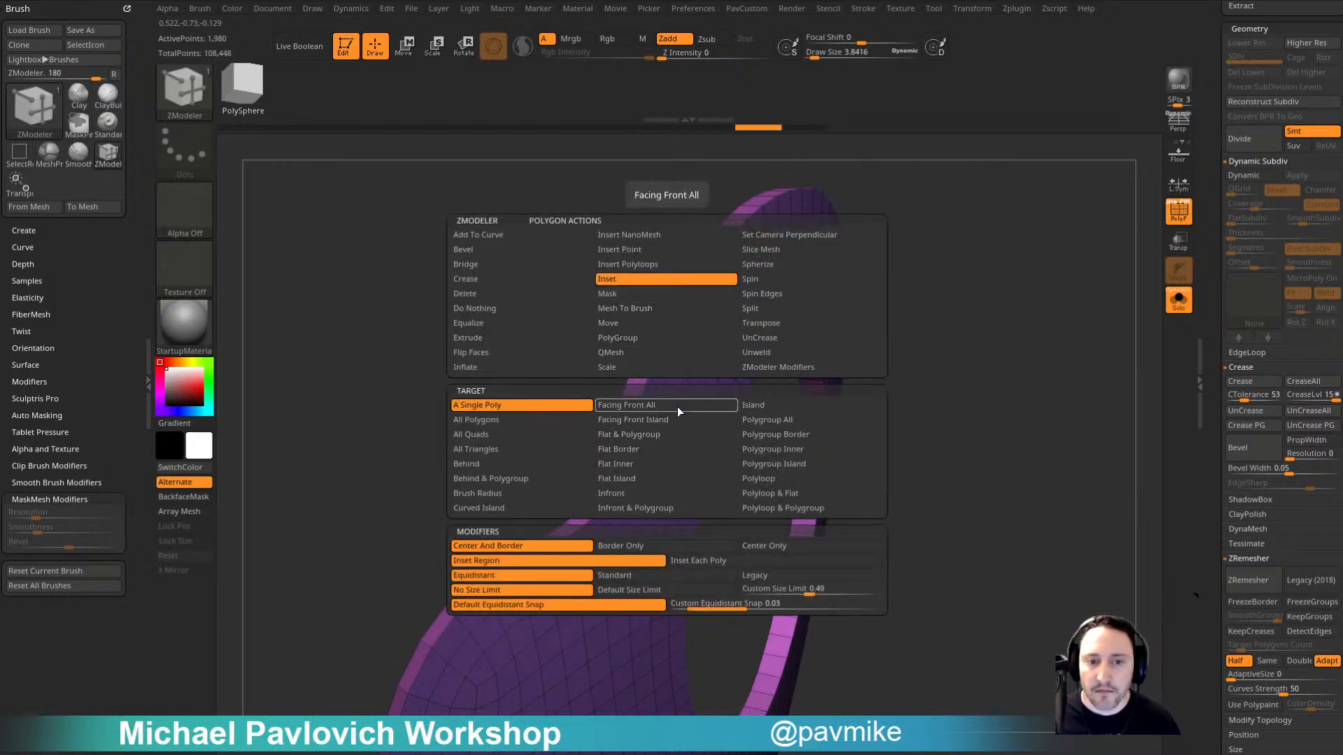
left_click(754, 419)
left_click(747, 575)
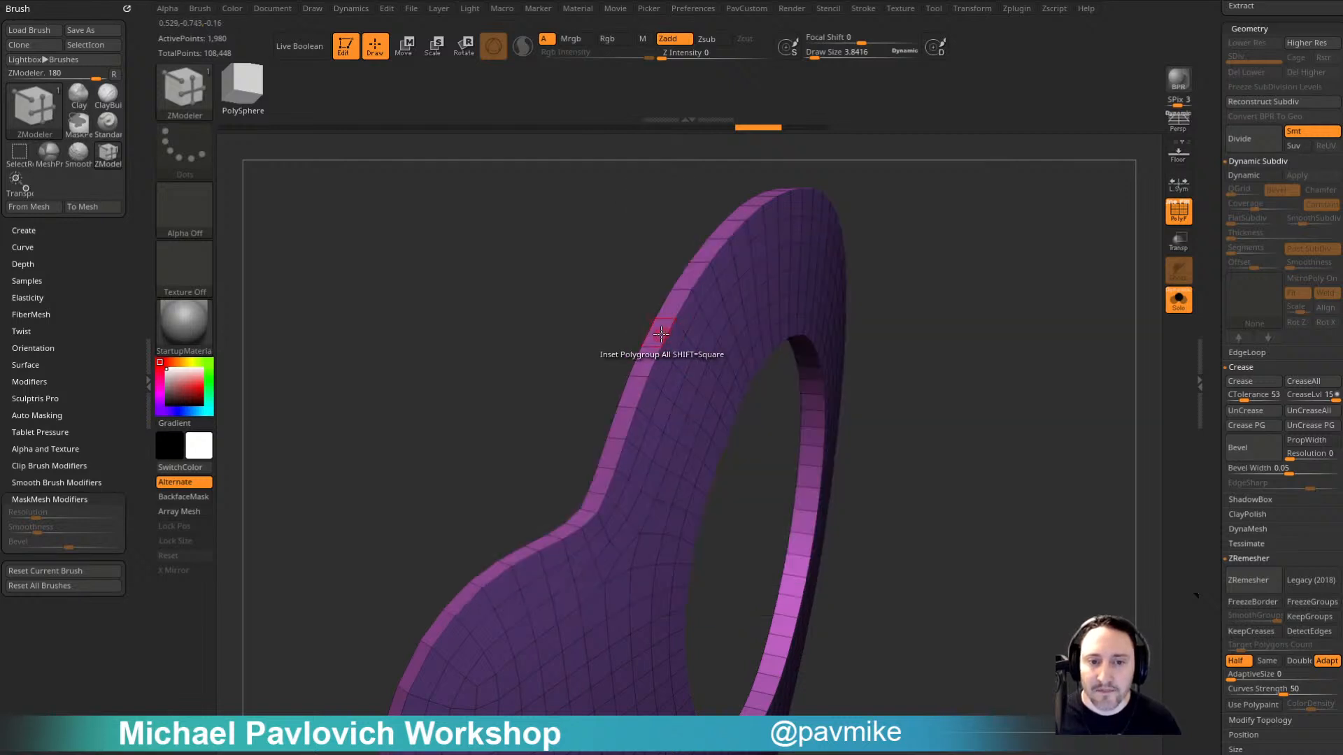
left_click(657, 338)
Step: Set the polygon action to PolyGroup and regroup polygons along the panel's rim
key("space")
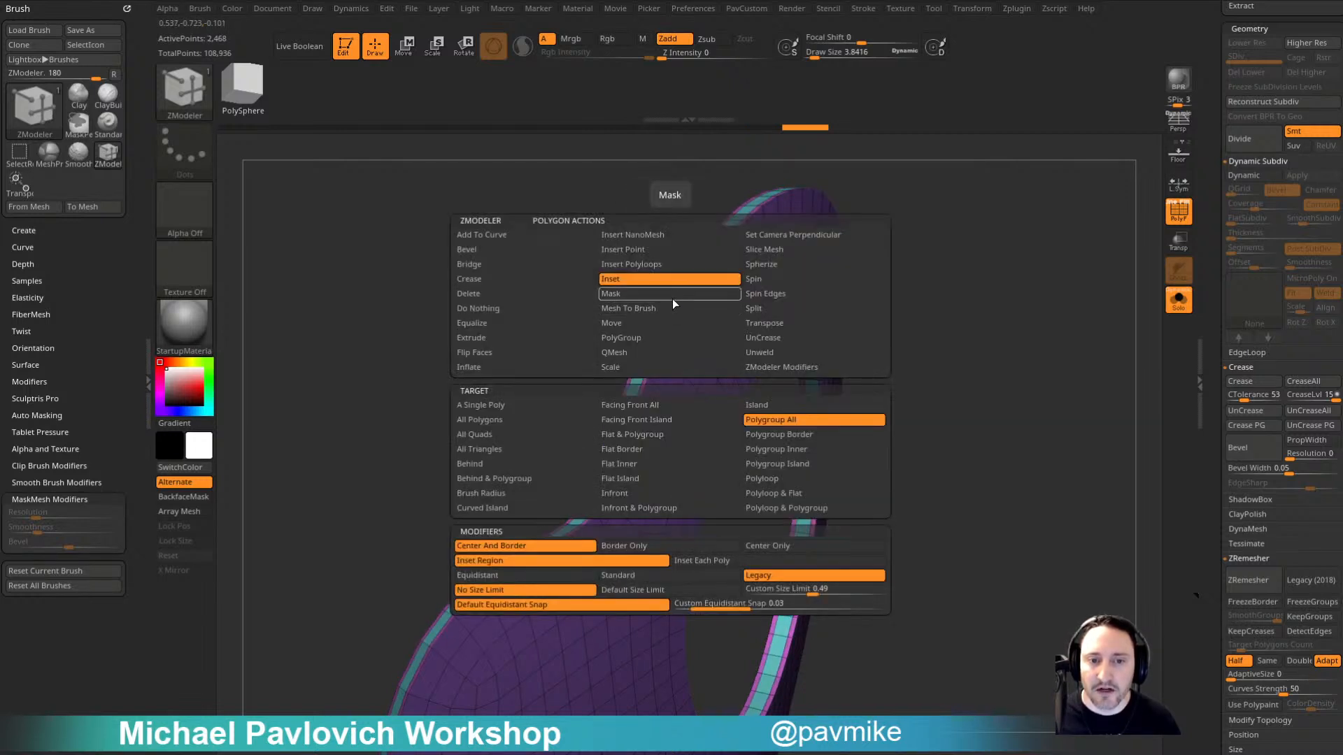
left_click(636, 338)
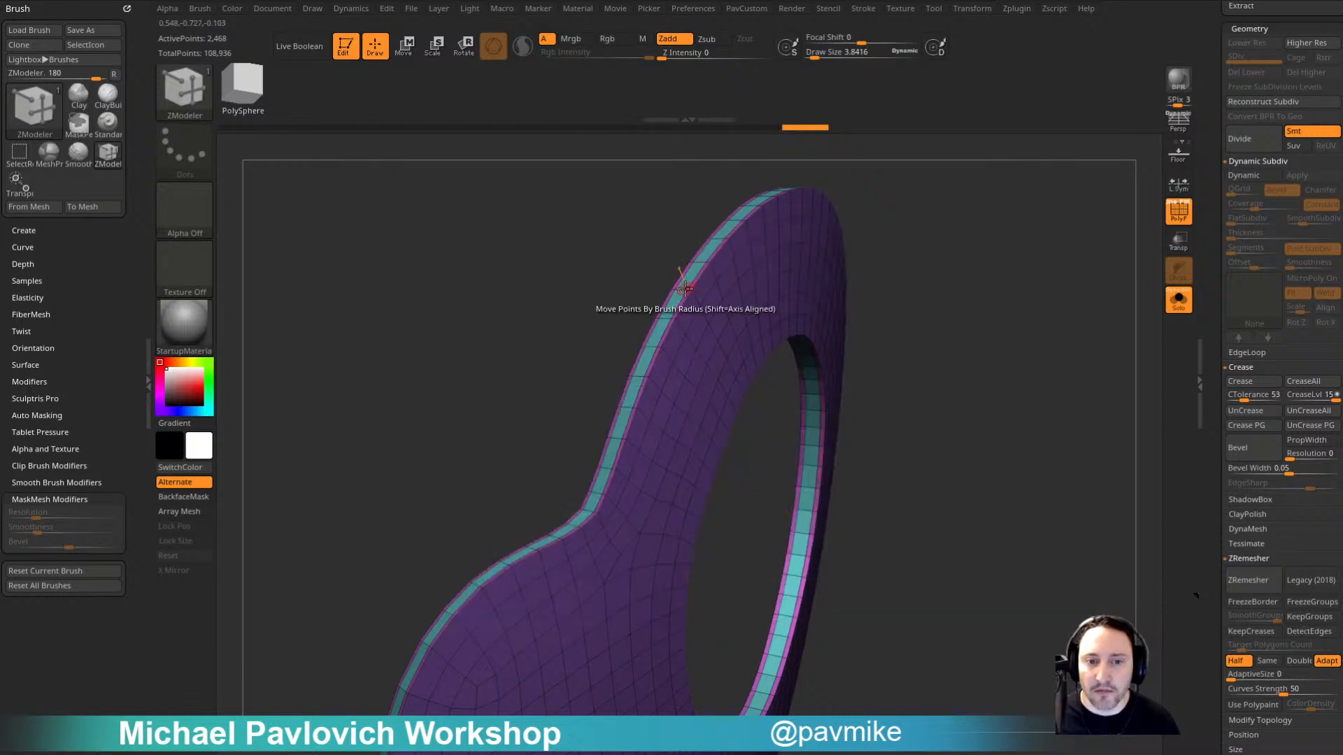
left_click_drag(663, 274, 677, 280)
Step: Show the panel on the whole head again with the wireframe hidden
left_click_drag(1020, 395, 1008, 308, "alt")
left_click_drag(1008, 308, 1092, 290)
left_click(1179, 300)
key("shift+f")
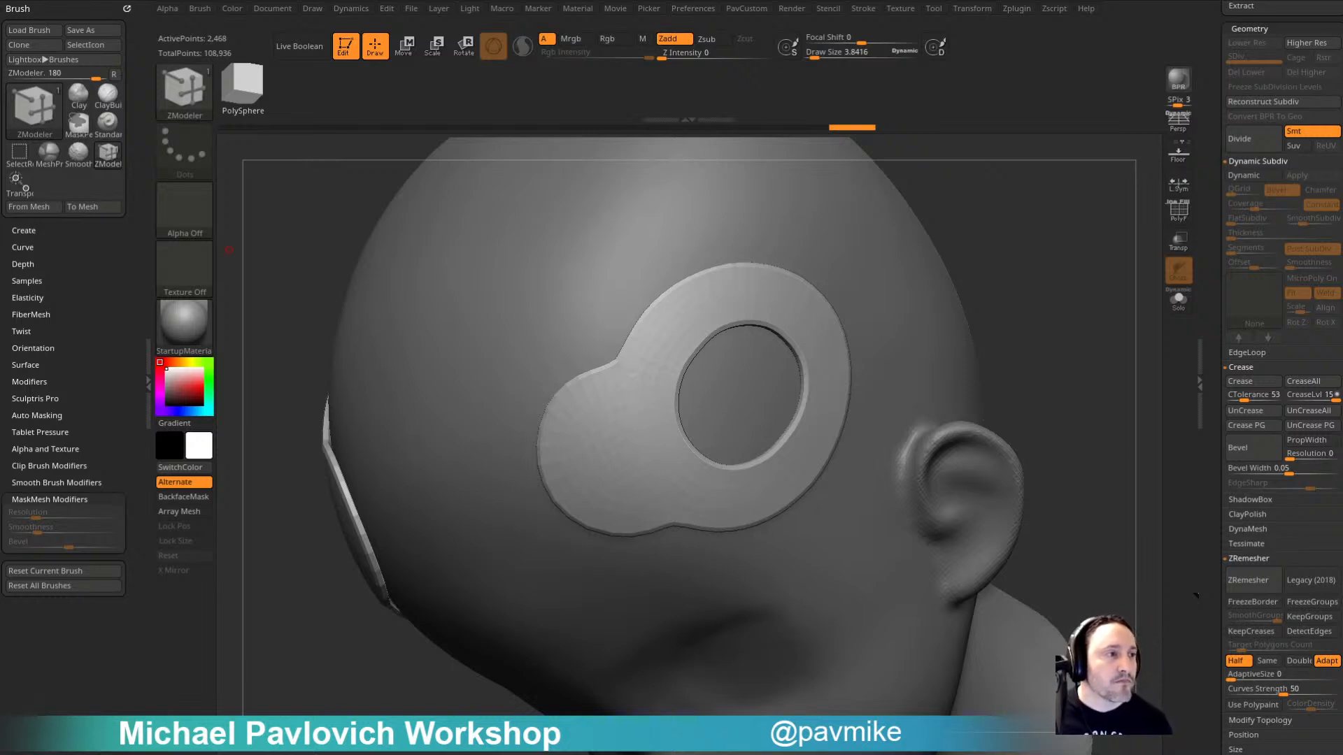
left_click_drag(273, 191, 967, 249)
Step: Load the tool BirdRobotSteps.ZTL from the ZBDemo folder's Legacy > ZB2021.5 subfolder
scroll(1218, 126, "up", 10)
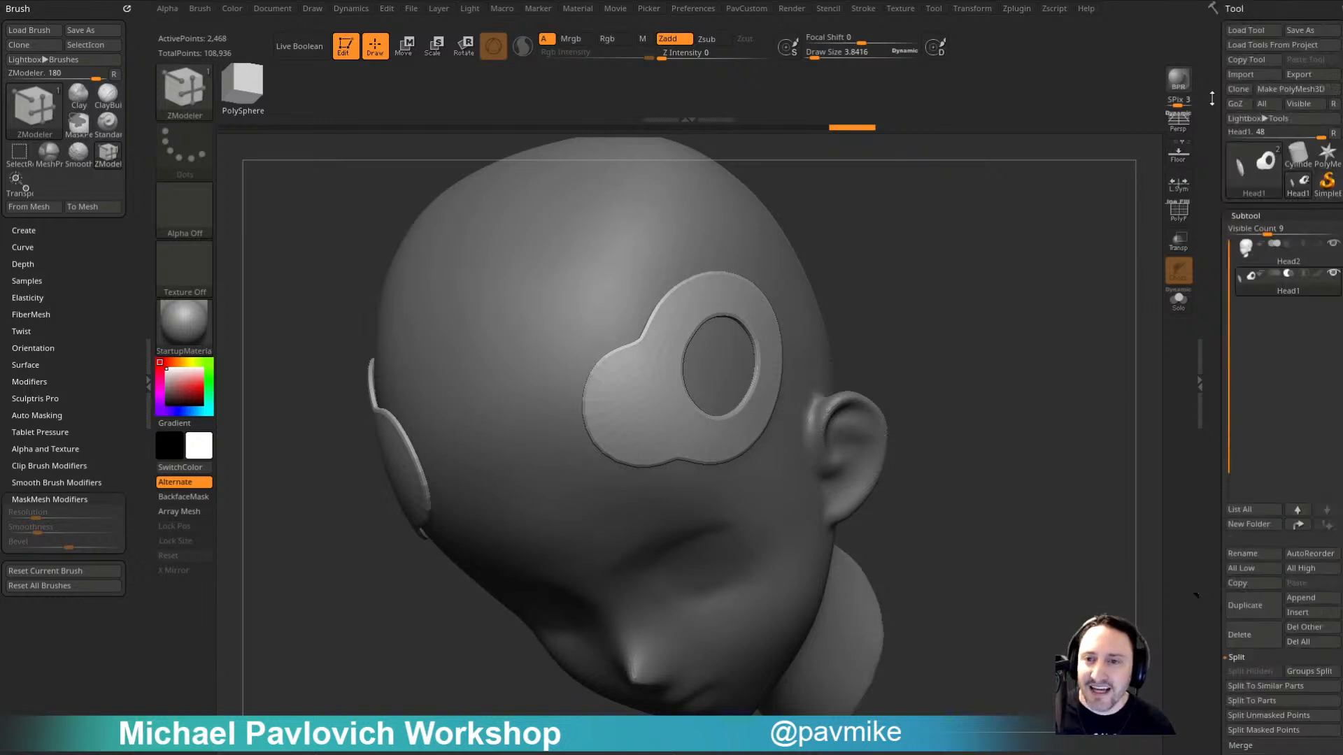
left_click(1238, 31)
scroll(476, 423, "up", 5)
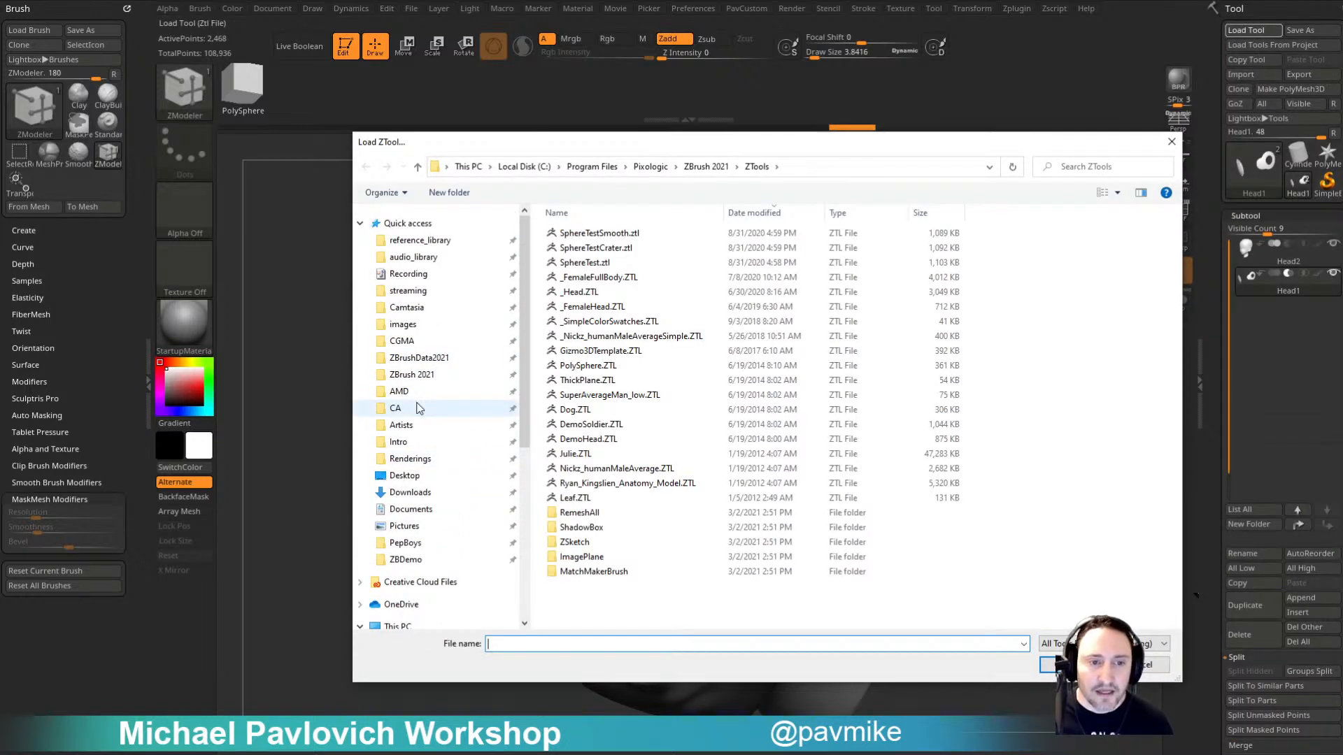
left_click(405, 560)
double_click(580, 235)
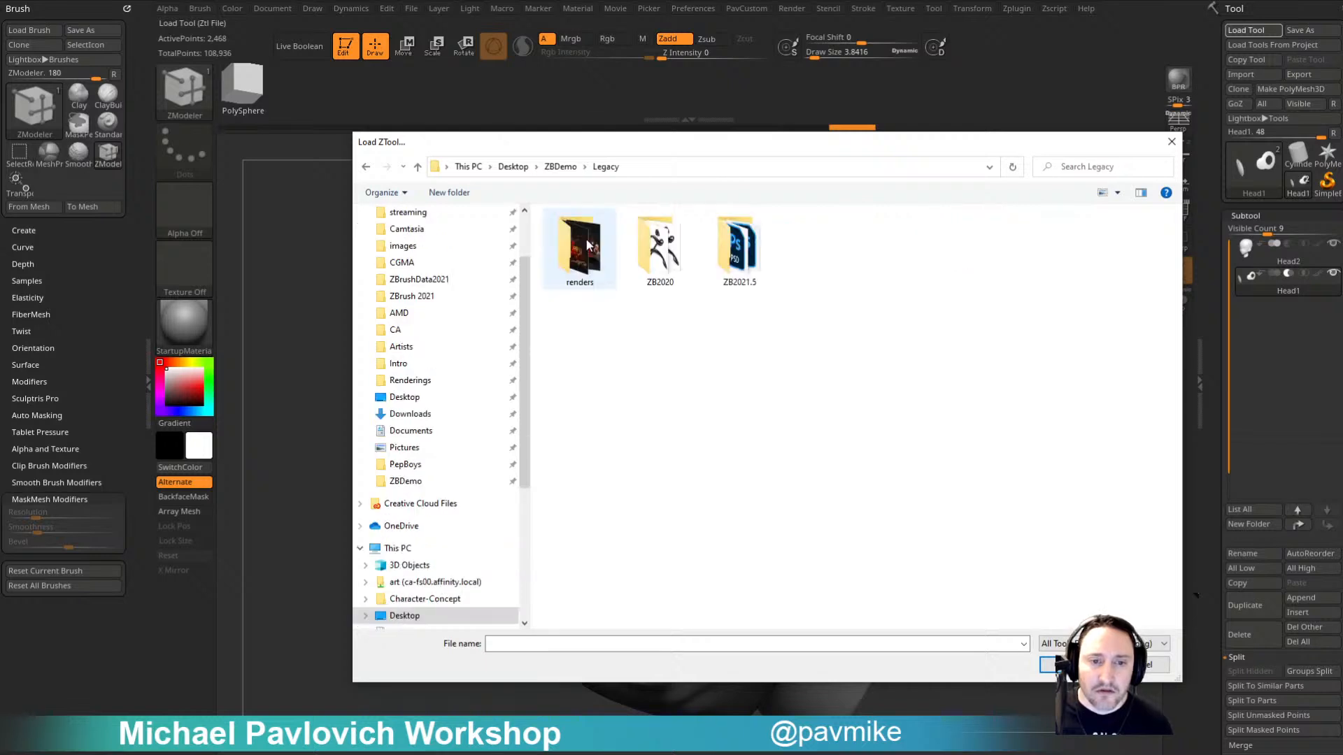
double_click(652, 259)
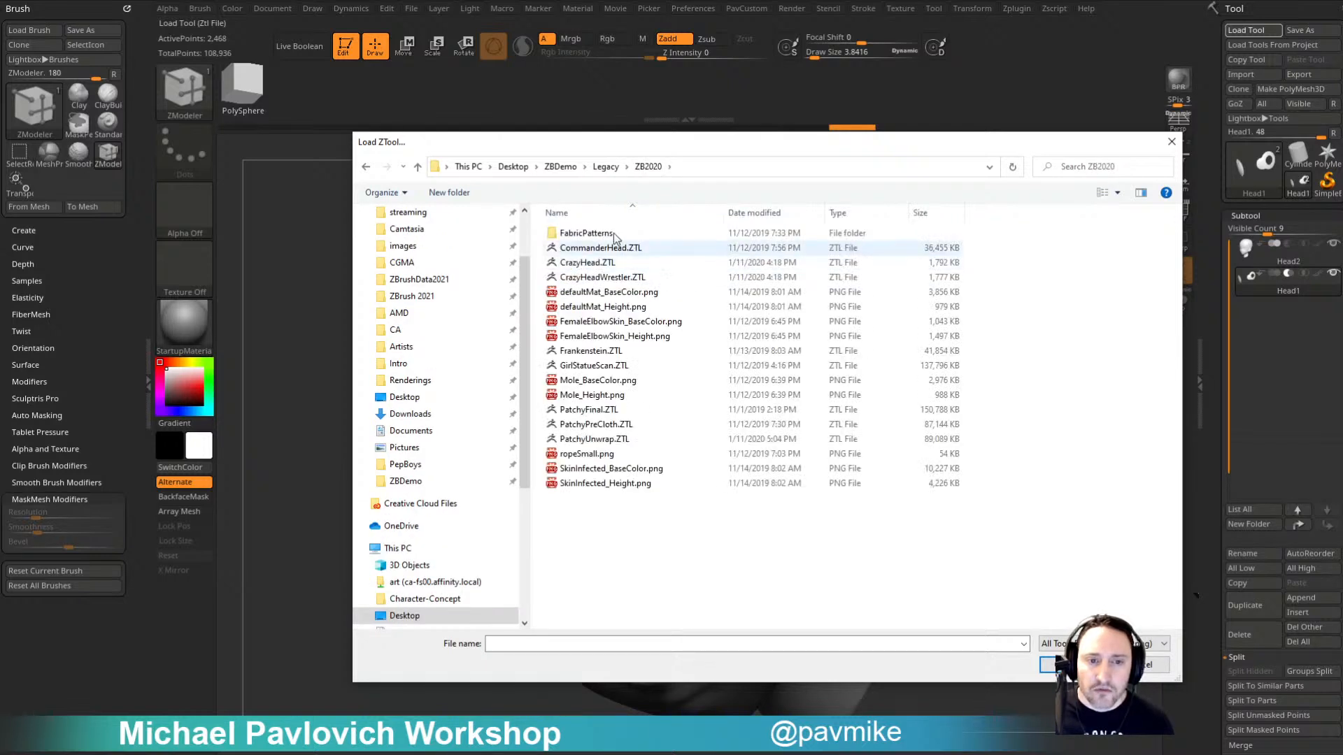
left_click(600, 166)
double_click(740, 249)
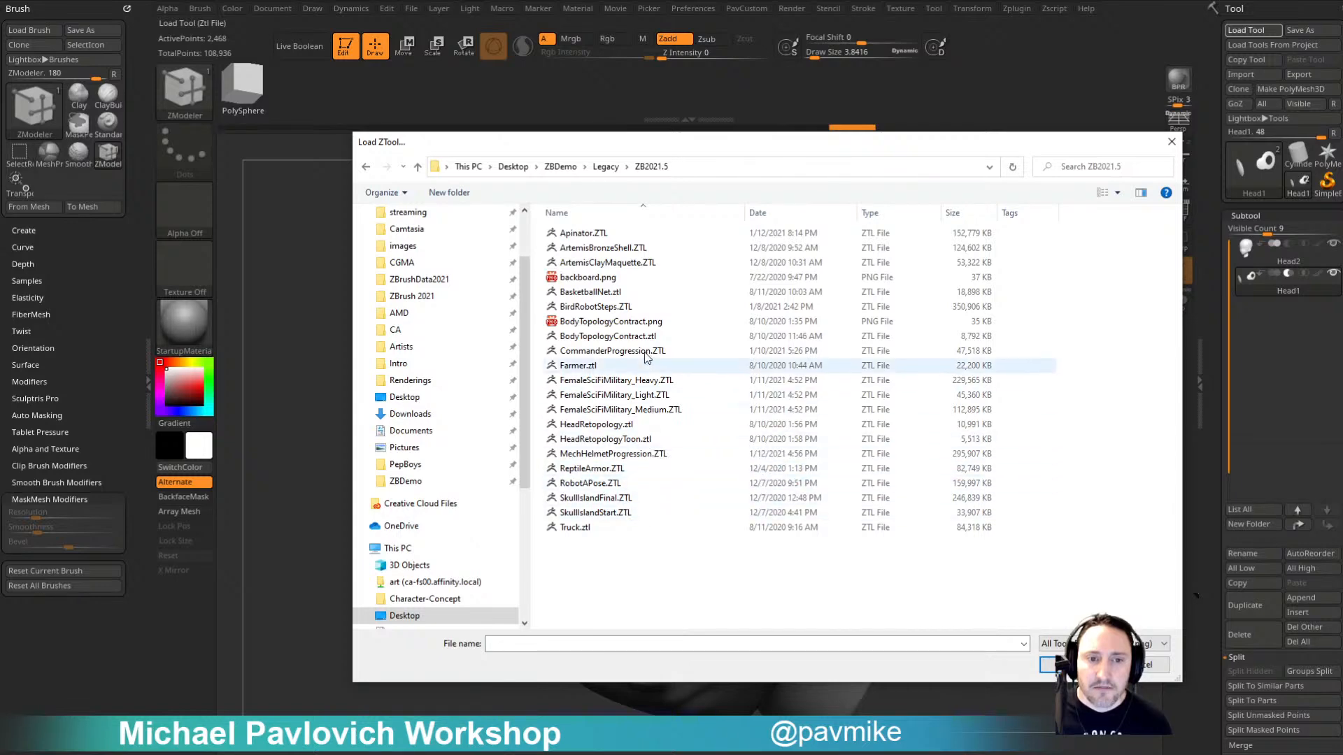
double_click(663, 304)
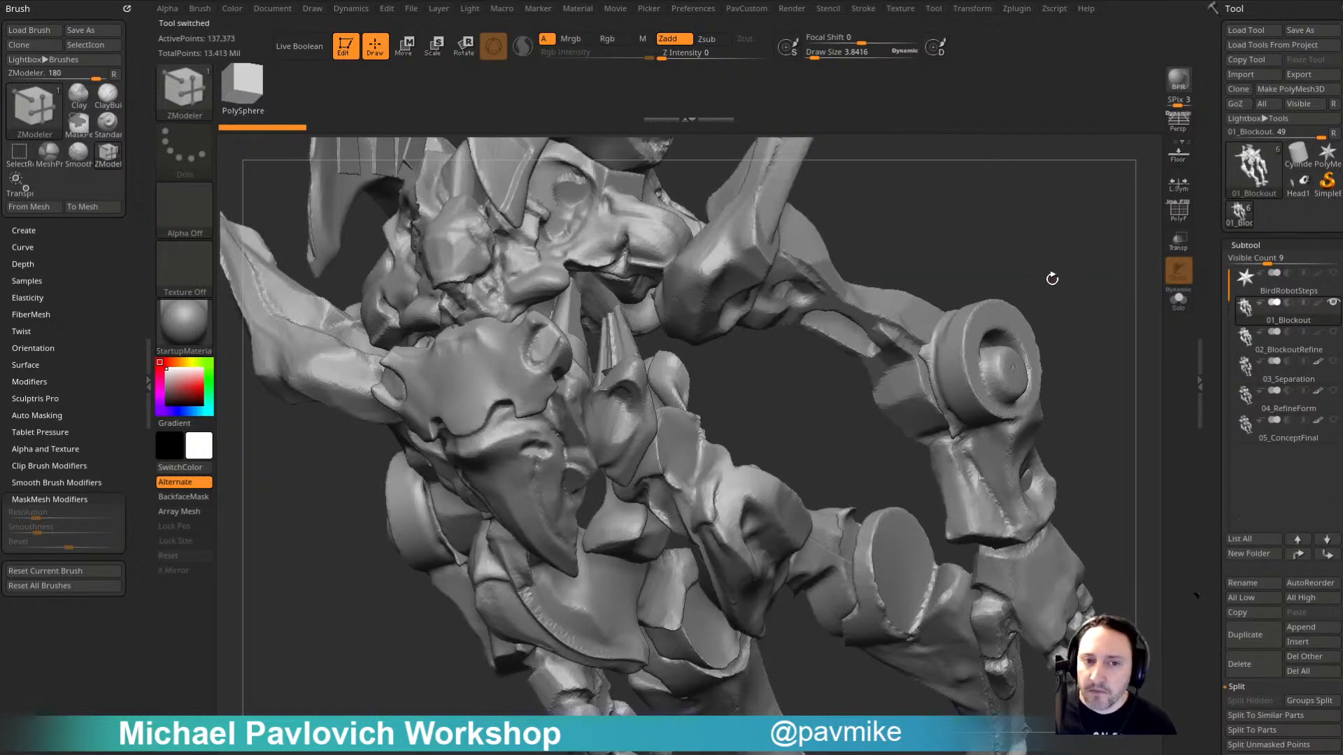
Step: Turn on perspective and frame the whole bird robot to view its full figure
left_click_drag(1052, 279, 1083, 262, "alt")
left_click_drag(1125, 336, 1088, 332)
left_click(1179, 124)
left_click_drag(1088, 241, 1020, 264)
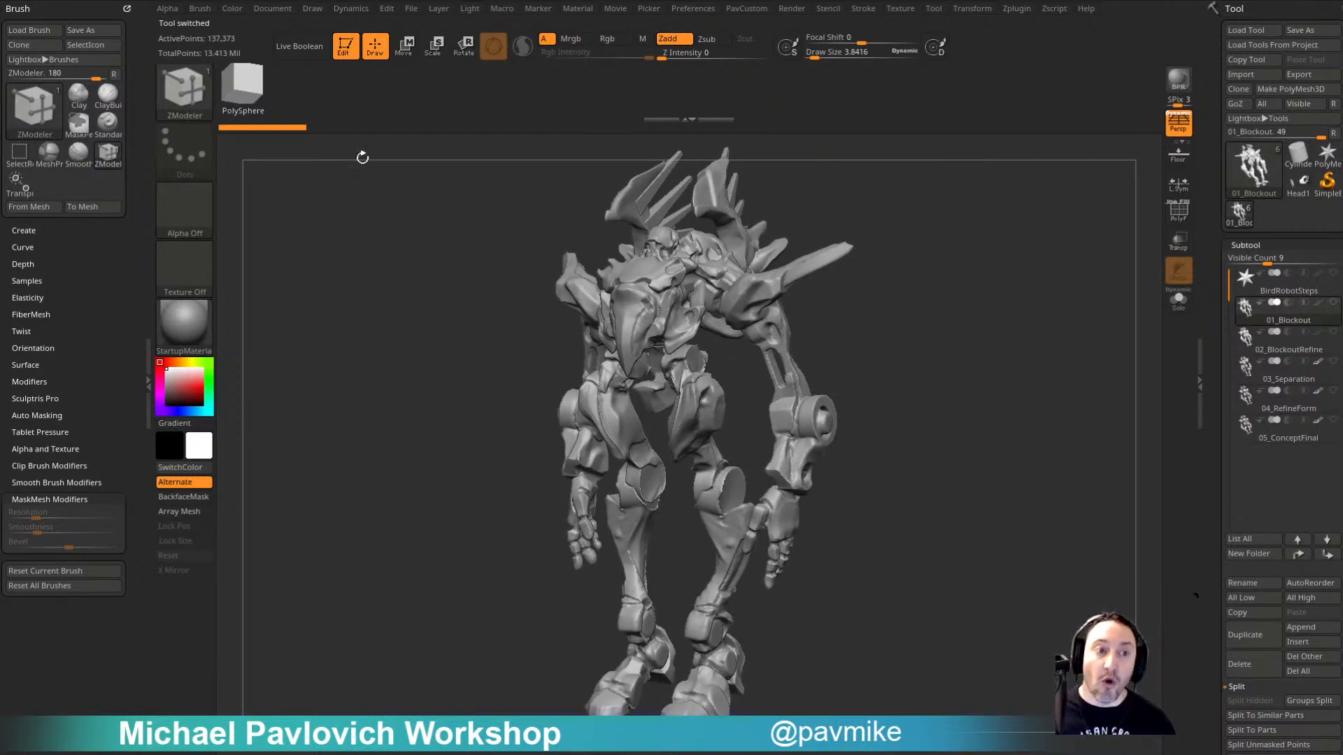
Step: Leave edit mode, clear the canvas, and draw a new Sphere3D on it in edit mode
left_click(344, 45)
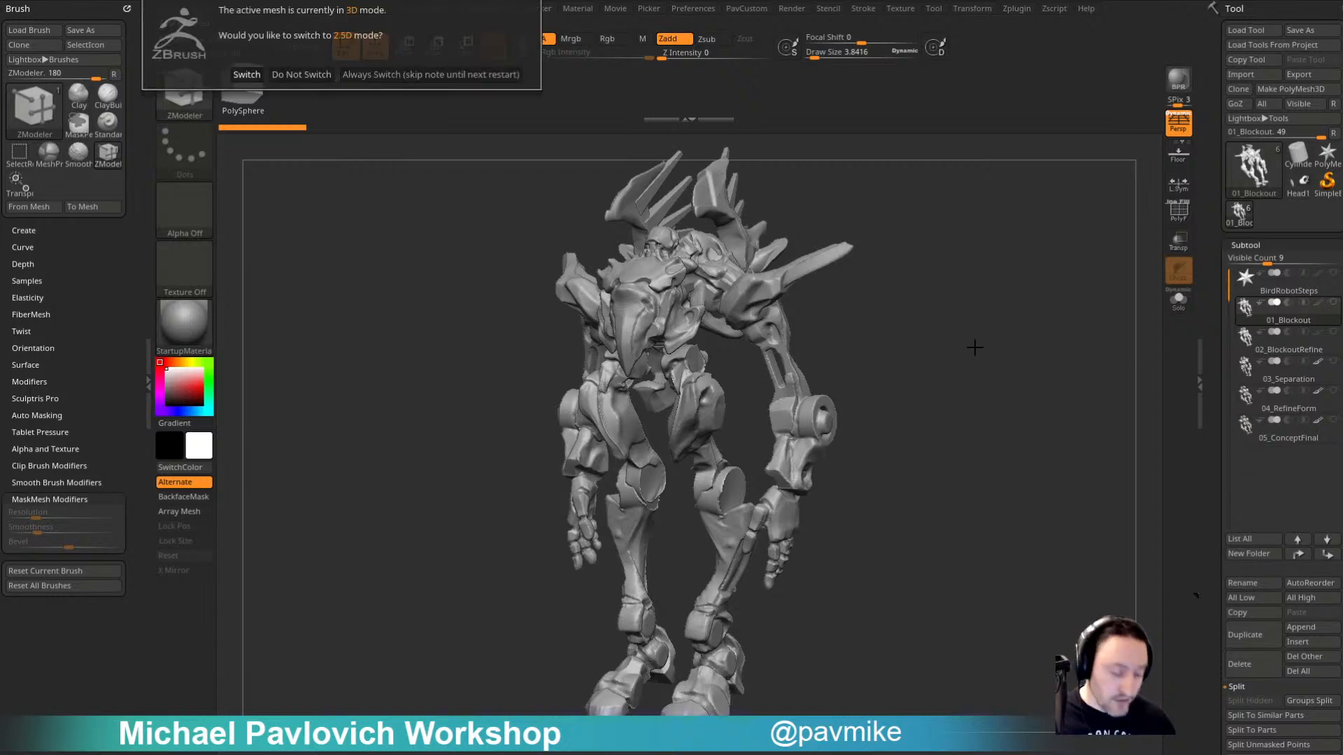
left_click(440, 76)
key("ctrl+n")
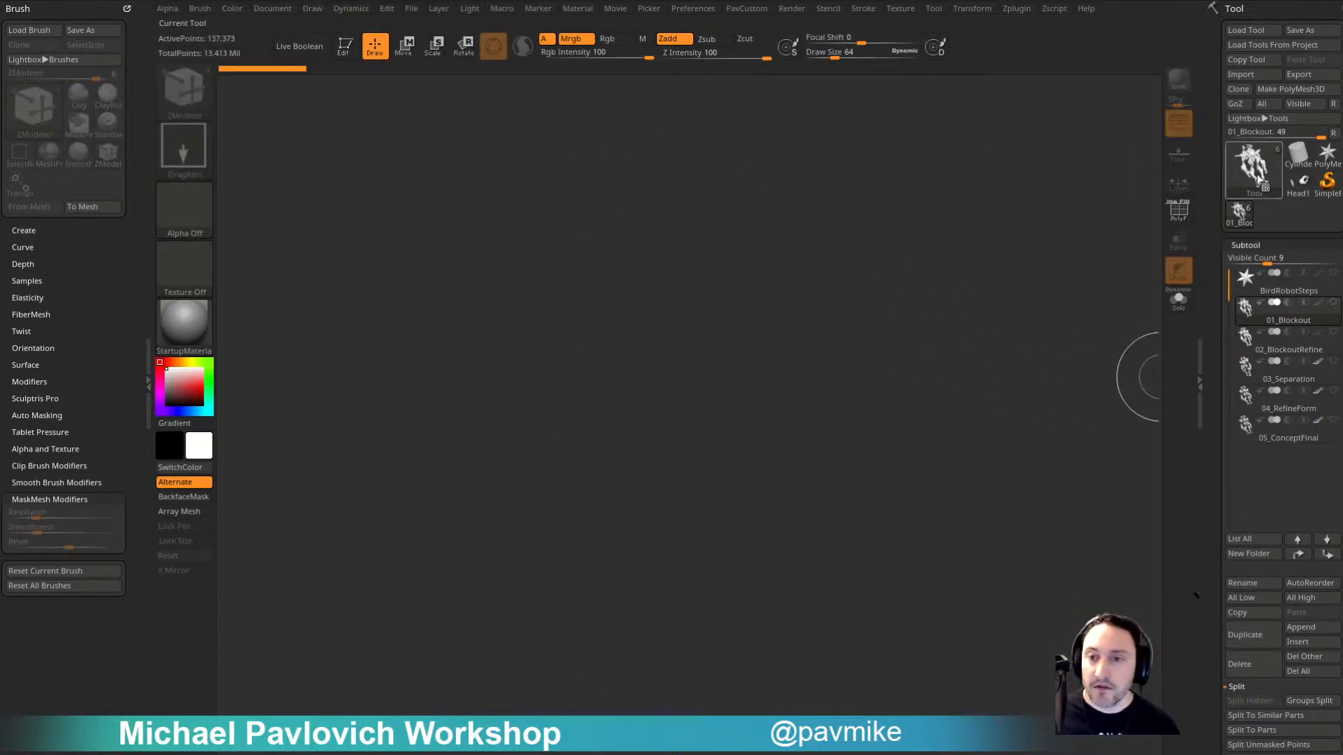
left_click(1252, 167)
left_click(769, 231)
left_click_drag(635, 485, 513, 325)
left_click(345, 45)
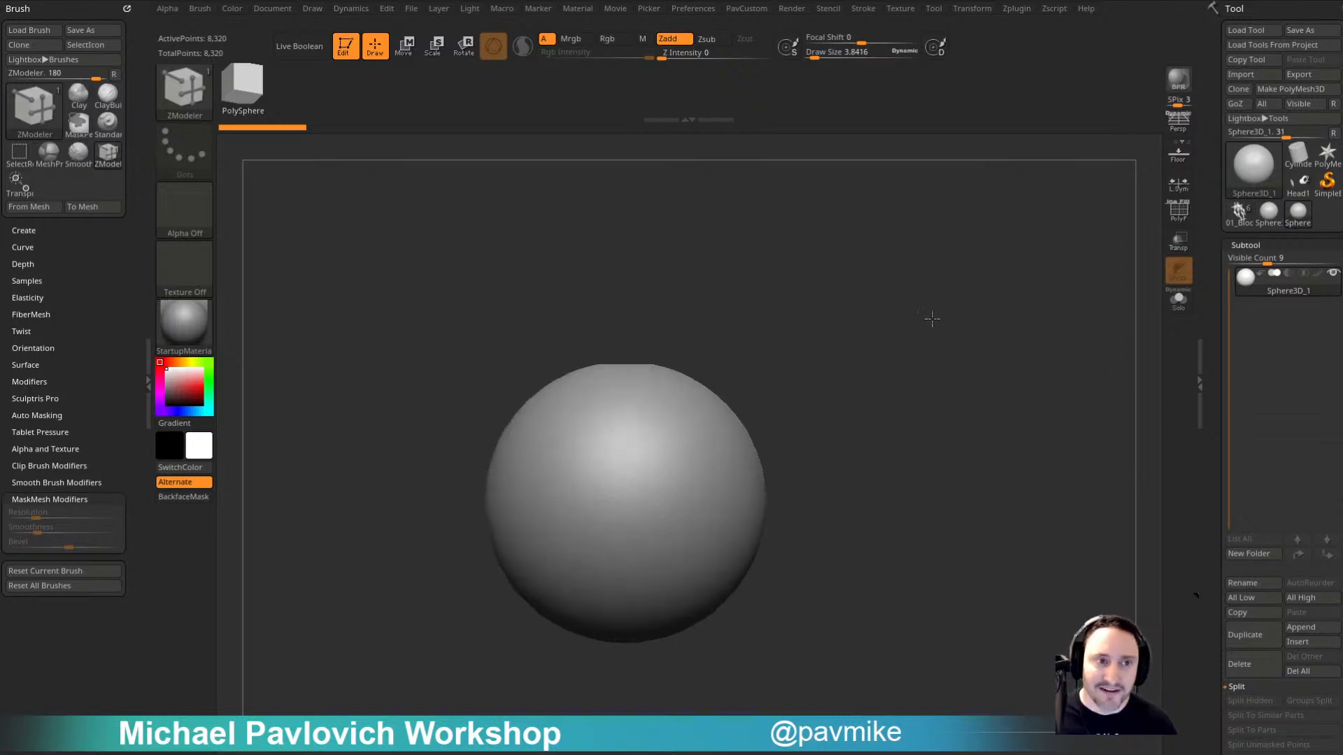
Step: Select the SnakeHook brush for sculpting the sphere
key("b")
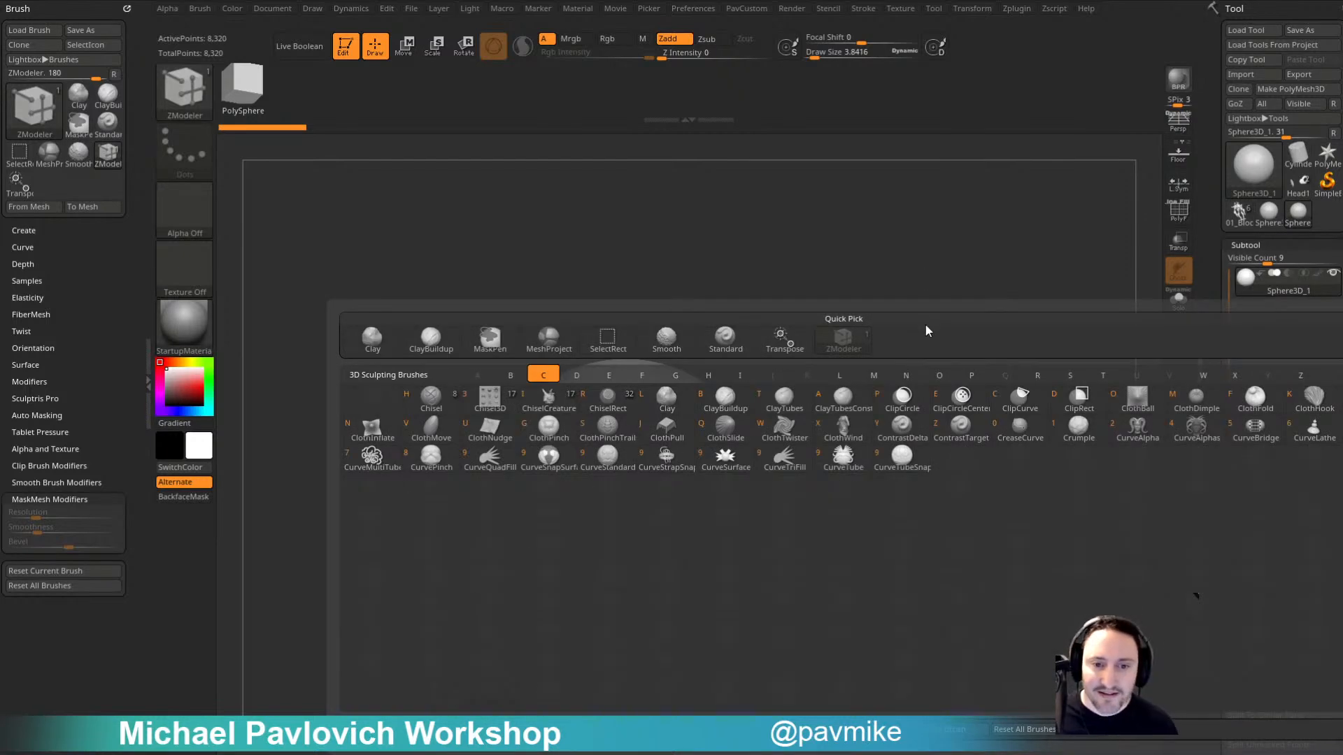
key("b")
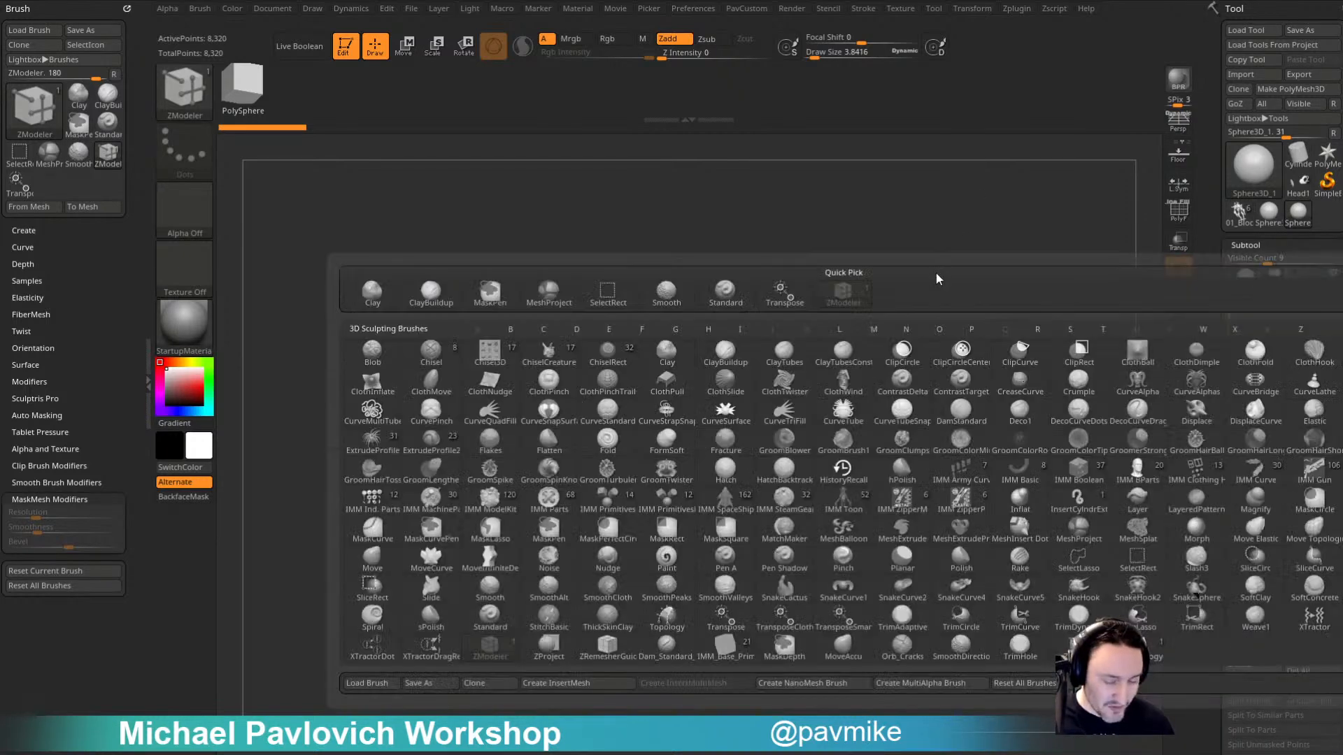
key("s")
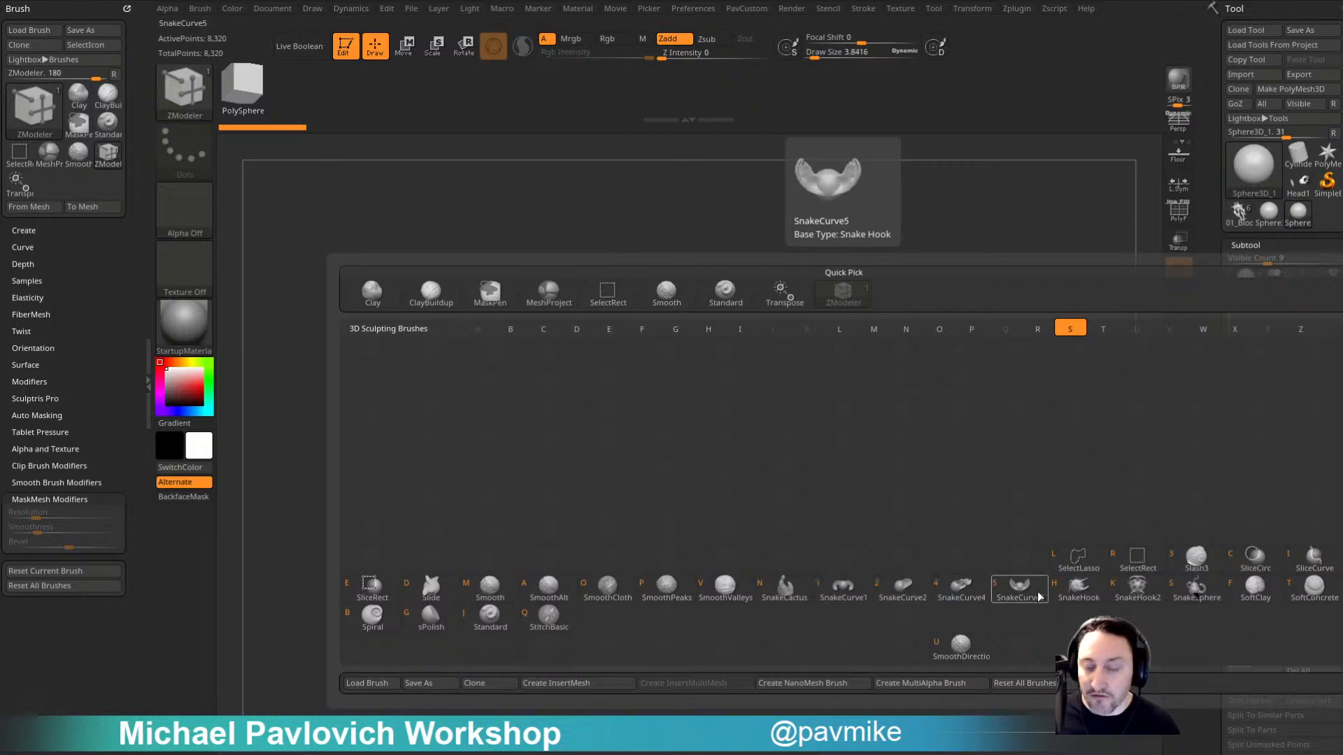
left_click(1088, 599)
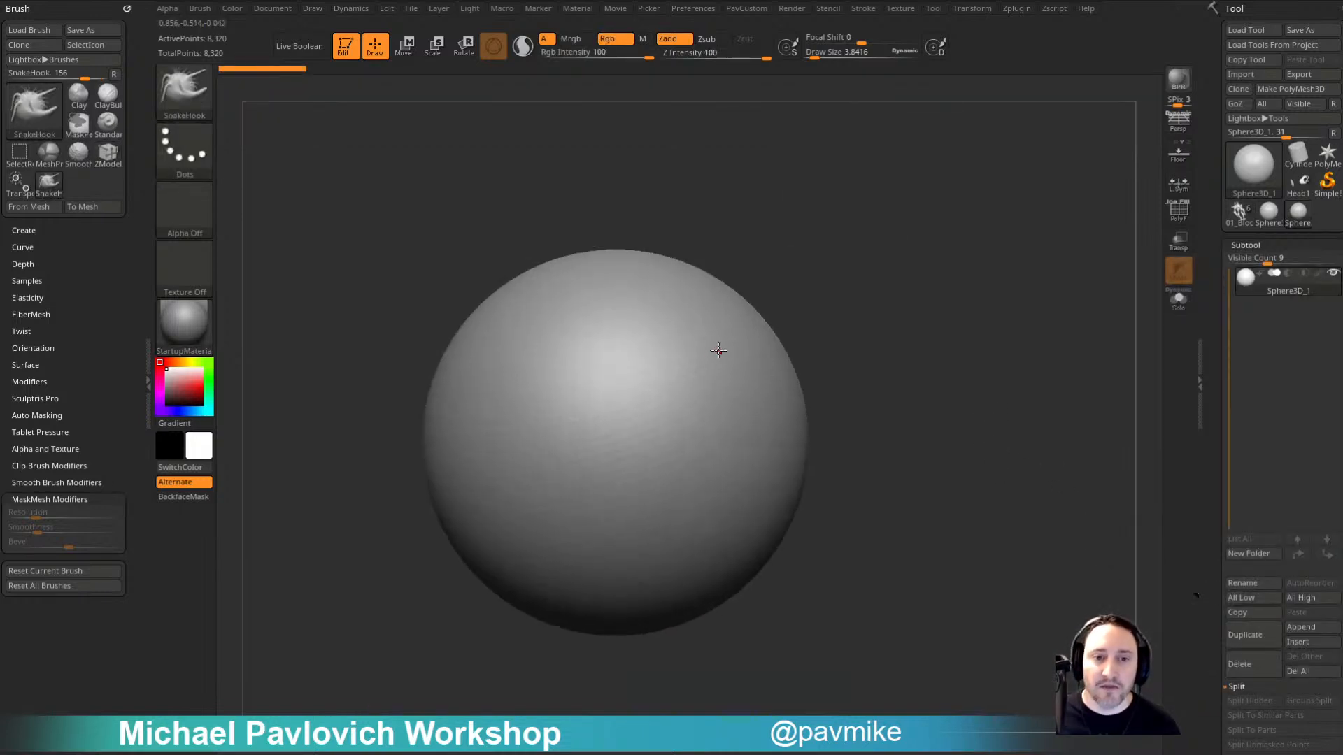
Step: Convert the sphere to a PolyMesh3D and set the brush's draw size to about 140
key("s")
mouse_move(748, 353)
left_mouse_down()
mouse_move(752, 381)
mouse_move(774, 308)
mouse_move(899, 195)
left_mouse_up()
left_click(1290, 89)
key("s")
key("ctrl+z")
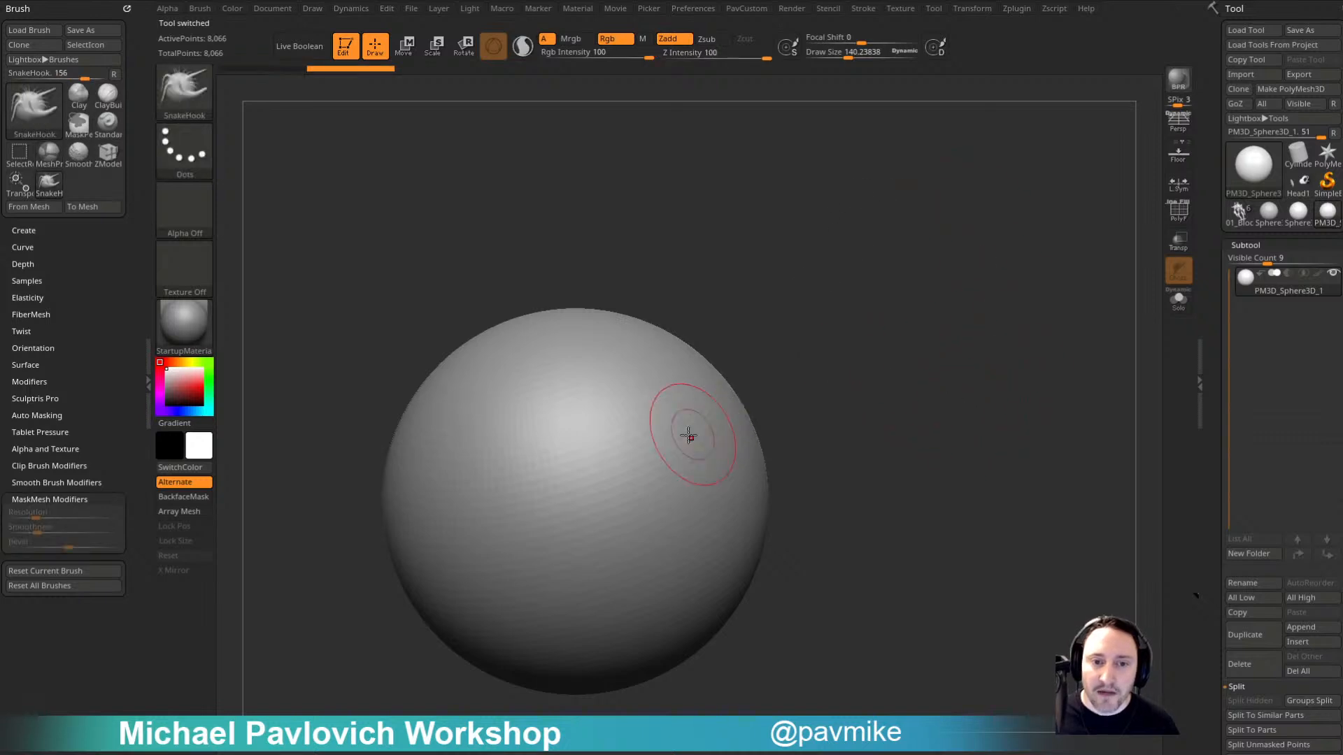
Step: Pull a SnakeHook spike out of the sphere's side, show the wireframe, and undo the stroke
left_click_drag(689, 435, 969, 342)
key("shift+f")
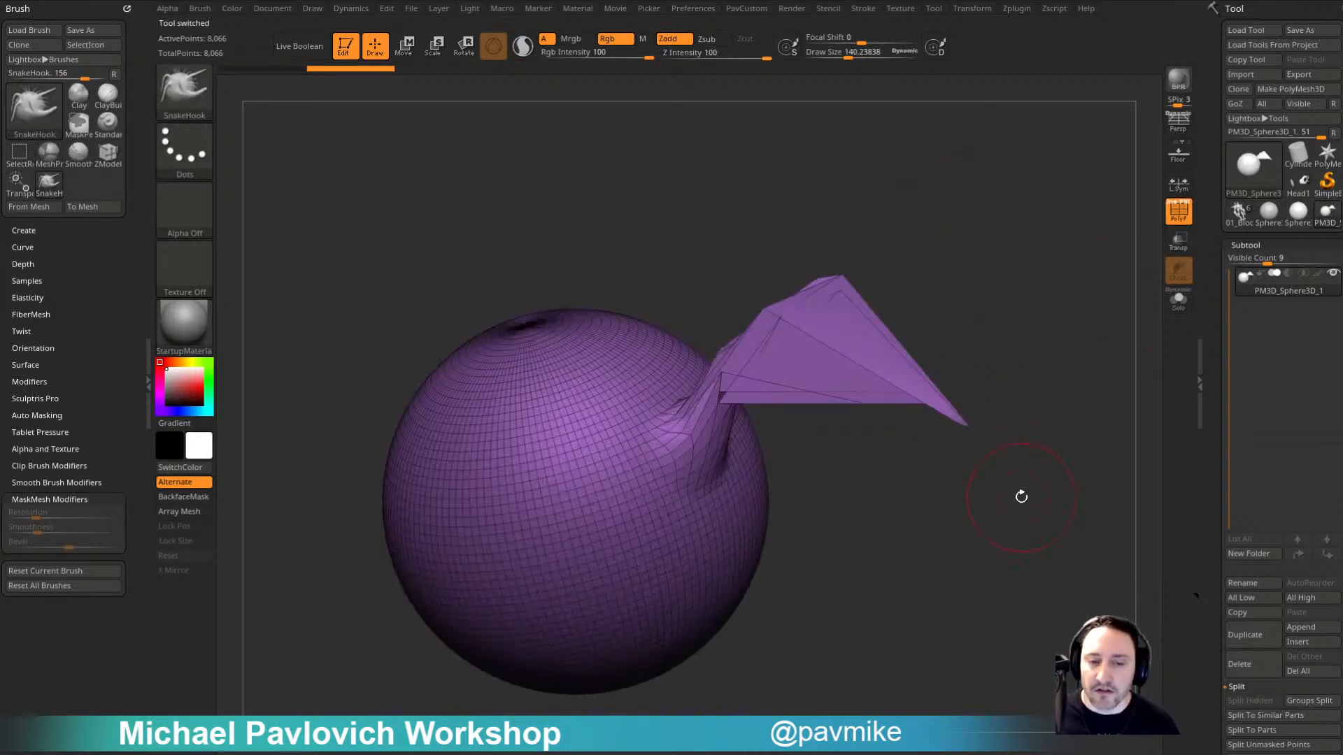
key("ctrl+z")
Step: Enable Sculptris Pro, pull a long curved tendril out of the sphere's side, and undo the stroke
left_click(524, 52)
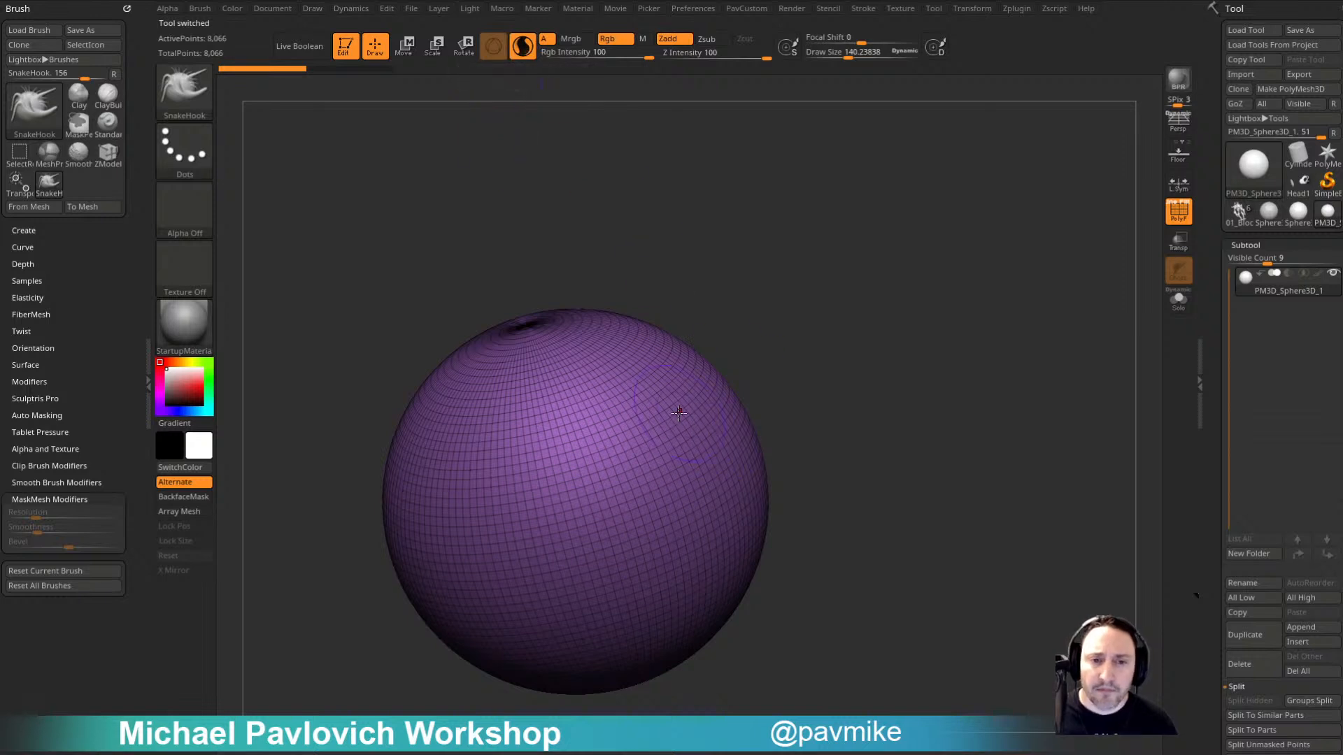
mouse_move(675, 414)
left_mouse_down()
mouse_move(717, 410)
mouse_move(789, 301)
mouse_move(936, 343)
mouse_move(925, 284)
left_mouse_up()
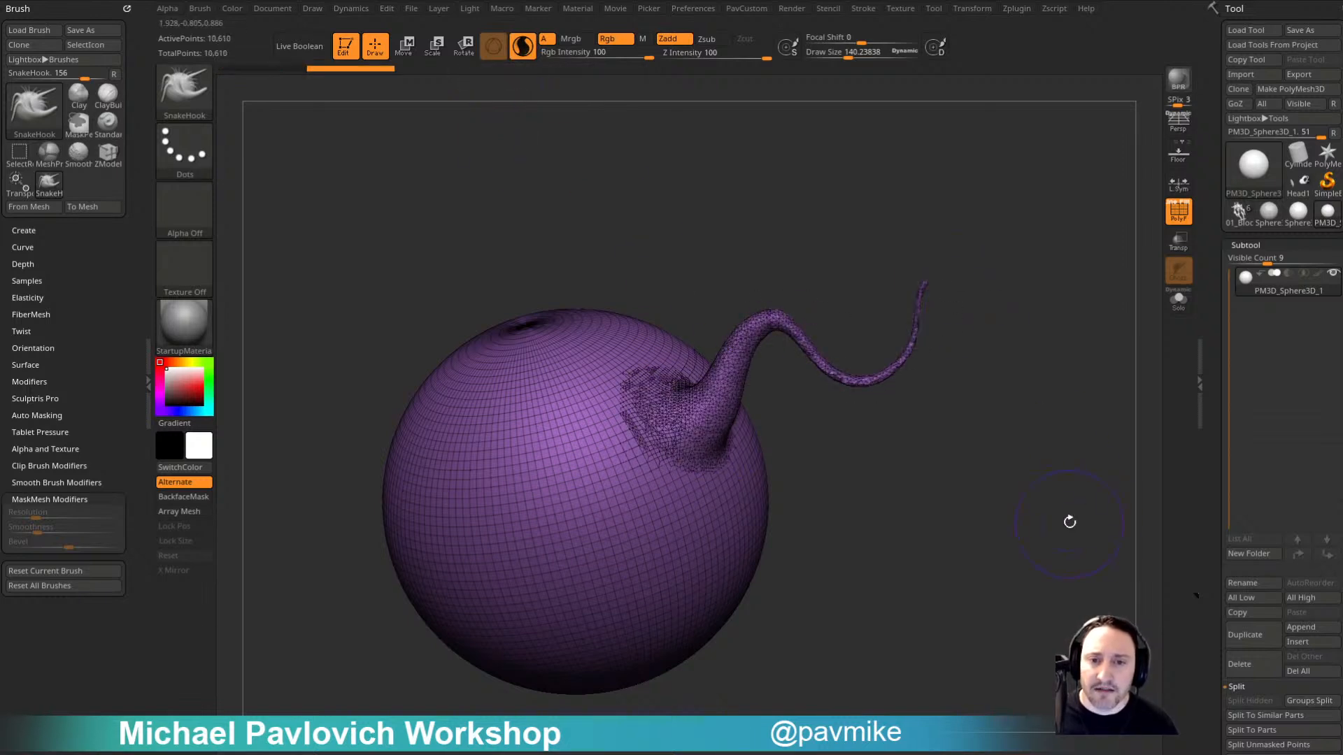
key("ctrl+z")
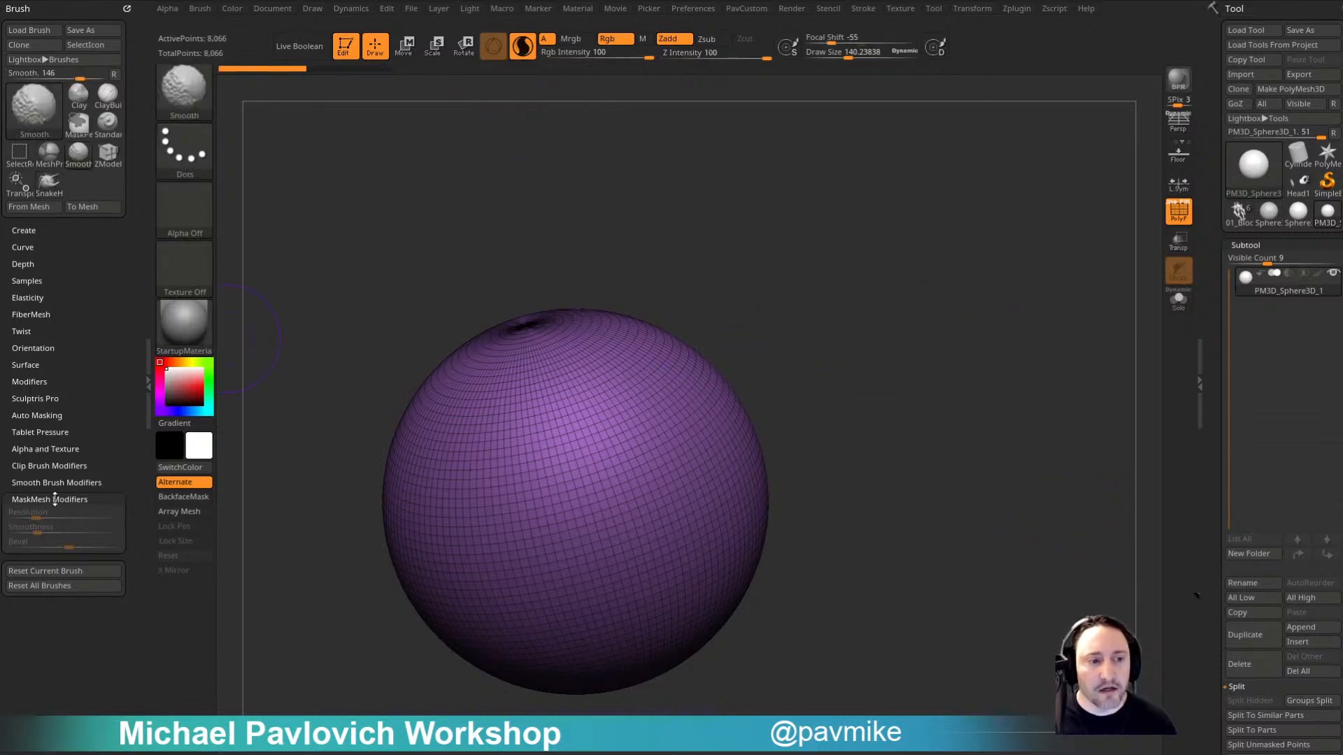
Step: Expand the SnakeHook brush's Modifiers settings, then make a short test stroke on the sphere and undo it
left_click(70, 499)
left_click(54, 381)
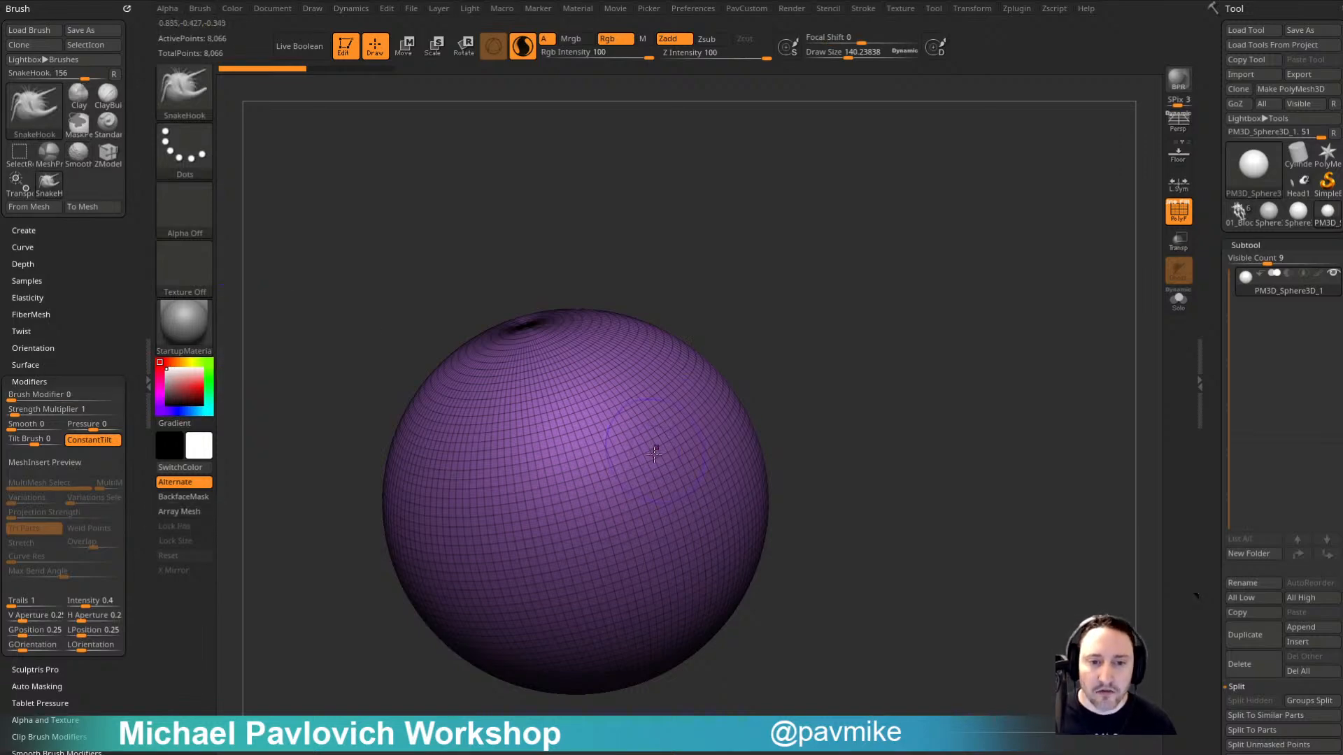
mouse_move(656, 449)
left_mouse_down()
mouse_move(788, 500)
mouse_move(707, 545)
left_mouse_up()
key("ctrl+z")
left_click_drag(936, 432, 1051, 268, "shift")
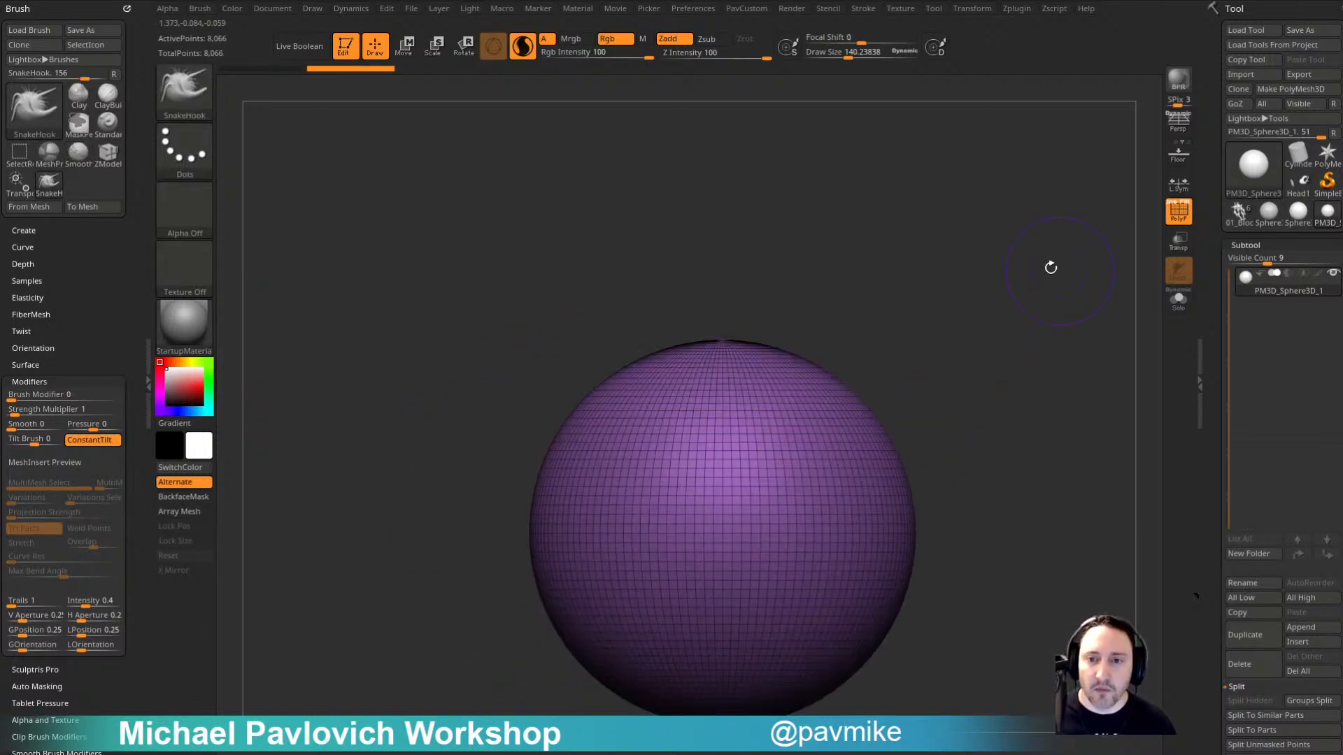
Step: Apply the SketchShaded2 material to the sphere
left_click(198, 336)
left_click(975, 485)
left_click_drag(931, 359, 826, 419, "alt")
left_click_drag(921, 427, 913, 310, "alt")
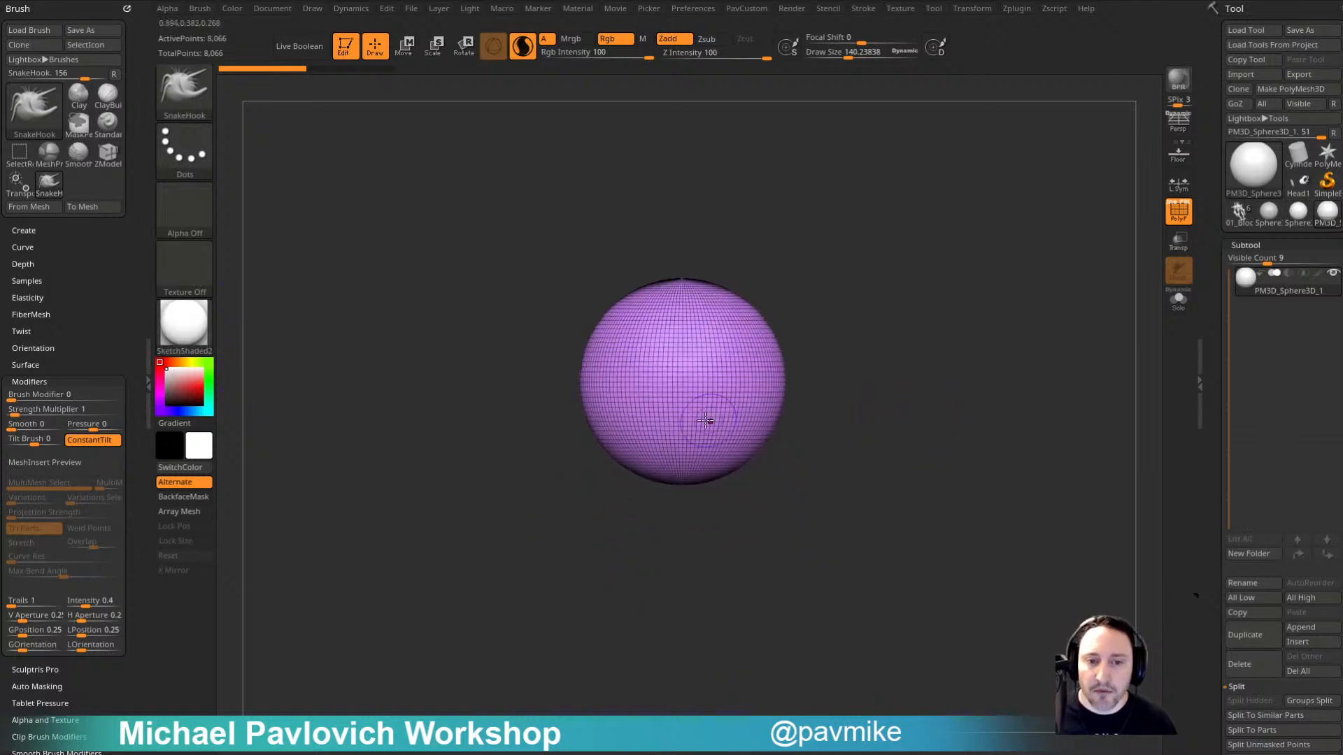
Step: Try SnakeHook pulls downward from the sphere's front, the second at a Draw Size of about 212, undoing each one
left_click_drag(679, 381, 674, 572)
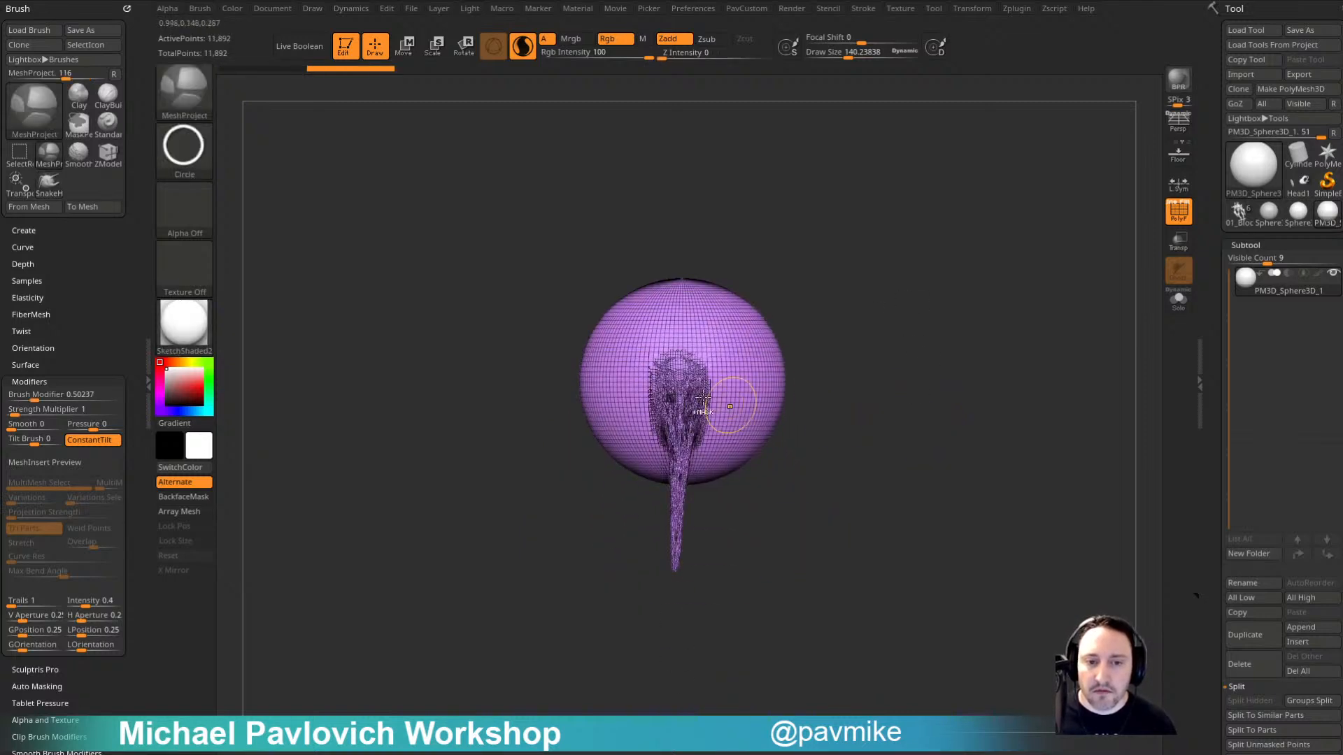
key("ctrl+z")
key("f")
key("s")
mouse_move(683, 389)
left_mouse_down()
mouse_move(646, 640)
mouse_move(668, 709)
left_mouse_up()
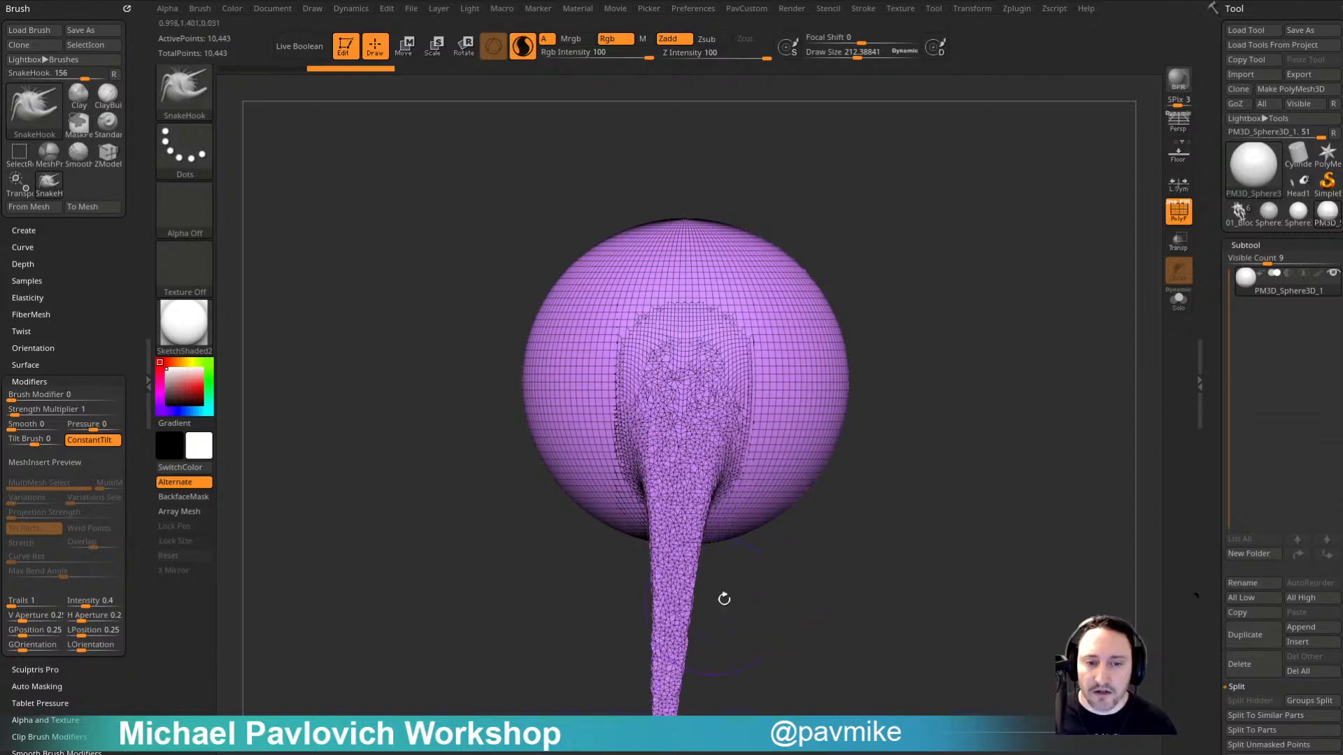
key("ctrl+z")
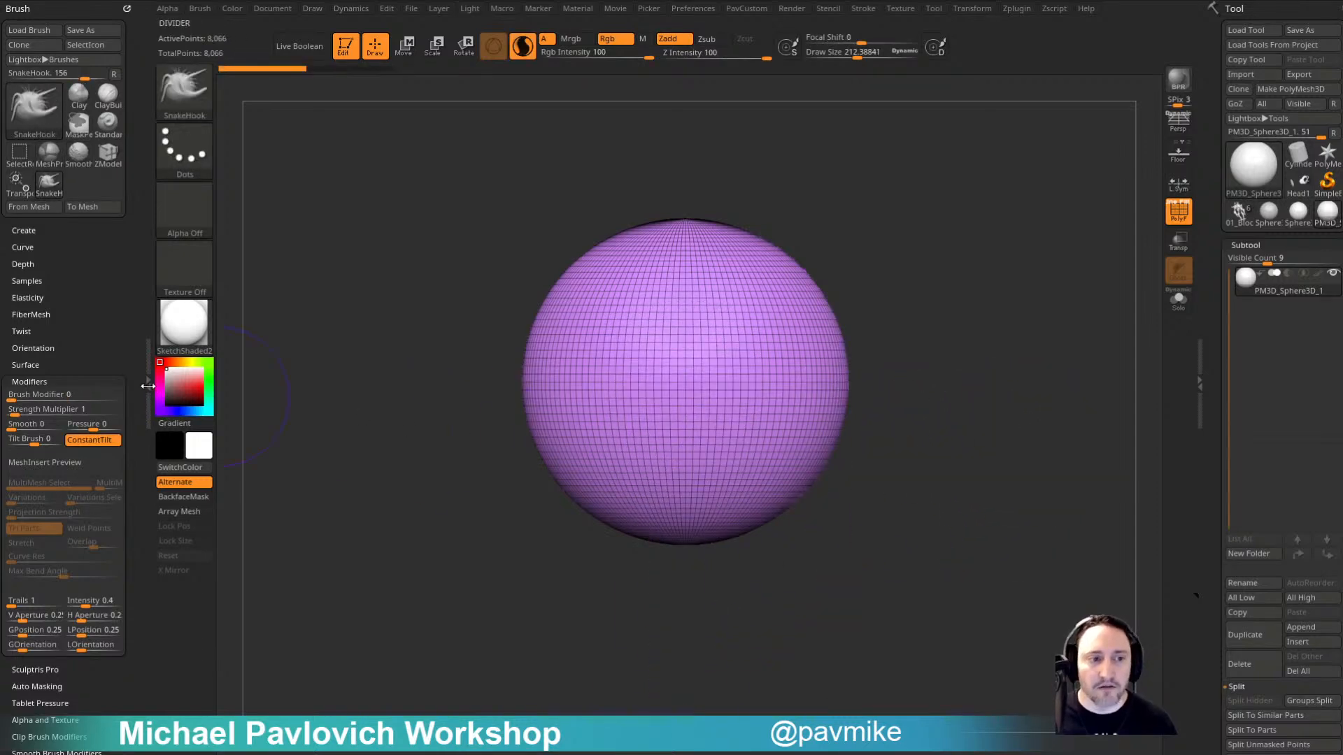
Step: Set the Brush Modifier to 1 and try short SnakeHook pulls on the sphere's front, undoing each one
left_click_drag(91, 396, 137, 394)
mouse_move(402, 482)
right_mouse_down("ctrl")
mouse_move(384, 455)
mouse_move(342, 457)
right_mouse_up("ctrl")
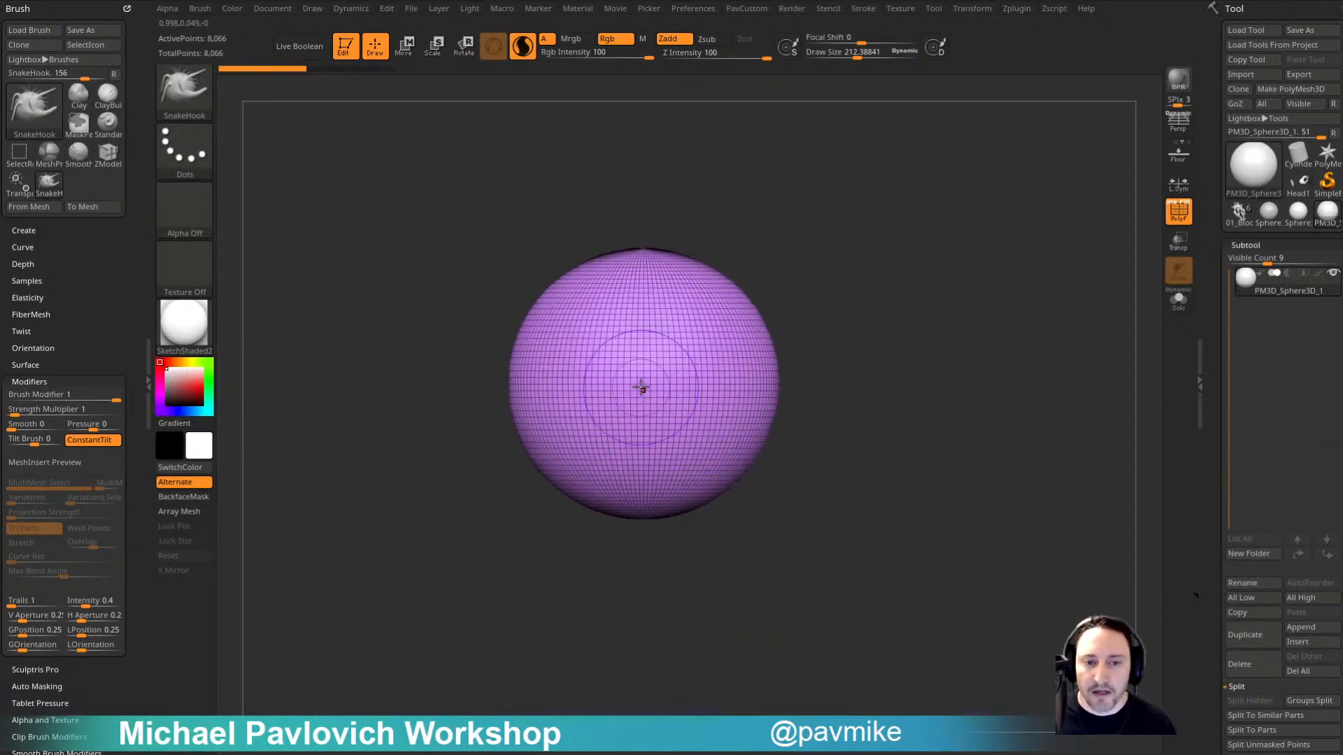
mouse_move(640, 387)
left_mouse_down()
mouse_move(642, 478)
mouse_move(644, 382)
mouse_move(641, 414)
left_mouse_up()
key("ctrl+z")
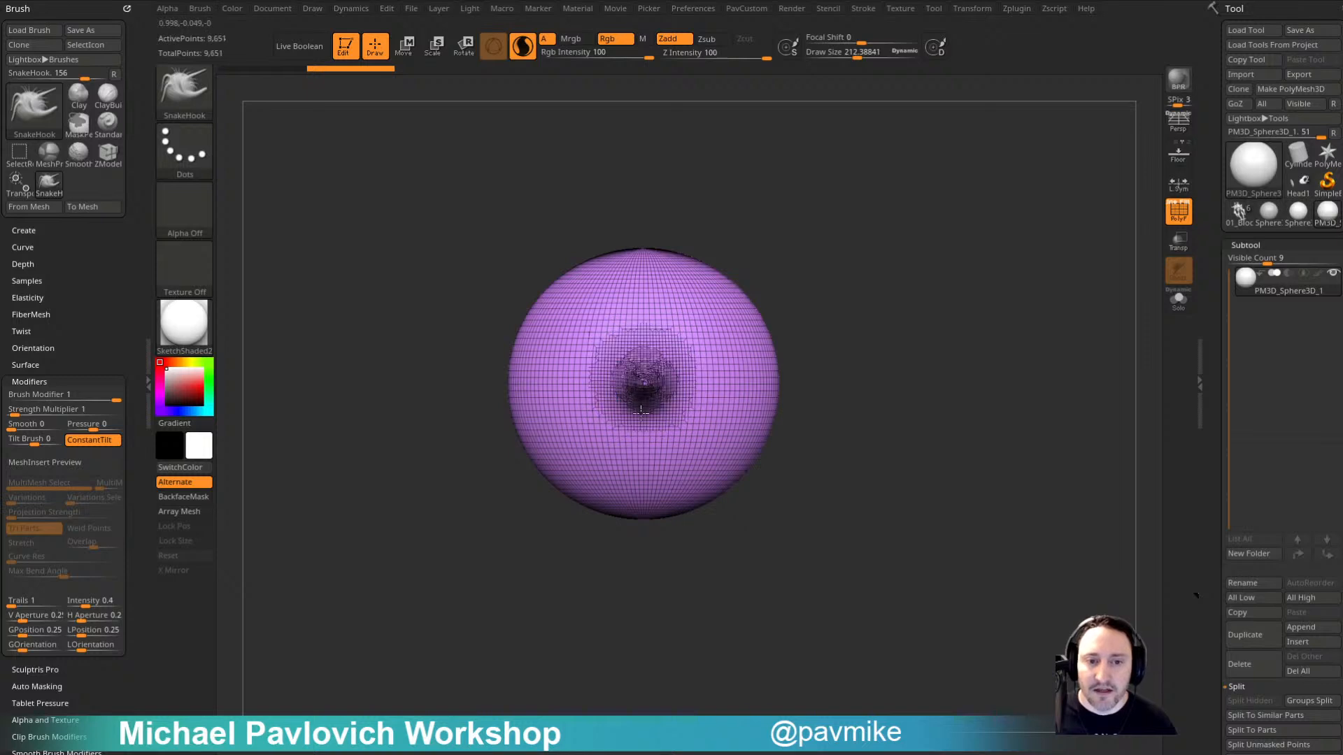
mouse_move(655, 566)
right_mouse_down()
mouse_move(725, 598)
mouse_move(674, 558)
right_mouse_up()
key("ctrl+z")
left_click_drag(659, 385, 660, 428)
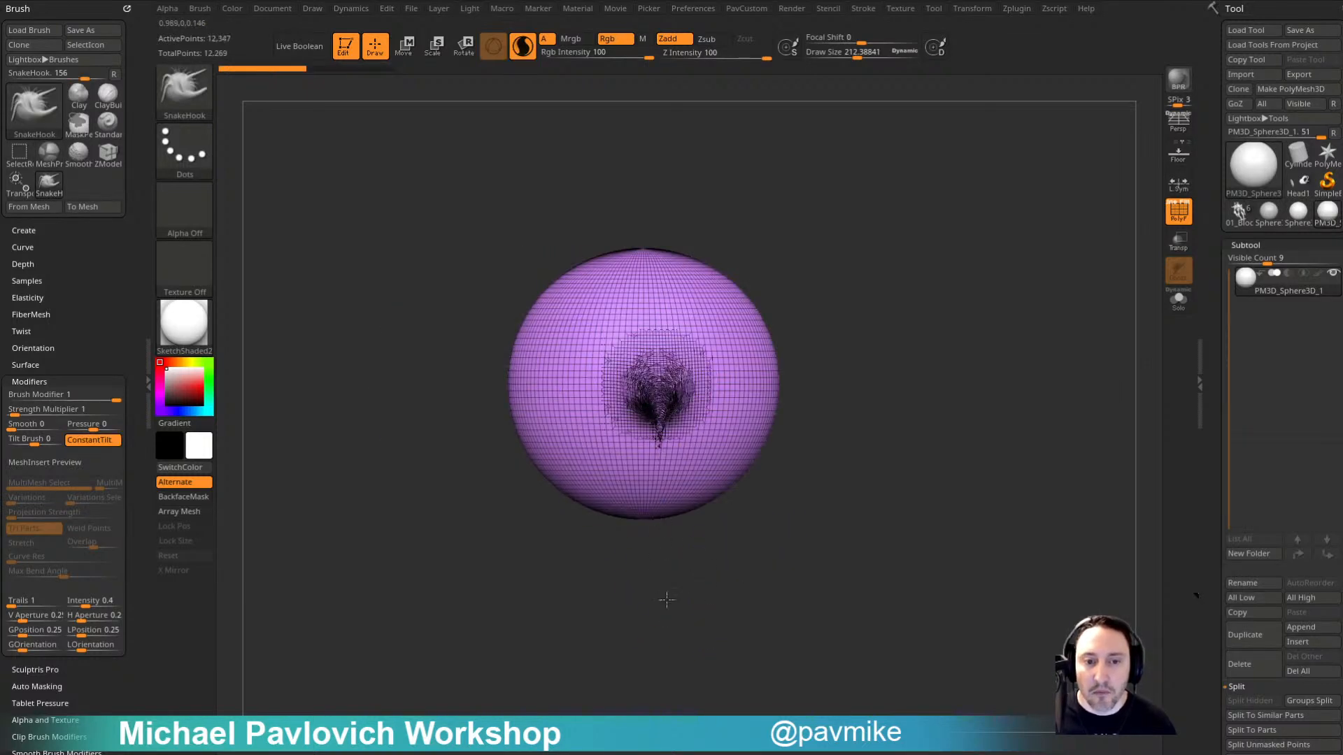
right_click_drag(666, 599, 734, 514)
key("ctrl+z")
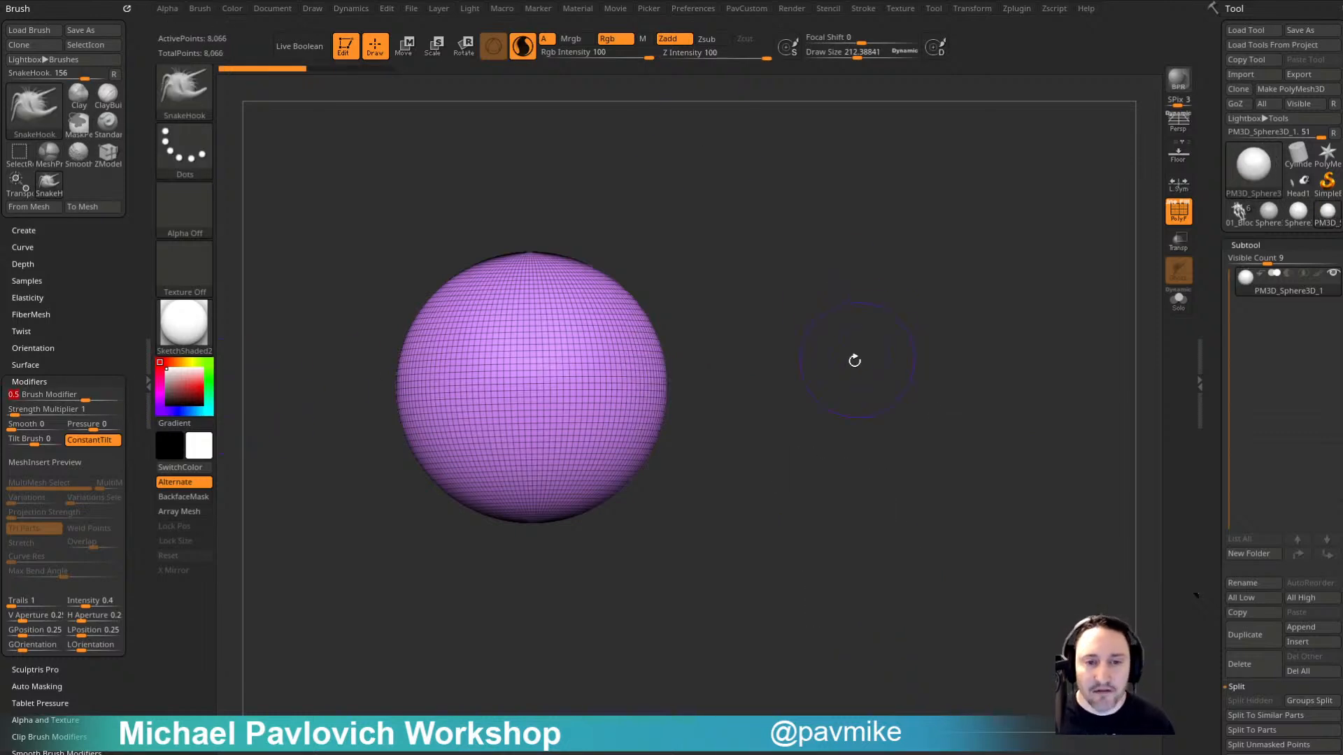
Step: Try pulling a long tapering SnakeHook tendril out of the sphere with a Brush Modifier of 0.5, and undo it
right_click_drag(855, 361, 769, 381)
left_click_drag(635, 399, 644, 518)
right_click_drag(659, 585, 793, 491)
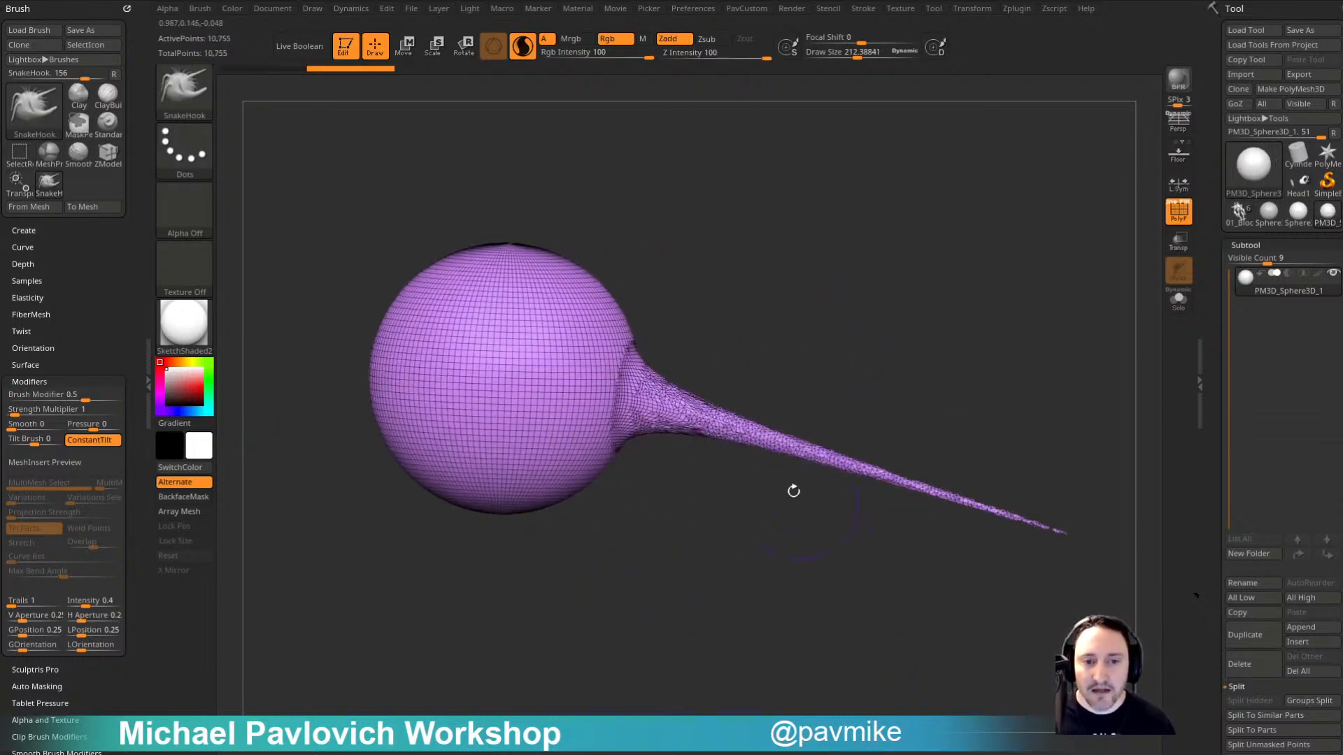
key("ctrl+z")
Step: Pull two wavy SnakeHook tendrils out of the sphere's side and turn off the polyframe display
mouse_move(630, 390)
left_mouse_down()
mouse_move(644, 494)
mouse_move(824, 321)
left_mouse_up()
right_click_drag(823, 321, 978, 450)
left_click(1184, 221)
right_click_drag(1010, 221, 1030, 288, "alt")
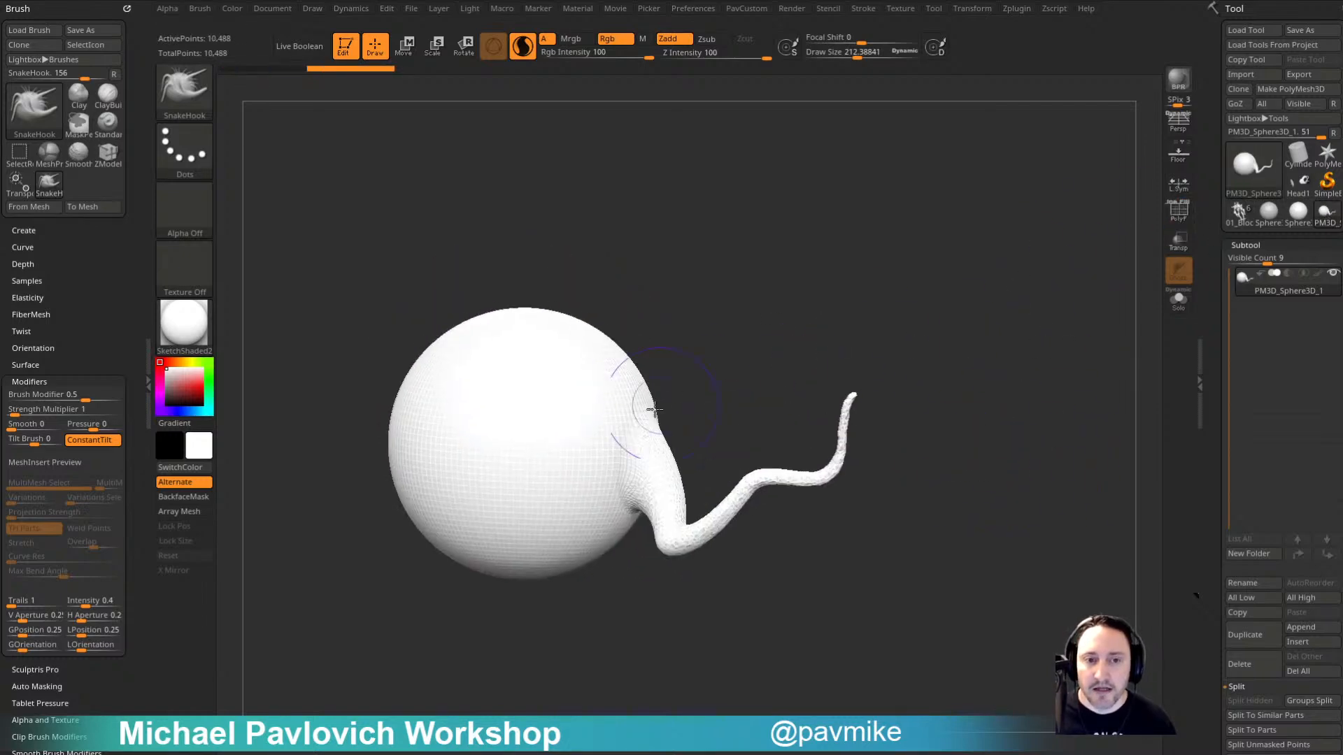
mouse_move(619, 349)
left_mouse_down()
mouse_move(854, 308)
mouse_move(843, 205)
left_mouse_up()
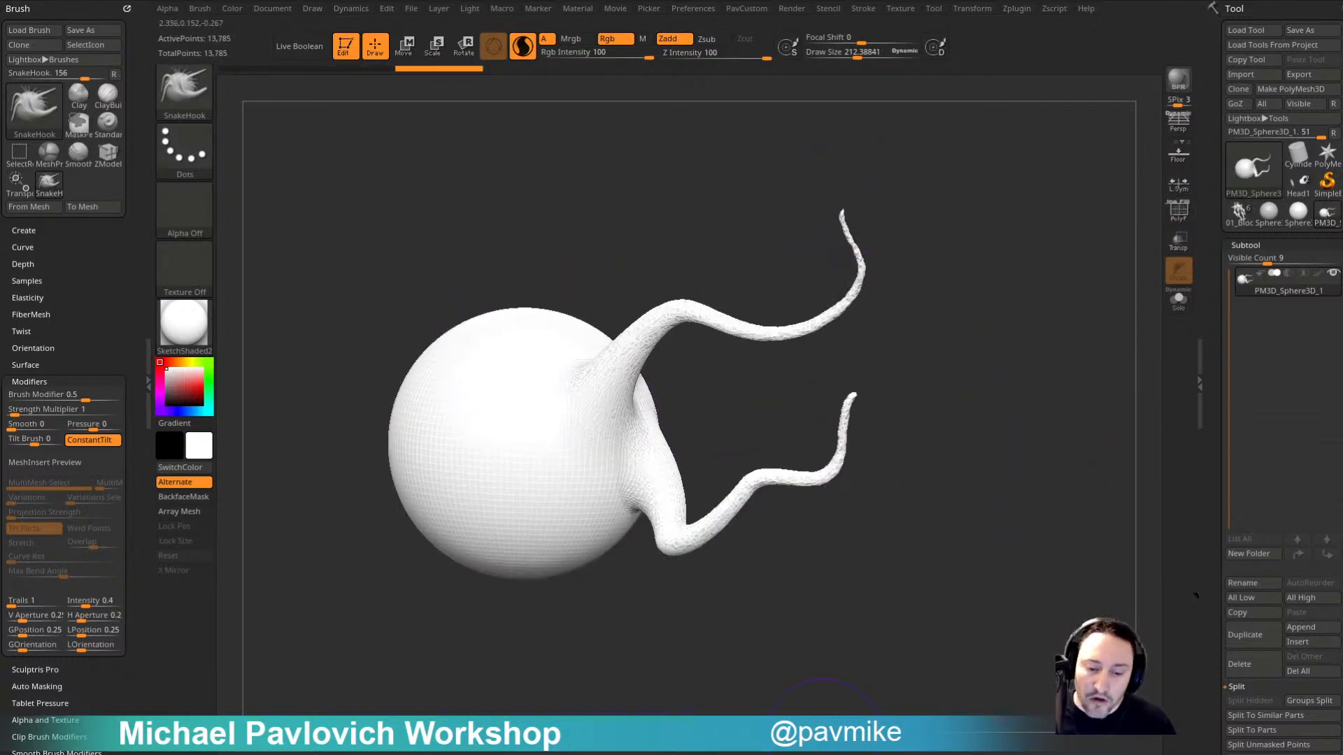
Step: Switch to the browser, open the ZBrush 2018 What's New post on ArtStation, and show its video playlist
key("alt+Tab")
scroll(443, 468, "up", 5)
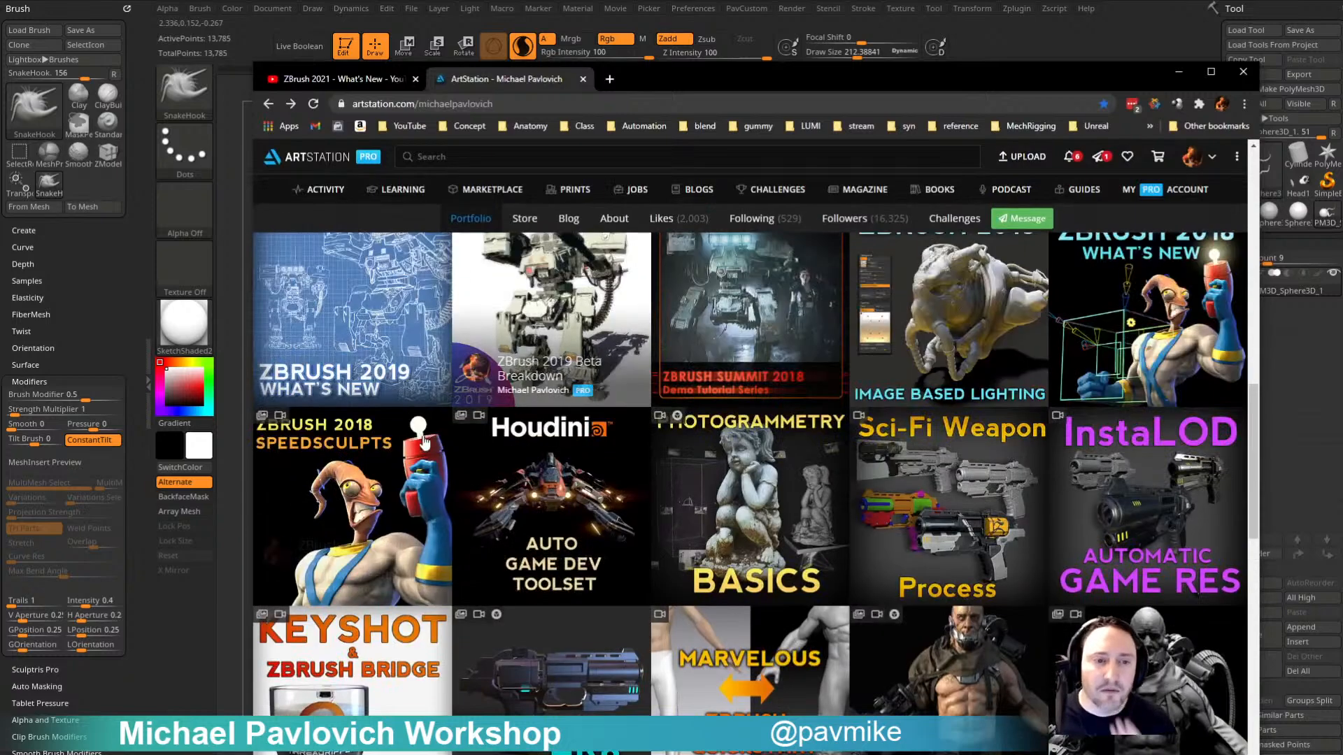
left_click(1183, 267)
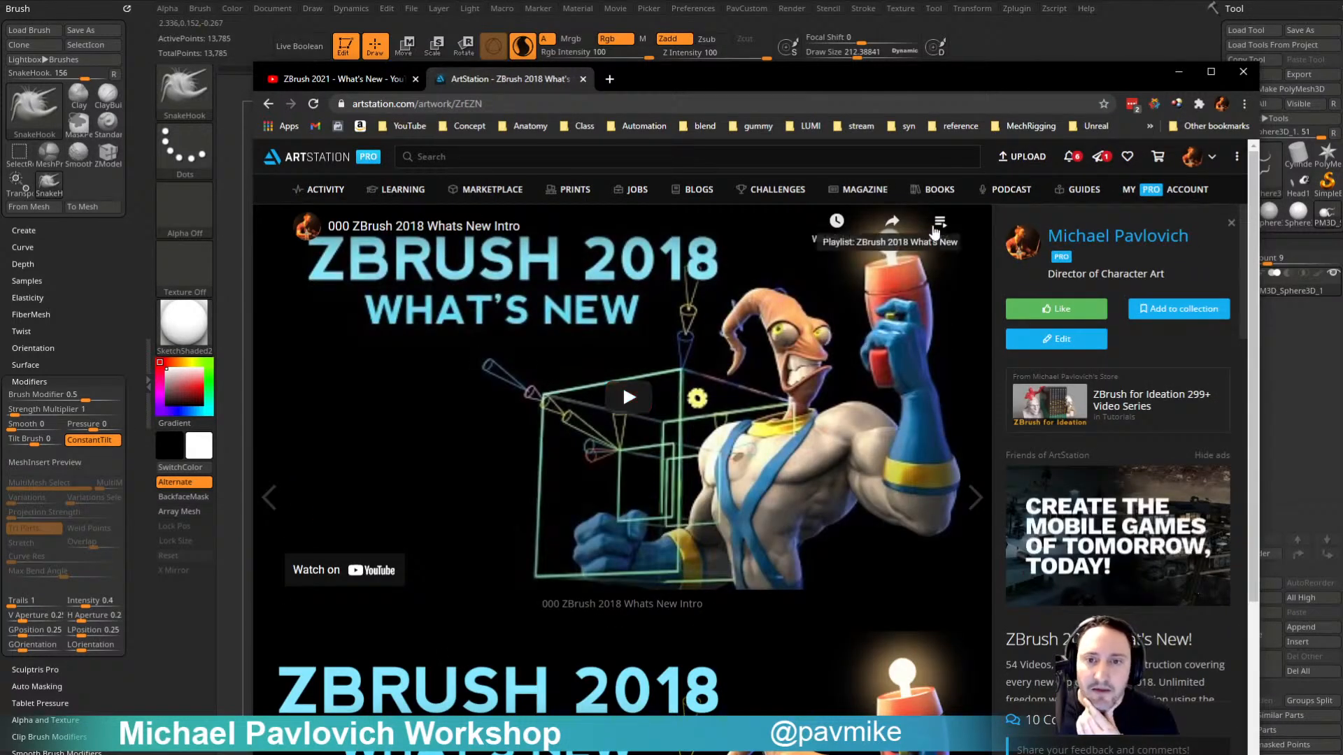
left_click(937, 223)
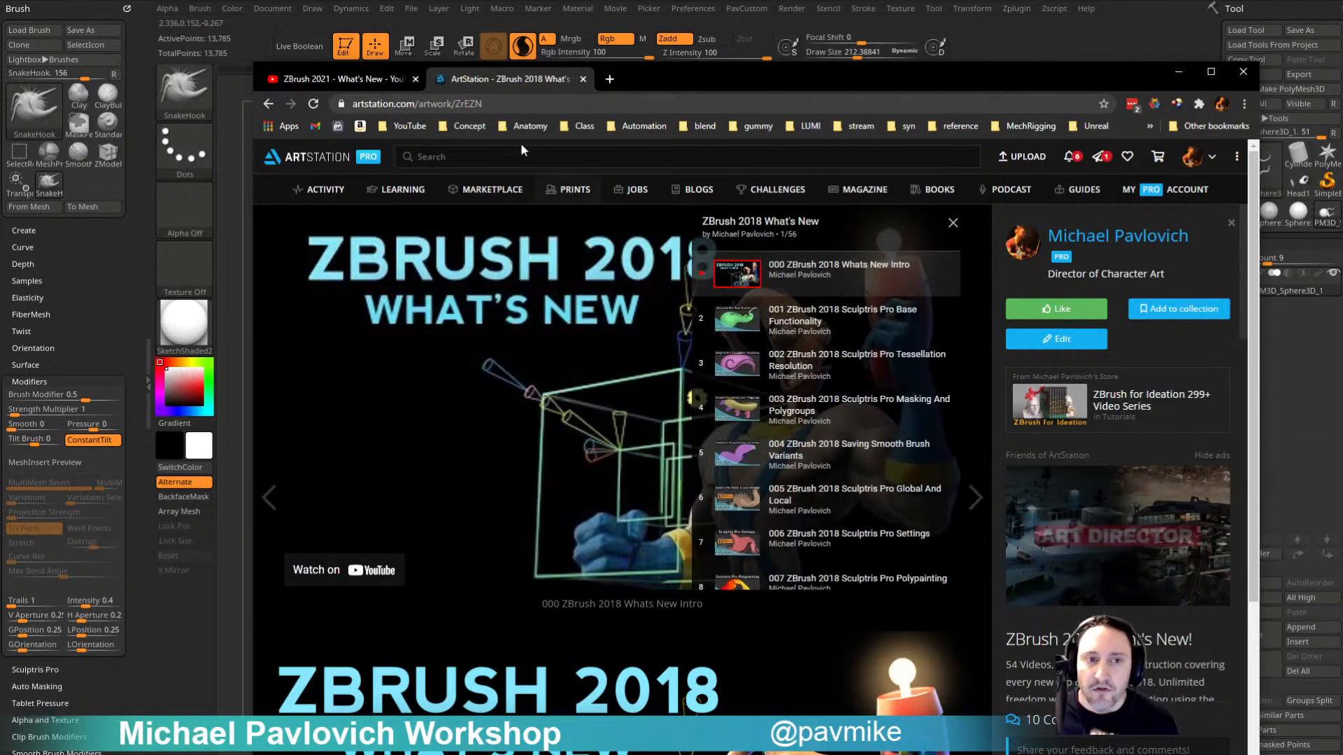
left_click(545, 104)
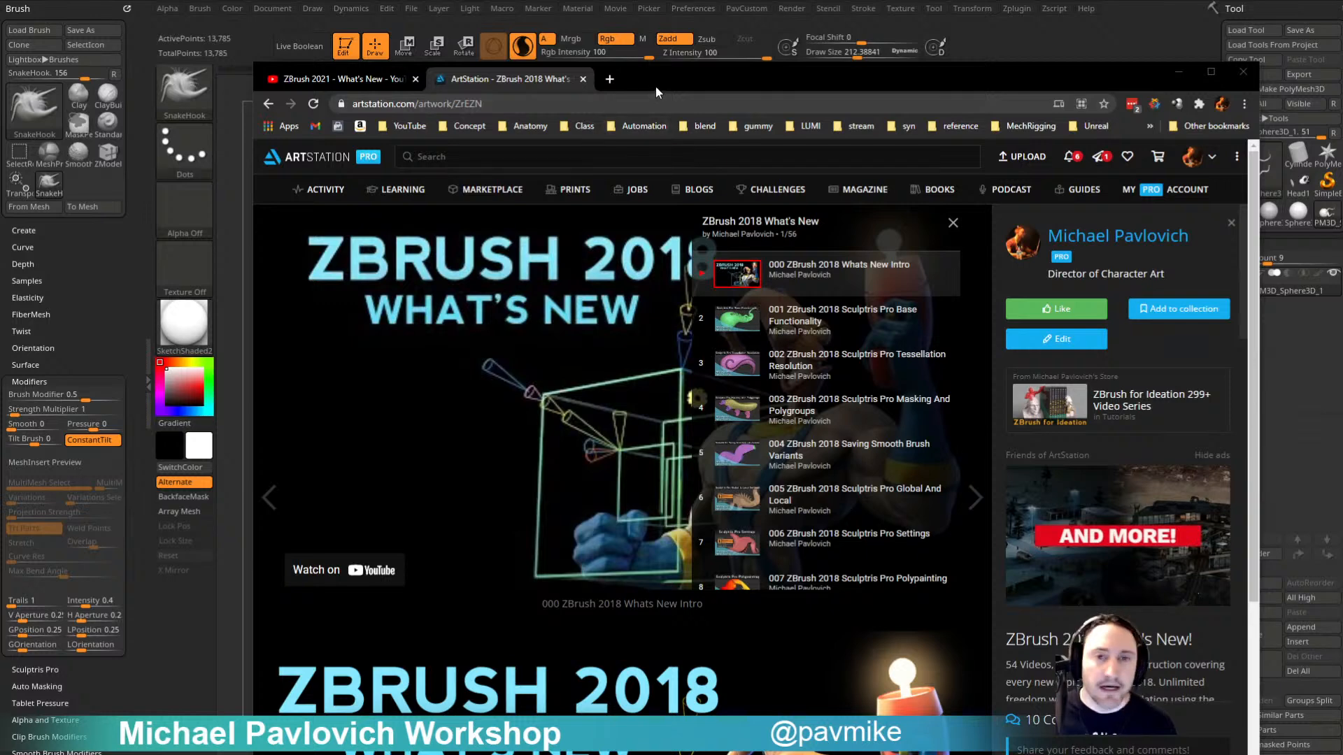
left_click_drag(656, 87, 823, 754)
Step: Back in ZBrush, undo both tendrils and apply the StartupMaterial to the sphere
key("ctrl+z")
key("ctrl+z")
key("ctrl+z")
key("ctrl+z")
key("ctrl+z")
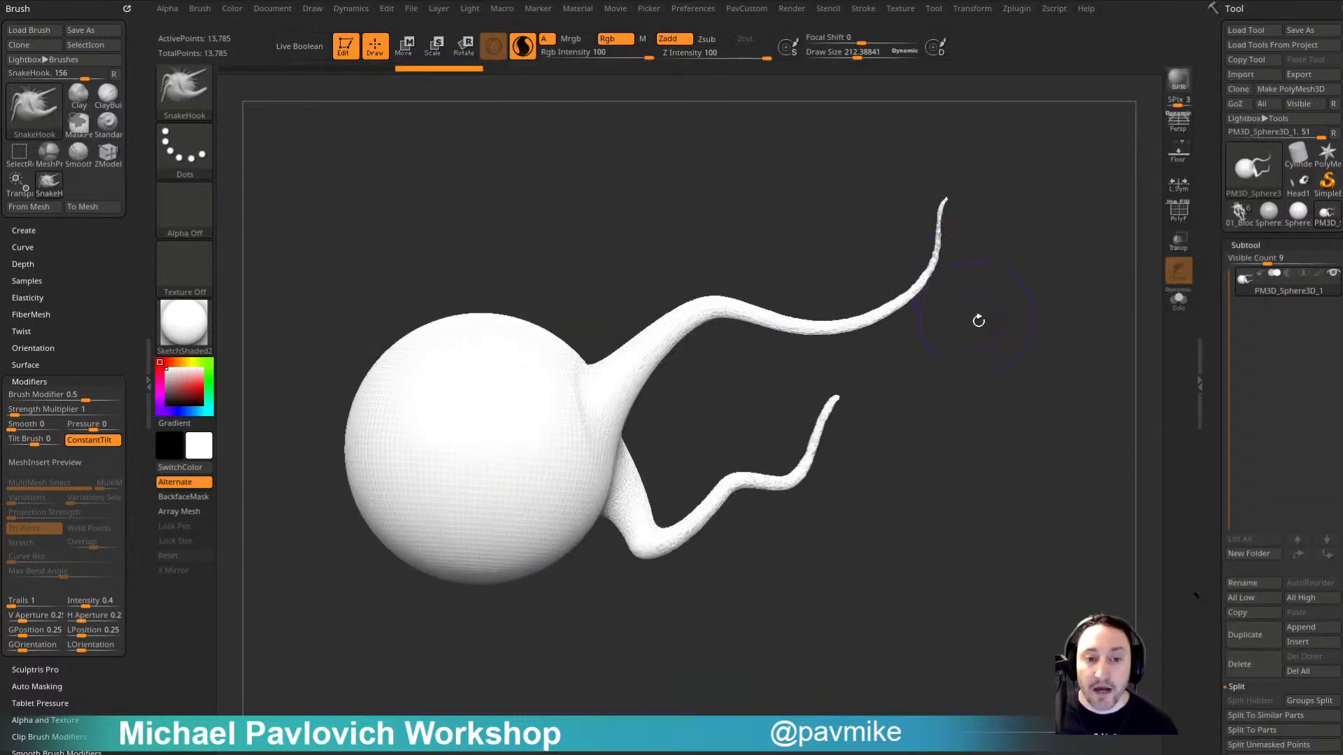
left_click(193, 332)
left_click(262, 338)
mouse_move(884, 326)
left_mouse_down("alt")
mouse_move(843, 359)
mouse_move(859, 286)
left_mouse_up("alt")
Step: Load the SnakeCurve1 and SnakeCurve2 brushes
key("b")
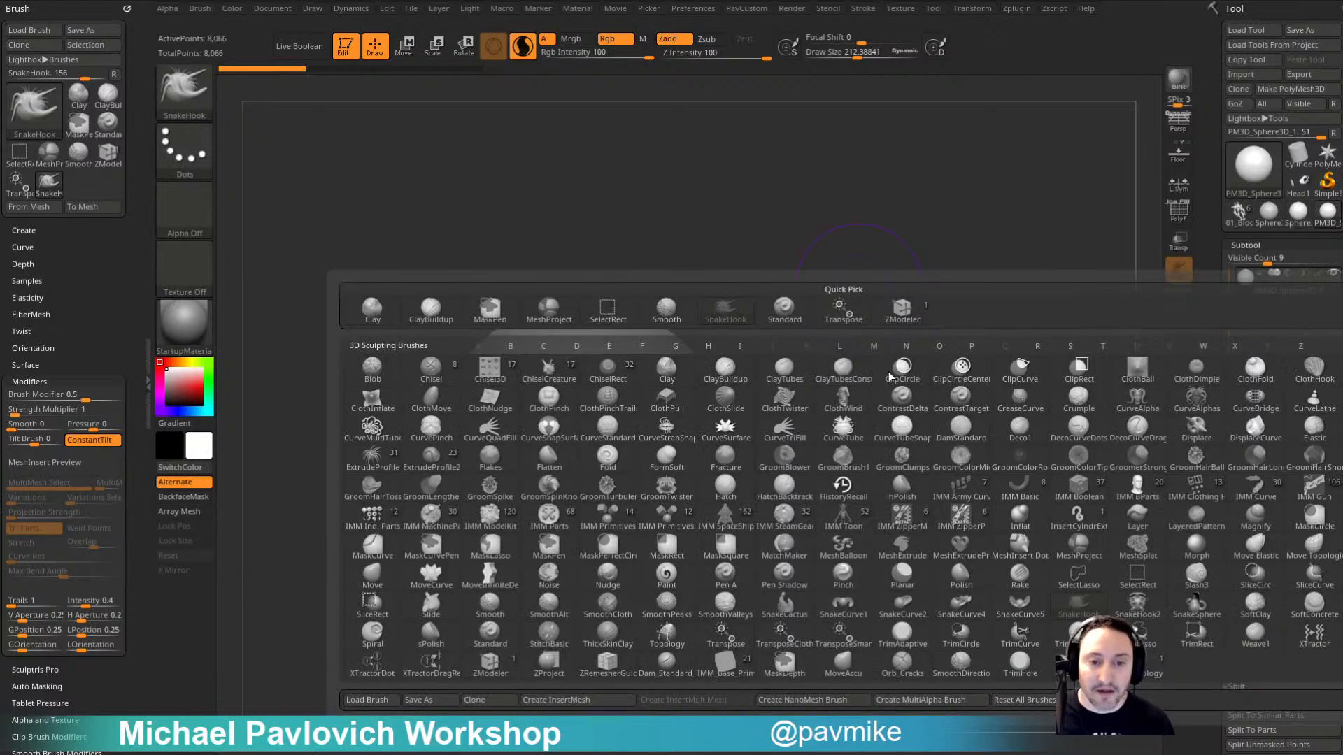
key("b")
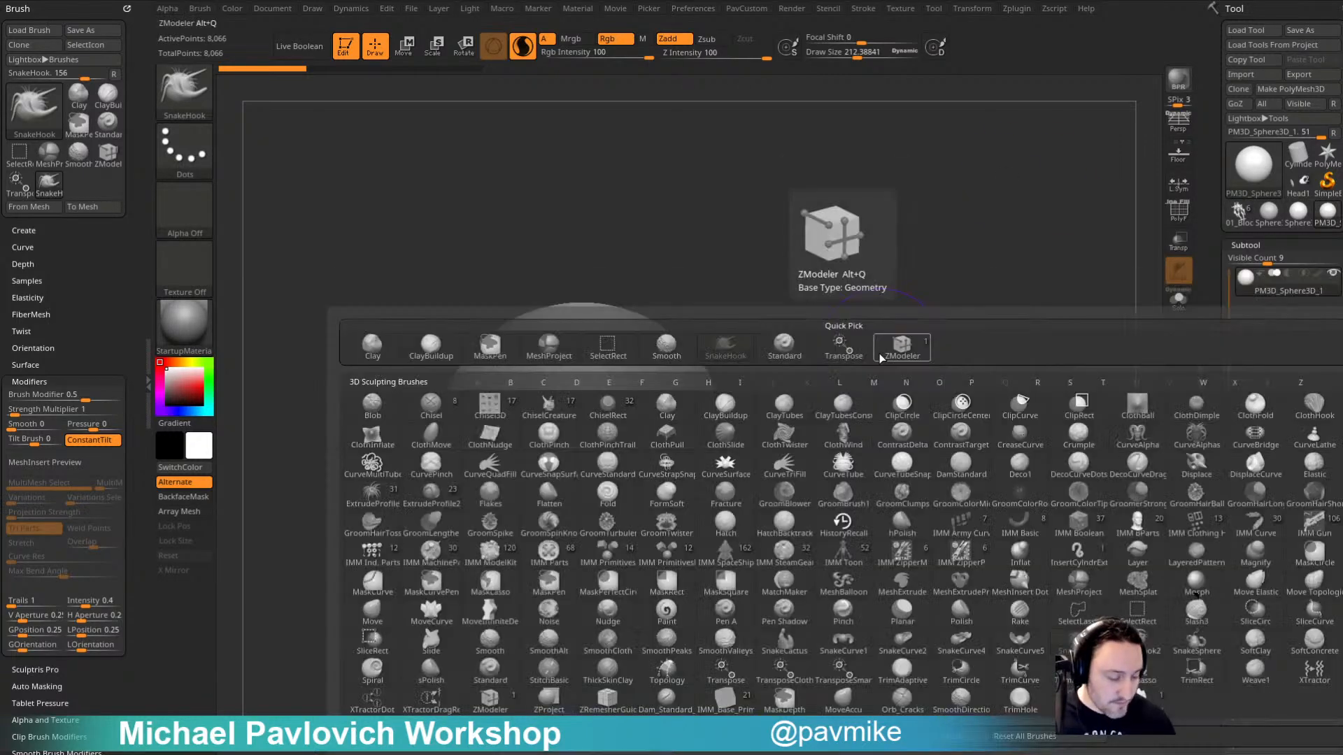
key("s")
key("1")
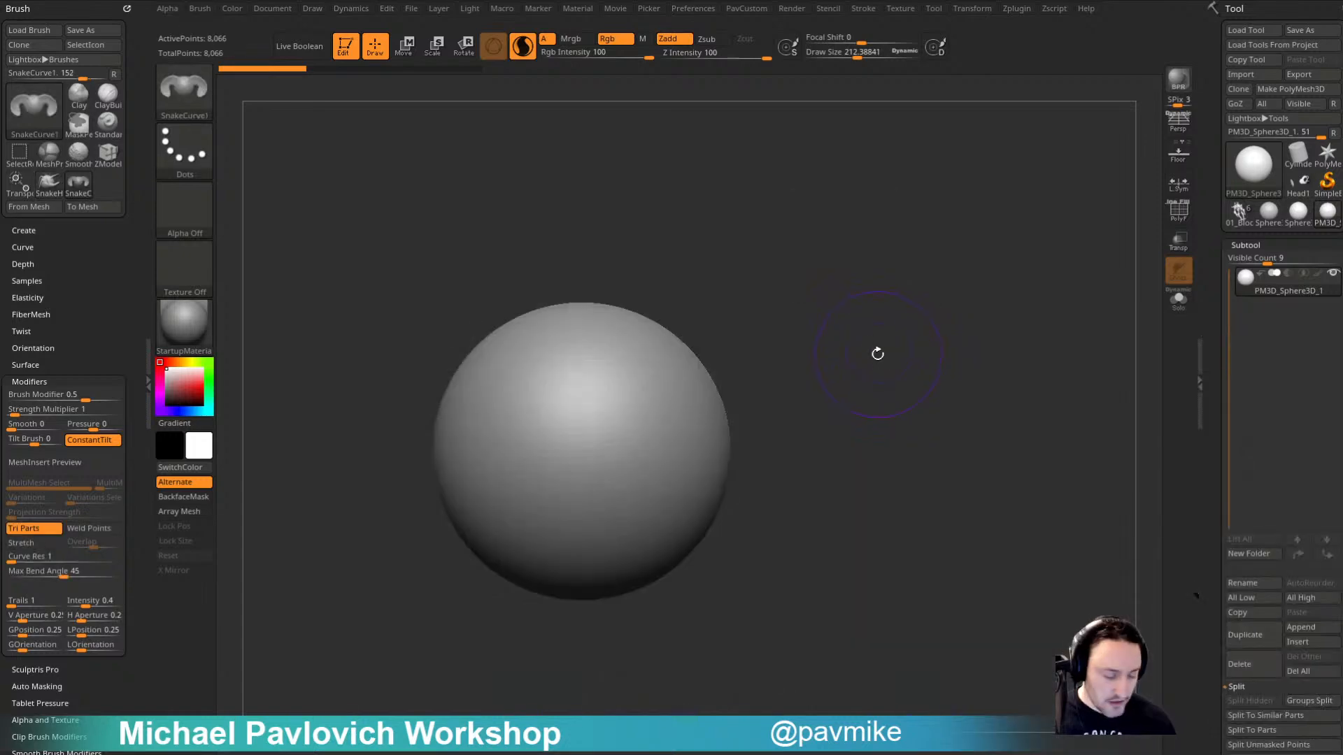
key("b")
key("s")
key("2")
Step: Load the SnakeCurve4 and SnakeCurve5 brushes
key("b")
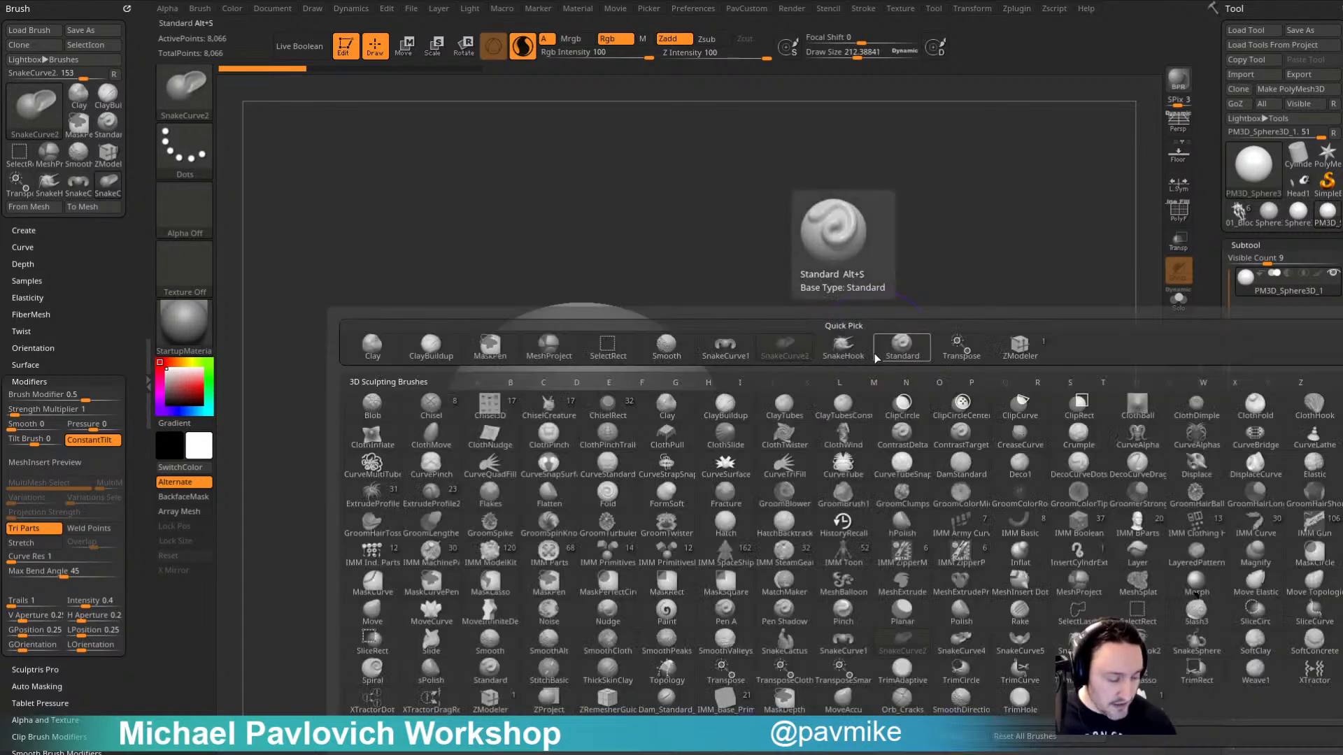
key("s")
key("4")
key("b")
key("s")
key("5")
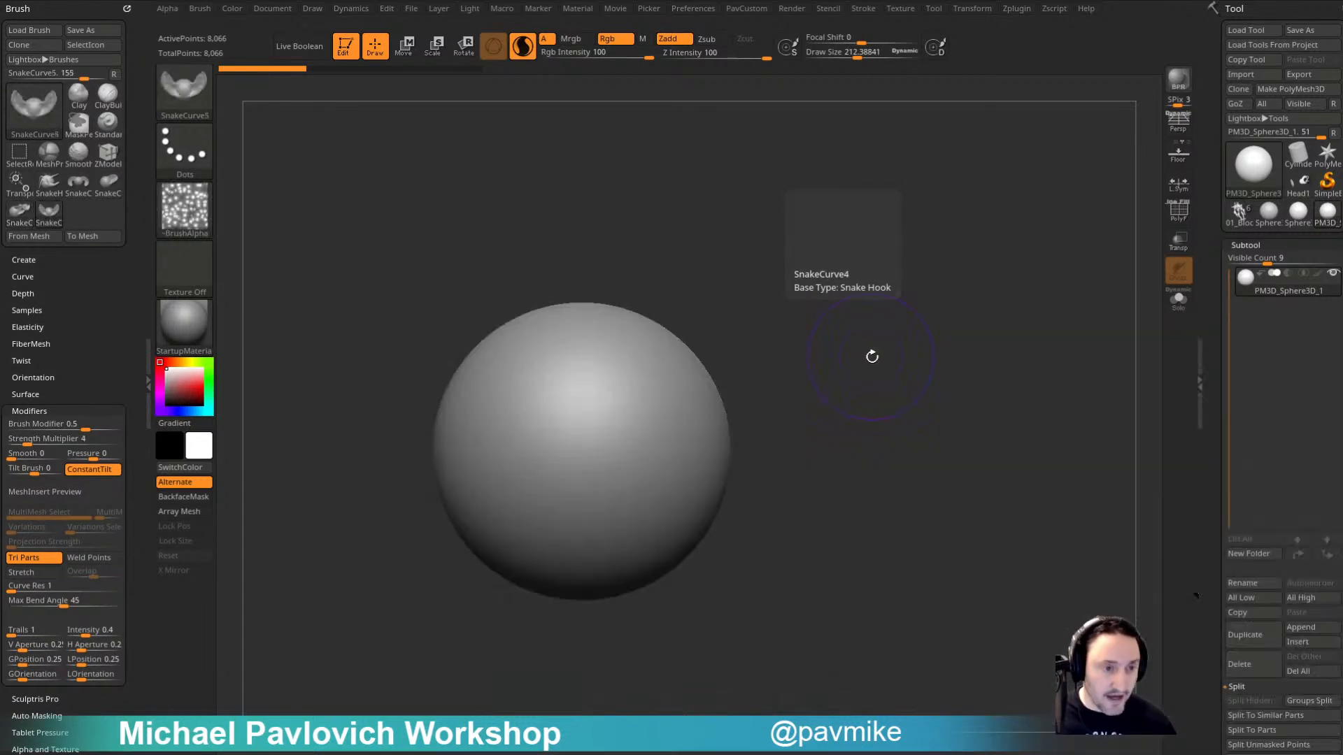
Step: Cycle through the loaded SnakeCurve brushes and draw a curve down the sphere's side with SnakeCurve1
left_click(78, 185)
left_click(104, 189)
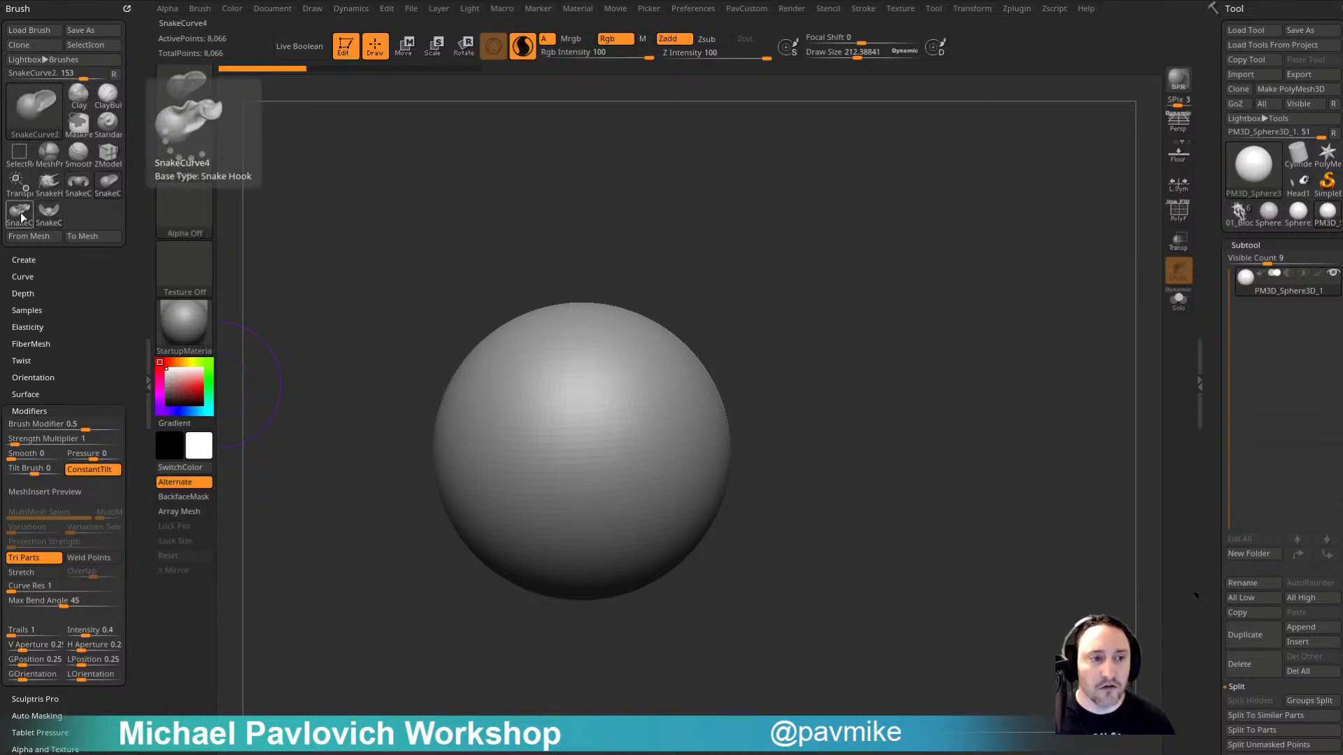
left_click(18, 221)
left_click(51, 221)
left_click_drag(923, 374, 877, 366, "alt")
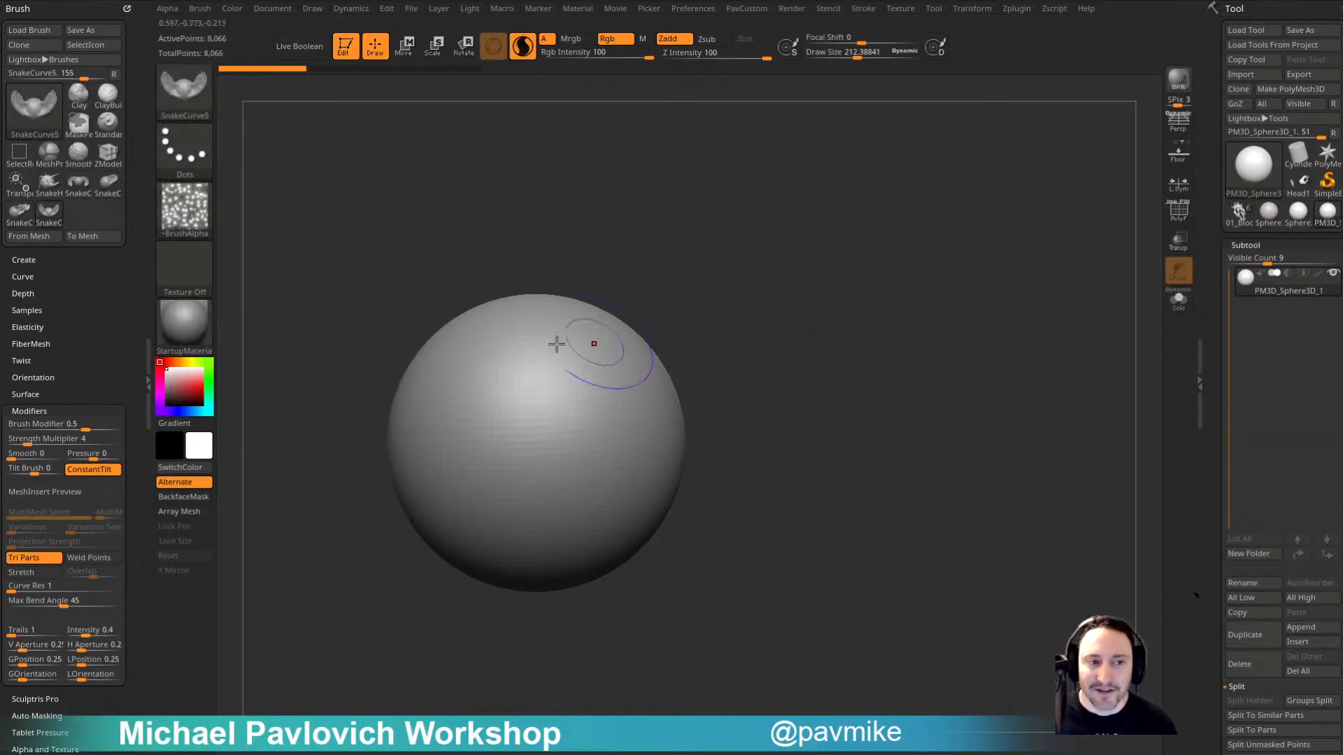
left_click(83, 189)
left_click_drag(648, 376, 555, 494)
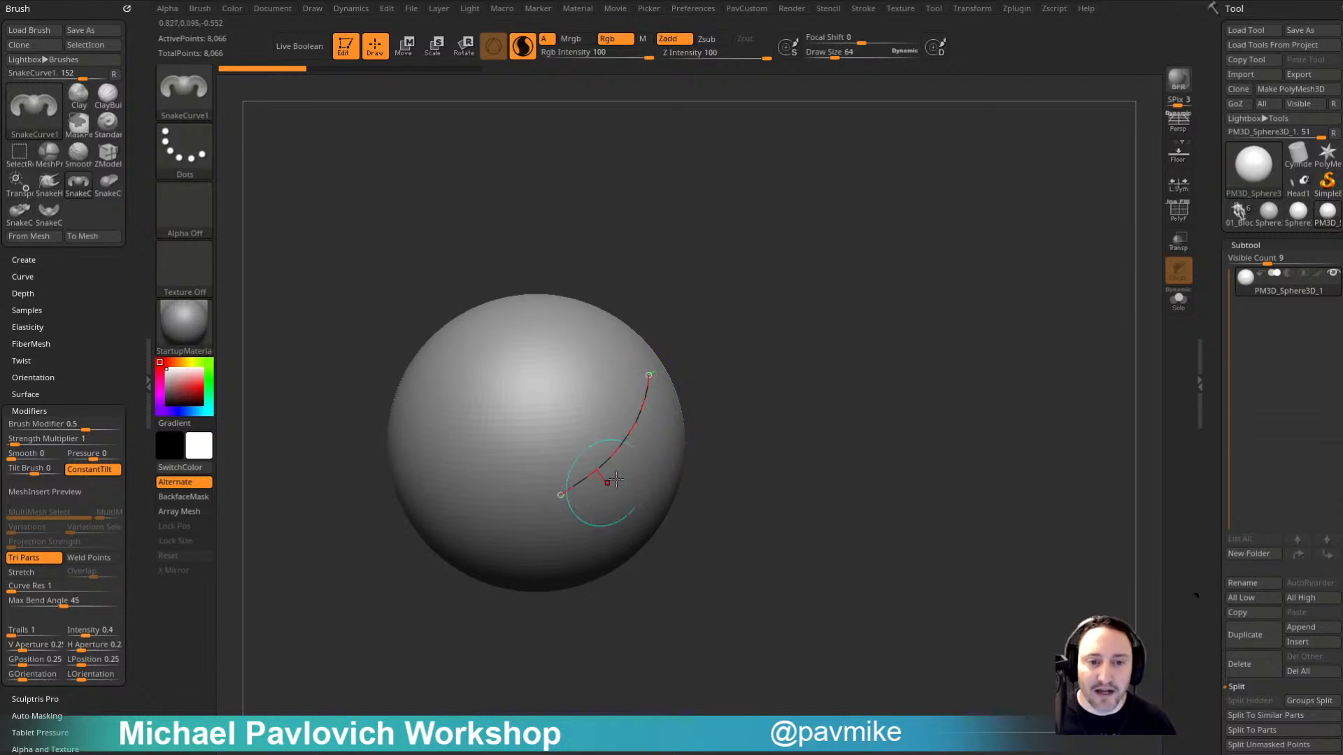
Step: Switch to the SnakeHook brush and try pulling the sphere's side outward, undoing the pull
key("b")
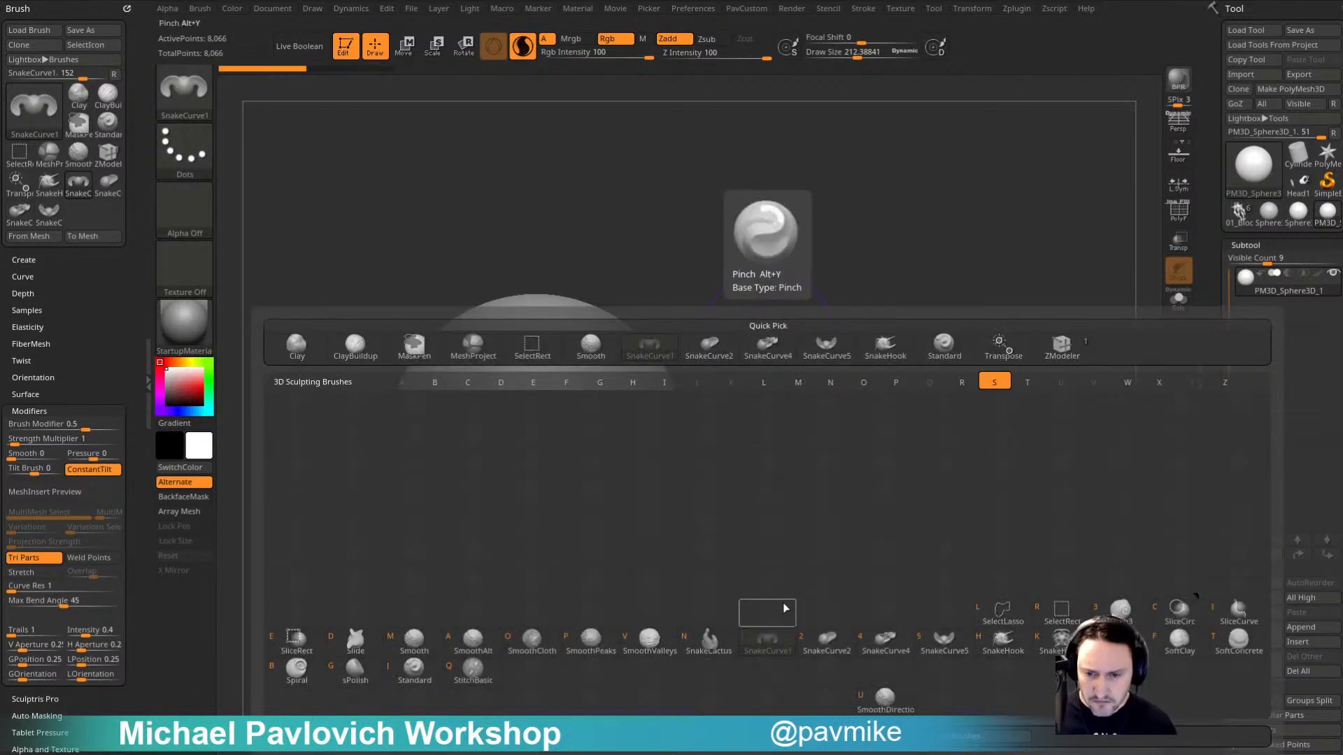
key("h")
scroll(777, 370, "up", 2)
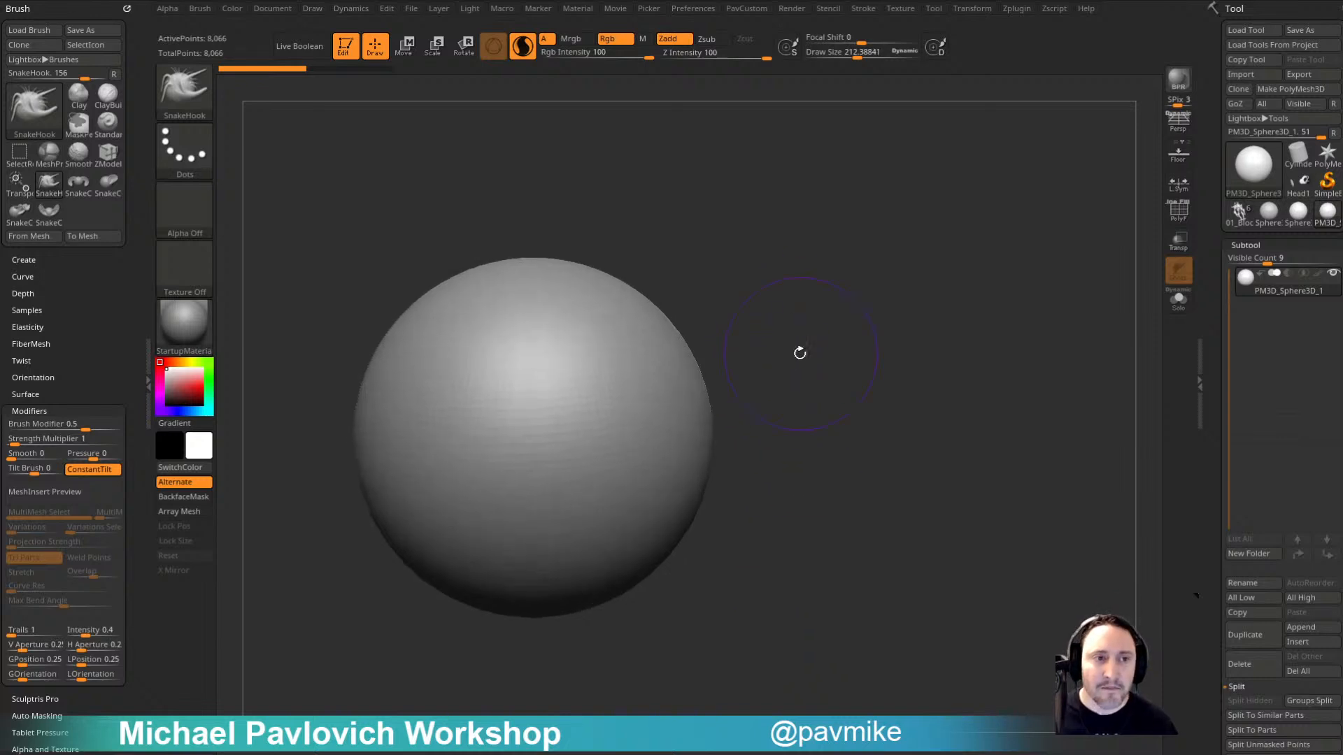
left_click_drag(651, 377, 825, 353)
key("ctrl+z")
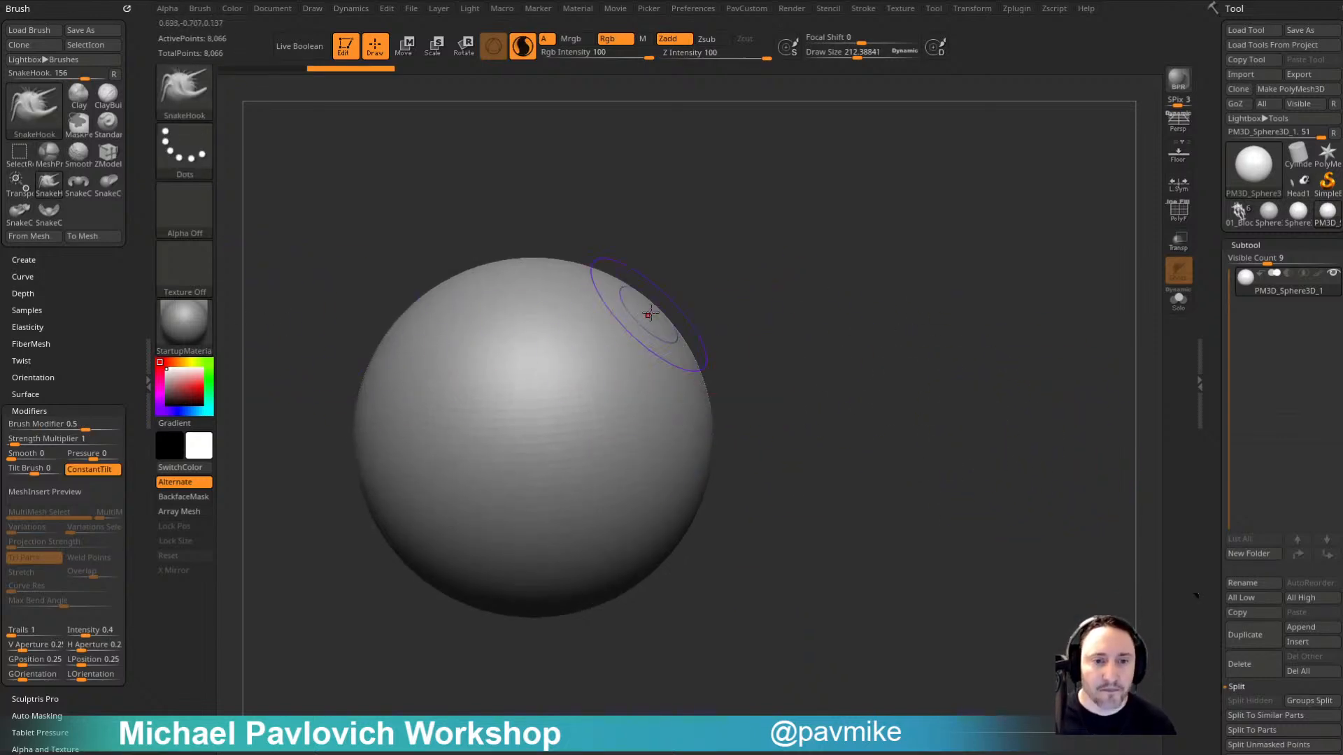
Step: Reduce the Draw Size to about 83 and try a SnakeHook stroke down the sphere's side, undoing it
key("s")
left_click_drag(706, 299, 689, 303)
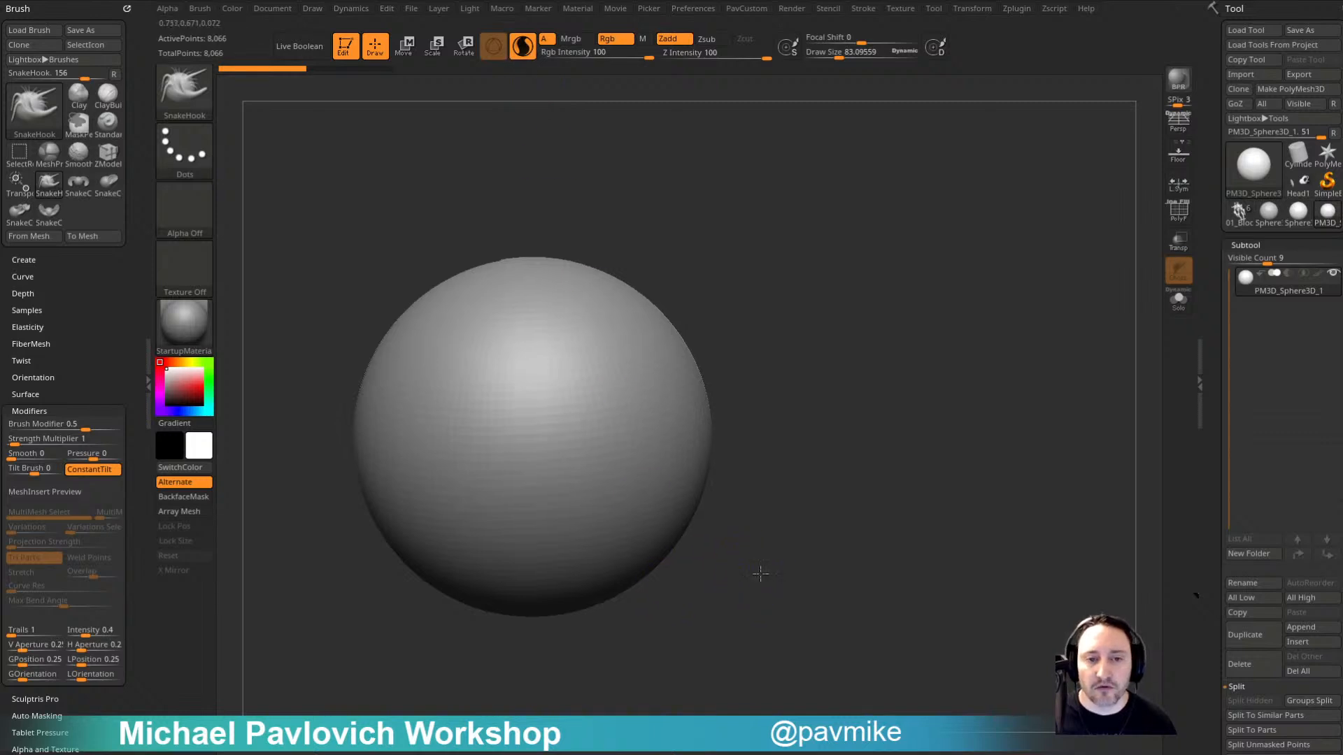
left_click_drag(760, 573, 746, 562, "alt")
left_click_drag(628, 378, 558, 509)
key("ctrl+z")
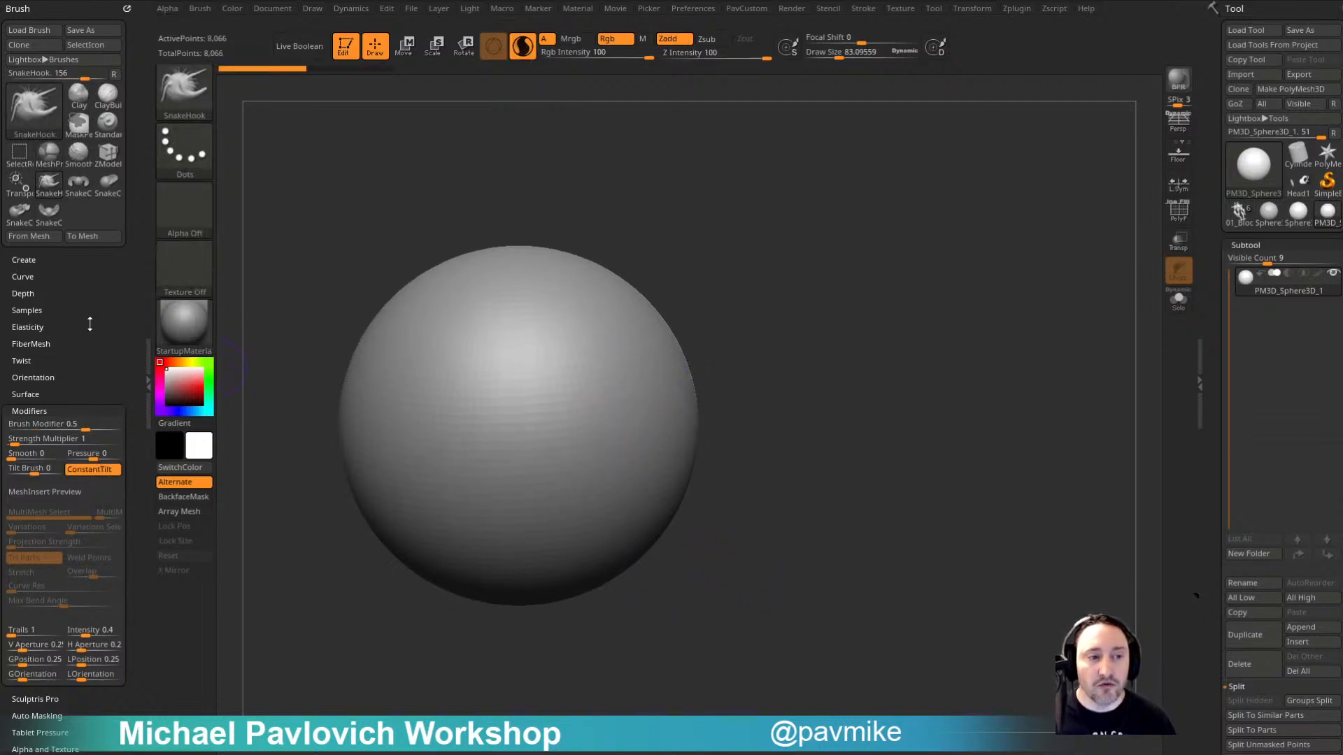
Step: Dock the Stroke palette above the brush settings and expand its Curve, Curve Functions and Curve Modifiers sections
left_click(862, 14)
mouse_move(856, 23)
left_mouse_down()
mouse_move(314, 108)
mouse_move(62, 87)
left_mouse_up()
key("shift")
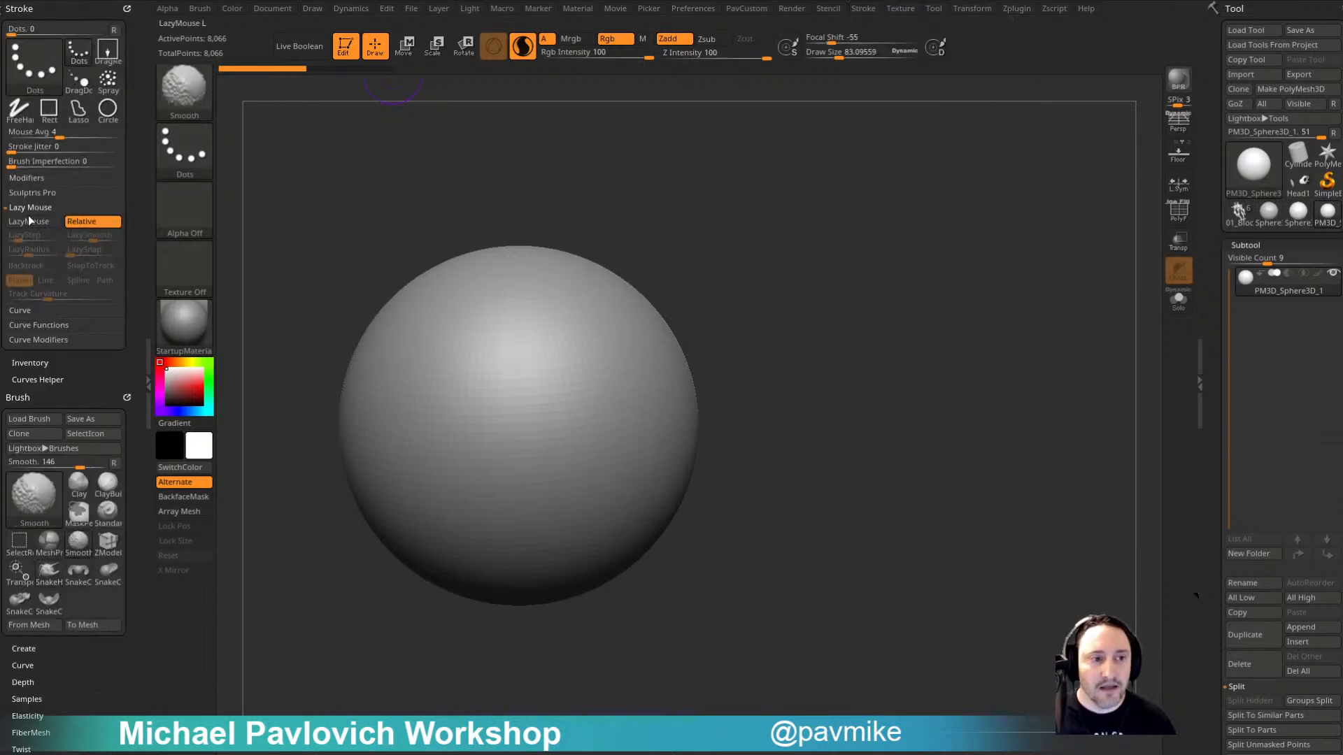
left_click(31, 311)
left_click(51, 414)
left_click(52, 514)
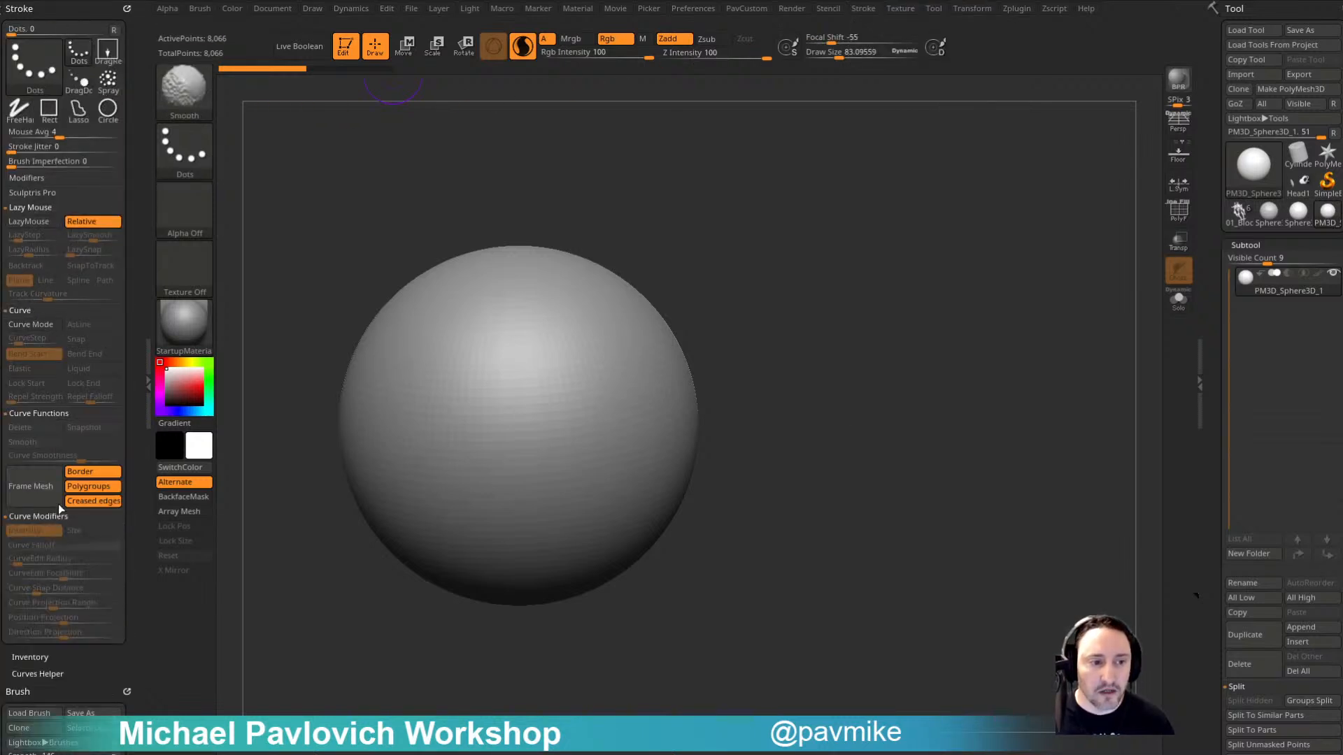
Step: With Curve Mode on, draw a SnakeHook curve down the sphere's side and try deforming the surface along it, undoing each deformation
left_click_drag(635, 372, 537, 527)
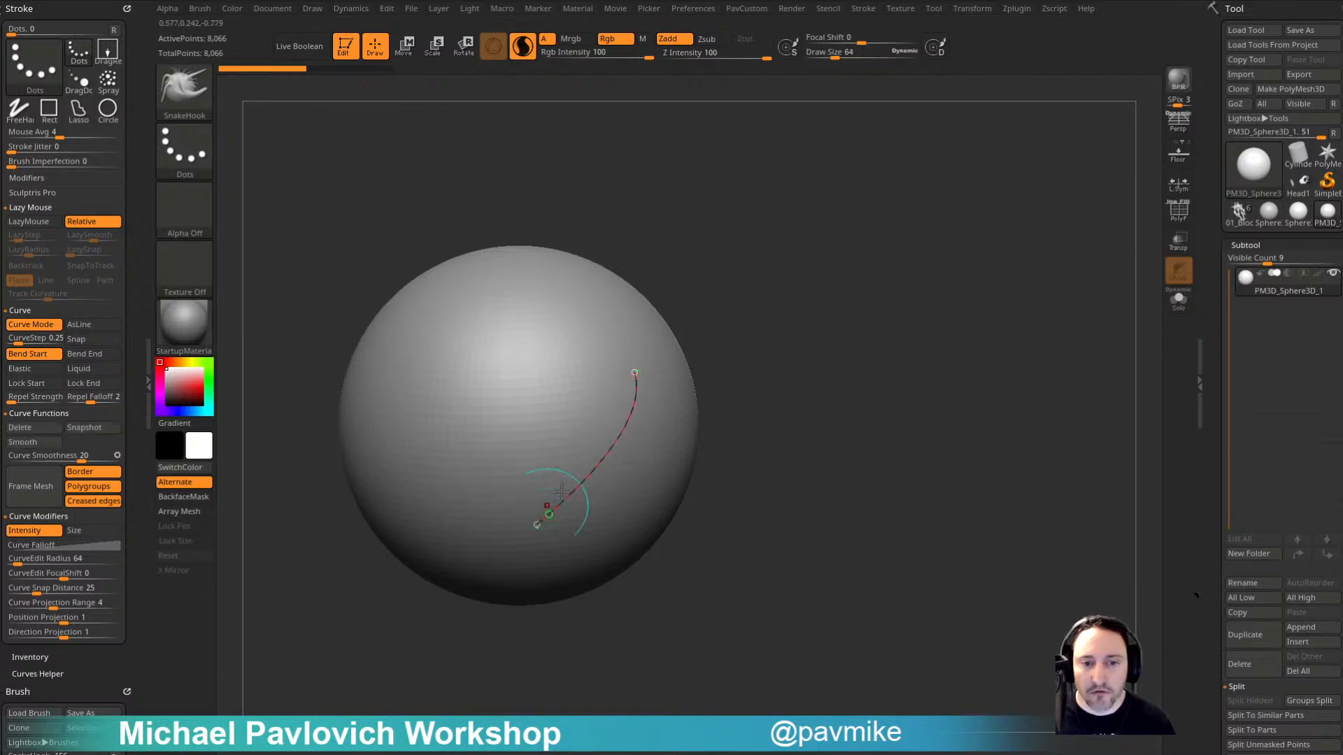
mouse_move(616, 441)
left_mouse_down()
mouse_move(678, 458)
mouse_move(629, 450)
mouse_move(942, 403)
left_mouse_up()
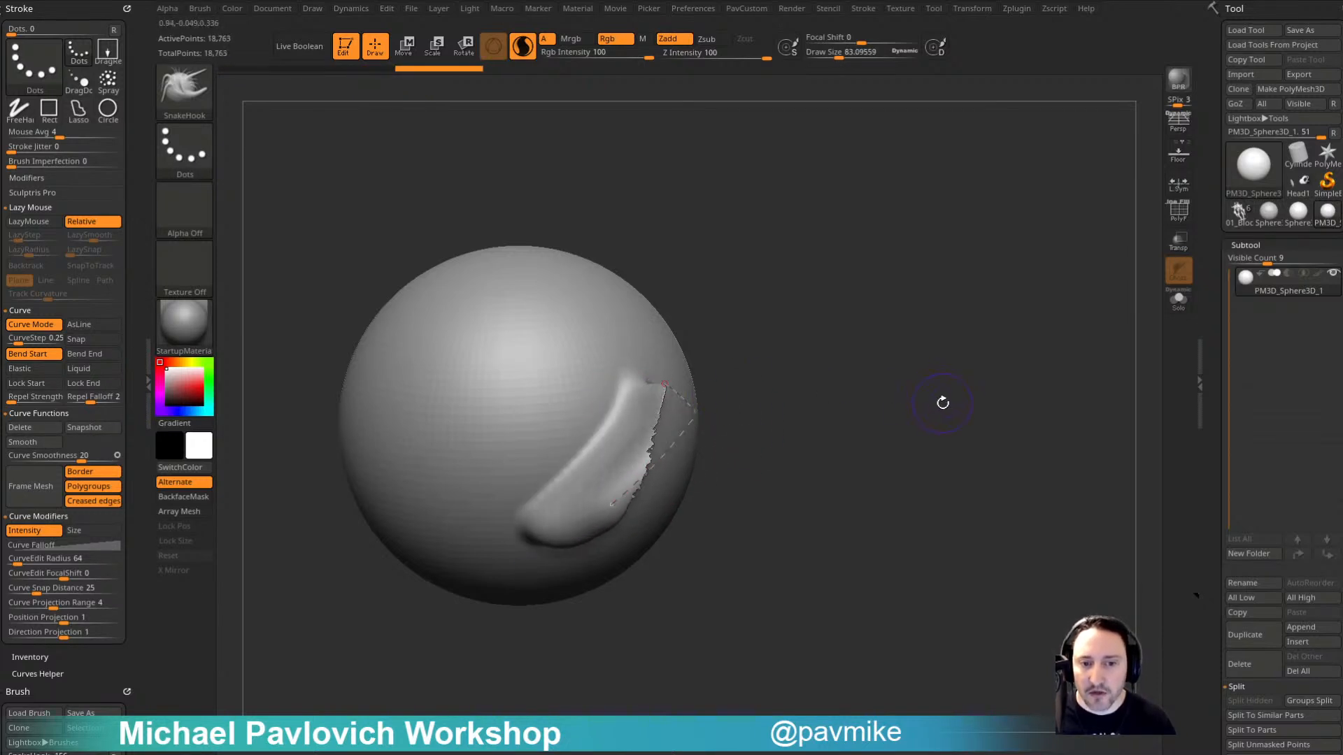
key("ctrl+z")
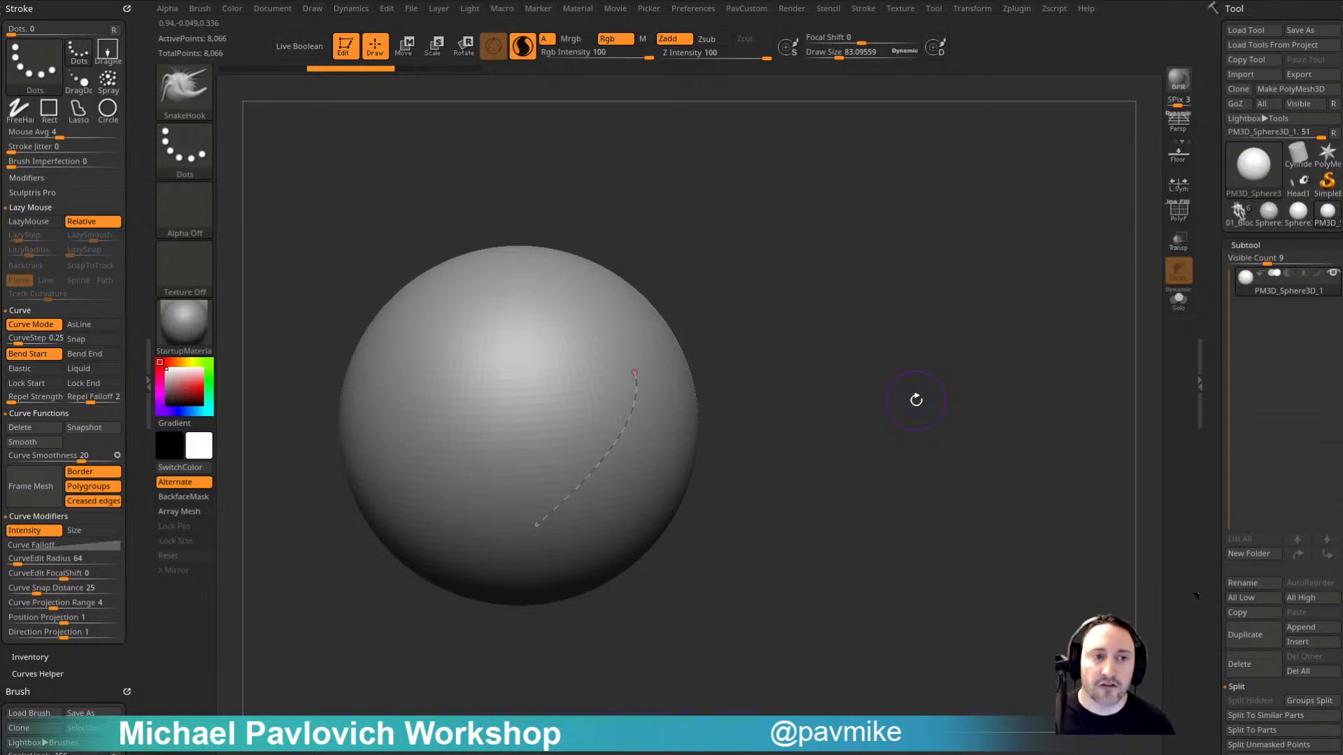
left_click(607, 451)
key("ctrl+z")
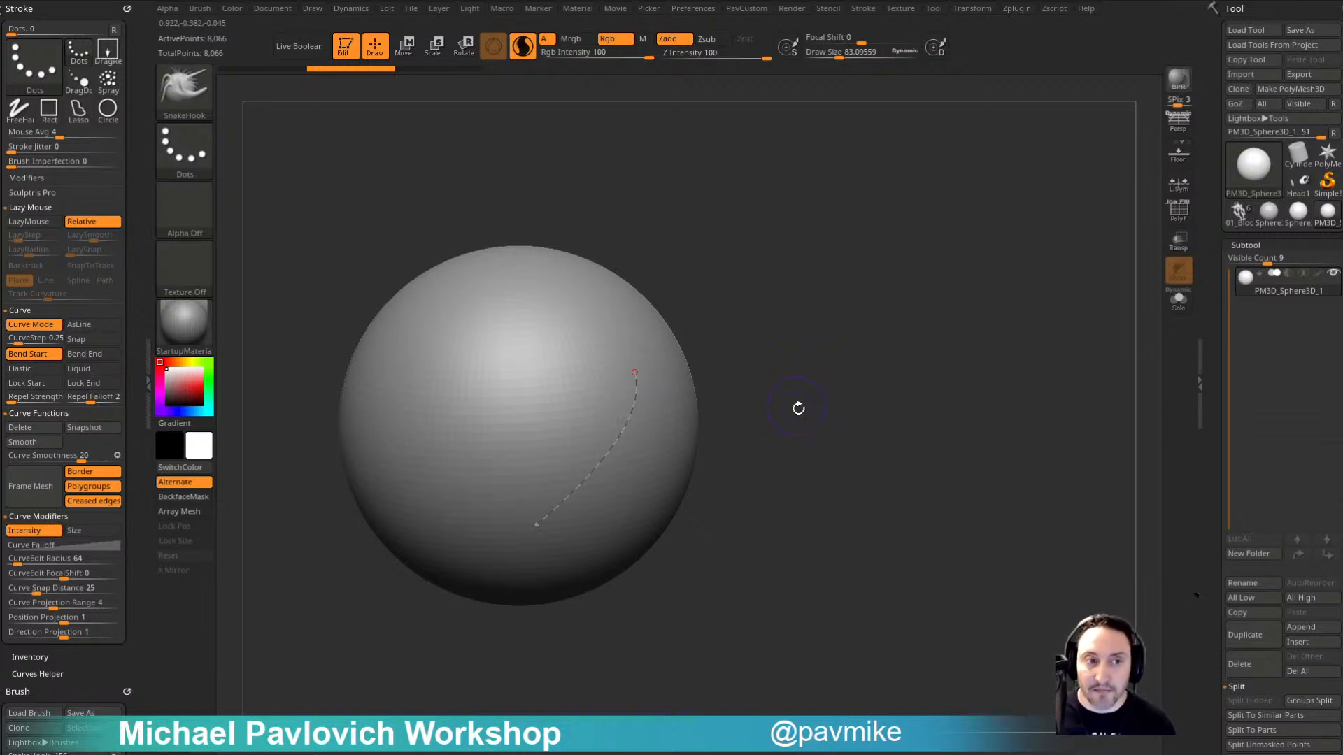
Step: Clear the SnakeHook curve from the sphere and switch to the SnakeCurve1 brush, clearing its initial curve as well
left_click(818, 408)
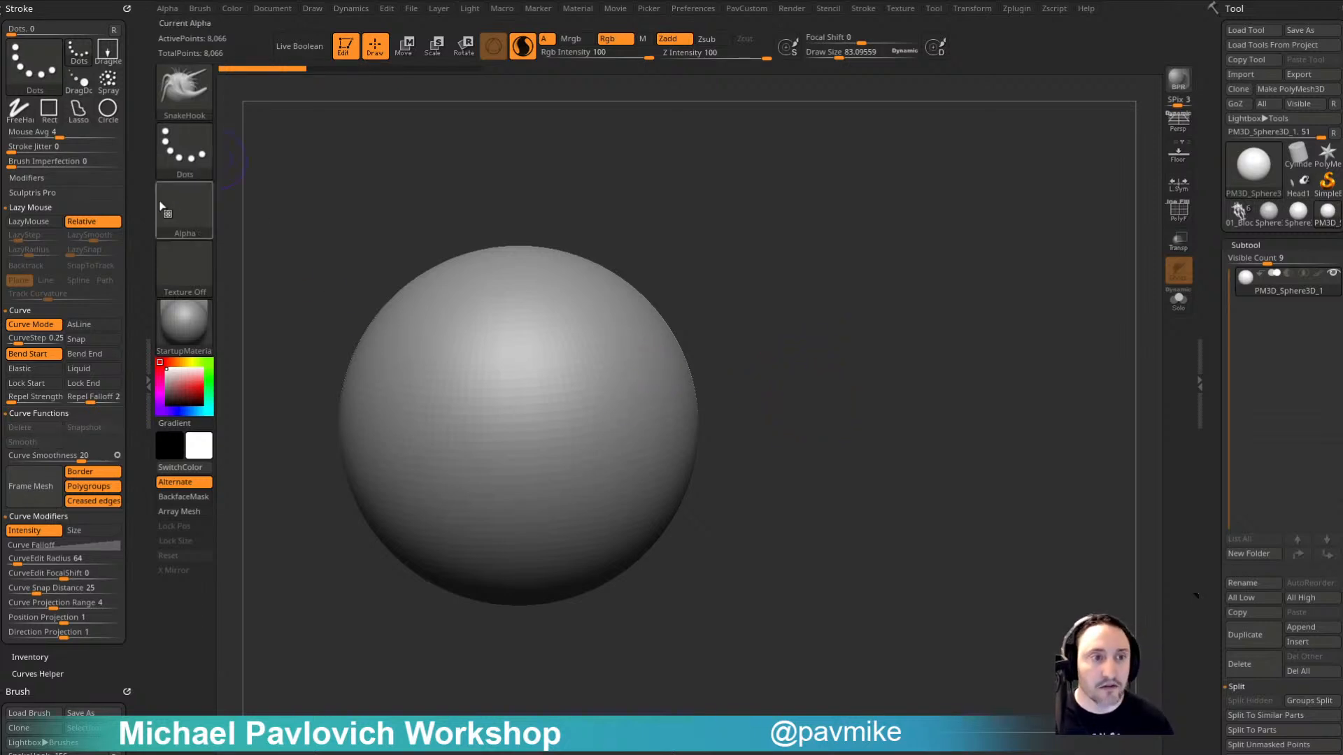
scroll(145, 126, "down", 10)
scroll(103, 436, "down", 2)
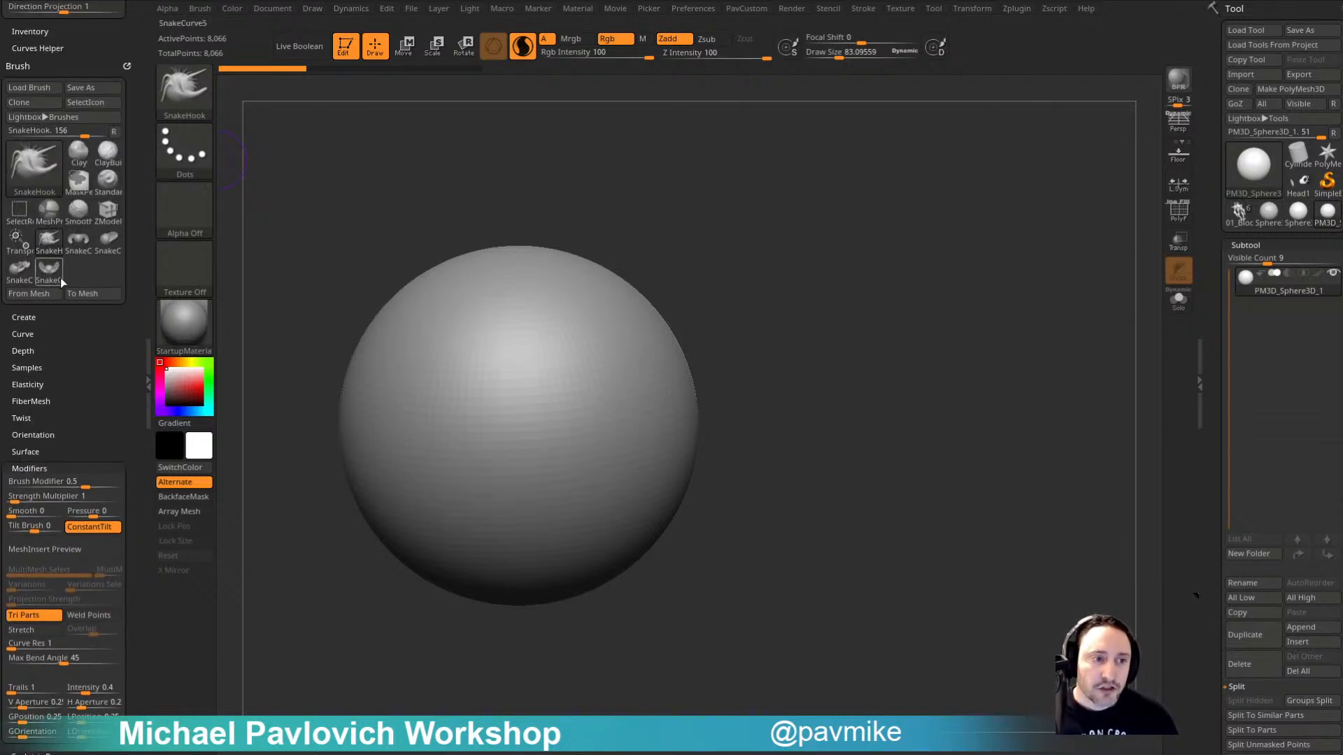
left_click(59, 277)
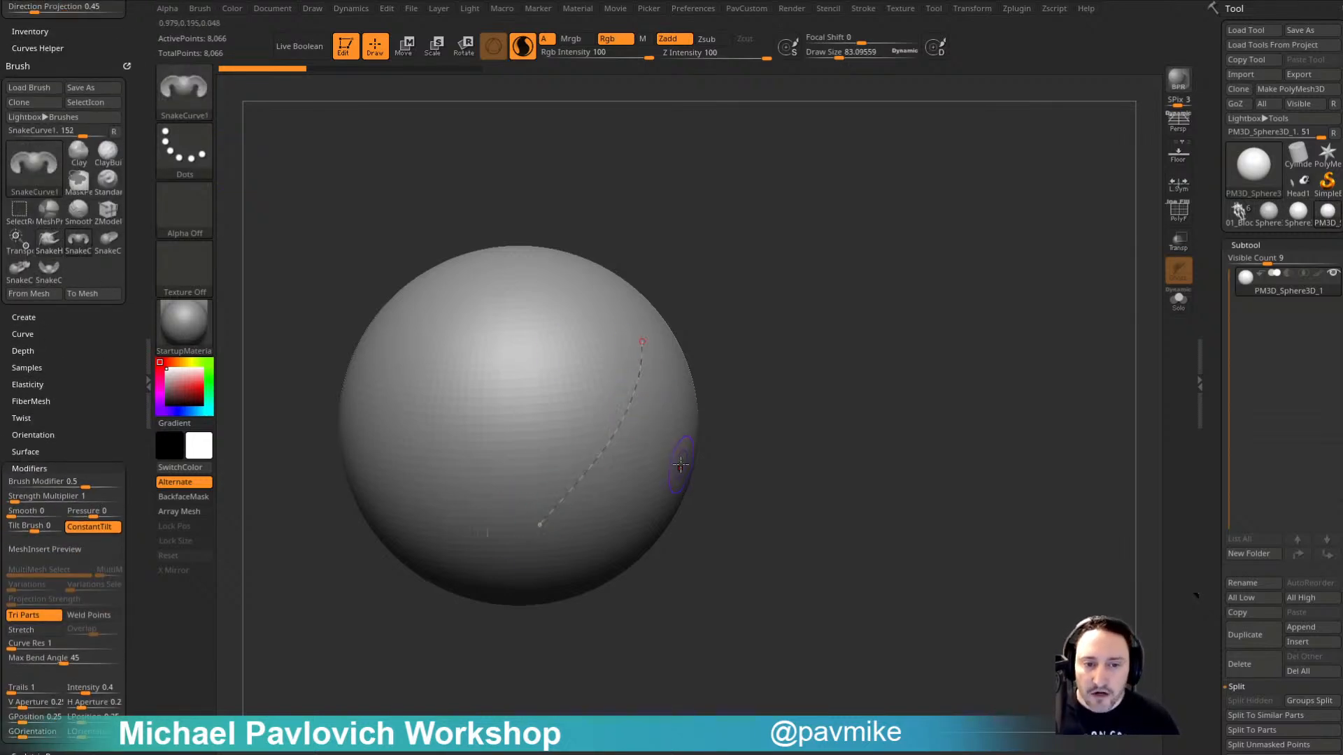
left_click(584, 399)
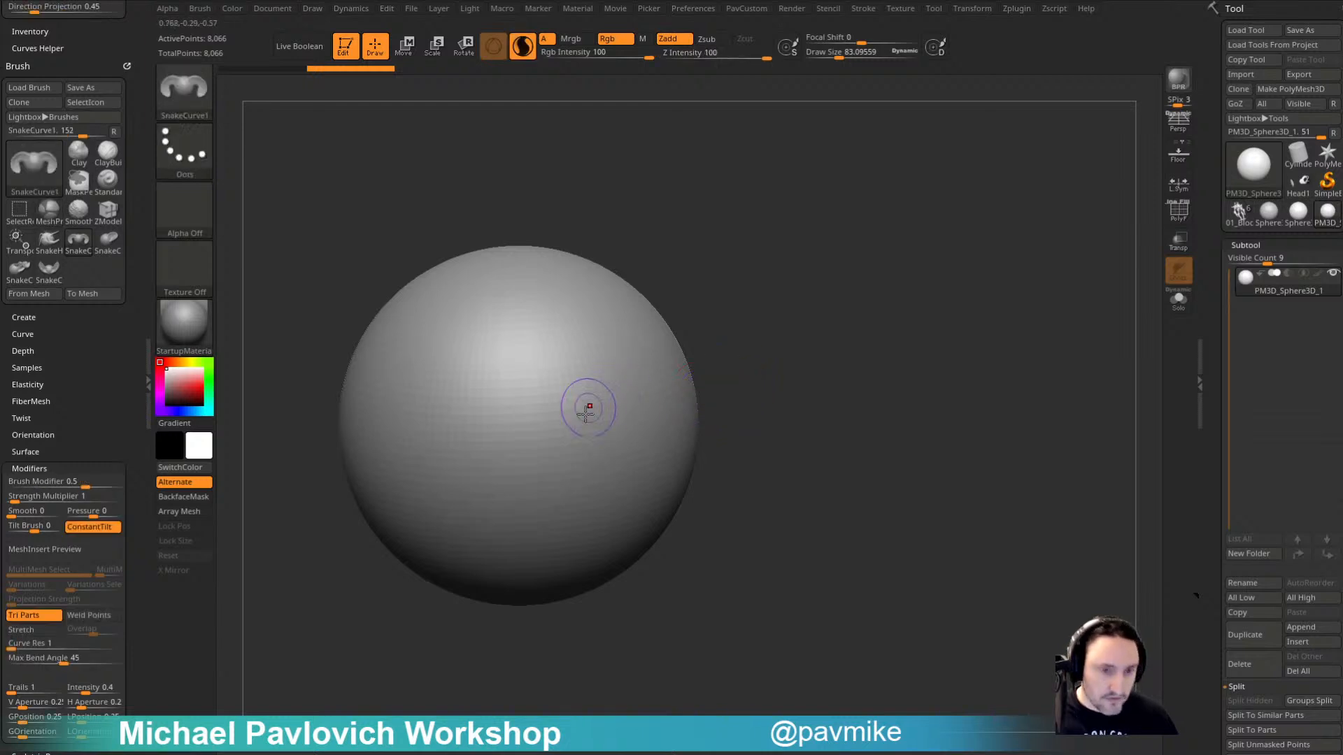
Step: Draw a SnakeCurve1 curve down the sphere's side and try pulling the surface outward and down along it, undoing the pull
left_click_drag(646, 386, 576, 508)
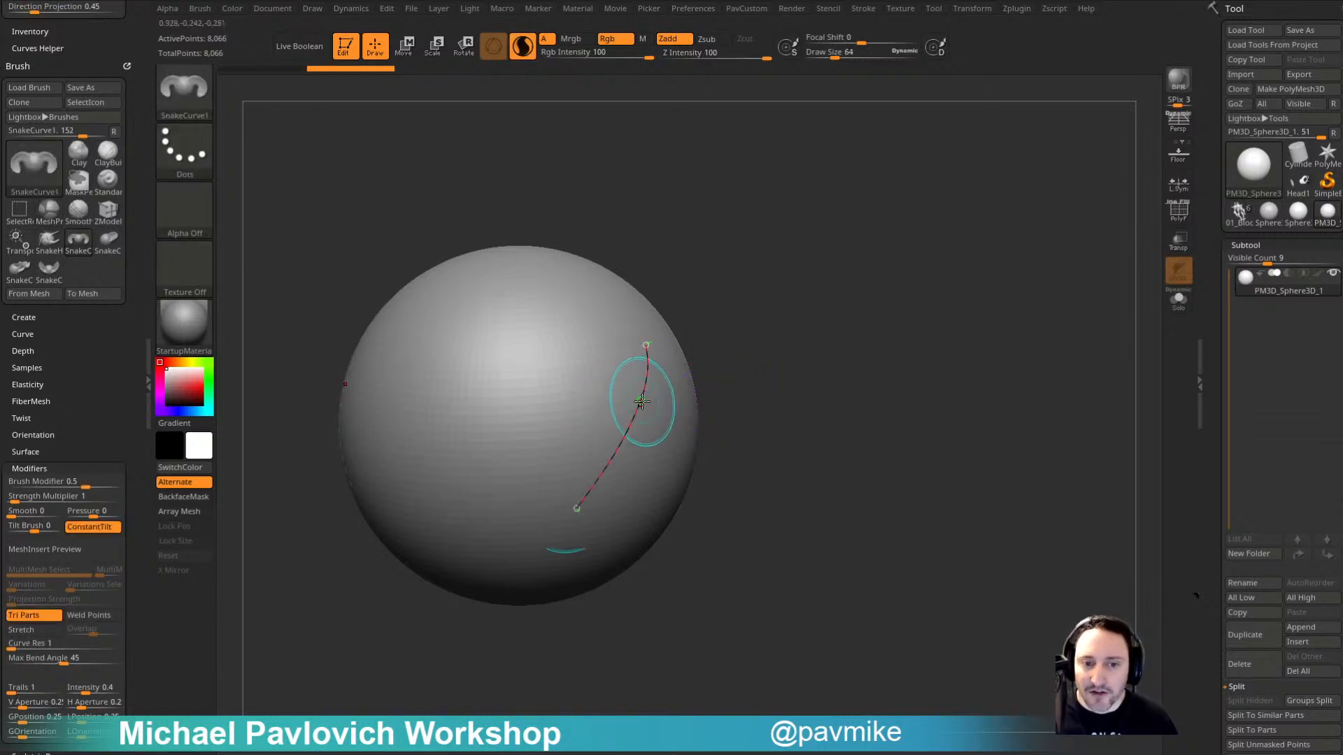
mouse_move(639, 400)
left_mouse_down()
mouse_move(662, 399)
mouse_move(672, 419)
mouse_move(666, 516)
left_mouse_up()
left_click_drag(907, 468, 849, 460)
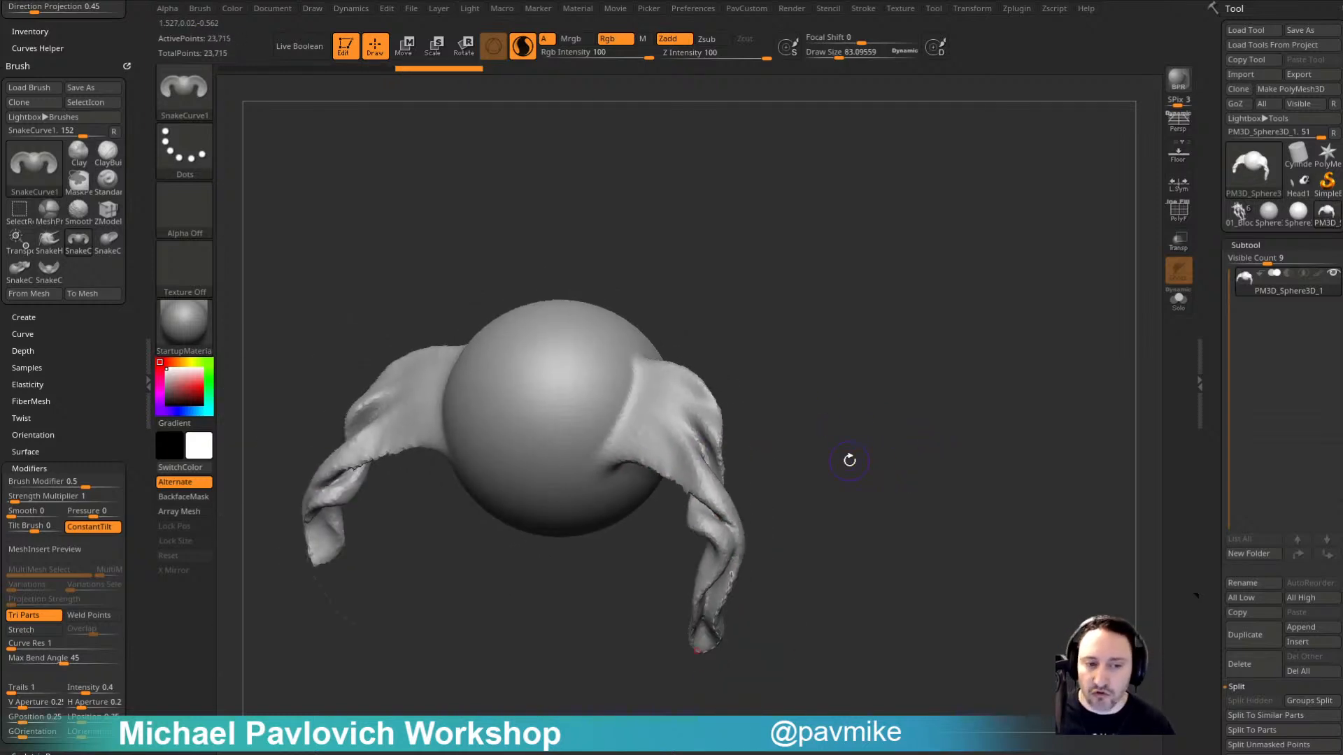
key("ctrl+z")
right_click_drag(849, 459, 947, 369, "ctrl")
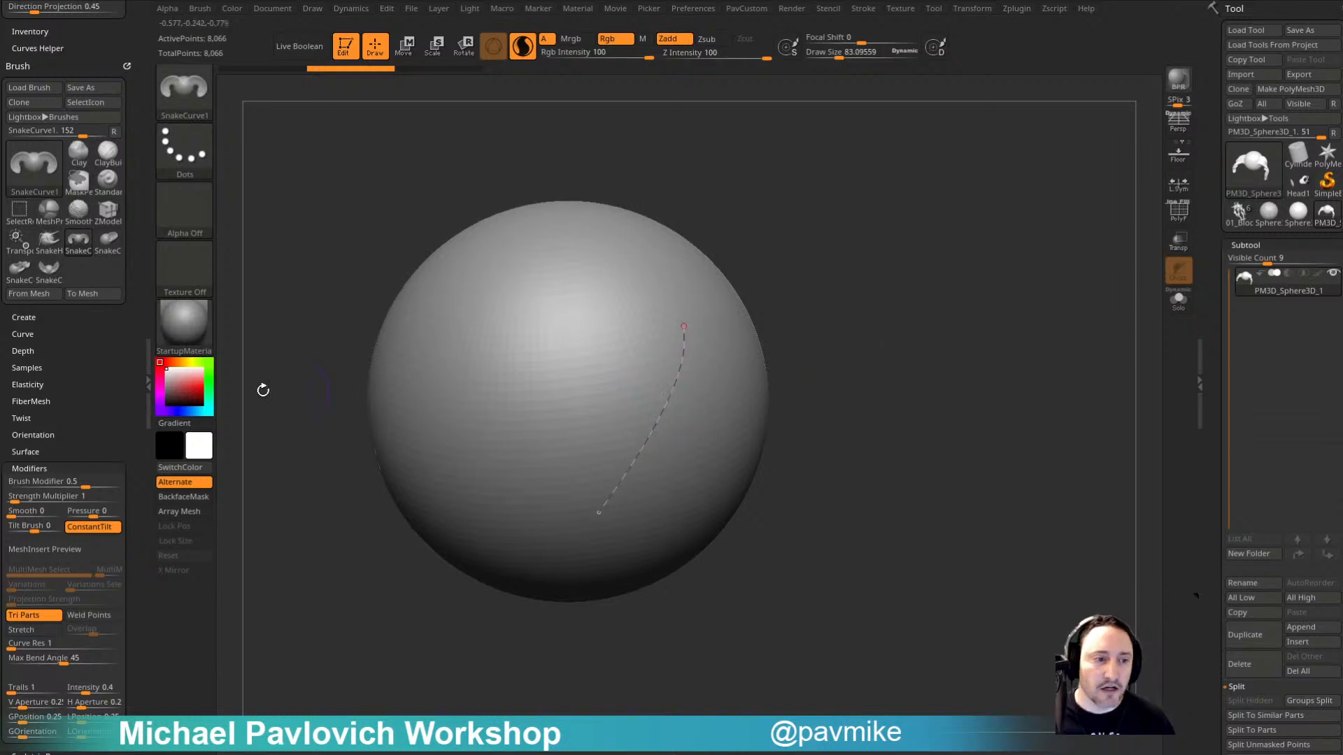
Step: Expand the brush's Edit Curve graph and the stroke's Curve Falloff graph under Curve Modifiers
left_click_drag(102, 398, 102, 358)
left_click(28, 294, "shift")
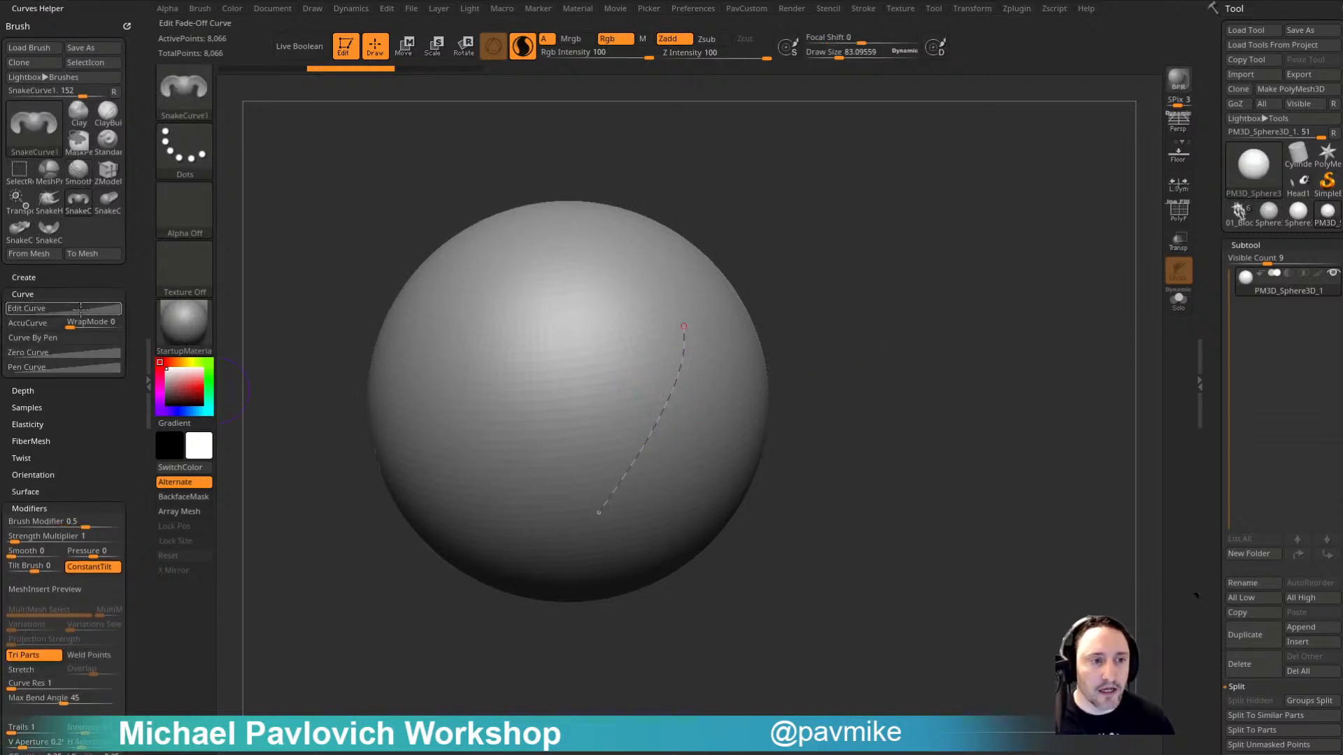
left_click(97, 305)
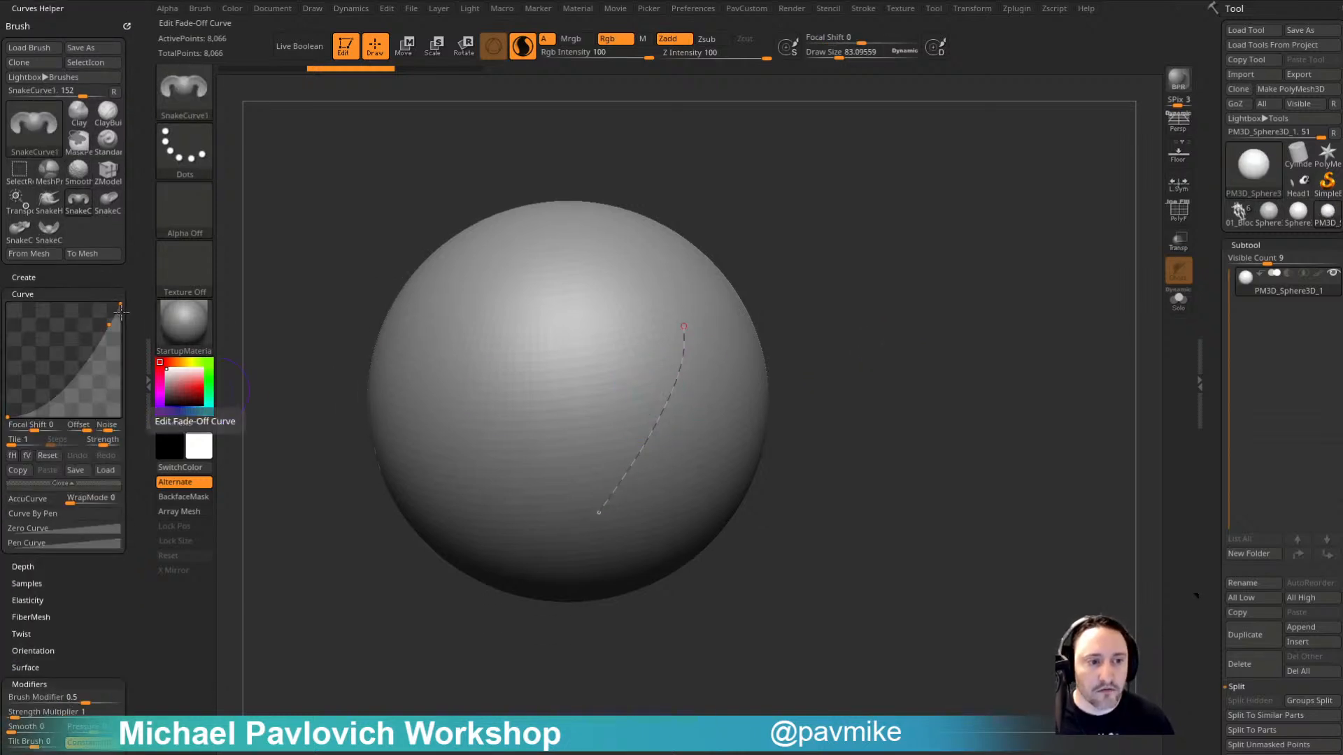
left_click_drag(129, 275, 129, 695)
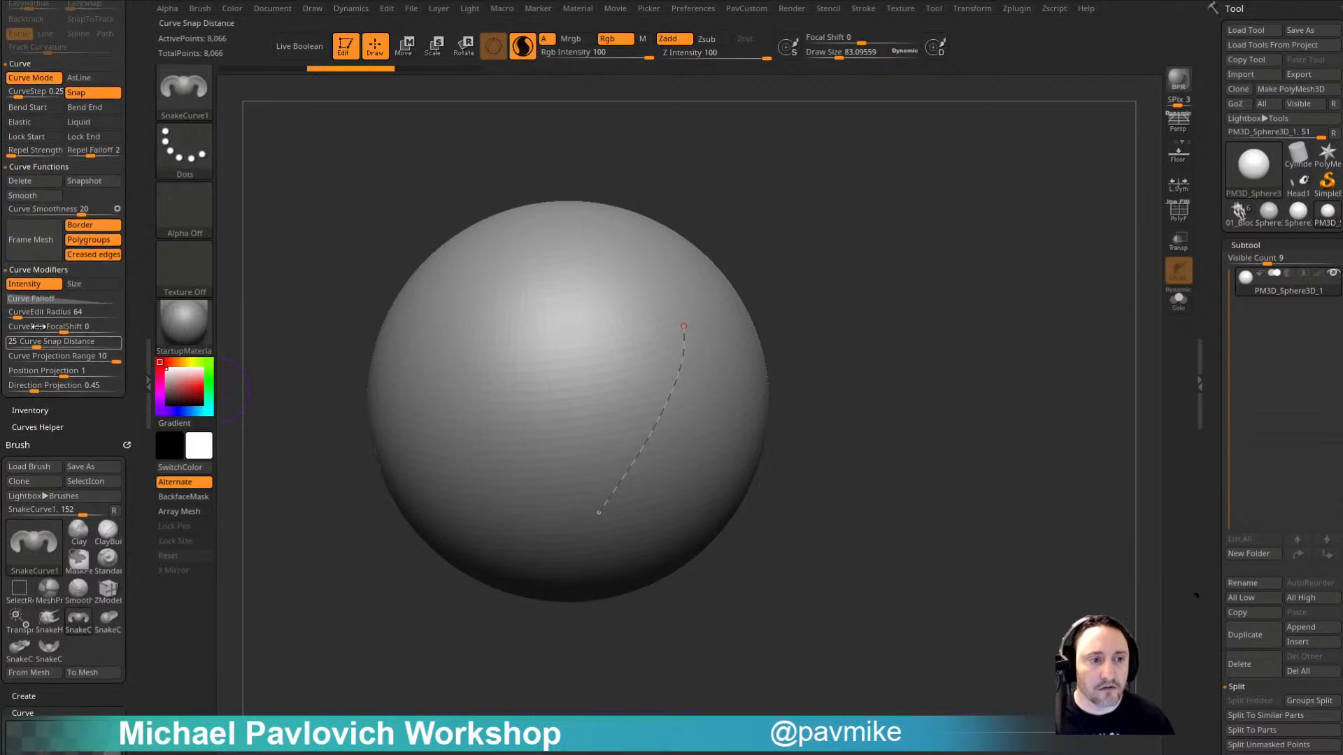
left_click(46, 299)
left_click_drag(849, 400, 835, 368, "alt")
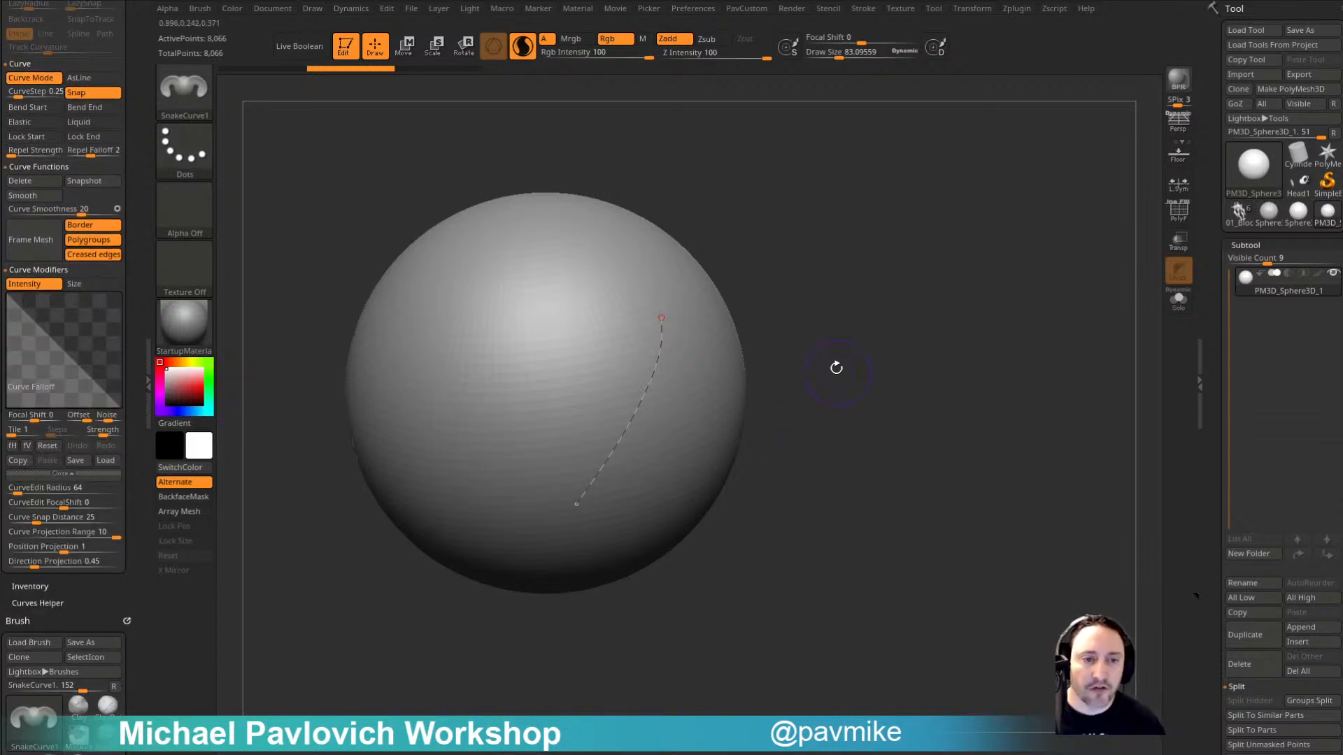
Step: Replace the curve with a new one down the sphere's side and try pulling the surface along it, undoing the pull
left_click(789, 321)
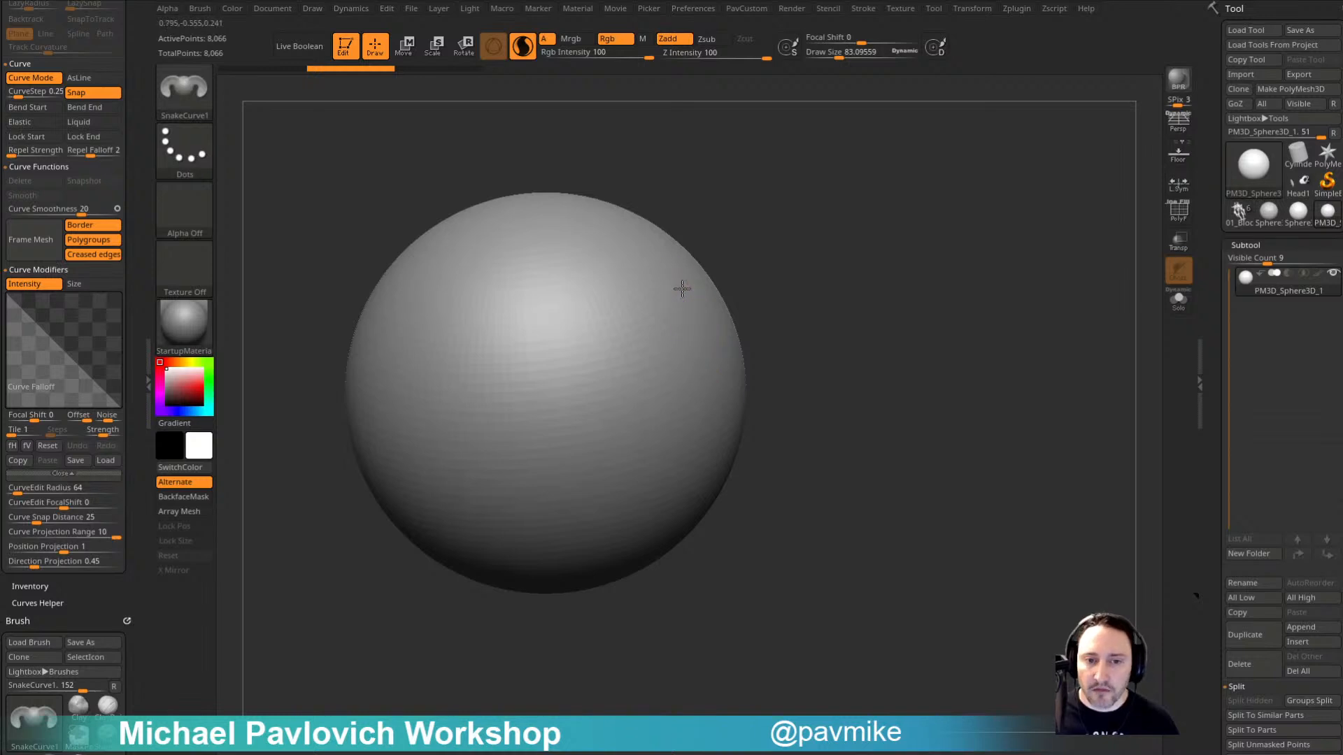
key("ctrl+z")
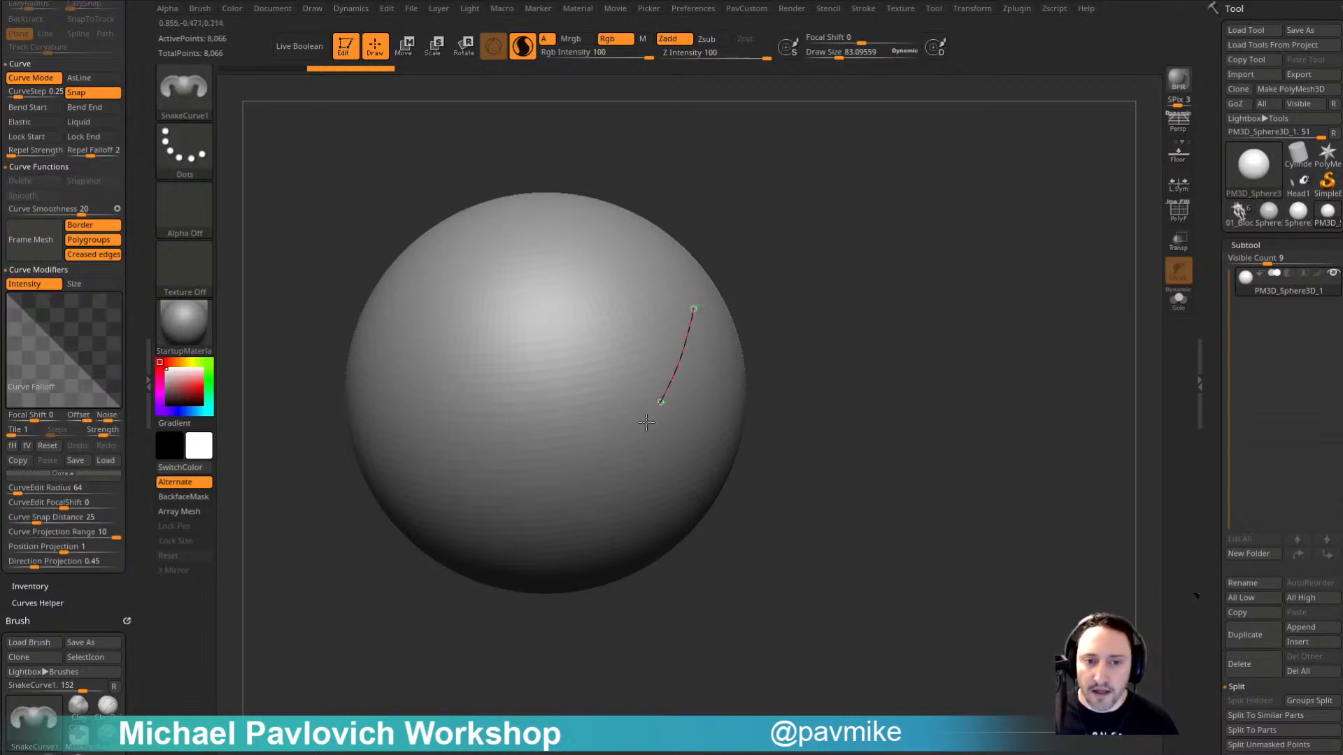
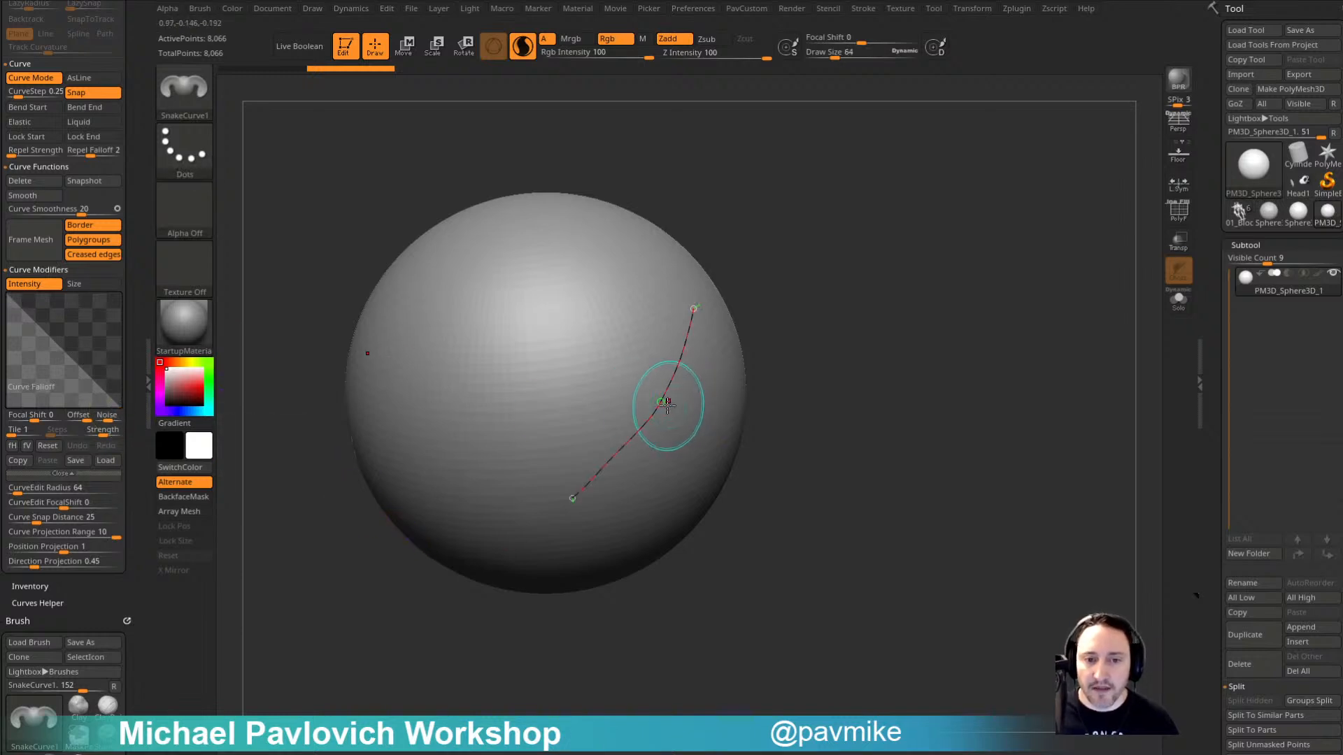
left_click_drag(658, 407, 679, 461)
key("ctrl+z")
Step: Reset the Curve Falloff graph and try two pulls outward along the curve, undoing each one
left_click(48, 445)
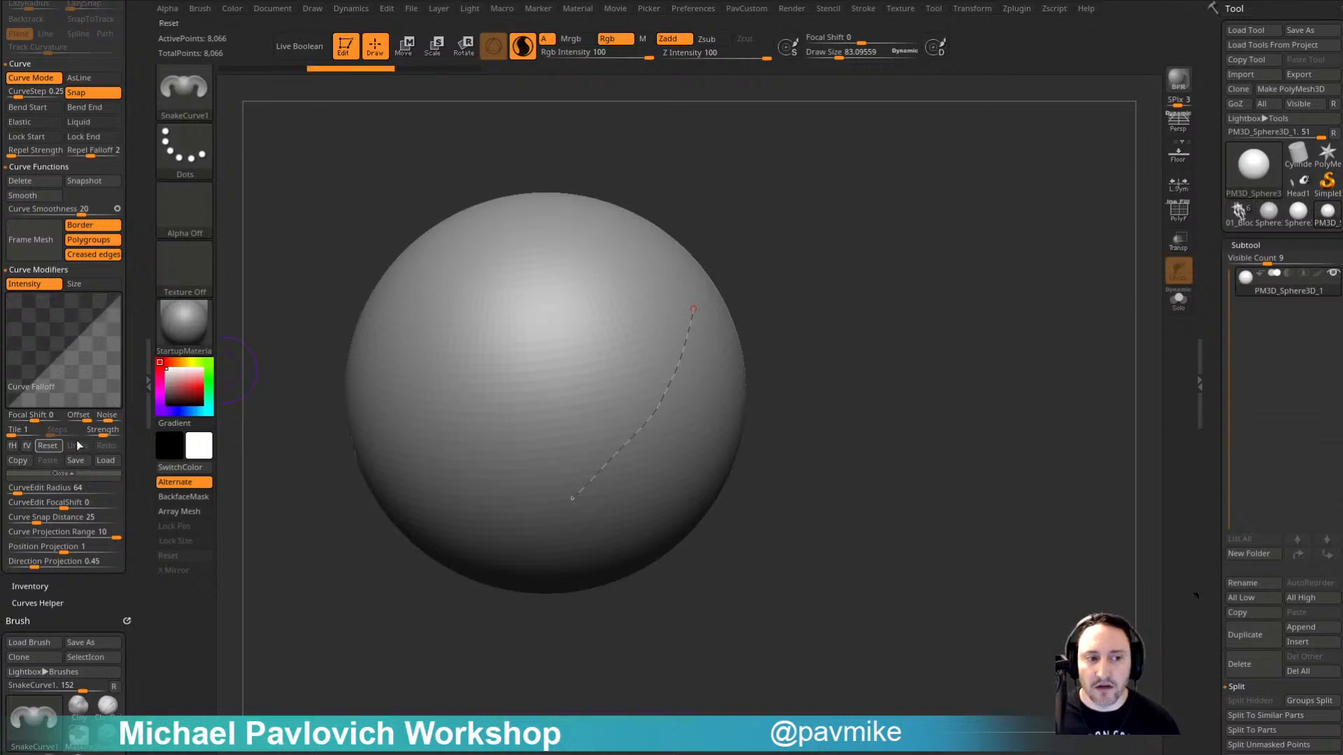
left_click_drag(659, 407, 698, 421)
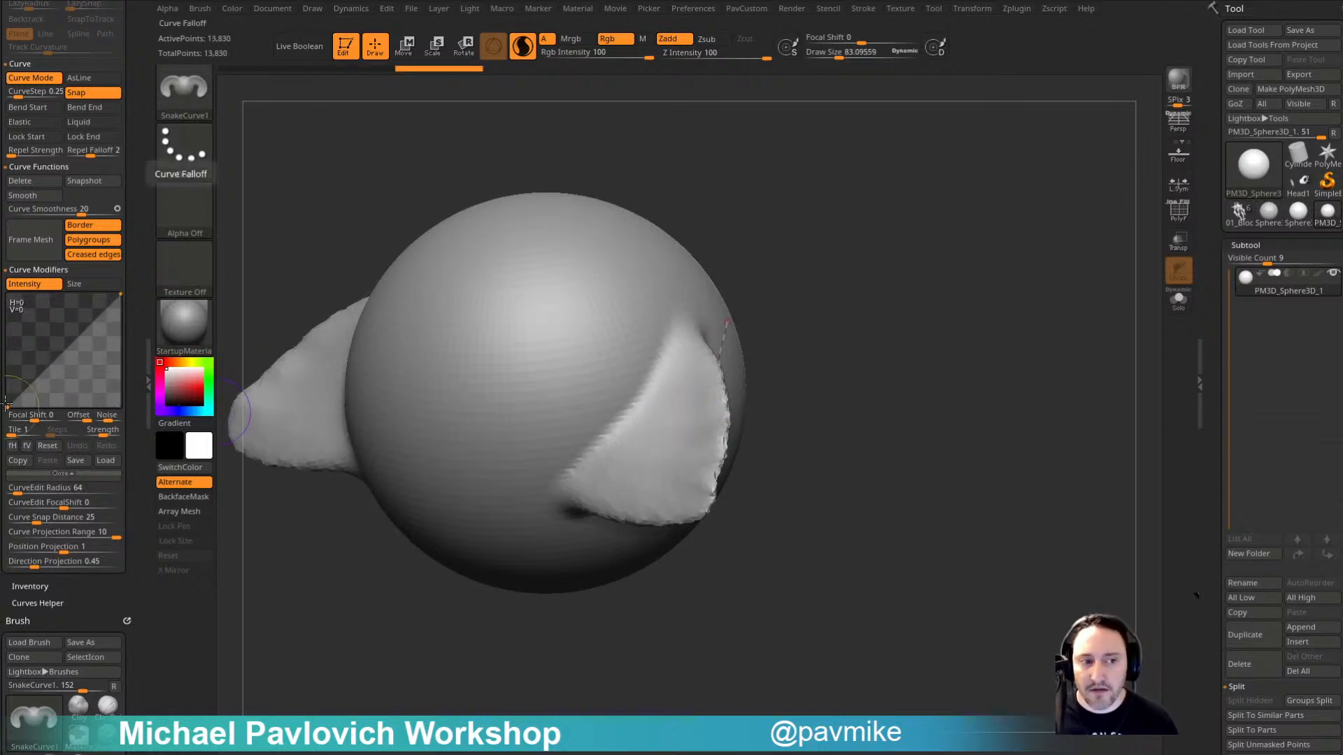
key("ctrl+z")
left_click_drag(655, 405, 700, 398)
key("ctrl+z")
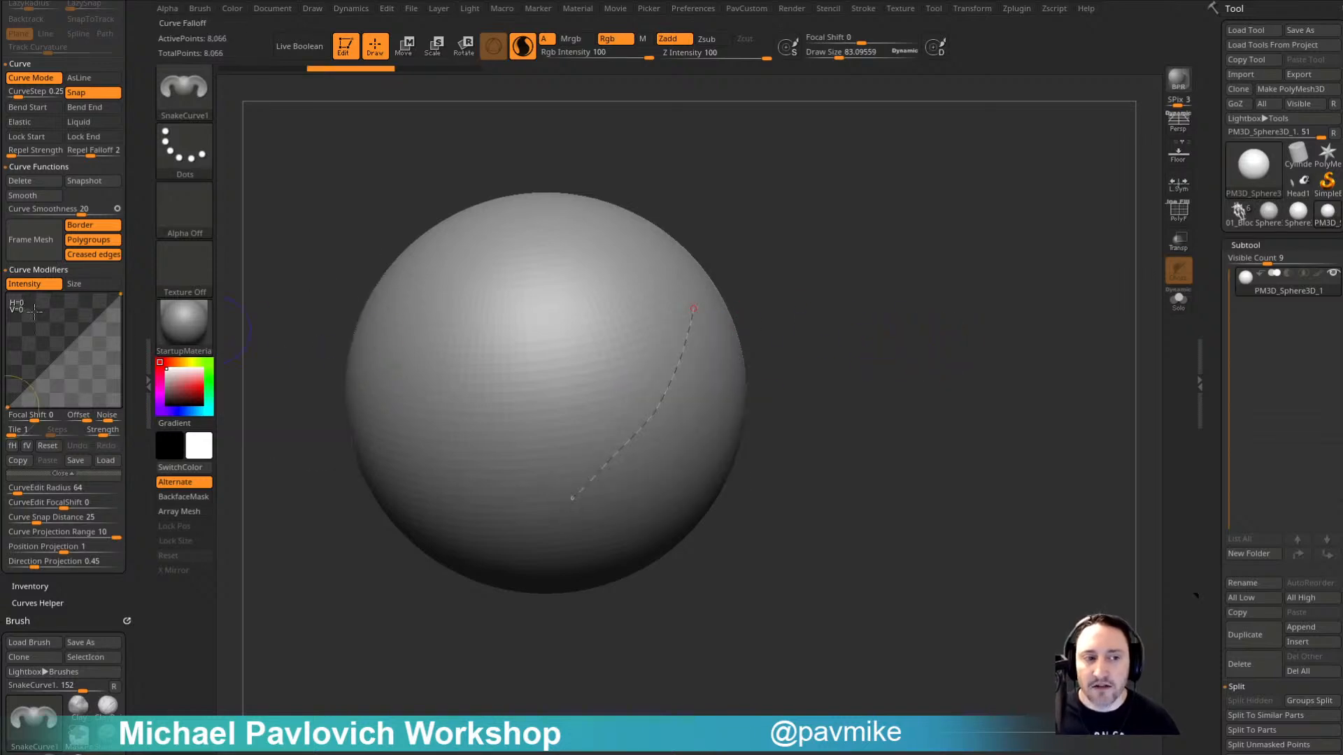
Step: Turn off the curve's Intensity modifier and try another outward pull along the curve, undoing it
left_click_drag(651, 405, 728, 437)
key("ctrl+z")
key("ctrl+z")
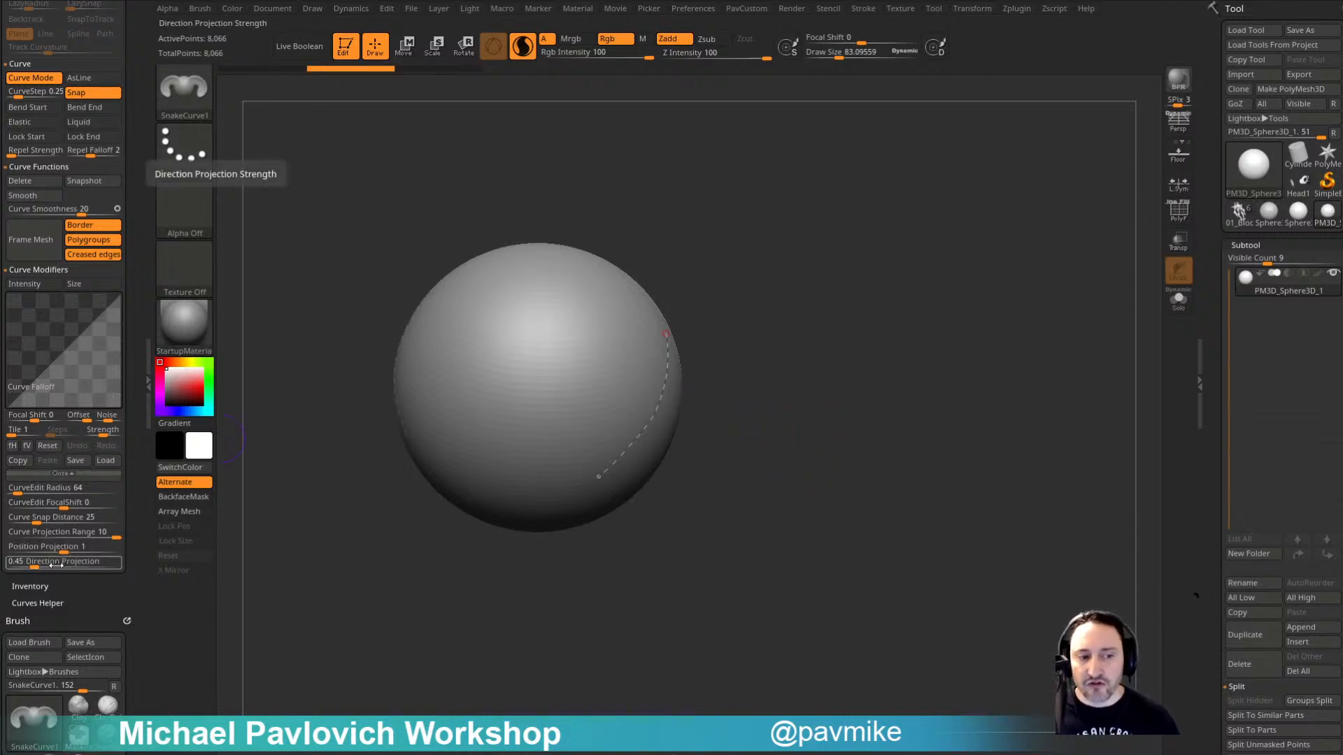
Step: Try a long outward pull along the curve with Direction Projection set to 0, undoing the pull
left_click_drag(55, 564, 7, 564)
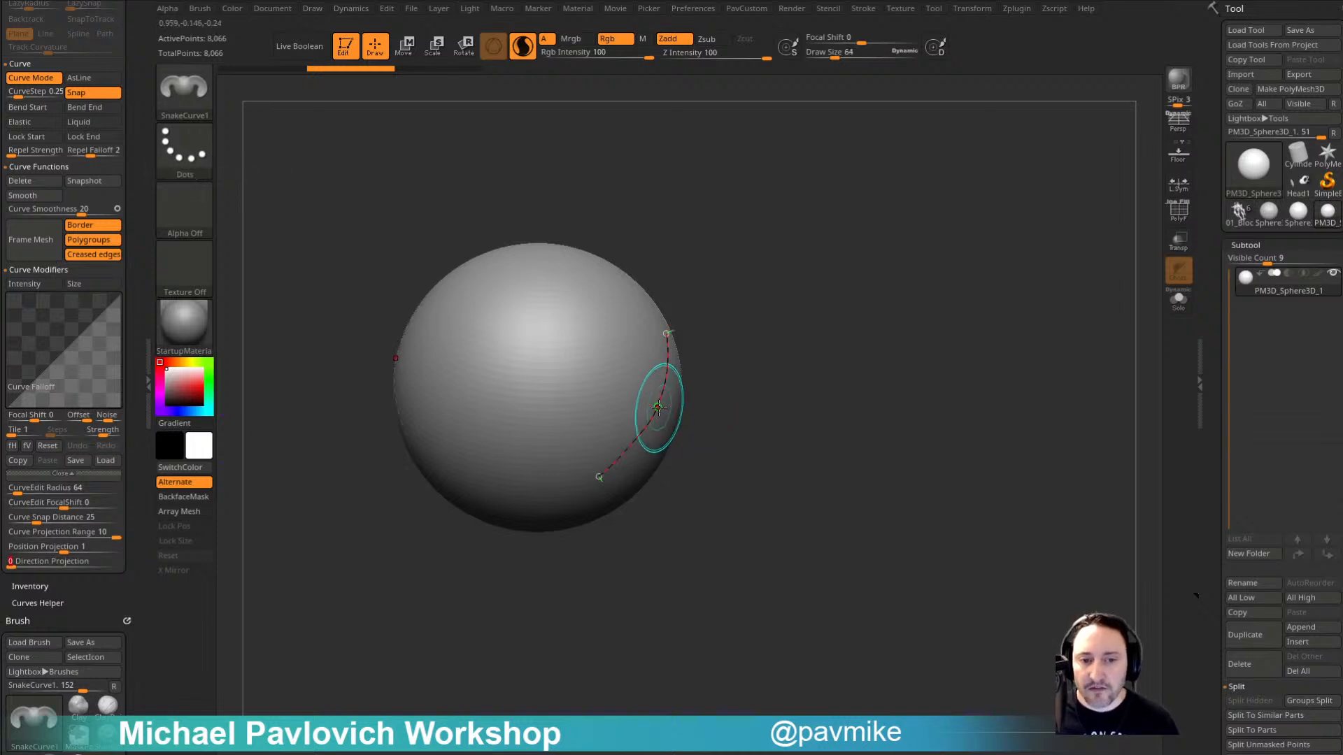
mouse_move(659, 407)
left_mouse_down()
mouse_move(704, 417)
mouse_move(784, 554)
left_mouse_up()
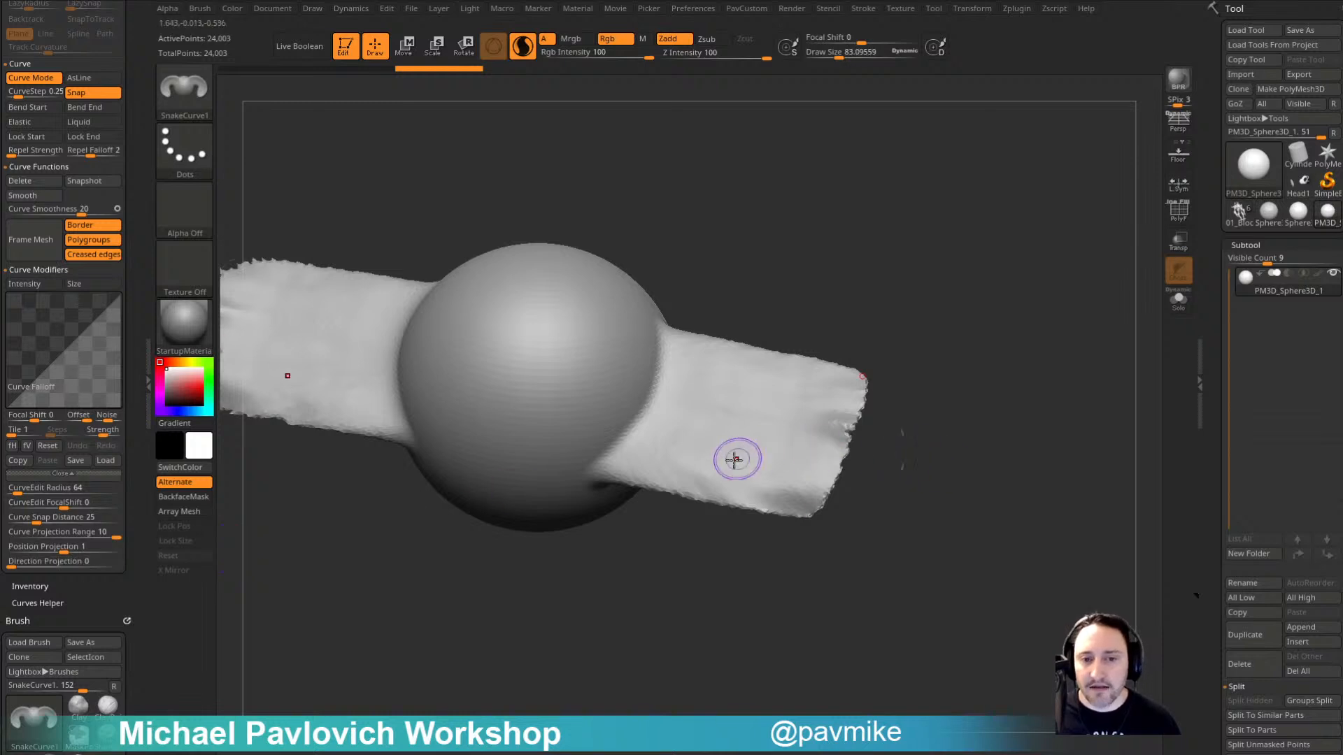
key("ctrl+z")
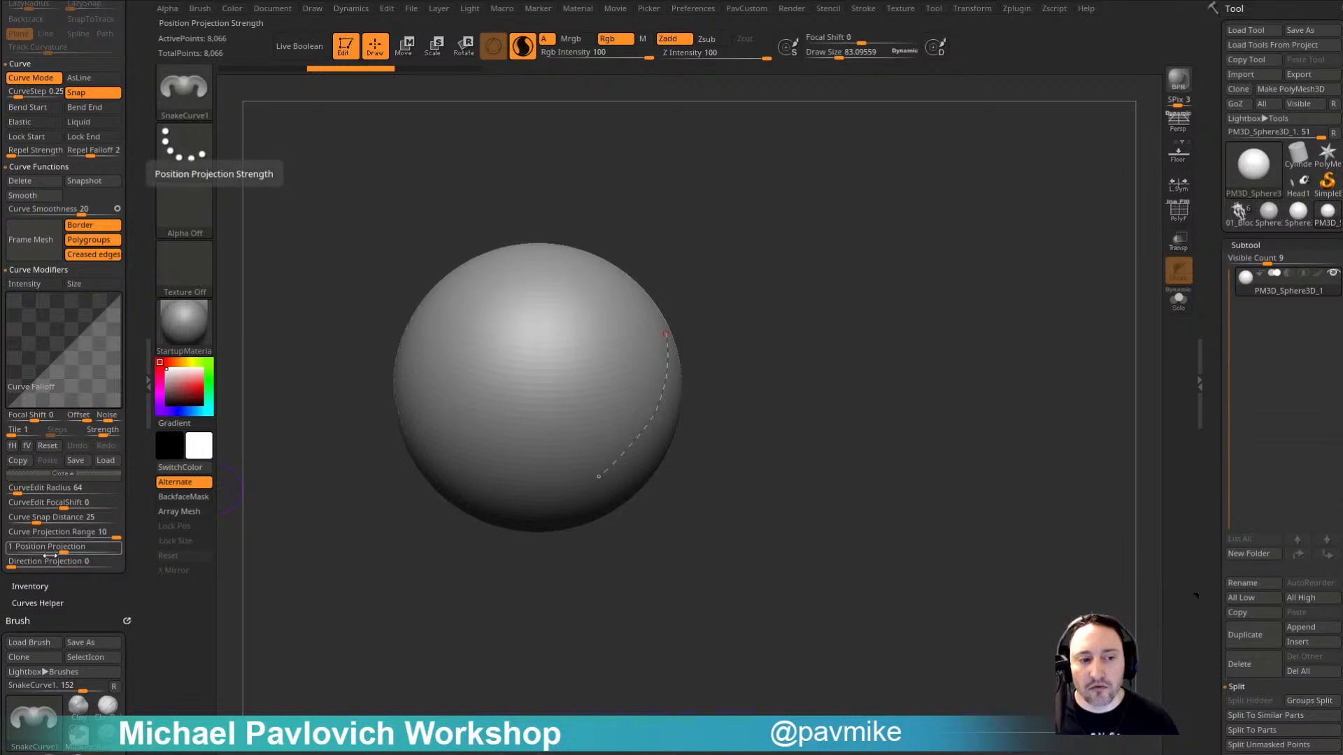
Step: Set Direction Projection to 2 and try pulling the surface along the curve, undoing the pull
left_click_drag(50, 560, 120, 561)
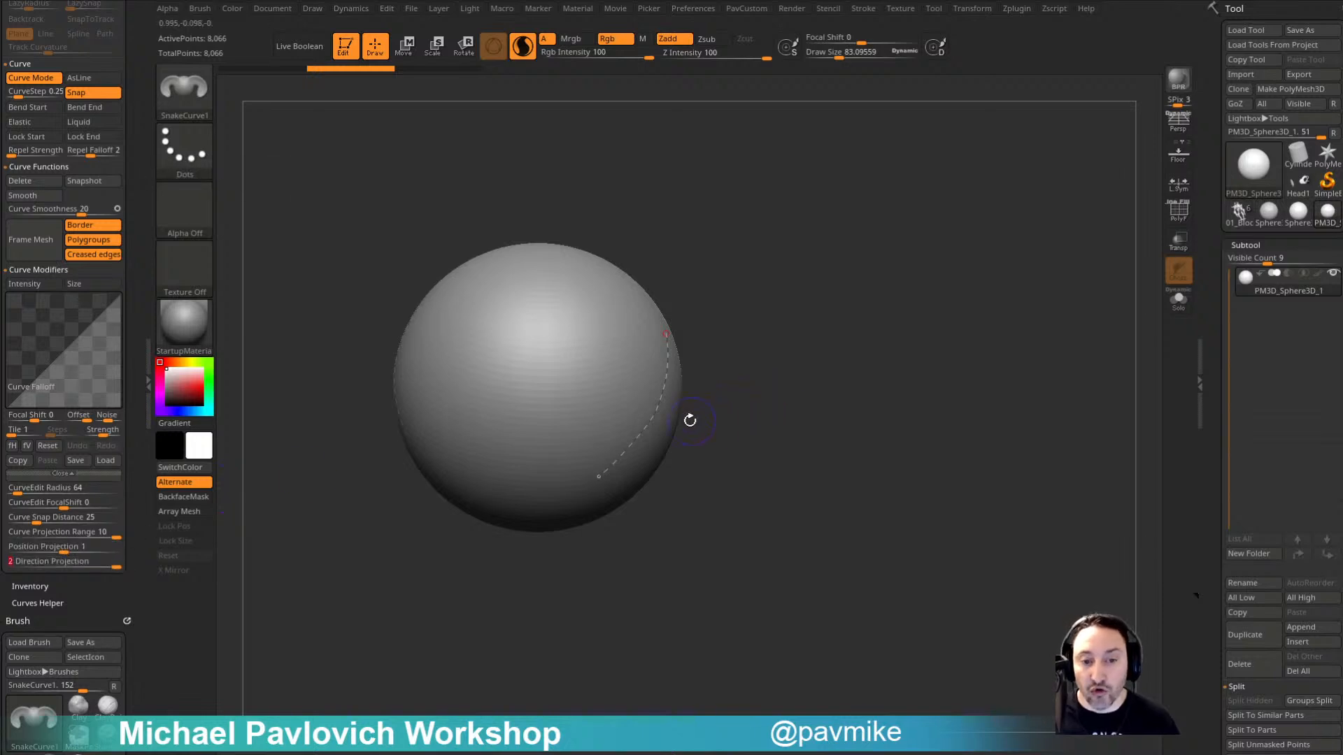
left_click_drag(658, 410, 778, 468)
mouse_move(1054, 525)
left_mouse_down()
mouse_move(1064, 462)
mouse_move(1022, 438)
mouse_move(828, 489)
left_mouse_up()
key("ctrl+z")
left_click_drag(961, 418, 944, 452)
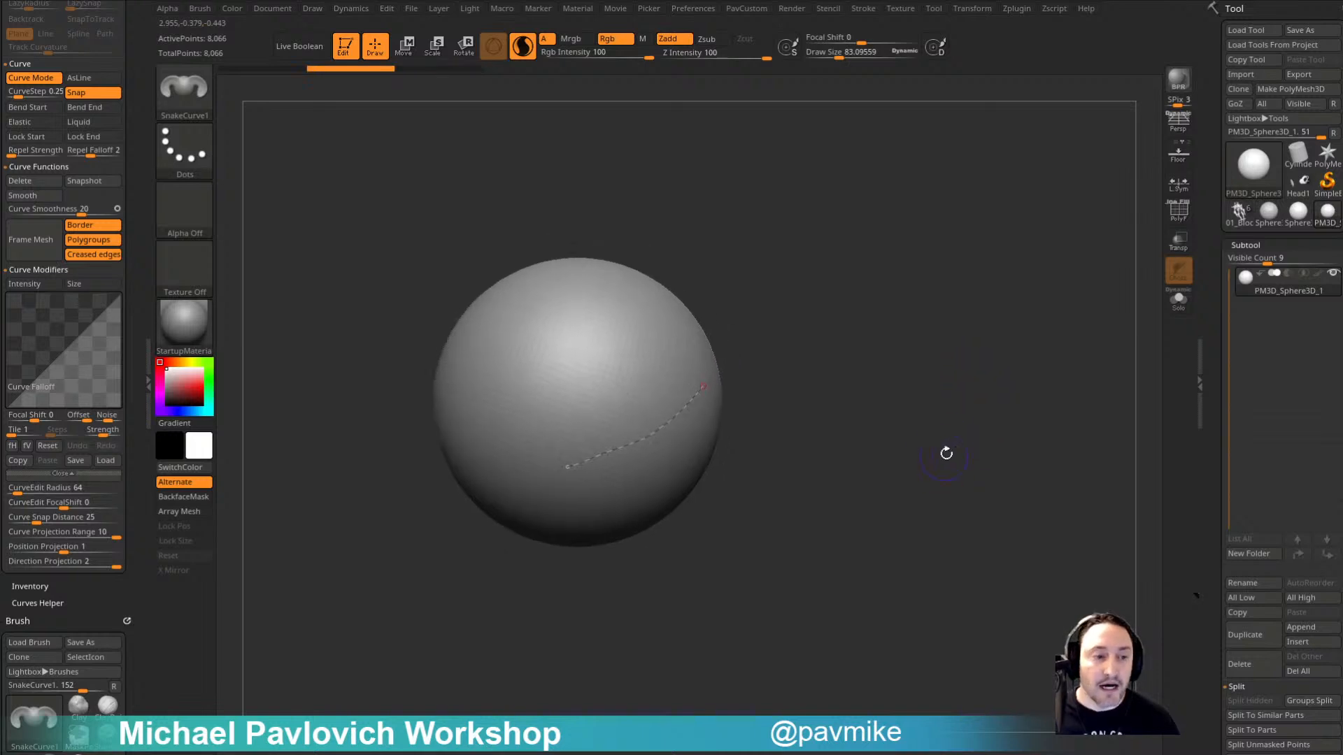
Step: Set both Direction Projection and Position Projection to 0 and try a pull along the curve, undoing it
left_click_drag(84, 564, 10, 565)
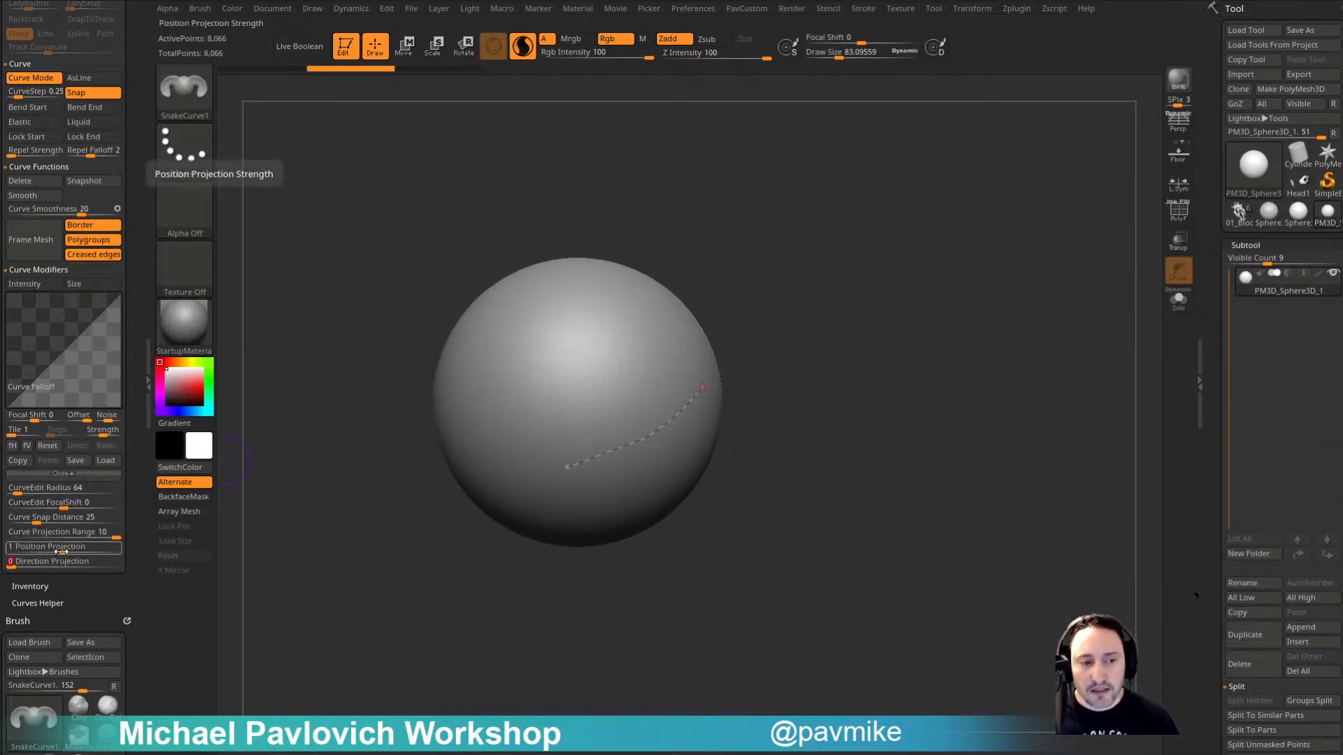
left_click_drag(60, 551, 9, 551)
left_click(656, 440)
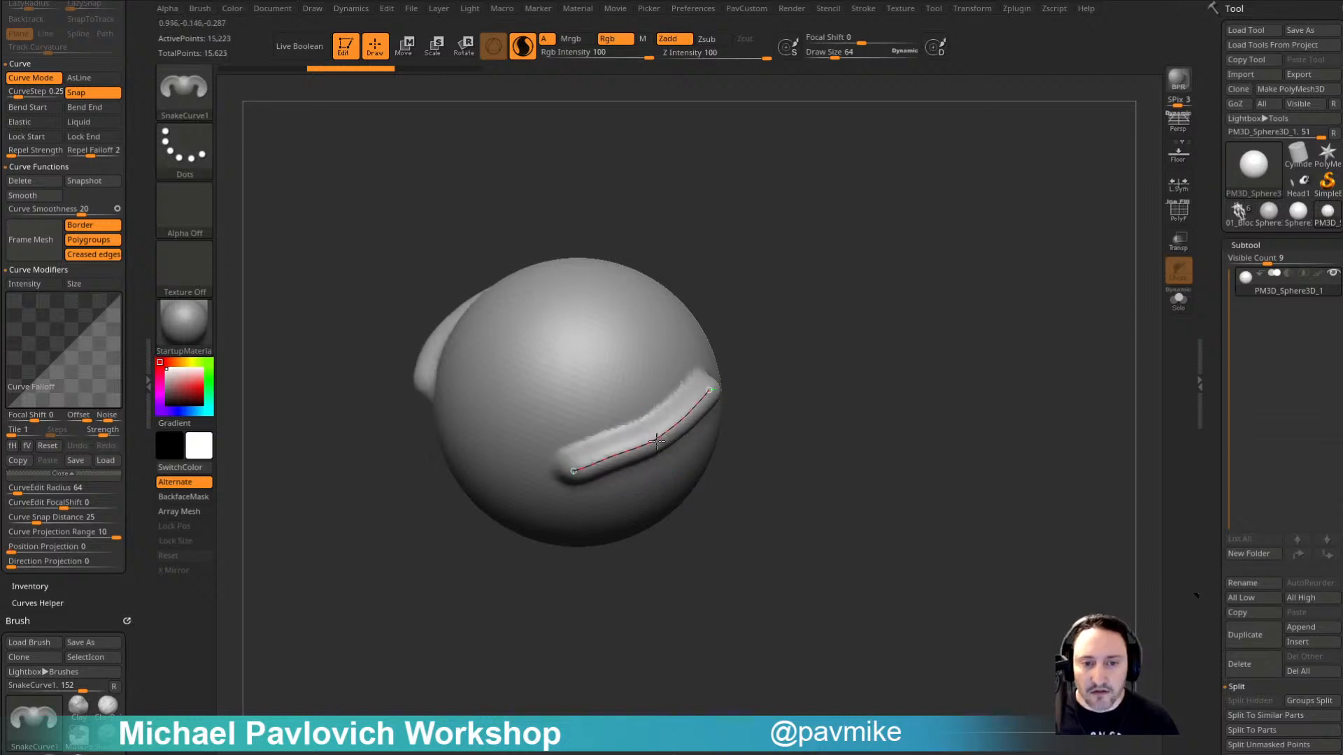
left_click_drag(657, 440, 679, 462)
key("ctrl+z")
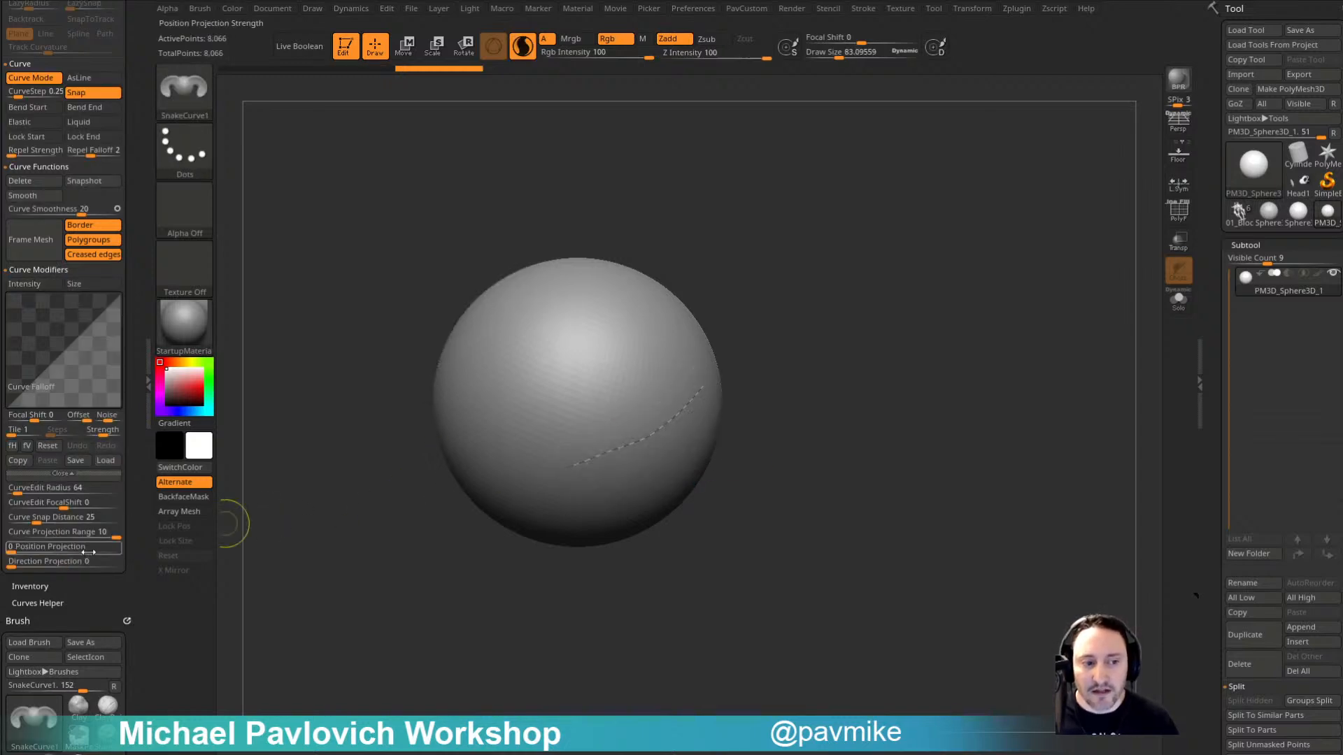
Step: Try a pull along the curve with Position Projection at 2, undo it, and set Position Projection to 1
left_click_drag(89, 552, 126, 552)
left_click(676, 439)
left_click_drag(677, 439, 749, 456)
key("ctrl+z")
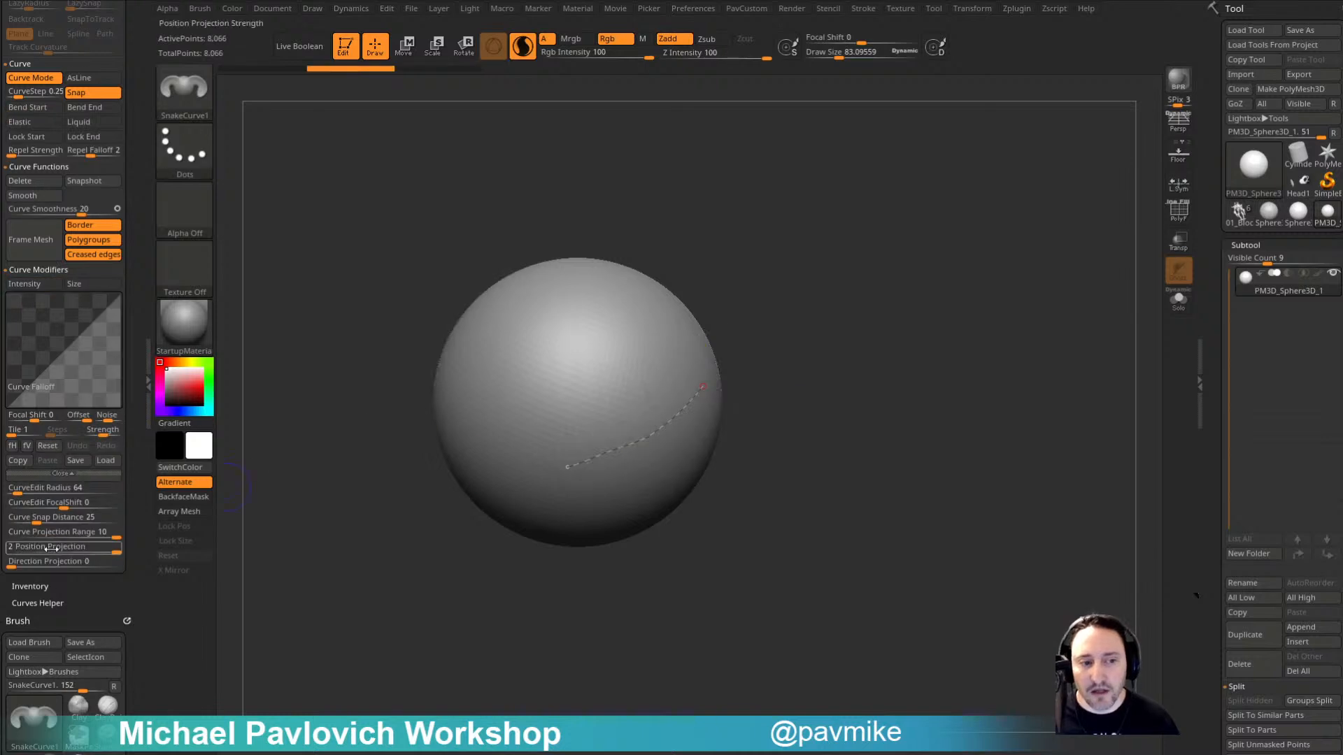
type("1")
key("Return")
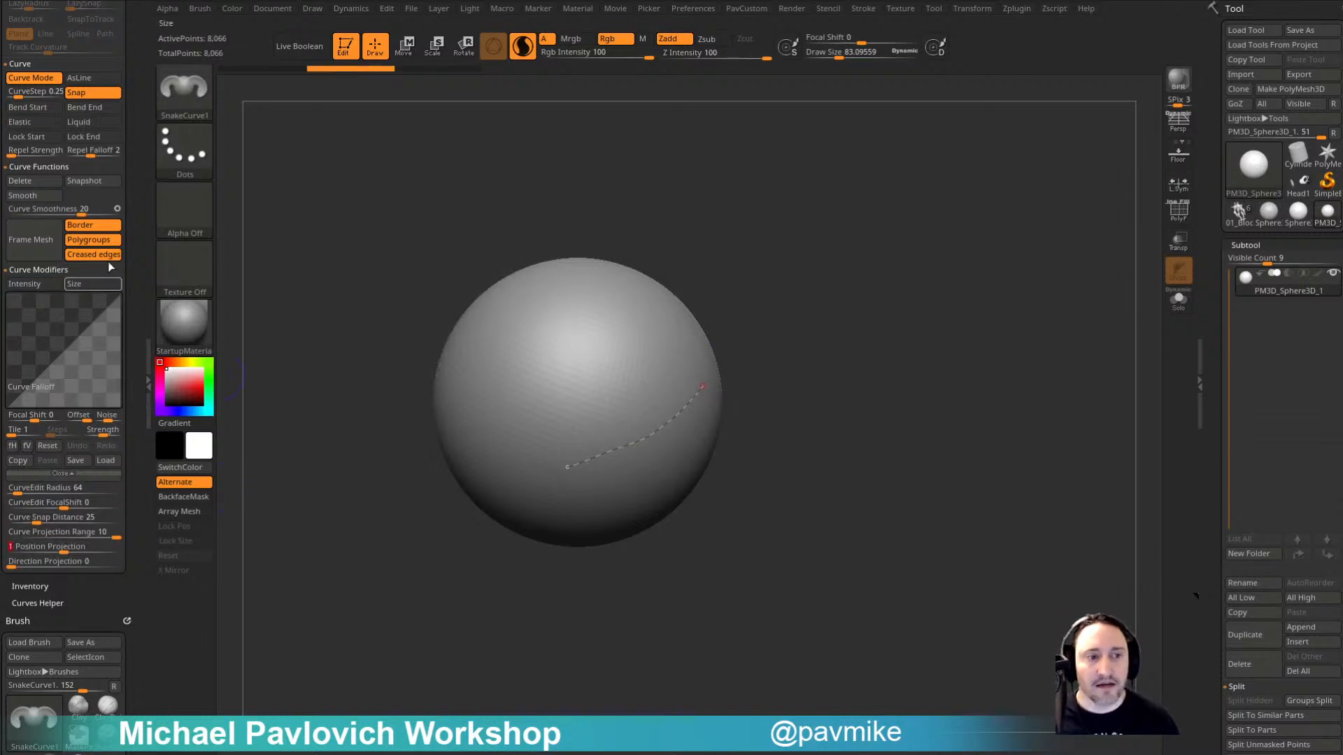
Step: Switch between the SnakeCurve1 and SnakeCurve2 brushes to compare their Curve Modifiers settings
mouse_move(137, 229)
left_mouse_down()
mouse_move(137, 261)
mouse_move(140, 172)
left_mouse_up()
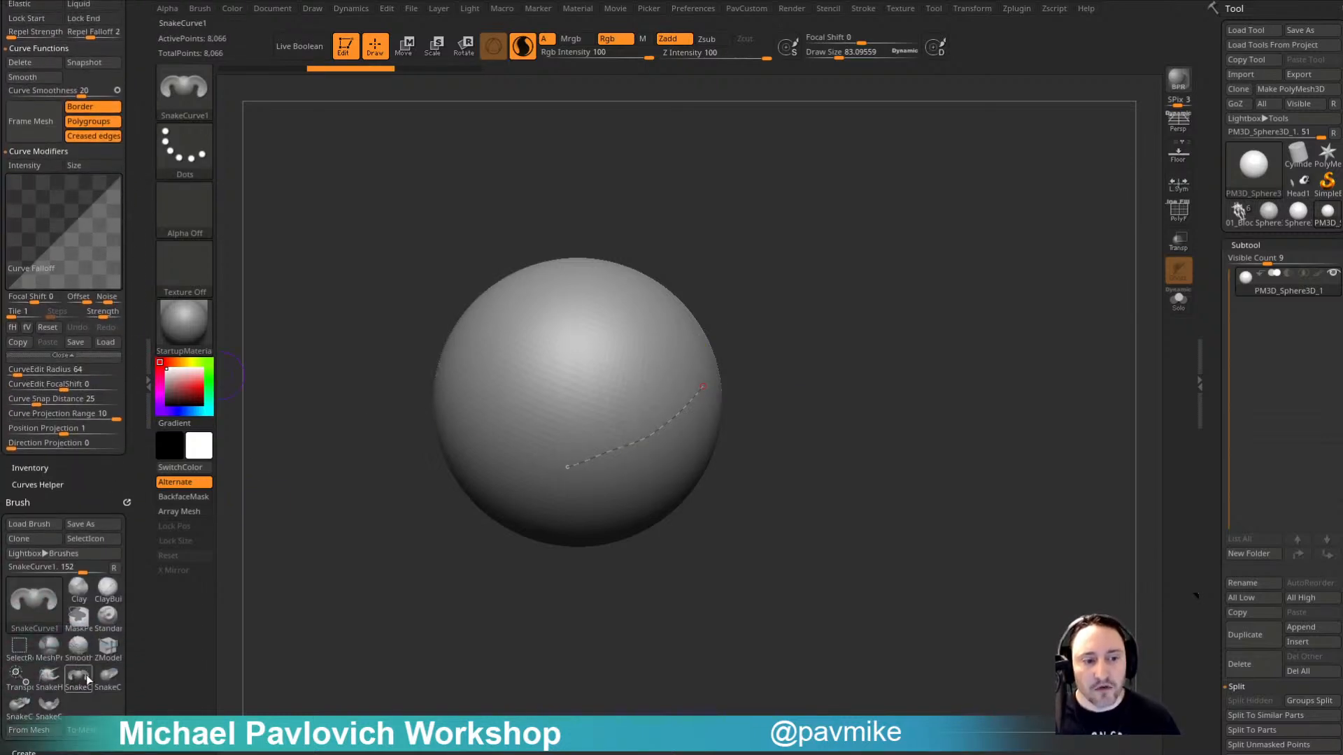
left_click(107, 676)
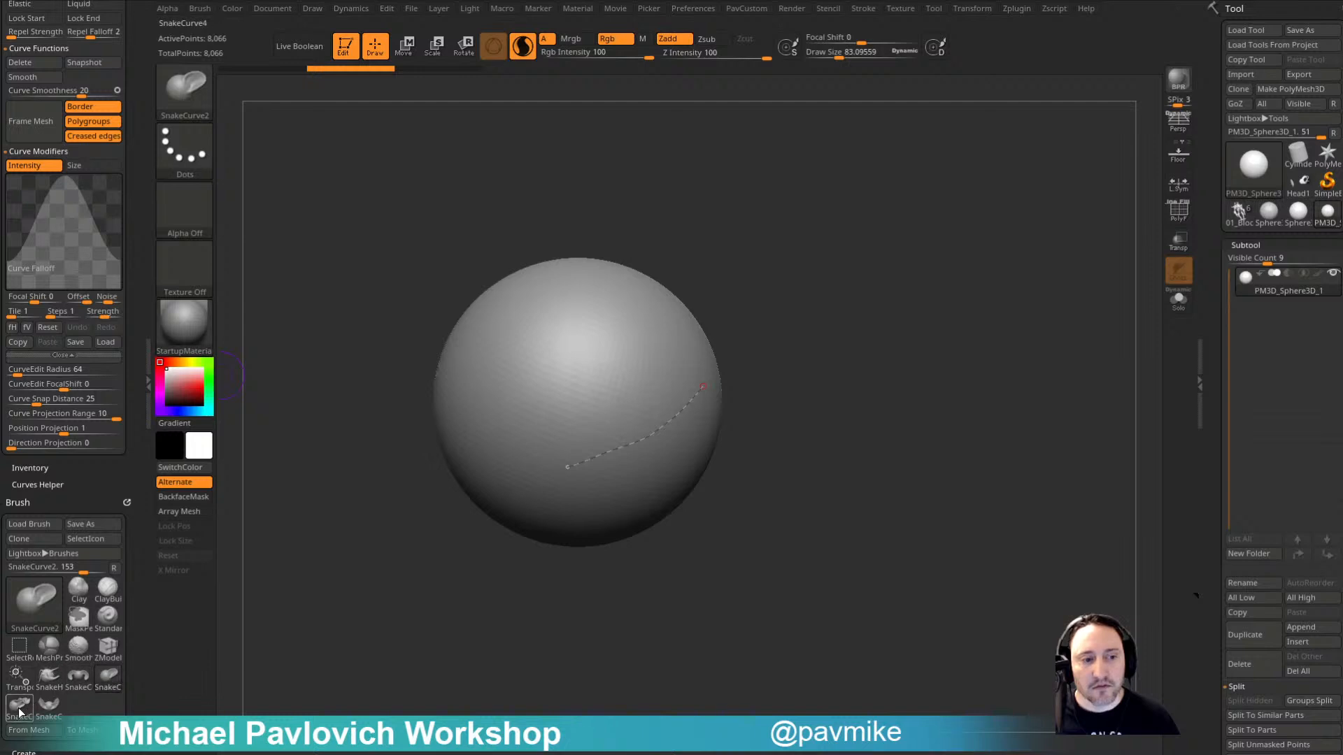
left_click(51, 703)
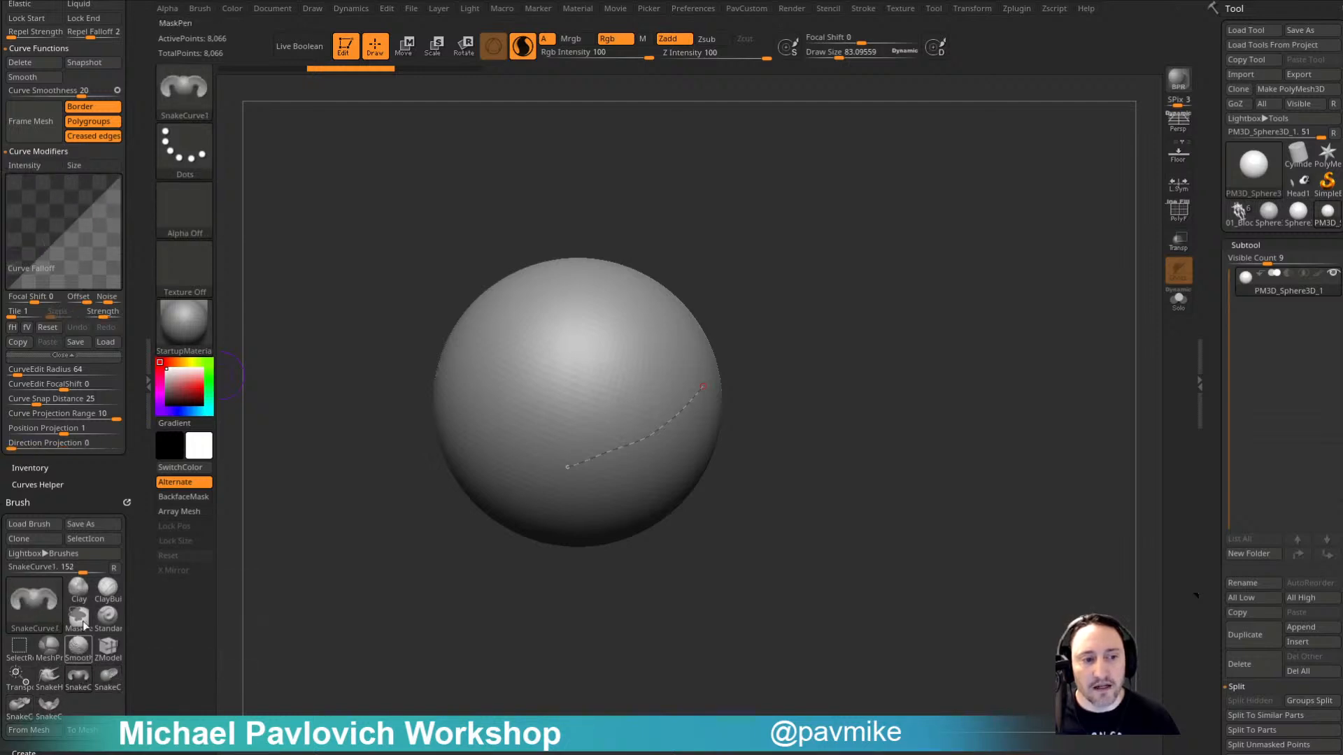
left_click(109, 682)
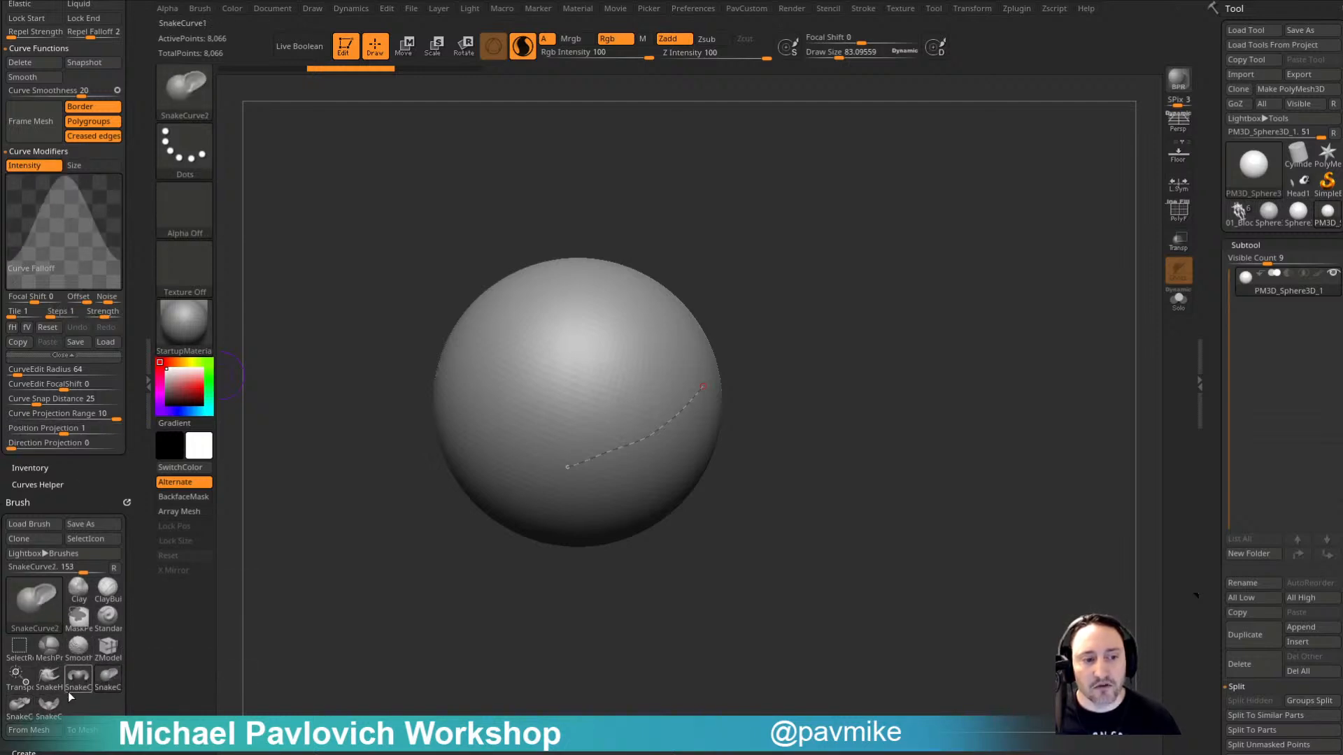
Step: Try pulling the surface along the curve with the SnakeCurve4 brush, undo it, and return to SnakeCurve1
left_click(23, 712)
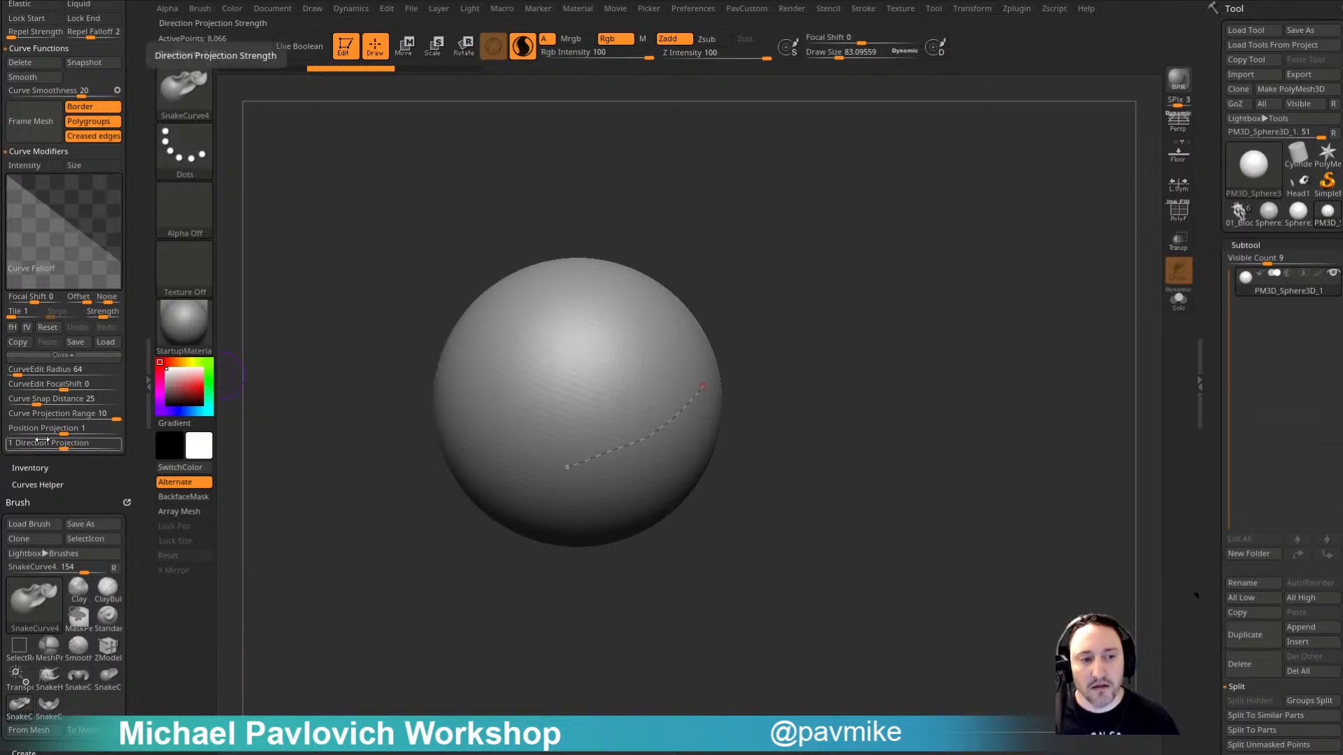
left_click(649, 435)
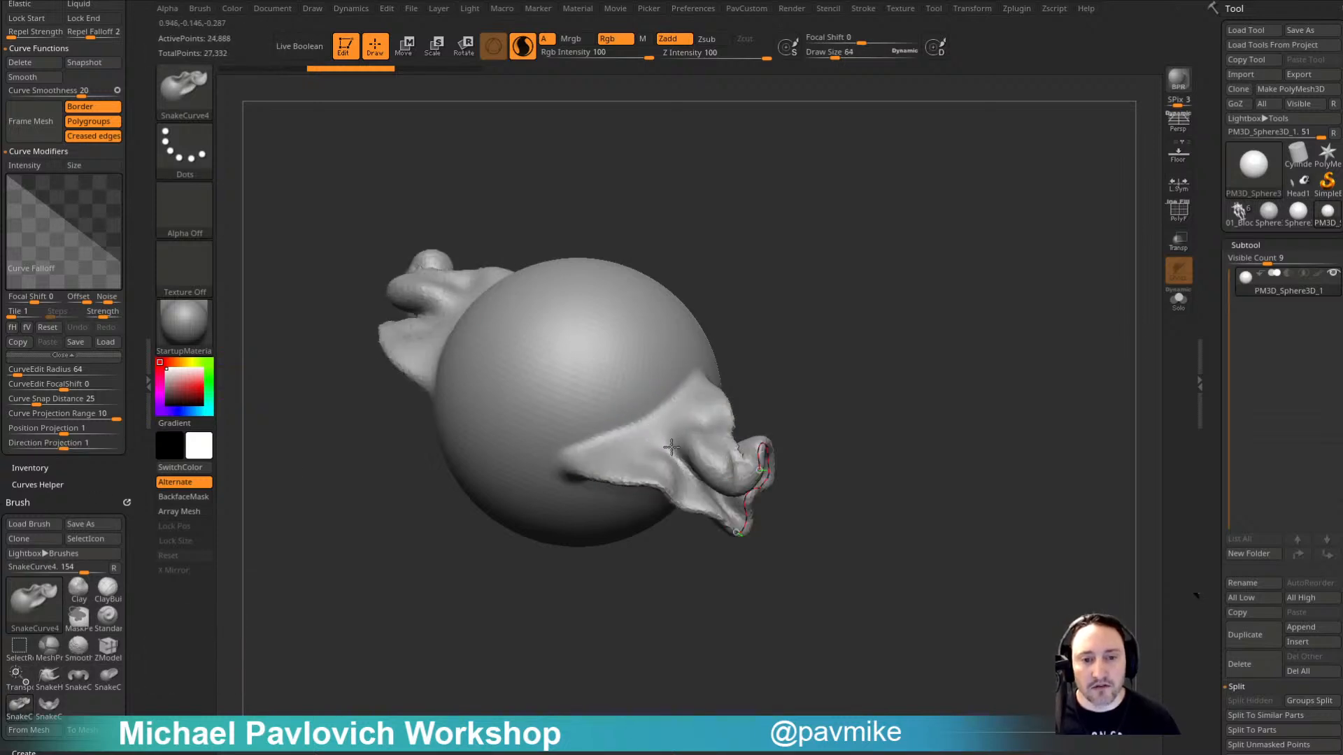
key("ctrl+z")
left_click(79, 676)
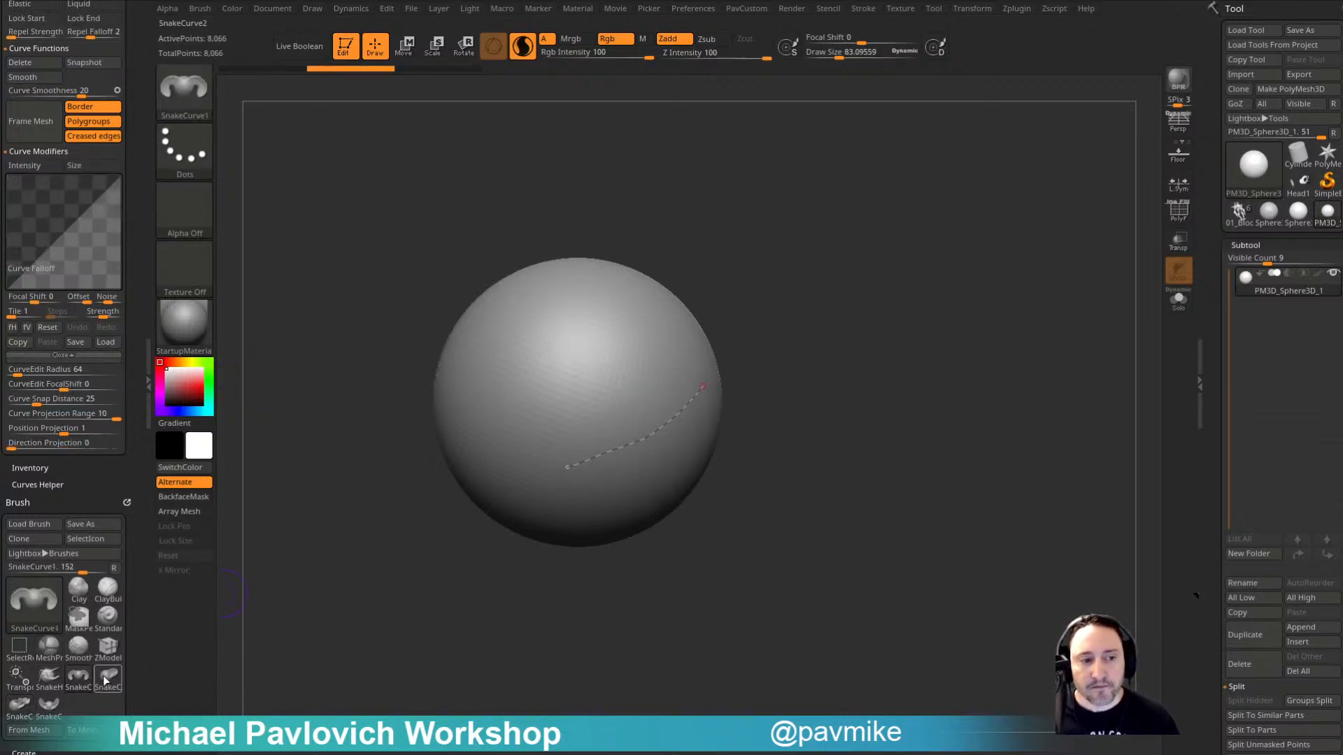
Step: Try pulling the sphere's surface along the curve with SnakeCurve1, and undo the pull
left_click_drag(677, 420, 721, 482)
key("ctrl+z")
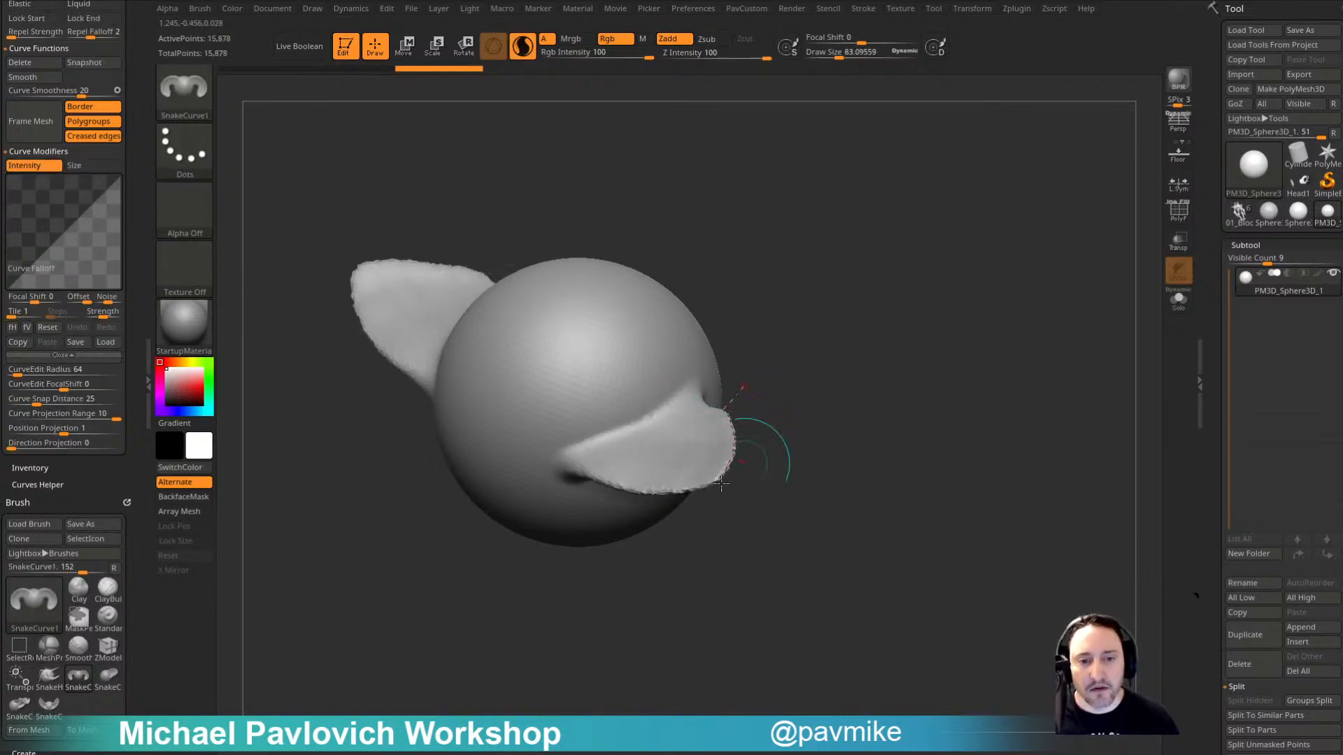
key("ctrl+z")
Step: Switch to the SnakeCurve2 brush and try two pulls along the curve, undoing each one
left_click(113, 684)
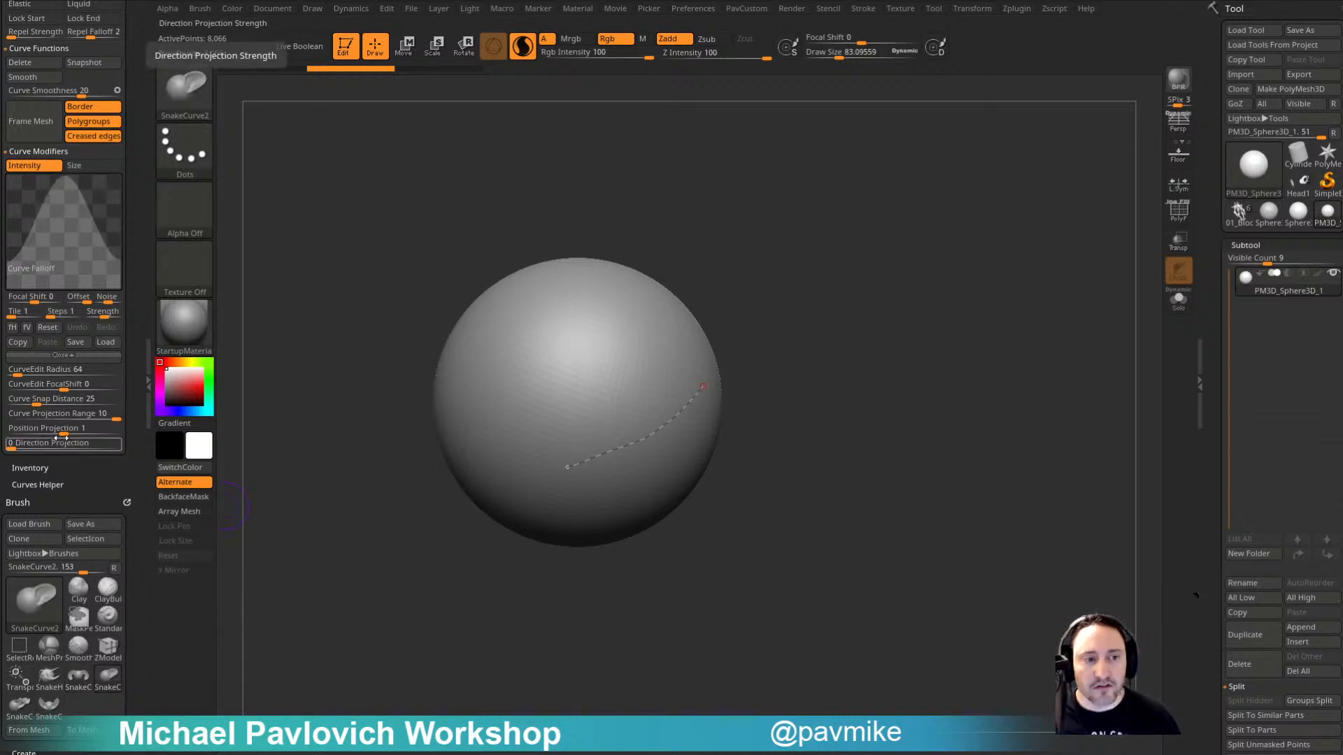
left_click_drag(844, 341, 864, 361)
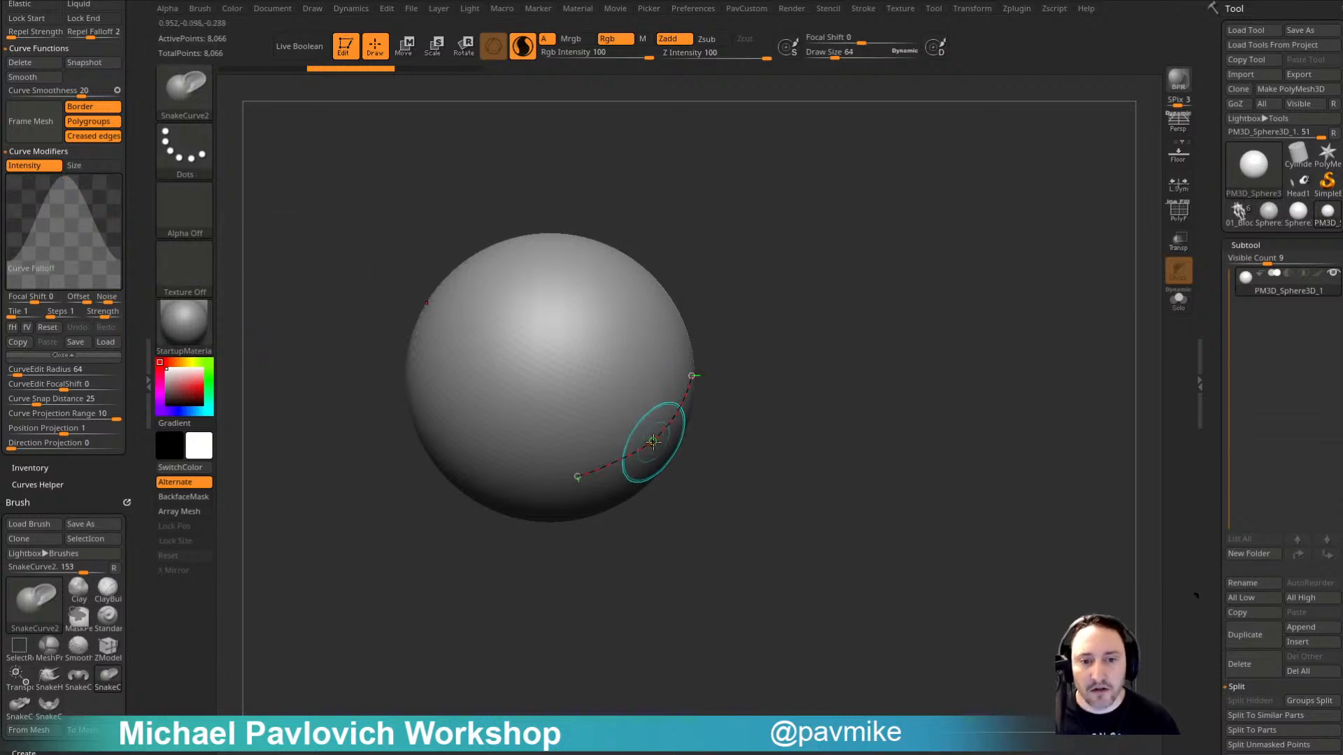
left_click_drag(650, 443, 678, 469)
key("ctrl+z")
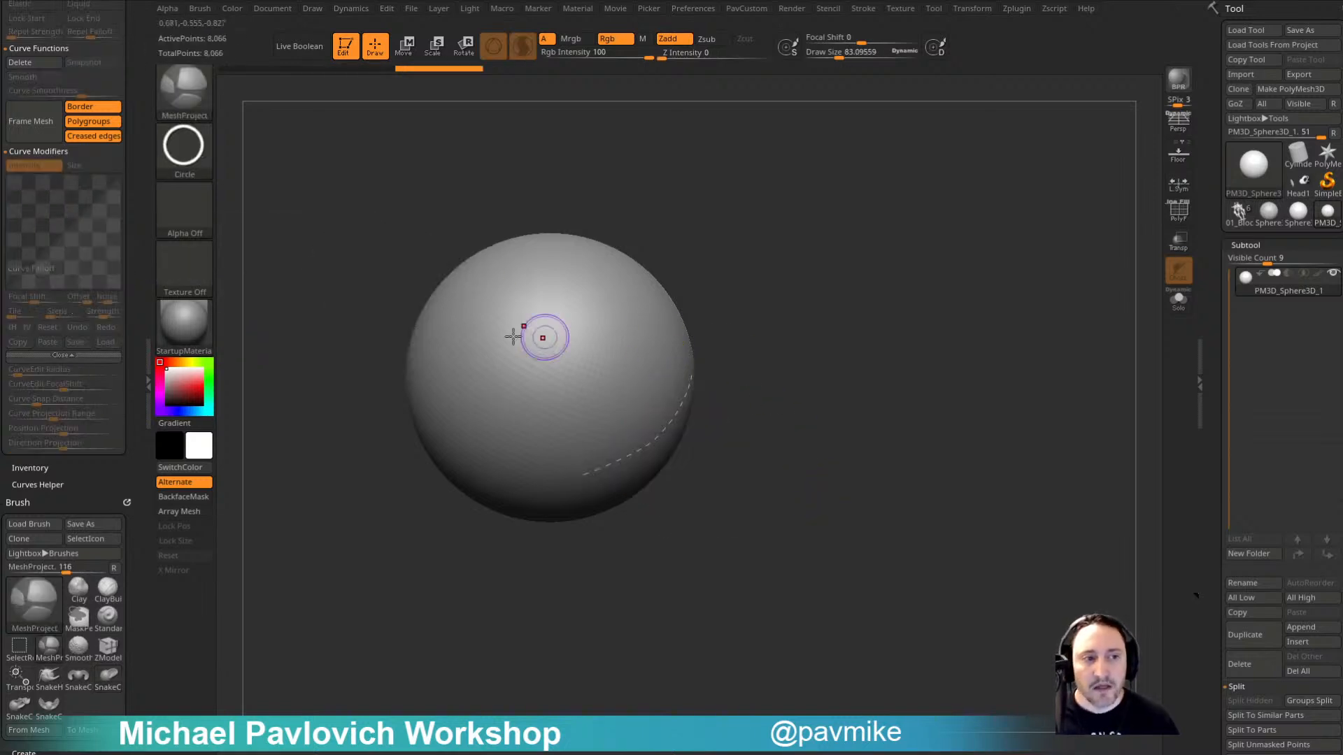
left_click_drag(829, 434, 811, 394, "alt")
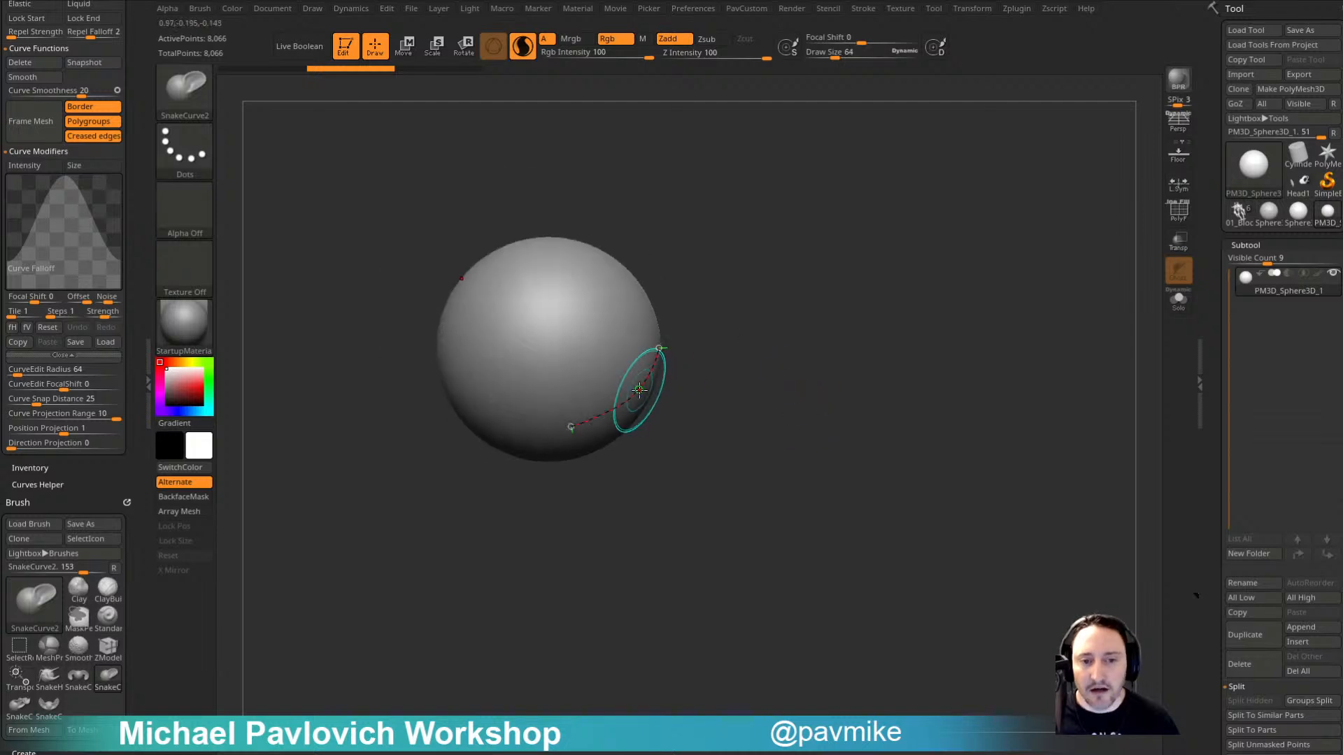
left_click_drag(639, 390, 671, 397)
key("ctrl+z")
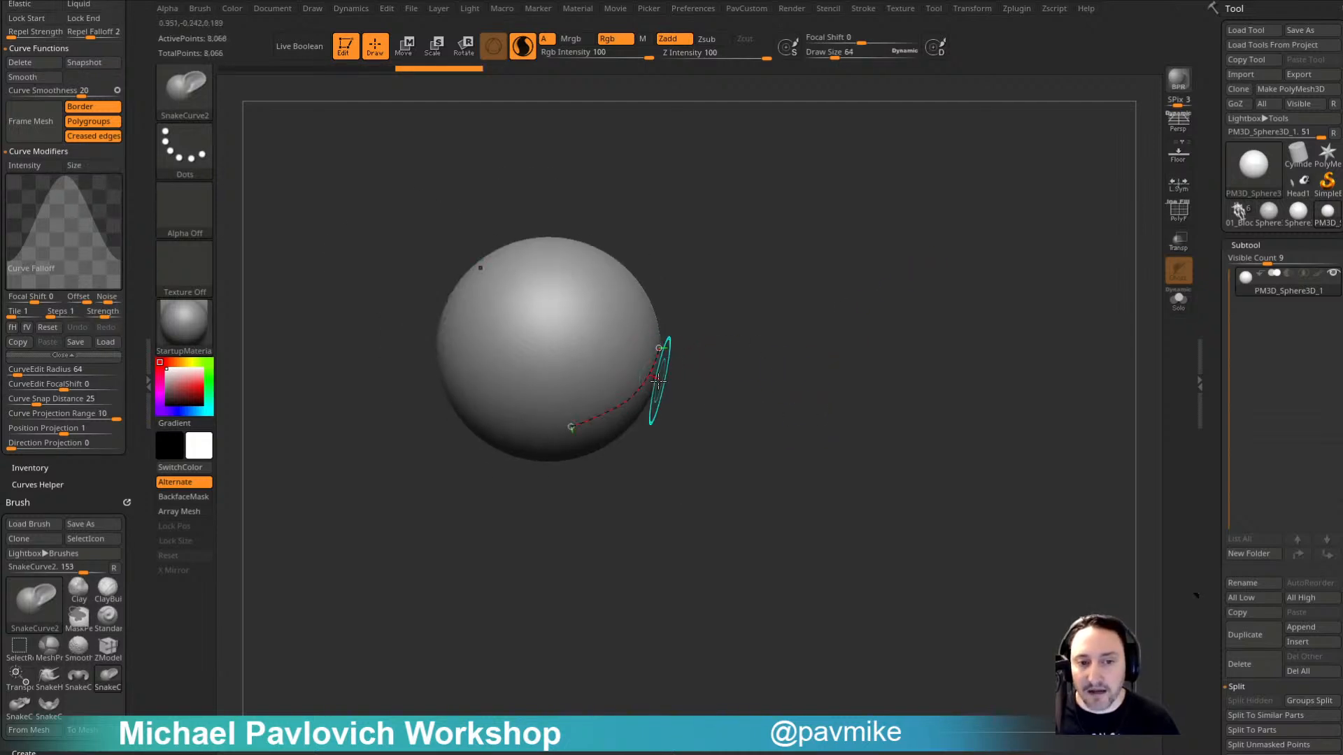
Step: Set the Draw Size to about 156 and try a larger pull with SnakeCurve2, undoing it
key("s")
left_click_drag(800, 326, 806, 326)
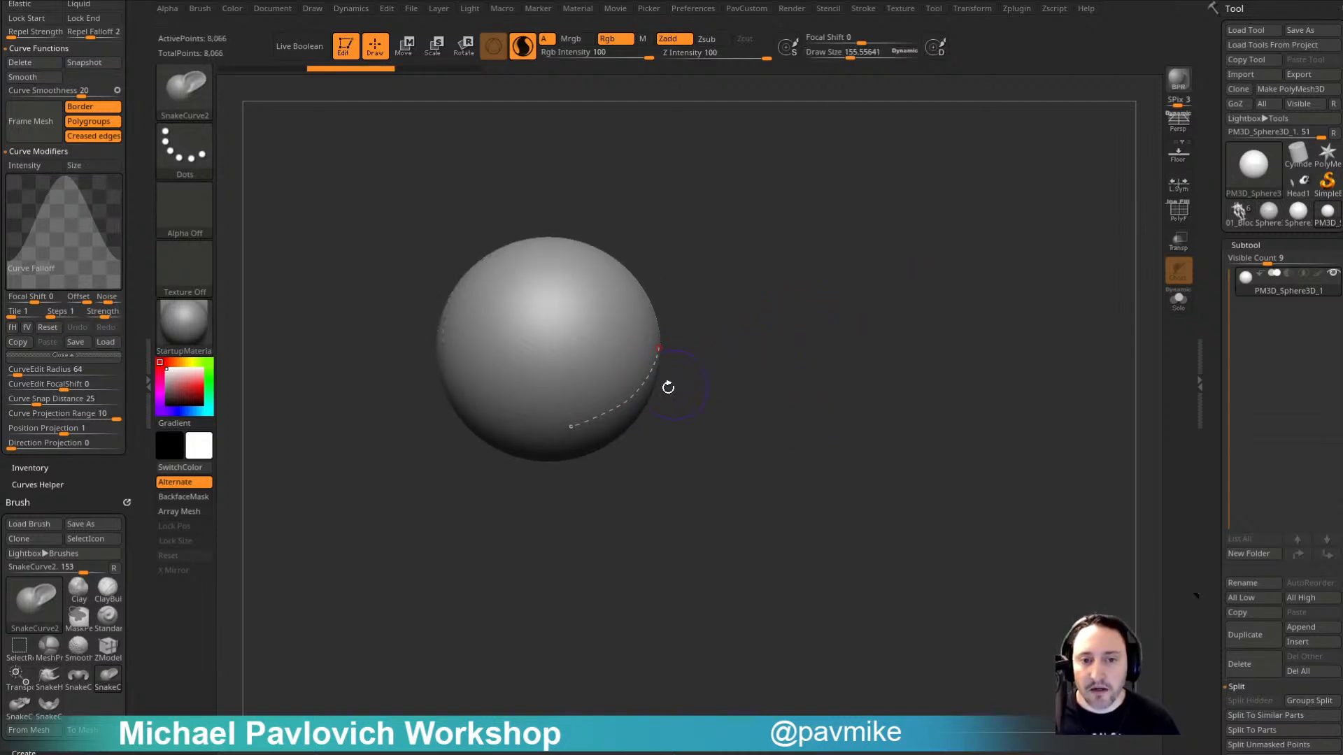
mouse_move(665, 384)
left_mouse_down()
mouse_move(657, 401)
mouse_move(636, 398)
mouse_move(727, 400)
left_mouse_up()
key("ctrl+z")
key("ctrl+z")
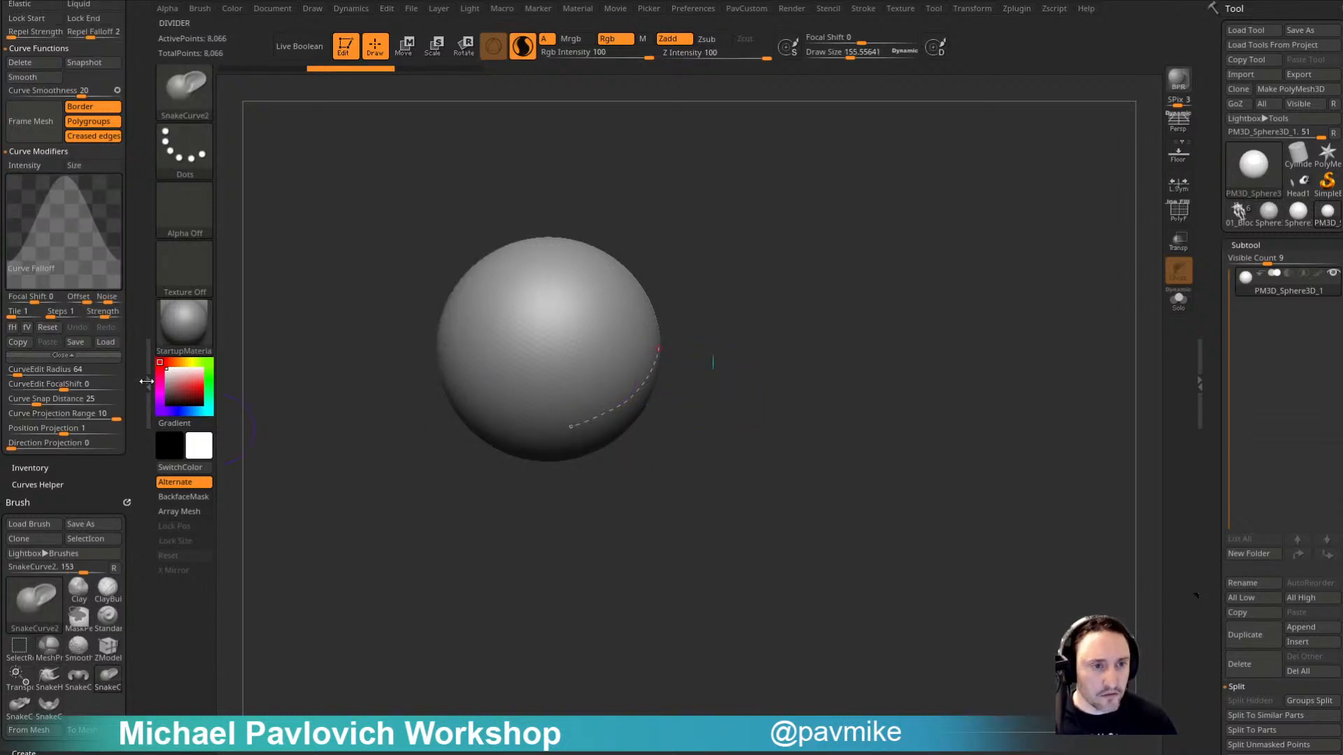
Step: Return to the SnakeCurve1 brush and clear the curve from the sphere
scroll(122, 191, "down", 2)
left_click(75, 648)
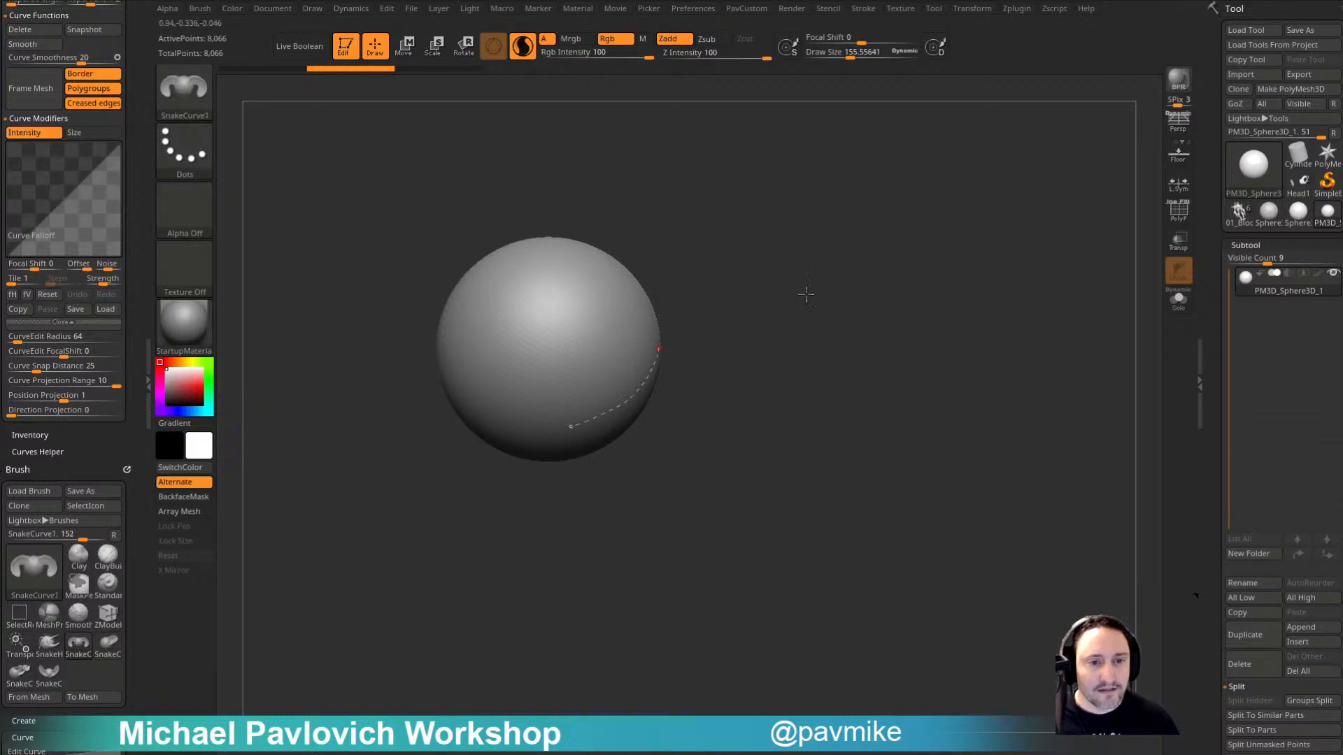
left_click_drag(824, 280, 802, 386, "alt")
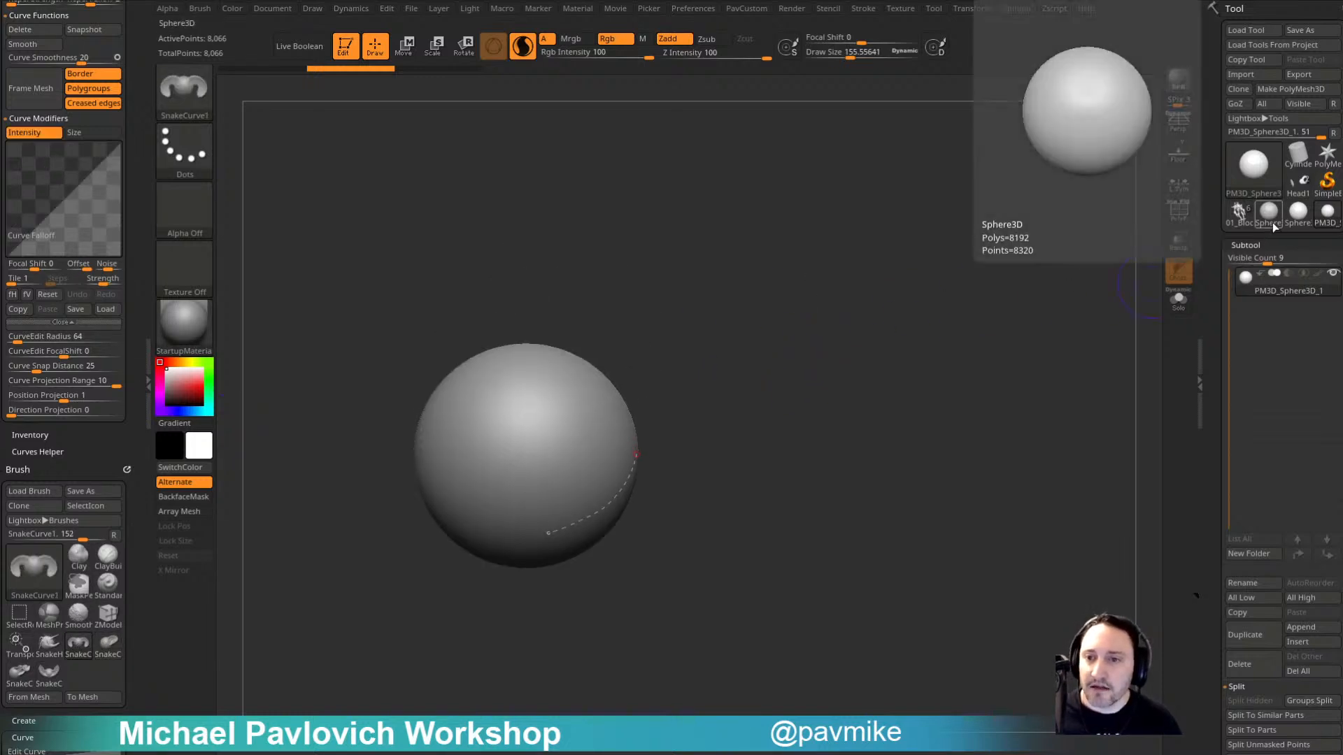
left_click(1253, 165)
left_click(696, 242)
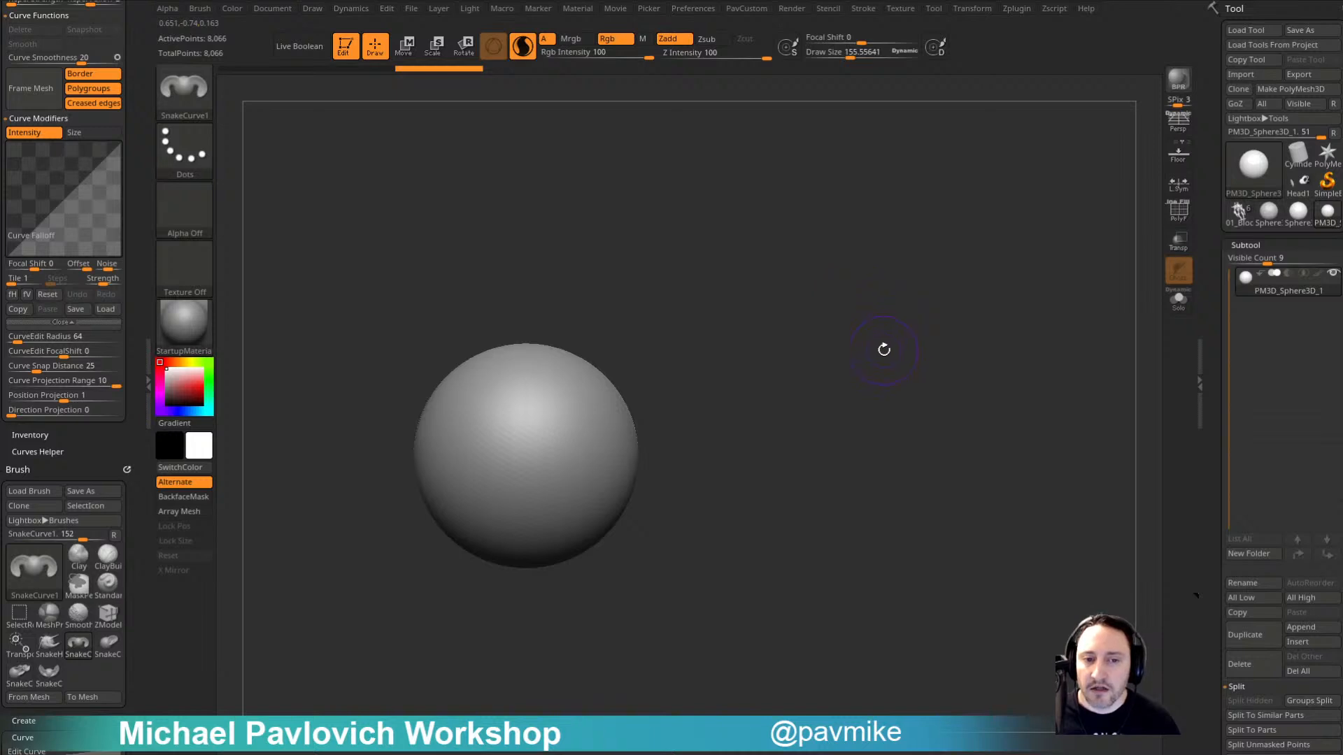
Step: Cut the sphere flat with a vertical ClipCurve line to one side of its centre
left_click_drag(887, 406, 911, 355, "shift")
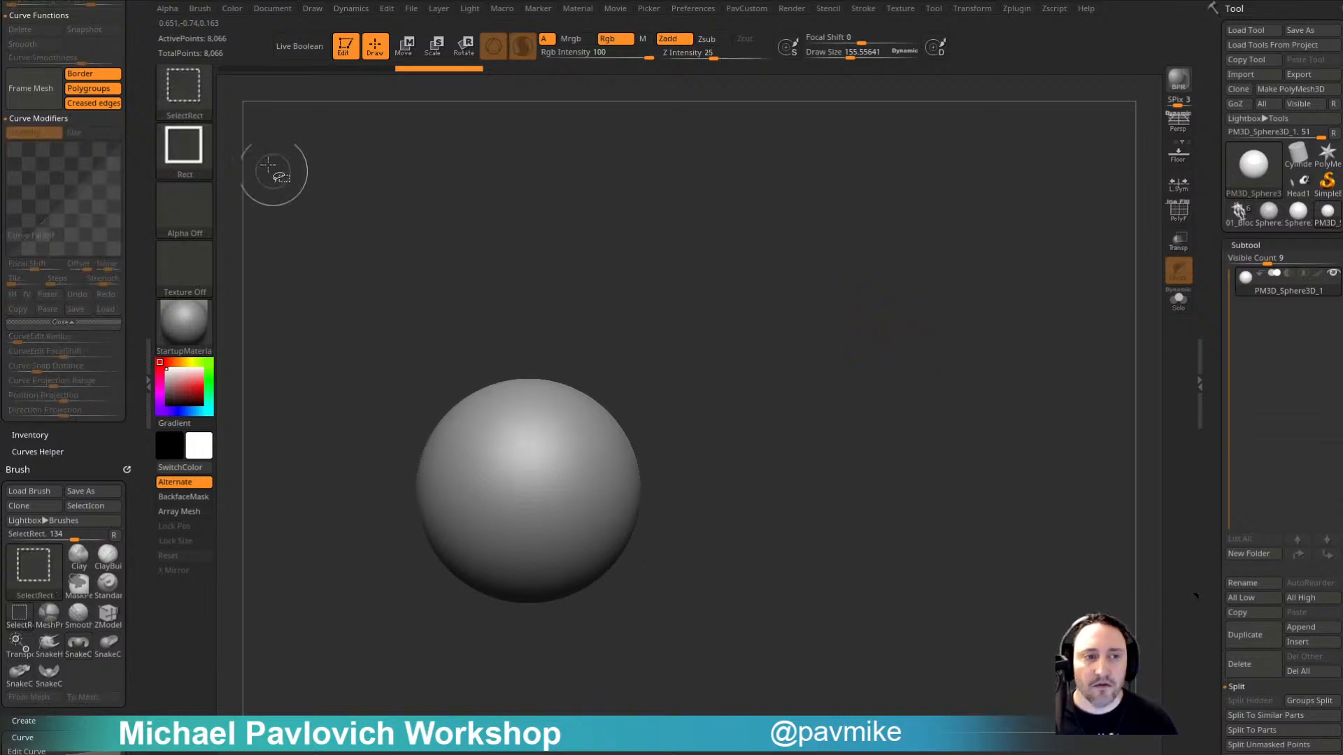
left_click(185, 92, "ctrl+shift")
left_click(724, 173)
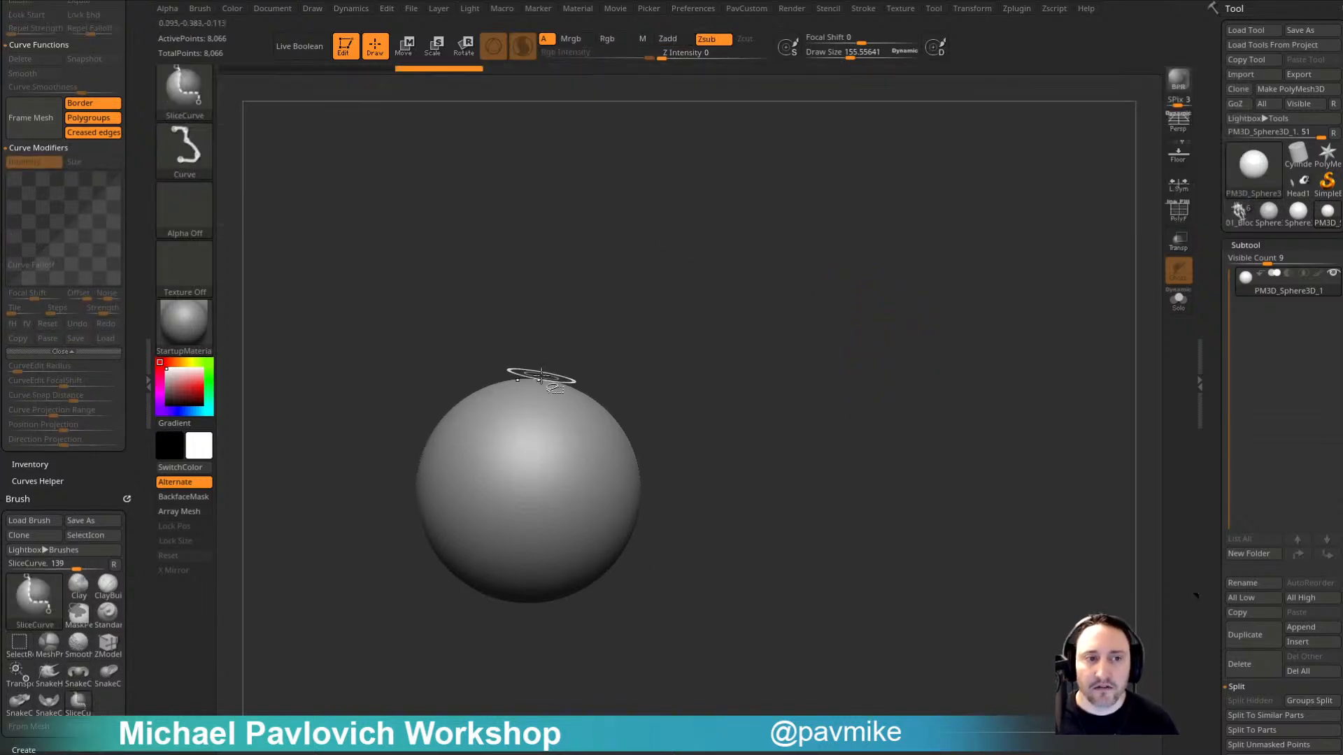
left_click(185, 93, "ctrl+shift")
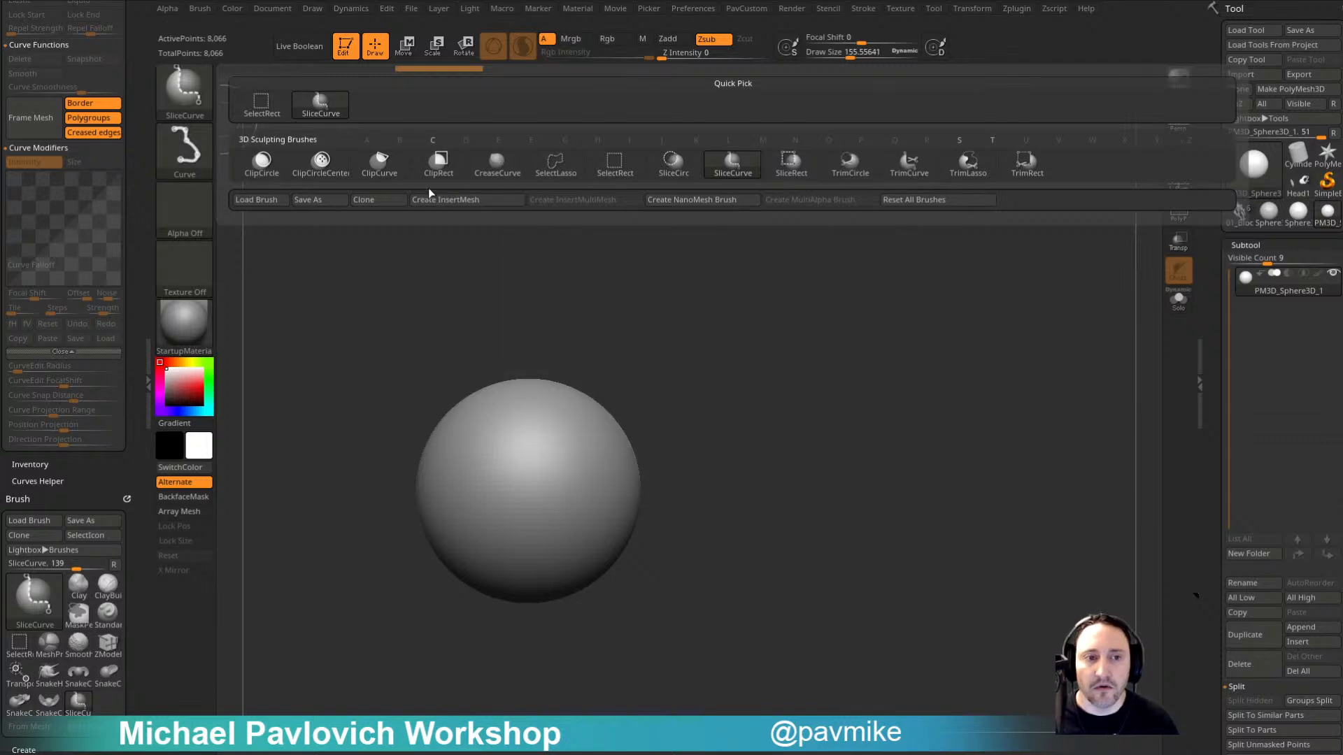
left_click(379, 163)
left_click_drag(591, 327, 583, 685, "ctrl+shift")
left_click_drag(844, 421, 811, 372, "shift")
Step: Cut a round bite out of the flattened sphere's upper-right edge with the ClipCircle brush
left_click(185, 90)
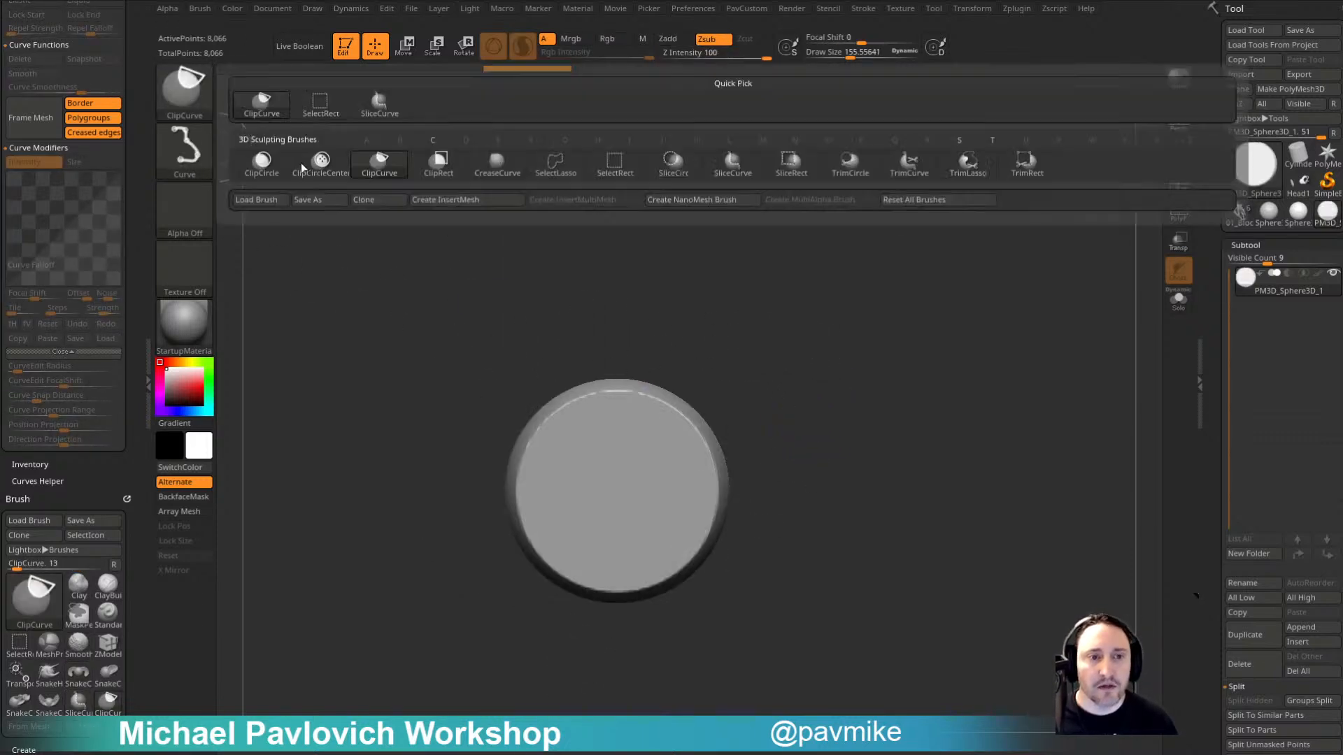
left_click(279, 163)
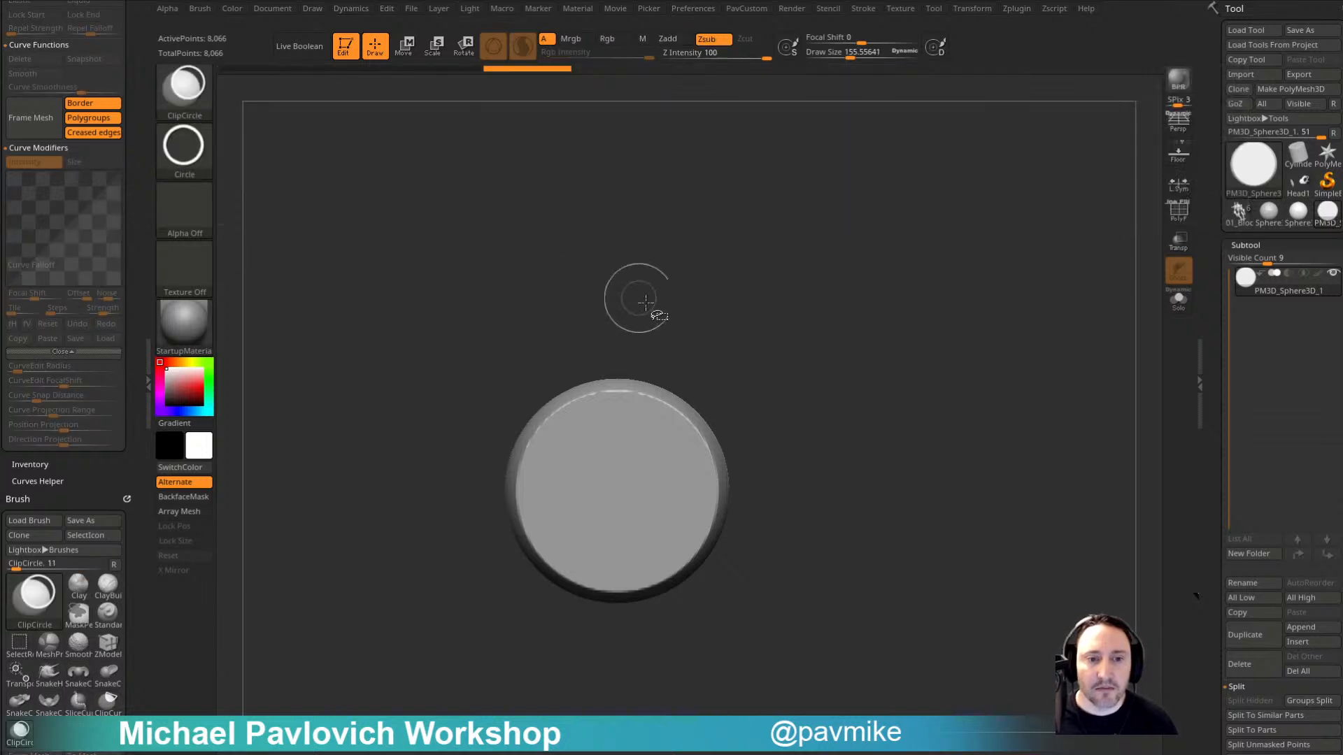
left_click_drag(650, 325, 738, 437)
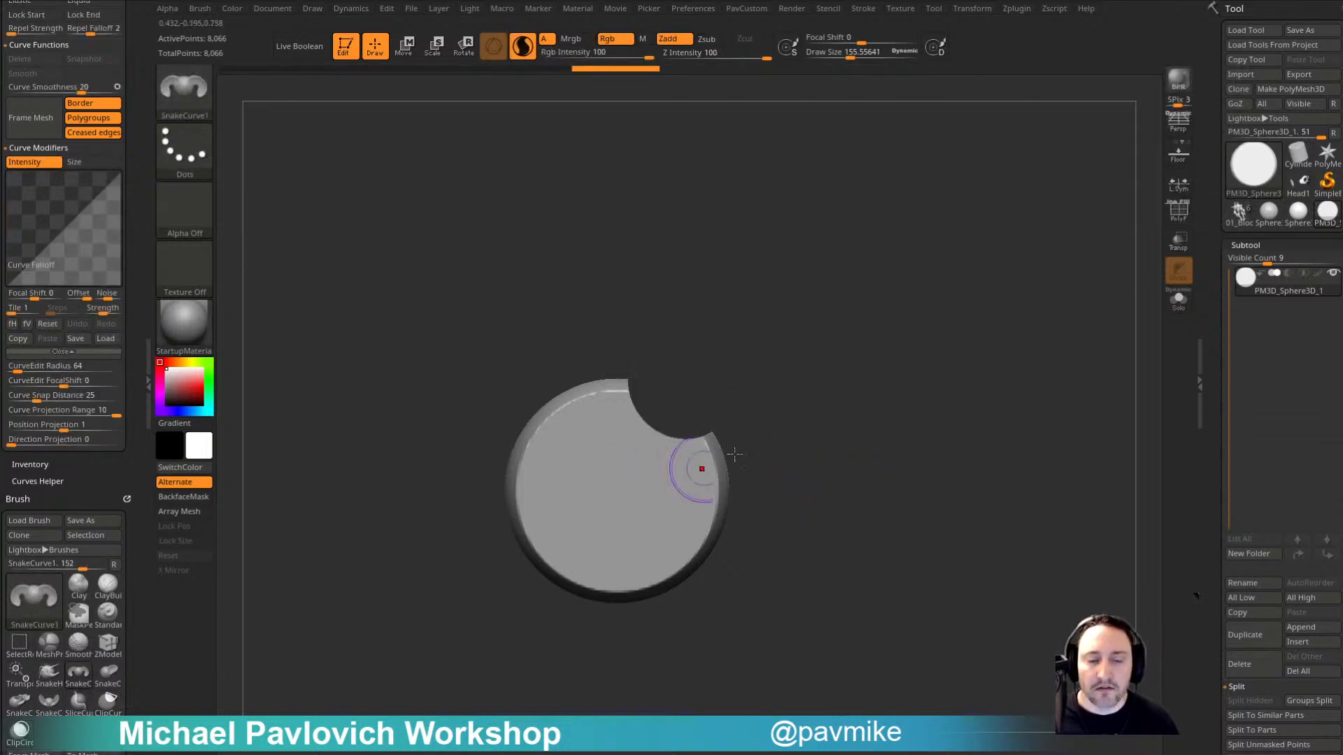
Step: Apply DynaMesh to the clipped sphere
mouse_move(847, 409)
left_mouse_down()
mouse_move(812, 440)
mouse_move(843, 419)
left_mouse_up()
key("2")
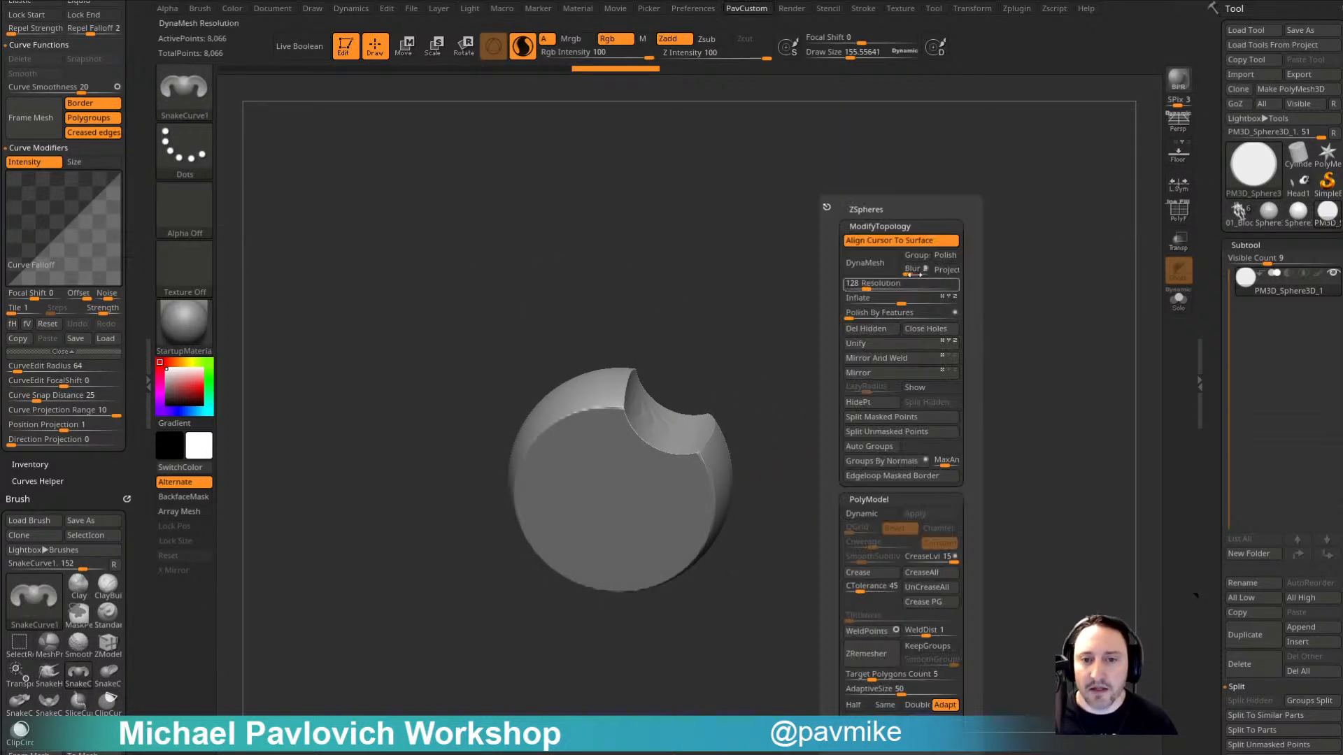
left_click(891, 247)
left_click(879, 272)
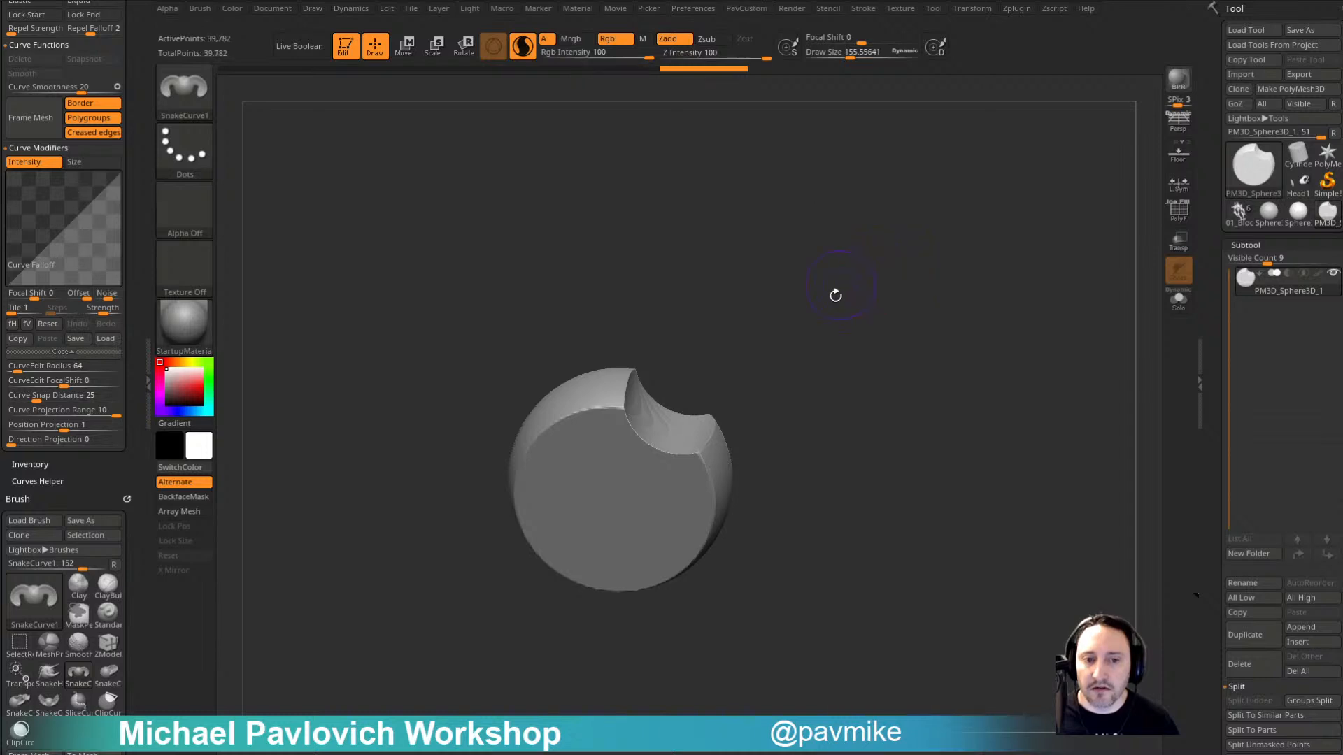
Step: Smooth the edges of the round bite and update the DynaMesh
mouse_move(631, 402)
left_mouse_down("shift")
mouse_move(647, 423)
mouse_move(689, 433)
left_mouse_up("shift")
left_click_drag(909, 377, 892, 396, "ctrl")
mouse_move(909, 386)
left_mouse_down()
mouse_move(962, 359)
mouse_move(902, 325)
mouse_move(917, 336)
left_mouse_up()
left_click_drag(857, 297, 844, 325)
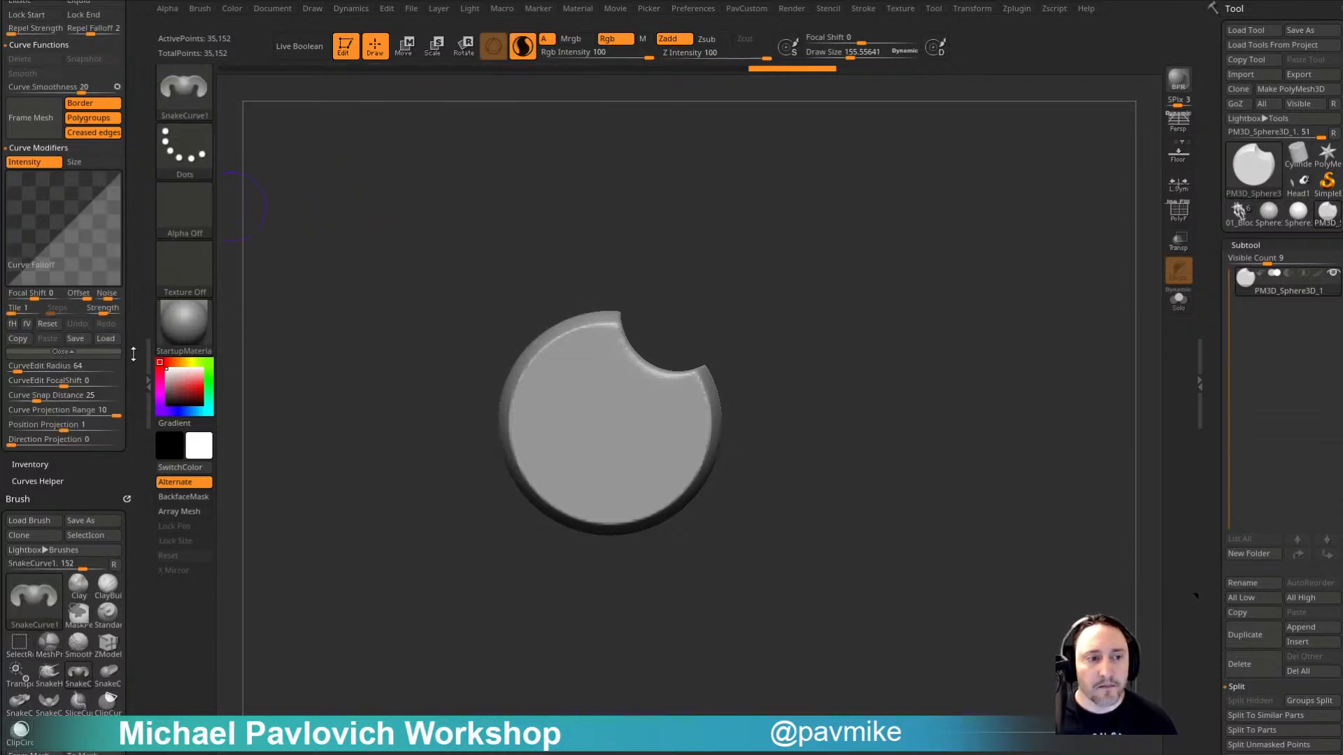
Step: Turn off the Intensity curve modifier and draw a SnakeCurve1 curve across the flat face
mouse_move(133, 354)
left_mouse_down()
mouse_move(132, 332)
mouse_move(133, 354)
left_mouse_up()
left_click_drag(132, 147, 132, 186)
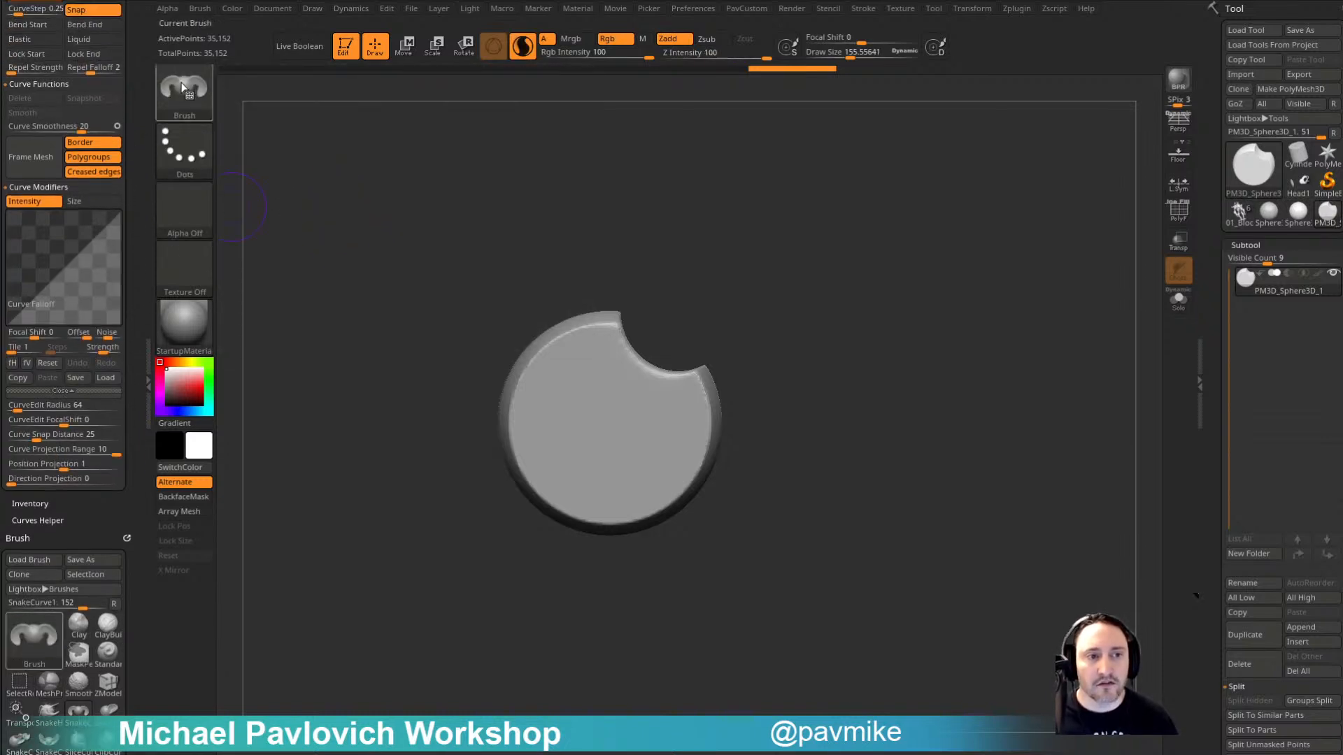
left_click_drag(922, 431, 889, 370)
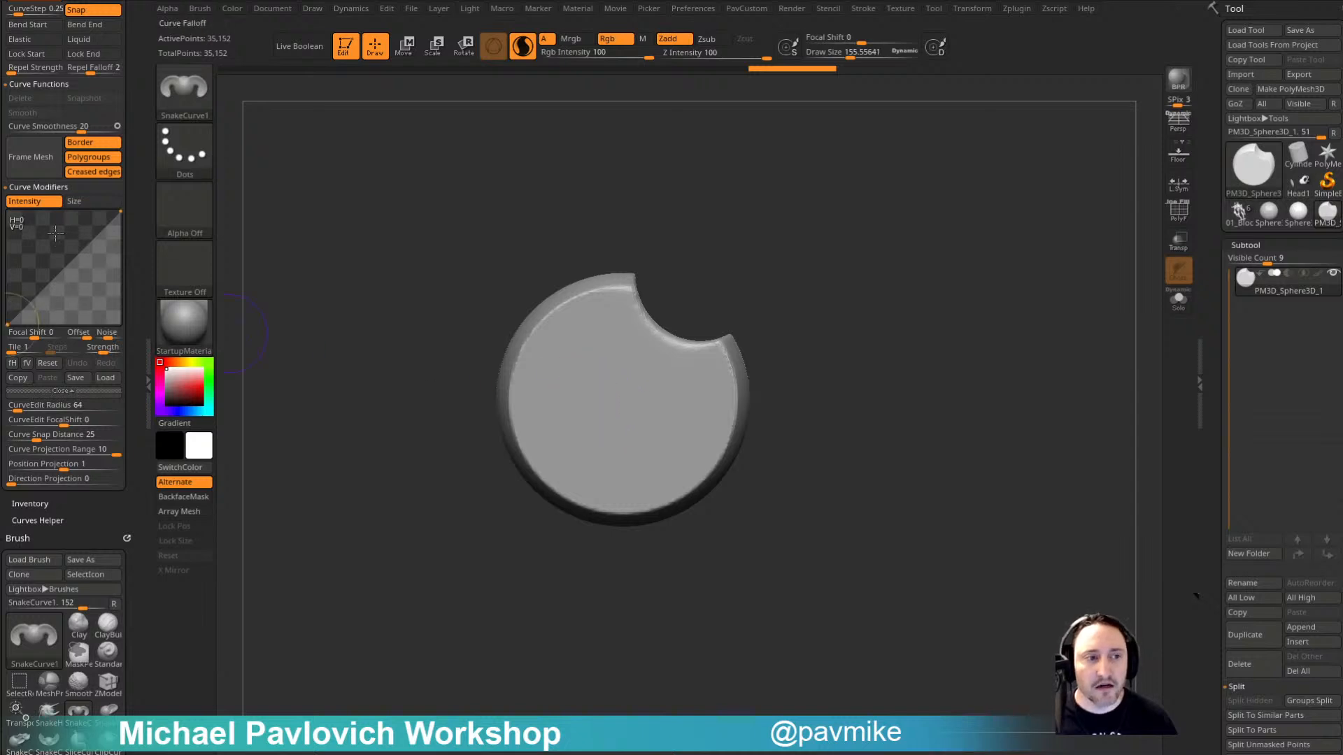
left_click(44, 203)
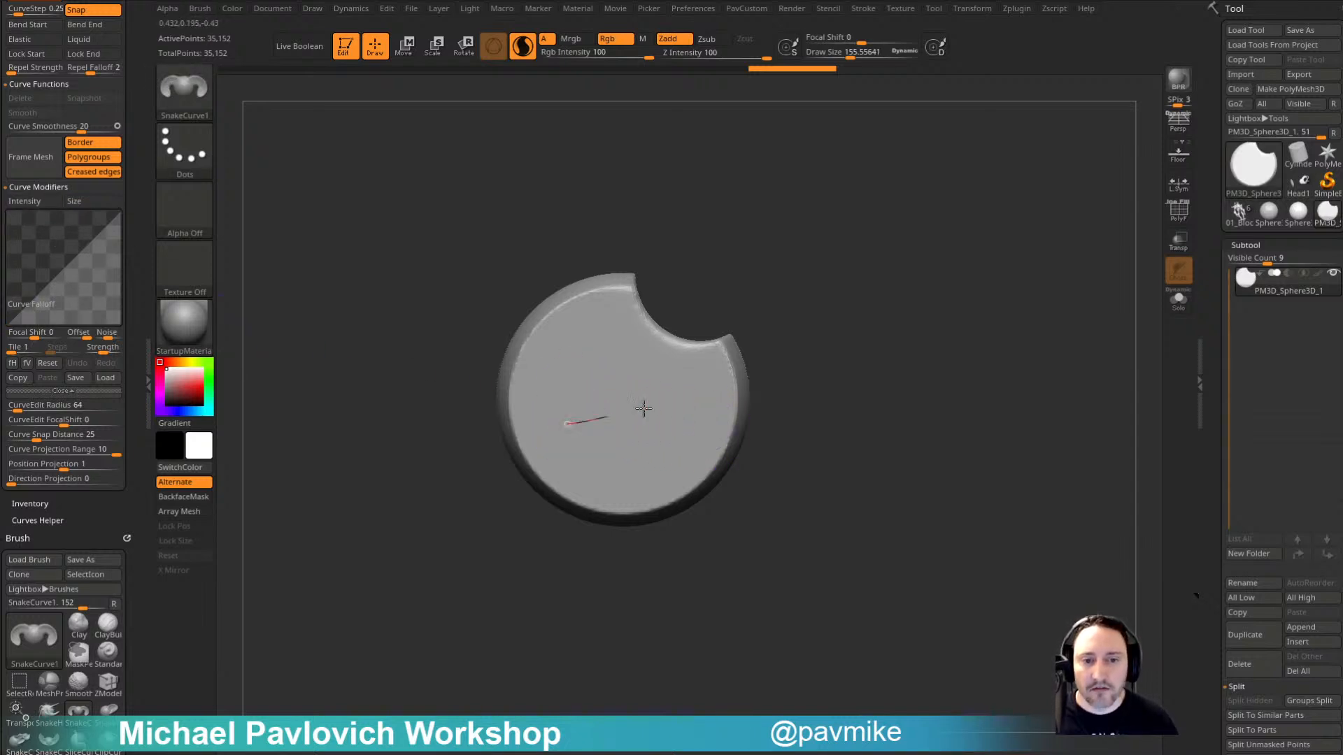
left_click_drag(644, 408, 702, 397)
Step: Try pulling the flat face outward along the curve, and undo the pull
left_click_drag(818, 327, 927, 371)
mouse_move(622, 395)
left_mouse_down()
mouse_move(648, 422)
mouse_move(898, 491)
left_mouse_up()
key("ctrl+z")
Step: Try pulls on the flat face with smaller Draw Sizes, down to about 38, undoing each one
key("s")
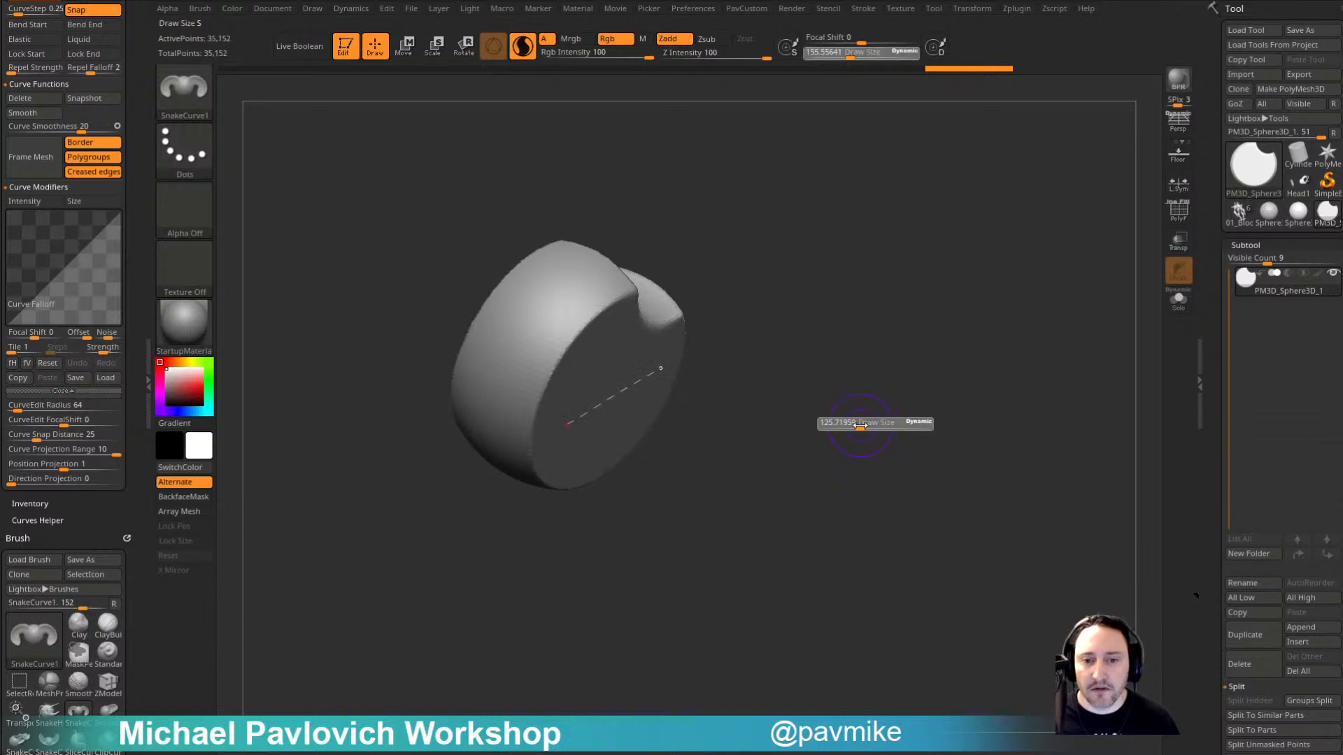
key("ctrl+z")
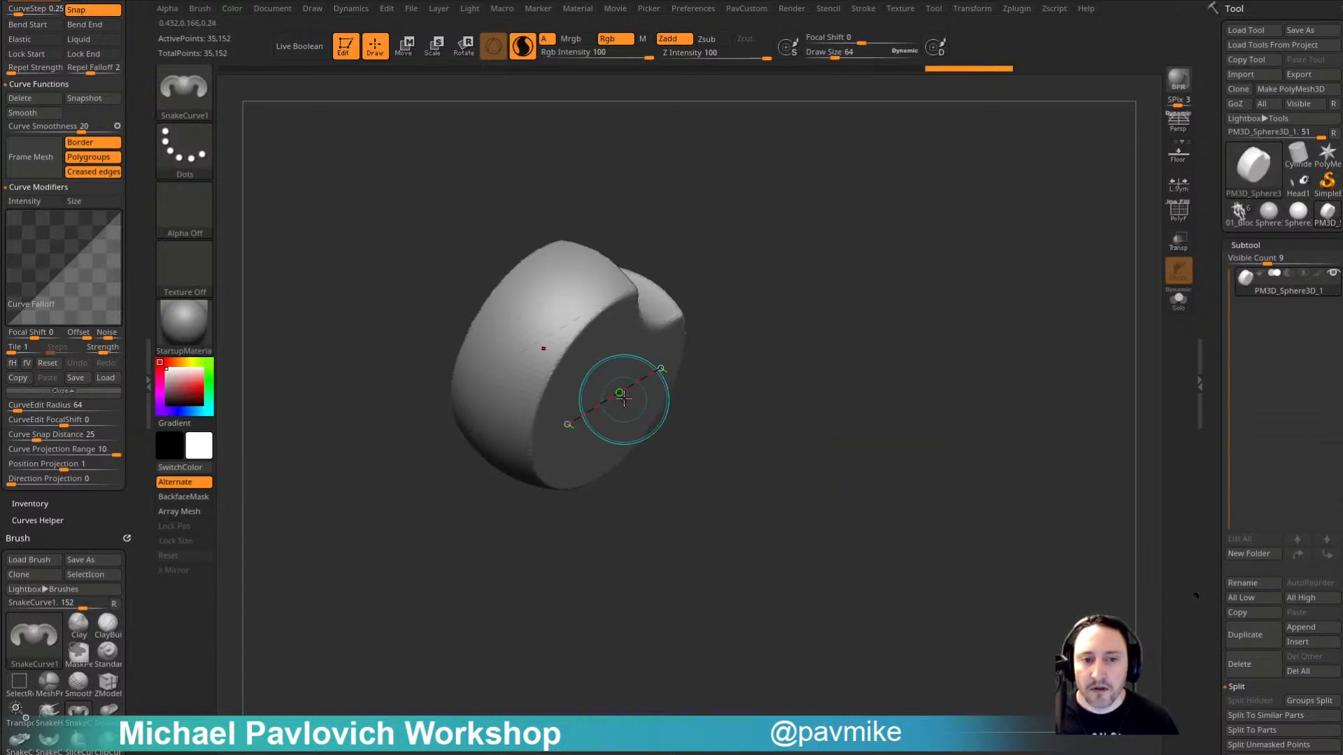
key("ctrl+z")
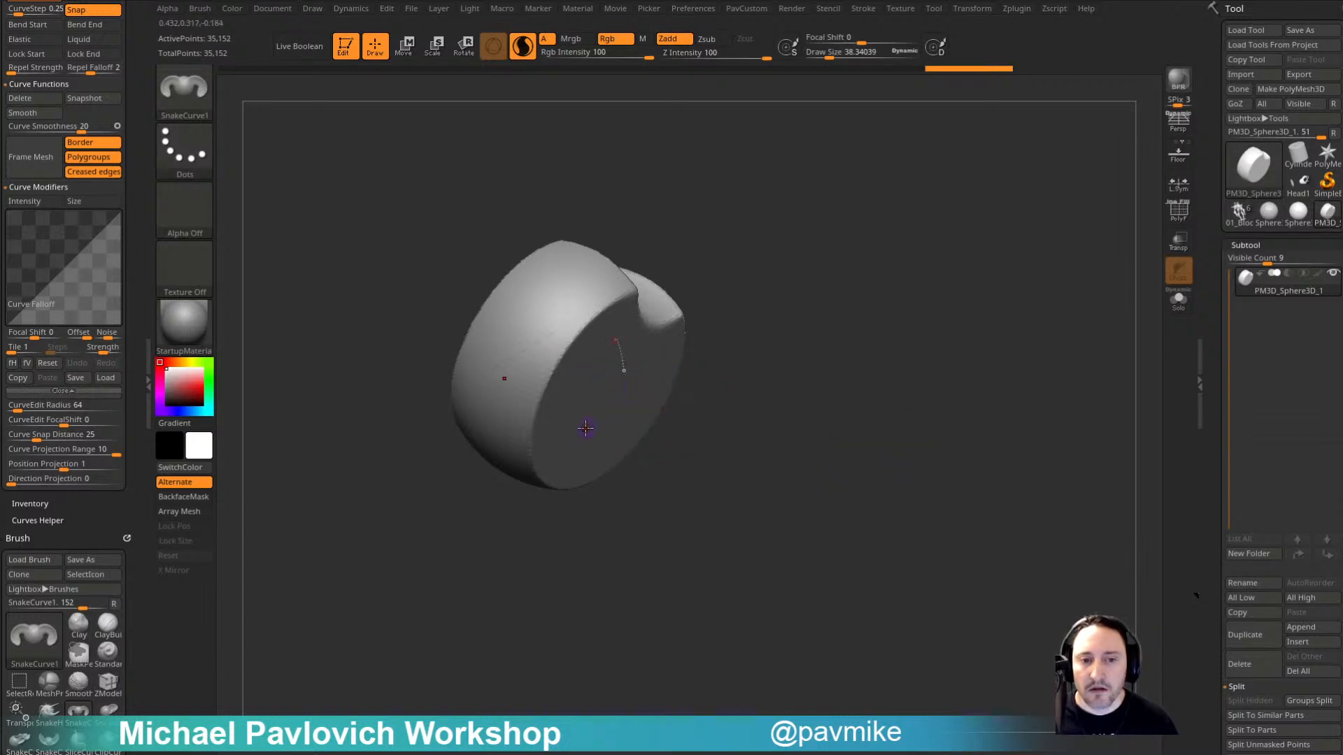
left_click_drag(609, 399, 659, 446)
key("ctrl+z")
left_click(828, 411)
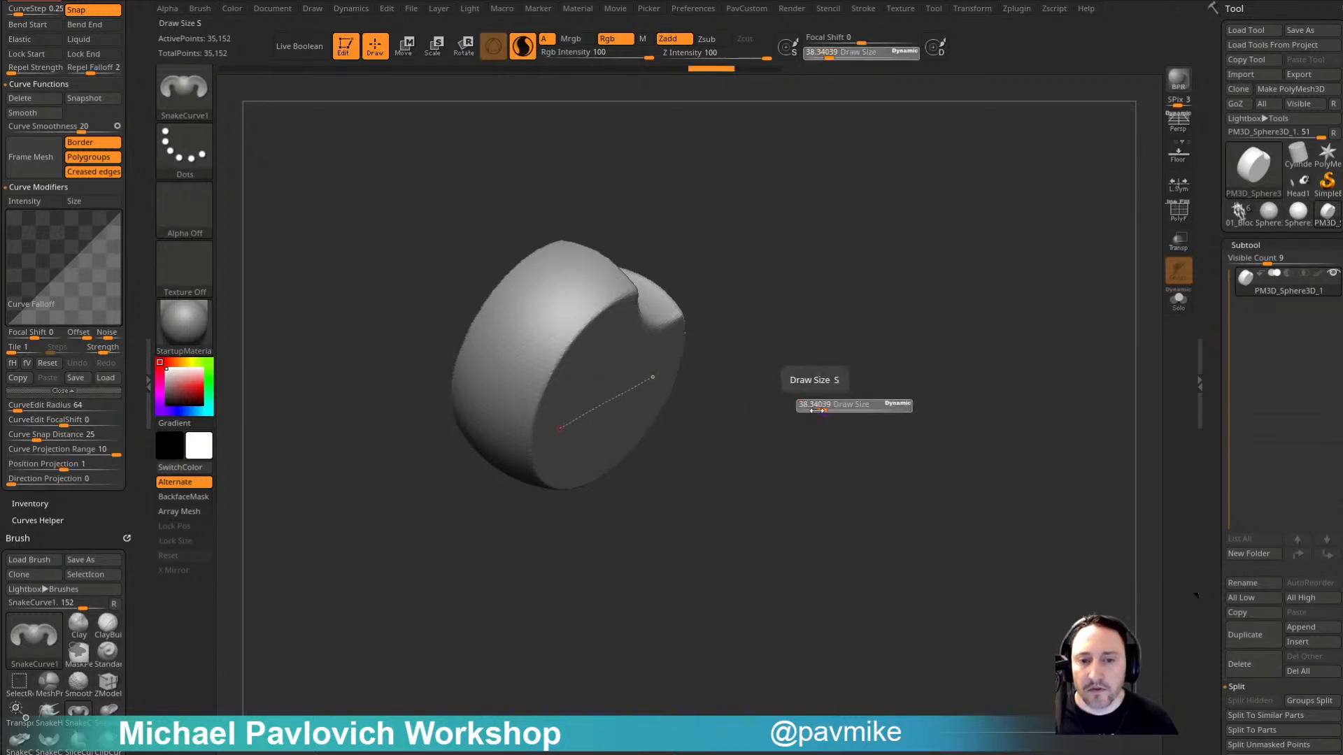
Step: Set the Draw Size to about 150 and pull a broad slab out of the flat face along a new curve
key("s")
left_click_drag(829, 415, 848, 420)
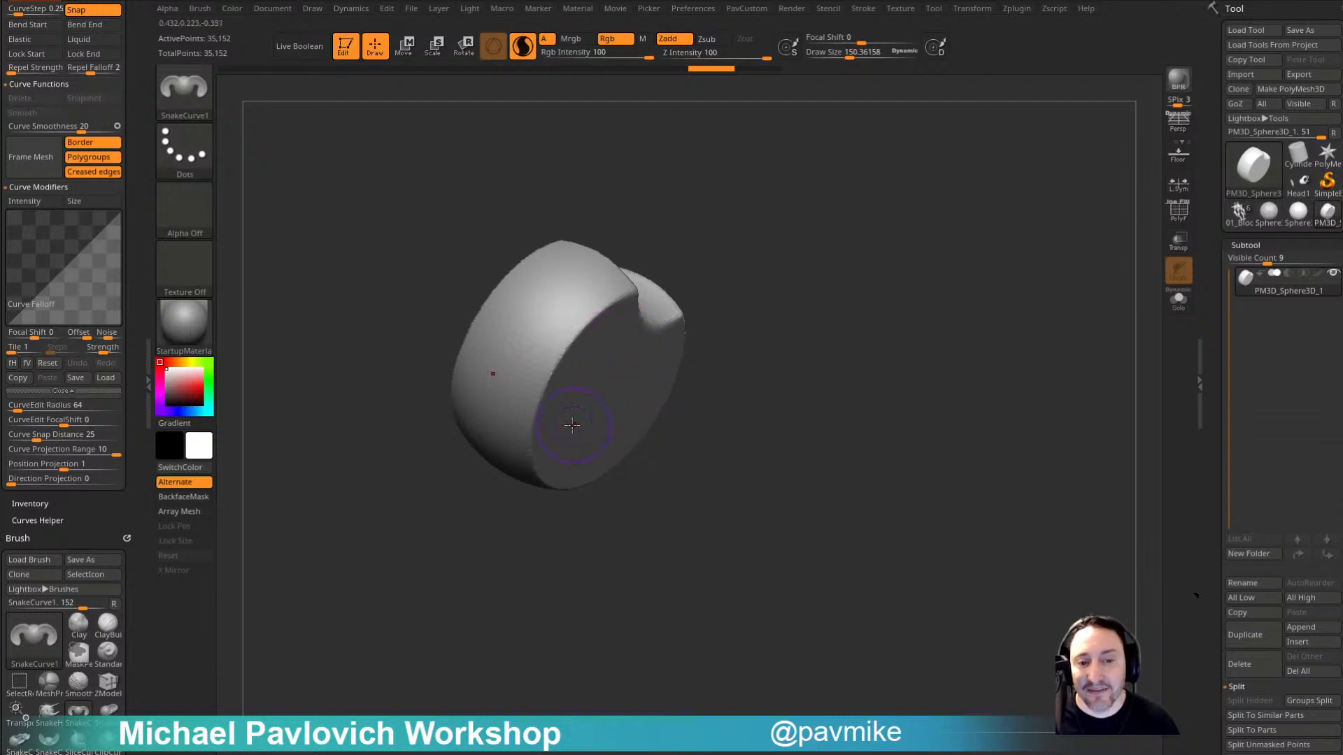
left_click_drag(785, 387, 743, 387)
left_click_drag(617, 414, 647, 437)
Step: Draw new curves on the slab's end and pull two more segments, one bending upward and one outward
left_click_drag(872, 392, 887, 445)
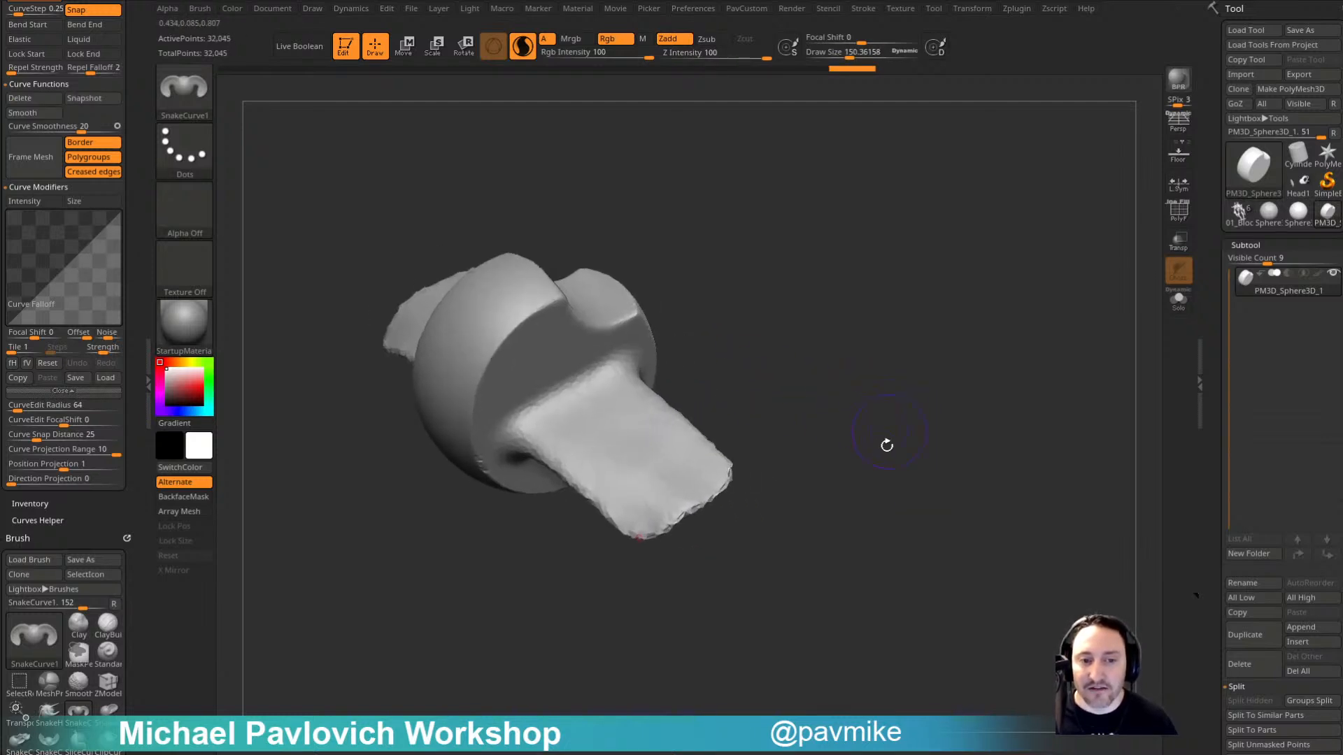
mouse_move(612, 504)
left_mouse_down()
mouse_move(721, 447)
mouse_move(767, 393)
left_mouse_up()
left_click_drag(686, 460, 649, 408)
left_click_drag(763, 374, 802, 379)
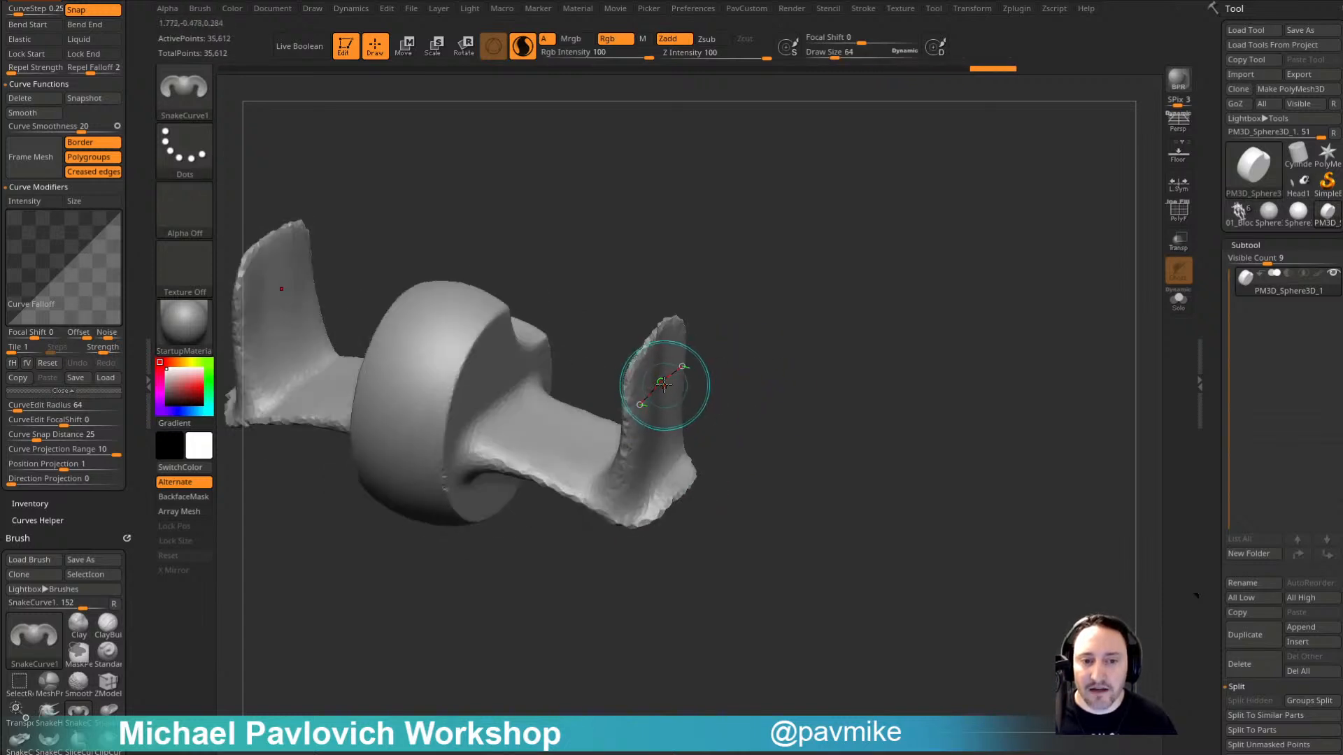
left_click_drag(666, 387, 691, 393)
Step: Clip the tip of the outermost pulled segment with the ClipCircle brush
left_click_drag(837, 301, 846, 378, "shift")
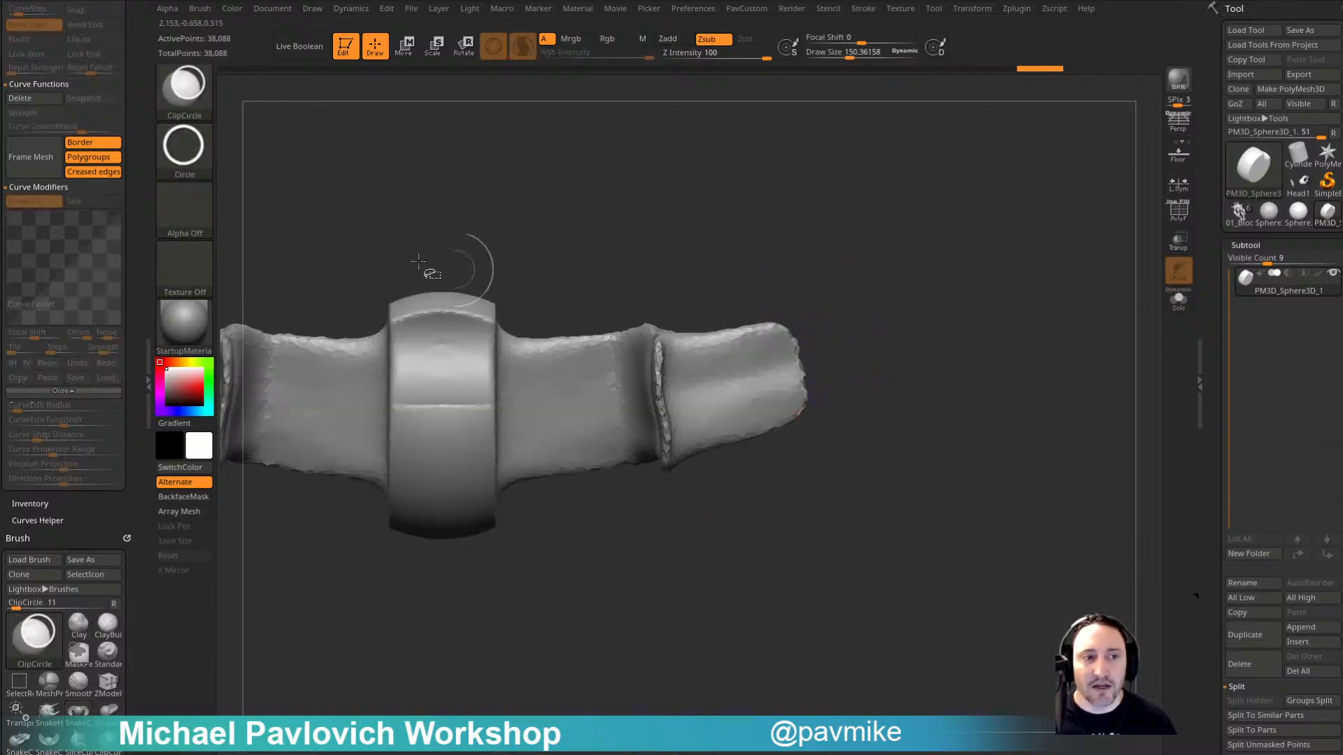
key("ctrl+shift")
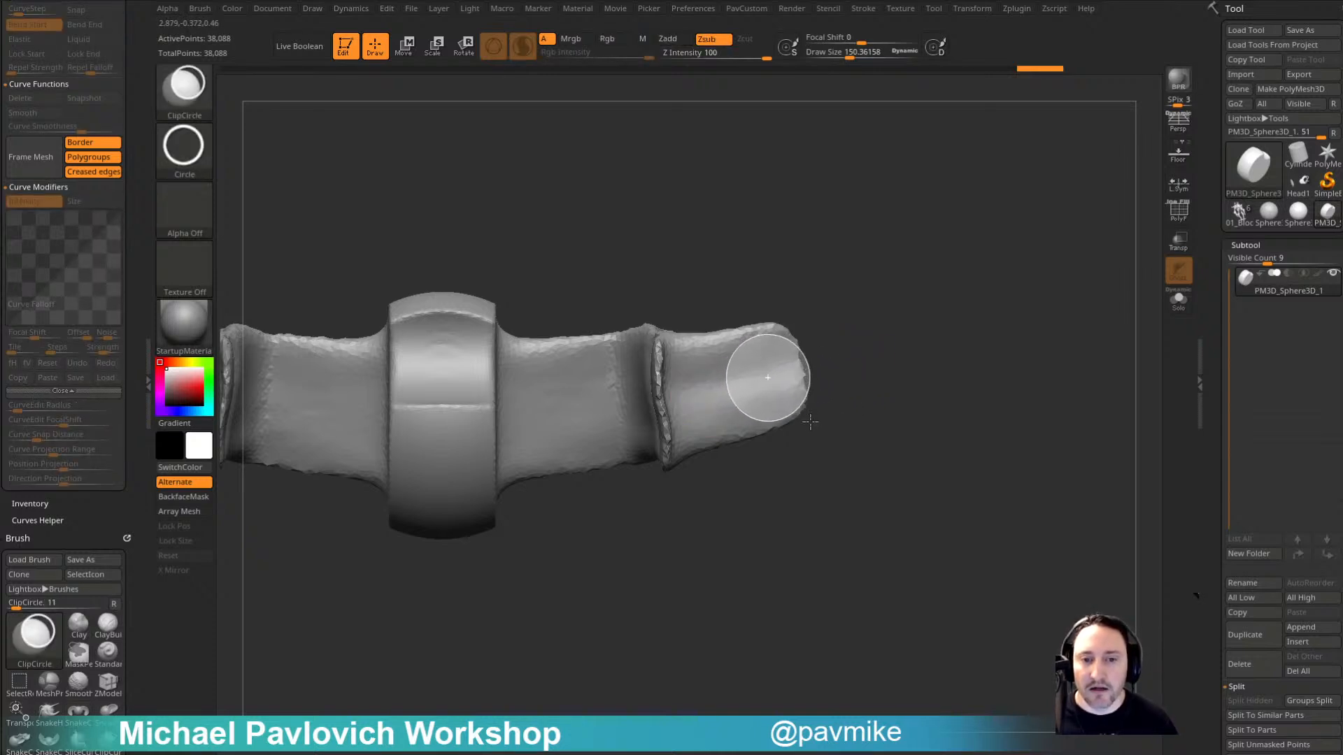
left_click_drag(810, 420, 813, 422)
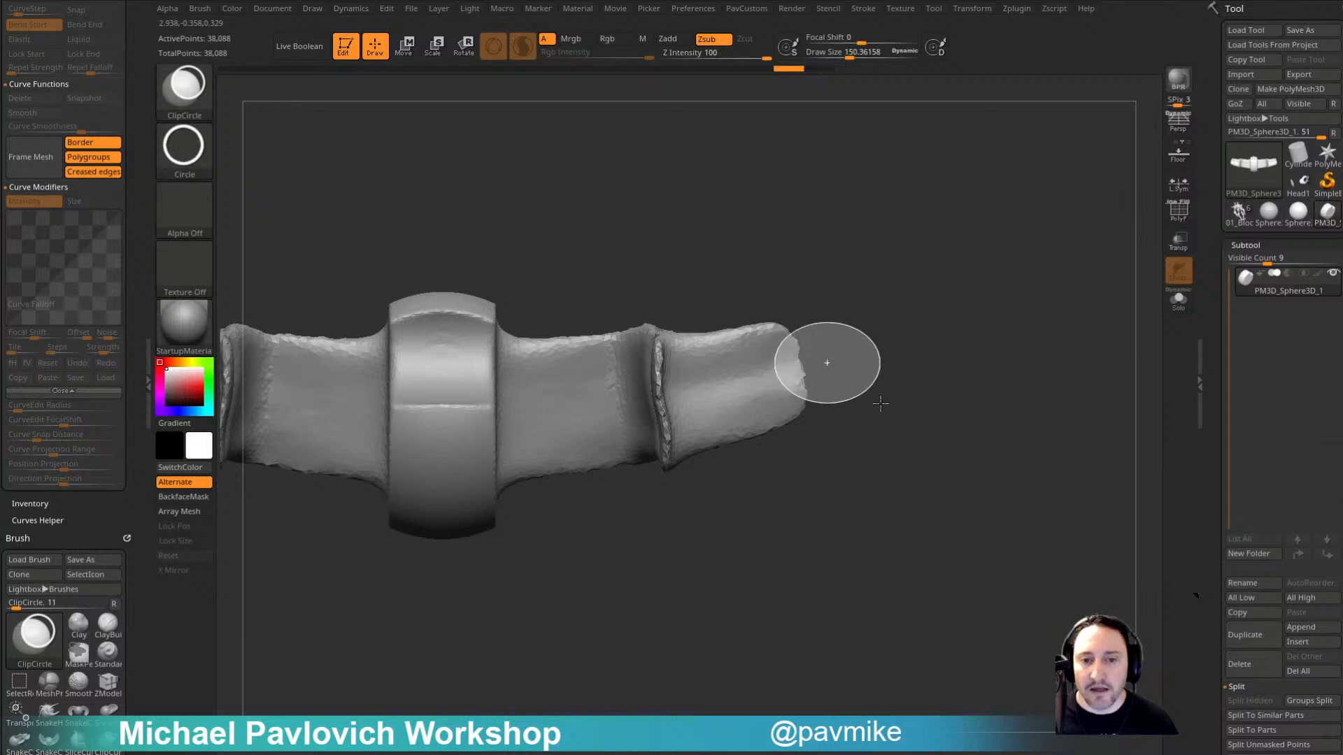
Step: Clip across the shape's side profile with two strokes of the ClipCurve brush
left_click_drag(899, 429, 902, 285)
key("ctrl+shift+b")
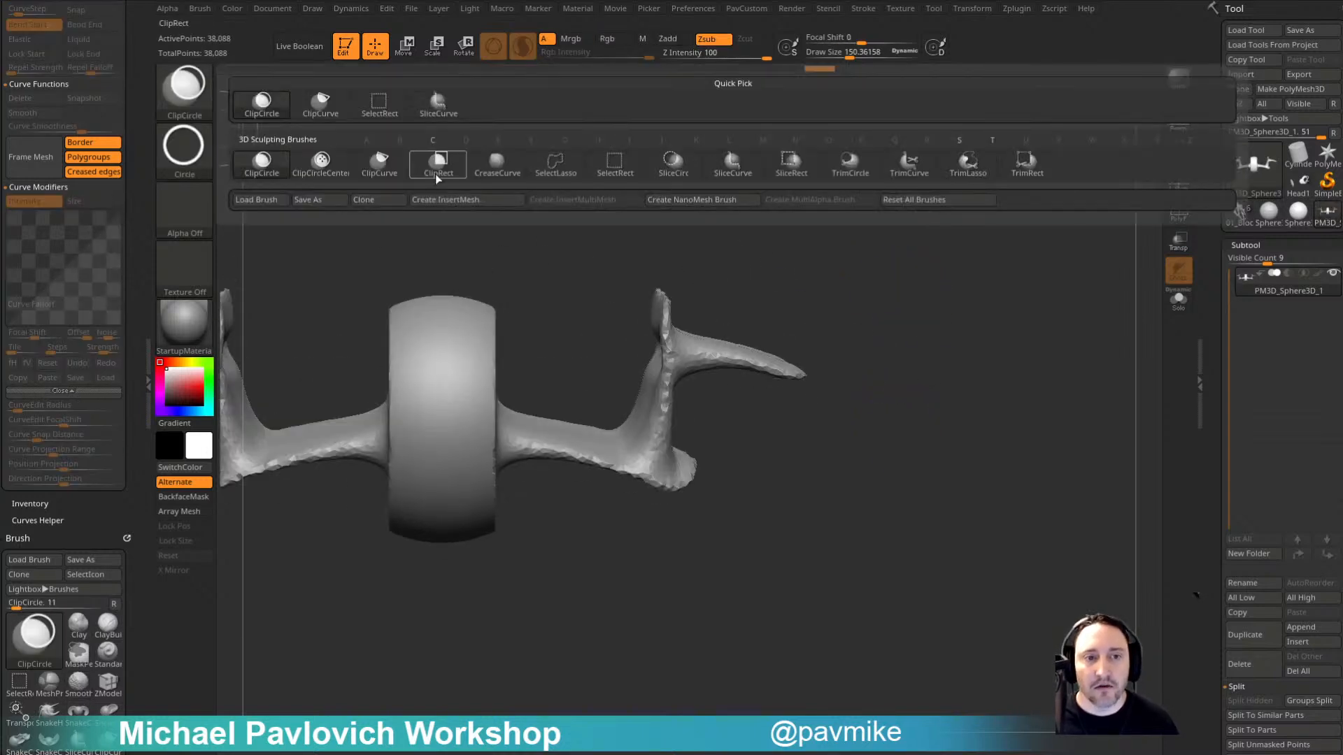
left_click(378, 168)
left_click_drag(870, 336, 804, 323, "shift")
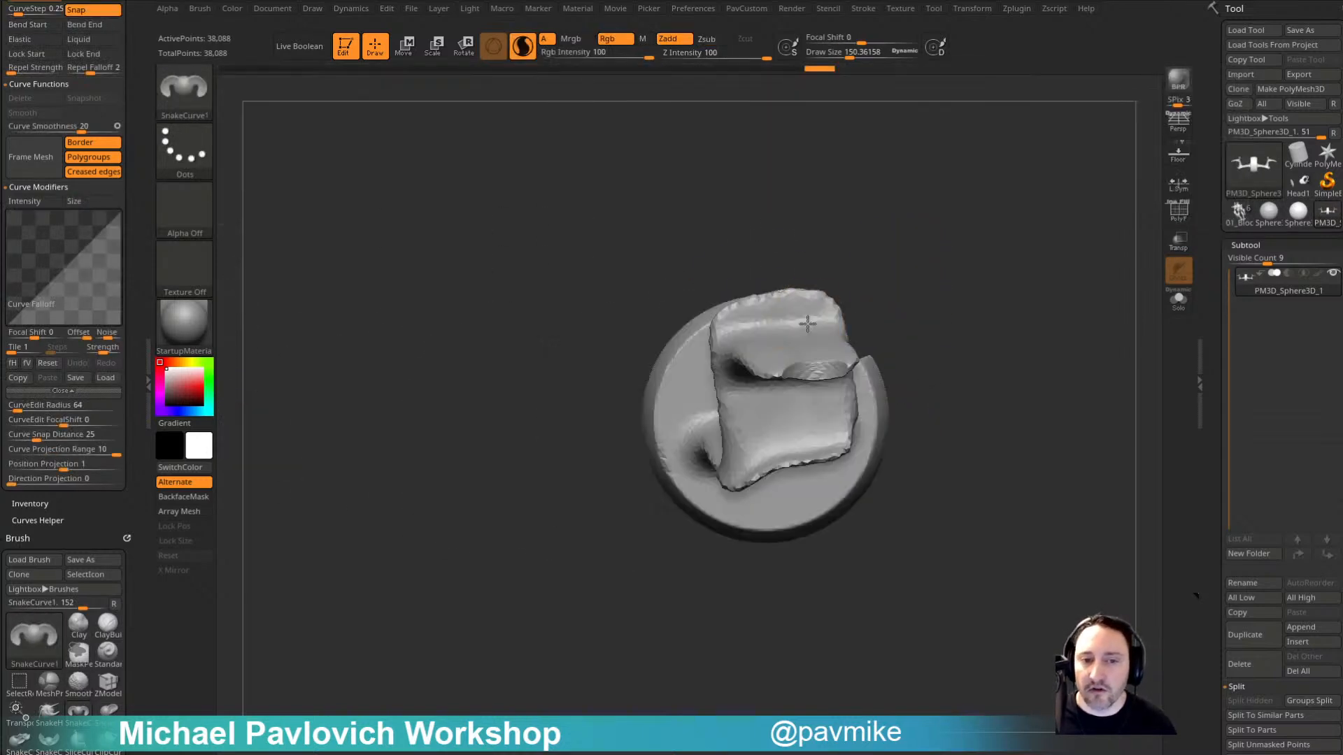
mouse_move(623, 291)
left_mouse_down("ctrl+shift")
mouse_move(893, 243)
mouse_move(880, 283)
left_mouse_up("ctrl+shift")
left_click_drag(864, 285, 911, 291)
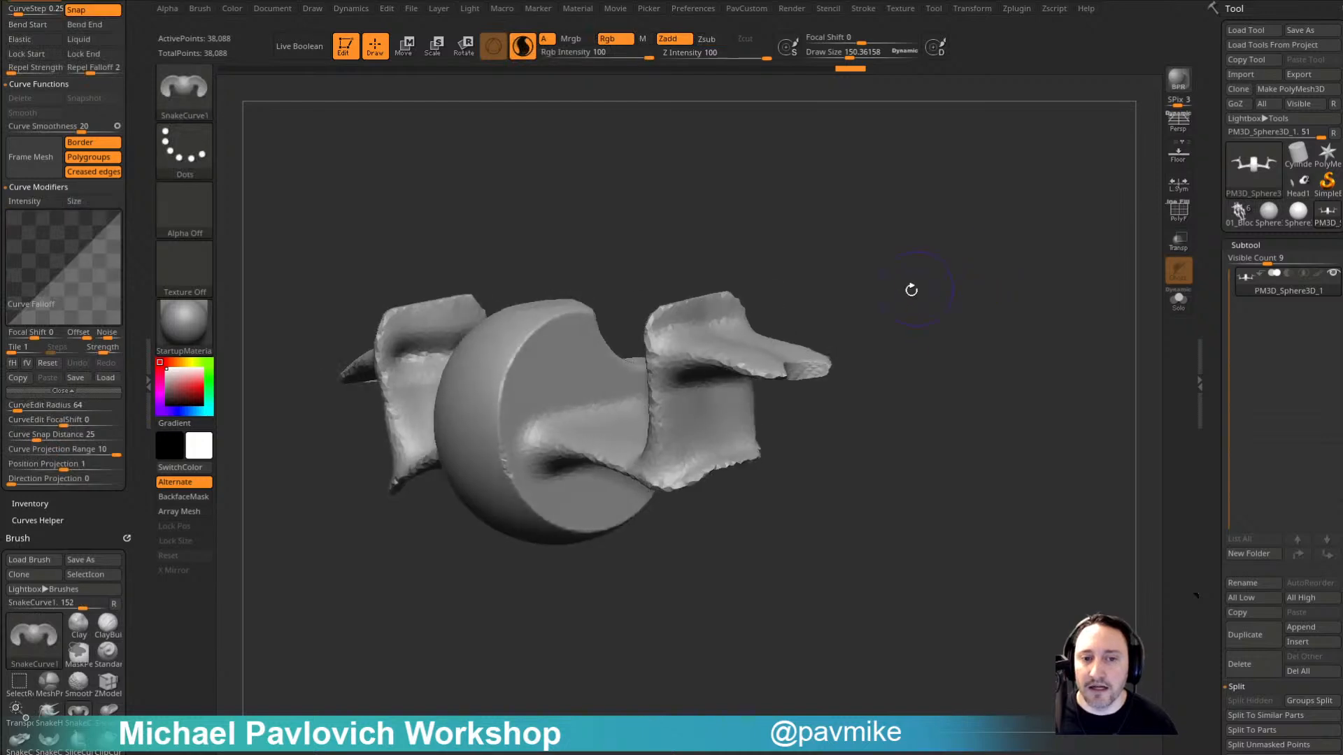
left_click_drag(849, 321, 898, 315, "shift")
left_click_drag(742, 414, 610, 597, "ctrl+shift")
mouse_move(877, 442)
left_mouse_down()
mouse_move(893, 441)
mouse_move(902, 349)
mouse_move(935, 324)
left_mouse_up()
Step: Project round mesh discs onto the arms beside the central ring with the MeshProject brush
left_click(184, 93, "ctrl")
left_click_drag(743, 272, 840, 233)
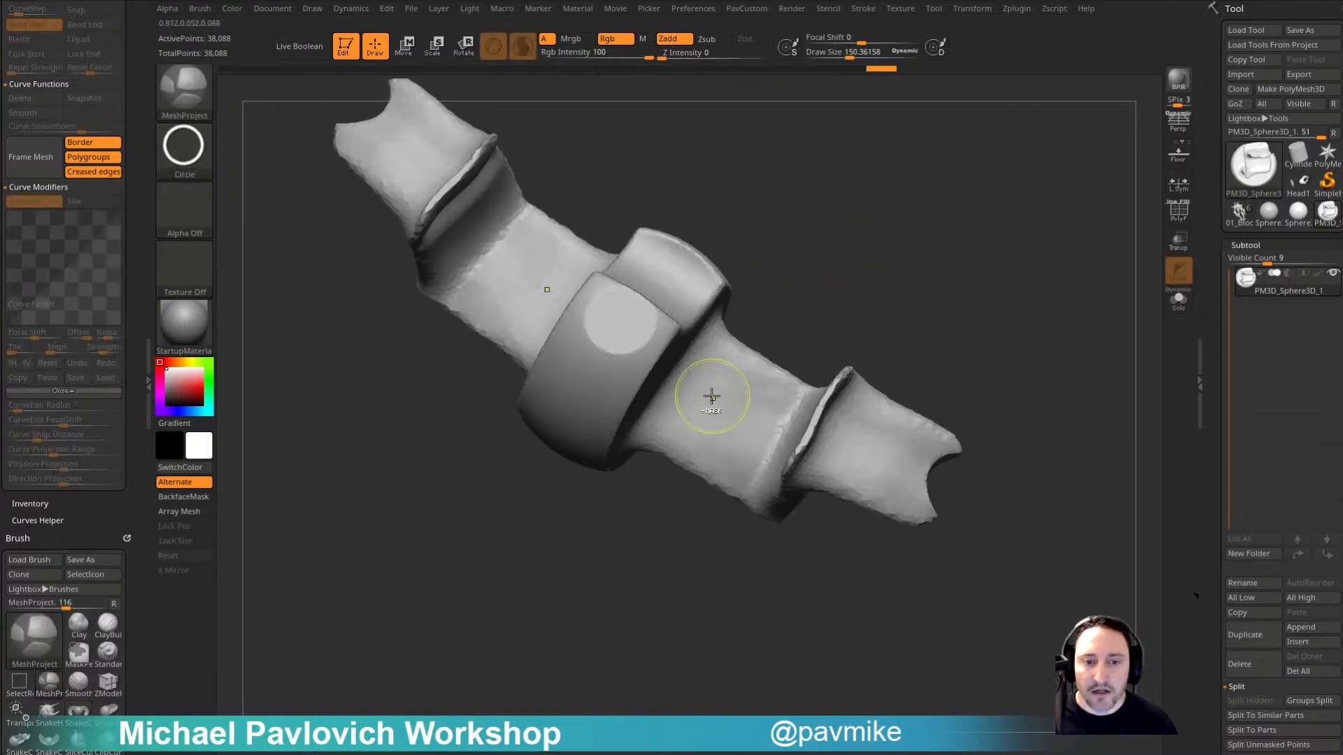
mouse_move(711, 392)
left_mouse_down("ctrl")
mouse_move(720, 369)
mouse_move(749, 430)
mouse_move(759, 418)
left_mouse_up("ctrl")
key("ctrl+z")
key("ctrl+z")
key("ctrl+i")
Step: Split the masked body from the unmasked discs into its own subtool with Split Masked Points
mouse_move(138, 545)
left_mouse_down()
mouse_move(137, 121)
mouse_move(138, 403)
left_mouse_up()
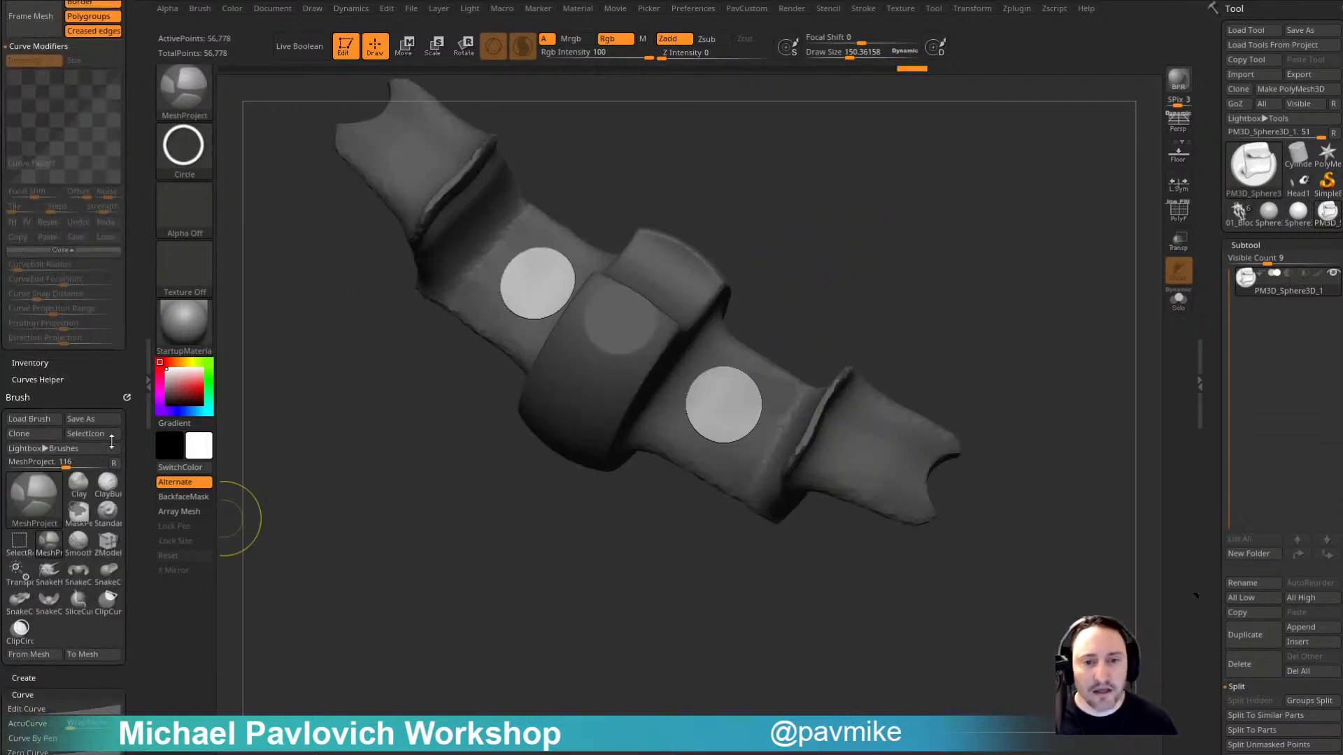
key("grave")
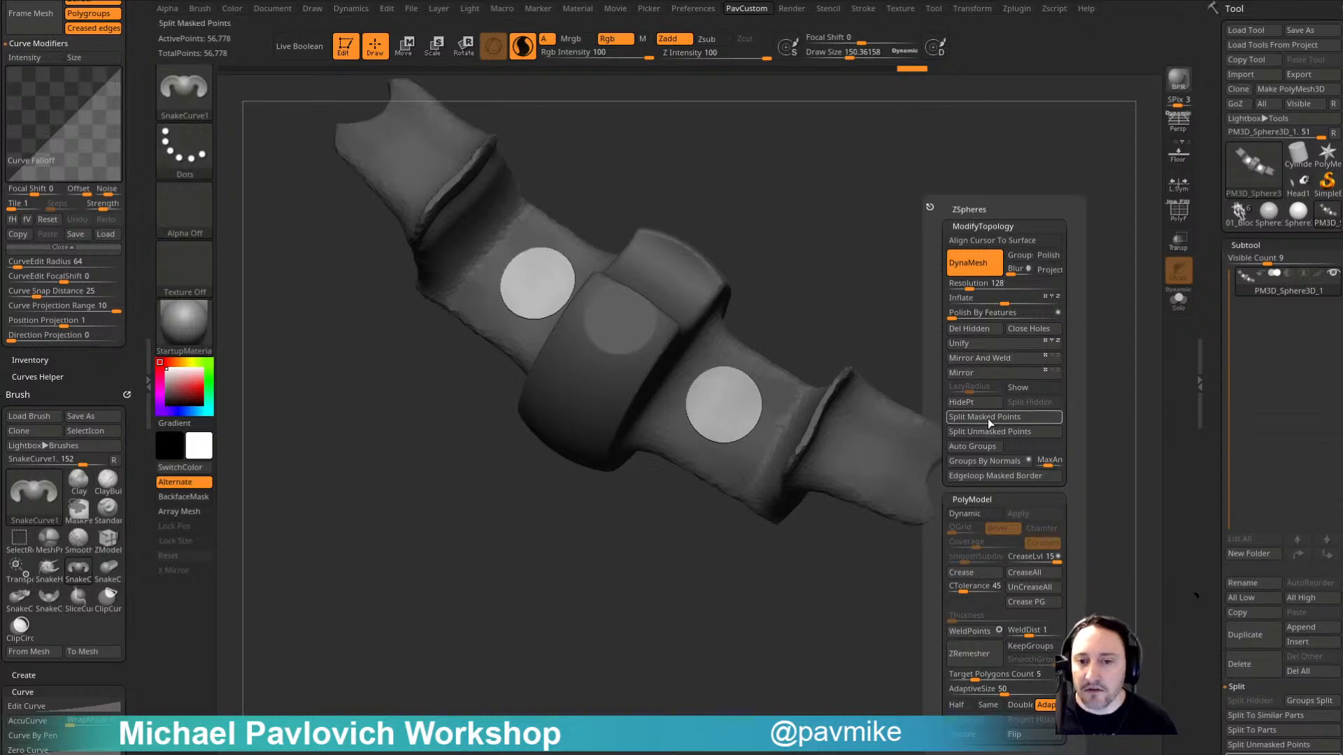
left_click(989, 420)
left_click_drag(971, 348, 967, 315, "shift")
Step: Clip a wedge out of the discs with the ClipCurve brush and make the body the active subtool
left_click(207, 118, "ctrl+shift")
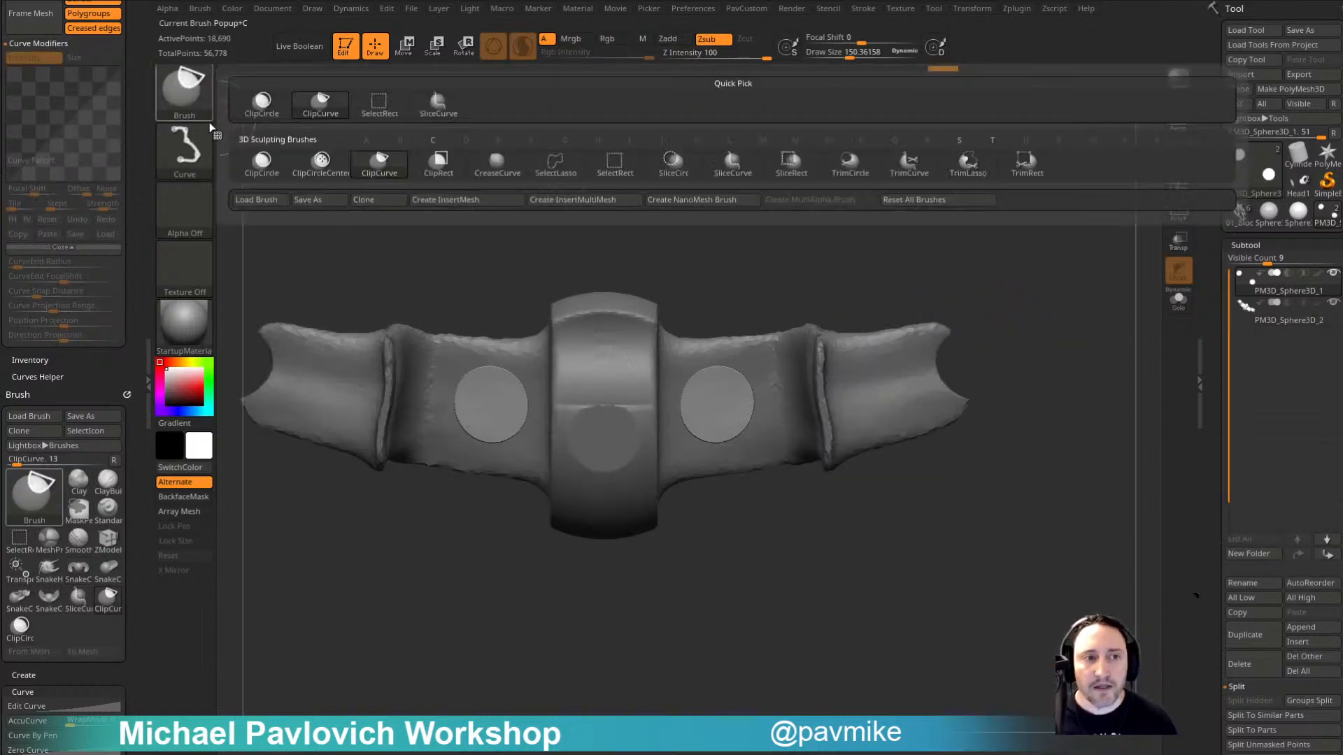
left_click(360, 164)
mouse_move(709, 305)
left_mouse_down("ctrl+shift")
mouse_move(719, 404)
mouse_move(771, 429)
mouse_move(704, 519)
mouse_move(647, 496)
mouse_move(665, 432)
left_mouse_up("ctrl+shift")
mouse_move(977, 566)
left_mouse_down("shift")
mouse_move(1133, 458)
mouse_move(958, 552)
left_mouse_up("shift")
key("ctrl+z")
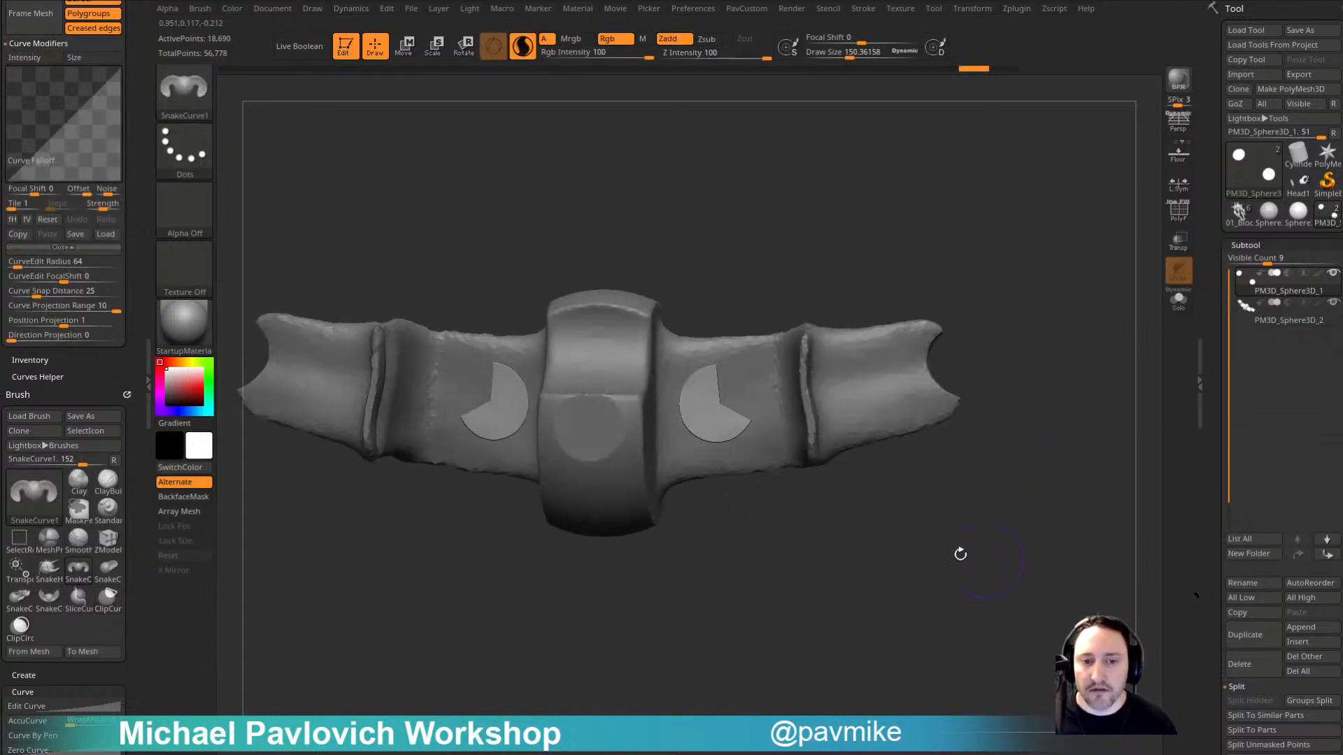
mouse_move(864, 504)
left_mouse_down("ctrl+shift")
mouse_move(627, 454)
mouse_move(657, 438)
left_mouse_up("ctrl+shift")
mouse_move(1021, 557)
left_mouse_down()
mouse_move(1091, 387)
mouse_move(1043, 443)
mouse_move(1079, 429)
left_mouse_up()
key("ctrl")
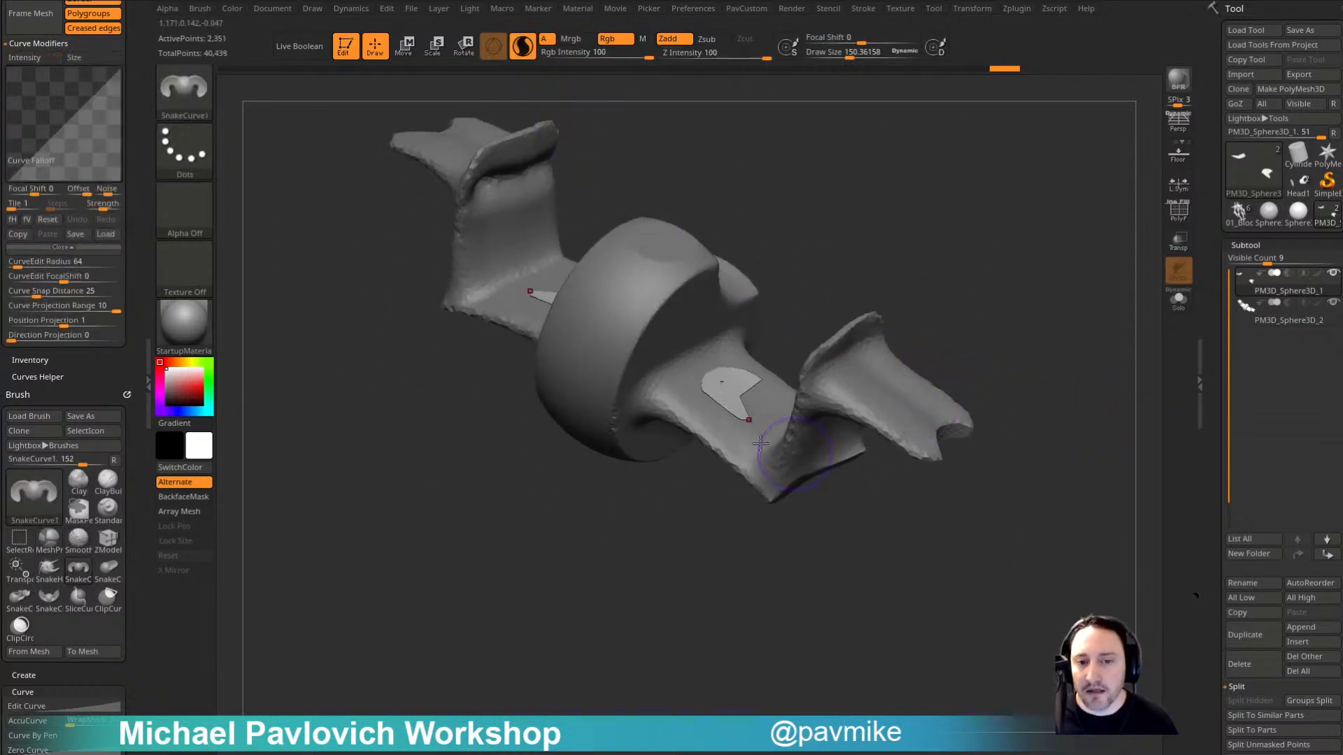
mouse_move(1030, 338)
left_mouse_down("alt")
mouse_move(1001, 375)
mouse_move(1012, 397)
mouse_move(968, 384)
left_mouse_up("alt")
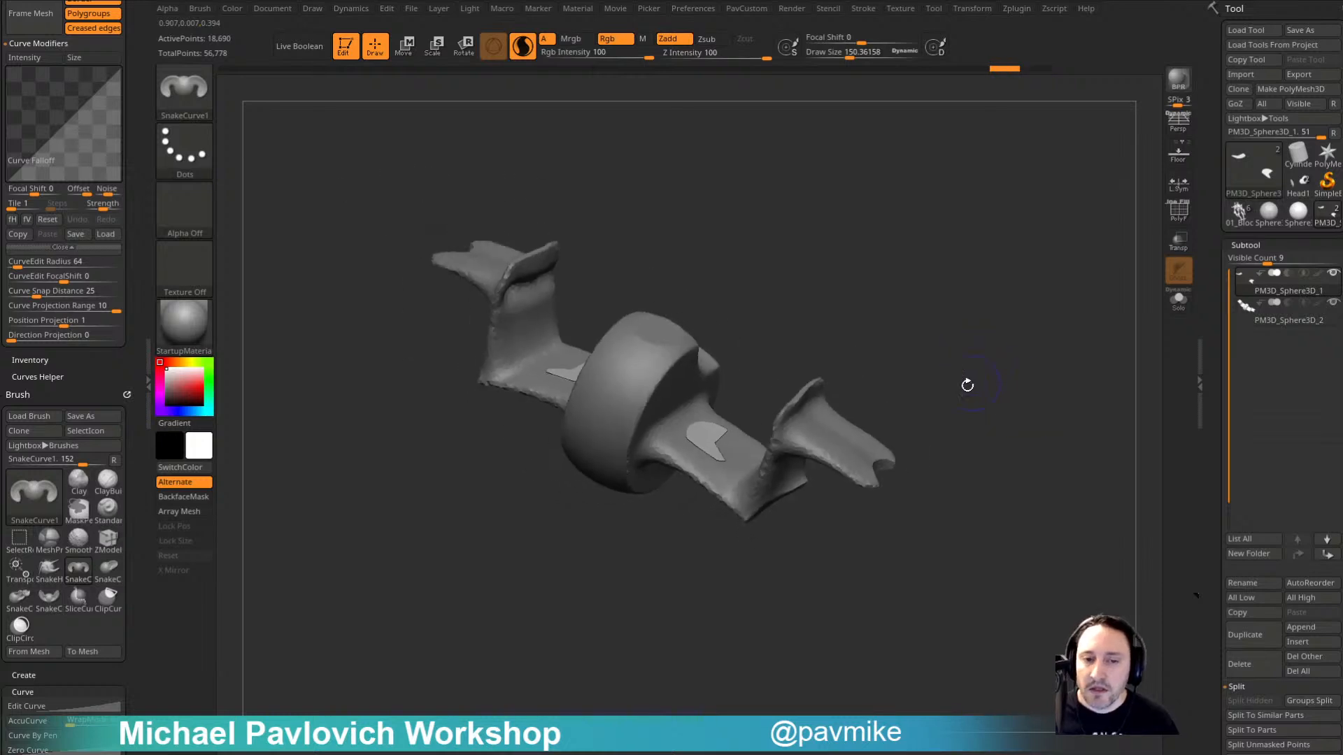
left_click(848, 446, "alt")
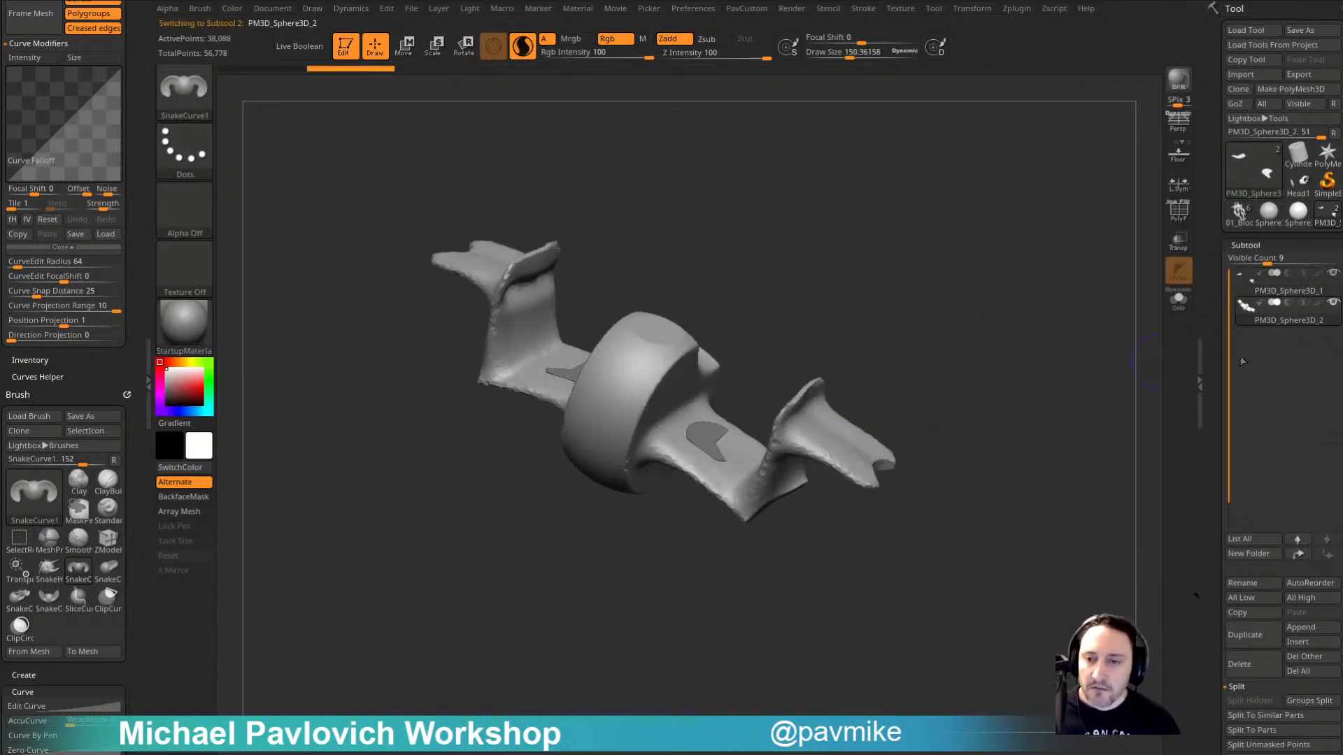
Step: Switch to the Sphere3D tool, convert it to a polymesh, and draw a hooked SnakeCurve2 curve on the sphere
left_click(1268, 214)
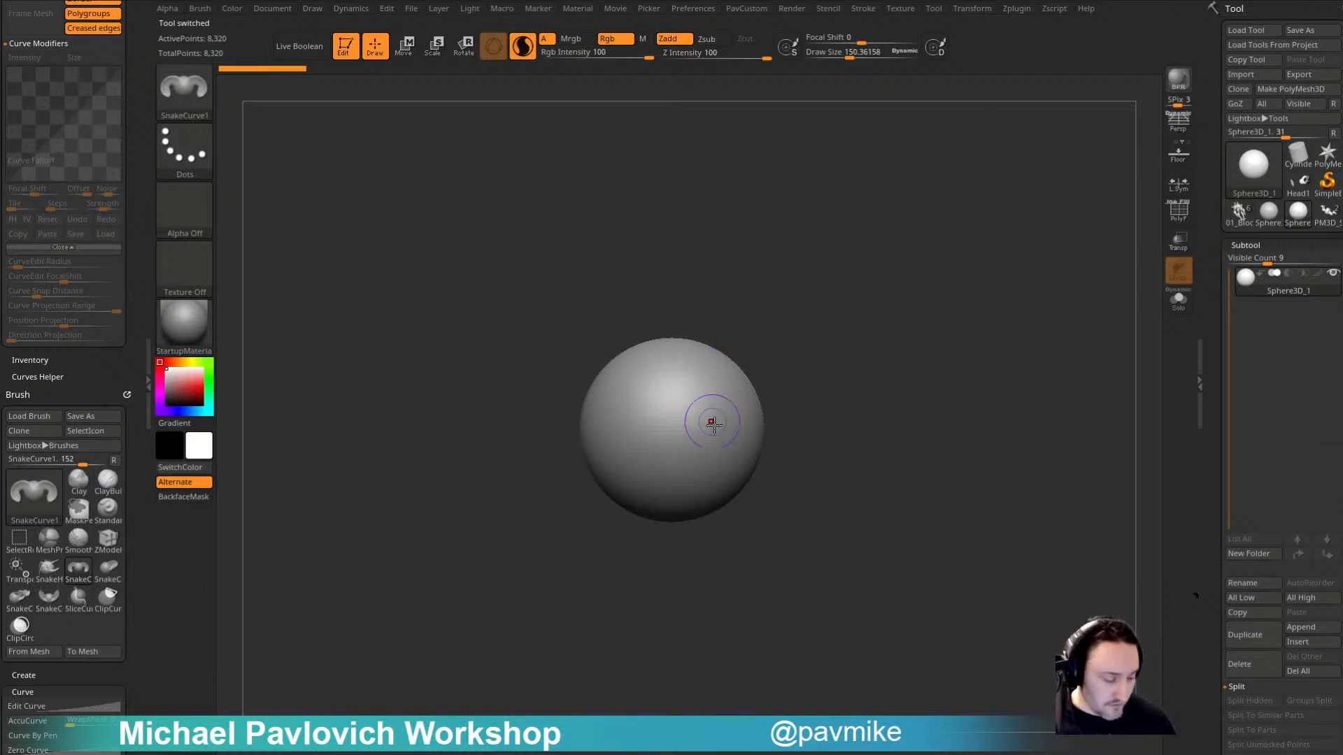
left_click_drag(887, 374, 822, 396, "alt")
left_click(1287, 90)
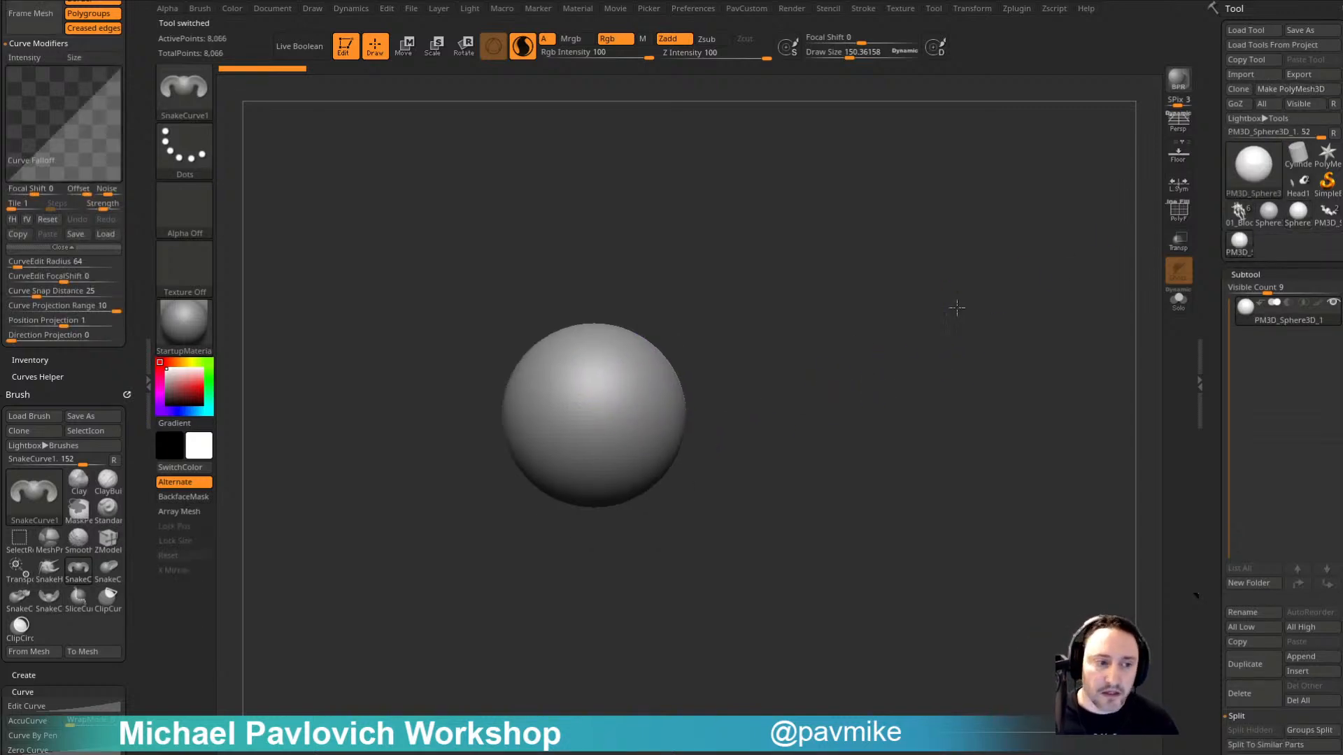
left_click(111, 572)
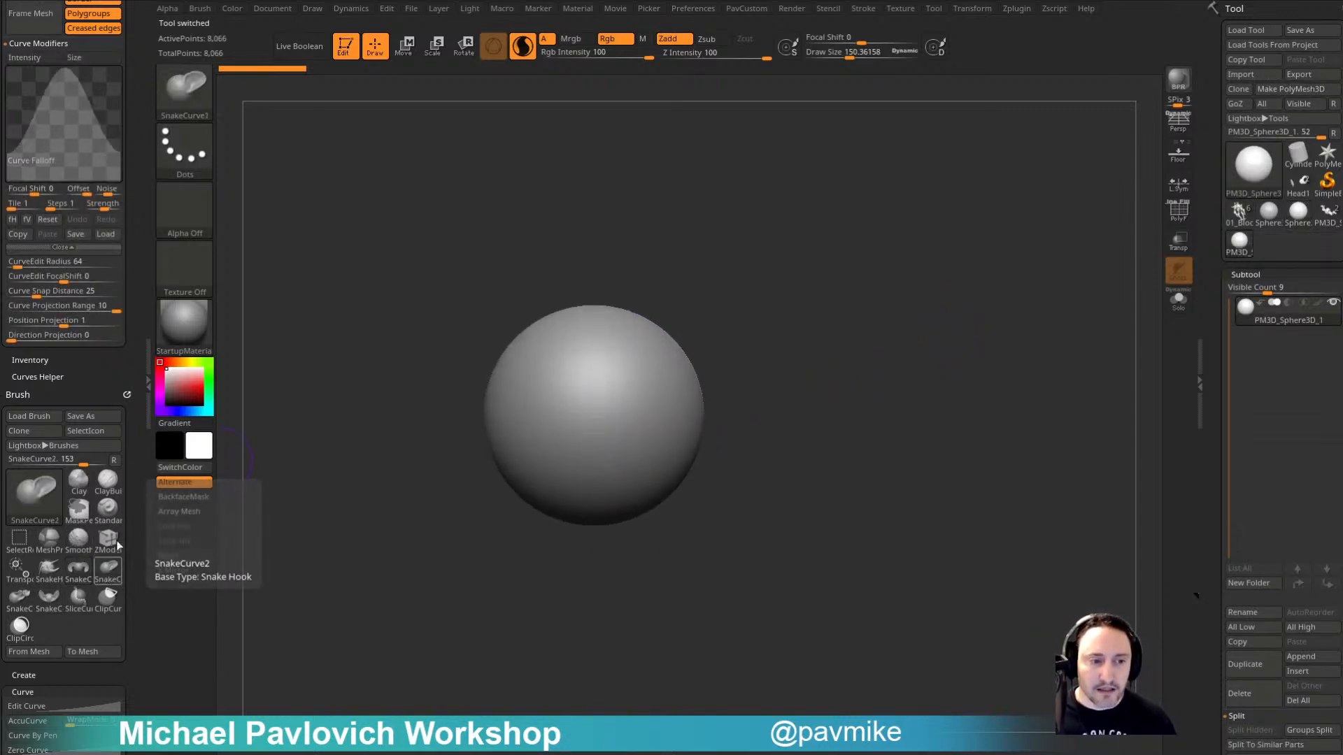
mouse_move(590, 415)
left_mouse_down()
mouse_move(657, 352)
mouse_move(650, 439)
left_mouse_up()
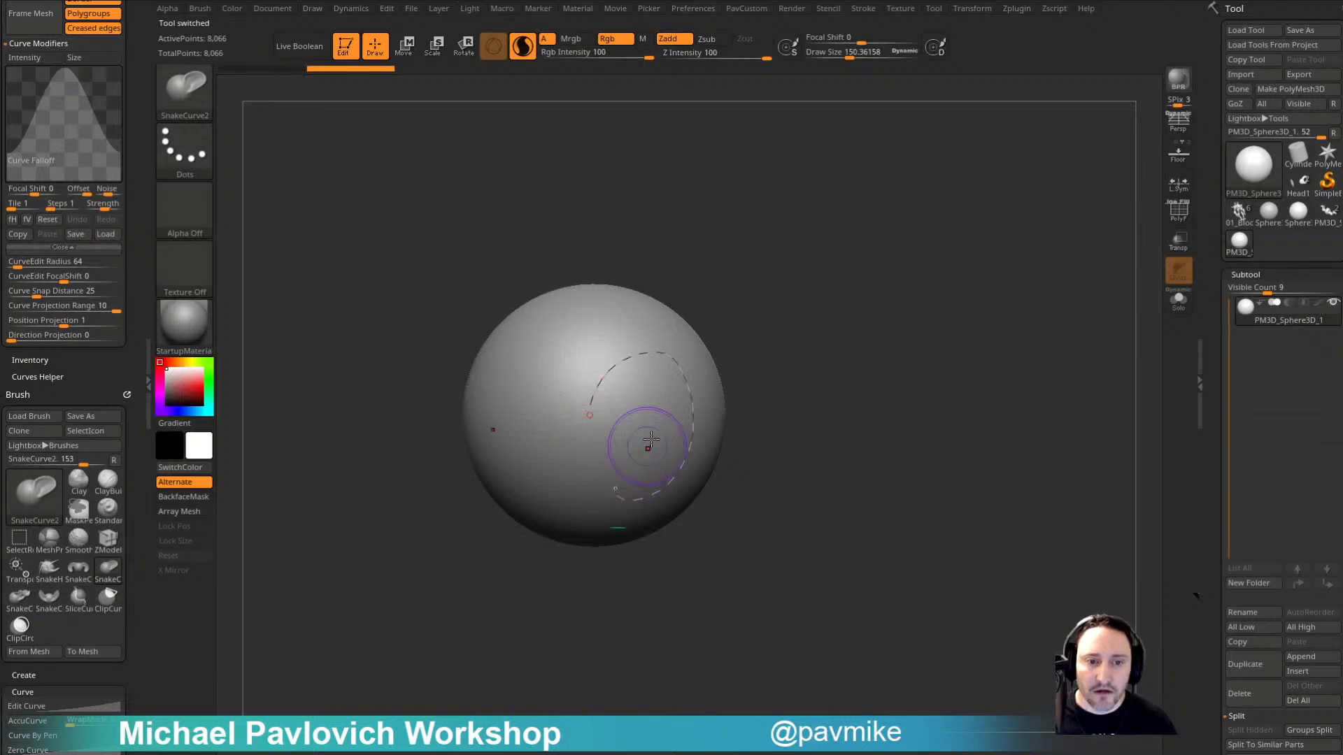
Step: Reset all brushes and load SnakeCurve1, SnakeCurve2, SnakeCurve4 and SnakeCurve5 again
left_click_drag(132, 279, 134, 32)
left_click(105, 234)
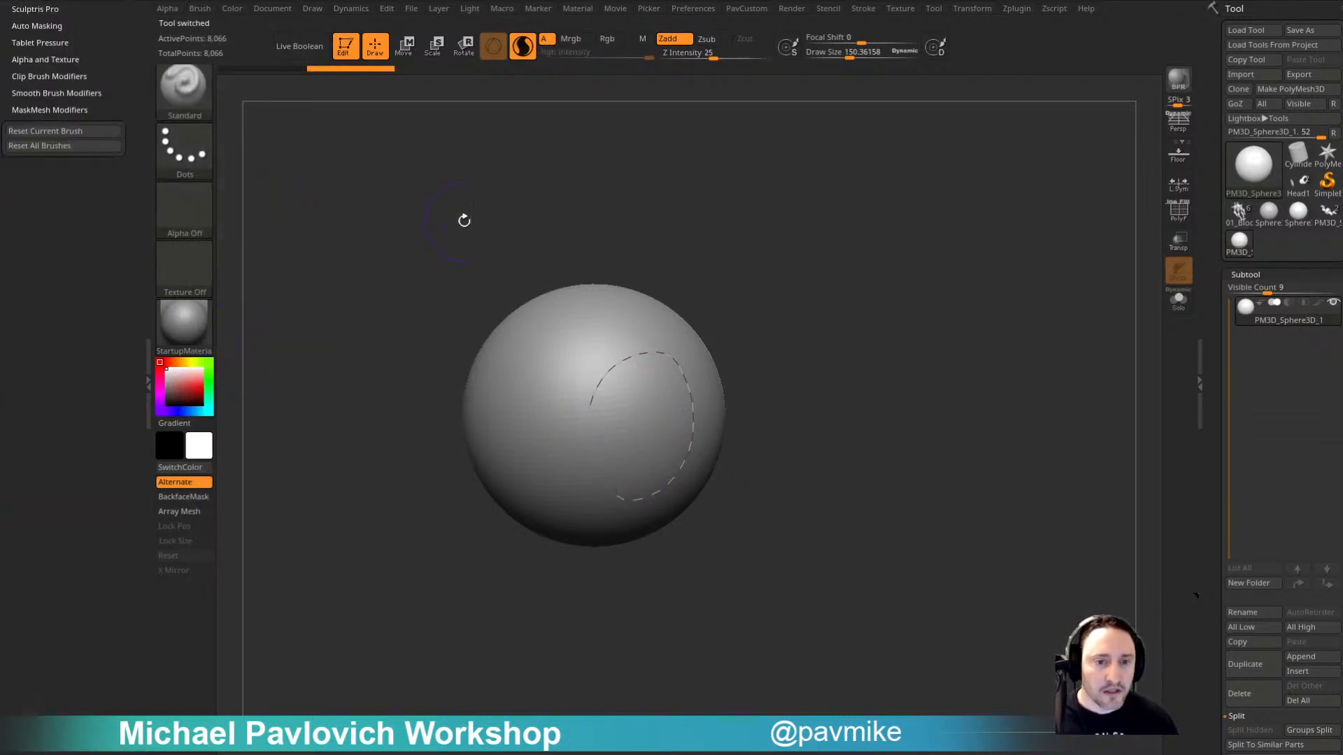
key("b")
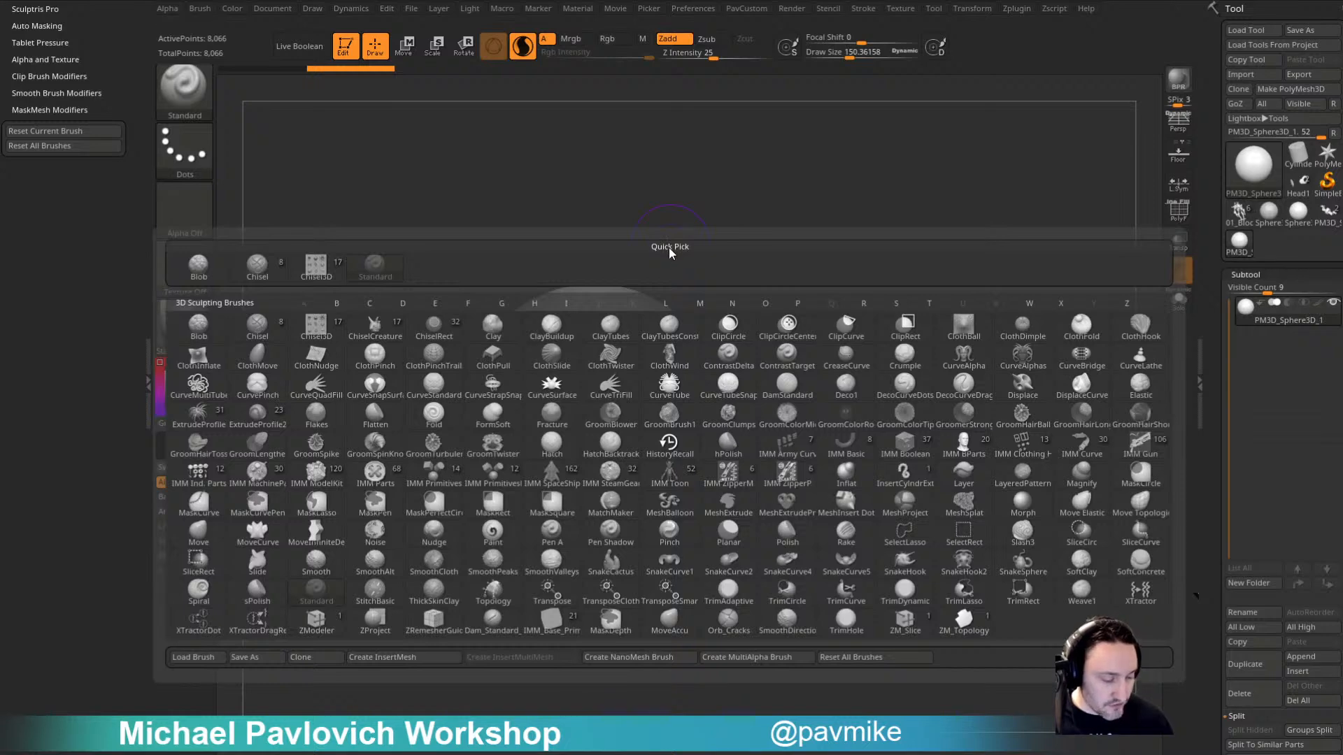
key("s")
key("c")
key("b")
key("s")
key("2")
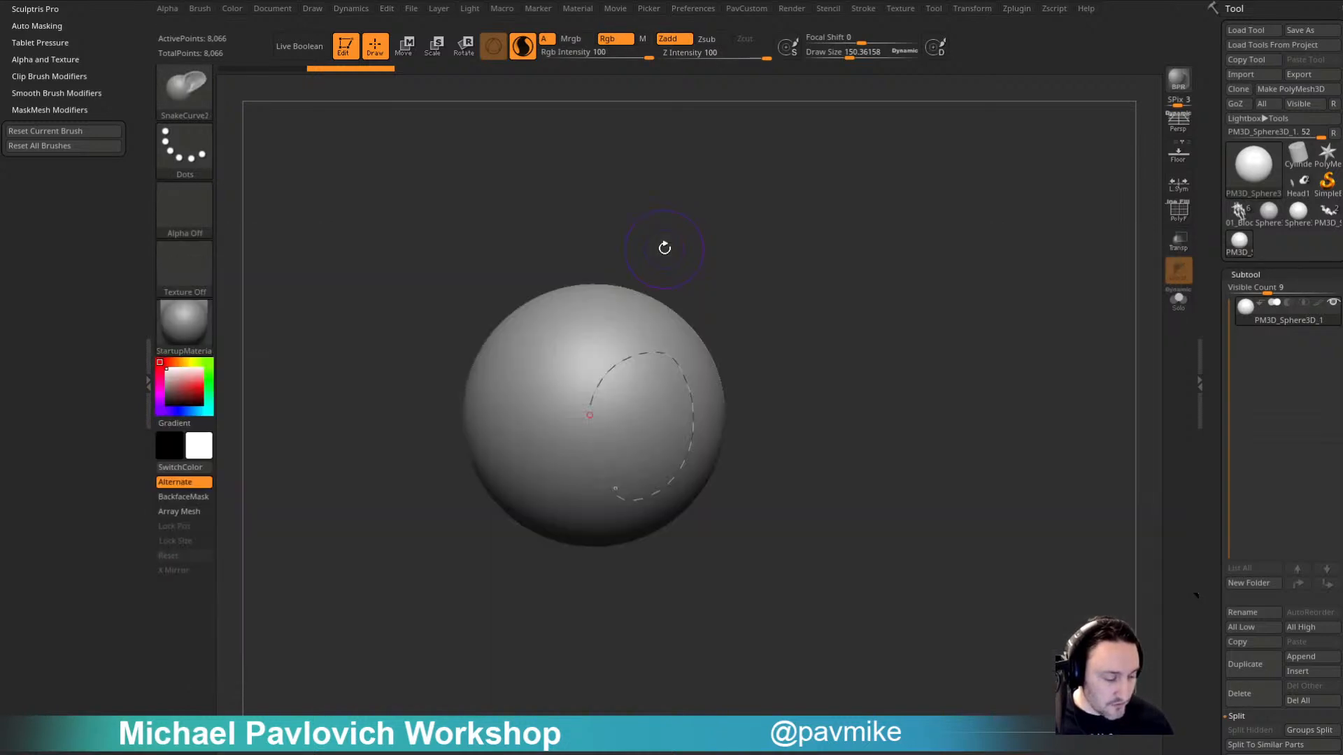
key("b")
key("s")
key("4")
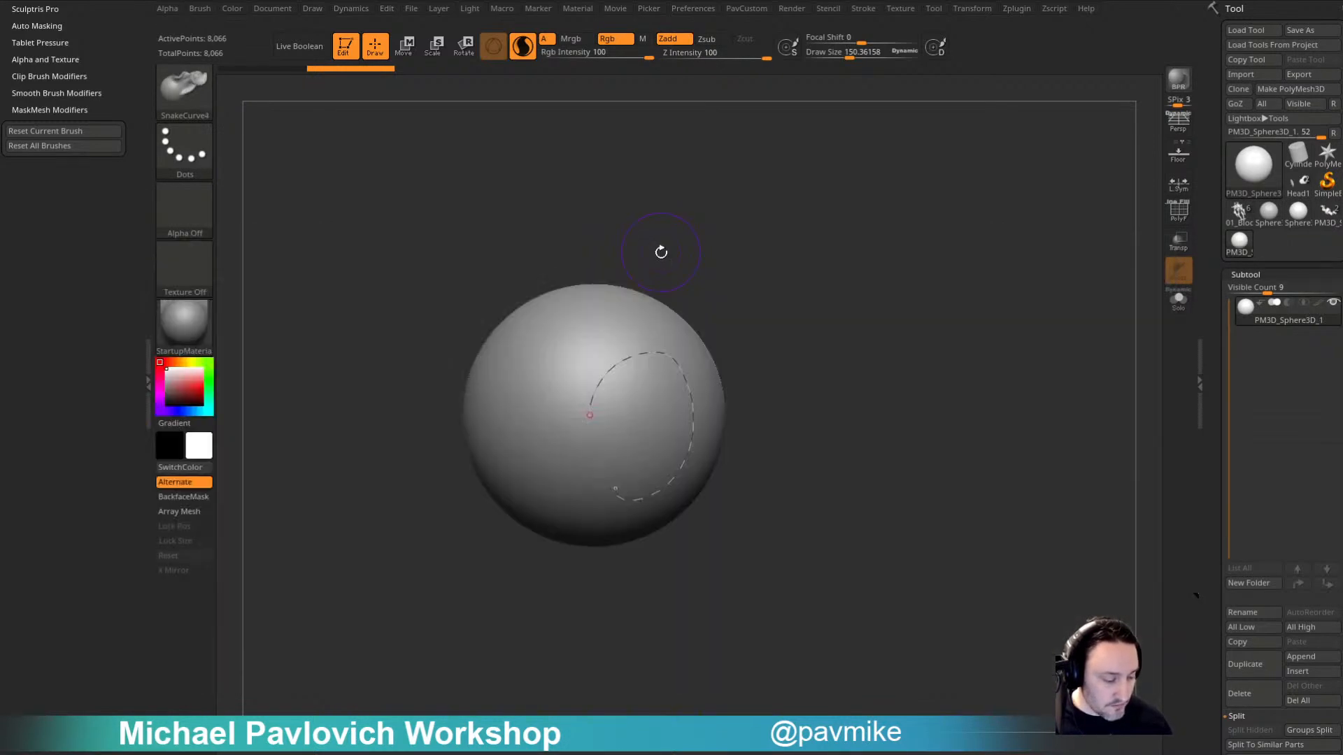
key("b")
key("s")
key("5")
left_click_drag(63, 328, 76, 469)
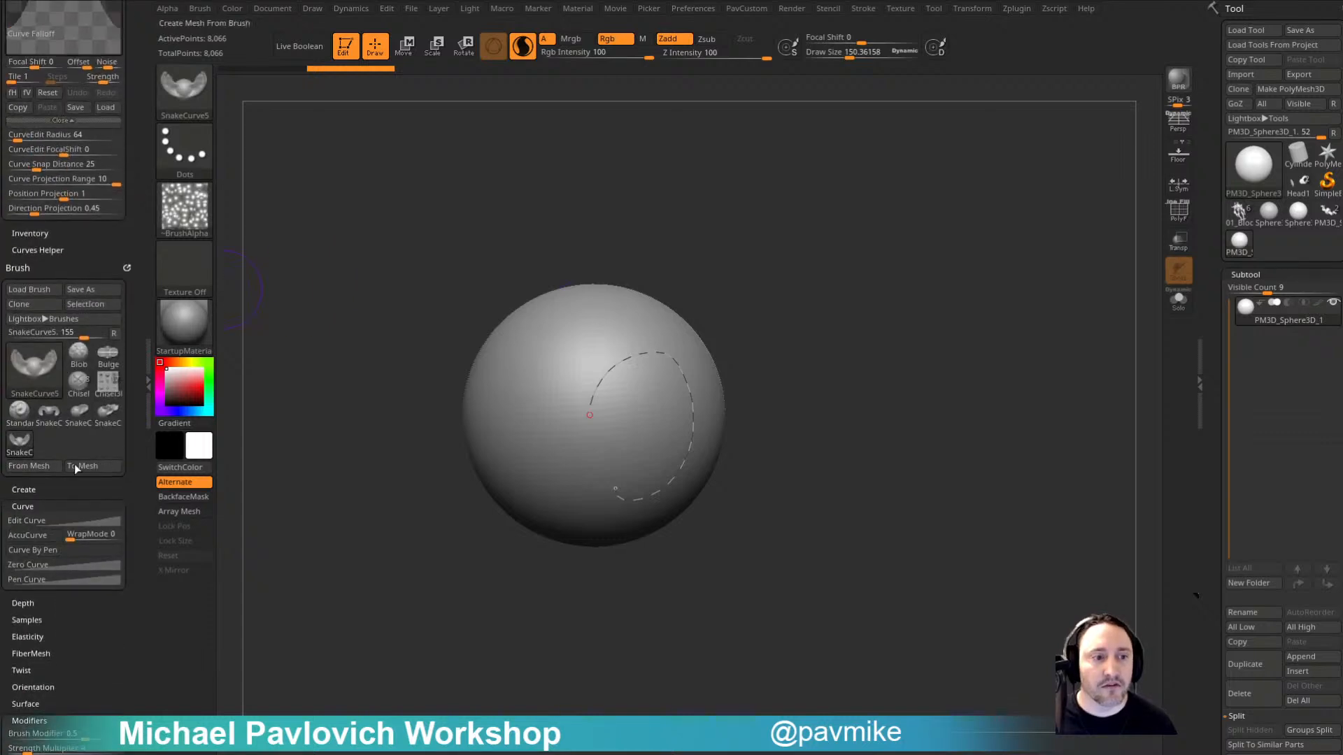
Step: Select SnakeCurve2 and replace the curve with a spiral drawn on the sphere's side
mouse_move(705, 261)
left_mouse_down()
mouse_move(878, 339)
mouse_move(883, 305)
left_mouse_up()
left_click(79, 413)
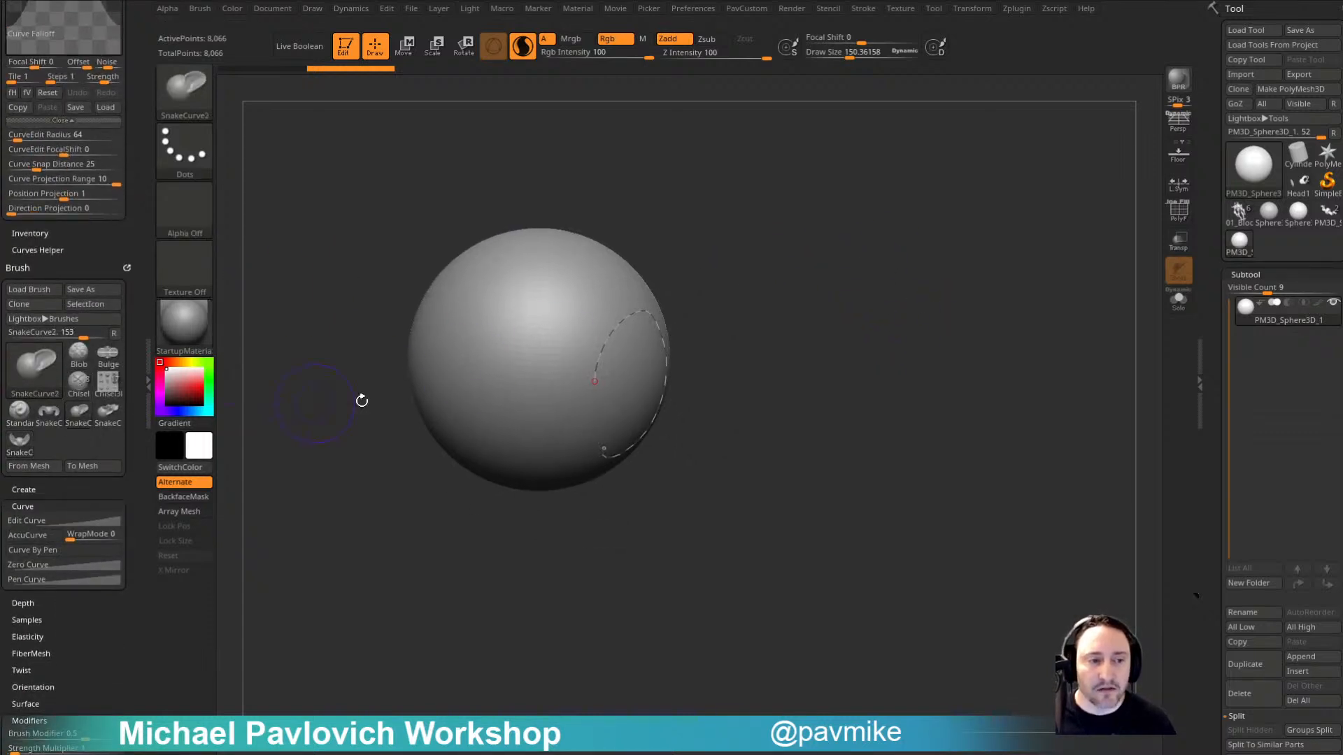
left_click_drag(663, 377, 736, 334)
left_click(640, 401)
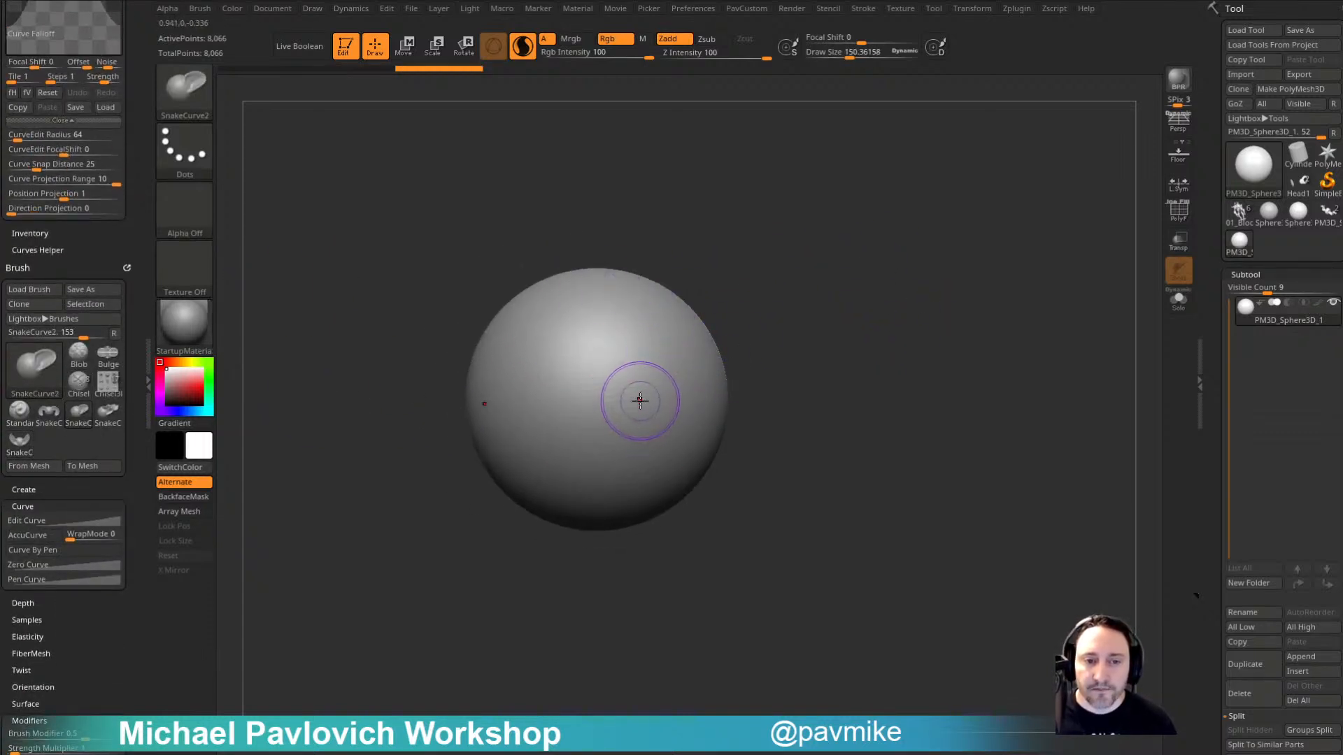
left_click_drag(672, 423, 640, 454)
left_click_drag(742, 381, 785, 368)
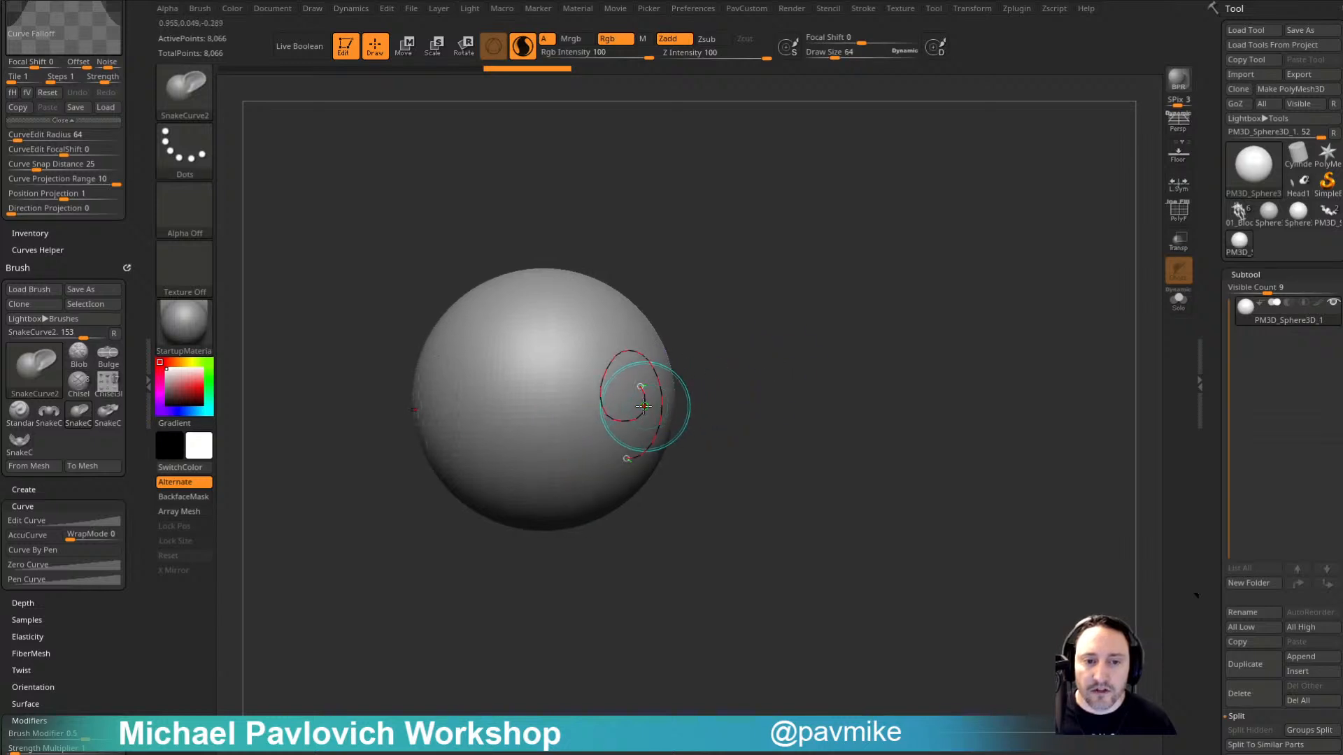
left_click_drag(643, 402, 676, 407)
mouse_move(785, 377)
left_mouse_down("shift")
mouse_move(833, 329)
mouse_move(809, 324)
mouse_move(832, 344)
mouse_move(782, 399)
left_mouse_up("shift")
Step: Try SnakeCurve2 pulls of the sphere's surface along the spiral curve, undoing each one
left_click(586, 390)
key("ctrl+z")
left_click(536, 427)
key("ctrl+z")
left_click_drag(535, 429, 491, 424)
left_click_drag(688, 487, 731, 401)
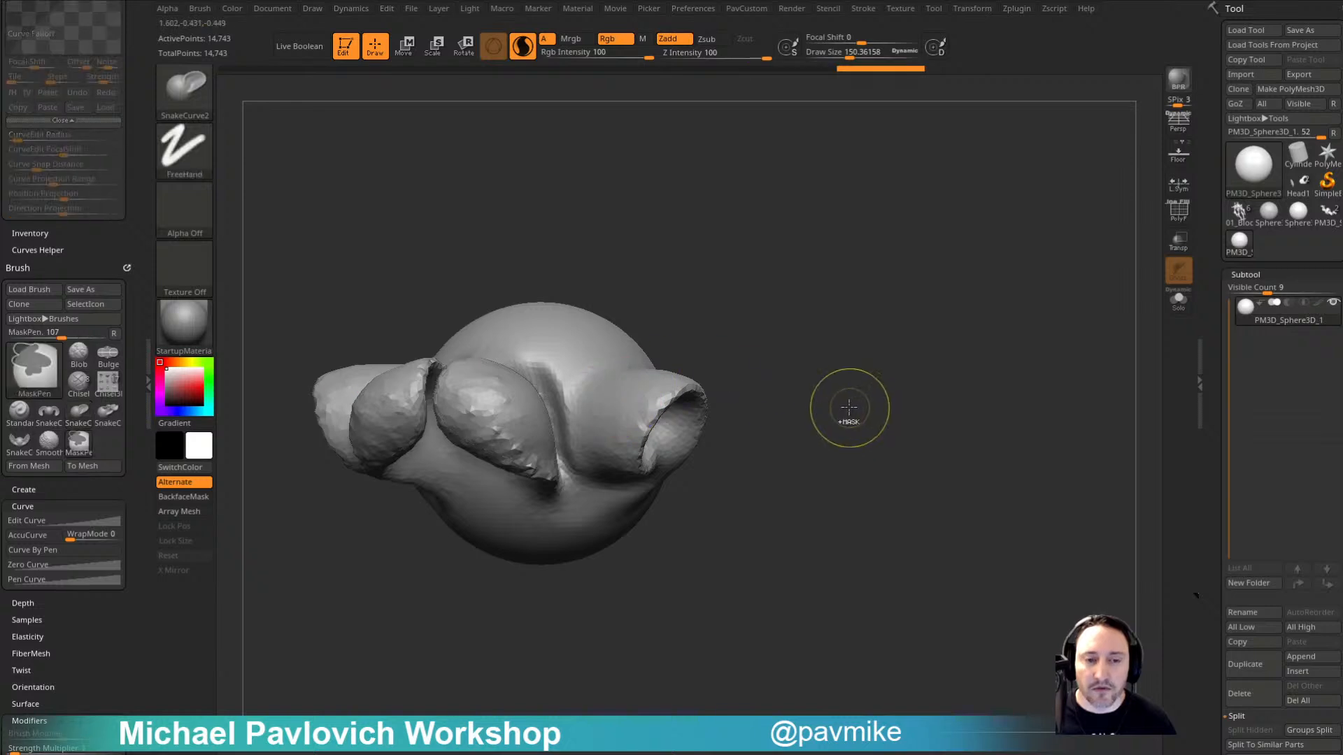
key("ctrl+z")
key("ctrl+z")
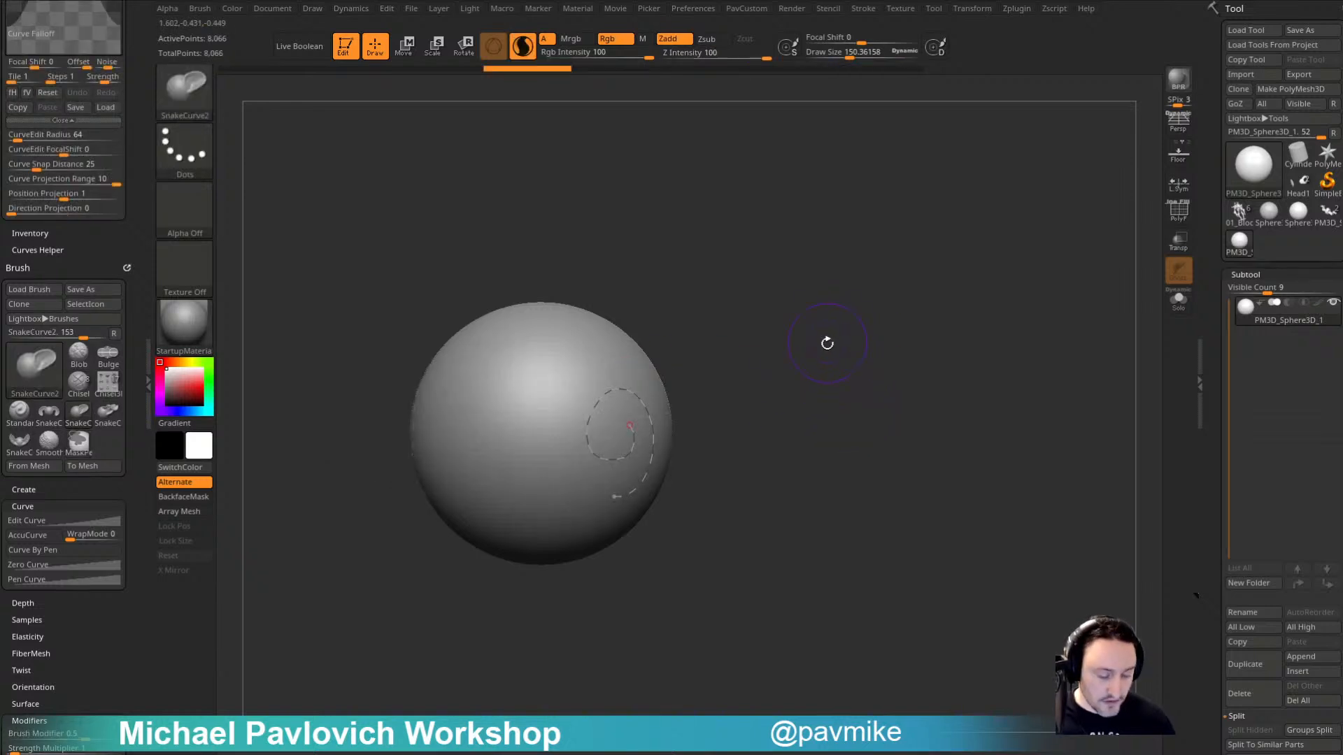
Step: Open the DemoAnimeHead project from the Lightbox project library
key("comma")
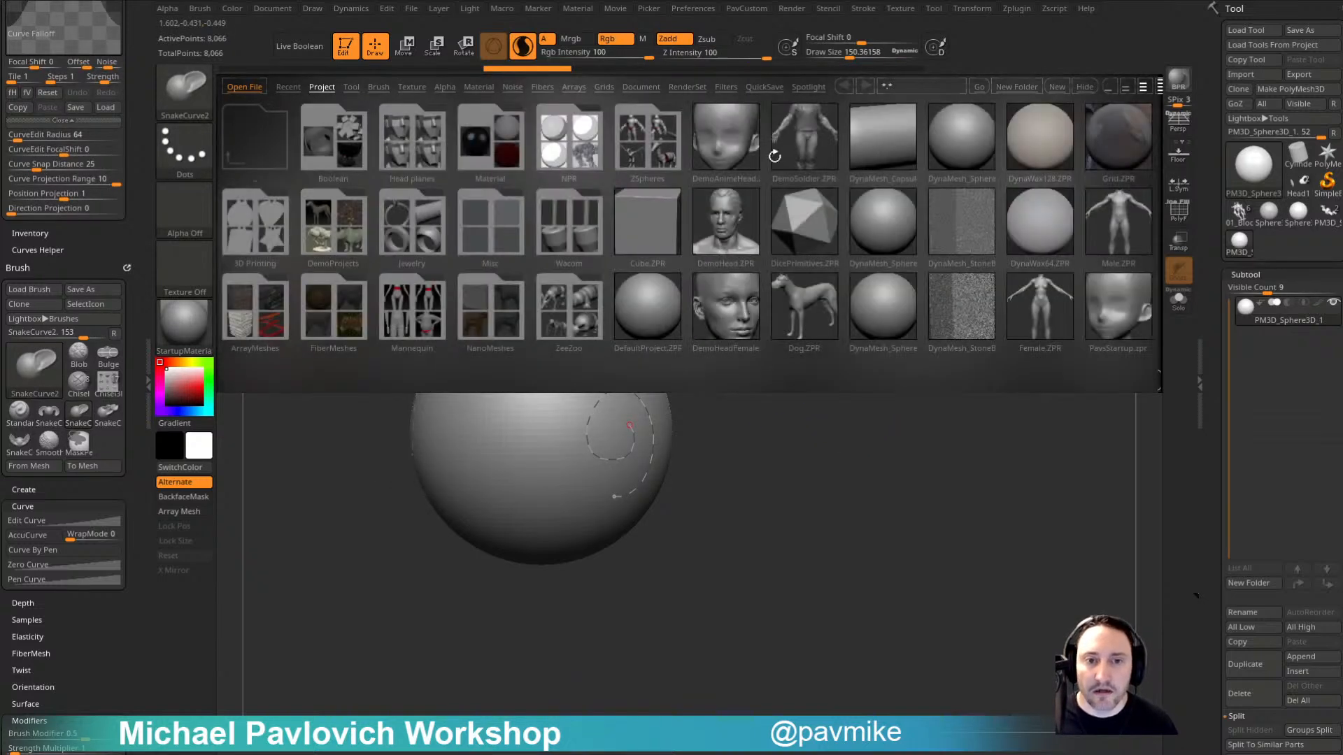
double_click(718, 142)
left_click(645, 359)
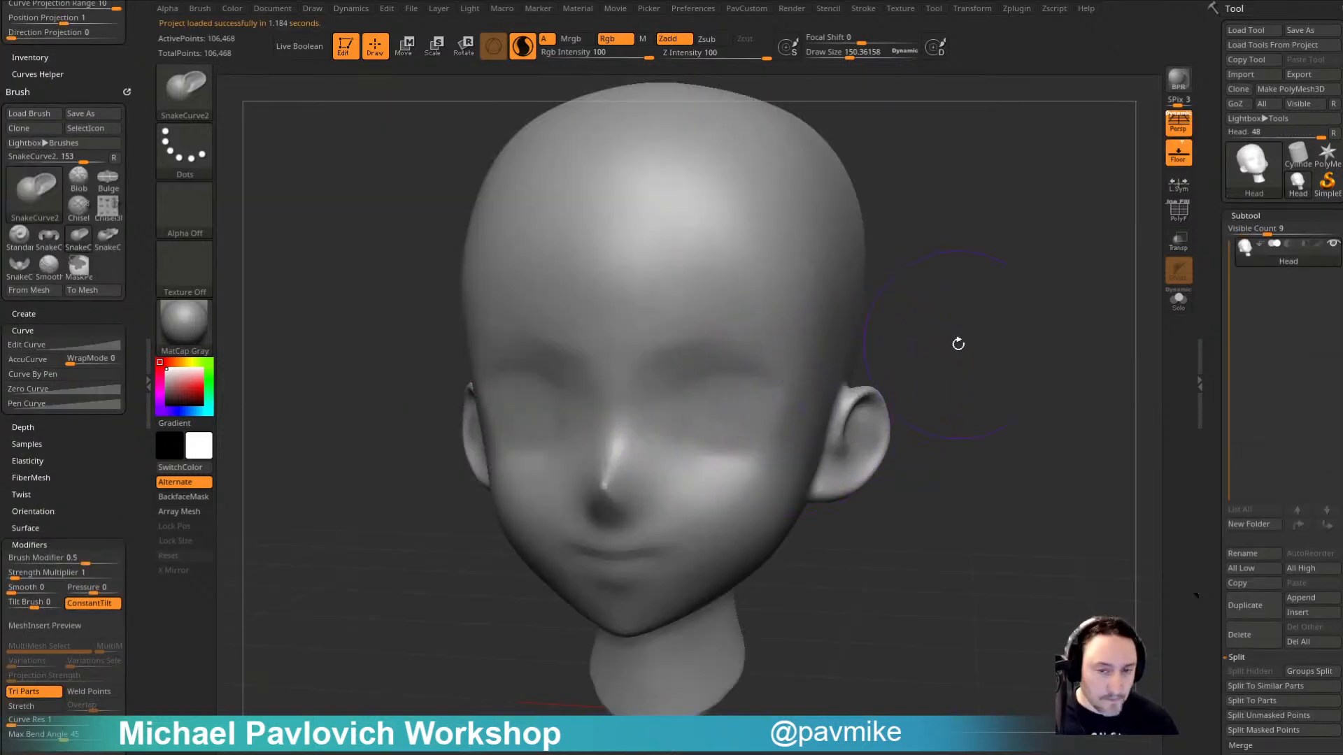
Step: Turn off the floor grid and perspective, and frame the head in front view
key("f")
left_click(1178, 152)
left_click(1178, 124)
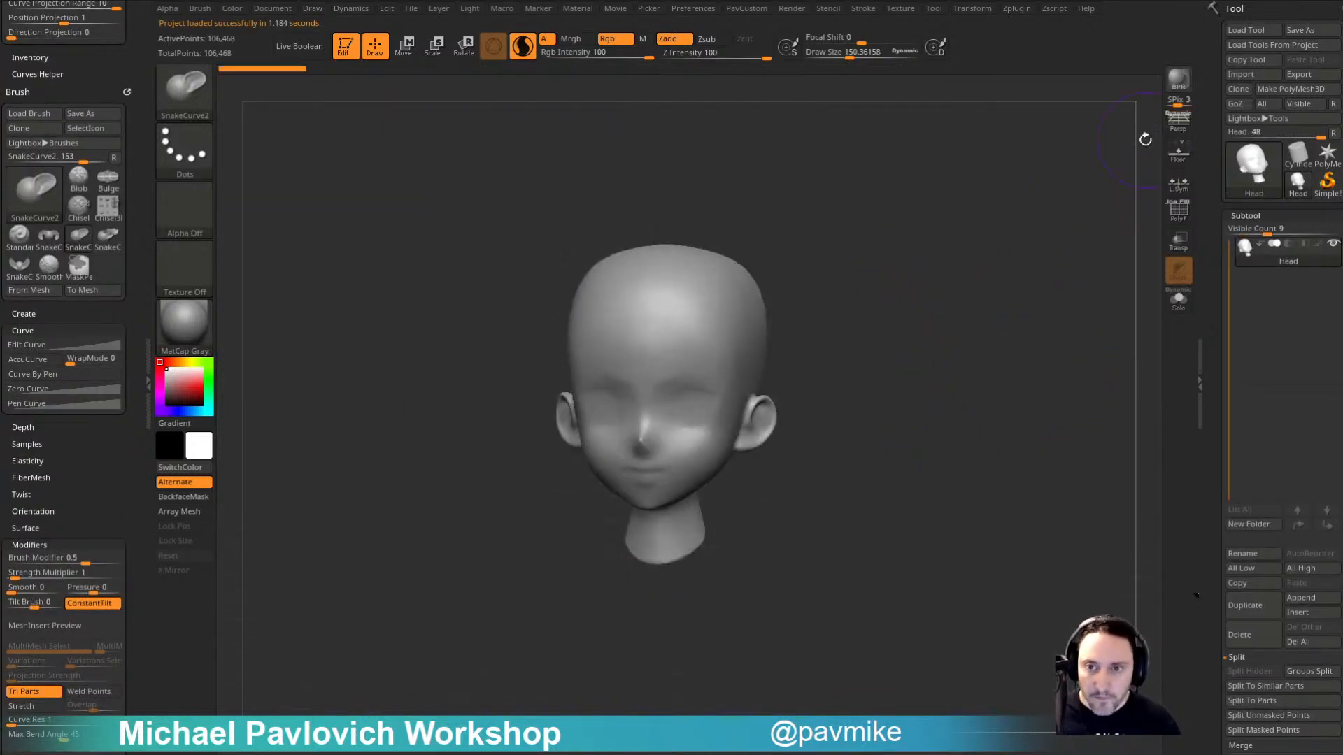
left_click_drag(1119, 181, 1052, 270, "shift")
key("f")
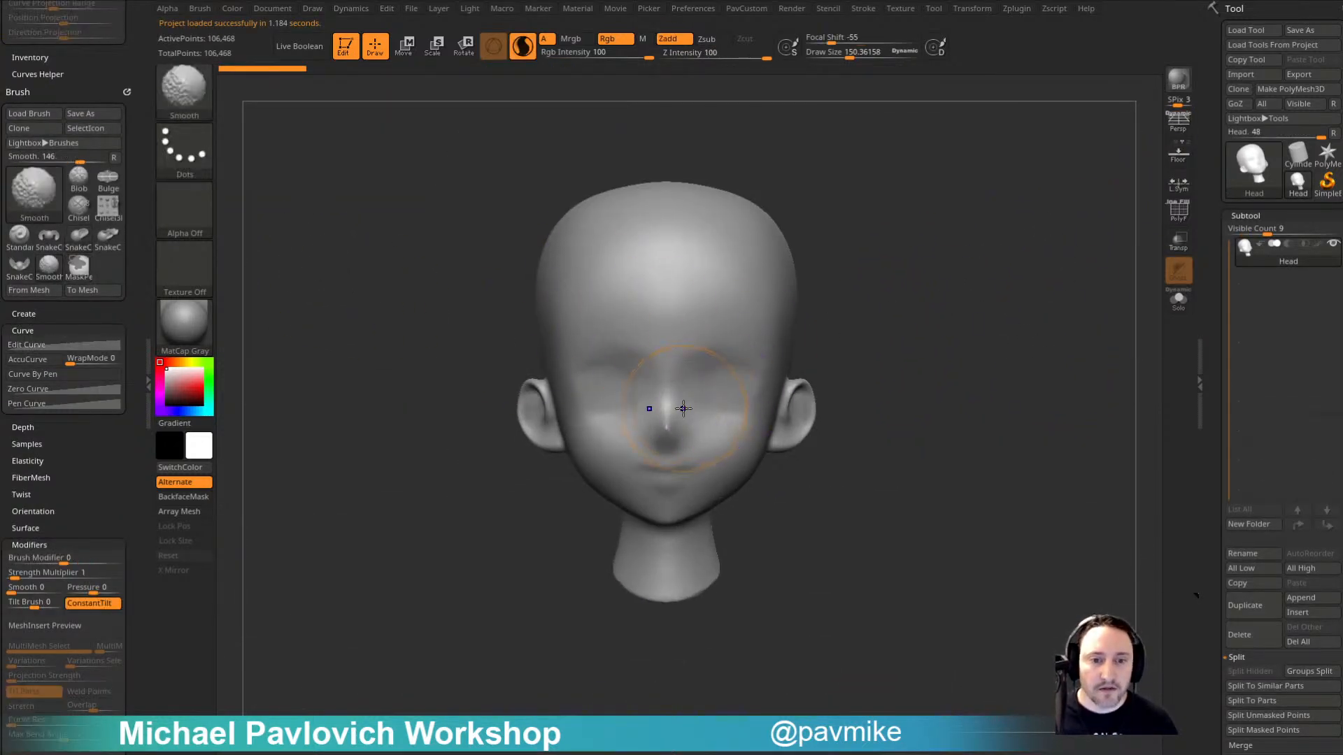
Step: Smooth away the head's facial features and ears
left_click_drag(683, 408, 812, 390, "shift")
mouse_move(910, 357)
left_mouse_down()
mouse_move(864, 356)
mouse_move(849, 381)
left_mouse_up()
left_click_drag(980, 350, 1011, 348, "shift")
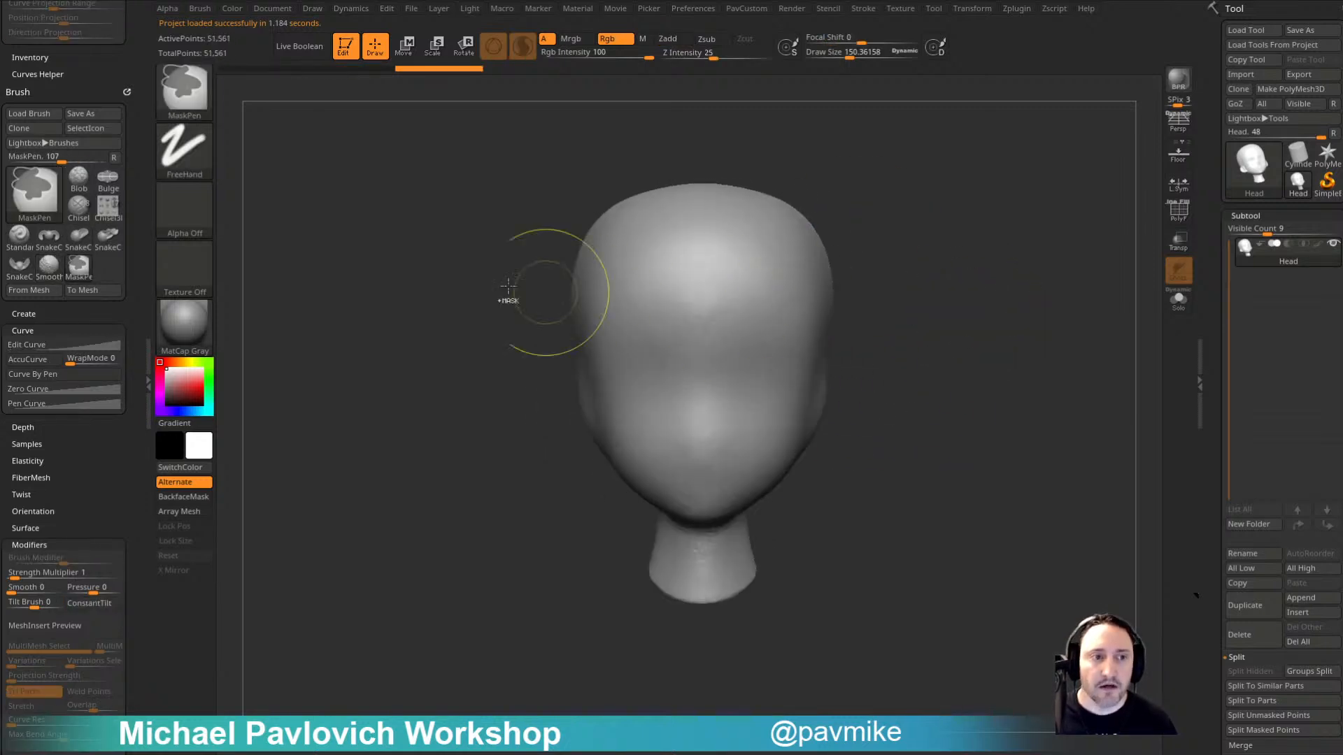
Step: Select the MeshSplat brush, set Z Intensity to 13, and splat mesh patches onto the face's centre and cheeks
left_click(188, 98, "ctrl")
left_click(968, 162)
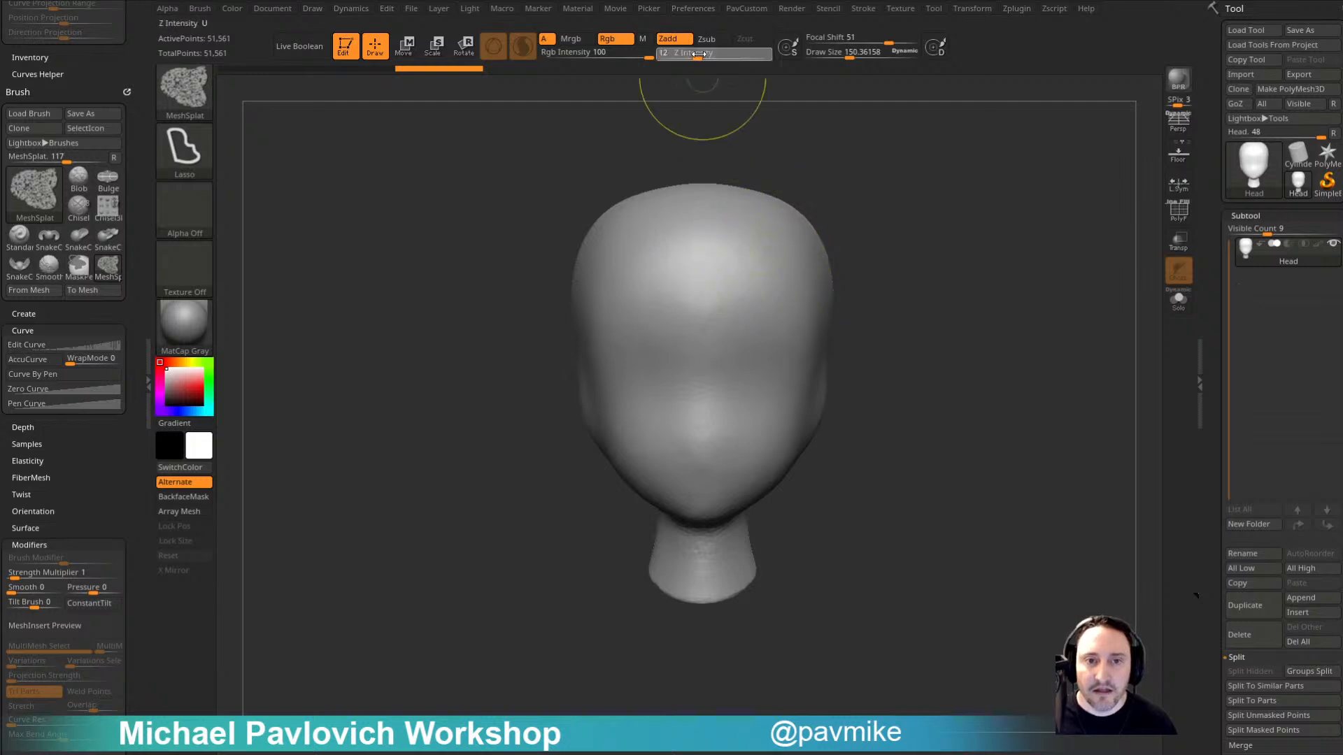
left_click_drag(699, 54, 702, 54)
mouse_move(782, 321)
left_mouse_down("ctrl")
mouse_move(702, 263)
mouse_move(775, 382)
left_mouse_up("ctrl")
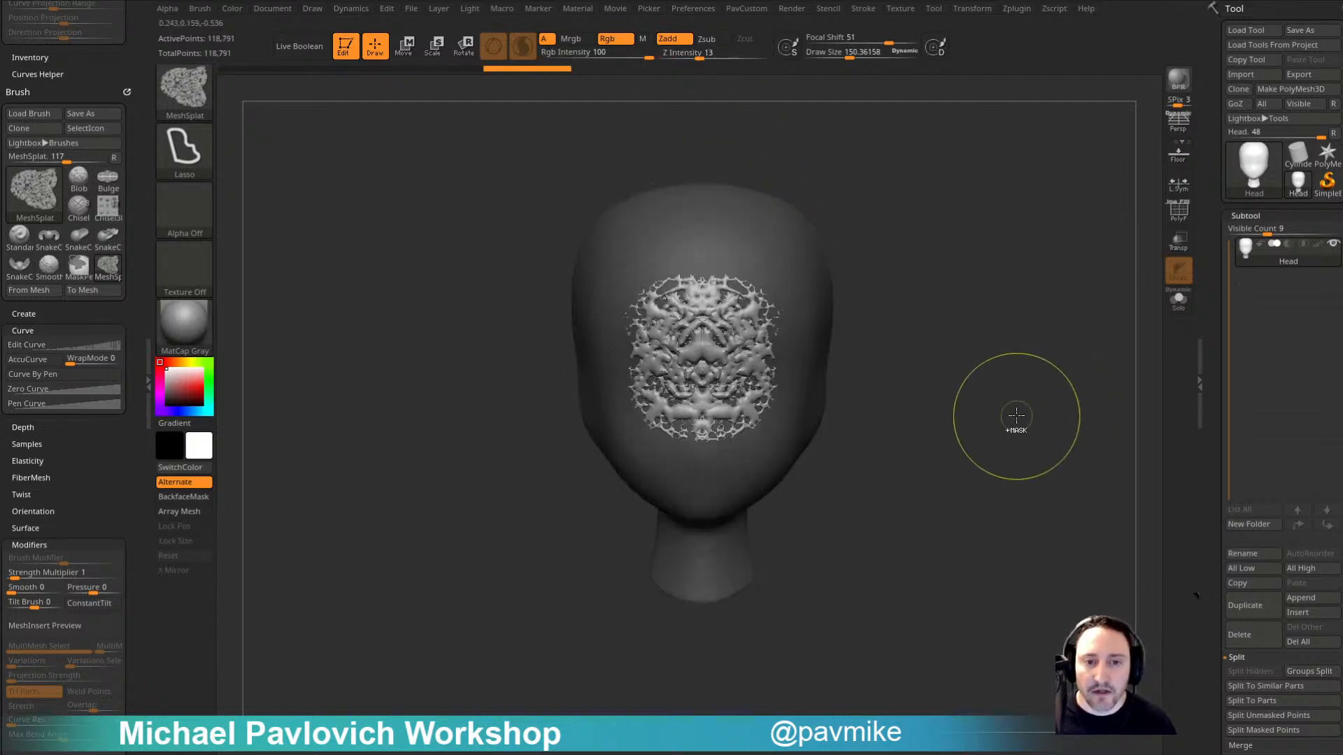
mouse_move(922, 375)
left_mouse_down()
mouse_move(833, 412)
mouse_move(899, 414)
left_mouse_up()
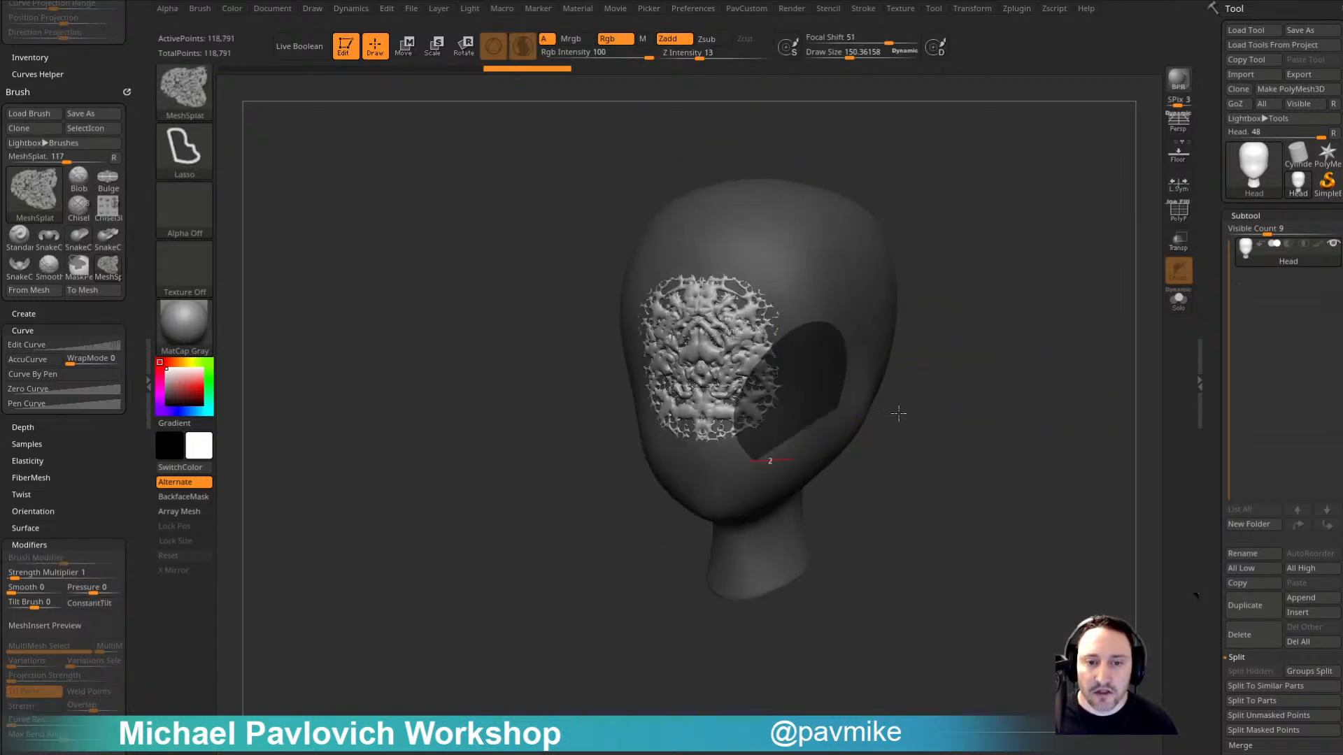
left_click_drag(989, 399, 1018, 348, "shift")
left_click_drag(1013, 353, 970, 401, "alt")
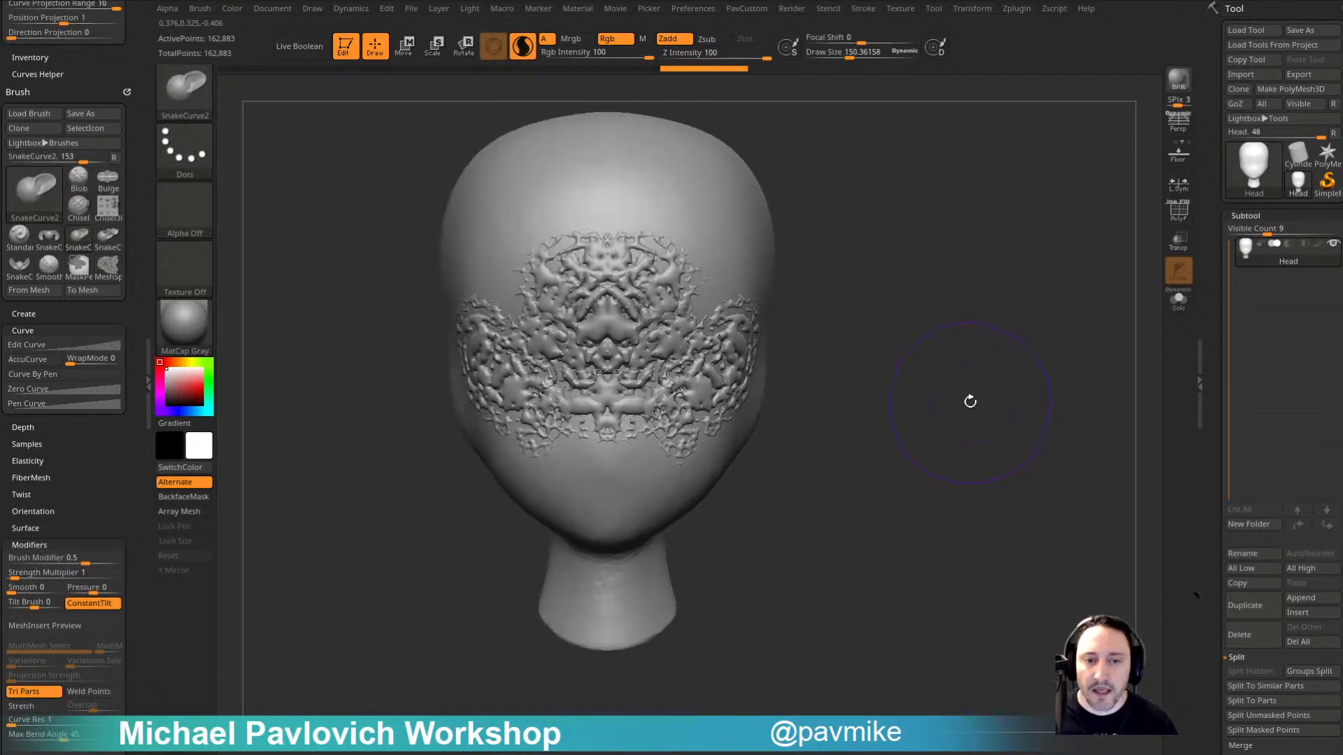
Step: Isolate the smooth head from the splat meshes and split the hidden meshes off into their own subtool
left_click(761, 251, "ctrl+shift")
key("2")
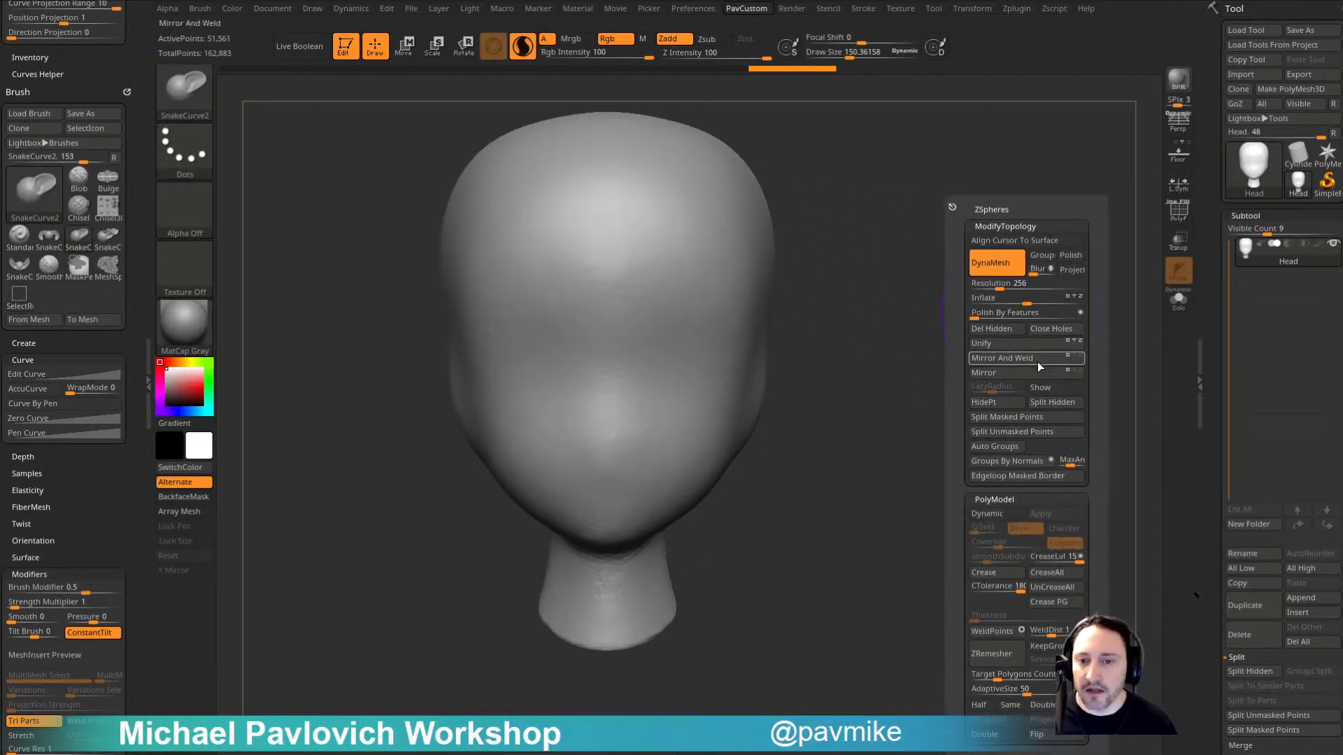
left_click(1037, 401)
key("b")
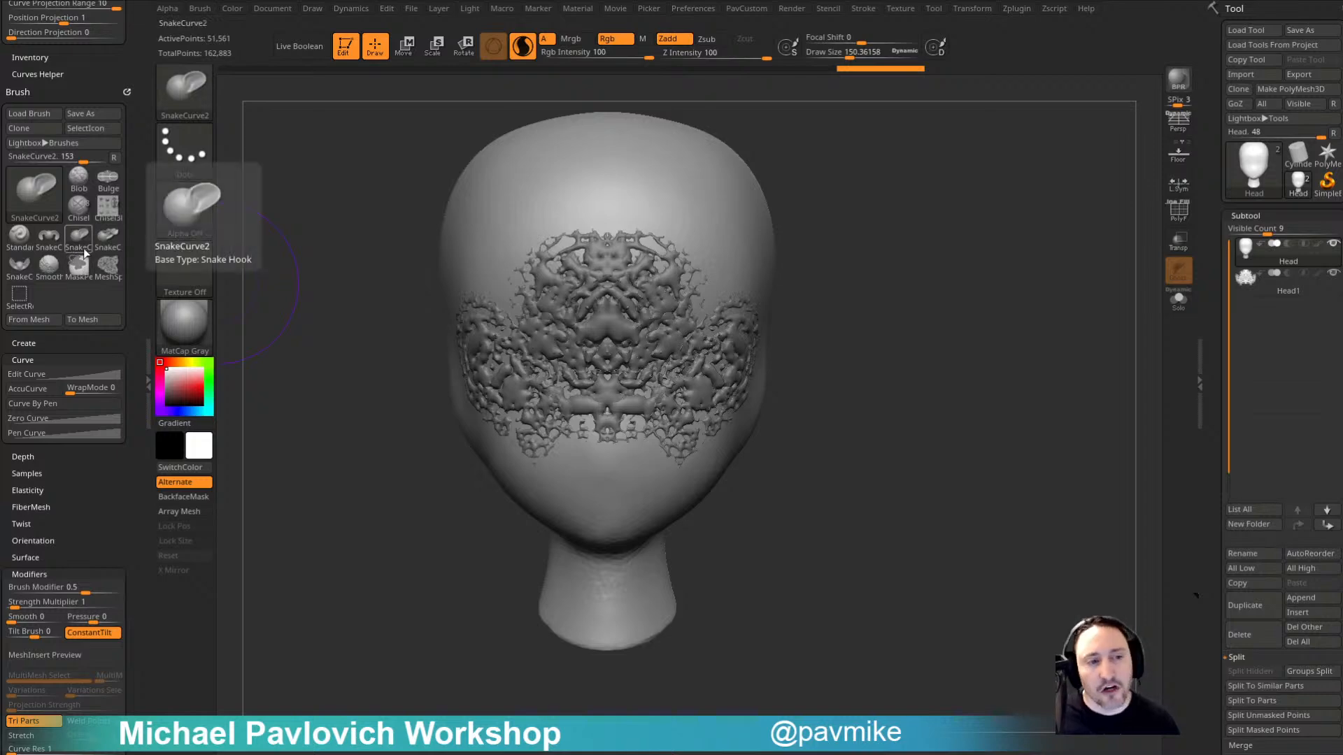
key("b")
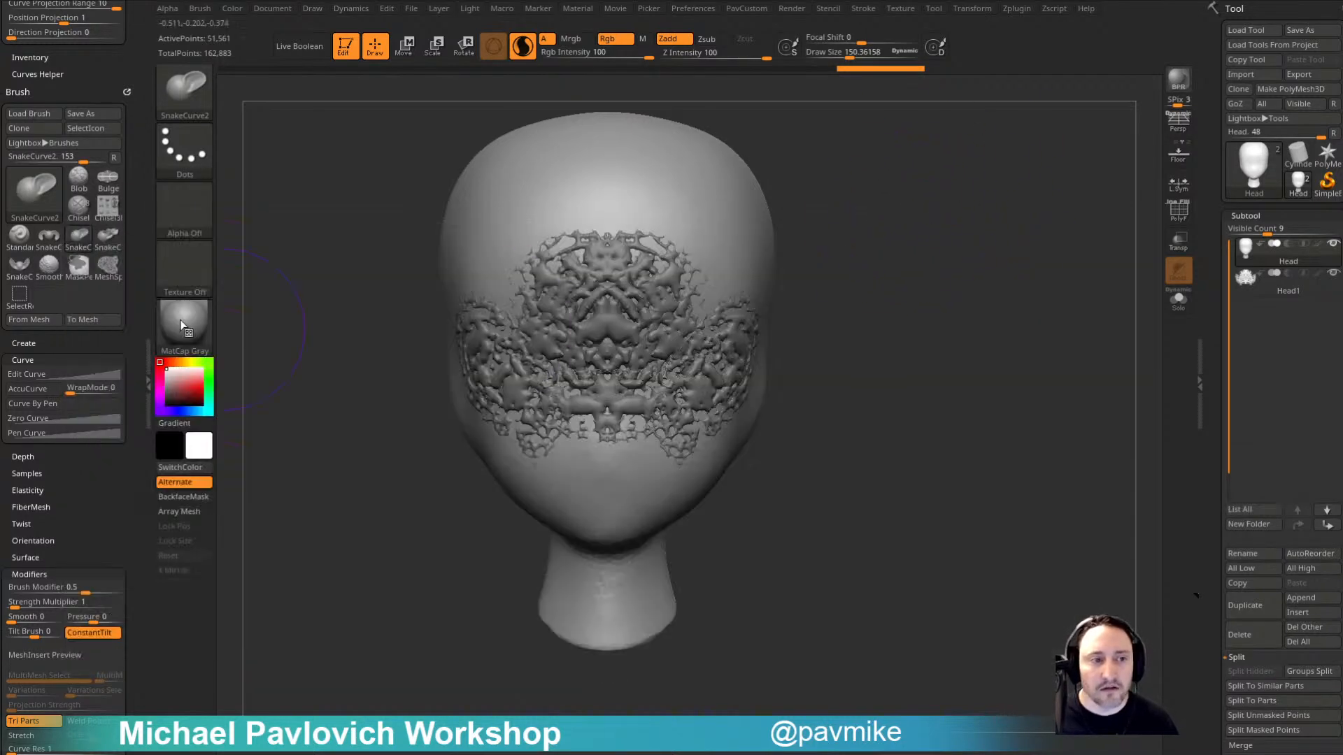
key("b")
Step: Select the split-off splat subtool and reduce the Draw Size to about 36
left_click_drag(914, 212, 937, 298, "alt")
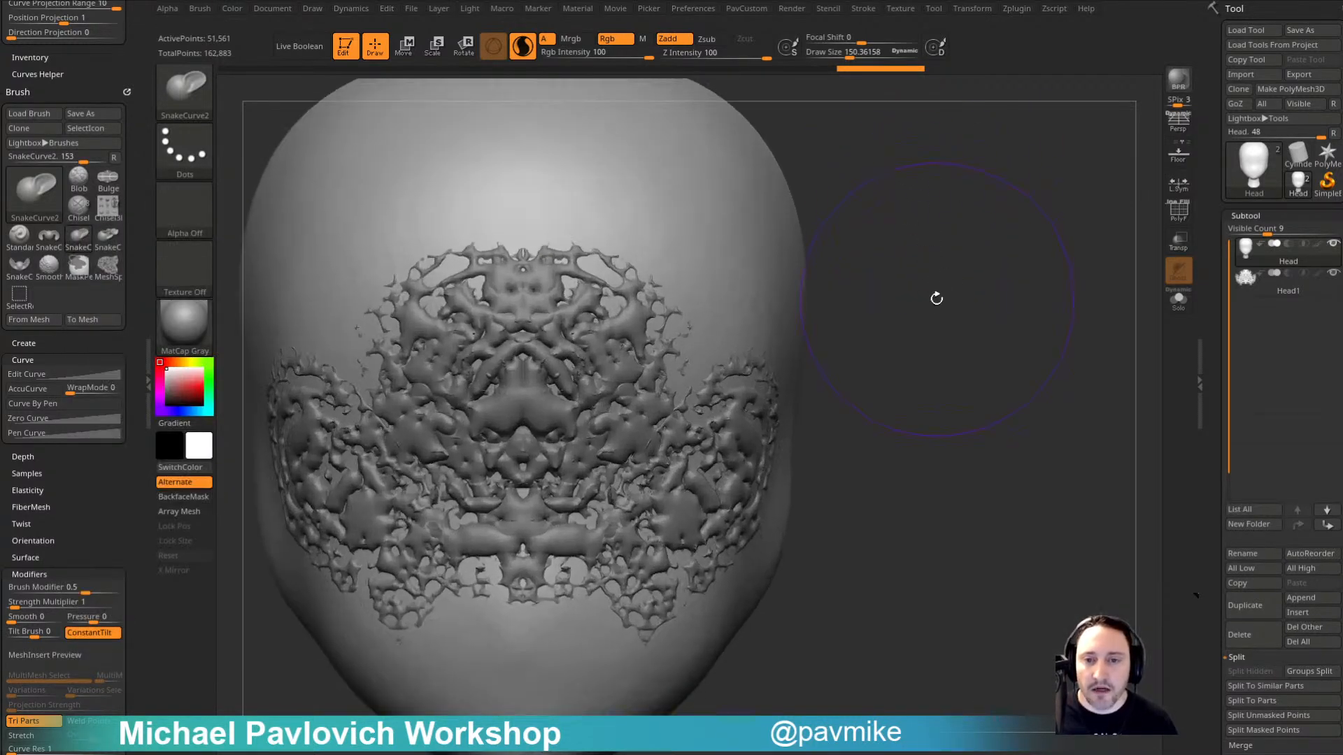
key("s")
left_click(1262, 283)
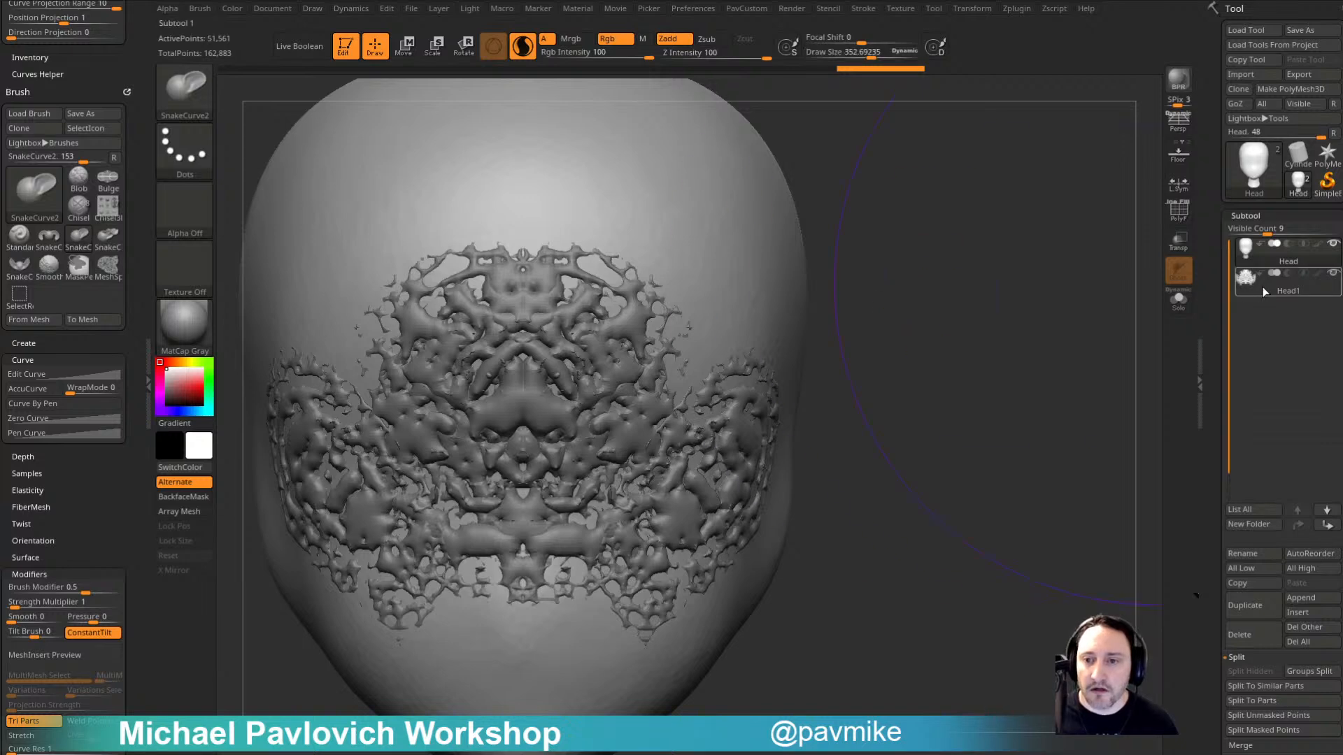
key("s")
left_click_drag(902, 360, 909, 358)
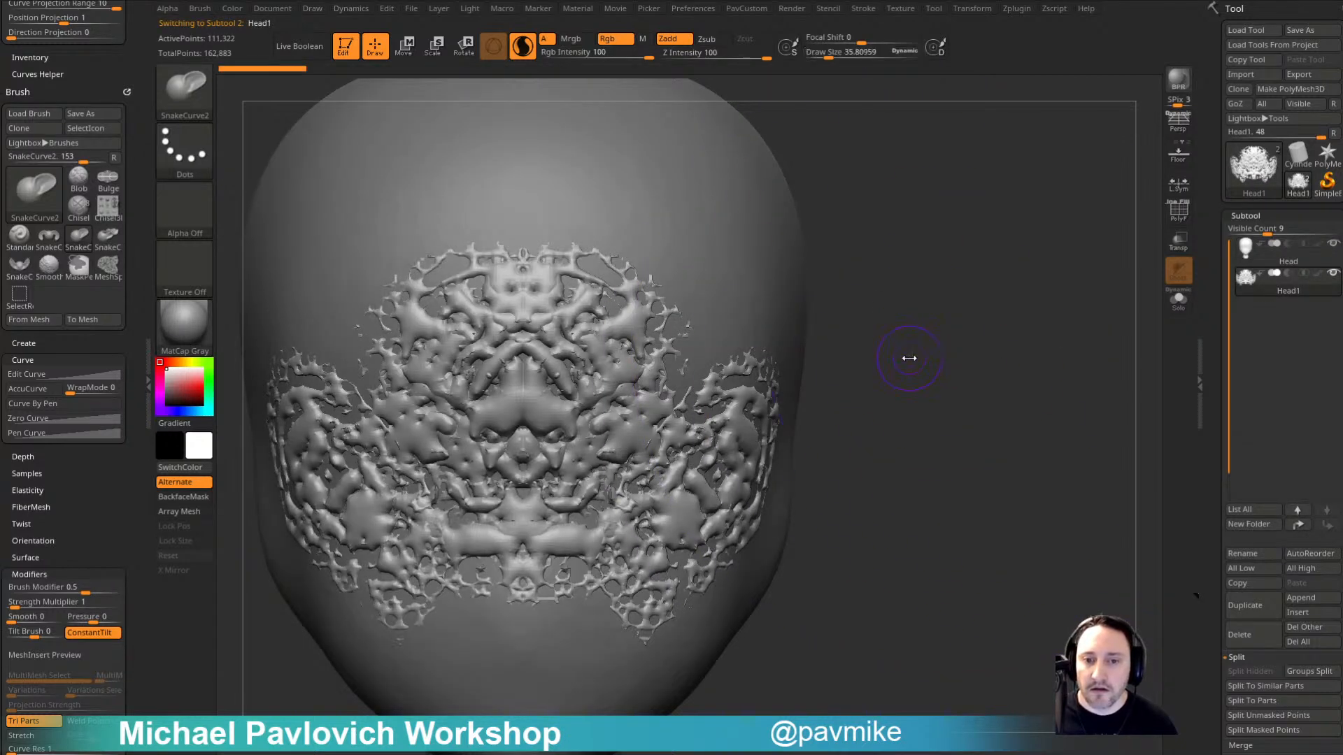
mouse_move(983, 381)
left_mouse_down("alt")
mouse_move(1052, 308)
mouse_move(1037, 330)
left_mouse_up("alt")
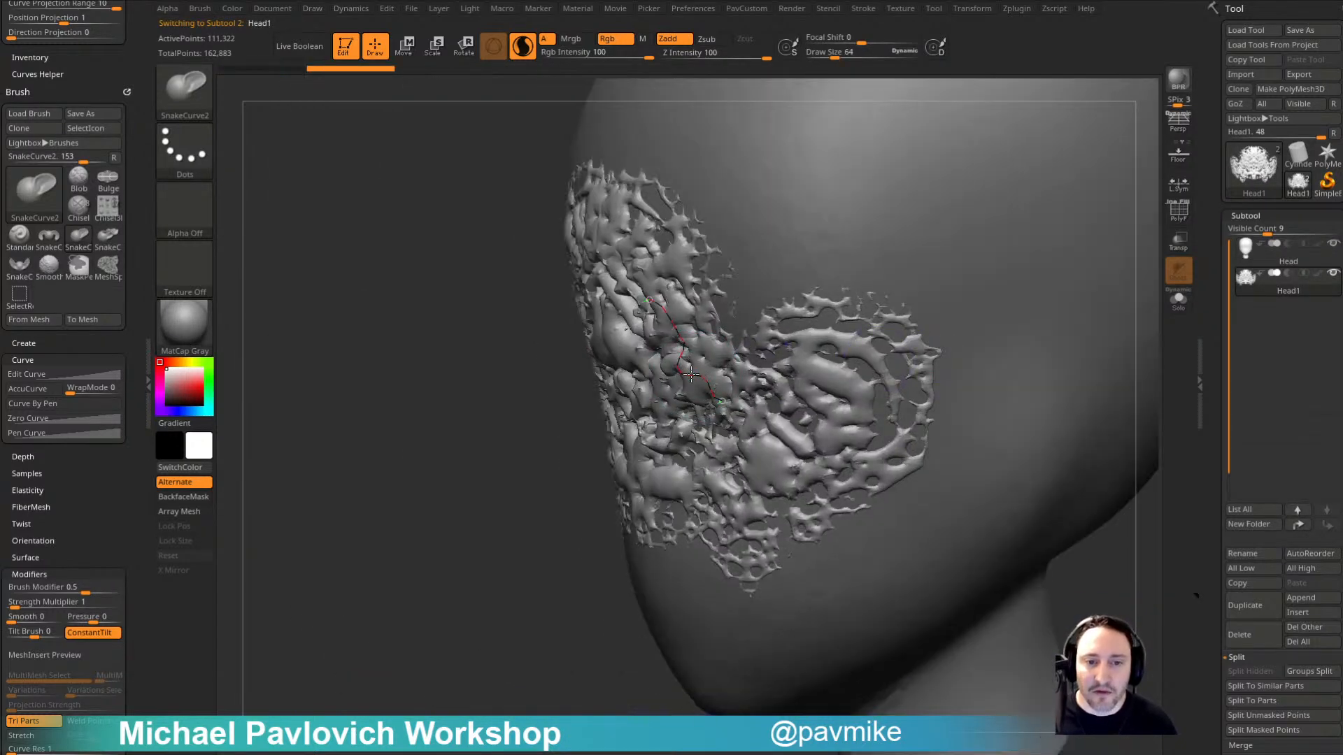
Step: Pull symmetrical horn spikes and rounded lobes out of the splat mesh with the SnakeCurve2 brush
left_click_drag(691, 375, 650, 393)
key("ctrl+z")
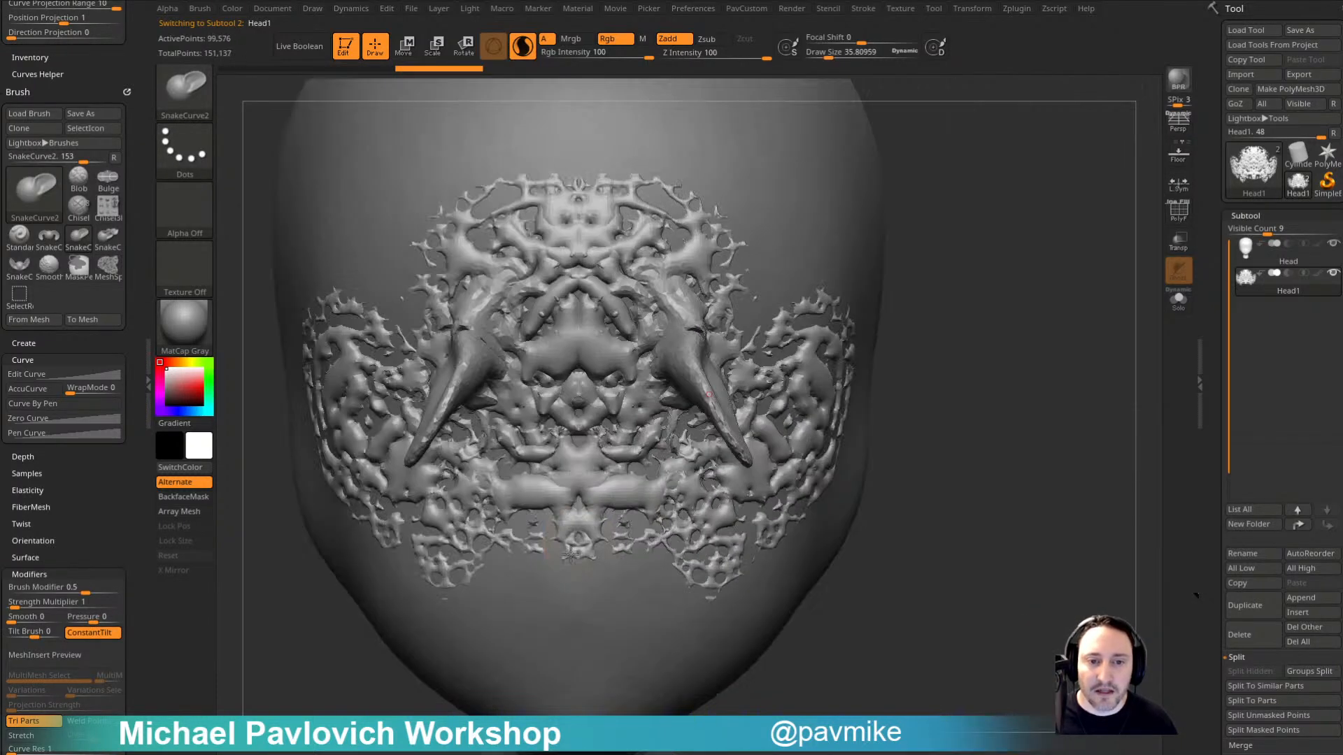
mouse_move(687, 483)
left_mouse_down()
mouse_move(703, 486)
mouse_move(665, 483)
mouse_move(726, 544)
mouse_move(760, 482)
left_mouse_up()
mouse_move(997, 413)
left_mouse_down()
mouse_move(826, 392)
mouse_move(986, 356)
left_mouse_up()
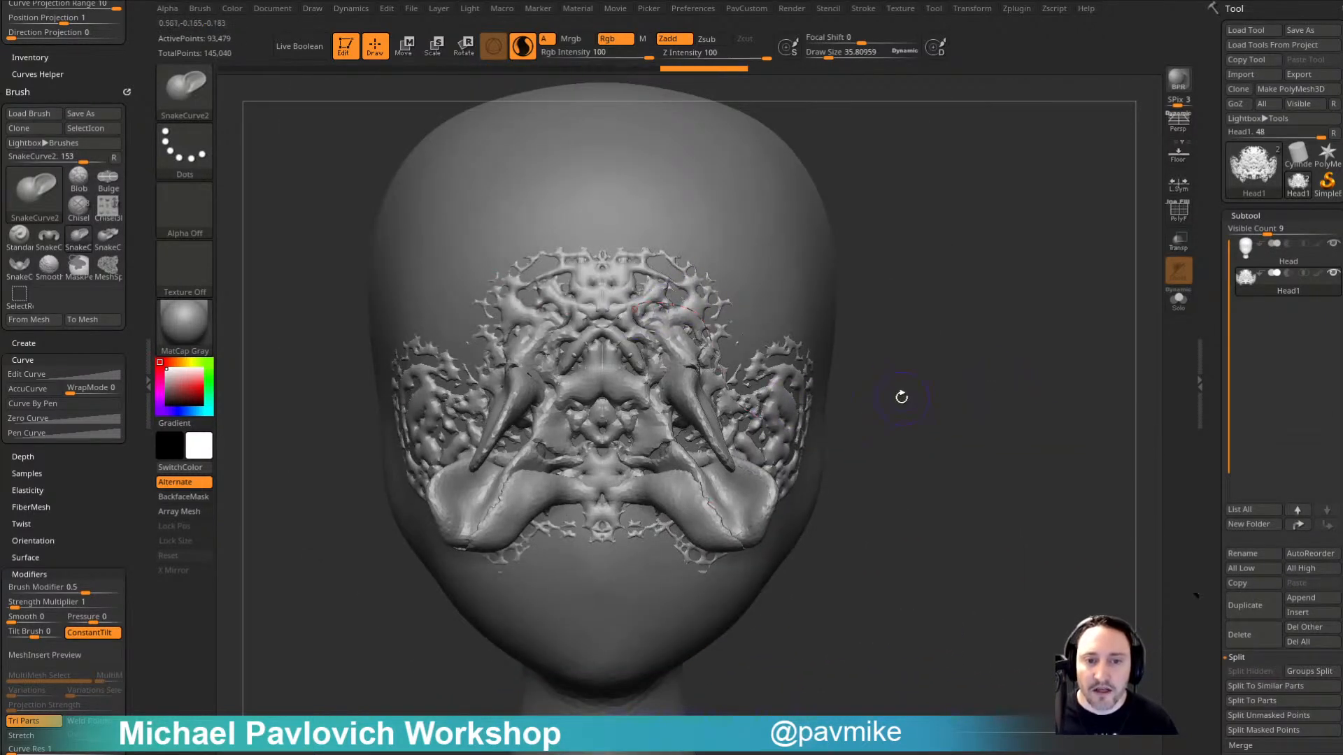
mouse_move(738, 403)
left_mouse_down()
mouse_move(791, 390)
mouse_move(914, 399)
left_mouse_up()
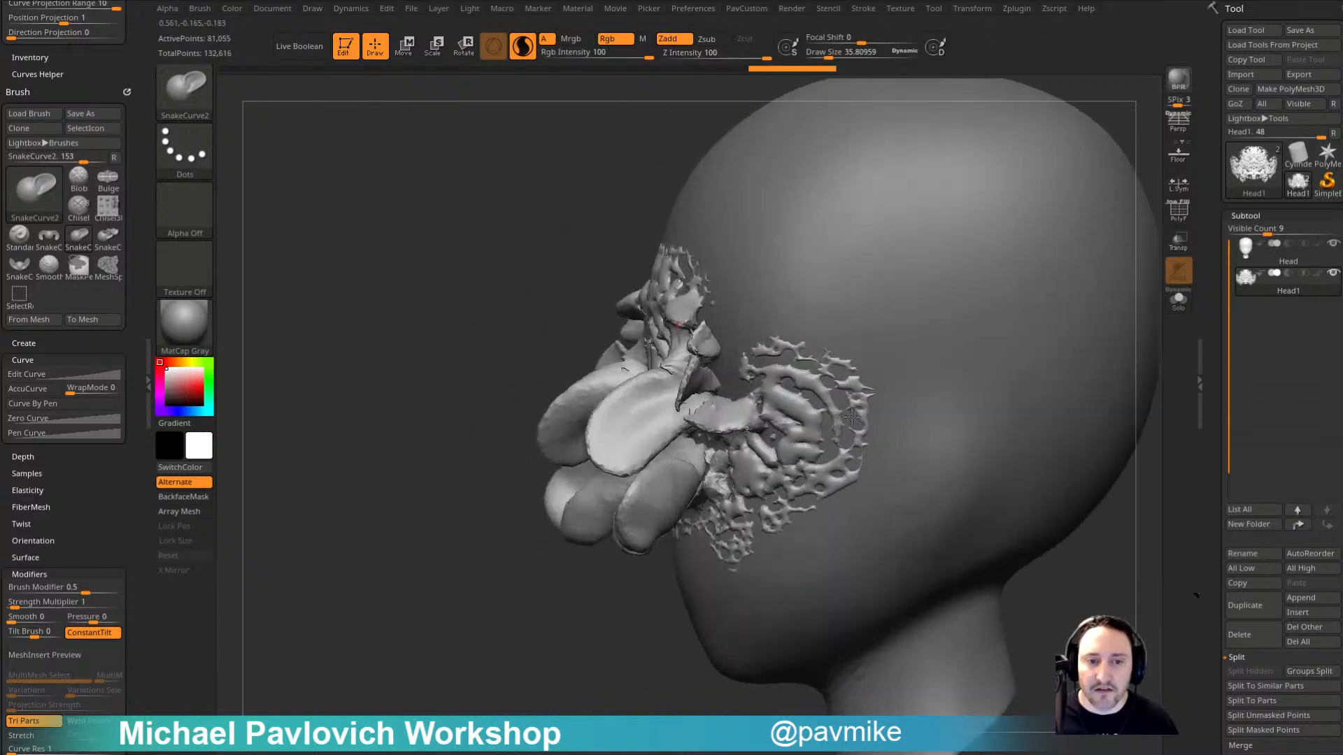
left_click_drag(852, 417, 643, 579)
left_click_drag(1004, 408, 997, 449)
Step: Merge the splat subtool down into the Head subtool and DynaMesh them into one surface
left_click(1265, 255)
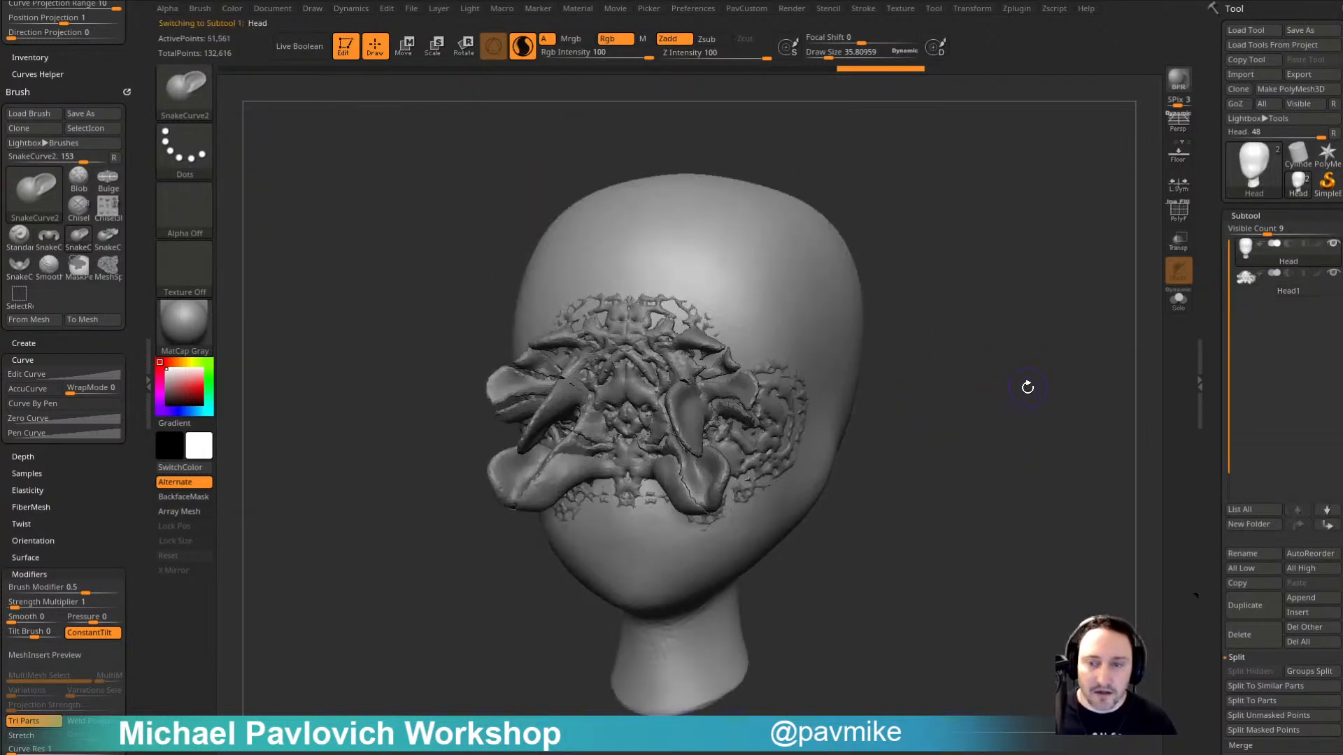
key("ctrl+alt+m")
key("Return")
key("grave")
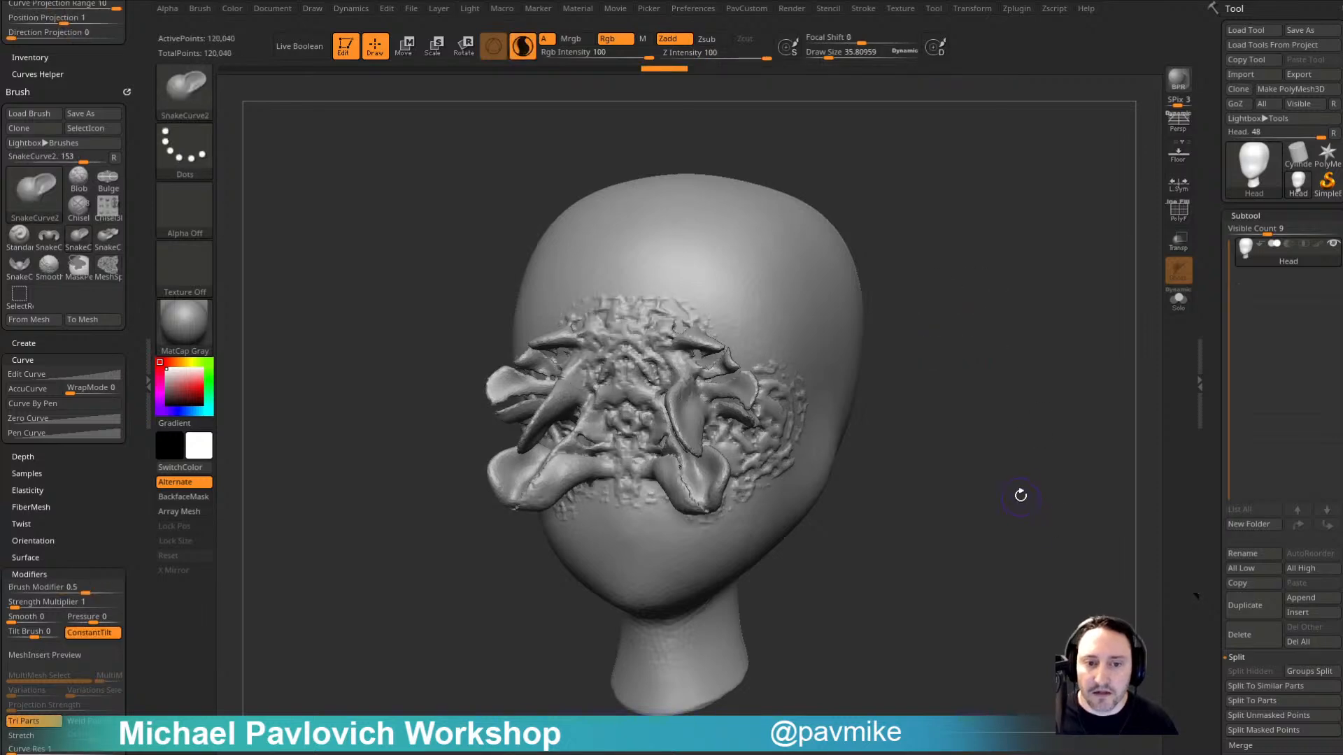
Step: Draw a SnakeCurve2 curve on the side of the head behind the cheek and pull it out into an ear flap
mouse_move(1019, 495)
left_mouse_down()
mouse_move(998, 480)
mouse_move(1038, 417)
mouse_move(1091, 419)
left_mouse_up()
left_click_drag(1001, 396, 939, 407)
left_click_drag(858, 399, 656, 428, "alt")
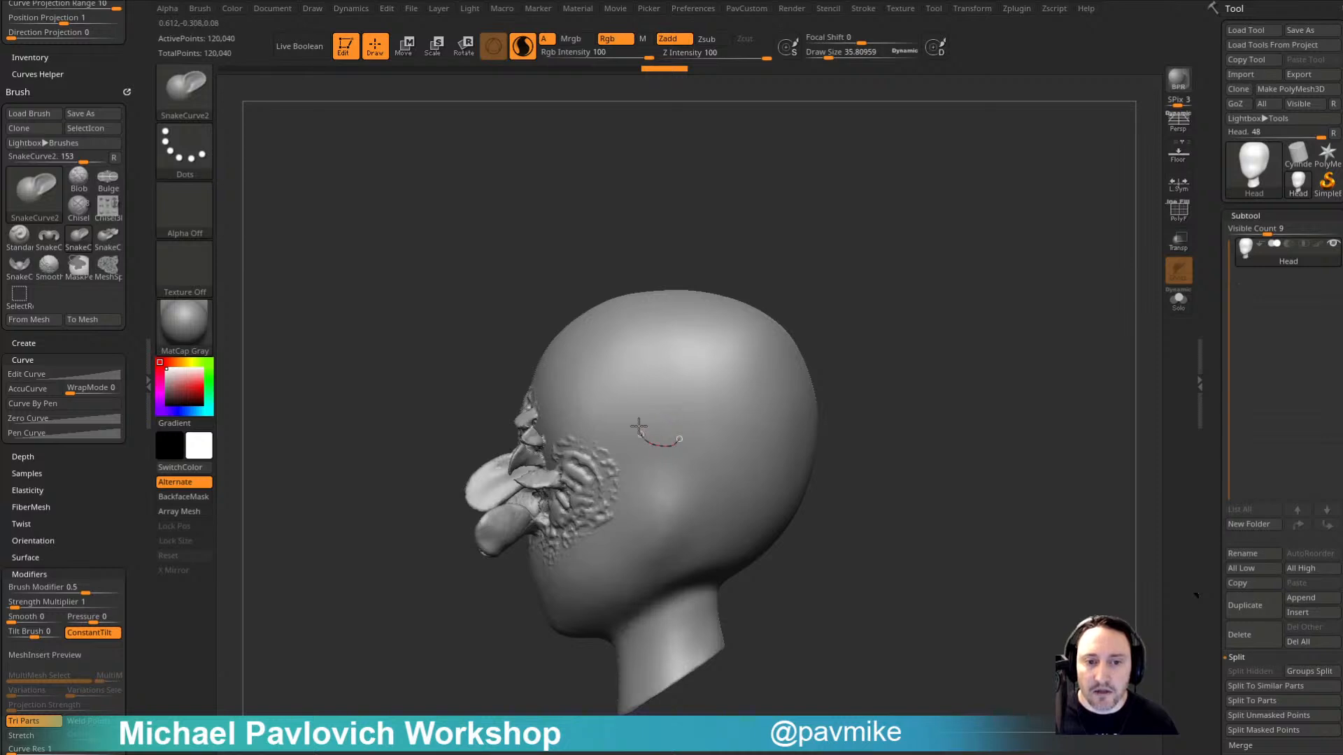
left_click_drag(711, 494, 633, 540)
mouse_move(850, 374)
left_mouse_down()
mouse_move(694, 482)
mouse_move(715, 486)
mouse_move(693, 473)
mouse_move(707, 474)
left_mouse_up()
left_click(686, 481)
key("ctrl+z")
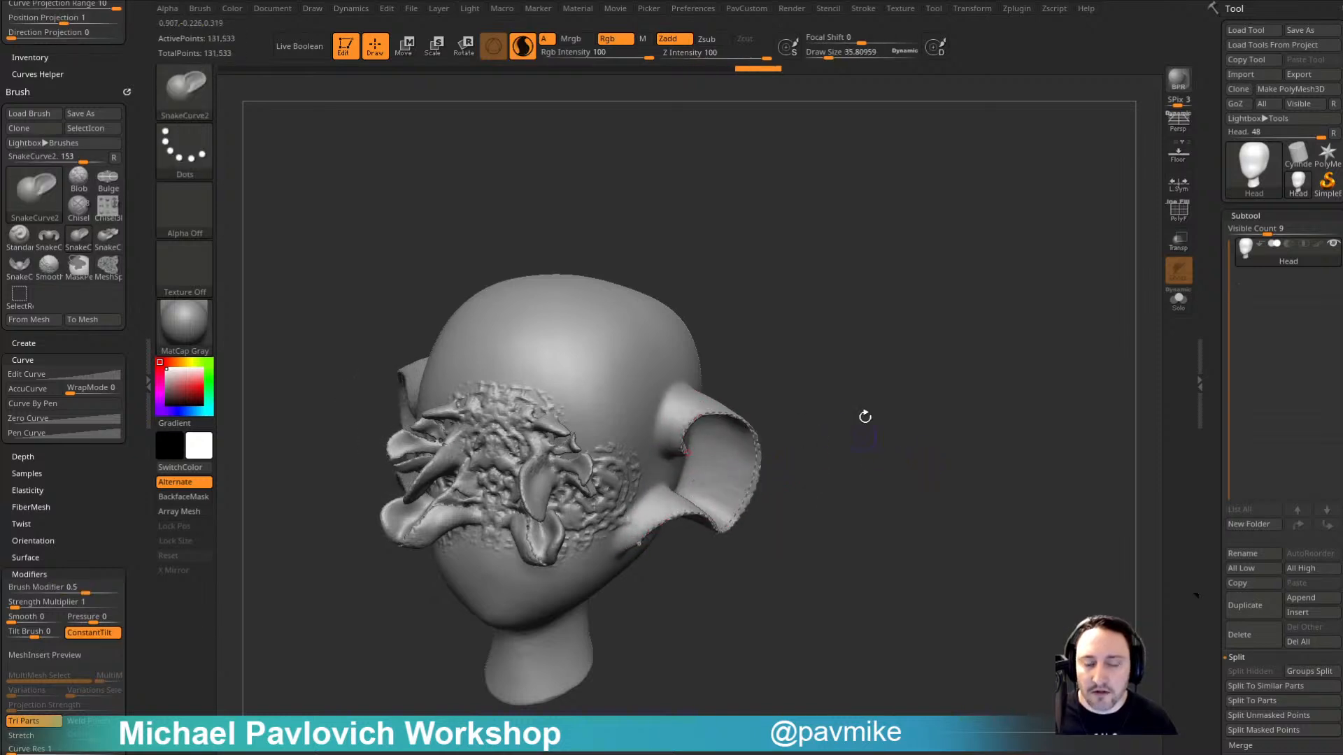
left_click_drag(823, 348, 847, 330)
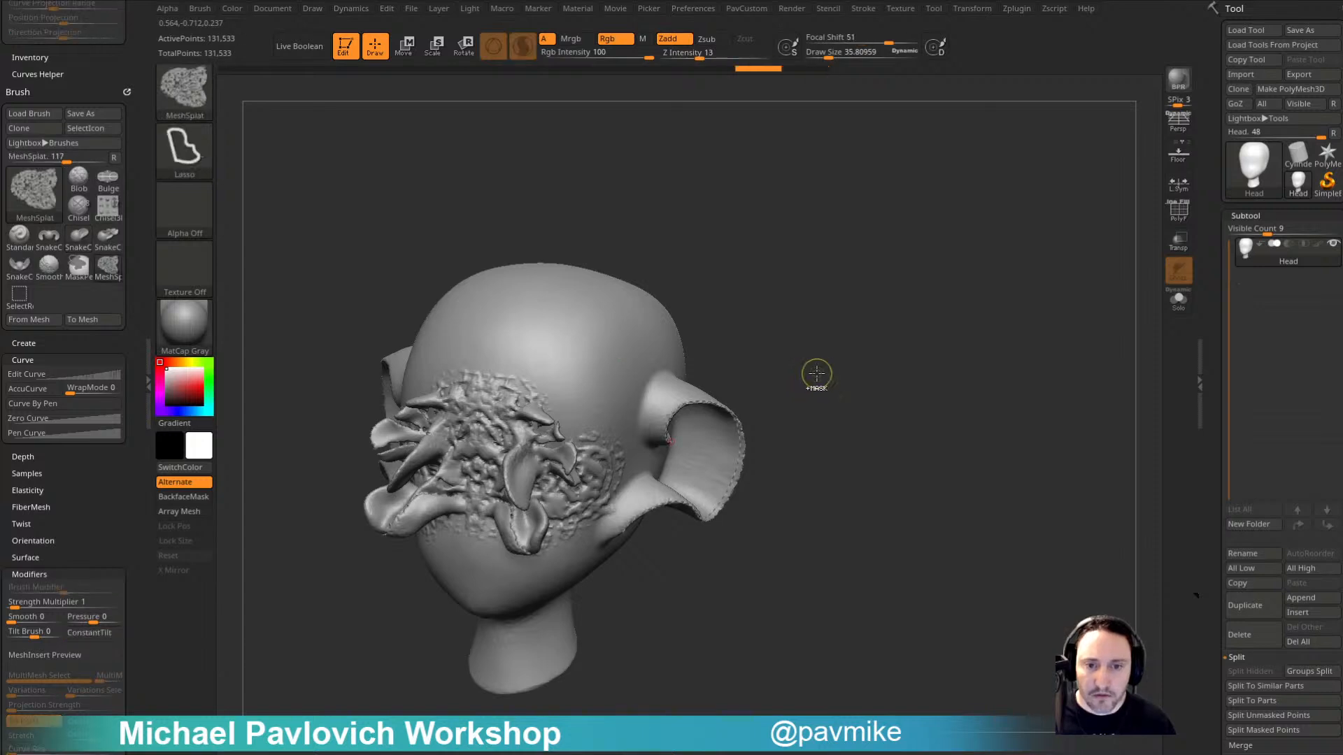
Step: Undo the ear pull, set the Draw Size to 72.04, and pull the ear out again from the same curve
key("ctrl+z")
key("s")
left_click_drag(822, 376, 828, 376)
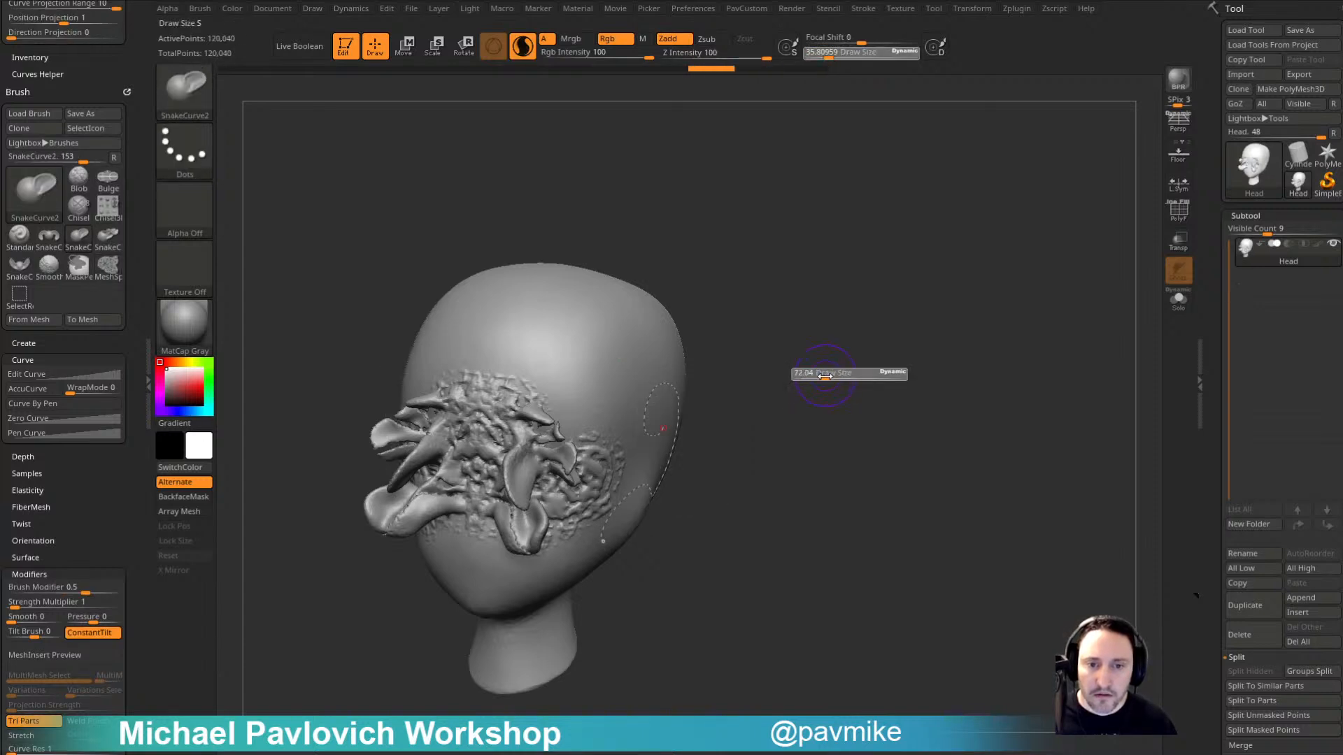
left_click(673, 463)
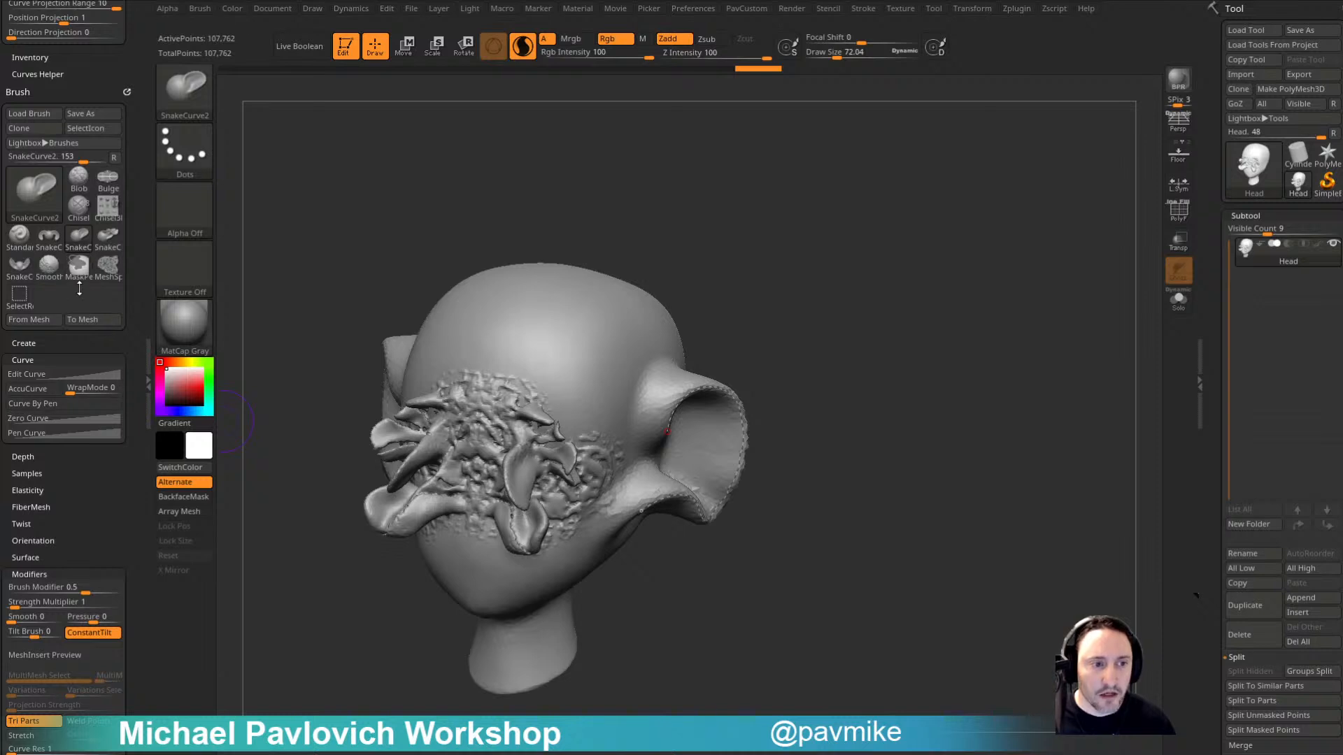
Step: Select the SnakeCurve4 brush, try a curve around the ear's inner front and upper rim, and undo it
left_click(112, 235)
mouse_move(920, 347)
left_mouse_down("alt")
mouse_move(866, 324)
mouse_move(865, 392)
left_mouse_up("alt")
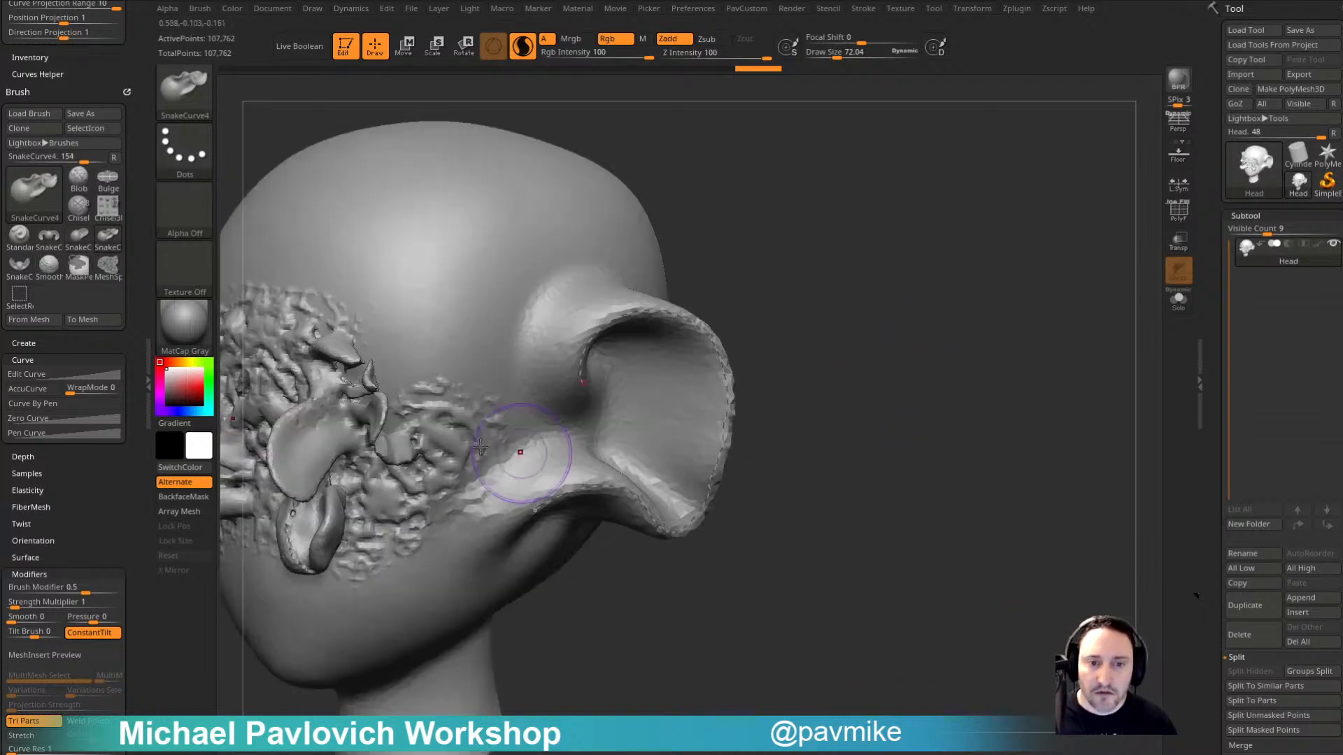
left_click_drag(891, 277, 839, 283)
mouse_move(832, 410)
left_mouse_down("alt")
mouse_move(825, 345)
mouse_move(775, 336)
left_mouse_up("alt")
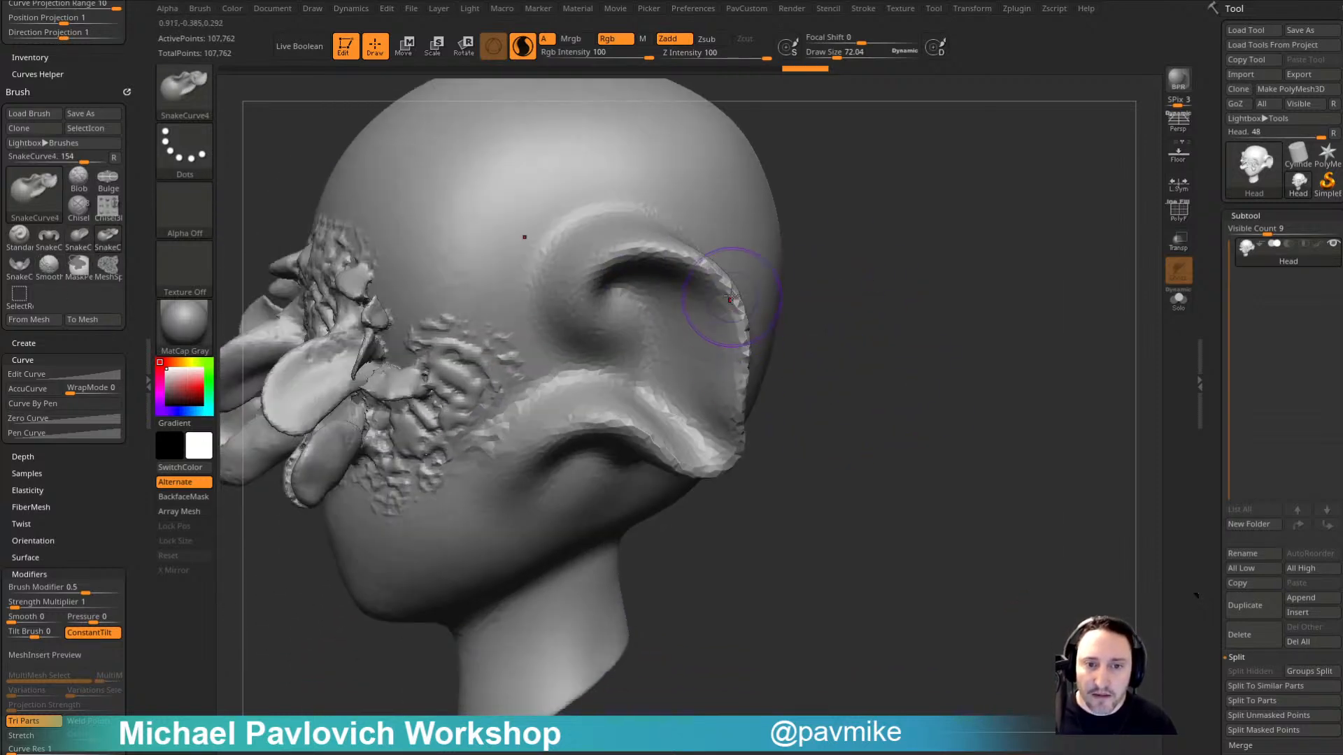
left_click_drag(896, 183, 924, 189)
left_click_drag(619, 322, 598, 257)
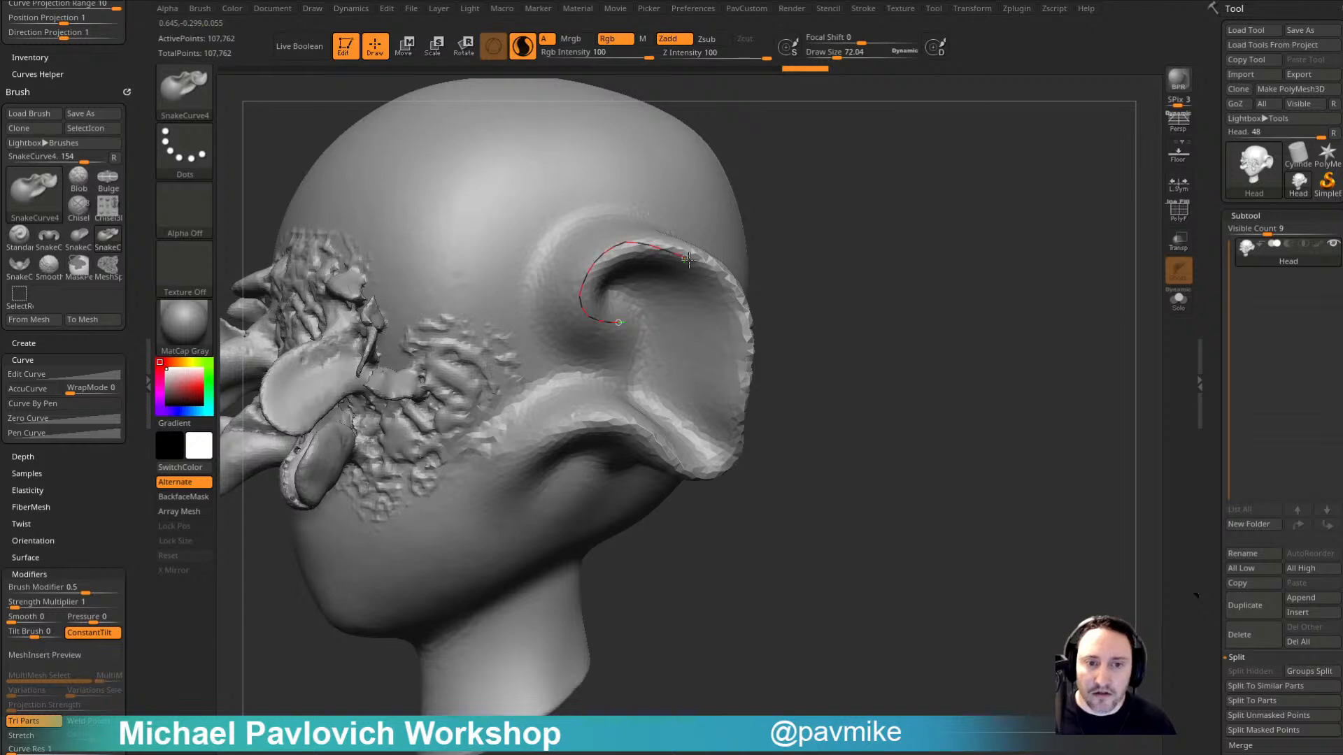
left_click_drag(688, 259, 712, 306)
key("ctrl+z")
Step: Redraw the SnakeCurve4 curve along the ear's upper rim and pull it out into a curled lobe
left_click_drag(613, 326, 585, 306)
left_click_drag(677, 244, 681, 245)
left_click_drag(794, 256, 848, 264)
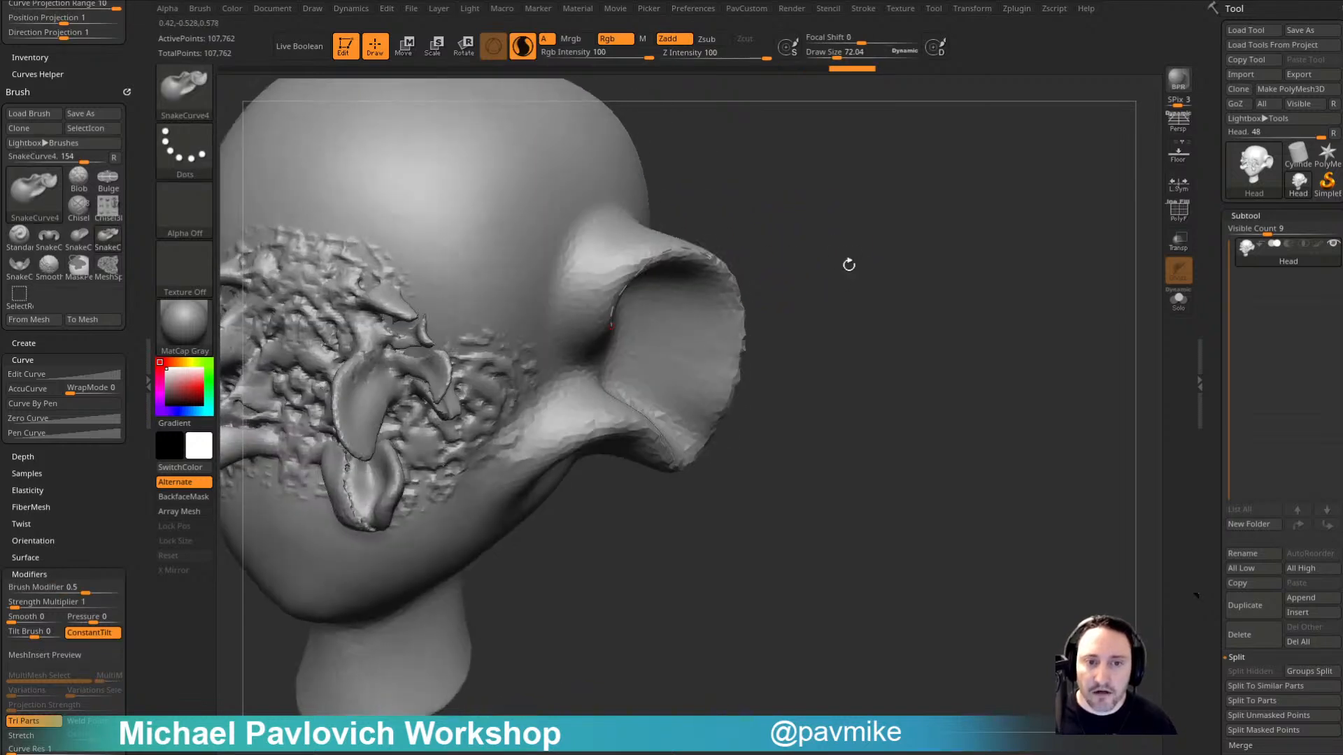
left_click_drag(663, 245, 695, 252)
mouse_move(959, 337)
left_mouse_down()
mouse_move(921, 345)
mouse_move(950, 297)
mouse_move(956, 345)
mouse_move(884, 372)
mouse_move(989, 342)
mouse_move(959, 363)
left_mouse_up()
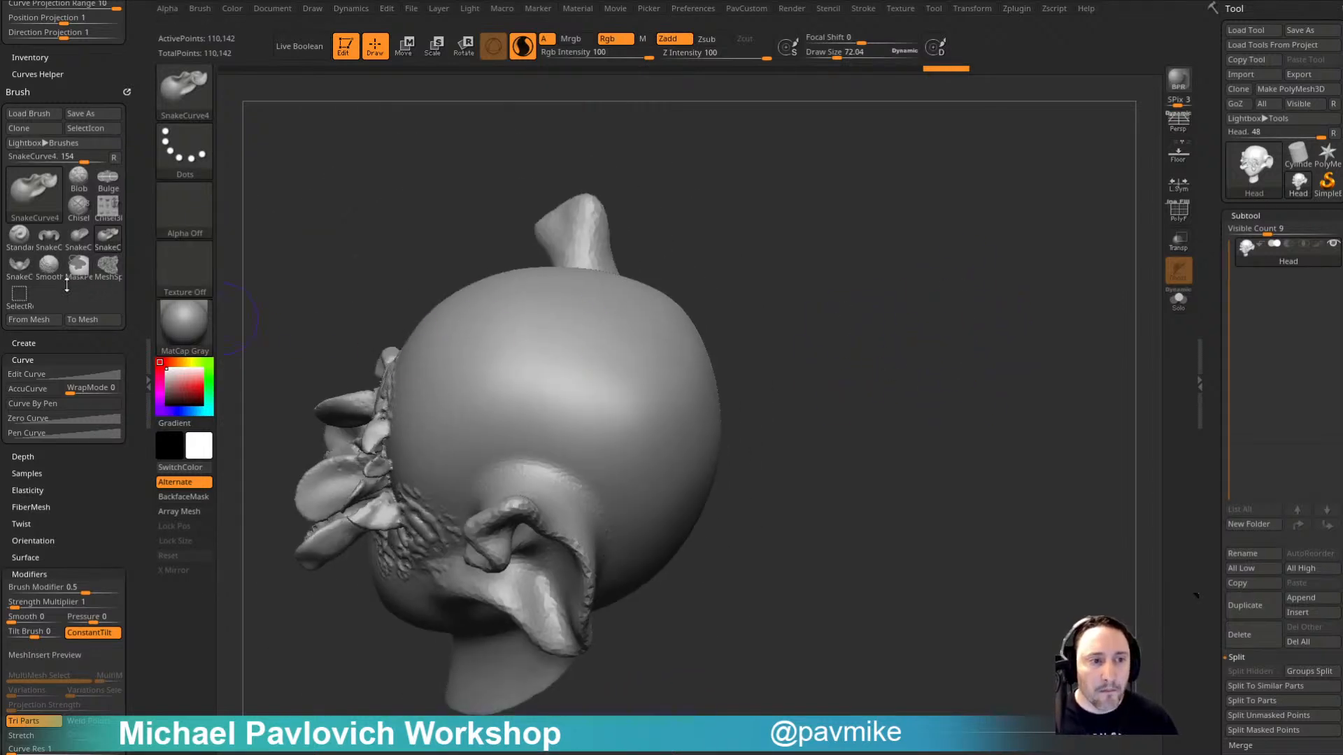
Step: Select the SnakeCurve1 brush, draw an arc on the head above the ear, and pull it up into a ridge
left_click(50, 238)
left_click_drag(804, 280, 762, 262)
left_click_drag(513, 389, 662, 514)
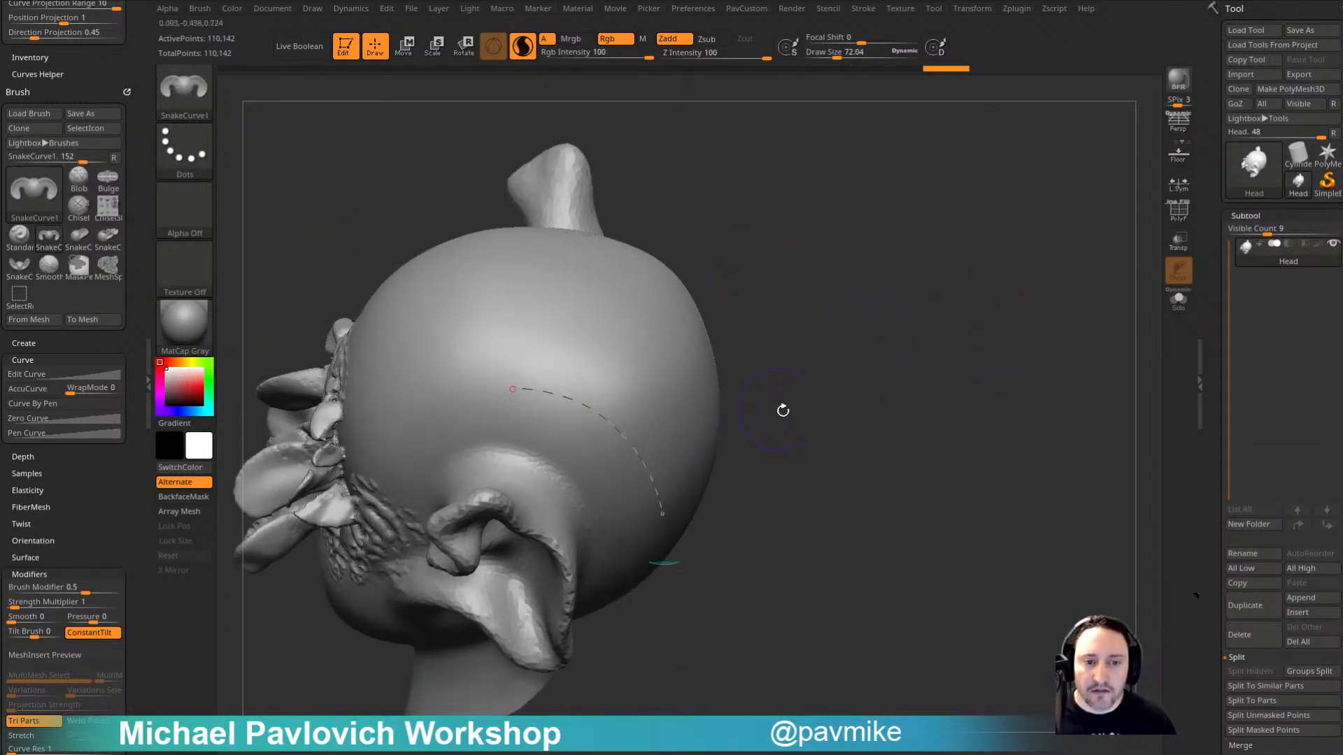
left_click_drag(783, 410, 811, 413)
left_click_drag(605, 443, 644, 445)
left_click_drag(818, 425, 785, 400)
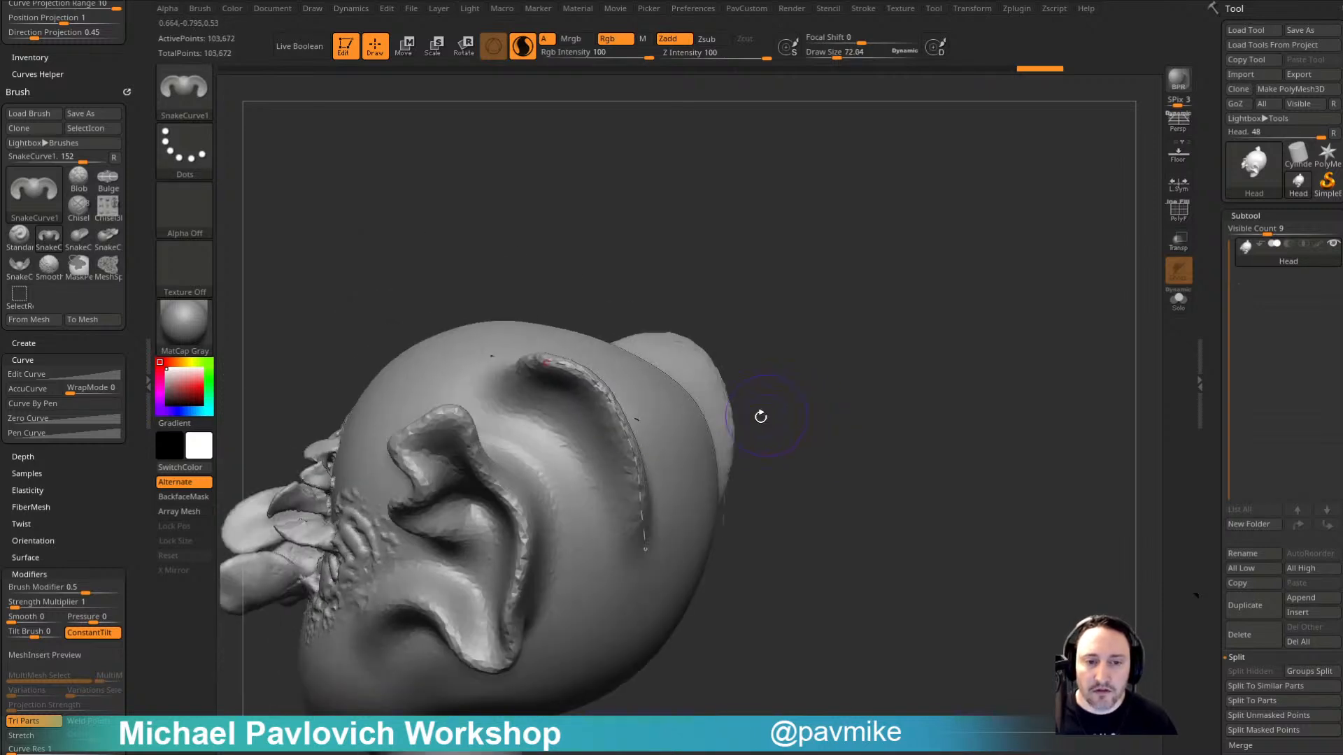
Step: Expand the Curve Falloff graph in the curve modifiers and flip it horizontally
left_click(33, 374)
scroll(49, 465, "up", 5)
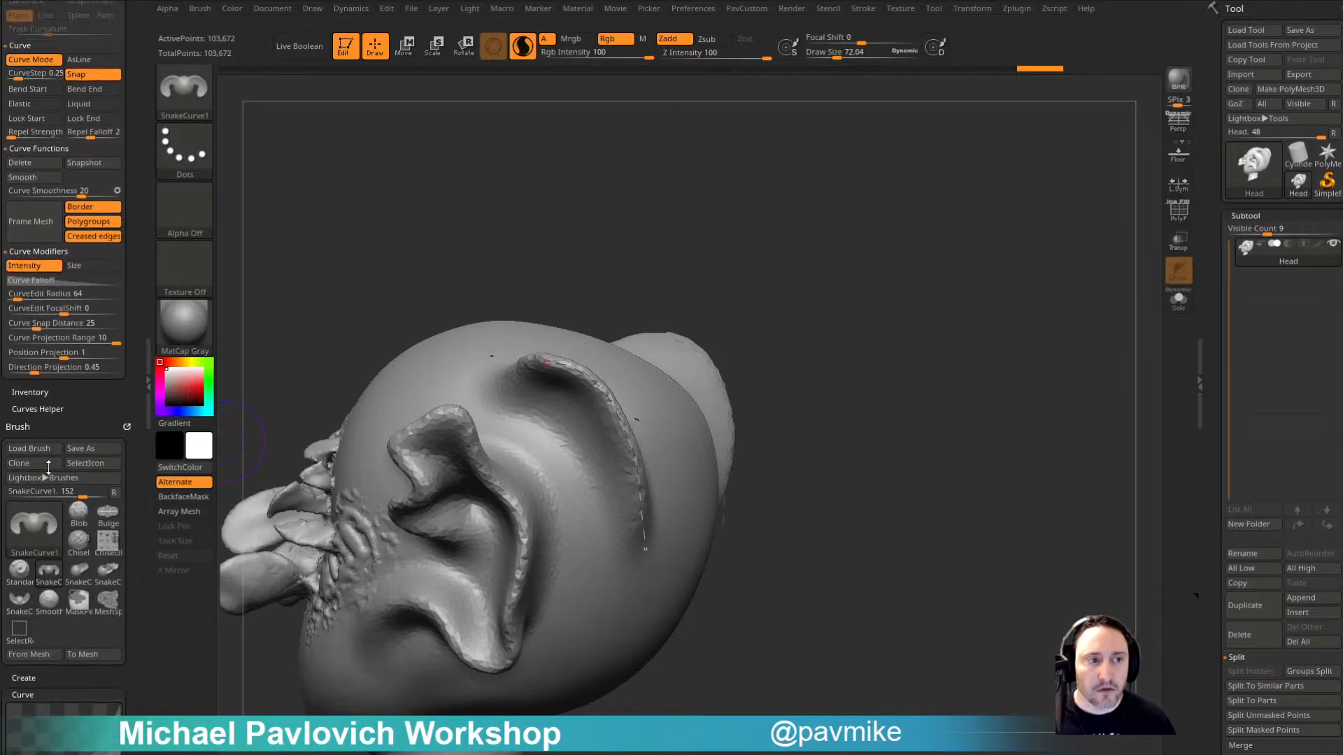
left_click_drag(48, 467, 6, 559)
left_click(25, 549)
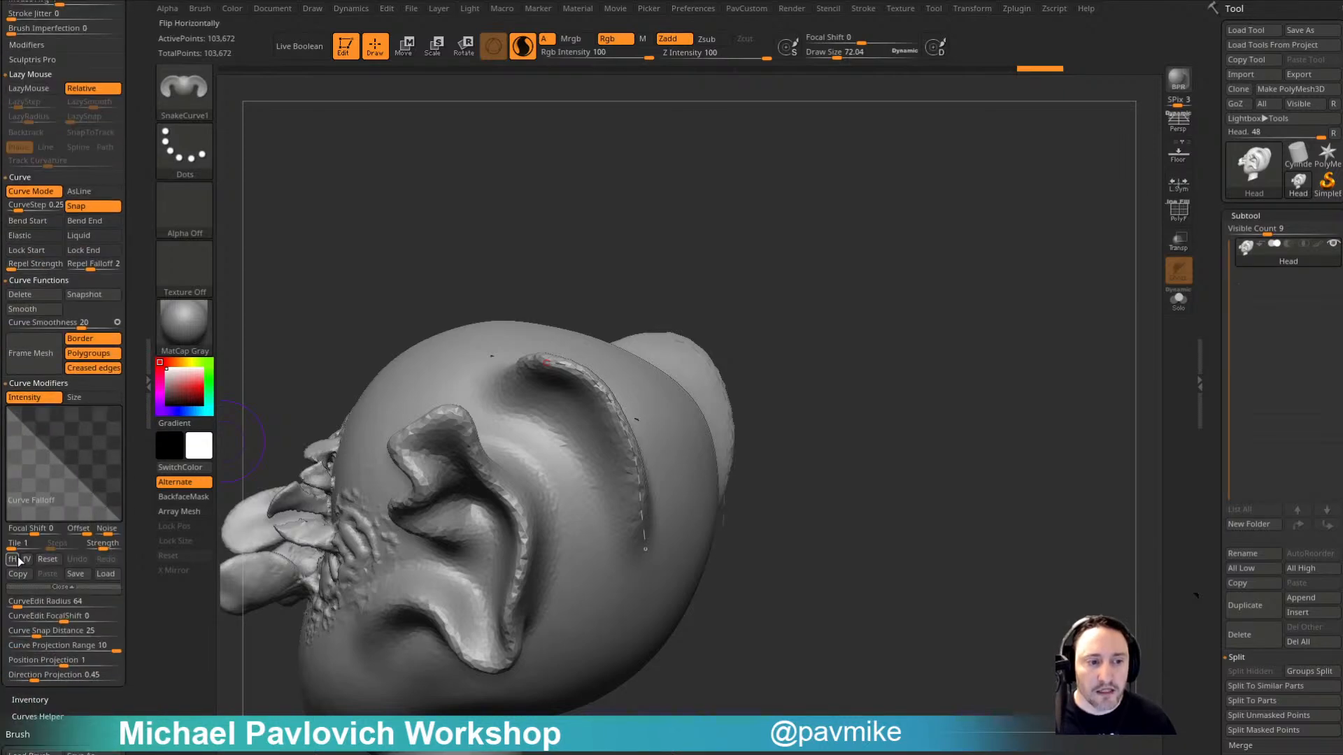
left_click(18, 560)
Step: Draw a curve along the ridge above the ear, pull it out into a long fin, and clear the curve
left_click_drag(775, 392, 836, 335)
left_click(624, 340)
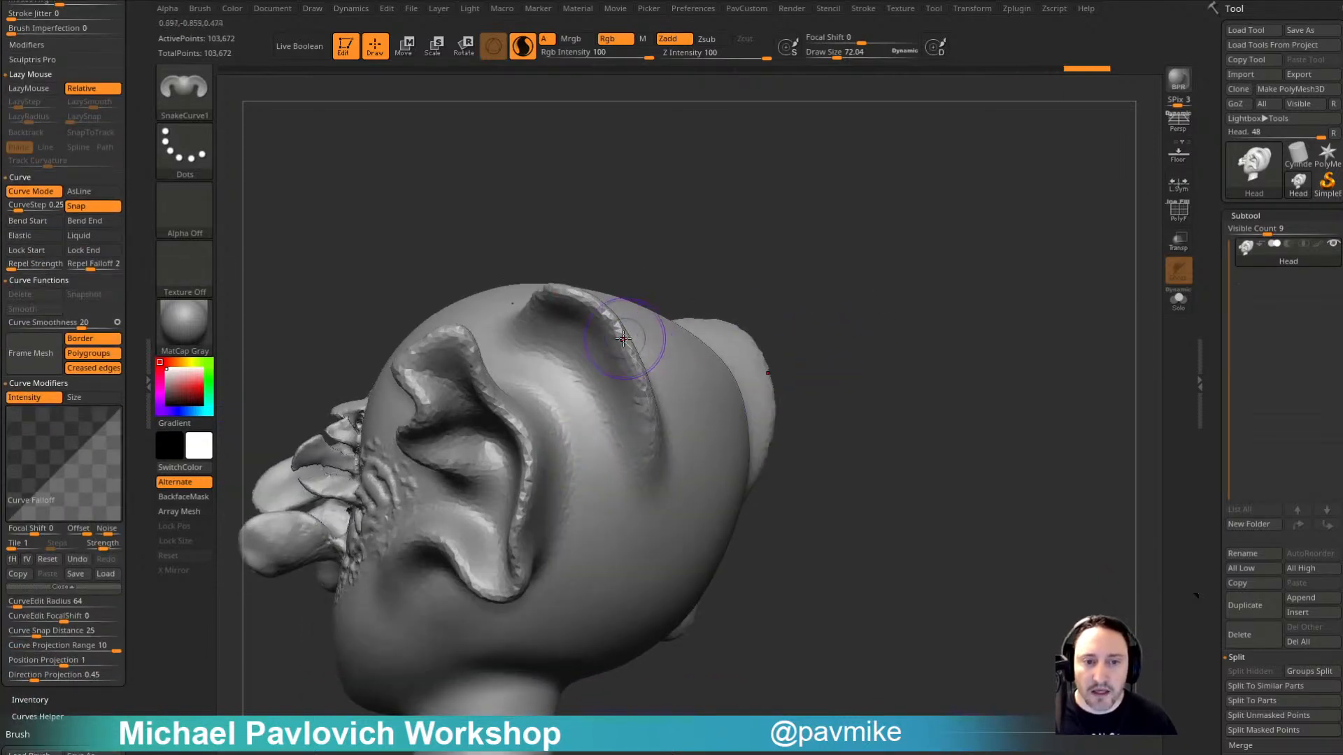
left_click_drag(618, 323, 656, 455)
right_click_drag(682, 382, 649, 381)
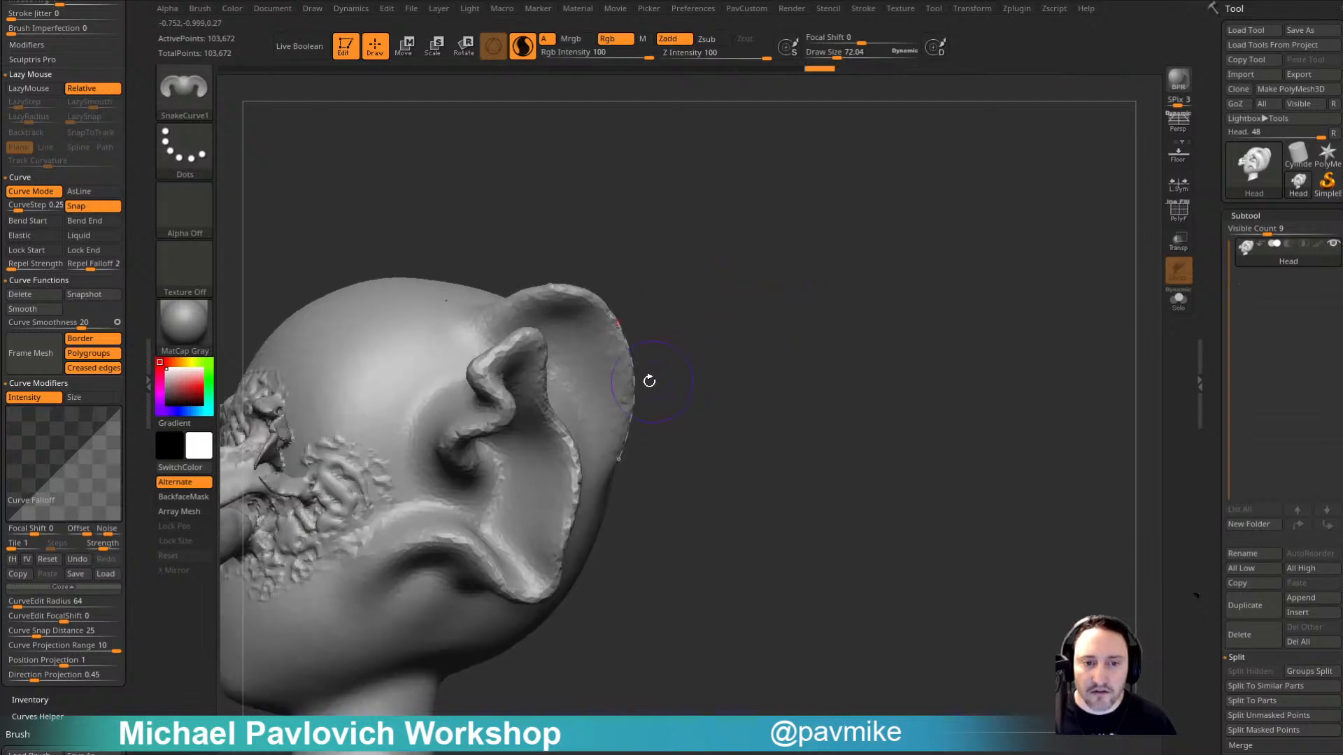
left_click_drag(633, 379, 670, 337)
right_click_drag(698, 309, 727, 329, "ctrl")
right_click_drag(727, 329, 601, 412)
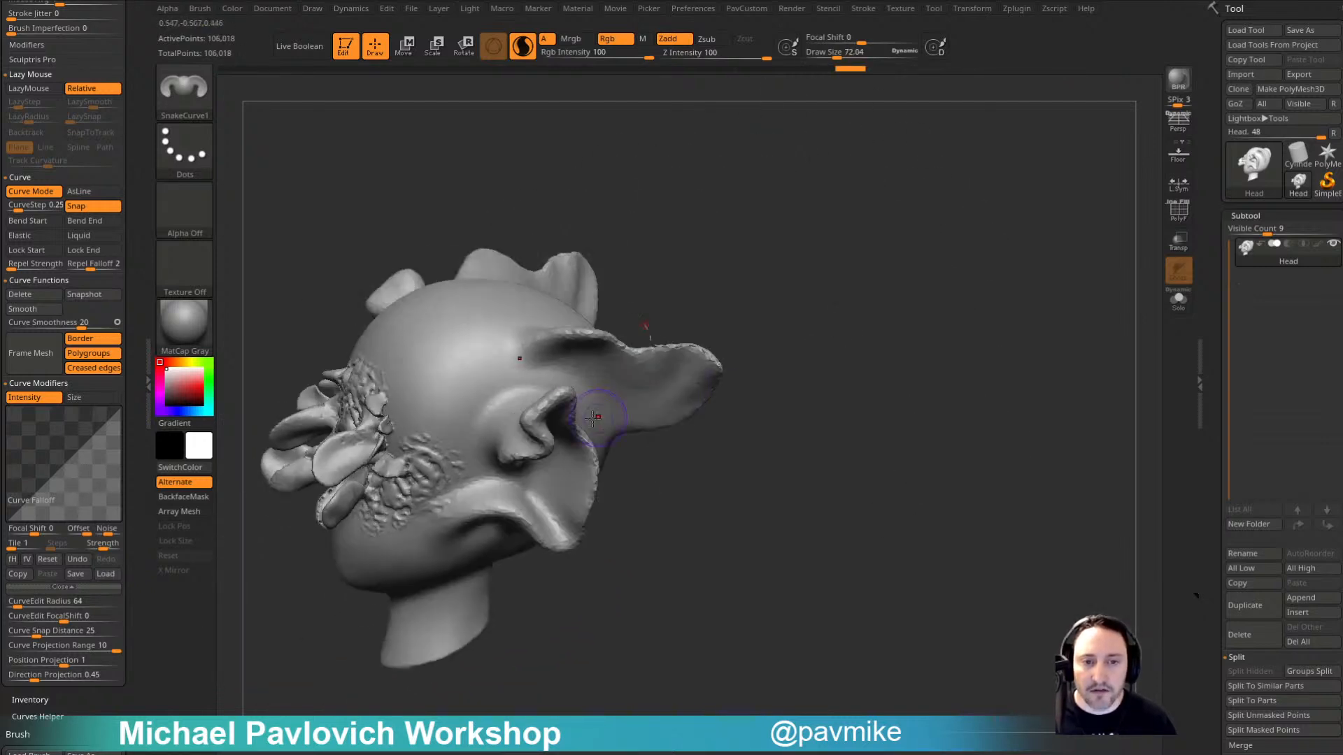
left_click(517, 383)
right_click_drag(786, 300, 902, 329)
mouse_move(902, 328)
right_mouse_down()
mouse_move(821, 345)
mouse_move(694, 339)
mouse_move(872, 384)
mouse_move(890, 354)
mouse_move(741, 354)
right_mouse_up()
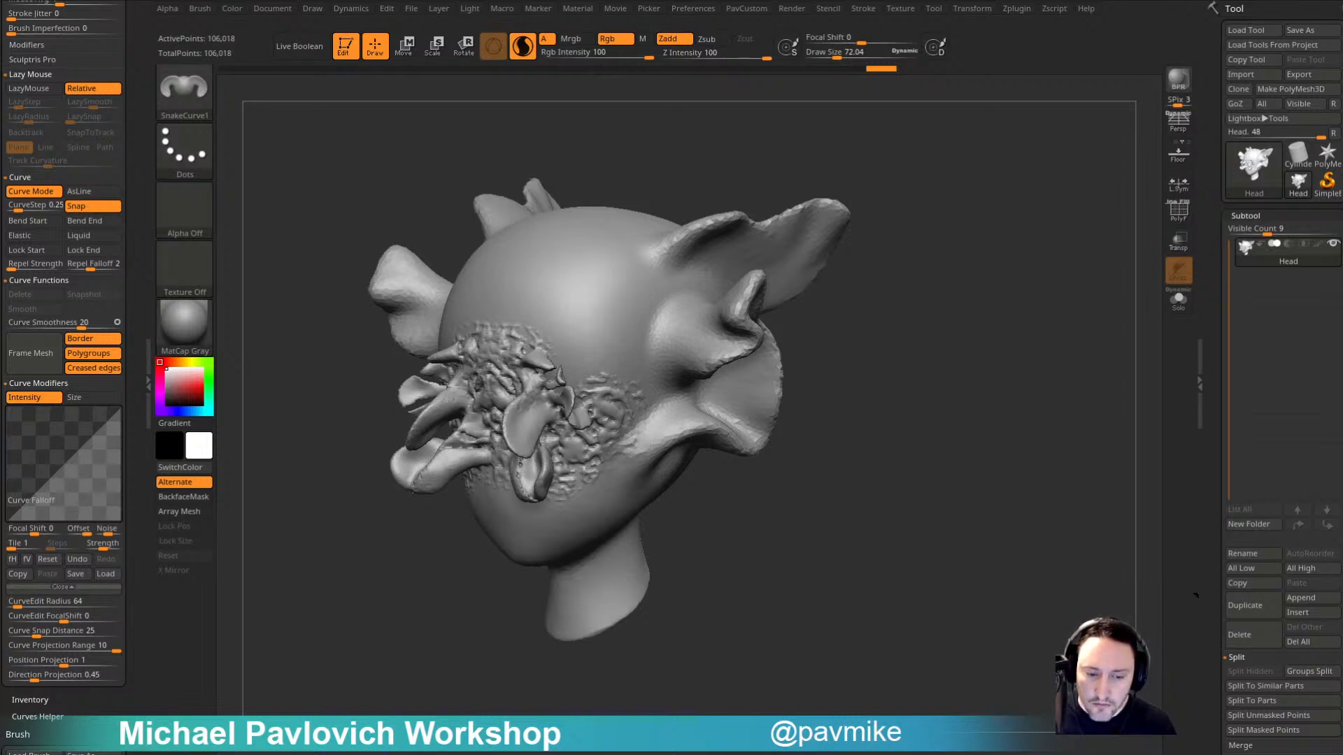
Step: Switch to the browser, search the YouTube channel for "workstation", and open the AMD Ryzen Threadripper 3970X Workstation Update video
left_click_drag(1342, 53, 843, 110)
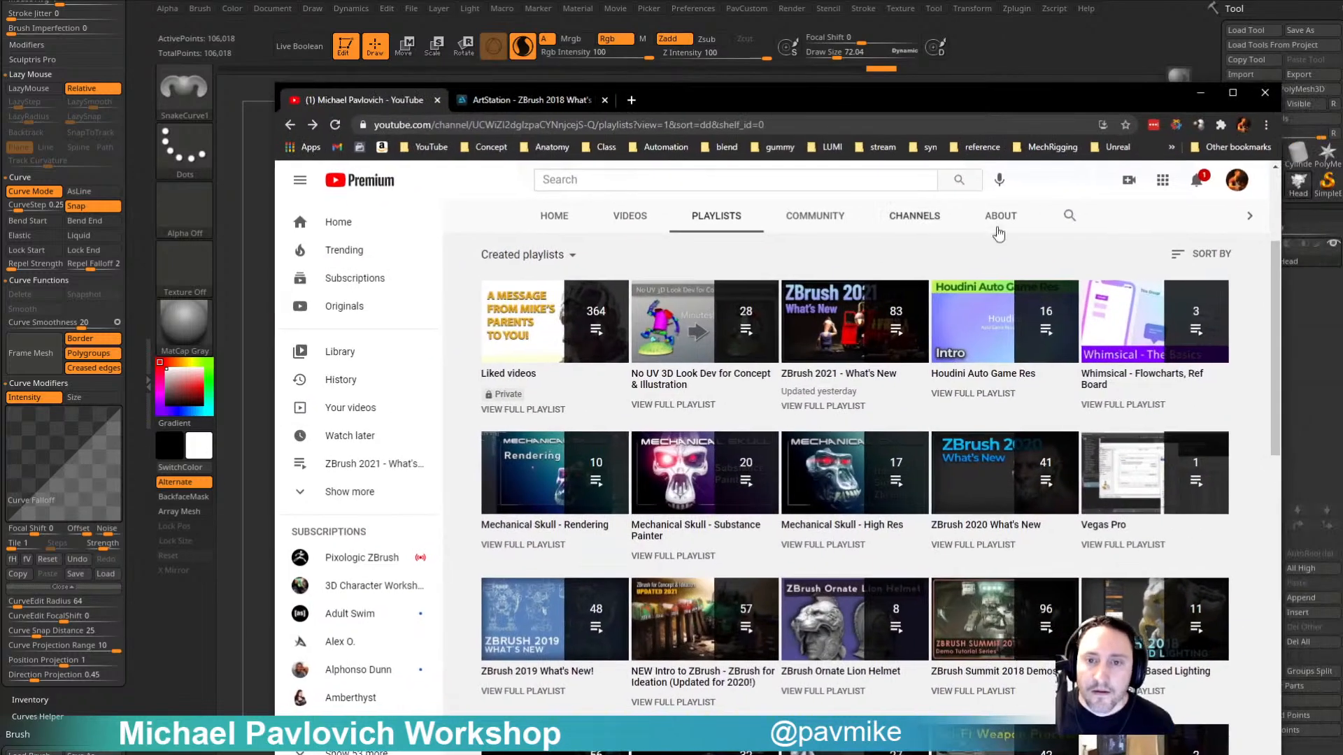
left_click(1073, 220)
type("plugin")
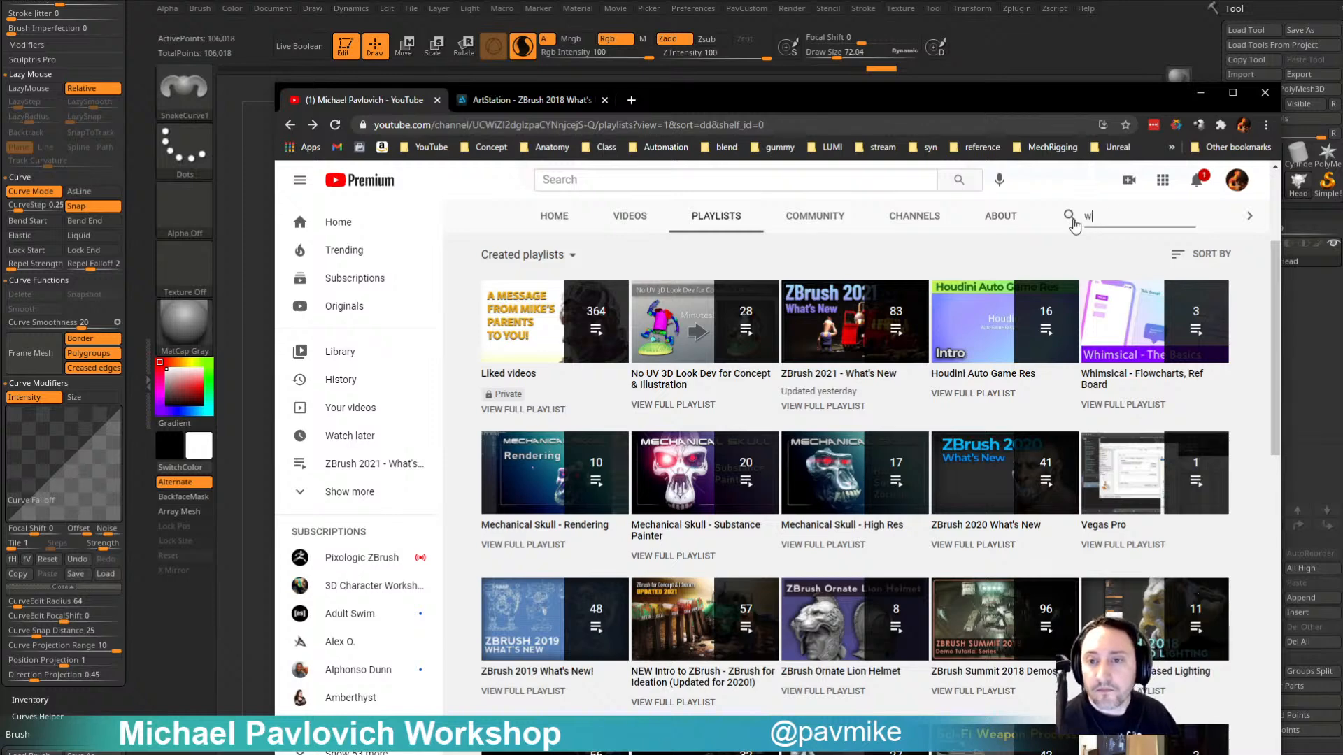
type("workstatio")
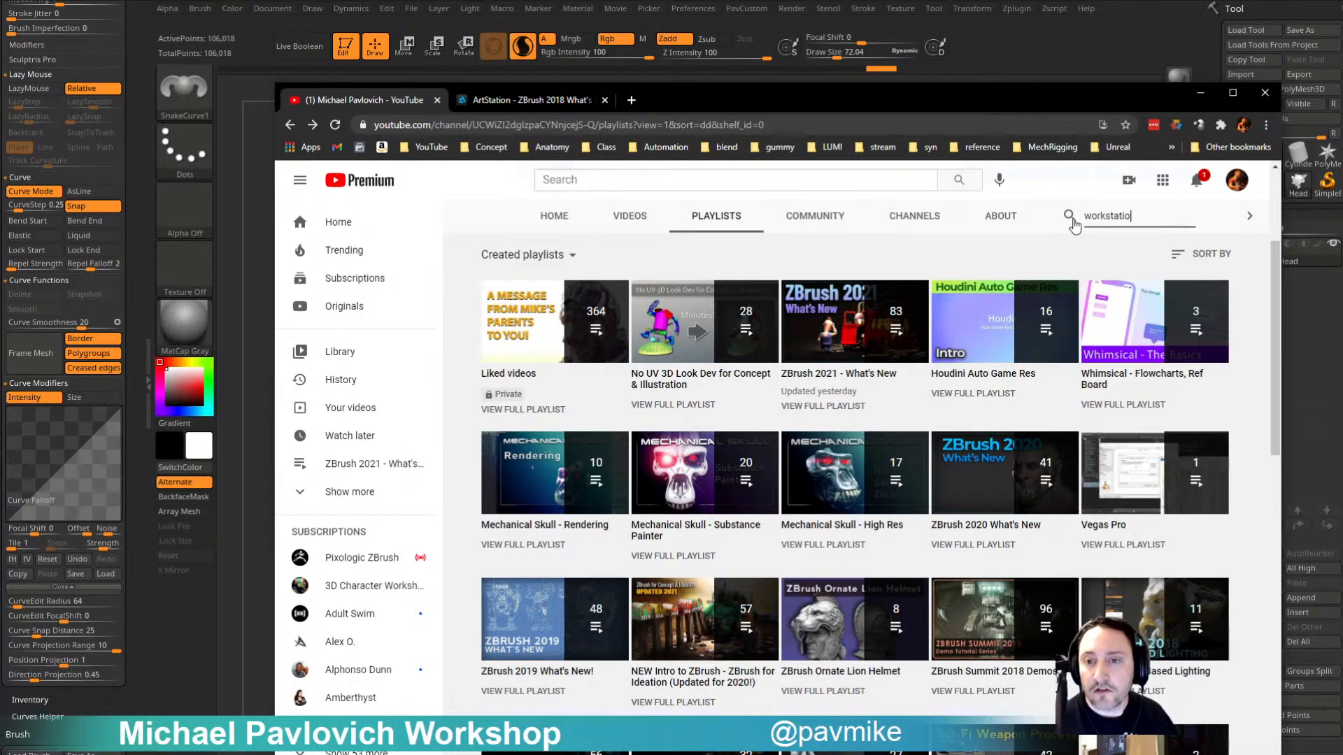
type("n")
key("Return")
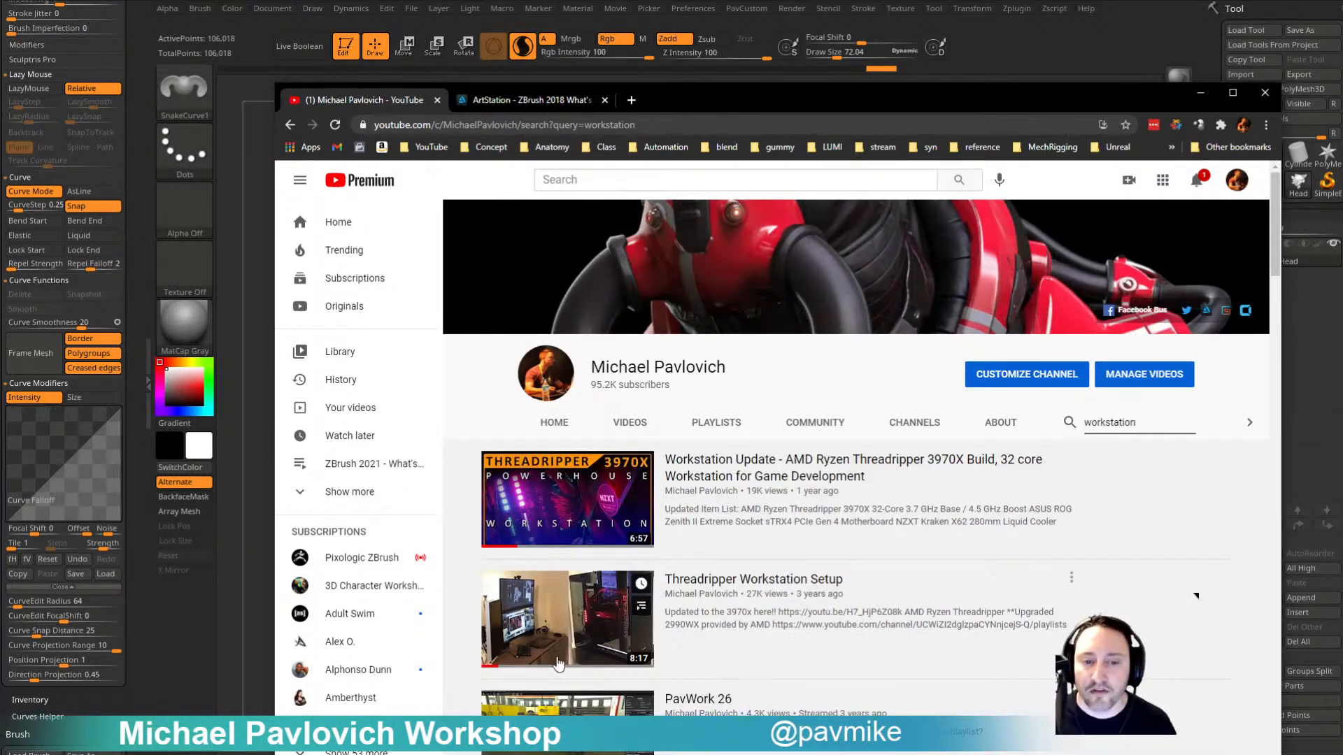
left_click(762, 467)
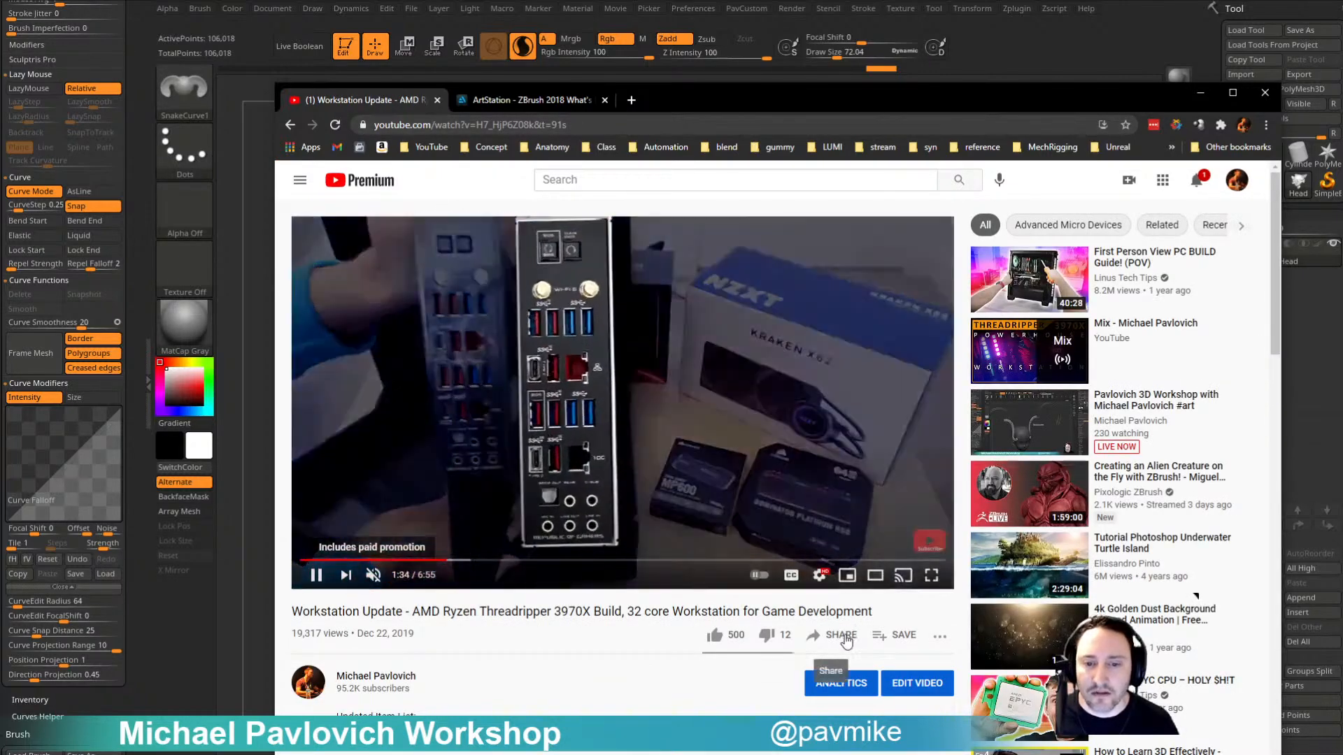
Step: Copy the workstation video's share link and close the sharing dialog
left_click(841, 636)
left_click(905, 570)
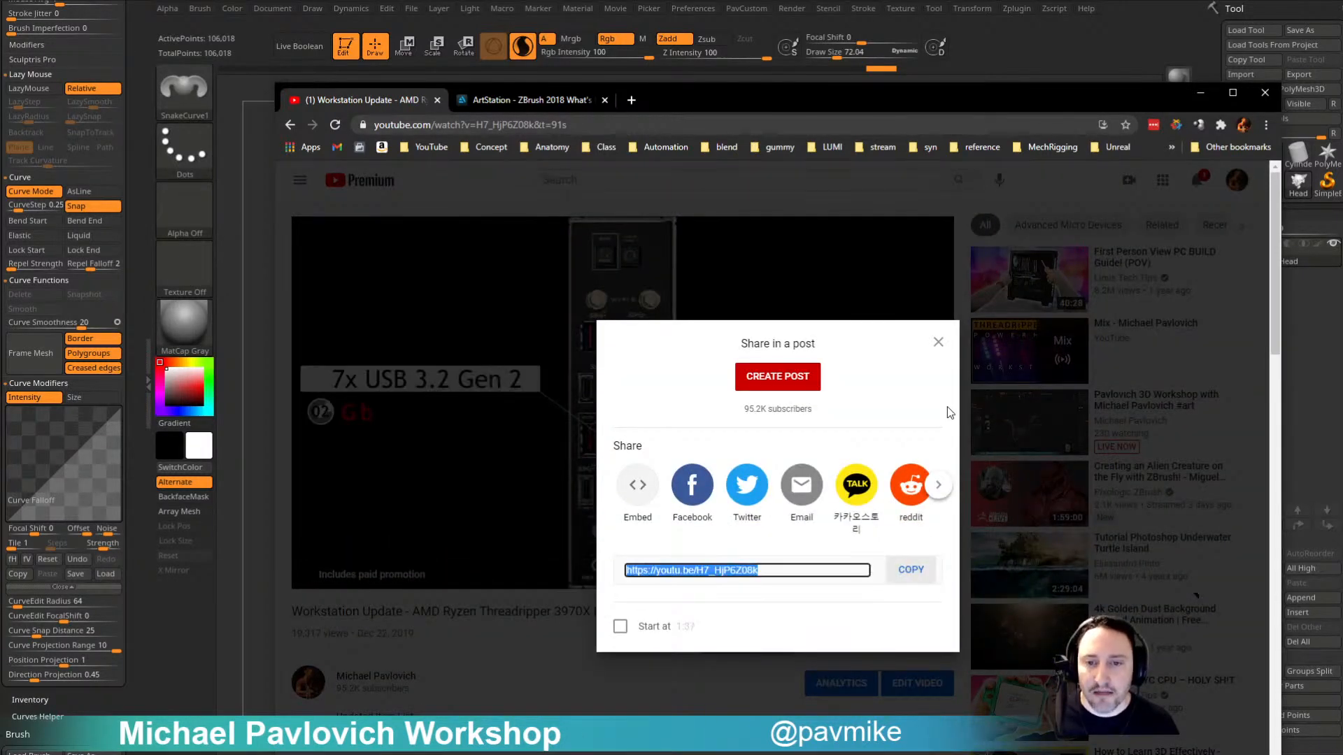
left_click(938, 342)
Step: Expand the video's description to examine the workstation parts list, and return to ZBrush
scroll(403, 699, "down", 4)
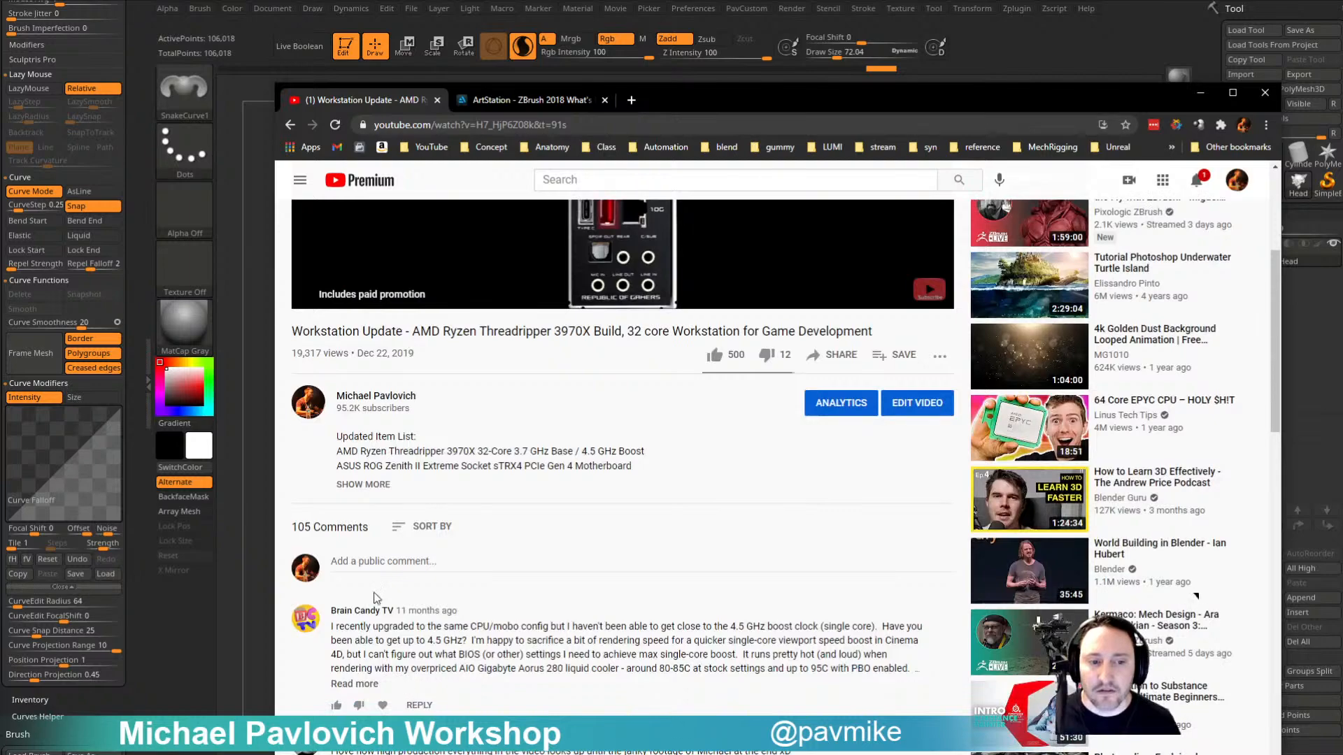
left_click(352, 484)
scroll(501, 557, "down", 4)
scroll(500, 557, "up", 6)
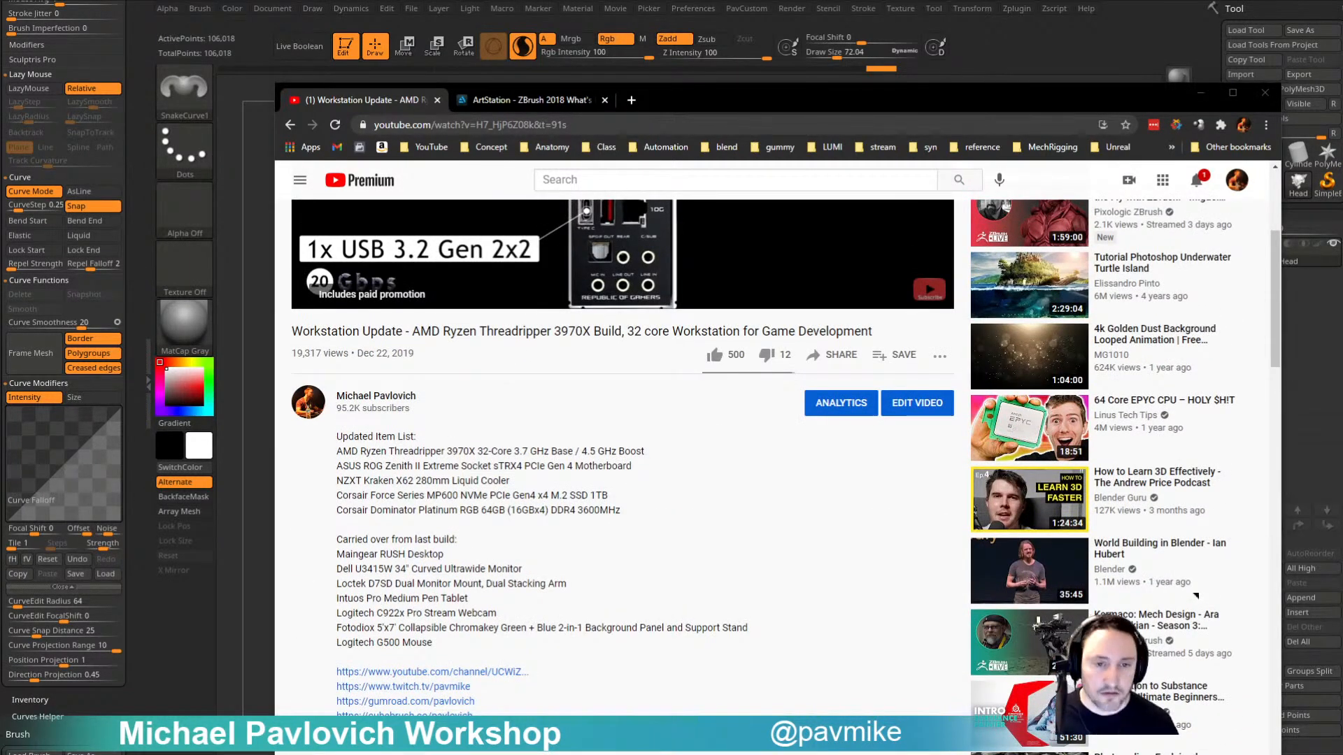
key("alt+Tab")
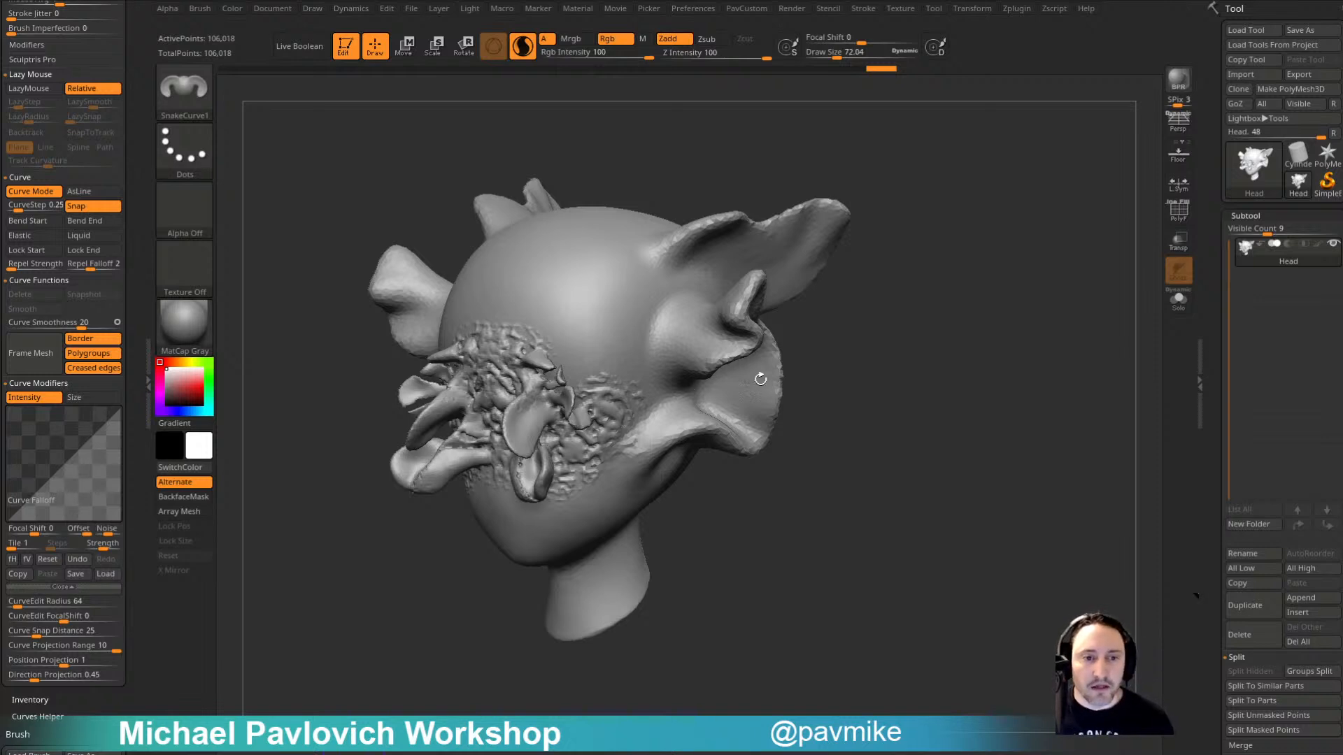
right_click_drag(760, 378, 911, 357)
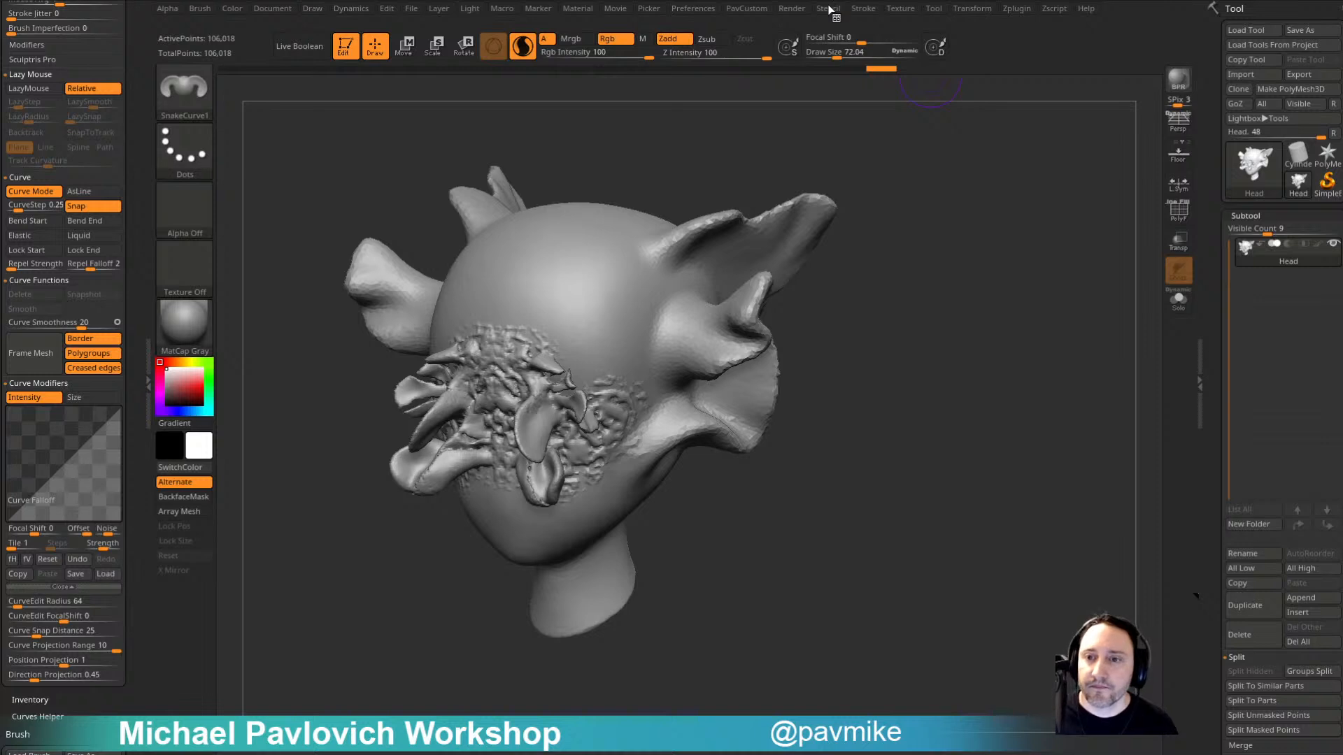
left_click_drag(950, 347, 958, 342)
key("comma")
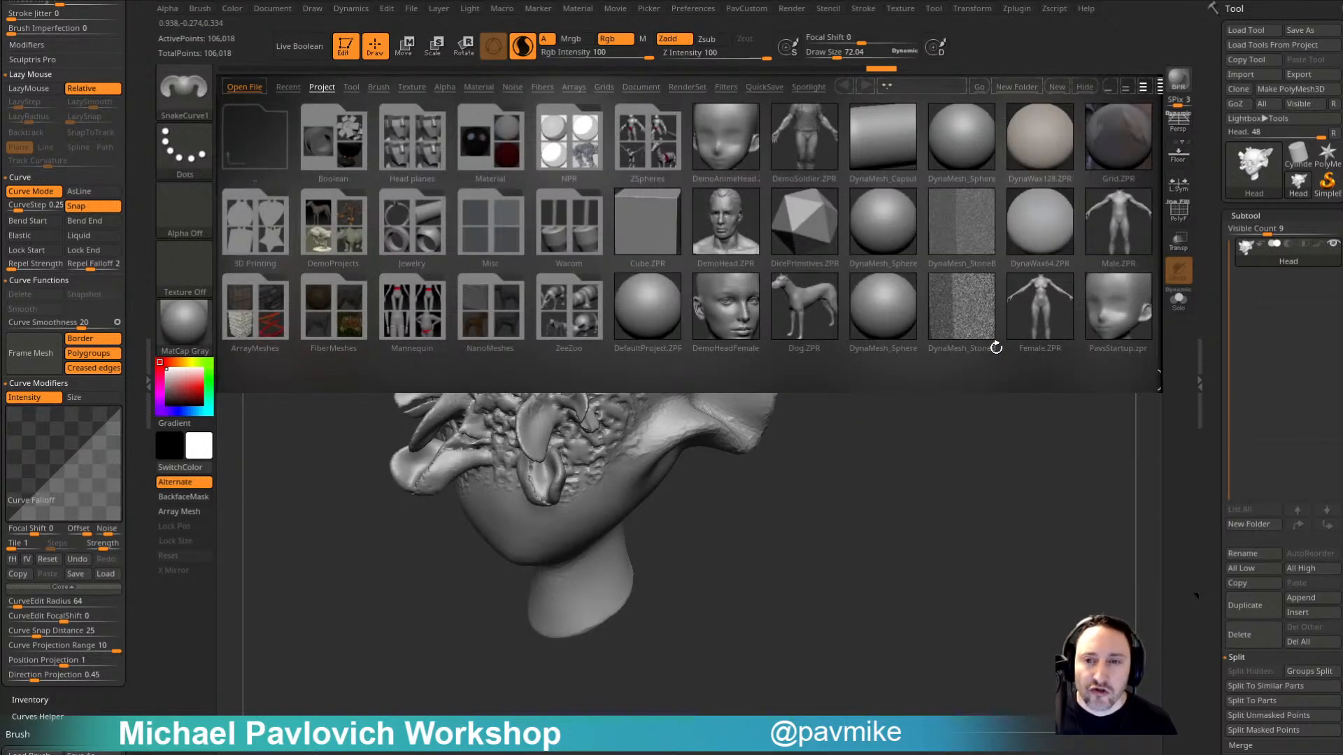
key("comma")
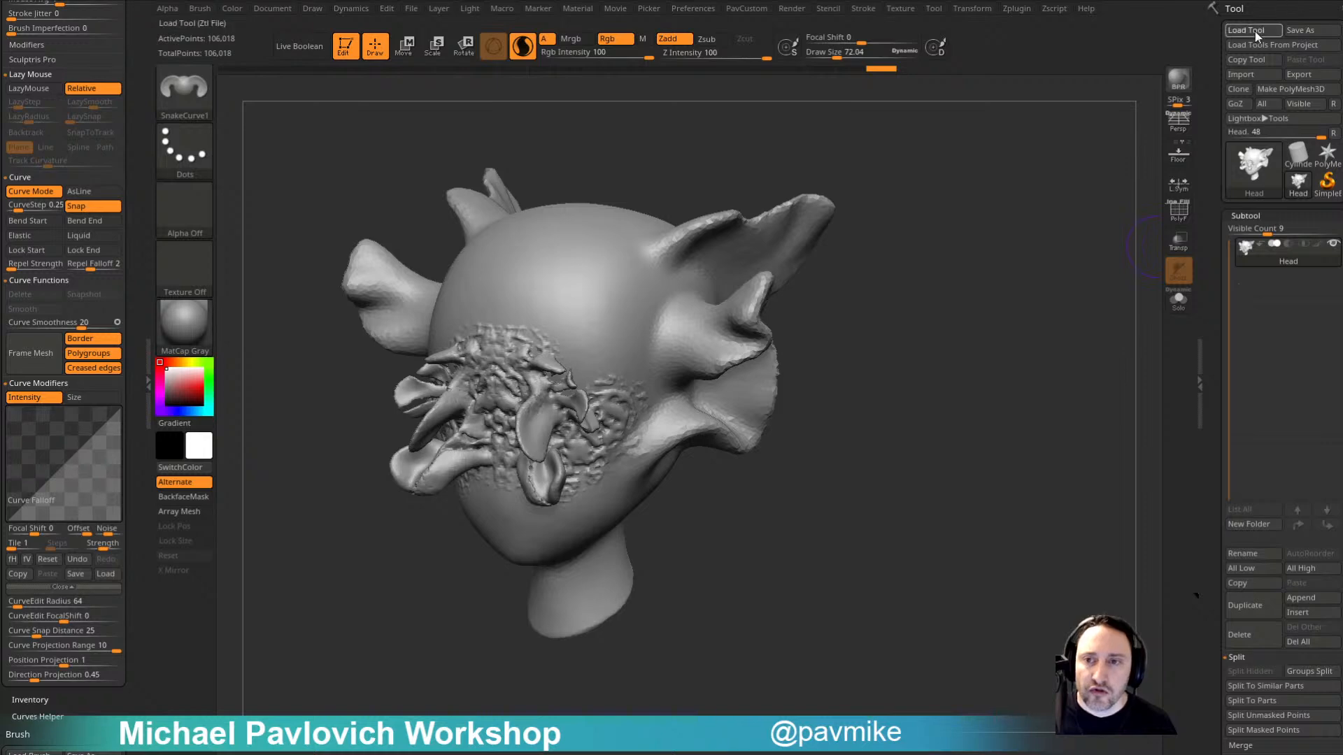
left_click(1254, 31)
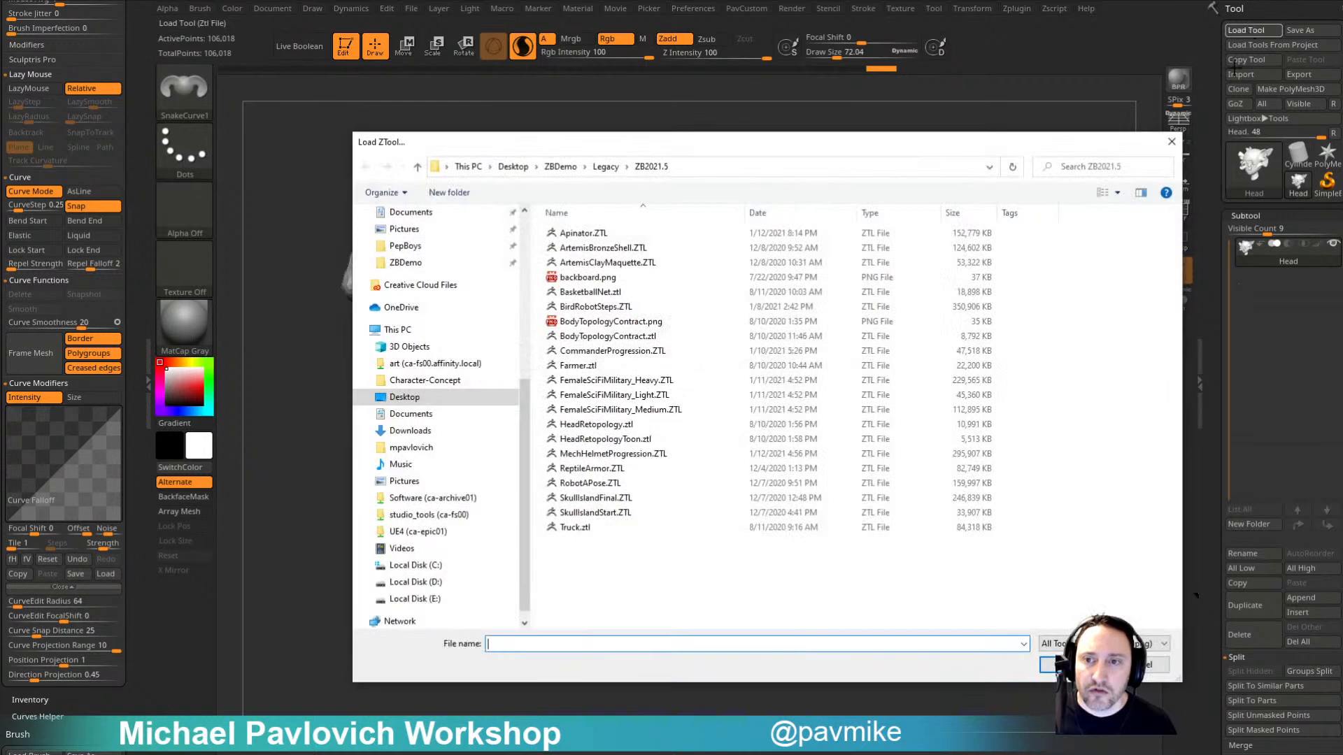
left_click(1172, 142)
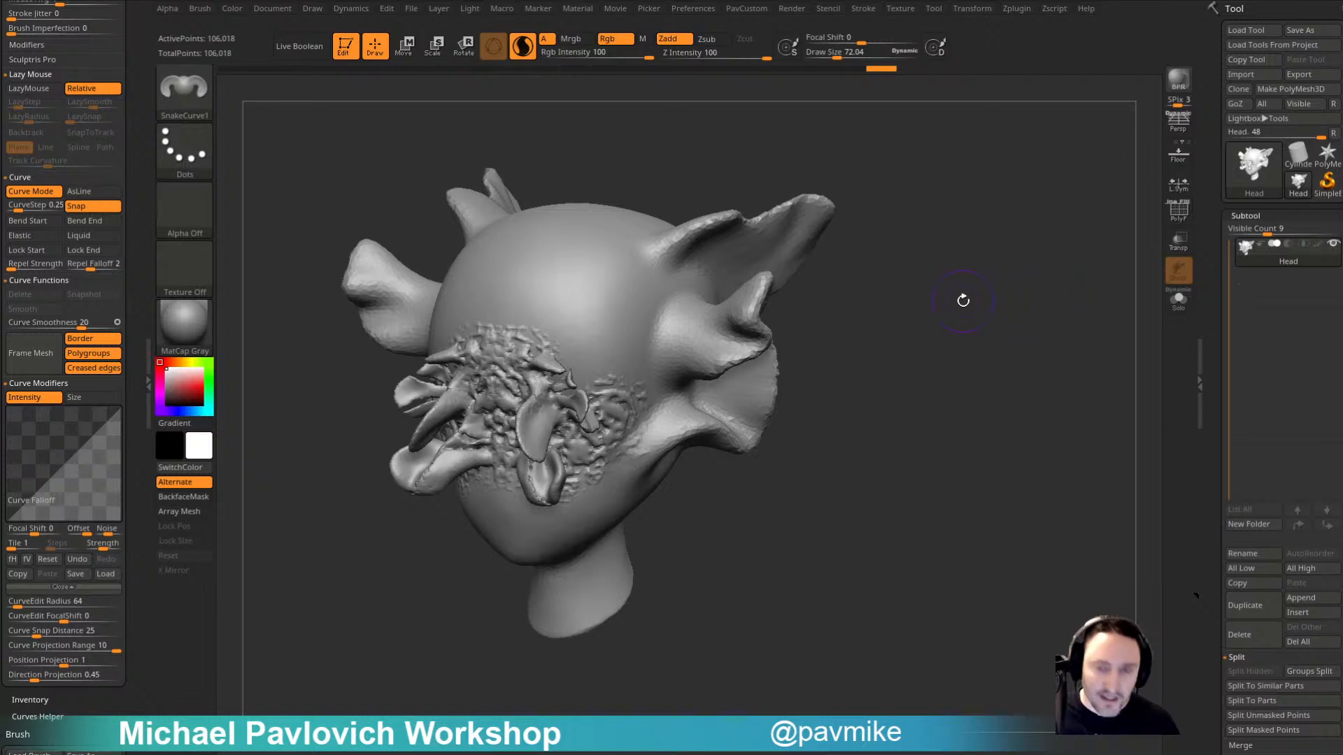
Step: Load the tool file BirdRobotSteps.ZTL from the ZBDemo > Legacy > ZB2021.5 folder
left_click(1265, 35)
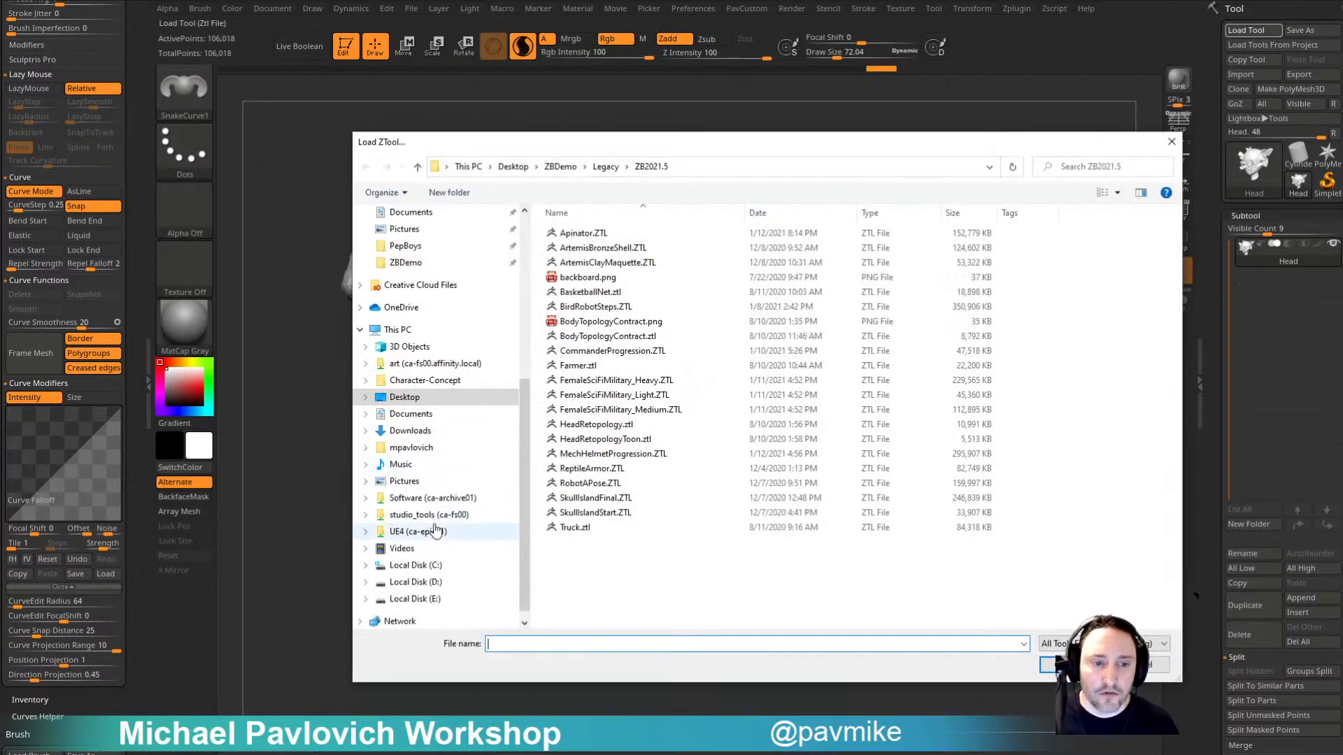
scroll(435, 455, "up", 2)
left_click(420, 330)
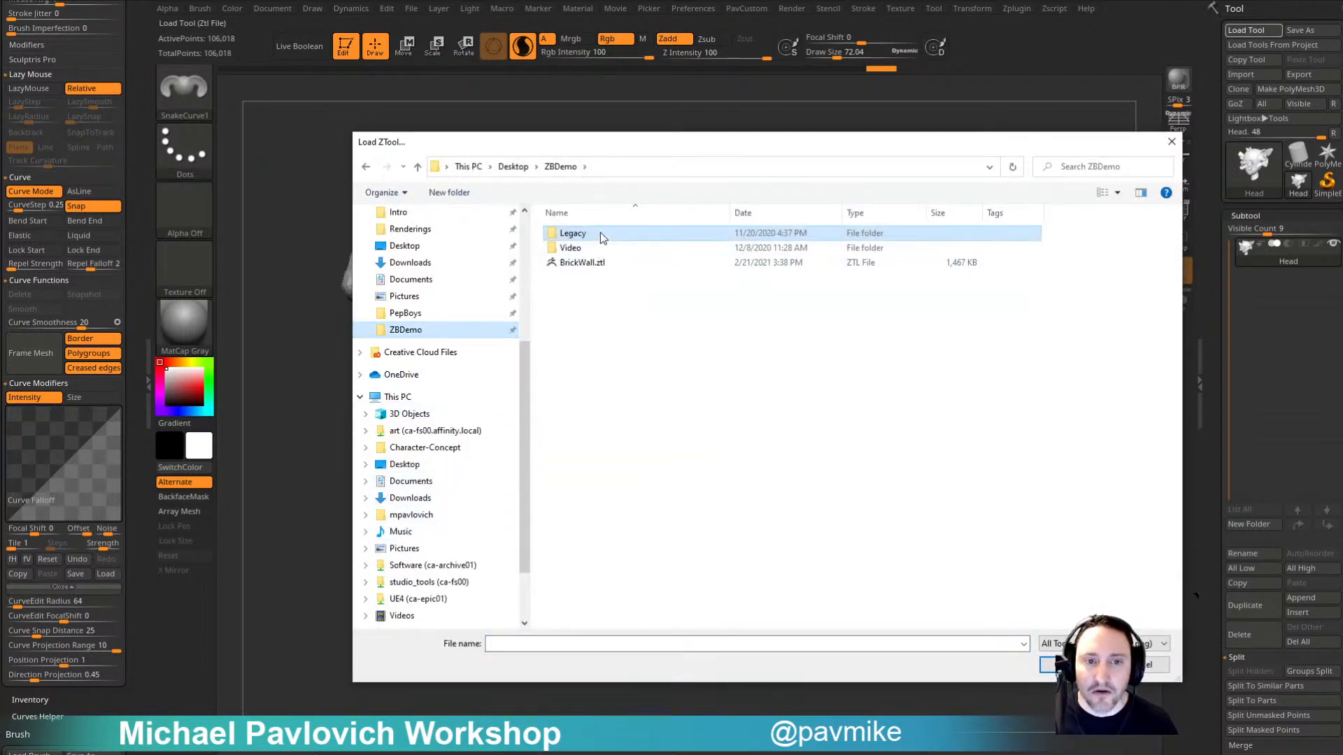
double_click(603, 238)
double_click(753, 249)
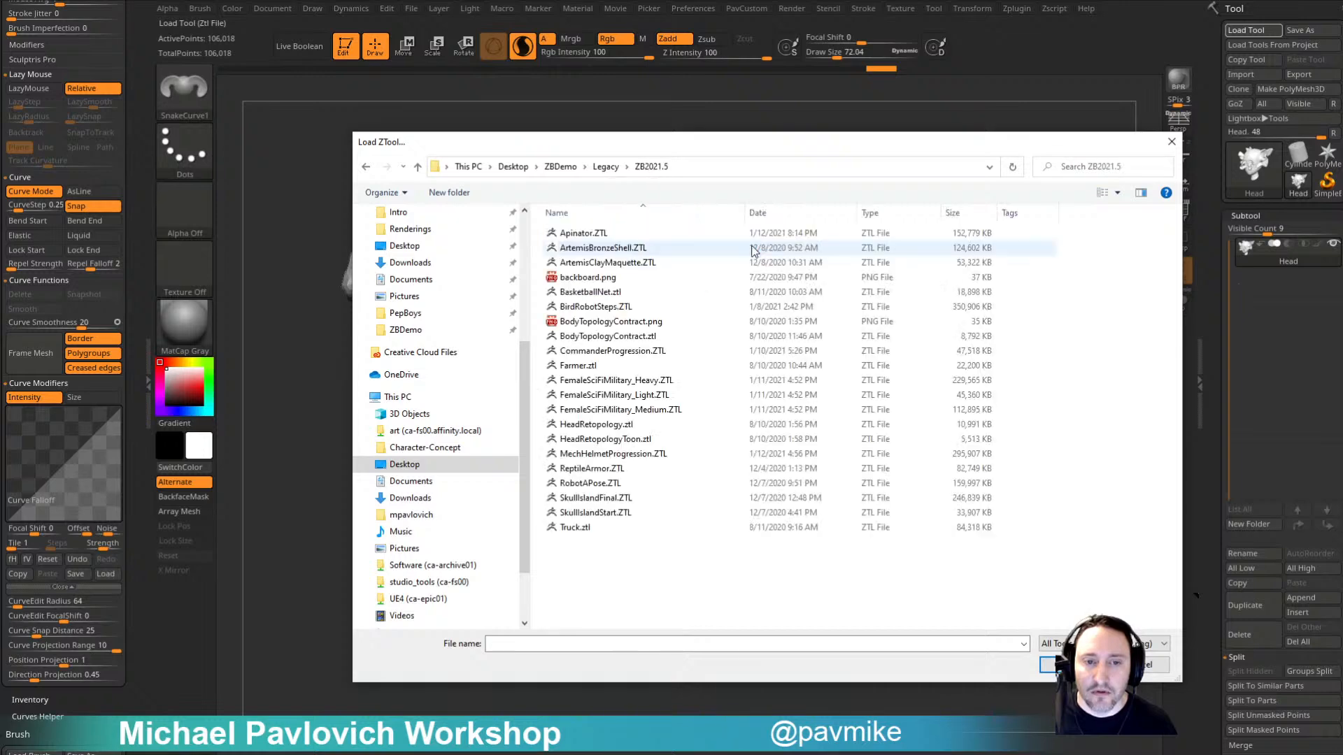
double_click(602, 307)
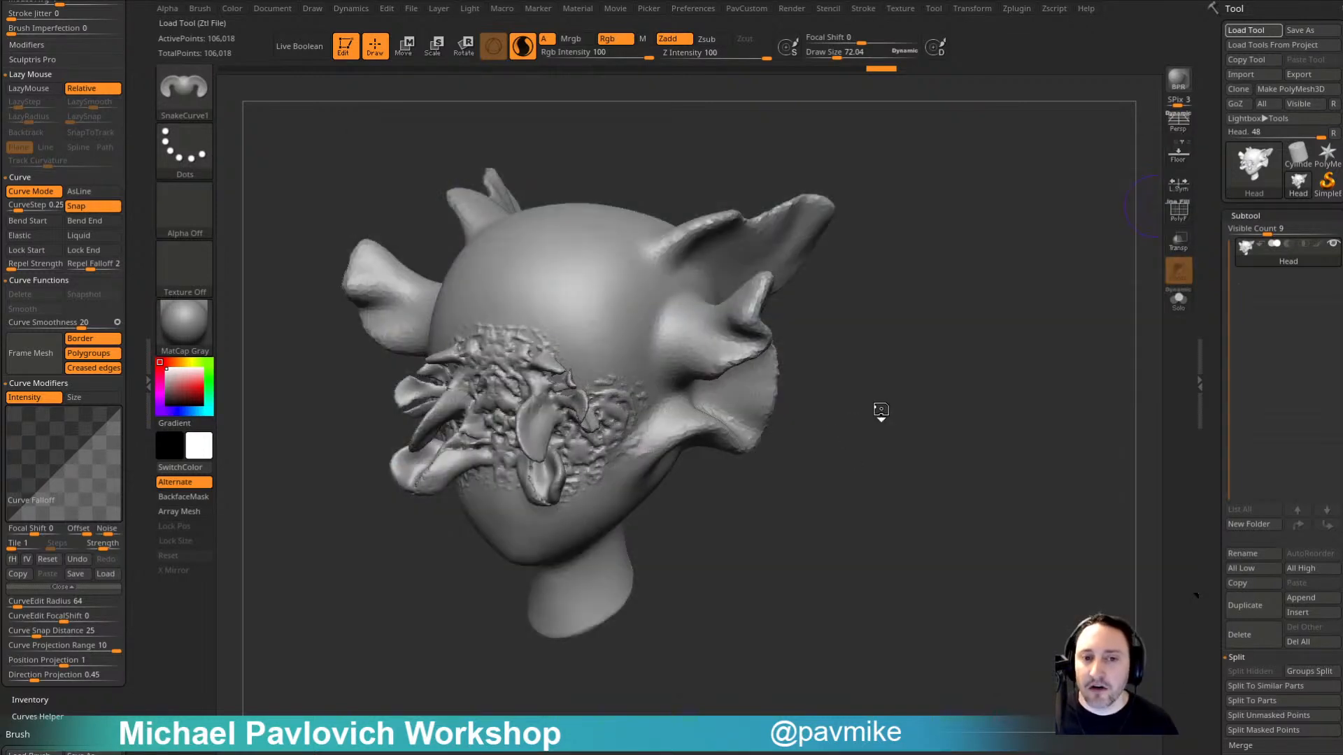
Step: Go through the robot's subtools from 01_Blockout to 04_RefineForm and make 05_ConceptFinal the active one
left_click_drag(936, 364, 1004, 314, "alt")
left_click(1321, 316)
left_click_drag(983, 405, 981, 384, "alt")
left_click(1295, 343)
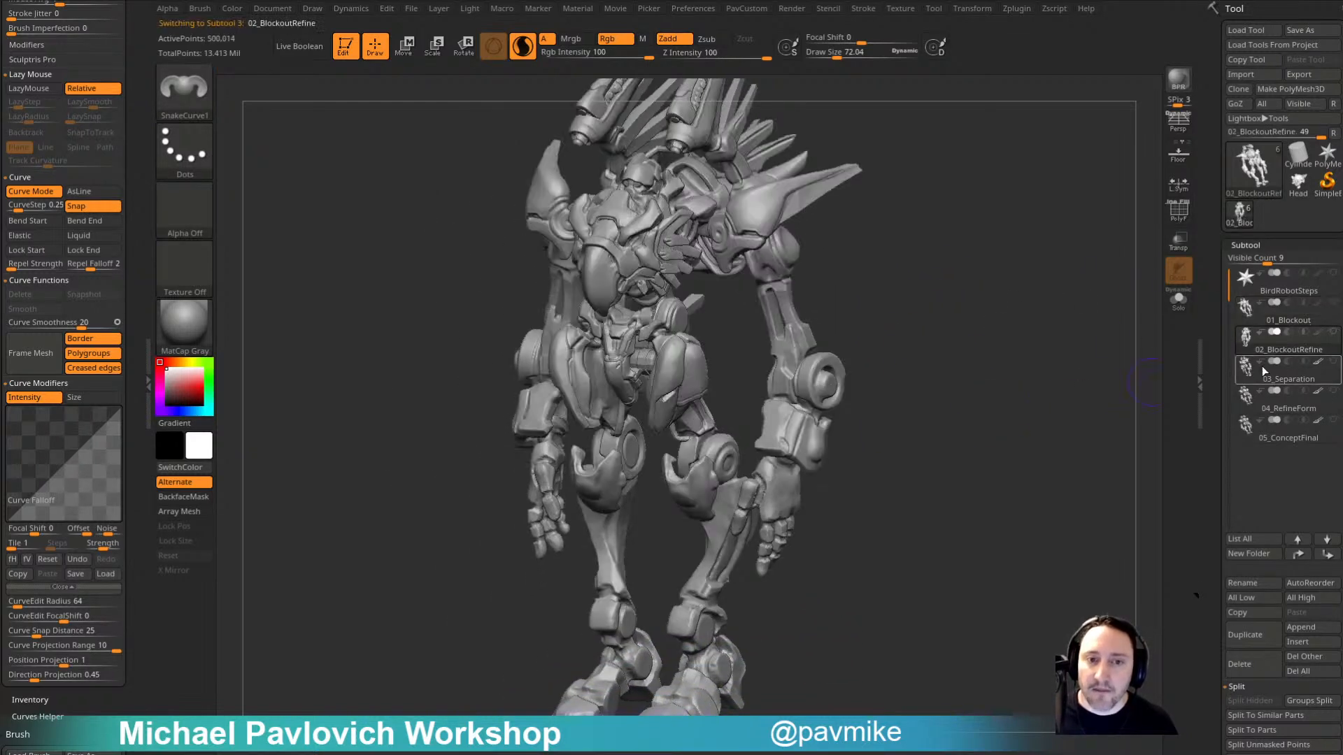
left_click(1287, 374)
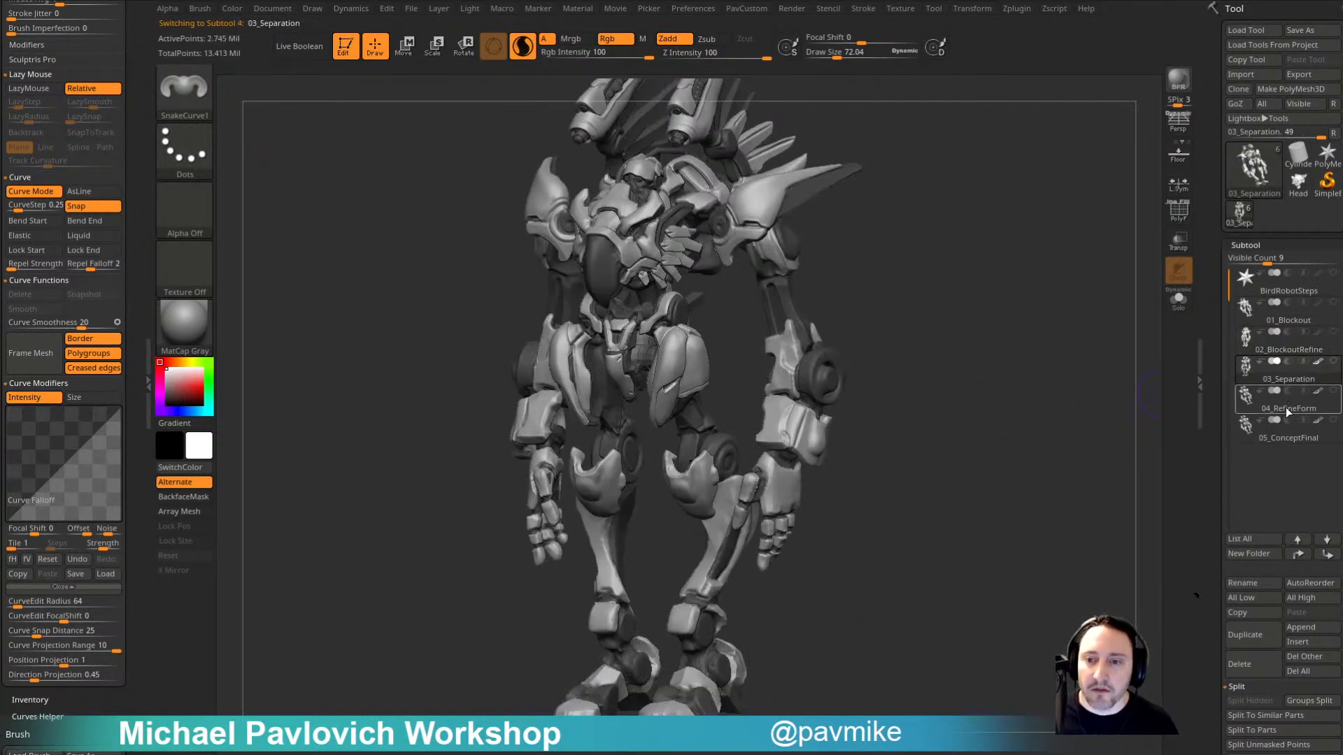
left_click(1286, 409)
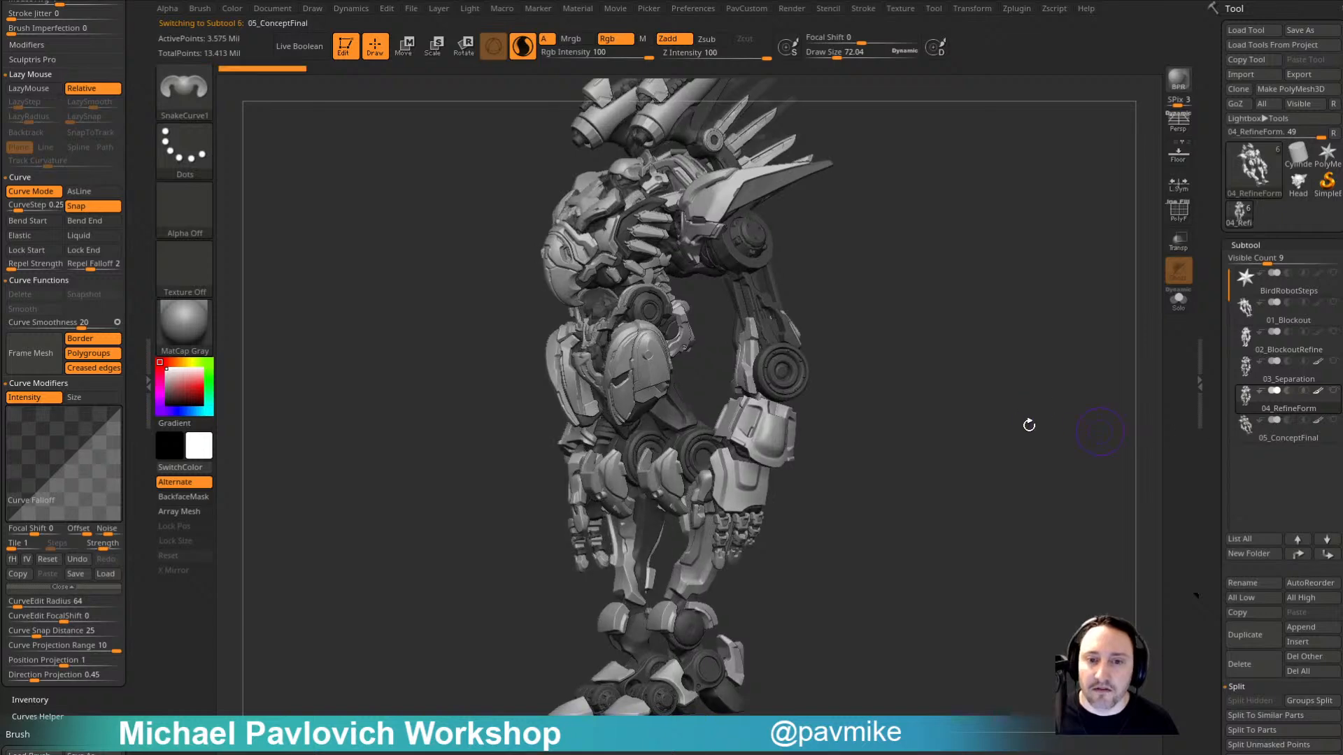
left_click(1286, 435)
Step: Inspect the 05_ConceptFinal robot's head and body, reduce the draw size to about 22.49, and turn on perspective
right_click_drag(1064, 417, 1073, 420, "shift")
right_click_drag(1073, 420, 1091, 595, "ctrl")
right_click_drag(941, 209, 992, 383, "alt")
key("s")
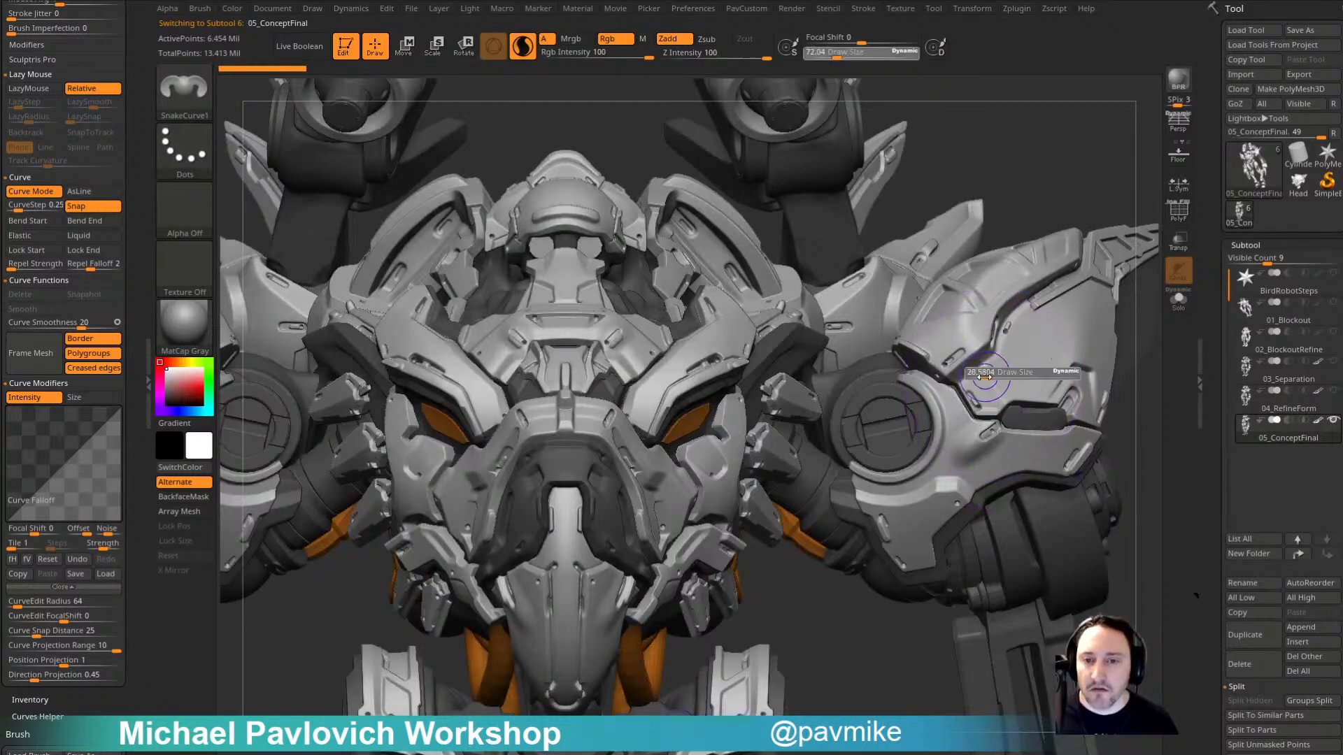
left_click_drag(992, 384, 980, 383)
mouse_move(1046, 159)
right_mouse_down()
mouse_move(991, 169)
mouse_move(1115, 141)
mouse_move(1136, 434)
right_mouse_up()
right_click_drag(1007, 332, 1010, 277)
key("p")
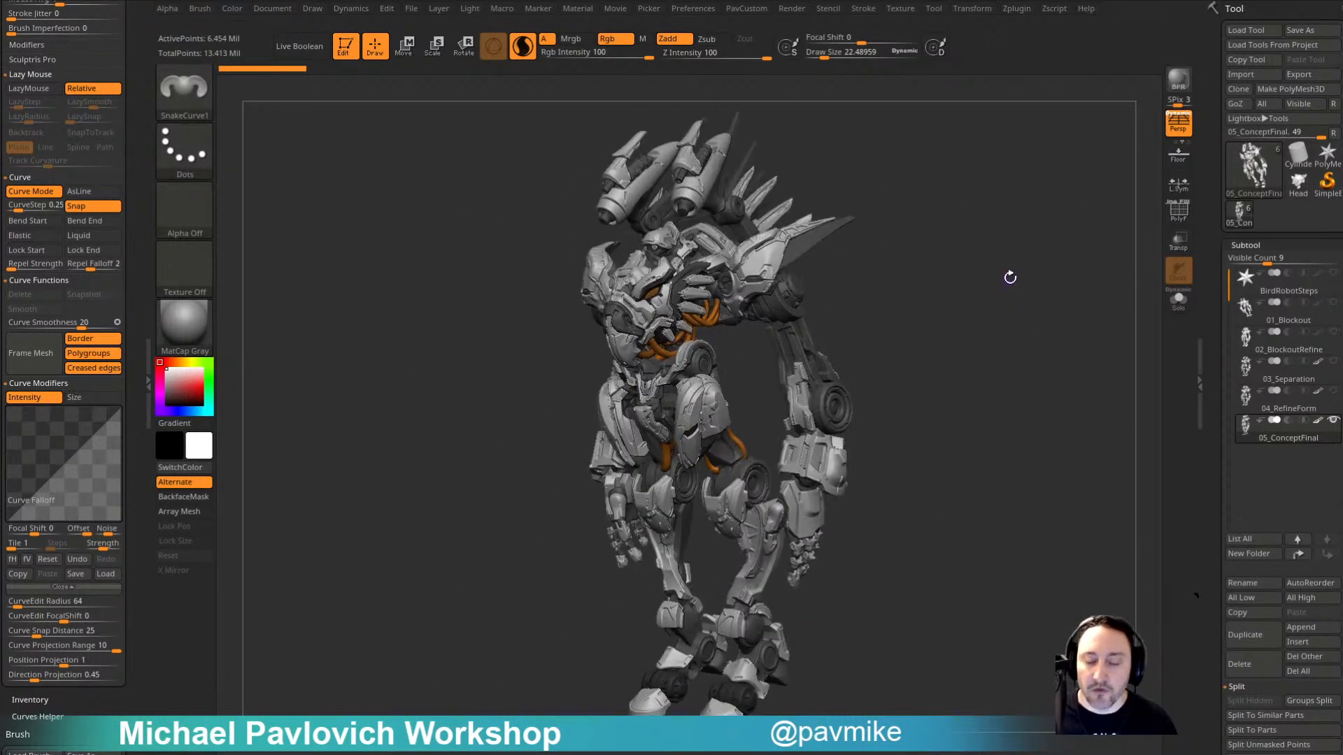
right_click_drag(893, 422, 912, 410)
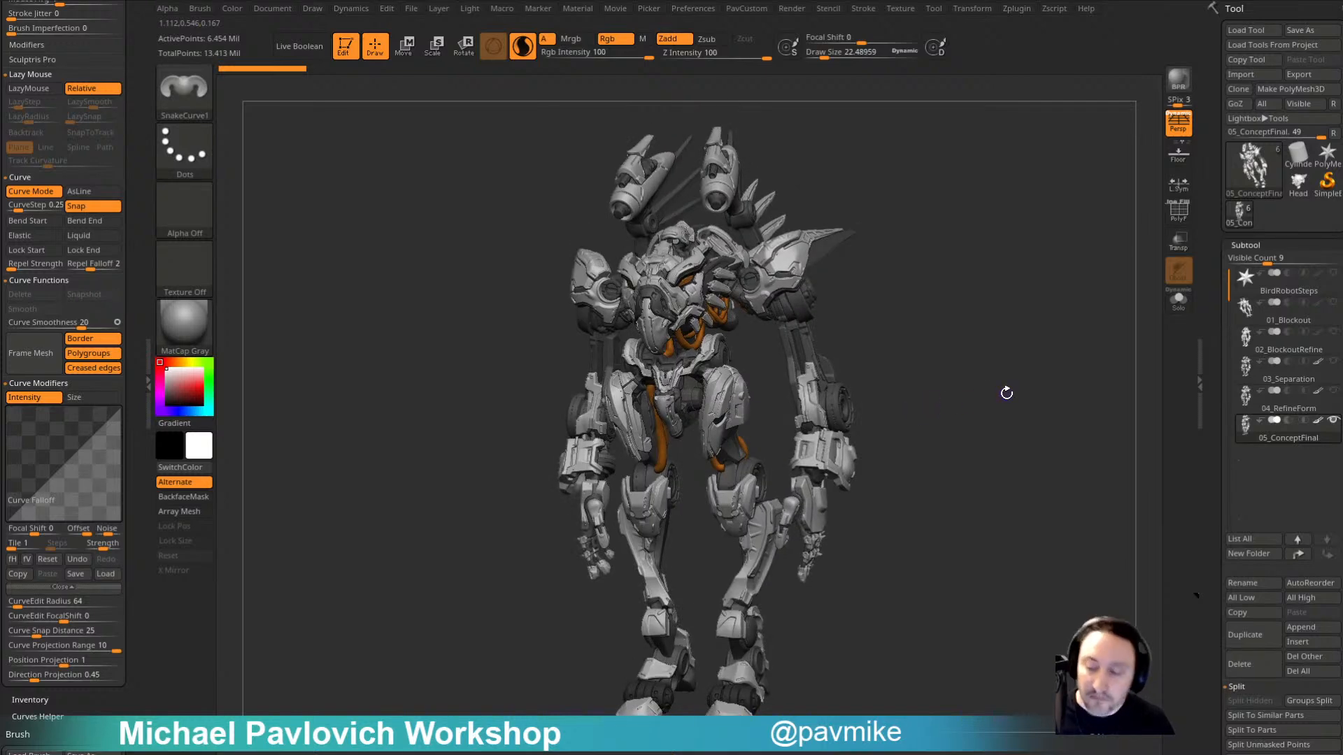
right_click_drag(1004, 380, 996, 275)
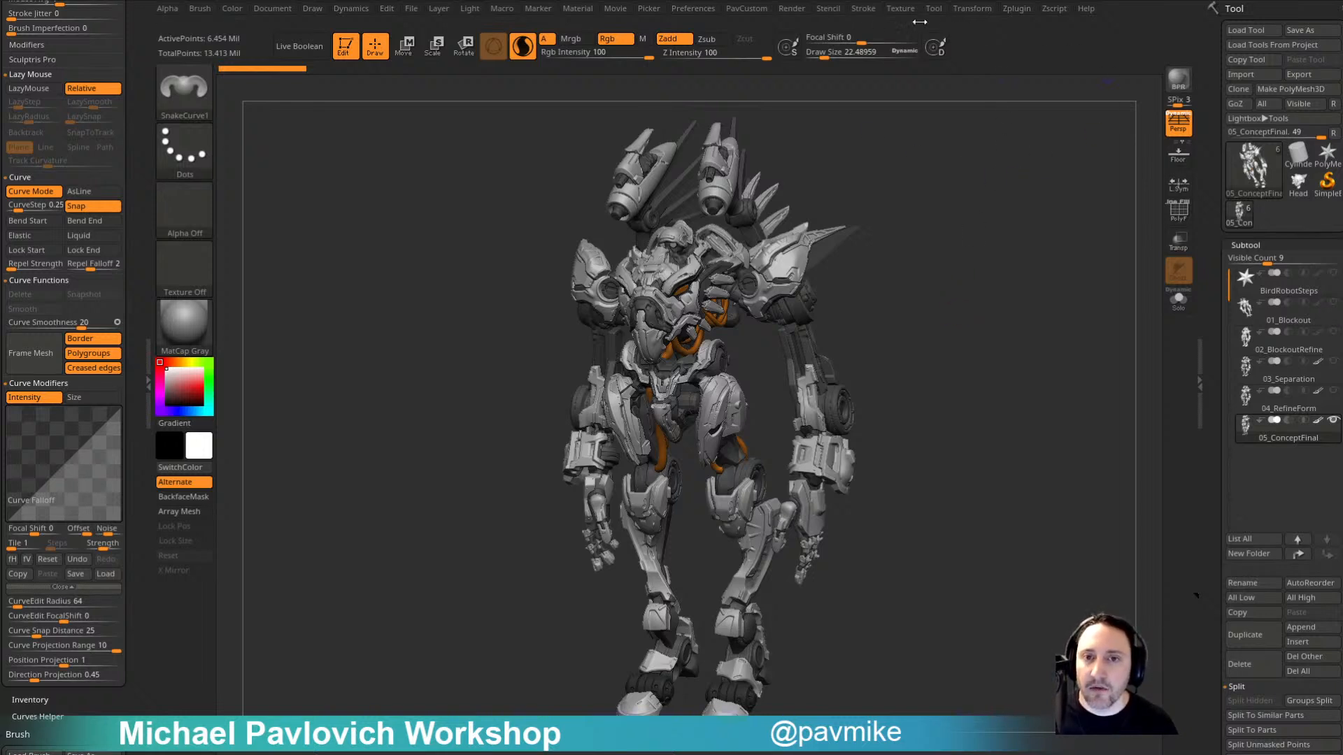
Step: Set KeyShot as the external renderer and render the robot in it
left_click(792, 9)
left_click(821, 190)
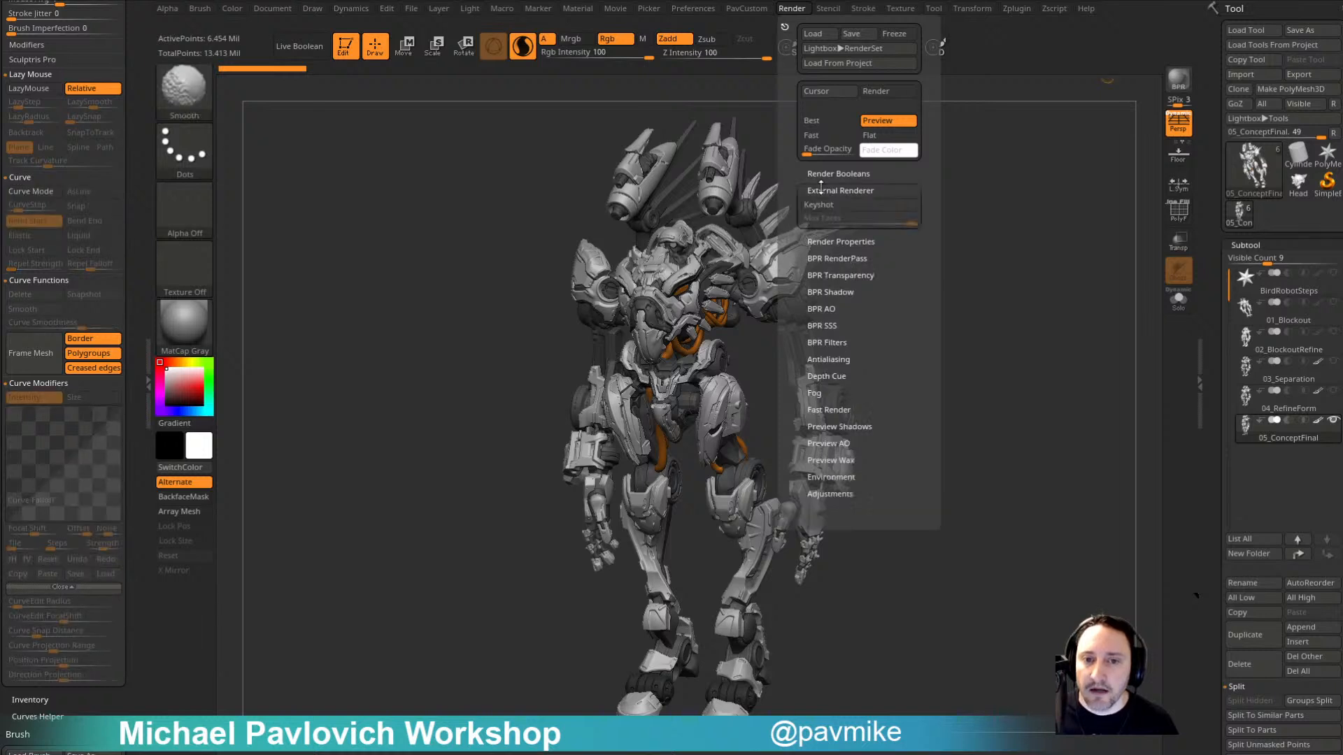
left_click(832, 205)
left_click(1179, 81)
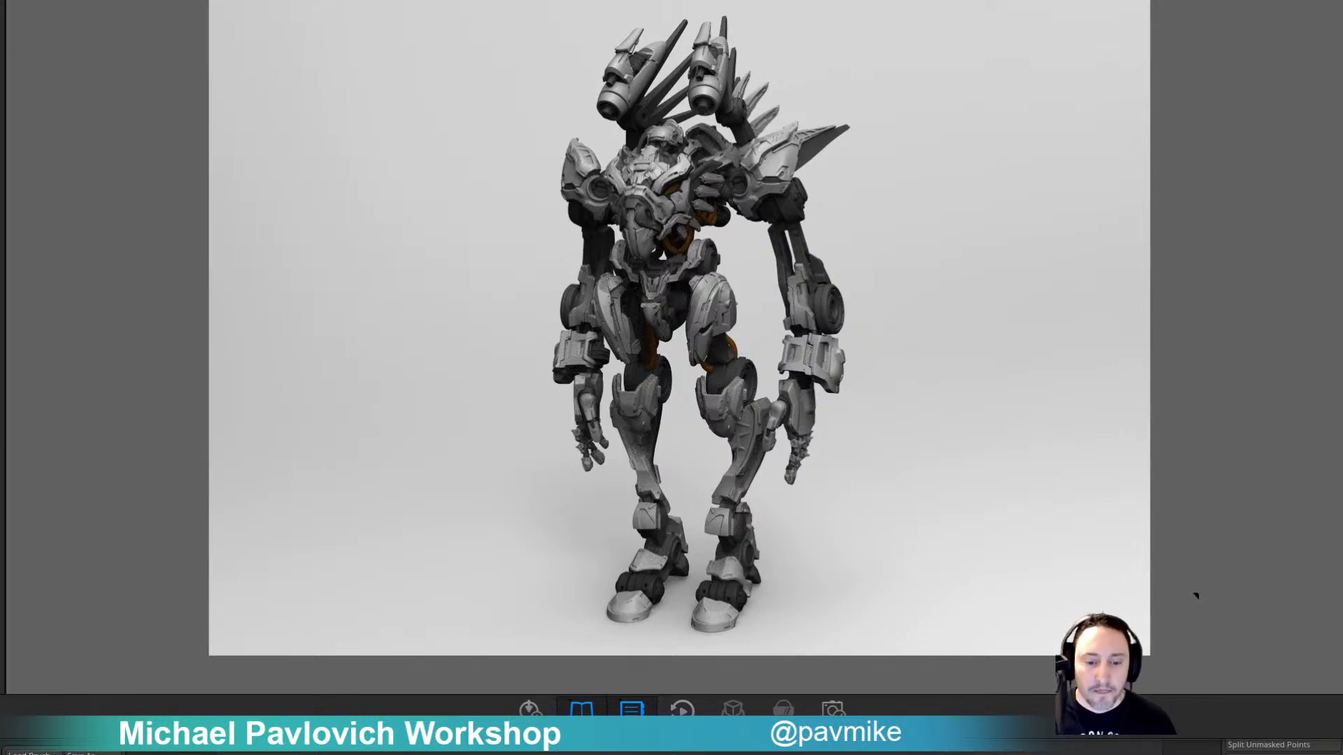
Step: Examine the CPU load of each logical processor in Task Manager's performance view during the KeyShot render, and close Task Manager
key("ctrl+shift+Escape")
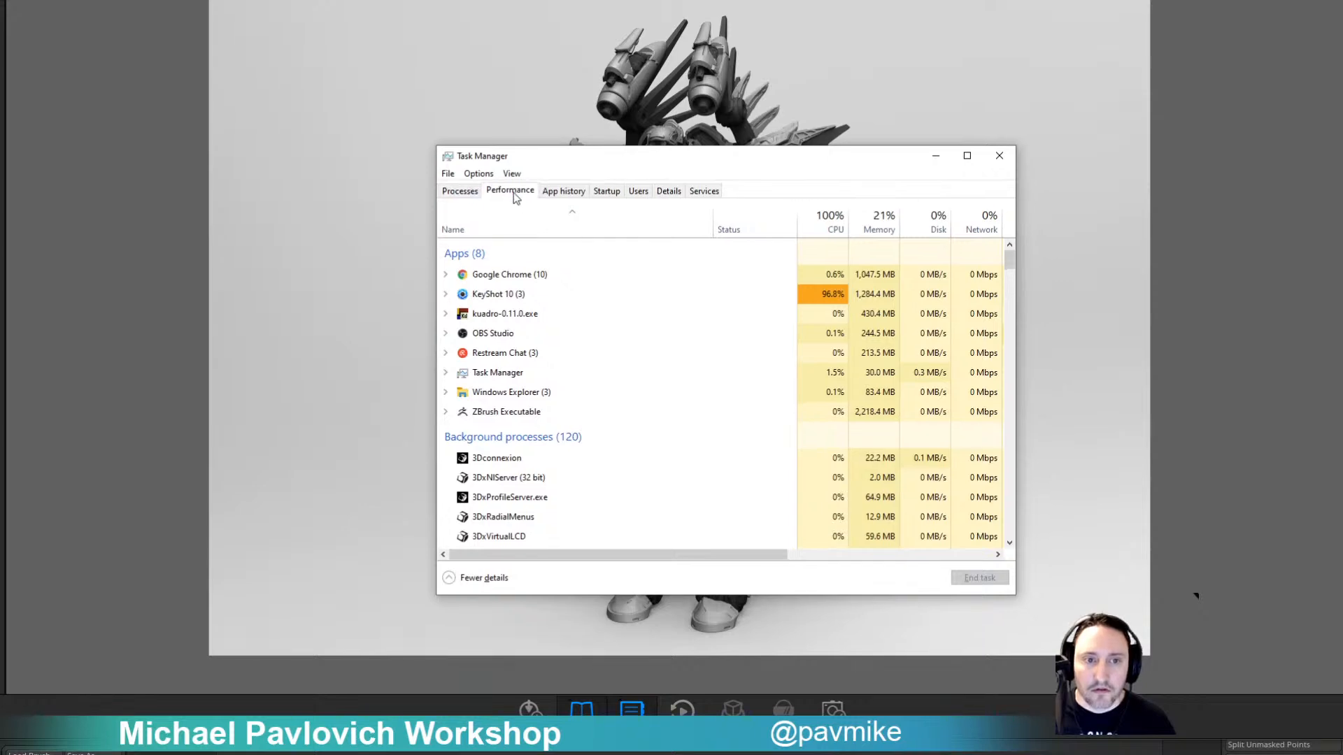
left_click(510, 191)
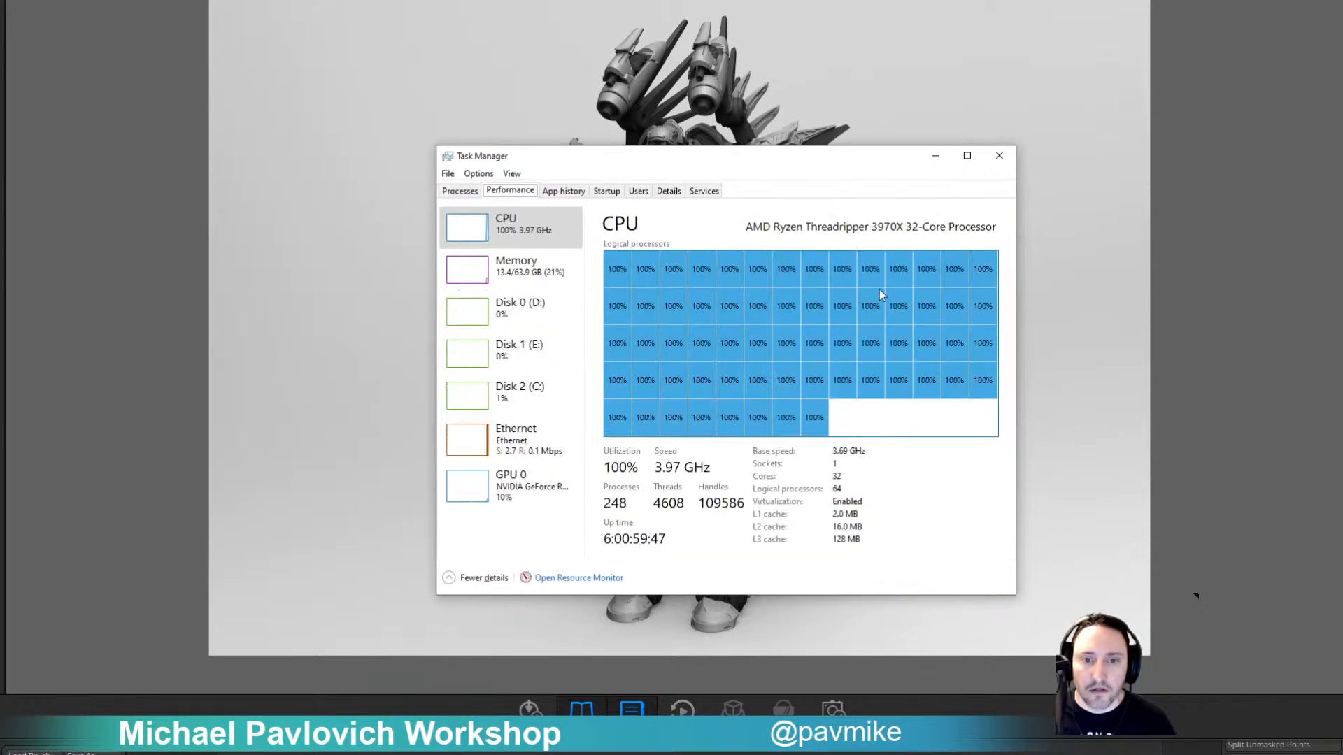
left_click(999, 155)
Step: Close KeyShot without saving the changes and return to the robot in ZBrush
left_click(1341, 0)
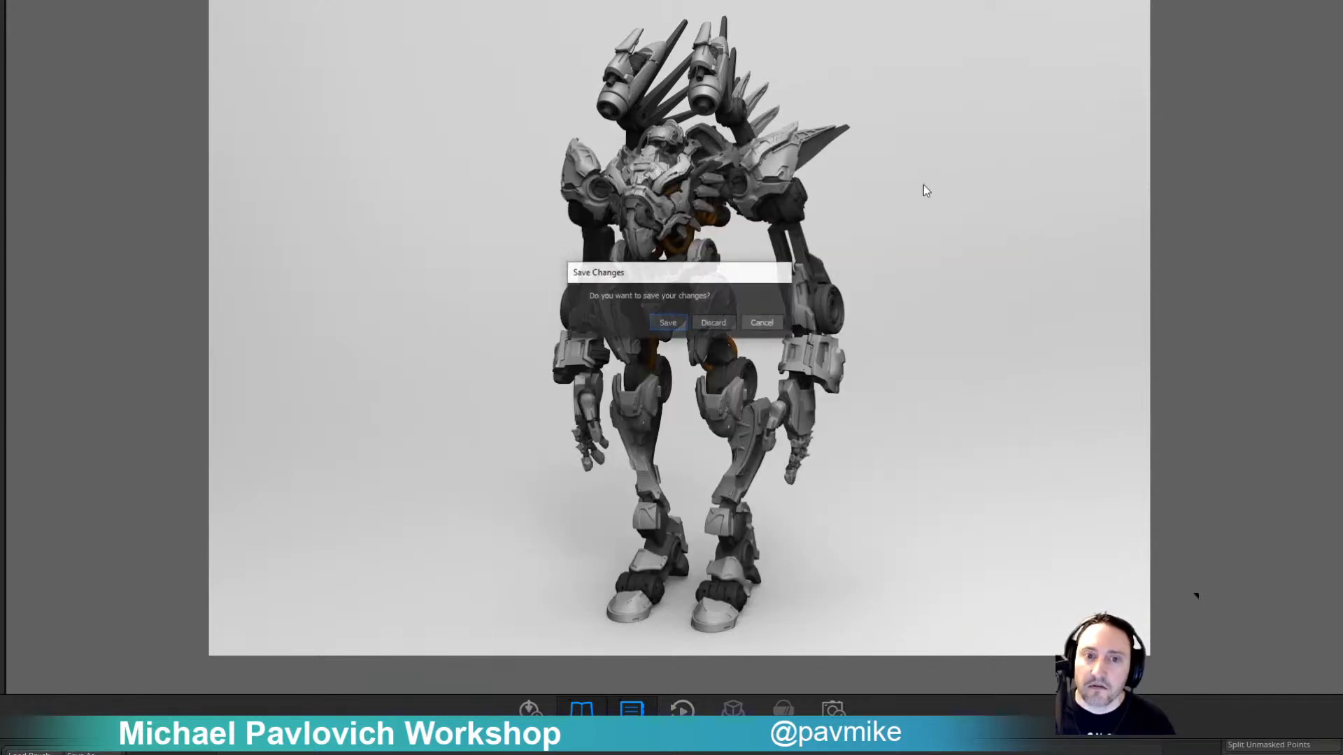
left_click(713, 325)
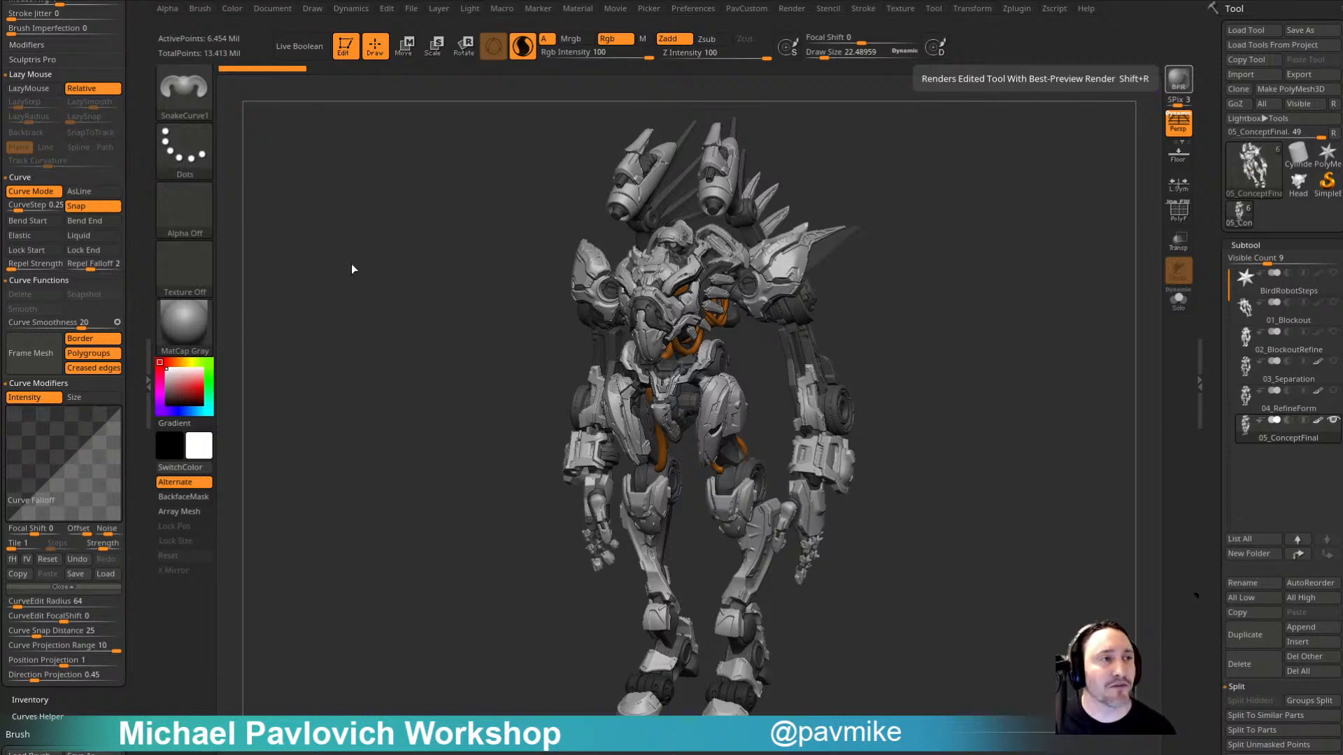
left_click_drag(437, 230, 406, 222)
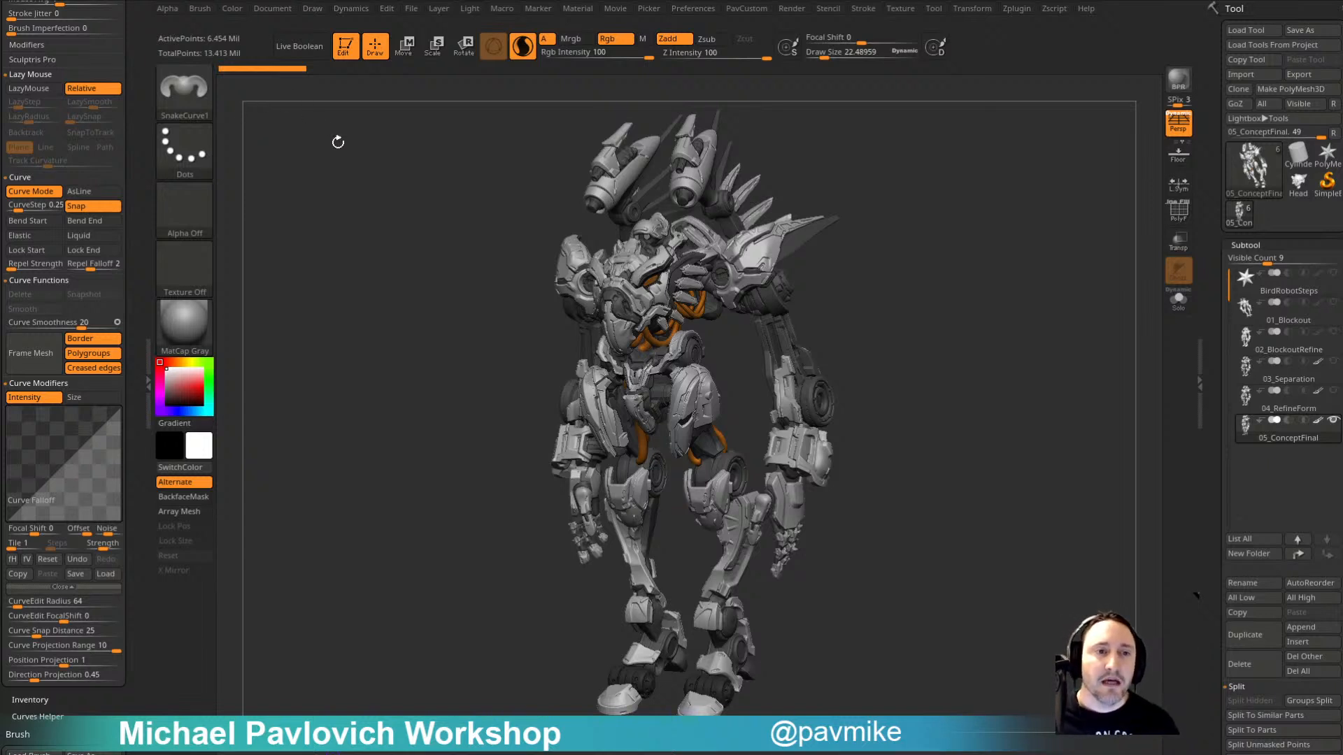
Step: Clear the canvas, draw a Plane3D primitive in edit mode, and convert it to a PolyMesh3D
left_click(346, 47)
key("ctrl+n")
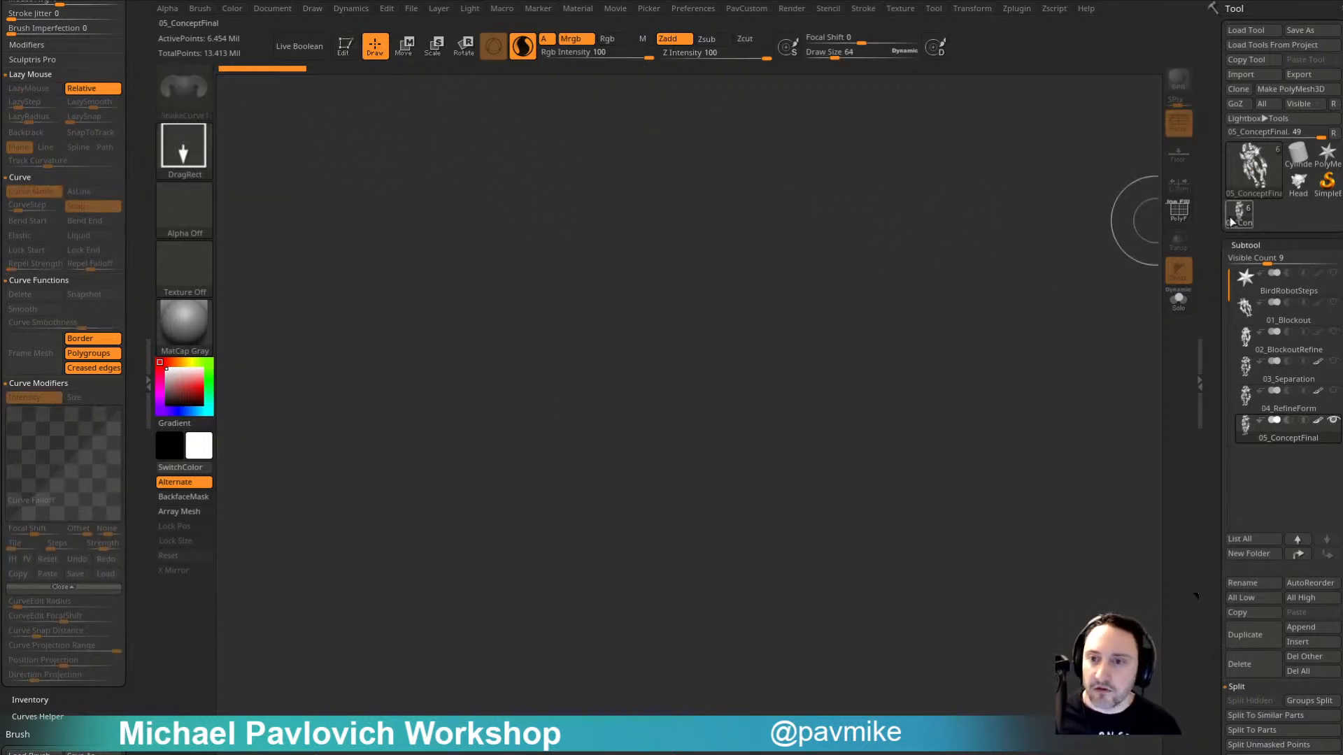
left_click(1252, 168)
left_click(1123, 229)
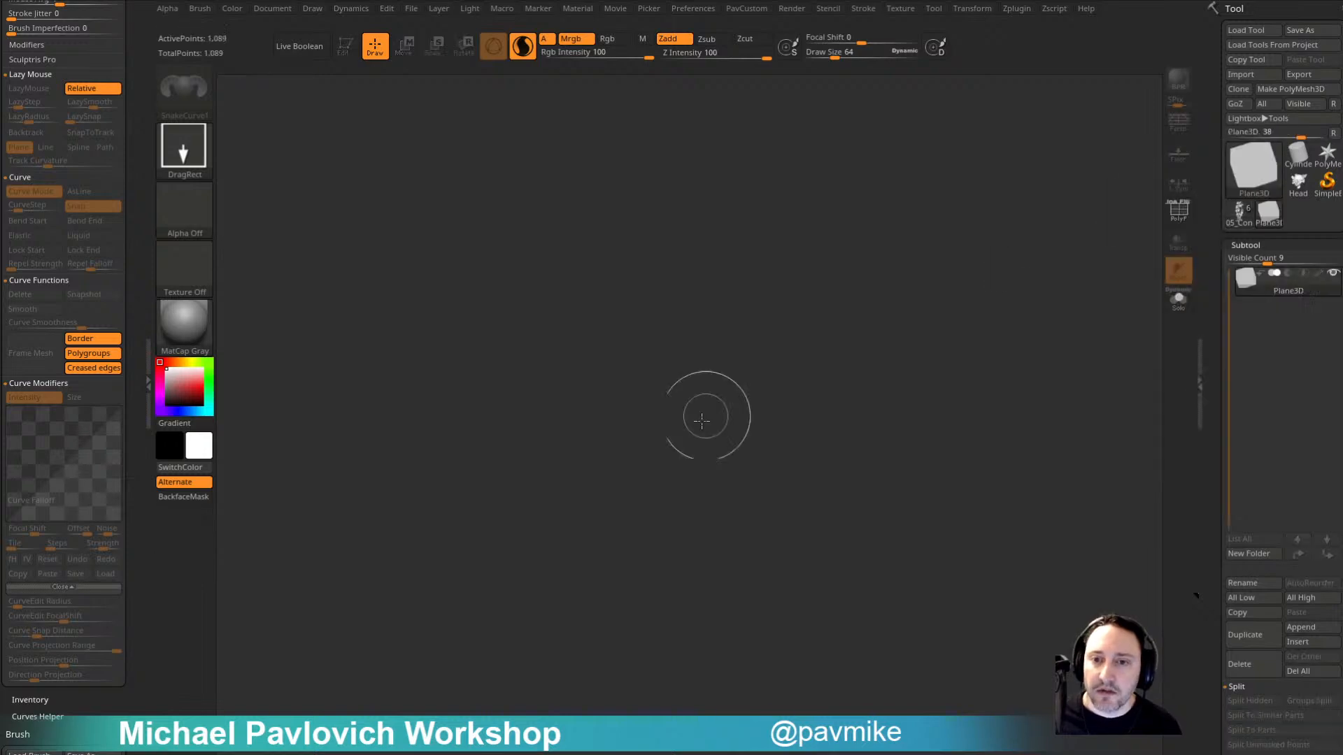
left_click_drag(700, 425, 719, 522)
left_click(345, 47)
left_click(1301, 90)
Step: Frame the plane, show its polyframe, and assign the SketchShaded2 material
mouse_move(1037, 284)
left_mouse_down()
mouse_move(996, 266)
mouse_move(1013, 306)
left_mouse_up()
key("f")
left_click(1179, 213)
left_click_drag(1226, 216, 1228, 124)
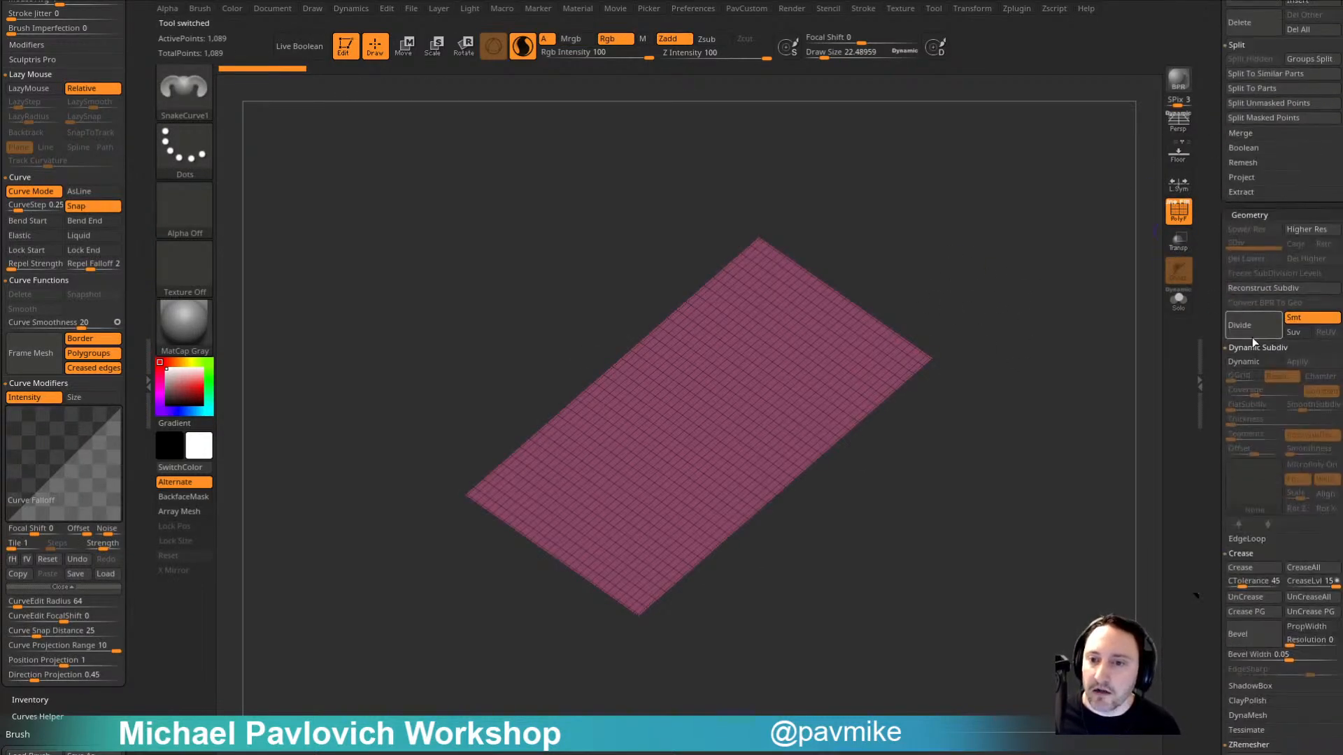
left_click(184, 322)
left_click(1004, 474)
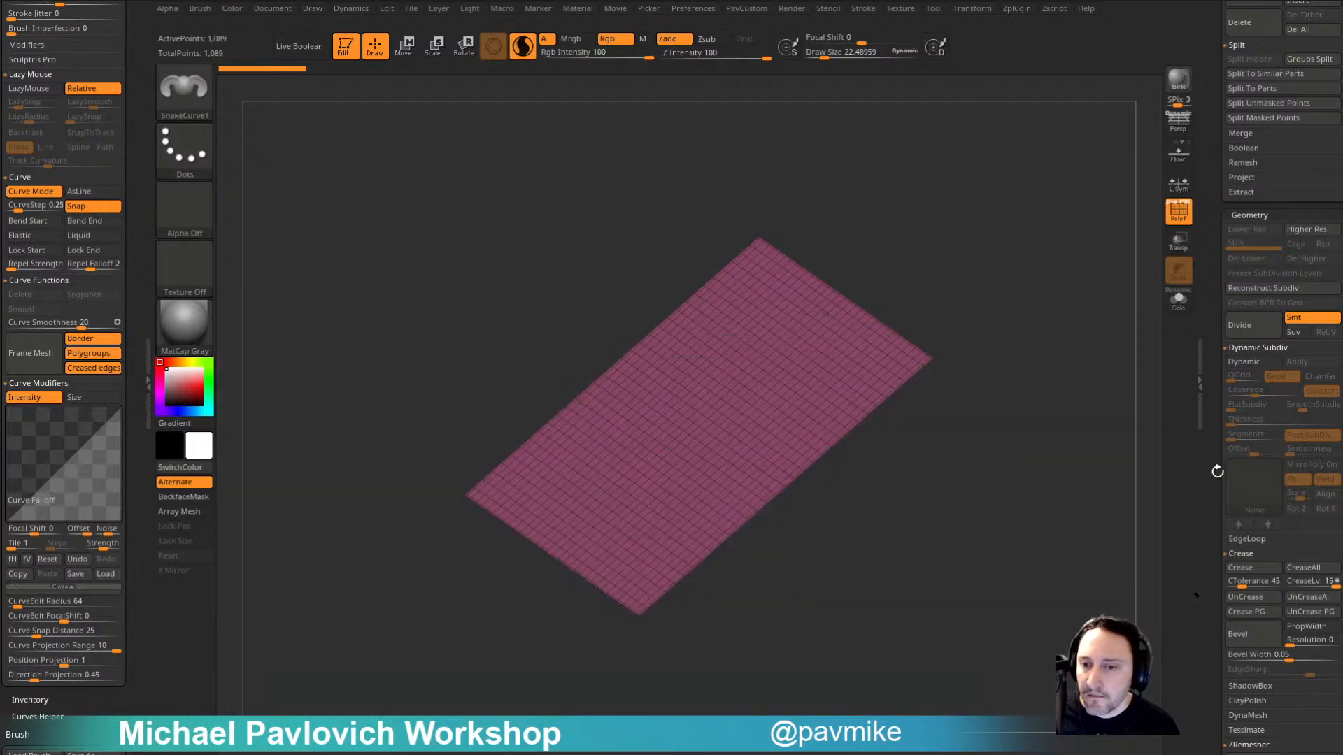
Step: Turn on Dynamic Subdiv for the plane and set its Thickness to 0.0625
scroll(1255, 445, "down", 3)
left_click(1252, 243)
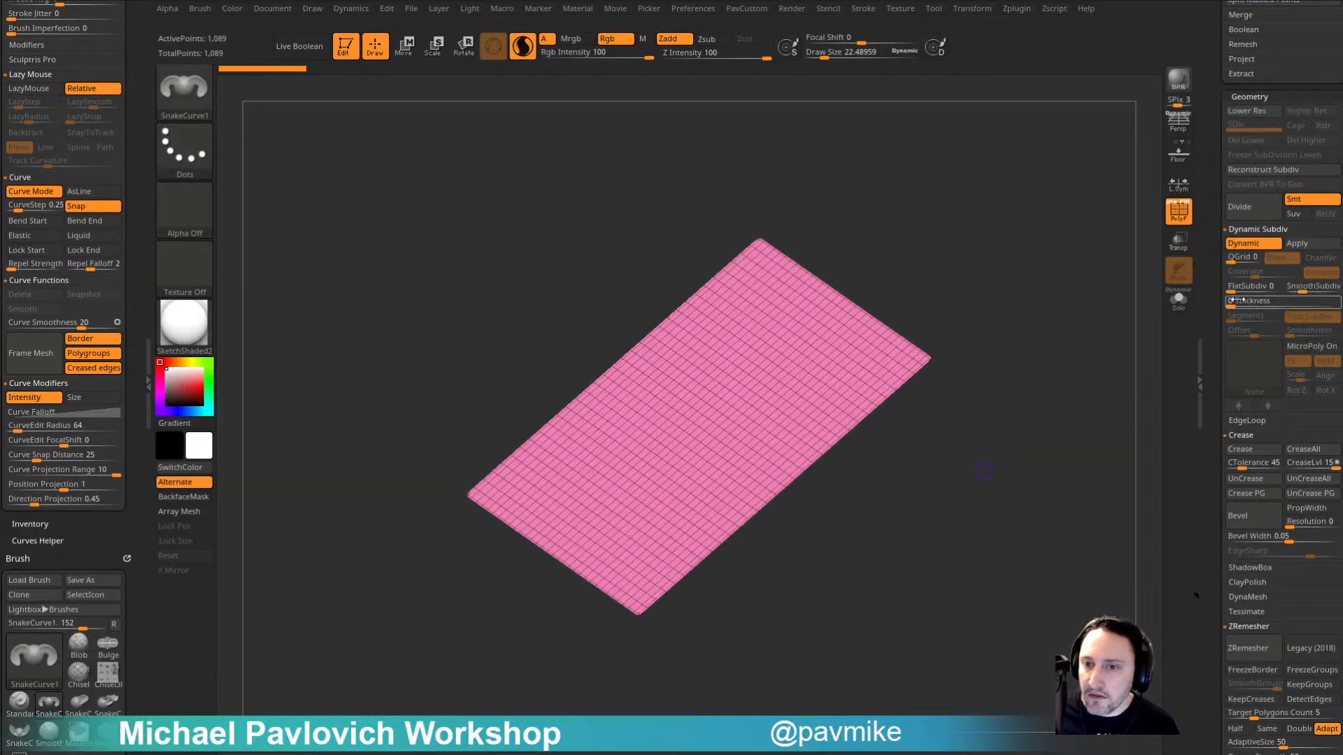
left_click_drag(1236, 302, 1273, 312)
left_click_drag(1060, 404, 1063, 459, "alt")
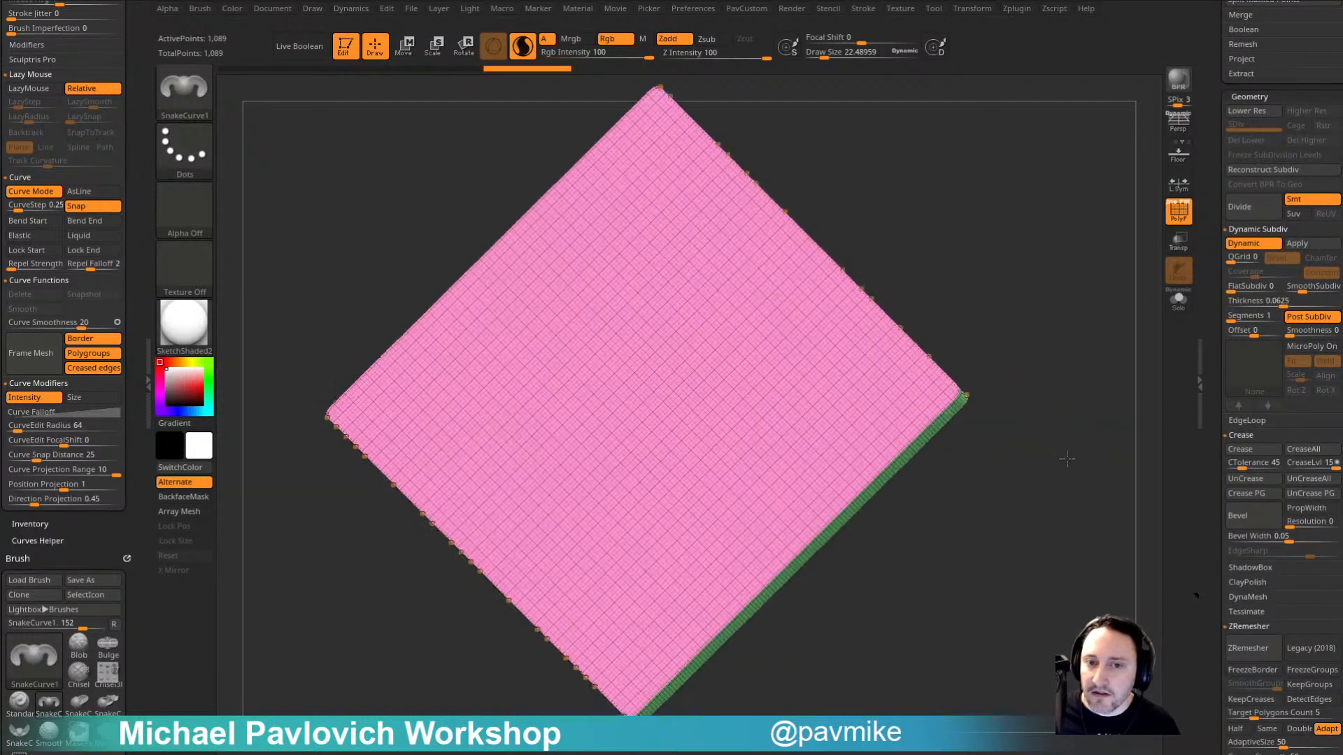
Step: Turn off Post SubDiv for the plane's thickness and set SmoothSubdiv to 3
left_click(1327, 318)
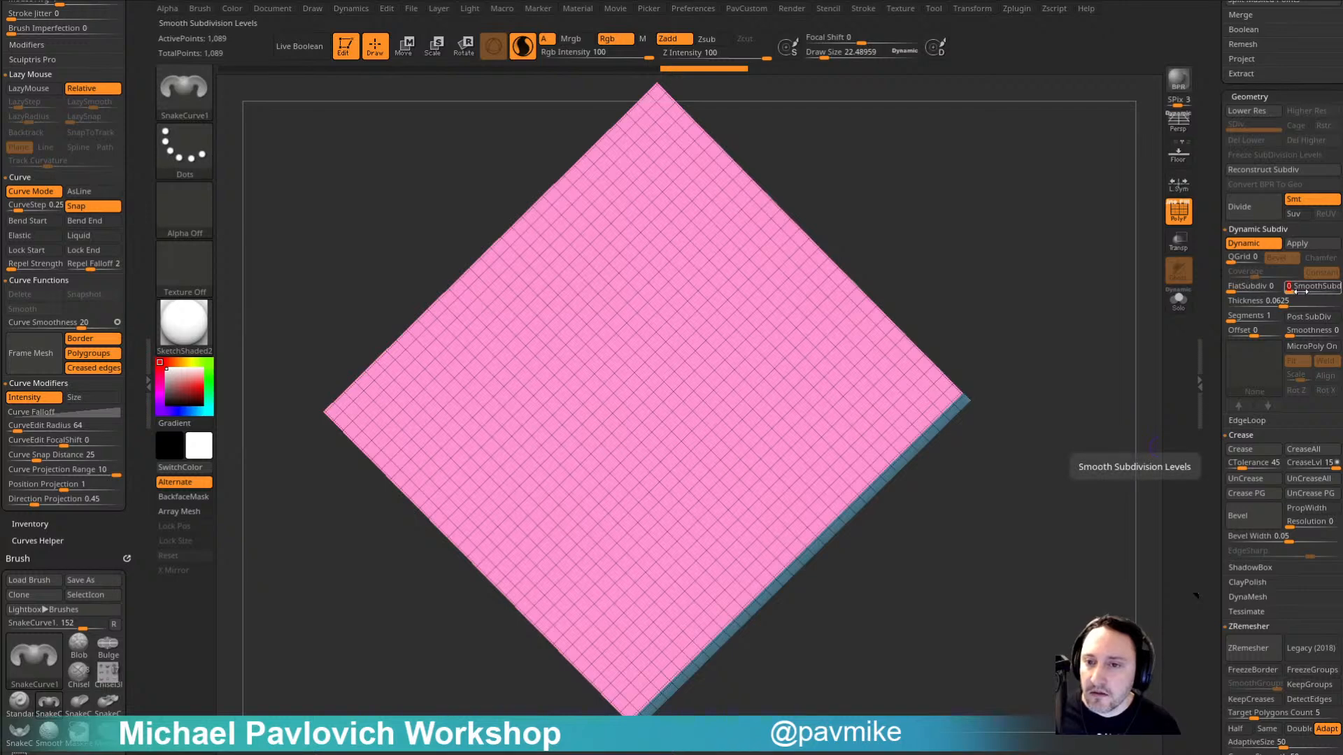
left_click_drag(1306, 290, 1313, 291)
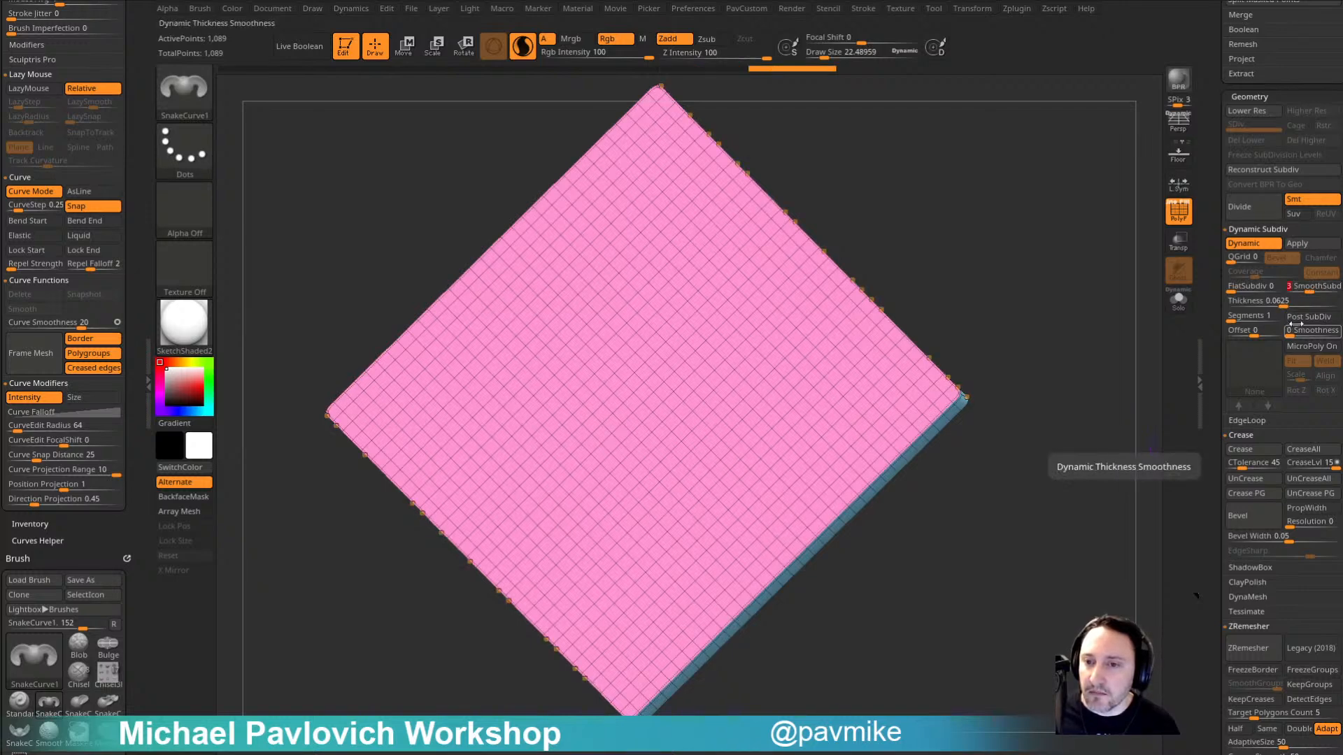
Step: Turn Post SubDiv back on for the plane's thickness and inspect its edges
left_click(1304, 318)
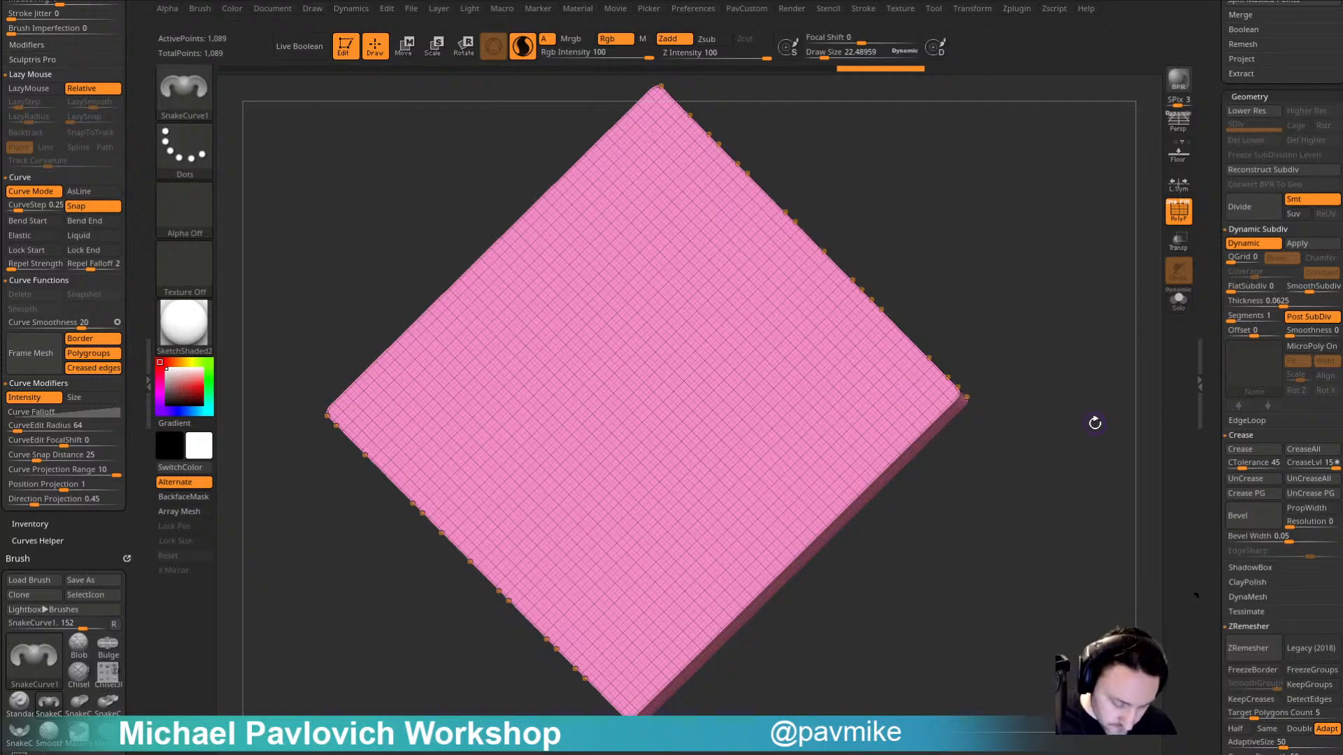
mouse_move(1059, 420)
left_mouse_down()
mouse_move(1064, 442)
mouse_move(1052, 438)
mouse_move(1068, 446)
left_mouse_up()
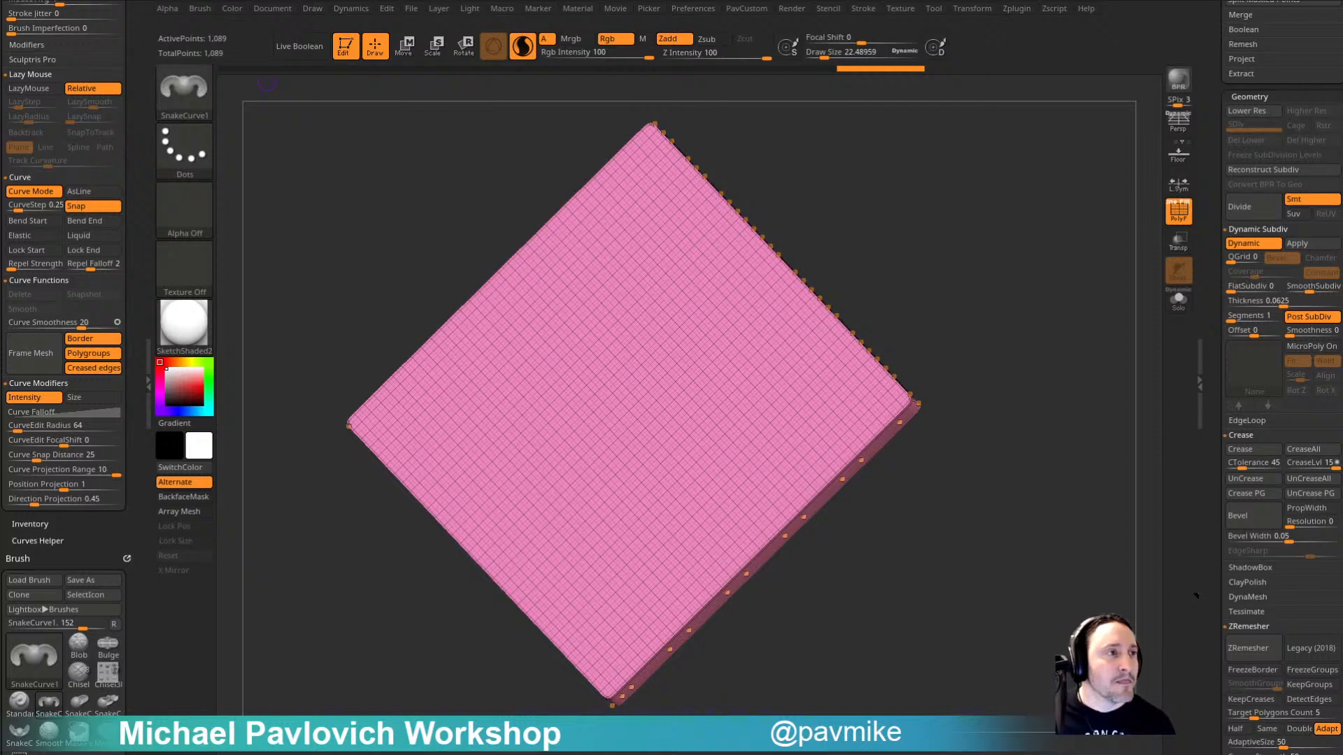
left_click_drag(1023, 239, 1007, 195)
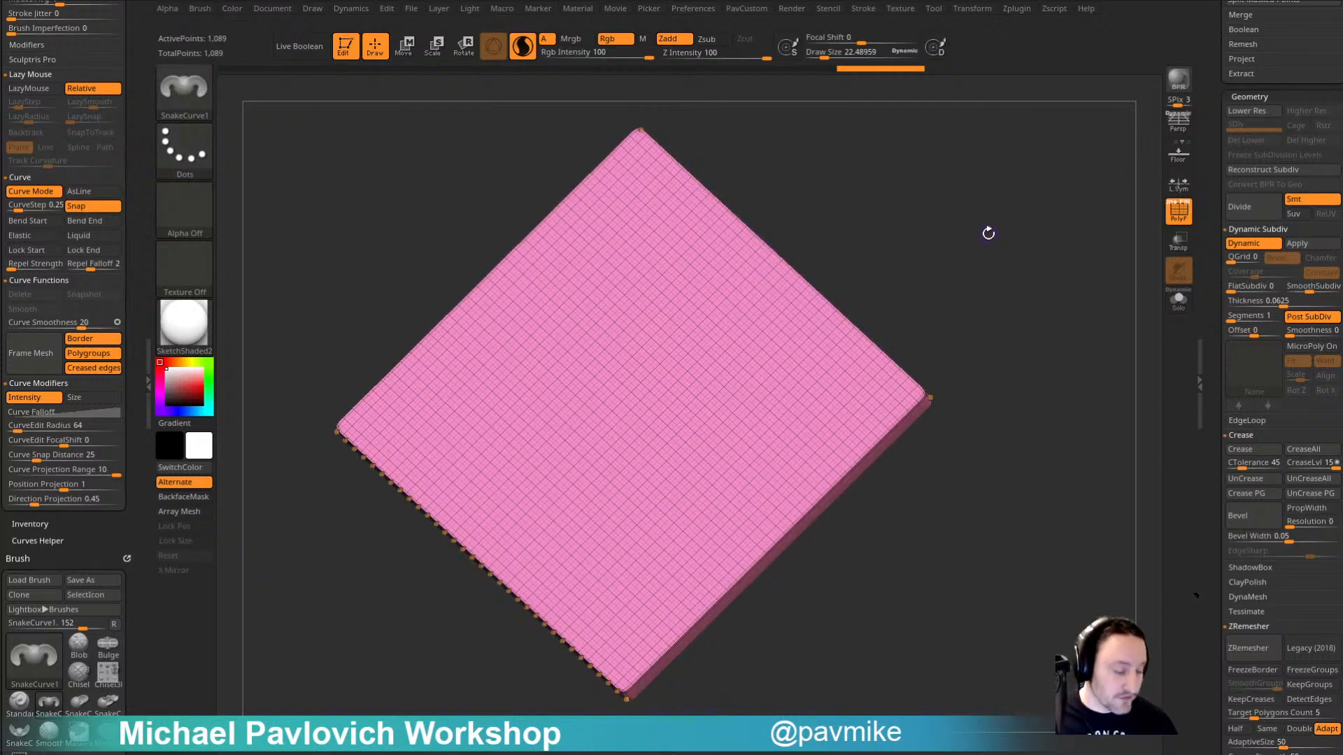
Step: Increase the brush's Draw Size to about 43.67
key("s")
mouse_move(990, 240)
left_mouse_down()
mouse_move(1034, 242)
mouse_move(919, 254)
left_mouse_up()
key("s")
key("s")
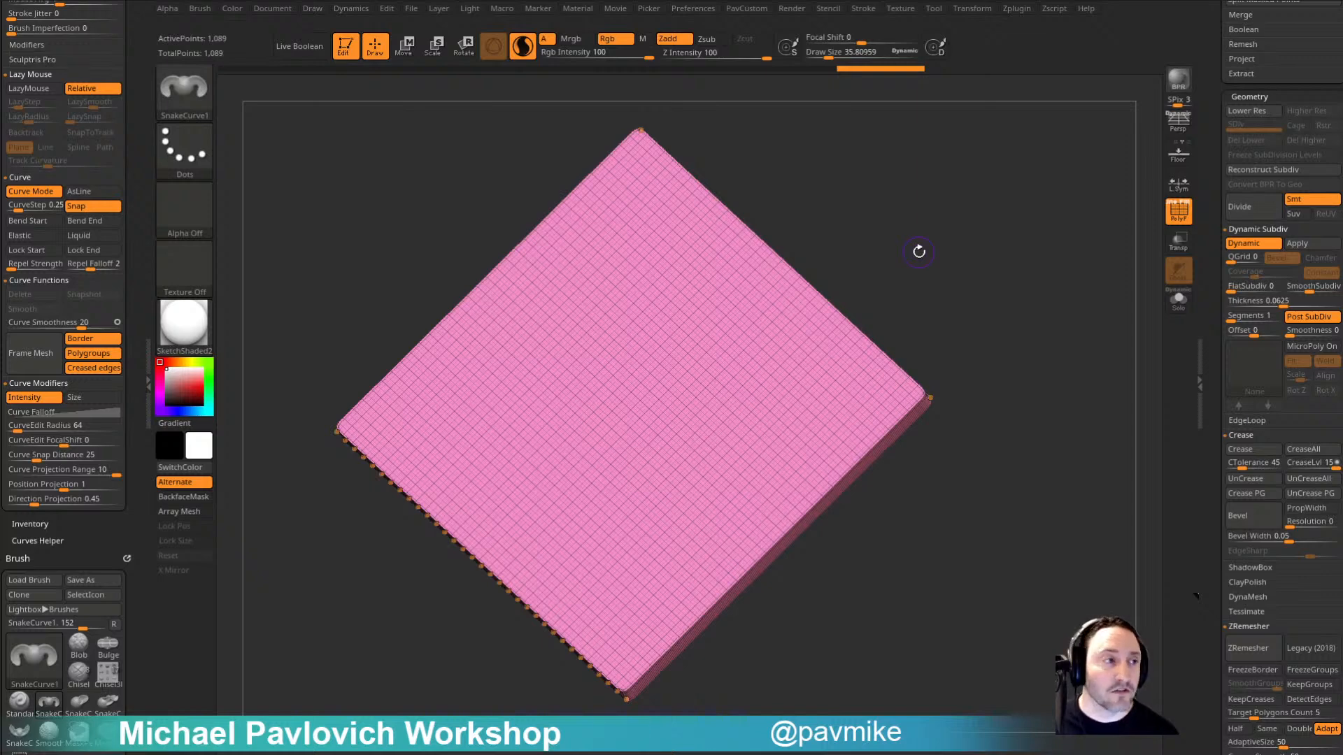
key("s")
mouse_move(767, 302)
left_mouse_down()
mouse_move(732, 317)
mouse_move(741, 326)
left_mouse_up()
key("s")
left_click_drag(868, 273, 845, 282)
key("s")
left_click_drag(700, 357, 720, 361)
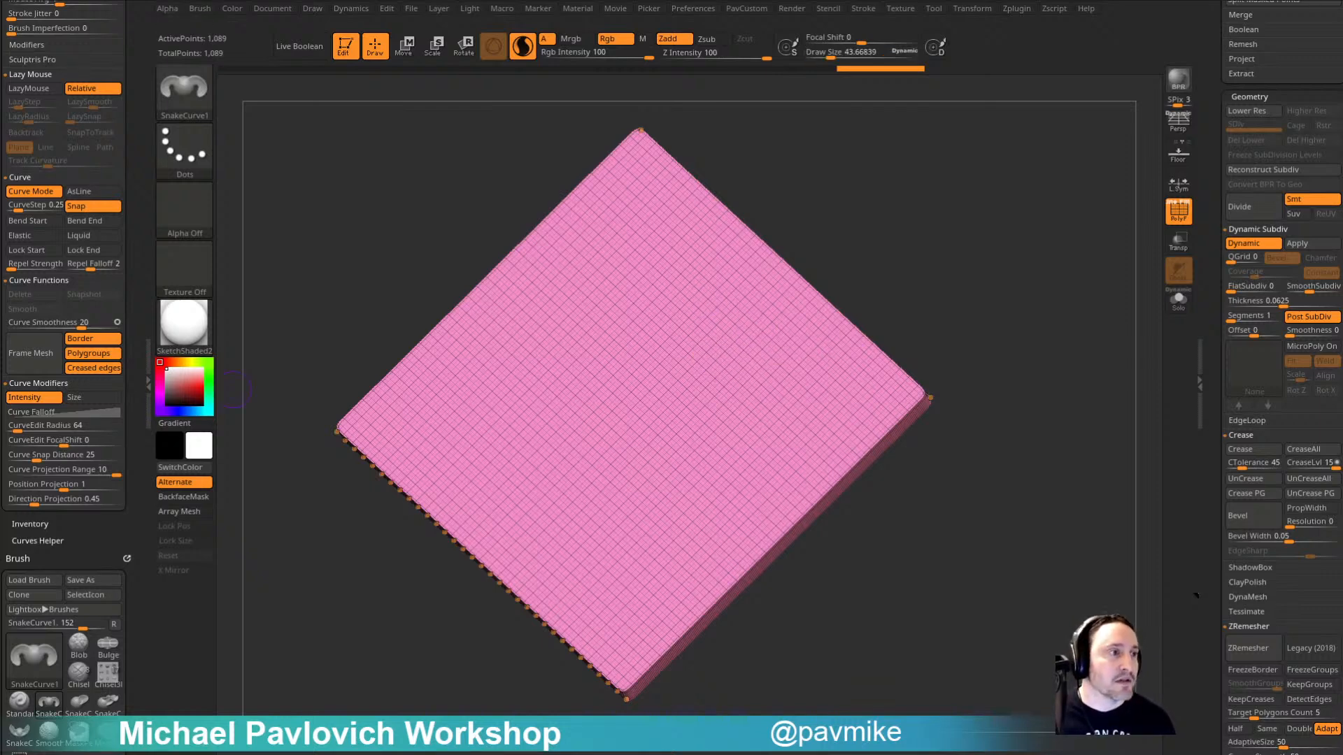
Step: Hide the polyframe, switch to the Cylinder3D primitive, and convert it to a PolyMesh3D
left_click_drag(1227, 277, 1237, 483)
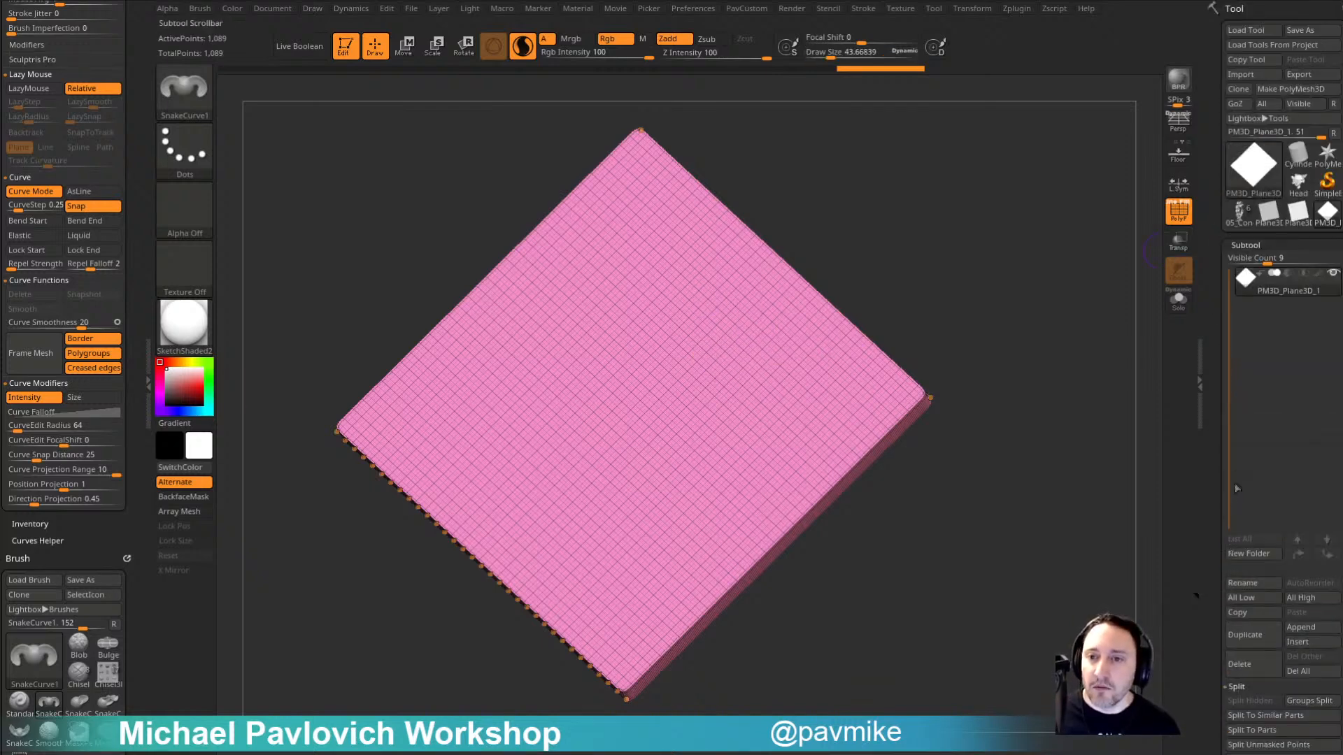
left_click(1178, 212)
left_click(1298, 155)
left_click(1288, 90)
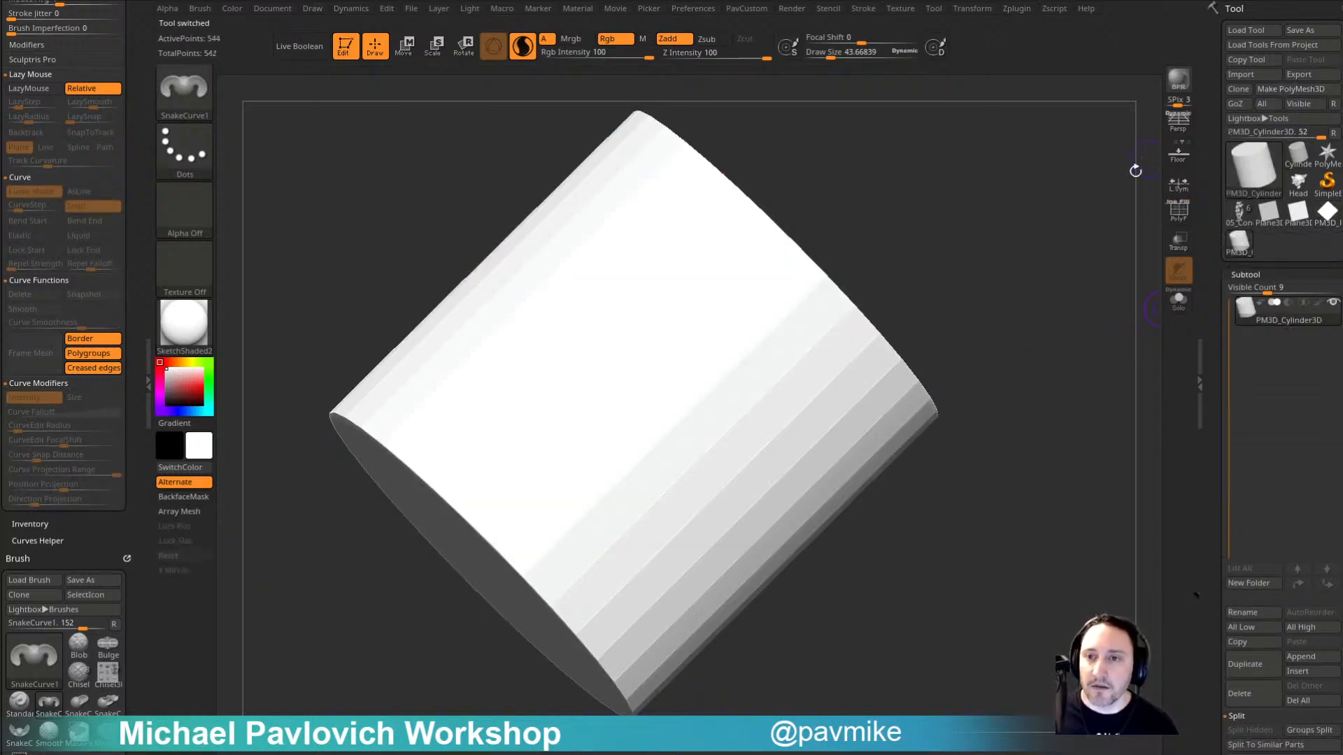
Step: Choose the MeshBalloon brush and draw a large balloon shape over the upper part of the cylinder
right_click_drag(1133, 170, 1049, 280)
mouse_move(1049, 280)
right_mouse_down("ctrl")
mouse_move(984, 378)
mouse_move(875, 350)
right_mouse_up("ctrl")
key("b")
key("m")
key("s")
left_click(207, 107)
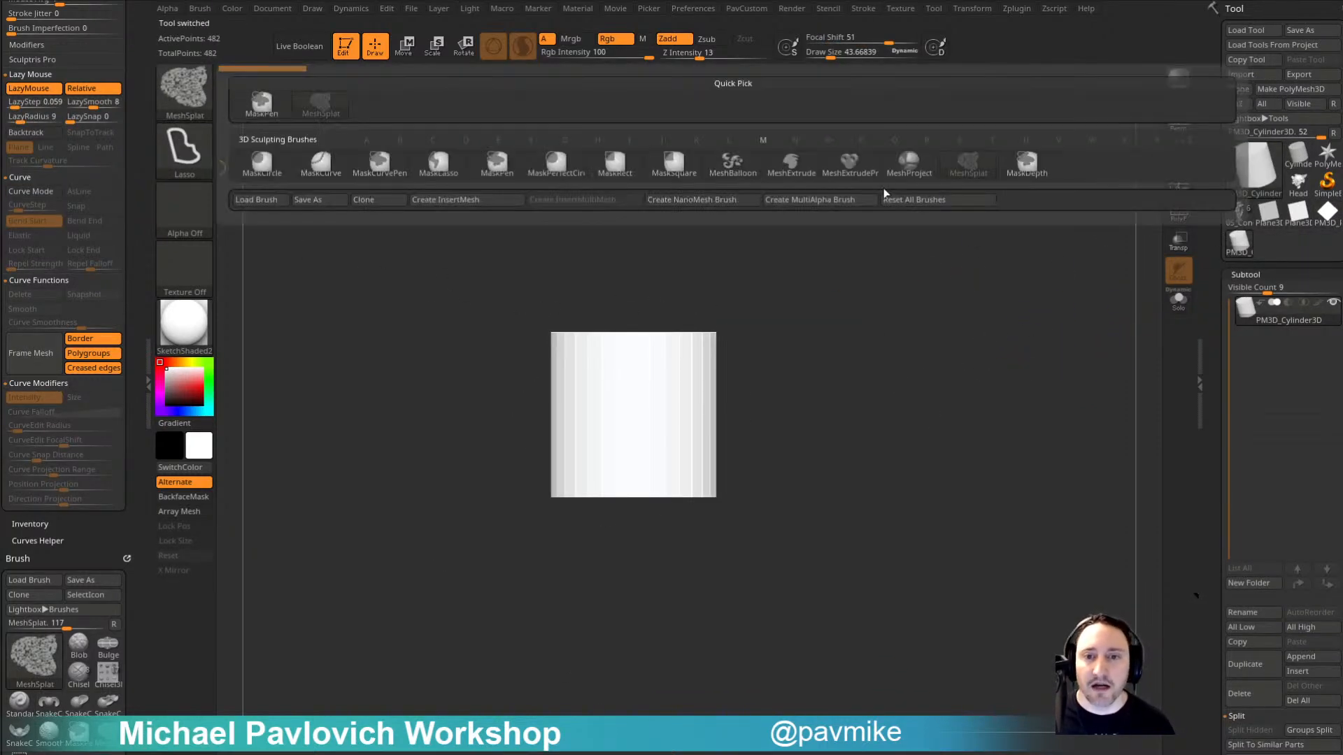
mouse_move(914, 175)
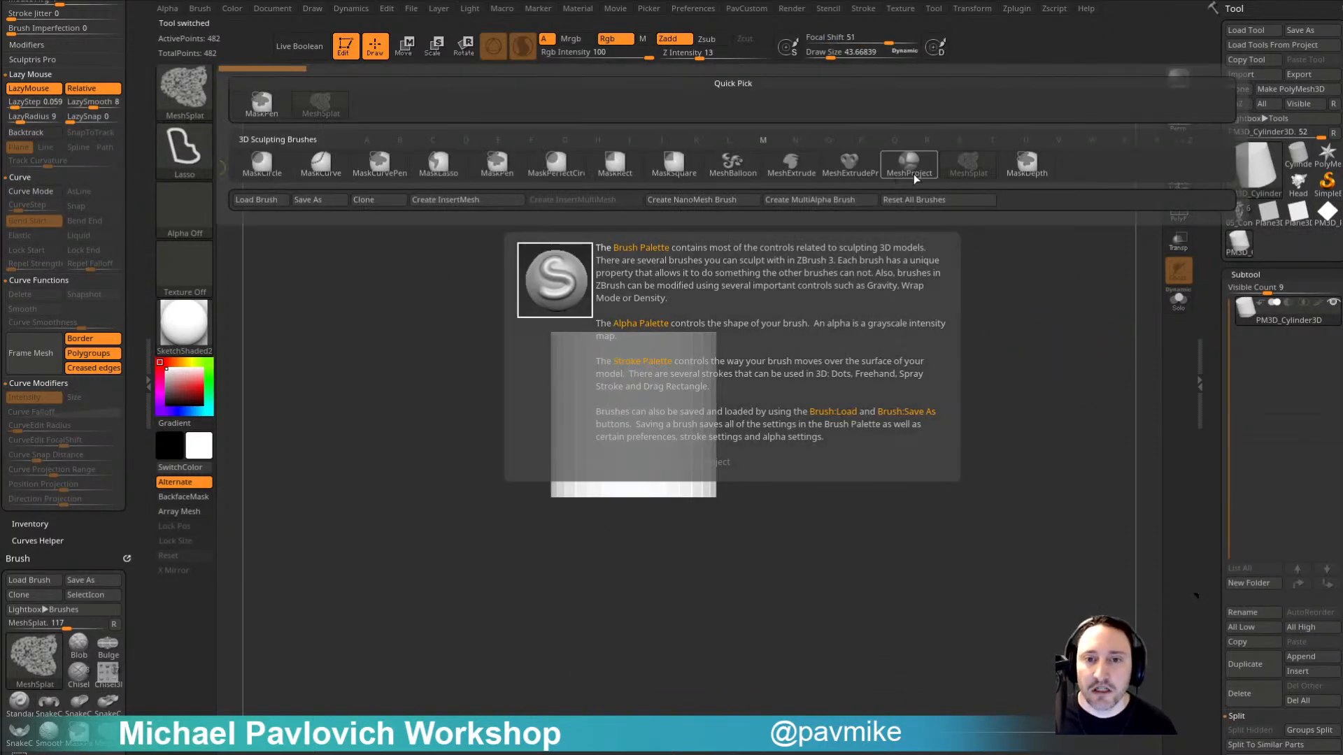
left_click(725, 170)
left_click_drag(638, 362, 829, 294)
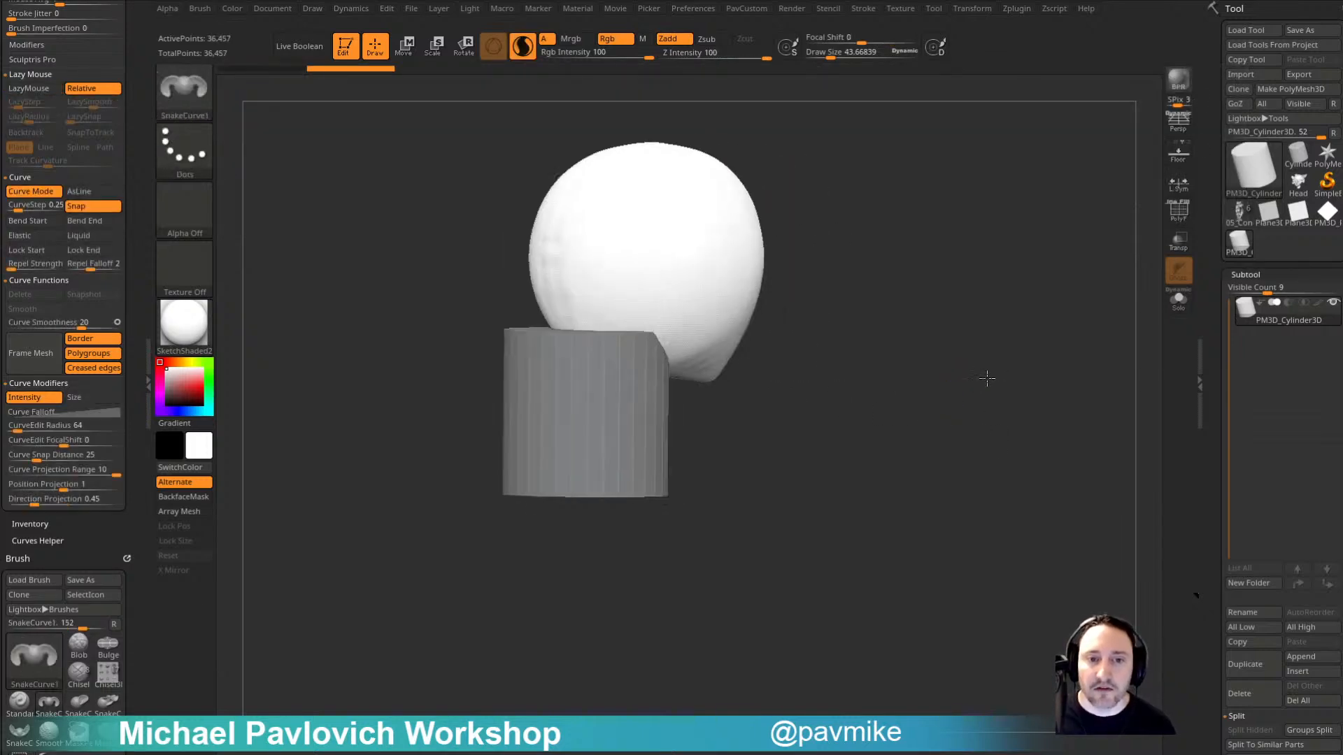
Step: Show the polyframe, split the balloon from the cylinder into its own subtool, and isolate it with Solo
right_click_drag(987, 379, 932, 394, "shift")
left_click(1177, 213)
right_click_drag(1010, 317, 995, 300, "ctrl")
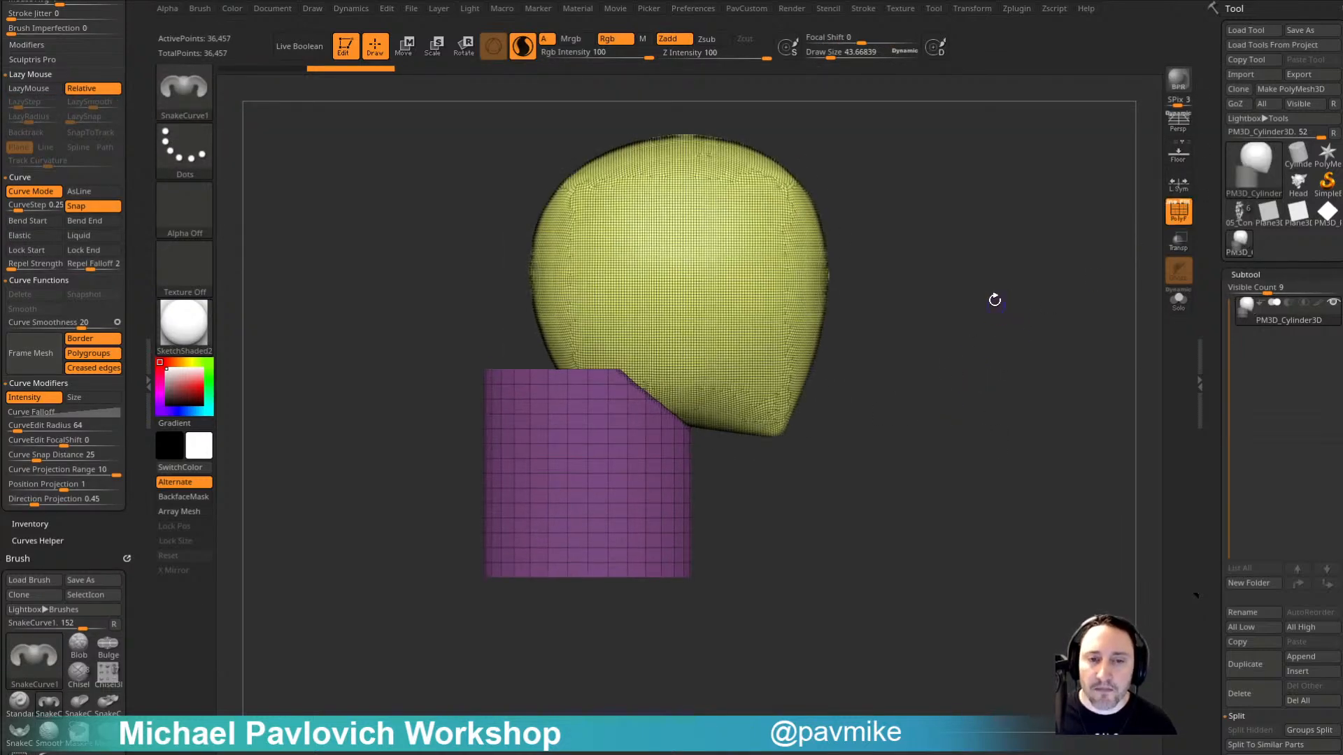
key("grave")
left_click(993, 417)
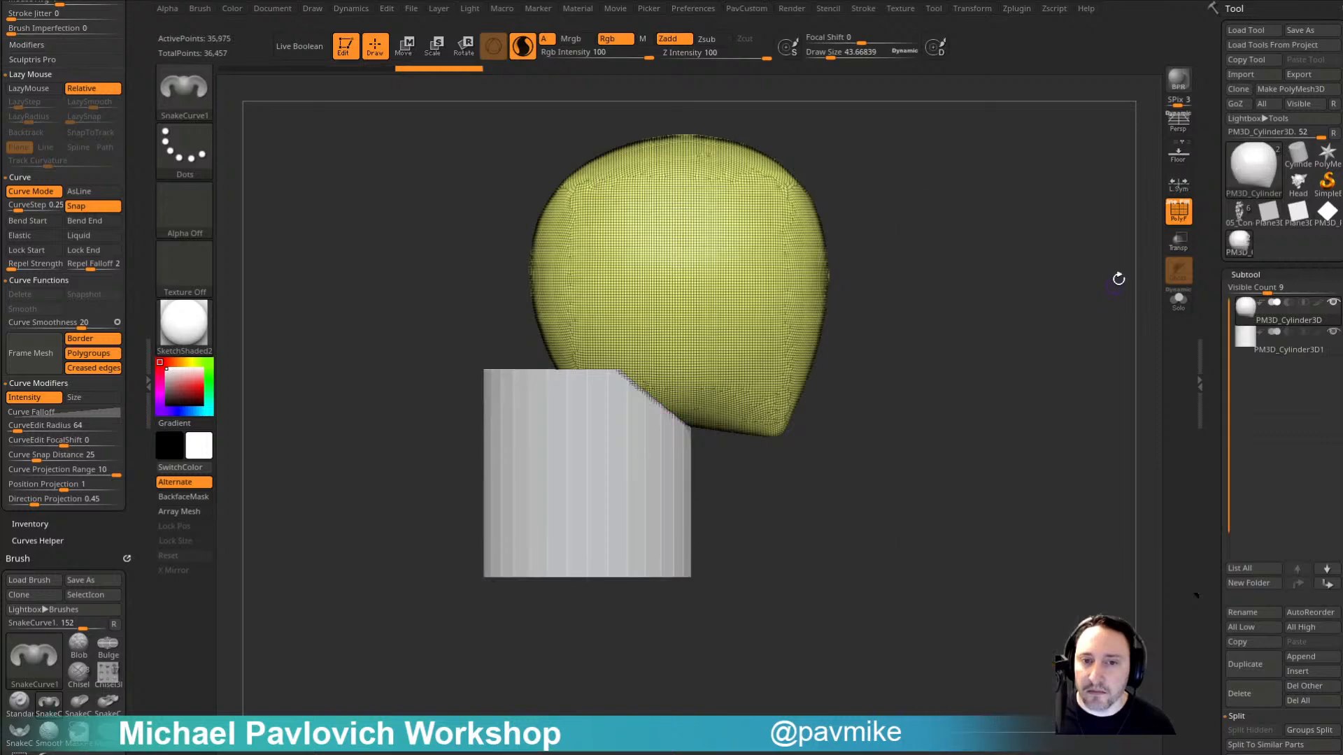
left_click(1178, 299)
Step: Set ZRemesher to Half with AdaptiveSize 0 and try to remesh the balloon
key("grave")
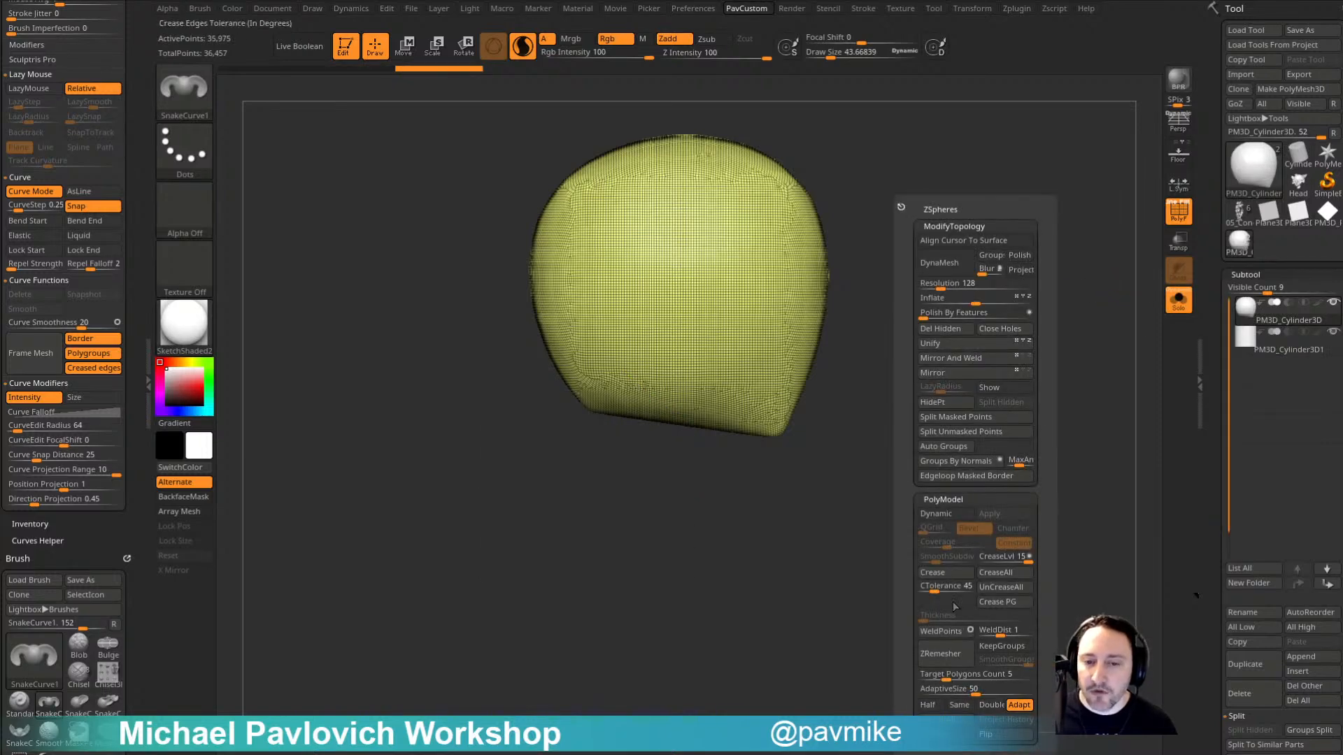
left_click(933, 705)
left_click_drag(937, 691, 919, 689)
left_click(954, 656)
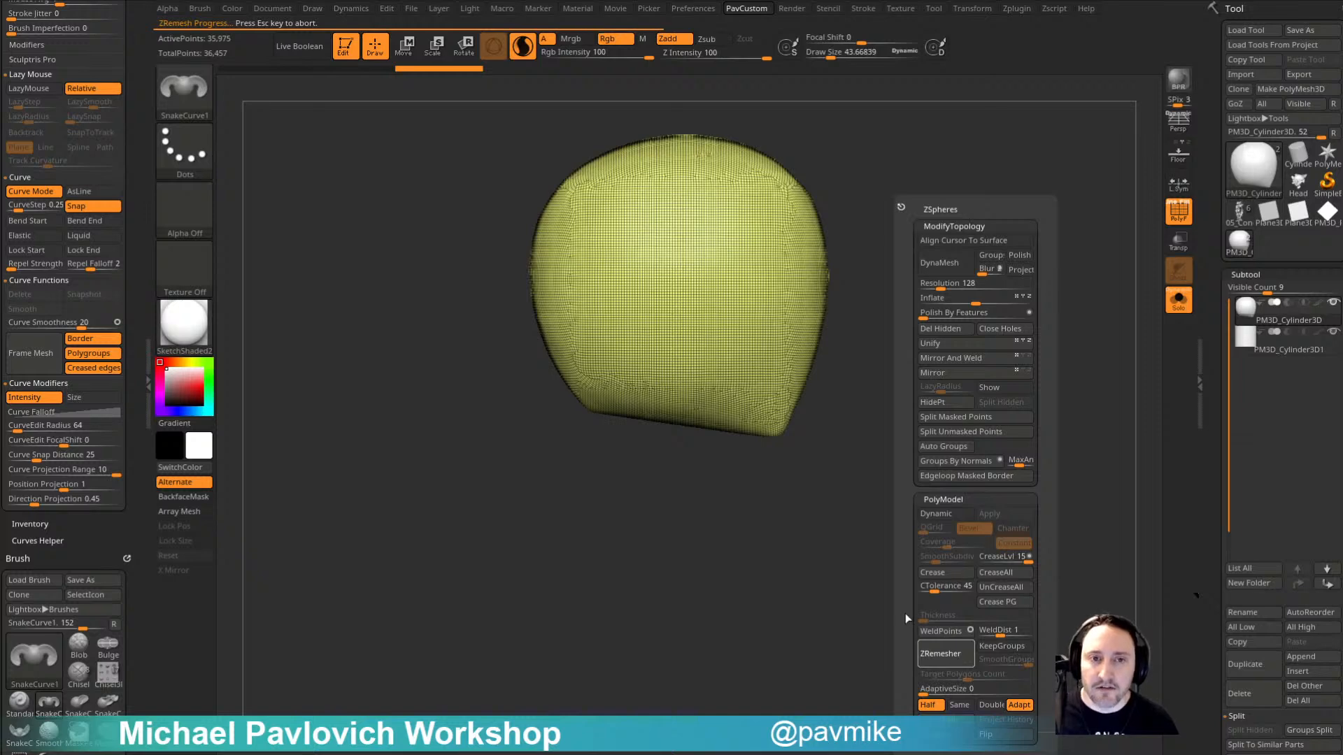
key("Escape")
Step: Apply Mirror And Weld to the balloon and remesh it with ZRemesher at Half
left_click_drag(852, 350, 971, 392)
key("grave")
left_click(946, 358)
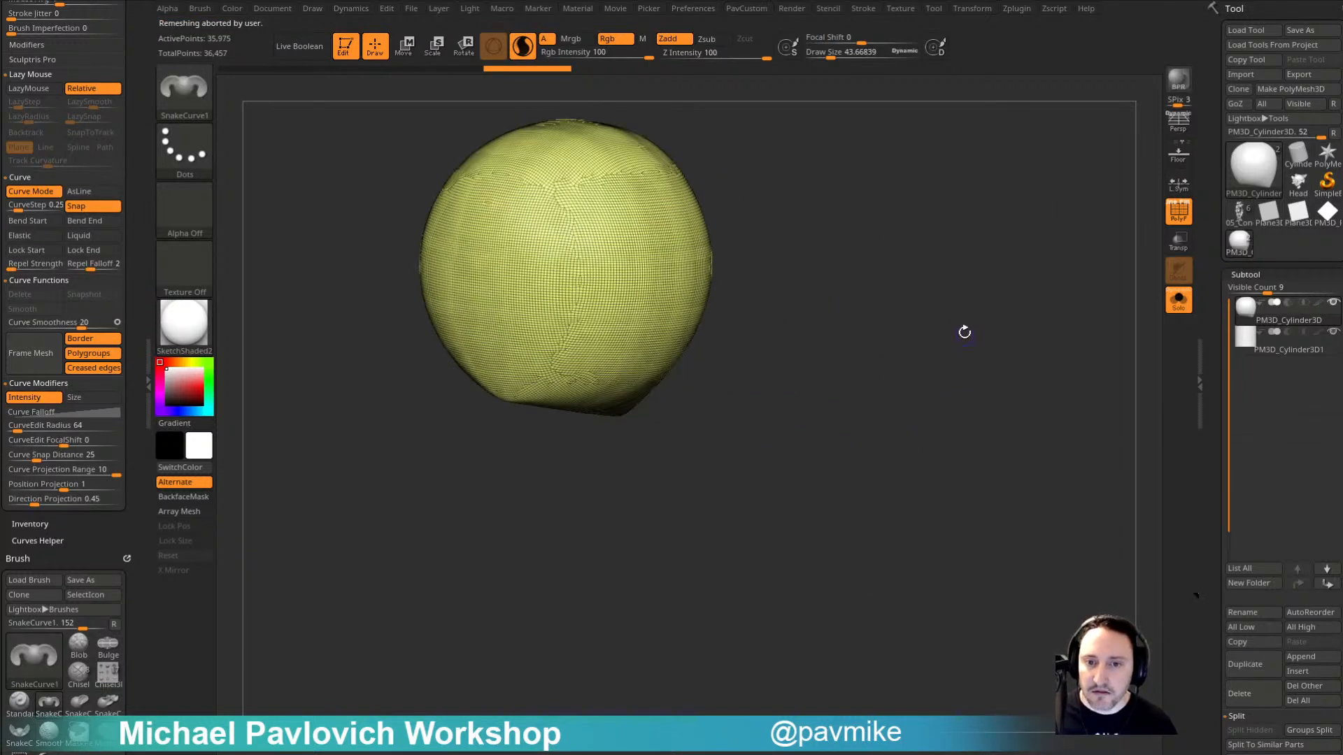
key("grave")
left_click(951, 359)
key("grave")
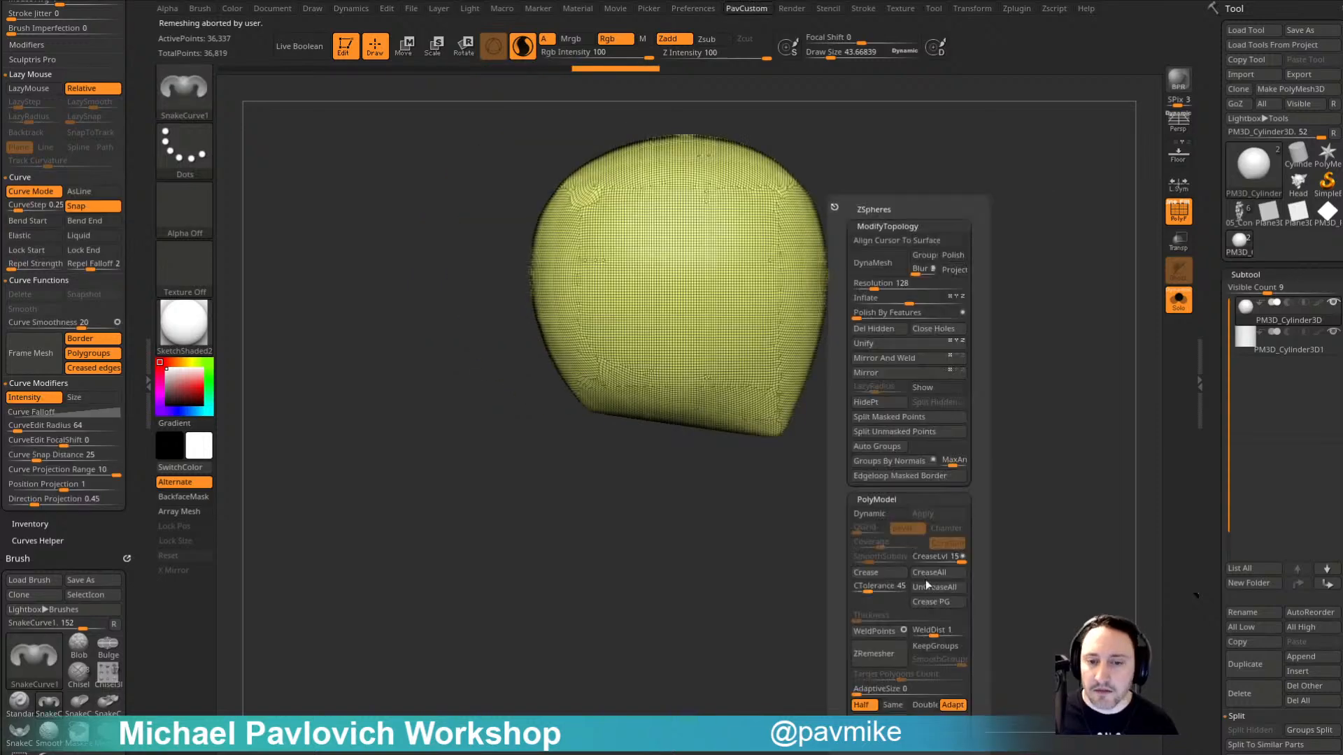
left_click(884, 656)
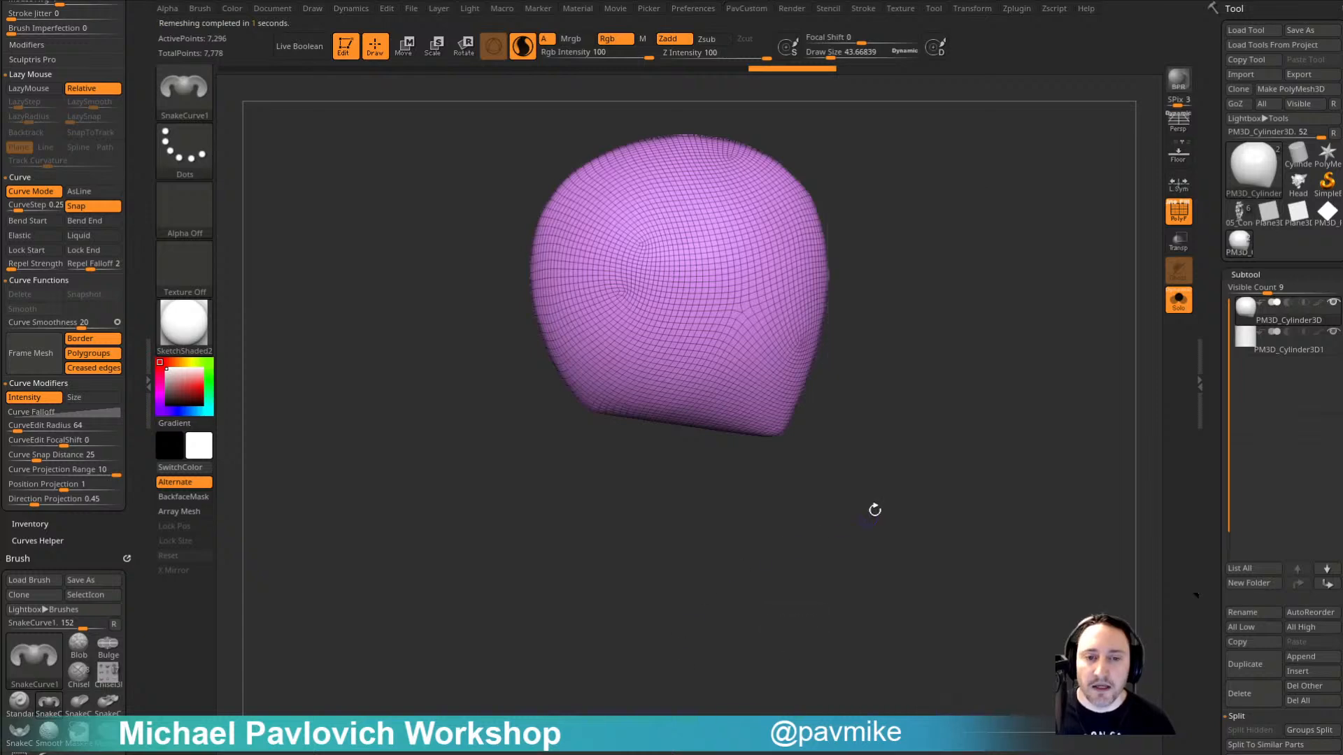
Step: Turn the balloon so its pointed corner faces up and mask the tip
key("w")
mouse_move(743, 261)
left_mouse_down()
mouse_move(761, 291)
mouse_move(745, 265)
mouse_move(579, 293)
mouse_move(589, 301)
left_mouse_up()
key("q")
key("w")
mouse_move(789, 80)
left_mouse_down("alt")
mouse_move(779, 318)
mouse_move(657, 370)
mouse_move(728, 360)
left_mouse_up("alt")
left_click(185, 94, "ctrl")
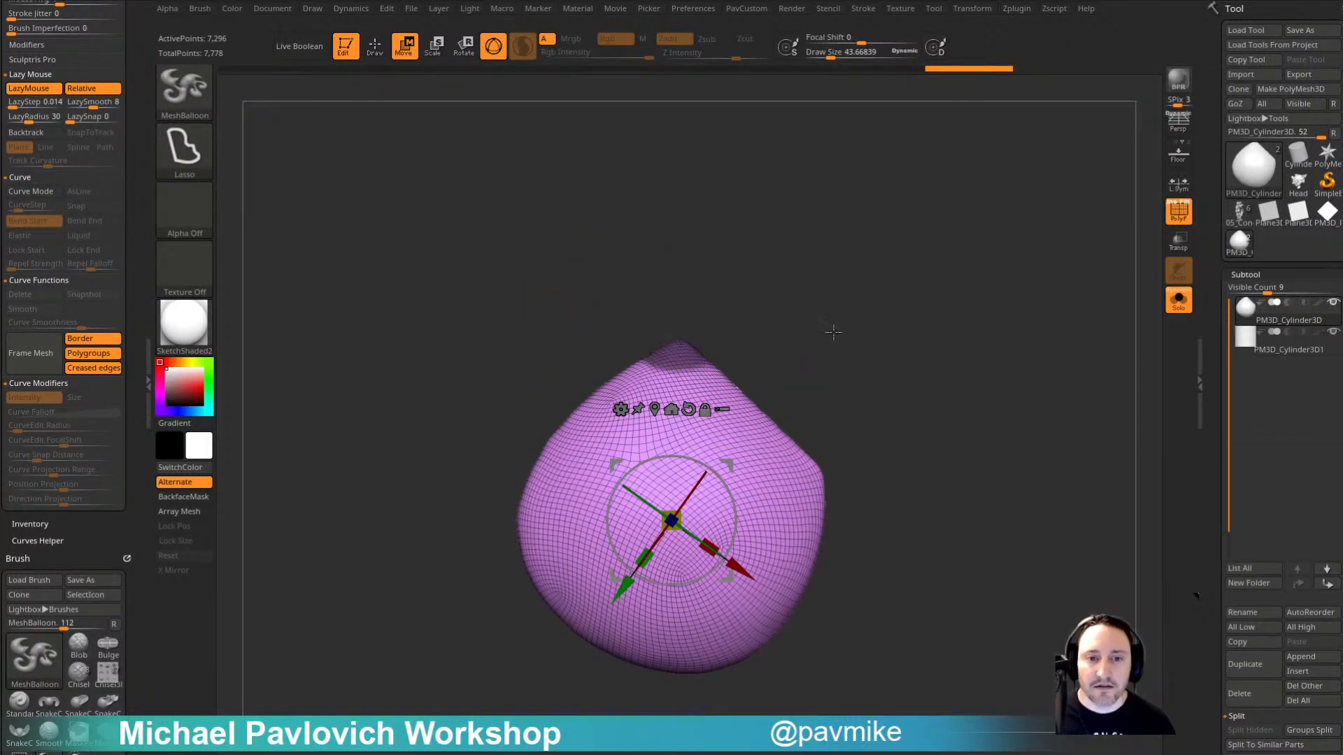
Step: Remove the Stroke palette from the tray and dock the Dynamics palette in its place
left_click_drag(136, 43, 134, 208)
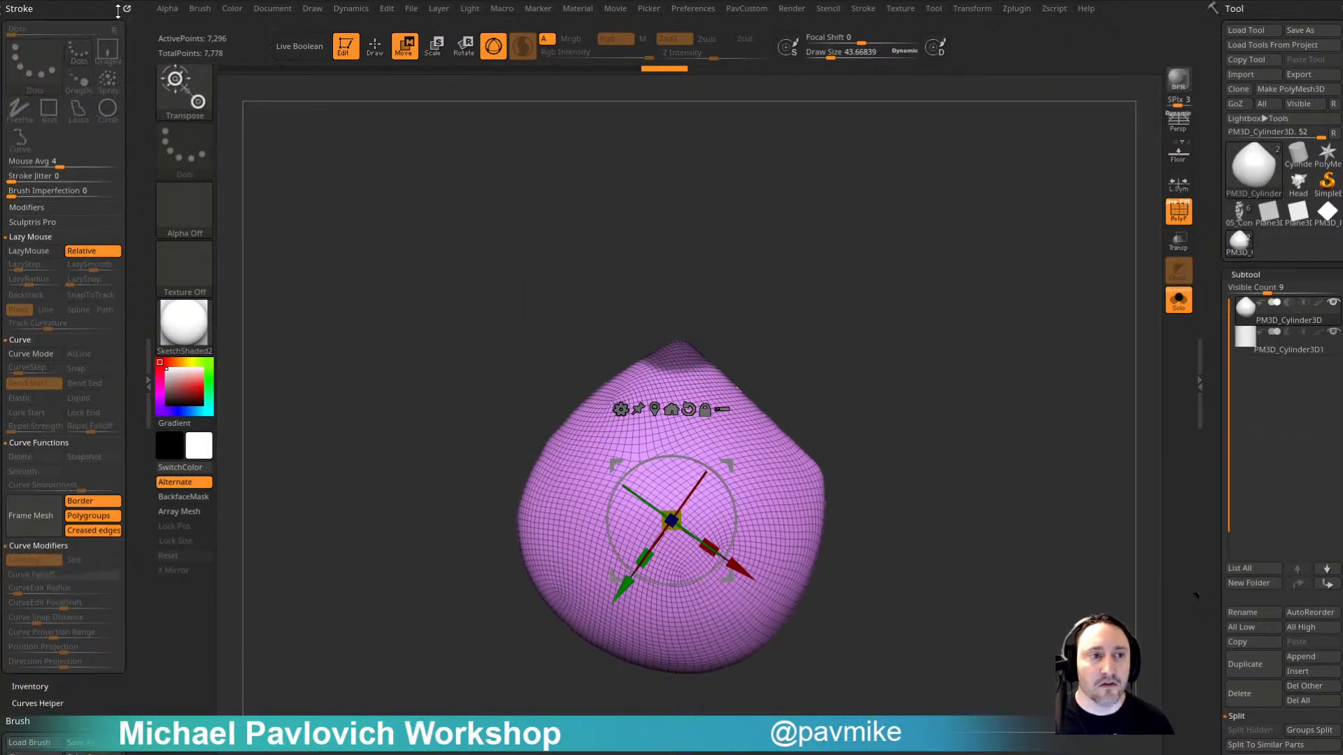
left_click(127, 9)
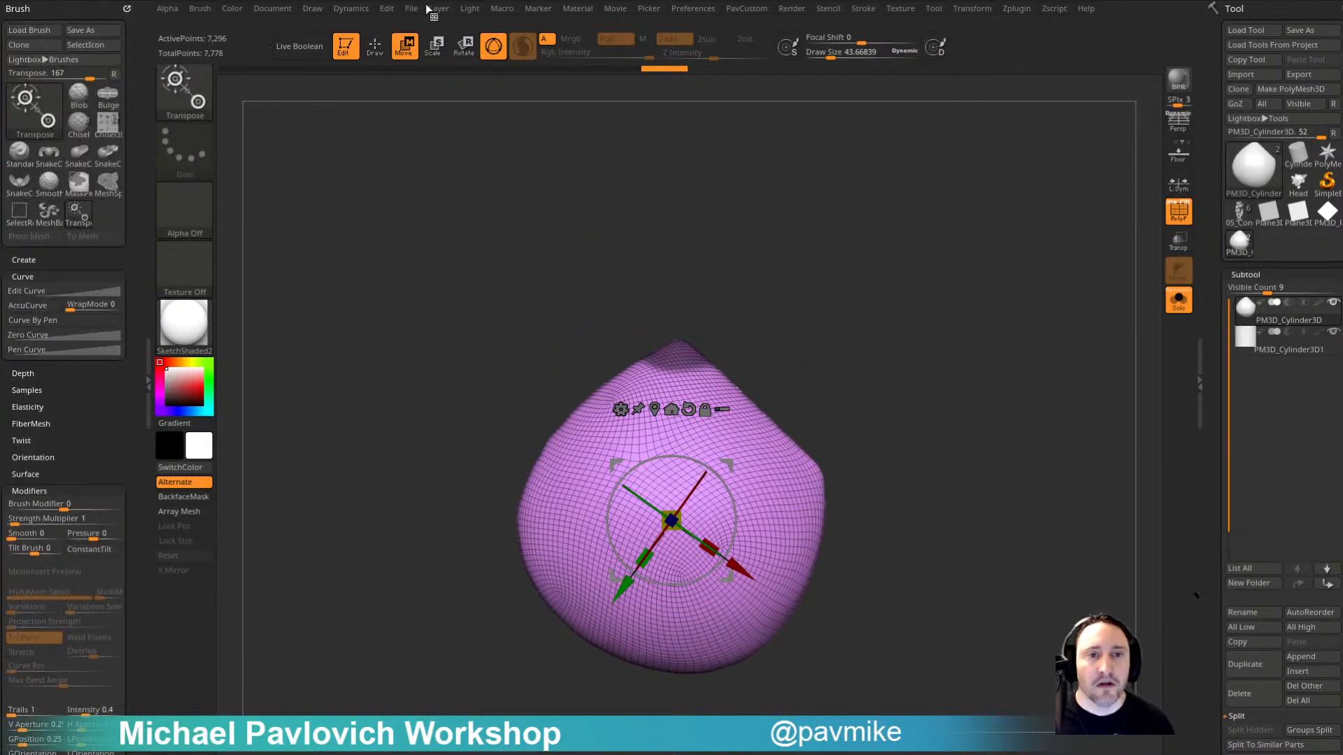
left_click(351, 8)
left_click(340, 26)
left_click_drag(986, 315, 961, 291, "alt")
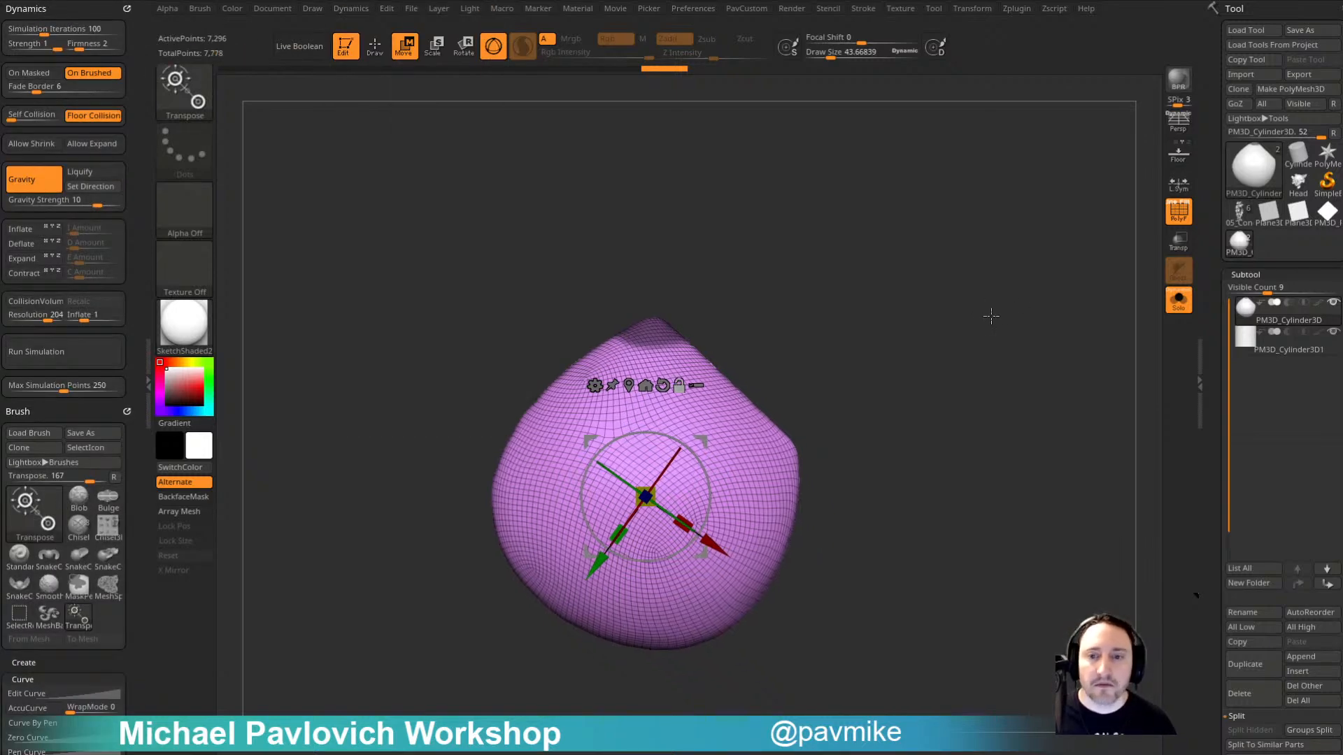
Step: Clear the balloon's mask and run ZRemesher at Half repeatedly to get a coarse mesh
key("q")
left_click_drag(1007, 381, 1038, 416, "ctrl")
key("space")
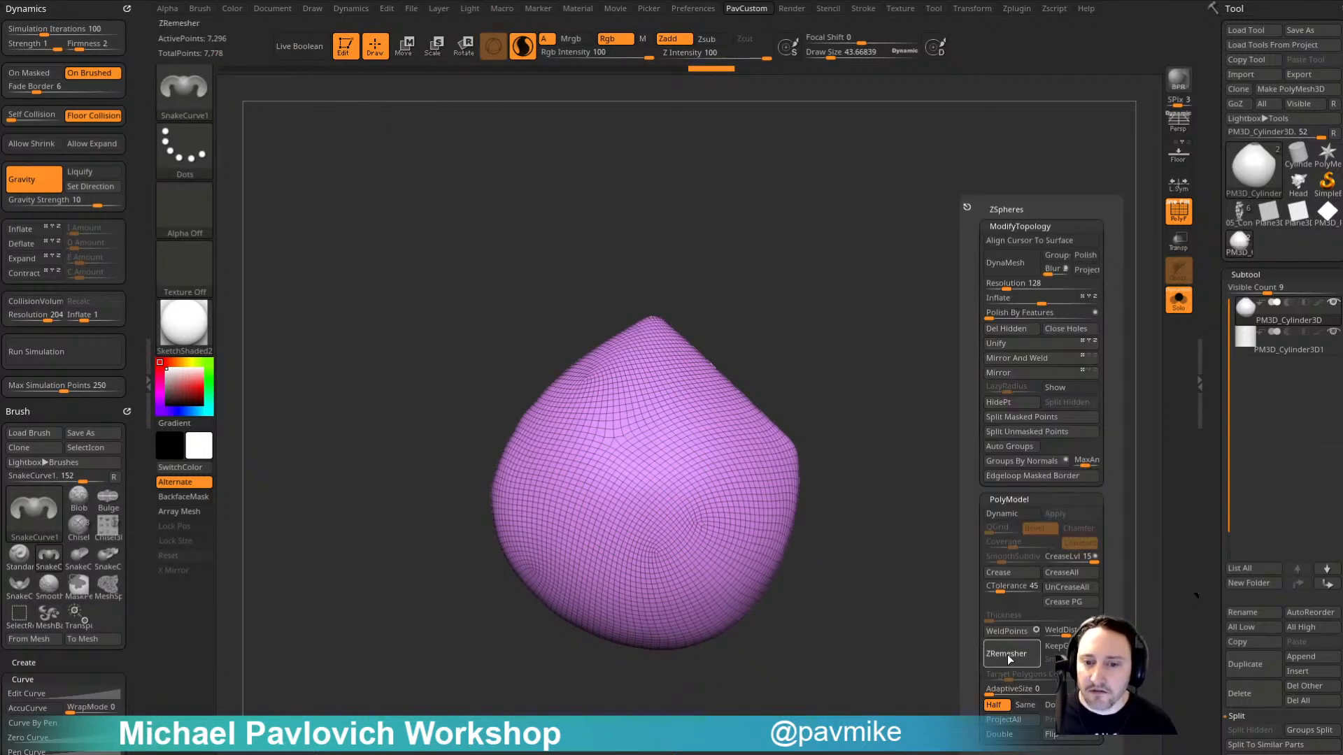
left_click(1010, 652)
left_click(1015, 652)
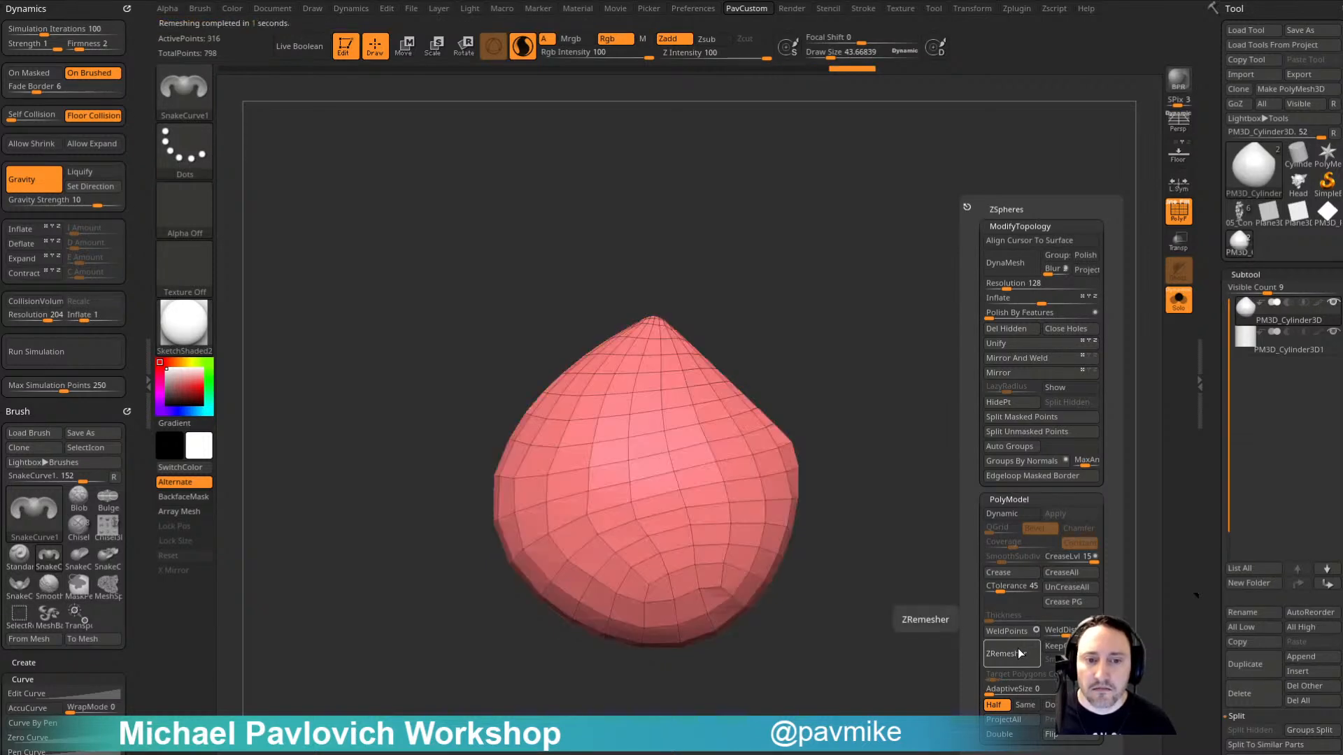
Step: Subdivide the coarse balloon once to SDiv 2 and mask its pointed top
scroll(1247, 174, "down", 10)
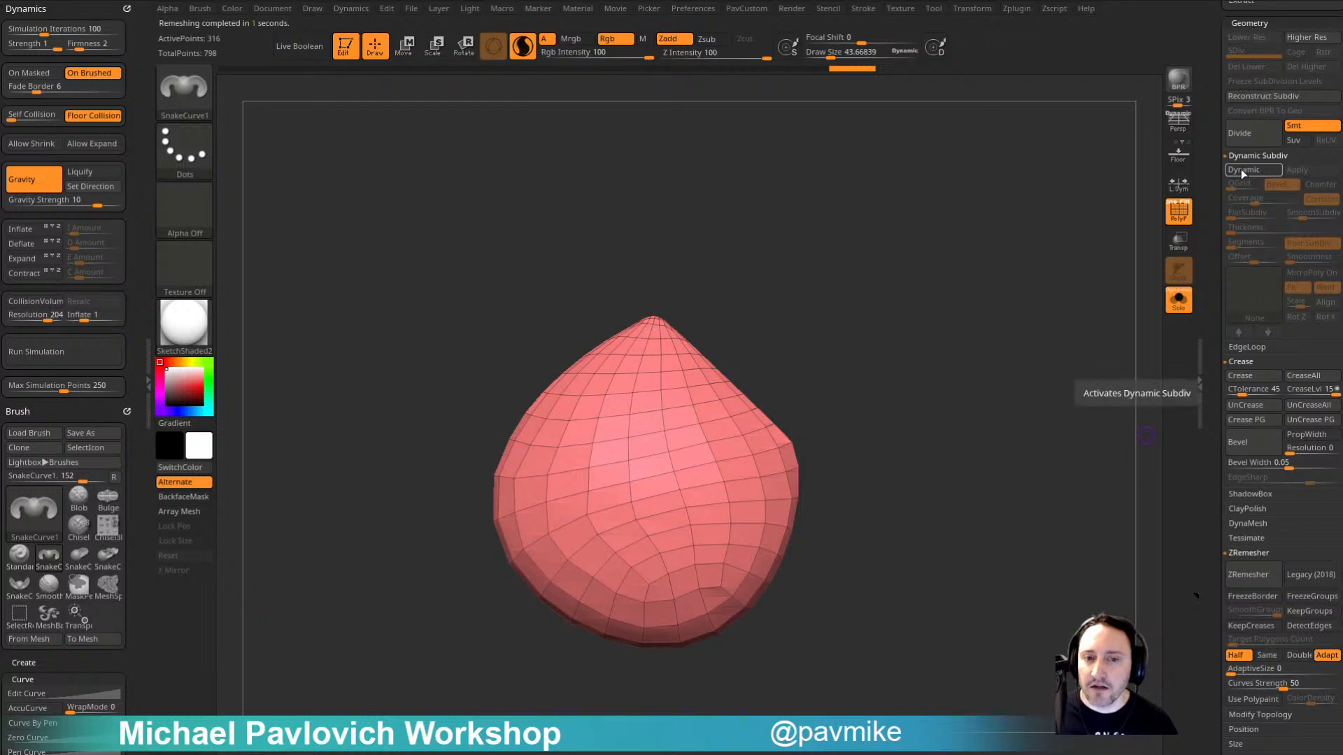
key("ctrl")
key("ctrl+d")
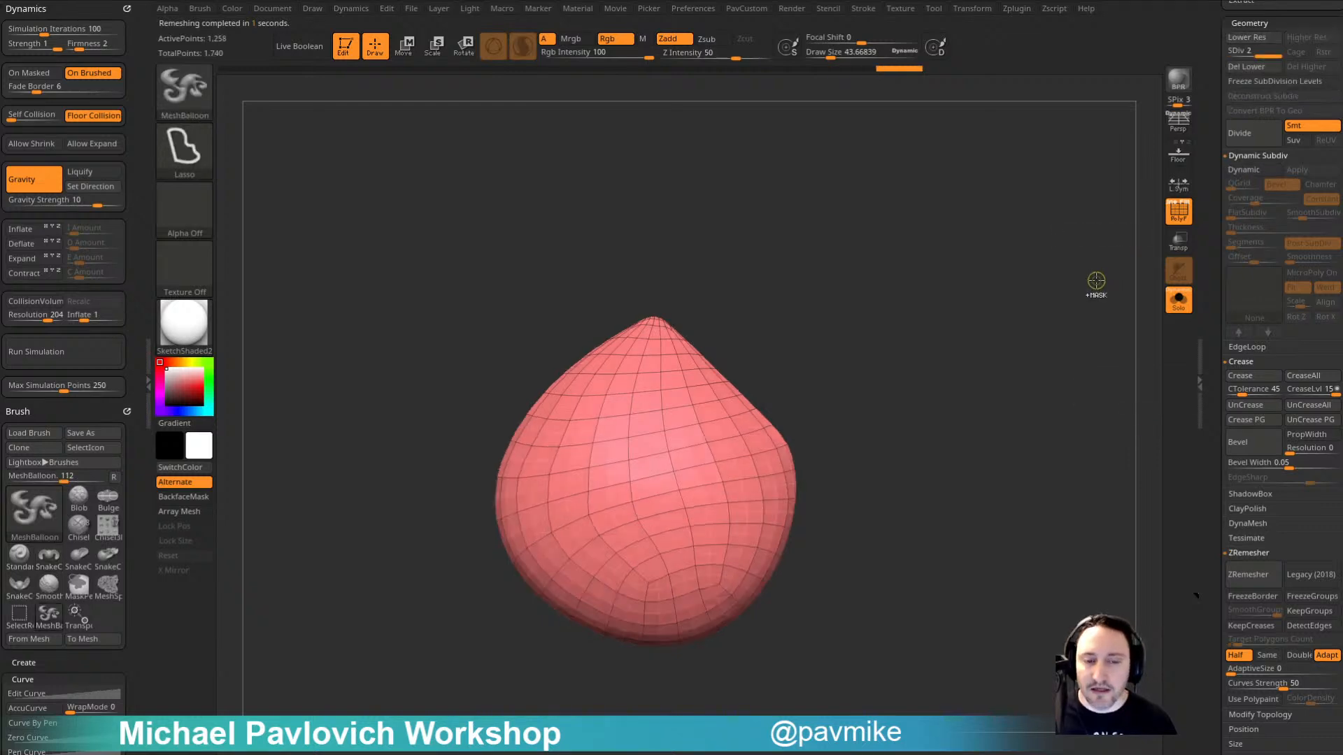
mouse_move(698, 306)
left_mouse_down()
mouse_move(594, 310)
mouse_move(626, 341)
left_mouse_up()
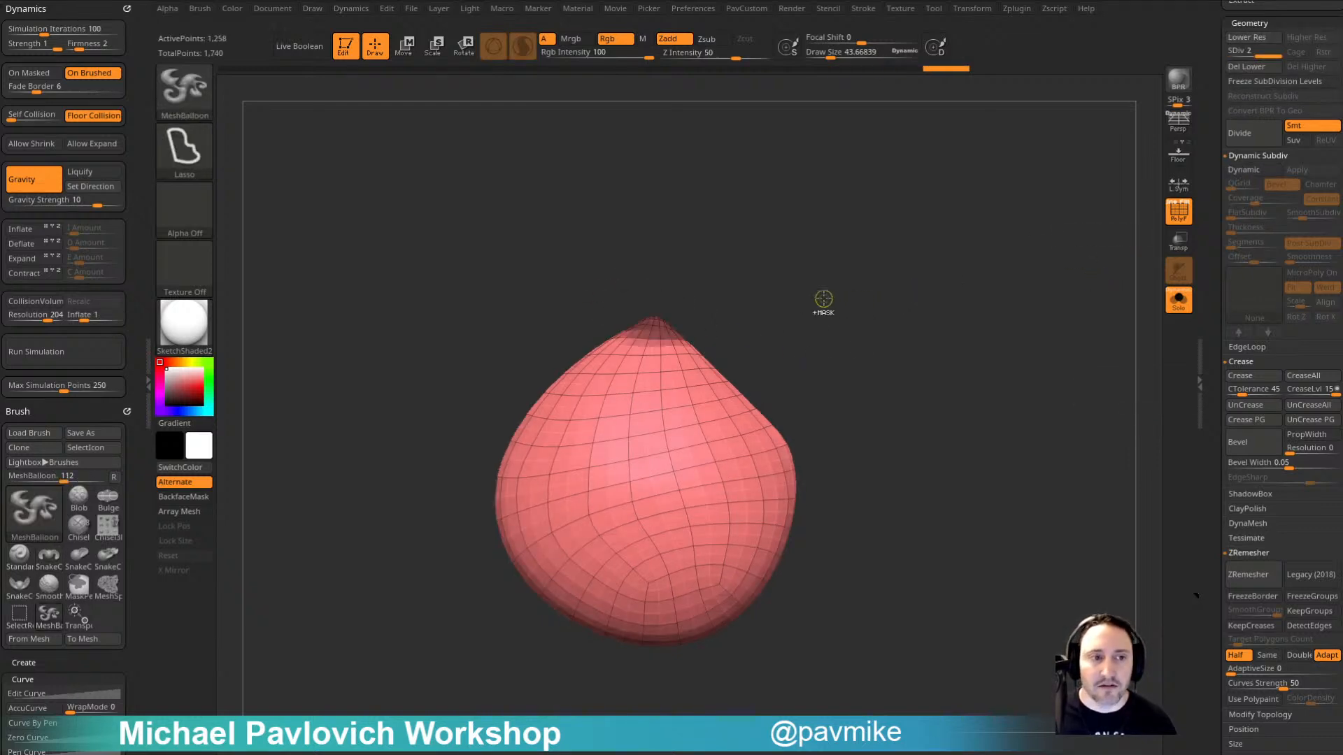
Step: Set Gravity Strength to 0.3578, assign StartupMaterial with the polyframe hidden, and run the simulation on the masked balloon
left_click(861, 9)
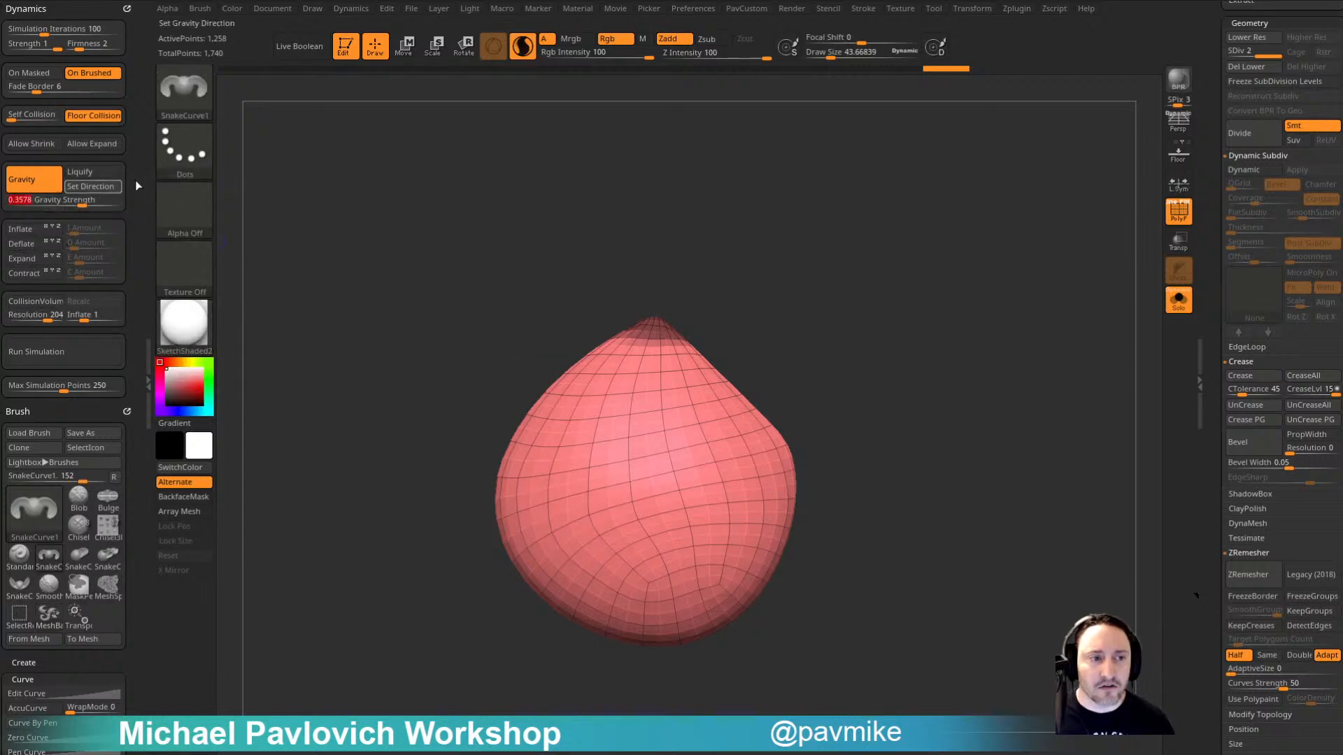
left_click(1169, 206)
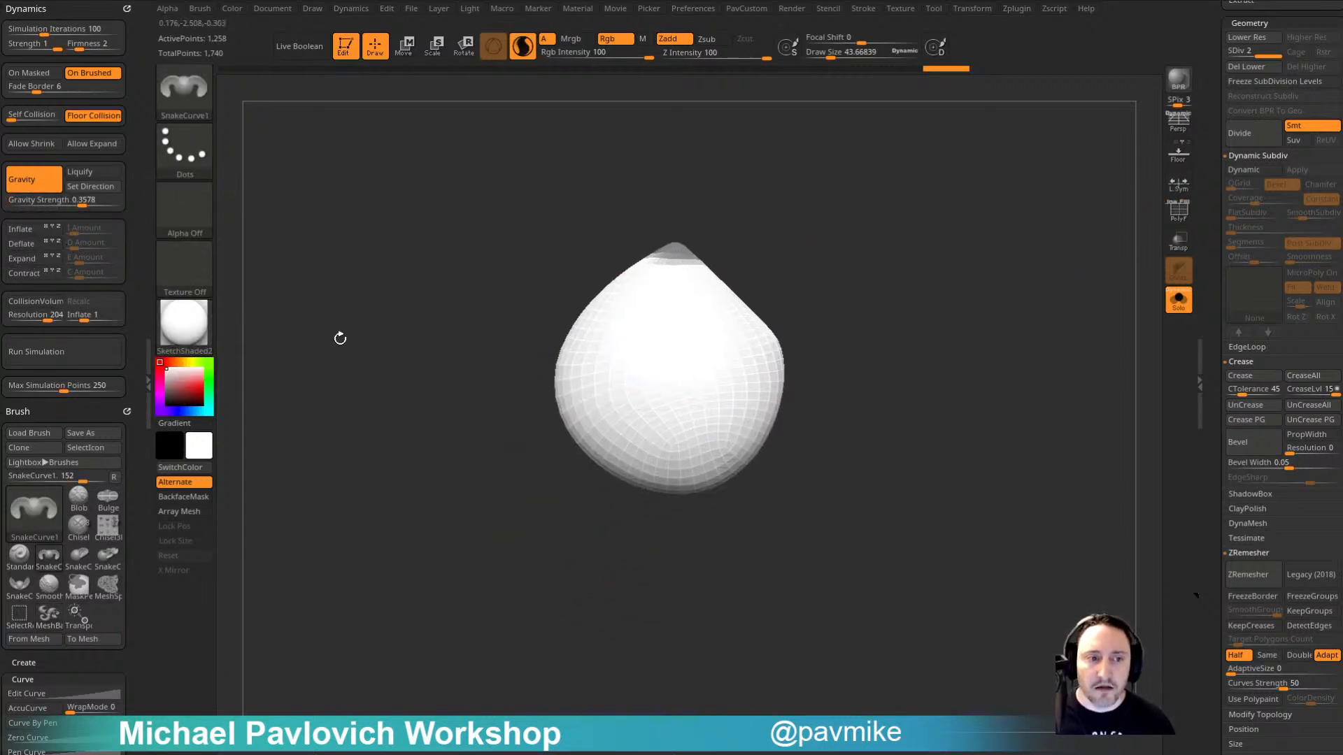
left_click(184, 323)
left_click(82, 353)
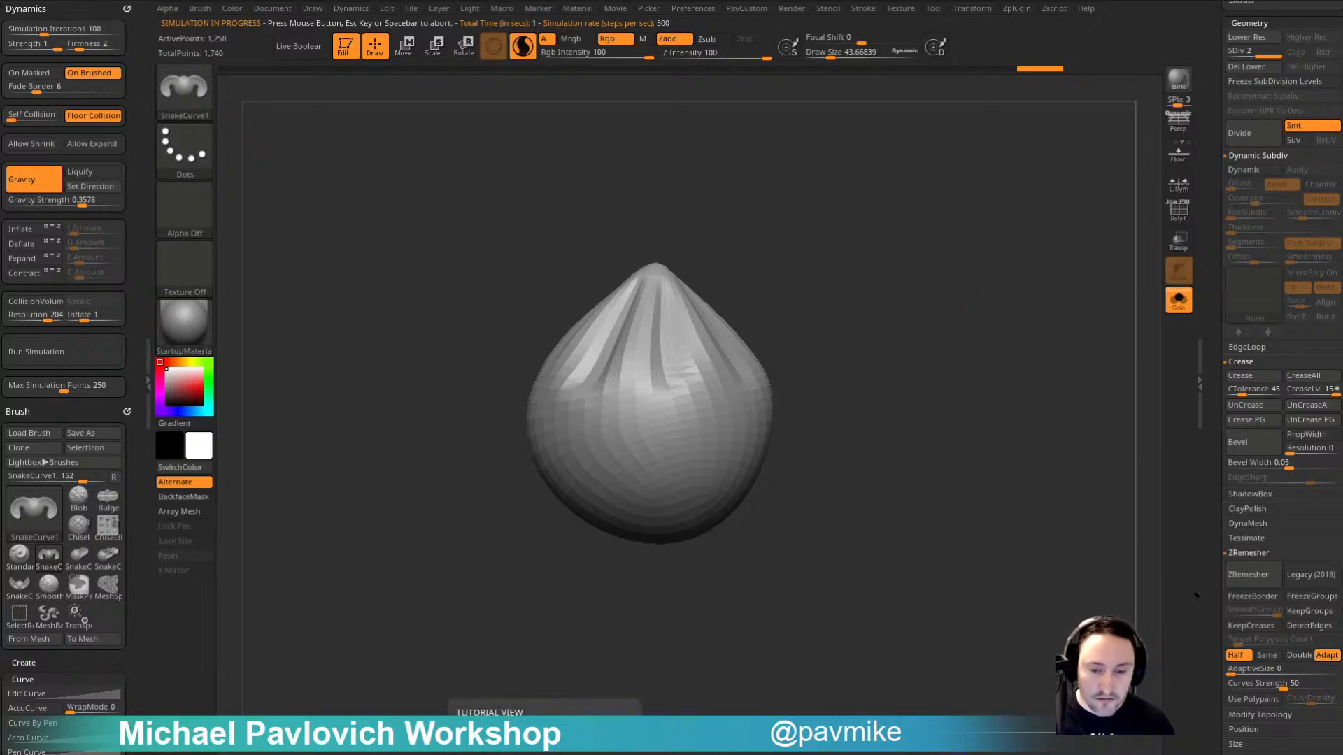
Step: Switch to the browser, go back to the ArtStation portfolio, and open the ZBrush 2021 What's New page with its video playlist
left_click_drag(840, 754, 725, 19)
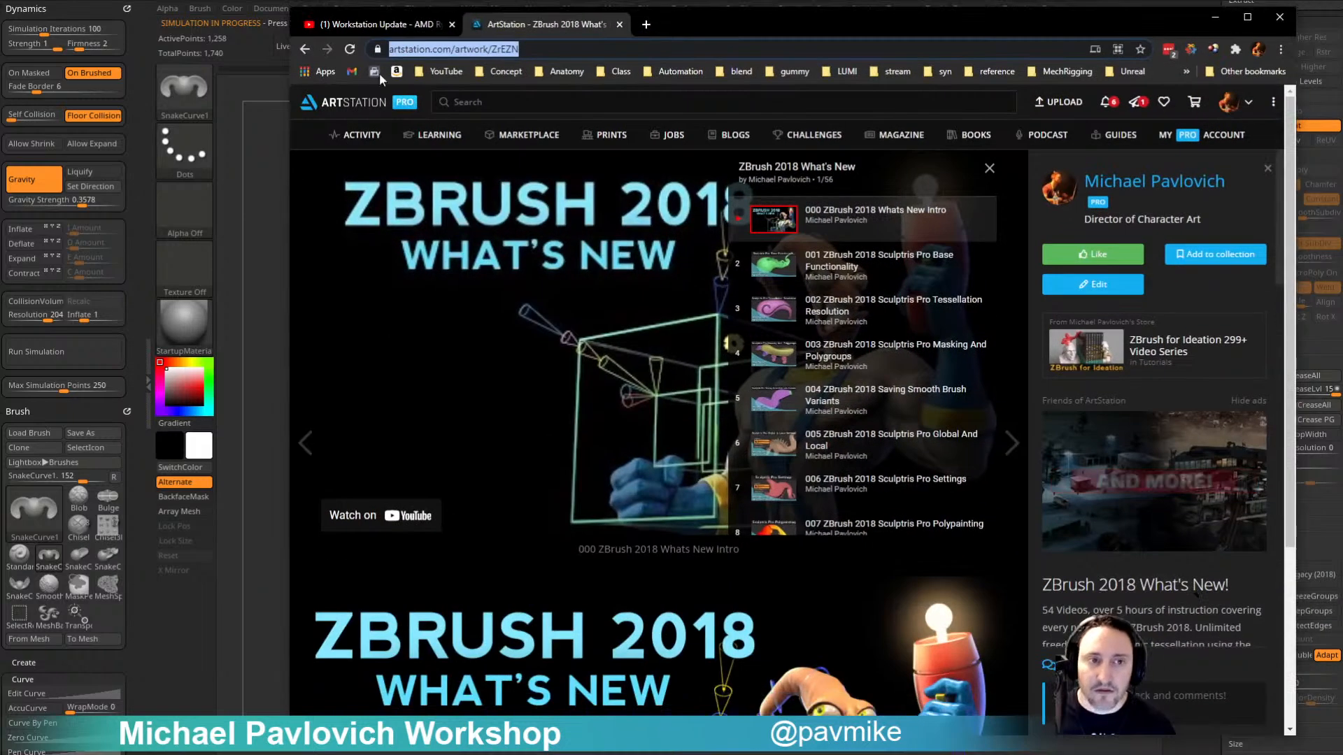
left_click(305, 49)
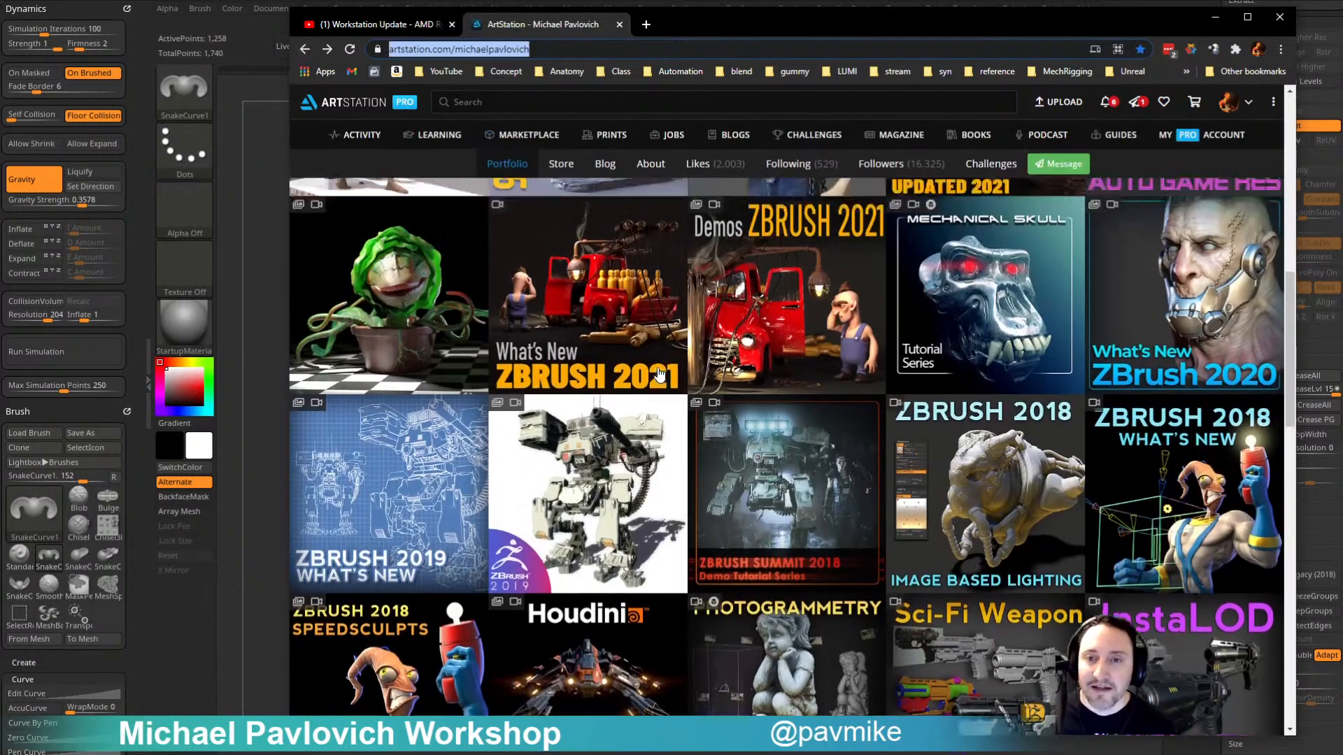
scroll(659, 375, "up", 7)
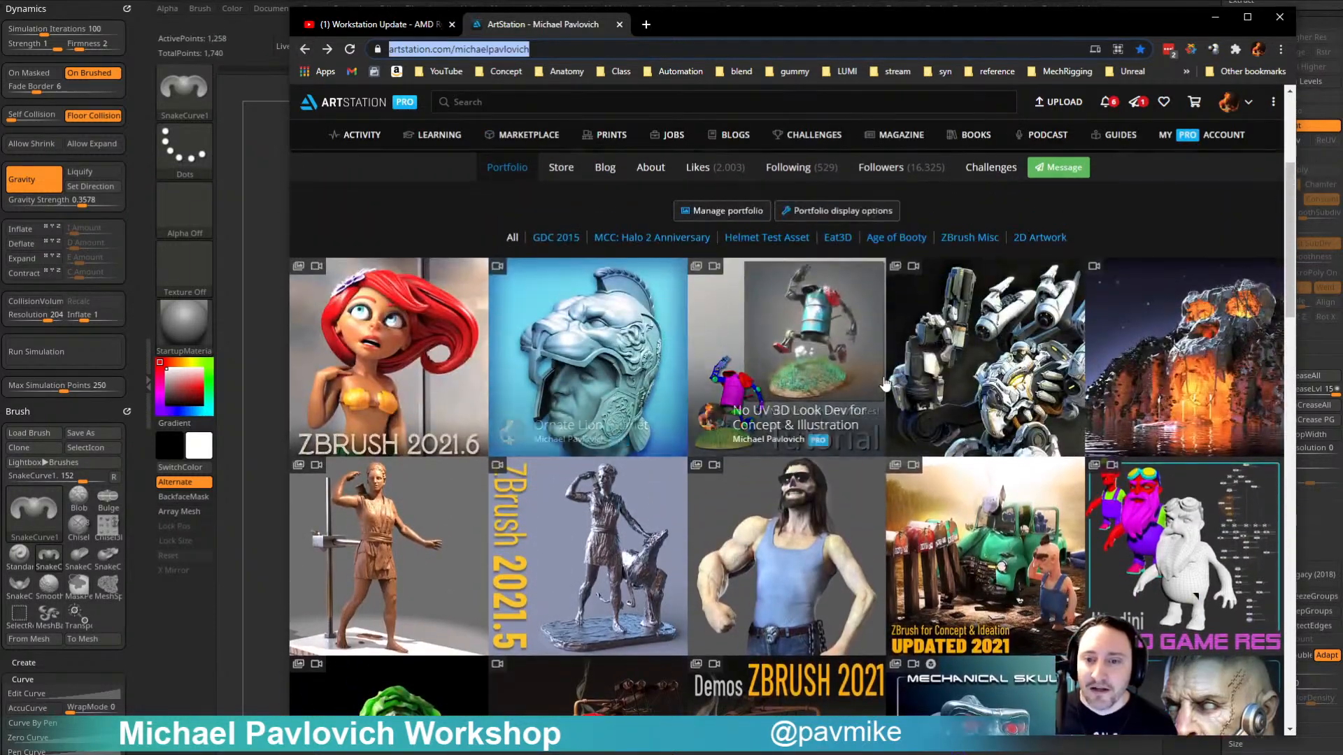
scroll(885, 383, "down", 5)
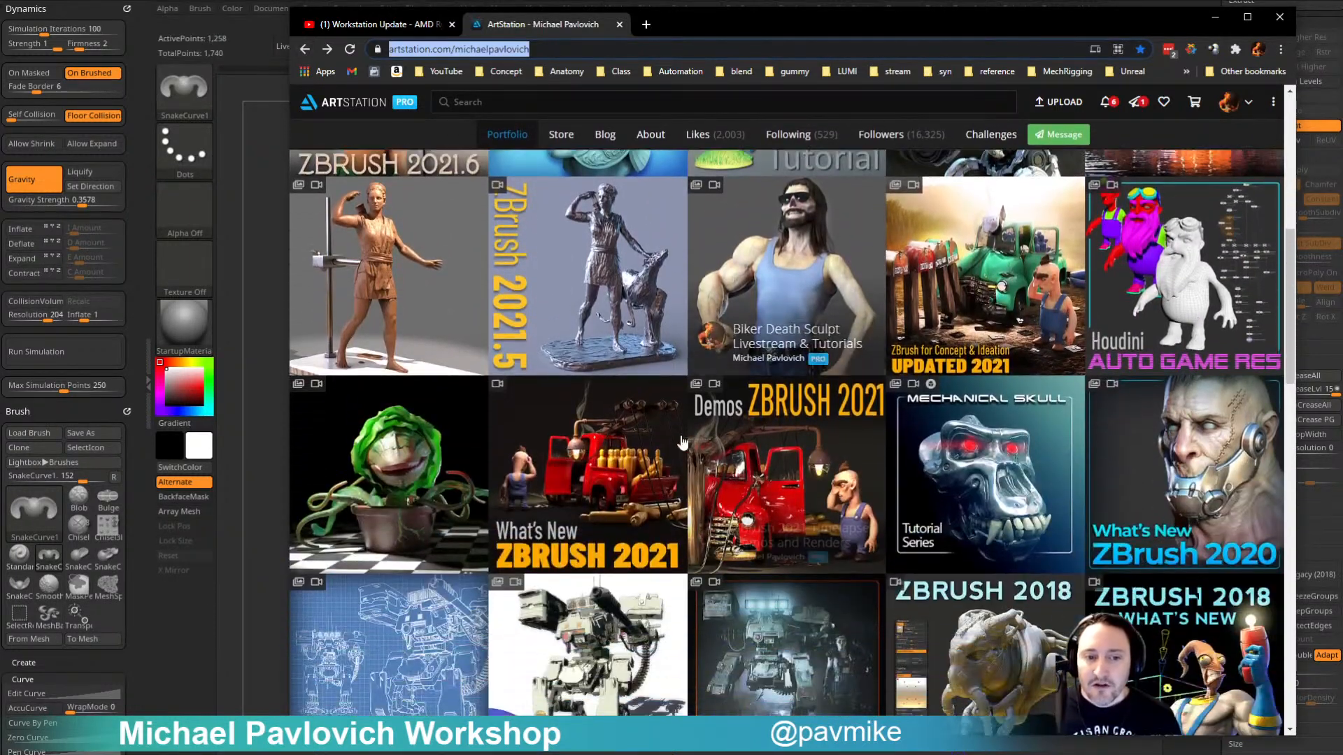
left_click(585, 450)
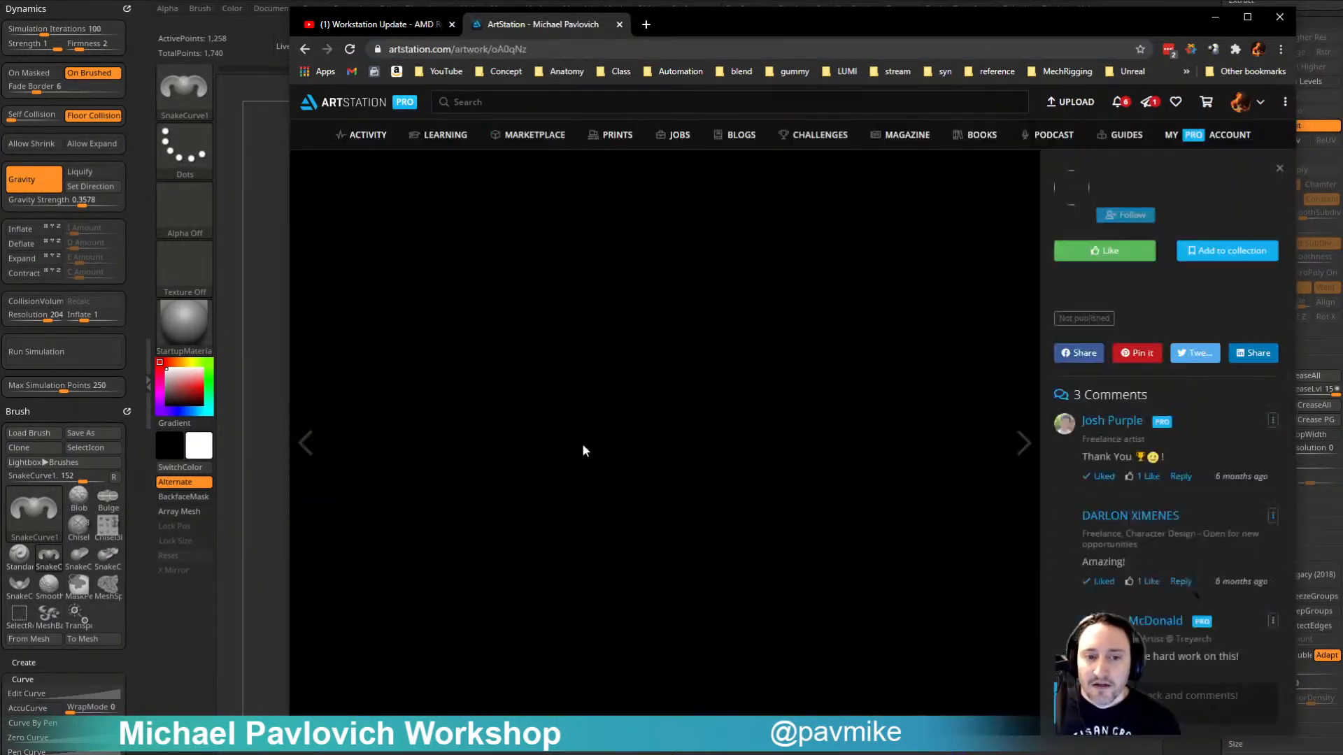
left_click(976, 173)
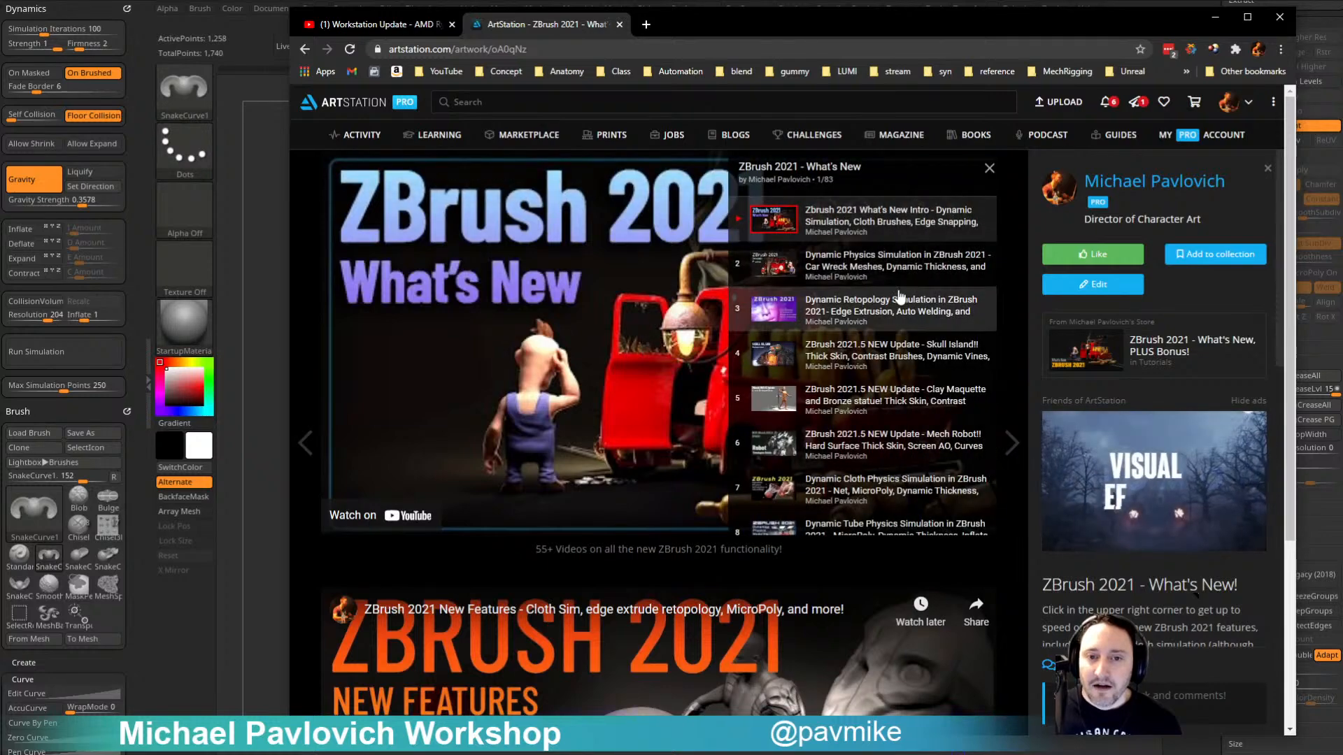
Step: Look through the ZBrush 2021 What's New video playlist, close the ArtStation page and switch back to ZBrush
scroll(901, 297, "down", 20)
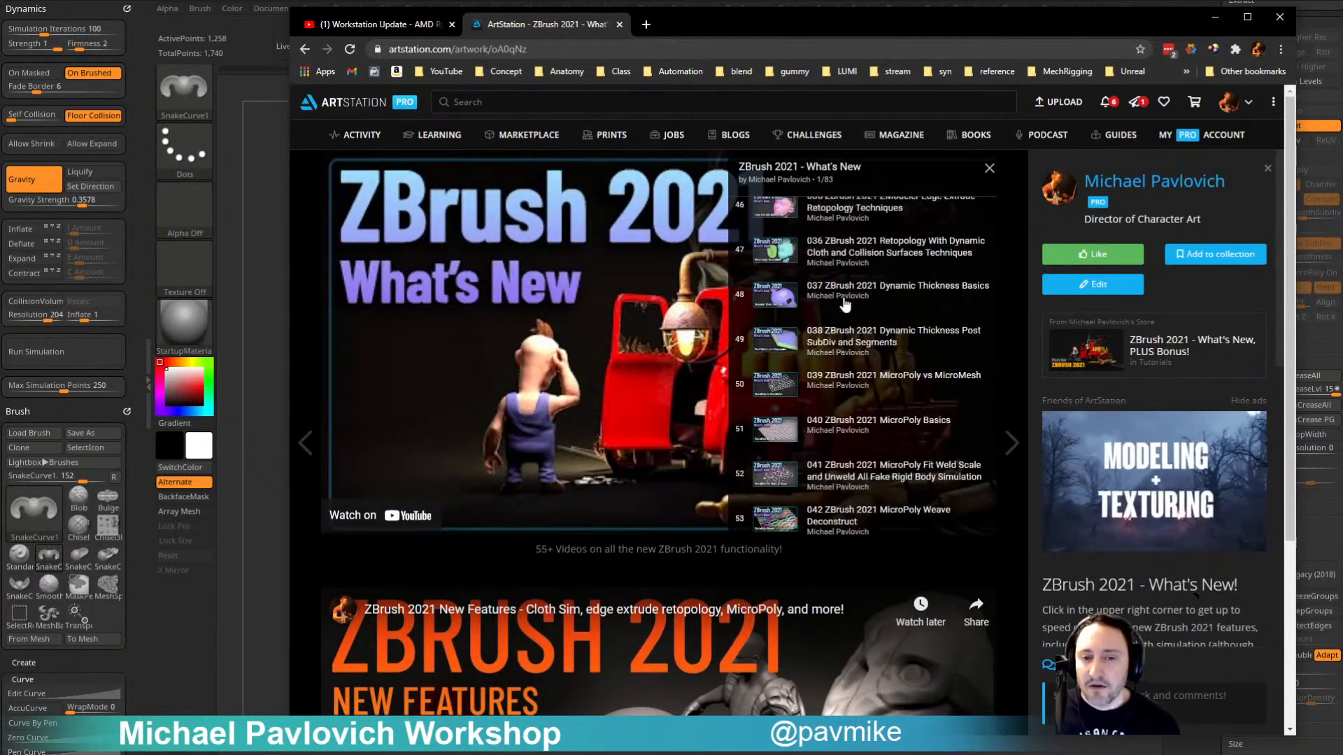
scroll(844, 303, "down", 20)
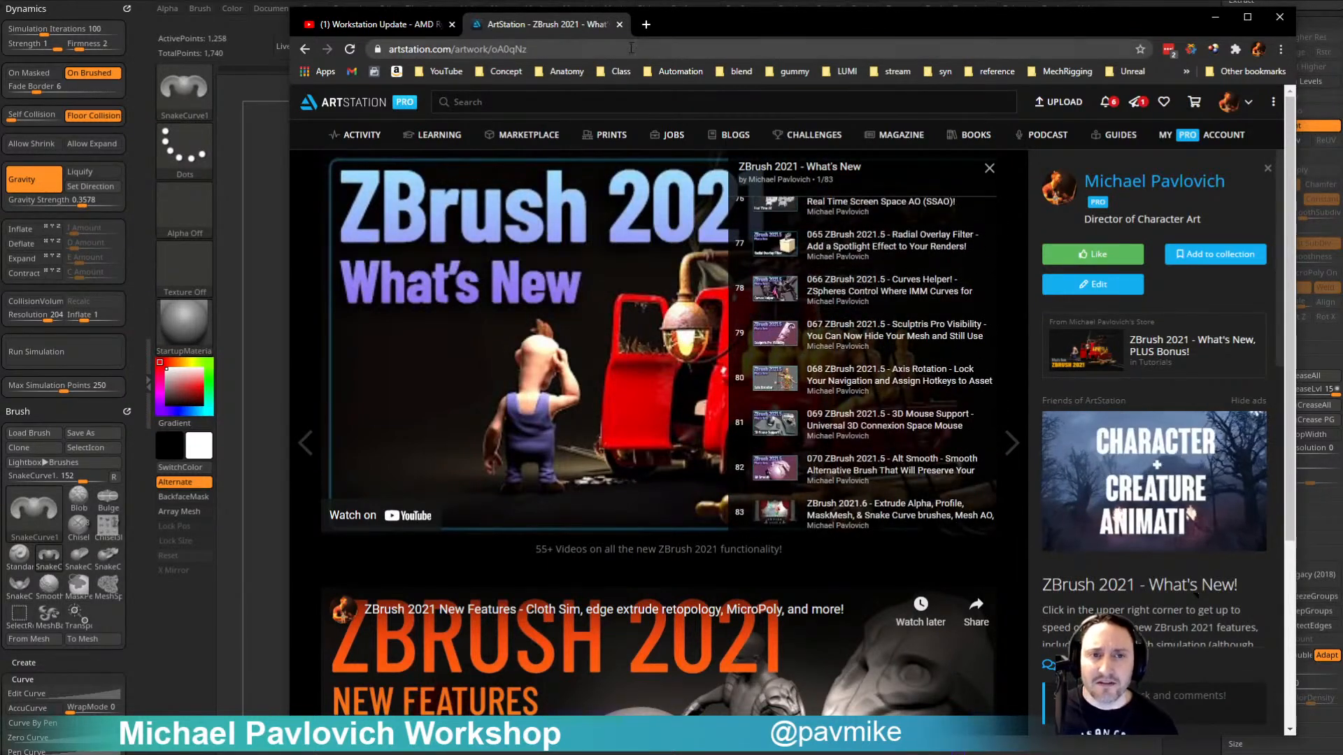
left_click(631, 48)
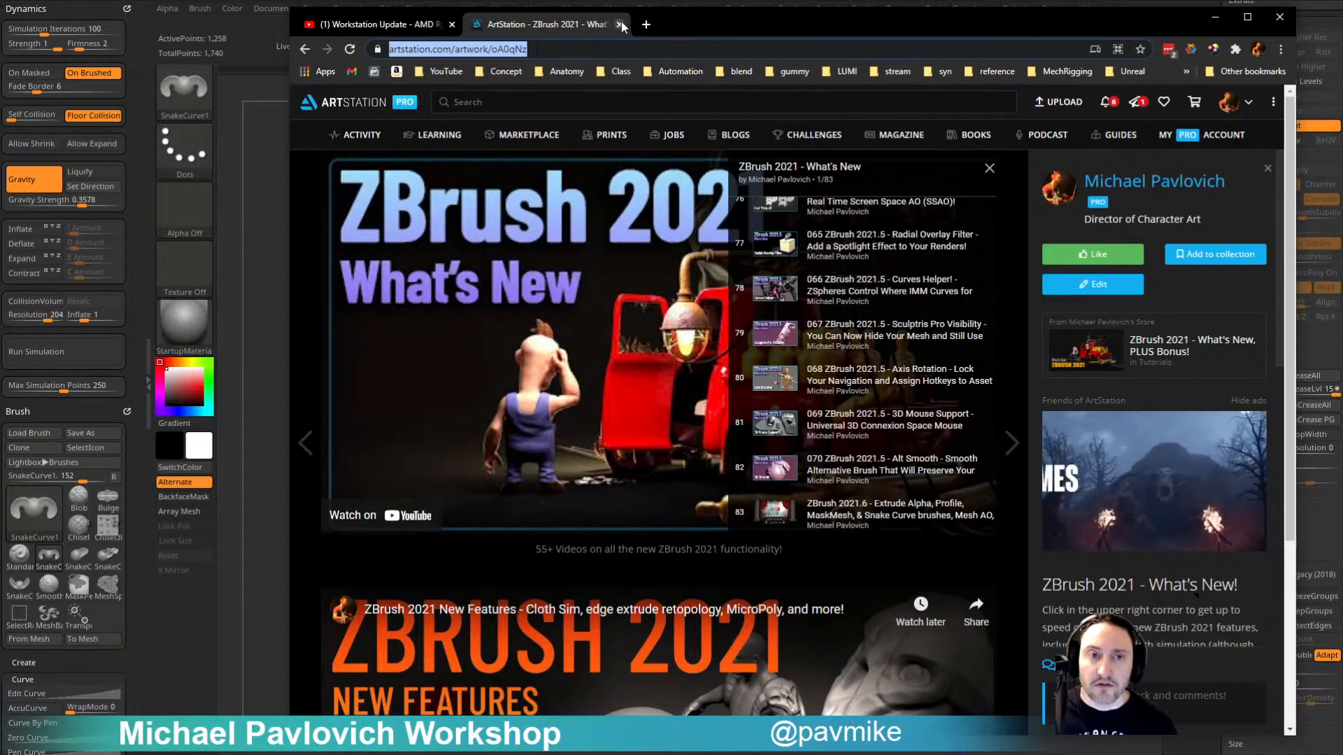
left_click(621, 23)
left_click_drag(634, 25, 860, 754)
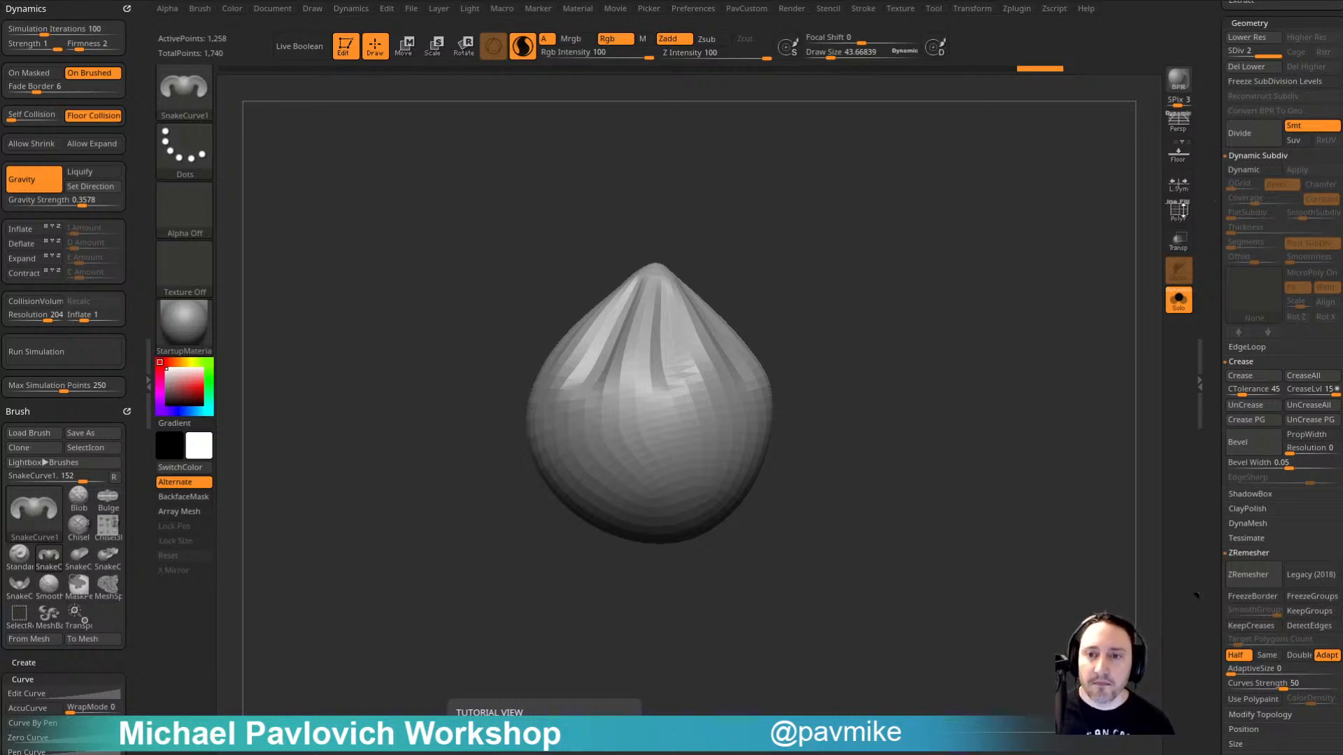
Step: Check the balloon's polyframe briefly, hide it again and subdivide the mesh to SDiv 3
key("shift+f")
key("shift+f")
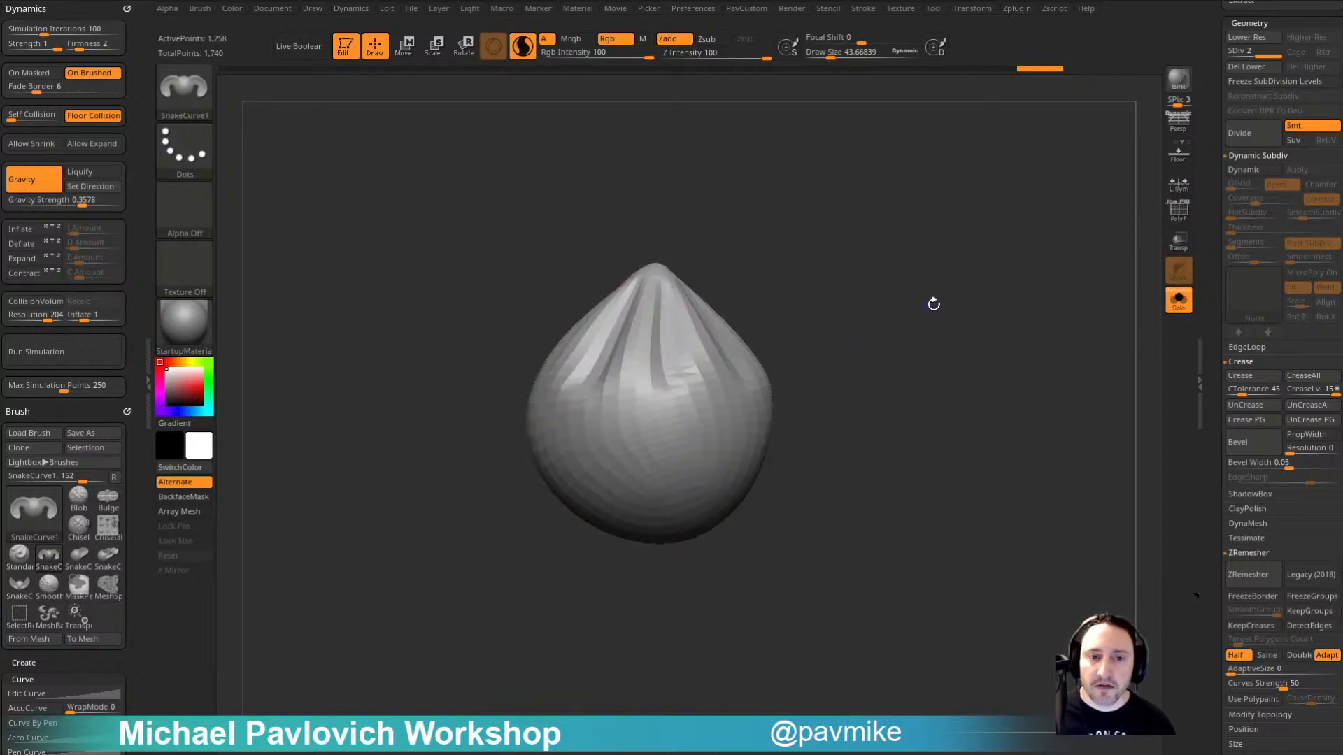
key("ctrl")
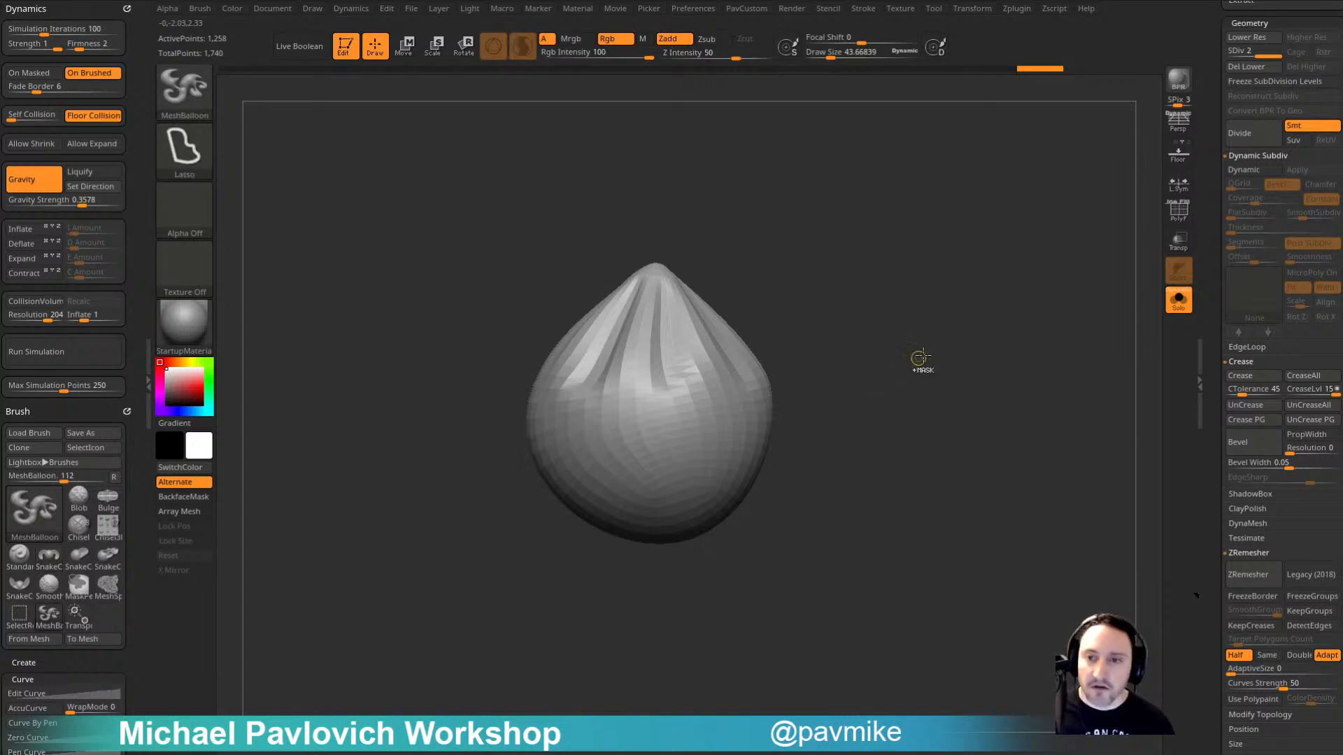
key("ctrl+d")
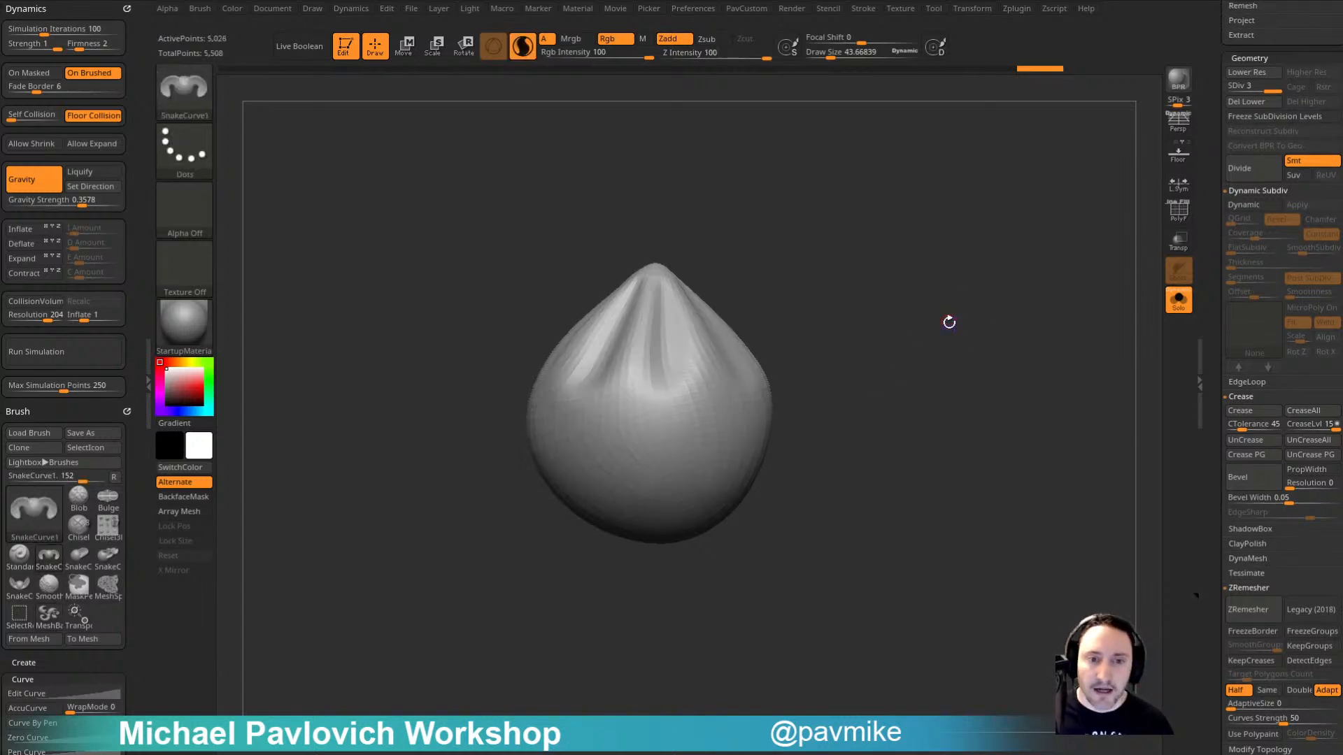
Step: Try to twist the balloon with the TransposeCloth brush while its tip is masked, undo it and clear the mask
key("w")
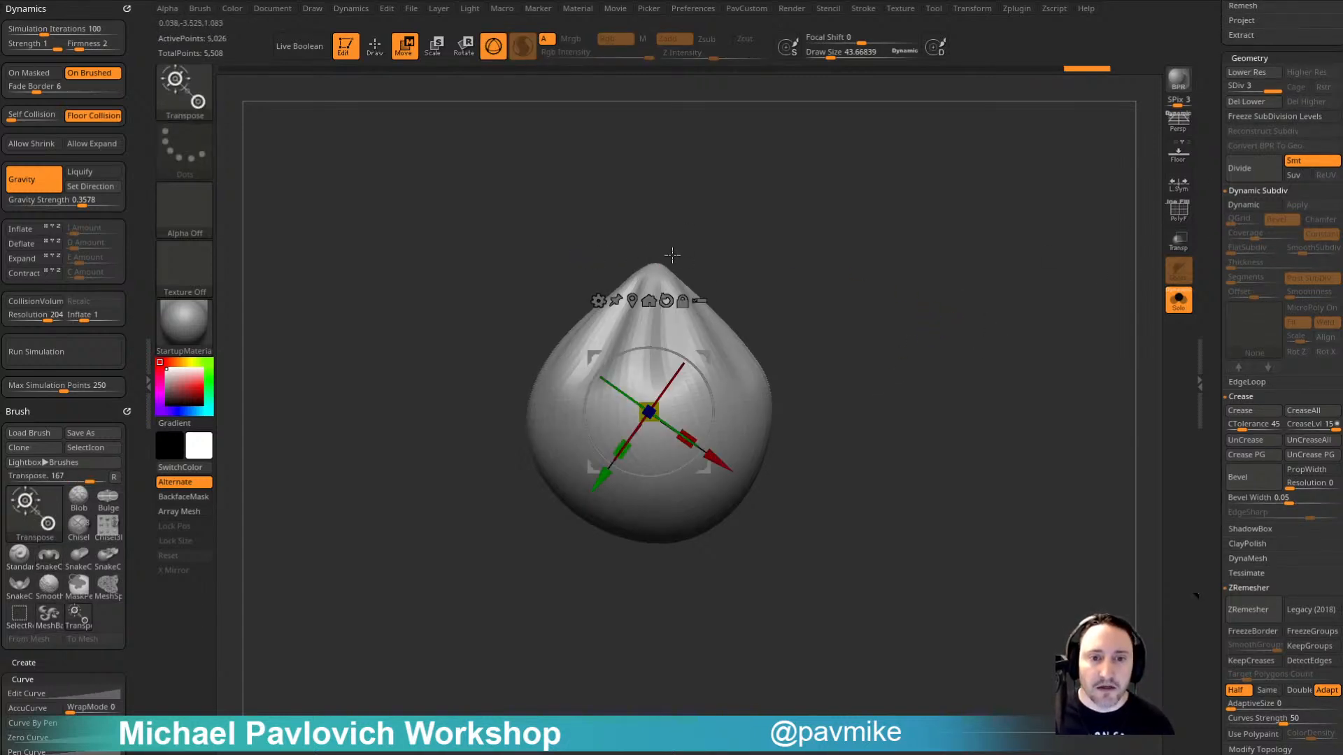
key("b")
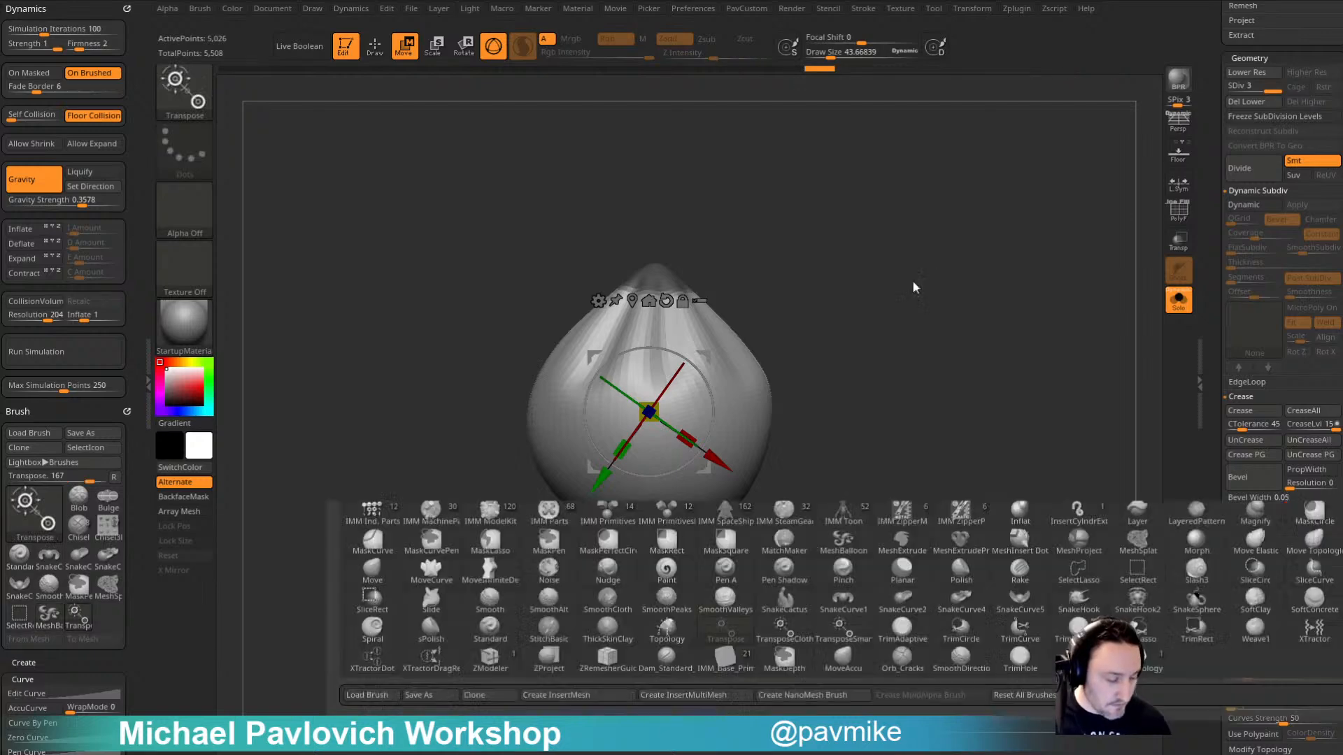
key("c")
key("t")
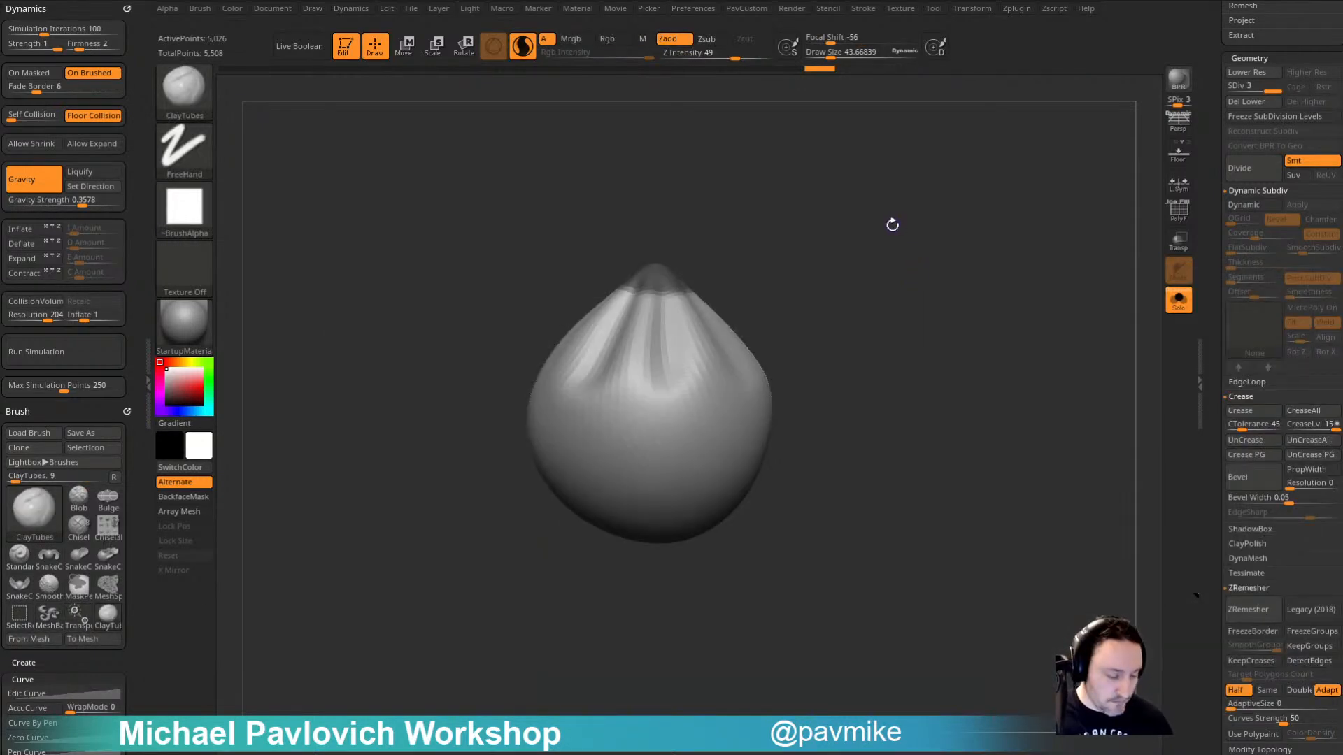
key("b")
key("t")
key("c")
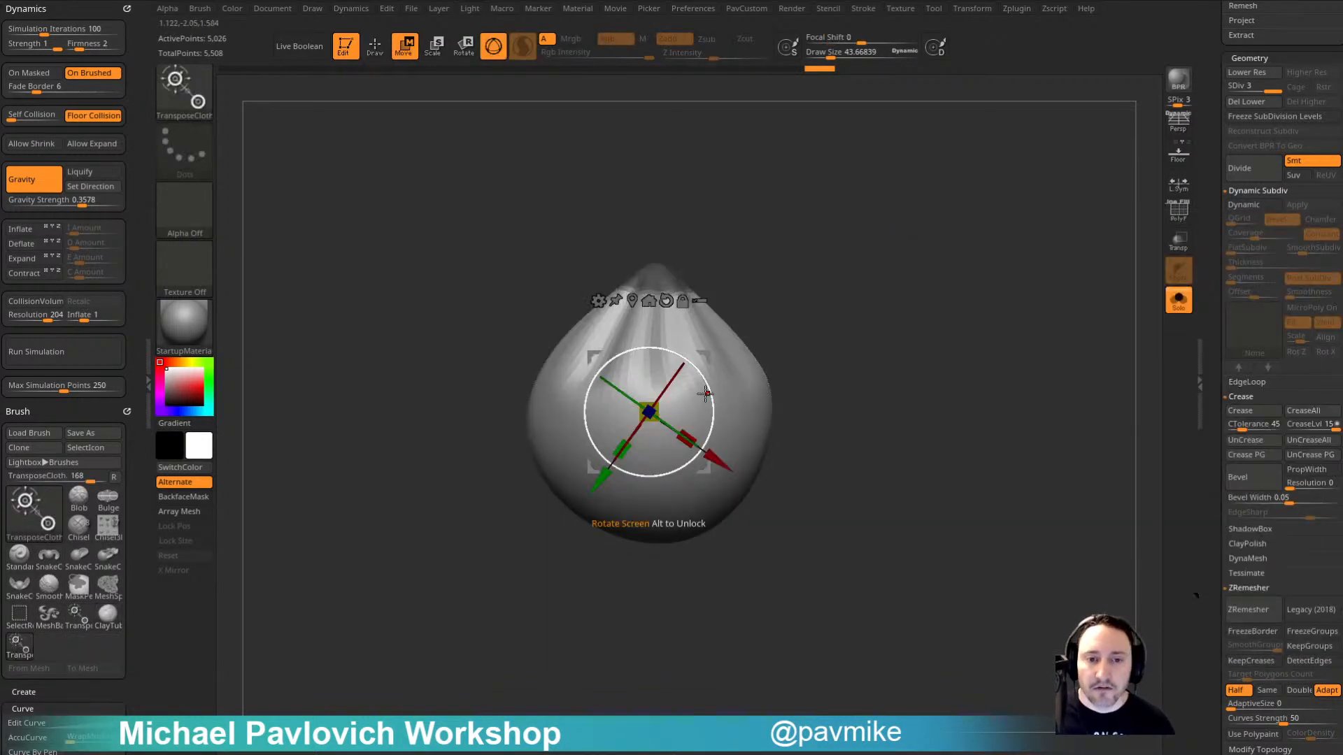
mouse_move(705, 393)
left_mouse_down()
mouse_move(672, 453)
mouse_move(649, 421)
mouse_move(659, 438)
left_mouse_up()
key("ctrl+z")
key("q")
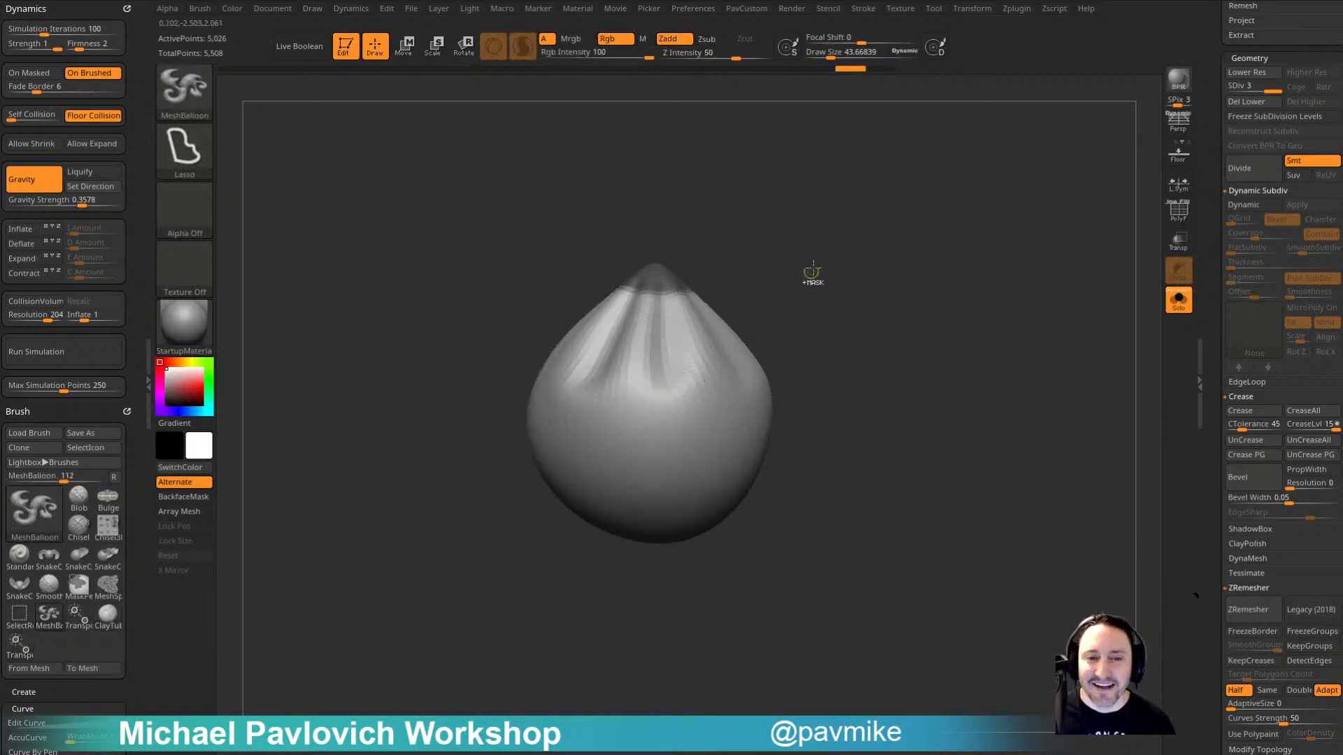
mouse_move(813, 270)
left_mouse_down("ctrl")
mouse_move(811, 335)
mouse_move(874, 374)
mouse_move(836, 434)
left_mouse_up("ctrl")
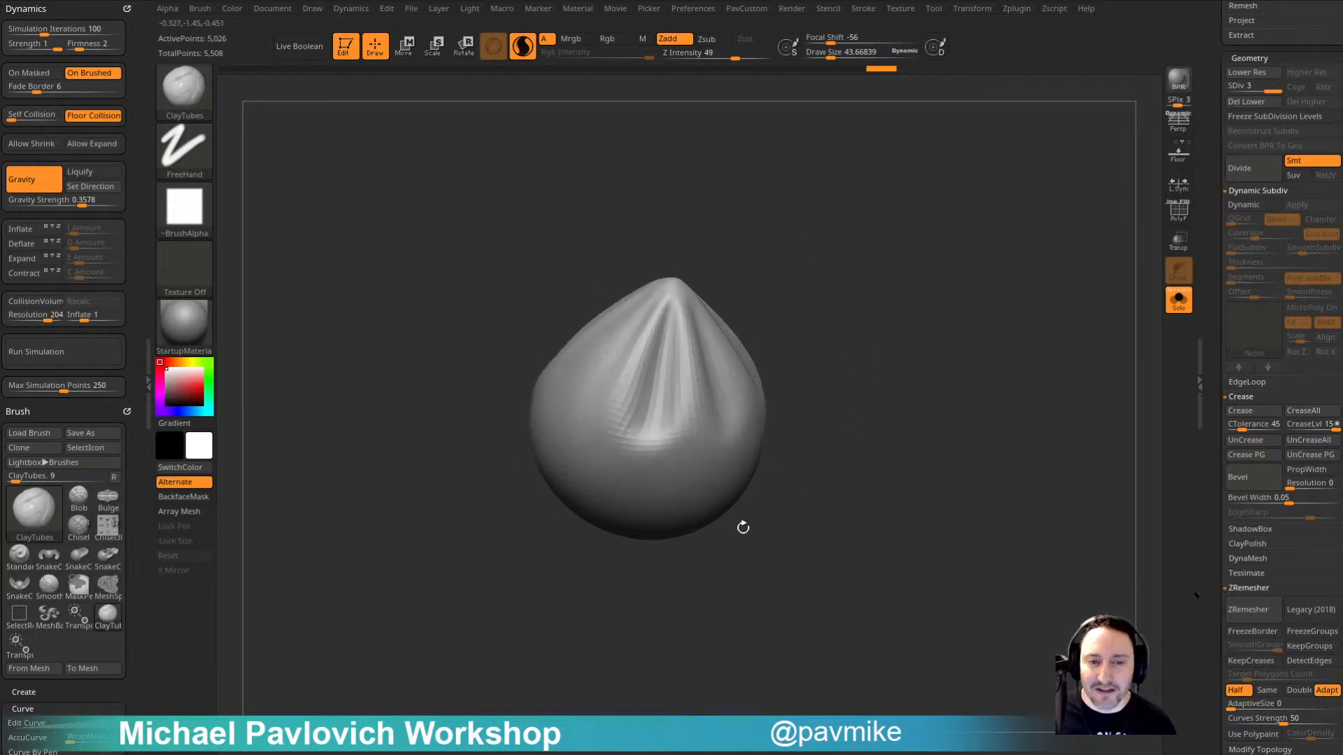
left_click_drag(1042, 401, 965, 380)
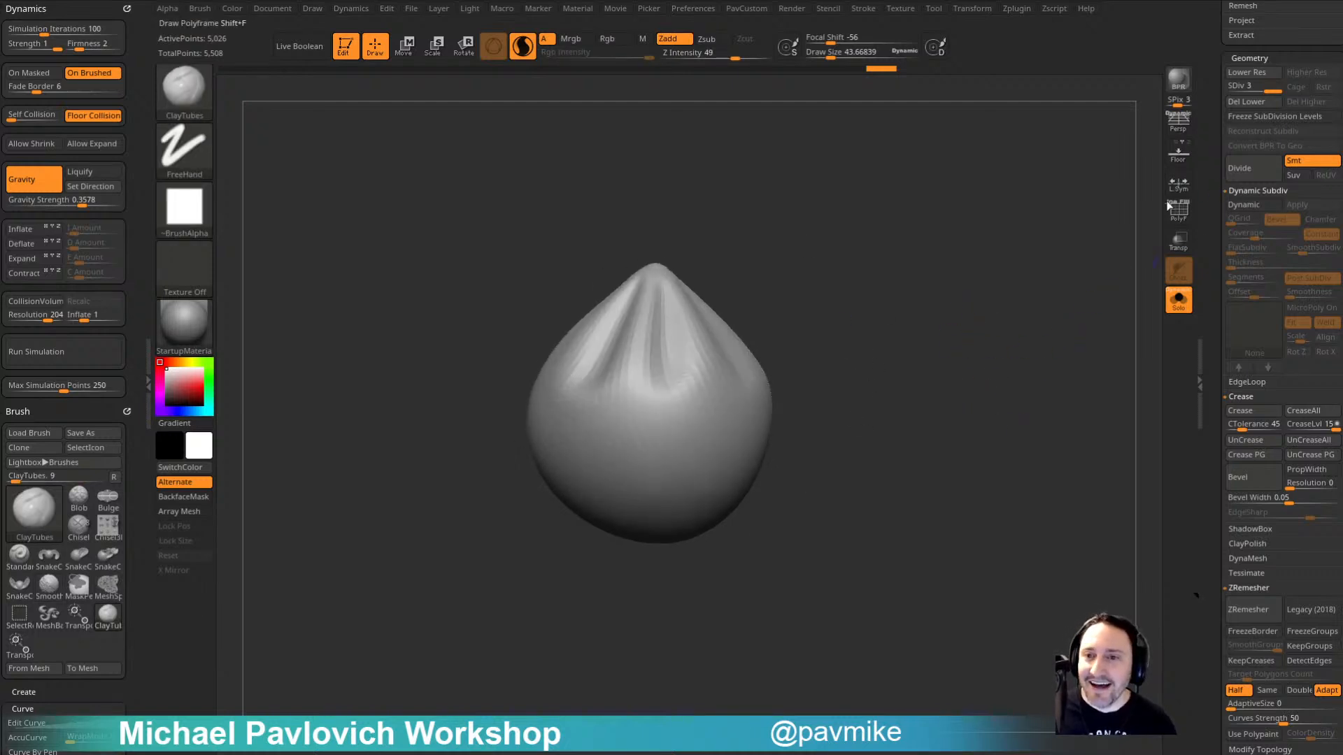
Step: Subdivide the balloon to SDiv 4 and enlarge the ClayTubes draw size to about 140
key("ctrl+d")
key("s")
left_click_drag(917, 327, 936, 331)
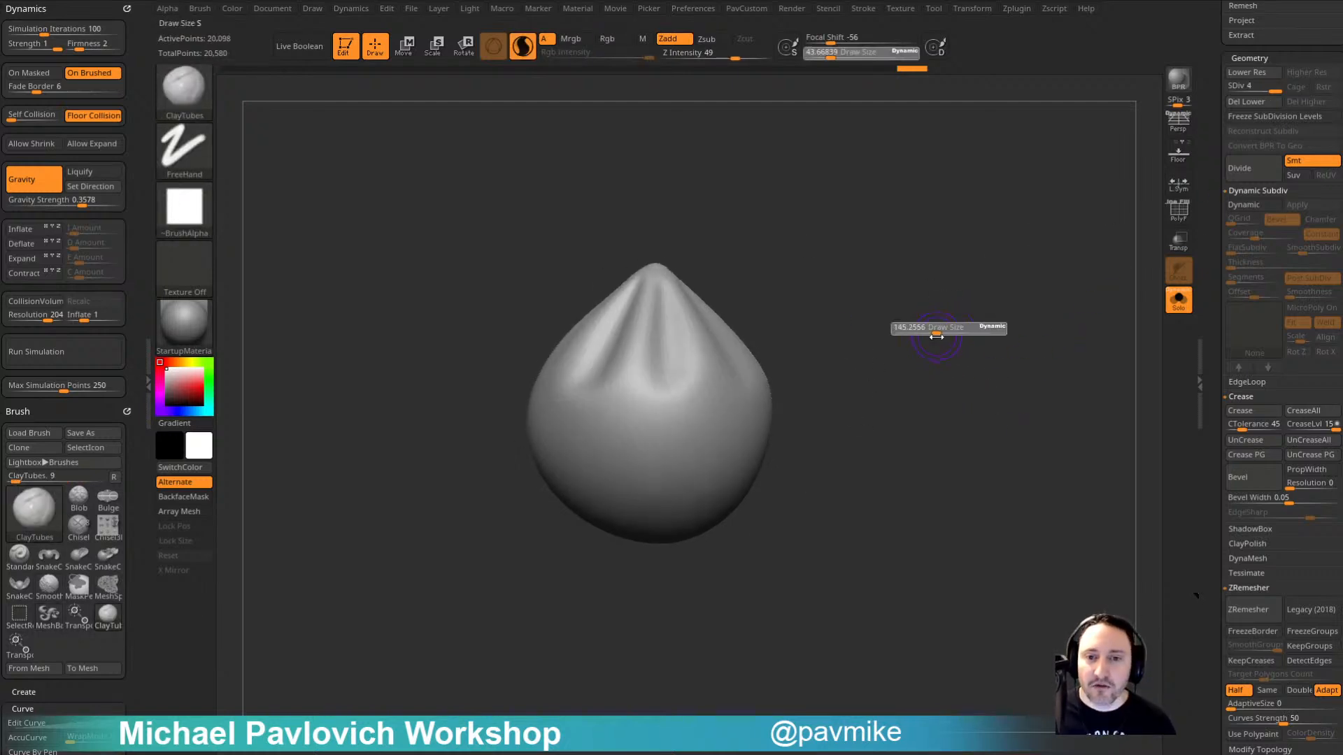
Step: Remove the docked Dynamics and Brush palettes and dock the Zplugin palette in their place
left_click(126, 7)
left_click(126, 7)
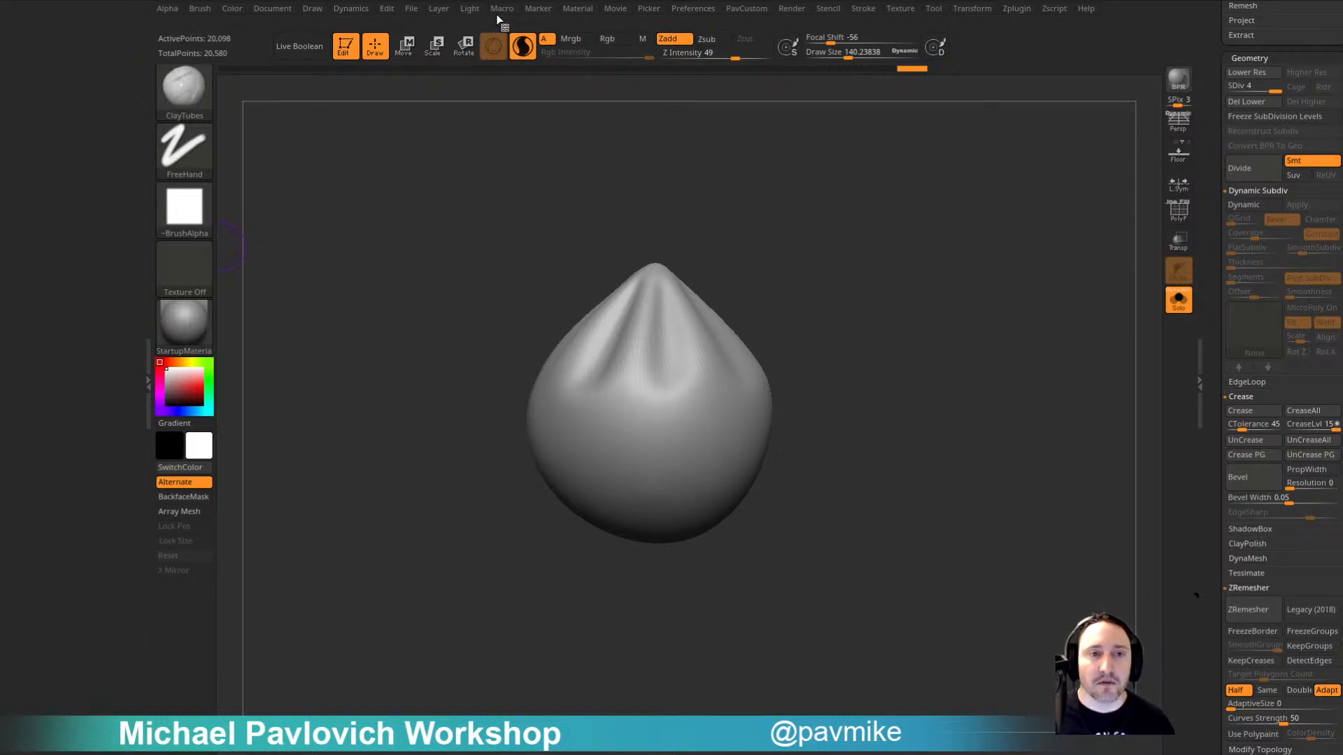
left_click(1012, 12)
left_click_drag(1007, 14, 84, 210)
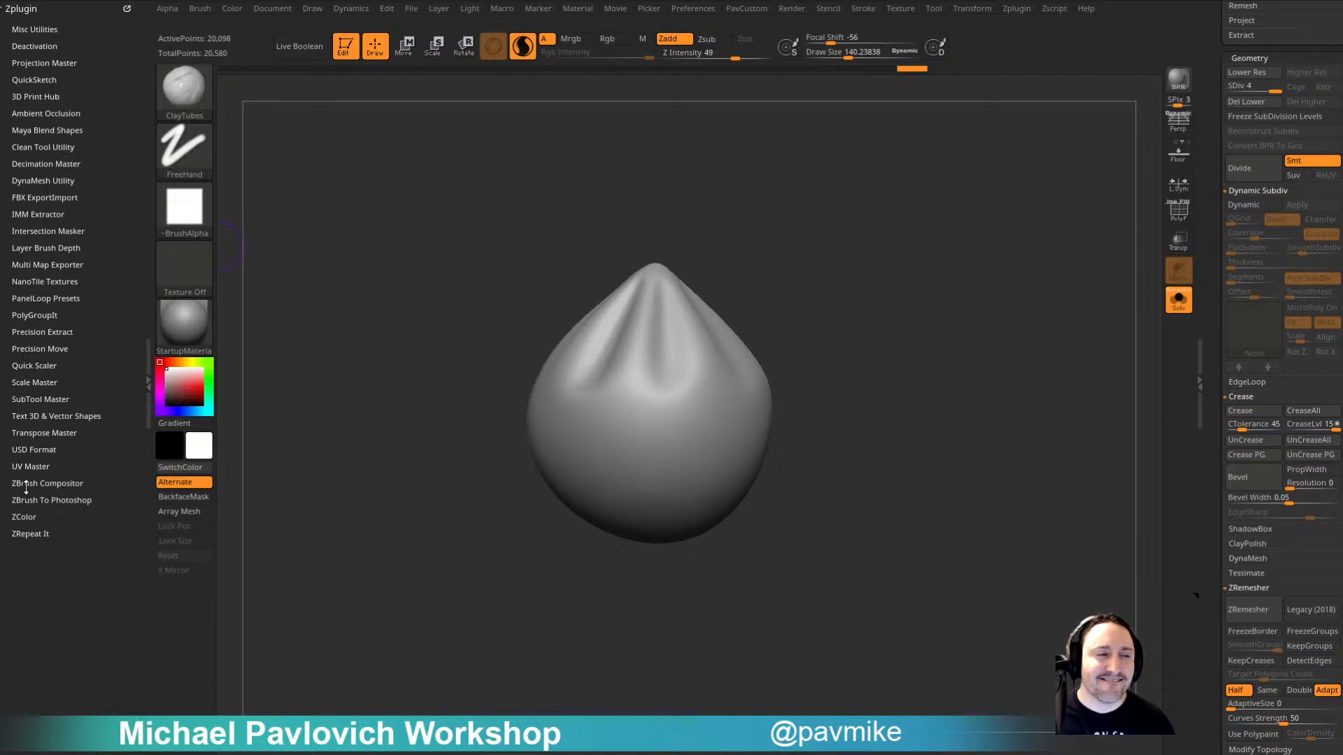
Step: Create a low-resolution working clone of the balloon with UV Master and display its polyframe
left_click(30, 466)
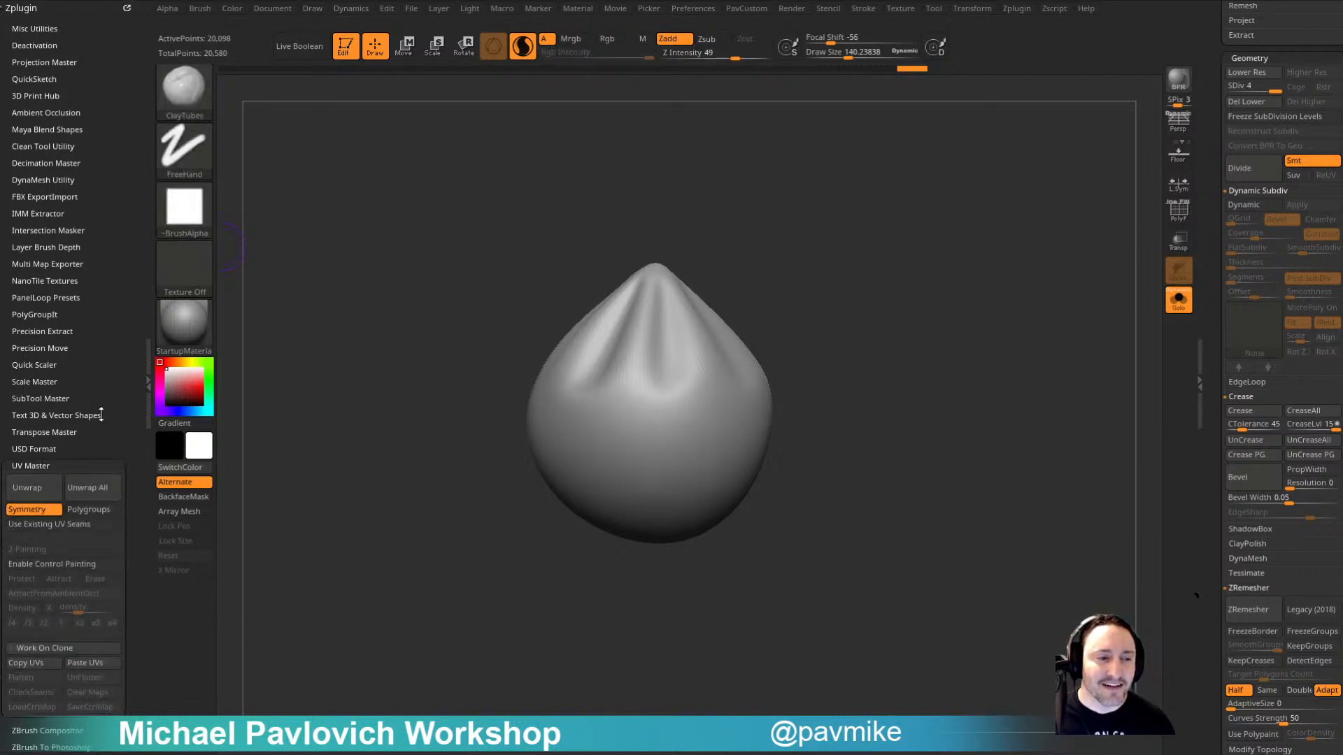
left_click(66, 533)
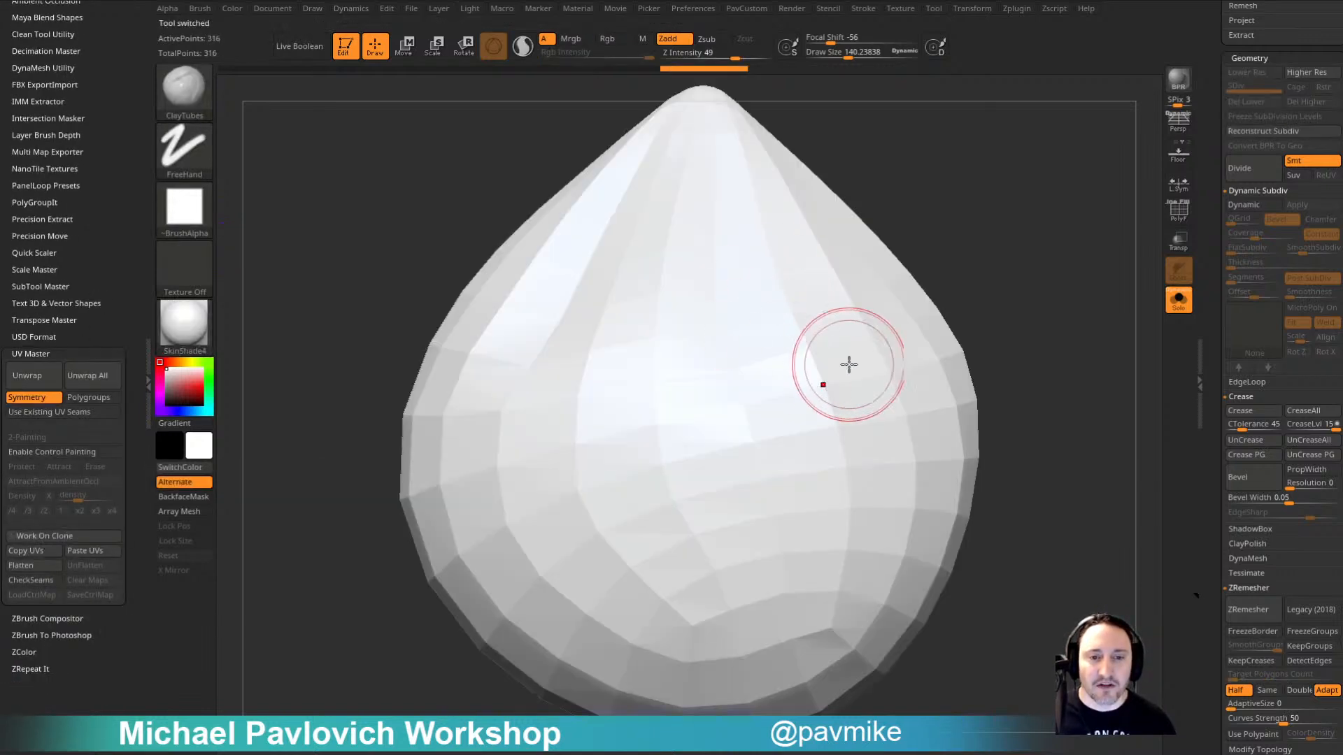
left_click(1178, 210)
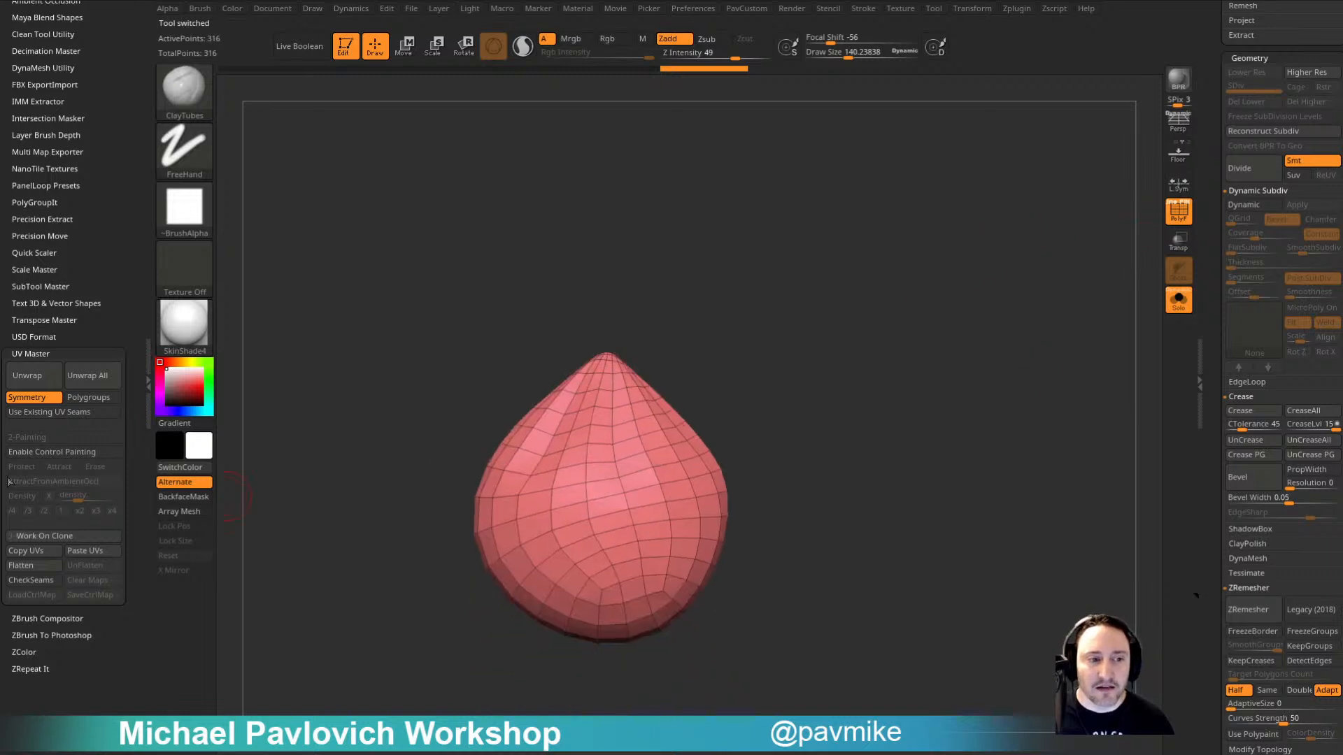
Step: Unwrap the clone without and then with Symmetry, flatten it to inspect the UV layout, and unflatten it
left_click(32, 396)
left_click(36, 375)
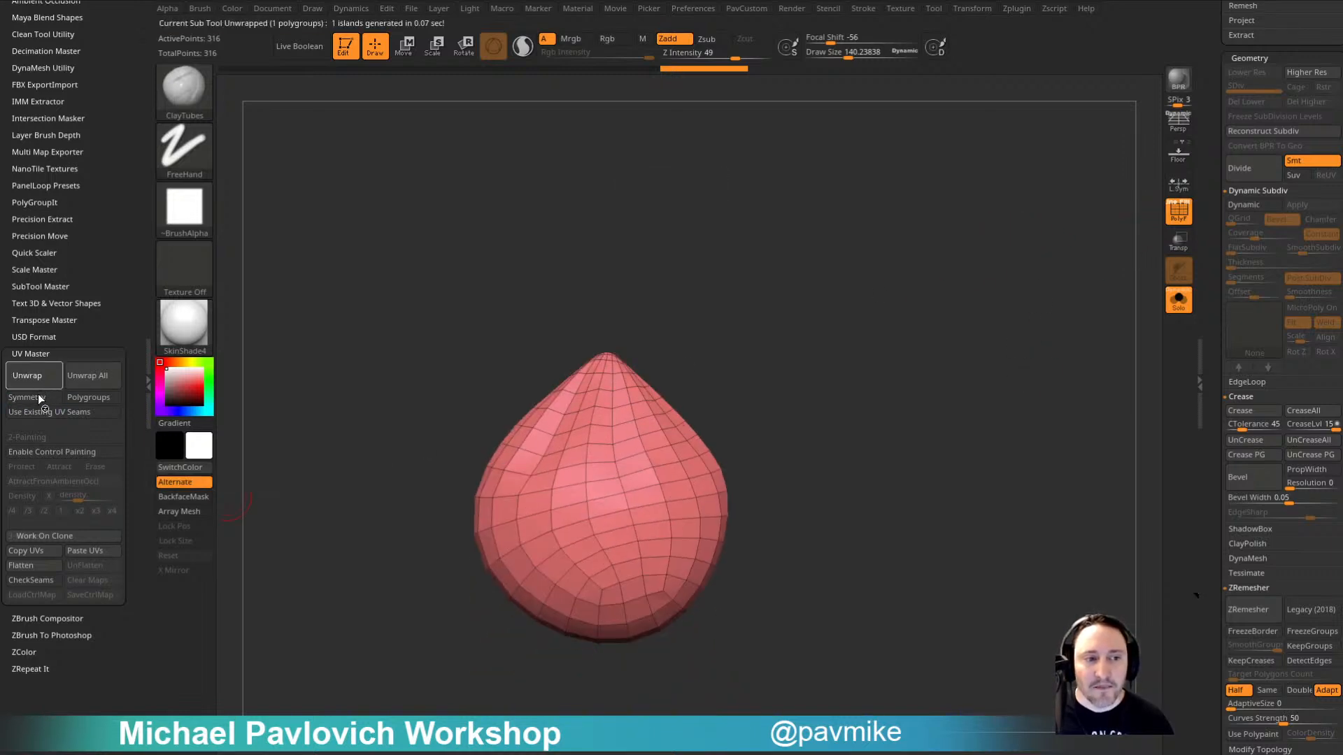
left_click(36, 397)
left_click(39, 378)
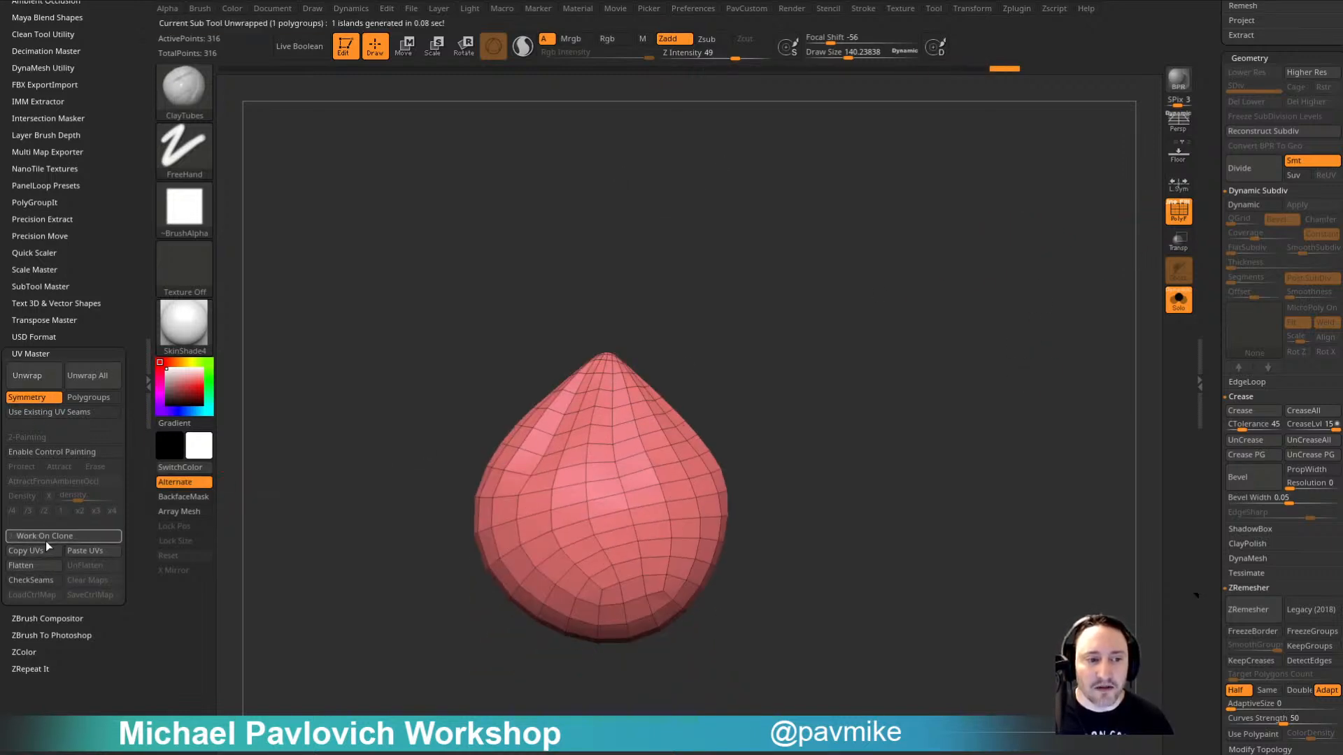
left_click(40, 563)
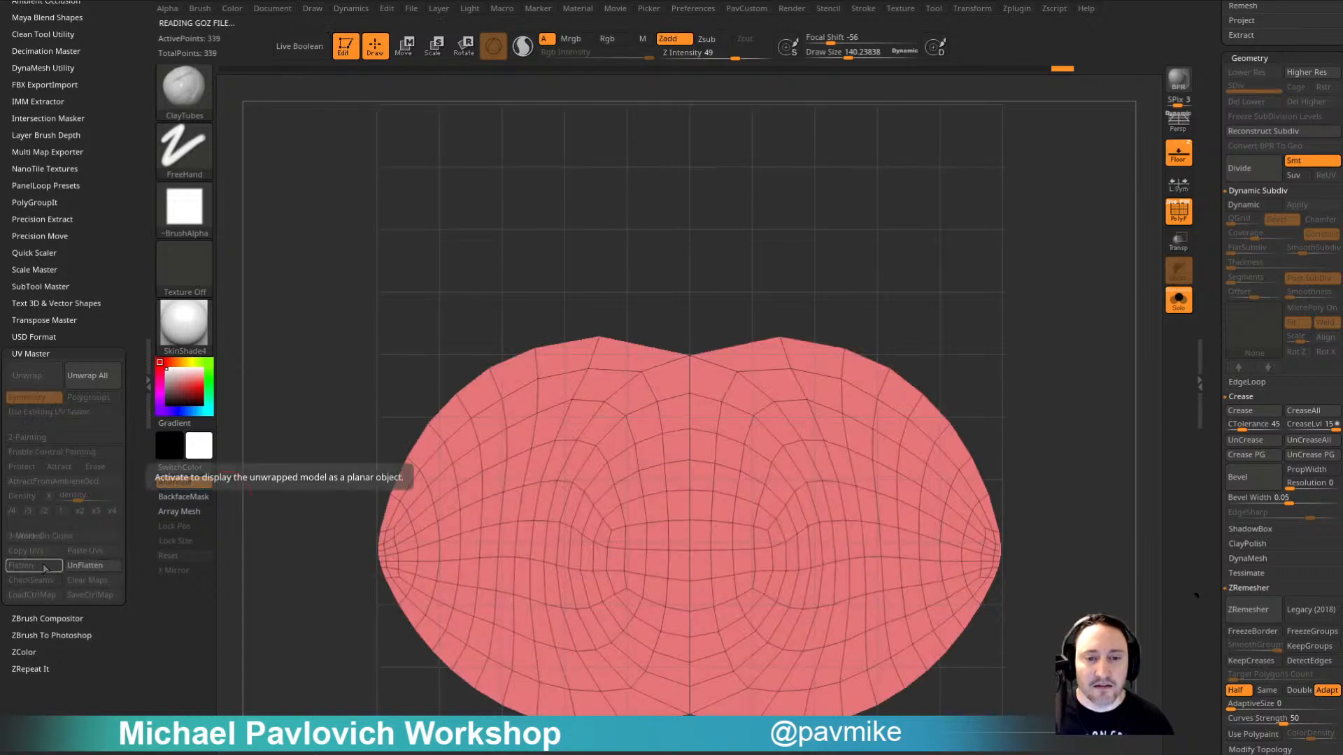
left_click(78, 565)
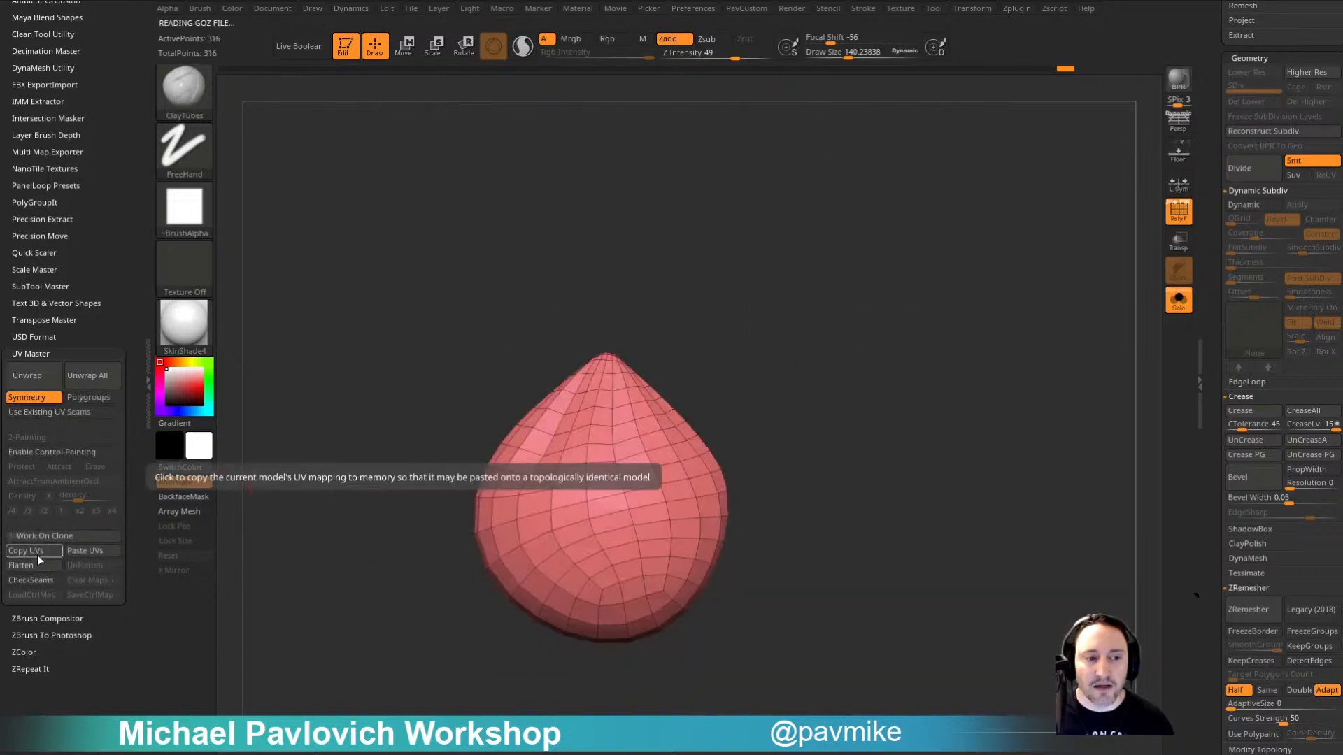
Step: Copy the clone's UVs and paste them onto the original PM3D_Cylinder3D_1 balloon
left_click_drag(1214, 176, 1220, 346)
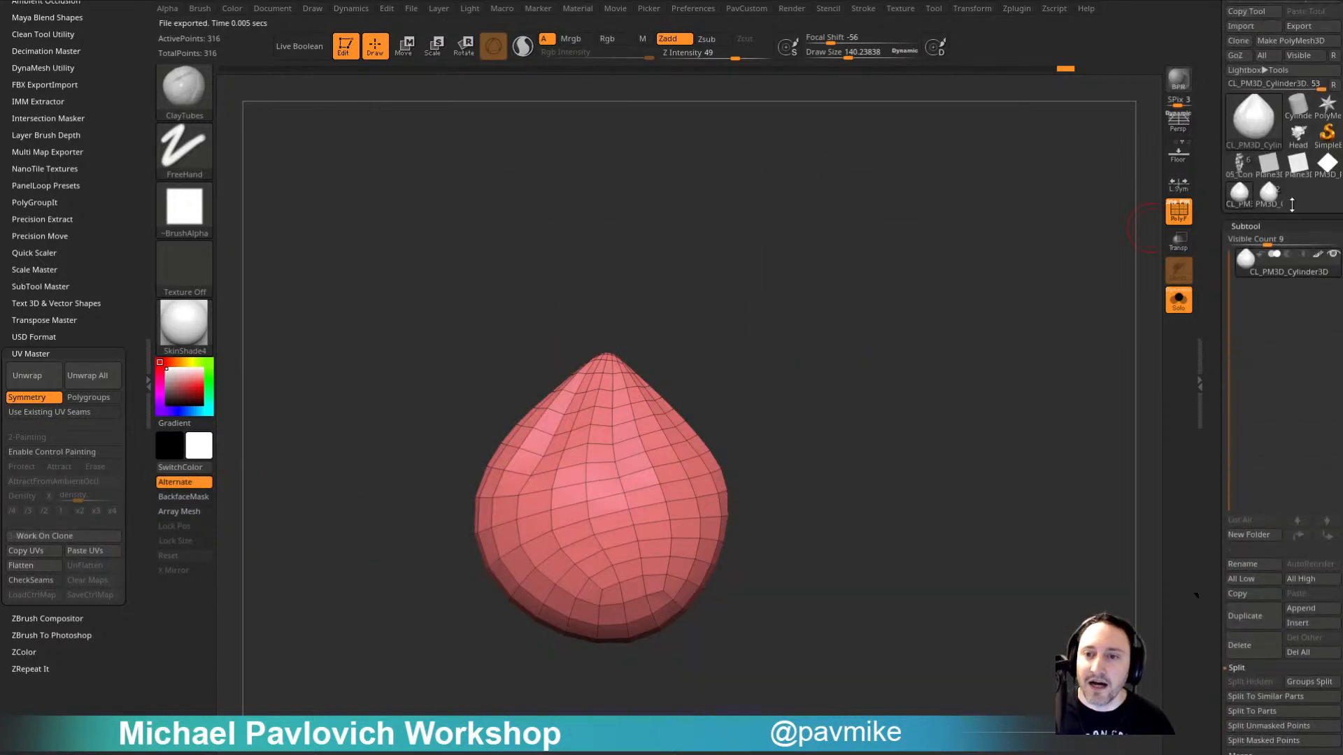
left_click(1270, 199)
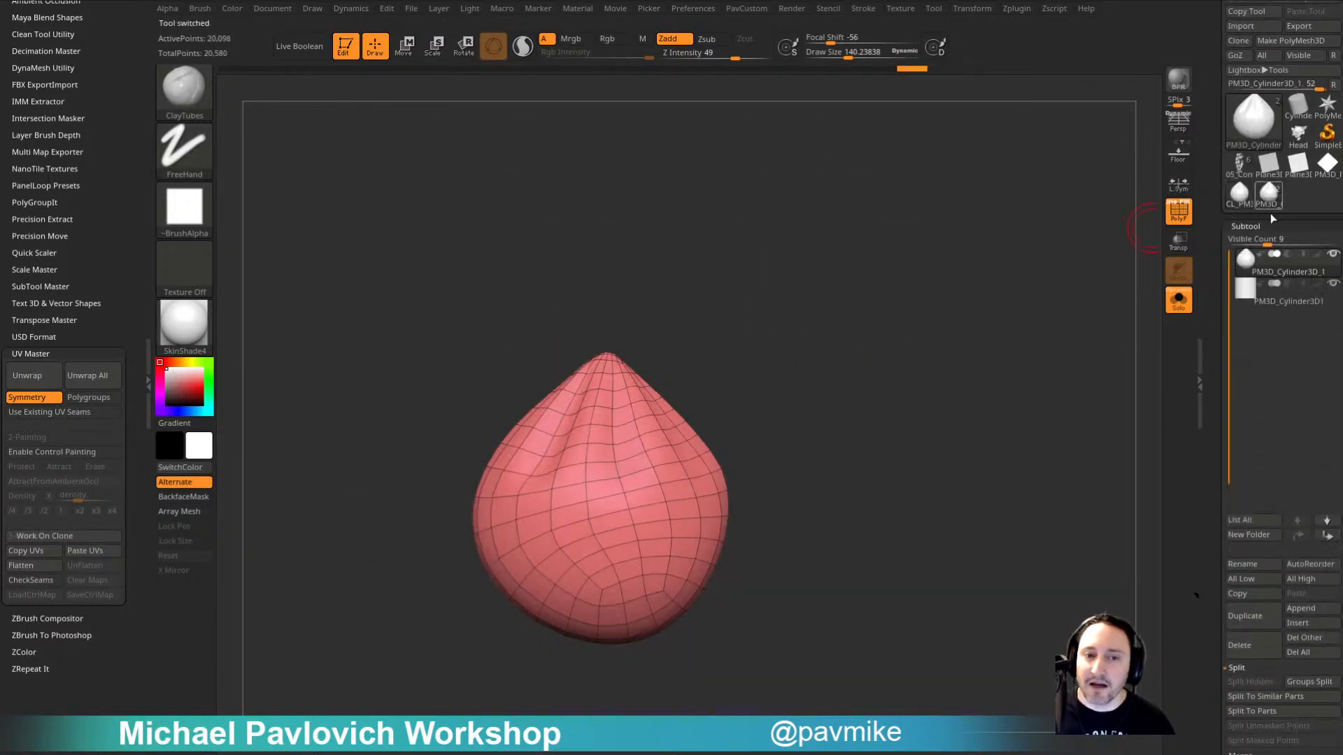
left_click(21, 566)
Step: Subdivide the balloon once more and morph it into its flat UV layout with Morph UV
left_click_drag(1217, 438, 1226, 204)
key("shift")
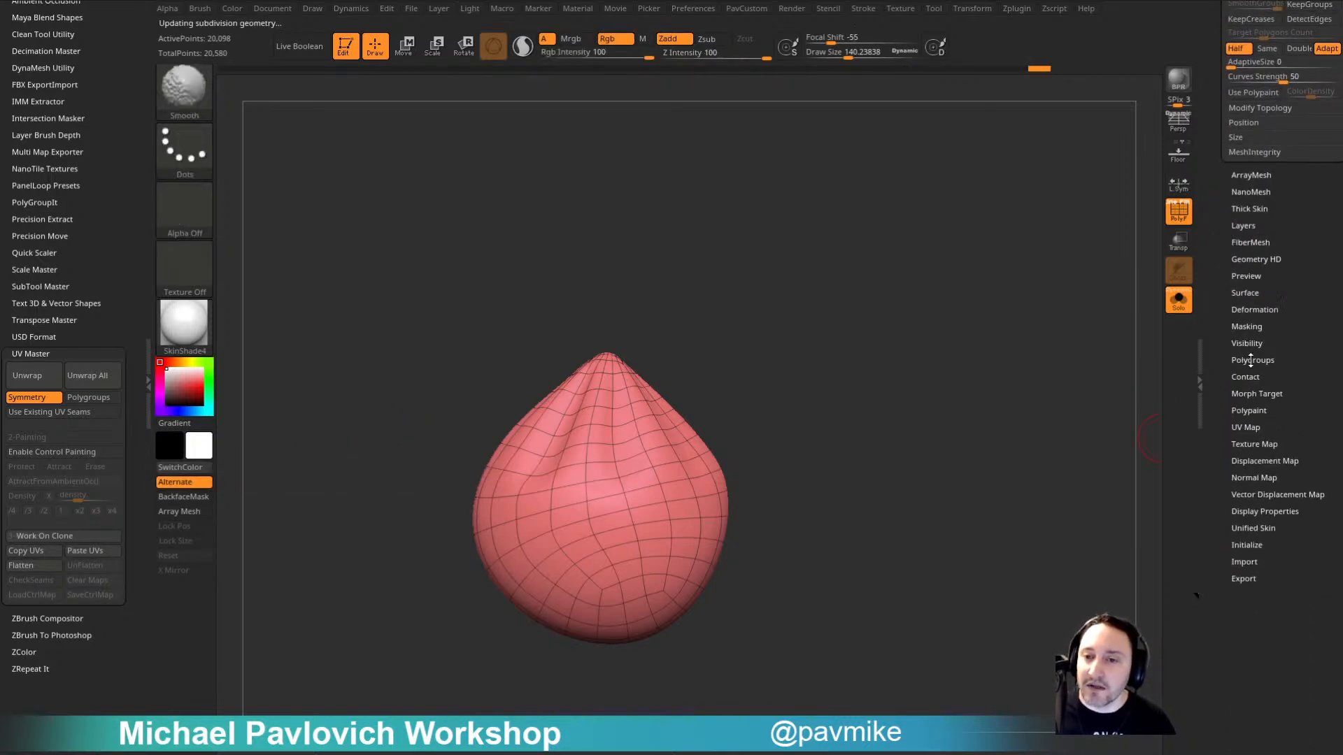
left_click(1244, 448)
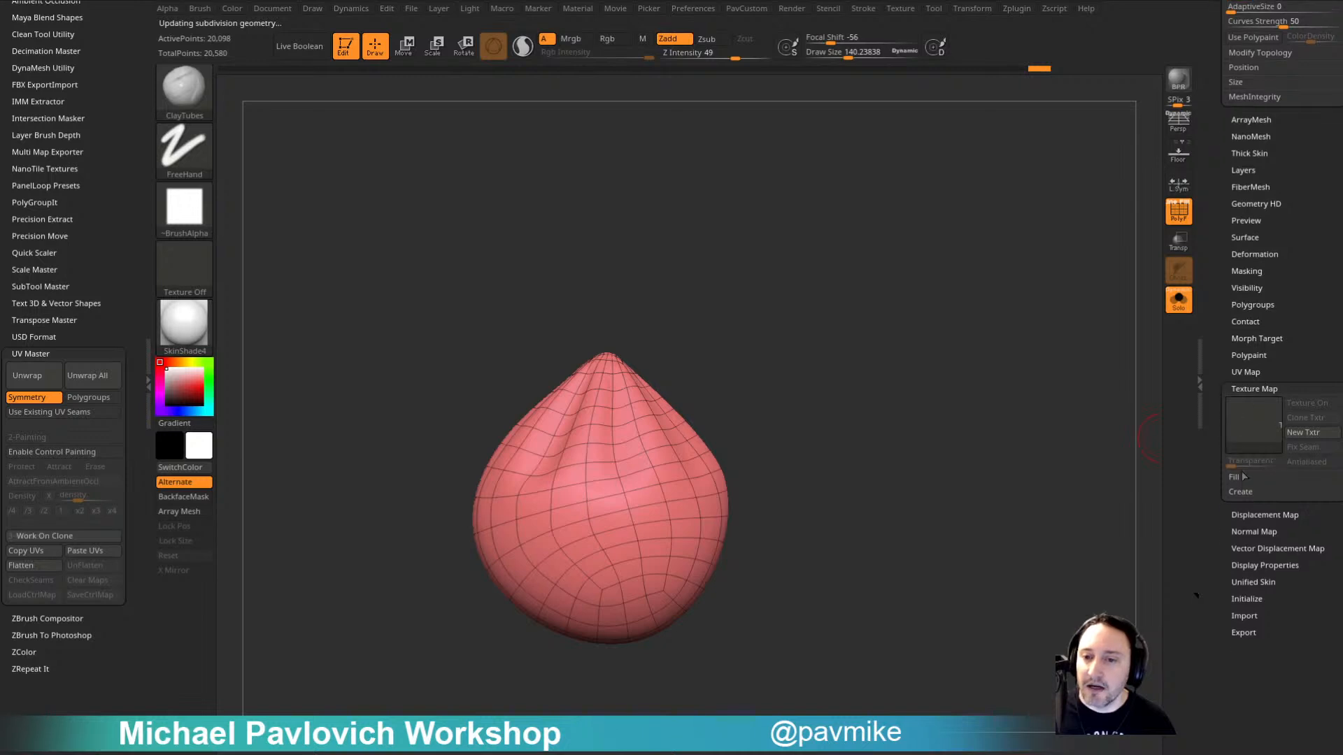
left_click(1245, 373)
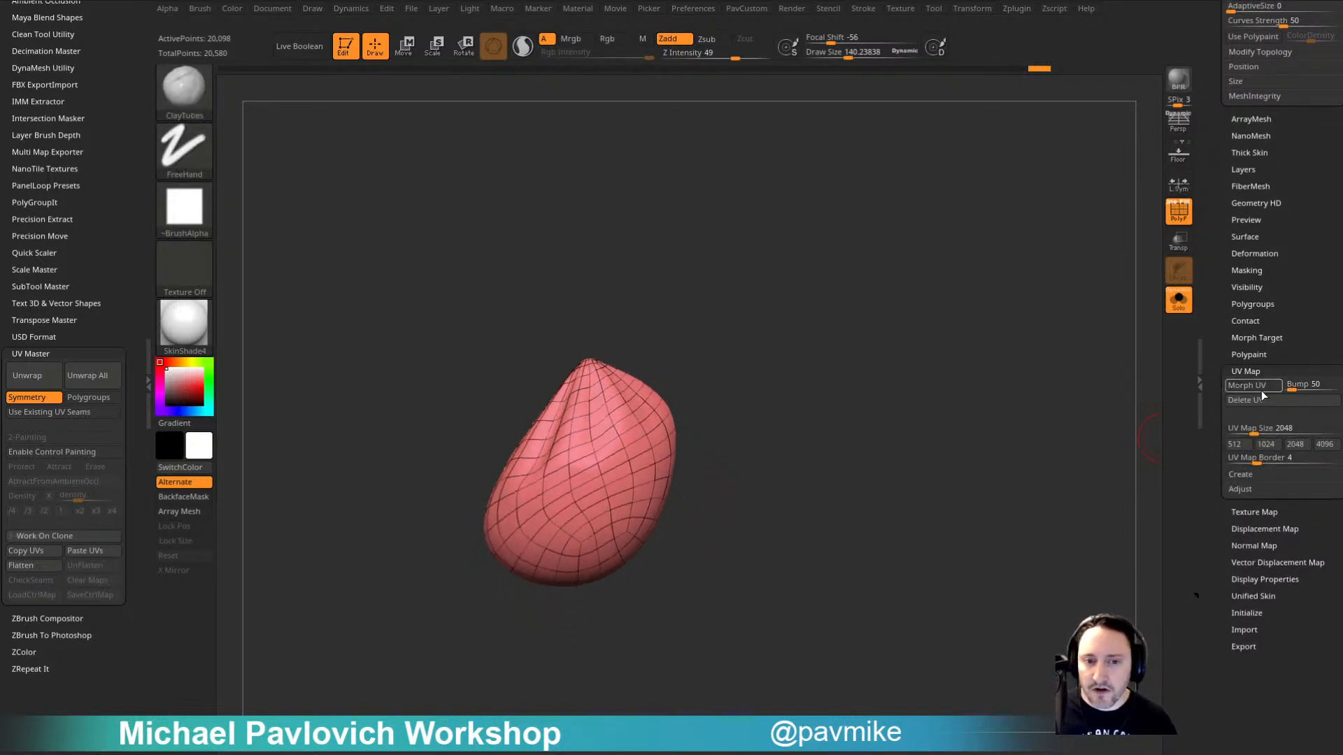
mouse_move(980, 377)
left_mouse_down("shift")
mouse_move(923, 374)
mouse_move(968, 360)
left_mouse_up("shift")
Step: Import the Tartan_RGB image as a texture
key("comma")
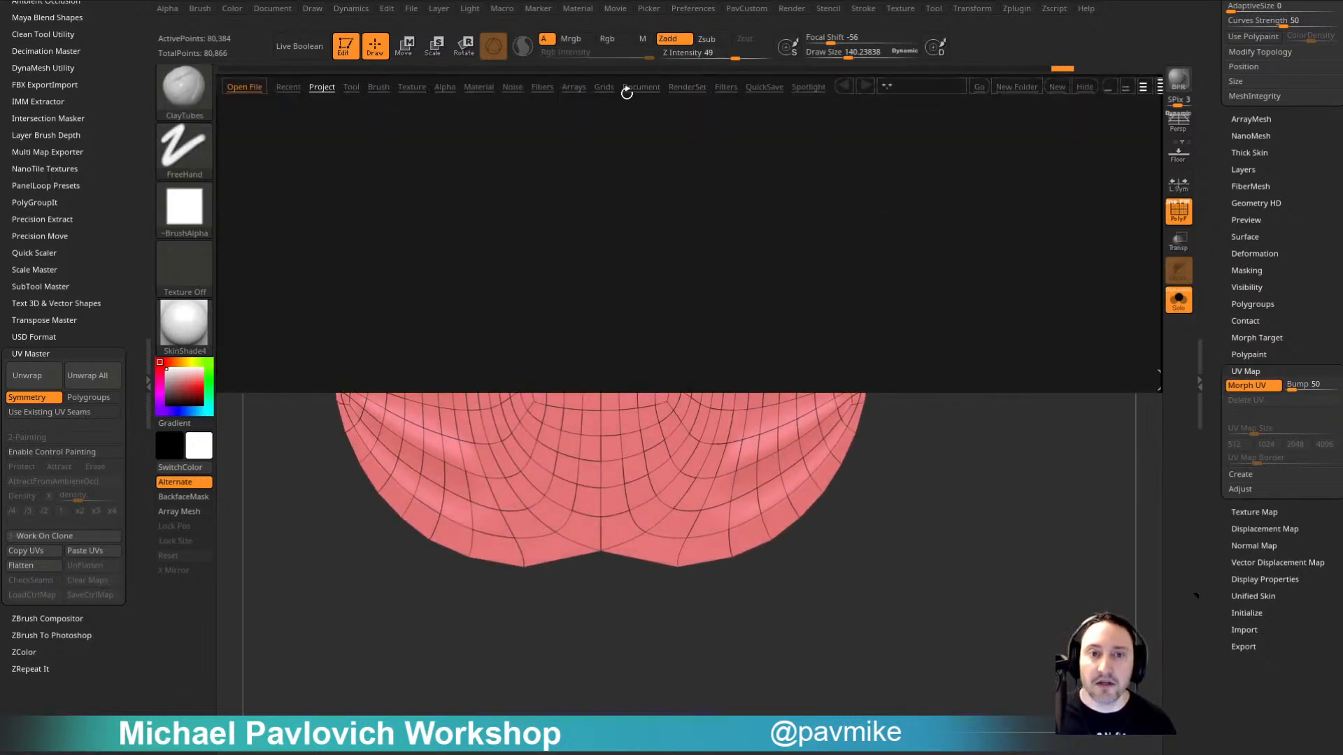
key("comma")
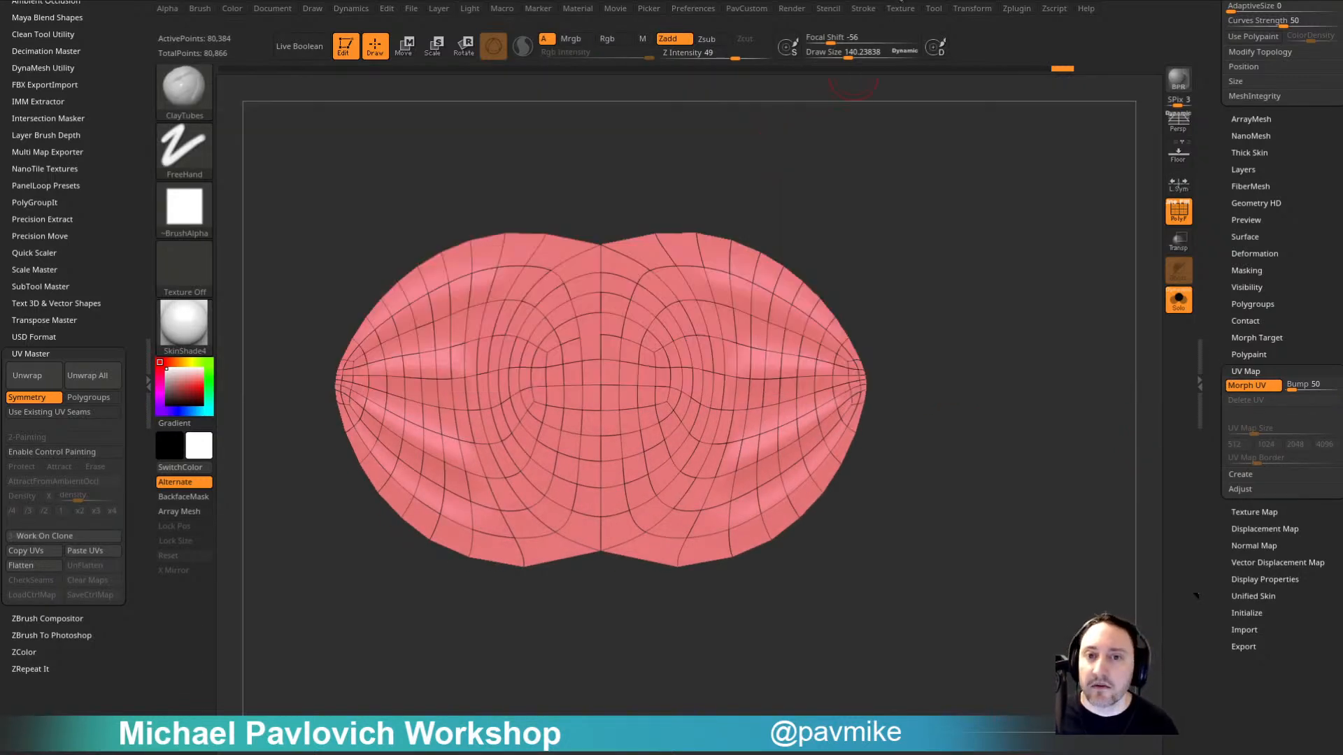
left_click(900, 9)
left_click(931, 94)
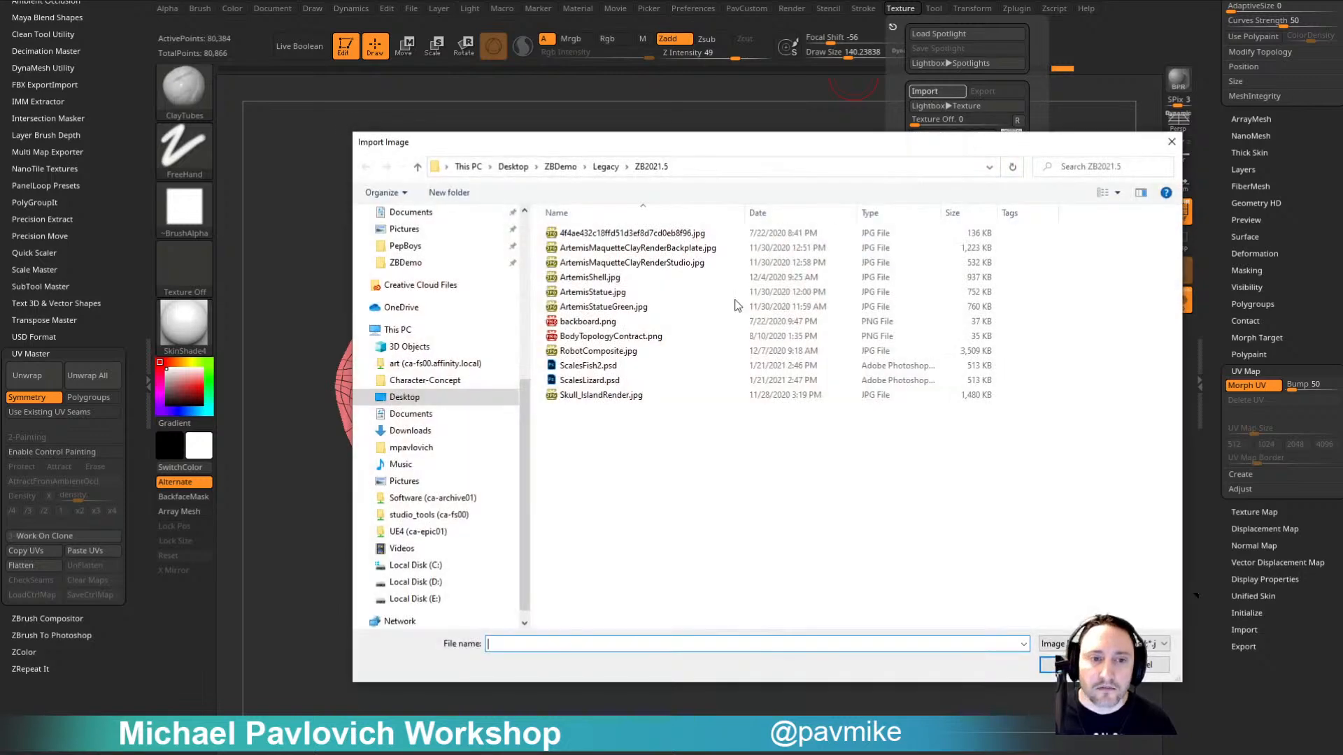
key("Escape")
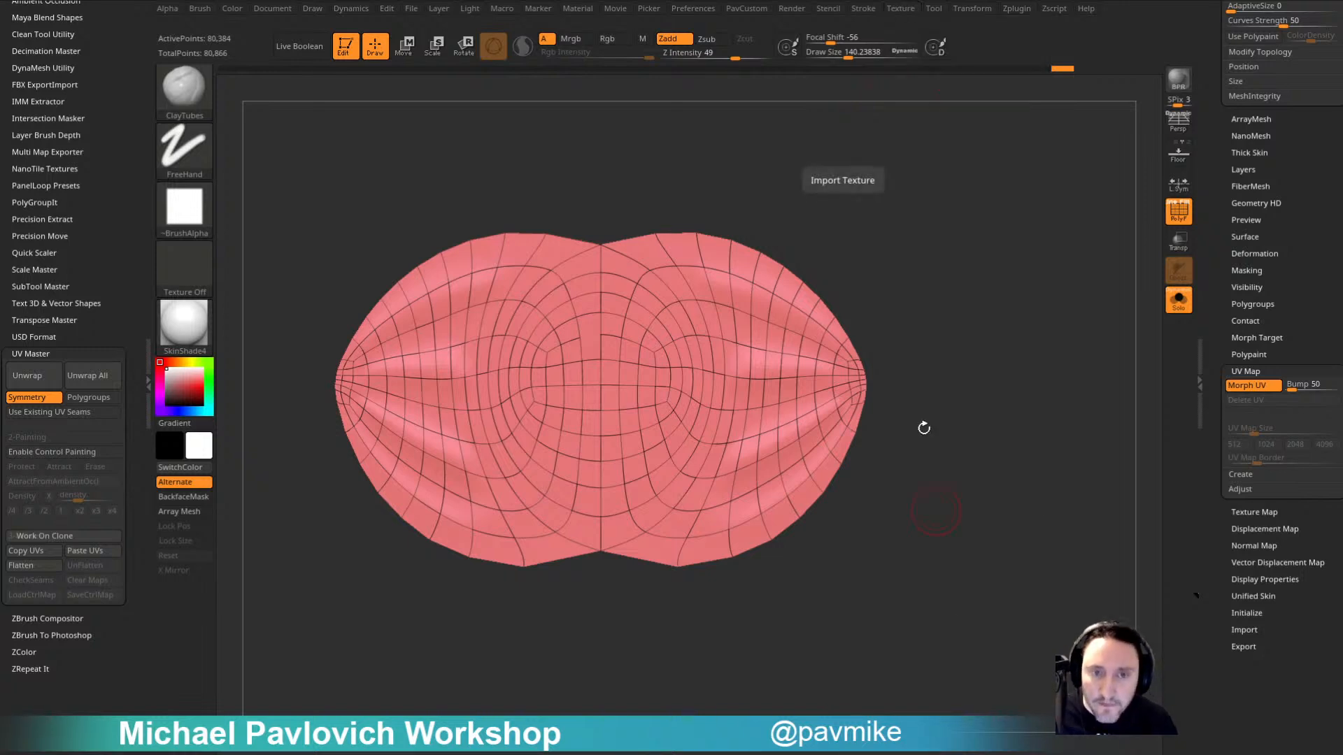
Step: Select the Tartan_RGB texture and load it into Spotlight over the balloon's flattened UV layout
left_click(909, 11)
left_click(923, 200)
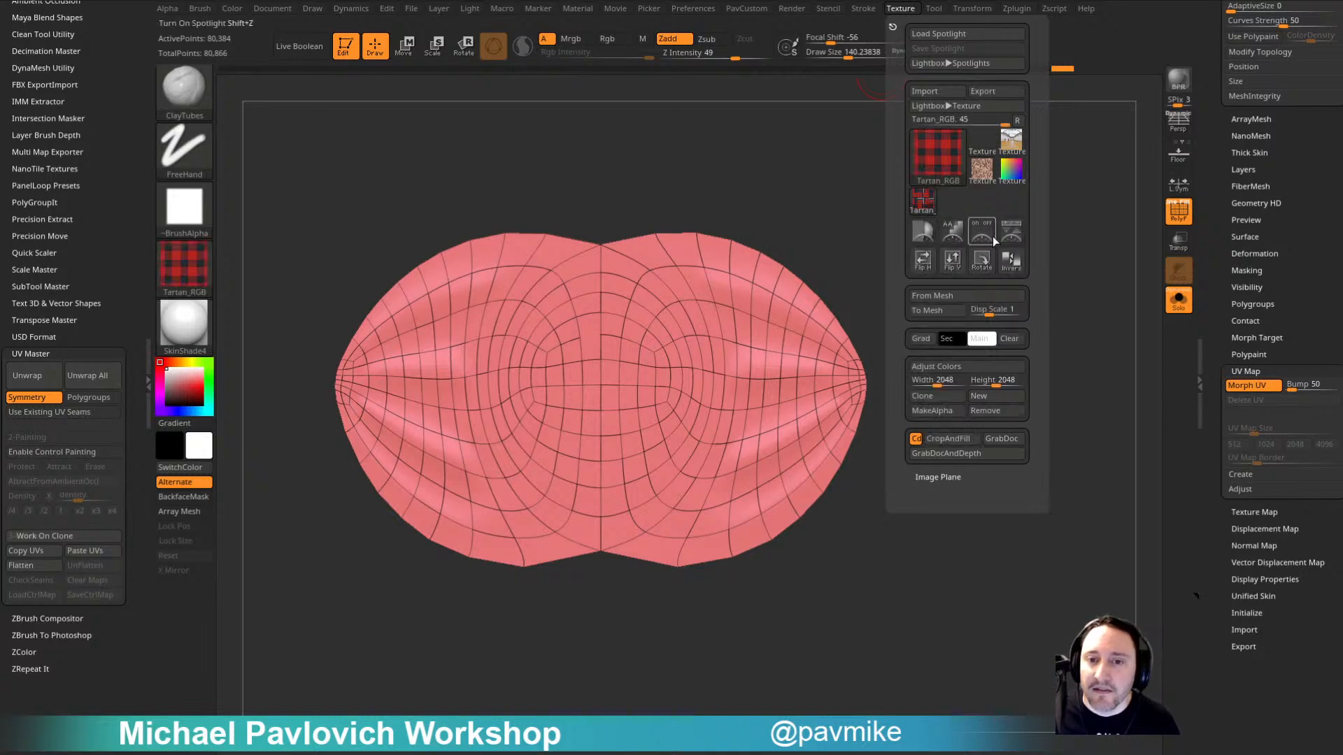
left_click(1011, 231)
left_click(719, 326)
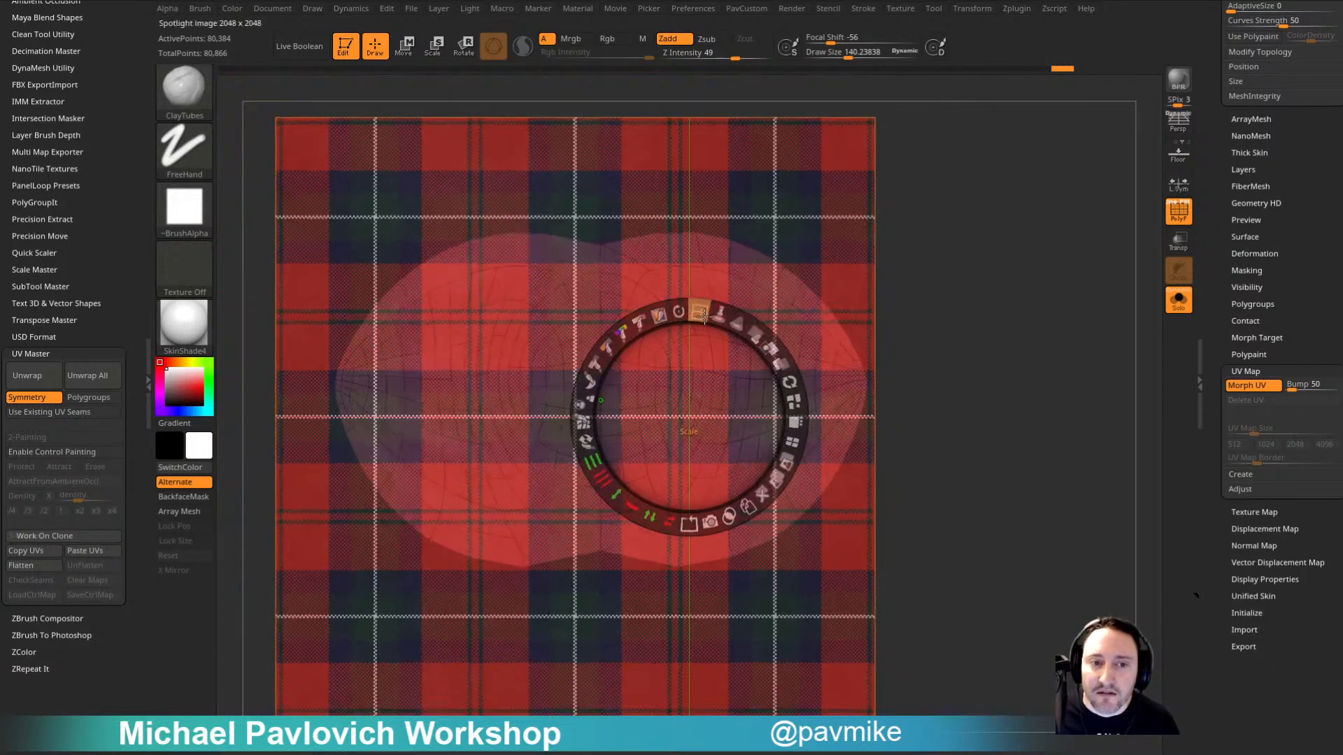
Step: Tile the tartan more densely within its Spotlight image and switch from adjusting Spotlight to painting with a larger brush
left_click_drag(587, 443, 585, 413)
key("z")
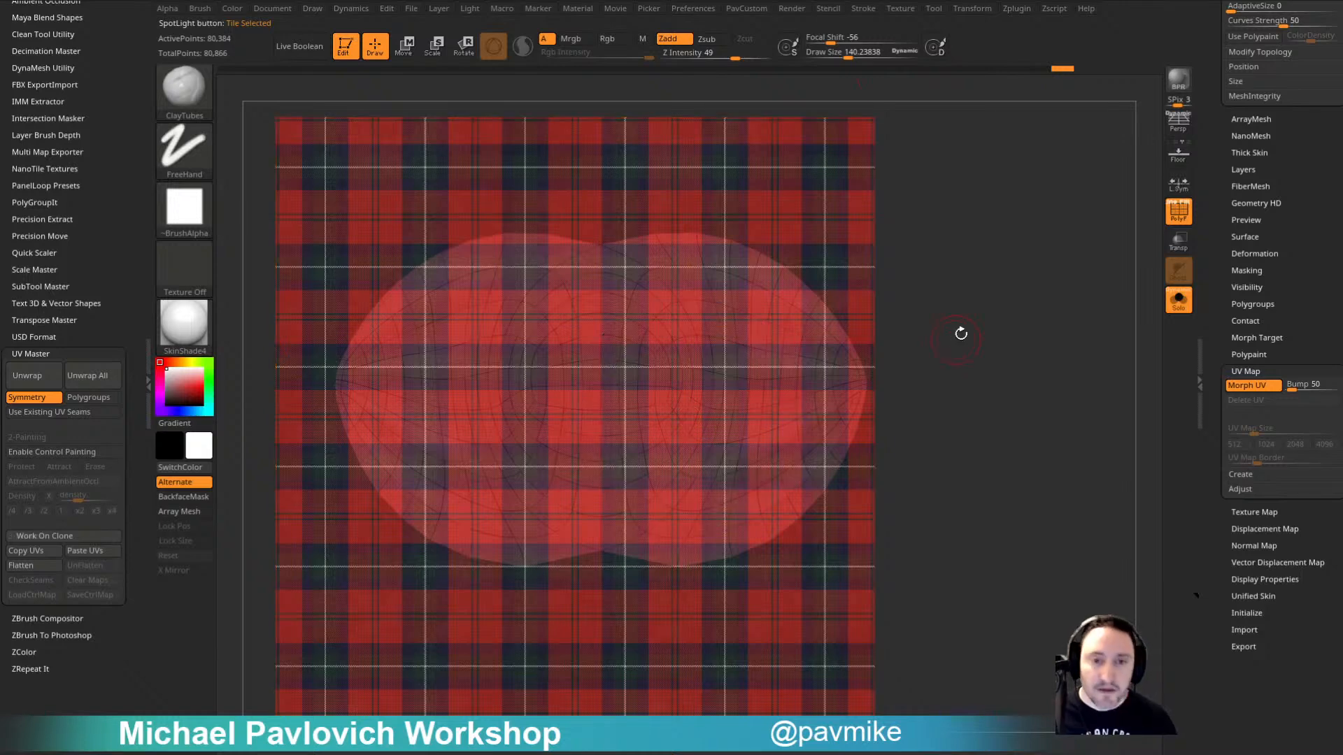
key("s")
left_click_drag(995, 306, 996, 306)
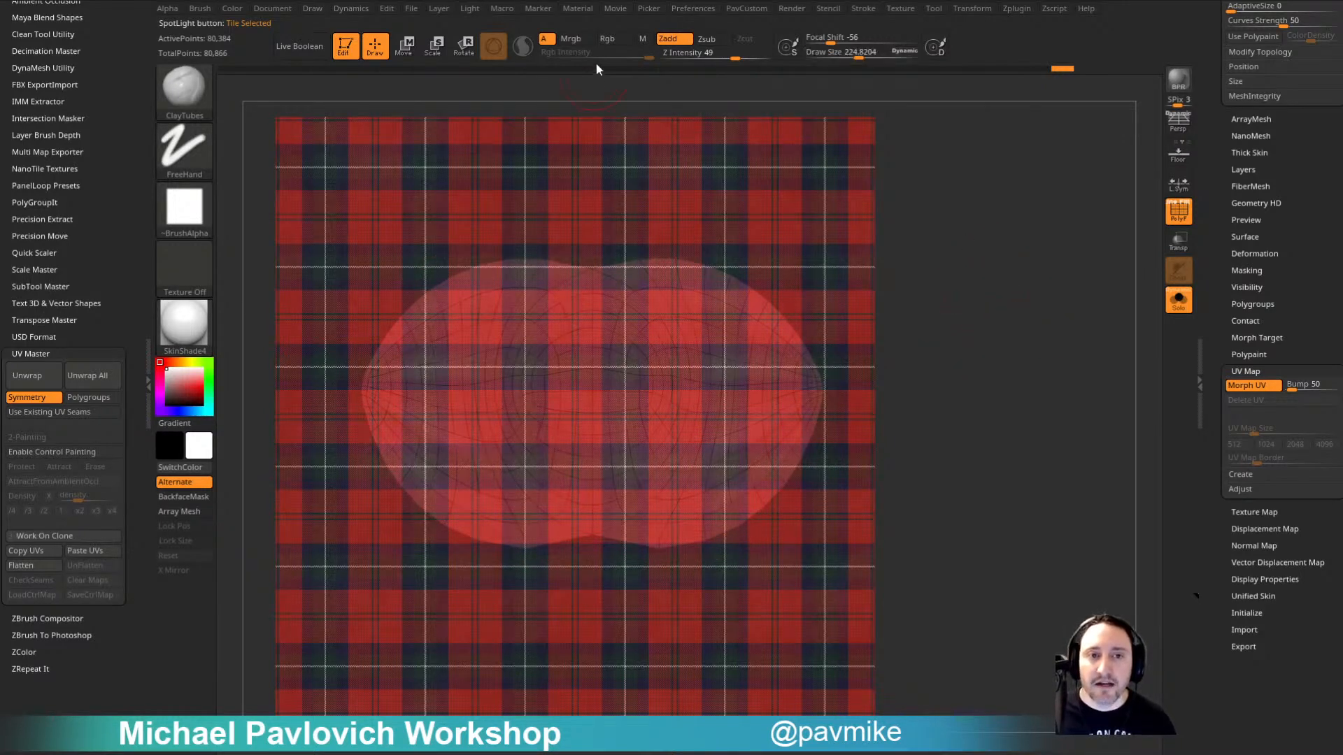
Step: Select the Standard brush and set it to paint colour only, with Rgb on and Zadd off
left_click(607, 38)
key("b")
key("s")
key("t")
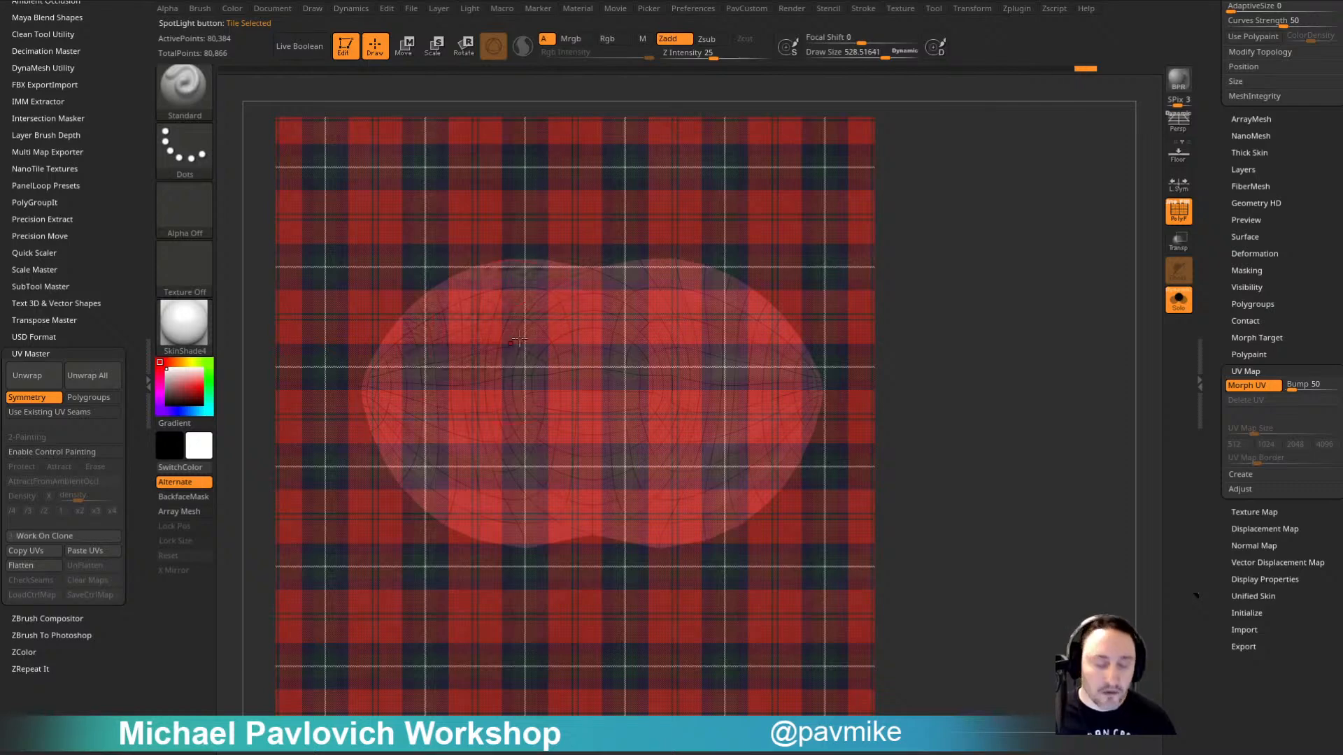
left_click(668, 39)
left_click(630, 40)
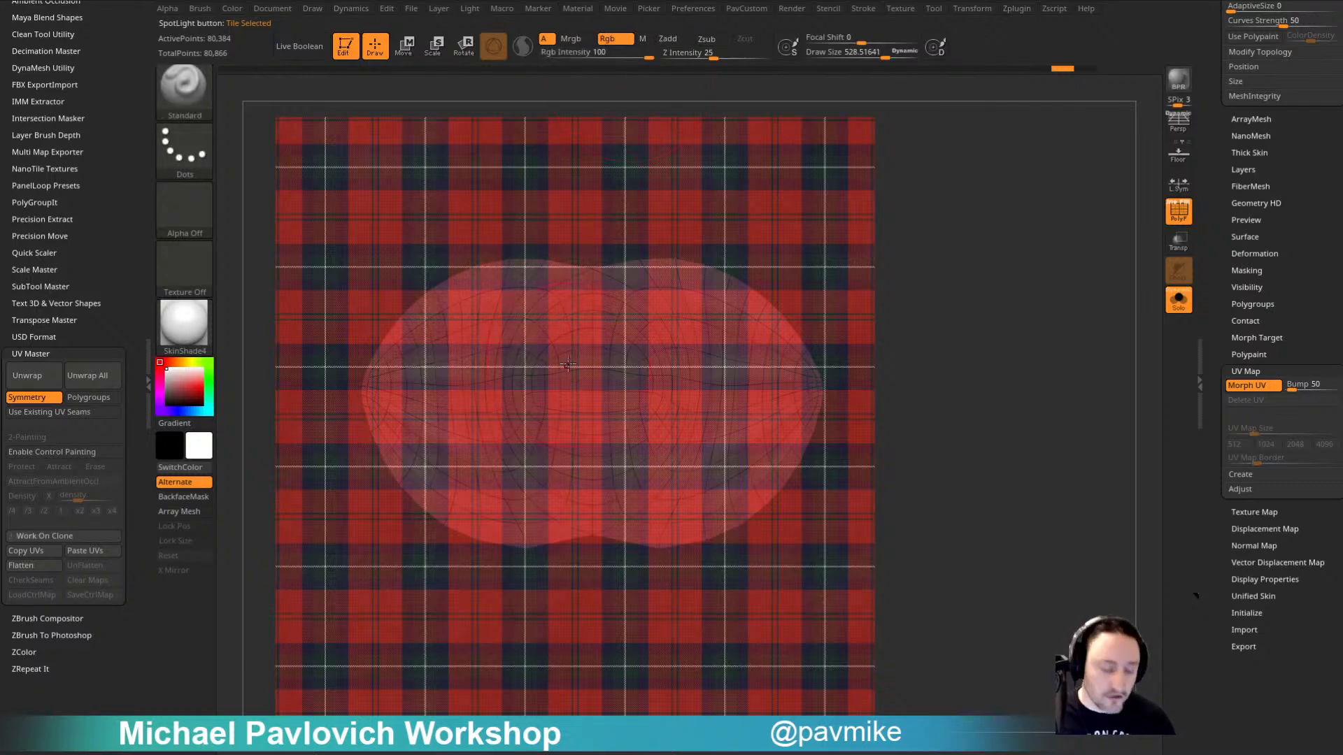
Step: Paint a first pass of tartan onto the flattened balloon, hide Spotlight and the polyframe, and undo the painting
mouse_move(542, 346)
left_mouse_down()
mouse_move(614, 375)
mouse_move(629, 405)
mouse_move(790, 451)
mouse_move(749, 298)
left_mouse_up()
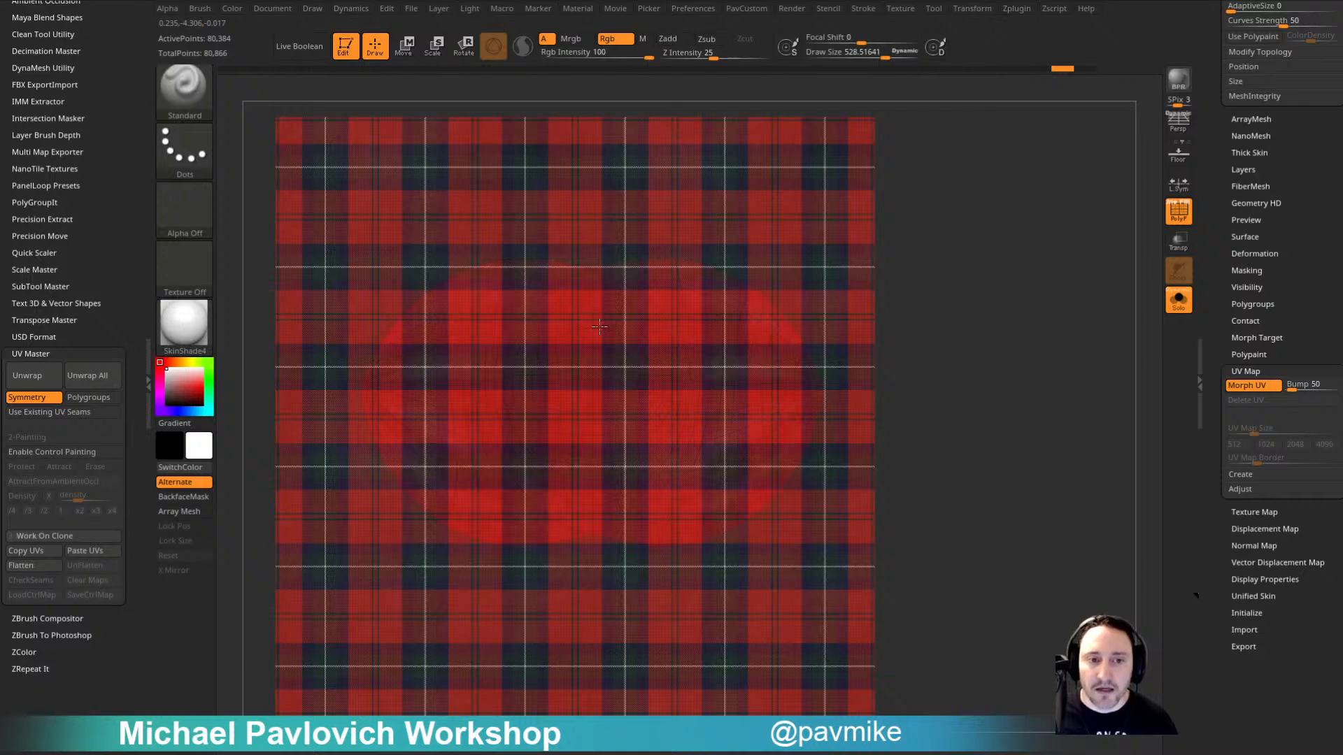
key("shift+z")
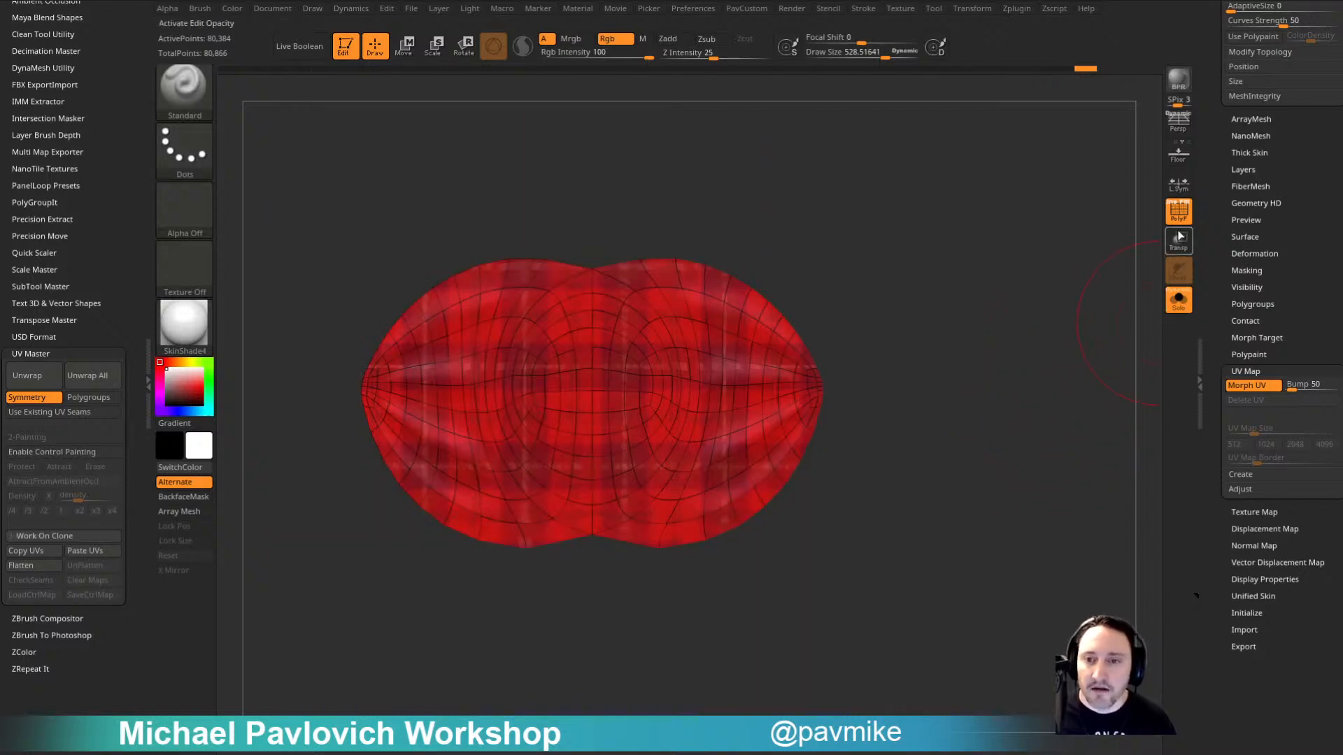
key("shift+f")
key("ctrl+z")
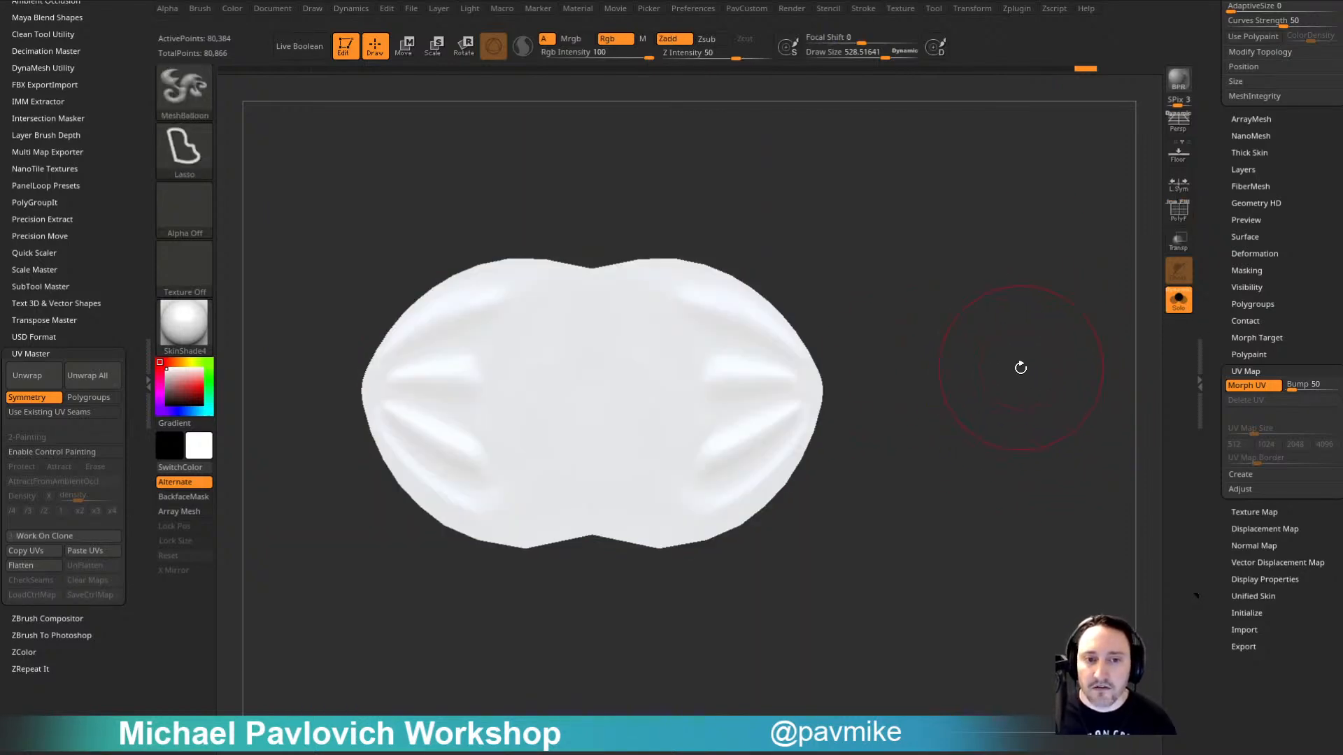
Step: Return the balloon from its UV layout to its 3D shape and subdivide it for denser polypaint
left_click(1239, 390)
left_click(1239, 390)
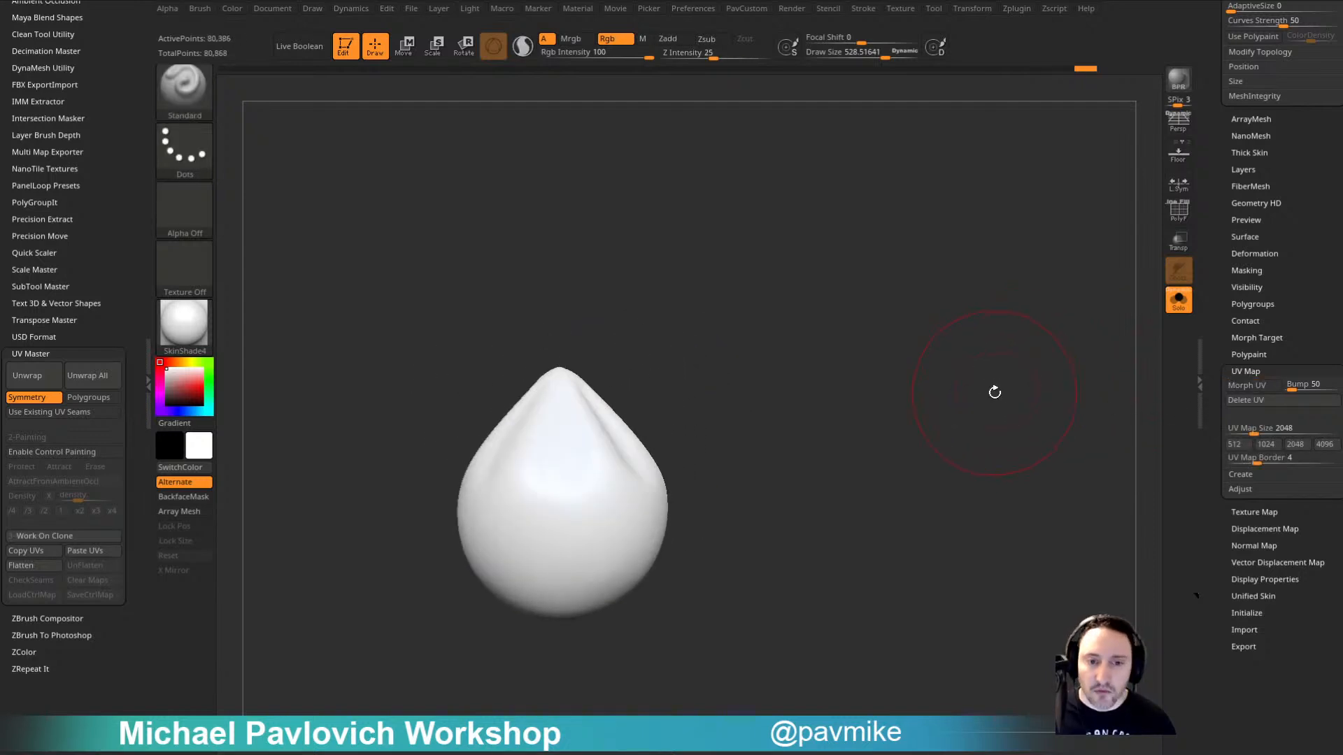
key("ctrl+d")
key("ctrl+d")
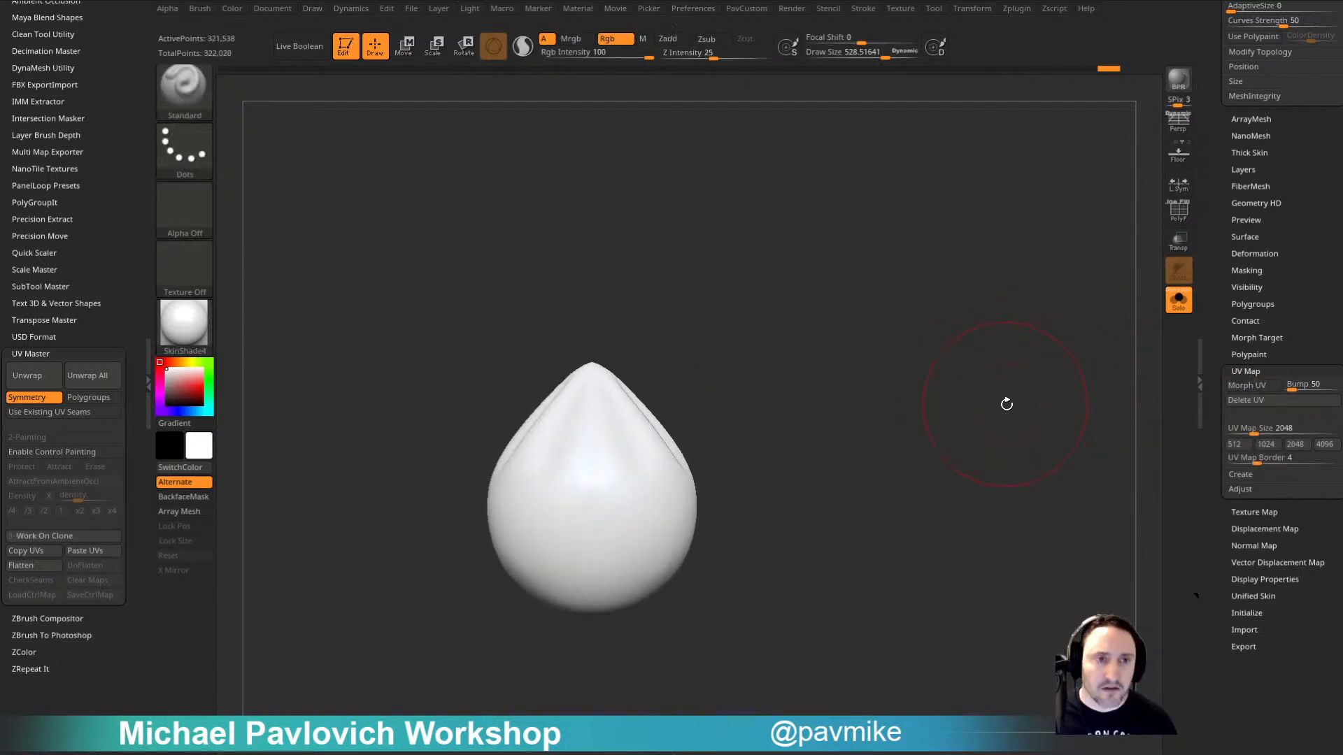
Step: Morph the subdivided balloon back into its flat UV layout with Morph UV
left_click(1246, 371)
key("shift")
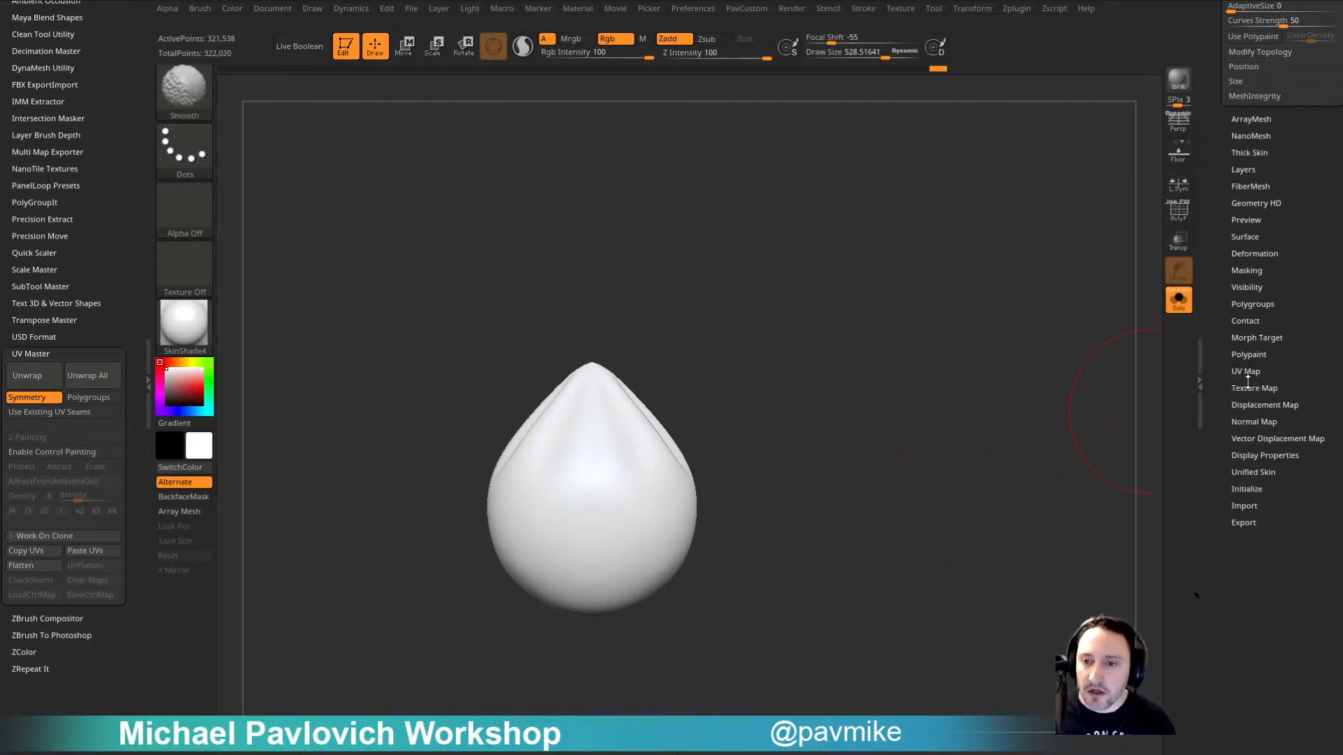
left_click(1249, 339)
left_click(1253, 341)
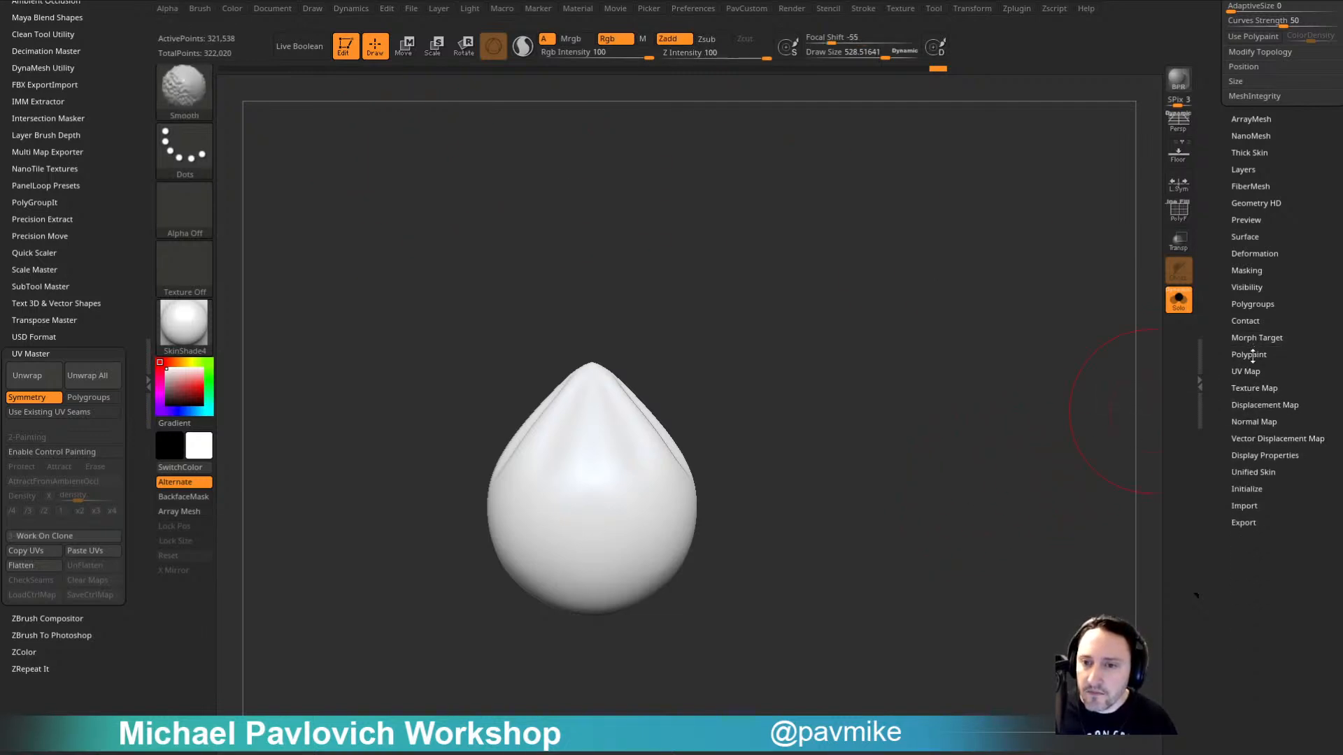
left_click(1247, 370)
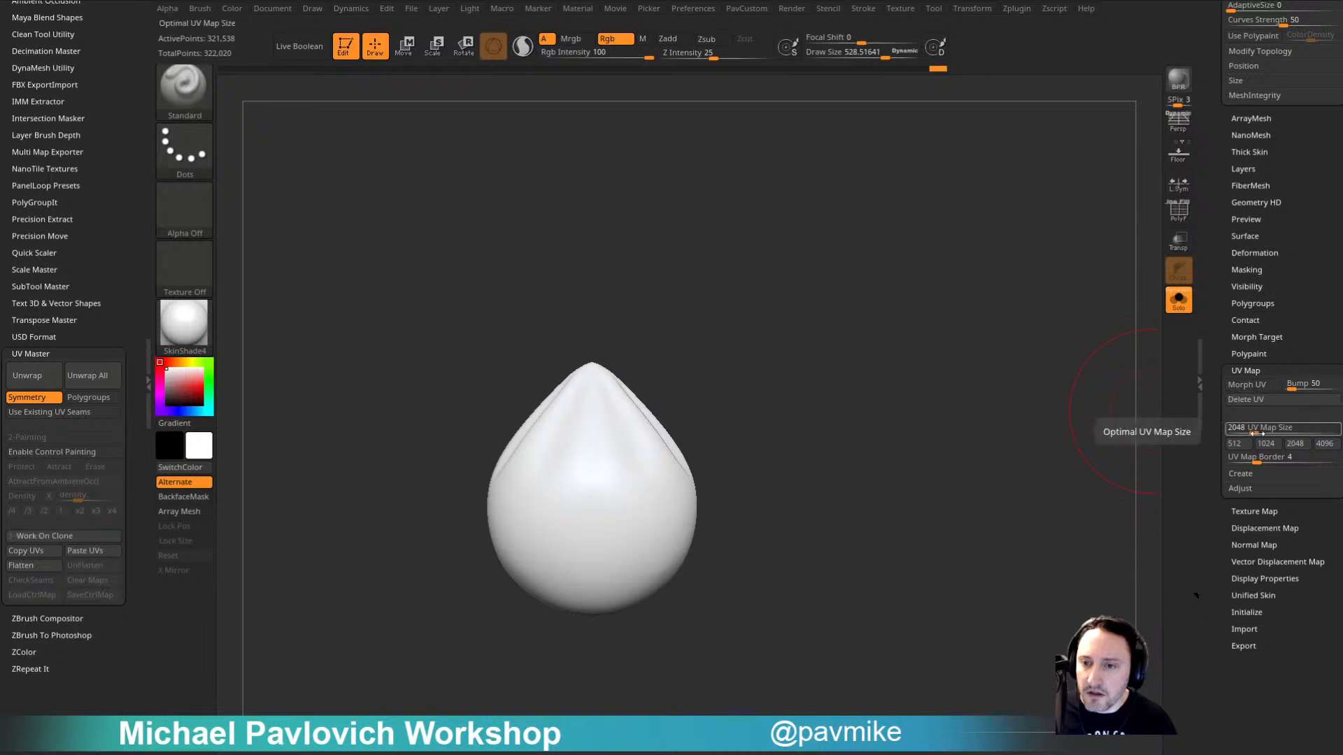
left_click(1247, 385)
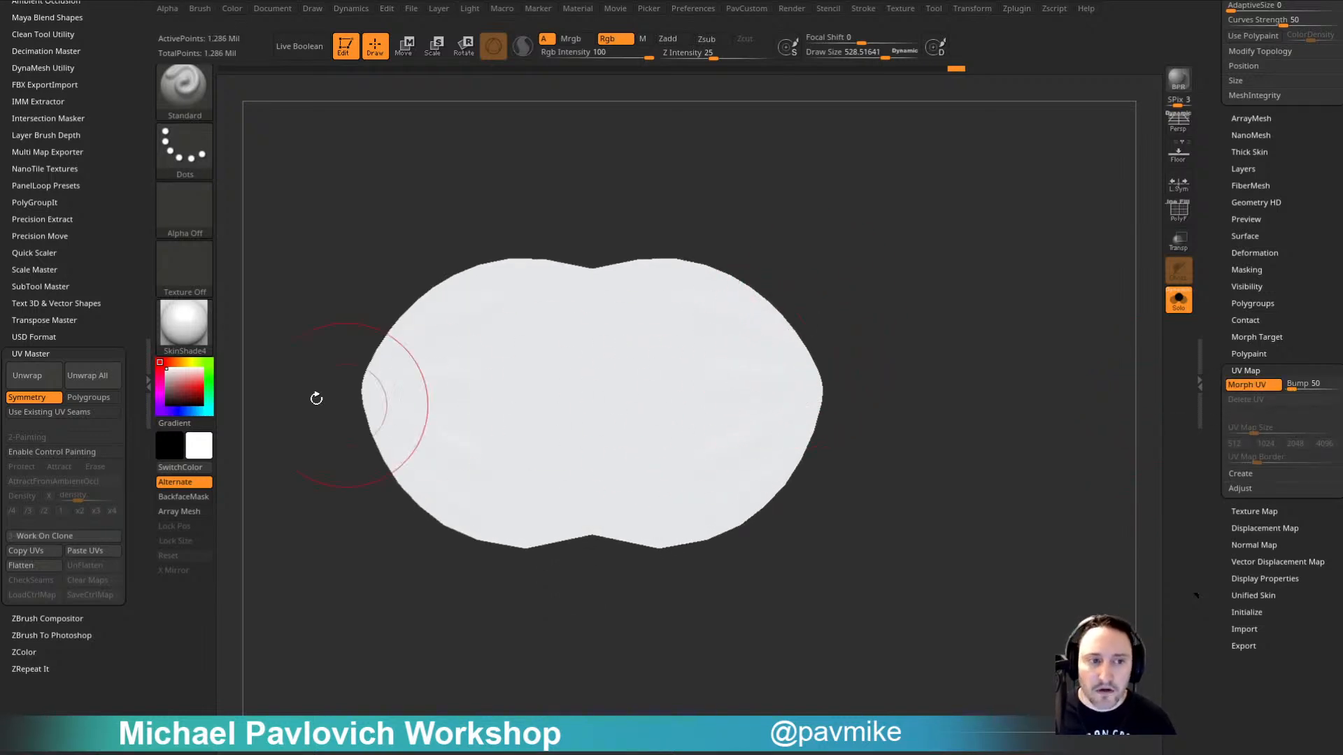
Step: Apply the StartupMaterial to the flattened balloon
left_click(184, 323)
left_click(237, 344)
left_click_drag(855, 350, 923, 346)
scroll(1294, 315, "up", 10)
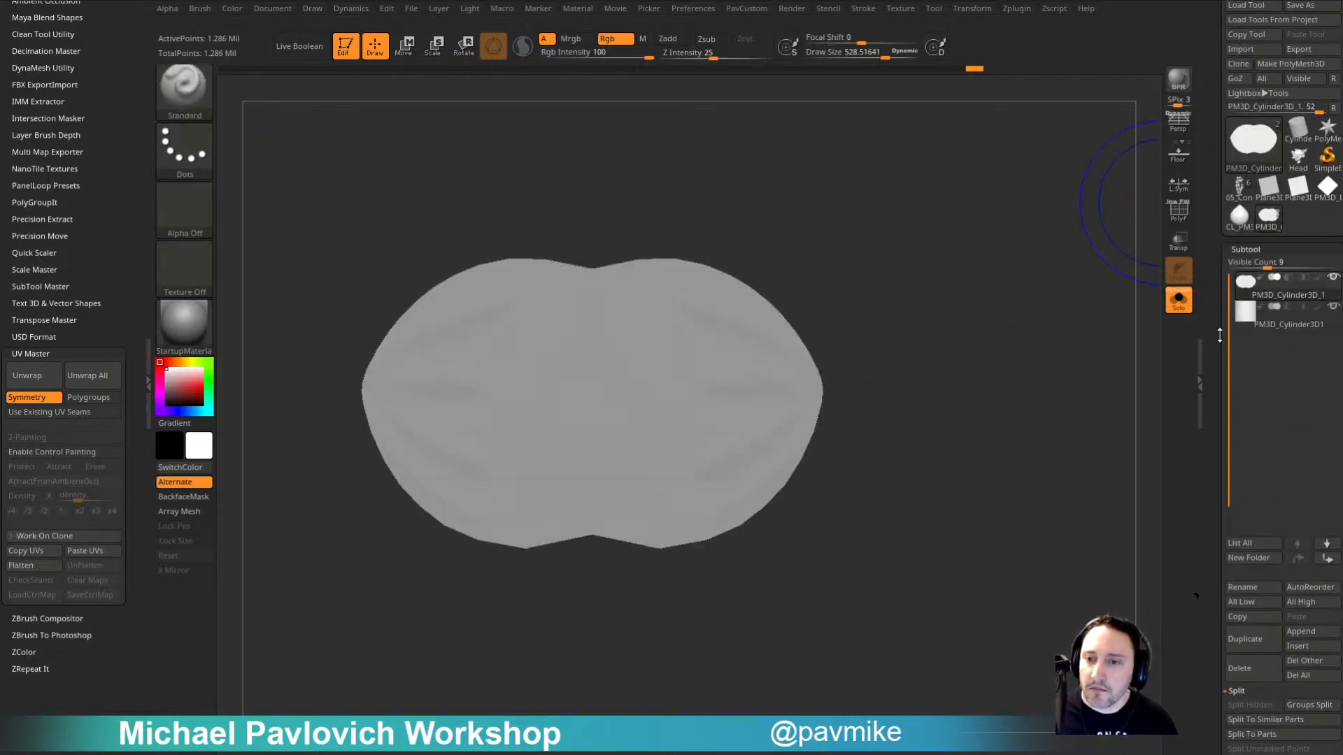
scroll(1287, 349, "down", 10)
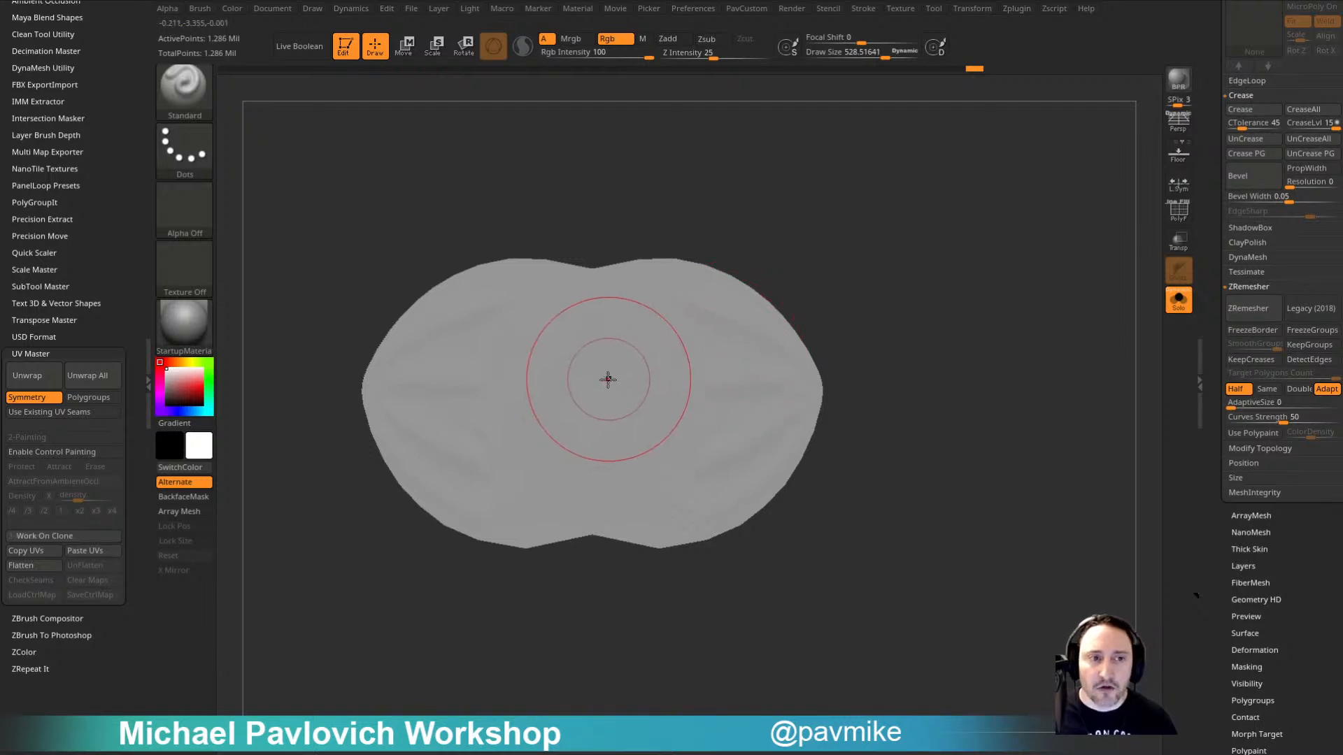
Step: Try raised Zadd strokes on the flattened balloon with large Standard brush sizes and undo them
key("s")
left_click_drag(609, 380, 587, 380)
left_click(616, 38)
left_click(668, 38)
mouse_move(552, 315)
left_mouse_down()
mouse_move(504, 434)
mouse_move(559, 489)
left_mouse_up()
key("ctrl+z")
key("s")
left_click_drag(505, 360, 491, 449)
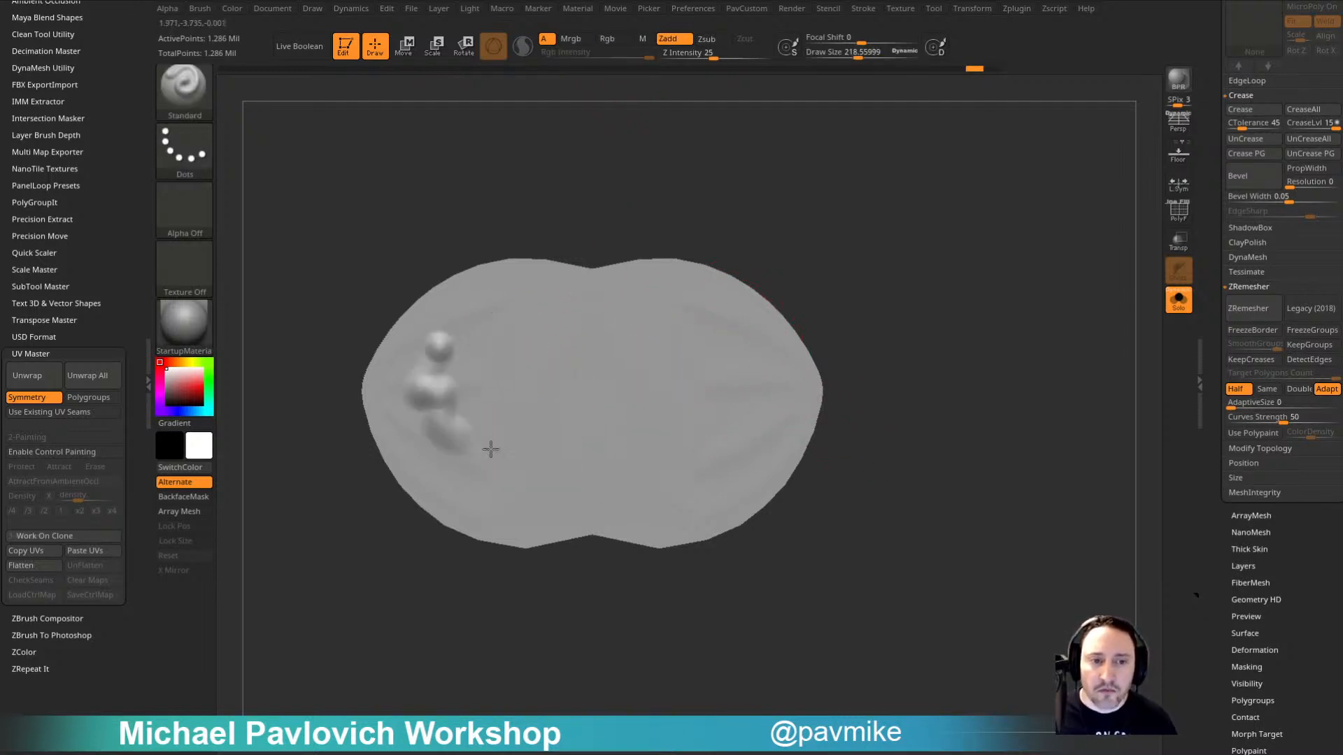
key("ctrl+z")
Step: Reduce Draw Size to about 59 and sculpt a thin wavy line and a short curve on the flat balloon's left lobe
key("s")
left_click_drag(561, 392, 540, 392)
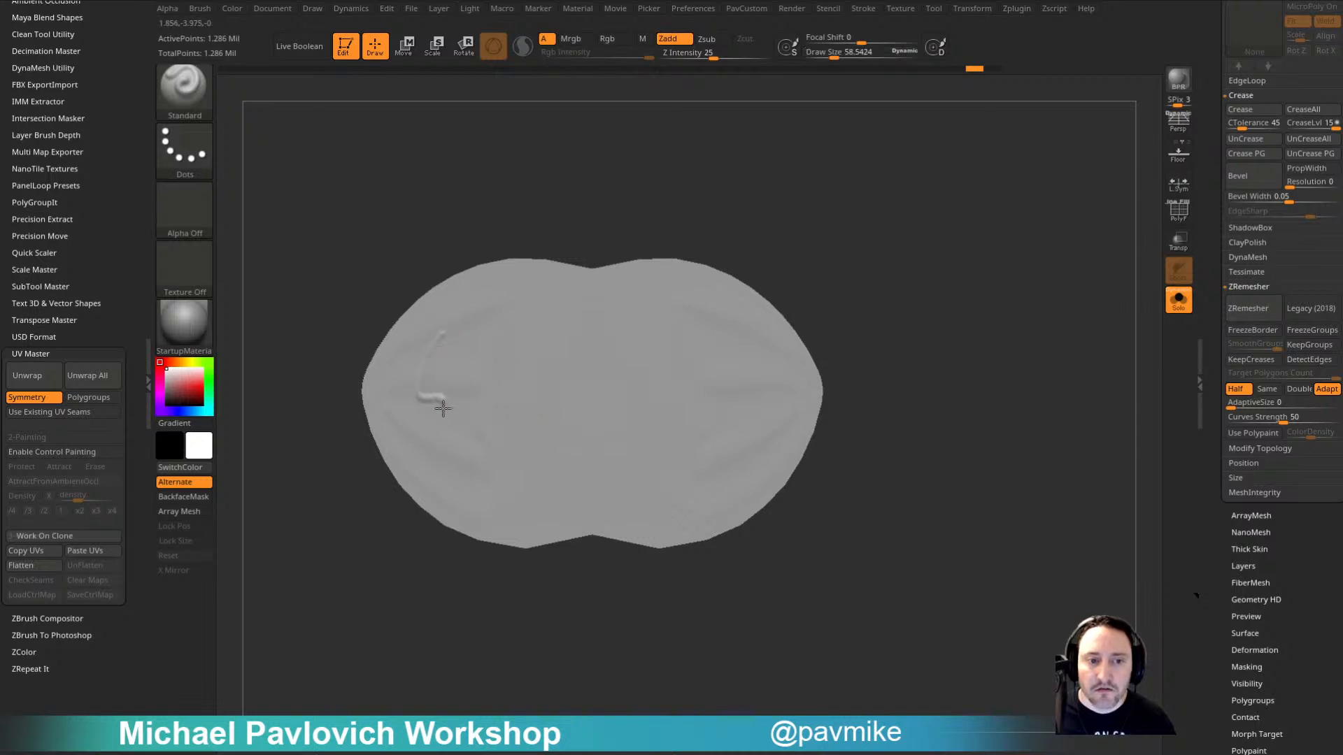
left_click_drag(443, 409, 447, 435)
left_click_drag(453, 485, 502, 497)
Step: Switch the brush to Rgb only at Draw Size about 472 and paint the Spotlight tartan over the whole flattened balloon
left_click(668, 38)
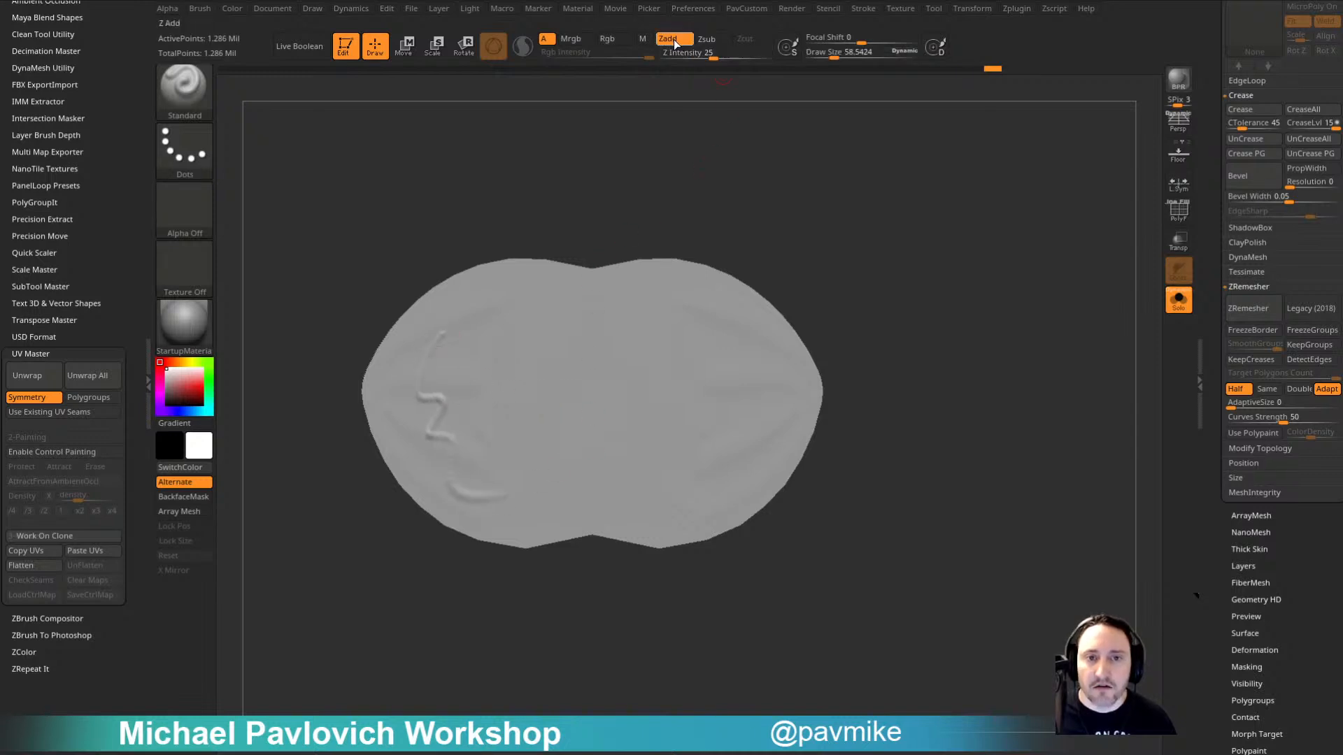
left_click(614, 42)
key("s")
left_click_drag(644, 258, 670, 258)
key("shift+z")
key("s")
mouse_move(623, 349)
left_mouse_down()
mouse_move(639, 349)
mouse_move(447, 329)
mouse_move(517, 504)
mouse_move(668, 461)
mouse_move(763, 335)
mouse_move(630, 276)
left_mouse_up()
key("shift+z")
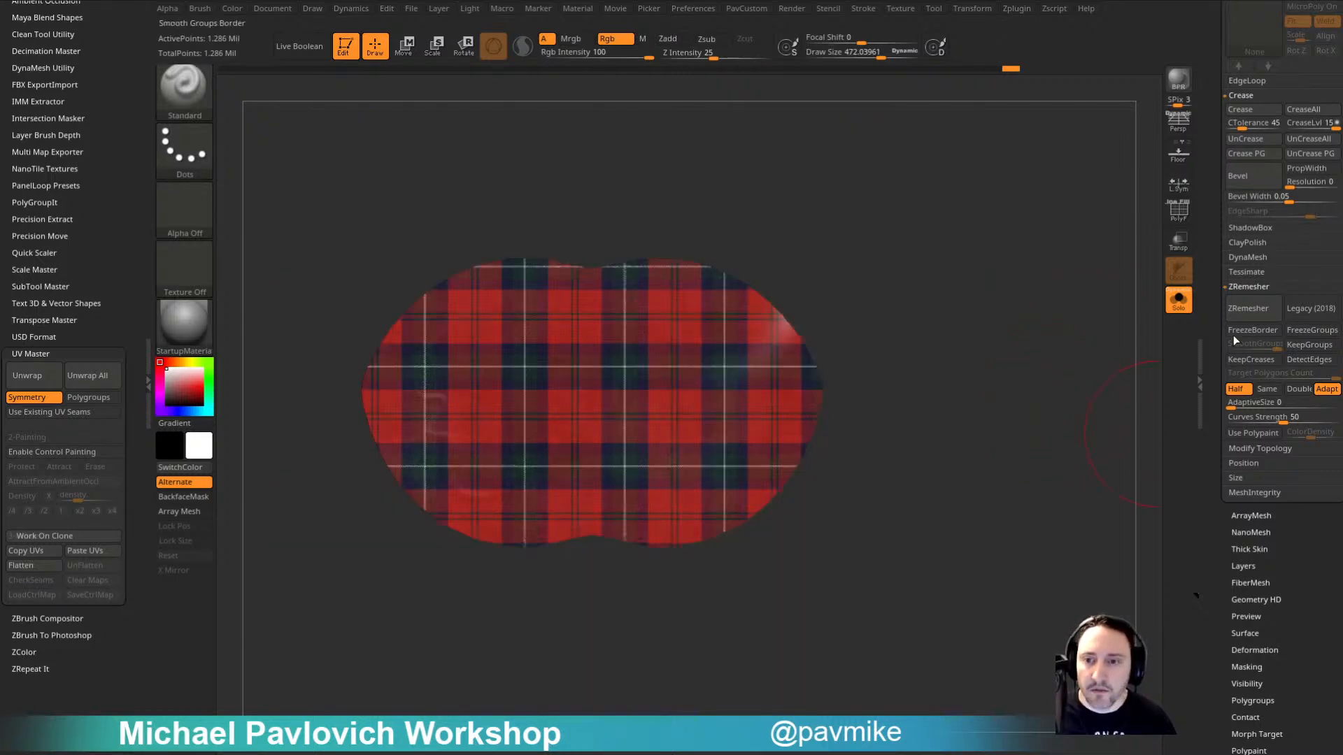
Step: Return the tartan-painted balloon to its 3D shape with Morph UV and apply the SkinShade4 material
scroll(1220, 434, "down", 5)
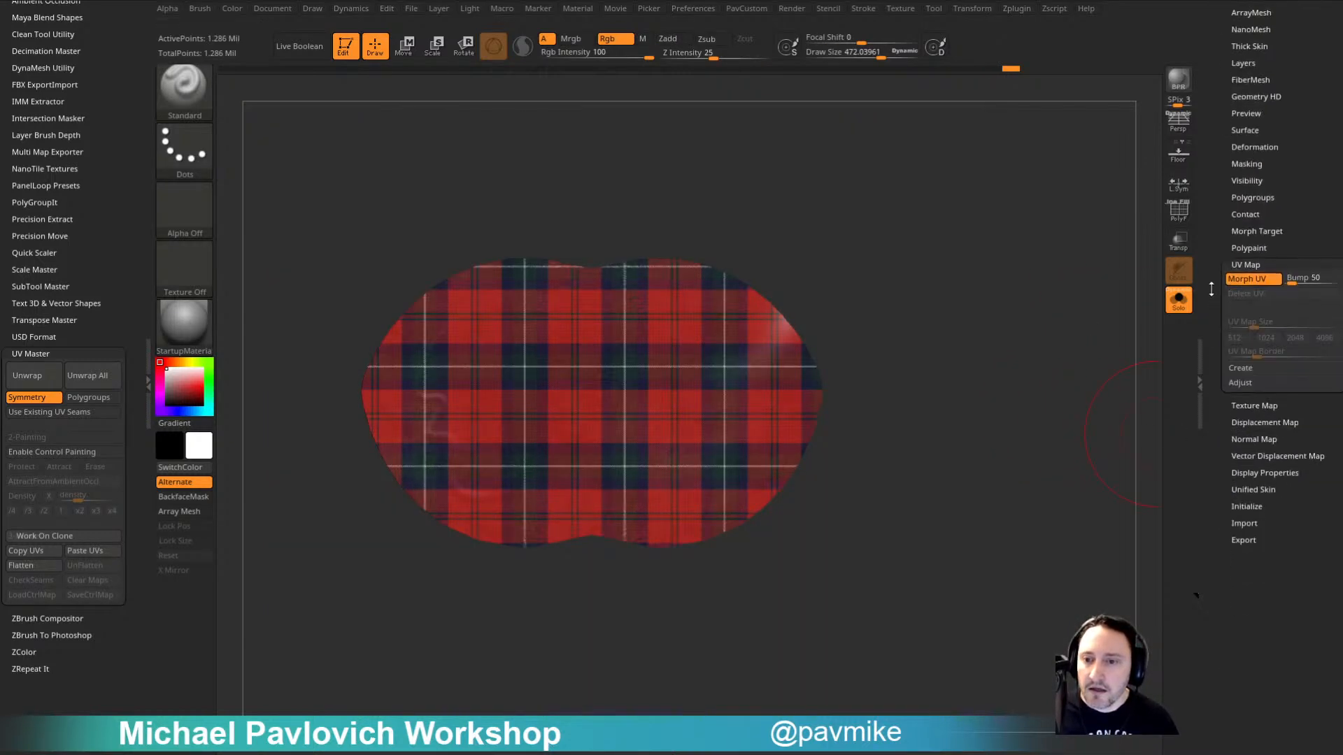
left_click(1251, 288)
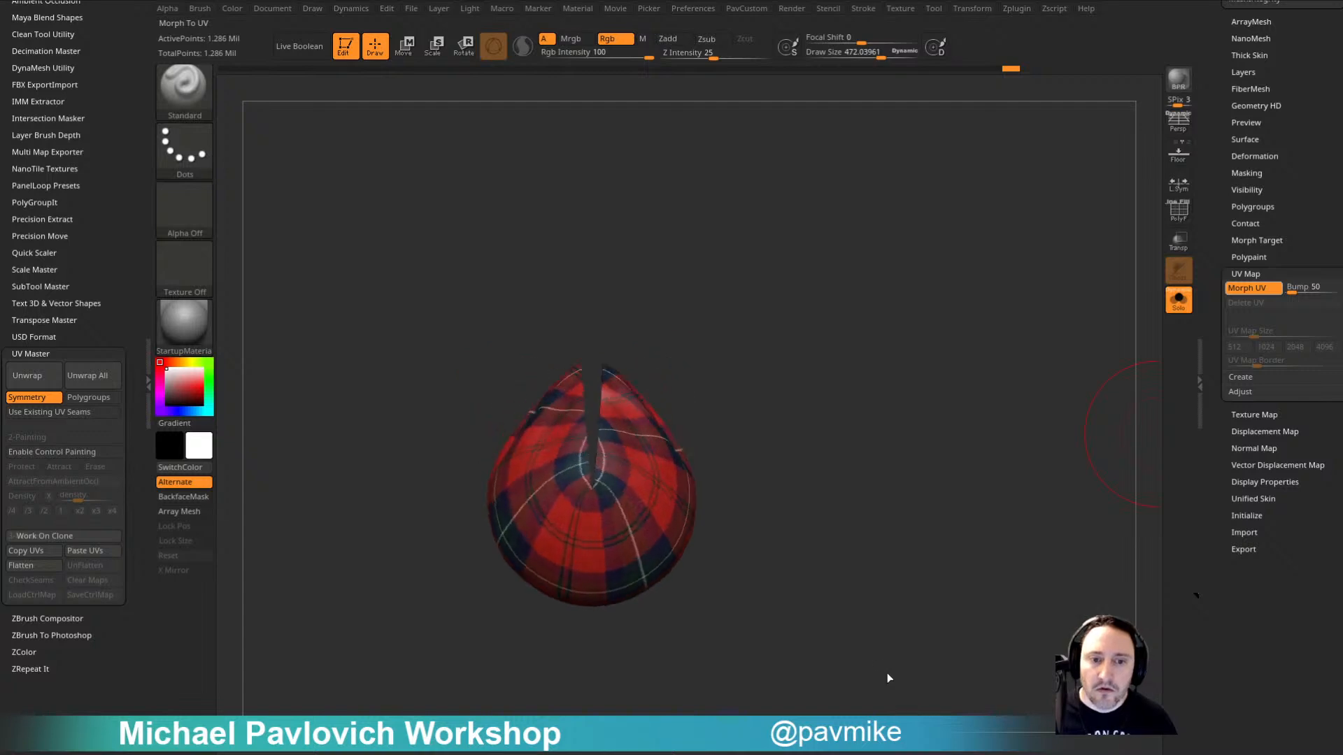
mouse_move(1086, 351)
left_mouse_down()
mouse_move(923, 337)
mouse_move(1062, 351)
left_mouse_up()
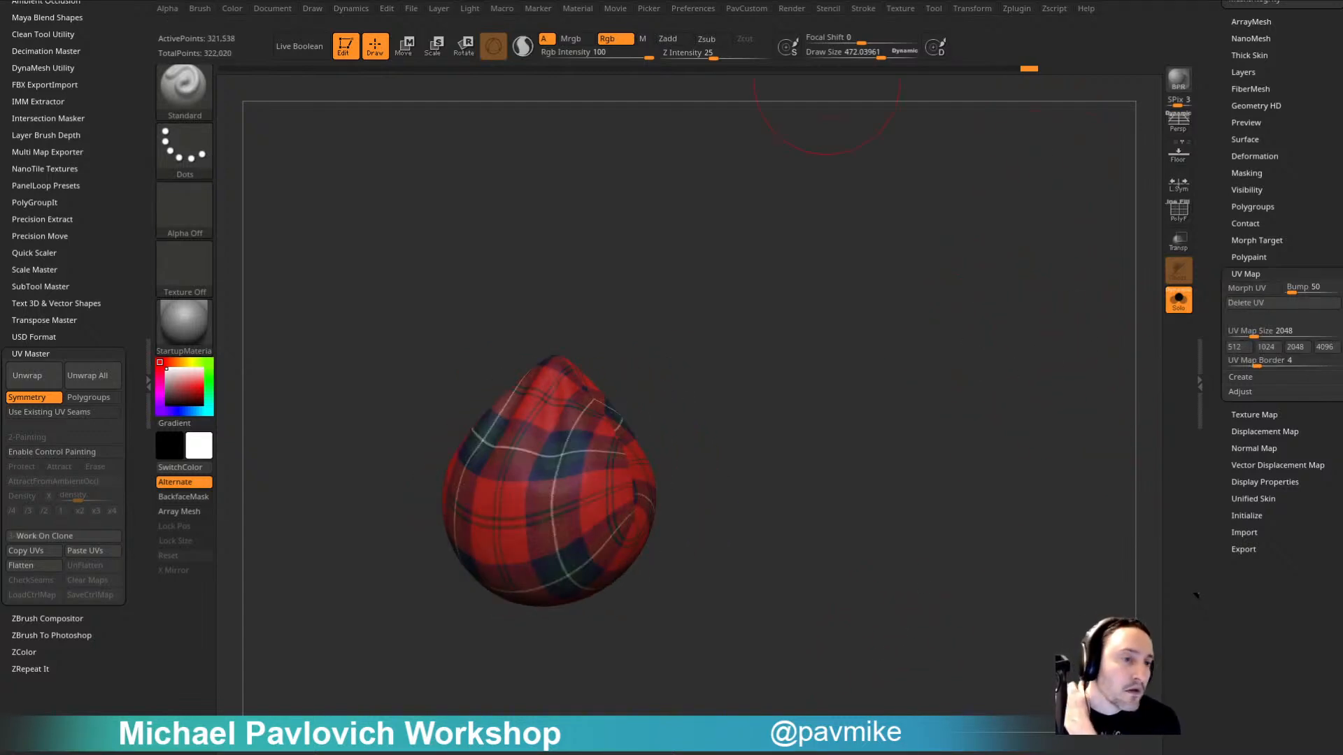
left_click(181, 325)
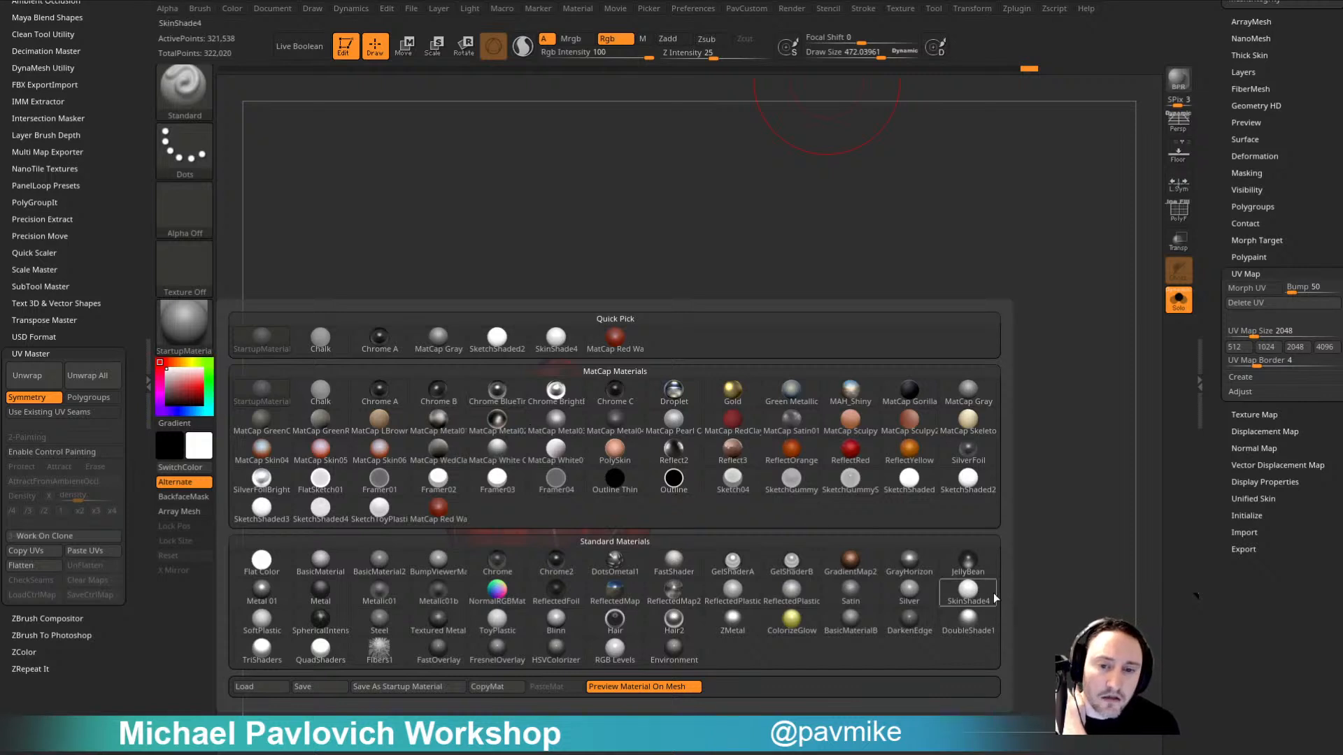
left_click(968, 589)
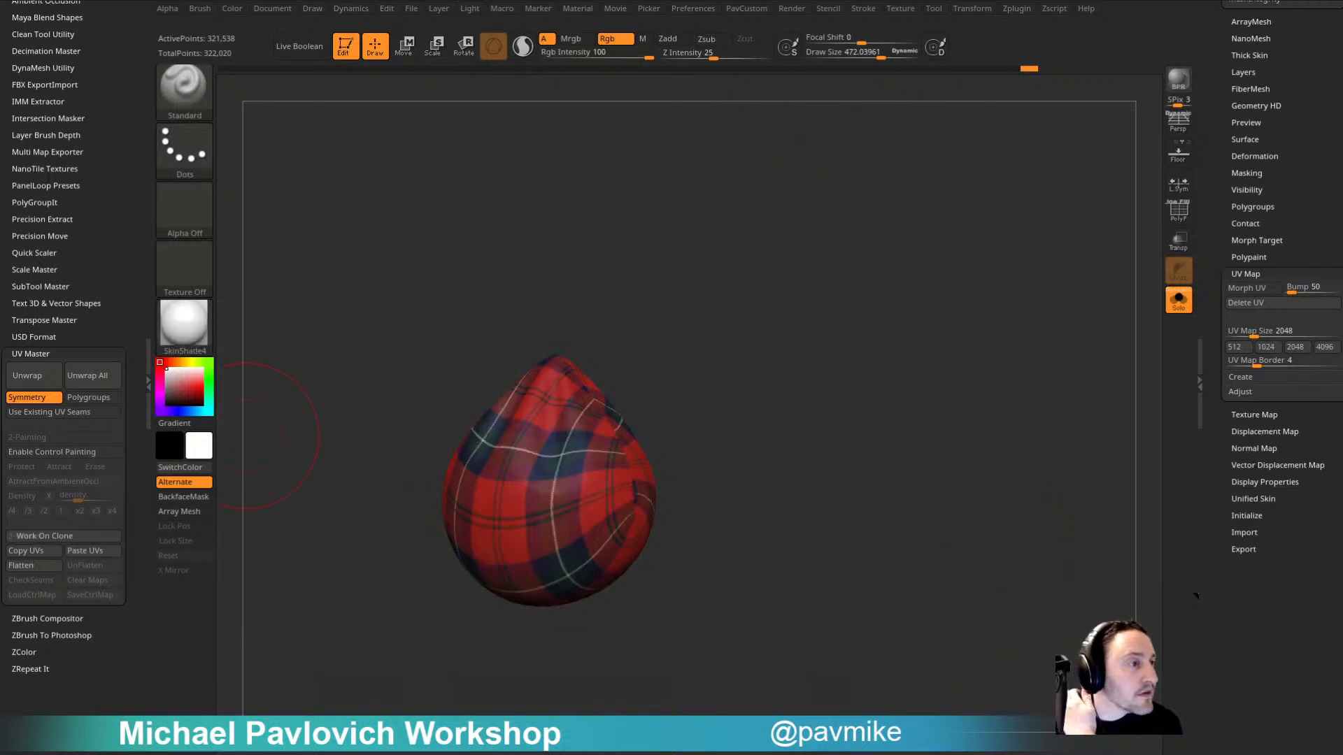
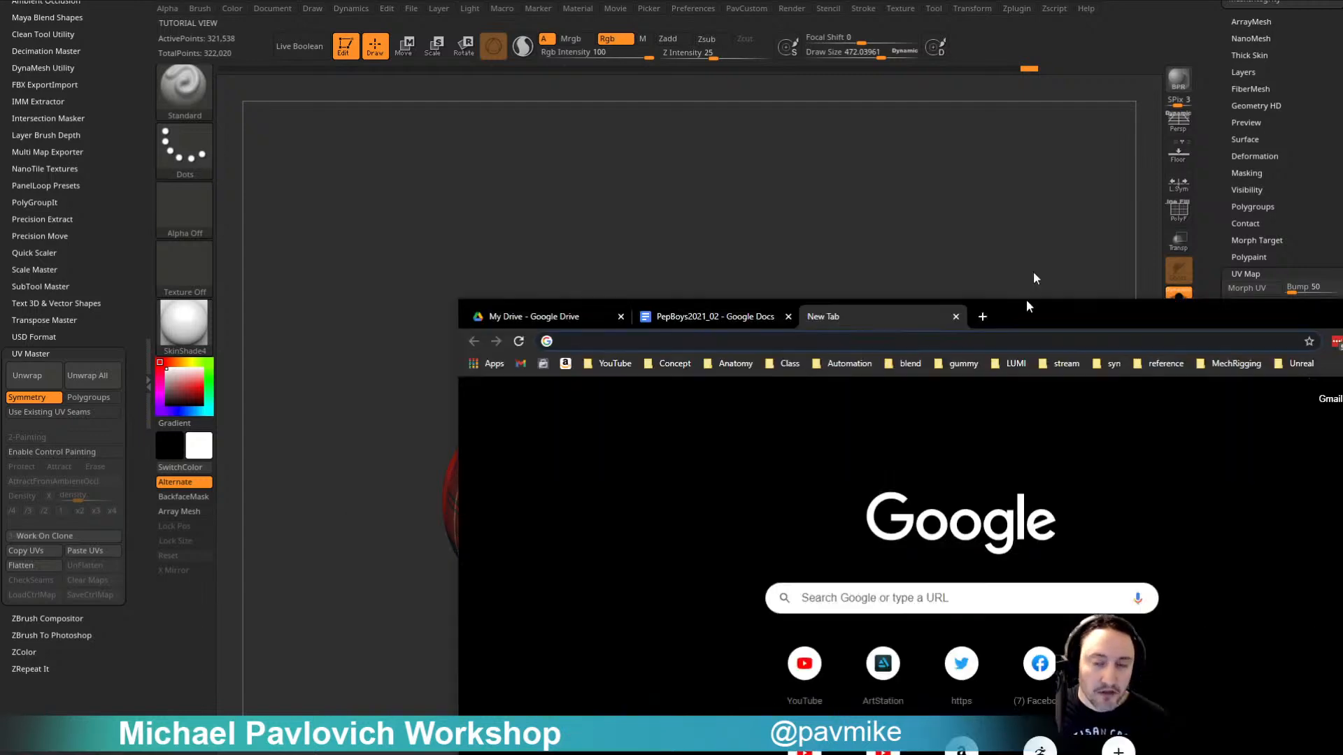
Step: Switch to the Chrome browser and return the YouTube channel to its playlists page
left_click_drag(1026, 299, 841, 92)
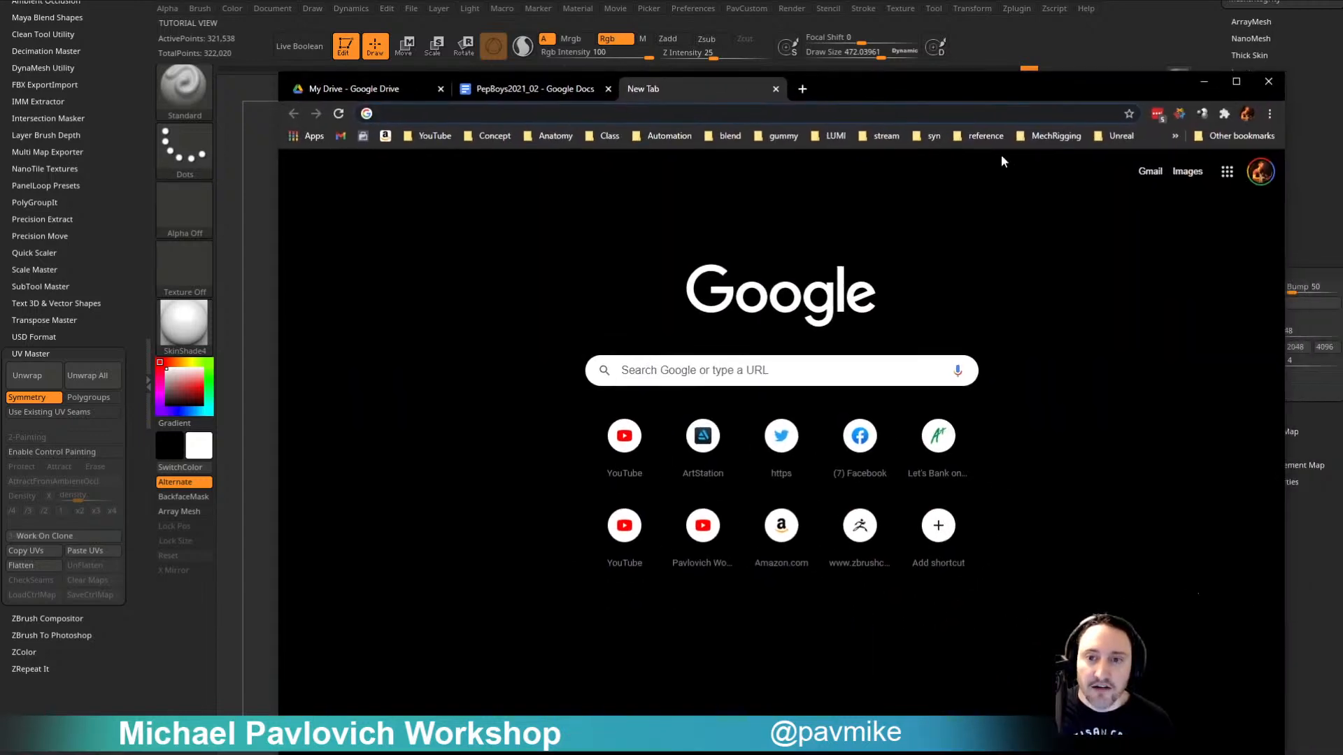
left_click(434, 140)
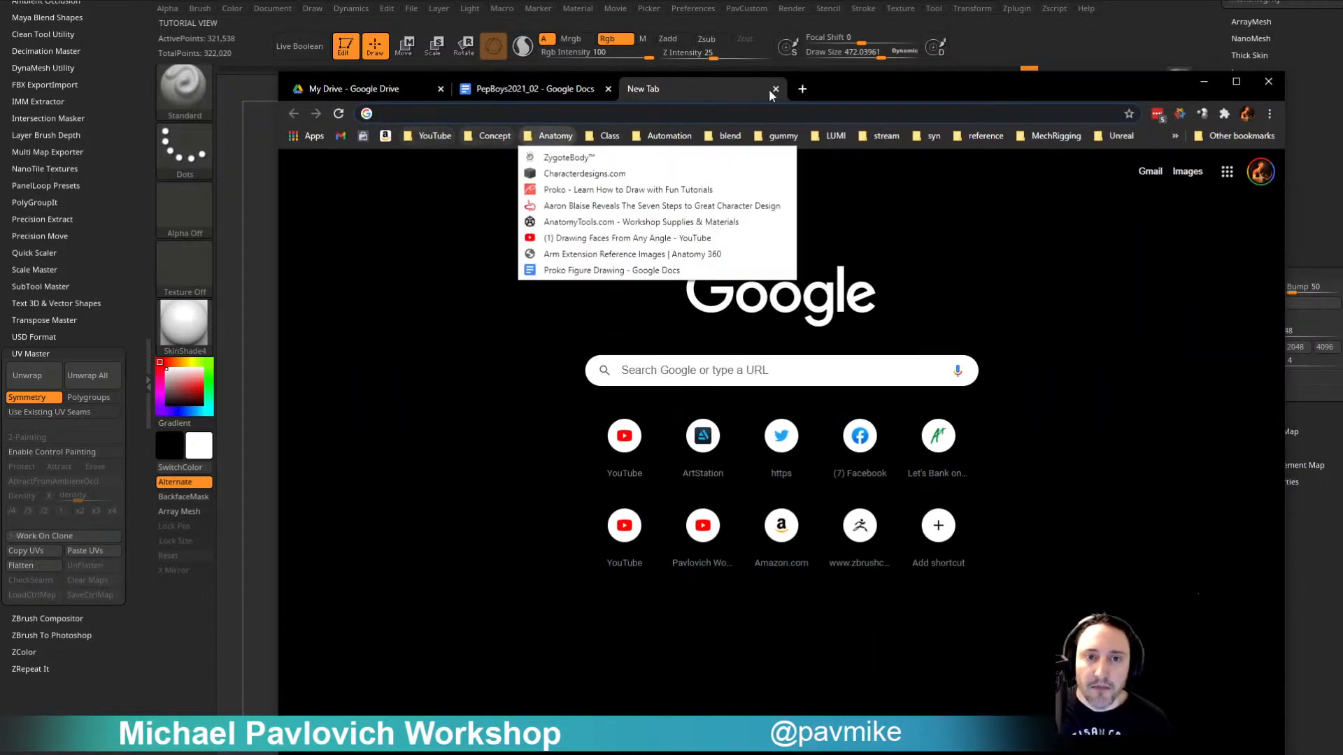
left_click(1204, 81)
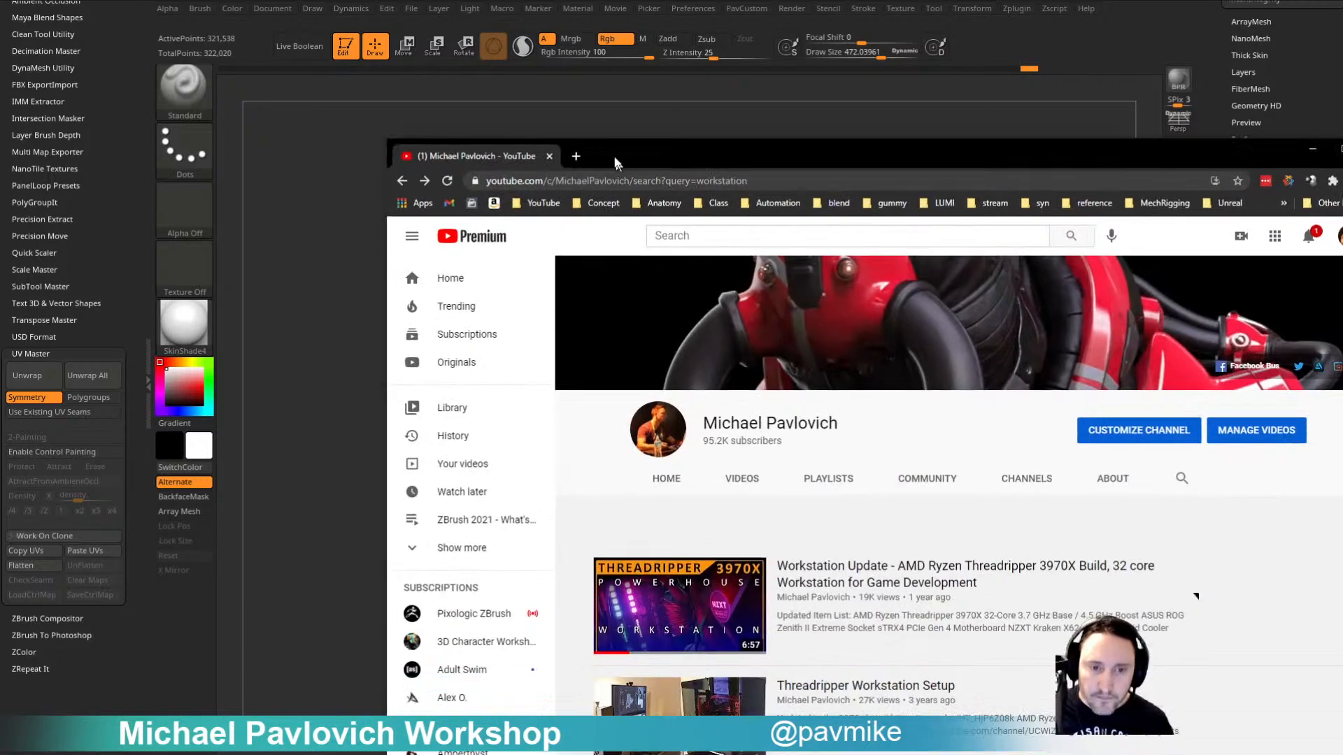
left_click_drag(615, 159, 569, 95)
left_click(357, 116)
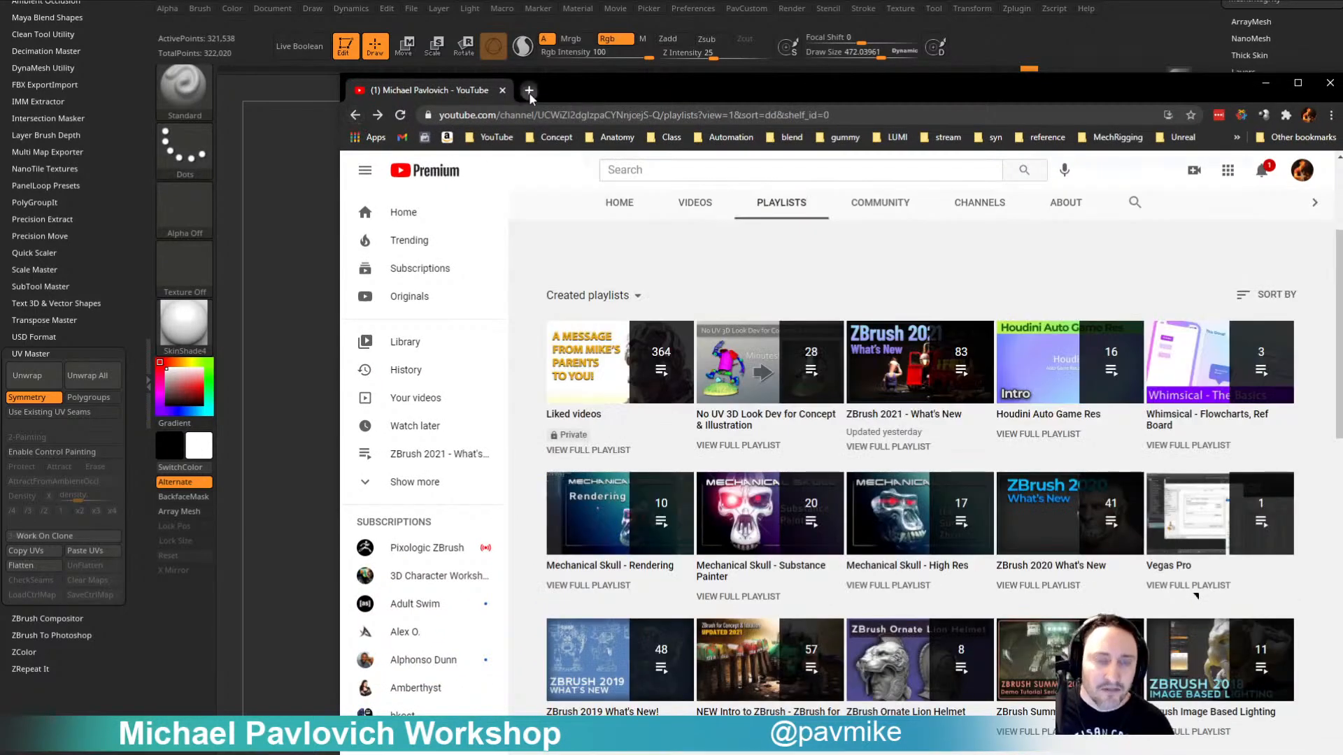
Step: Open ArtStation in a new browser tab and look through the artworks and tutorials in the account's own portfolio
left_click(529, 91)
type("art")
key("Return")
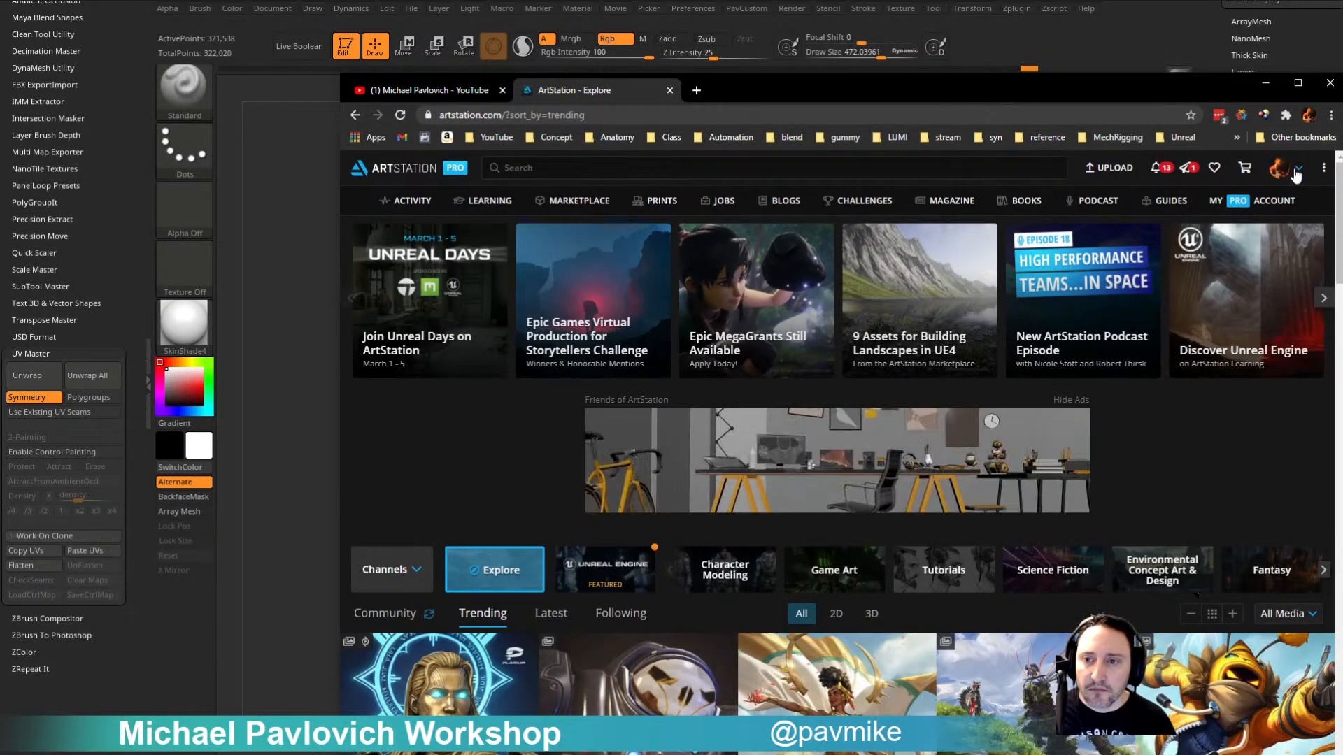
left_click(1284, 169)
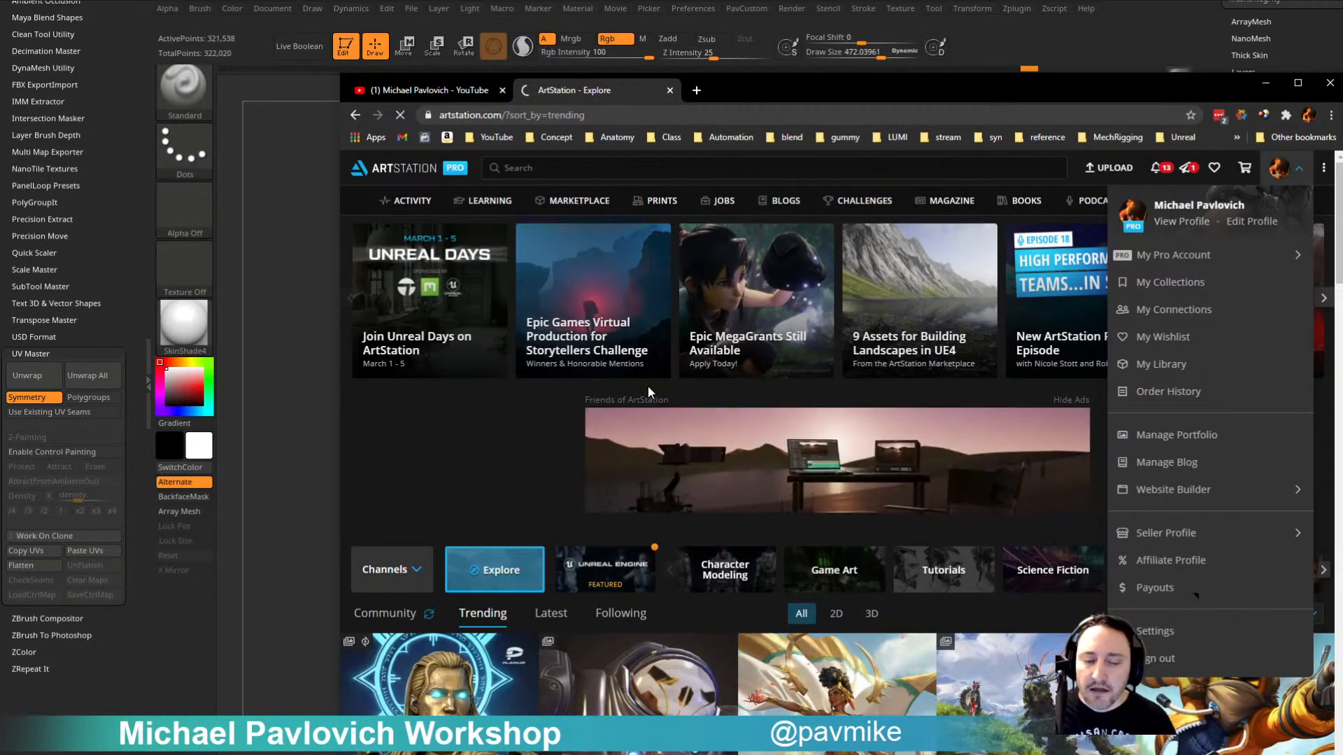
left_click(1181, 221)
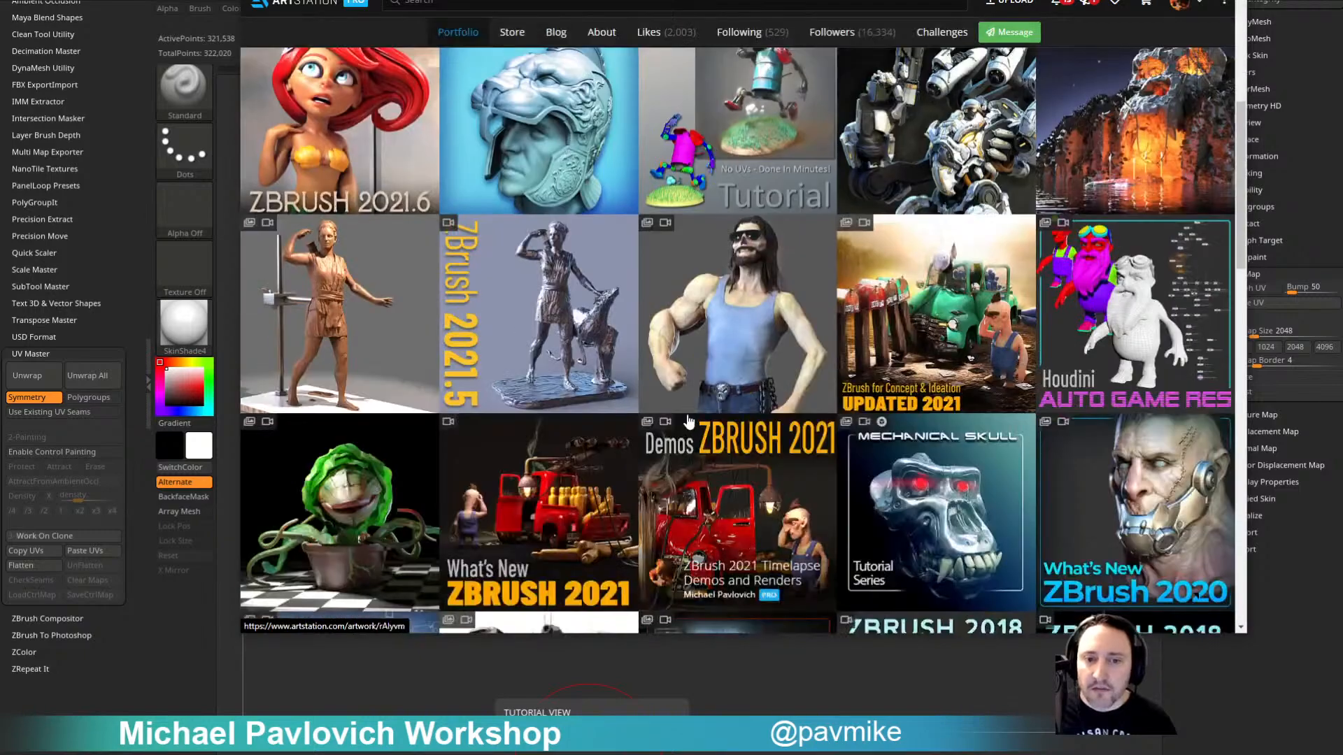
scroll(689, 423, "down", 8)
scroll(685, 423, "up", 5)
scroll(683, 424, "up", 7)
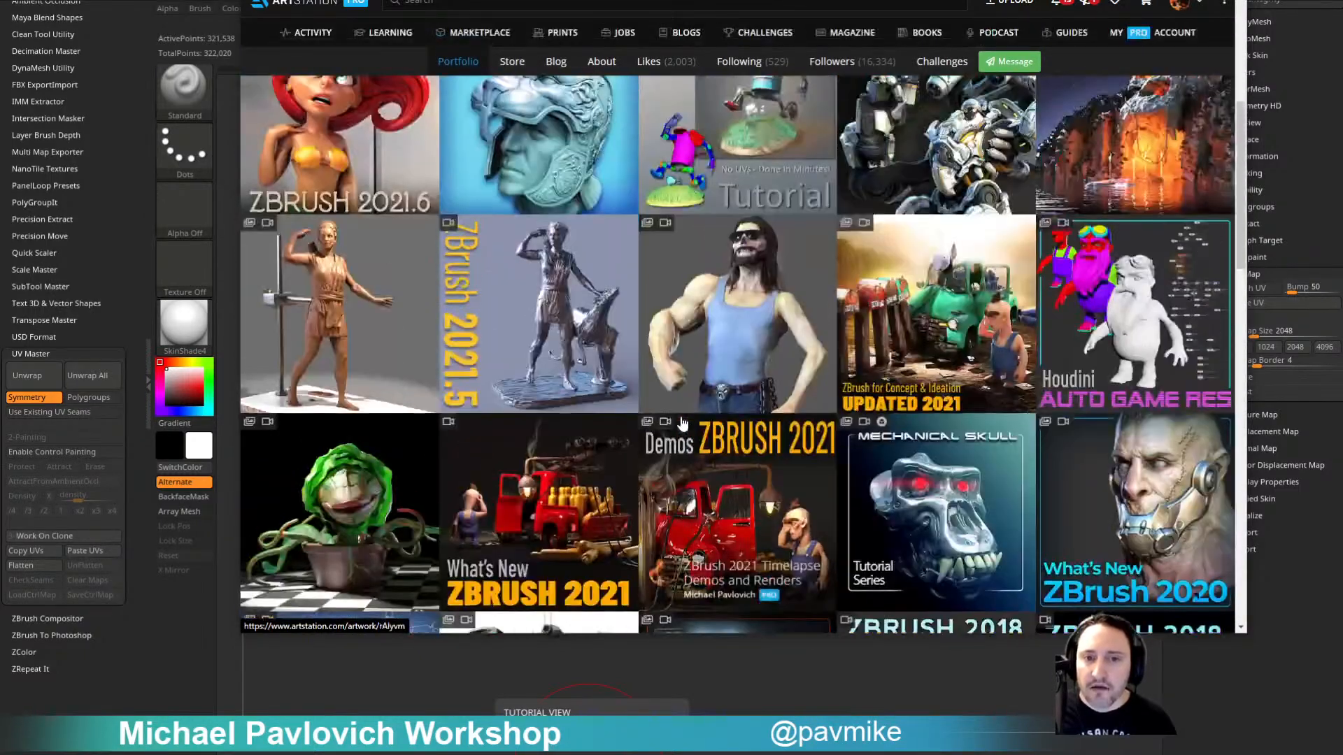
scroll(670, 433, "down", 4)
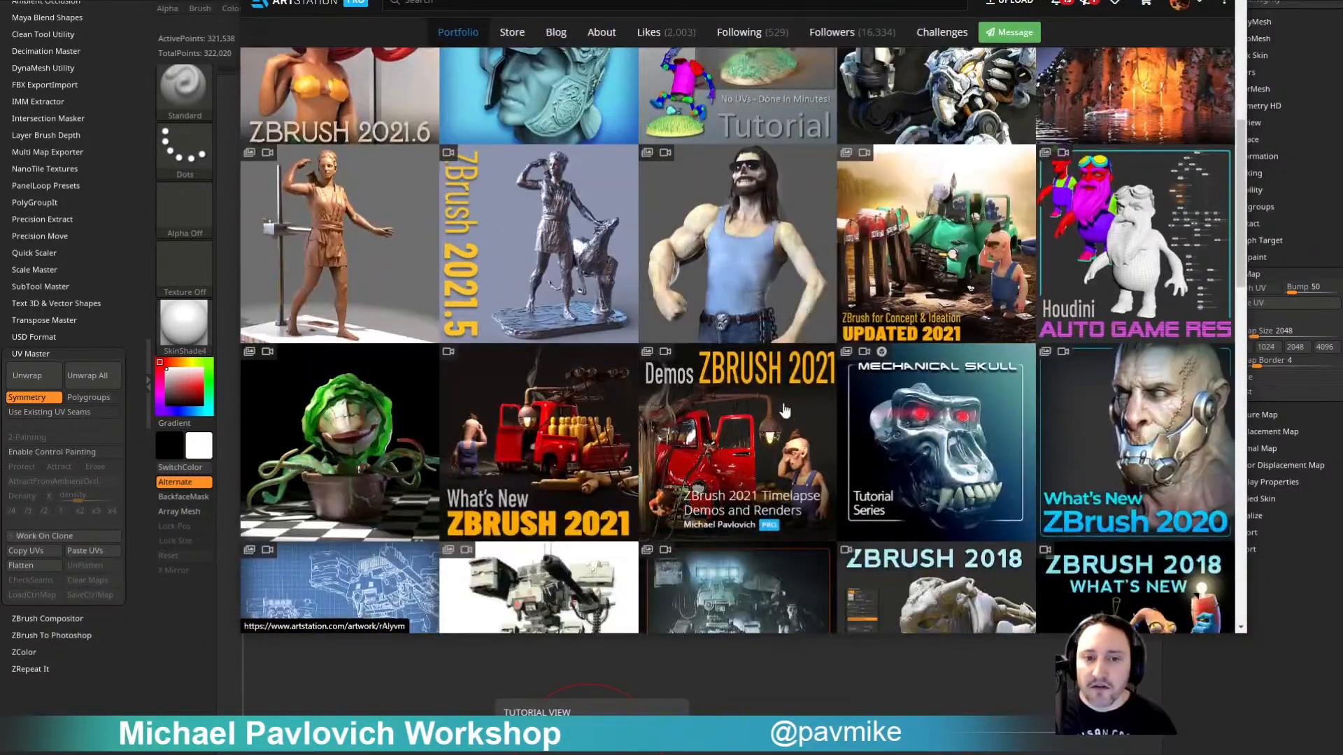
scroll(664, 419, "down", 2)
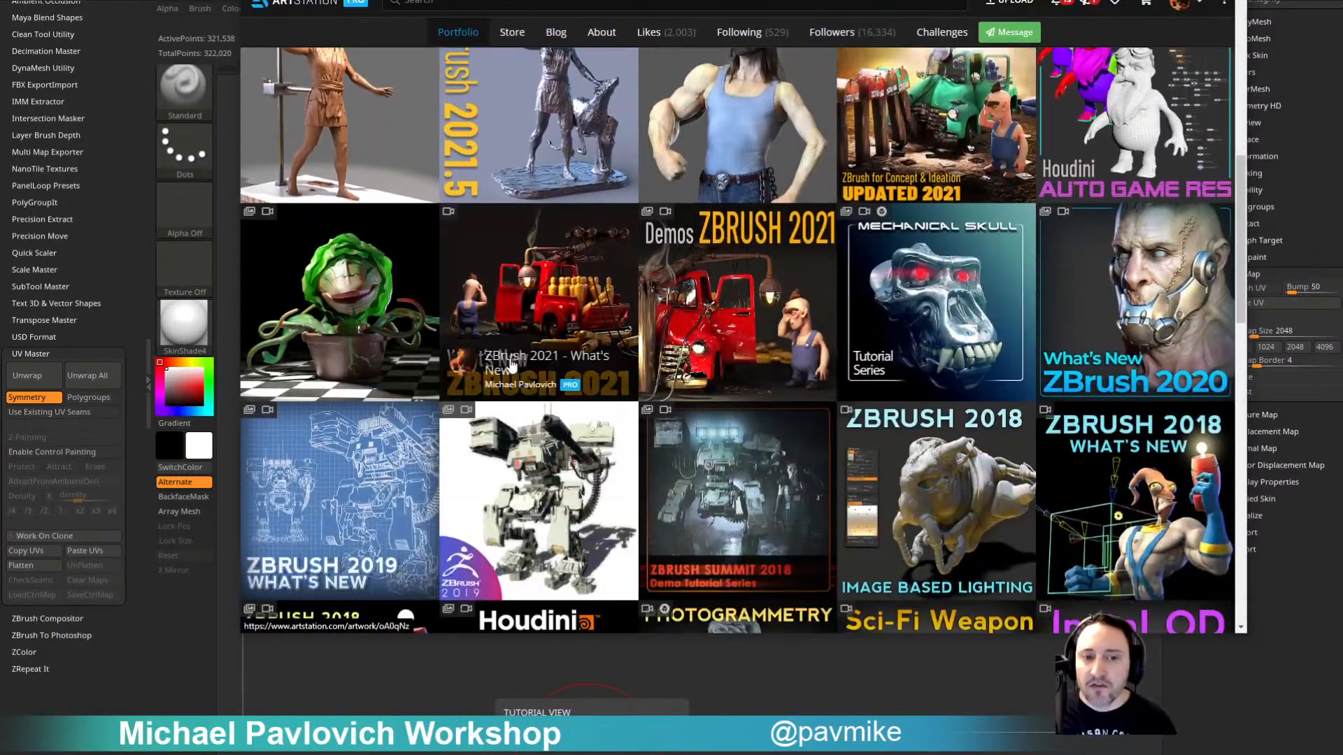
Step: Open the ZBrush 2021 What's New artwork in the ArtStation portfolio, look through its embedded video playlist, and return to the portfolio
left_click(557, 293)
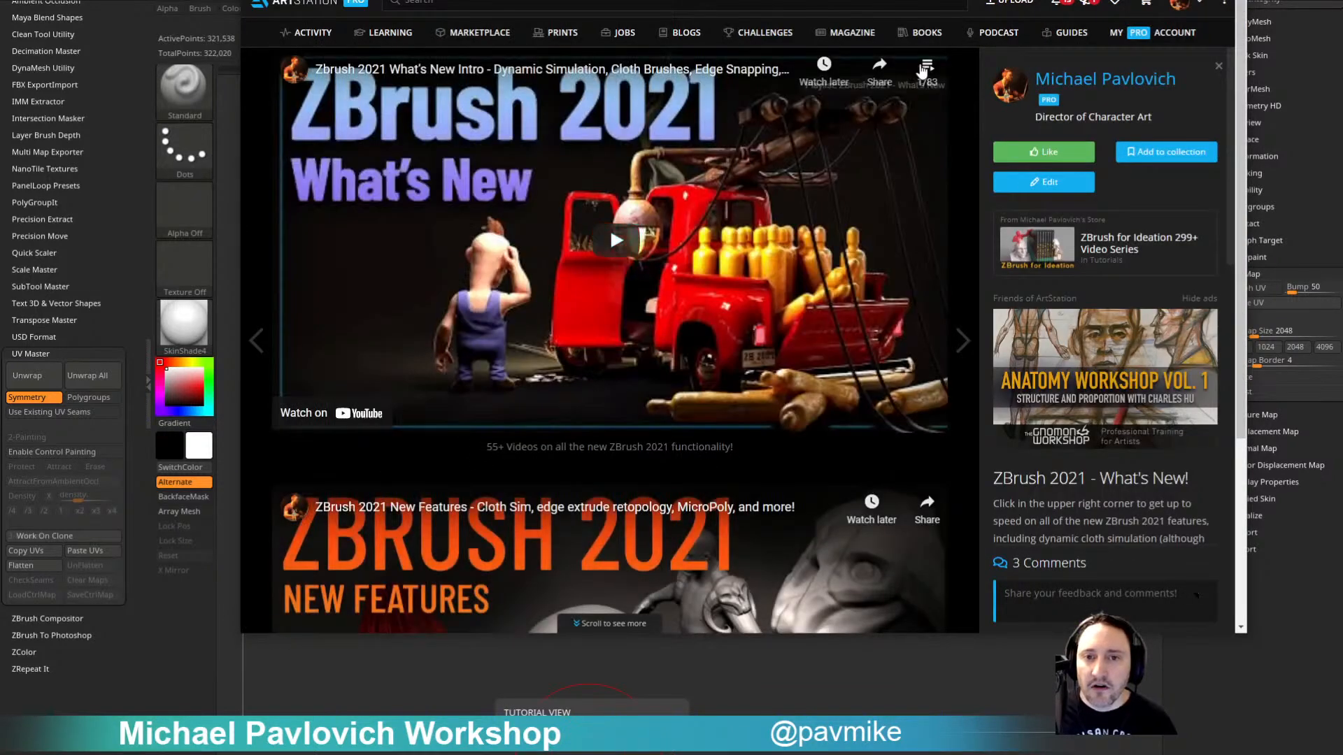
scroll(930, 77, "down", 20)
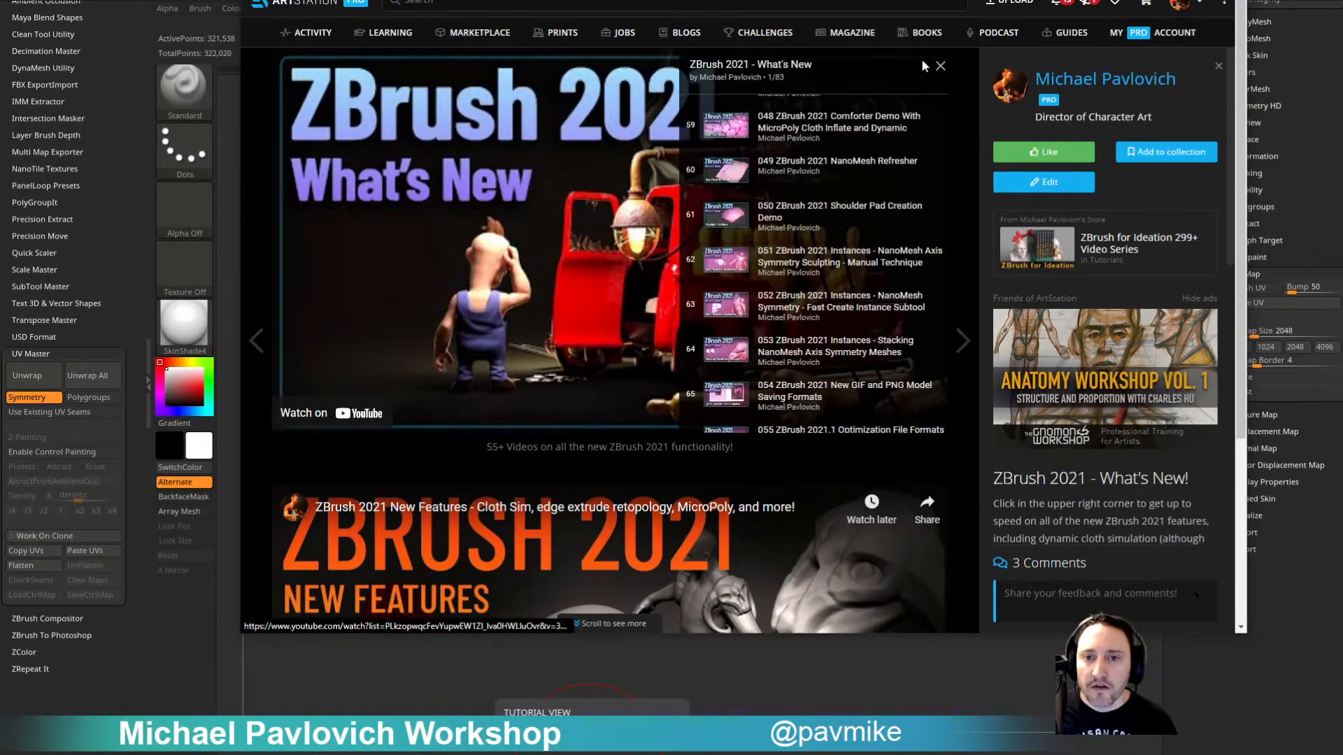
scroll(666, 231, "down", 4)
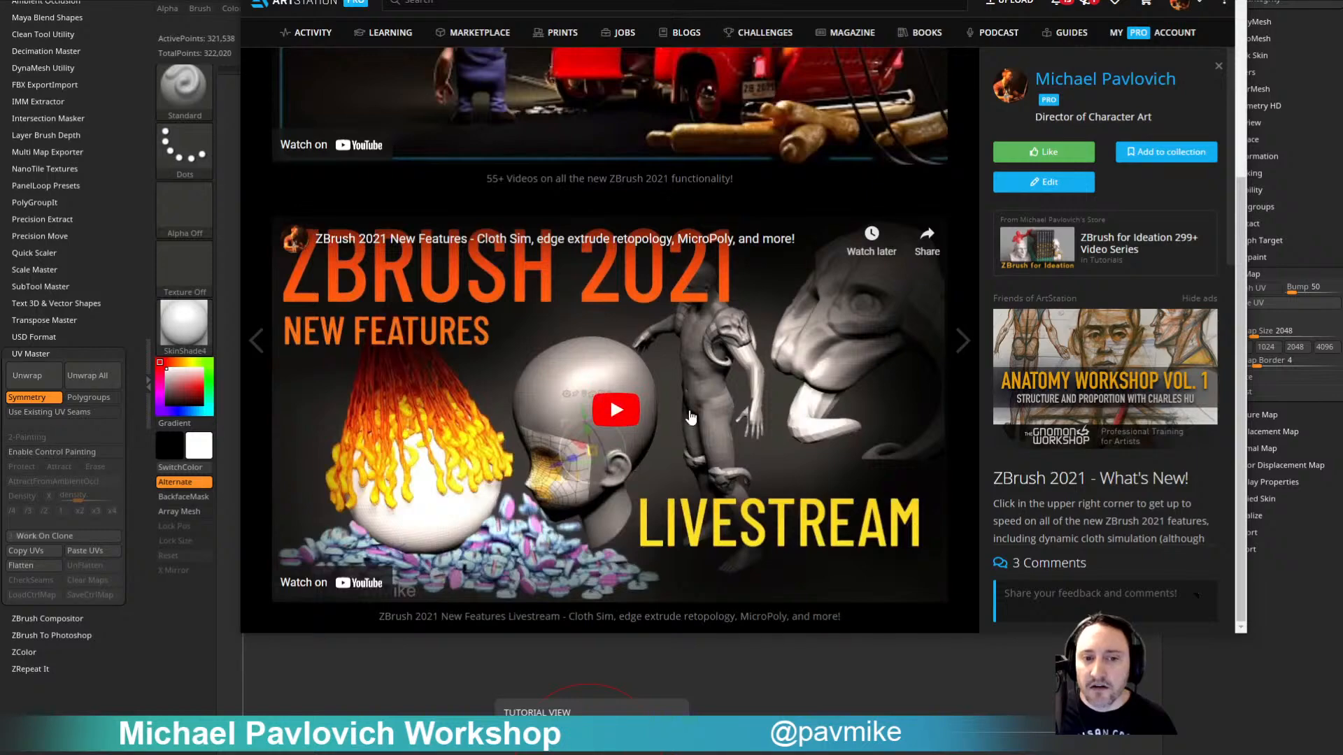
scroll(692, 408, "up", 4)
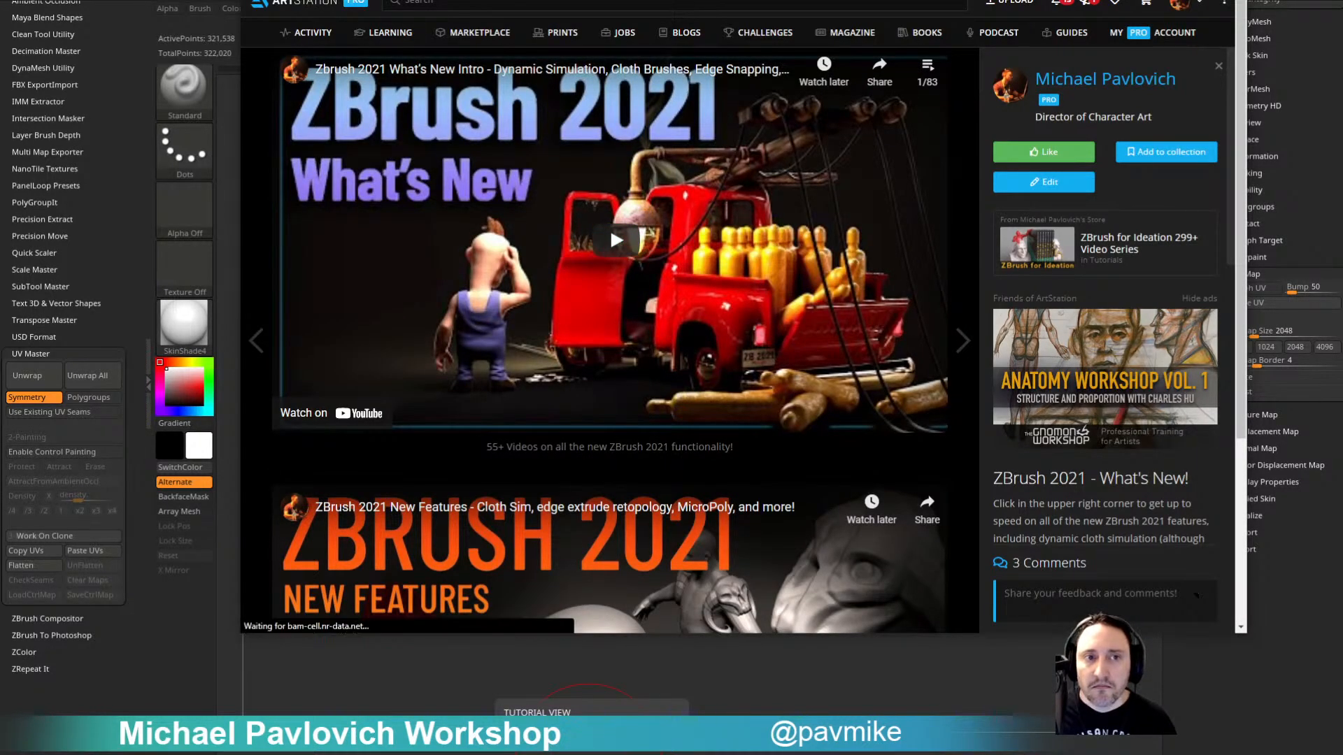
key("Escape")
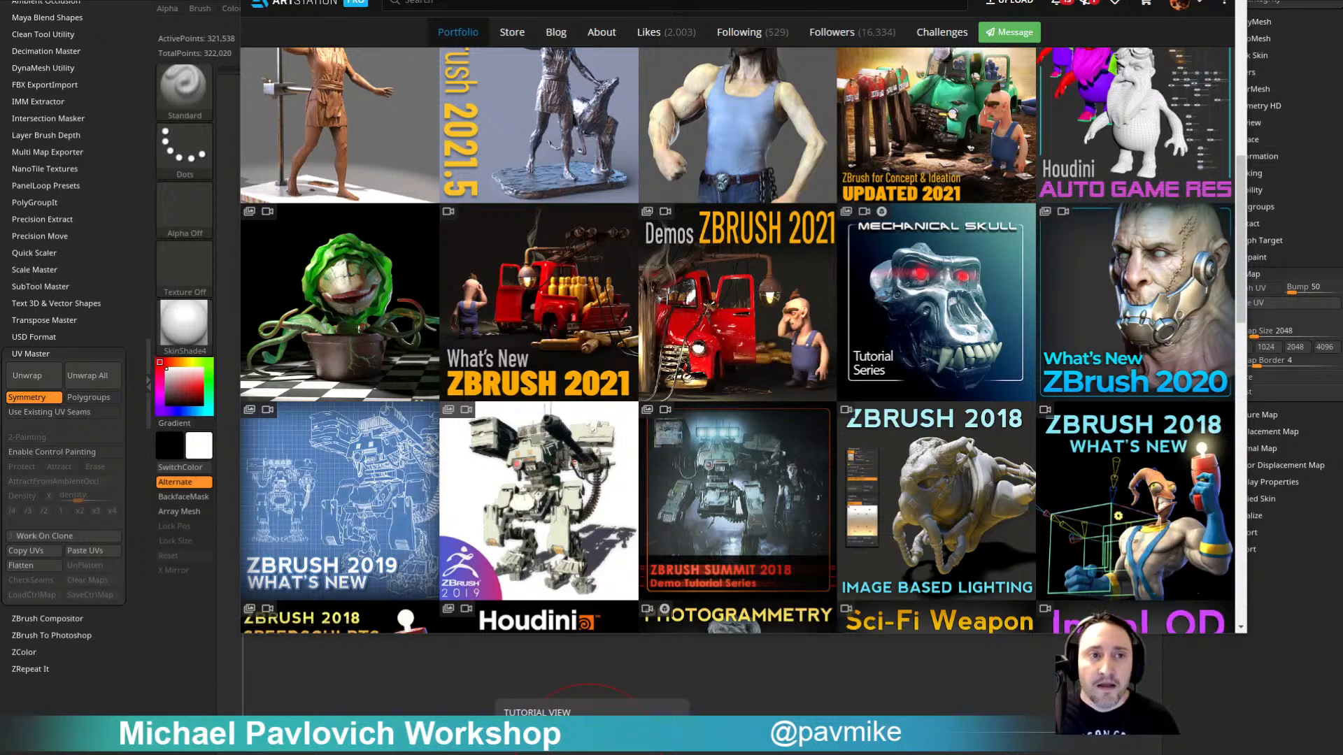
Step: Return to the YouTube channel's playlists, open the full ZBrush 2019 What's New! playlist, and look through its videos to the end
left_click(370, 2)
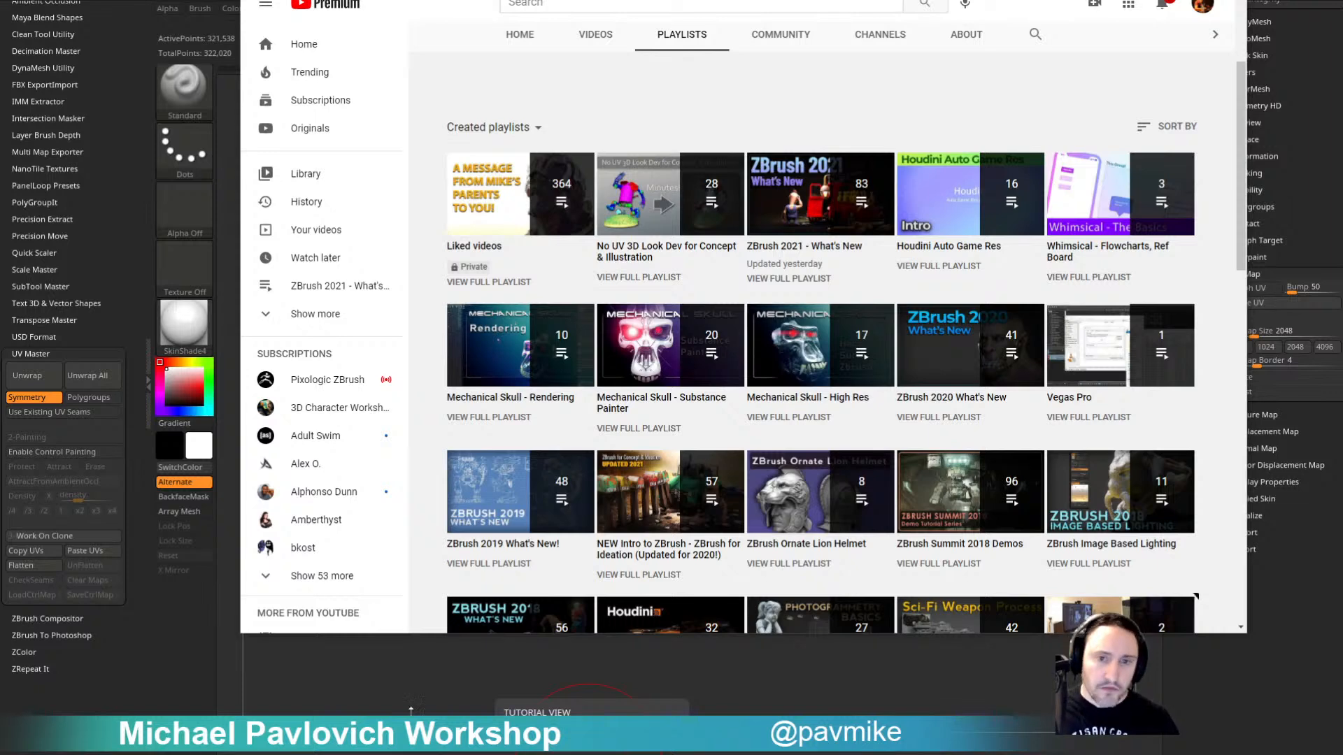
scroll(567, 454, "down", 2)
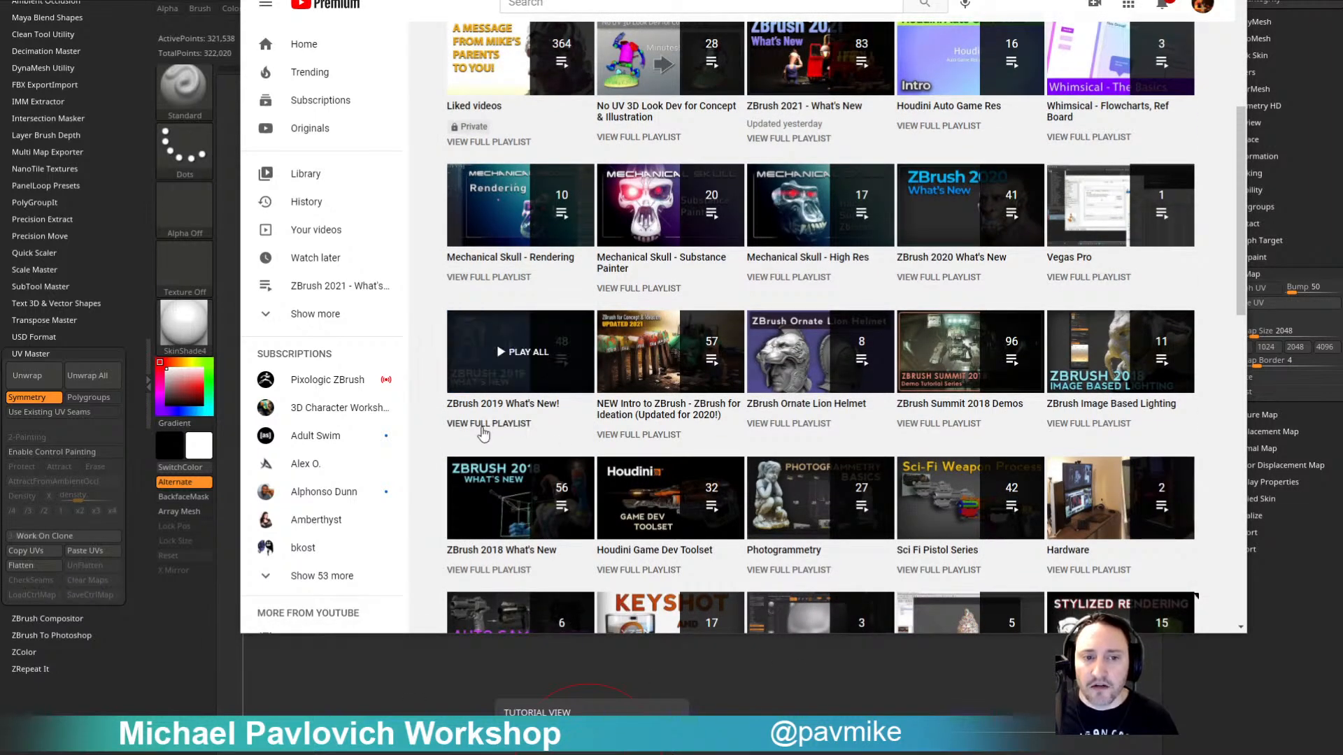
left_click(481, 424)
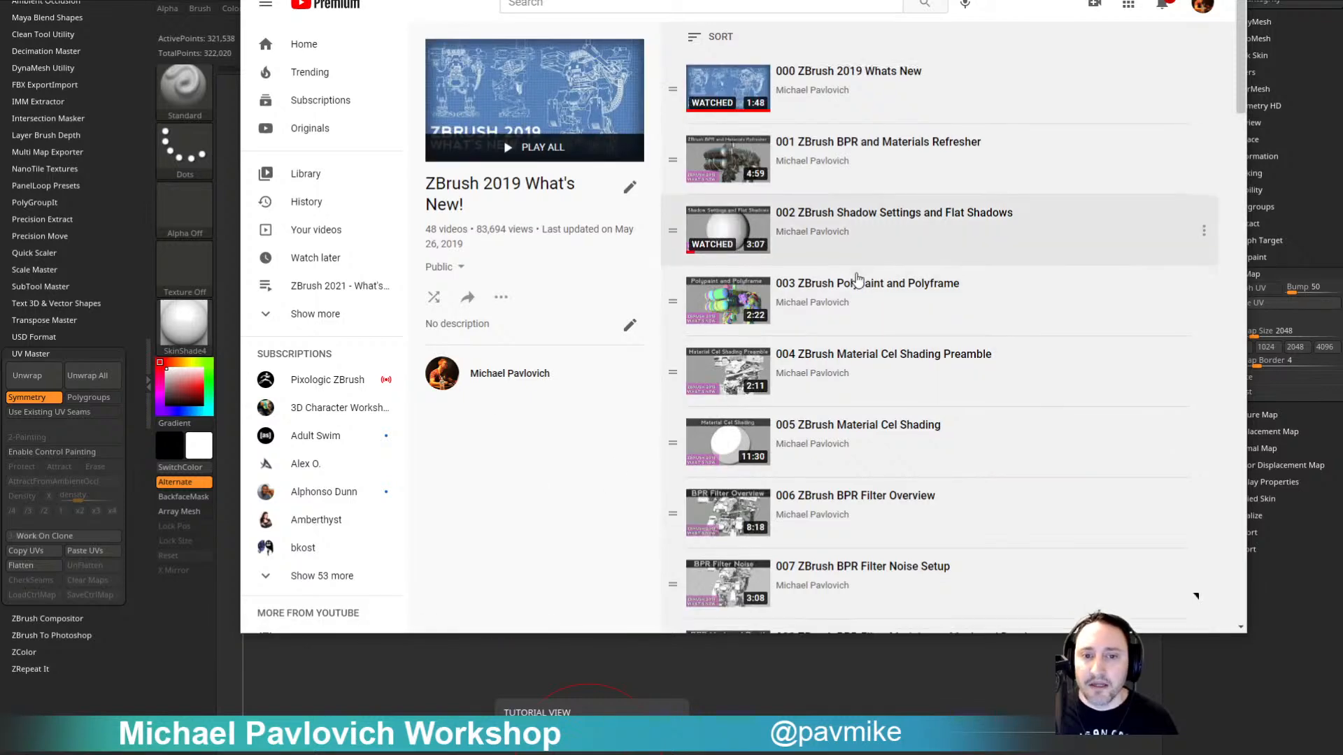
scroll(859, 280, "down", 20)
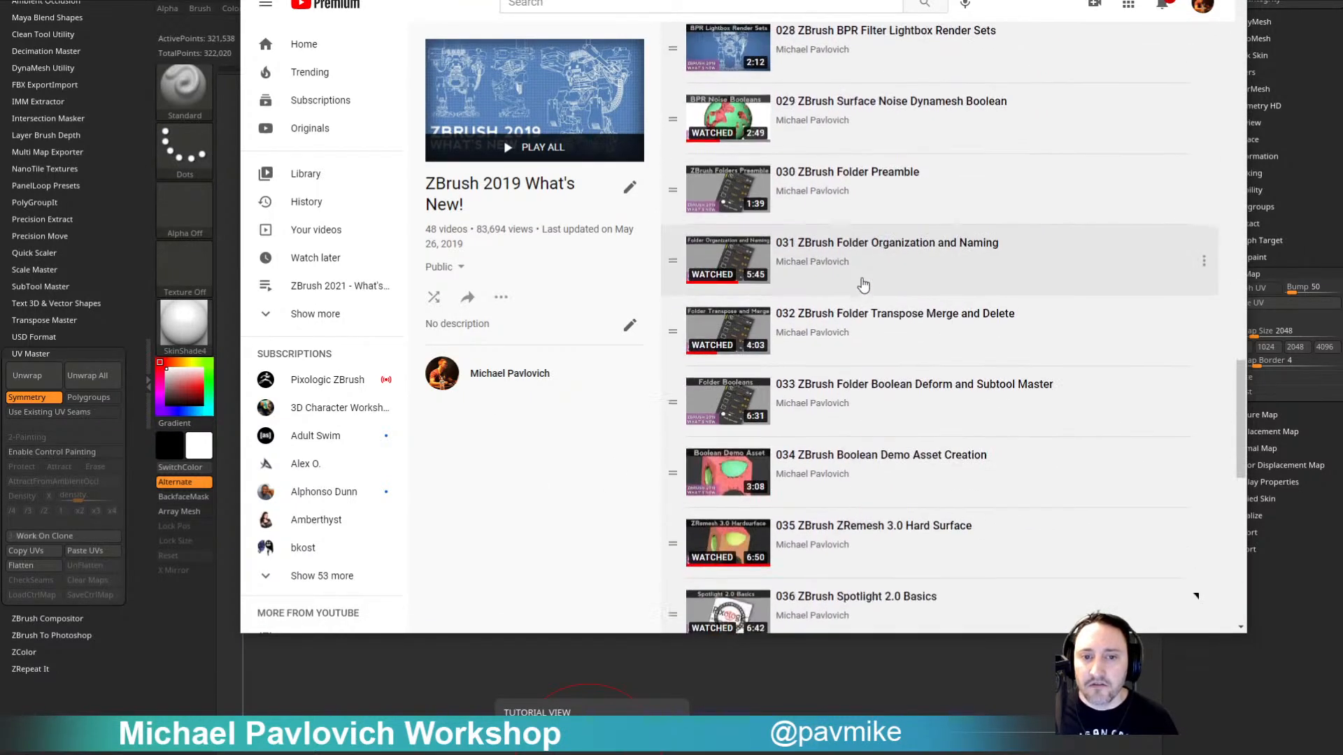
scroll(863, 283, "down", 11)
scroll(860, 283, "up", 8)
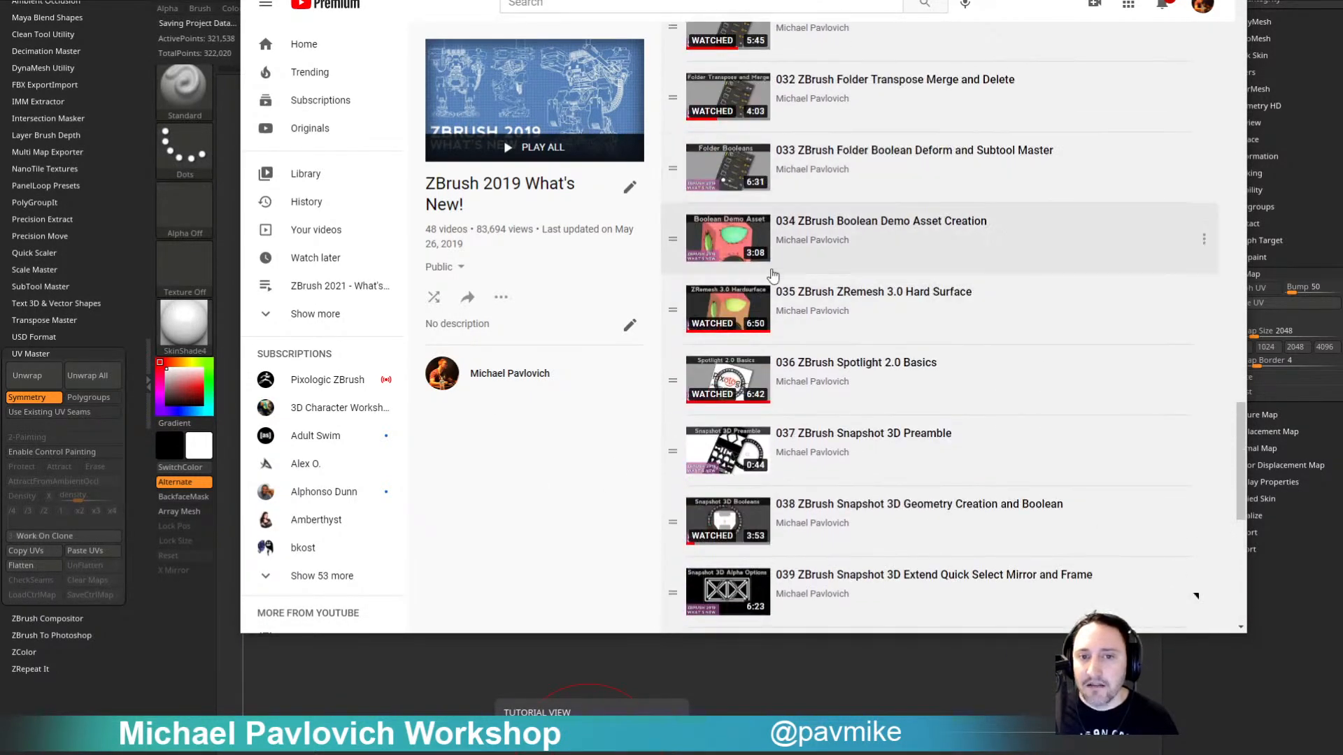
scroll(812, 148, "up", 2)
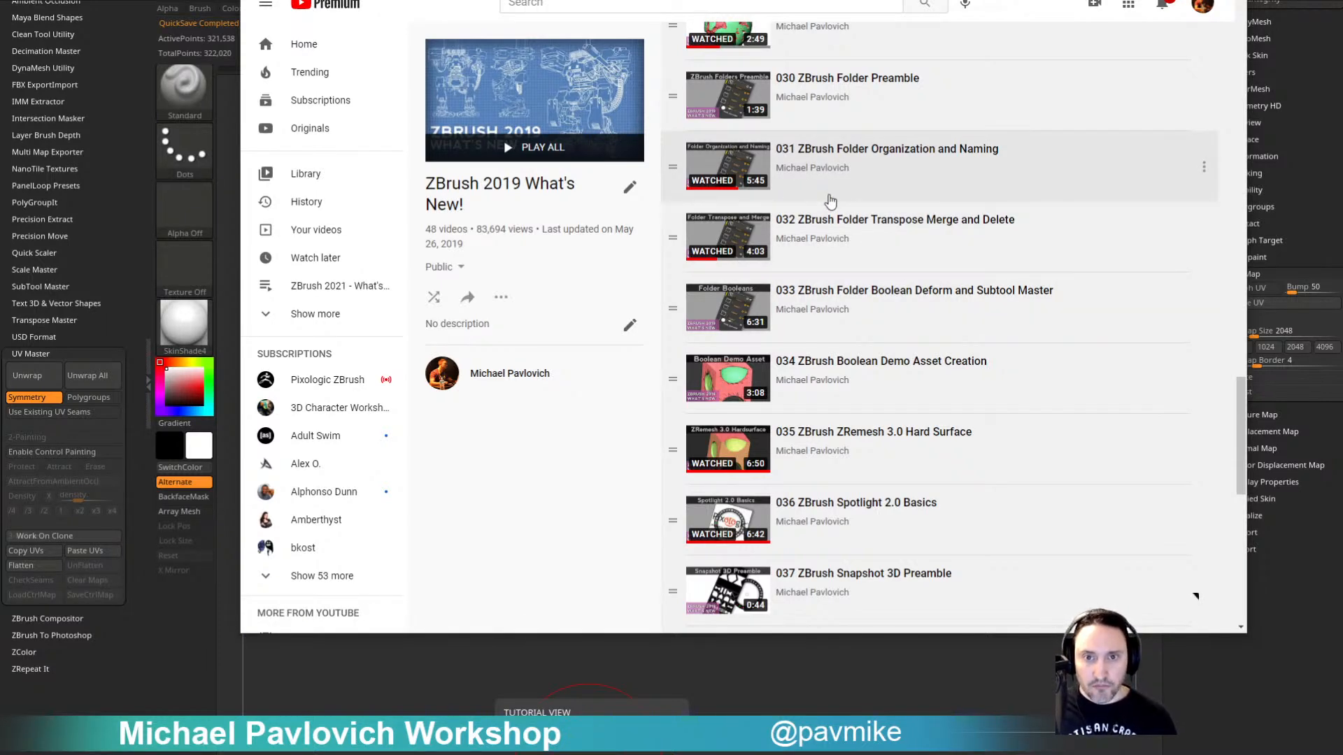
scroll(830, 202, "down", 10)
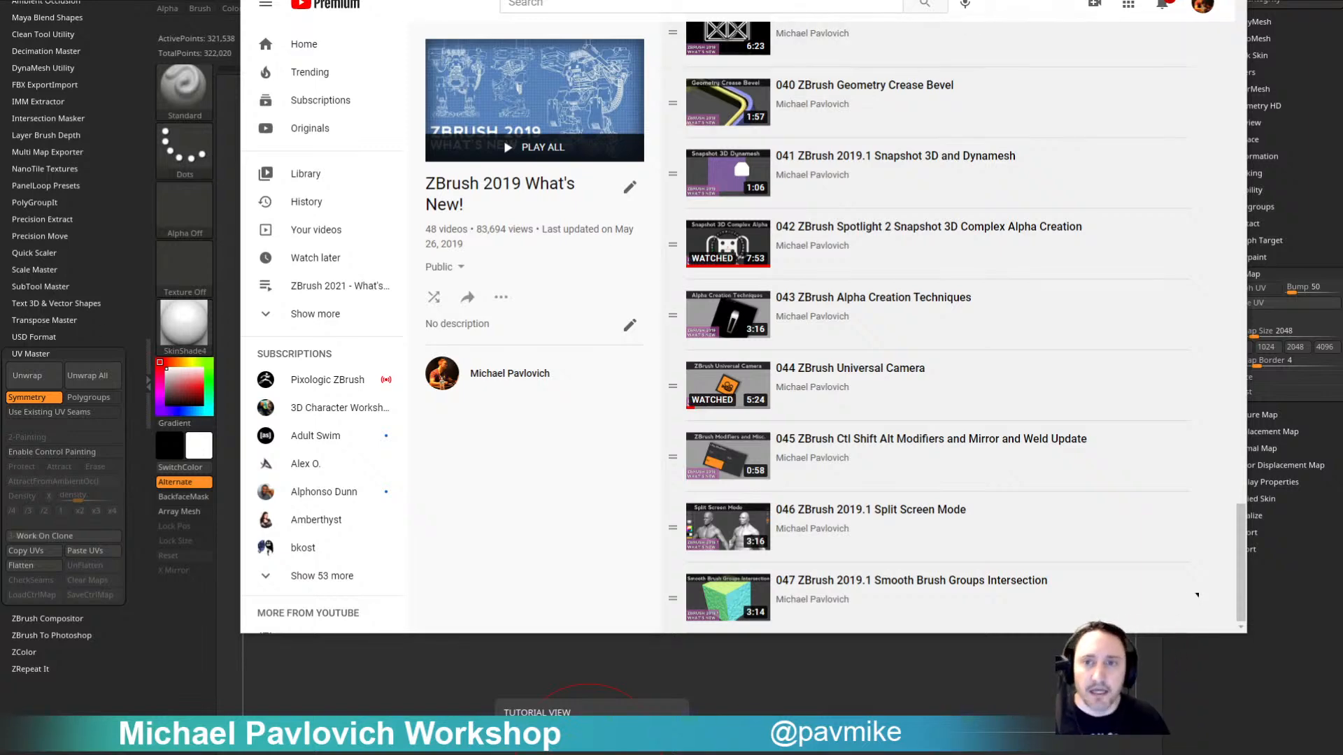
Step: Switch back to ZBrush and make the 05_ConceptFinal robot the active tool
key("alt+Tab")
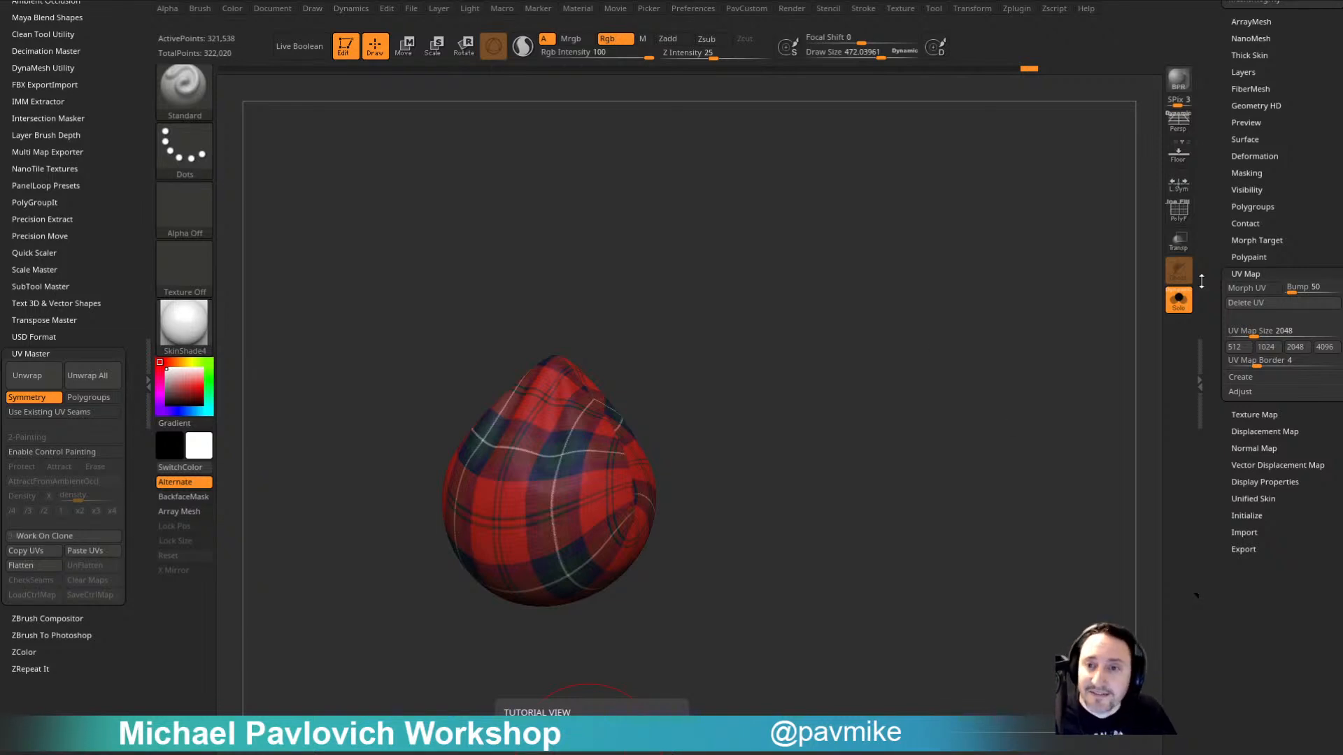
left_click_drag(1224, 224, 1199, 610)
left_click(1240, 212)
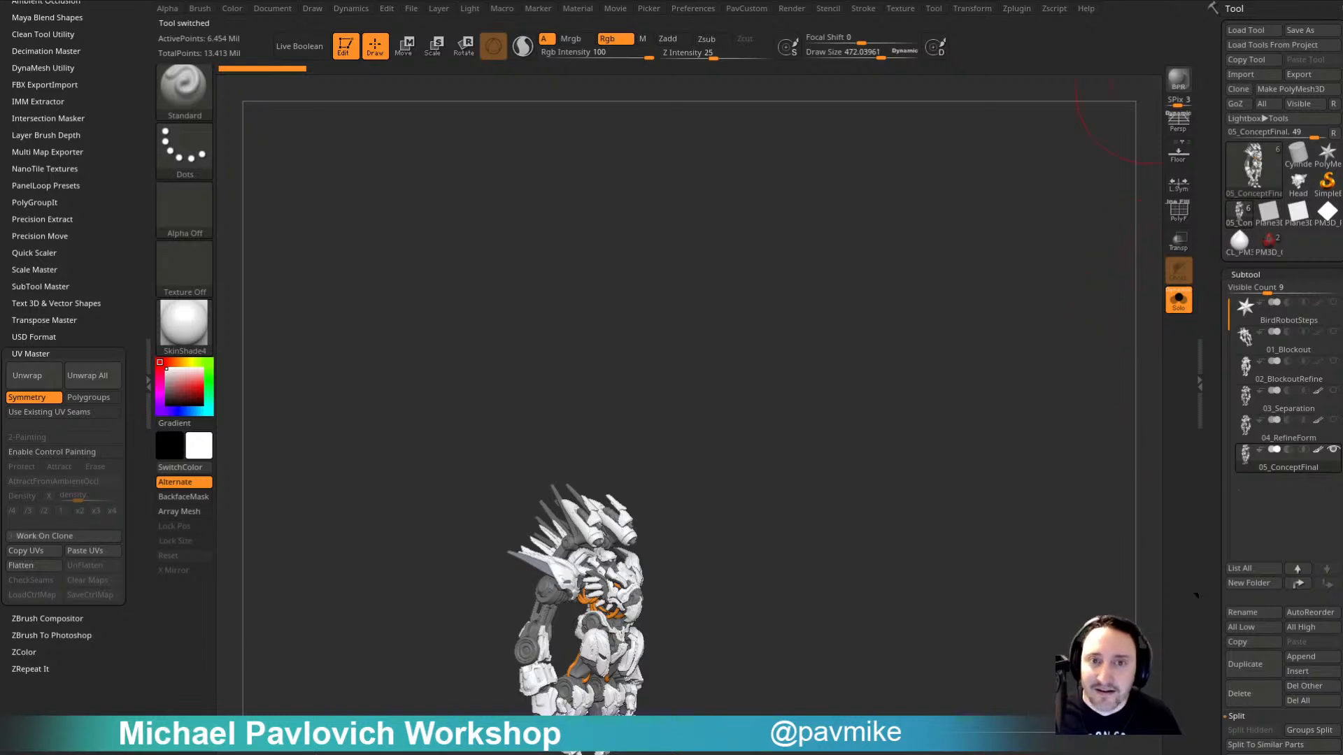
Step: Load the DemoTreeFrog project from the DemoProjects folder in Lightbox
left_click(614, 65)
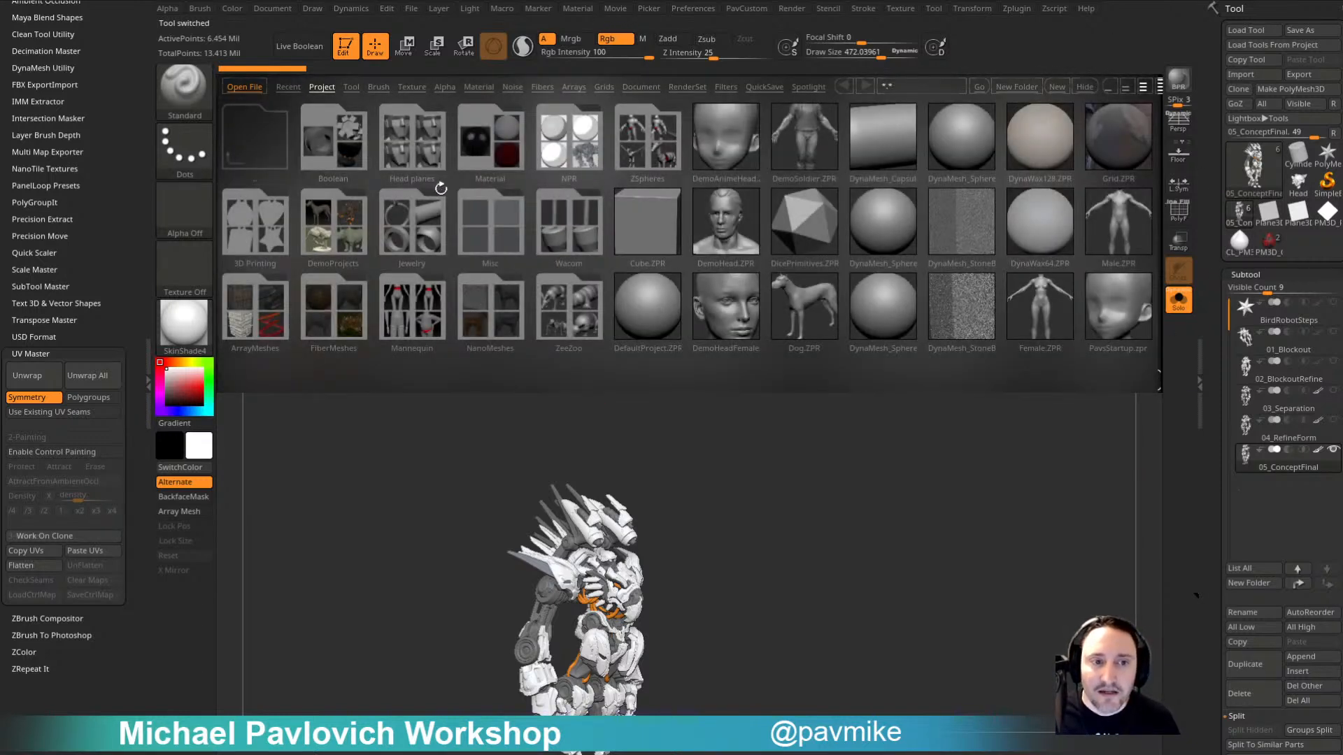
double_click(367, 220)
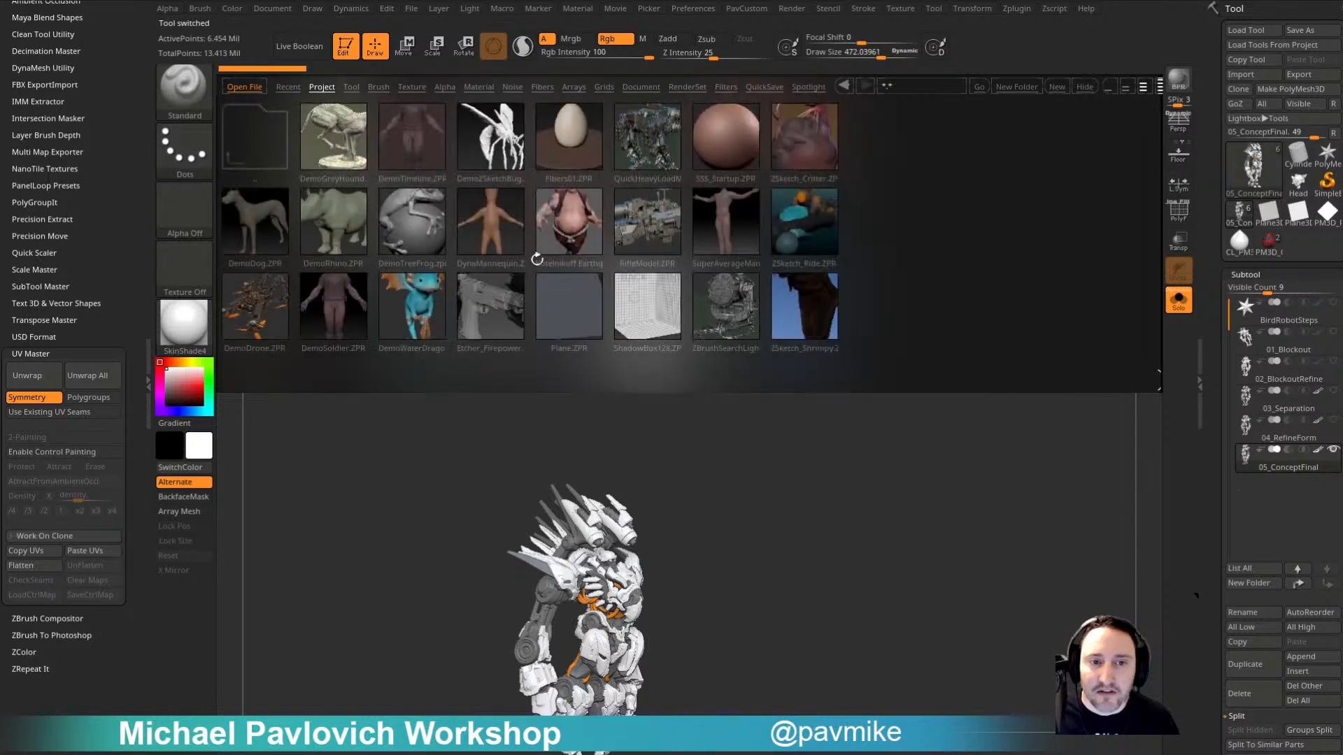
double_click(417, 242)
left_click(680, 357)
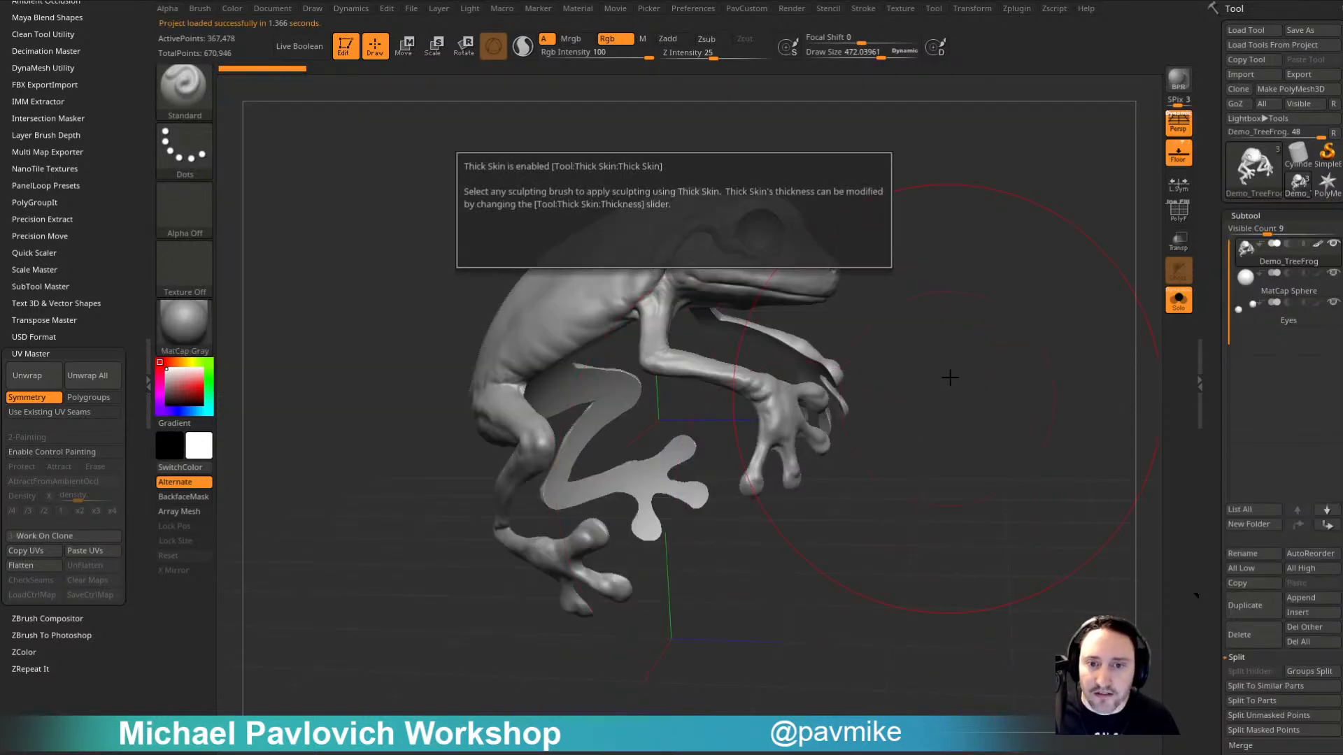
Step: Reduce the Draw Size to about 238 and turn off Solo to show the frog together with its sphere and eyes
key("s")
left_click_drag(915, 308, 891, 311)
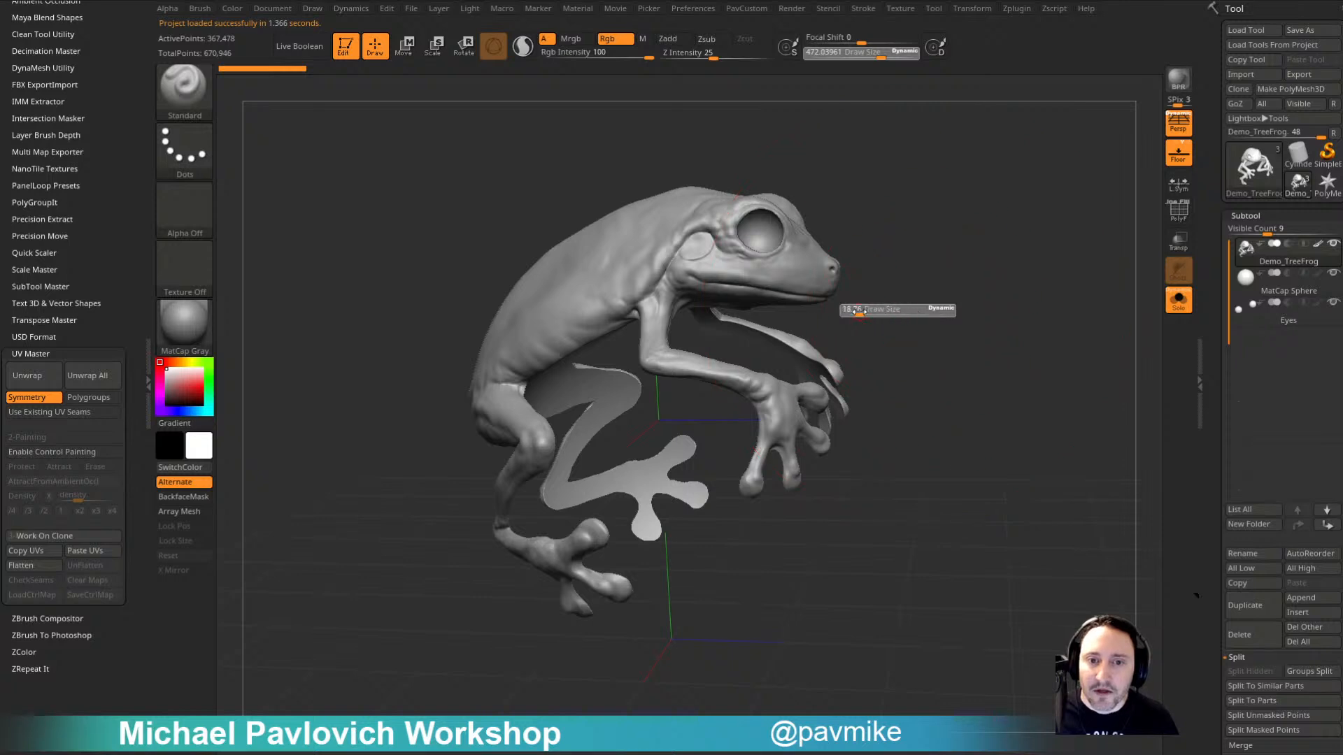
left_click_drag(1133, 302, 1061, 300)
left_click(1186, 311)
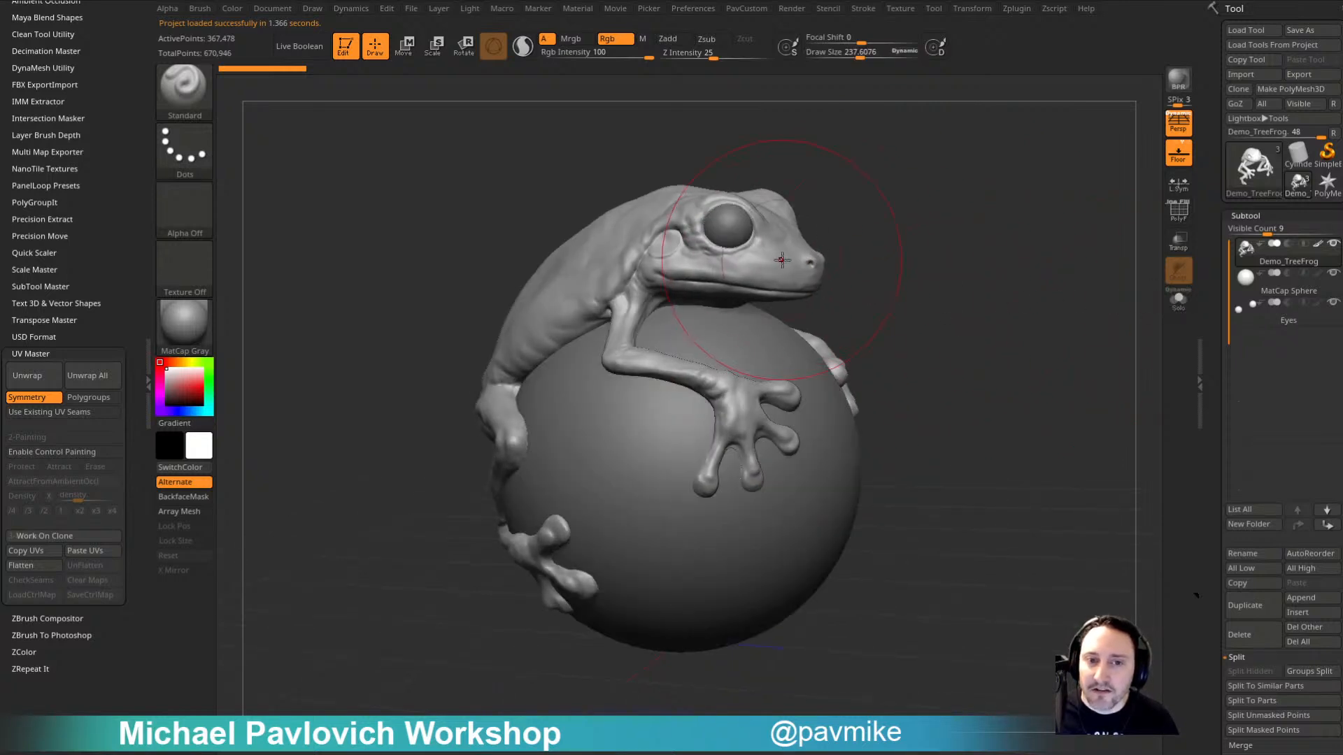
Step: Collapse the UV Master plugin options and bring up the frog's Mask By AO settings in the Masking section
left_click(1020, 9)
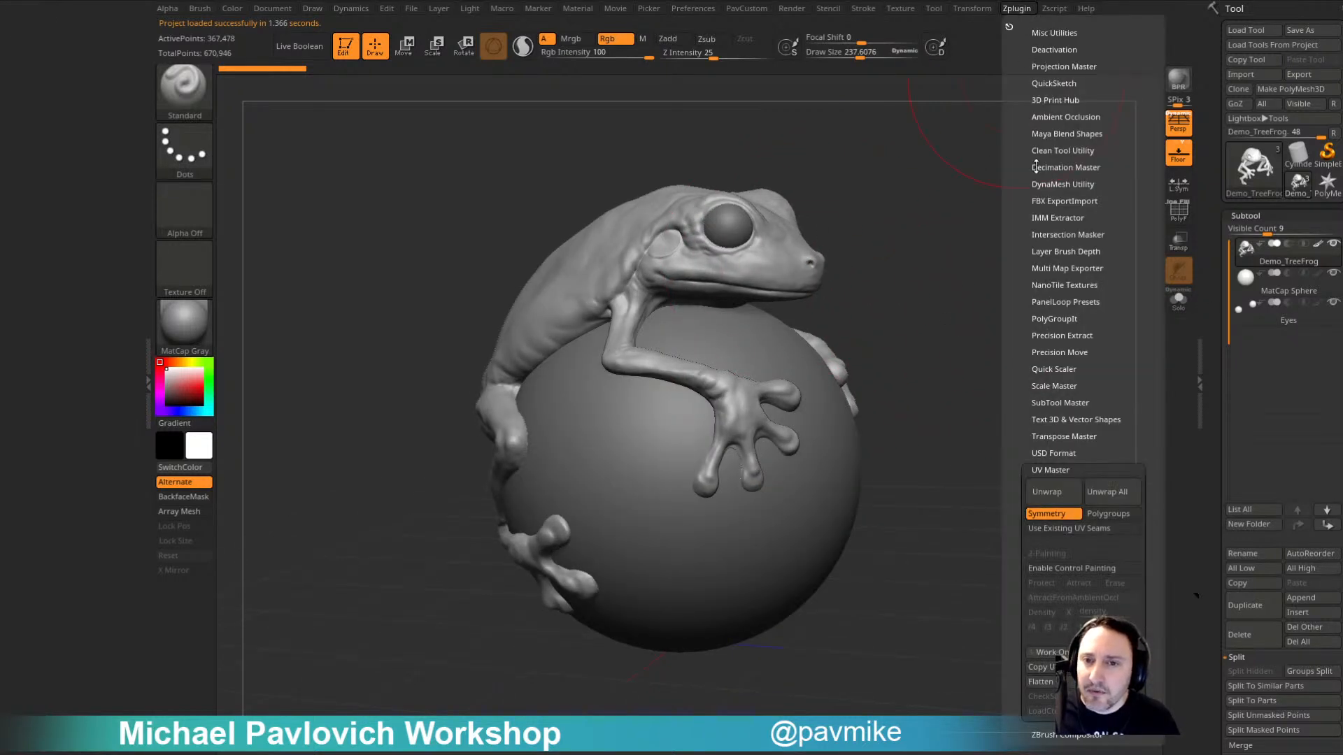
key("shift")
left_click(1042, 470)
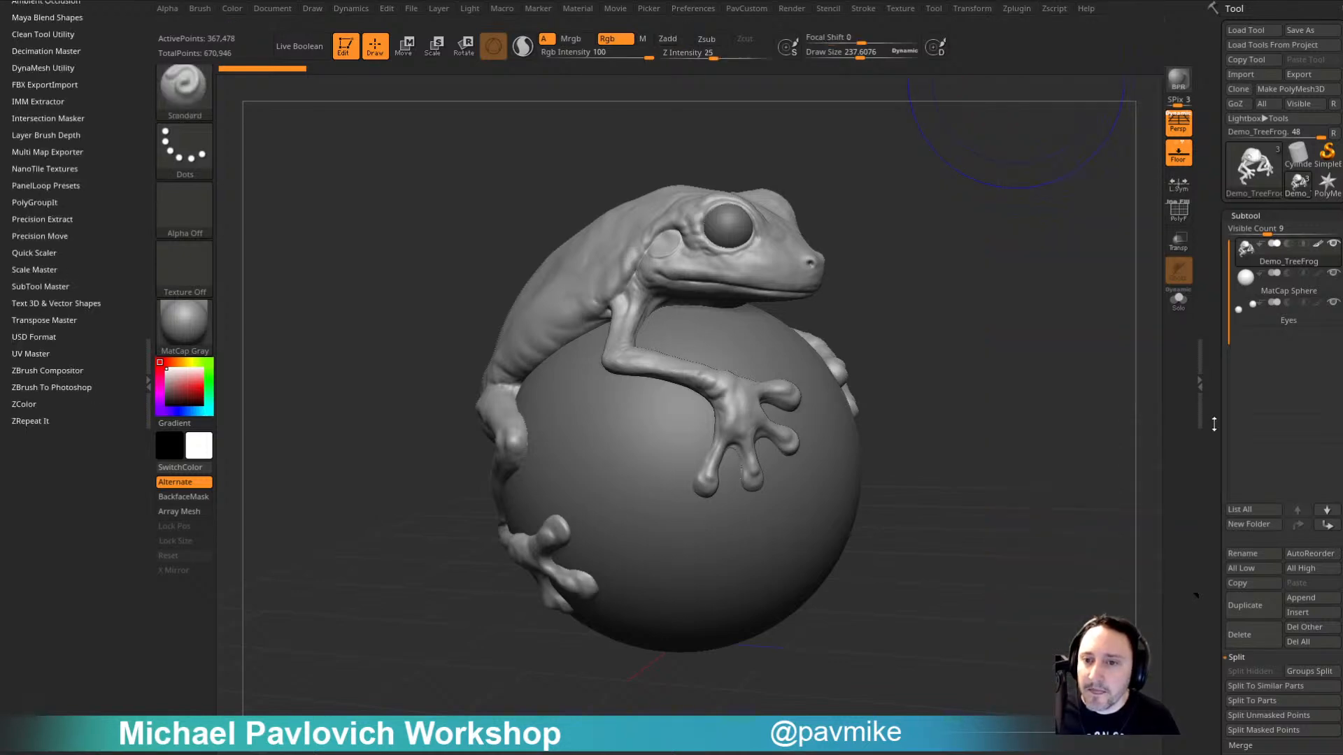
mouse_move(1212, 423)
left_mouse_down()
mouse_move(1215, 232)
mouse_move(1213, 260)
left_mouse_up()
left_click(1246, 65, "shift")
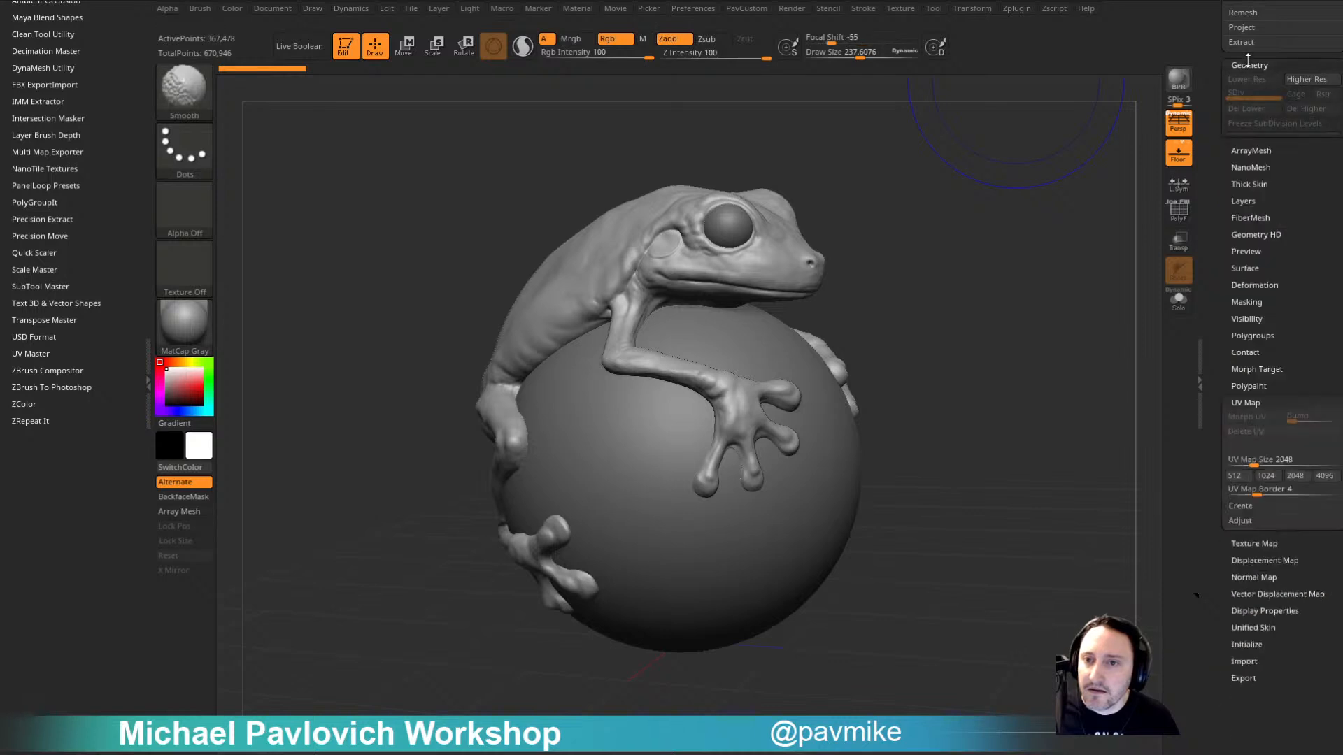
left_click(1245, 334)
left_click(1246, 233)
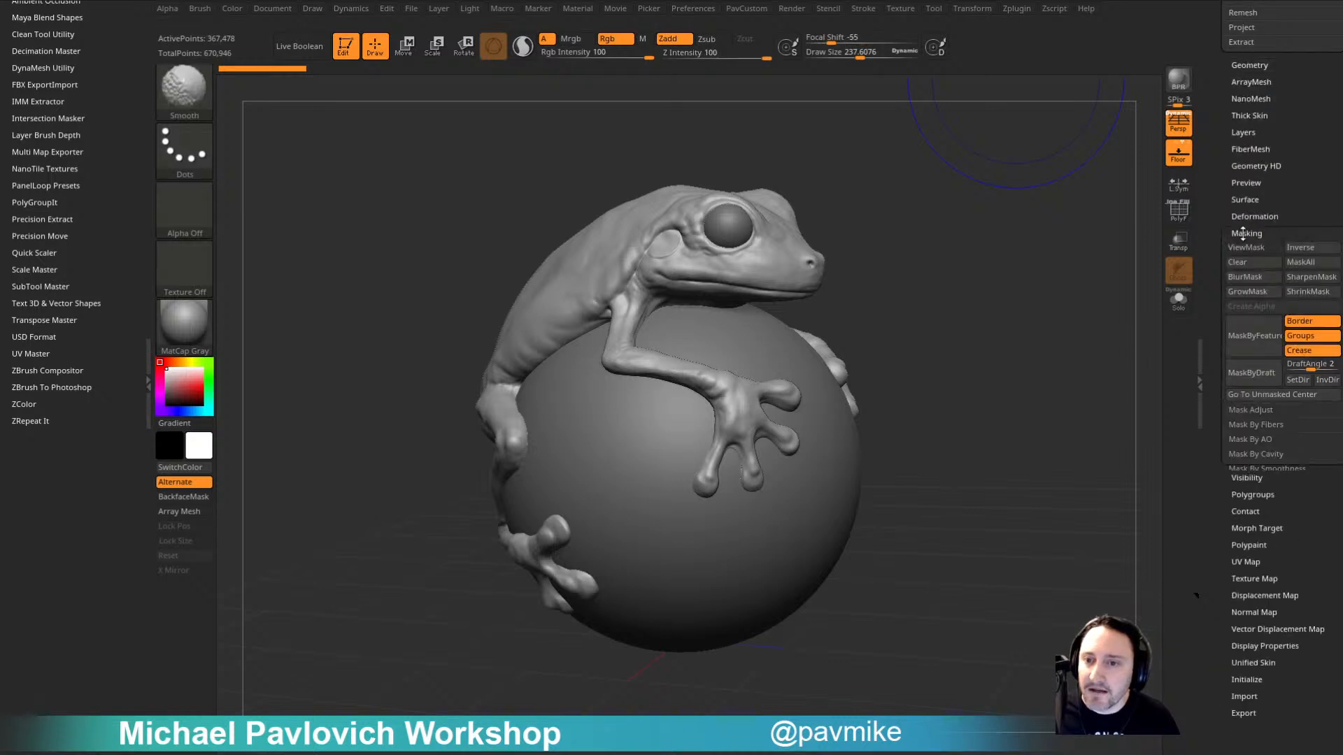
left_click(1242, 438)
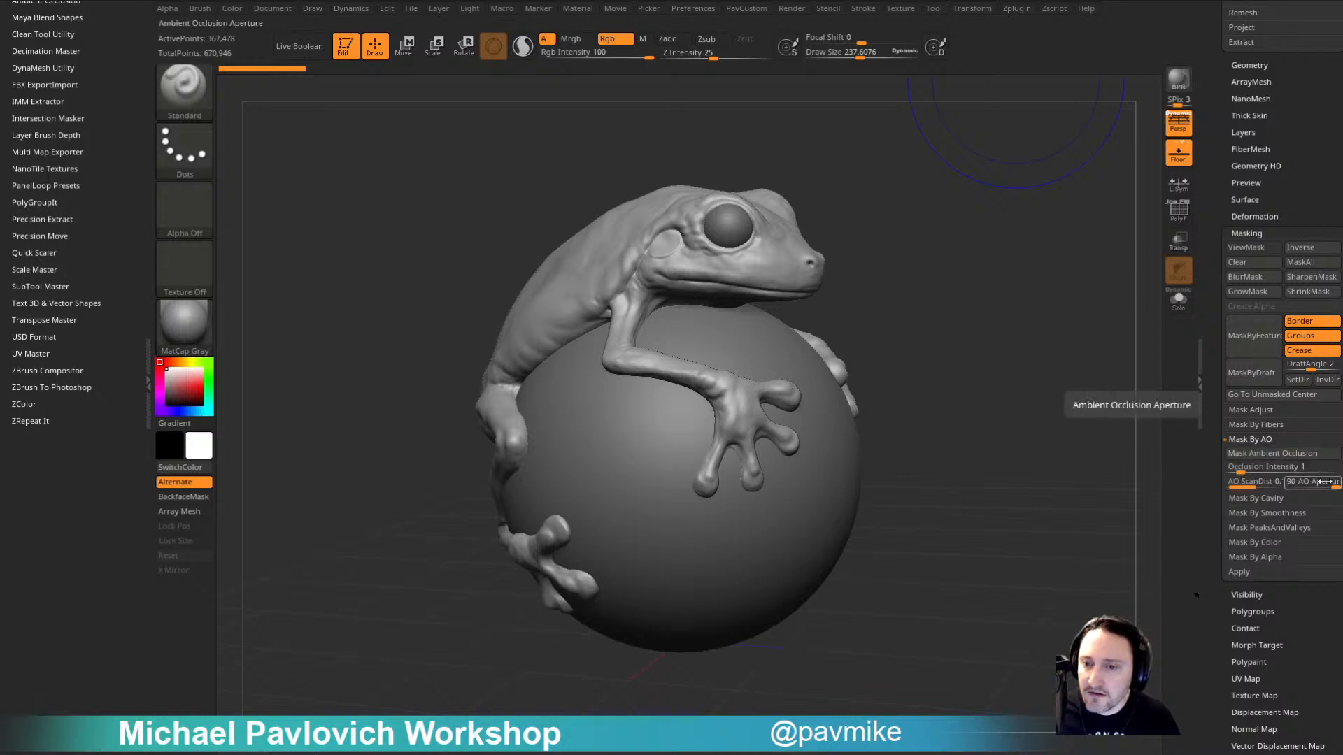
Step: Enable OcclusionVolume in the Ambient Occlusion plugin and compute the ambient occlusion for the frog
left_click(1010, 11)
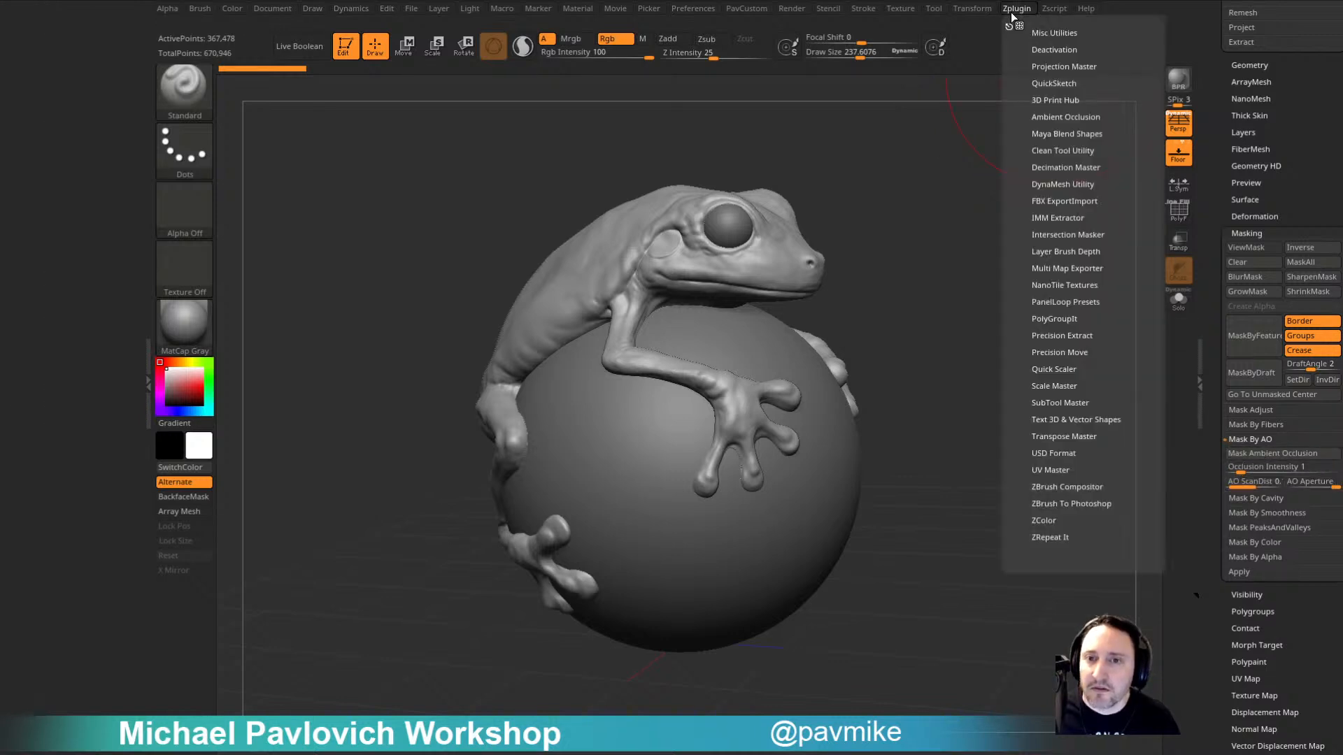
left_click(1042, 118)
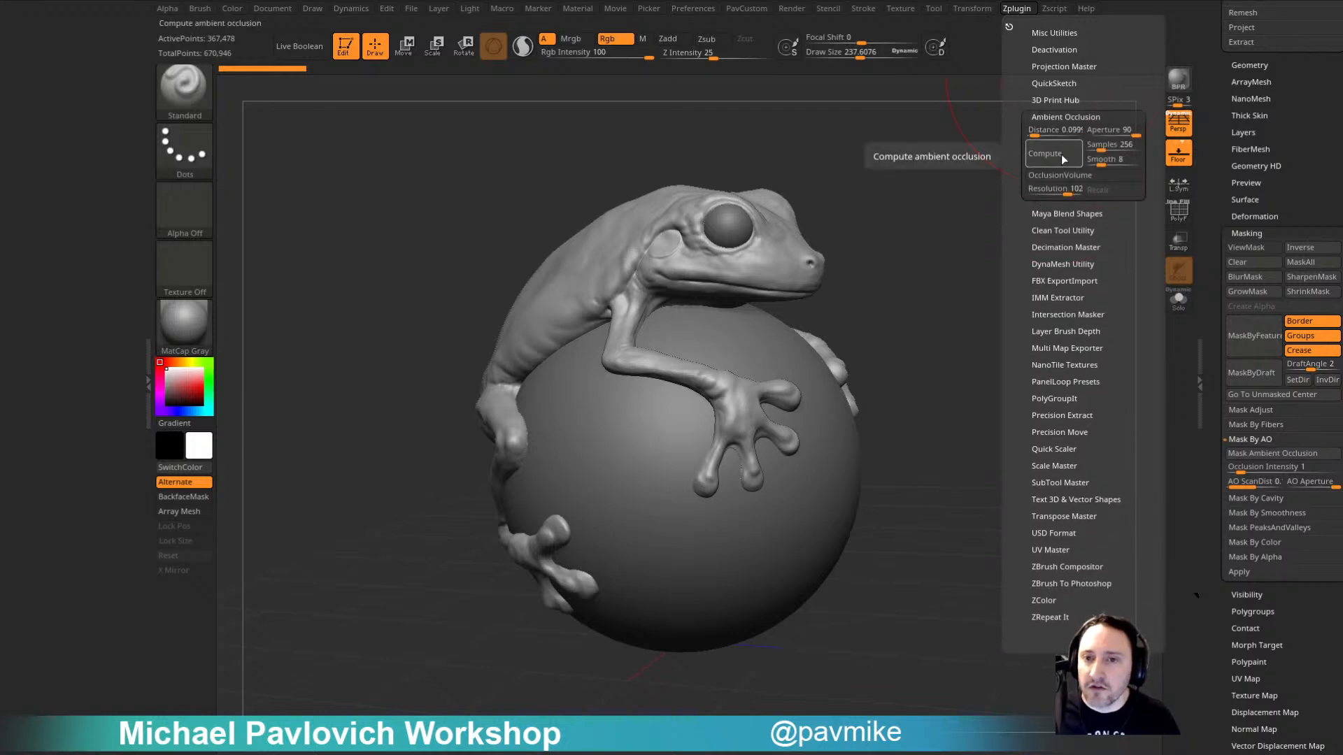
left_click(1064, 175)
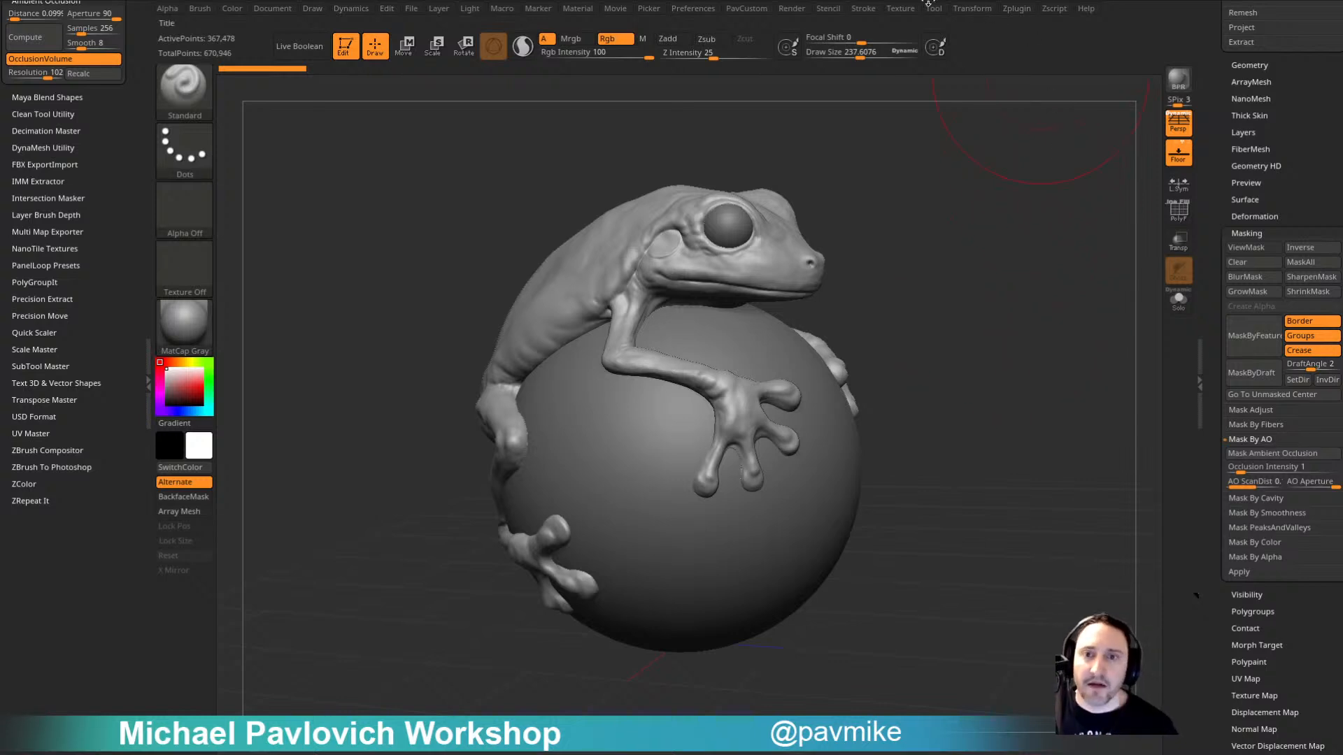
left_click(1011, 8)
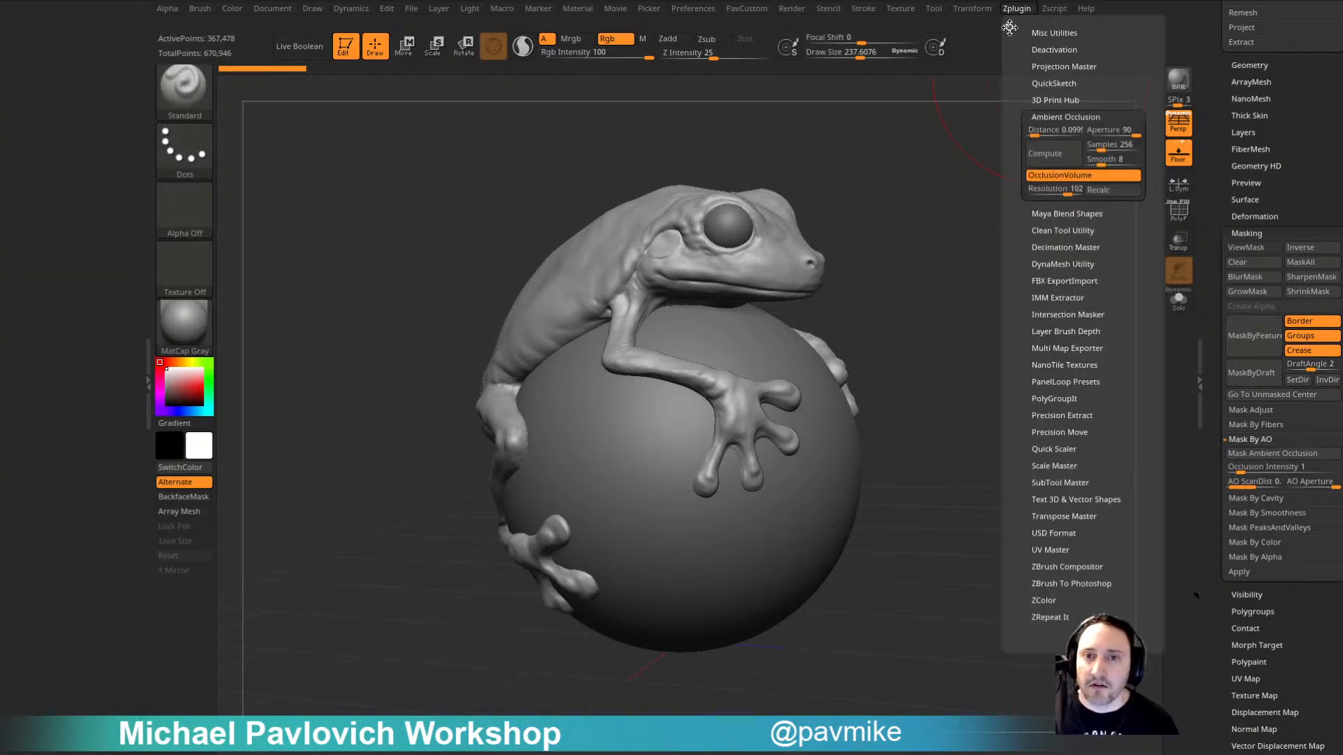
left_click_drag(1010, 26, 98, 133)
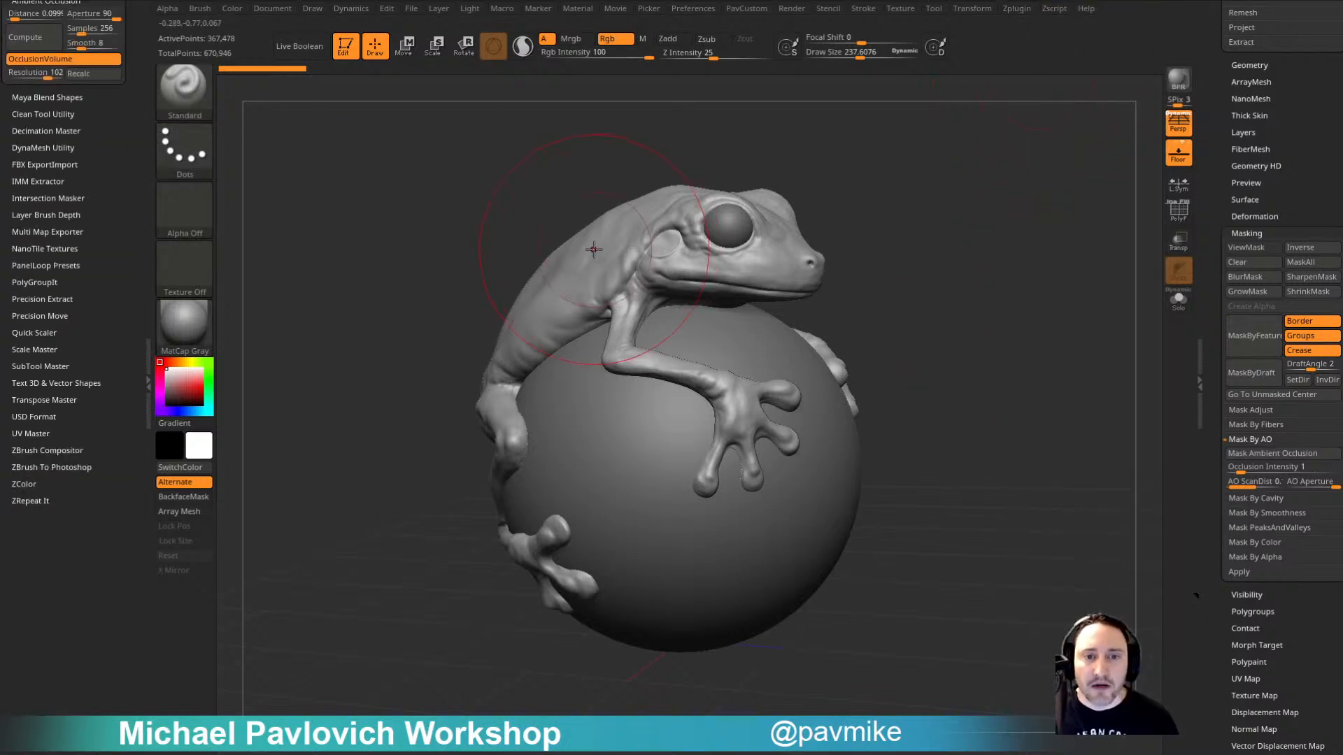
scroll(122, 131, "up", 3)
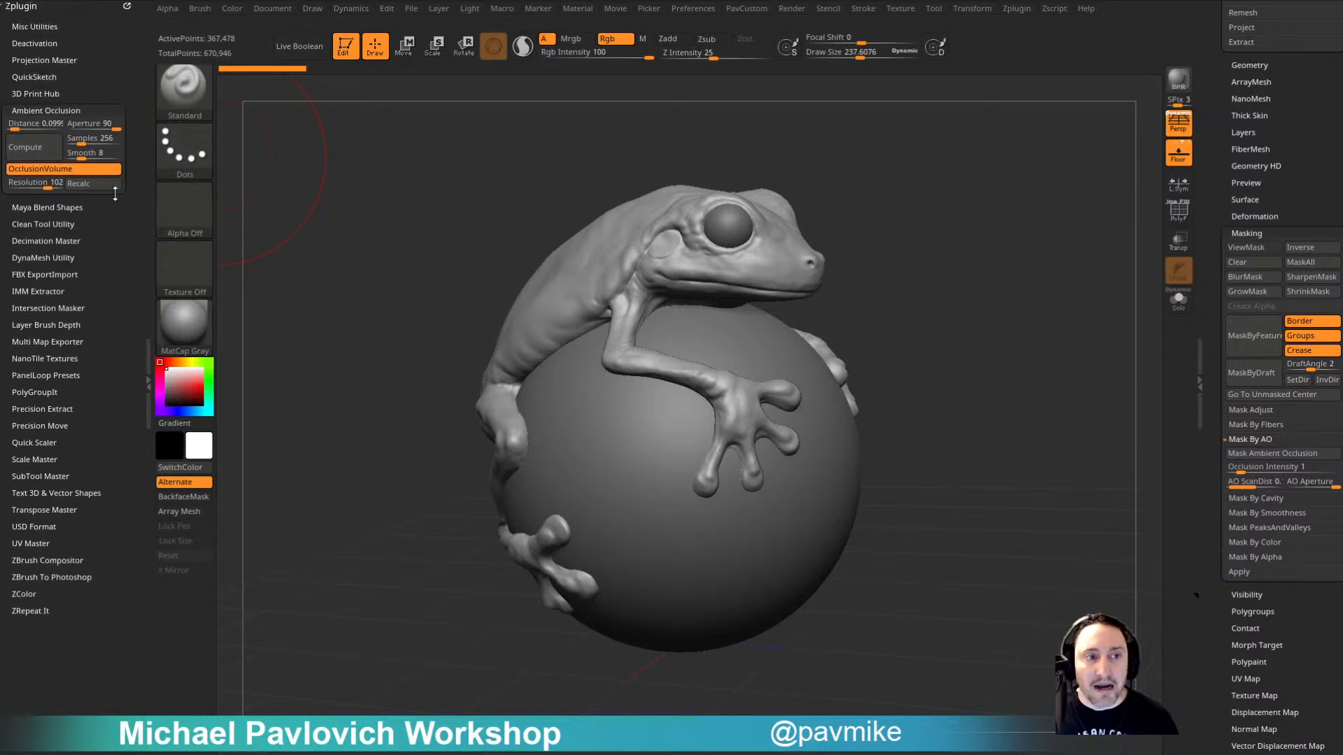
left_click(31, 146)
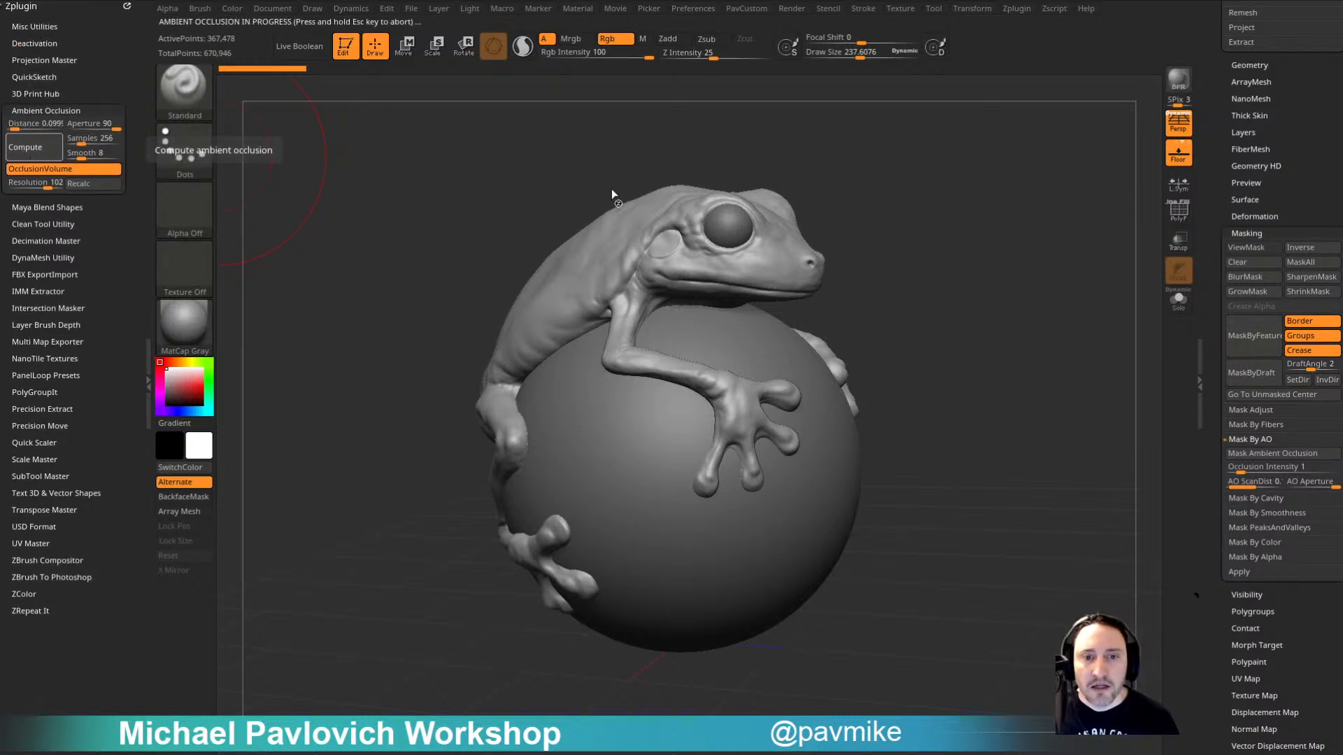
Step: Switch the material to Flat Color and raise Masked Object Dimming to 5 in the edit preferences
left_click(180, 330)
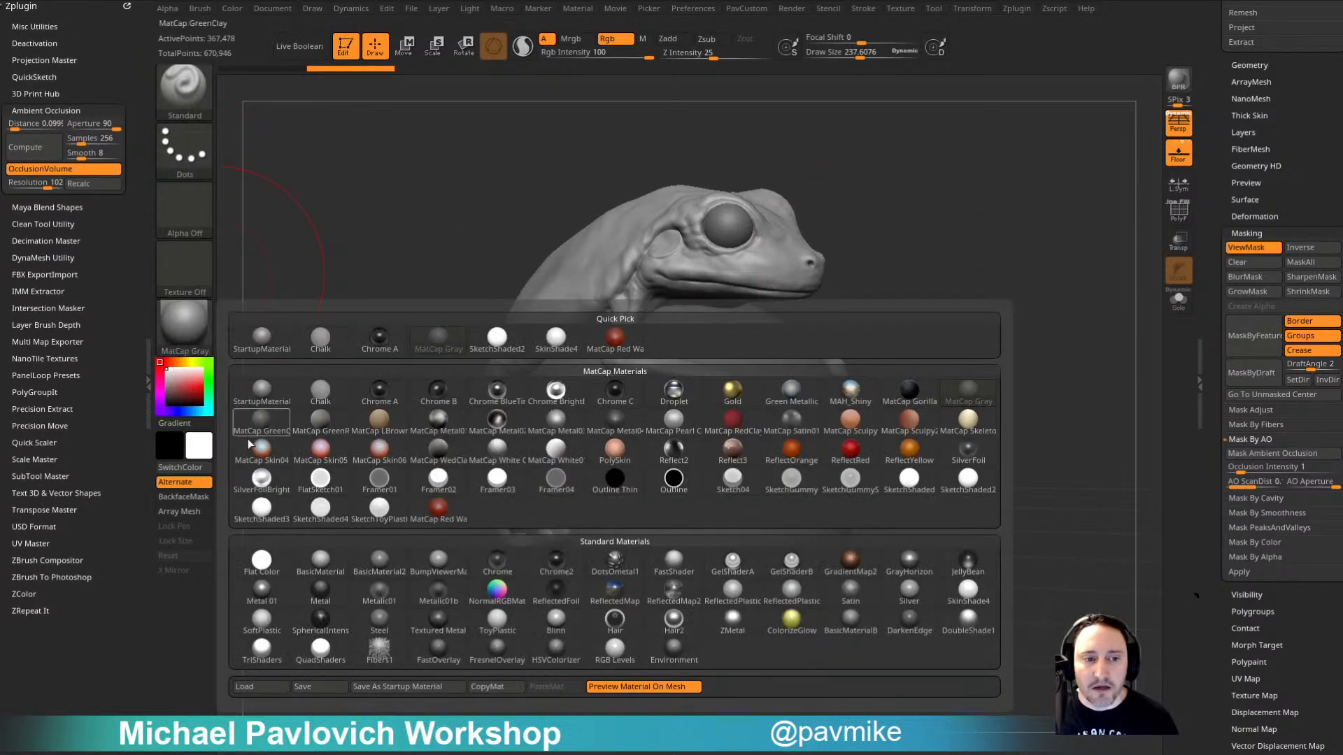
left_click(257, 563)
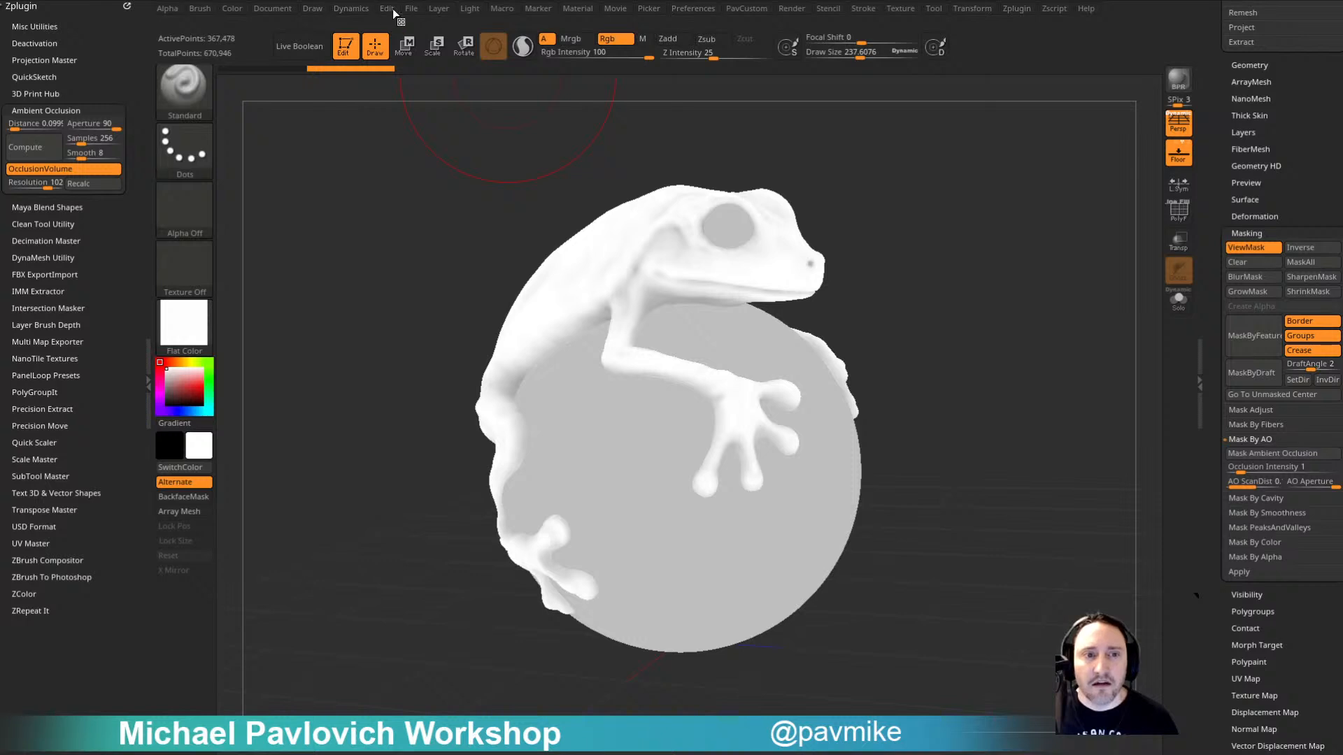
left_click(698, 8)
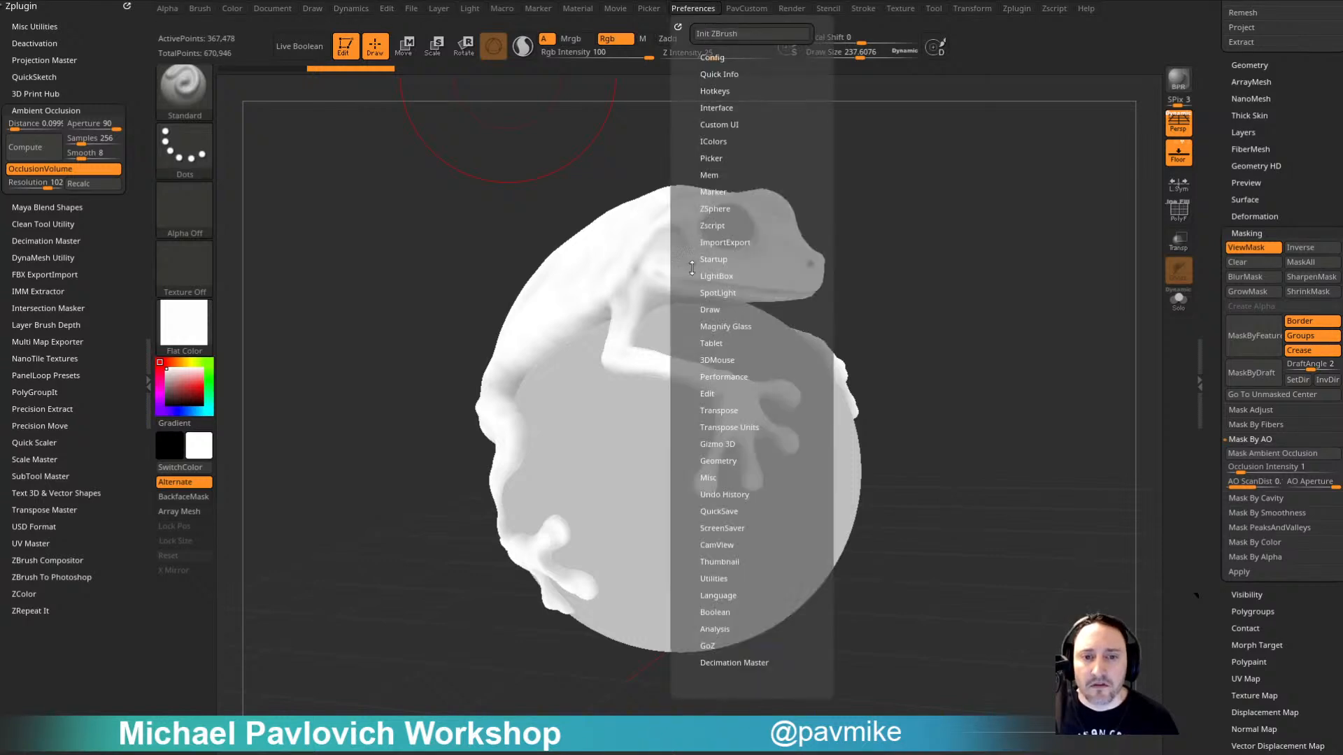
left_click(708, 391)
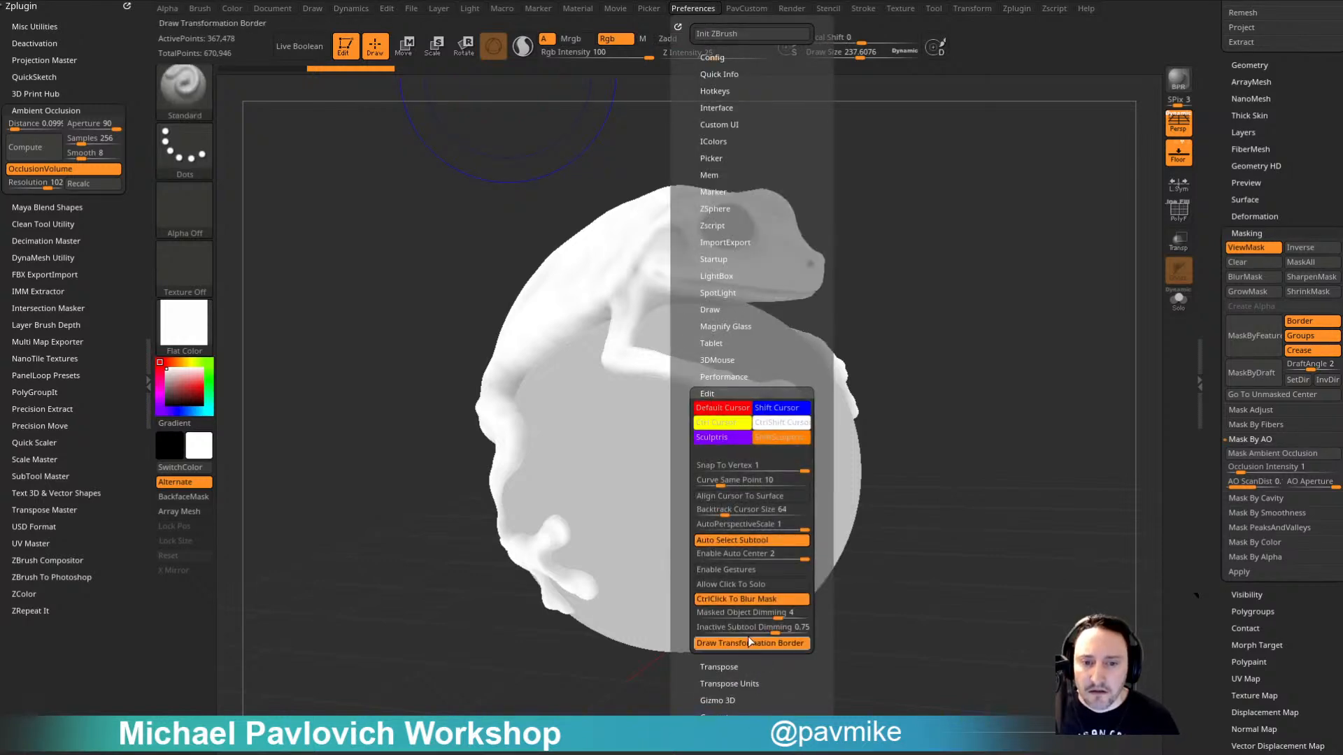
left_click_drag(780, 633, 811, 617)
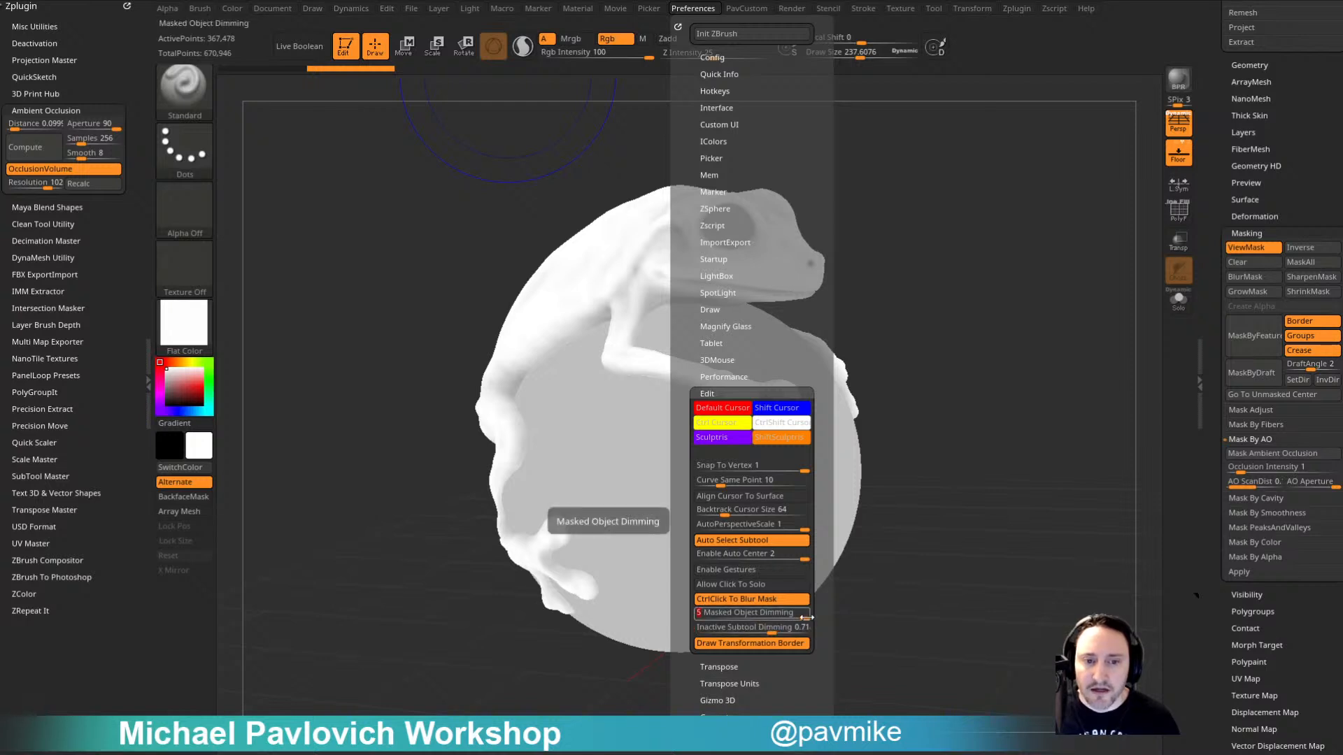
Step: Reduce the Draw Size to about 33 and recompute the frog's ambient occlusion with Smooth 0 and Samples 342
key("s")
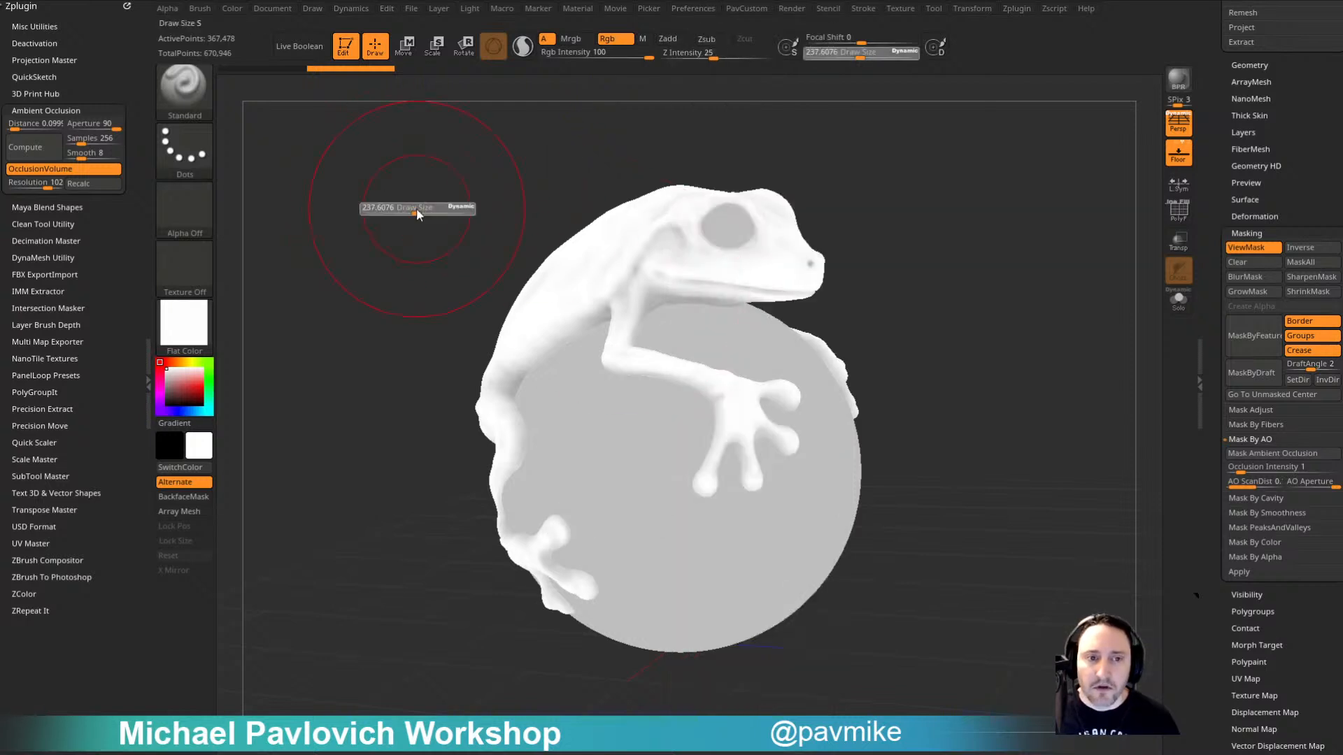
left_click_drag(392, 210, 381, 210)
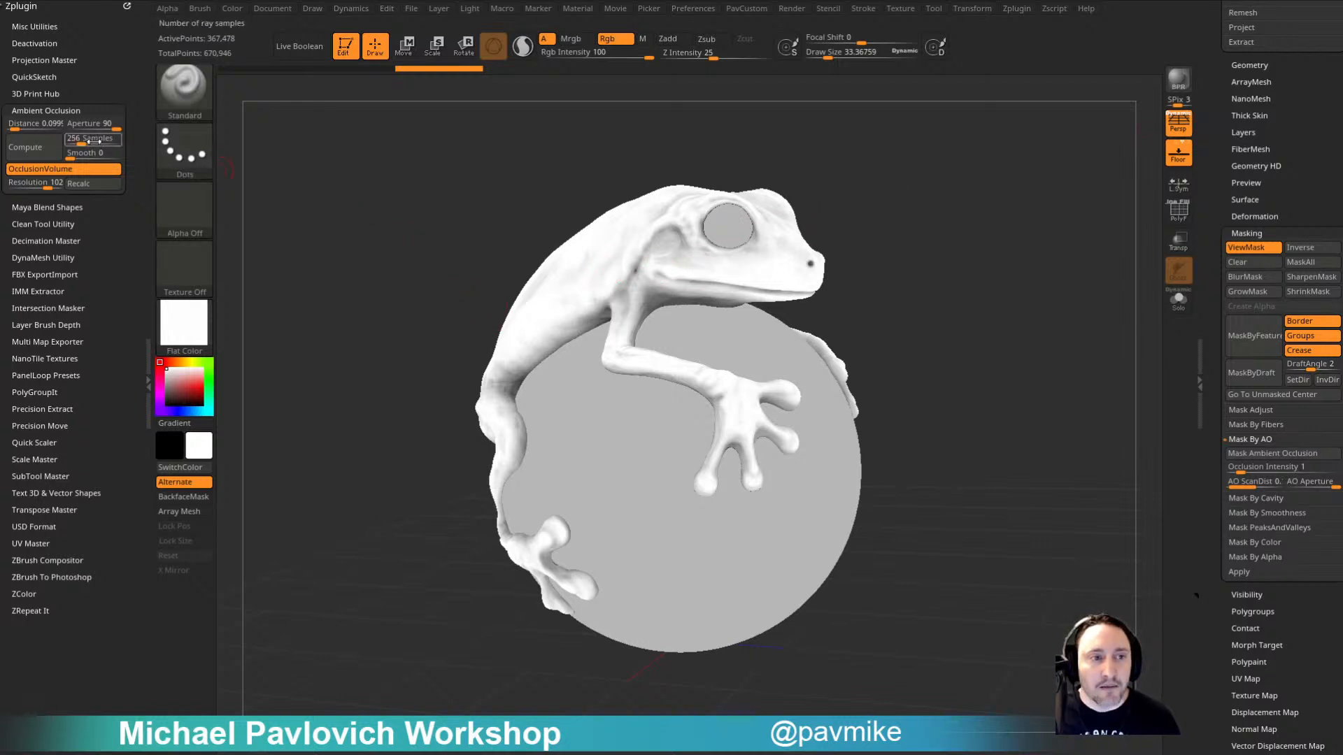
left_click(42, 145)
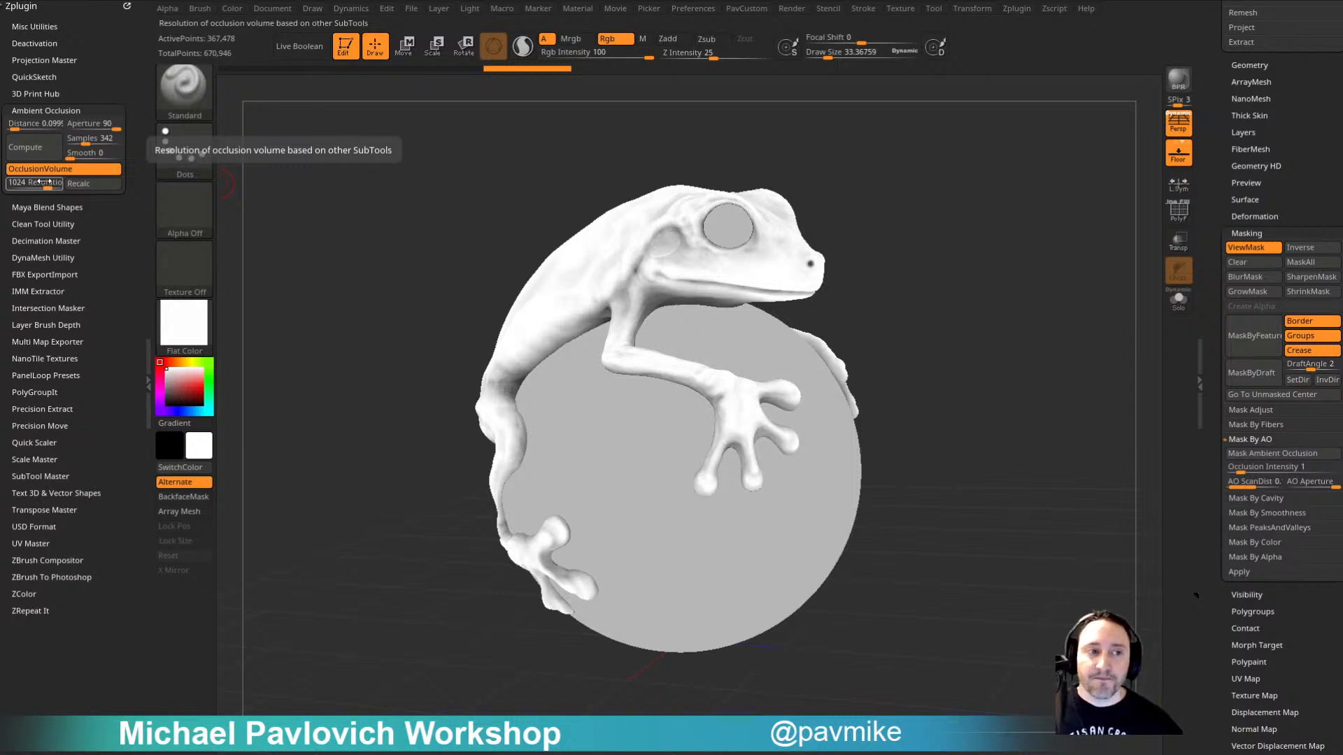
Step: Compare the frog's ambient occlusion by computing it with OcclusionVolume off and again with OcclusionVolume on
left_click(42, 148)
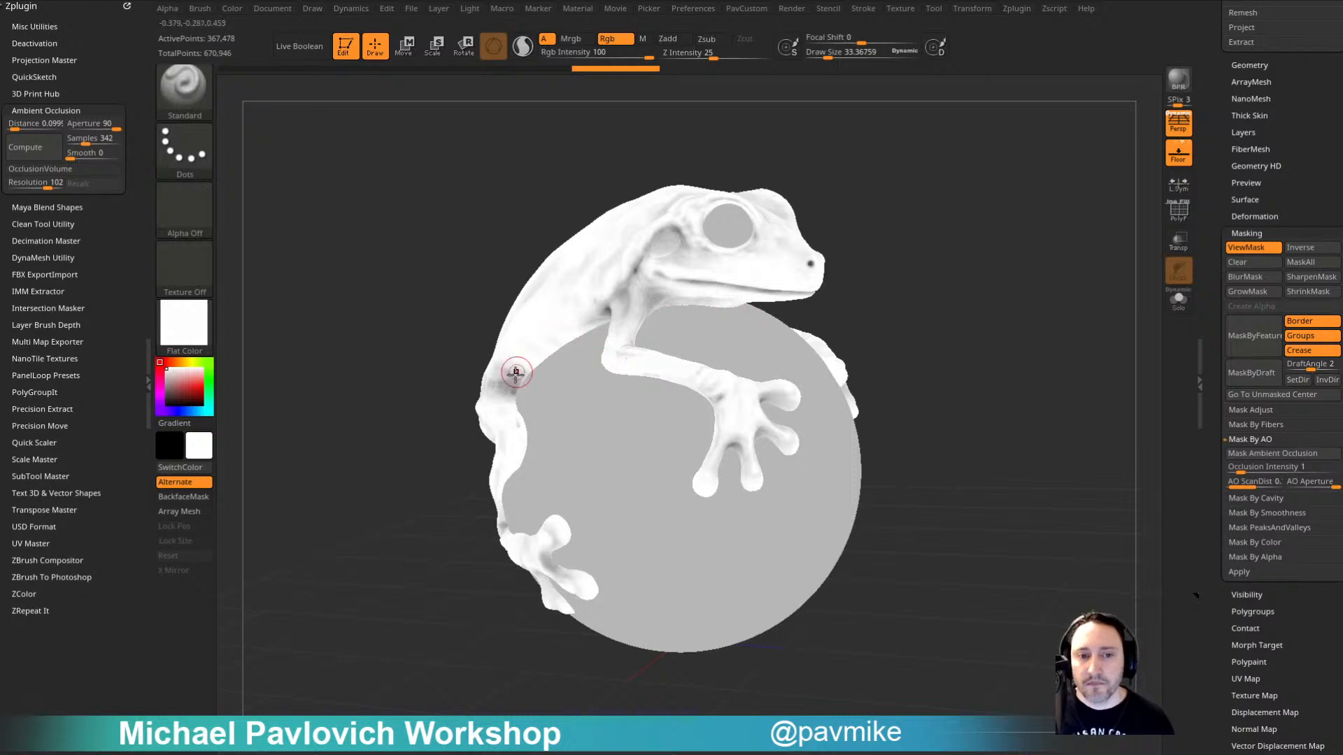
left_click(32, 146)
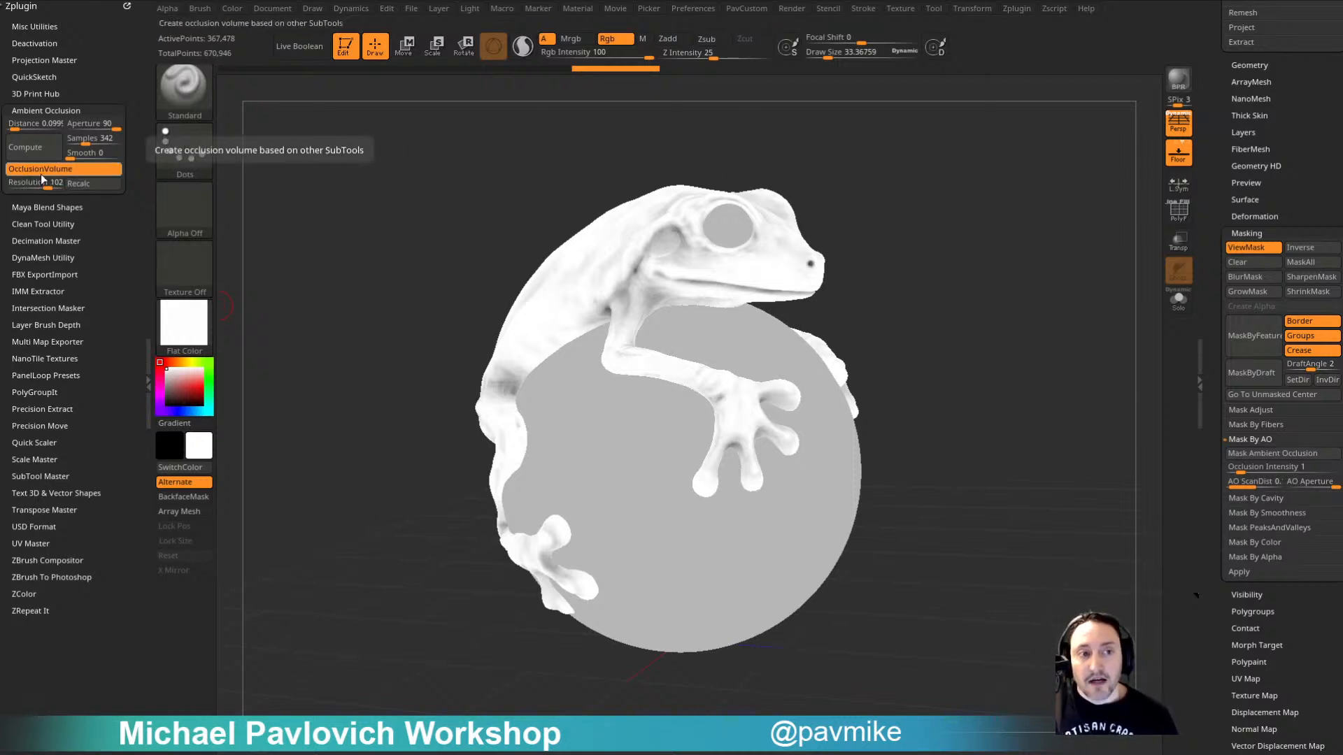
left_click(35, 144)
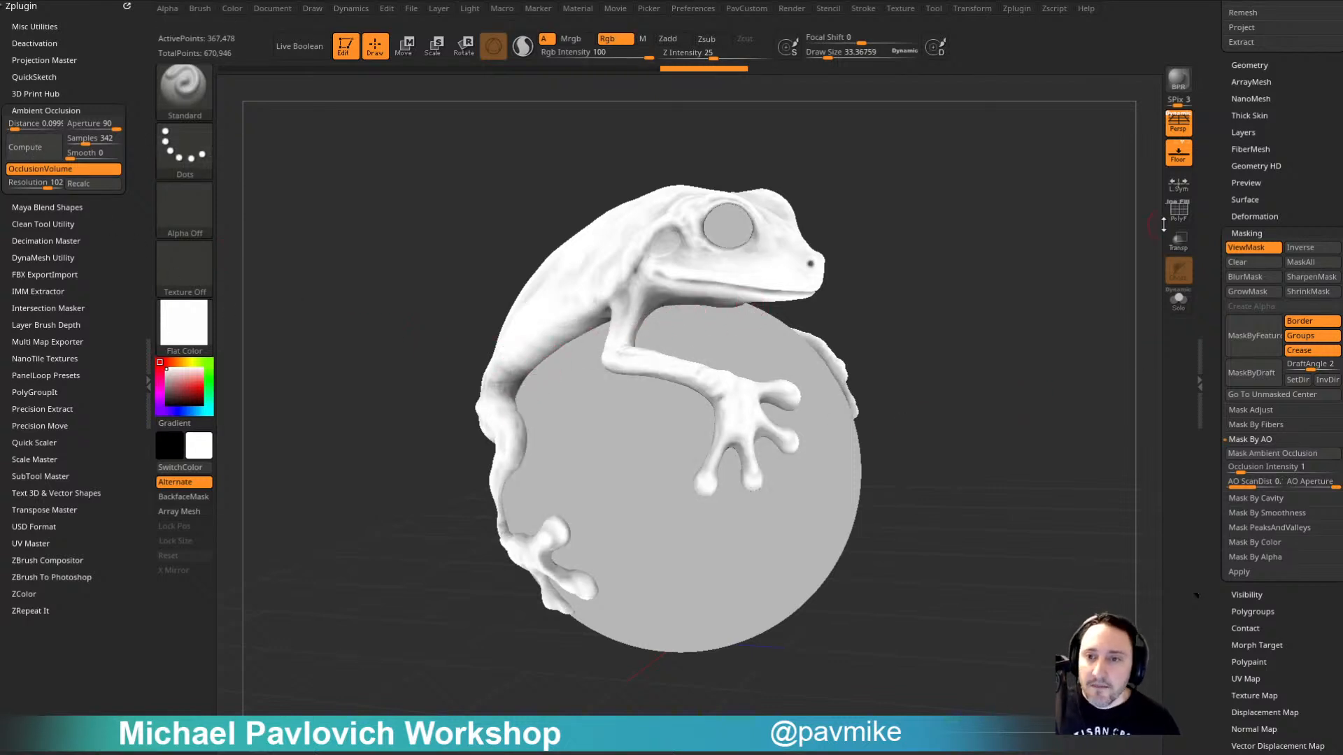
Step: Isolate the frog with Solo and give it the SkinShade4 material after trying BasicMaterial
left_click(1178, 300)
left_click_drag(1056, 280, 1147, 235)
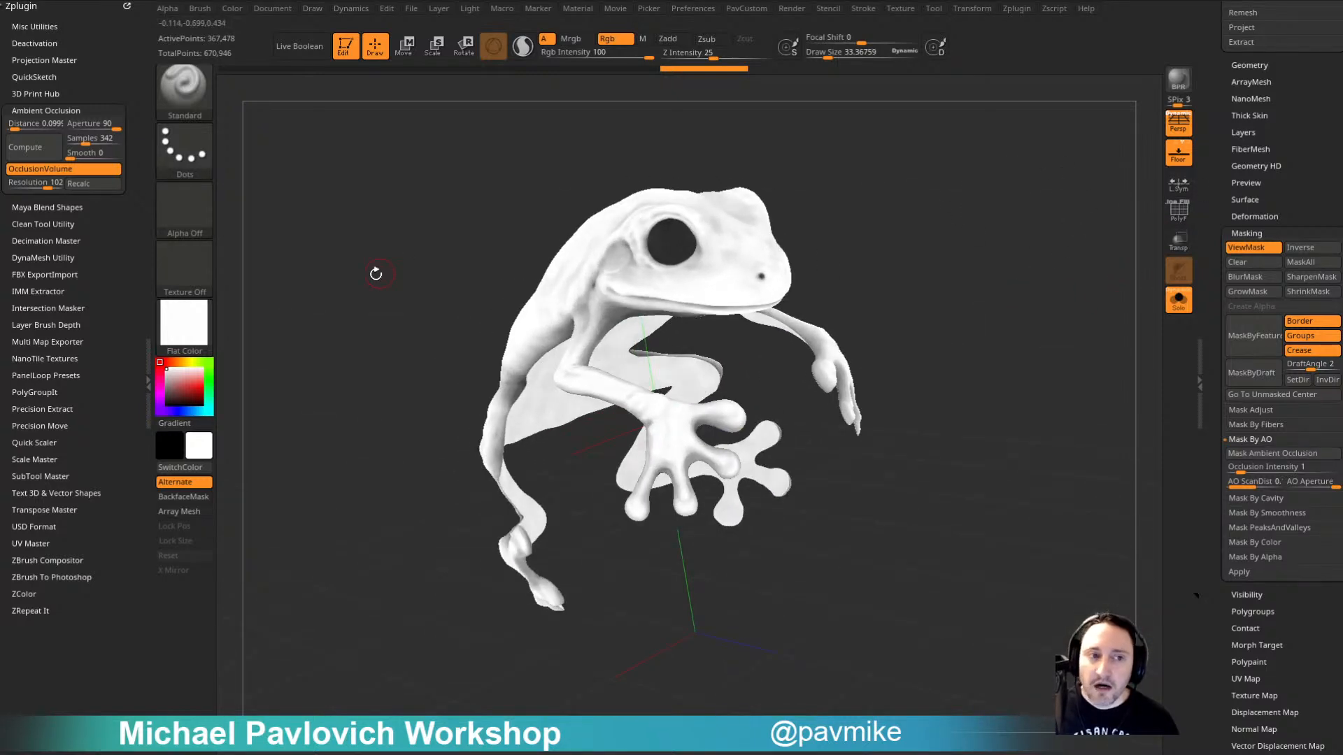
left_click(184, 323)
left_click(319, 556)
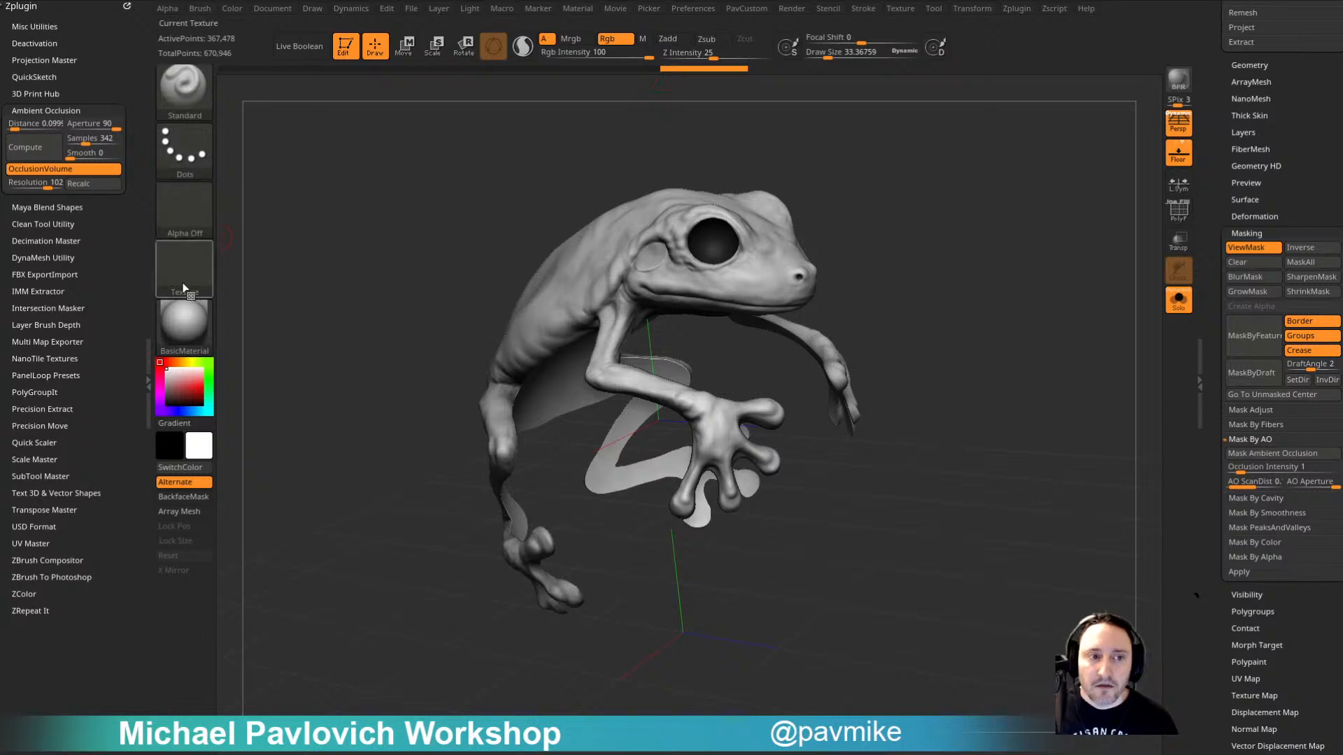
left_click(184, 323)
left_click(184, 311)
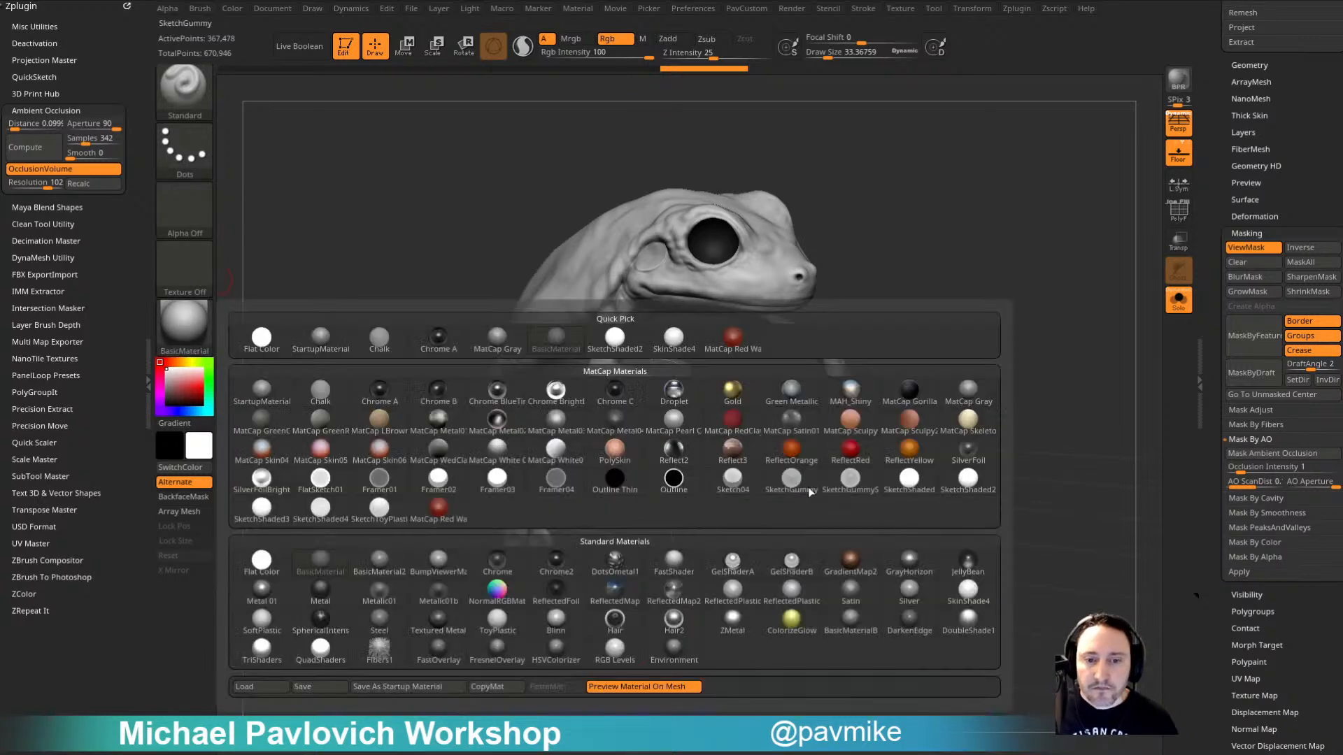
left_click(952, 594)
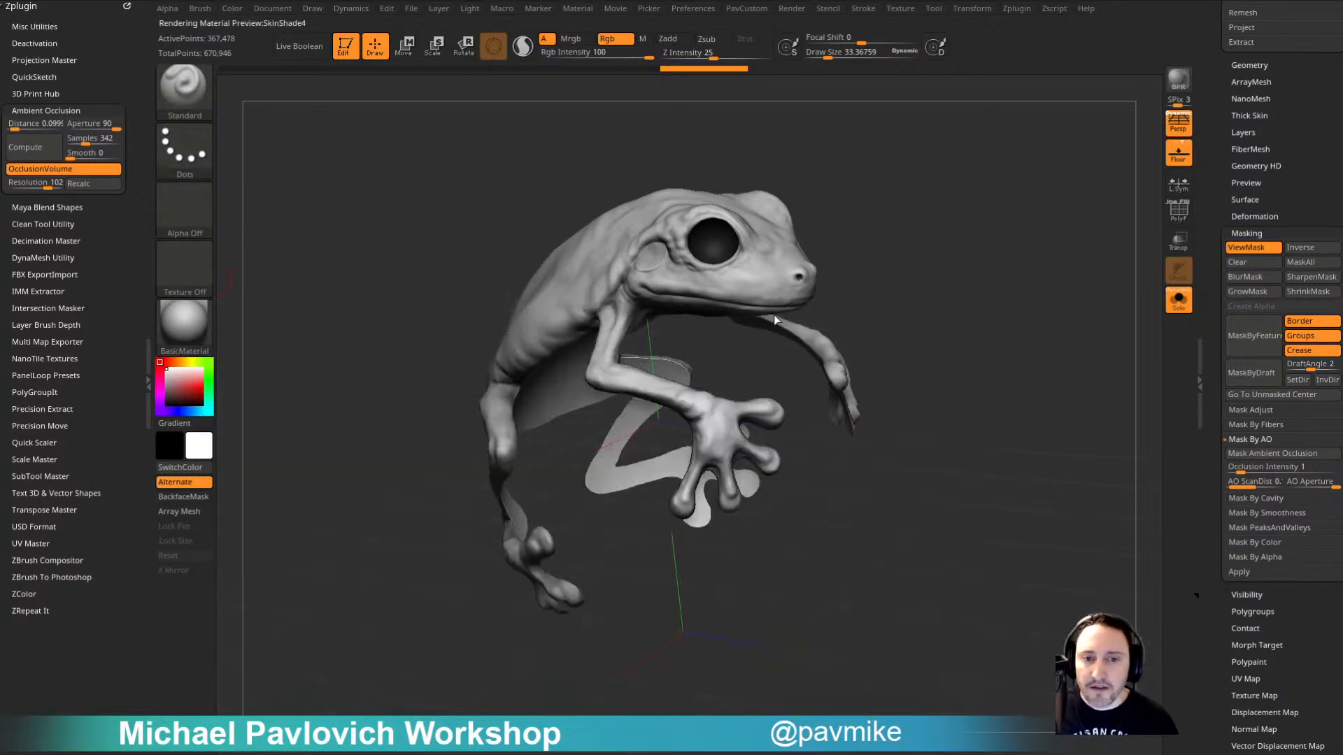
Step: Hide the frog's mask display, show it again and invert the mask
left_click(1239, 247)
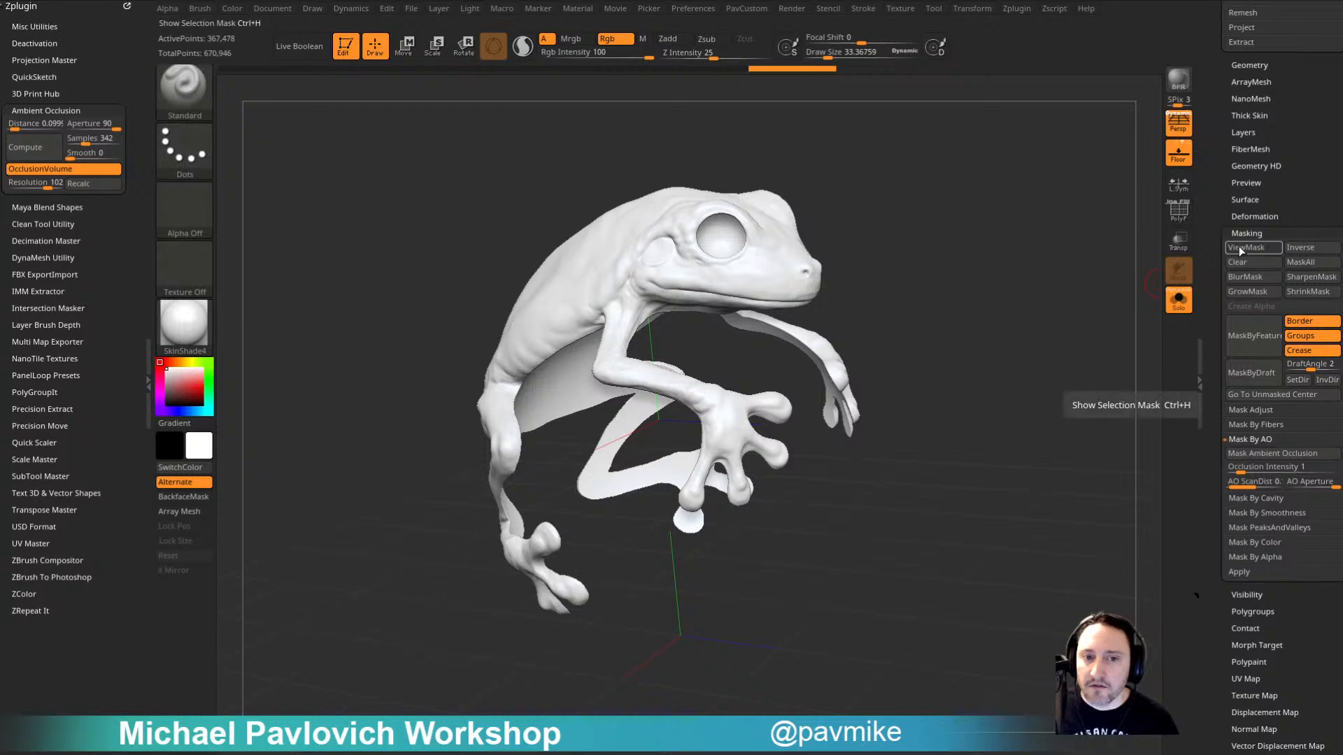
left_click(1239, 246)
left_click_drag(1064, 233, 982, 225)
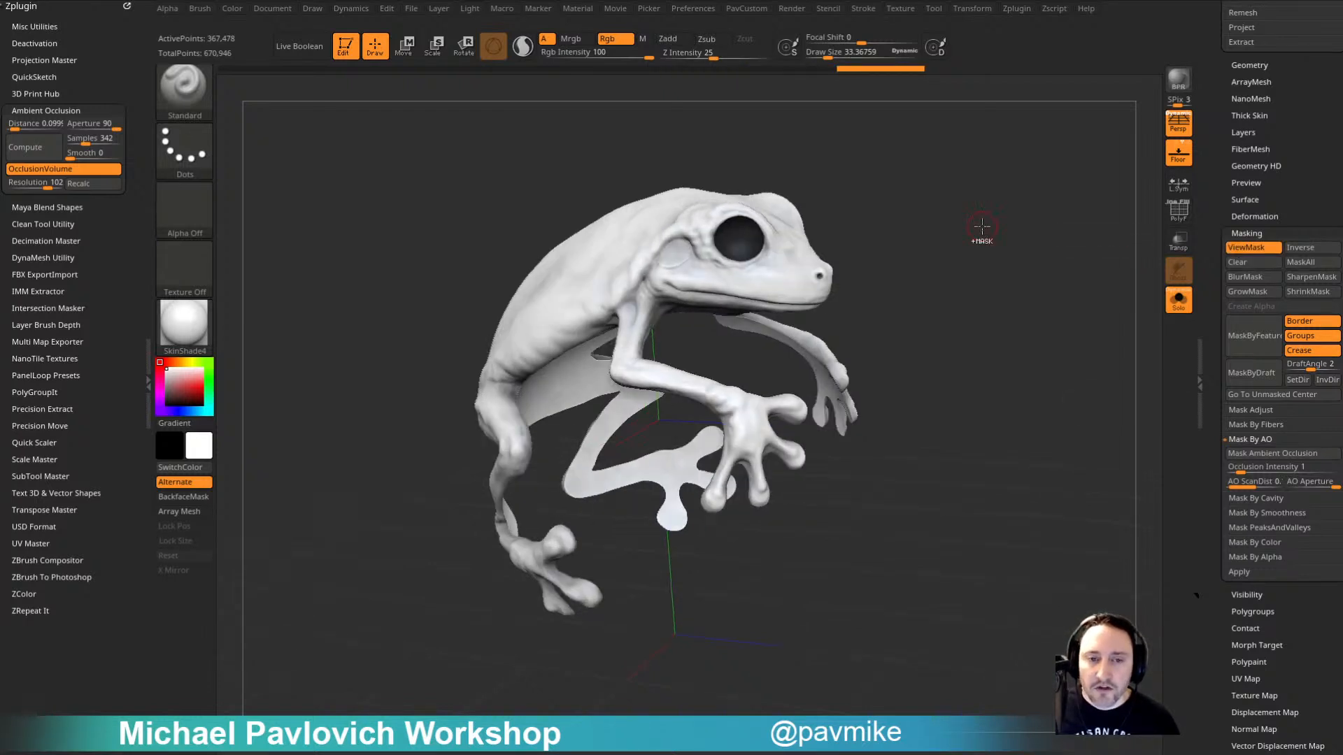
left_click(981, 225, "ctrl")
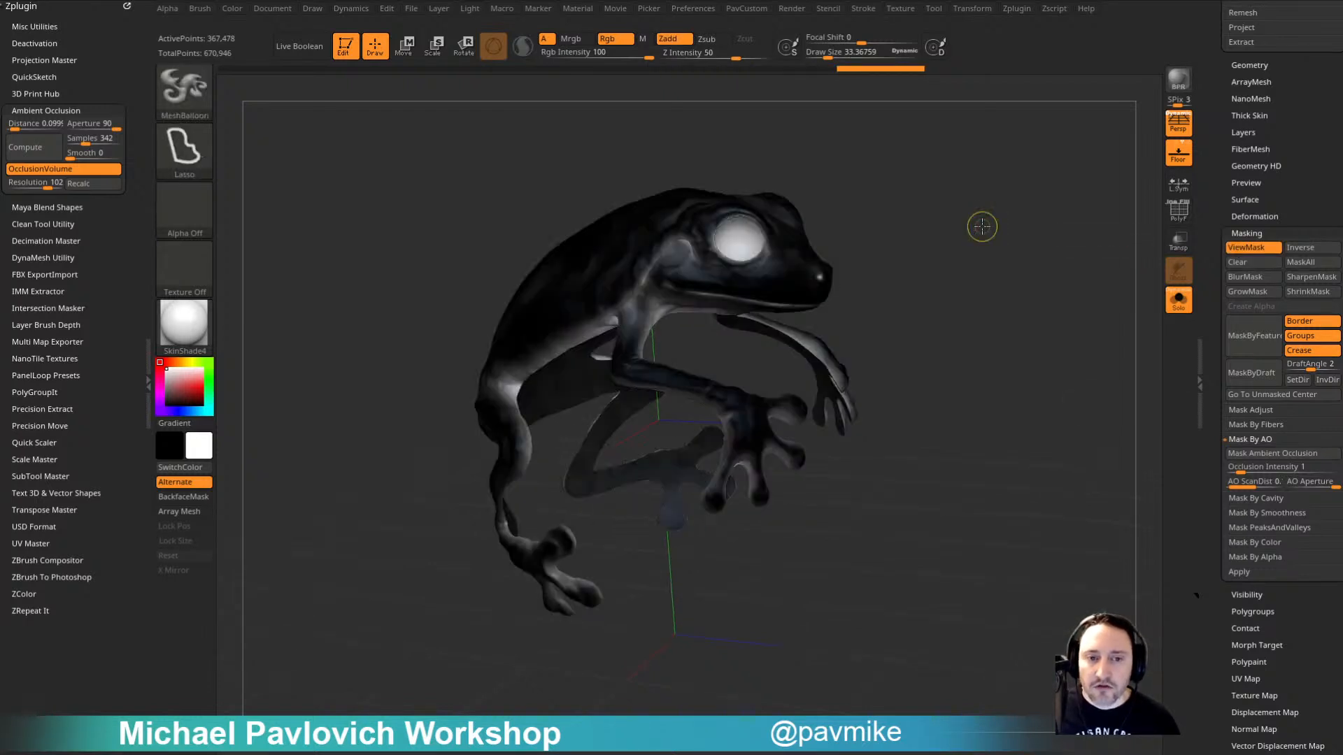
Step: Fill the frog's unmasked crevices with dark green (R 21, G 98, B 62) and invert the mask back
left_click(232, 8)
left_click(347, 140)
left_click(313, 163)
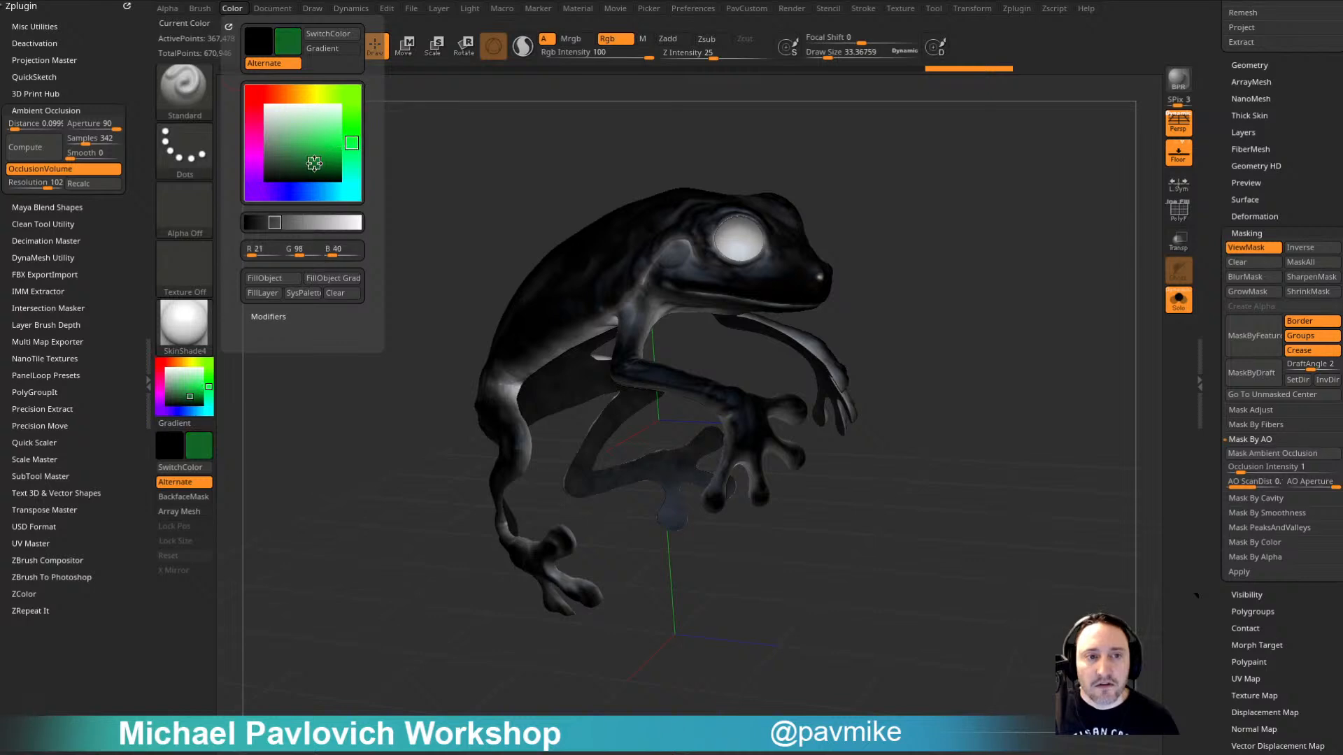
left_click(351, 158)
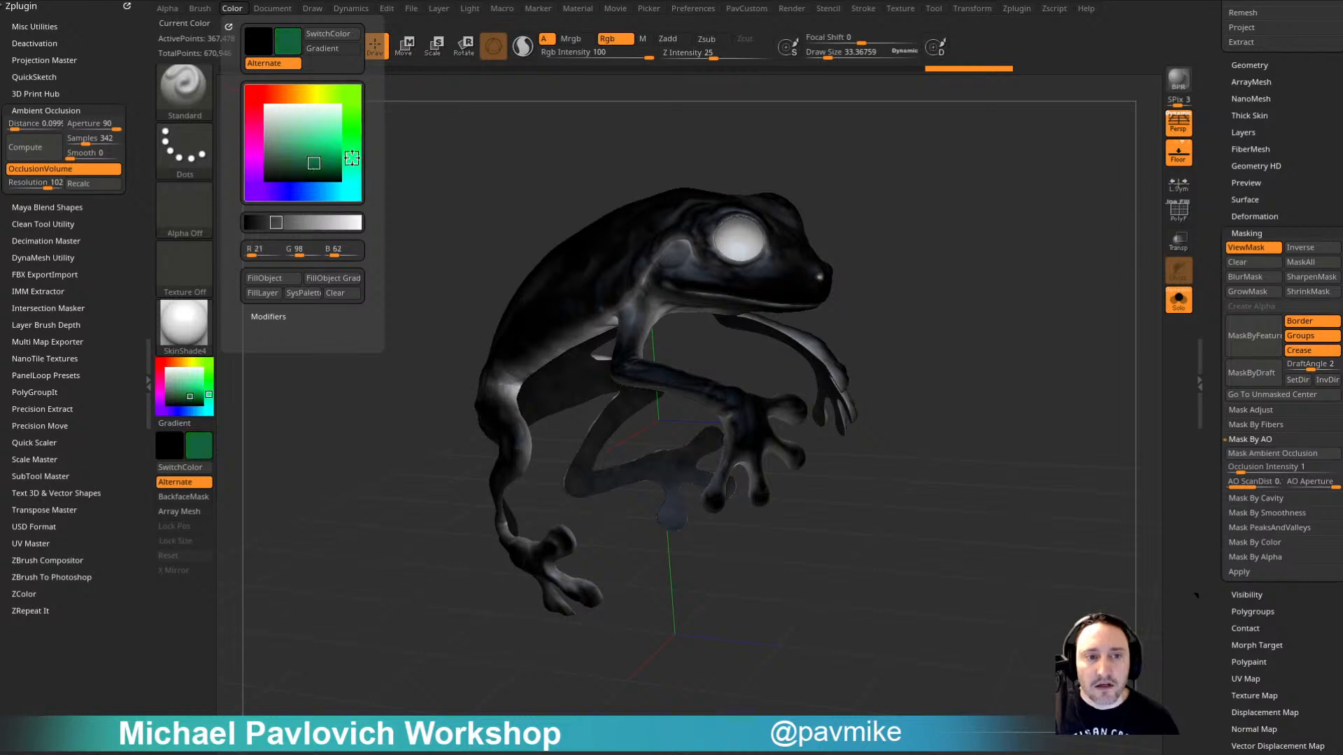
left_click(232, 8)
left_click(261, 277)
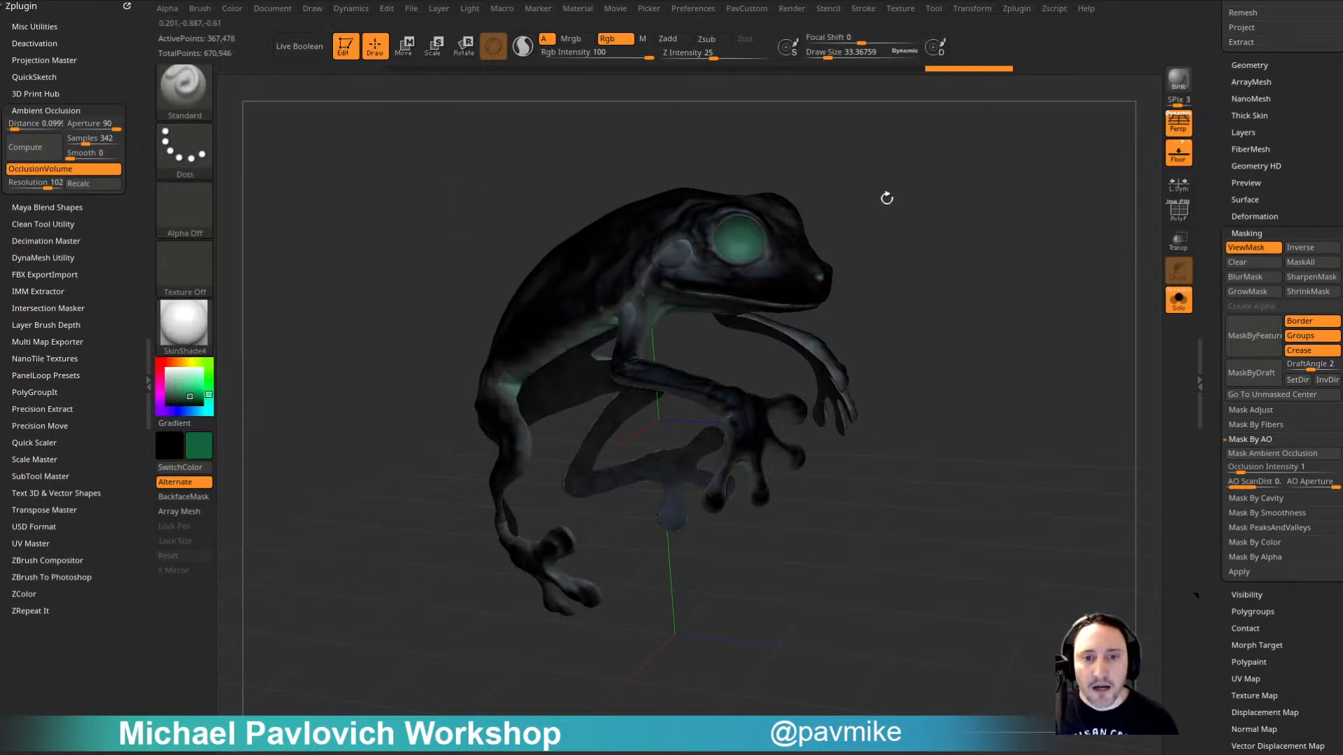
left_click(994, 202, "ctrl")
Step: Try painting the frog's back in bright green with a Draw Size of about 140 and undo it
left_click_drag(183, 391, 193, 387)
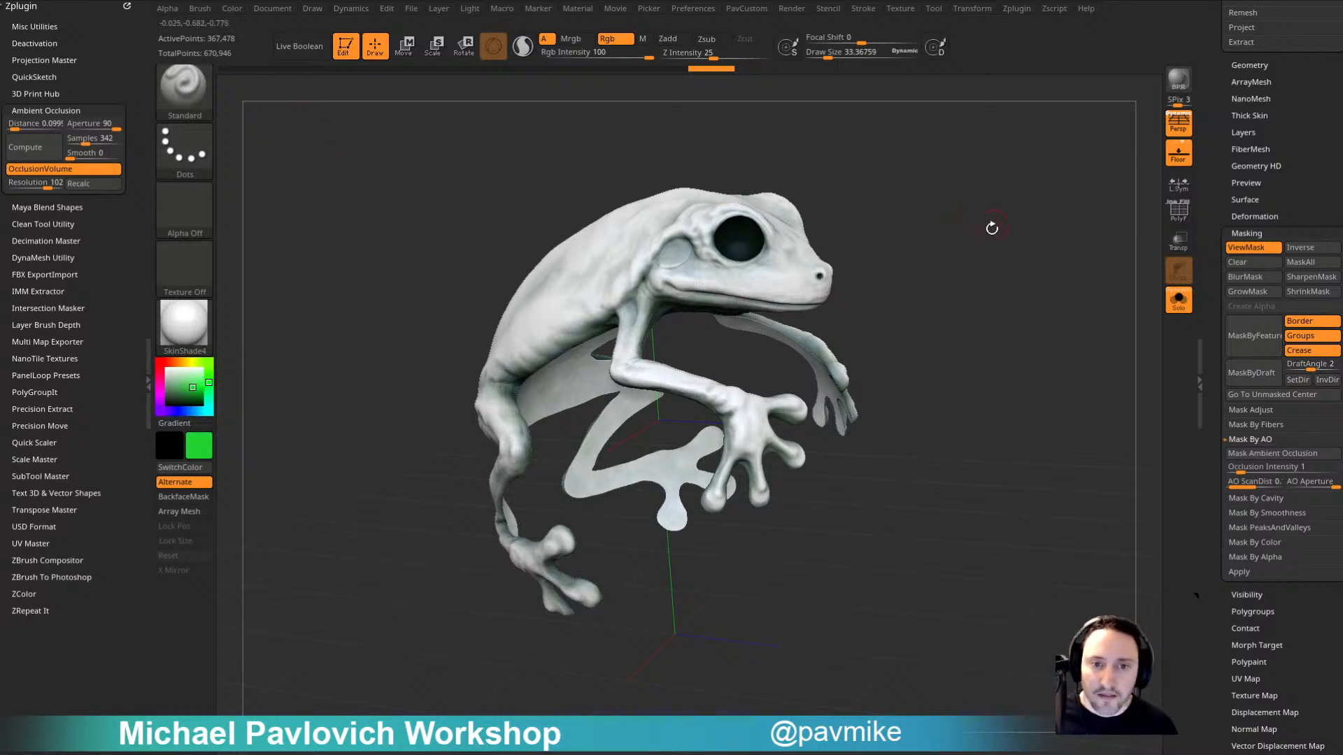
key("s")
mouse_move(997, 259)
left_mouse_down()
mouse_move(1014, 264)
mouse_move(974, 248)
left_mouse_up()
key("s")
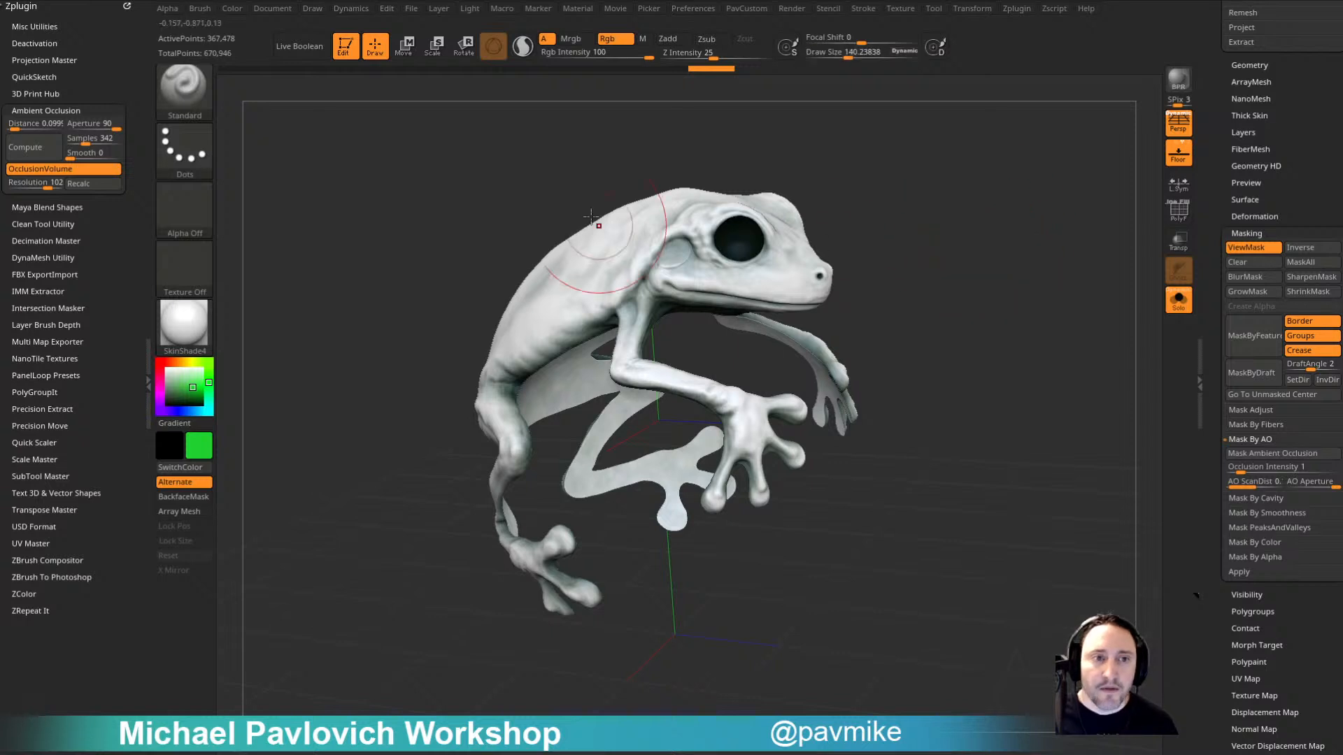
mouse_move(456, 204)
left_mouse_down()
mouse_move(683, 254)
mouse_move(710, 308)
mouse_move(759, 276)
left_mouse_up()
key("ctrl+z")
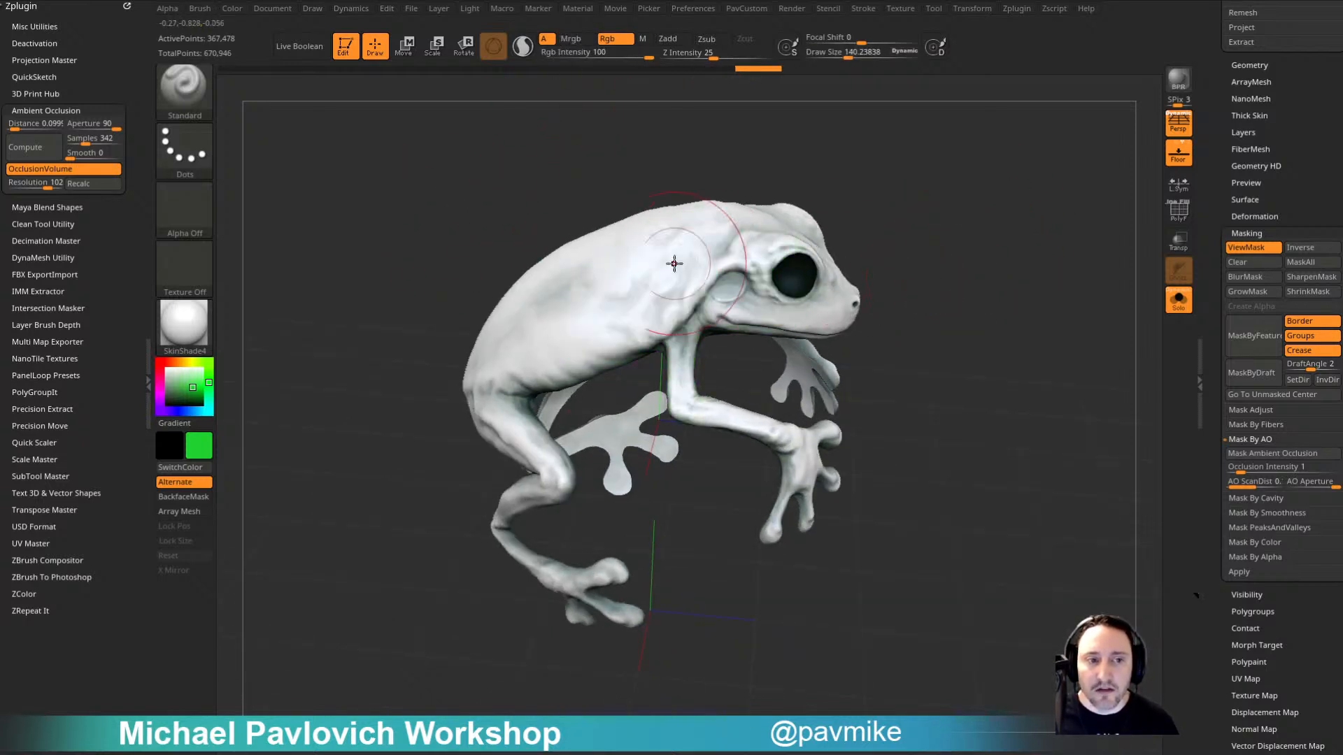
Step: Paint golden yellow over the frog's side and hind leg and turn off the mask display
left_click(183, 363)
mouse_move(993, 235)
left_mouse_down()
mouse_move(951, 258)
mouse_move(941, 304)
left_mouse_up()
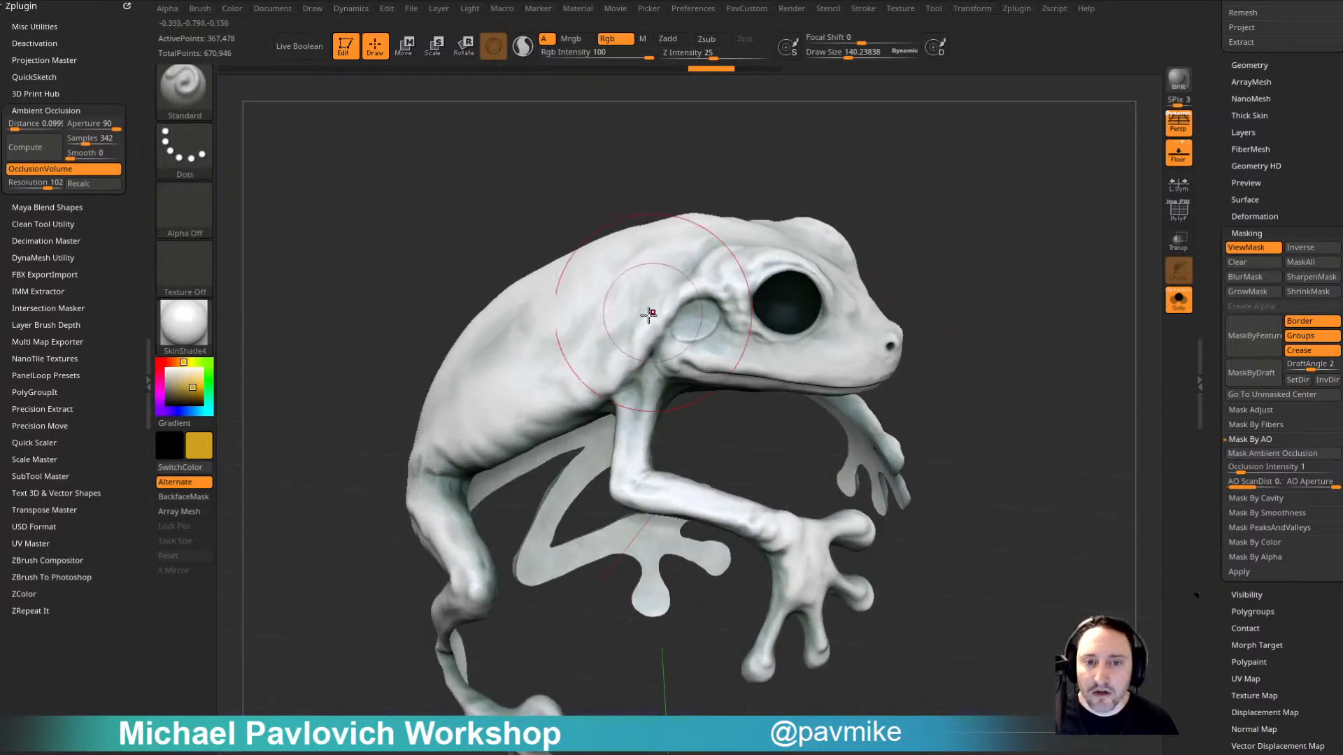
mouse_move(649, 314)
left_mouse_down()
mouse_move(745, 276)
mouse_move(640, 360)
mouse_move(559, 370)
mouse_move(465, 441)
mouse_move(441, 518)
mouse_move(462, 601)
left_mouse_up()
left_click(1247, 248)
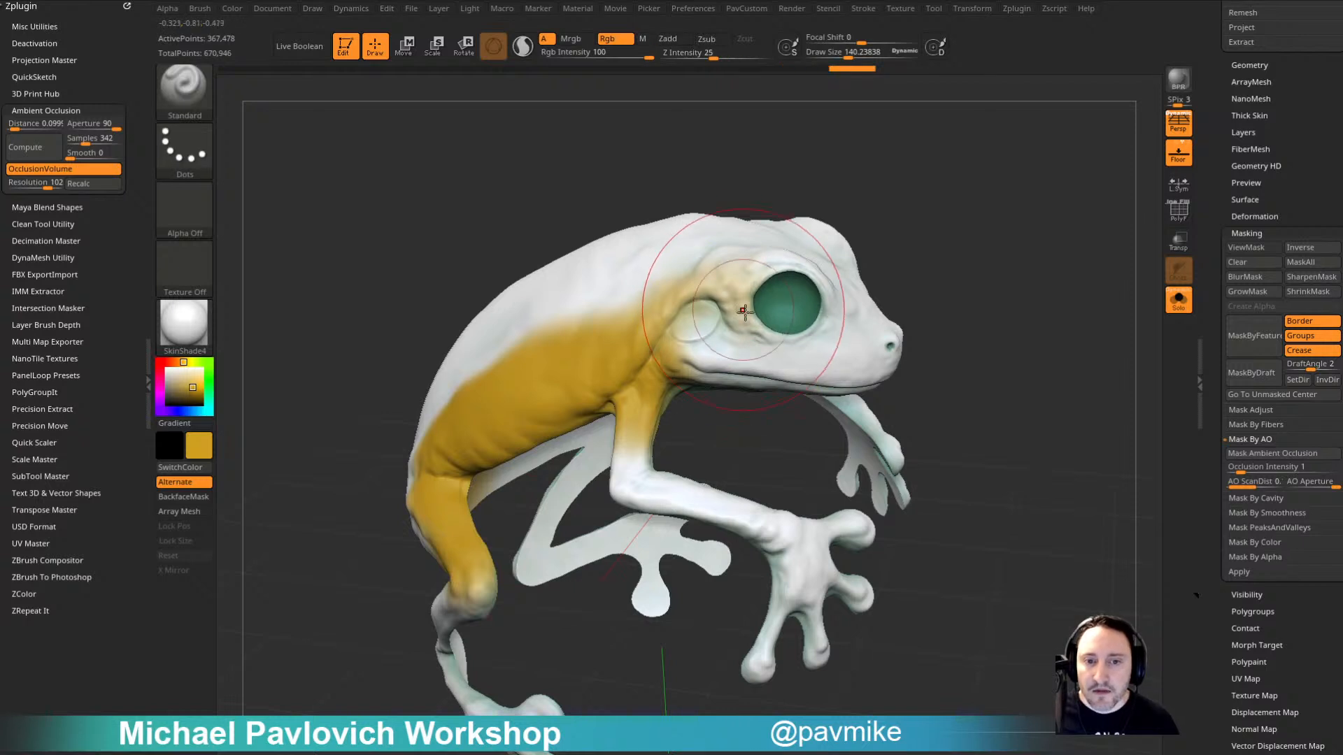
Step: Undo the yellow painting and try smaller strokes on the frog's face and throat at a Draw Size of about 49, undoing them
key("ctrl+z")
key("s")
mouse_move(750, 315)
left_mouse_down()
mouse_move(731, 328)
mouse_move(770, 357)
mouse_move(707, 343)
mouse_move(642, 359)
mouse_move(634, 458)
left_mouse_up()
mouse_move(1056, 350)
left_mouse_down()
mouse_move(979, 265)
mouse_move(923, 238)
left_mouse_up()
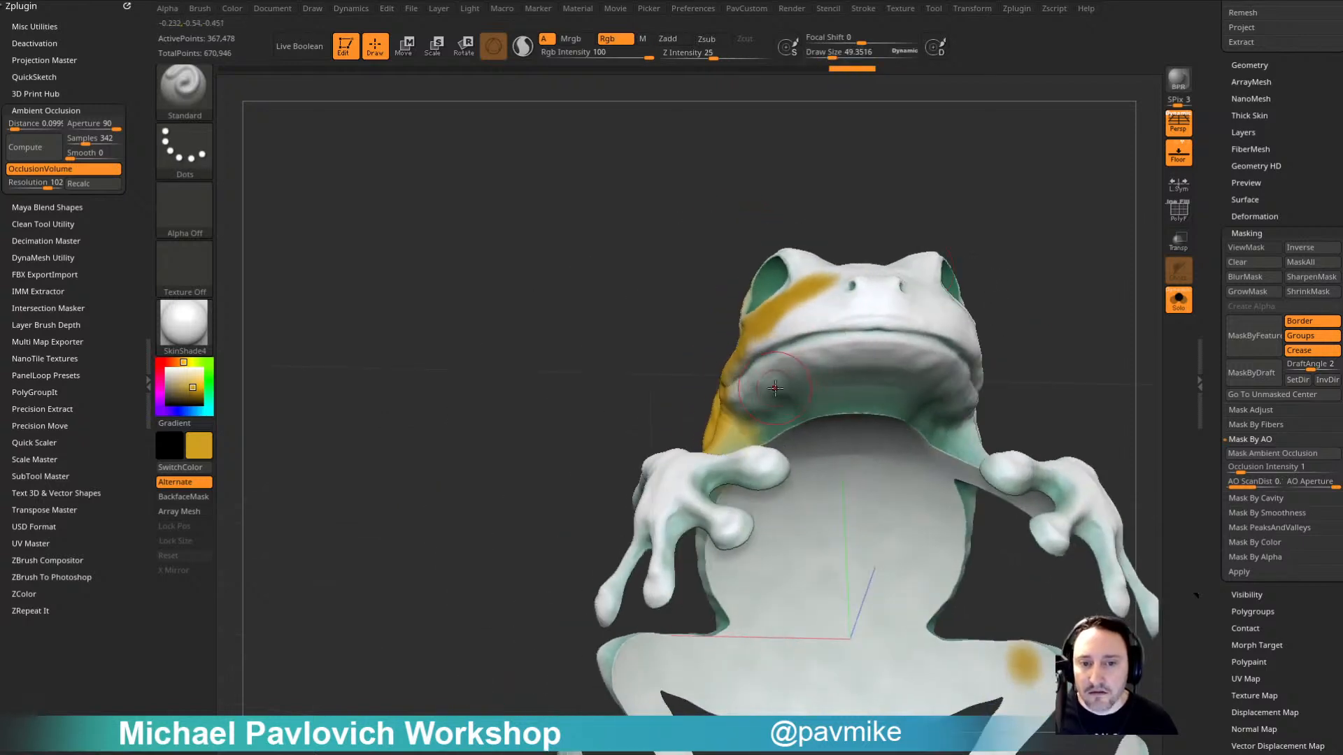
key("ctrl+z")
mouse_move(807, 372)
left_mouse_down()
mouse_move(746, 413)
mouse_move(839, 419)
mouse_move(881, 381)
left_mouse_up()
key("ctrl+z")
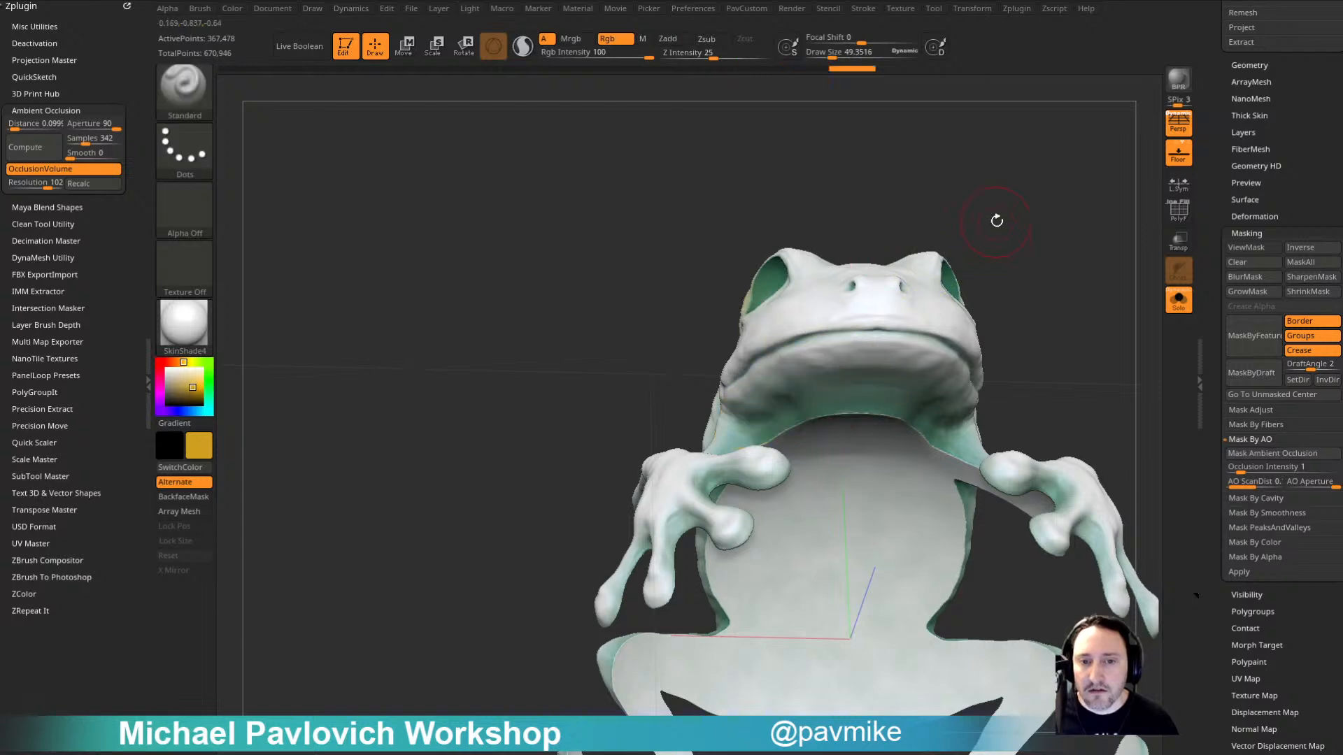
Step: Turn the mask display back on, try a yellow stroke below the frog's jaw and undo all remaining yellow paint
left_click_drag(995, 219, 1077, 308)
key("ctrl+h")
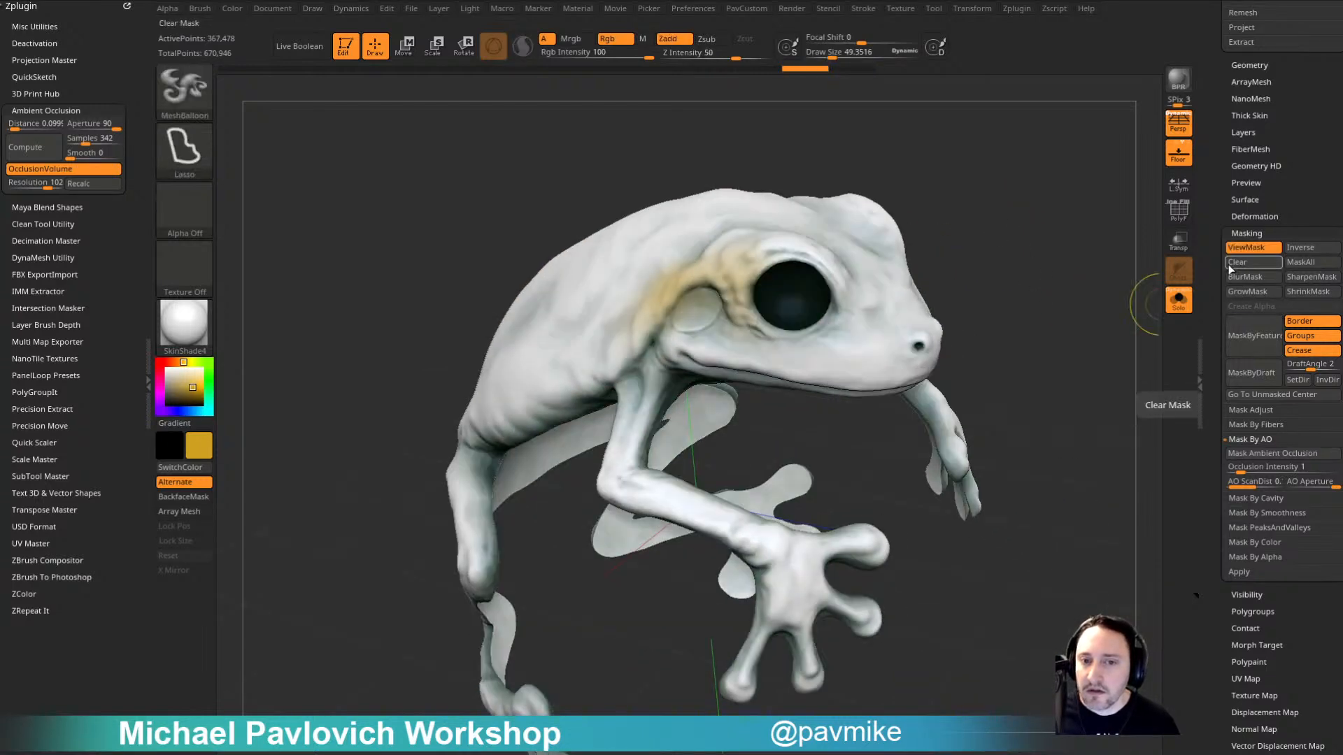
left_click_drag(1056, 318, 983, 252)
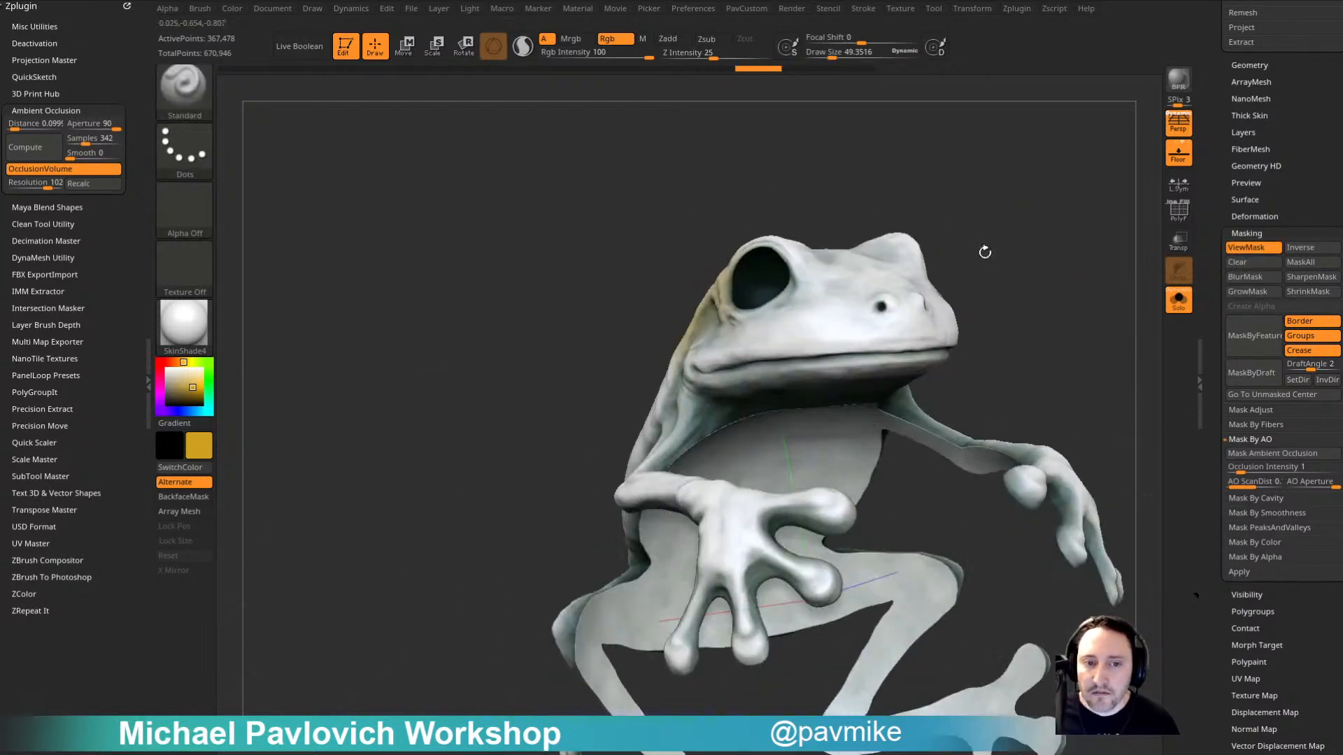
mouse_move(676, 407)
left_mouse_down()
mouse_move(716, 374)
mouse_move(768, 407)
left_mouse_up()
mouse_move(1037, 344)
left_mouse_down()
mouse_move(994, 251)
mouse_move(972, 266)
left_mouse_up()
key("ctrl+z")
mouse_move(968, 203)
left_mouse_down()
mouse_move(956, 189)
mouse_move(926, 294)
left_mouse_up()
mouse_move(1028, 336)
left_mouse_down()
mouse_move(1043, 290)
mouse_move(1026, 292)
left_mouse_up()
key("ctrl+z")
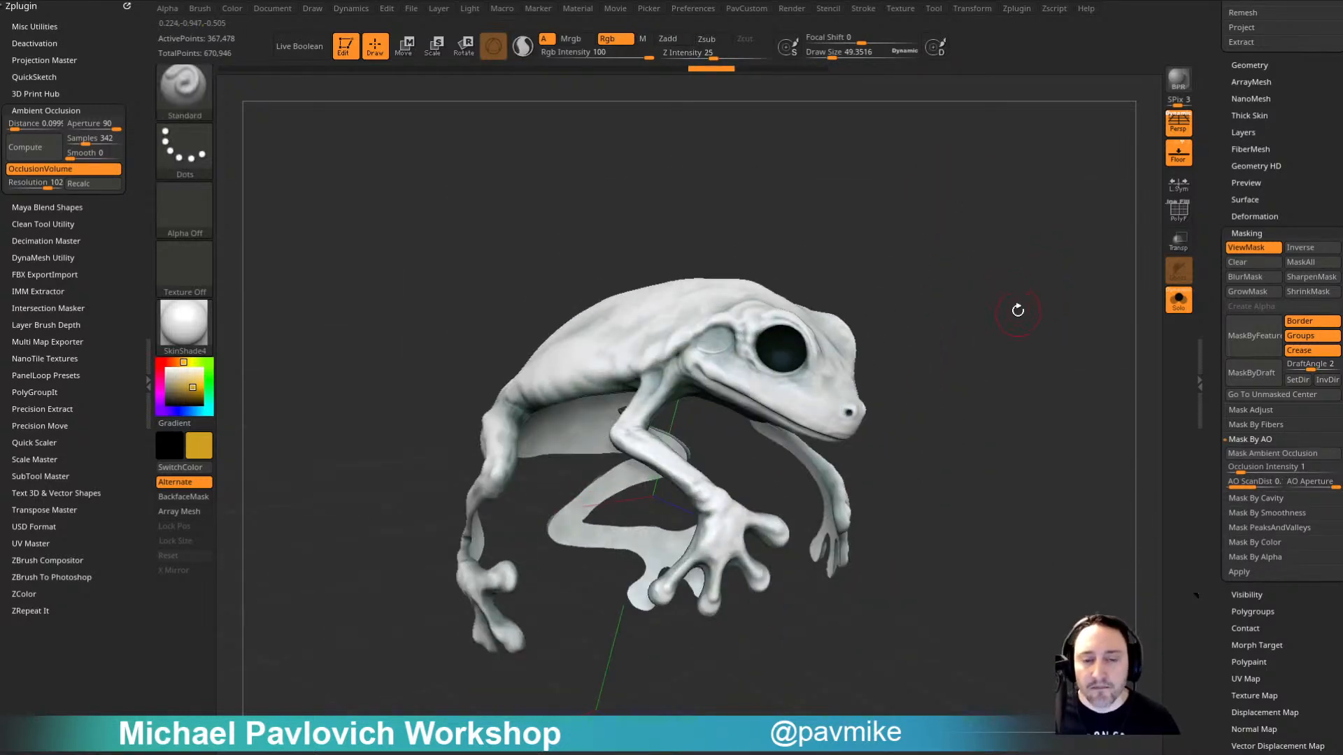
Step: Invert the mask, fill the frog's exposed crevices with green (R 81, G 206, B 130) at Rgb Intensity 35 and hide the mask display
left_click_drag(990, 229, 986, 302, "ctrl")
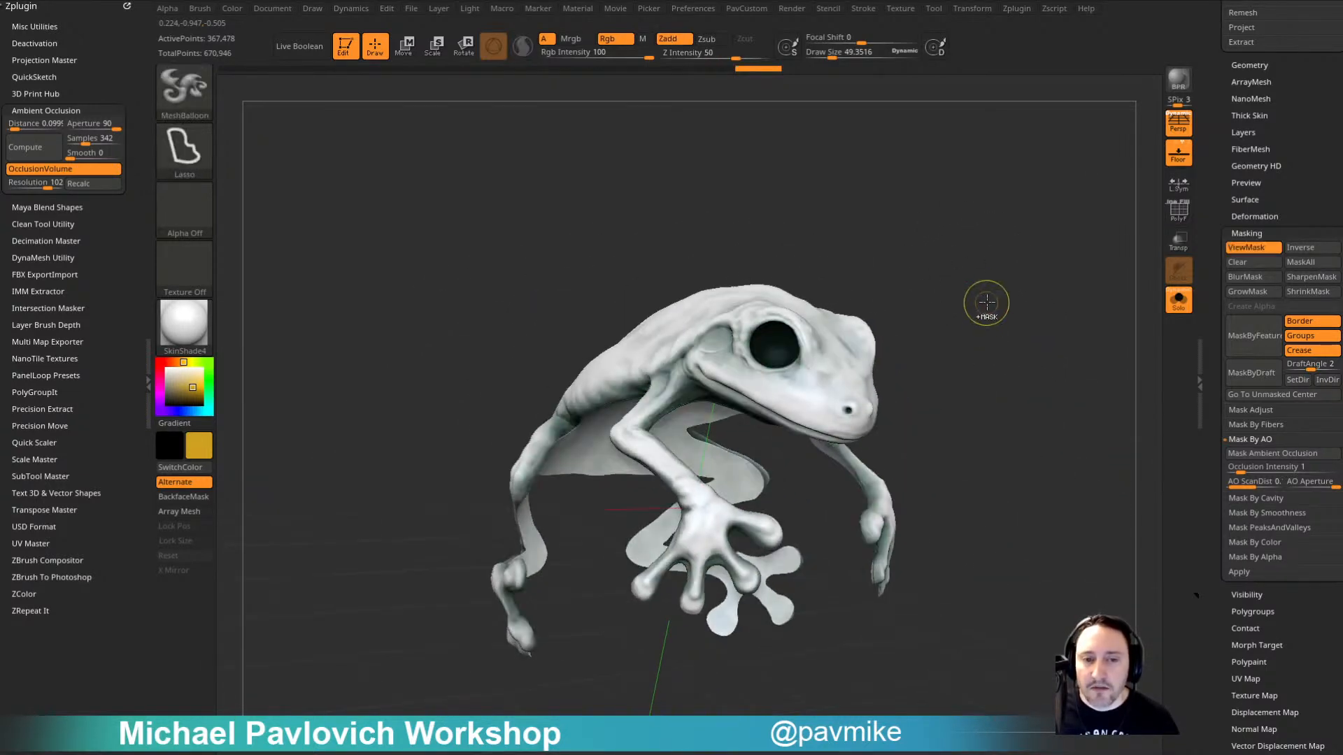
left_click(986, 303, "ctrl")
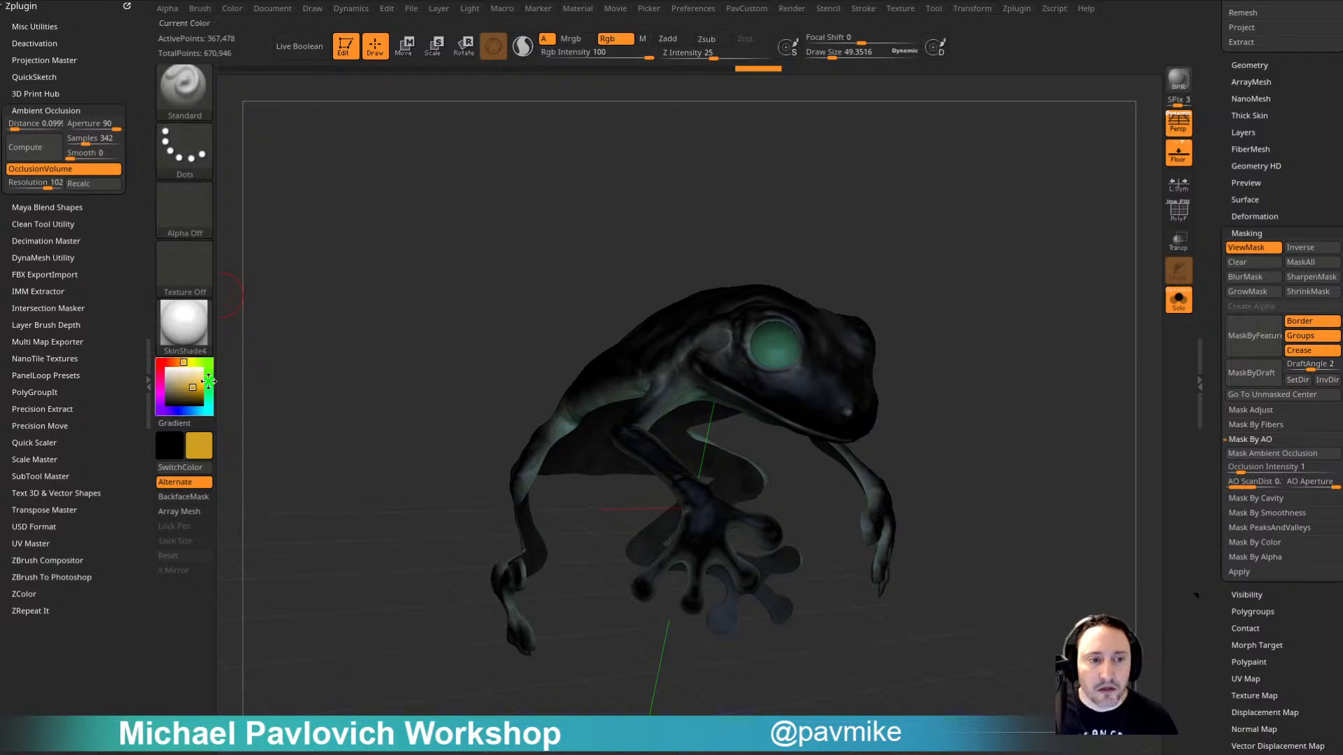
left_click(606, 54)
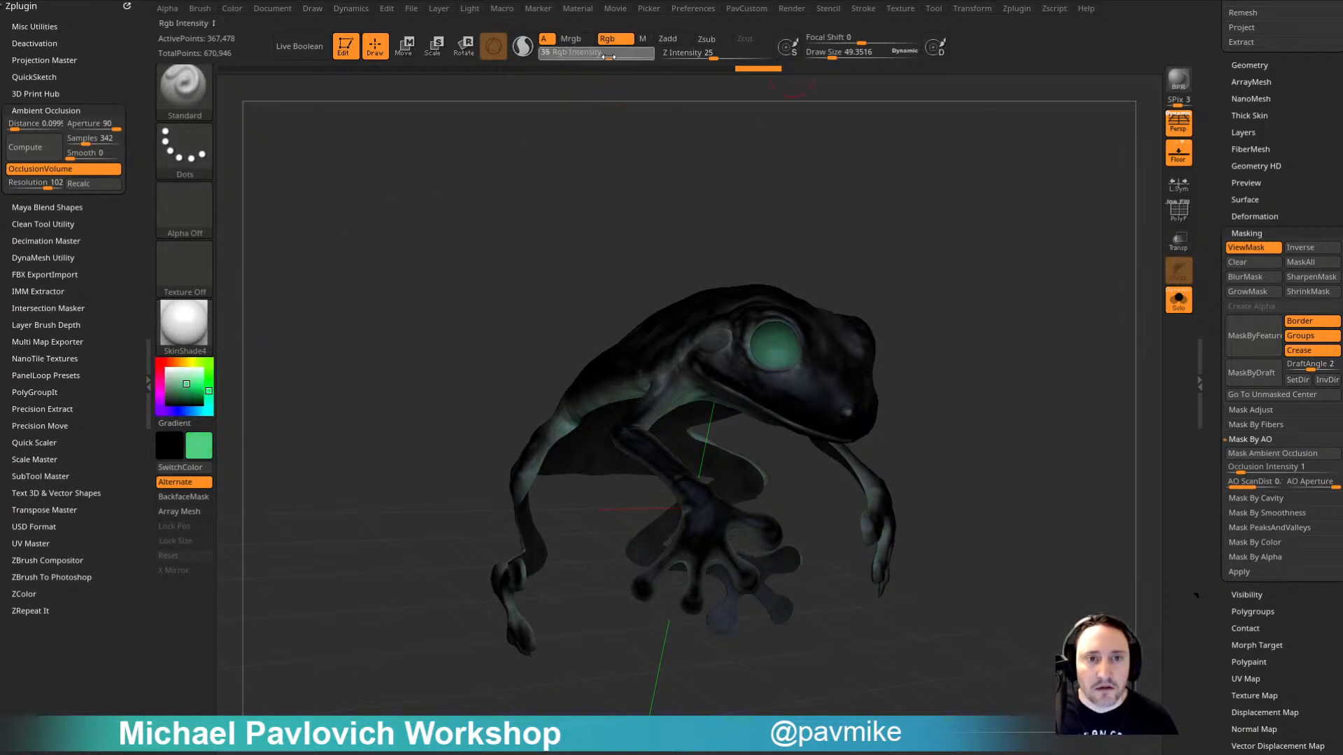
left_click(234, 9)
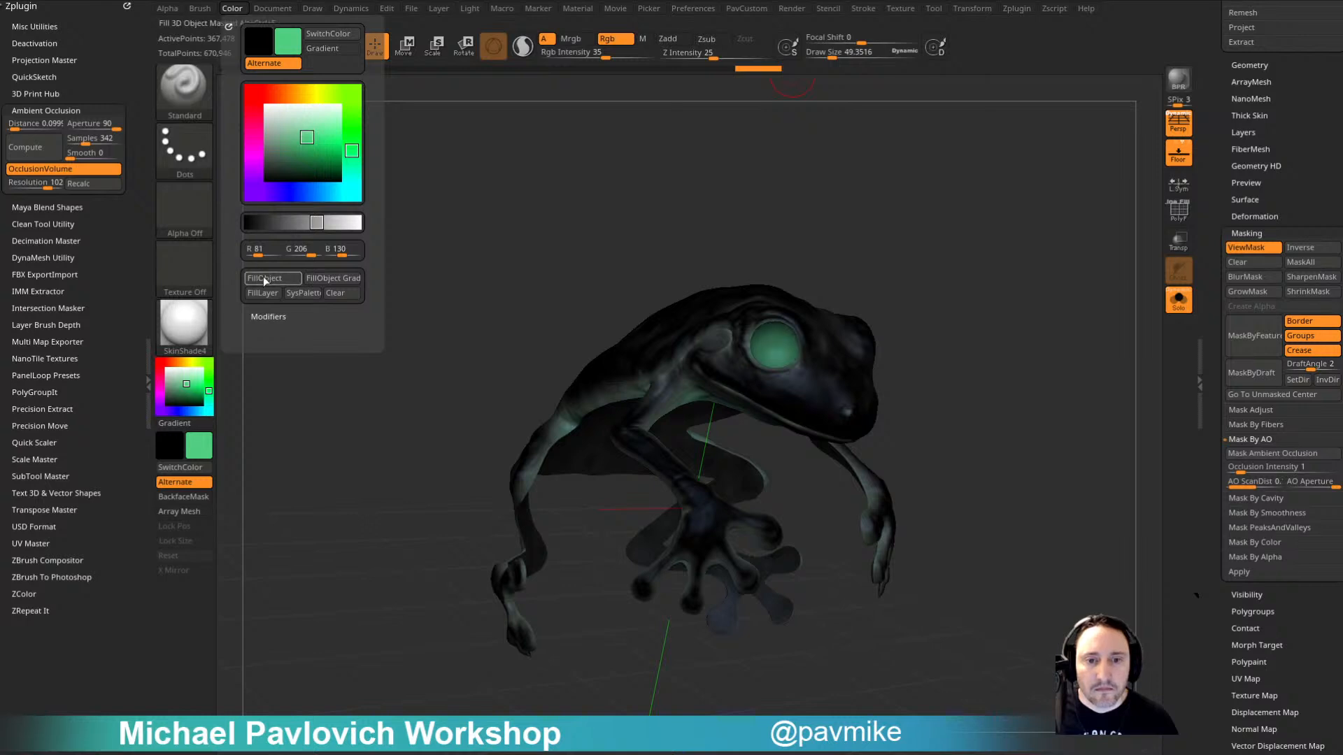
key("ctrl+h")
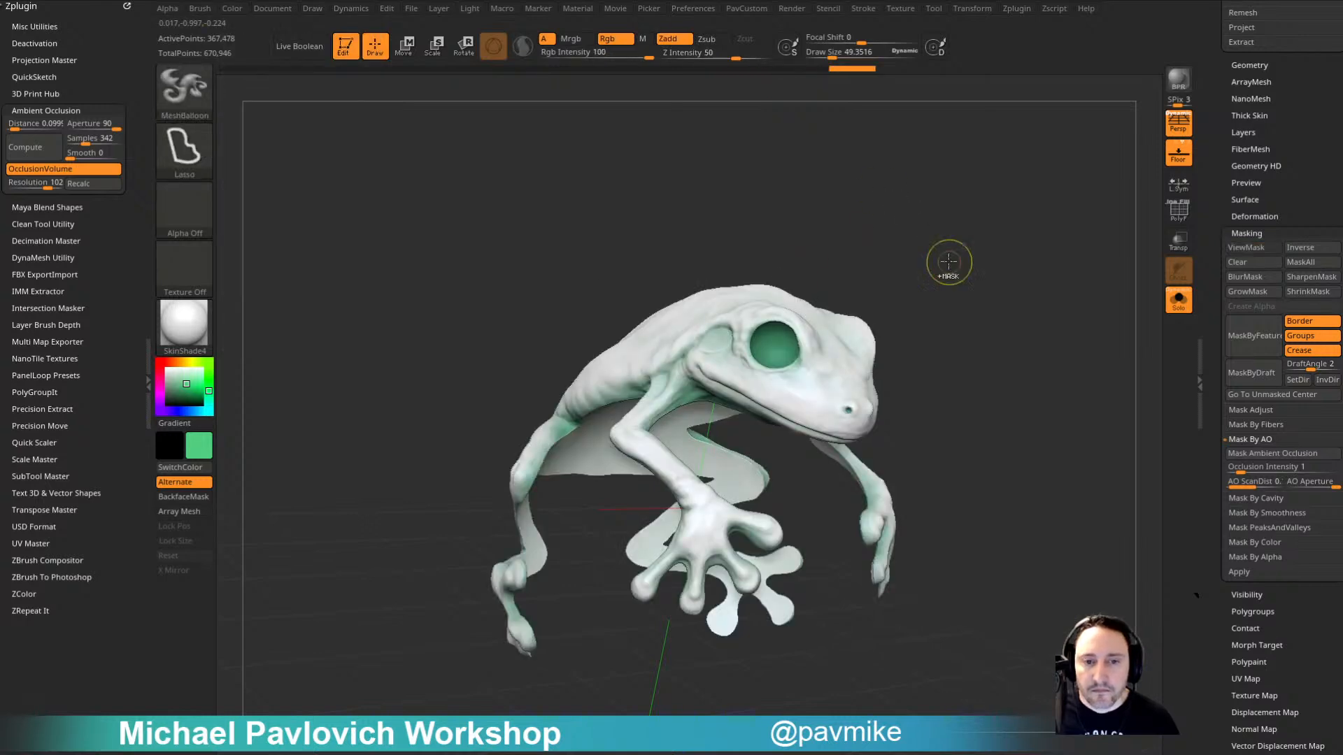
Step: Invert the mask back, fill the frog's raised surfaces with the same green and inspect the colouring without the mask display
key("ctrl+h")
left_click(949, 261, "ctrl")
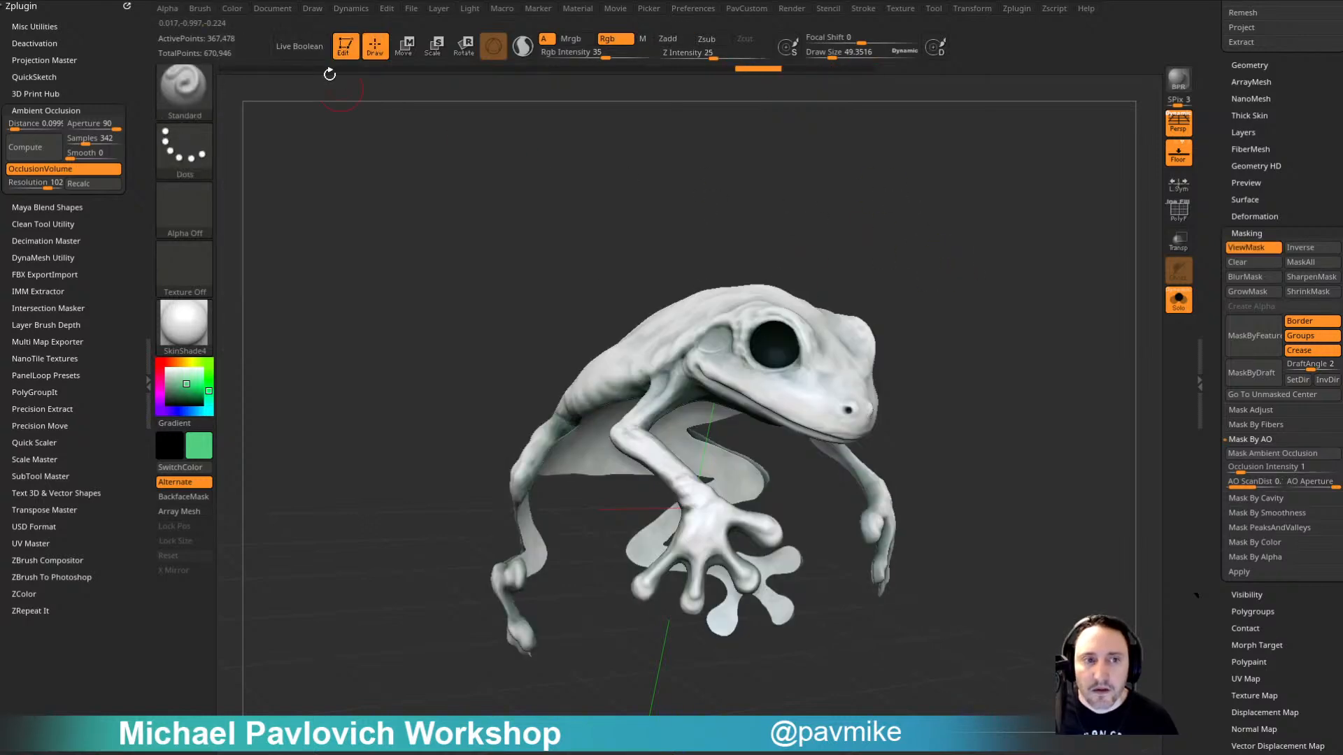
left_click(232, 9)
left_click(252, 278)
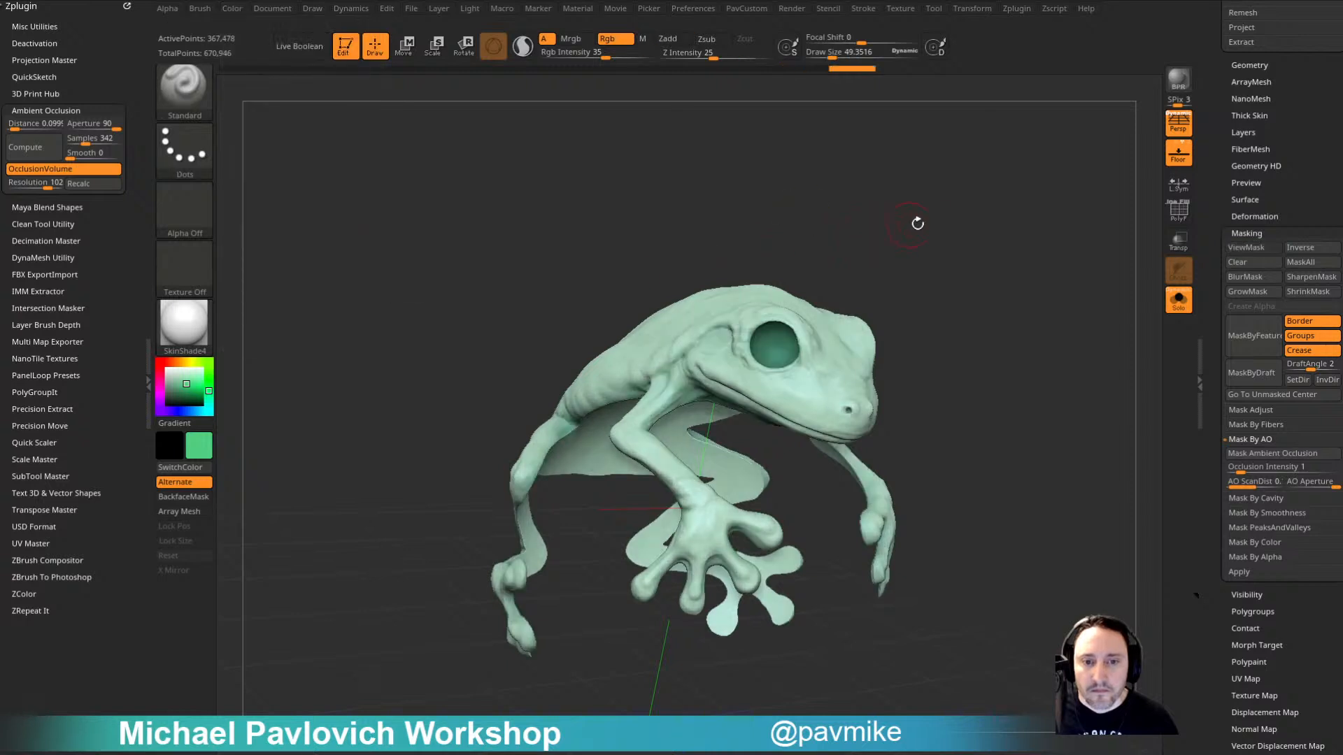
left_click_drag(914, 219, 992, 263)
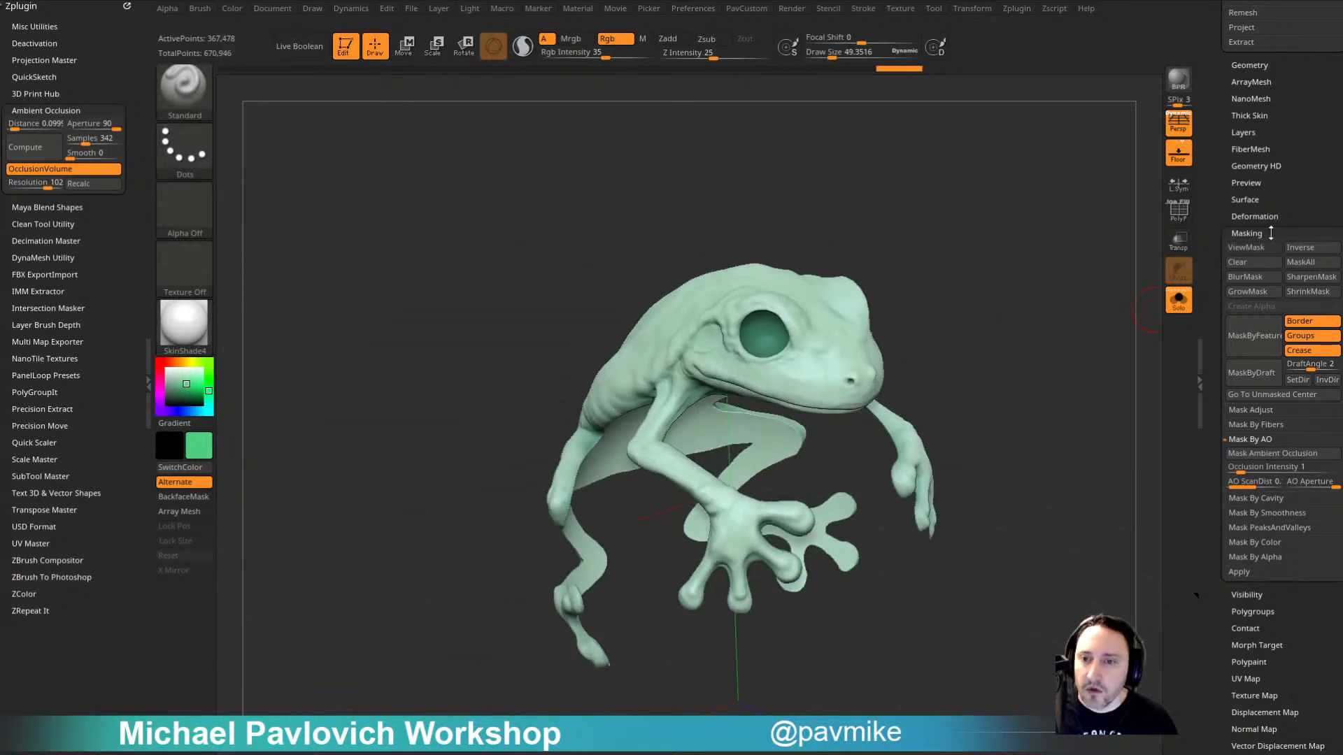
Step: Open Adjust Colors in the Polypaint settings and shift the frog's HSV Hue to about -0.26
left_click(1270, 233, "shift")
left_click(1240, 317, "shift")
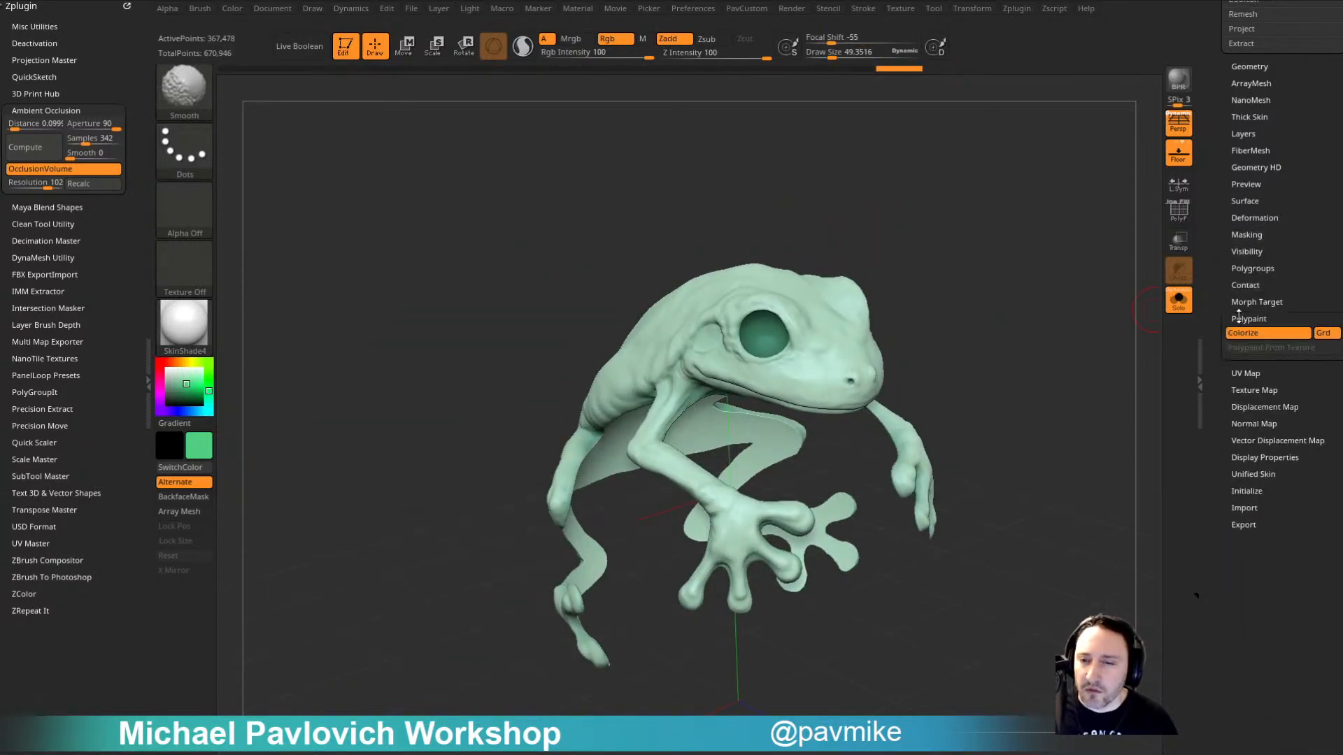
left_click(1214, 244)
left_click_drag(1217, 243, 1217, 181)
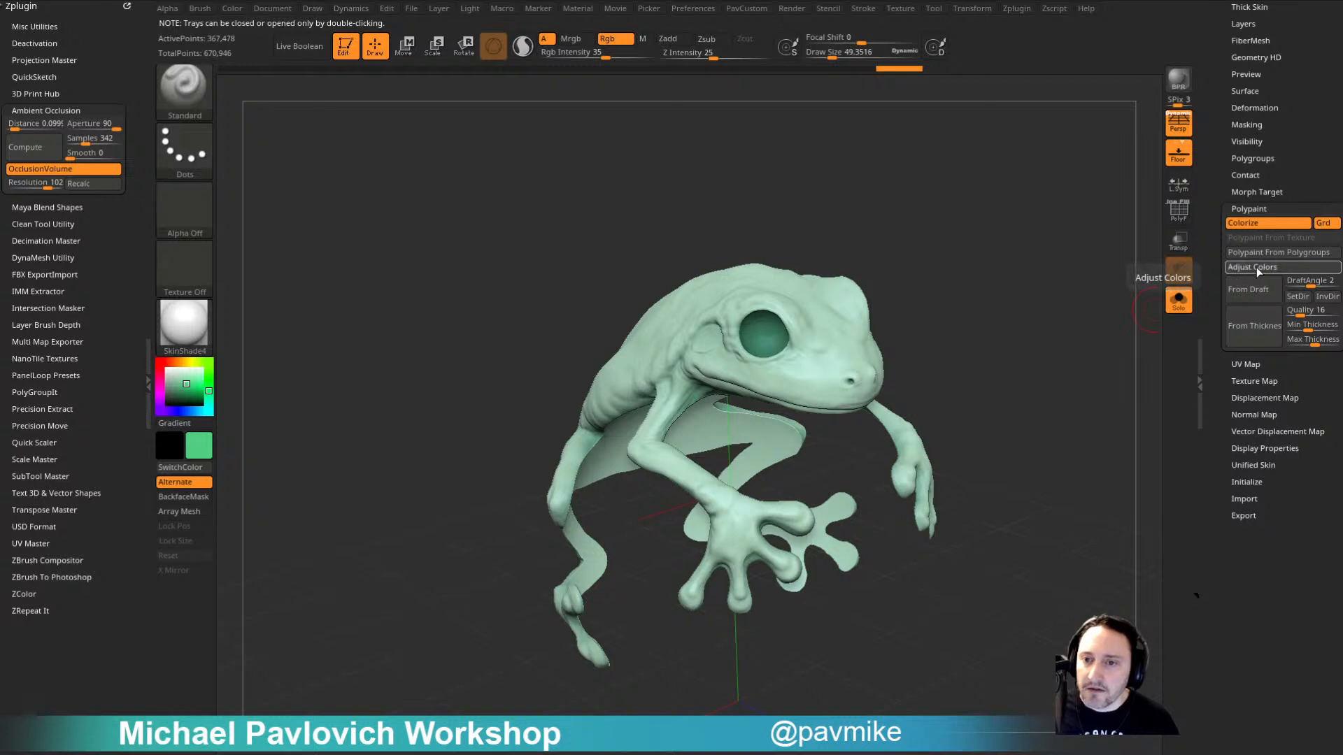
left_click(1256, 269)
left_click_drag(1180, 293, 1115, 317)
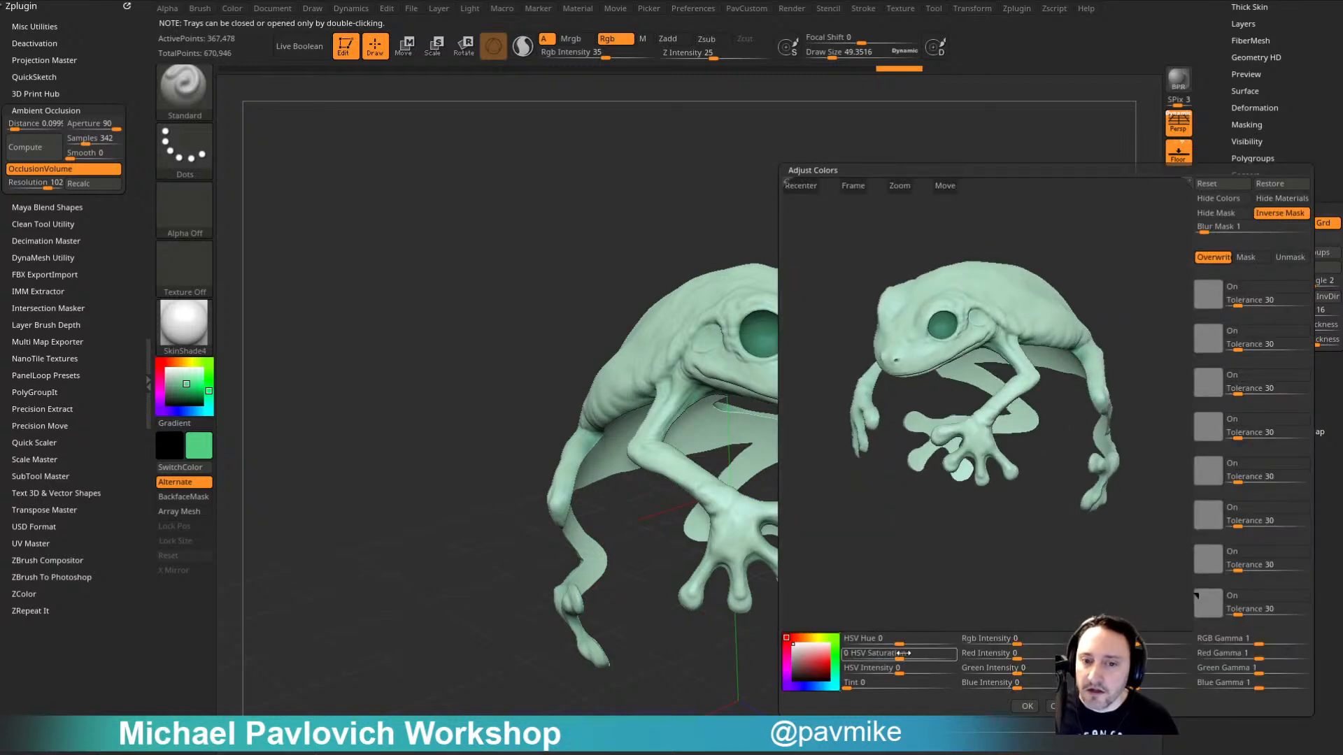
left_click_drag(898, 640, 864, 650)
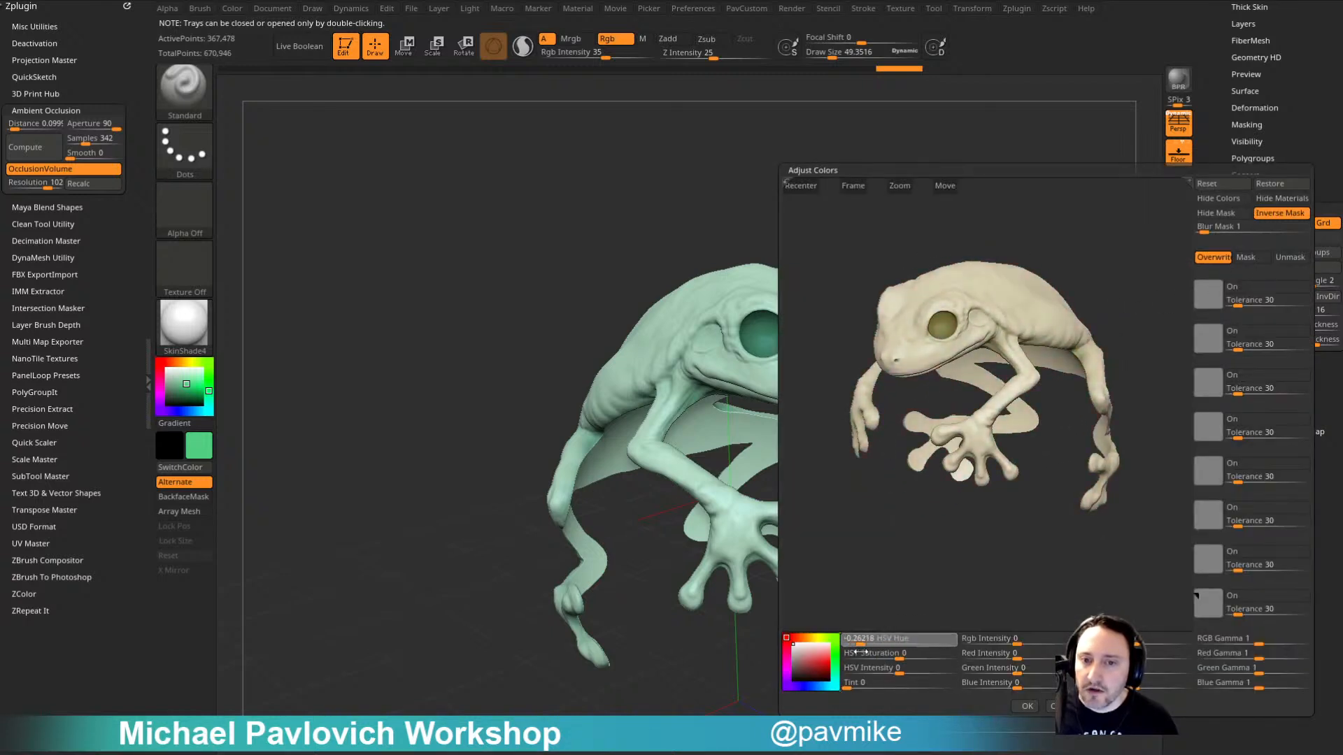
Step: Sample the frog's pale green as a mask colour, set the mask mode to Unmask, shift the colours to blue and apply the adjustment
left_click_drag(1199, 300, 992, 325)
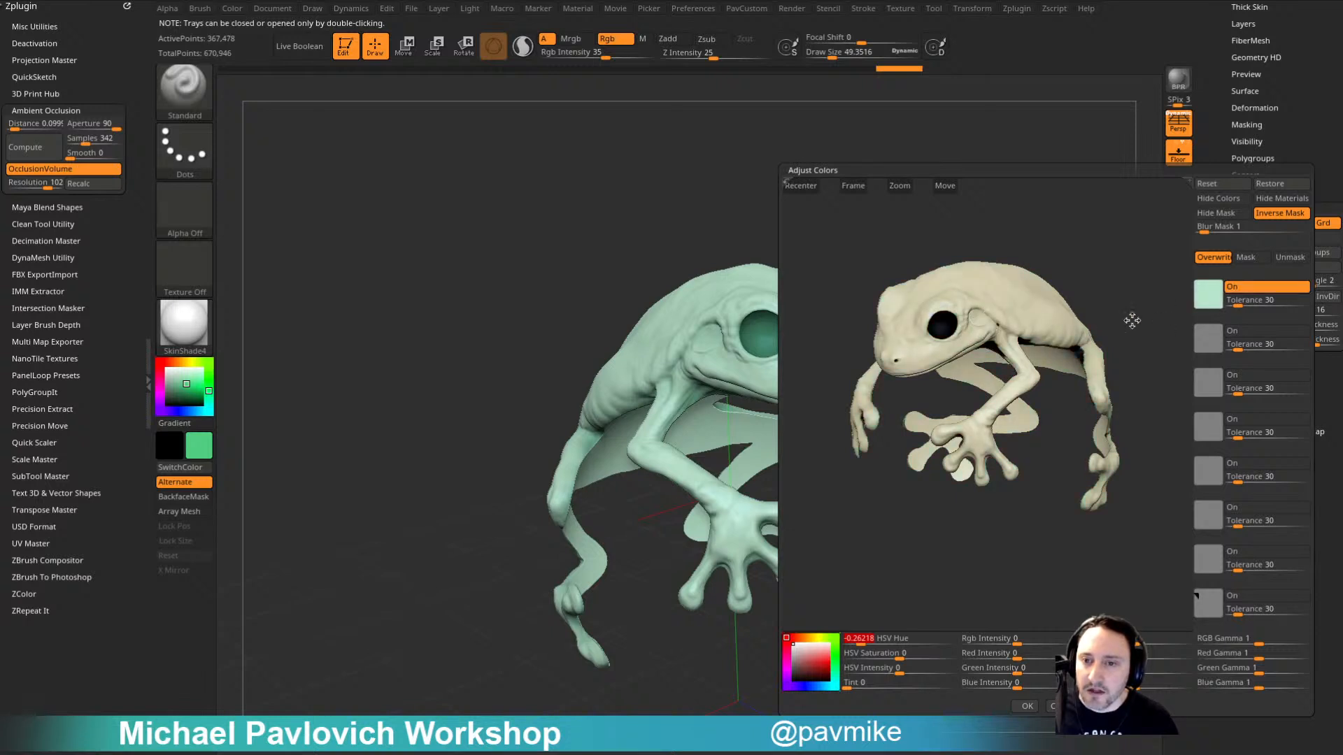
left_click_drag(1143, 345, 1107, 288)
left_click(1290, 257)
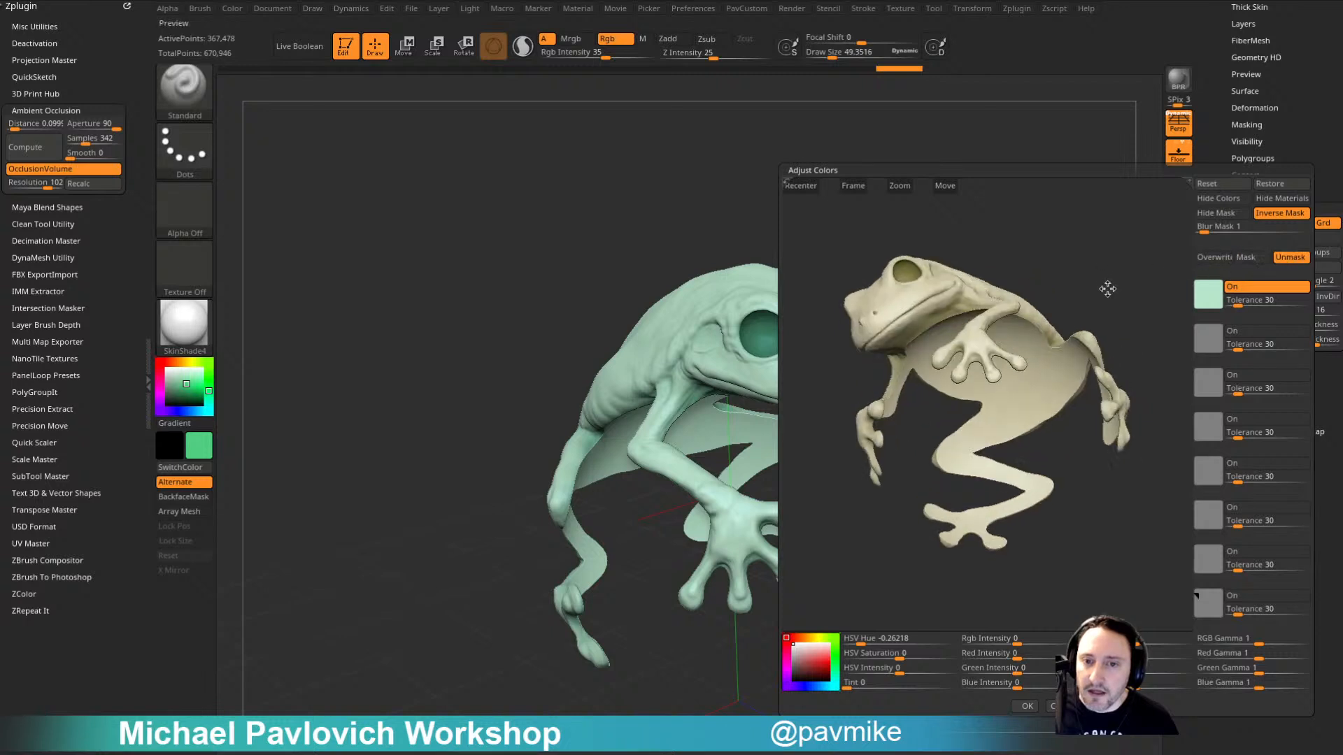
left_click_drag(866, 638, 962, 698)
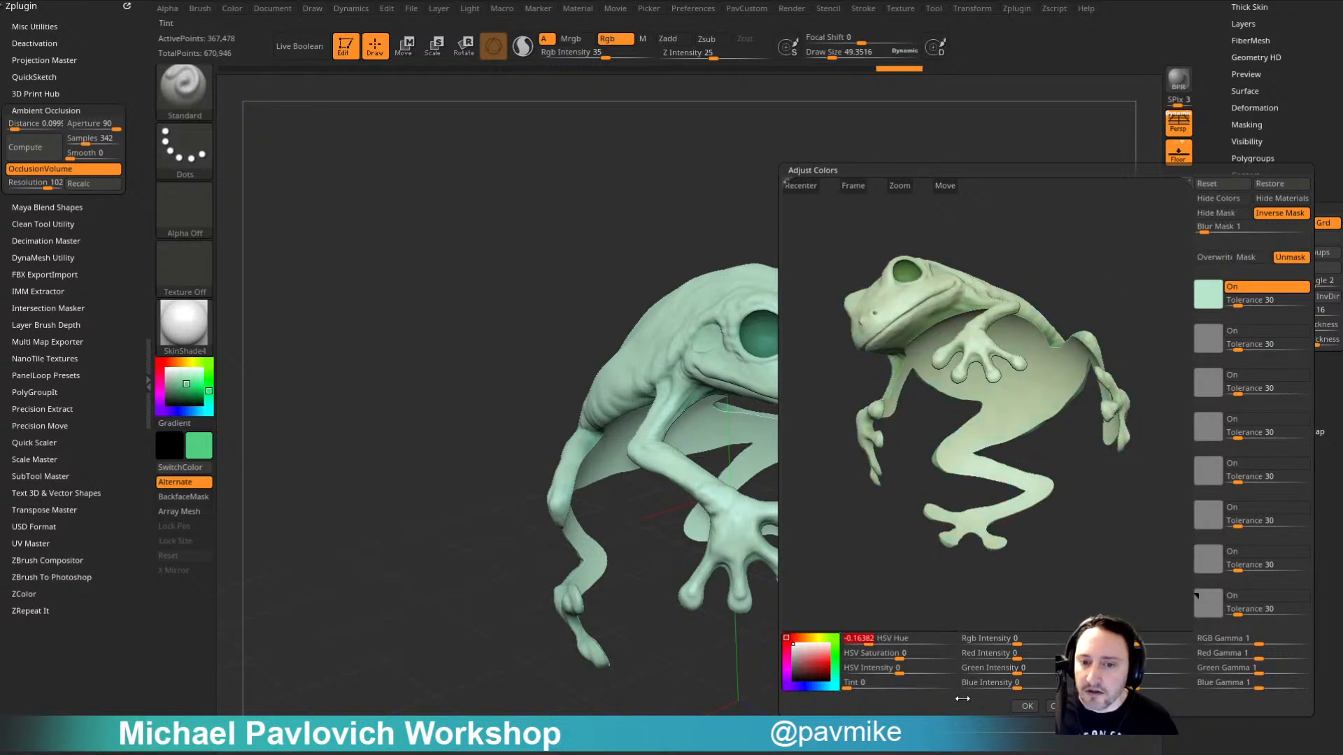
left_click_drag(902, 653, 930, 650)
left_click(1028, 707)
Step: Paint several bright green stripes along the frog's side at a Draw Size of about 33
left_click_drag(960, 193, 1026, 210)
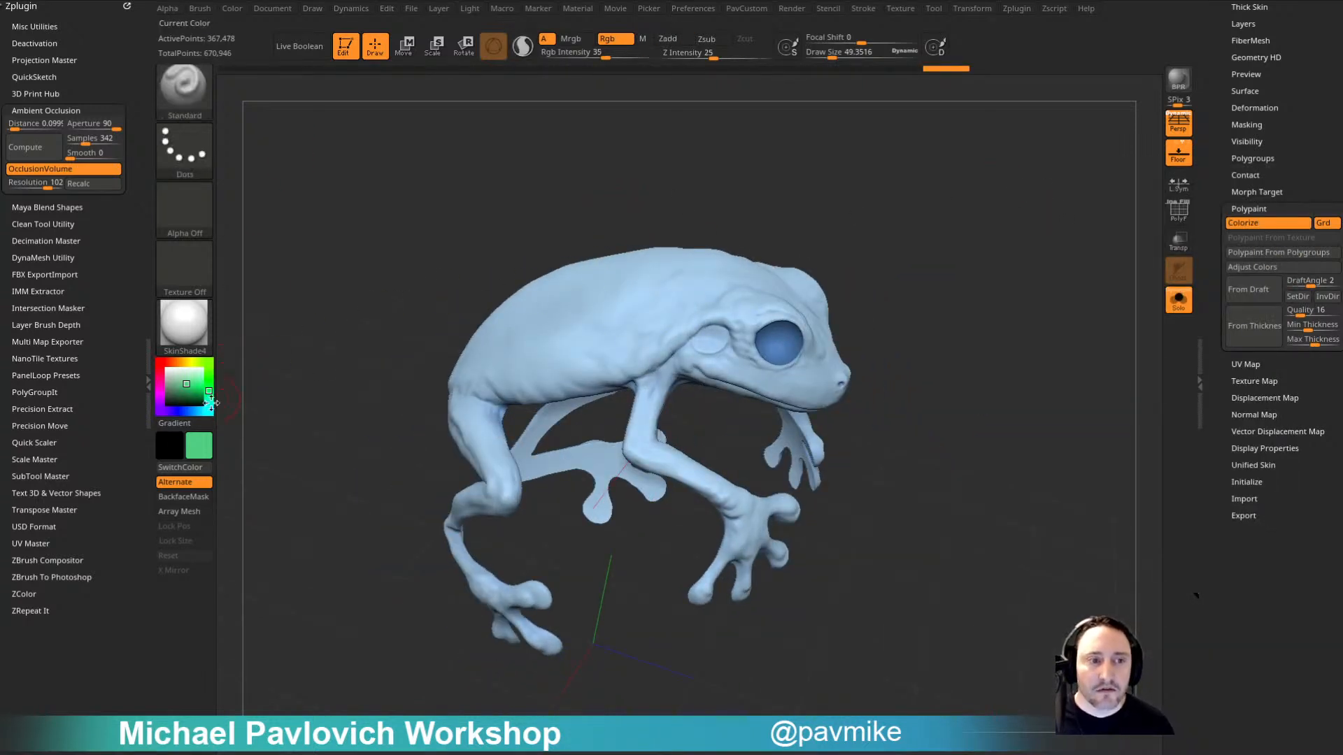
key("s")
mouse_move(614, 322)
left_mouse_down()
mouse_move(603, 321)
mouse_move(652, 301)
left_mouse_up()
key("s")
right_click_drag(655, 301, 707, 231)
mouse_move(675, 300)
left_mouse_down()
mouse_move(638, 332)
mouse_move(663, 317)
left_mouse_up()
key("s")
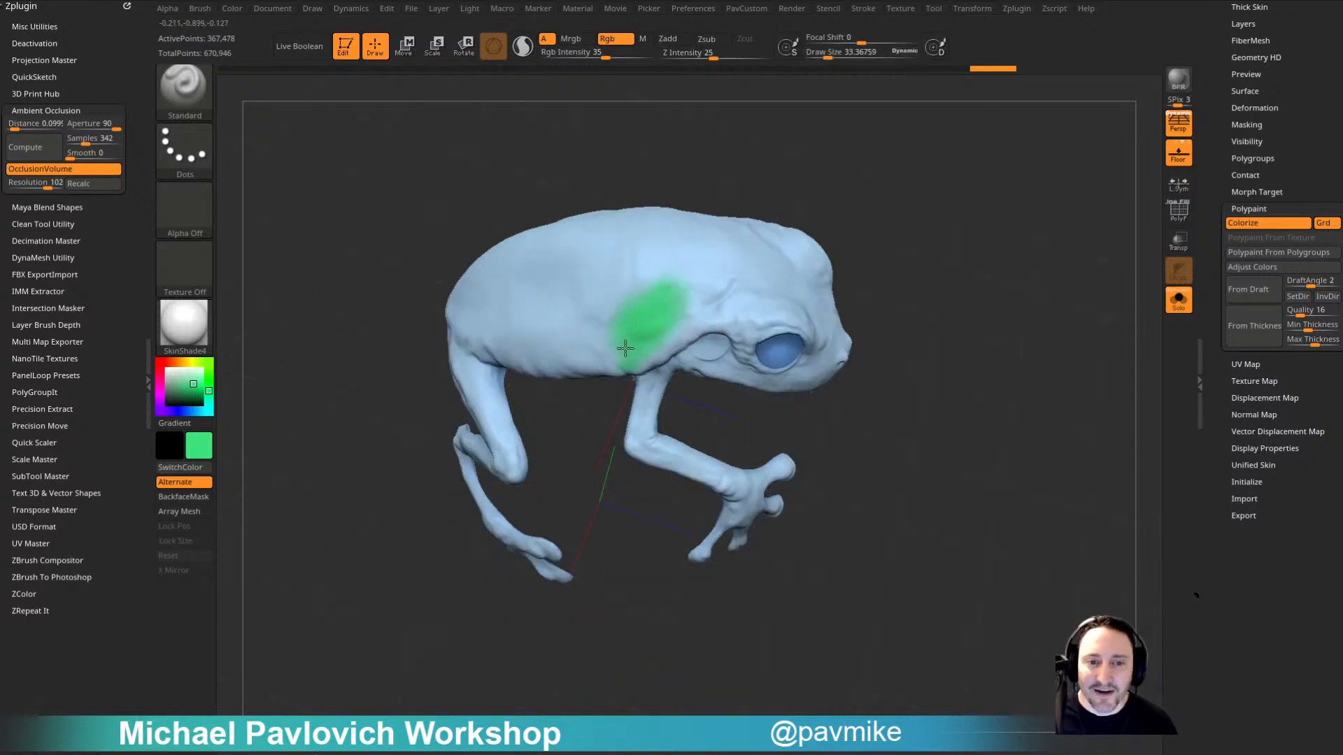
mouse_move(563, 294)
left_mouse_down()
mouse_move(539, 361)
mouse_move(482, 384)
left_mouse_up()
right_click_drag(1140, 357, 1137, 280)
Step: Reopen Adjust Colors, turn the preview to the striped side and shift the HSV Hue to about 0.048
left_click(1248, 267)
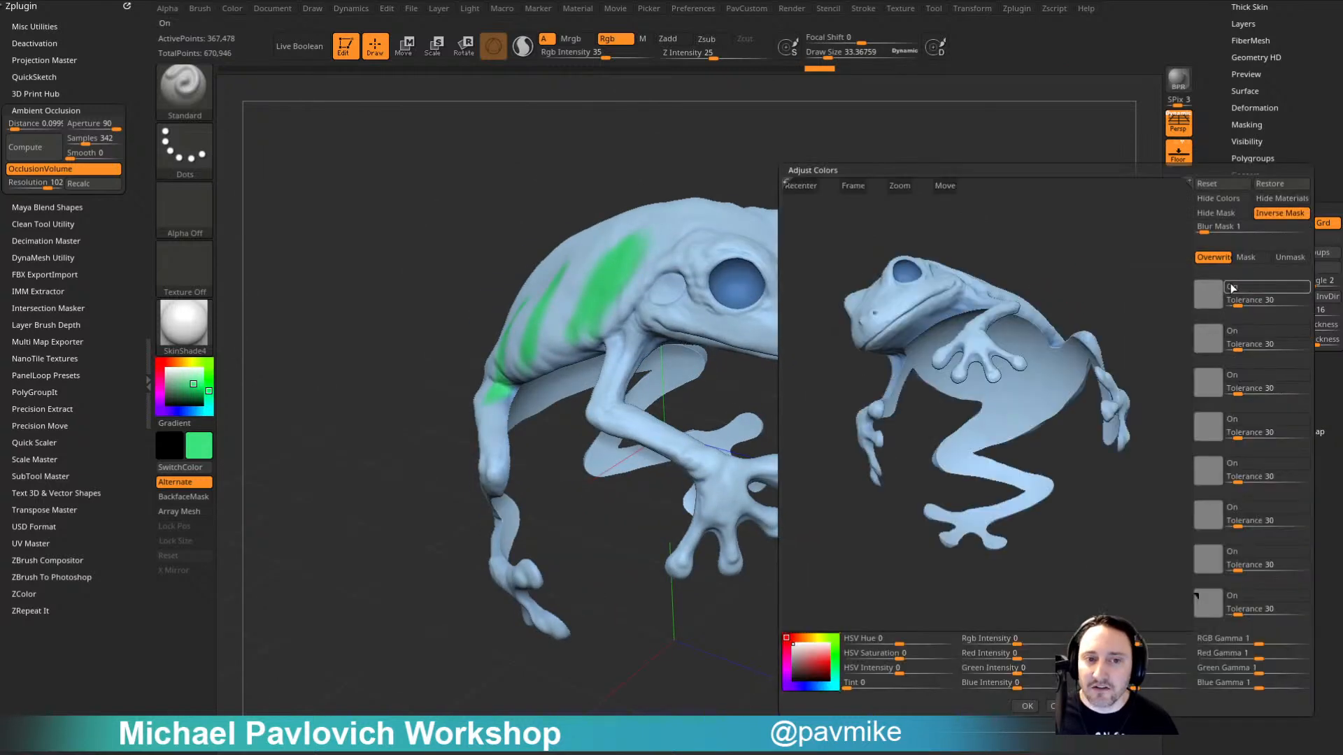
left_click_drag(897, 518, 959, 548)
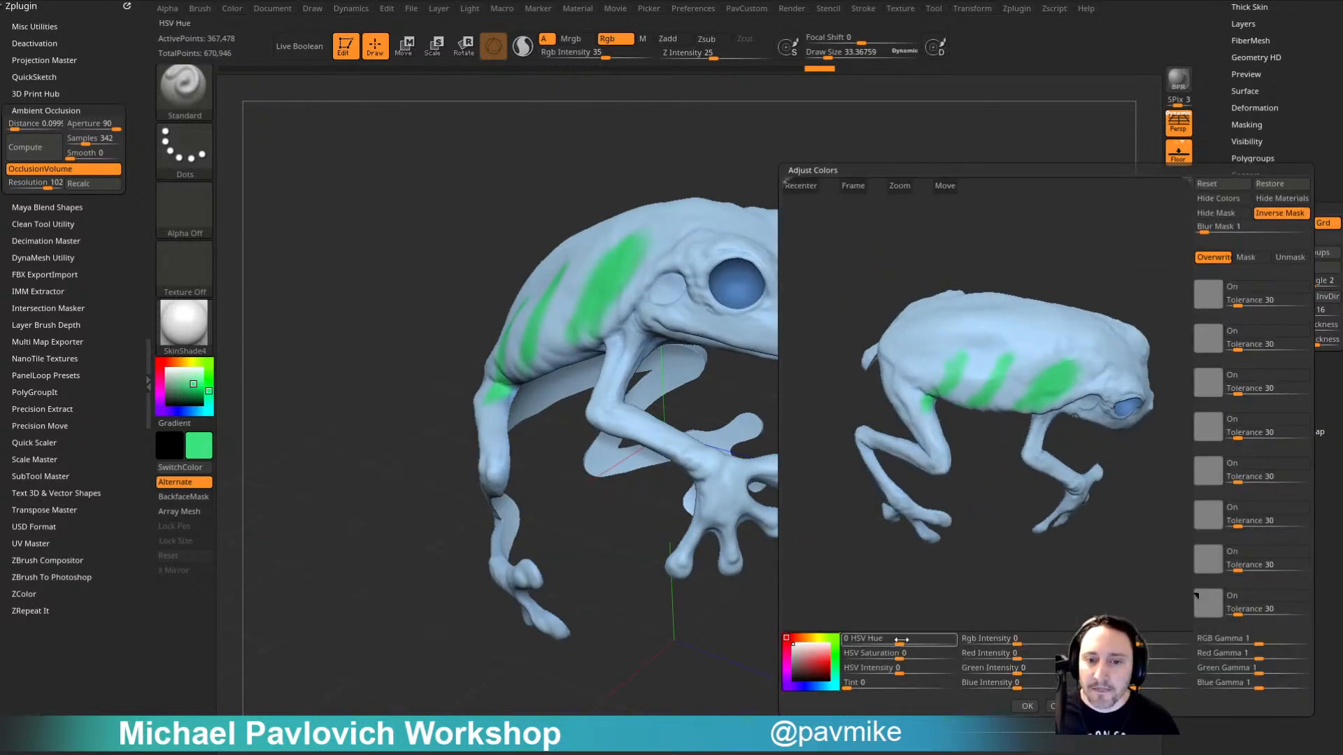
left_click_drag(900, 643, 937, 625)
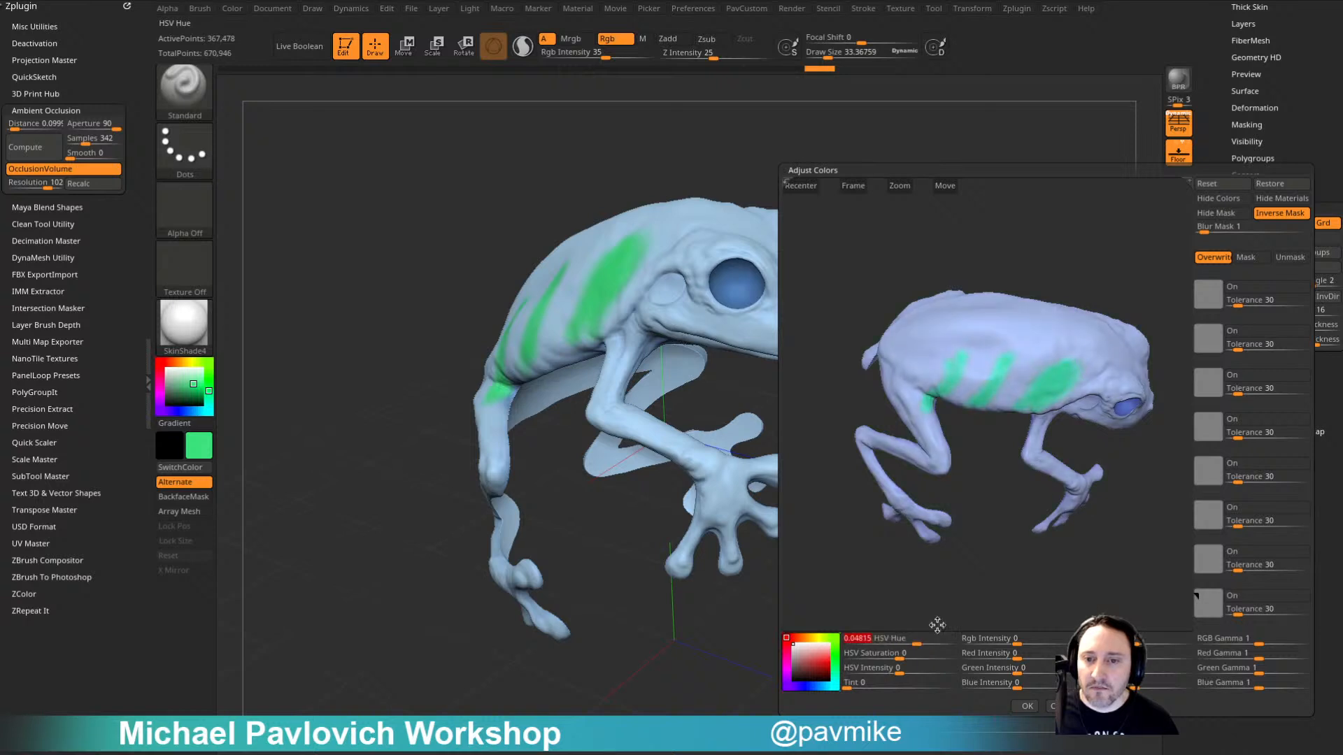
Step: Sample the green stripes as the mask colour, shift their hue to yellow and apply the adjustment to the frog
left_click(1227, 287)
left_click(1059, 381)
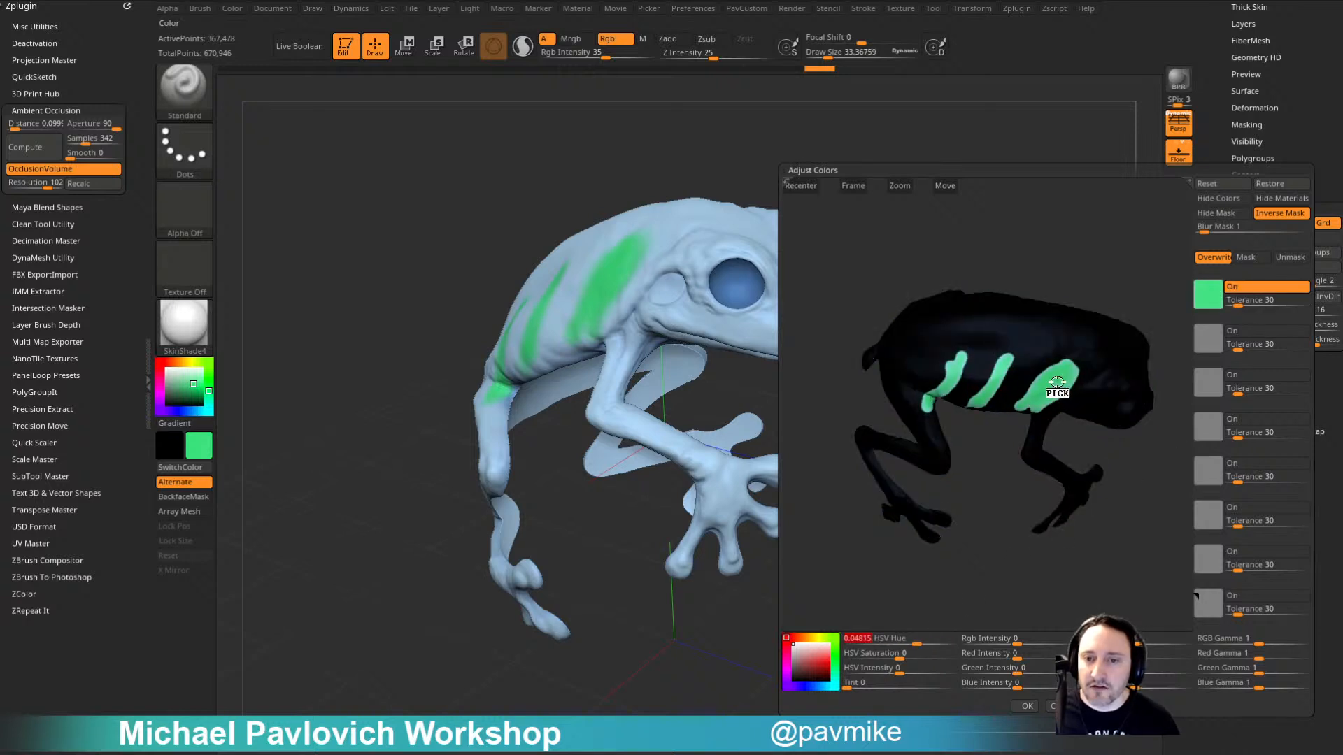
left_click_drag(909, 643, 868, 647)
left_click(1026, 706)
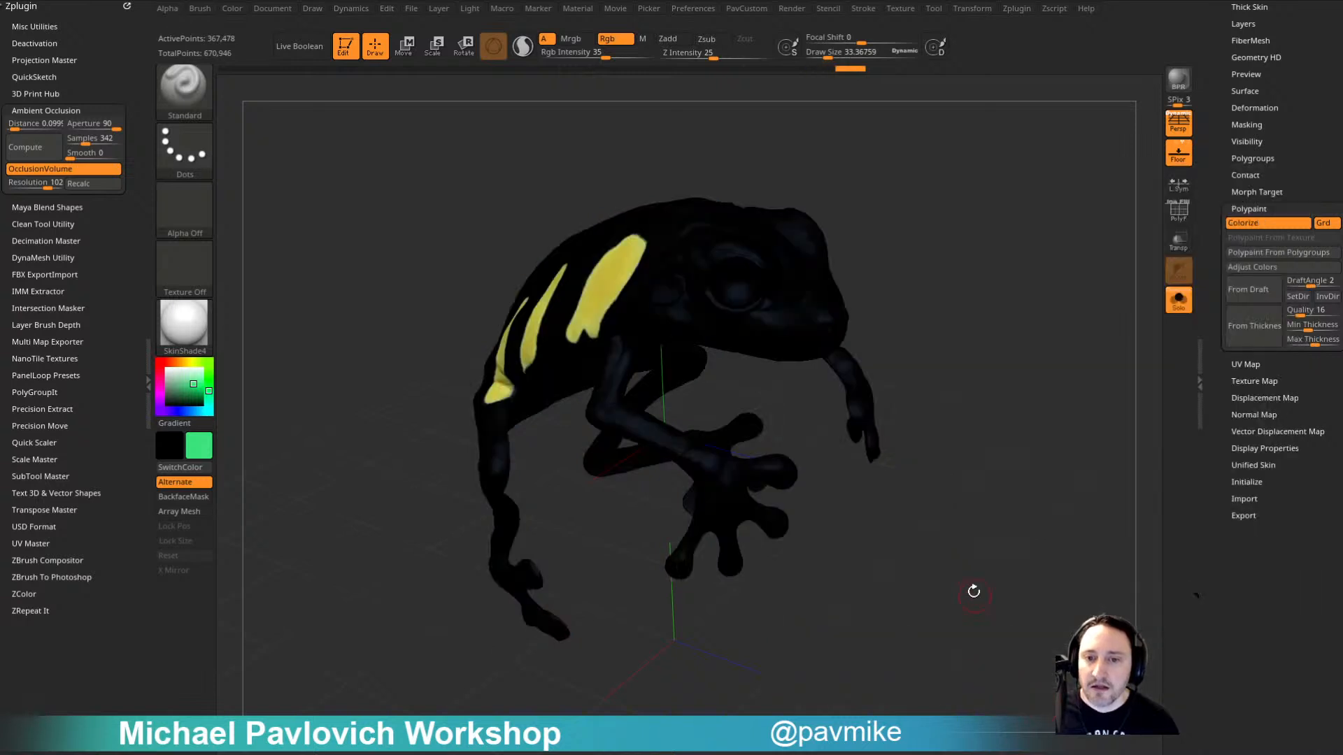
left_click_drag(1027, 400, 1029, 394)
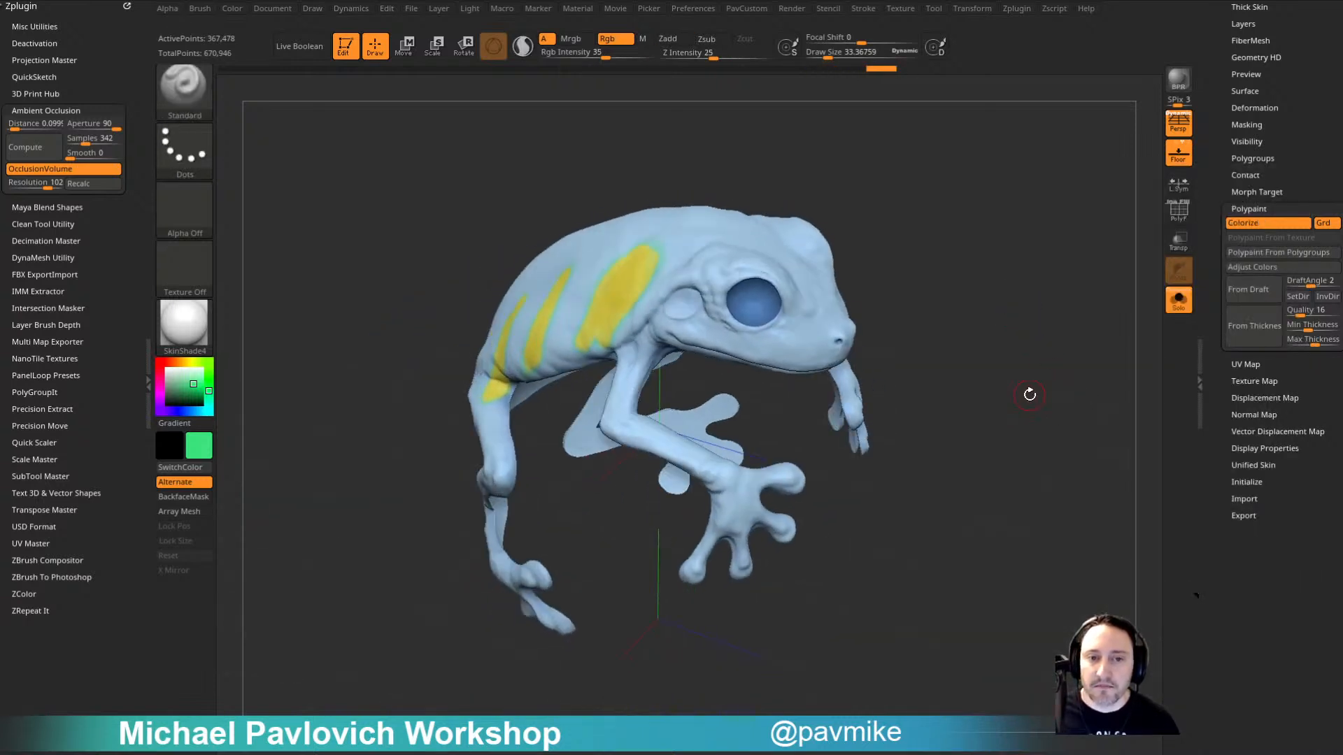